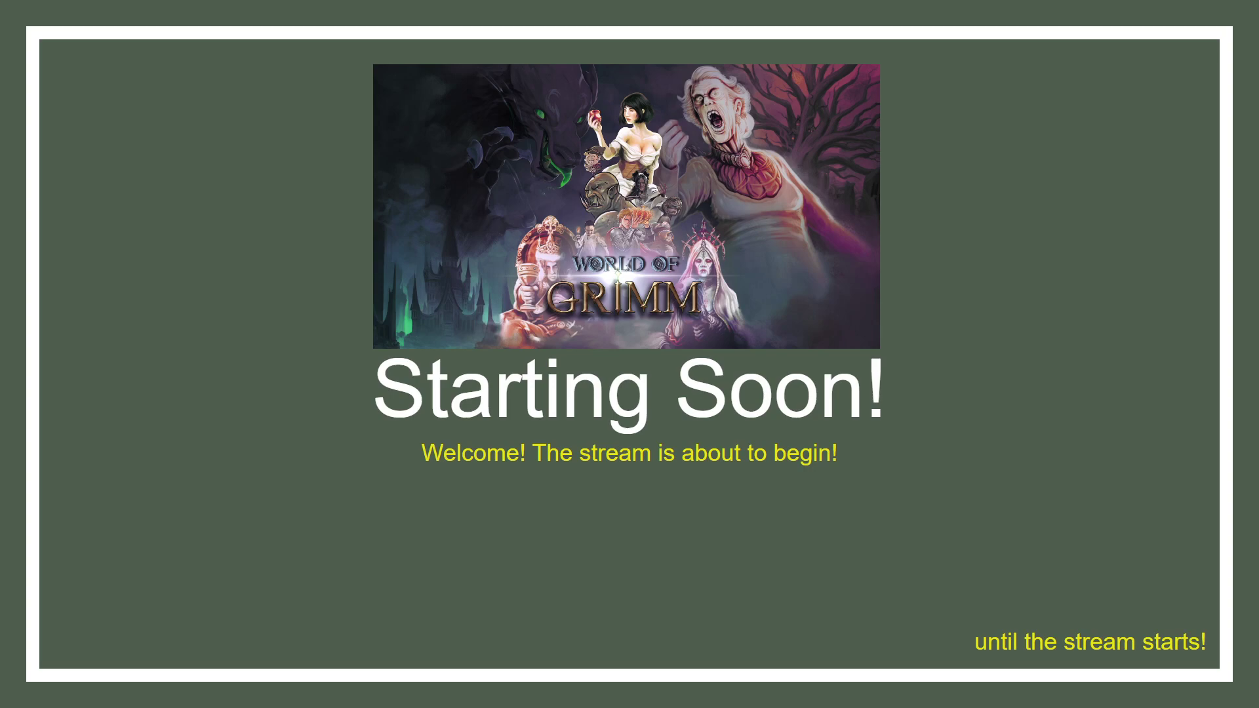
Step: Show the Scroll Rect component of CCL-UI > BG > Scroll View in the CollectionLevel scene
{"action": "mouse_move", "coordinate": [1064, 62]}
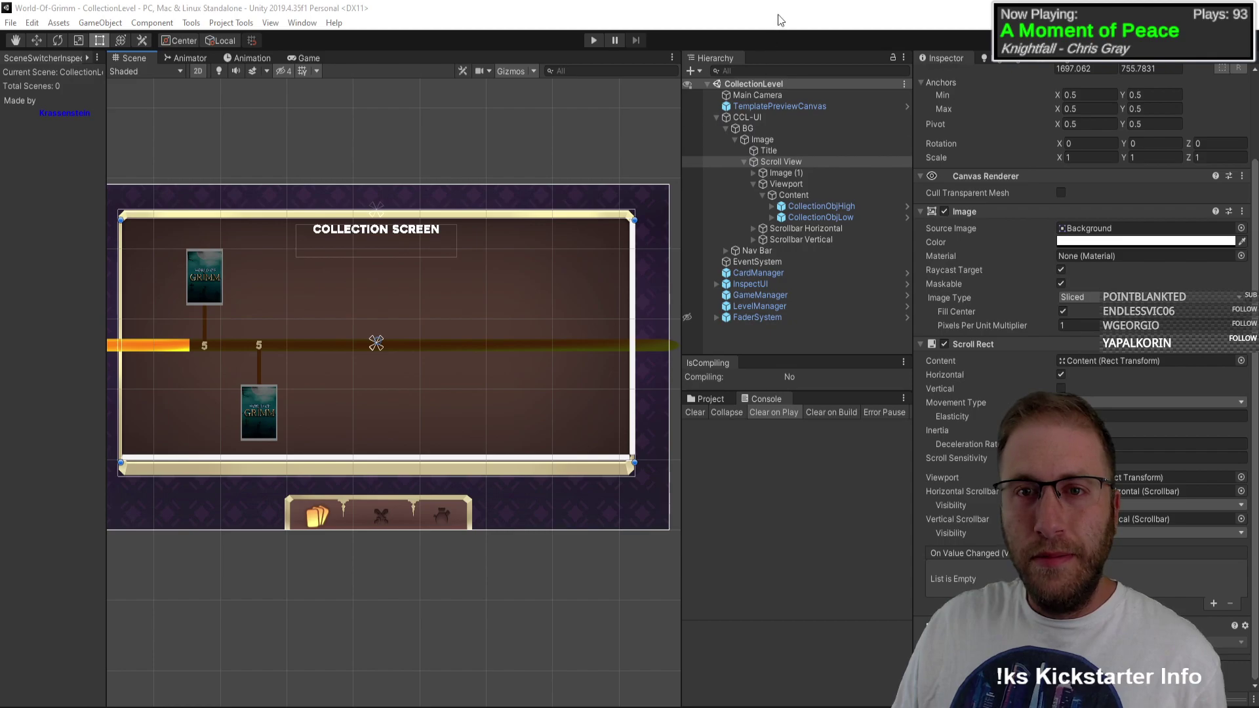
Step: Recentre the collection screen in the Scene view, then enter Play mode
{"action": "middle_click_drag", "start_coordinate": [291, 287], "coordinate": [481, 354]}
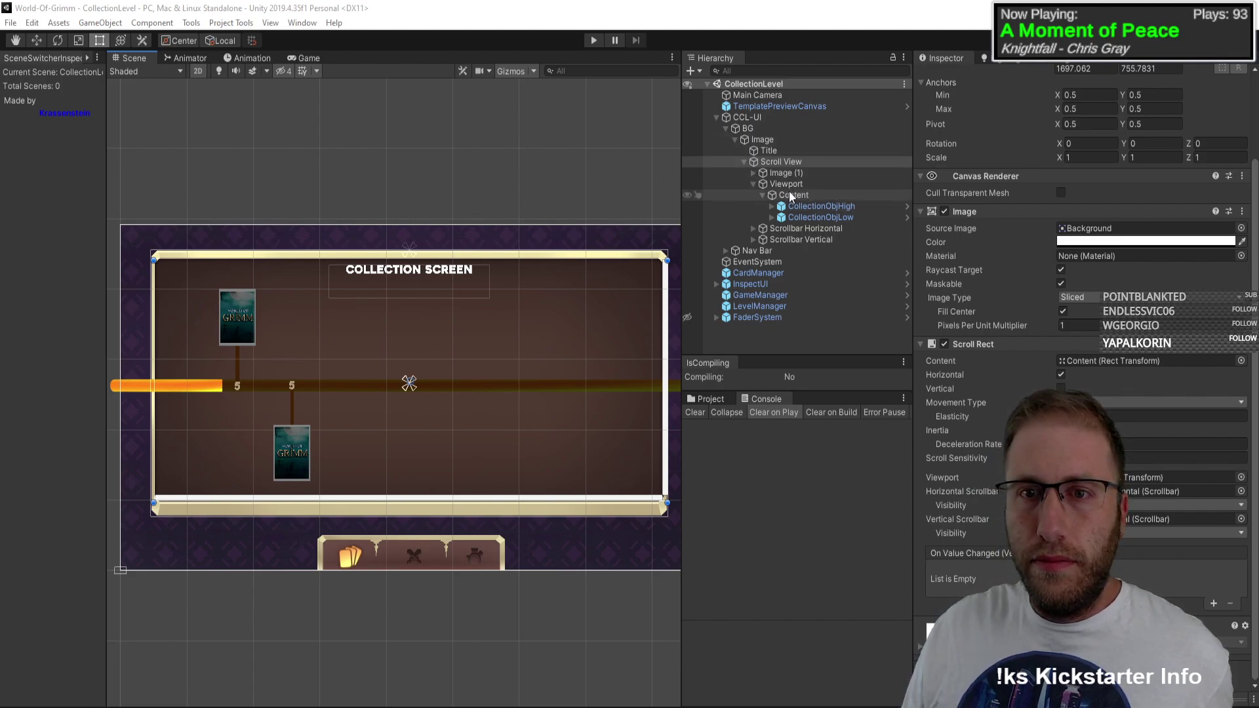
{"action": "left_click", "coordinate": [594, 40]}
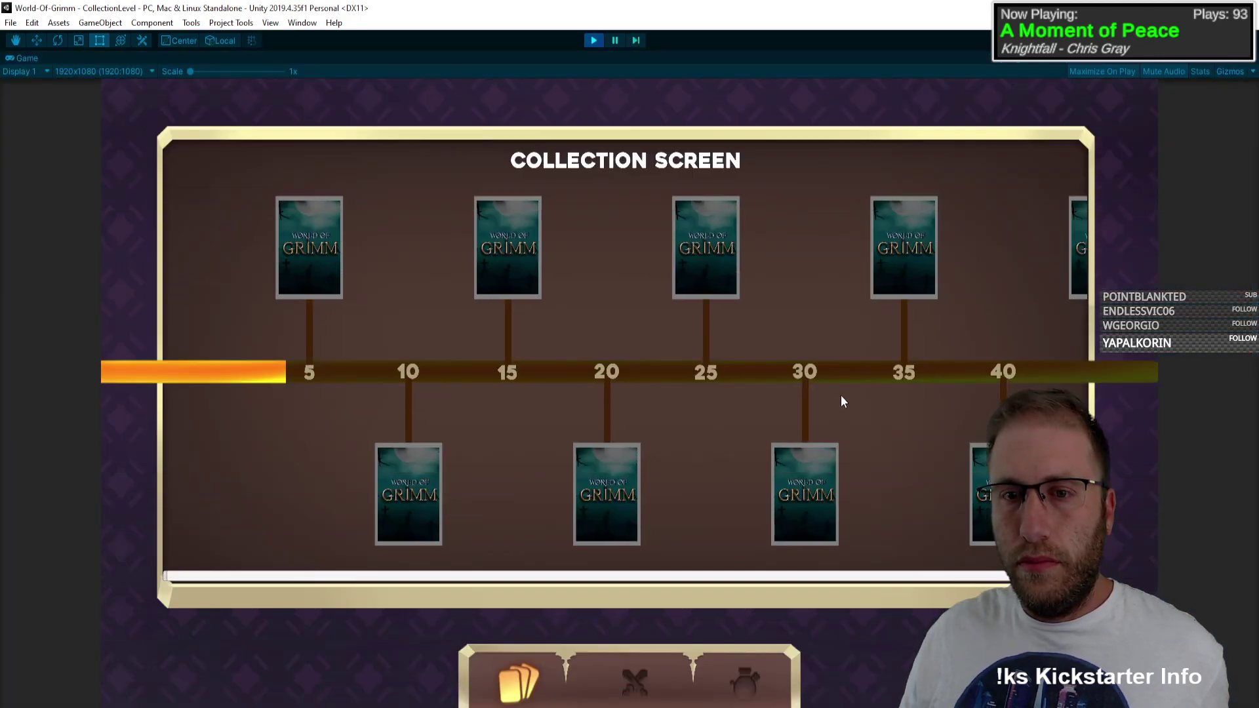
Step: Swipe and fling the level-card timeline left and right, then un-maximize the Game view
{"action": "left_click_drag", "start_coordinate": [784, 404], "coordinate": [948, 412]}
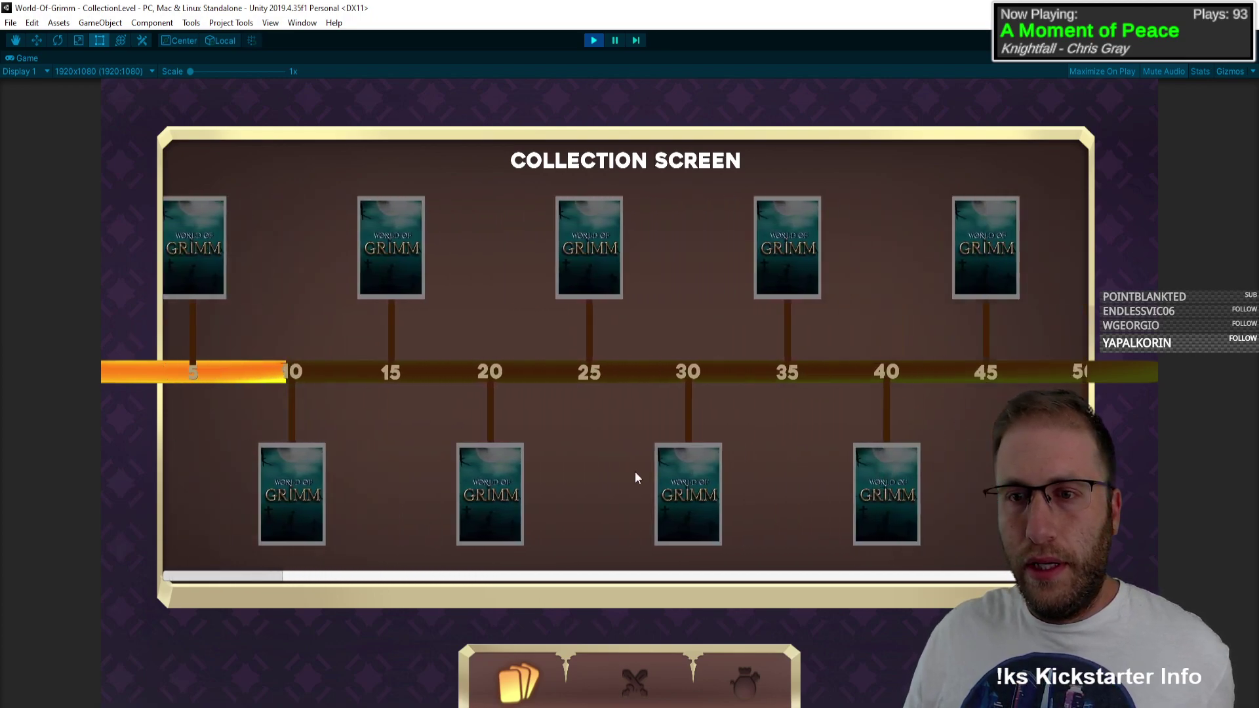
{"action": "left_click_drag", "start_coordinate": [635, 478], "coordinate": [393, 489]}
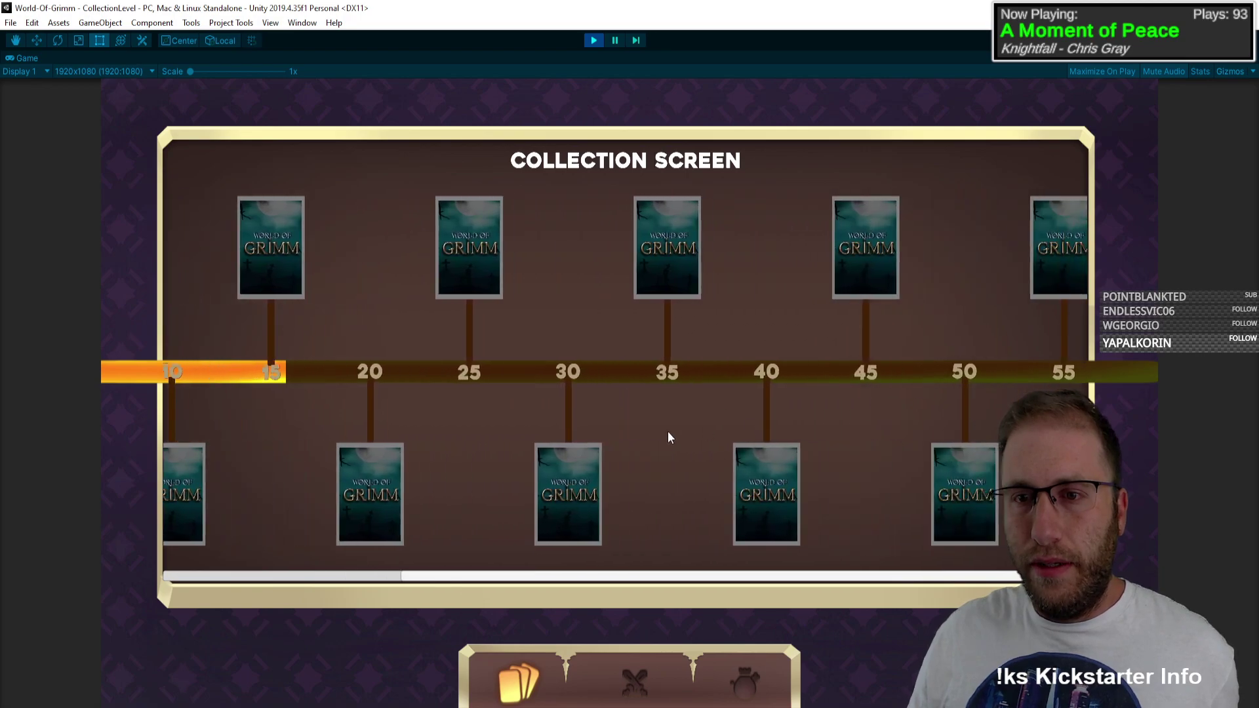
{"action": "left_click_drag", "start_coordinate": [669, 438], "coordinate": [1040, 374]}
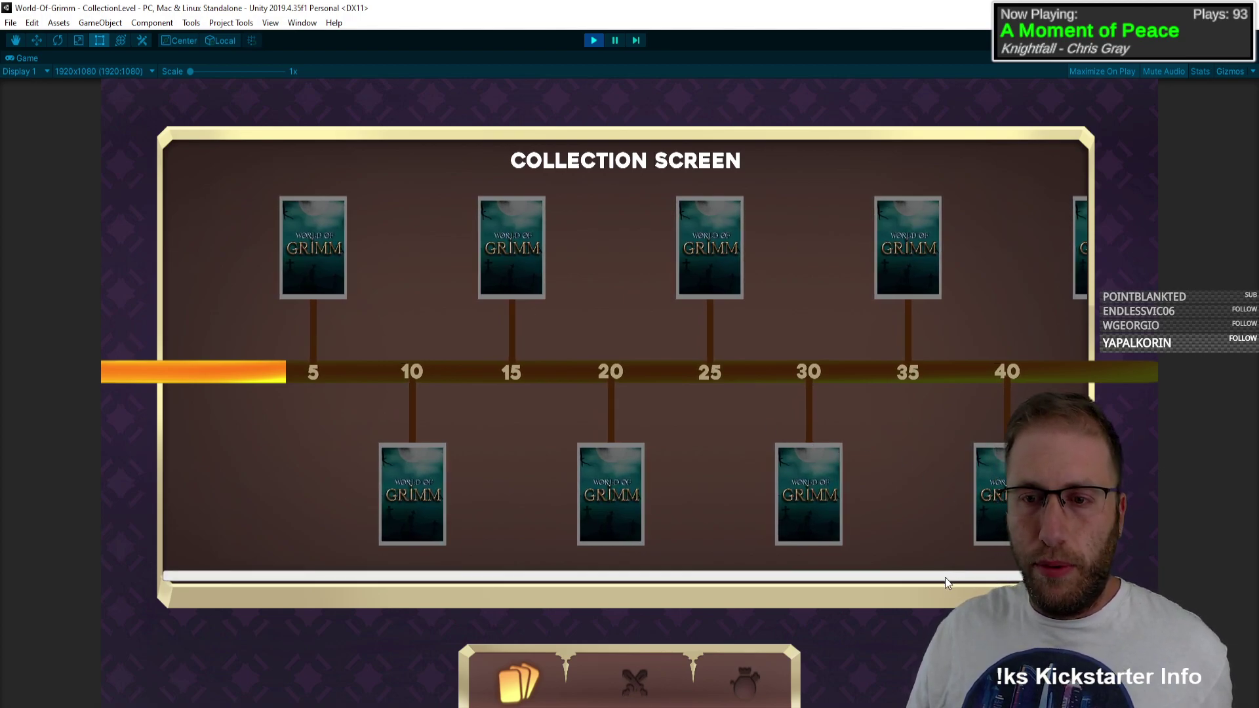
{"action": "right_click", "coordinate": [1071, 62]}
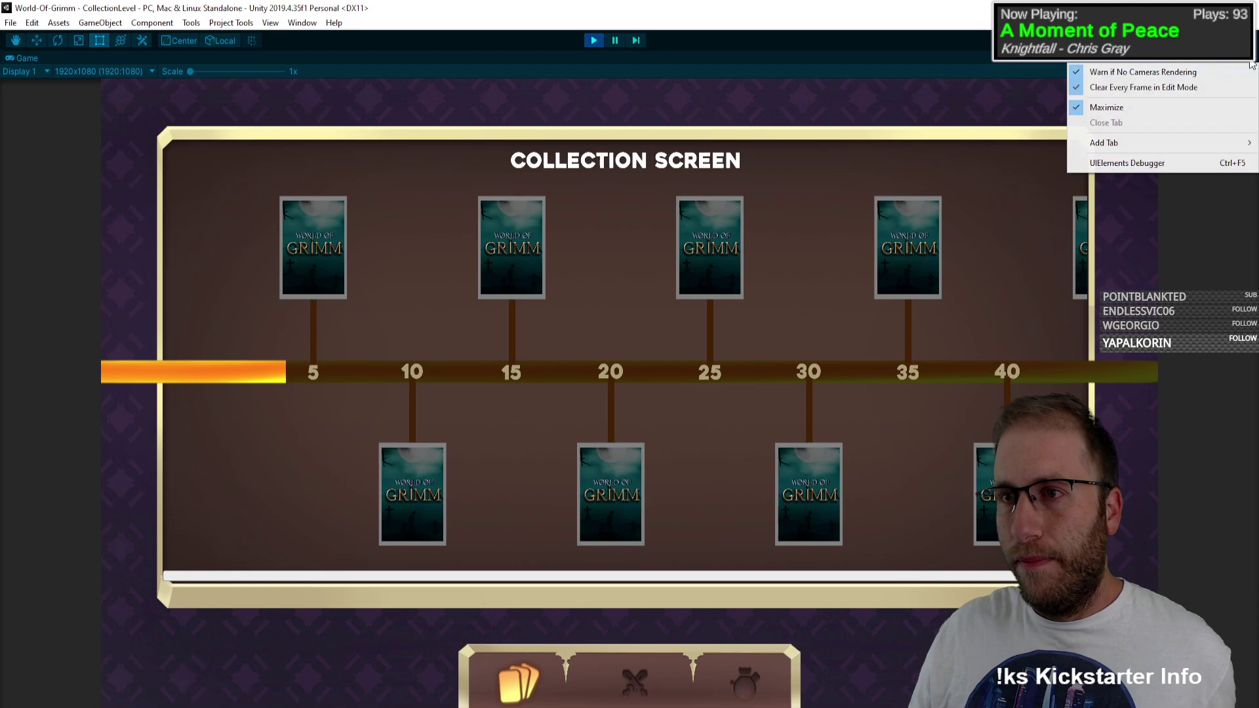
{"action": "left_click", "coordinate": [1101, 108]}
Step: Restore the editor layout and inspect the CollectionObjHigh and CollectionObjLow objects
{"action": "left_click", "coordinate": [797, 195]}
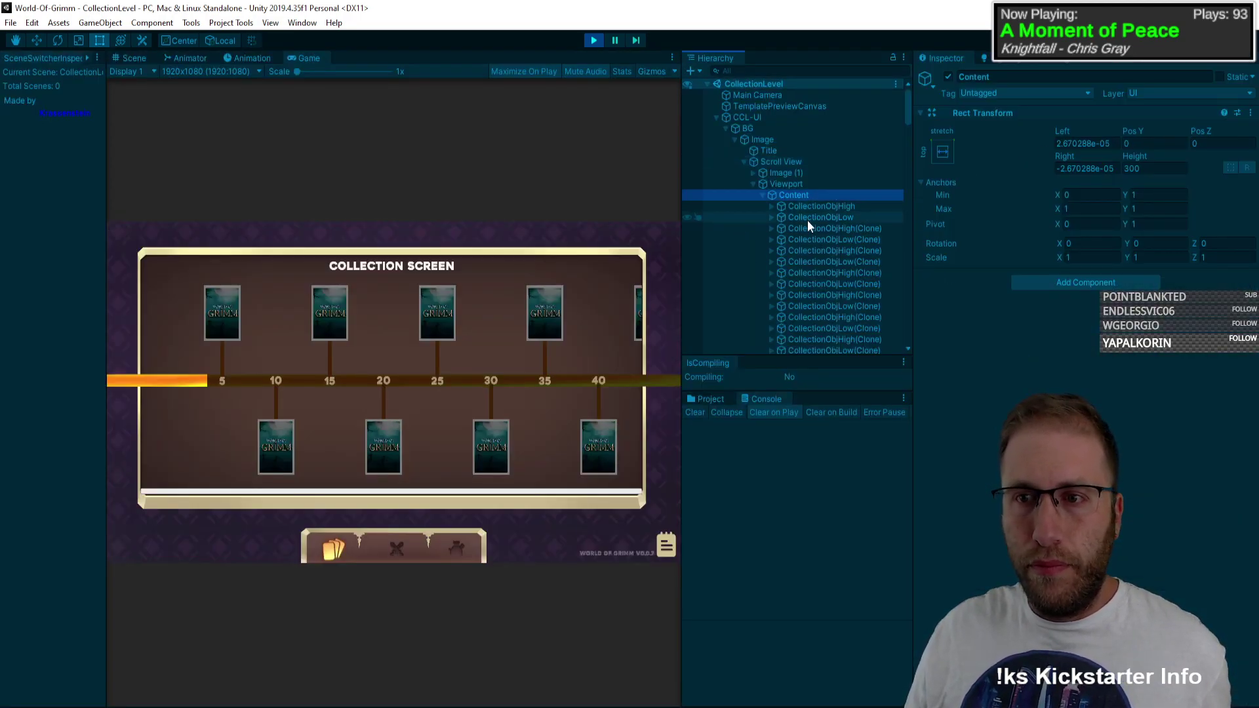
{"action": "left_click", "coordinate": [820, 207]}
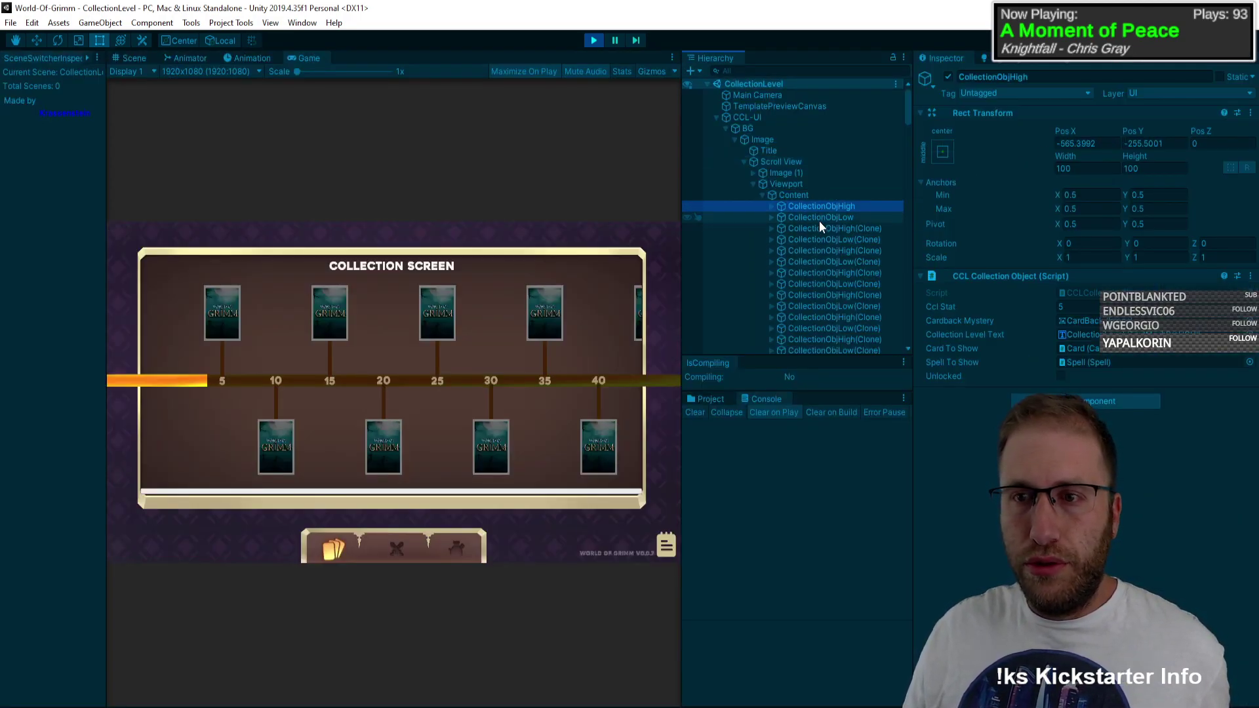
{"action": "left_click", "coordinate": [820, 220]}
{"action": "left_click", "coordinate": [825, 208]}
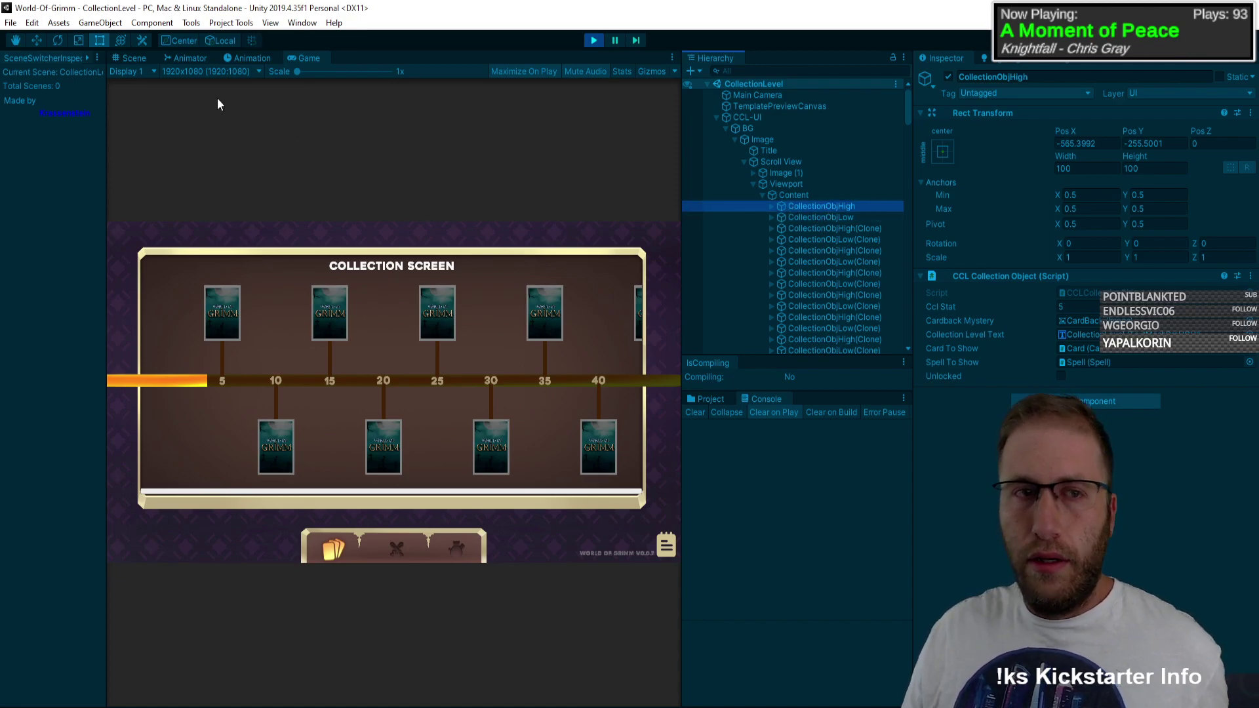
Step: Frame the CollectionObjHigh and CollectionObjLow markers in the Scene view and inspect cloned cards
{"action": "left_click", "coordinate": [141, 59]}
{"action": "key", "text": "f"}
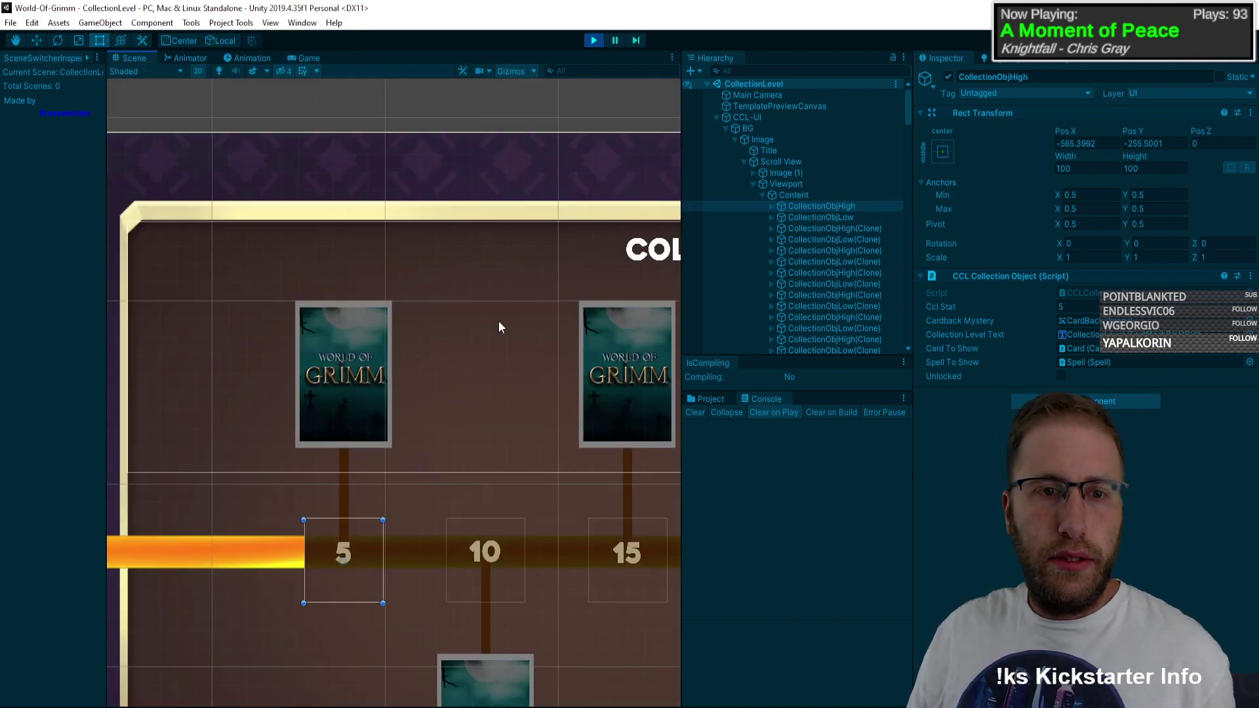
{"action": "left_click", "coordinate": [828, 217]}
{"action": "key", "text": "f"}
{"action": "scroll", "coordinate": [397, 320], "scroll_direction": "down", "scroll_amount": 6}
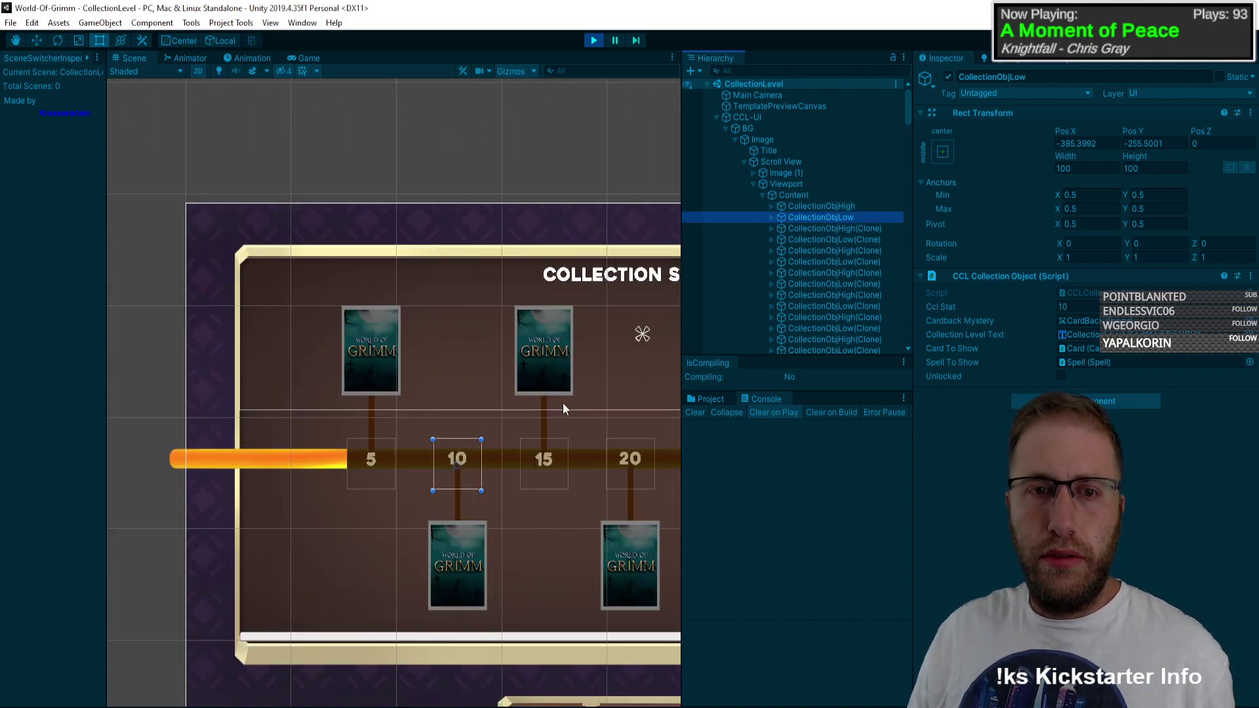
{"action": "middle_click_drag", "start_coordinate": [598, 412], "coordinate": [354, 398]}
{"action": "left_click", "coordinate": [864, 306]}
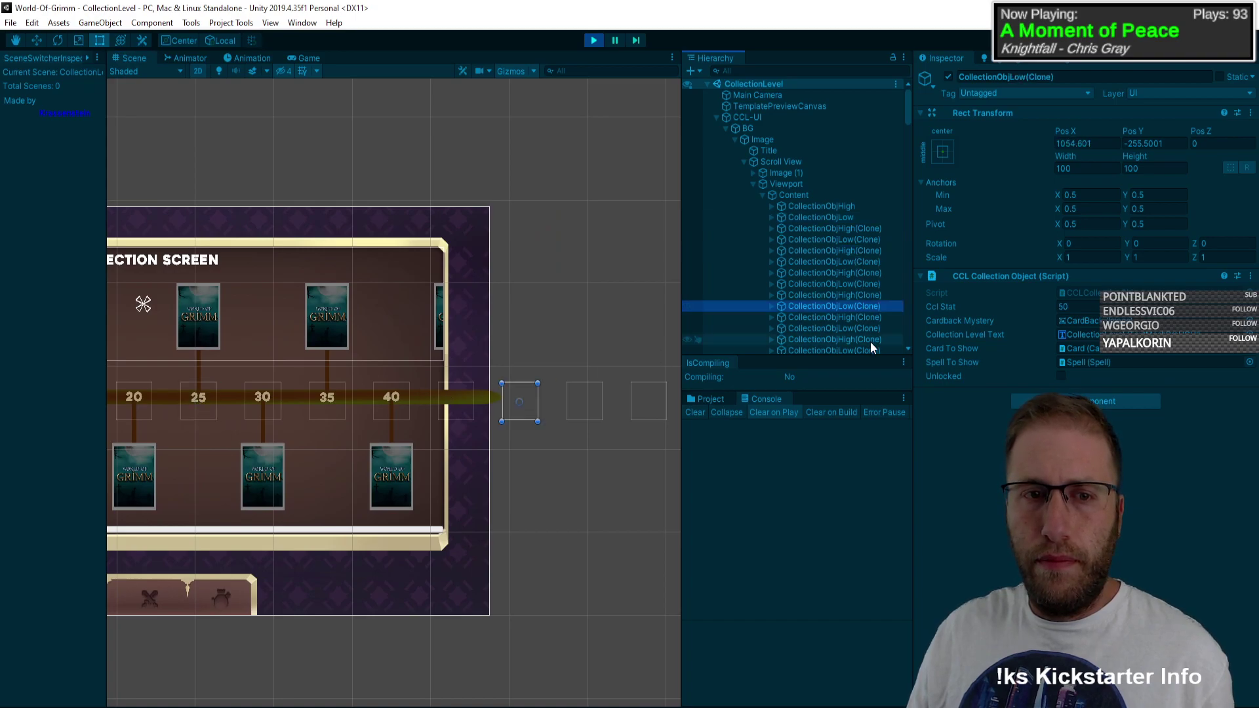
{"action": "left_click", "coordinate": [848, 328]}
{"action": "scroll", "coordinate": [580, 354], "scroll_direction": "down", "scroll_amount": 1}
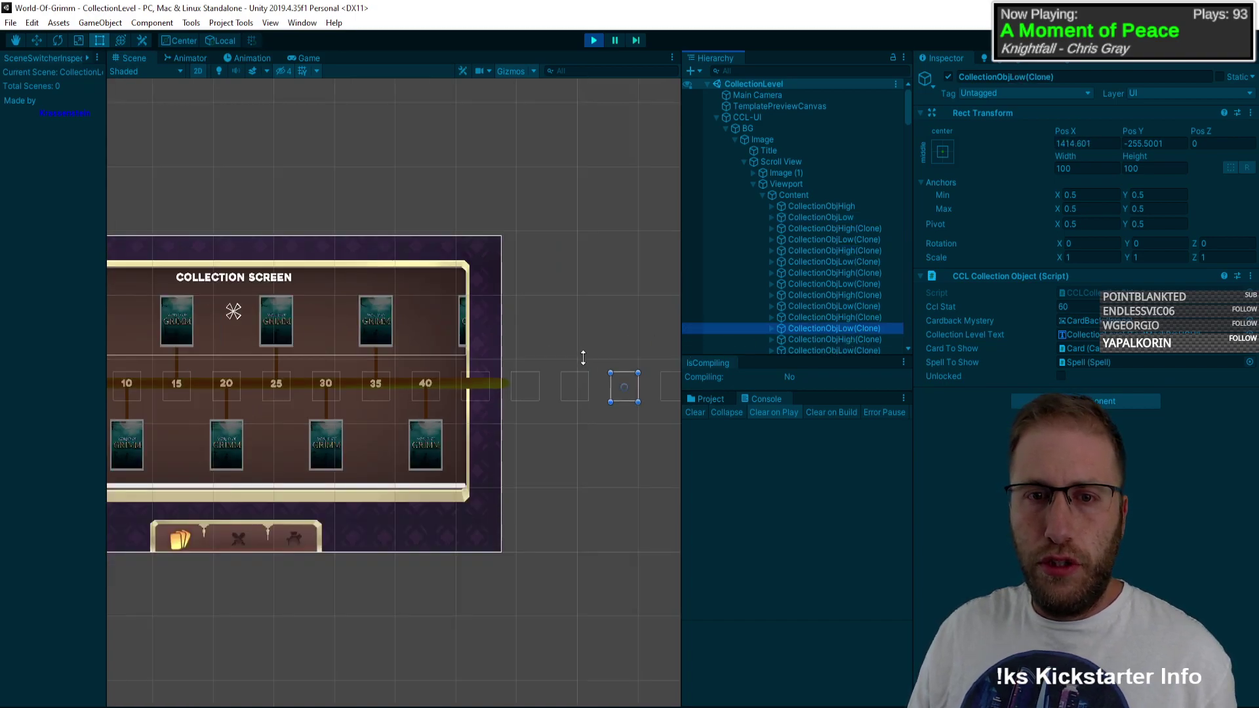
{"action": "middle_click_drag", "start_coordinate": [407, 354], "coordinate": [482, 373]}
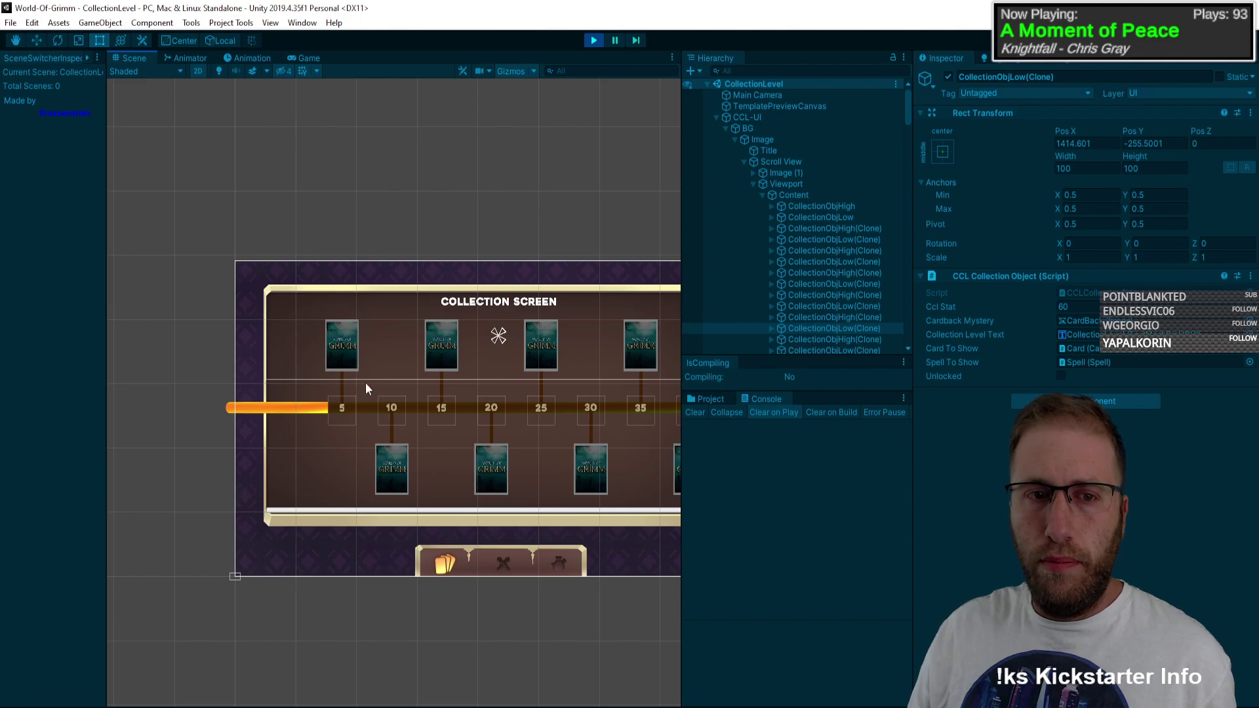
Step: Add a Horizontal Layout Group to Content with Control Child Size Width off, then stop playing
{"action": "left_click", "coordinate": [846, 197]}
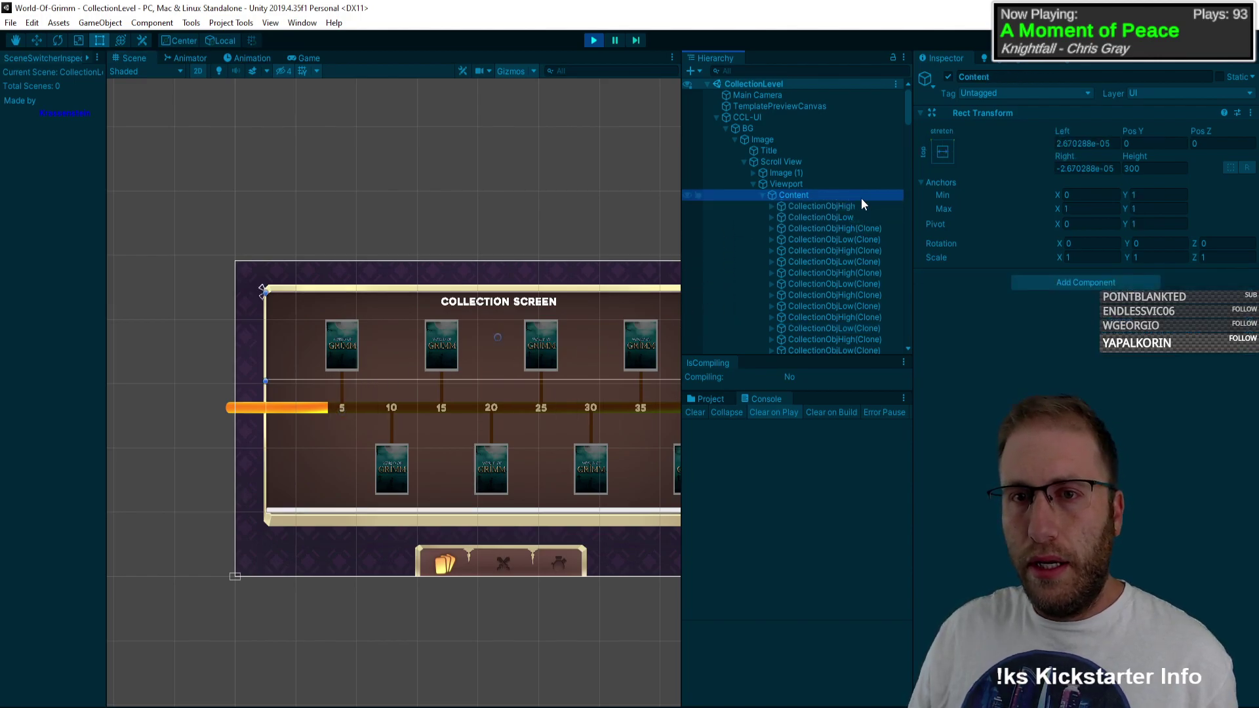
{"action": "left_click", "coordinate": [1050, 283]}
{"action": "type", "text": "hori"}
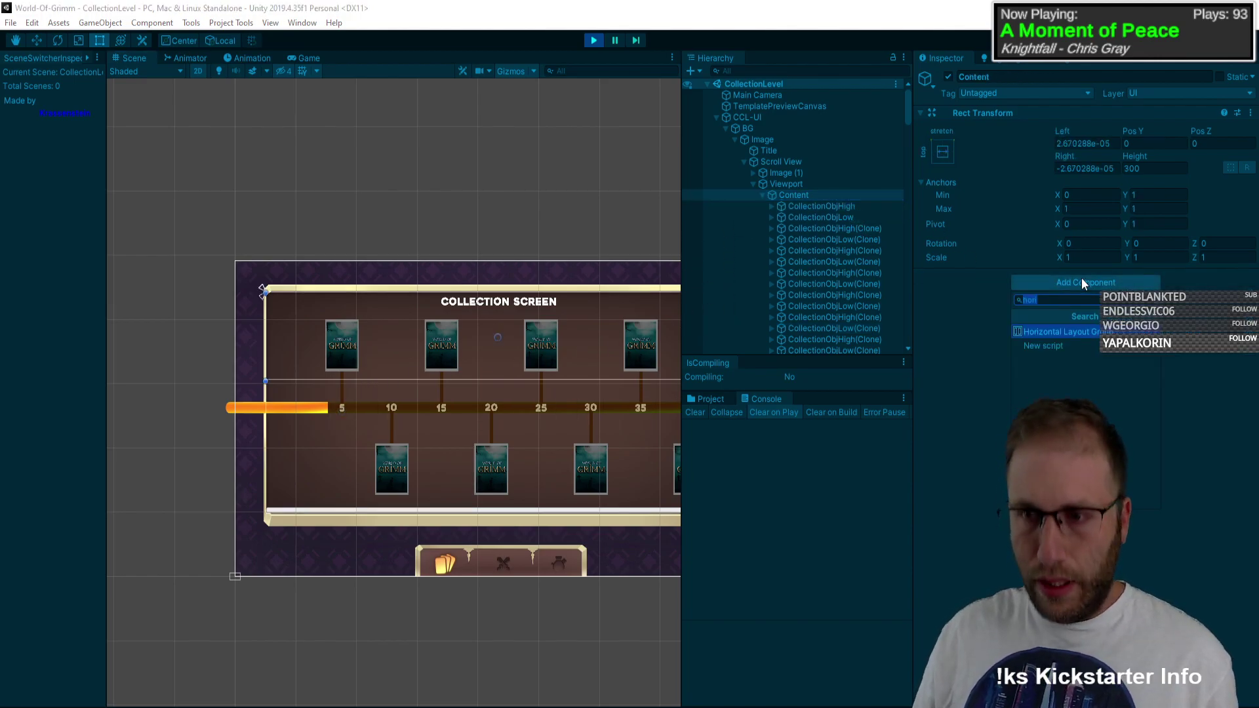
{"action": "left_click", "coordinate": [1064, 331]}
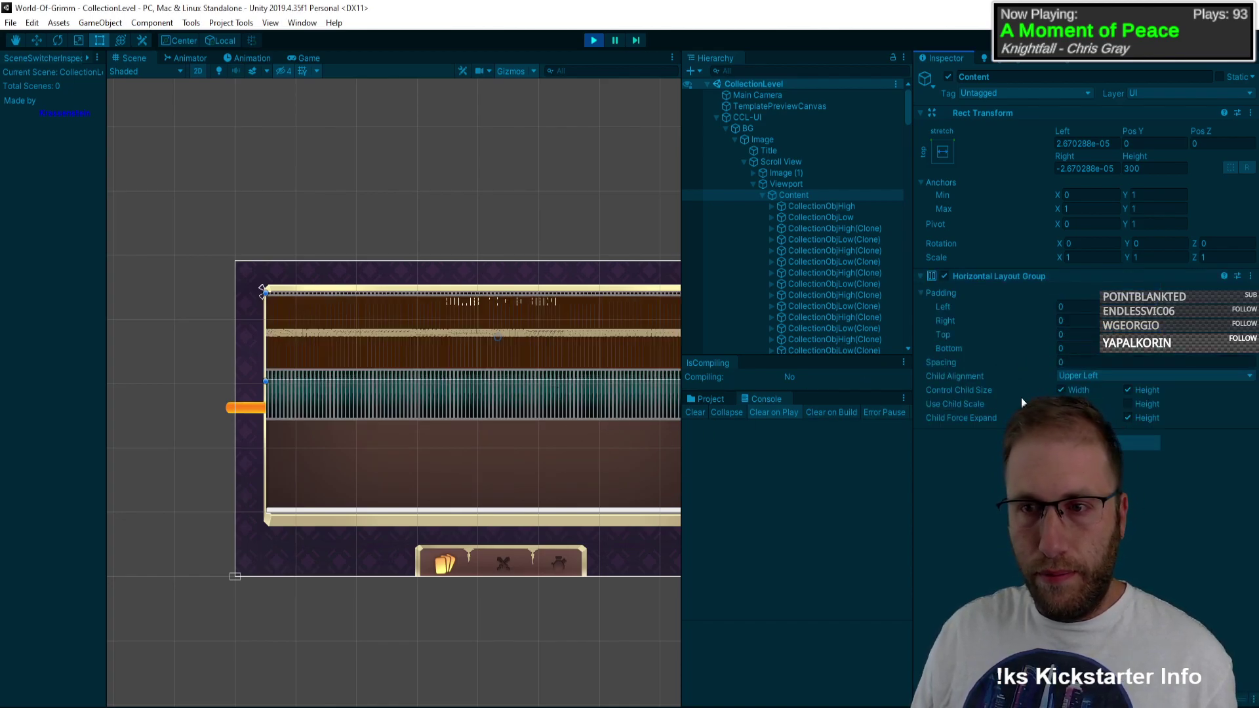
{"action": "left_click", "coordinate": [1062, 390]}
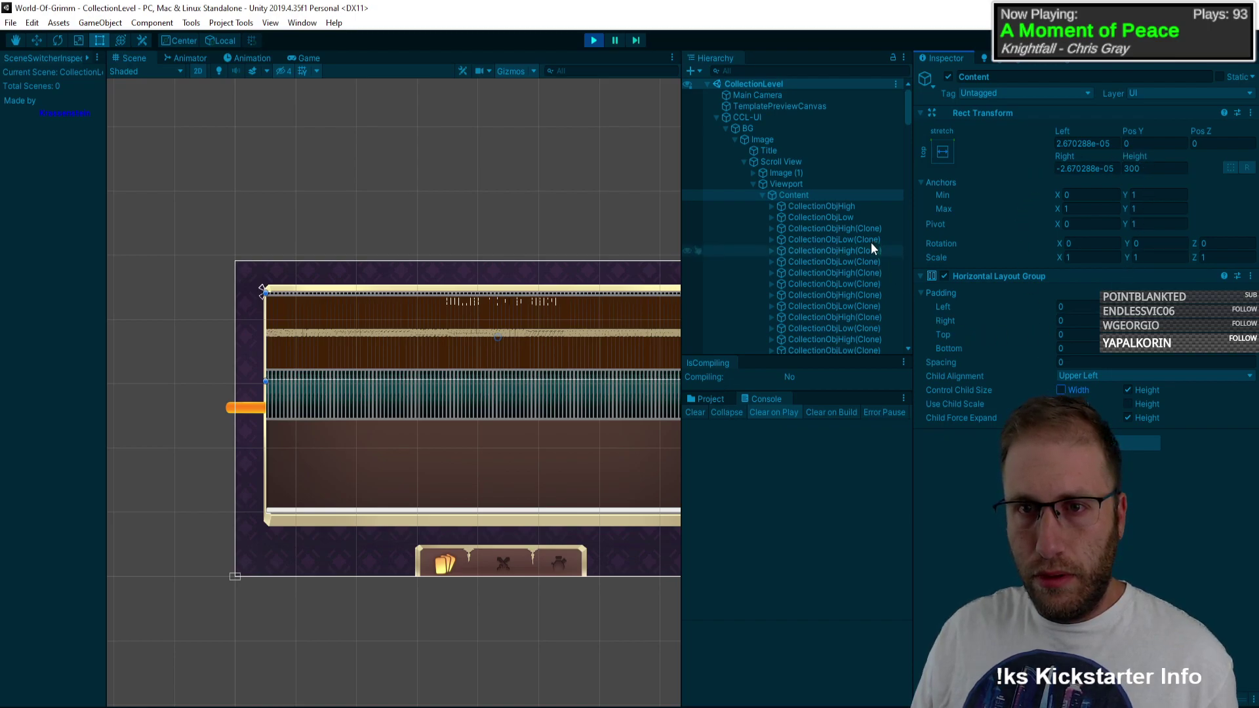
{"action": "right_click", "coordinate": [993, 274]}
{"action": "left_click", "coordinate": [1054, 360]}
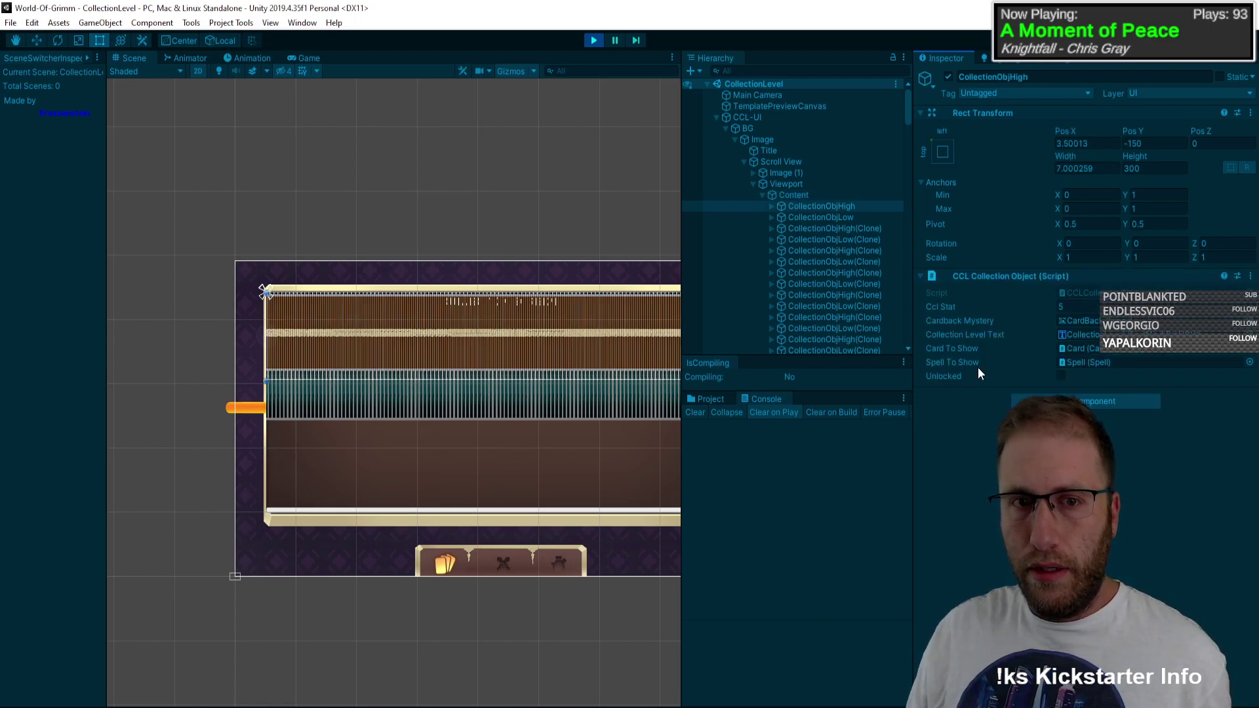
{"action": "left_click", "coordinate": [495, 348]}
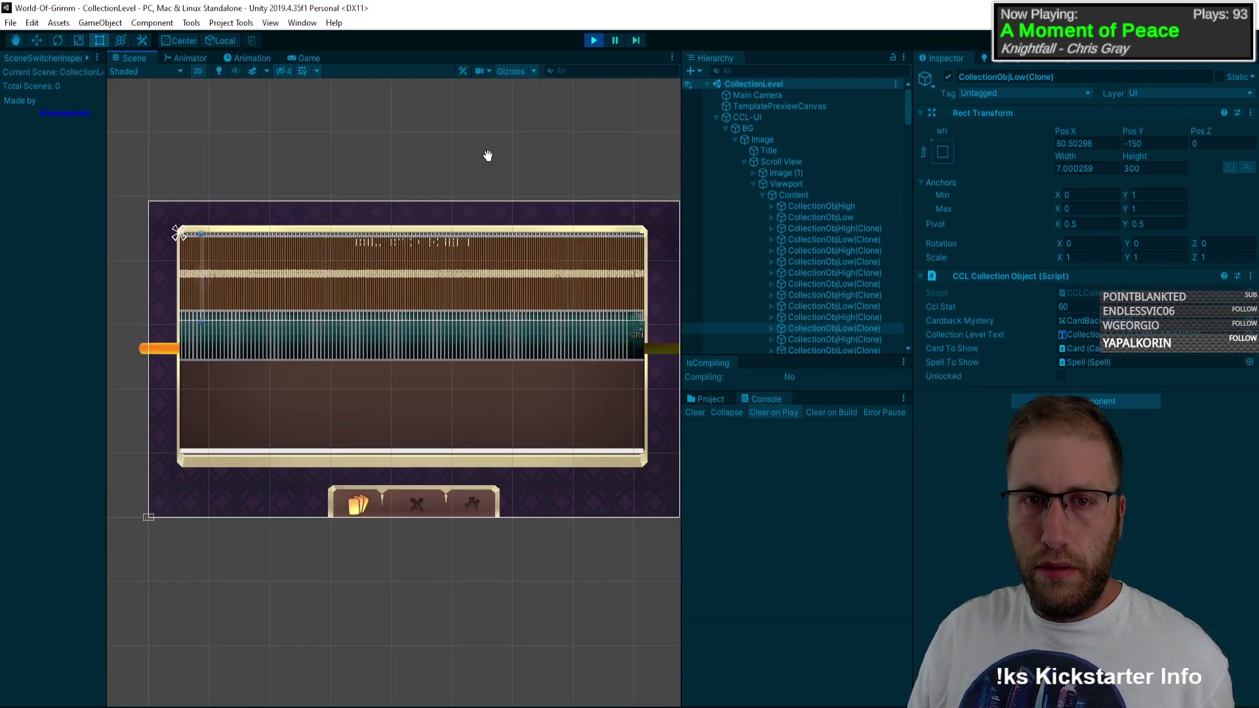
{"action": "left_click", "coordinate": [594, 40]}
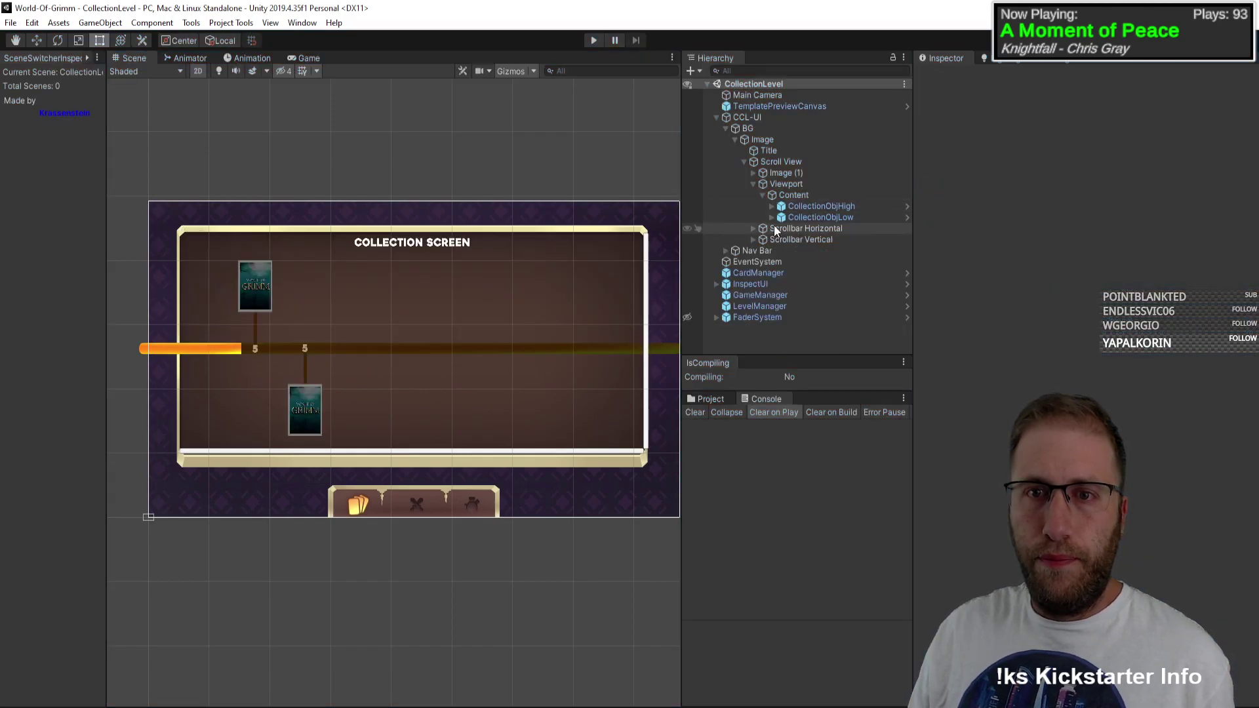
Step: Add a Horizontal Layout Group to Content with Child Alignment set to Middle Left
{"action": "left_click", "coordinate": [815, 196]}
{"action": "left_click", "coordinate": [1085, 282]}
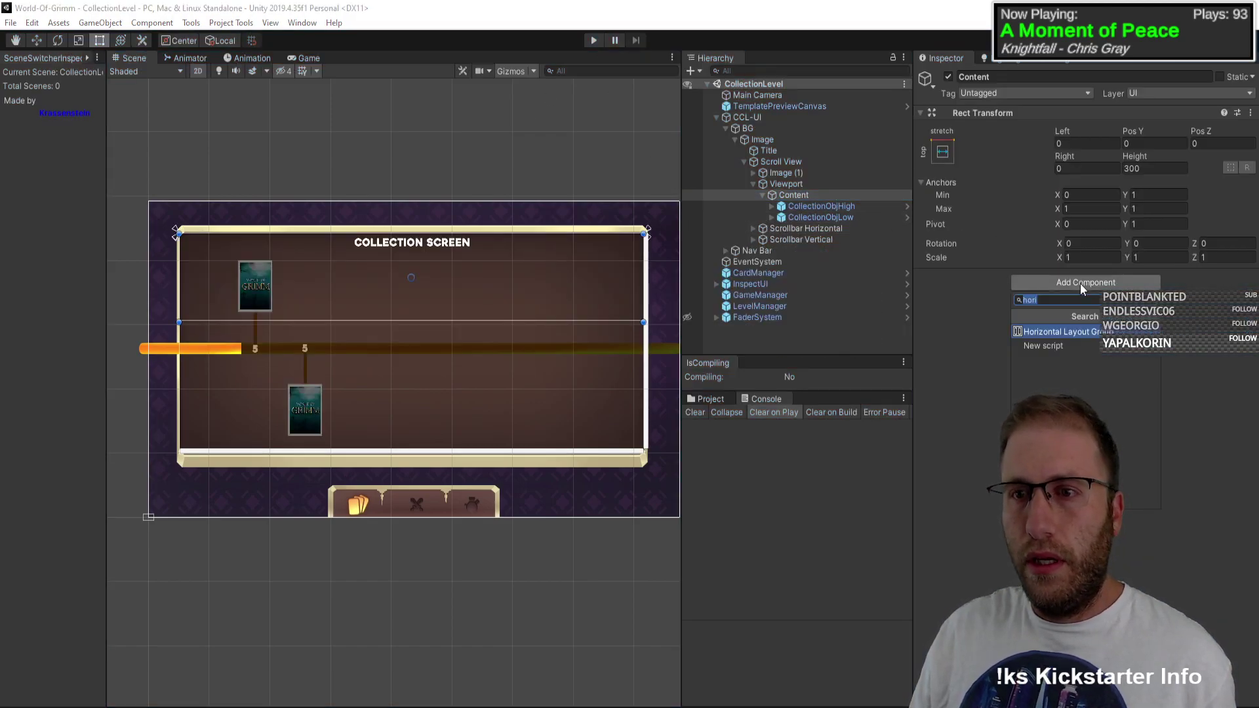
{"action": "left_click", "coordinate": [1081, 317]}
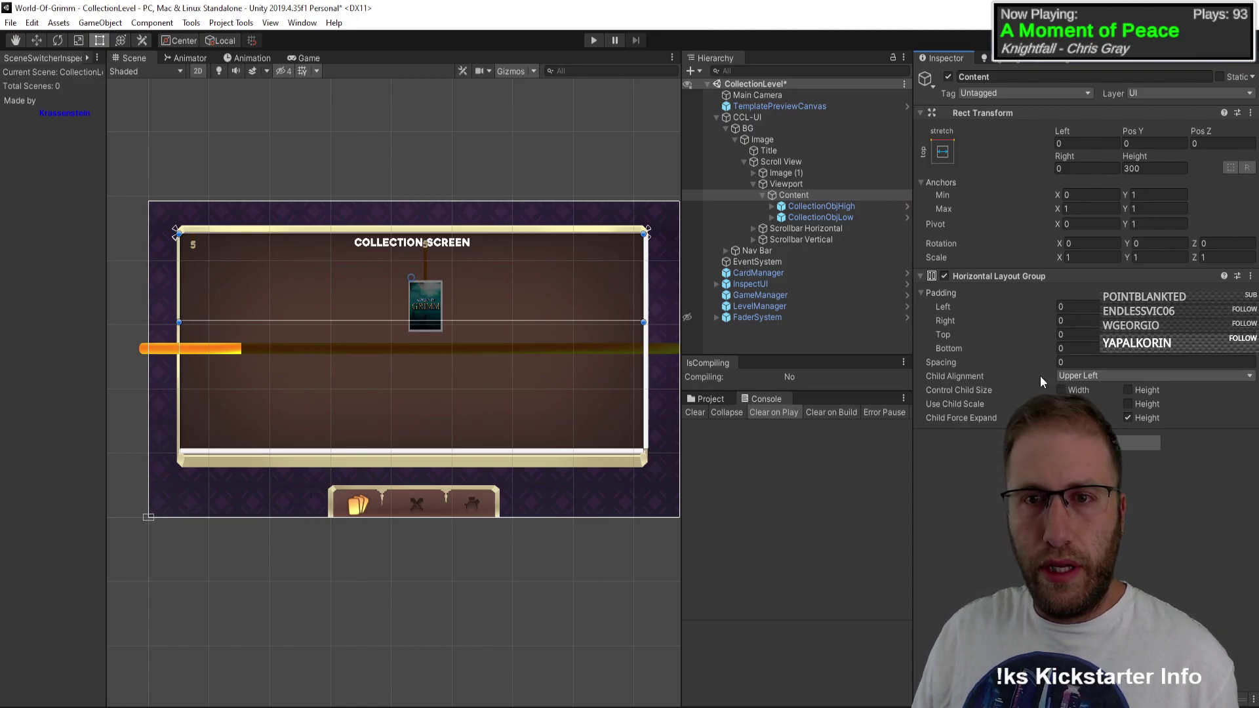
{"action": "left_click", "coordinate": [1102, 376]}
{"action": "left_click", "coordinate": [1124, 439]}
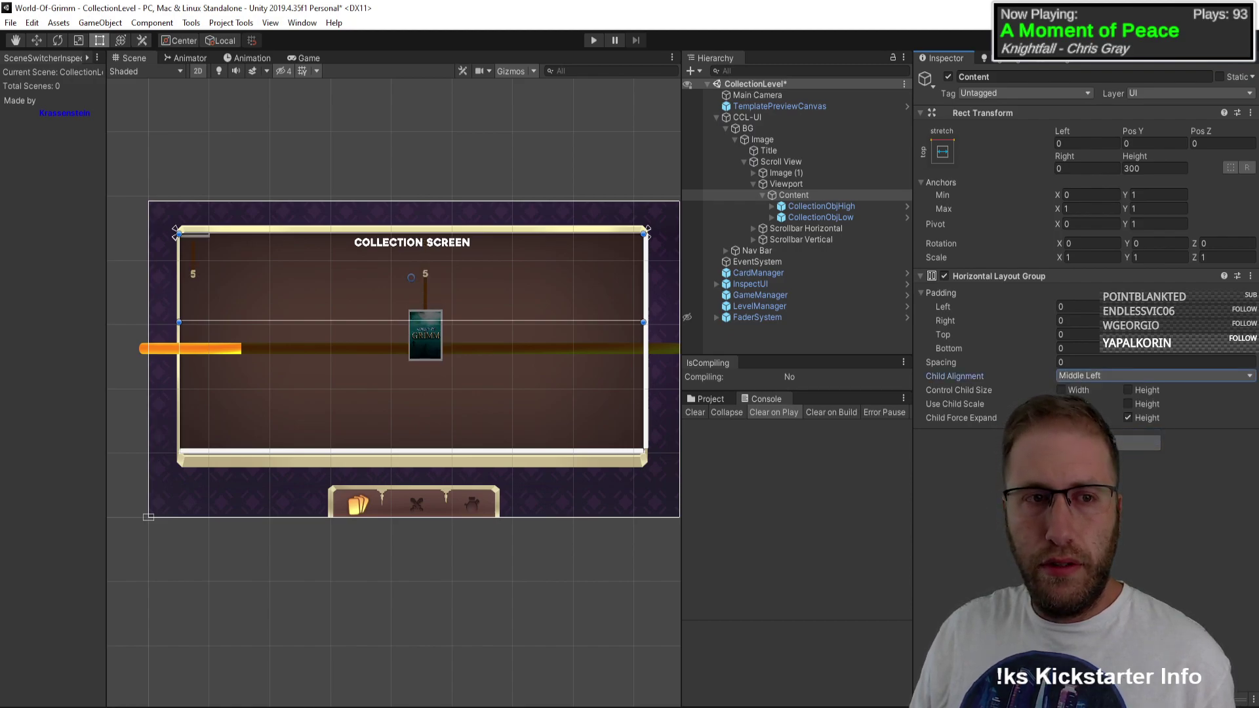
Step: Drag Content's bottom edge down in the Scene view, stretching its height to 806.79
{"action": "scroll", "coordinate": [253, 286], "scroll_direction": "up", "scroll_amount": 2}
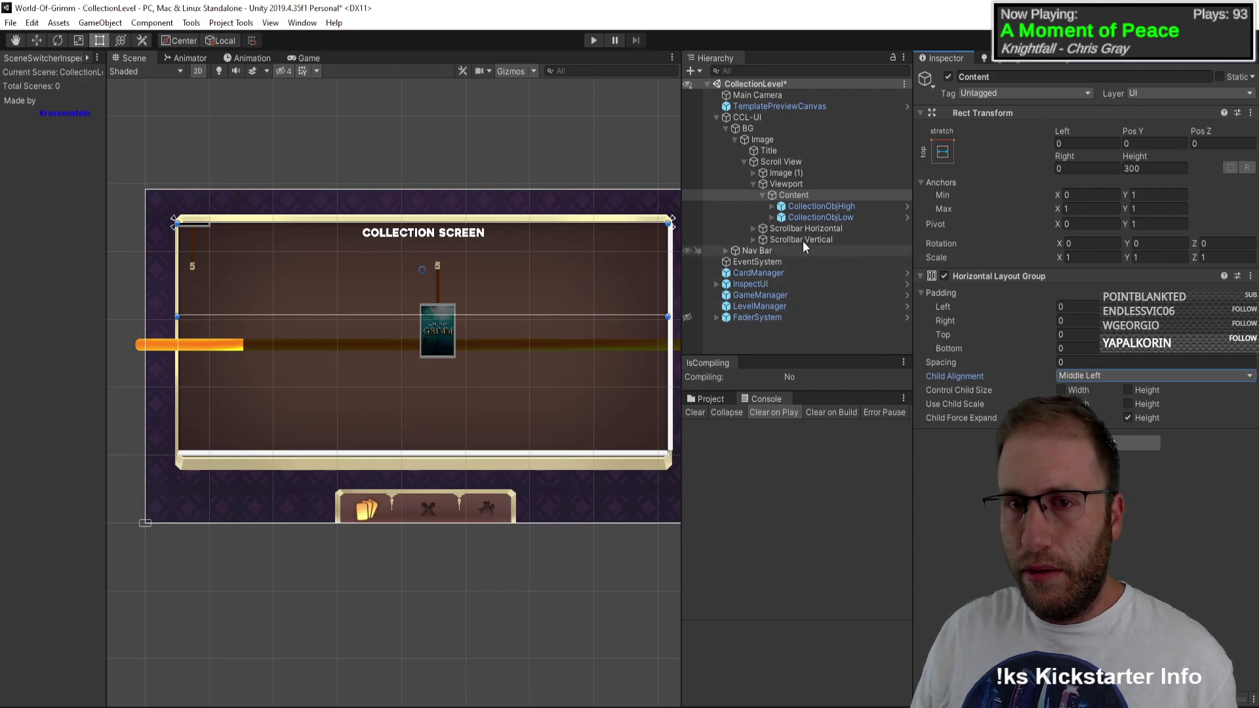
{"action": "left_click", "coordinate": [814, 194]}
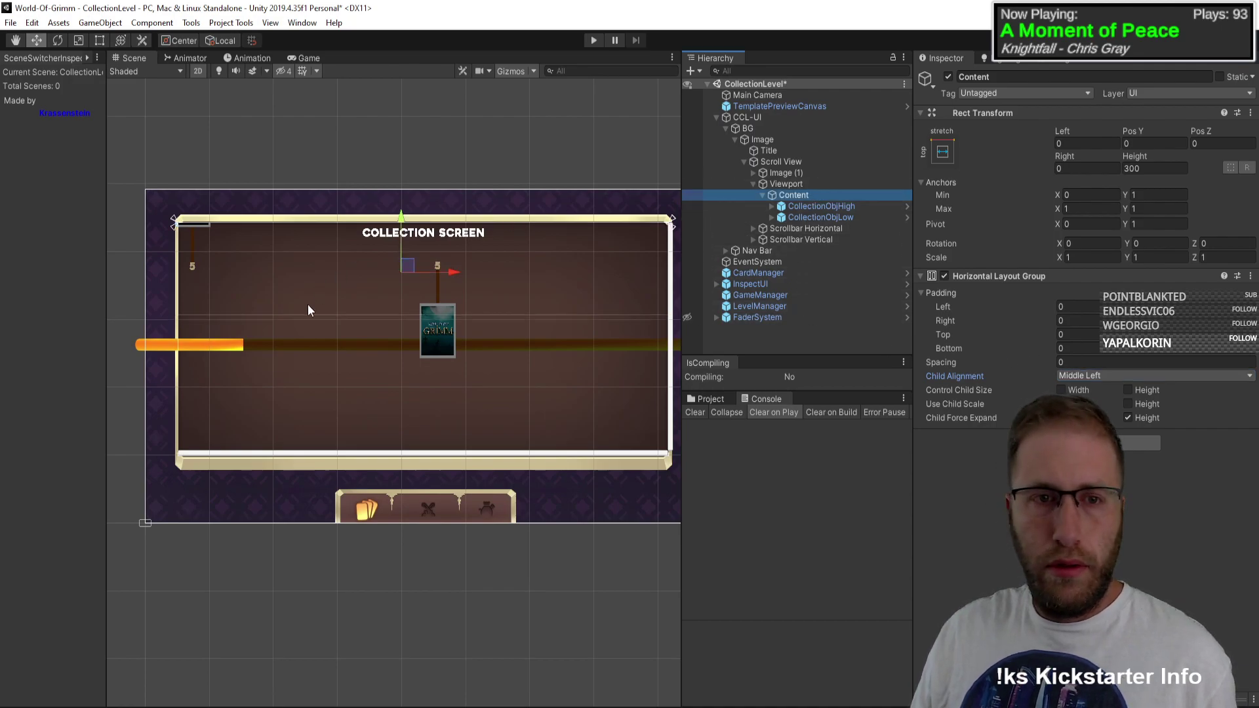
{"action": "scroll", "coordinate": [545, 352], "scroll_direction": "down", "scroll_amount": 3}
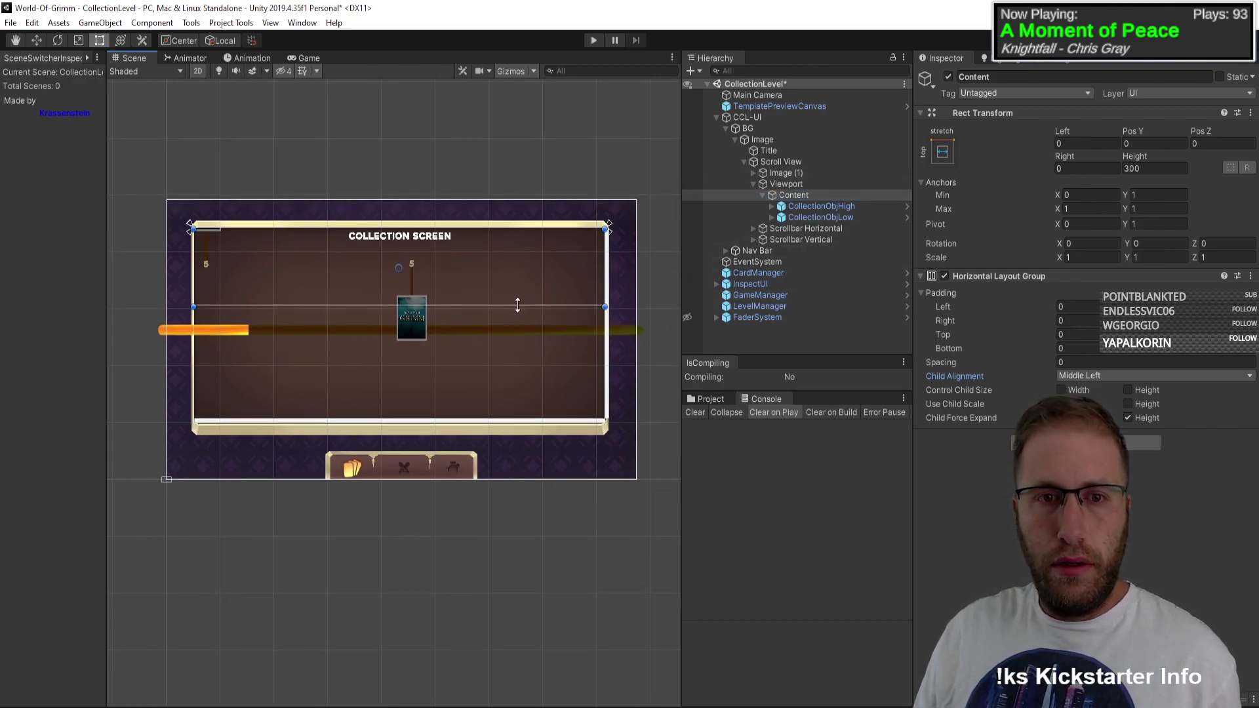
{"action": "left_click_drag", "start_coordinate": [519, 306], "coordinate": [535, 438]}
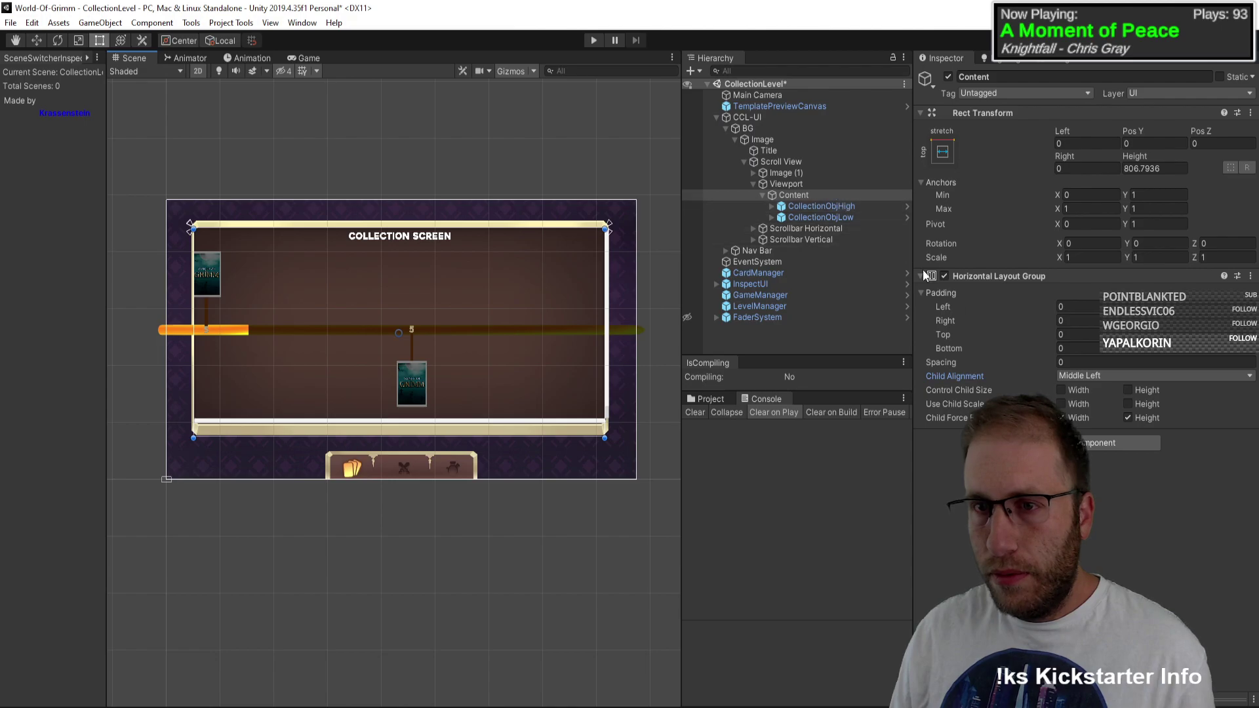
Step: Set Padding Left to 200 and try card spacing of 180, then 0
{"action": "left_click_drag", "start_coordinate": [954, 301], "coordinate": [1094, 341]}
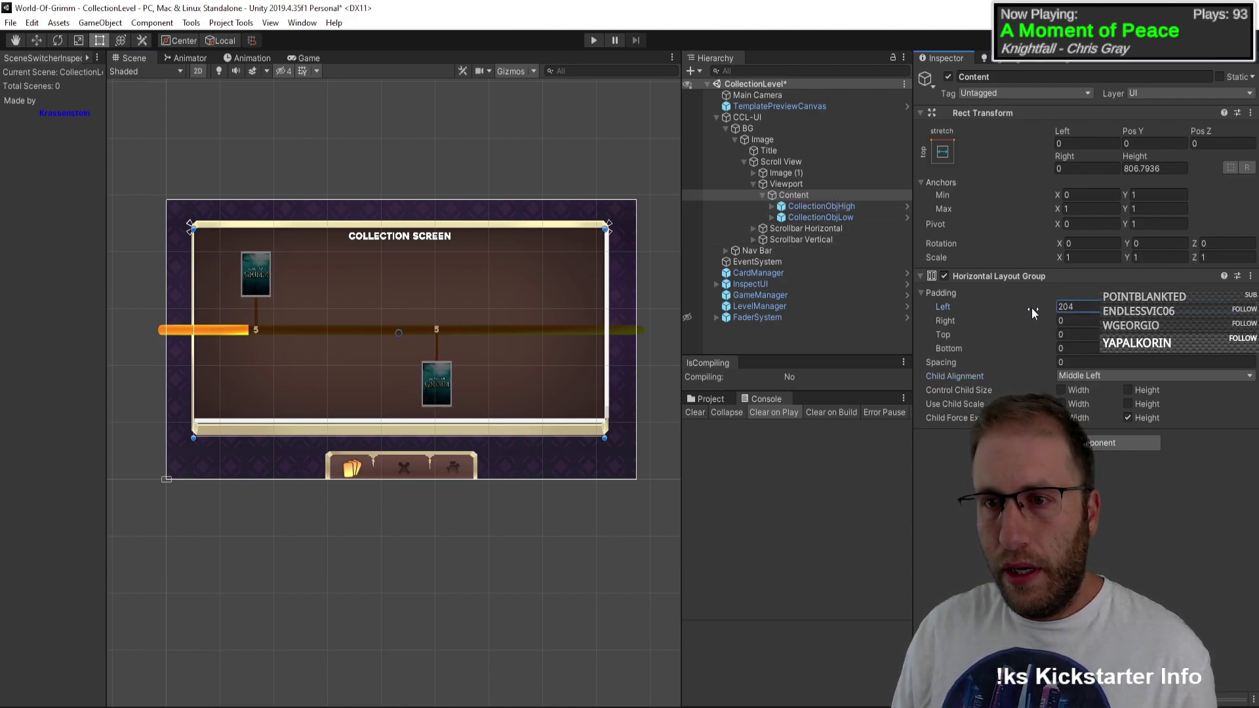
{"action": "type", "text": "200"}
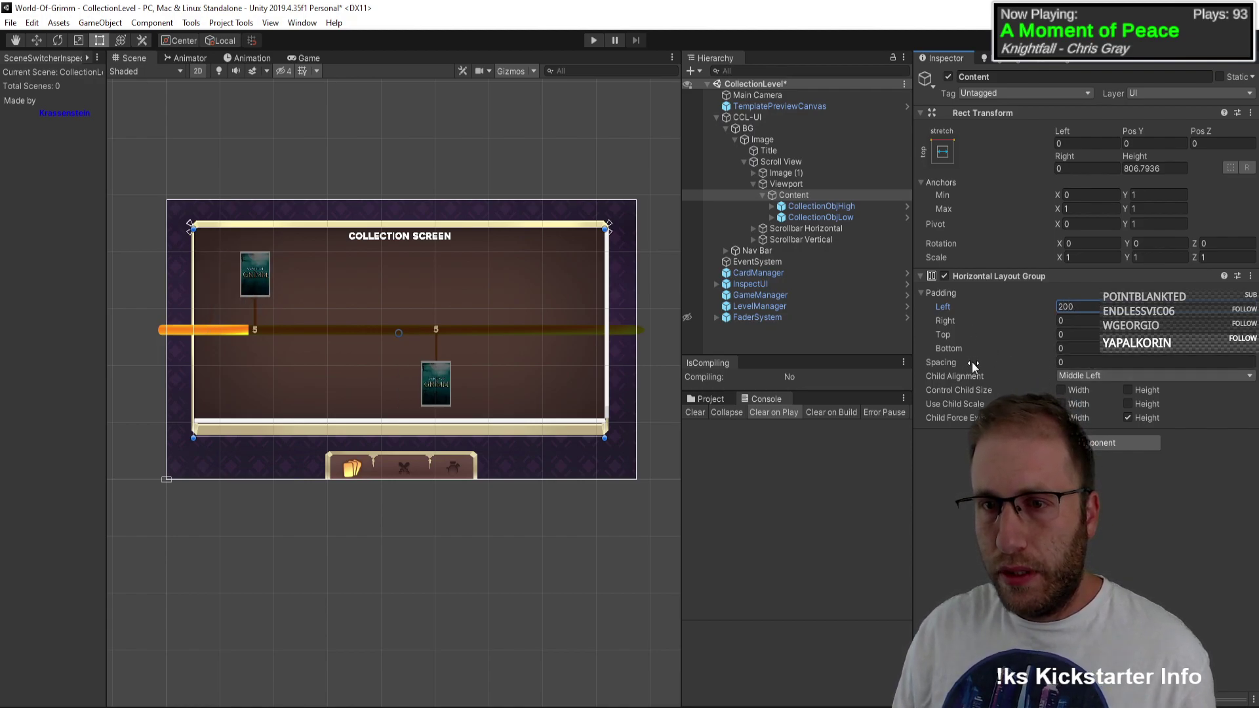
{"action": "left_click", "coordinate": [1082, 363]}
{"action": "type", "text": "180"}
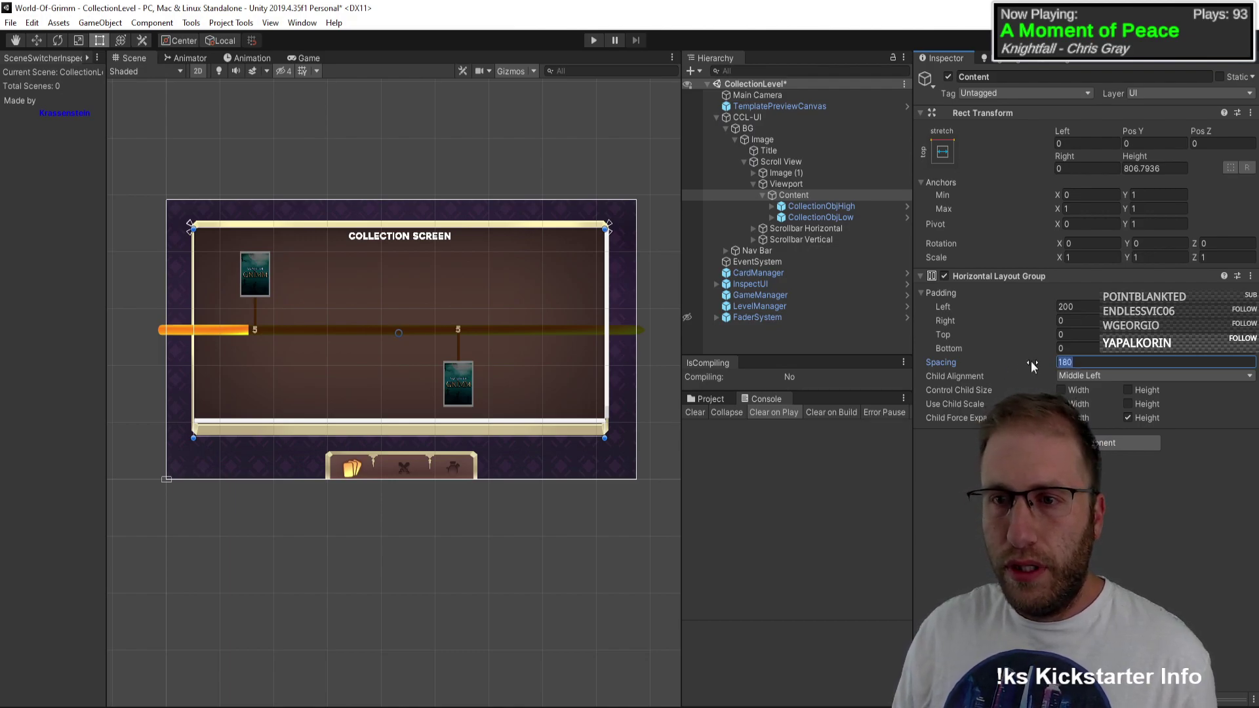
{"action": "key", "text": "BackSpace"}
{"action": "key", "text": "BackSpace"}
{"action": "key", "text": "BackSpace"}
{"action": "type", "text": "0"}
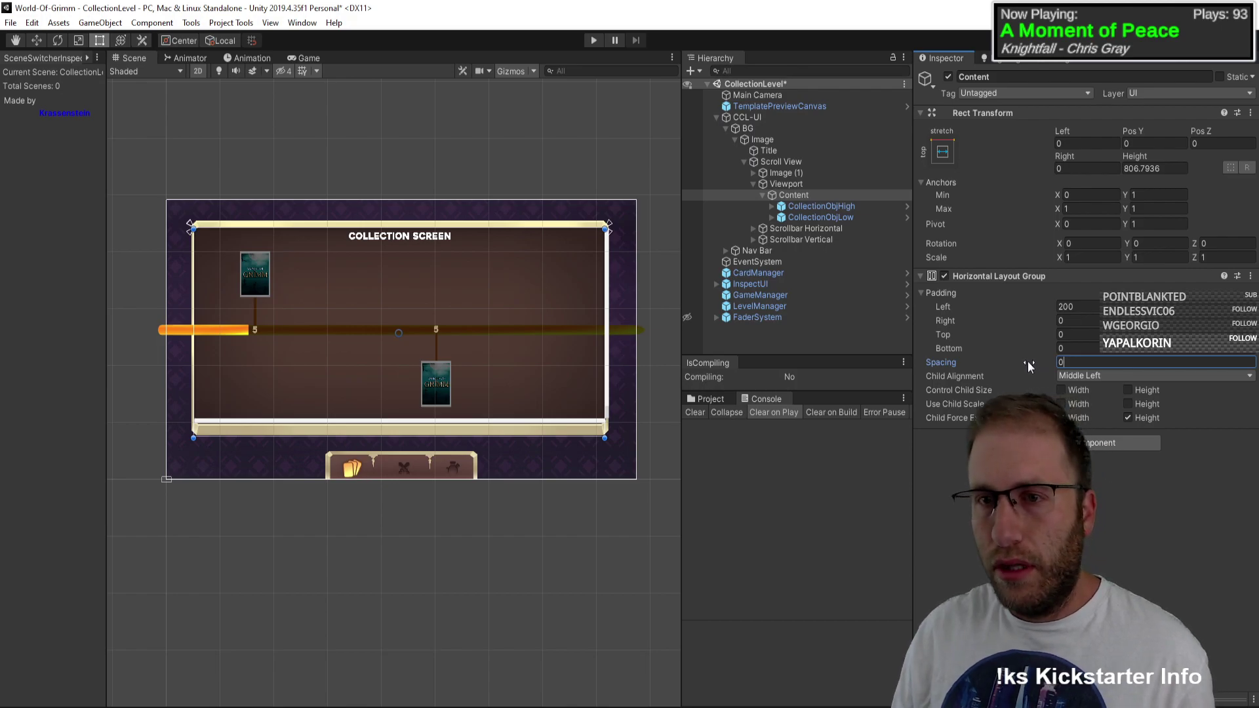
Step: Check the CollectionObjHigh and CollectionObjLow card positions, then reselect Content
{"action": "left_click", "coordinate": [815, 208]}
{"action": "left_click", "coordinate": [824, 218]}
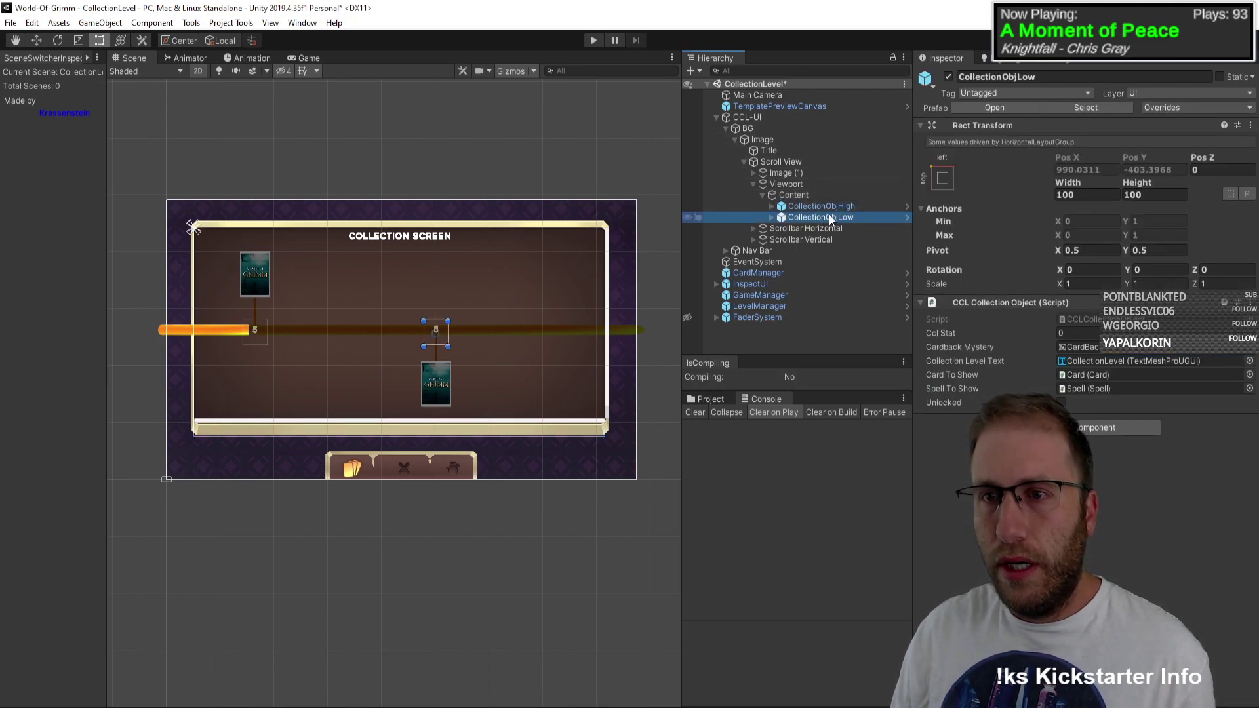
{"action": "left_click", "coordinate": [836, 210]}
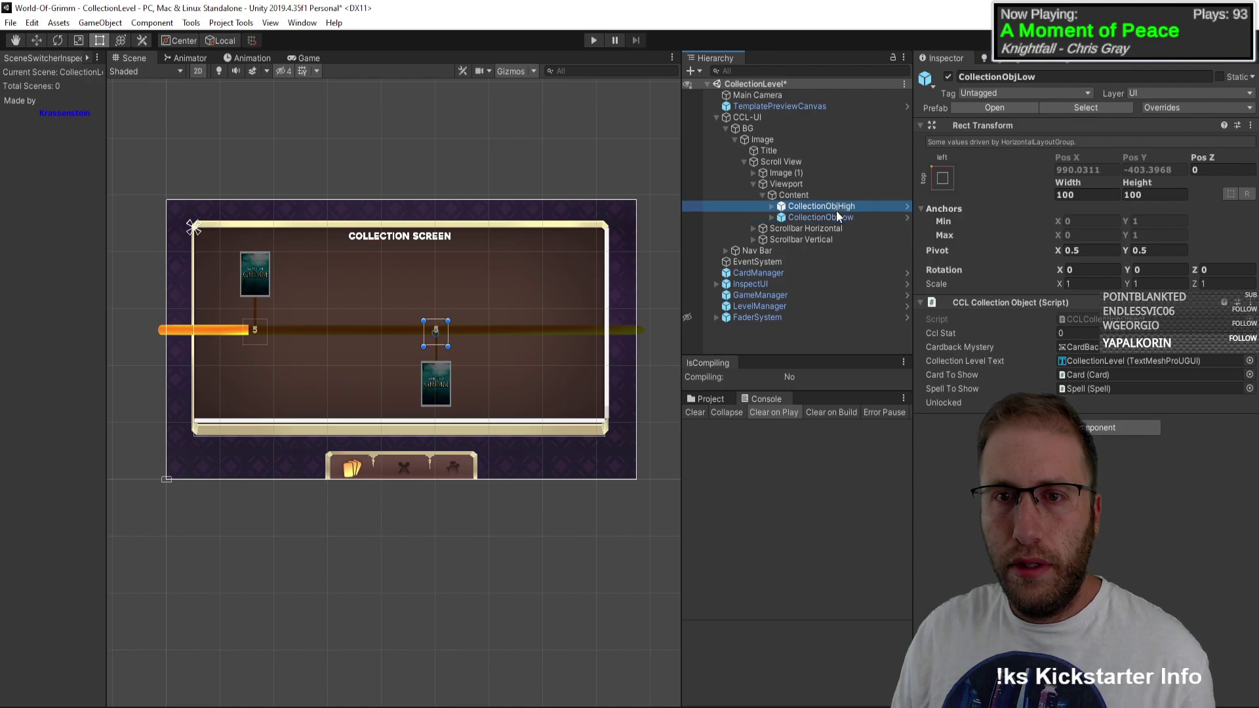
{"action": "left_click", "coordinate": [810, 196]}
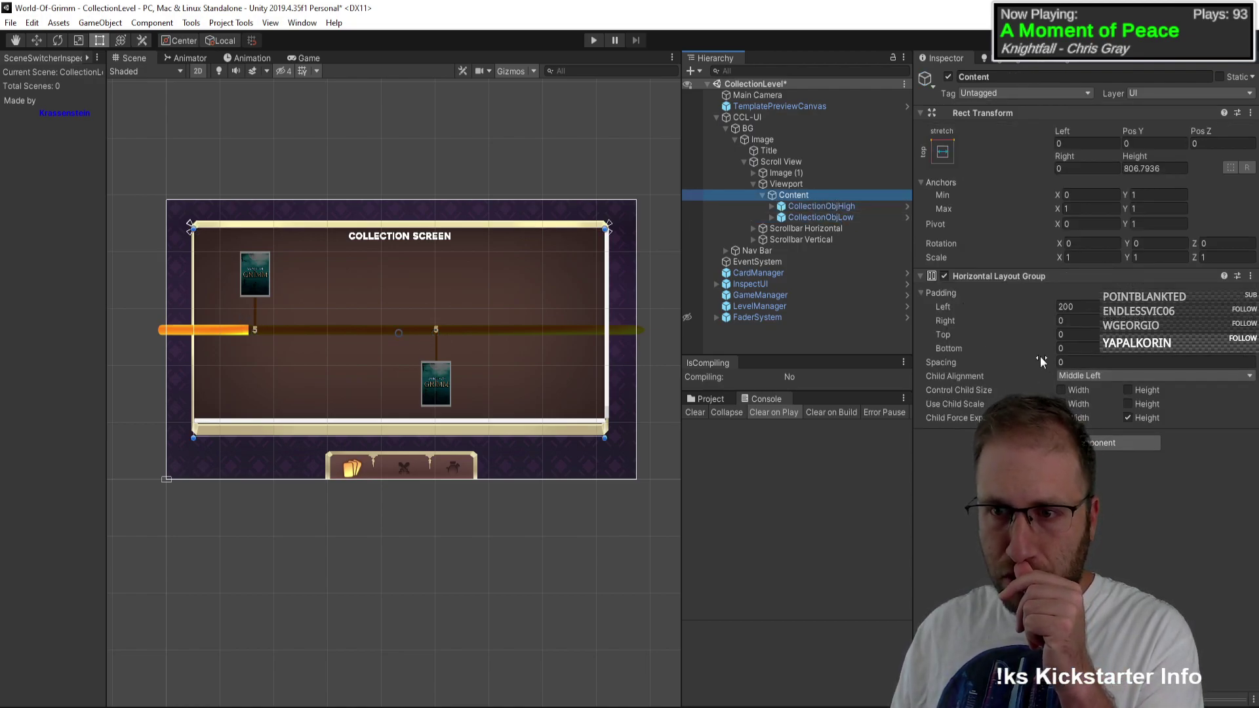
Step: Set Spacing to -97.2+130 (32.8) and toggle Child Force Expand Height off and back on
{"action": "mouse_move", "coordinate": [1043, 364]}
{"action": "left_mouse_down"}
{"action": "mouse_move", "coordinate": [667, 399]}
{"action": "mouse_move", "coordinate": [597, 328]}
{"action": "mouse_move", "coordinate": [1194, 306]}
{"action": "mouse_move", "coordinate": [169, 141]}
{"action": "mouse_move", "coordinate": [543, 13]}
{"action": "mouse_move", "coordinate": [459, 16]}
{"action": "mouse_move", "coordinate": [358, 211]}
{"action": "mouse_move", "coordinate": [471, 74]}
{"action": "mouse_move", "coordinate": [1044, 367]}
{"action": "left_mouse_up"}
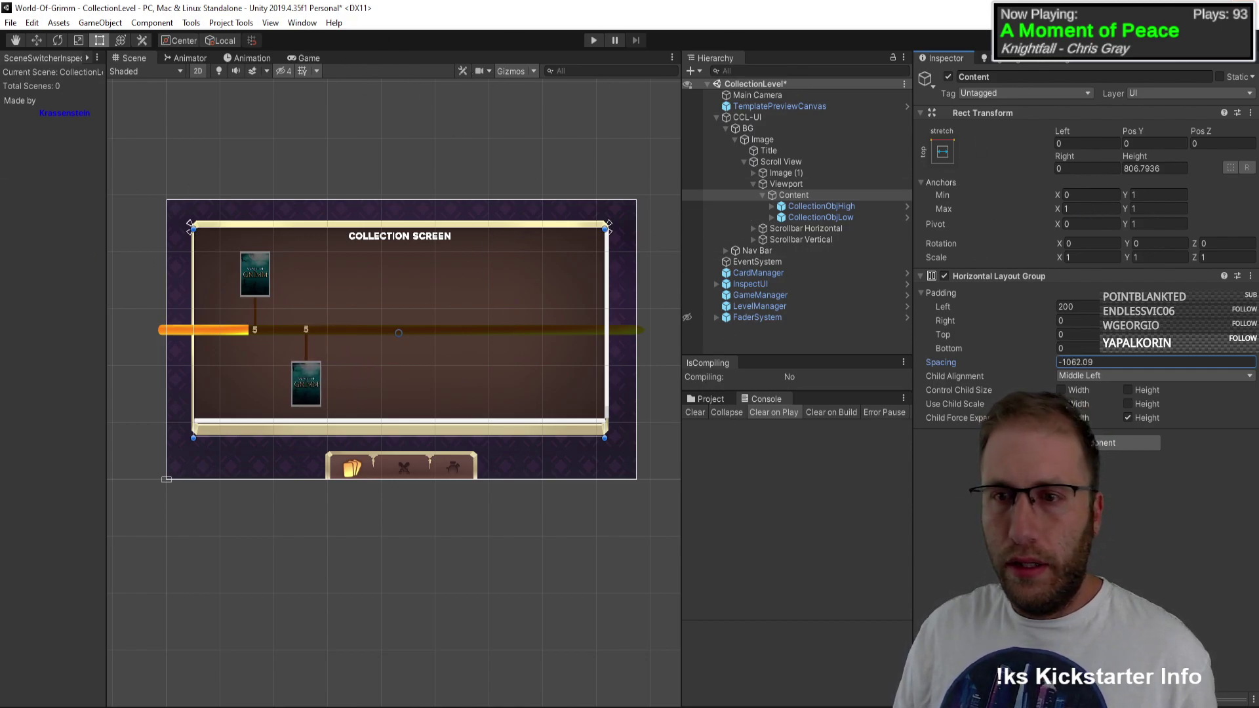
{"action": "left_click_drag", "start_coordinate": [786, 356], "coordinate": [440, 419]}
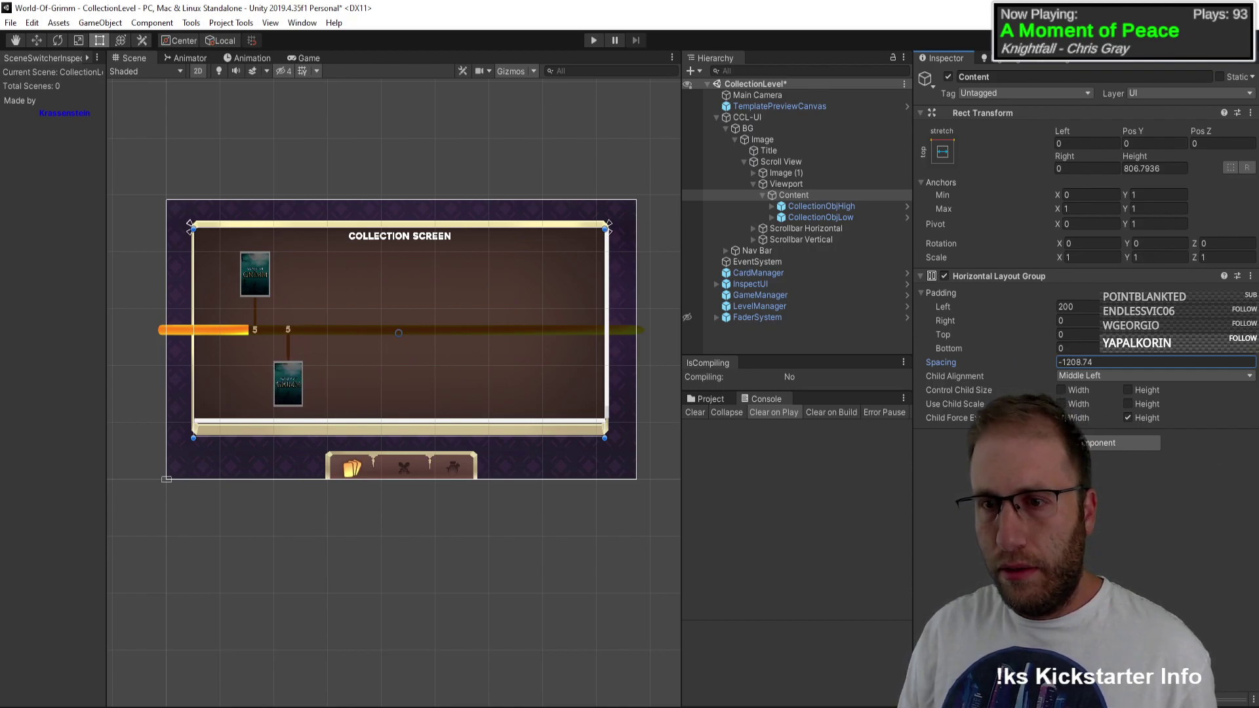
{"action": "key", "text": "Return"}
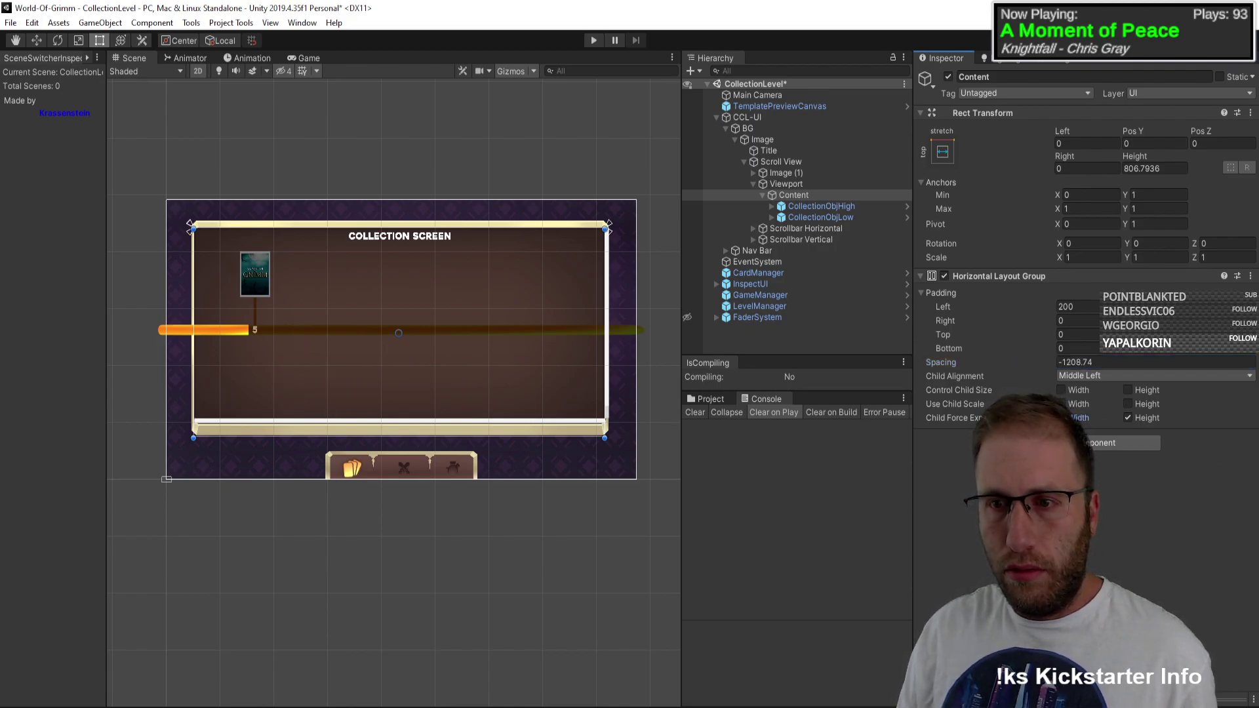
{"action": "type", "text": "0"}
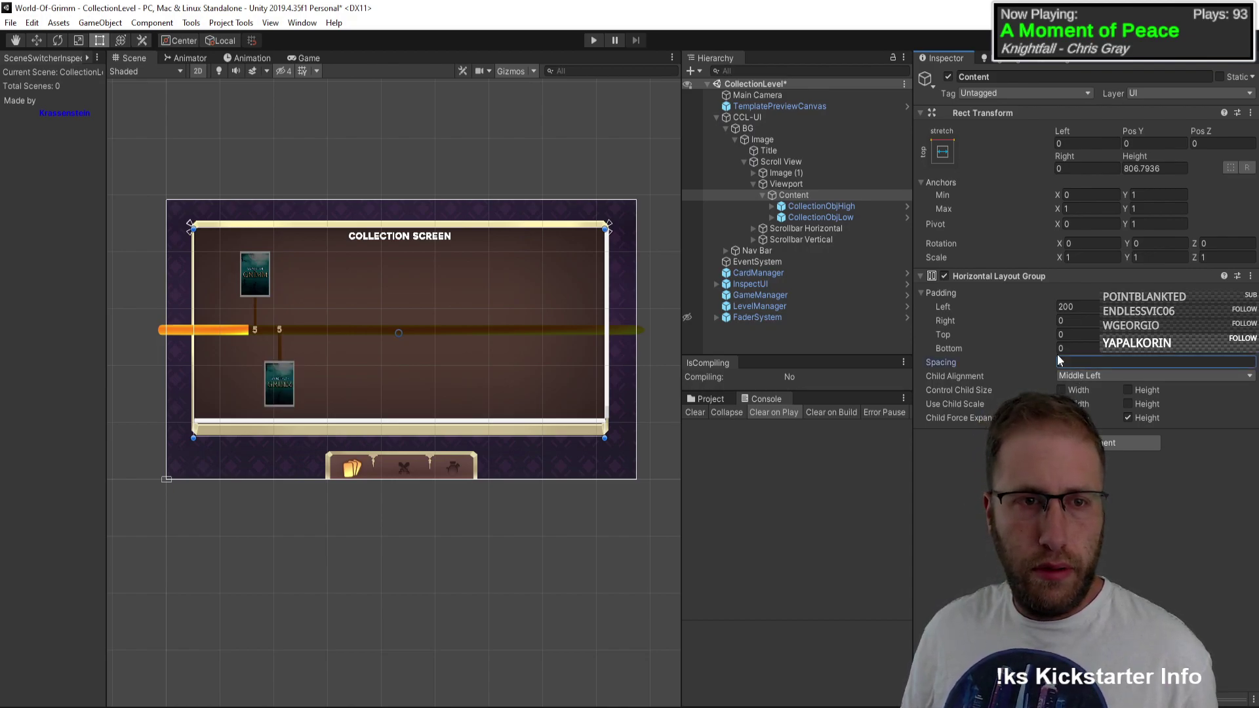
{"action": "key", "text": "ctrl+a"}
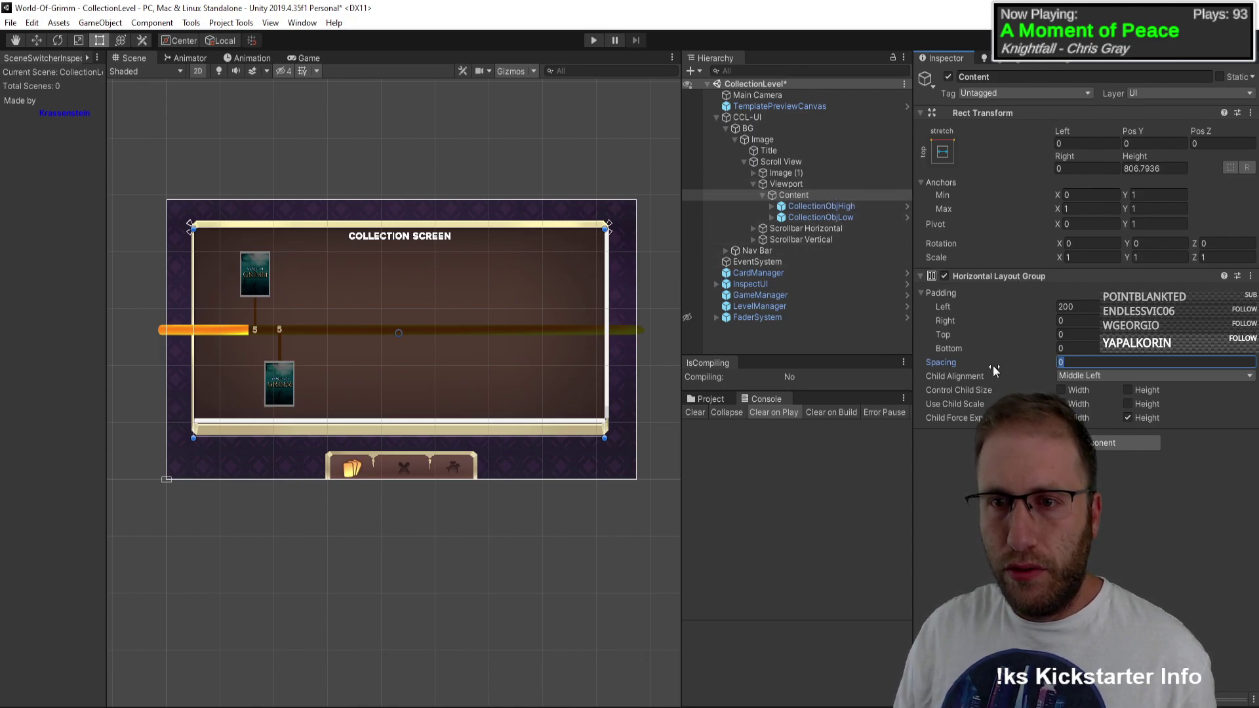
{"action": "left_click_drag", "start_coordinate": [994, 370], "coordinate": [927, 368]}
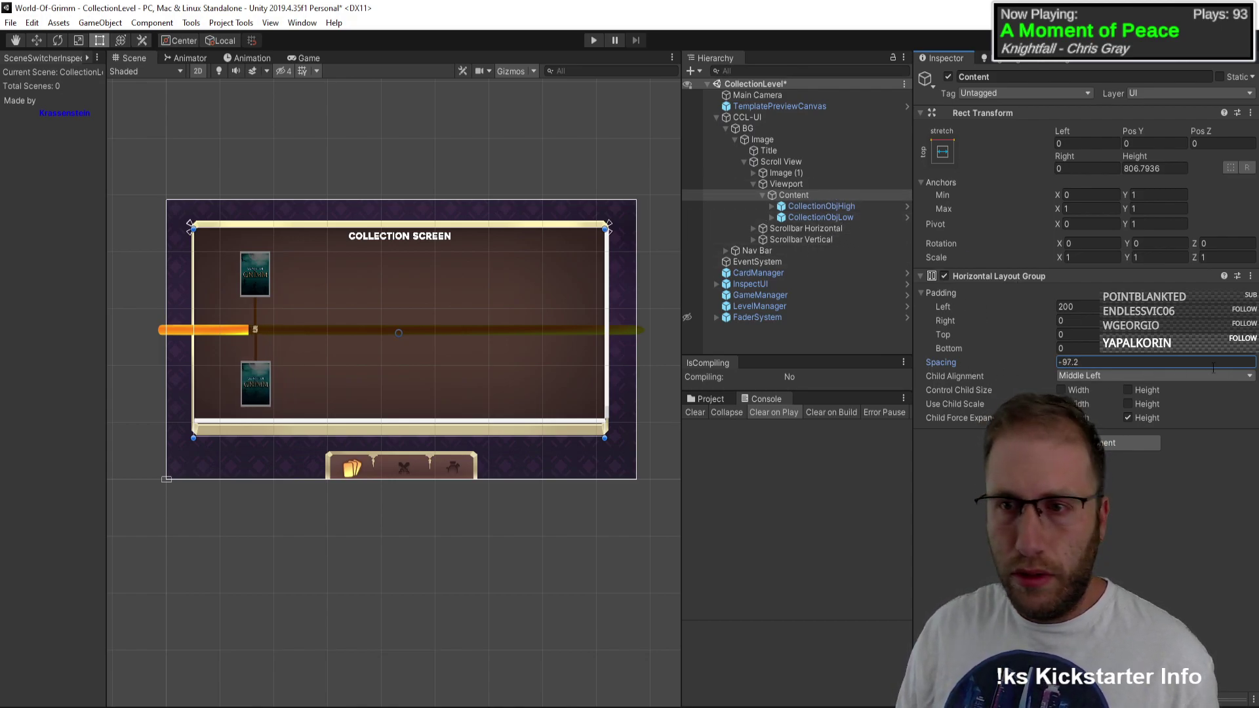
{"action": "left_click", "coordinate": [1171, 363]}
{"action": "left_click", "coordinate": [1172, 363]}
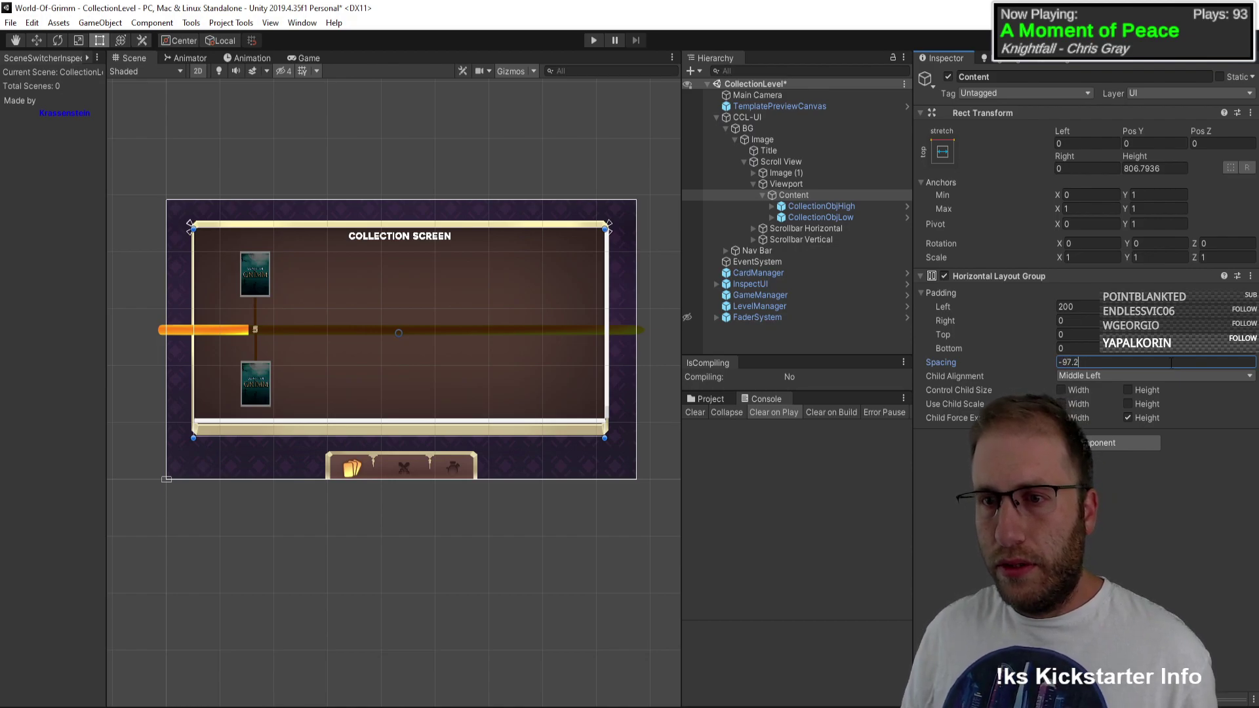
{"action": "type", "text": "+130"}
{"action": "key", "text": "Return"}
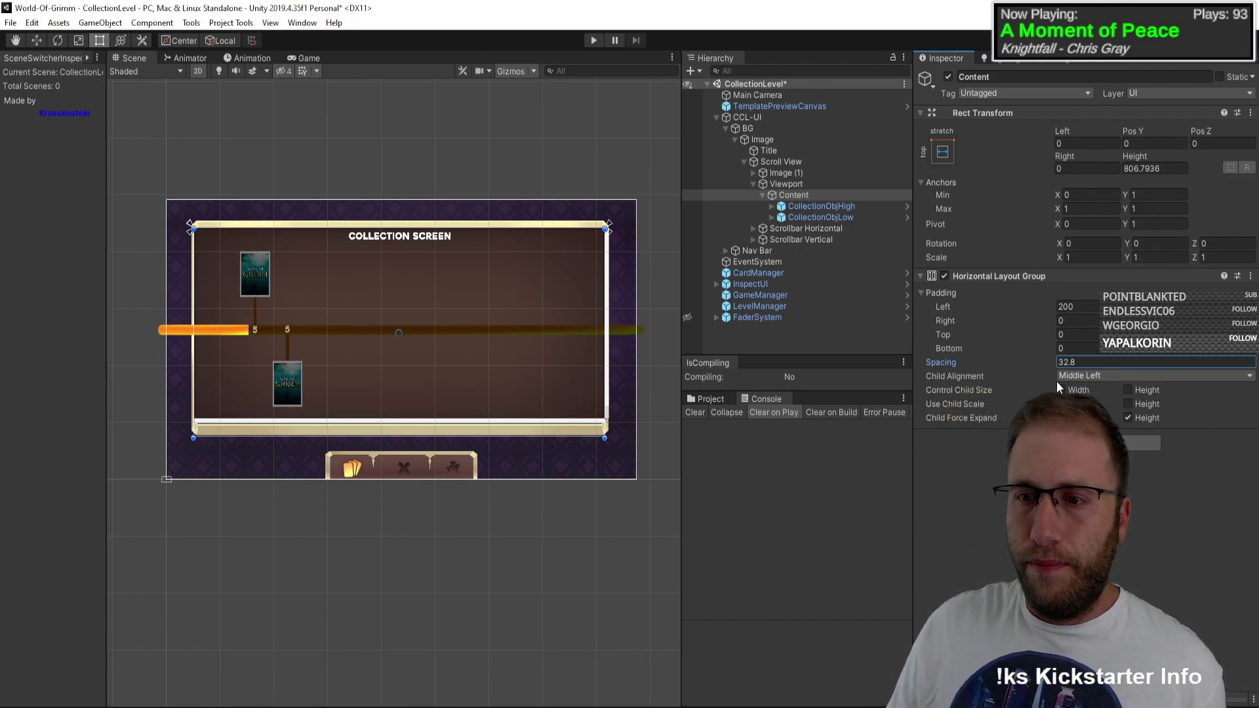
{"action": "left_click", "coordinate": [1128, 418]}
{"action": "left_click", "coordinate": [1128, 418]}
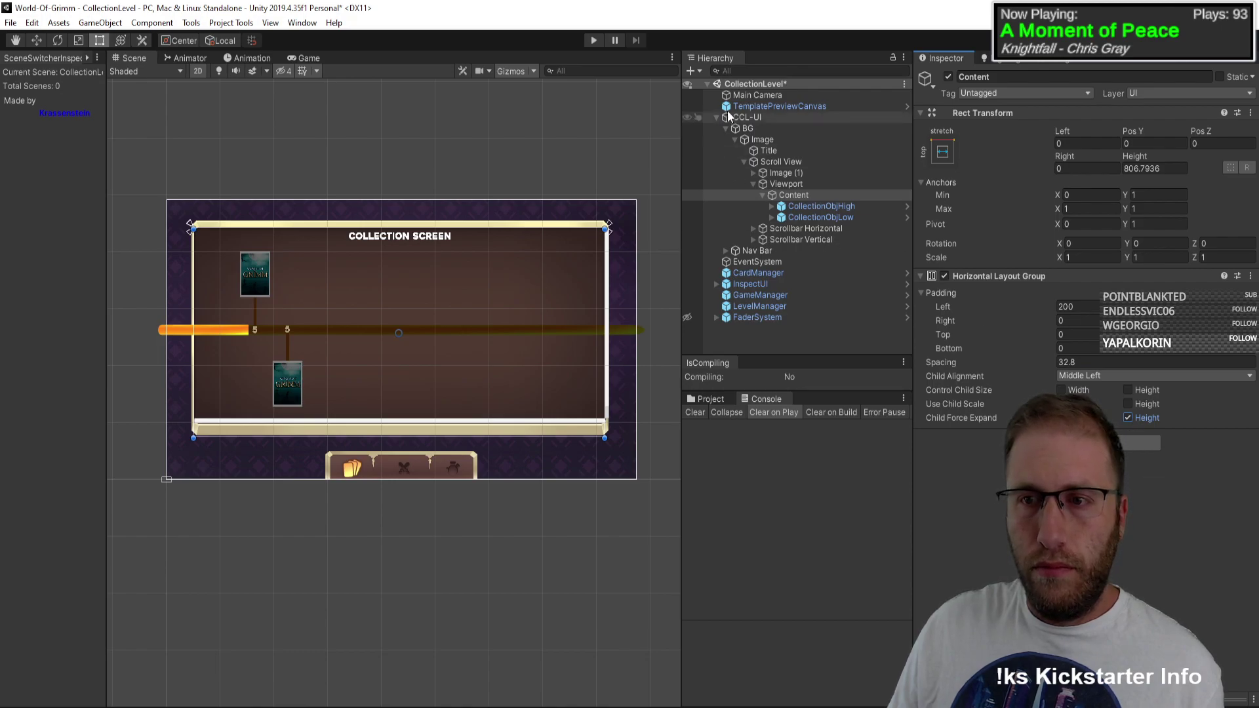
{"action": "left_click", "coordinate": [593, 40]}
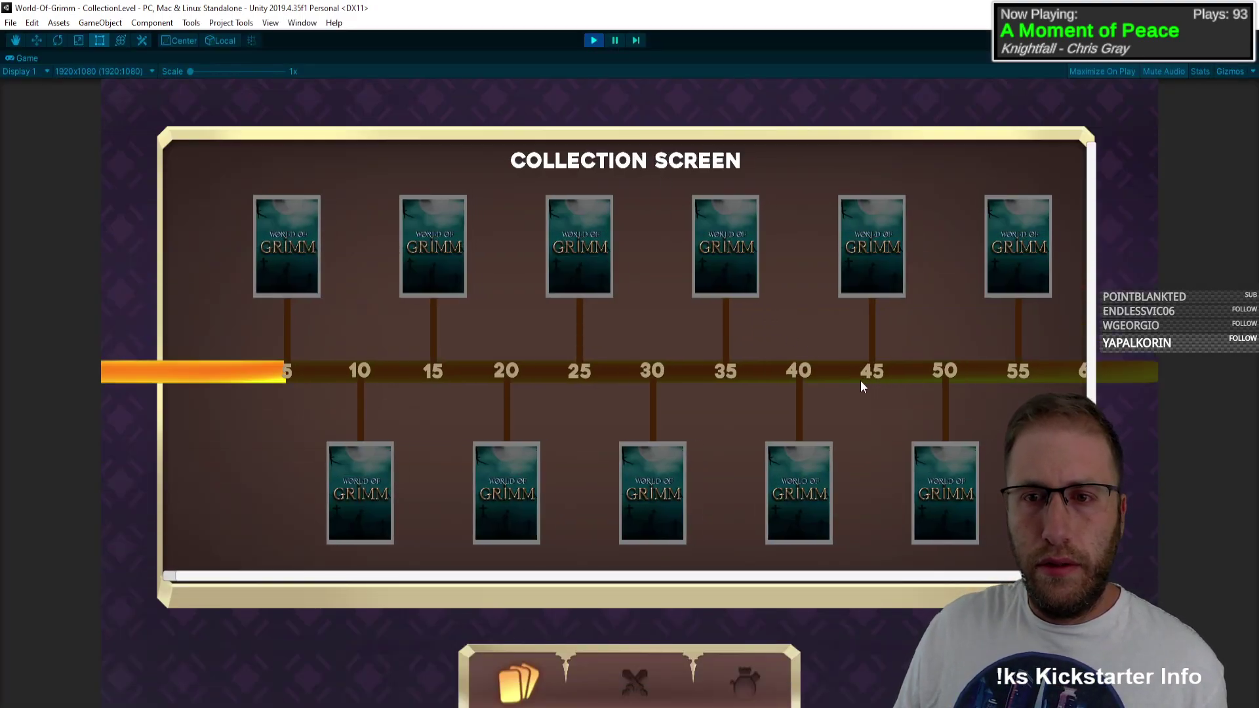
{"action": "left_click_drag", "start_coordinate": [861, 382], "coordinate": [632, 380]}
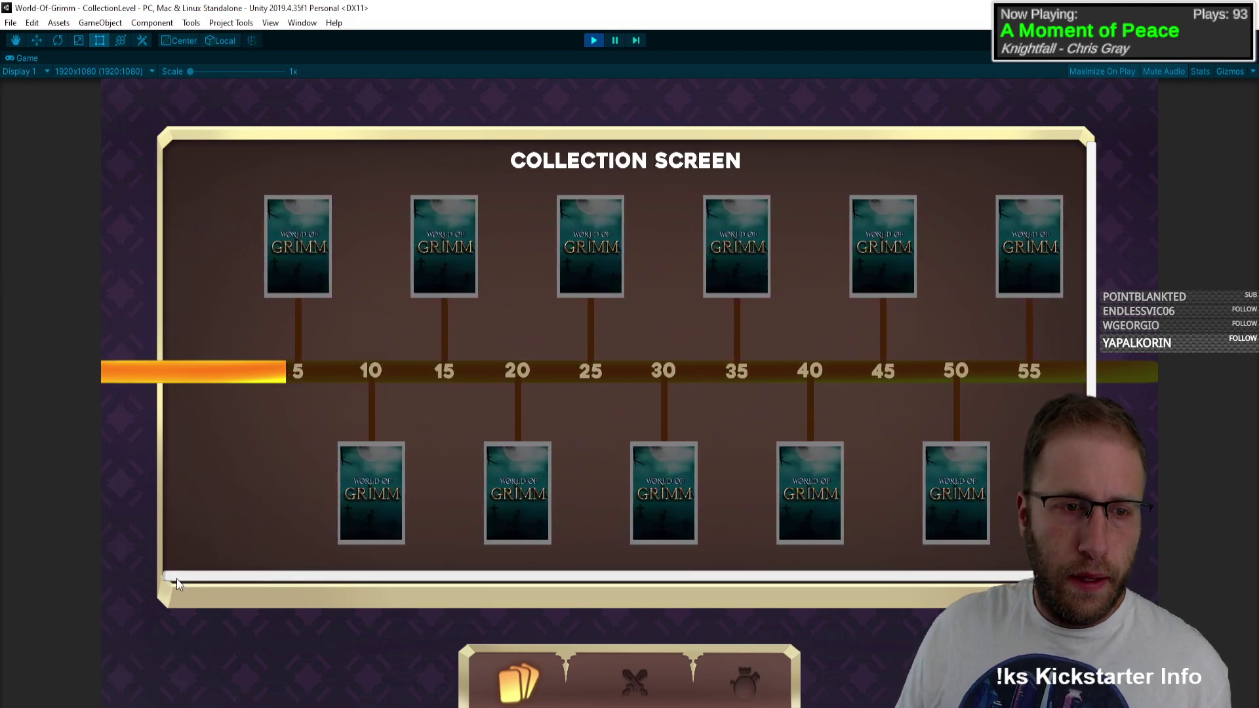
{"action": "left_click_drag", "start_coordinate": [717, 473], "coordinate": [140, 422]}
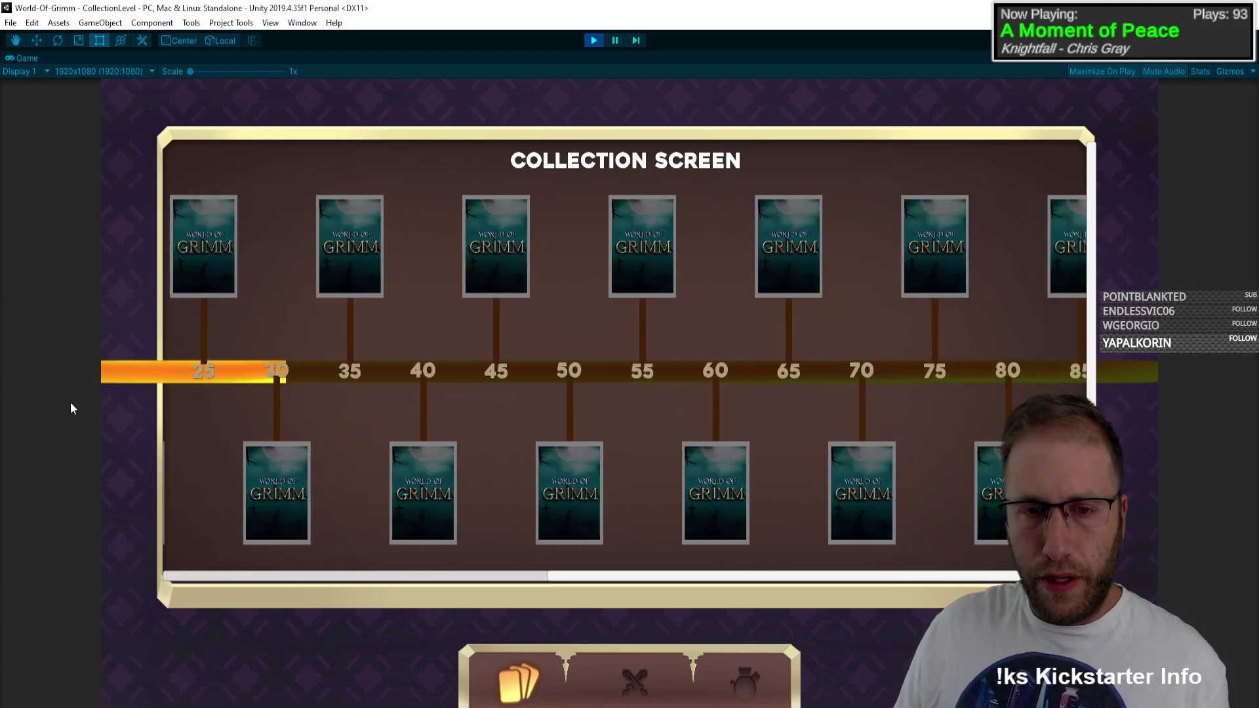
{"action": "scroll", "coordinate": [329, 544], "scroll_direction": "up", "scroll_amount": 5}
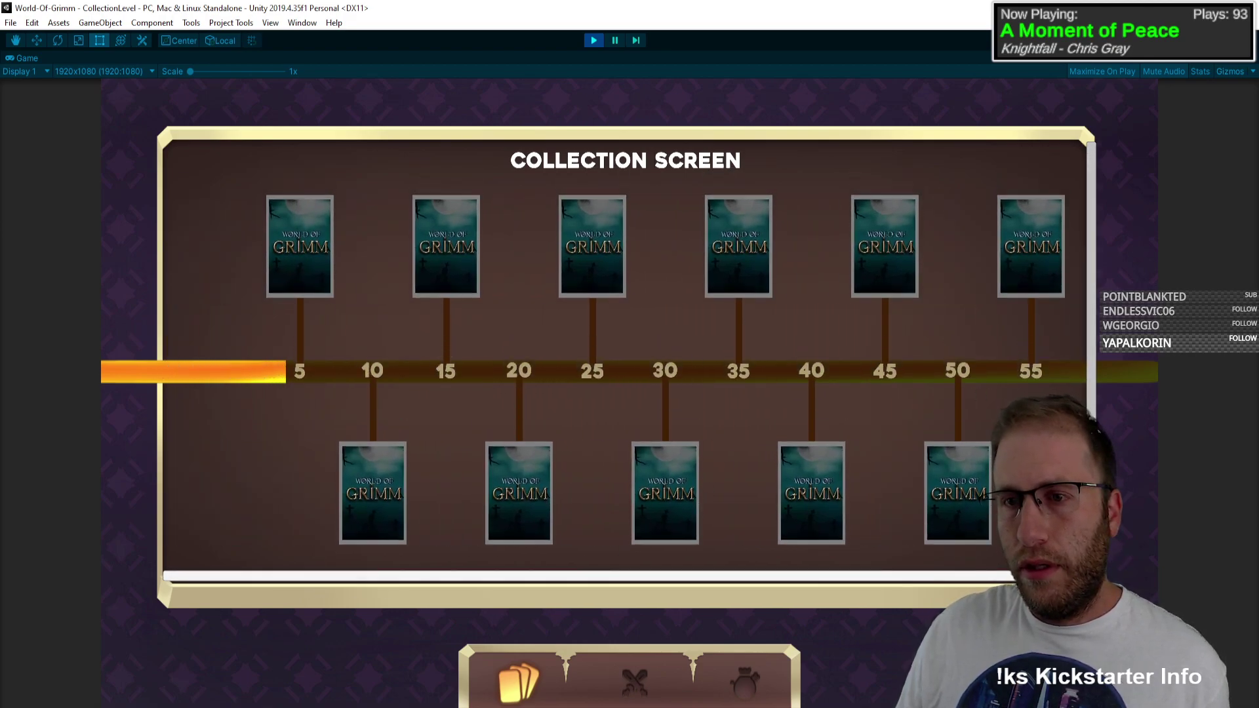
{"action": "left_click", "coordinate": [594, 40]}
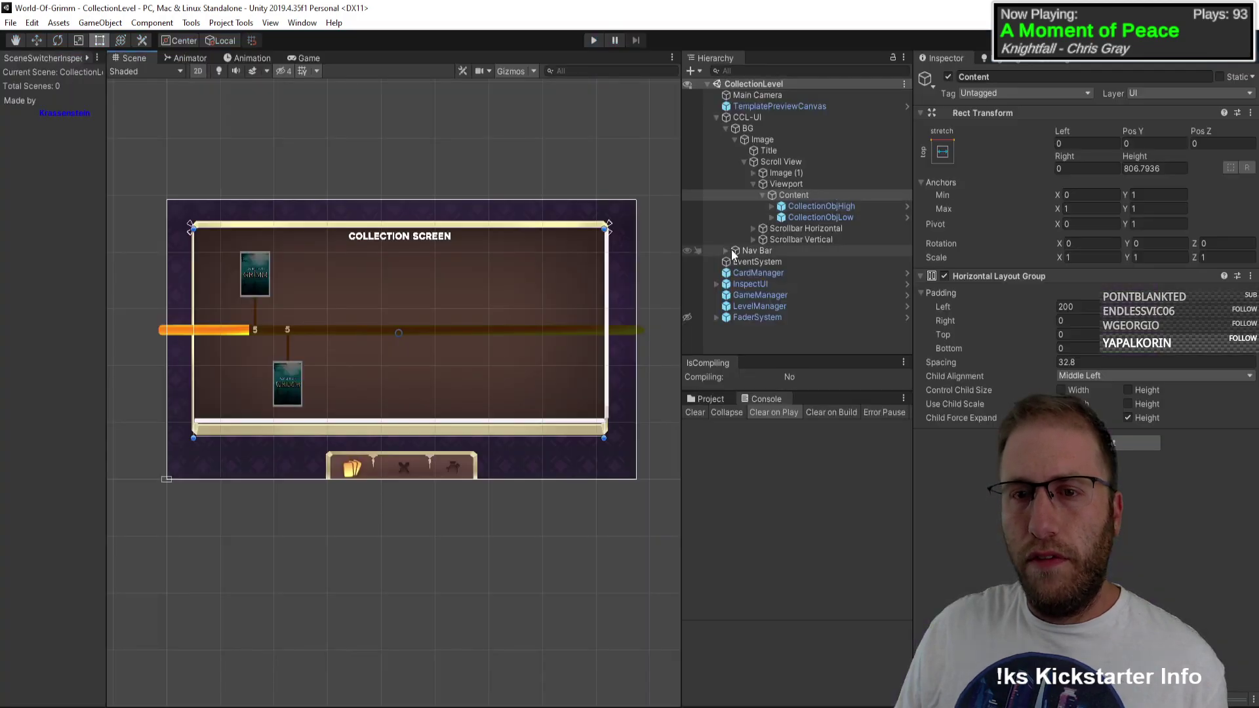
Step: Check the Viewport, Scroll View and Content layout settings, then enter Play mode
{"action": "left_click", "coordinate": [801, 183]}
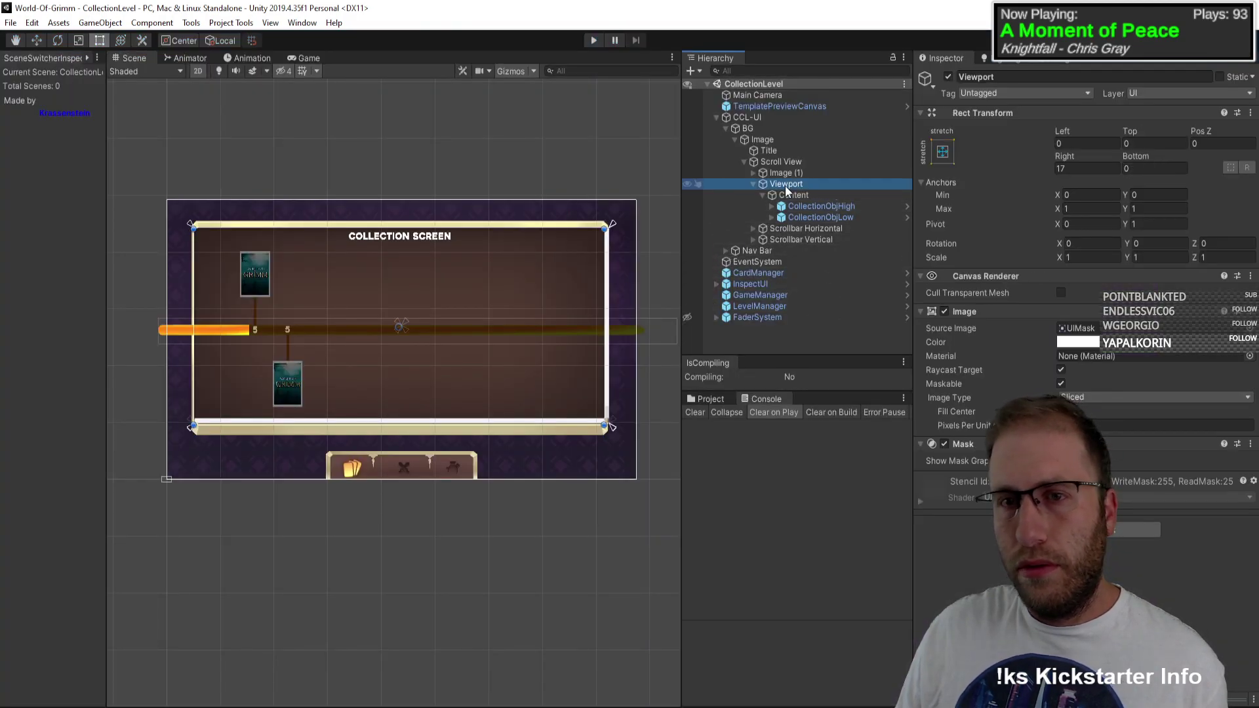
{"action": "left_click", "coordinate": [793, 163]}
{"action": "scroll", "coordinate": [1108, 575], "scroll_direction": "down", "scroll_amount": 3}
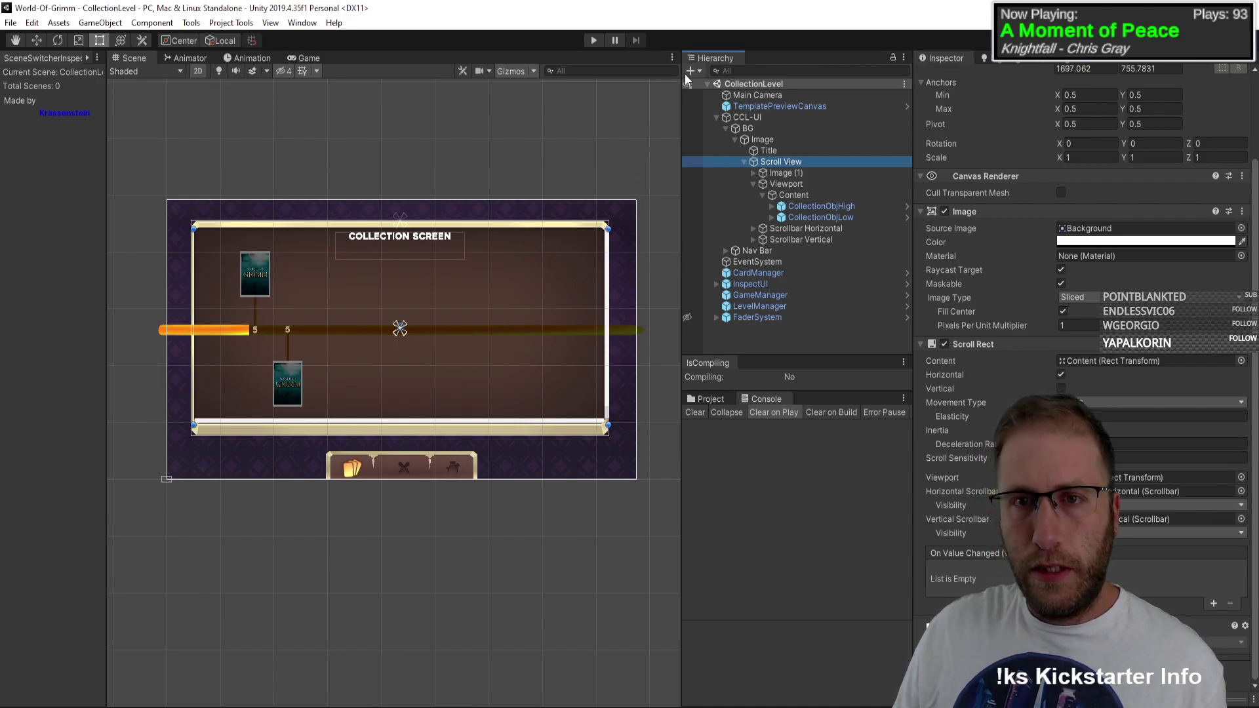
{"action": "left_click", "coordinate": [799, 195]}
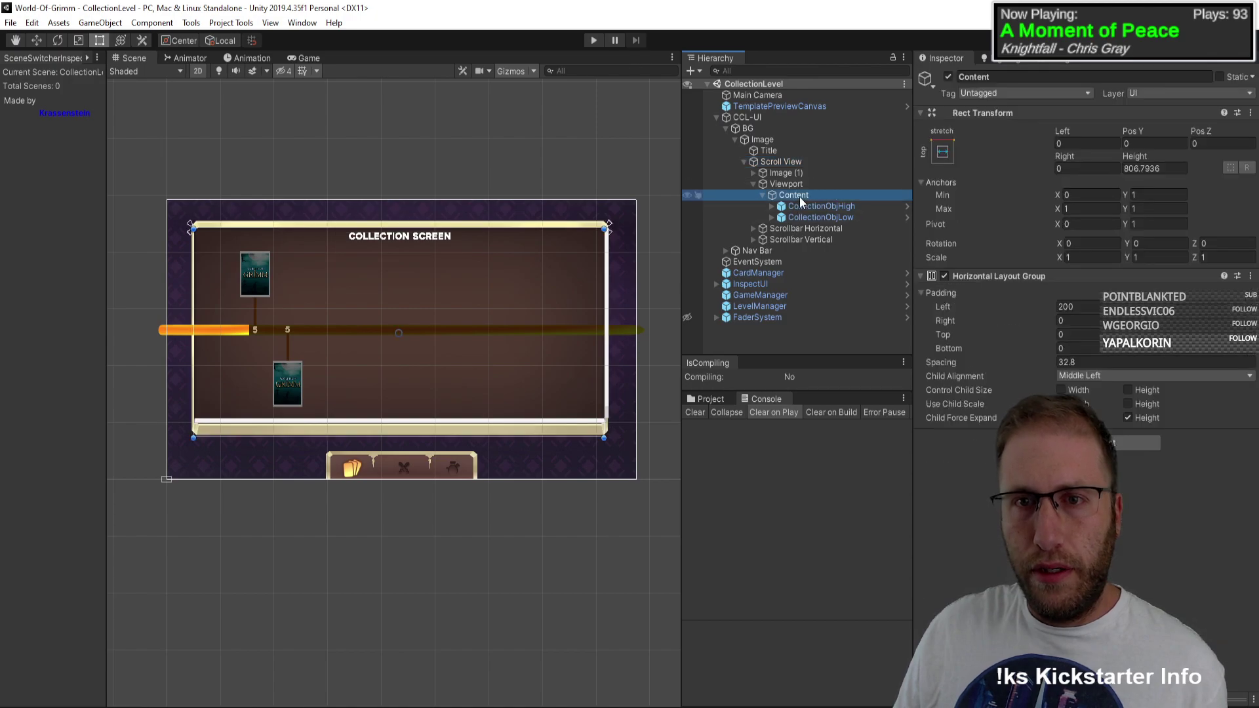
{"action": "left_click", "coordinate": [779, 162]}
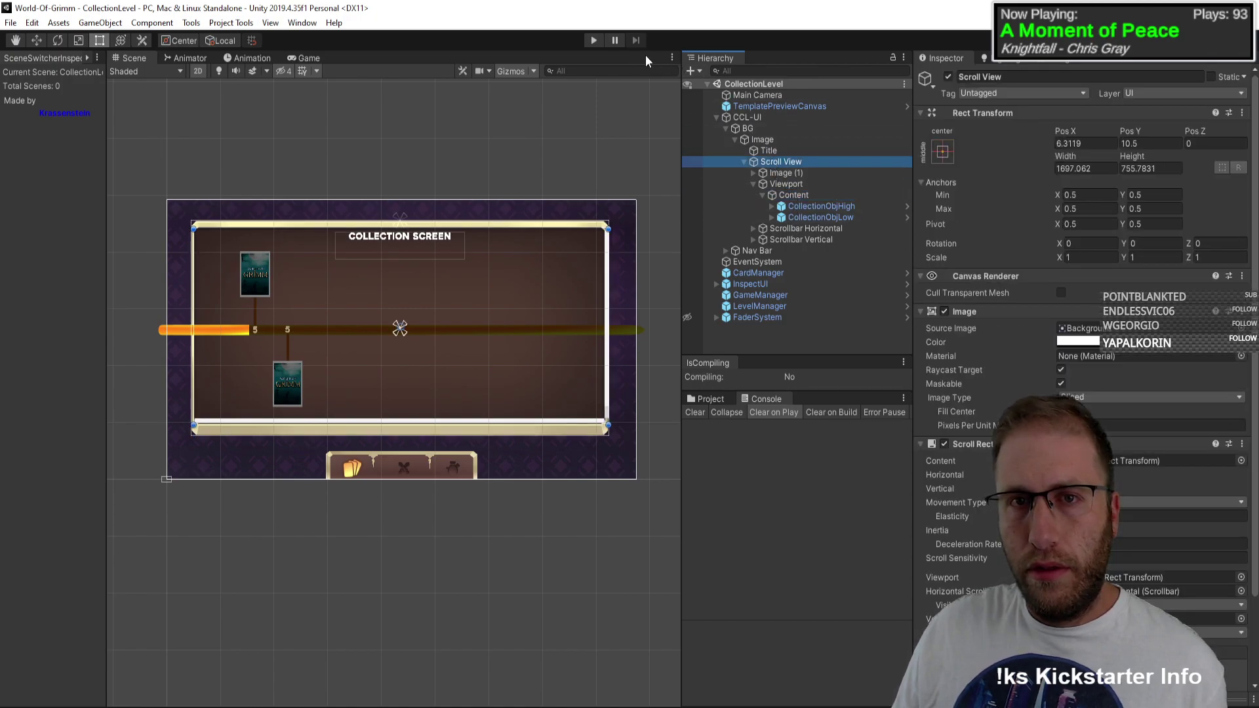
{"action": "left_click", "coordinate": [595, 40]}
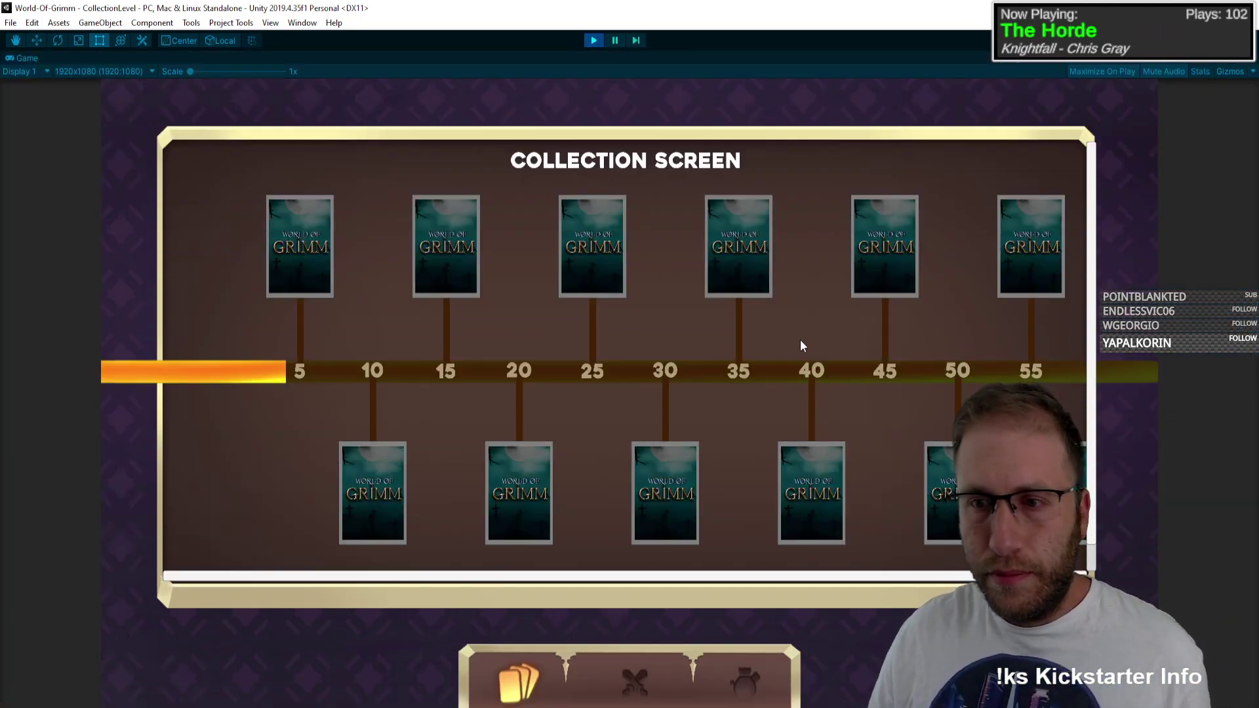
Step: Scroll the mouse wheel over the running collection screen's cards, then exit Play mode
{"action": "scroll", "coordinate": [1095, 226], "scroll_direction": "down", "scroll_amount": 1}
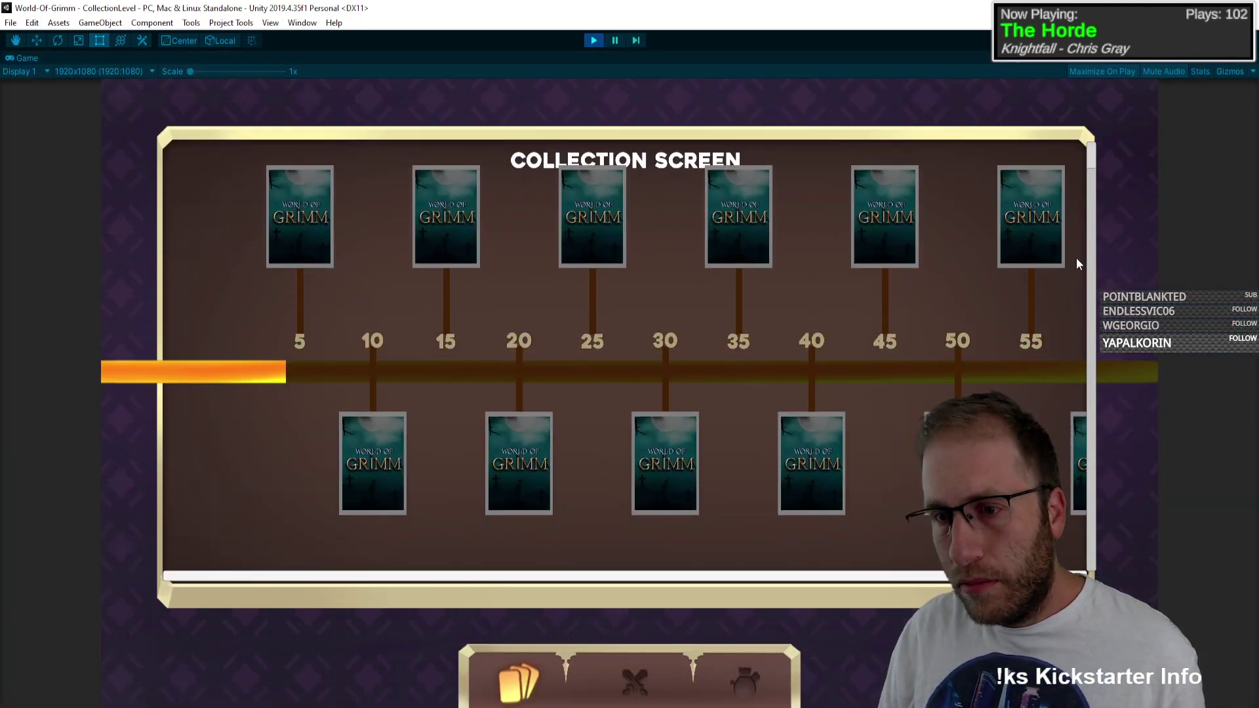
{"action": "scroll", "coordinate": [1063, 220], "scroll_direction": "down", "scroll_amount": 1}
{"action": "scroll", "coordinate": [1062, 369], "scroll_direction": "up", "scroll_amount": 2}
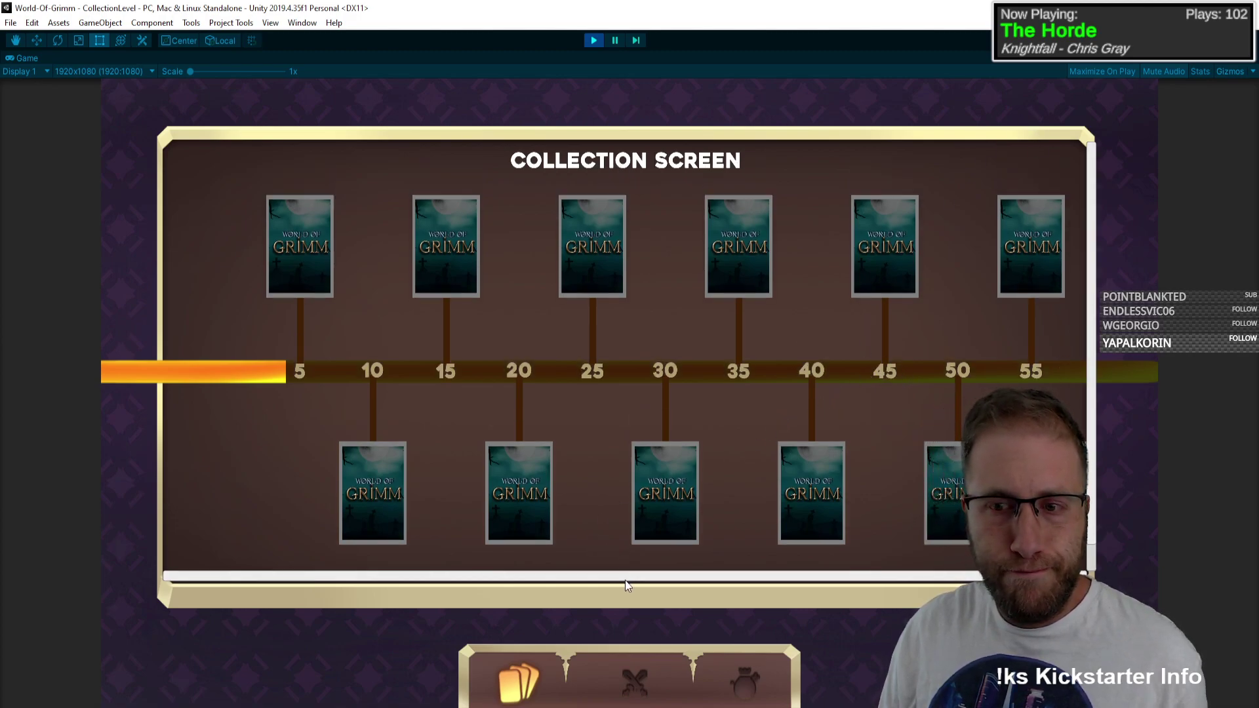
{"action": "left_click", "coordinate": [594, 40]}
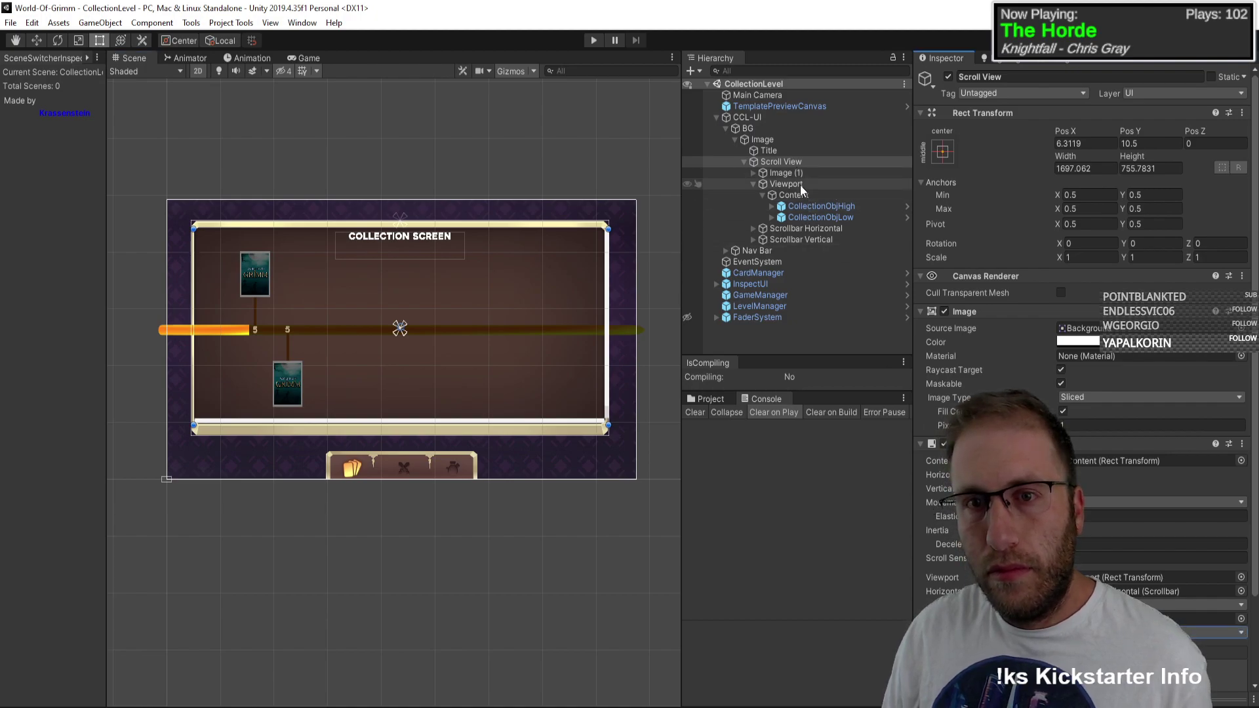
Step: Inspect Scrollbar Vertical, run and stop the game with Ctrl+P, and compare Scrollbar Horizontal
{"action": "left_click", "coordinate": [800, 164]}
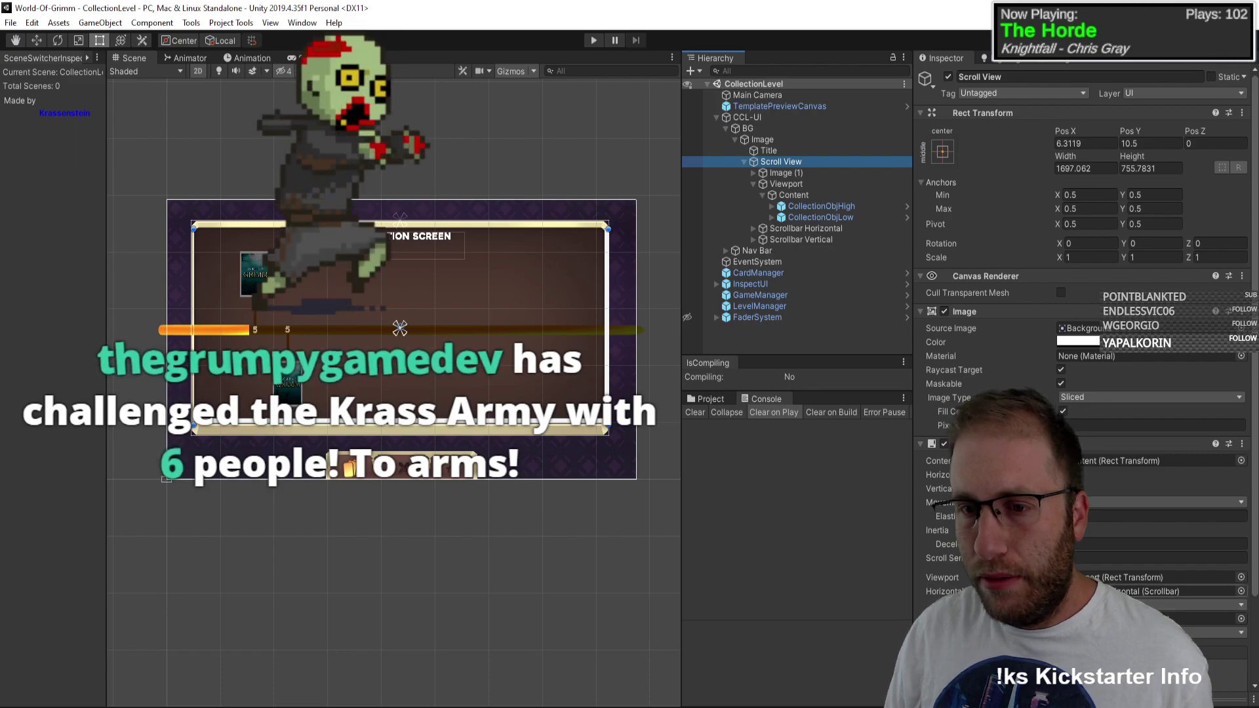
{"action": "left_click", "coordinate": [781, 240]}
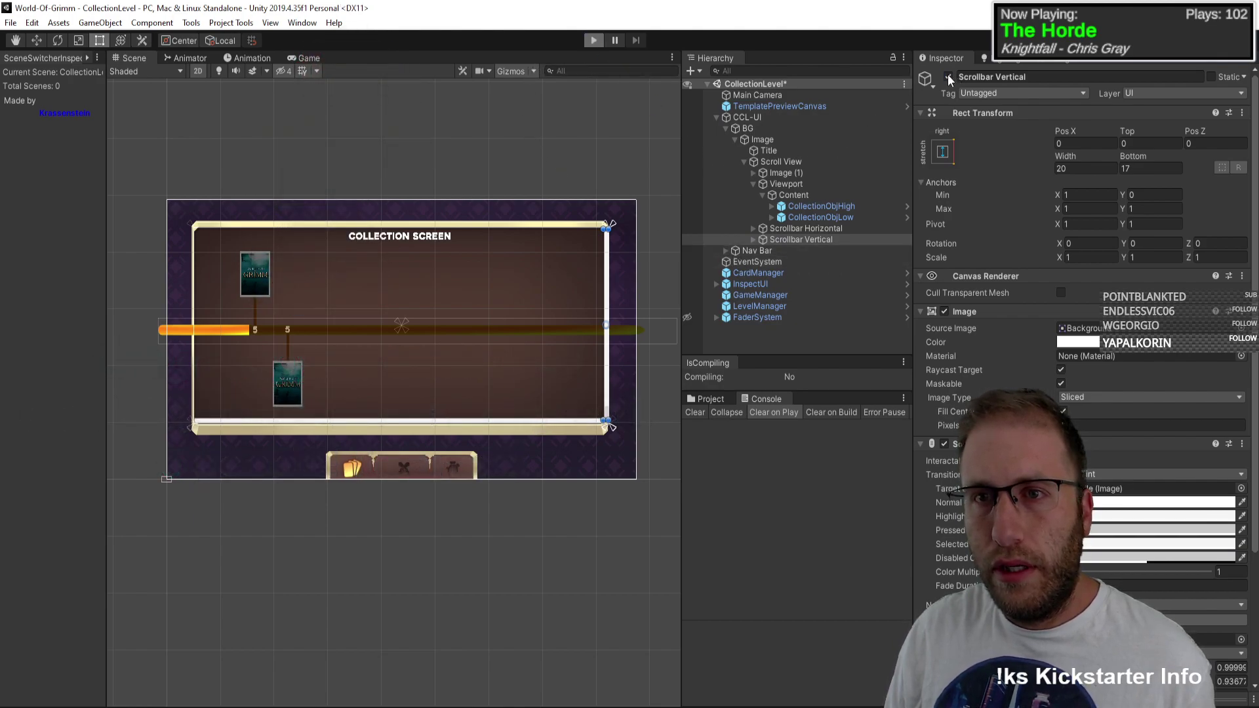
{"action": "key", "text": "ctrl+p"}
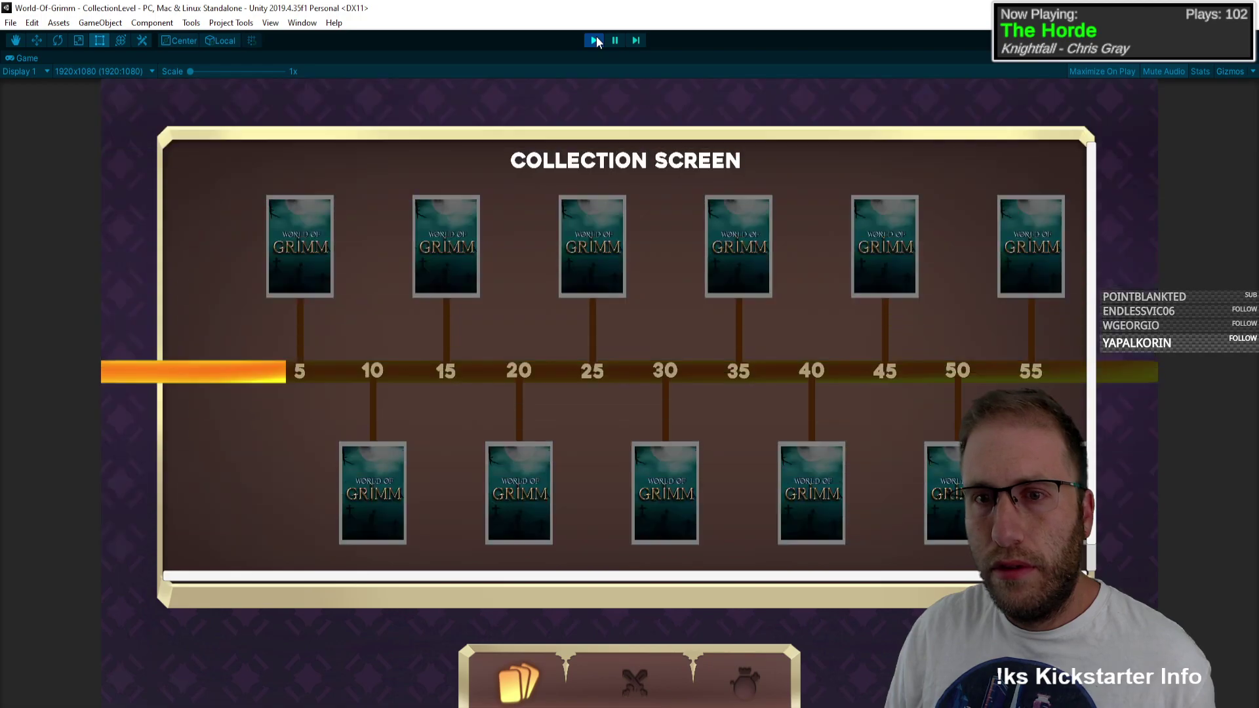
{"action": "left_click", "coordinate": [596, 39]}
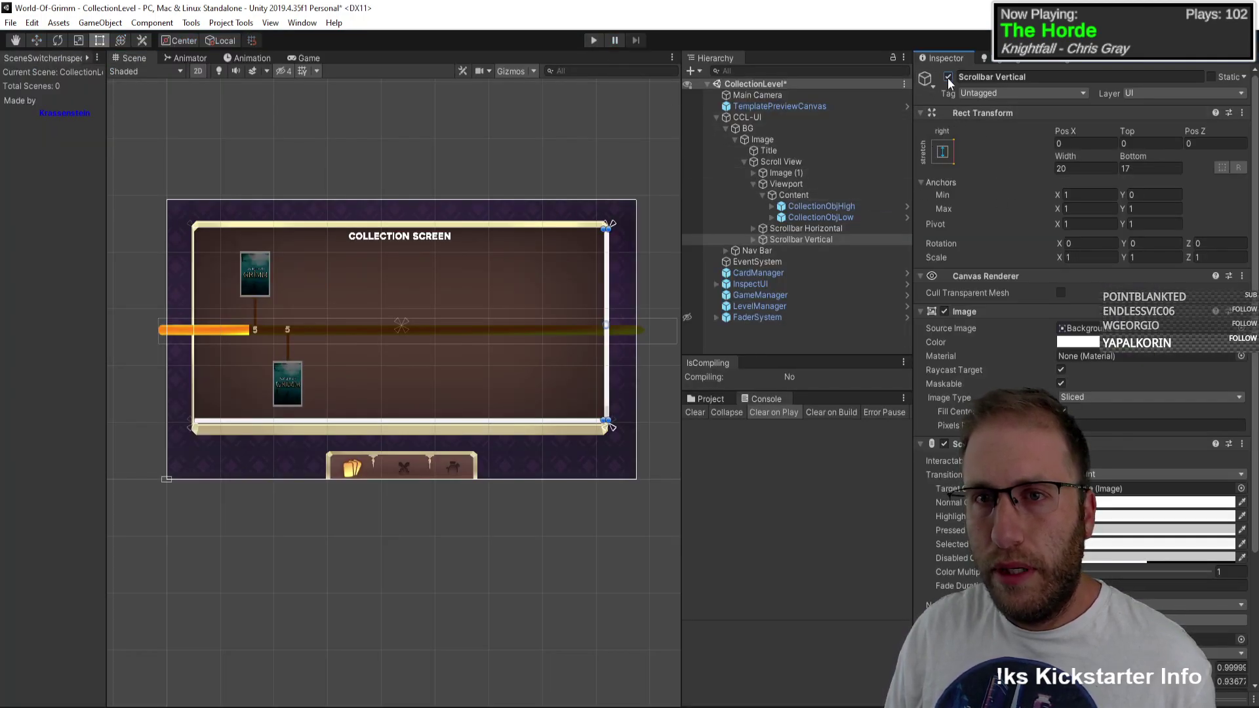
{"action": "scroll", "coordinate": [1007, 356], "scroll_direction": "down", "scroll_amount": 5}
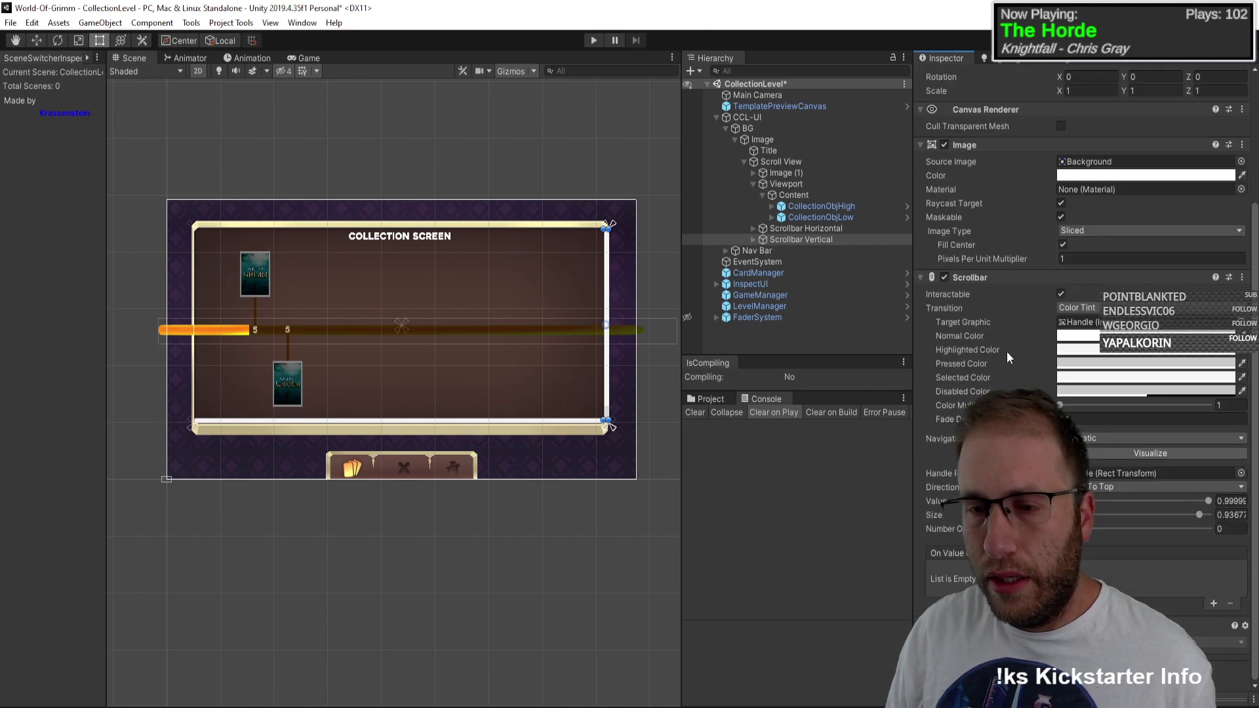
{"action": "scroll", "coordinate": [1001, 357], "scroll_direction": "up", "scroll_amount": 5}
{"action": "left_click", "coordinate": [817, 229]}
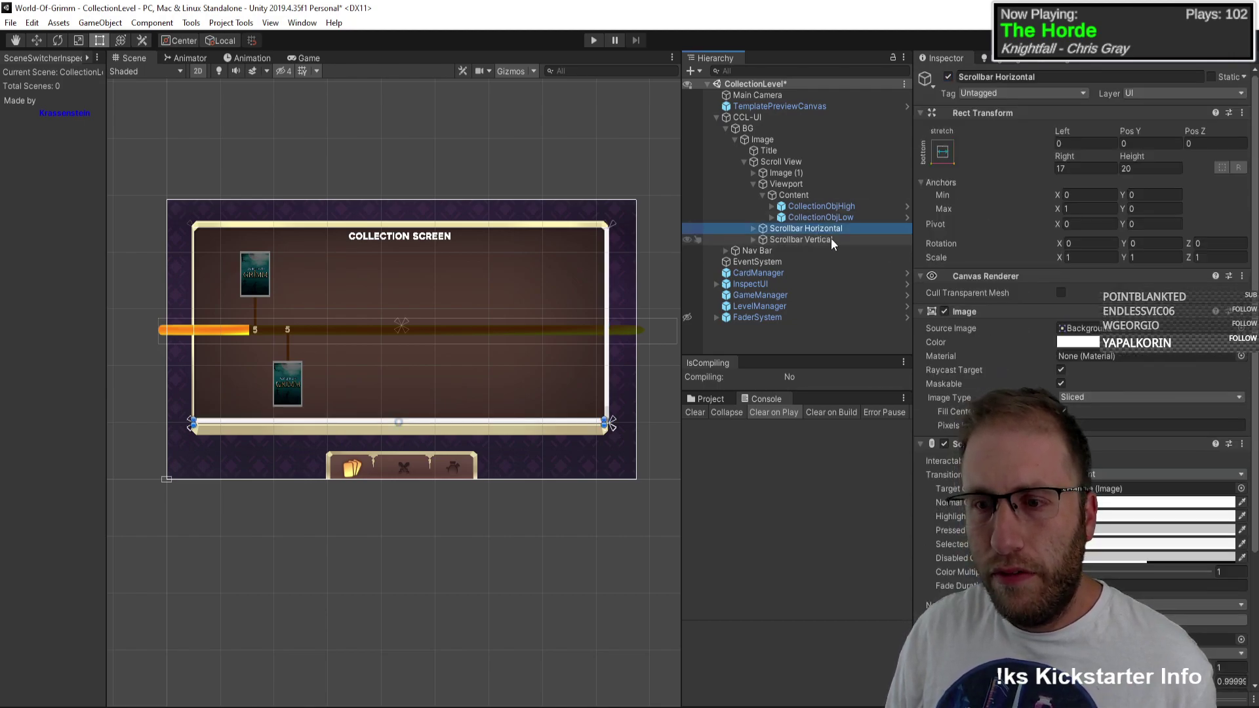
{"action": "left_click", "coordinate": [831, 239]}
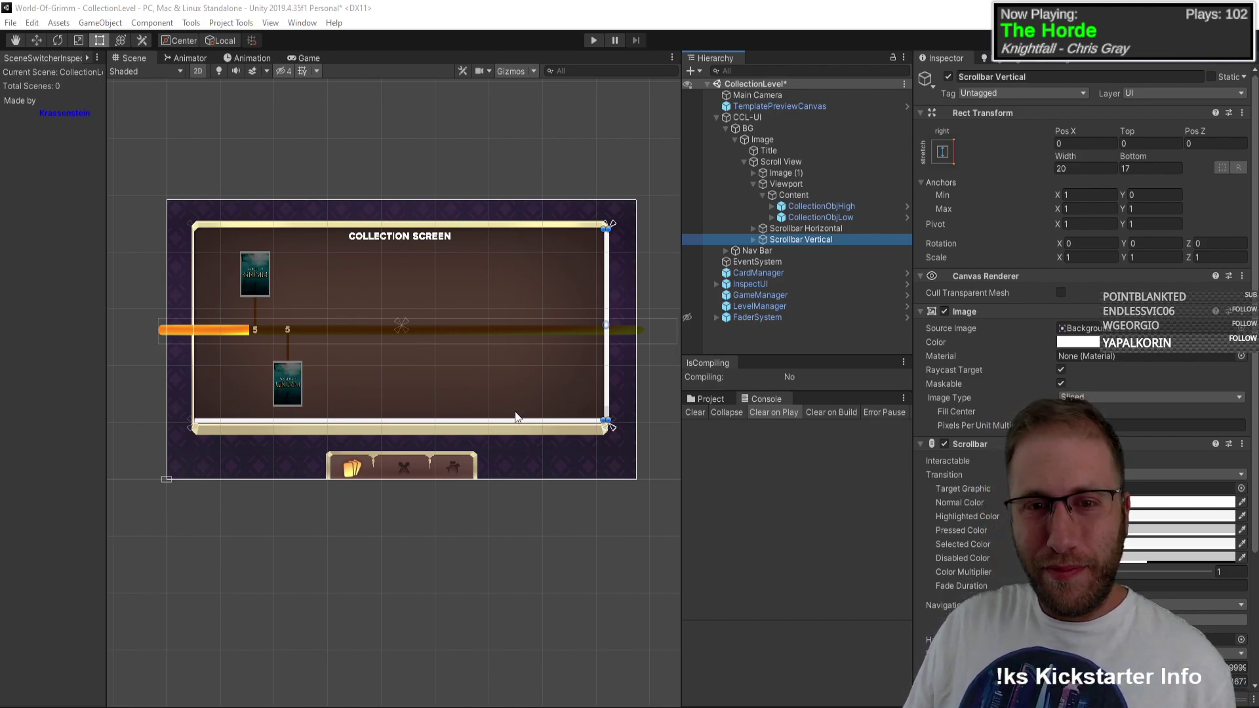
Step: Give Scrollbar Horizontal a Value of 1, Size of 1 and 0 Number Of Steps
{"action": "scroll", "coordinate": [518, 387], "scroll_direction": "up", "scroll_amount": 3}
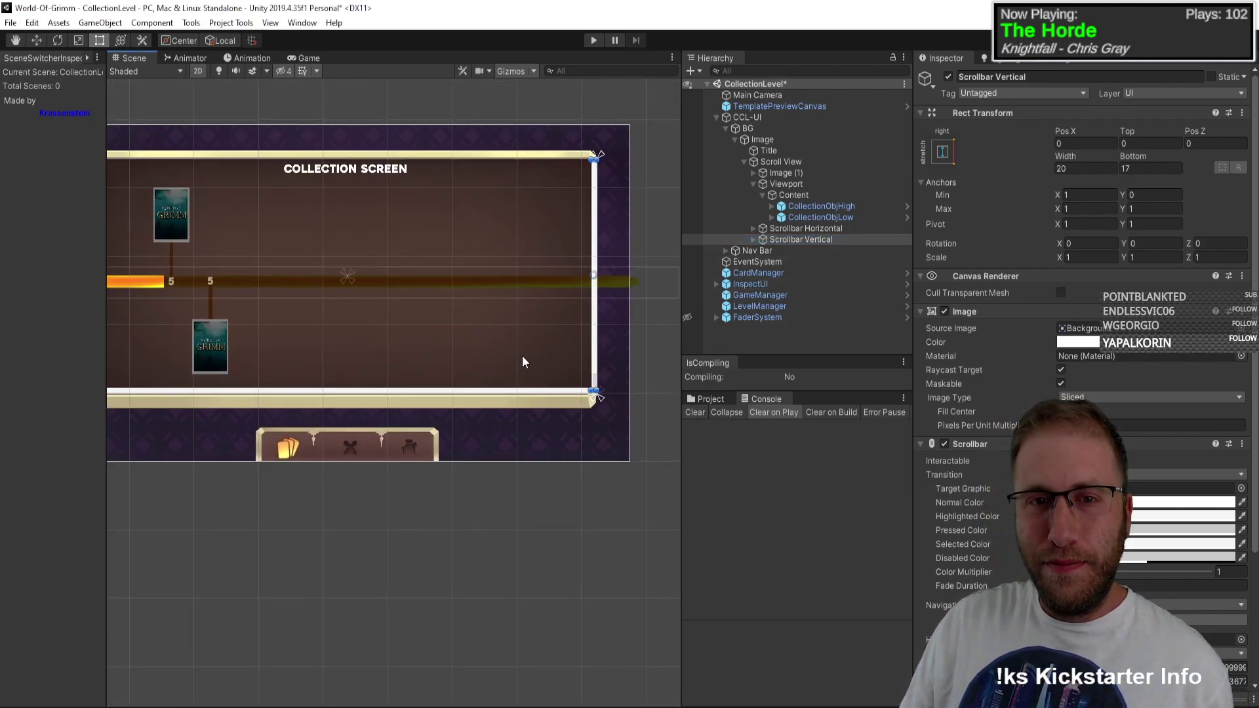
{"action": "scroll", "coordinate": [556, 245], "scroll_direction": "up", "scroll_amount": 5}
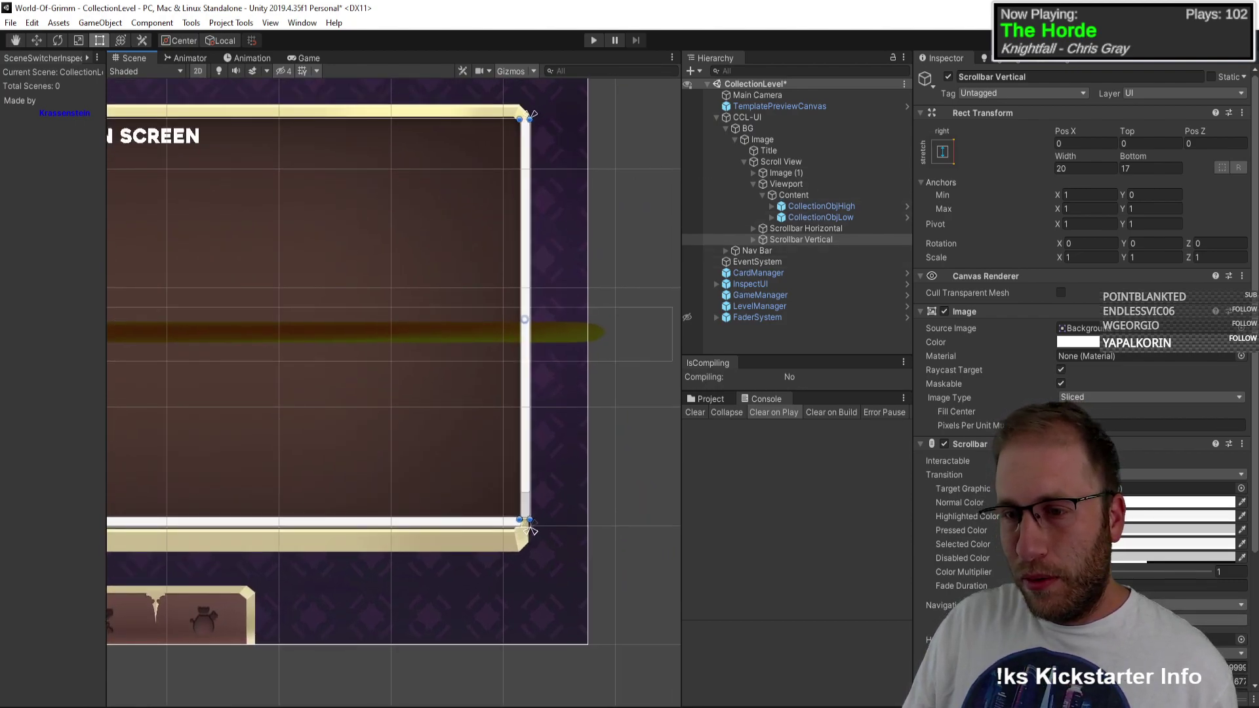
{"action": "left_click", "coordinate": [803, 228]}
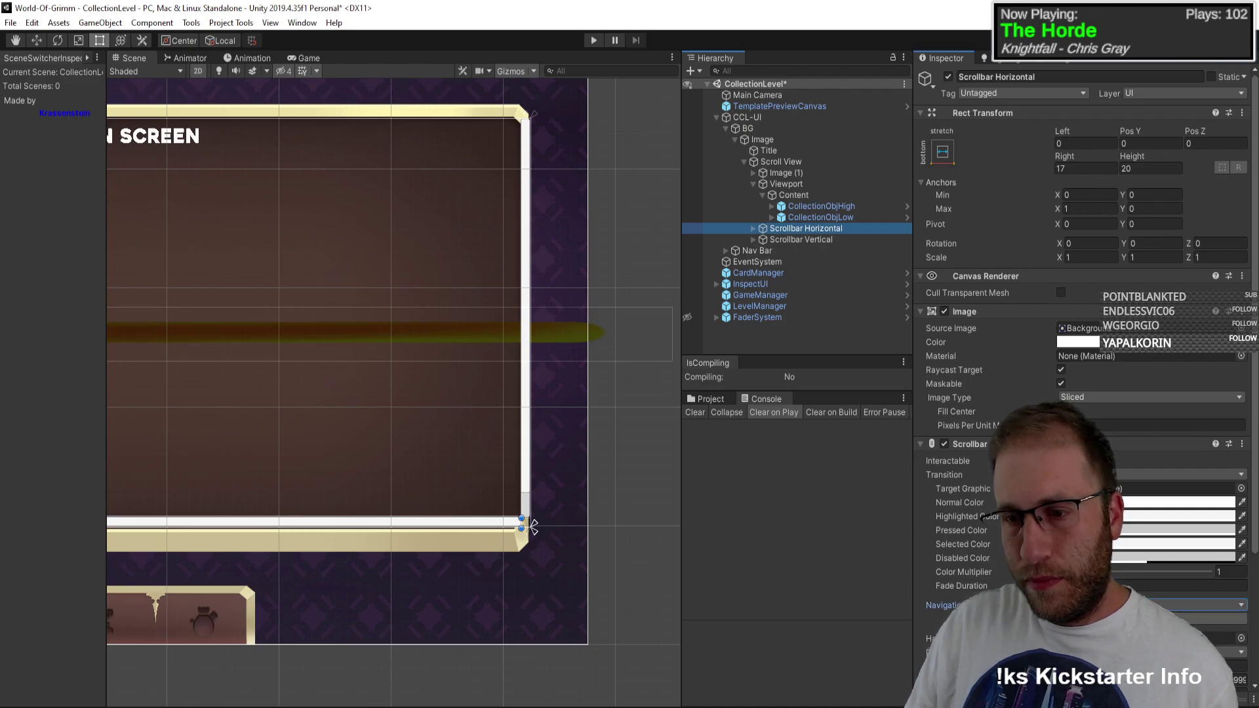
{"action": "scroll", "coordinate": [986, 538], "scroll_direction": "down", "scroll_amount": 5}
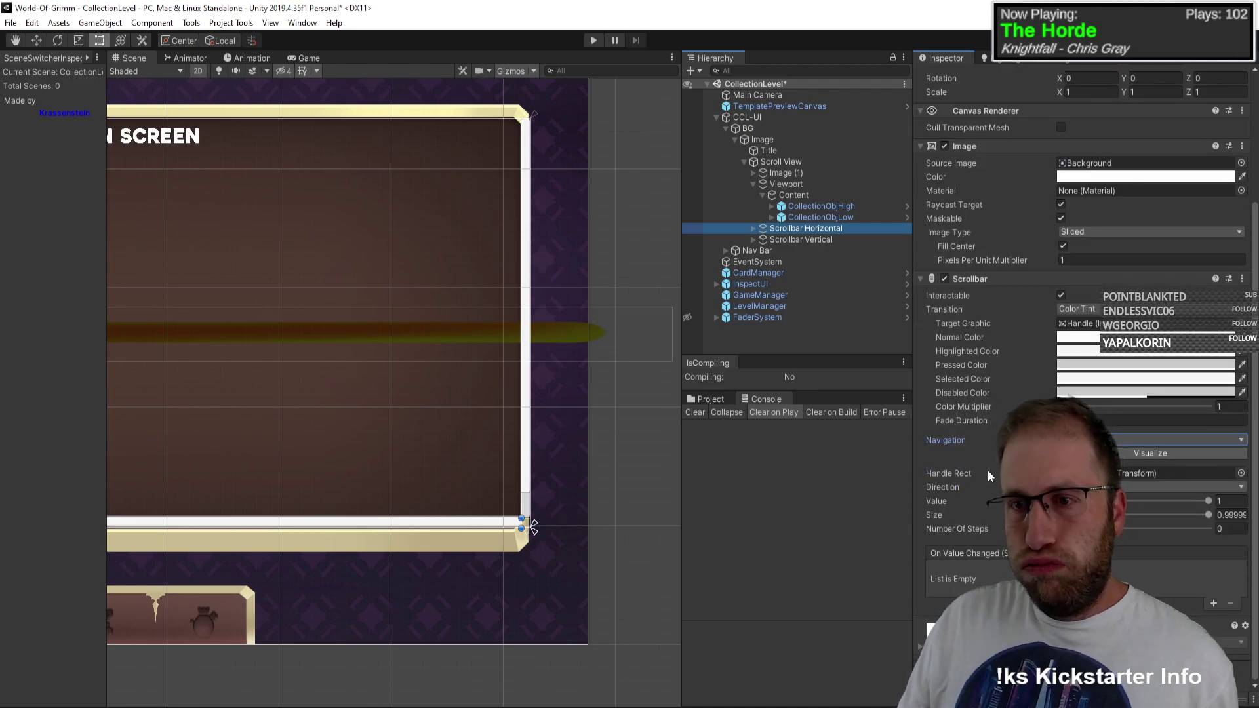
{"action": "scroll", "coordinate": [986, 474], "scroll_direction": "up", "scroll_amount": 5}
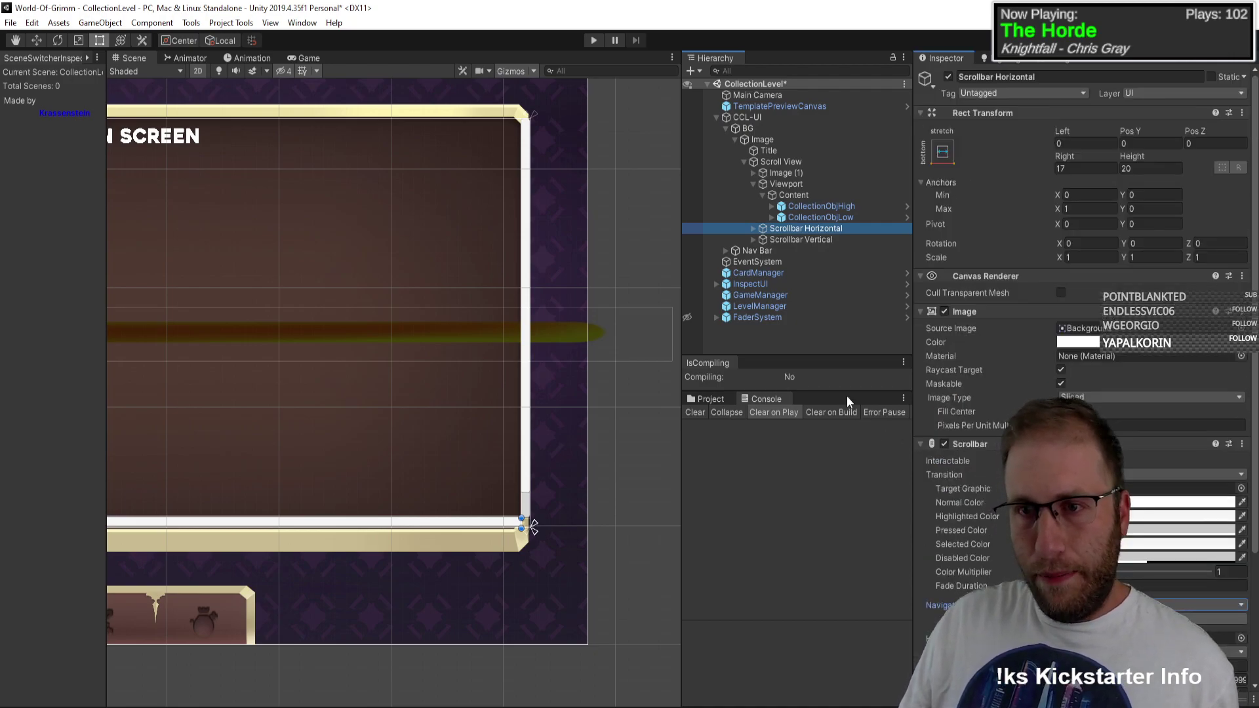
{"action": "left_click", "coordinate": [810, 239]}
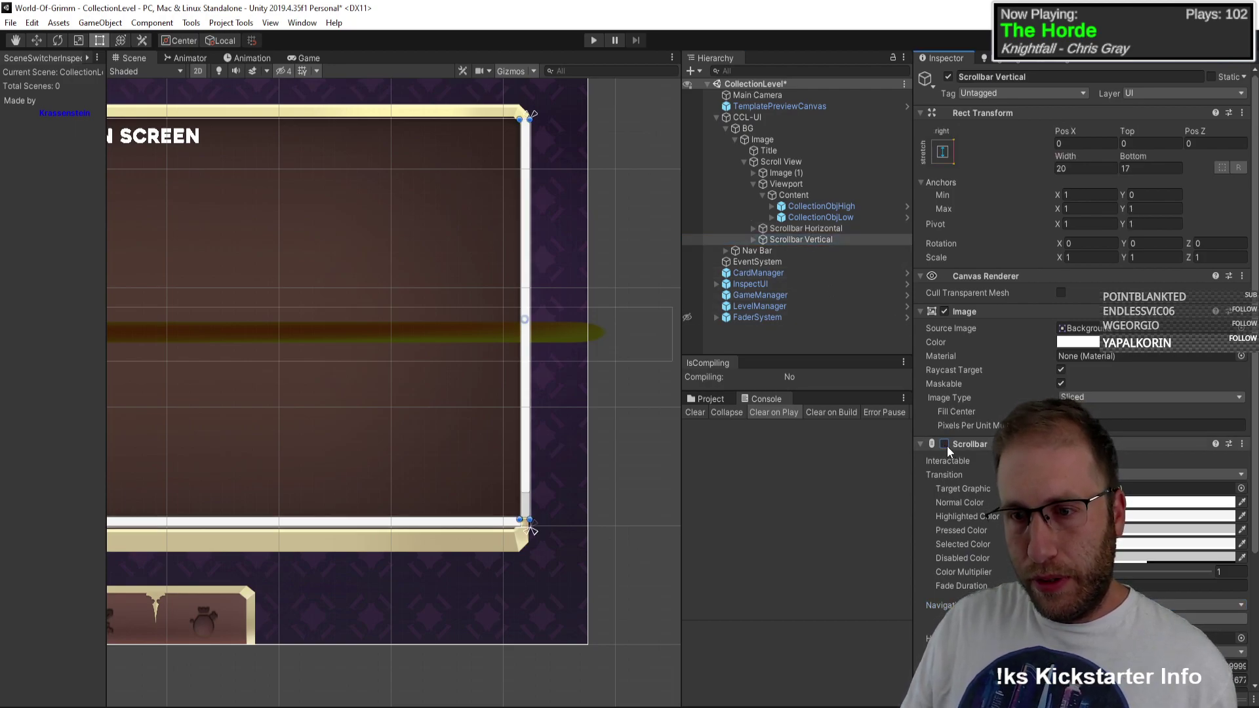
{"action": "left_click", "coordinate": [817, 231]}
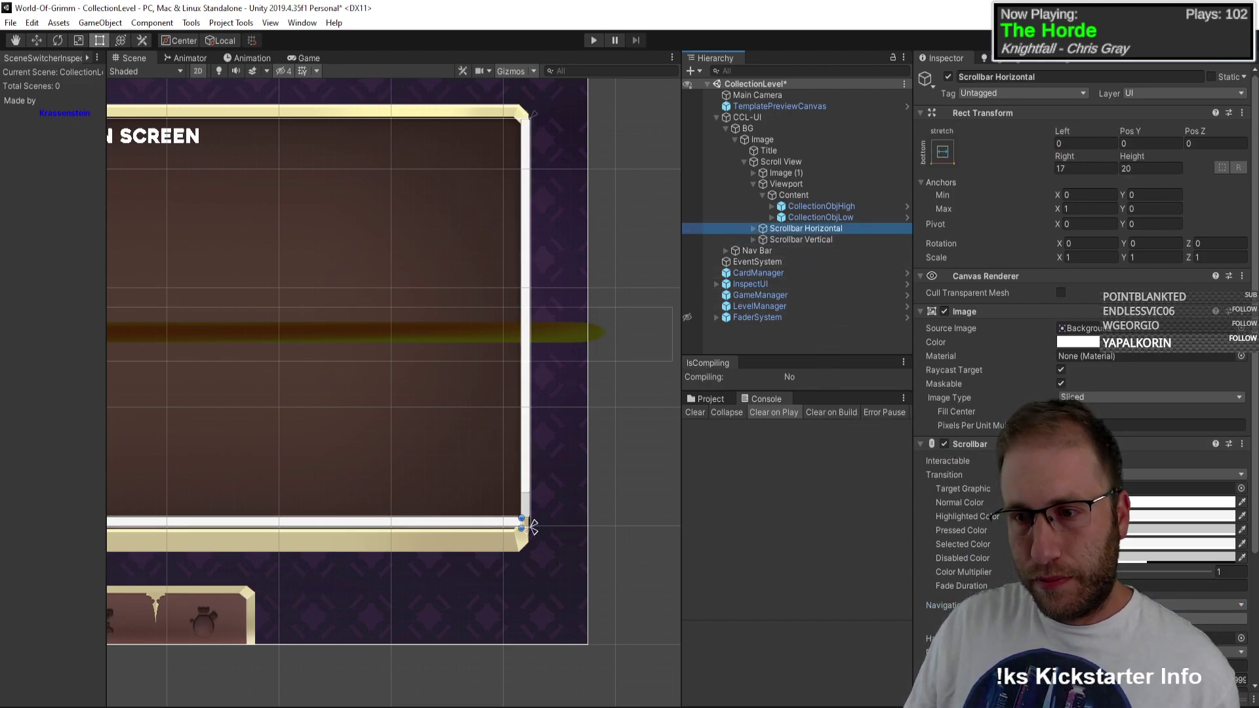
{"action": "scroll", "coordinate": [1024, 472], "scroll_direction": "down", "scroll_amount": 4}
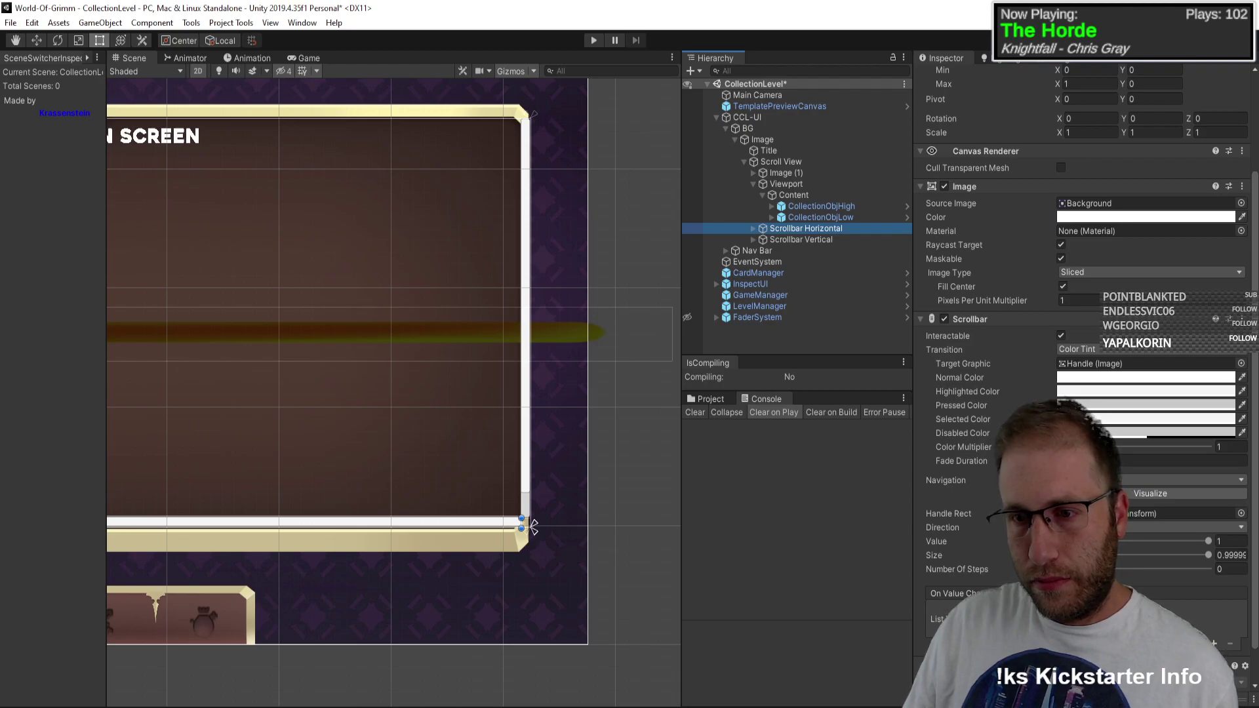
{"action": "left_click", "coordinate": [1231, 569]}
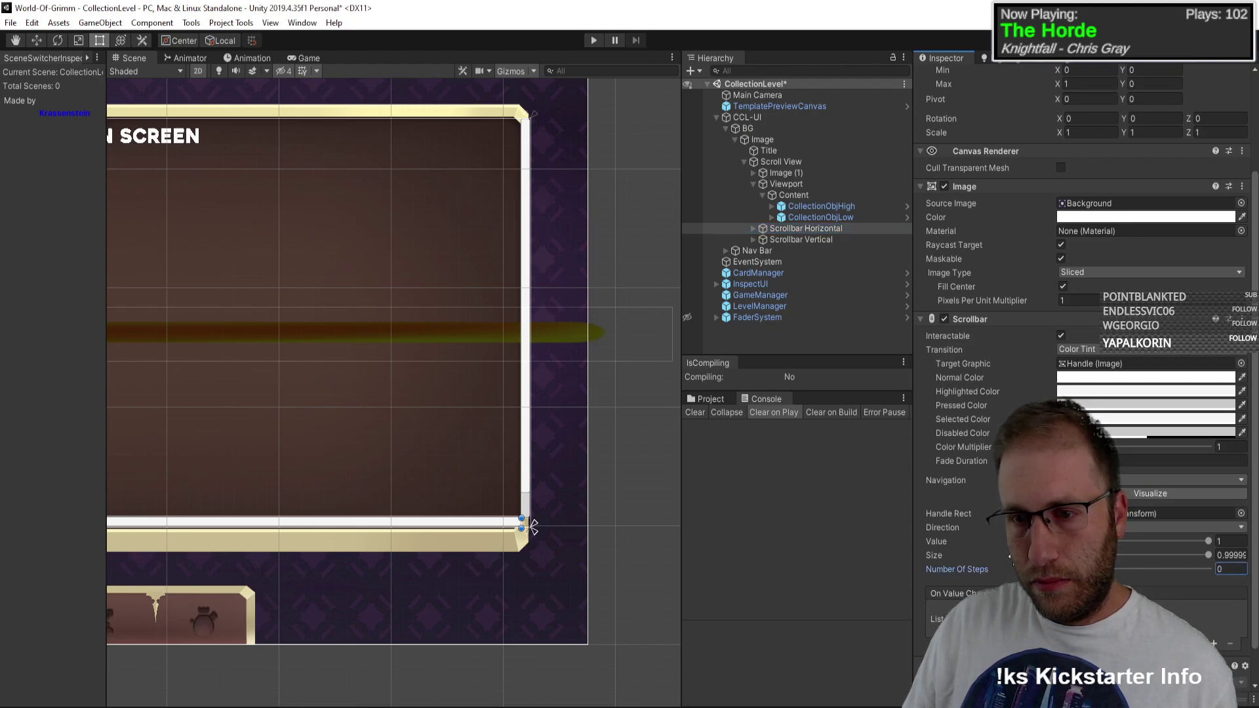
{"action": "left_click", "coordinate": [1209, 543]}
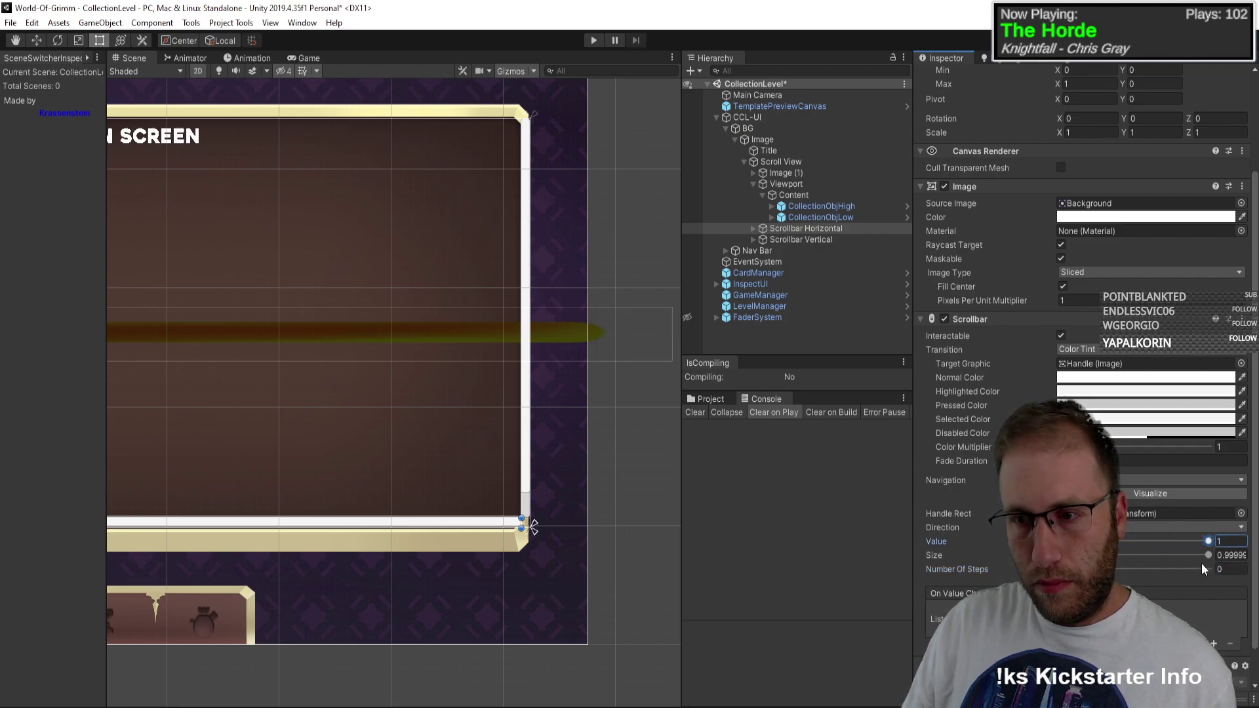
{"action": "left_click_drag", "start_coordinate": [1204, 570], "coordinate": [1240, 587]}
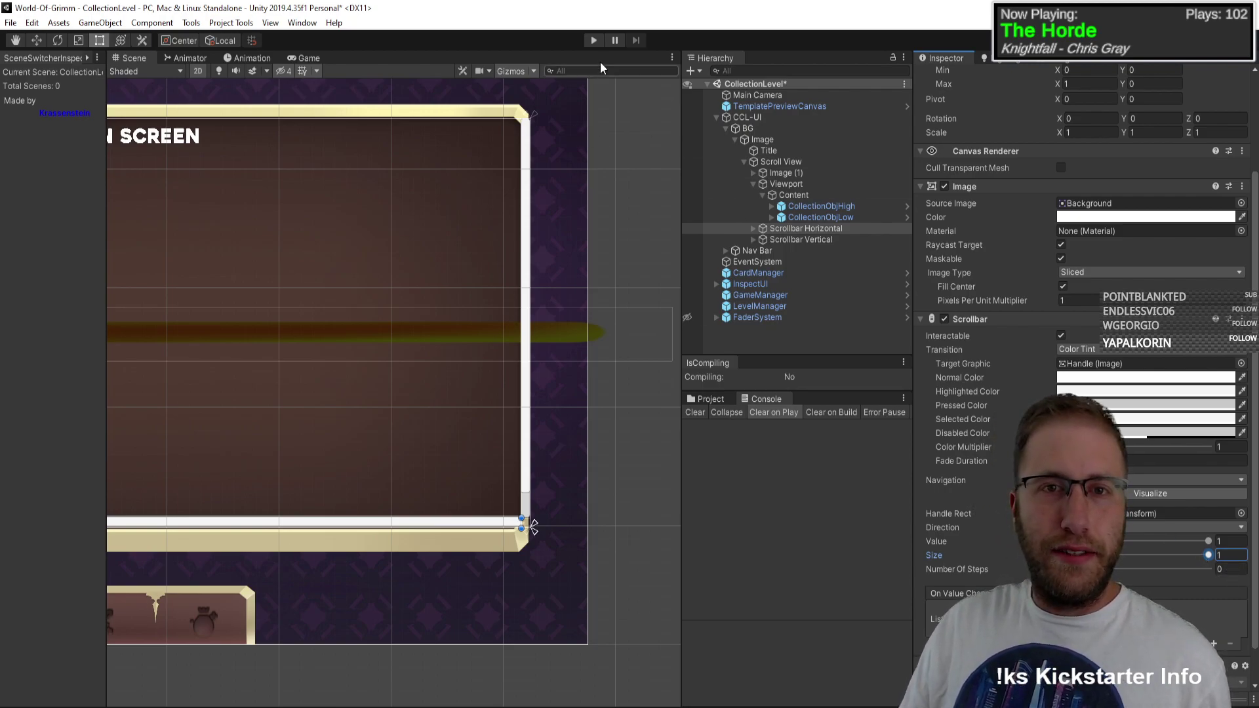
Step: Start Play mode and maximize the Game view to retest scrolling
{"action": "left_click", "coordinate": [595, 39]}
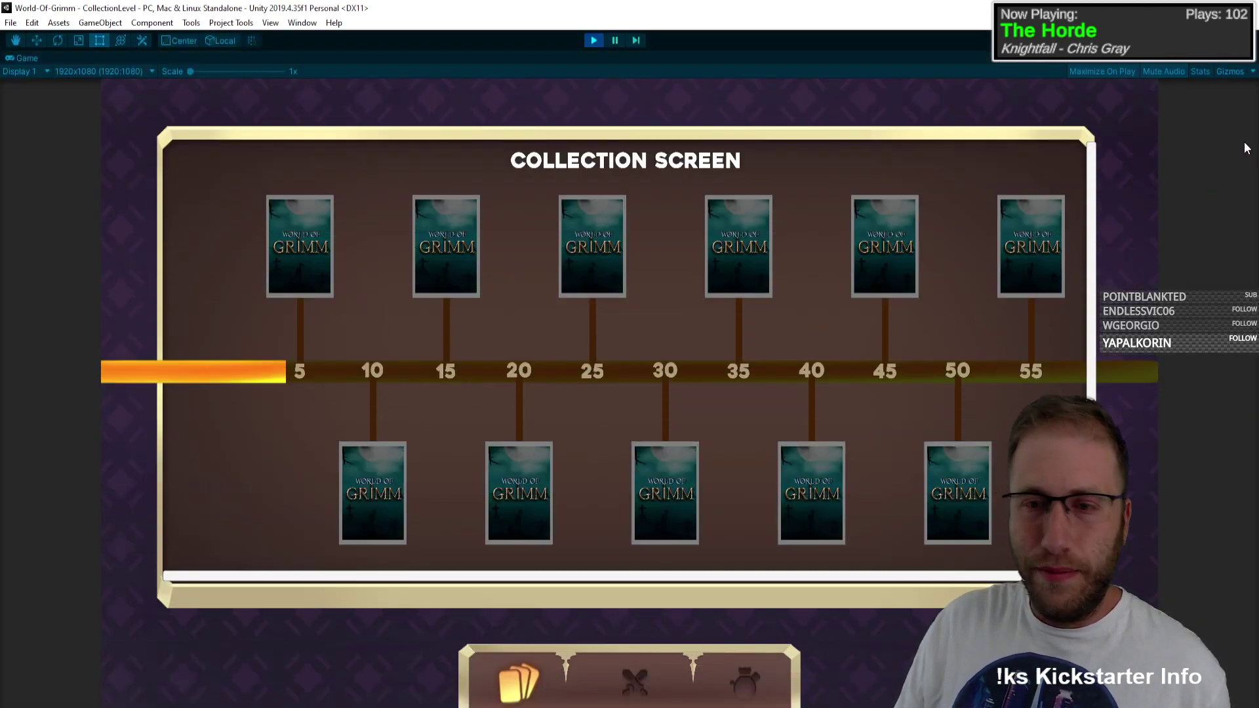
{"action": "left_click", "coordinate": [1252, 58]}
{"action": "left_click", "coordinate": [1148, 108]}
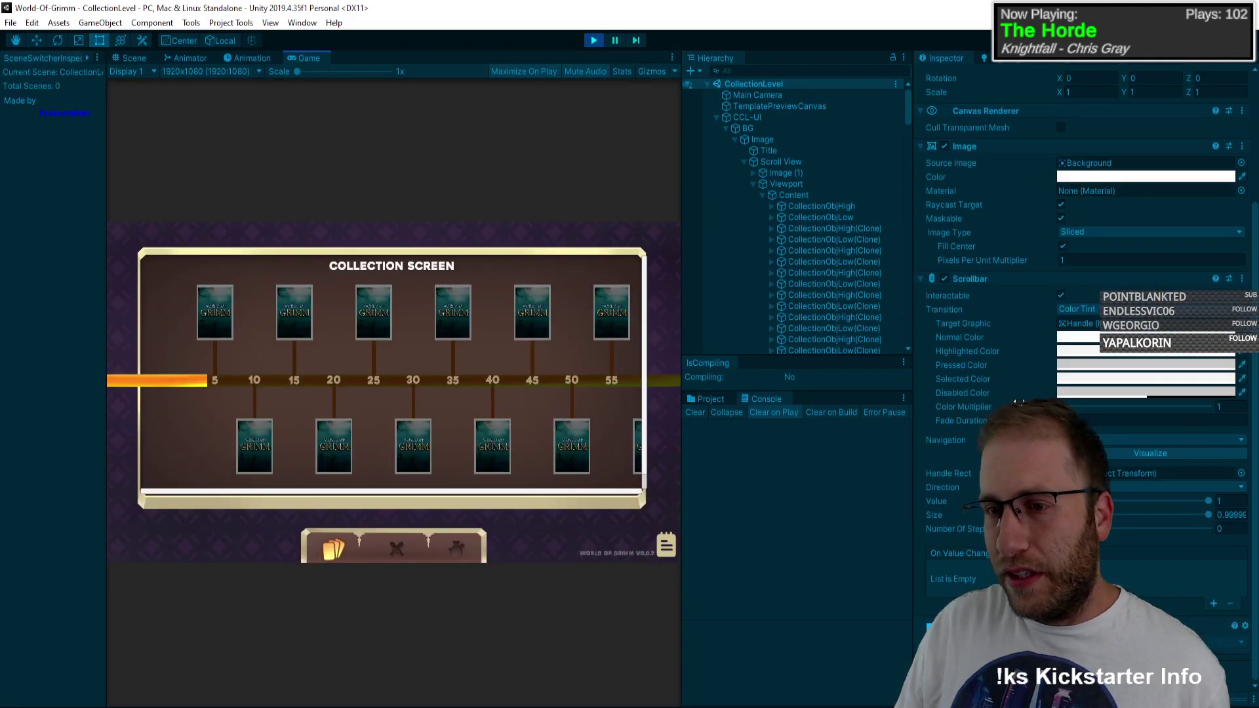
Step: Review the Content layout and Viewport mask settings, then switch to Visual Studio
{"action": "left_click", "coordinate": [824, 197]}
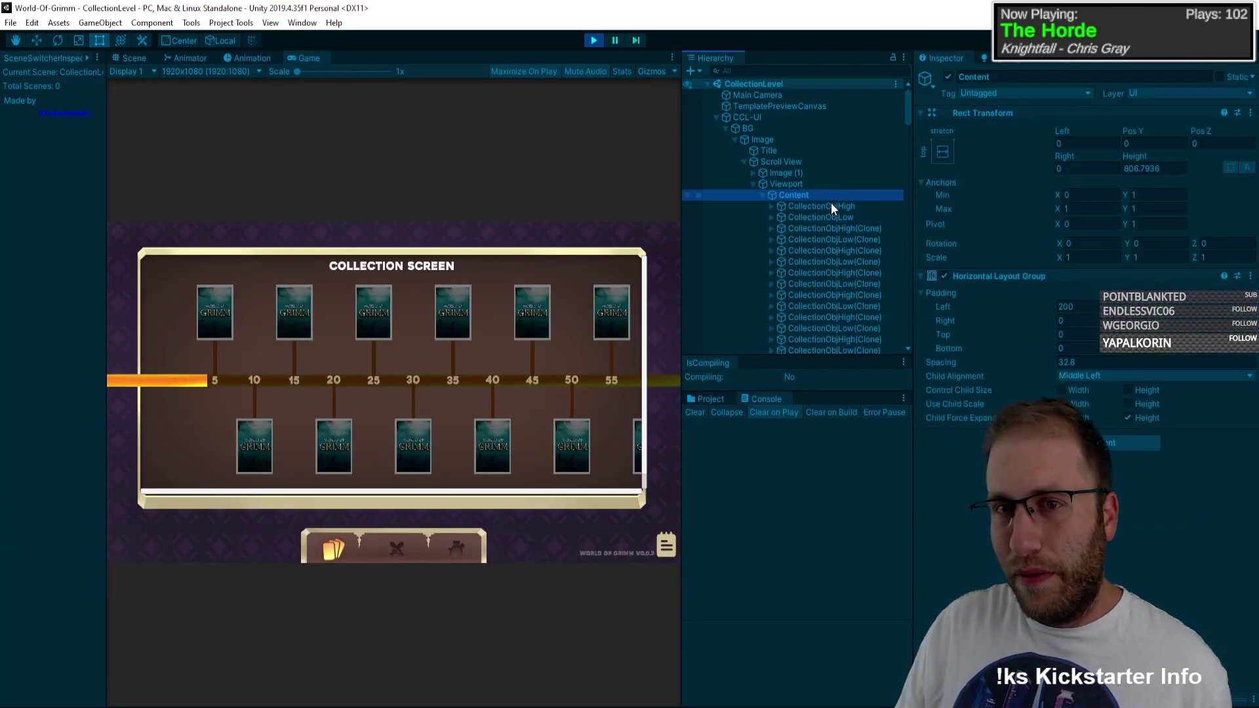
{"action": "left_click", "coordinate": [781, 183]}
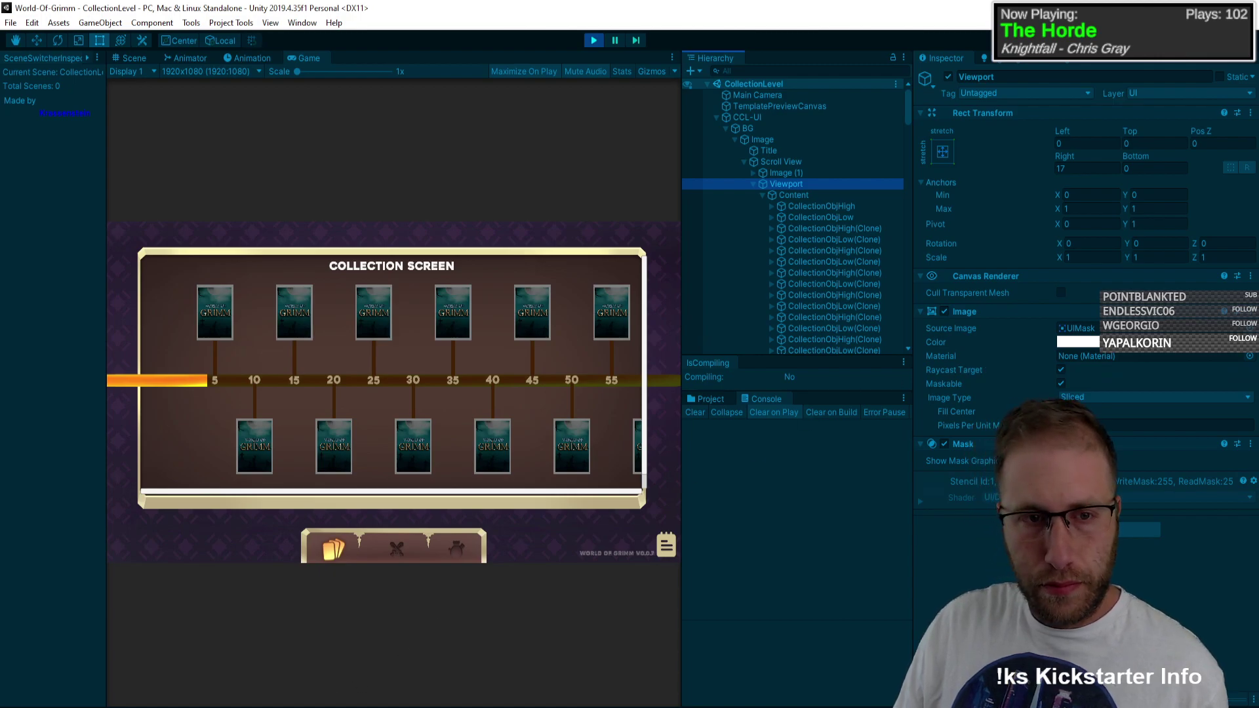
{"action": "key", "text": "alt+Tab"}
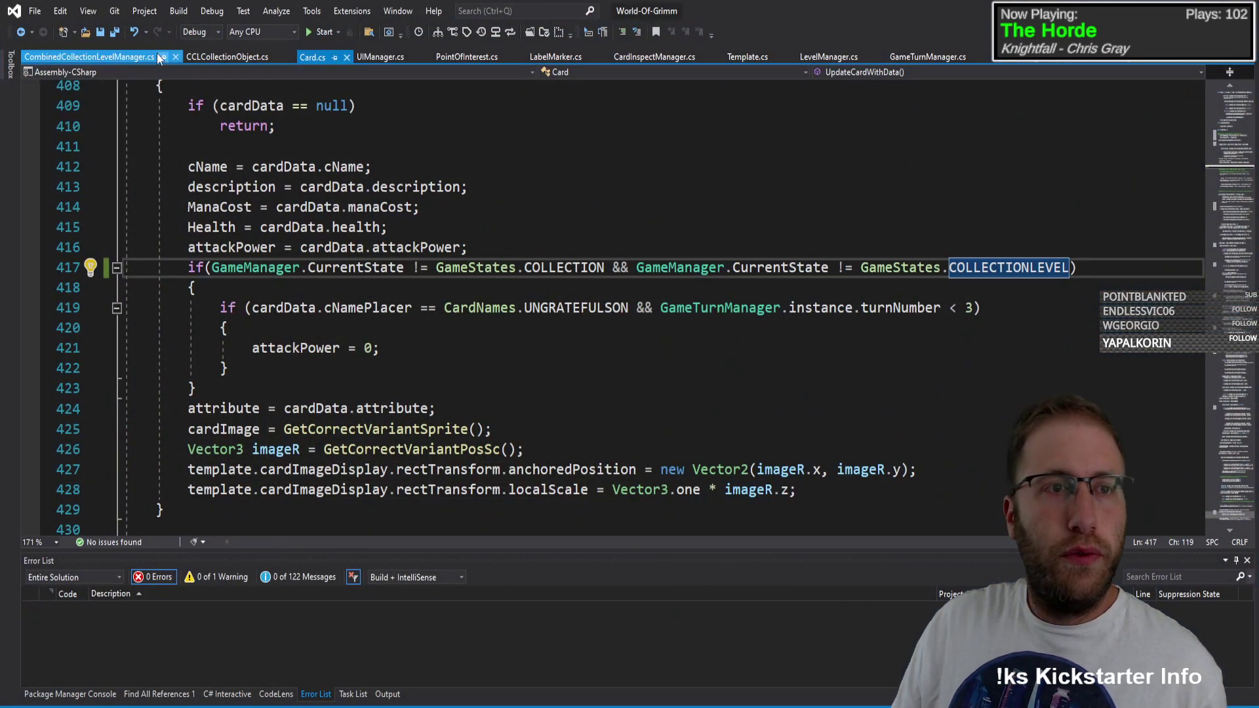
Step: Open the CombinedCollectionLevelManager script in Visual Studio
{"action": "left_click", "coordinate": [227, 57]}
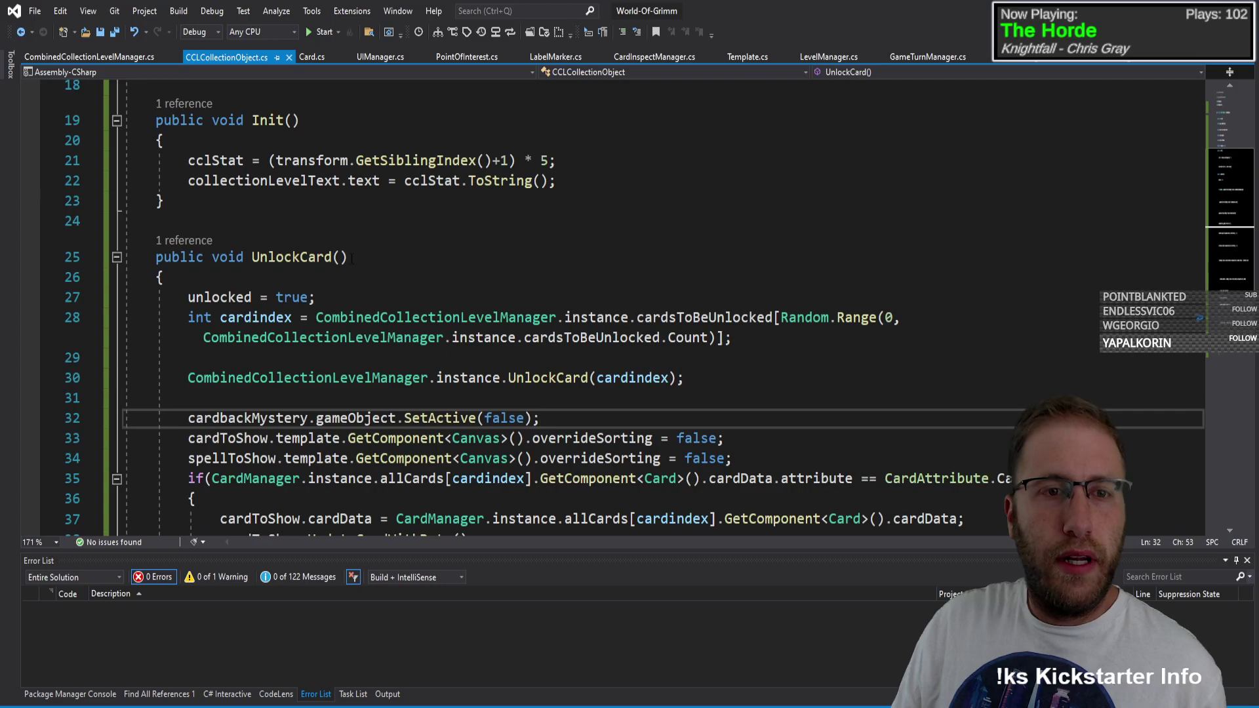
{"action": "scroll", "coordinate": [352, 259], "scroll_direction": "up", "scroll_amount": 5}
{"action": "left_click", "coordinate": [98, 58]}
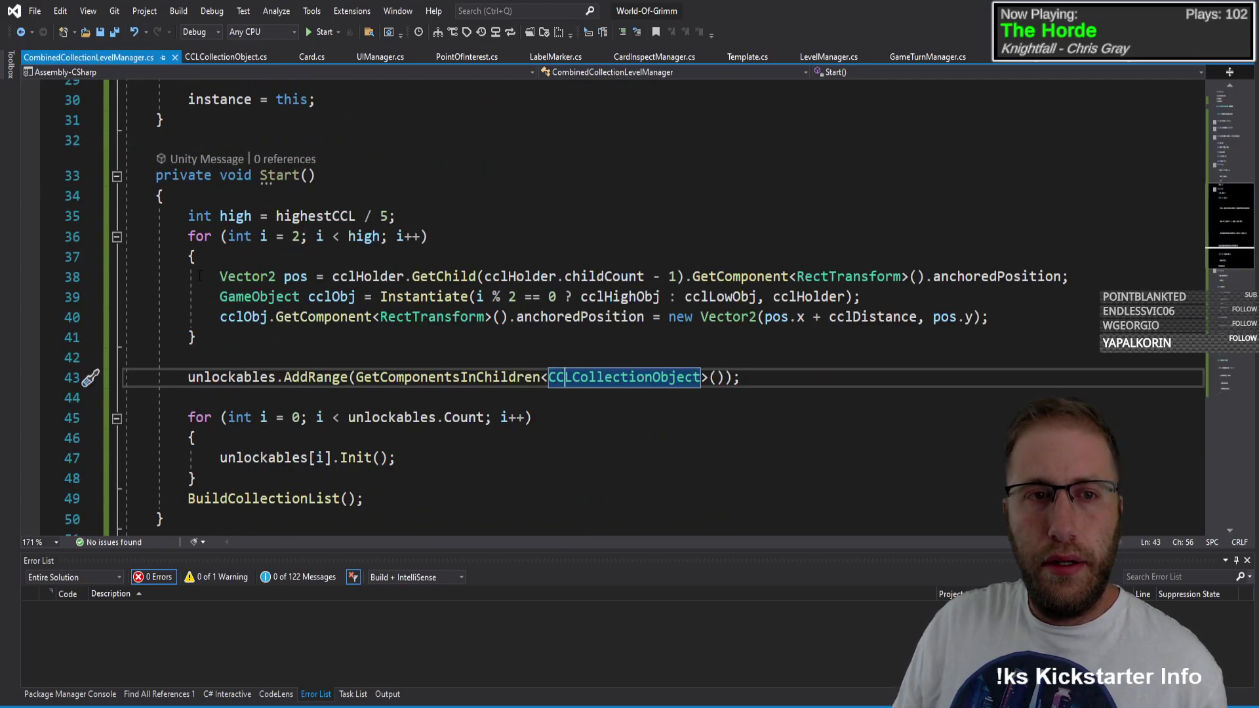
Step: Comment out the card-positioning lines 40 and 38 in Start, save, and return to Unity
{"action": "left_click", "coordinate": [78, 316]}
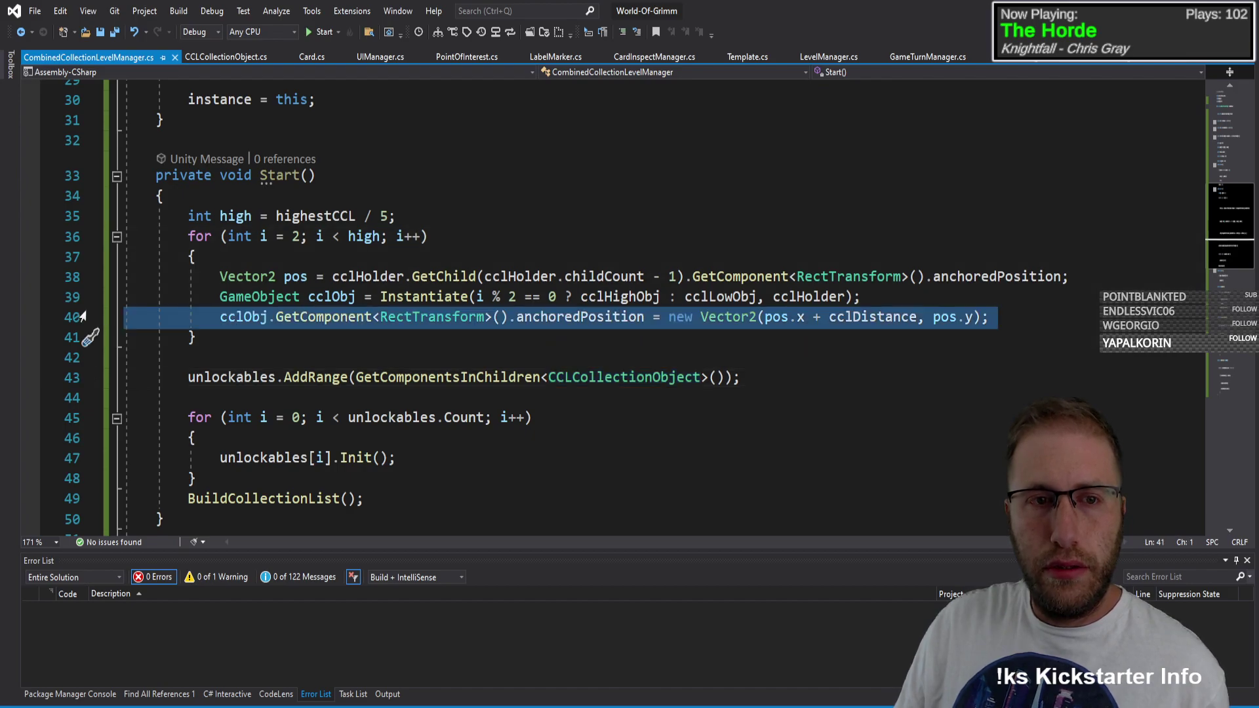
{"action": "key", "text": "ctrl+k"}
{"action": "key", "text": "ctrl+c"}
{"action": "key", "text": "Up"}
{"action": "key", "text": "Up"}
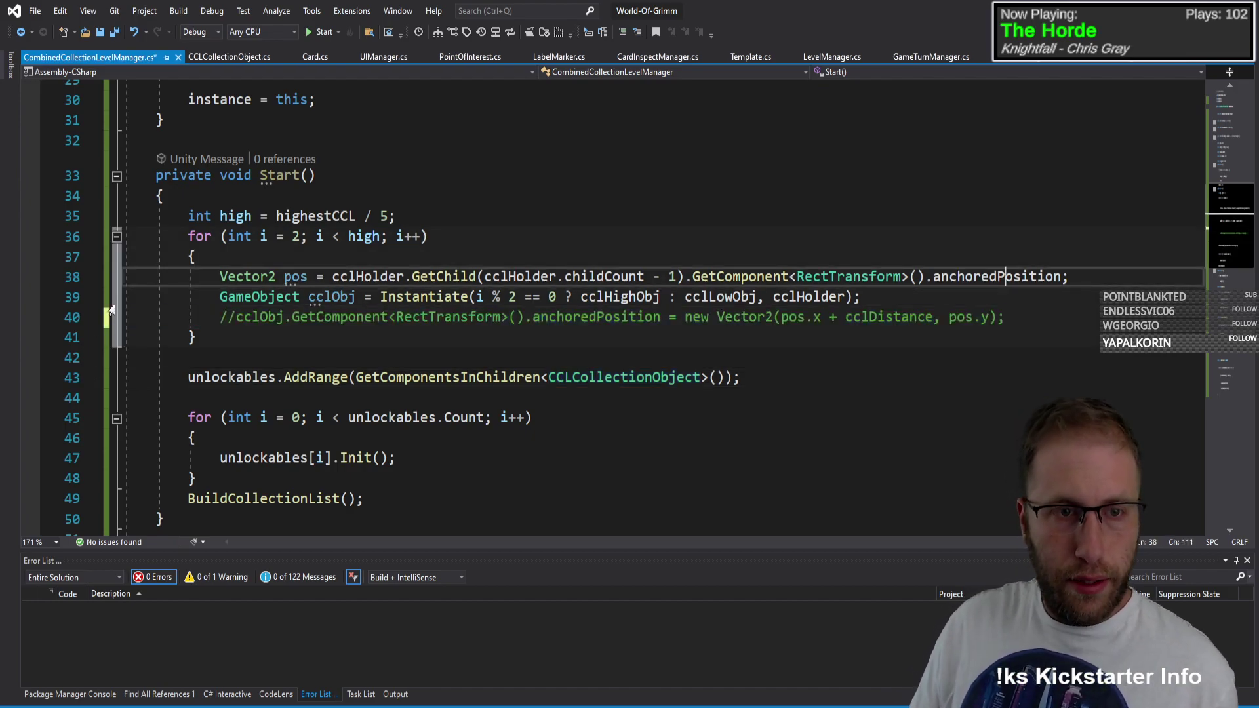
{"action": "key", "text": "Home"}
{"action": "key", "text": "Home"}
{"action": "key", "text": "shift+End"}
{"action": "key", "text": "ctrl+k"}
{"action": "key", "text": "ctrl+c"}
{"action": "key", "text": "ctrl+s"}
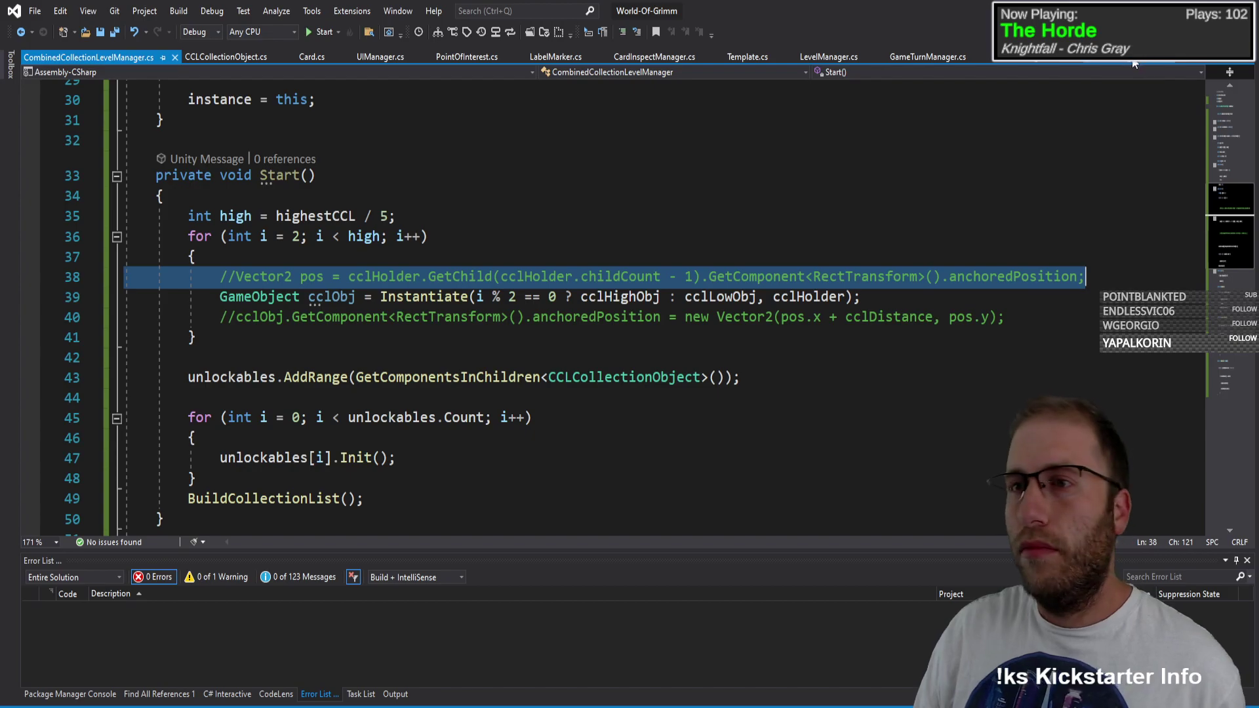
{"action": "key", "text": "alt+Tab"}
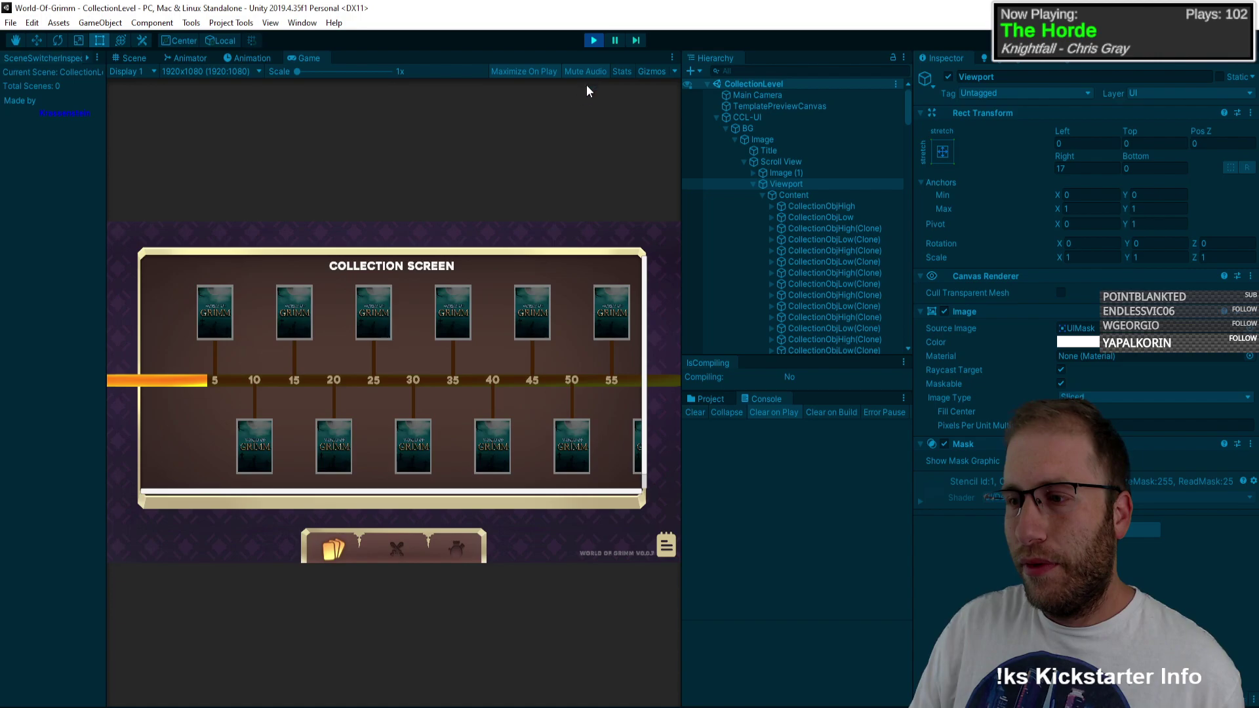
Step: Stop Play mode, then pan and zoom until the Collection Screen canvas fits the Scene view
{"action": "left_click", "coordinate": [589, 43]}
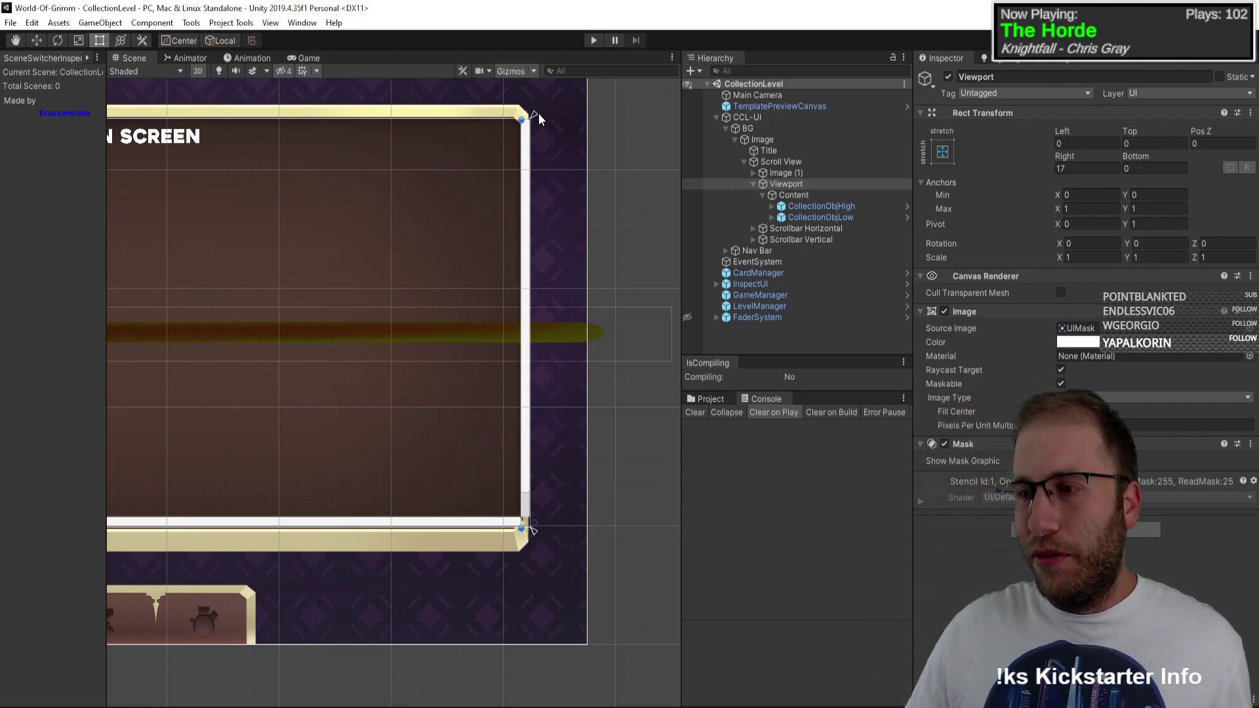
{"action": "middle_click_drag", "start_coordinate": [541, 168], "coordinate": [577, 237]}
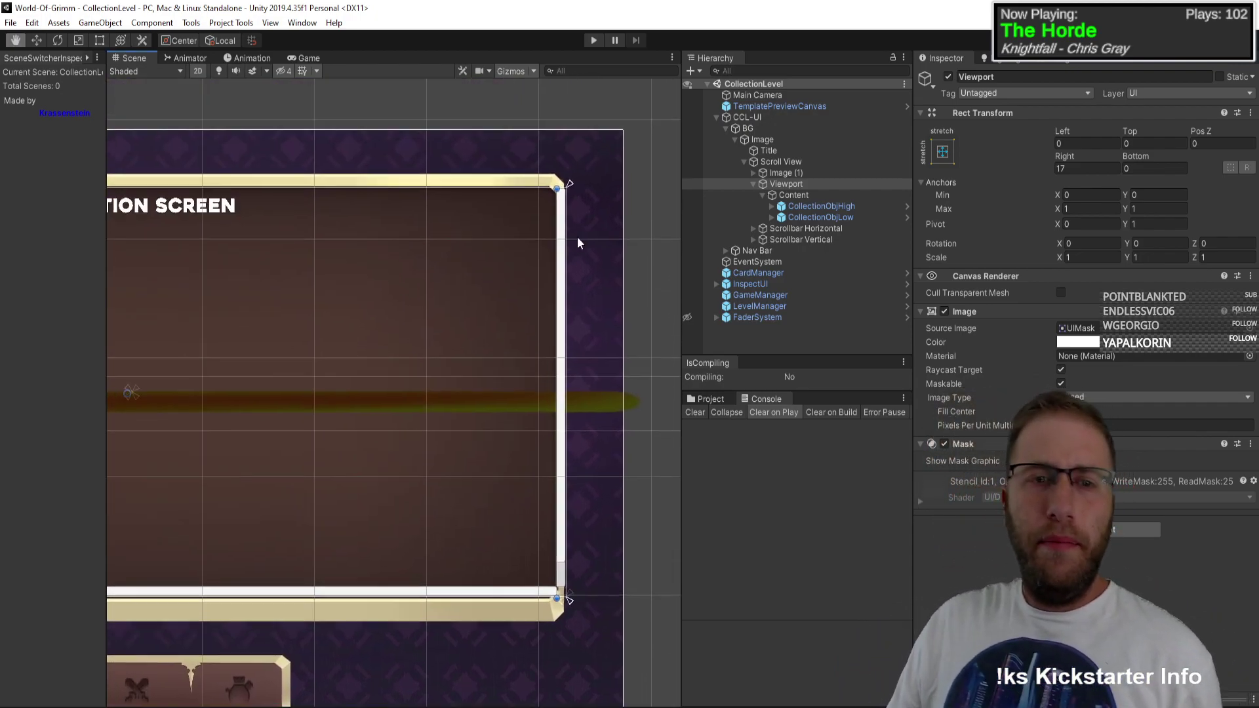
{"action": "scroll", "coordinate": [577, 238], "scroll_direction": "down", "scroll_amount": 5}
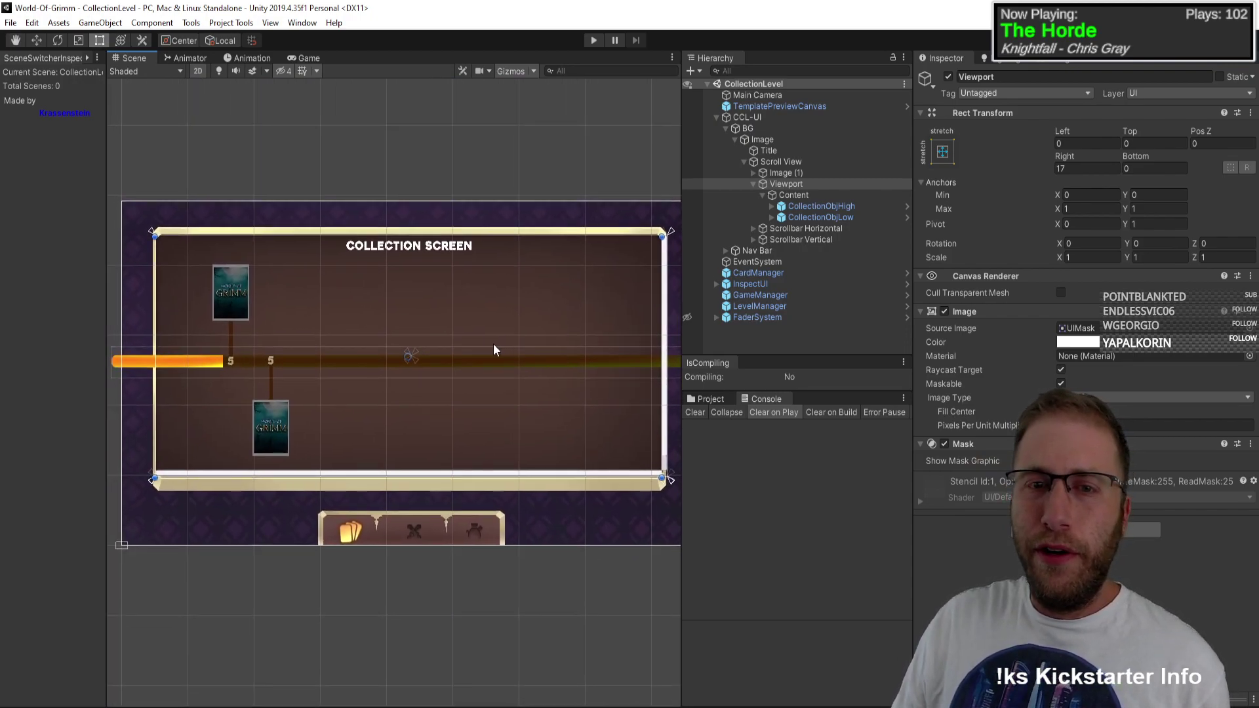
{"action": "middle_click_drag", "start_coordinate": [494, 345], "coordinate": [471, 344]}
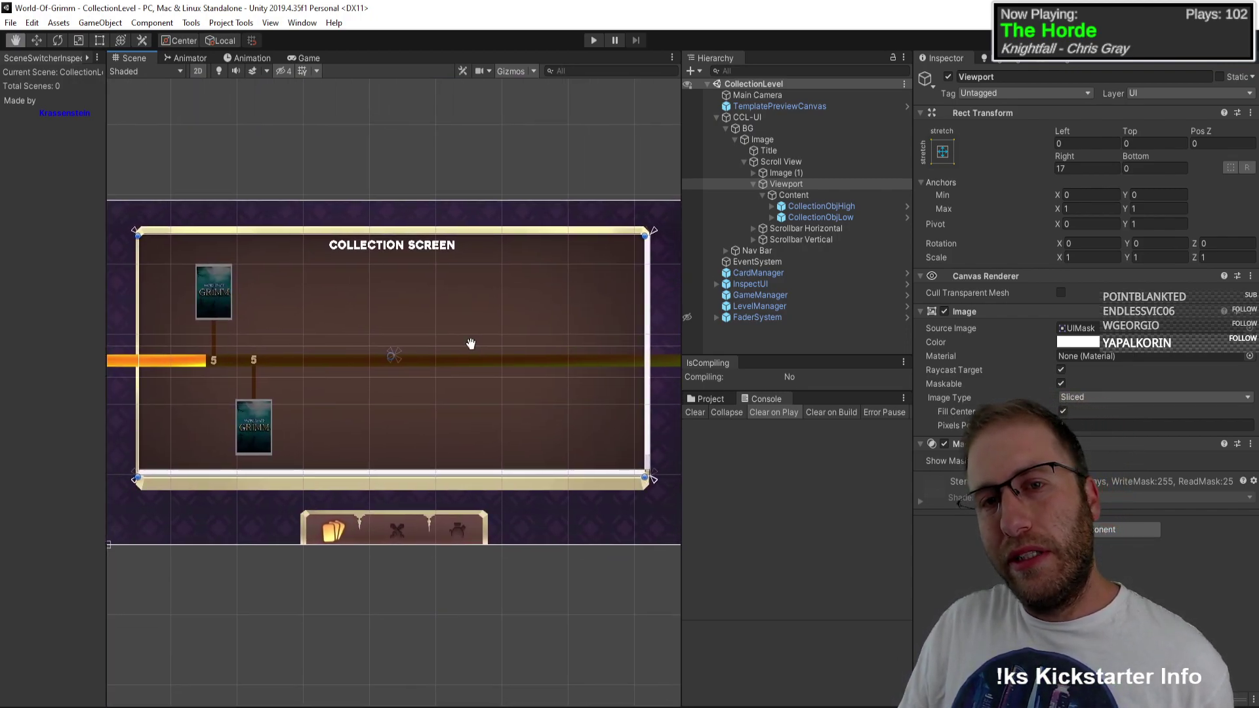
{"action": "scroll", "coordinate": [471, 349], "scroll_direction": "down", "scroll_amount": 2}
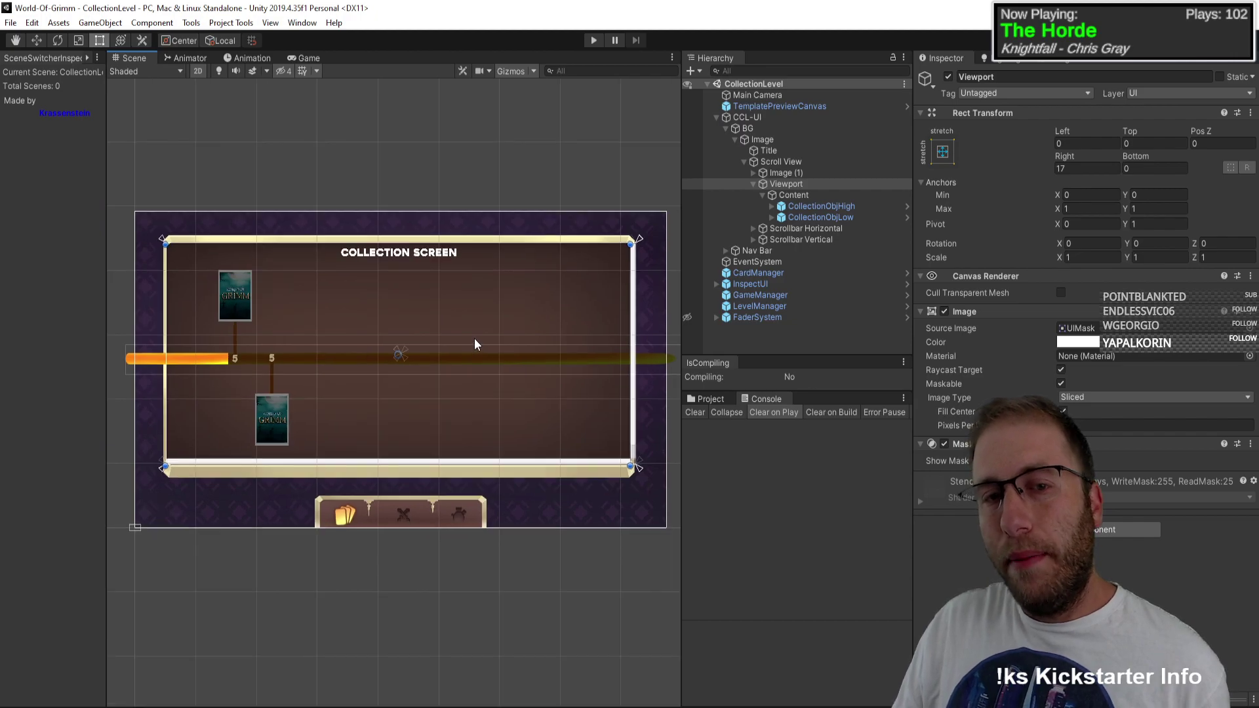
{"action": "middle_click_drag", "start_coordinate": [475, 330], "coordinate": [469, 331]}
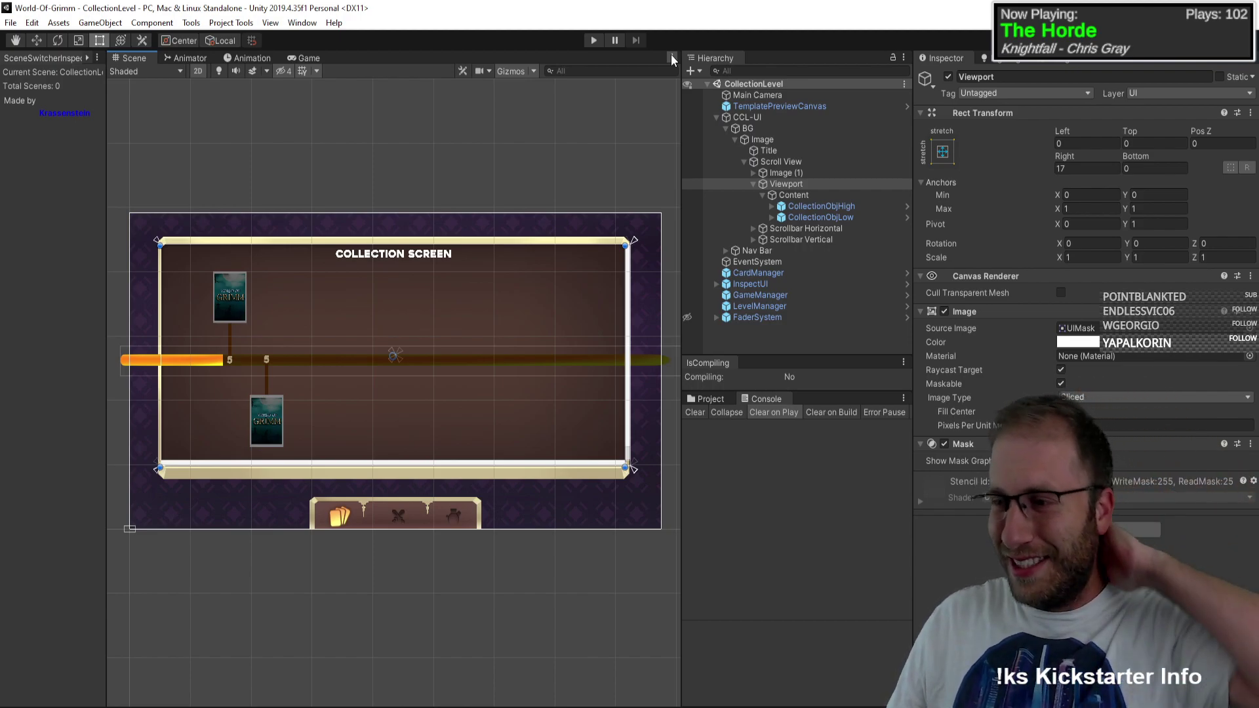
{"action": "left_click", "coordinate": [593, 39]}
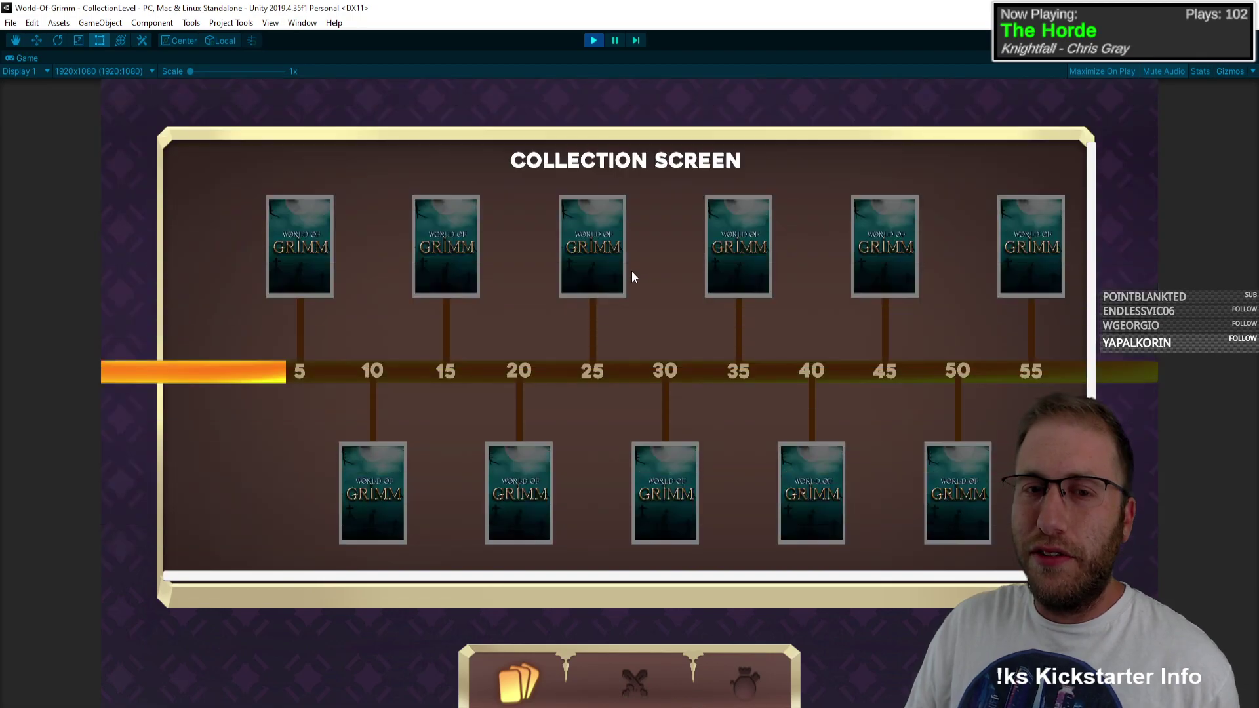
{"action": "scroll", "coordinate": [713, 254], "scroll_direction": "down", "scroll_amount": 4}
{"action": "scroll", "coordinate": [773, 310], "scroll_direction": "up", "scroll_amount": 3}
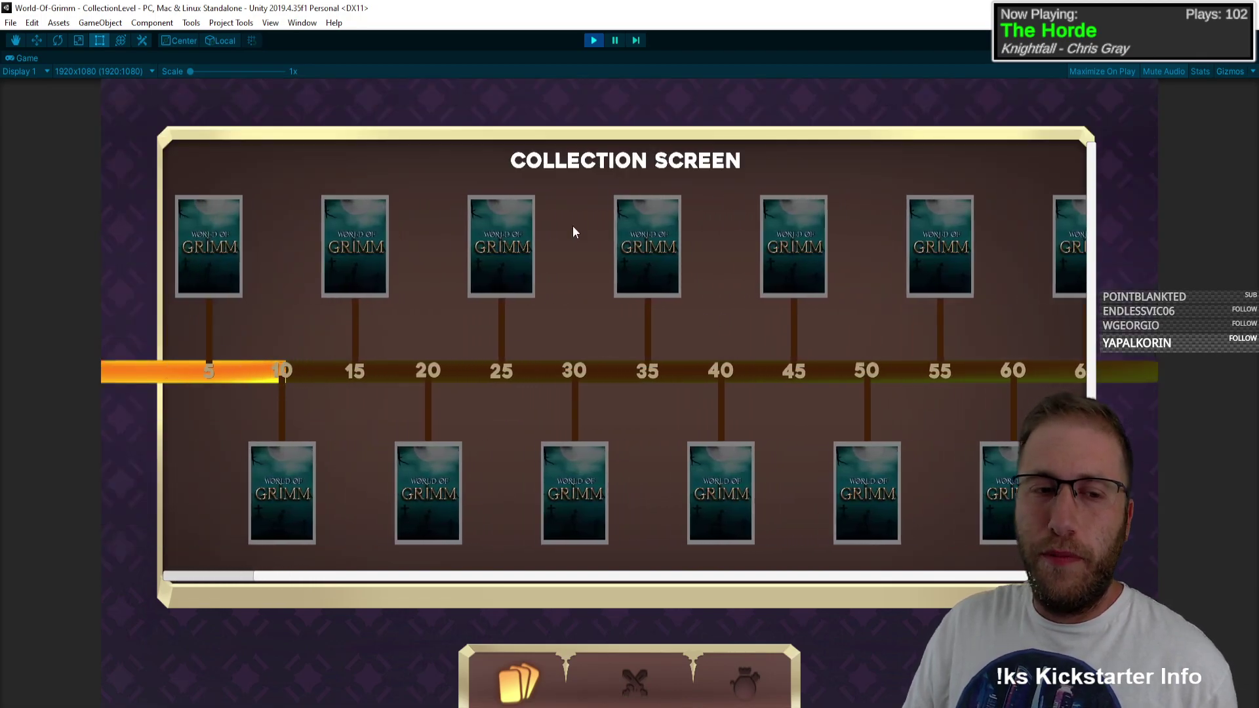
{"action": "left_click", "coordinate": [594, 40]}
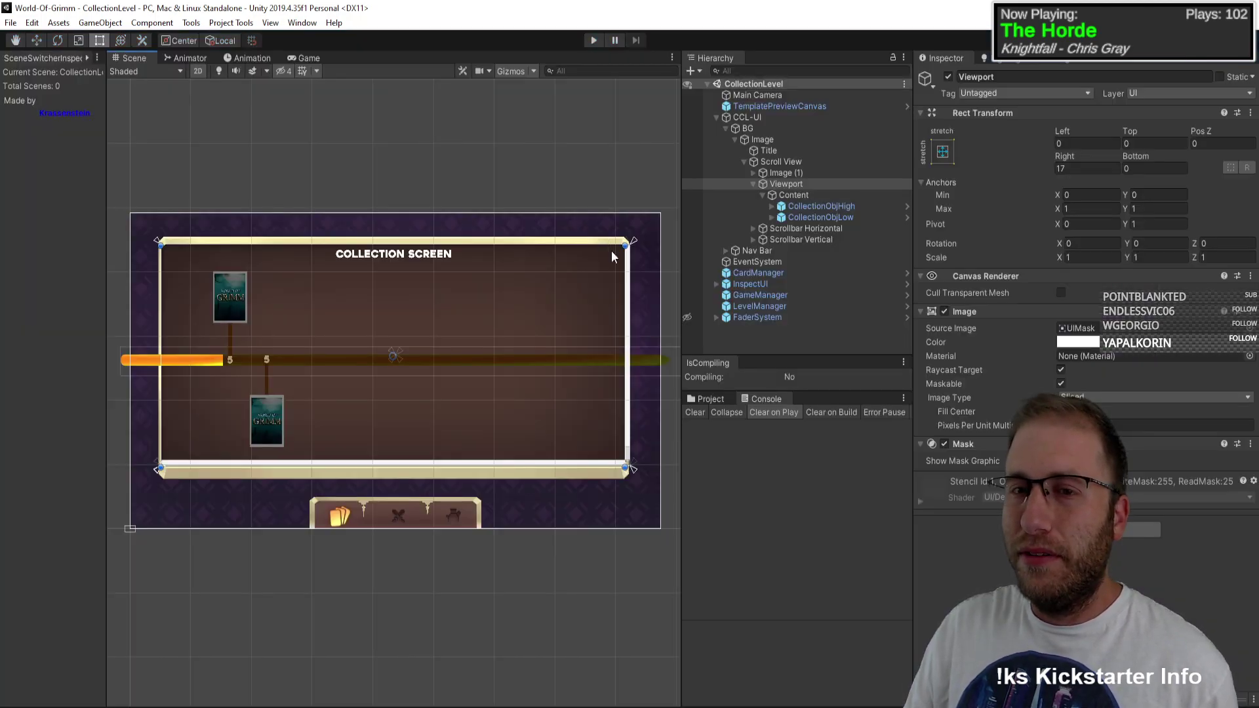
{"action": "left_click", "coordinate": [802, 198]}
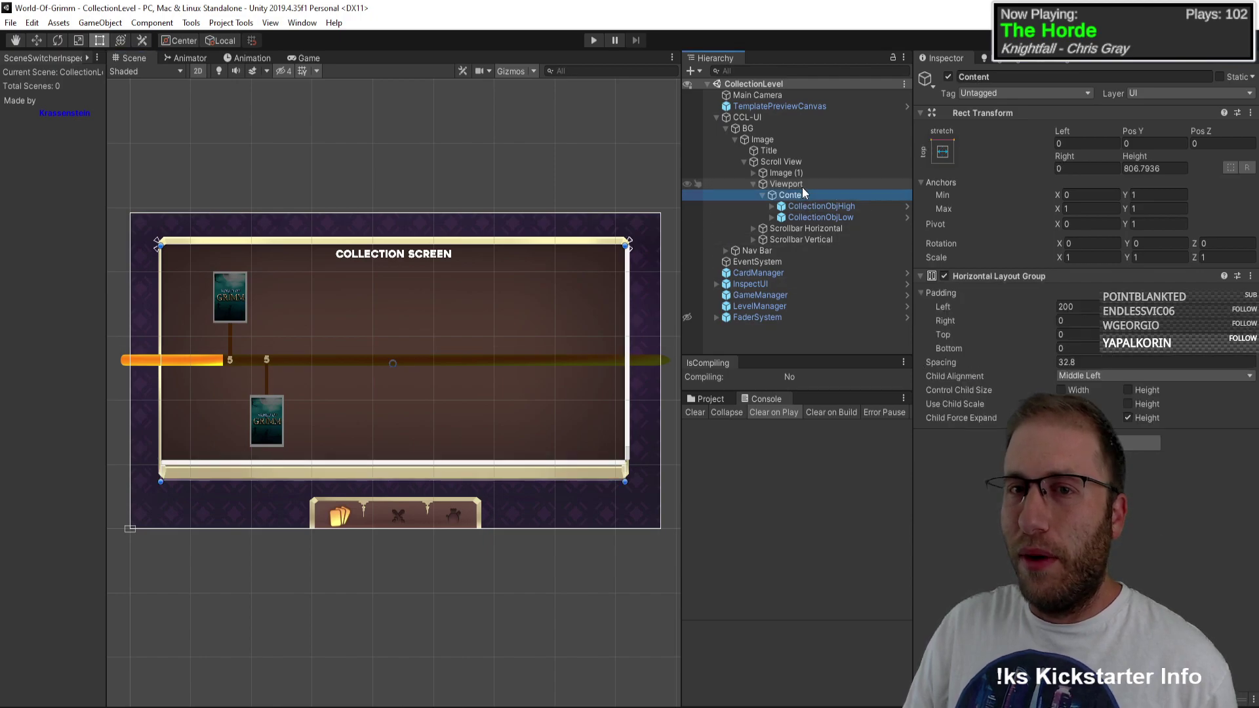
{"action": "left_click", "coordinate": [802, 187]}
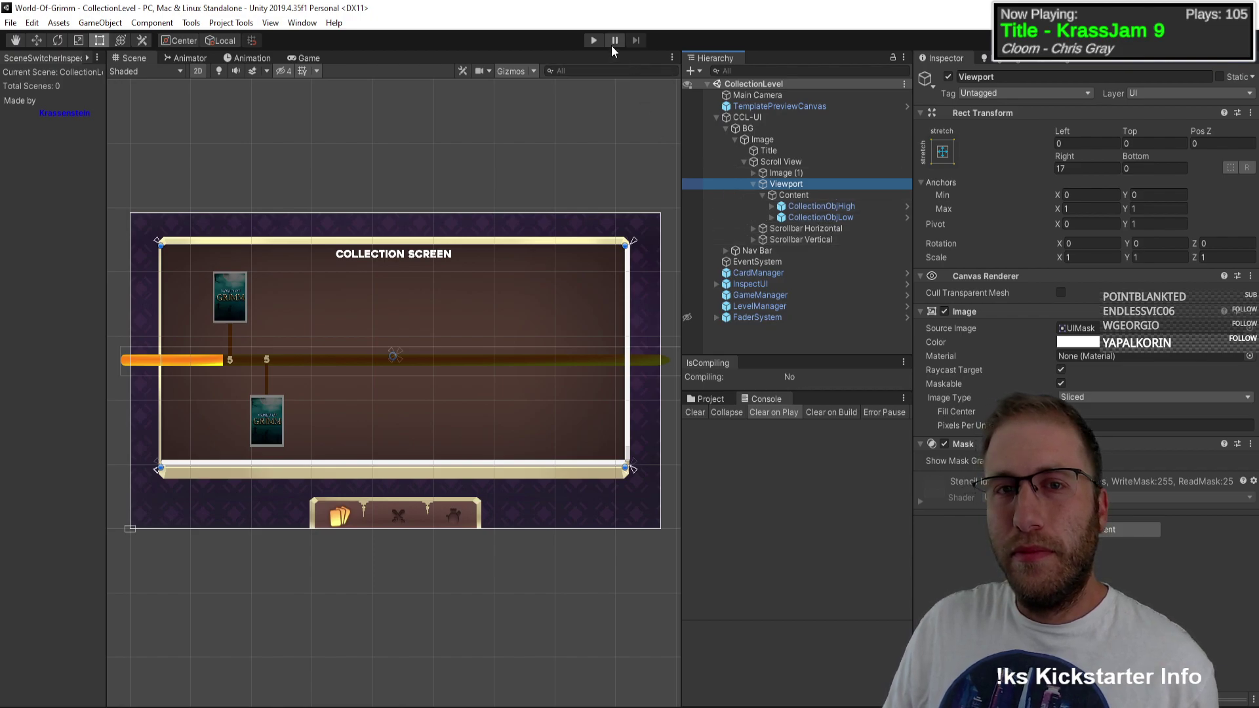
Step: Select the Scroll View and keep its Scroll Rect movement type on Elastic
{"action": "left_click", "coordinate": [786, 174]}
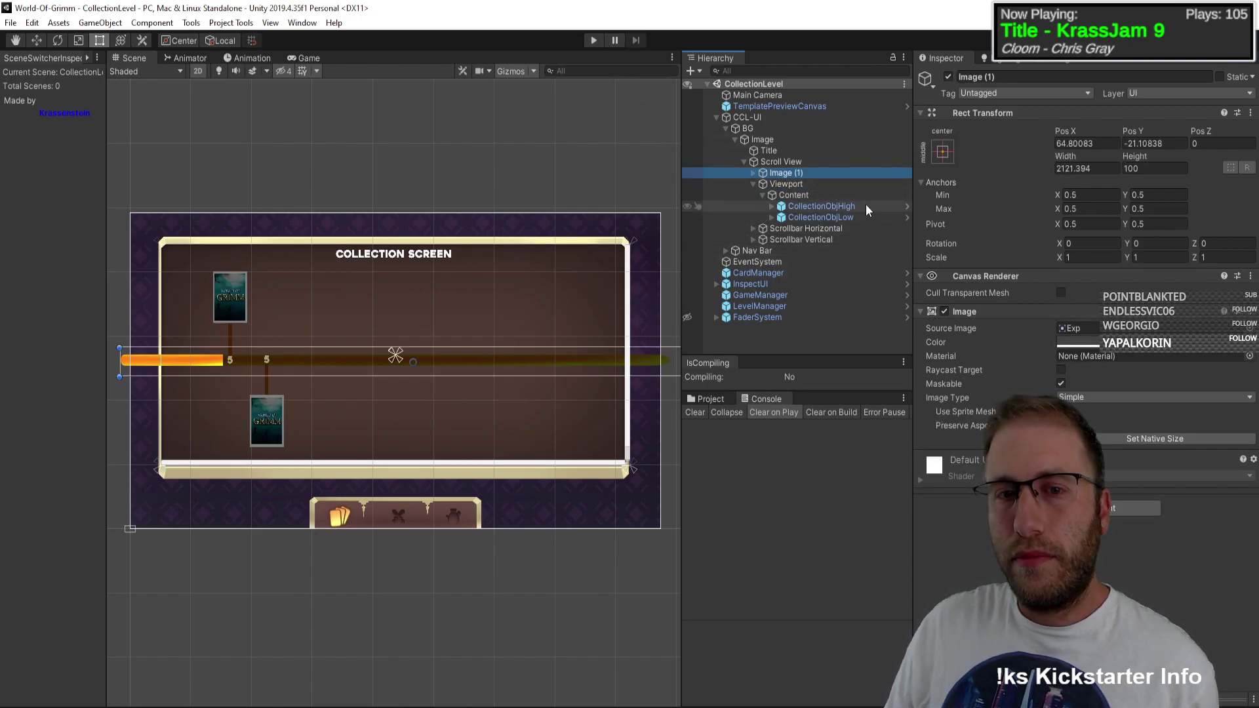
{"action": "left_click", "coordinate": [780, 162]}
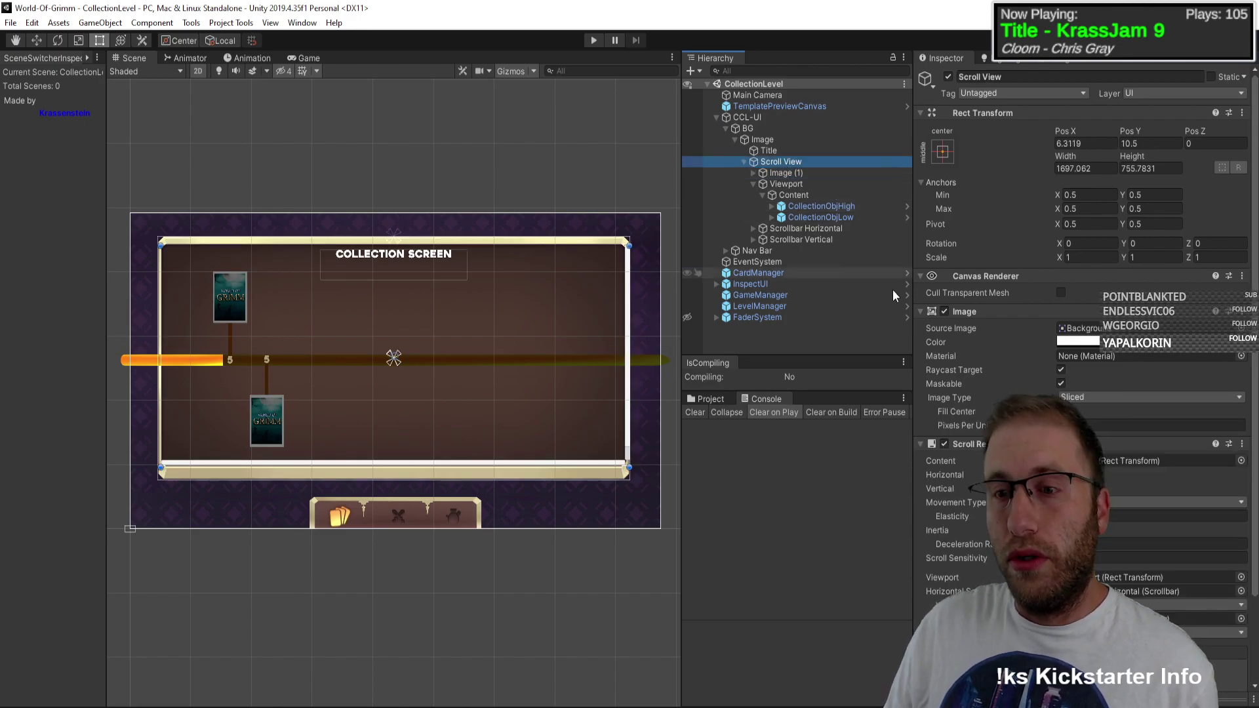
{"action": "scroll", "coordinate": [1100, 477], "scroll_direction": "down", "scroll_amount": 3}
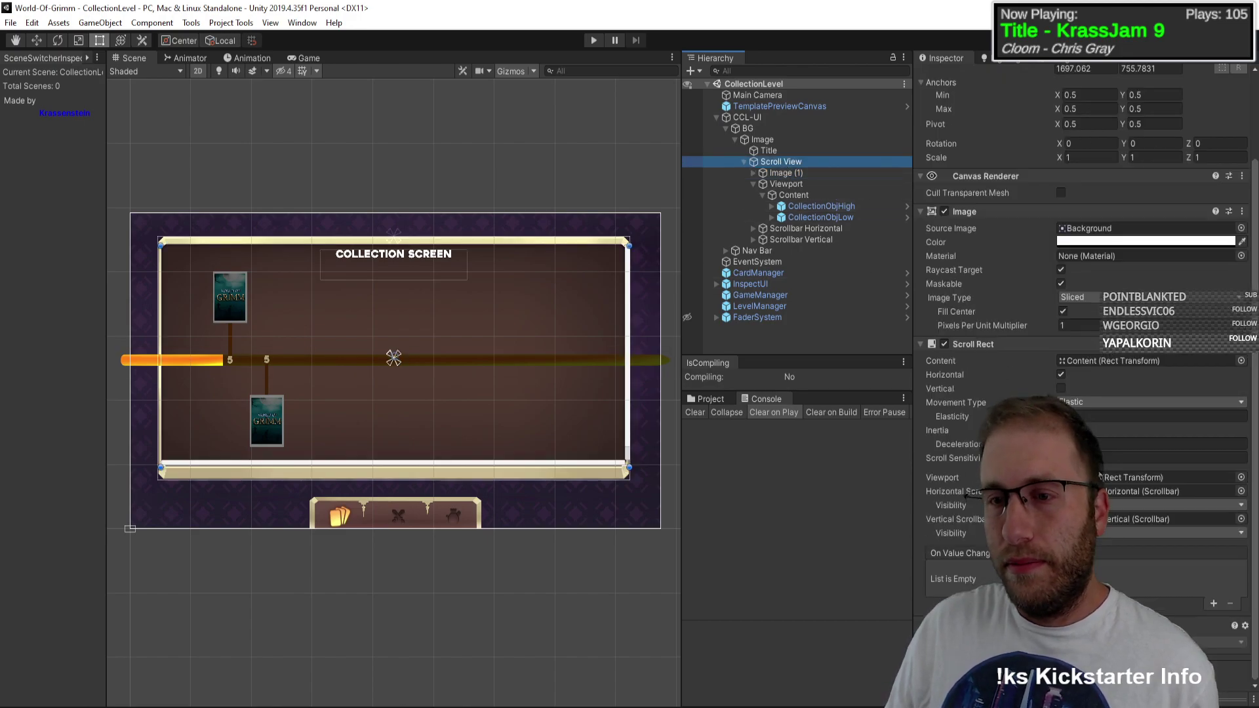
{"action": "left_click", "coordinate": [1076, 403]}
{"action": "left_click", "coordinate": [1077, 404]}
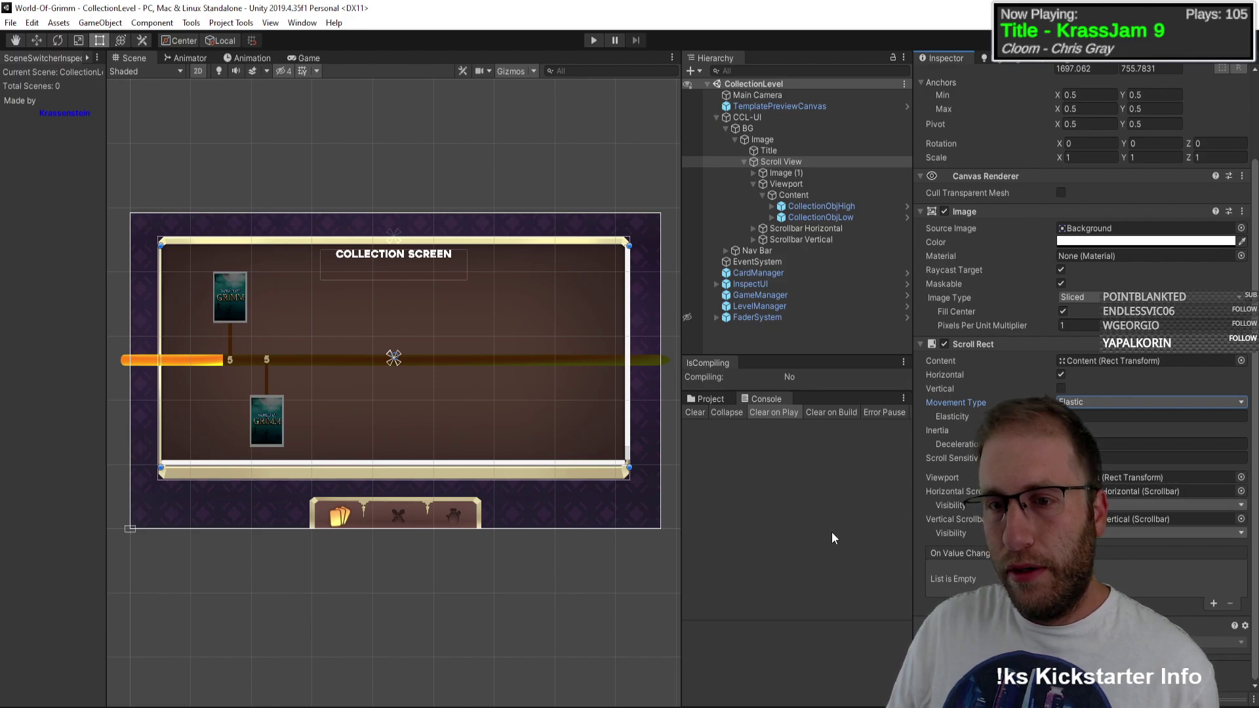
Step: Trace the assigned Viewport and Content objects, then return to the Scroll View's Scroll Rect
{"action": "left_click", "coordinate": [1109, 479]}
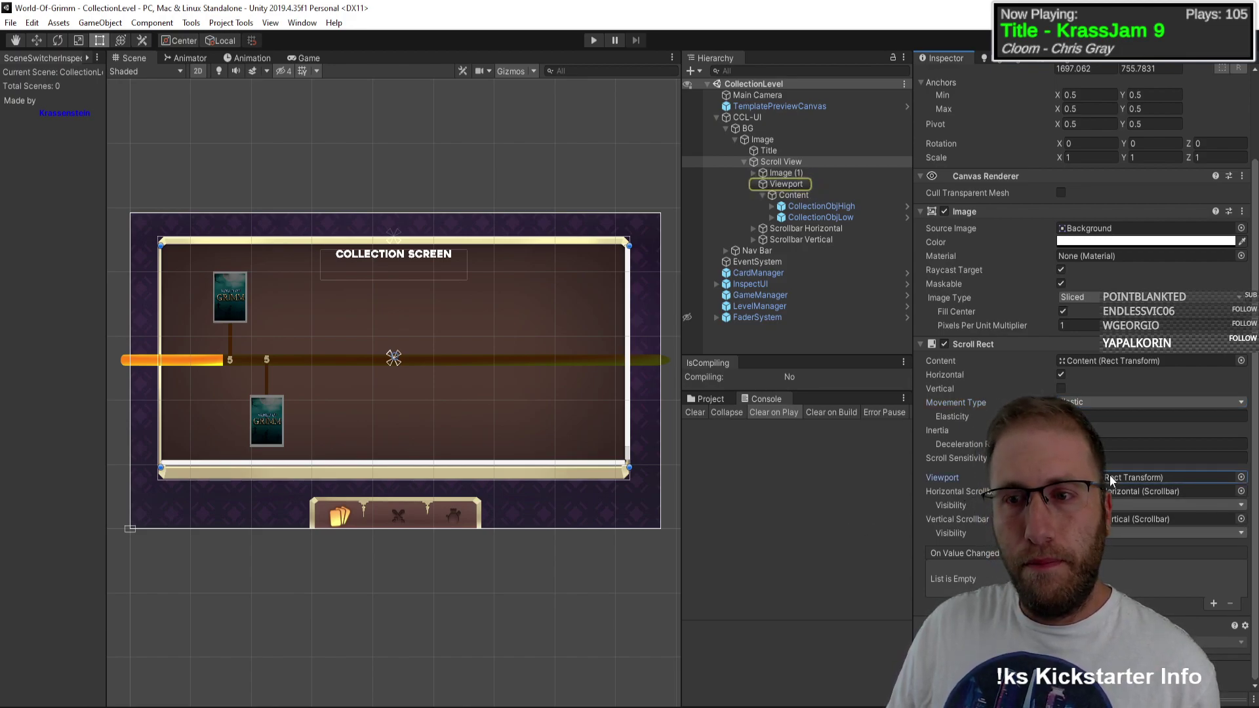
{"action": "left_click", "coordinate": [800, 187]}
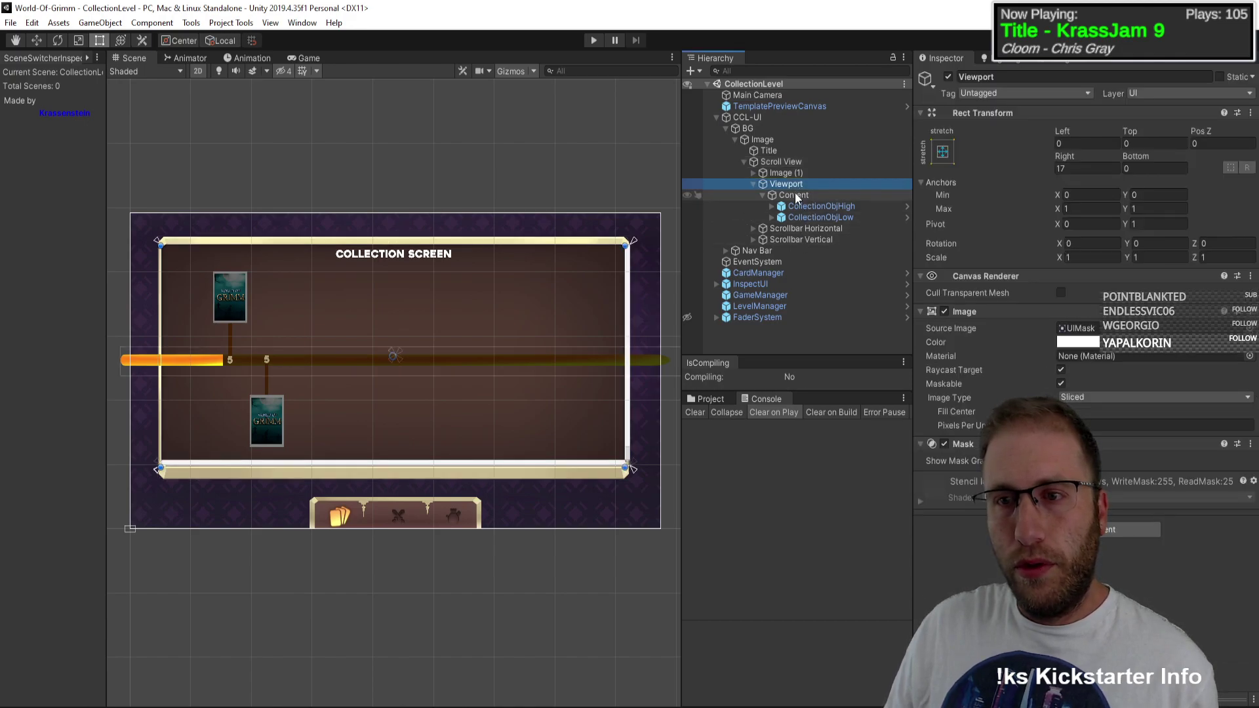
{"action": "left_click", "coordinate": [797, 196]}
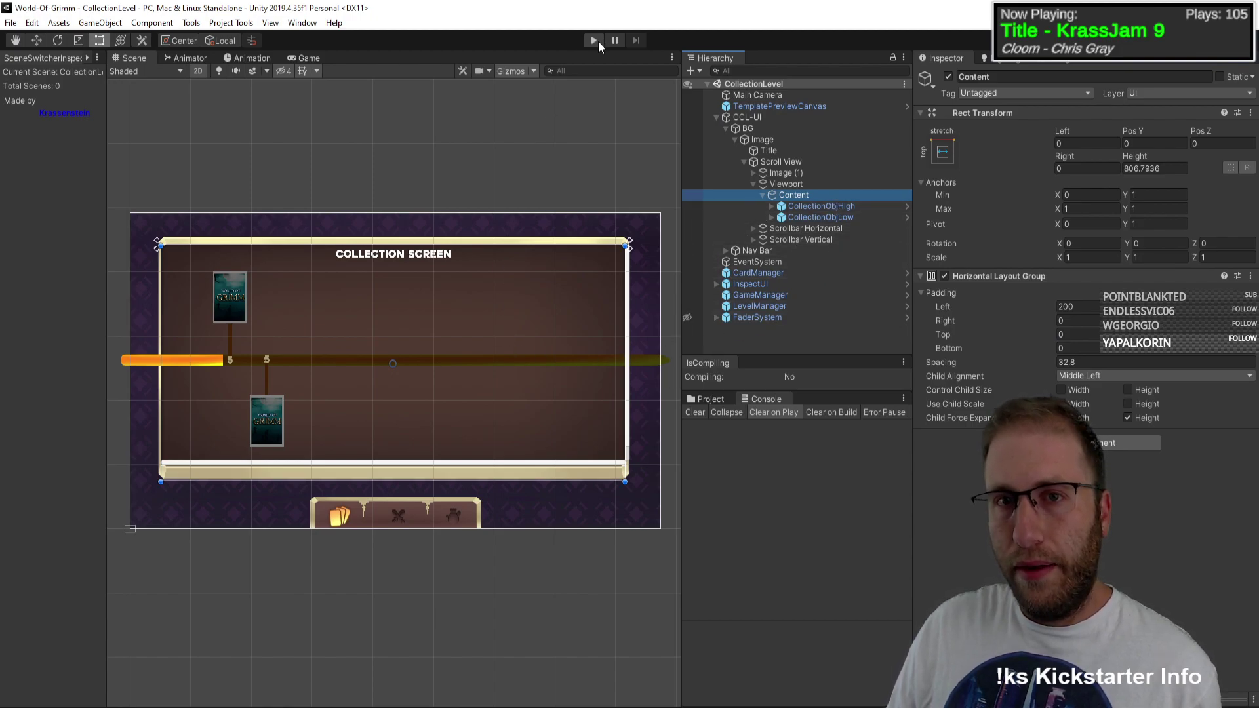
{"action": "left_click", "coordinate": [783, 163]}
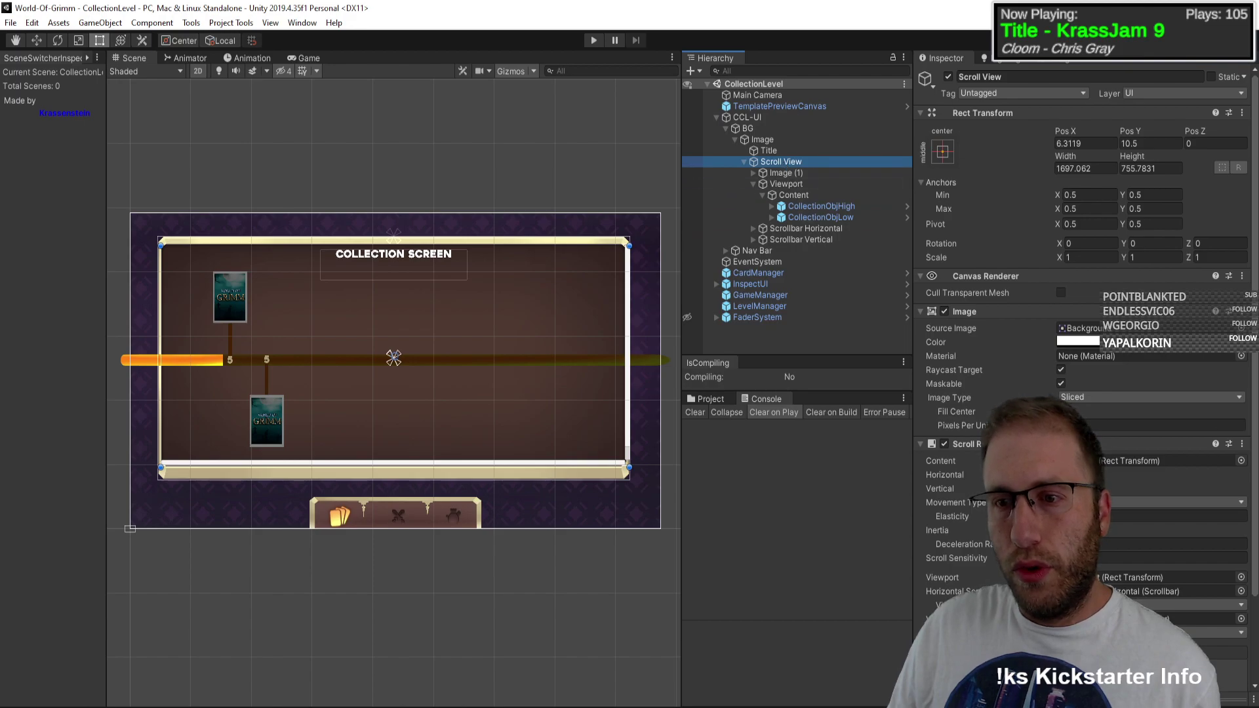
{"action": "scroll", "coordinate": [1082, 367], "scroll_direction": "down", "scroll_amount": 3}
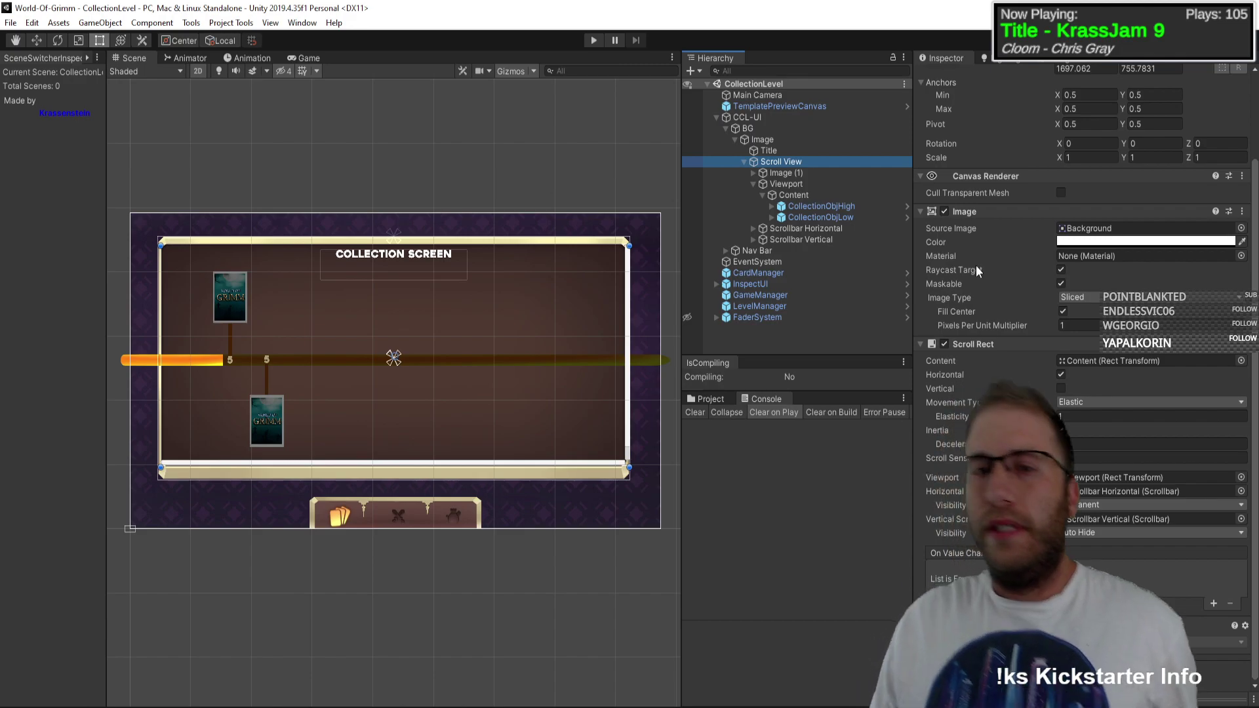
Step: After checking the title and background objects, set the Scroll View's Pos X to 0
{"action": "left_click", "coordinate": [766, 153]}
{"action": "left_click", "coordinate": [792, 162]}
{"action": "left_click", "coordinate": [793, 140]}
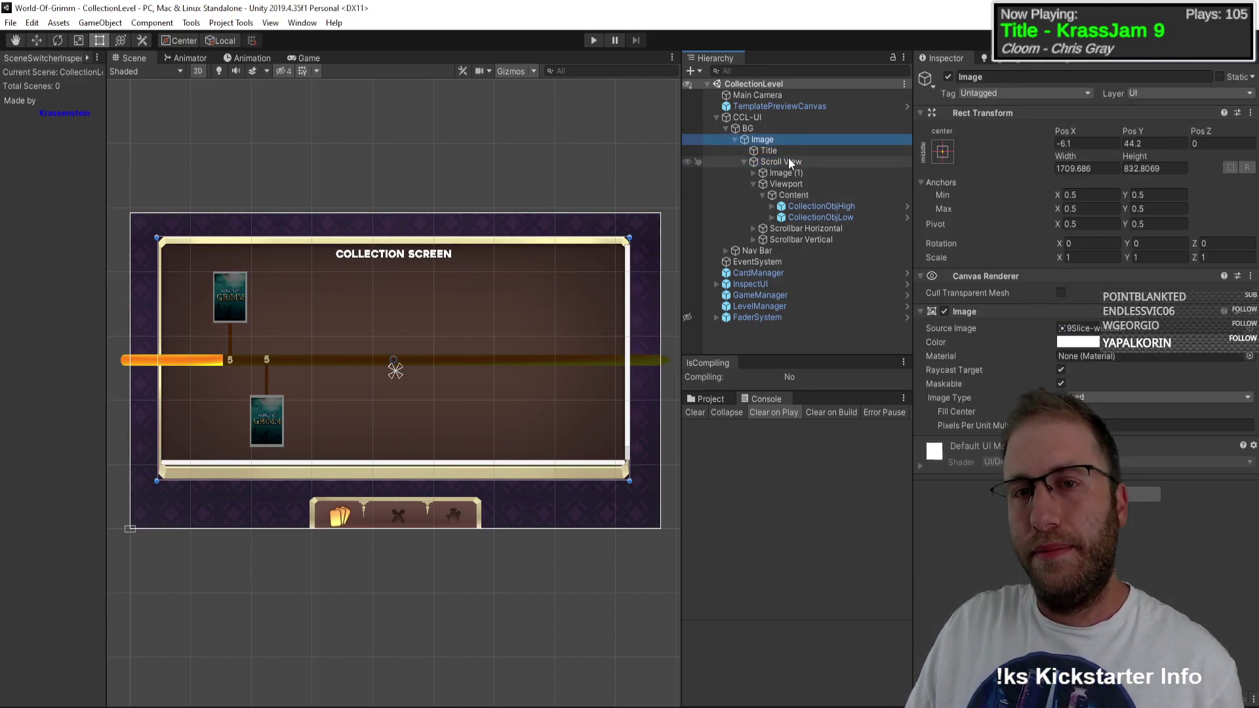
{"action": "left_click", "coordinate": [788, 163]}
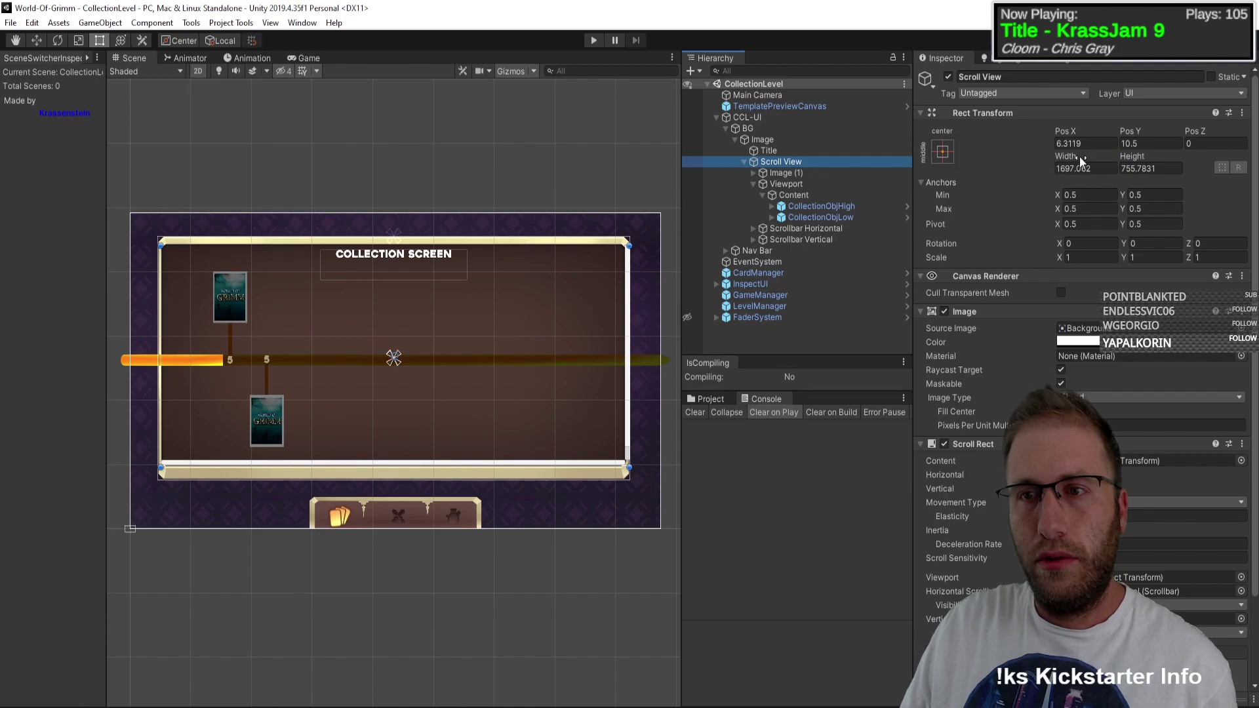
{"action": "scroll", "coordinate": [610, 216], "scroll_direction": "down", "scroll_amount": 2}
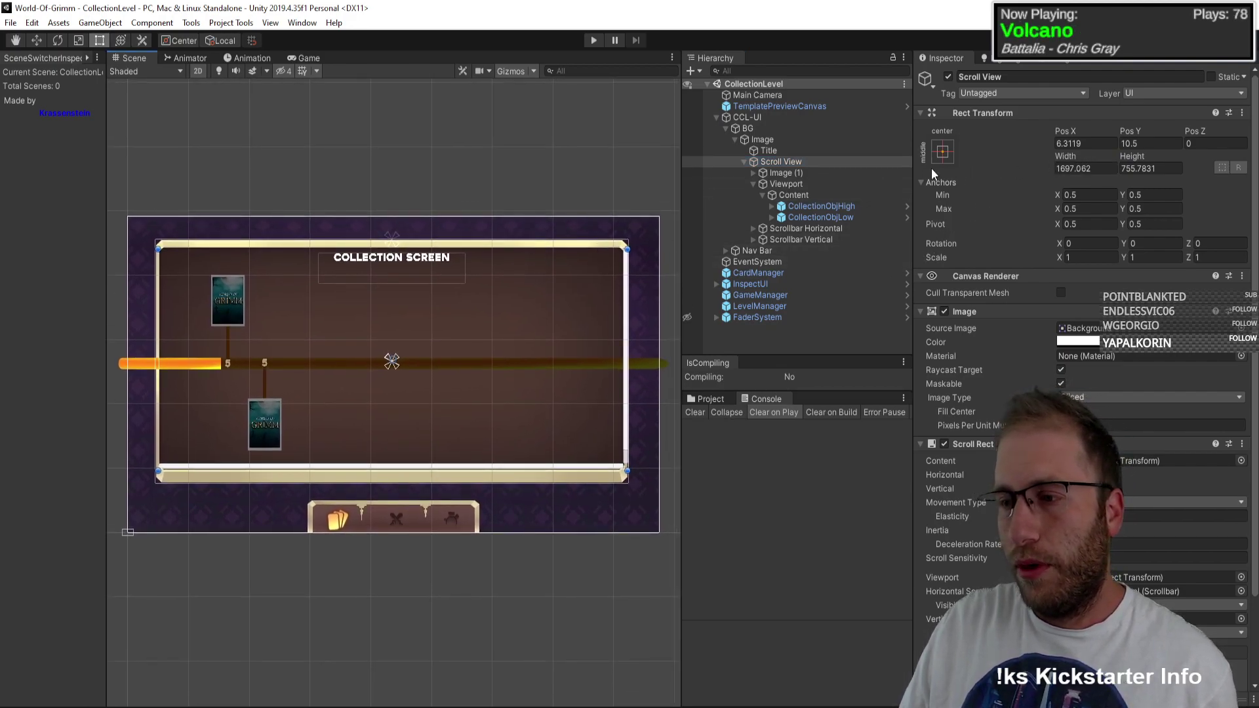
{"action": "type", "text": "0"}
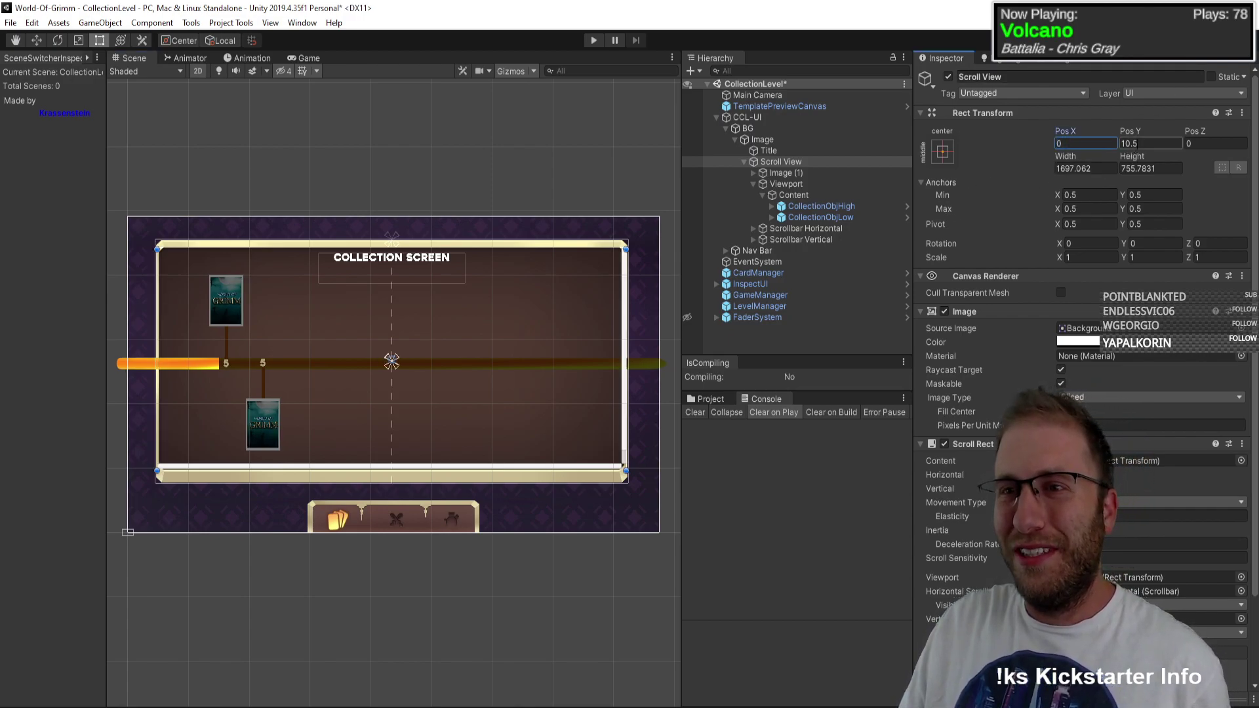
{"action": "middle_click_drag", "start_coordinate": [487, 363], "coordinate": [471, 318]}
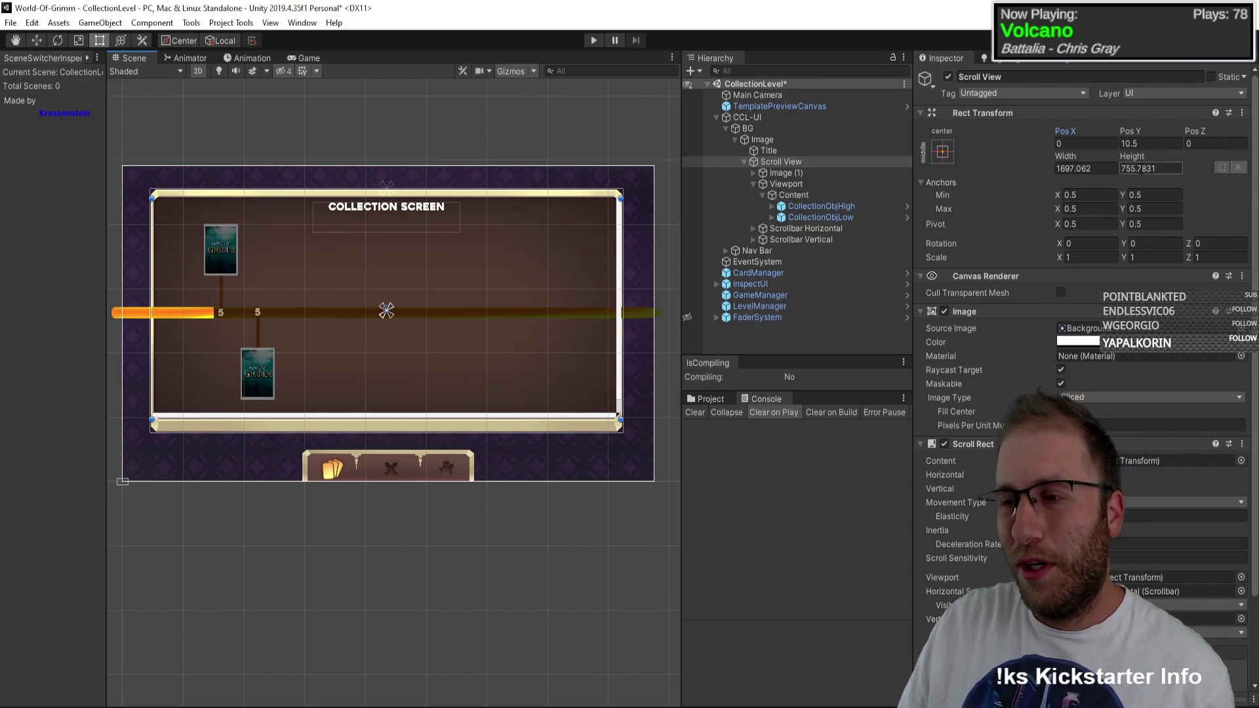
Step: Review Image (1), Viewport, Content and CollectionObjHigh, then reselect the Scroll View
{"action": "left_click", "coordinate": [820, 173]}
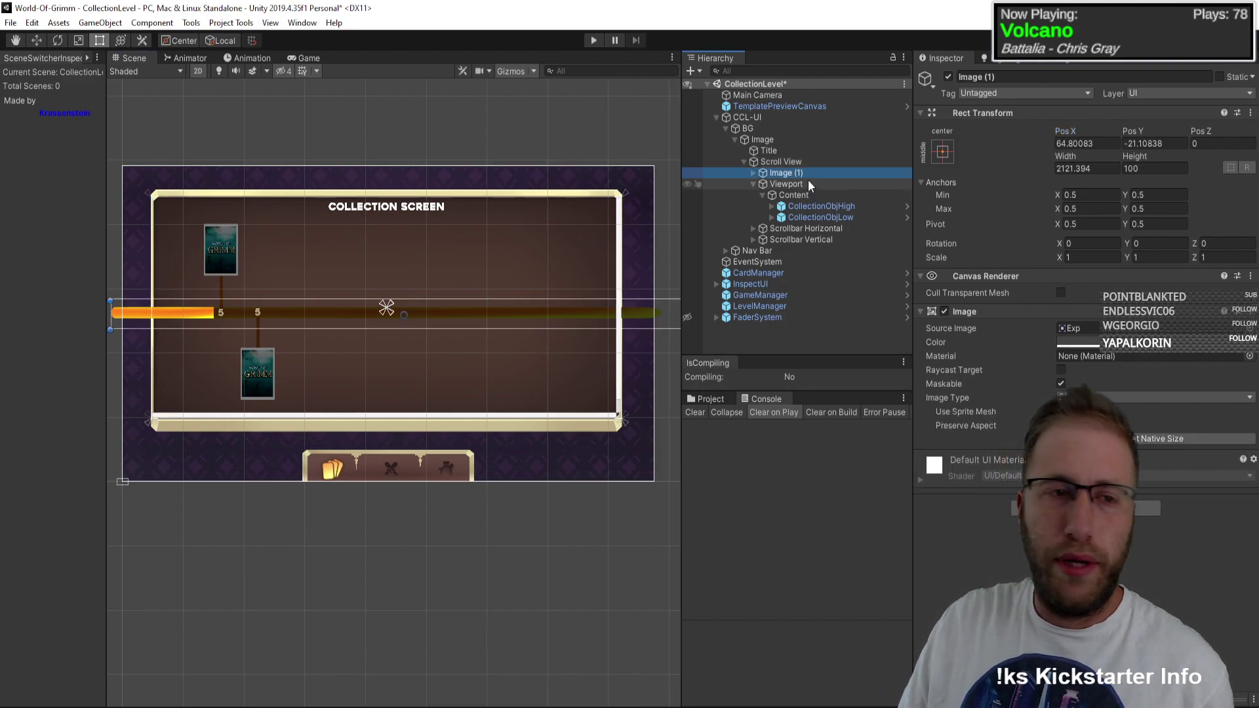
{"action": "left_click", "coordinate": [809, 183]}
{"action": "left_click", "coordinate": [806, 196]}
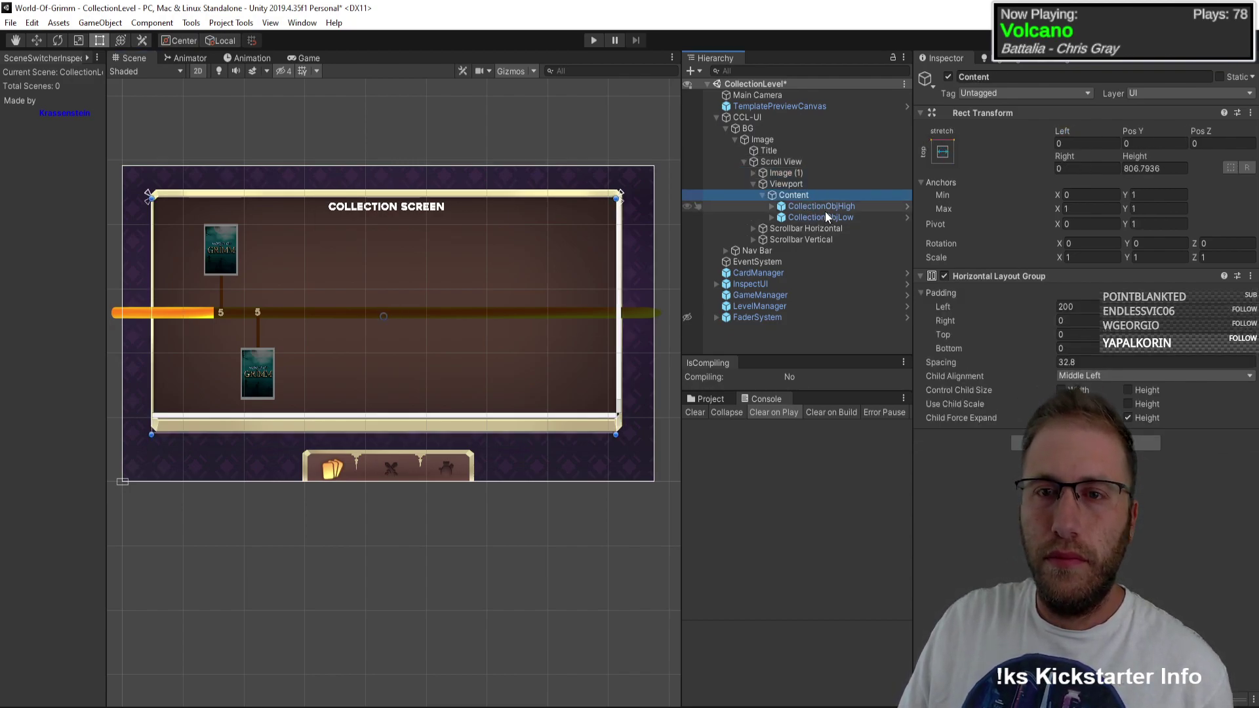
{"action": "left_click", "coordinate": [825, 206]}
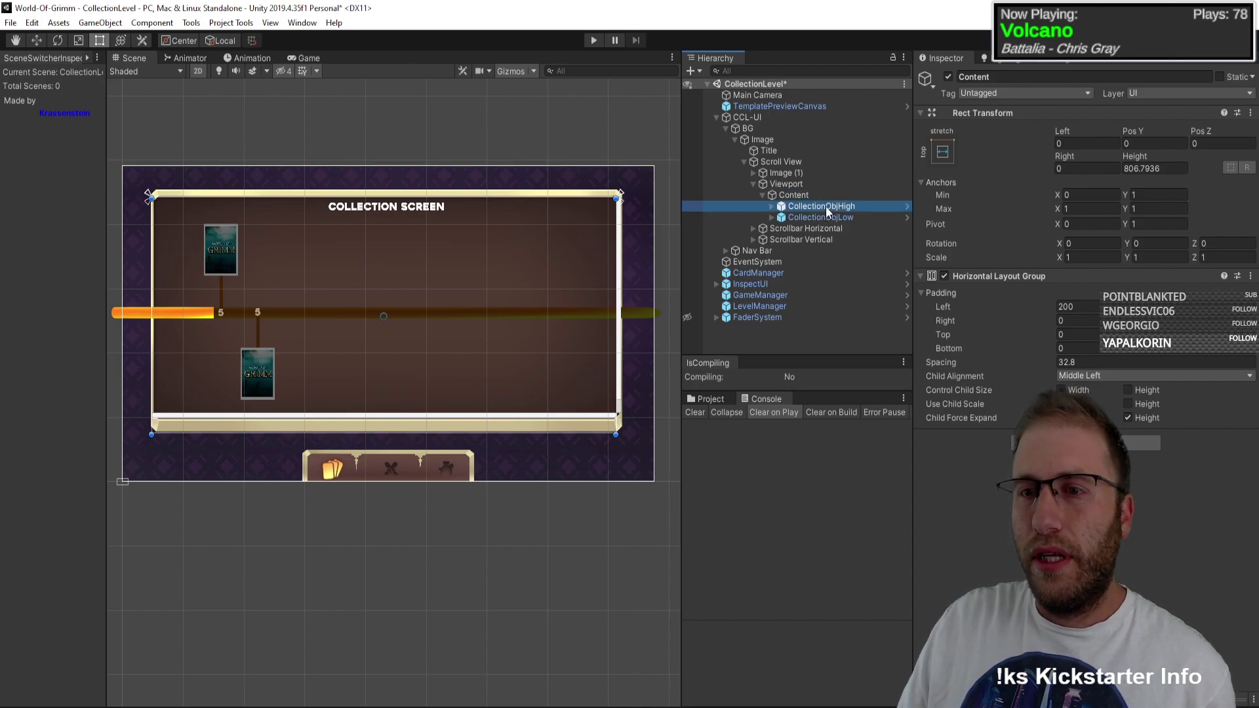
{"action": "left_click", "coordinate": [797, 184]}
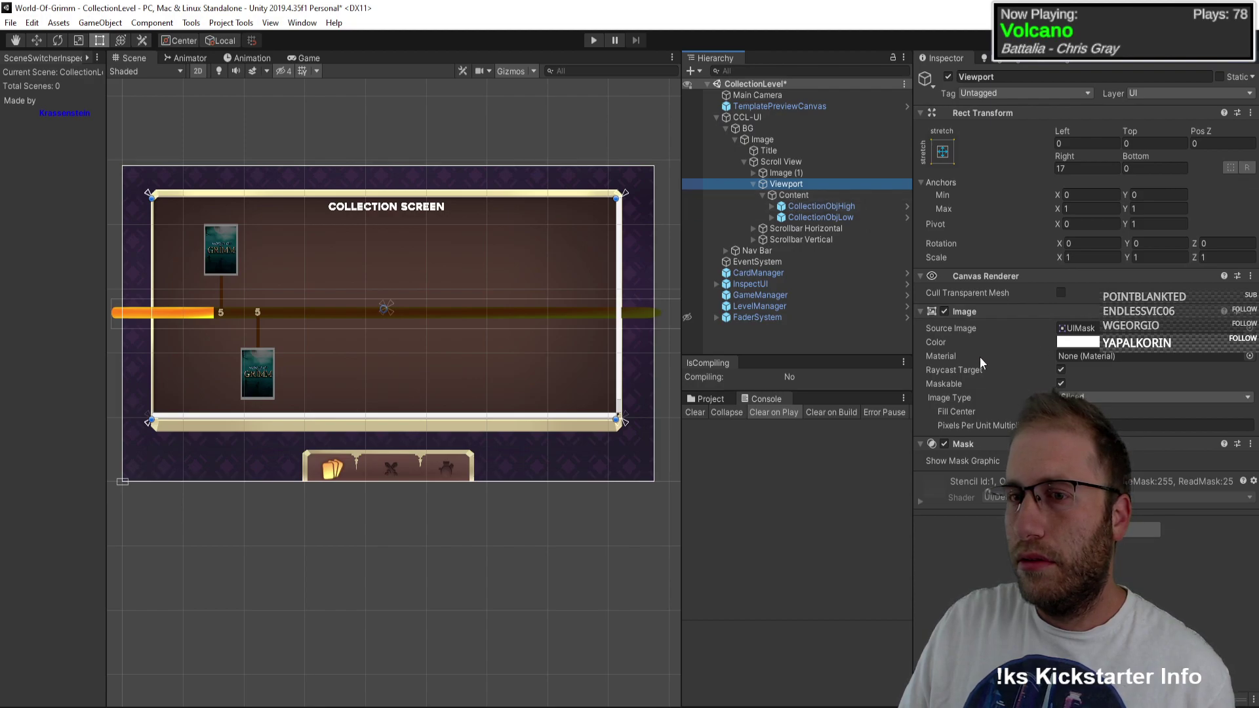
{"action": "left_click", "coordinate": [782, 161]}
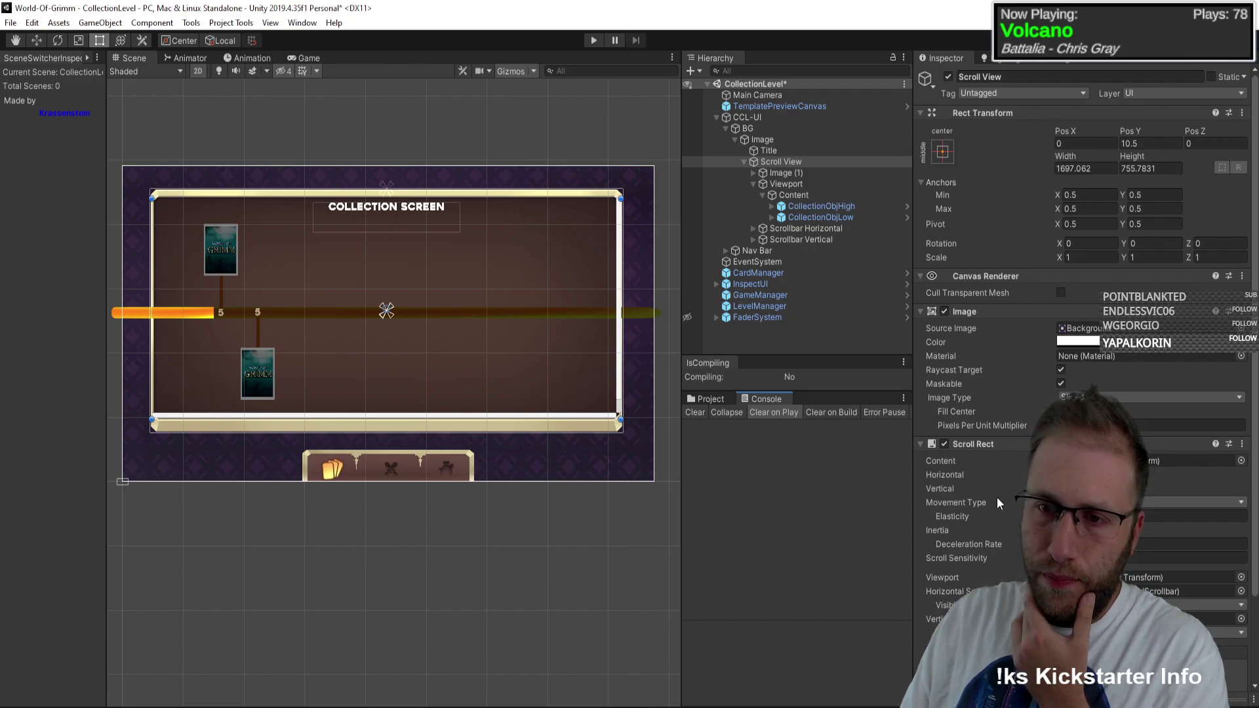
Step: Use the SceneSwitcher panel to save CollectionLevel and load the Collection scene
{"action": "left_click", "coordinate": [19, 237]}
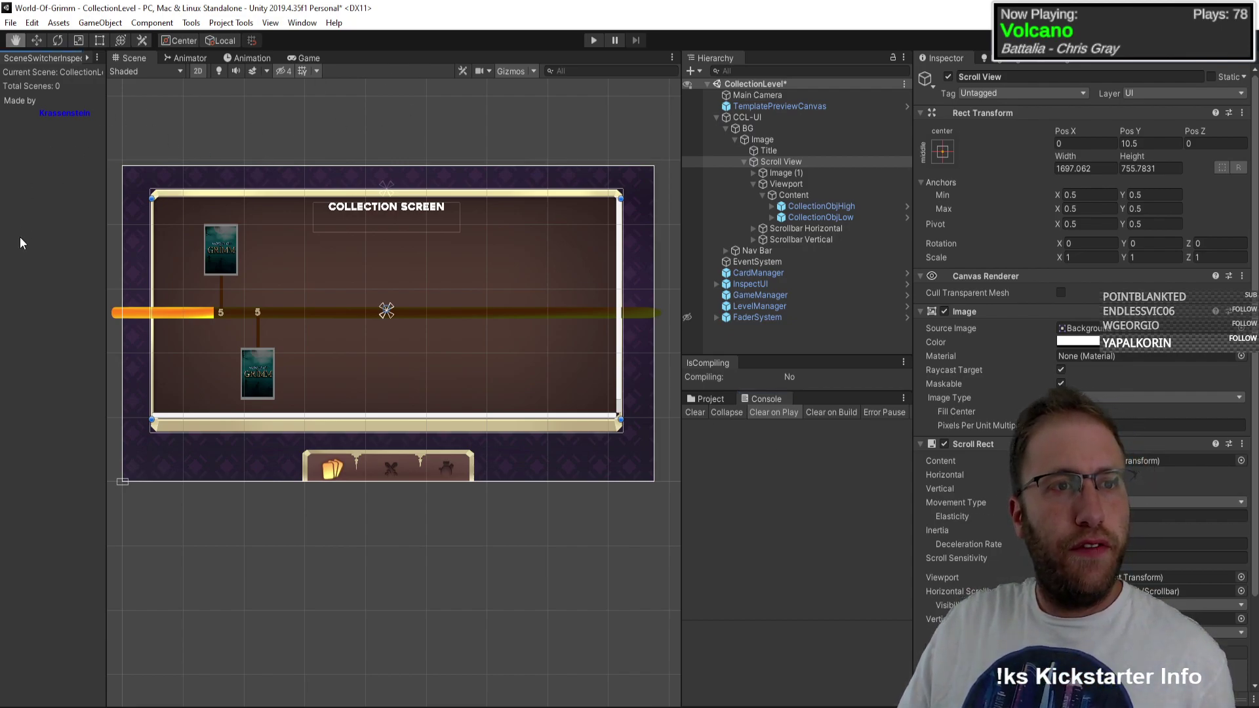
{"action": "left_click", "coordinate": [75, 112]}
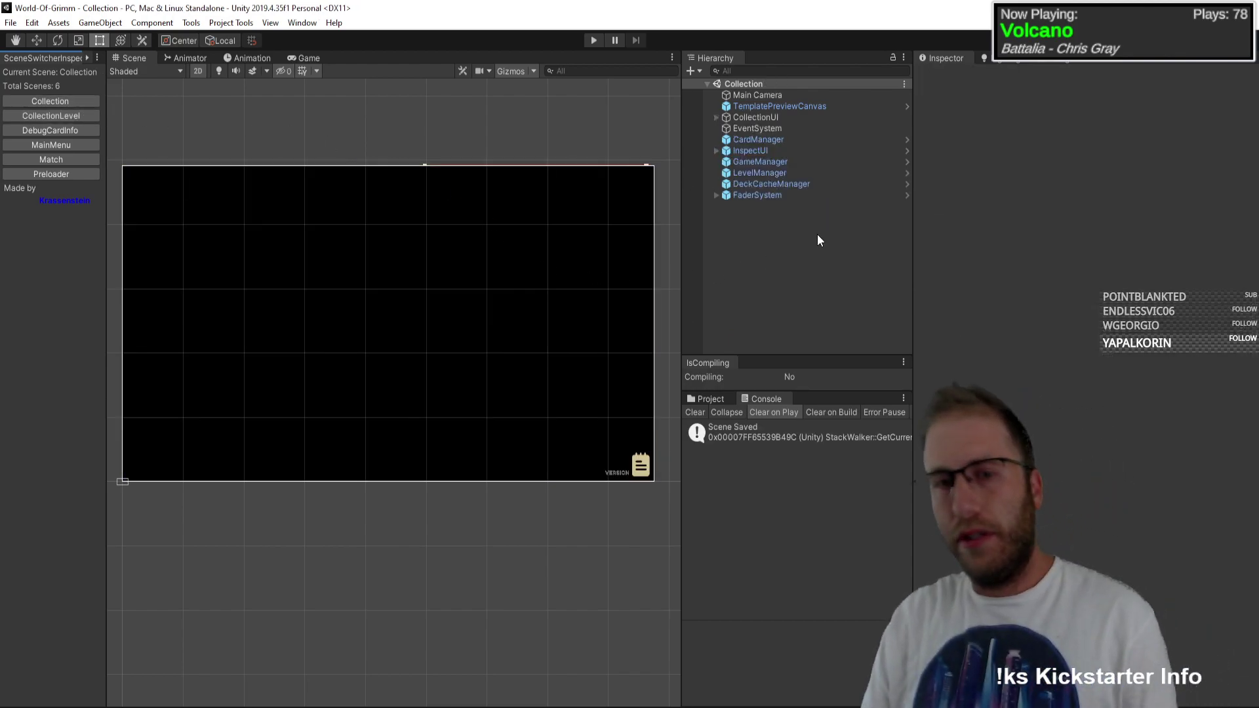
Step: Switch to the Preloader scene and start Play mode from there
{"action": "left_click", "coordinate": [595, 40]}
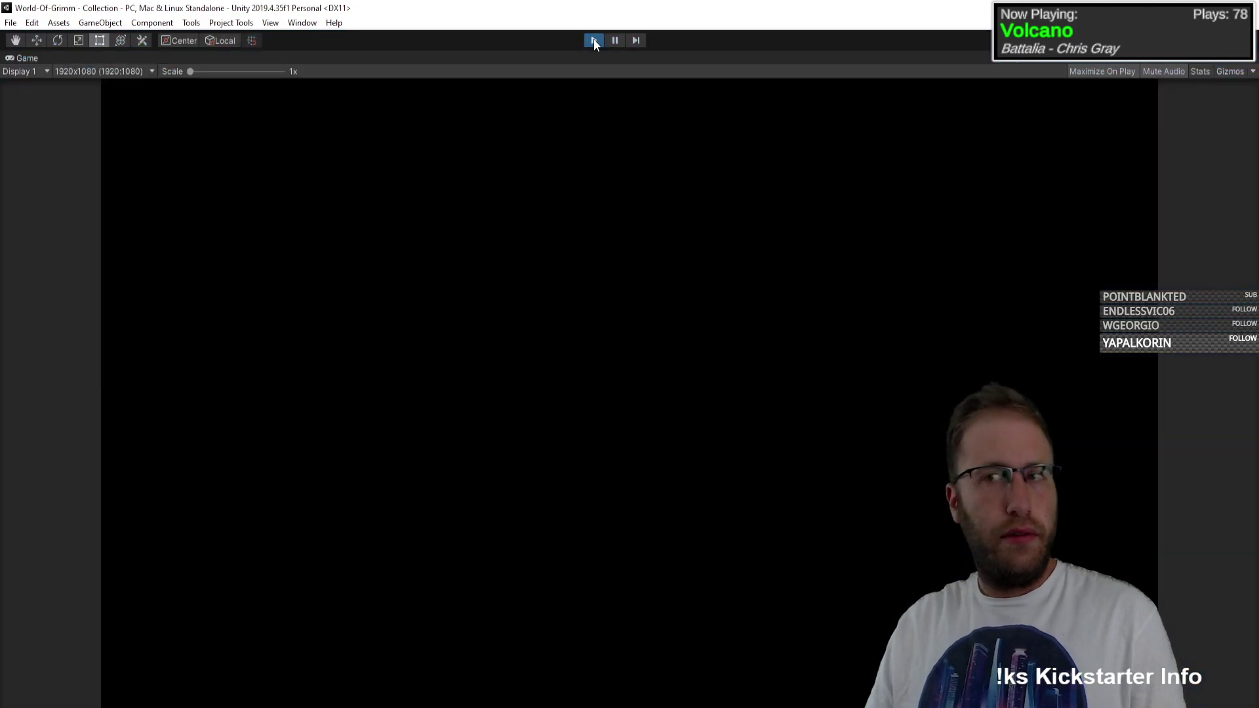
{"action": "left_click", "coordinate": [594, 40]}
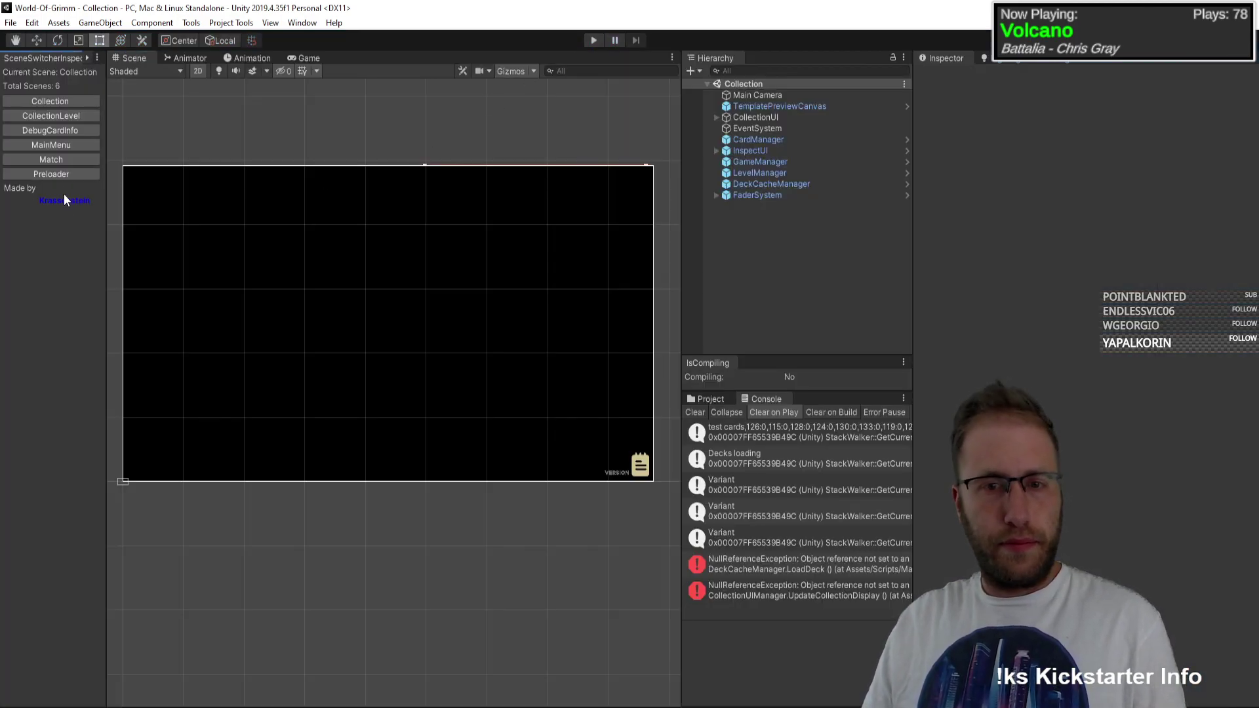
{"action": "left_click", "coordinate": [51, 174]}
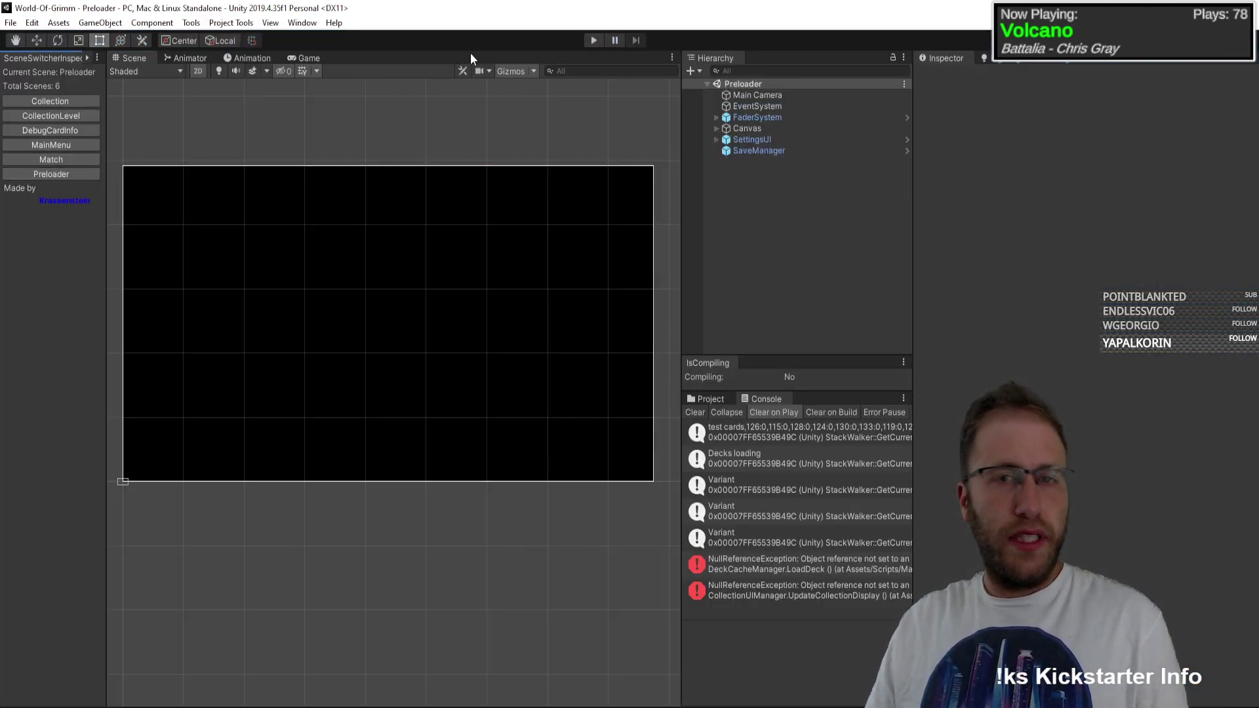
{"action": "left_click", "coordinate": [594, 40]}
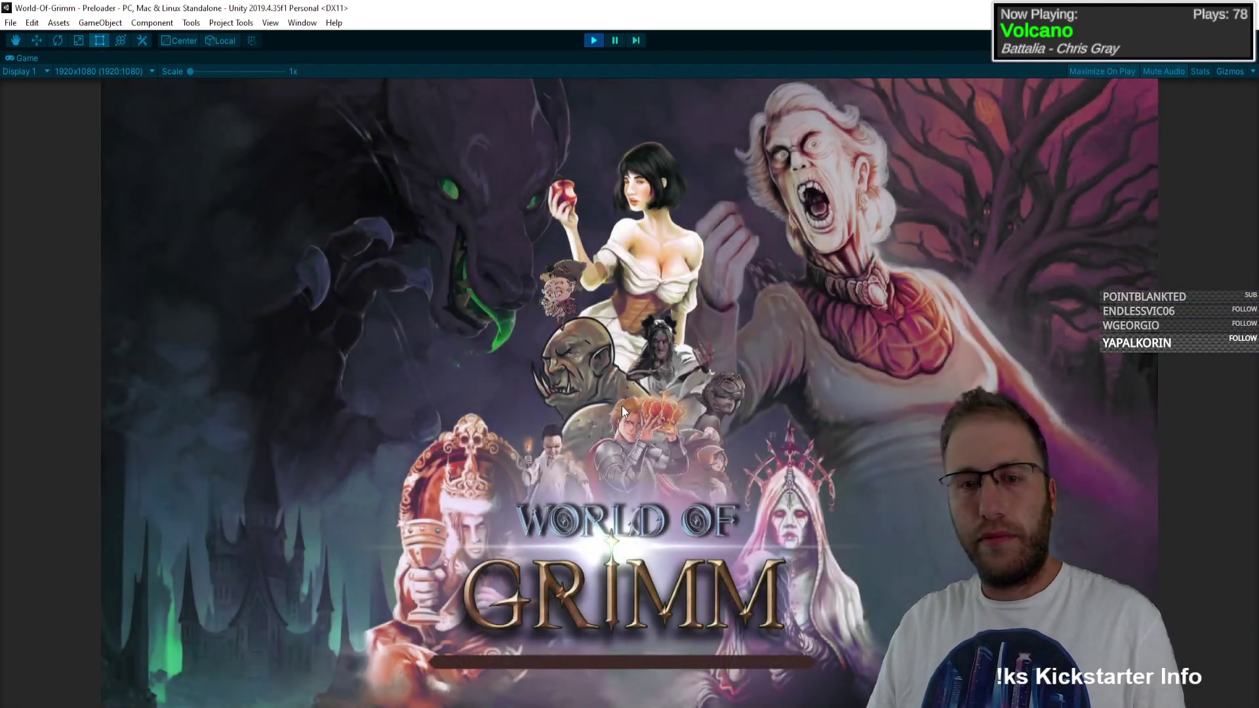
Step: Get past the splash screen, open the card collection, and restore the full editor layout
{"action": "left_click", "coordinate": [622, 406]}
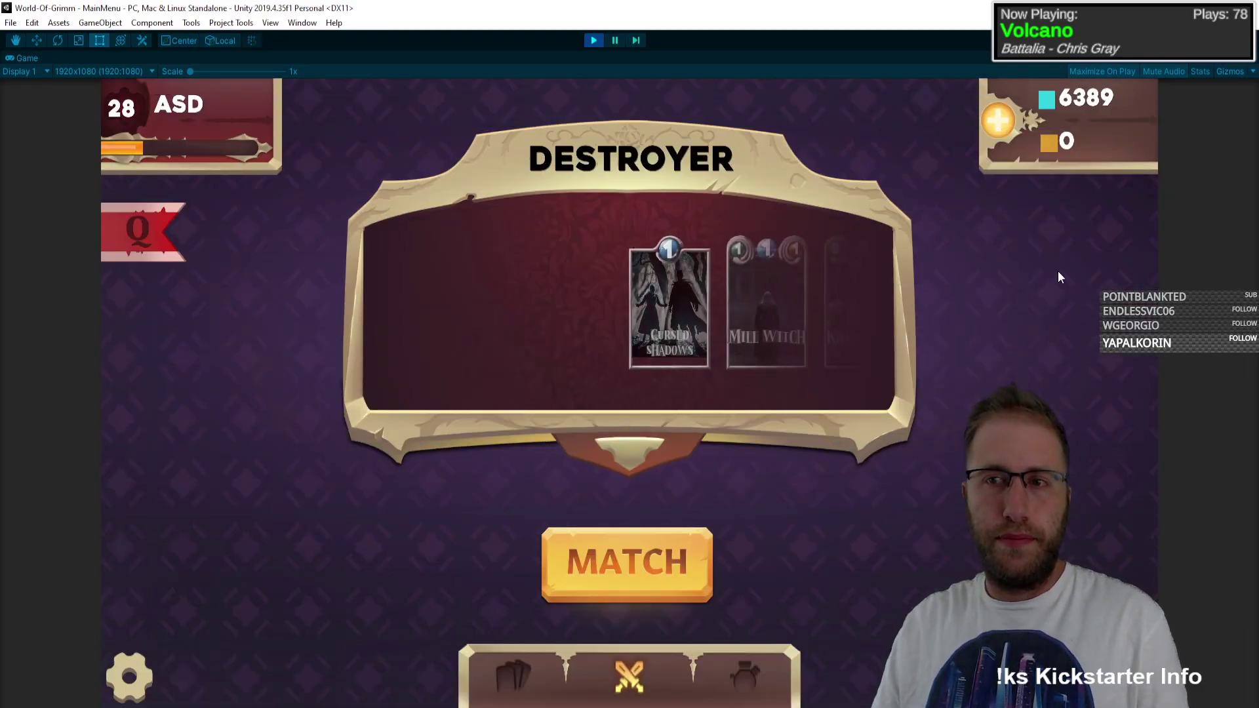
{"action": "left_click", "coordinate": [510, 669]}
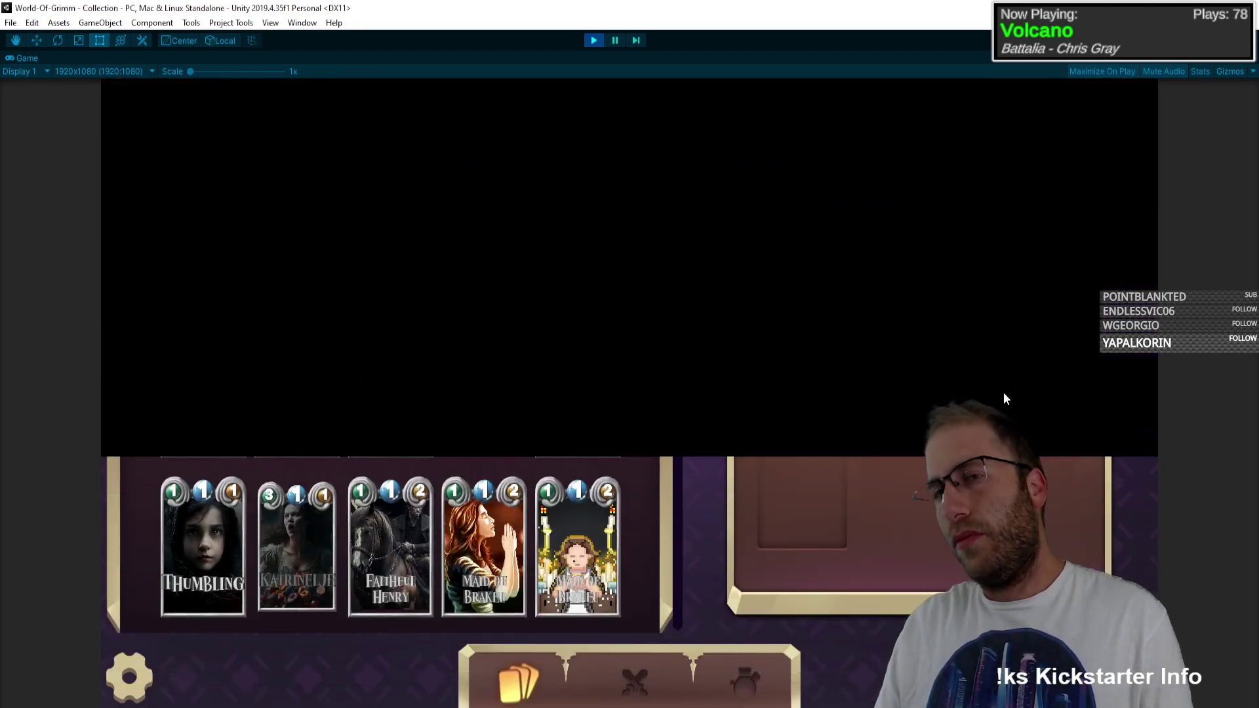
{"action": "scroll", "coordinate": [652, 381], "scroll_direction": "down", "scroll_amount": 10}
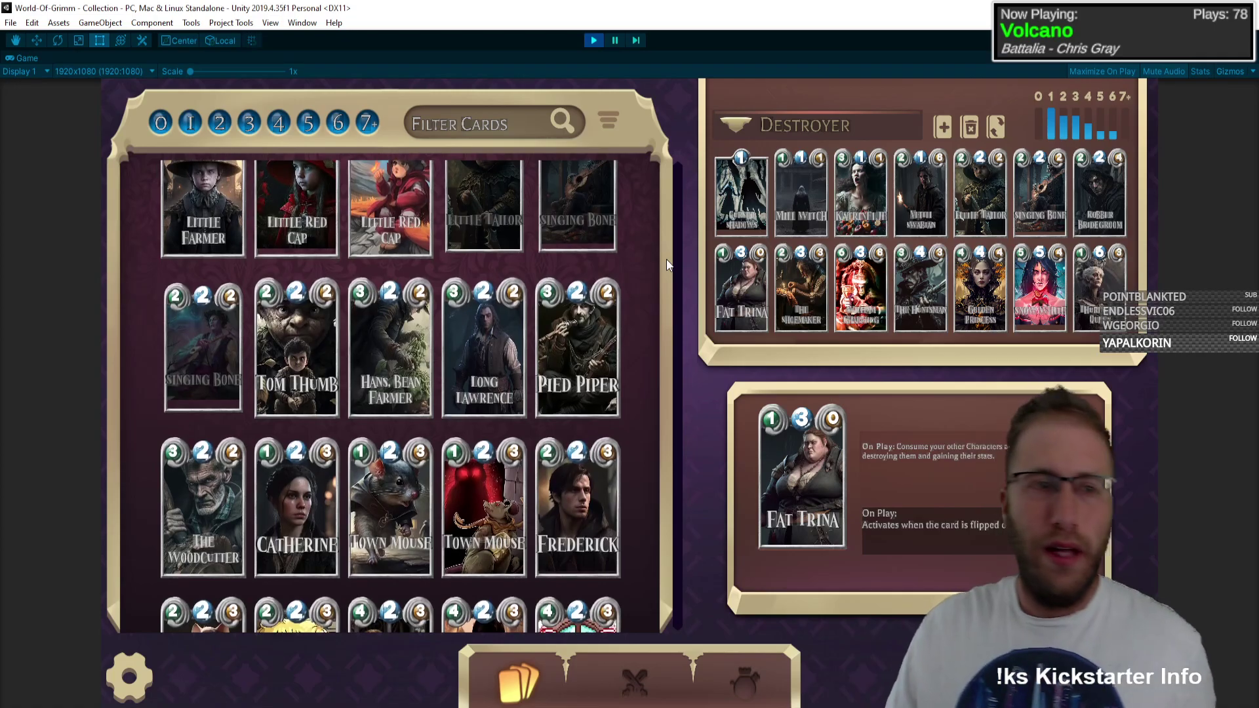
{"action": "scroll", "coordinate": [651, 240], "scroll_direction": "down", "scroll_amount": 5}
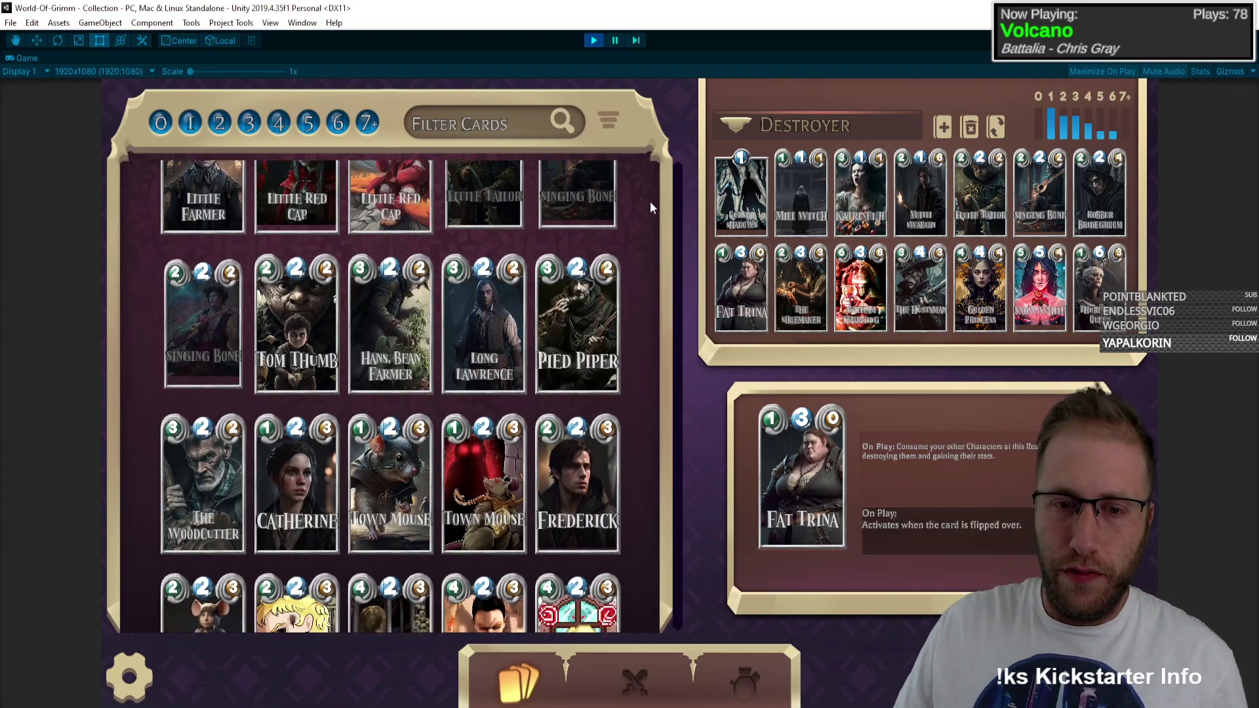
{"action": "scroll", "coordinate": [656, 313], "scroll_direction": "down", "scroll_amount": 2}
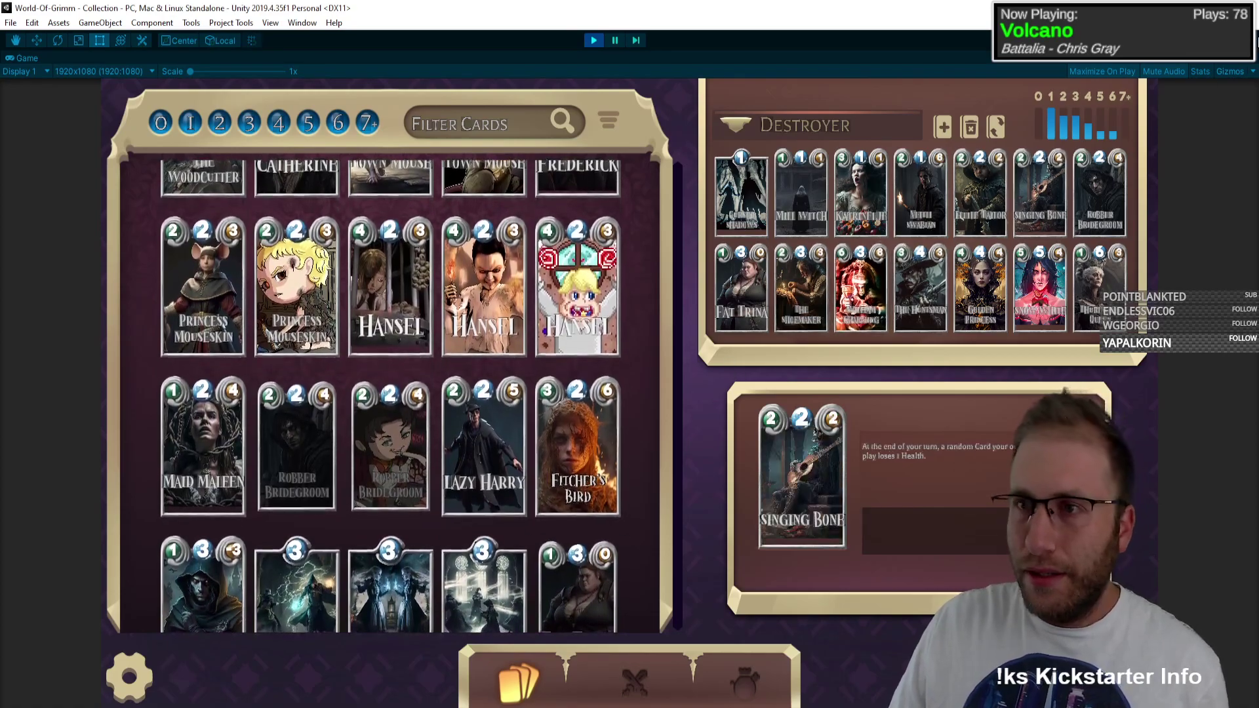
{"action": "left_click", "coordinate": [1252, 58]}
{"action": "left_click", "coordinate": [1115, 107]}
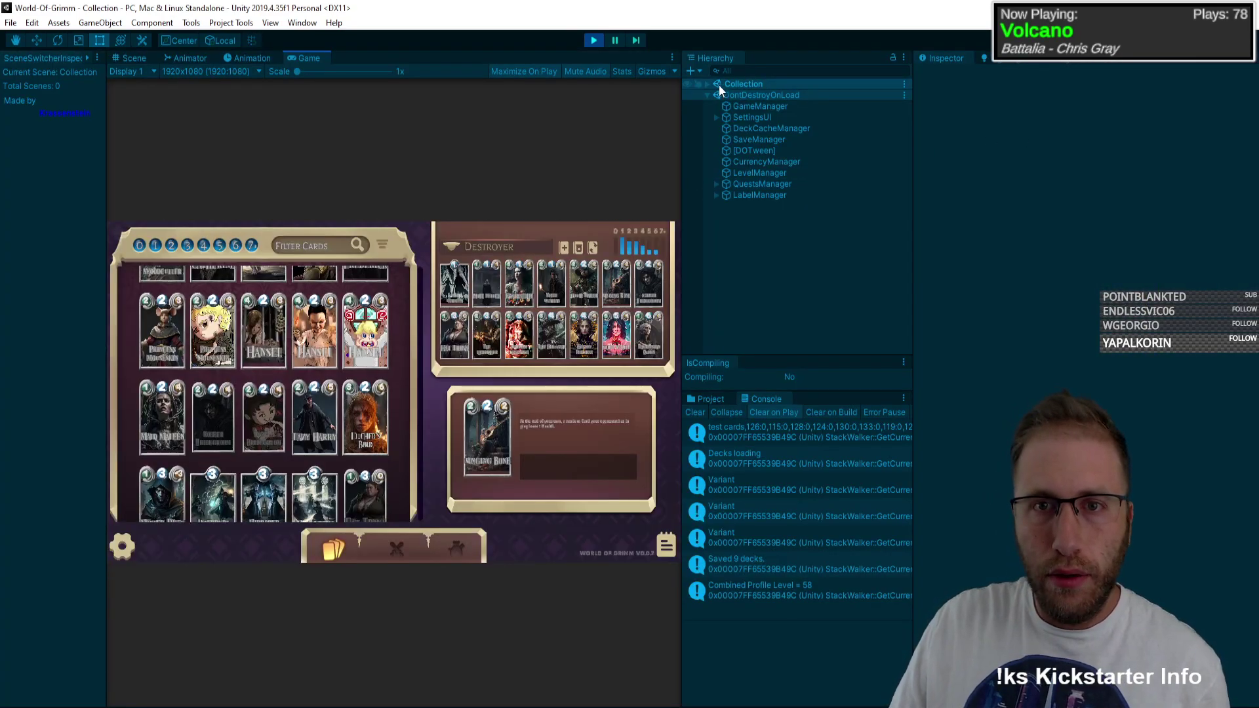
Step: Expand Collection > CollectionUI > CardCollection > Viewport > Content in the Hierarchy
{"action": "left_click", "coordinate": [713, 86]}
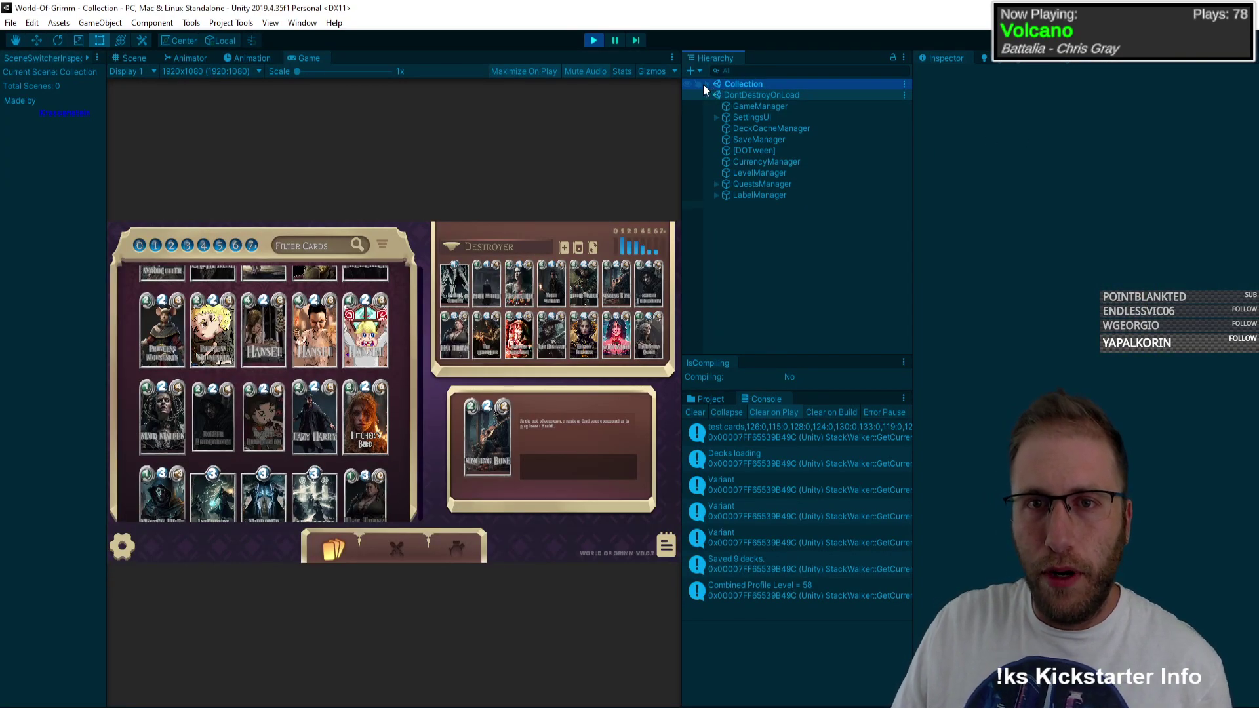
{"action": "left_click", "coordinate": [707, 85]}
{"action": "left_click", "coordinate": [717, 118]}
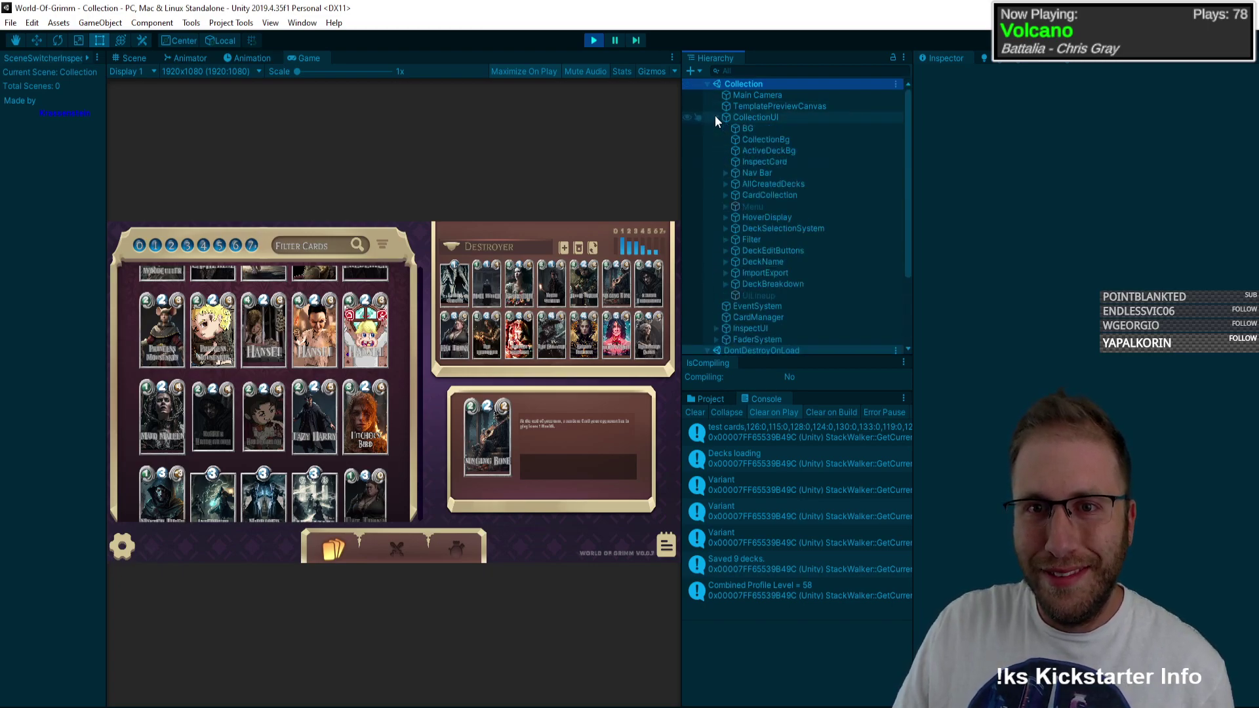
{"action": "left_click", "coordinate": [726, 195]}
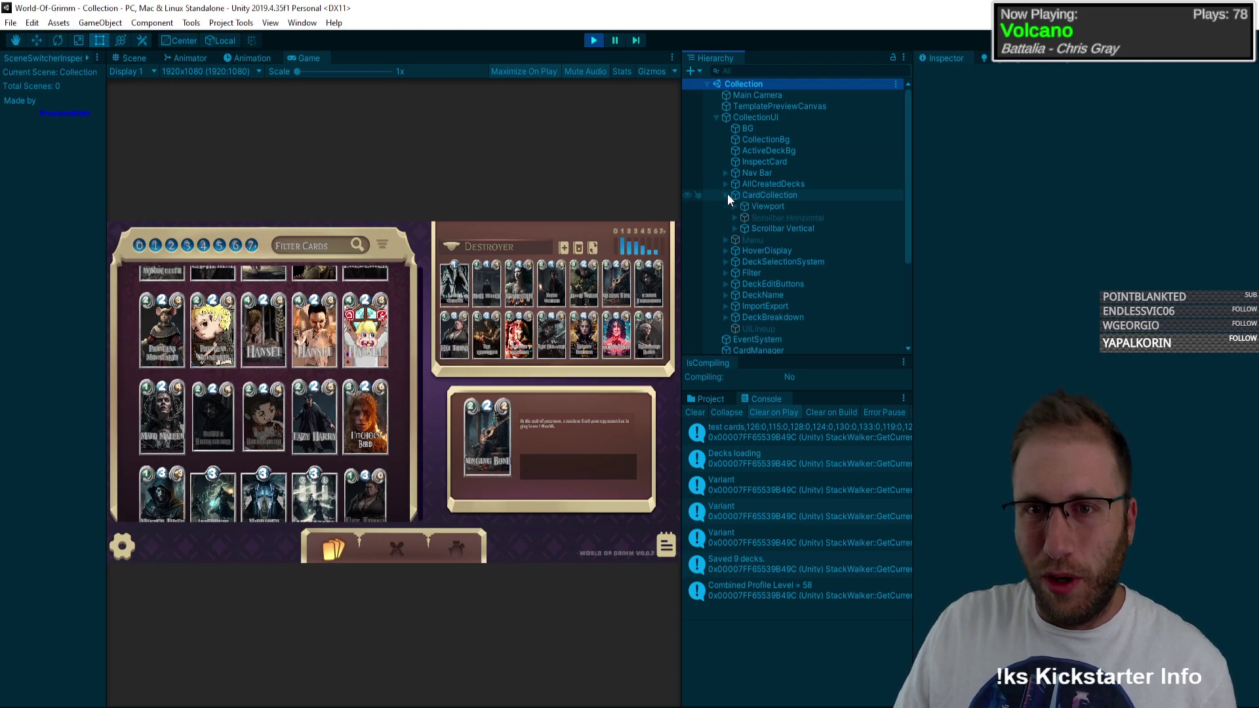
{"action": "left_click", "coordinate": [736, 206]}
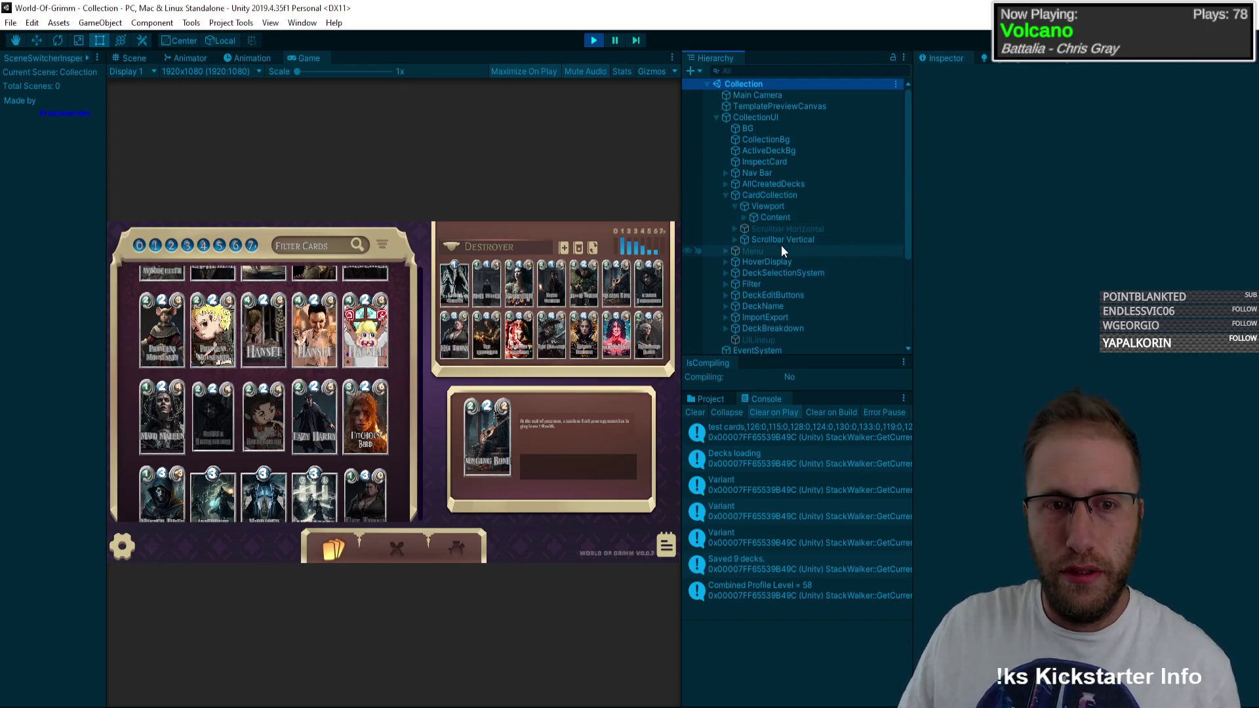
{"action": "left_click", "coordinate": [745, 217]}
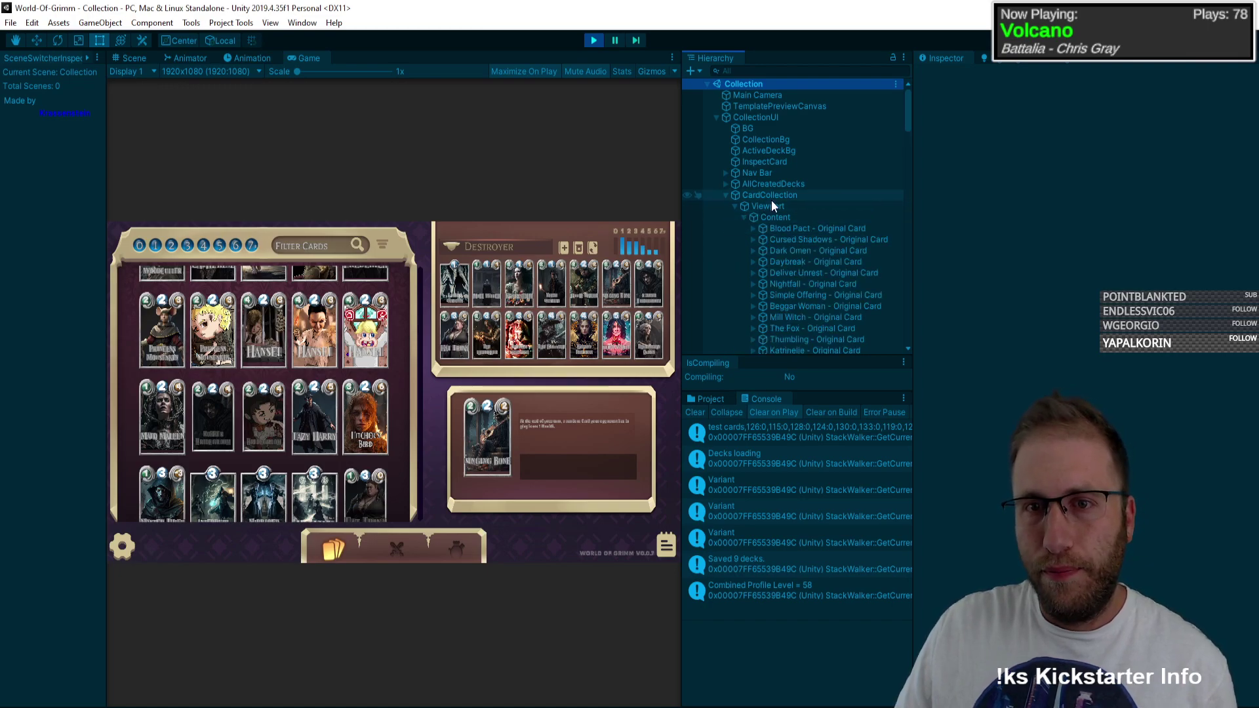
Step: Inspect Content's Grid Layout Group, toggle its Content Size Fitter off and on, then select Viewport
{"action": "left_click", "coordinate": [771, 196]}
{"action": "left_click", "coordinate": [775, 217]}
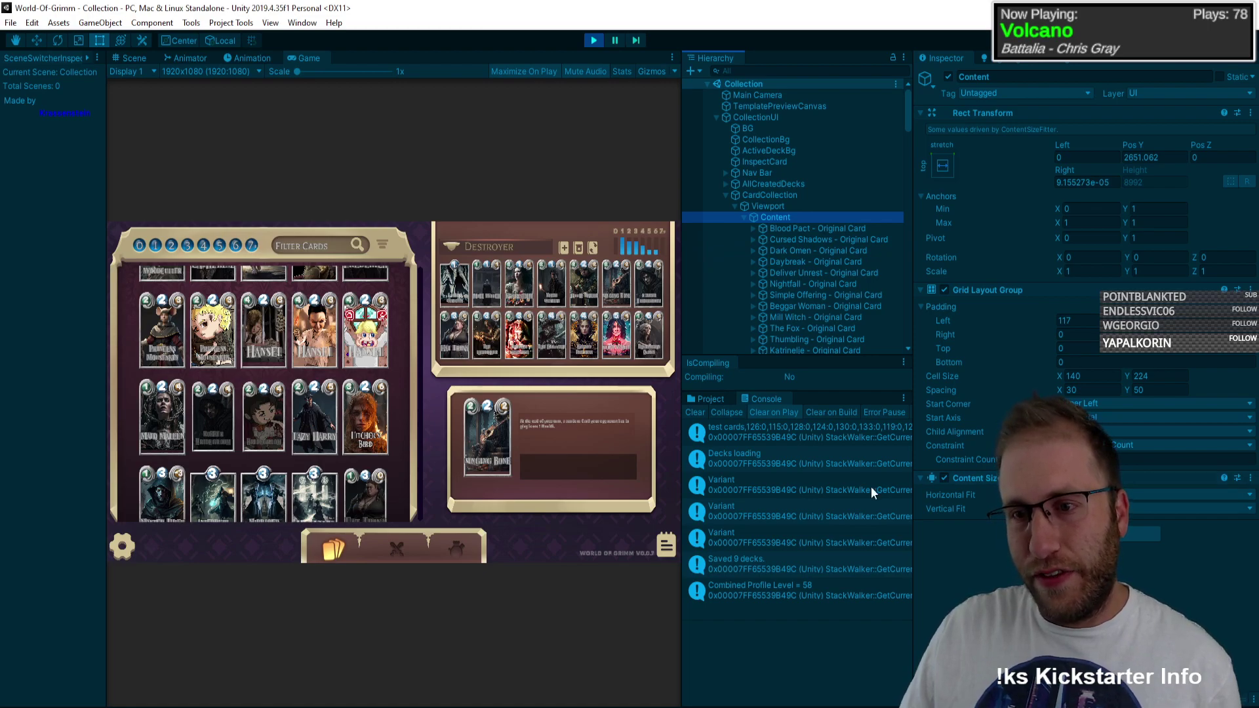
{"action": "left_click", "coordinate": [943, 477]}
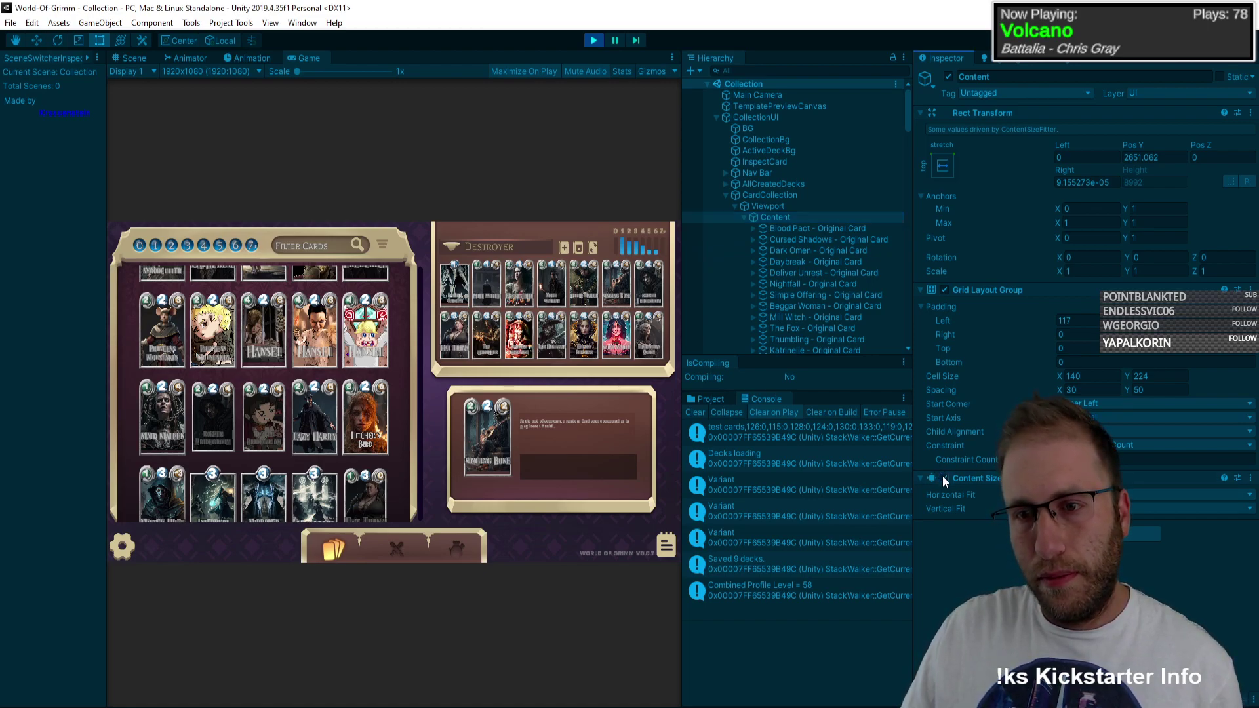
{"action": "scroll", "coordinate": [402, 397], "scroll_direction": "down", "scroll_amount": 5}
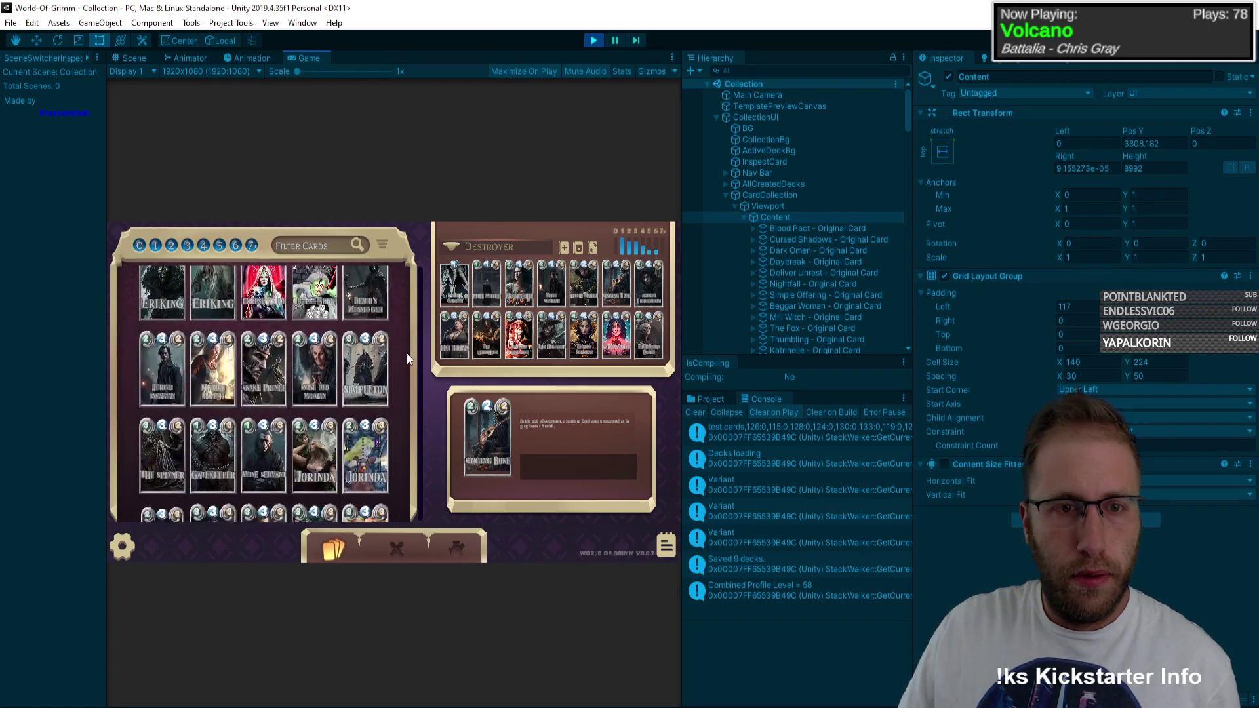
{"action": "left_click", "coordinate": [944, 464]}
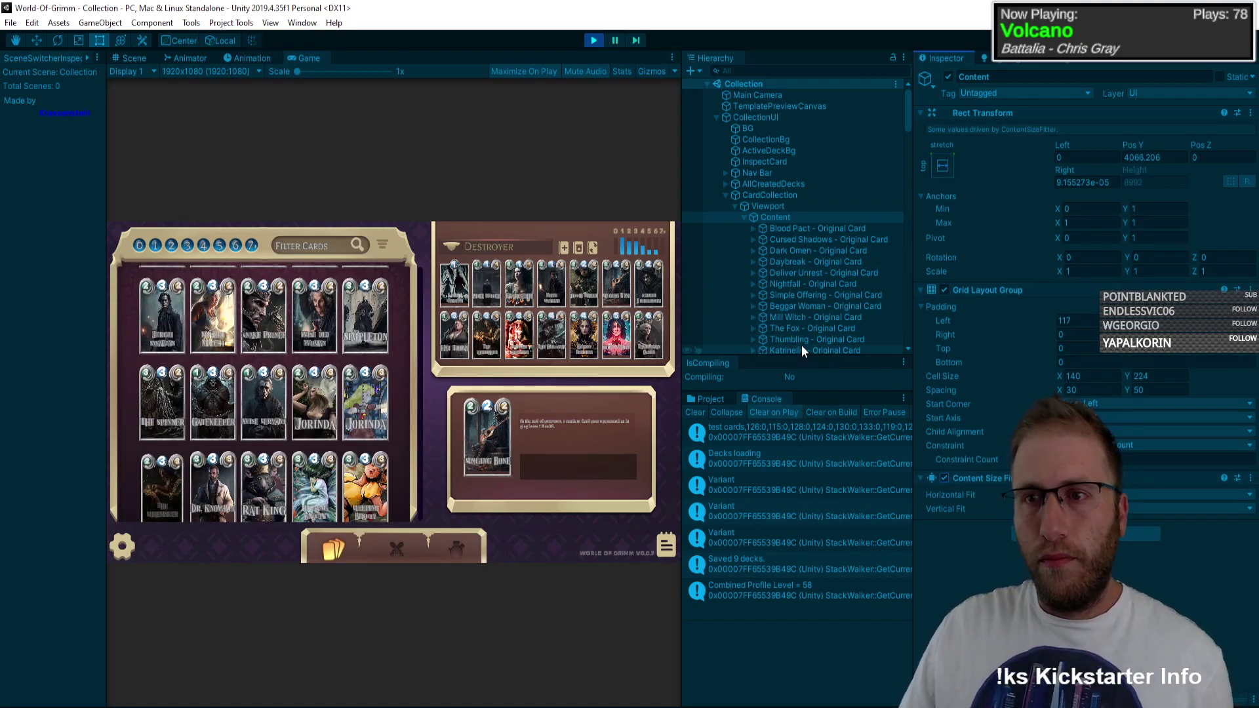
{"action": "left_click", "coordinate": [779, 205]}
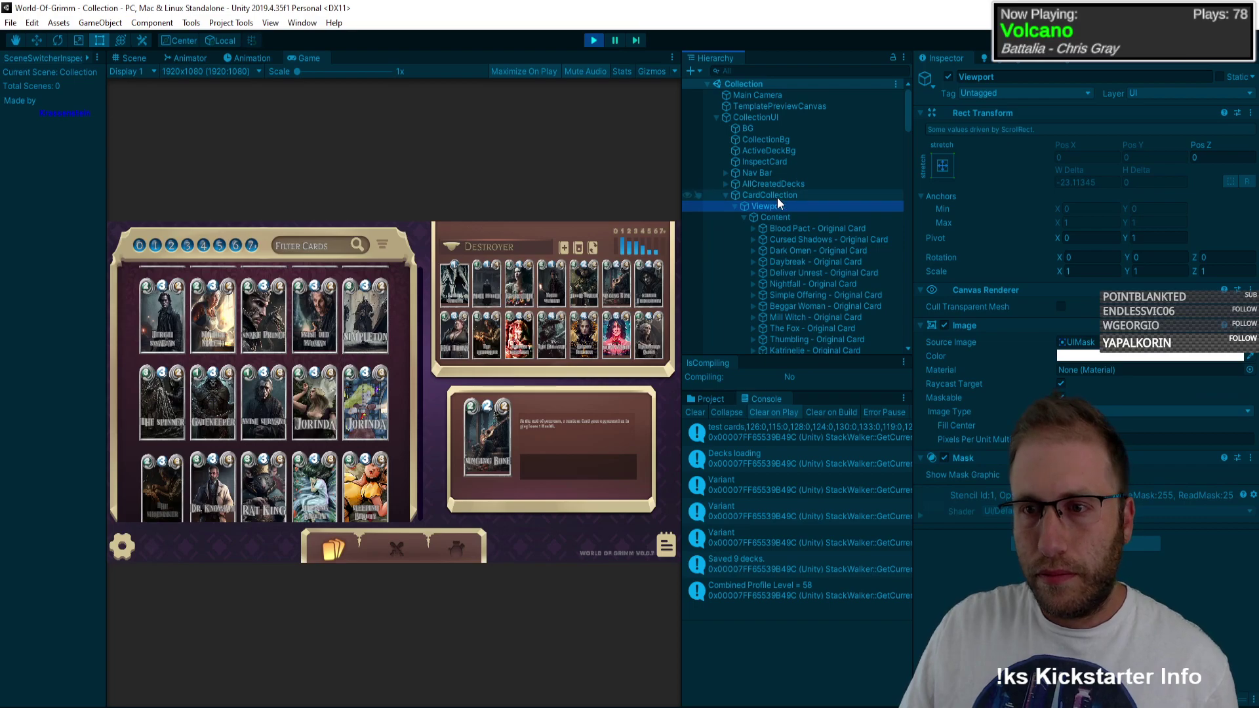
Step: Inspect CardCollection's Scroll Rect and vertical scrollbar spacing, then stop Play mode
{"action": "left_click", "coordinate": [784, 195]}
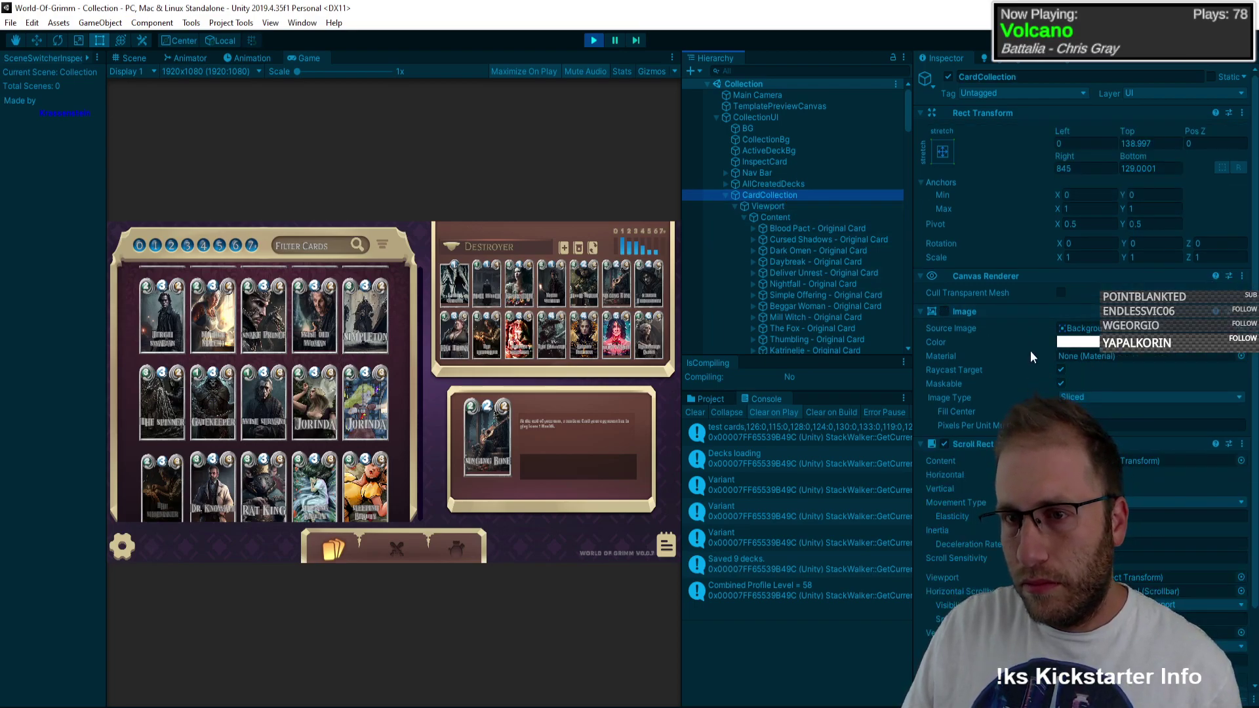
{"action": "scroll", "coordinate": [971, 374], "scroll_direction": "down", "scroll_amount": 3}
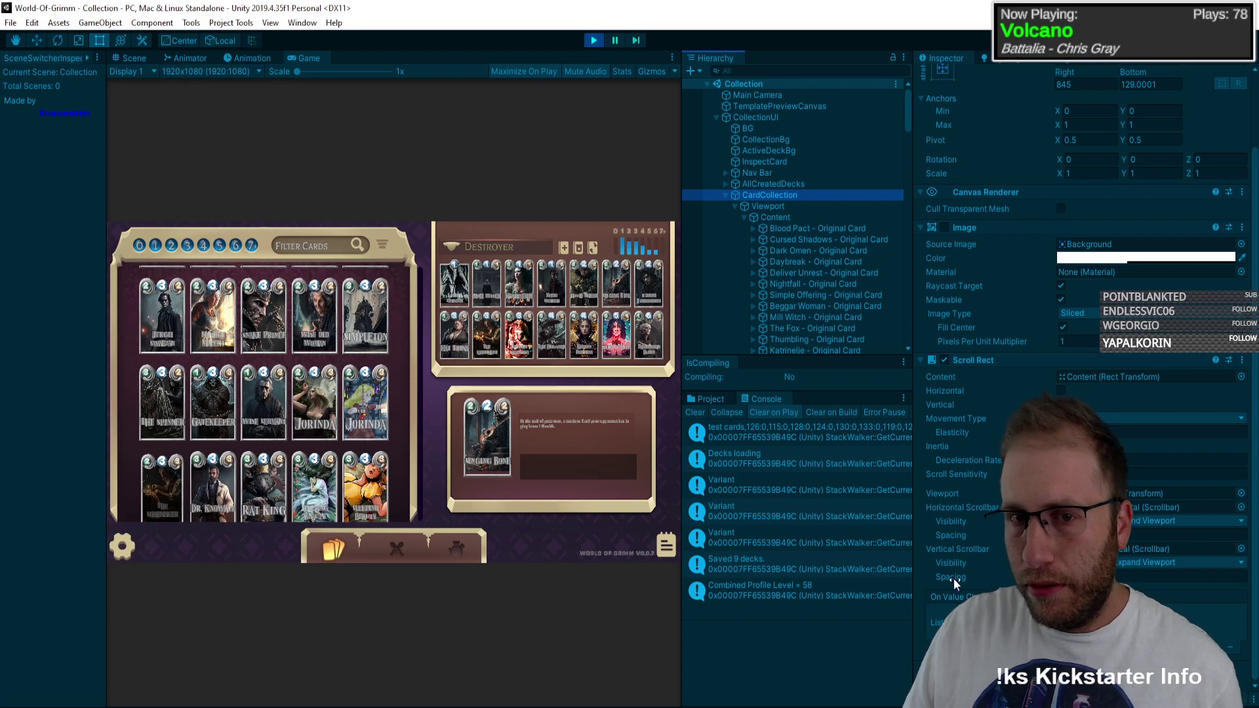
{"action": "left_click", "coordinate": [1184, 577]}
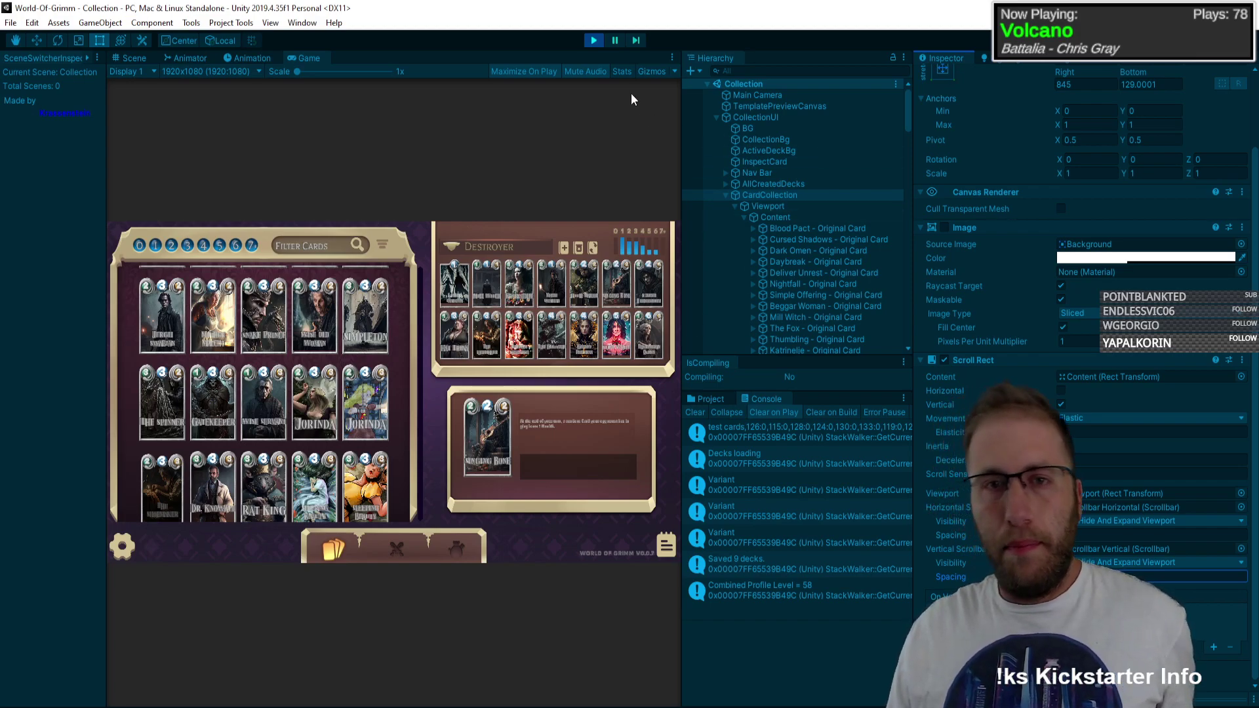
{"action": "left_click", "coordinate": [595, 43]}
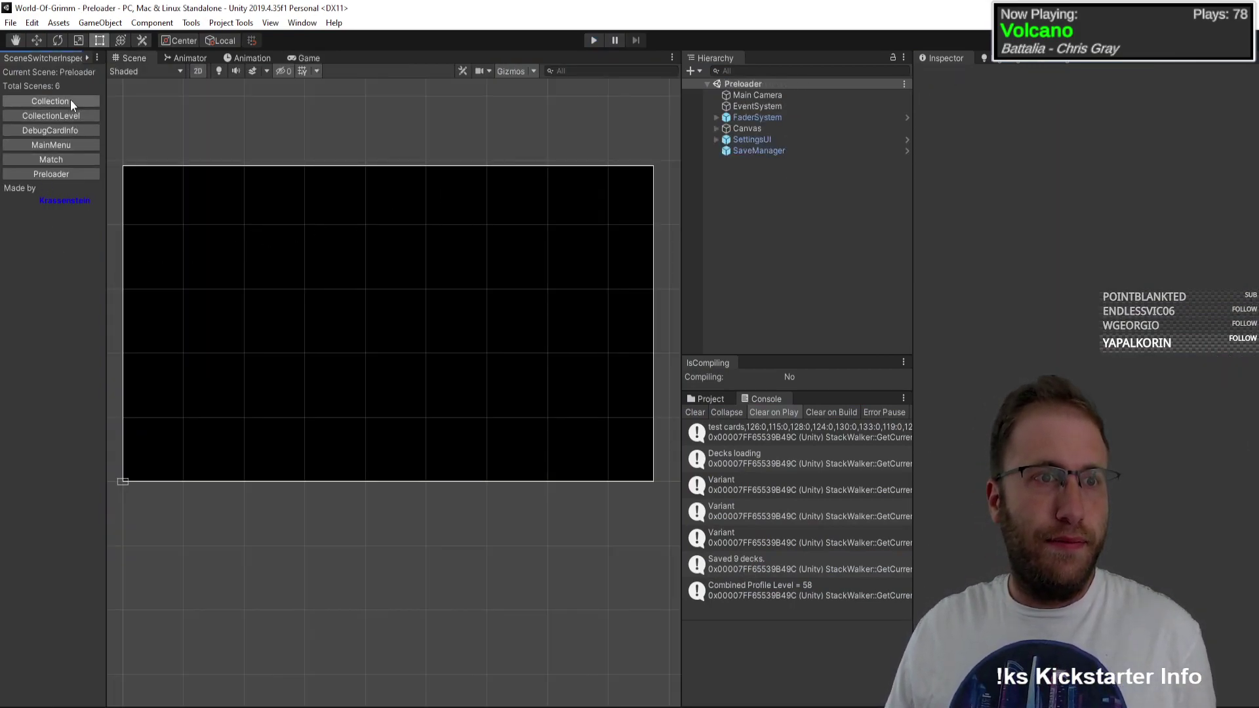
Step: Load the Collection scene, delete the Menu object, and hide the FaderSystem overlay
{"action": "left_click", "coordinate": [69, 102]}
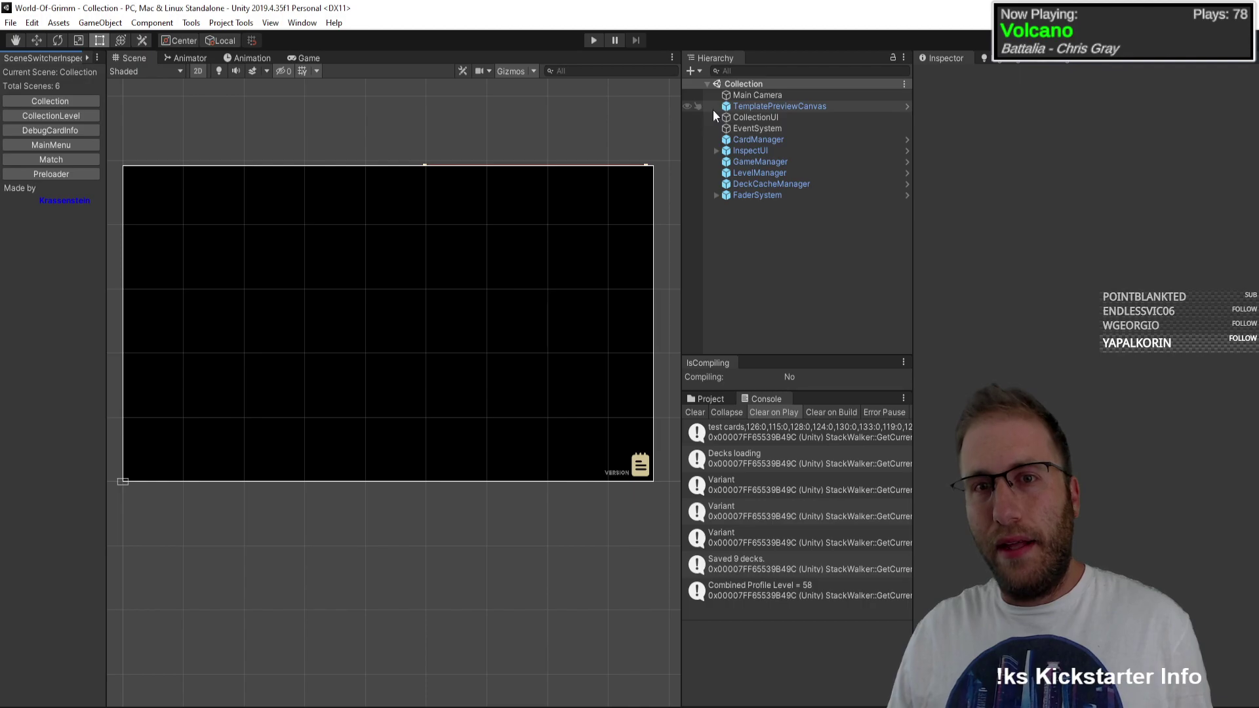
{"action": "left_click", "coordinate": [717, 117]}
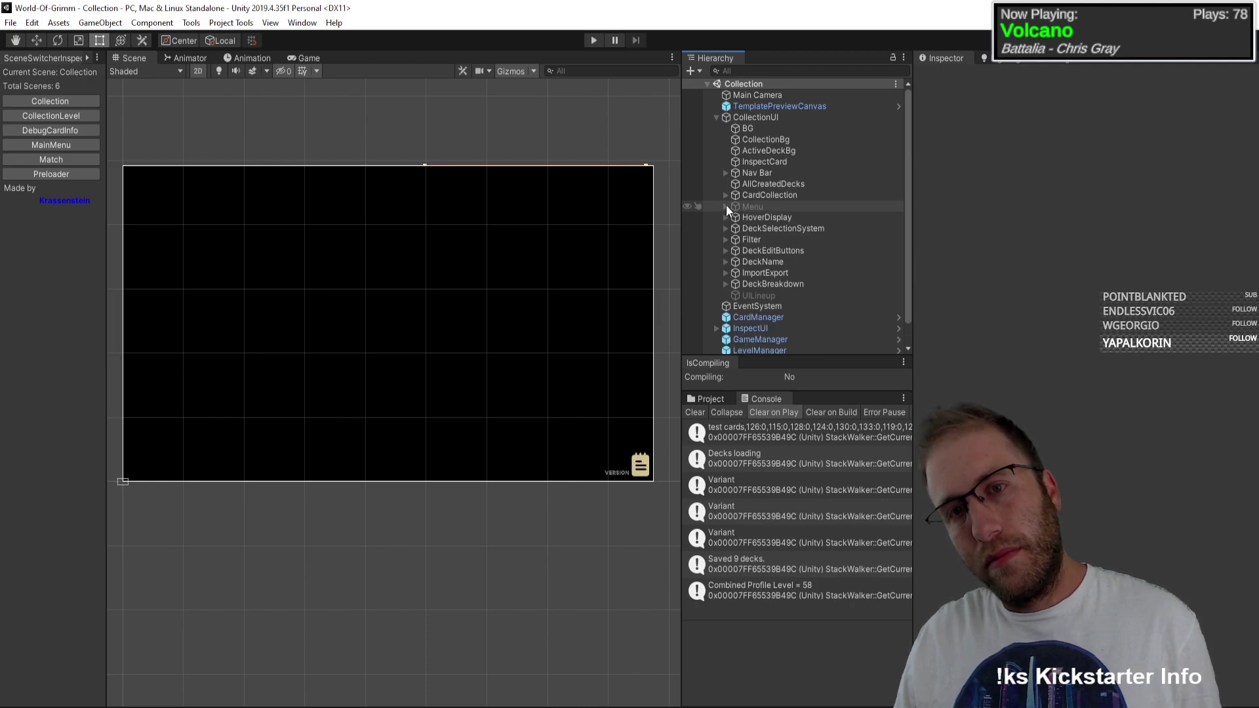
{"action": "left_click", "coordinate": [744, 207]}
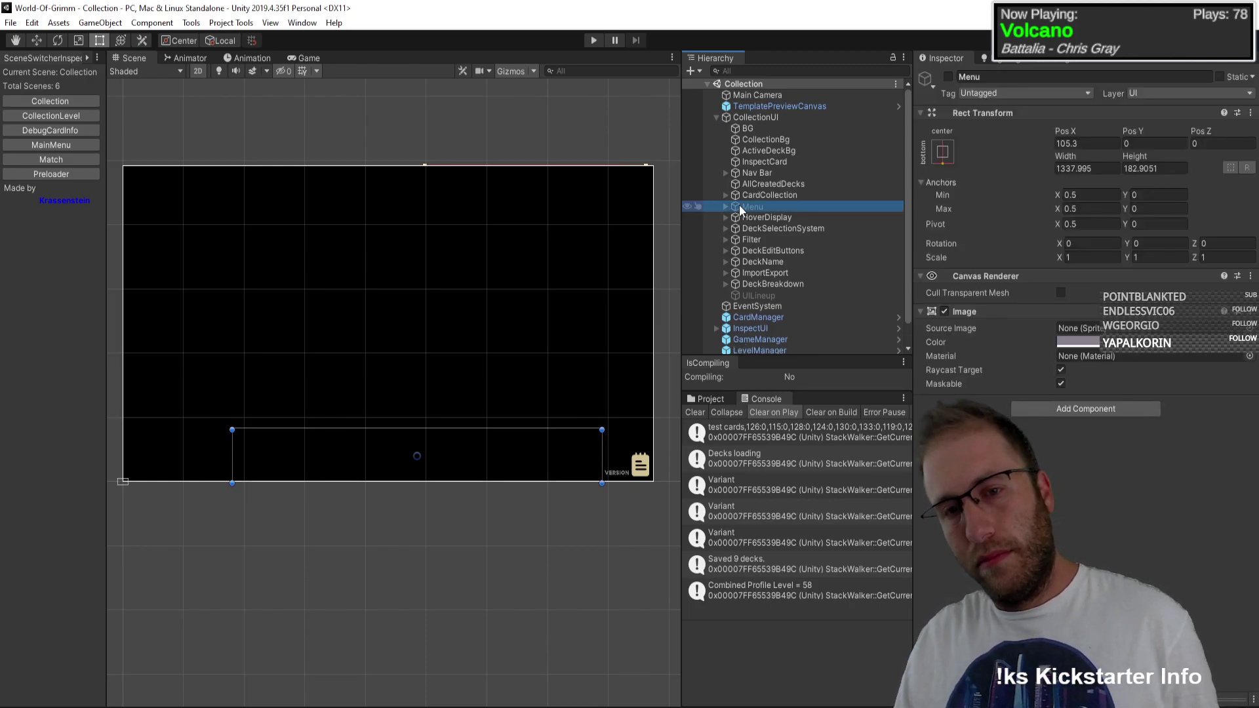
{"action": "key", "text": "Delete"}
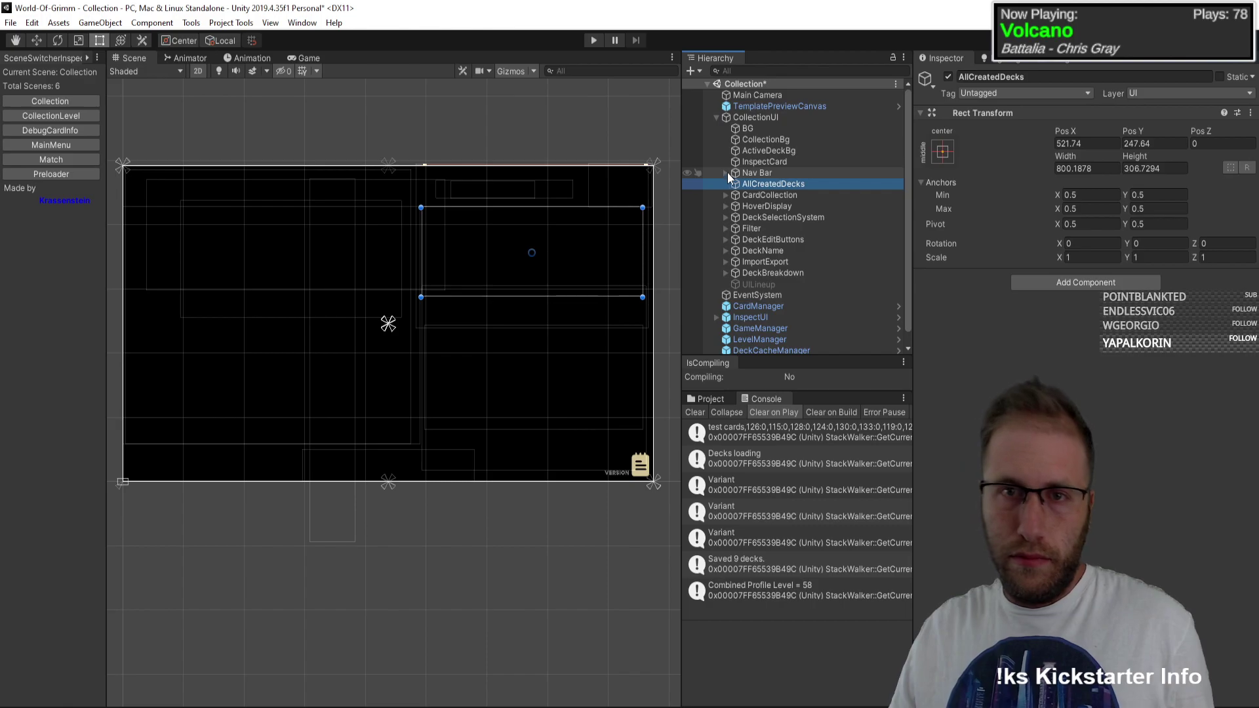
{"action": "left_click", "coordinate": [729, 162]}
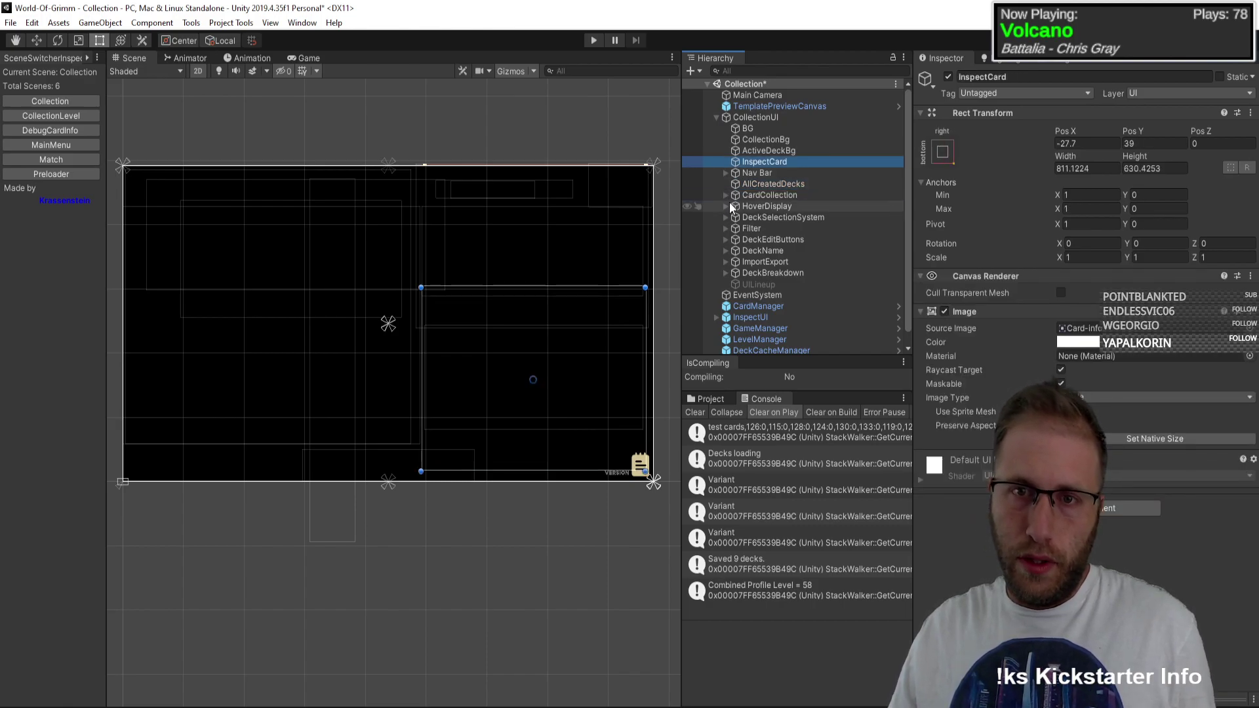
{"action": "scroll", "coordinate": [711, 346], "scroll_direction": "down", "scroll_amount": 1}
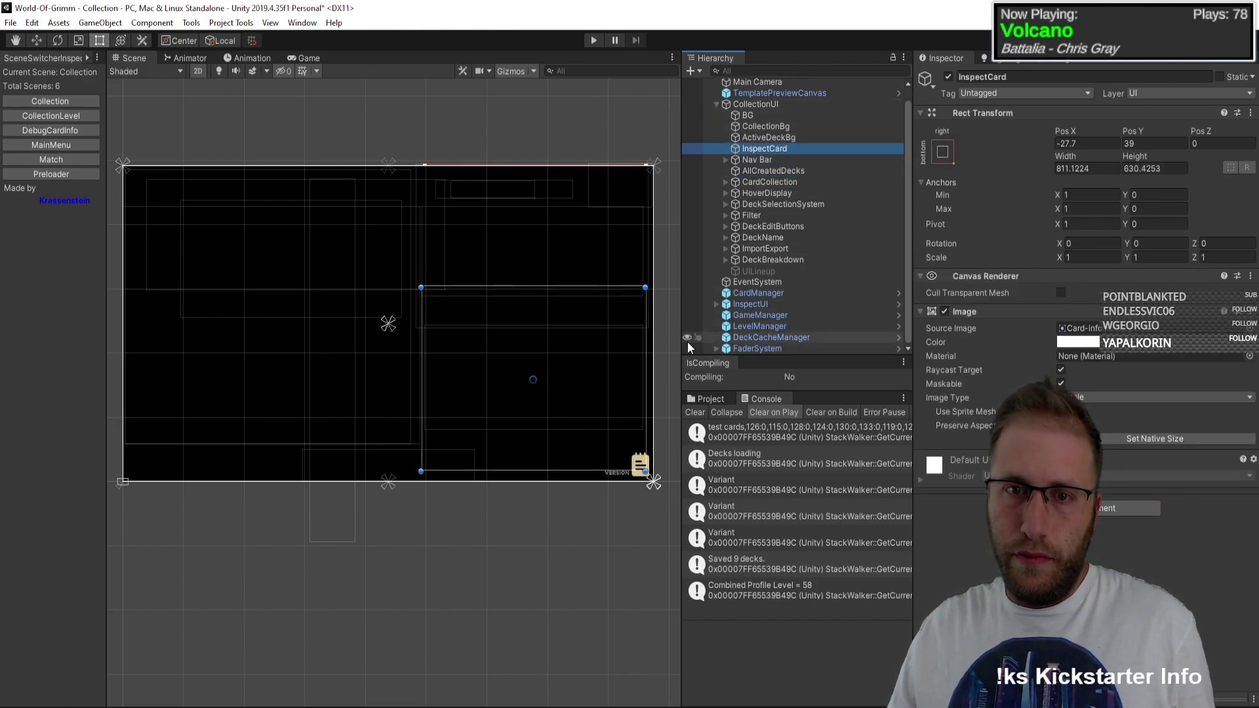
{"action": "left_click", "coordinate": [687, 348]}
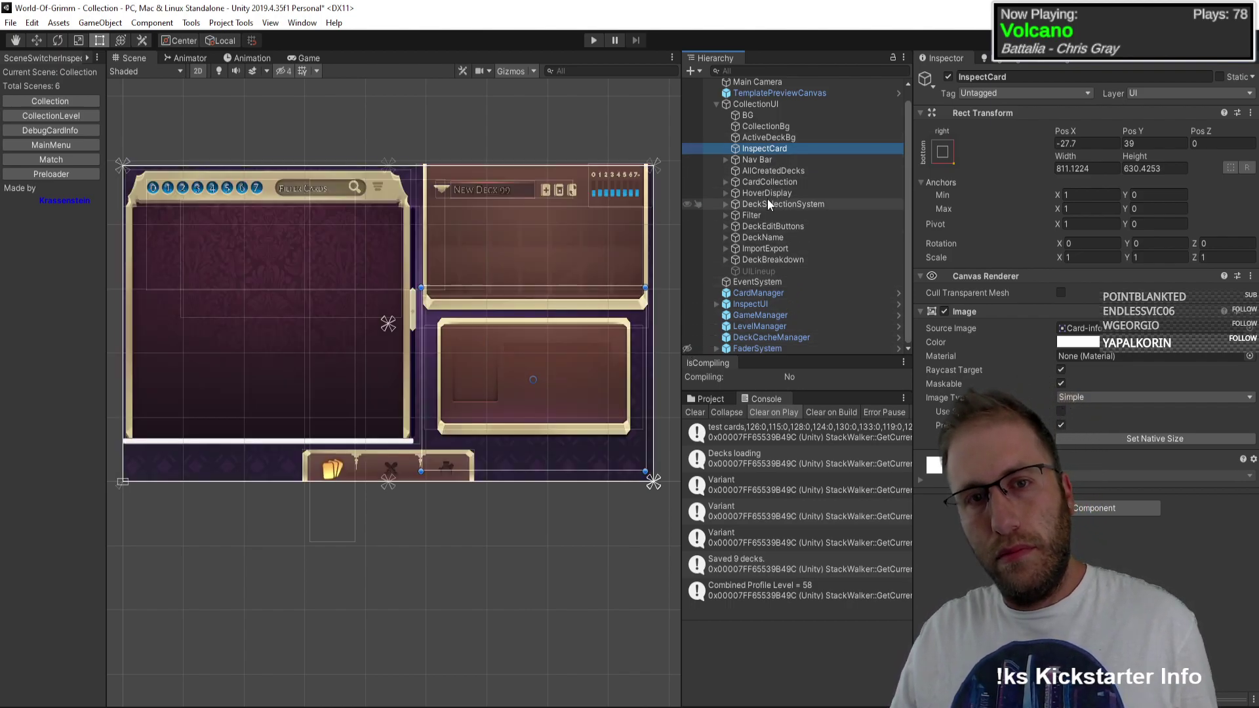
Step: Copy the CardCollection object, check CCL-UI in CollectionLevel, then reload Collection
{"action": "left_click", "coordinate": [731, 183]}
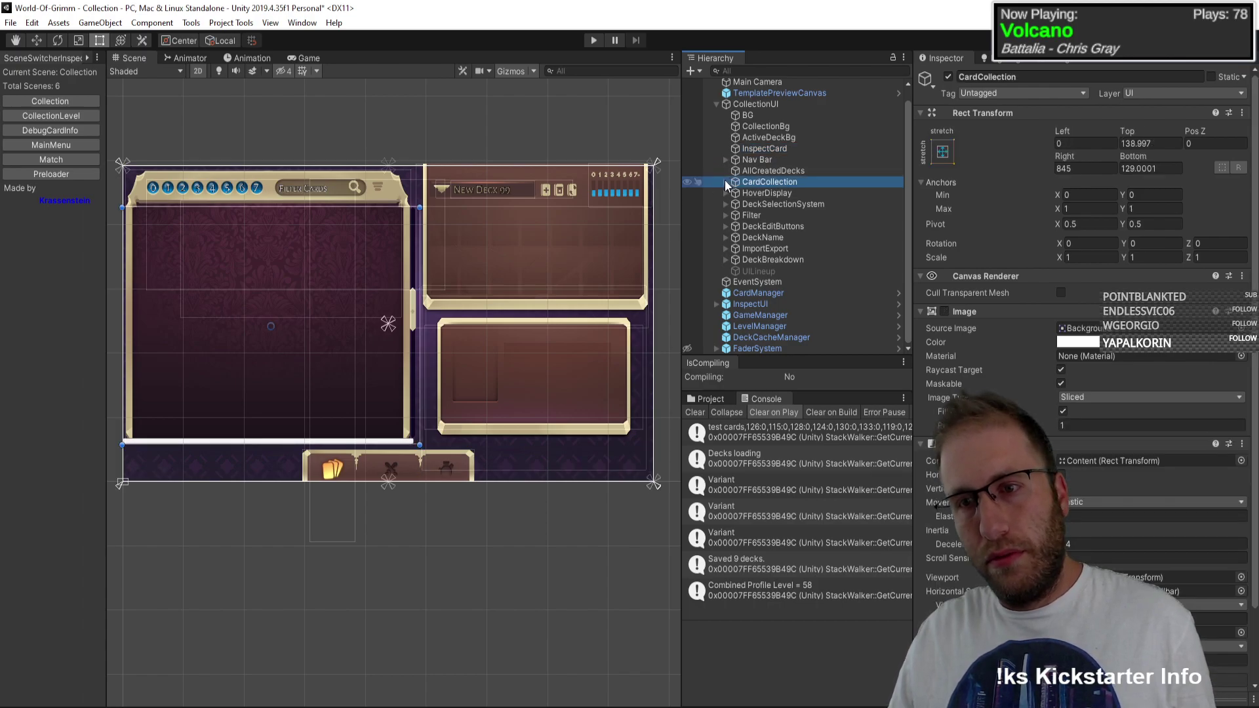
{"action": "right_click", "coordinate": [789, 184]}
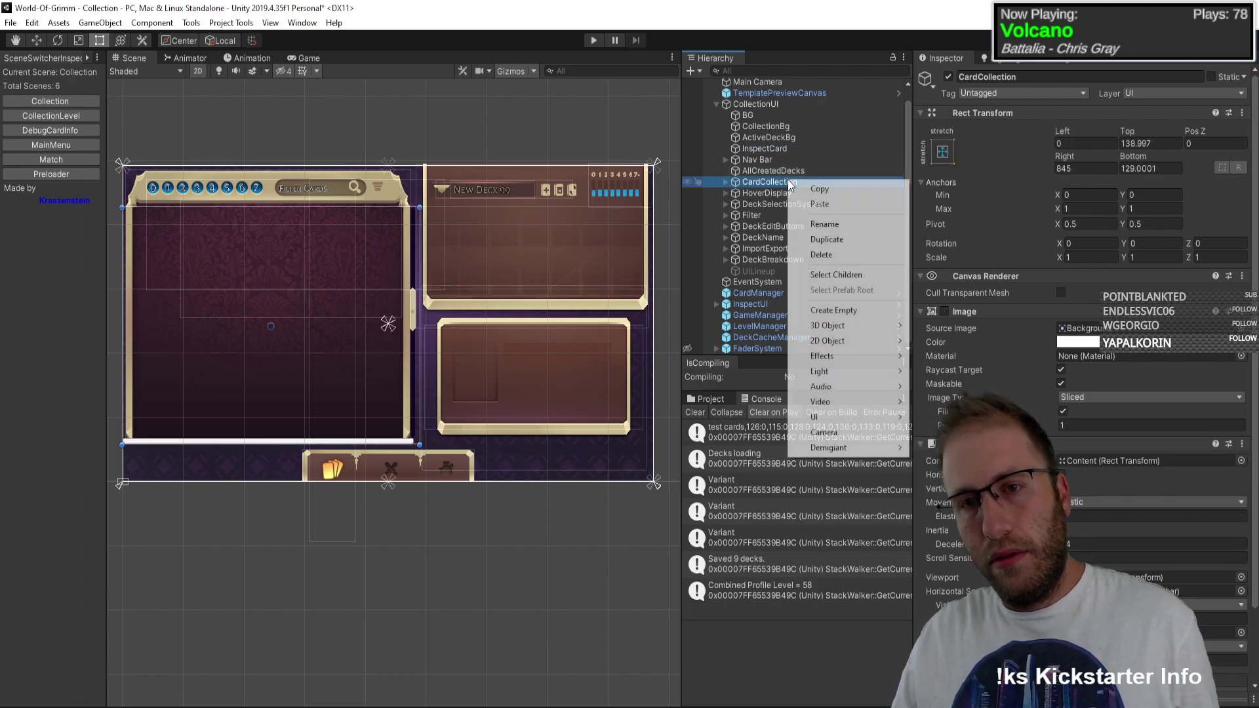
{"action": "left_click", "coordinate": [807, 190]}
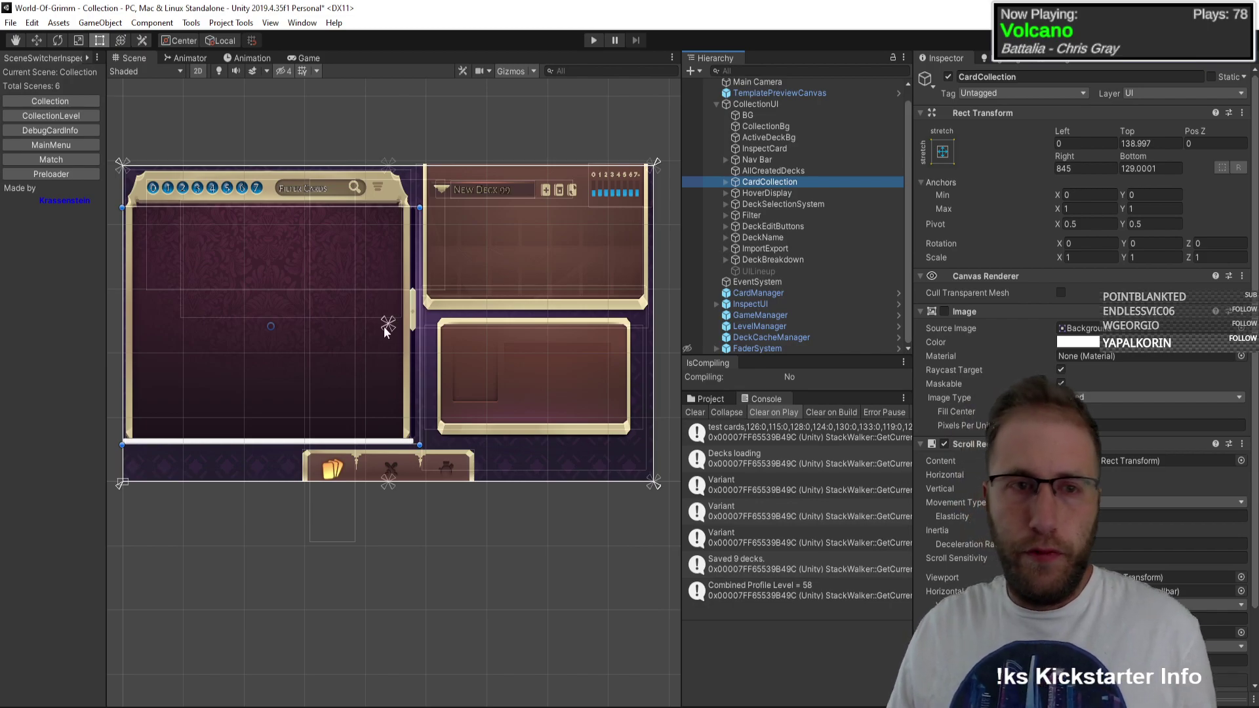
{"action": "left_click", "coordinate": [32, 114]}
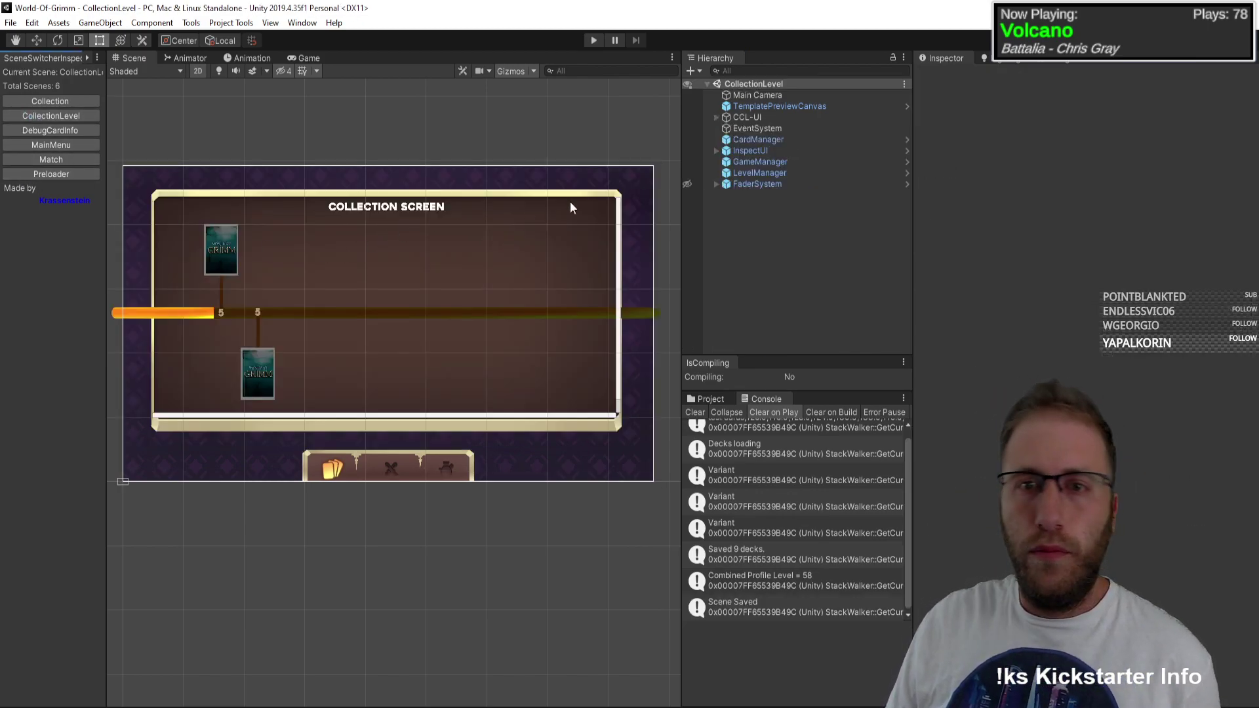
{"action": "left_click", "coordinate": [757, 120]}
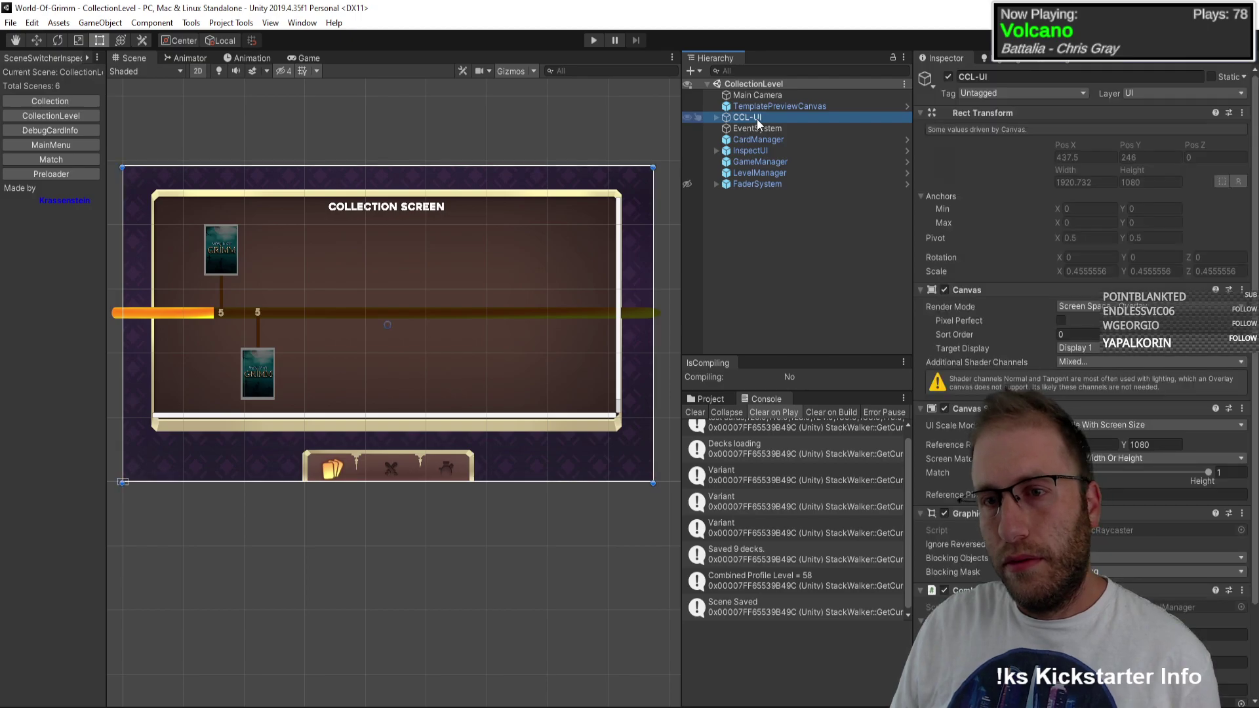
{"action": "left_click", "coordinate": [77, 104]}
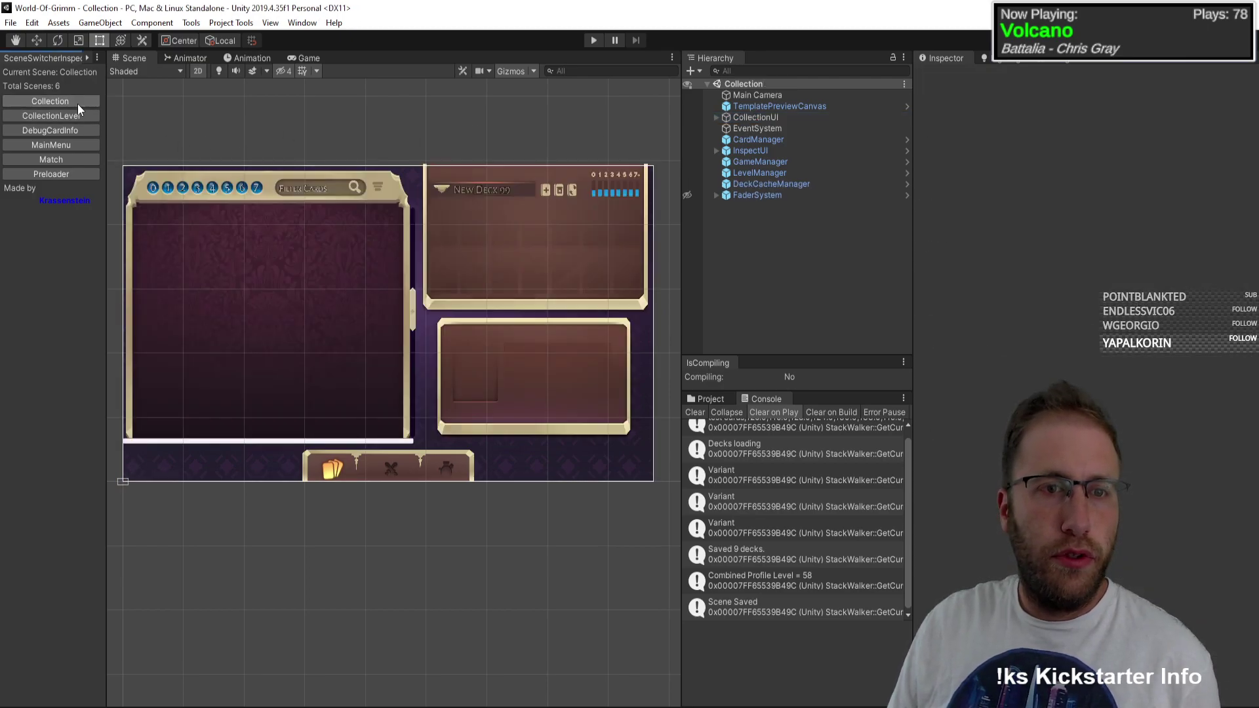
Step: Expand CollectionUI > CardCollection > Viewport in the Collection scene's Hierarchy
{"action": "left_click", "coordinate": [759, 140]}
{"action": "left_click", "coordinate": [717, 118]}
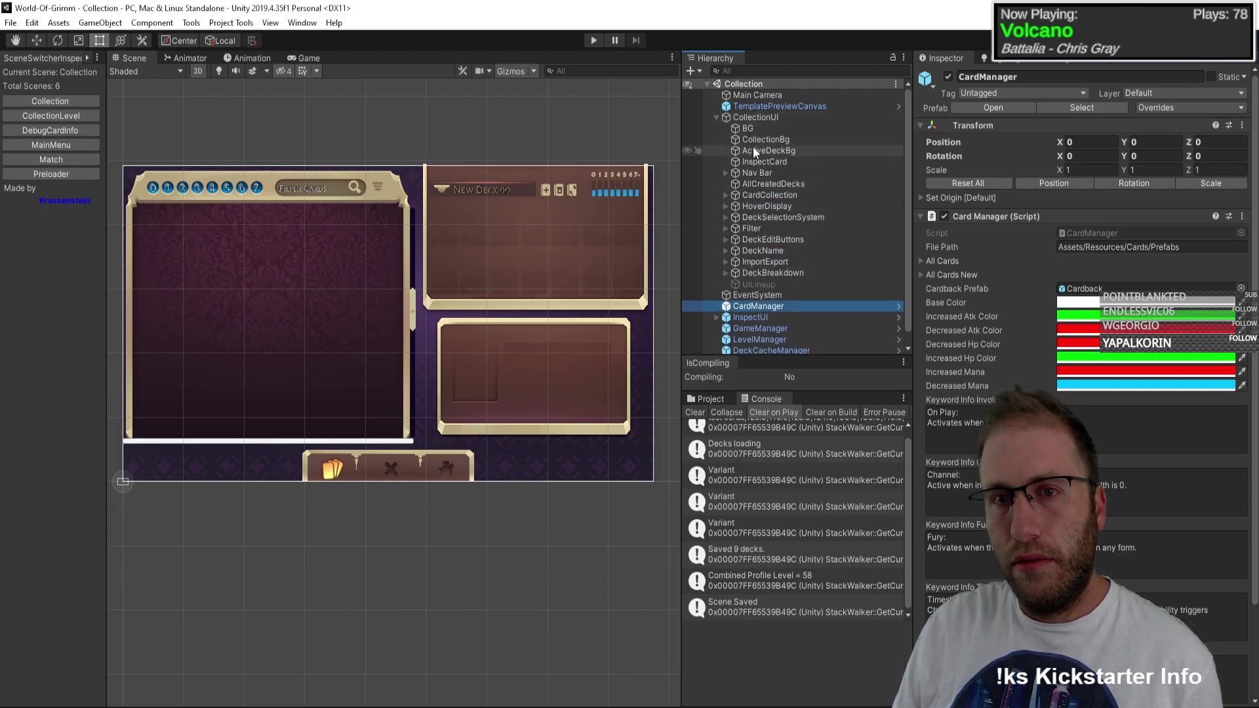
{"action": "left_click", "coordinate": [741, 195]}
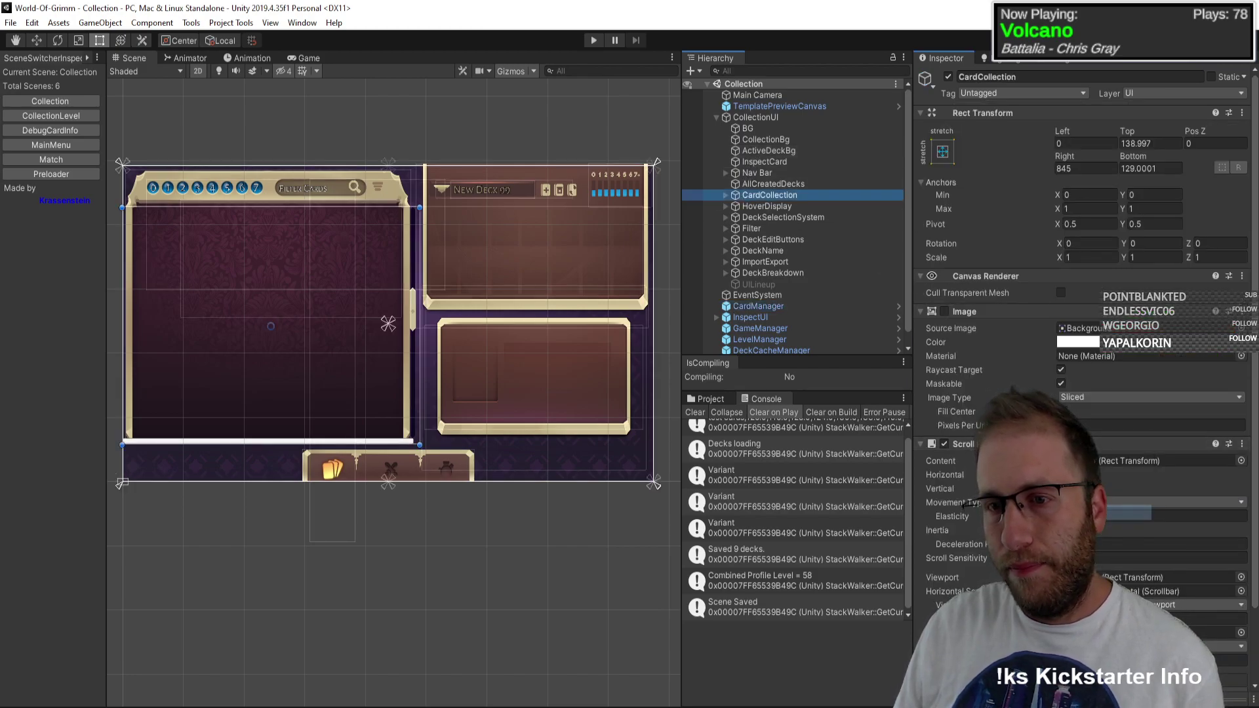
{"action": "left_click", "coordinate": [726, 194]}
{"action": "left_click", "coordinate": [749, 205]}
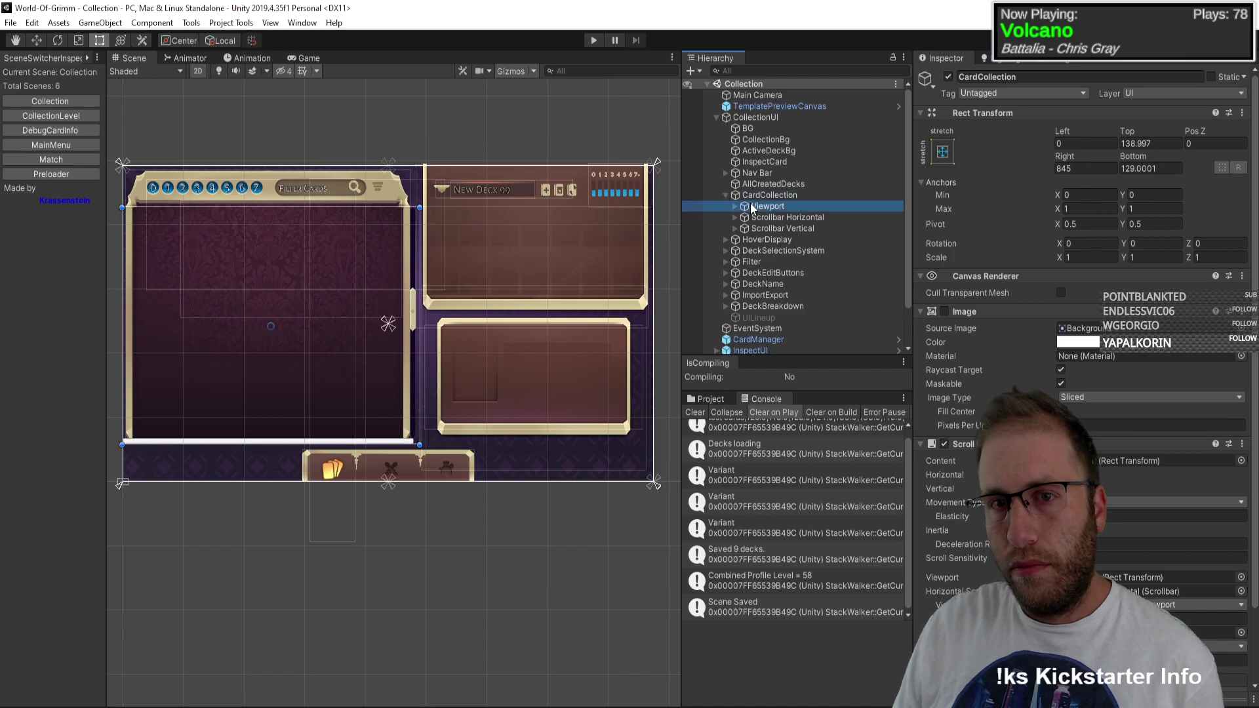
{"action": "left_click", "coordinate": [734, 206]}
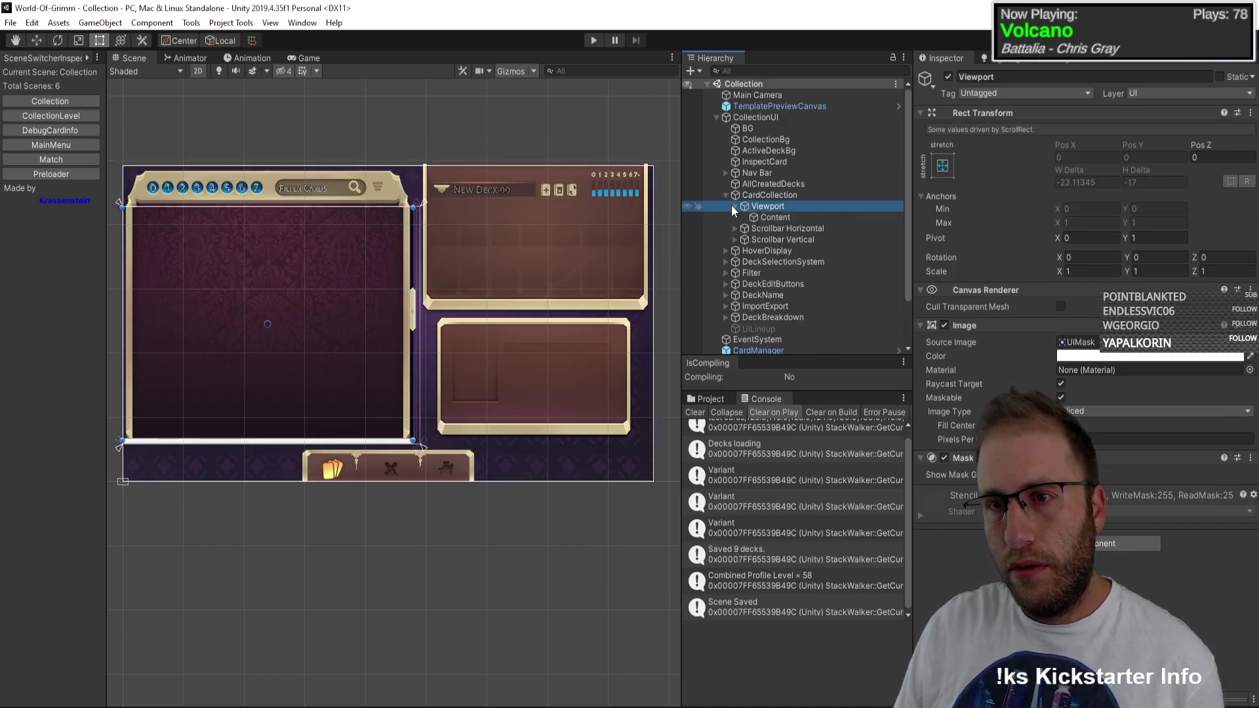
Step: Select Content to review its Grid Layout Group and Content Size Fitter, nudging Pos Y
{"action": "left_click", "coordinate": [755, 199]}
{"action": "left_click", "coordinate": [761, 219]}
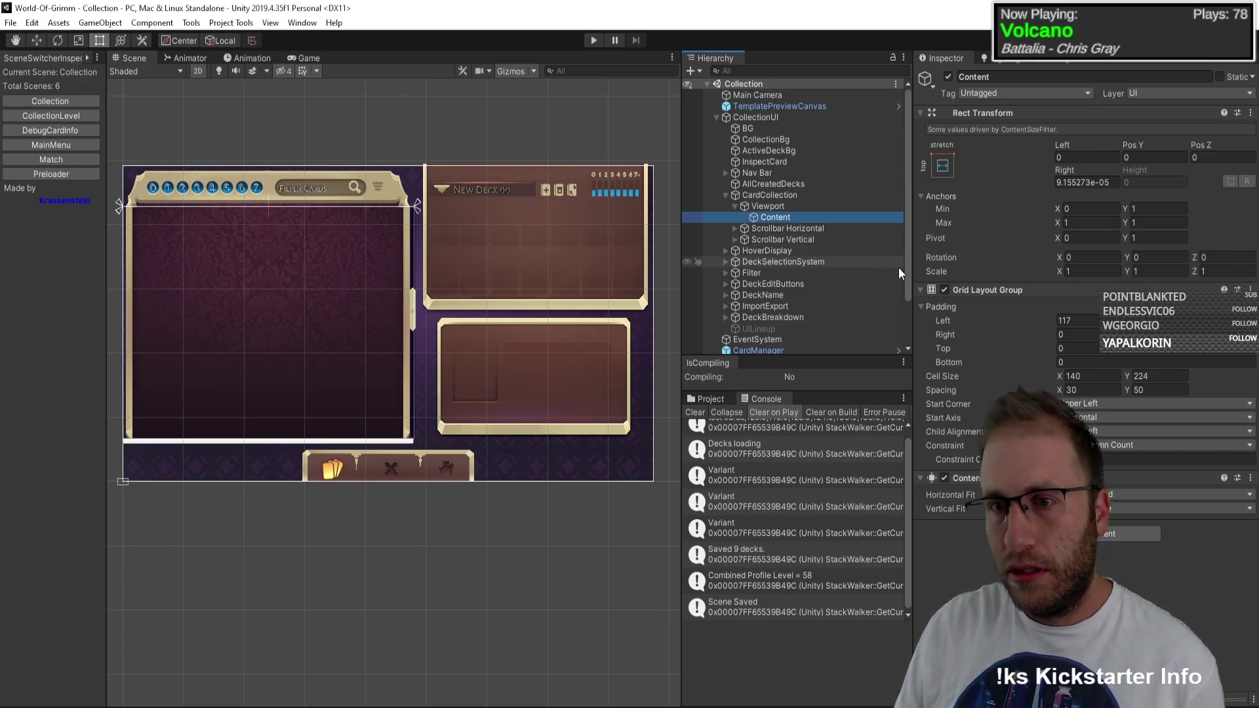
{"action": "left_click_drag", "start_coordinate": [1130, 147], "coordinate": [1203, 197]}
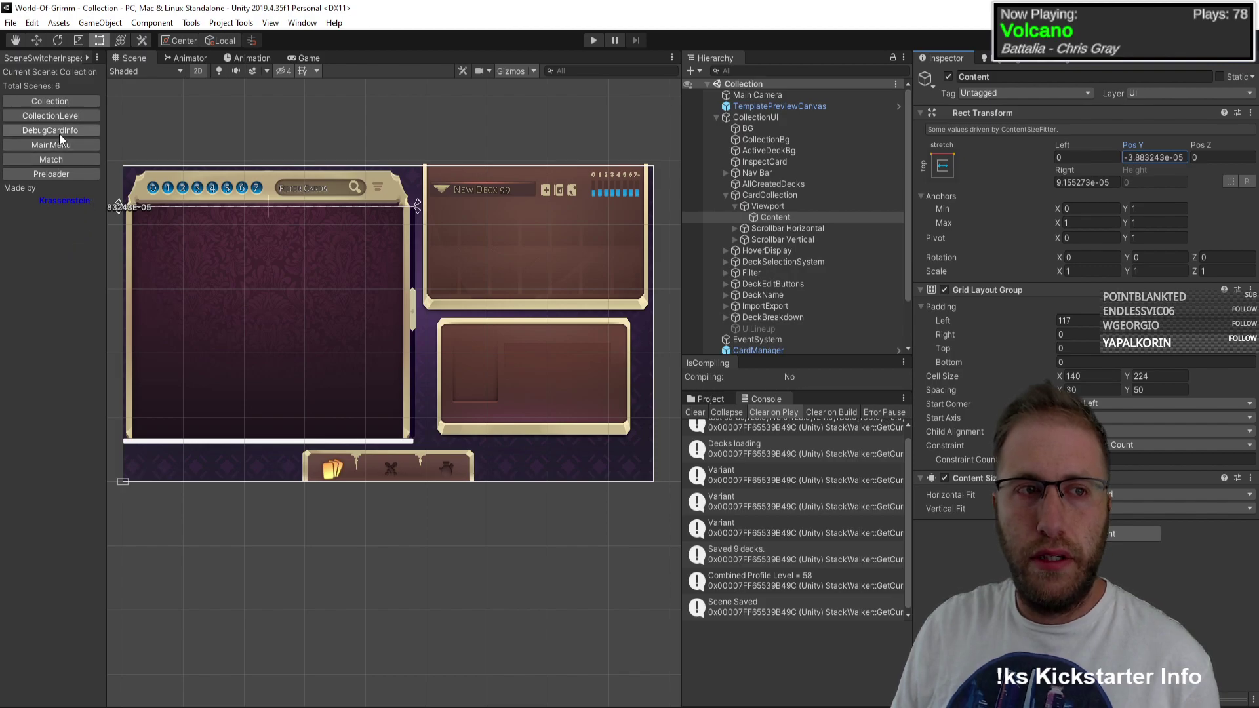
Step: Load CollectionLevel and select BG > Image > Scroll View > Viewport > Content
{"action": "left_click", "coordinate": [62, 115]}
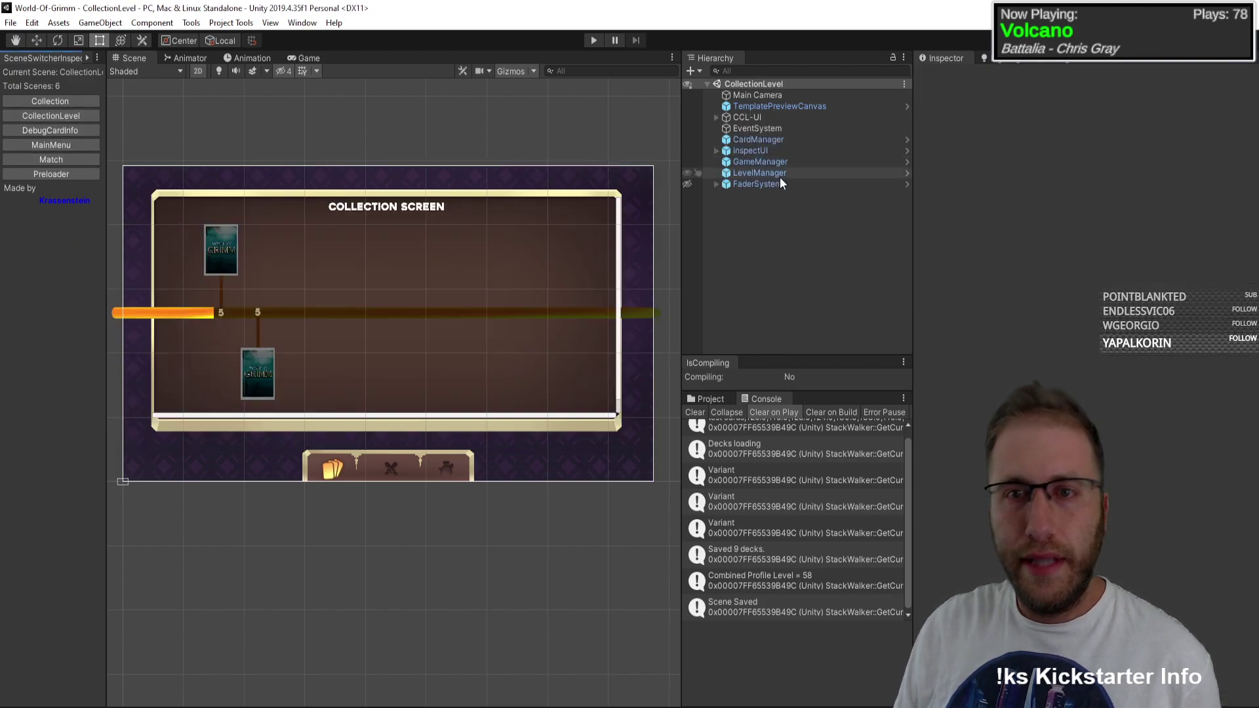
{"action": "left_click", "coordinate": [724, 129]}
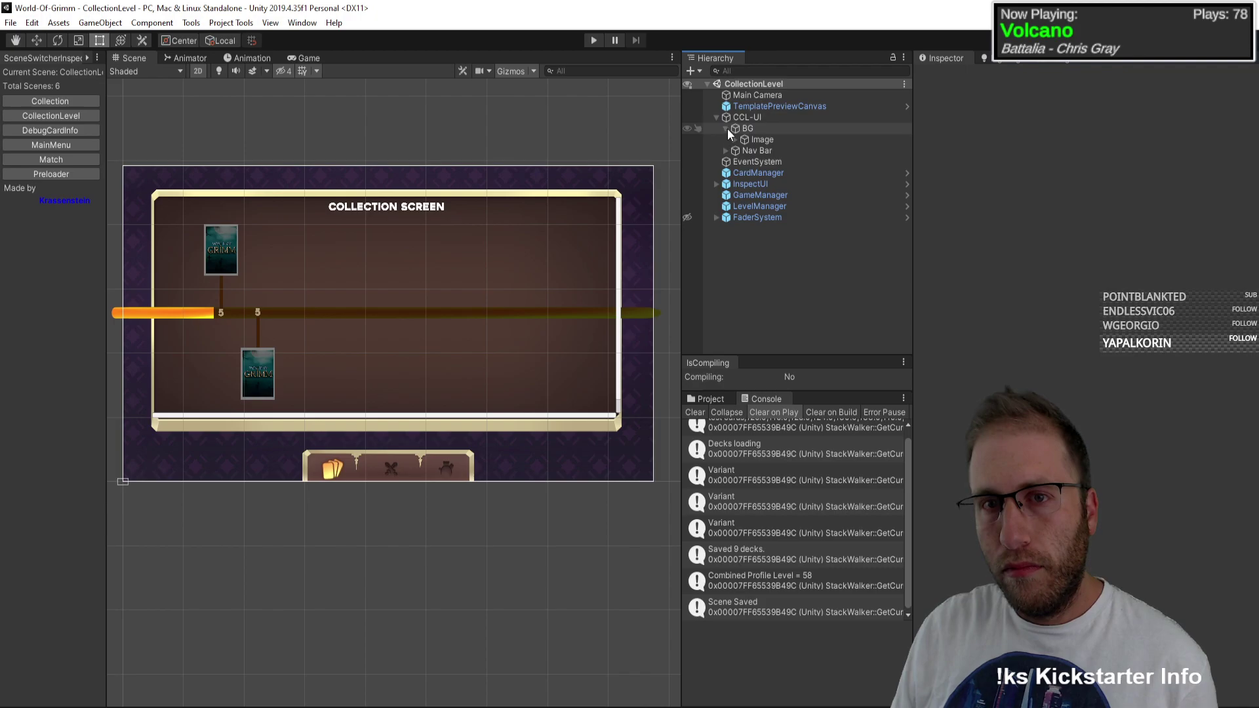
{"action": "left_click", "coordinate": [728, 128]}
{"action": "left_click", "coordinate": [735, 140]}
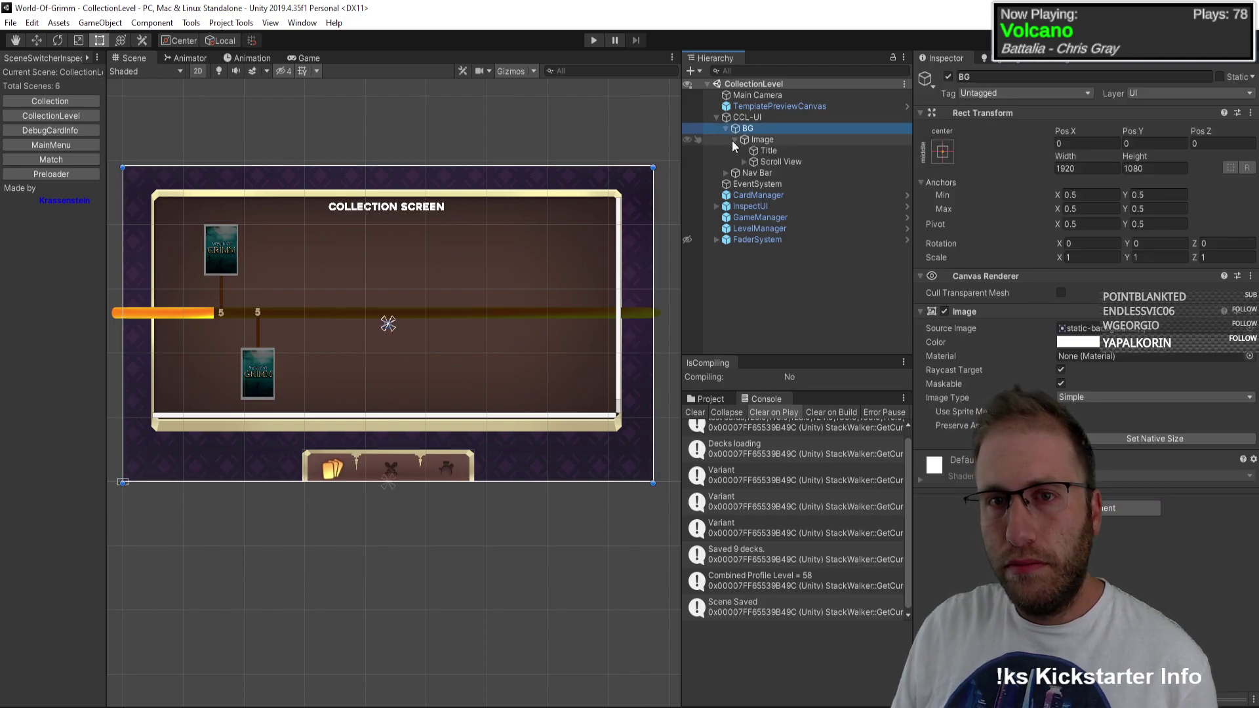
{"action": "left_click", "coordinate": [745, 162]}
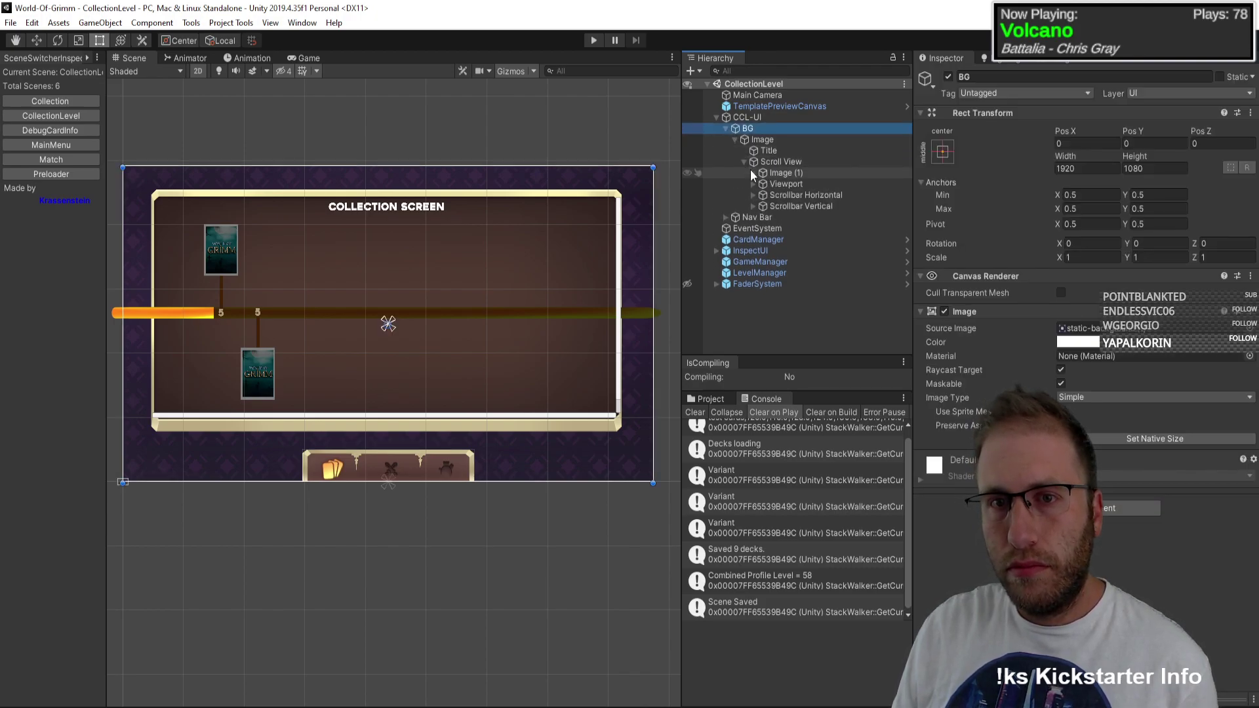
{"action": "left_click", "coordinate": [754, 184]}
{"action": "left_click", "coordinate": [787, 194]}
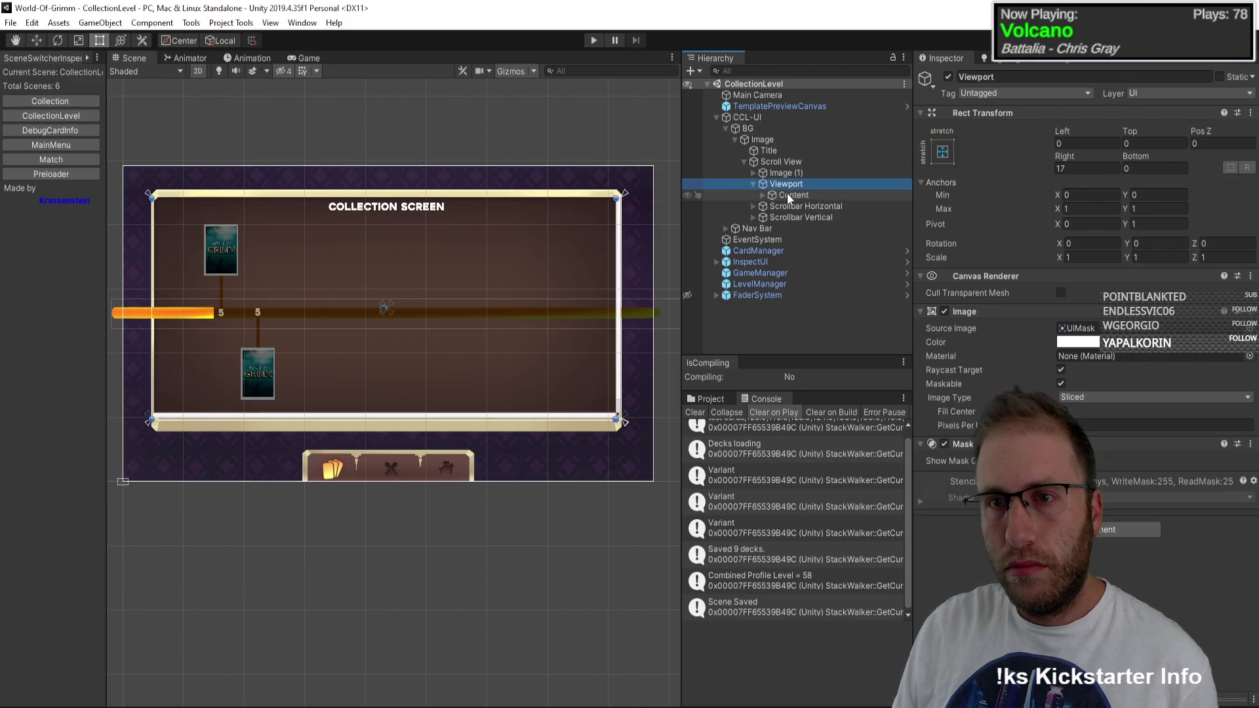
Step: Apply the stretch-vertical left anchor preset to Content, adjust Pos X, and return to Collection
{"action": "left_click", "coordinate": [948, 156]}
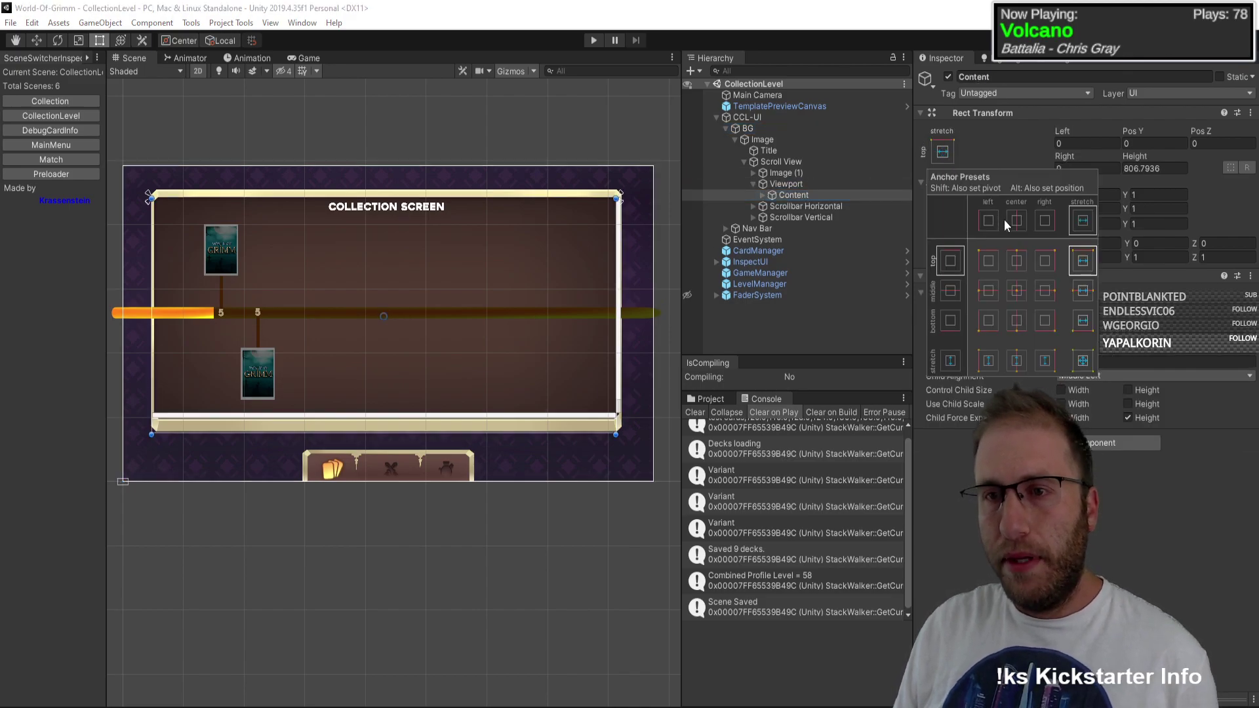
{"action": "key", "text": "t"}
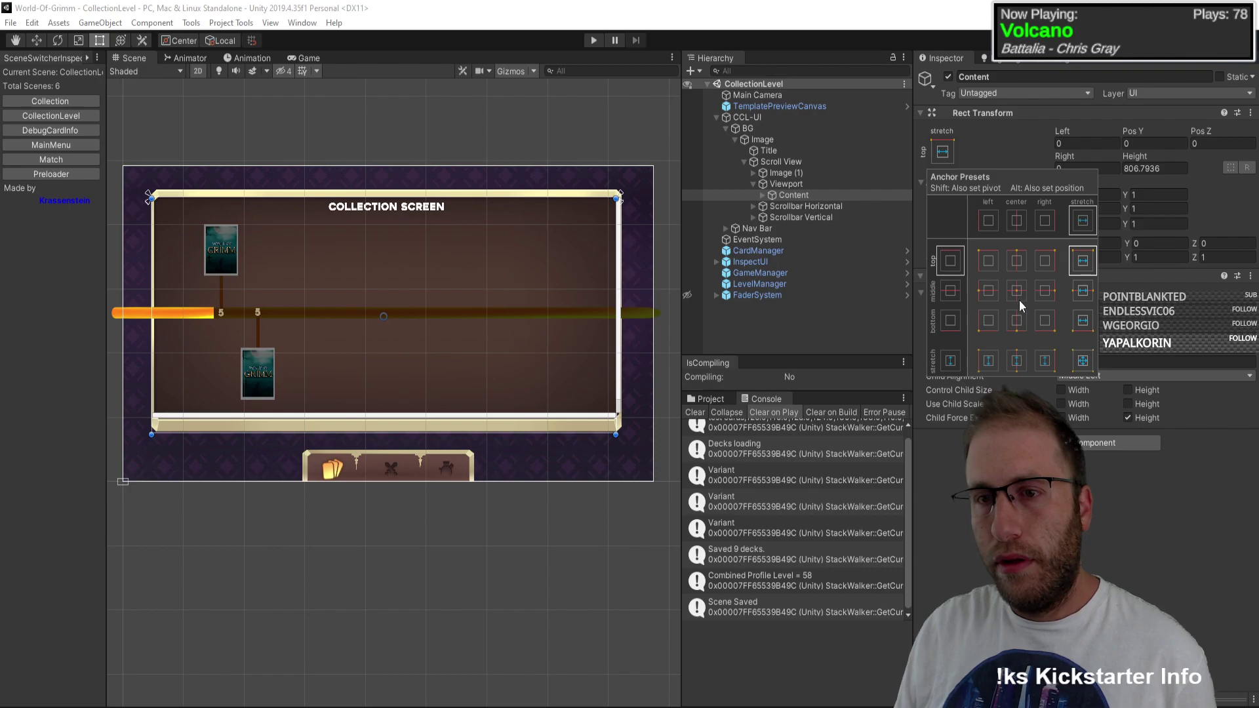
{"action": "left_click", "coordinate": [989, 361]}
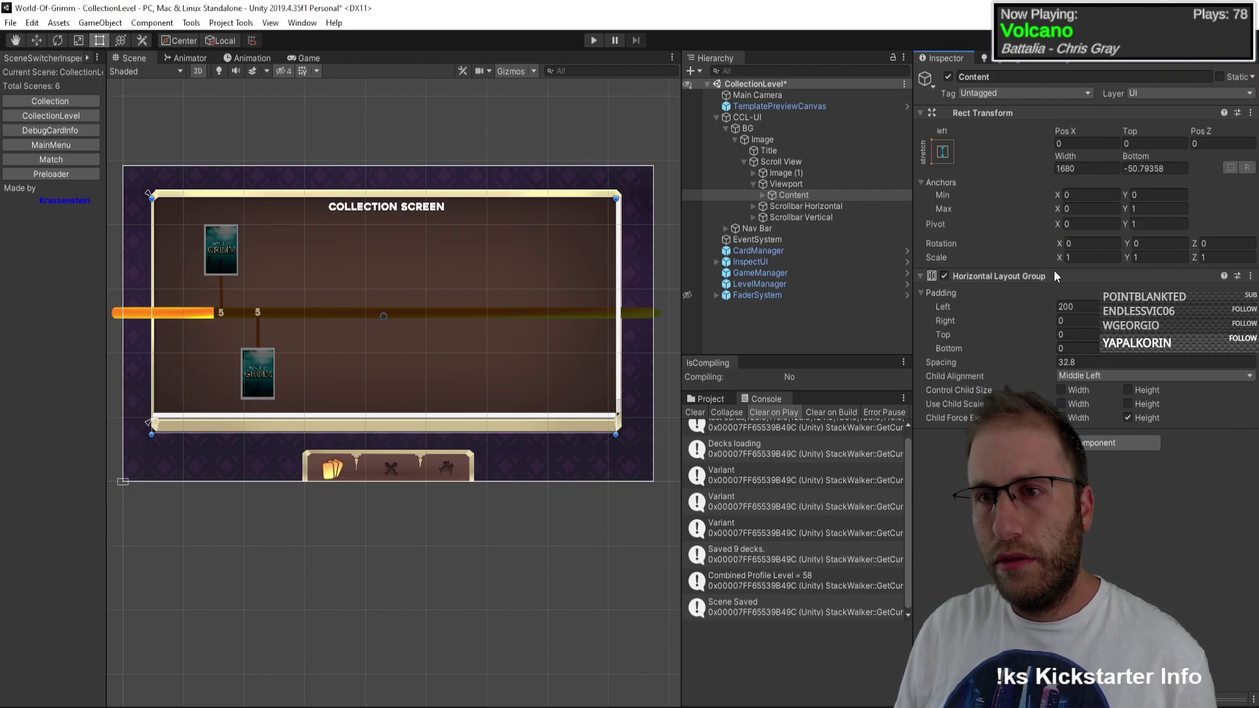
{"action": "left_click_drag", "start_coordinate": [1079, 134], "coordinate": [731, 211]}
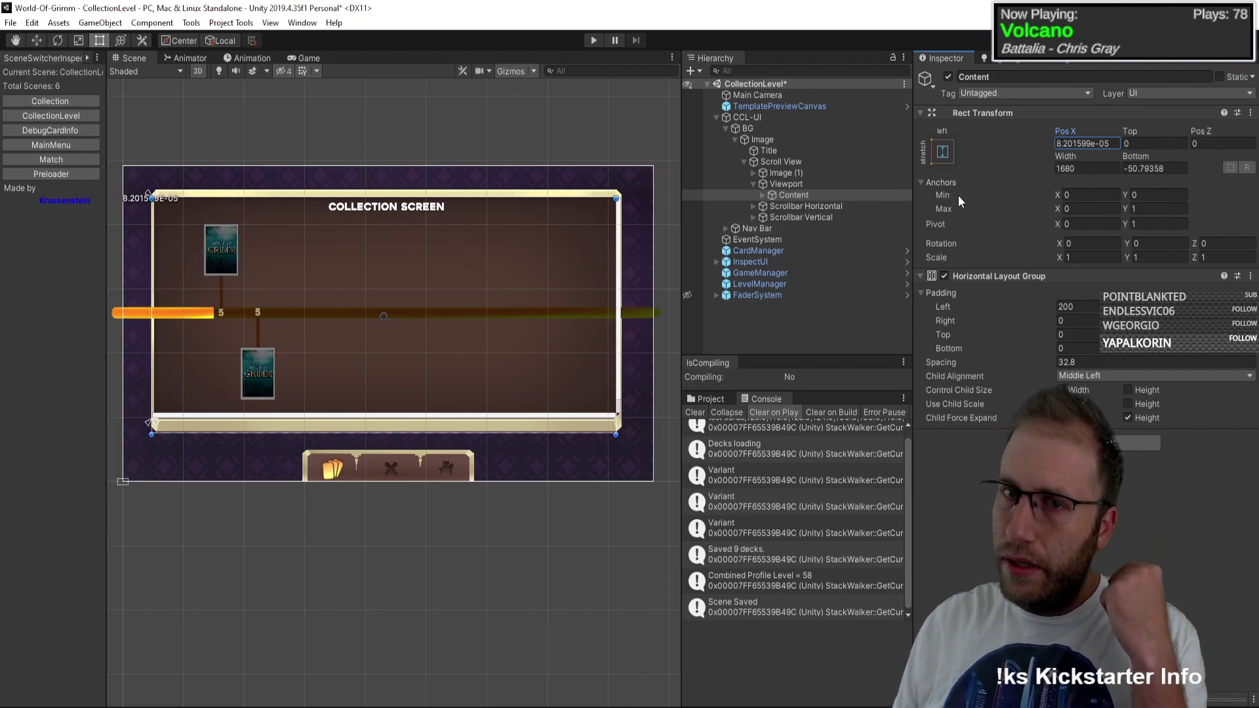
{"action": "left_click", "coordinate": [34, 102]}
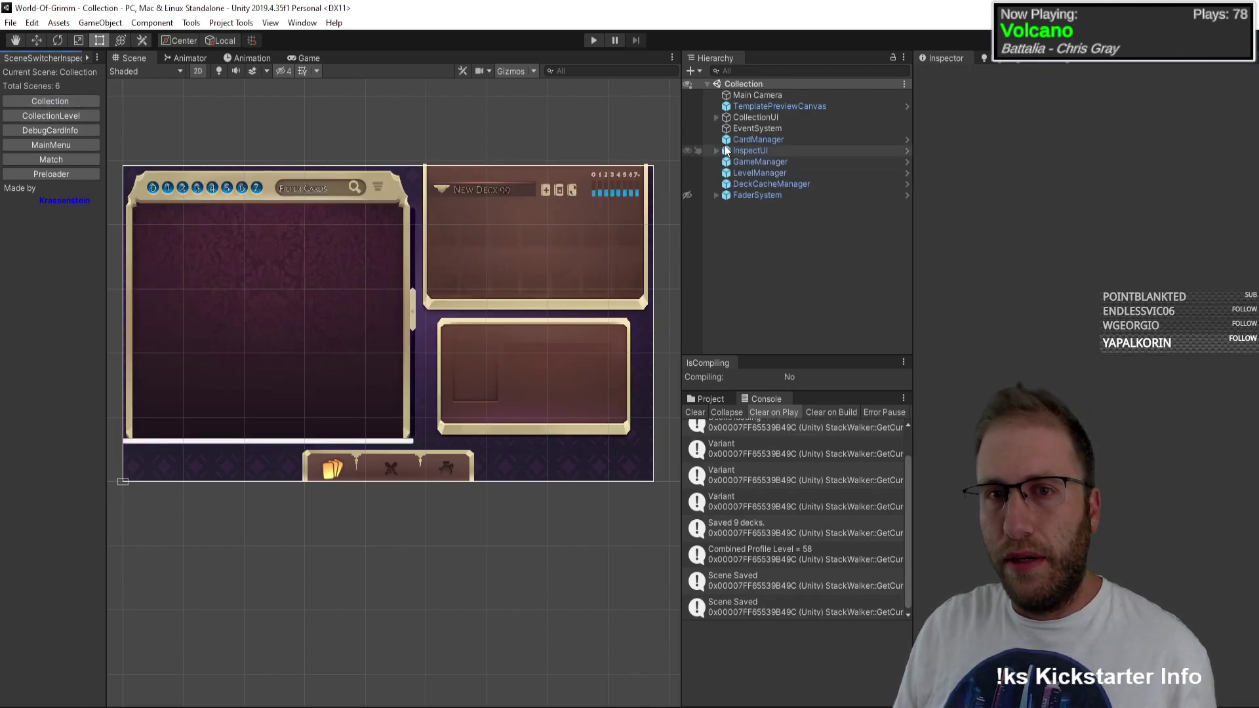
Step: Check the Collection scene Content's Grid Layout Group, then load the CollectionLevel scene
{"action": "left_click", "coordinate": [717, 118]}
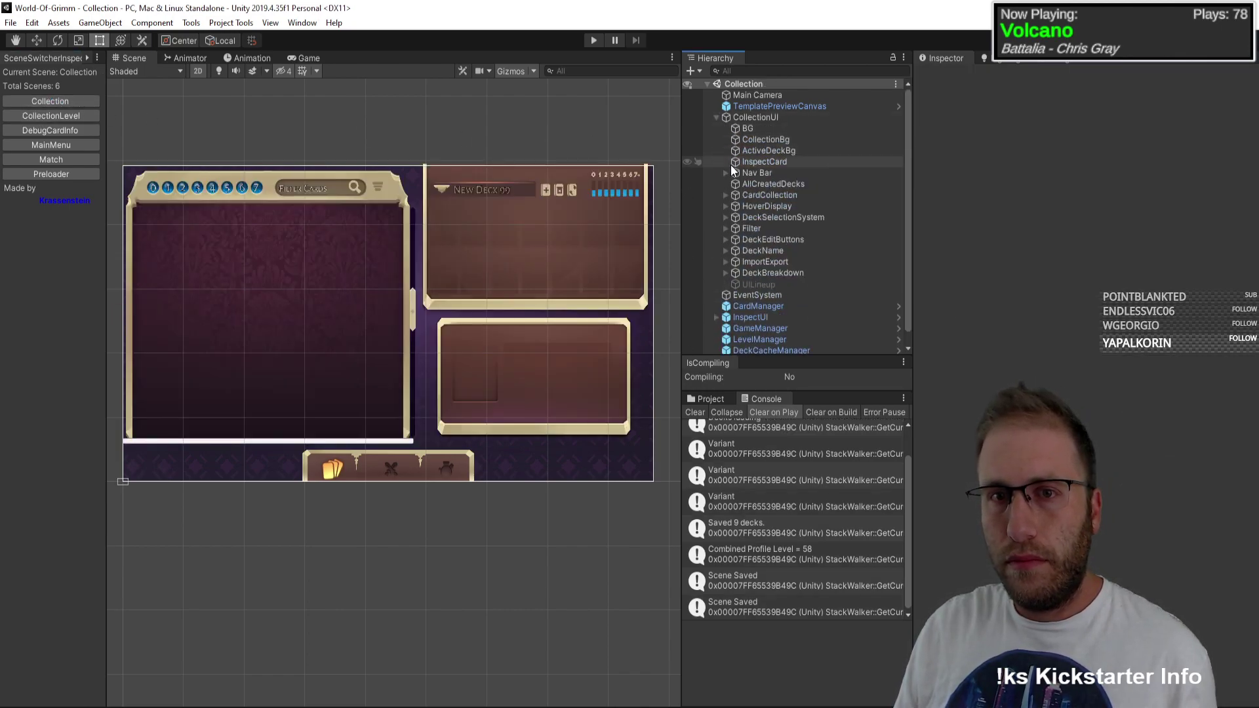
{"action": "left_click", "coordinate": [727, 195]}
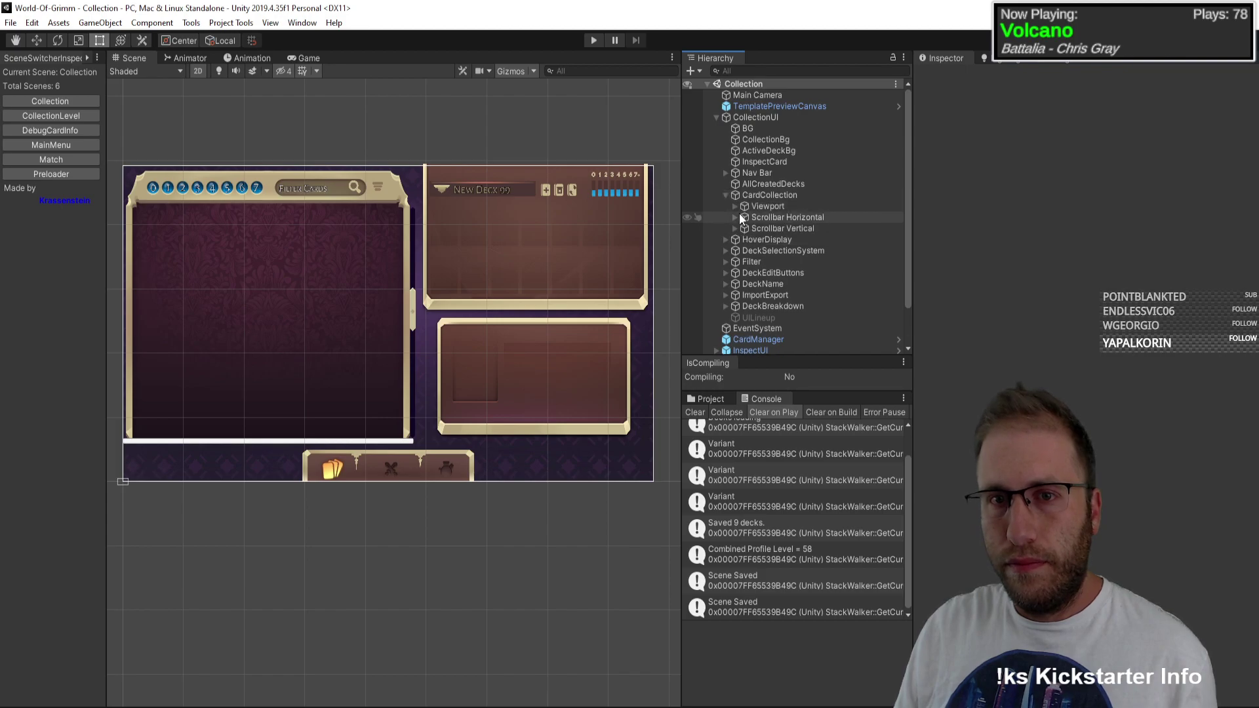
{"action": "left_click", "coordinate": [735, 206]}
{"action": "left_click", "coordinate": [757, 217]}
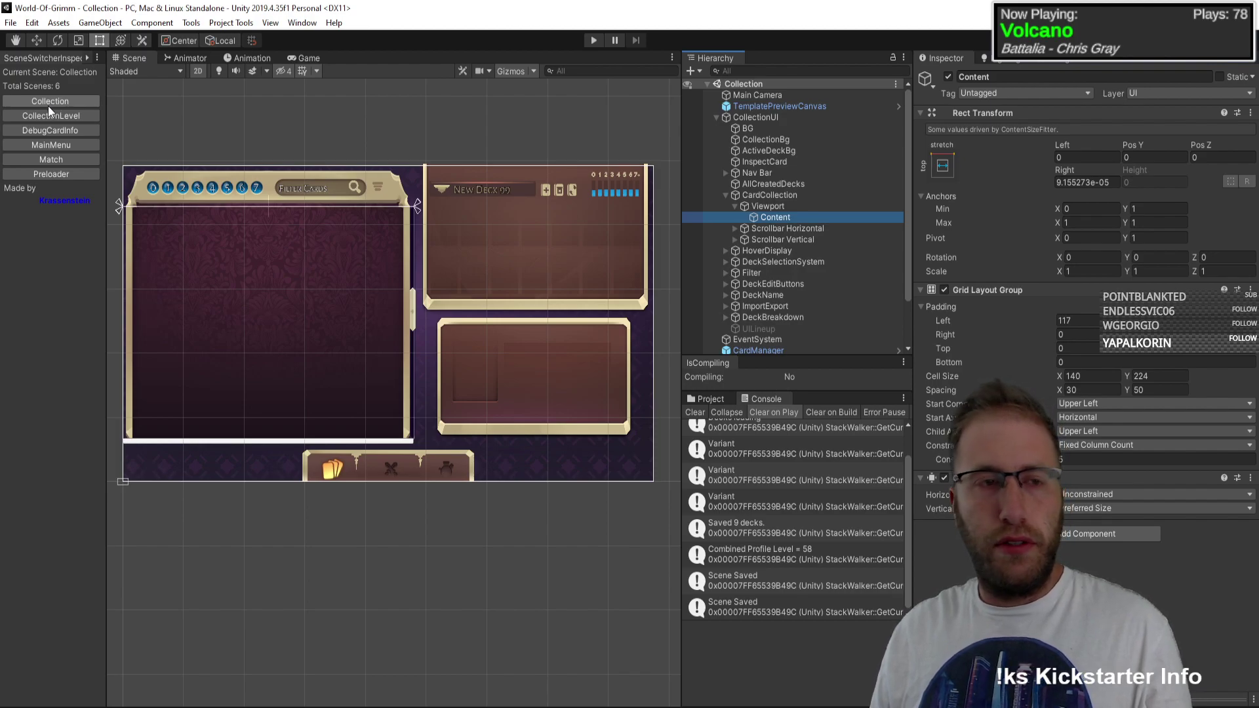
{"action": "left_click", "coordinate": [63, 115]}
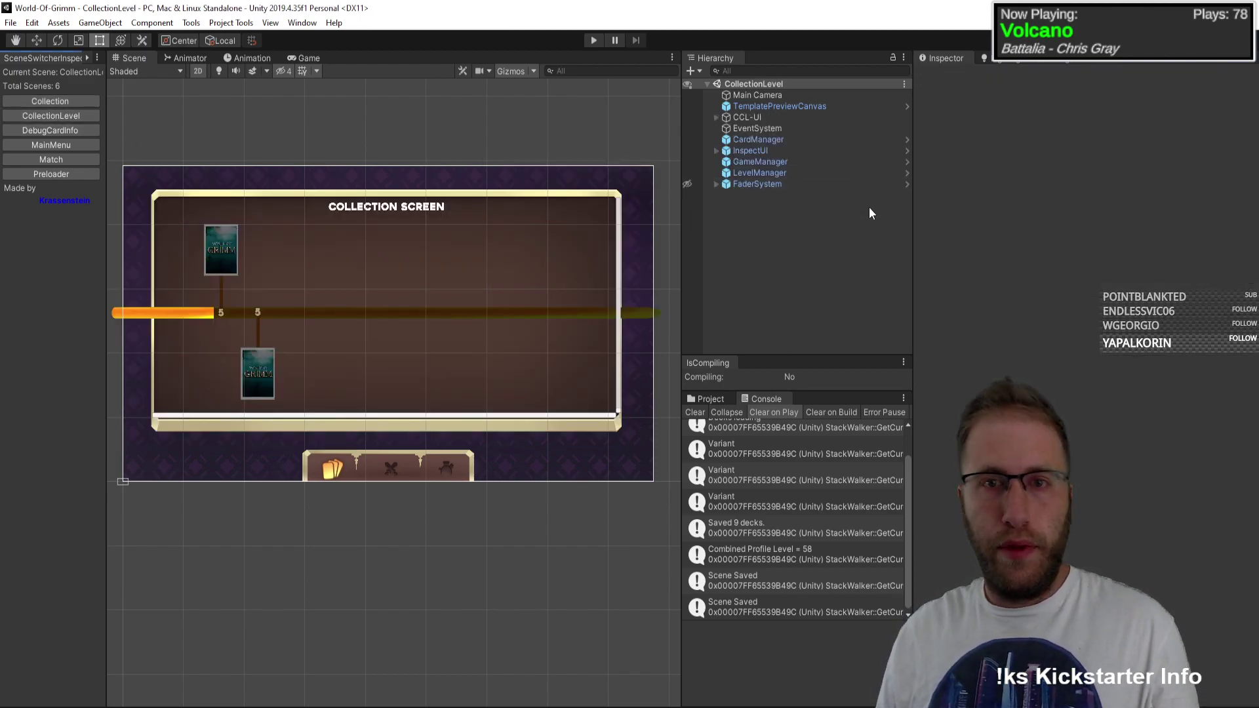
Step: Expand CCL-UI > BG > Image > Scroll View > Viewport and select the timeline's Content
{"action": "left_click", "coordinate": [717, 117]}
{"action": "left_click", "coordinate": [726, 128]}
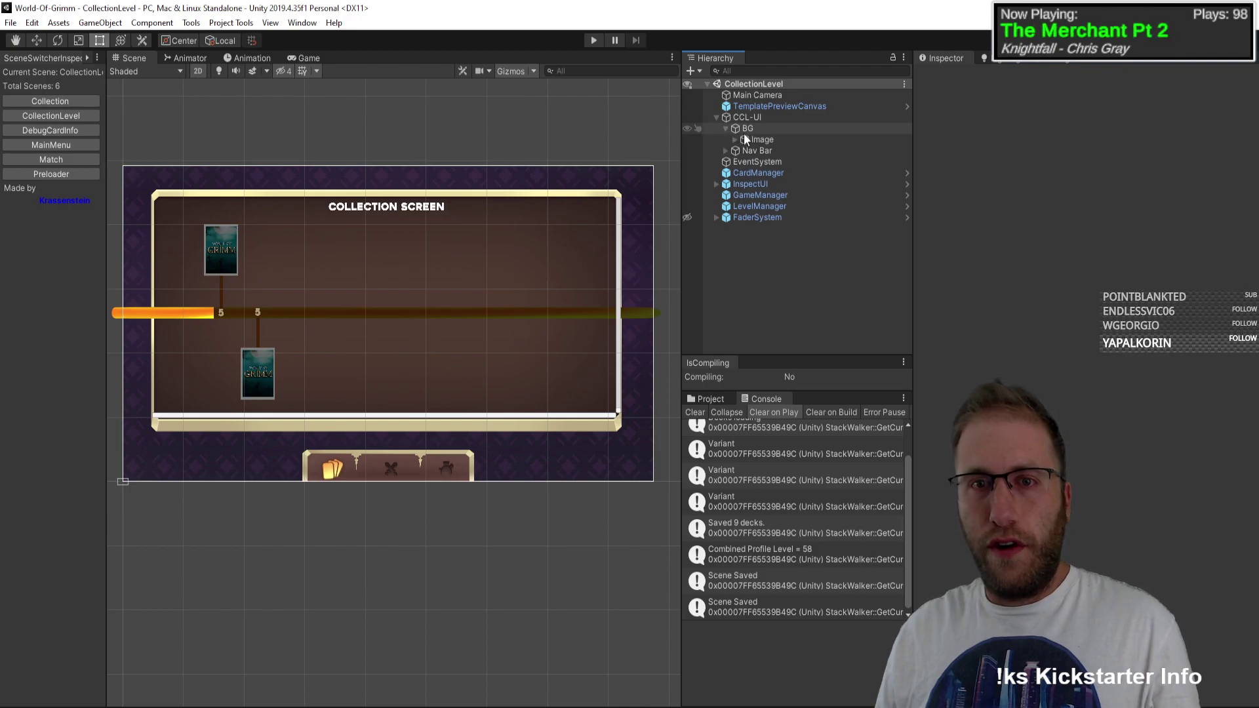
{"action": "left_click", "coordinate": [741, 139]}
{"action": "left_click", "coordinate": [736, 139]}
{"action": "left_click", "coordinate": [744, 162]}
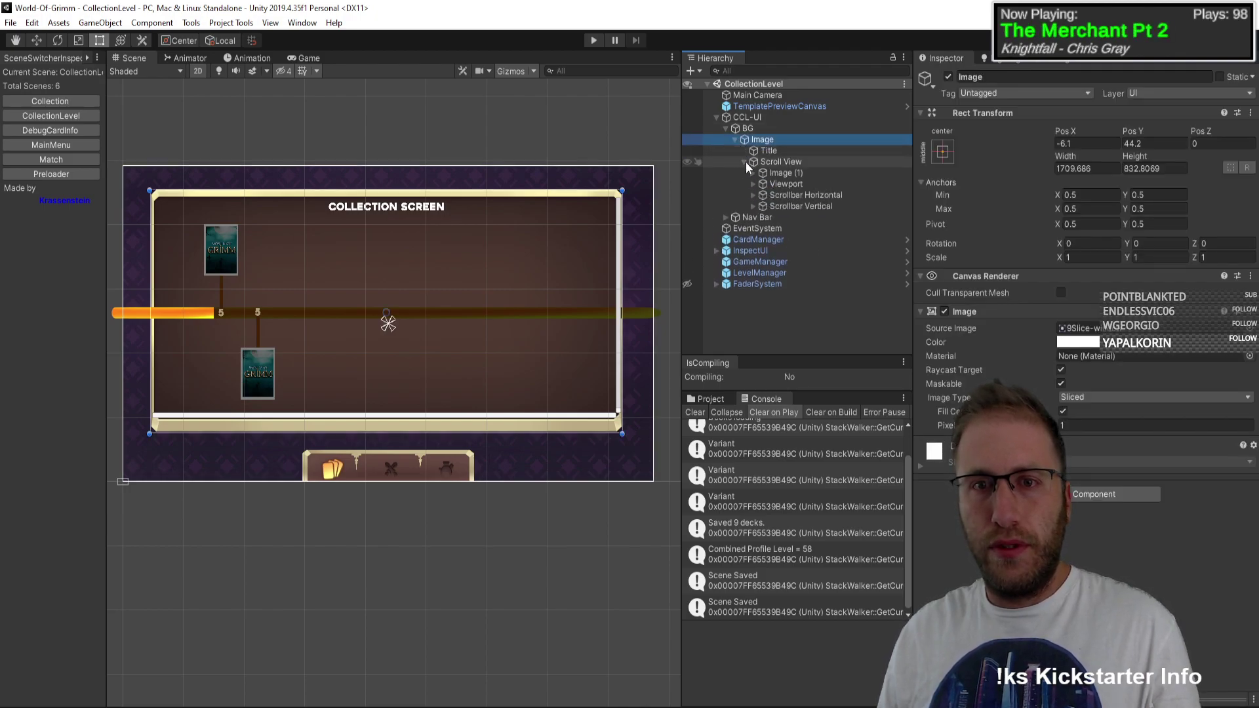
{"action": "left_click", "coordinate": [754, 184]}
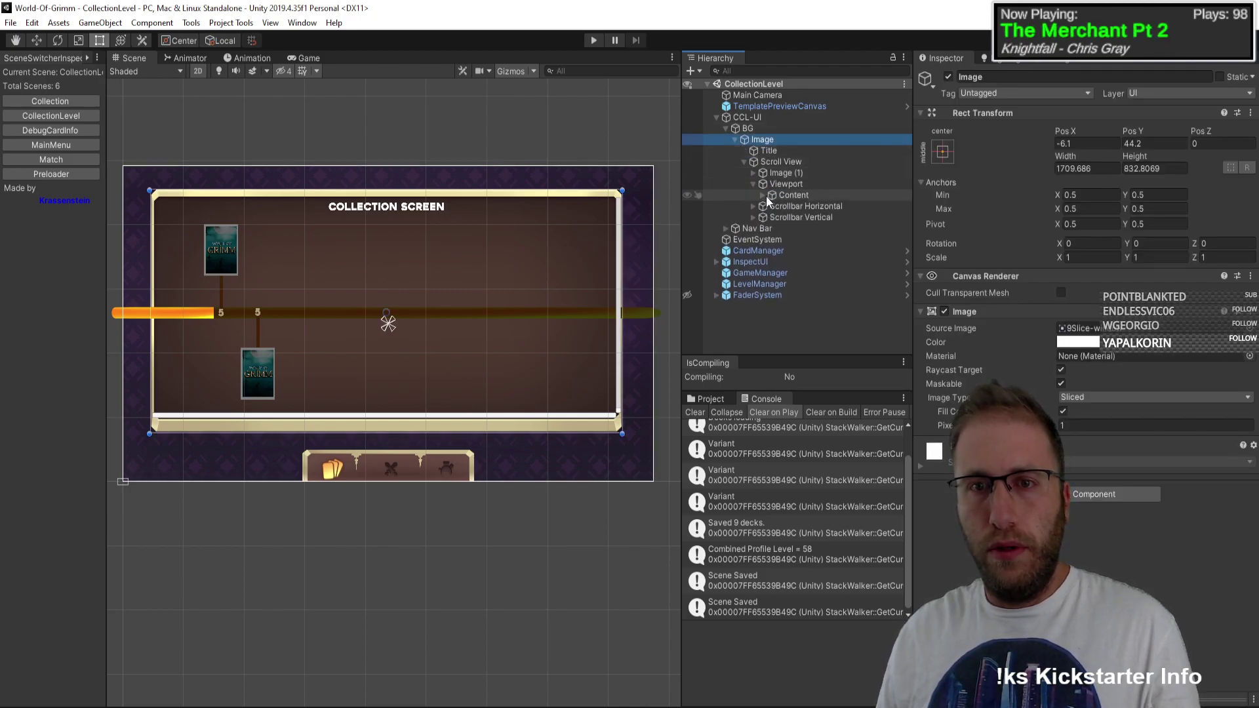
{"action": "left_click", "coordinate": [762, 195]}
{"action": "left_click", "coordinate": [776, 172]}
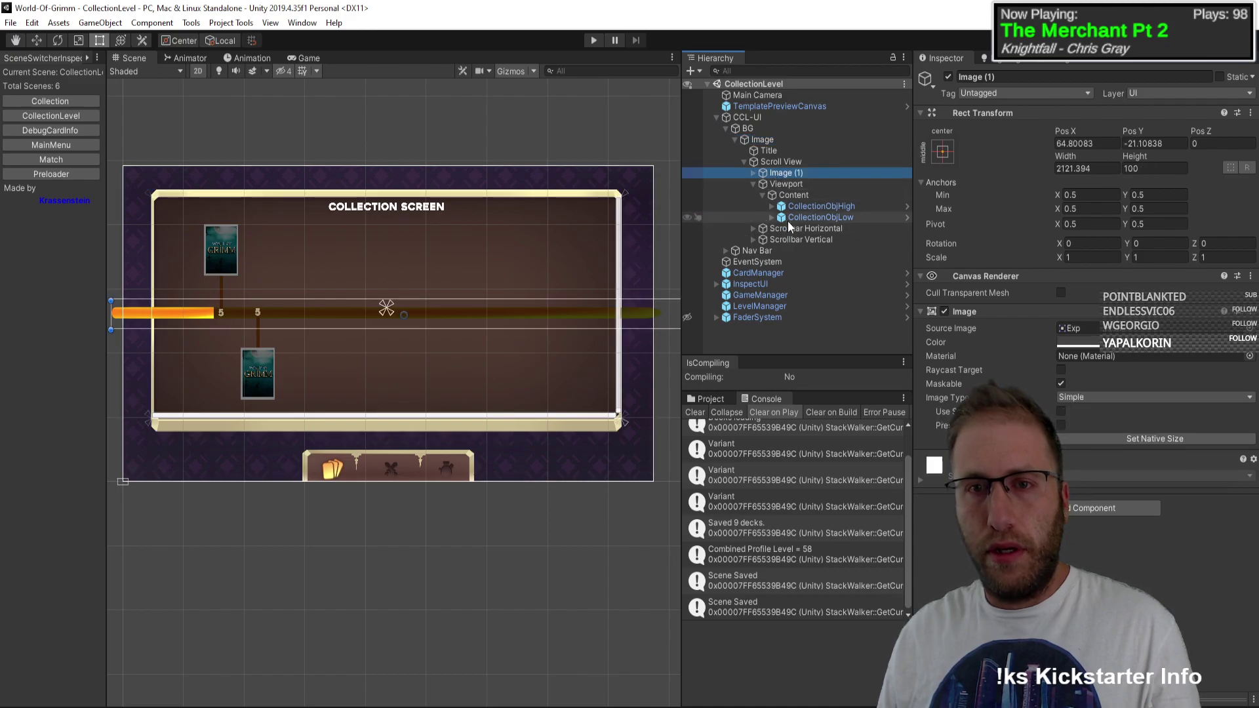
{"action": "left_click", "coordinate": [795, 195]}
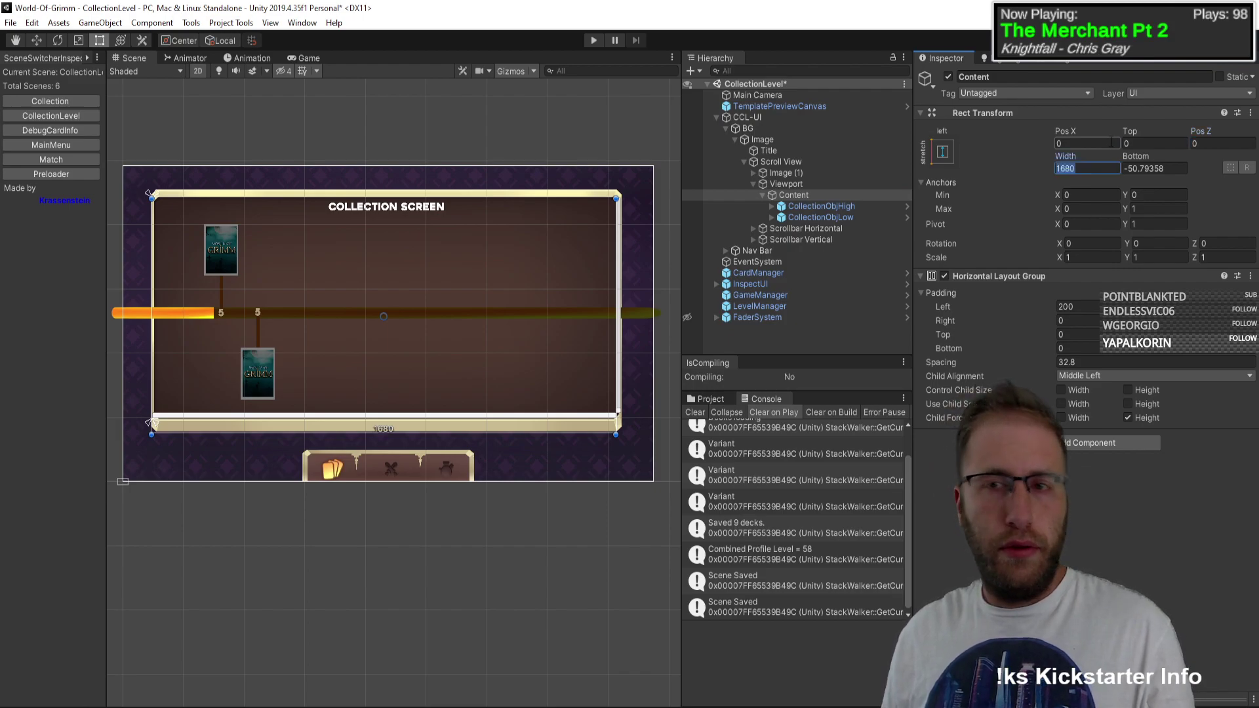
Step: Add a Content Size Fitter to Content with Horizontal Fit set to Preferred Size
{"action": "left_click", "coordinate": [1109, 443]}
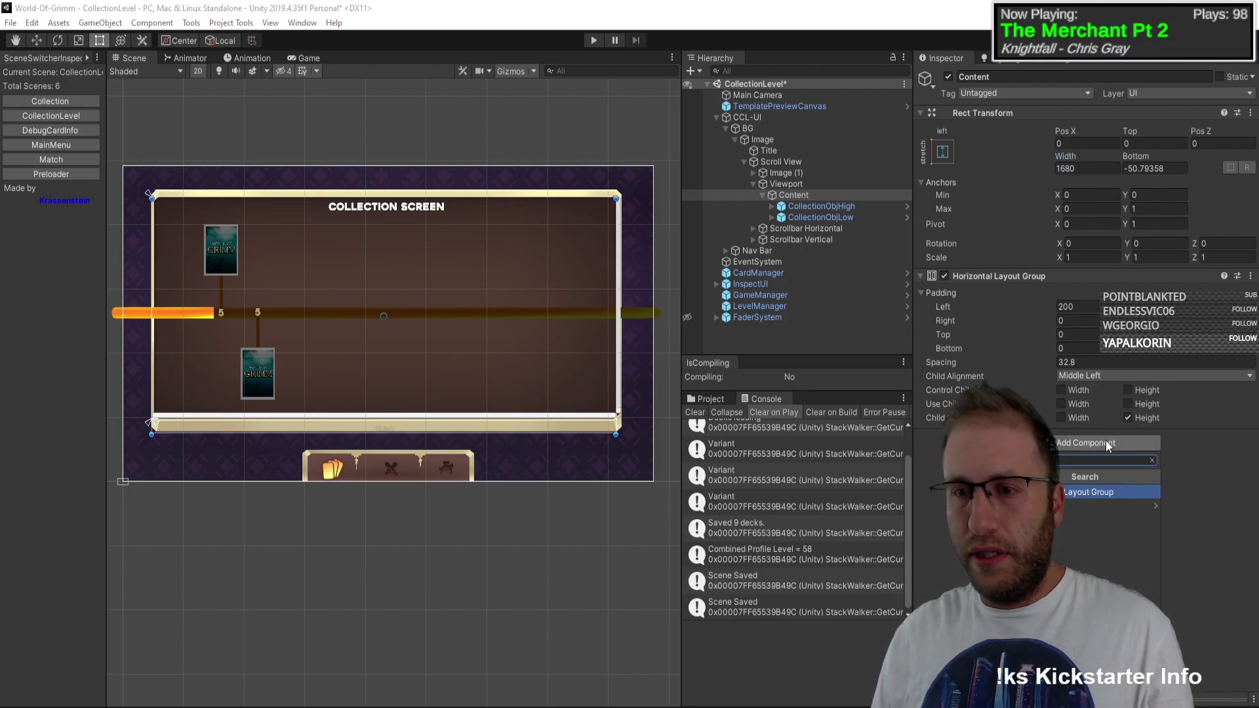
{"action": "key", "text": "Return"}
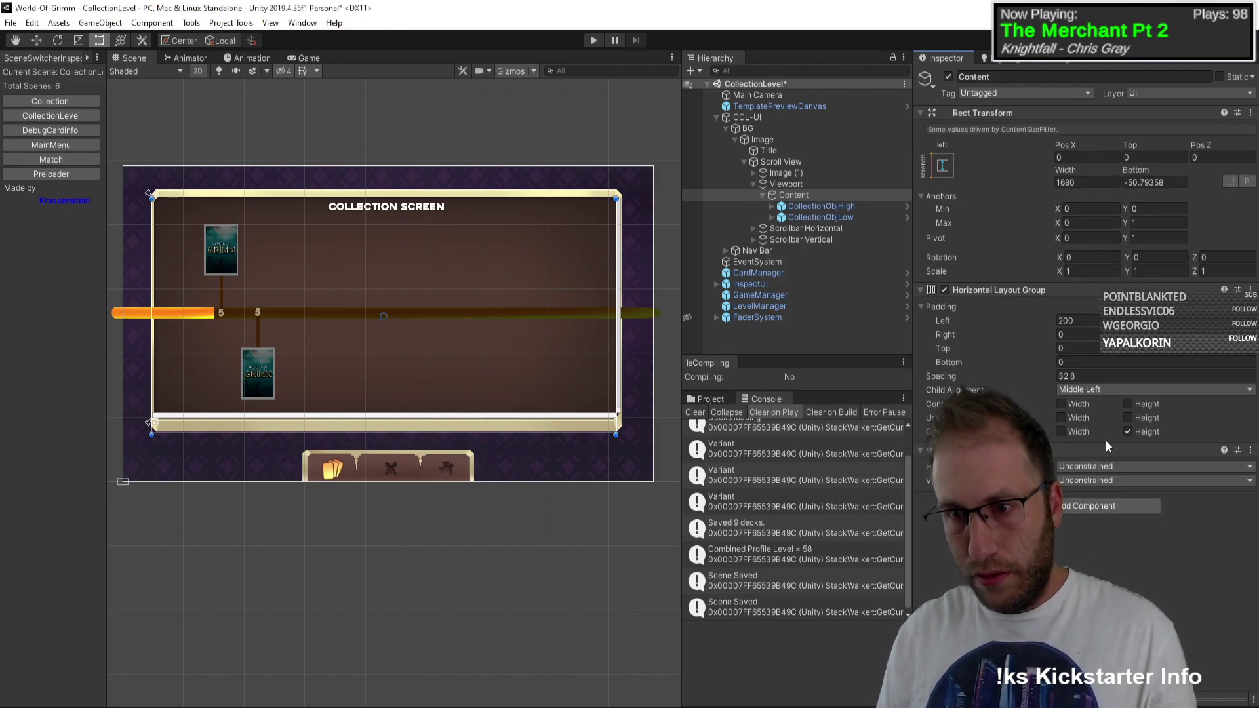
{"action": "left_click", "coordinate": [1136, 465]}
{"action": "left_click", "coordinate": [1100, 513]}
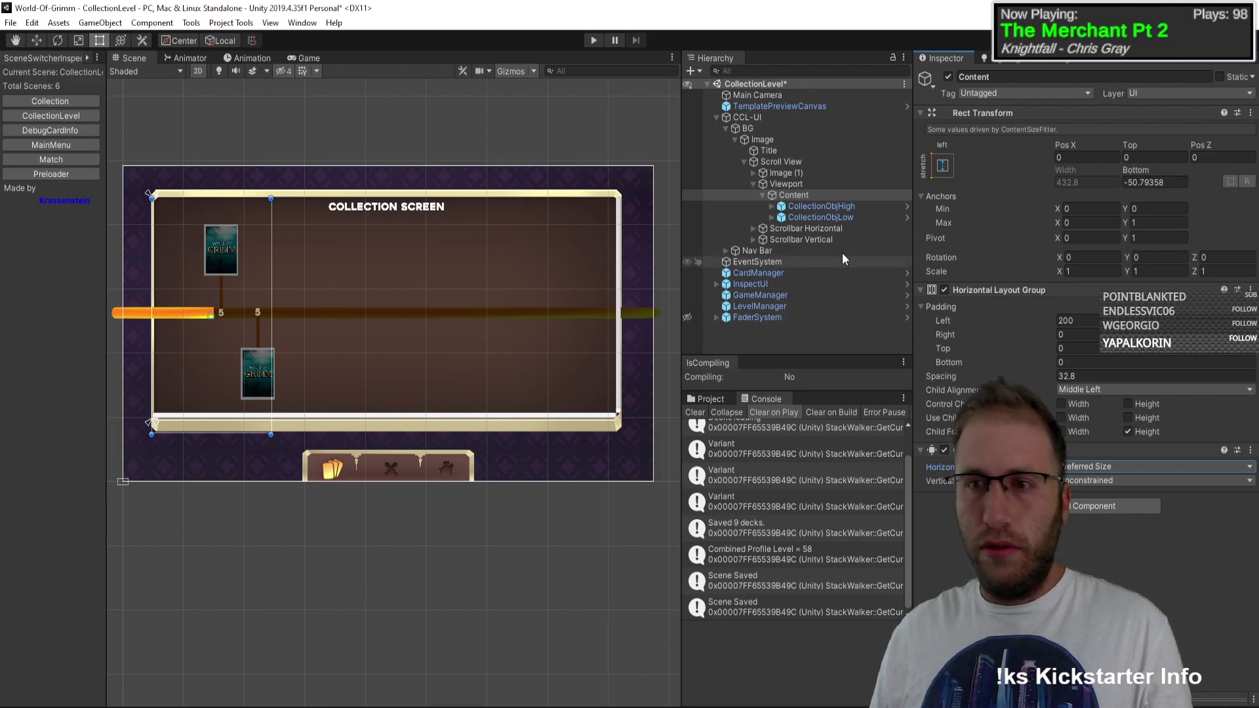
Step: Enter Play mode and fling the card timeline back and forth to test scrolling
{"action": "left_click", "coordinate": [593, 40]}
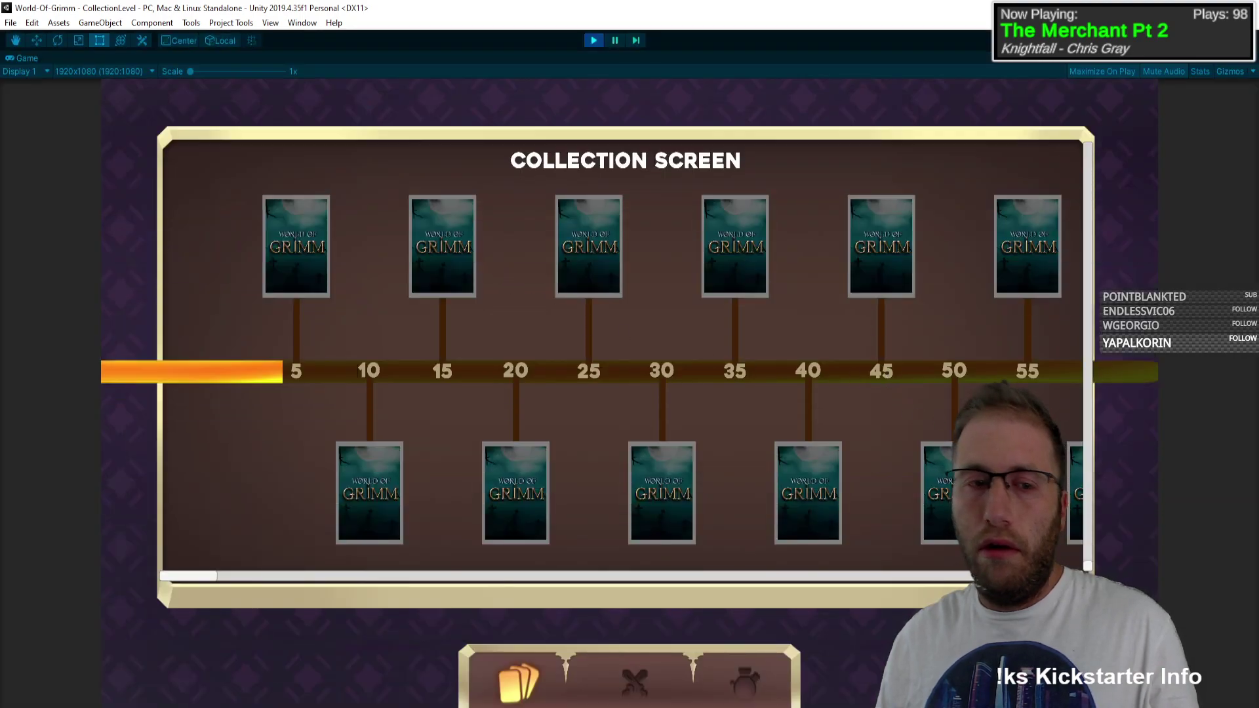
{"action": "left_click_drag", "start_coordinate": [968, 391], "coordinate": [385, 422]}
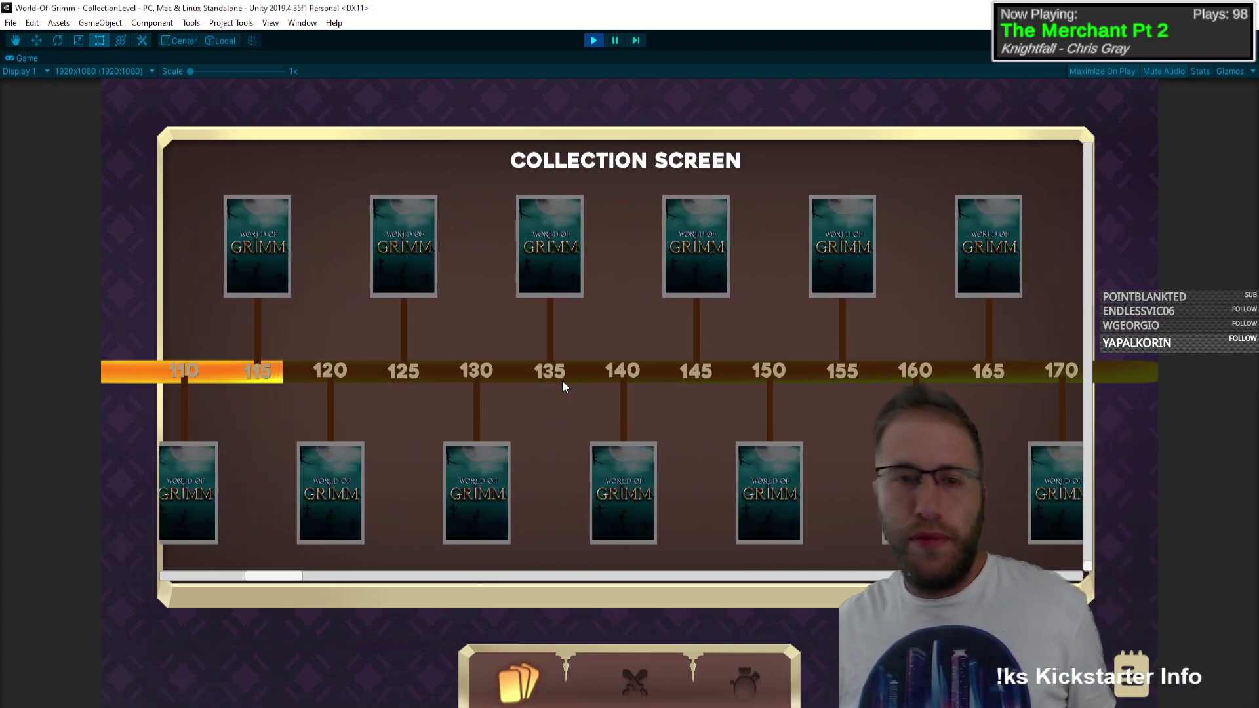
{"action": "left_click_drag", "start_coordinate": [553, 386], "coordinate": [237, 394]}
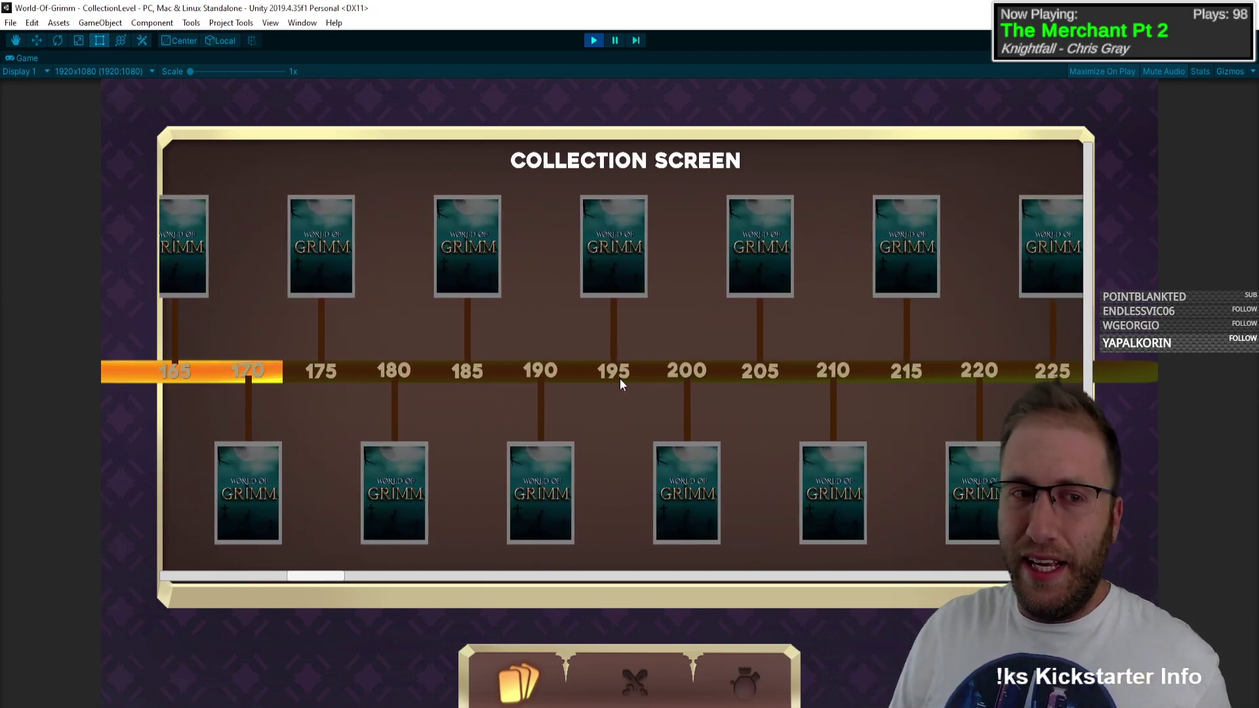
{"action": "left_click_drag", "start_coordinate": [605, 385], "coordinate": [607, 411]}
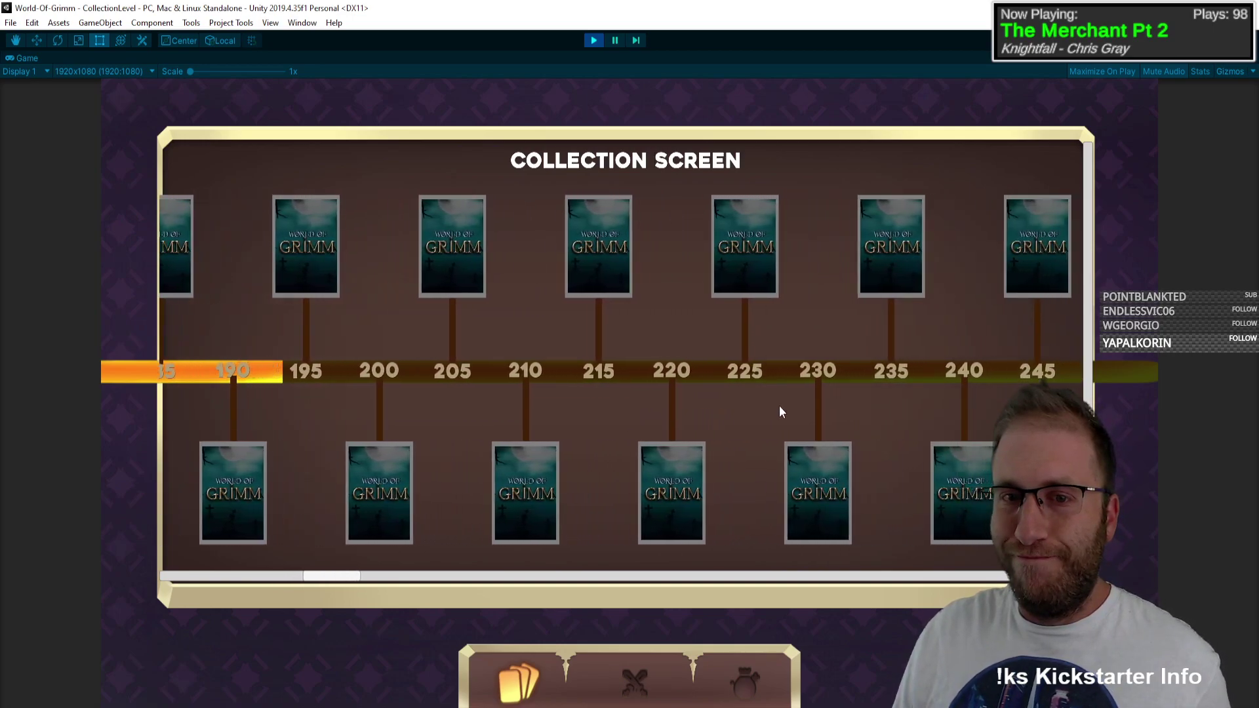
{"action": "left_click_drag", "start_coordinate": [778, 413], "coordinate": [415, 399]}
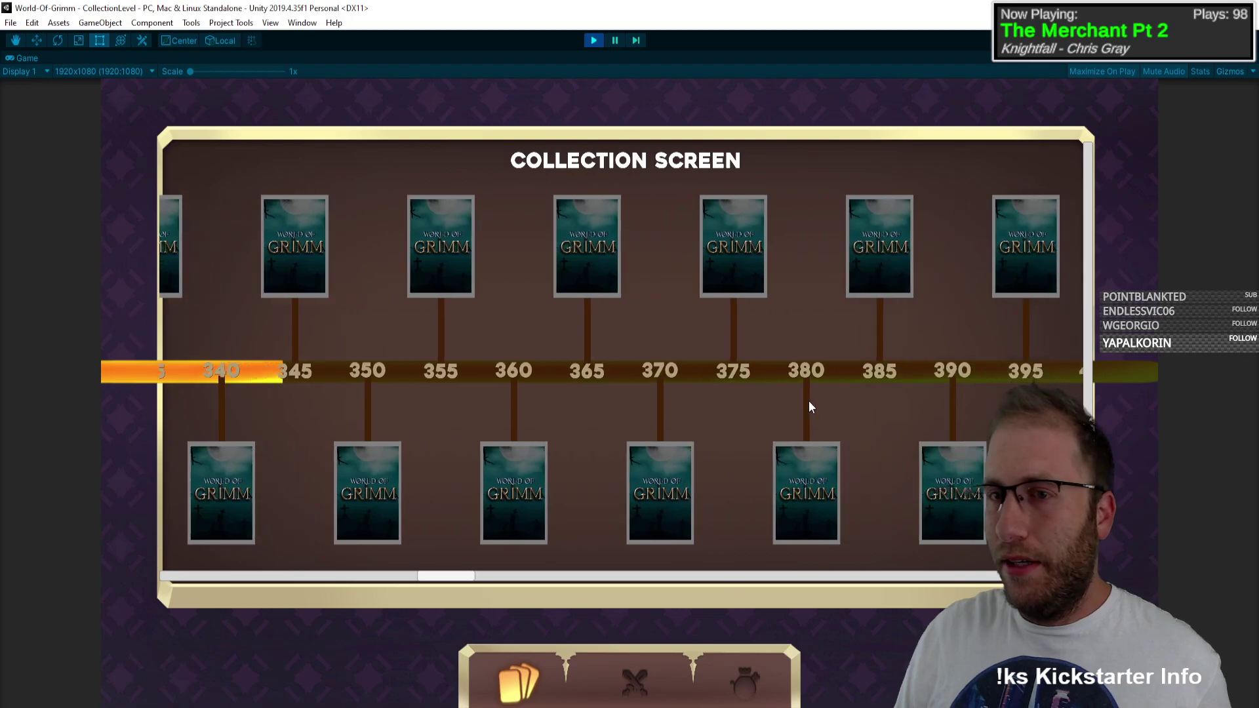
Step: Scroll the timeline, then untick Maximize on the Game view to restore the editor panels
{"action": "scroll", "coordinate": [809, 405], "scroll_direction": "up", "scroll_amount": 5}
{"action": "scroll", "coordinate": [754, 393], "scroll_direction": "up", "scroll_amount": 10}
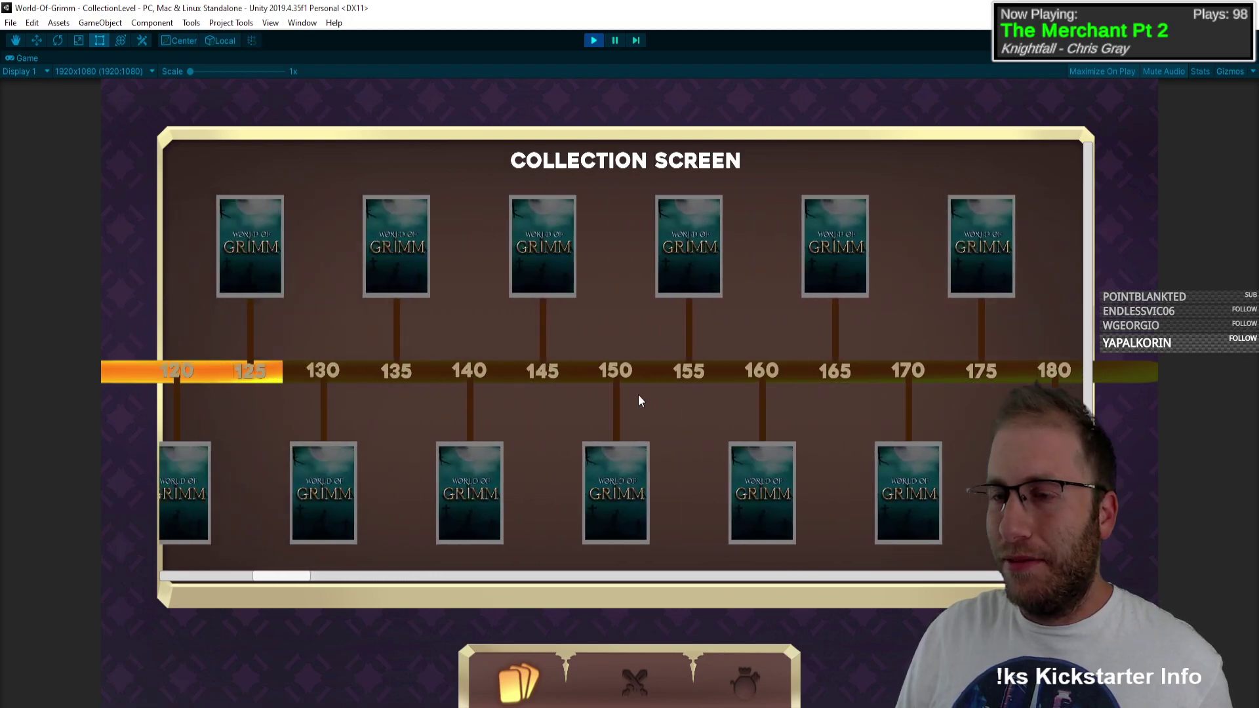
{"action": "scroll", "coordinate": [840, 407], "scroll_direction": "up", "scroll_amount": 3}
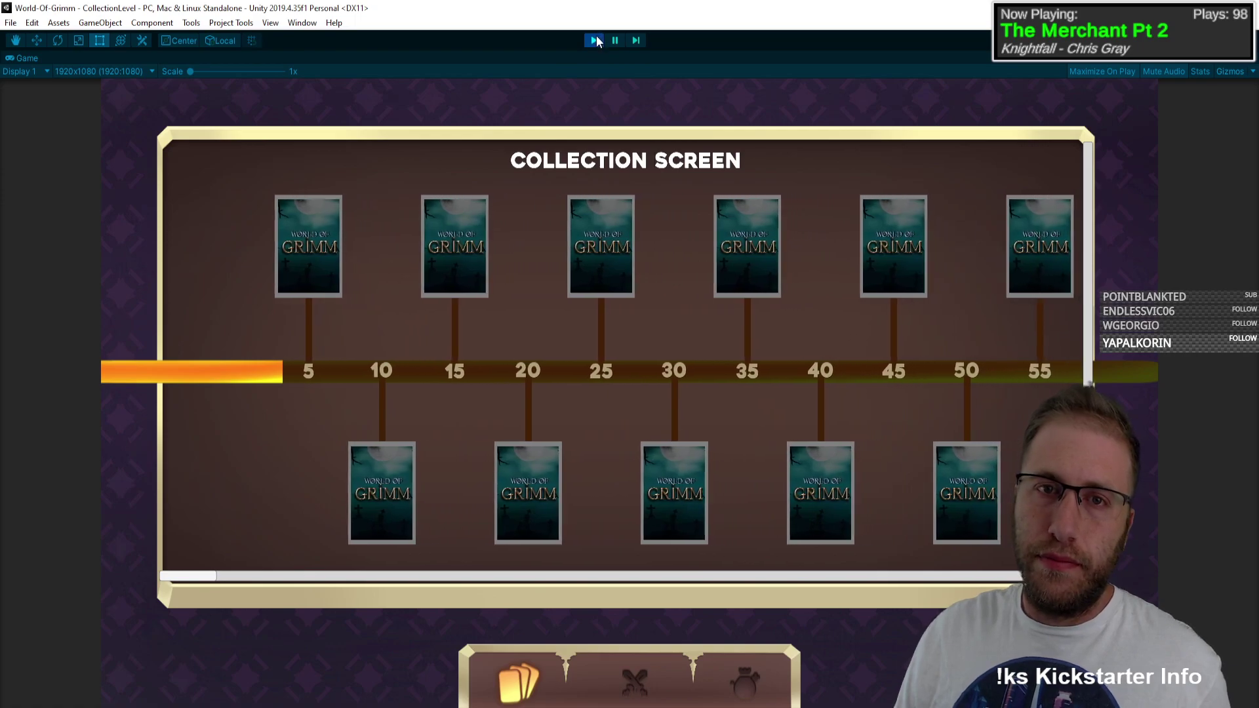
{"action": "left_click", "coordinate": [1254, 57]}
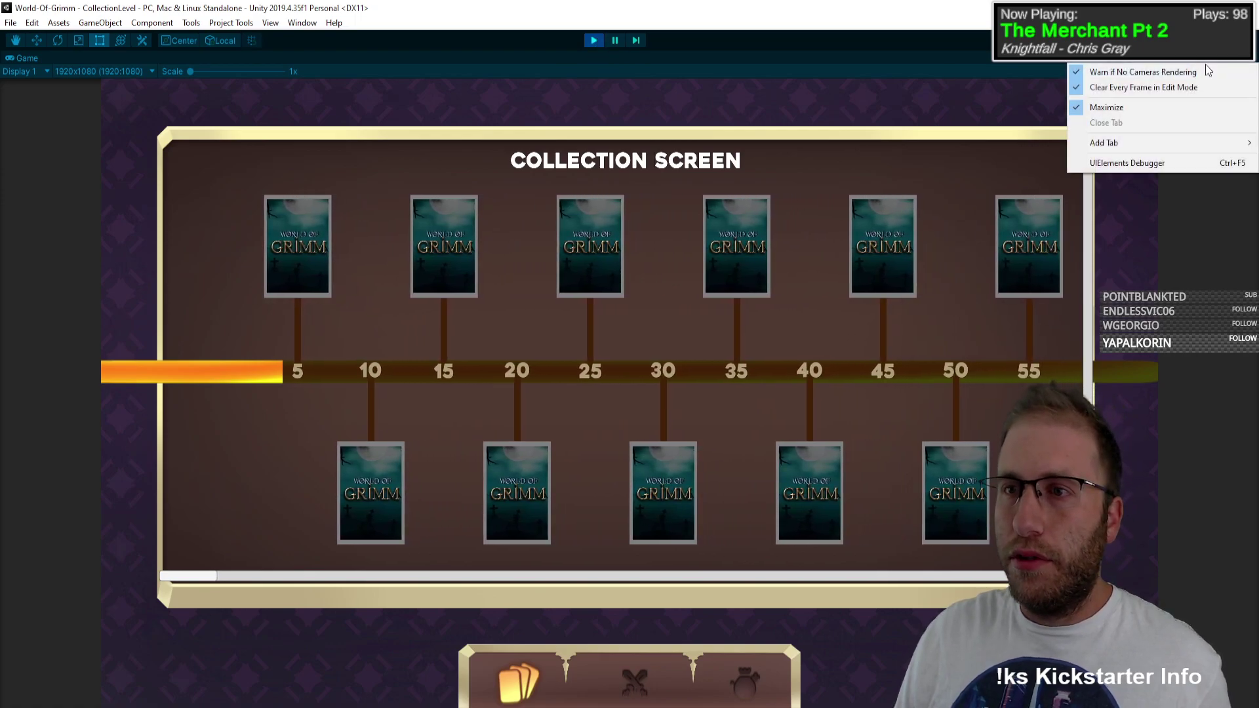
{"action": "left_click", "coordinate": [1107, 107]}
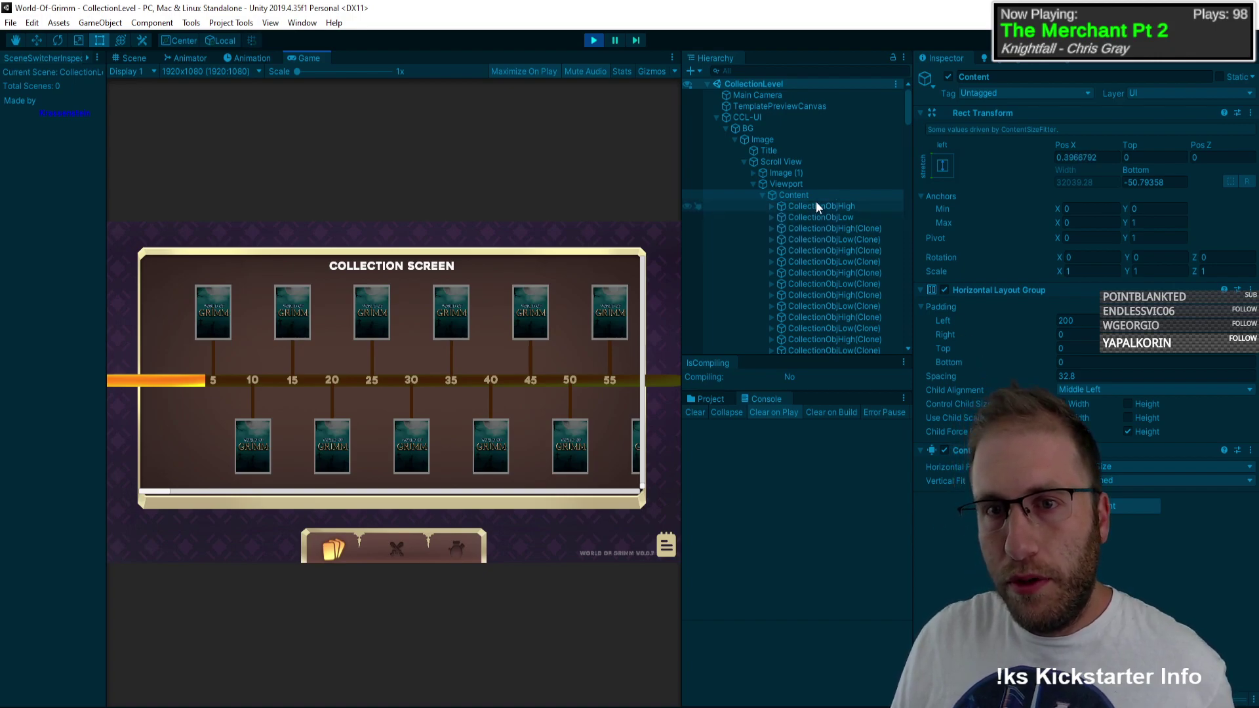
Step: Select Scroll View, reach its Scroll Rect Scroll Sensitivity field, and drag the running timeline
{"action": "left_click", "coordinate": [807, 161]}
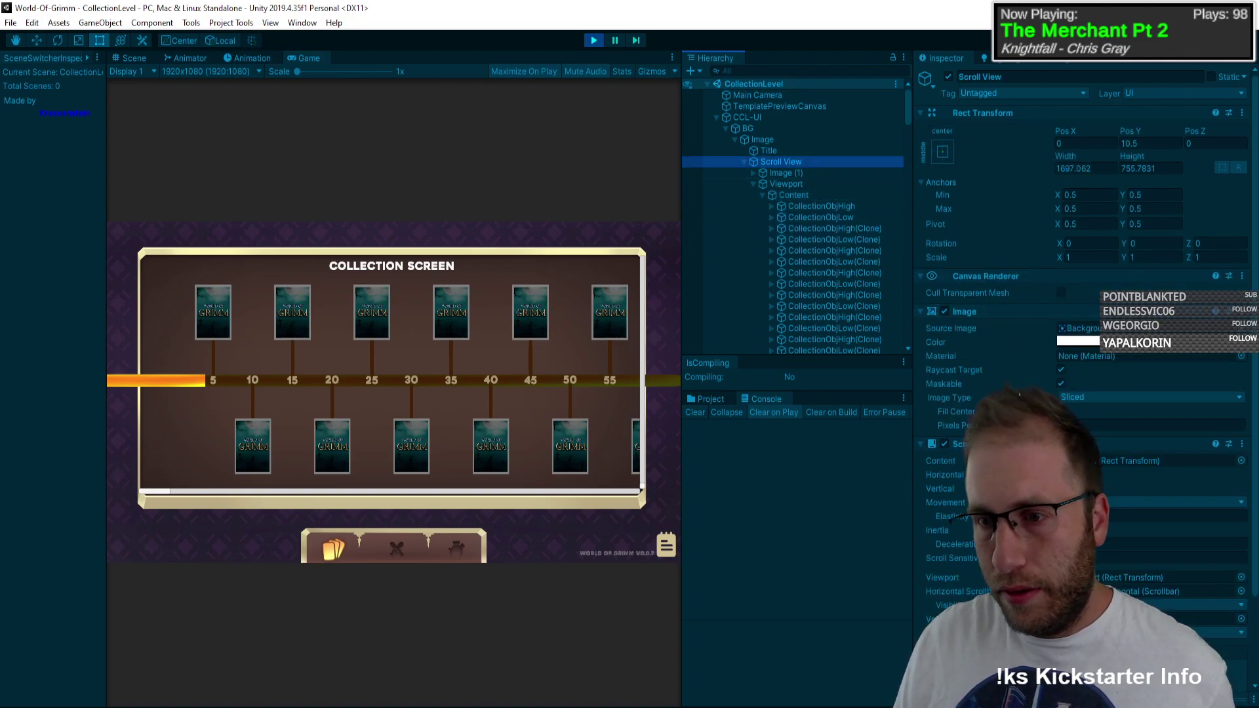
{"action": "scroll", "coordinate": [1017, 262], "scroll_direction": "down", "scroll_amount": 3}
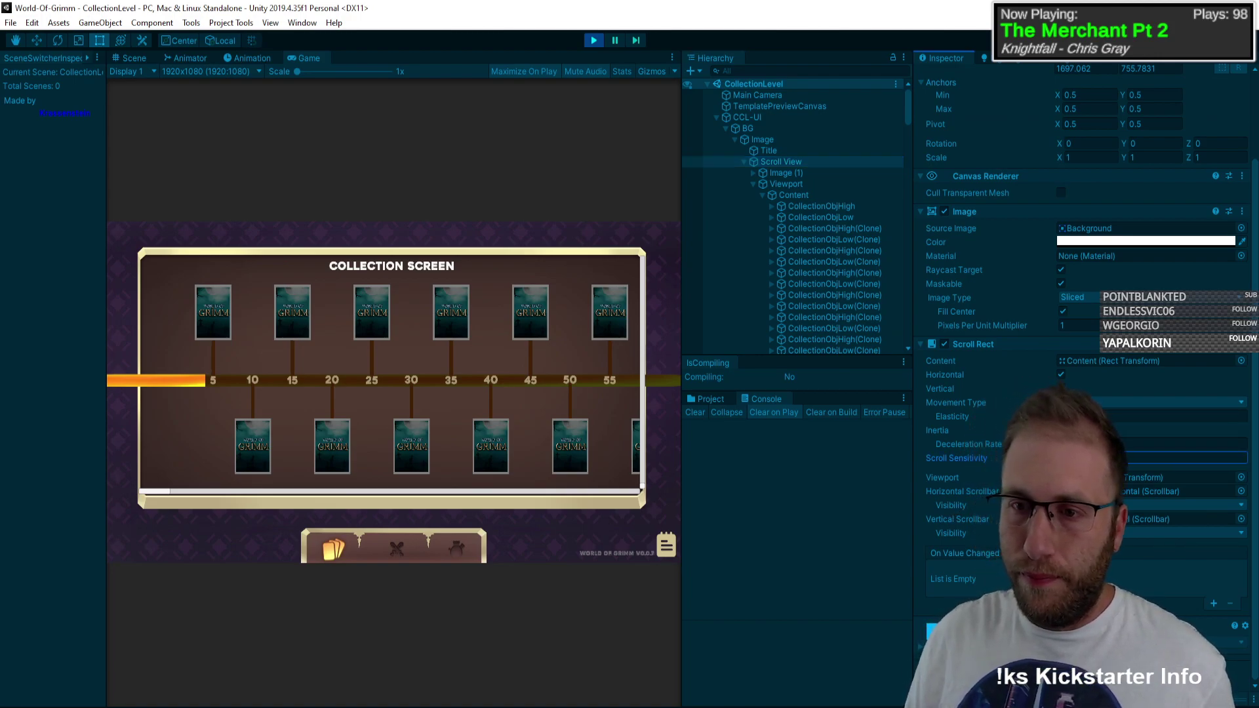
{"action": "left_click_drag", "start_coordinate": [554, 393], "coordinate": [259, 444]}
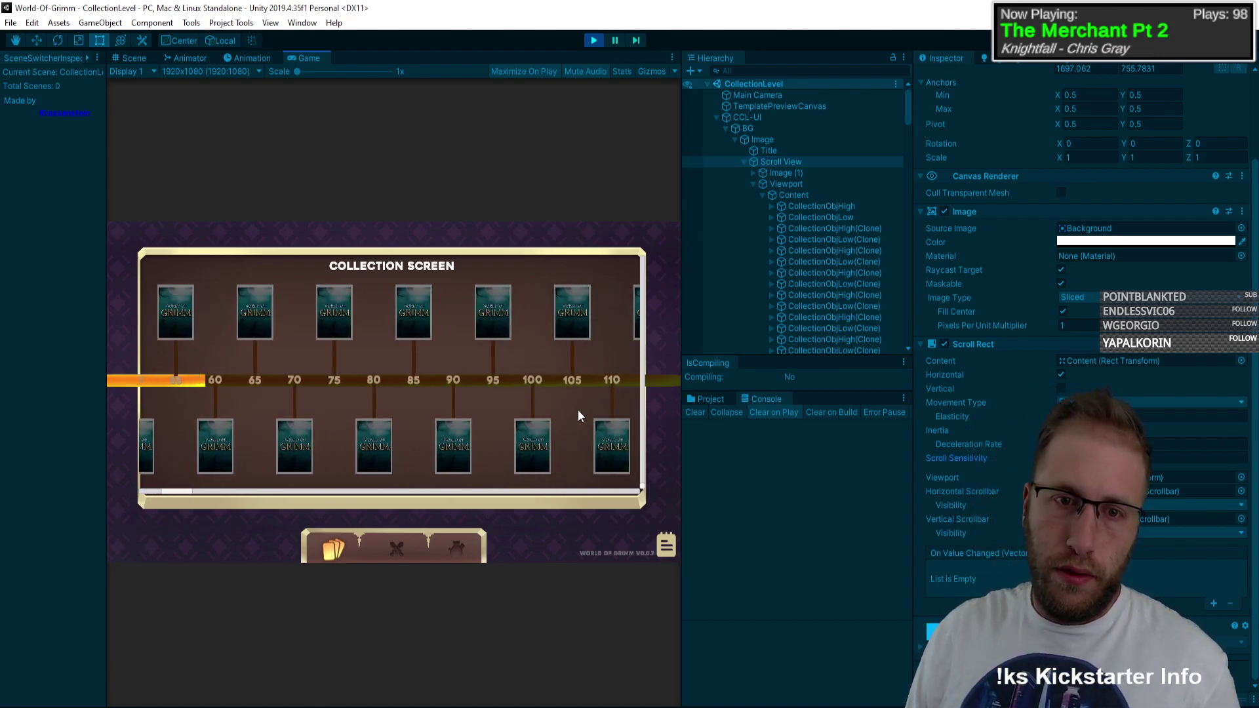
{"action": "left_click", "coordinate": [1154, 458]}
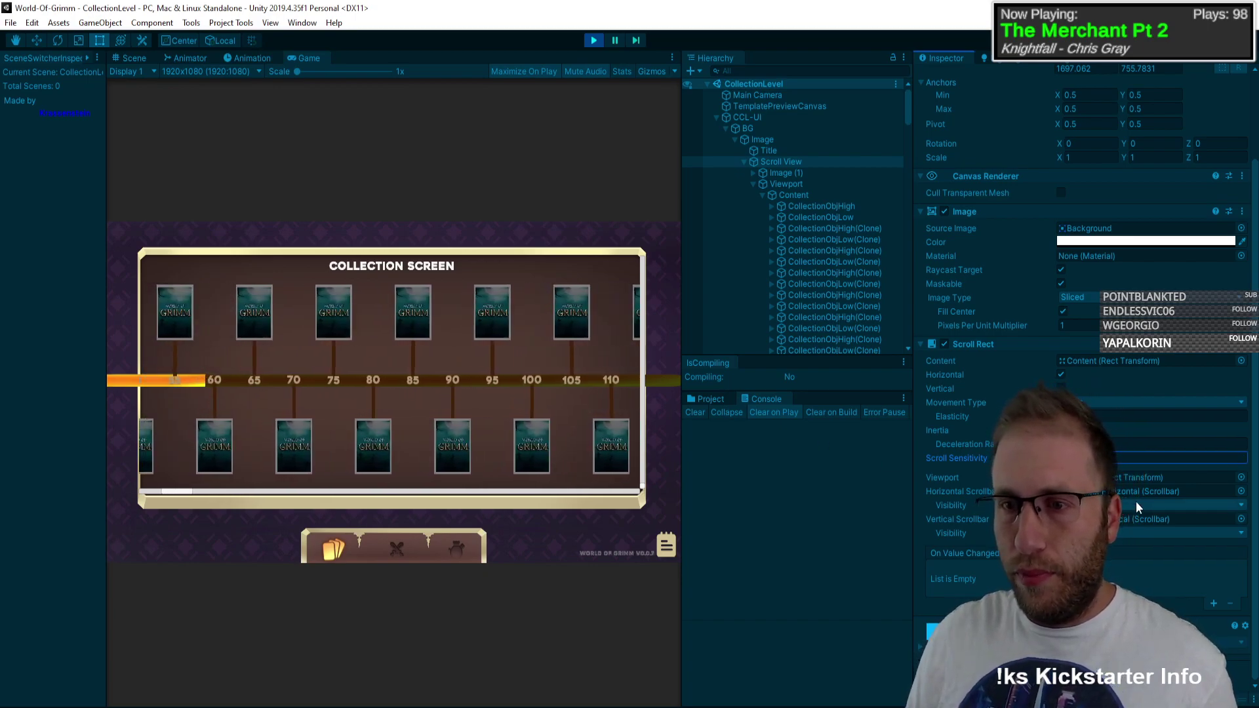
{"action": "left_click_drag", "start_coordinate": [311, 384], "coordinate": [92, 376]}
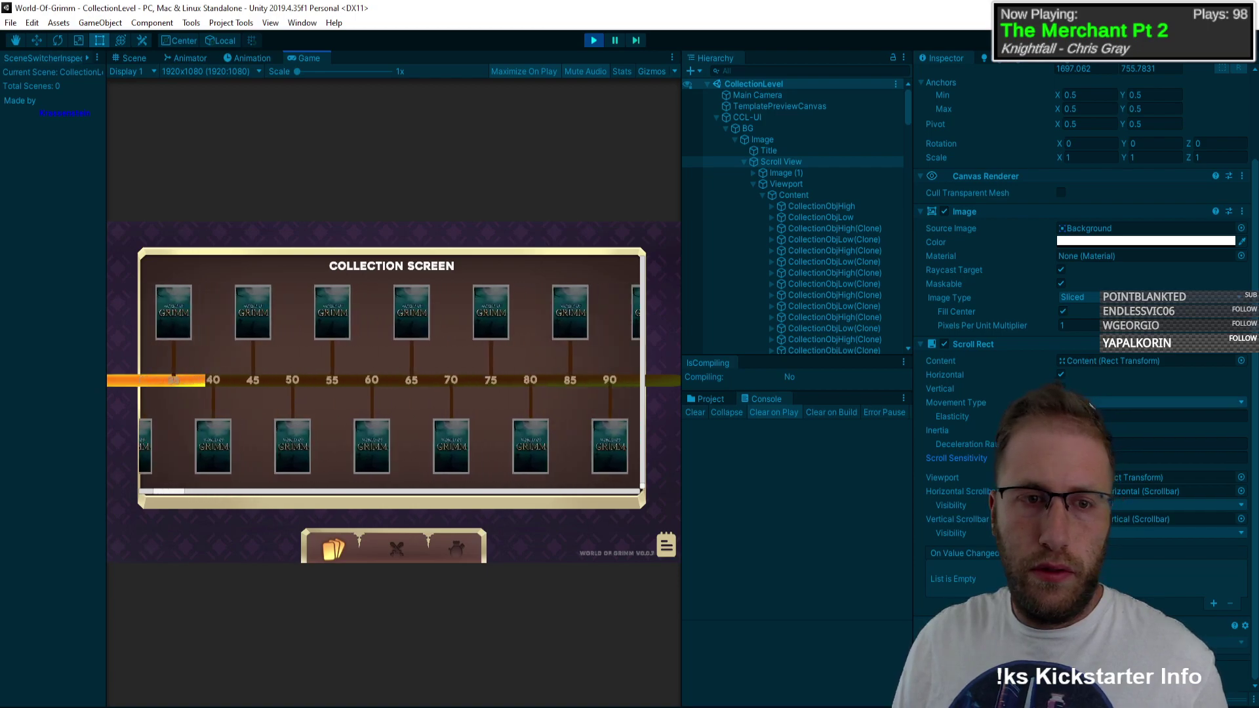
Step: Restart Play mode, slide the card timeline left and back to its start, then stop
{"action": "left_click", "coordinate": [594, 40]}
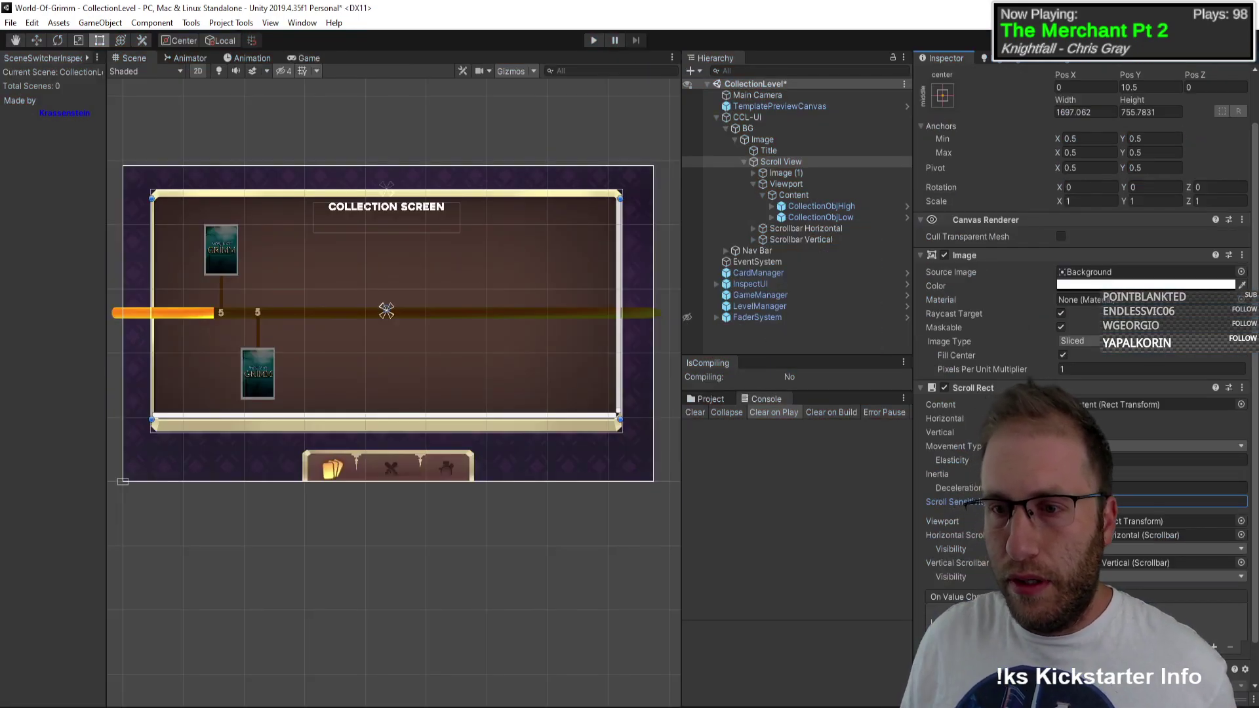
{"action": "left_click", "coordinate": [593, 39]}
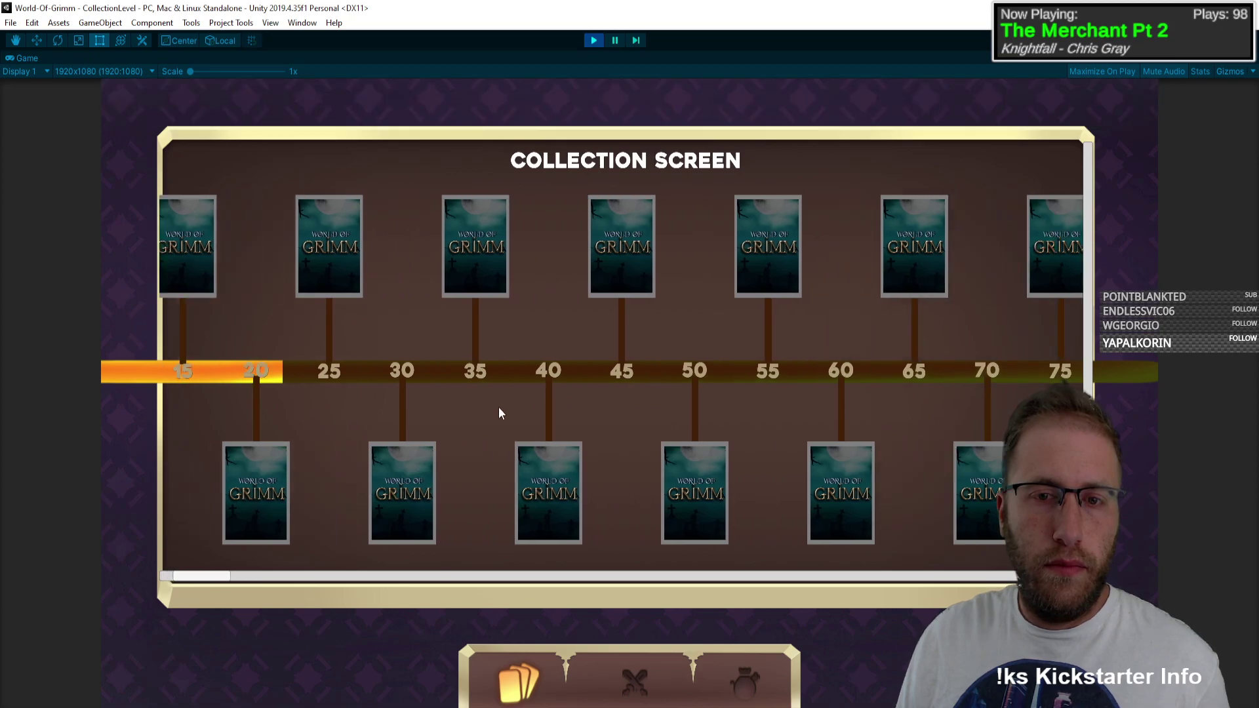
{"action": "left_click", "coordinate": [593, 40]}
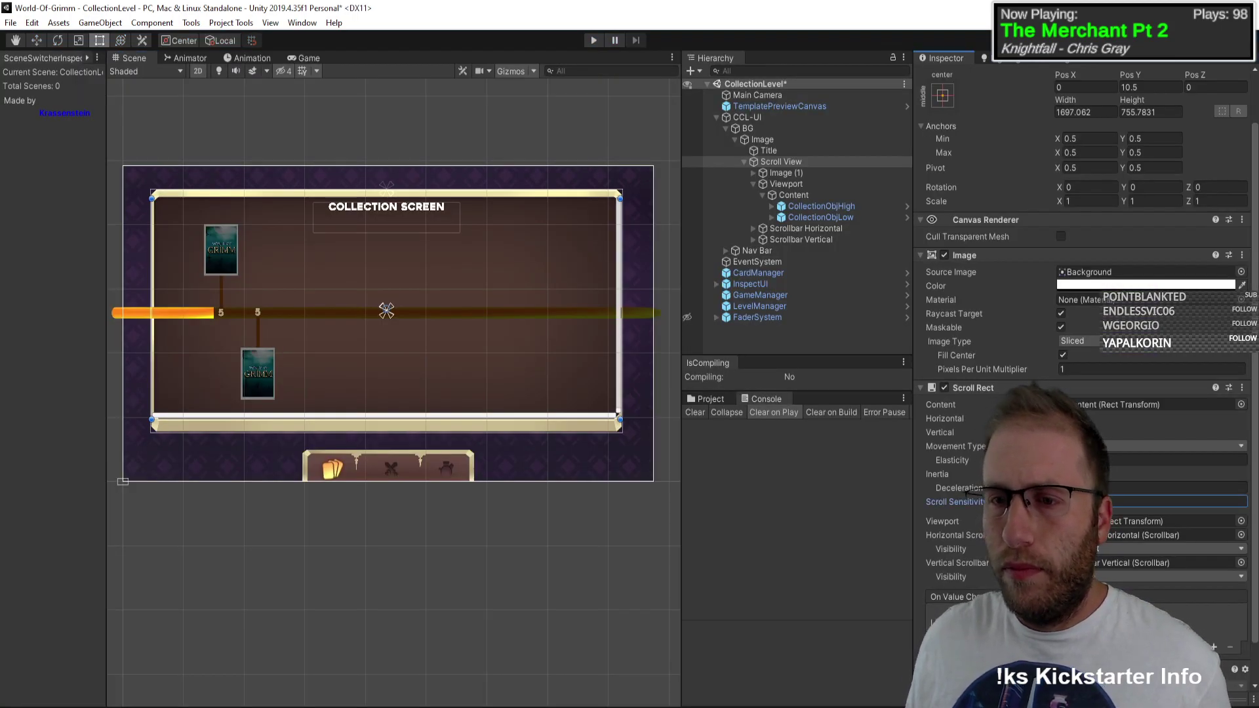
{"action": "left_click", "coordinate": [592, 41]}
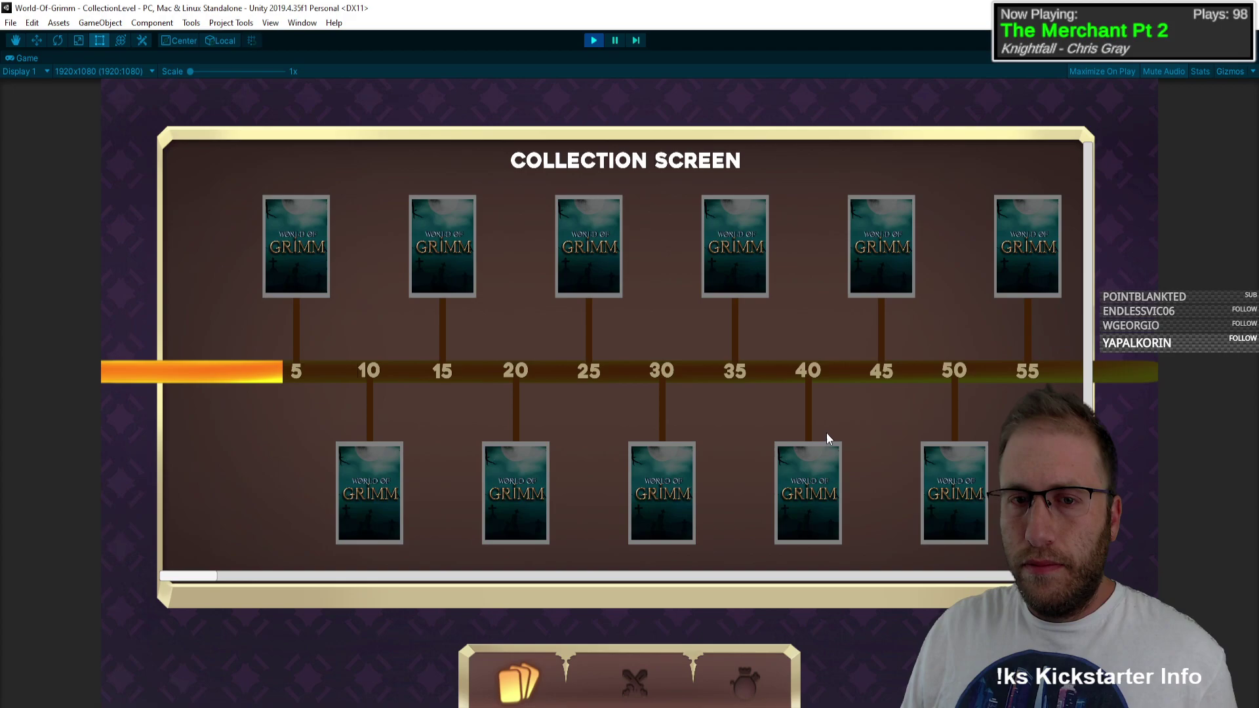
{"action": "left_click_drag", "start_coordinate": [826, 433], "coordinate": [380, 524]}
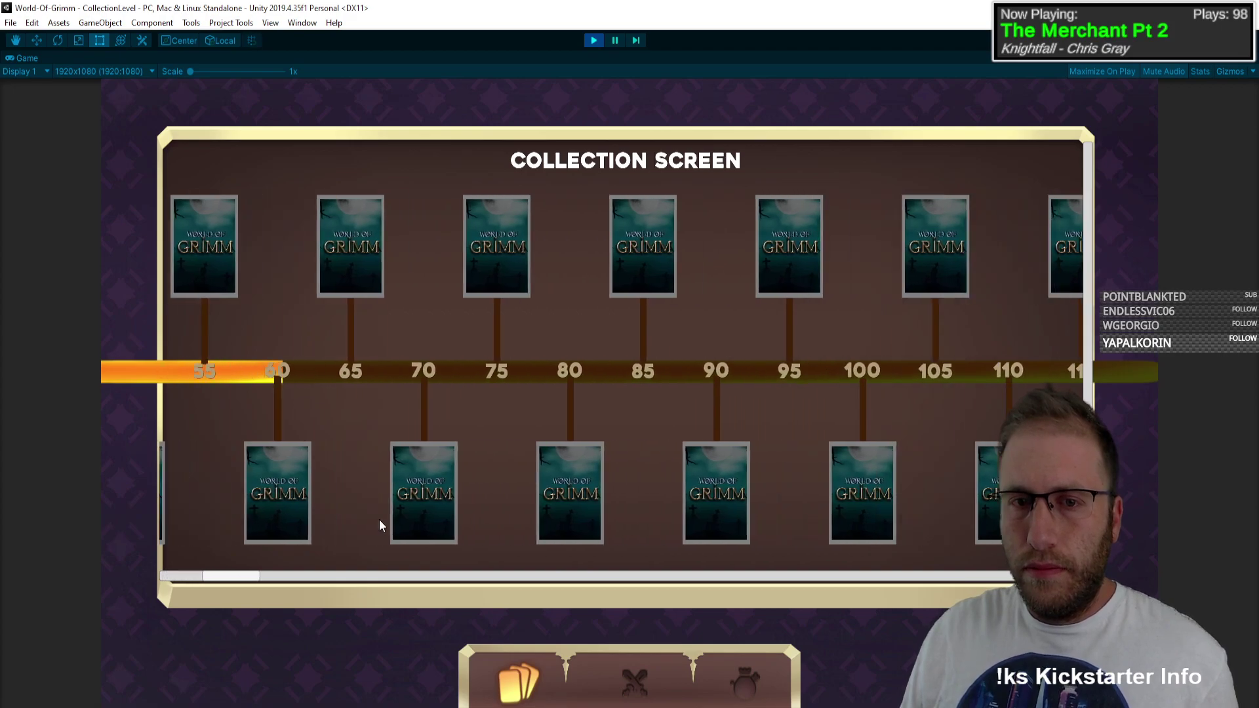
{"action": "left_click_drag", "start_coordinate": [501, 402], "coordinate": [919, 234]}
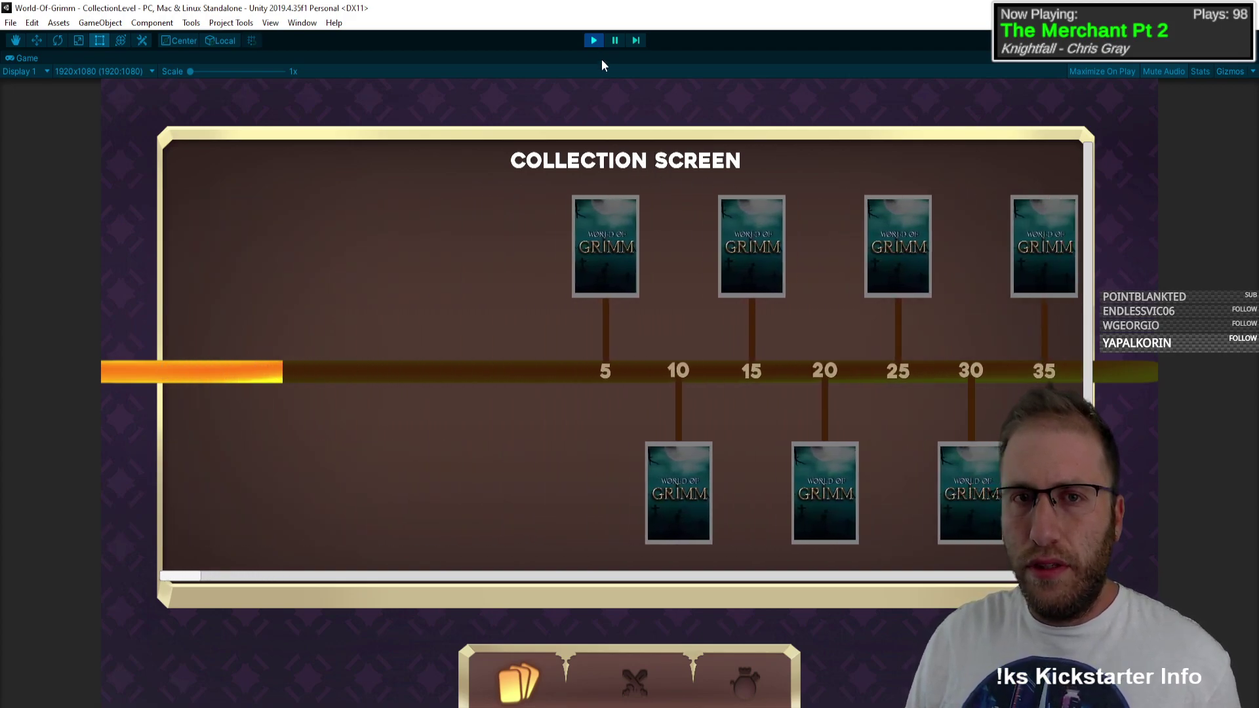
{"action": "left_click", "coordinate": [594, 40]}
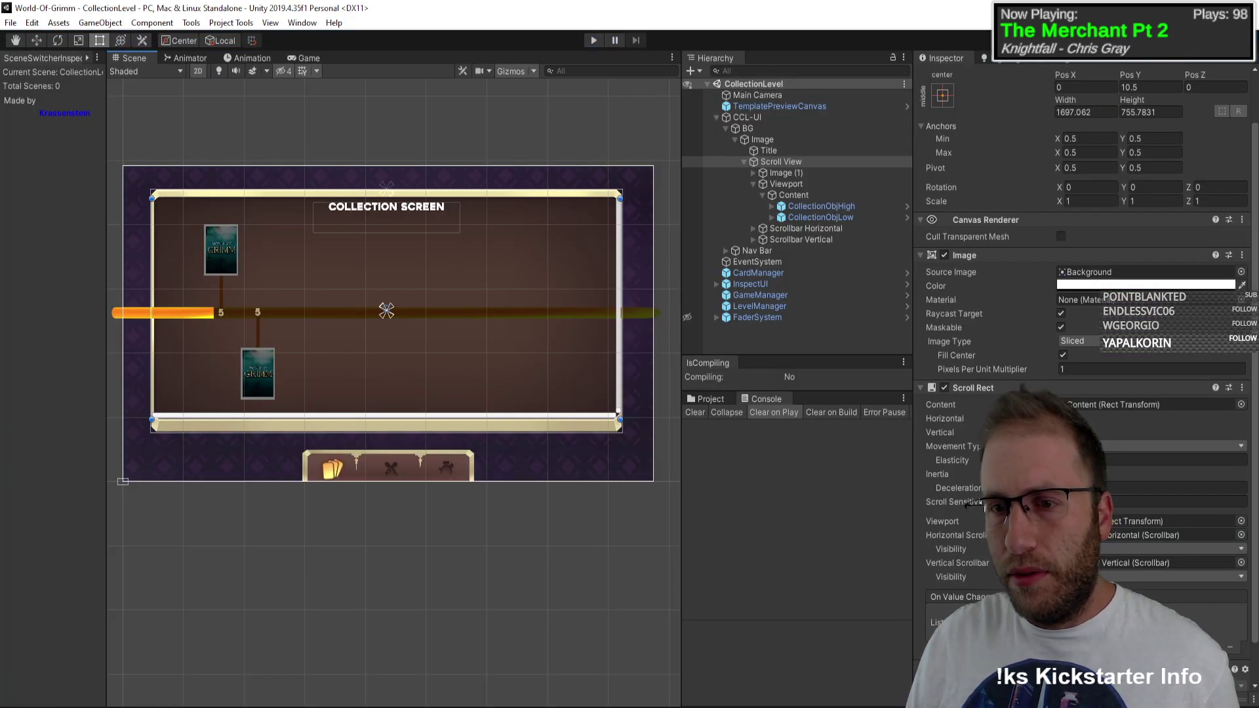
Step: Edit Scroll Sensitivity, fling the timeline to test its momentum, and exit Play mode
{"action": "left_click", "coordinate": [977, 503]}
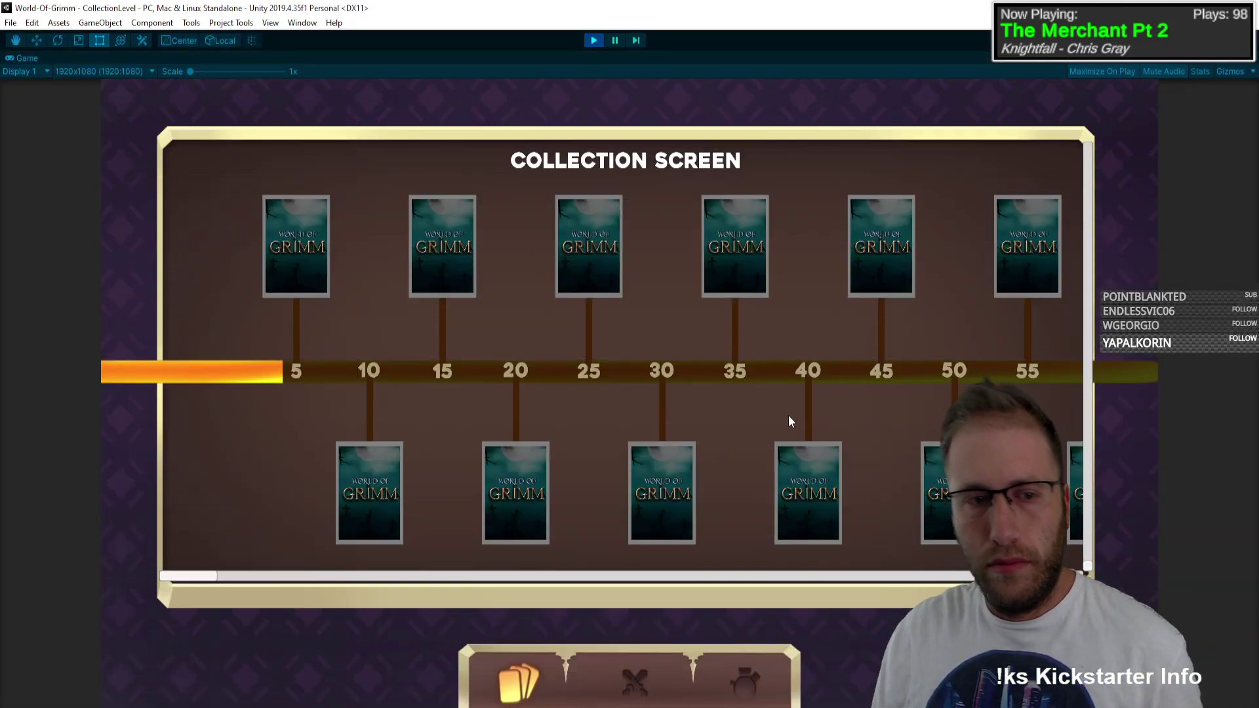
{"action": "left_click_drag", "start_coordinate": [790, 421], "coordinate": [403, 483]}
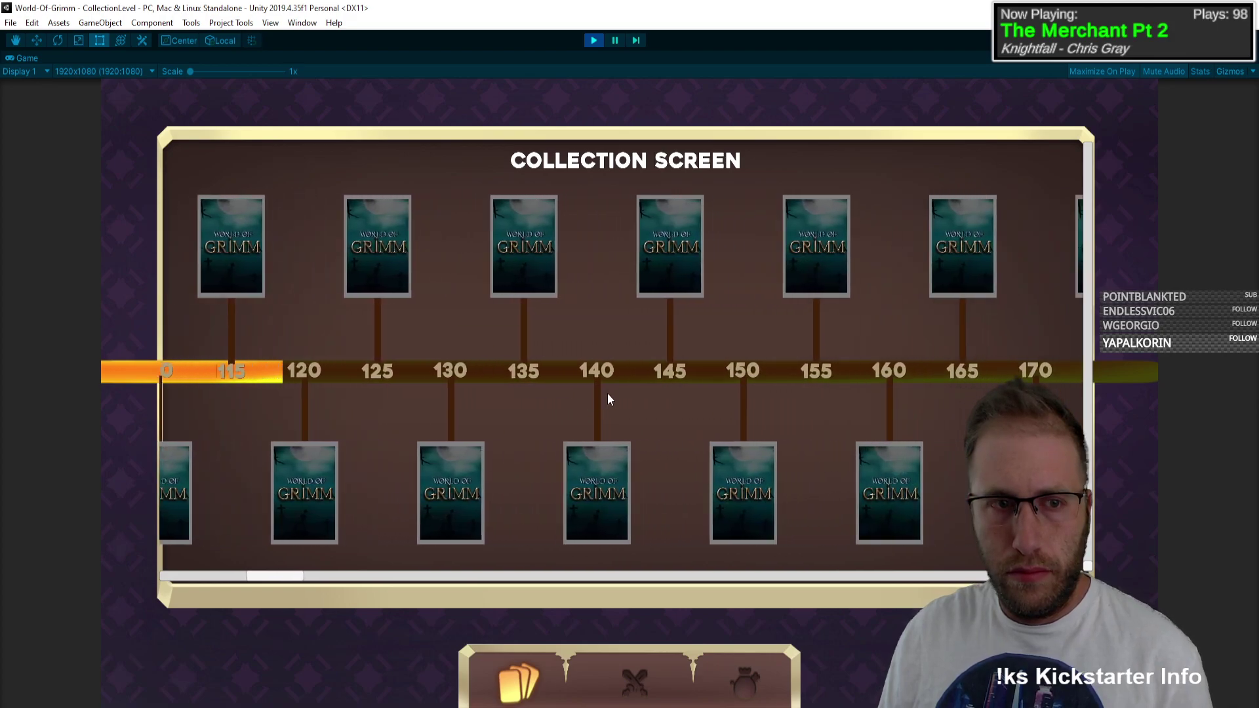
{"action": "left_click_drag", "start_coordinate": [609, 397], "coordinate": [427, 444]}
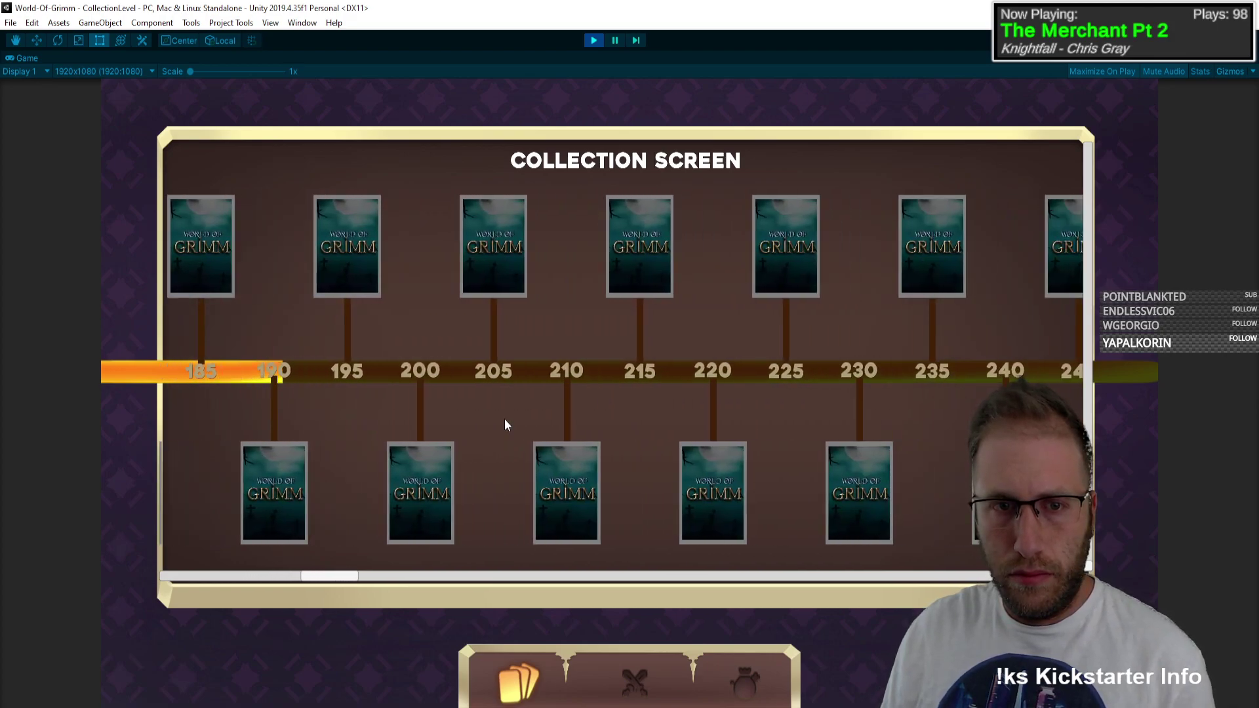
{"action": "left_click_drag", "start_coordinate": [507, 425], "coordinate": [866, 469]}
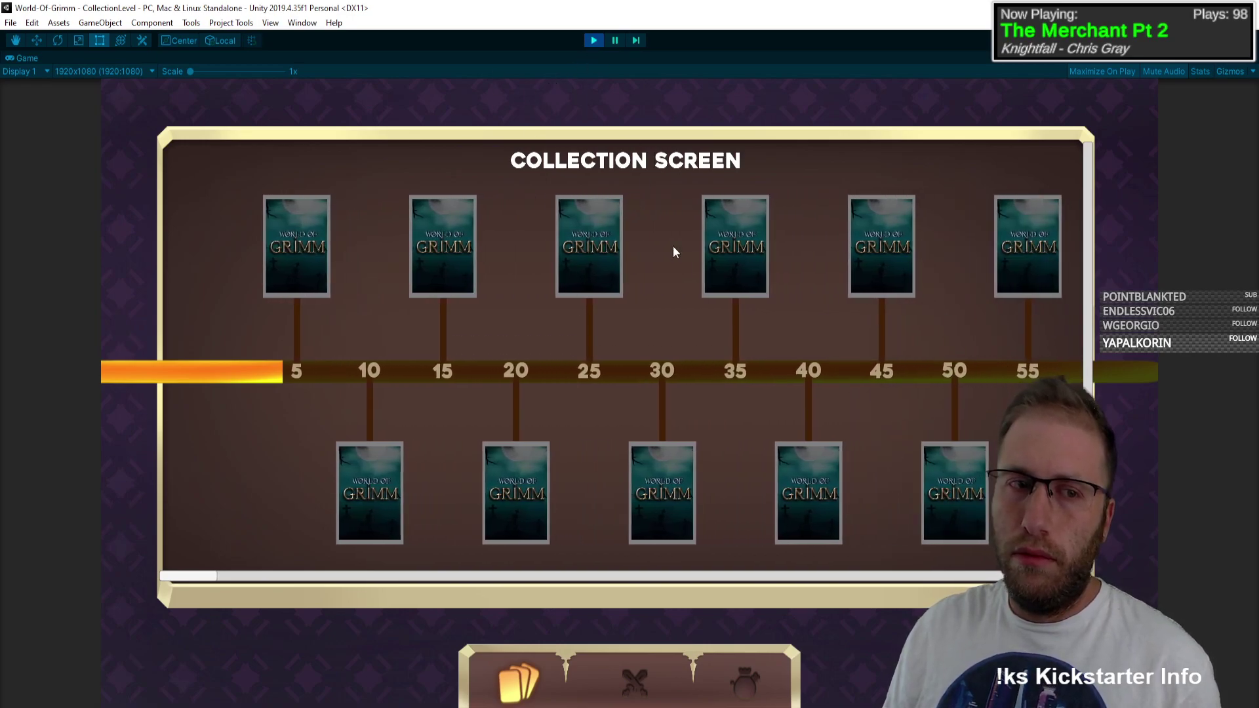
{"action": "left_click", "coordinate": [593, 40]}
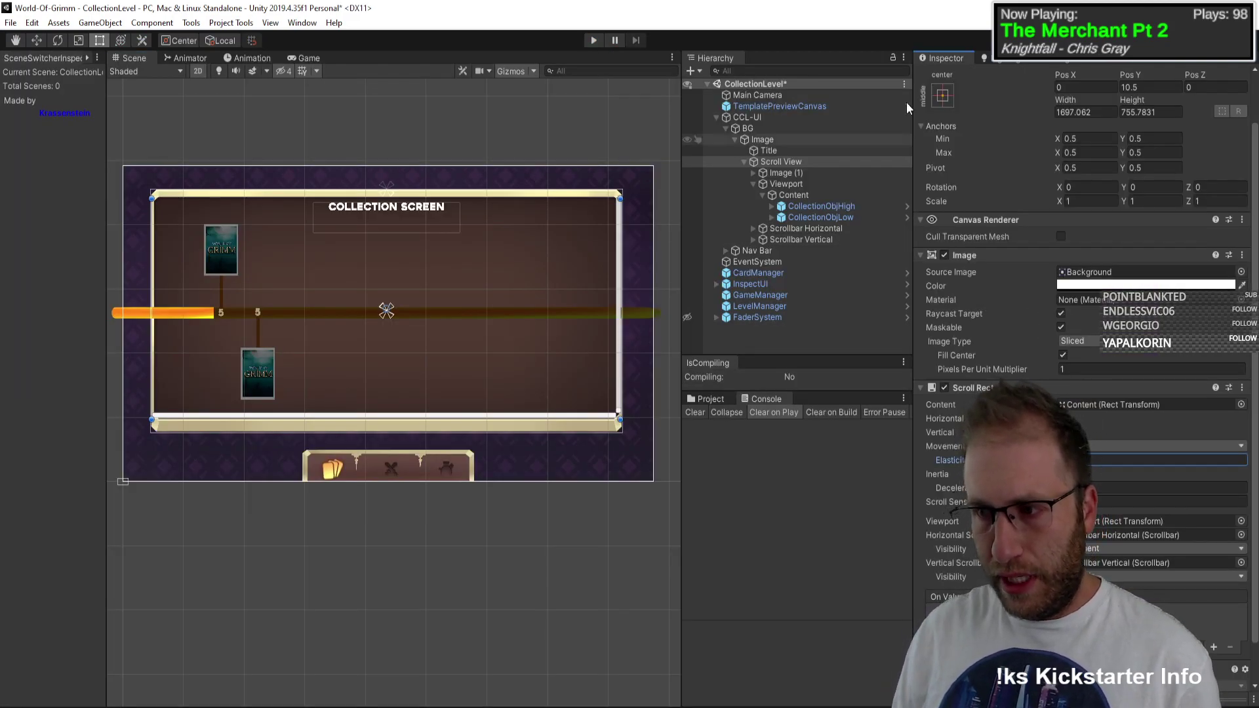
Step: Play-test the card timeline's scrolling with inertia still on, then stop Play mode
{"action": "left_click", "coordinate": [591, 40]}
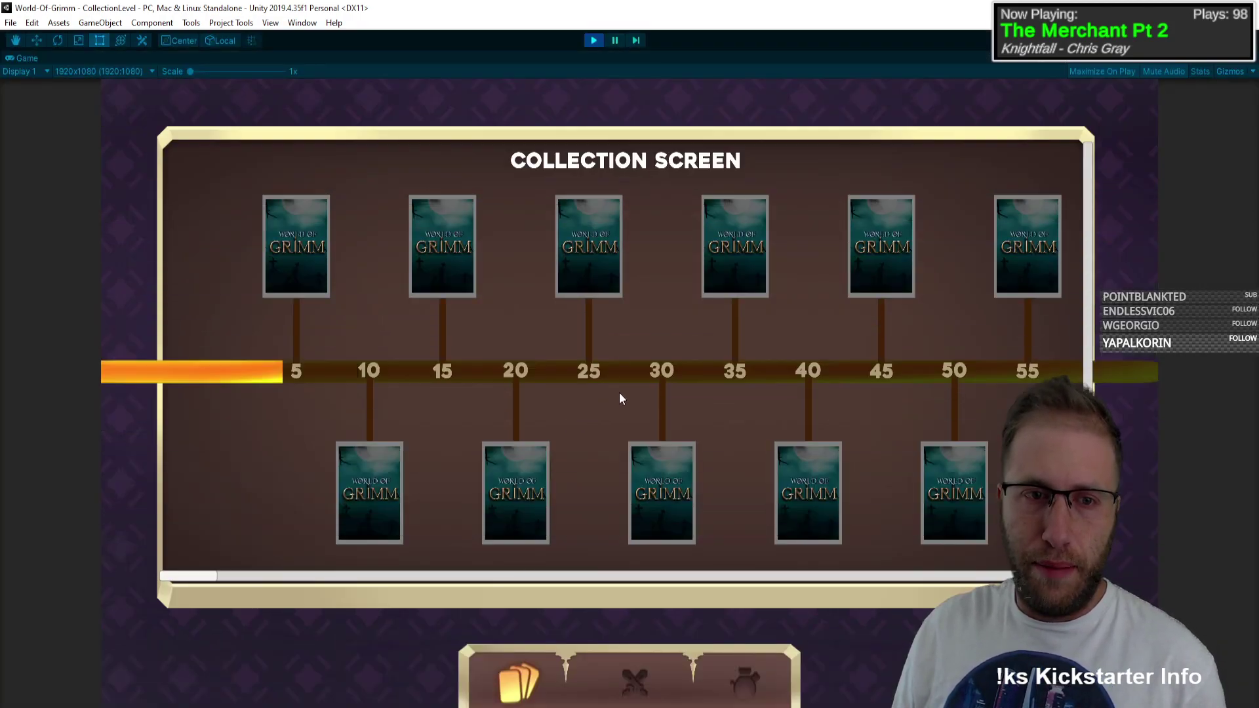
{"action": "left_click_drag", "start_coordinate": [619, 393], "coordinate": [540, 436]}
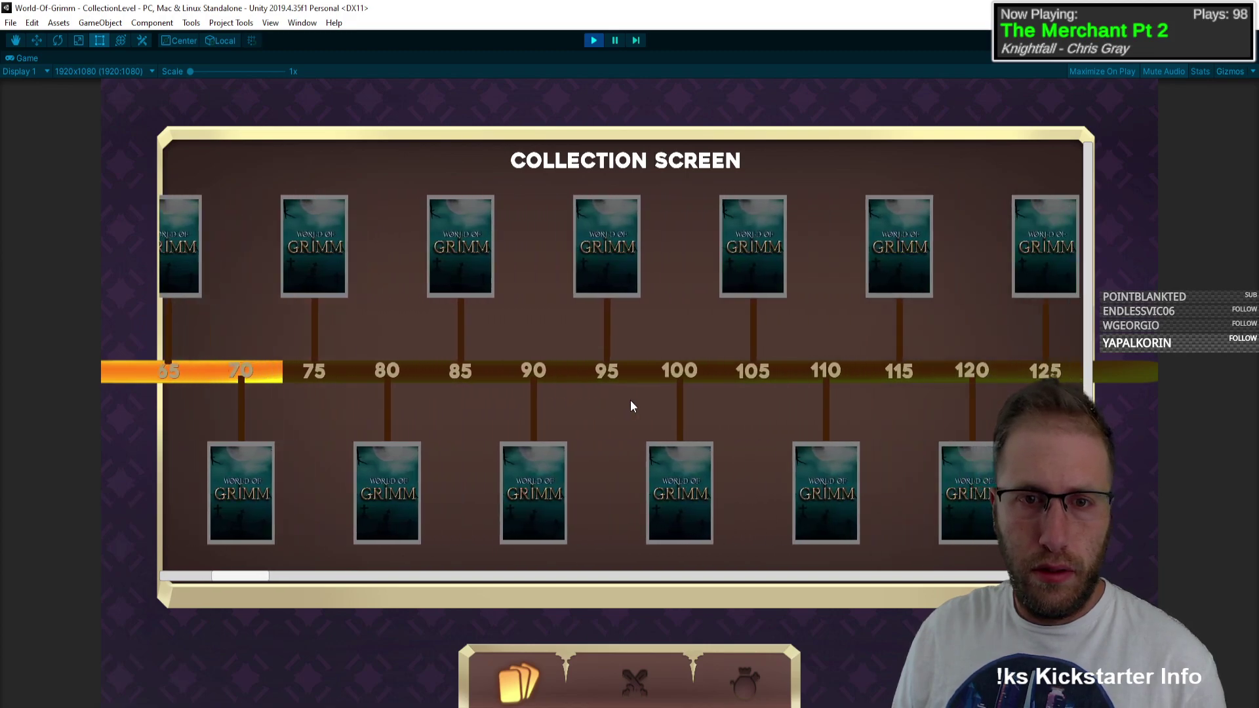
{"action": "scroll", "coordinate": [646, 397], "scroll_direction": "up", "scroll_amount": 6}
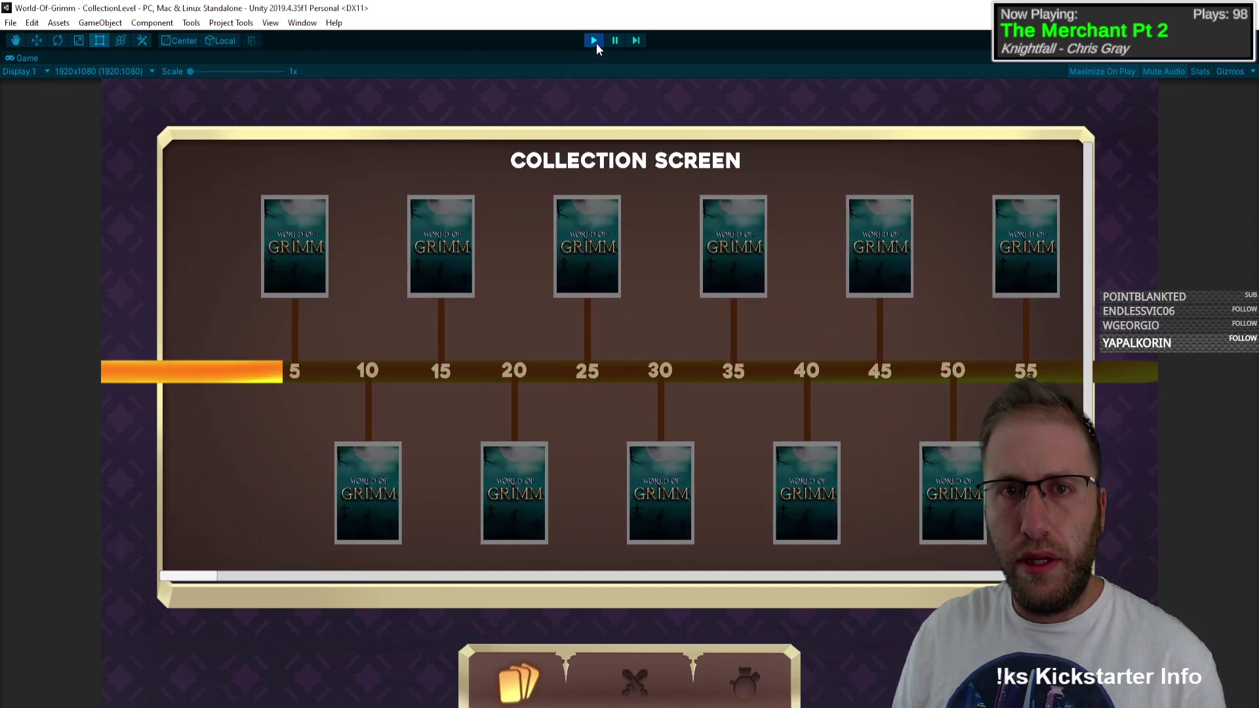
{"action": "left_click", "coordinate": [593, 40]}
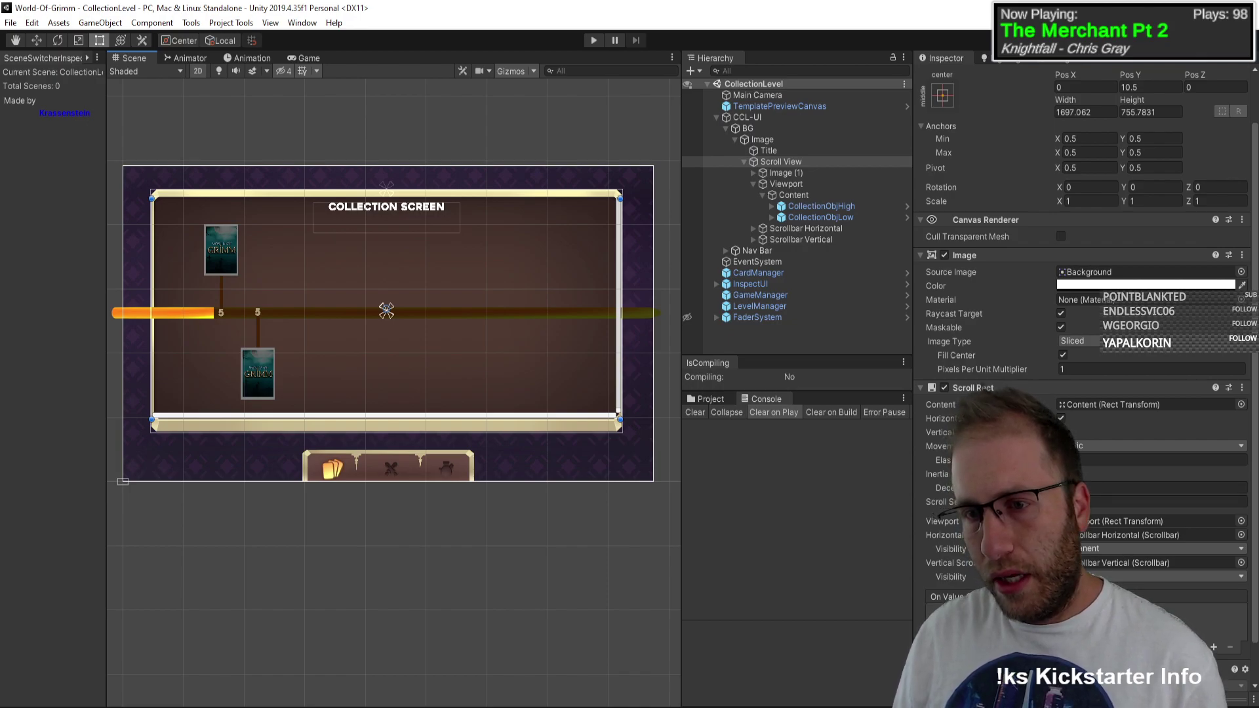
Step: Untick Inertia on the Scroll Rect and retest dragging the timeline in Play mode
{"action": "left_click", "coordinate": [942, 472]}
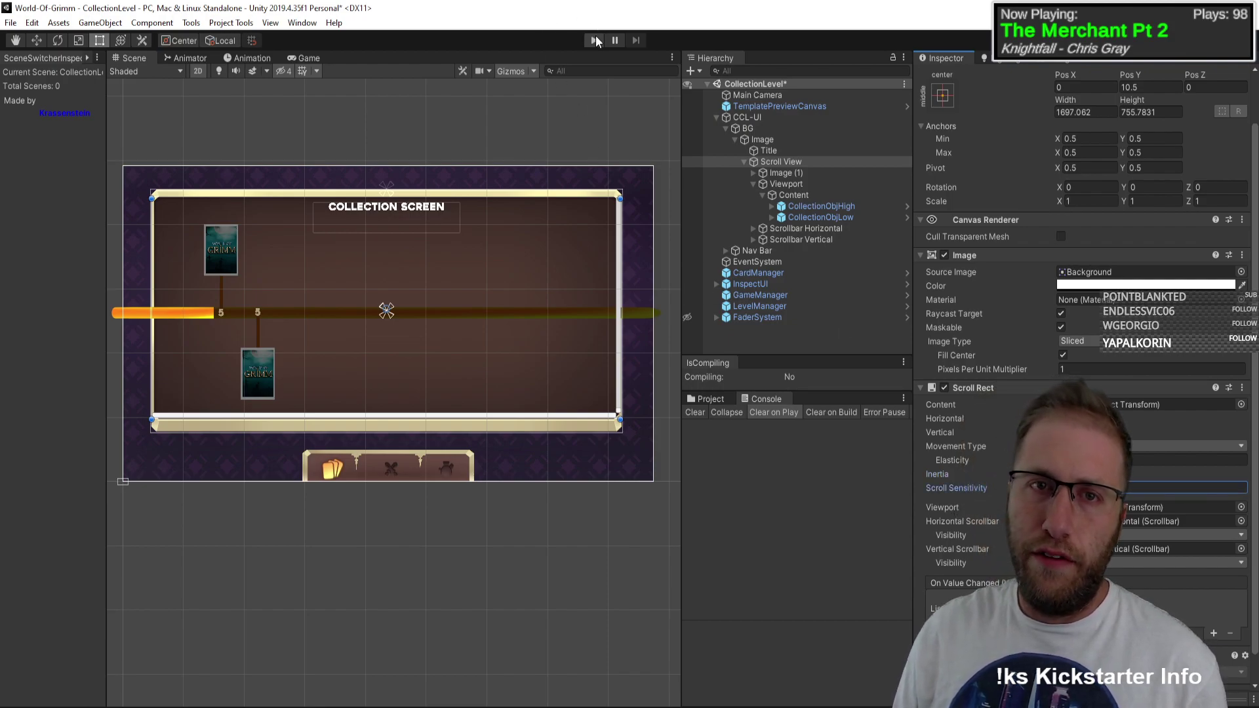
{"action": "left_click", "coordinate": [595, 40]}
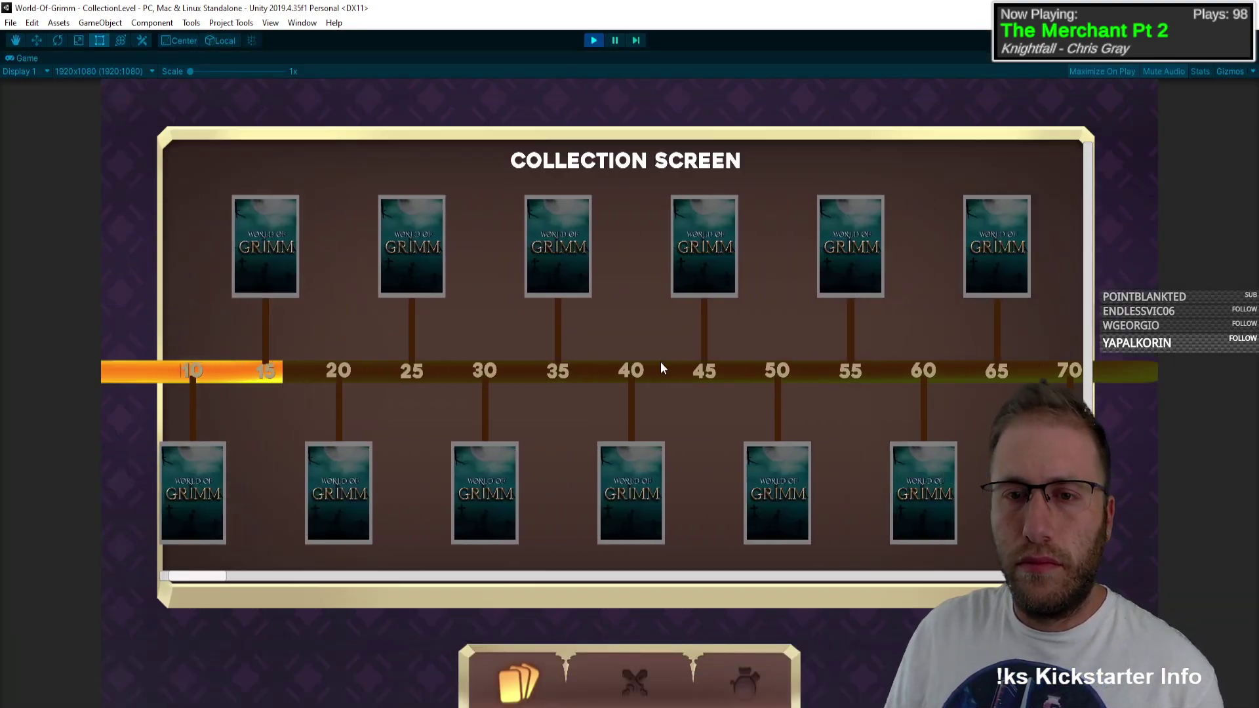
{"action": "left_click_drag", "start_coordinate": [836, 376], "coordinate": [346, 372]}
{"action": "left_click_drag", "start_coordinate": [828, 354], "coordinate": [1012, 388]}
{"action": "left_click_drag", "start_coordinate": [630, 393], "coordinate": [942, 362]}
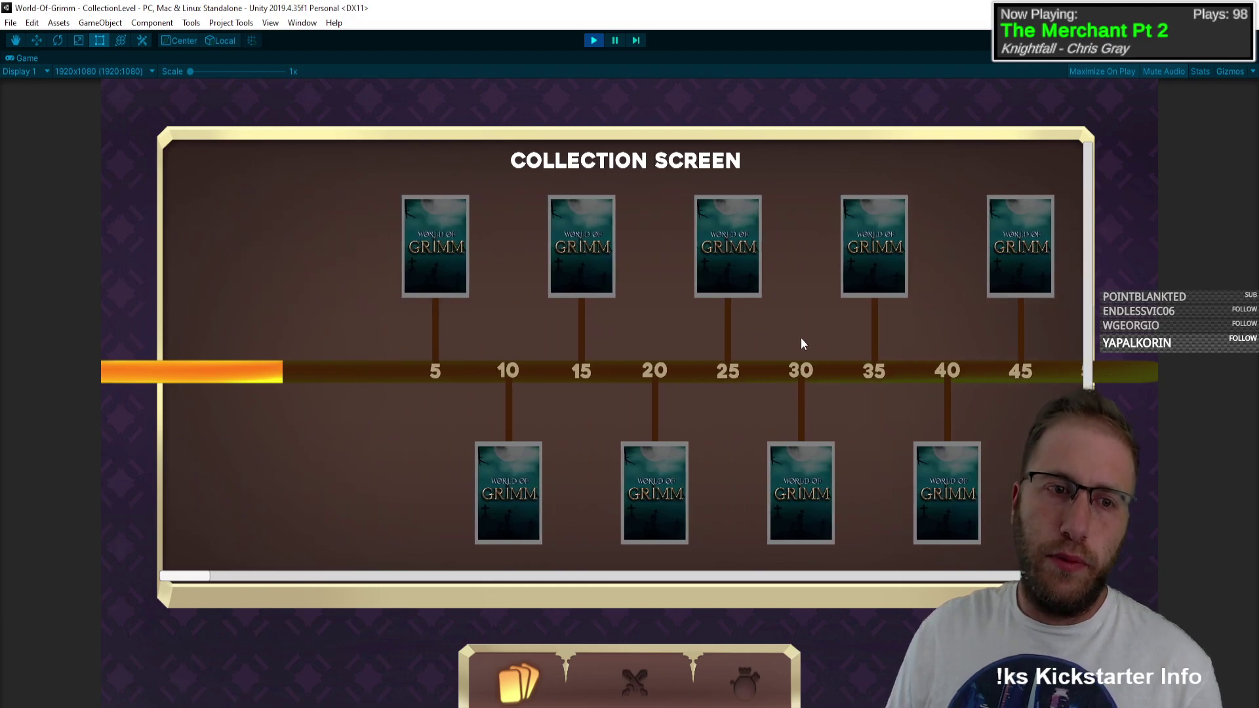
{"action": "scroll", "coordinate": [623, 341], "scroll_direction": "down", "scroll_amount": 3}
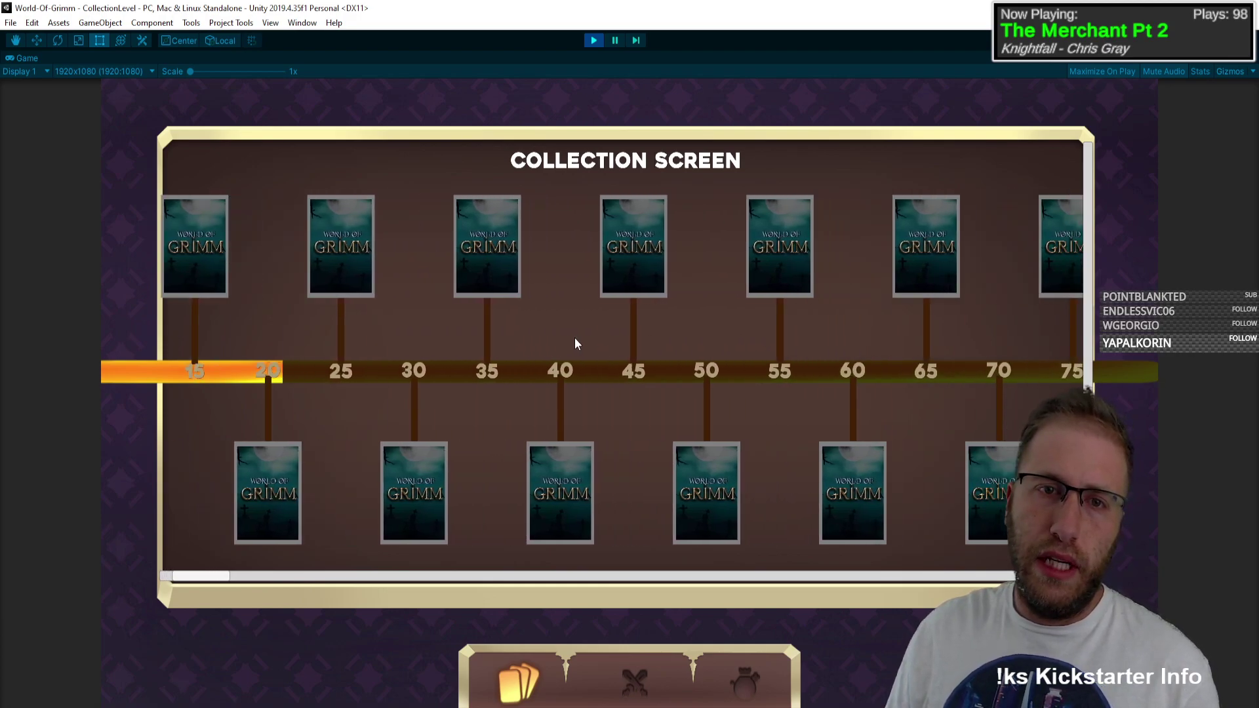
{"action": "left_click", "coordinate": [594, 40]}
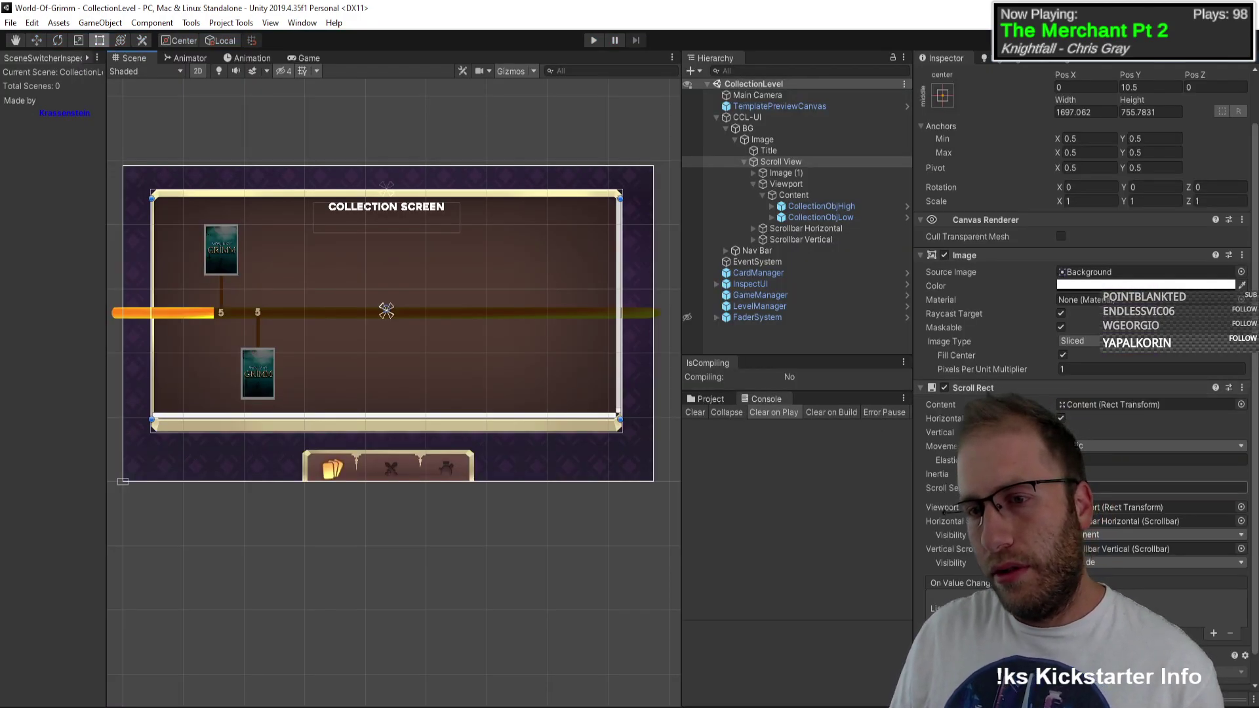
Step: Re-enable Inertia on the Scroll Rect and scroll the timeline in Play mode
{"action": "left_click", "coordinate": [1061, 473]}
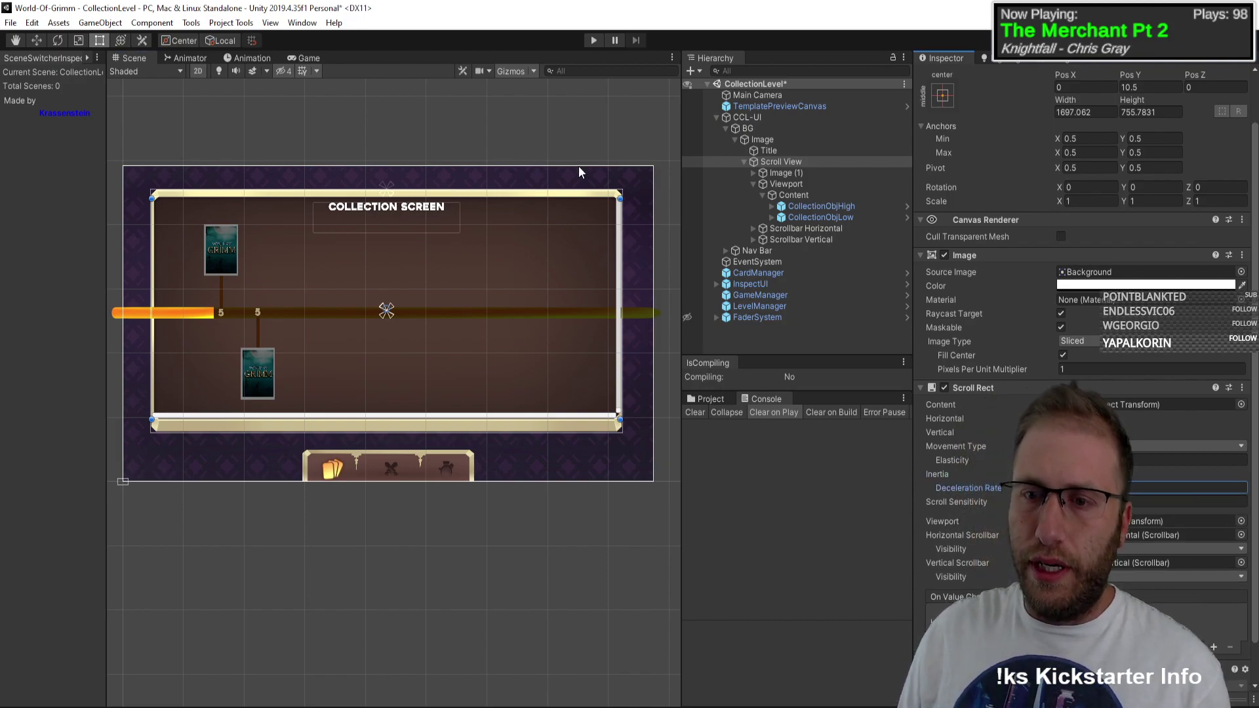
{"action": "left_click", "coordinate": [595, 40]}
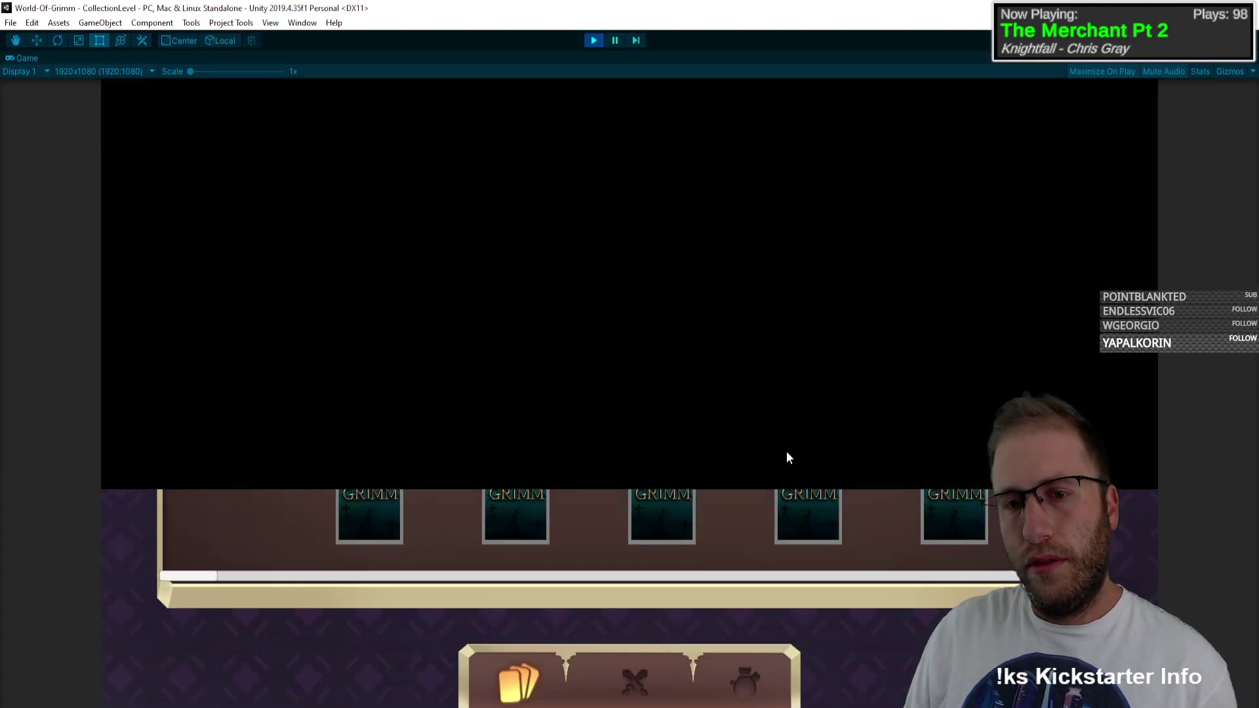
{"action": "scroll", "coordinate": [528, 450], "scroll_direction": "down", "scroll_amount": 10}
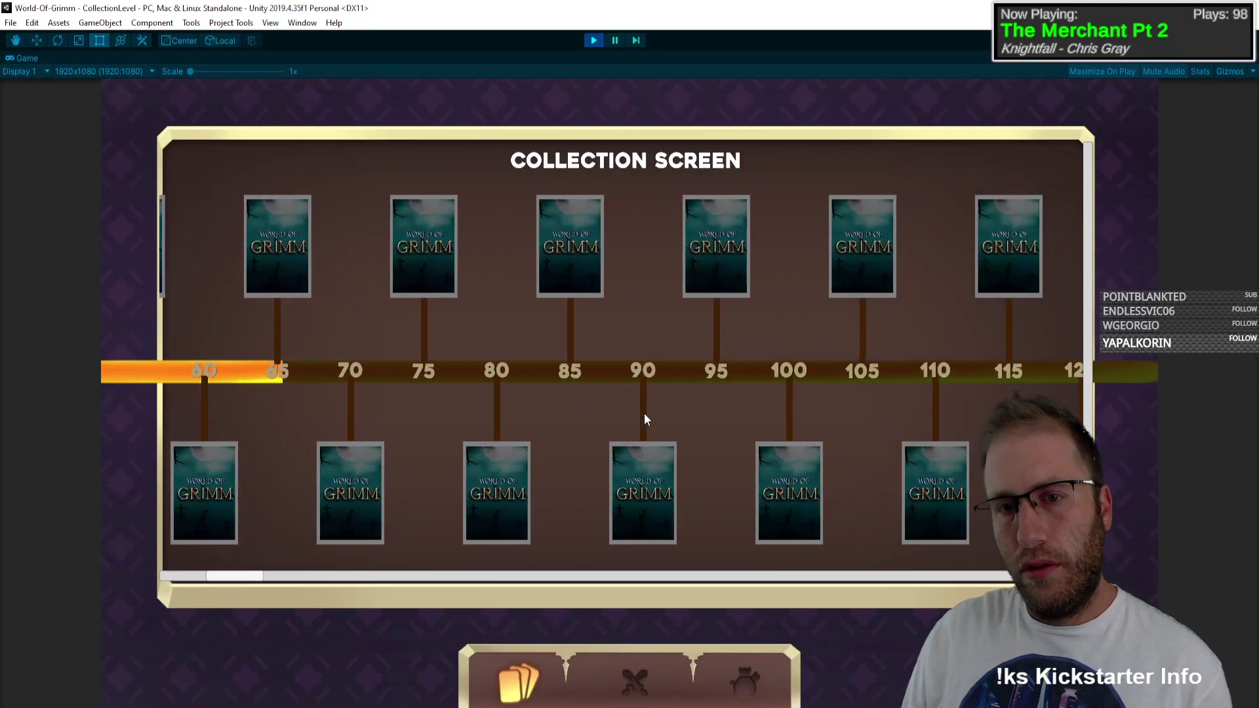
{"action": "scroll", "coordinate": [640, 443], "scroll_direction": "down", "scroll_amount": 8}
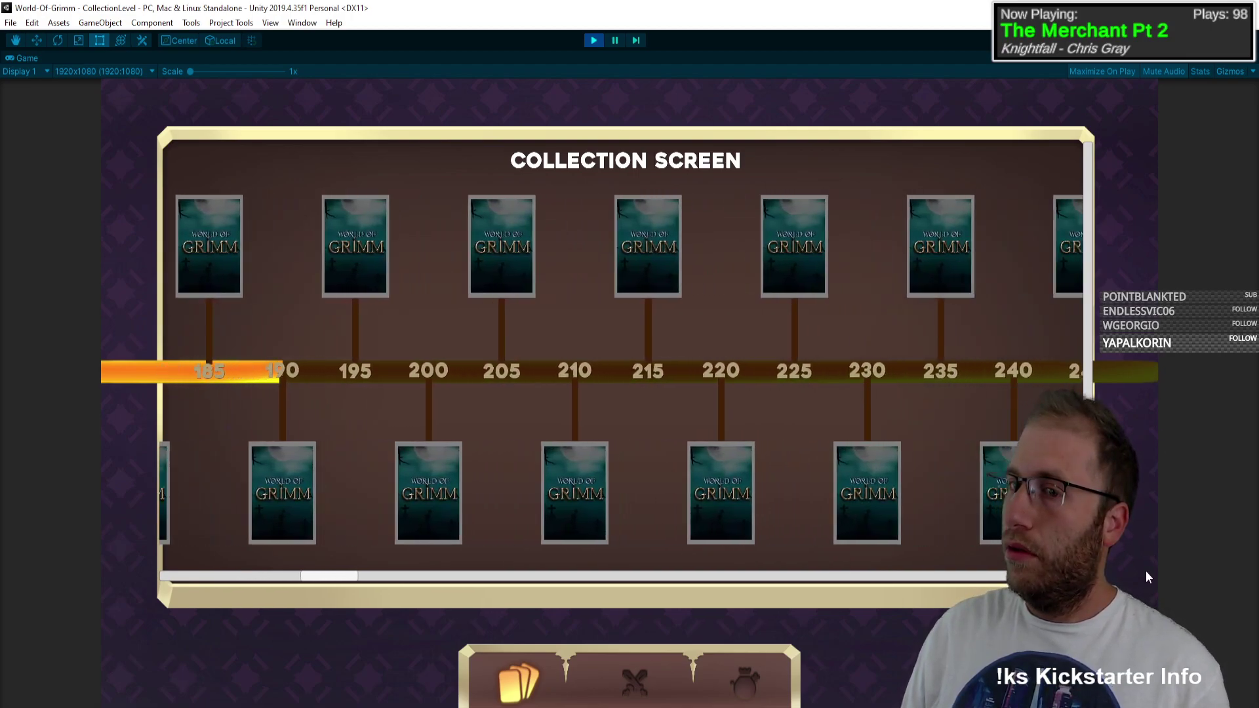
{"action": "left_click", "coordinate": [593, 40]}
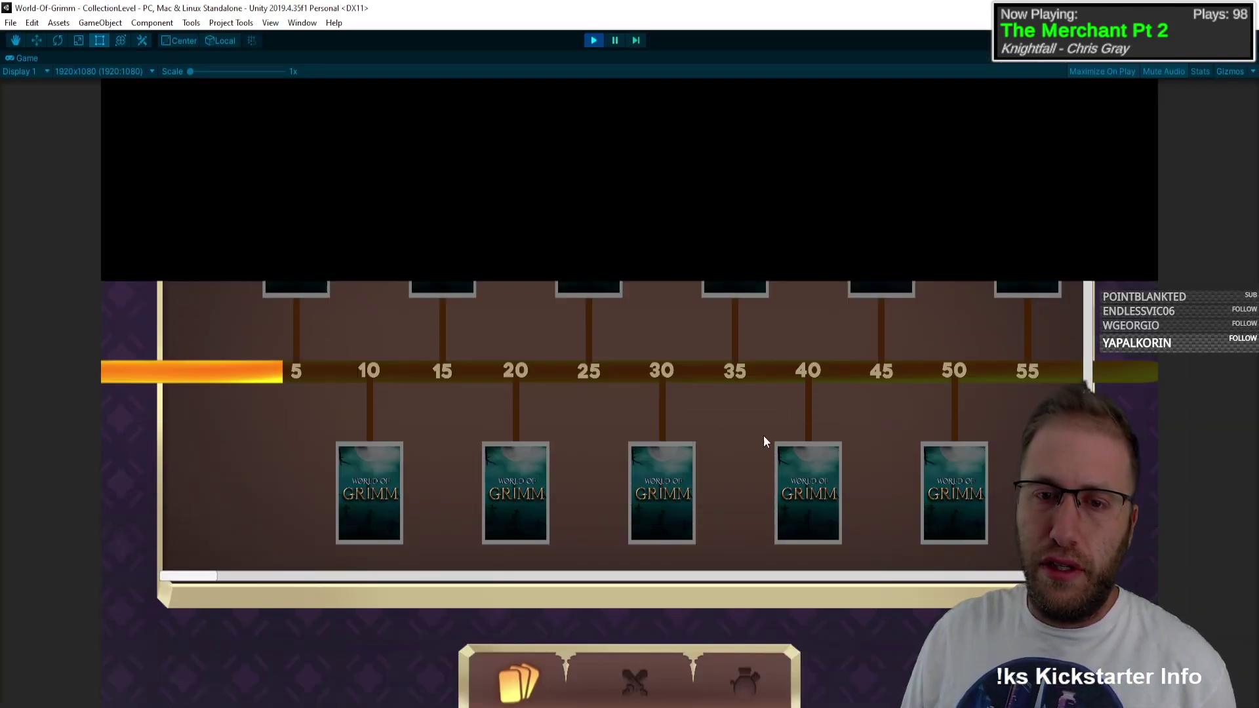
Step: Fling the timeline out and back toward earlier levels to check its glide, then stop
{"action": "left_click_drag", "start_coordinate": [763, 436], "coordinate": [544, 503]}
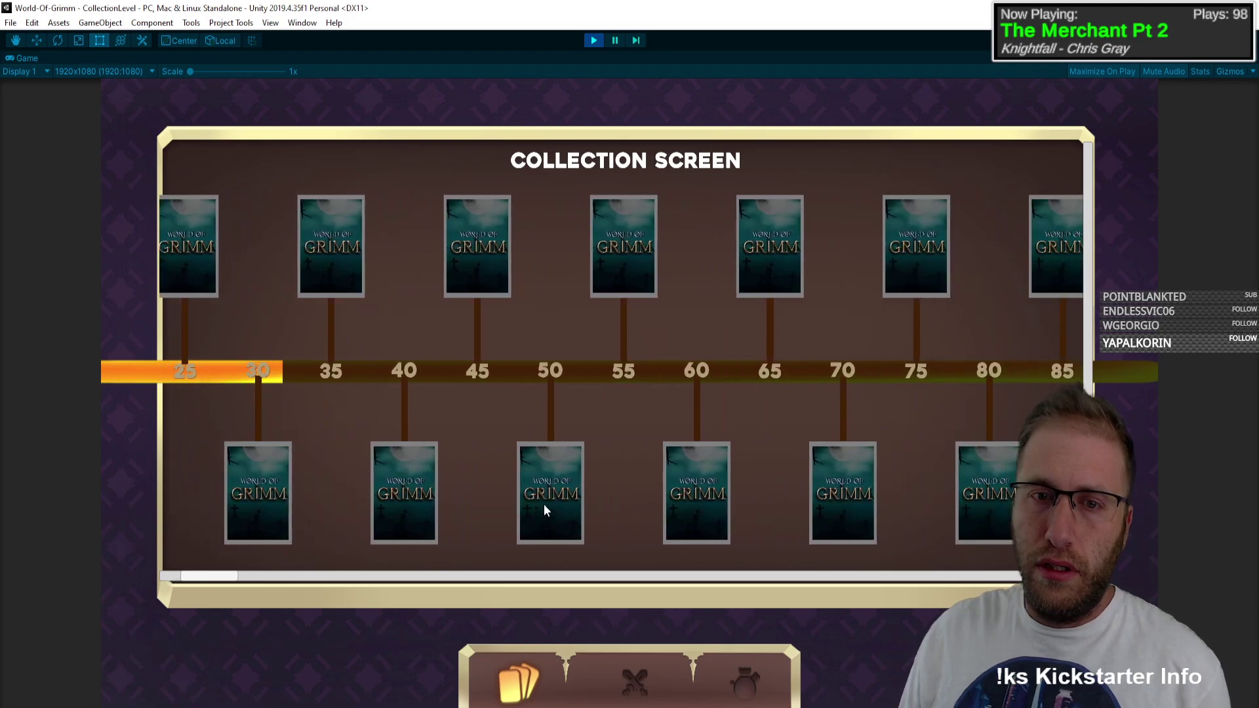
{"action": "left_click_drag", "start_coordinate": [667, 391], "coordinate": [374, 441]}
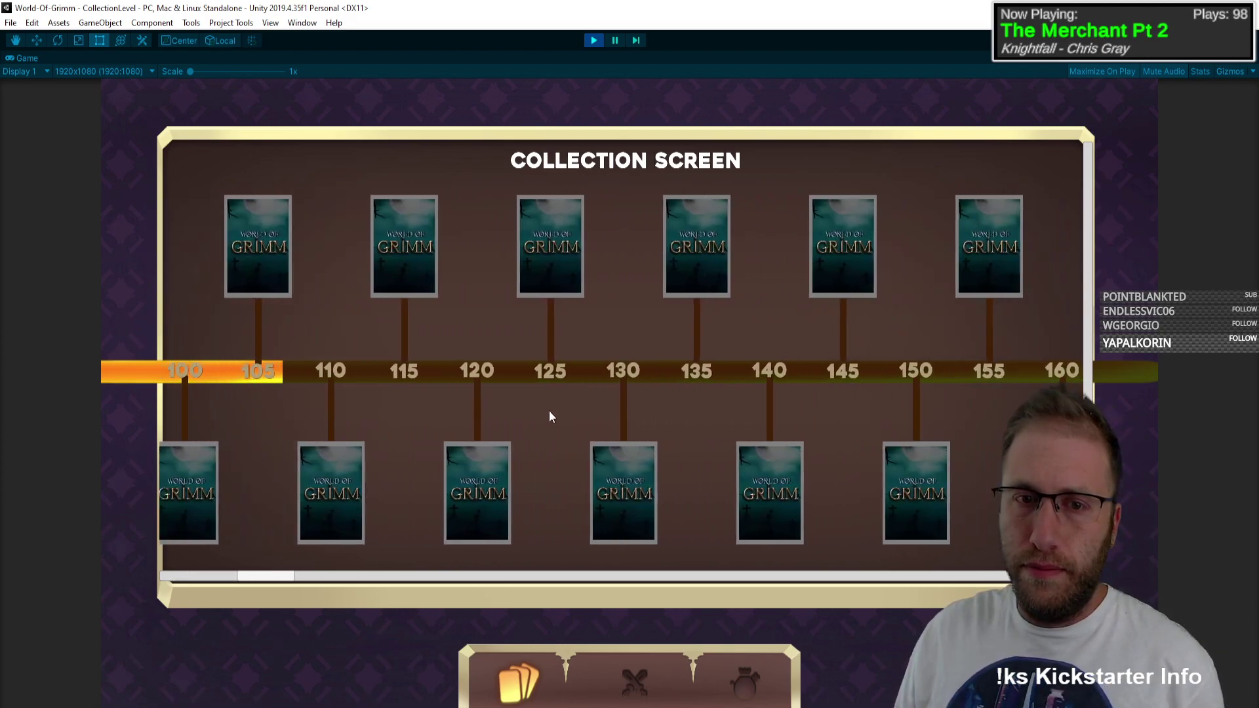
{"action": "left_click_drag", "start_coordinate": [523, 391], "coordinate": [899, 400]}
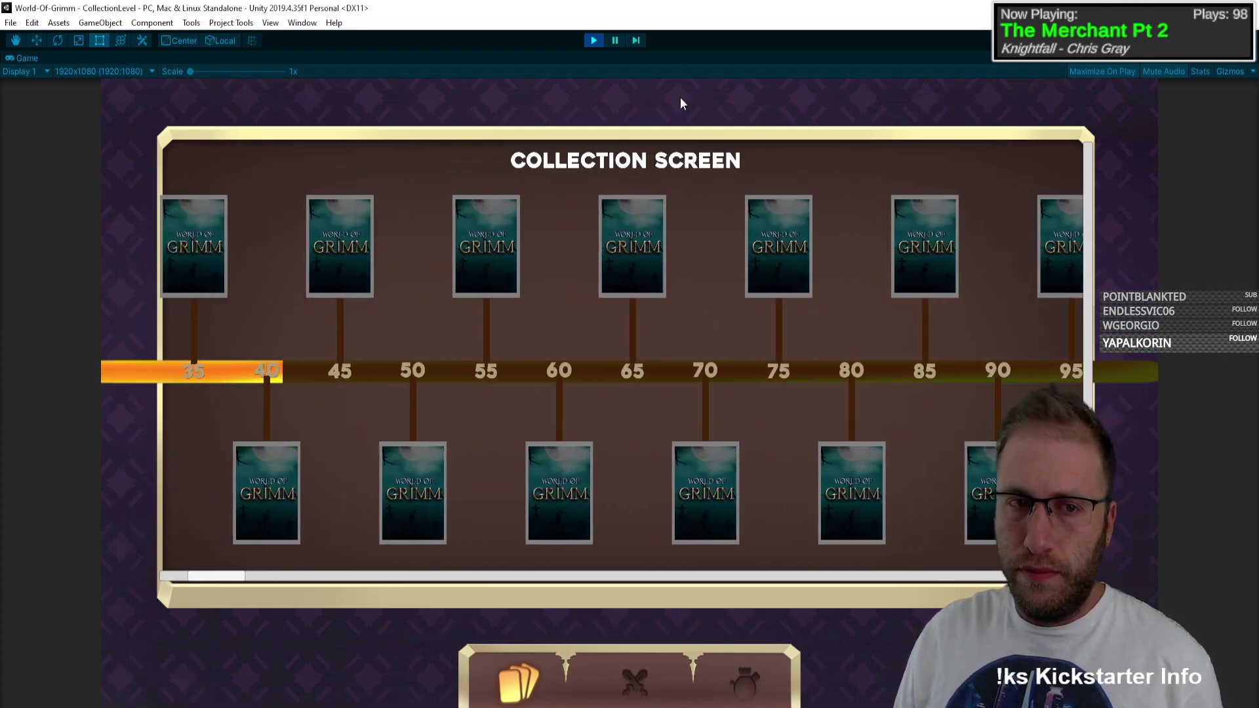
{"action": "left_click", "coordinate": [593, 41]}
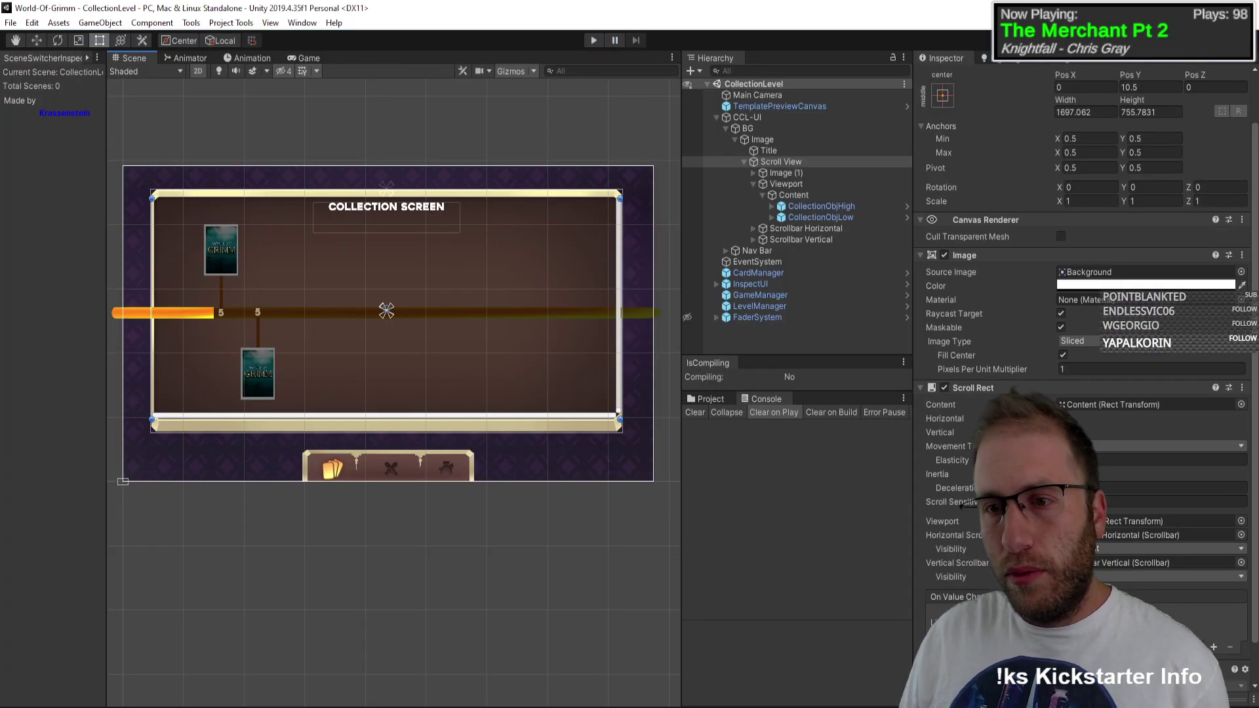
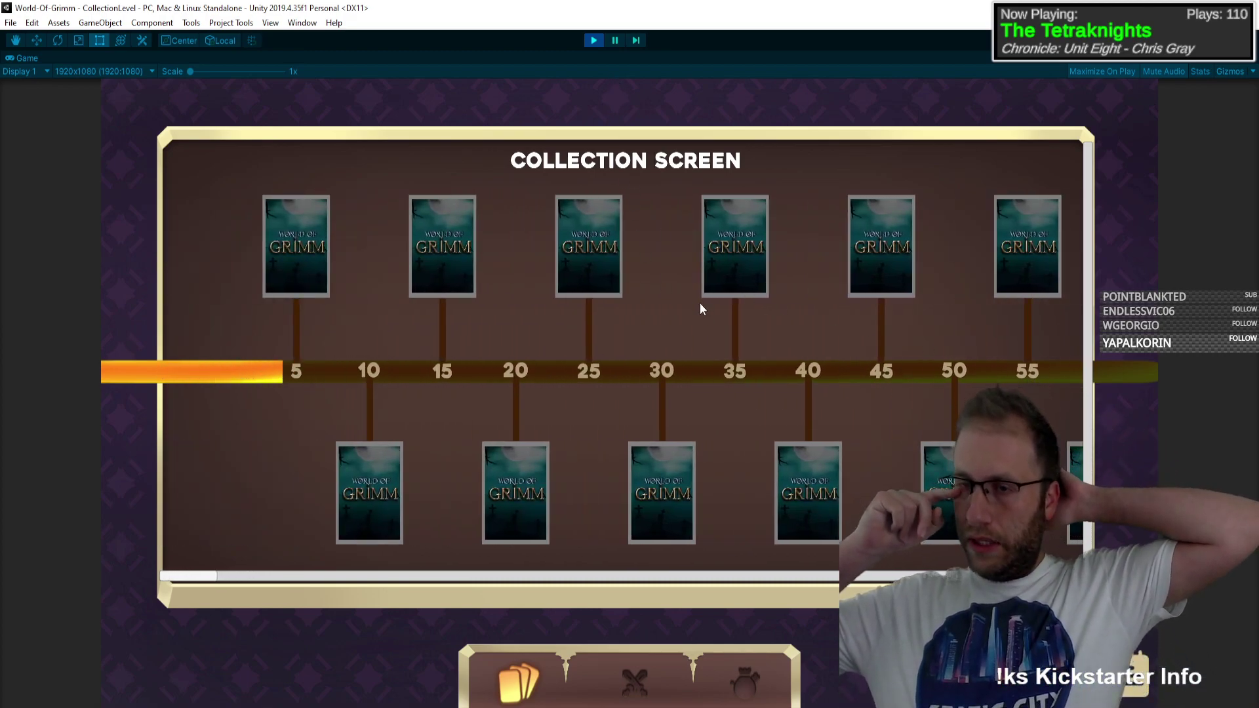
Step: Leave play mode, then disable and delete the Scrollbar Vertical object
{"action": "left_click", "coordinate": [593, 40]}
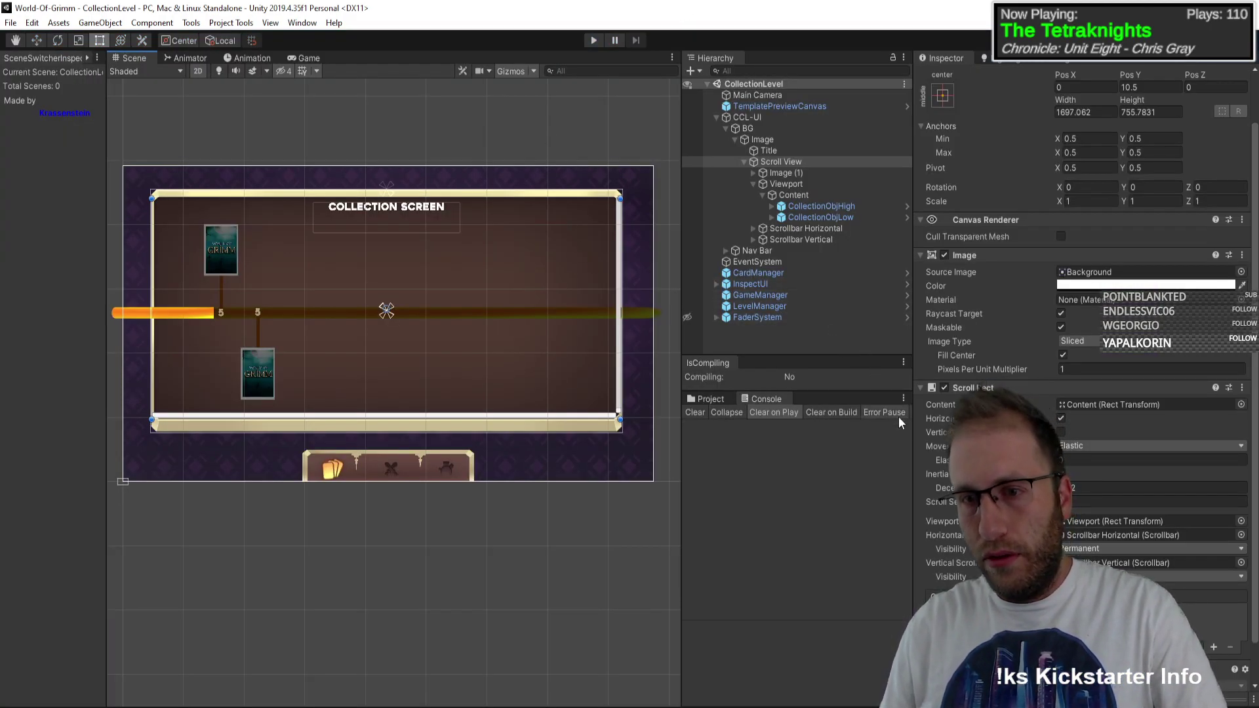
{"action": "left_click", "coordinate": [802, 240]}
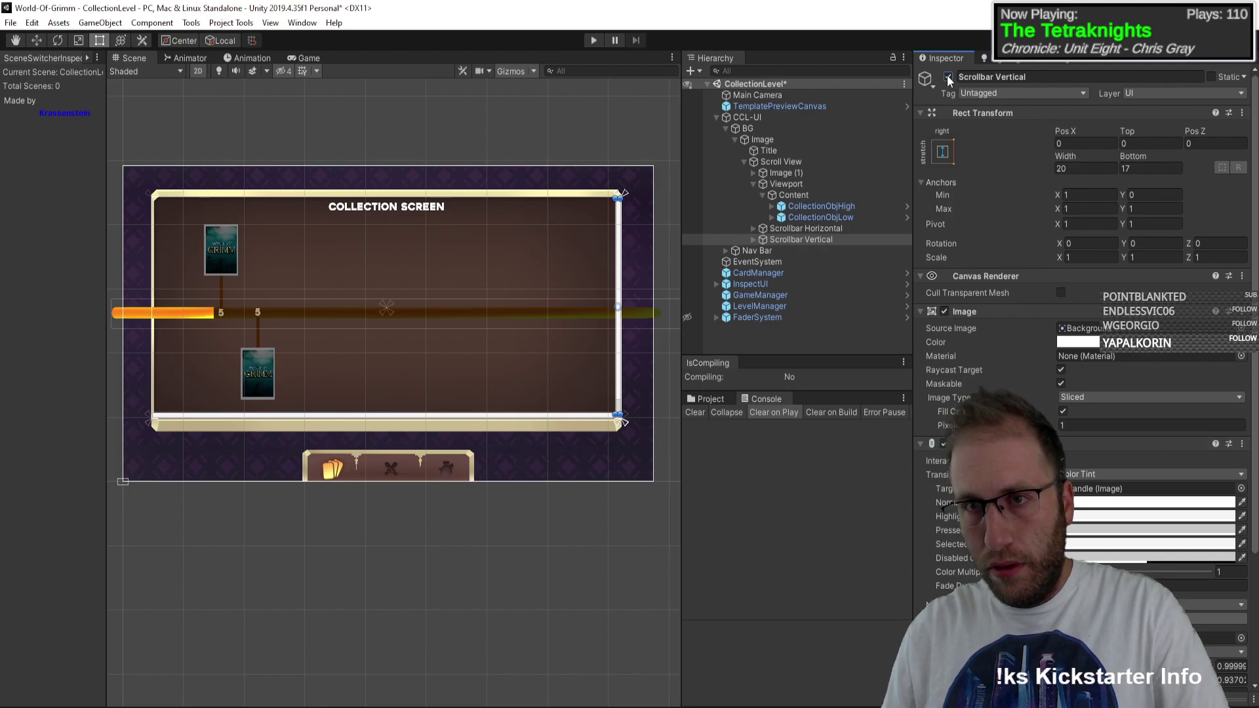
{"action": "scroll", "coordinate": [935, 399], "scroll_direction": "down", "scroll_amount": 5}
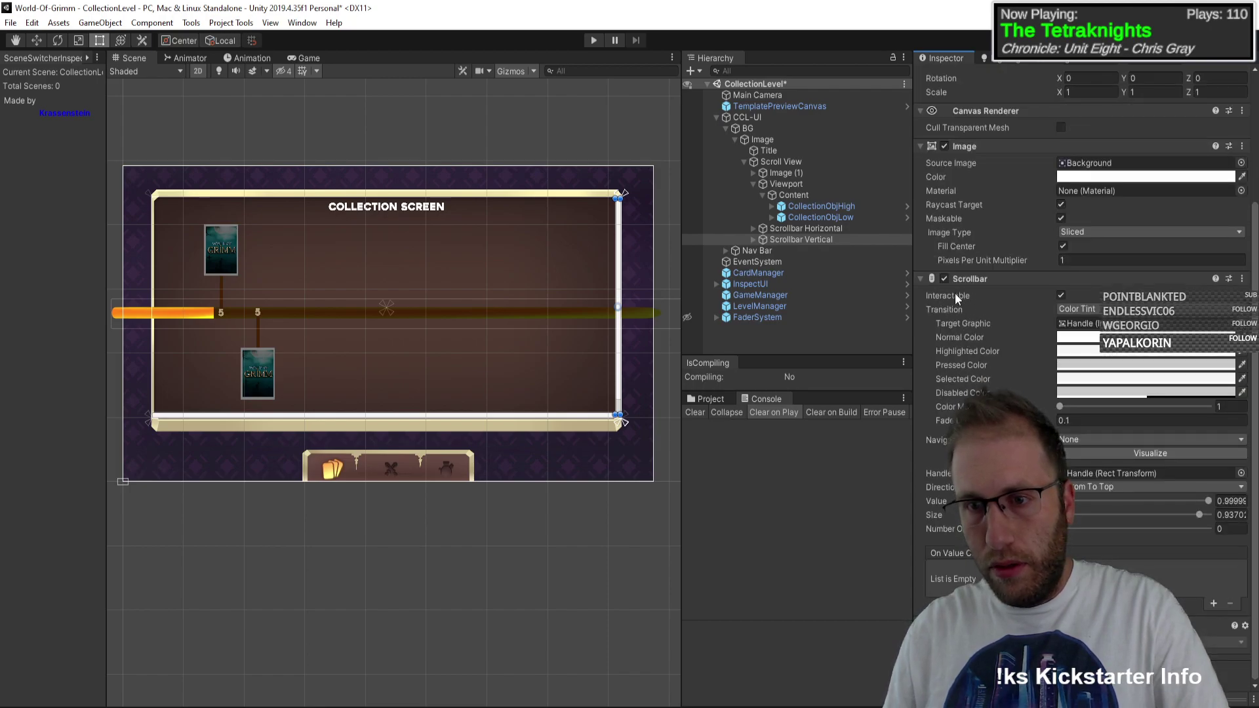
{"action": "left_click", "coordinate": [945, 279]}
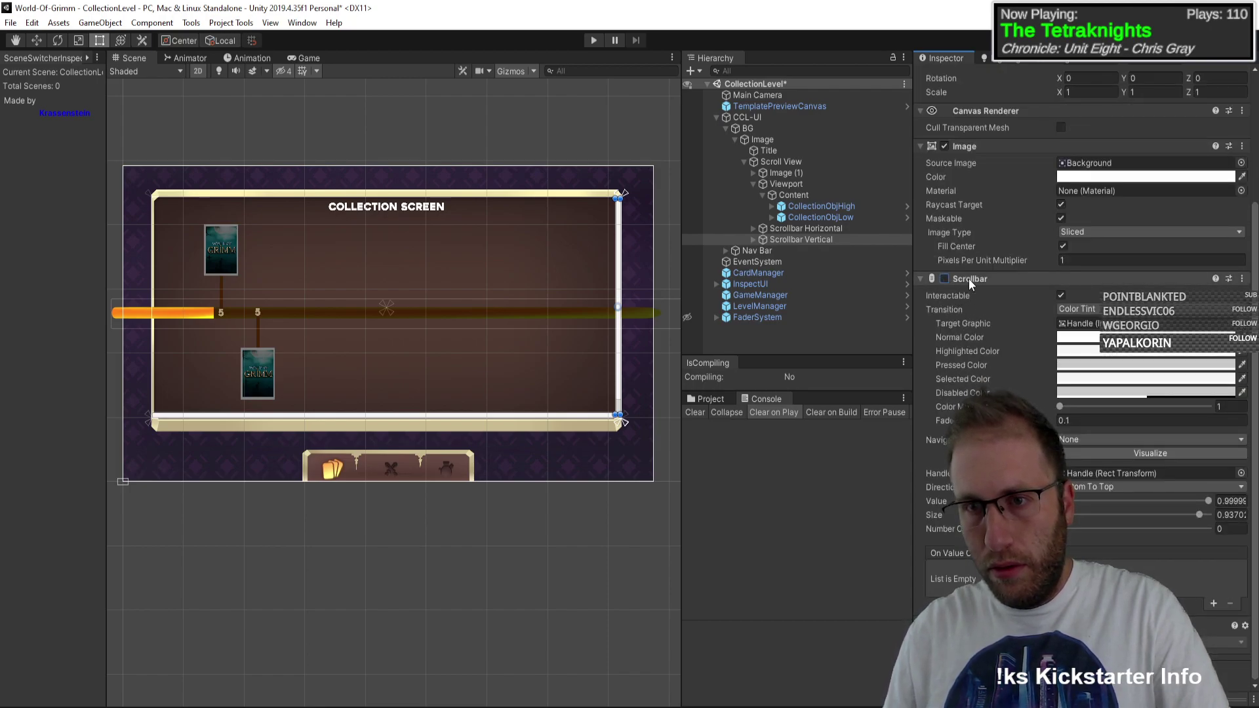
{"action": "left_click", "coordinate": [829, 239]}
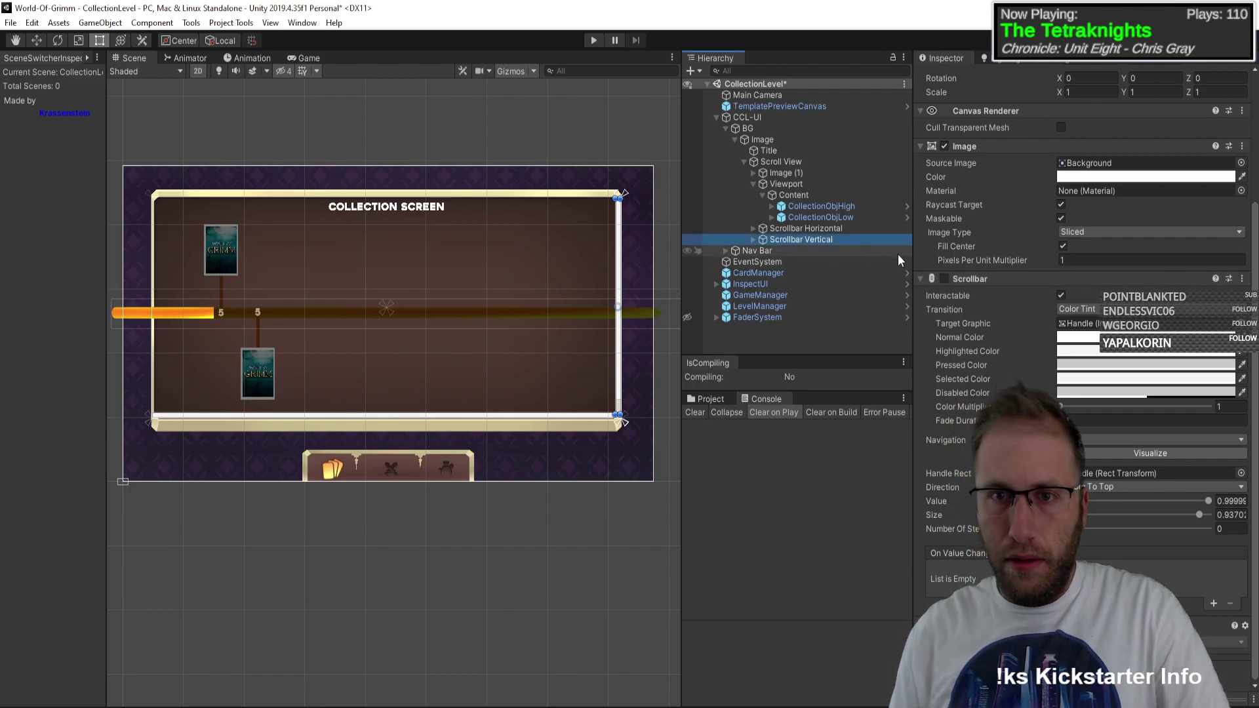
{"action": "key", "text": "Delete"}
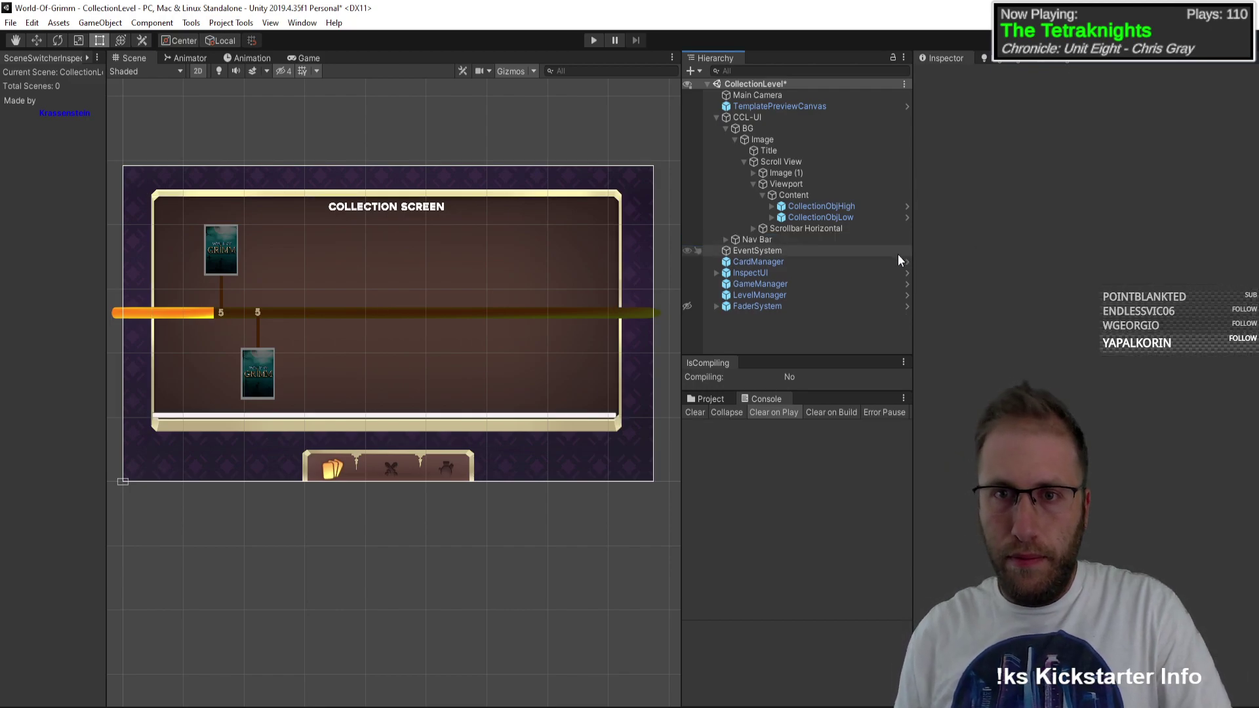
Step: Test in play mode that the card timeline still scrolls sideways
{"action": "left_click", "coordinate": [604, 35]}
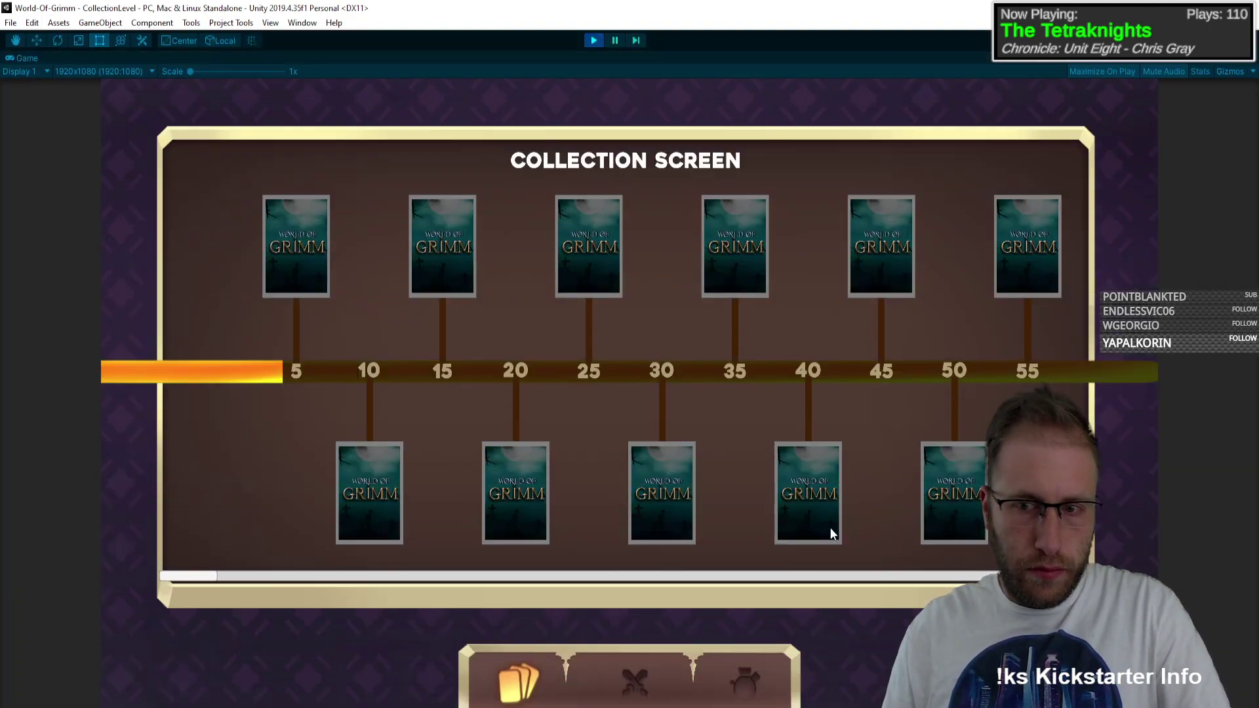
{"action": "scroll", "coordinate": [722, 446], "scroll_direction": "down", "scroll_amount": 10}
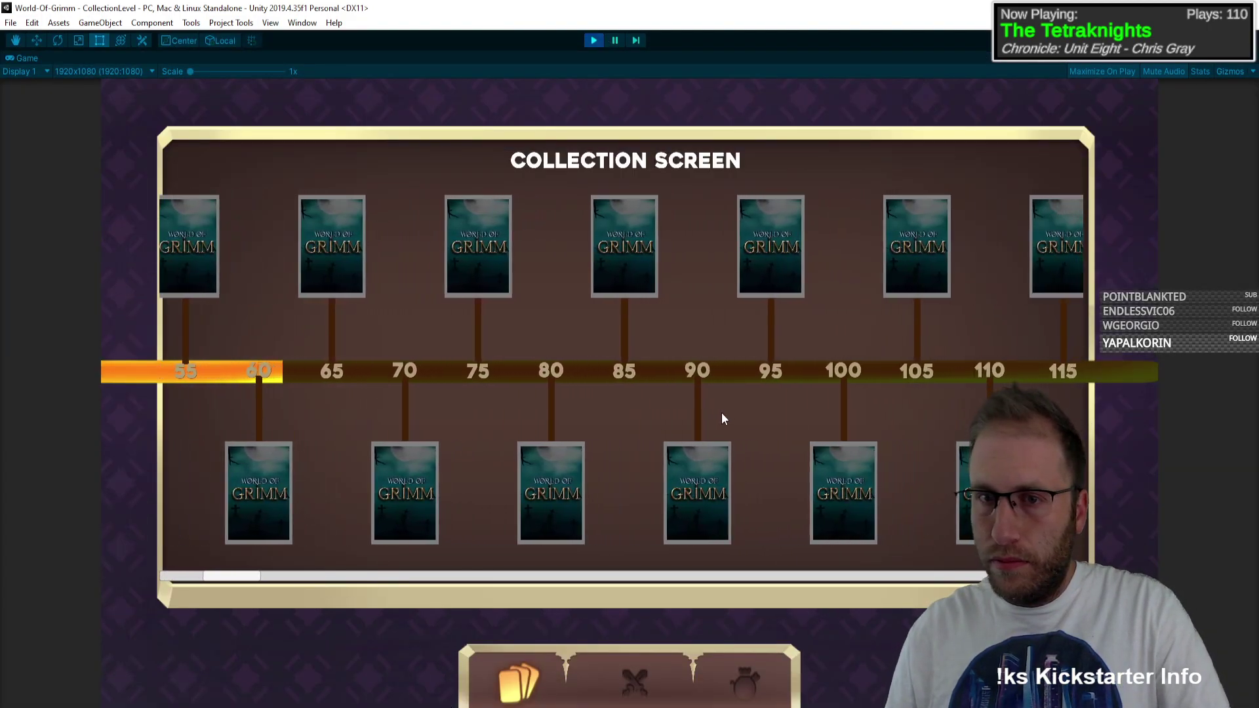
{"action": "scroll", "coordinate": [688, 304], "scroll_direction": "up", "scroll_amount": 12}
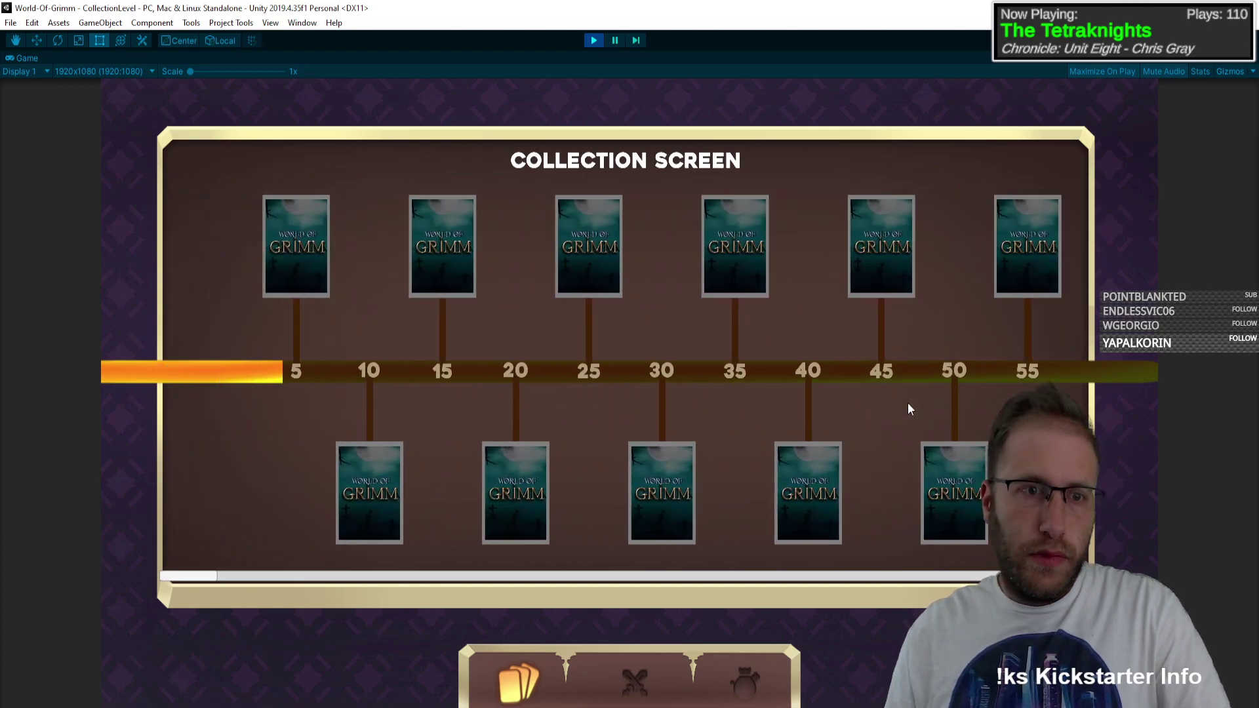
{"action": "left_click", "coordinate": [593, 40]}
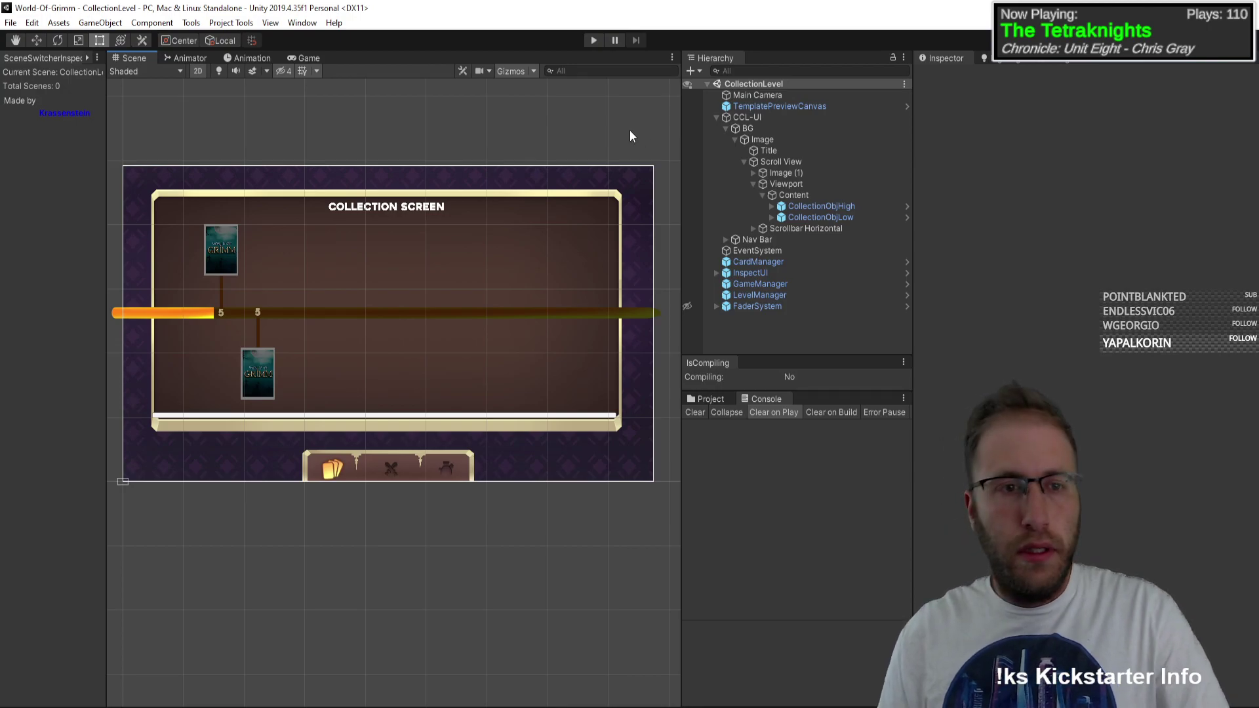
Step: Check Content, Viewport and Scroll View, then expand Image (1) to show its CCLBar child
{"action": "left_click", "coordinate": [792, 194]}
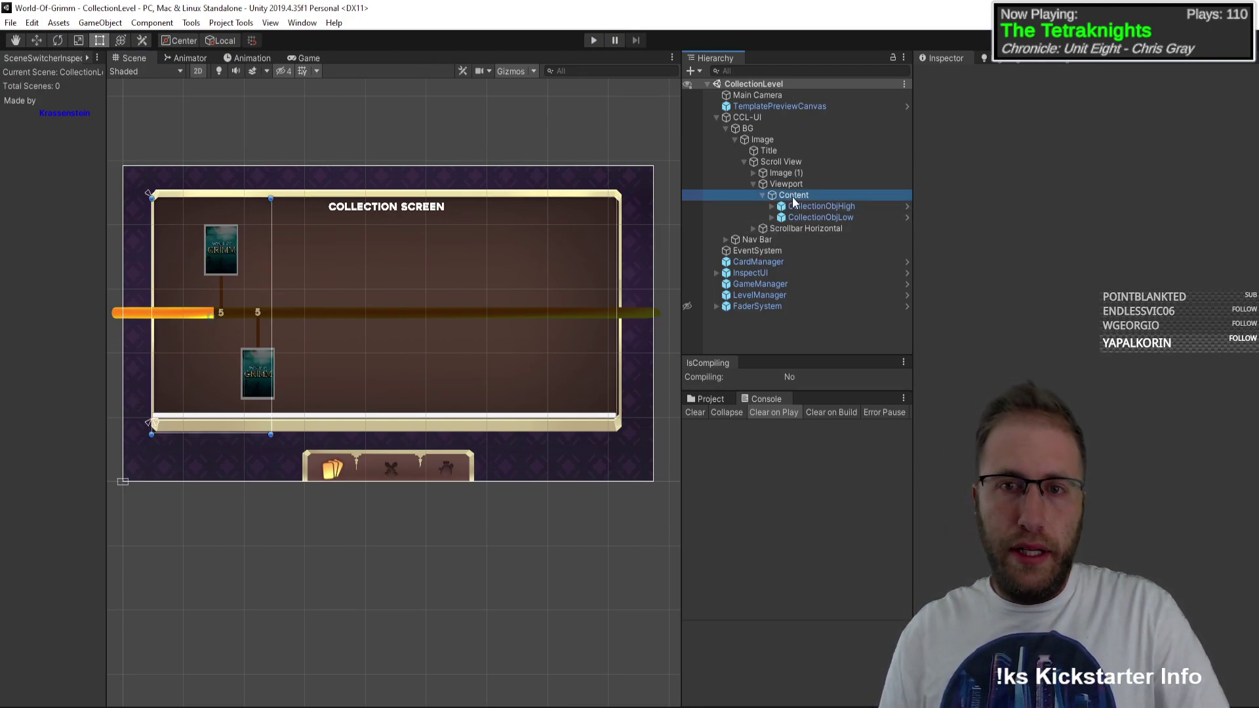
{"action": "key", "text": "Up"}
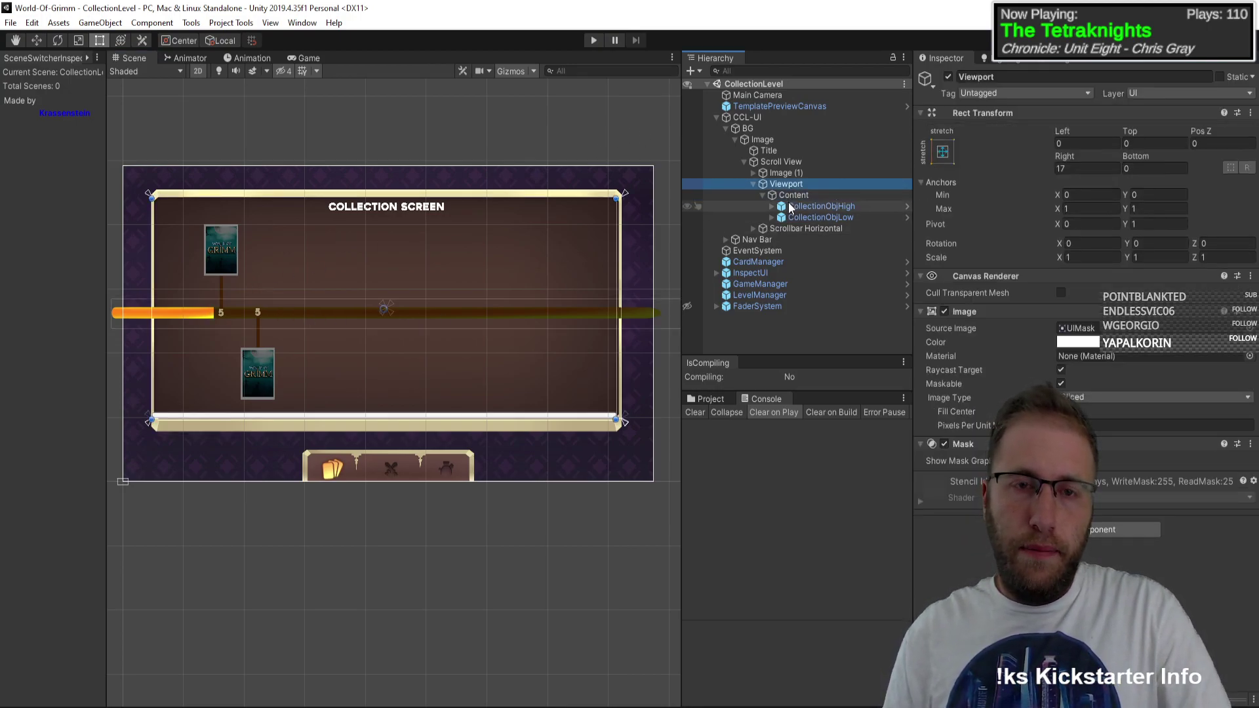
{"action": "scroll", "coordinate": [341, 308], "scroll_direction": "up", "scroll_amount": 3}
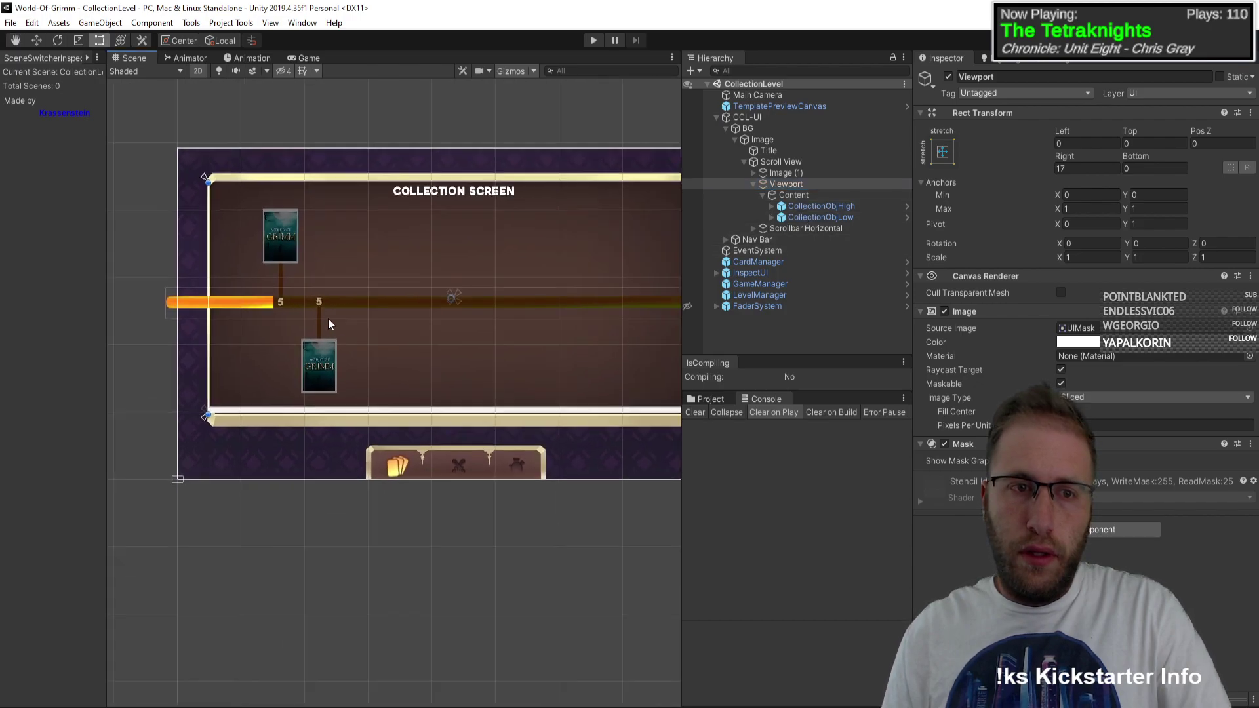
{"action": "scroll", "coordinate": [379, 291], "scroll_direction": "up", "scroll_amount": 4}
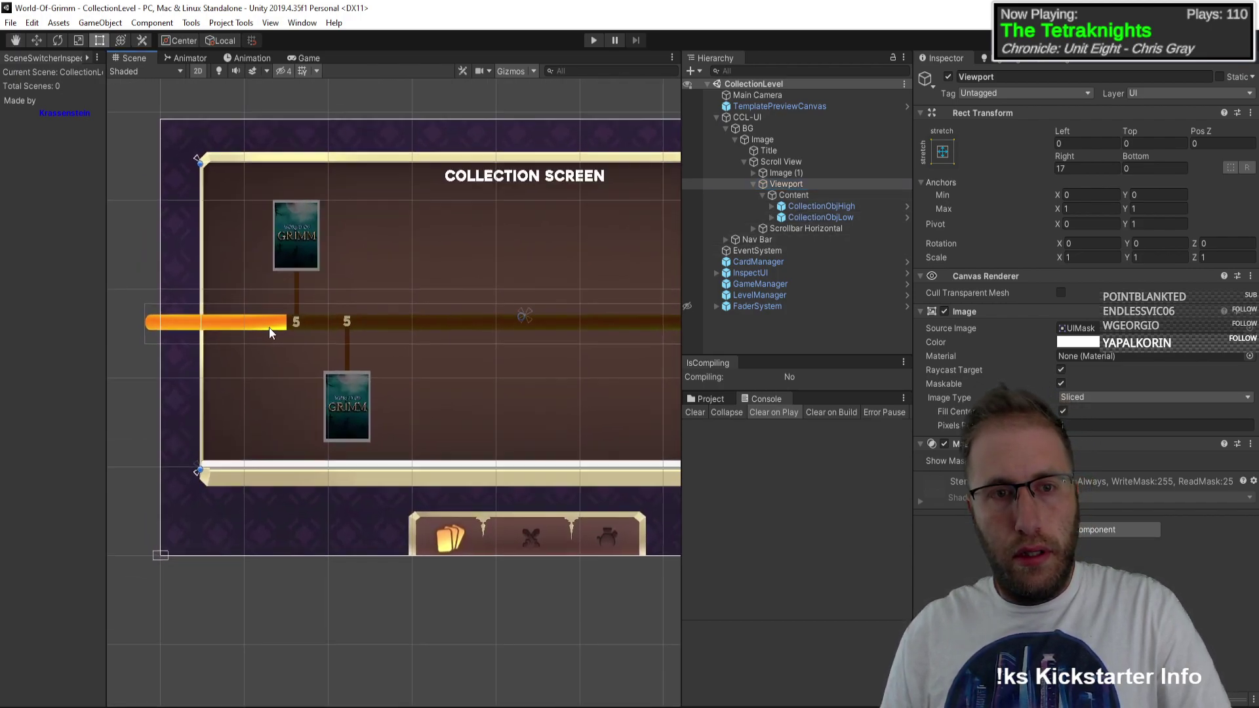
{"action": "left_click", "coordinate": [782, 173]}
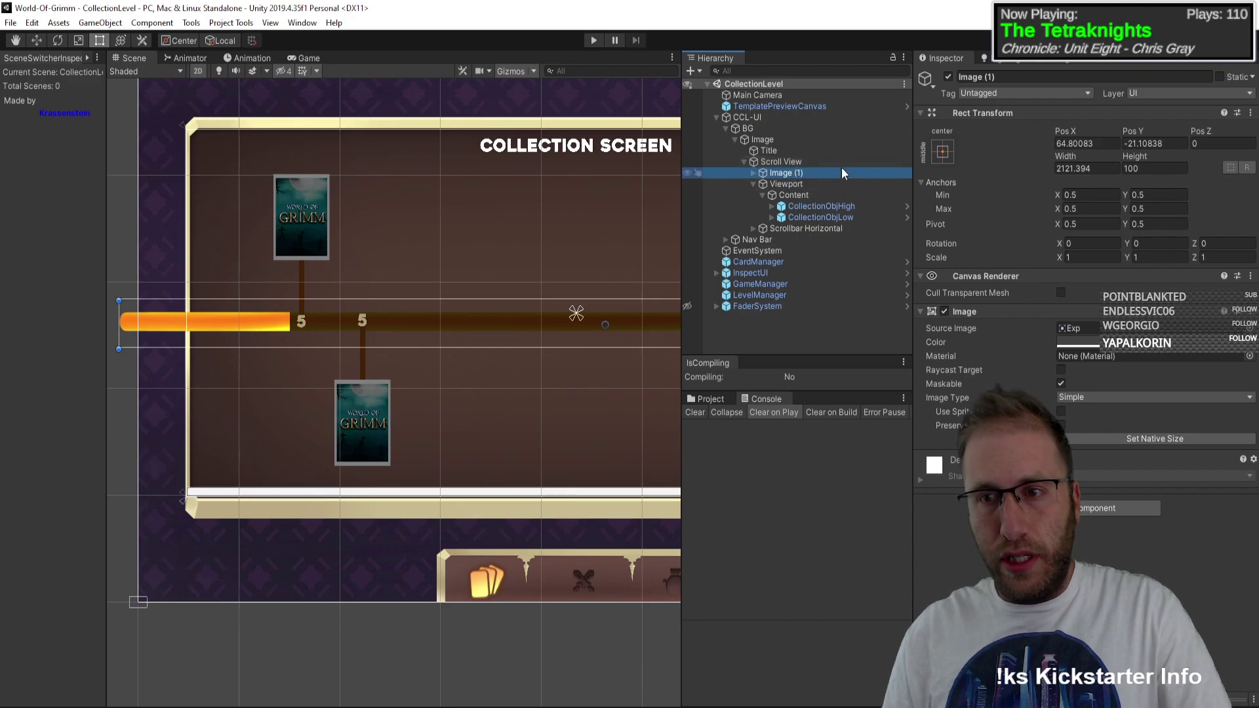
{"action": "left_click", "coordinate": [797, 163]}
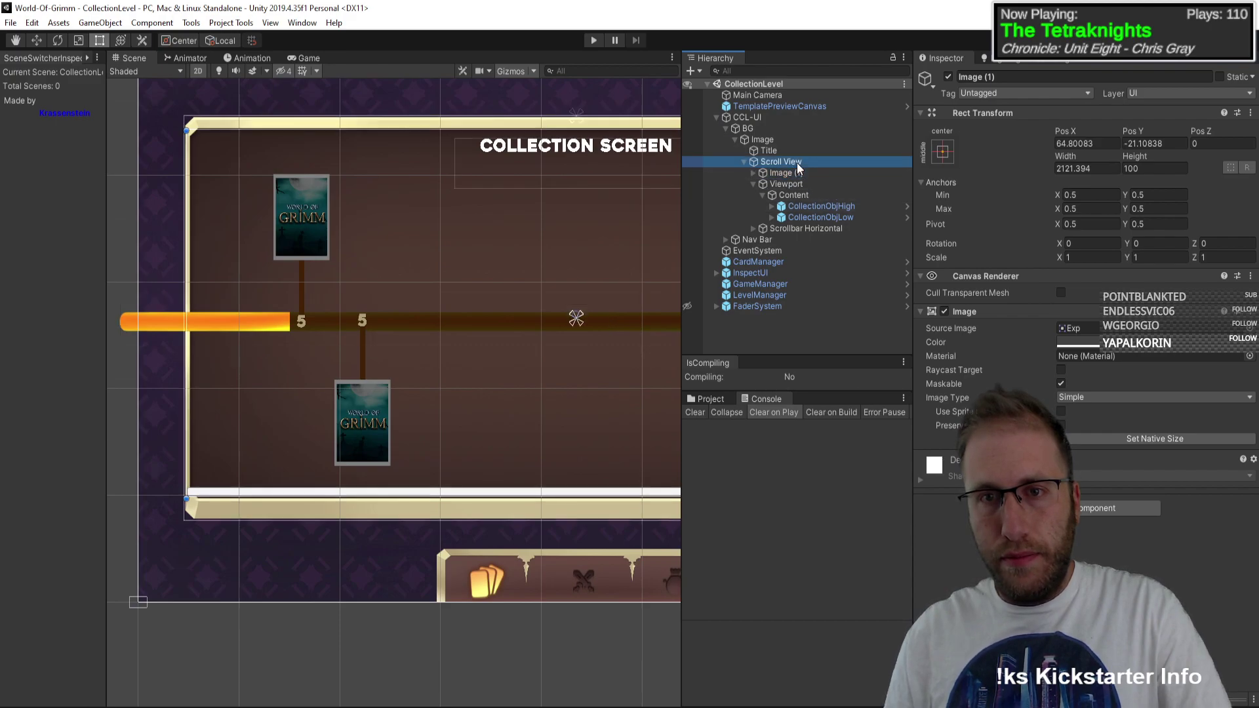
{"action": "left_click", "coordinate": [756, 174]}
{"action": "left_click", "coordinate": [753, 174]}
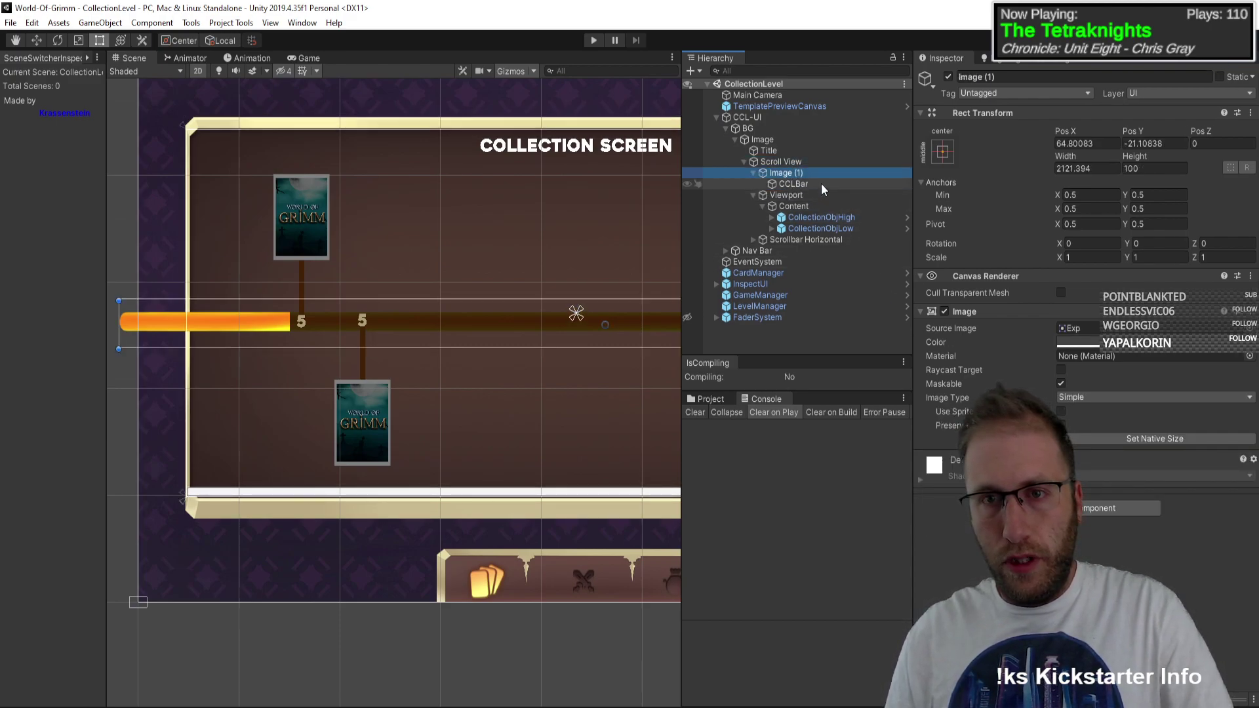
{"action": "left_click", "coordinate": [1115, 508]}
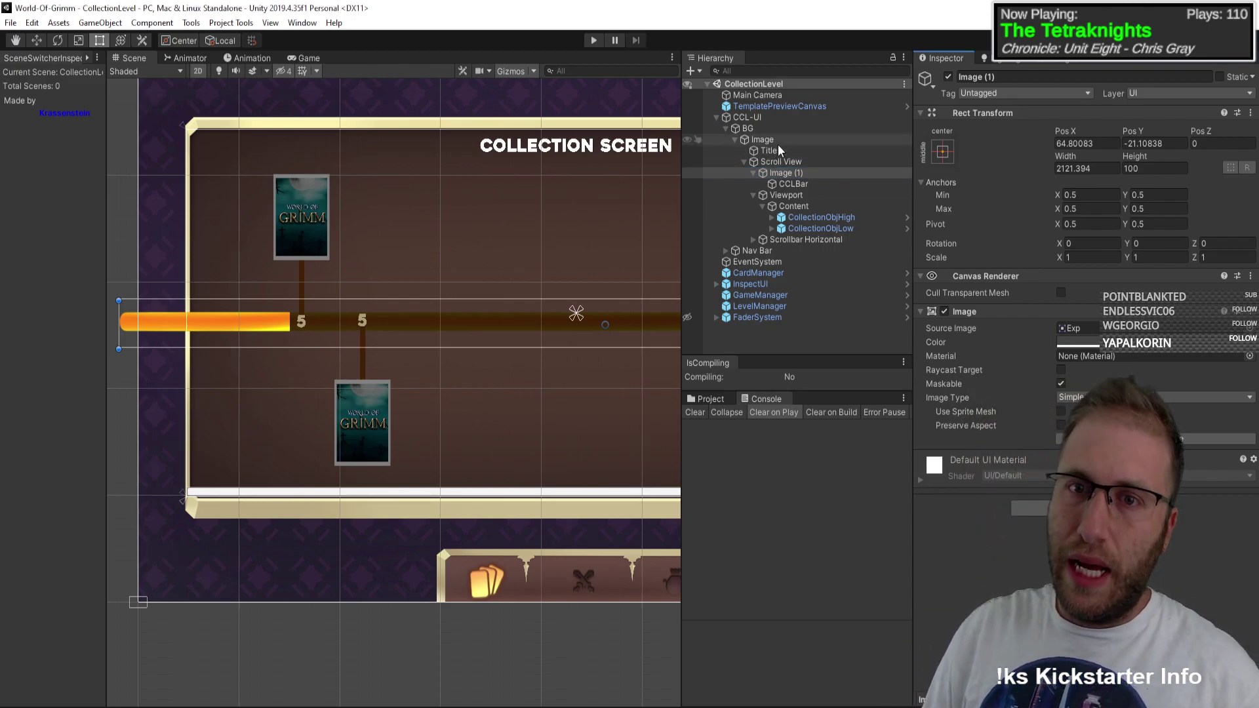
Step: Create a UI Image under Scroll View, placed above Image (1), named XPBarMask
{"action": "right_click", "coordinate": [780, 161]}
{"action": "mouse_move", "coordinate": [807, 397]}
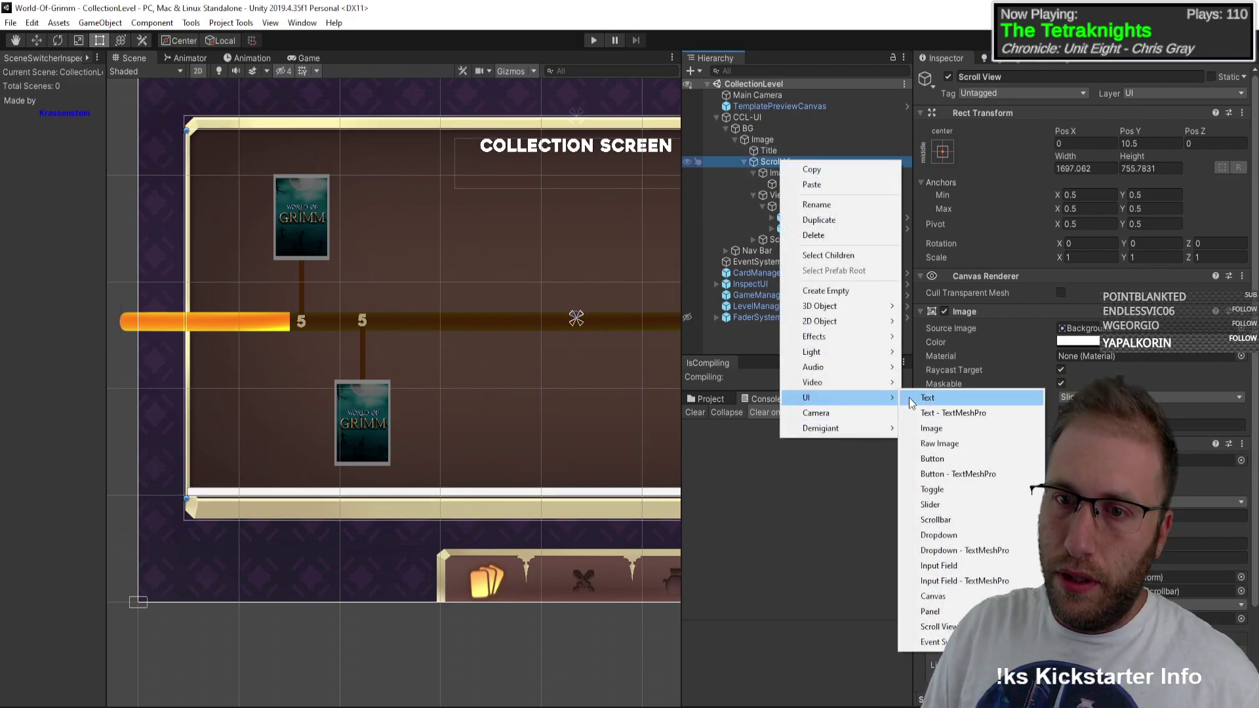
{"action": "left_click", "coordinate": [944, 428]}
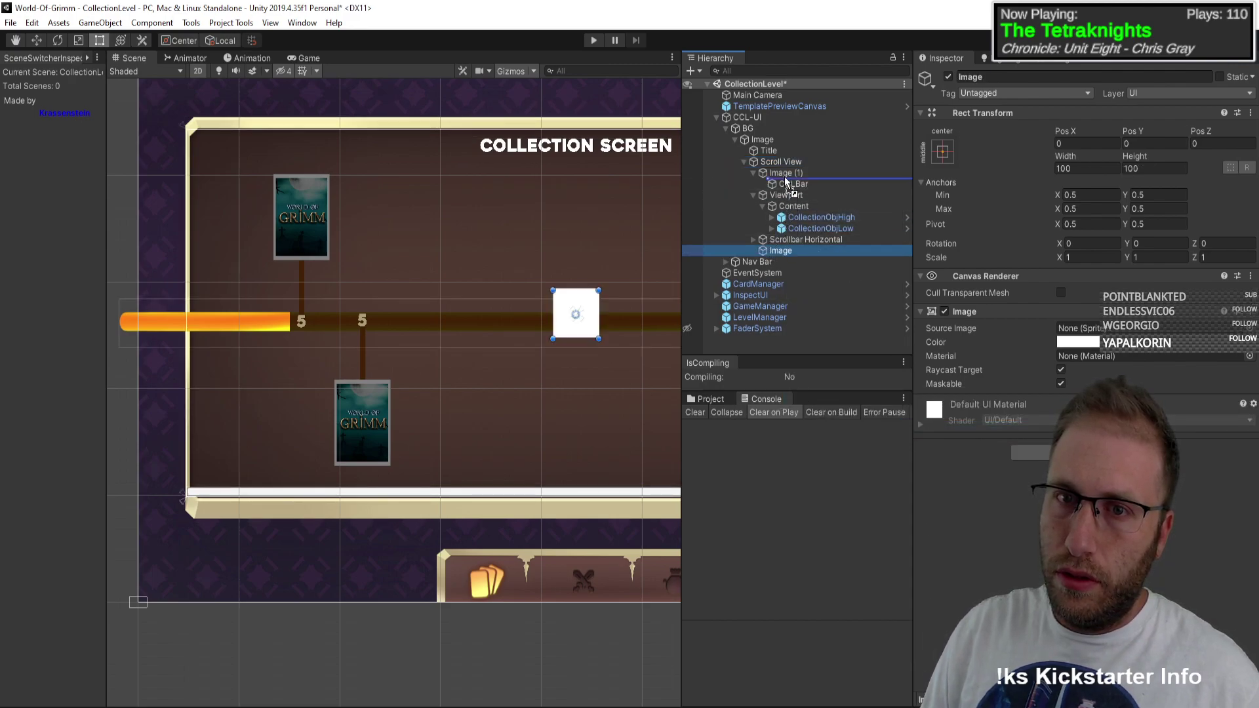
{"action": "left_click_drag", "start_coordinate": [784, 176], "coordinate": [786, 168]}
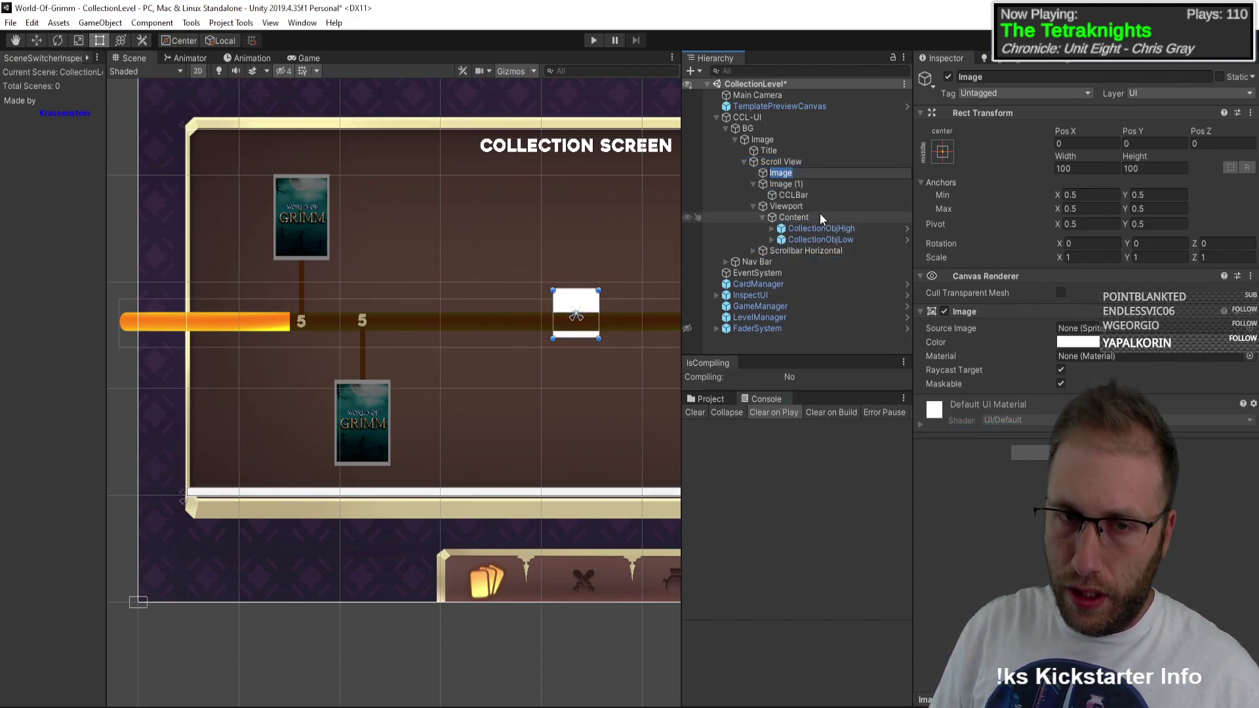
{"action": "type", "text": "XP"}
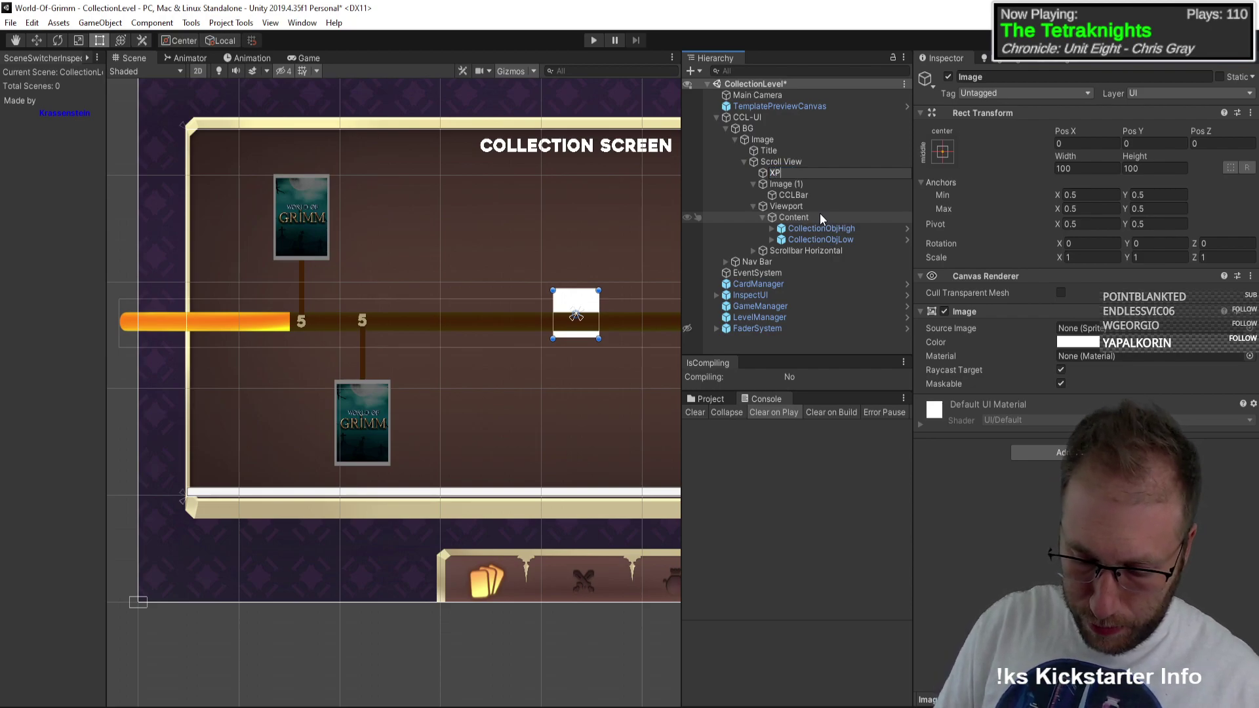
{"action": "type", "text": "BarMask"}
{"action": "key", "text": "Return"}
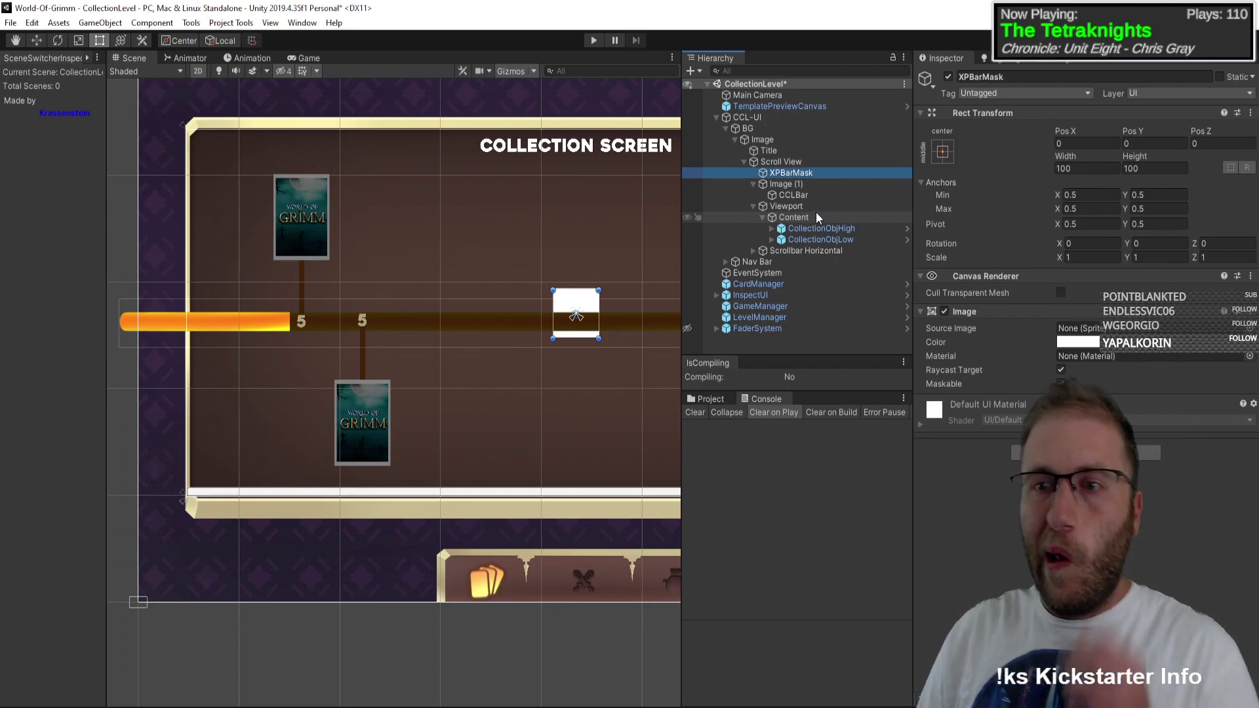
Step: Add a Mask component to XPBarMask
{"action": "left_click", "coordinate": [1108, 453]}
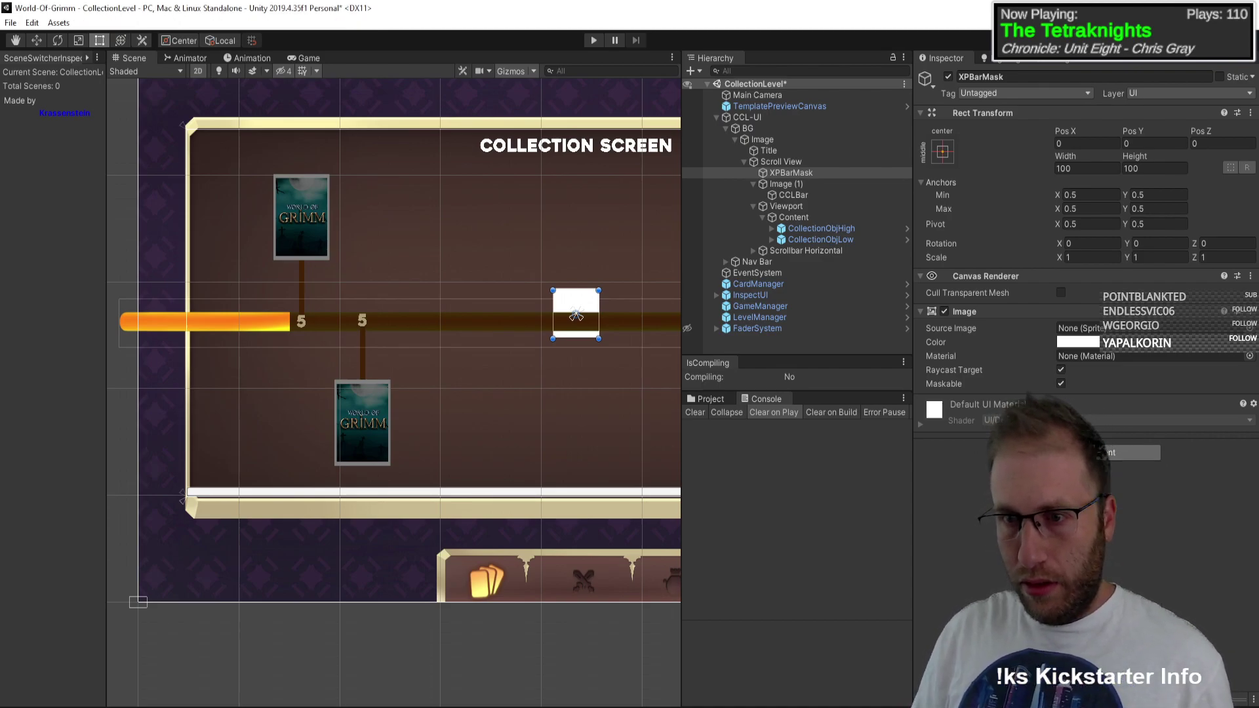
{"action": "key", "text": "Return"}
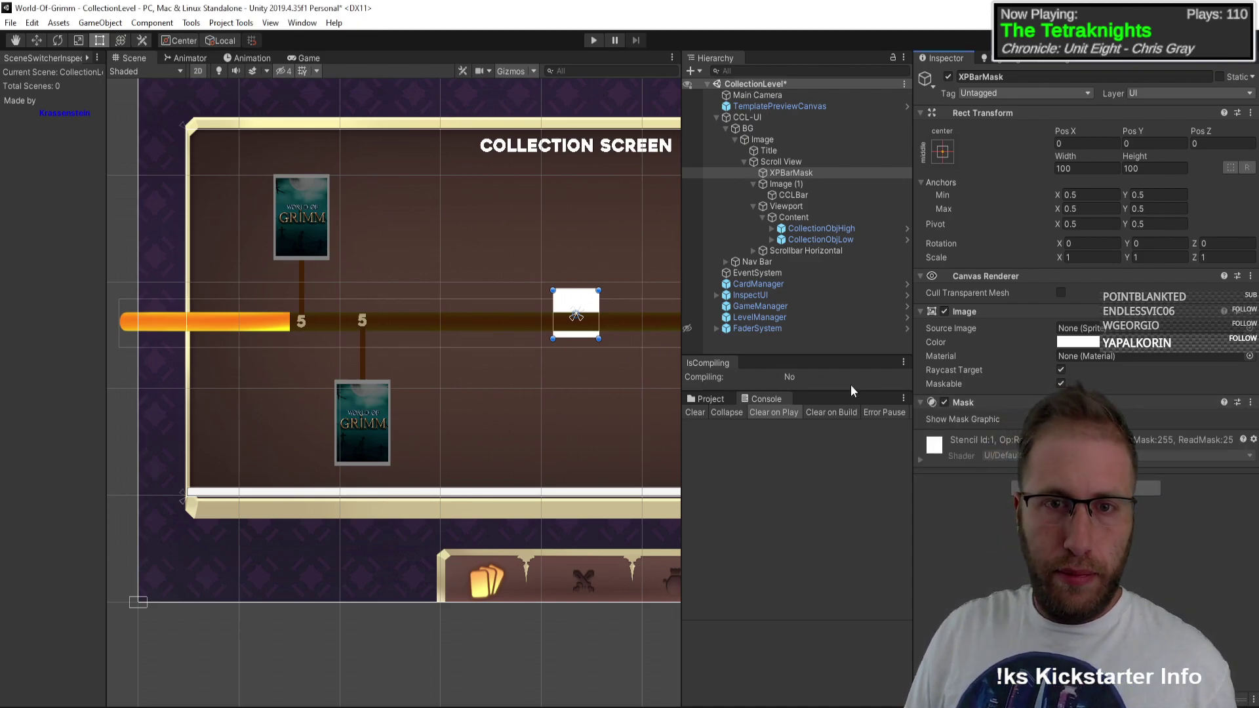
{"action": "left_click", "coordinate": [1060, 419]}
{"action": "left_click", "coordinate": [1061, 420]}
Step: Move the mask onto the XP bar and give it the whiteBox sprite
{"action": "key", "text": "w"}
{"action": "scroll", "coordinate": [576, 308], "scroll_direction": "down", "scroll_amount": 4}
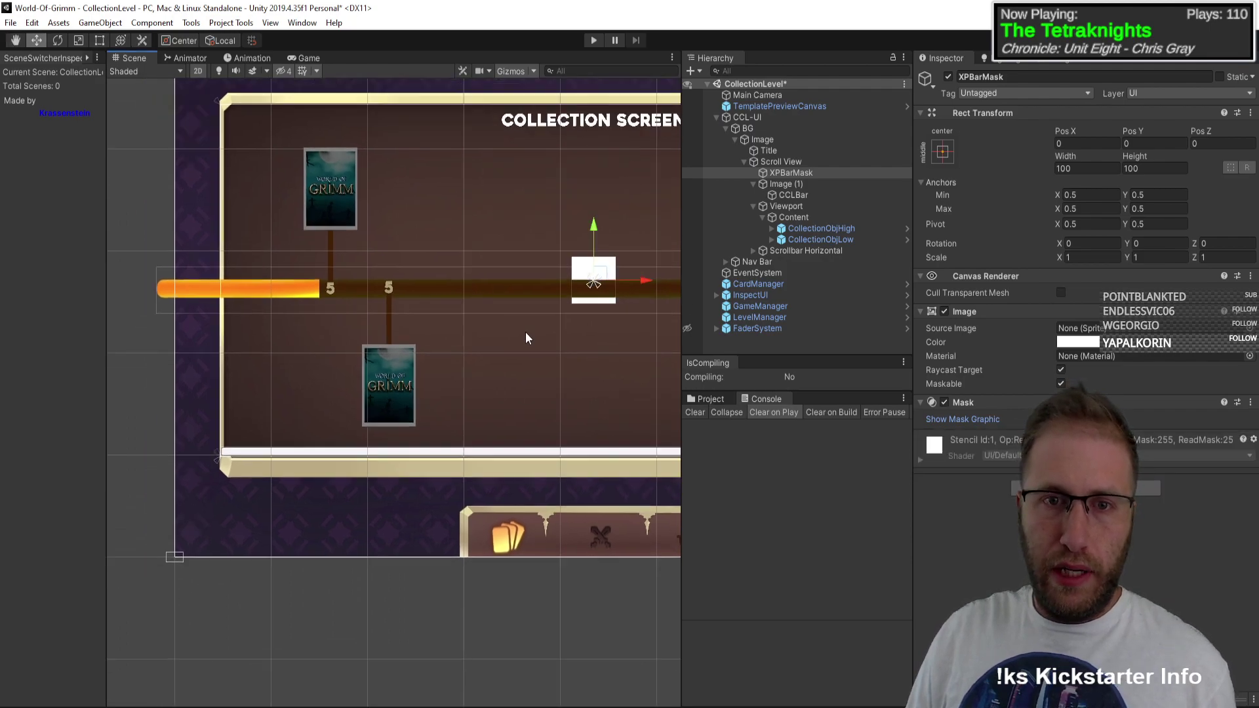
{"action": "left_click_drag", "start_coordinate": [586, 294], "coordinate": [398, 303]}
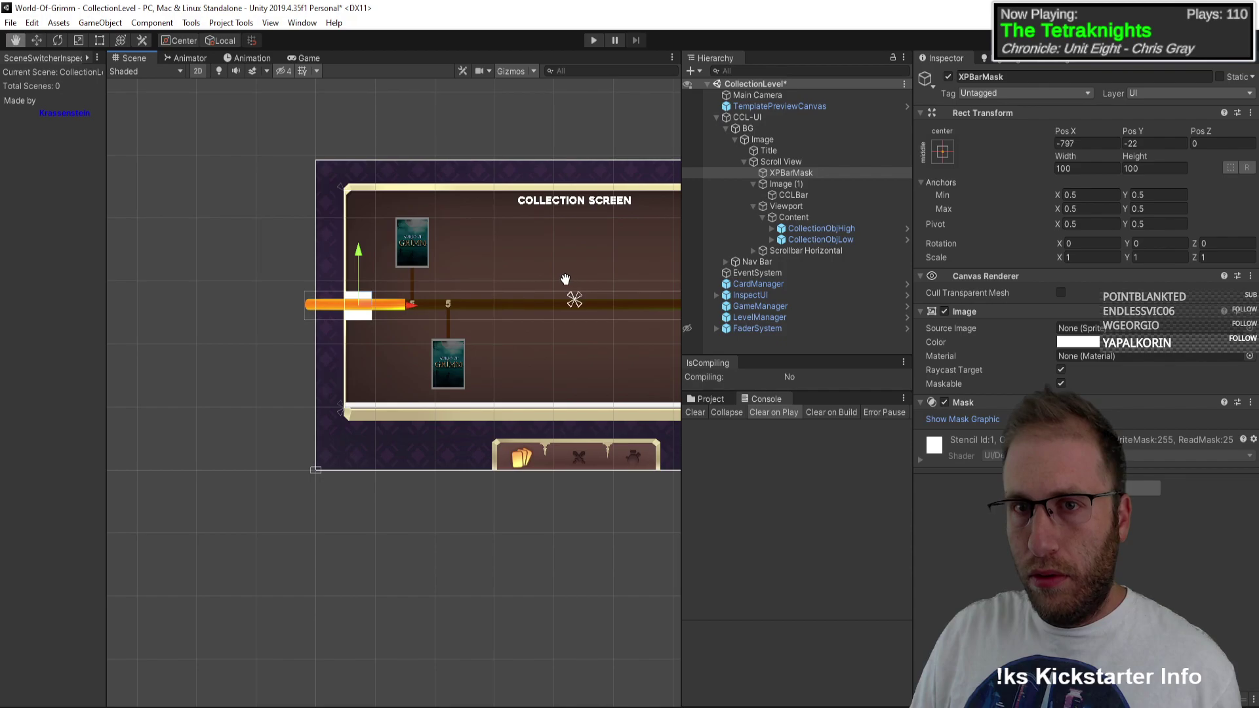
{"action": "middle_click_drag", "start_coordinate": [644, 306], "coordinate": [521, 302]}
{"action": "left_click", "coordinate": [1238, 332]}
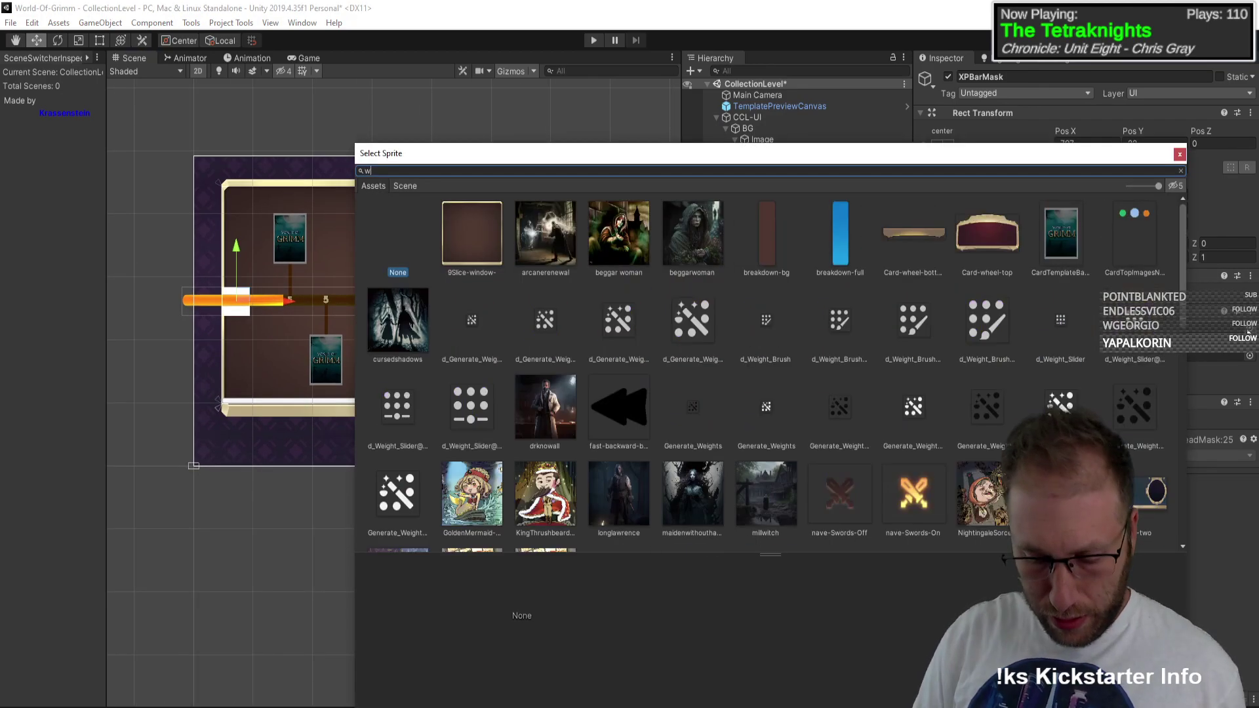
{"action": "type", "text": "white"}
{"action": "double_click", "coordinate": [892, 240]}
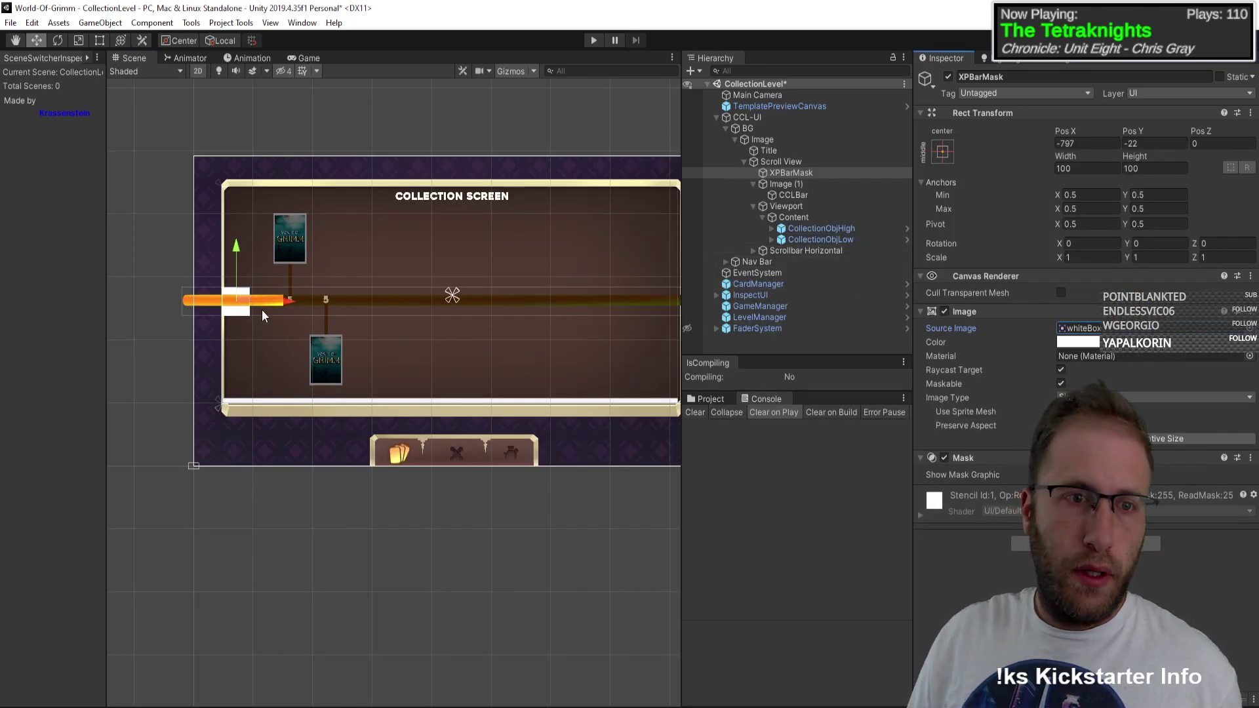
Step: Narrow XPBarMask from its right edge to about 1687 units wide with the Rect tool
{"action": "key", "text": "t"}
{"action": "key", "text": "y"}
{"action": "key", "text": "t"}
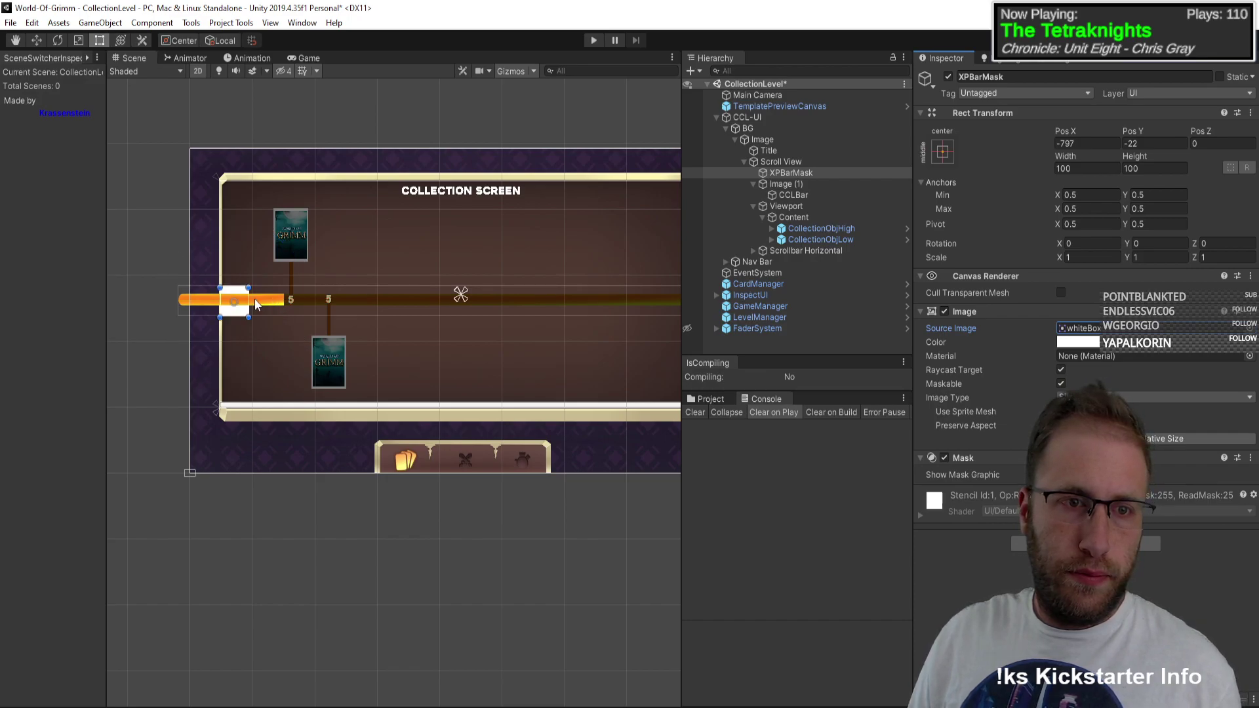
{"action": "left_click", "coordinate": [246, 307]}
{"action": "left_click", "coordinate": [268, 317]}
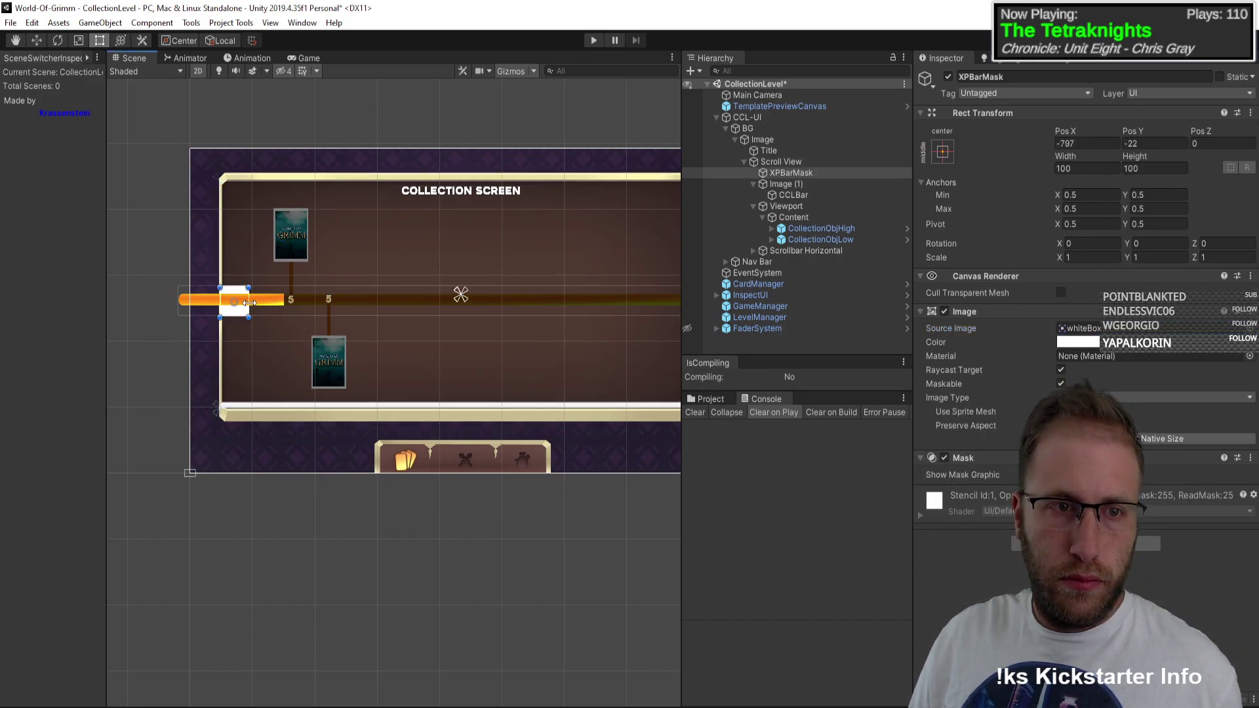
{"action": "middle_click_drag", "start_coordinate": [553, 344], "coordinate": [391, 340]}
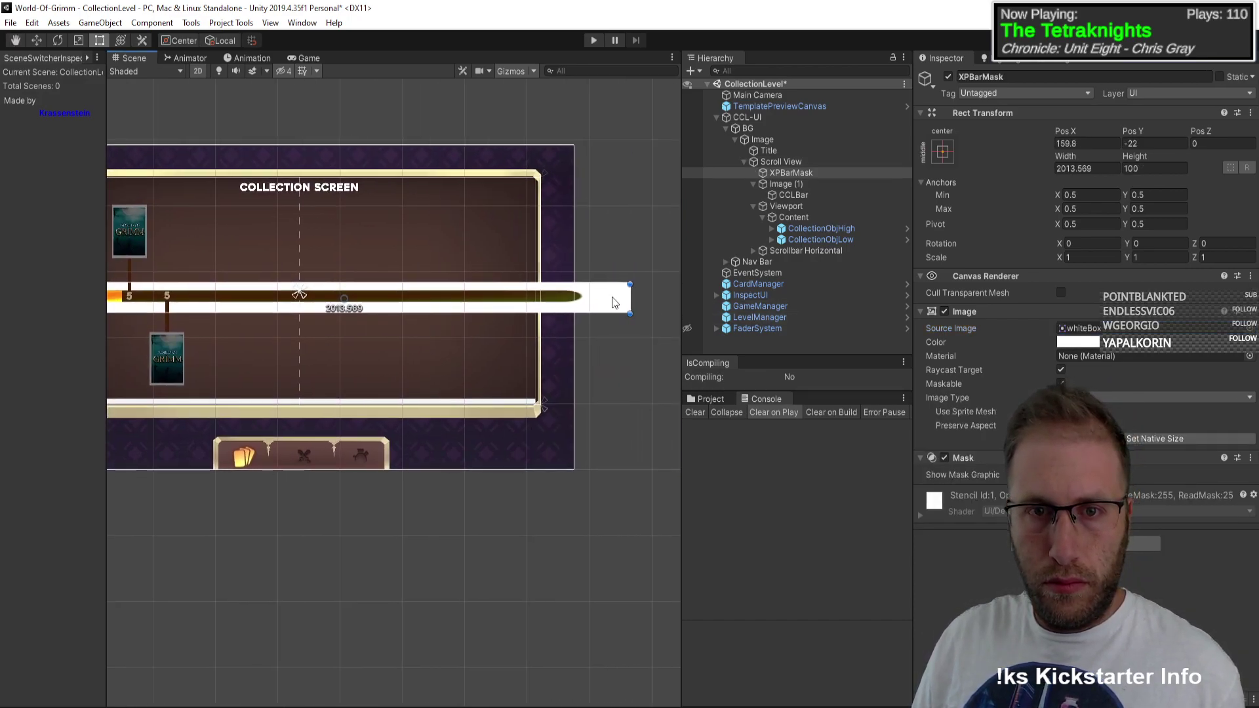
{"action": "left_click_drag", "start_coordinate": [631, 295], "coordinate": [530, 313]}
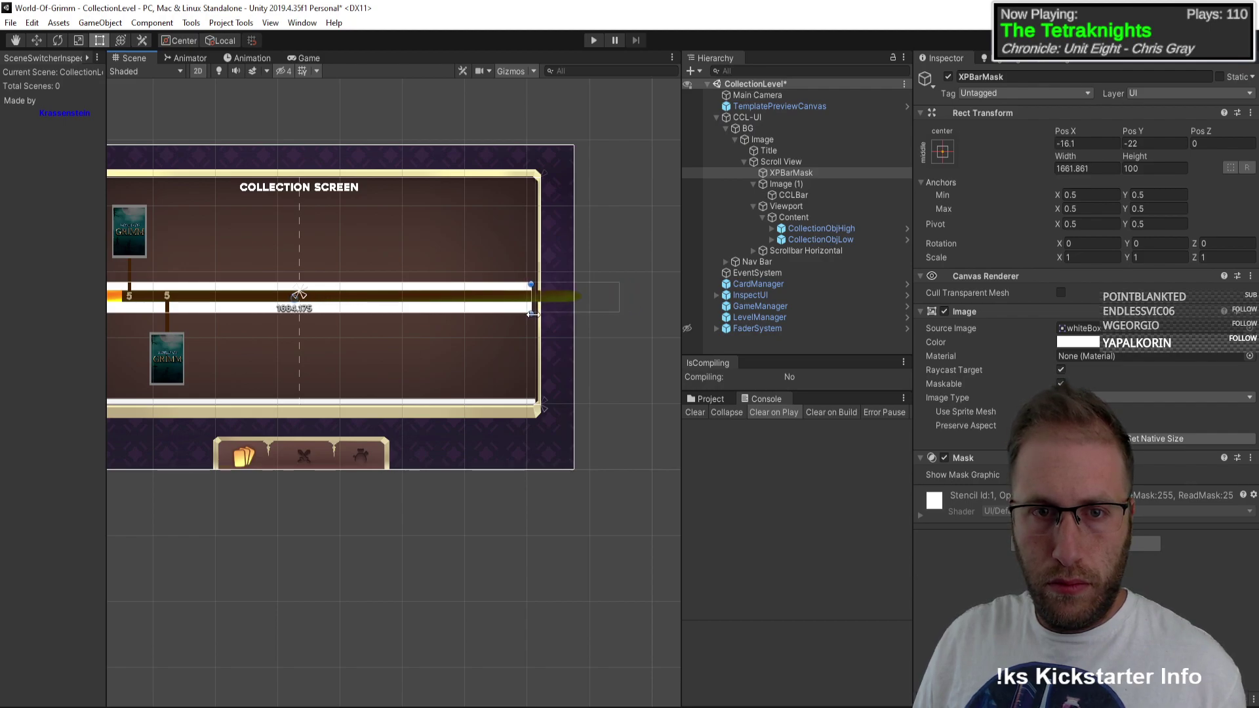
{"action": "scroll", "coordinate": [519, 333], "scroll_direction": "up", "scroll_amount": 10}
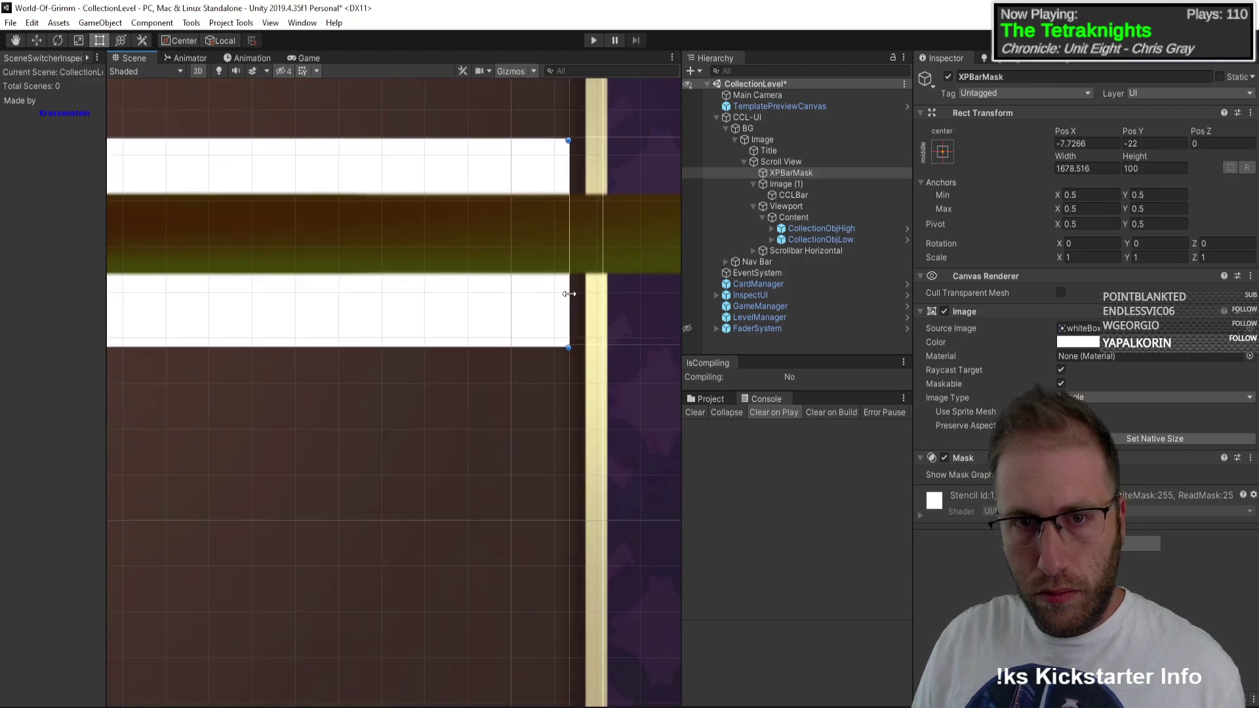
{"action": "scroll", "coordinate": [430, 304], "scroll_direction": "down", "scroll_amount": 10}
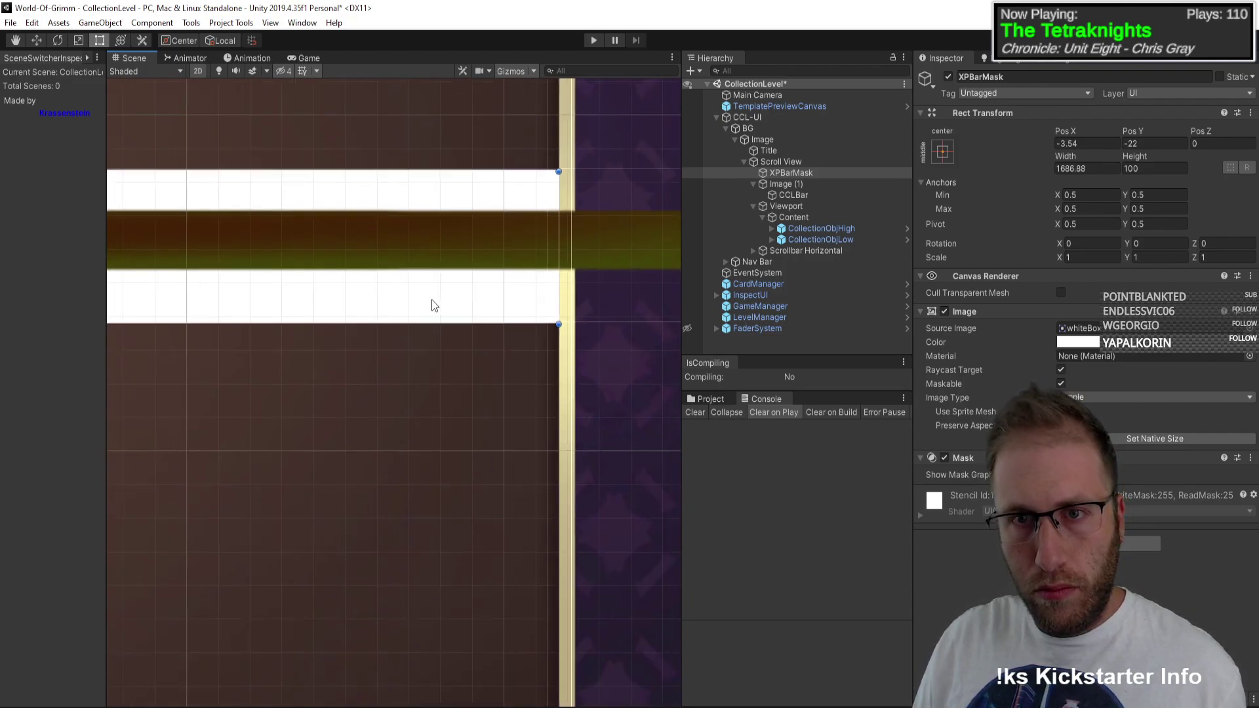
{"action": "middle_click_drag", "start_coordinate": [245, 325], "coordinate": [711, 311]}
Step: Nest Image (1) under XPBarMask and turn off Show Mask Graphic
{"action": "left_click_drag", "start_coordinate": [823, 184], "coordinate": [828, 175]}
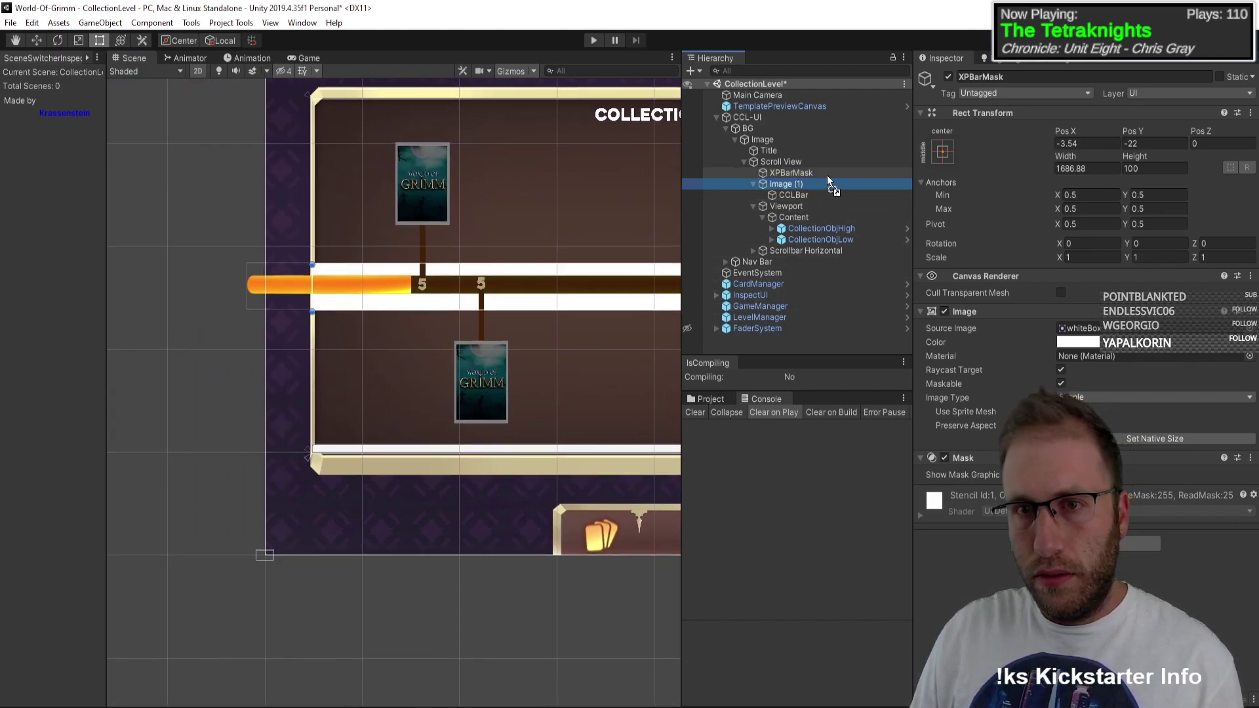
{"action": "scroll", "coordinate": [485, 331], "scroll_direction": "down", "scroll_amount": 3}
{"action": "middle_click_drag", "start_coordinate": [486, 331], "coordinate": [376, 327]}
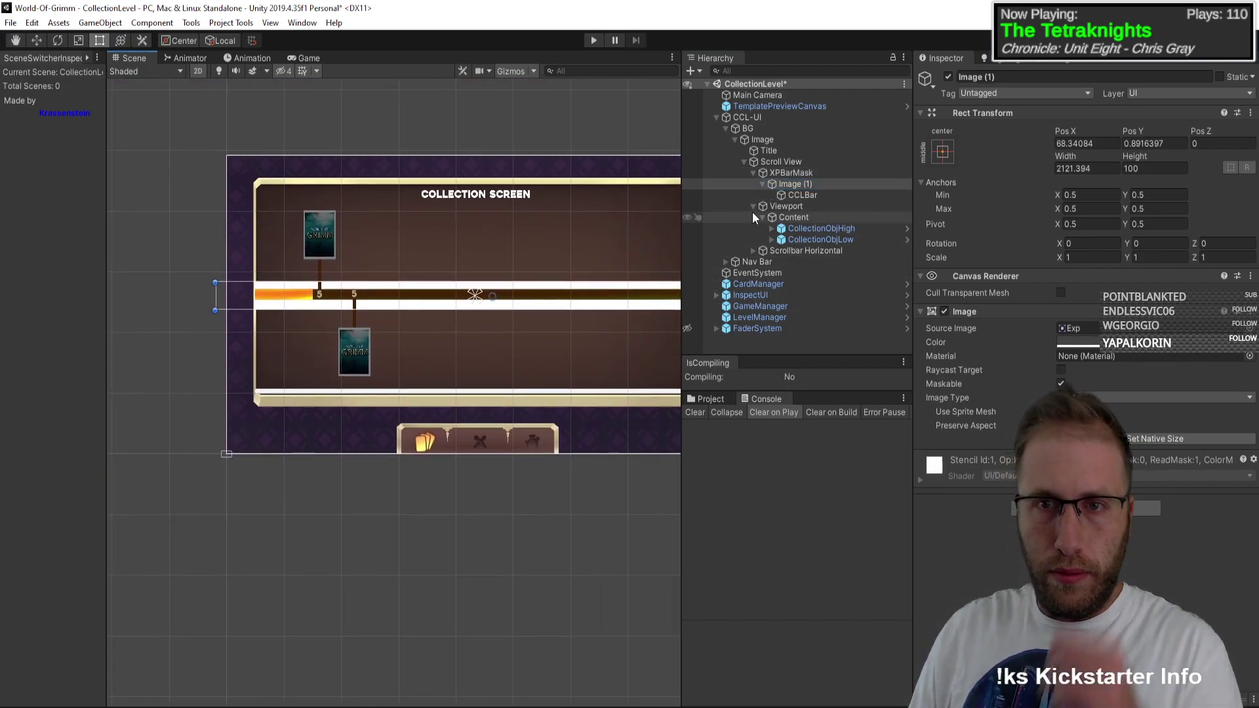
{"action": "left_click", "coordinate": [791, 173]}
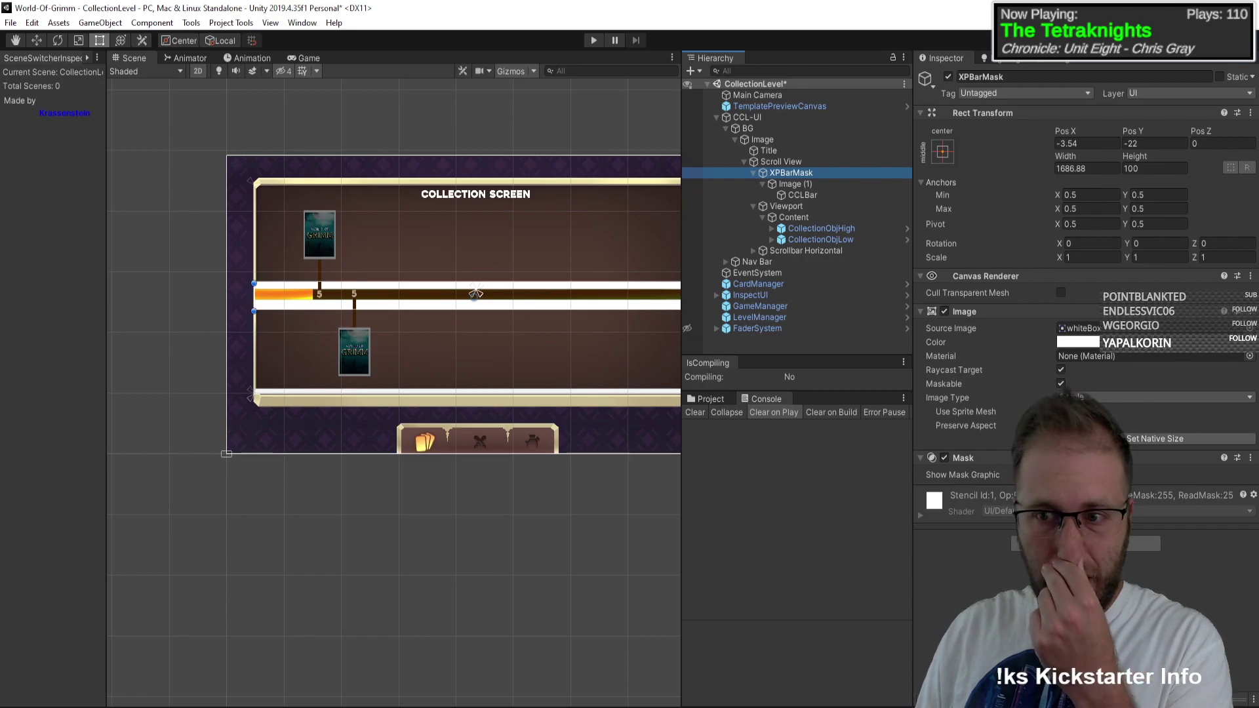
{"action": "left_click", "coordinate": [1061, 475]}
Step: Trim XPBarMask's left edge to the bar's start, leaving it 1681.992 by 100
{"action": "scroll", "coordinate": [460, 309], "scroll_direction": "down", "scroll_amount": 2}
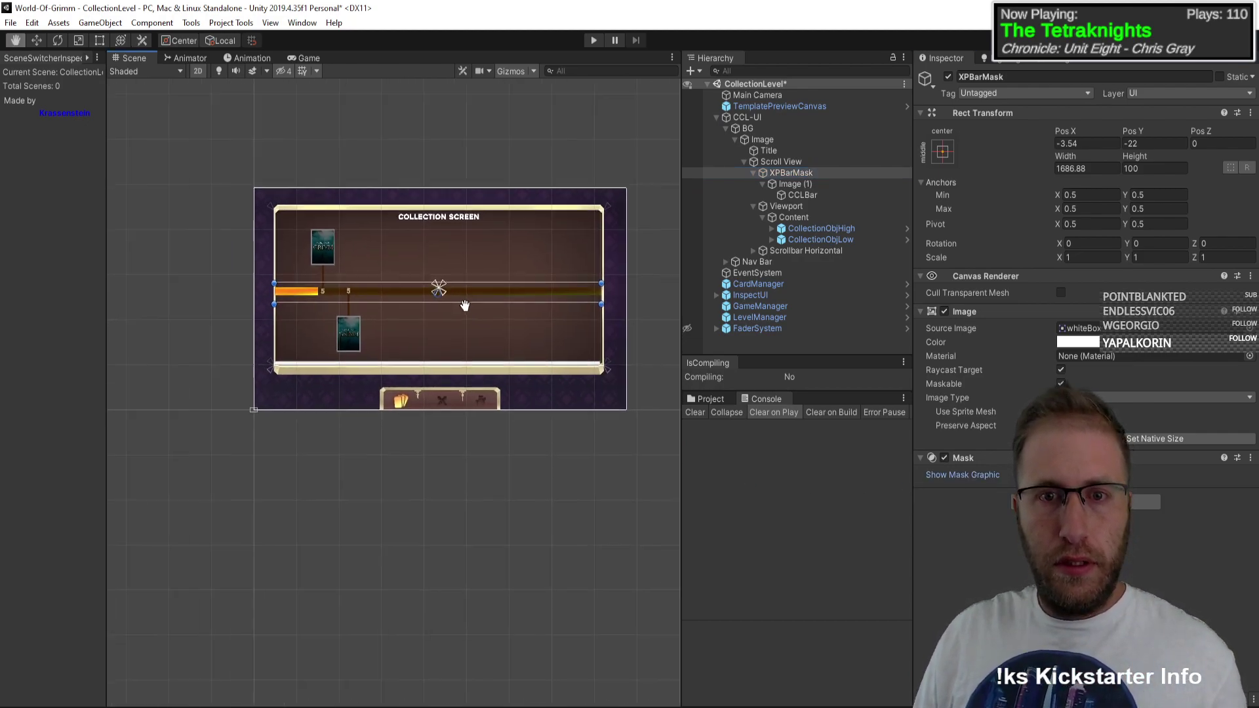
{"action": "scroll", "coordinate": [459, 318], "scroll_direction": "up", "scroll_amount": 2}
{"action": "middle_click_drag", "start_coordinate": [458, 318], "coordinate": [407, 298]}
{"action": "scroll", "coordinate": [273, 312], "scroll_direction": "up", "scroll_amount": 5}
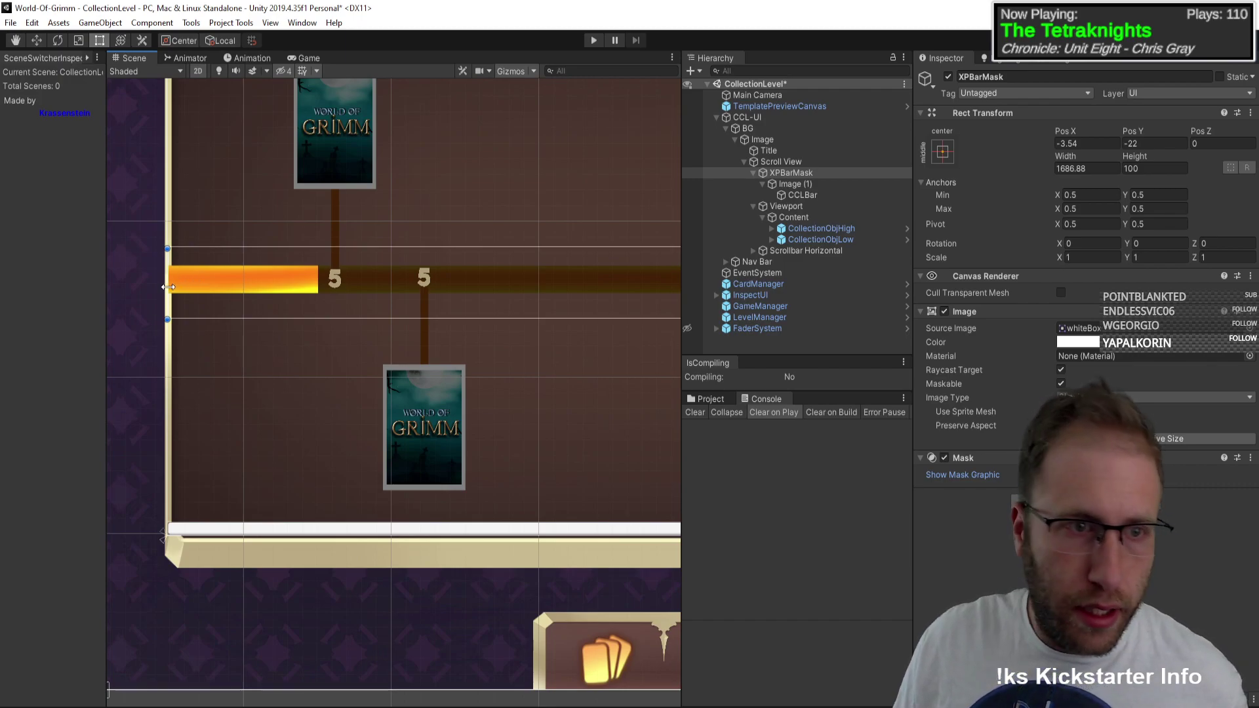
{"action": "left_click_drag", "start_coordinate": [168, 287], "coordinate": [169, 286]}
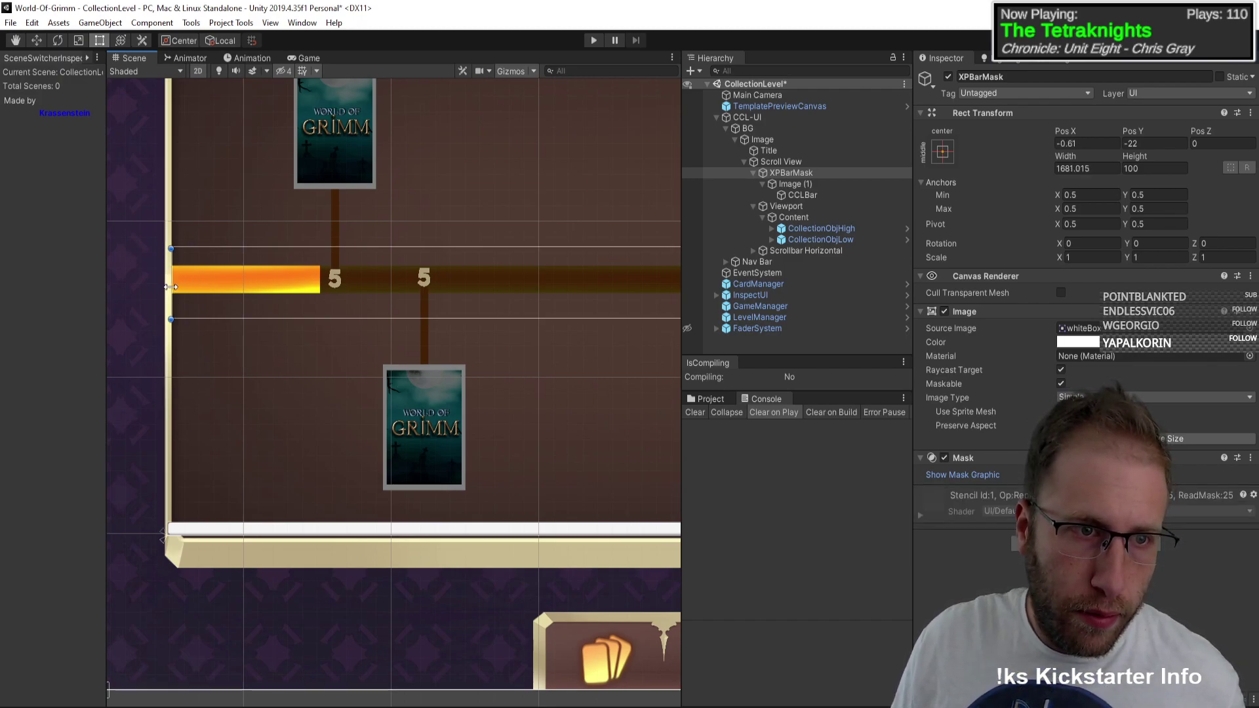
{"action": "scroll", "coordinate": [169, 286], "scroll_direction": "up", "scroll_amount": 4}
{"action": "scroll", "coordinate": [182, 265], "scroll_direction": "down", "scroll_amount": 5}
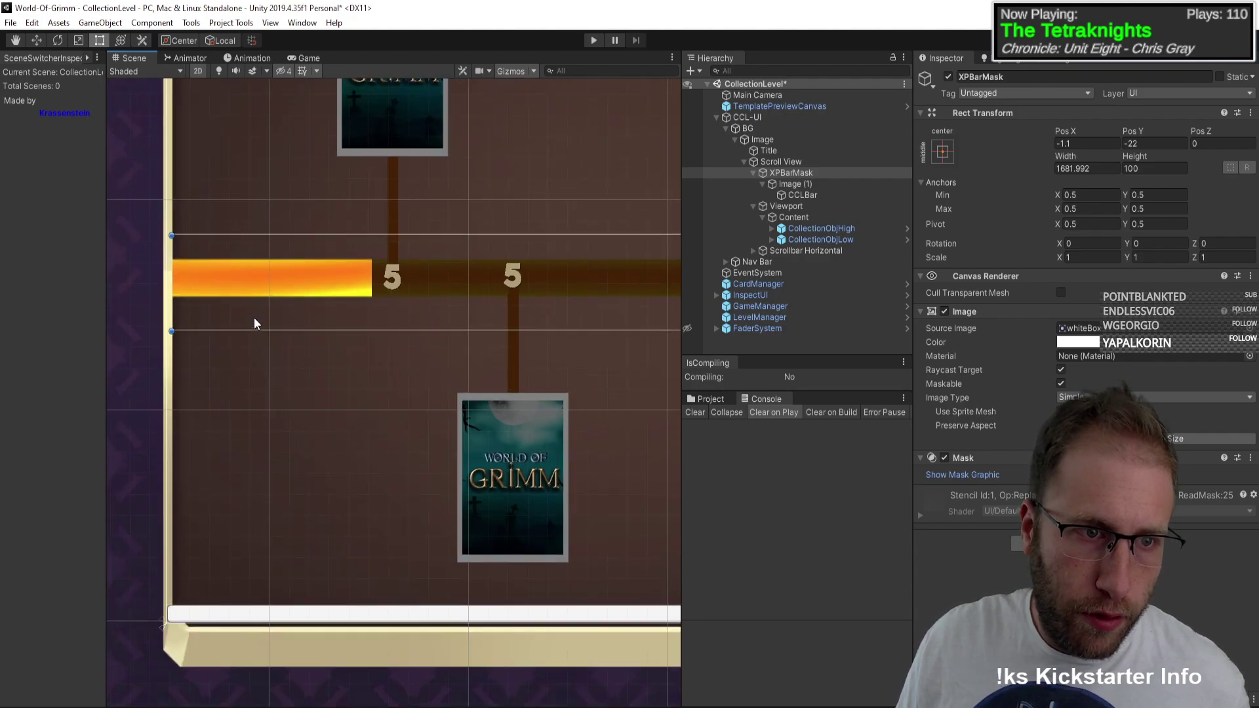
{"action": "middle_click_drag", "start_coordinate": [254, 317], "coordinate": [111, 268]}
{"action": "middle_click_drag", "start_coordinate": [501, 267], "coordinate": [569, 360]}
{"action": "scroll", "coordinate": [373, 287], "scroll_direction": "up", "scroll_amount": 2}
{"action": "scroll", "coordinate": [374, 288], "scroll_direction": "down", "scroll_amount": 5}
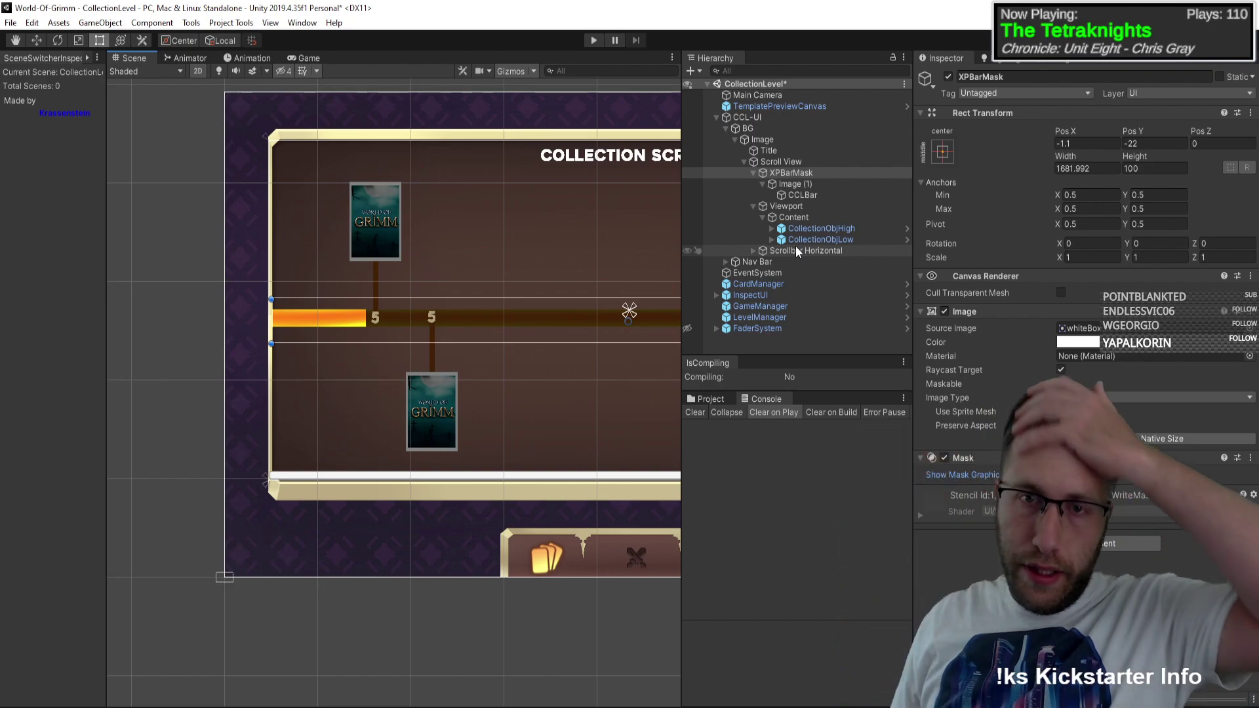
{"action": "left_click", "coordinate": [849, 198]}
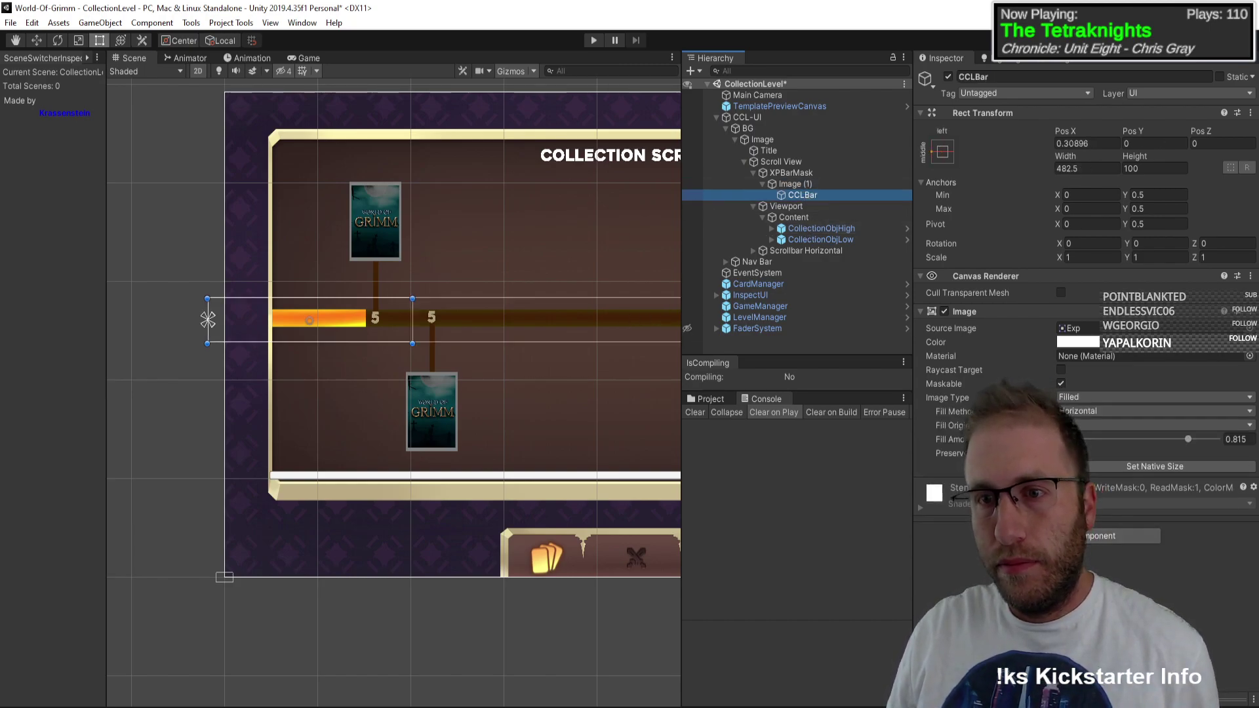
Step: Add a Slider to CCLBar and try dragging CCLBar into its Fill Rect field
{"action": "left_click", "coordinate": [1125, 536]}
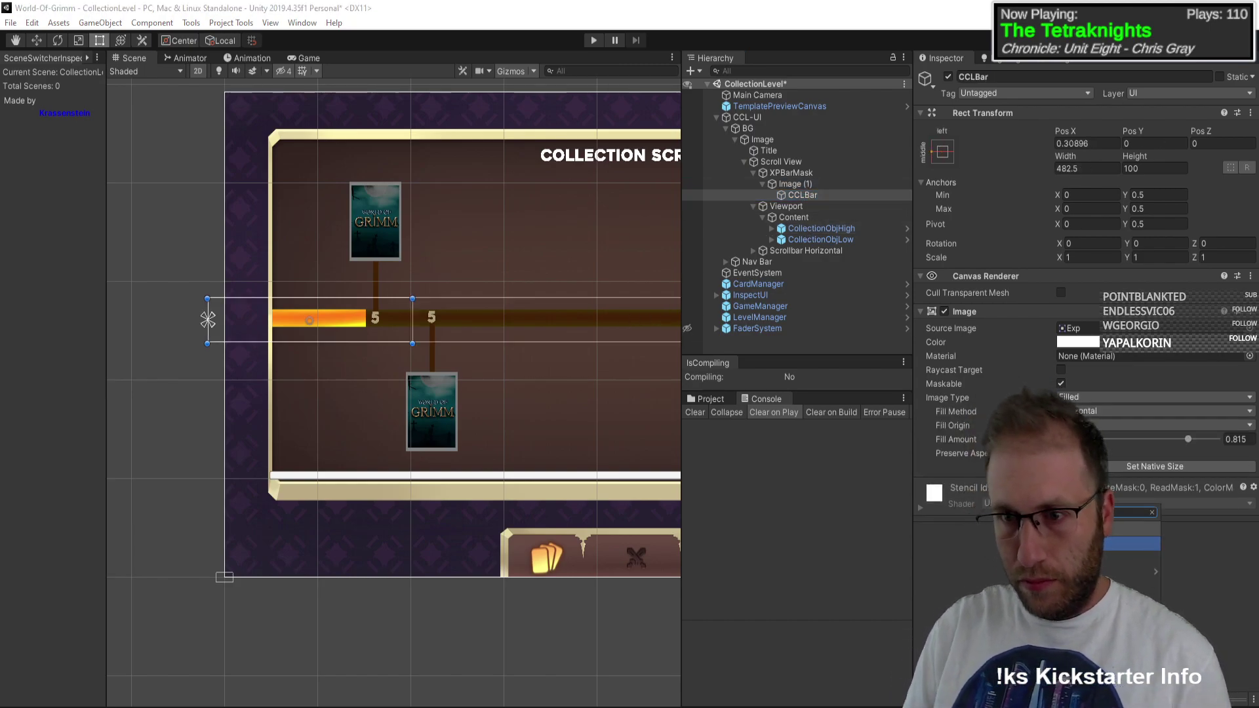
{"action": "key", "text": "Return"}
{"action": "scroll", "coordinate": [1082, 393], "scroll_direction": "down", "scroll_amount": 3}
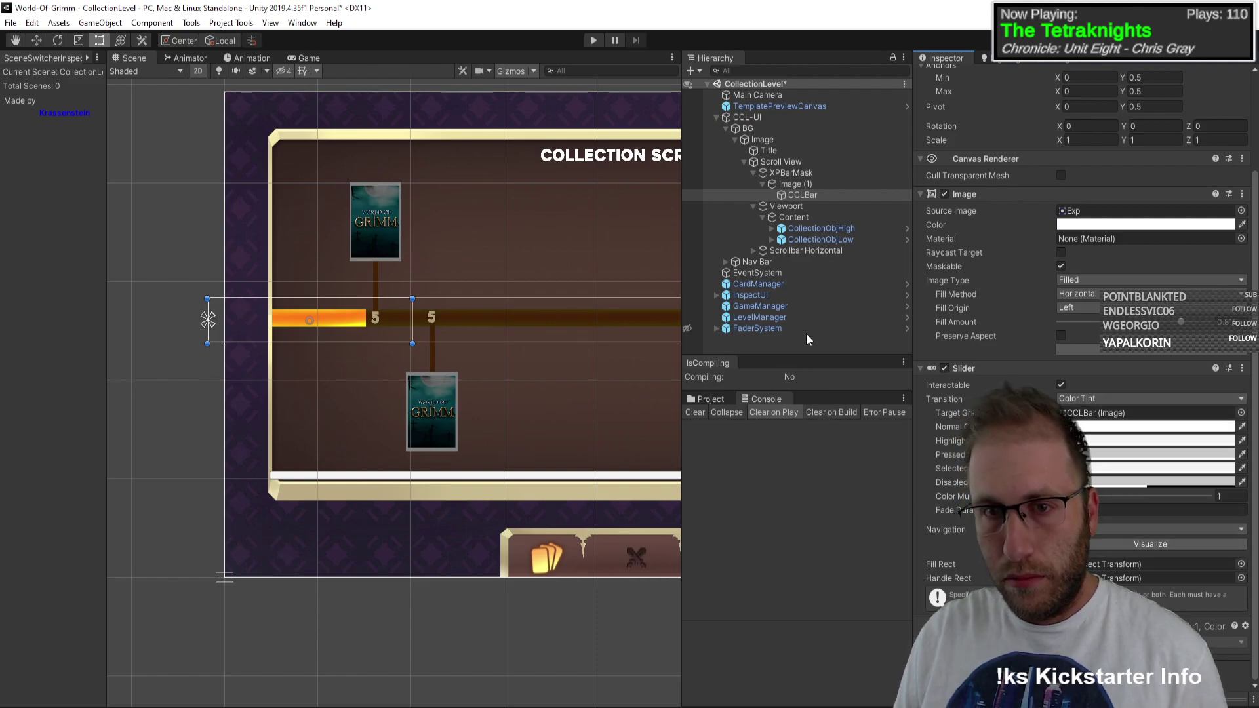
{"action": "left_click", "coordinate": [821, 196]}
{"action": "left_click", "coordinate": [1152, 564]}
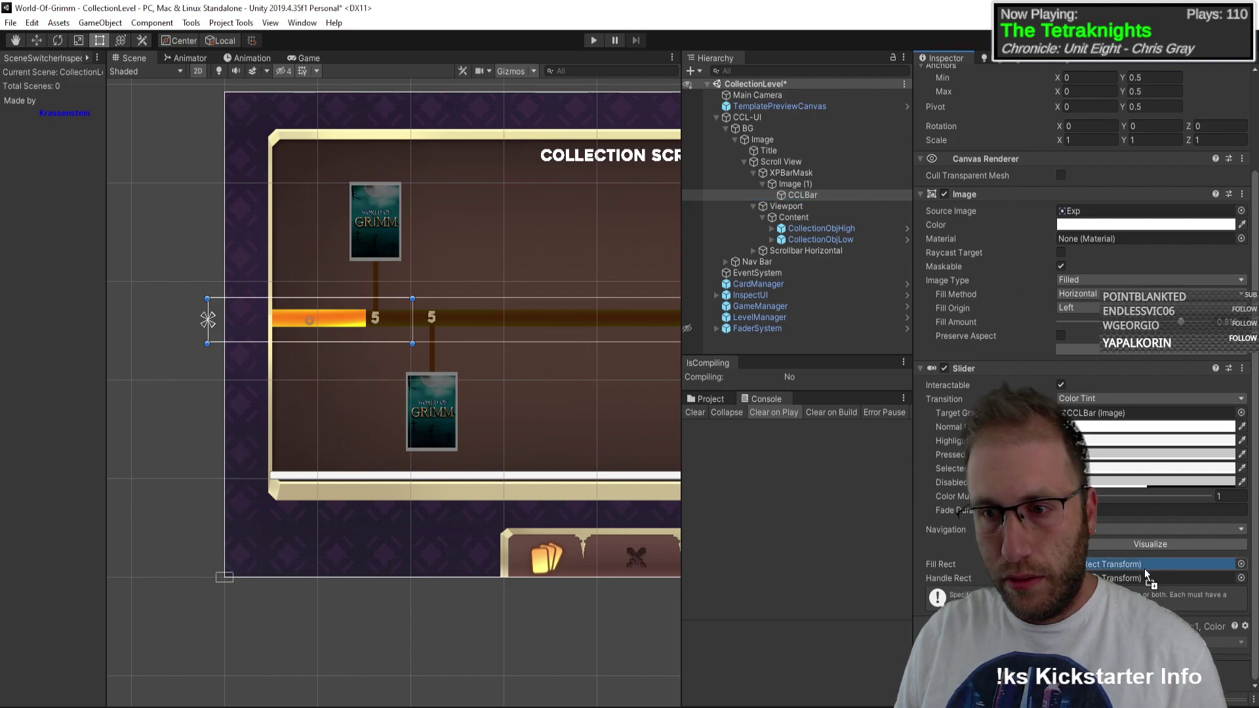
{"action": "left_click_drag", "start_coordinate": [1055, 373], "coordinate": [1123, 564]}
{"action": "left_click", "coordinate": [818, 186]}
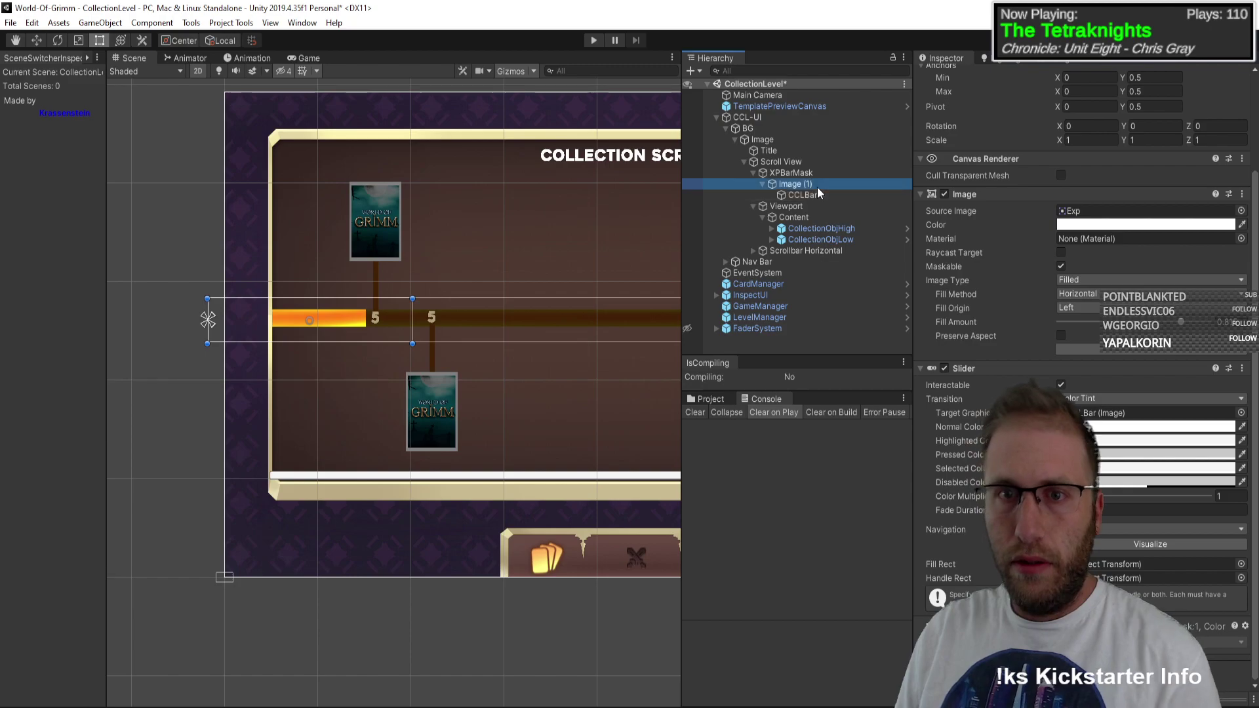
Step: Create a UI Slider as a child of Image (1)
{"action": "right_click", "coordinate": [801, 189]}
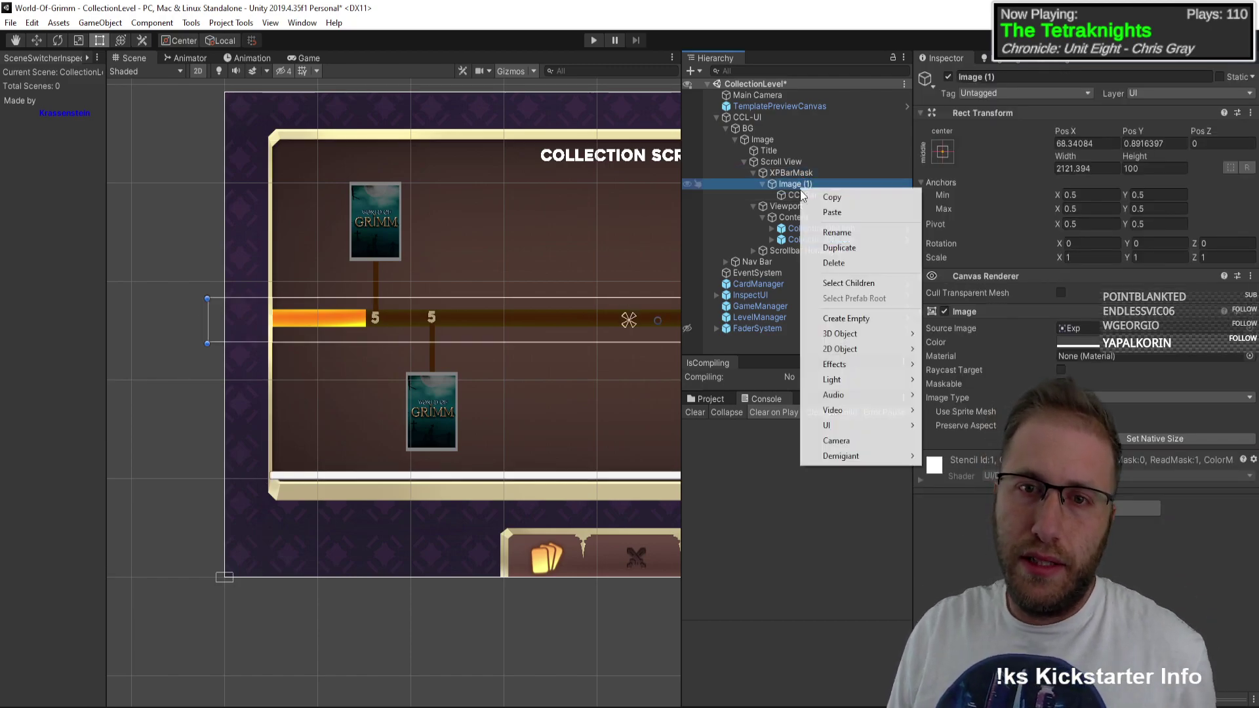
{"action": "mouse_move", "coordinate": [846, 425]}
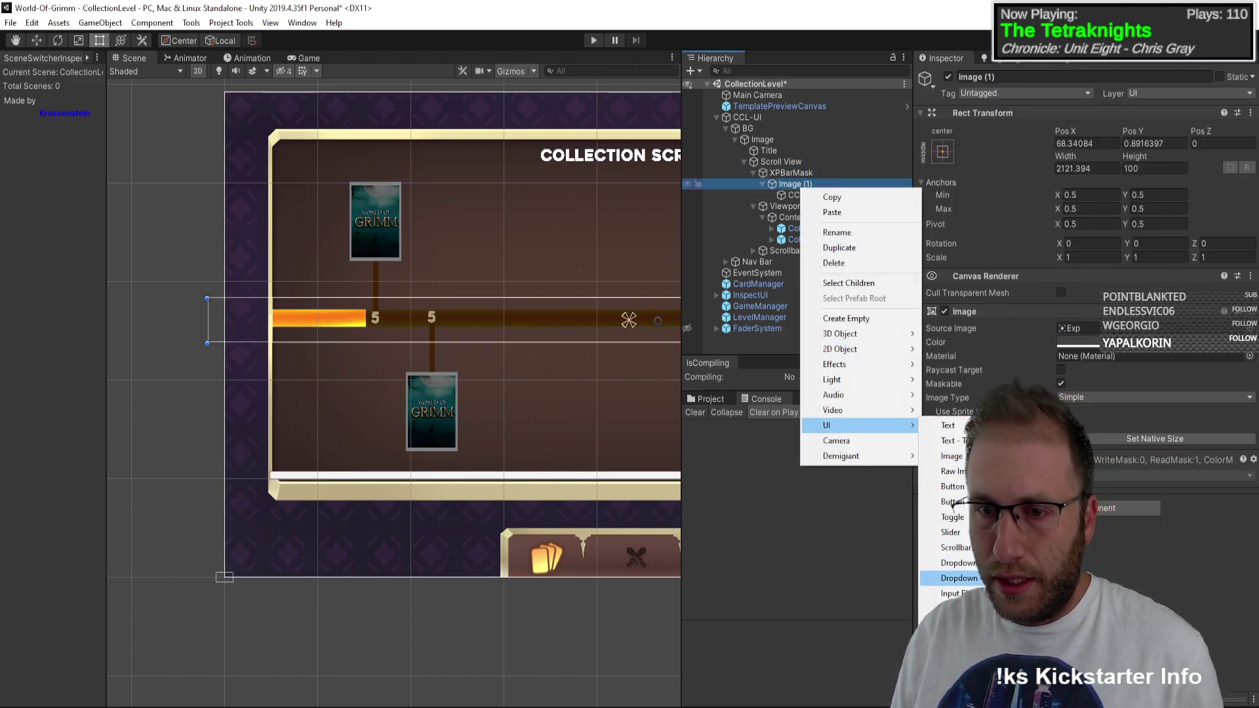
{"action": "left_click", "coordinate": [950, 532]}
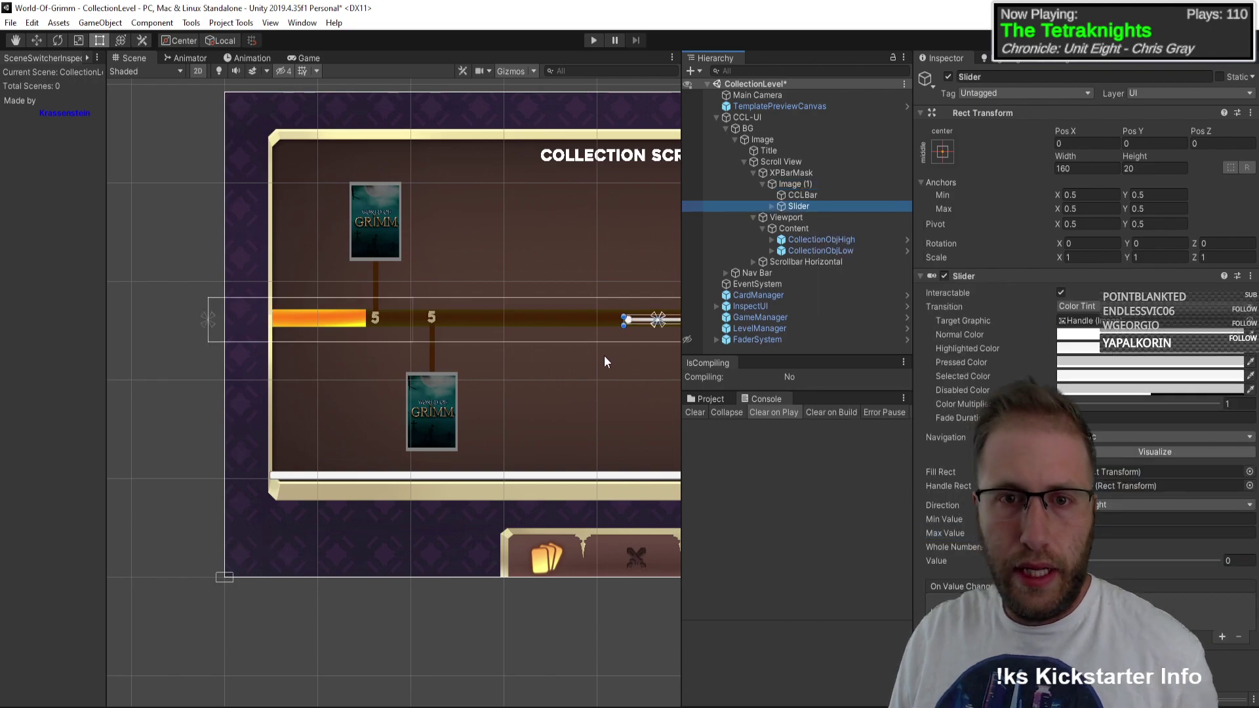
{"action": "scroll", "coordinate": [402, 315], "scroll_direction": "down", "scroll_amount": 3}
{"action": "scroll", "coordinate": [536, 368], "scroll_direction": "up", "scroll_amount": 3}
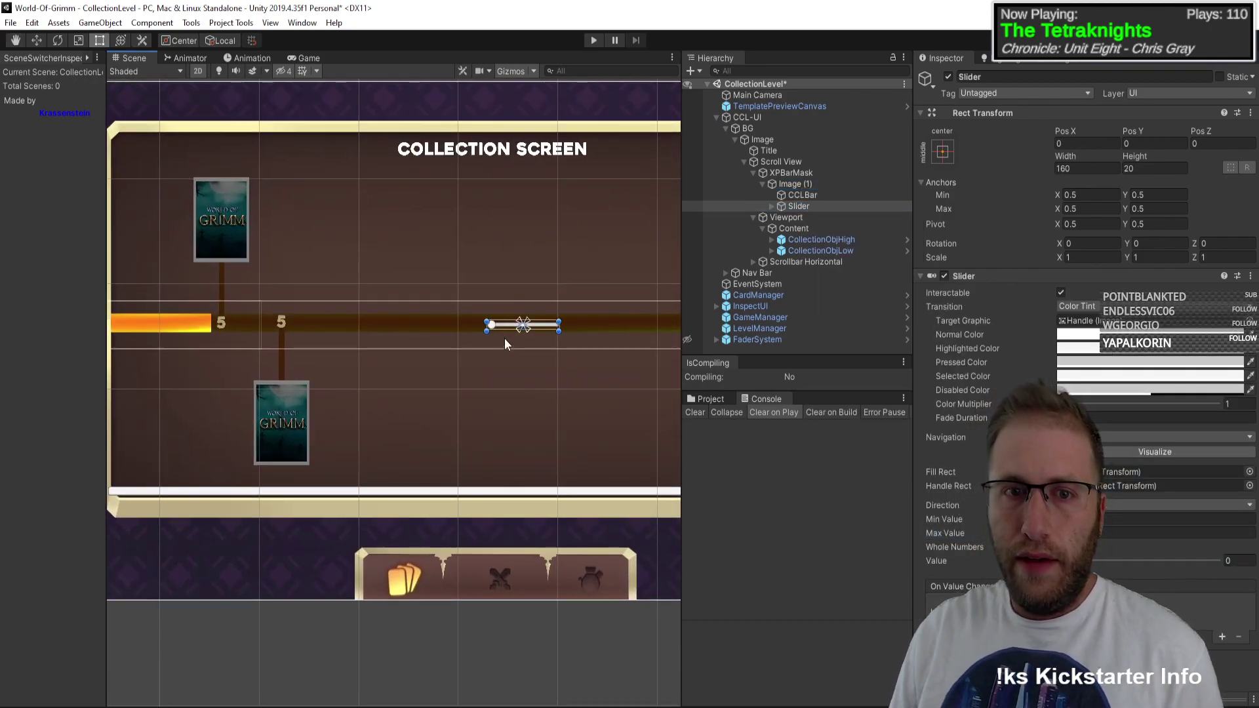
Step: Expand the Slider and inspect its Fill Area, Handle Slide Area, Handle and Background
{"action": "left_click", "coordinate": [772, 206]}
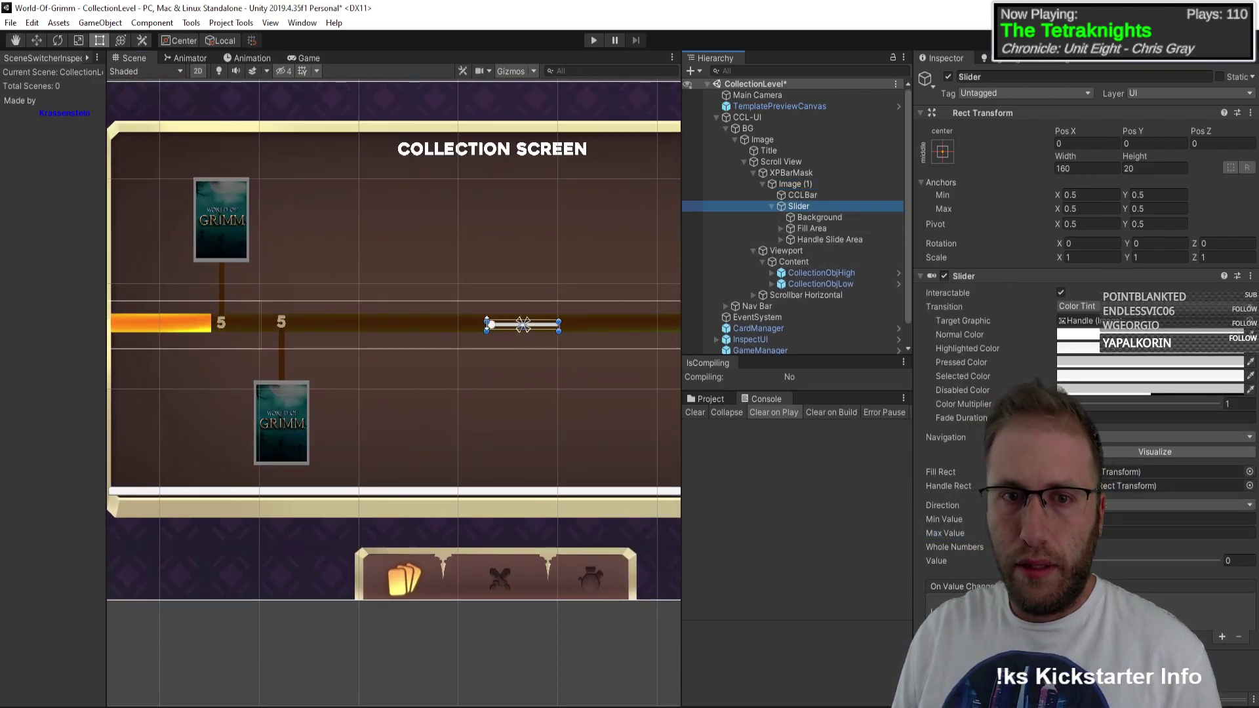
{"action": "scroll", "coordinate": [557, 379], "scroll_direction": "down", "scroll_amount": 4}
{"action": "scroll", "coordinate": [446, 316], "scroll_direction": "up", "scroll_amount": 1}
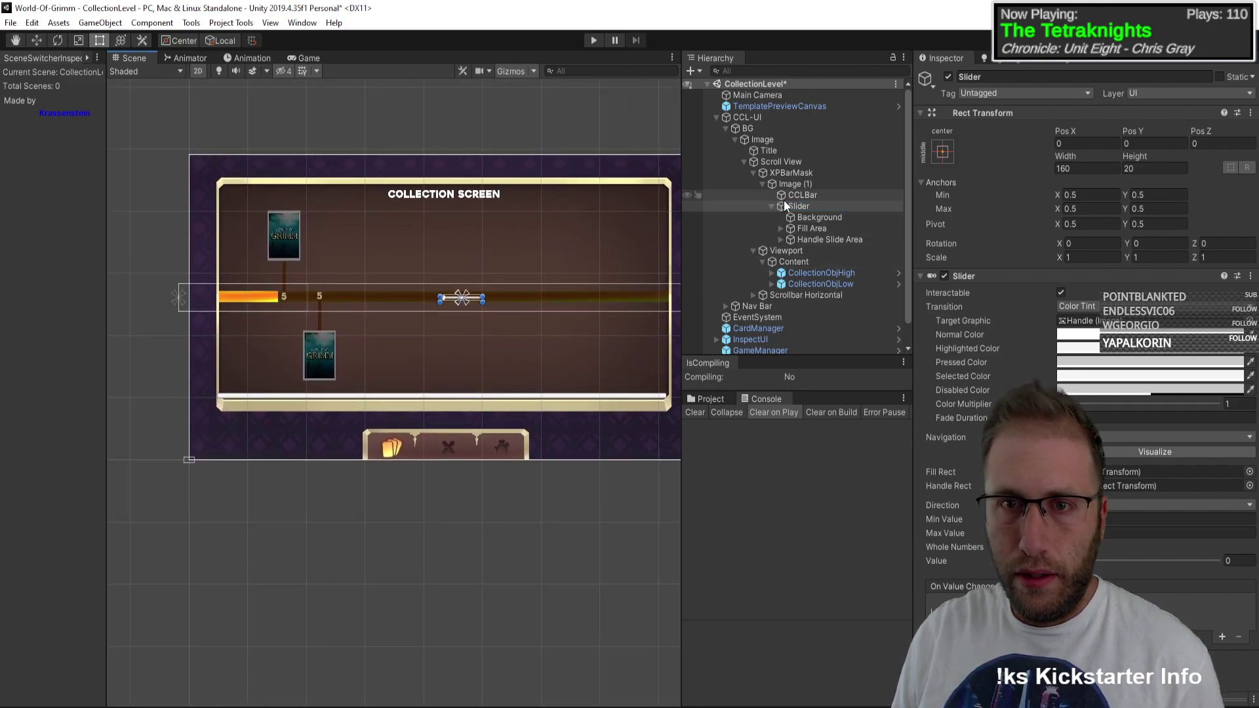
{"action": "left_click", "coordinate": [836, 231]}
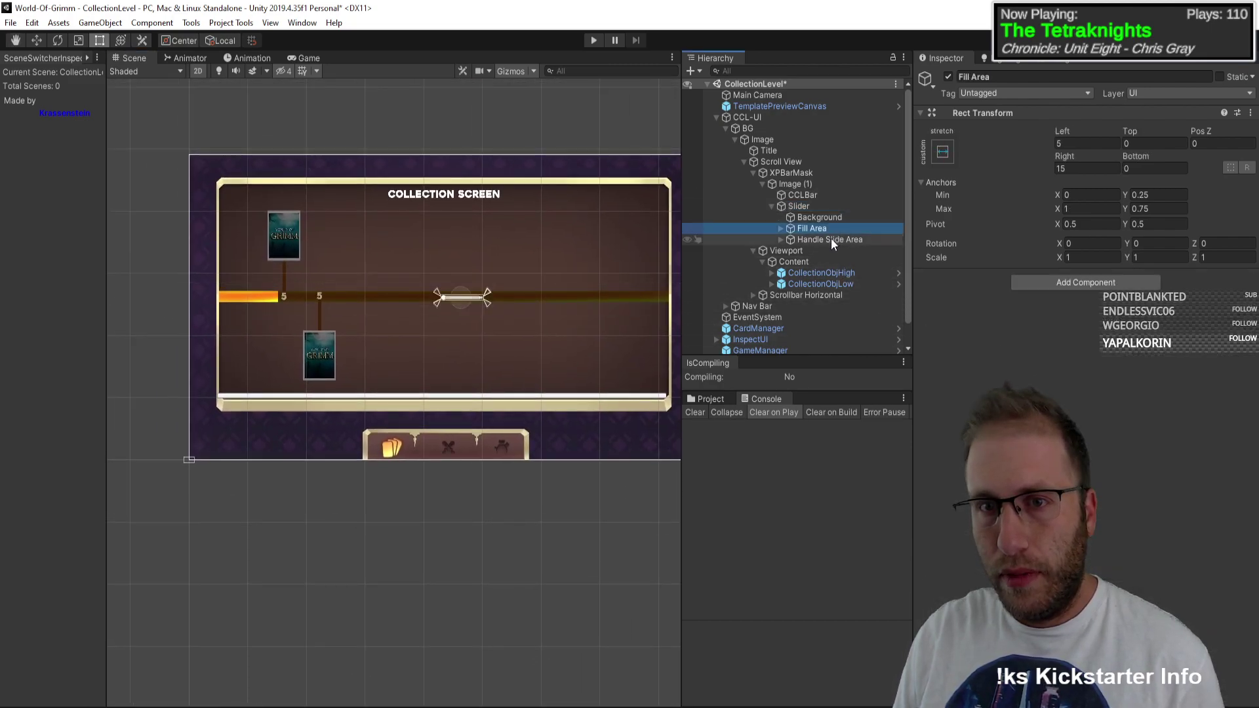
{"action": "left_click", "coordinate": [832, 240]}
{"action": "left_click", "coordinate": [781, 239]}
{"action": "left_click", "coordinate": [804, 262]}
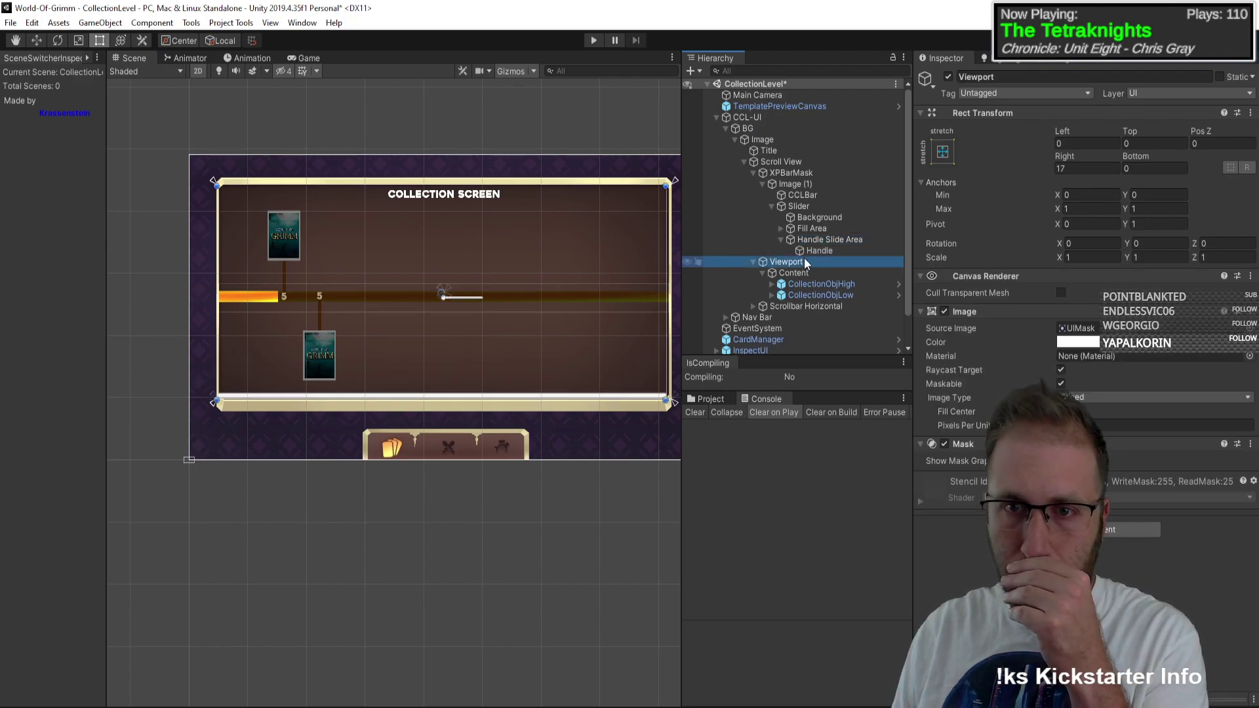
{"action": "left_click", "coordinate": [814, 251]}
{"action": "left_click", "coordinate": [828, 237]}
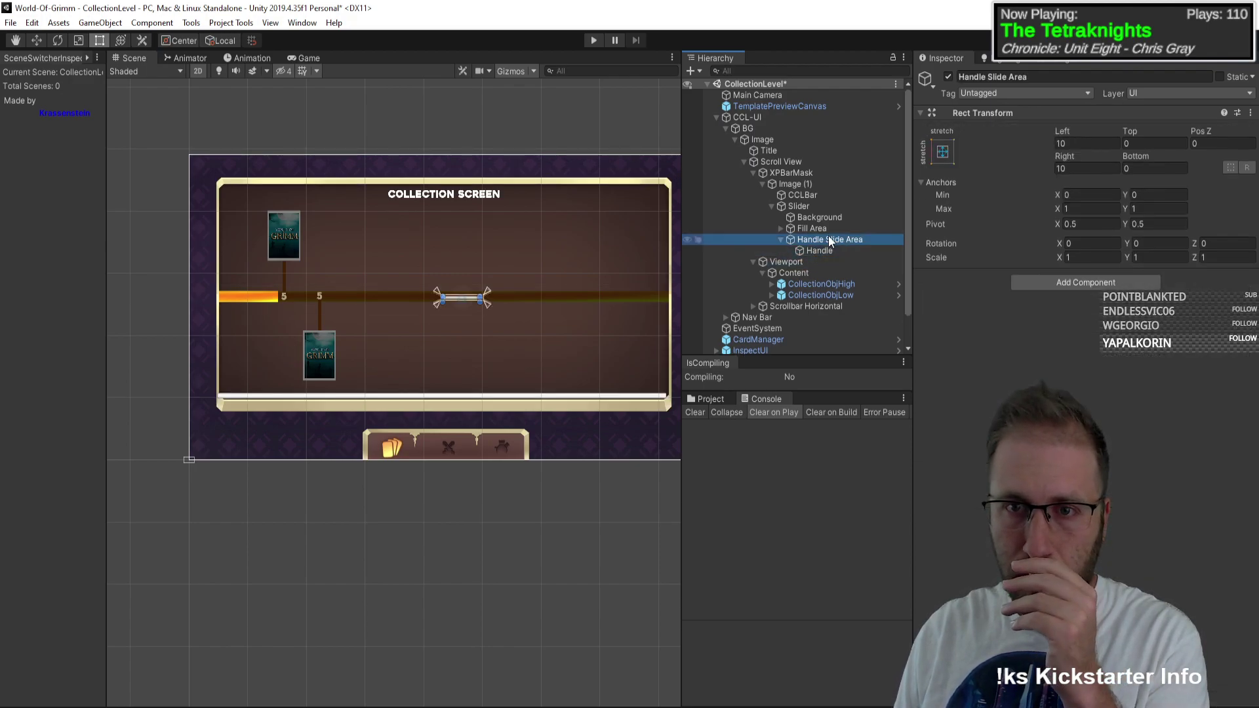
{"action": "left_click", "coordinate": [824, 228]}
{"action": "left_click", "coordinate": [818, 218]}
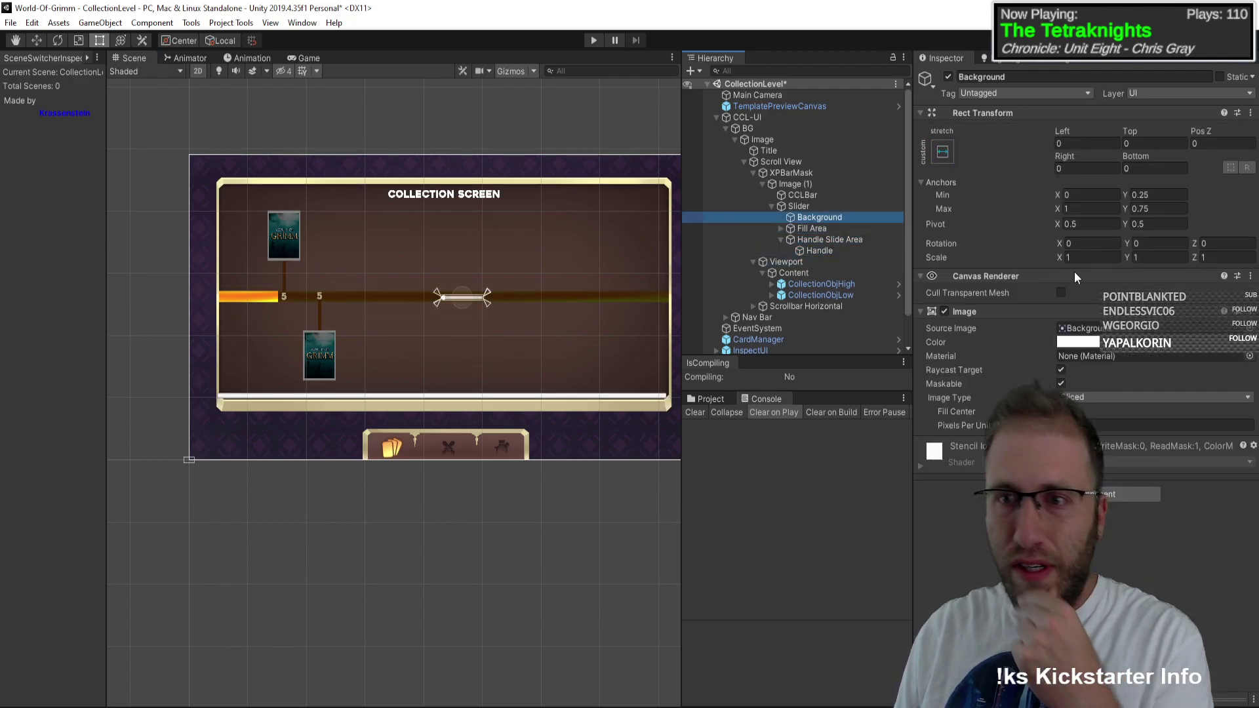
{"action": "left_click", "coordinate": [1248, 328]}
Step: Give the slider's Background the card-exp-bg sprite, found by searching 'xp'
{"action": "type", "text": "xp"}
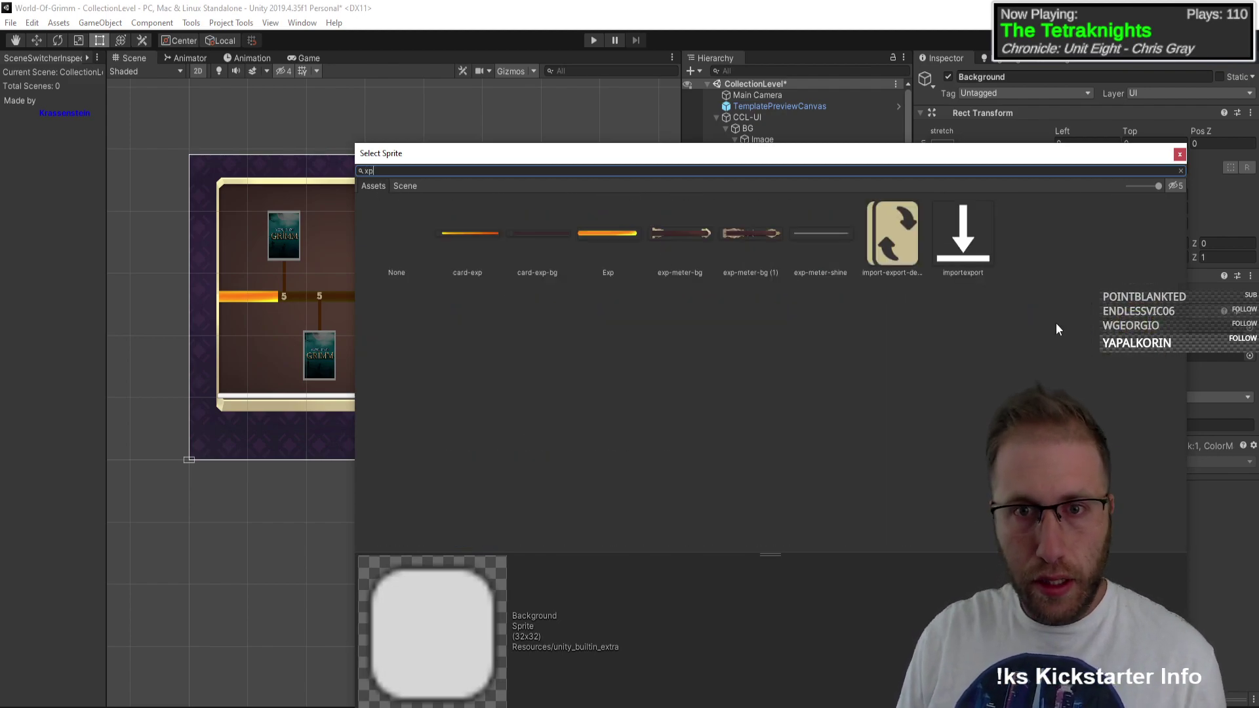
{"action": "double_click", "coordinate": [550, 238]}
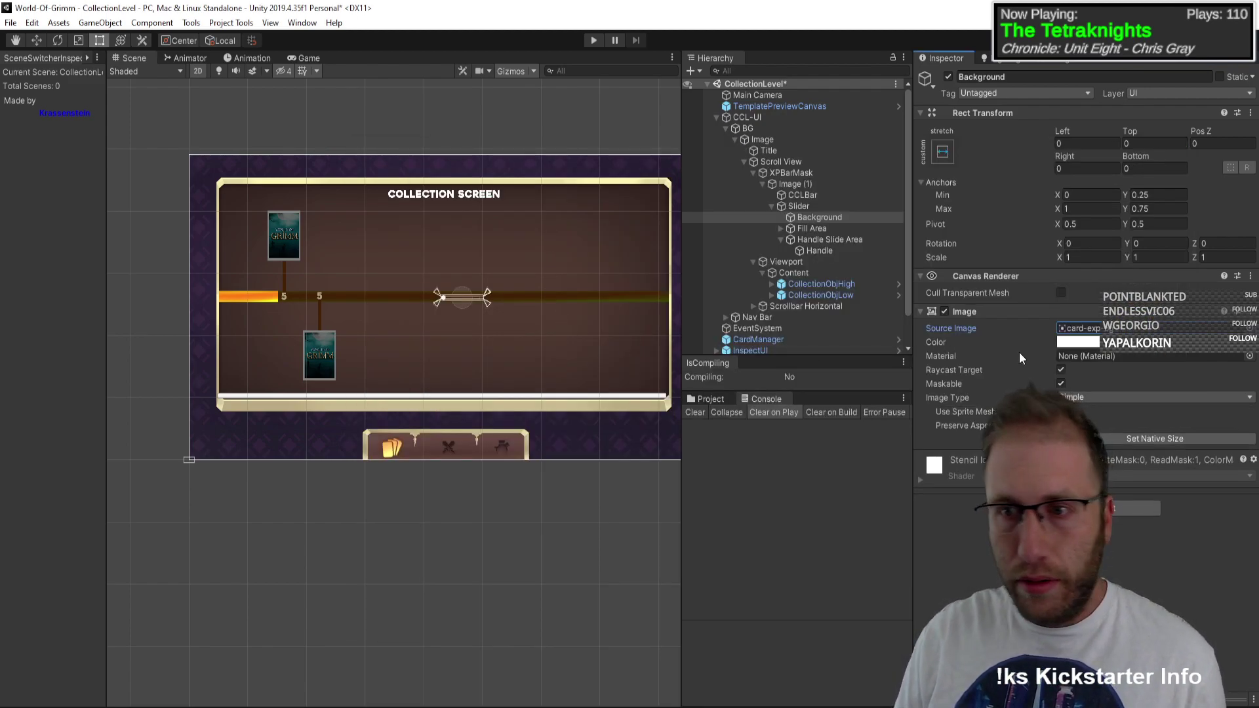
{"action": "scroll", "coordinate": [423, 324], "scroll_direction": "up", "scroll_amount": 4}
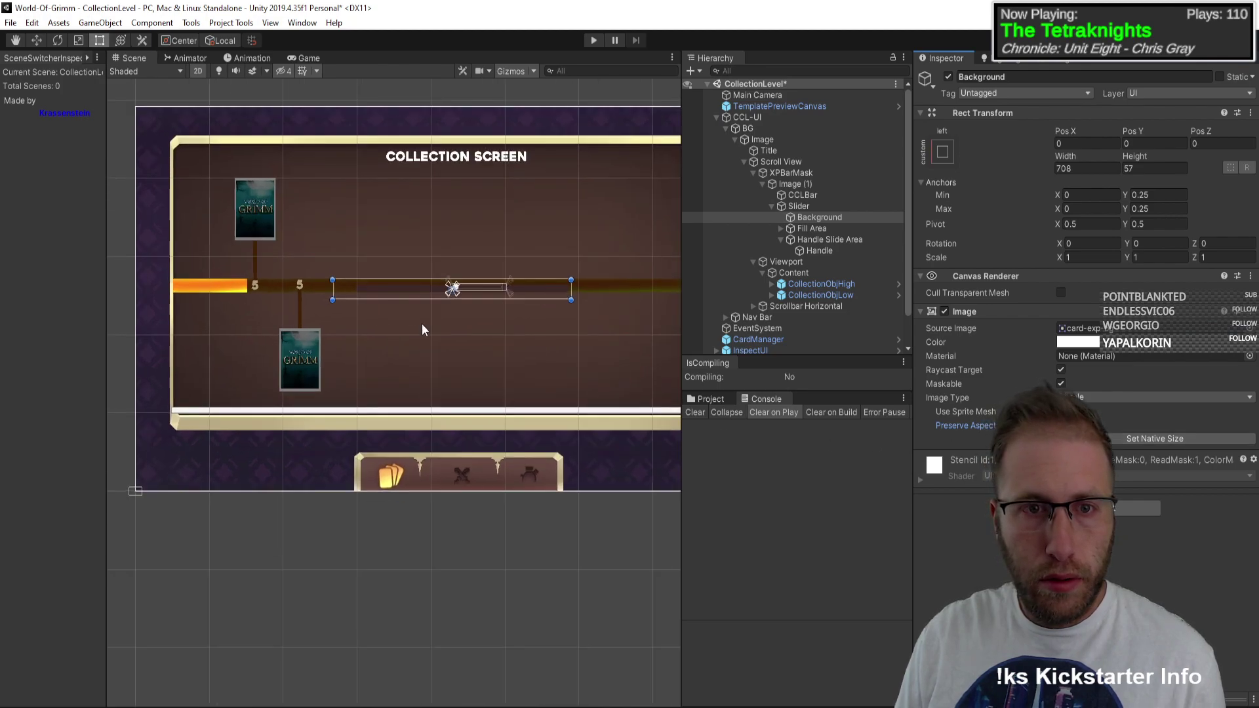
Step: Assign the card-exp sprite to the slider's Fill image
{"action": "left_click", "coordinate": [829, 227]}
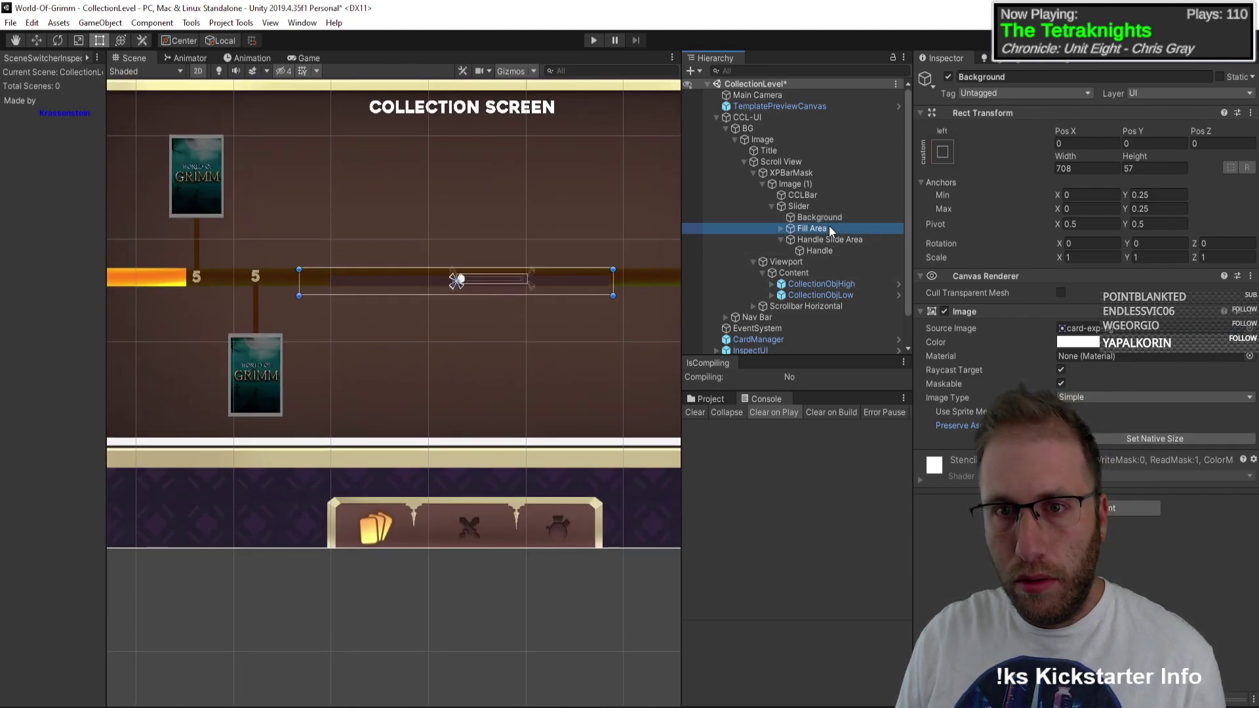
{"action": "left_click", "coordinate": [781, 228]}
{"action": "left_click", "coordinate": [824, 239]}
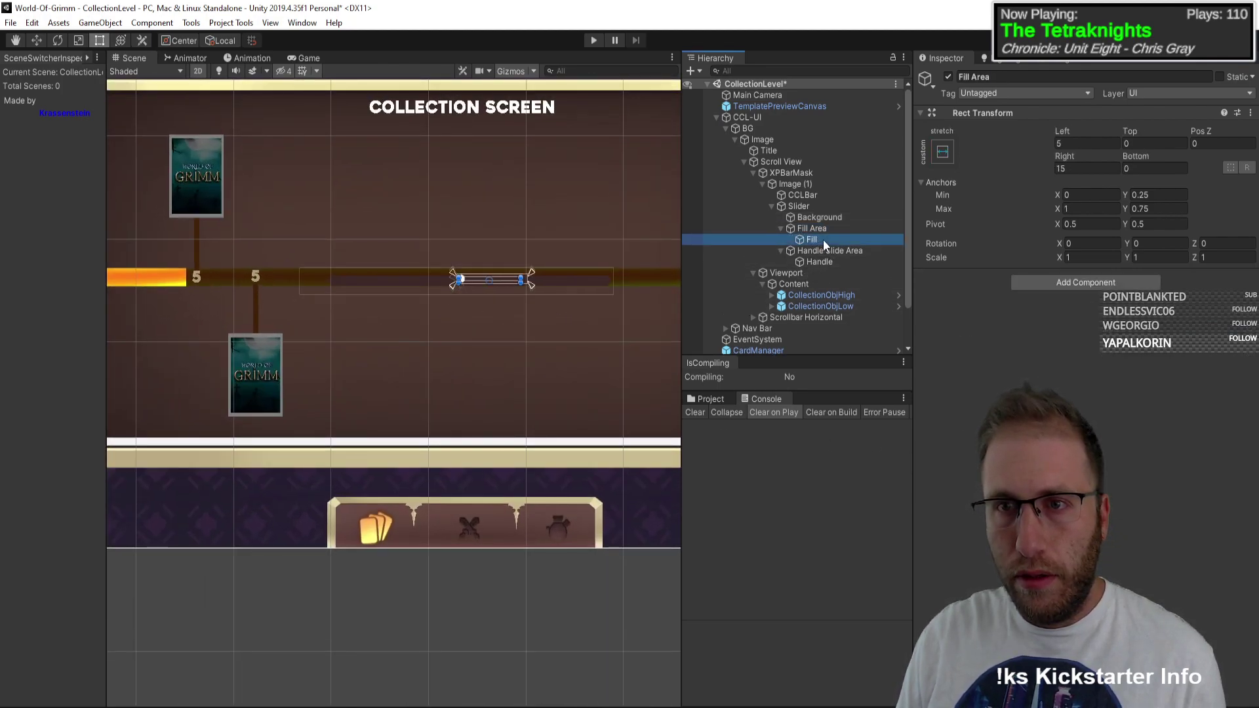
{"action": "left_click", "coordinate": [1249, 342]}
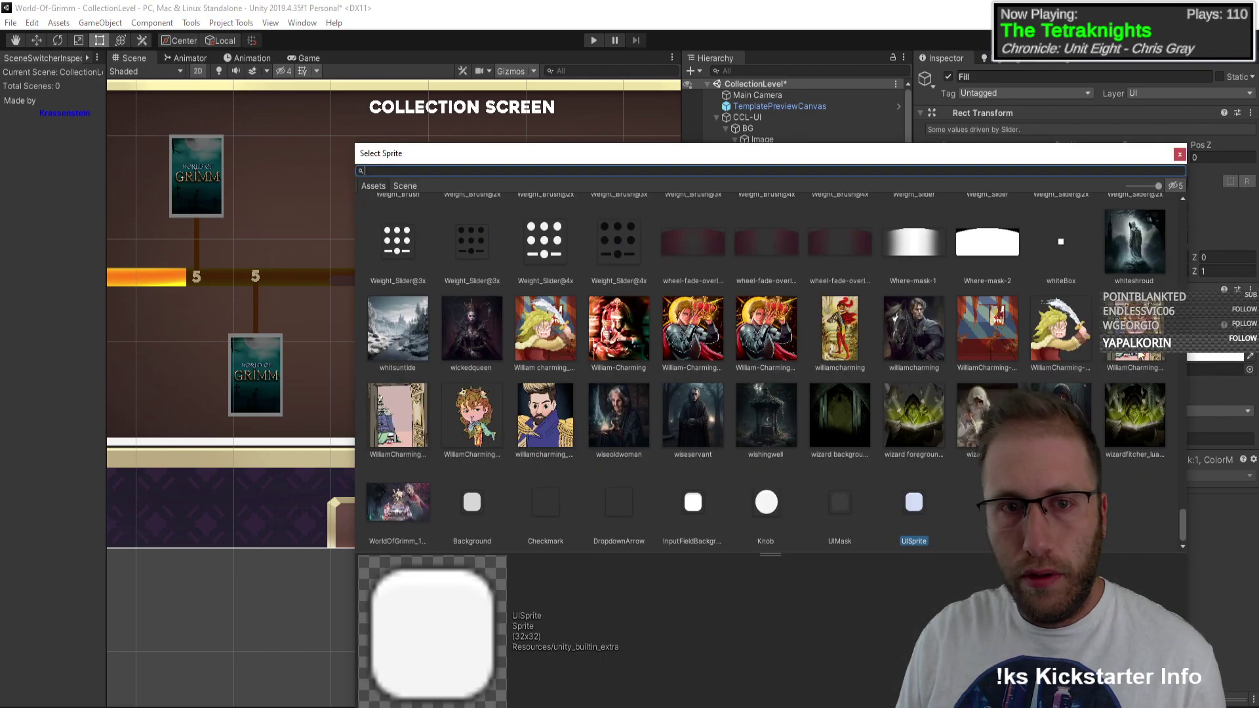
{"action": "type", "text": "xp"}
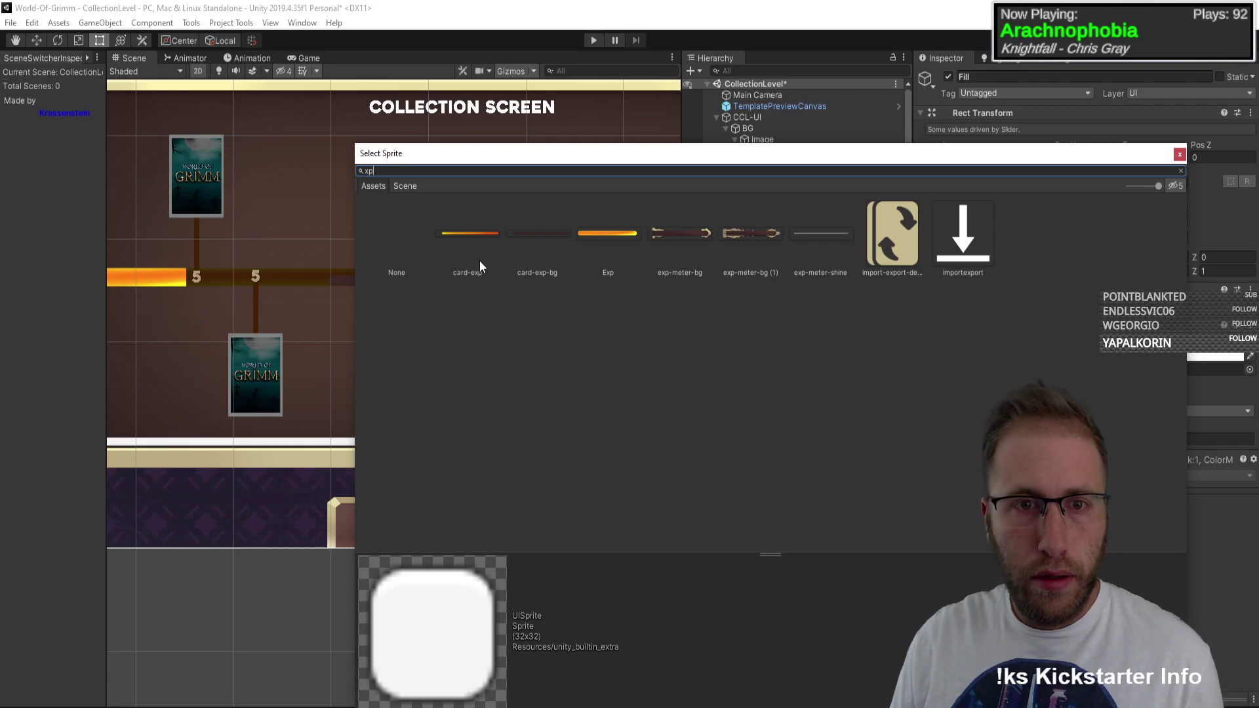
{"action": "double_click", "coordinate": [478, 234]}
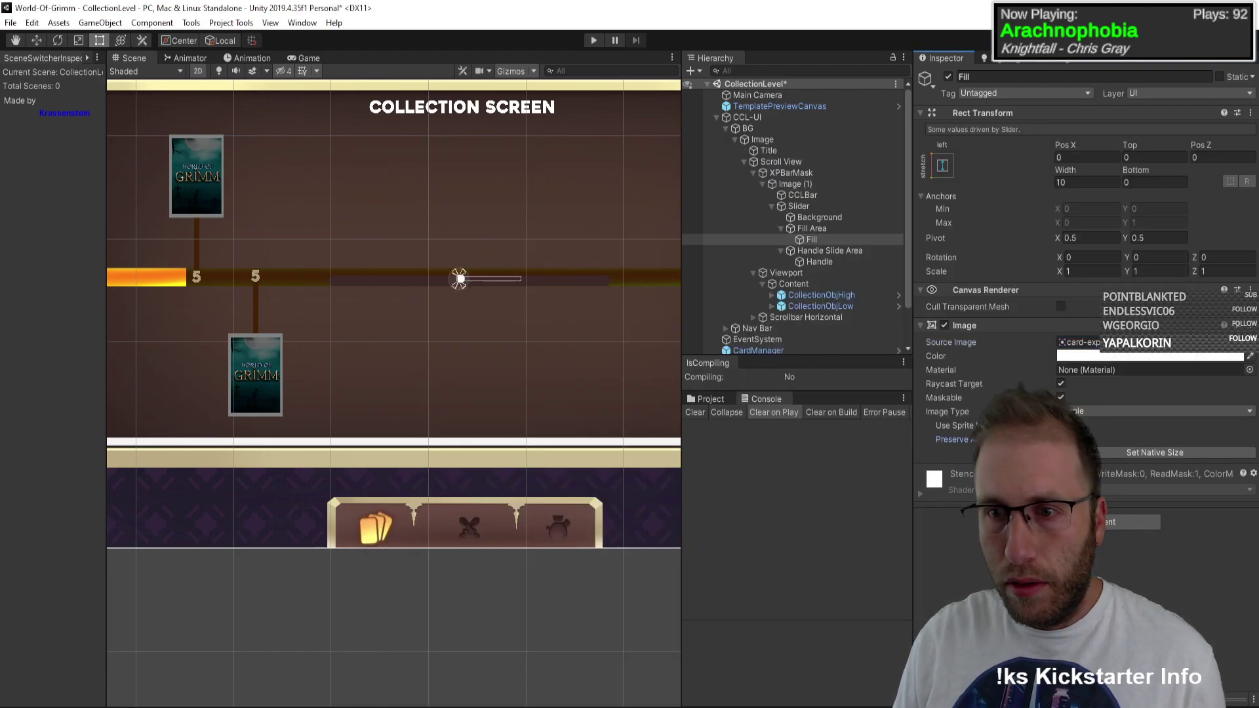
{"action": "scroll", "coordinate": [590, 376], "scroll_direction": "down", "scroll_amount": 2}
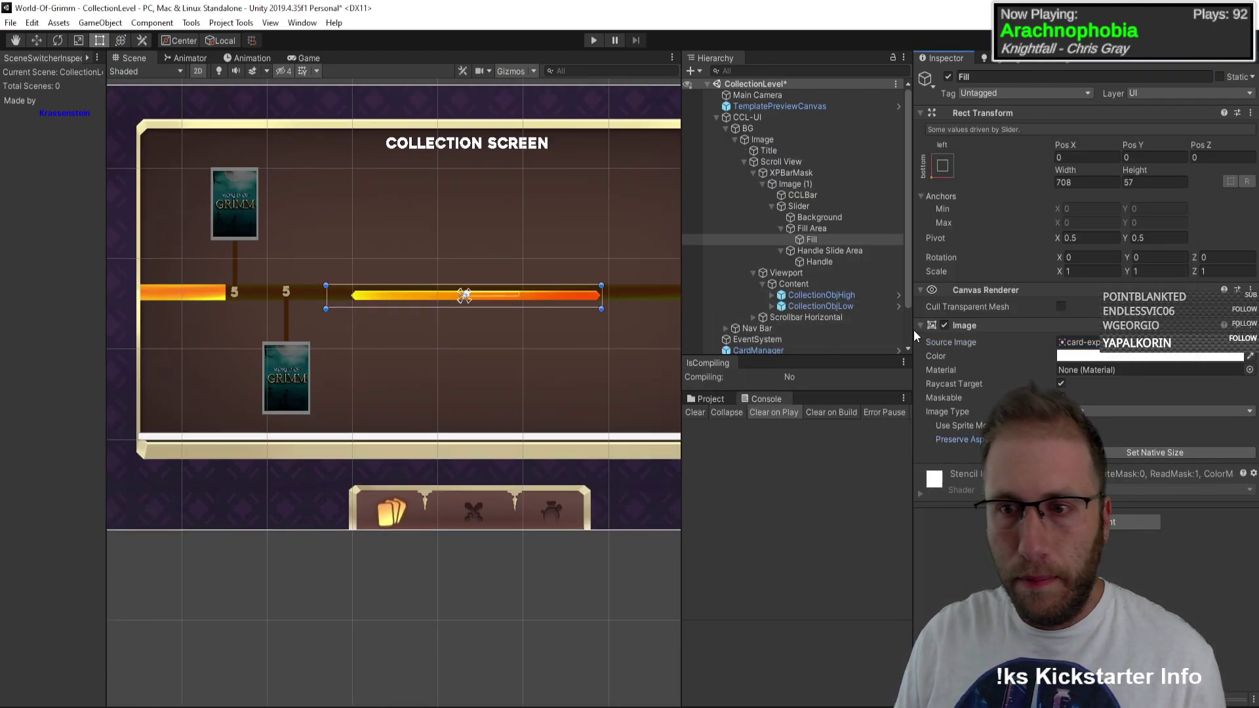
{"action": "left_click", "coordinate": [818, 197]}
{"action": "left_click", "coordinate": [817, 206]}
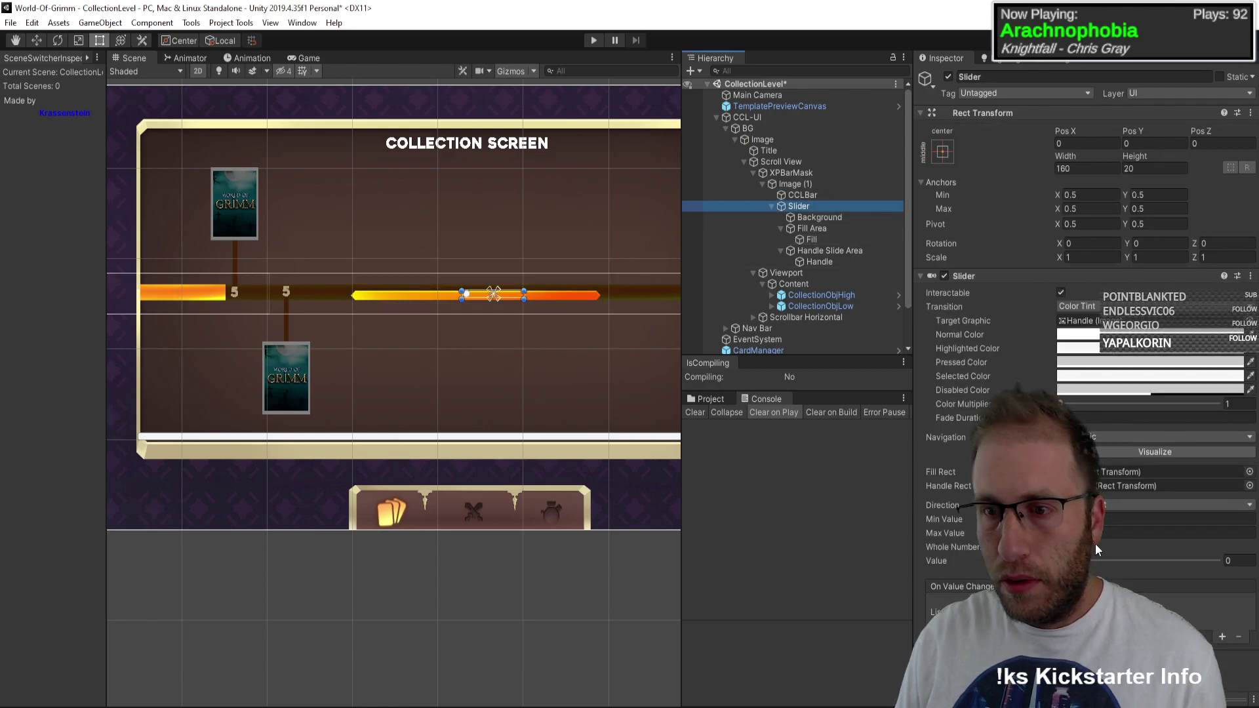
{"action": "left_click_drag", "start_coordinate": [1102, 561], "coordinate": [1155, 537]}
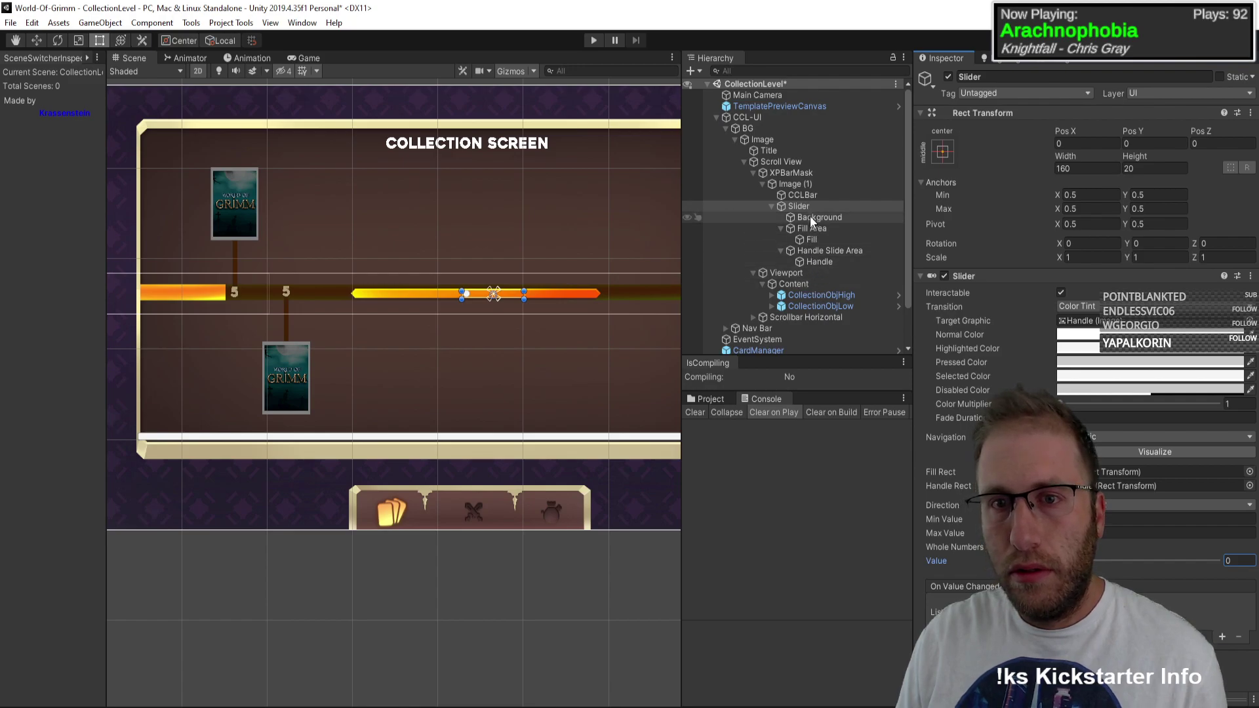
{"action": "left_click", "coordinate": [812, 239]}
{"action": "left_click", "coordinate": [1061, 439]}
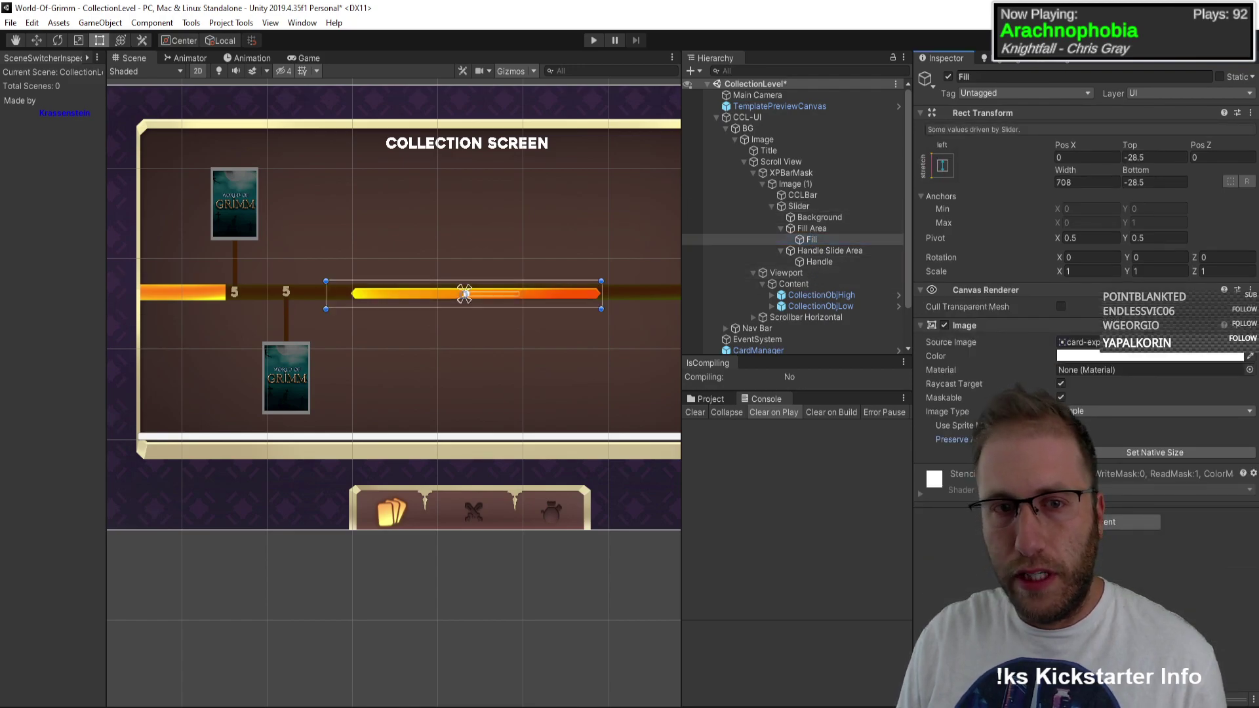
{"action": "left_click", "coordinate": [801, 207]}
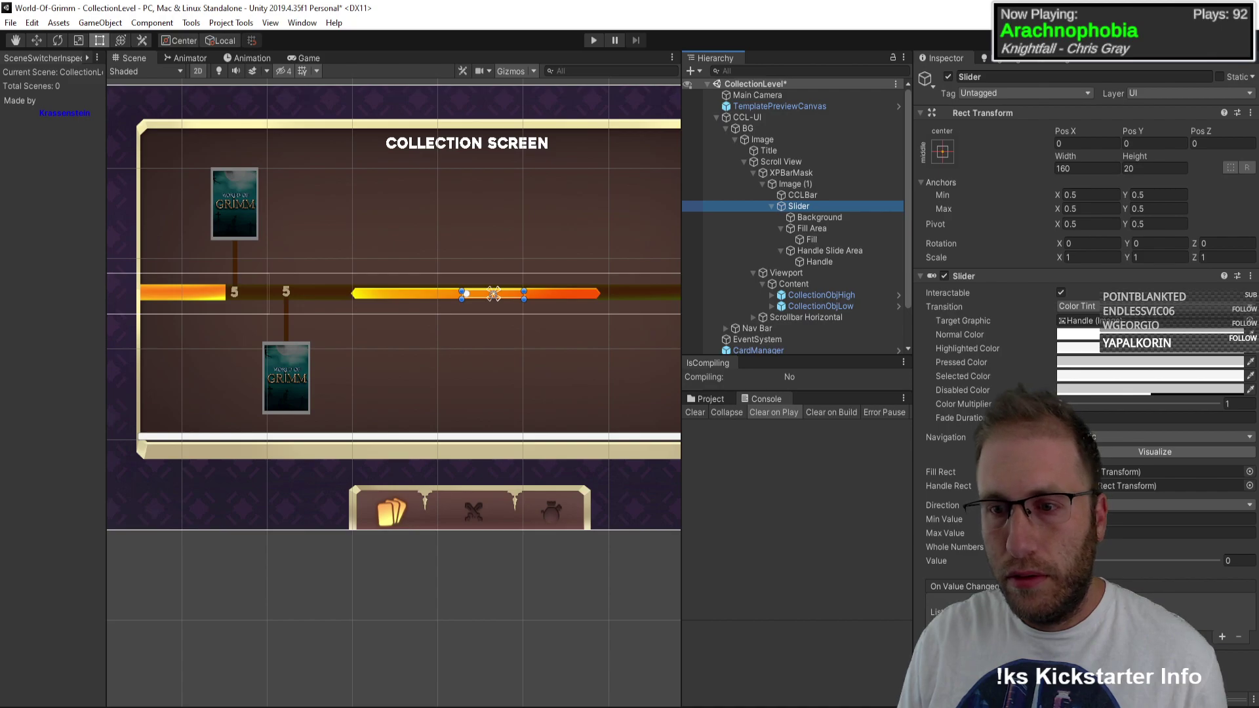
{"action": "left_click", "coordinate": [1235, 561]}
{"action": "type", "text": "0"}
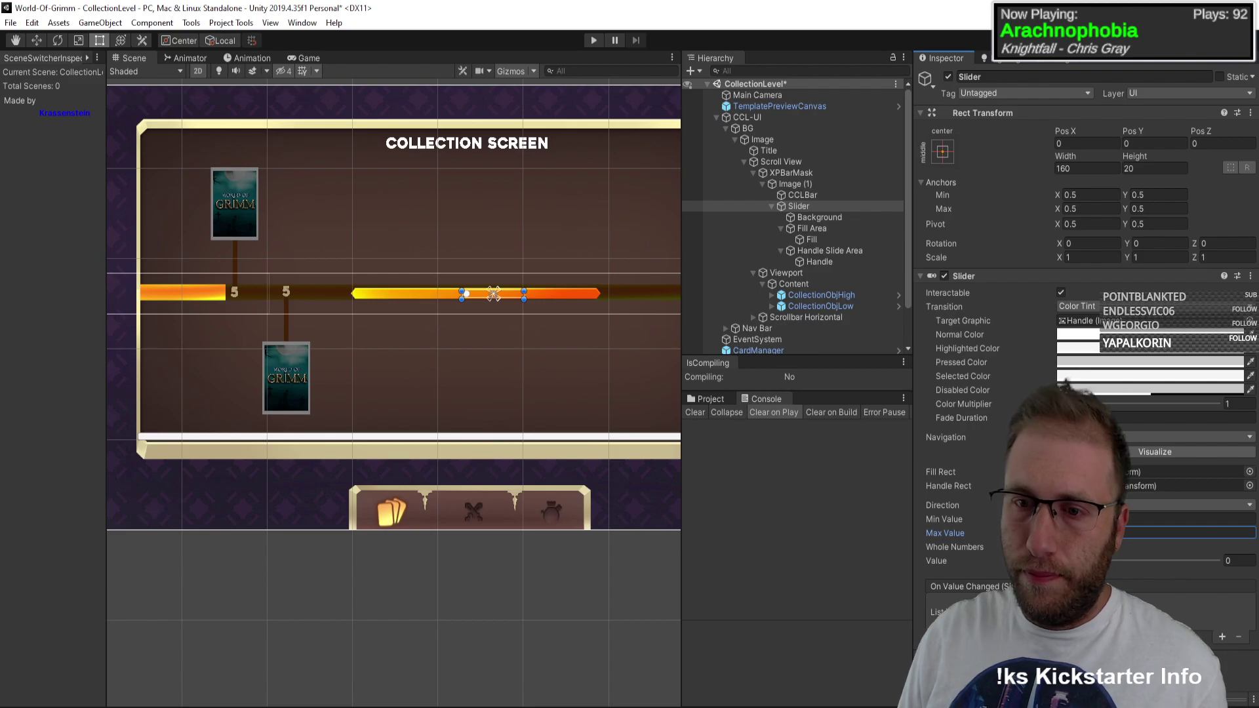
{"action": "left_click_drag", "start_coordinate": [1066, 560], "coordinate": [1174, 575]}
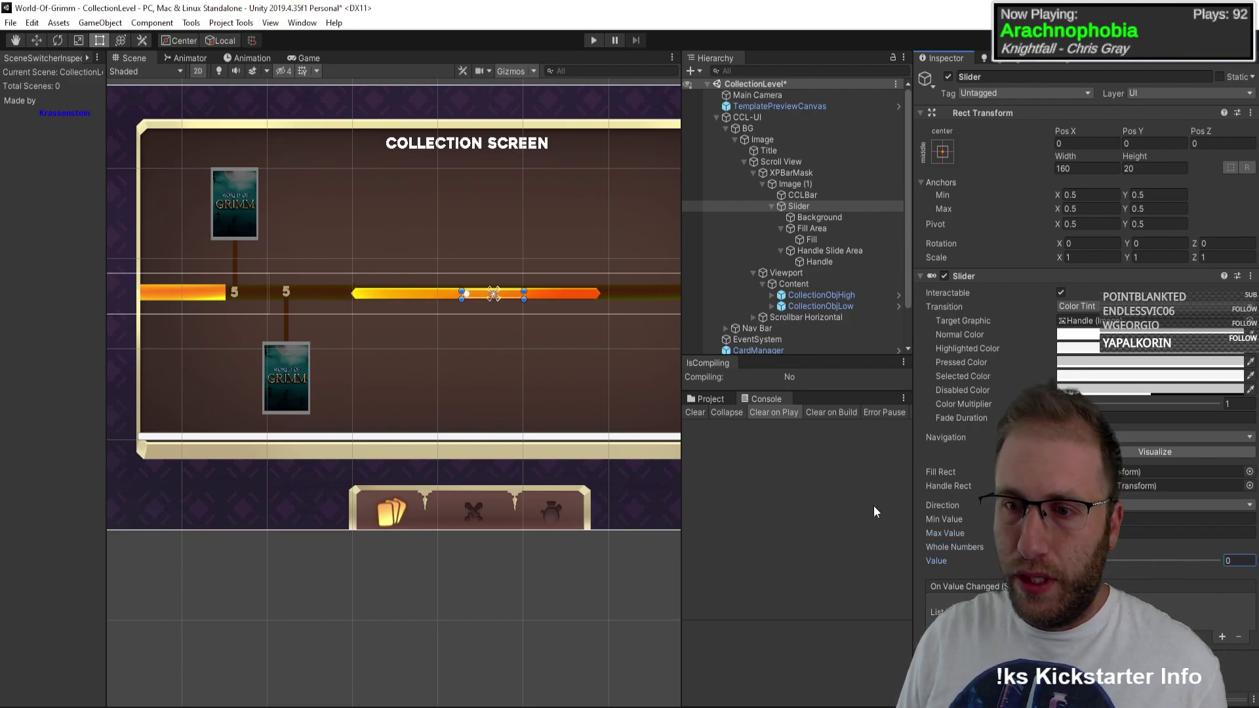
{"action": "scroll", "coordinate": [376, 381], "scroll_direction": "down", "scroll_amount": 3}
Step: Move the Slider left to about -565, 3 and delete the old CCLBar
{"action": "key", "text": "w"}
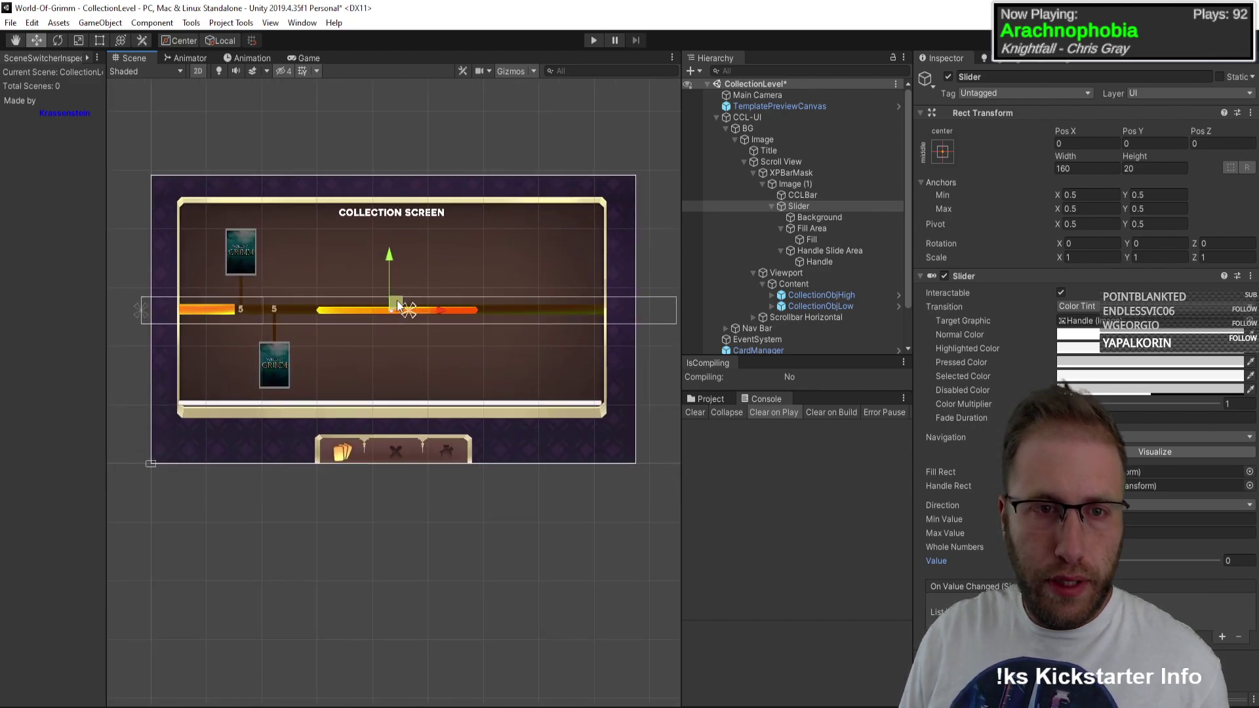
{"action": "left_click_drag", "start_coordinate": [340, 300], "coordinate": [284, 310]}
{"action": "scroll", "coordinate": [196, 276], "scroll_direction": "up", "scroll_amount": 5}
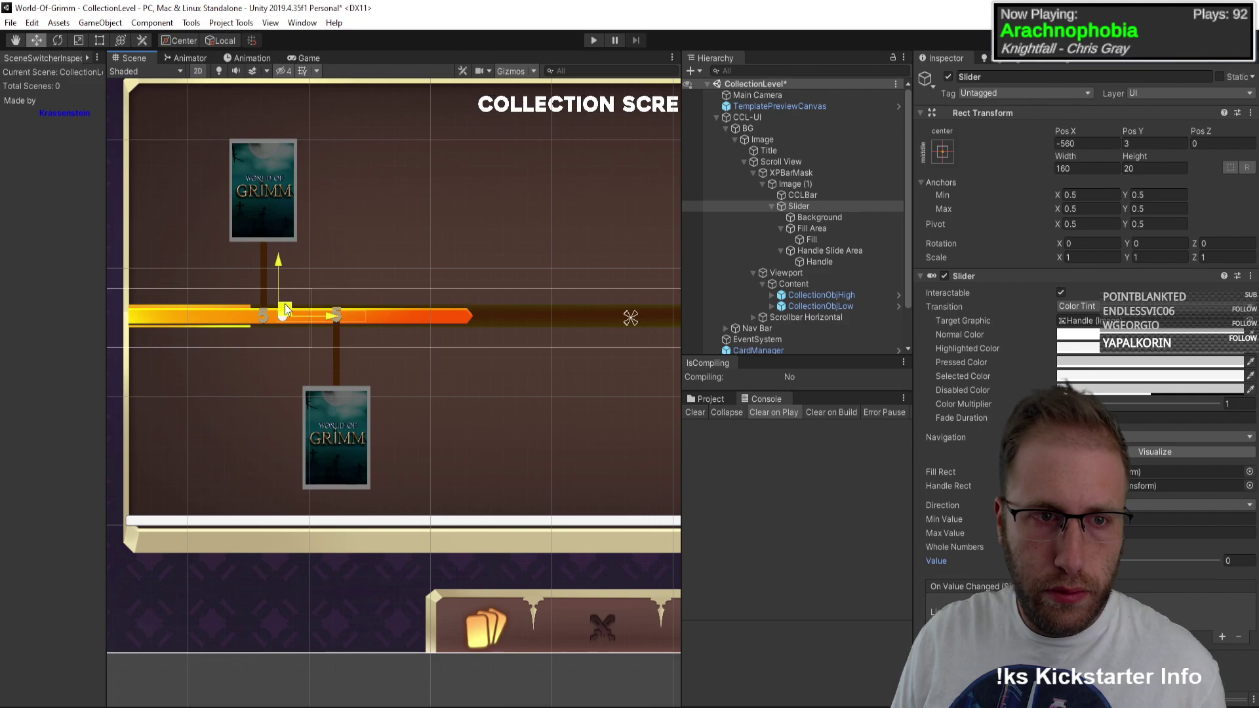
{"action": "left_click", "coordinate": [802, 194]}
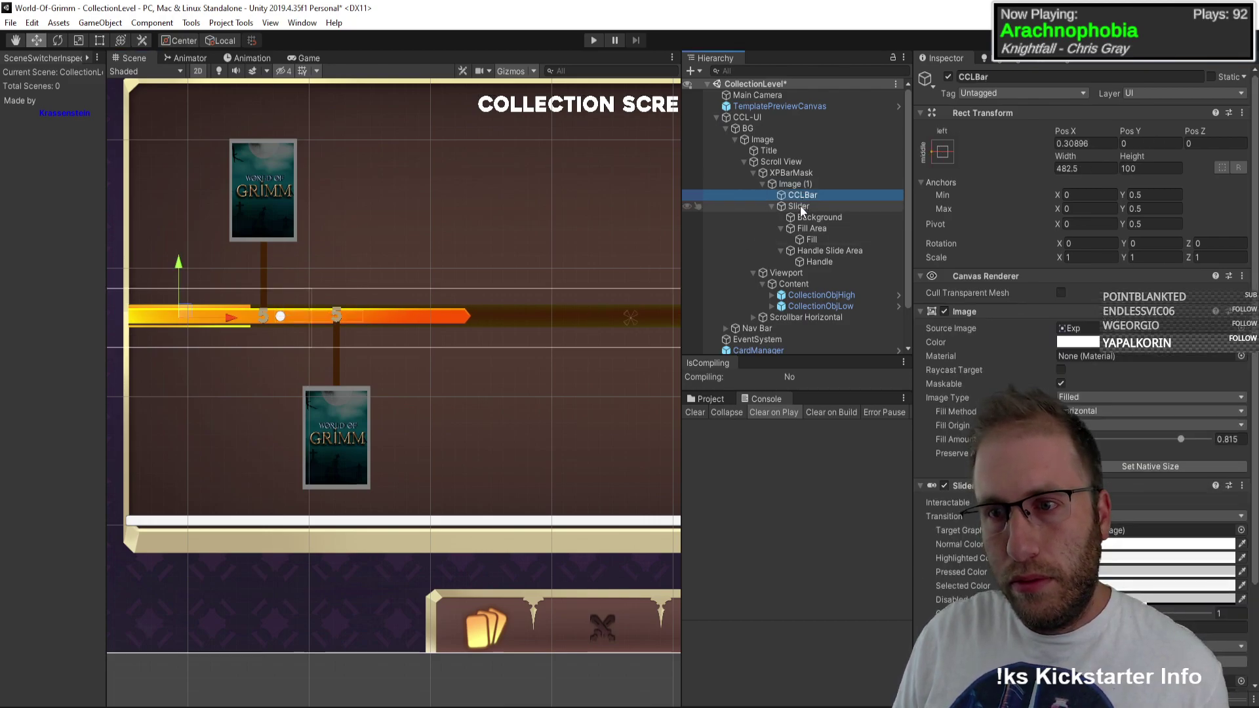
{"action": "scroll", "coordinate": [1049, 327], "scroll_direction": "down", "scroll_amount": 3}
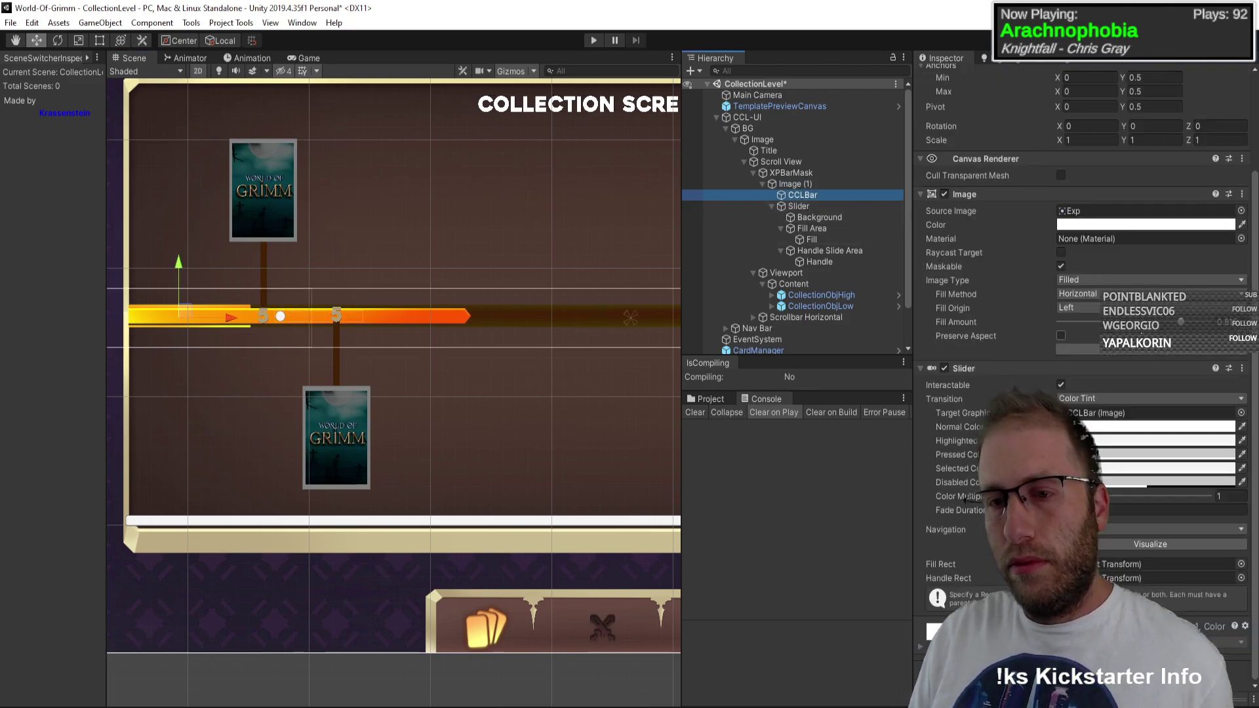
{"action": "key", "text": "Delete"}
{"action": "left_click", "coordinate": [796, 196]}
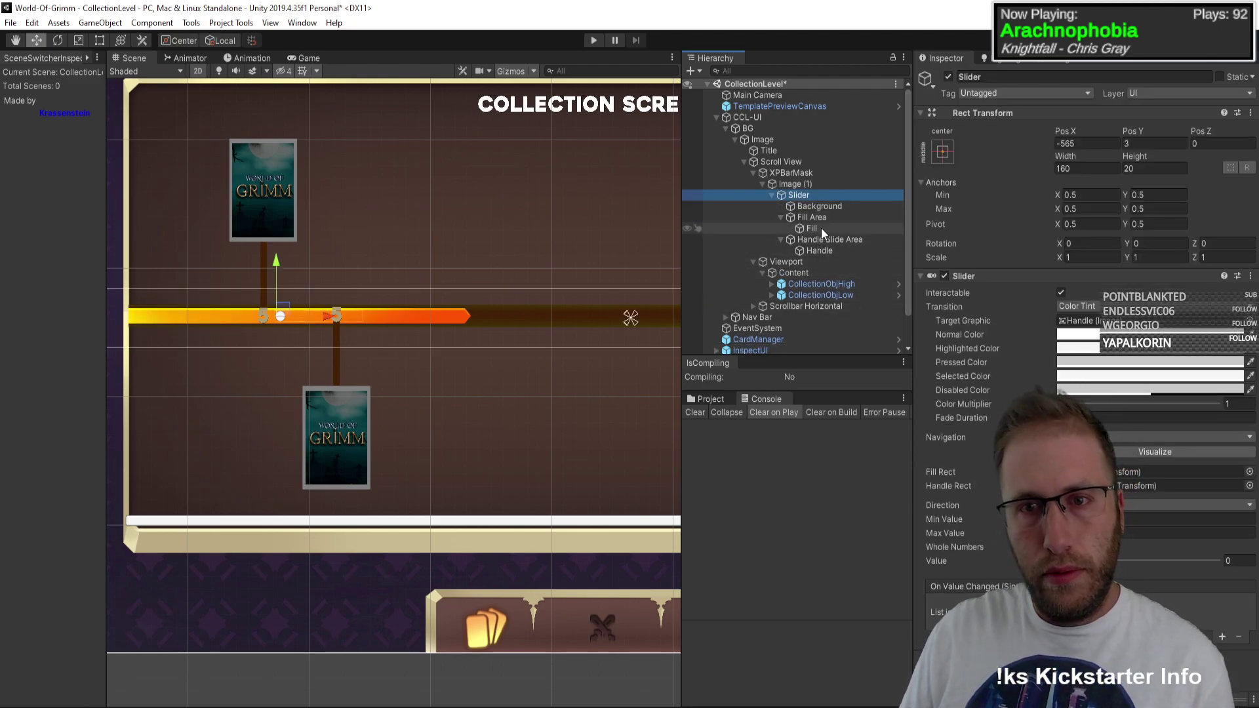
Step: Stretch the slider's Background rightward to about 1780 wide
{"action": "left_click", "coordinate": [818, 207]}
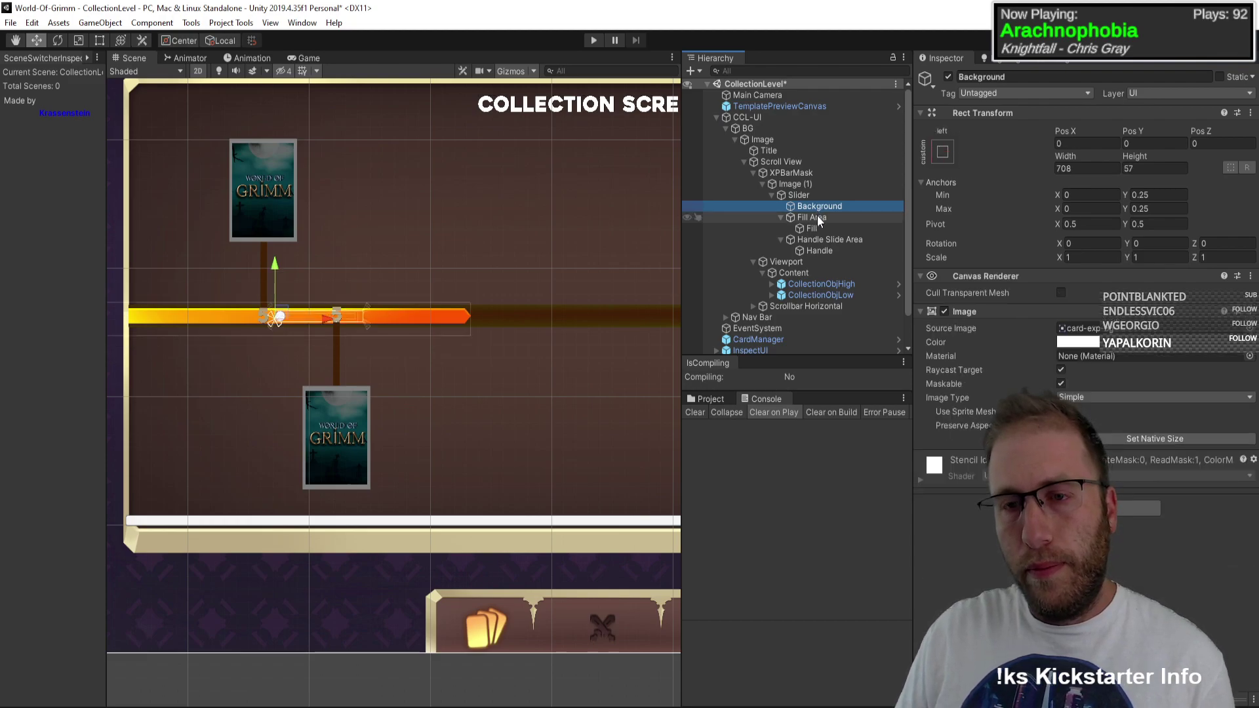
{"action": "key", "text": "t"}
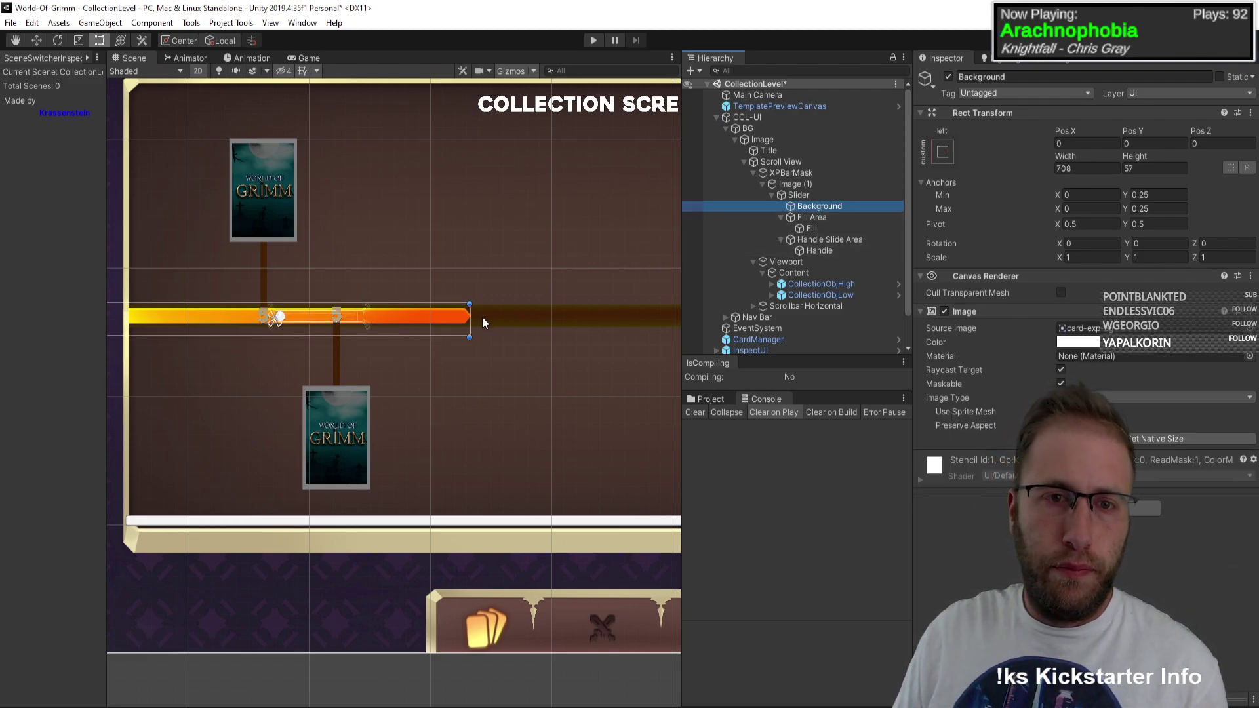
{"action": "left_click_drag", "start_coordinate": [484, 322], "coordinate": [632, 318]}
{"action": "scroll", "coordinate": [632, 317], "scroll_direction": "down", "scroll_amount": 3}
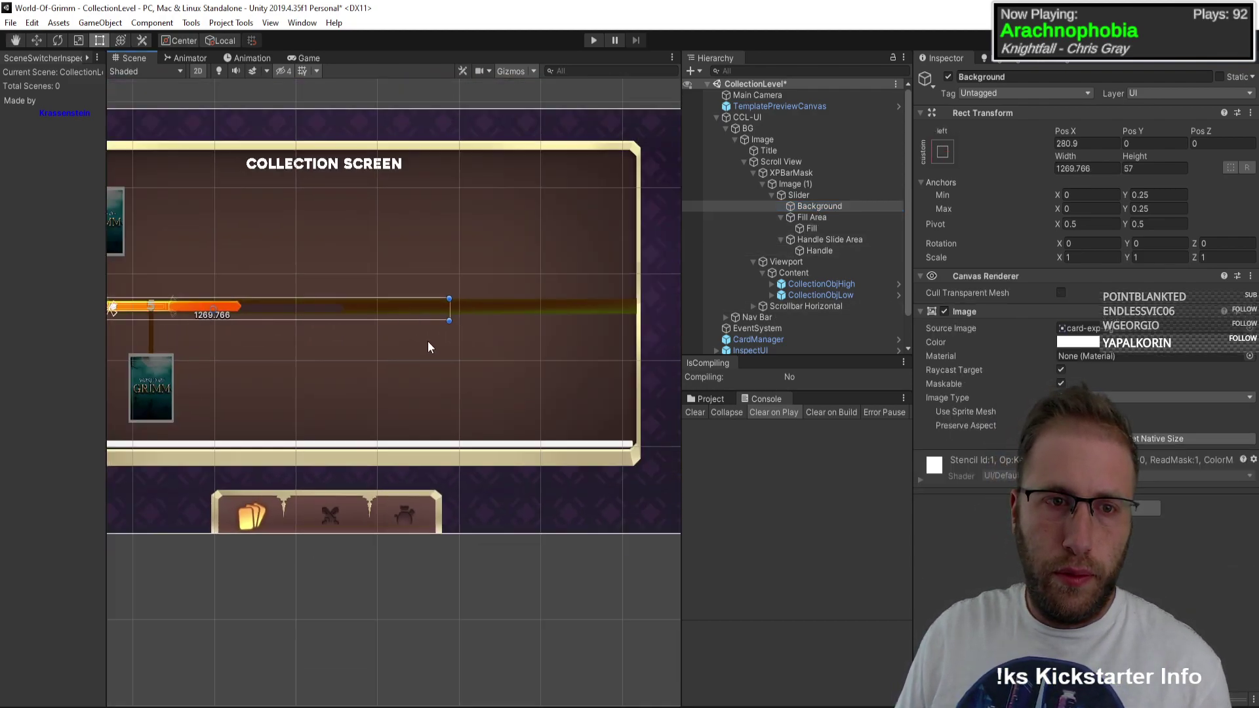
{"action": "scroll", "coordinate": [420, 315], "scroll_direction": "up", "scroll_amount": 2}
{"action": "left_click_drag", "start_coordinate": [400, 269], "coordinate": [627, 260]}
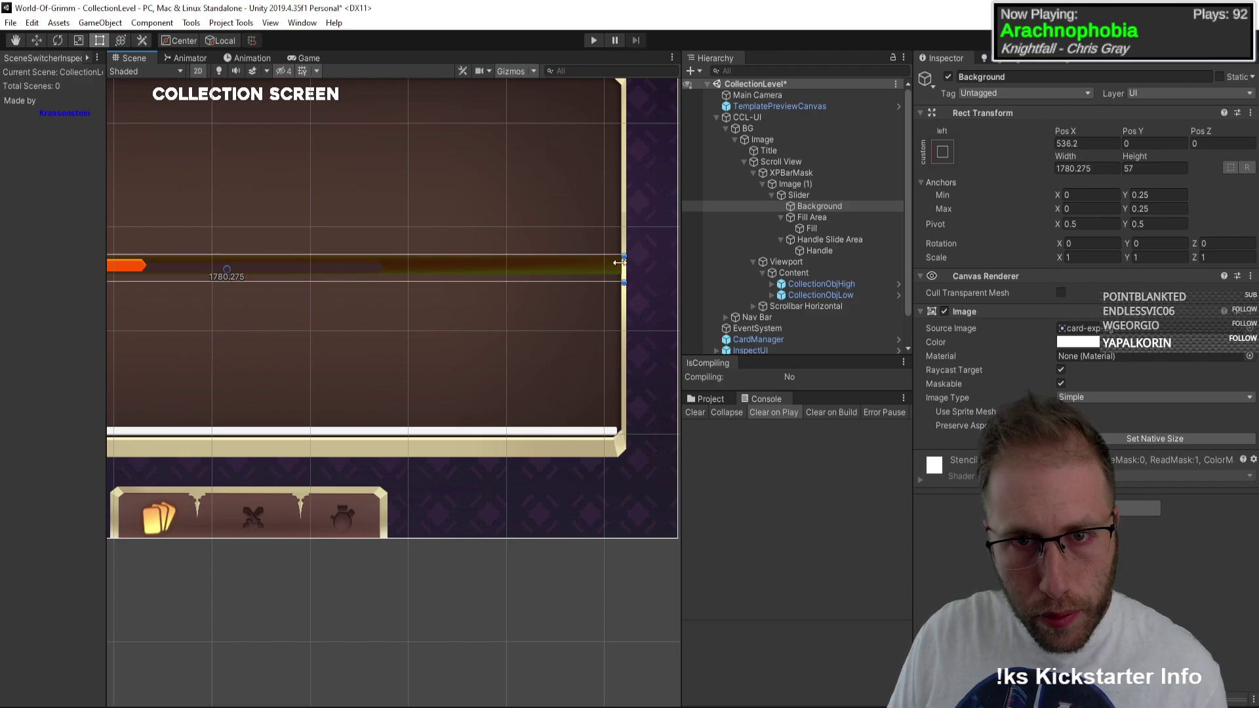
{"action": "scroll", "coordinate": [394, 308], "scroll_direction": "down", "scroll_amount": 3}
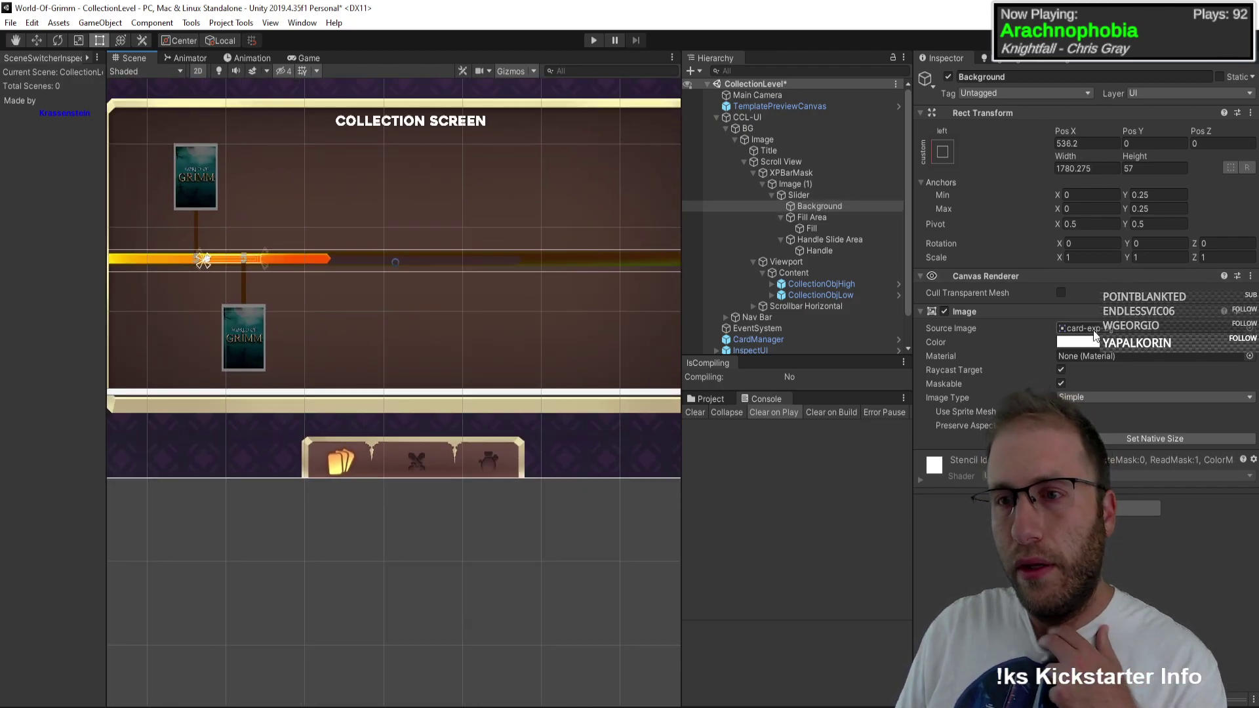
{"action": "scroll", "coordinate": [581, 341], "scroll_direction": "up", "scroll_amount": 3}
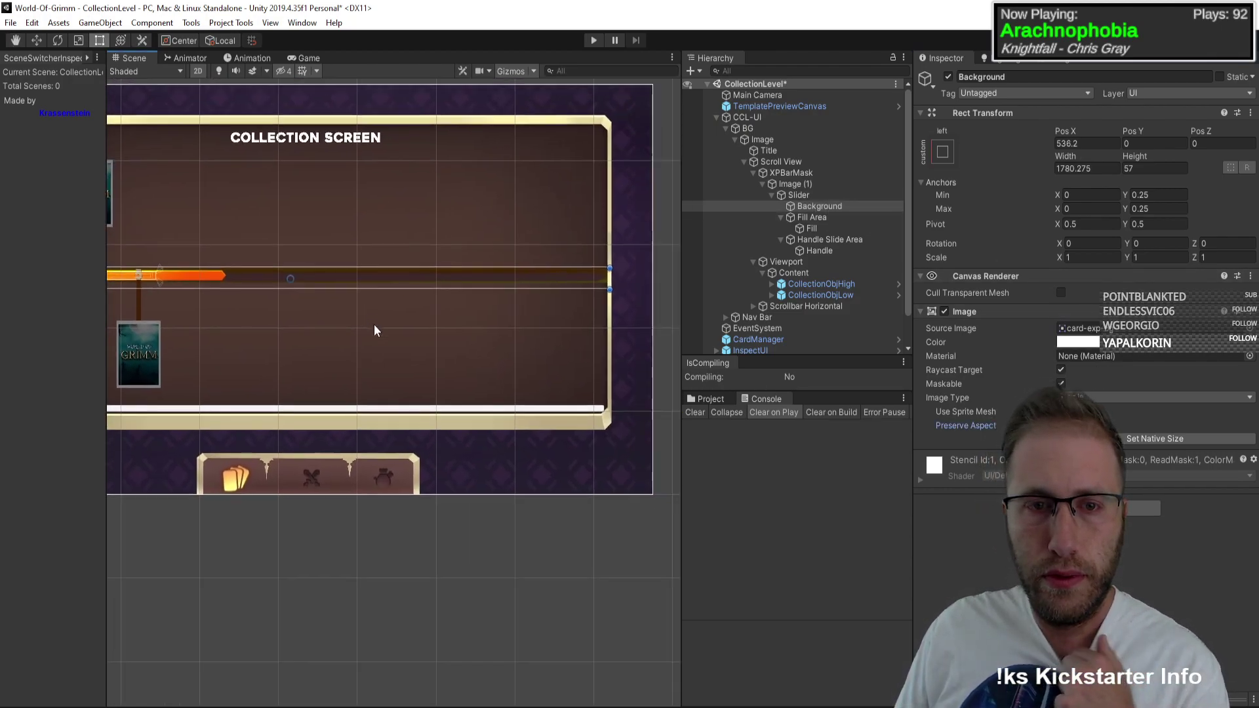
{"action": "scroll", "coordinate": [413, 293], "scroll_direction": "up", "scroll_amount": 3}
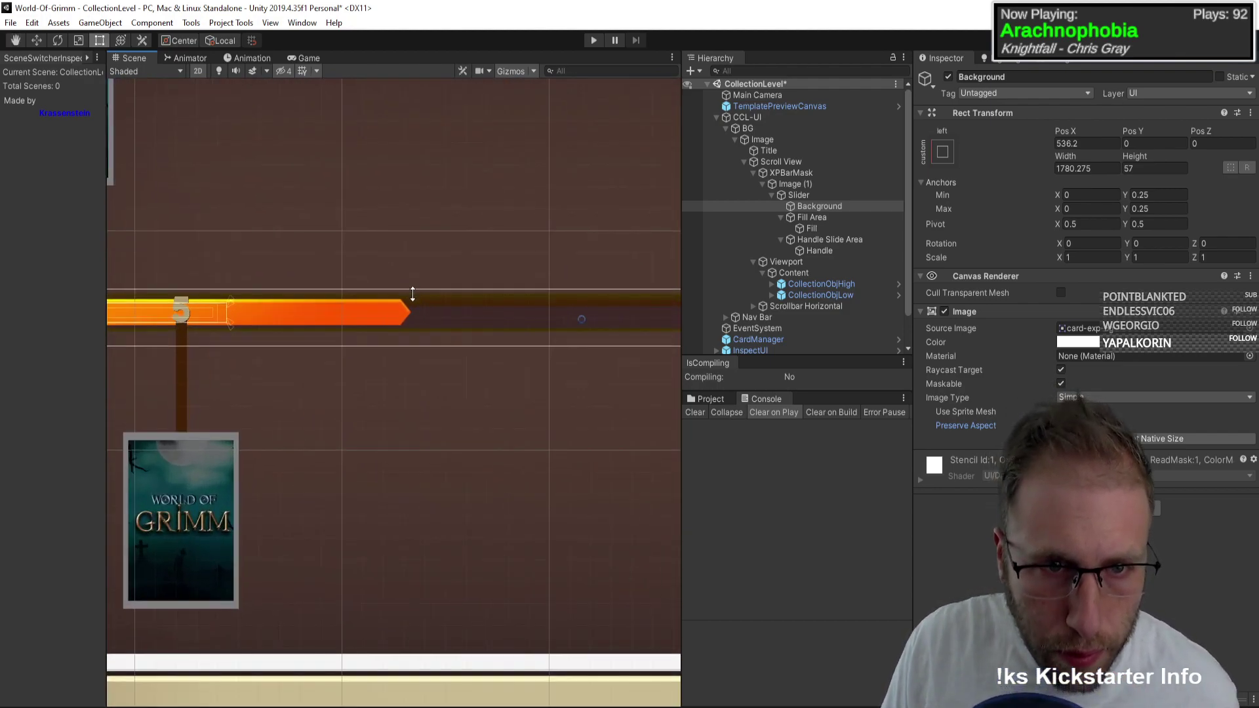
Step: Raise the Background's top edge to about 64.74 high at Y 3.87
{"action": "left_click_drag", "start_coordinate": [444, 284], "coordinate": [435, 275]}
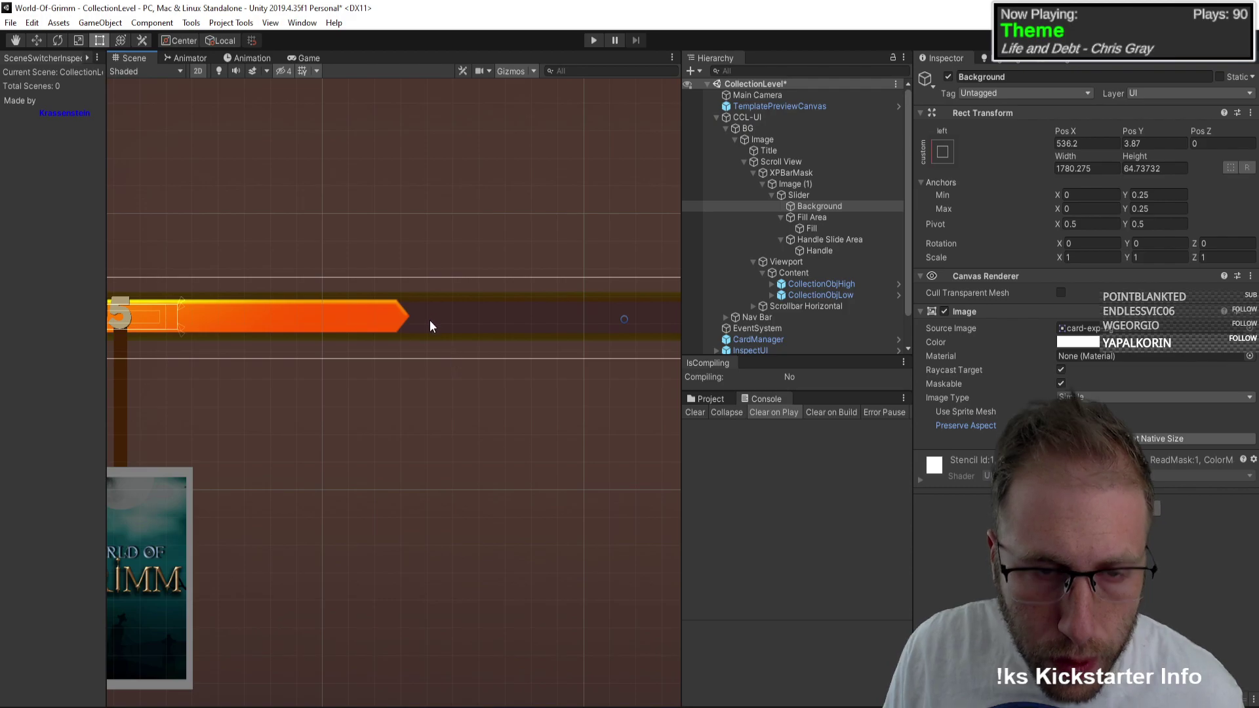
{"action": "scroll", "coordinate": [430, 320], "scroll_direction": "down", "scroll_amount": 5}
{"action": "middle_click_drag", "start_coordinate": [391, 332], "coordinate": [498, 392]}
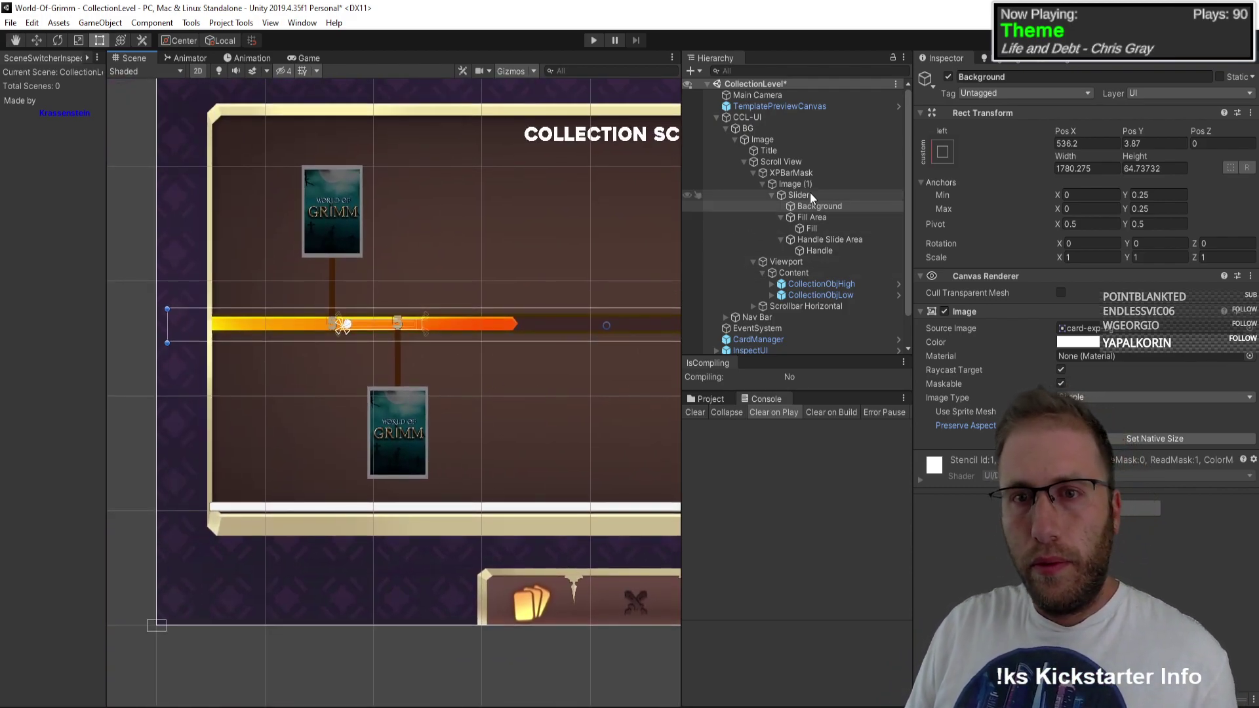
{"action": "left_click", "coordinate": [817, 173]}
{"action": "scroll", "coordinate": [549, 320], "scroll_direction": "down", "scroll_amount": 2}
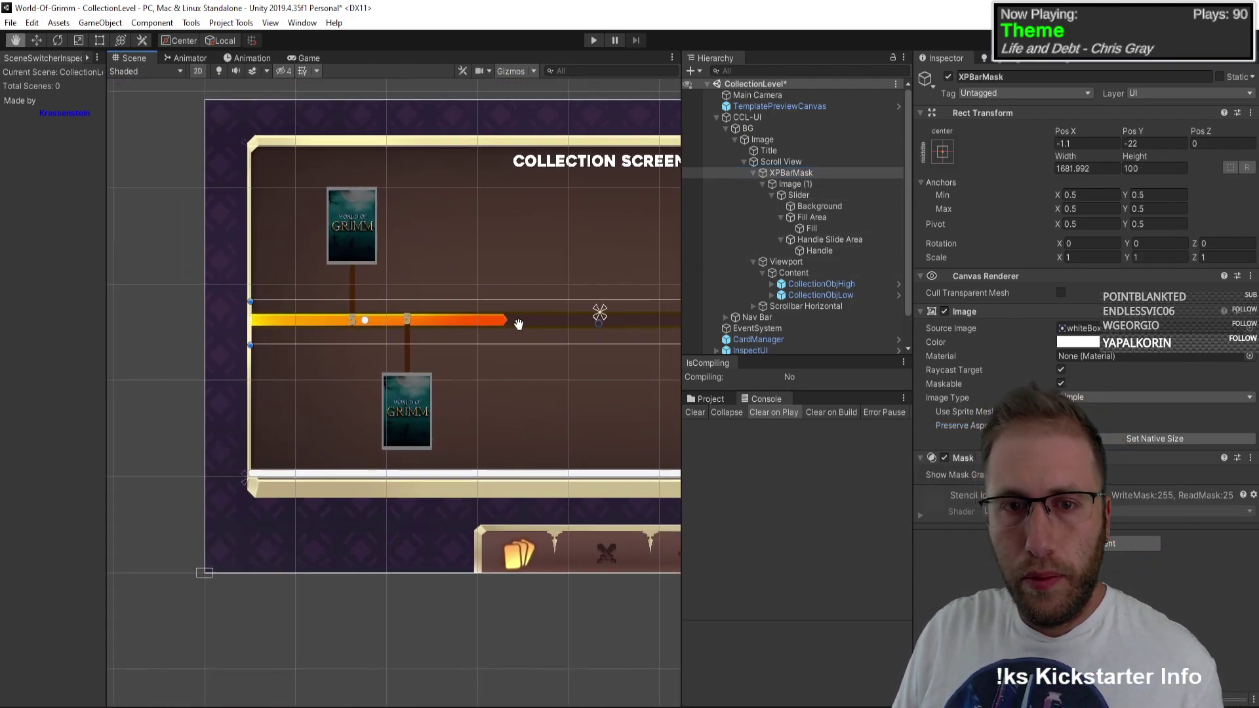
{"action": "middle_click_drag", "start_coordinate": [549, 320], "coordinate": [429, 300]}
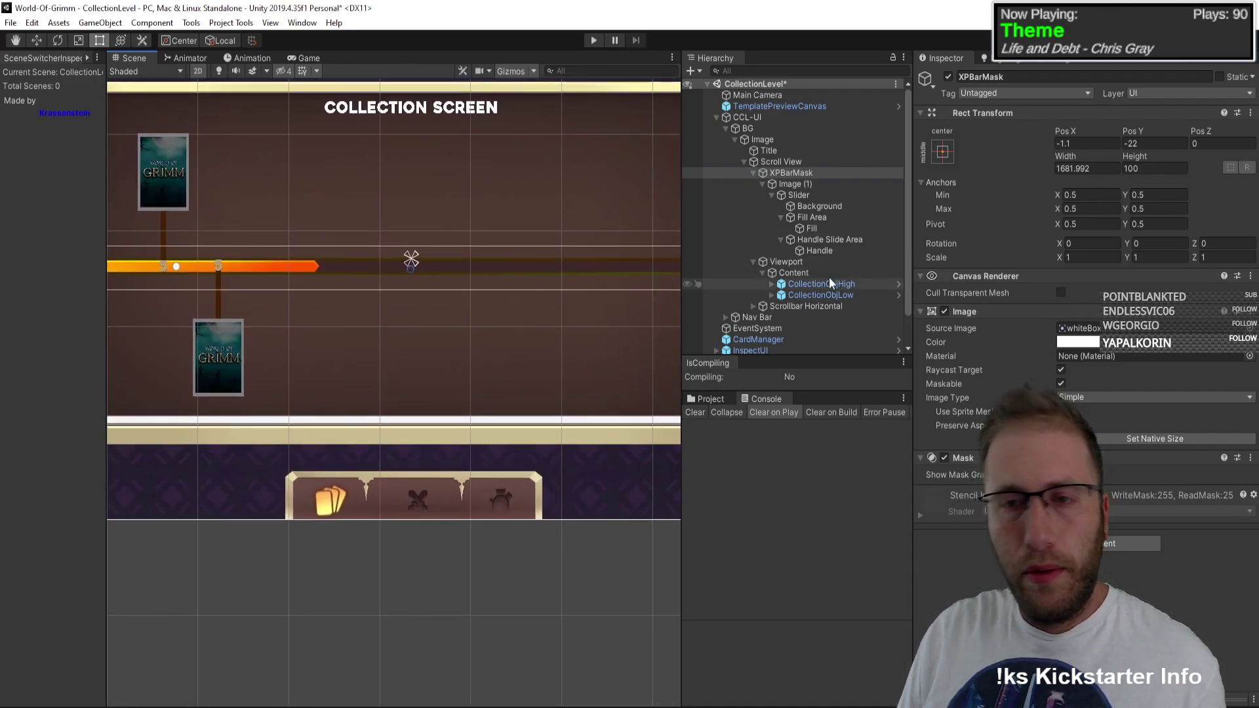
Step: Inspect the Slider's Fill Area and Fill objects and their stretch margins
{"action": "left_click", "coordinate": [801, 195]}
{"action": "left_click", "coordinate": [828, 218]}
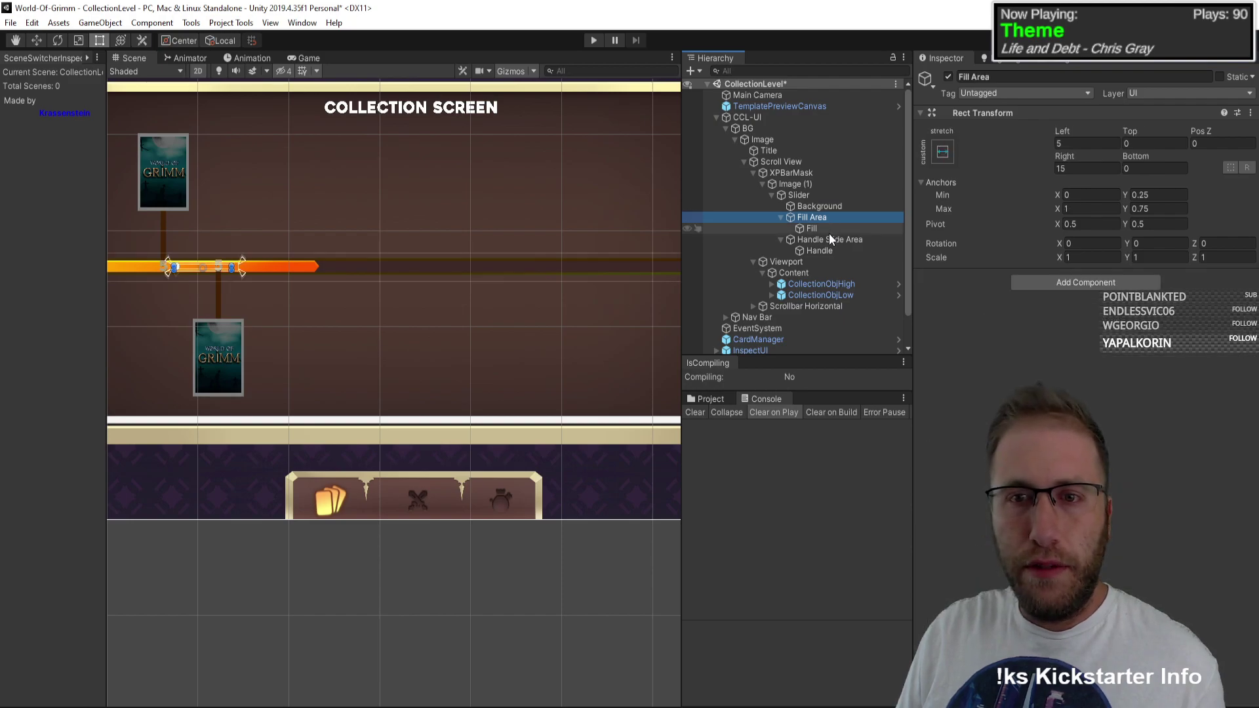
{"action": "left_click", "coordinate": [829, 230]}
{"action": "scroll", "coordinate": [348, 297], "scroll_direction": "down", "scroll_amount": 2}
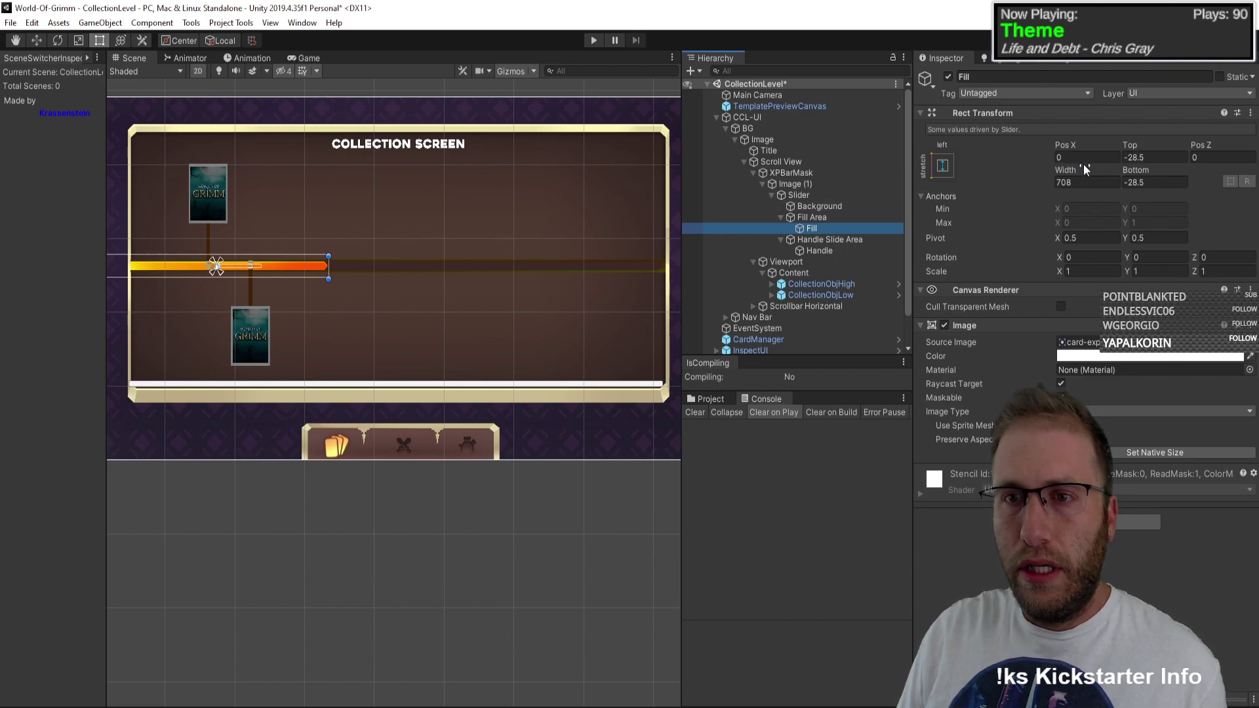
{"action": "left_click", "coordinate": [951, 176]}
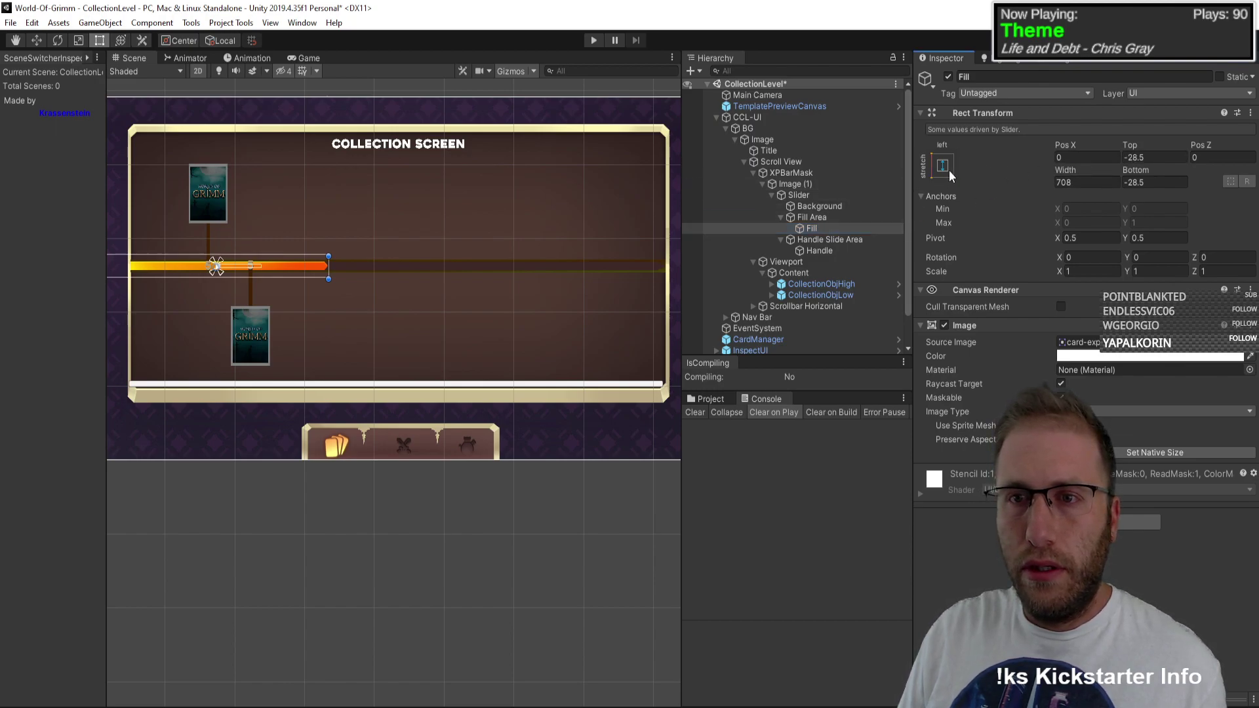
{"action": "left_click", "coordinate": [813, 218]}
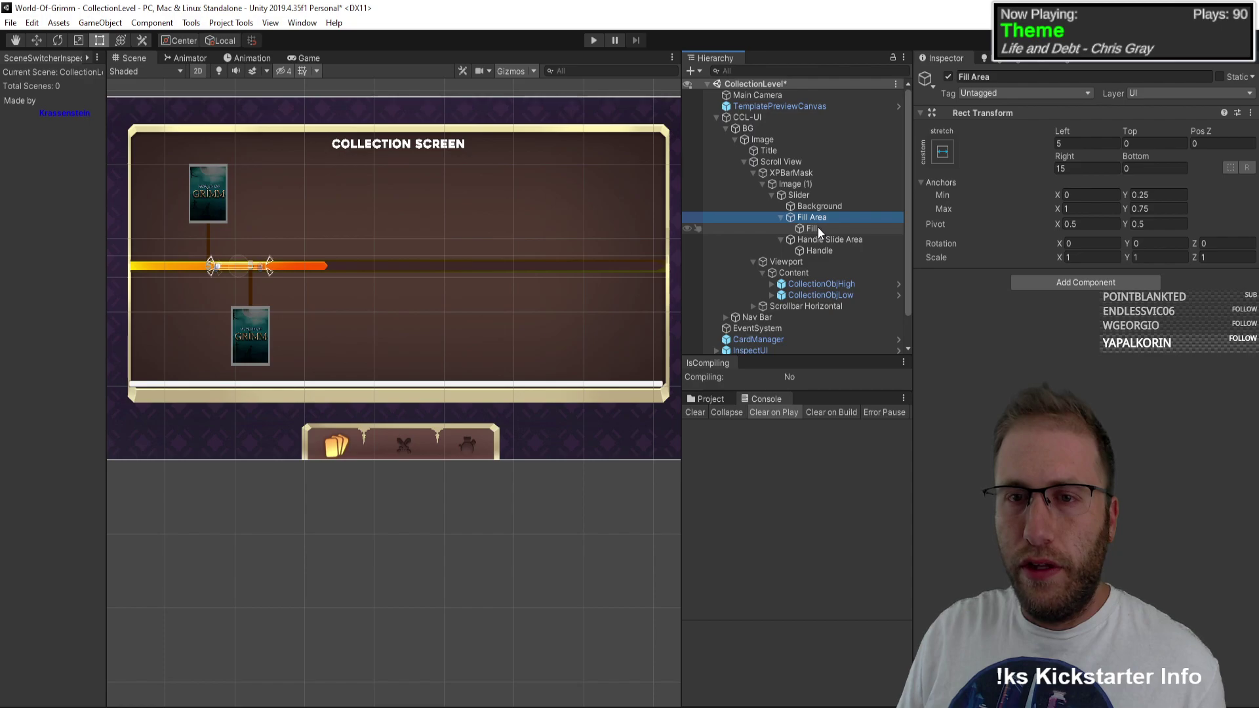
{"action": "left_click", "coordinate": [817, 227]}
Step: Widen the Fill toward the panel's right border, select Content, and enter play mode
{"action": "left_click_drag", "start_coordinate": [330, 270], "coordinate": [666, 271]}
{"action": "middle_click_drag", "start_coordinate": [650, 271], "coordinate": [563, 271]}
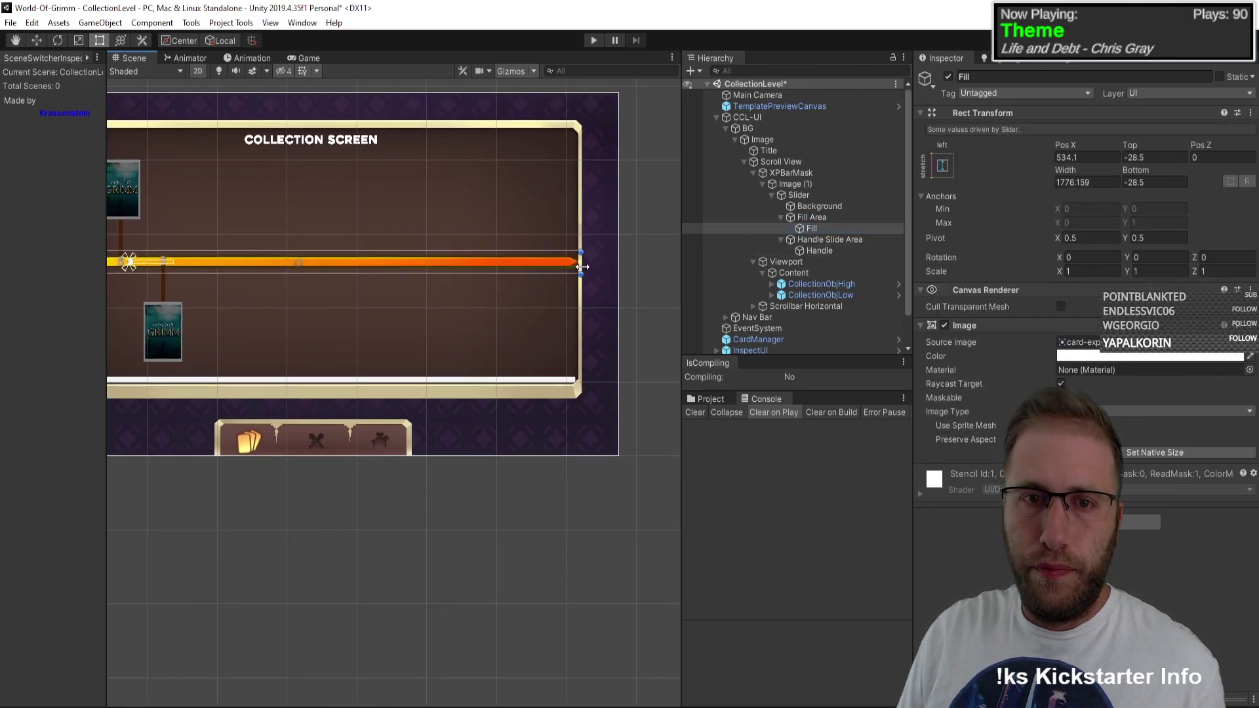
{"action": "scroll", "coordinate": [372, 303], "scroll_direction": "down", "scroll_amount": 2}
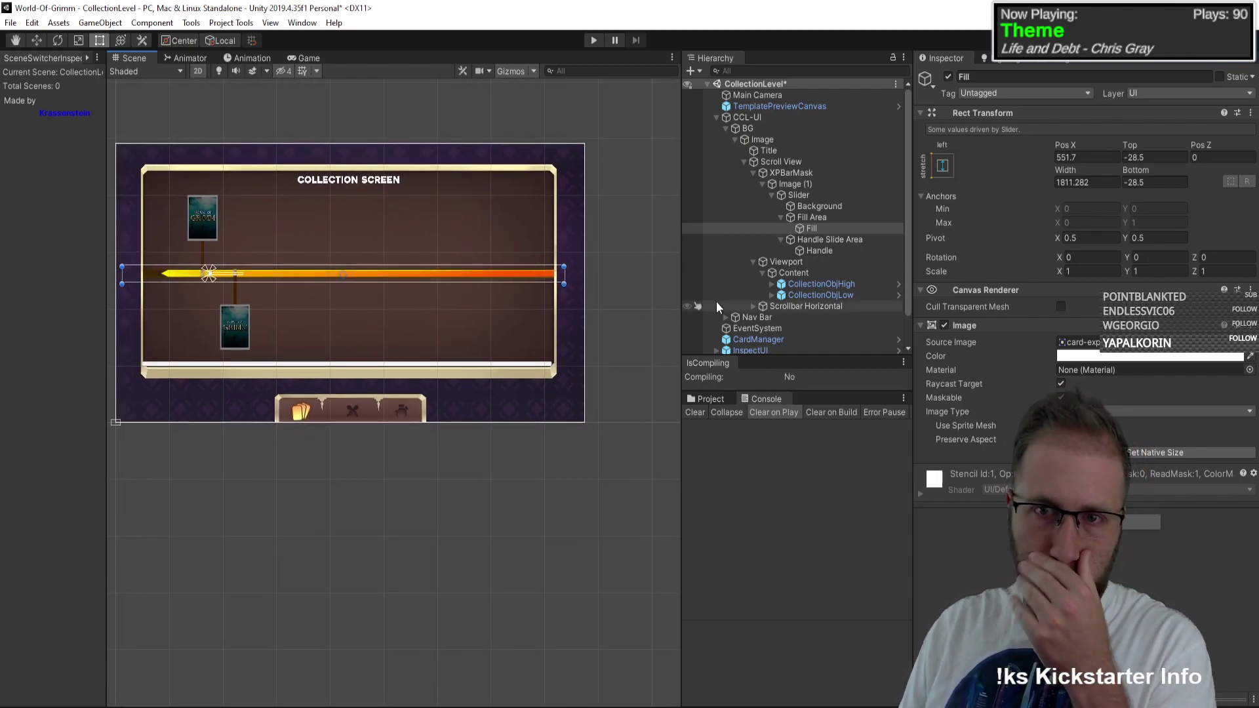
{"action": "left_click", "coordinate": [807, 272]}
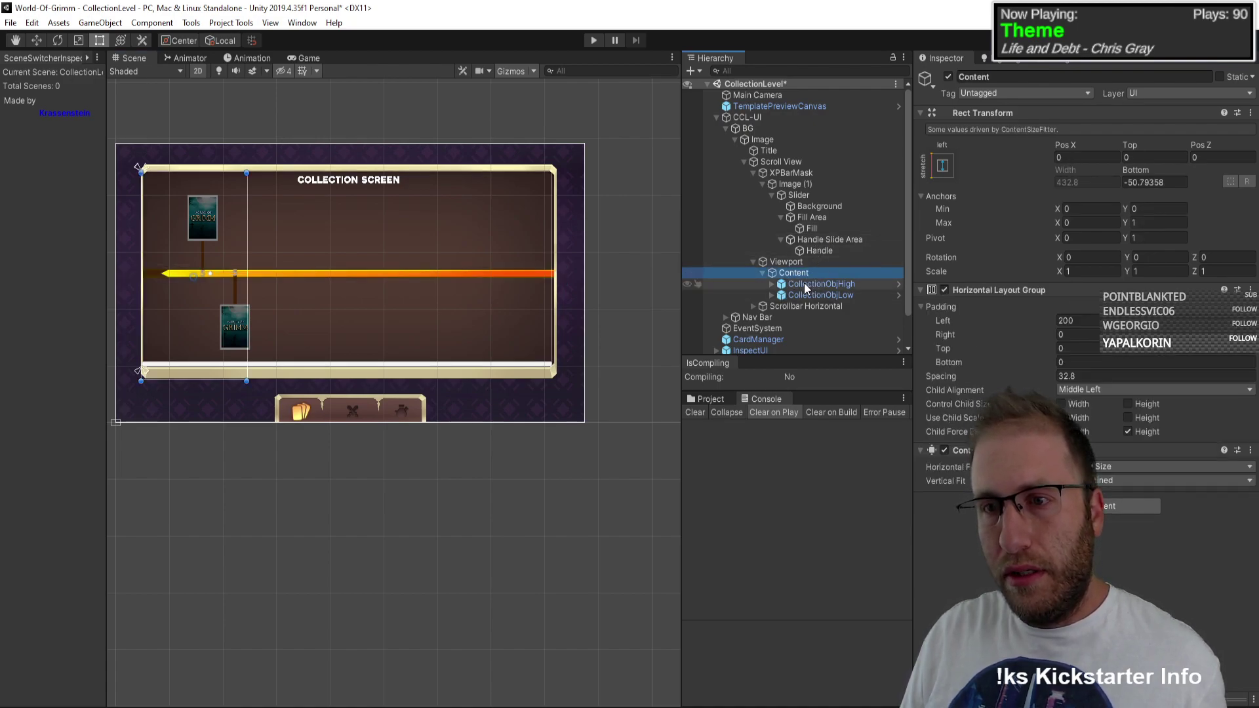
{"action": "left_click", "coordinate": [586, 42]}
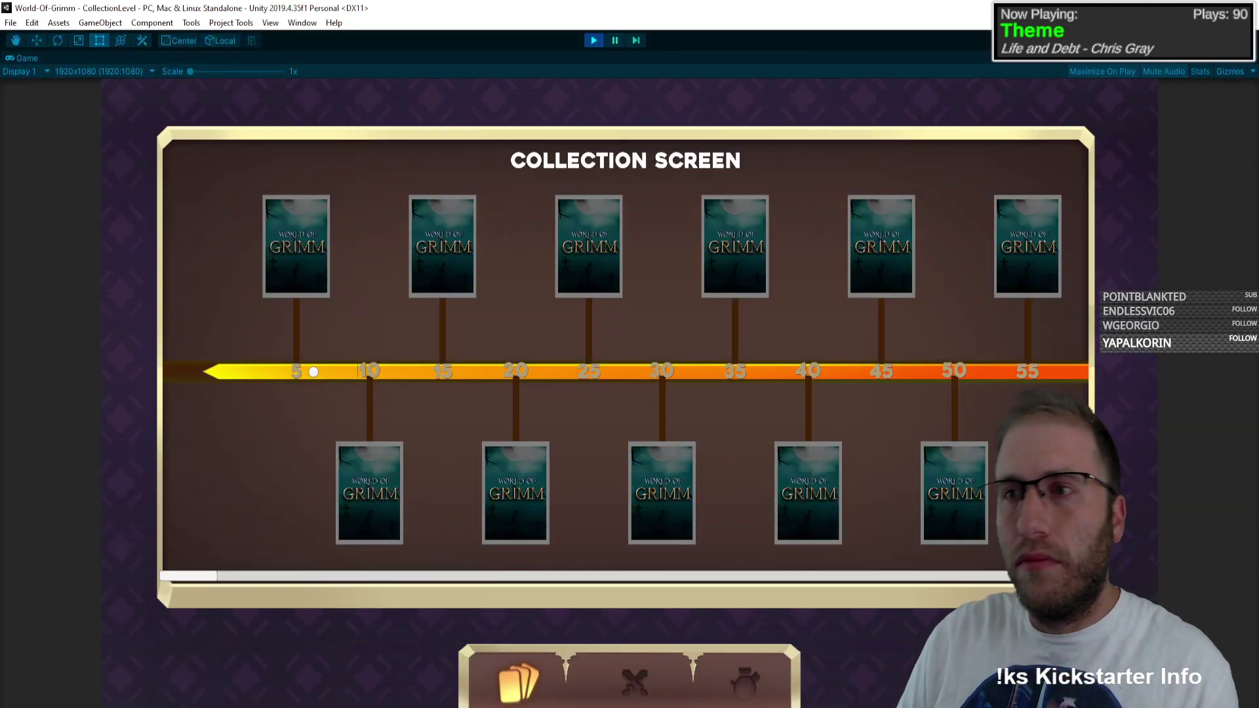
Step: Turn off Maximize for the Game view, then exit play mode after checking the cards
{"action": "left_click", "coordinate": [1252, 63]}
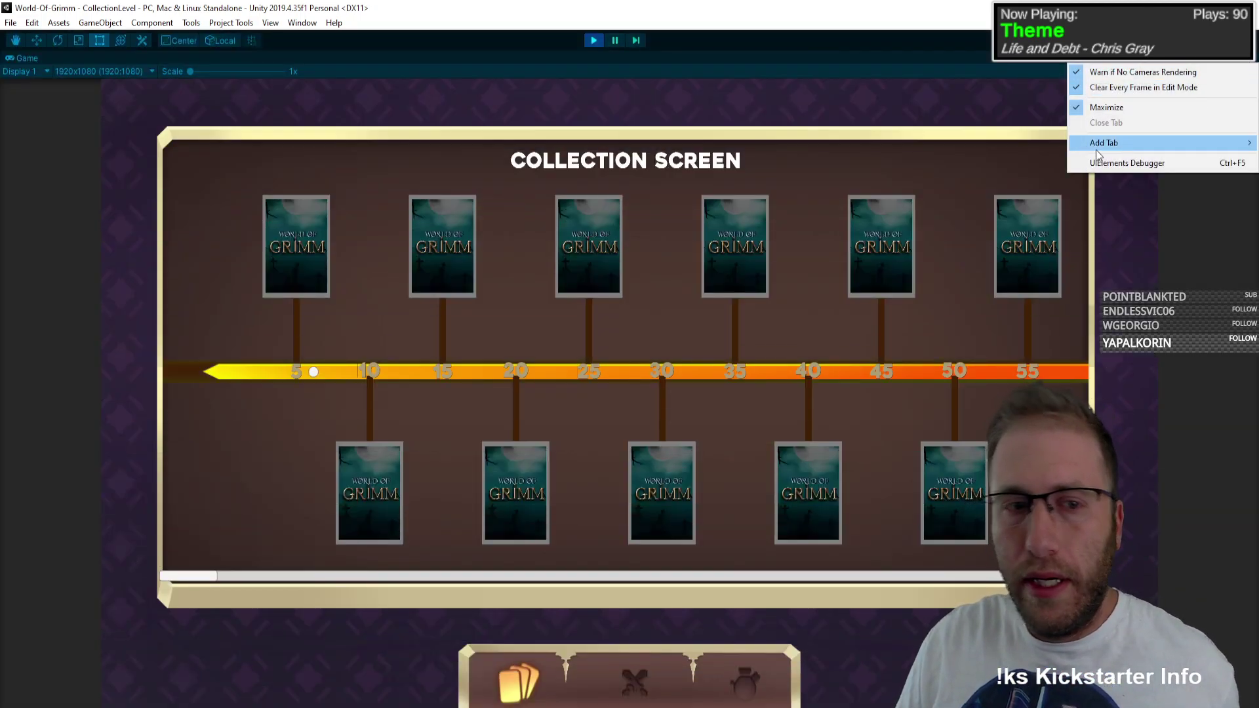
{"action": "left_click", "coordinate": [1107, 107]}
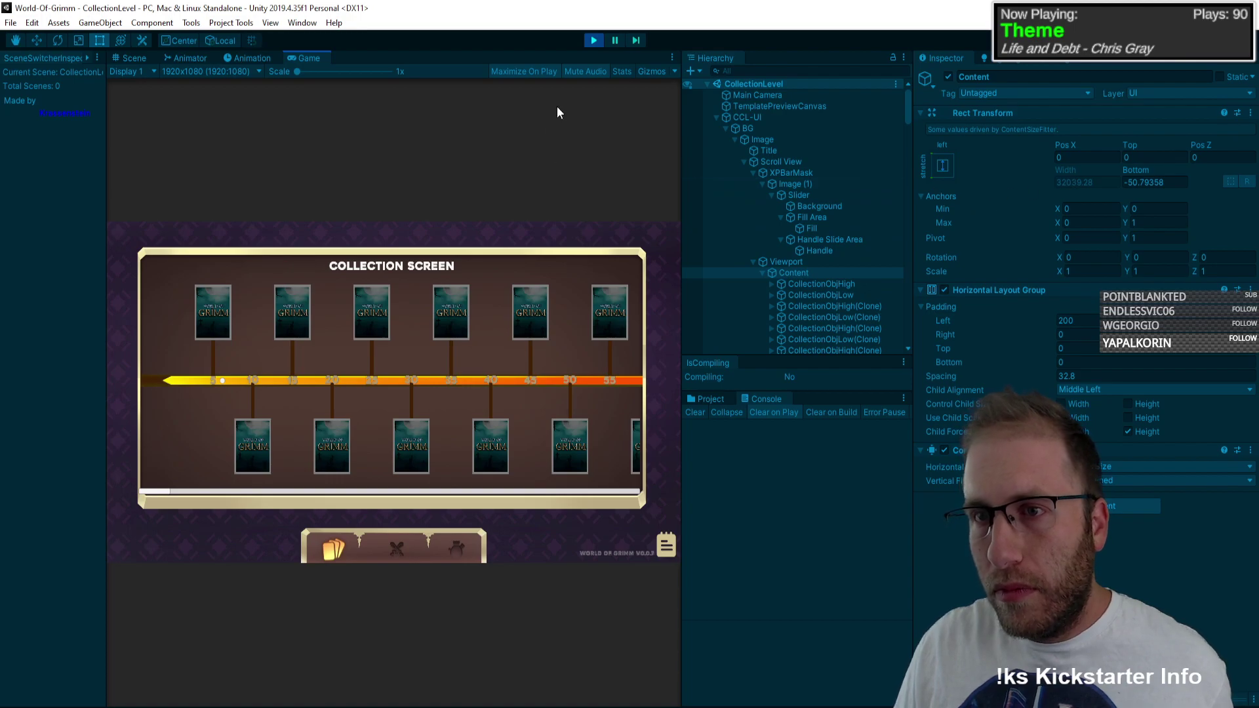
{"action": "left_click", "coordinate": [596, 41]}
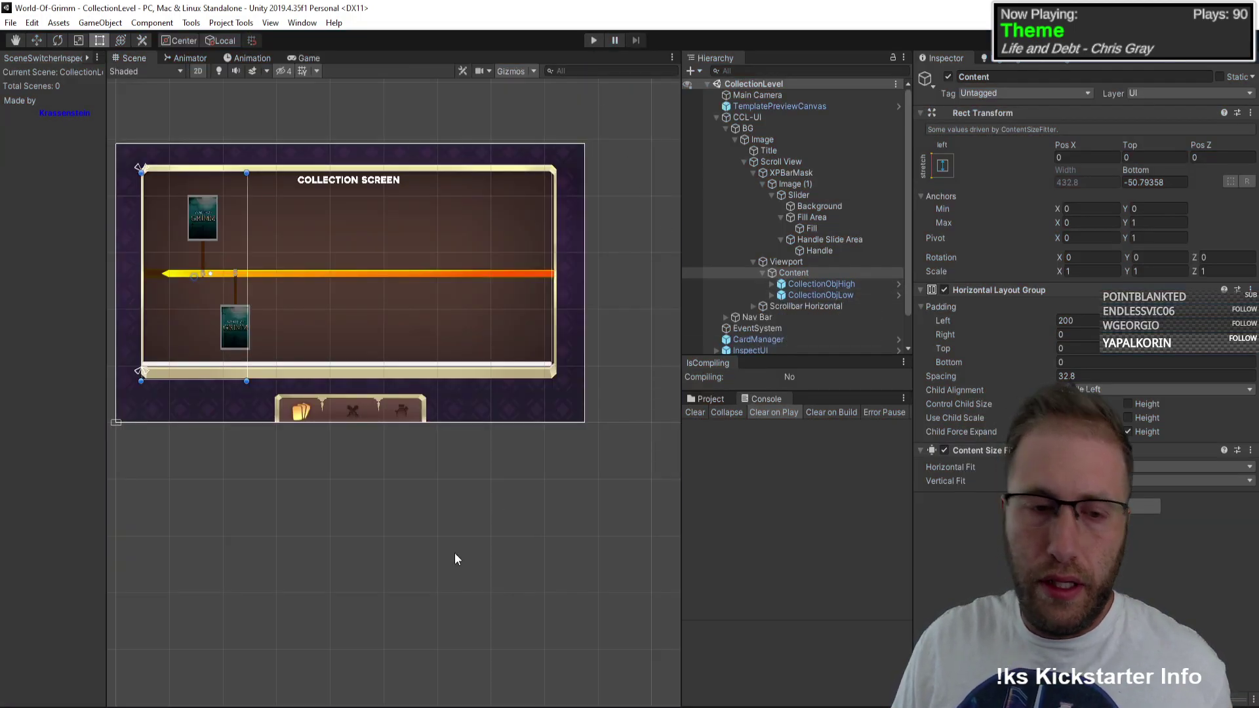
Step: In CombinedCollectionLevelManager.cs, start a new line inside Start(), then remove it again
{"action": "key", "text": "alt+Tab"}
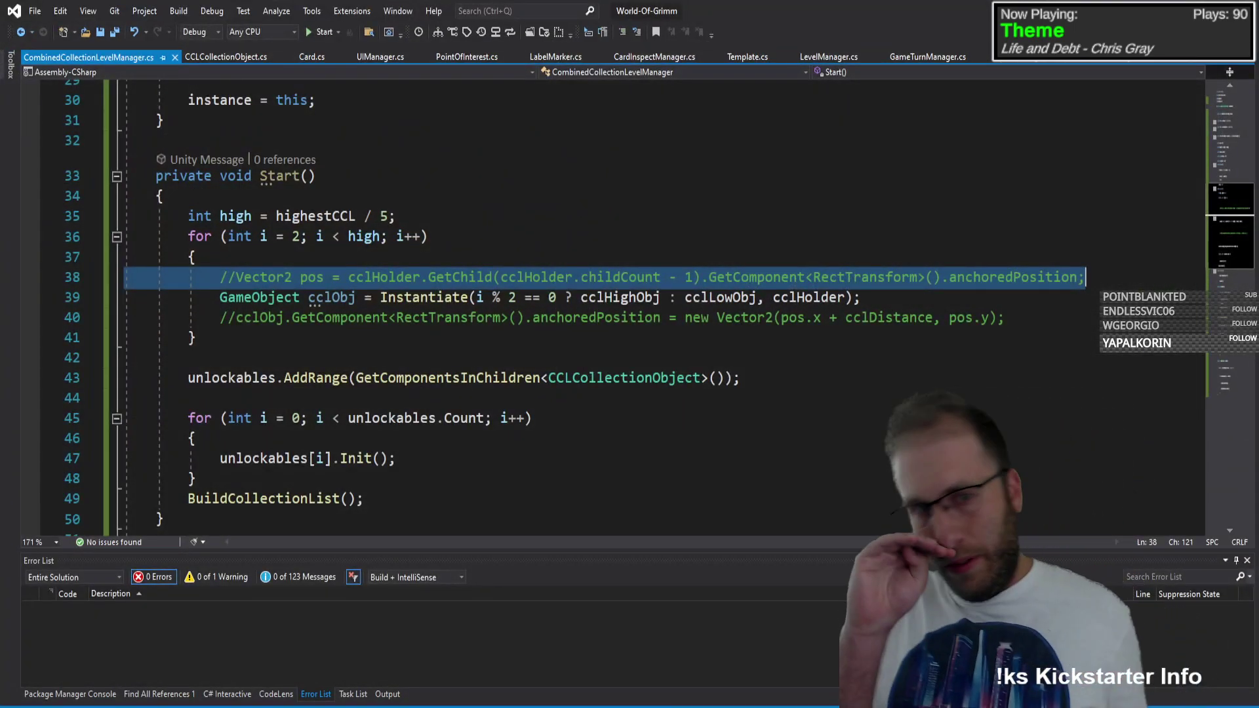
{"action": "left_click", "coordinate": [477, 194]}
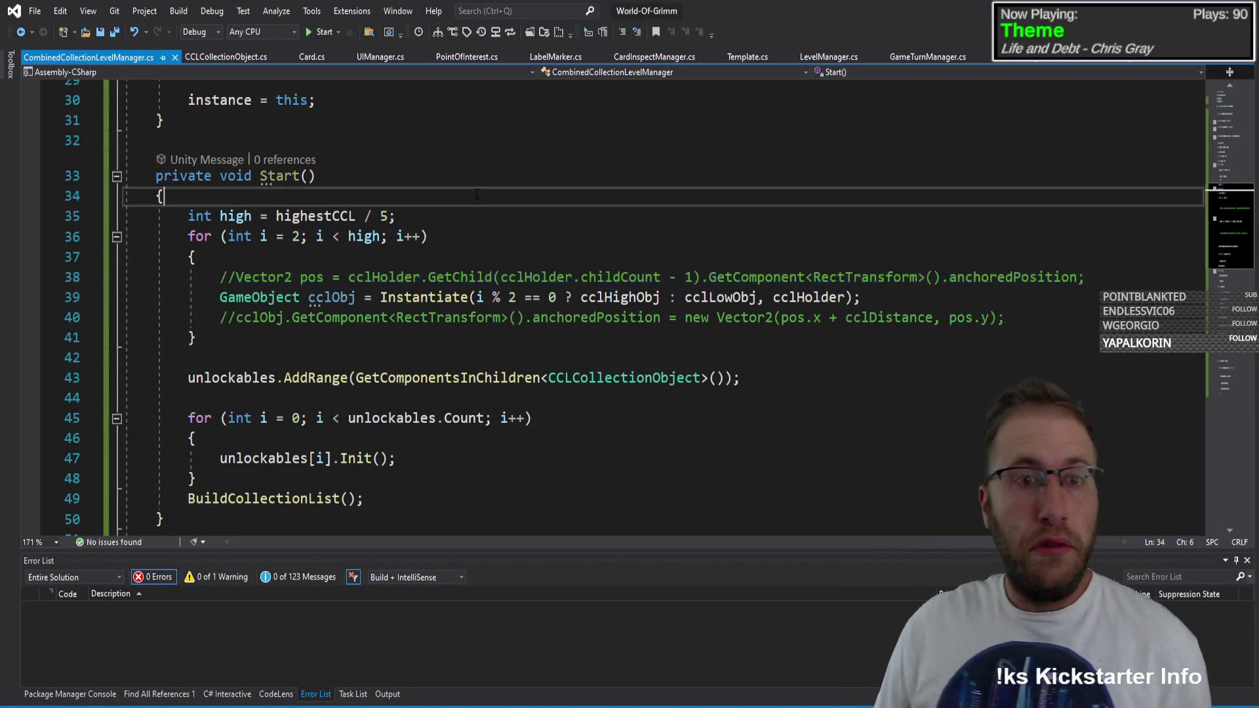
{"action": "key", "text": "Return"}
{"action": "type", "text": "content"}
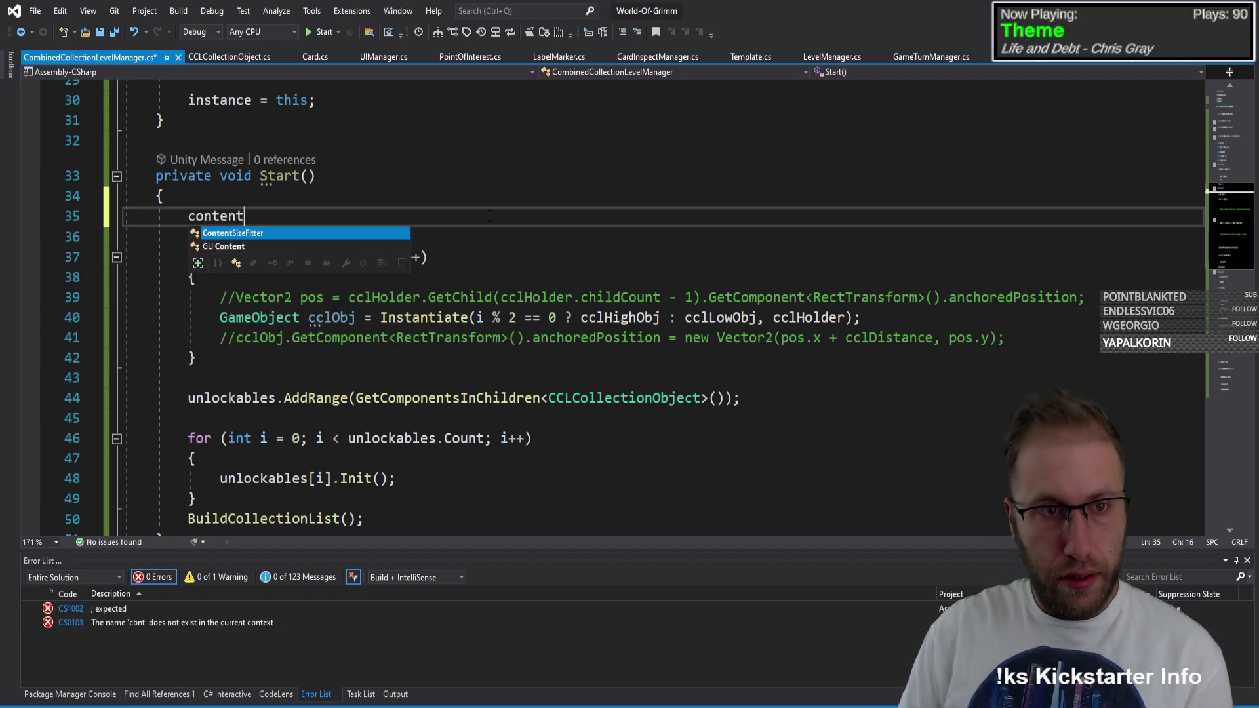
{"action": "key", "text": "ctrl+BackSpace"}
{"action": "key", "text": "ctrl+BackSpace"}
{"action": "key", "text": "Tab"}
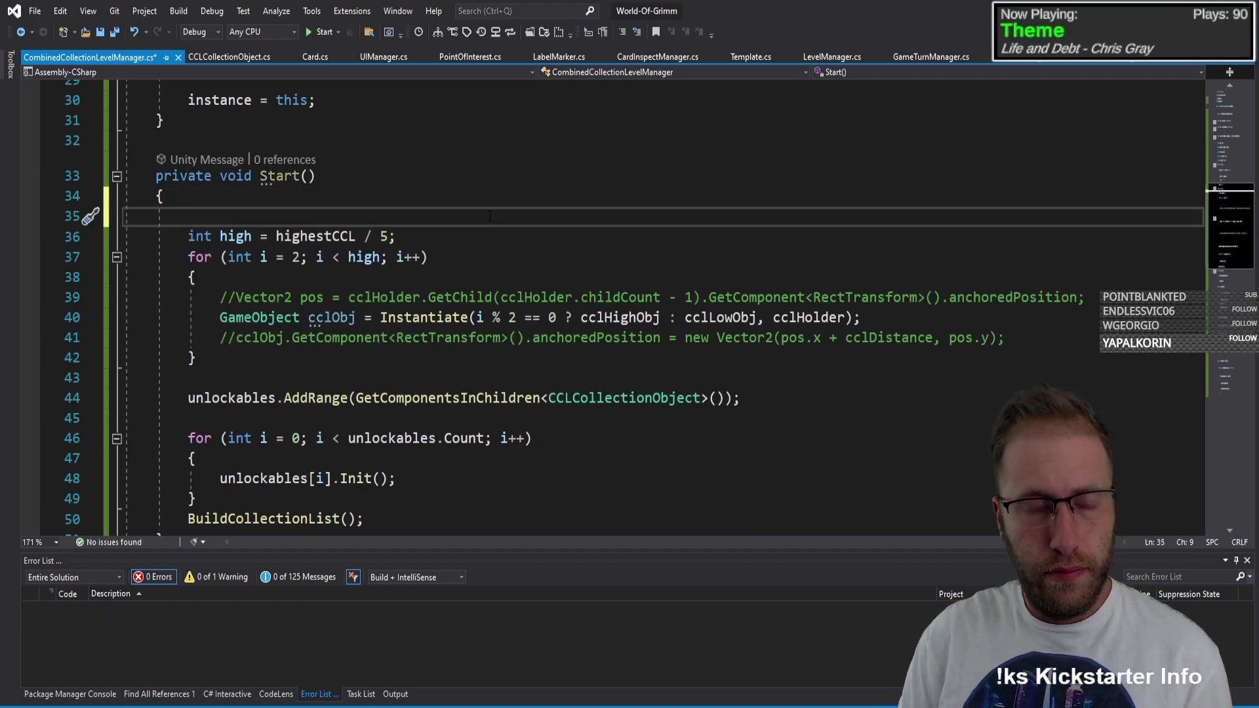
{"action": "key", "text": "BackSpace"}
{"action": "key", "text": "BackSpace"}
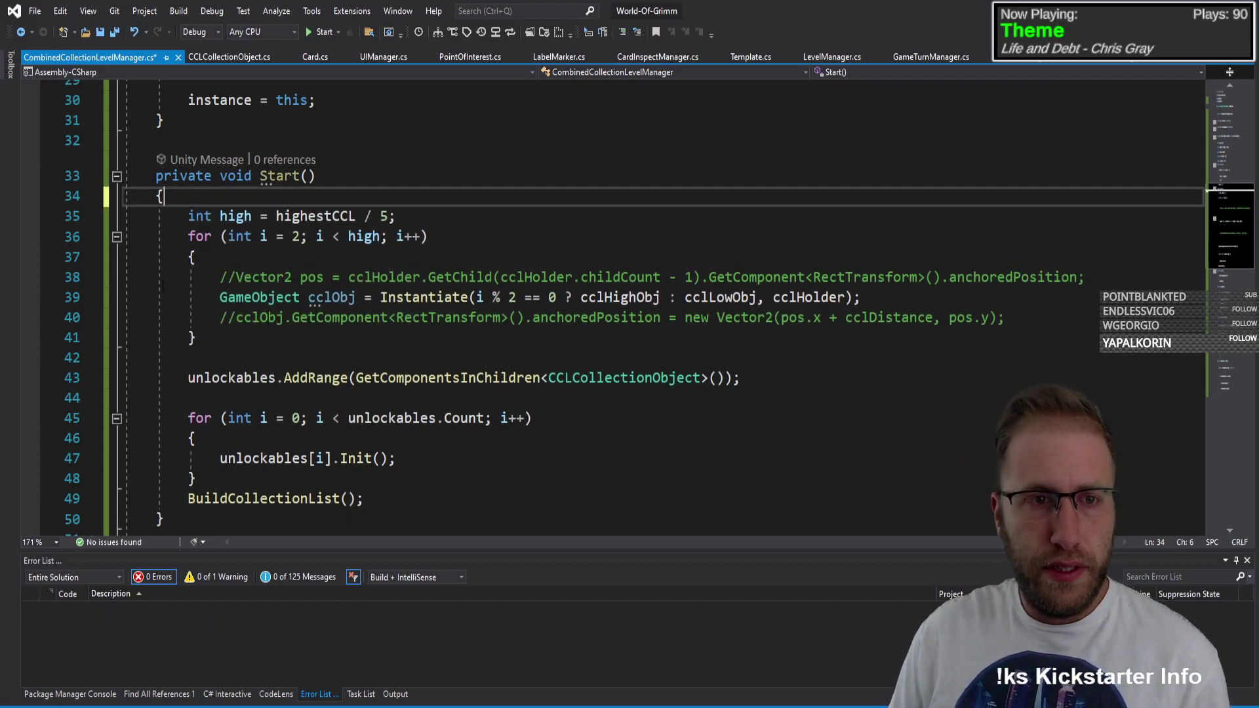
Step: Delete both commented-out position lines from the for loop and add a blank line after it
{"action": "left_click", "coordinate": [90, 277]}
{"action": "key", "text": "Delete"}
{"action": "left_click", "coordinate": [88, 297]}
{"action": "key", "text": "Delete"}
{"action": "left_click", "coordinate": [266, 317]}
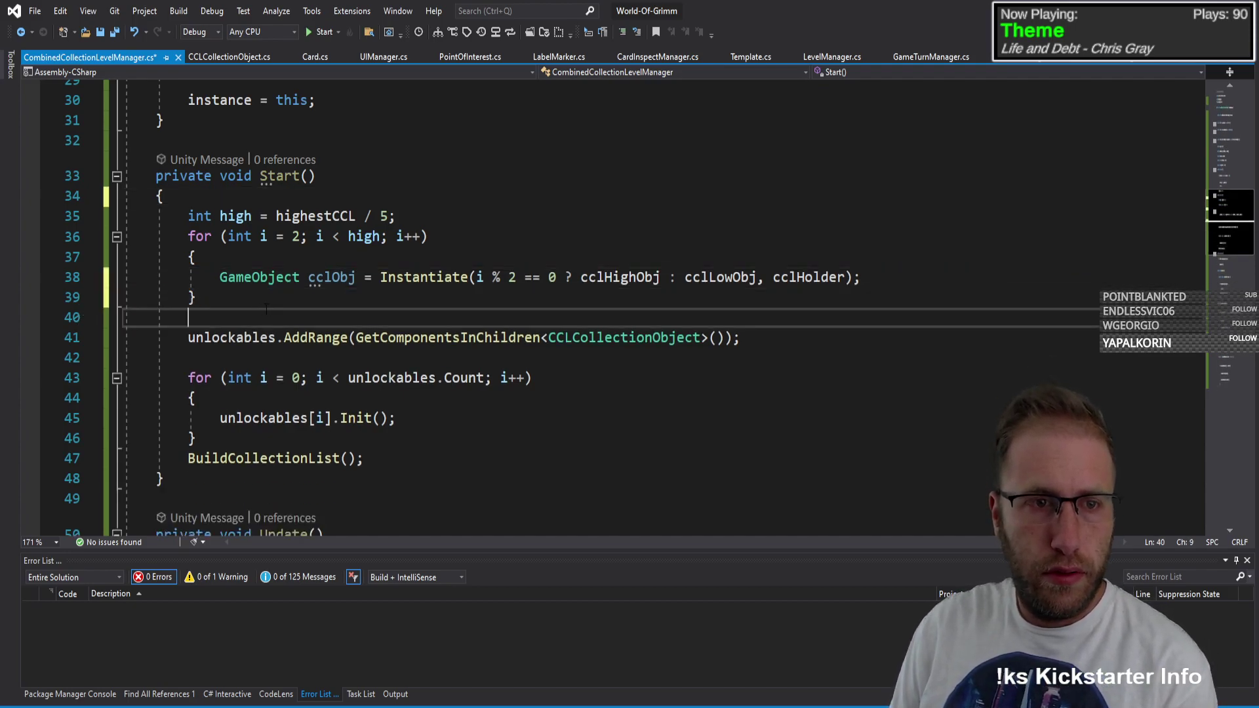
{"action": "key", "text": "Return"}
{"action": "key", "text": "Return"}
{"action": "key", "text": "Up"}
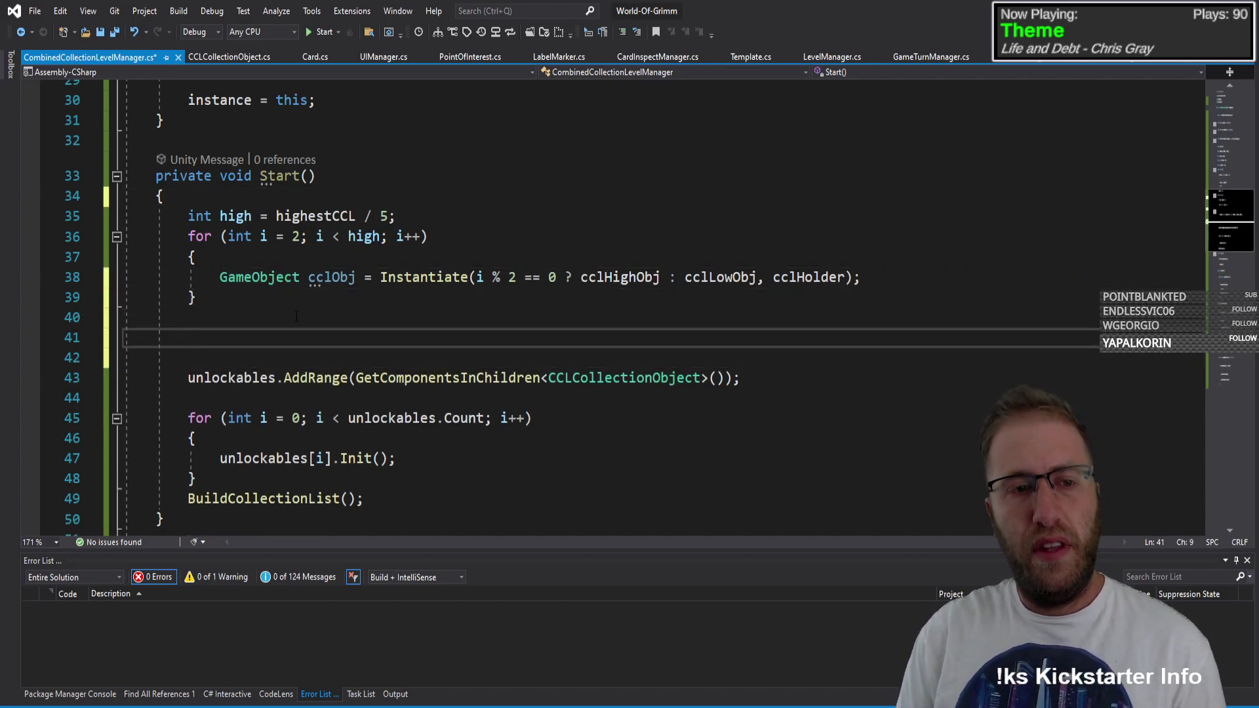
{"action": "type", "text": "cl"}
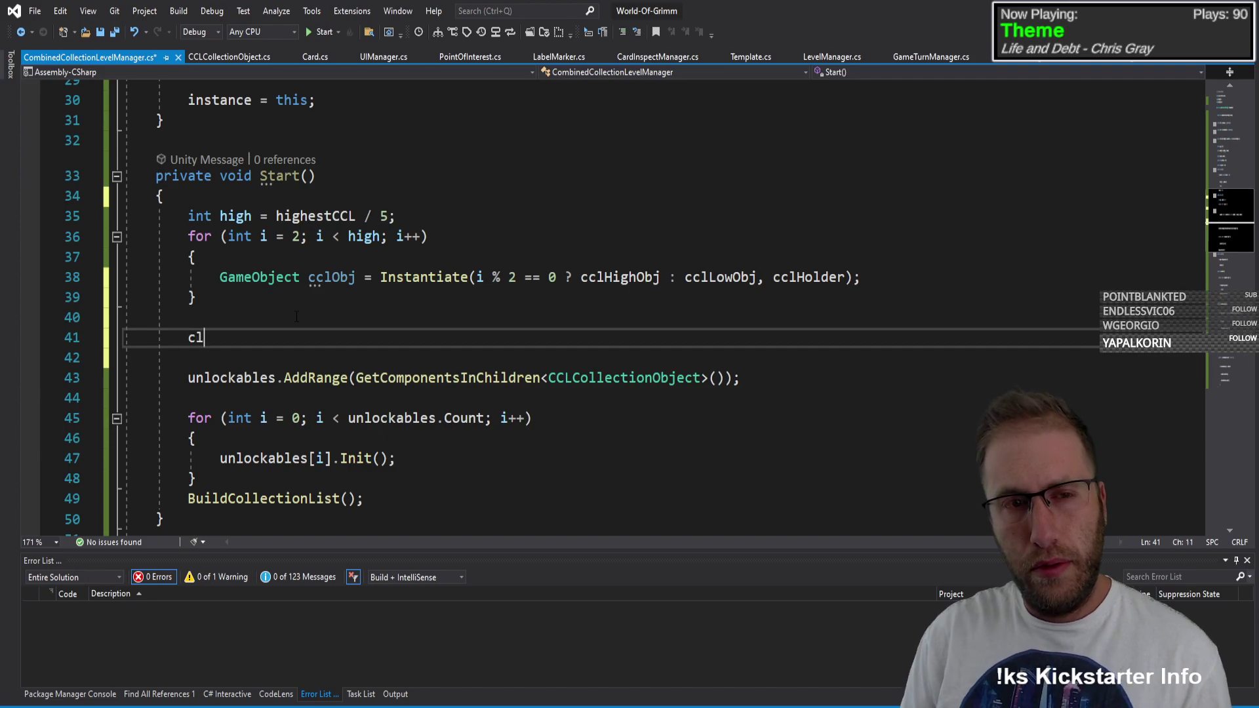
{"action": "key", "text": "BackSpace"}
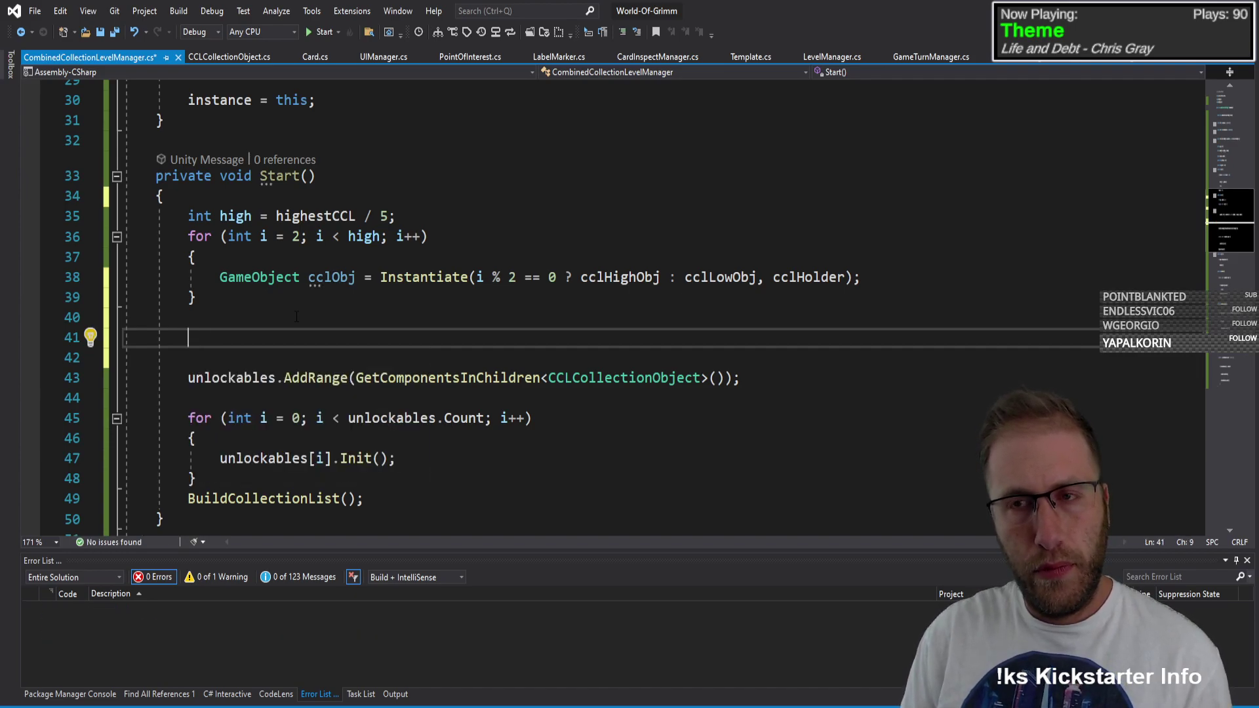
Step: Change cclFill's type on line 15 from Image to Slider
{"action": "scroll", "coordinate": [379, 299], "scroll_direction": "up", "scroll_amount": 9}
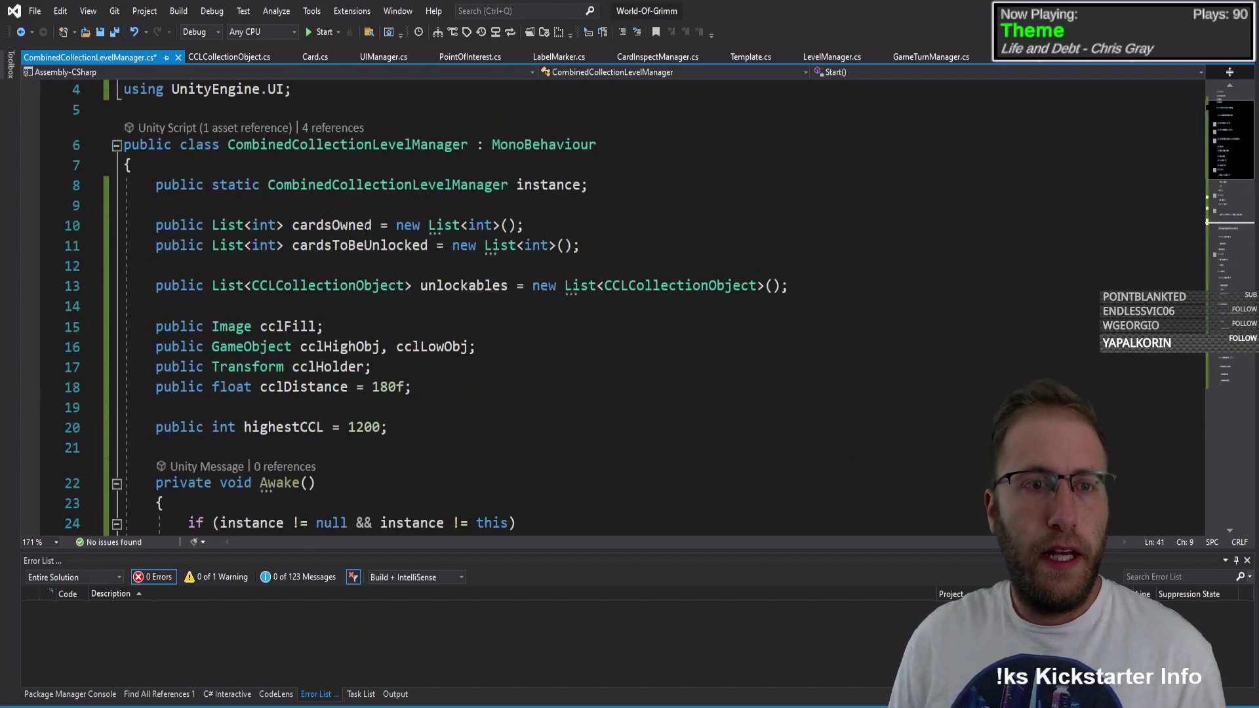
{"action": "scroll", "coordinate": [412, 411], "scroll_direction": "down", "scroll_amount": 1}
{"action": "double_click", "coordinate": [288, 326]}
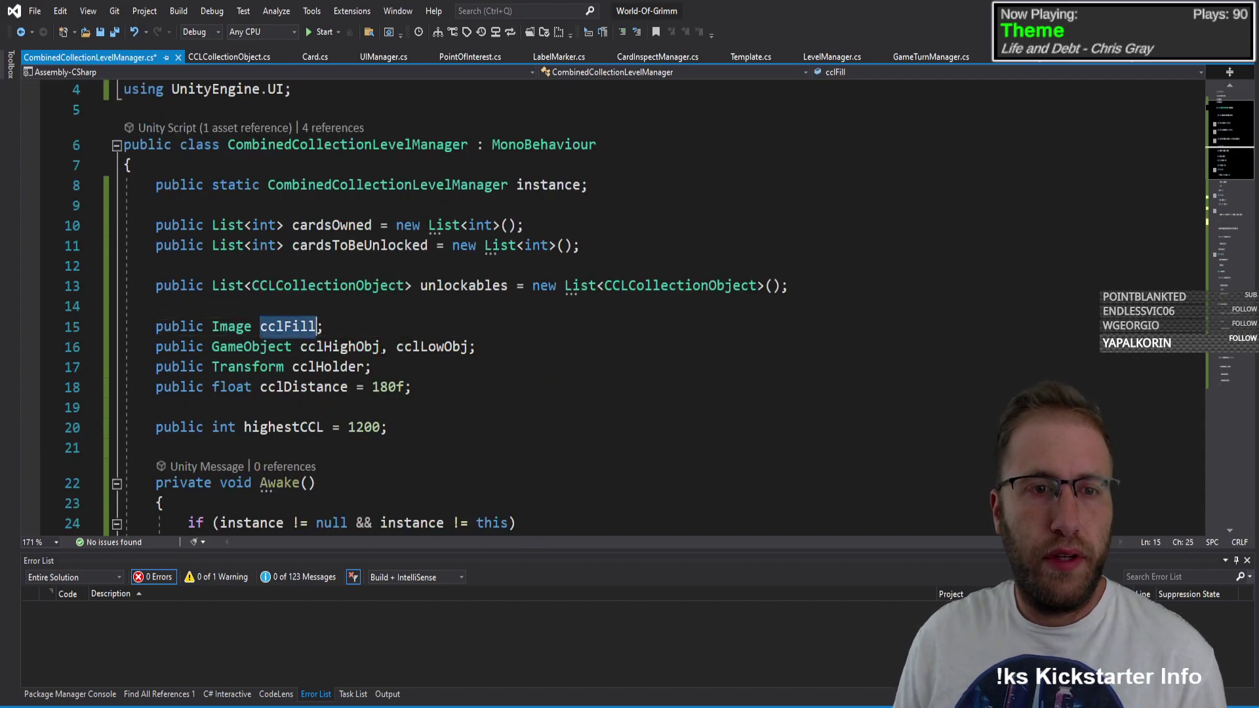
{"action": "scroll", "coordinate": [617, 308], "scroll_direction": "down", "scroll_amount": 5}
{"action": "scroll", "coordinate": [617, 308], "scroll_direction": "up", "scroll_amount": 4}
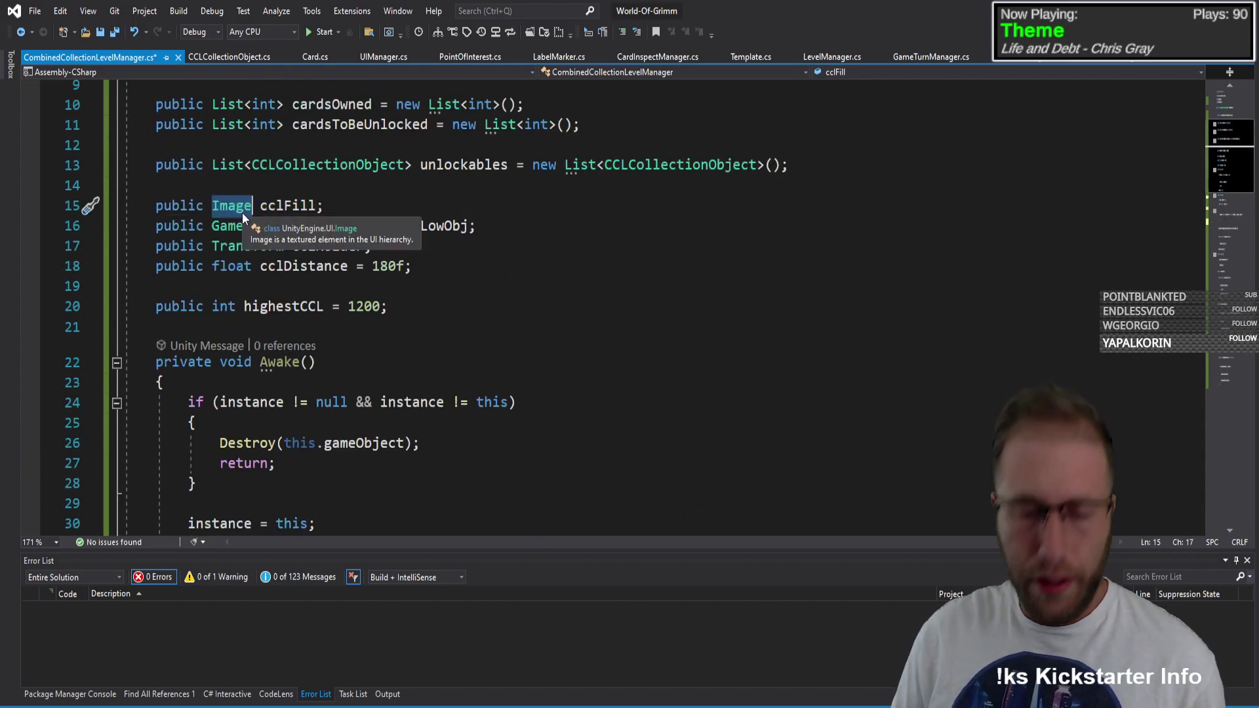
{"action": "key", "text": "ctrl+BackSpace"}
{"action": "type", "text": "Slider"}
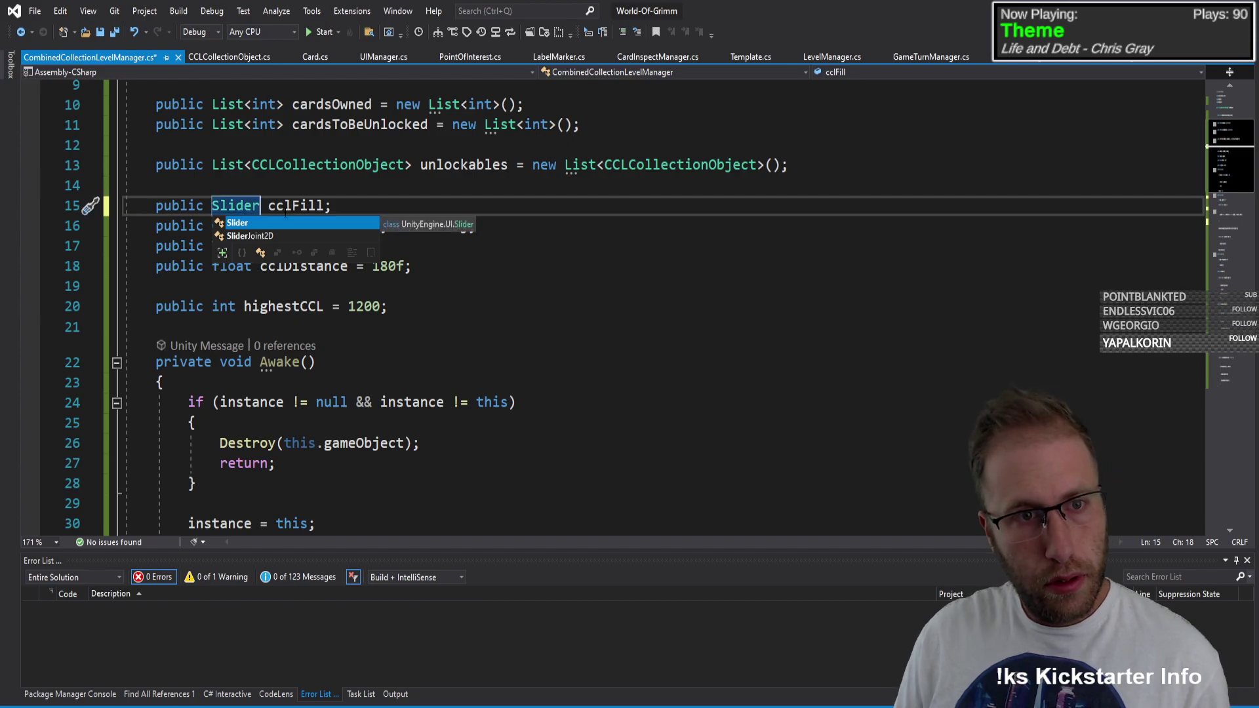
{"action": "left_click", "coordinate": [324, 206]}
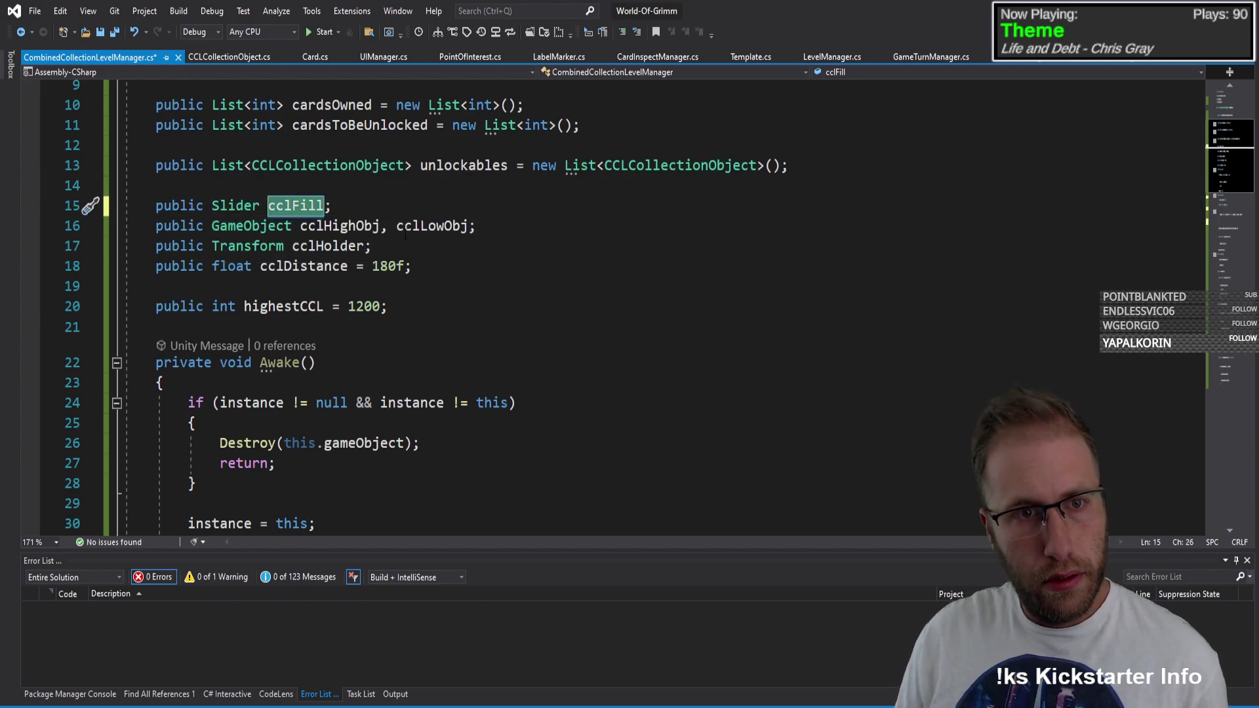
Step: Write cclFill.maxValue = highestCCL; on line 41 after the for loop
{"action": "scroll", "coordinate": [390, 255], "scroll_direction": "down", "scroll_amount": 4}
{"action": "scroll", "coordinate": [274, 255], "scroll_direction": "down", "scroll_amount": 5}
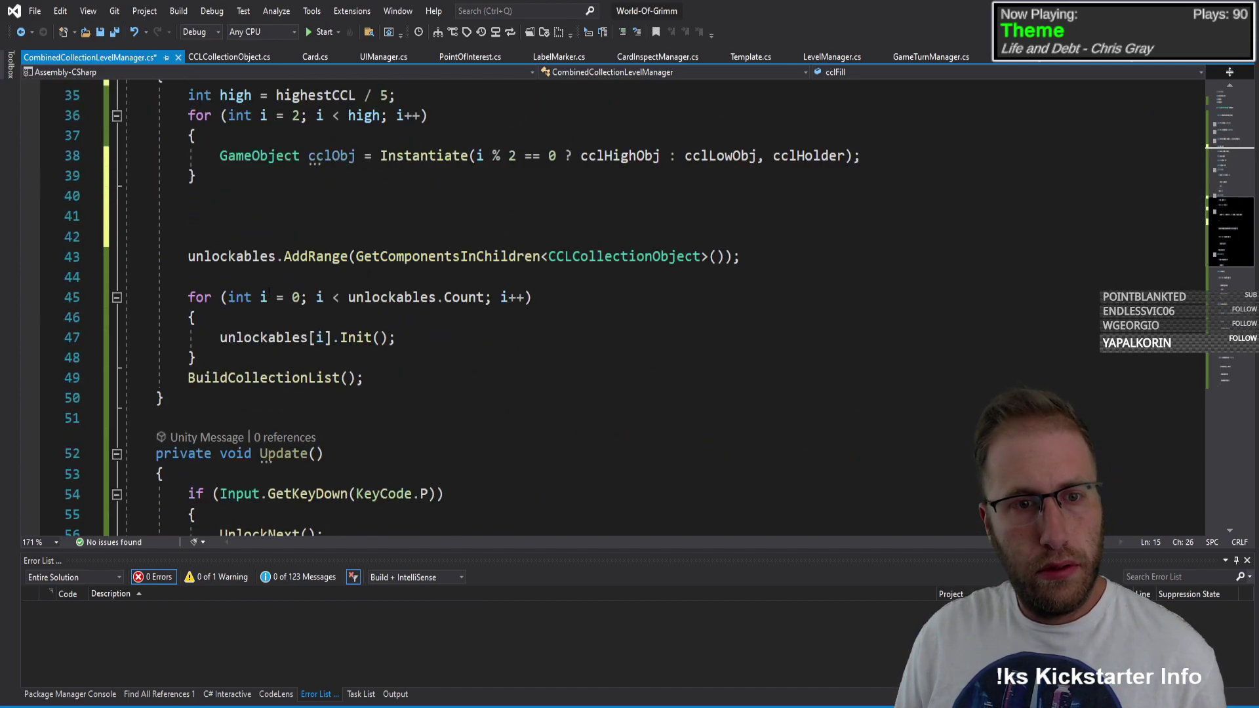
{"action": "scroll", "coordinate": [282, 275], "scroll_direction": "up", "scroll_amount": 4}
{"action": "scroll", "coordinate": [296, 315], "scroll_direction": "down", "scroll_amount": 8}
{"action": "scroll", "coordinate": [306, 353], "scroll_direction": "up", "scroll_amount": 6}
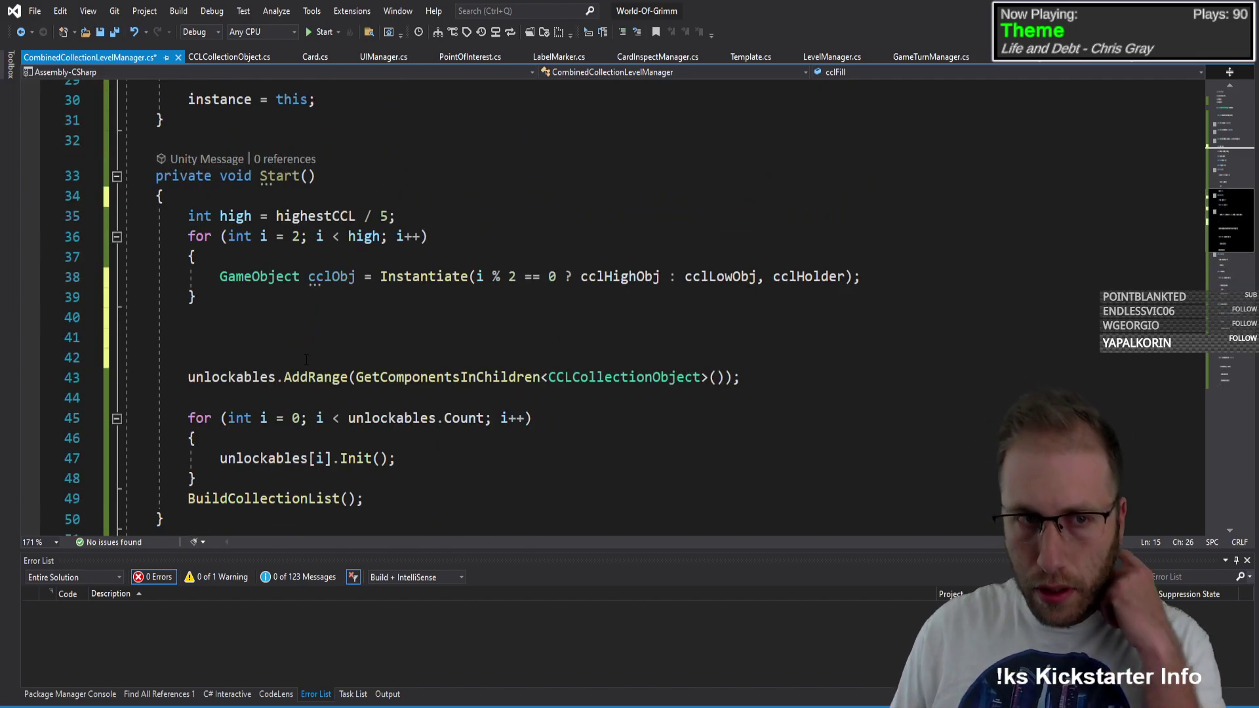
{"action": "left_click", "coordinate": [298, 318]}
{"action": "left_click", "coordinate": [296, 339]}
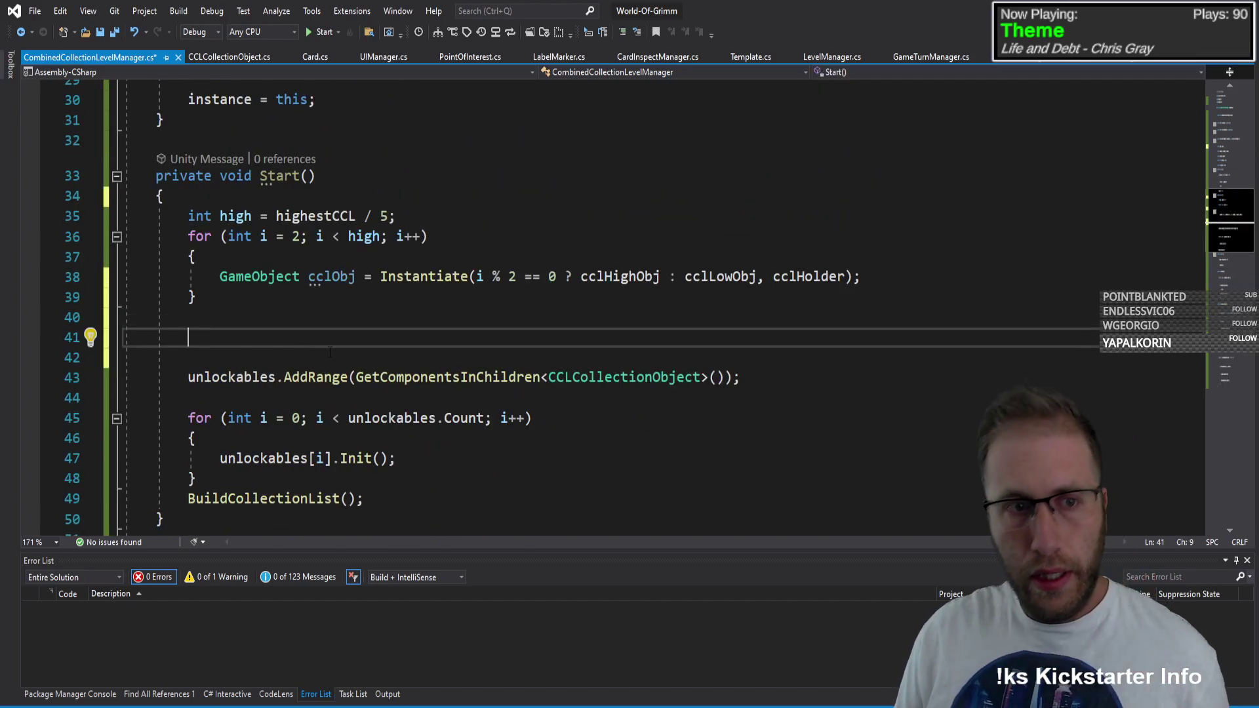
{"action": "type", "text": "cclFill."}
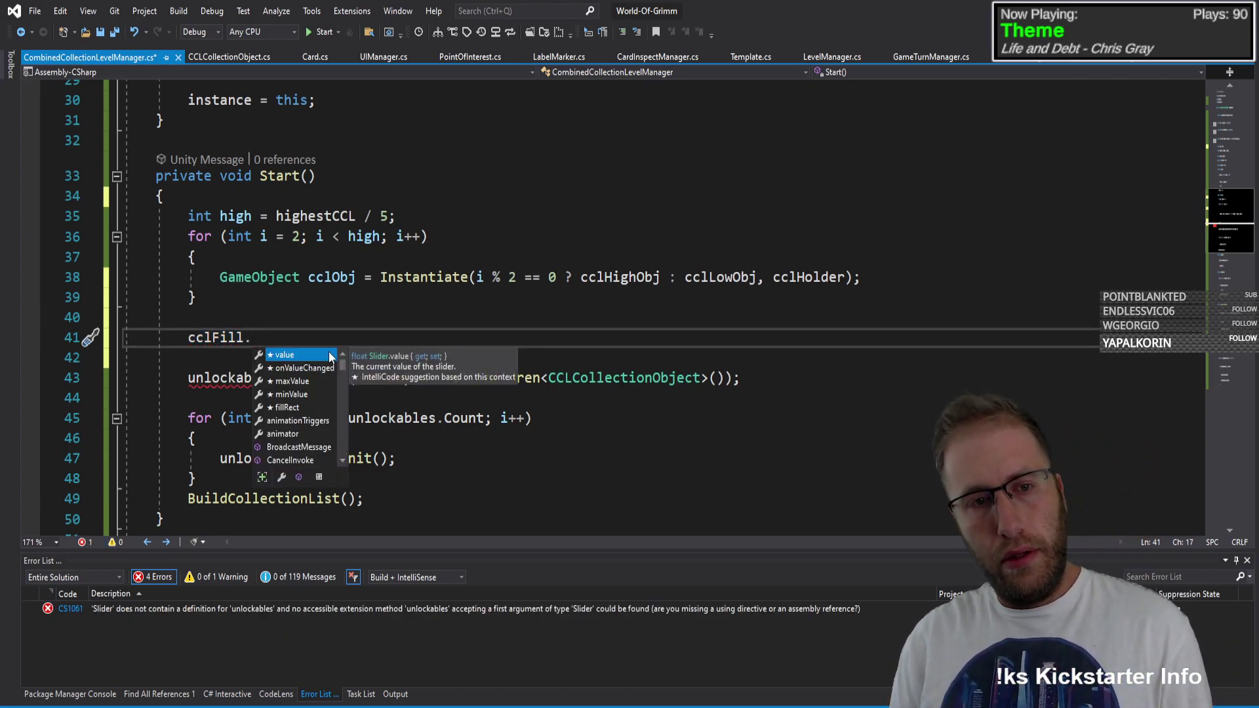
{"action": "type", "text": "maxValue ="}
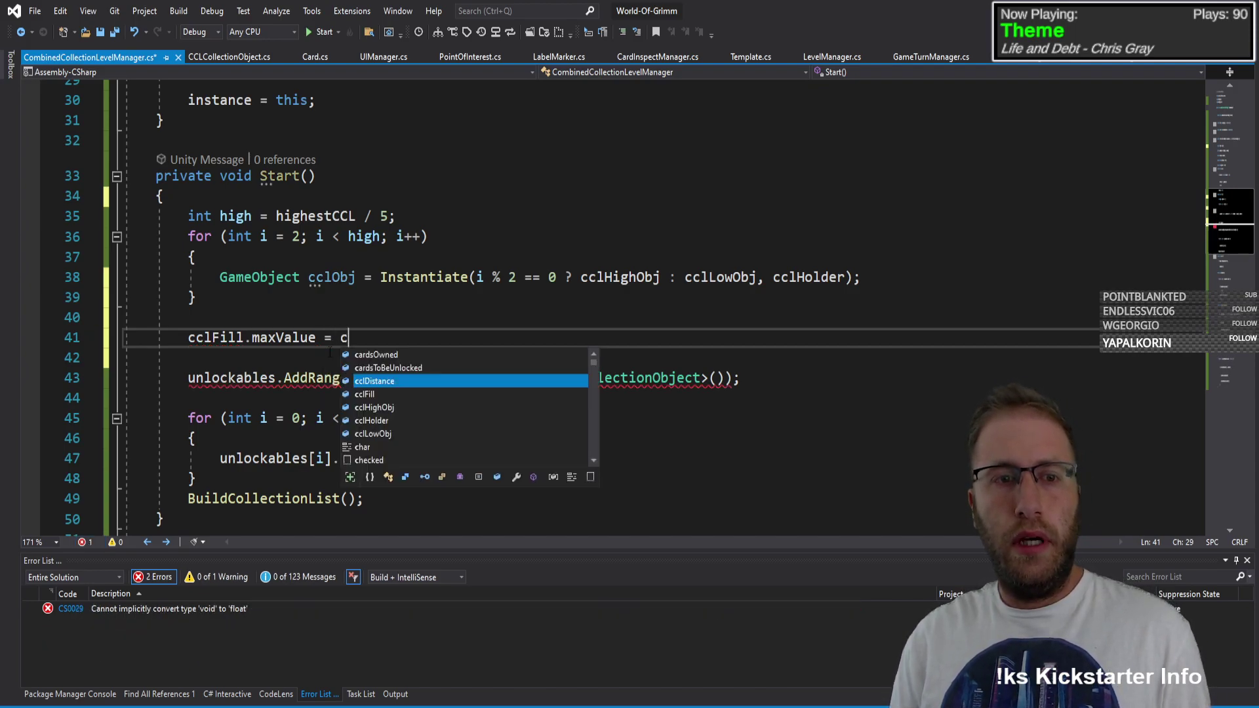
{"action": "type", "text": " hie"}
{"action": "key", "text": "Down"}
{"action": "key", "text": "Down"}
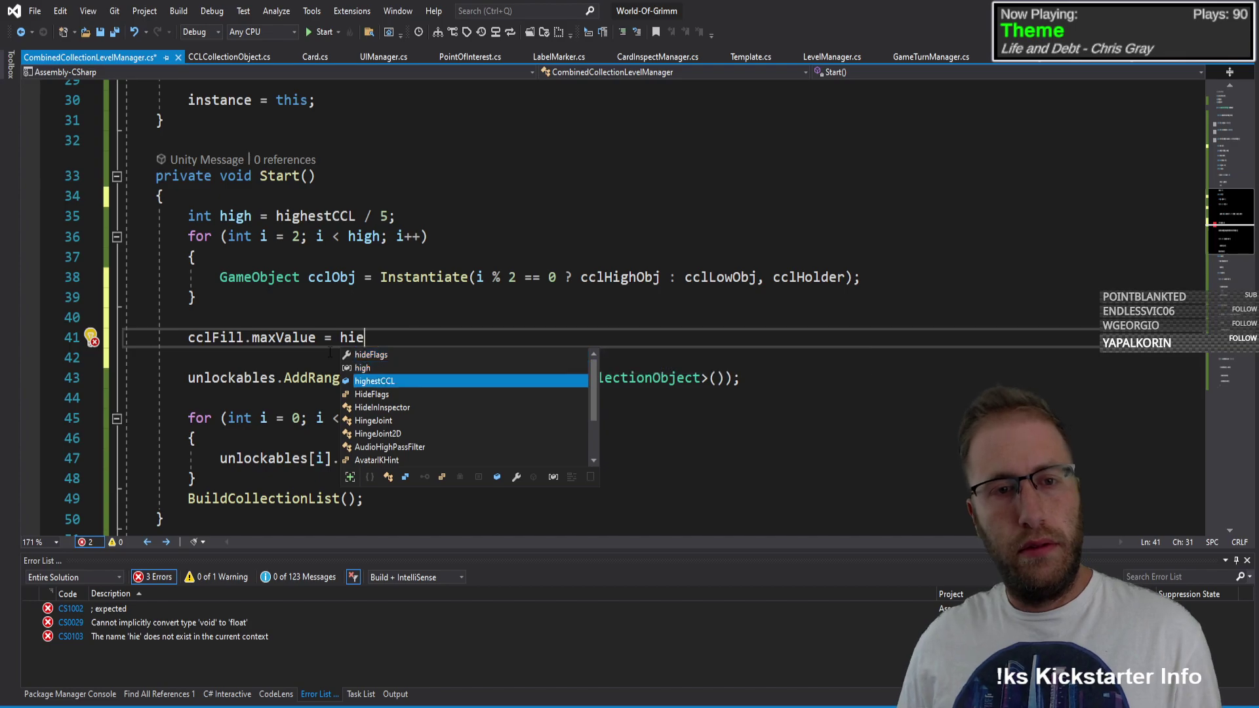
{"action": "key", "text": "Tab"}
{"action": "type", "text": "+"}
{"action": "key", "text": "BackSpace"}
{"action": "key", "text": "BackSpace"}
{"action": "type", "text": ";"}
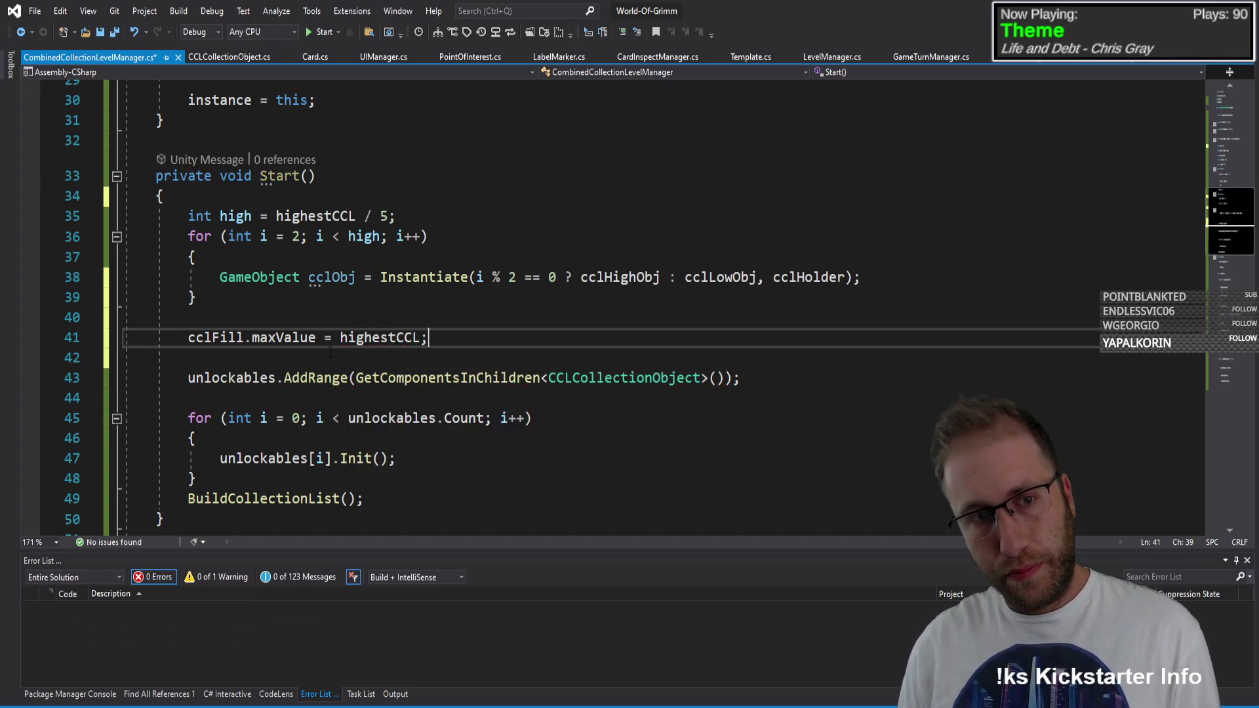
Step: Begin a new 'cclFill.' line below it, then check the Slider's settings in Unity
{"action": "key", "text": "Return"}
{"action": "type", "text": "cclf"}
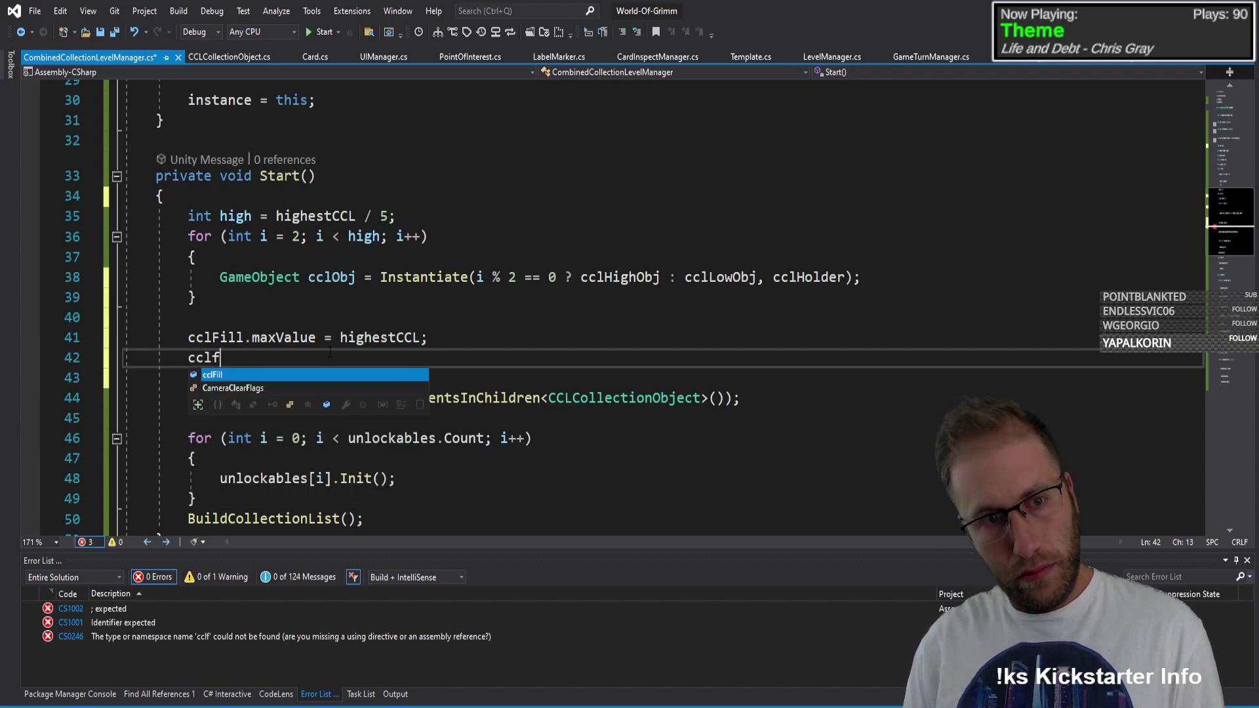
{"action": "key", "text": "Tab"}
{"action": "type", "text": "."}
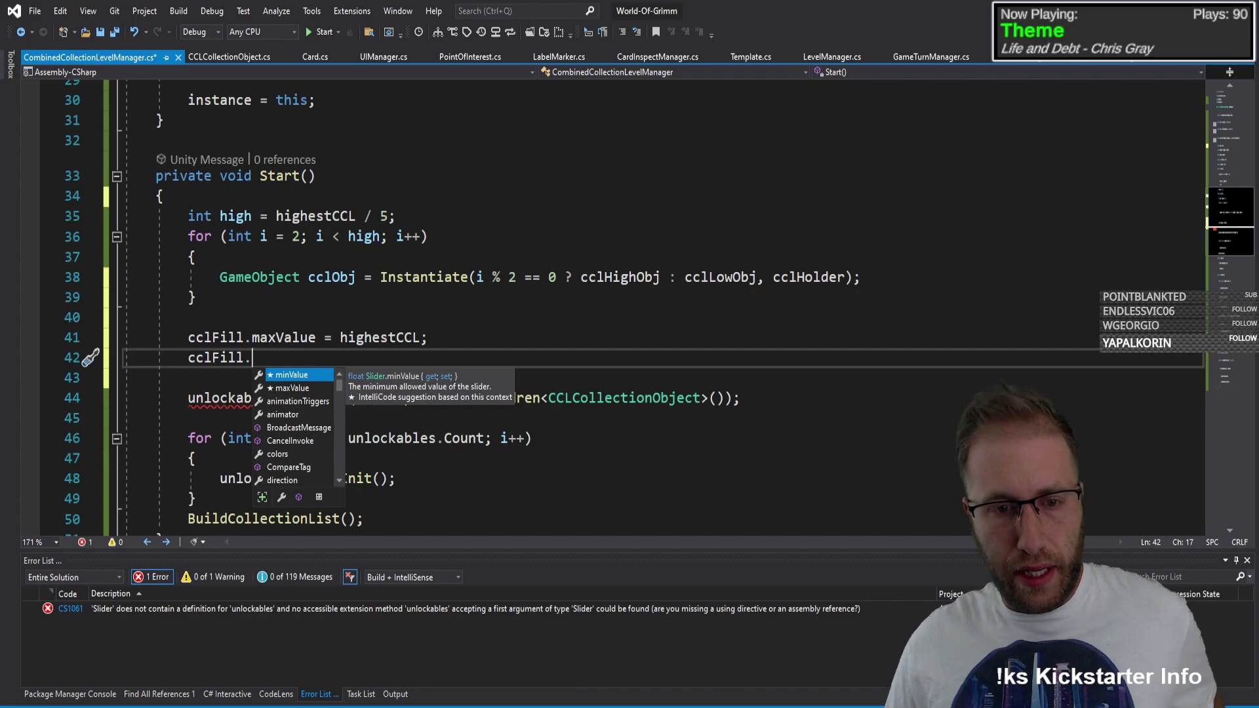
{"action": "key", "text": "alt+Tab"}
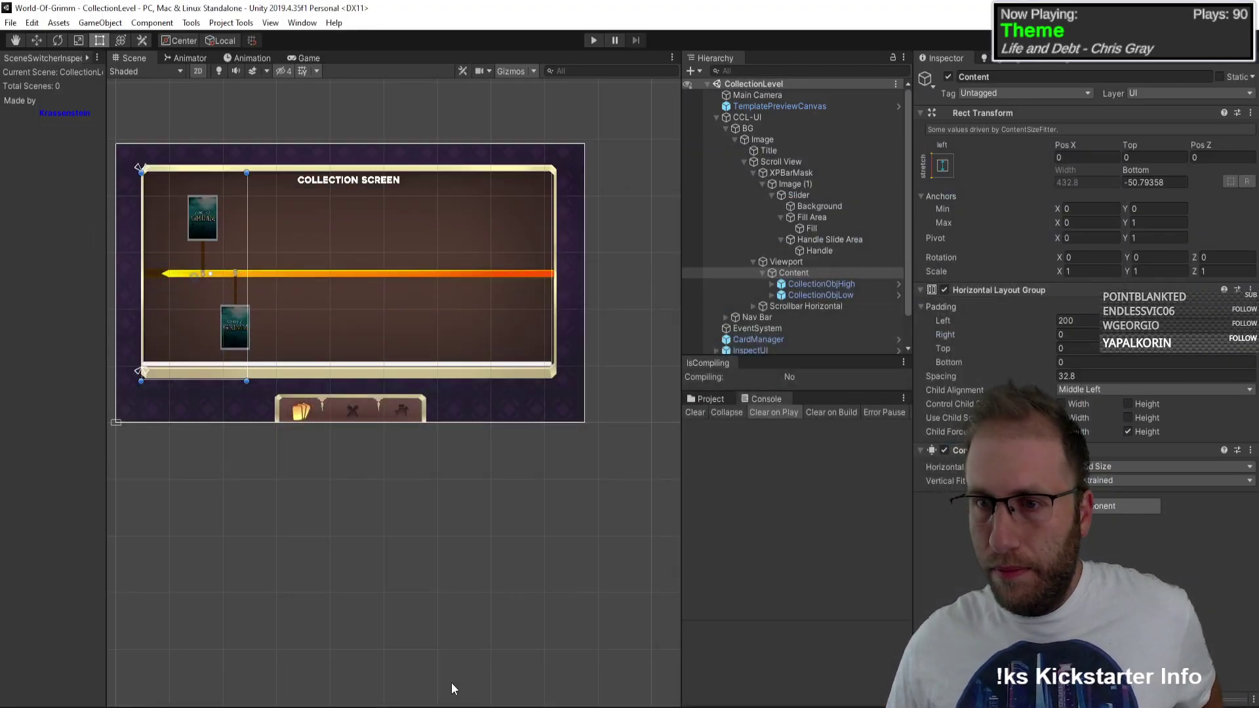
{"action": "left_click", "coordinate": [835, 193]}
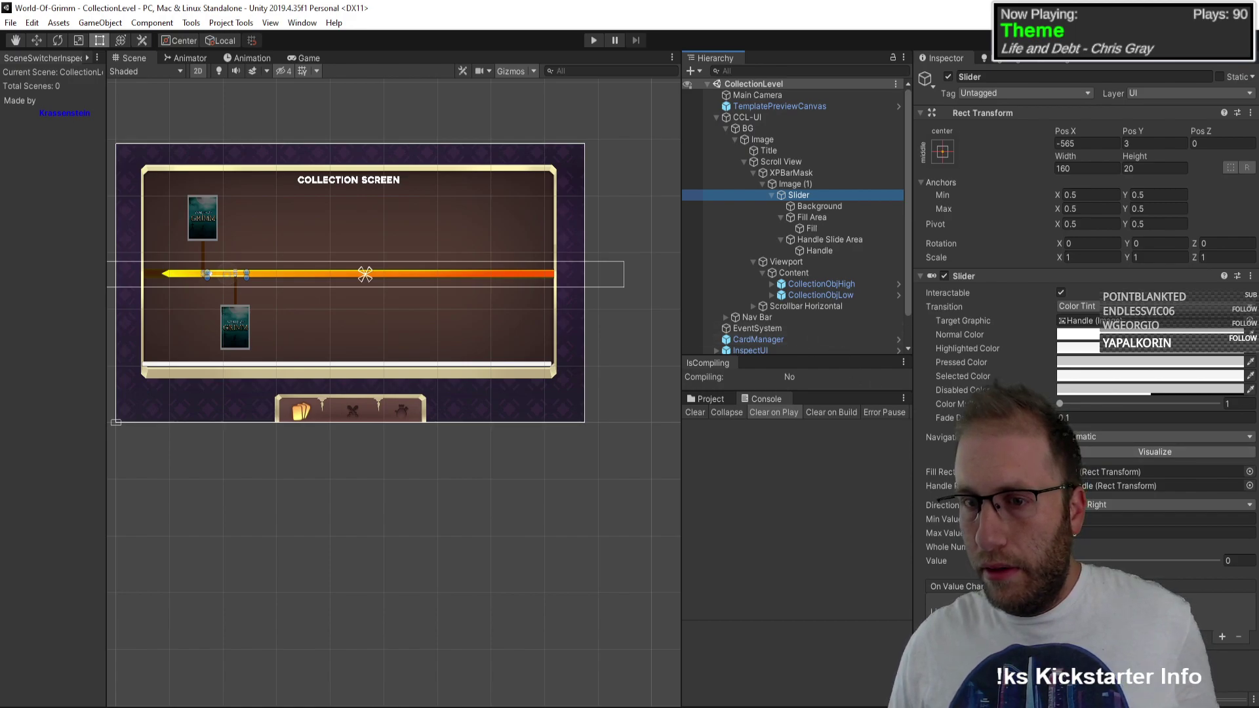
Step: Begin line 42 as cclFill.fillRect.sizeDelta = new Vector2(cclHolder
{"action": "key", "text": "alt+Tab"}
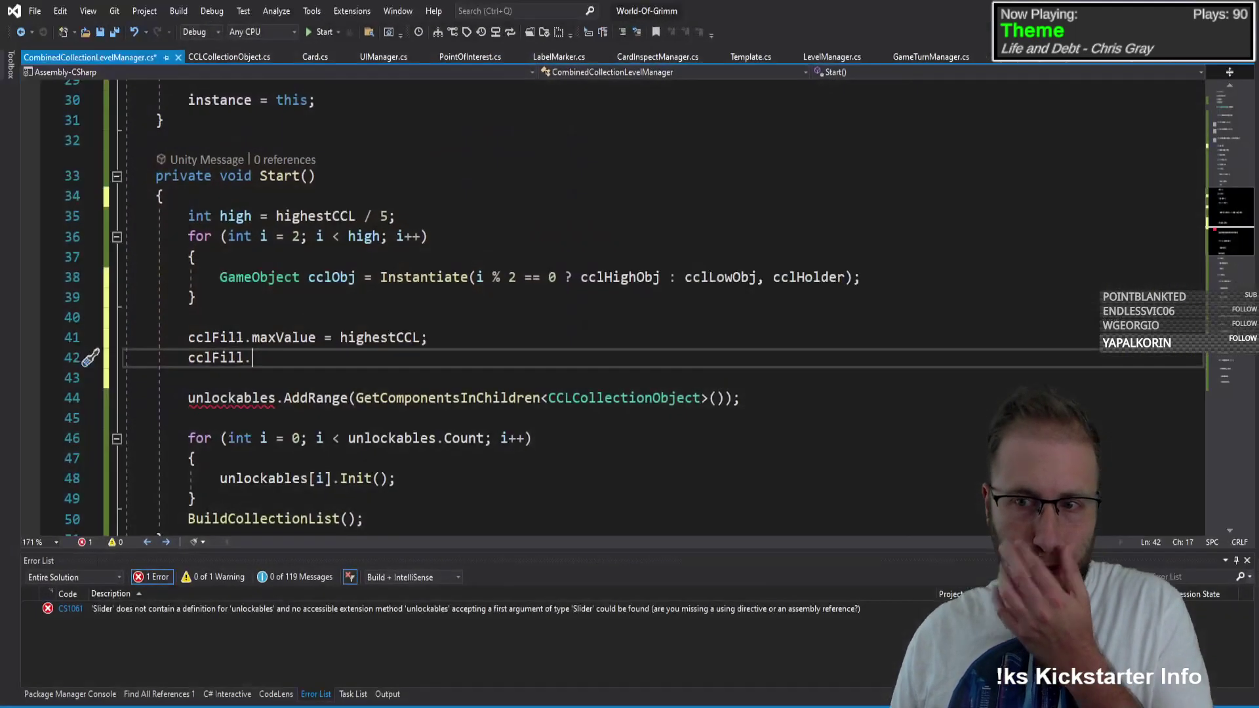
{"action": "type", "text": "fi"}
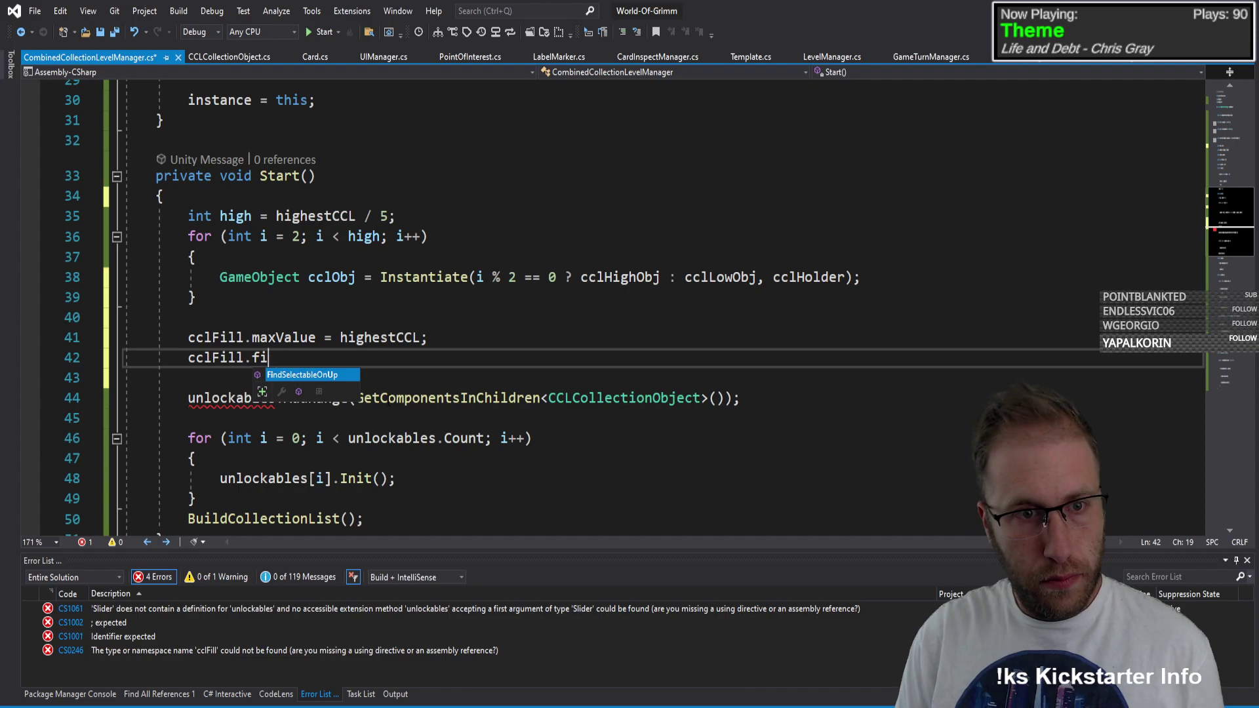
{"action": "type", "text": "llRect."}
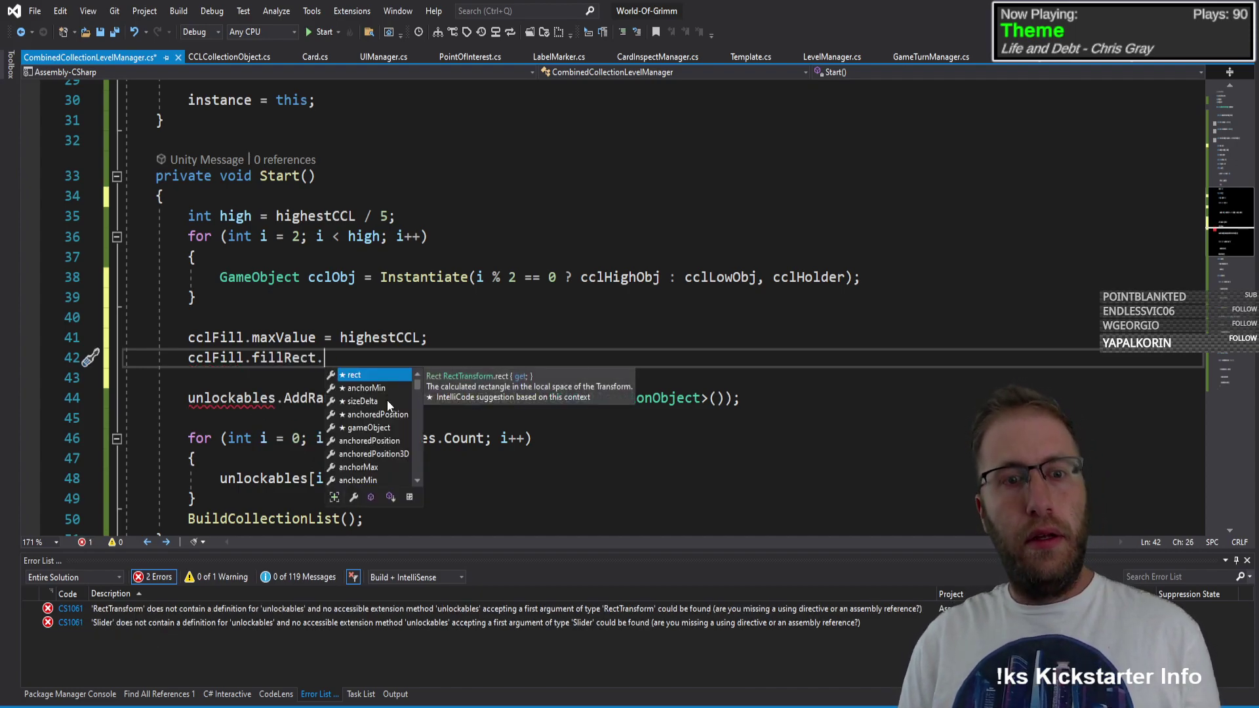
{"action": "type", "text": "wid"}
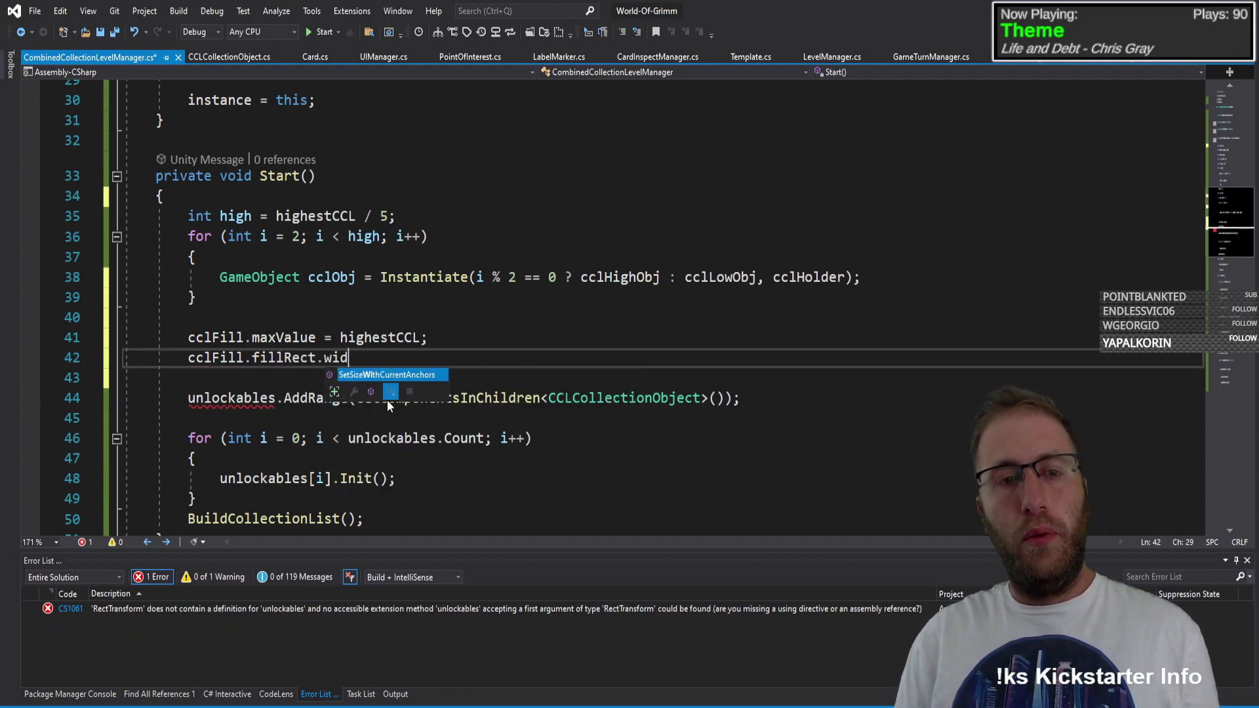
{"action": "key", "text": "BackSpace"}
{"action": "key", "text": "BackSpace"}
{"action": "key", "text": "BackSpace"}
{"action": "type", "text": "size"}
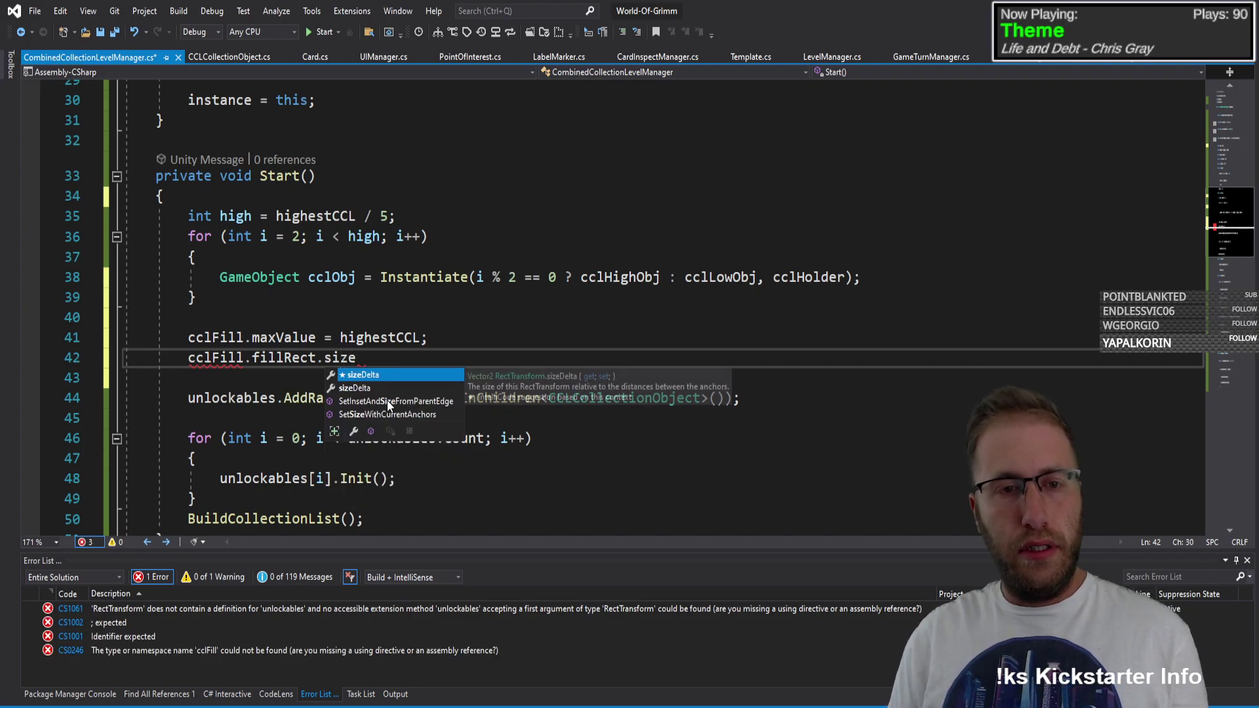
{"action": "type", "text": "Delta = new Vec"}
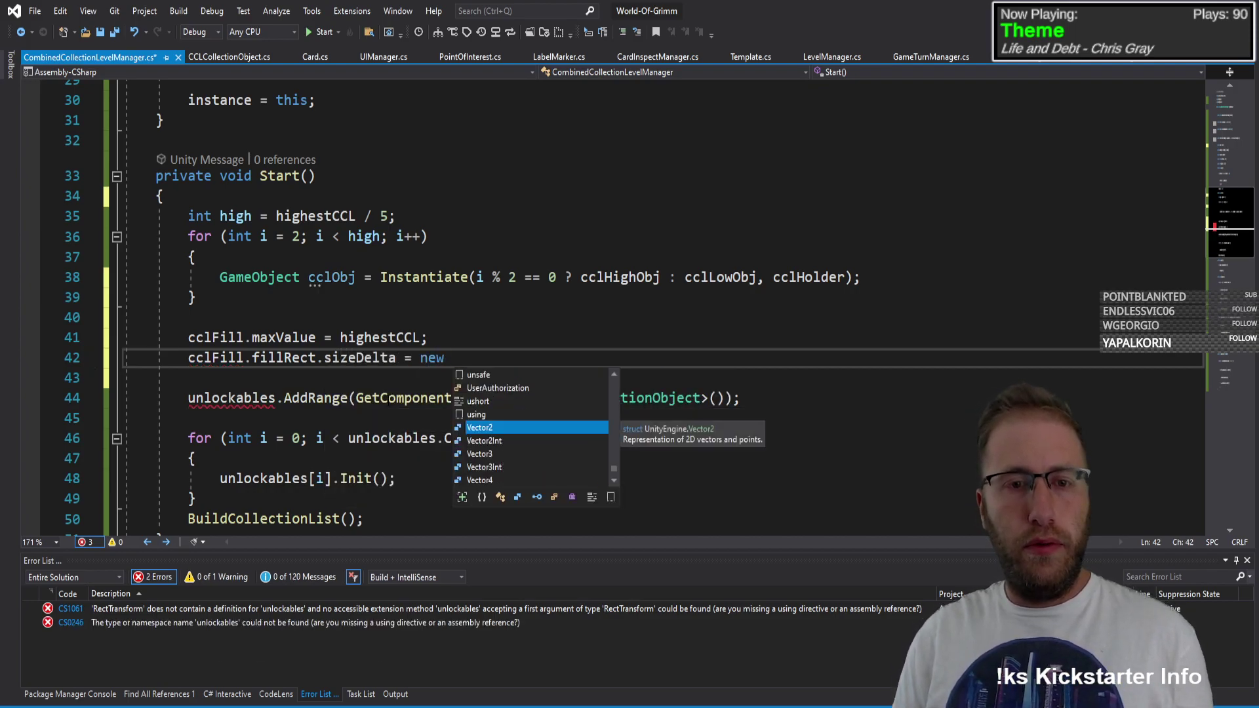
{"action": "key", "text": "Tab"}
{"action": "type", "text": "("}
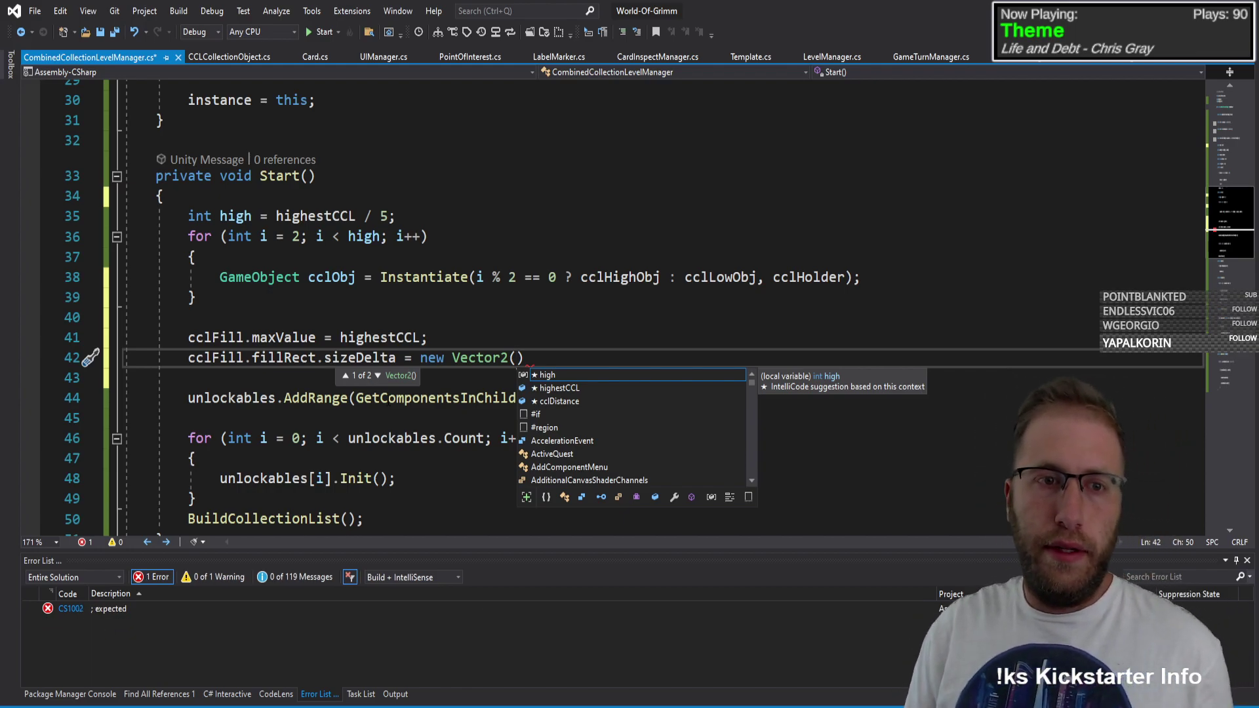
{"action": "type", "text": "cclHighObj"}
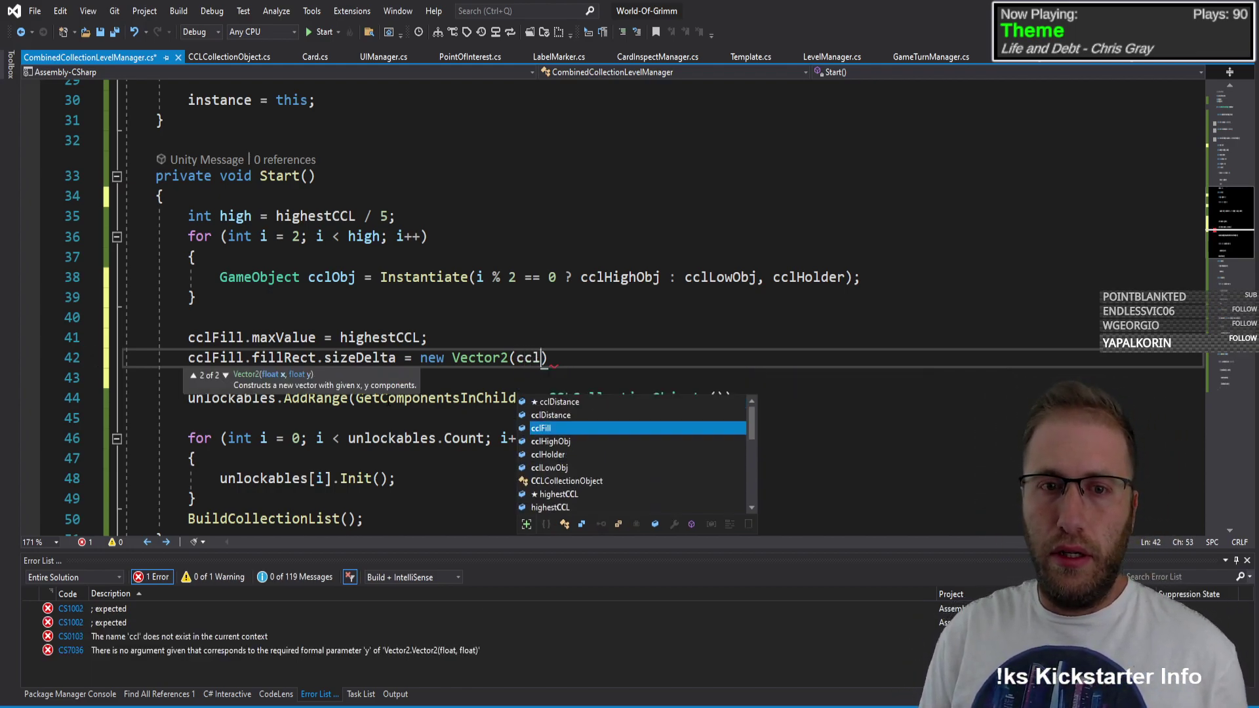
{"action": "key", "text": "BackSpace"}
{"action": "key", "text": "BackSpace"}
{"action": "key", "text": "BackSpace"}
{"action": "key", "text": "BackSpace"}
{"action": "key", "text": "BackSpace"}
{"action": "key", "text": "BackSpace"}
{"action": "key", "text": "BackSpace"}
{"action": "key", "text": "BackSpace"}
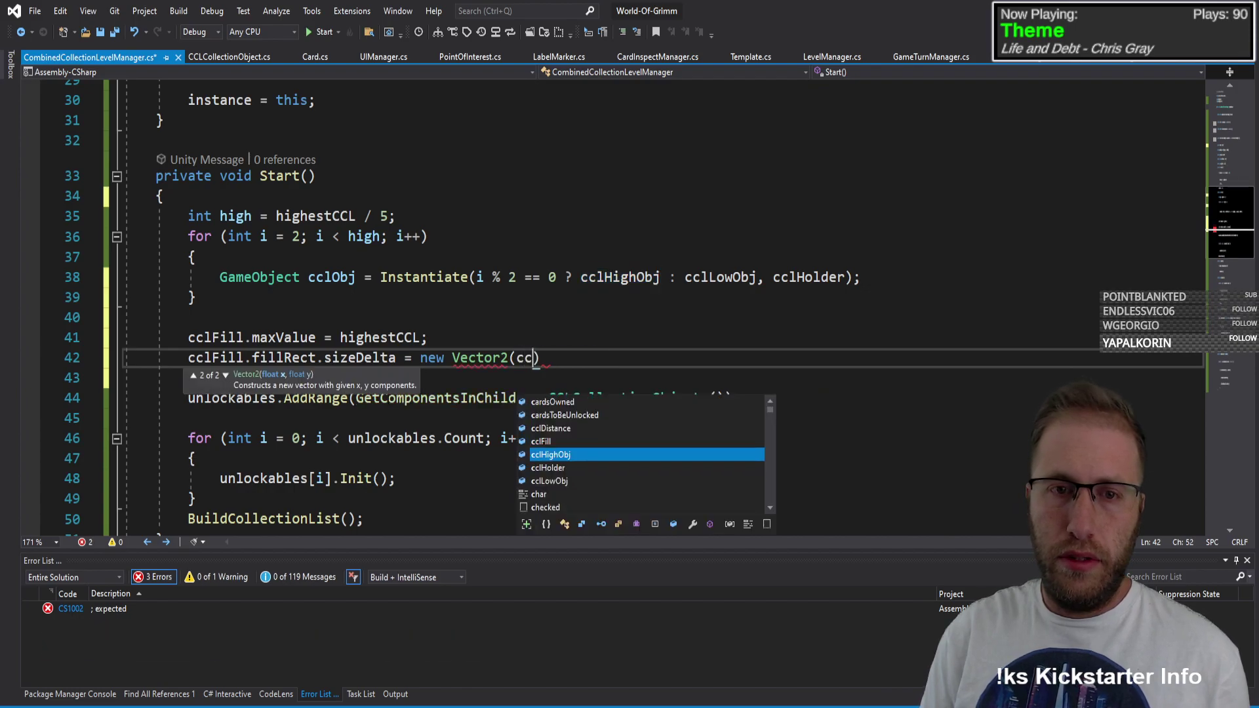
{"action": "type", "text": "lHolder."}
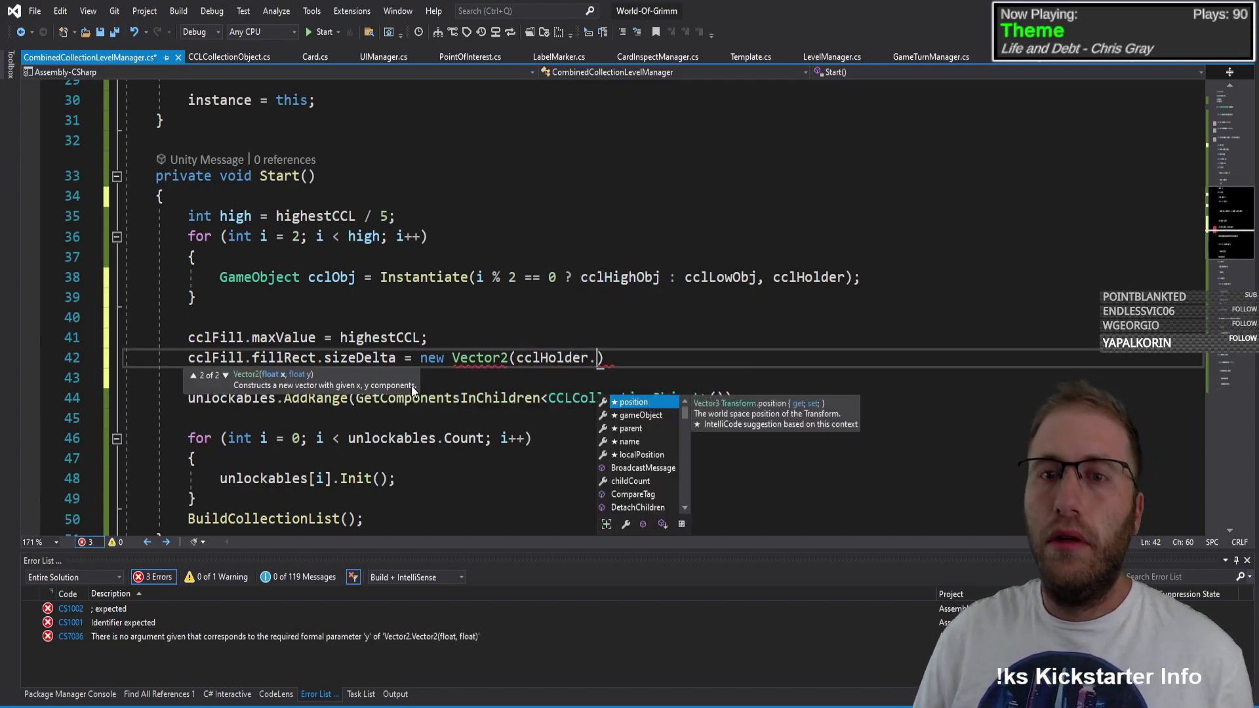
Step: Change cclHolder's declared type from Transform to RectTransform
{"action": "left_click", "coordinate": [806, 277]}
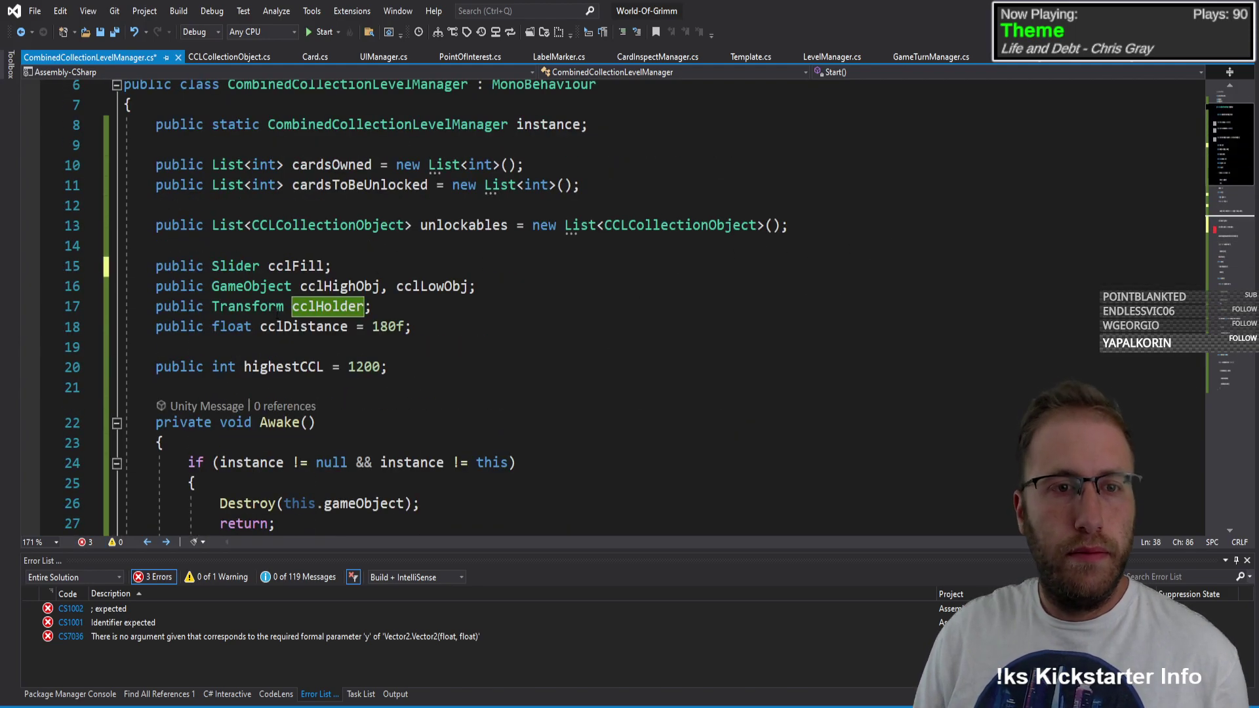
{"action": "left_click", "coordinate": [212, 307]}
{"action": "key", "text": "Up"}
{"action": "key", "text": "Down"}
{"action": "type", "text": "R"}
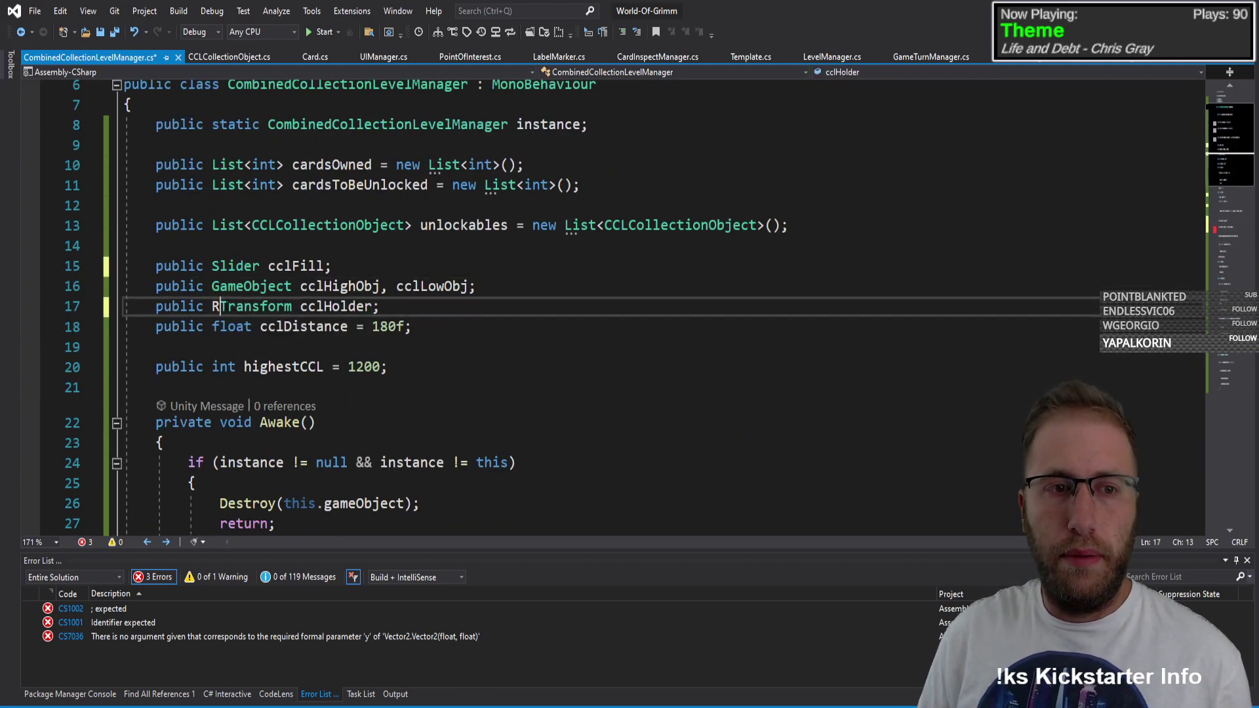
{"action": "type", "text": "ect"}
{"action": "scroll", "coordinate": [346, 303], "scroll_direction": "down", "scroll_amount": 5}
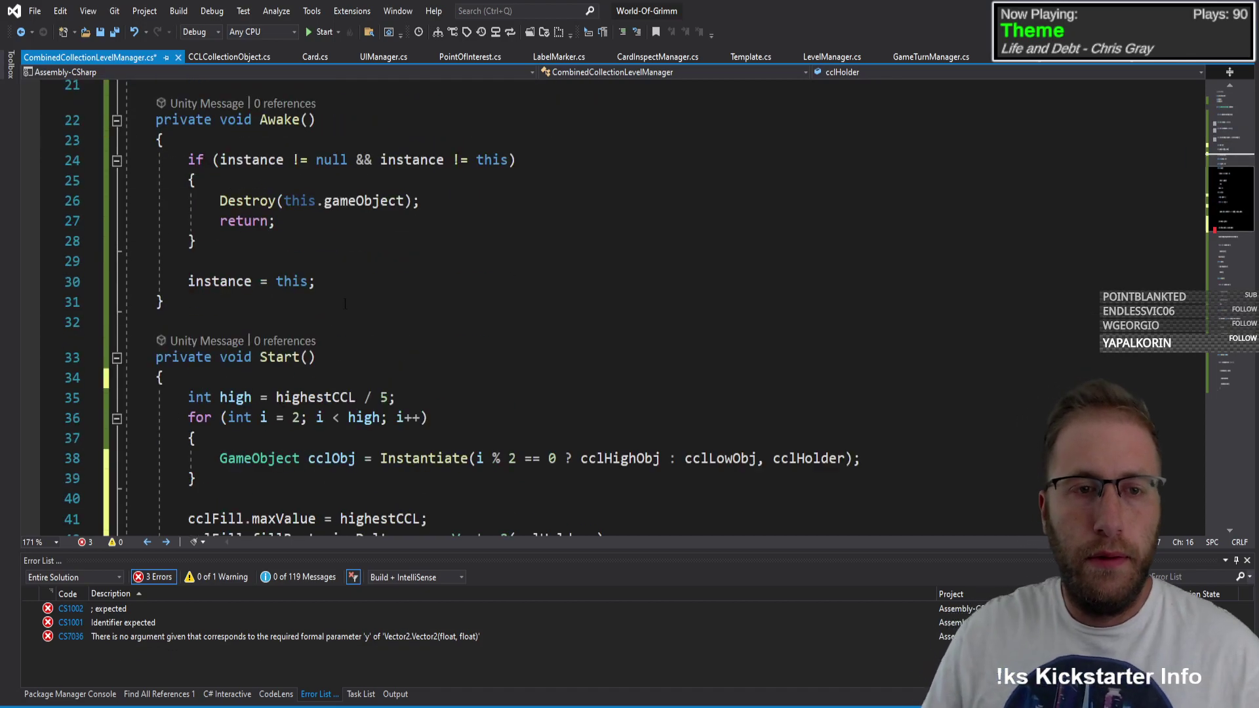
{"action": "scroll", "coordinate": [518, 290], "scroll_direction": "down", "scroll_amount": 3}
Step: Finish the Vector2 with cclHolder.sizeDelta.x and cclFill.fillRect.sizeDelta.y, then save the script
{"action": "left_click", "coordinate": [599, 358]}
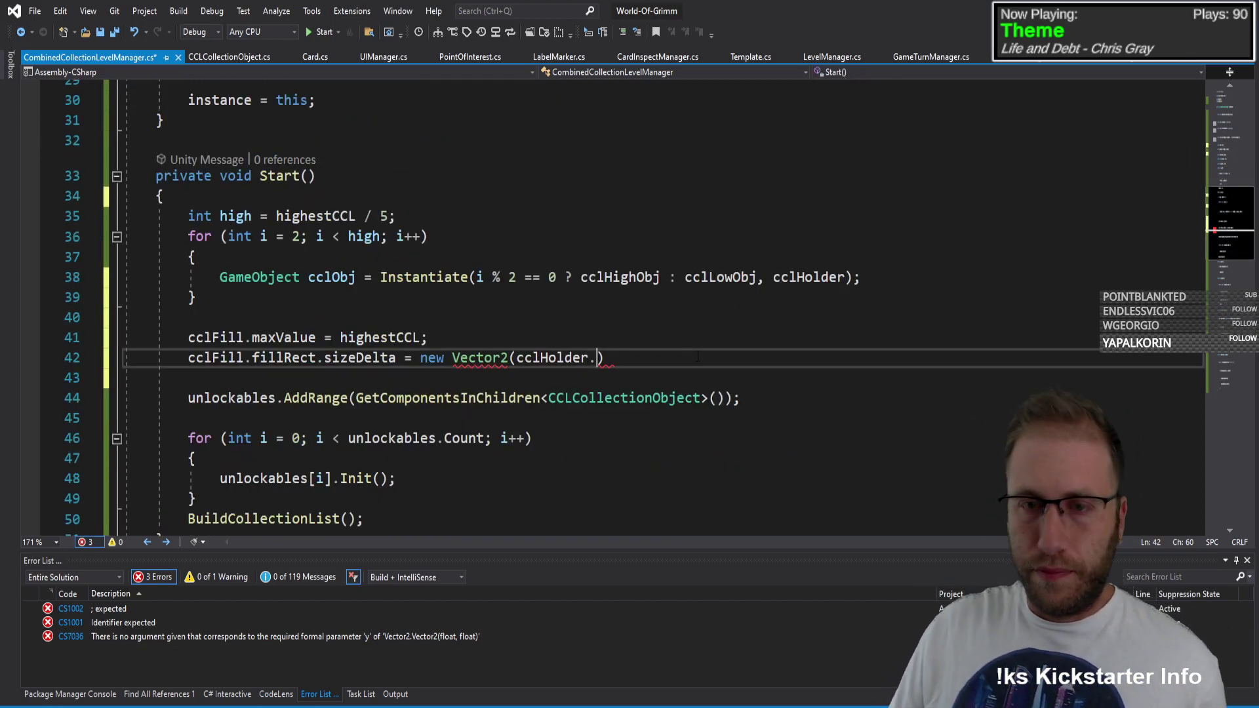
{"action": "type", "text": "sizeDelta.x, "}
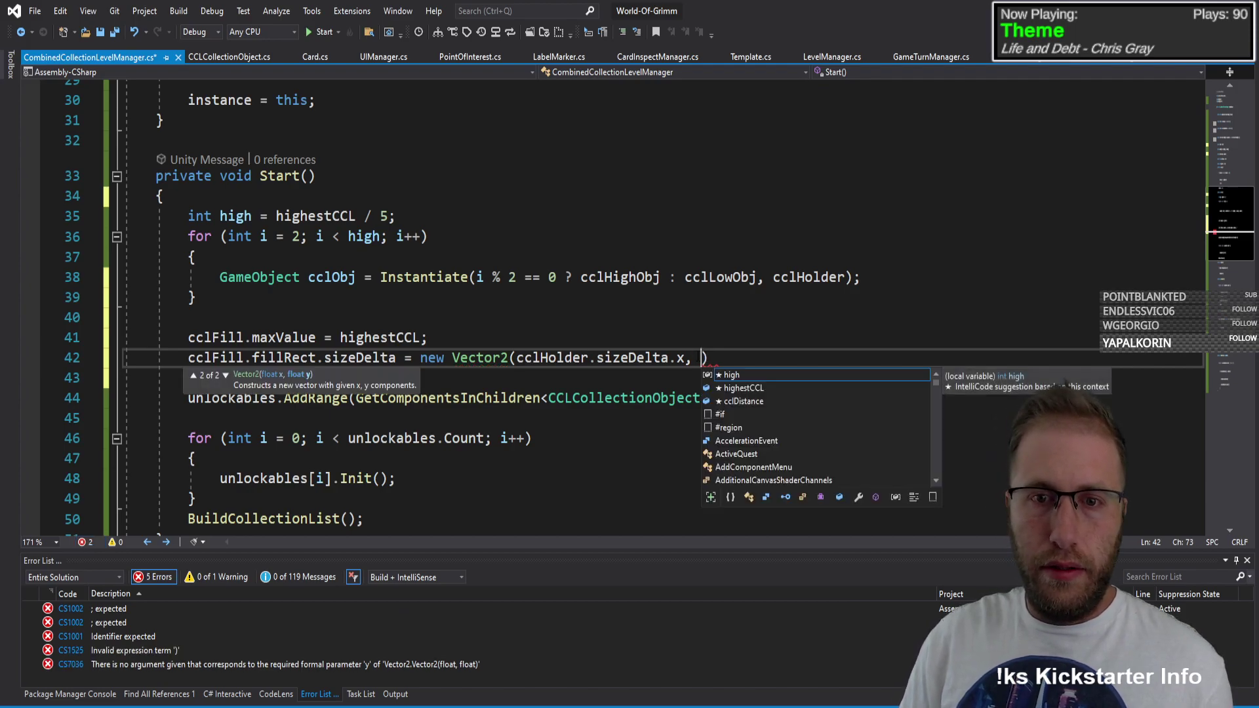
{"action": "type", "text": "cclHolder.fil"}
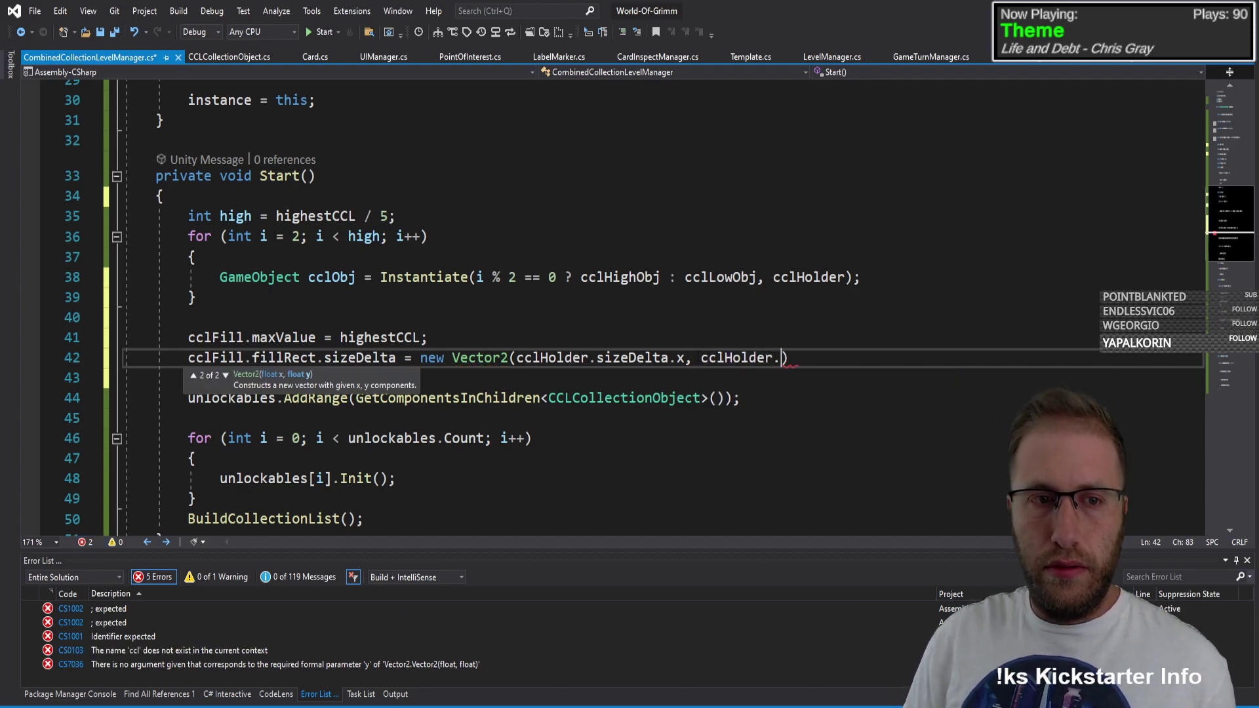
{"action": "key", "text": "BackSpace"}
{"action": "key", "text": "BackSpace"}
{"action": "key", "text": "BackSpace"}
{"action": "key", "text": "BackSpace"}
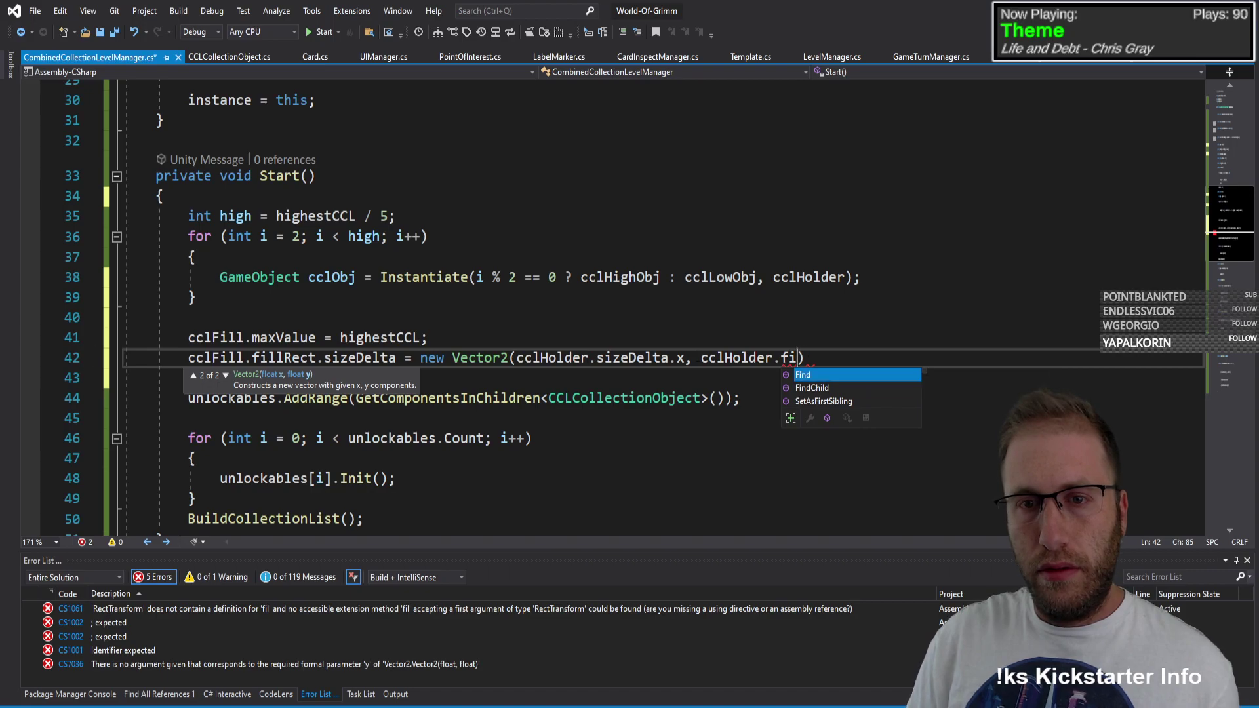
{"action": "key", "text": "ctrl+BackSpace"}
{"action": "type", "text": "cclfil"}
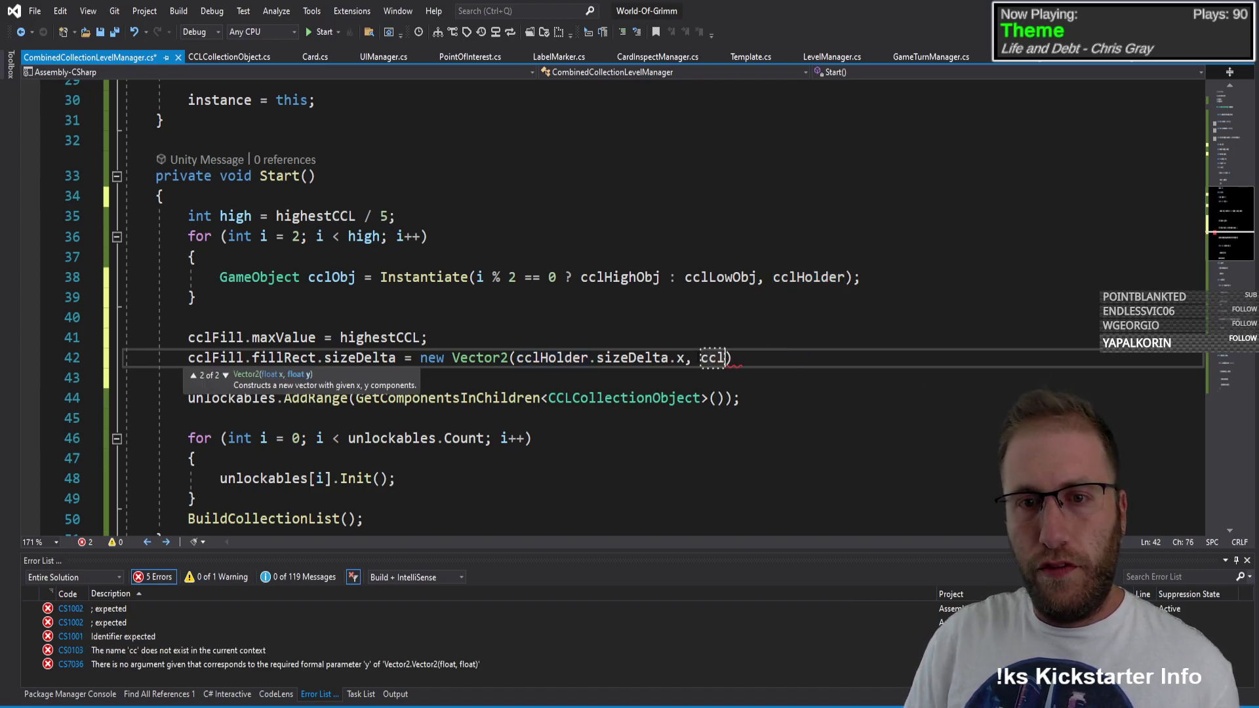
{"action": "type", "text": ".fillRect."}
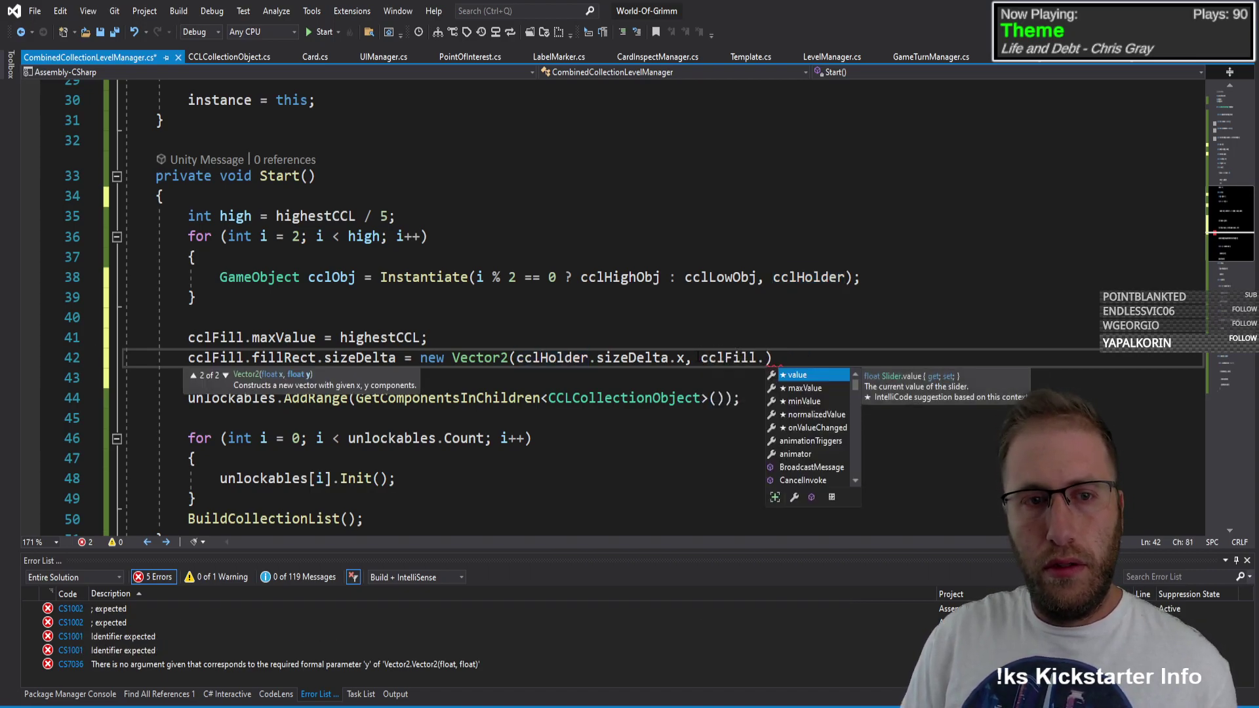
{"action": "type", "text": "sizeDelta.y);"}
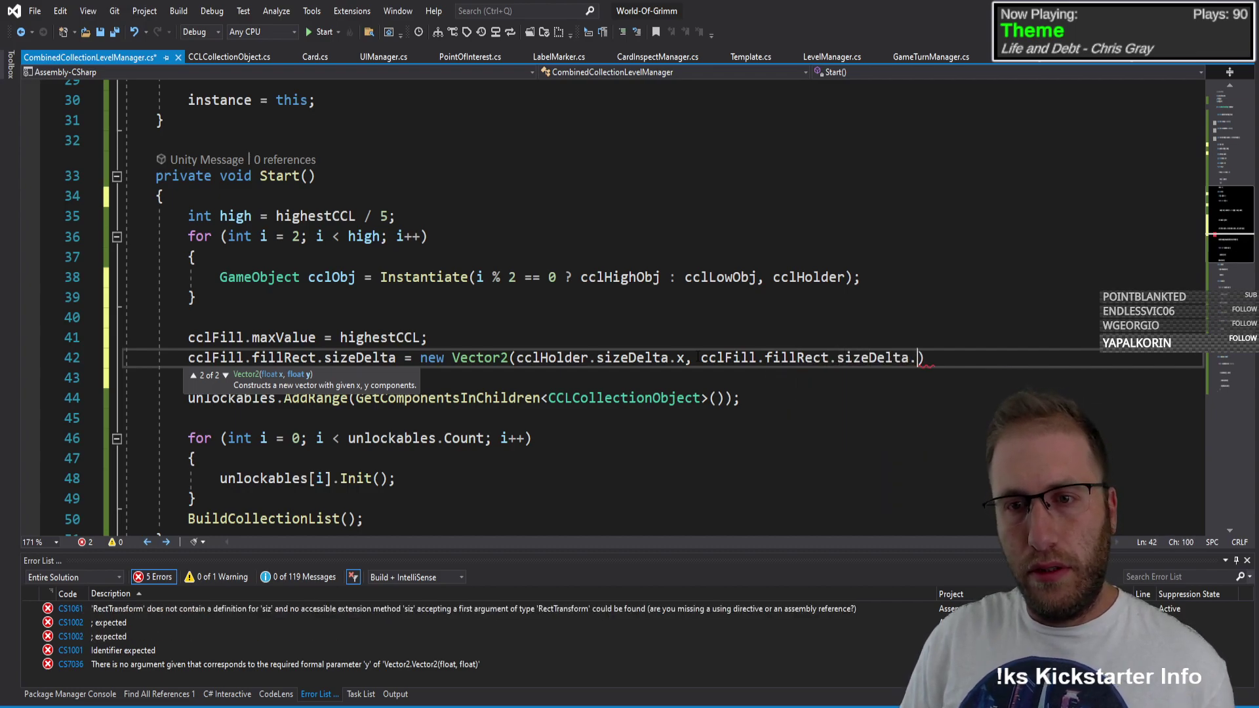
{"action": "key", "text": "ctrl+s"}
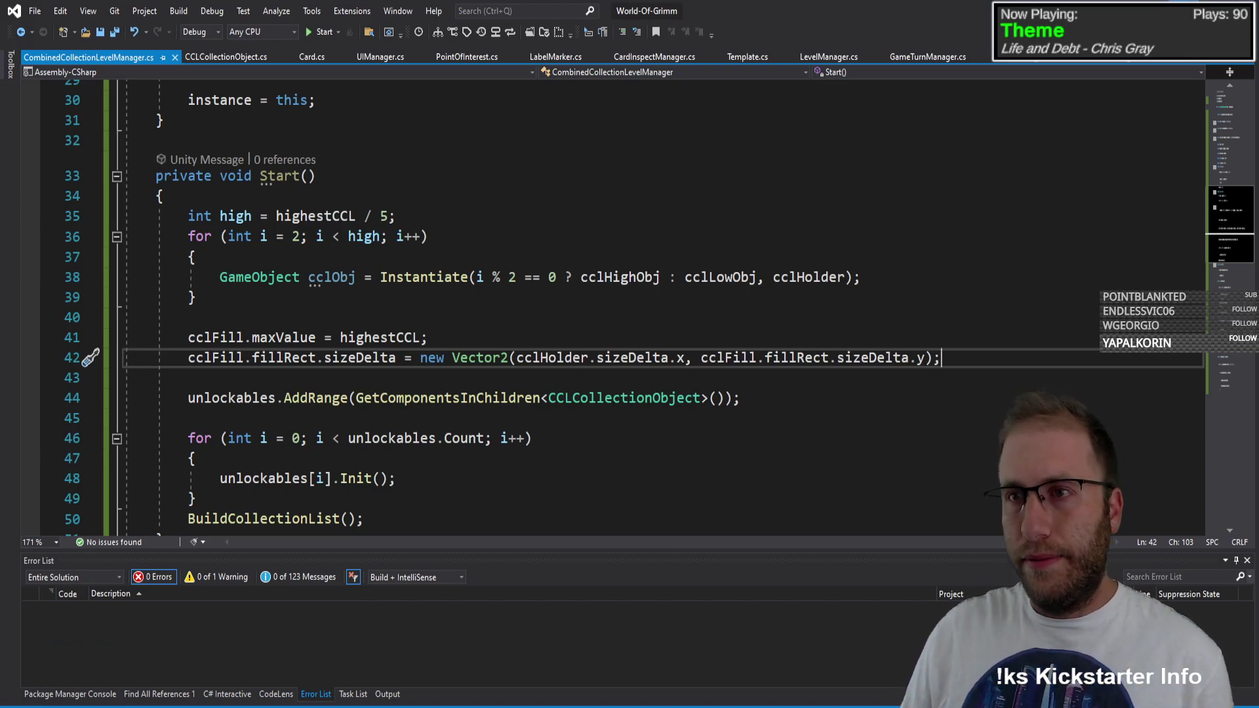
{"action": "key", "text": "alt+Tab"}
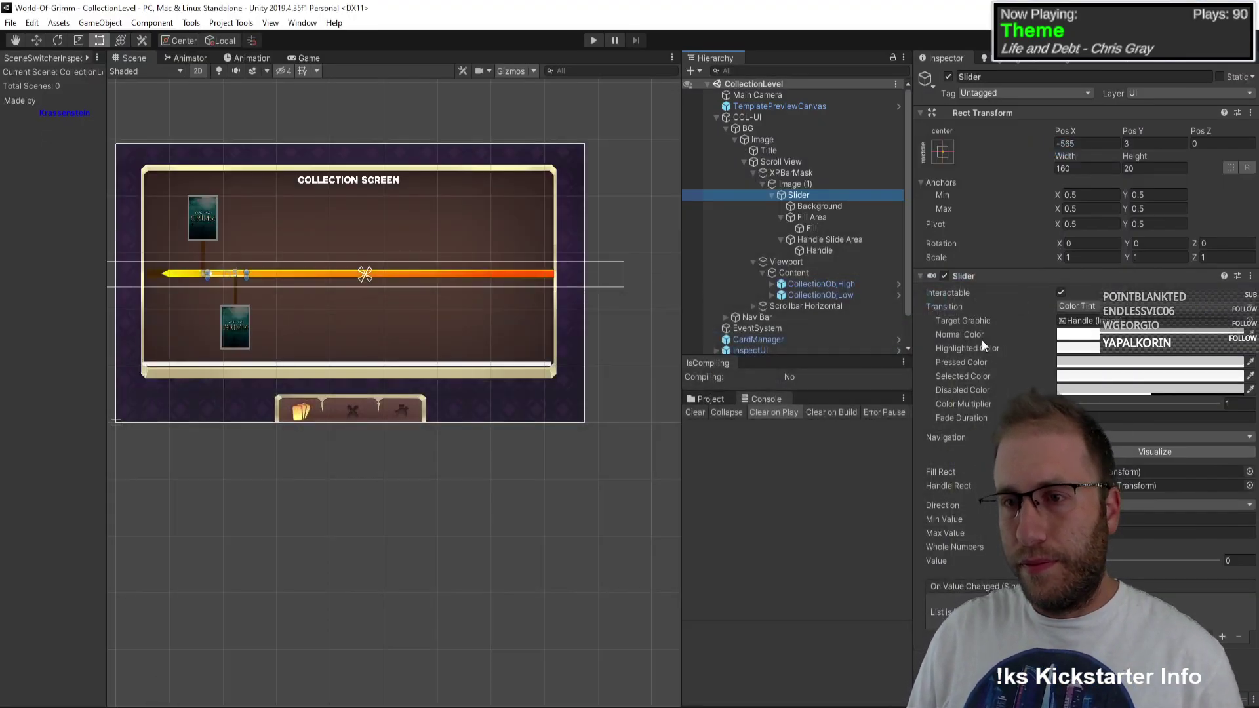
Step: Select CCL-UI, enter play mode, and drag the milestone timeline out past 300
{"action": "left_click", "coordinate": [782, 118]}
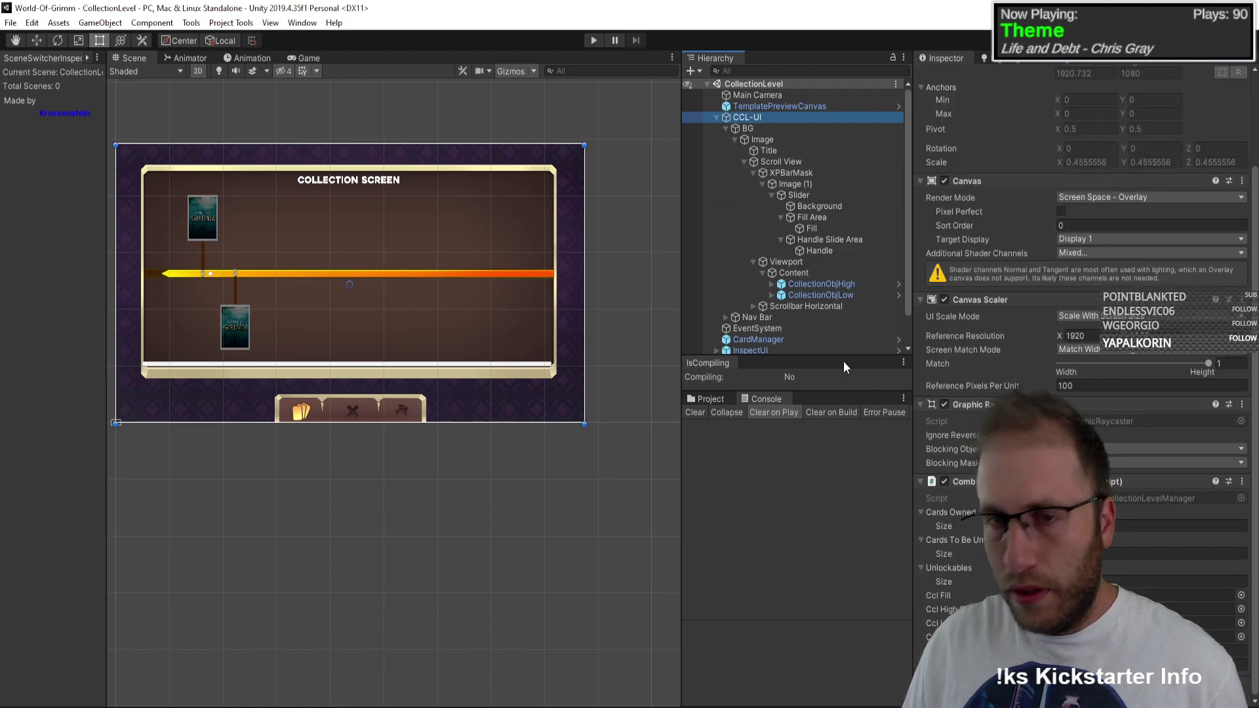
{"action": "left_click", "coordinate": [1113, 584]}
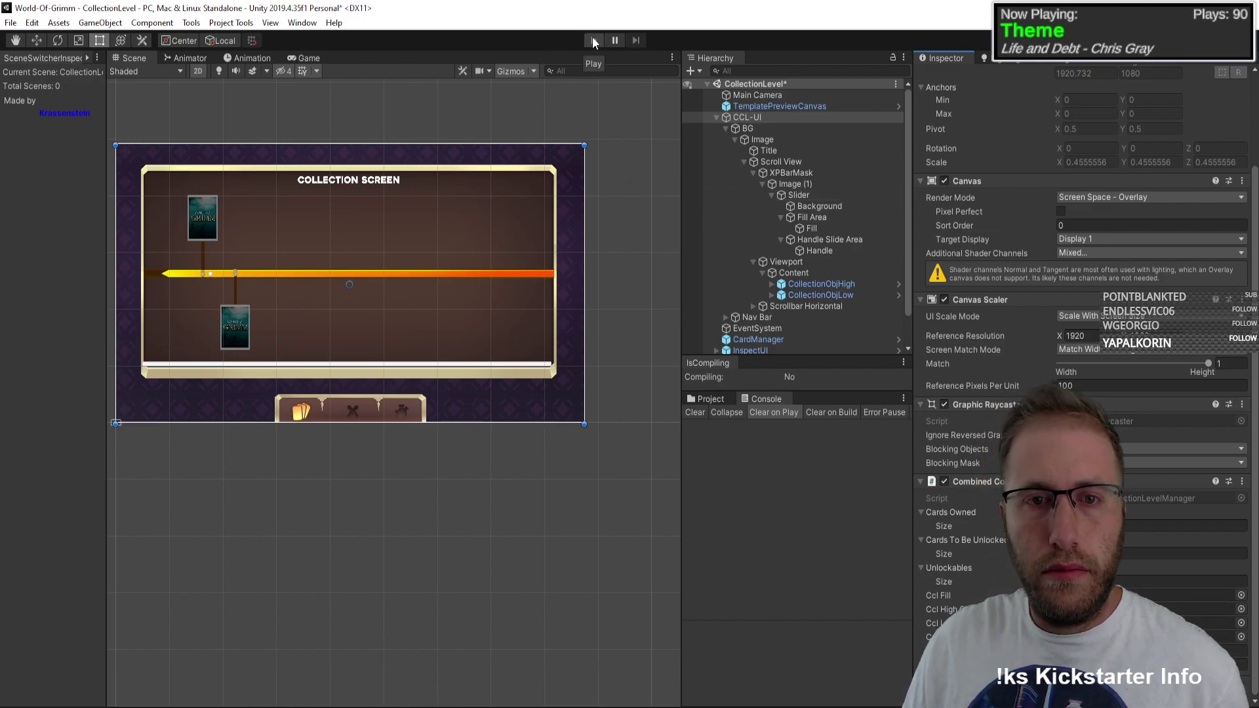
{"action": "left_click", "coordinate": [594, 41]}
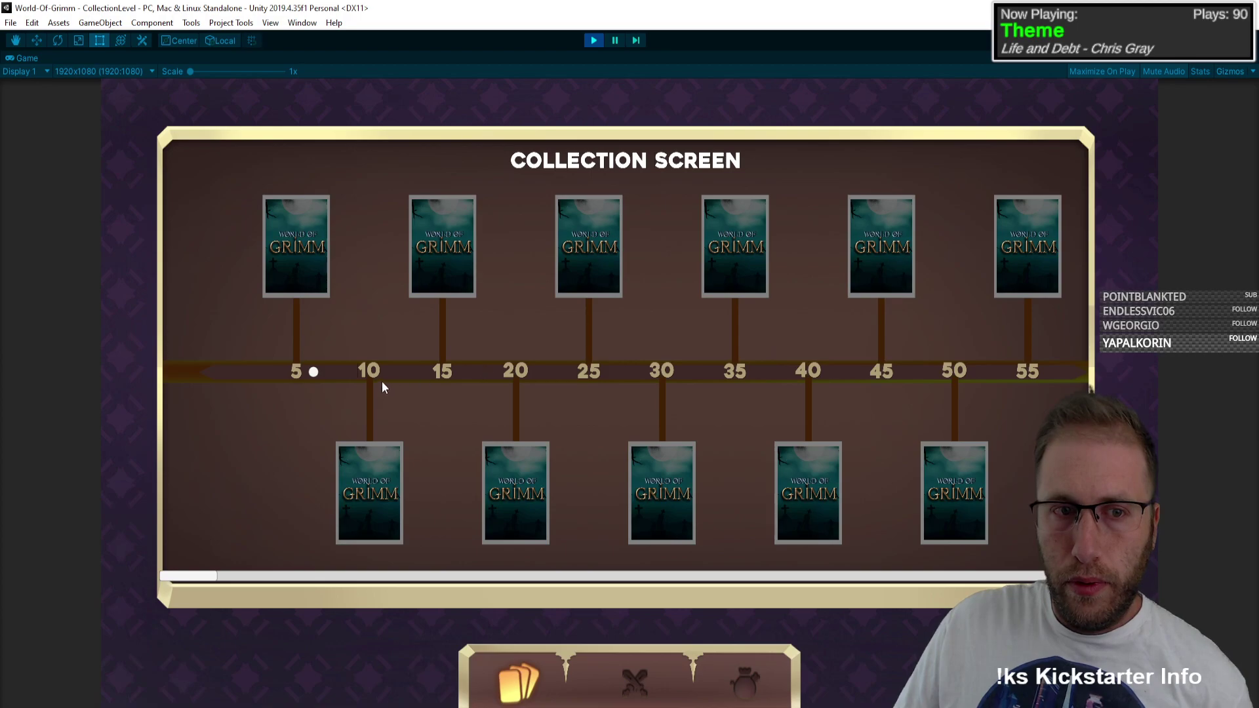
{"action": "left_click_drag", "start_coordinate": [402, 380], "coordinate": [92, 436]}
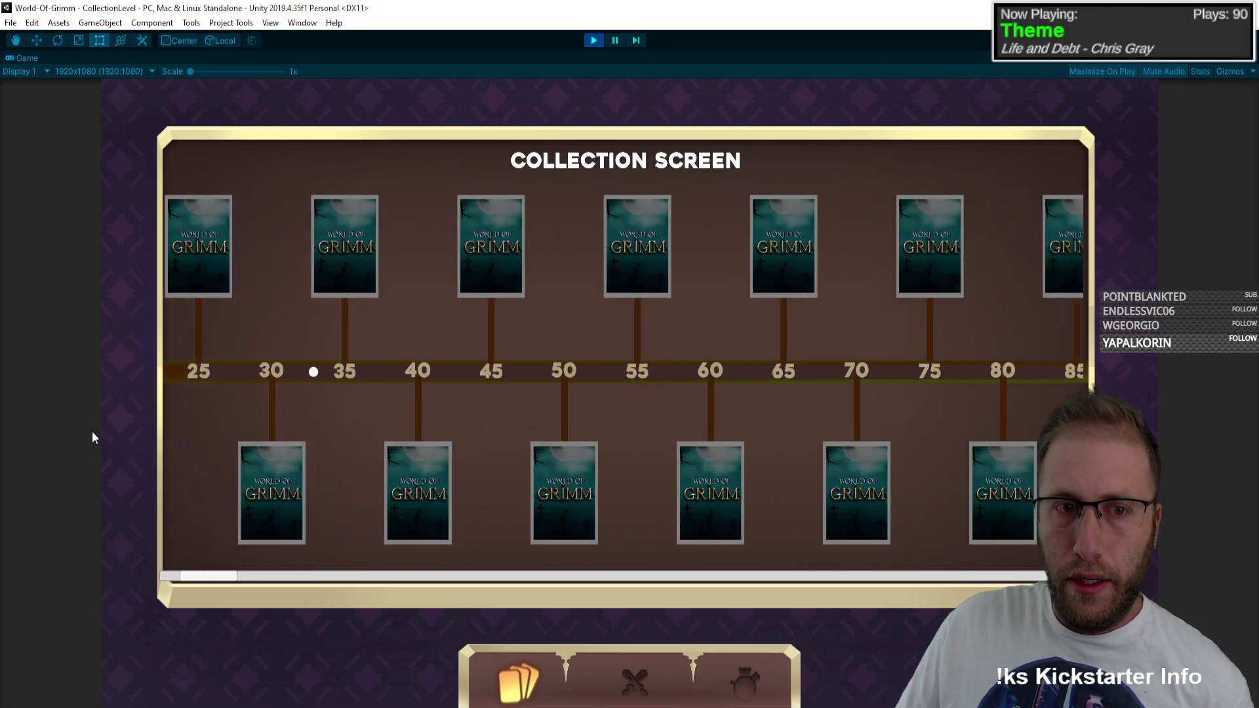
{"action": "scroll", "coordinate": [724, 412], "scroll_direction": "down", "scroll_amount": 15}
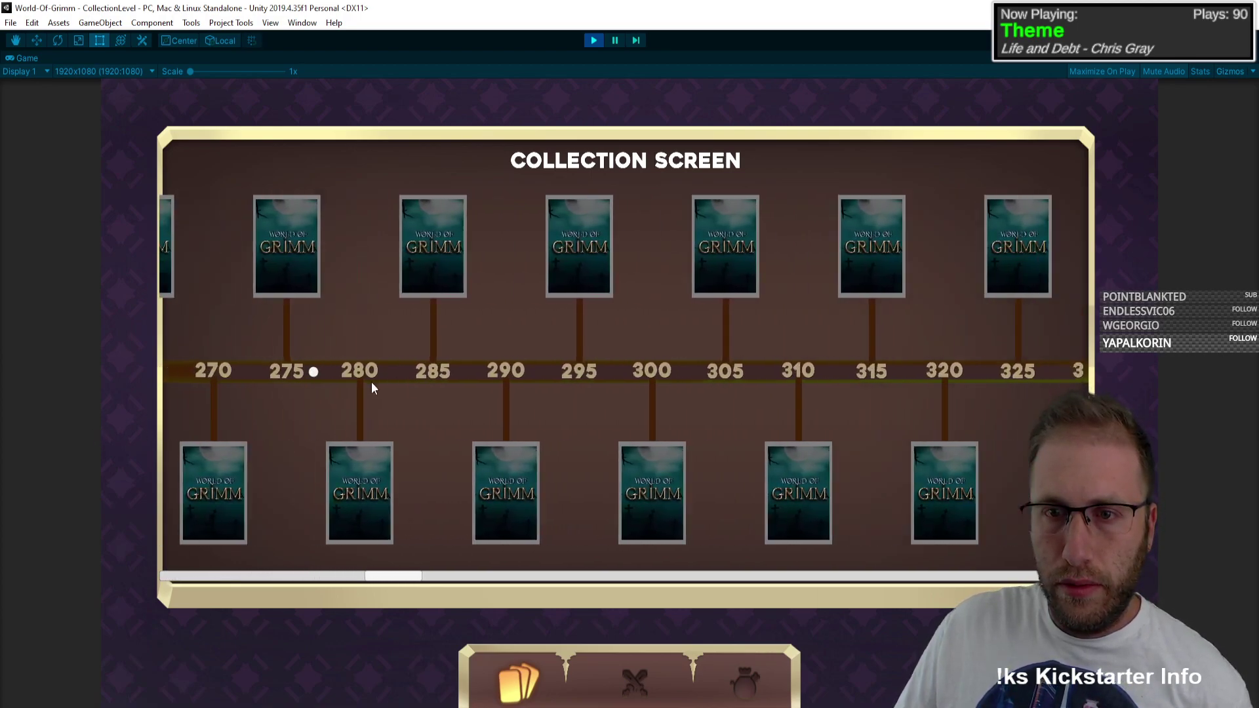
Step: Pause, inspect Slider, Fill and Fill Area, widen the Slider from 160 to about 181, then stop
{"action": "left_click", "coordinate": [615, 40]}
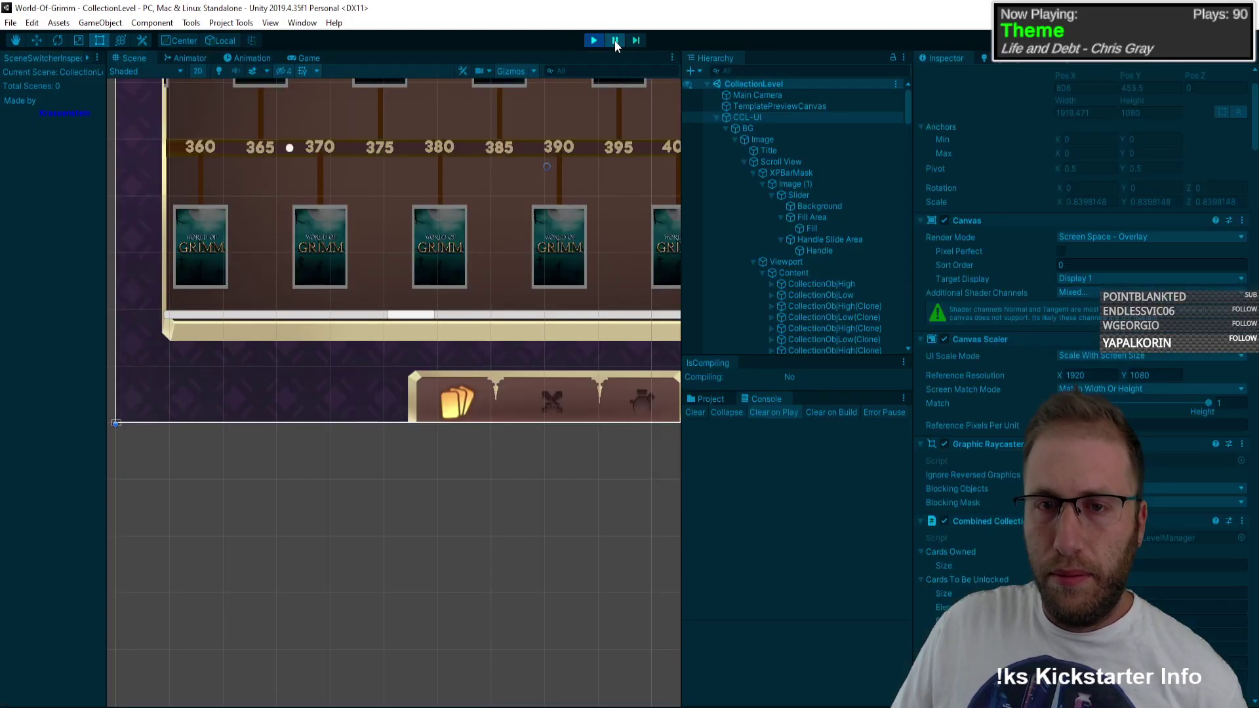
{"action": "left_click", "coordinate": [614, 40]}
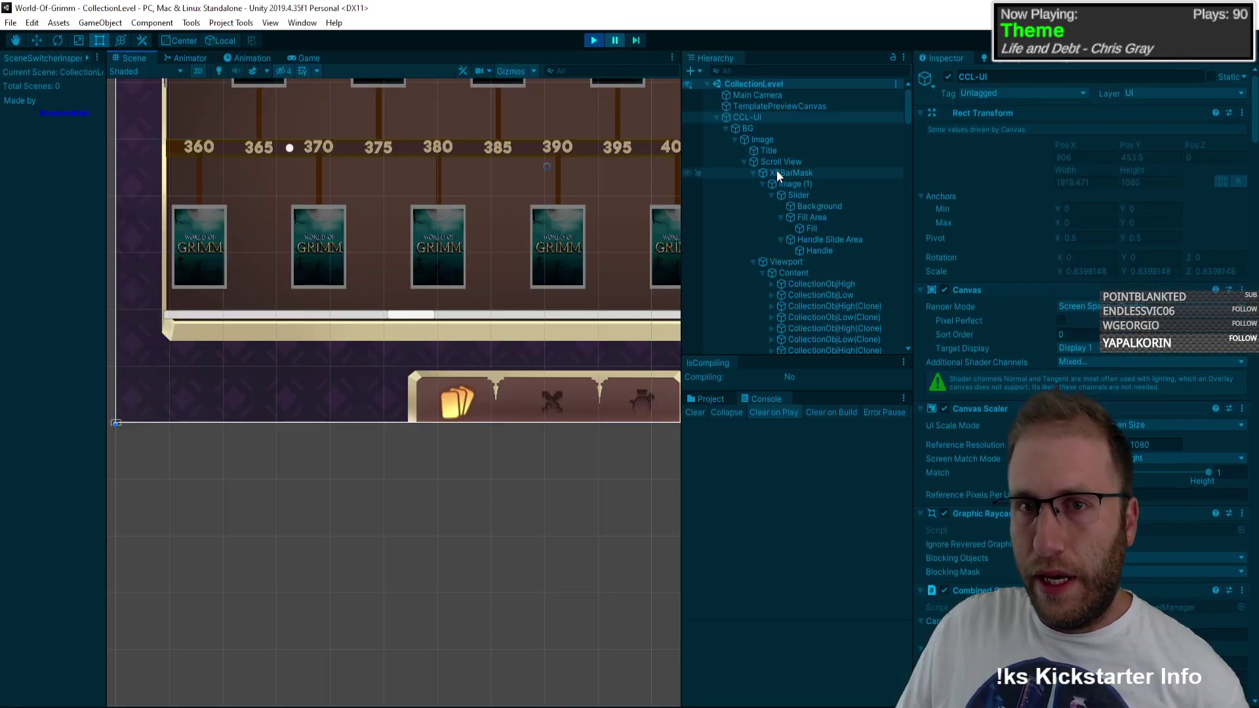
{"action": "left_click", "coordinate": [802, 194]}
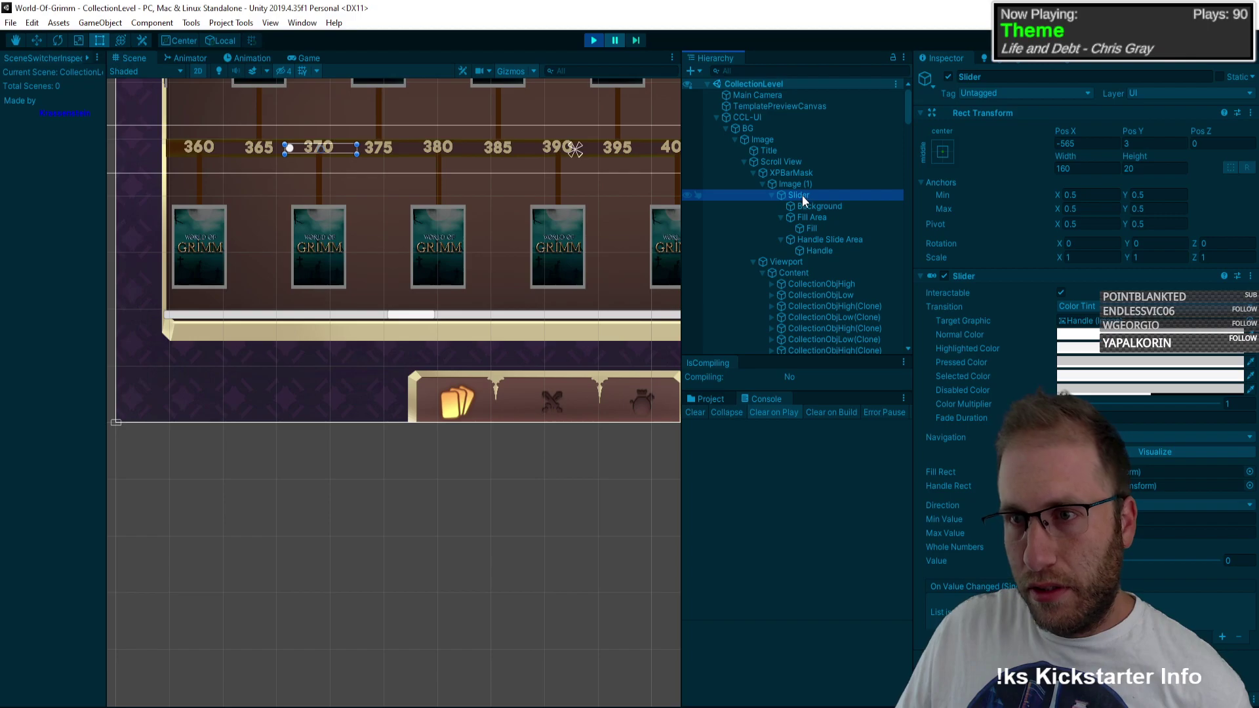
{"action": "left_click", "coordinate": [820, 227]}
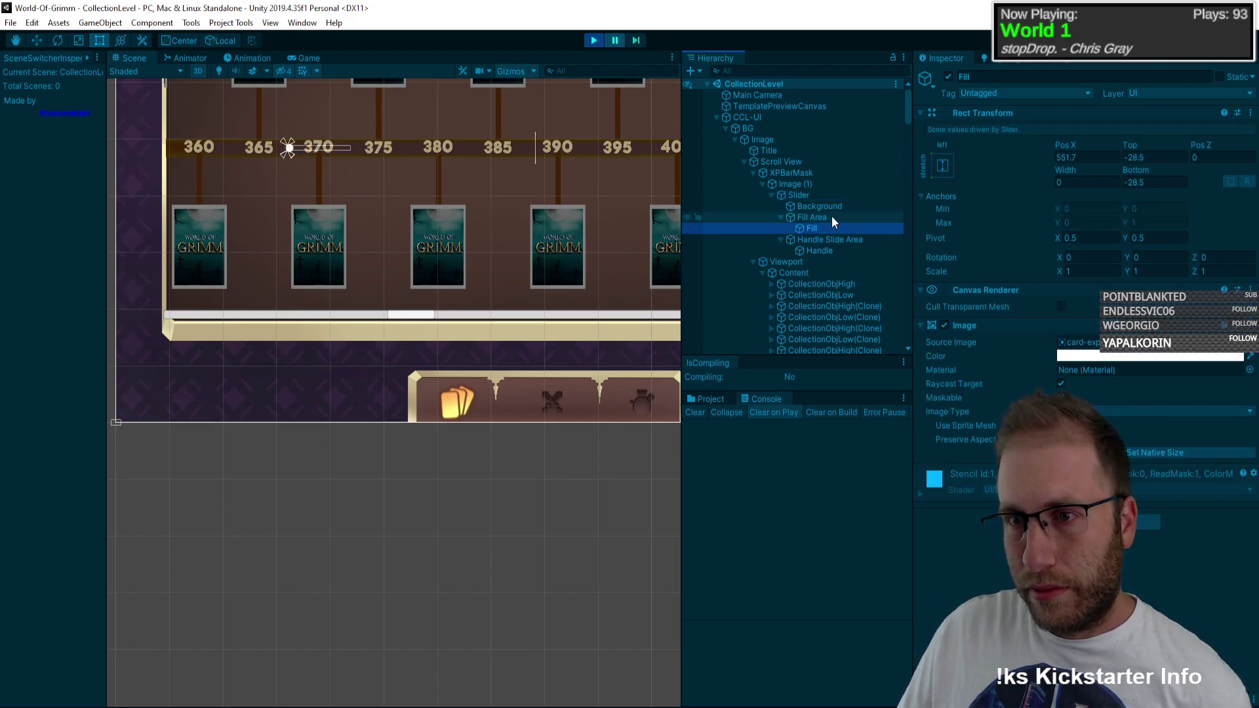
{"action": "left_click", "coordinate": [830, 220]}
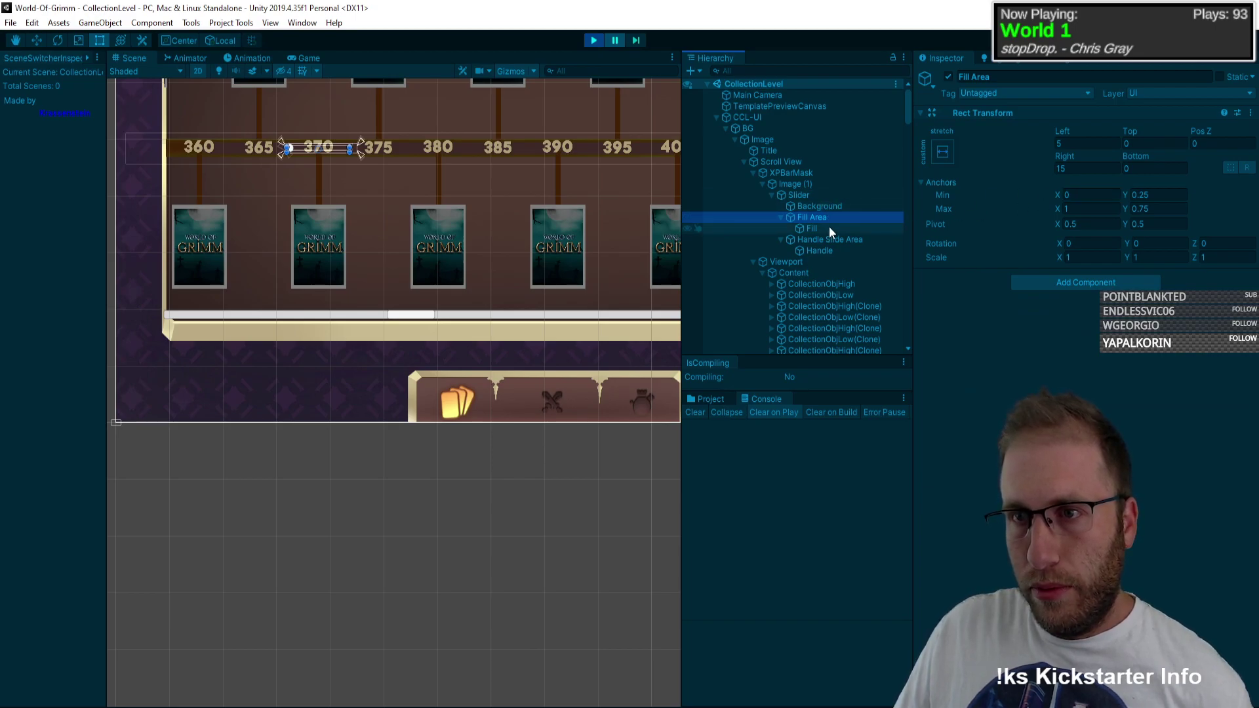
{"action": "left_click", "coordinate": [813, 197]}
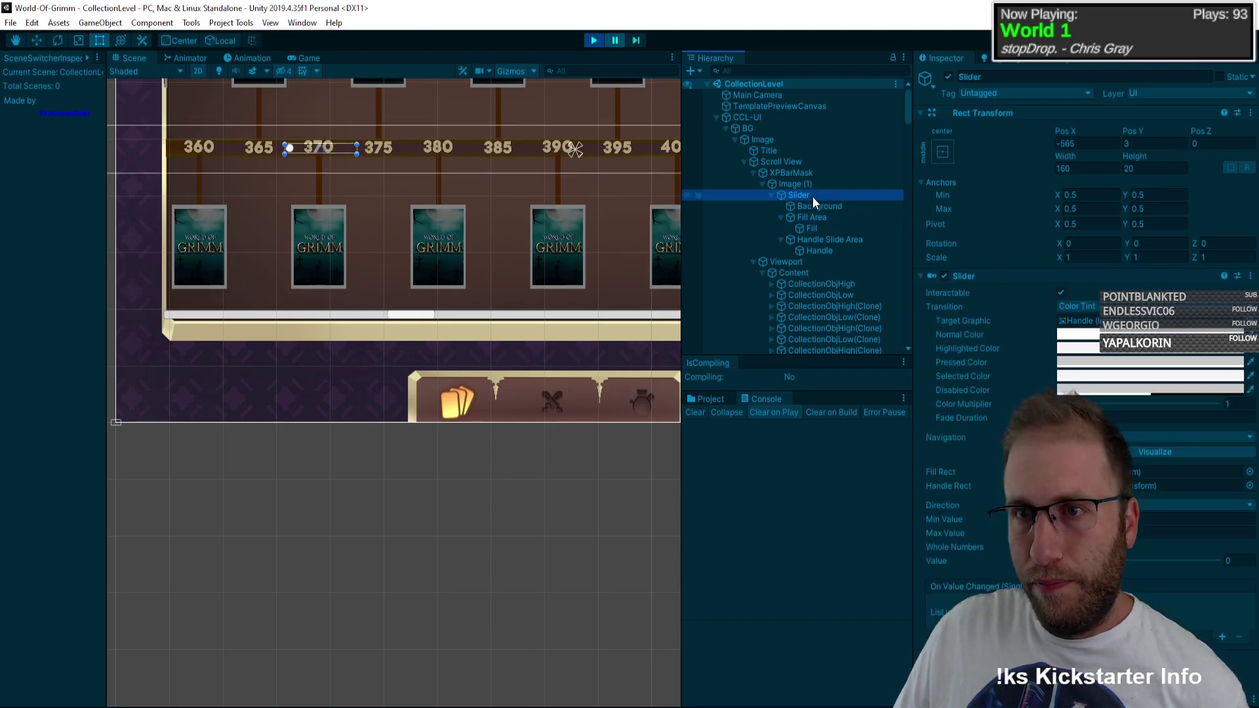
{"action": "left_click_drag", "start_coordinate": [1073, 157], "coordinate": [278, 138]}
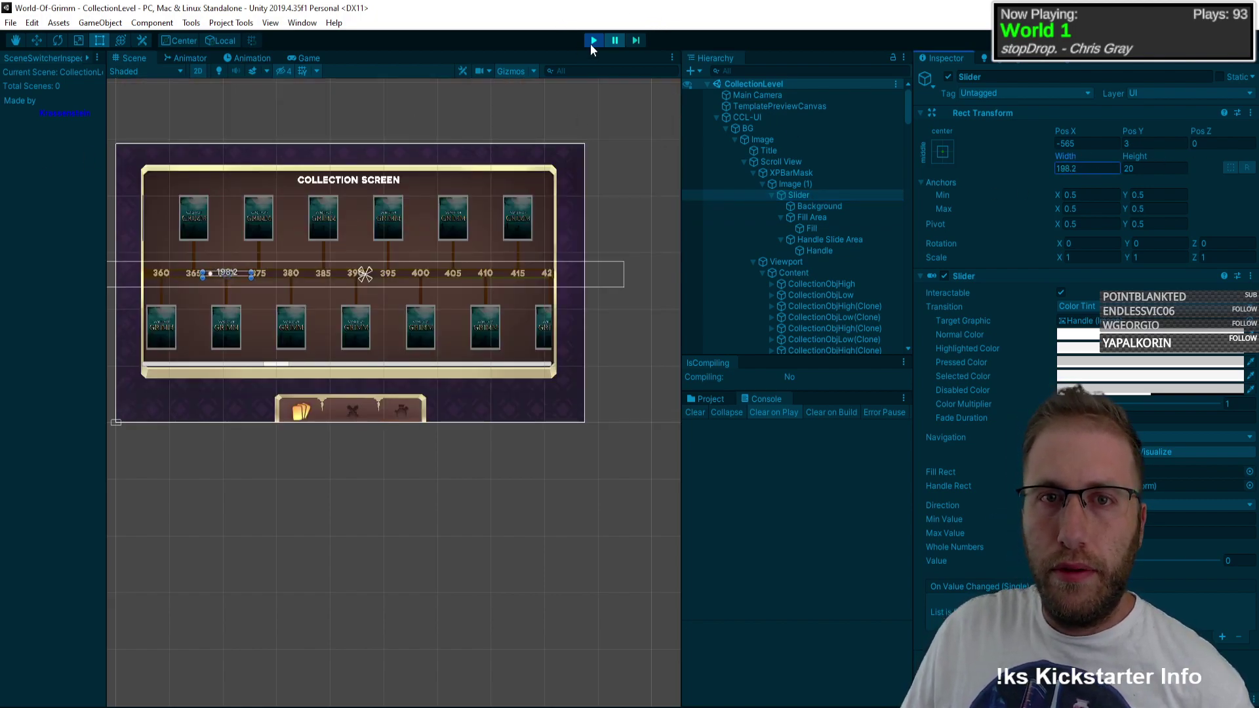
{"action": "left_click", "coordinate": [593, 40]}
Step: Replace the first cclFill.fillRect on line 42 with cclFill.GetComponent<RectTransform>()
{"action": "key", "text": "alt+Tab"}
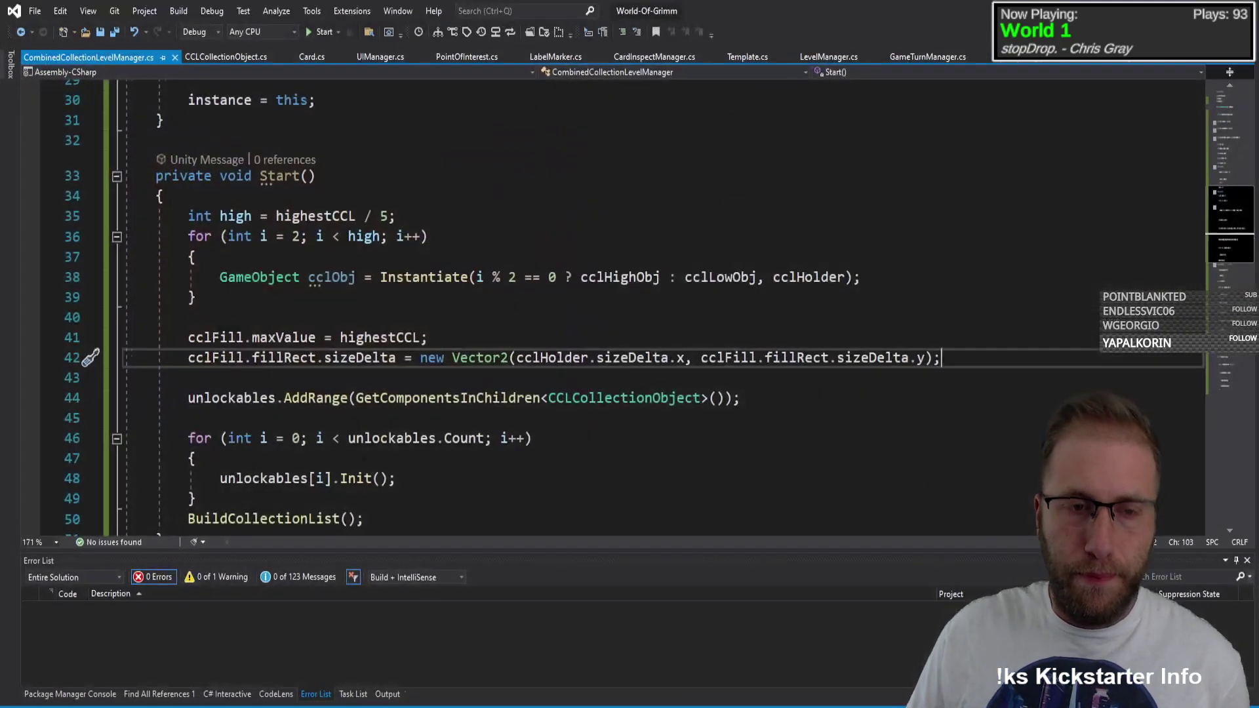
{"action": "double_click", "coordinate": [285, 357]}
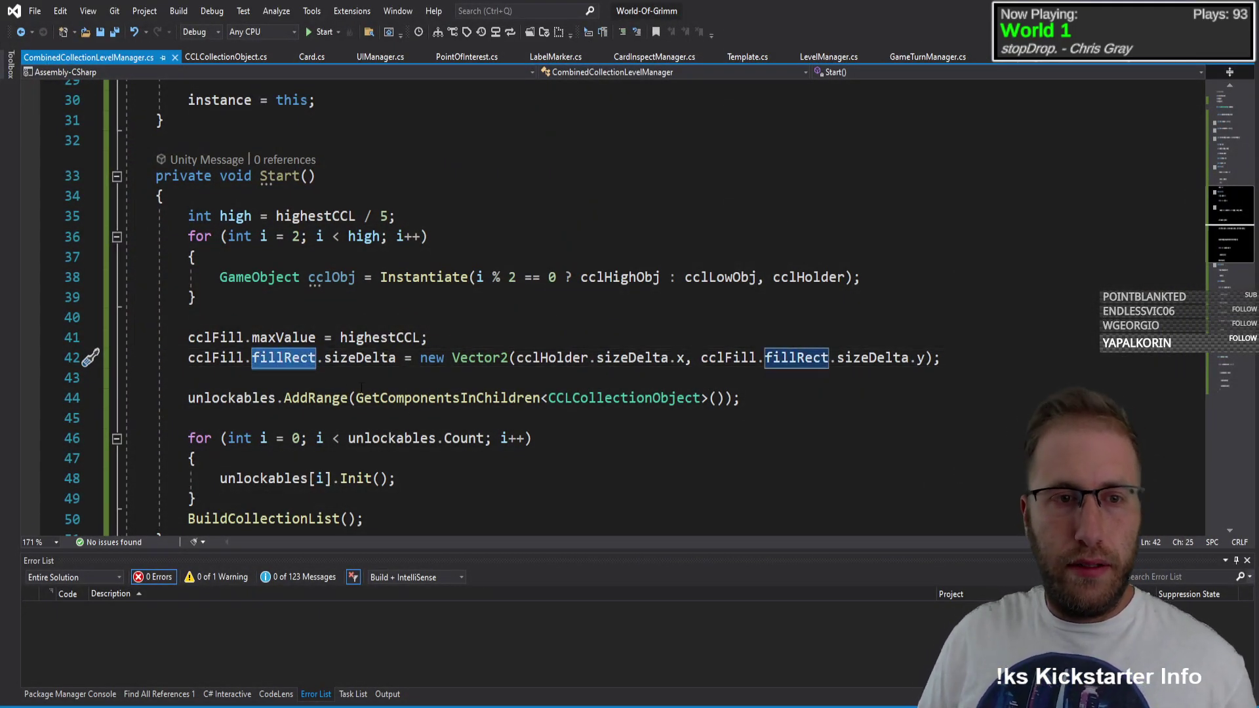
{"action": "key", "text": "Delete"}
{"action": "key", "text": "Delete"}
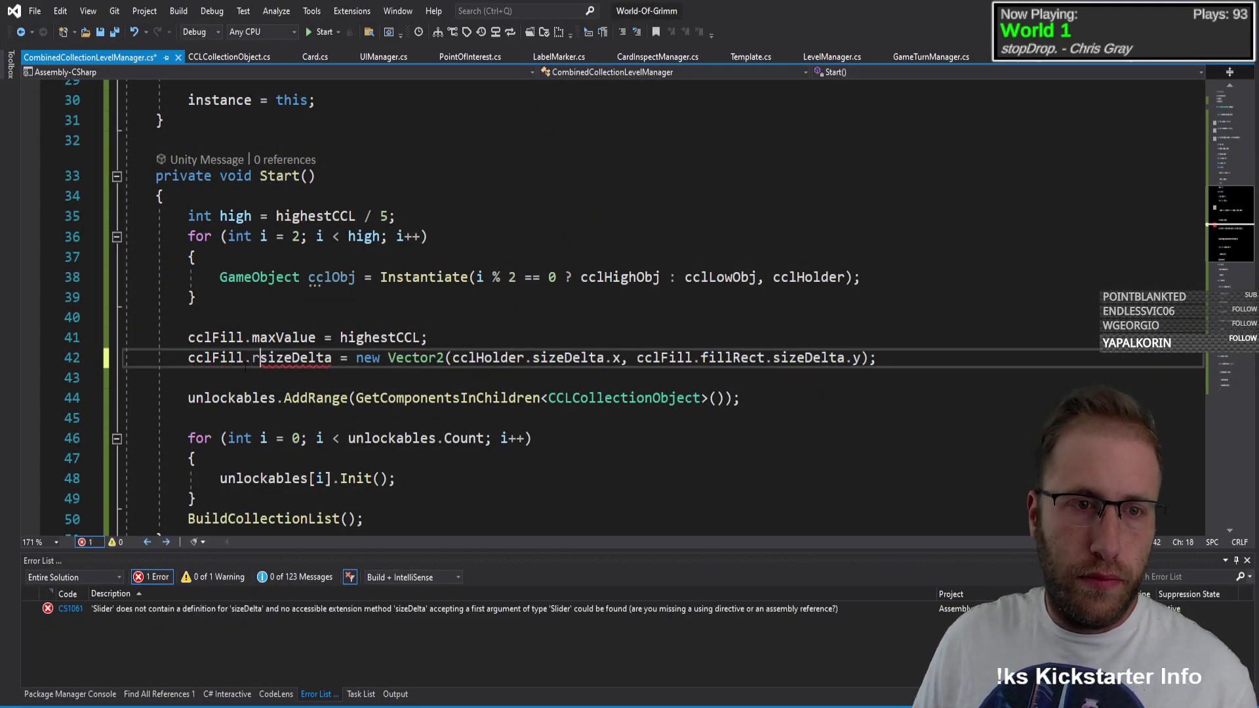
{"action": "type", "text": "rec"}
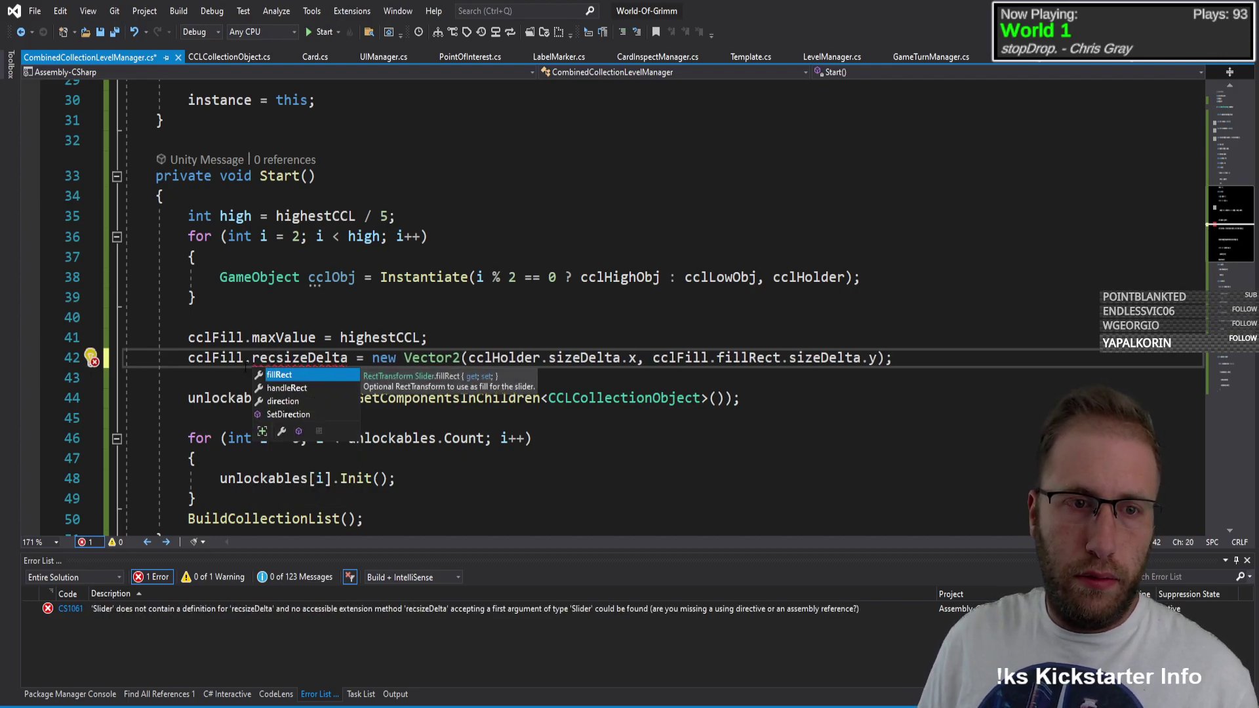
{"action": "key", "text": "BackSpace"}
{"action": "key", "text": "BackSpace"}
{"action": "key", "text": "BackSpace"}
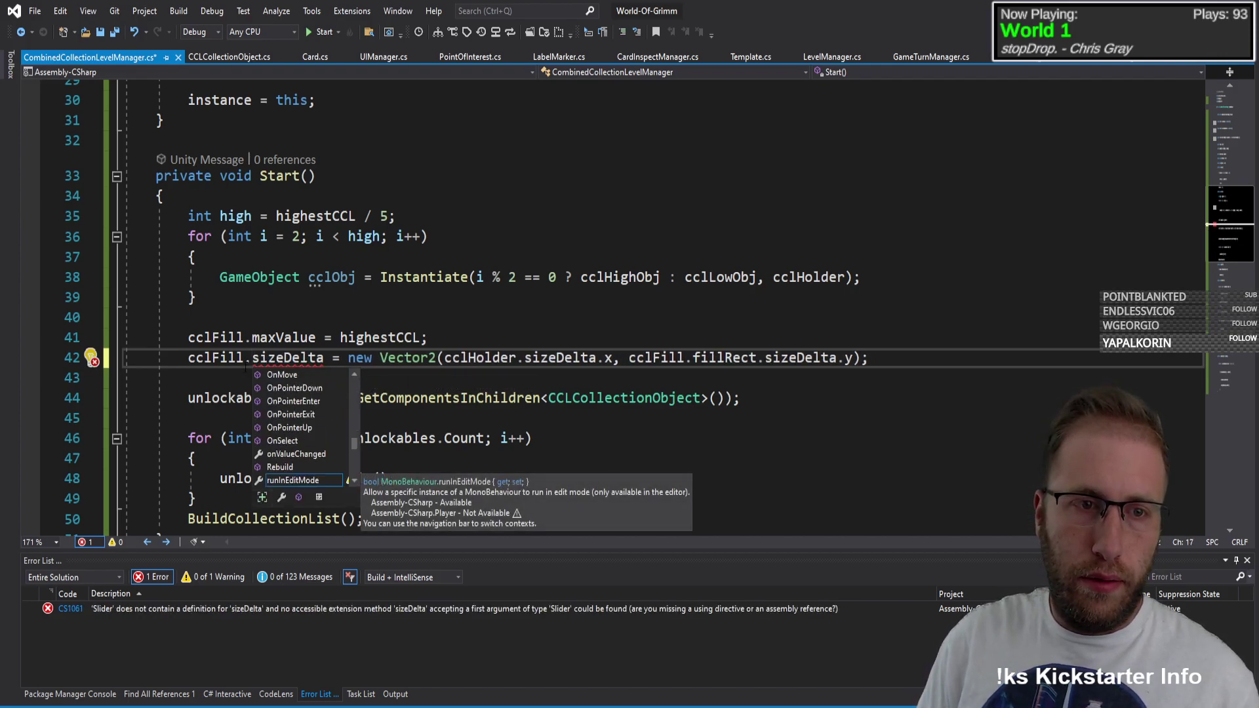
{"action": "type", "text": "recttr"}
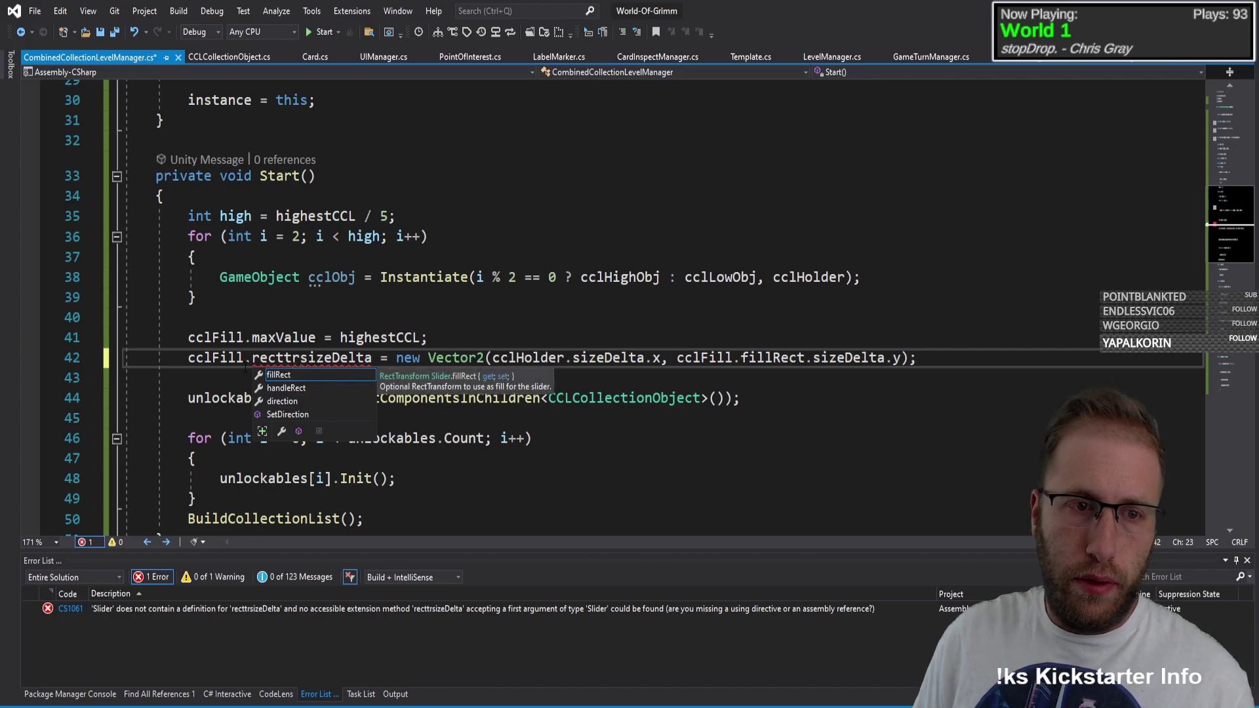
{"action": "key", "text": "BackSpace"}
{"action": "key", "text": "BackSpace"}
{"action": "key", "text": "BackSpace"}
{"action": "key", "text": "BackSpace"}
{"action": "key", "text": "BackSpace"}
{"action": "key", "text": "BackSpace"}
{"action": "key", "text": "BackSpace"}
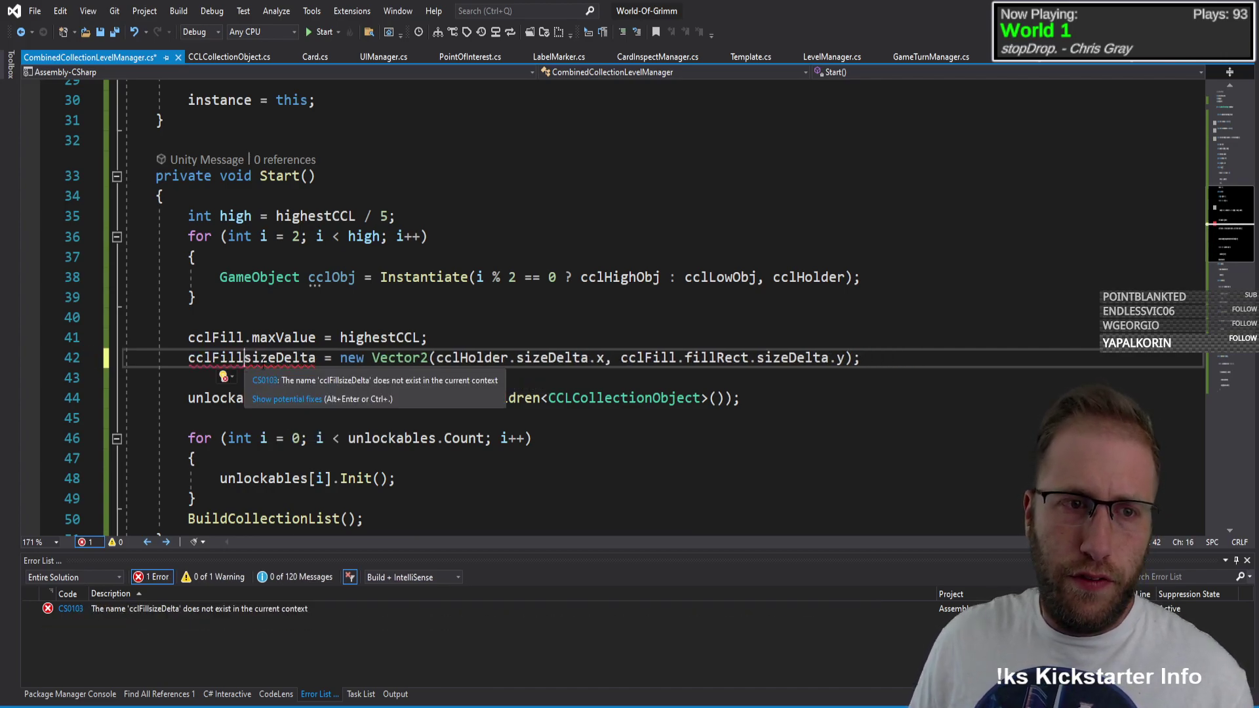
{"action": "type", "text": "."}
{"action": "type", "text": "GetComponent<RecsizeDelta = new Vec"}
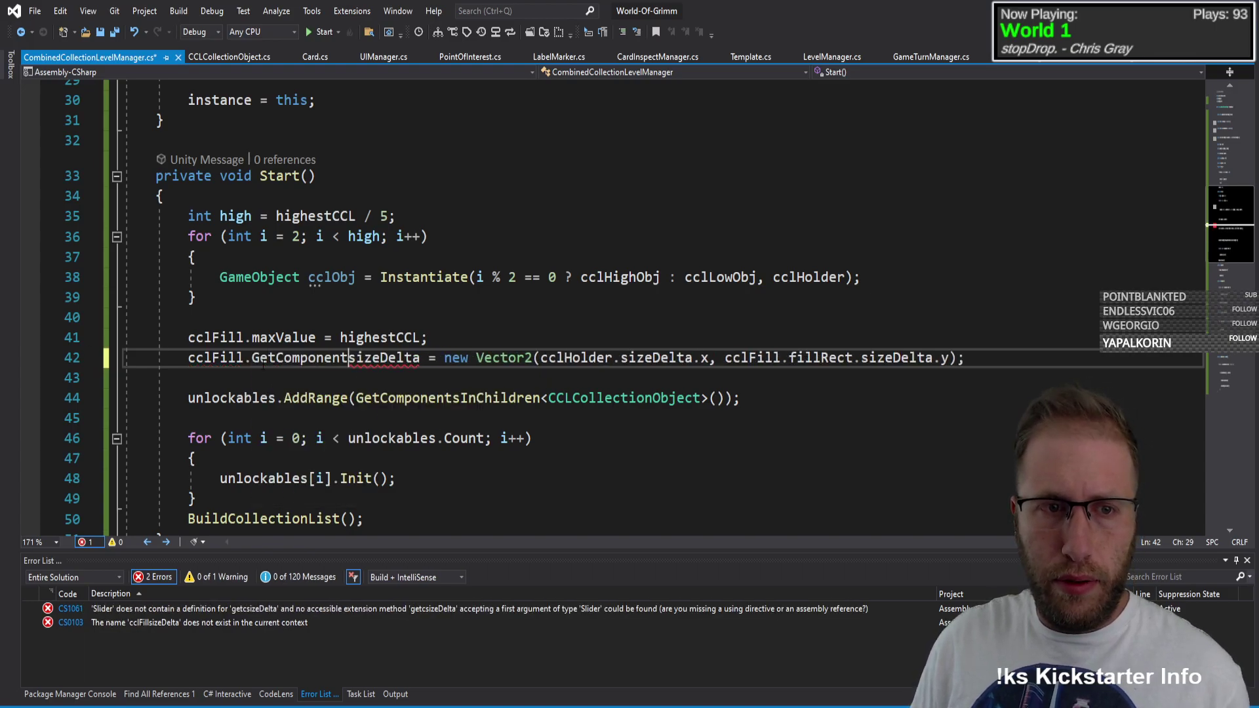
{"action": "type", "text": "tor"}
{"action": "key", "text": "Return"}
{"action": "key", "text": "BackSpace"}
{"action": "key", "text": "BackSpace"}
{"action": "key", "text": "BackSpace"}
{"action": "key", "text": "BackSpace"}
{"action": "key", "text": "BackSpace"}
{"action": "key", "text": "BackSpace"}
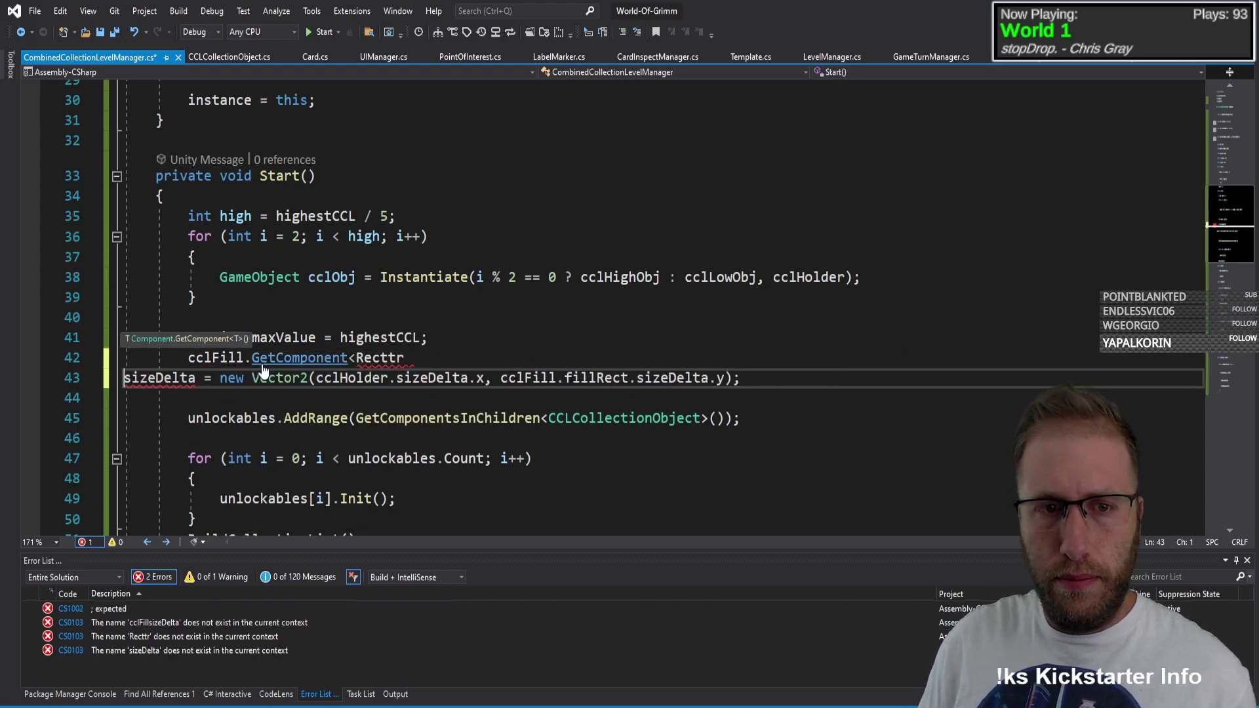
{"action": "type", "text": "tTransform"}
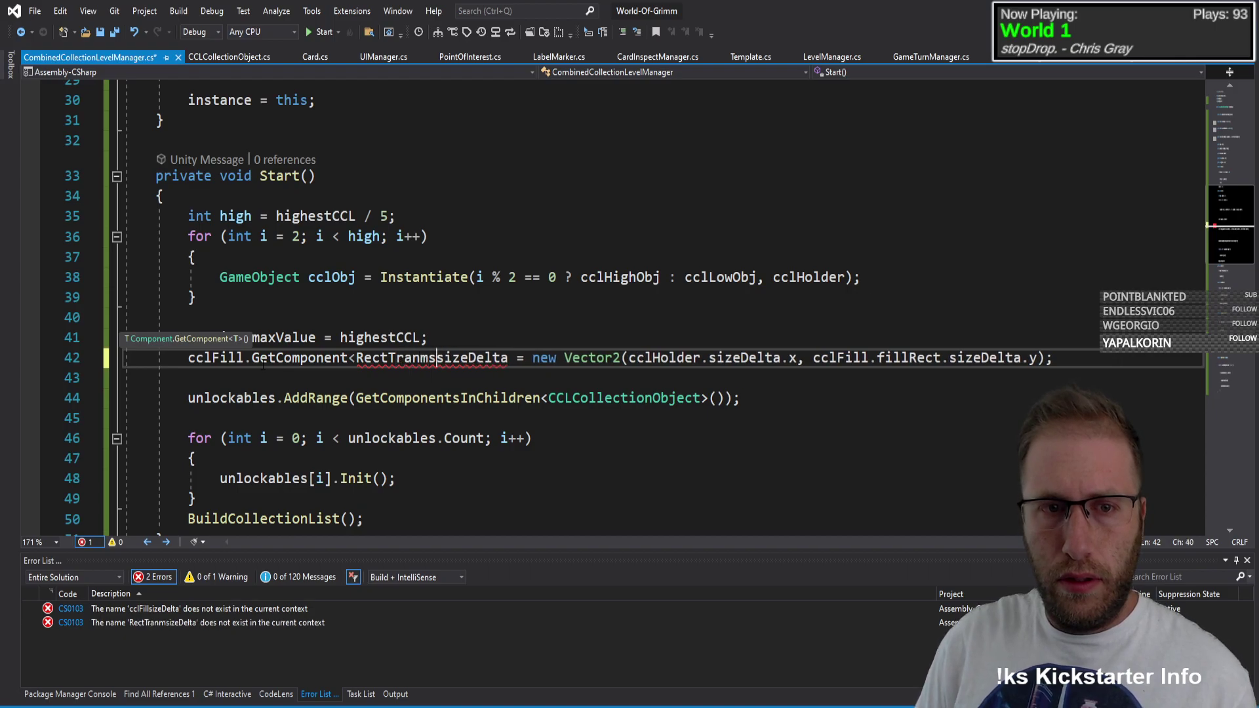
{"action": "type", "text": ">()."}
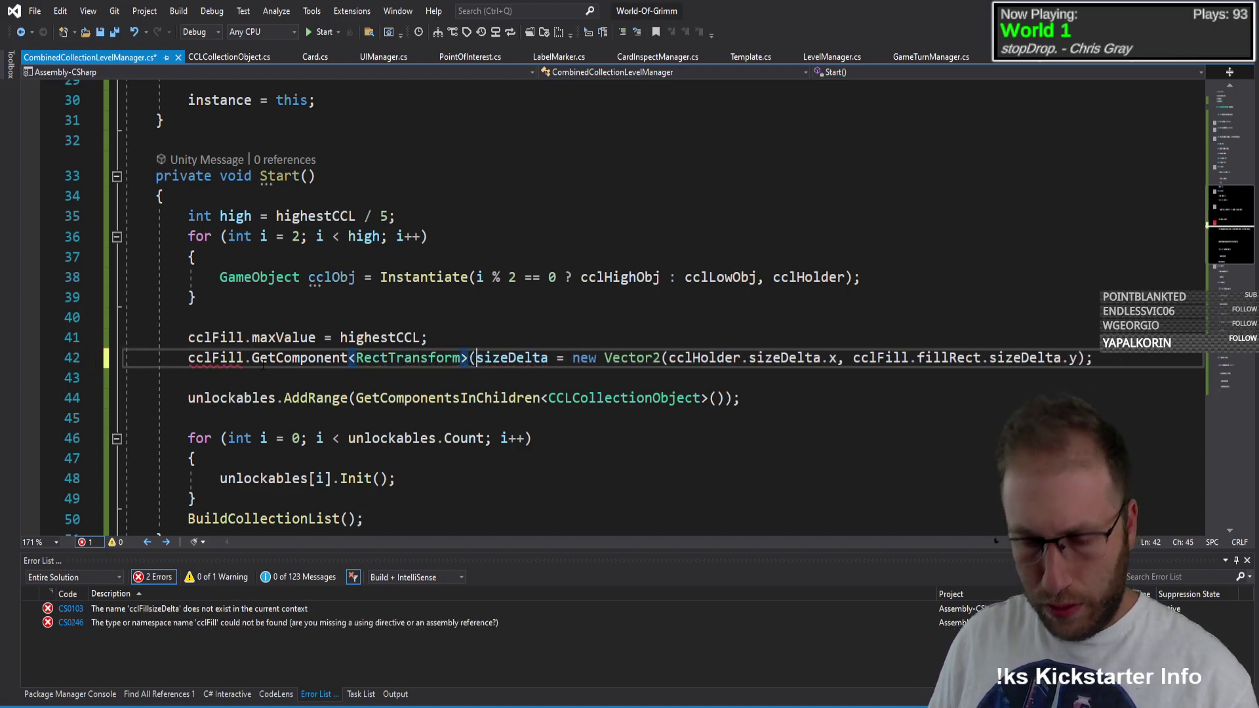
{"action": "key", "text": "Escape"}
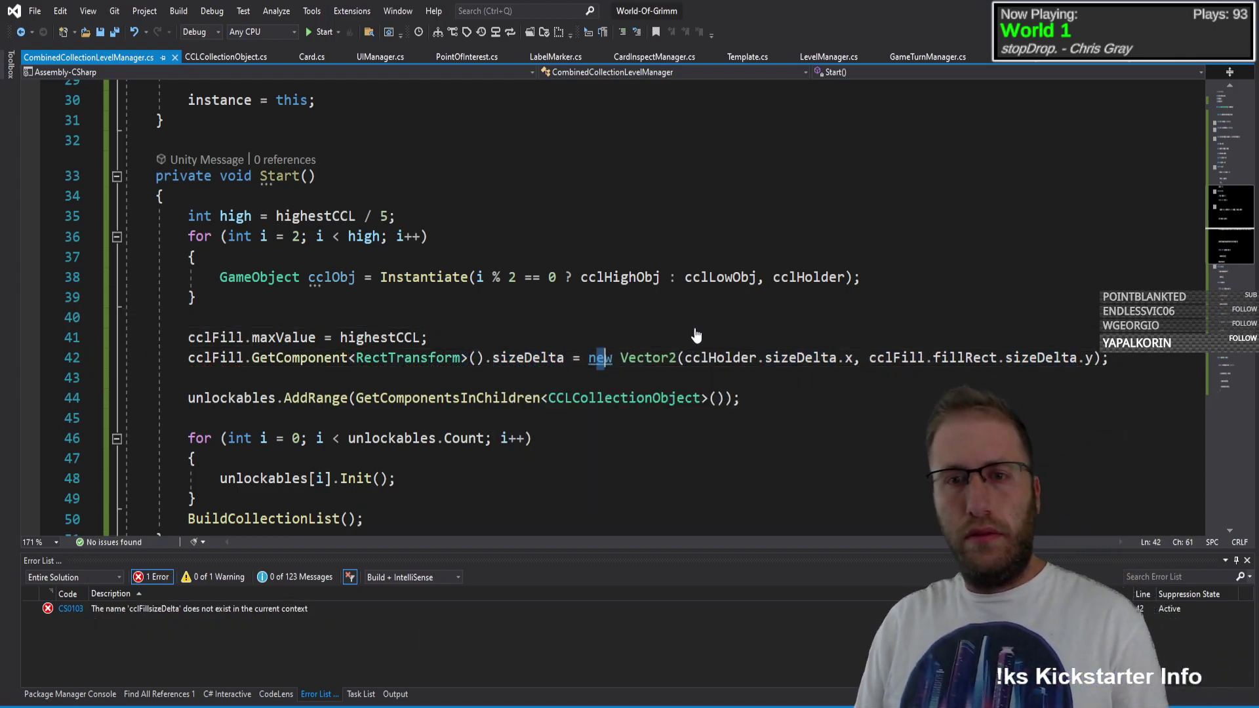
Step: Paste the same GetComponent<RectTransform>() expression over cclFill.fillRect in the height argument
{"action": "left_click", "coordinate": [742, 358]}
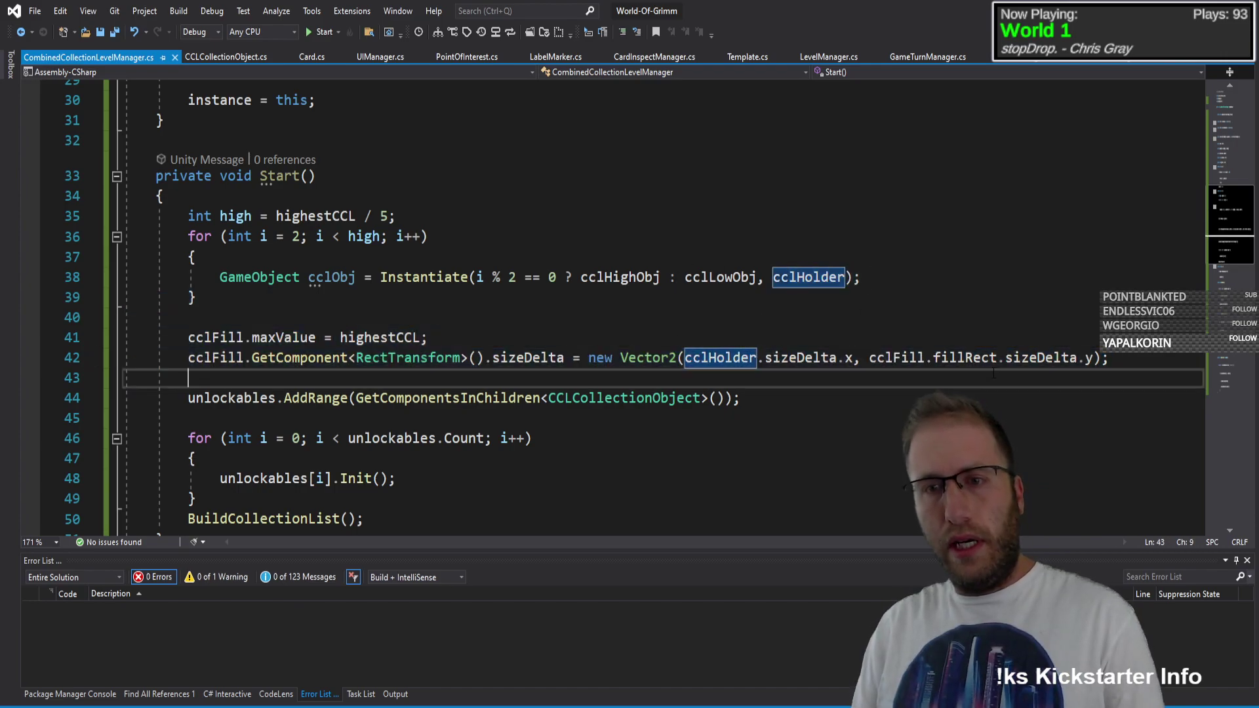
{"action": "double_click", "coordinate": [213, 358]}
{"action": "key", "text": "shift+Right"}
{"action": "key", "text": "shift+Right"}
{"action": "key", "text": "shift+Right"}
{"action": "key", "text": "shift+Right"}
{"action": "key", "text": "shift+Right"}
{"action": "key", "text": "shift+Right"}
{"action": "key", "text": "shift+Right"}
{"action": "key", "text": "shift+Right"}
{"action": "key", "text": "shift+Right"}
{"action": "key", "text": "shift+Right"}
{"action": "key", "text": "shift+Right"}
{"action": "key", "text": "shift+Right"}
{"action": "key", "text": "shift+Right"}
{"action": "key", "text": "shift+Right"}
{"action": "key", "text": "shift+Right"}
{"action": "key", "text": "shift+Right"}
{"action": "key", "text": "shift+Right"}
{"action": "key", "text": "shift+Right"}
{"action": "key", "text": "shift+Right"}
{"action": "key", "text": "shift+Right"}
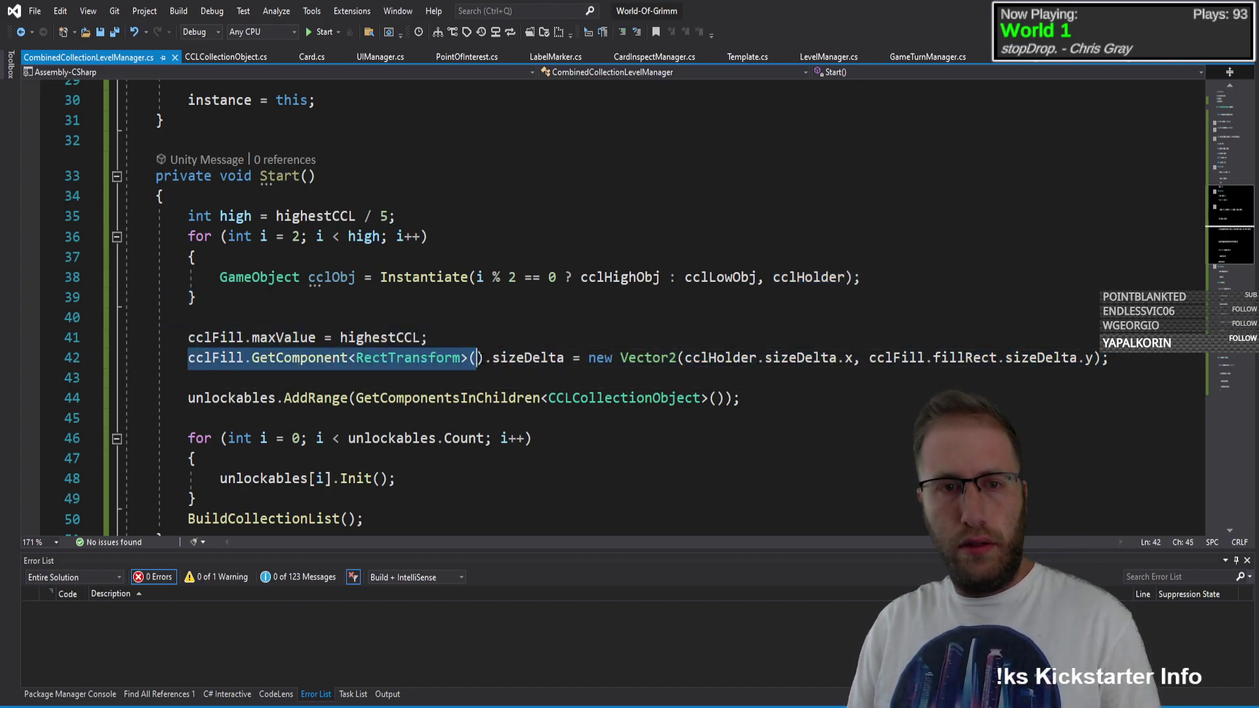
{"action": "left_click_drag", "start_coordinate": [870, 358], "coordinate": [997, 358]}
{"action": "type", "text": "cclFill.GetComponent<RectTransform>()"}
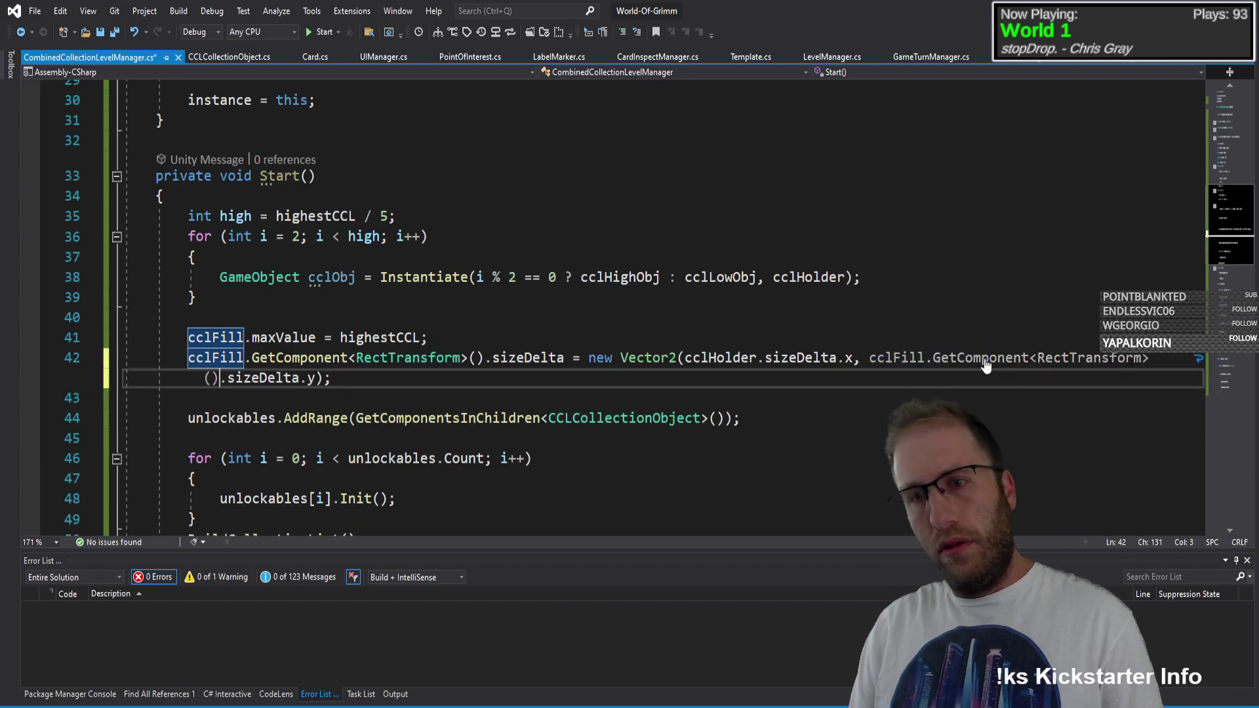
{"action": "left_click", "coordinate": [847, 394]}
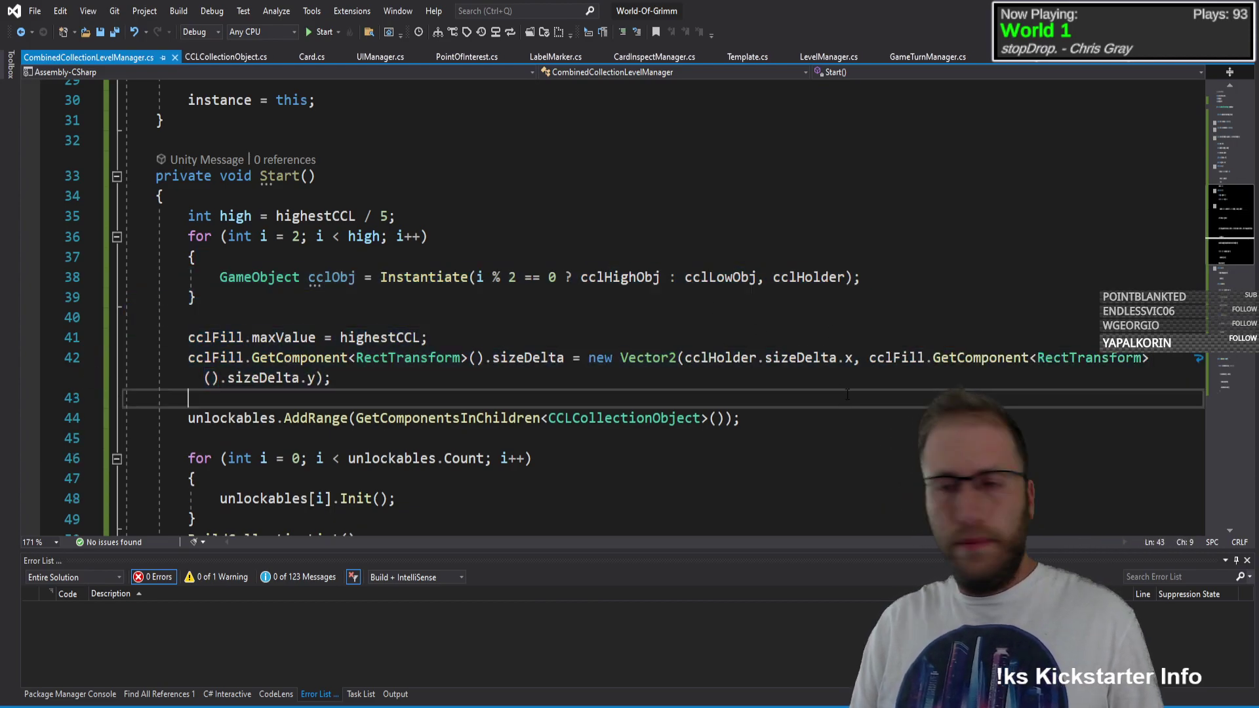
{"action": "left_click", "coordinate": [879, 343]}
{"action": "key", "text": "alt+Tab"}
Step: Enter play mode with the Game view un-maximized and try nudging the Slider's Width
{"action": "left_click", "coordinate": [593, 41]}
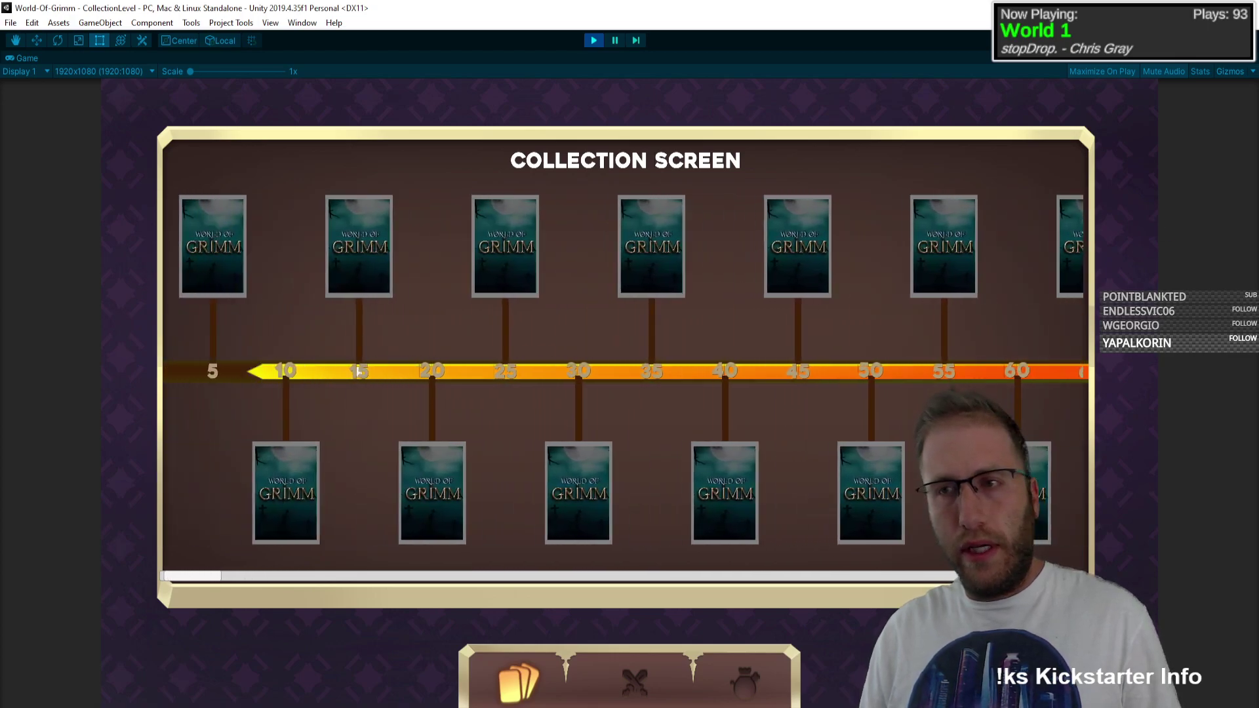
{"action": "left_click", "coordinate": [1251, 58]}
{"action": "left_click", "coordinate": [1172, 107]}
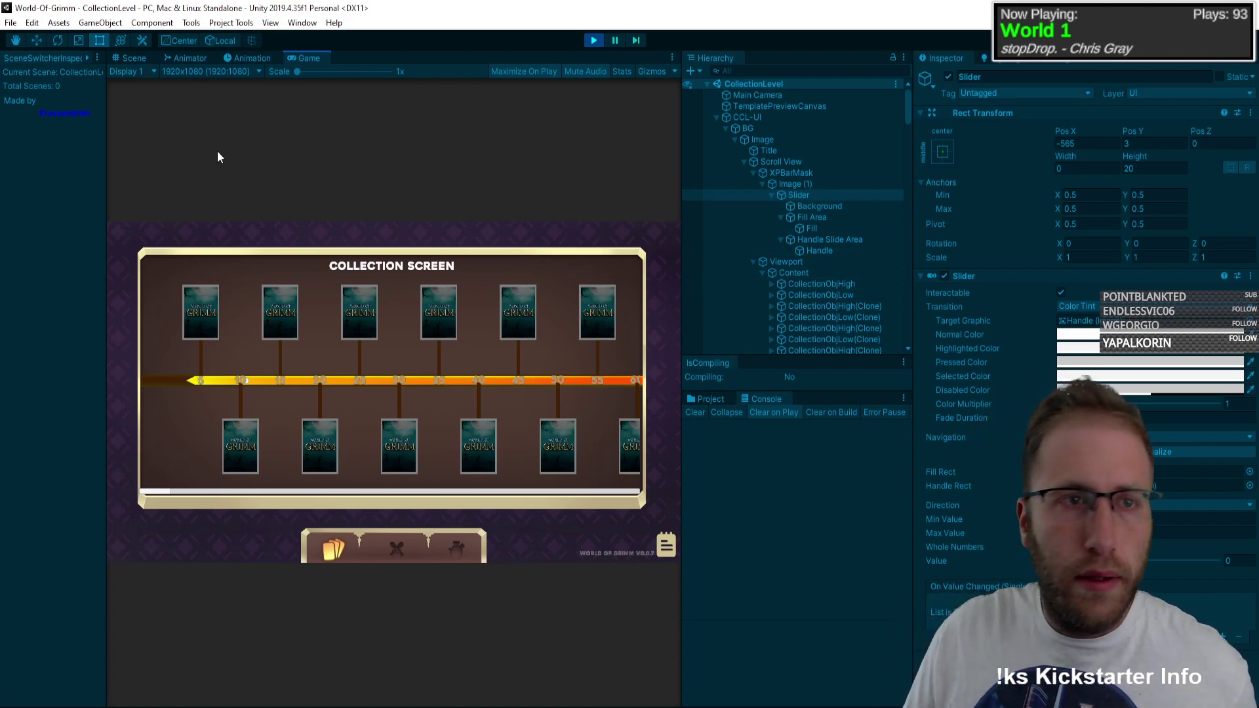
{"action": "left_click", "coordinate": [805, 196]}
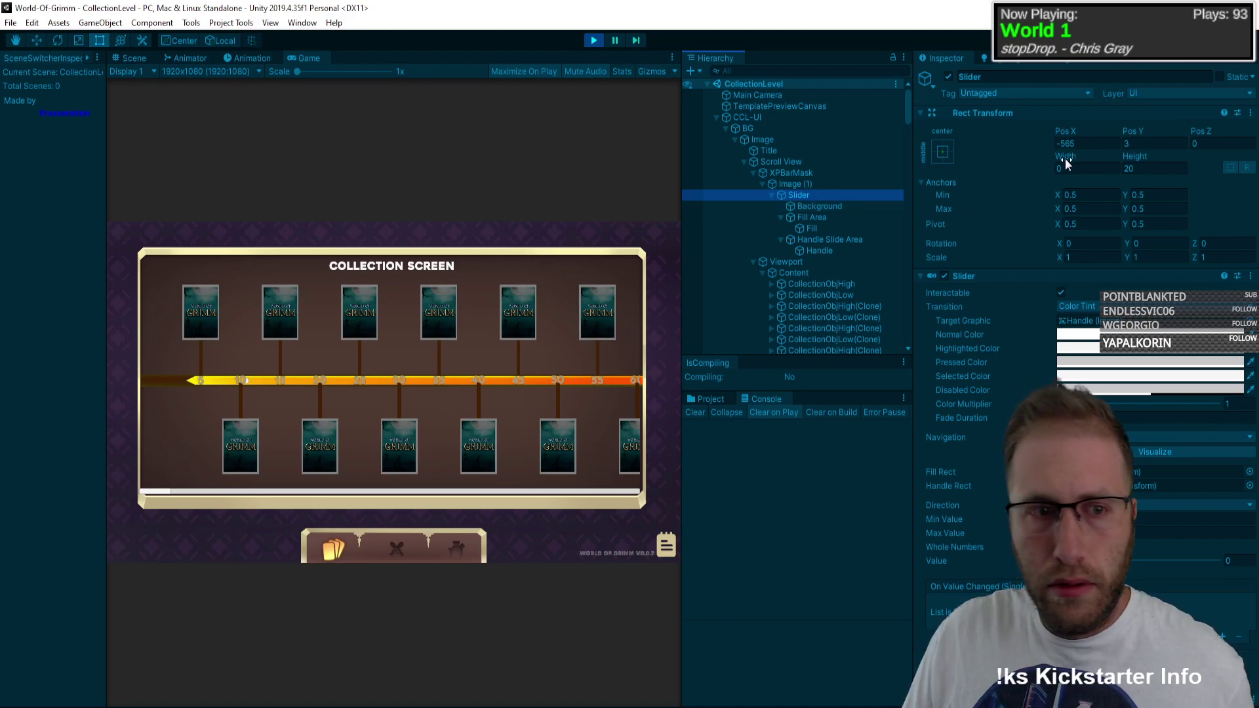
{"action": "left_click_drag", "start_coordinate": [1066, 164], "coordinate": [1077, 163]}
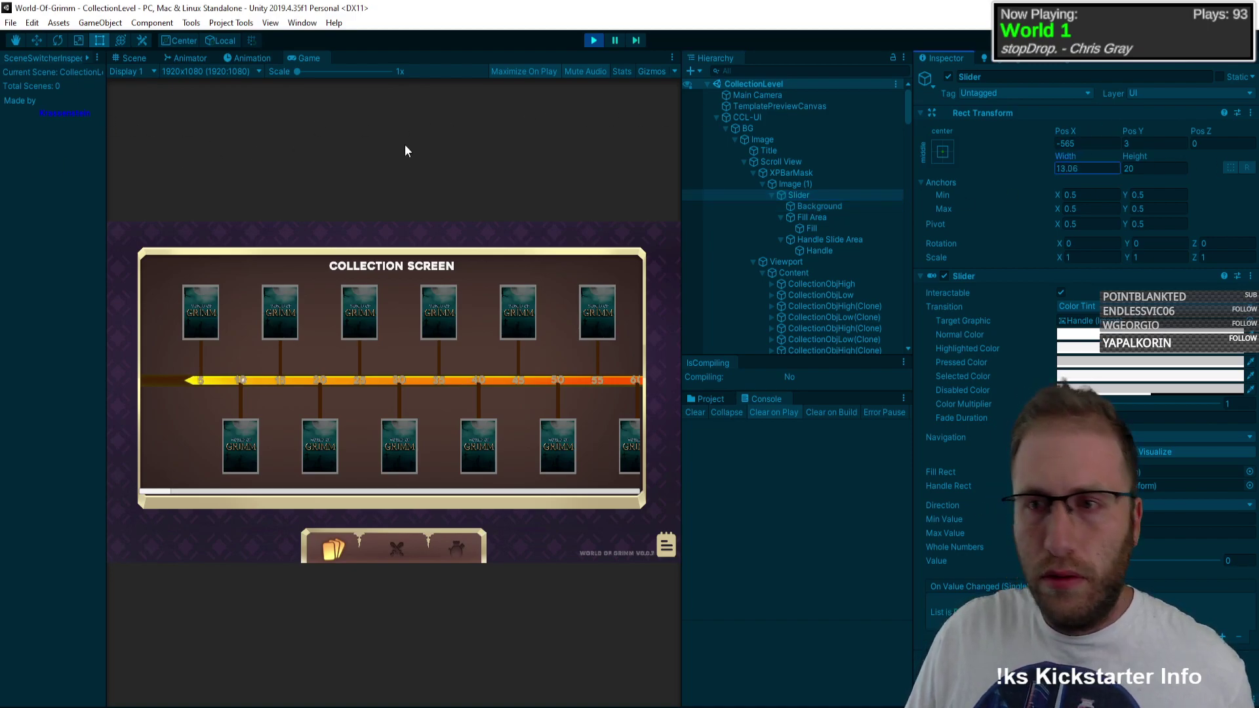
{"action": "key", "text": "ctrl+z"}
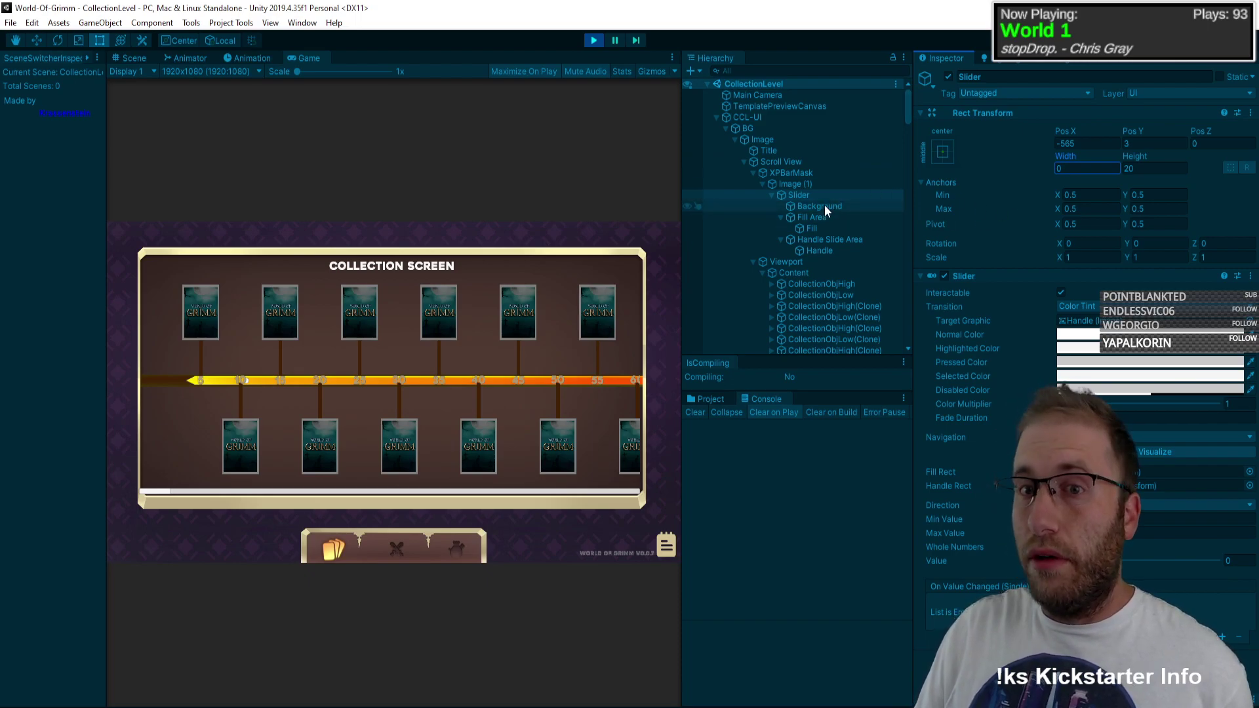
Step: Inspect Handle Slide Area, Handle and Image (1), then try Slider Width 32000 and undo it
{"action": "left_click", "coordinate": [821, 217]}
{"action": "left_click", "coordinate": [824, 242]}
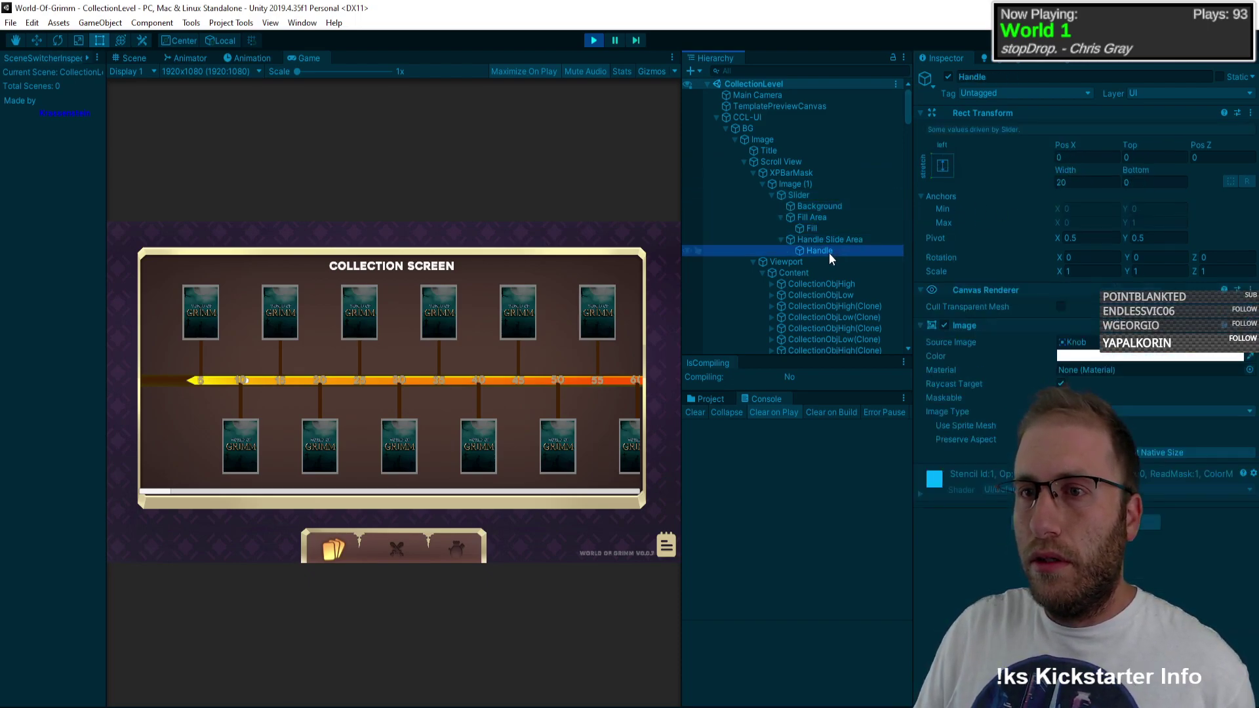
{"action": "left_click", "coordinate": [792, 196]}
{"action": "left_click", "coordinate": [792, 186]}
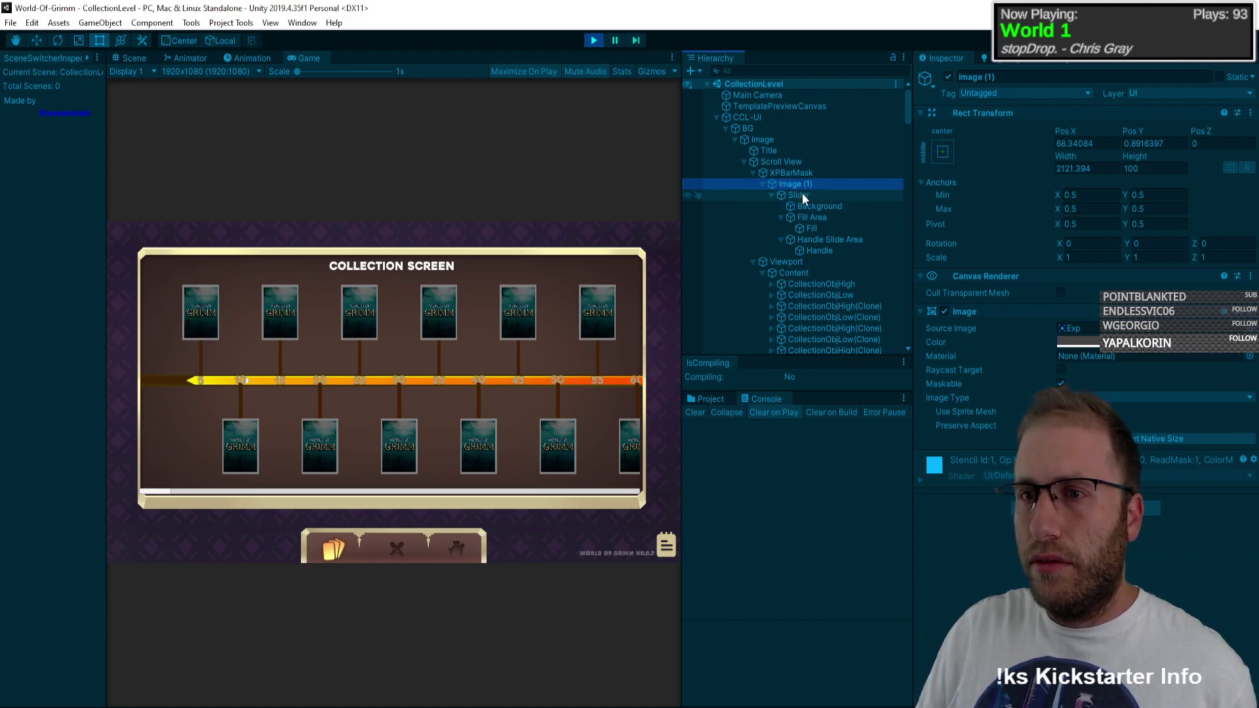
{"action": "left_click", "coordinate": [804, 196]}
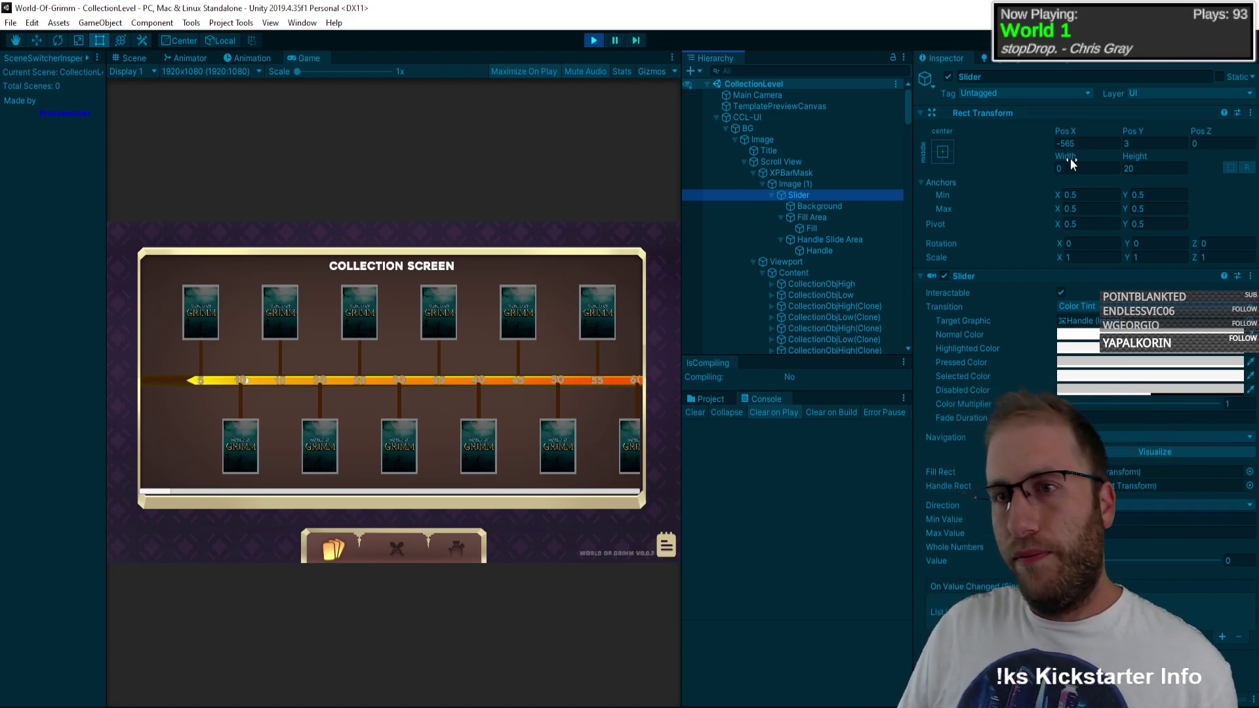
{"action": "left_click_drag", "start_coordinate": [1066, 158], "coordinate": [1246, 143]}
{"action": "left_click_drag", "start_coordinate": [152, 121], "coordinate": [1060, 160]}
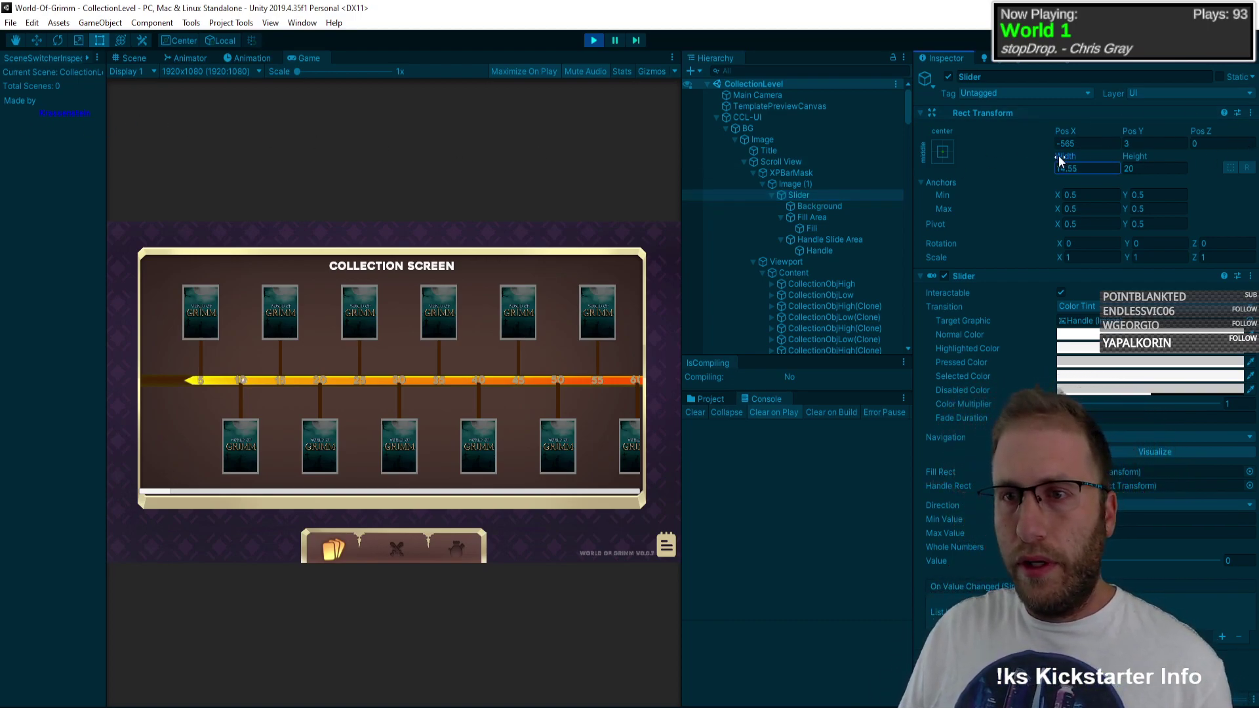
{"action": "type", "text": "32000"}
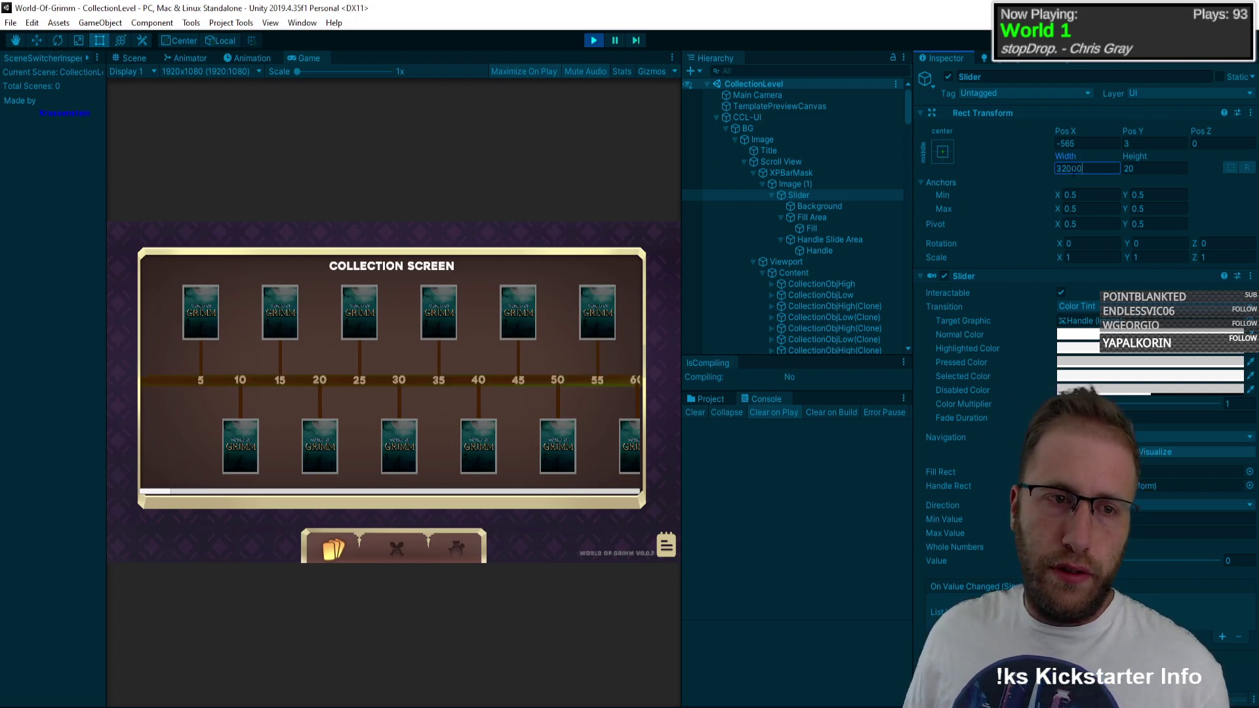
{"action": "key", "text": "ctrl+z"}
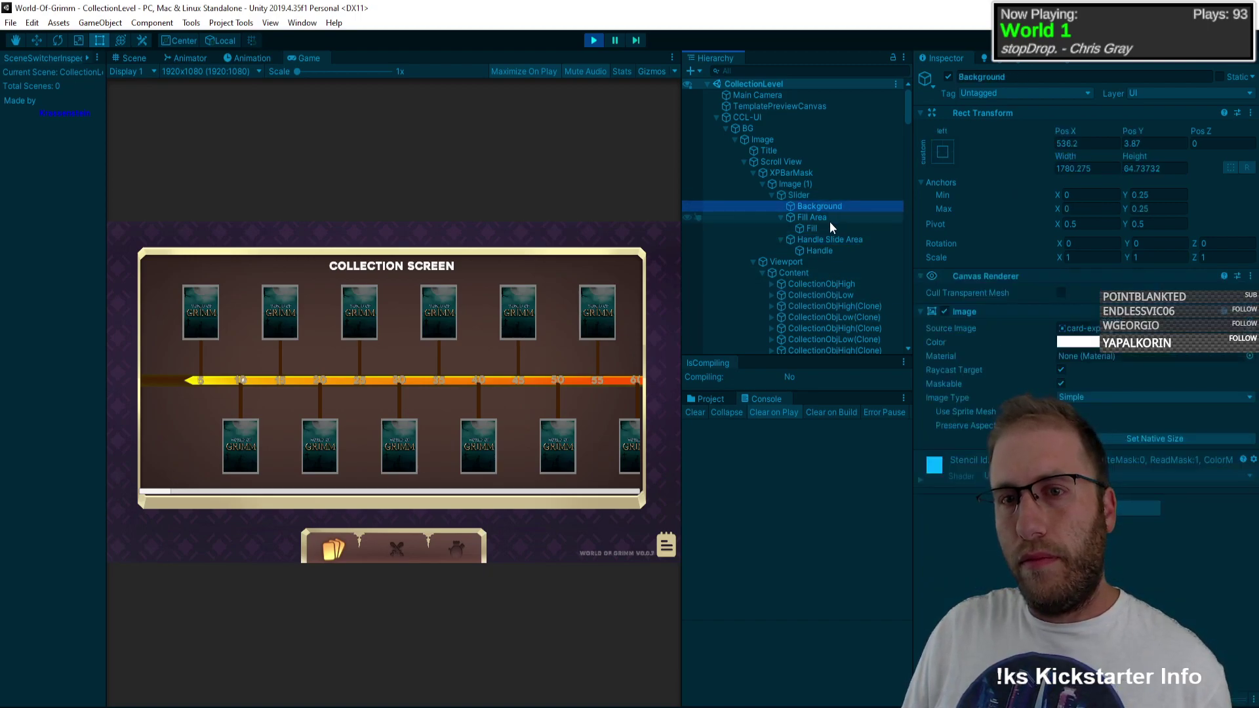
Step: Inspect the Fill, Viewport and Content objects, then stop play mode
{"action": "left_click", "coordinate": [807, 229]}
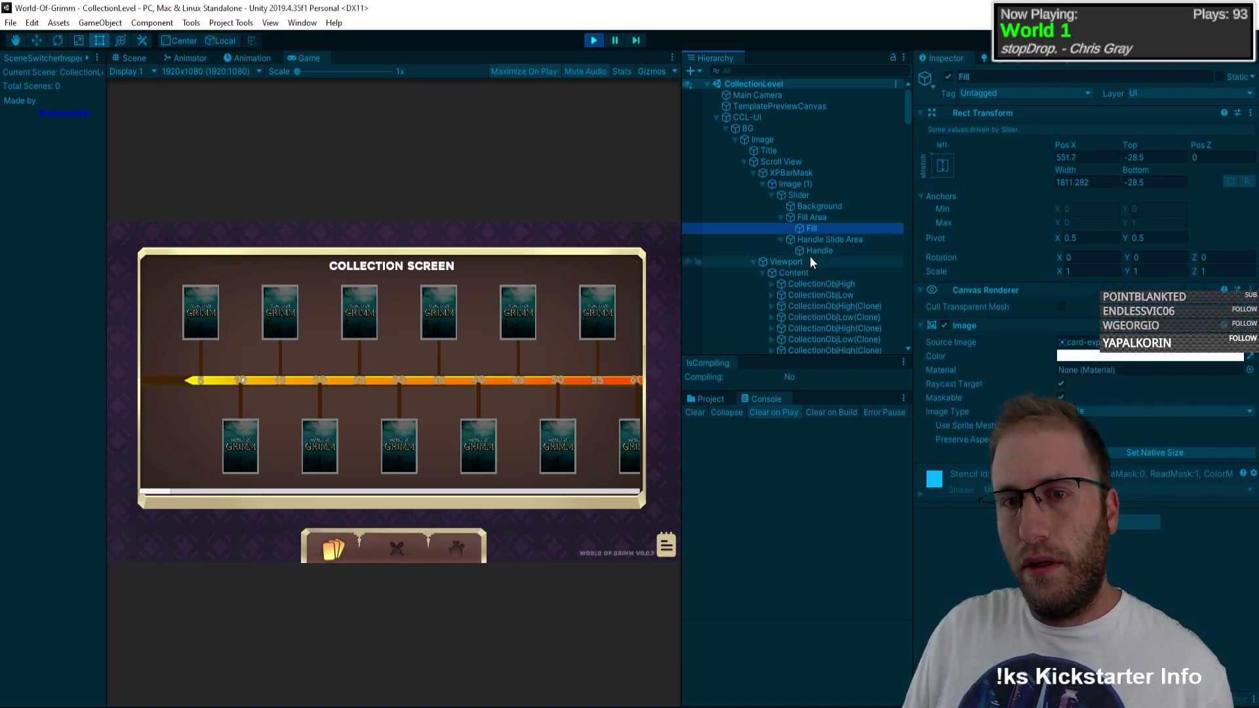
{"action": "left_click", "coordinate": [808, 262]}
{"action": "left_click", "coordinate": [801, 273]}
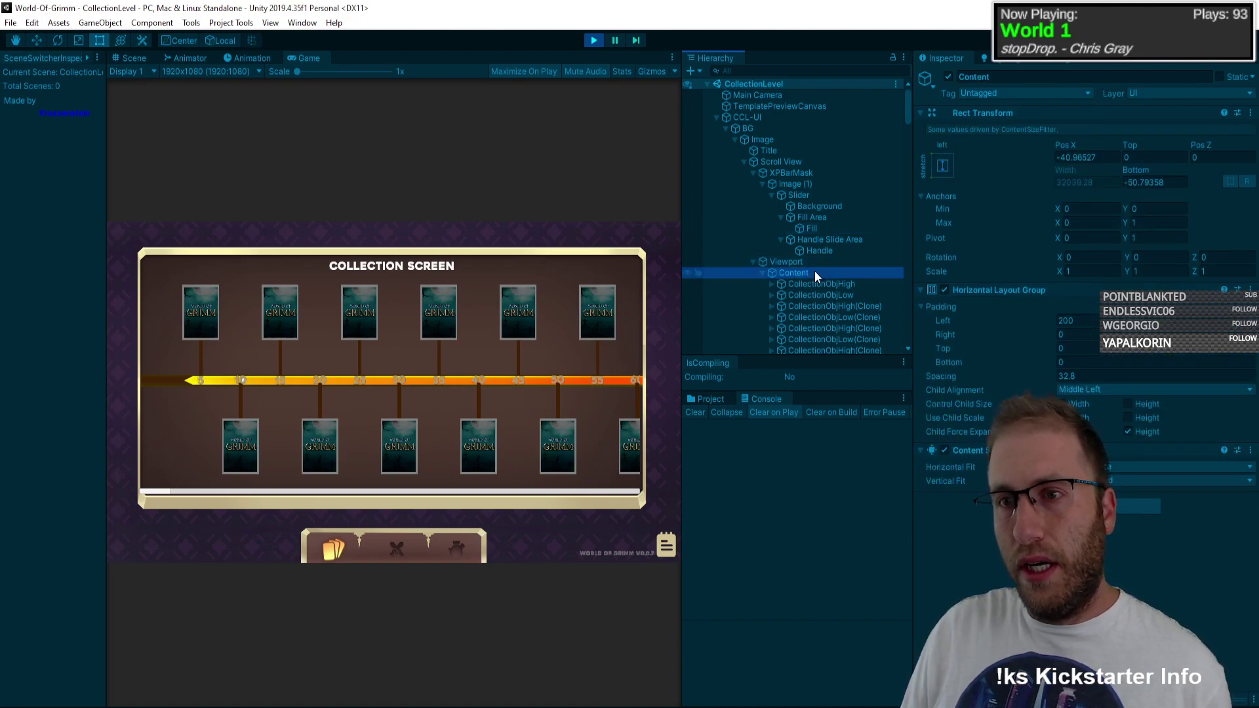
{"action": "left_click", "coordinate": [590, 44]}
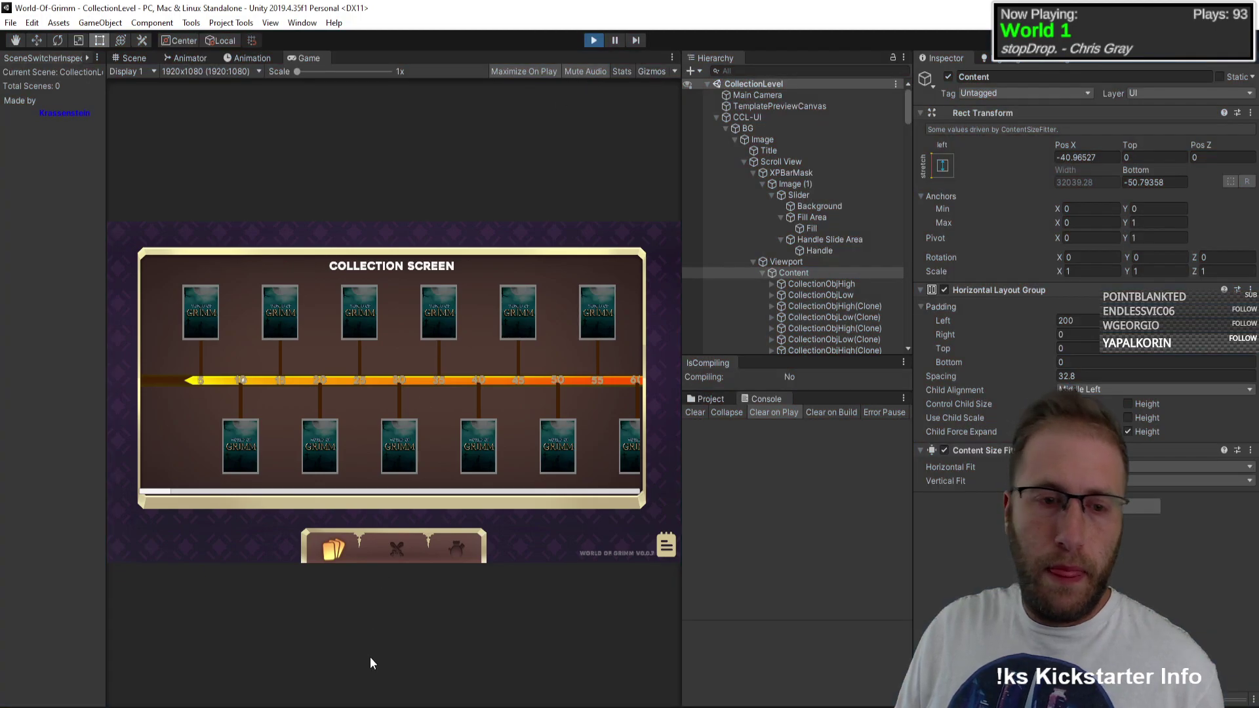
{"action": "key", "text": "alt+Tab"}
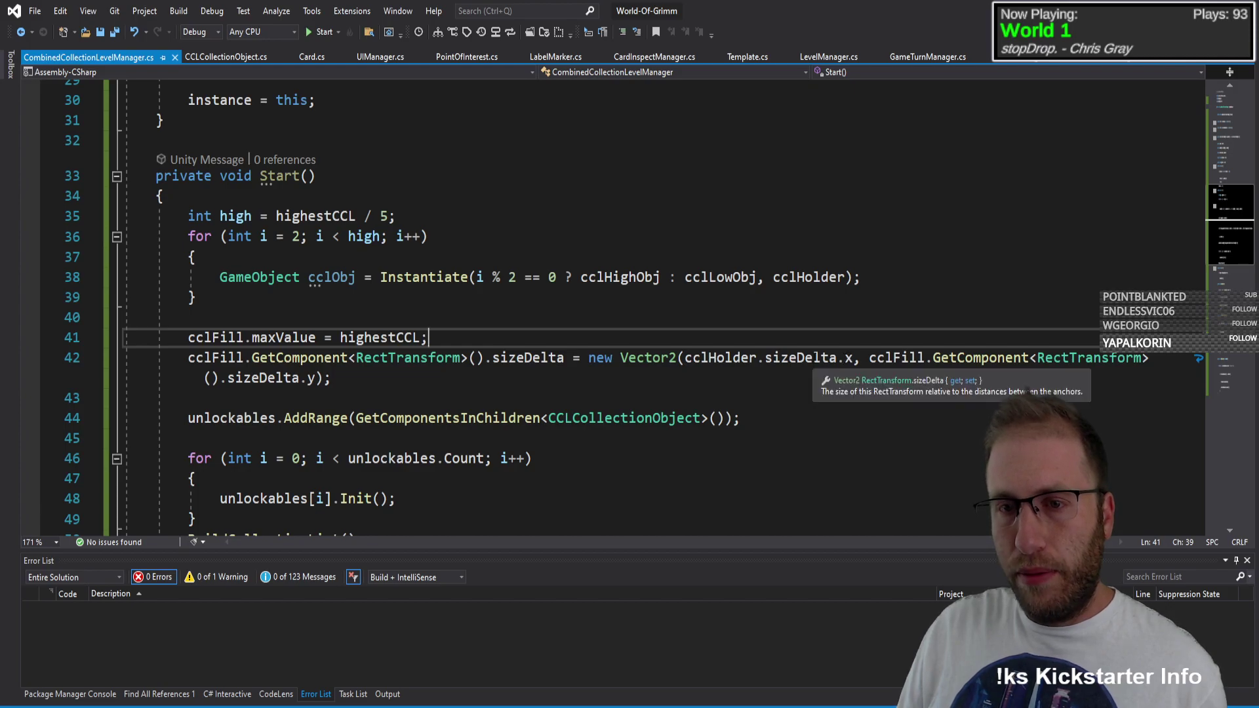
Step: Set a breakpoint on line 42 and attach the Unity debugger to the World-Of-Grimm editor
{"action": "left_click", "coordinate": [815, 358]}
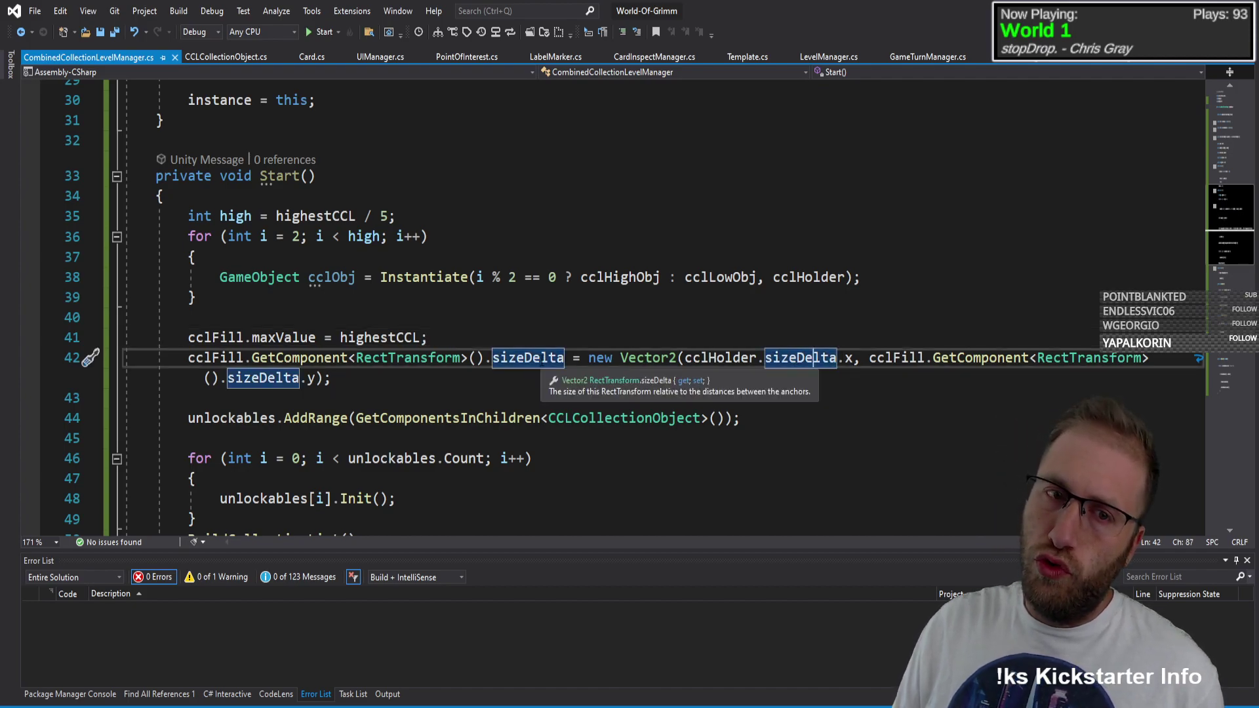
{"action": "left_click", "coordinate": [30, 366]}
{"action": "left_click", "coordinate": [212, 11]}
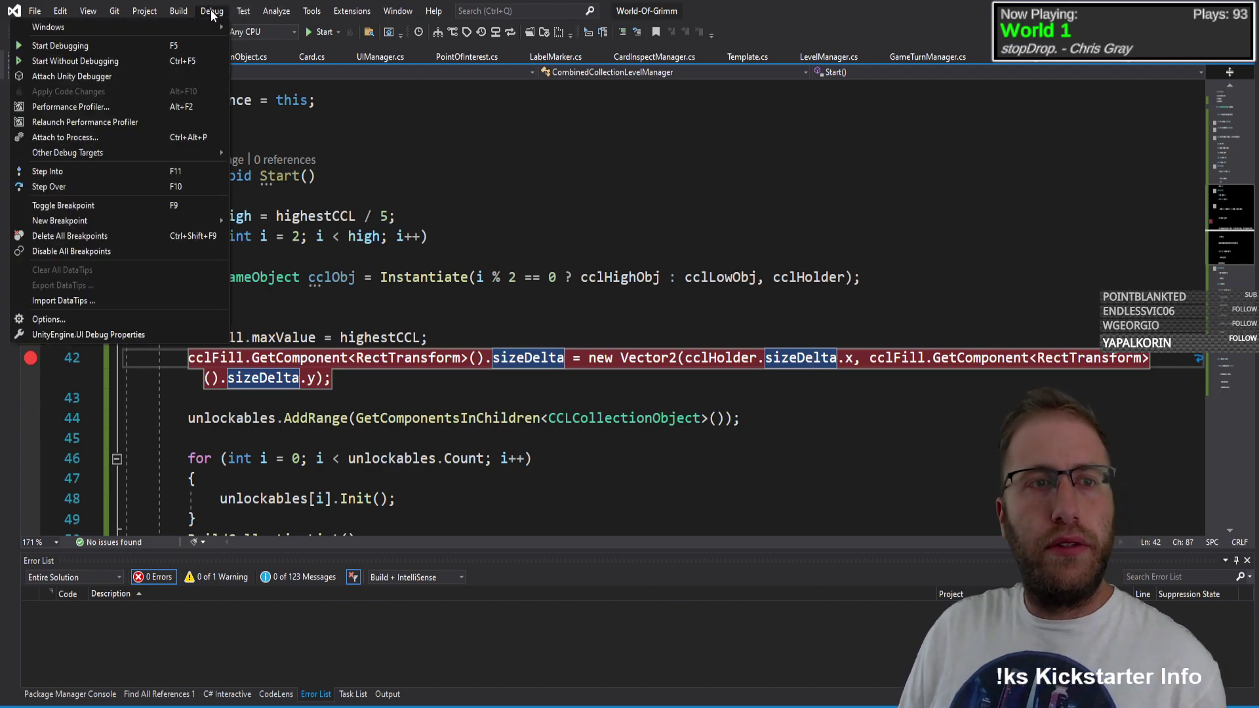
{"action": "left_click", "coordinate": [124, 76]}
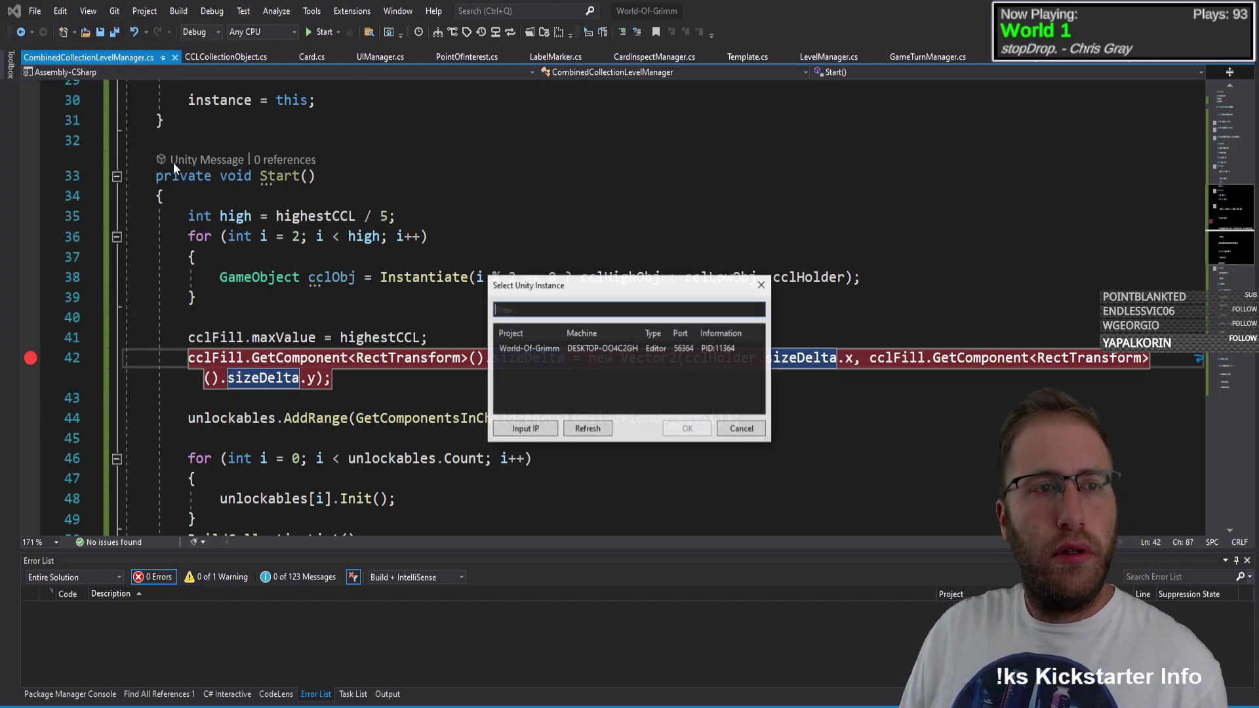
{"action": "double_click", "coordinate": [579, 357]}
{"action": "key", "text": "alt+Tab"}
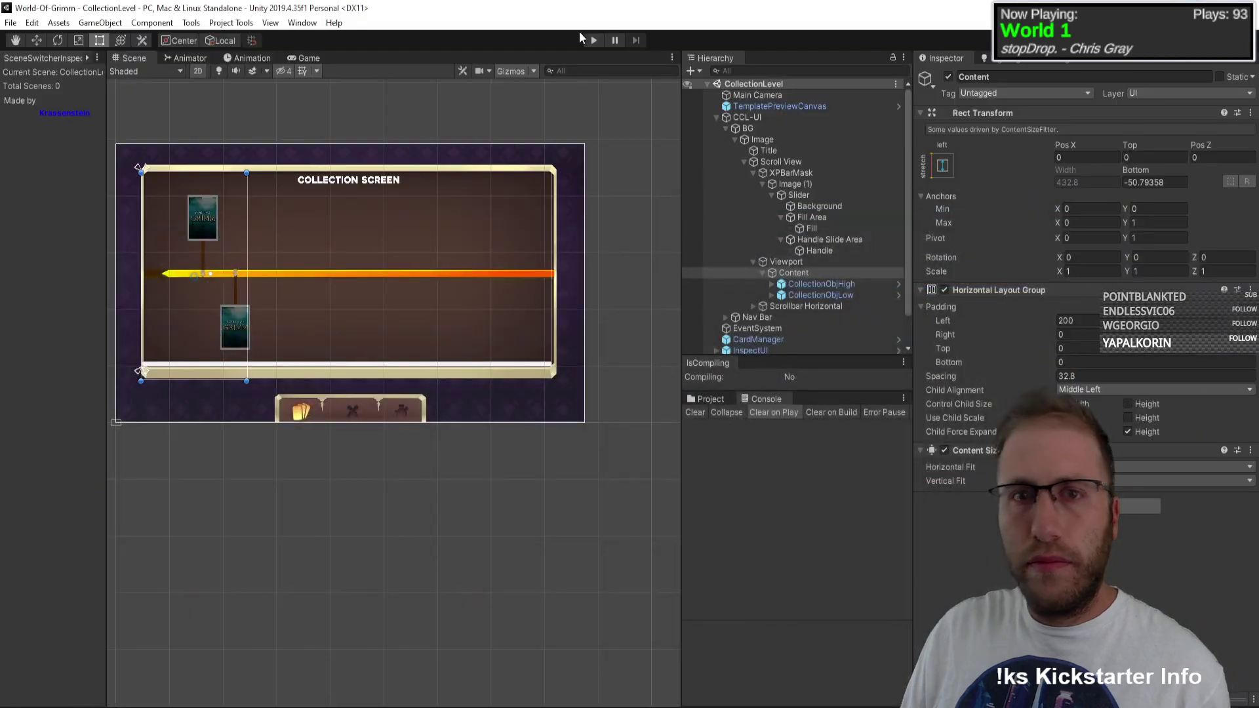
Step: Run the game to the line 42 breakpoint, confirm cclHolder.sizeDelta.x is 0, then stop debugging
{"action": "left_click", "coordinate": [592, 40]}
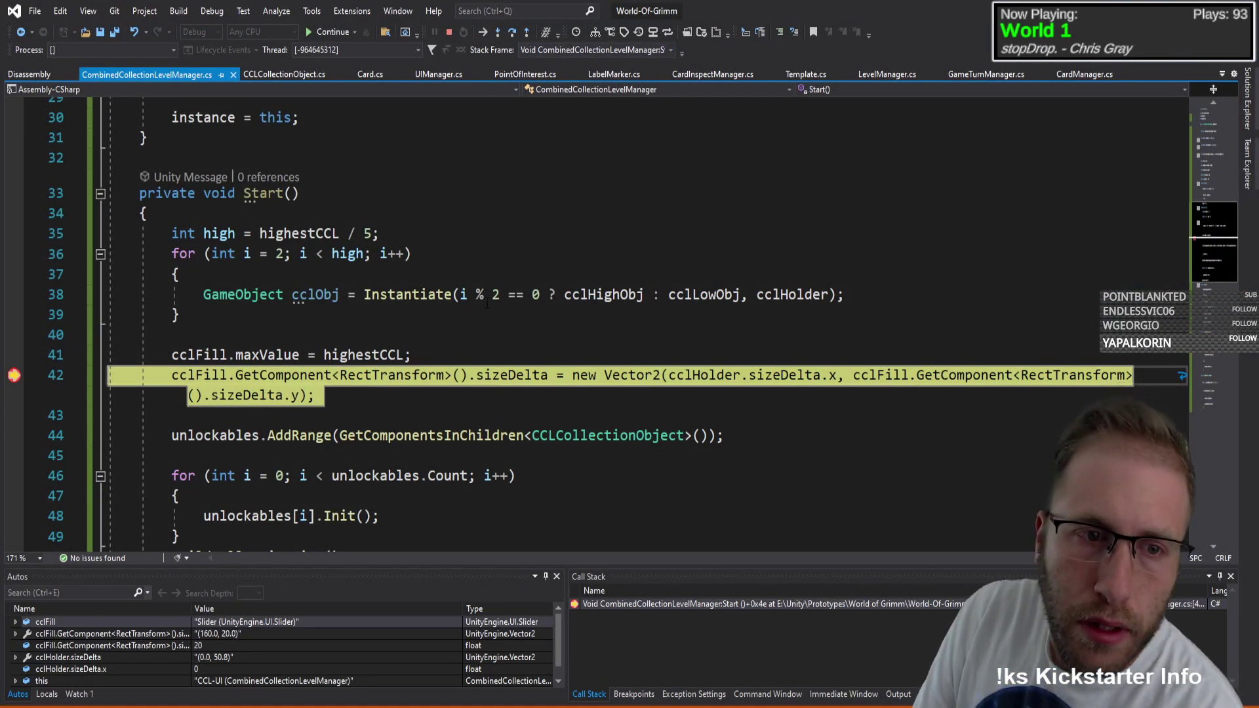
{"action": "mouse_move", "coordinate": [813, 375]}
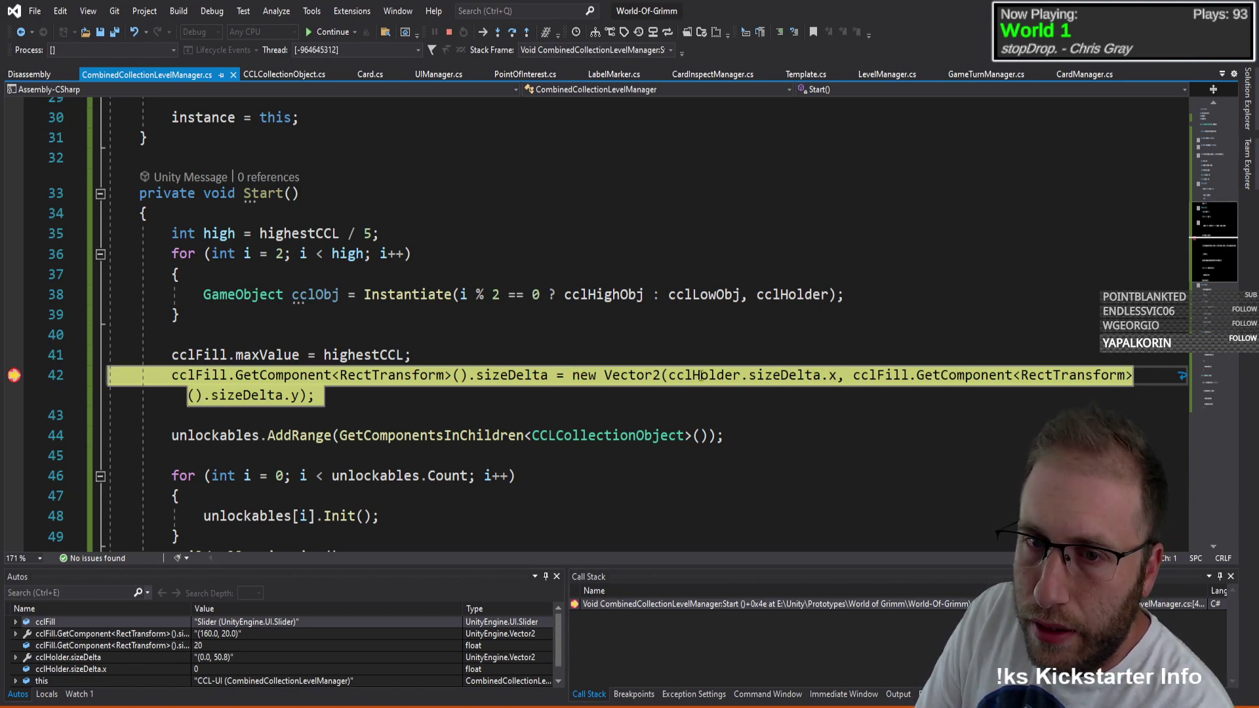
{"action": "mouse_move", "coordinate": [701, 375]}
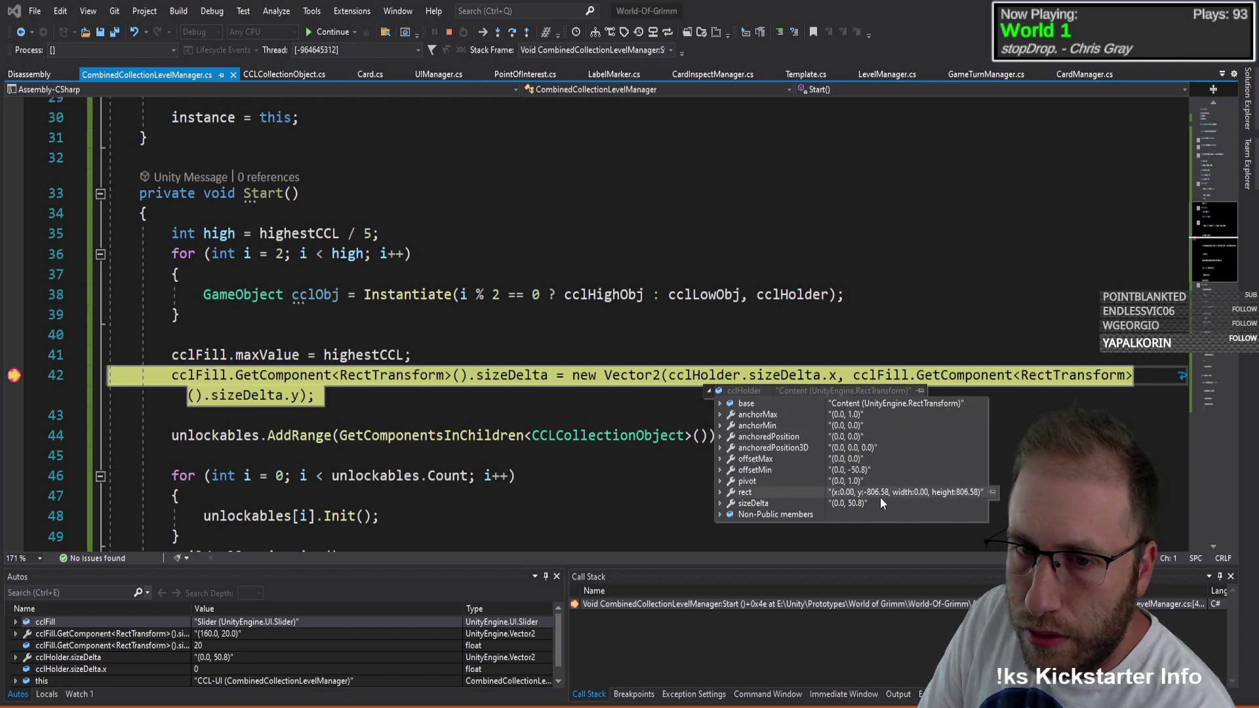
{"action": "mouse_move", "coordinate": [719, 494]}
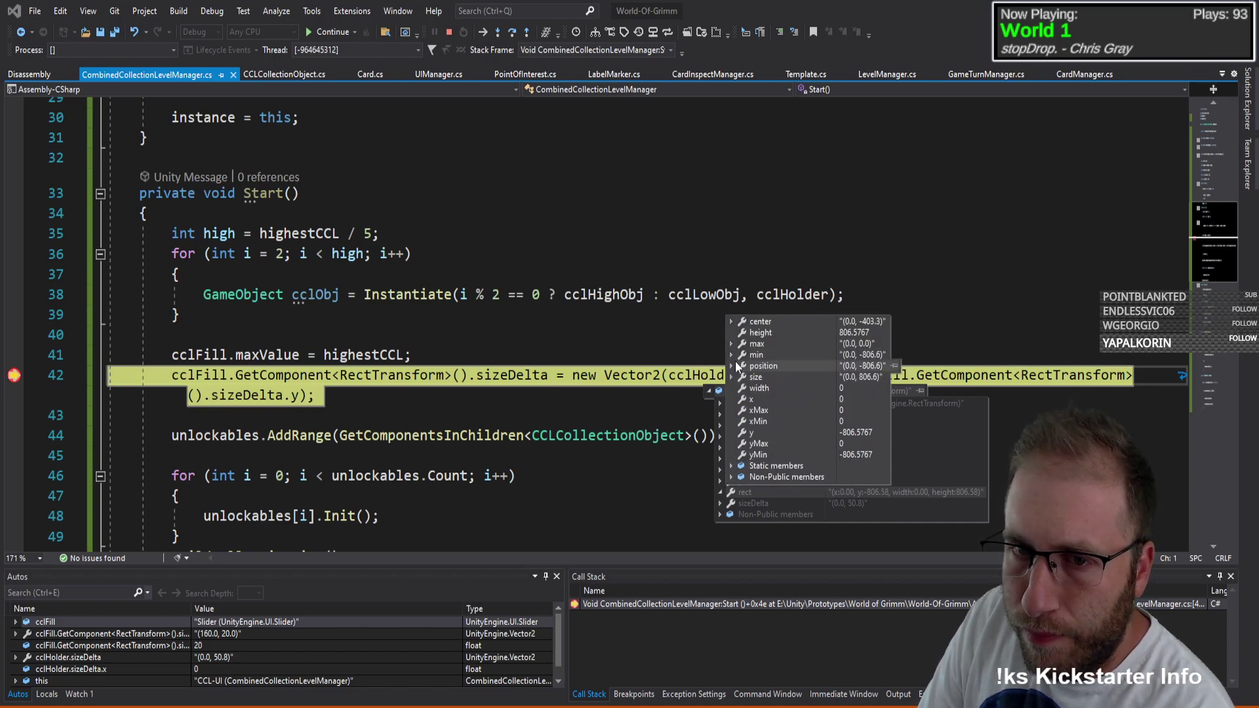
{"action": "mouse_move", "coordinate": [732, 322]}
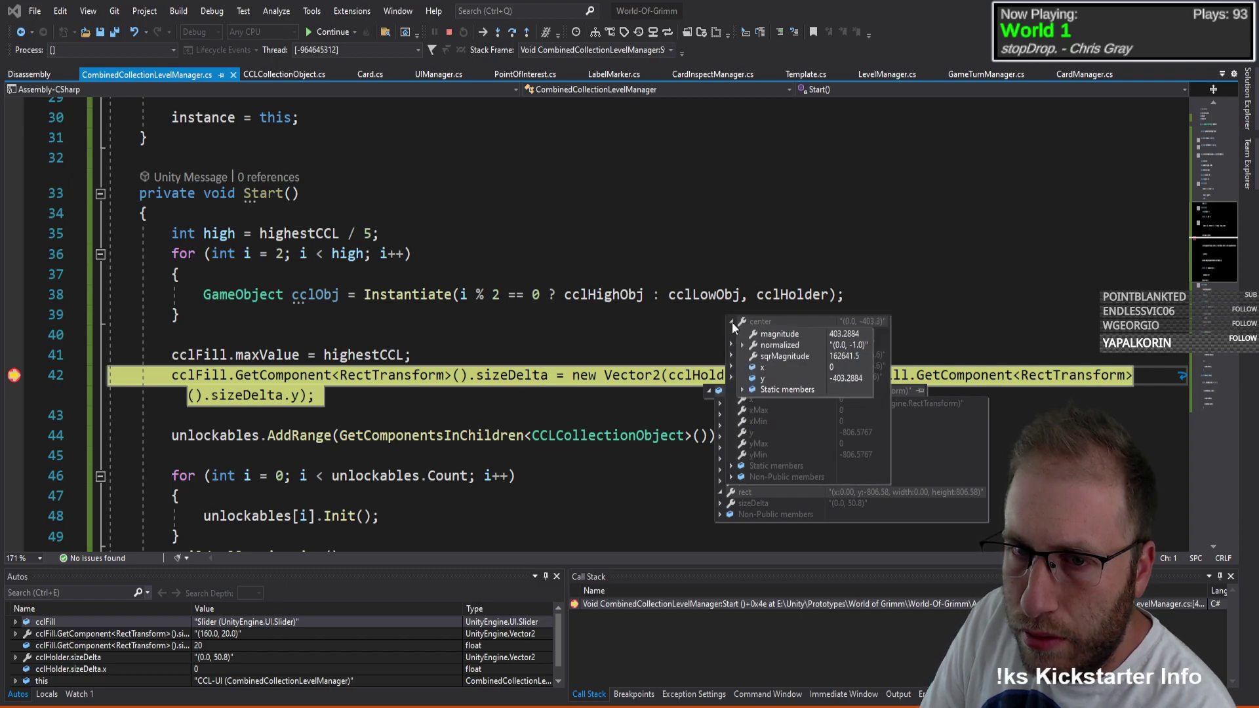
{"action": "mouse_move", "coordinate": [743, 345]}
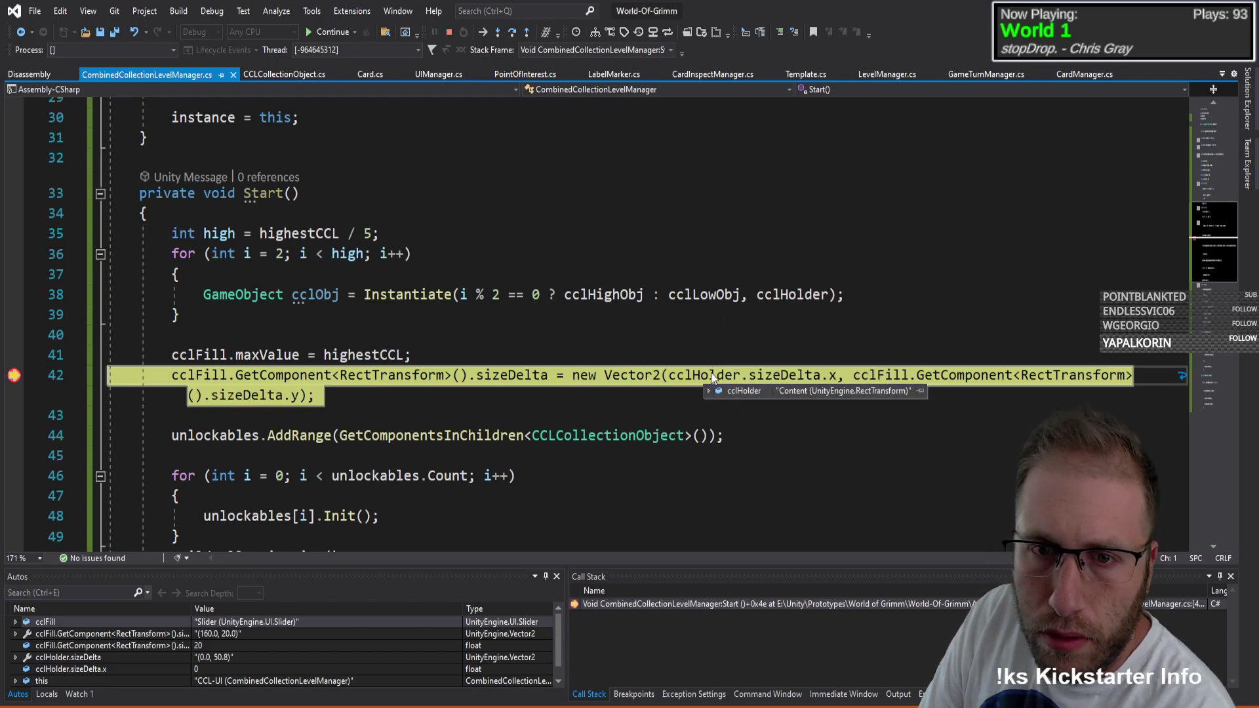
{"action": "left_click", "coordinate": [751, 376]}
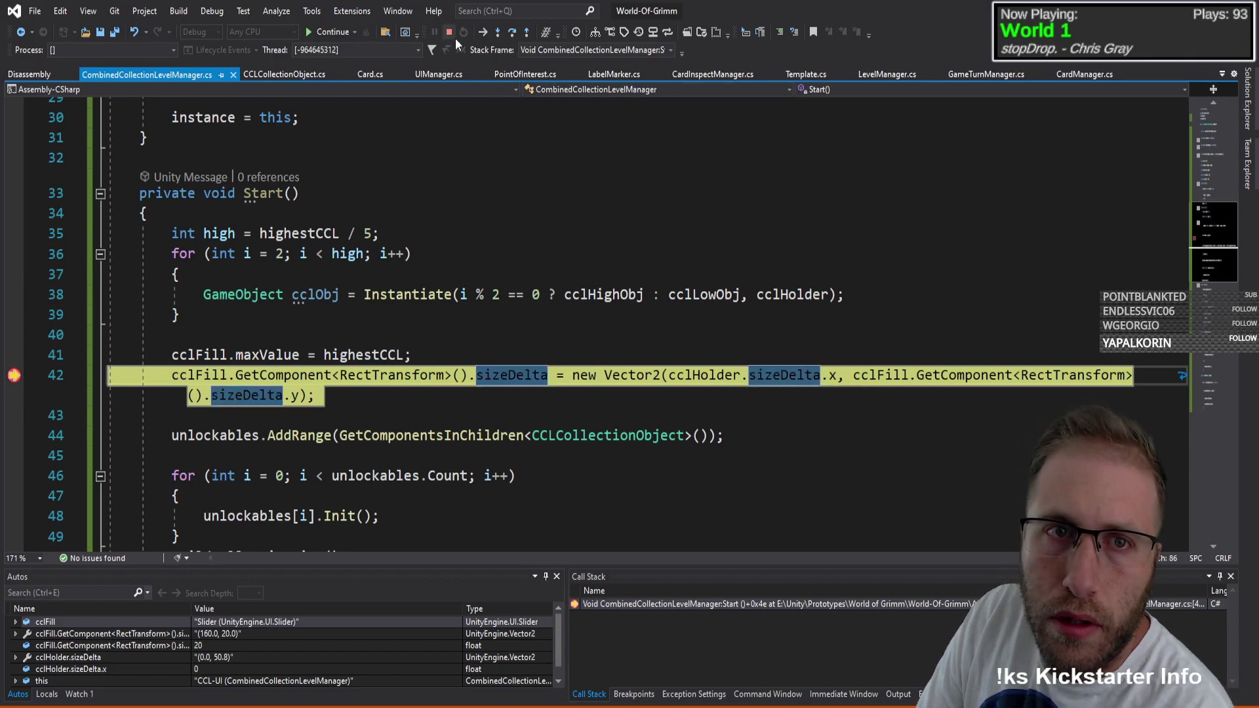
{"action": "left_click", "coordinate": [450, 32]}
Step: Exit play mode and inspect the slider's Fill and Fill Area objects
{"action": "key", "text": "alt+Tab"}
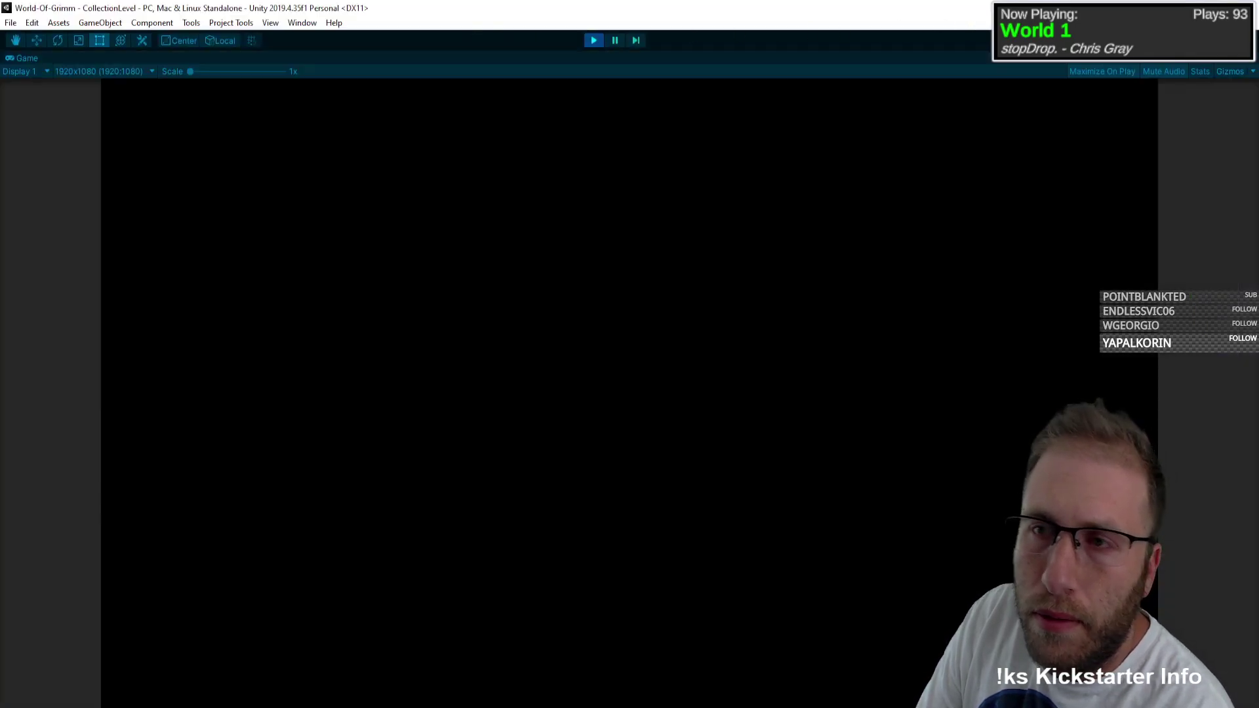
{"action": "left_click", "coordinate": [593, 42]}
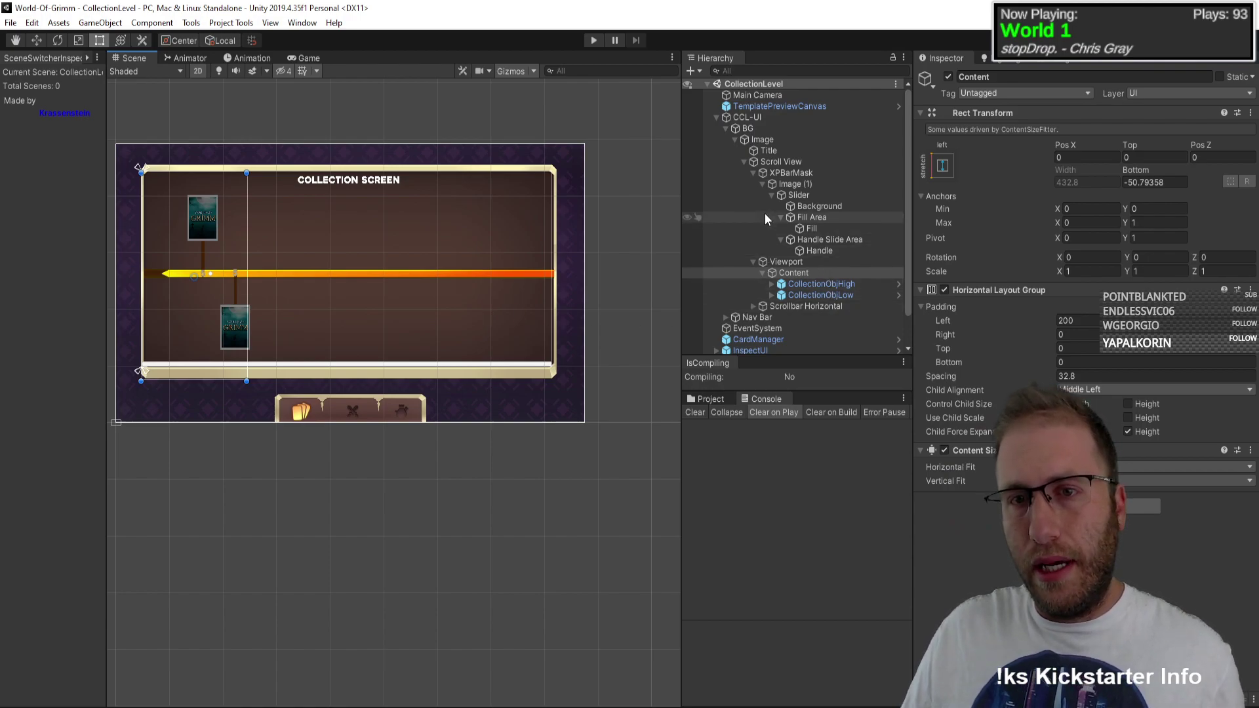
{"action": "left_click", "coordinate": [809, 229]}
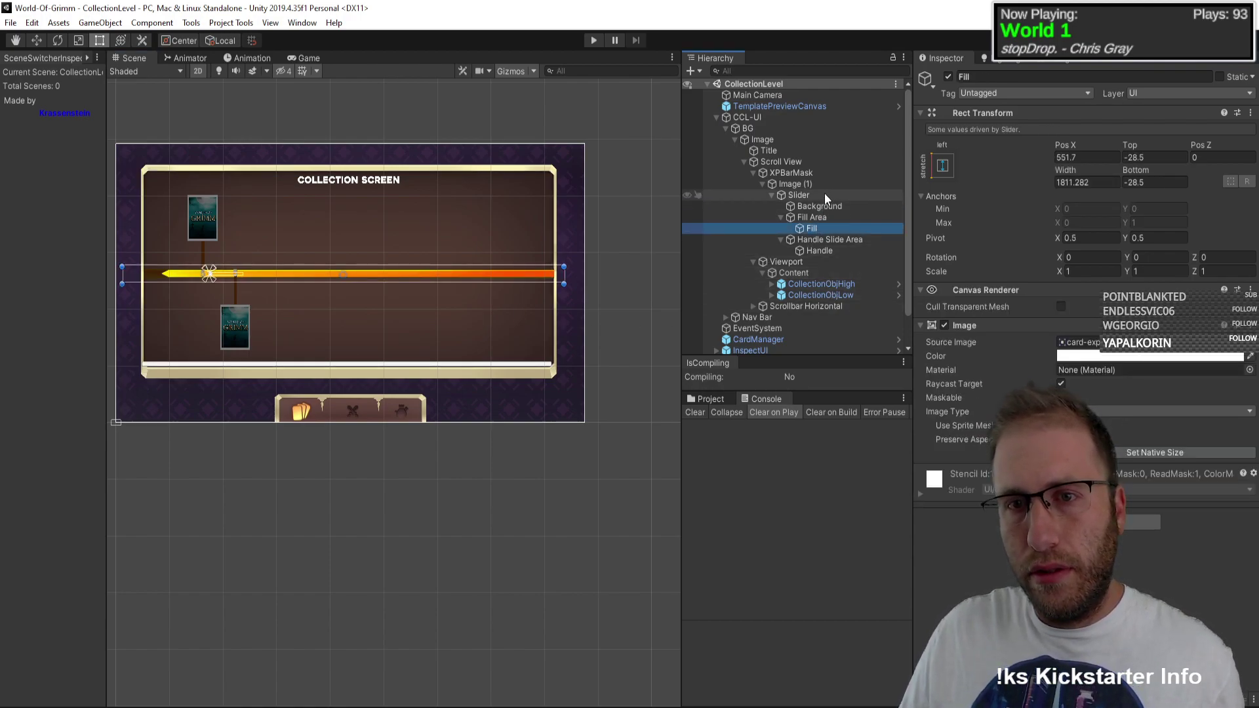
{"action": "left_click", "coordinate": [800, 275]}
{"action": "left_click", "coordinate": [818, 227]}
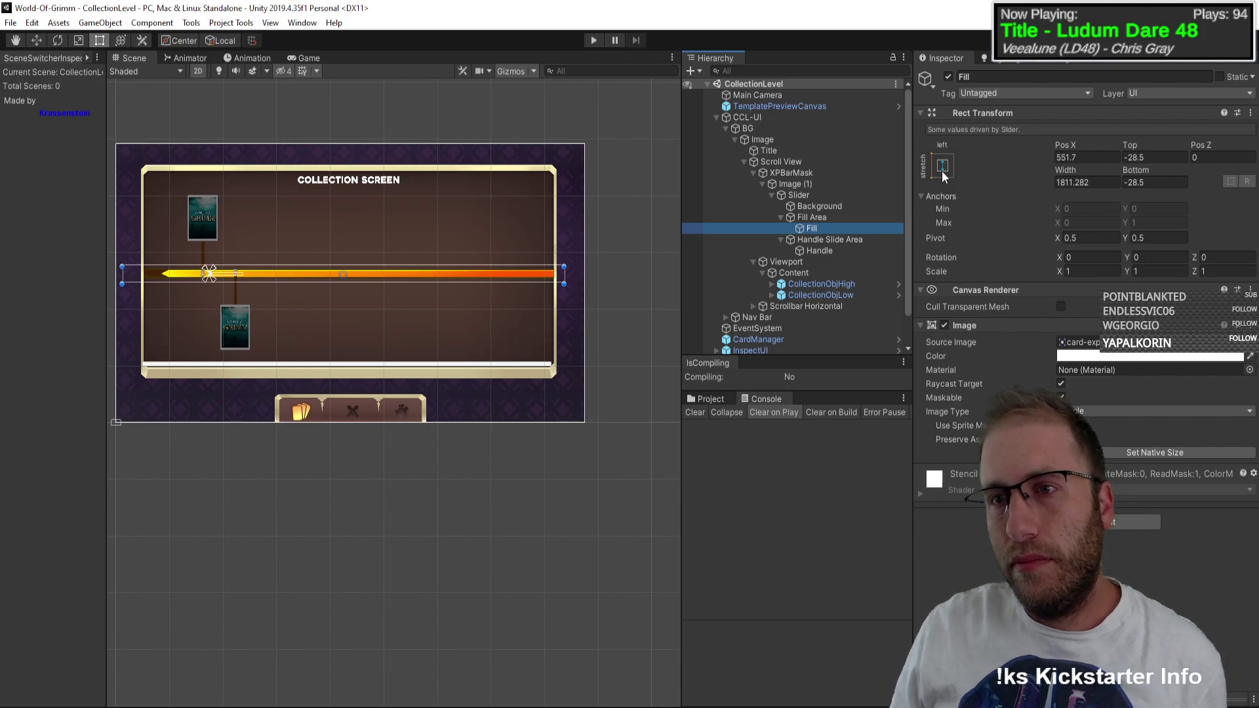
{"action": "left_click", "coordinate": [824, 219]}
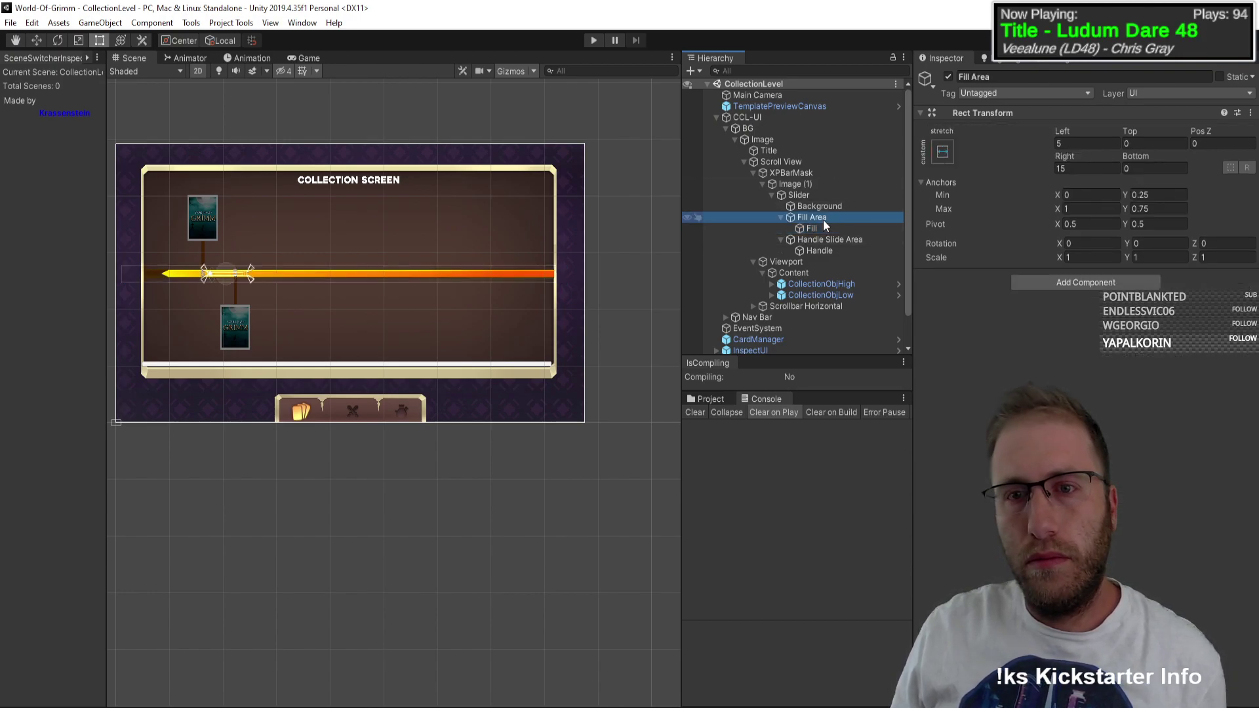
{"action": "left_click", "coordinate": [814, 226]}
{"action": "left_click", "coordinate": [820, 217]}
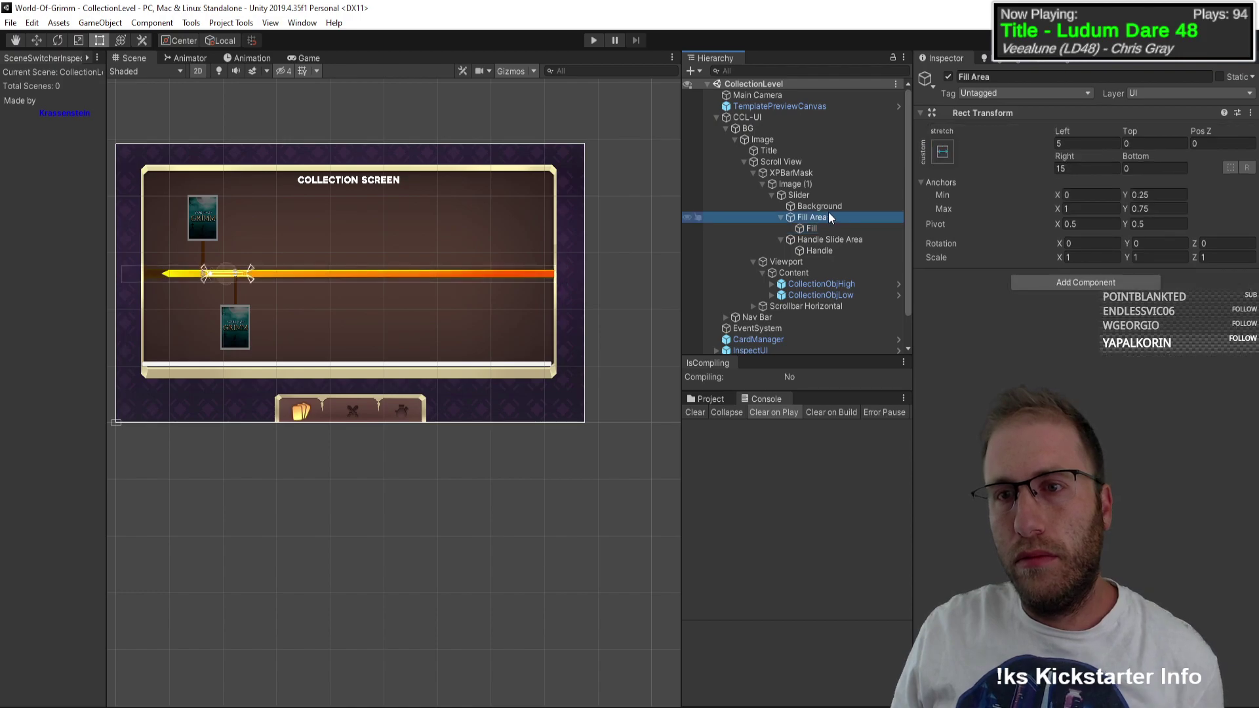
Step: Check the Background, then widen the Slider from 160 to about 196.35
{"action": "left_click", "coordinate": [823, 208]}
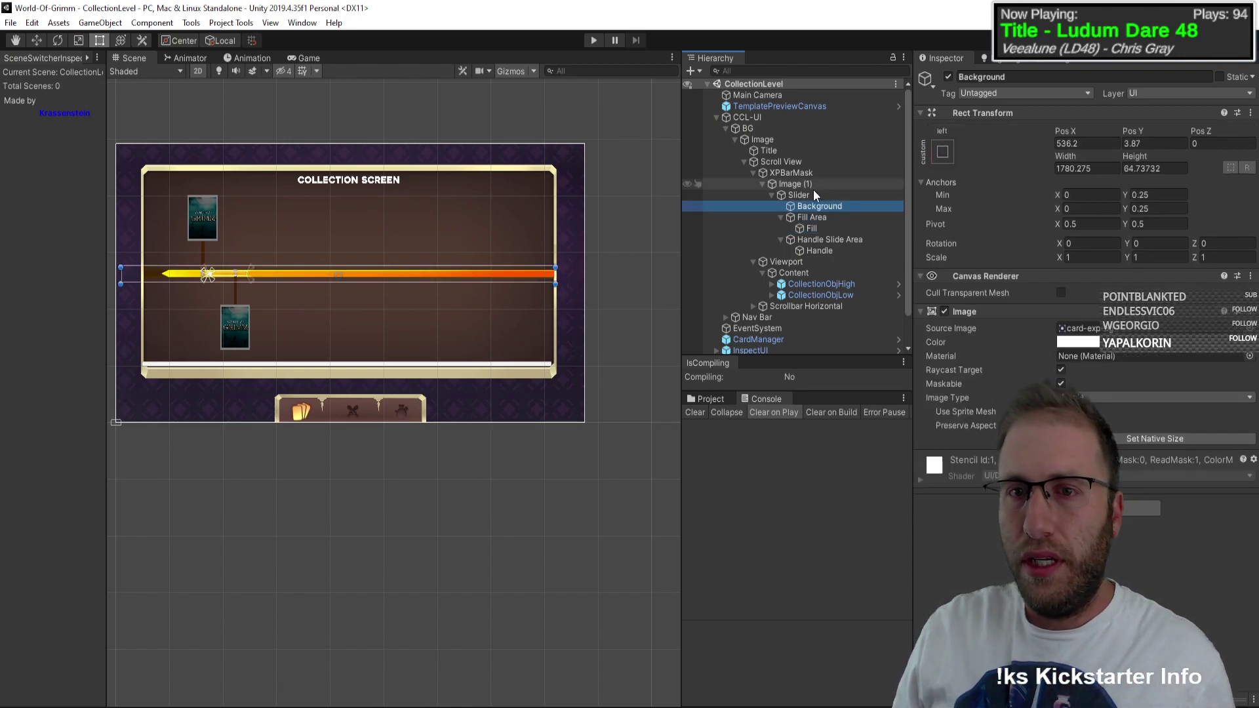
{"action": "left_click", "coordinate": [815, 191]}
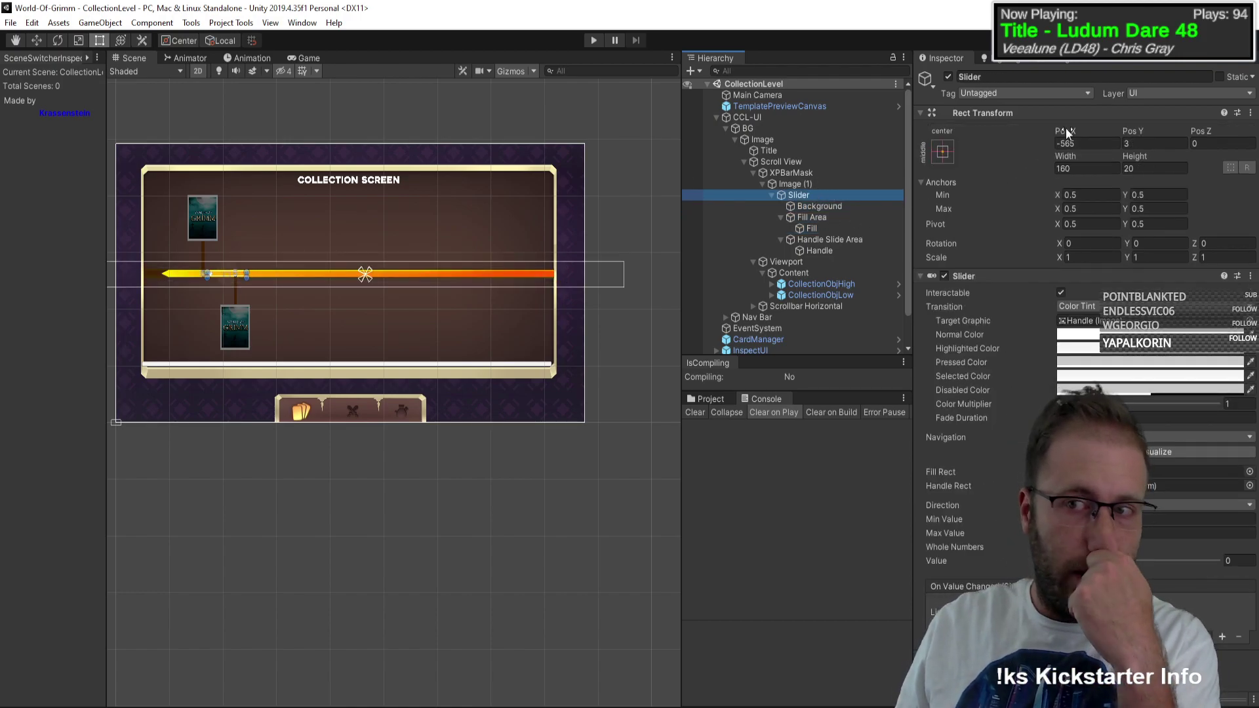
{"action": "left_click_drag", "start_coordinate": [1093, 161], "coordinate": [1154, 163]}
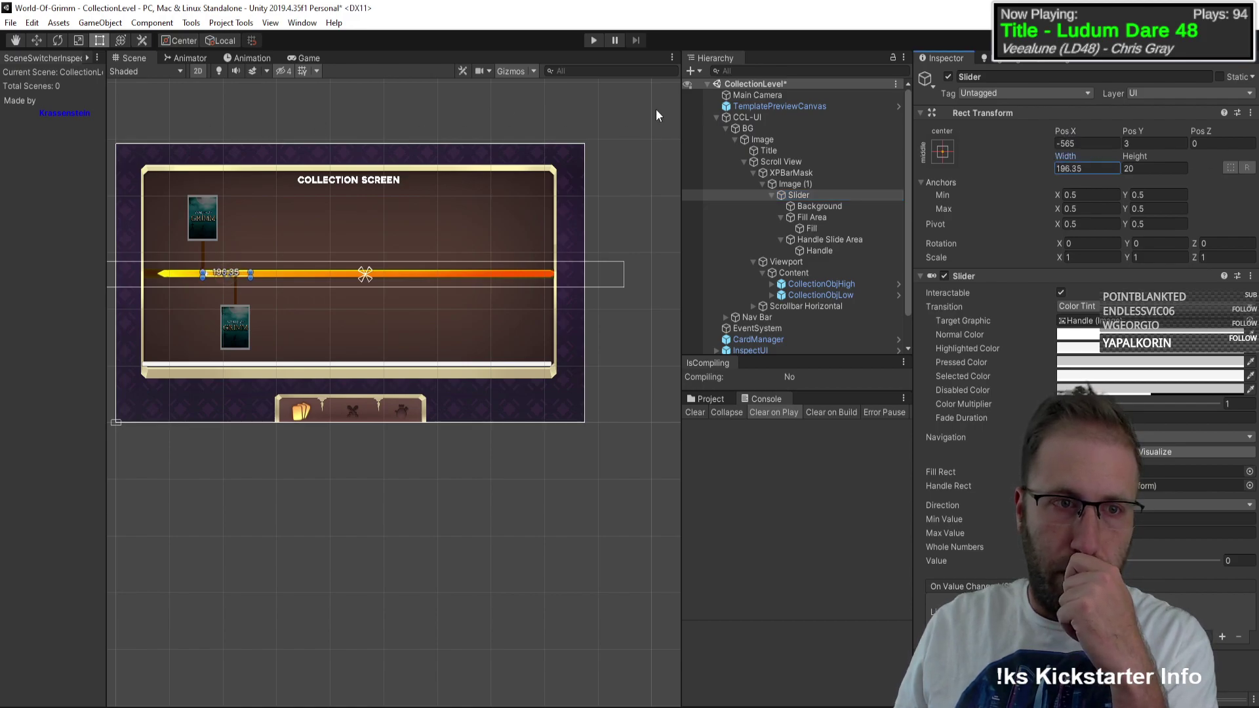
Step: Set the Slider width to 32000 and zoom out to see the whole canvas
{"action": "left_click_drag", "start_coordinate": [1067, 143], "coordinate": [1109, 164]}
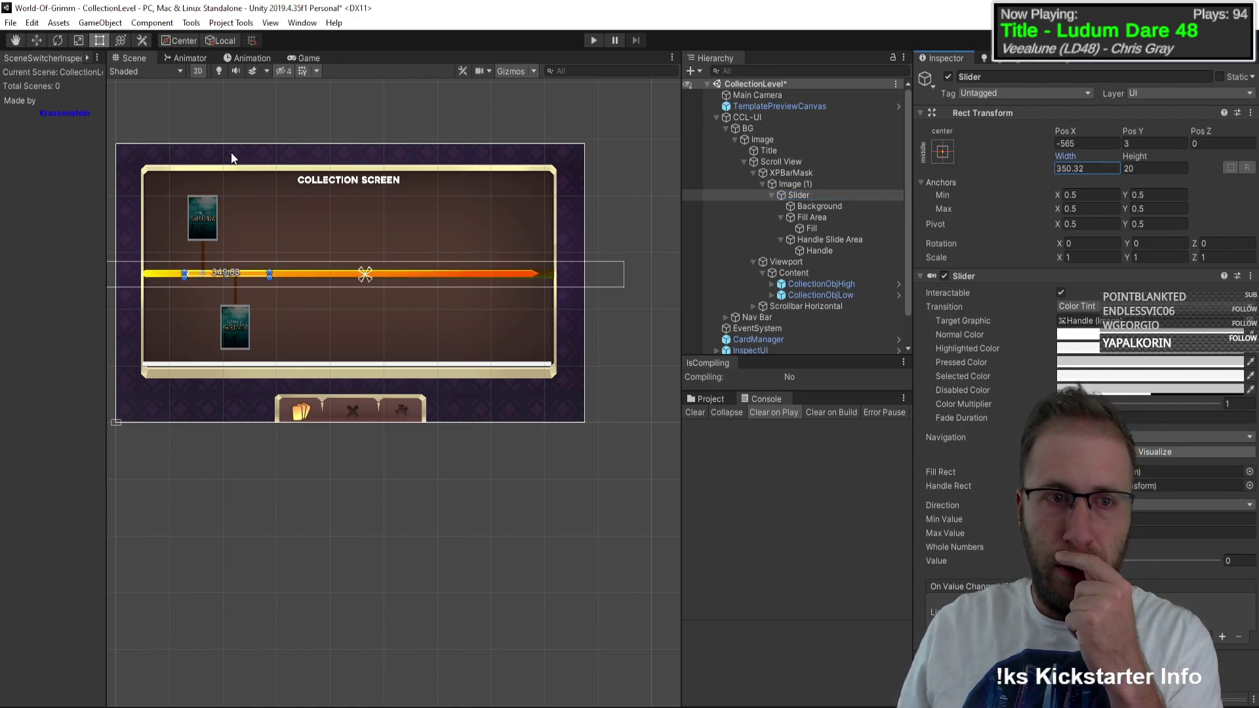
{"action": "type", "text": "32000"}
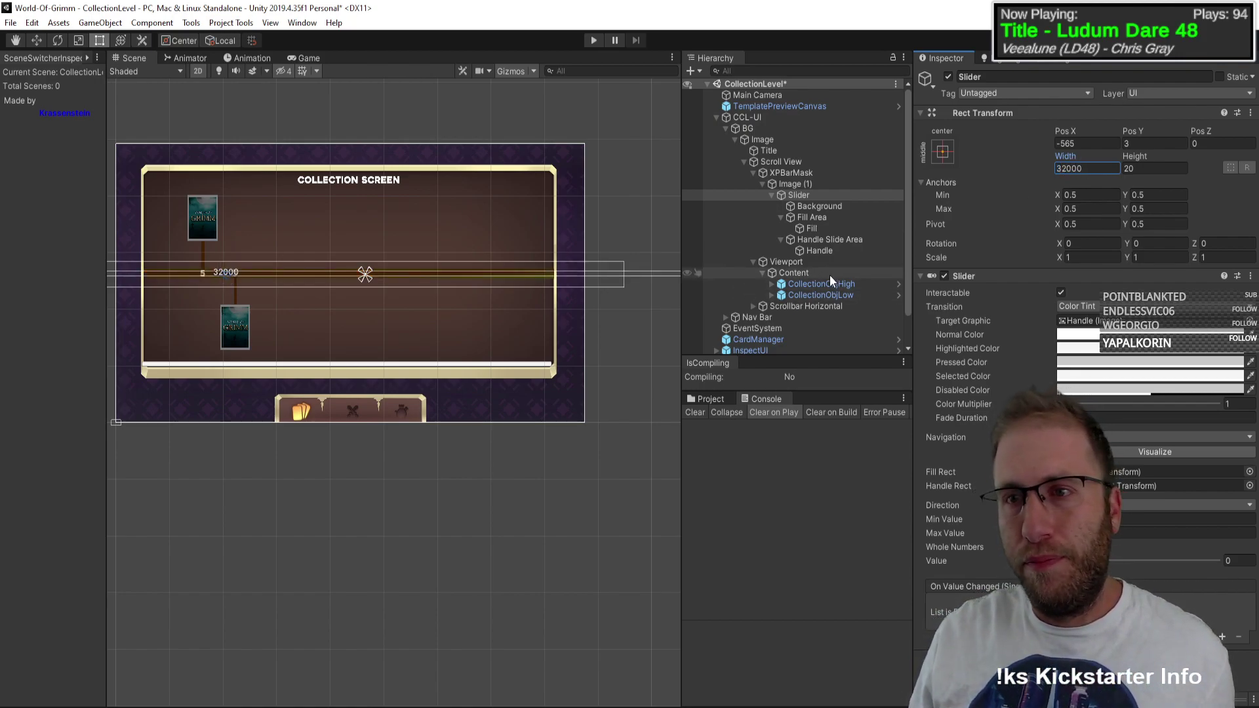
{"action": "middle_click_drag", "start_coordinate": [330, 612], "coordinate": [717, 593]}
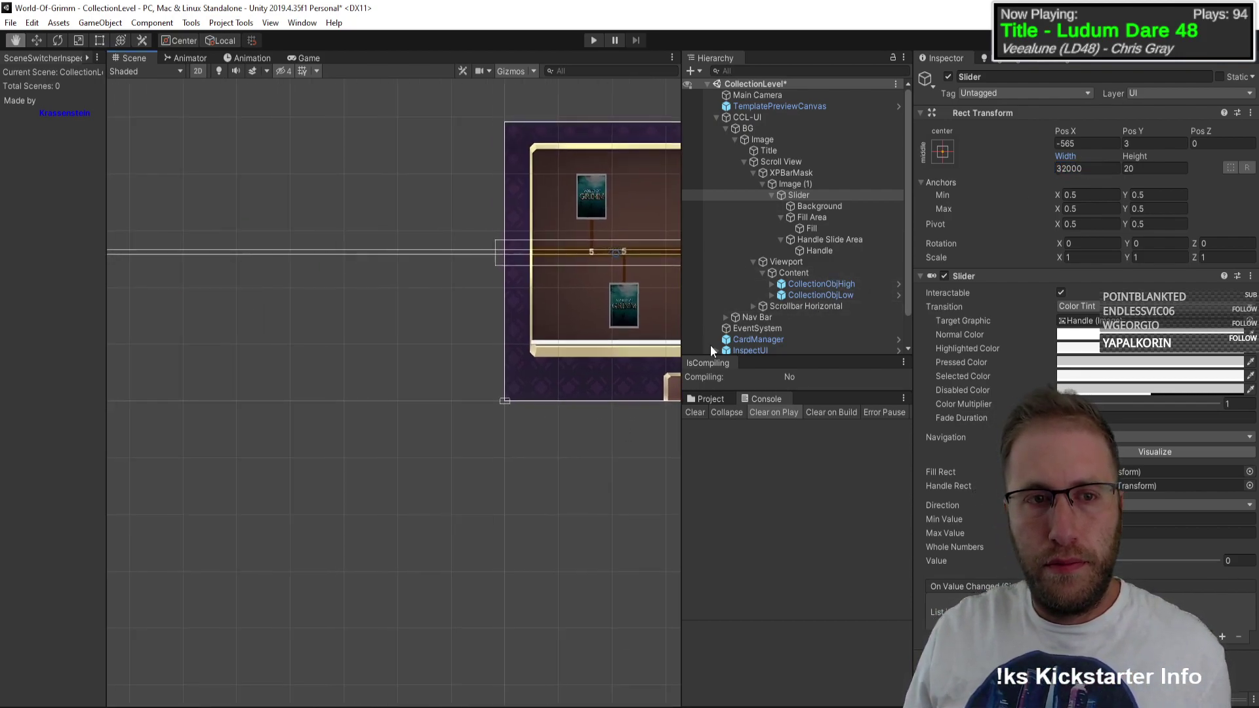
{"action": "scroll", "coordinate": [450, 422], "scroll_direction": "down", "scroll_amount": 3}
{"action": "middle_click_drag", "start_coordinate": [450, 421], "coordinate": [332, 407]}
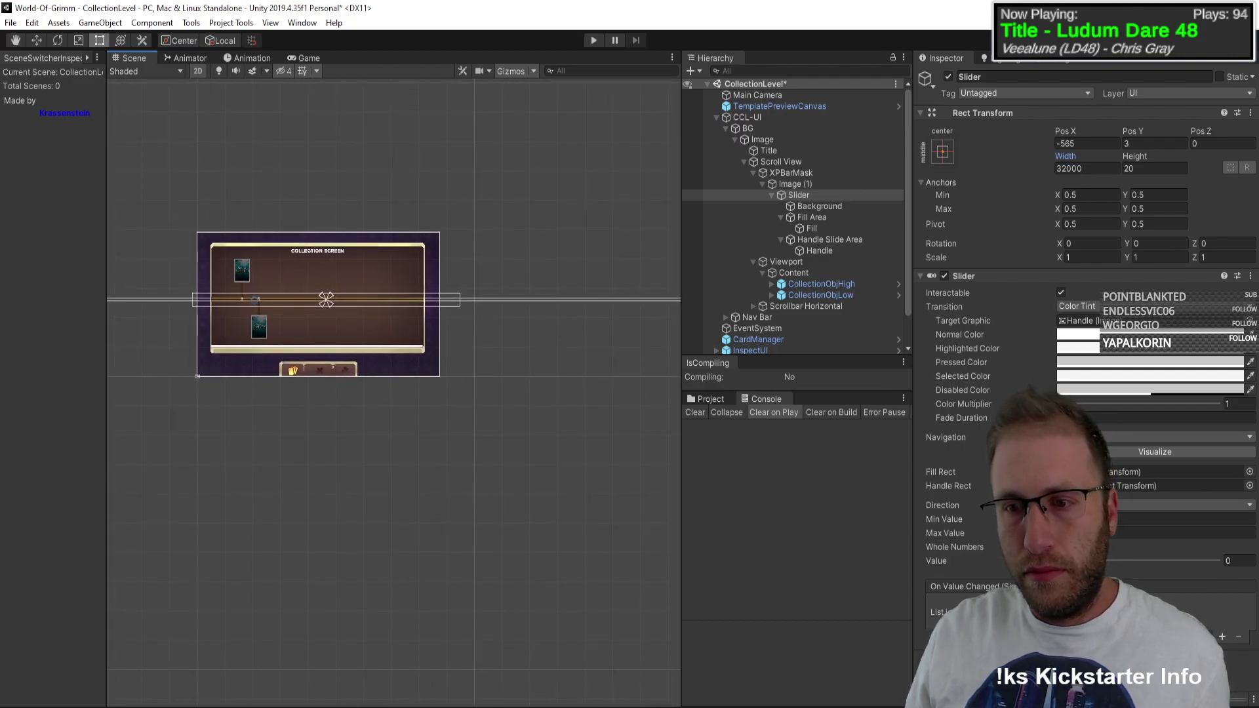
Step: Raise the Slider Value to preview the fill, then reset it to 0
{"action": "left_click", "coordinate": [1145, 563]}
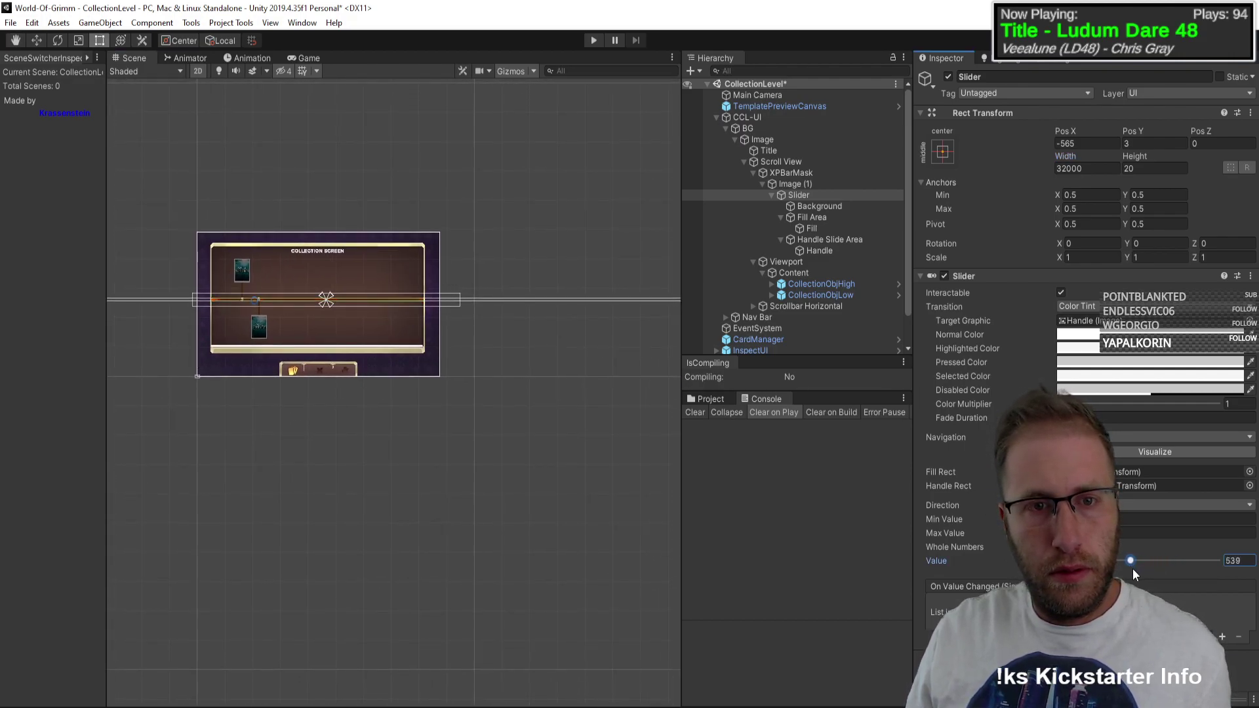
{"action": "left_click_drag", "start_coordinate": [1136, 569], "coordinate": [1000, 583]}
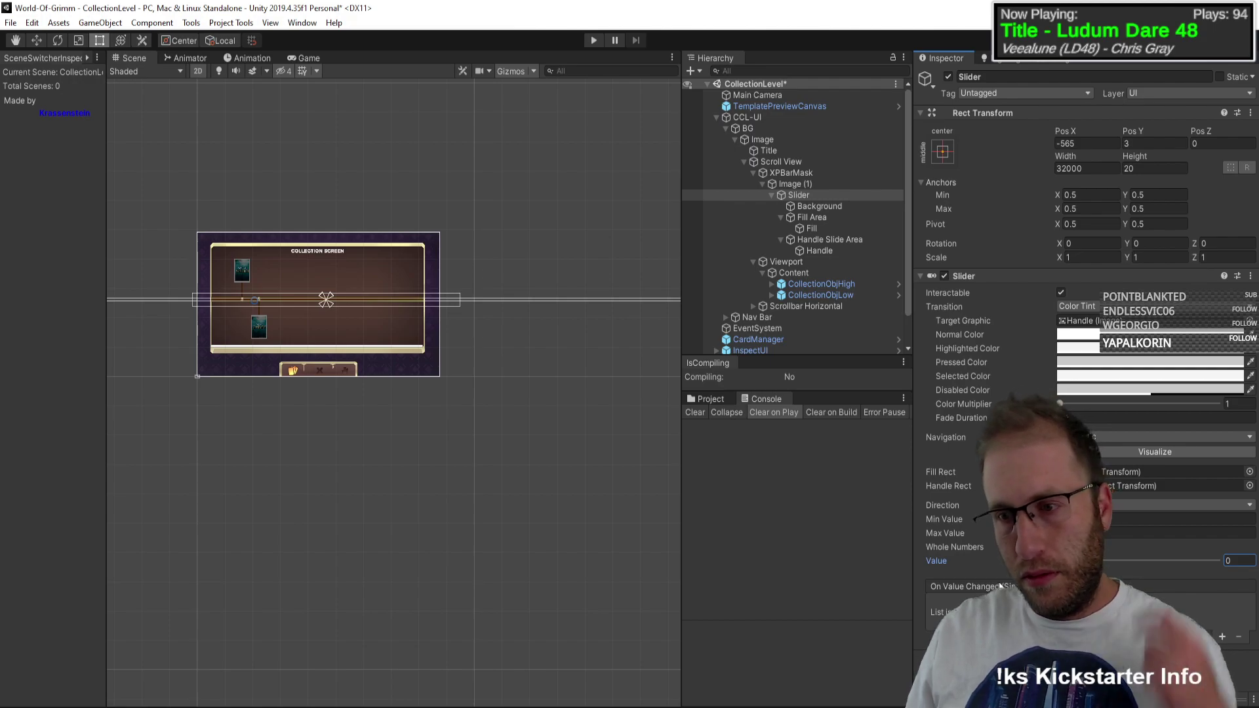
{"action": "mouse_move", "coordinate": [368, 707]}
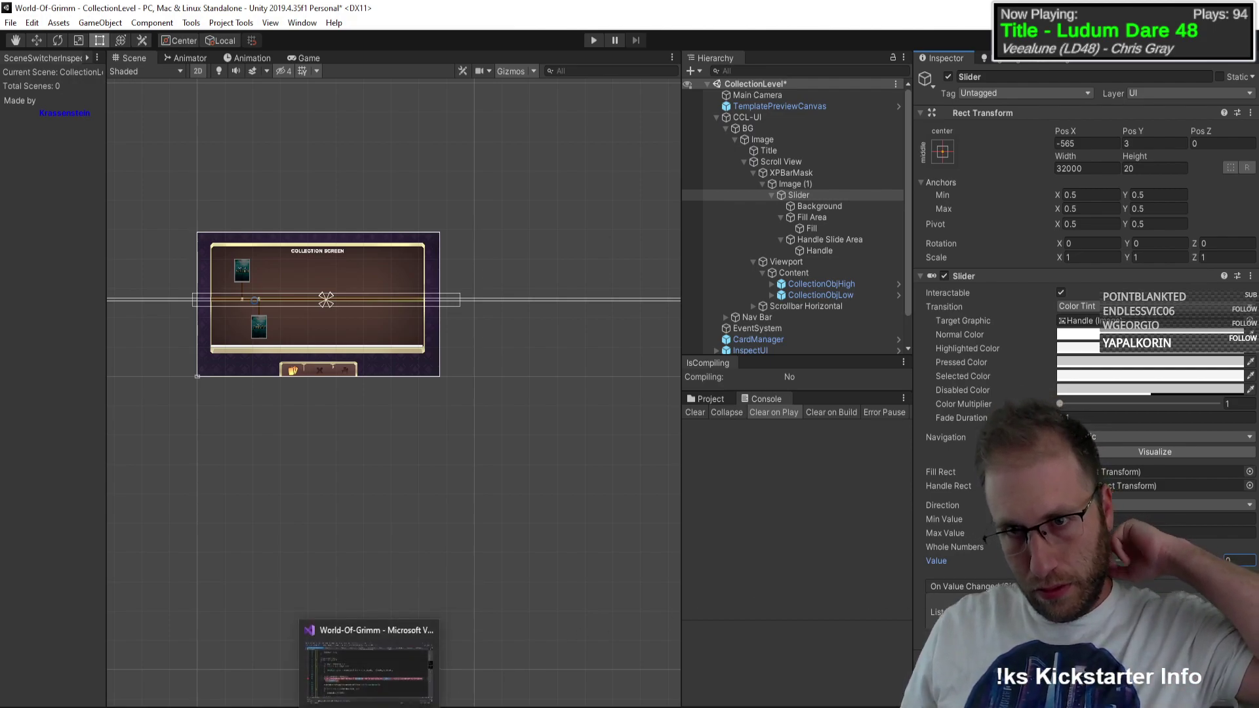
{"action": "left_click", "coordinate": [943, 151]}
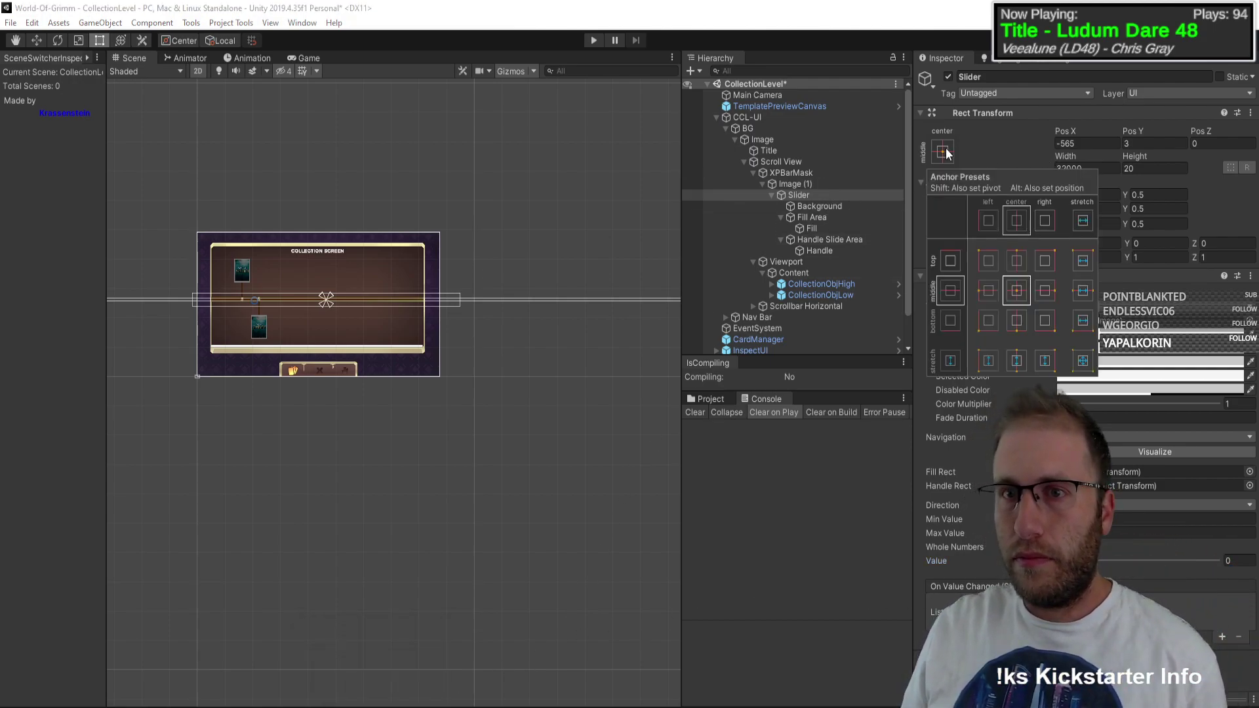
{"action": "left_click", "coordinate": [988, 290], "text": "alt+shift"}
{"action": "left_click", "coordinate": [1084, 144]}
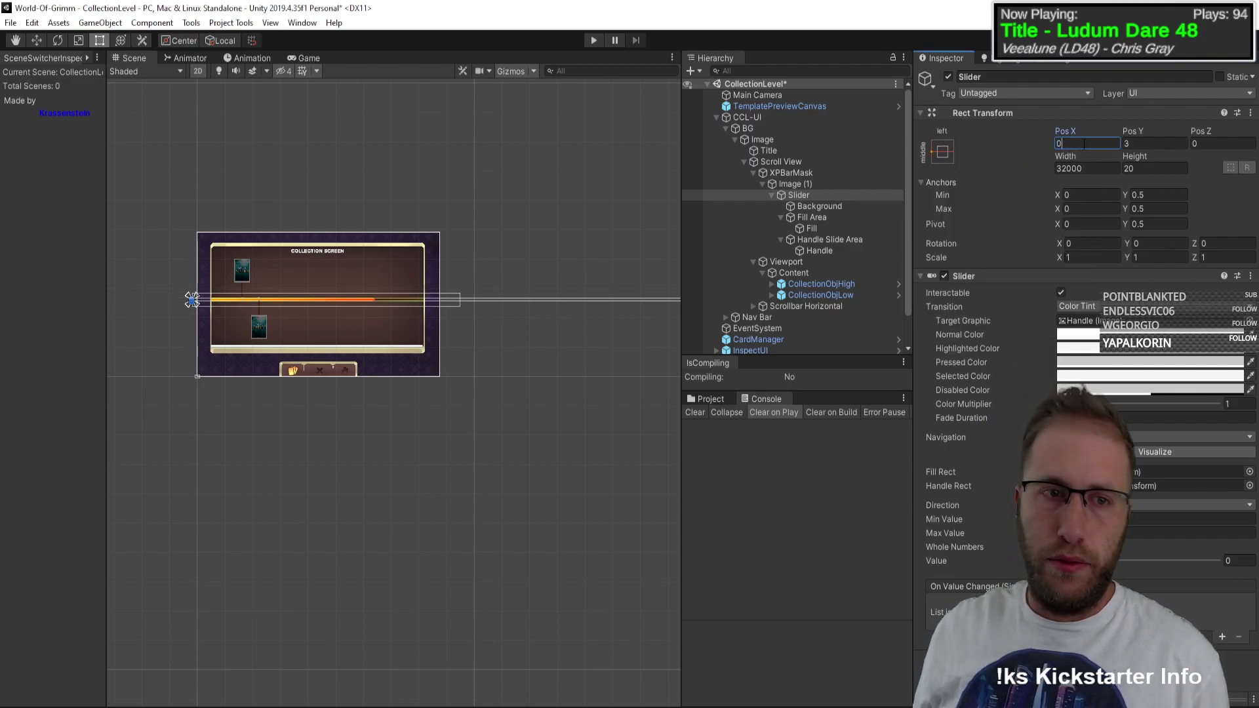
{"action": "key", "text": "w"}
{"action": "scroll", "coordinate": [178, 320], "scroll_direction": "up", "scroll_amount": 5}
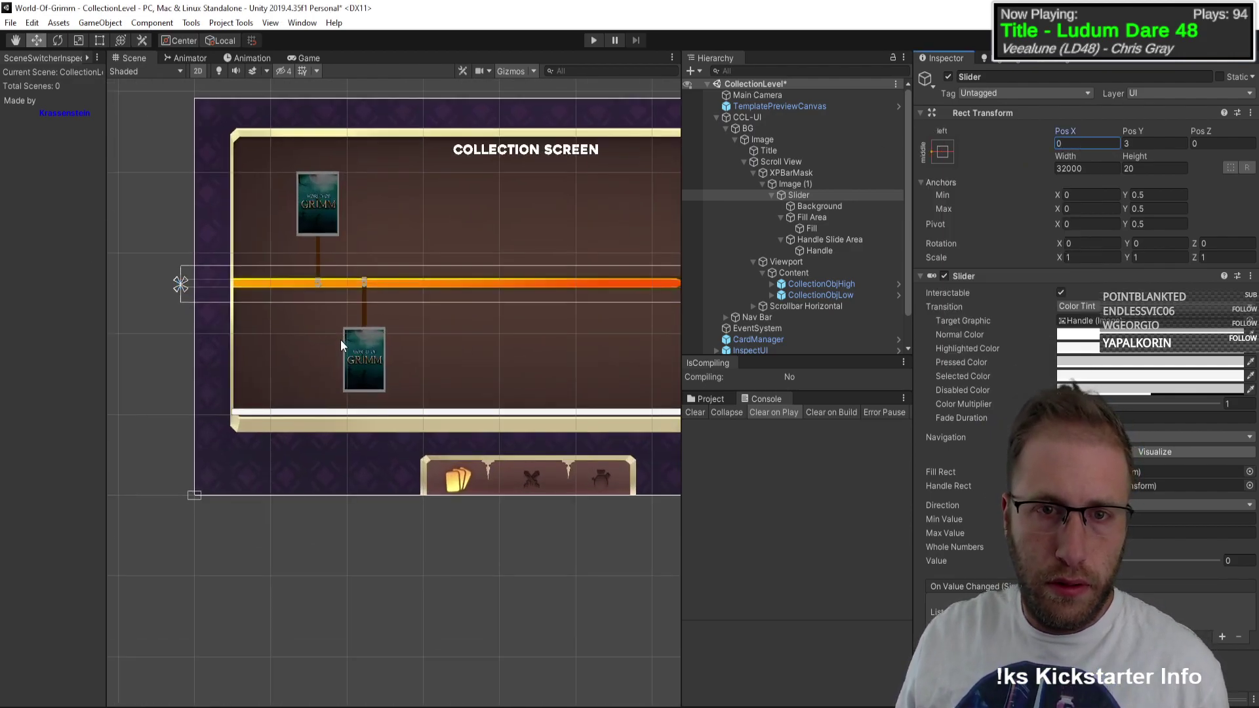
{"action": "scroll", "coordinate": [394, 287], "scroll_direction": "down", "scroll_amount": 1}
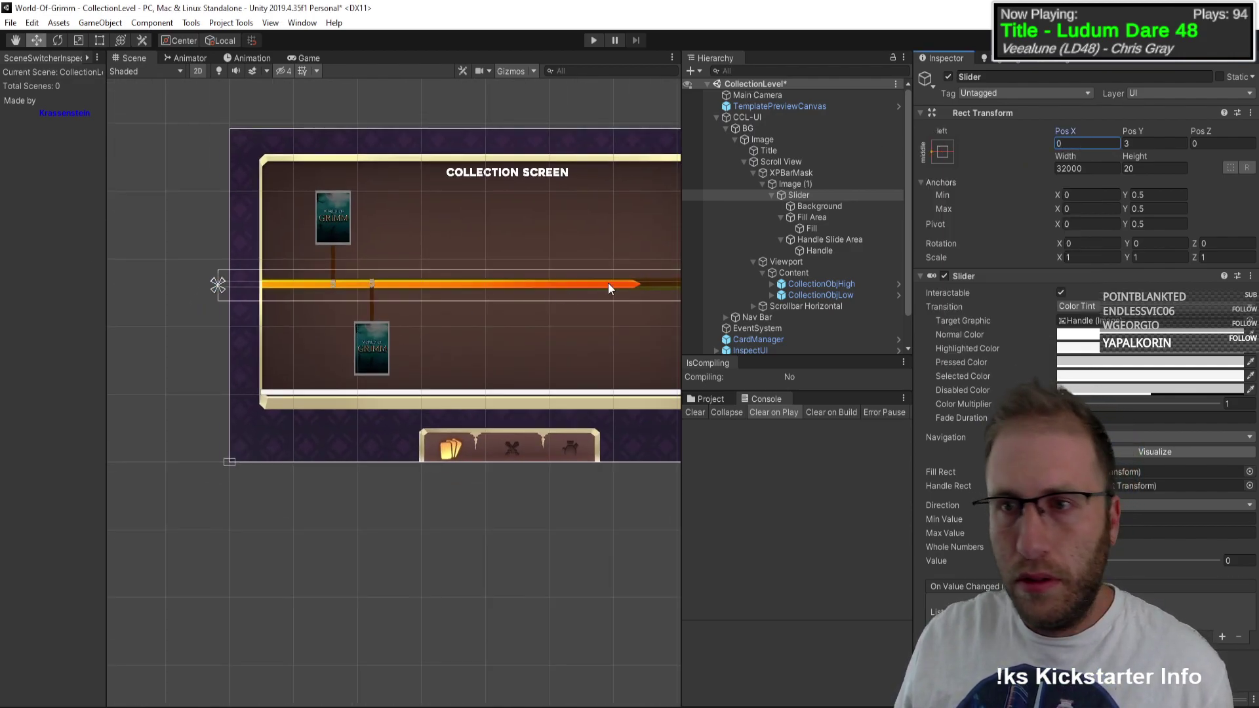
{"action": "left_click", "coordinate": [1228, 562]}
{"action": "type", "text": "5"}
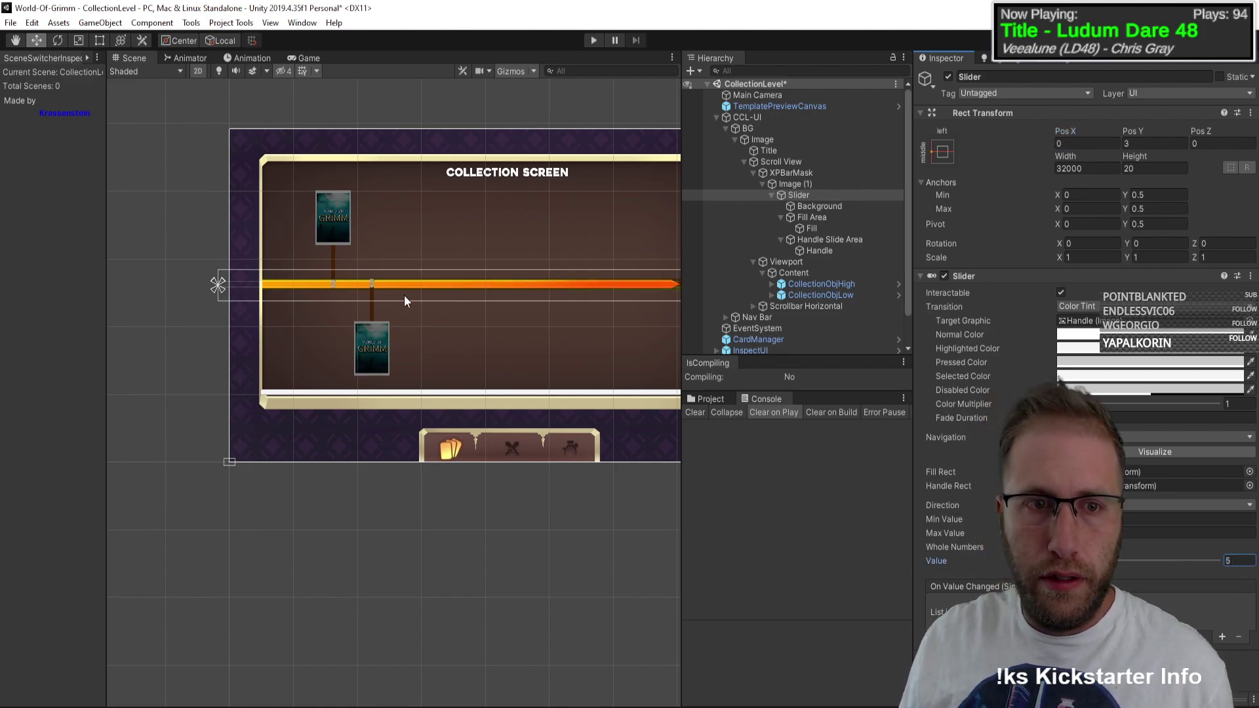
{"action": "scroll", "coordinate": [404, 295], "scroll_direction": "down", "scroll_amount": 2}
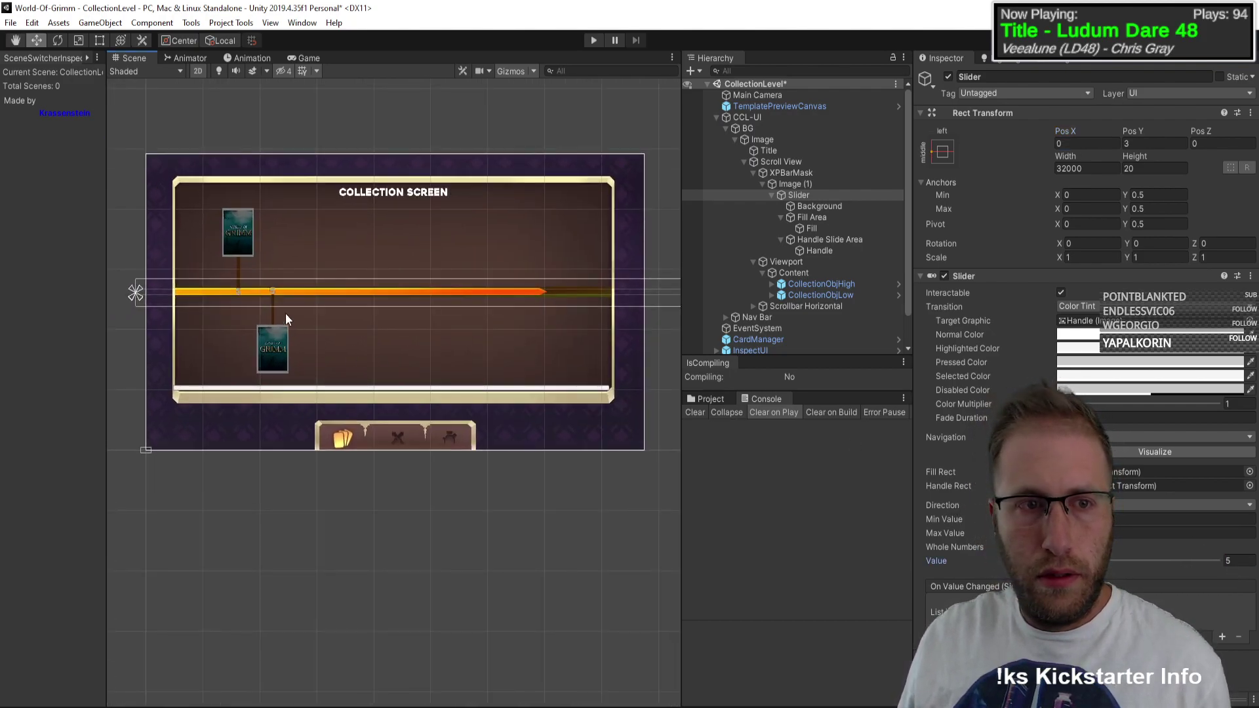
{"action": "left_click", "coordinate": [828, 196]}
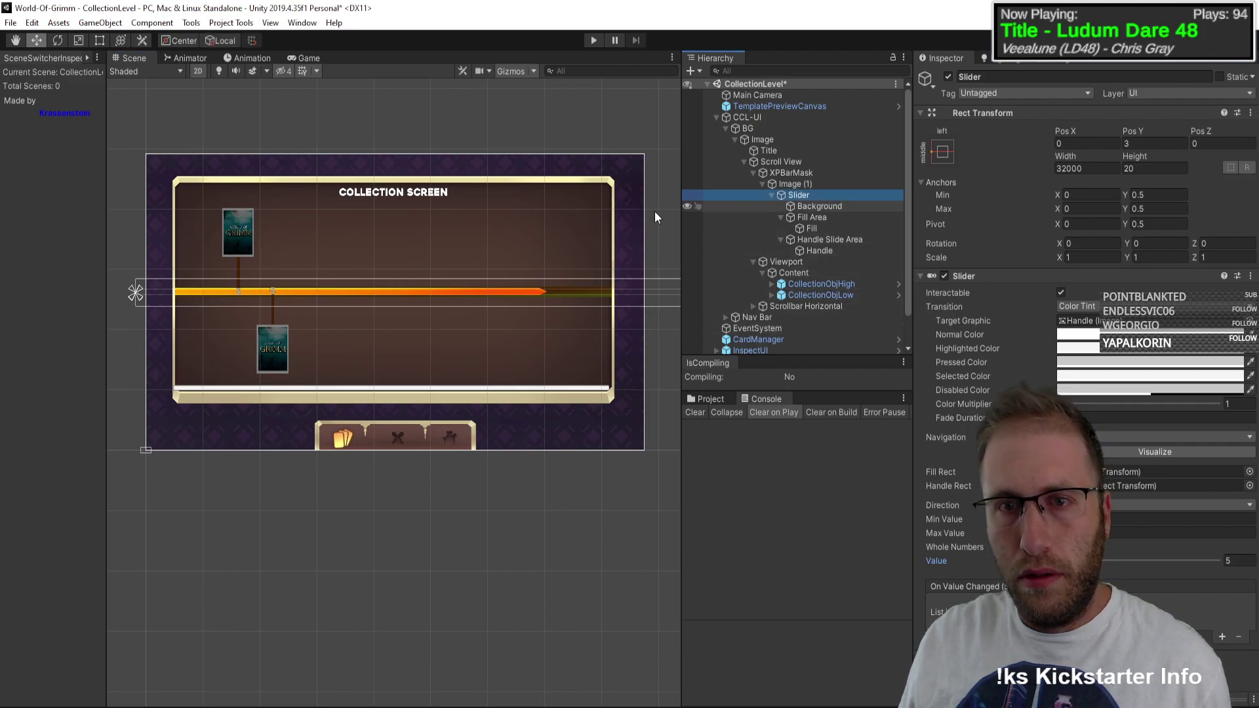
{"action": "scroll", "coordinate": [443, 280], "scroll_direction": "down", "scroll_amount": 3}
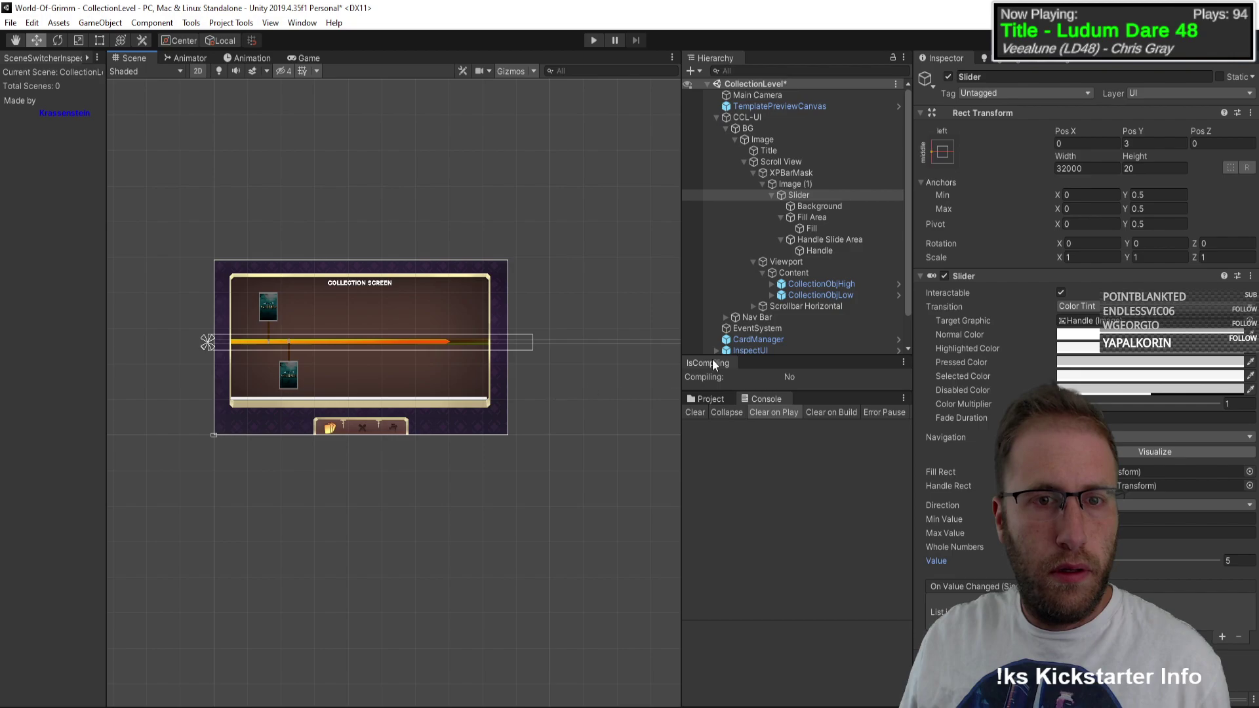
{"action": "left_click", "coordinate": [821, 231]}
{"action": "left_click", "coordinate": [821, 194]}
{"action": "key", "text": "e"}
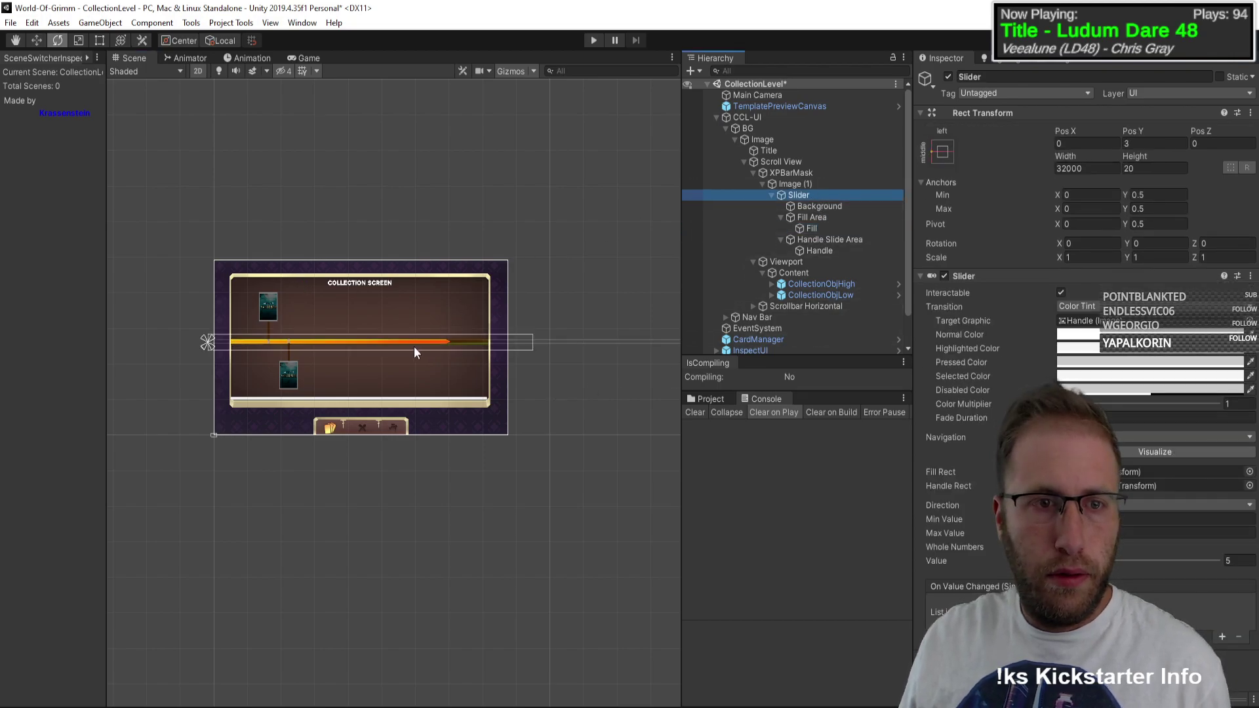
{"action": "left_click", "coordinate": [335, 338]}
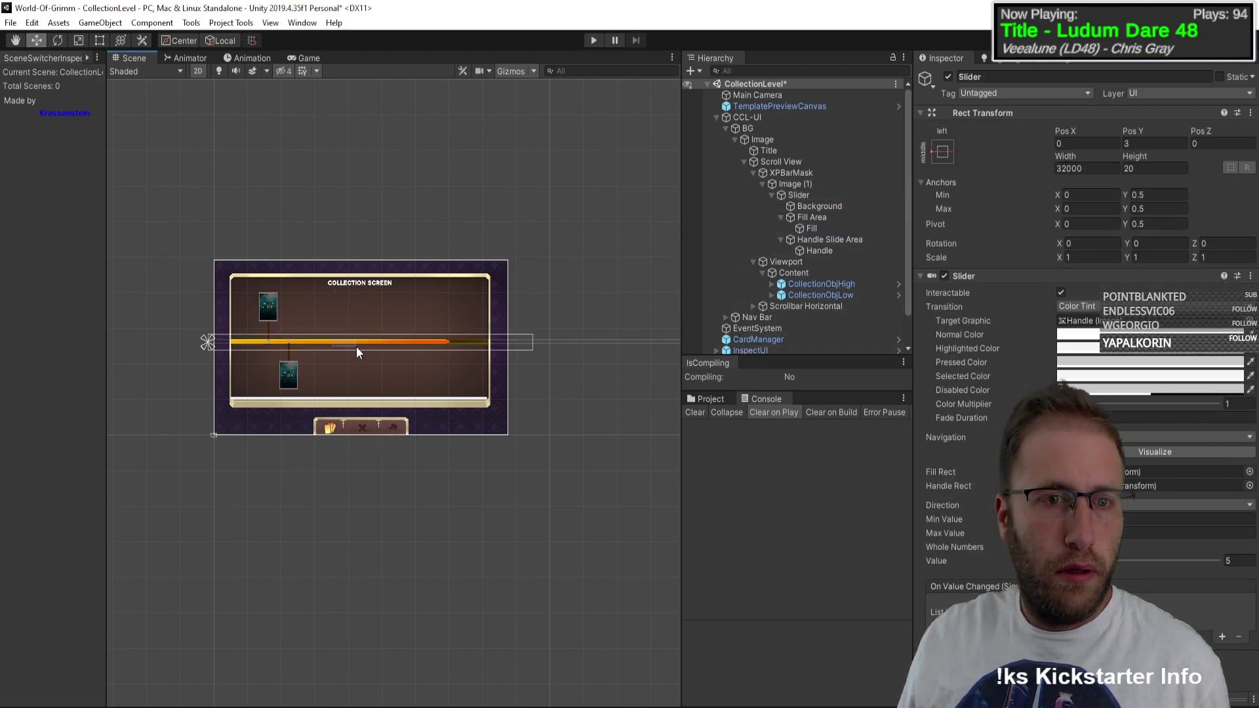
{"action": "left_click", "coordinate": [354, 330]}
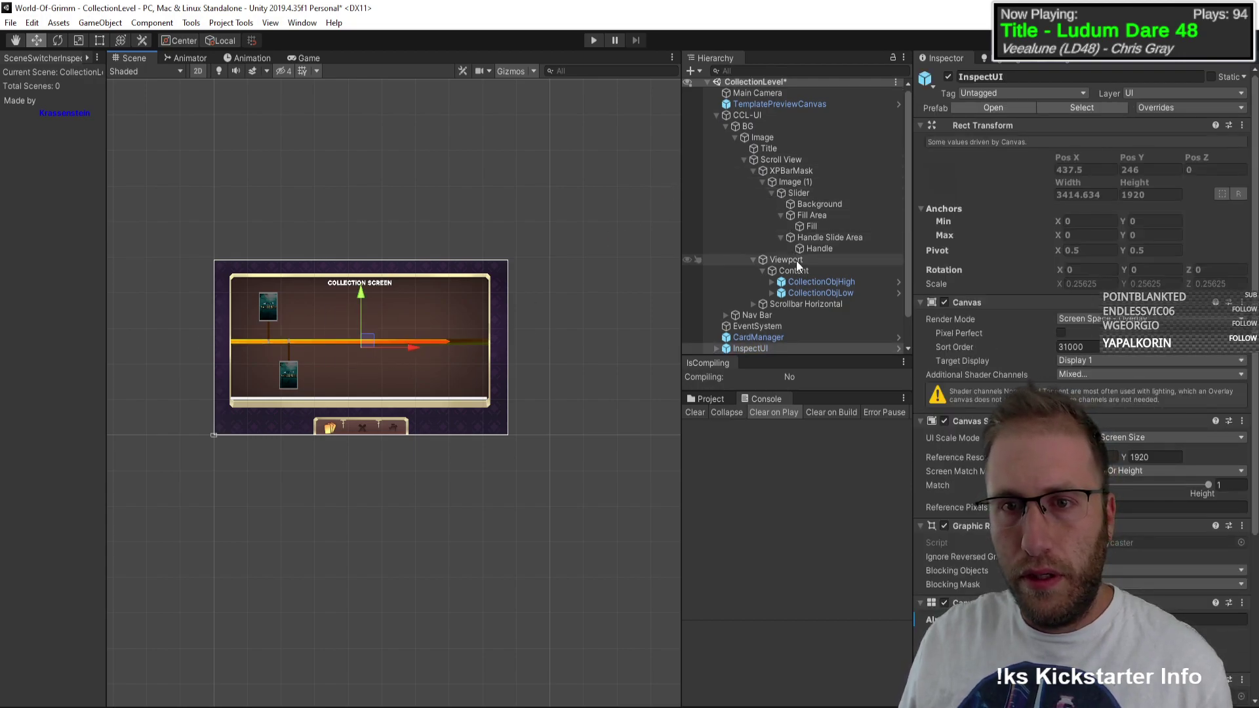
{"action": "left_click", "coordinate": [807, 190]}
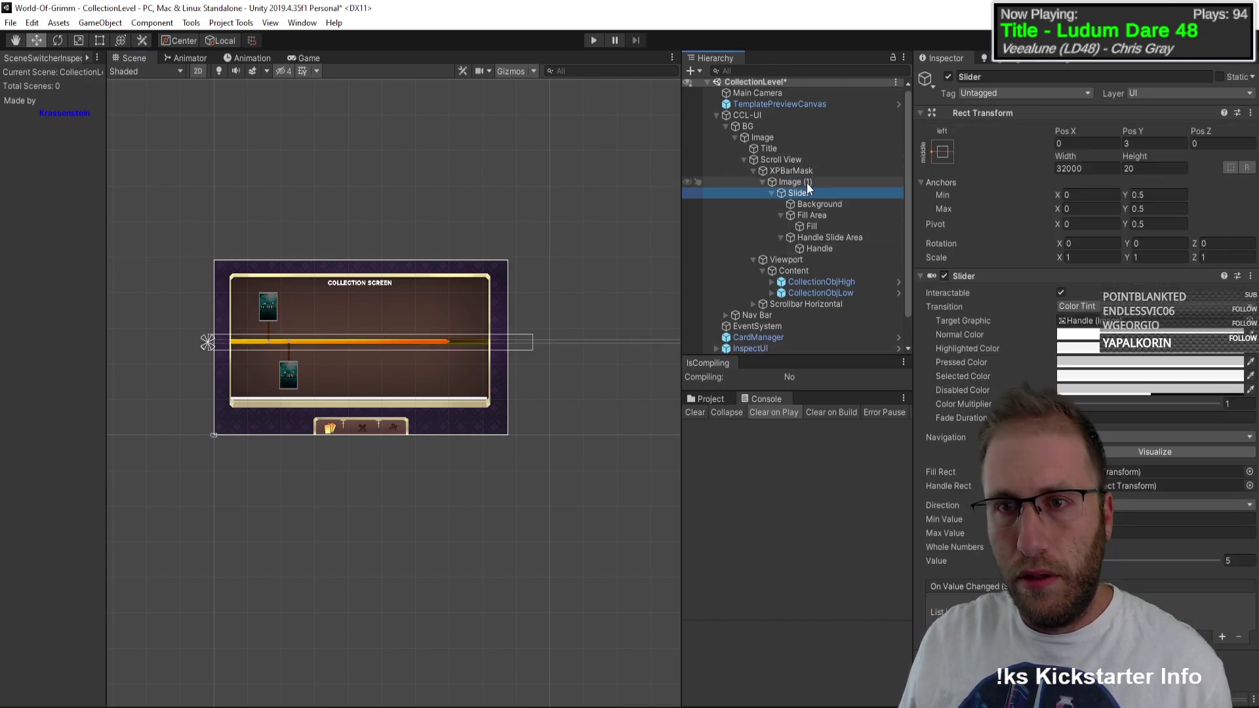
Step: Set the Slider's Pos X to -1157.9 and switch to CombinedCollectionLevelManager.cs in Visual Studio
{"action": "left_click", "coordinate": [1070, 134]}
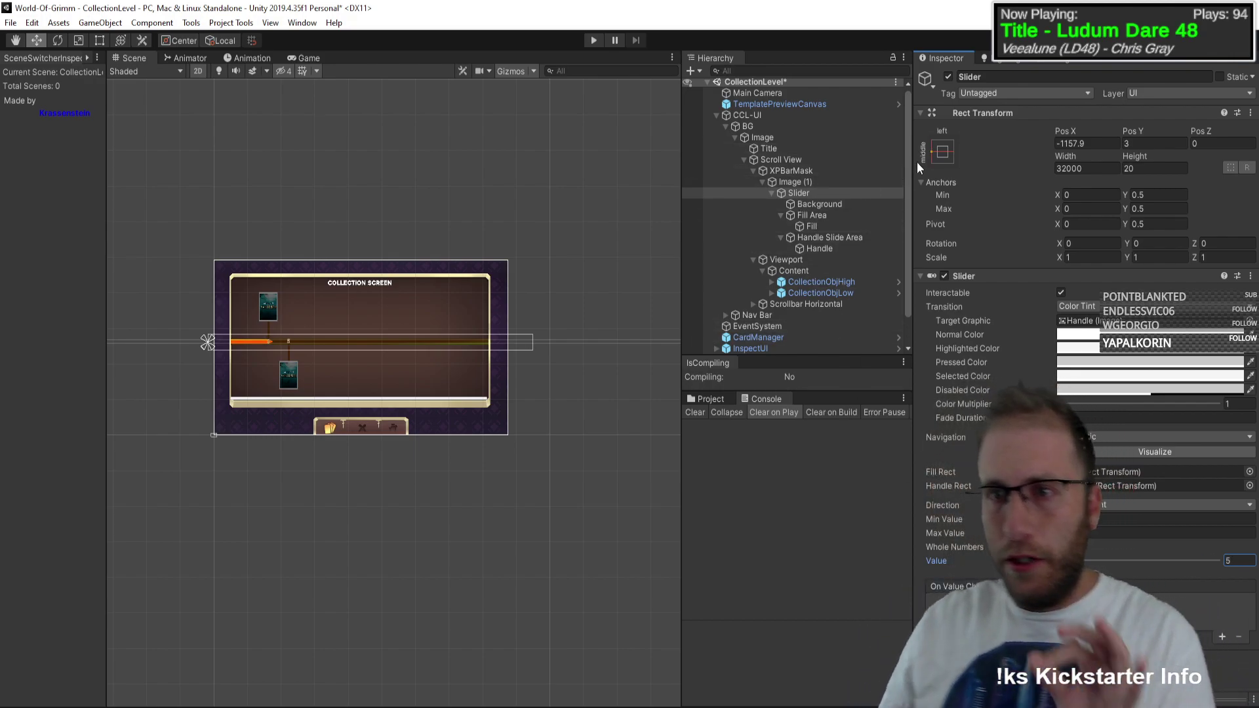
{"action": "key", "text": "alt+Tab"}
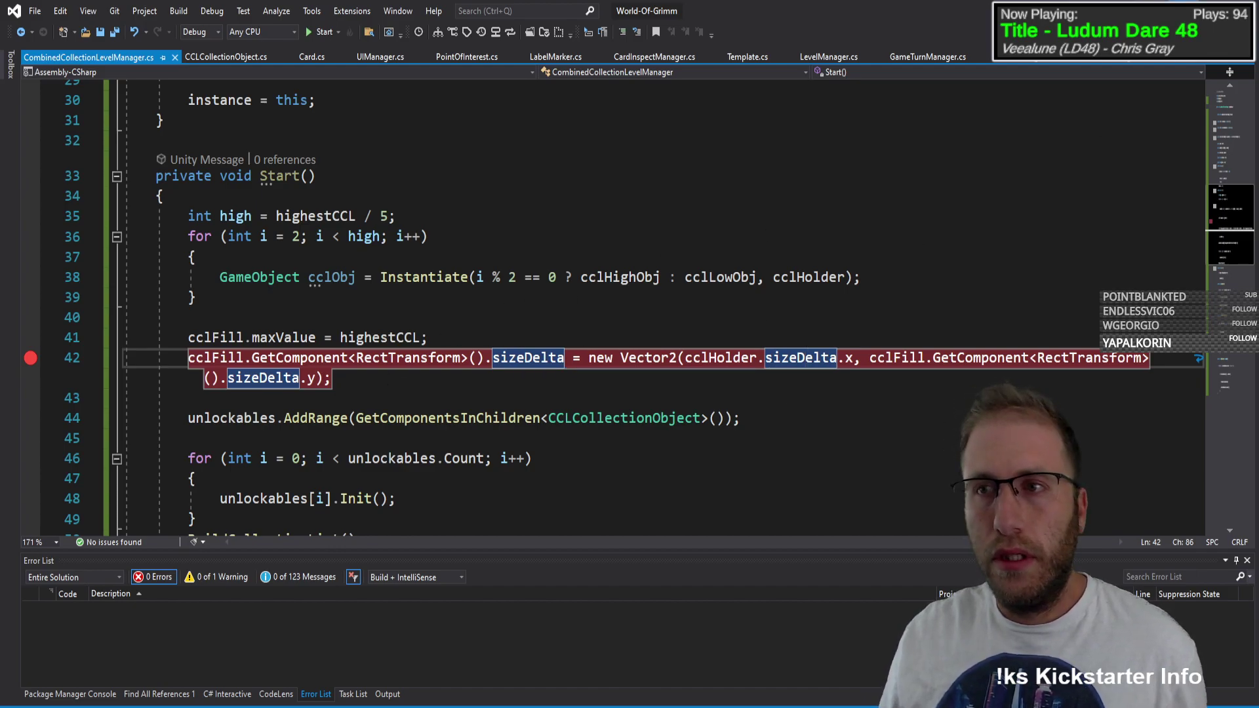
Step: Review line 42's fill-resizing code, then return to Unity running the collection screen
{"action": "key", "text": "alt+Tab"}
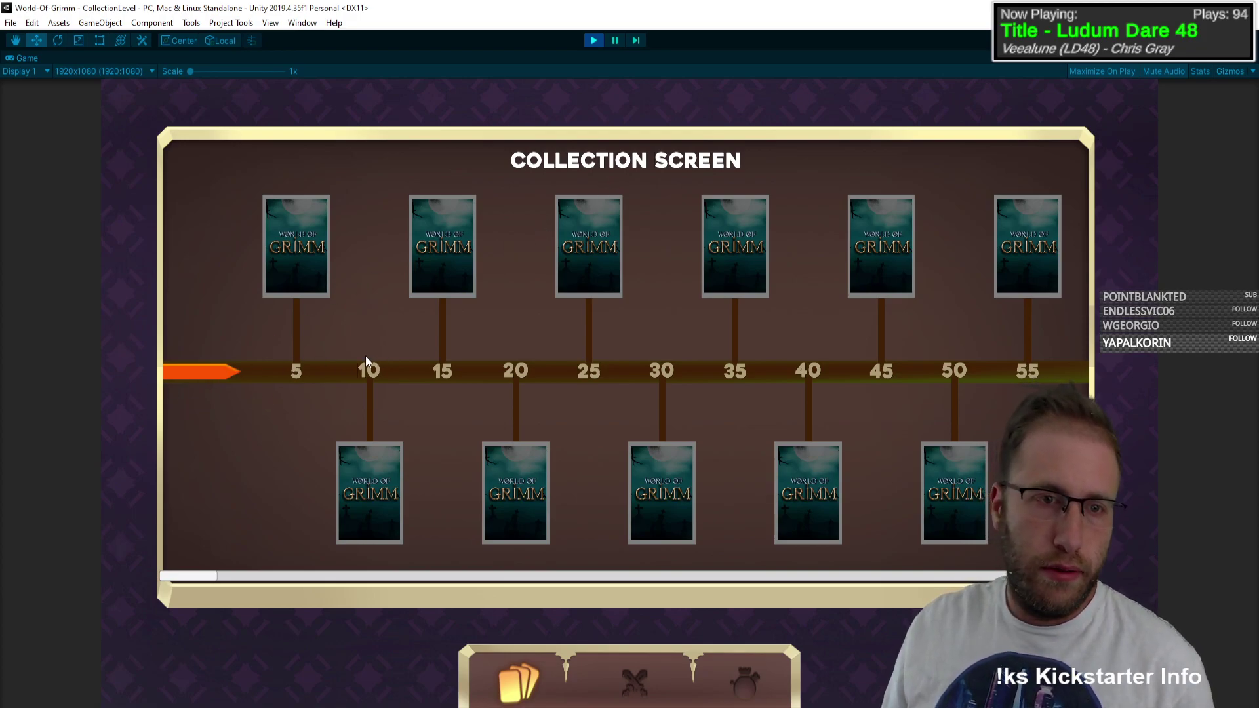
Step: Drag the milestone track back and forth in play mode to test its scrolling
{"action": "left_click_drag", "start_coordinate": [365, 356], "coordinate": [668, 375]}
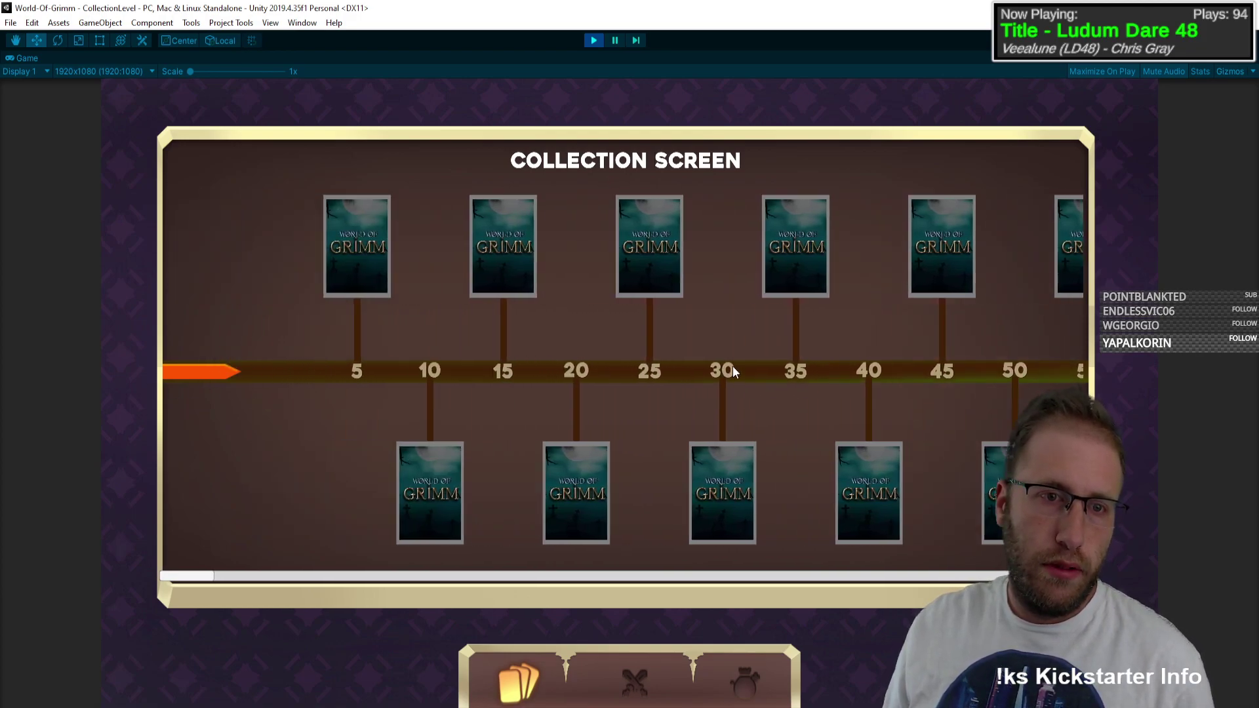
{"action": "left_click_drag", "start_coordinate": [918, 373], "coordinate": [911, 404]}
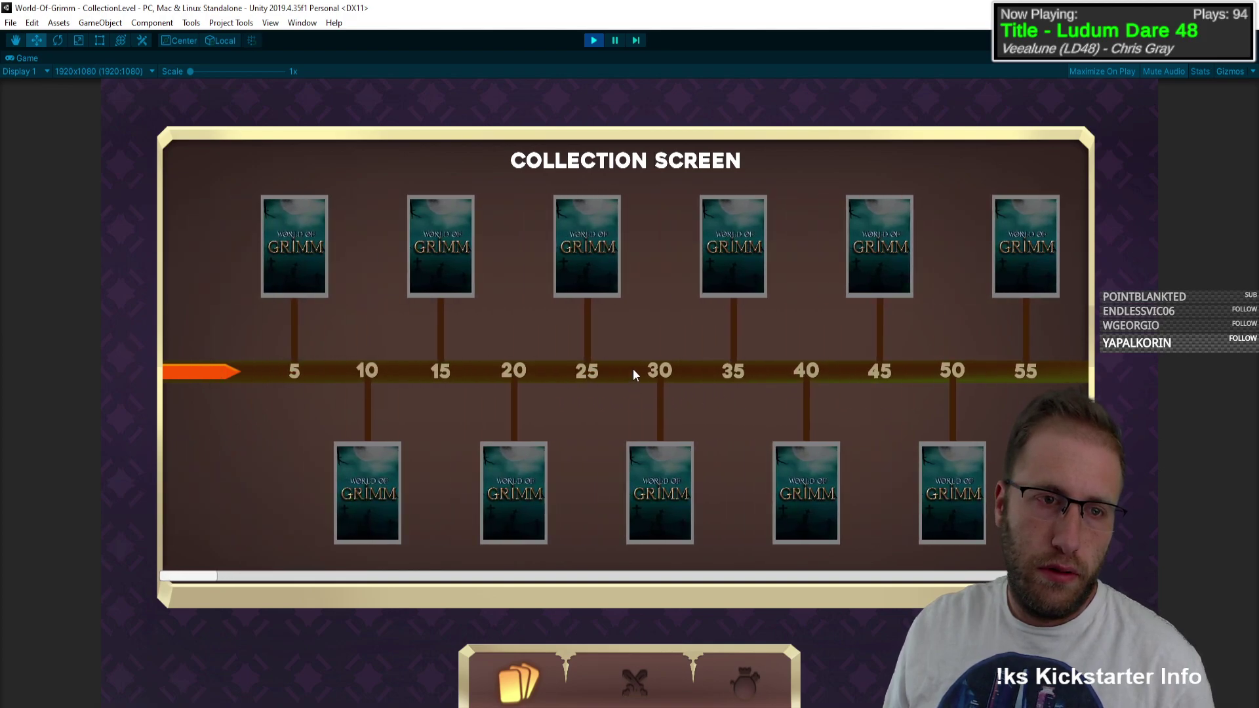
{"action": "mouse_move", "coordinate": [632, 368]}
{"action": "left_mouse_down"}
{"action": "mouse_move", "coordinate": [479, 369]}
{"action": "mouse_move", "coordinate": [939, 384]}
{"action": "mouse_move", "coordinate": [813, 379]}
{"action": "left_mouse_up"}
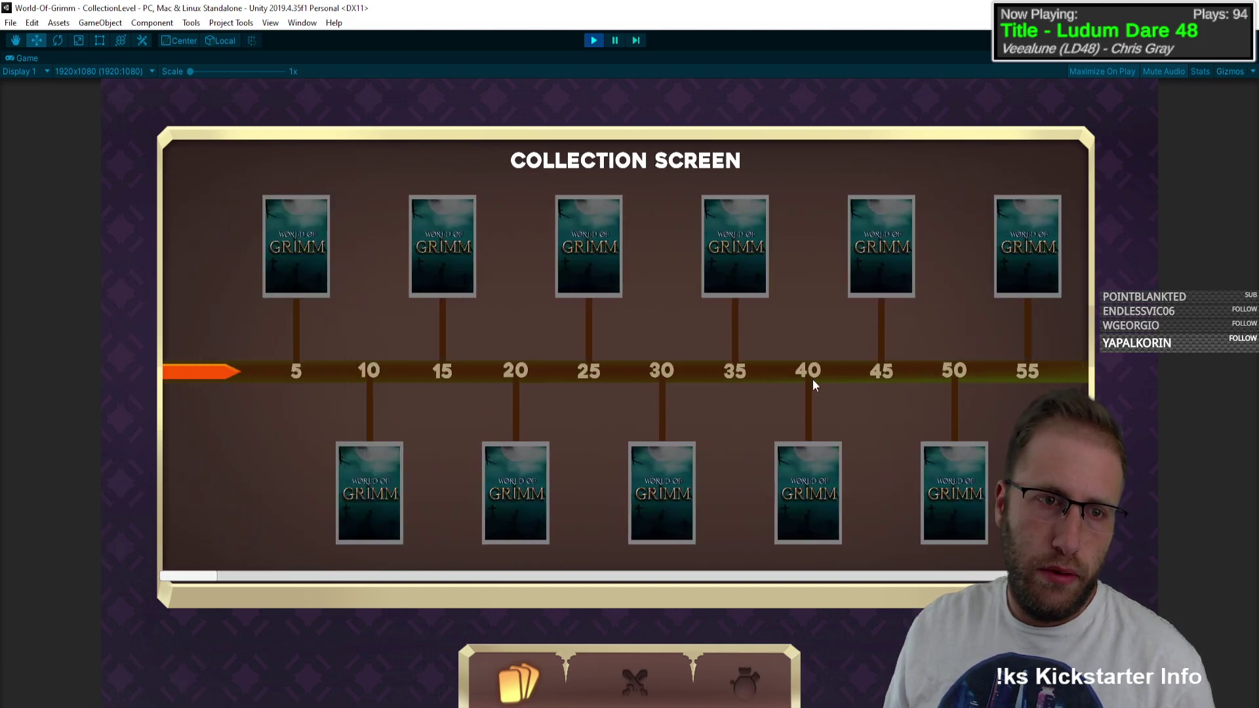
{"action": "mouse_move", "coordinate": [713, 372]}
{"action": "left_mouse_down"}
{"action": "mouse_move", "coordinate": [643, 379]}
{"action": "mouse_move", "coordinate": [711, 396]}
{"action": "mouse_move", "coordinate": [629, 416]}
{"action": "mouse_move", "coordinate": [781, 403]}
{"action": "left_mouse_up"}
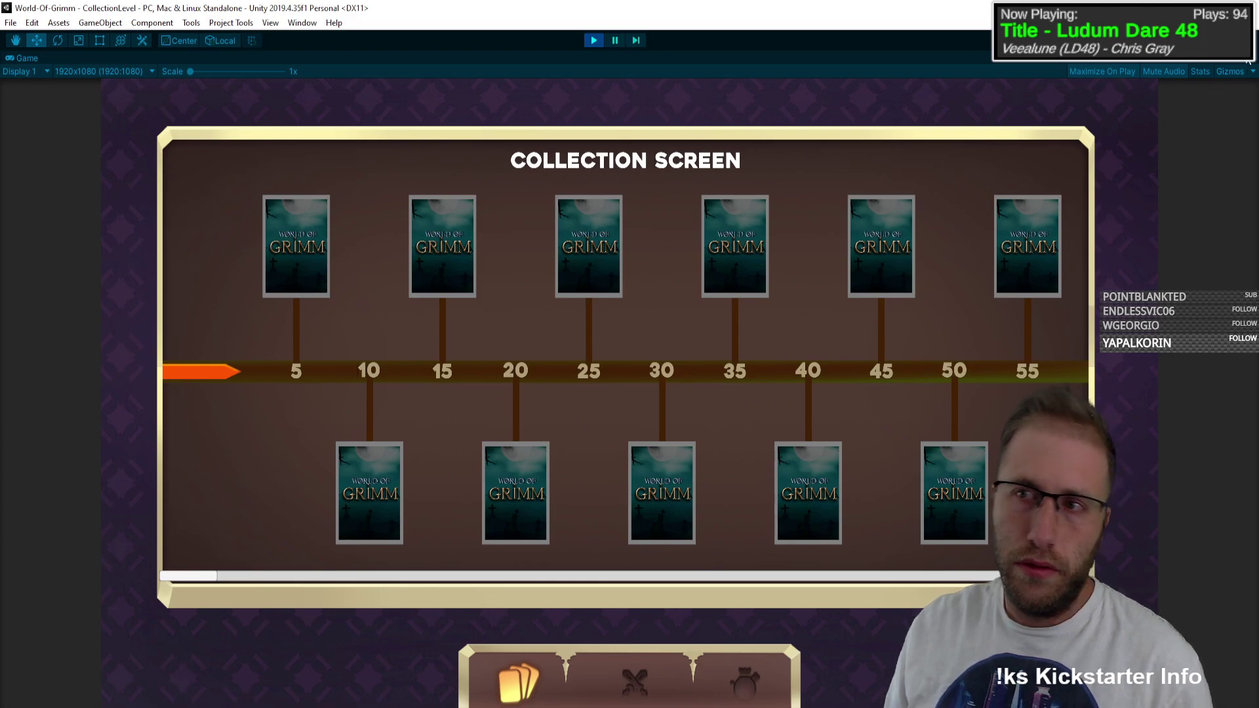
{"action": "left_click", "coordinate": [1252, 57]}
{"action": "left_click", "coordinate": [1168, 108]}
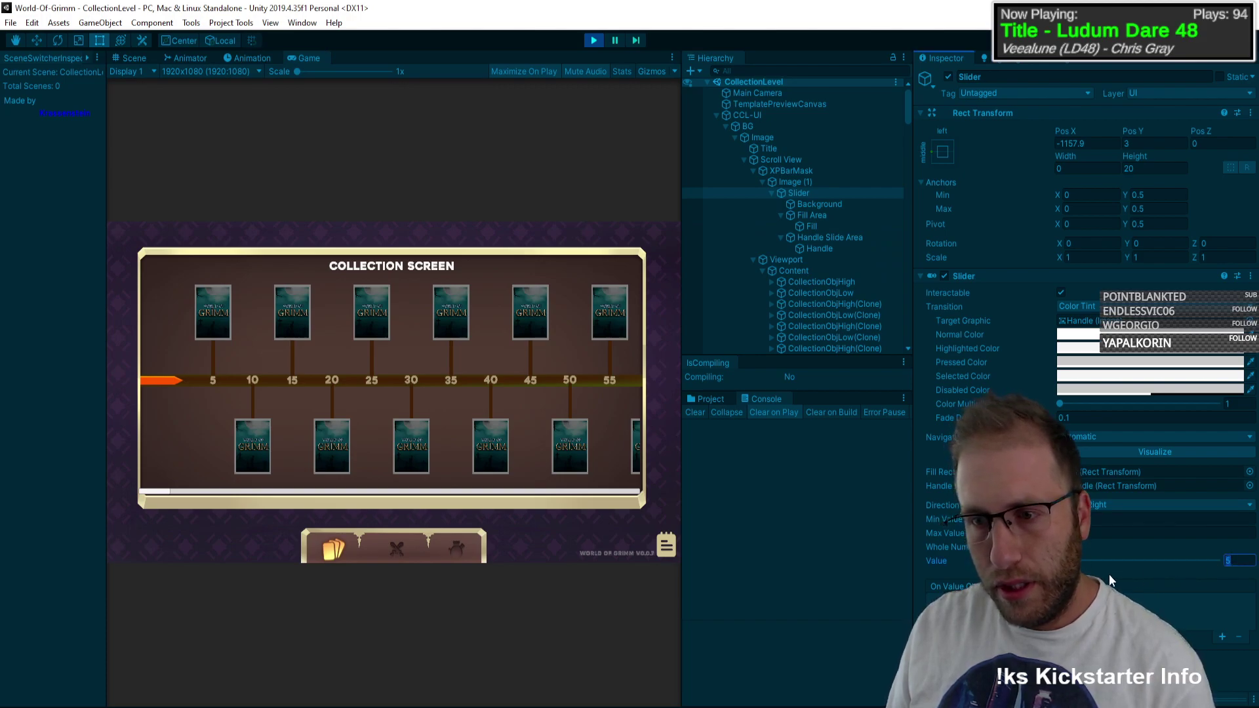
Step: Set the Slider's Pos X to -1040, check the game view, and stop play mode
{"action": "left_click", "coordinate": [1077, 133]}
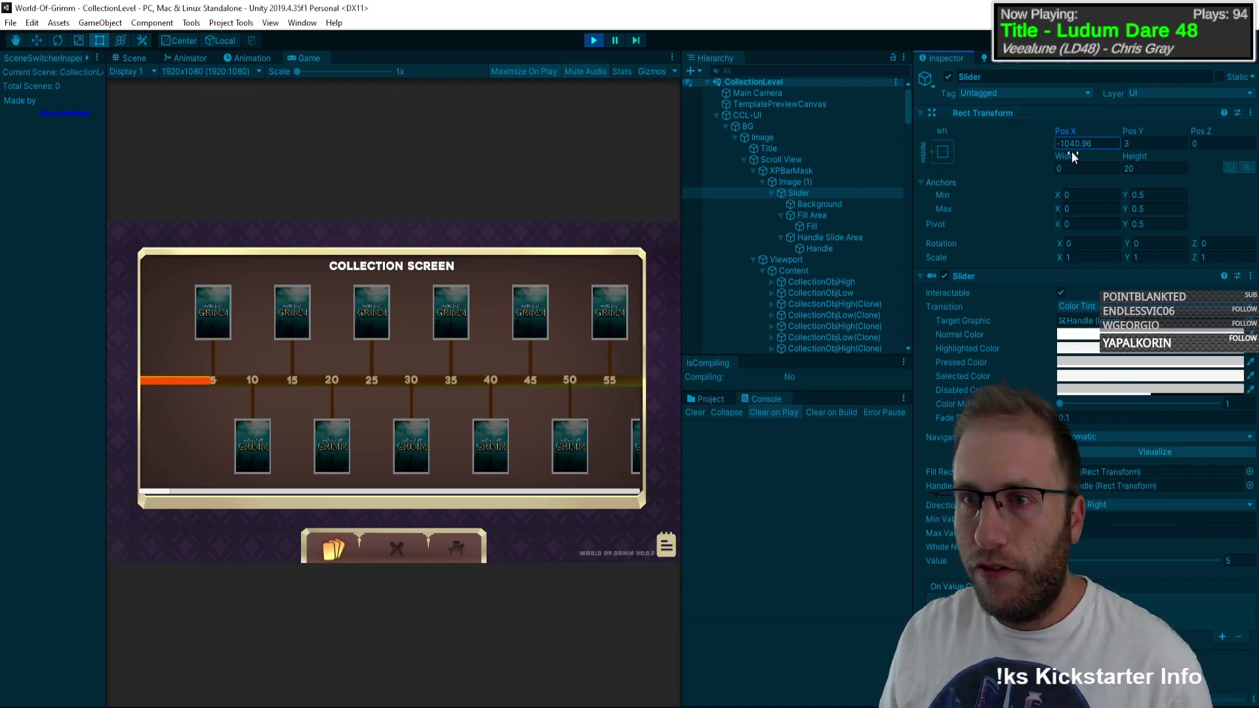
{"action": "type", "text": "-1040"}
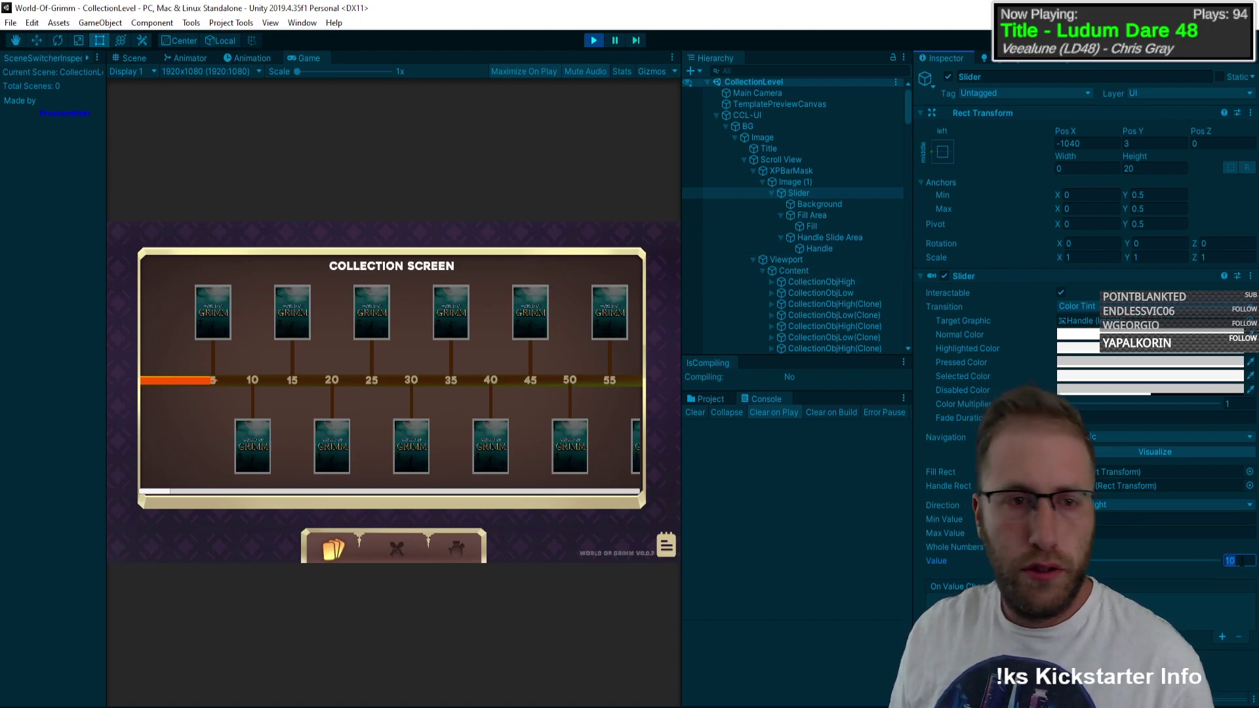
{"action": "left_click", "coordinate": [671, 59]}
{"action": "left_click", "coordinate": [695, 105]}
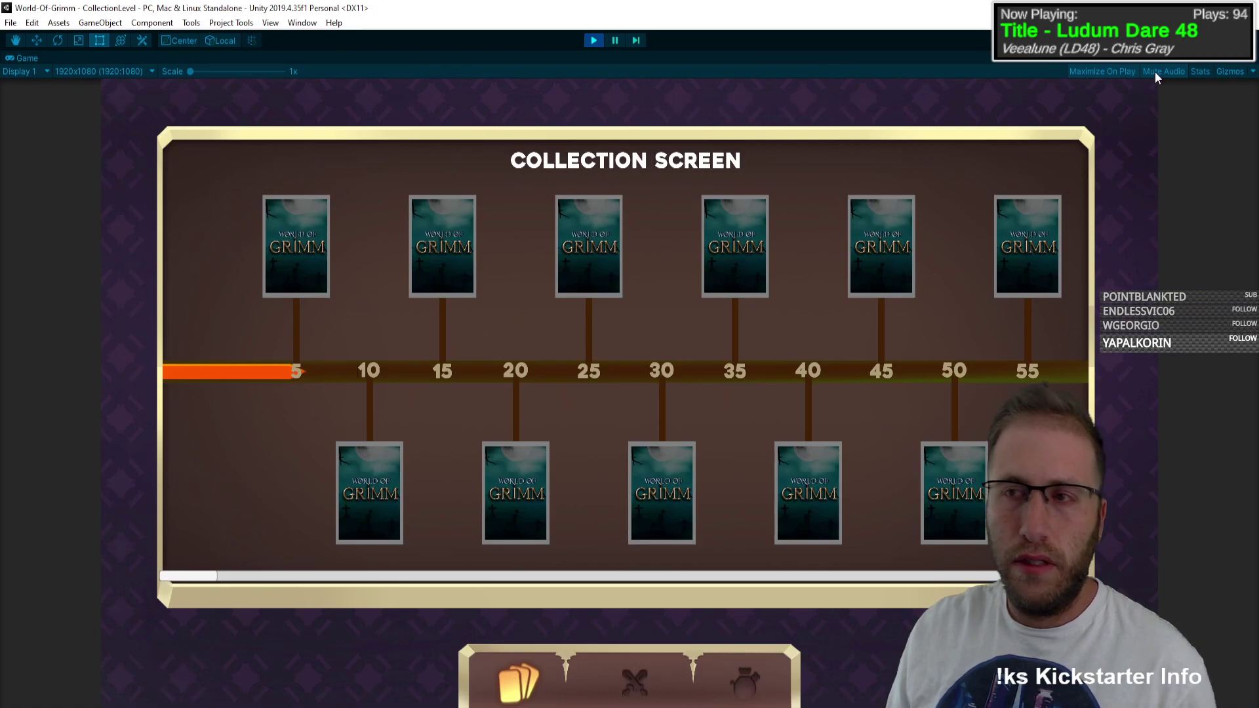
{"action": "left_click", "coordinate": [1254, 59]}
{"action": "left_click", "coordinate": [1109, 103]}
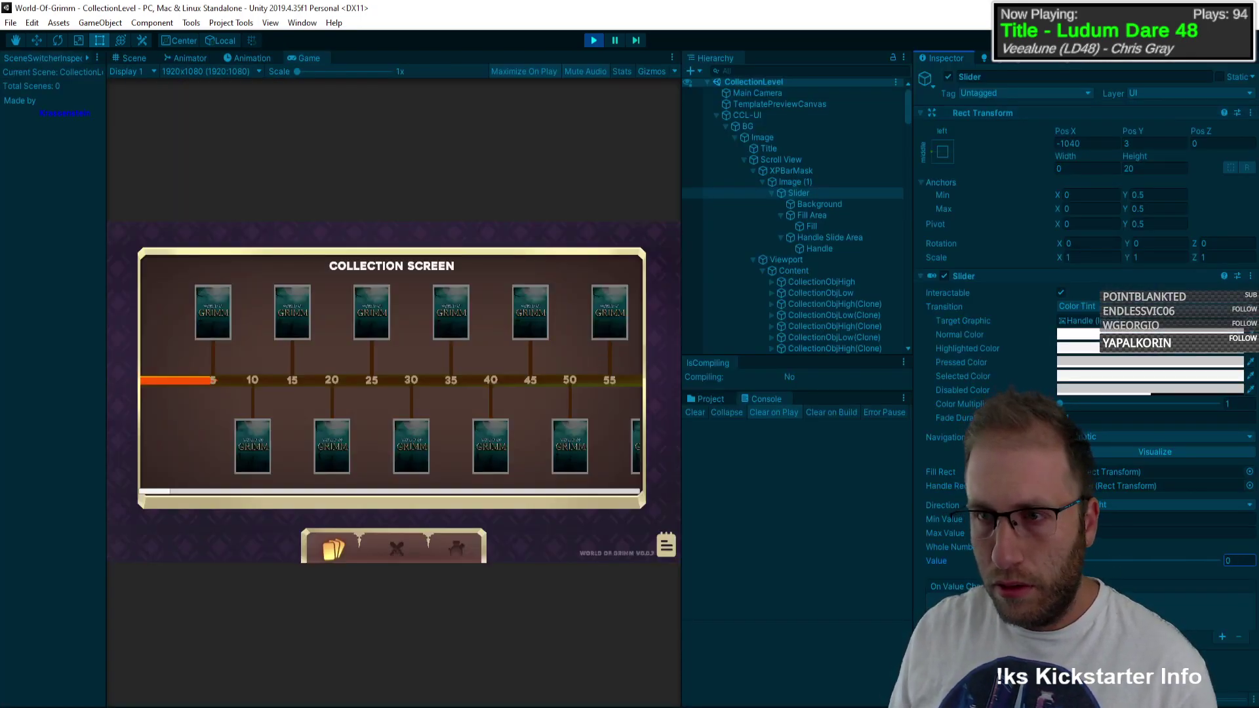
{"action": "left_click", "coordinate": [593, 40]}
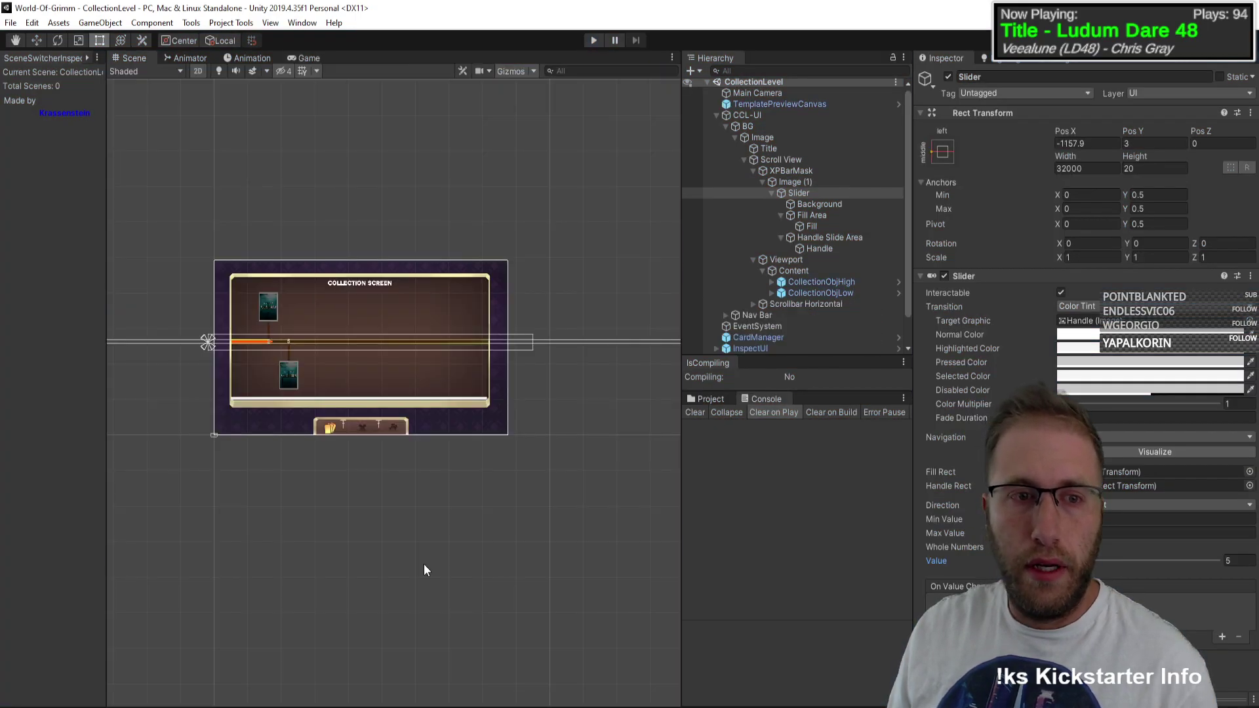
Step: Comment out line 42 in the script with Ctrl+K,C and return to Unity
{"action": "key", "text": "alt+Tab"}
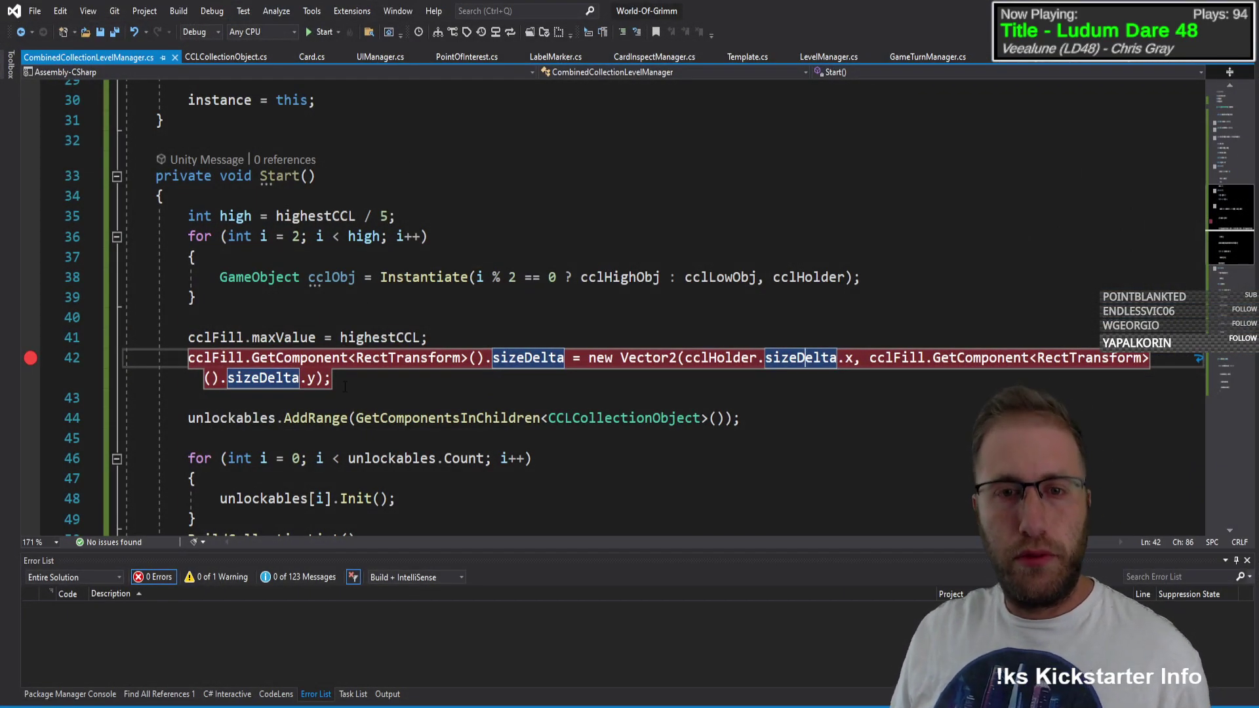
{"action": "key", "text": "ctrl+k"}
{"action": "key", "text": "ctrl+c"}
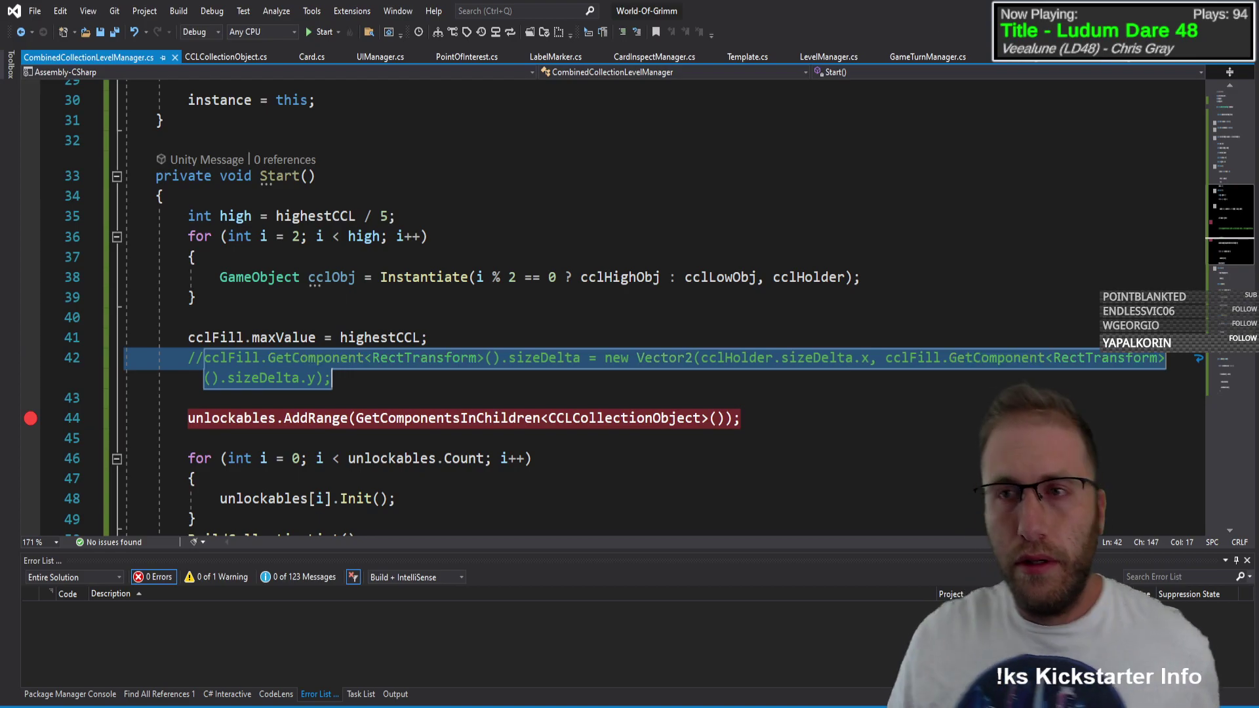
{"action": "key", "text": "alt+Tab"}
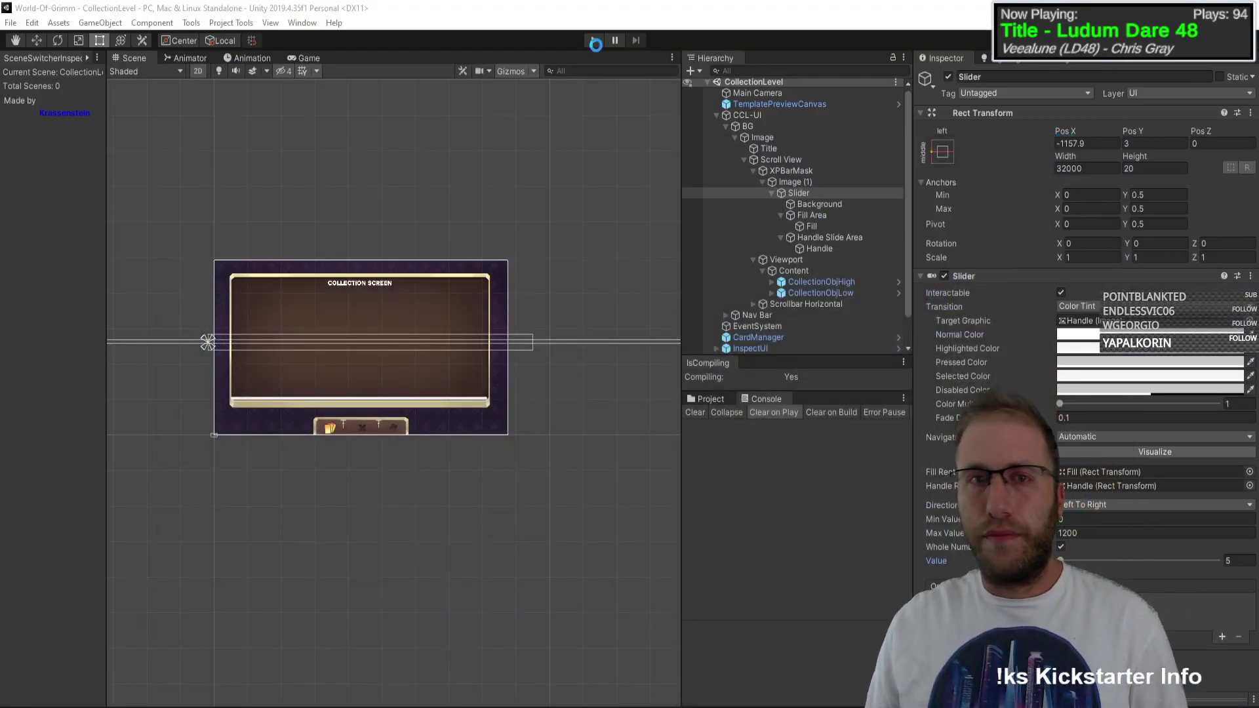
Step: Run the recompiled collection screen in play mode with the Game view unmaximized
{"action": "left_click", "coordinate": [593, 41]}
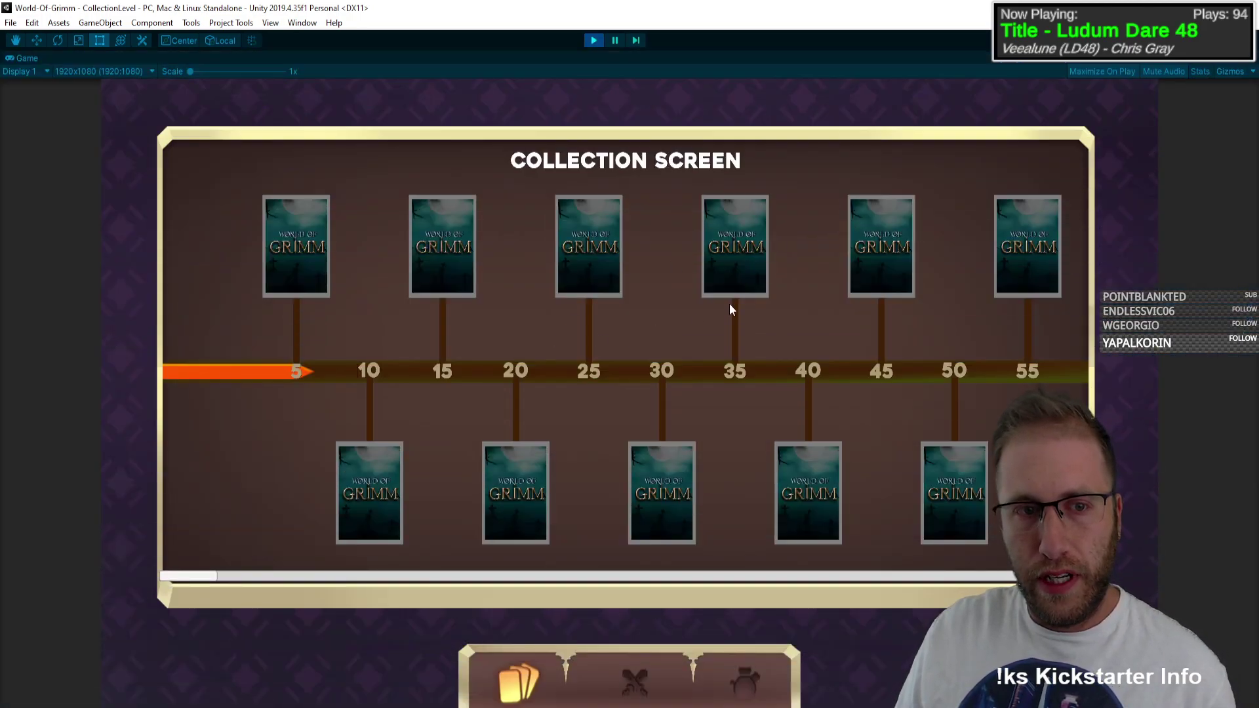
{"action": "left_click", "coordinate": [1251, 57]}
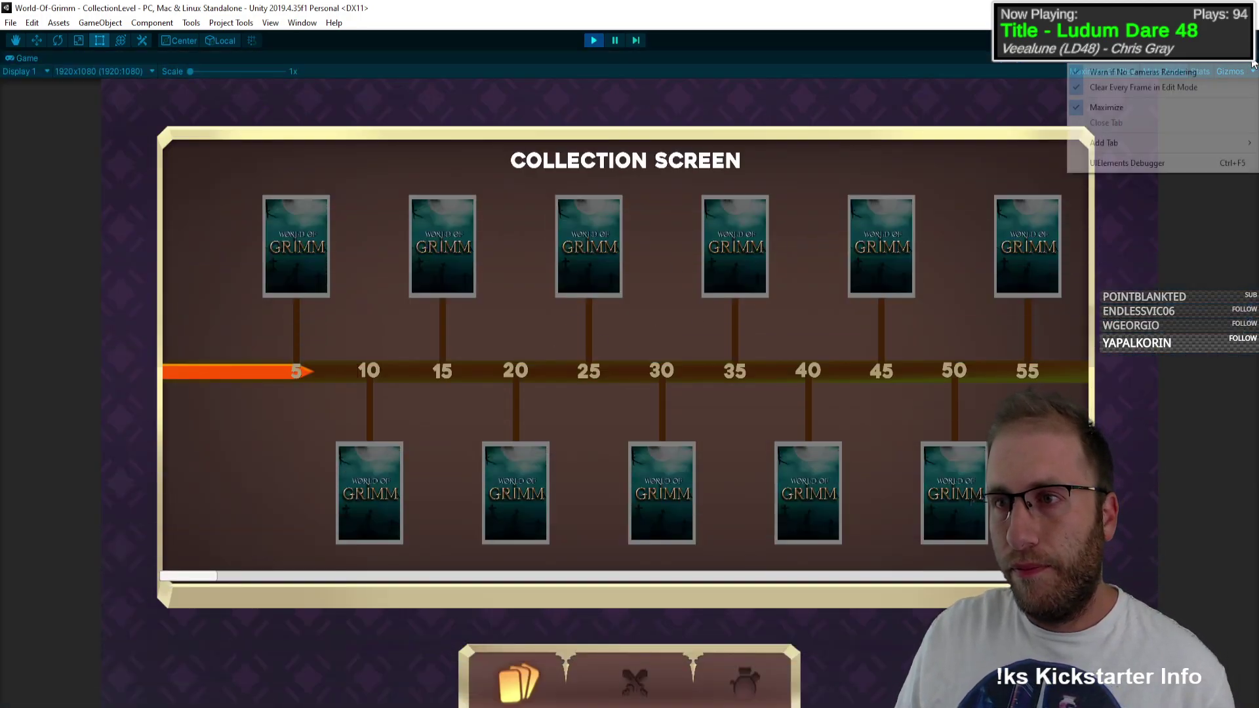
{"action": "left_click", "coordinate": [1166, 107]}
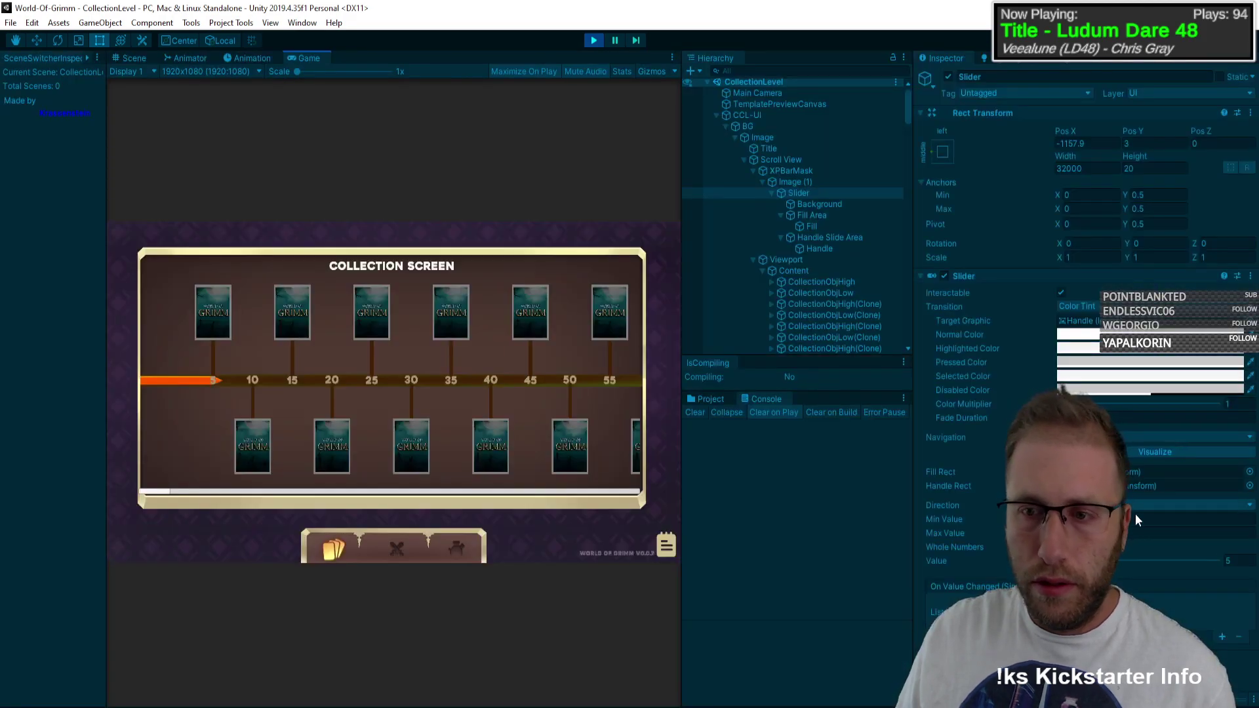
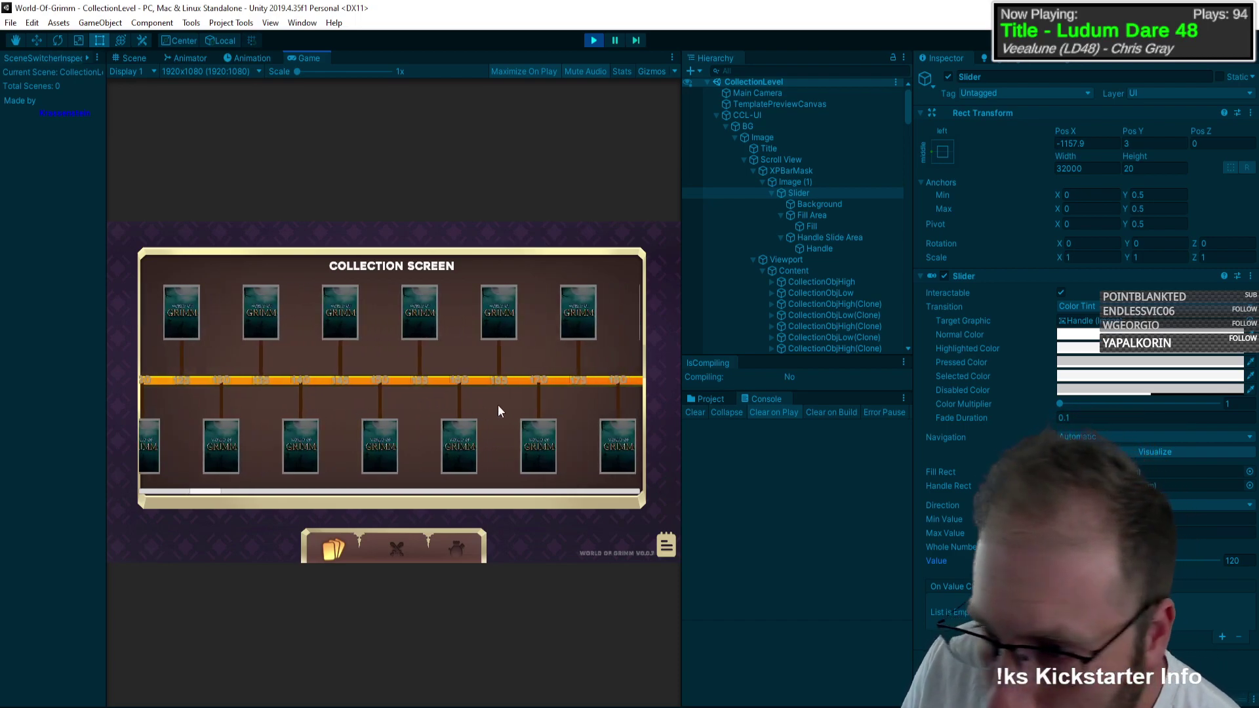
Step: Scroll through the collection in the Game view, then exit Play mode
{"action": "left_click_drag", "start_coordinate": [545, 403], "coordinate": [250, 427]}
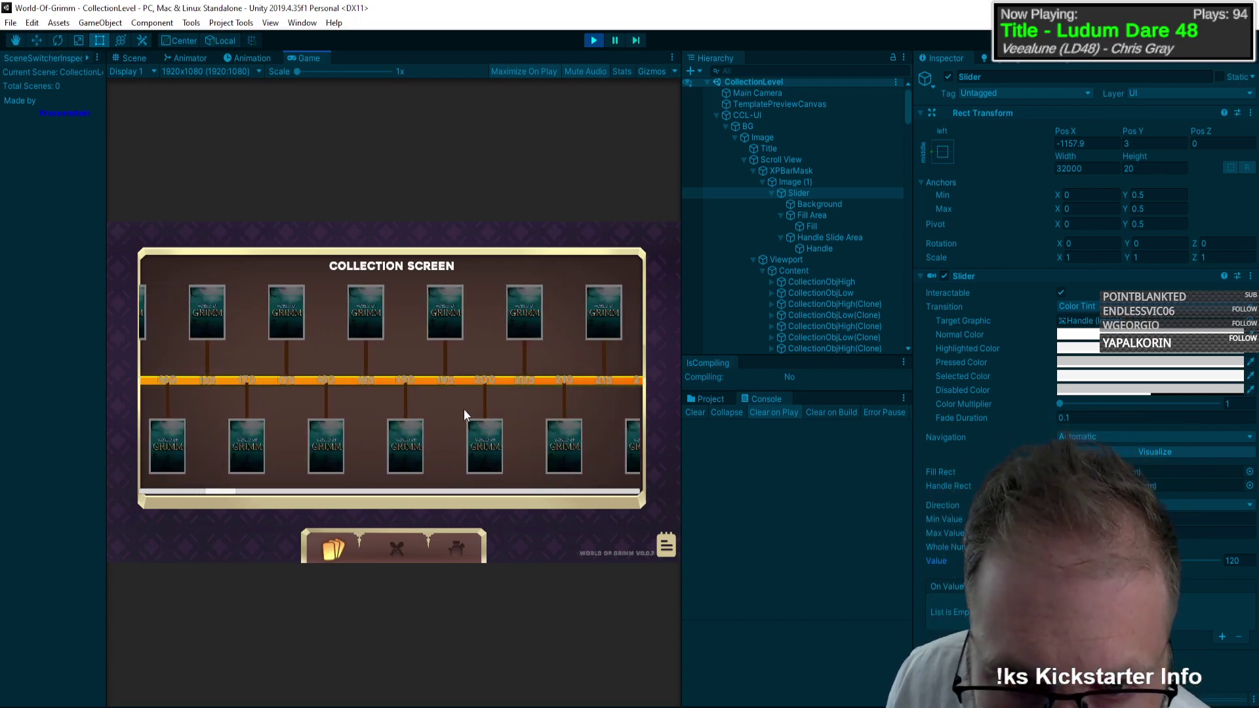
{"action": "left_click_drag", "start_coordinate": [463, 408], "coordinate": [309, 412]}
{"action": "left_click_drag", "start_coordinate": [486, 406], "coordinate": [283, 412]}
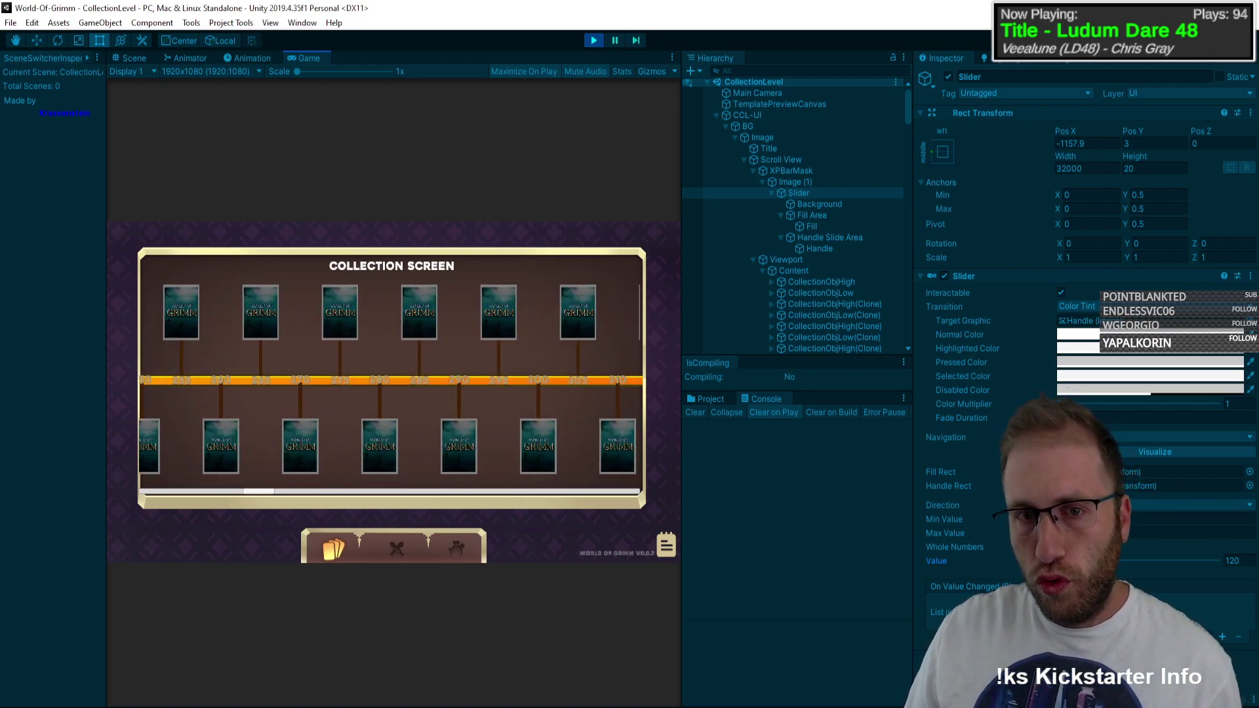
{"action": "left_click", "coordinate": [593, 40]}
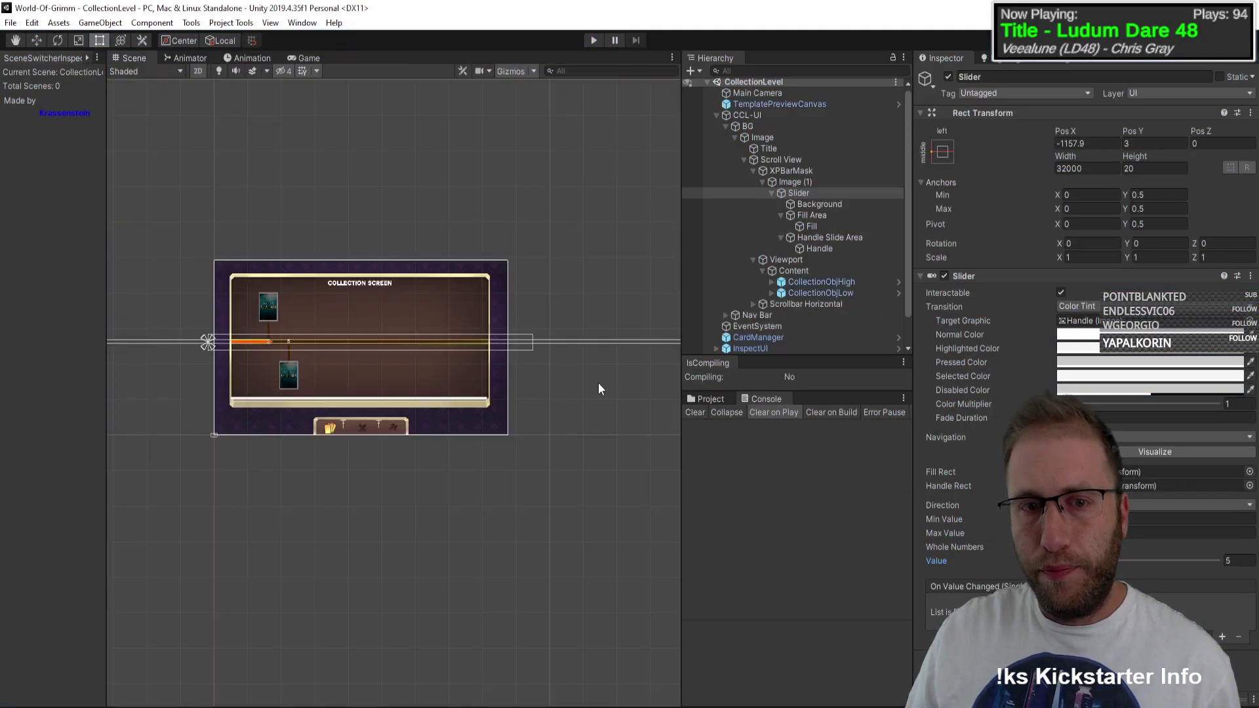
{"action": "key", "text": "alt+Tab"}
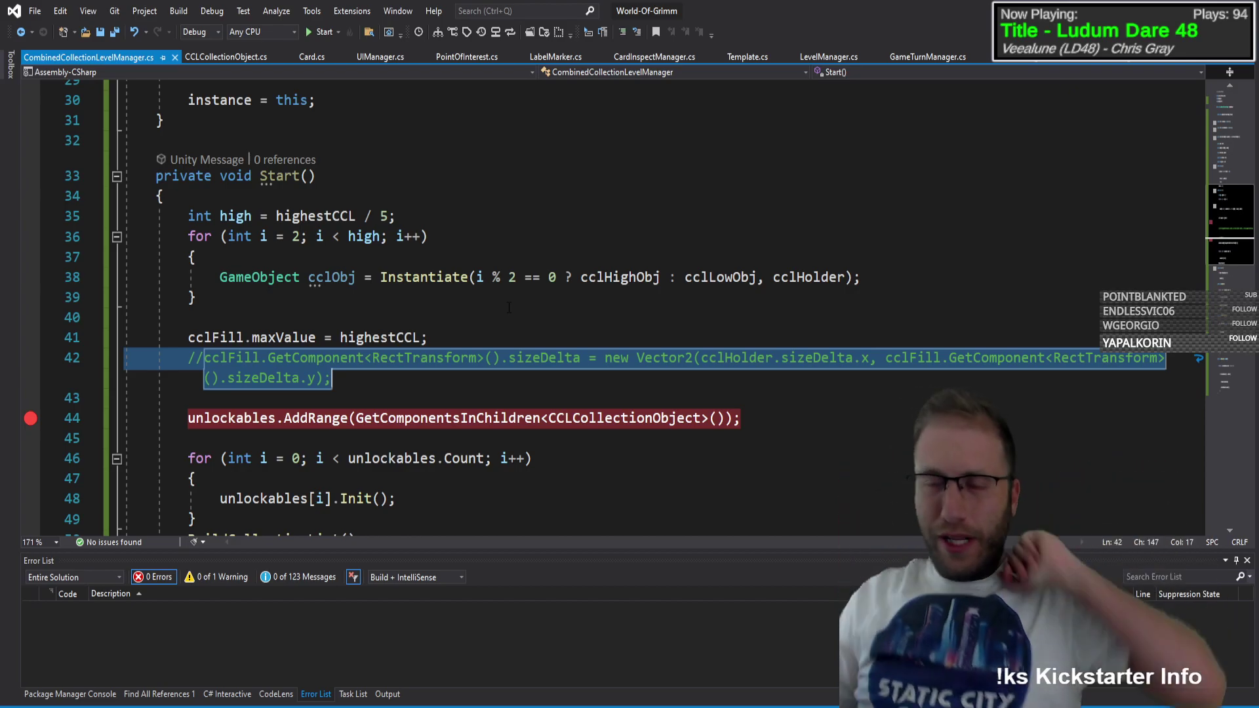
Step: Go back to the Unity editor with the cclFill sizeDelta line commented out
{"action": "key", "text": "alt+Tab"}
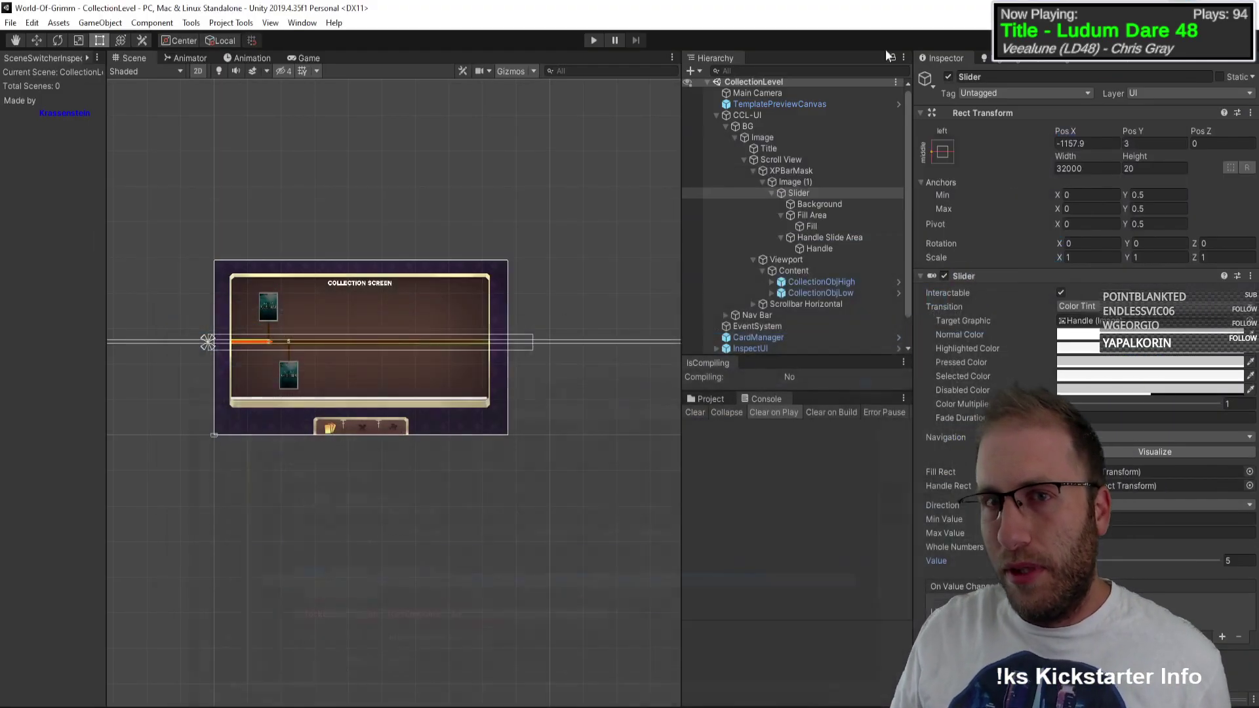
{"action": "left_click", "coordinate": [593, 41]}
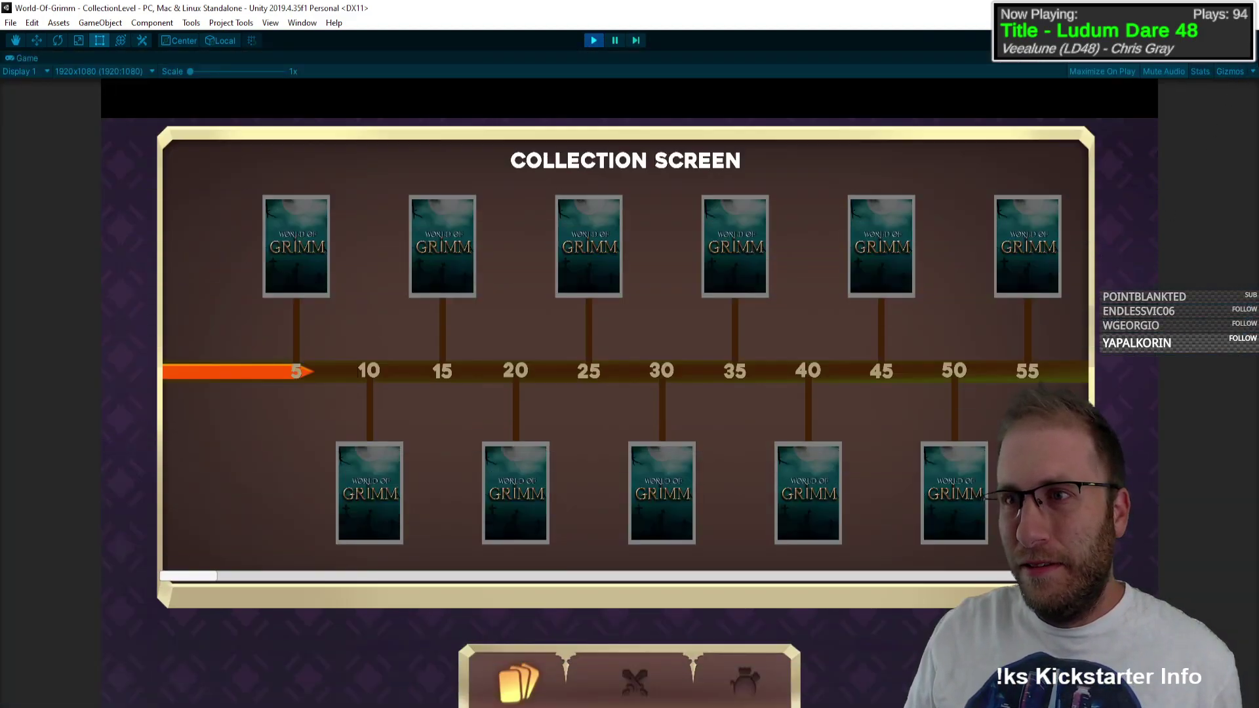
{"action": "left_click", "coordinate": [1249, 57]}
{"action": "left_click", "coordinate": [1159, 107]}
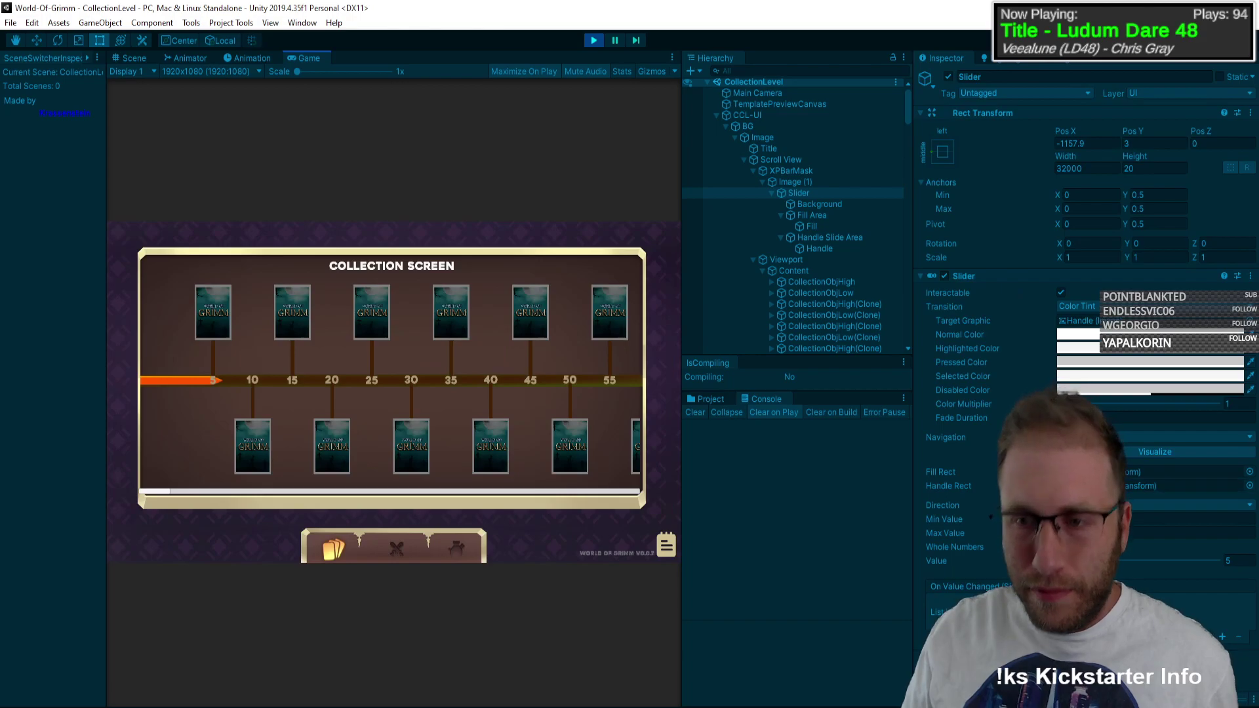
{"action": "double_click", "coordinate": [1229, 562]}
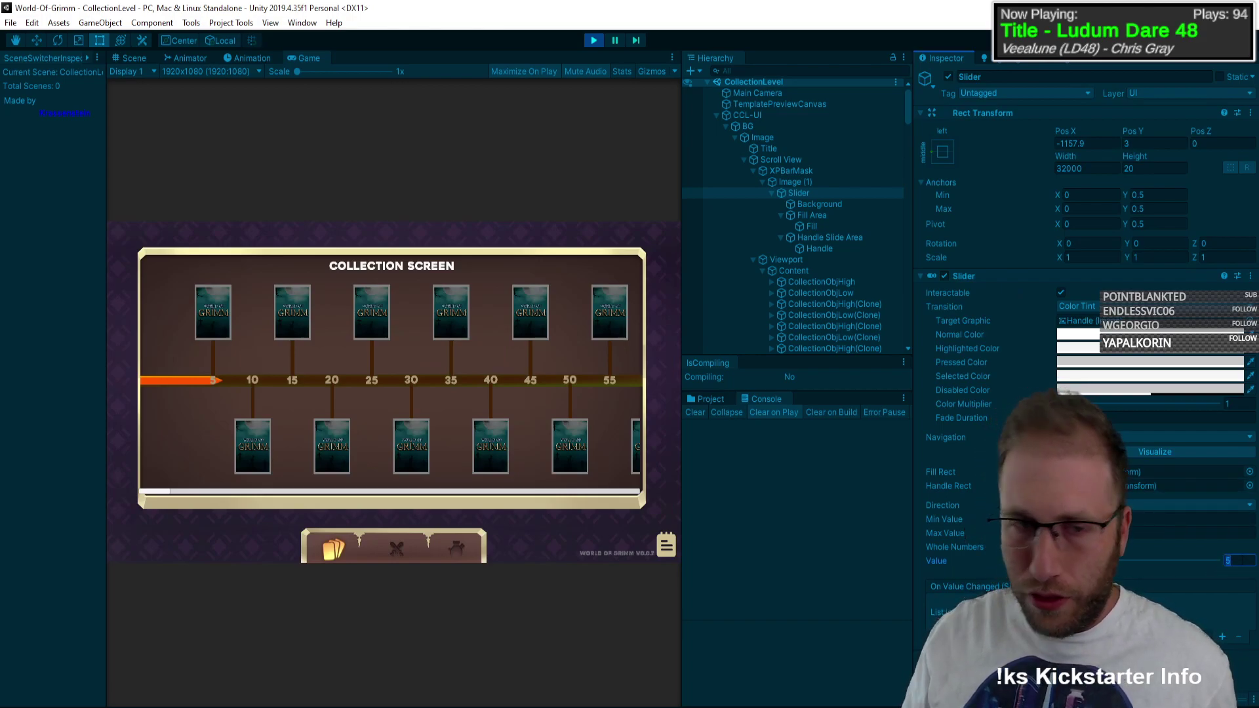
{"action": "type", "text": "30"}
{"action": "mouse_move", "coordinate": [513, 433]}
{"action": "left_mouse_down"}
{"action": "mouse_move", "coordinate": [317, 431]}
{"action": "mouse_move", "coordinate": [502, 431]}
{"action": "left_mouse_up"}
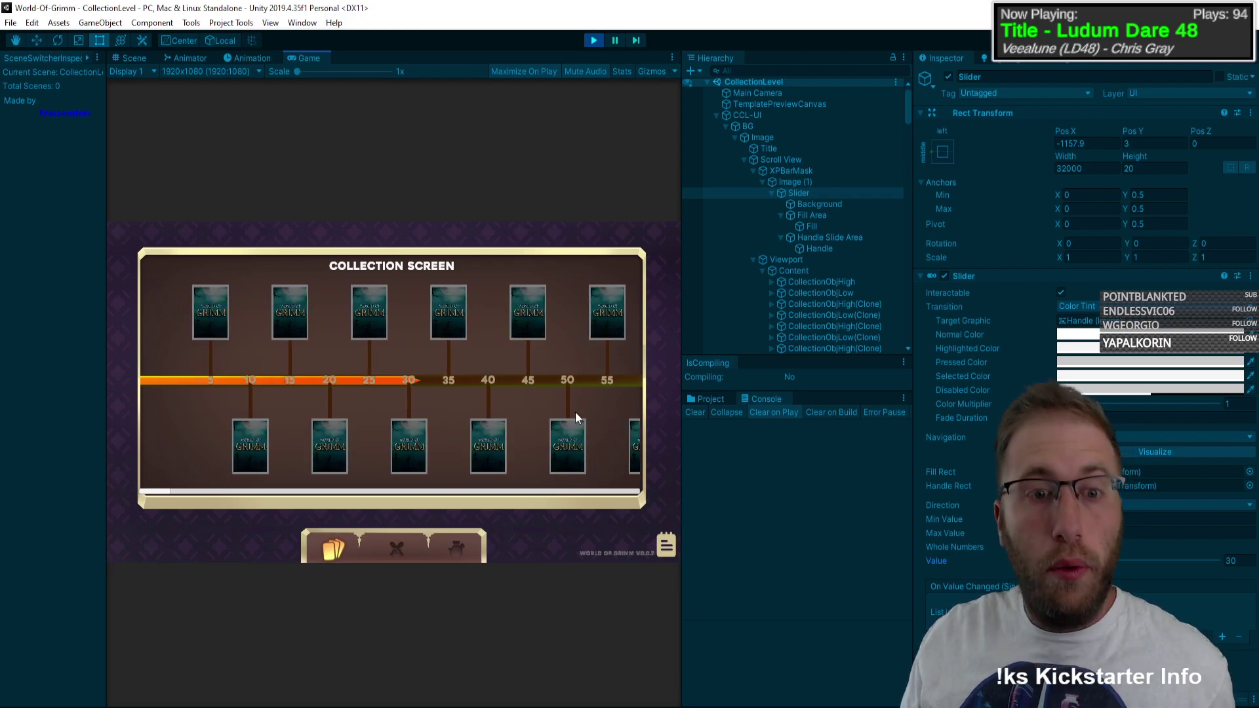
{"action": "left_click", "coordinate": [595, 42]}
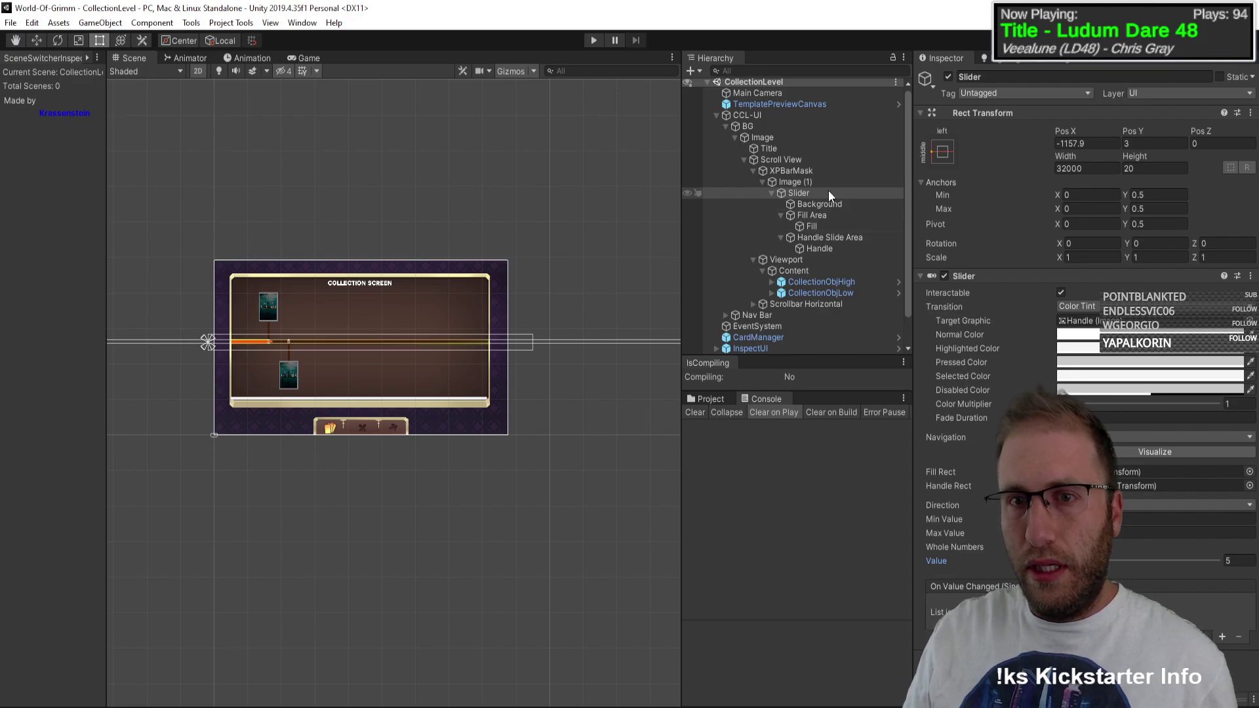
Step: Nest XPBarMask under Viewport and test the XP bar in Play mode
{"action": "left_click", "coordinate": [797, 174]}
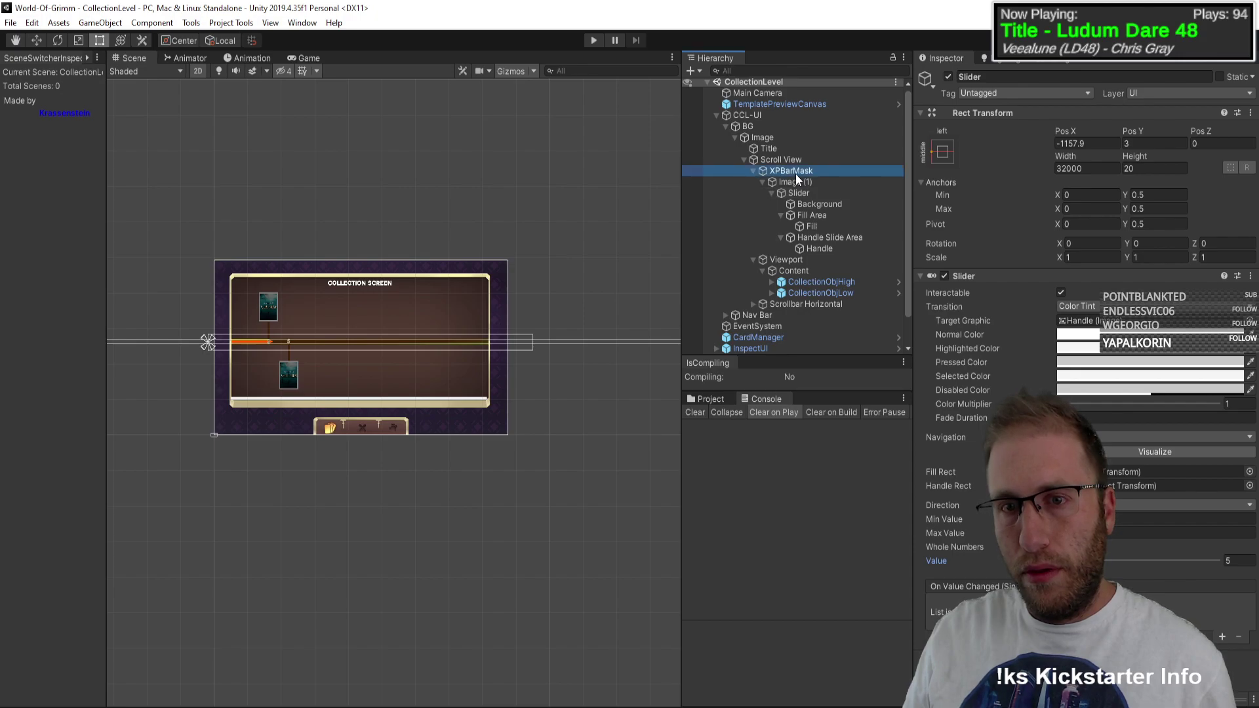
{"action": "left_click_drag", "start_coordinate": [796, 175], "coordinate": [796, 269]}
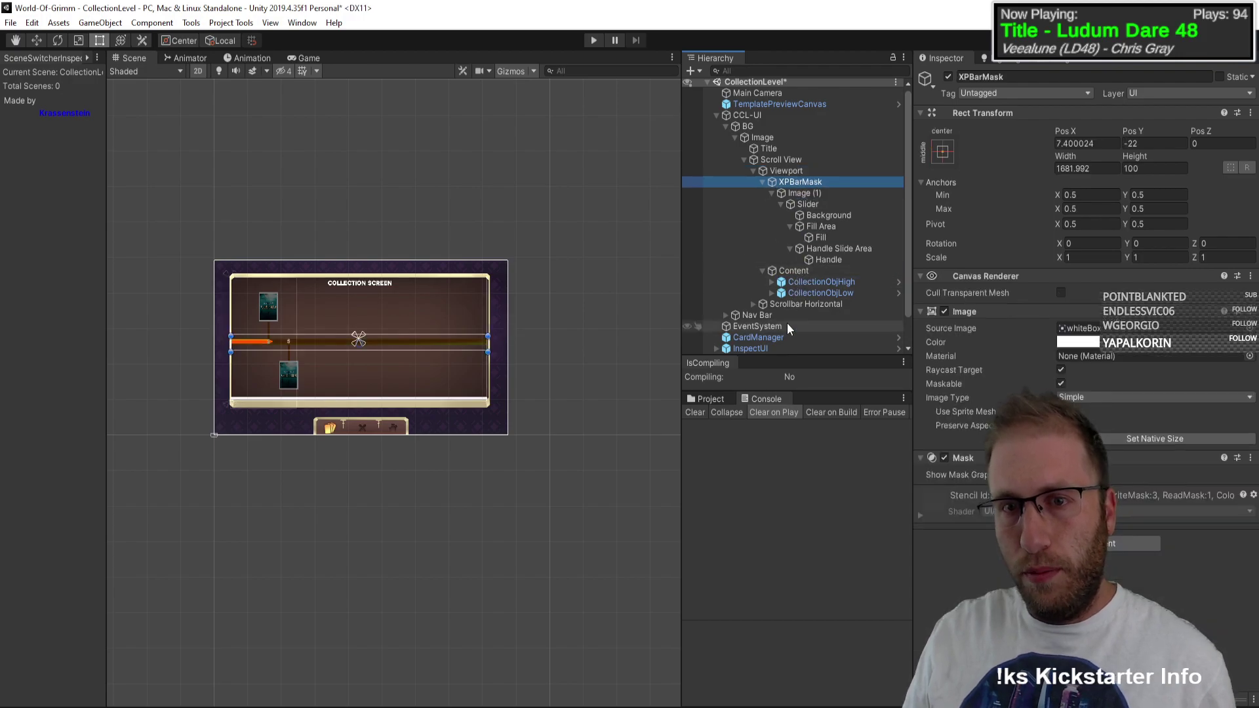
{"action": "left_click", "coordinate": [754, 172]}
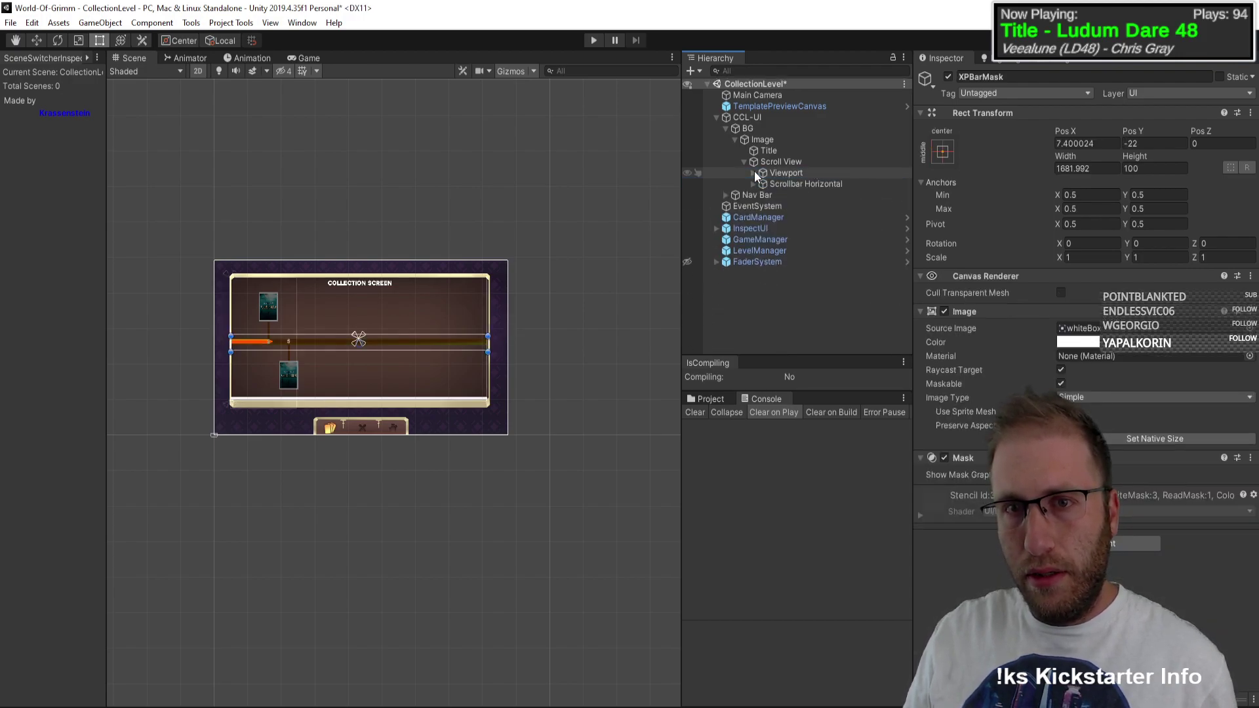
{"action": "left_click", "coordinate": [754, 173]}
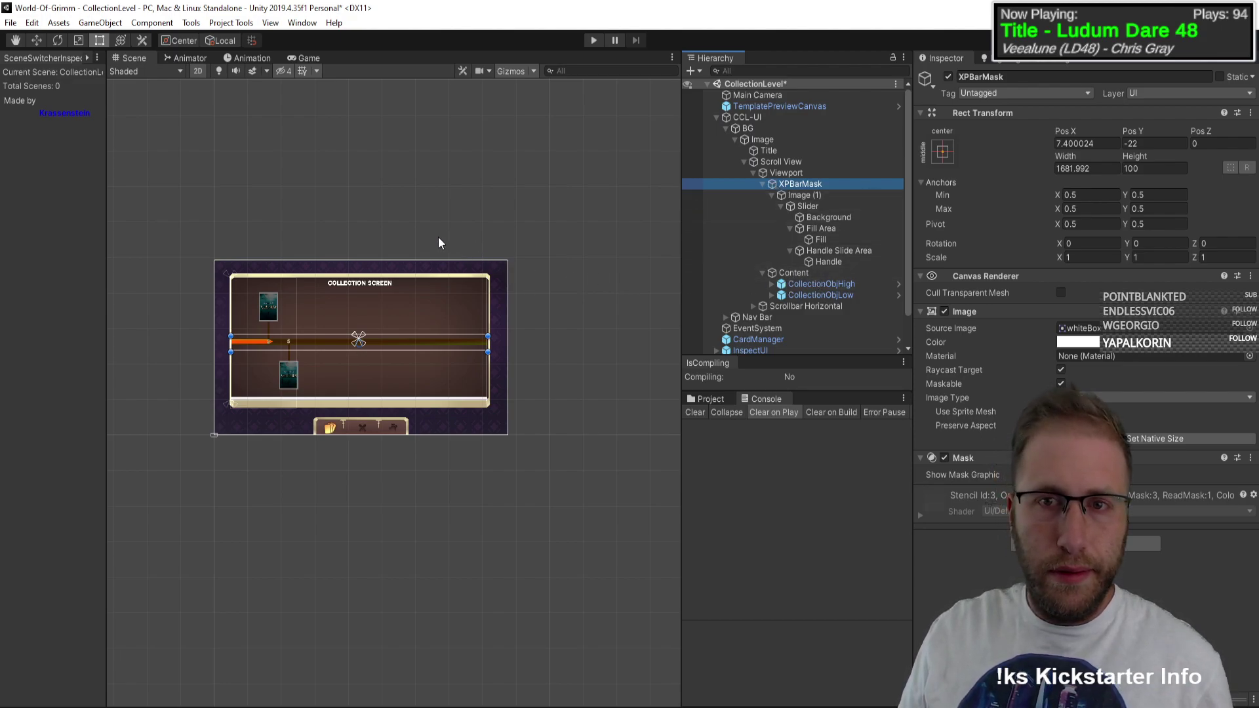
{"action": "left_click", "coordinate": [594, 40]}
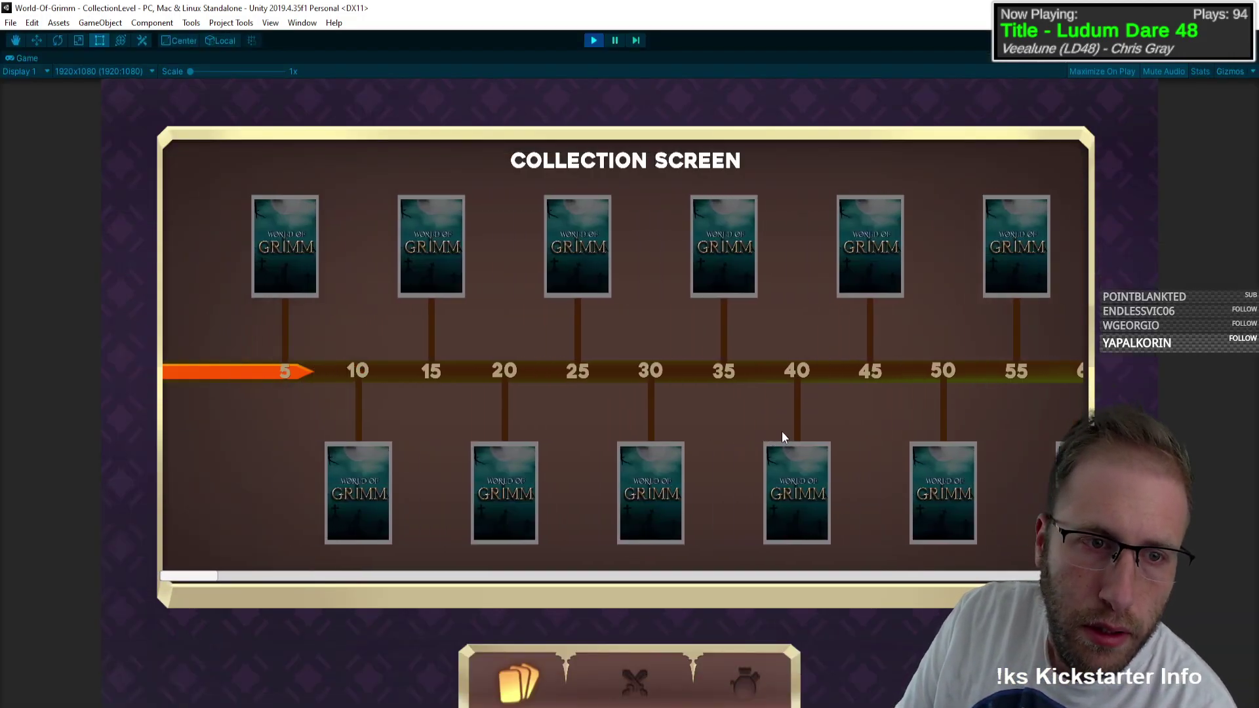
{"action": "left_click", "coordinate": [589, 41]}
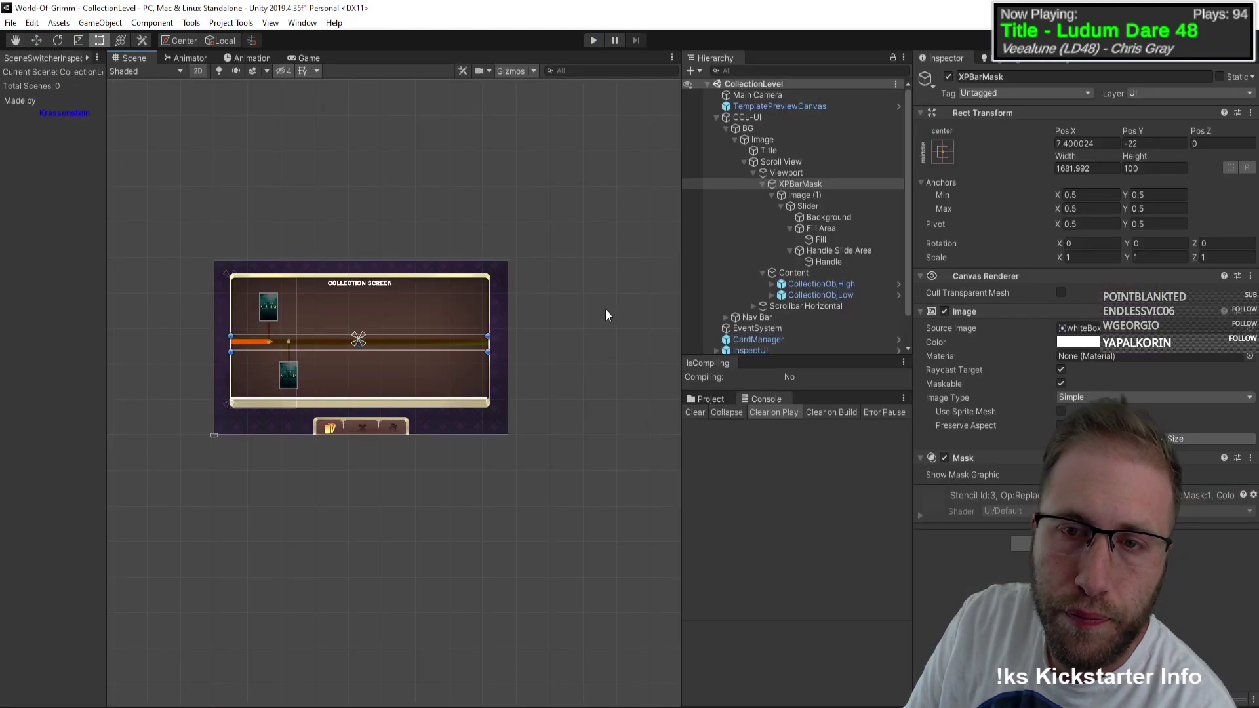
Step: Try moving XPBarMask into Content, then undo that move
{"action": "left_click", "coordinate": [807, 206]}
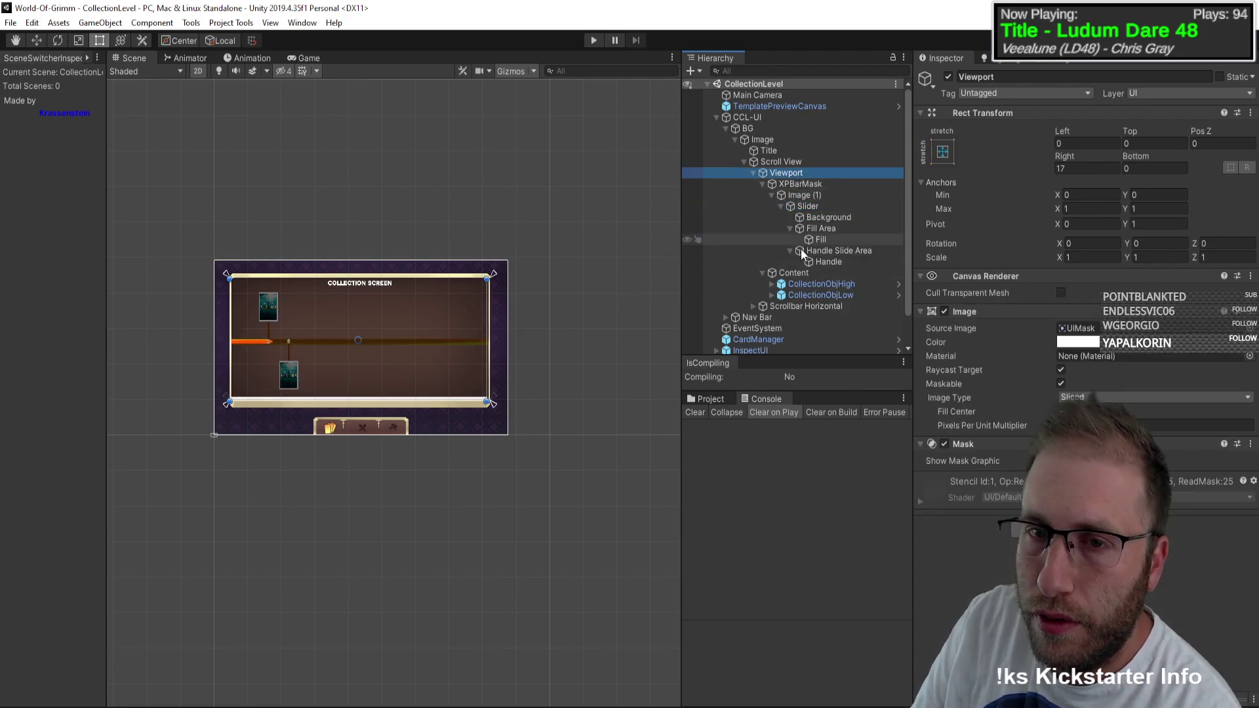
{"action": "left_click", "coordinate": [802, 274]}
{"action": "left_click", "coordinate": [805, 195]}
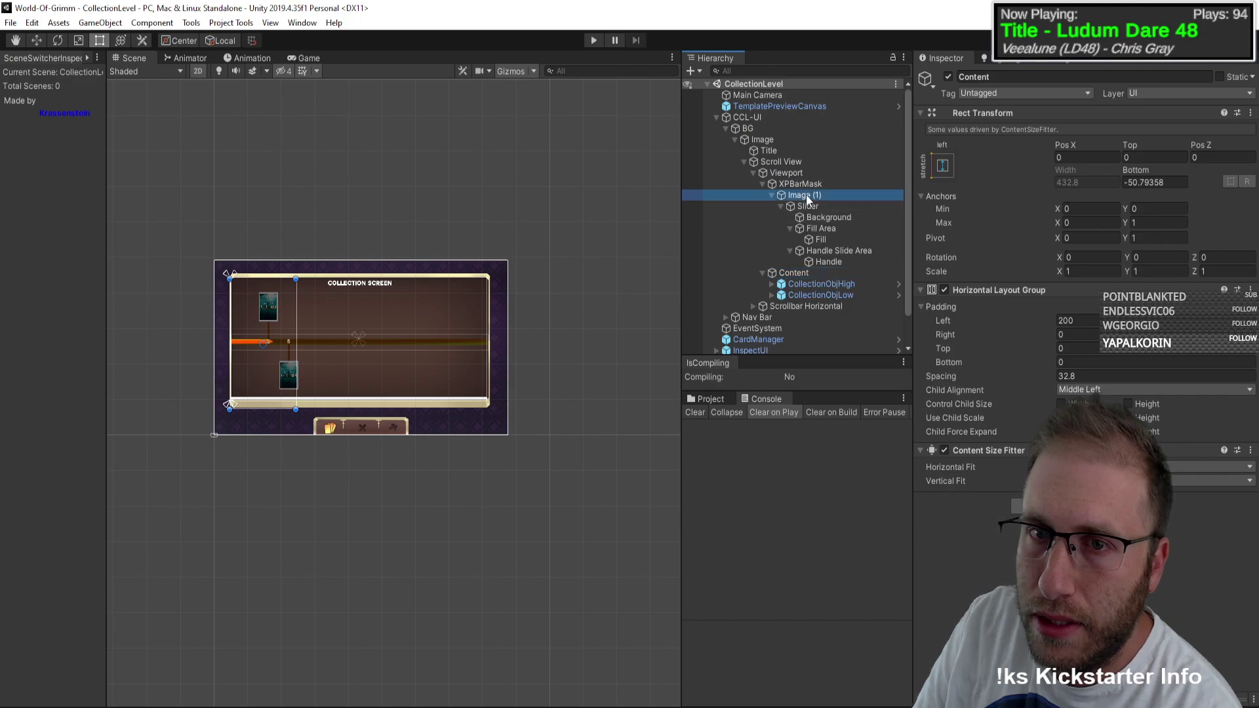
{"action": "left_click", "coordinate": [814, 175]}
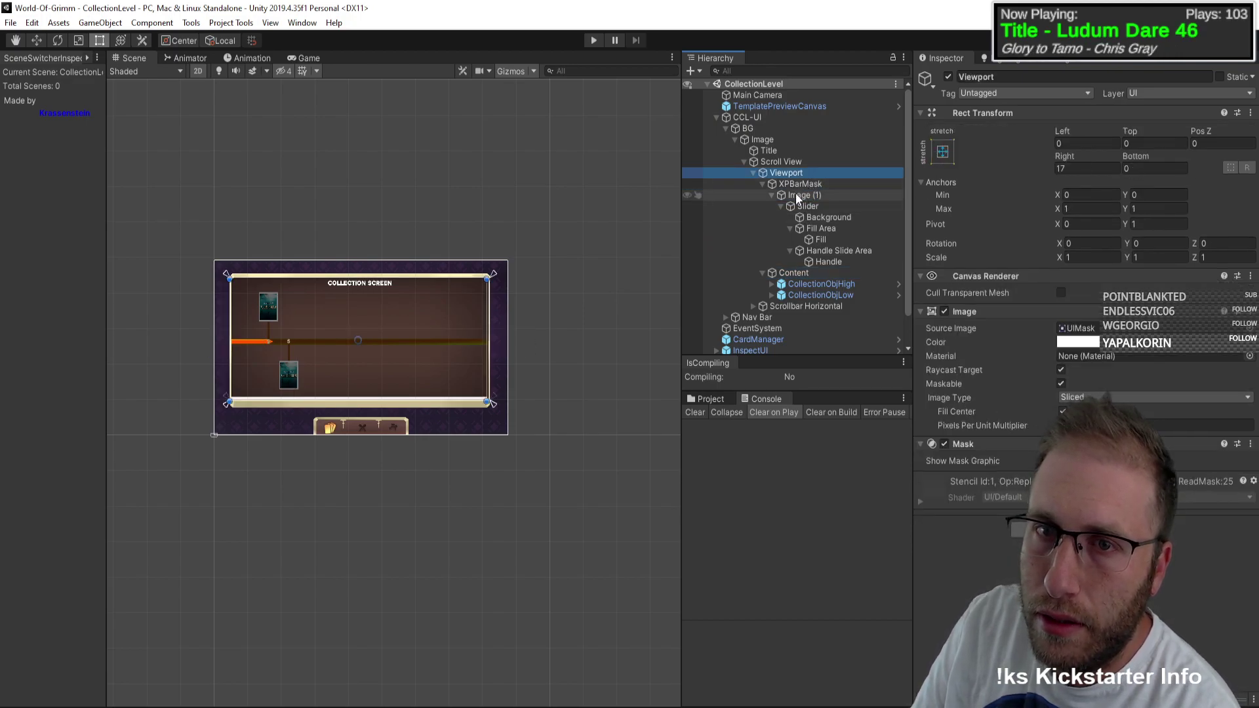
{"action": "left_click_drag", "start_coordinate": [797, 186], "coordinate": [808, 278]}
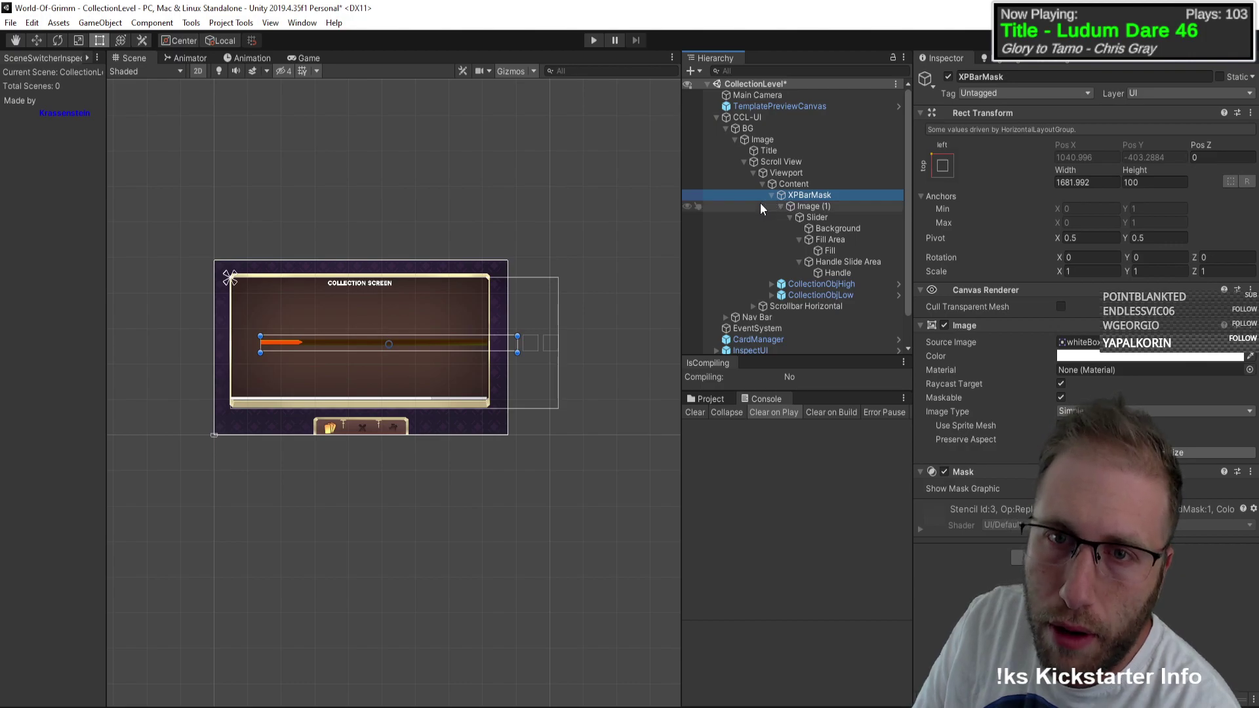
{"action": "key", "text": "ctrl+z"}
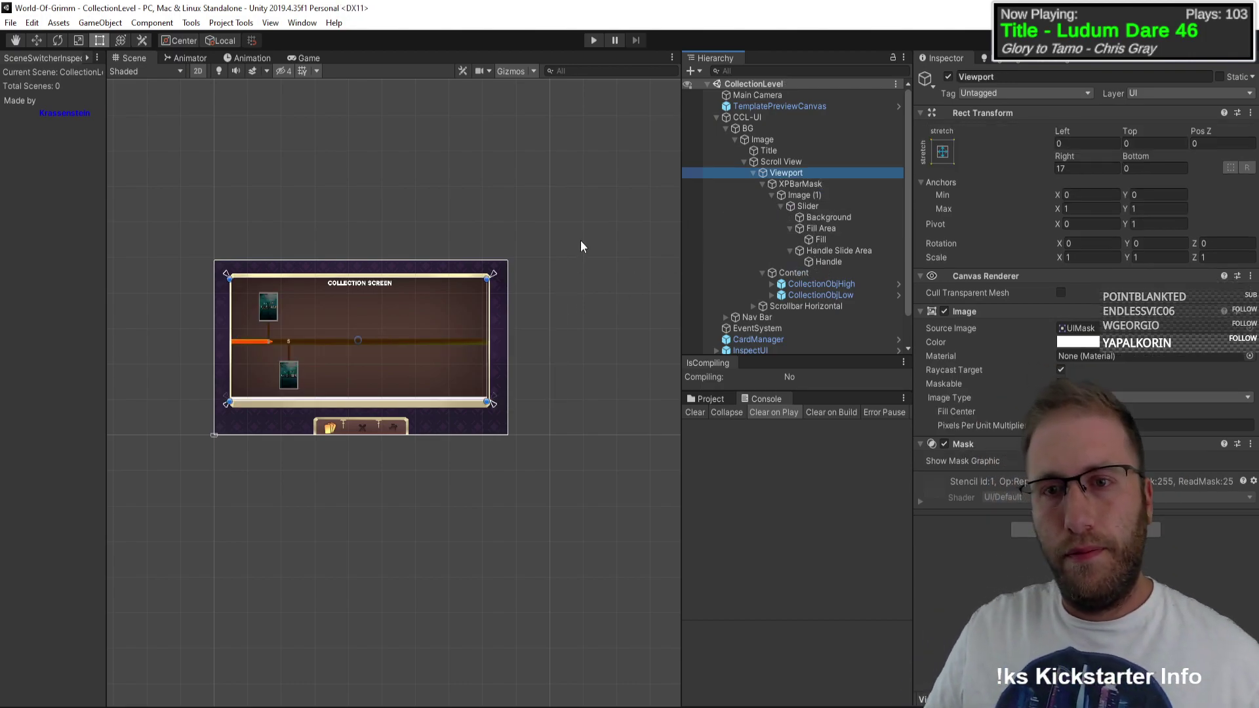
{"action": "right_click", "coordinate": [813, 273]}
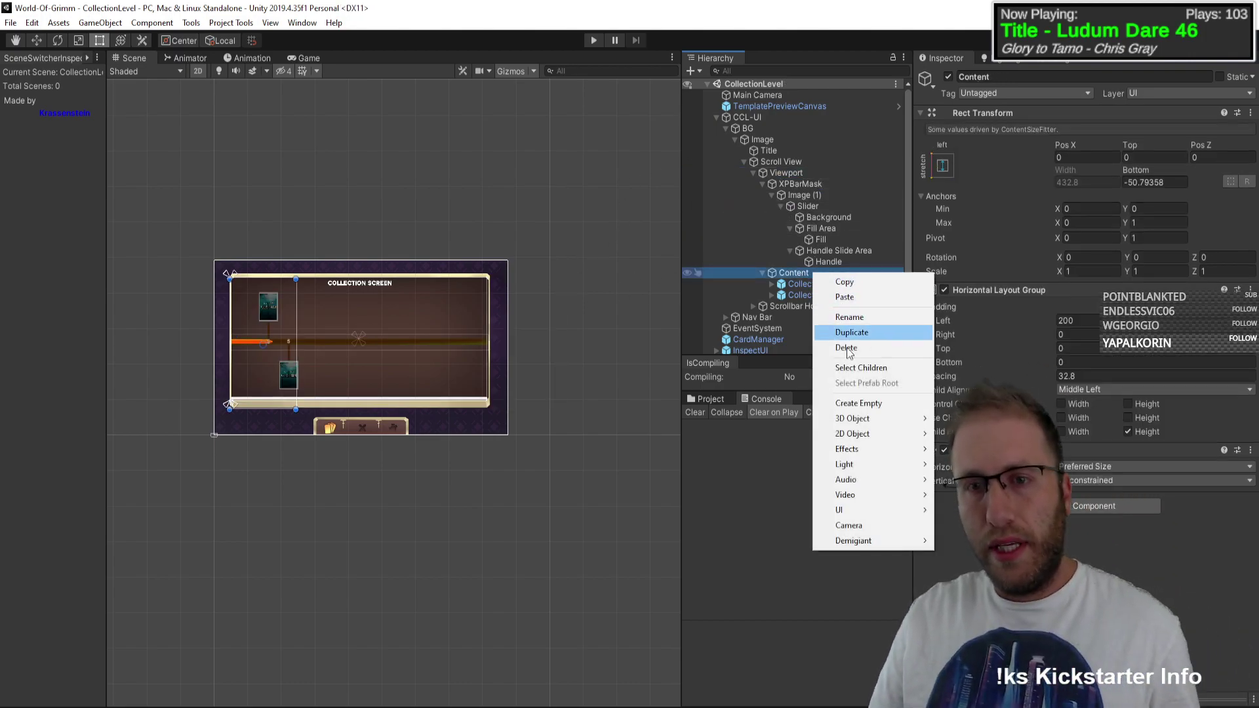
Step: Create an empty GameObject under Content, trying and undoing nesting the collection objects
{"action": "left_click", "coordinate": [876, 404]}
{"action": "left_click", "coordinate": [809, 285]}
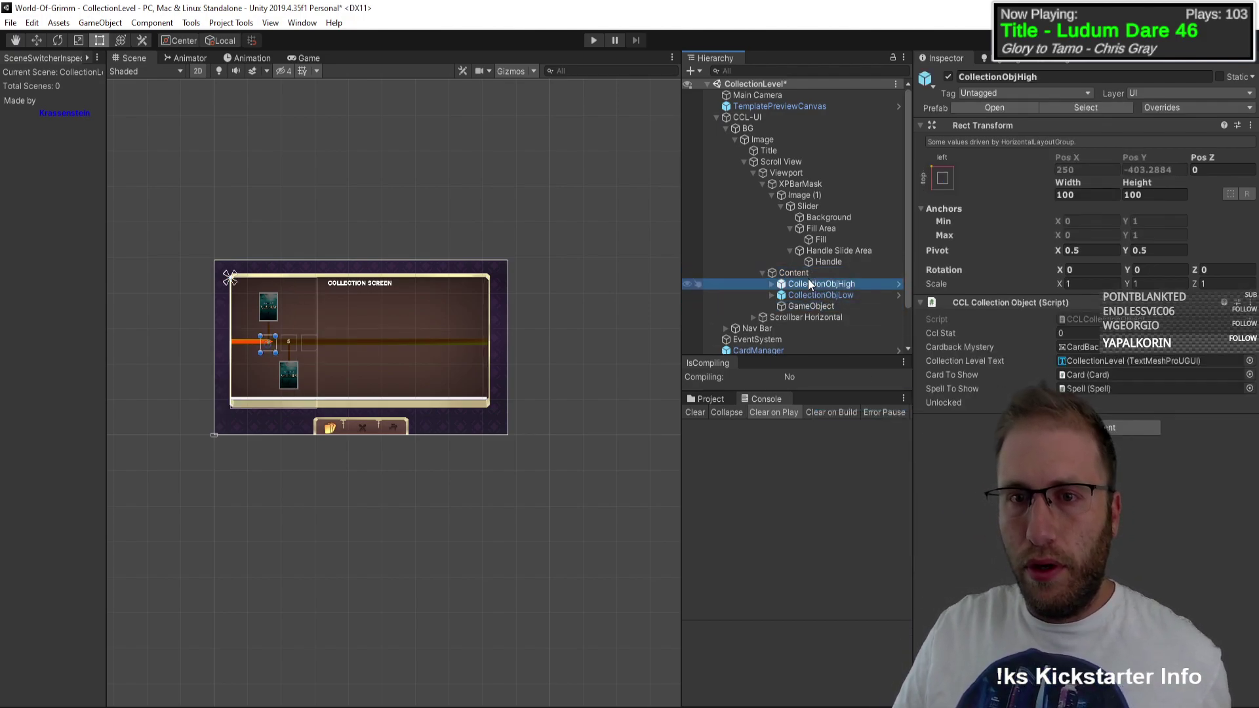
{"action": "left_click", "coordinate": [816, 295], "text": "shift"}
{"action": "left_click_drag", "start_coordinate": [823, 303], "coordinate": [823, 307]}
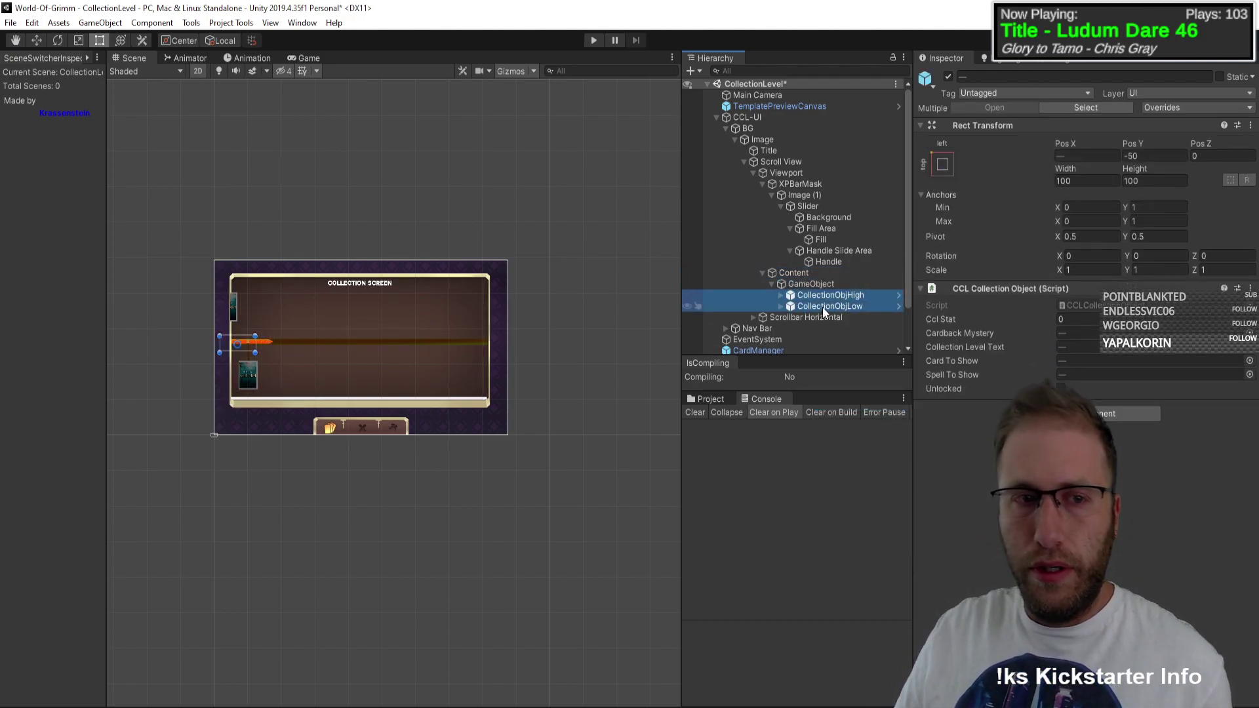
{"action": "left_click", "coordinate": [816, 285]}
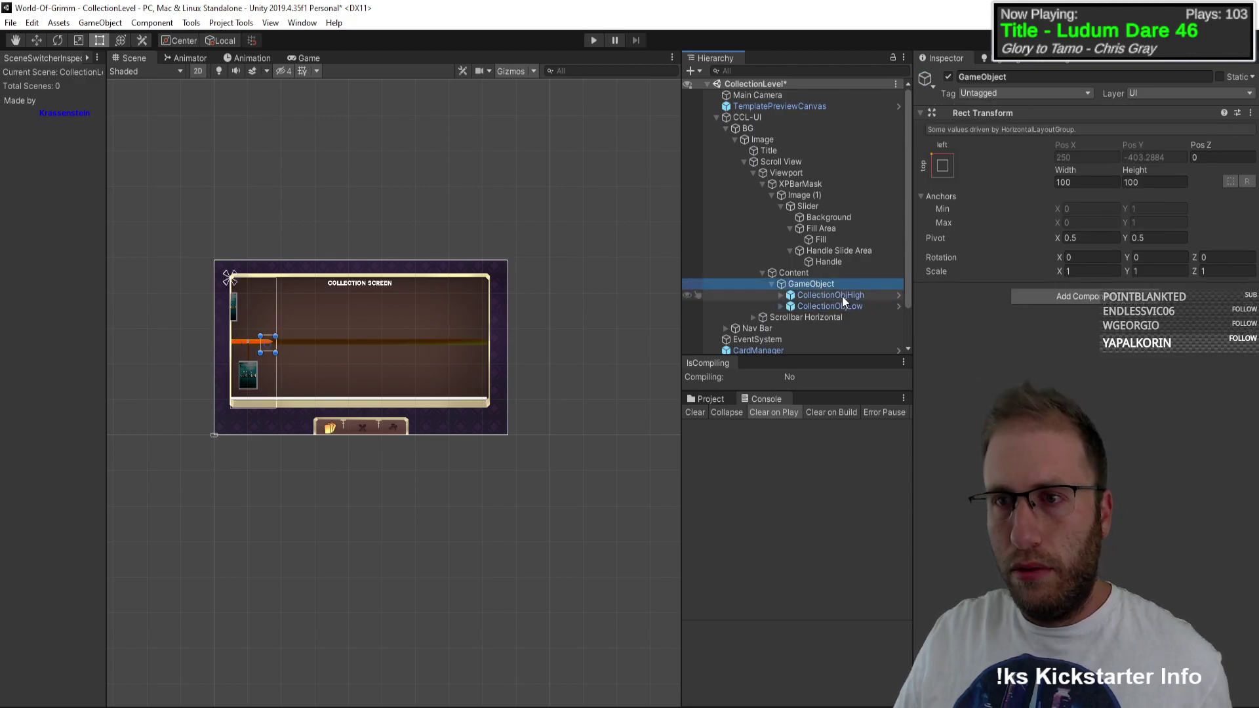
{"action": "key", "text": "ctrl+z"}
{"action": "key", "text": "ctrl+z"}
Step: Copy Content's Rect Transform values and paste them onto the new GameObject
{"action": "left_click", "coordinate": [809, 274]}
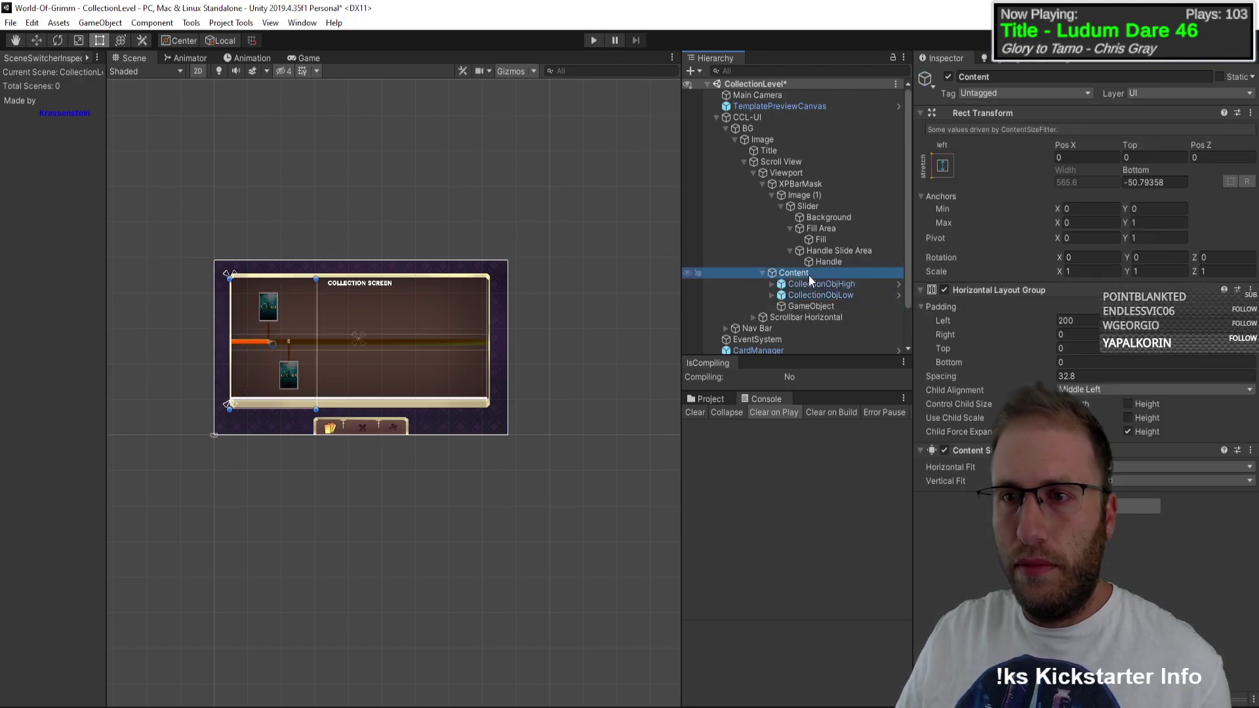
{"action": "right_click", "coordinate": [991, 114]}
{"action": "left_click", "coordinate": [1036, 170]}
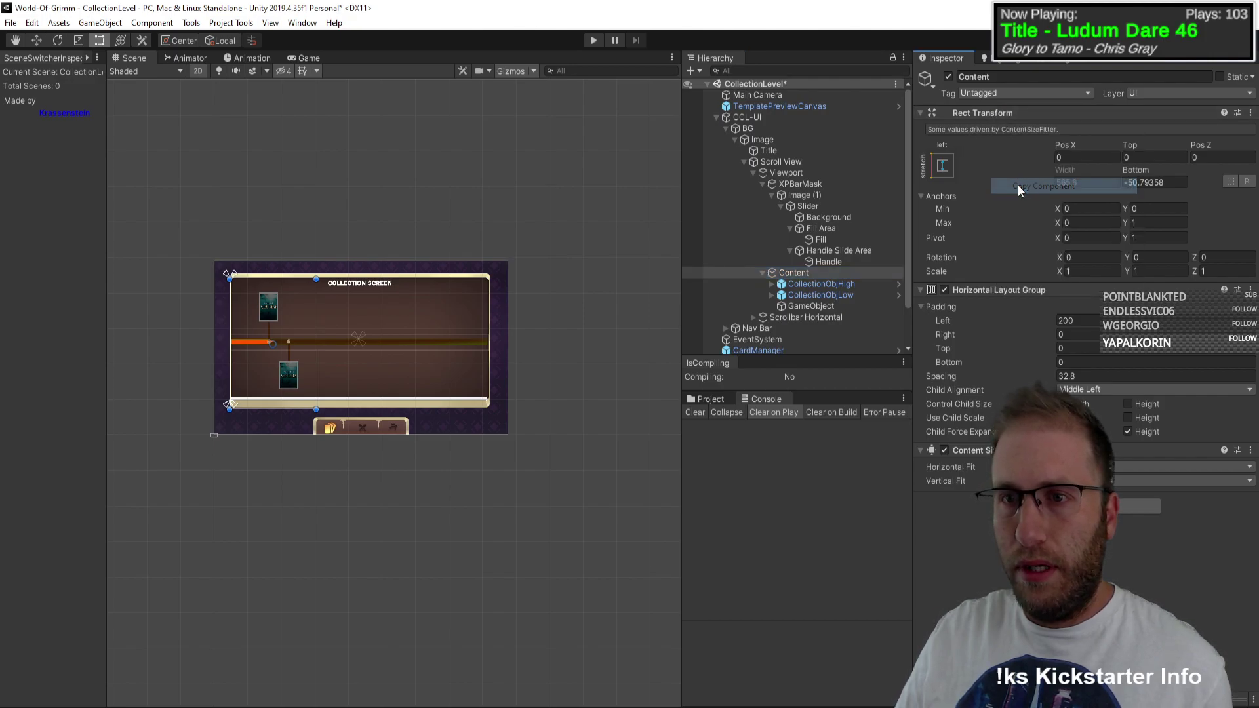
{"action": "left_click", "coordinate": [814, 306]}
{"action": "right_click", "coordinate": [1014, 112]}
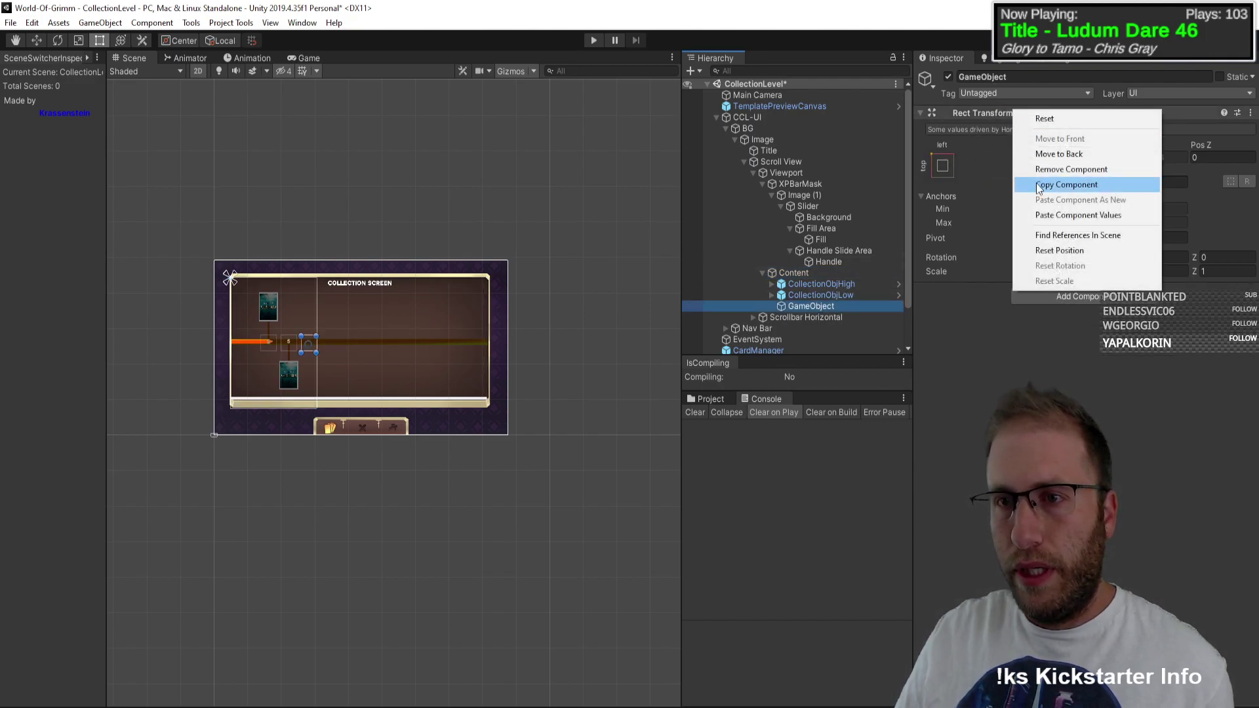
{"action": "left_click", "coordinate": [1050, 213]}
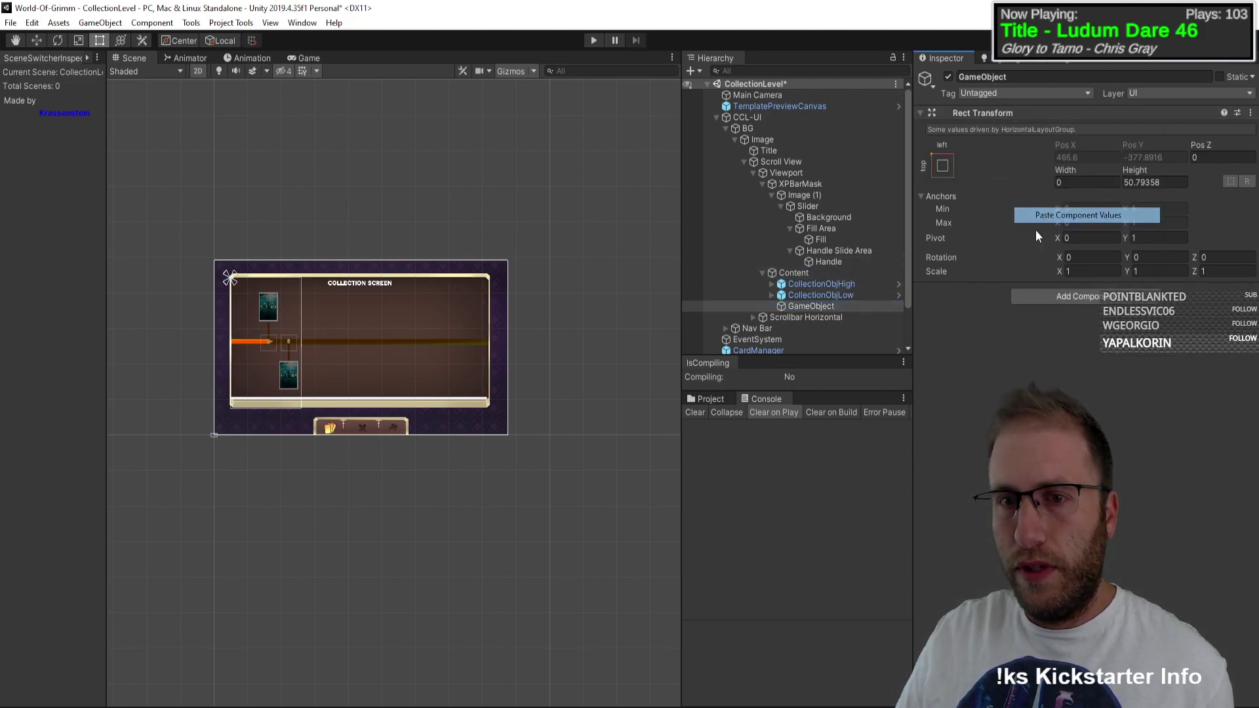
Step: Nest CollectionObjHigh and CollectionObjLow under GameObject and anchor it top-left
{"action": "left_click", "coordinate": [813, 284]}
{"action": "left_click", "coordinate": [825, 295], "text": "shift"}
{"action": "left_click_drag", "start_coordinate": [826, 297], "coordinate": [823, 306]}
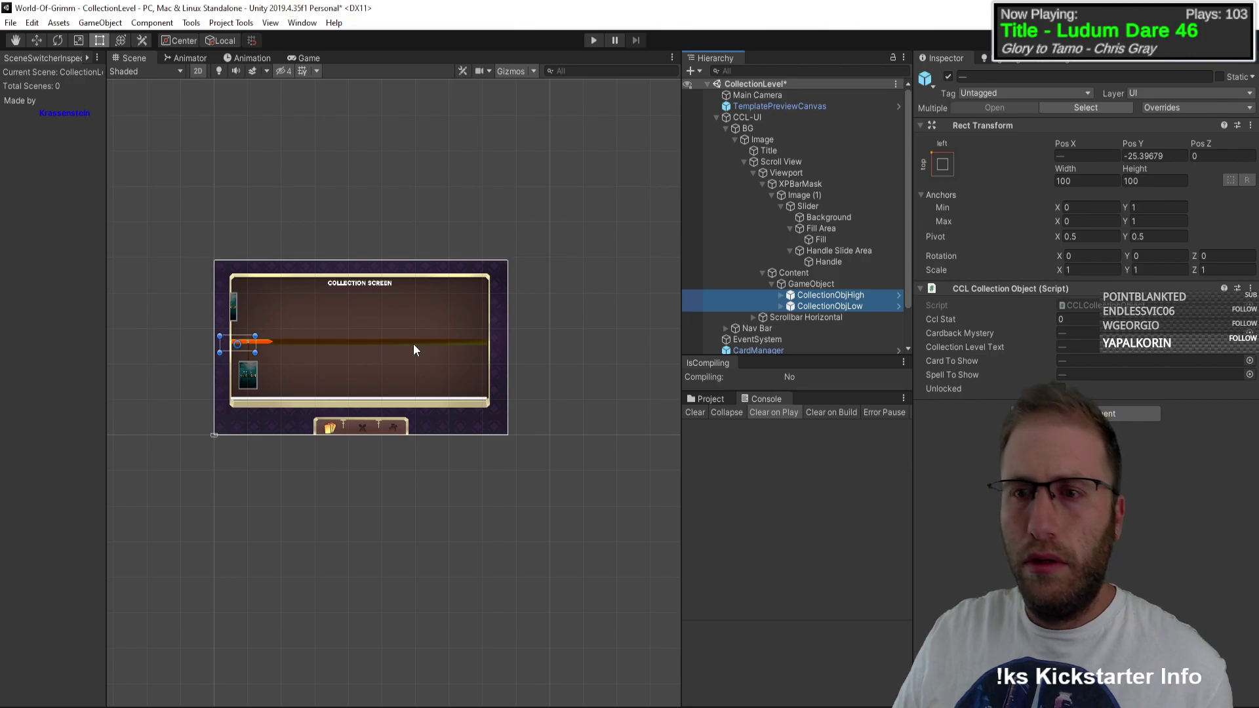
{"action": "left_click", "coordinate": [825, 284]}
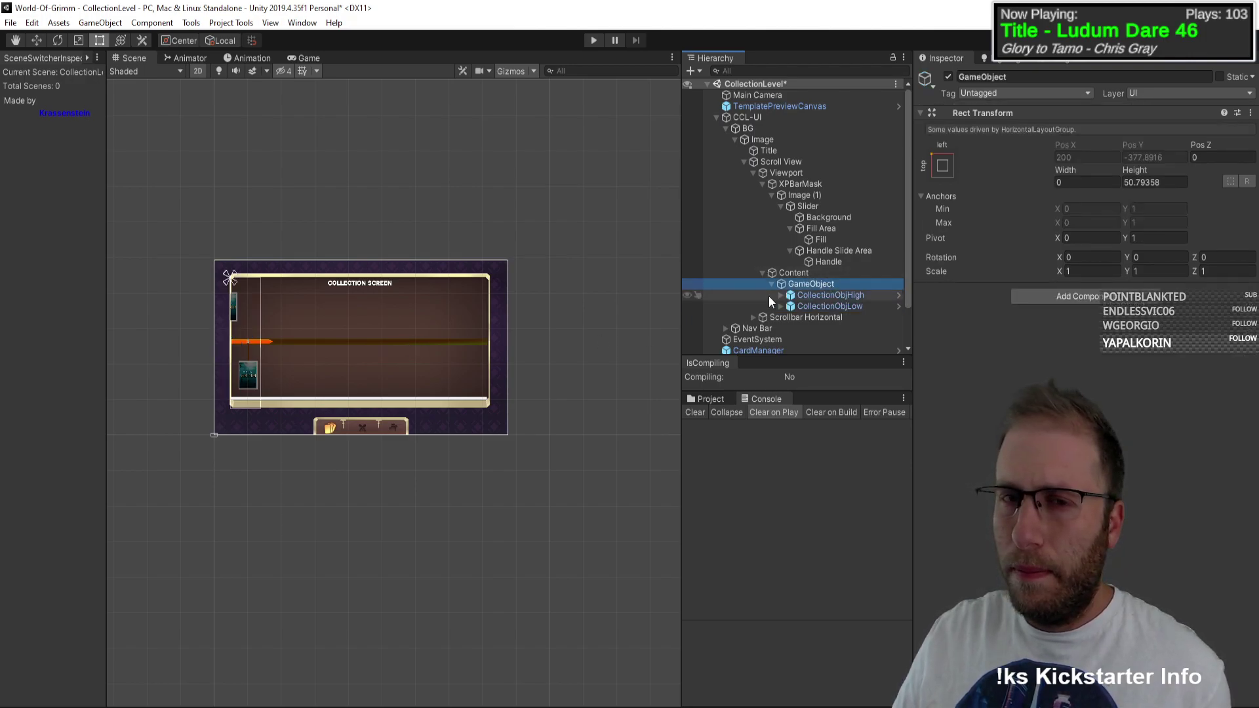
{"action": "scroll", "coordinate": [331, 351], "scroll_direction": "up", "scroll_amount": 4}
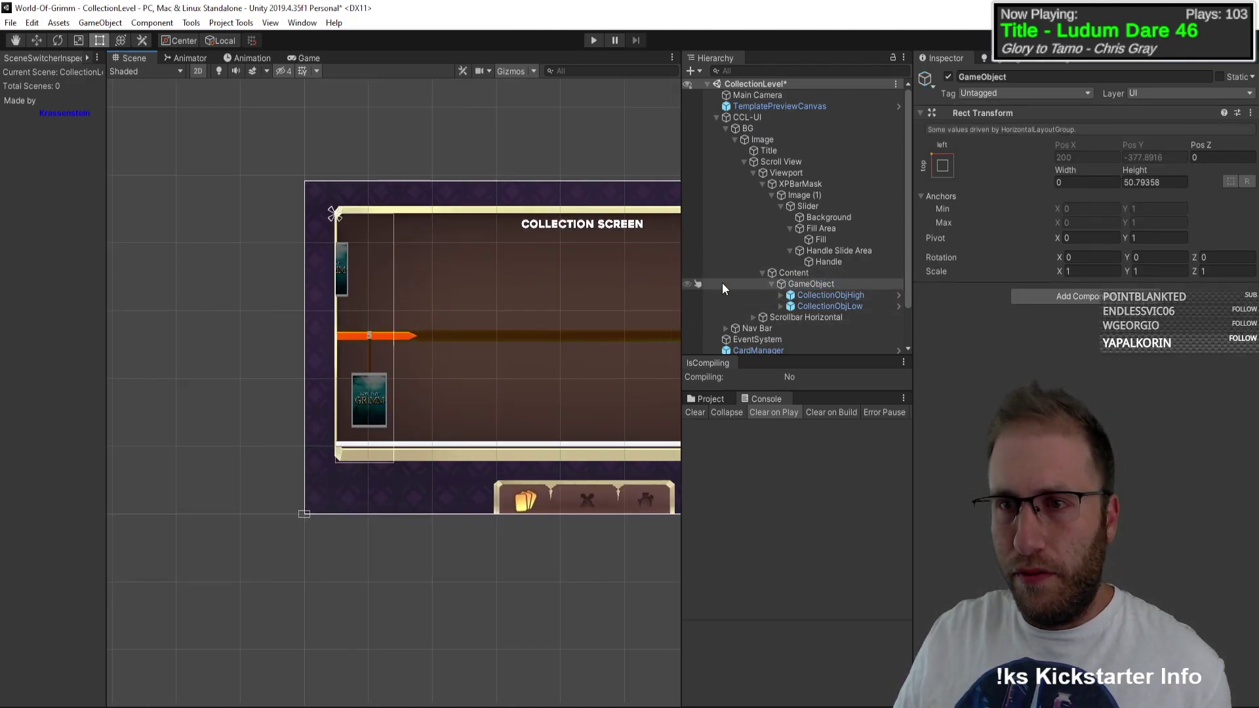
{"action": "left_click", "coordinate": [812, 275]}
{"action": "left_click", "coordinate": [812, 283]}
{"action": "left_click", "coordinate": [943, 166]}
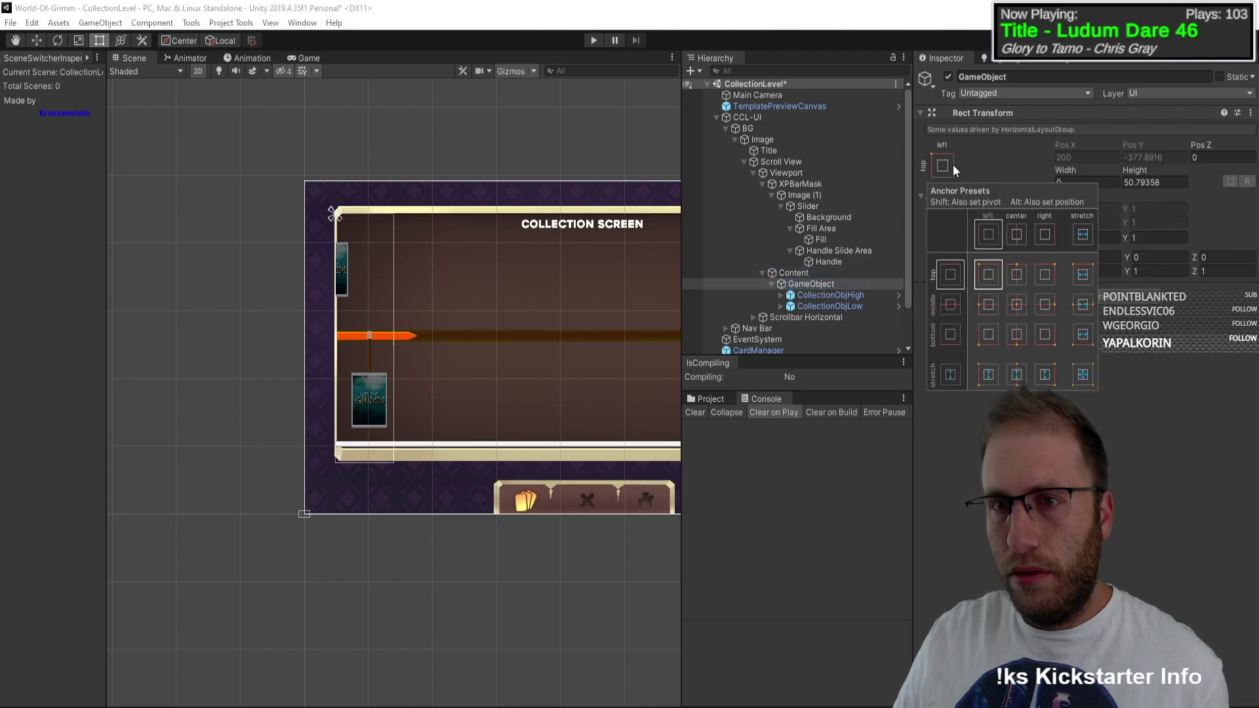
{"action": "left_click", "coordinate": [986, 377]}
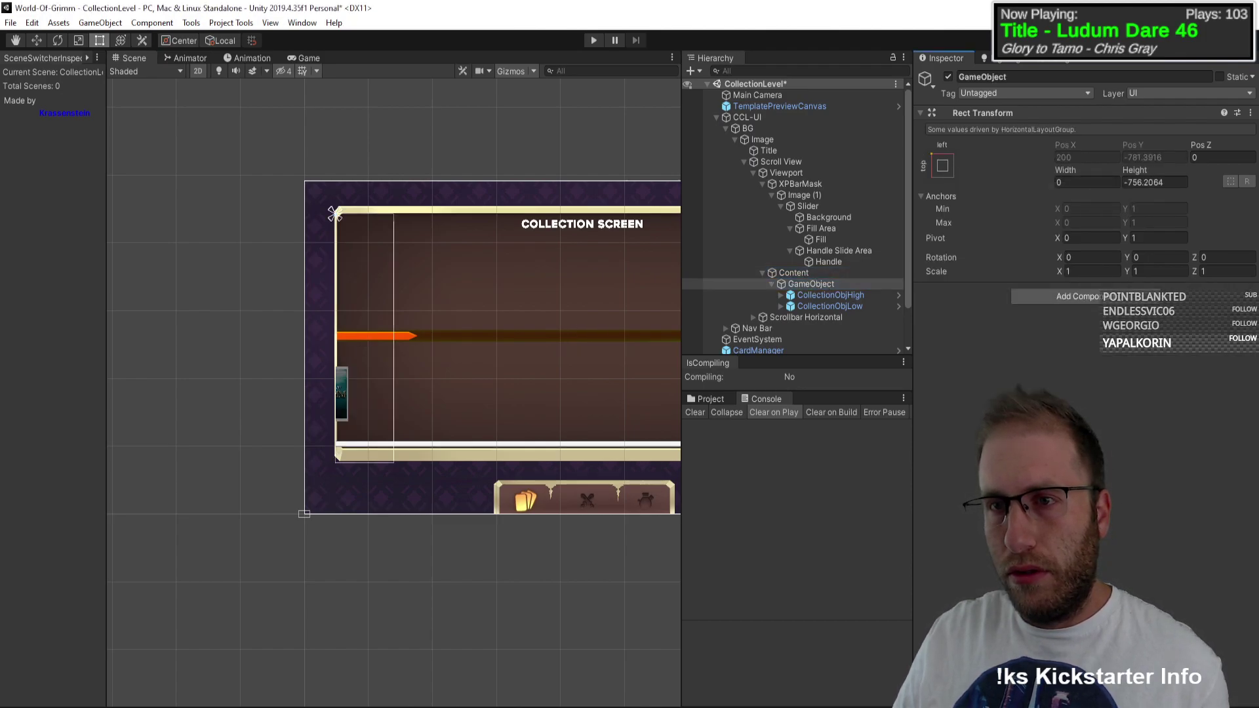
{"action": "left_click", "coordinate": [943, 165]}
Step: Copy Content's Horizontal Layout Group component
{"action": "left_click", "coordinate": [805, 273]}
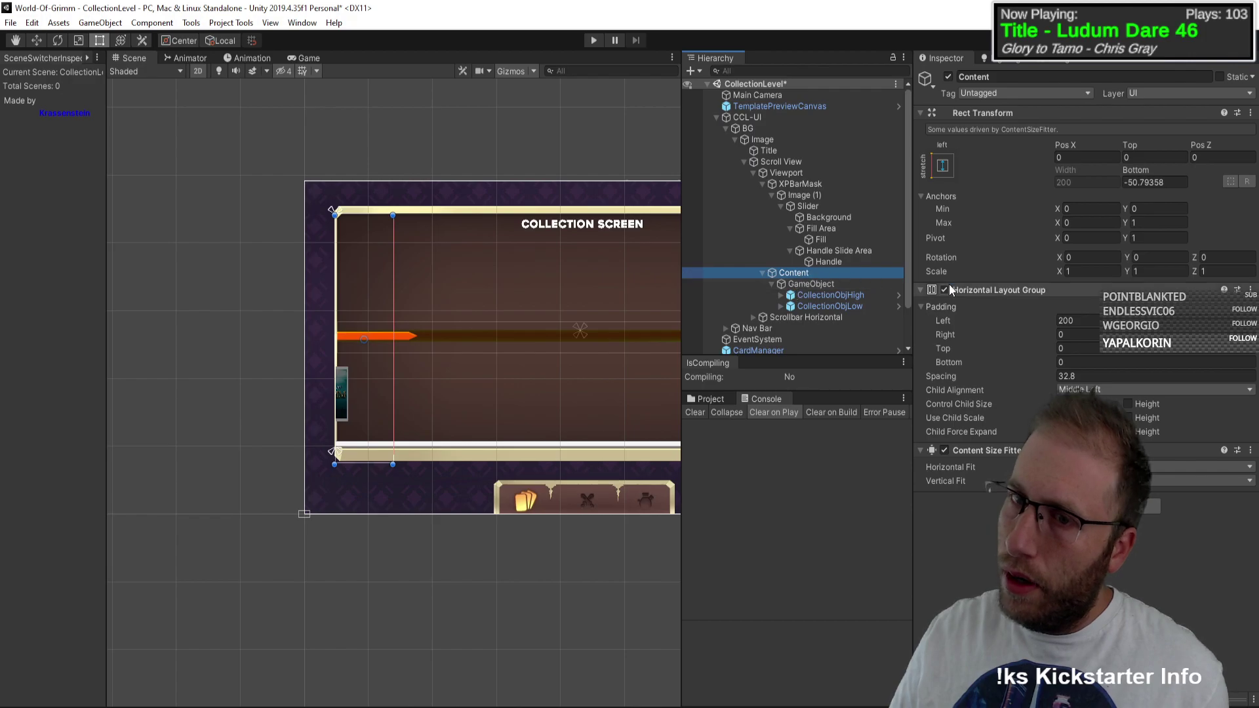
{"action": "right_click", "coordinate": [977, 291]}
{"action": "left_click", "coordinate": [1029, 395]}
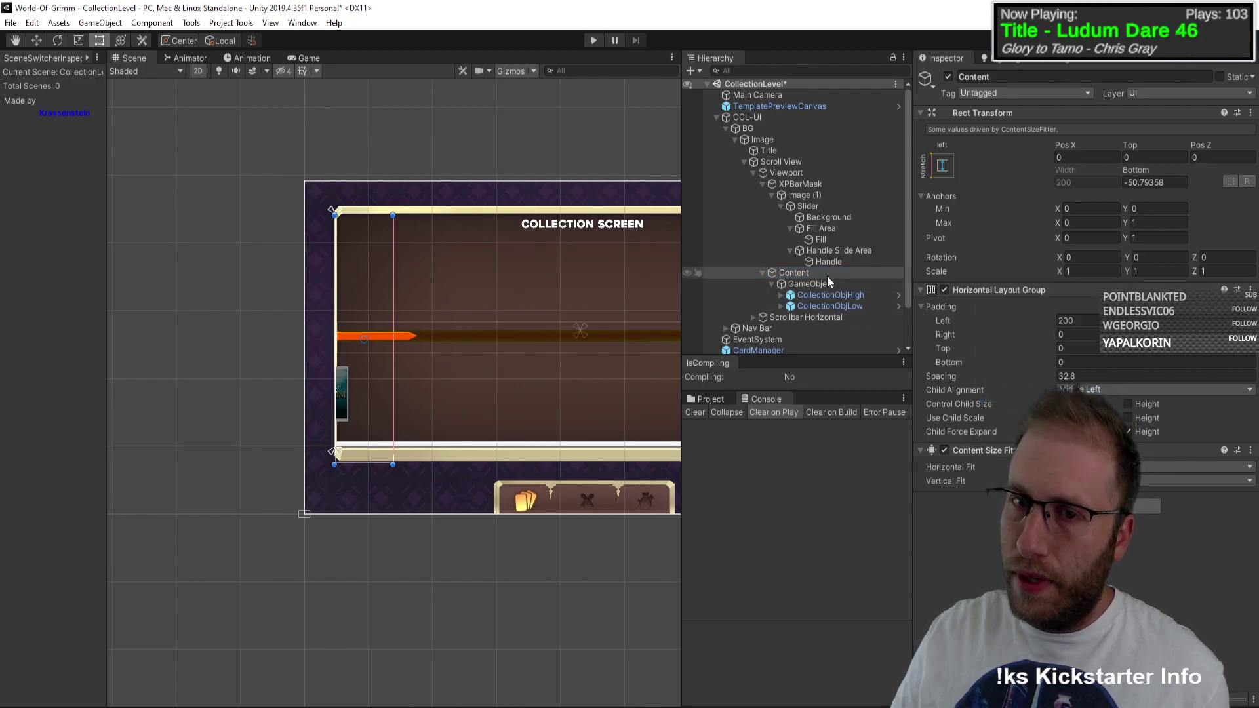
{"action": "right_click", "coordinate": [828, 276]}
{"action": "left_click", "coordinate": [796, 286]}
{"action": "right_click", "coordinate": [798, 283]}
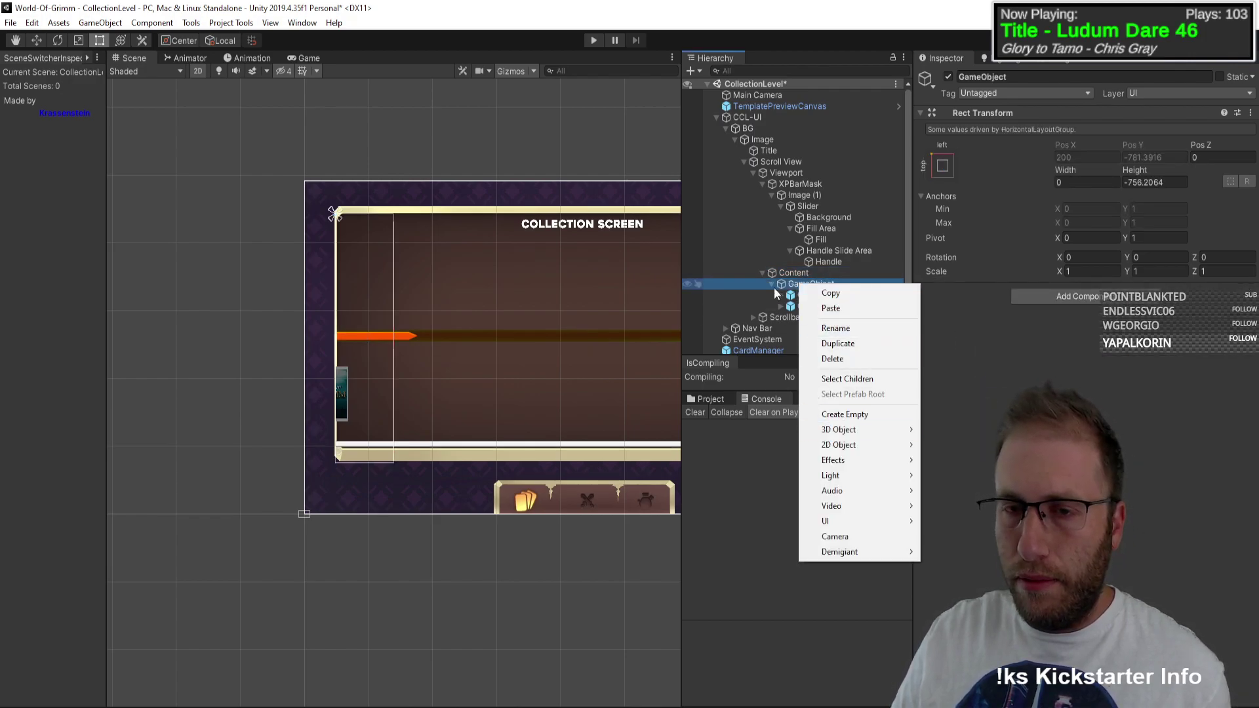
Step: Move the Horizontal Layout Group and Content Size Fitter from Content onto GameObject
{"action": "left_click", "coordinate": [774, 287]}
{"action": "left_click", "coordinate": [799, 273]}
{"action": "left_click_drag", "start_coordinate": [965, 292], "coordinate": [809, 285]}
{"action": "left_click", "coordinate": [806, 271]}
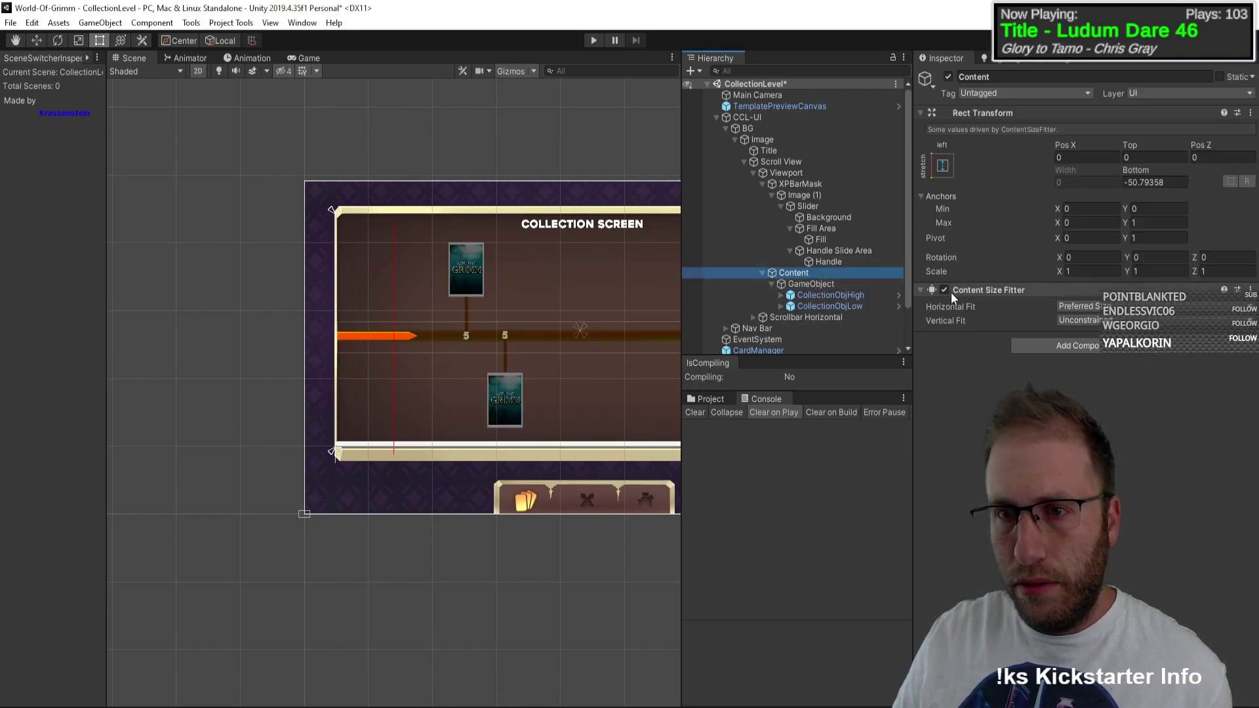
{"action": "left_click_drag", "start_coordinate": [975, 294], "coordinate": [823, 282]}
{"action": "left_click", "coordinate": [824, 282]}
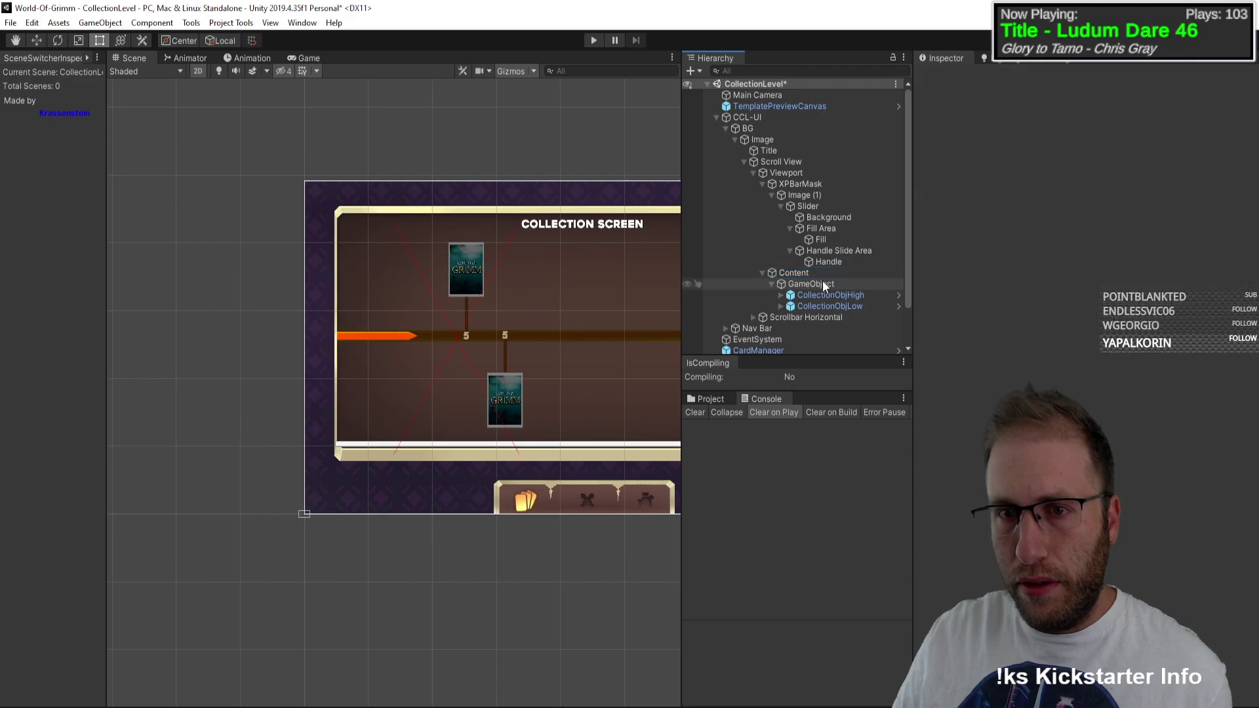
Step: Anchor the card GameObject to left-stretch and widen its rectangle horizontally
{"action": "left_click", "coordinate": [814, 273]}
{"action": "left_click", "coordinate": [816, 283]}
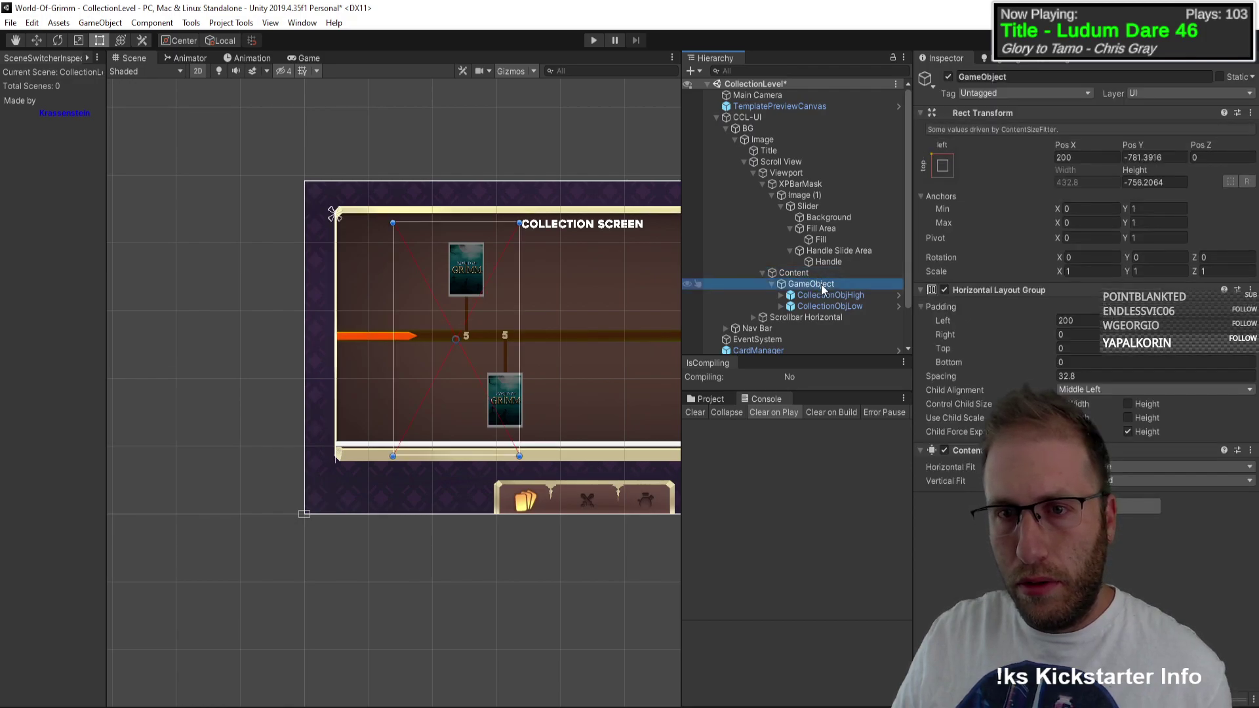
{"action": "left_click", "coordinate": [944, 166]}
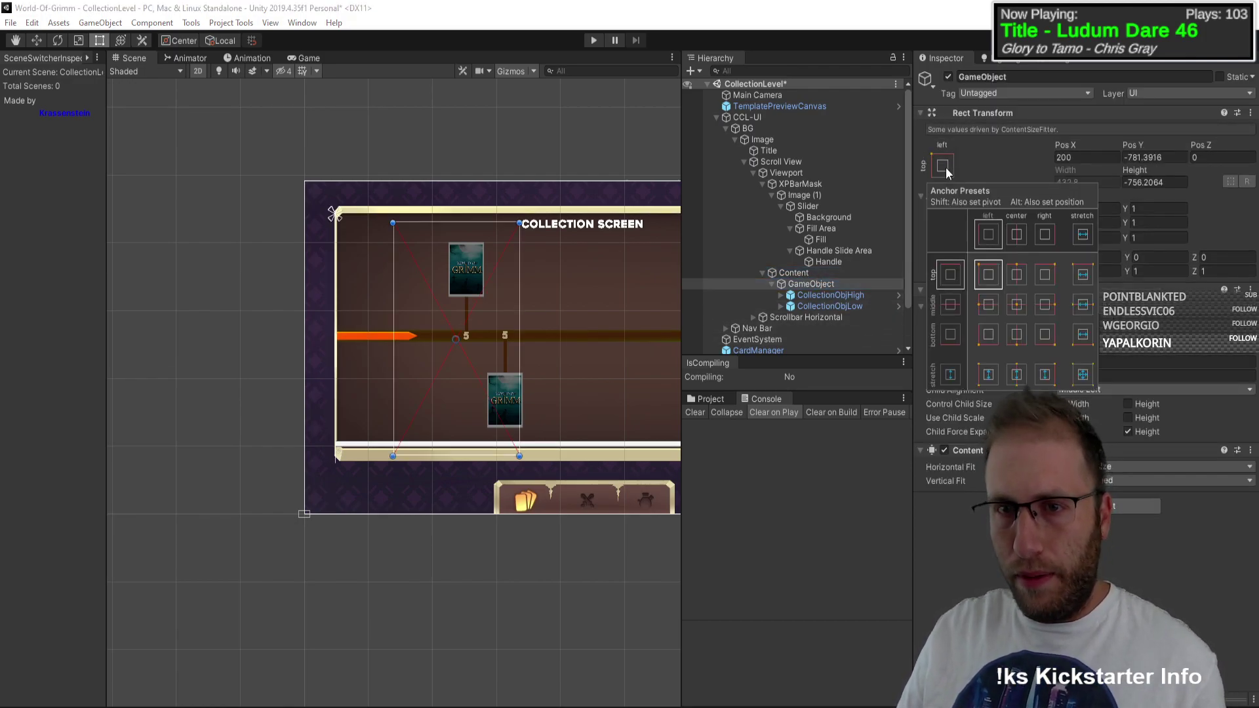
{"action": "left_click", "coordinate": [986, 375]}
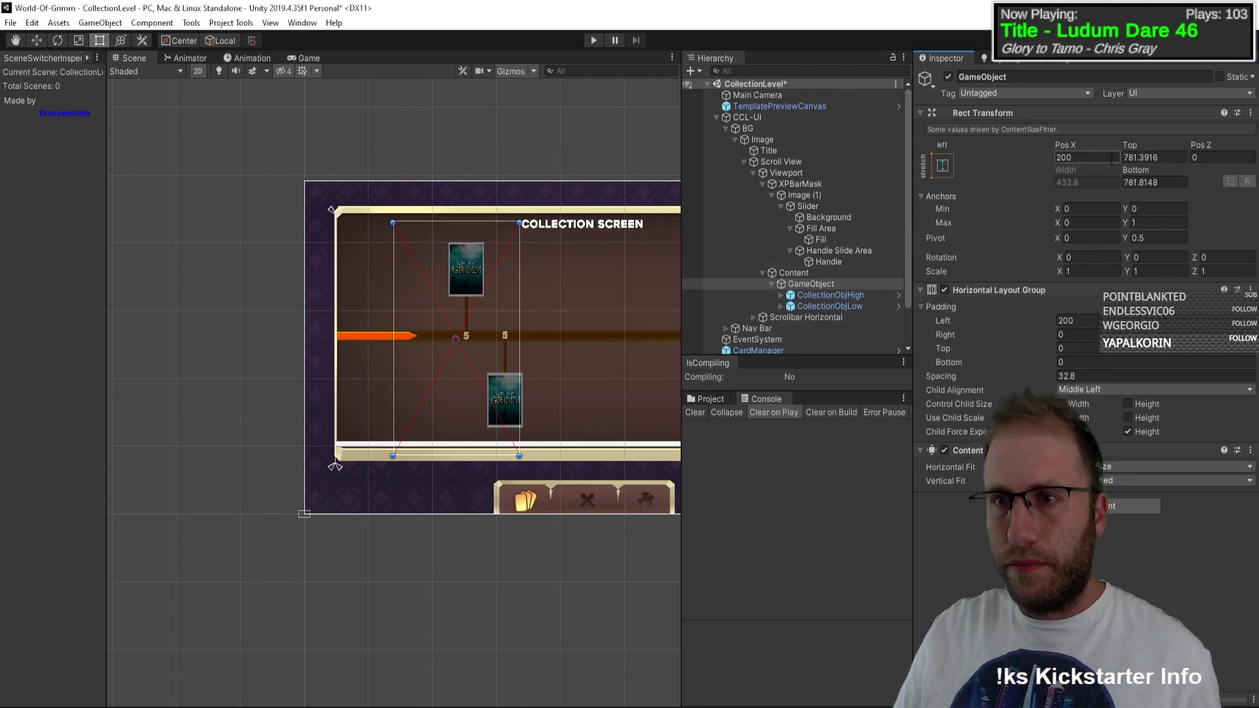
{"action": "left_click", "coordinate": [816, 275]}
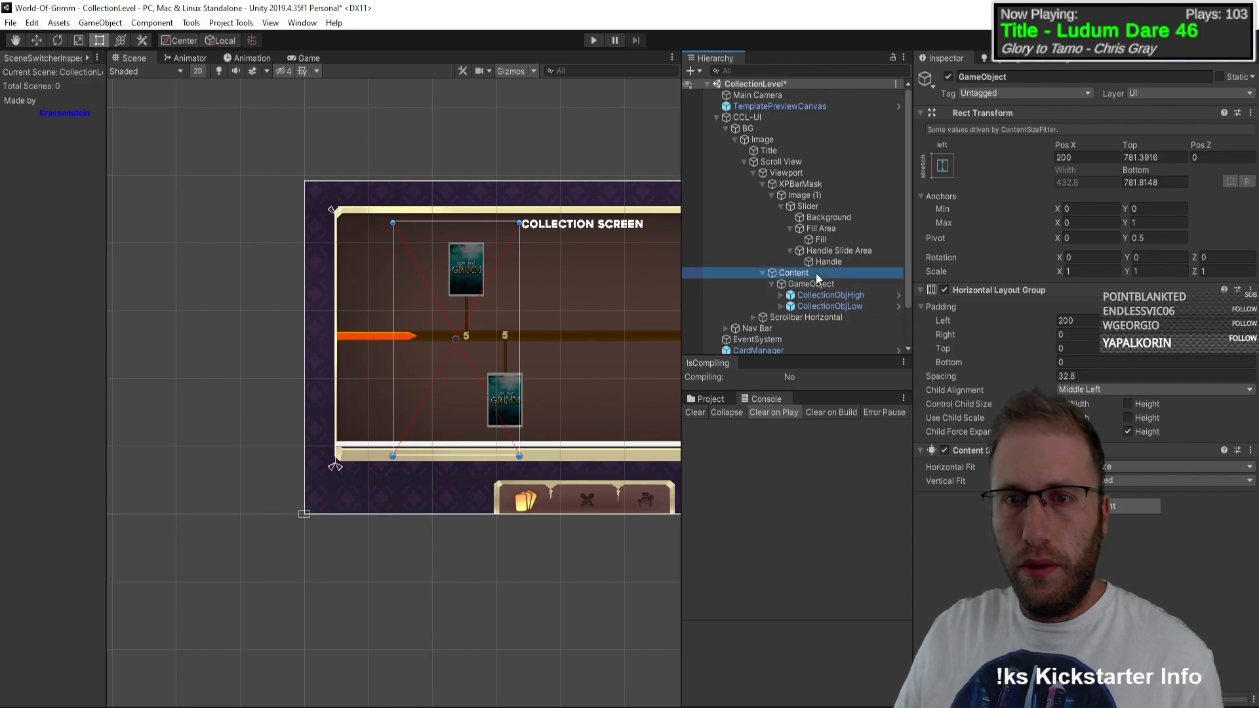
{"action": "left_click", "coordinate": [816, 283]}
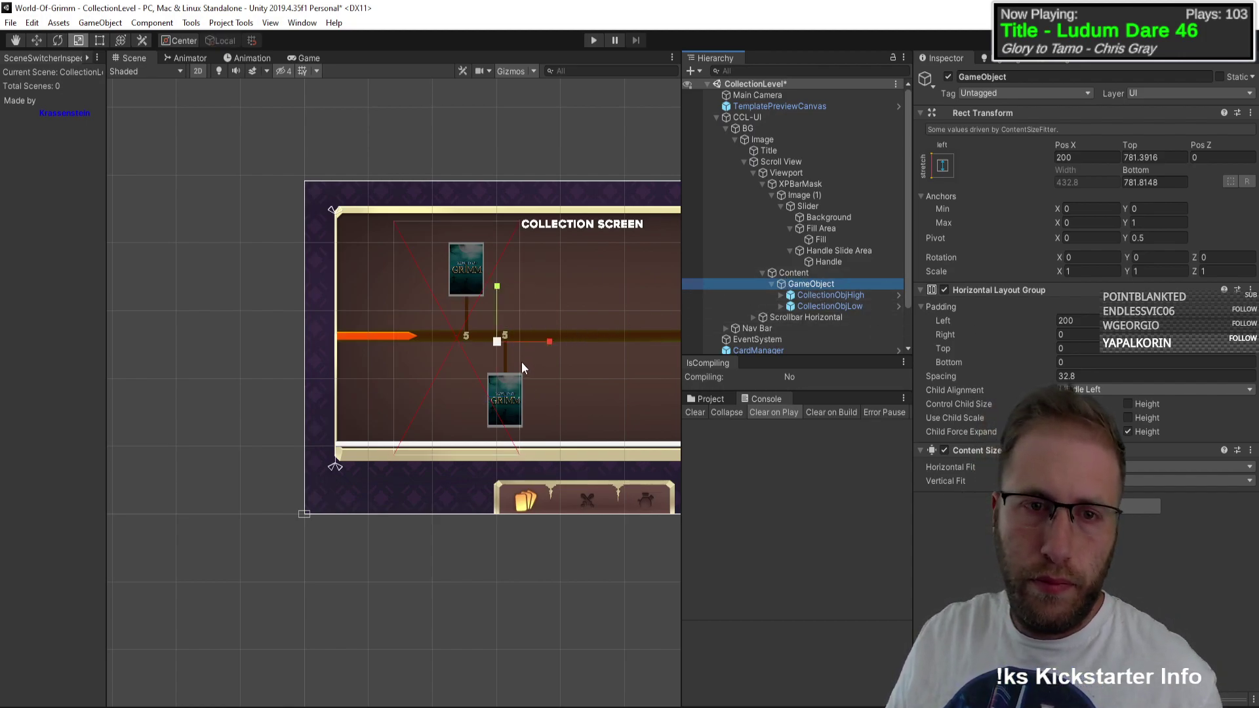
{"action": "left_click_drag", "start_coordinate": [519, 359], "coordinate": [551, 359]}
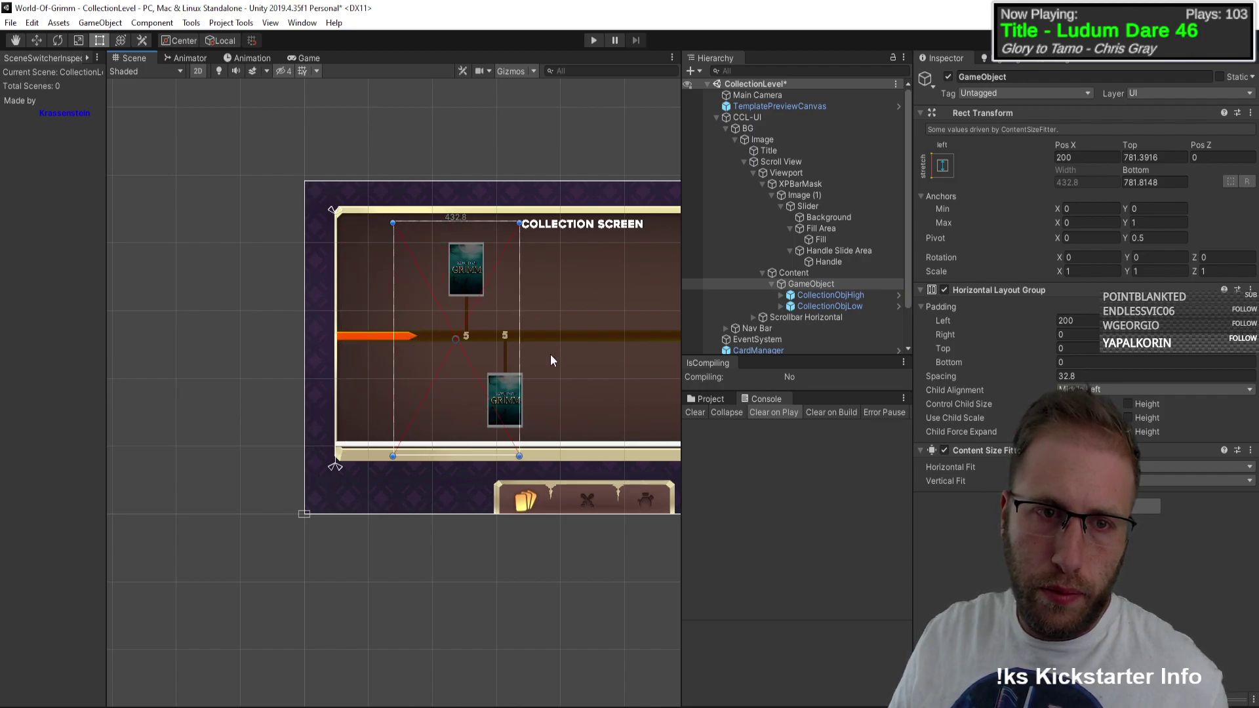
{"action": "left_click", "coordinate": [832, 275]}
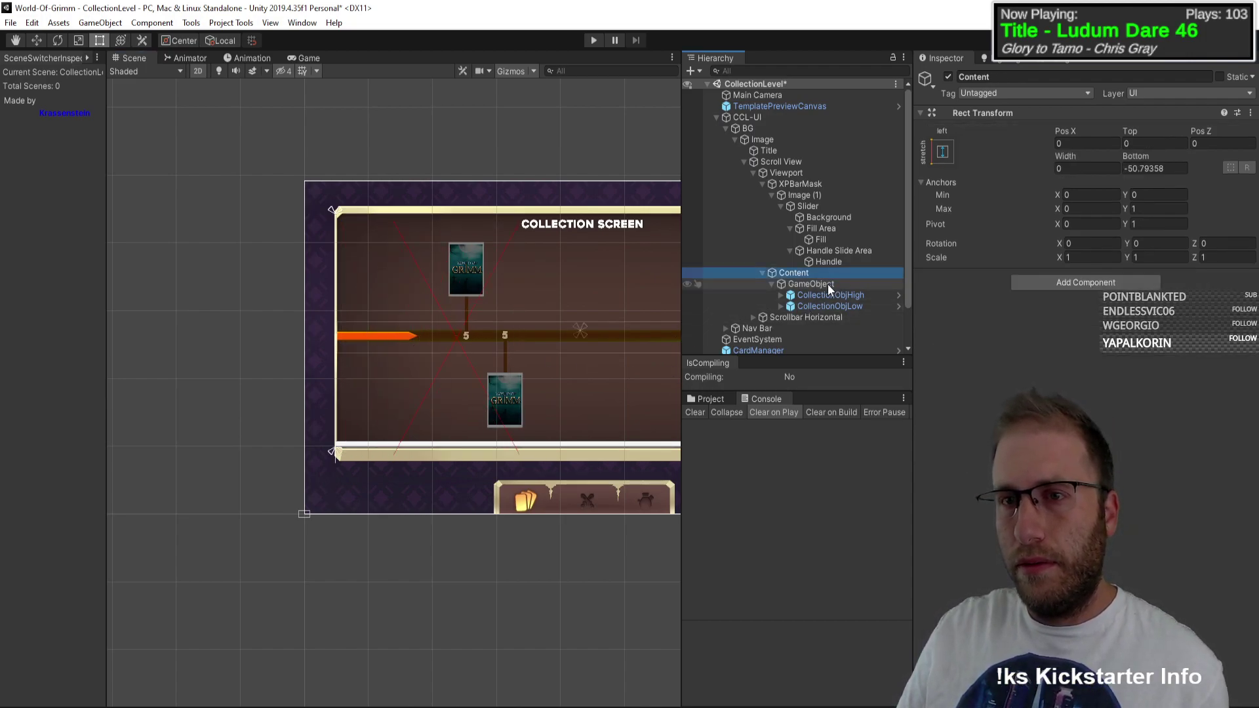
Step: Nest XPBarMask in Content beside the card GameObject, then select the CCL-UI canvas
{"action": "left_click_drag", "start_coordinate": [828, 284], "coordinate": [794, 275]}
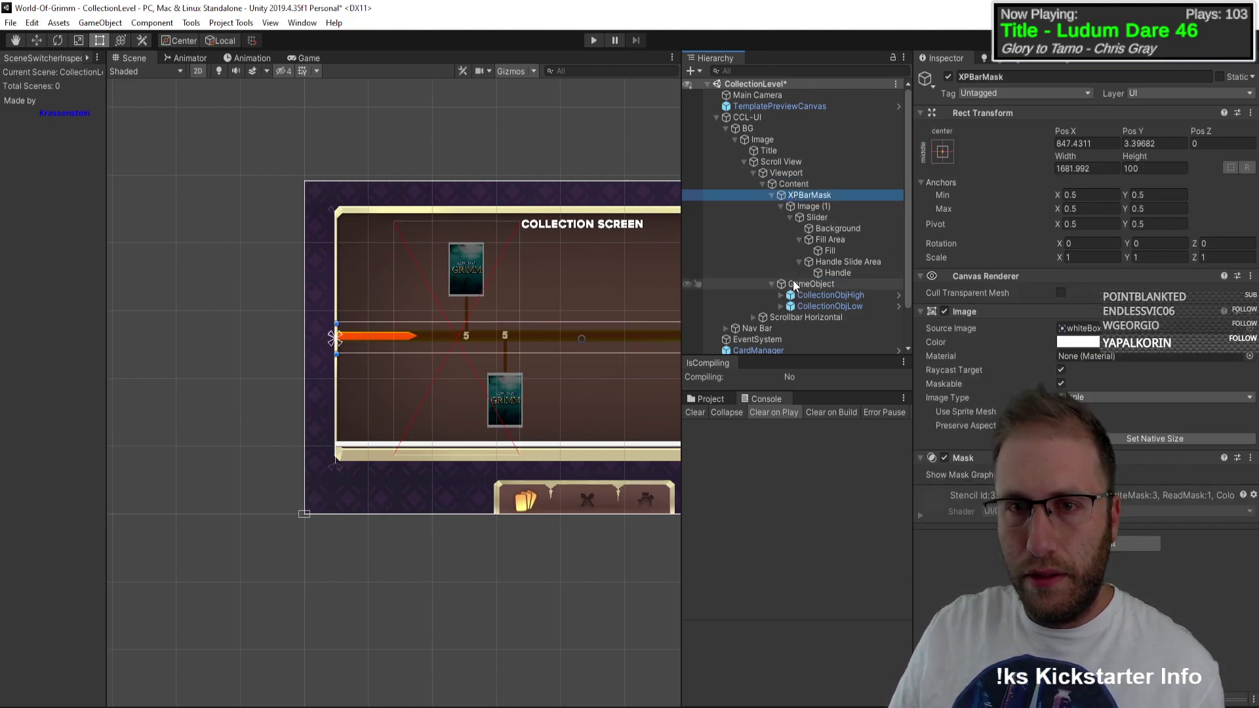
{"action": "left_click", "coordinate": [770, 195]}
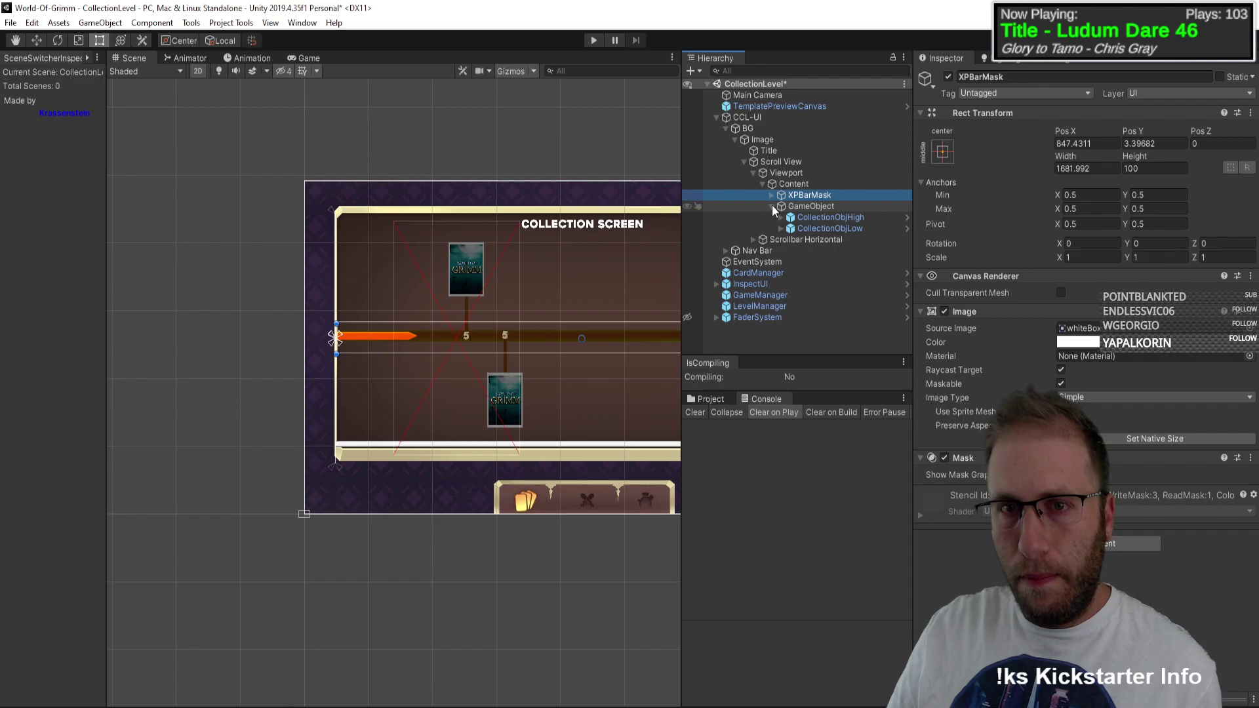
{"action": "left_click", "coordinate": [772, 206]}
{"action": "left_click", "coordinate": [784, 206]}
{"action": "left_click", "coordinate": [812, 184]}
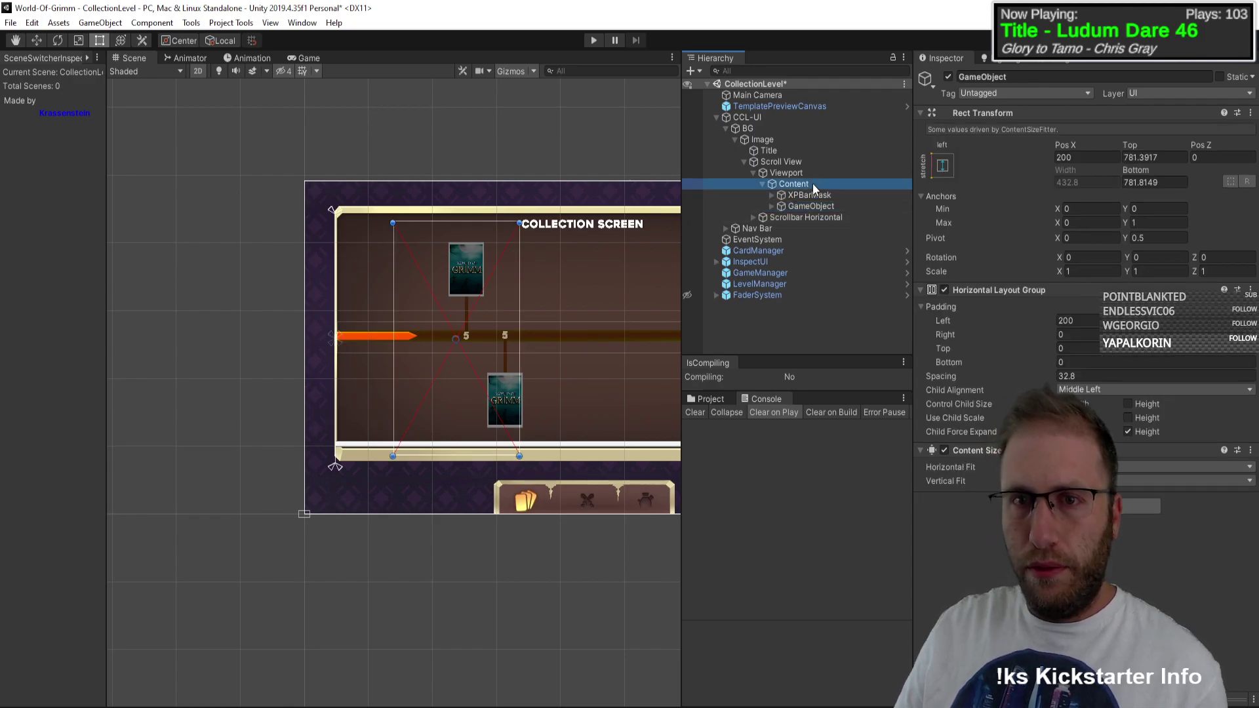
{"action": "left_click", "coordinate": [797, 128]}
{"action": "left_click", "coordinate": [797, 117]}
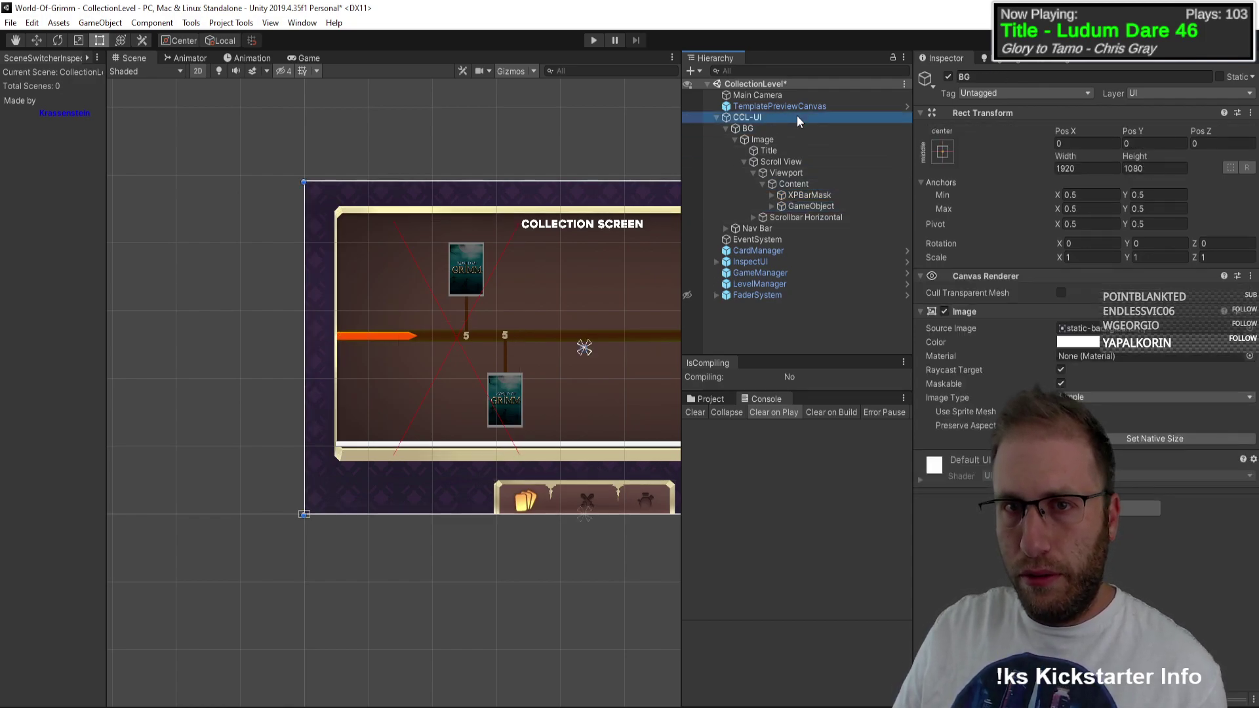
{"action": "scroll", "coordinate": [1101, 403], "scroll_direction": "down", "scroll_amount": 3}
{"action": "left_click_drag", "start_coordinate": [808, 206], "coordinate": [1003, 313]}
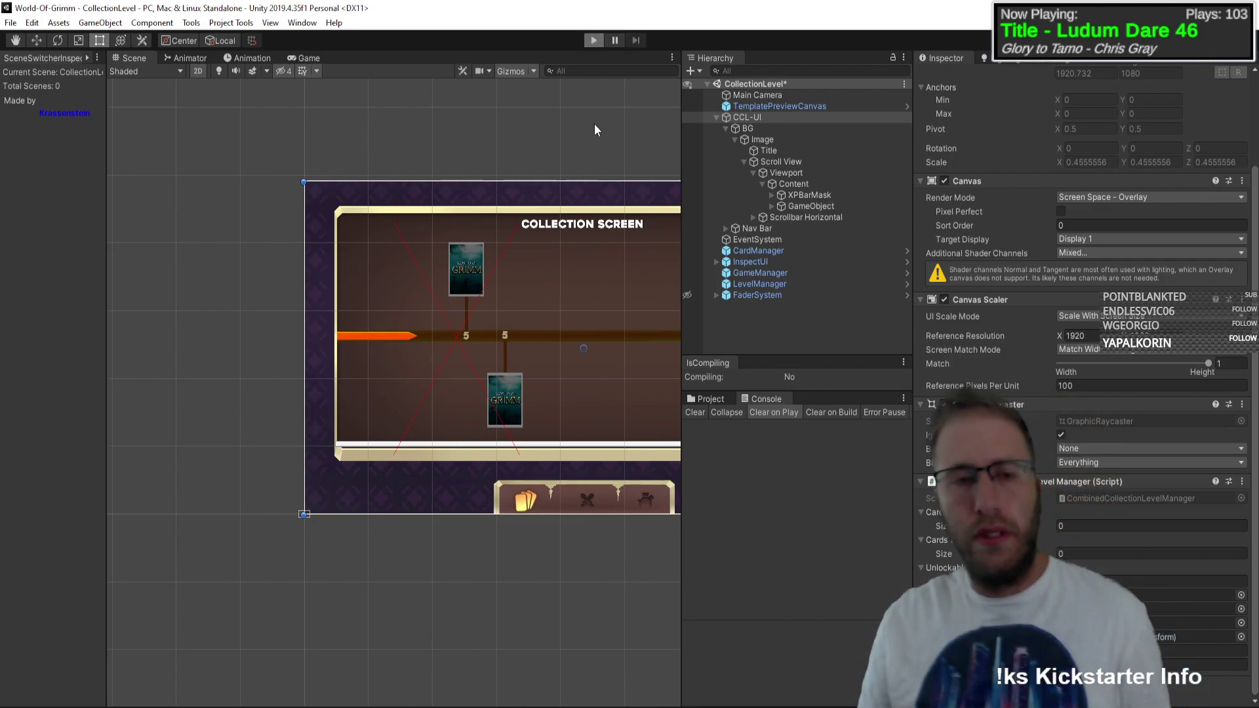
{"action": "key", "text": "ctrl+p"}
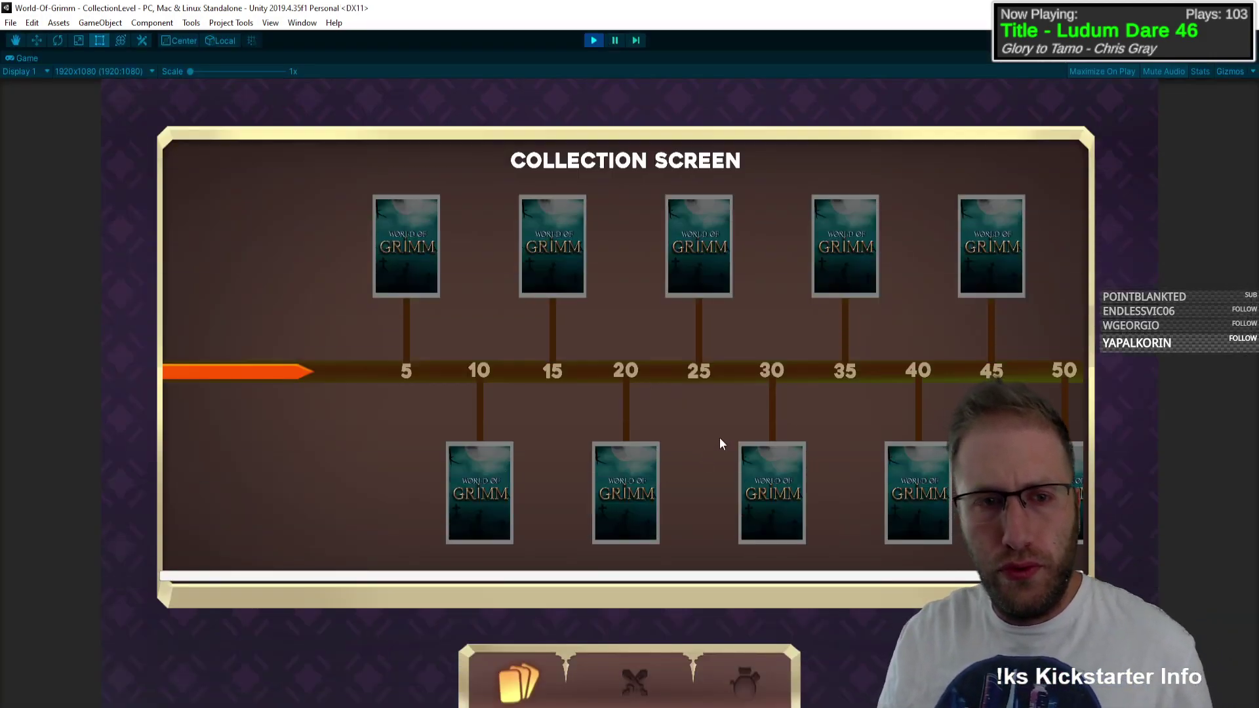
{"action": "left_click_drag", "start_coordinate": [719, 438], "coordinate": [464, 393]}
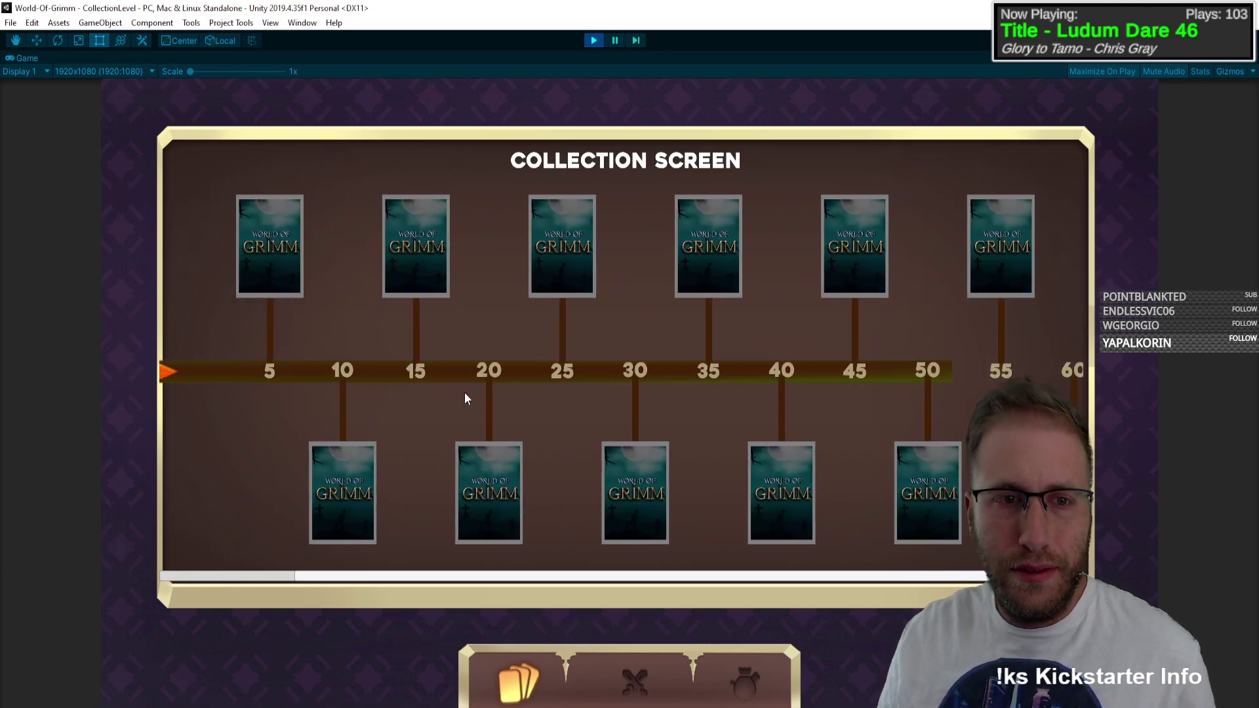
{"action": "left_click", "coordinate": [593, 40]}
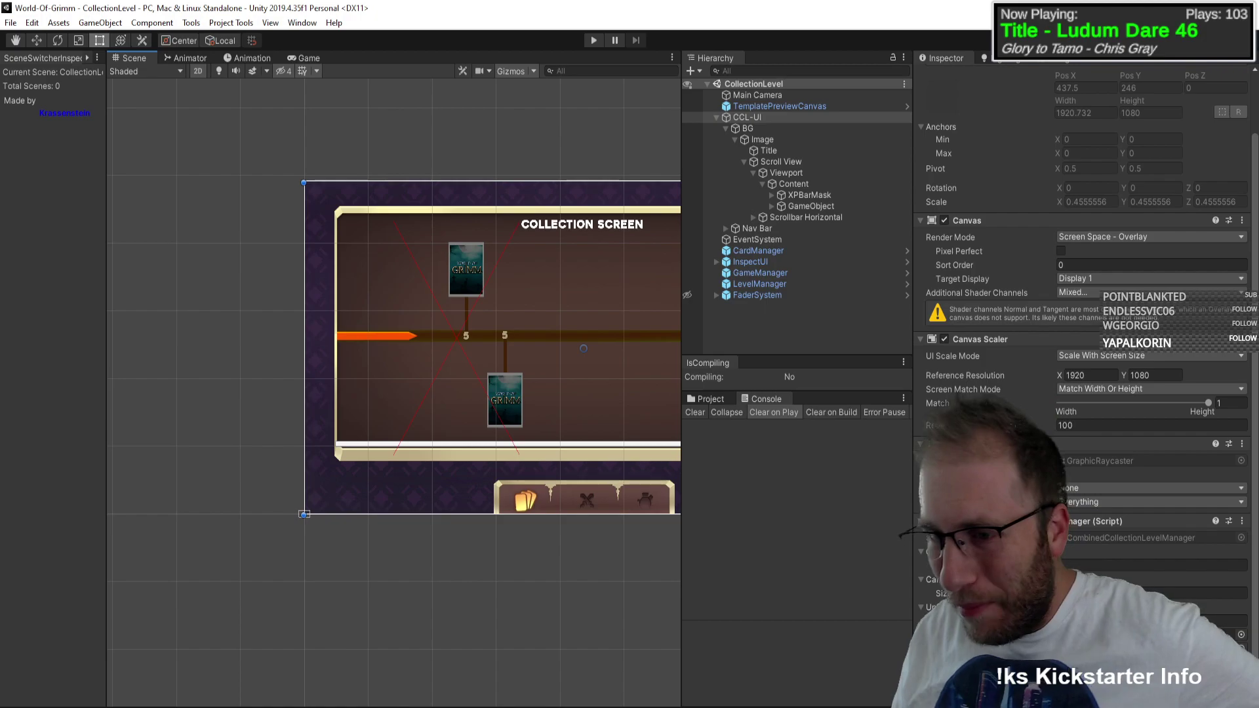
{"action": "scroll", "coordinate": [951, 420], "scroll_direction": "down", "scroll_amount": 2}
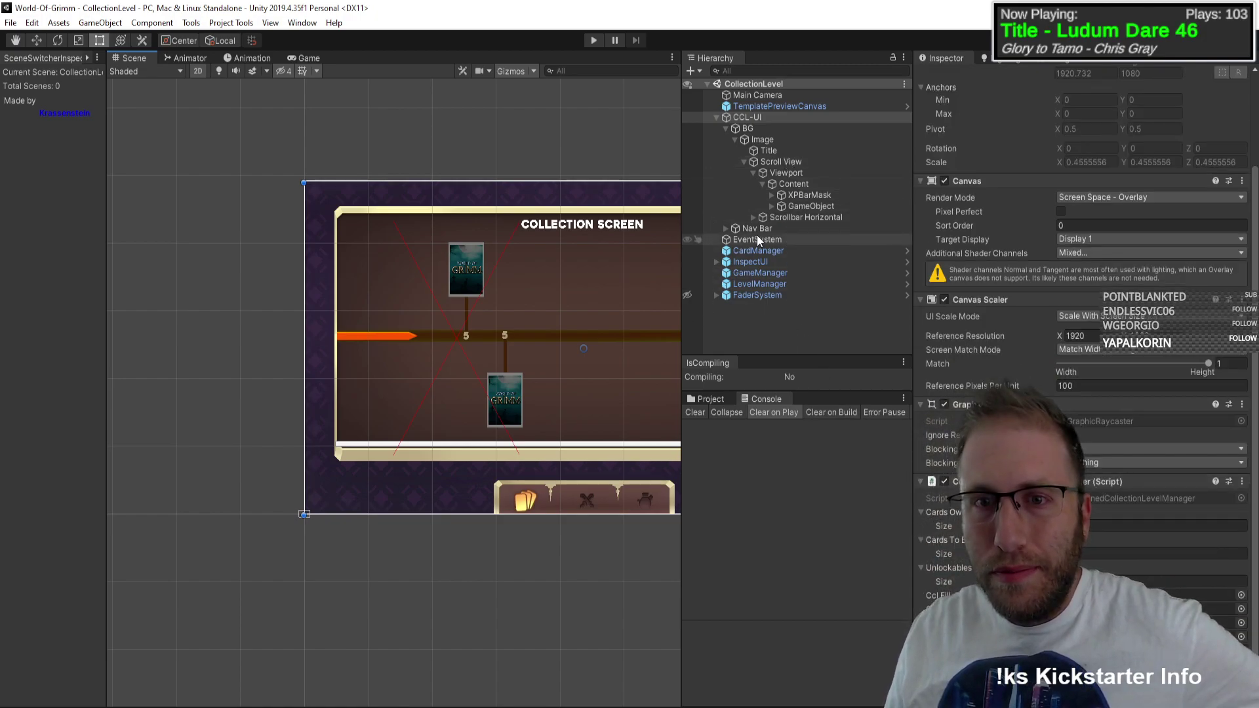
Step: Set the card GameObject's Pos X to 0 and lower its Top offset
{"action": "left_click", "coordinate": [782, 216]}
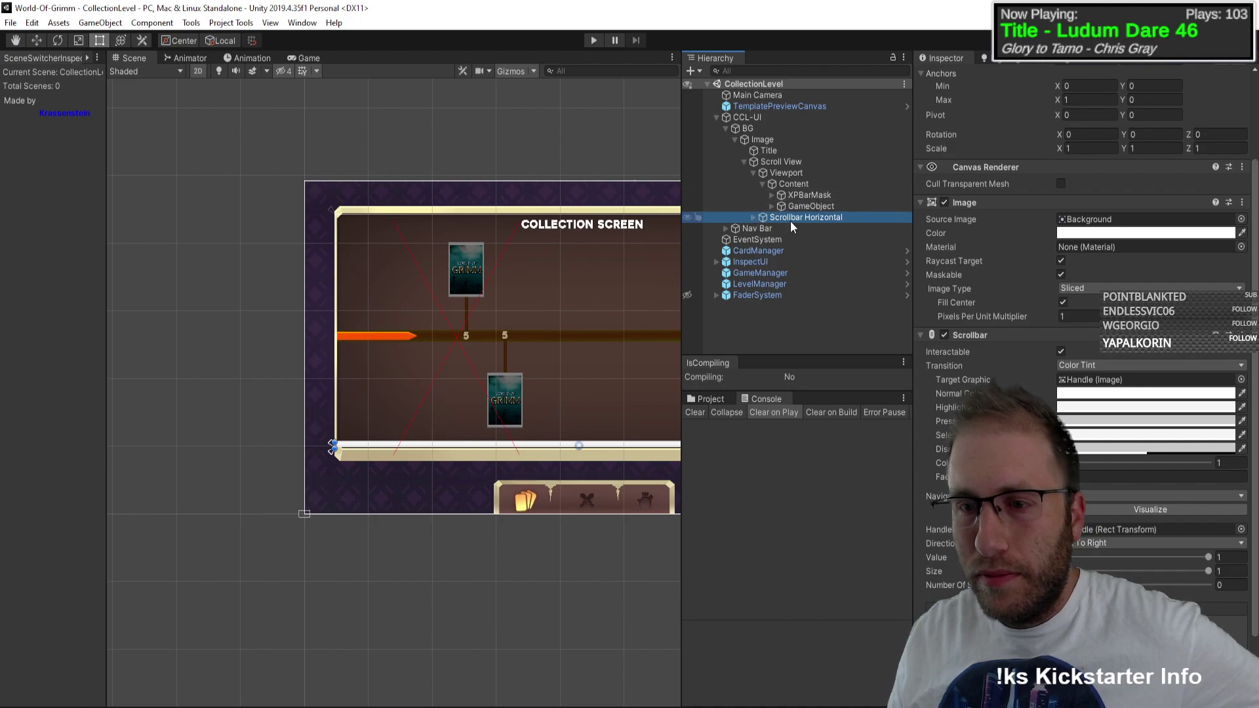
{"action": "left_click", "coordinate": [813, 196]}
{"action": "left_click", "coordinate": [771, 195]}
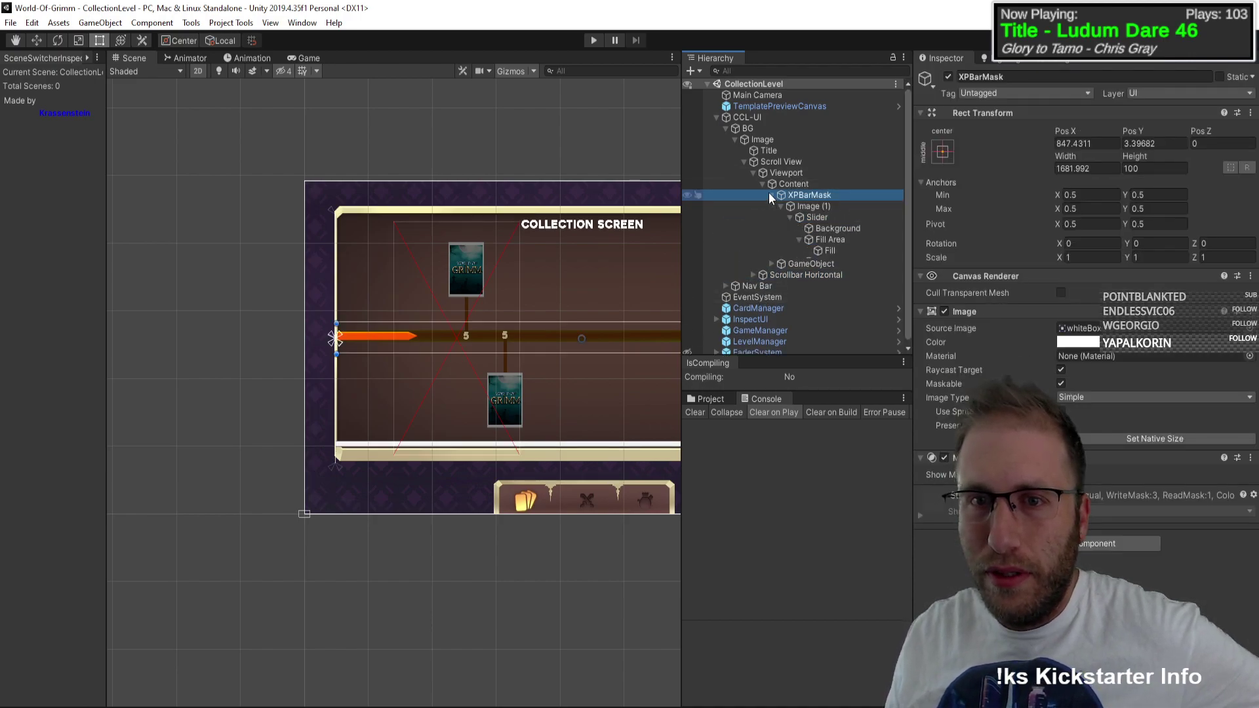
{"action": "left_click", "coordinate": [777, 186]}
{"action": "left_click", "coordinate": [789, 196]}
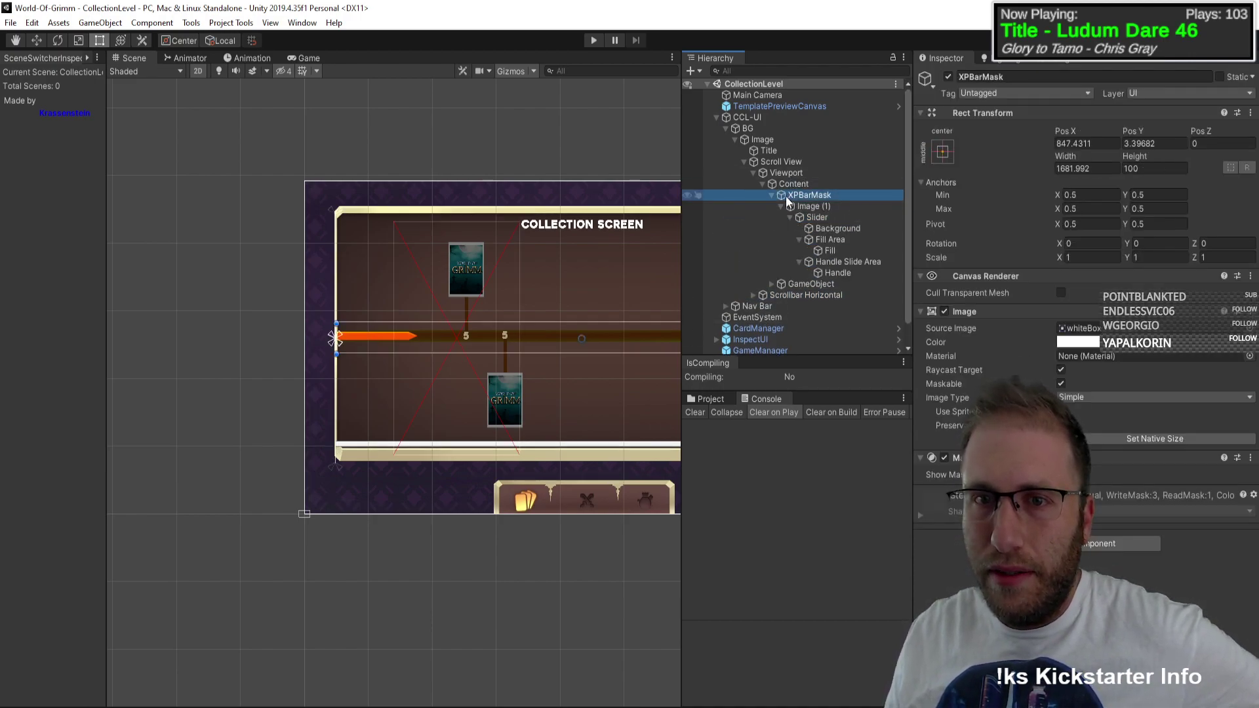
{"action": "left_click", "coordinate": [772, 284]}
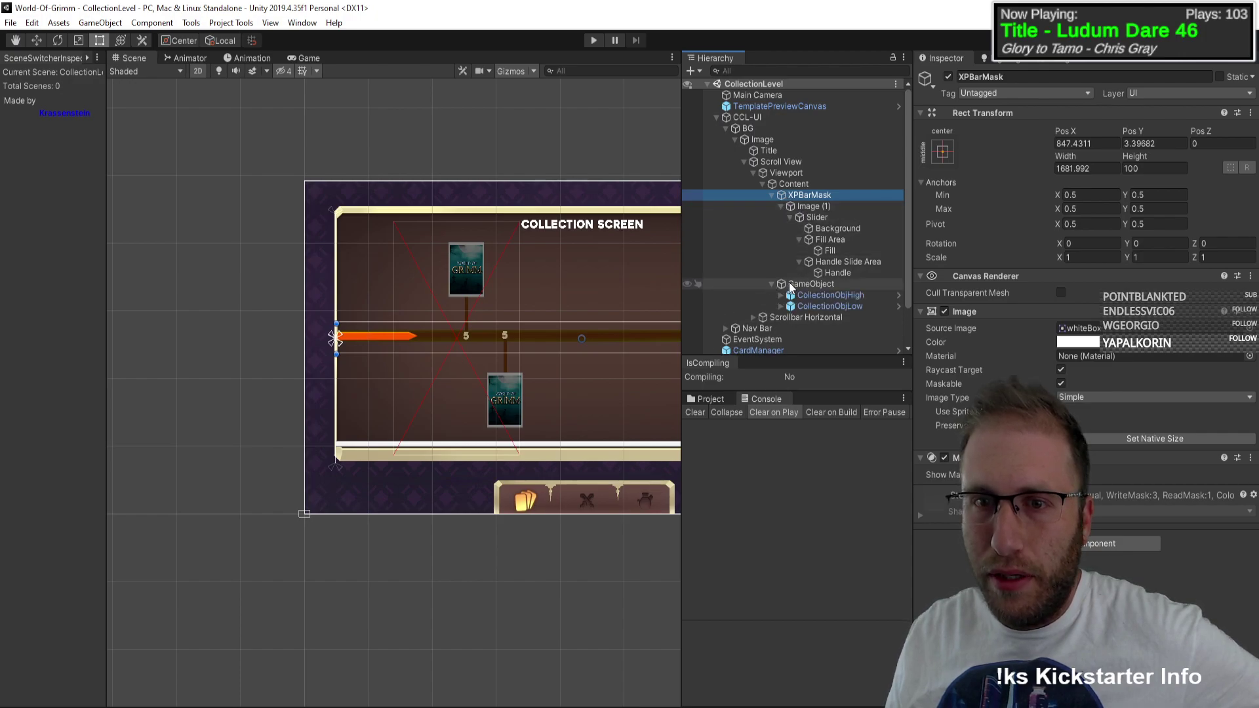
{"action": "left_click", "coordinate": [820, 284]}
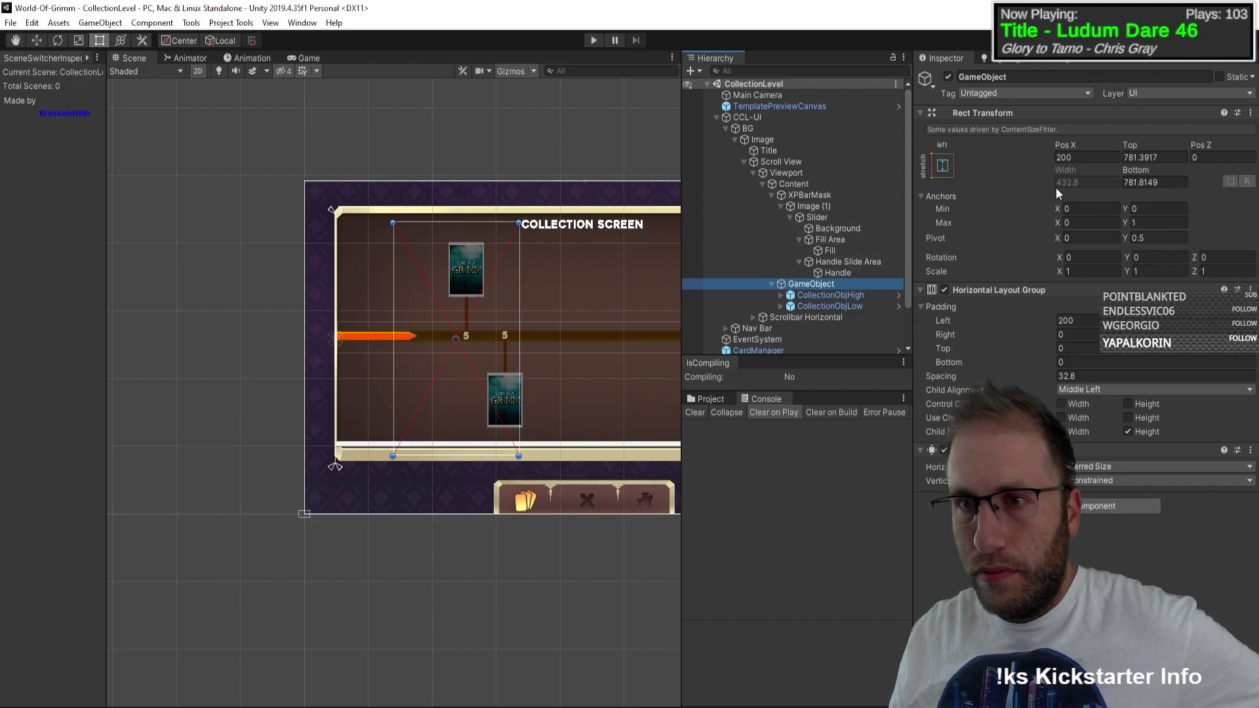
{"action": "mouse_move", "coordinate": [1100, 152]}
{"action": "left_mouse_down"}
{"action": "mouse_move", "coordinate": [1076, 151]}
{"action": "mouse_move", "coordinate": [1090, 149]}
{"action": "left_mouse_up"}
{"action": "type", "text": "0"}
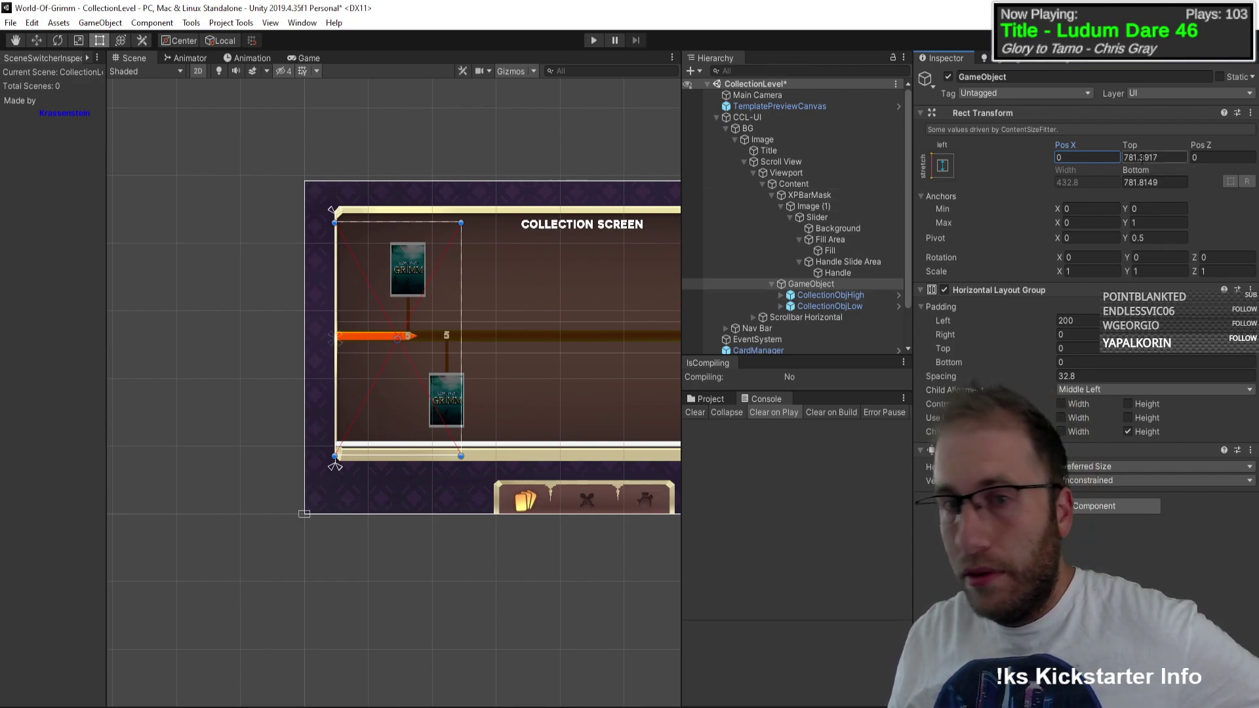
{"action": "left_click_drag", "start_coordinate": [1131, 149], "coordinate": [749, 553]}
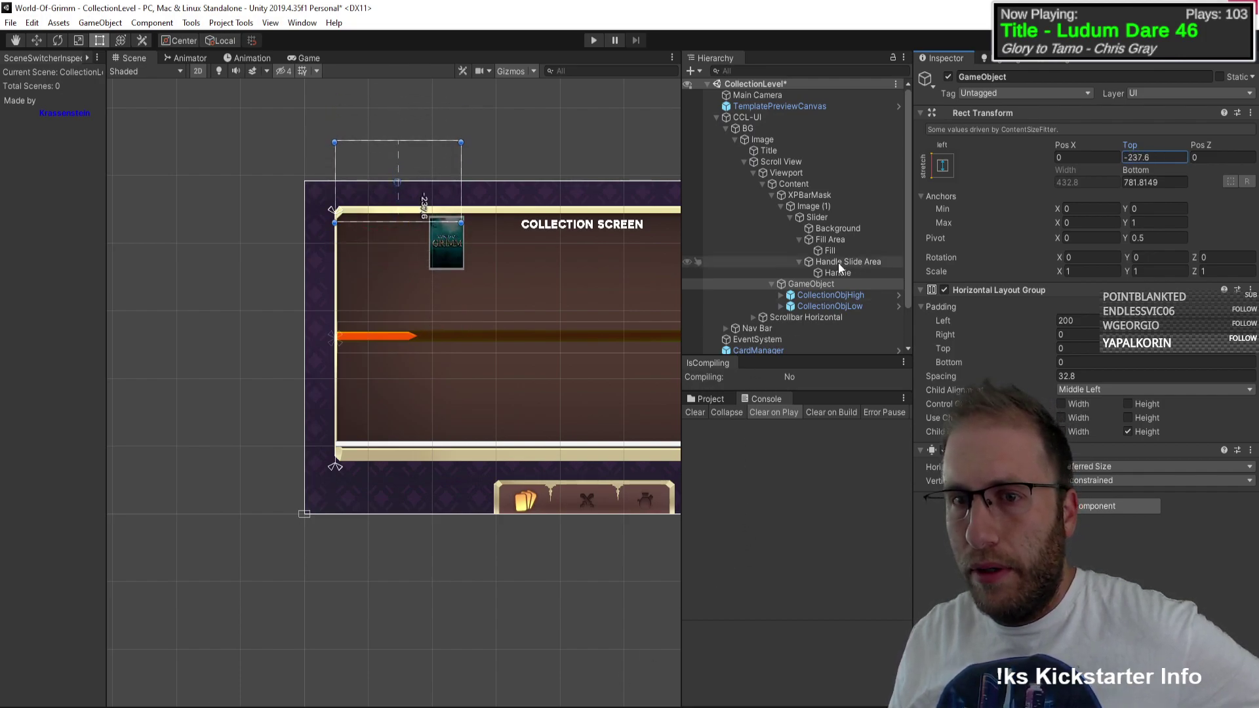
Step: Set the card row's pivot Y to 1 and retype its Top offset as 781
{"action": "left_click", "coordinate": [795, 184]}
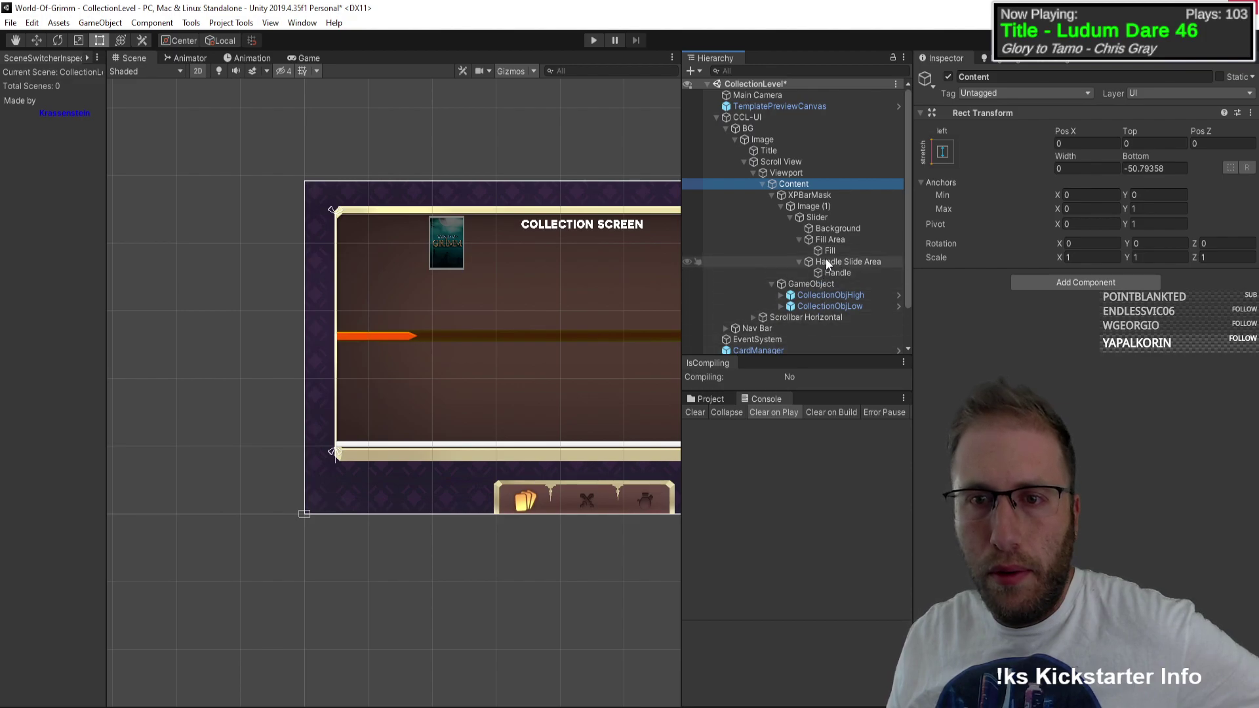
{"action": "left_click", "coordinate": [822, 284]}
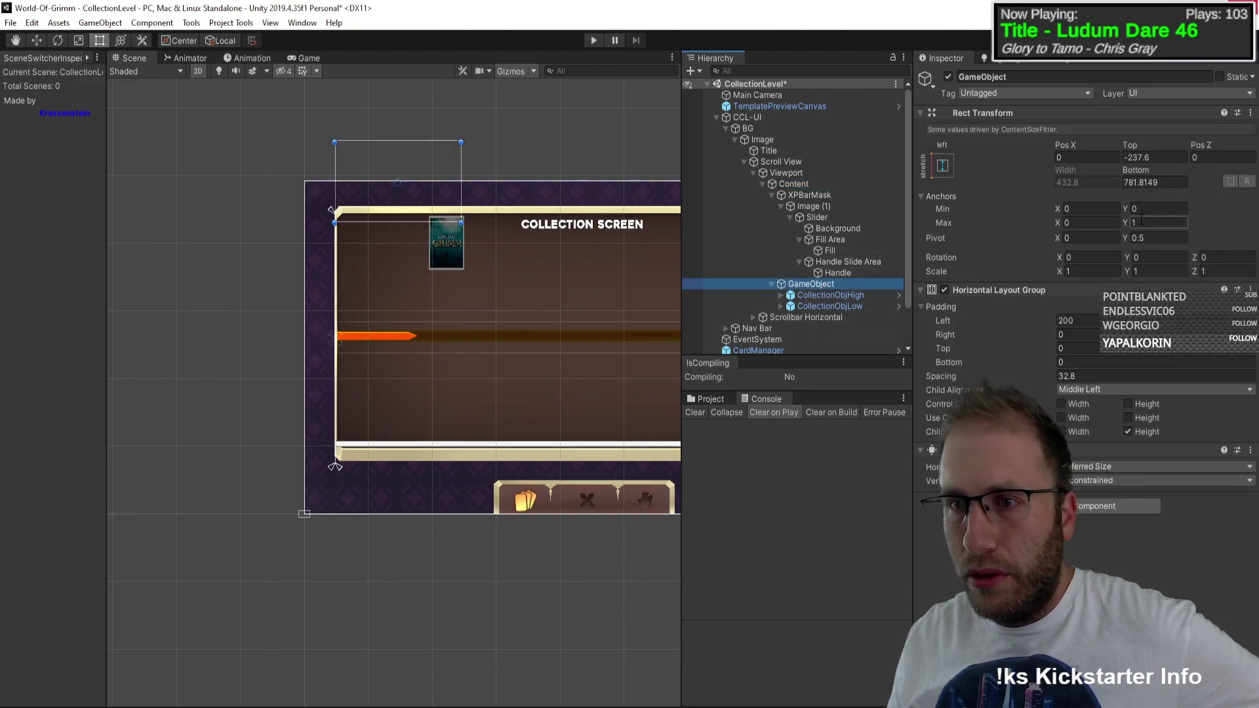
{"action": "left_click", "coordinate": [1159, 236]}
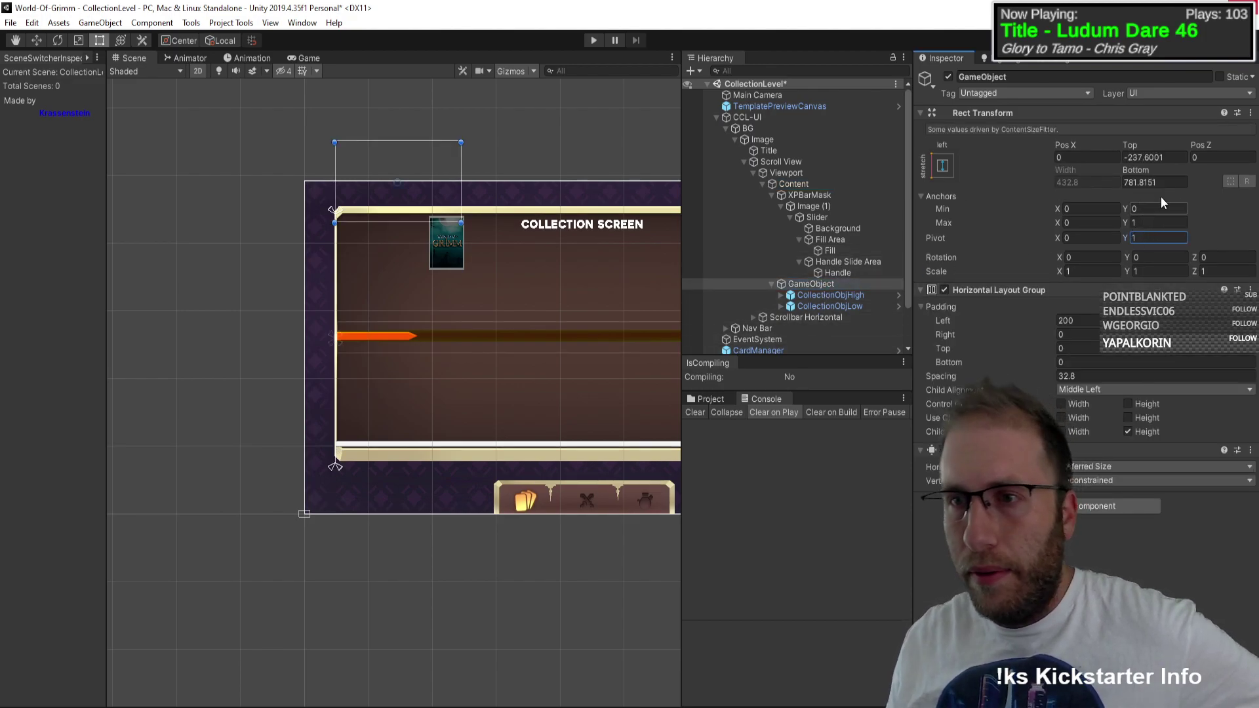
{"action": "left_click_drag", "start_coordinate": [1167, 148], "coordinate": [635, 305]}
{"action": "left_click", "coordinate": [1165, 157]}
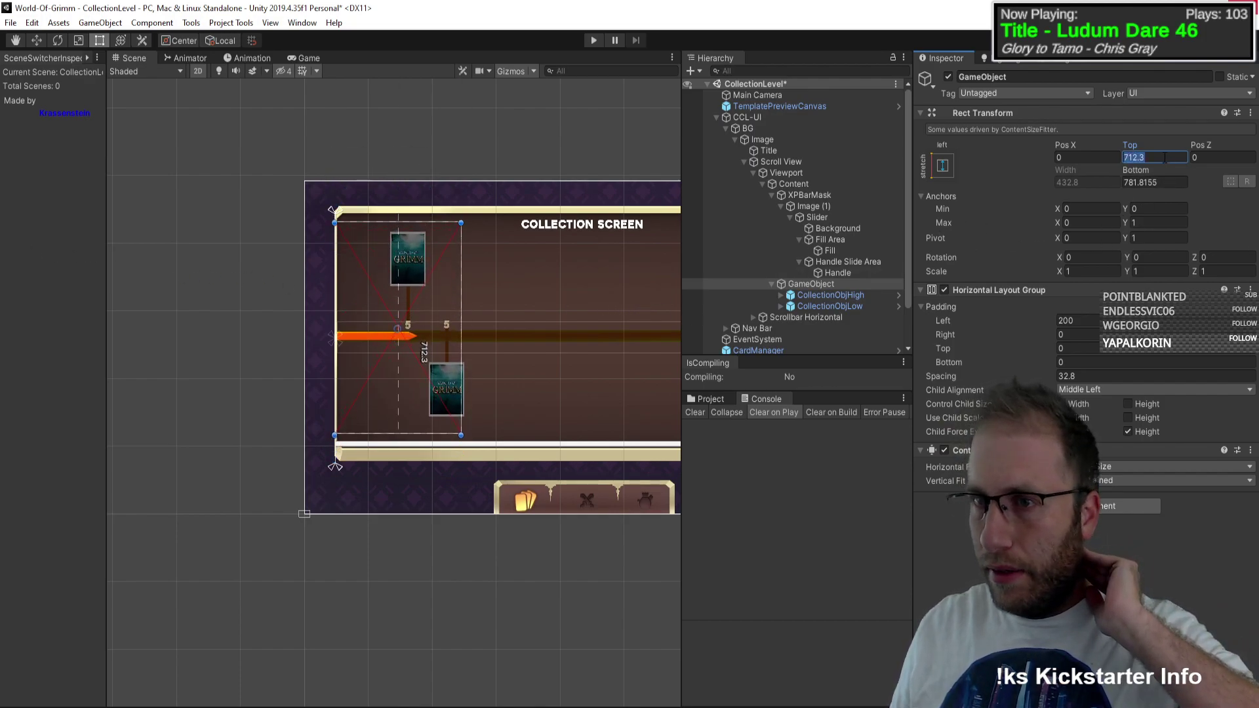
{"action": "type", "text": "-781"}
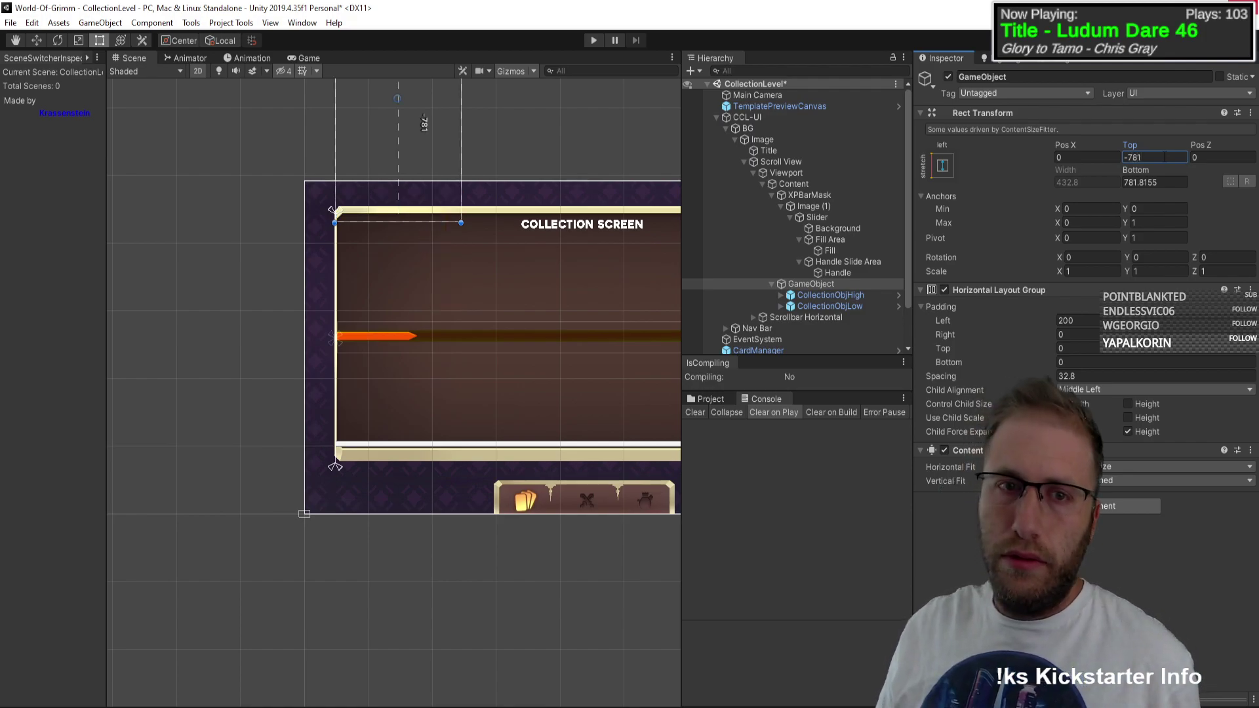
{"action": "type", "text": "781"}
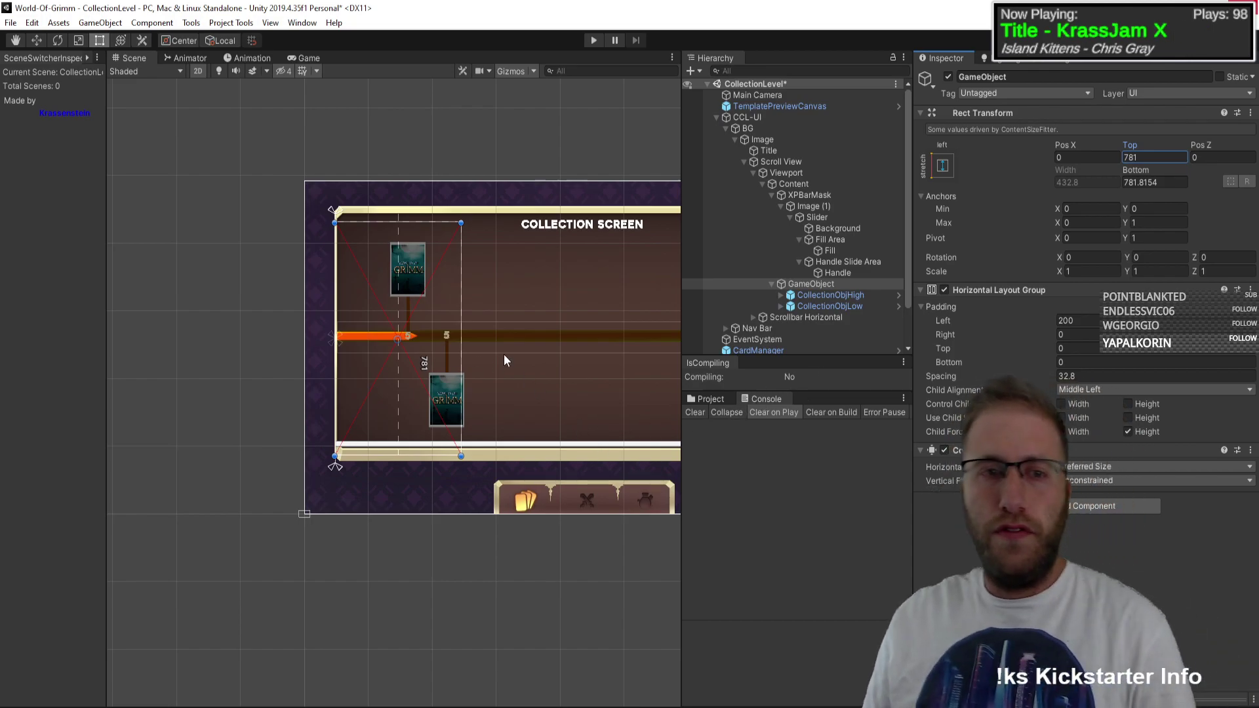
{"action": "left_click", "coordinate": [817, 217]}
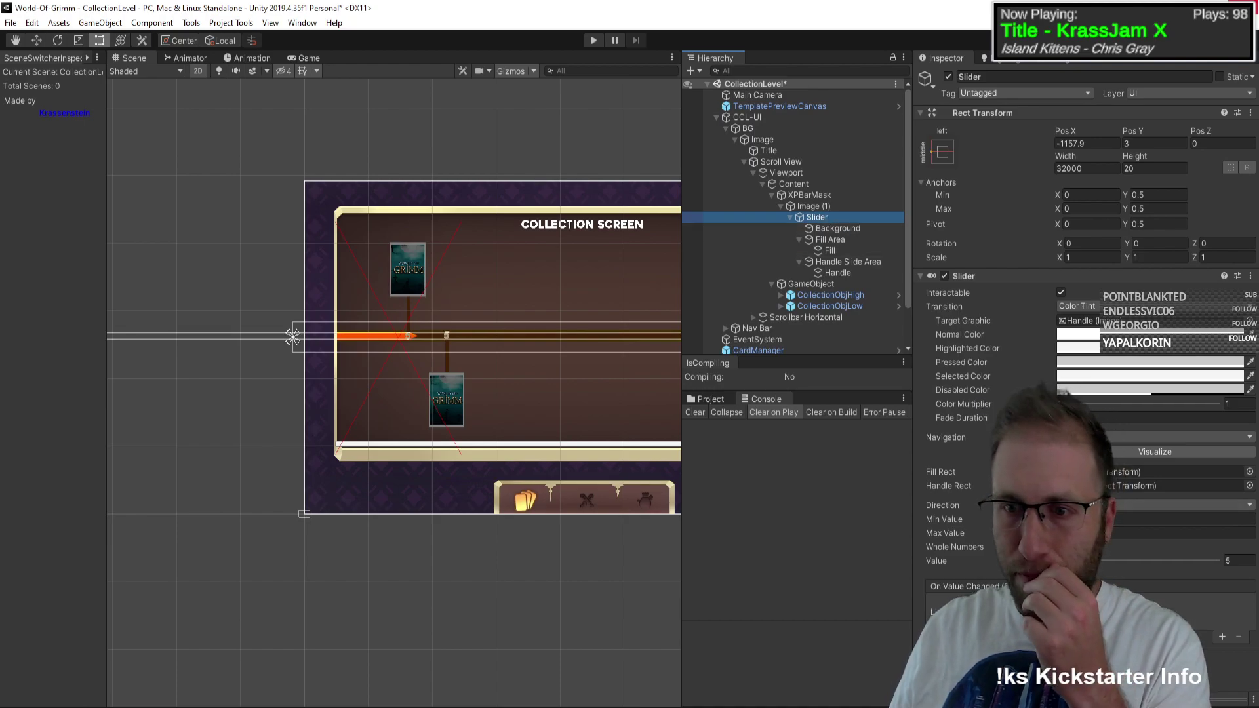
{"action": "left_click_drag", "start_coordinate": [1180, 561], "coordinate": [1109, 560]}
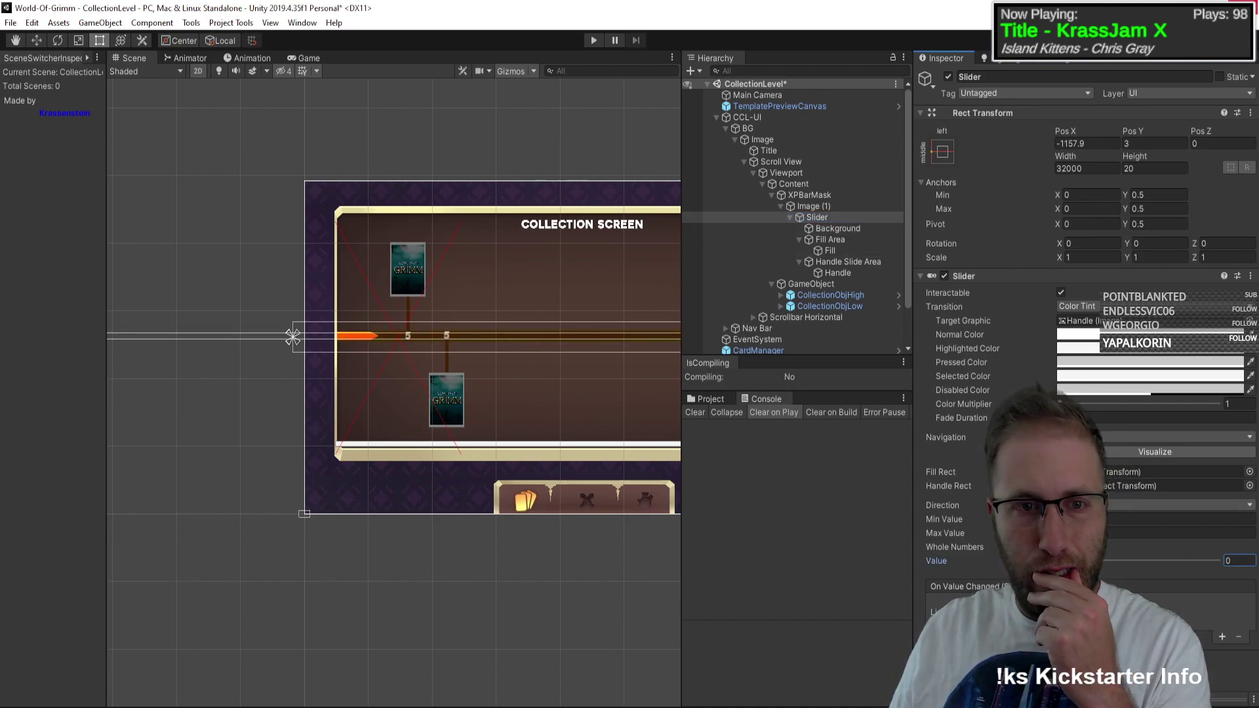
{"action": "type", "text": "5"}
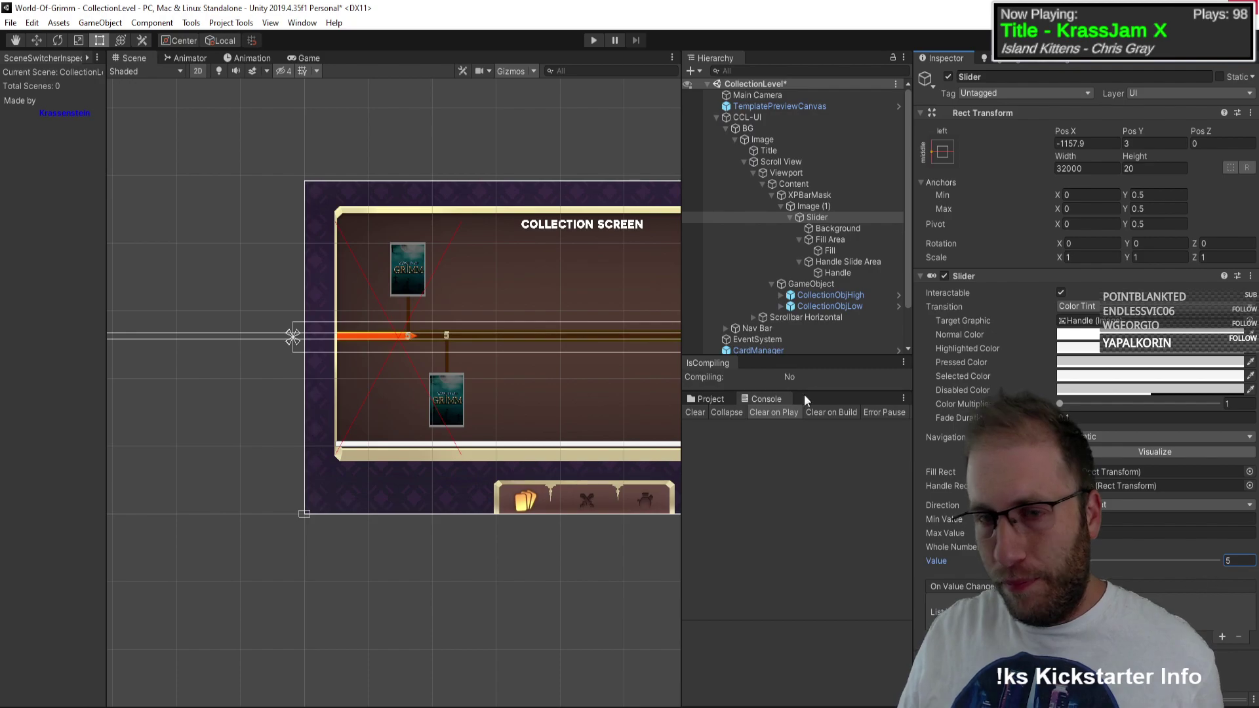
{"action": "left_click", "coordinate": [599, 41]}
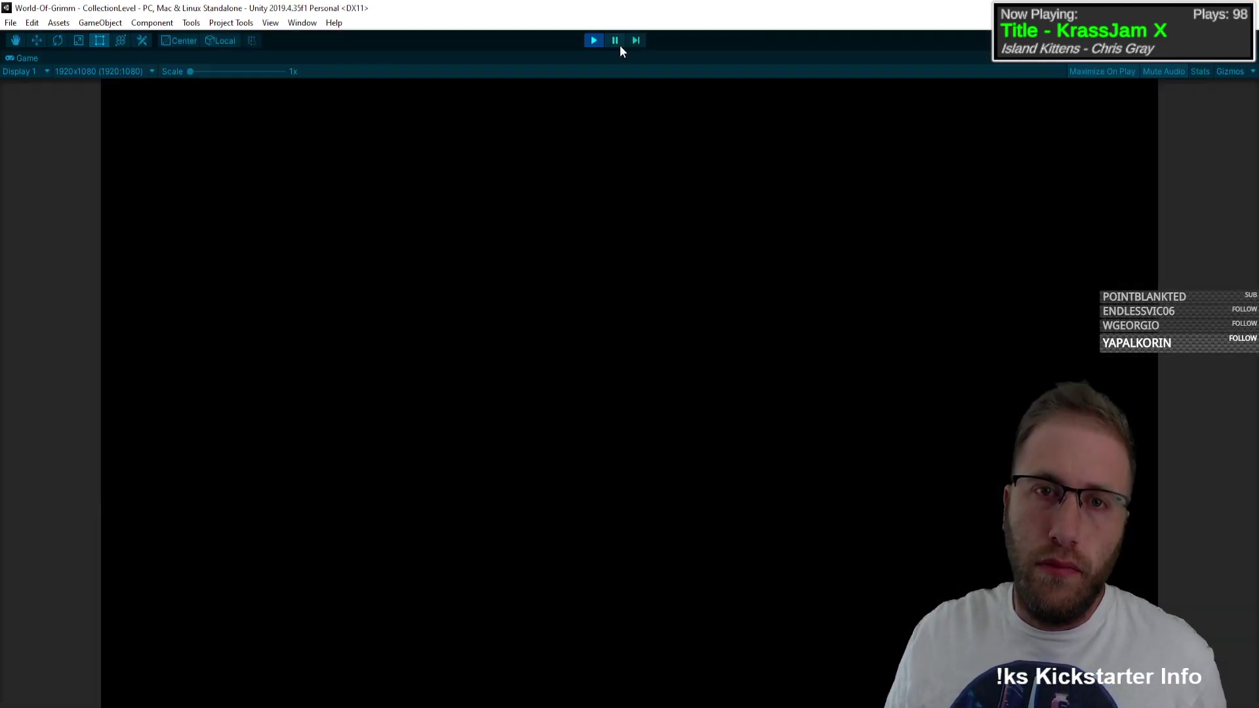
{"action": "scroll", "coordinate": [590, 384], "scroll_direction": "up", "scroll_amount": 1}
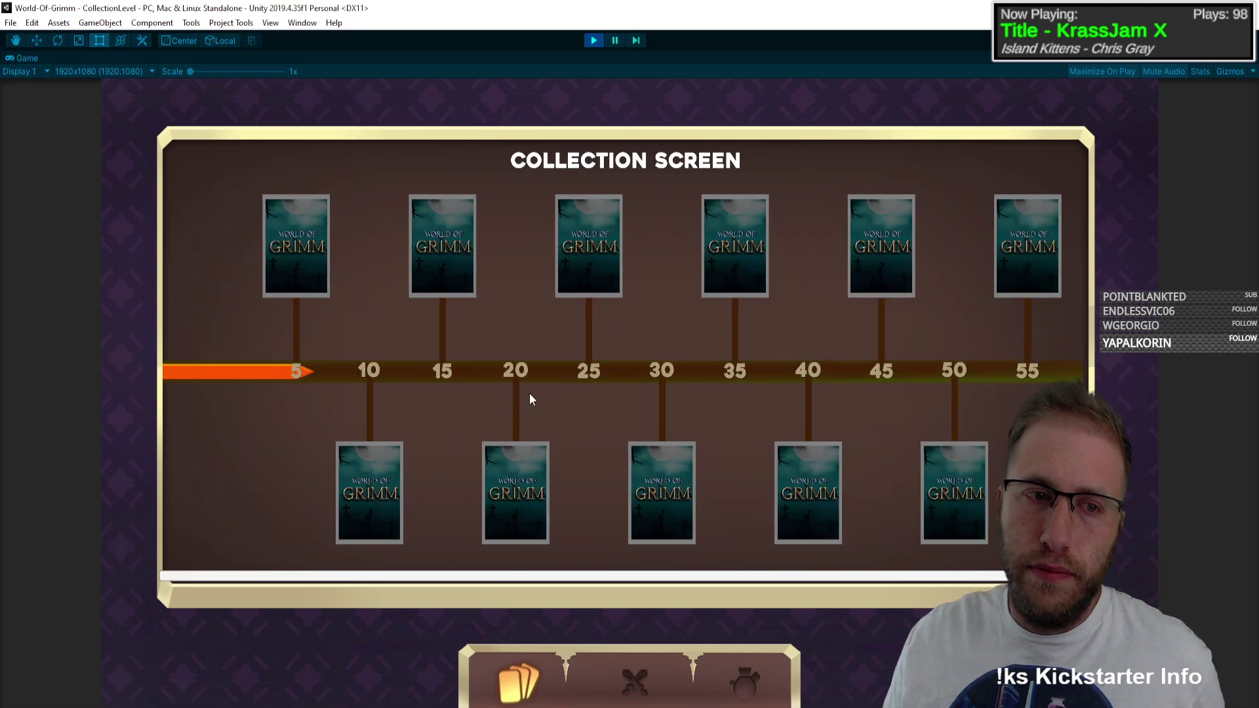
{"action": "scroll", "coordinate": [529, 383], "scroll_direction": "down", "scroll_amount": 2}
{"action": "scroll", "coordinate": [590, 387], "scroll_direction": "up", "scroll_amount": 2}
{"action": "scroll", "coordinate": [557, 393], "scroll_direction": "down", "scroll_amount": 2}
{"action": "scroll", "coordinate": [461, 392], "scroll_direction": "down", "scroll_amount": 2}
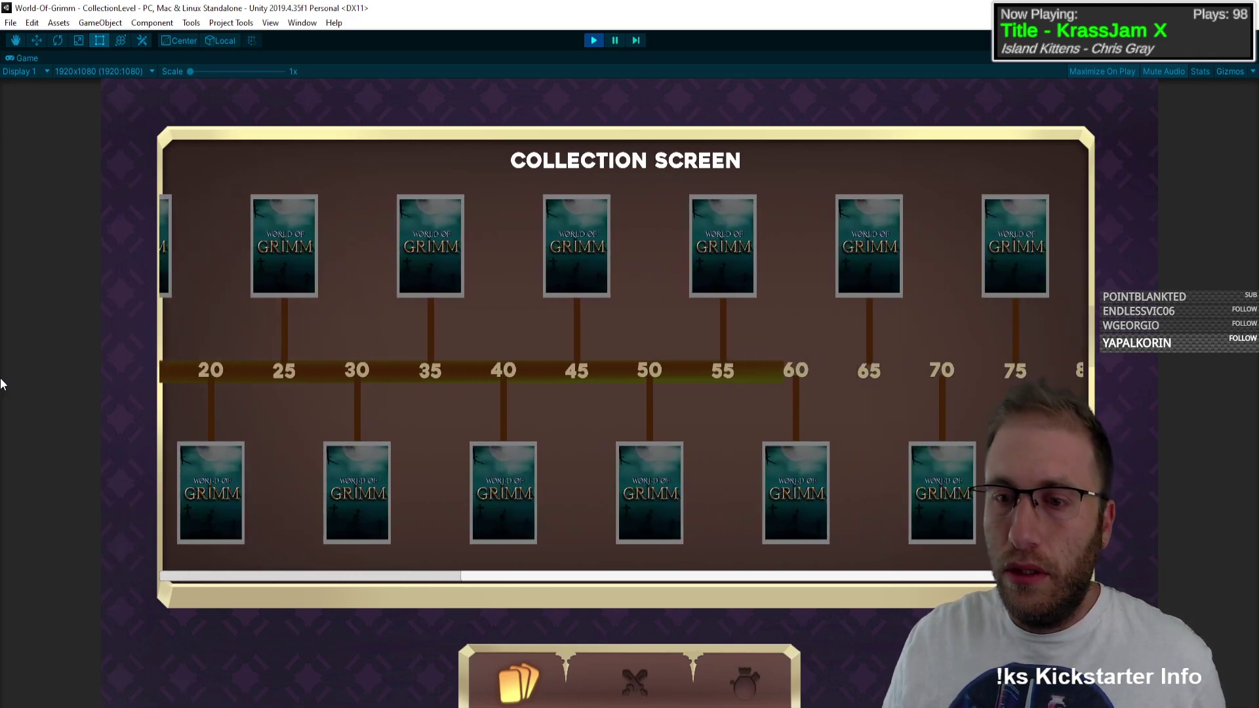
{"action": "scroll", "coordinate": [219, 169], "scroll_direction": "up", "scroll_amount": 4}
{"action": "left_click", "coordinate": [594, 41]}
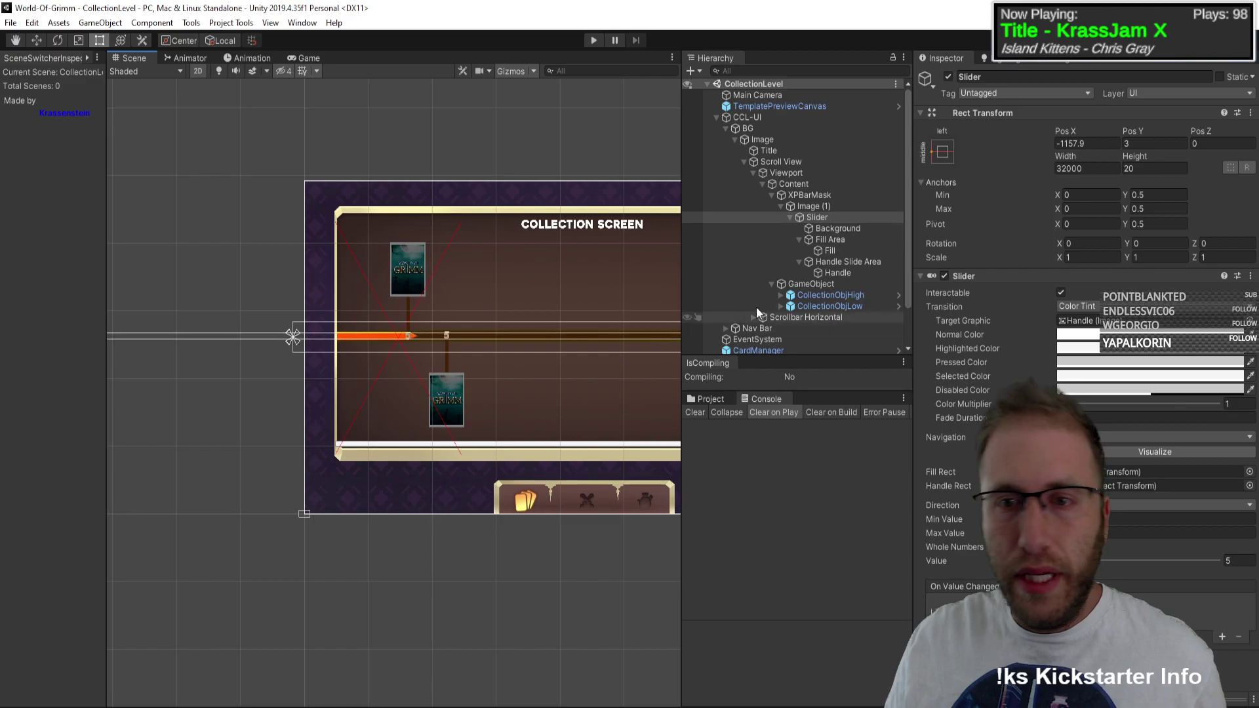
Step: Move the card row above XPBarMask in Content and test scrolling in Play mode
{"action": "left_click", "coordinate": [804, 186]}
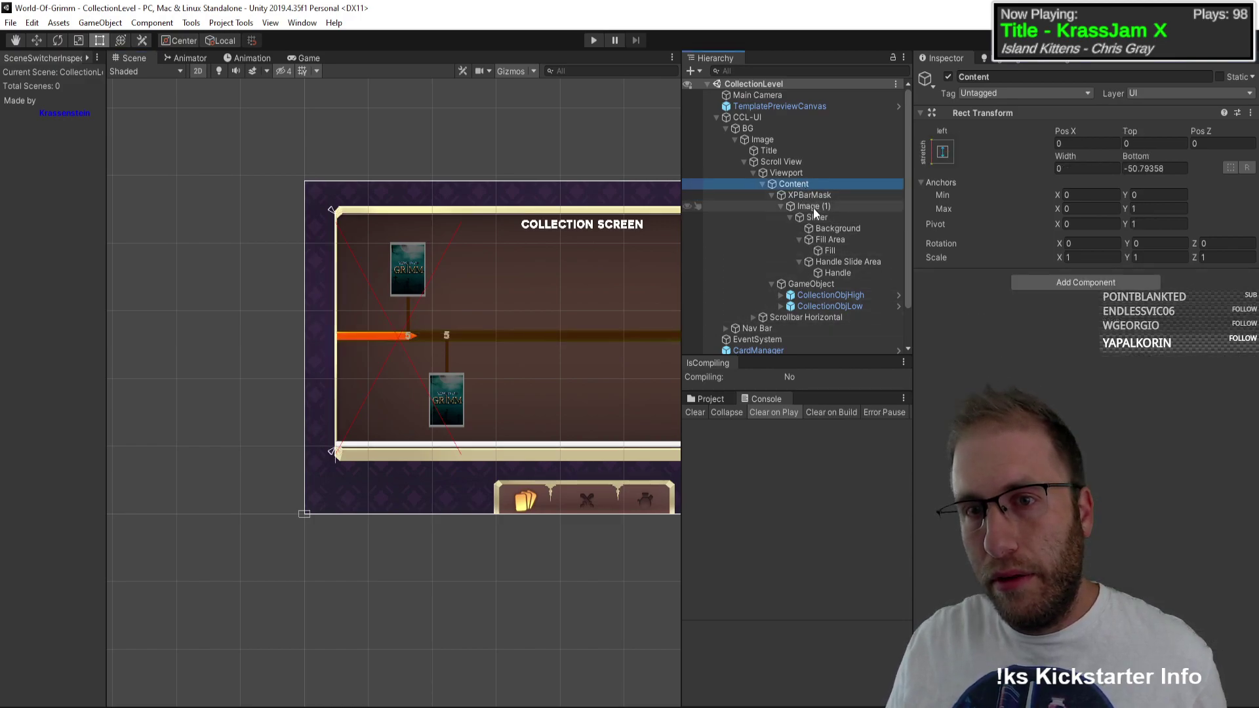
{"action": "left_click", "coordinate": [807, 284]}
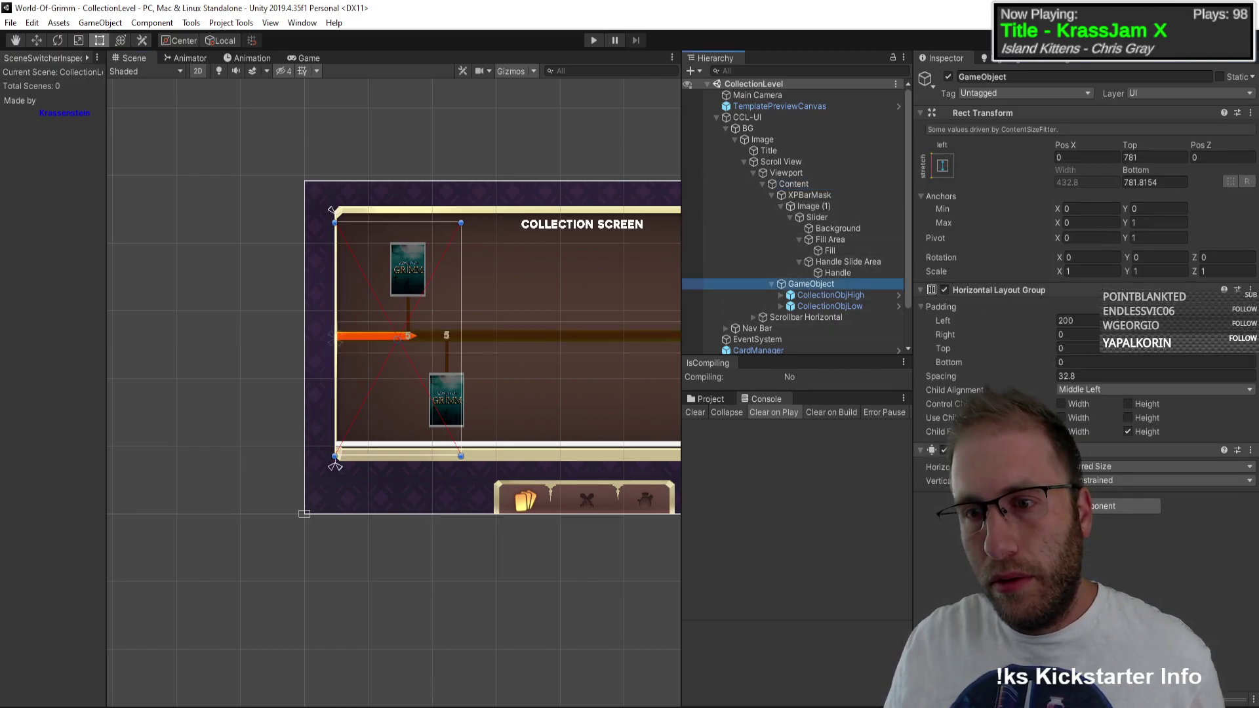
{"action": "left_click_drag", "start_coordinate": [806, 291], "coordinate": [797, 195]}
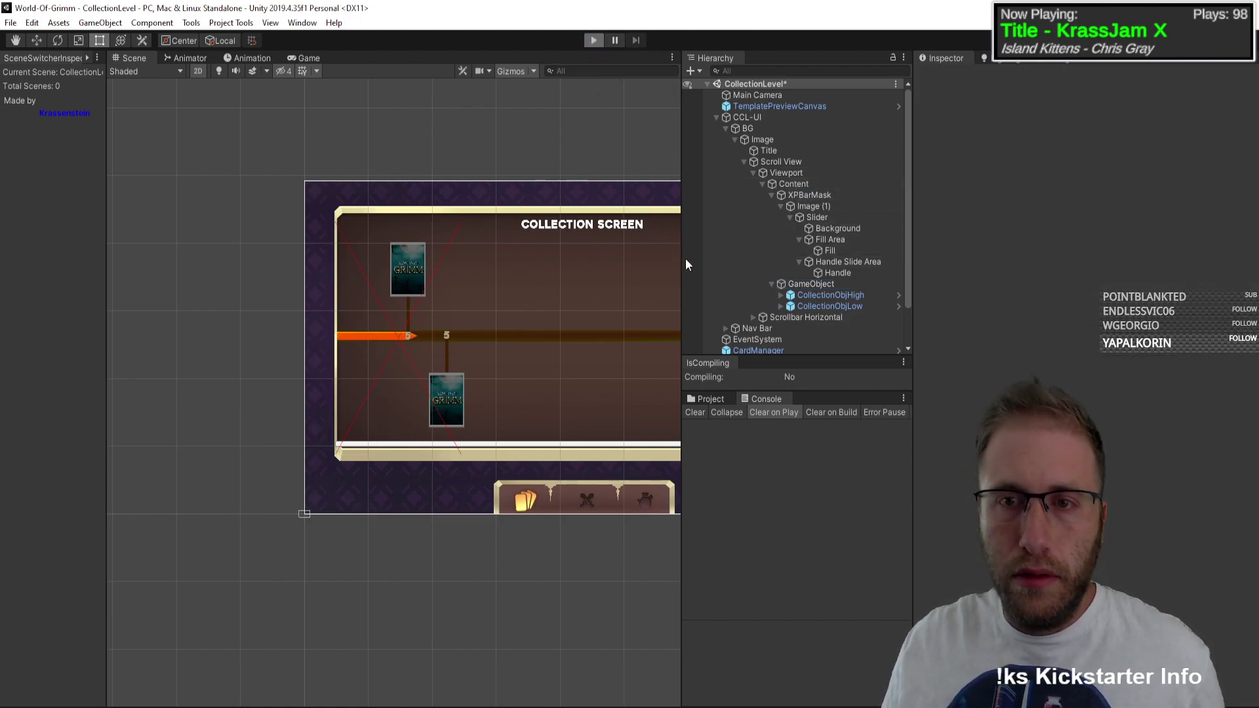
{"action": "key", "text": "ctrl+p"}
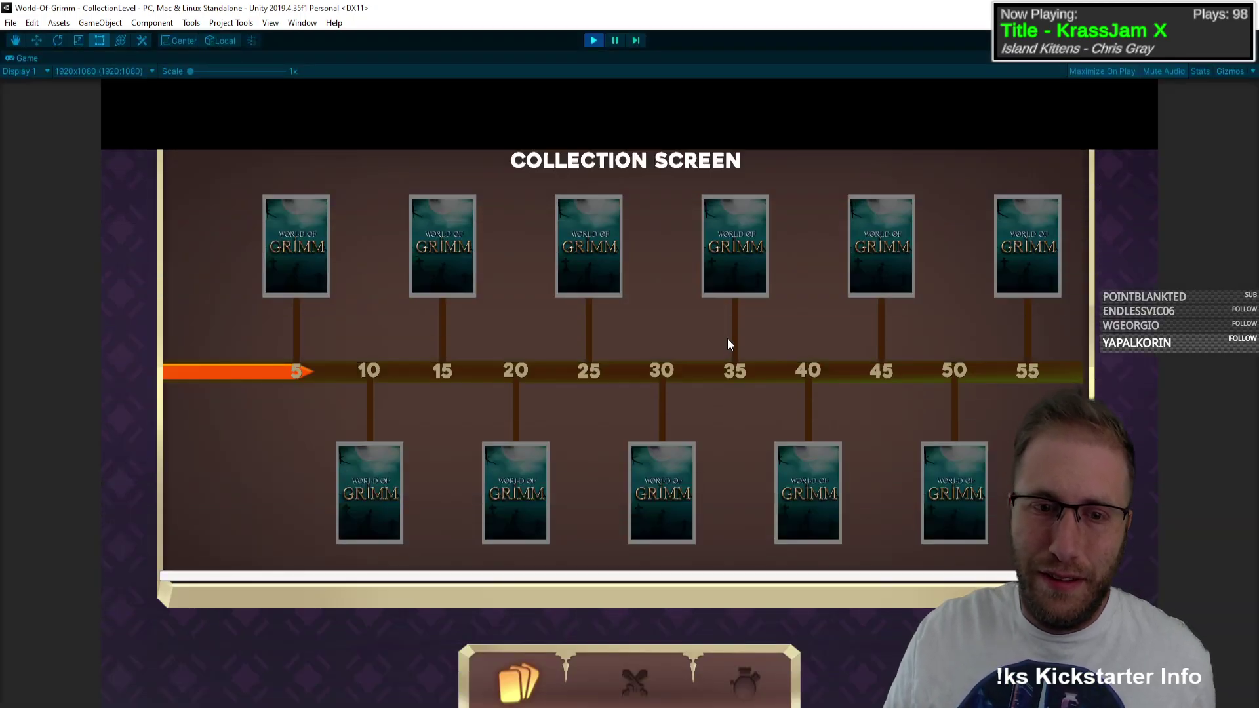
{"action": "left_click_drag", "start_coordinate": [871, 384], "coordinate": [385, 416]}
{"action": "left_click", "coordinate": [595, 41]}
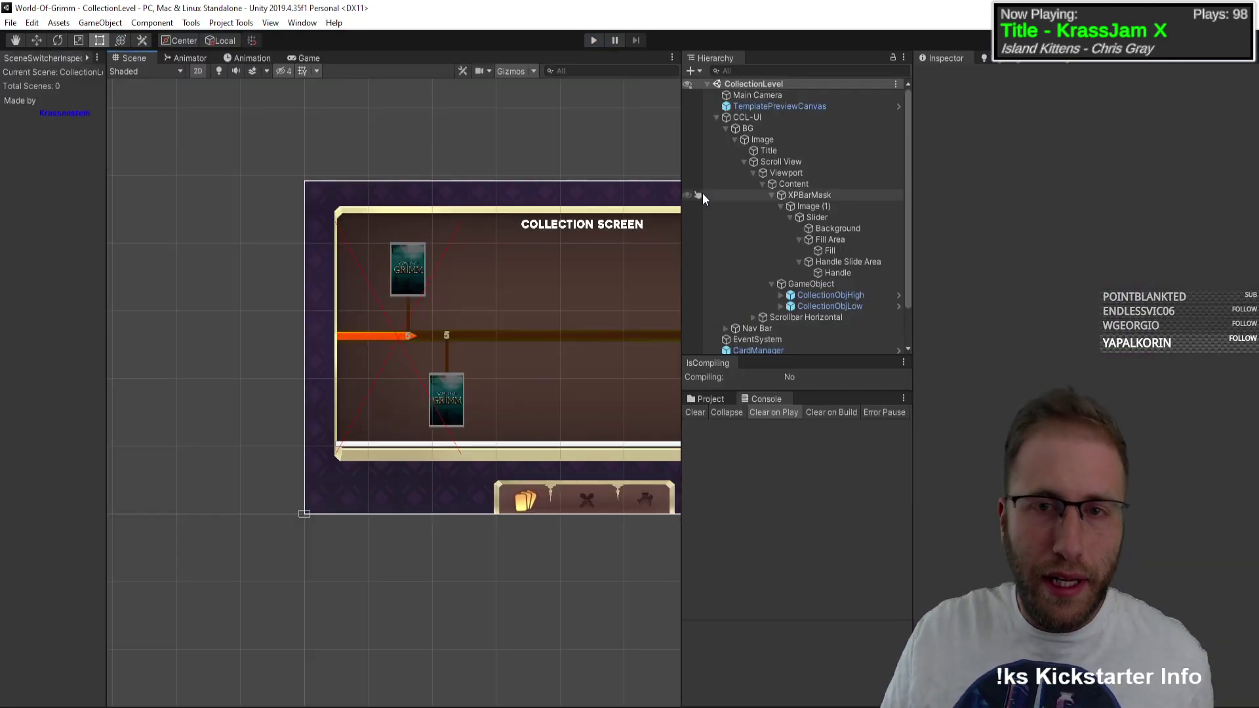
Step: Try narrowing the card row's width, then undo the change
{"action": "left_click", "coordinate": [830, 185]}
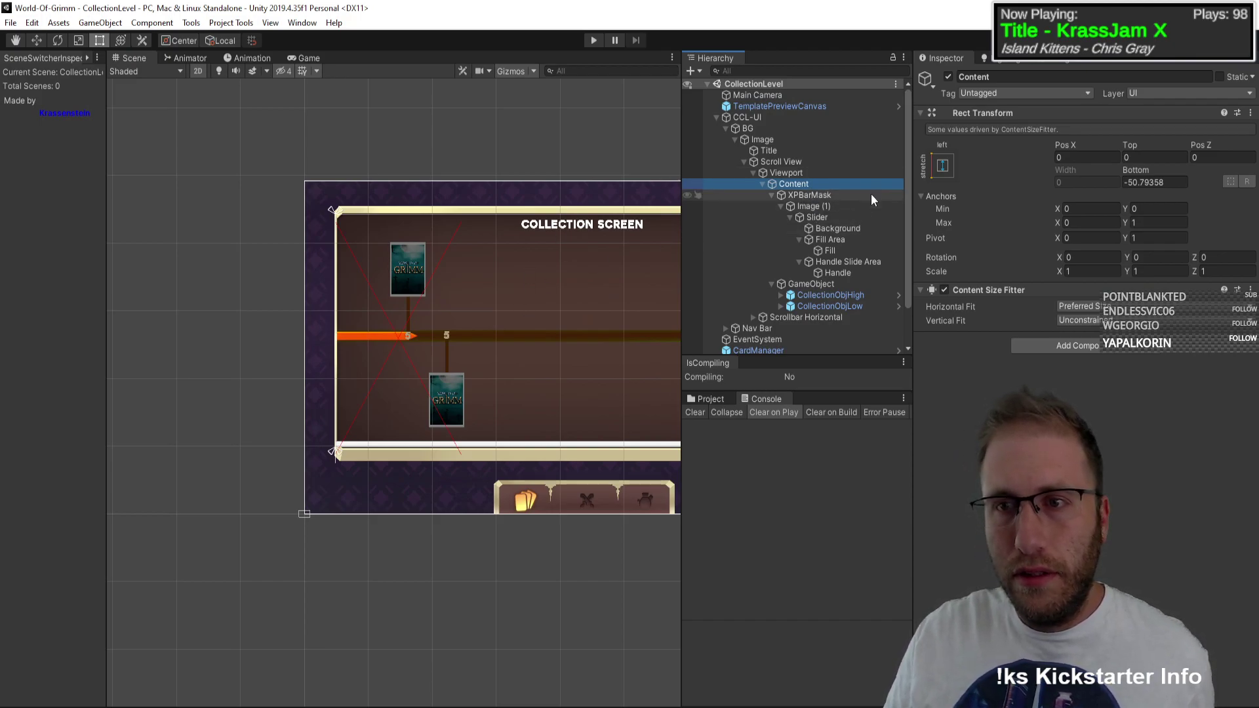
{"action": "left_click", "coordinate": [839, 285]}
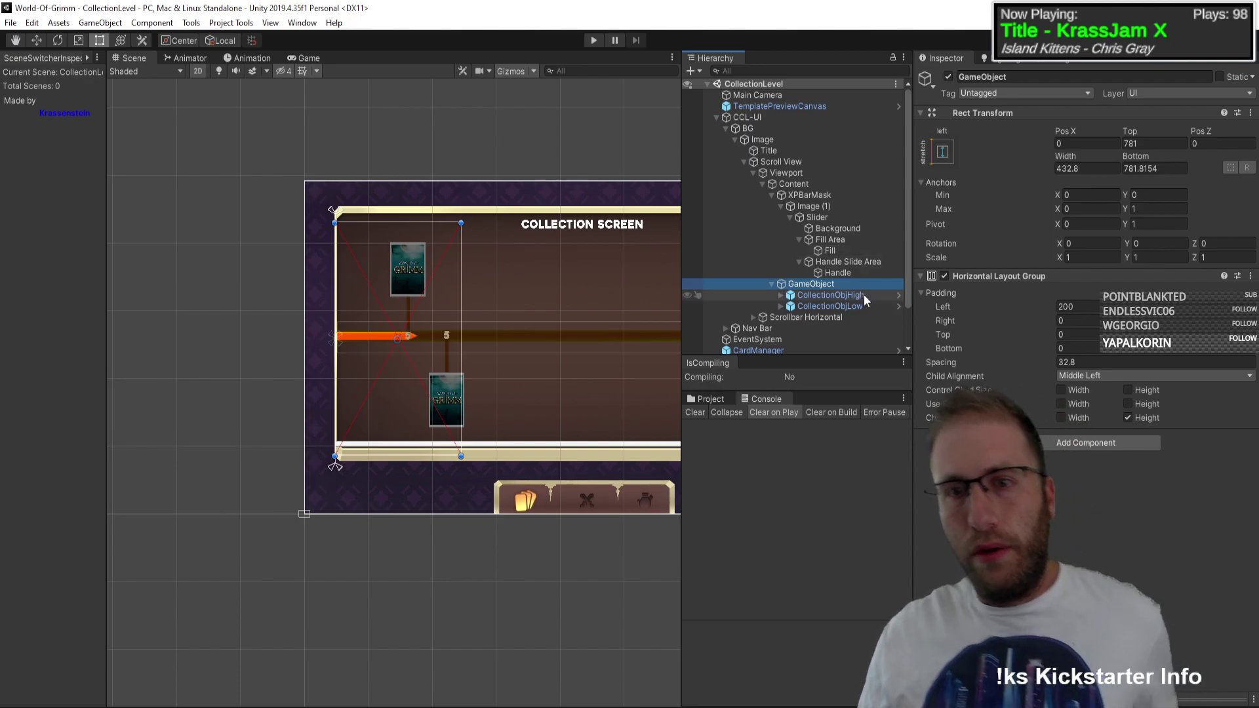
{"action": "left_click", "coordinate": [774, 196]}
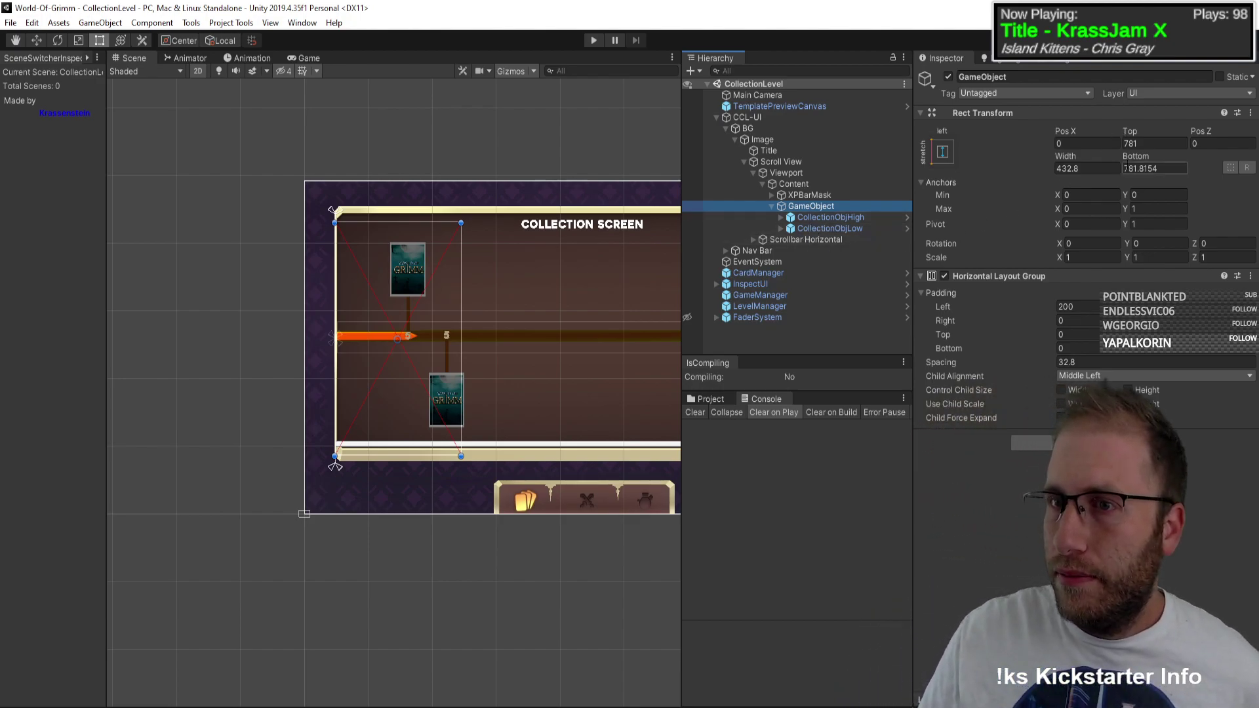
{"action": "left_click_drag", "start_coordinate": [1072, 155], "coordinate": [781, 253]}
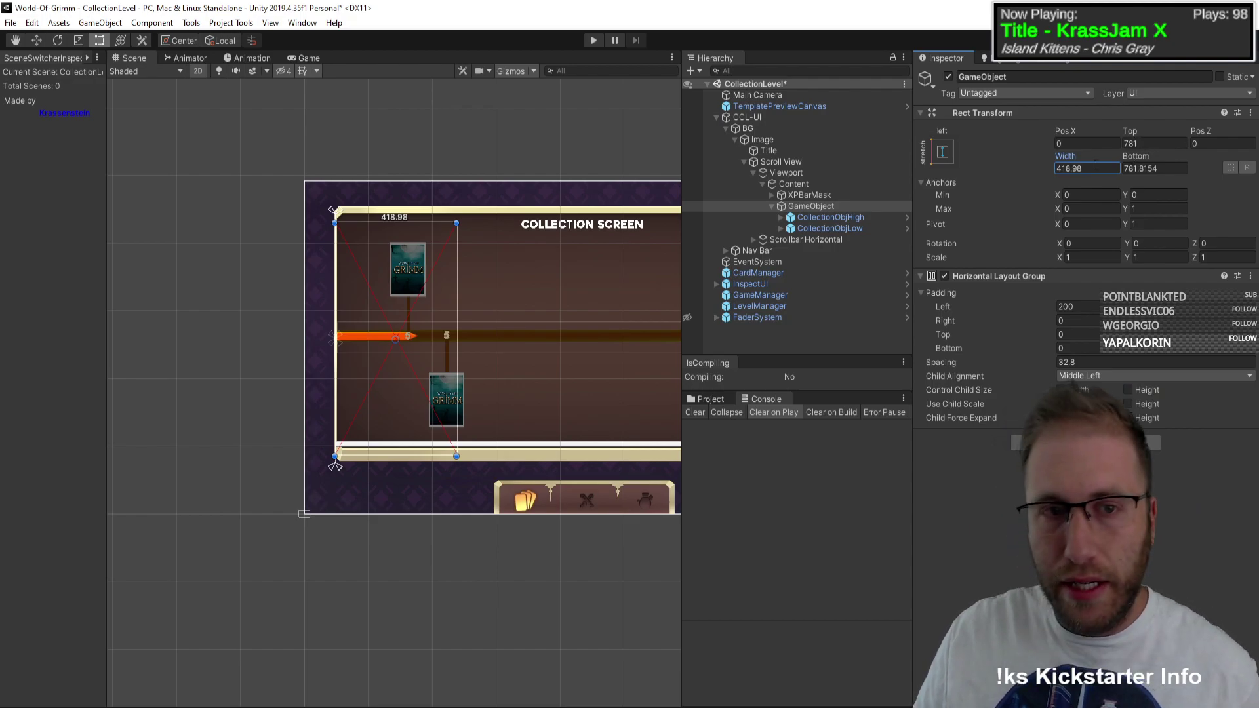
{"action": "key", "text": "ctrl+z"}
Step: Set the card row's Top to -781 and move it back onto the XP bar
{"action": "left_click", "coordinate": [1141, 143]}
{"action": "type", "text": "-781"}
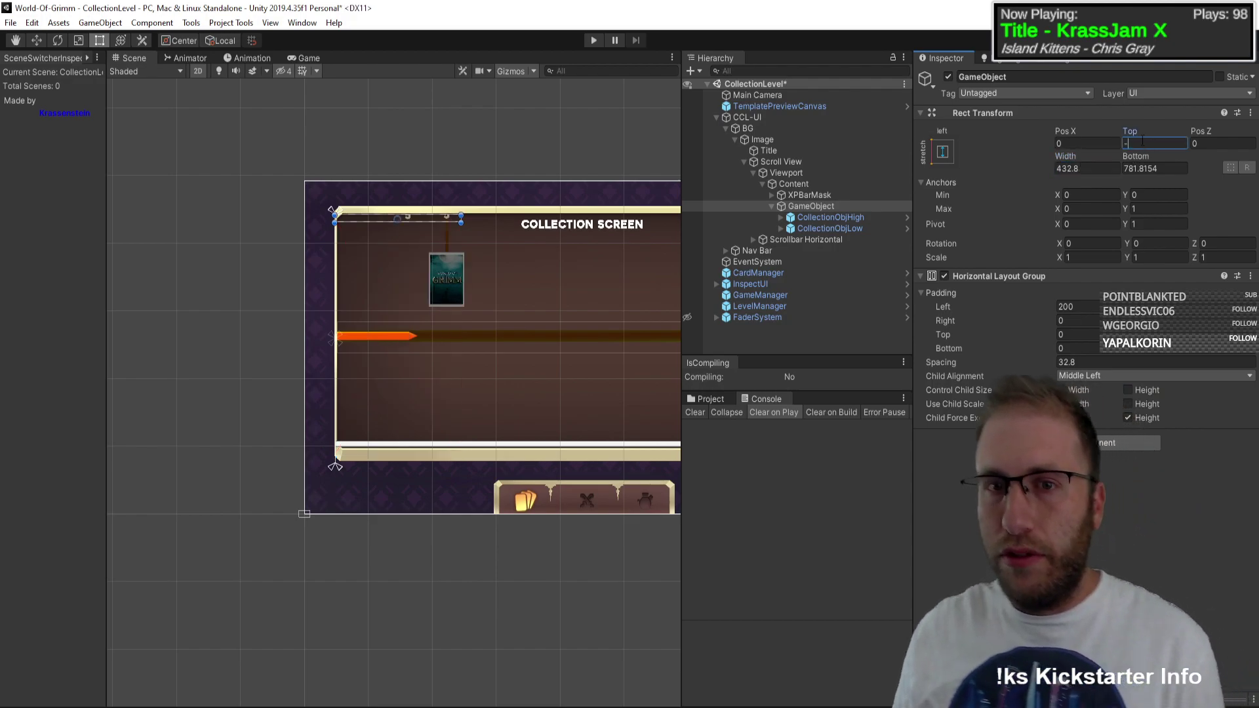
{"action": "left_click", "coordinate": [506, 216]}
{"action": "middle_click_drag", "start_coordinate": [506, 217], "coordinate": [429, 268]}
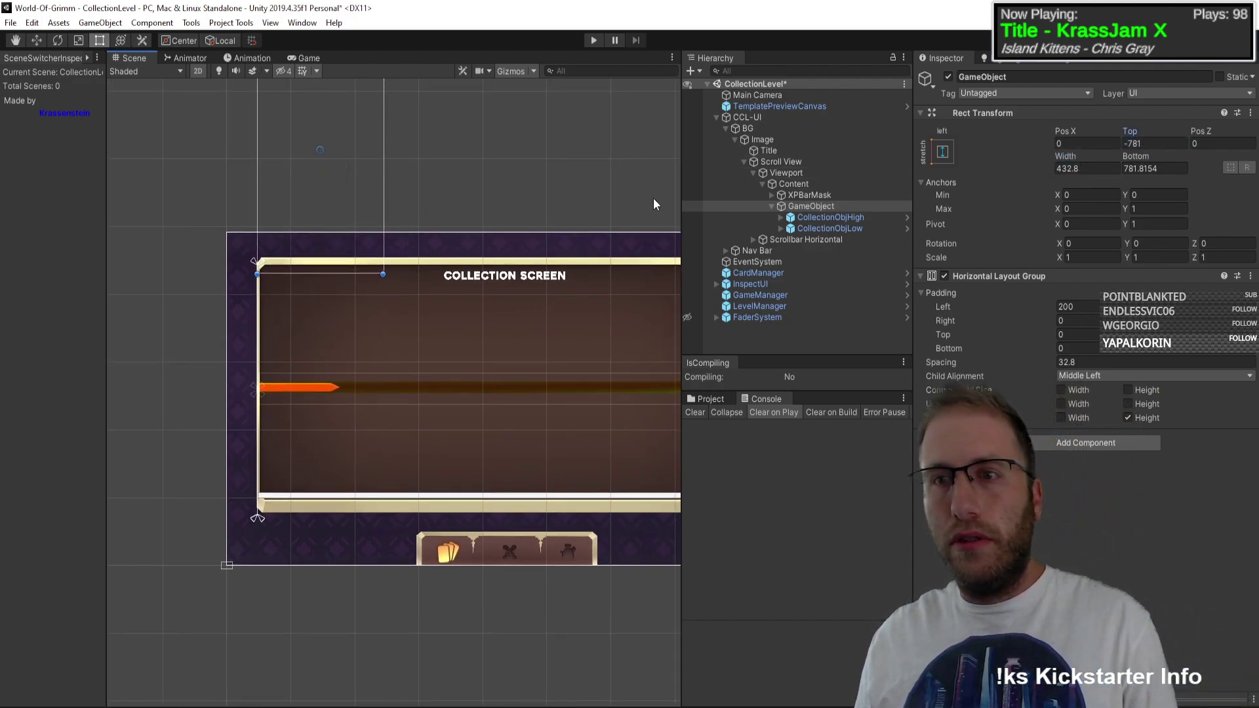
{"action": "key", "text": "w"}
{"action": "left_click_drag", "start_coordinate": [363, 97], "coordinate": [355, 342]}
Step: Set the card row's Top and Bottom offsets to 0
{"action": "left_click", "coordinate": [1179, 142]}
{"action": "type", "text": "0"}
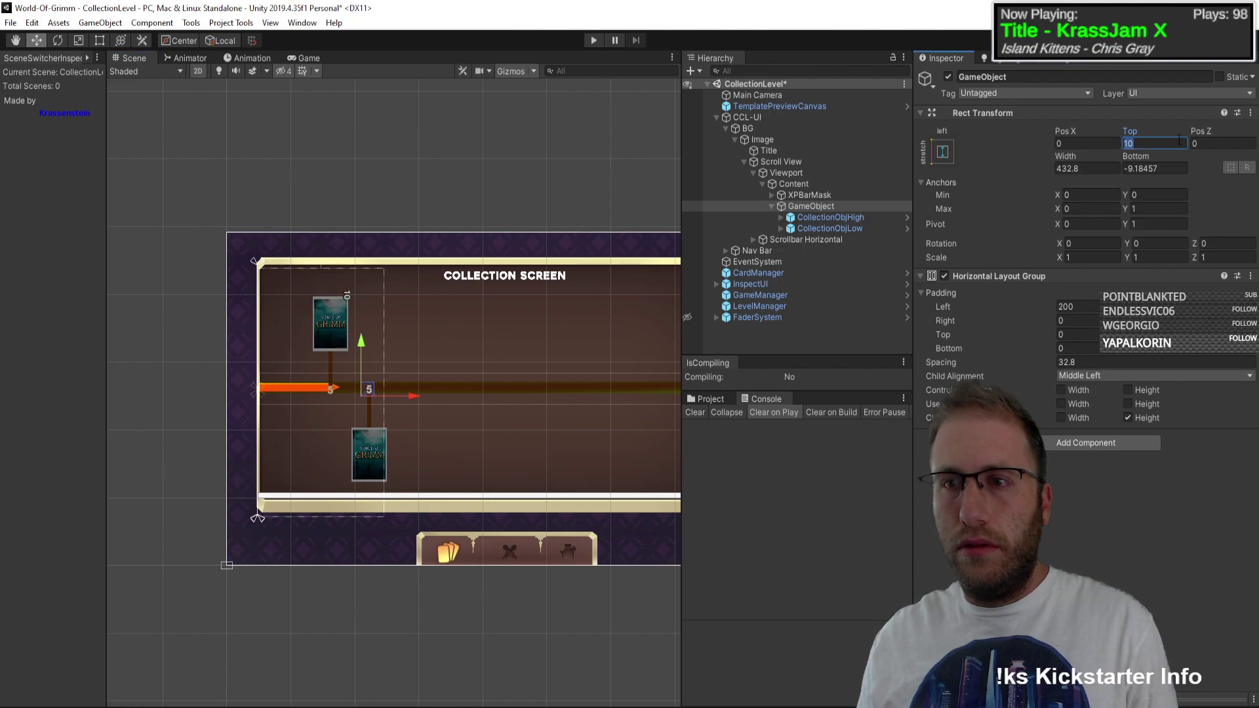
{"action": "key", "text": "Tab"}
{"action": "type", "text": "0"}
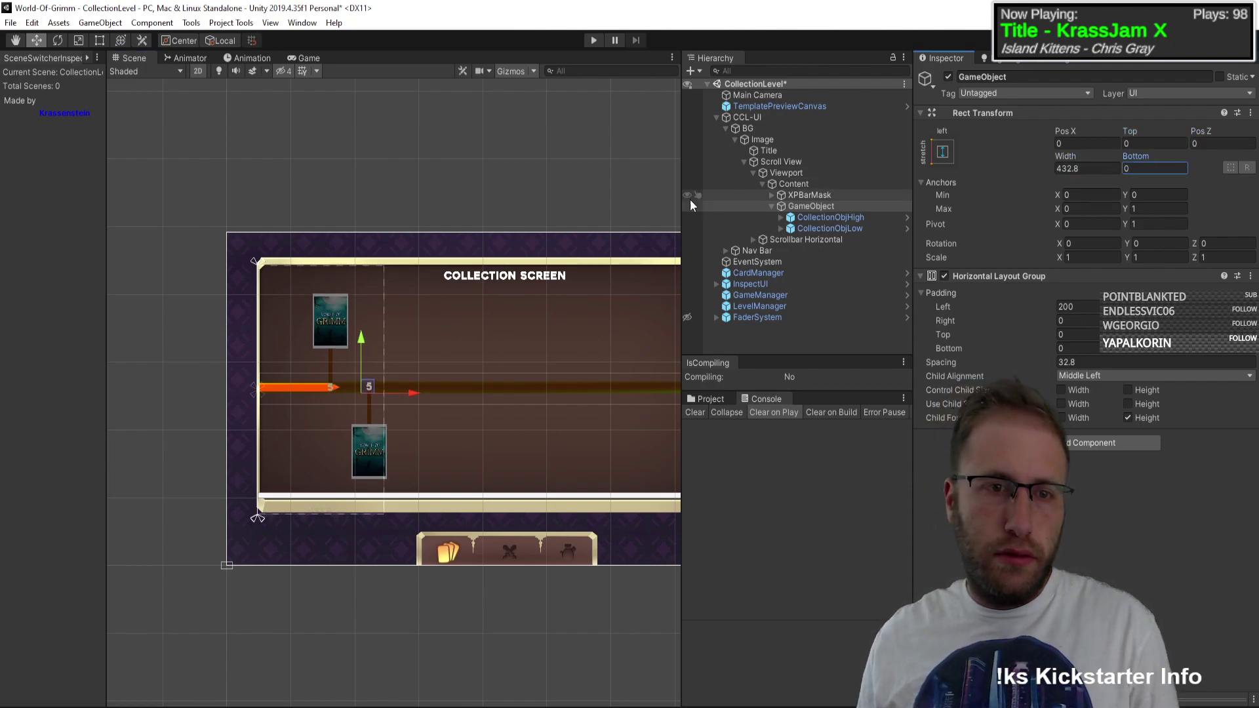
{"action": "scroll", "coordinate": [474, 349], "scroll_direction": "up", "scroll_amount": 1}
{"action": "scroll", "coordinate": [458, 336], "scroll_direction": "down", "scroll_amount": 2}
{"action": "middle_click_drag", "start_coordinate": [416, 327], "coordinate": [337, 322]}
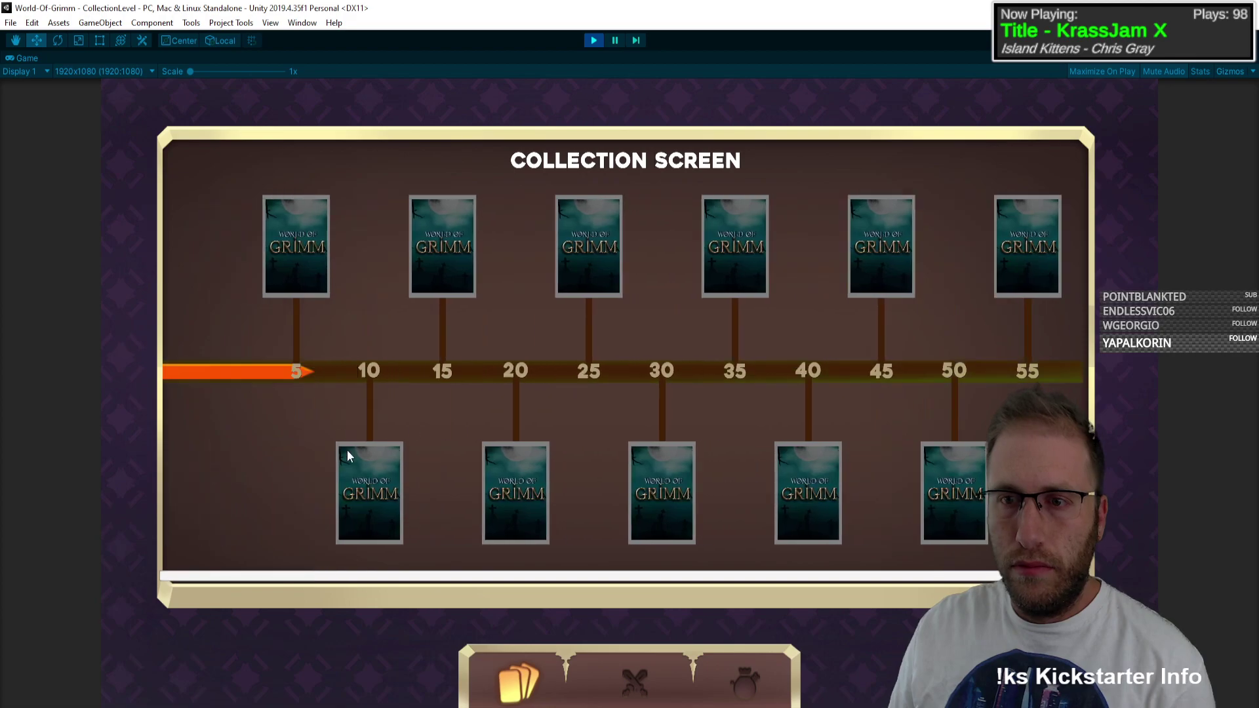
Step: Add a Content Size Fitter to the card row with Horizontal Fit set to Preferred Size
{"action": "left_click", "coordinate": [590, 40]}
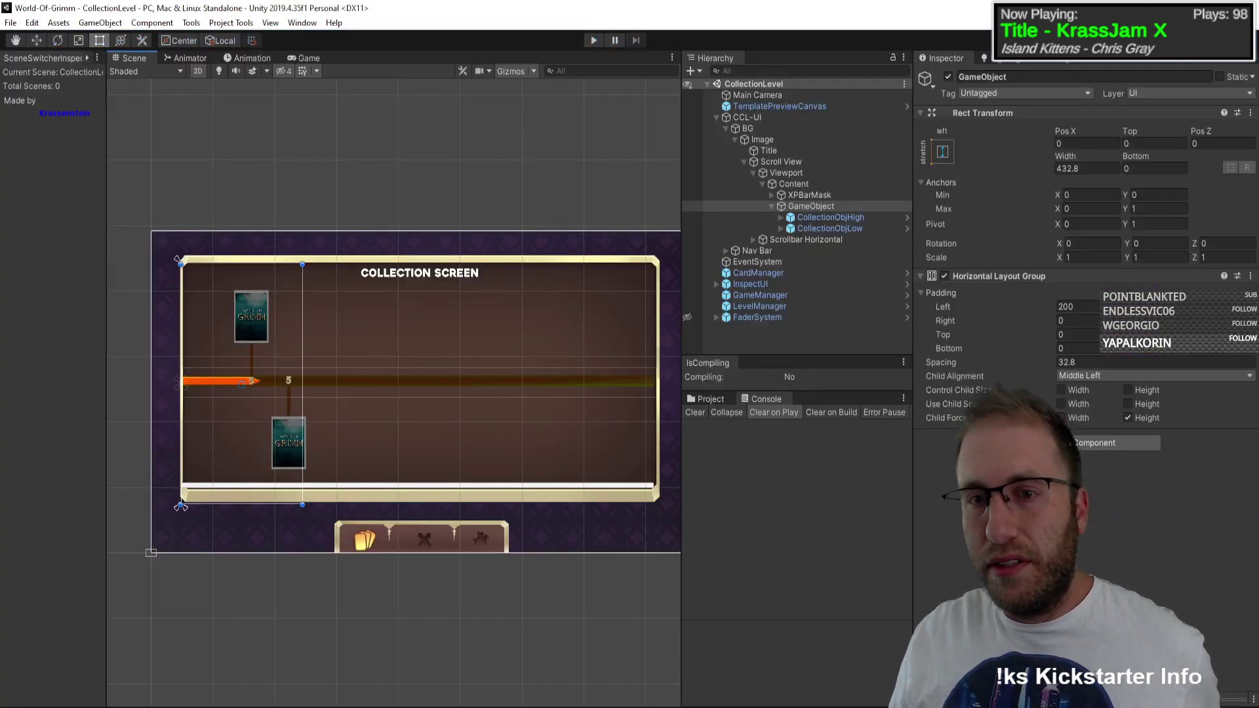
{"action": "left_click", "coordinate": [1089, 443]}
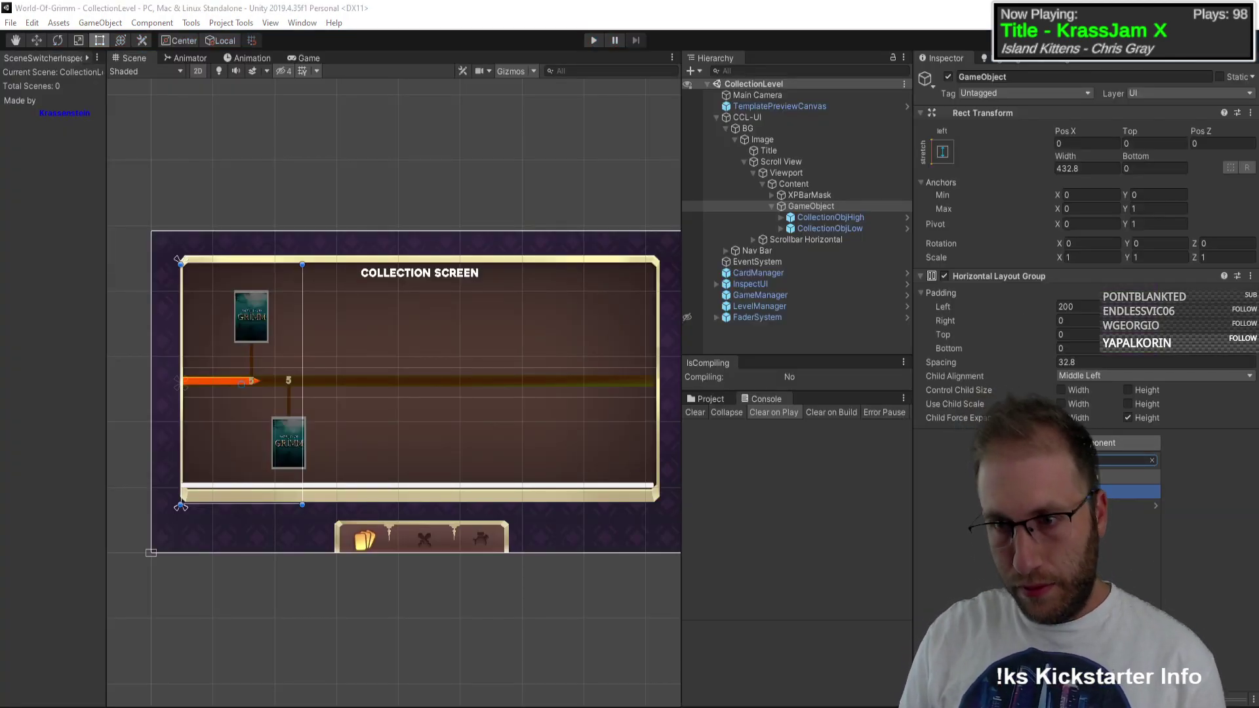
{"action": "left_click", "coordinate": [1102, 492]}
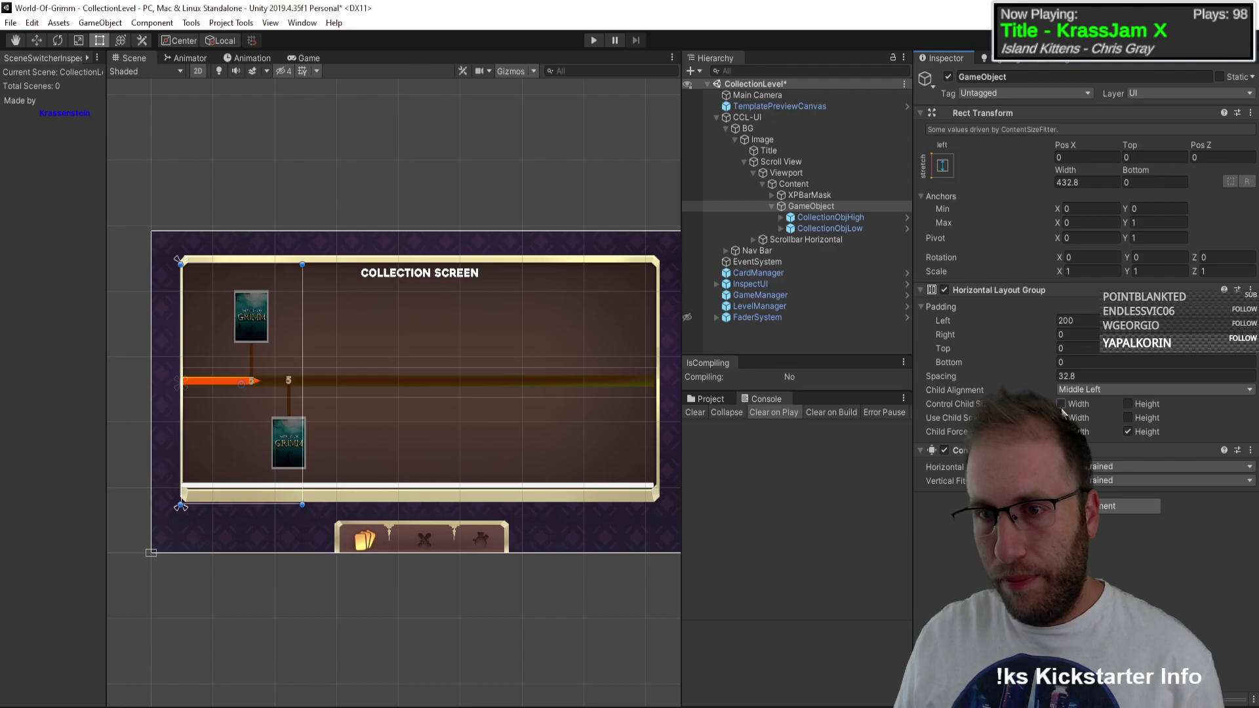
{"action": "left_click", "coordinate": [821, 205]}
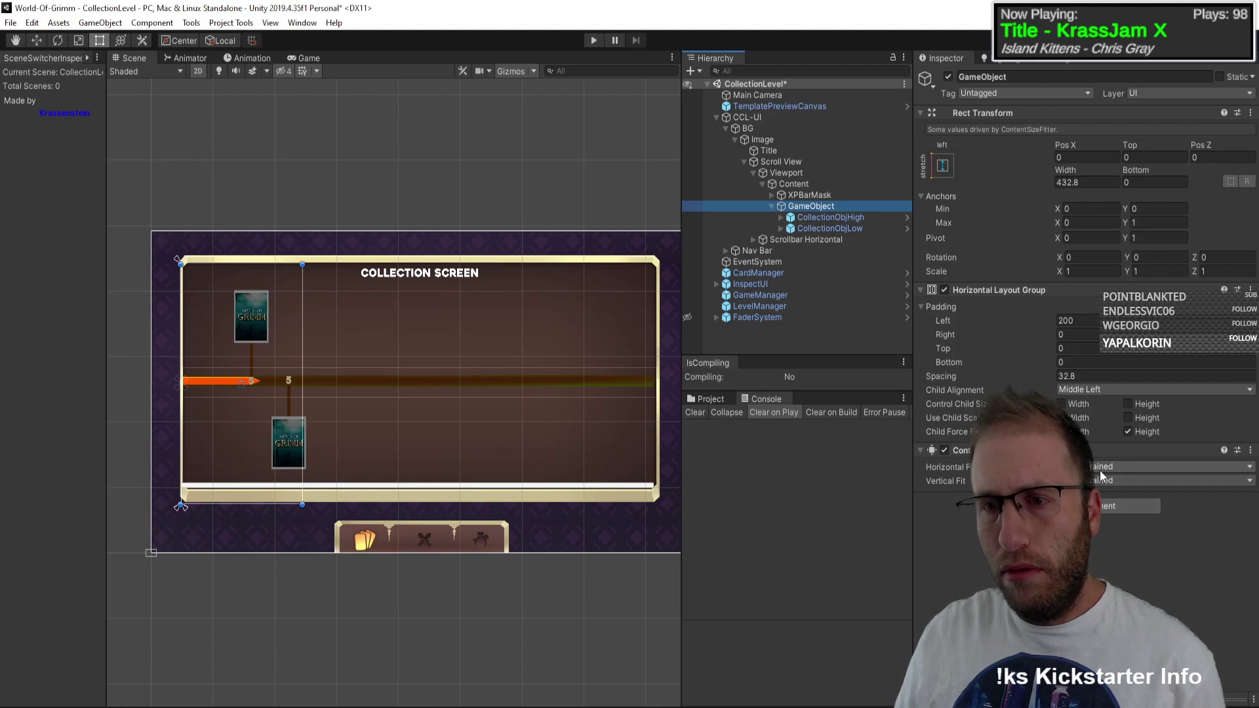
{"action": "left_click", "coordinate": [1123, 514]}
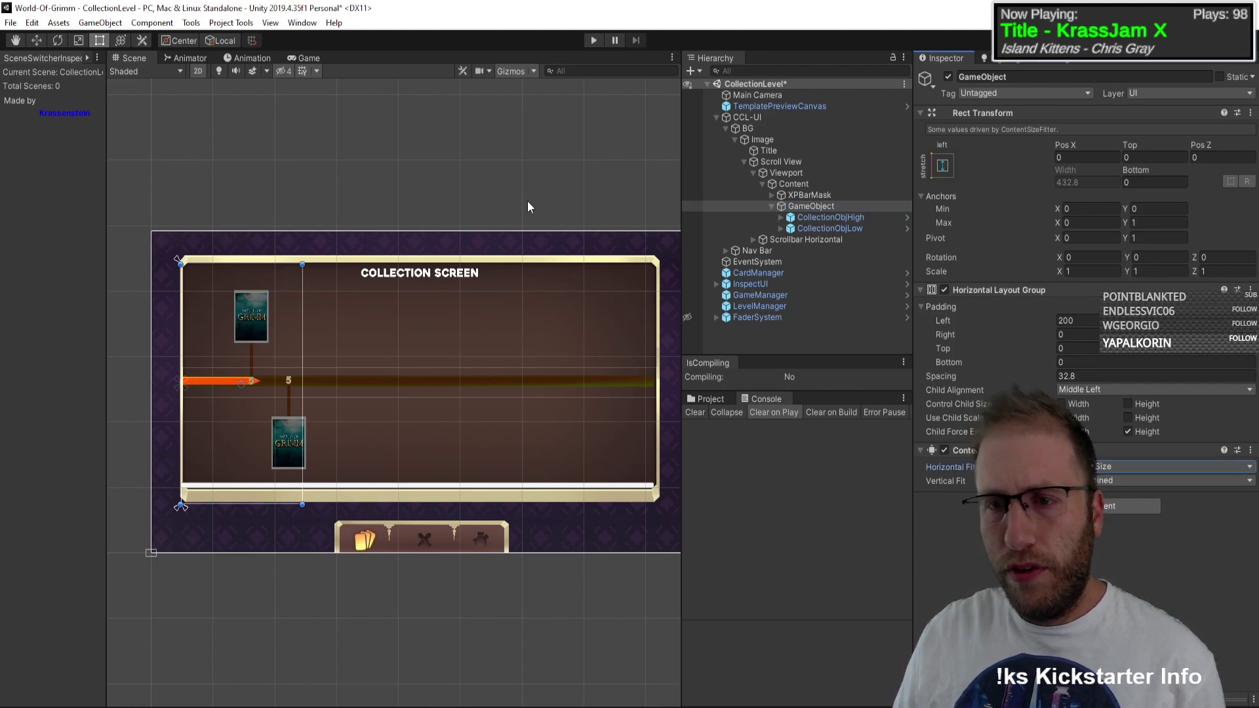
{"action": "left_click", "coordinate": [593, 40]}
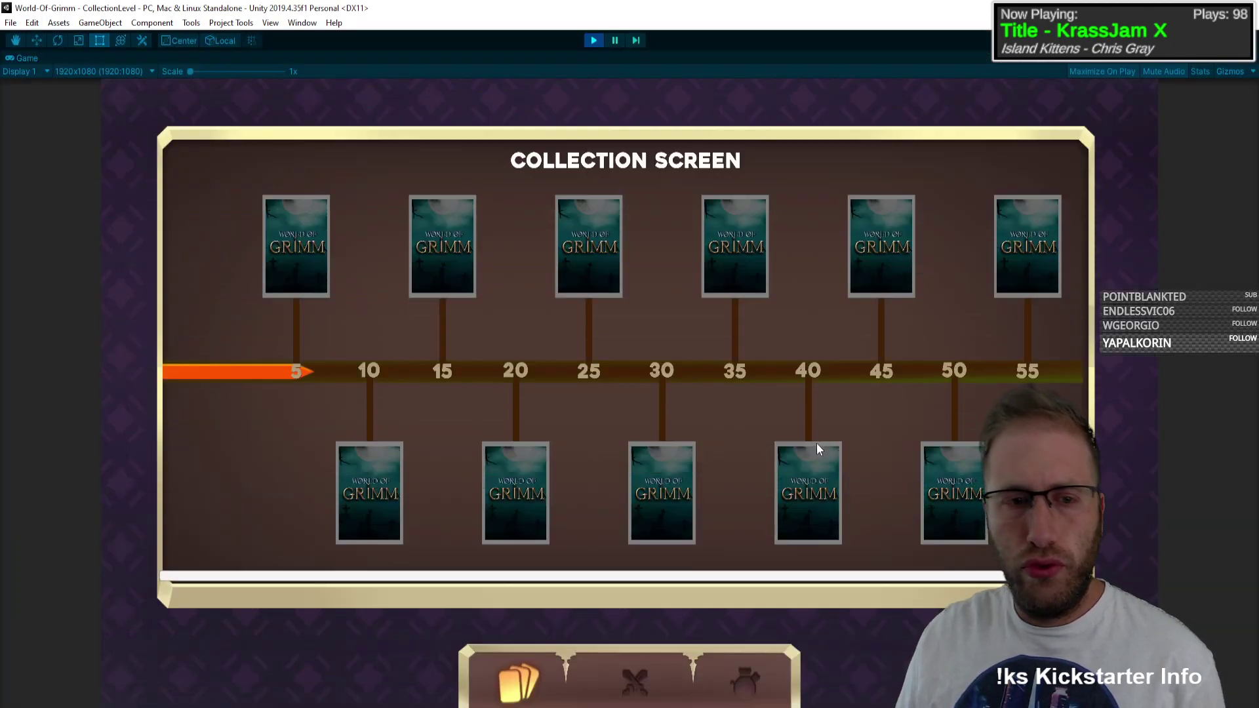
Step: Maximize the Game view, drag the card timeline, and inspect XPBarMask and the card GameObject
{"action": "left_click_drag", "start_coordinate": [817, 442], "coordinate": [789, 423]}
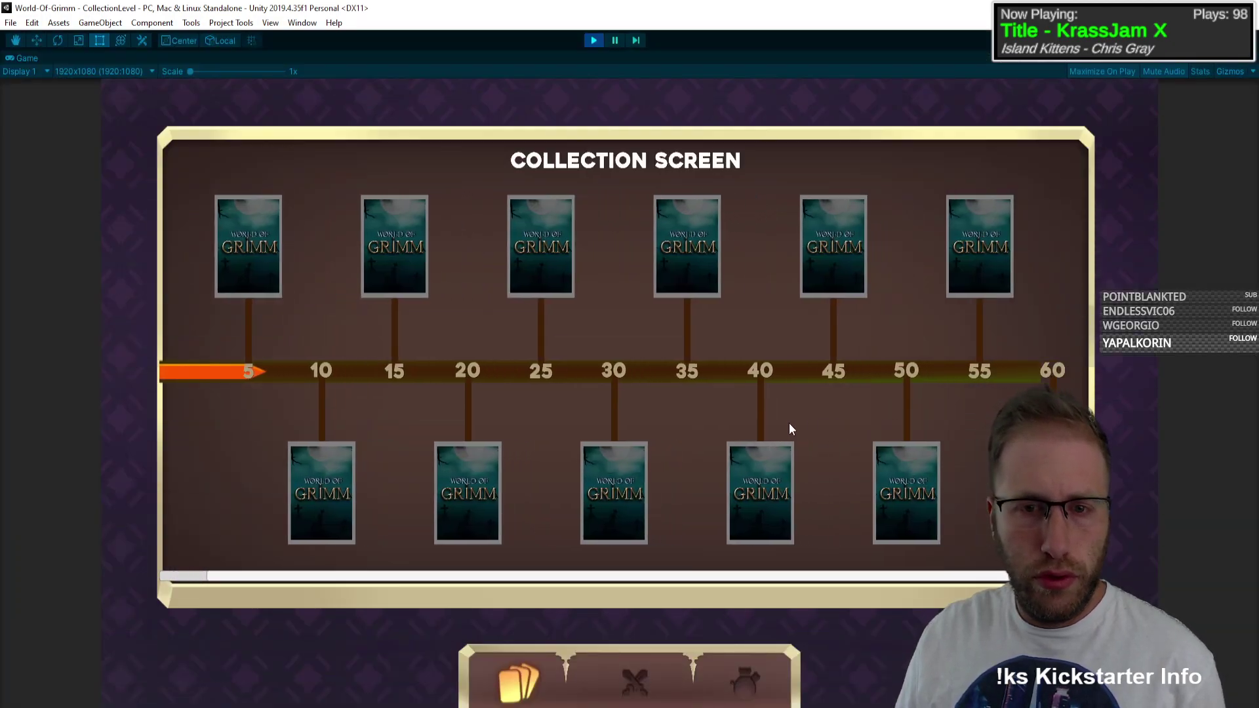
{"action": "left_click", "coordinate": [1253, 58]}
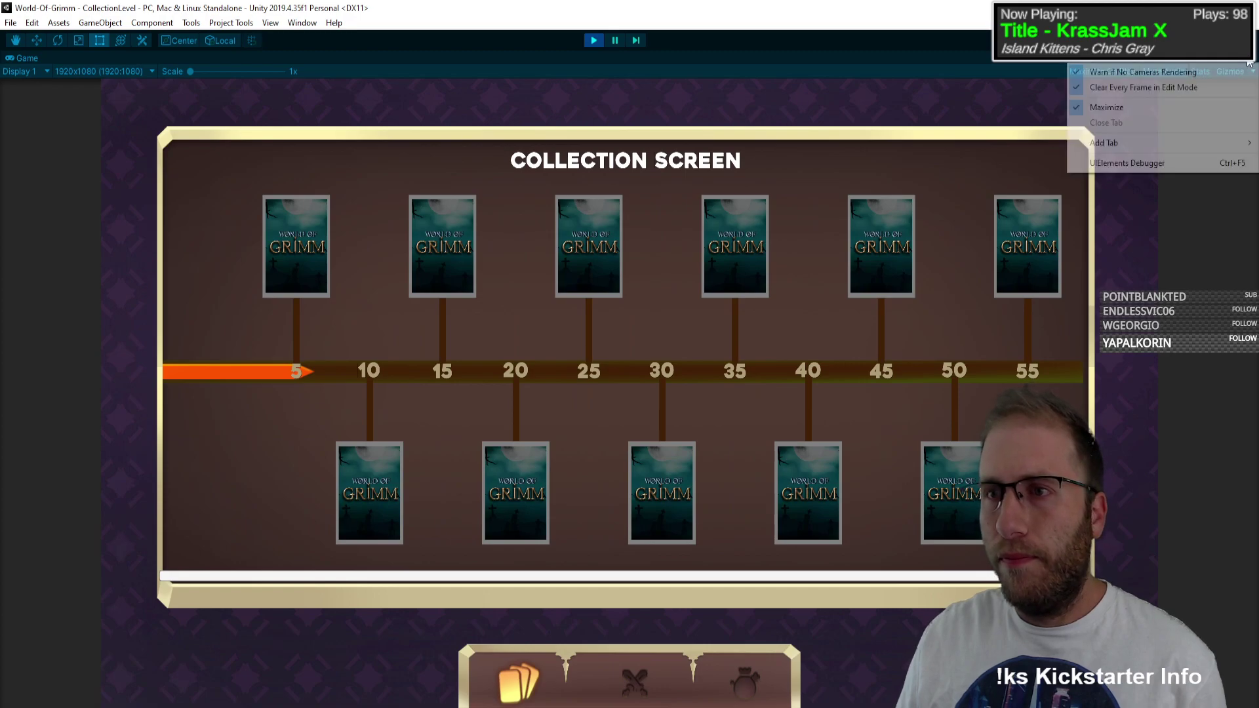
{"action": "left_click", "coordinate": [1131, 108]}
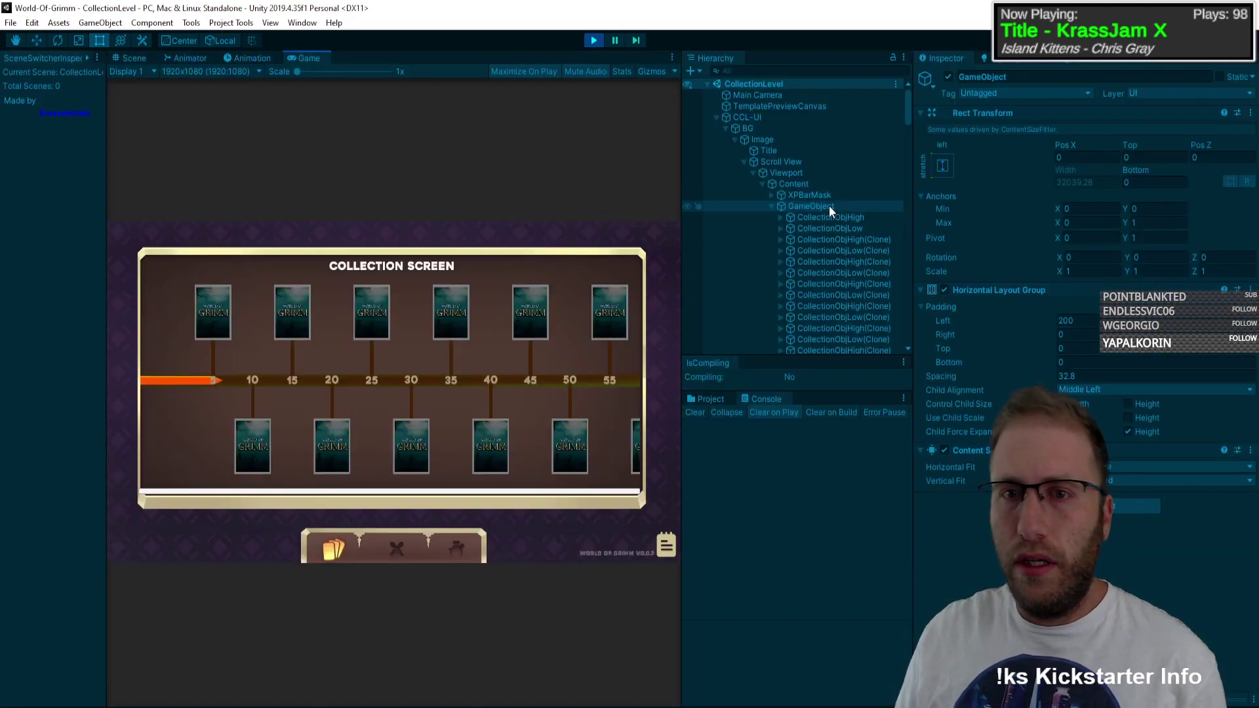
{"action": "left_click", "coordinate": [813, 195]}
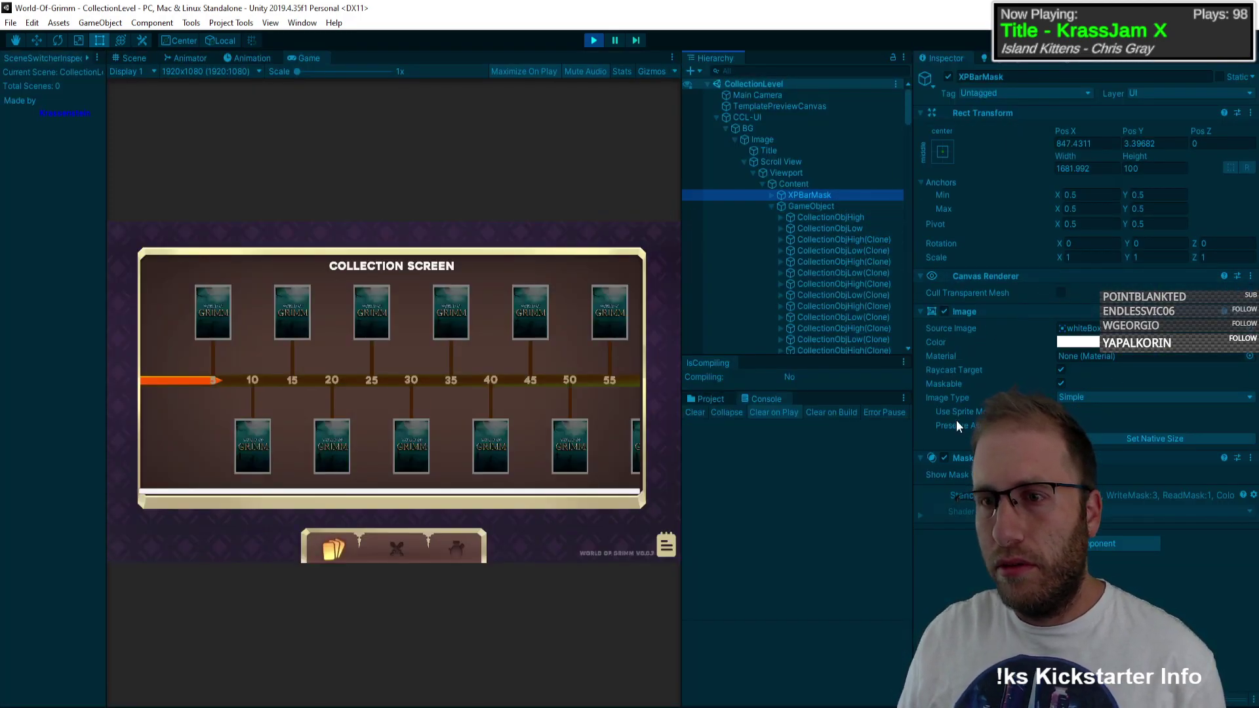
{"action": "left_click", "coordinate": [773, 195]}
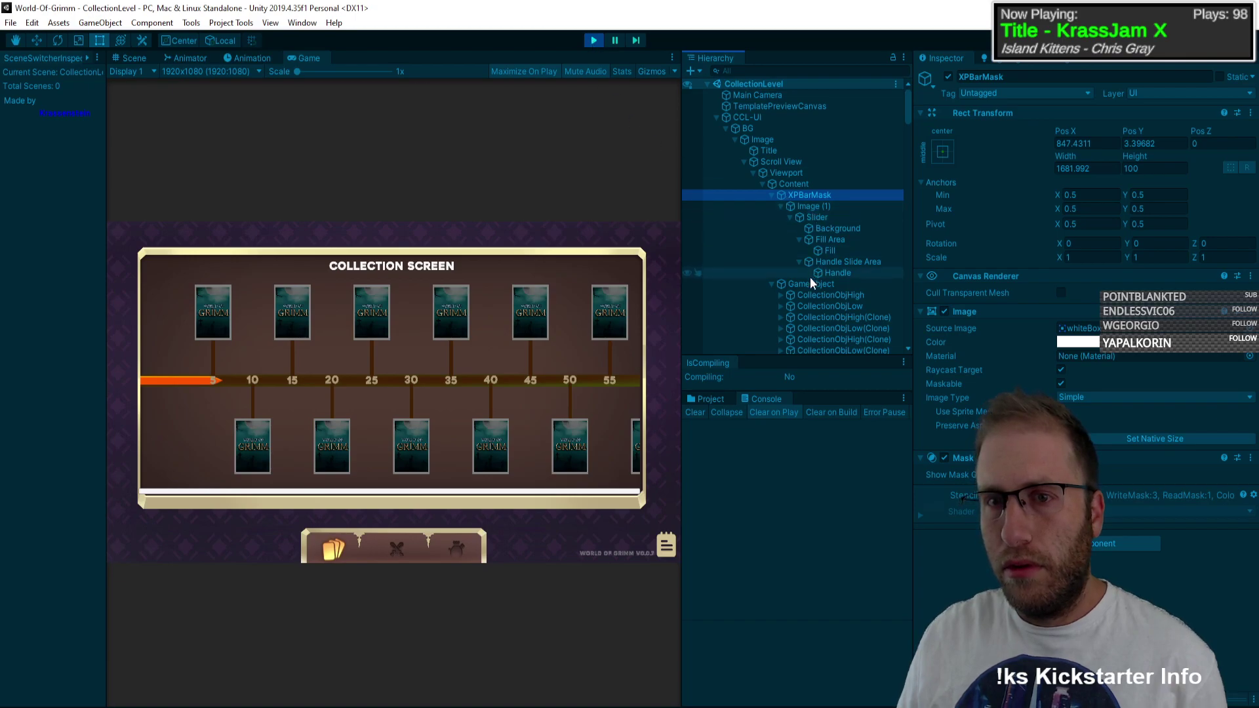
{"action": "scroll", "coordinate": [813, 262], "scroll_direction": "down", "scroll_amount": 2}
{"action": "left_click", "coordinate": [814, 242]}
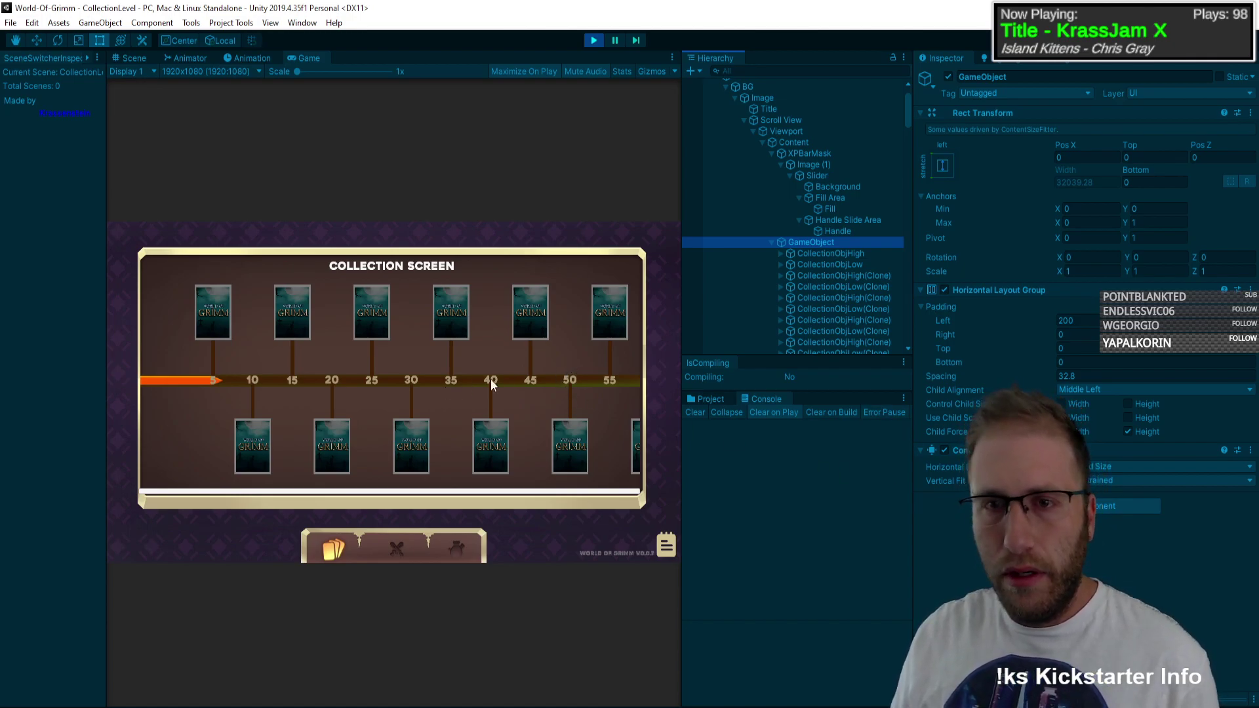
{"action": "left_click_drag", "start_coordinate": [491, 379], "coordinate": [228, 367]}
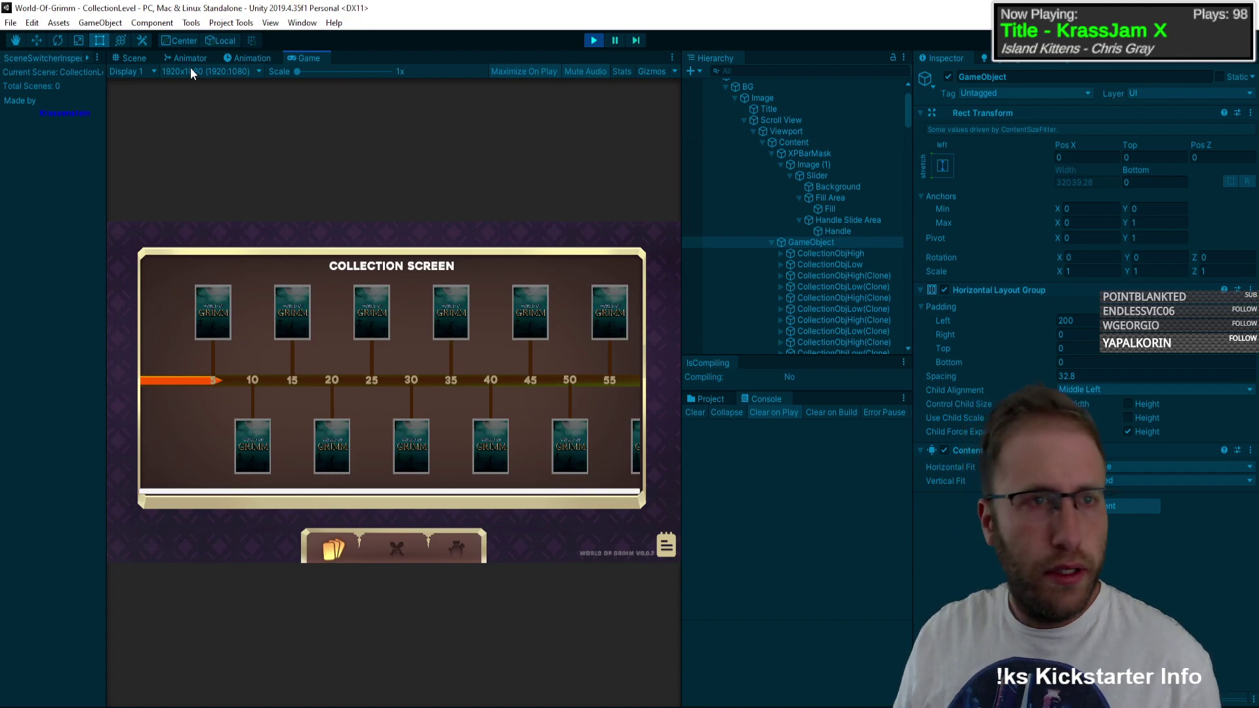
Step: Disable Content's Content Size Fitter in the Scene view
{"action": "left_click", "coordinate": [134, 57]}
{"action": "scroll", "coordinate": [437, 287], "scroll_direction": "up", "scroll_amount": 5}
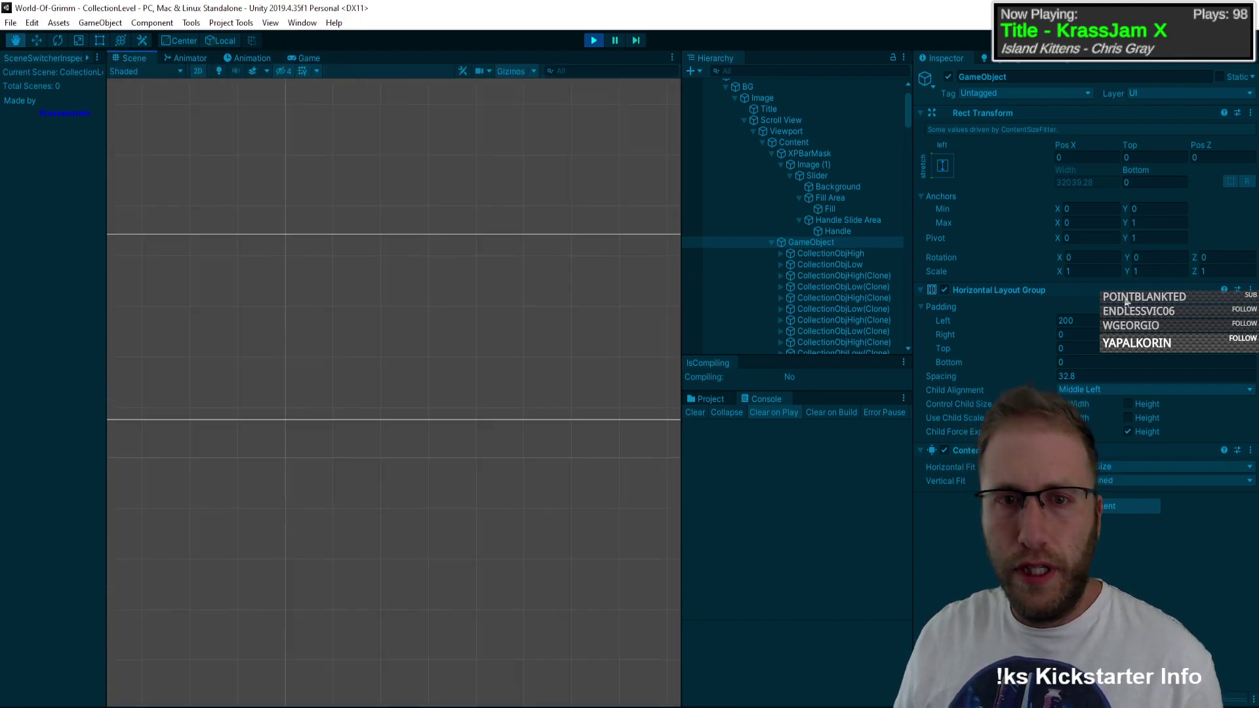
{"action": "scroll", "coordinate": [572, 337], "scroll_direction": "down", "scroll_amount": 5}
{"action": "scroll", "coordinate": [572, 338], "scroll_direction": "up", "scroll_amount": 1}
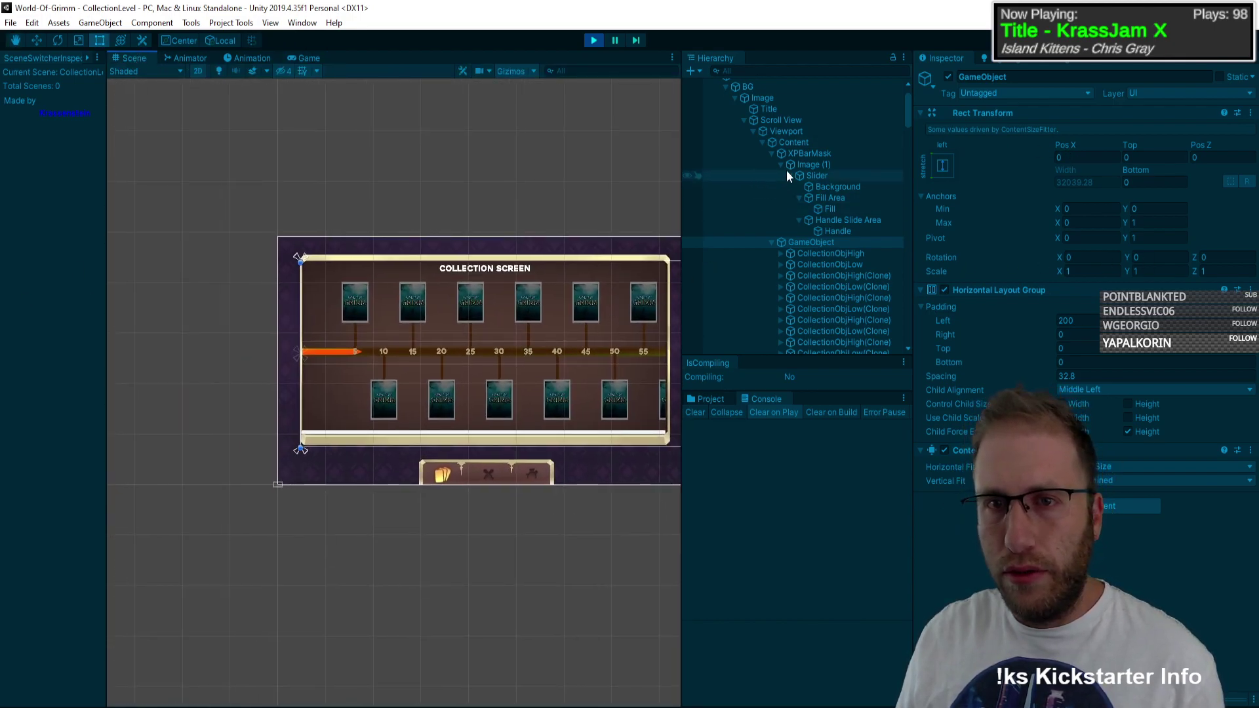
{"action": "left_click", "coordinate": [794, 154]}
{"action": "left_click", "coordinate": [800, 147]}
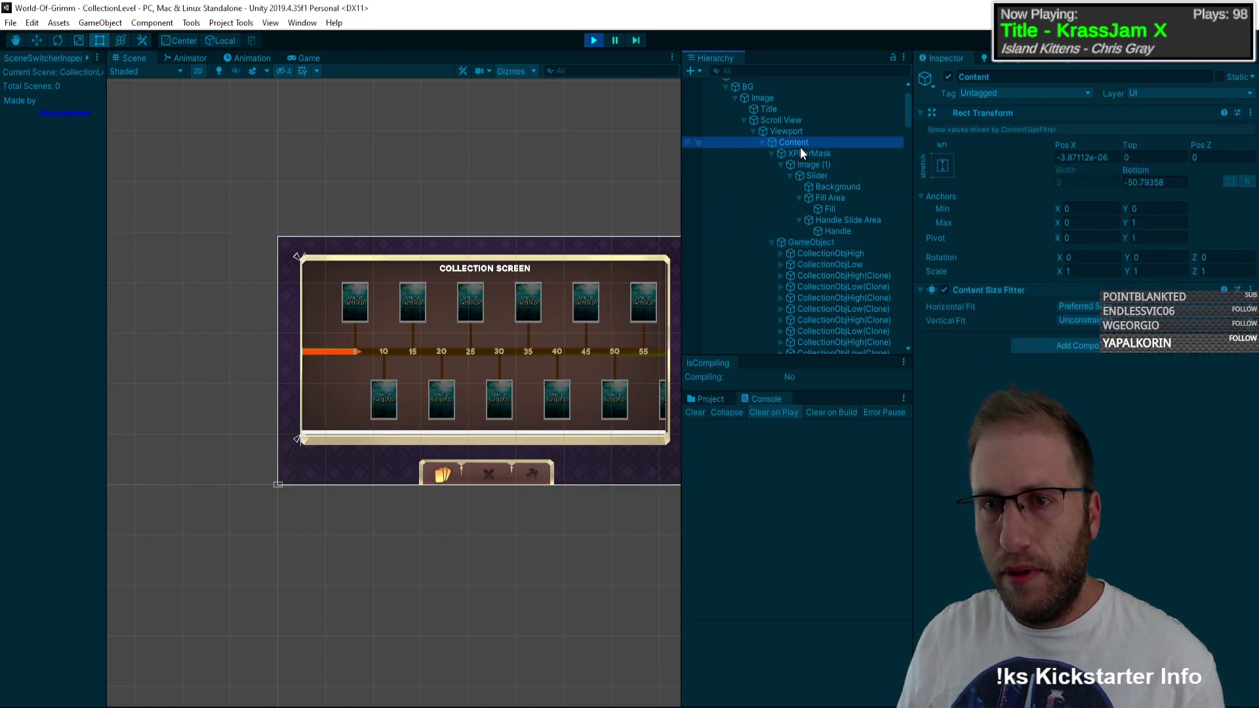
{"action": "left_click", "coordinate": [944, 290]}
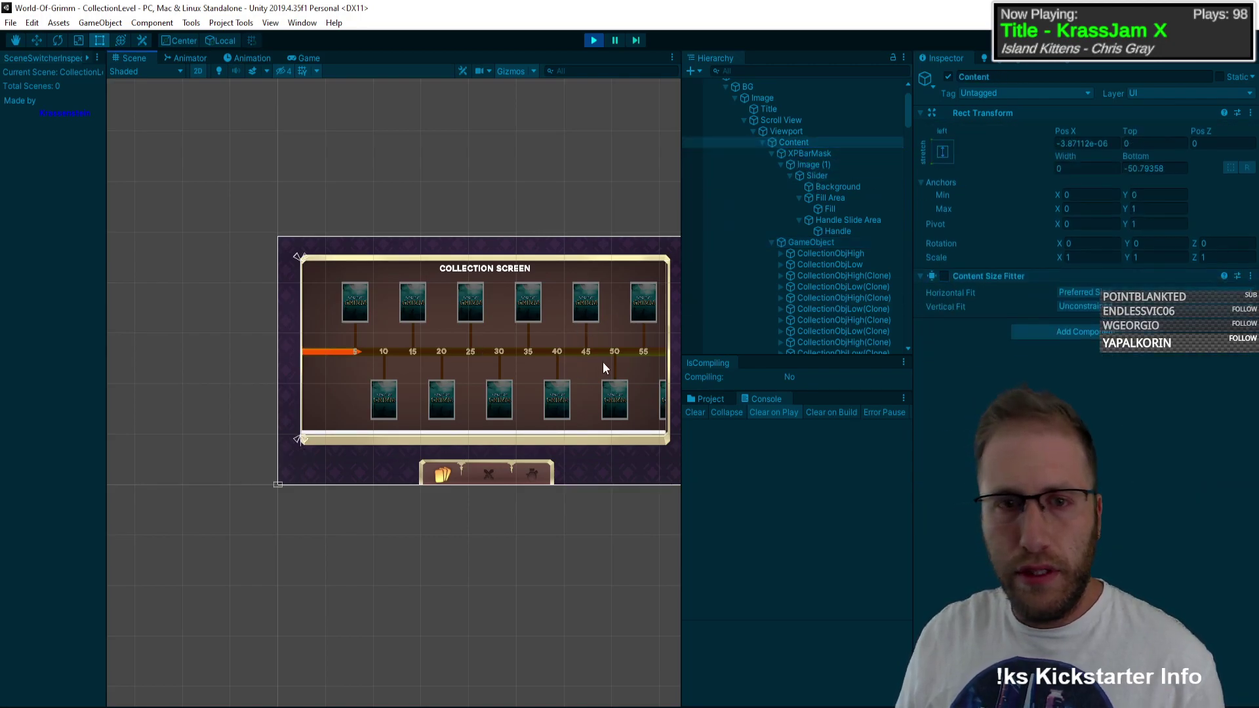
Step: Retest scrolling the card strip in the game, then exit Play mode
{"action": "left_click", "coordinate": [297, 57]}
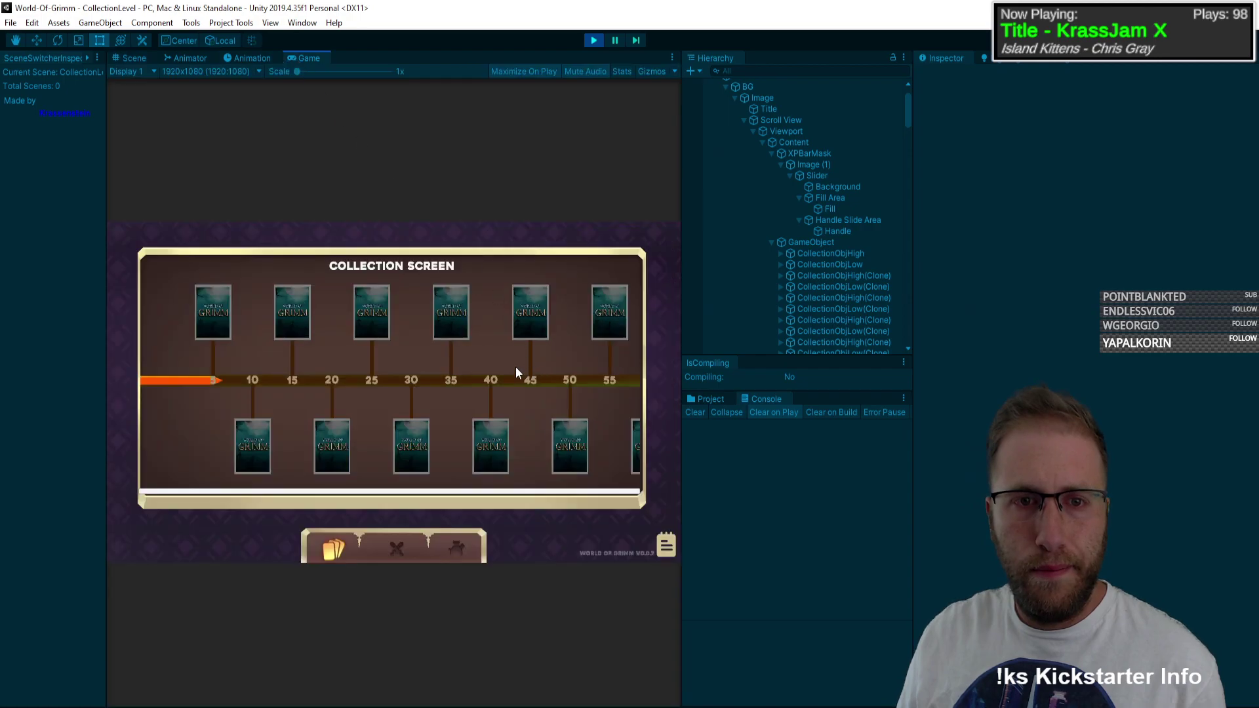
{"action": "left_click_drag", "start_coordinate": [402, 411], "coordinate": [328, 411]}
{"action": "left_click_drag", "start_coordinate": [415, 292], "coordinate": [284, 360]}
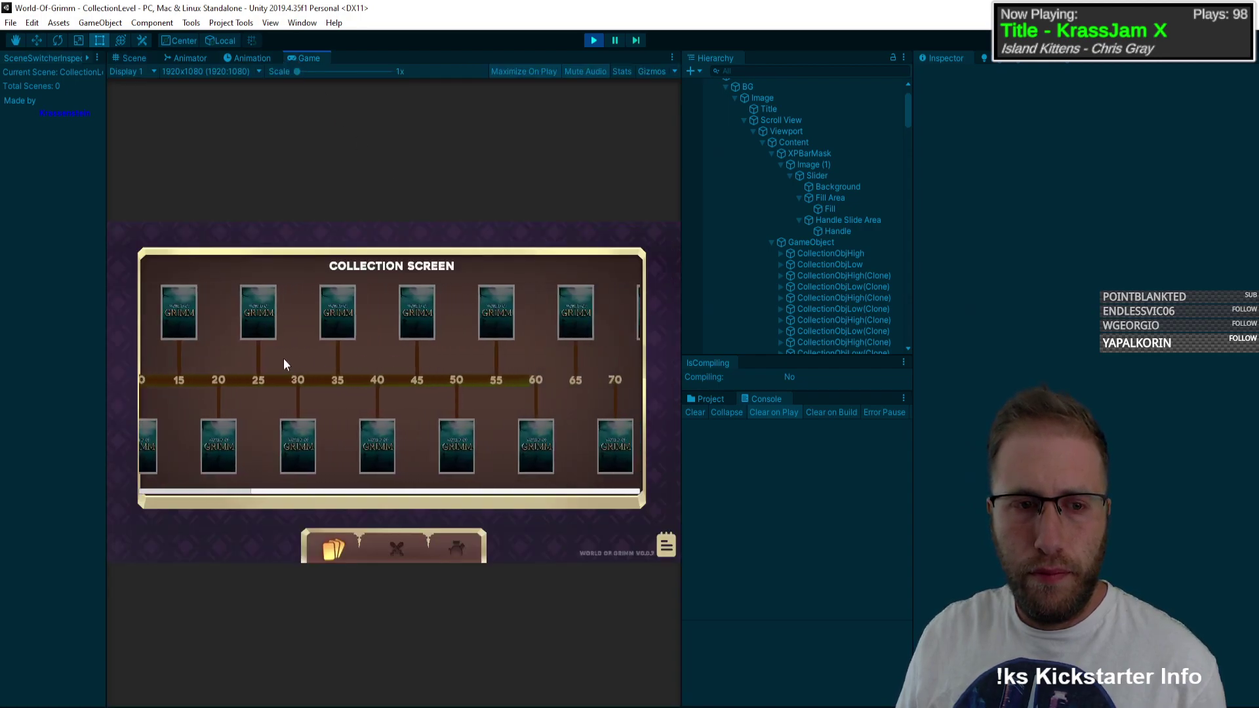
{"action": "left_click", "coordinate": [131, 58]}
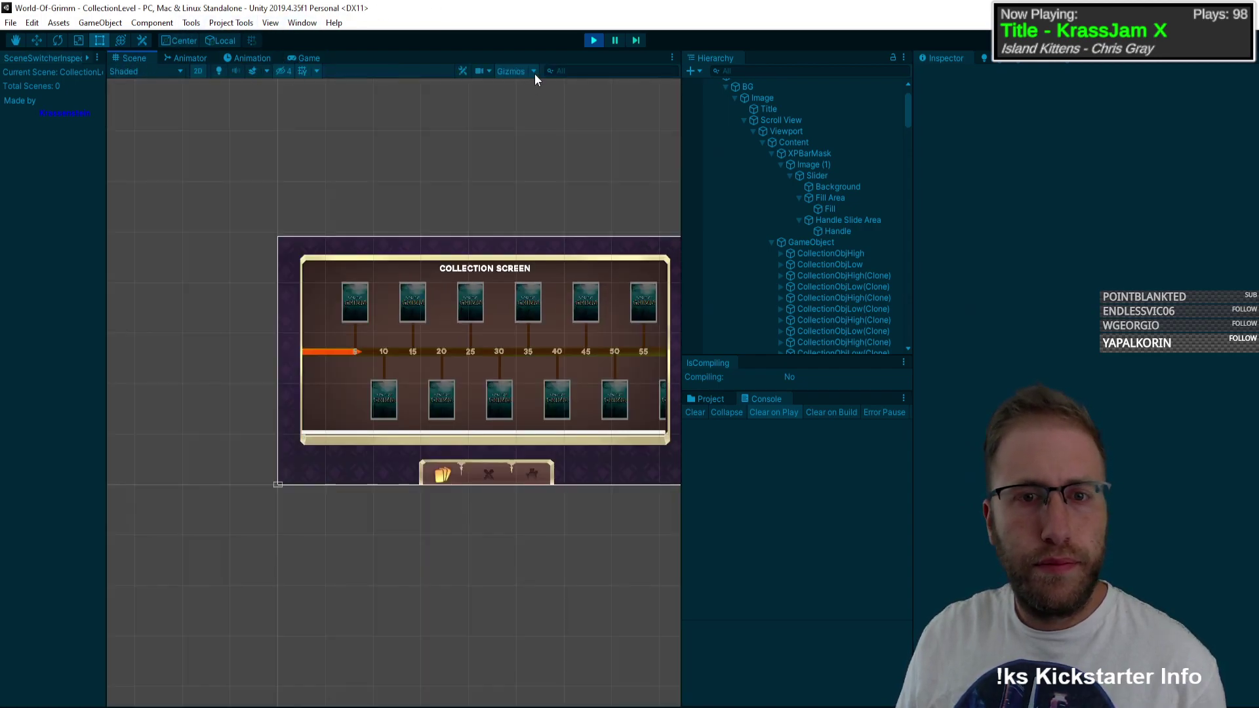
{"action": "left_click", "coordinate": [592, 44]}
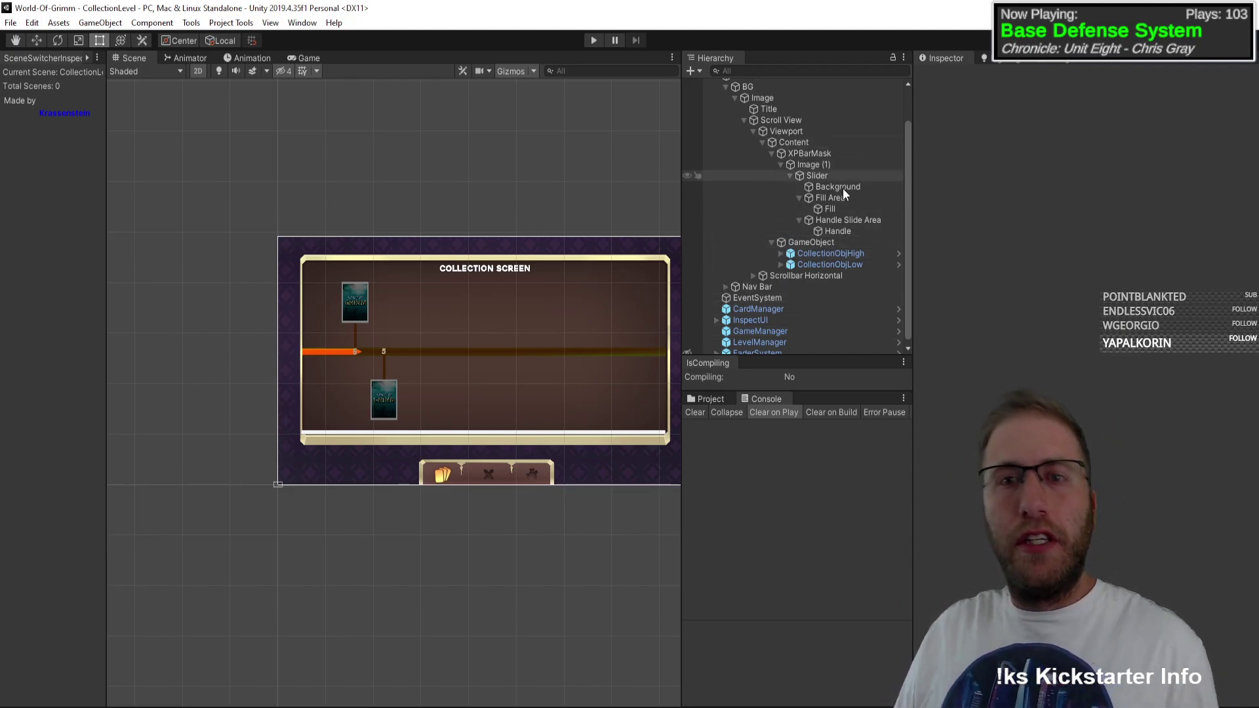
Step: Move the layout group onto XPBarMask and place CollectionObjHigh and CollectionObjLow directly under Content
{"action": "left_click", "coordinate": [809, 244]}
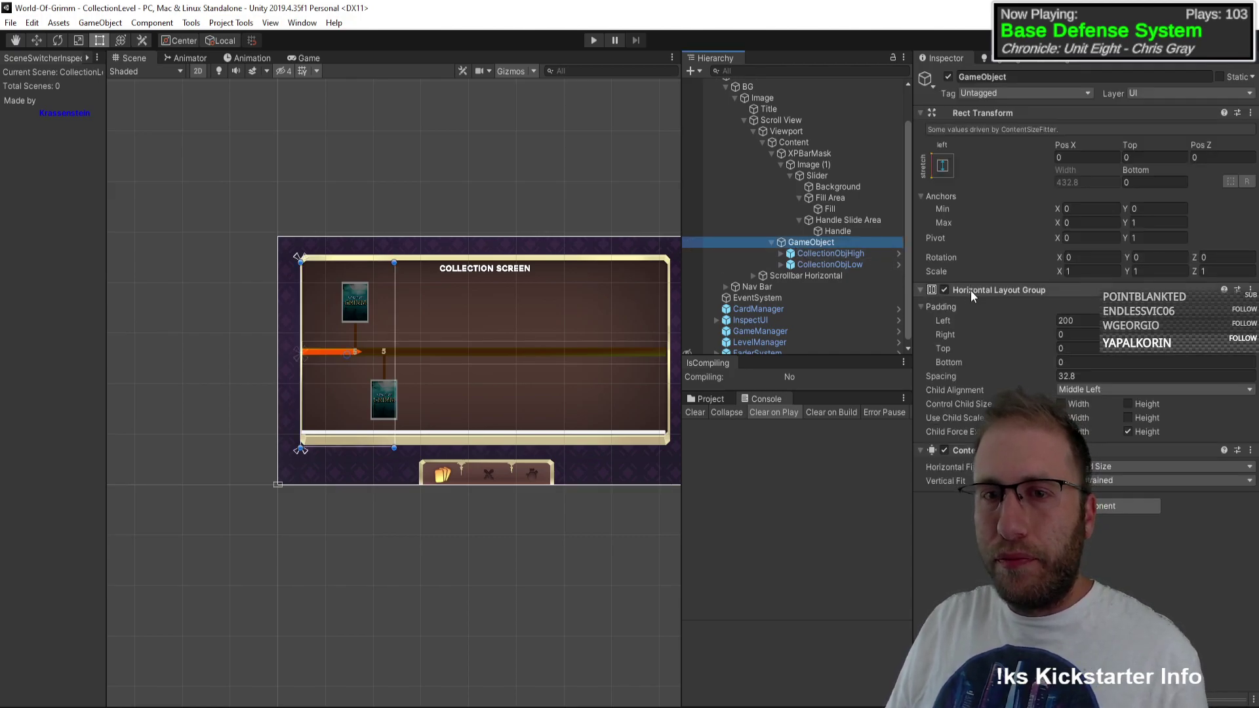
{"action": "left_click_drag", "start_coordinate": [879, 243], "coordinate": [793, 152]}
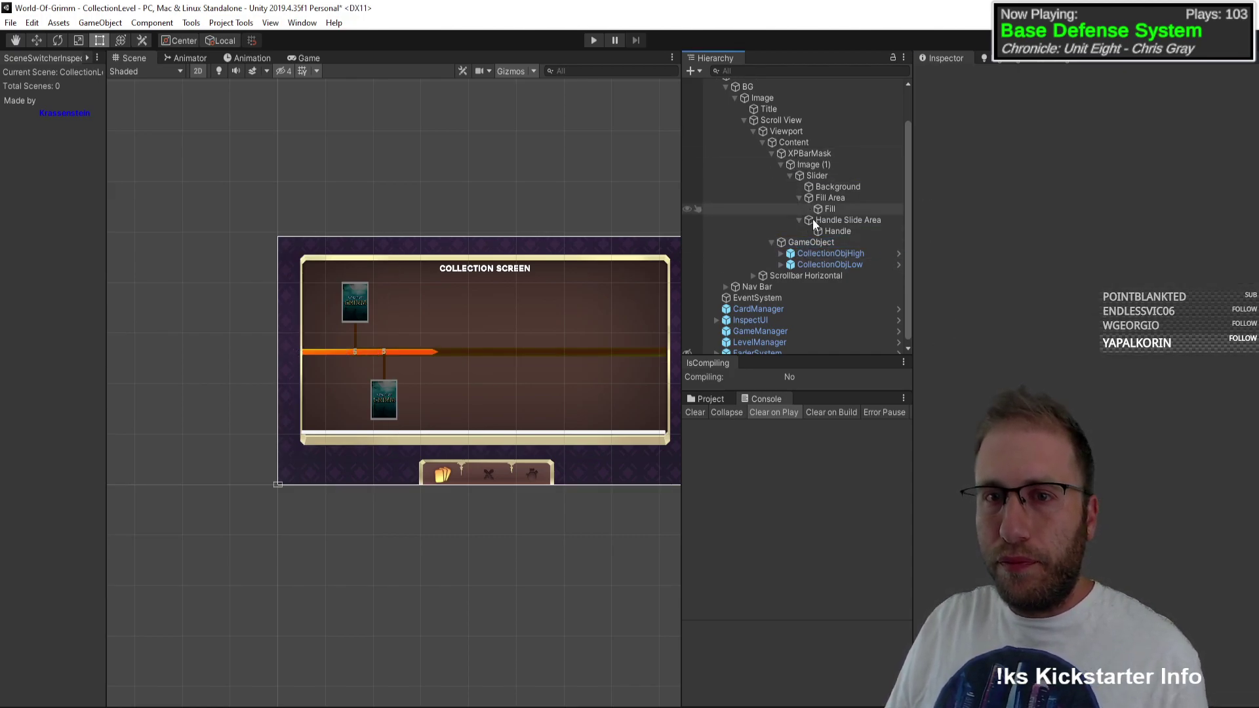
{"action": "left_click", "coordinate": [823, 240]}
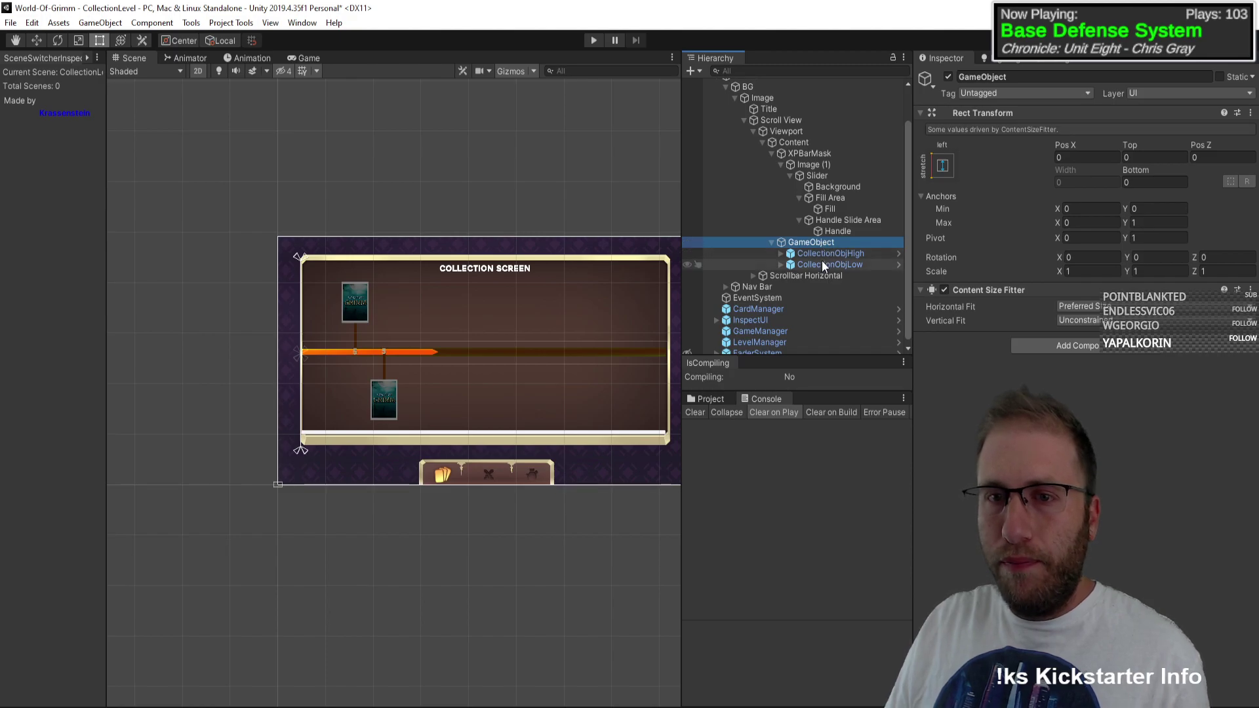
{"action": "left_click", "coordinate": [824, 265]}
{"action": "left_click", "coordinate": [829, 253], "text": "ctrl"}
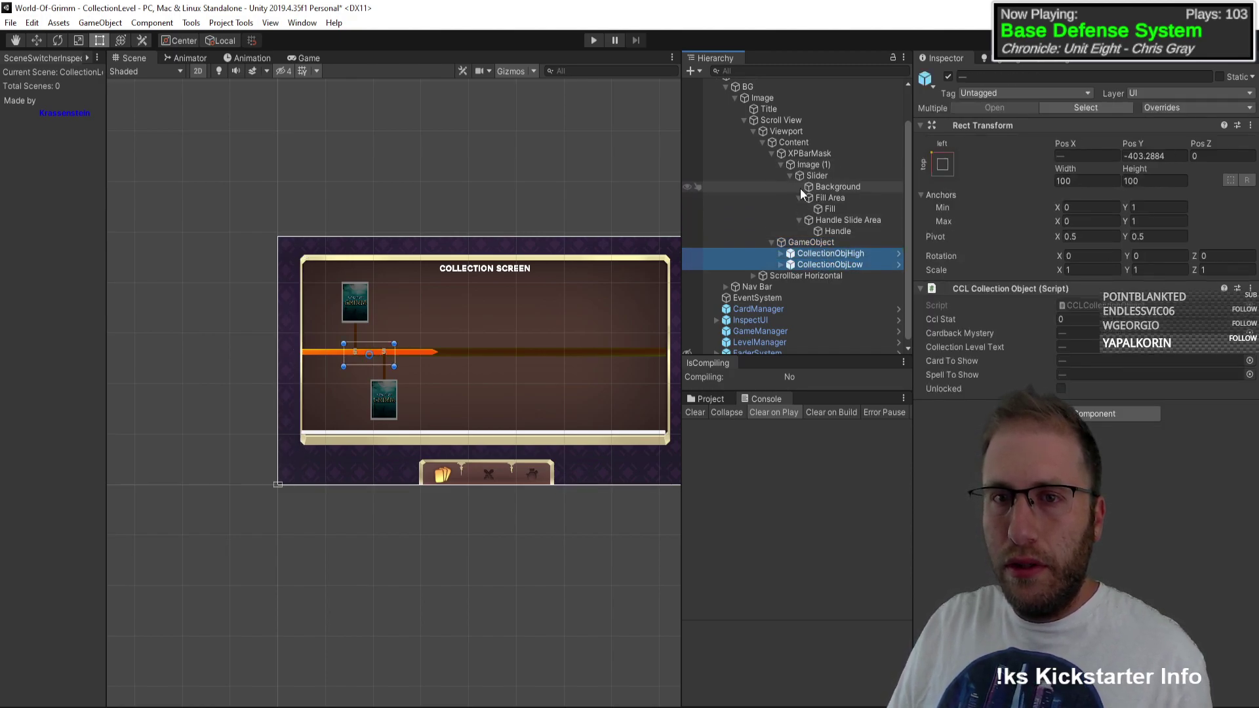
{"action": "left_click_drag", "start_coordinate": [804, 152], "coordinate": [804, 147]}
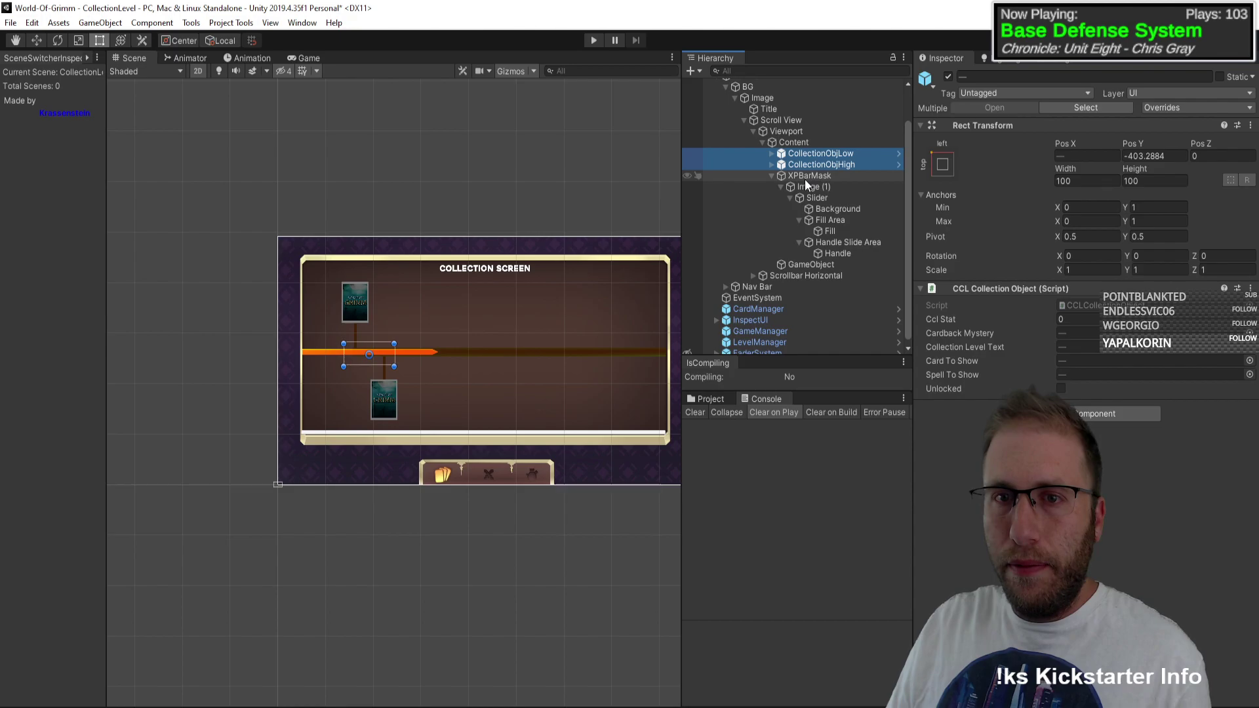
Step: Check the Content, Viewport, scrollbar, leftover GameObject and Image (1) entries, ending on XPBarMask
{"action": "left_click", "coordinate": [806, 142]}
{"action": "left_click", "coordinate": [804, 132]}
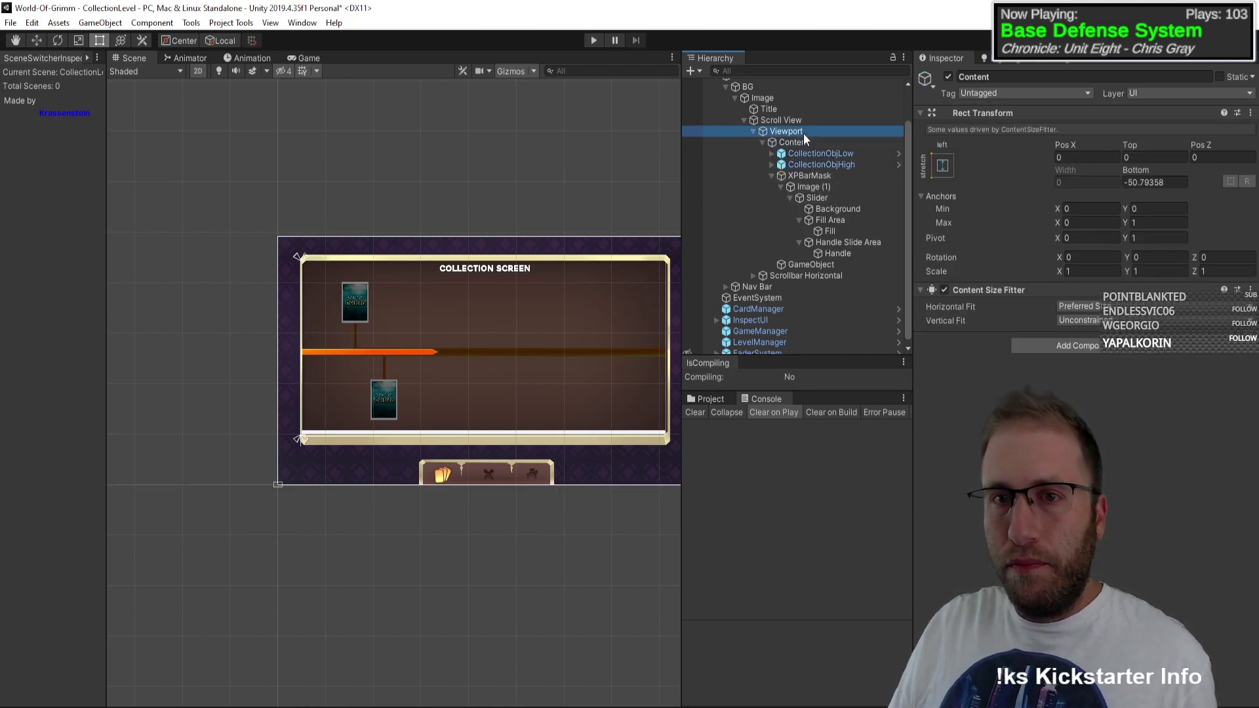
{"action": "left_click", "coordinate": [805, 143]}
{"action": "left_click", "coordinate": [830, 272]}
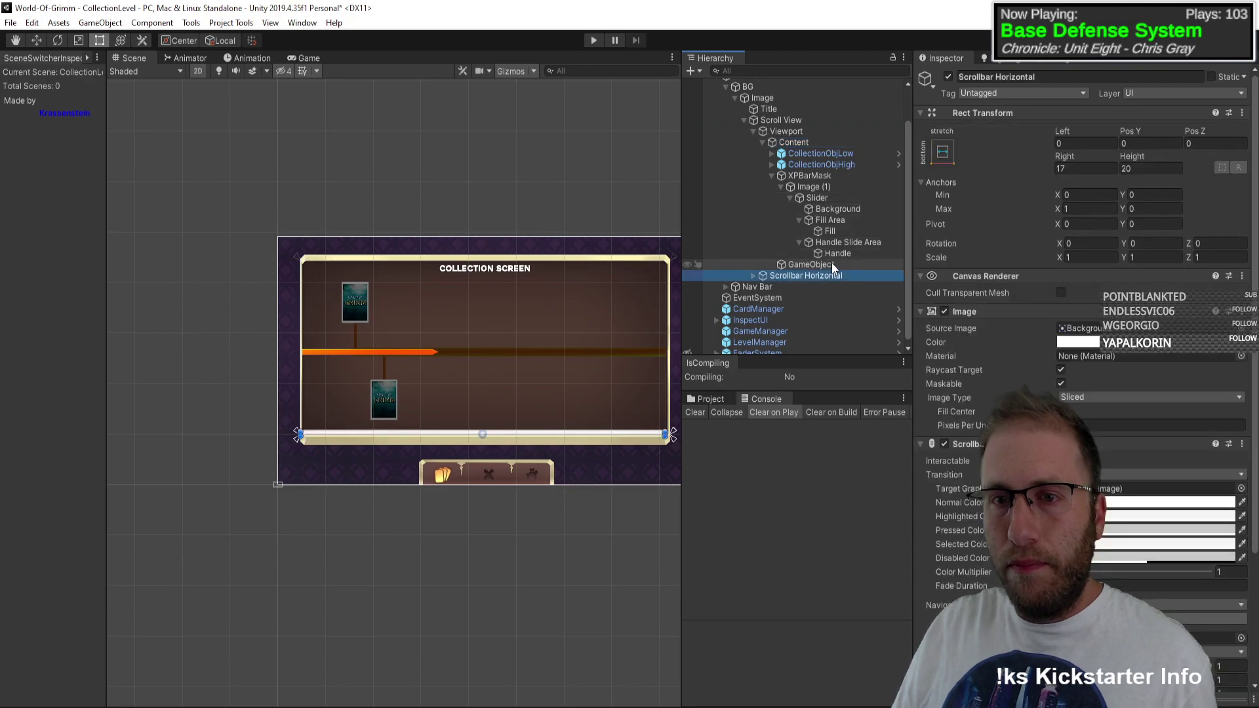
{"action": "left_click", "coordinate": [831, 263]}
{"action": "left_click", "coordinate": [817, 182]}
{"action": "left_click", "coordinate": [819, 175]}
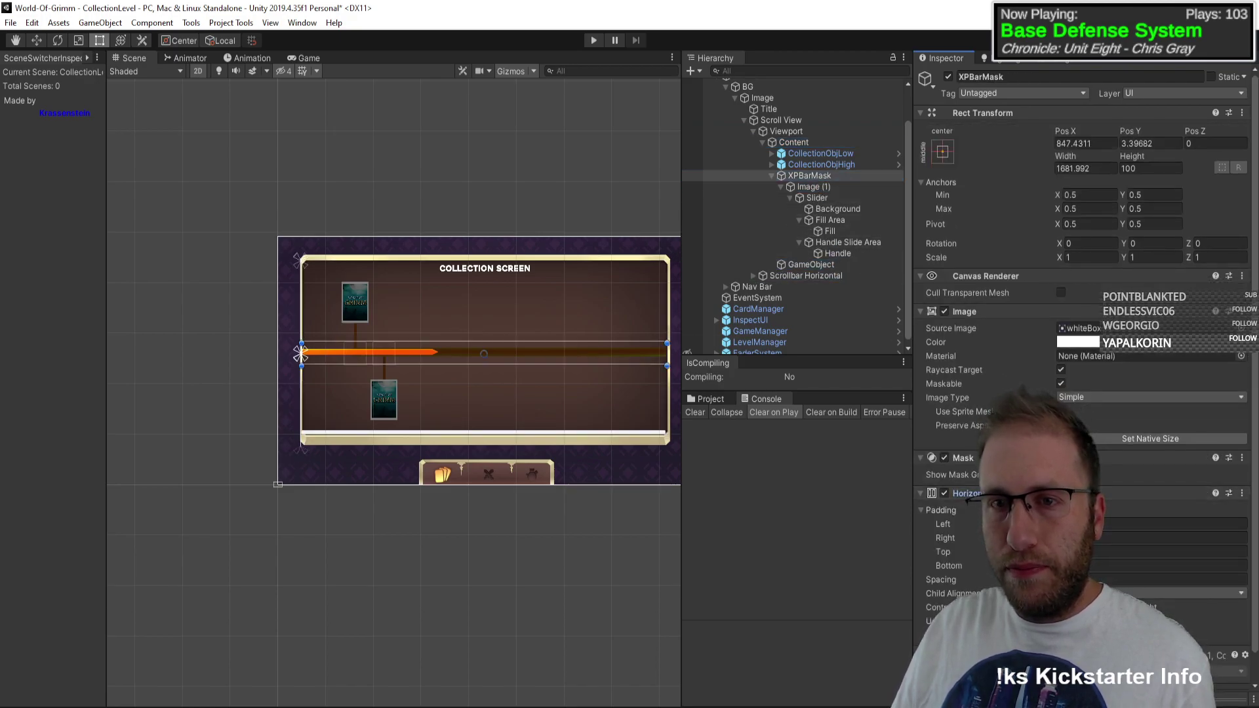
Step: Nest XPBarMask inside CollectionObjHigh and move CollectionObjLow below CollectionObjHigh
{"action": "scroll", "coordinate": [826, 172], "scroll_direction": "down", "scroll_amount": 1}
{"action": "left_click_drag", "start_coordinate": [801, 136], "coordinate": [801, 135]}
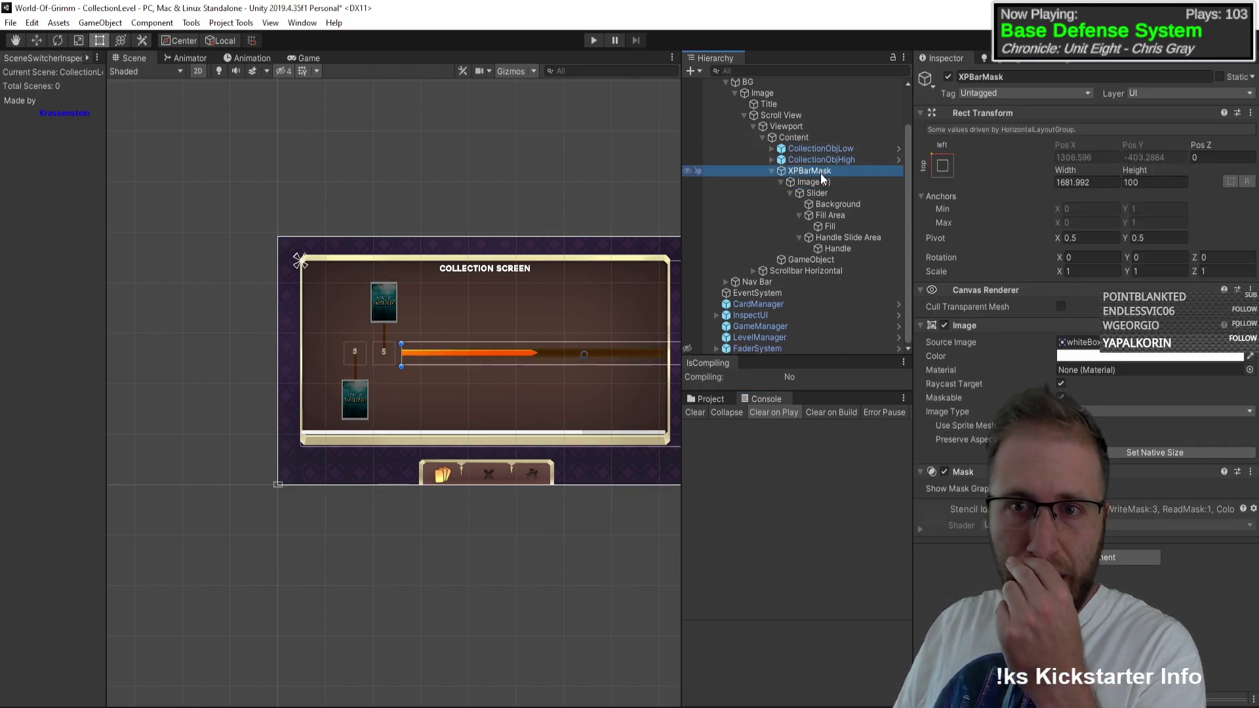
{"action": "left_click_drag", "start_coordinate": [820, 173], "coordinate": [832, 161]}
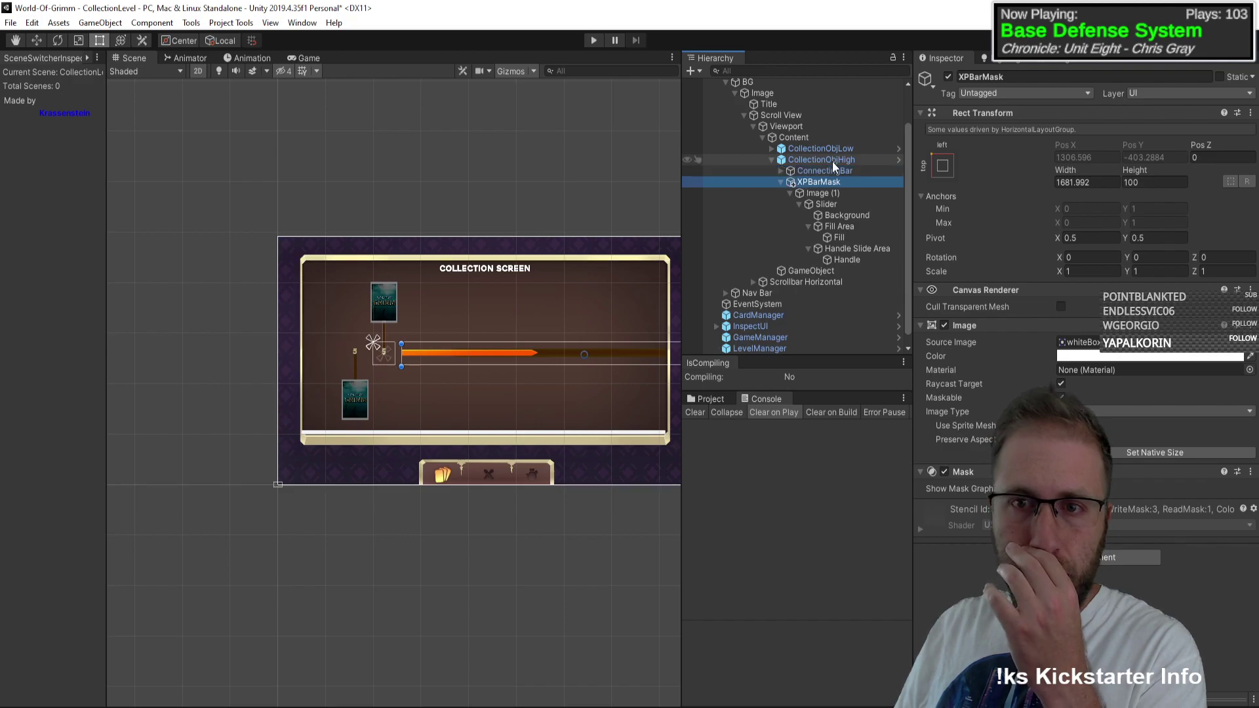
{"action": "left_click", "coordinate": [782, 182]}
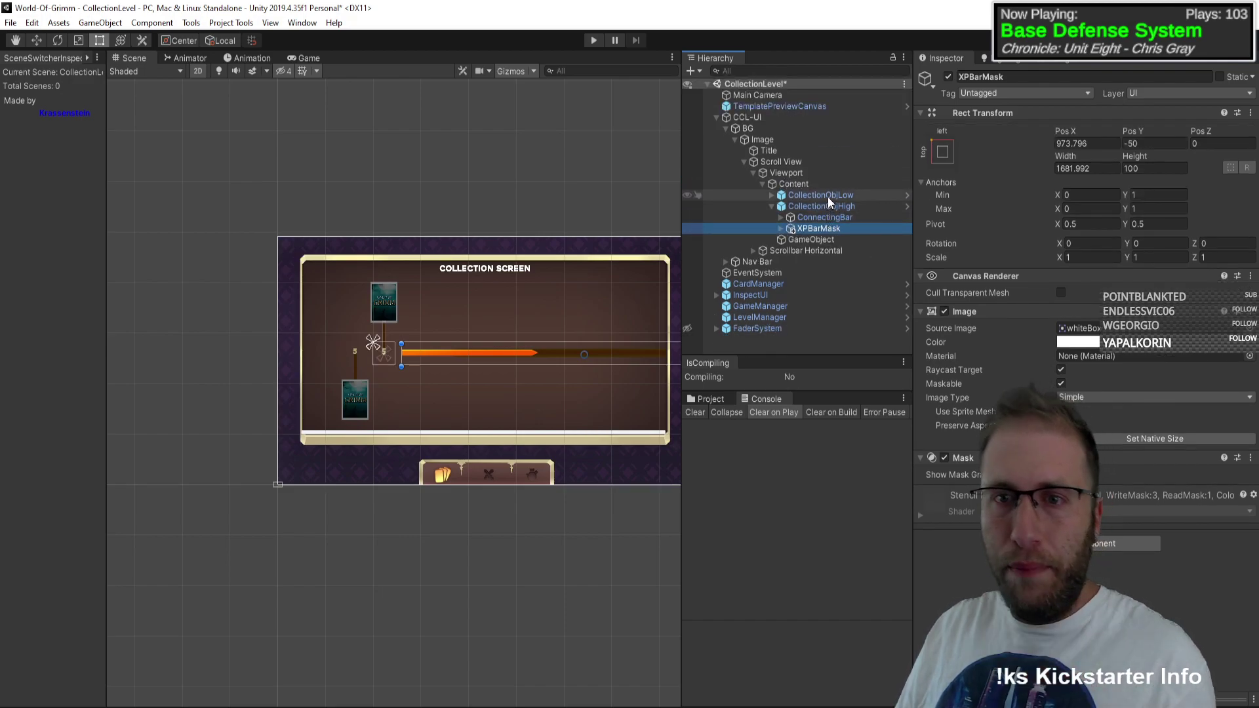
{"action": "left_click_drag", "start_coordinate": [827, 197], "coordinate": [794, 212]}
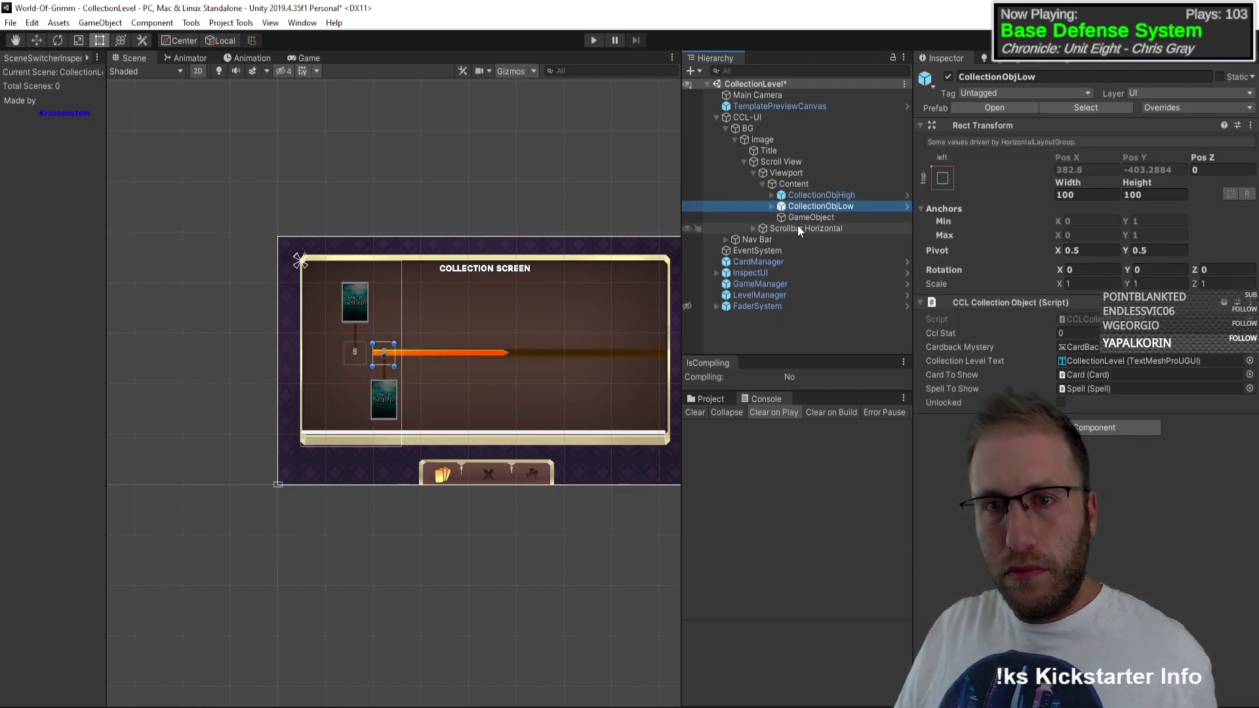
{"action": "left_click", "coordinate": [801, 217]}
Step: Delete the leftover GameObject and select XPBarMask with the Move tool active
{"action": "key", "text": "Delete"}
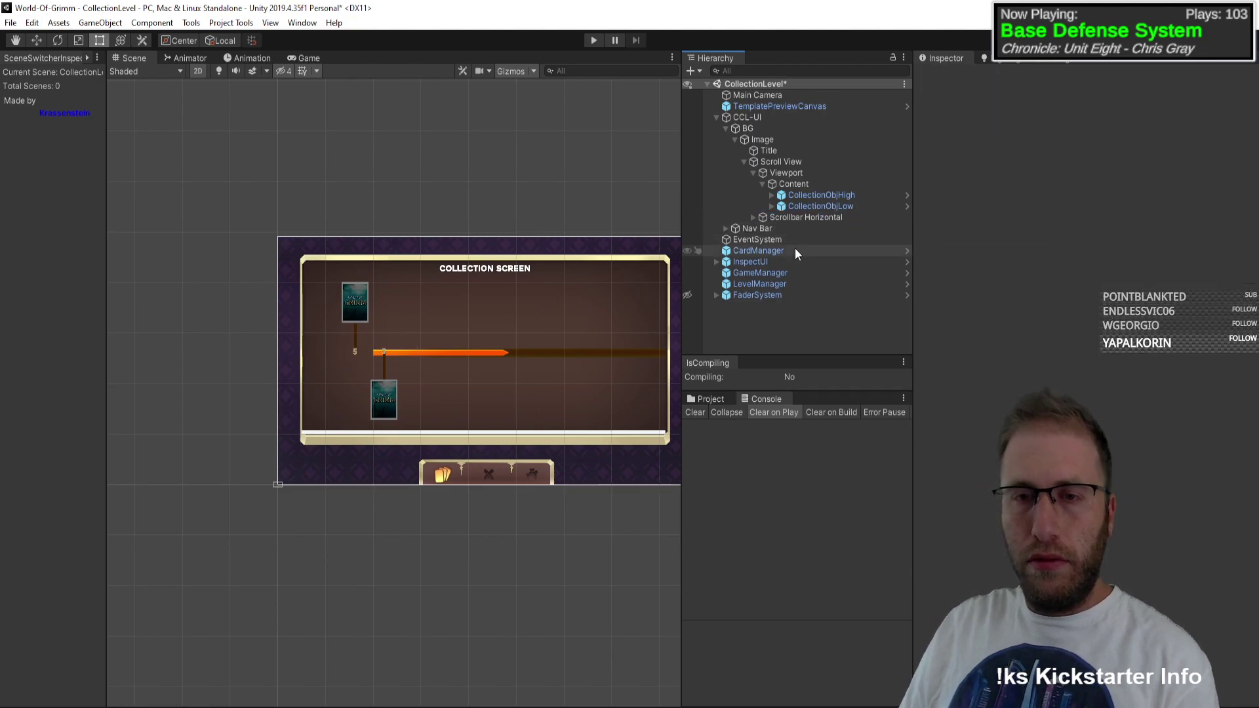
{"action": "left_click", "coordinate": [802, 185]}
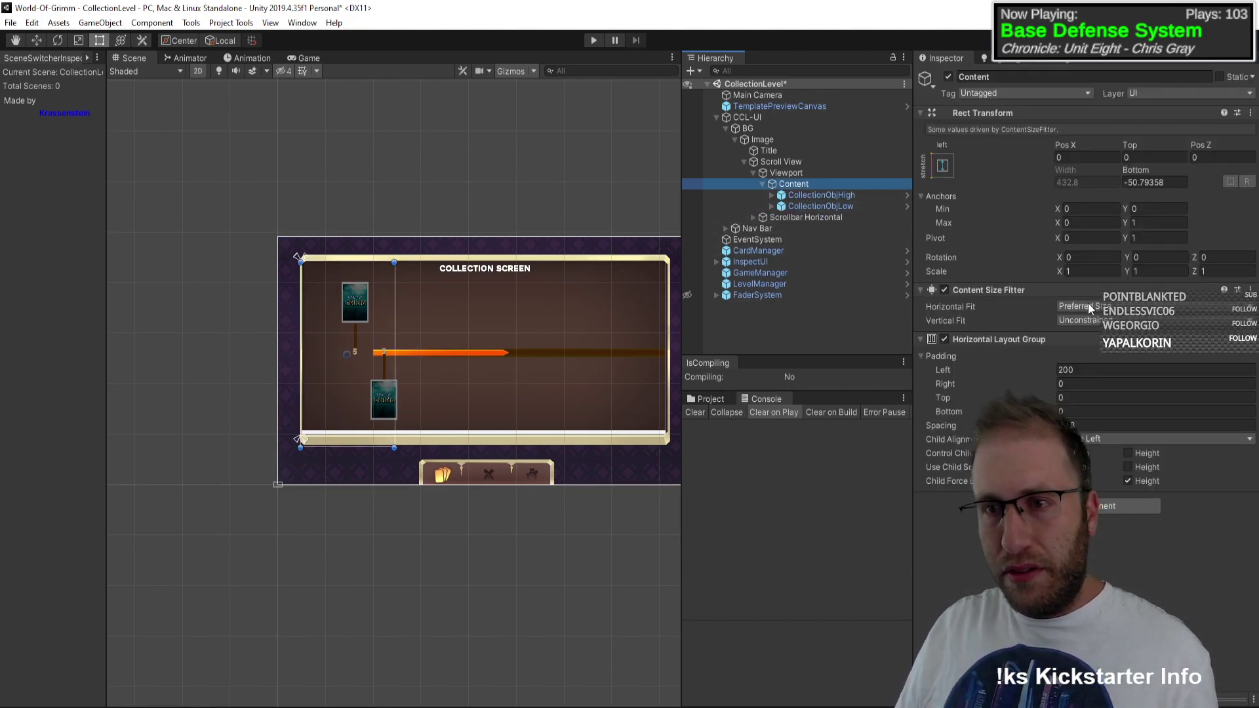
{"action": "left_click", "coordinate": [771, 195]}
{"action": "left_click", "coordinate": [815, 216]}
{"action": "key", "text": "w"}
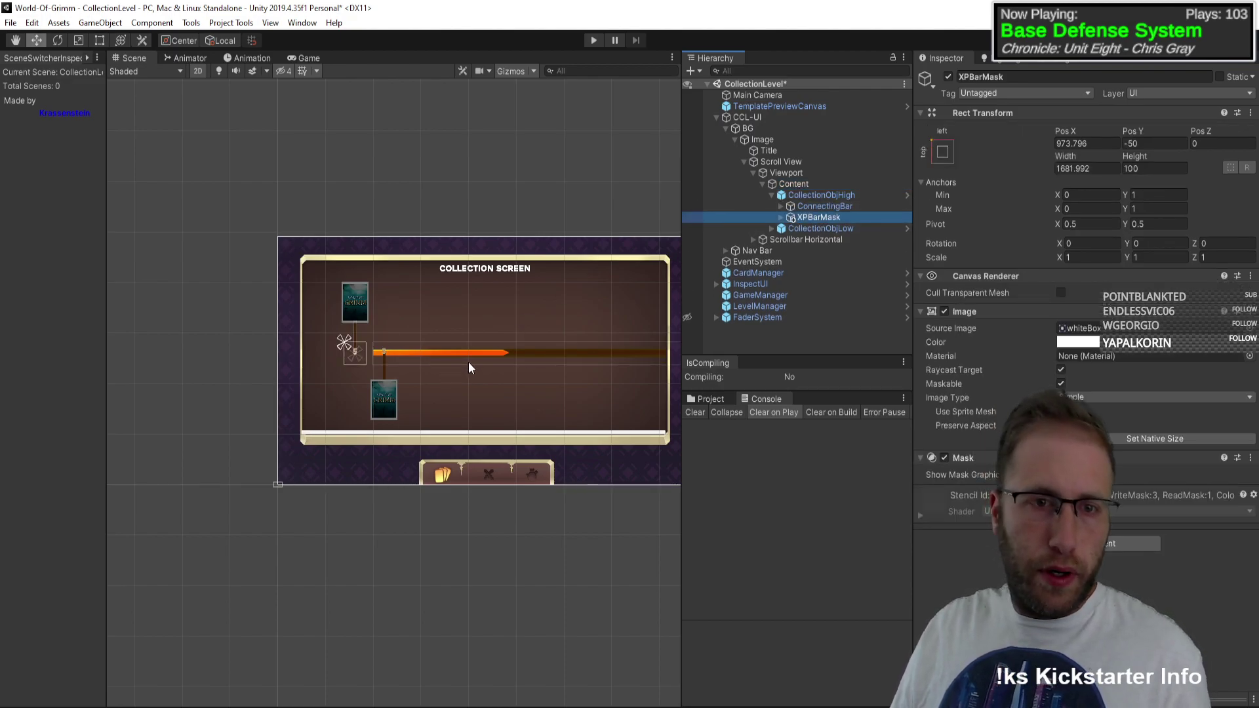
Step: Shift XPBarMask's Pos X to about 285.9 so the fill stops at the first marker
{"action": "scroll", "coordinate": [534, 357], "scroll_direction": "down", "scroll_amount": 2}
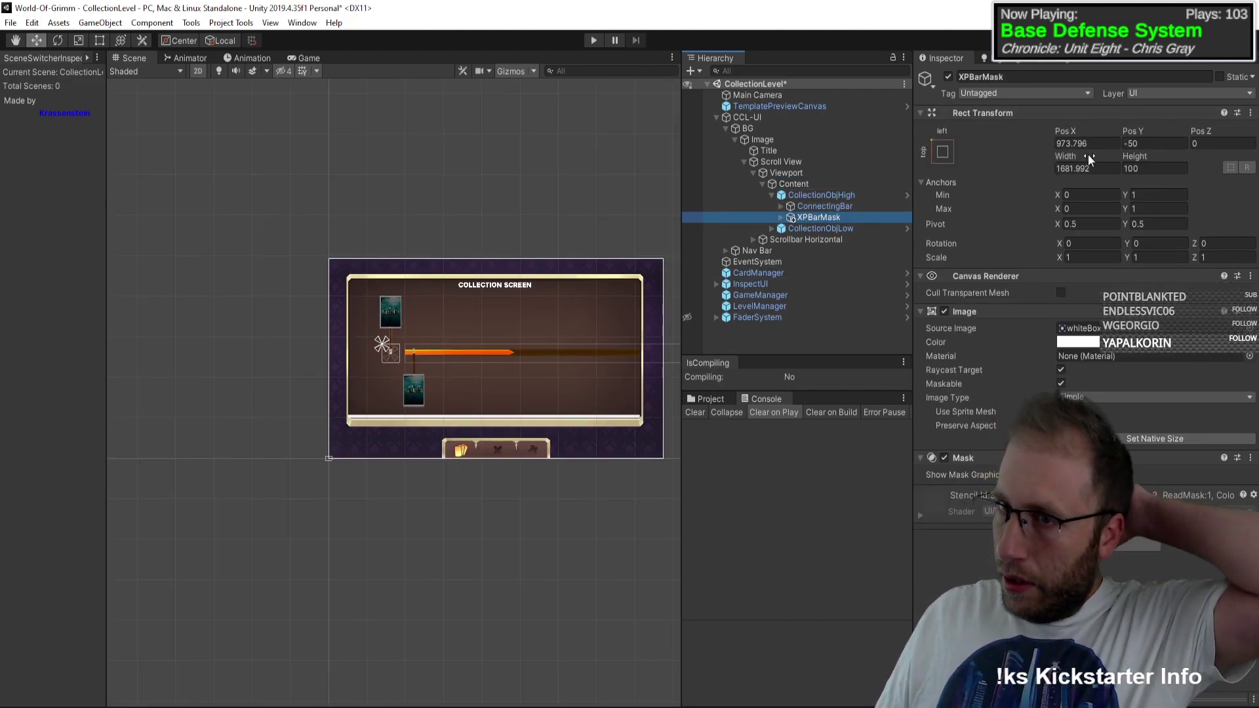
{"action": "left_click", "coordinate": [1068, 131]}
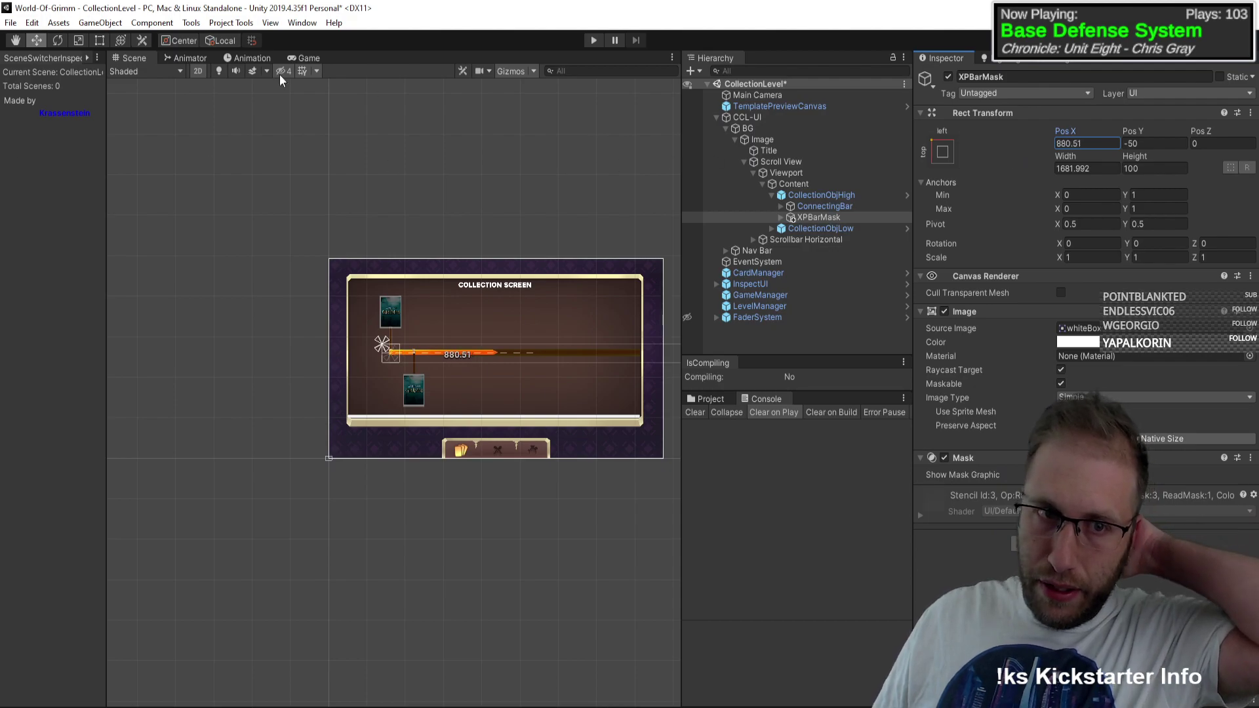
{"action": "key", "text": "ctrl+z"}
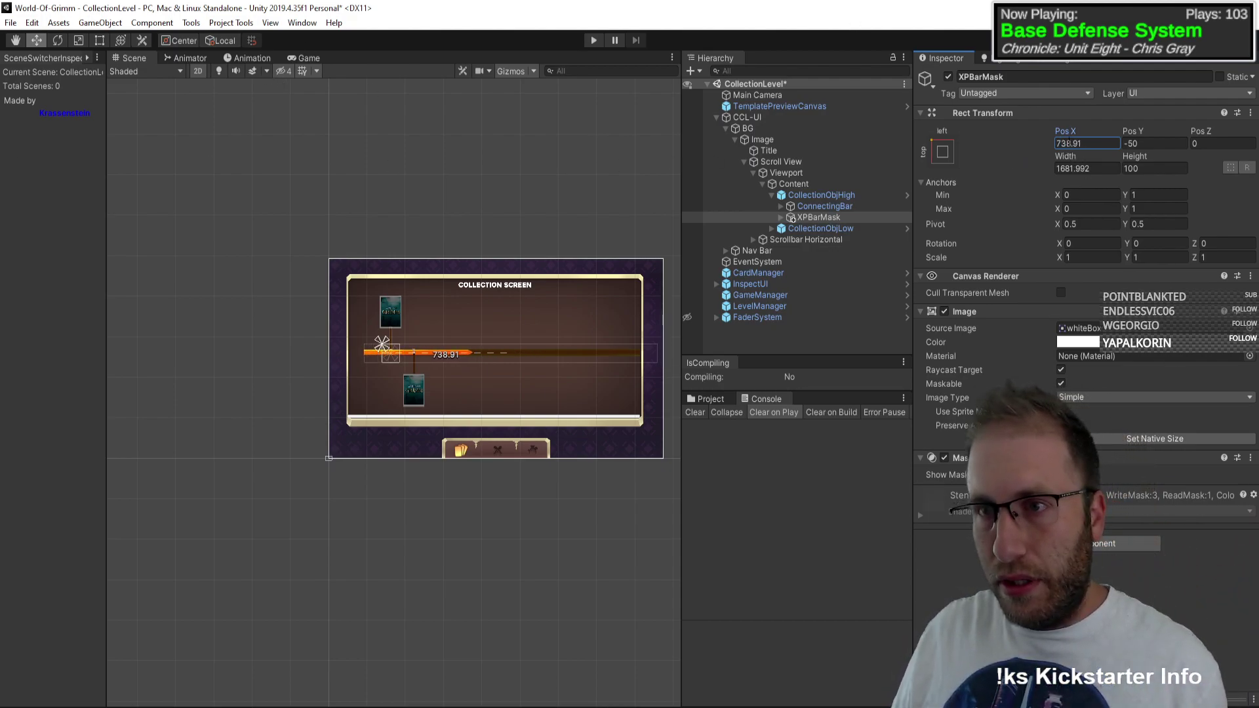
{"action": "type", "text": "0"}
{"action": "scroll", "coordinate": [170, 372], "scroll_direction": "up", "scroll_amount": 6}
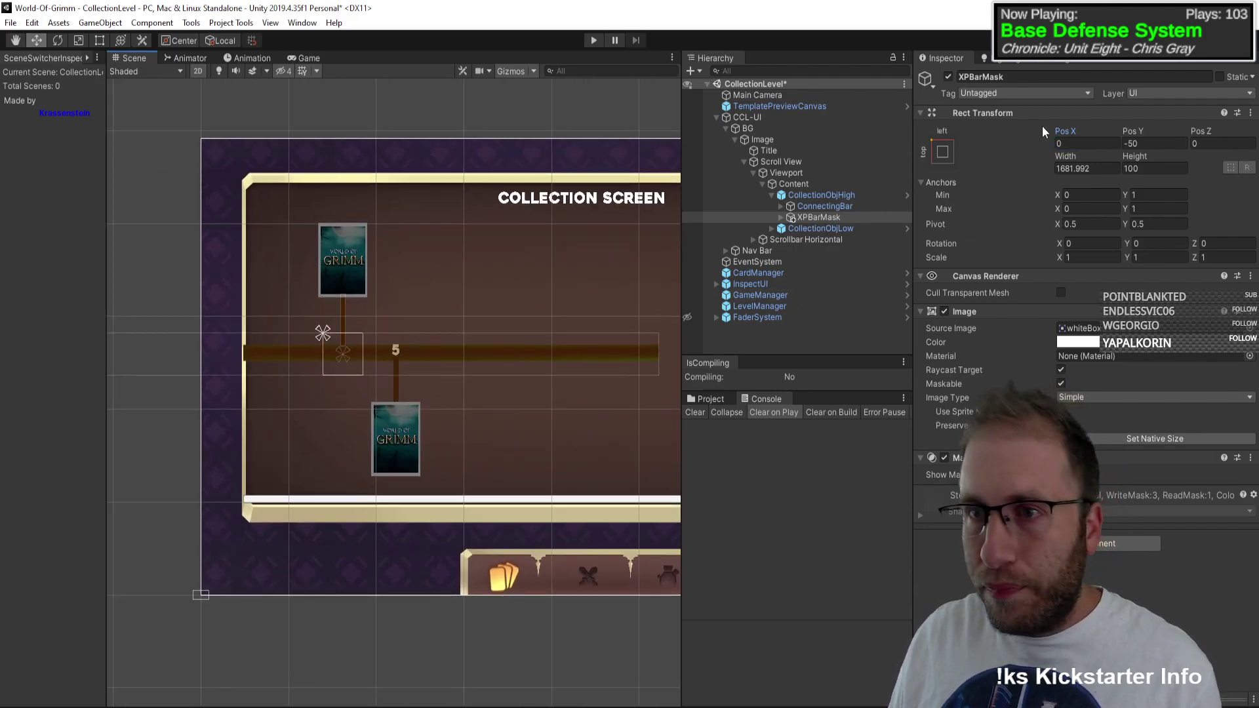
{"action": "left_click_drag", "start_coordinate": [1077, 134], "coordinate": [30, 156]}
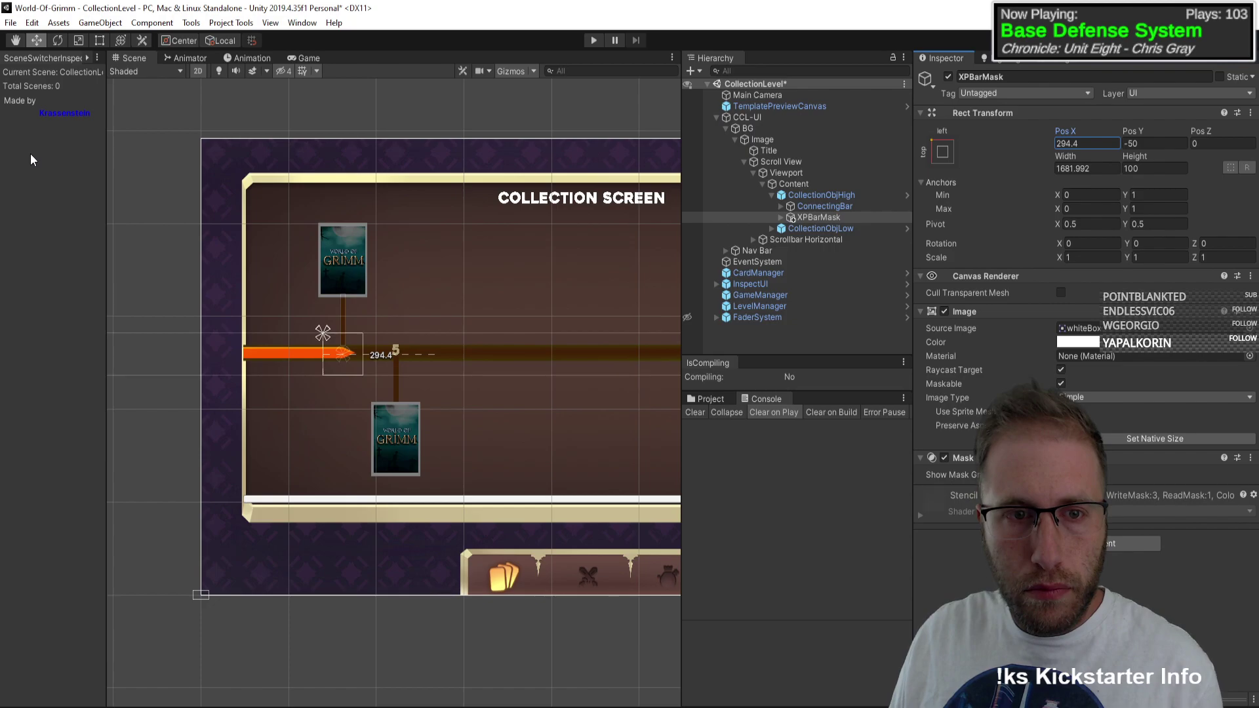
{"action": "type", "text": "-50"}
{"action": "left_click_drag", "start_coordinate": [1223, 204], "coordinate": [34, 208]}
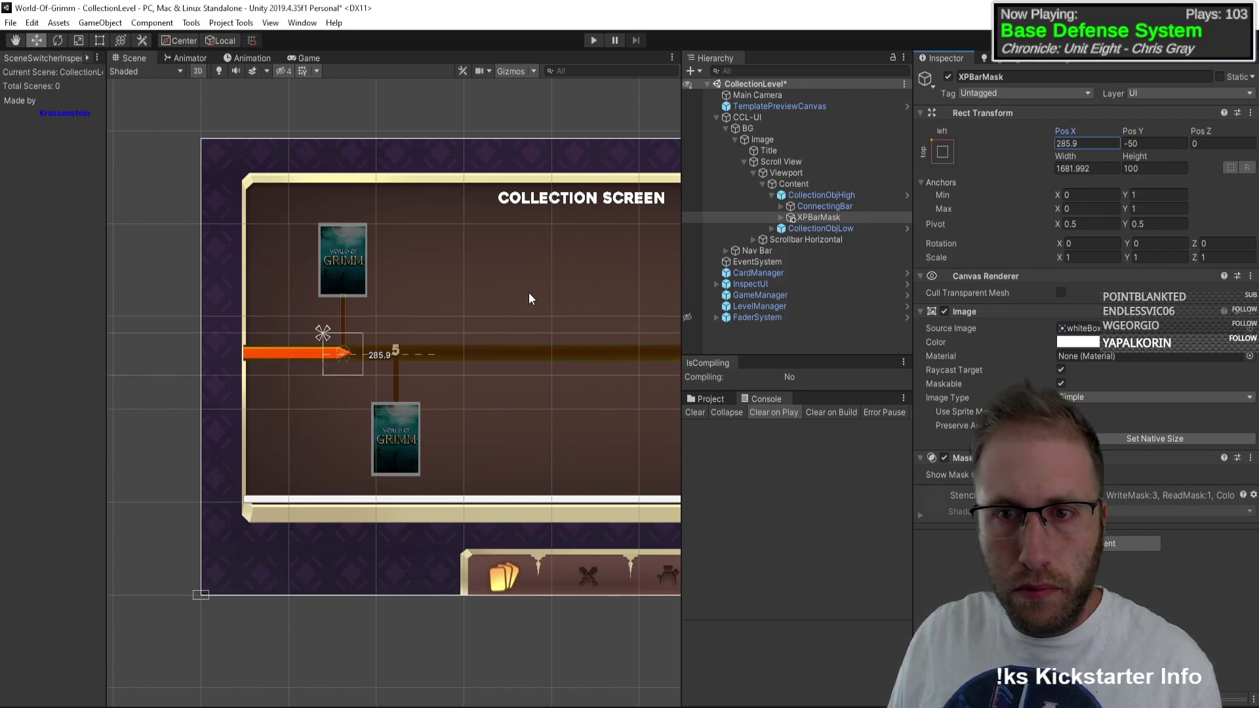
{"action": "left_click", "coordinate": [781, 206]}
Step: Unpack CollectionObjHigh from its prefab and move XPBarMask above the ConnectingBar
{"action": "left_click", "coordinate": [812, 228]}
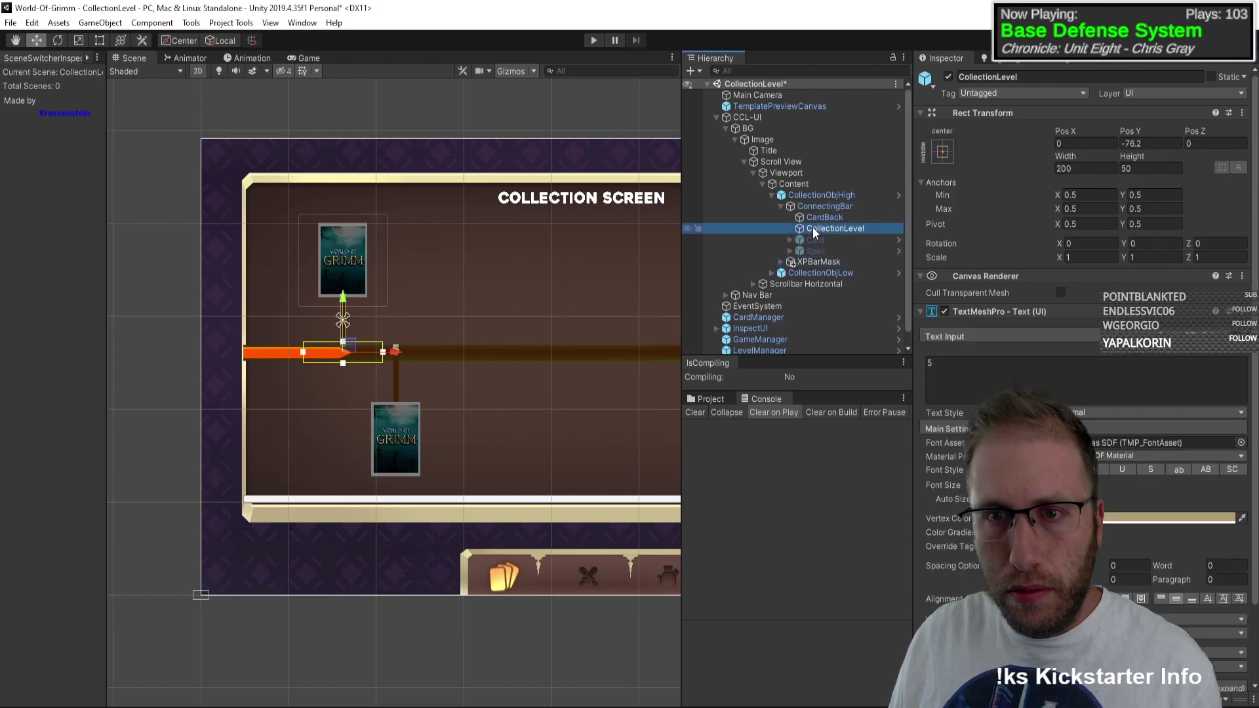
{"action": "scroll", "coordinate": [483, 351], "scroll_direction": "up", "scroll_amount": 5}
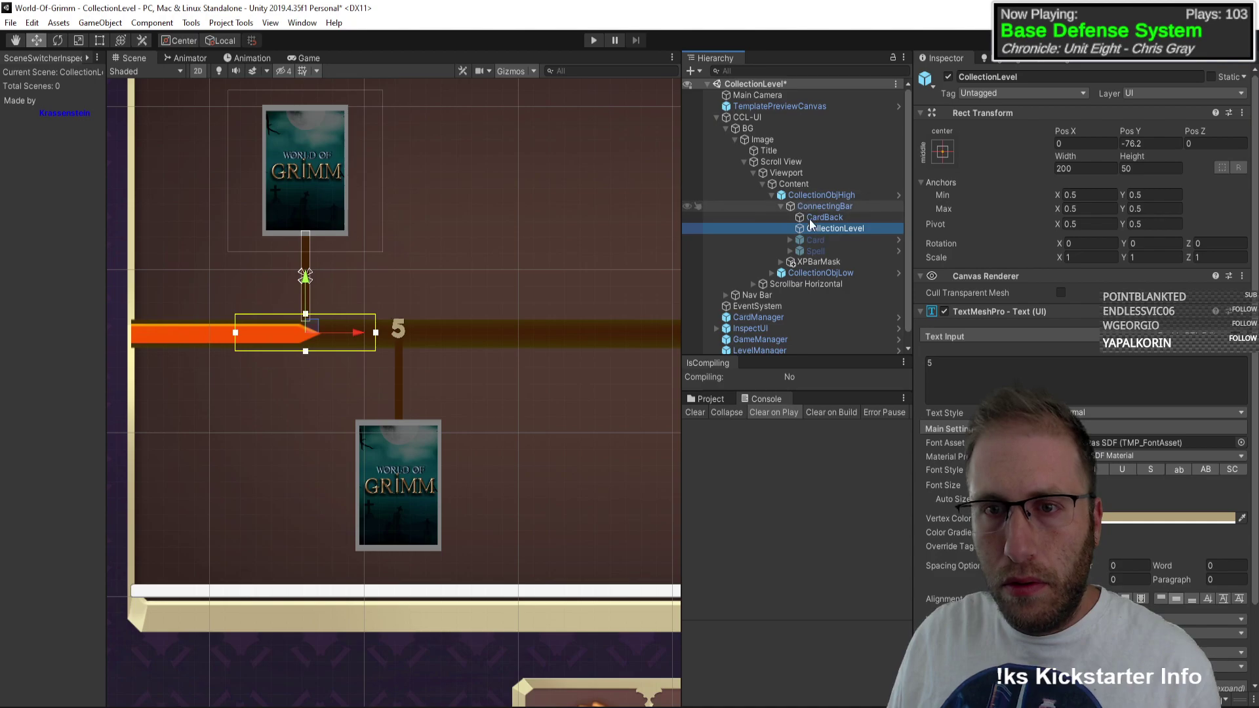
{"action": "left_click_drag", "start_coordinate": [814, 261], "coordinate": [825, 215]}
{"action": "right_click", "coordinate": [826, 195]}
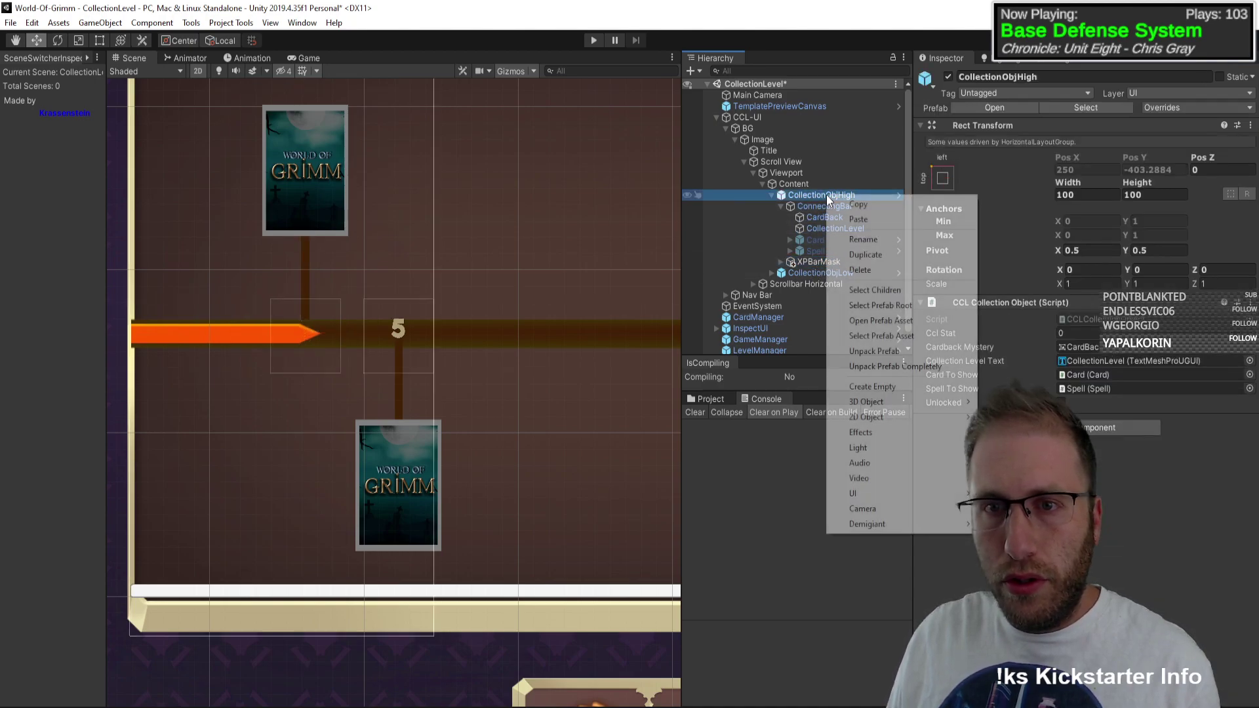
{"action": "left_click", "coordinate": [894, 356]}
{"action": "left_click_drag", "start_coordinate": [821, 257], "coordinate": [821, 199]}
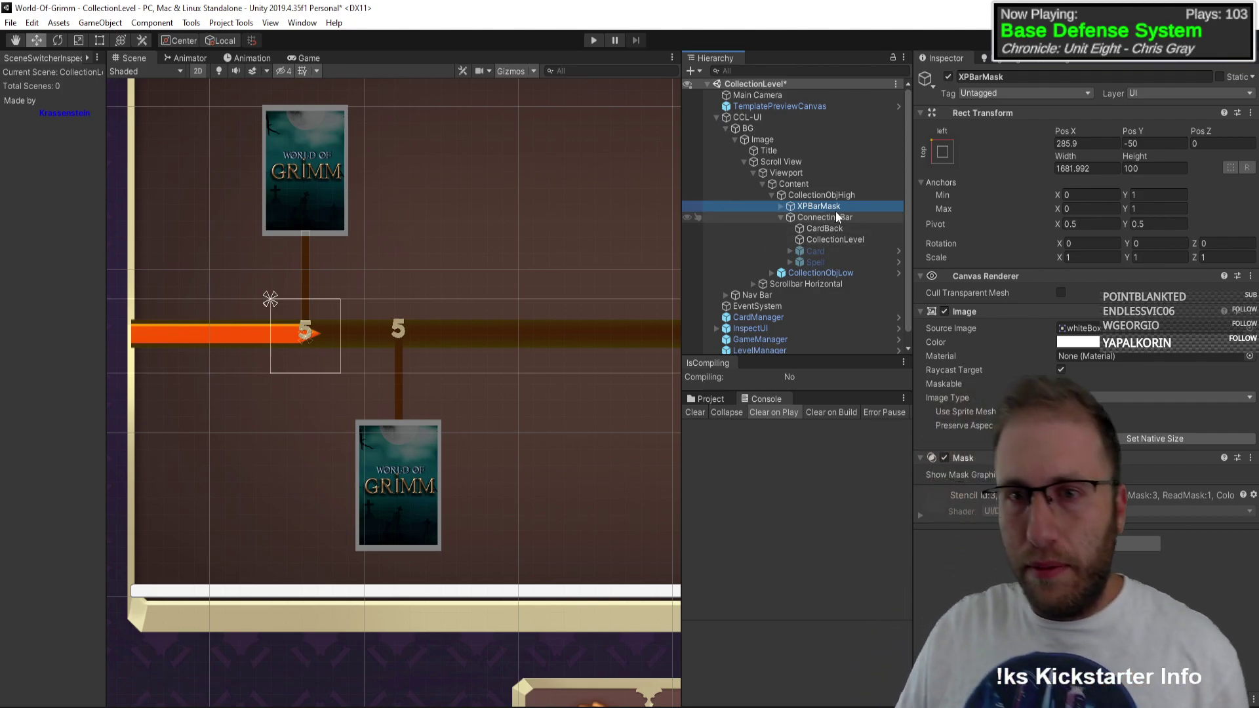
Step: Nudge the upper and lower CollectionLevel labels down, the lower one to Pos Y 63
{"action": "left_click", "coordinate": [830, 241]}
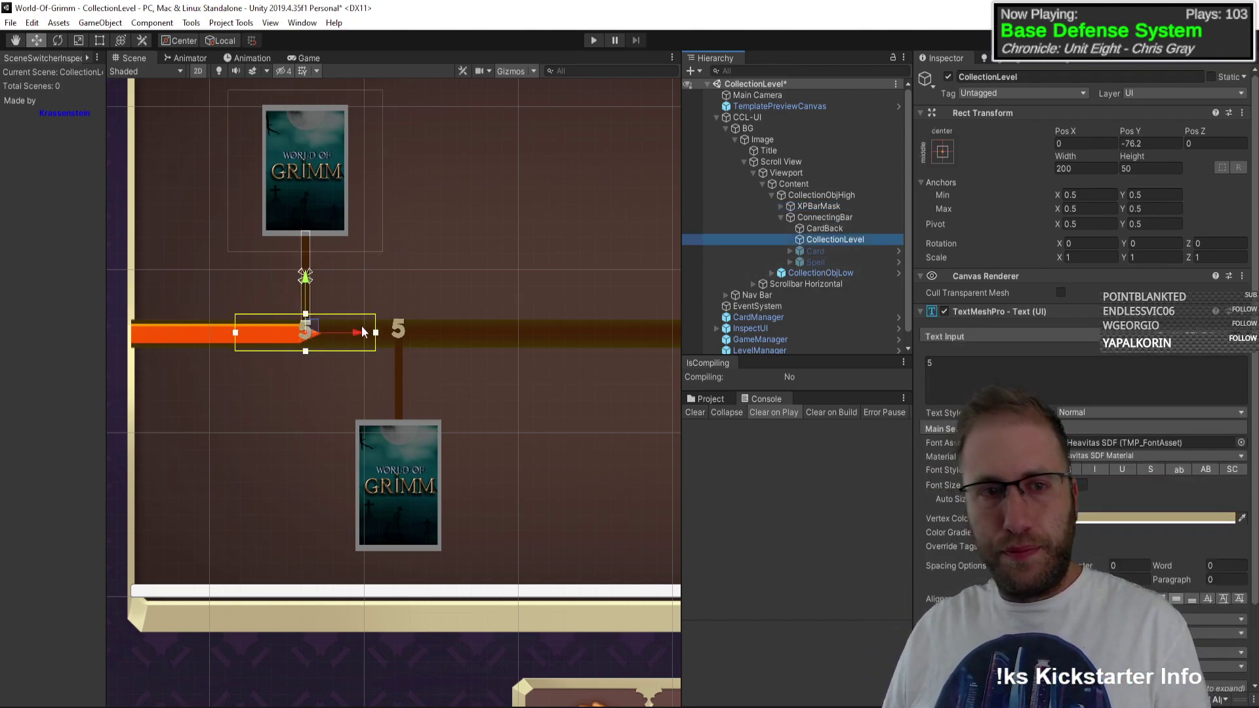
{"action": "left_click_drag", "start_coordinate": [309, 285], "coordinate": [312, 288]}
{"action": "left_click", "coordinate": [803, 274]}
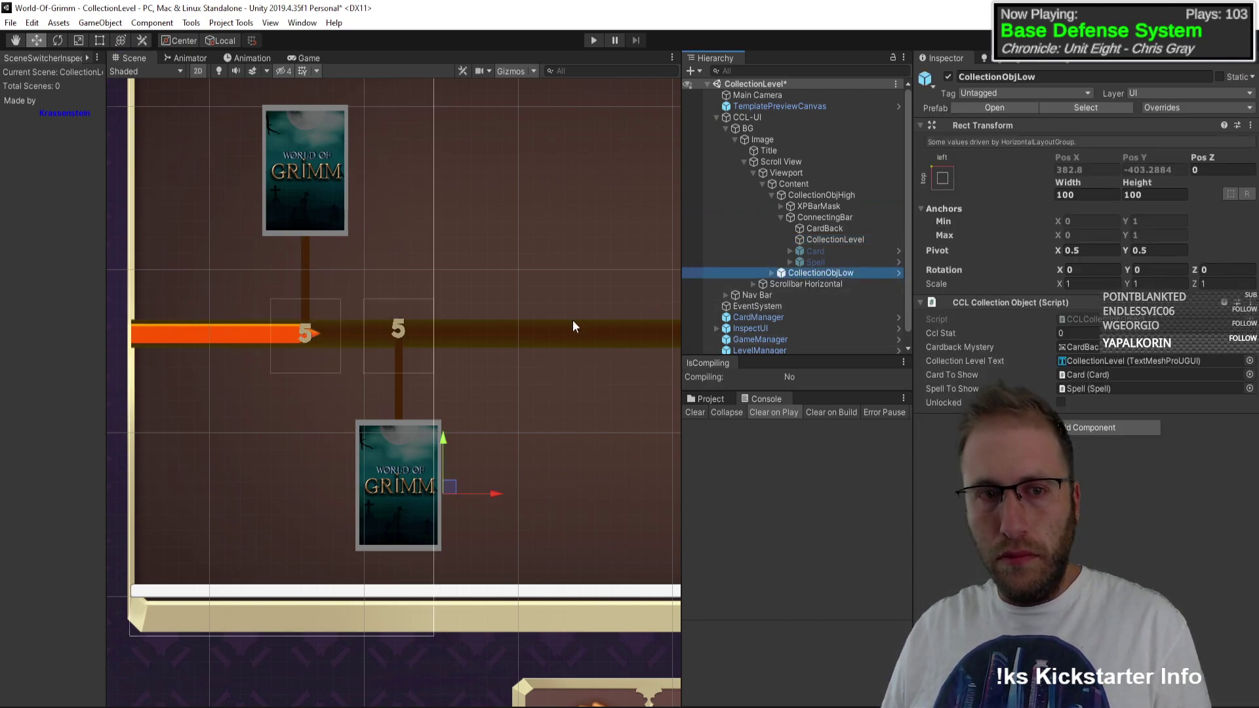
{"action": "left_click", "coordinate": [770, 273]}
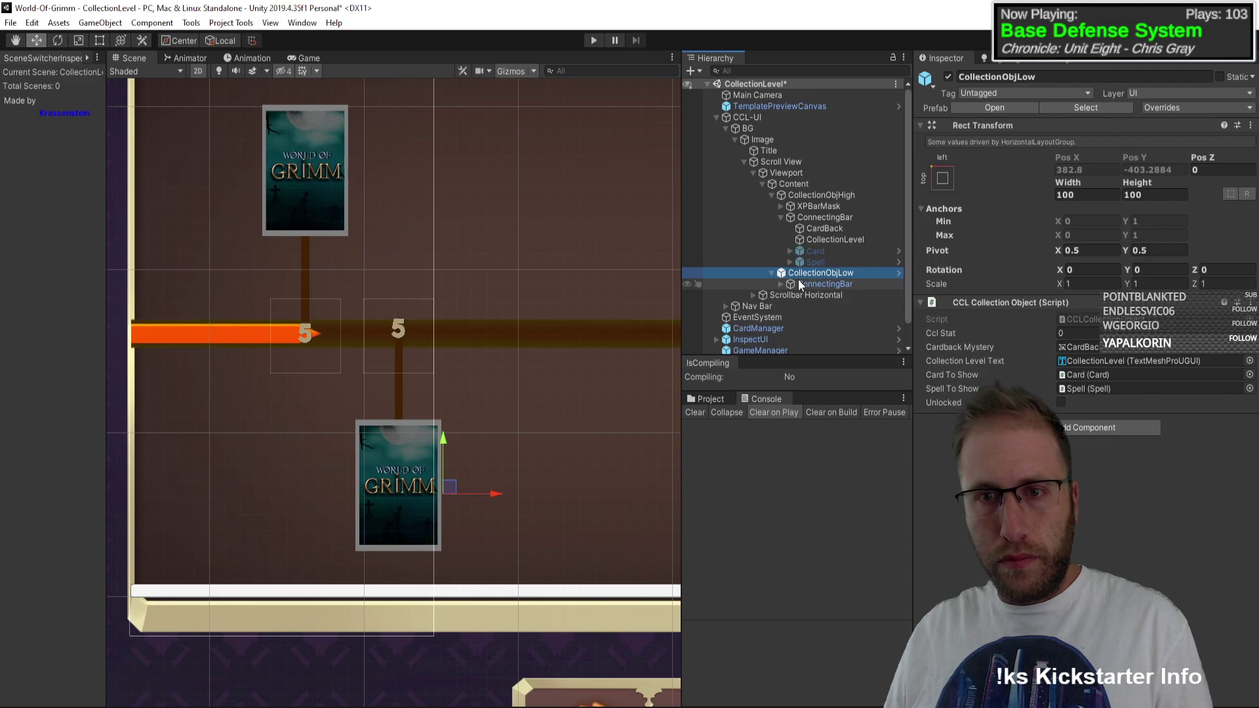
{"action": "left_click", "coordinate": [780, 284]}
{"action": "left_click", "coordinate": [812, 306]}
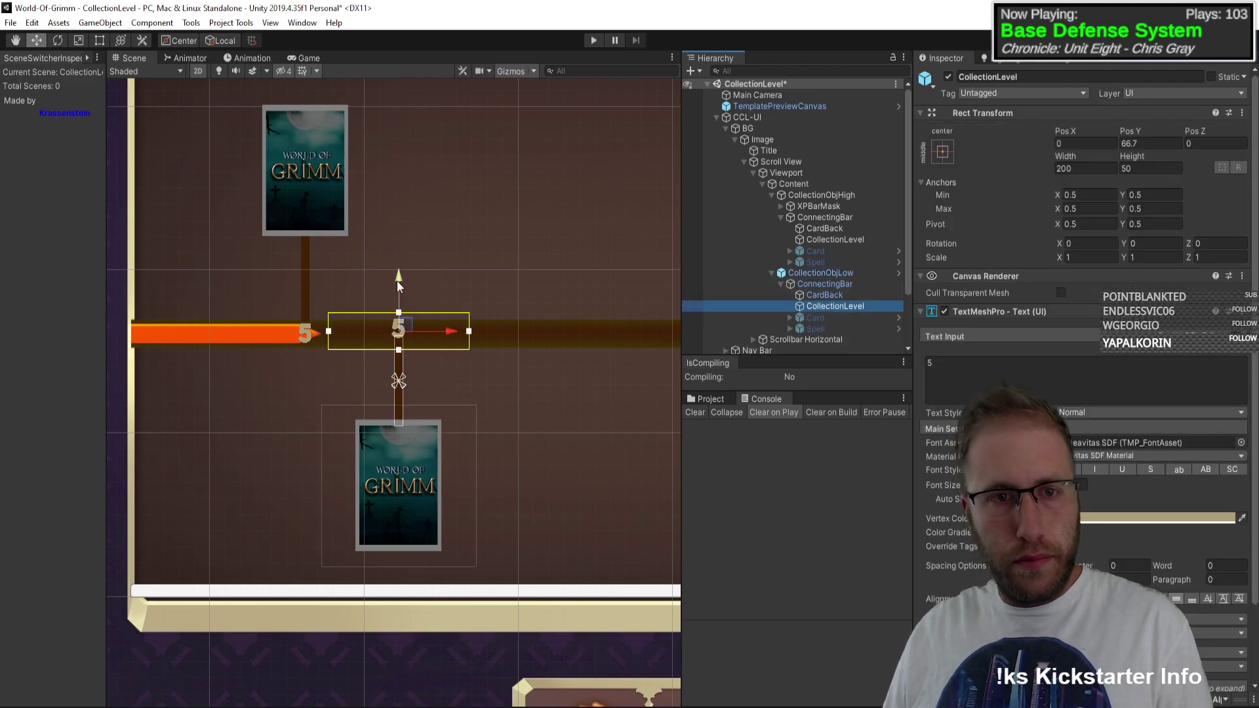
{"action": "left_click_drag", "start_coordinate": [399, 283], "coordinate": [413, 284]}
Step: Select the scroll Viewport after checking XPBarMask and Content
{"action": "scroll", "coordinate": [544, 347], "scroll_direction": "down", "scroll_amount": 2}
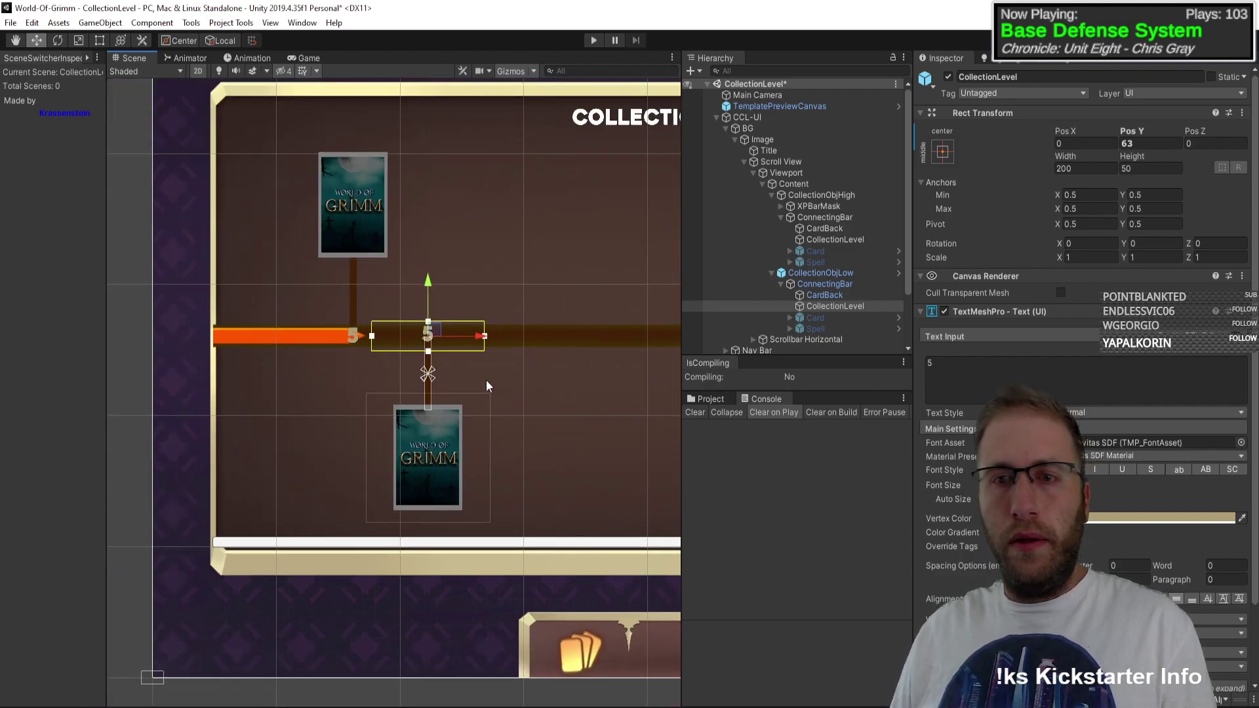
{"action": "left_click", "coordinate": [833, 207]}
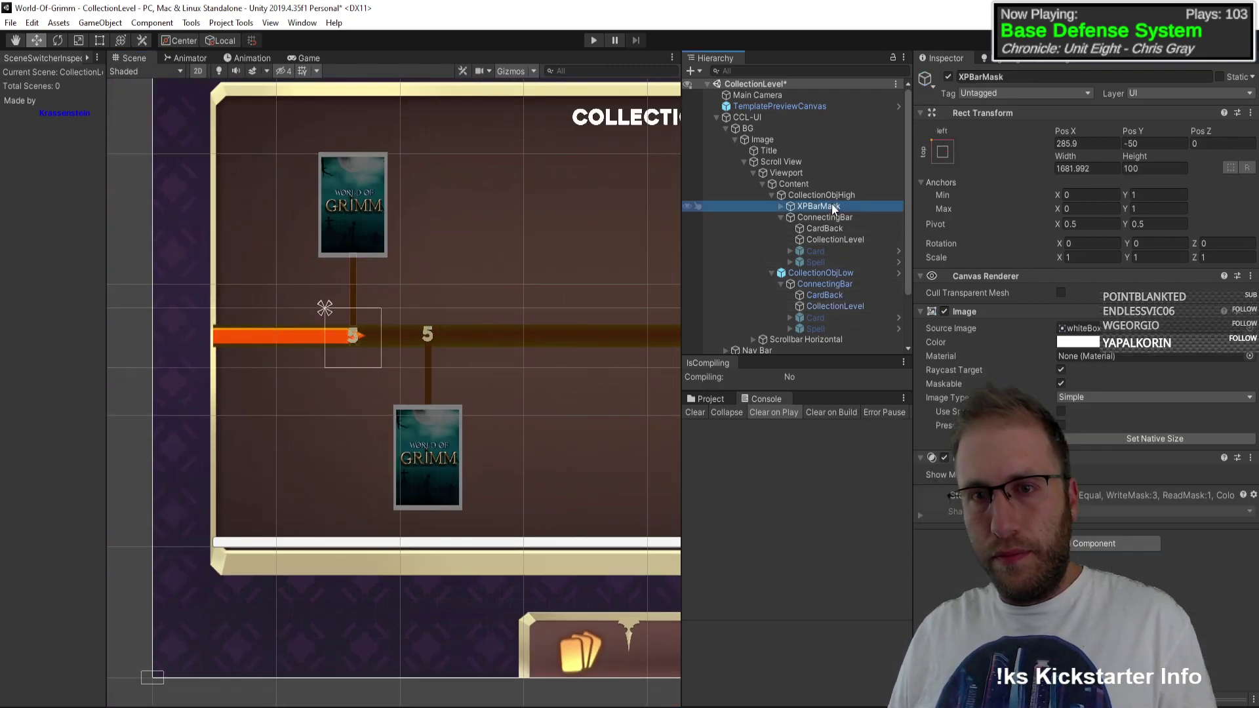
{"action": "left_click", "coordinate": [797, 185]}
{"action": "scroll", "coordinate": [502, 293], "scroll_direction": "down", "scroll_amount": 3}
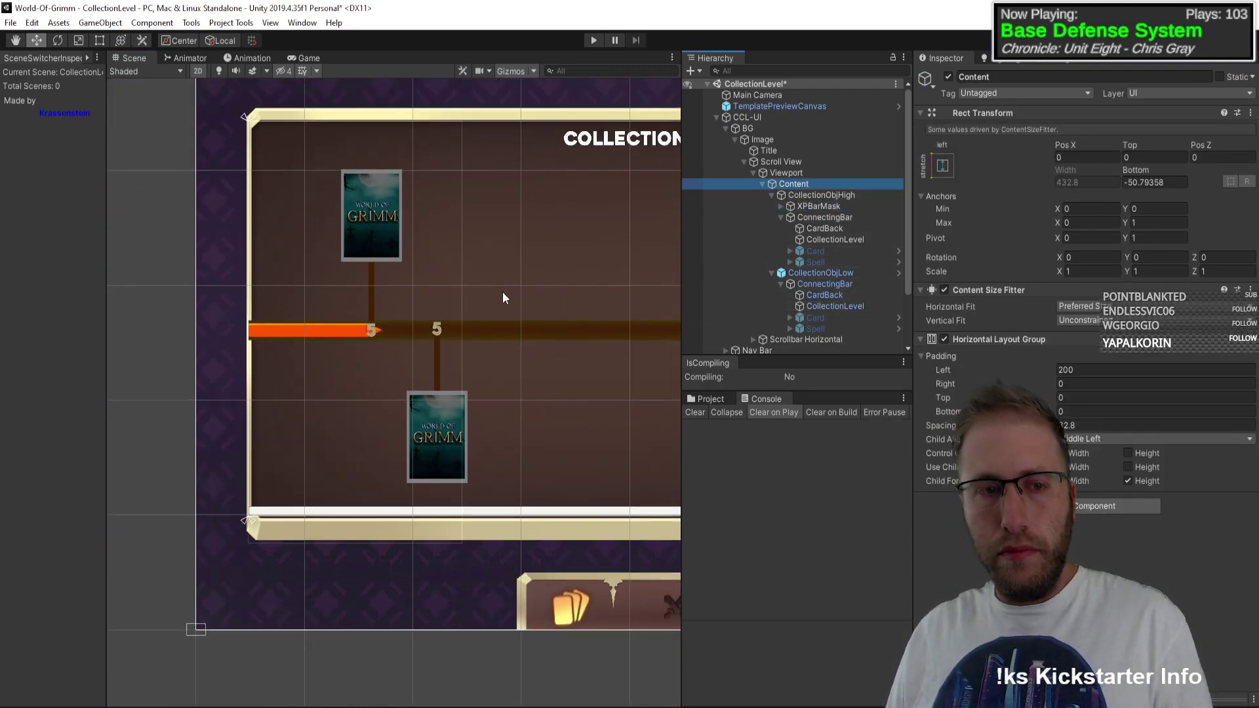
{"action": "scroll", "coordinate": [403, 307], "scroll_direction": "up", "scroll_amount": 5}
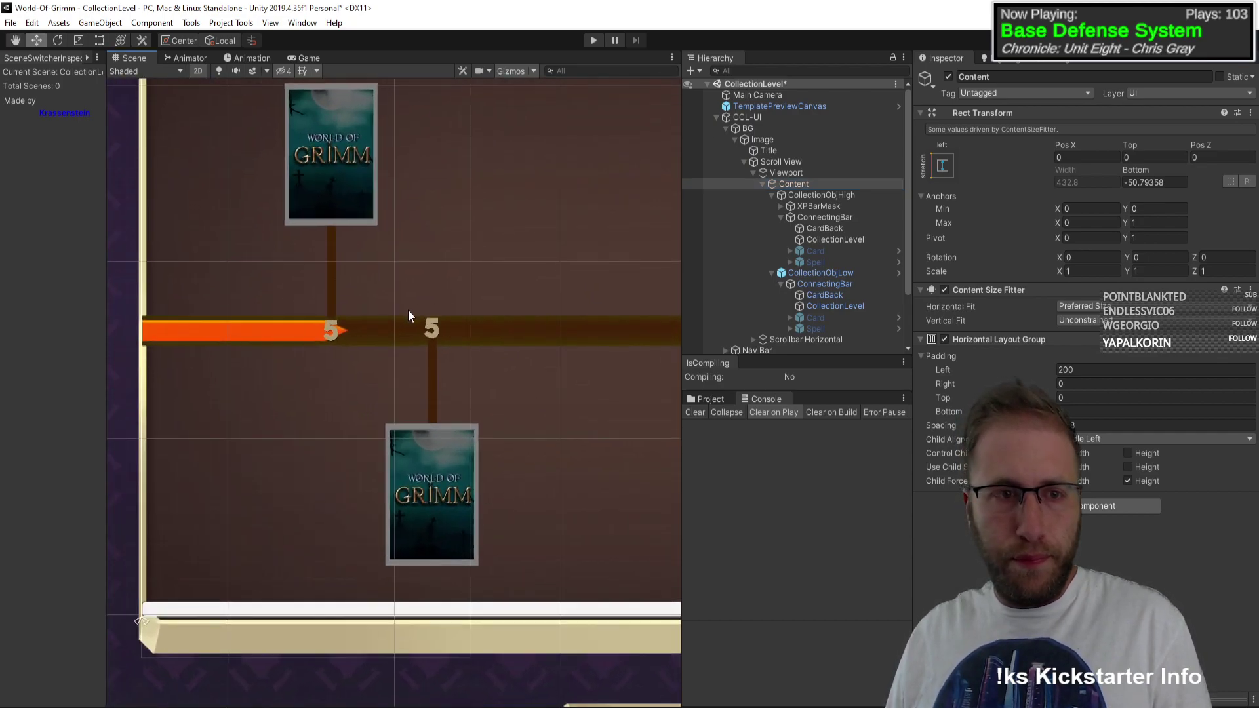
{"action": "scroll", "coordinate": [527, 315], "scroll_direction": "down", "scroll_amount": 2}
{"action": "left_click", "coordinate": [786, 172]}
{"action": "scroll", "coordinate": [433, 328], "scroll_direction": "down", "scroll_amount": 4}
{"action": "key", "text": "r"}
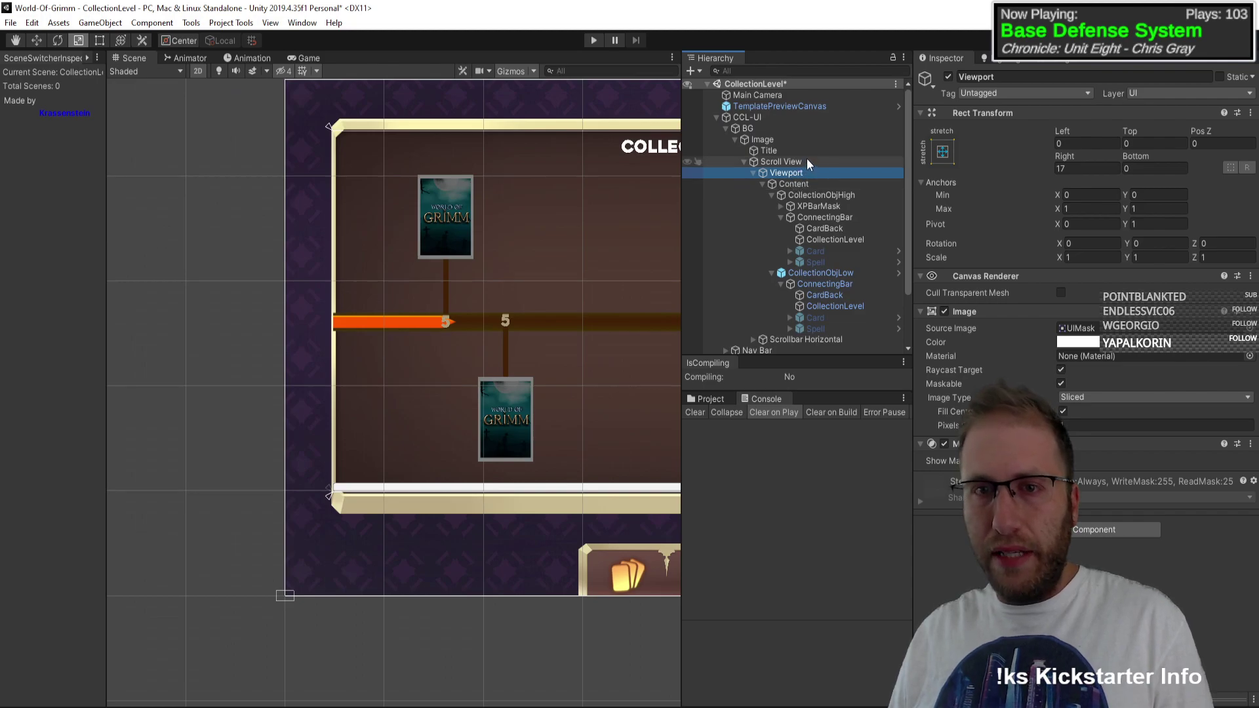
Step: Drag the Viewport's left edge with the Rect tool to Left 5.63, Right about 16.98
{"action": "middle_click_drag", "start_coordinate": [406, 329], "coordinate": [319, 328]}
{"action": "key", "text": "t"}
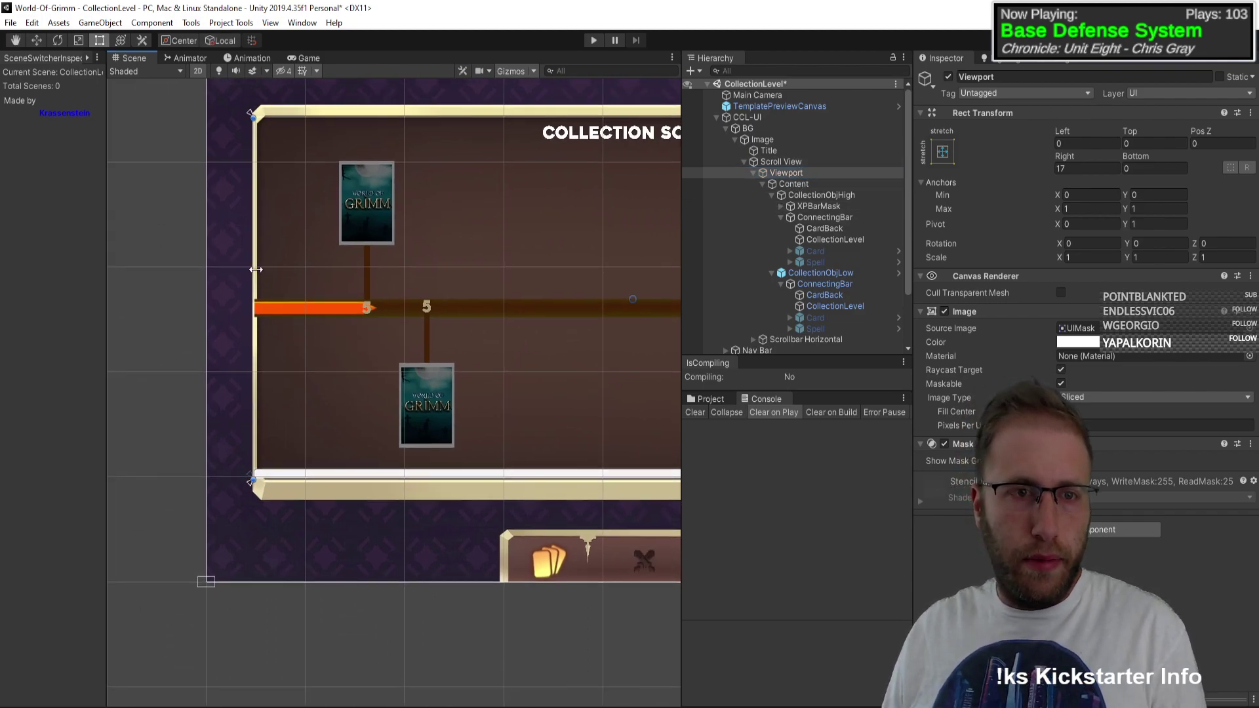
{"action": "left_click_drag", "start_coordinate": [257, 270], "coordinate": [259, 270]}
{"action": "scroll", "coordinate": [265, 356], "scroll_direction": "up", "scroll_amount": 4}
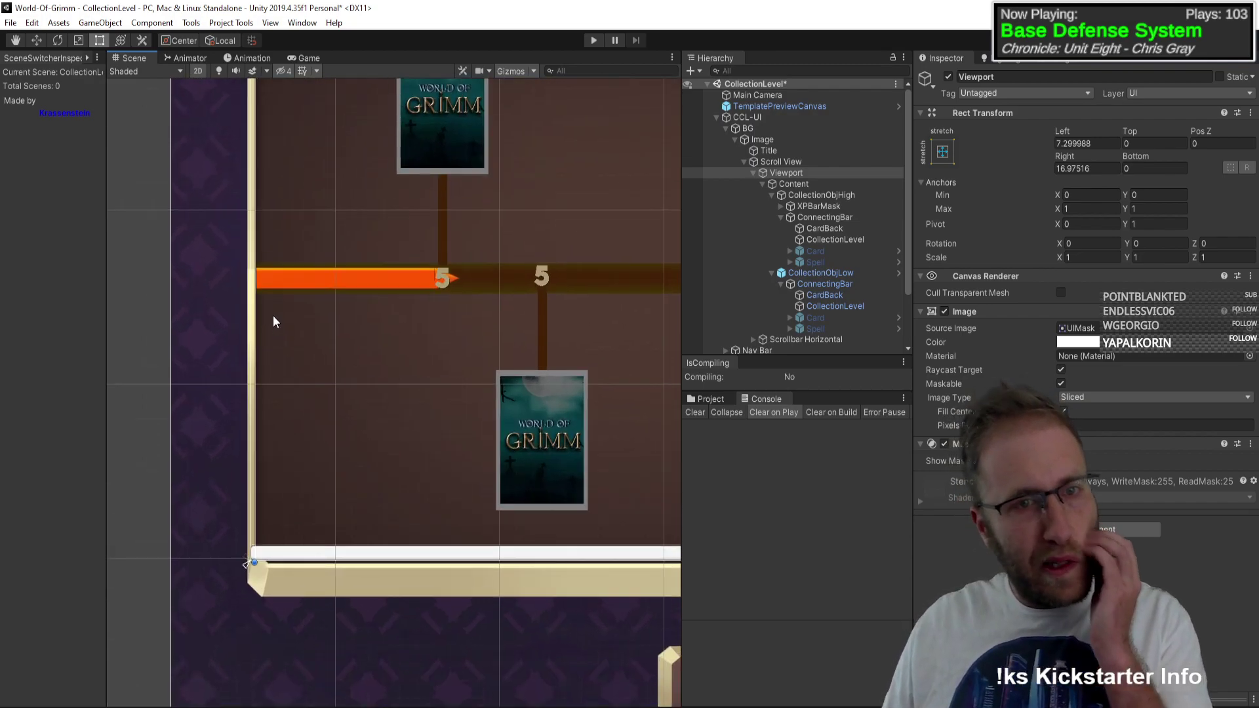
{"action": "scroll", "coordinate": [271, 334], "scroll_direction": "up", "scroll_amount": 2}
{"action": "scroll", "coordinate": [251, 355], "scroll_direction": "up", "scroll_amount": 2}
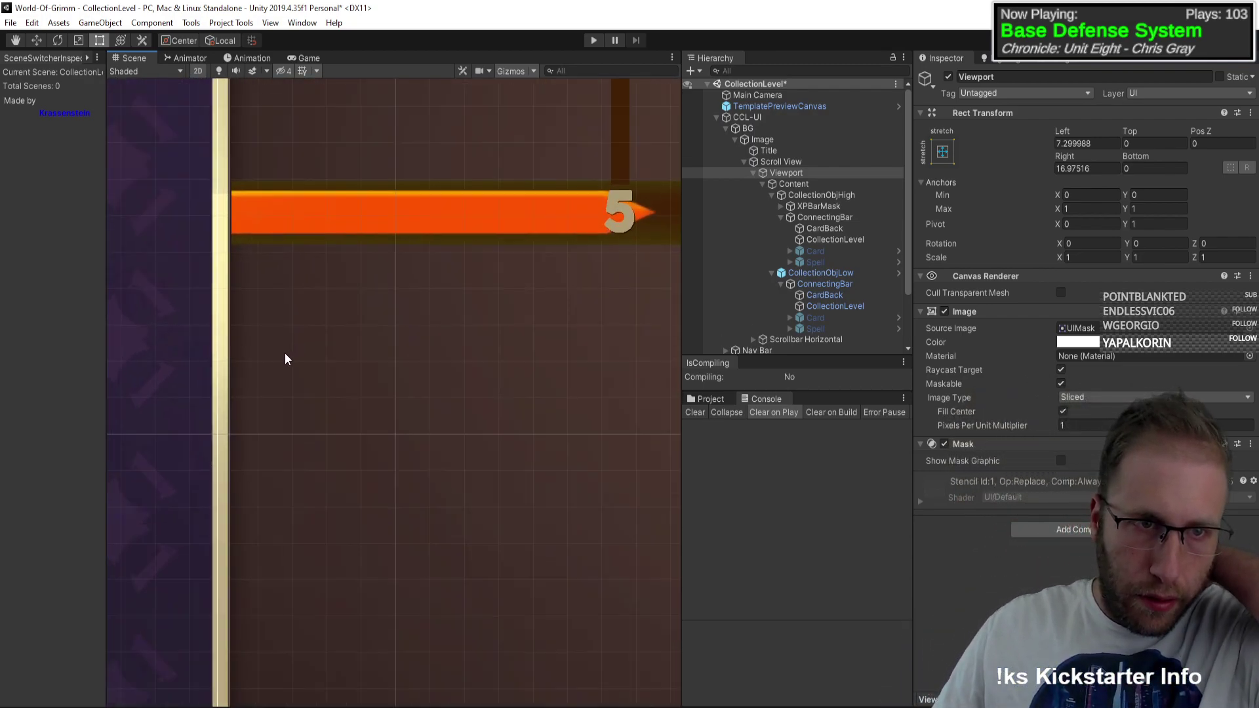
{"action": "scroll", "coordinate": [285, 359], "scroll_direction": "up", "scroll_amount": 4}
{"action": "middle_click_drag", "start_coordinate": [282, 211], "coordinate": [483, 304]}
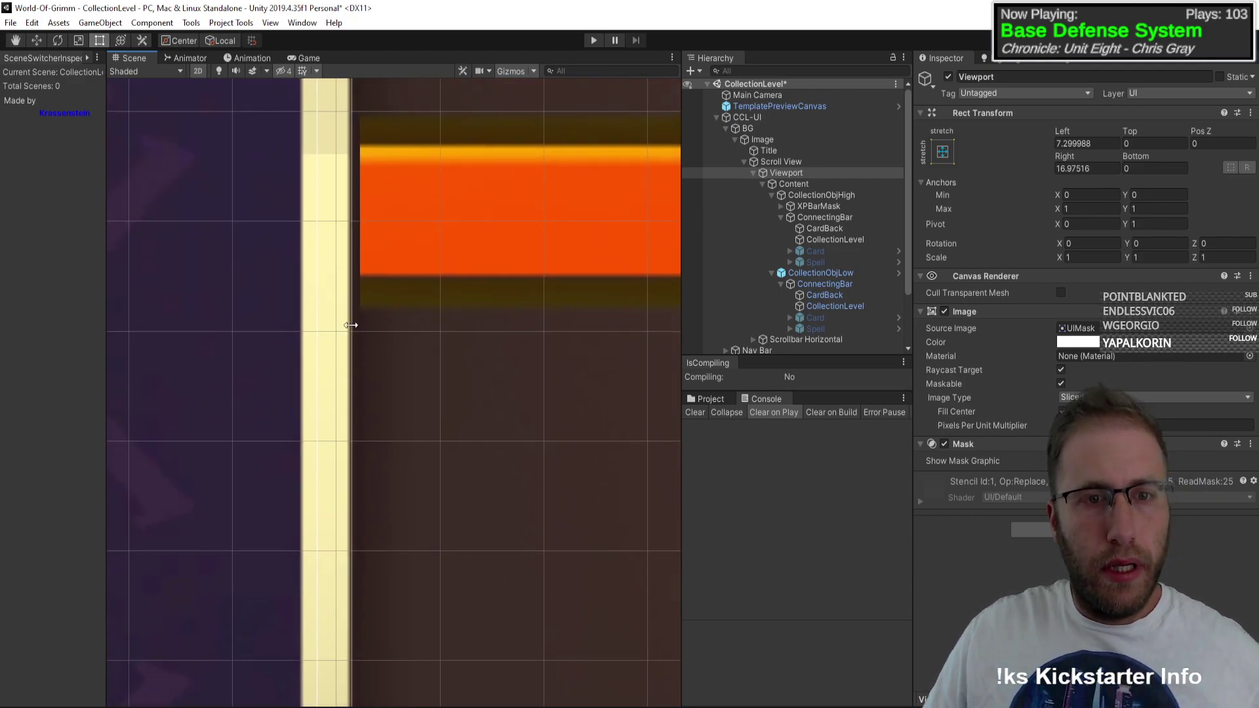
{"action": "left_click_drag", "start_coordinate": [352, 324], "coordinate": [345, 324]}
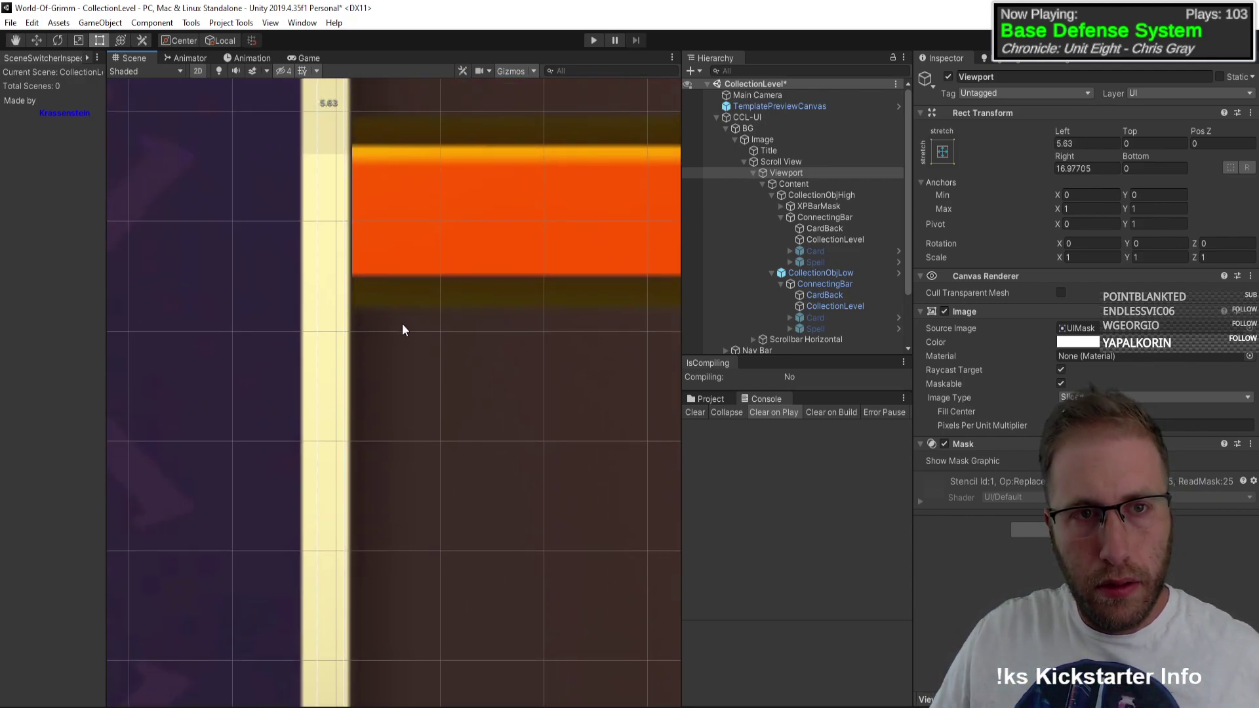
{"action": "scroll", "coordinate": [403, 325], "scroll_direction": "down", "scroll_amount": 6}
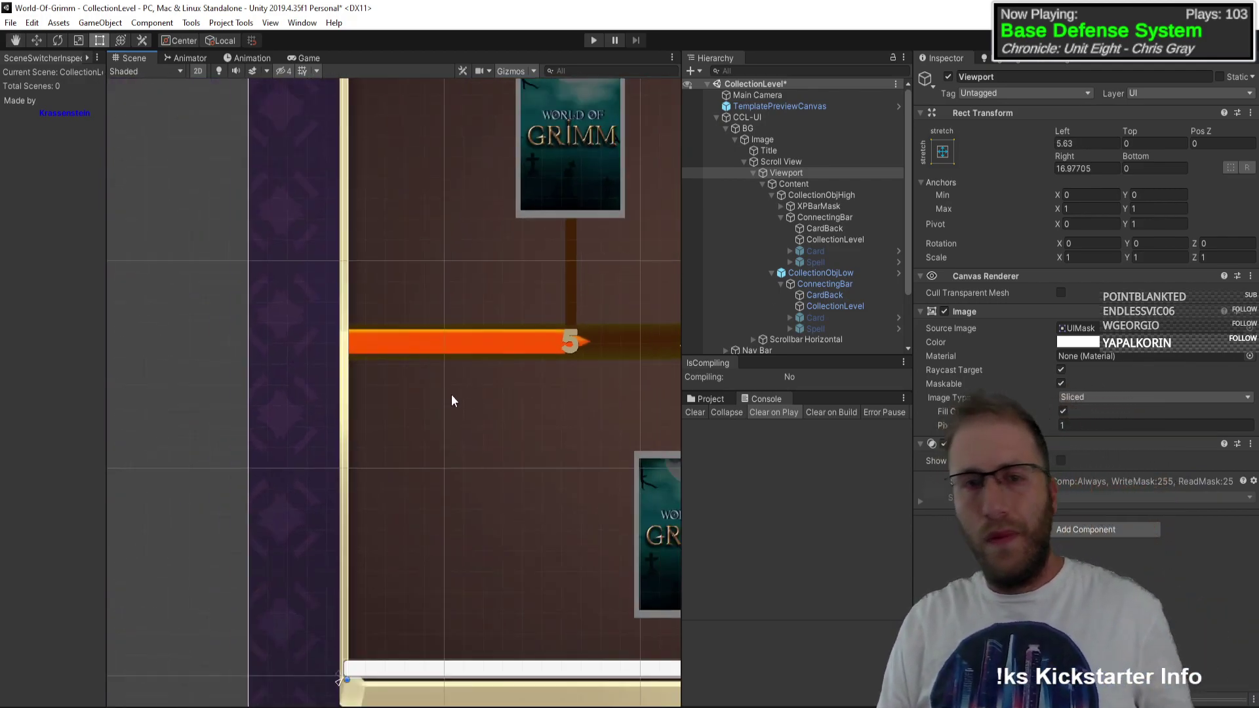
{"action": "key", "text": "Right"}
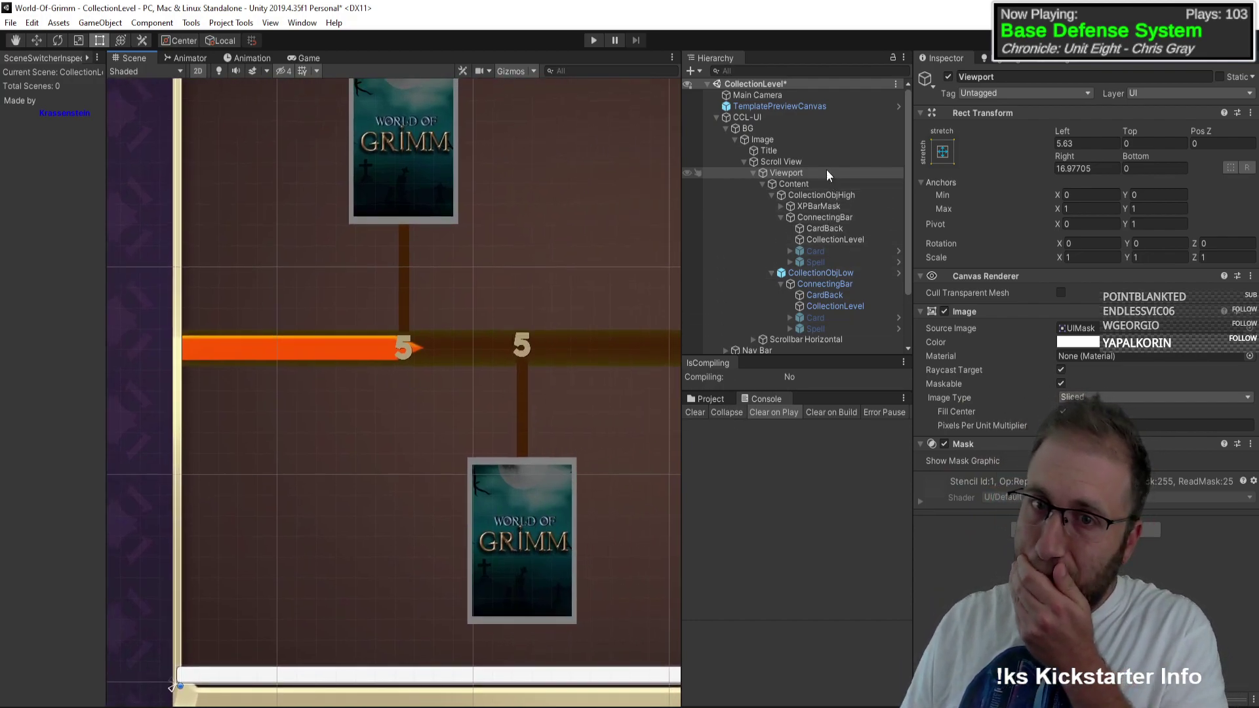
Step: Briefly run and stop the game, then select the CCL-UI canvas
{"action": "left_click", "coordinate": [593, 40]}
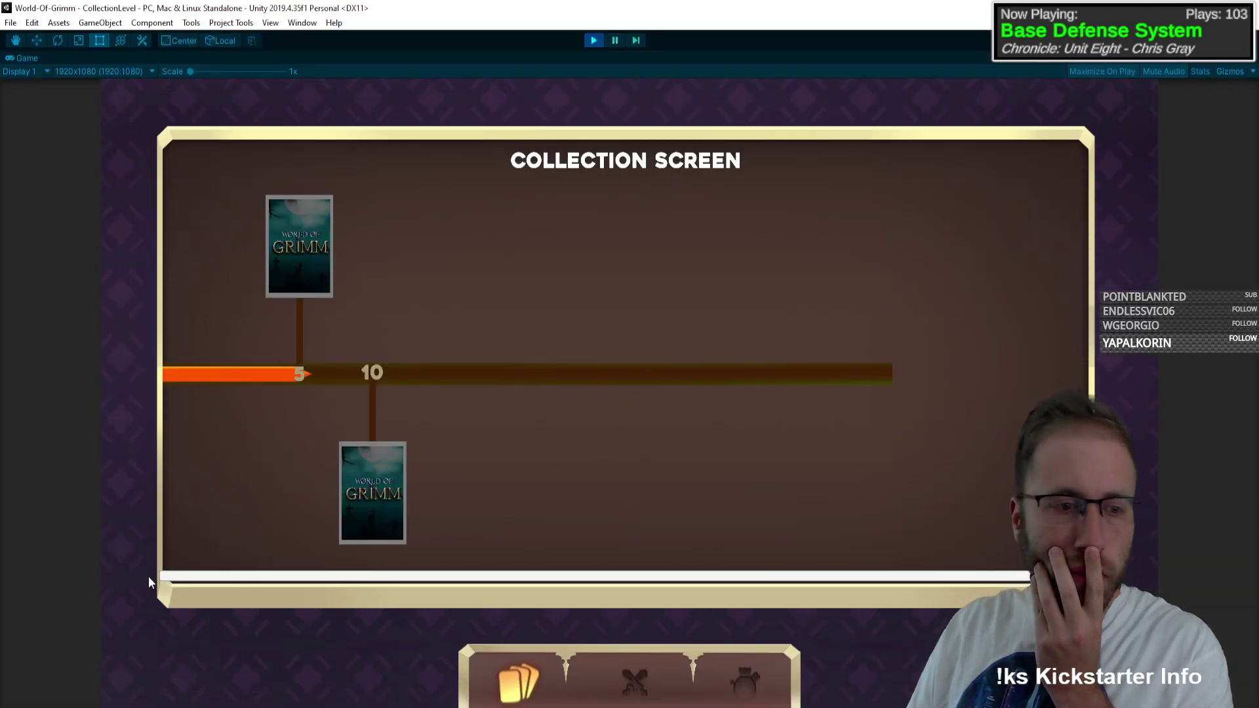
{"action": "left_click", "coordinate": [593, 40]}
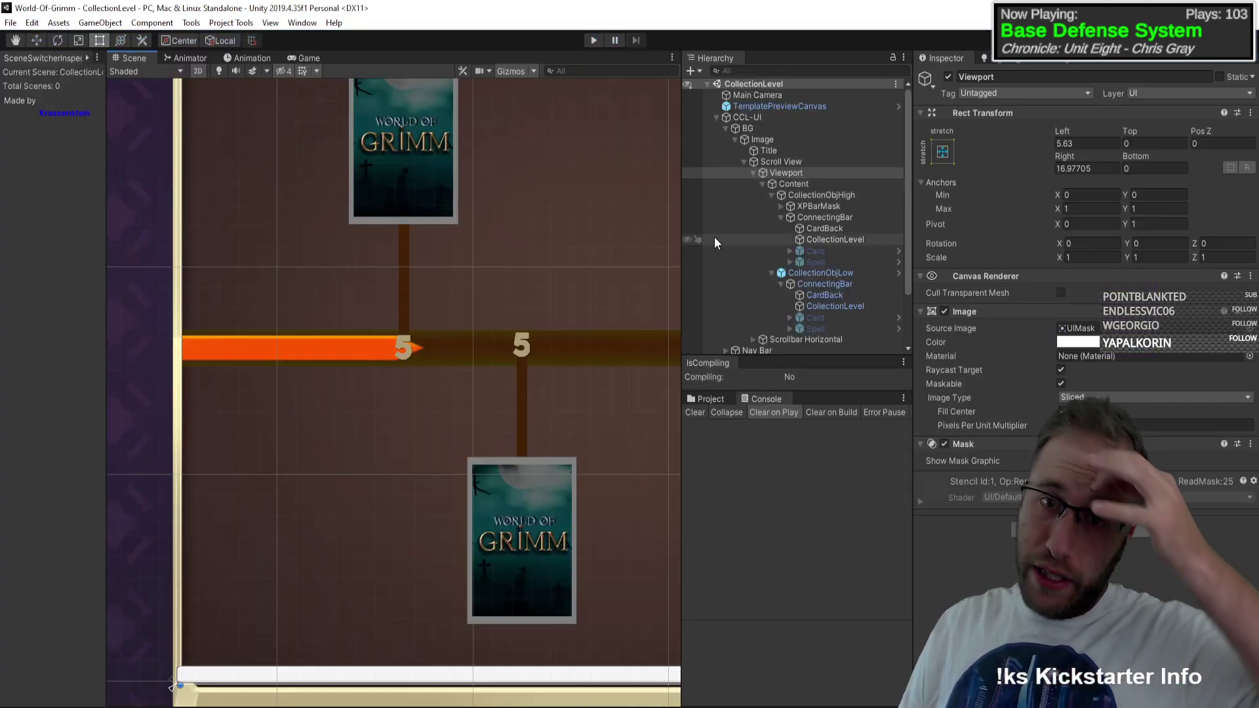
{"action": "left_click", "coordinate": [785, 118]}
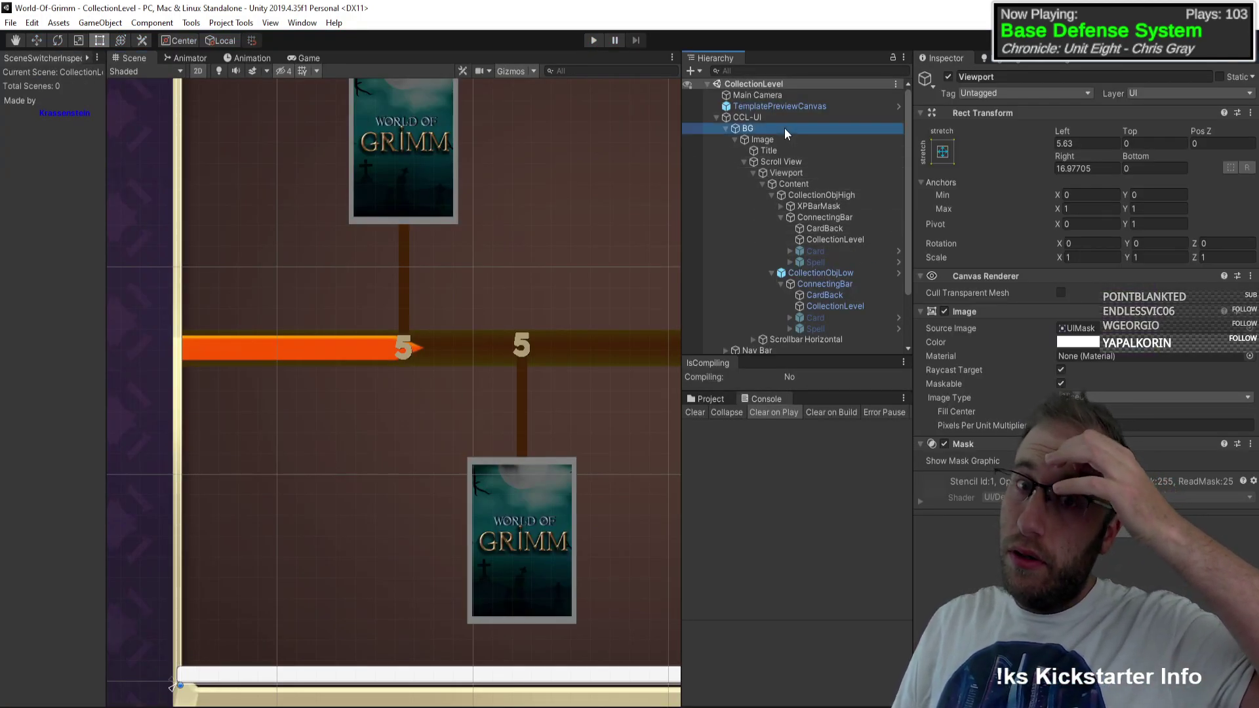
{"action": "scroll", "coordinate": [1040, 319], "scroll_direction": "down", "scroll_amount": 2}
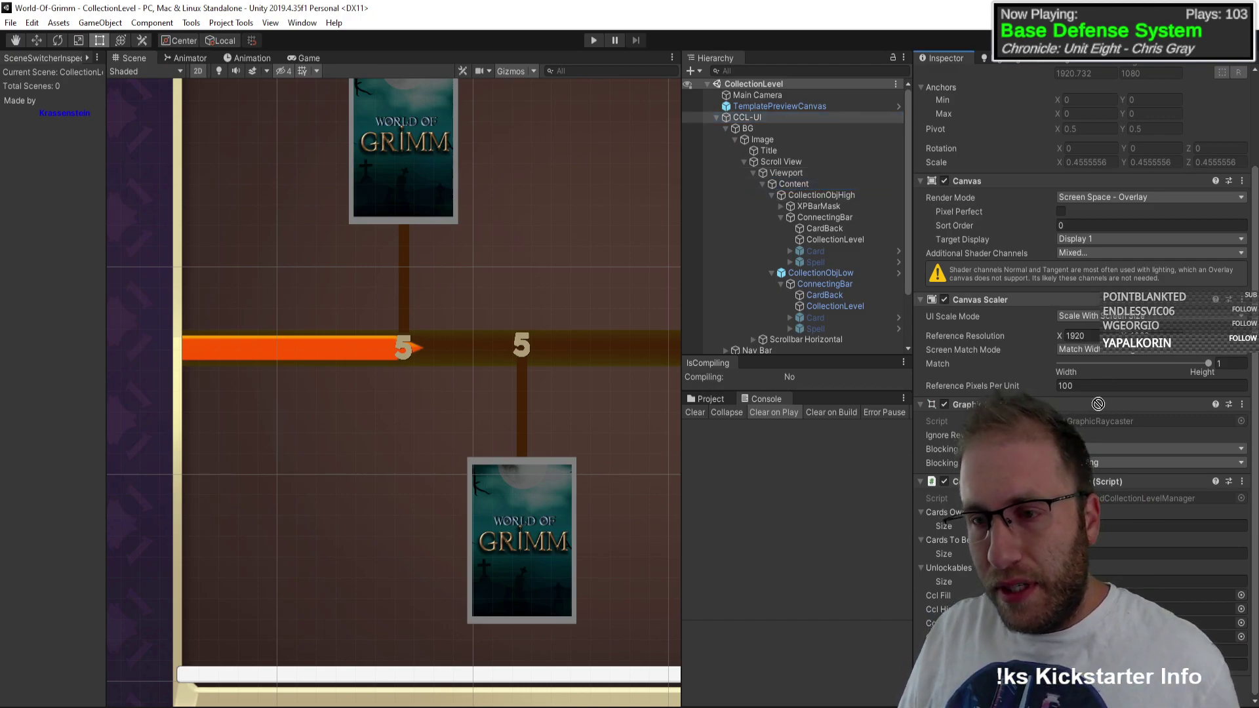
{"action": "left_click", "coordinate": [1094, 573]}
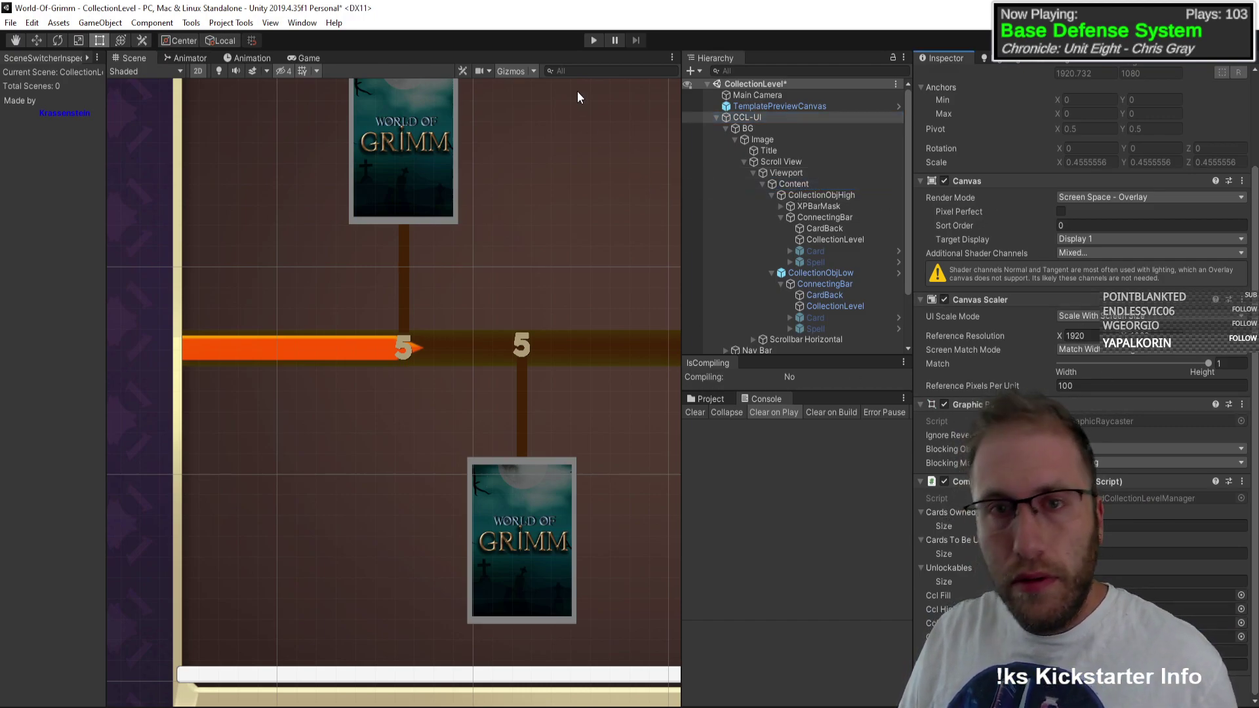
Step: Play the game again and drag through the collection screen's 5–55 XP card timeline
{"action": "left_click", "coordinate": [593, 41]}
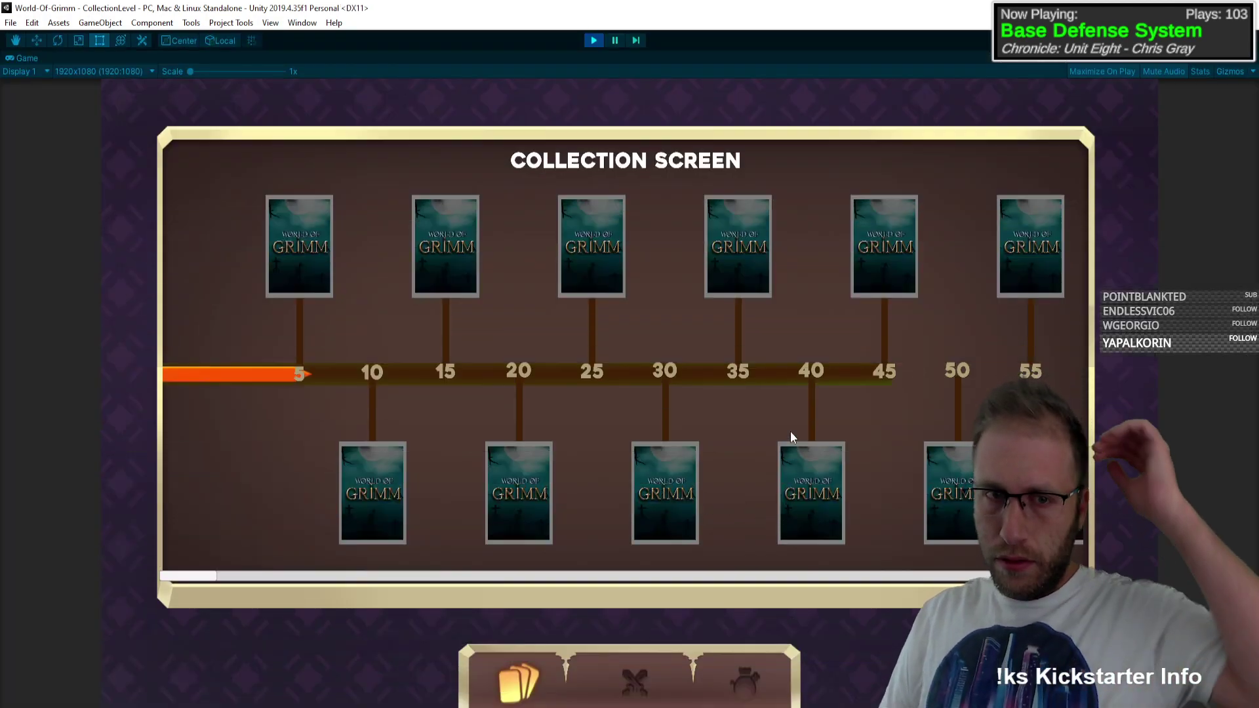
{"action": "left_click_drag", "start_coordinate": [789, 431], "coordinate": [531, 466]}
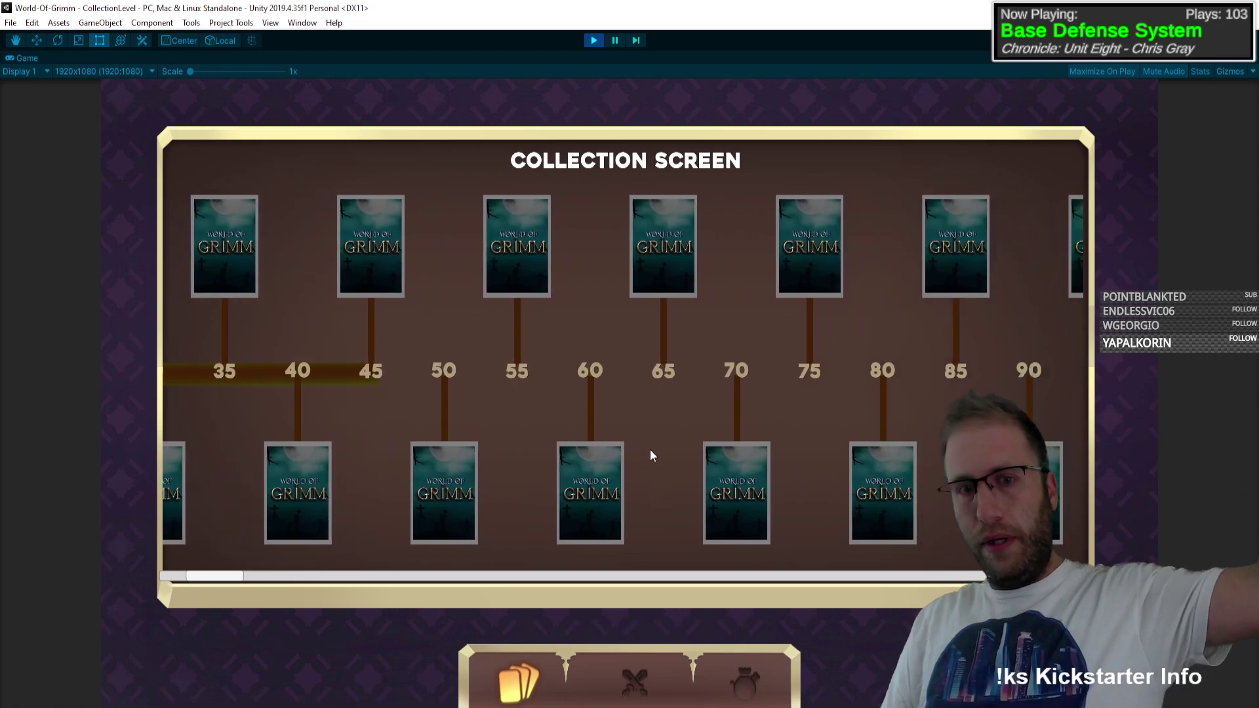
{"action": "left_click_drag", "start_coordinate": [652, 452], "coordinate": [557, 523]}
{"action": "left_click_drag", "start_coordinate": [579, 407], "coordinate": [660, 399]}
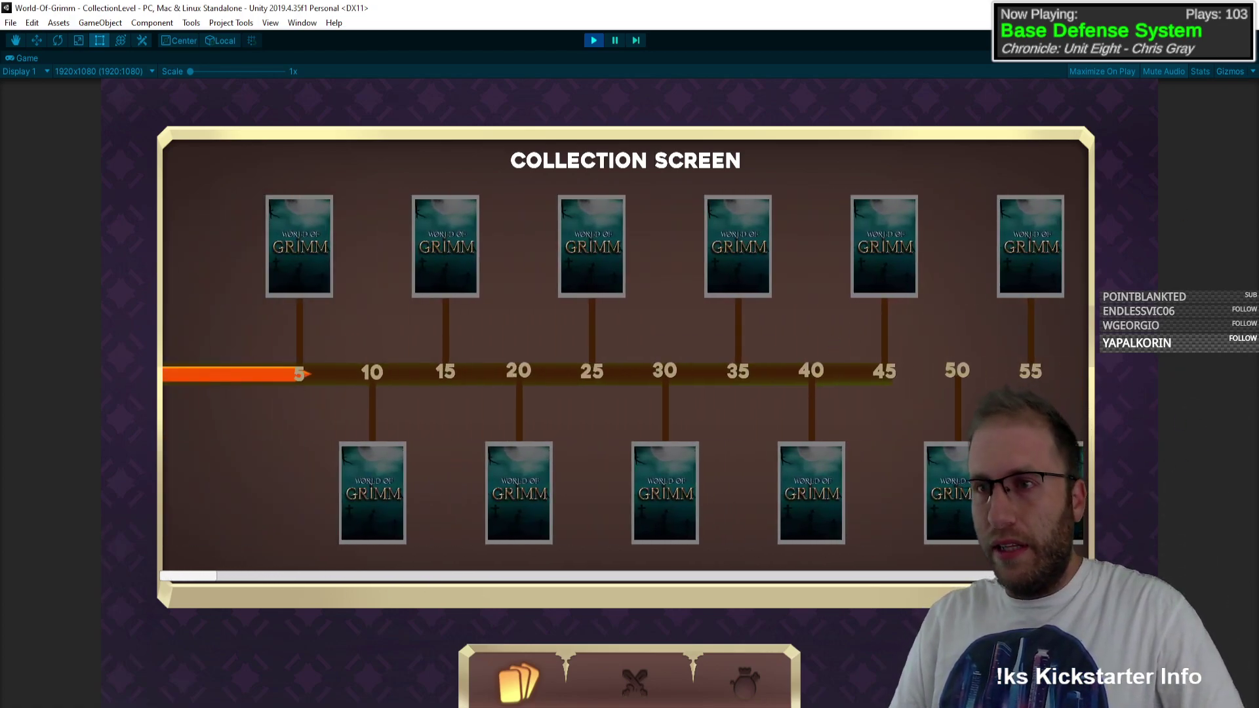
{"action": "left_click", "coordinate": [1253, 58]}
Step: Restore the normal editor layout and select Slider under CollectionObjHigh > XPBarMask
{"action": "left_click", "coordinate": [1182, 107]}
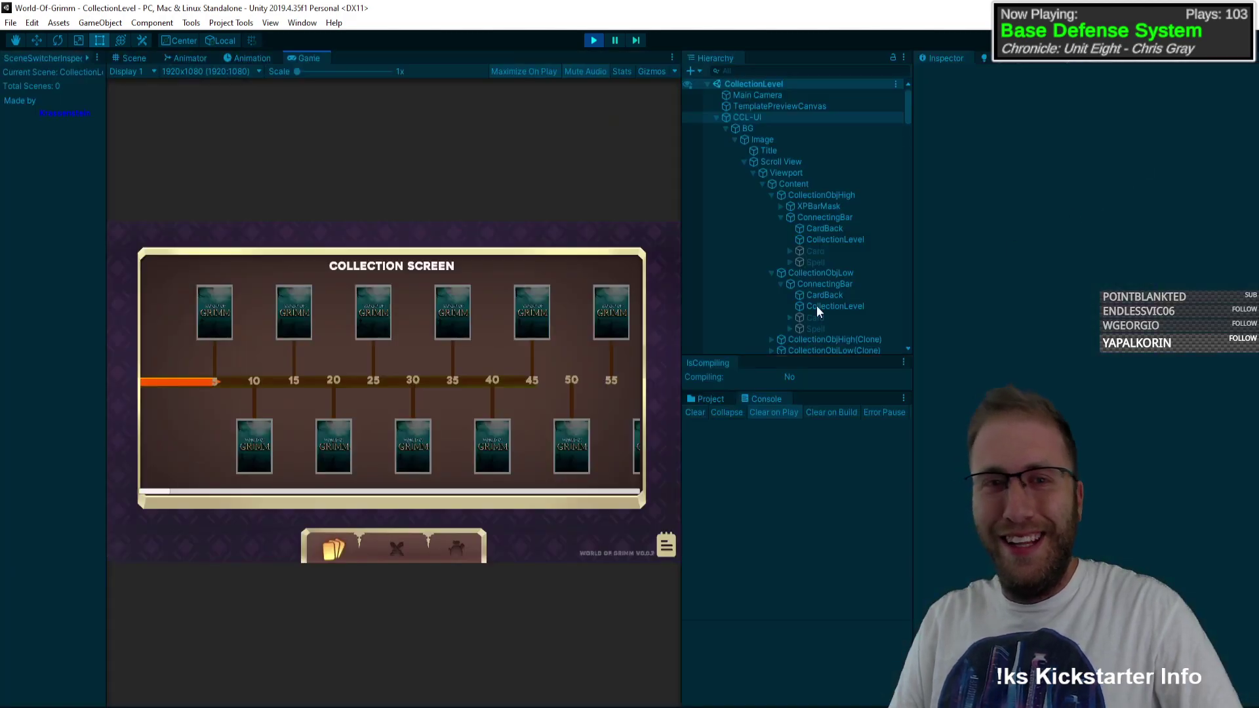
{"action": "left_click", "coordinate": [772, 194]}
{"action": "left_click", "coordinate": [772, 206]}
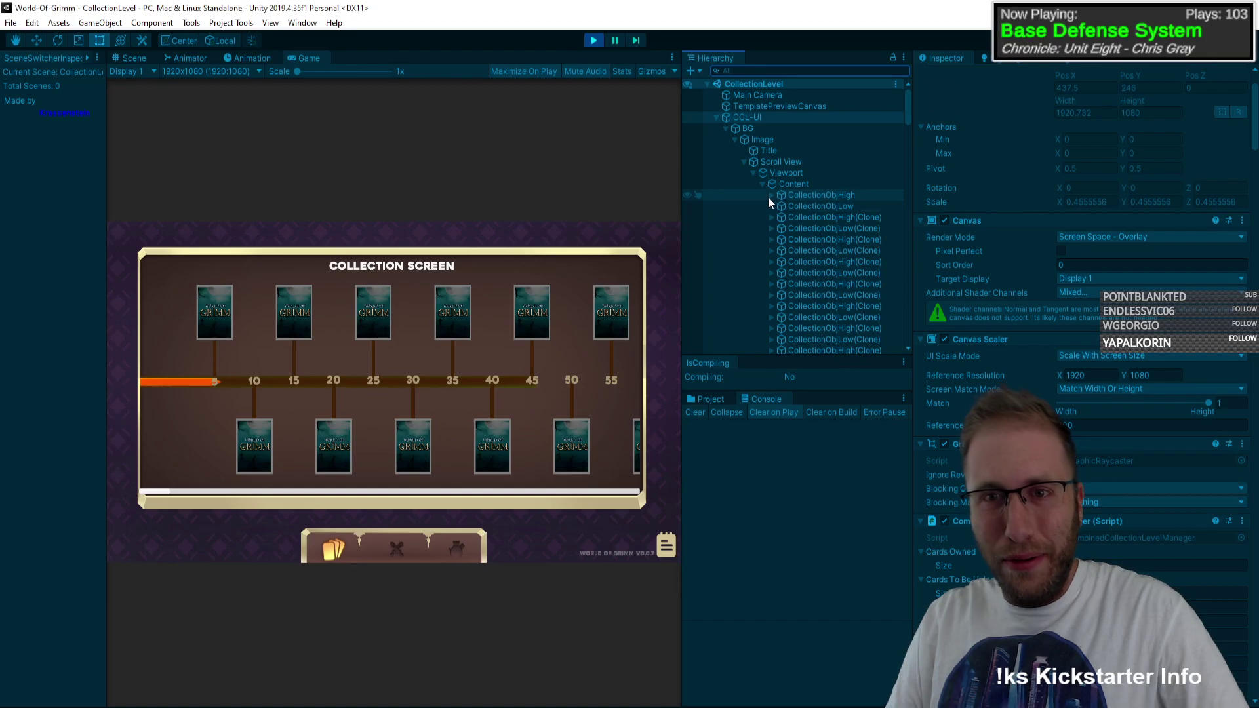
{"action": "left_click", "coordinate": [772, 195]}
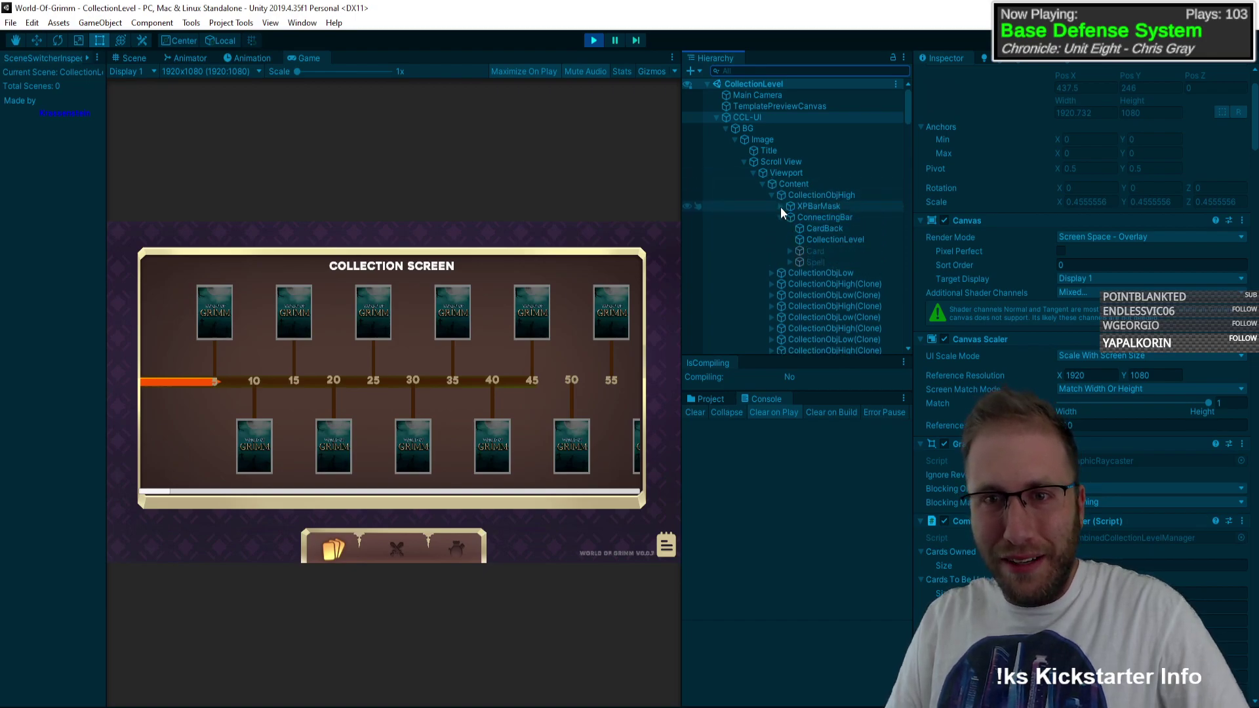
{"action": "left_click", "coordinate": [780, 205]}
{"action": "left_click", "coordinate": [817, 218]}
{"action": "left_click", "coordinate": [821, 207]}
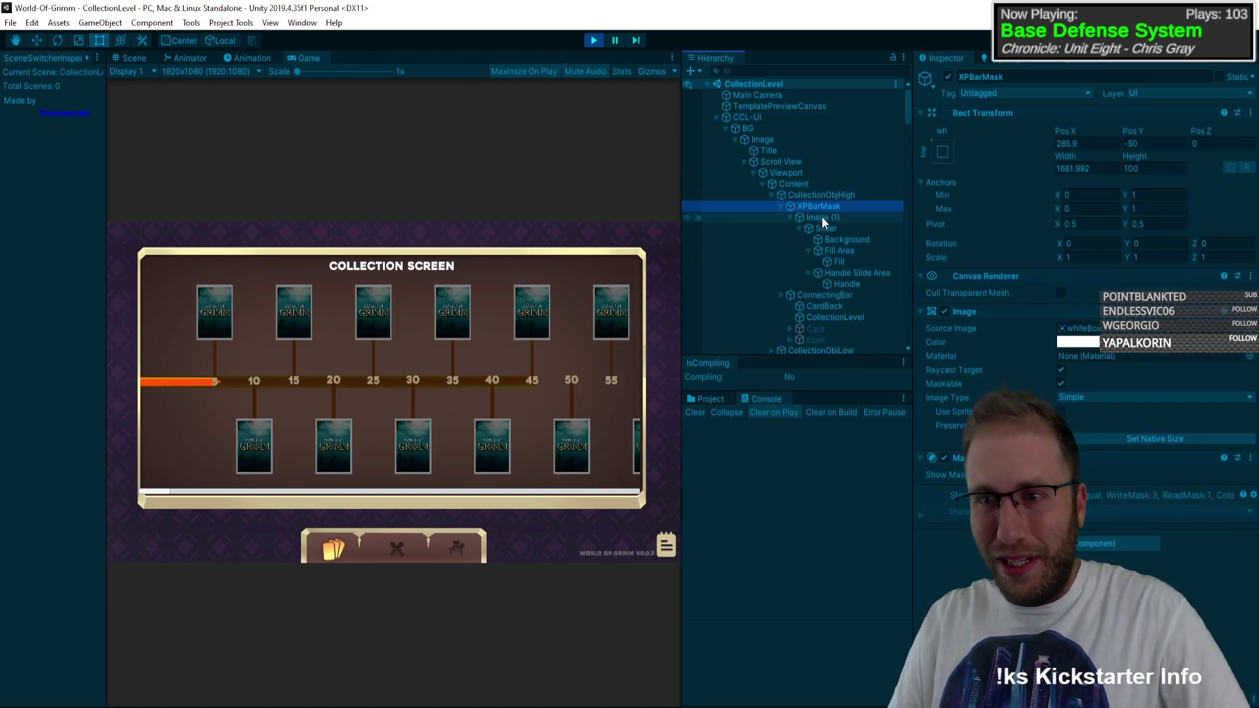
{"action": "left_click", "coordinate": [821, 217]}
{"action": "left_click", "coordinate": [826, 228]}
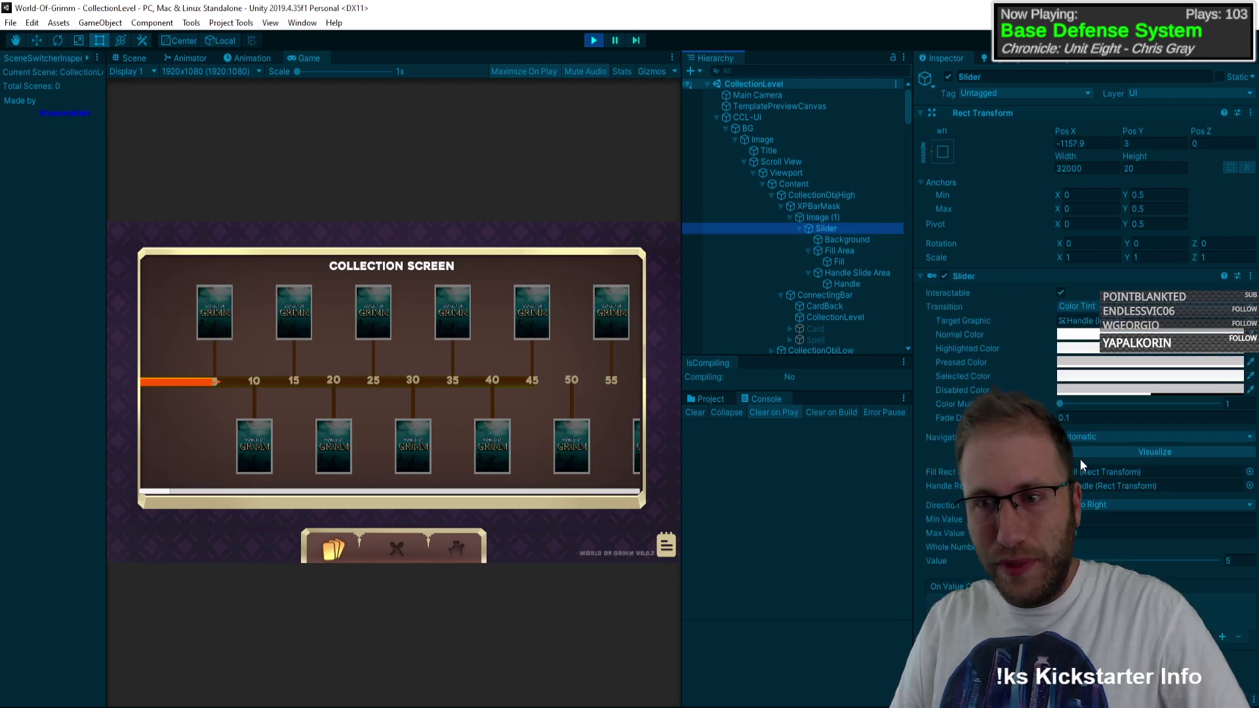
Step: Set the XP slider's Value to 72 during play, then select its Background
{"action": "left_click", "coordinate": [1236, 560]}
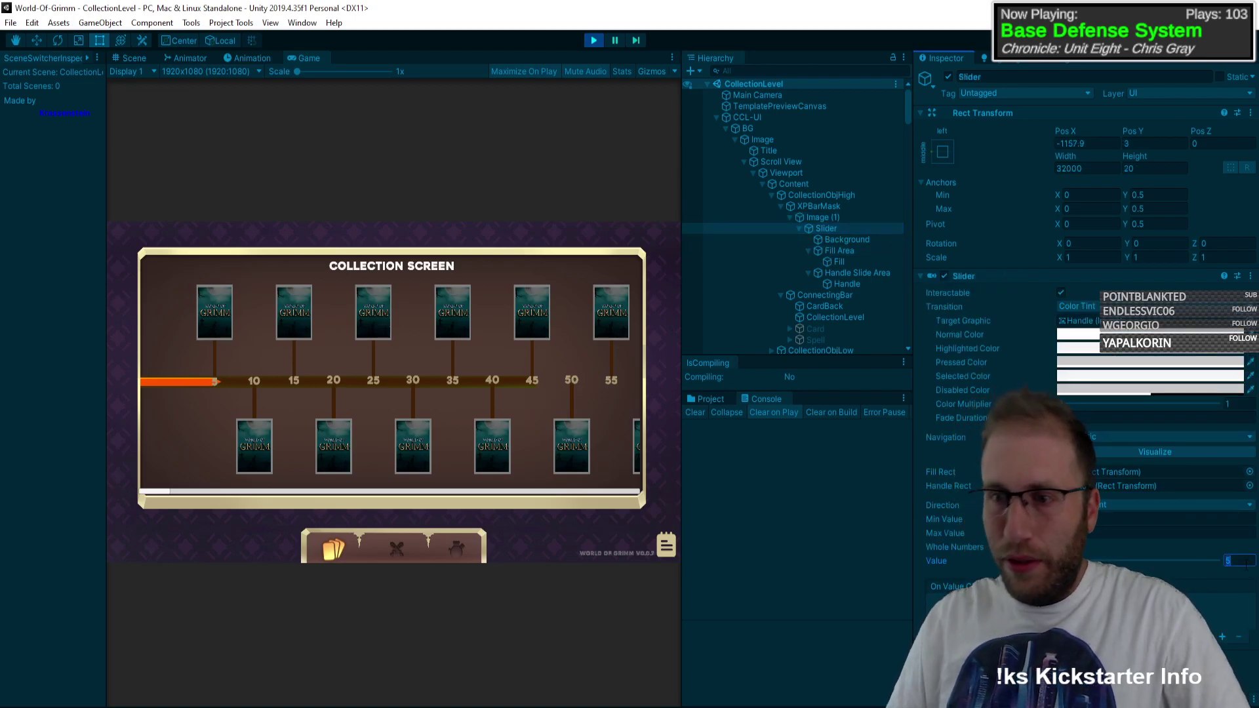
{"action": "type", "text": "0120"}
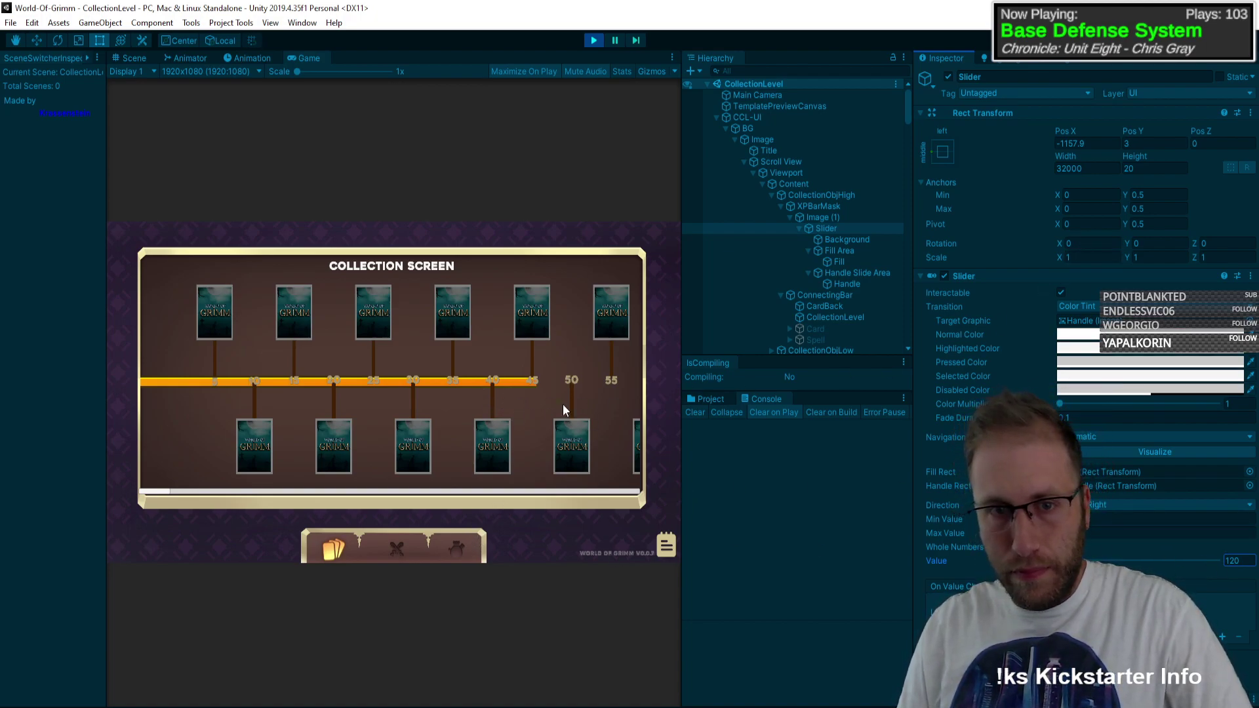
{"action": "left_click_drag", "start_coordinate": [563, 410], "coordinate": [533, 396]}
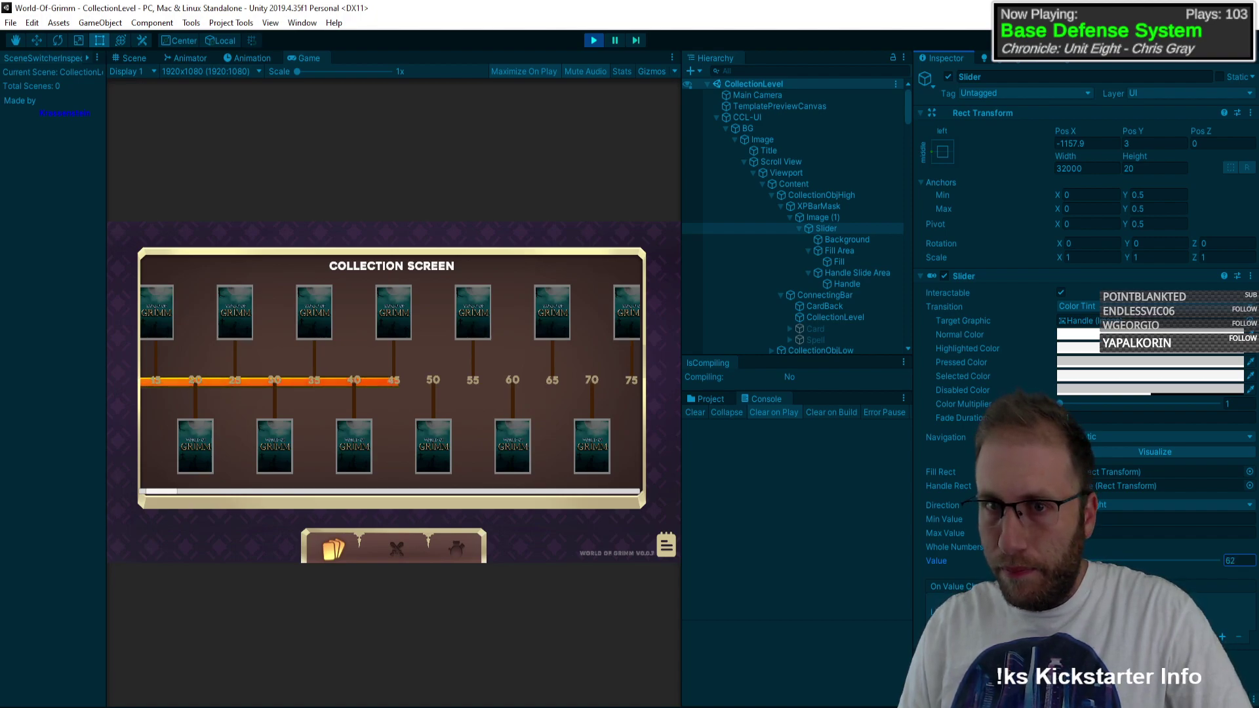
{"action": "left_click", "coordinate": [853, 239]}
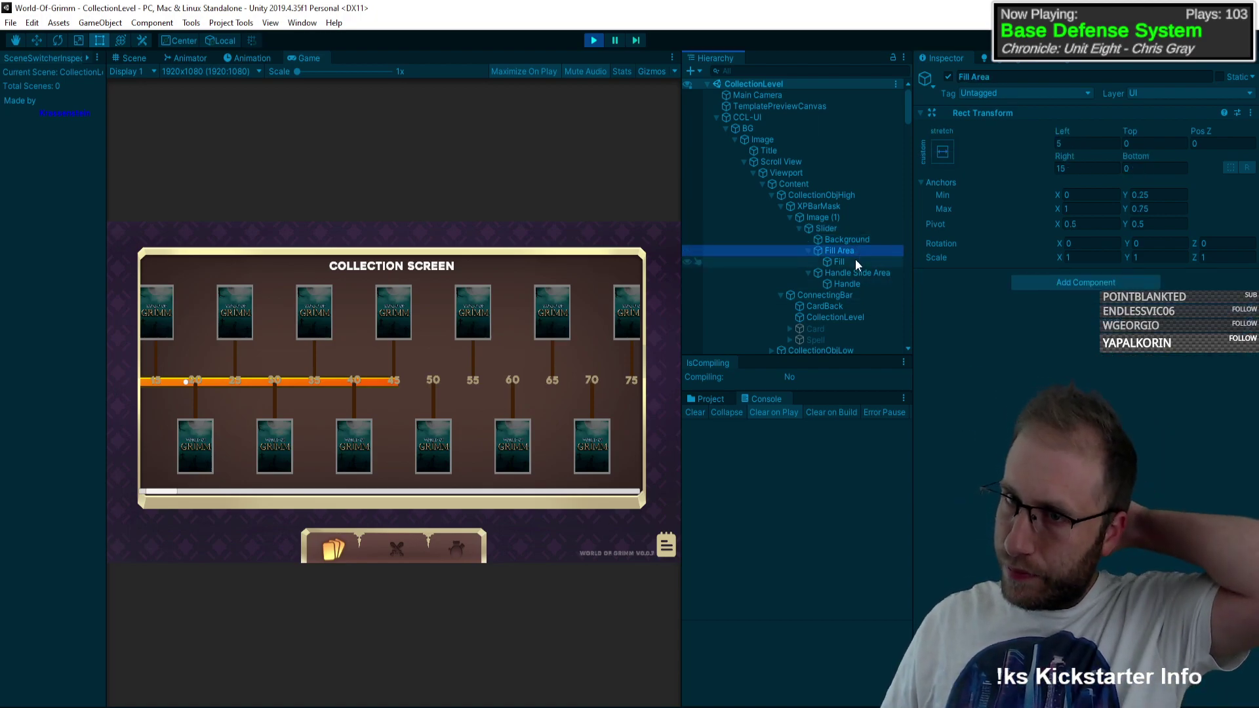
Step: Set the Fill's anchor preset to stretch, then bottom-left, and exit Play mode
{"action": "left_click", "coordinate": [855, 260]}
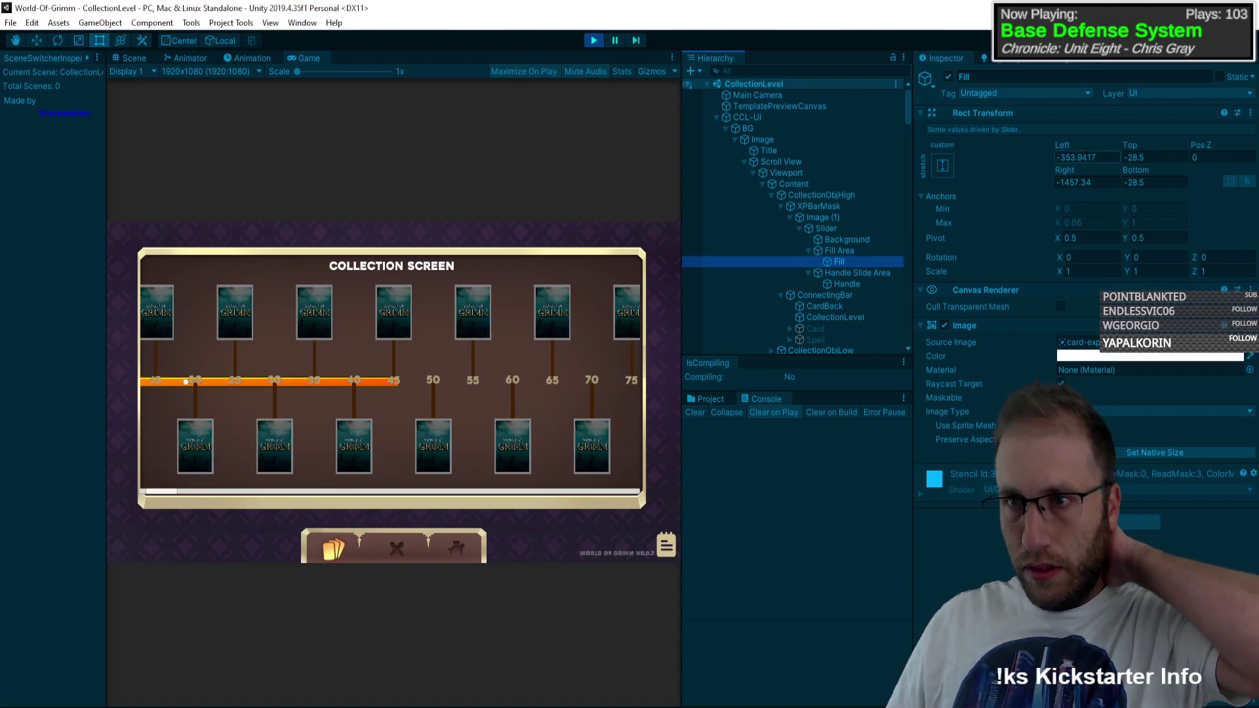
{"action": "left_click", "coordinate": [943, 172]}
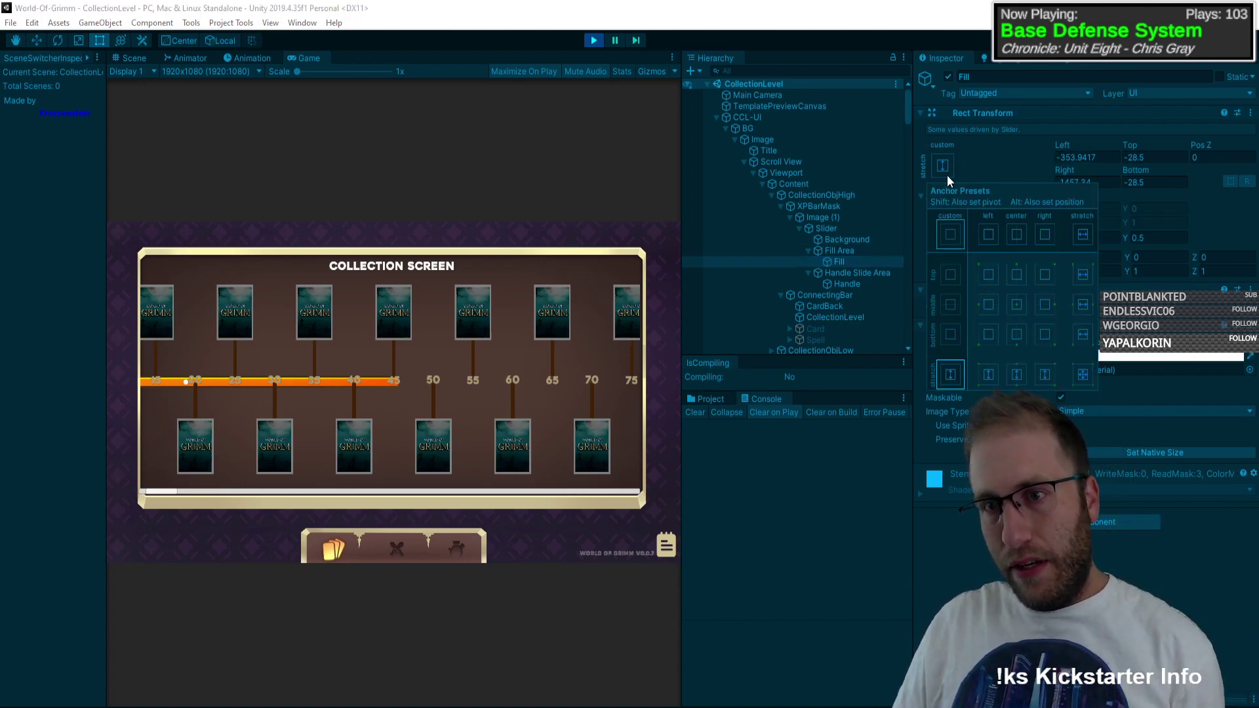
{"action": "left_click", "coordinate": [831, 250]}
{"action": "left_click", "coordinate": [831, 249]}
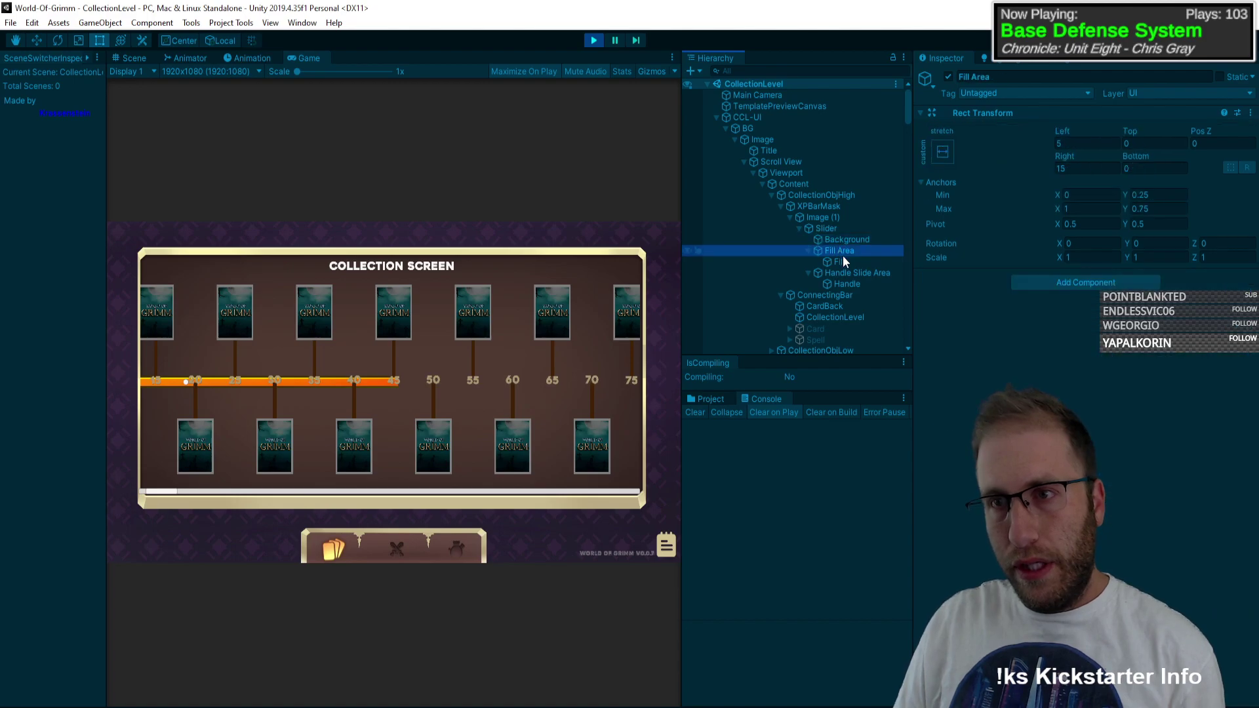
{"action": "left_click", "coordinate": [844, 261]}
{"action": "left_click", "coordinate": [943, 166]}
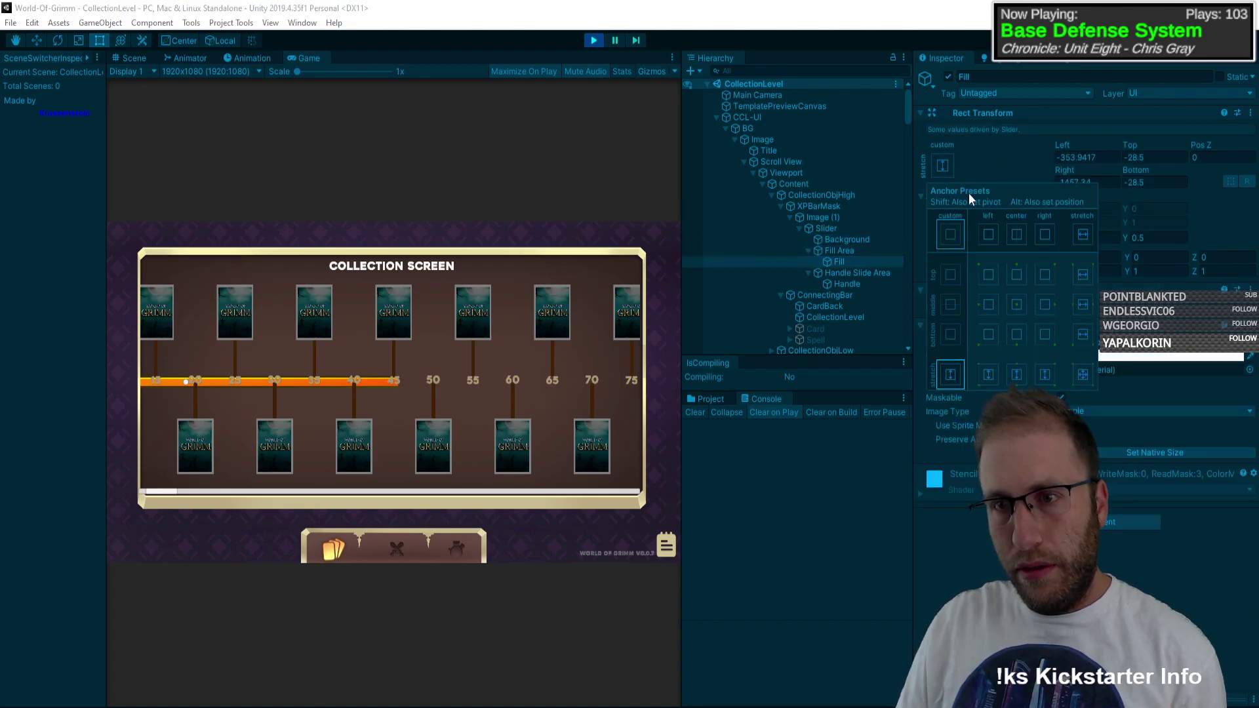
{"action": "left_click", "coordinate": [1079, 374], "text": "alt"}
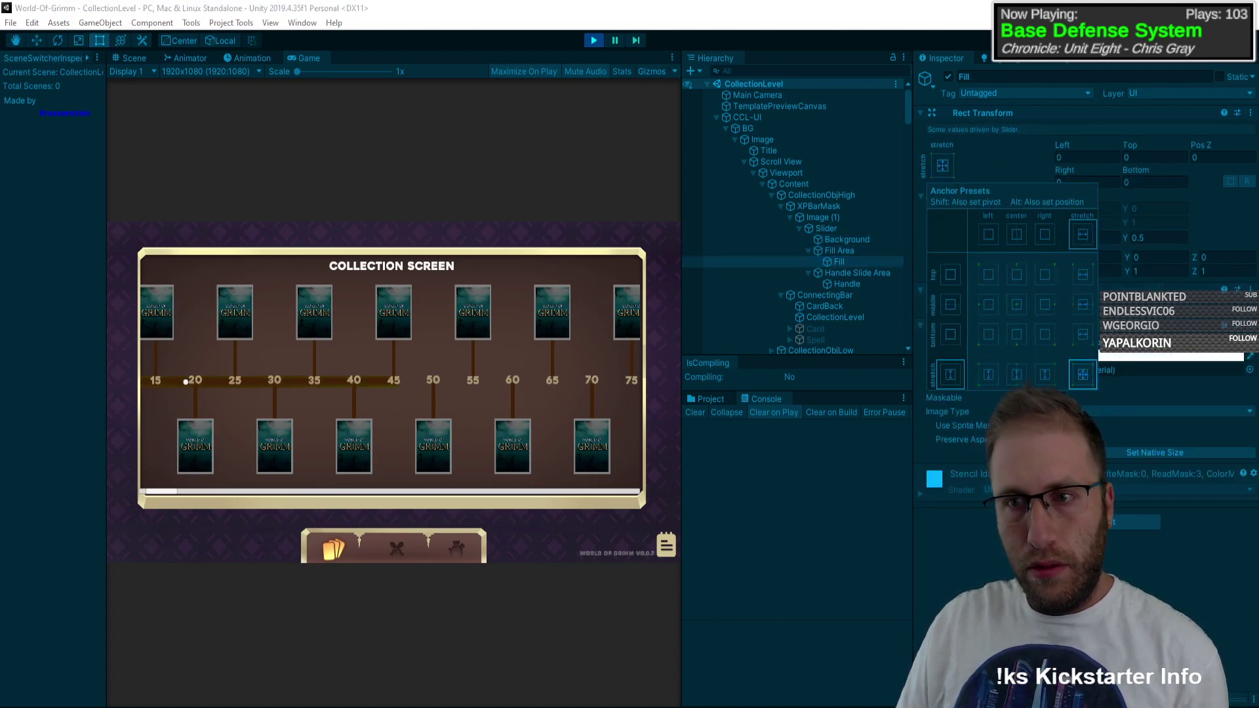
{"action": "left_click", "coordinate": [951, 334]}
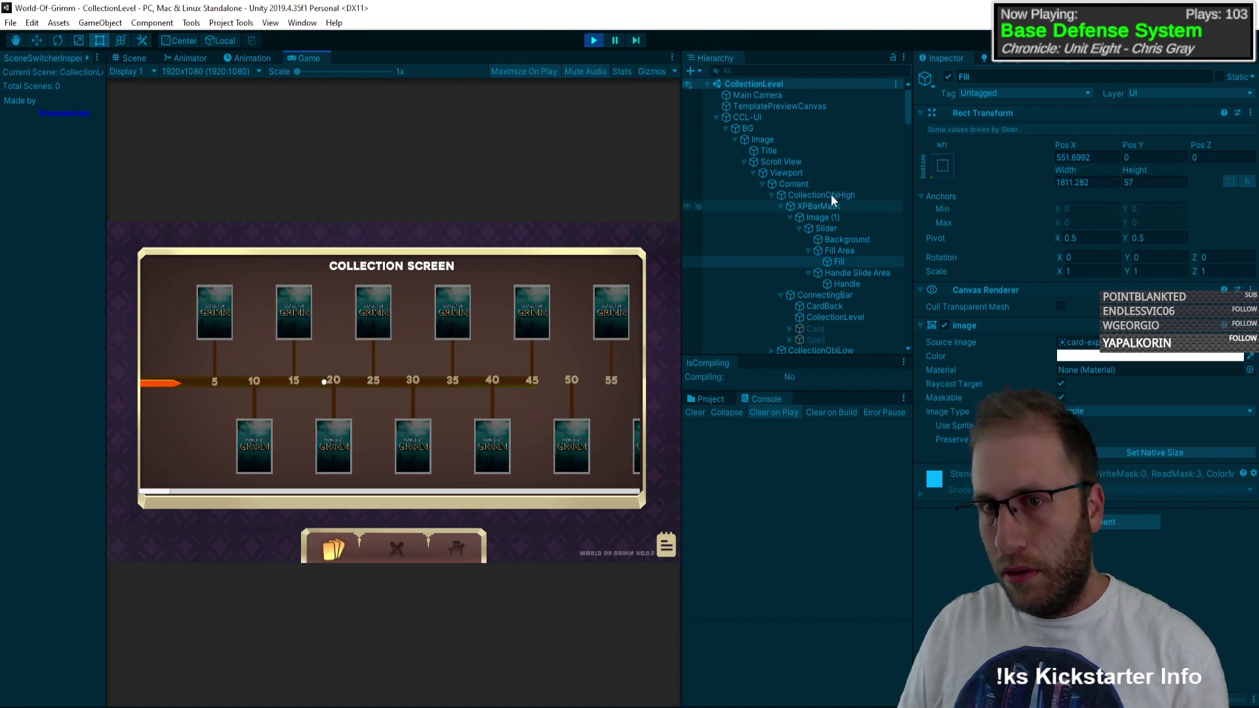
{"action": "left_click", "coordinate": [593, 40]}
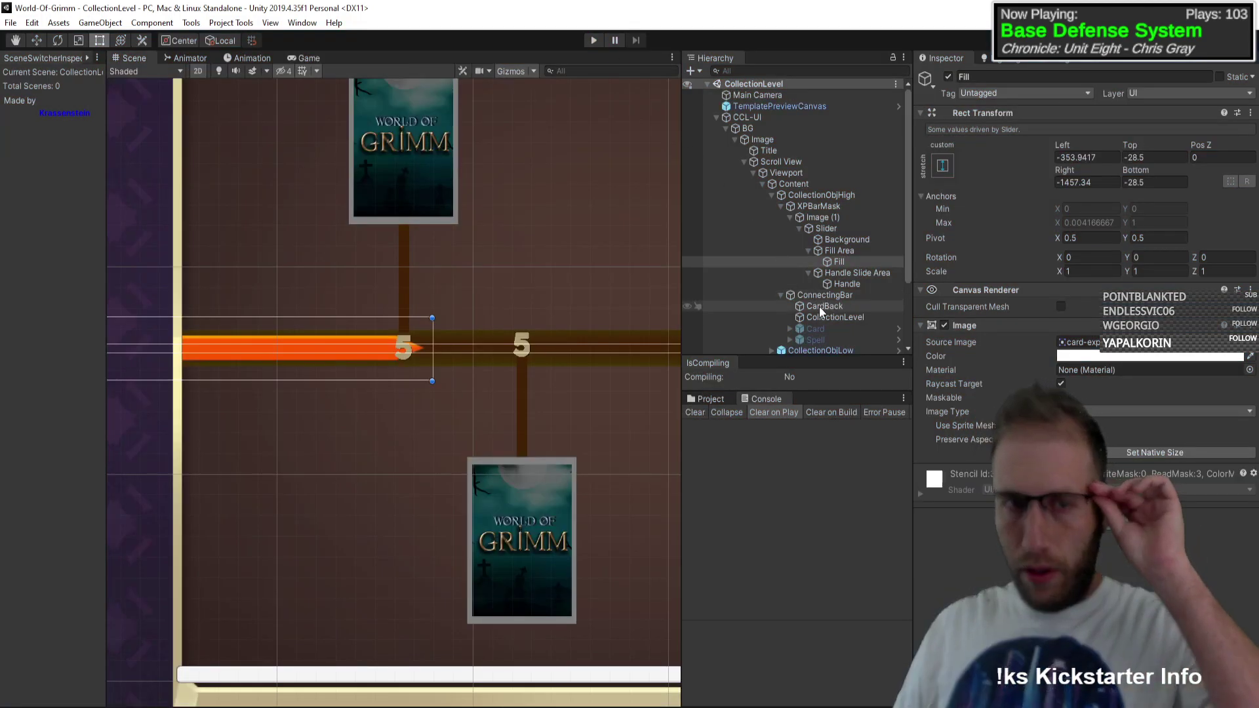
Step: Raise the slider value toward 85 and select the slider's Fill
{"action": "scroll", "coordinate": [596, 309], "scroll_direction": "down", "scroll_amount": 8}
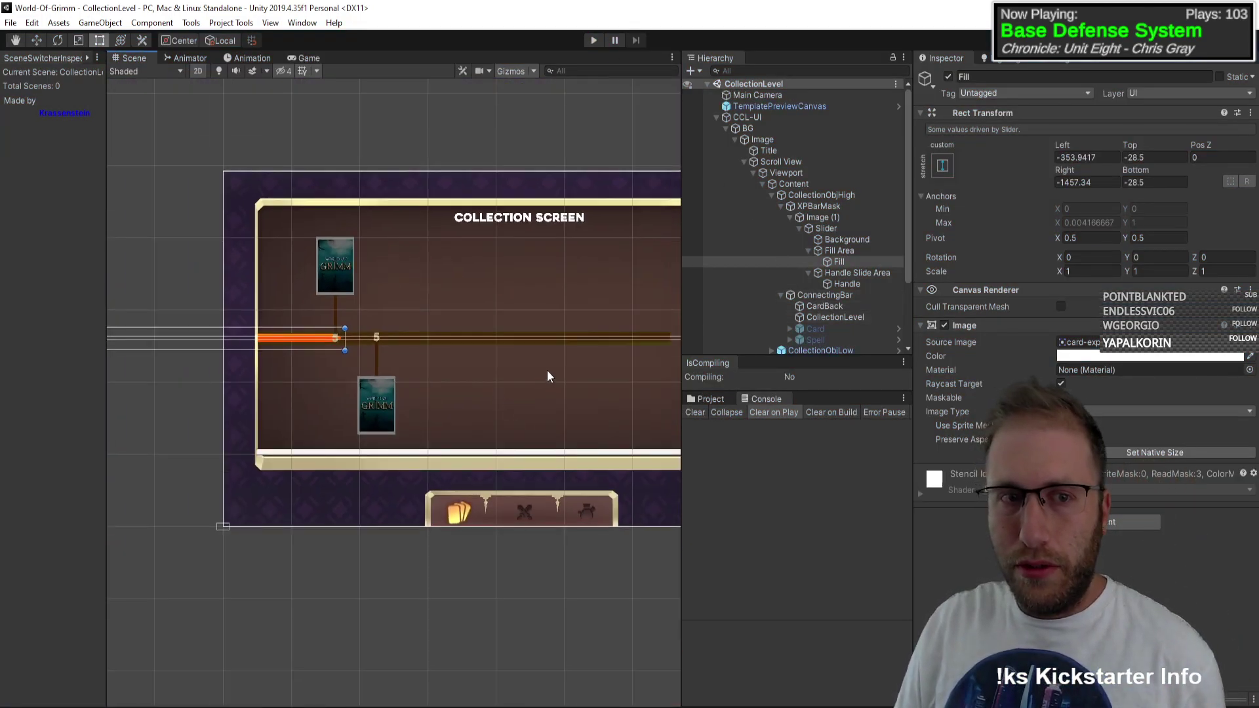
{"action": "left_click", "coordinate": [844, 226]}
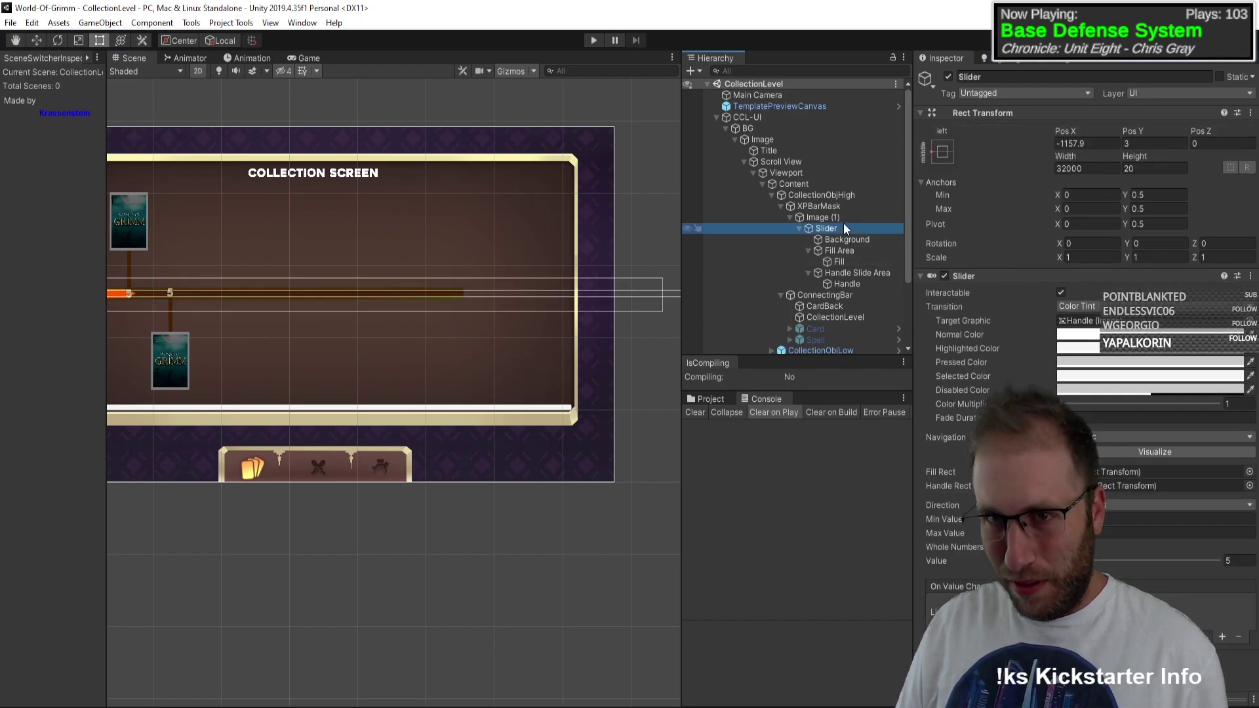
{"action": "left_click_drag", "start_coordinate": [1069, 561], "coordinate": [1197, 560]}
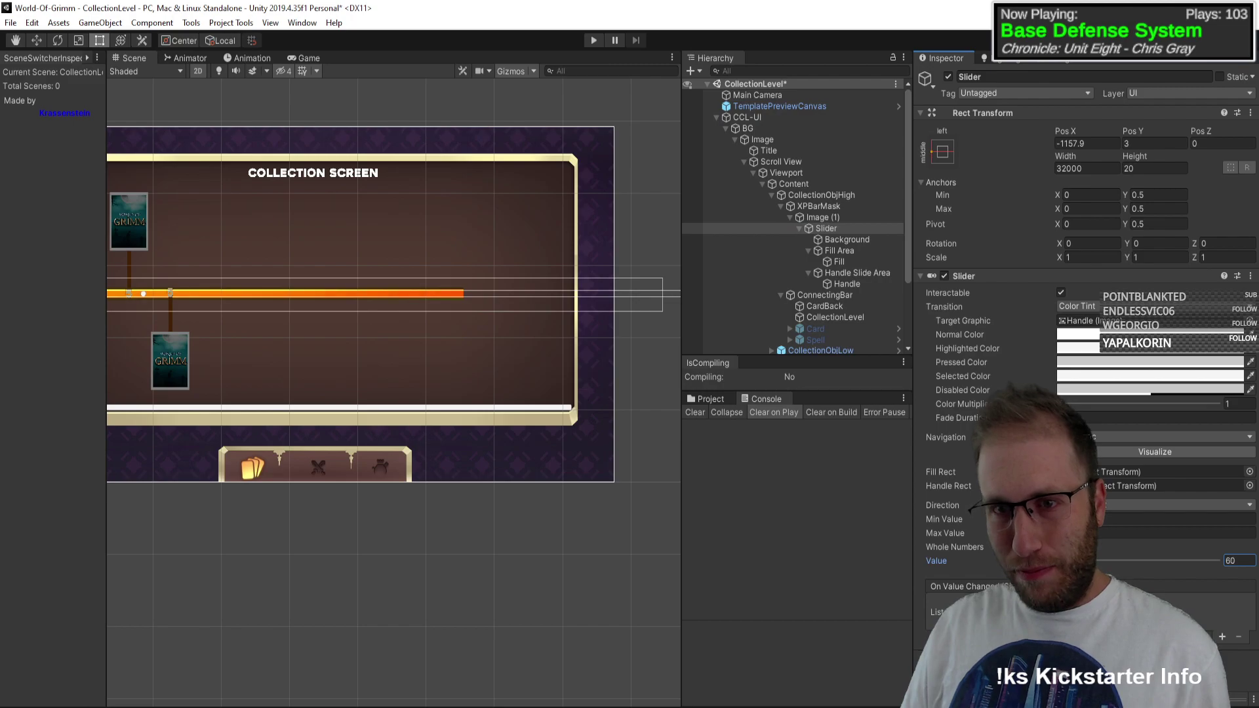
{"action": "left_click", "coordinate": [840, 252]}
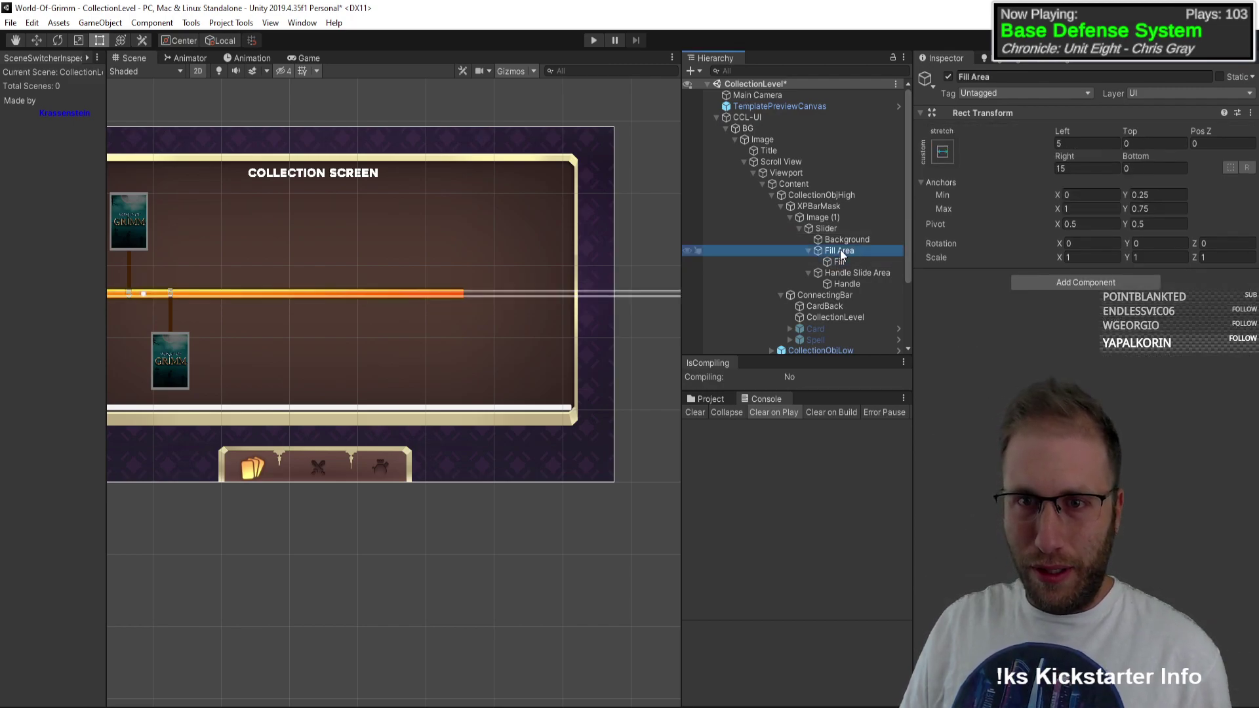
{"action": "left_click", "coordinate": [839, 262]}
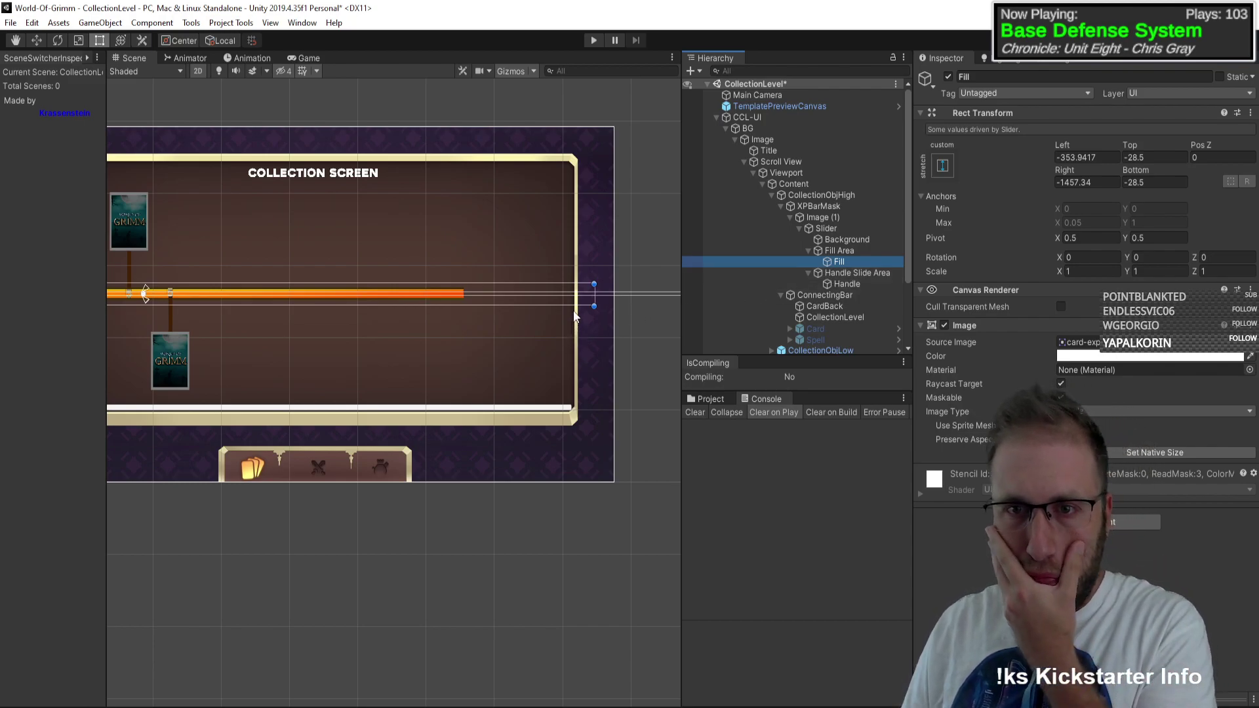
Step: Drag the Fill rect's right edge far out along the XP bar, to about 4528 wide
{"action": "scroll", "coordinate": [575, 316], "scroll_direction": "down", "scroll_amount": 5}
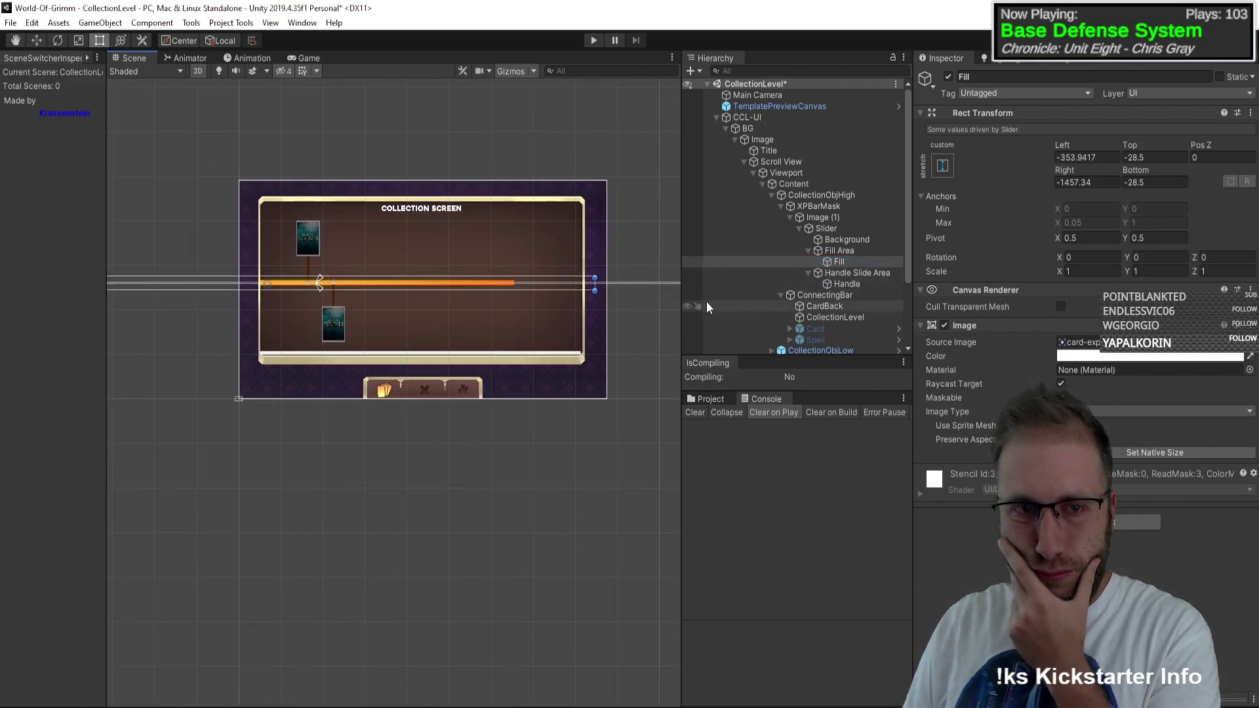
{"action": "left_click", "coordinate": [860, 261]}
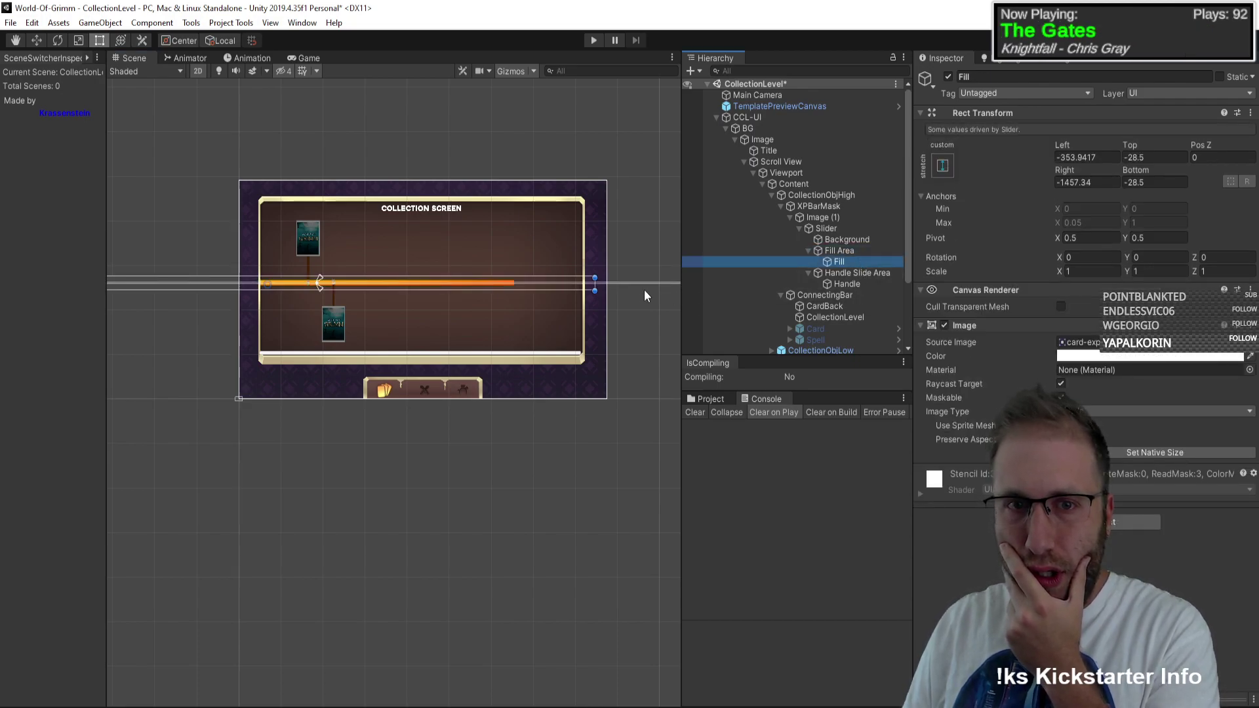
{"action": "mouse_move", "coordinate": [594, 284]}
{"action": "left_mouse_down"}
{"action": "mouse_move", "coordinate": [673, 285]}
{"action": "mouse_move", "coordinate": [588, 288]}
{"action": "left_mouse_up"}
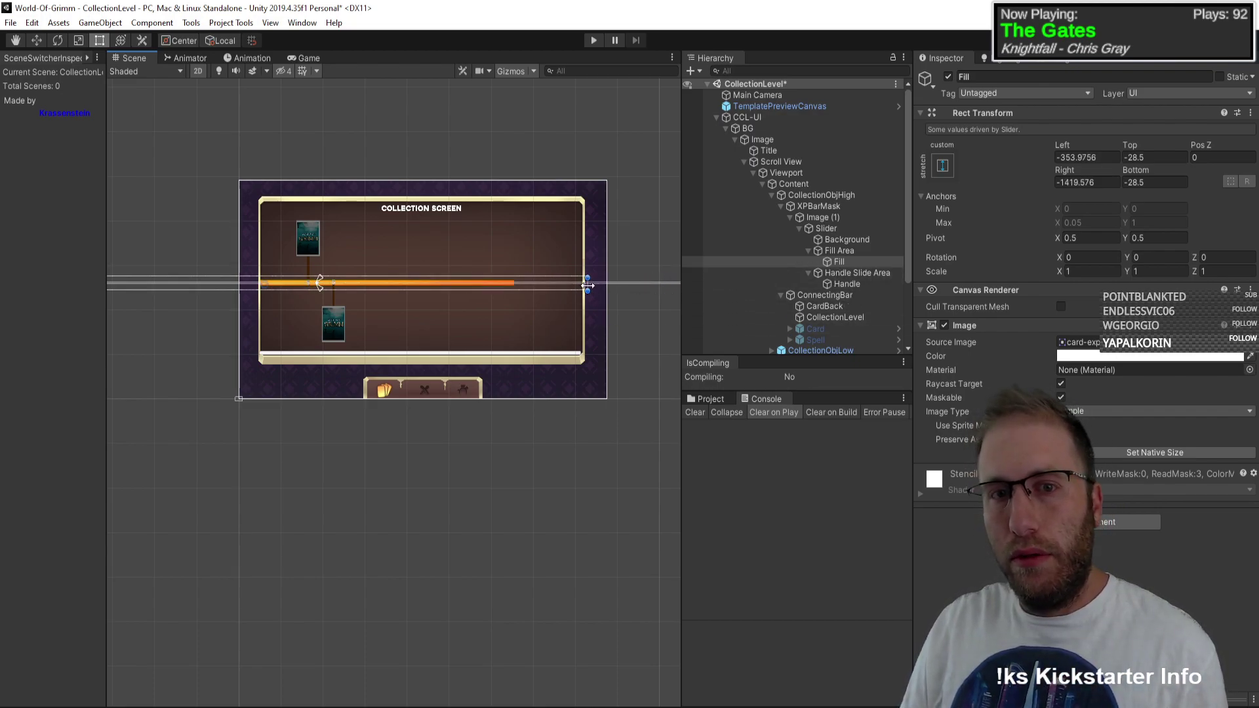
{"action": "left_click_drag", "start_coordinate": [594, 284], "coordinate": [728, 282]}
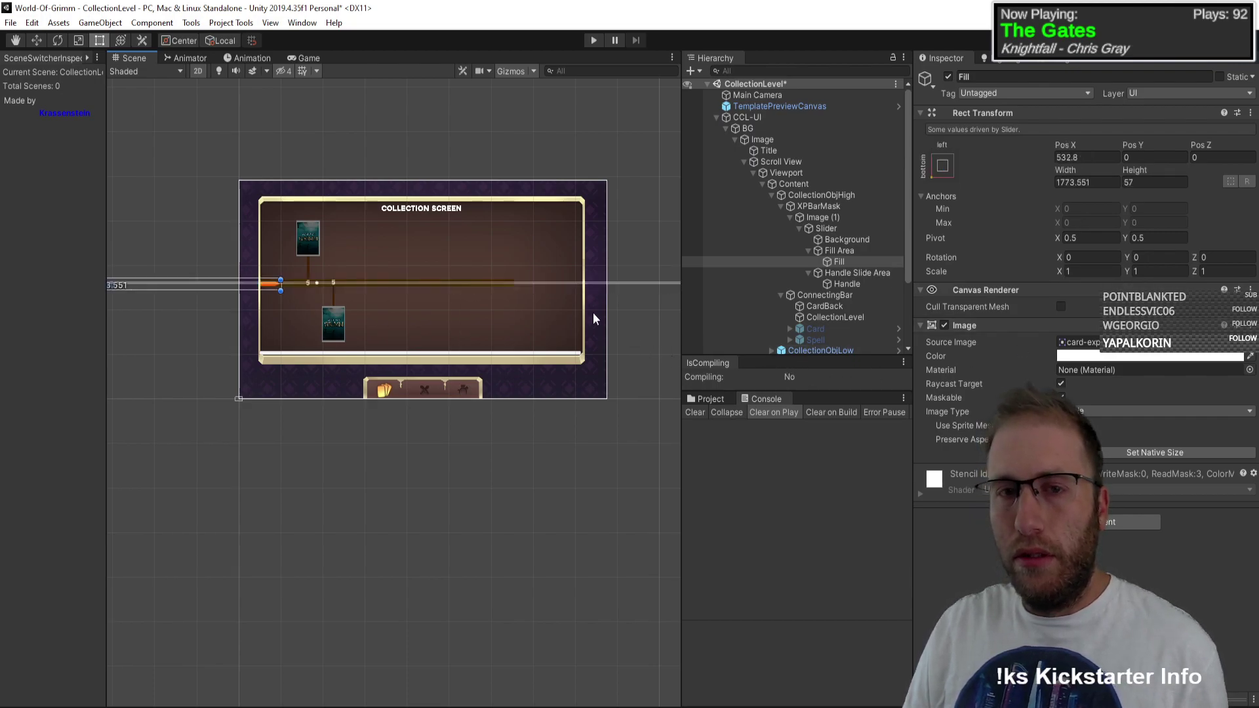
{"action": "scroll", "coordinate": [514, 357], "scroll_direction": "down", "scroll_amount": 2}
{"action": "scroll", "coordinate": [423, 277], "scroll_direction": "up", "scroll_amount": 3}
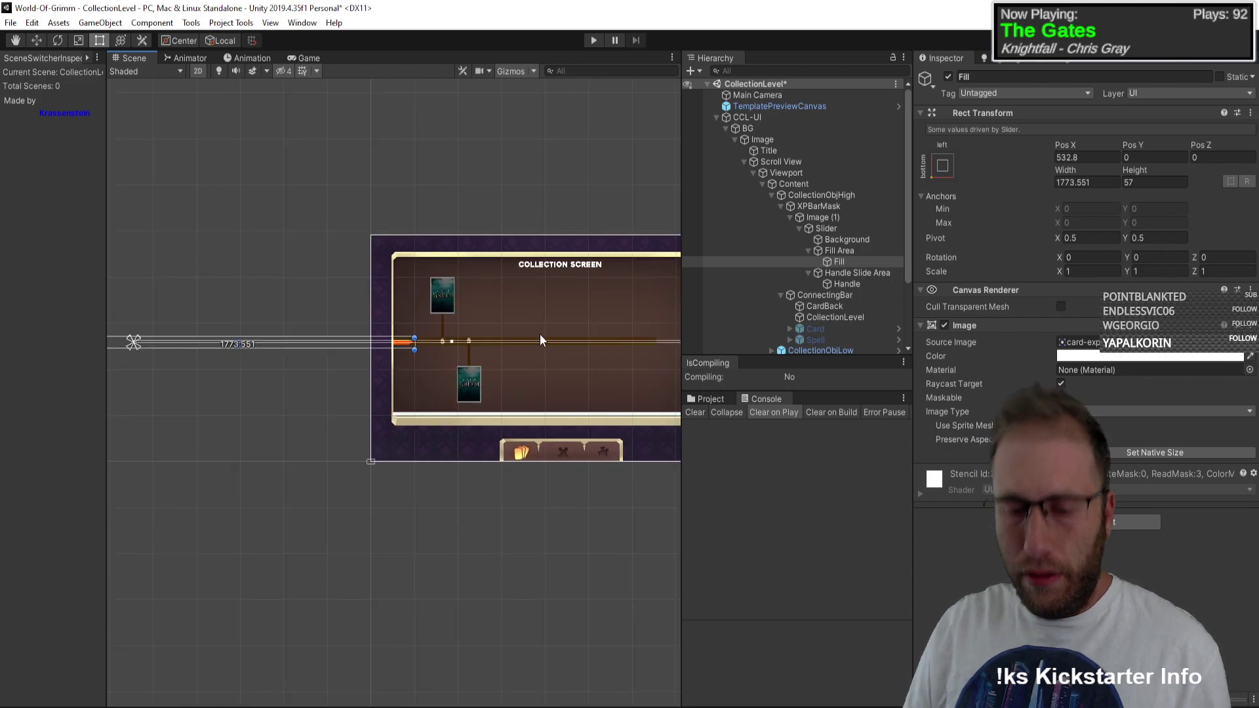
{"action": "middle_click_drag", "start_coordinate": [585, 374], "coordinate": [453, 350]}
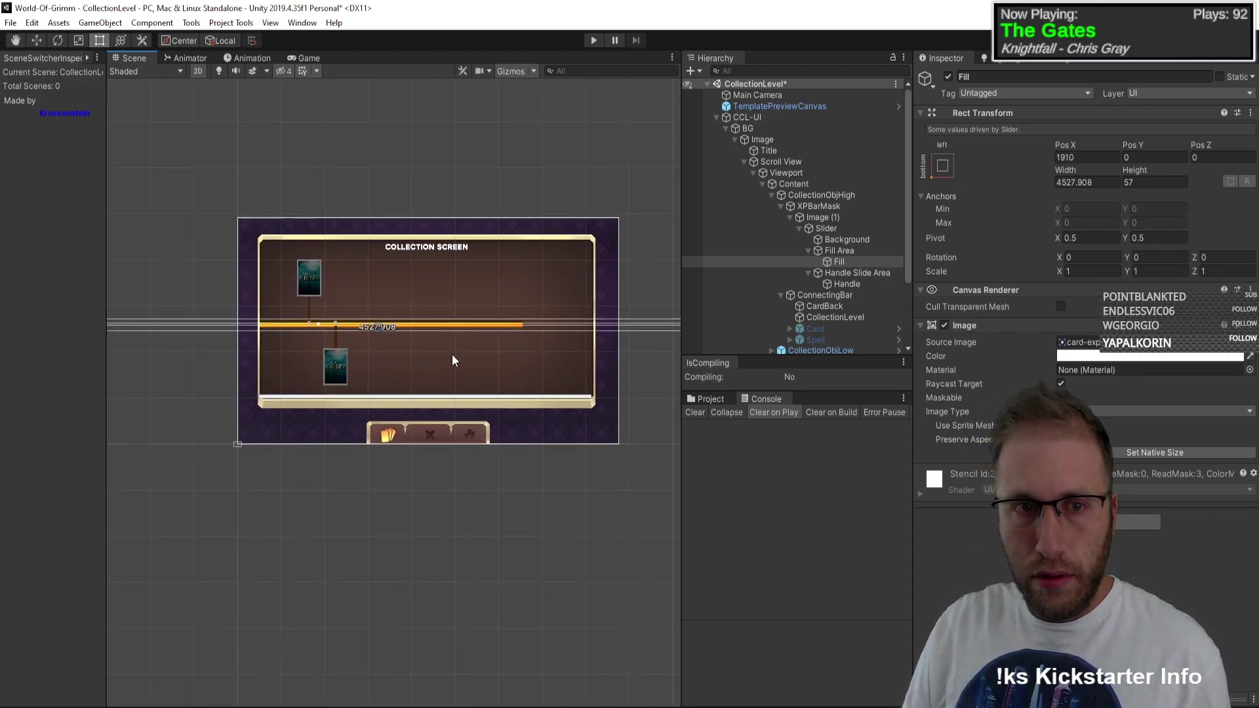
{"action": "scroll", "coordinate": [494, 337], "scroll_direction": "up", "scroll_amount": 2}
{"action": "left_click", "coordinate": [844, 251]}
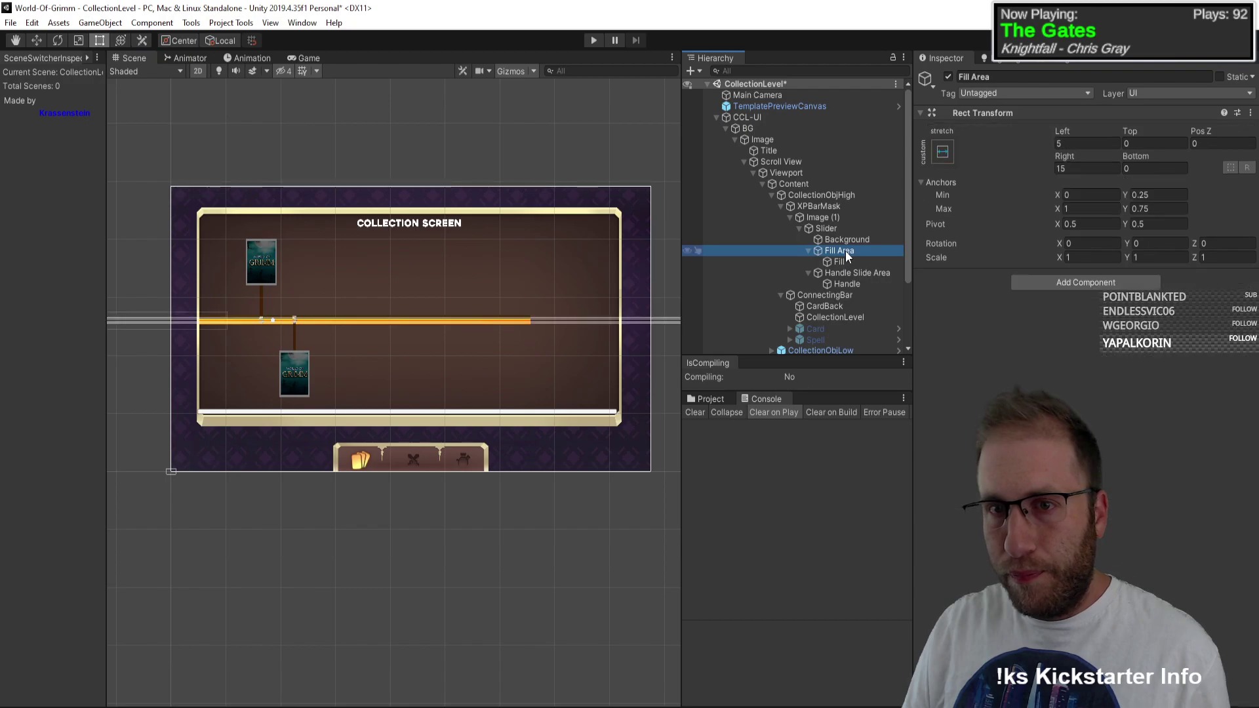
{"action": "left_click", "coordinate": [852, 231]}
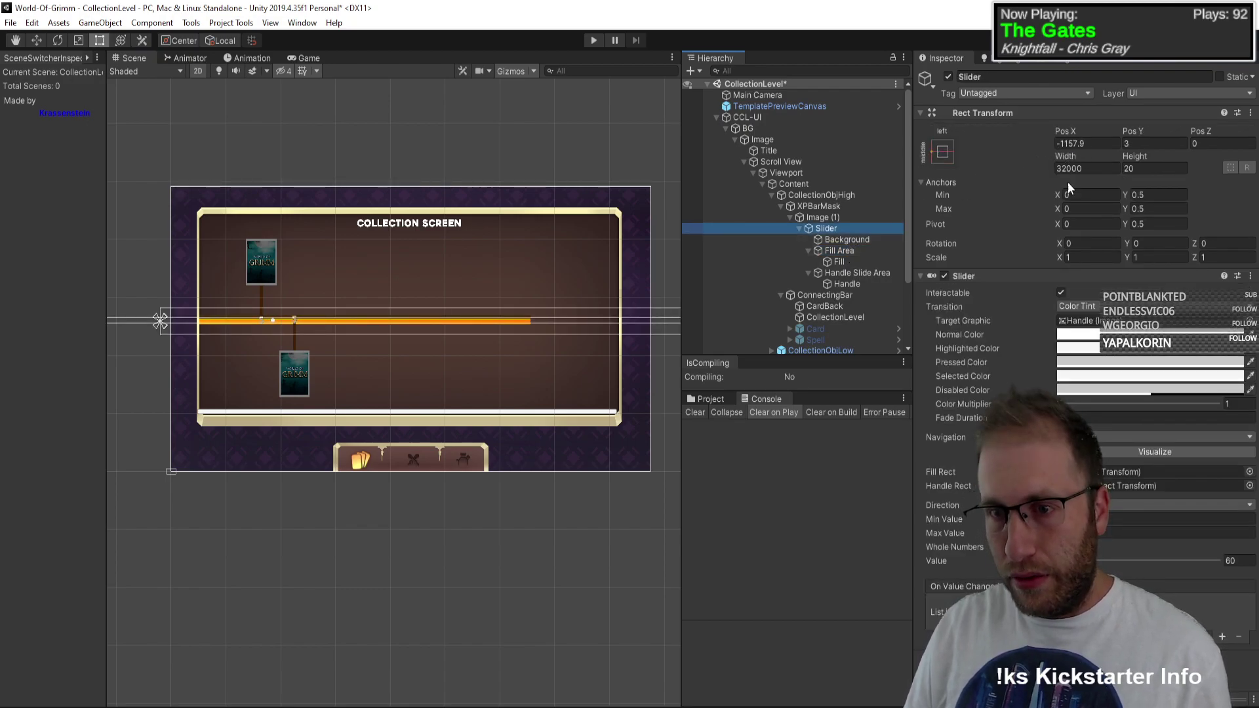
Step: Turn off the slider's Interactable option and set its Transition to None
{"action": "left_click", "coordinate": [1115, 437]}
{"action": "left_click", "coordinate": [1115, 453]}
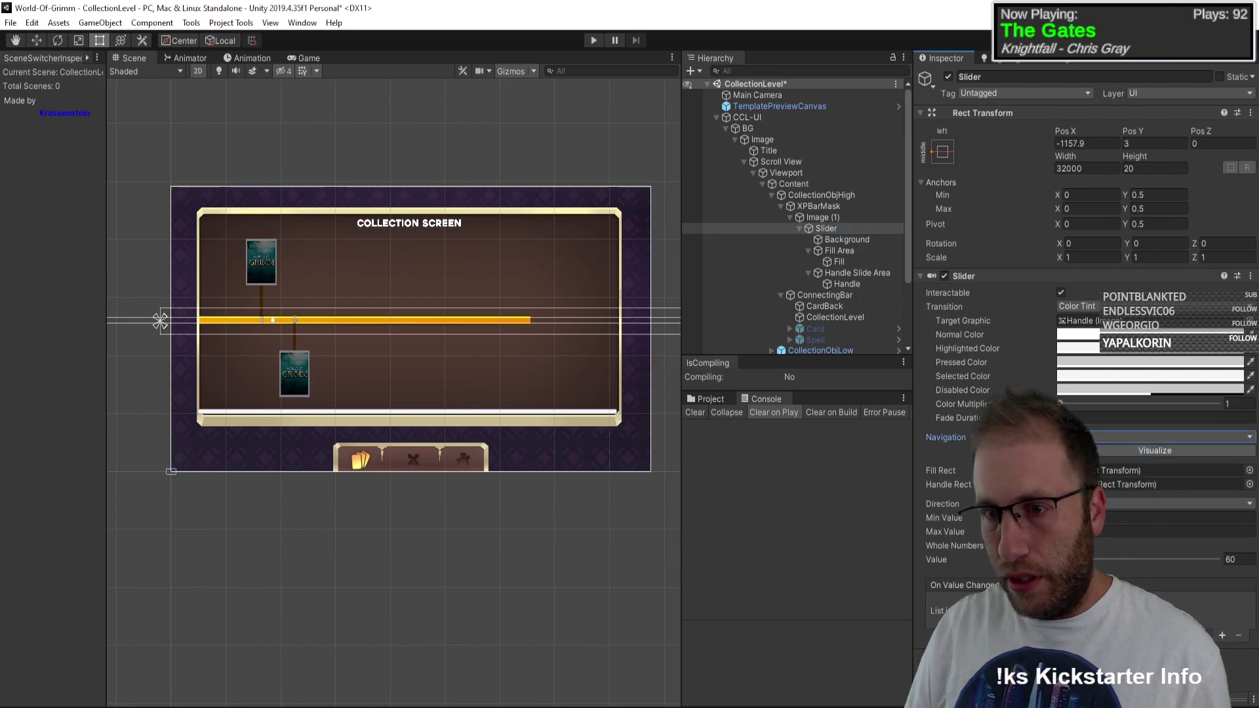
{"action": "left_click", "coordinate": [1062, 294]}
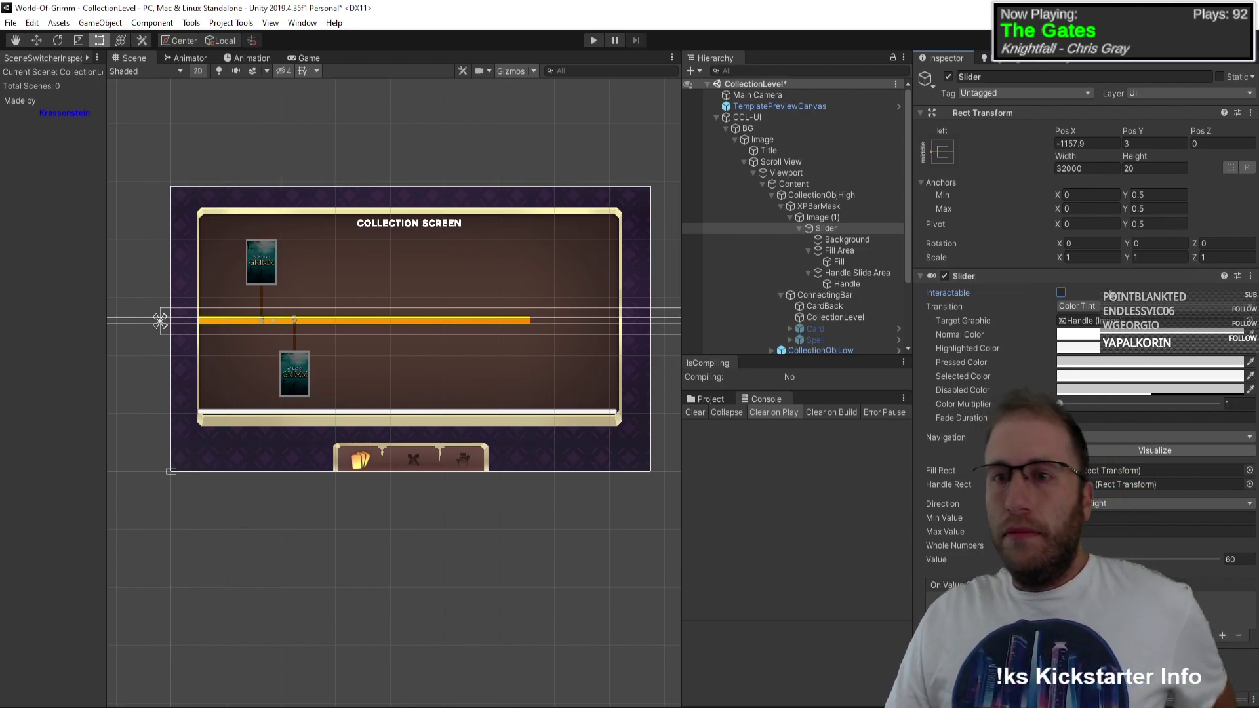
{"action": "left_click", "coordinate": [1077, 306]}
{"action": "left_click", "coordinate": [1089, 323]}
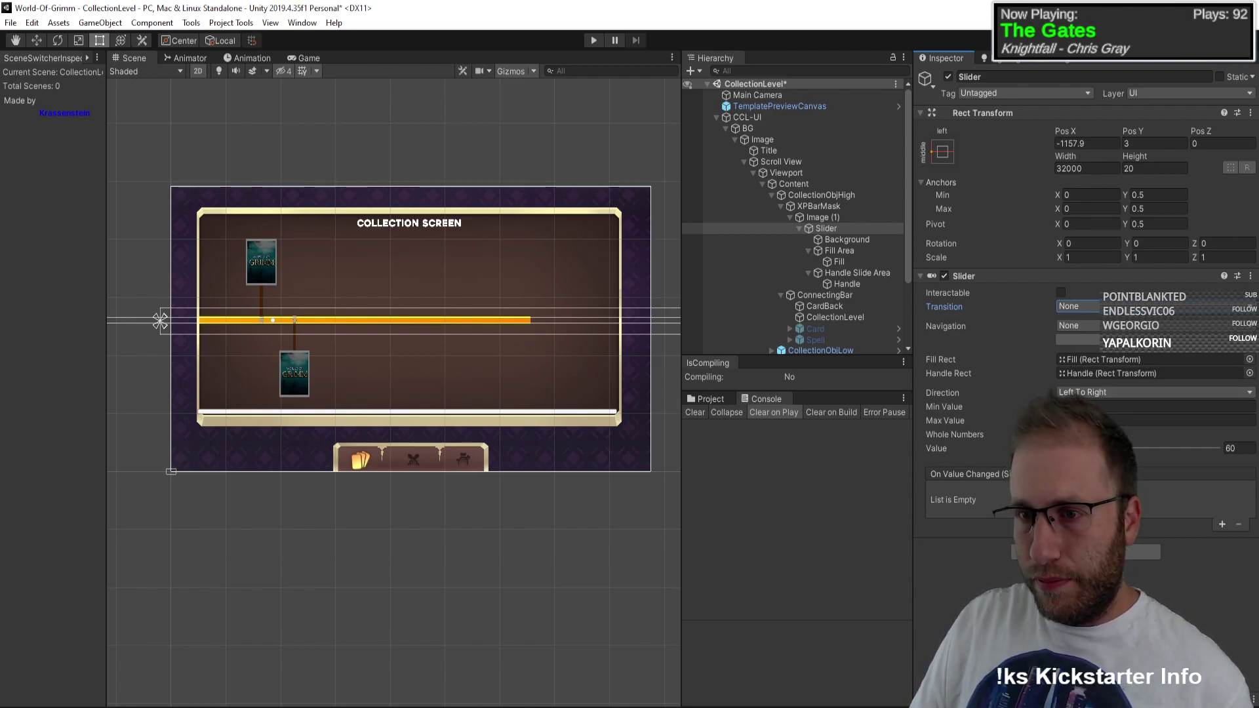
Step: Retype the XP slider's Value, trying 37 before settling on 5
{"action": "left_click_drag", "start_coordinate": [1187, 448], "coordinate": [1201, 448]}
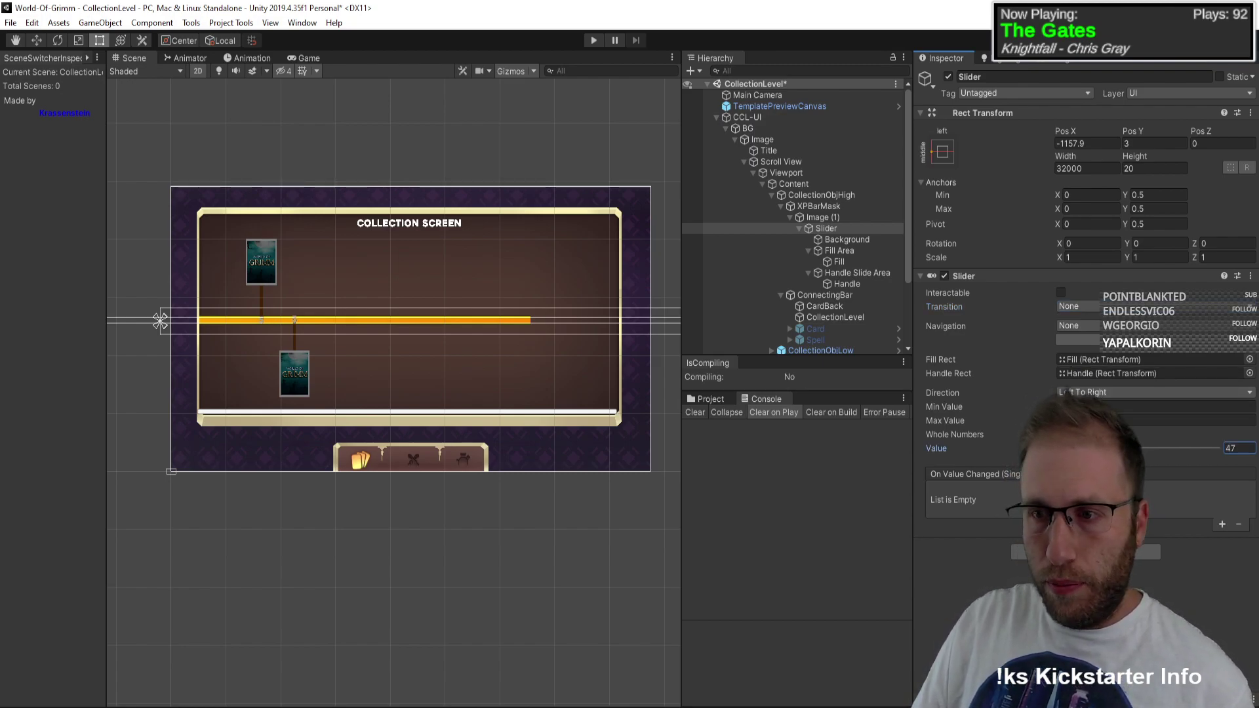
{"action": "key", "text": "BackSpace"}
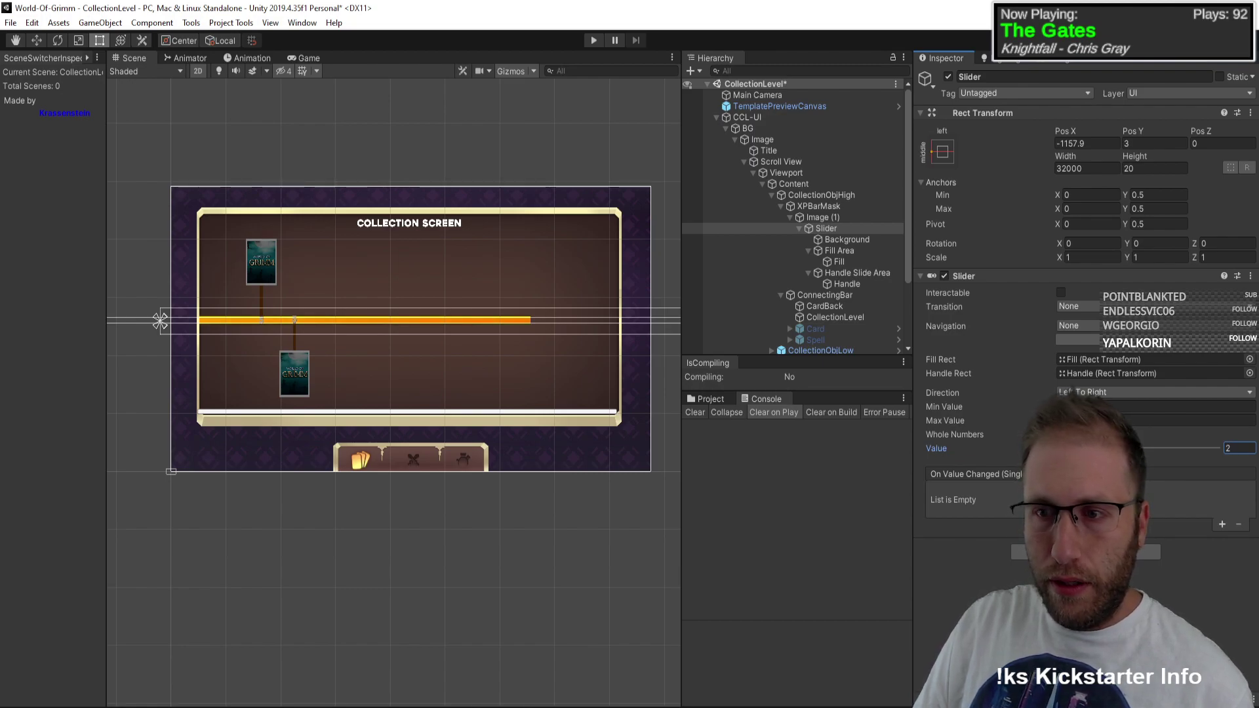
{"action": "key", "text": "BackSpace"}
{"action": "type", "text": "37"}
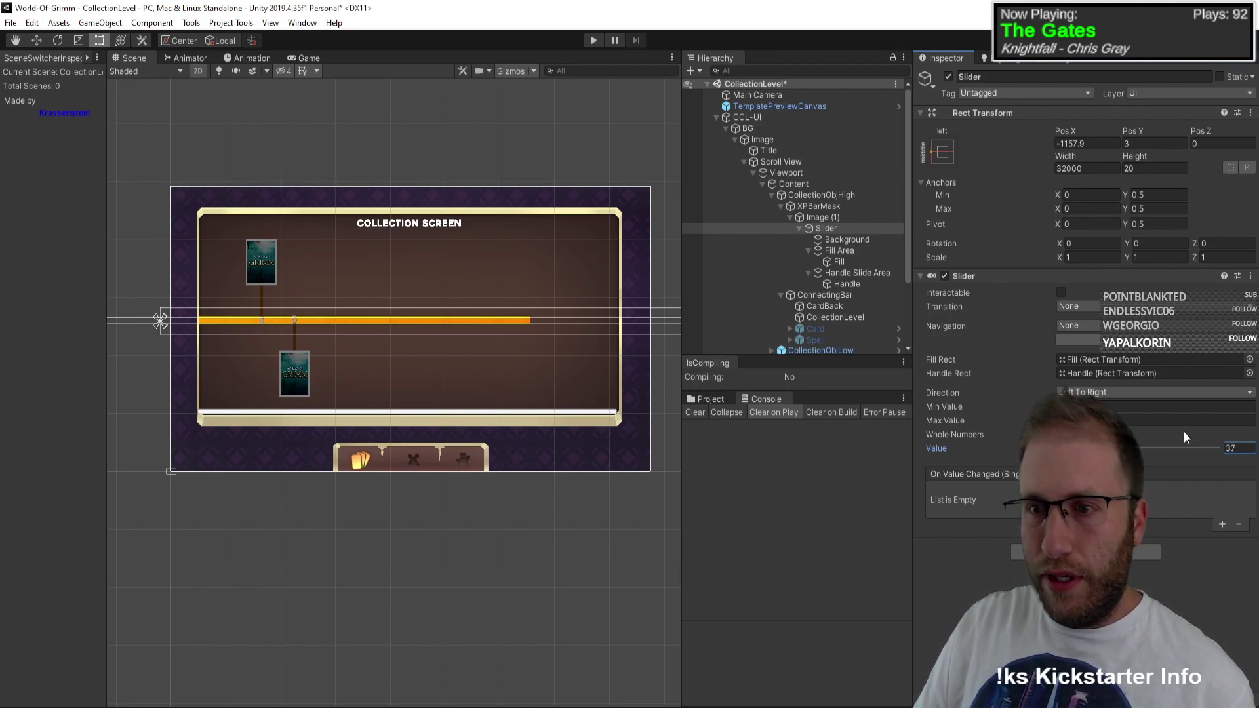
{"action": "key", "text": "BackSpace"}
{"action": "key", "text": "BackSpace"}
{"action": "type", "text": "5"}
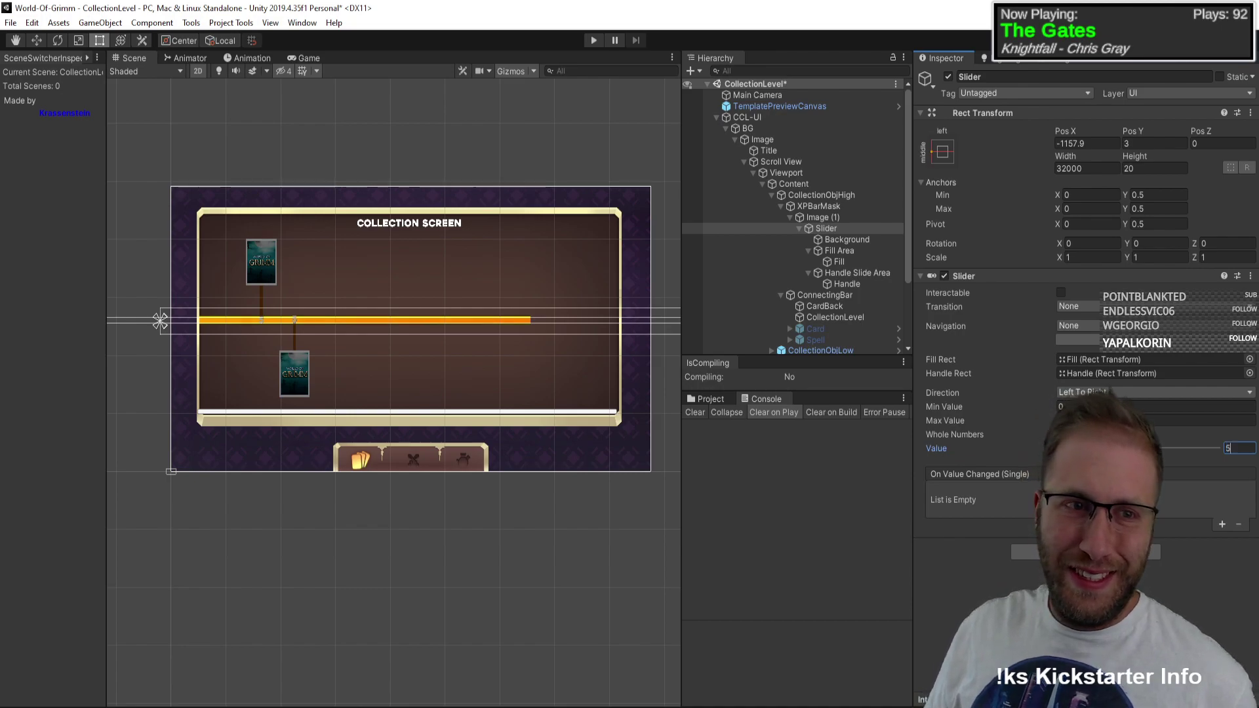
Step: Anchor the slider's Fill middle-left and set its width to 32000
{"action": "left_click", "coordinate": [842, 261]}
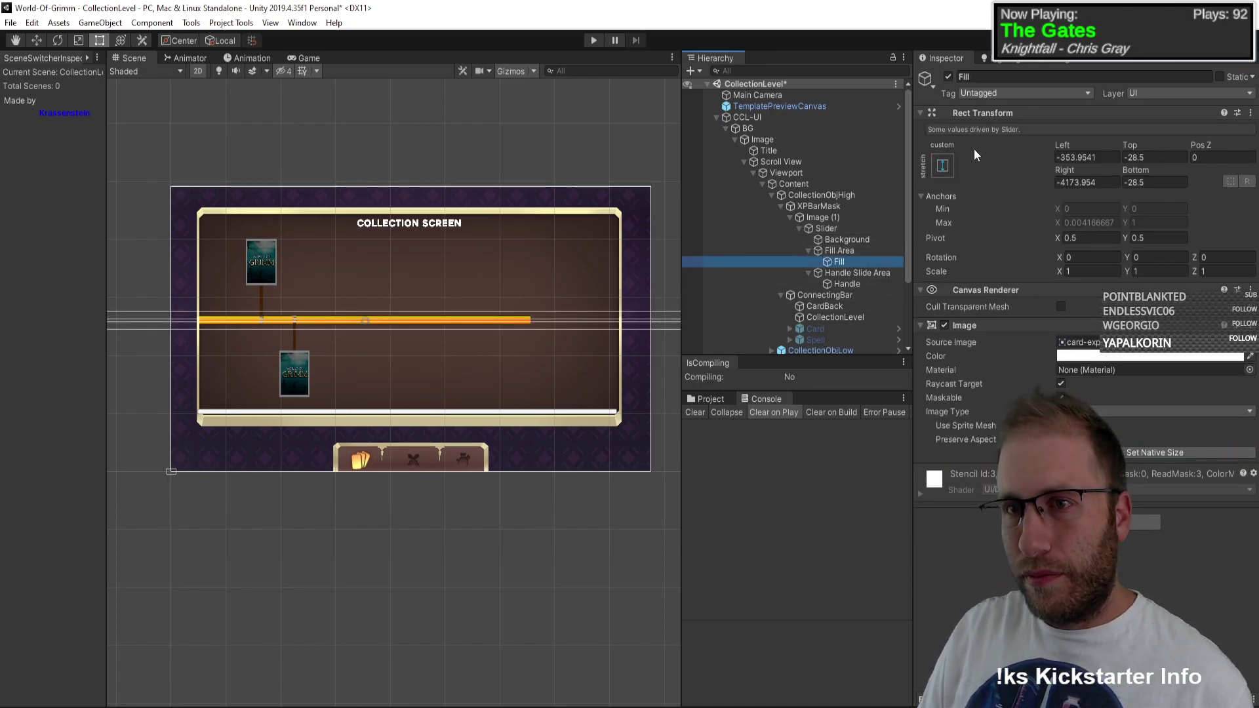
{"action": "left_click", "coordinate": [944, 164]}
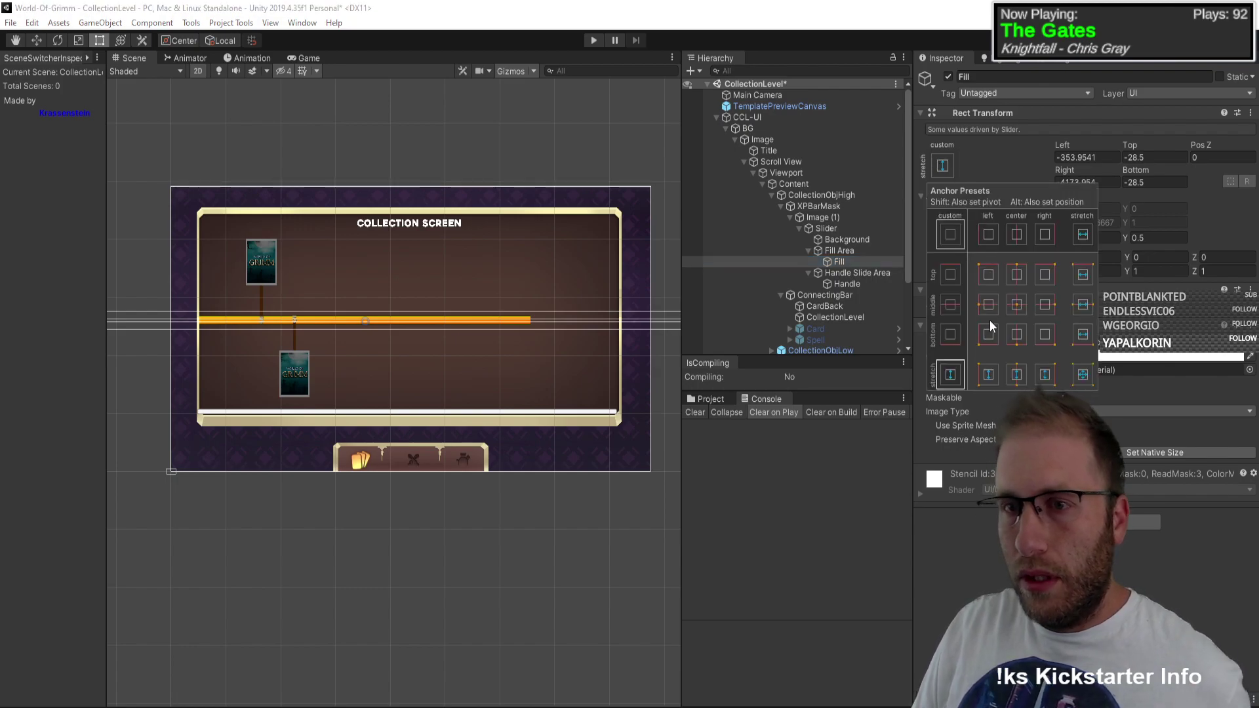
{"action": "left_click", "coordinate": [989, 304]}
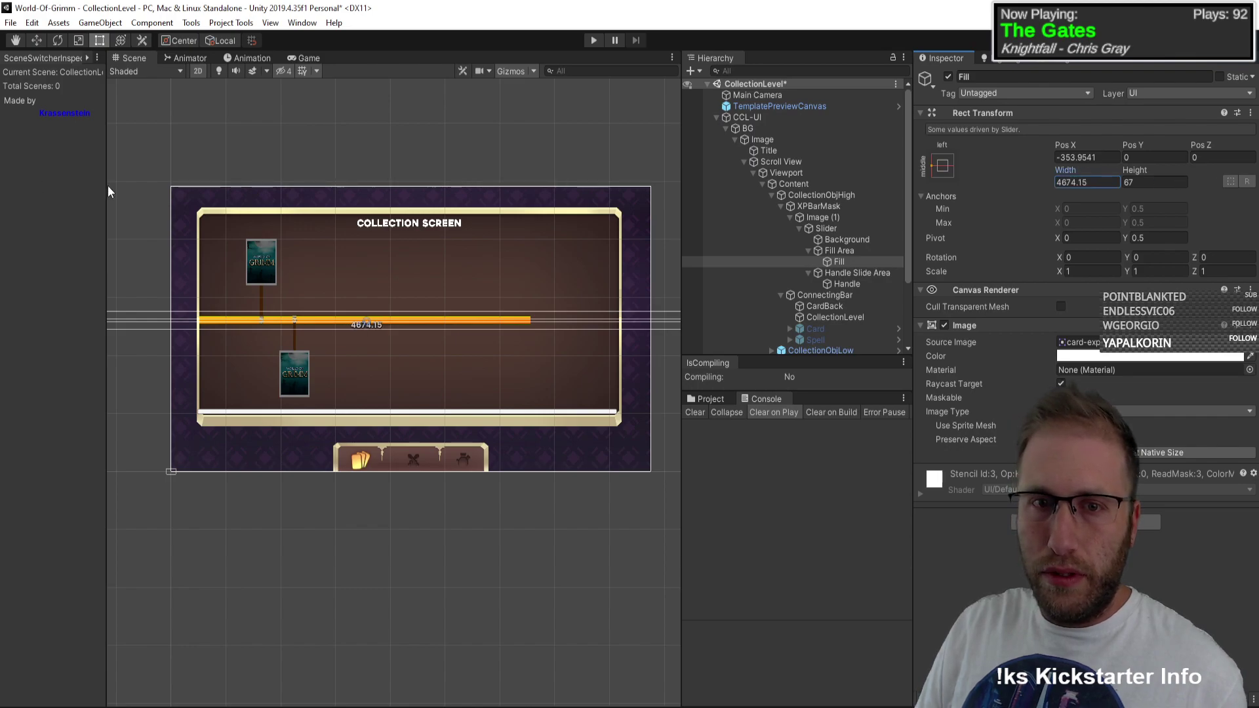
{"action": "scroll", "coordinate": [607, 336], "scroll_direction": "down", "scroll_amount": 5}
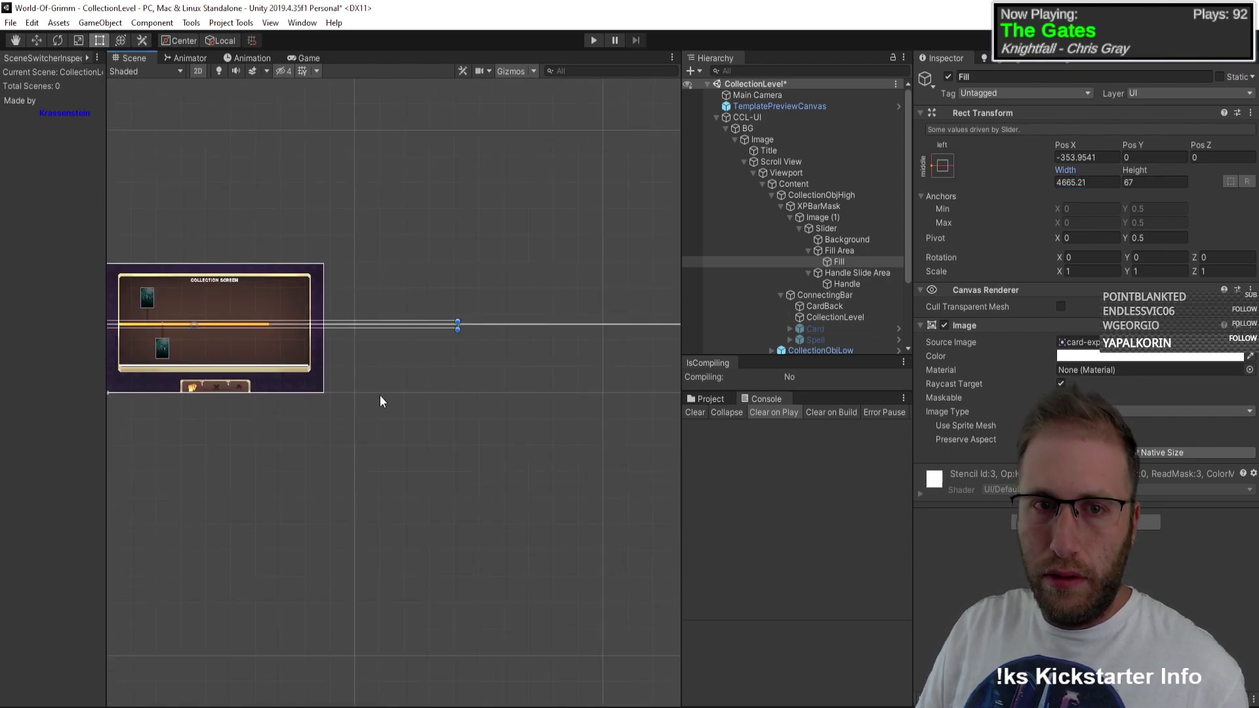
{"action": "left_click", "coordinate": [1087, 183]}
{"action": "type", "text": "32000"}
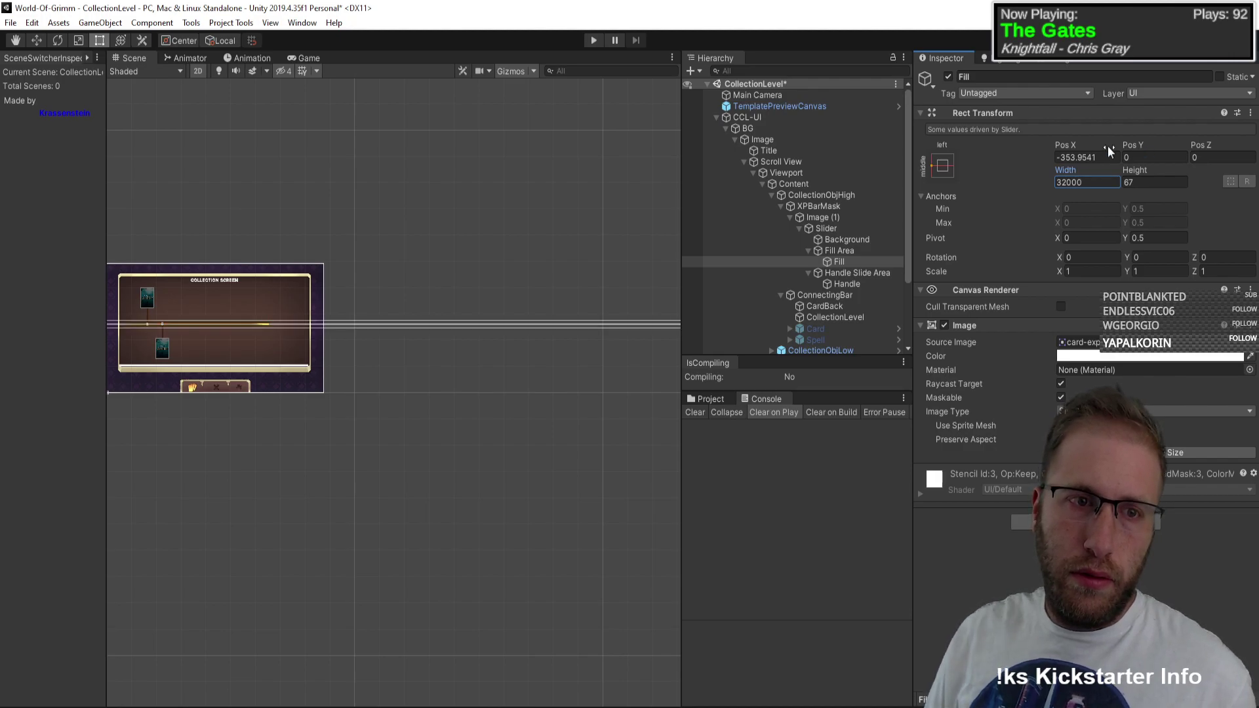
{"action": "scroll", "coordinate": [301, 323], "scroll_direction": "up", "scroll_amount": 6}
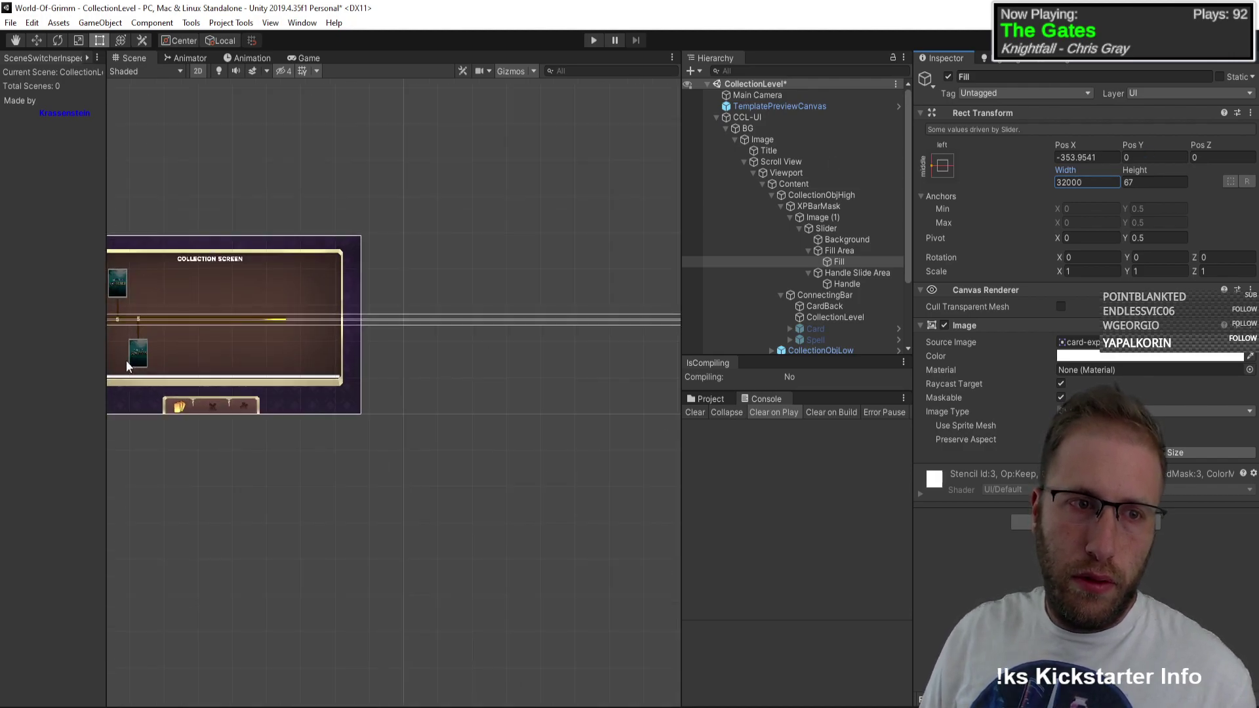
Step: Try a Slider Value of 57 to check the fill across the collection screen
{"action": "middle_click_drag", "start_coordinate": [301, 324], "coordinate": [584, 346]}
{"action": "key", "text": "t"}
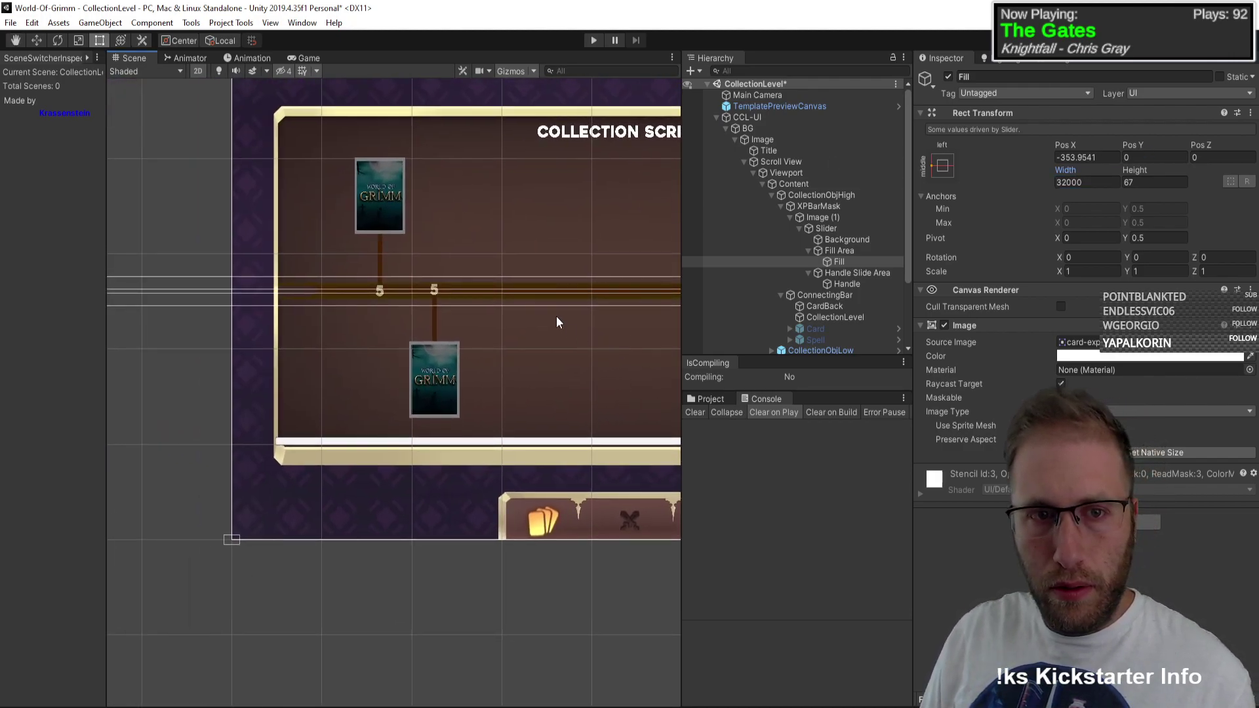
{"action": "scroll", "coordinate": [557, 317], "scroll_direction": "down", "scroll_amount": 5}
{"action": "scroll", "coordinate": [146, 281], "scroll_direction": "up", "scroll_amount": 5}
{"action": "scroll", "coordinate": [432, 256], "scroll_direction": "down", "scroll_amount": 2}
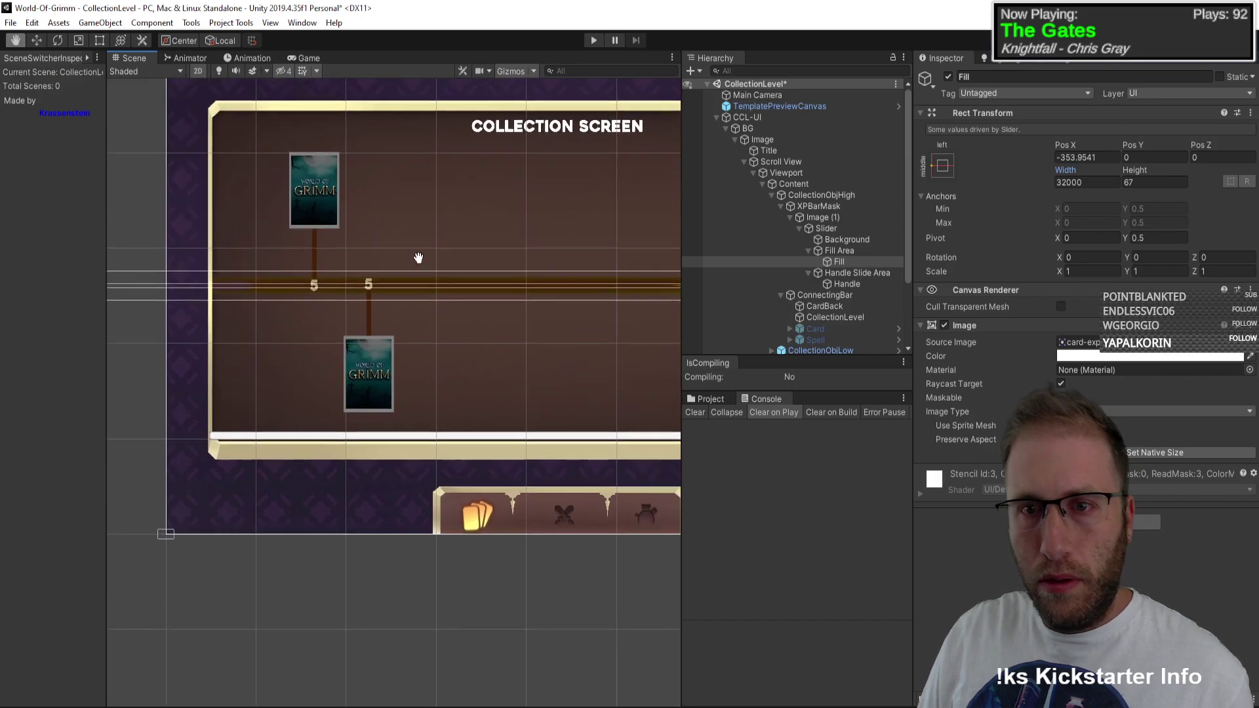
{"action": "left_click", "coordinate": [839, 228]}
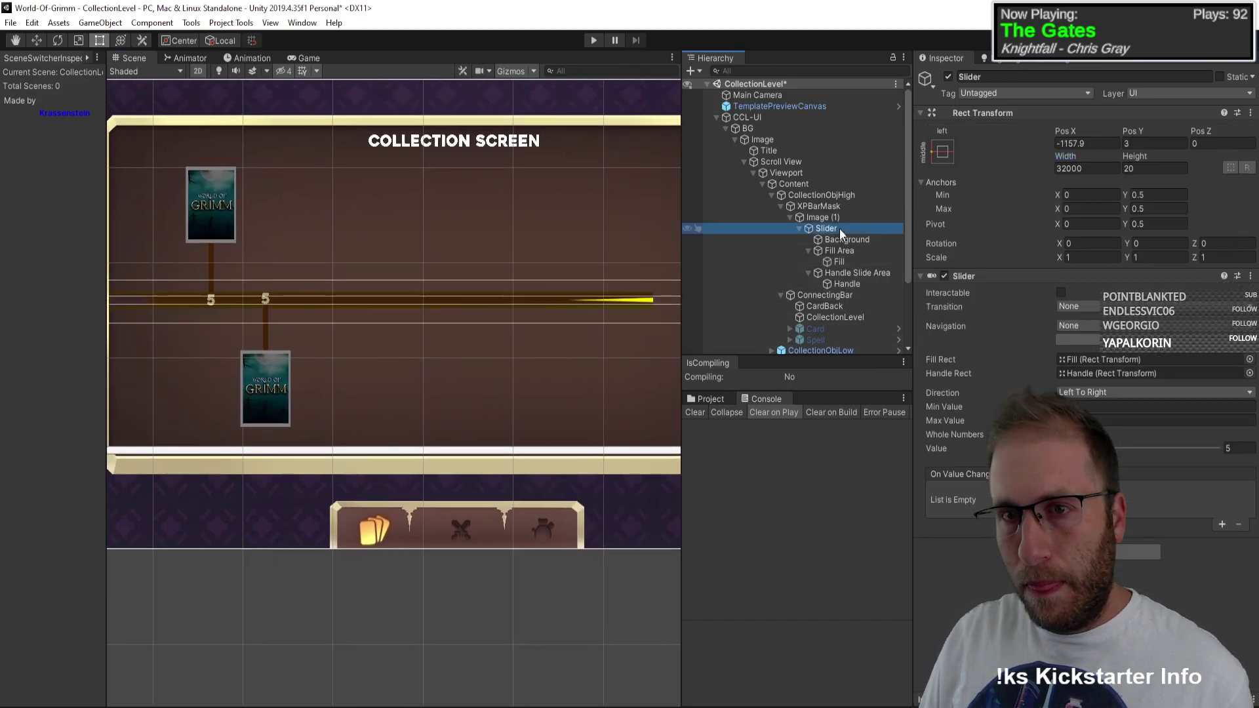
{"action": "left_click", "coordinate": [1238, 448]}
{"action": "type", "text": "57"}
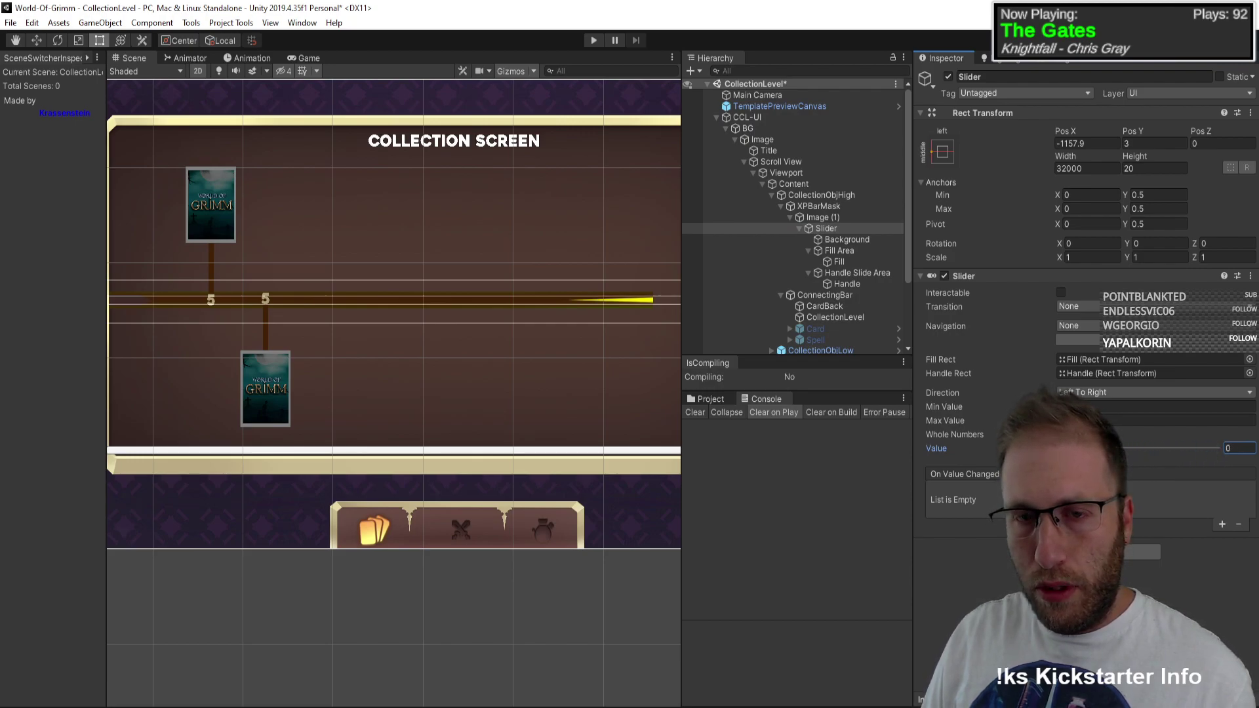
{"action": "scroll", "coordinate": [588, 356], "scroll_direction": "down", "scroll_amount": 3}
{"action": "middle_click_drag", "start_coordinate": [588, 356], "coordinate": [501, 339]}
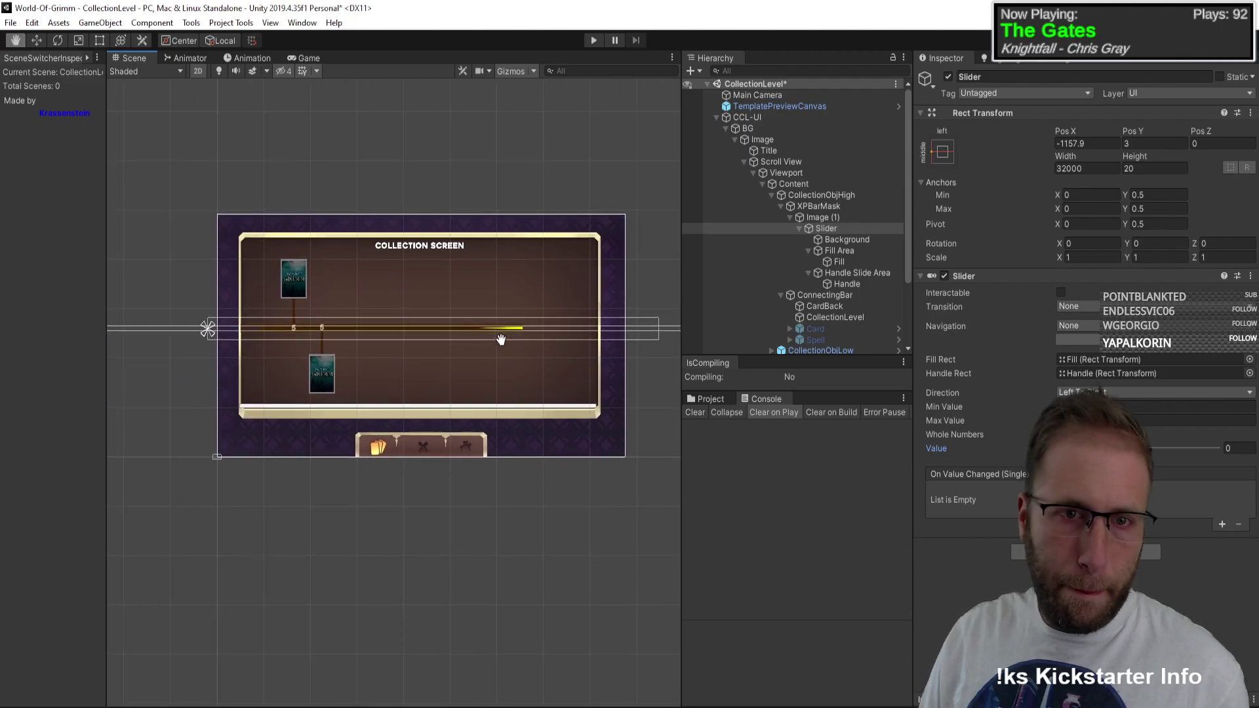
{"action": "middle_click_drag", "start_coordinate": [609, 341], "coordinate": [505, 365]}
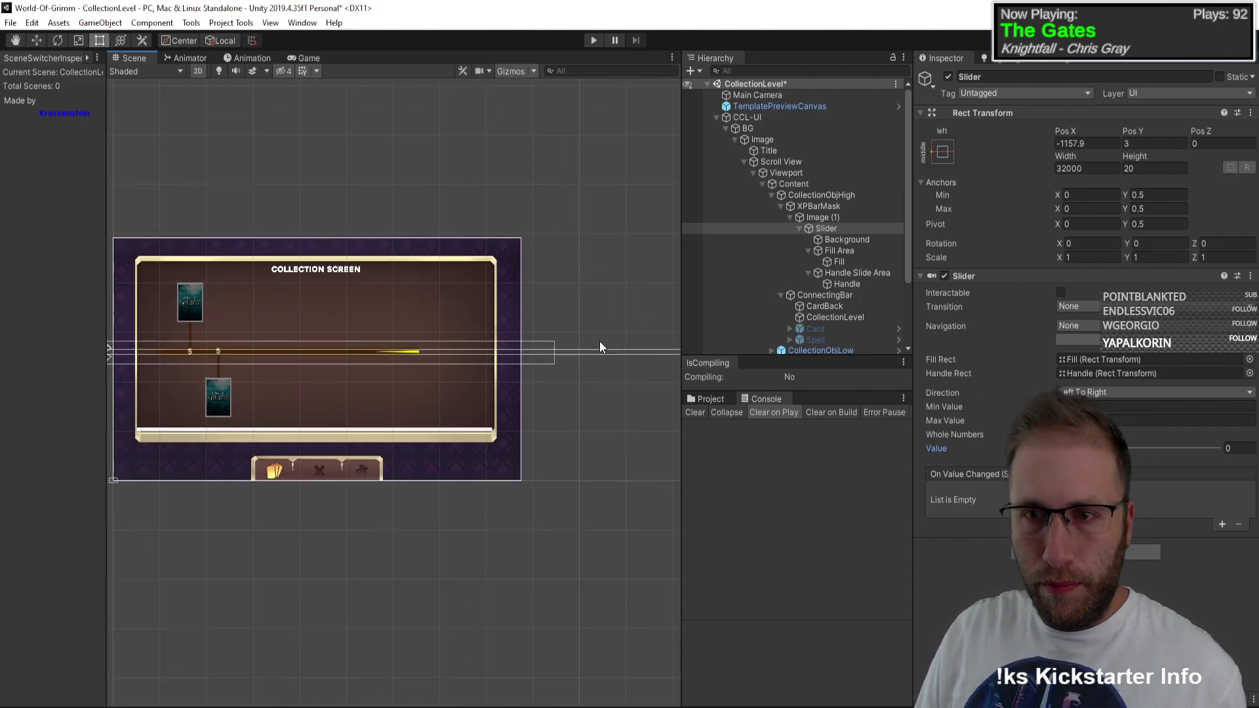
Step: Deactivate the slider's Handle Slide Area and give the Fill Area a right inset of 0
{"action": "left_click", "coordinate": [849, 251]}
{"action": "left_click", "coordinate": [837, 271]}
{"action": "left_click", "coordinate": [840, 262]}
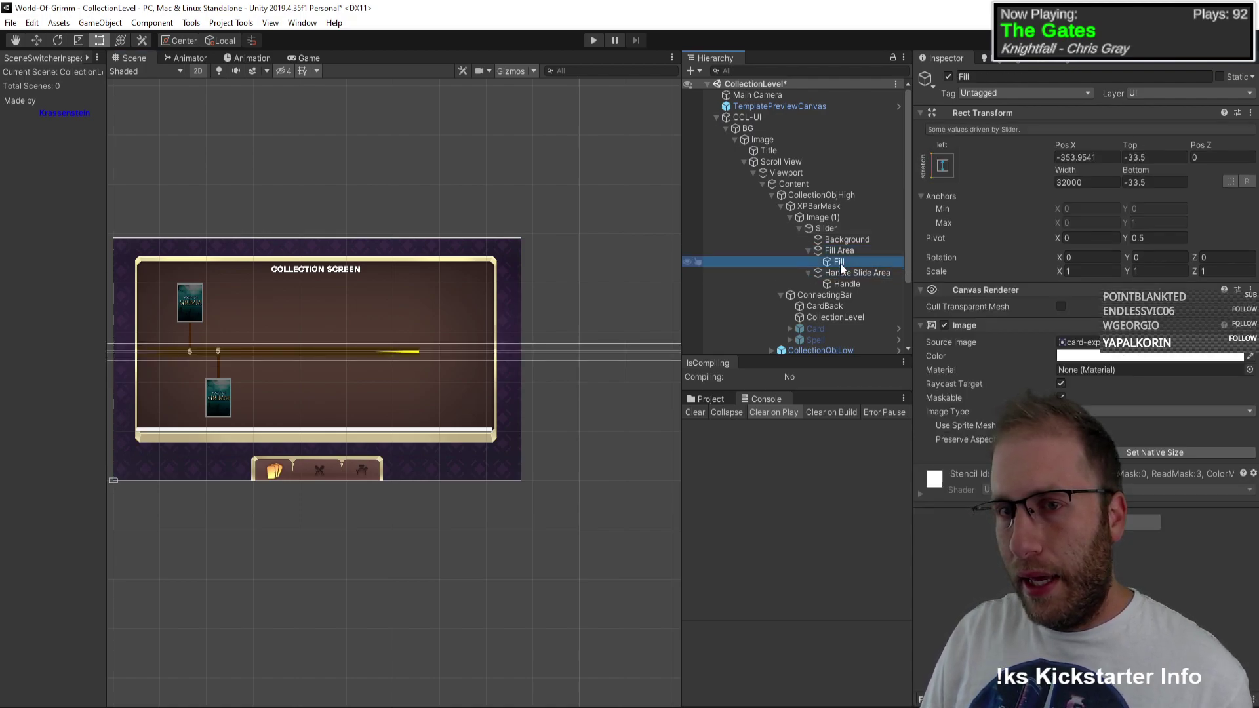
{"action": "left_click", "coordinate": [842, 270]}
{"action": "left_click", "coordinate": [948, 77]}
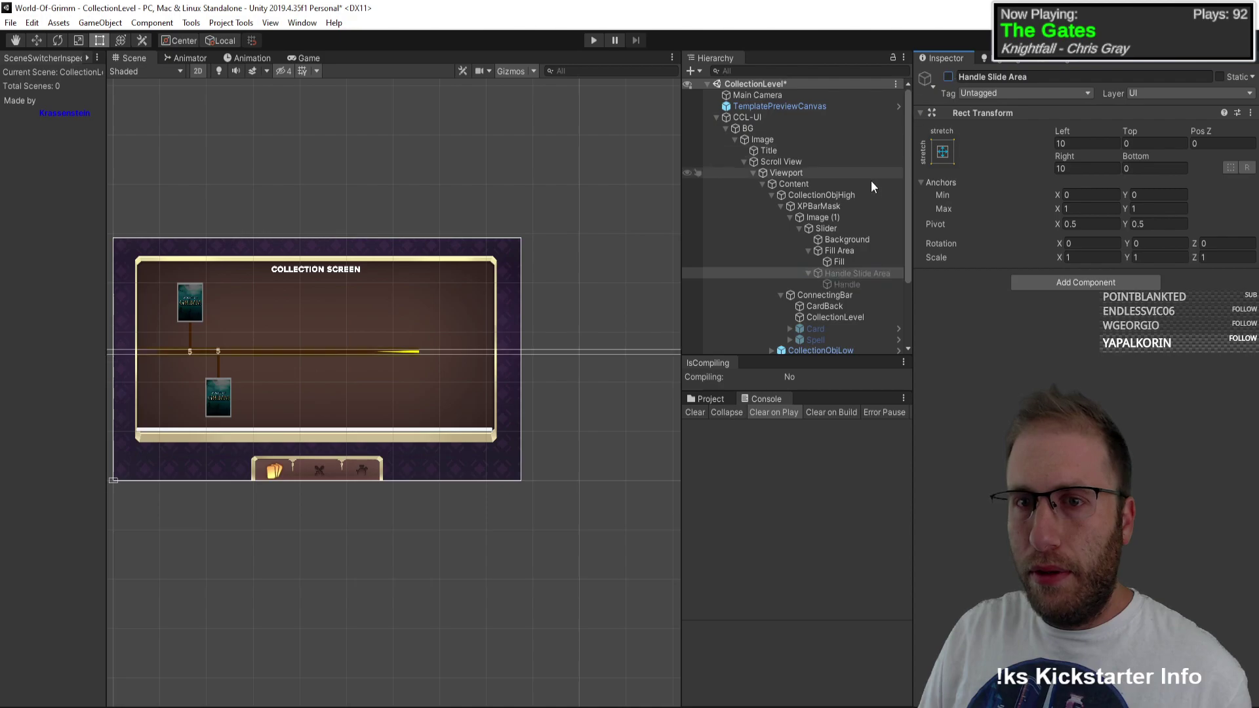
{"action": "left_click", "coordinate": [846, 260]}
{"action": "left_click", "coordinate": [848, 250]}
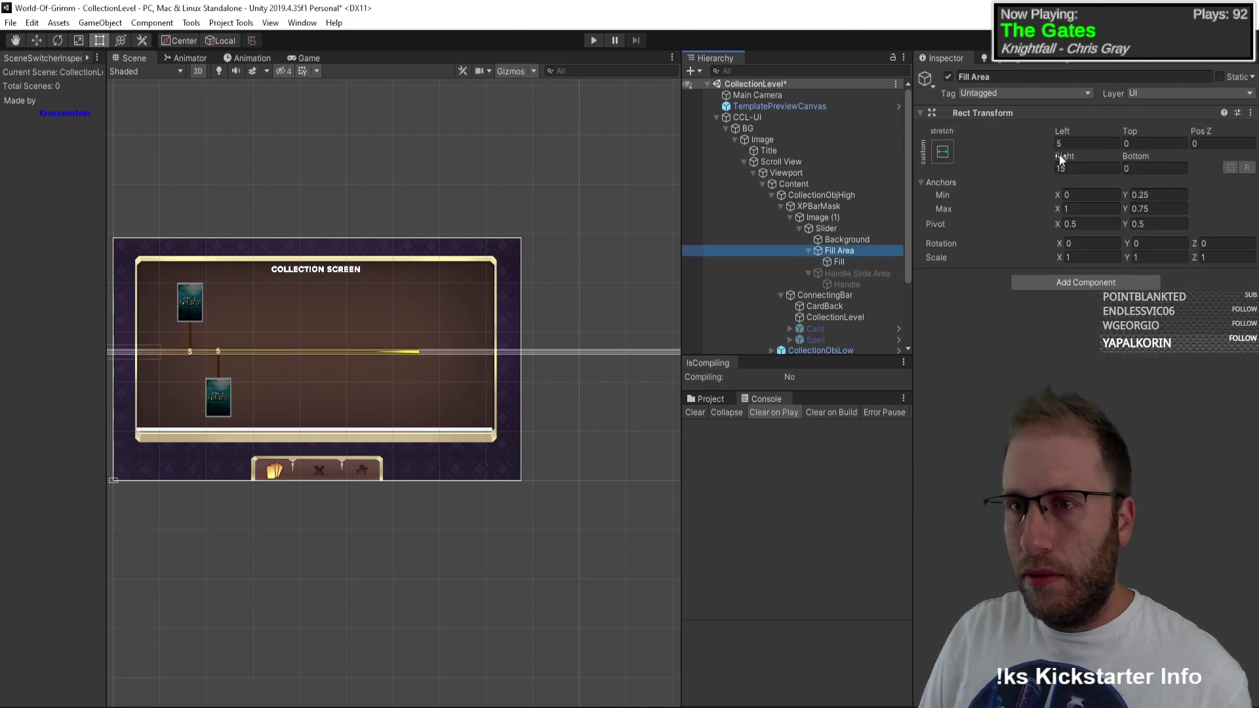
{"action": "left_click_drag", "start_coordinate": [1060, 155], "coordinate": [33, 162]}
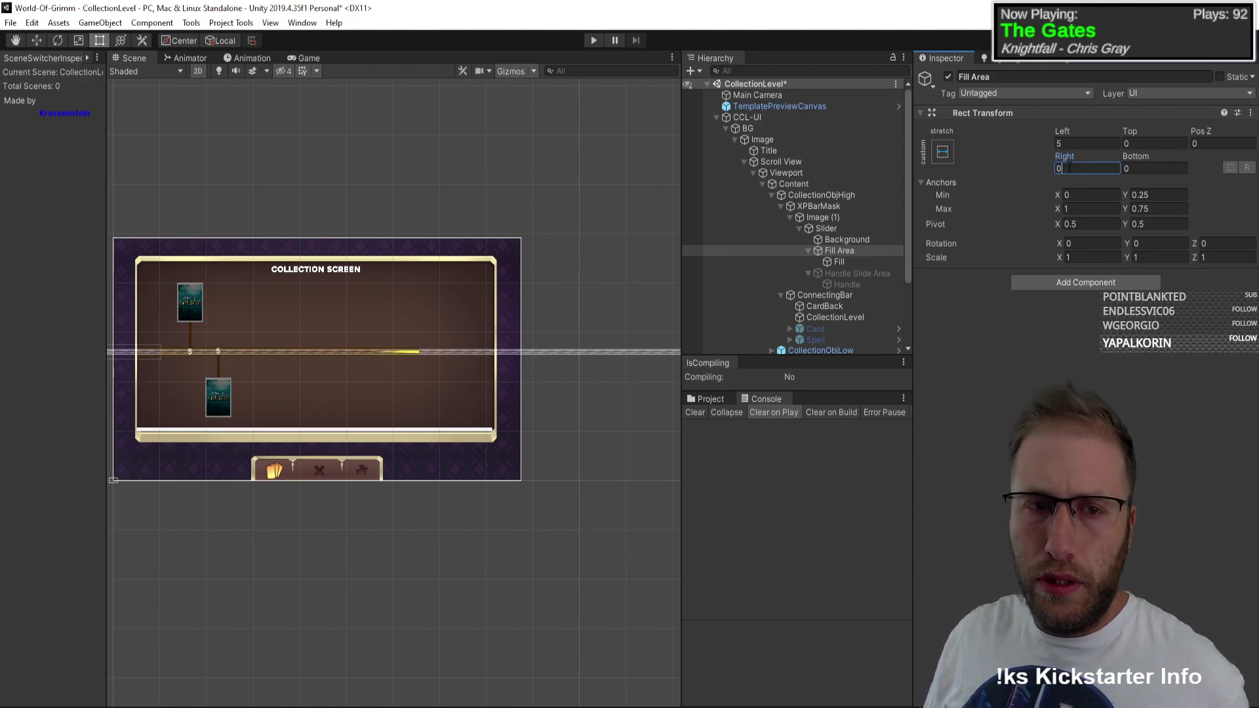
{"action": "key", "text": "Tab"}
{"action": "key", "text": "Tab"}
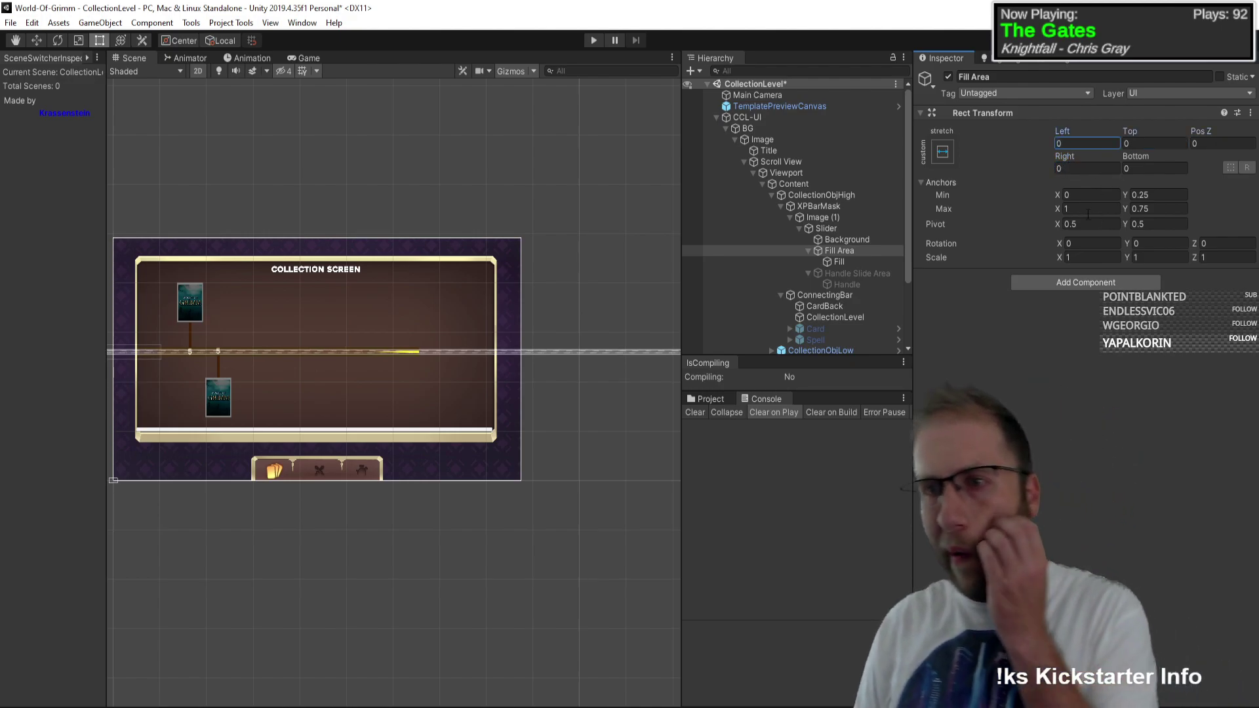
Step: Anchor the Fill middle-left and set its width to 10000
{"action": "left_click", "coordinate": [829, 262]}
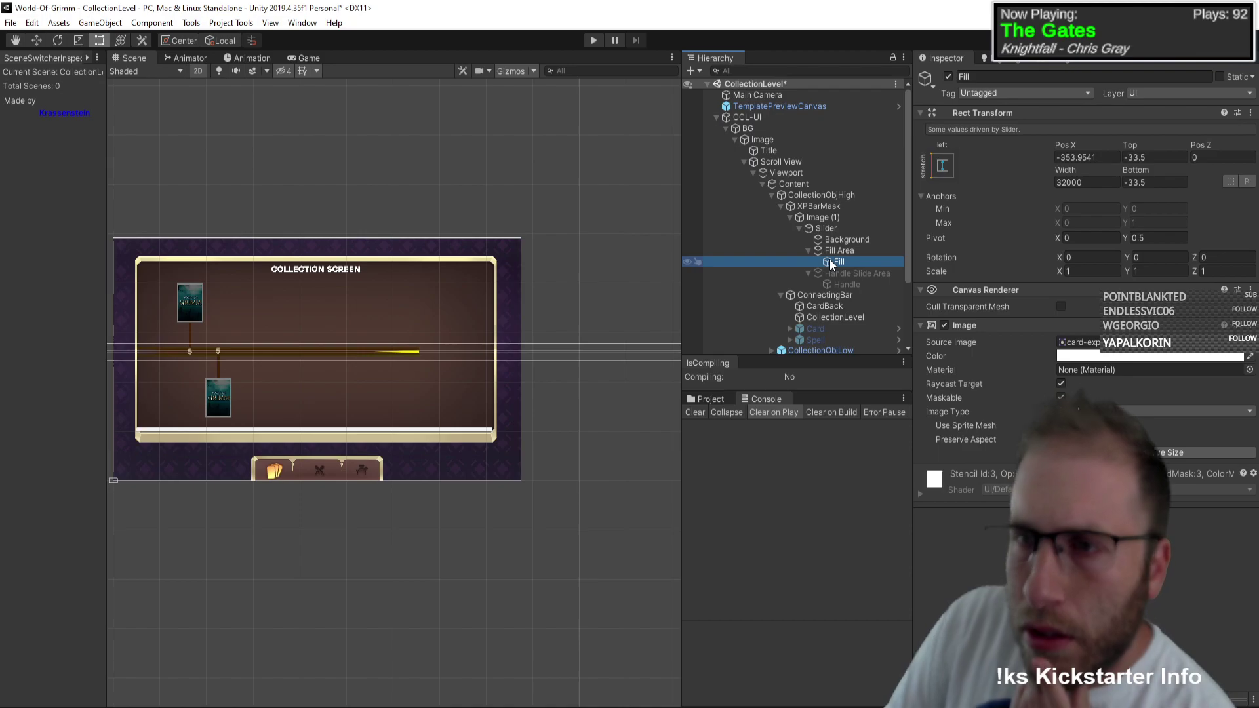
{"action": "left_click", "coordinate": [944, 168]}
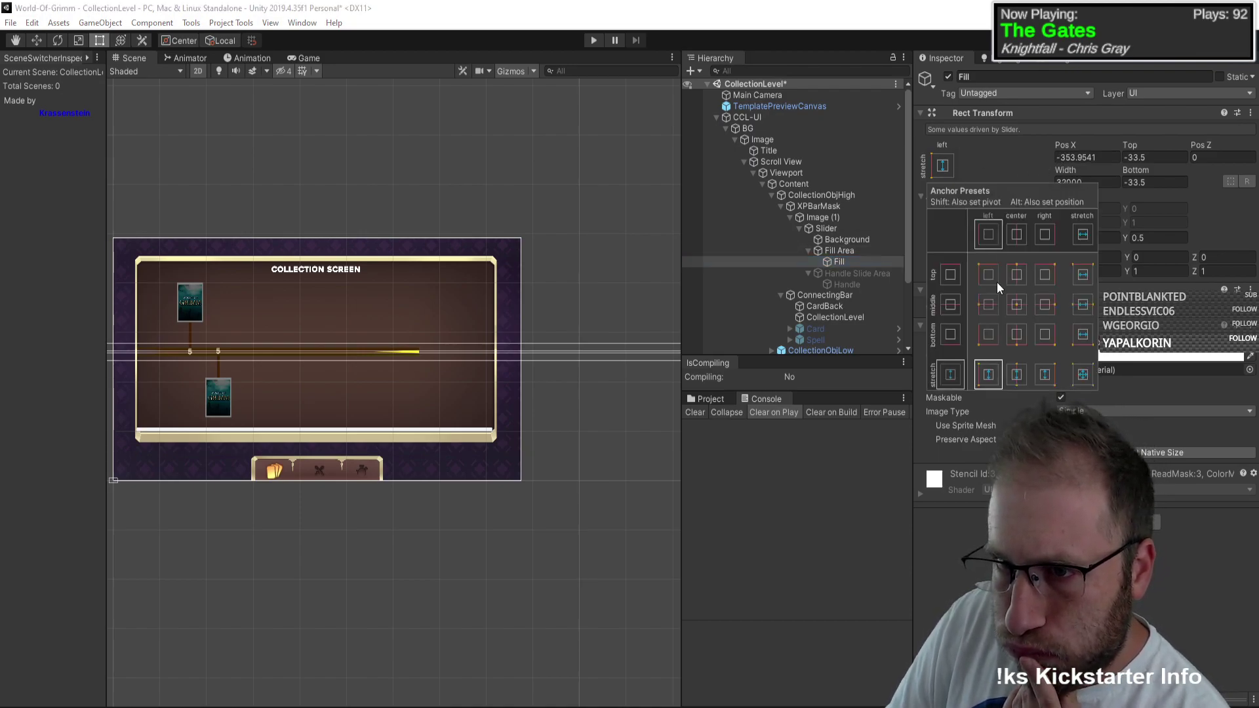
{"action": "left_click", "coordinate": [987, 301]}
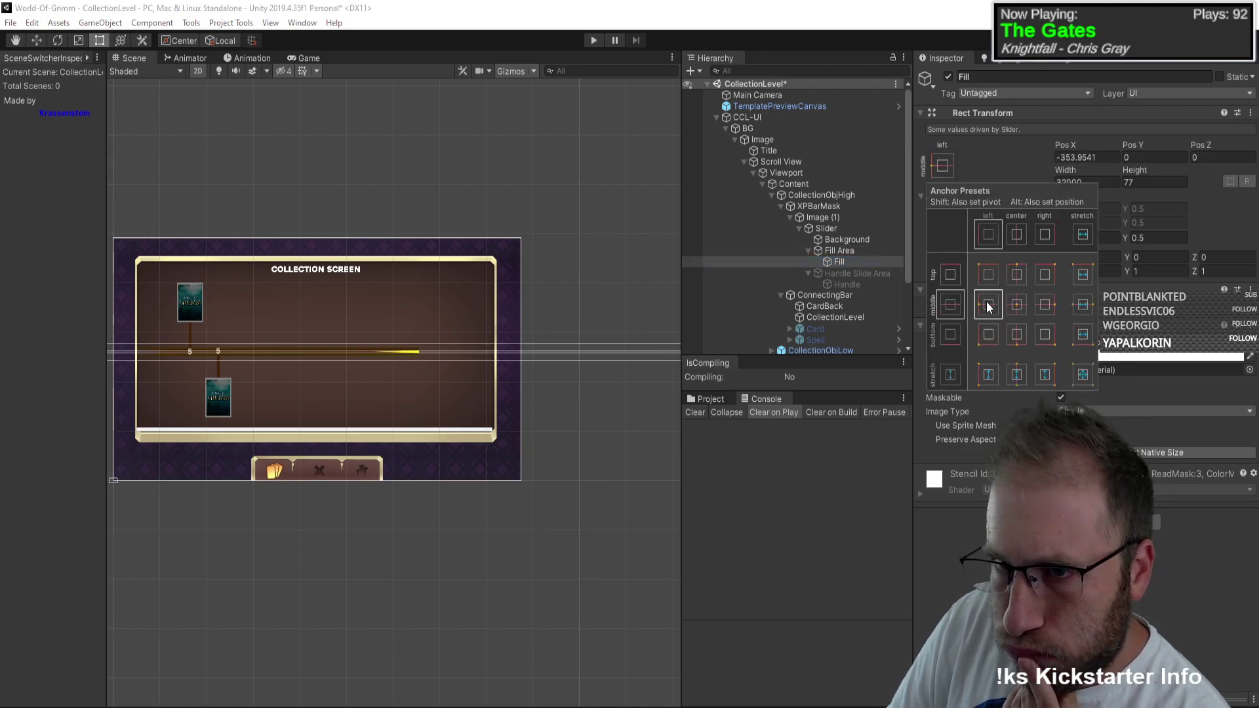
{"action": "left_click", "coordinate": [1068, 142]}
{"action": "left_click_drag", "start_coordinate": [1065, 169], "coordinate": [974, 179]}
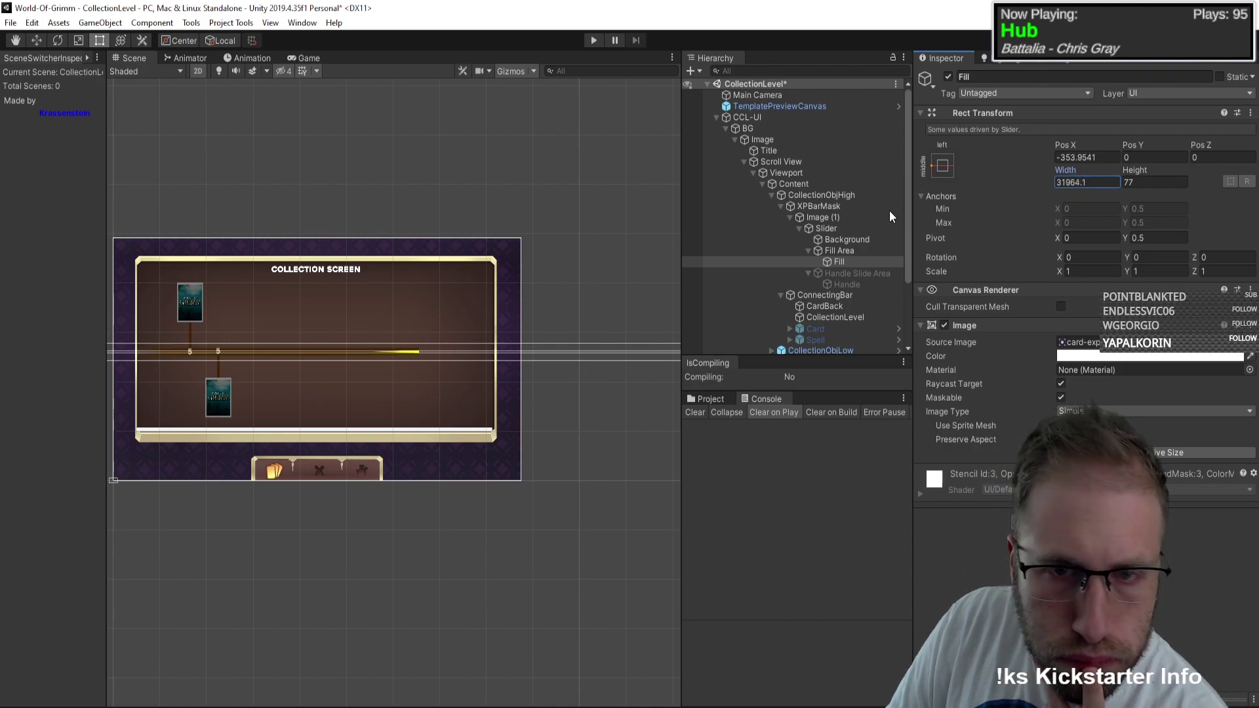
{"action": "left_click", "coordinate": [1088, 183]}
{"action": "type", "text": "1"}
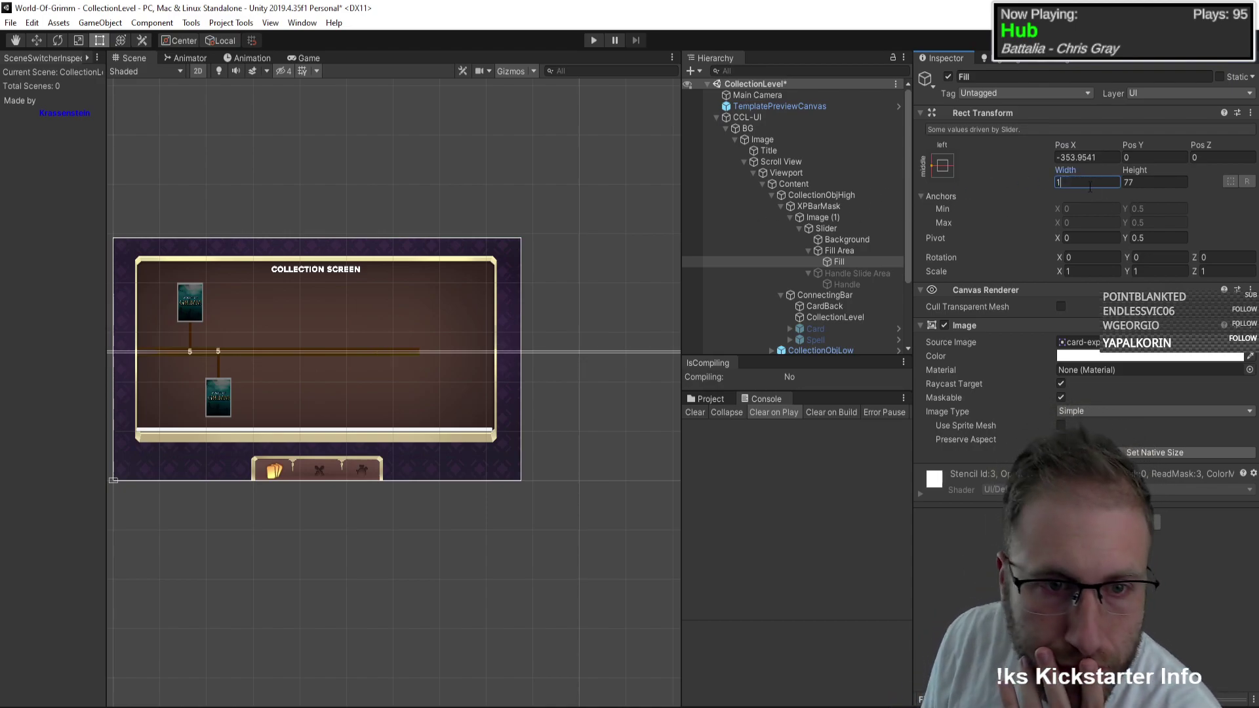
{"action": "type", "text": "0000"}
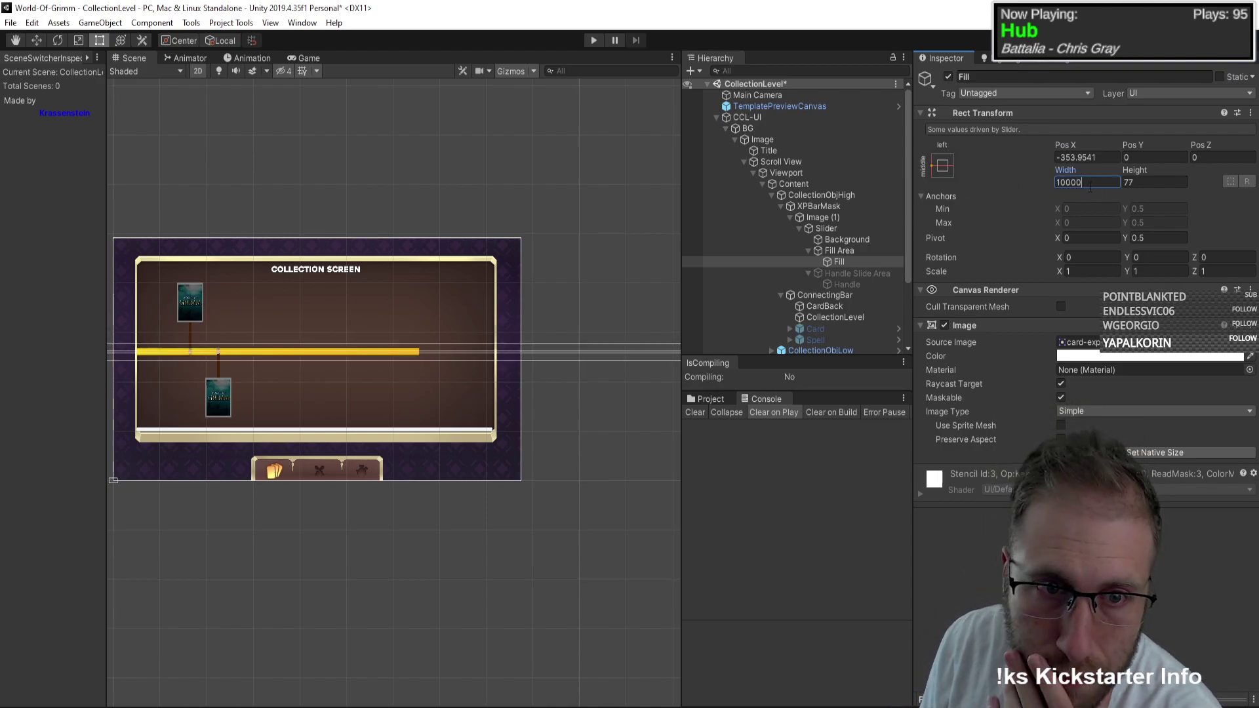
{"action": "scroll", "coordinate": [315, 293], "scroll_direction": "up", "scroll_amount": 6}
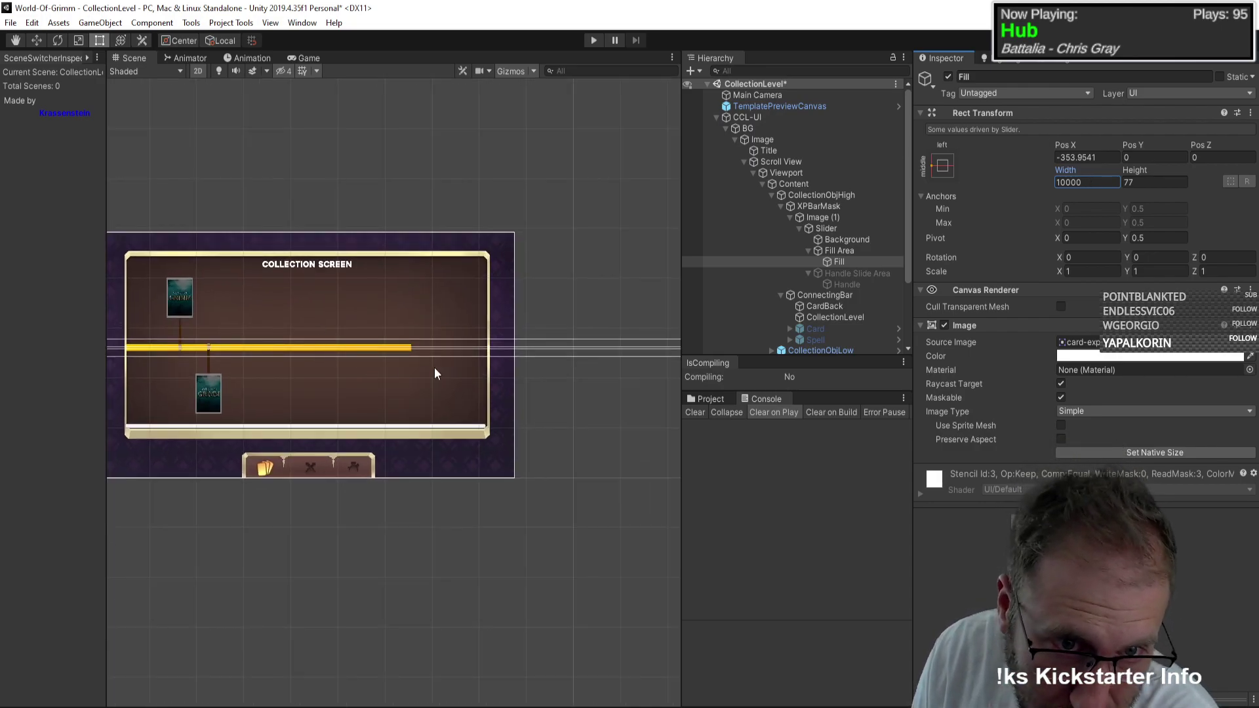
{"action": "scroll", "coordinate": [368, 361], "scroll_direction": "up", "scroll_amount": 2}
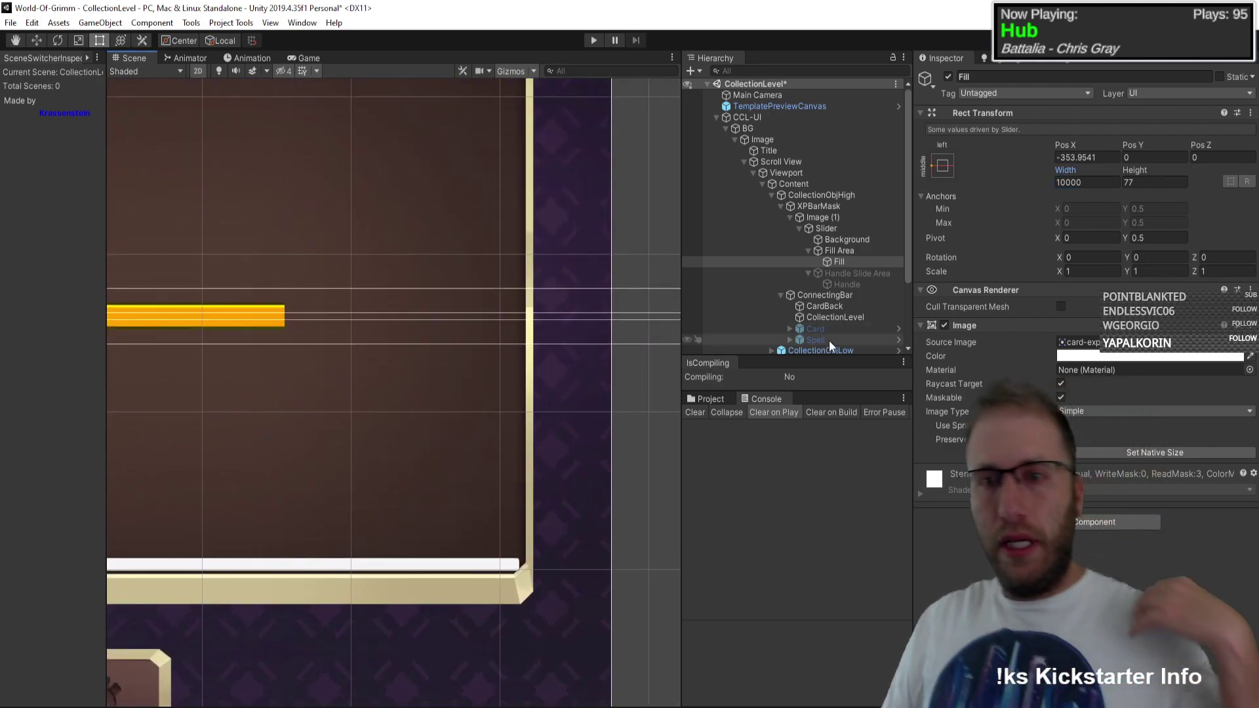
{"action": "left_click", "coordinate": [794, 184]}
{"action": "left_click", "coordinate": [791, 174]}
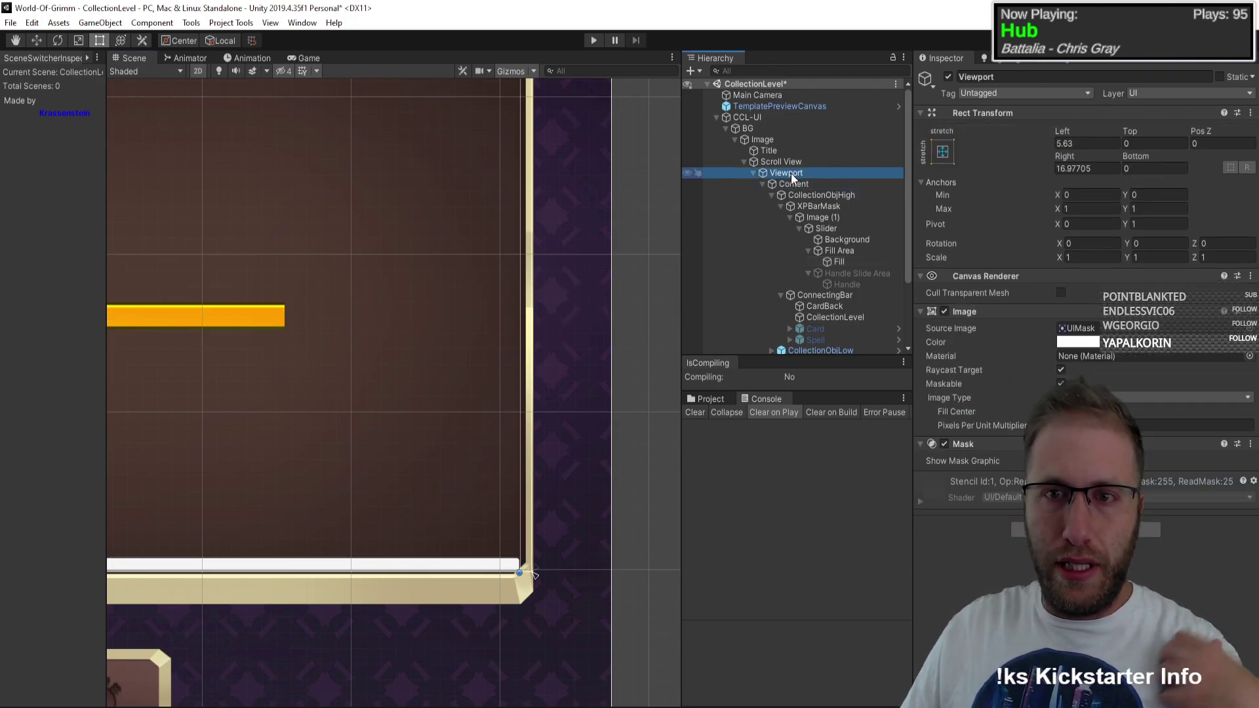
{"action": "scroll", "coordinate": [388, 289], "scroll_direction": "down", "scroll_amount": 3}
{"action": "middle_click_drag", "start_coordinate": [416, 339], "coordinate": [478, 338]}
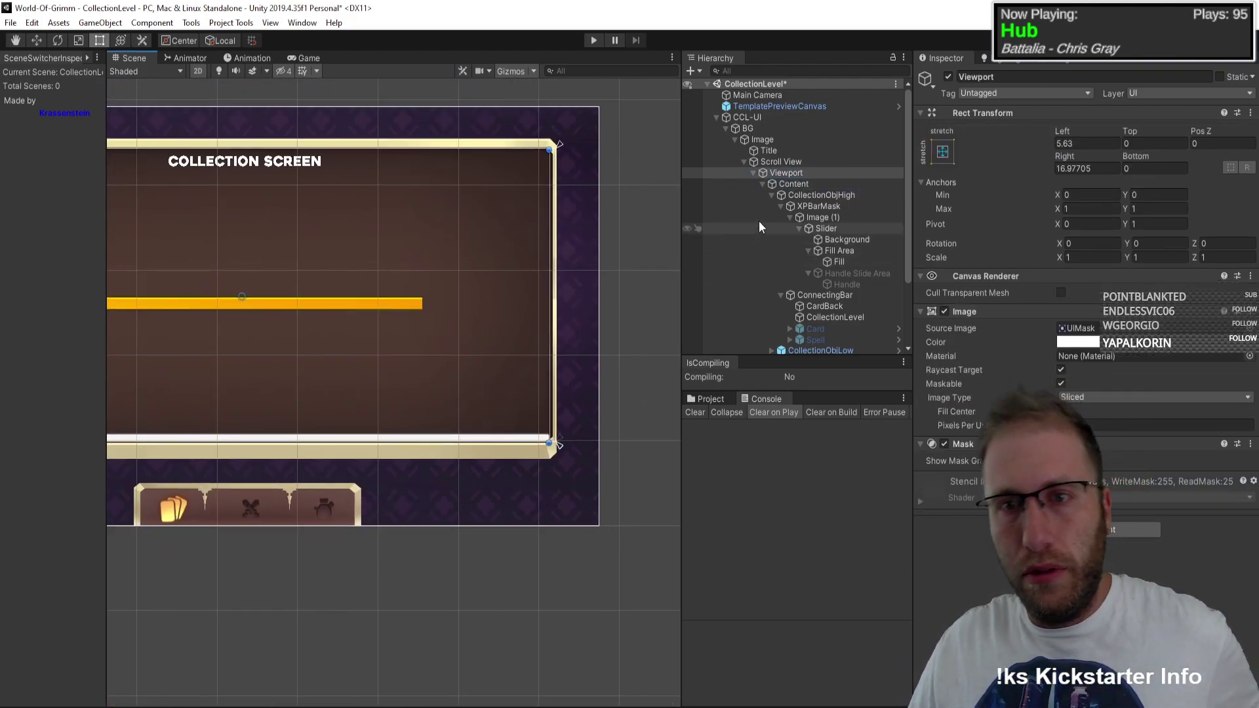
{"action": "left_click", "coordinate": [838, 207]}
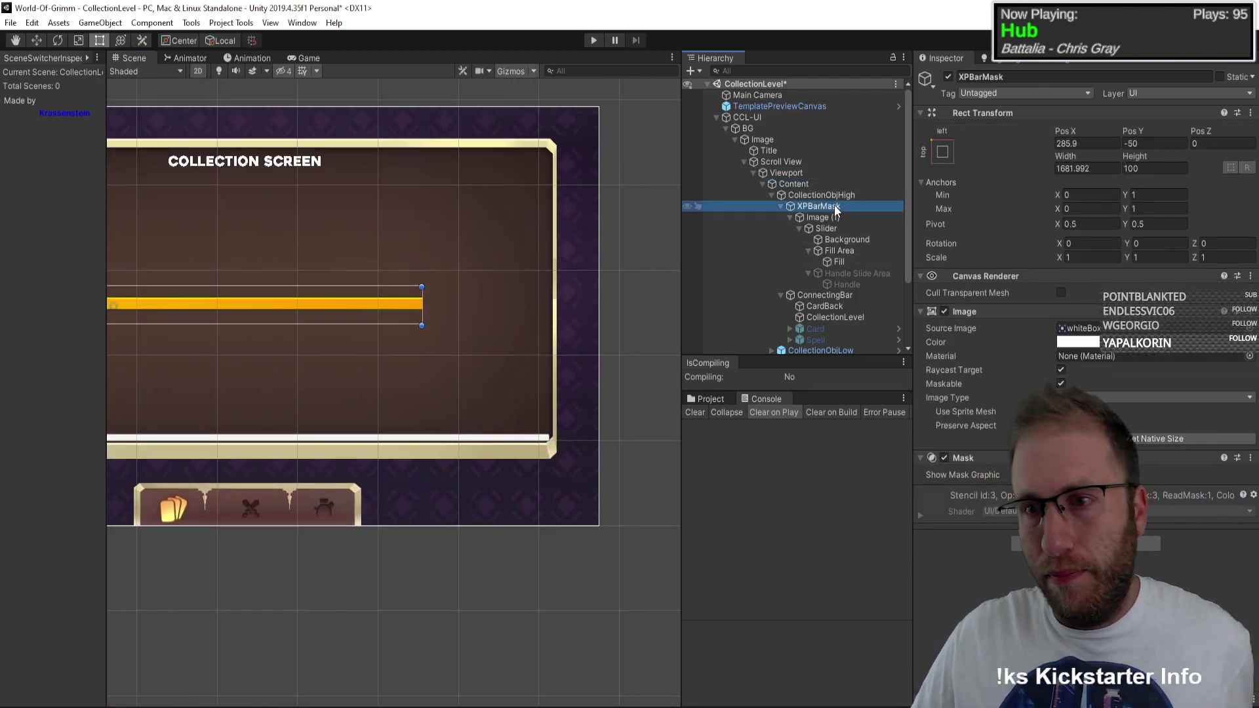
{"action": "scroll", "coordinate": [433, 289], "scroll_direction": "down", "scroll_amount": 2}
{"action": "scroll", "coordinate": [433, 289], "scroll_direction": "down", "scroll_amount": 1}
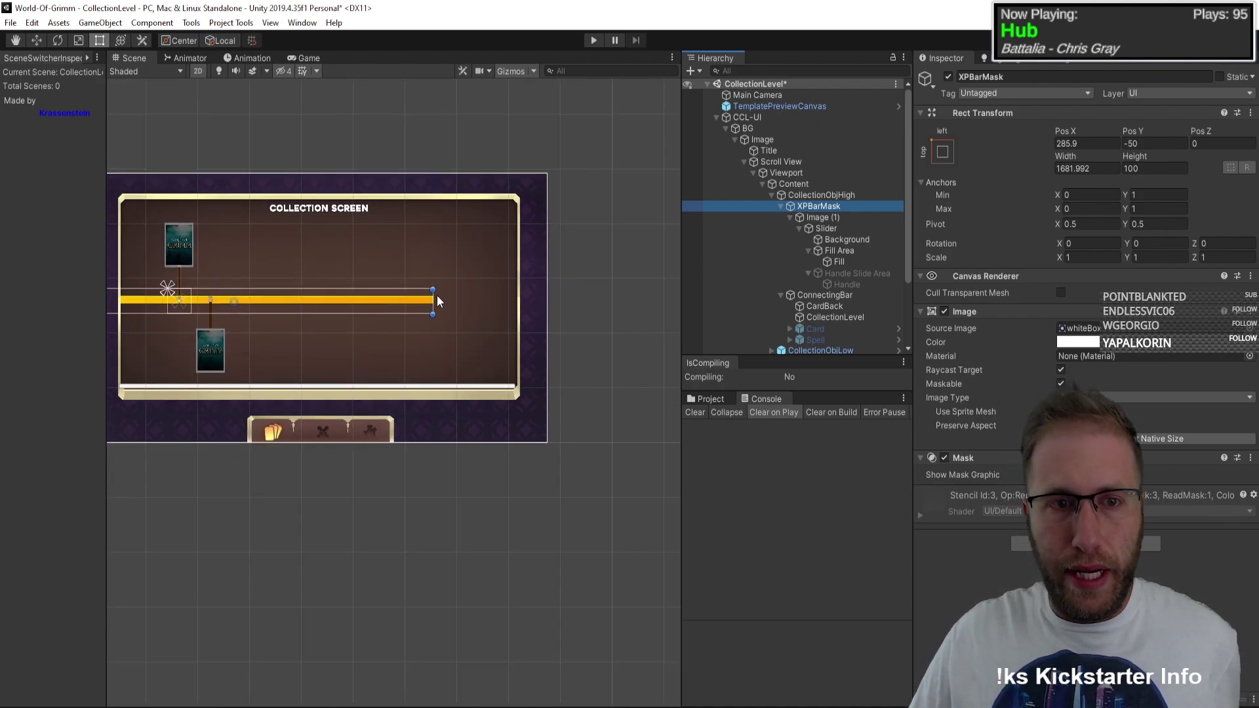
{"action": "left_click", "coordinate": [439, 306]}
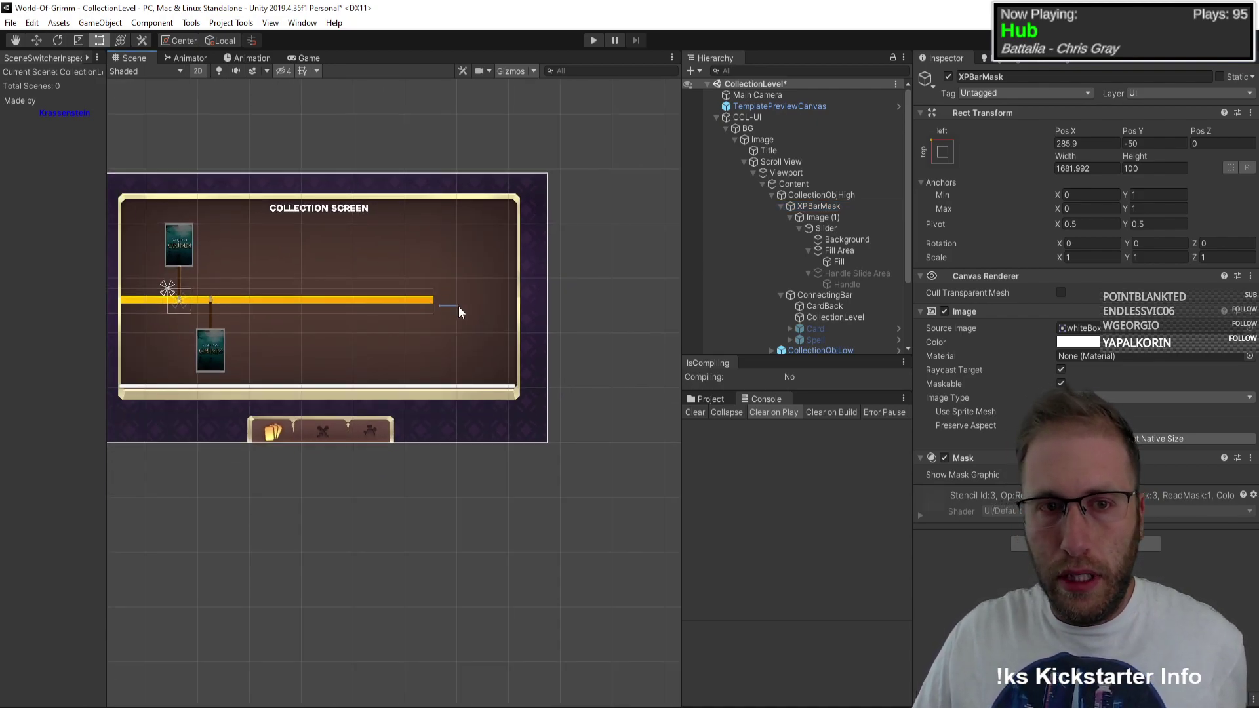
{"action": "scroll", "coordinate": [821, 180], "scroll_direction": "up", "scroll_amount": 2}
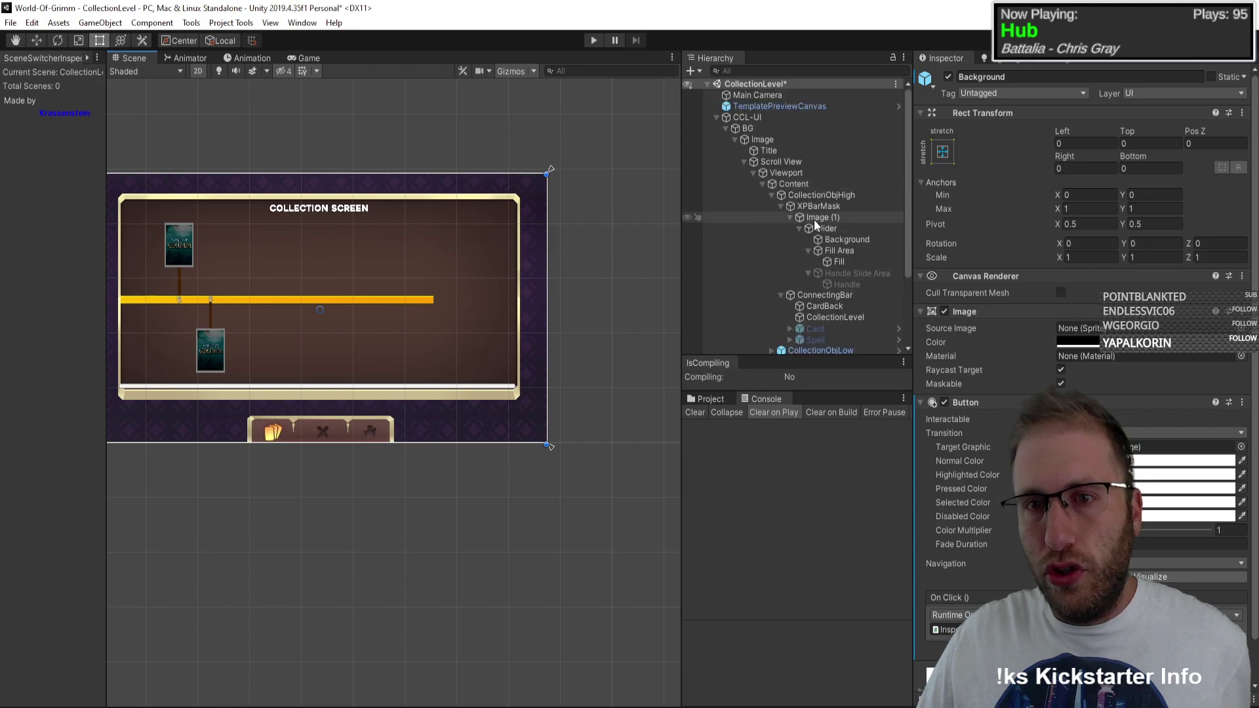
{"action": "left_click", "coordinate": [820, 208]}
{"action": "left_click", "coordinate": [838, 262]}
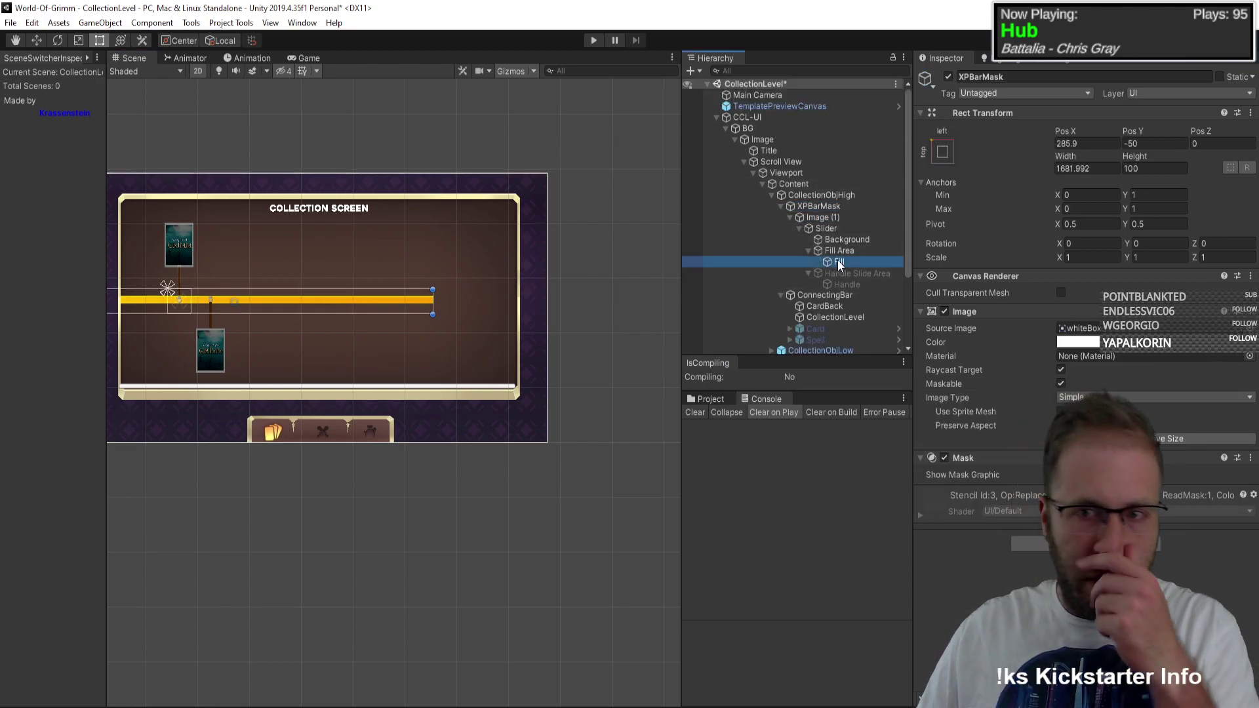
{"action": "scroll", "coordinate": [557, 295], "scroll_direction": "down", "scroll_amount": 2}
{"action": "scroll", "coordinate": [450, 285], "scroll_direction": "up", "scroll_amount": 1}
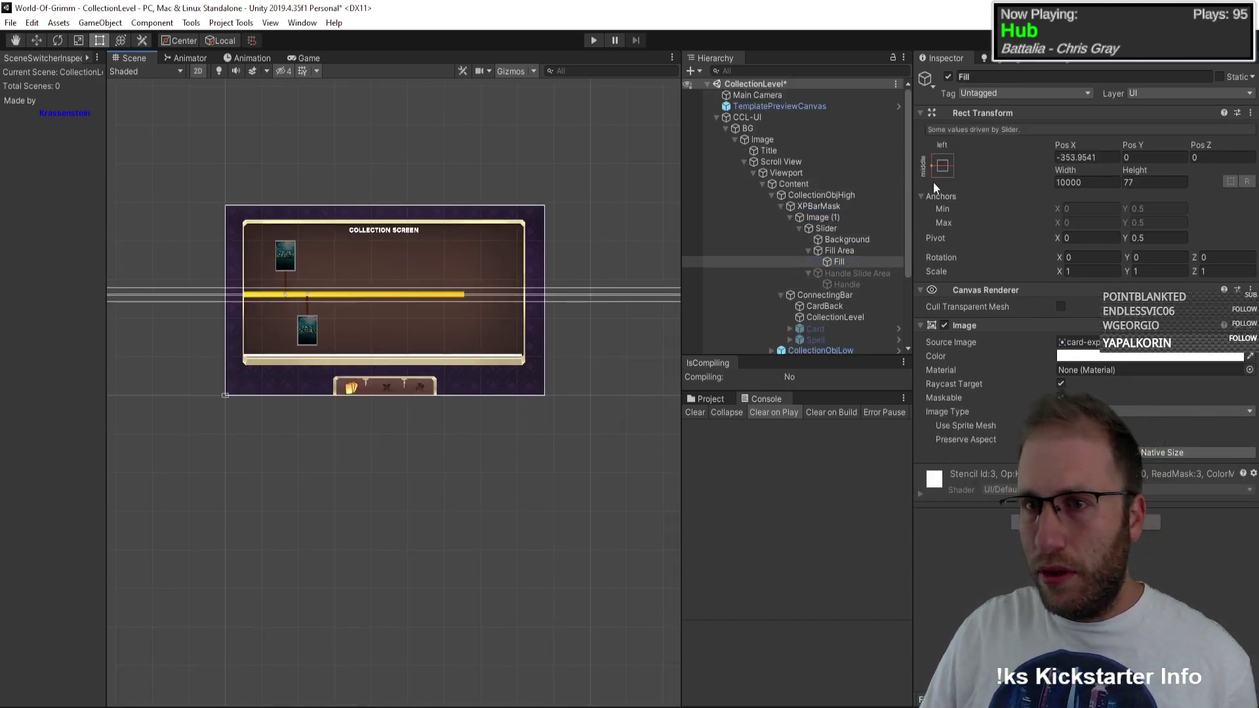
{"action": "left_click", "coordinate": [942, 166]}
{"action": "left_click", "coordinate": [929, 164]}
{"action": "key", "text": "ctrl+z"}
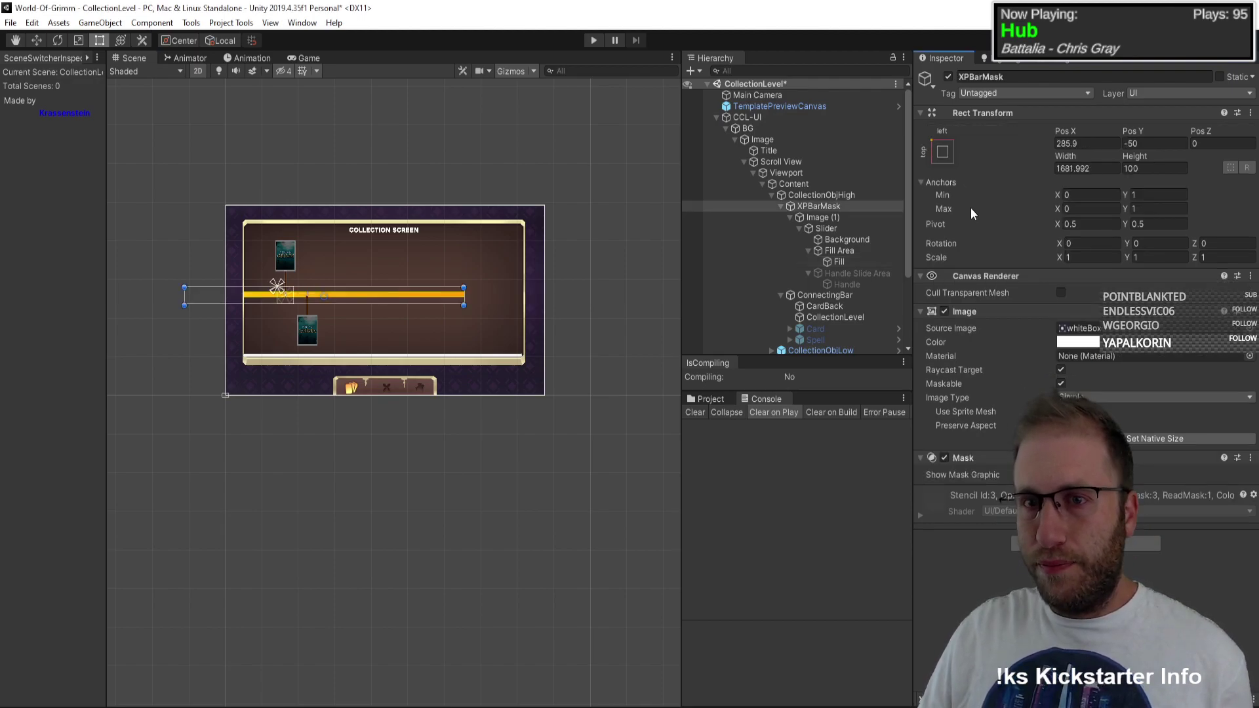
{"action": "key", "text": "ctrl+z"}
{"action": "key", "text": "ctrl+z"}
{"action": "key", "text": "ctrl+z"}
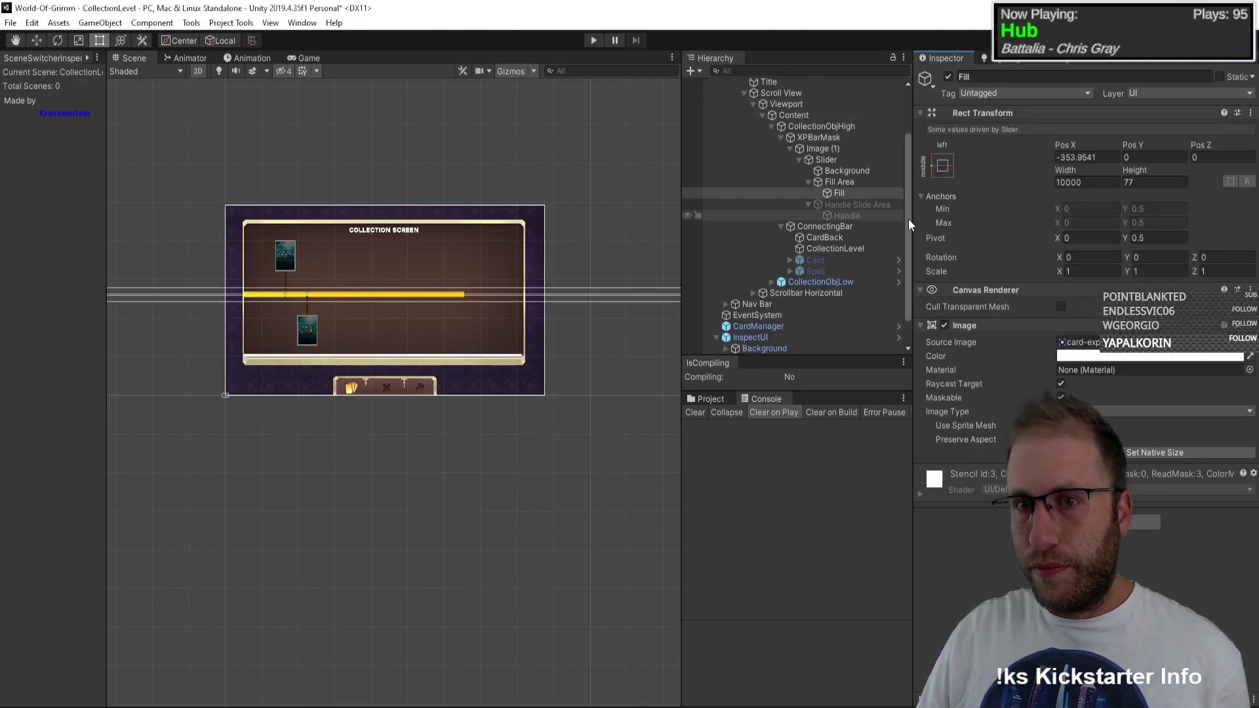
Step: Undo the Fill anchor and width changes three times, then re-activate the Handle Slide Area
{"action": "key", "text": "ctrl+z"}
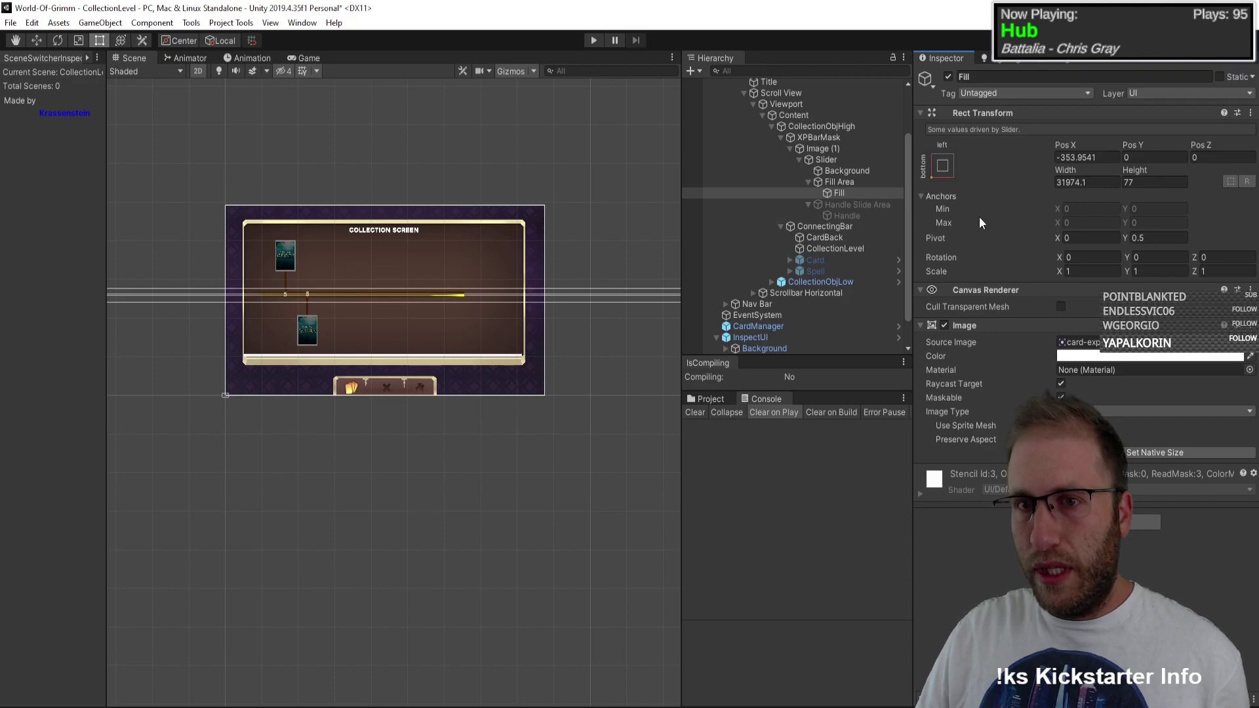
{"action": "key", "text": "ctrl+z"}
{"action": "key", "text": "ctrl+z"}
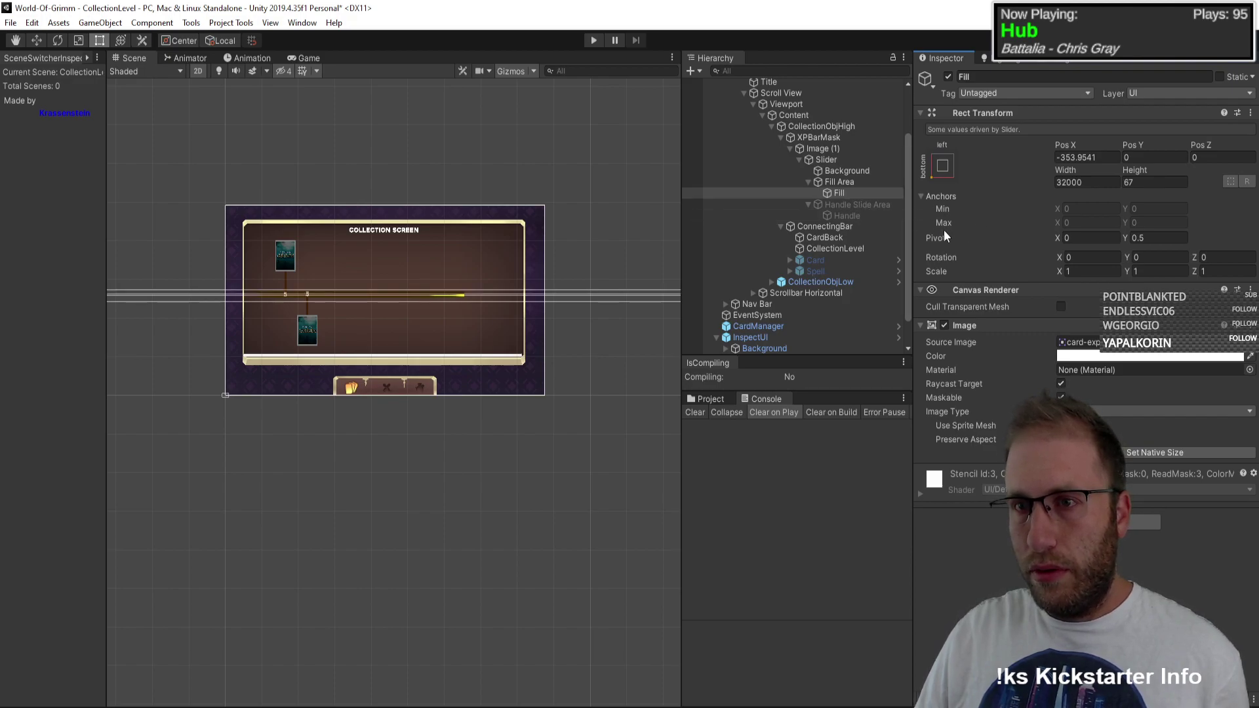
{"action": "key", "text": "ctrl+z"}
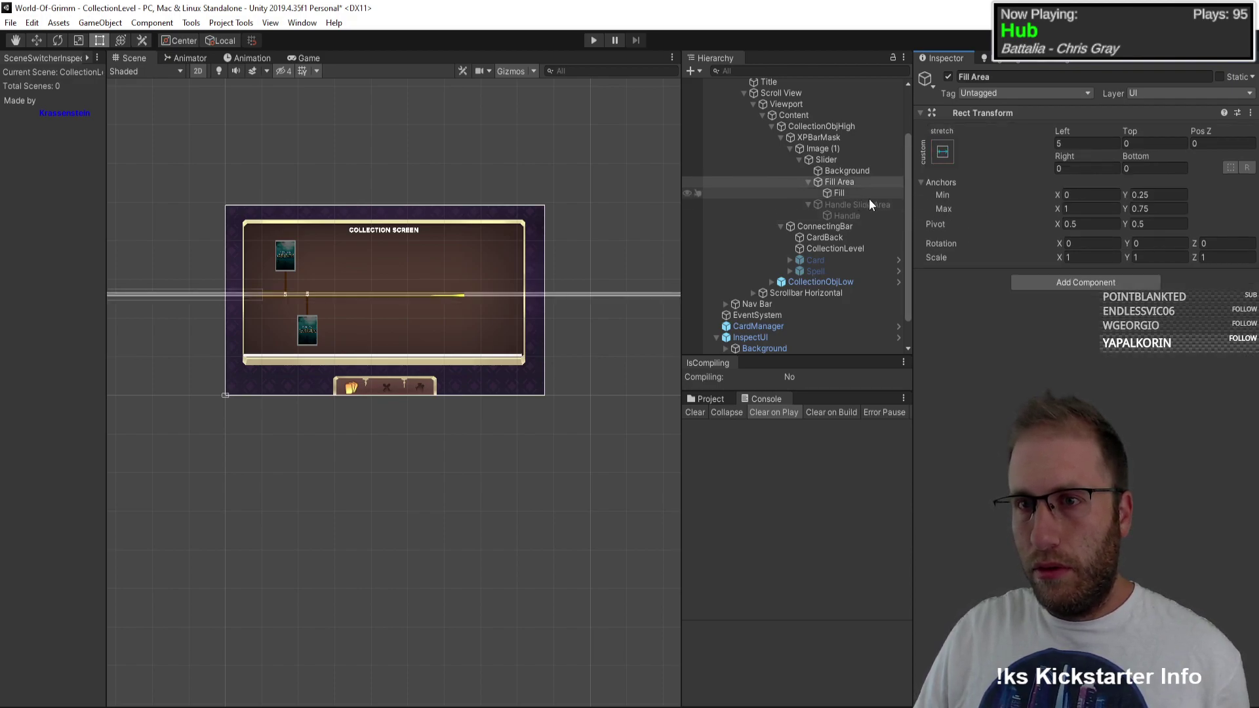
{"action": "left_click", "coordinate": [904, 219]}
{"action": "key", "text": "Up"}
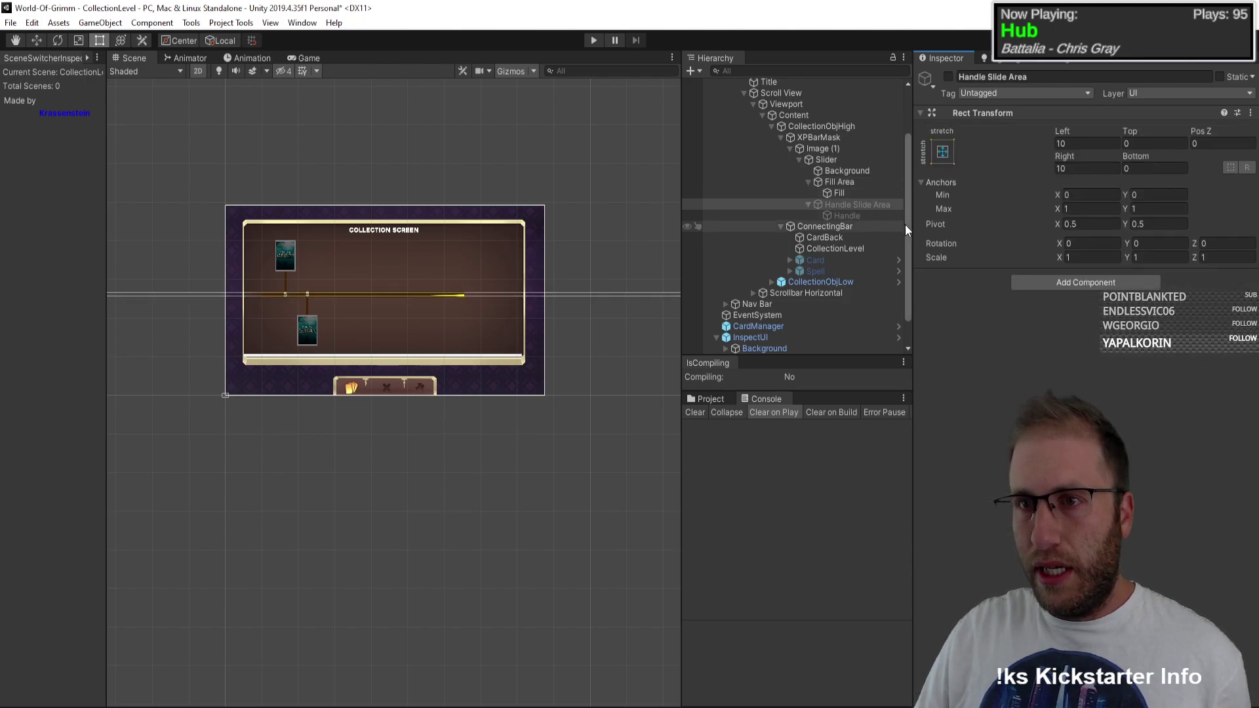
{"action": "key", "text": "alt+shift+a"}
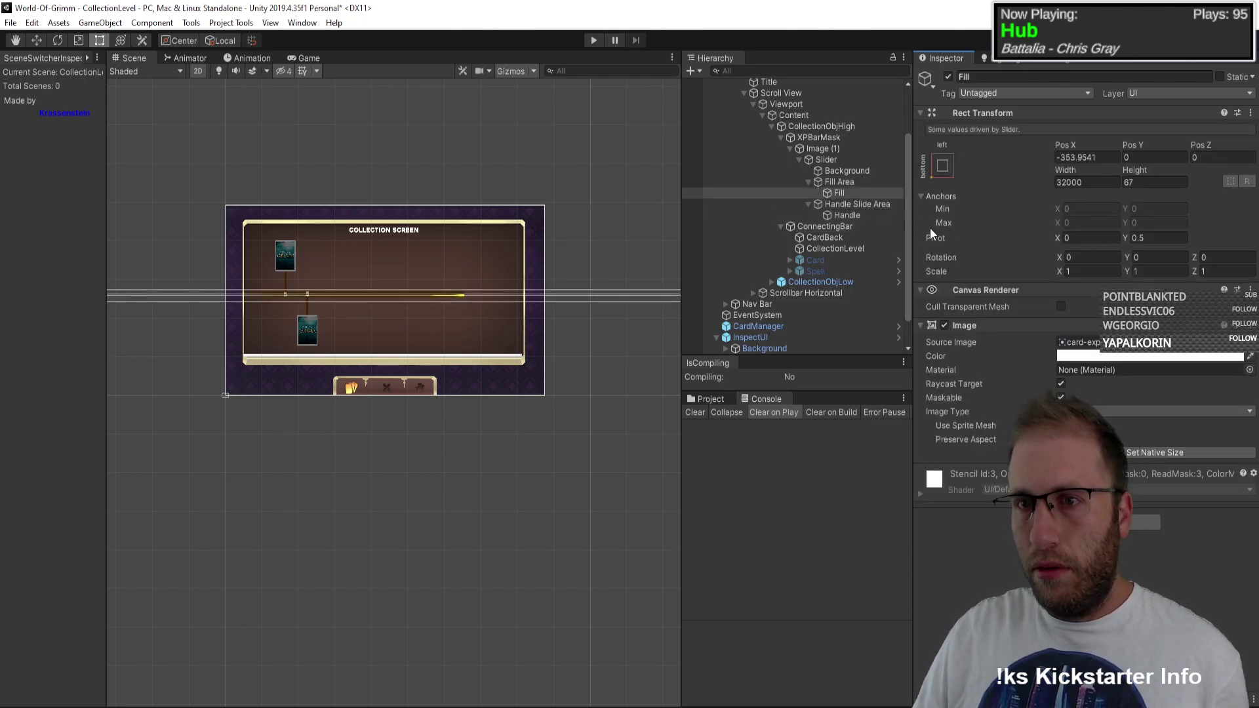
{"action": "key", "text": "Up"}
{"action": "key", "text": "Up"}
{"action": "key", "text": "Up"}
{"action": "key", "text": "Up"}
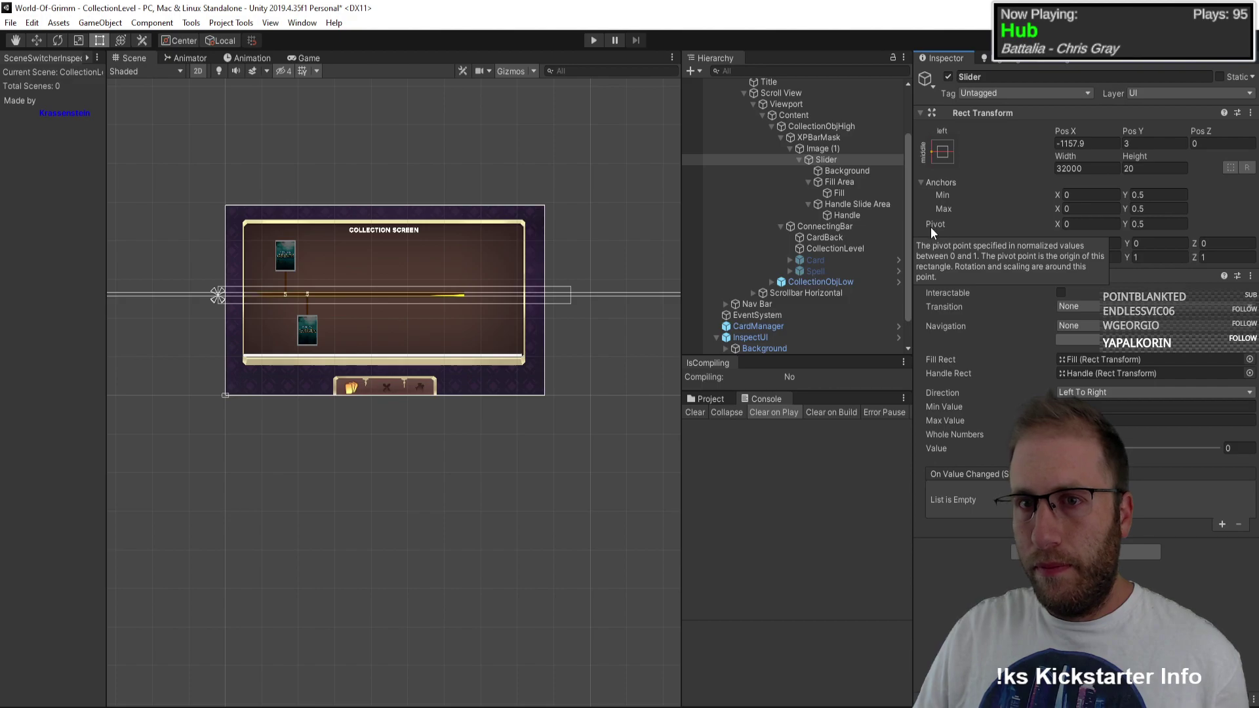
{"action": "key", "text": "Down"}
{"action": "key", "text": "Down"}
{"action": "key", "text": "Down"}
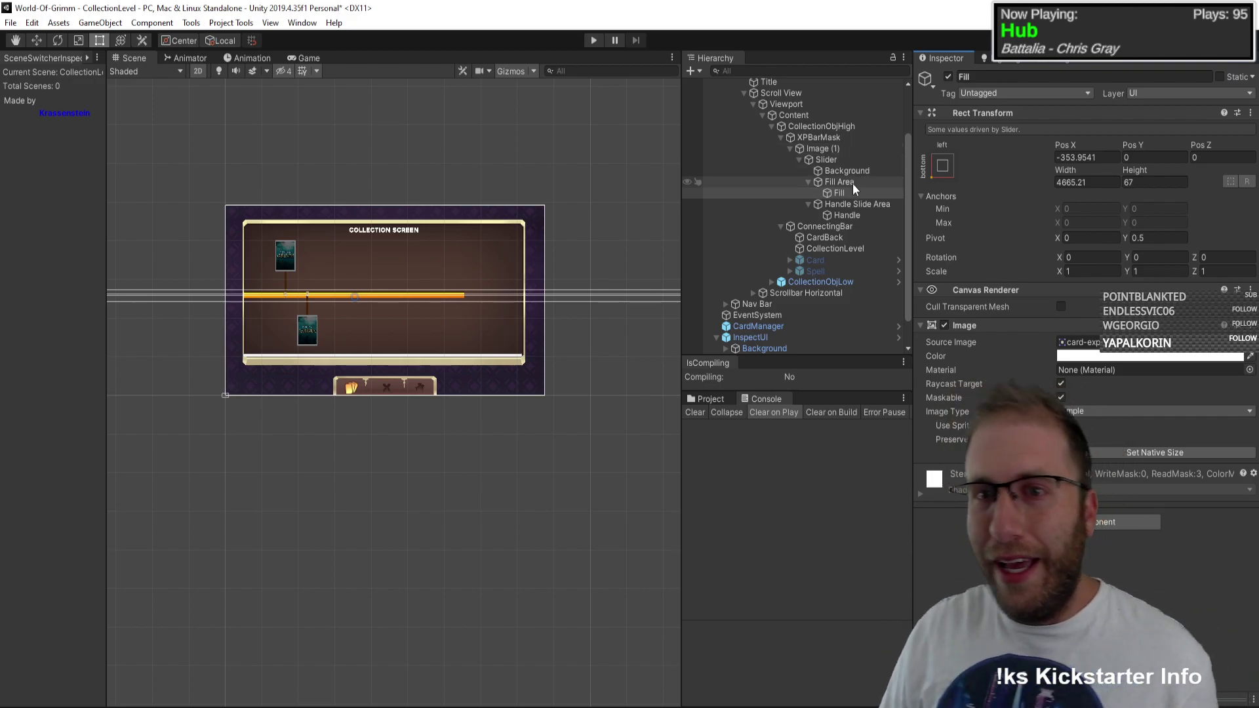
Step: Try widening XPBarMask to 32000, then undo the change
{"action": "left_click", "coordinate": [852, 141]}
{"action": "left_click", "coordinate": [1091, 169]}
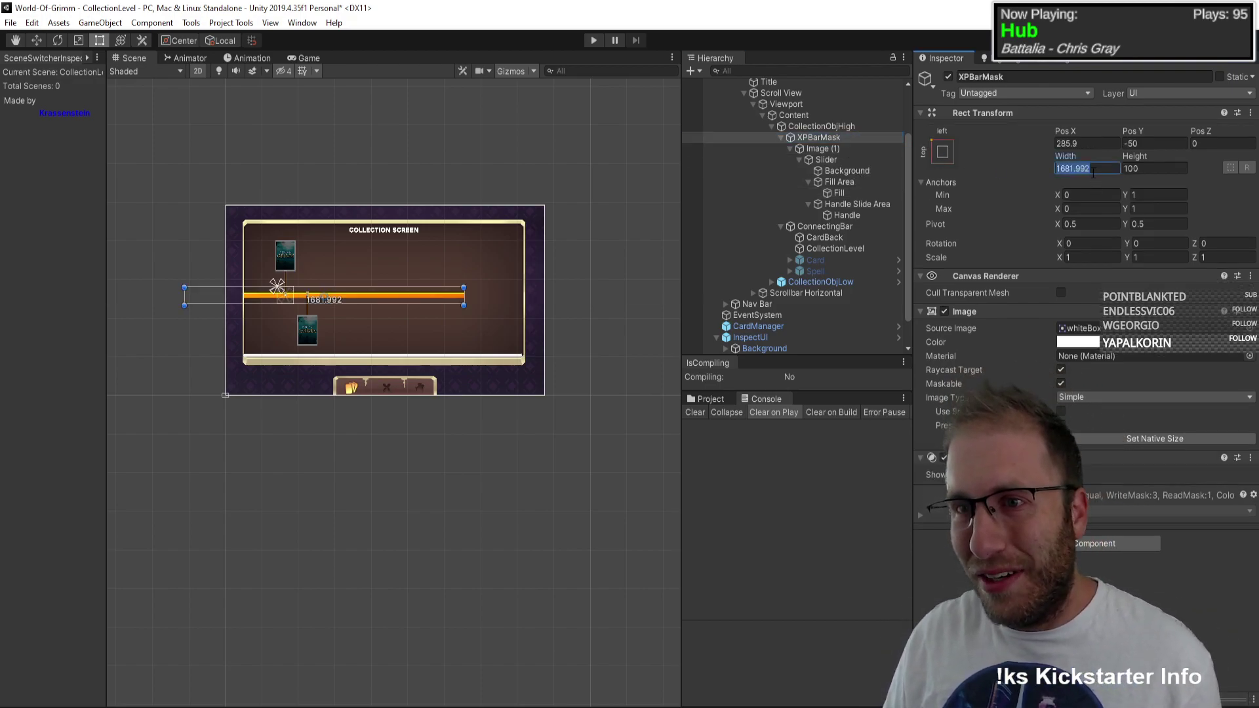
{"action": "type", "text": "32000"}
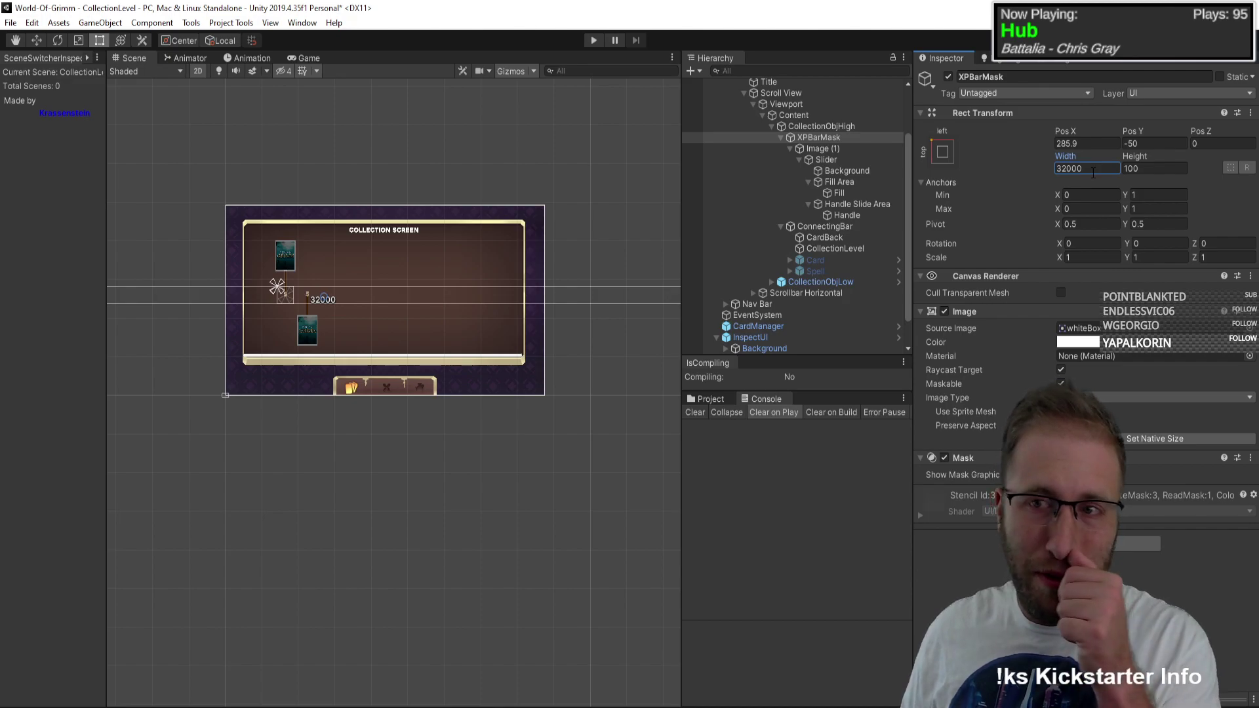
{"action": "scroll", "coordinate": [501, 293], "scroll_direction": "down", "scroll_amount": 5}
{"action": "middle_click_drag", "start_coordinate": [540, 303], "coordinate": [589, 277]}
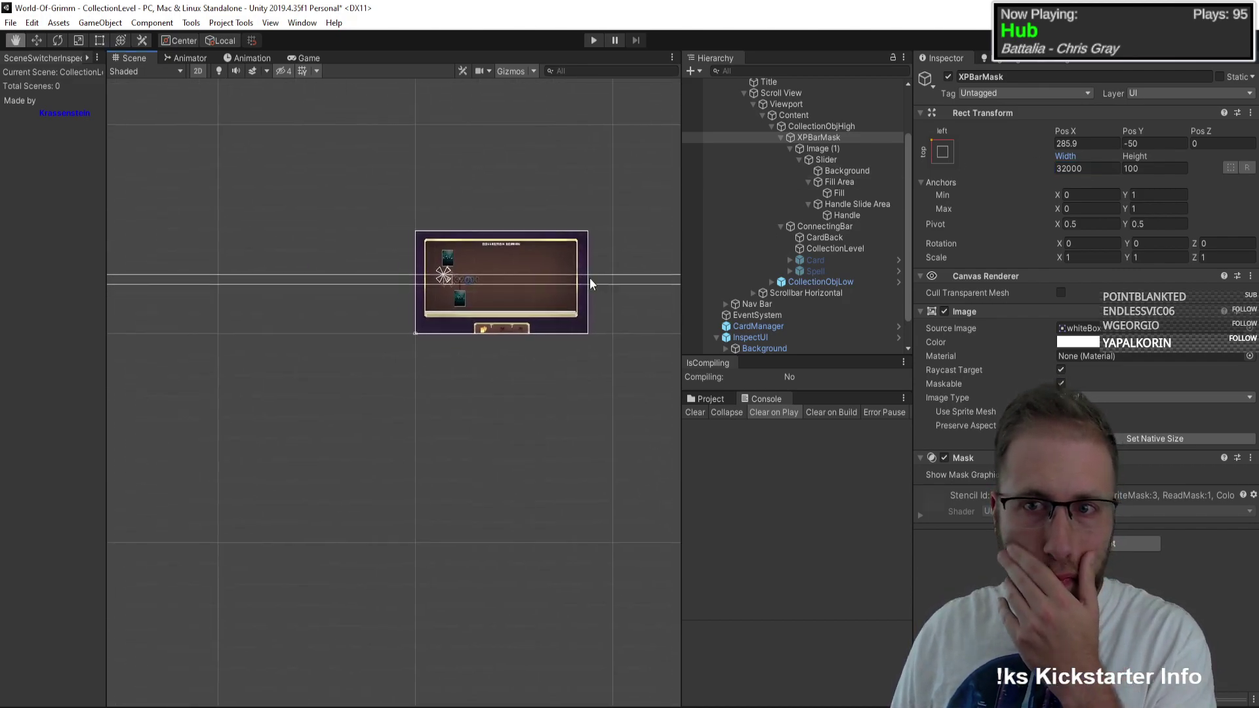
{"action": "key", "text": "ctrl+z"}
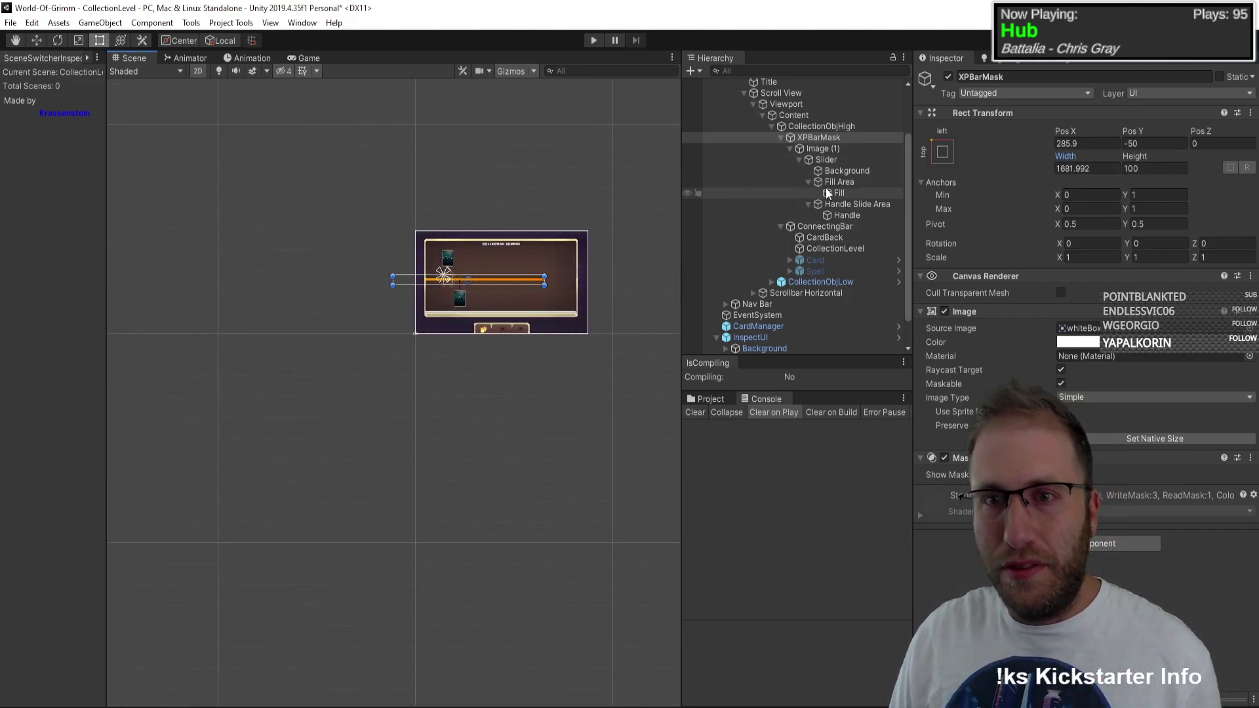
Step: Compare the Rect Transforms of Image (1), CollectionObjHigh and XPBarMask
{"action": "left_click", "coordinate": [851, 150]}
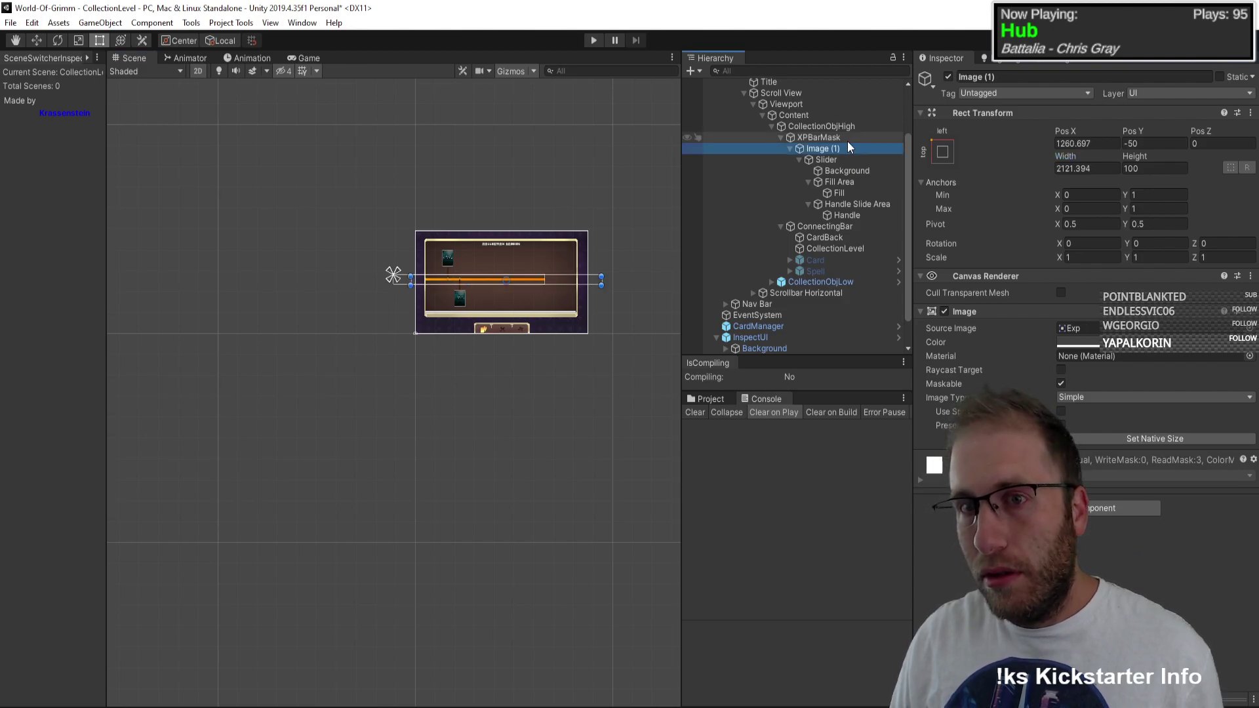
{"action": "key", "text": "Up"}
{"action": "key", "text": "Up"}
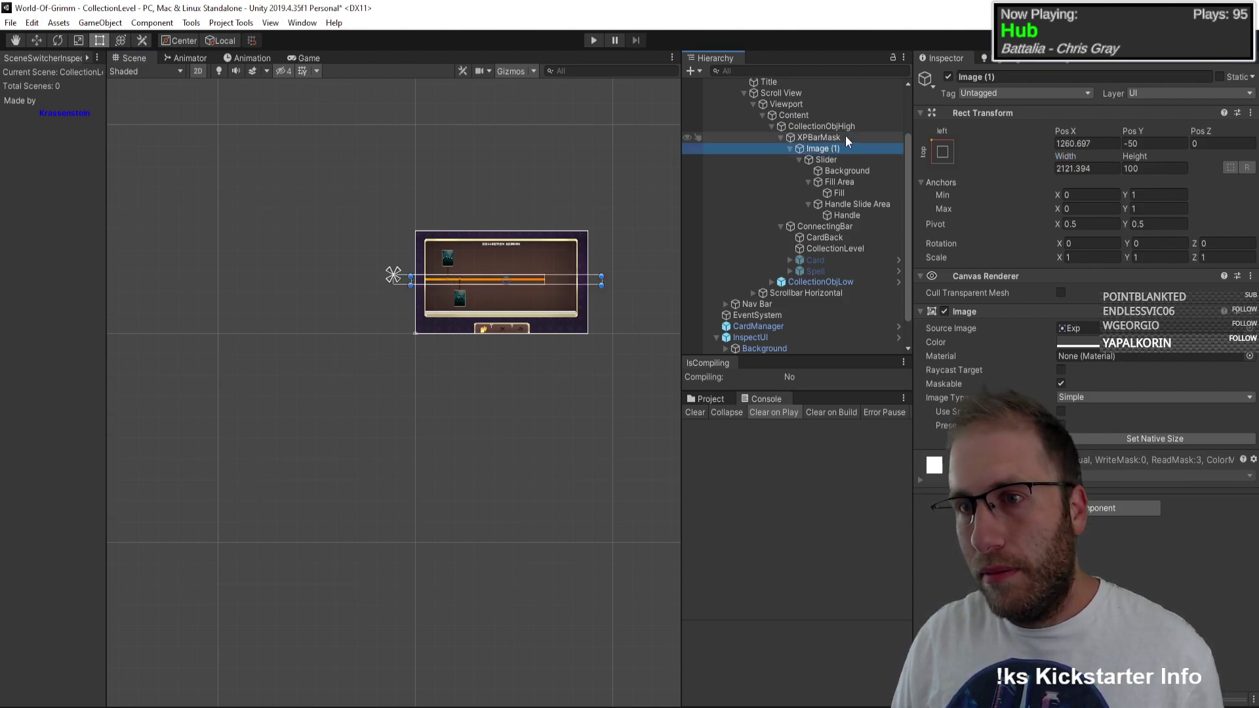
{"action": "left_click", "coordinate": [836, 146]}
{"action": "left_click", "coordinate": [836, 140]}
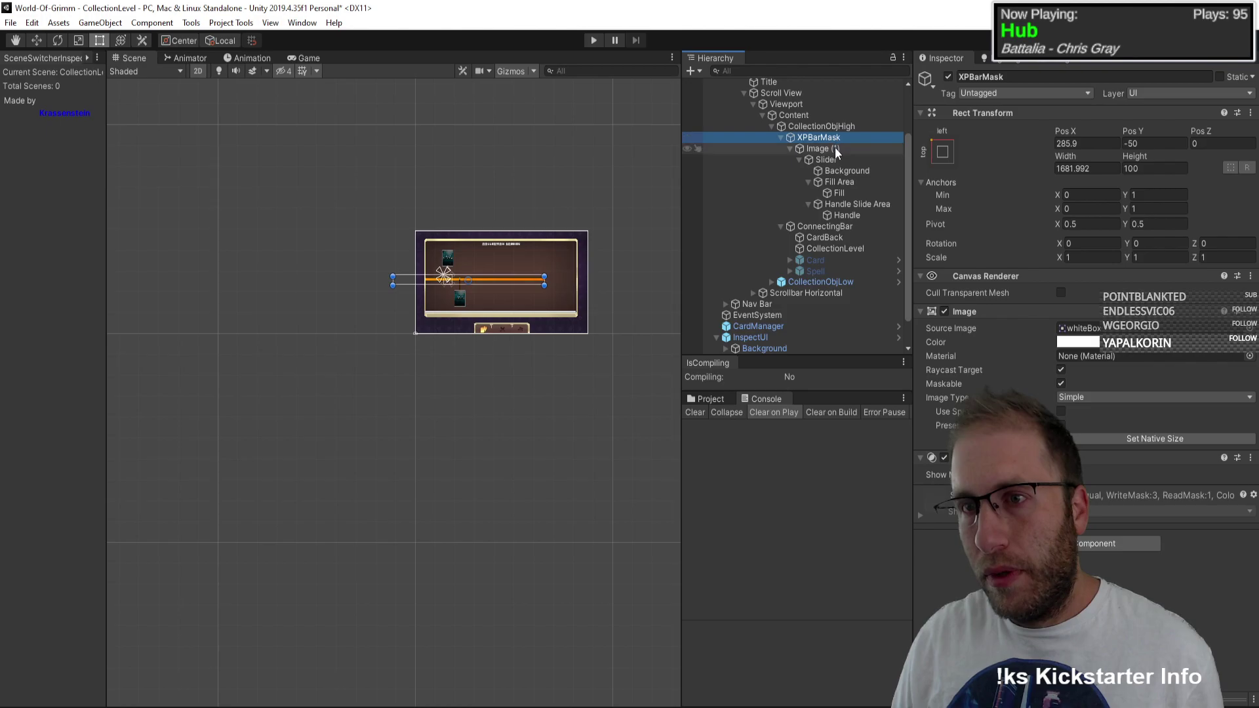
{"action": "left_click", "coordinate": [836, 147]}
{"action": "left_click", "coordinate": [837, 137]}
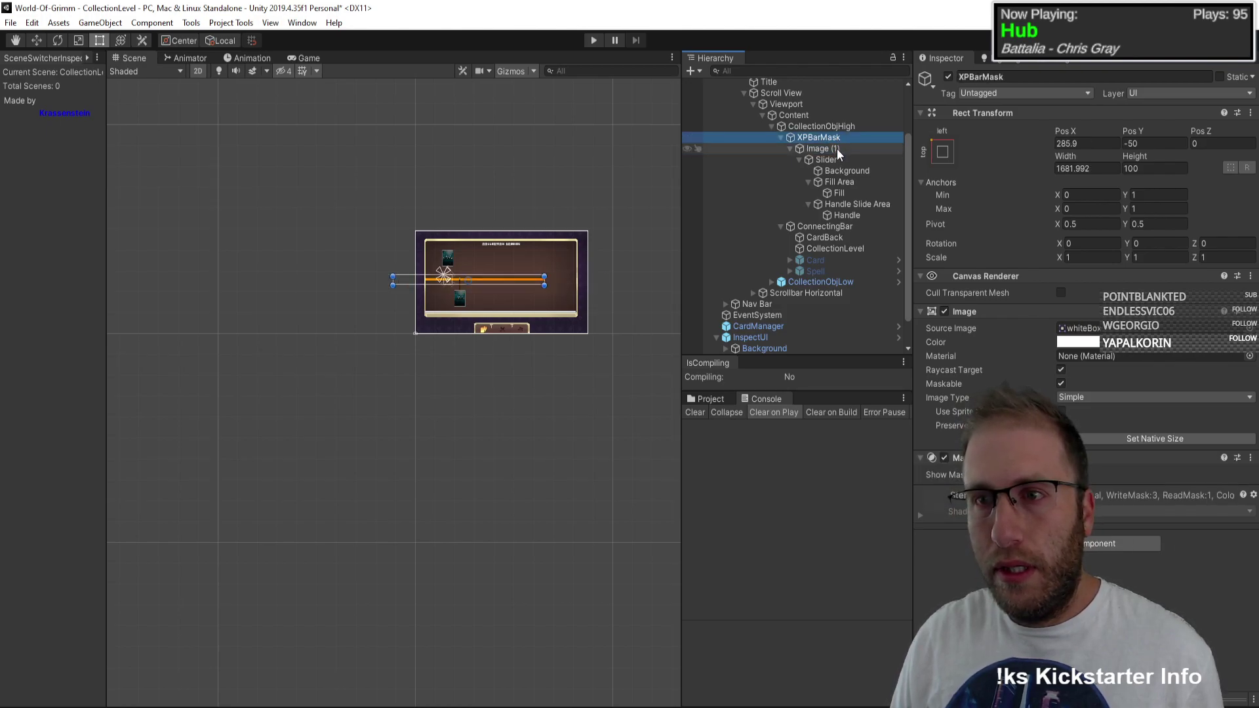
{"action": "left_click", "coordinate": [837, 148]}
{"action": "scroll", "coordinate": [583, 308], "scroll_direction": "up", "scroll_amount": 5}
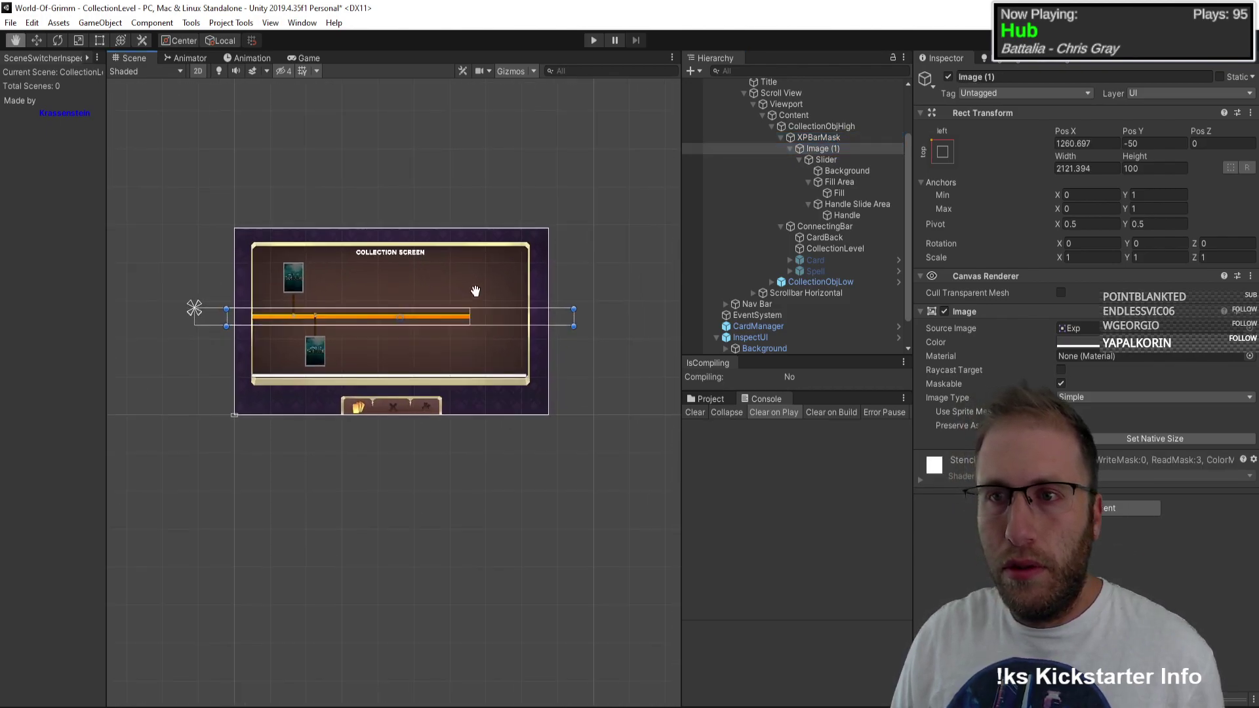
Step: Set XPBarMask's pivot X to 0 and its width to 32000
{"action": "left_click", "coordinate": [866, 139]}
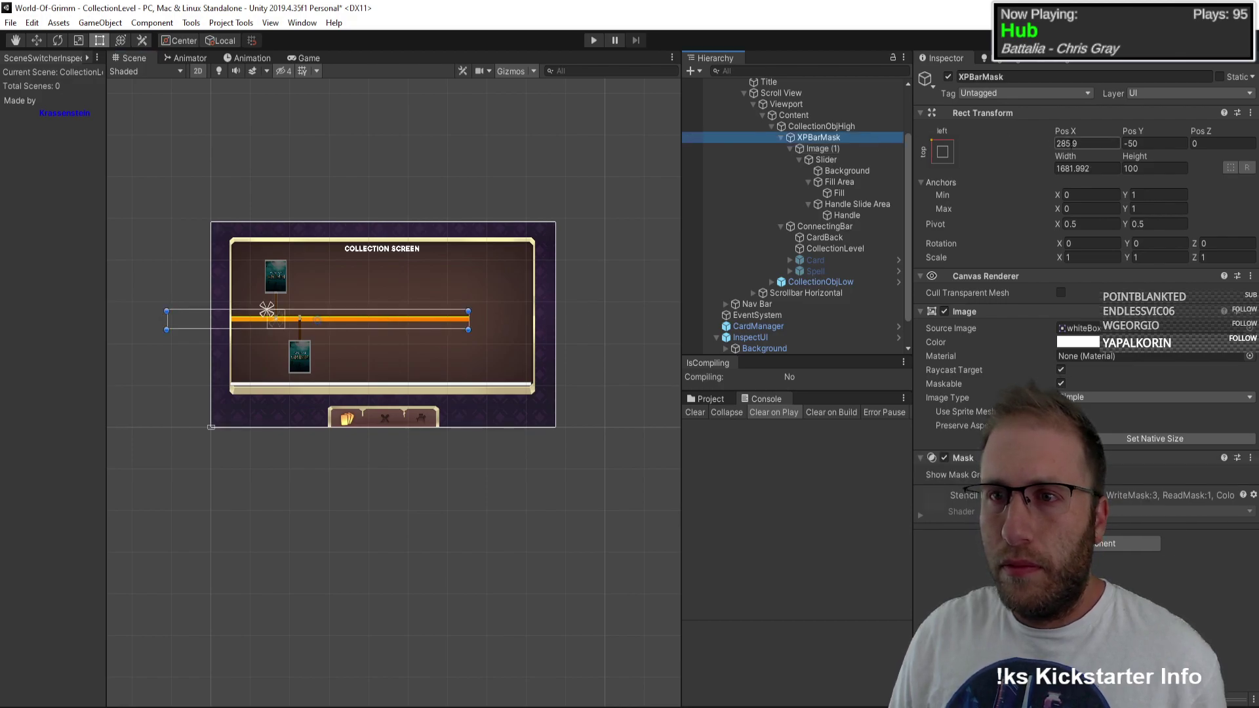
{"action": "left_click_drag", "start_coordinate": [1064, 131], "coordinate": [1122, 152]}
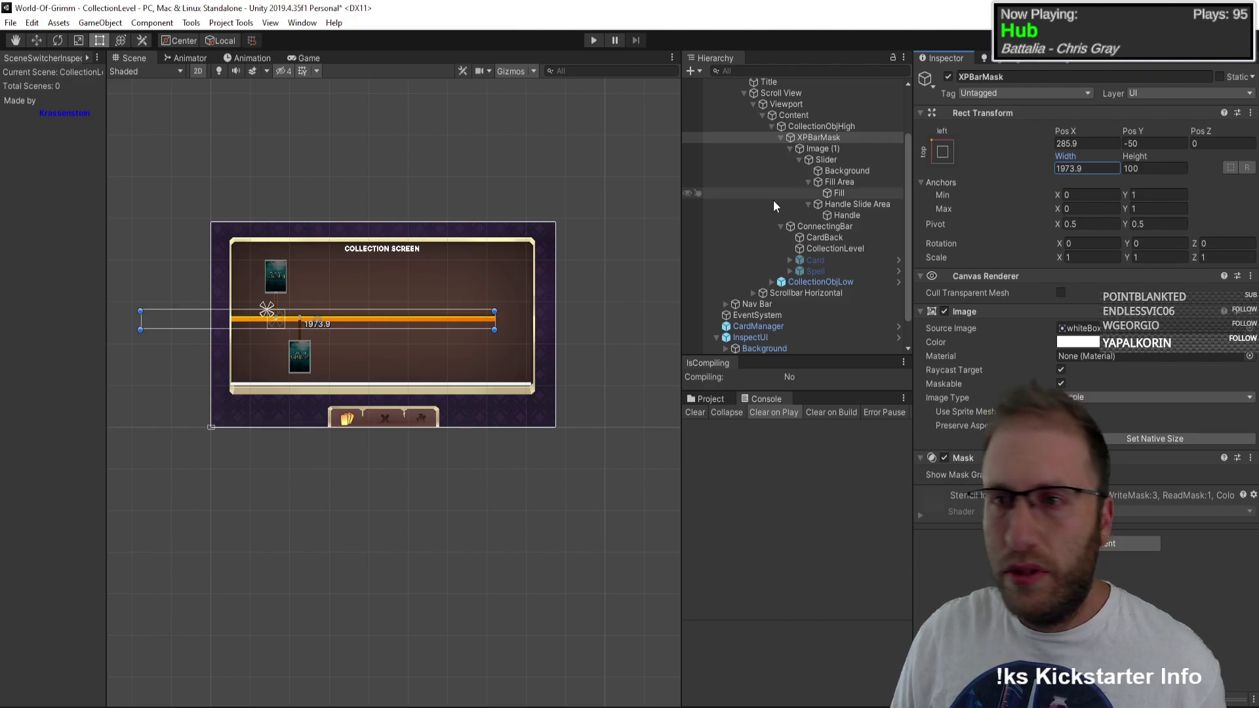
{"action": "key", "text": "ctrl+z"}
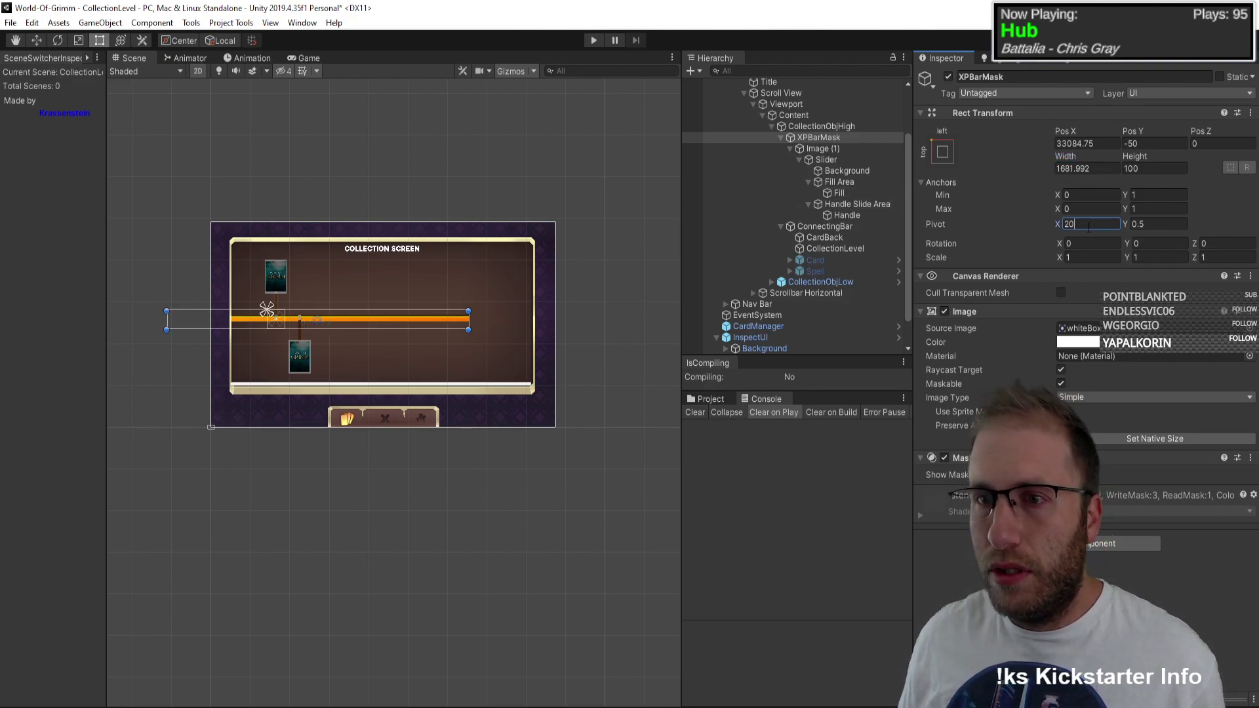
{"action": "key", "text": "Tab"}
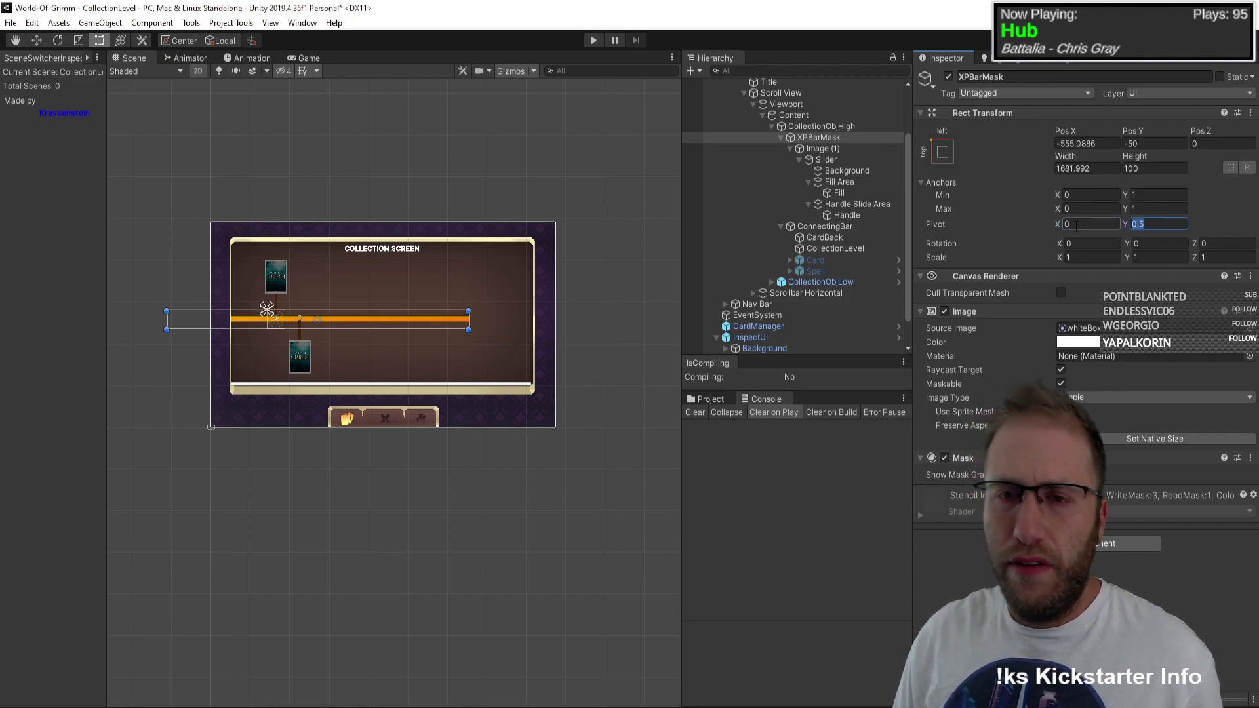
{"action": "left_click_drag", "start_coordinate": [1076, 131], "coordinate": [1084, 164]}
{"action": "key", "text": "ctrl+z"}
{"action": "type", "text": "32000"}
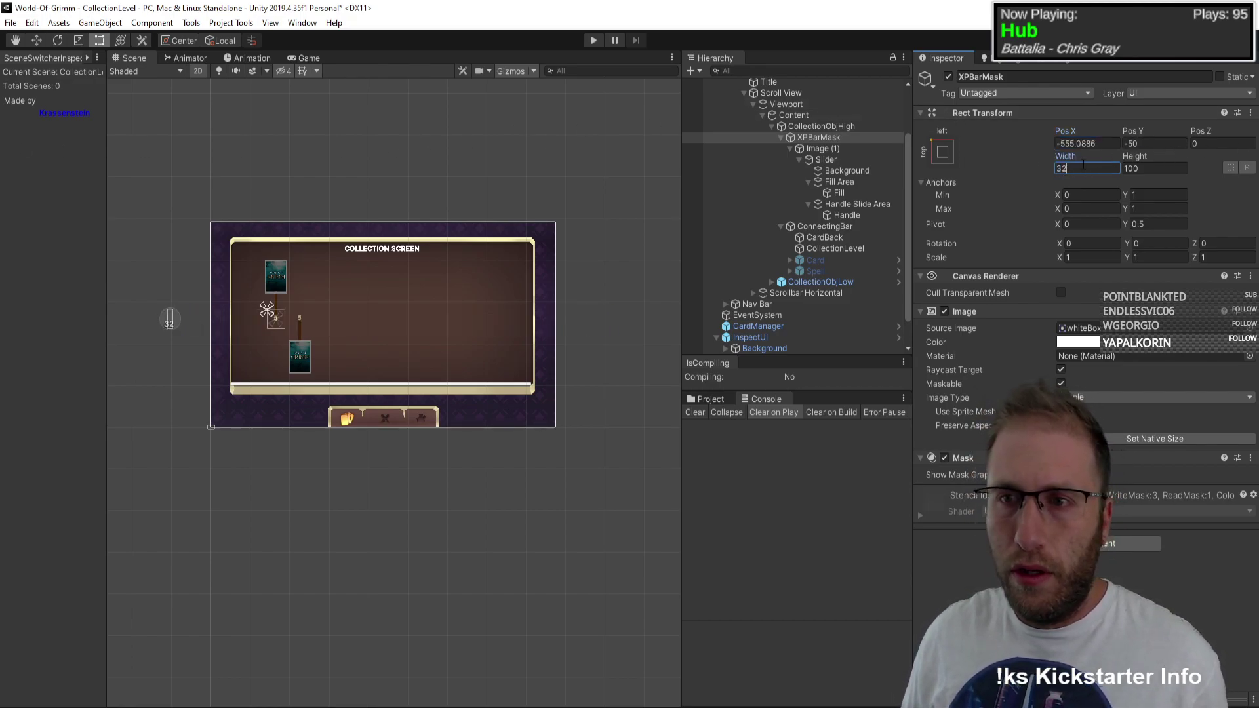
Step: Drag the Slider Value to 0 and anchor its Fill bottom-left, keeping width 4665.21, height 67
{"action": "left_click", "coordinate": [838, 160]}
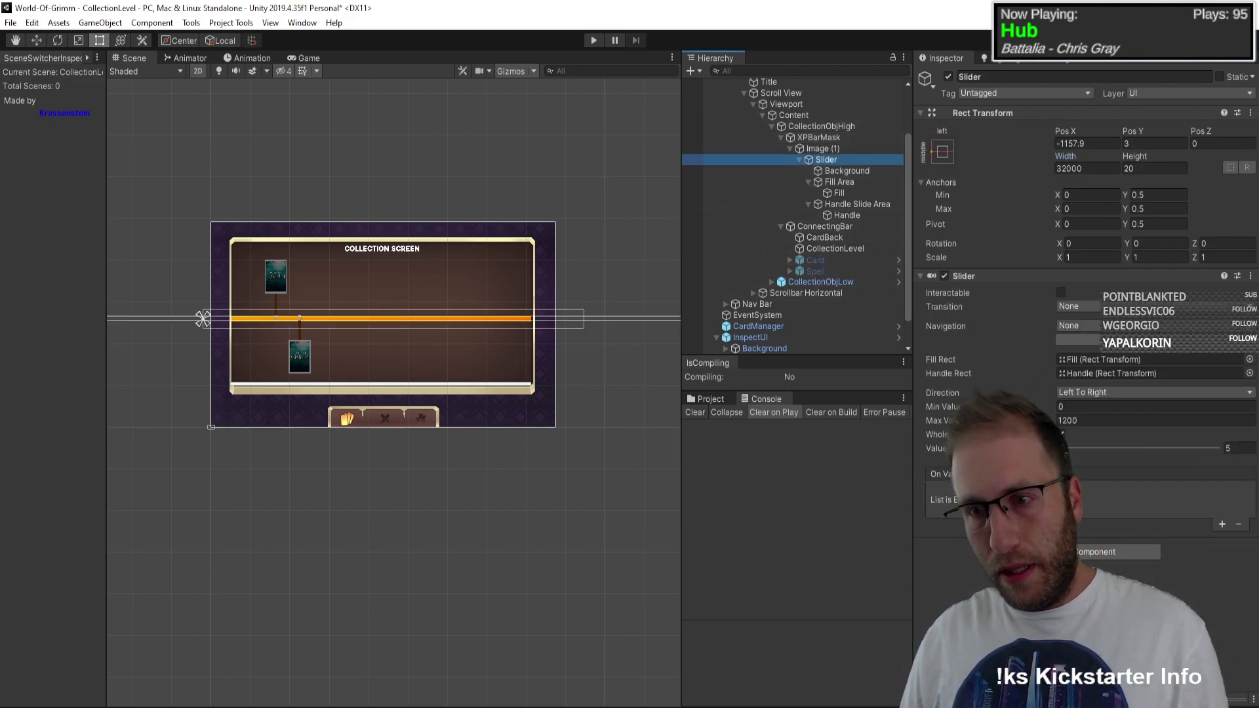
{"action": "left_click_drag", "start_coordinate": [1125, 448], "coordinate": [1069, 452]}
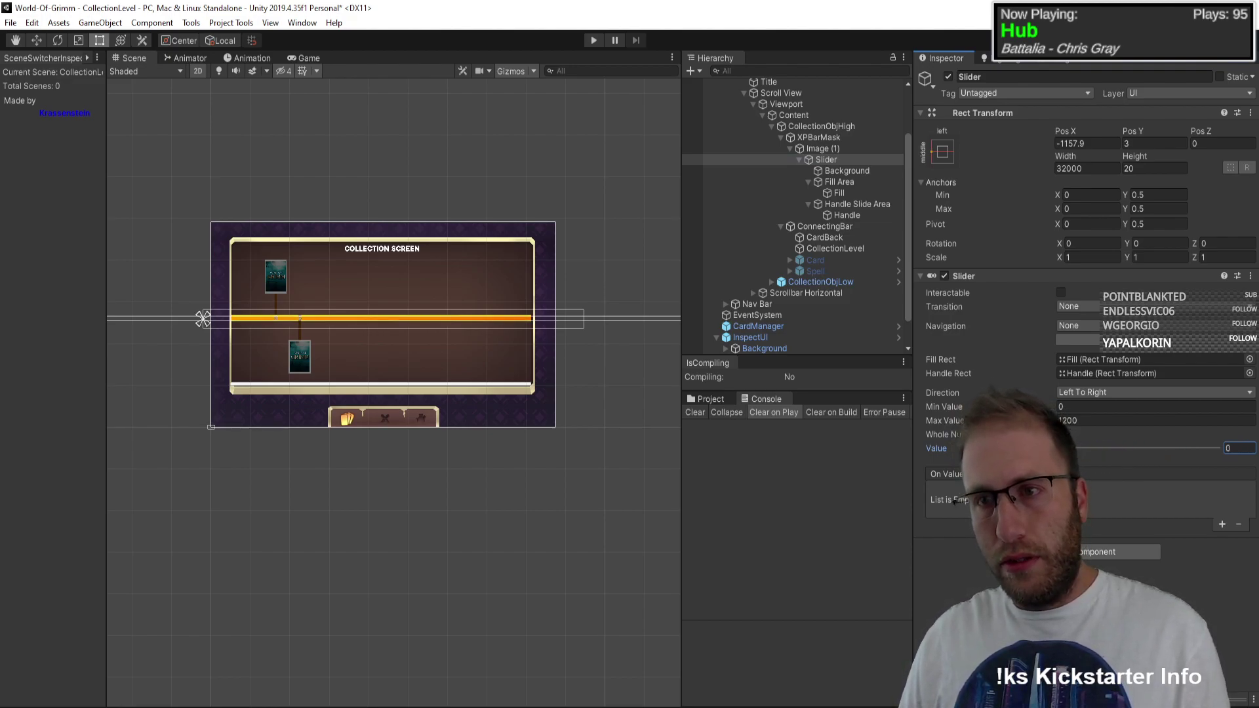
{"action": "left_click", "coordinate": [838, 193]}
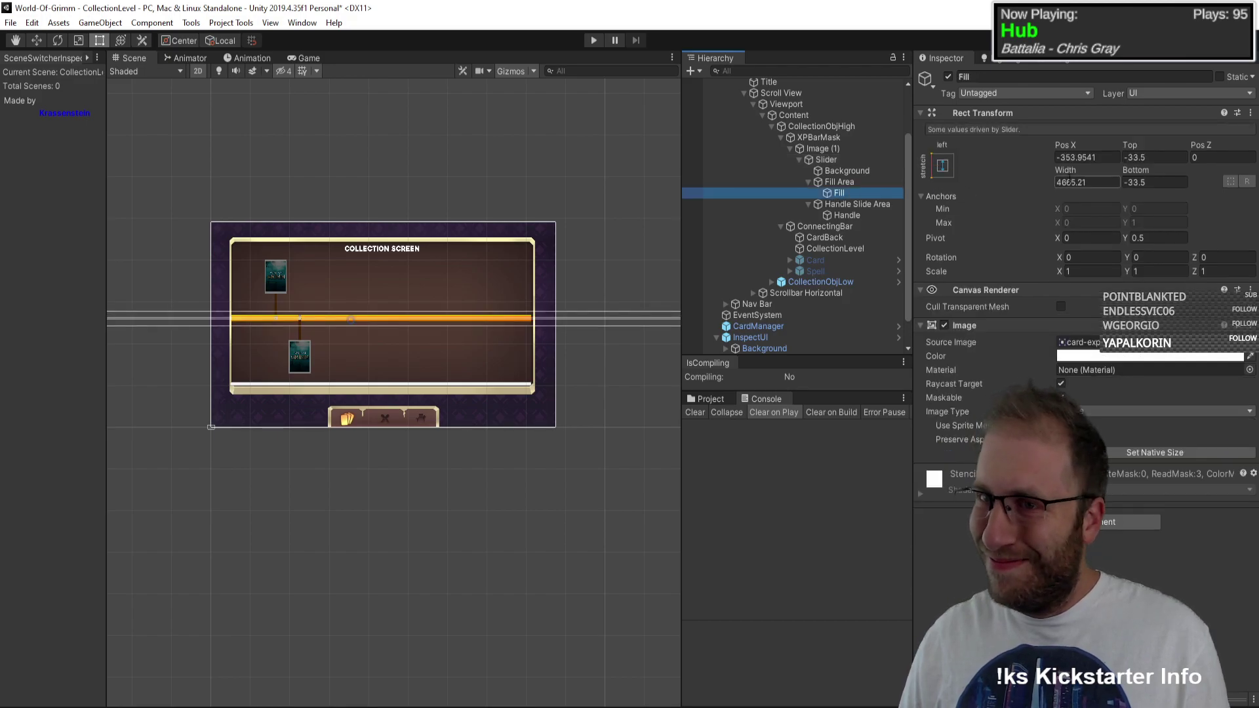
{"action": "left_click", "coordinate": [943, 166]}
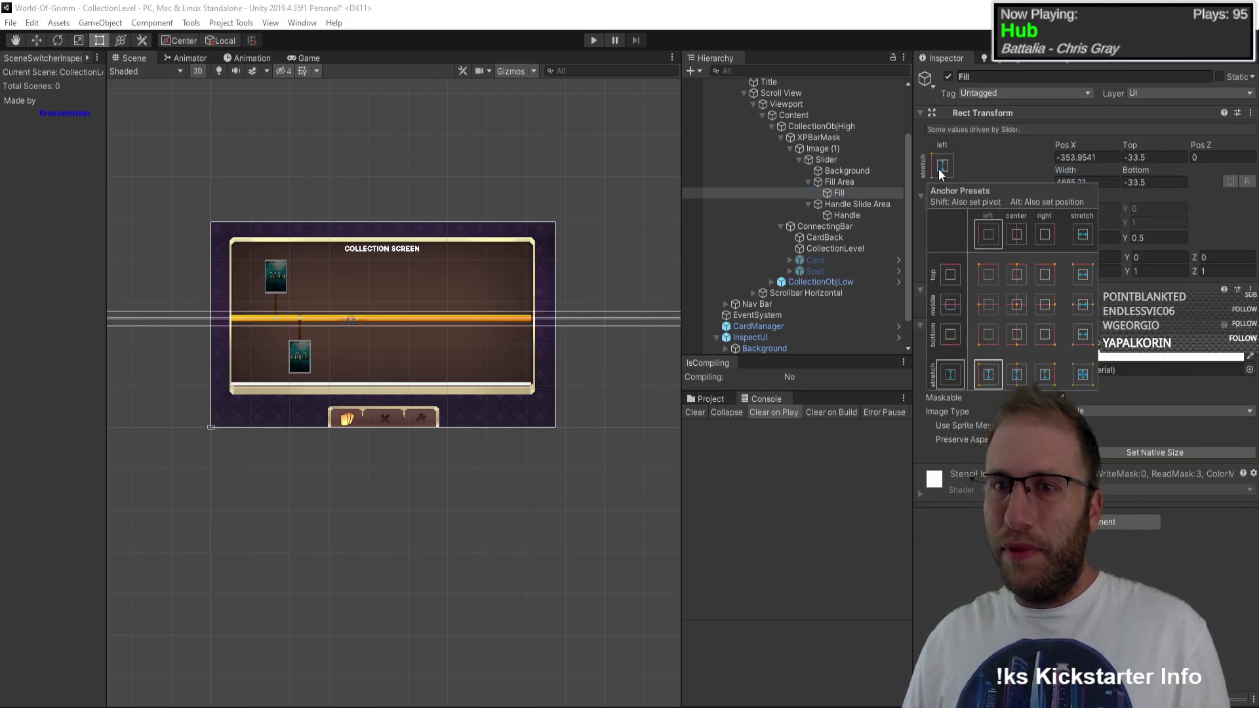
{"action": "left_click", "coordinate": [1107, 183]}
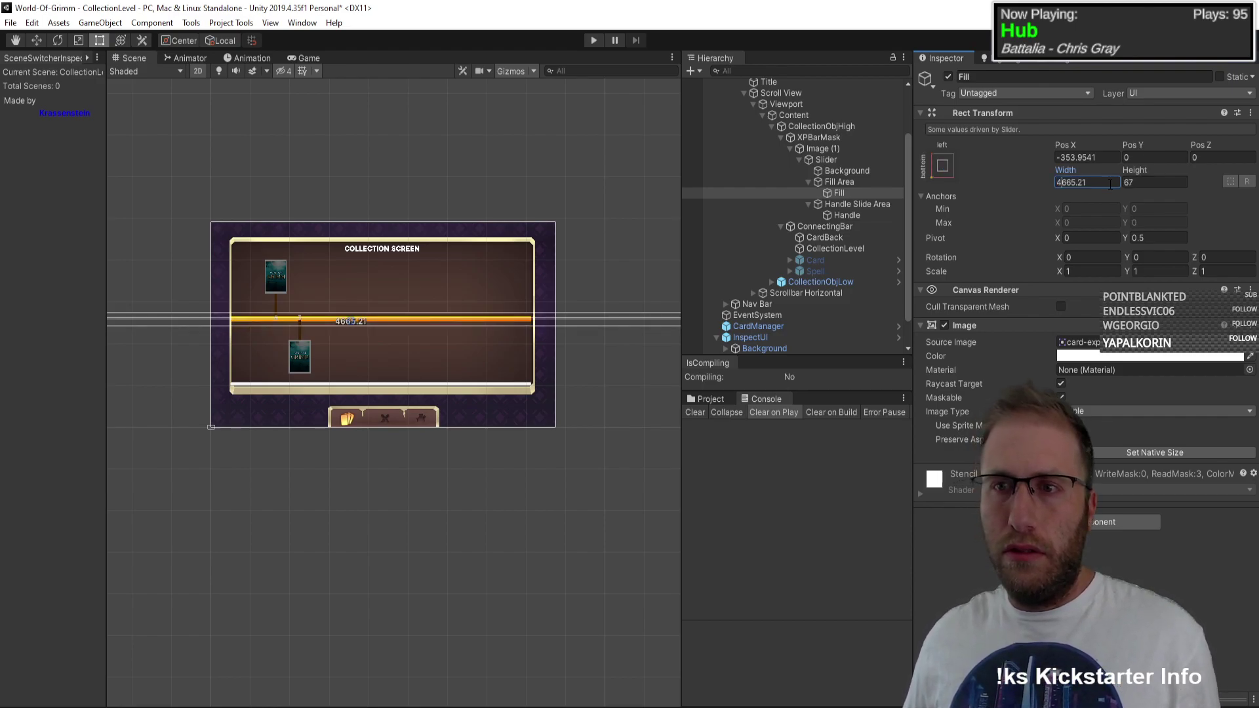
{"action": "left_click", "coordinate": [1109, 184]}
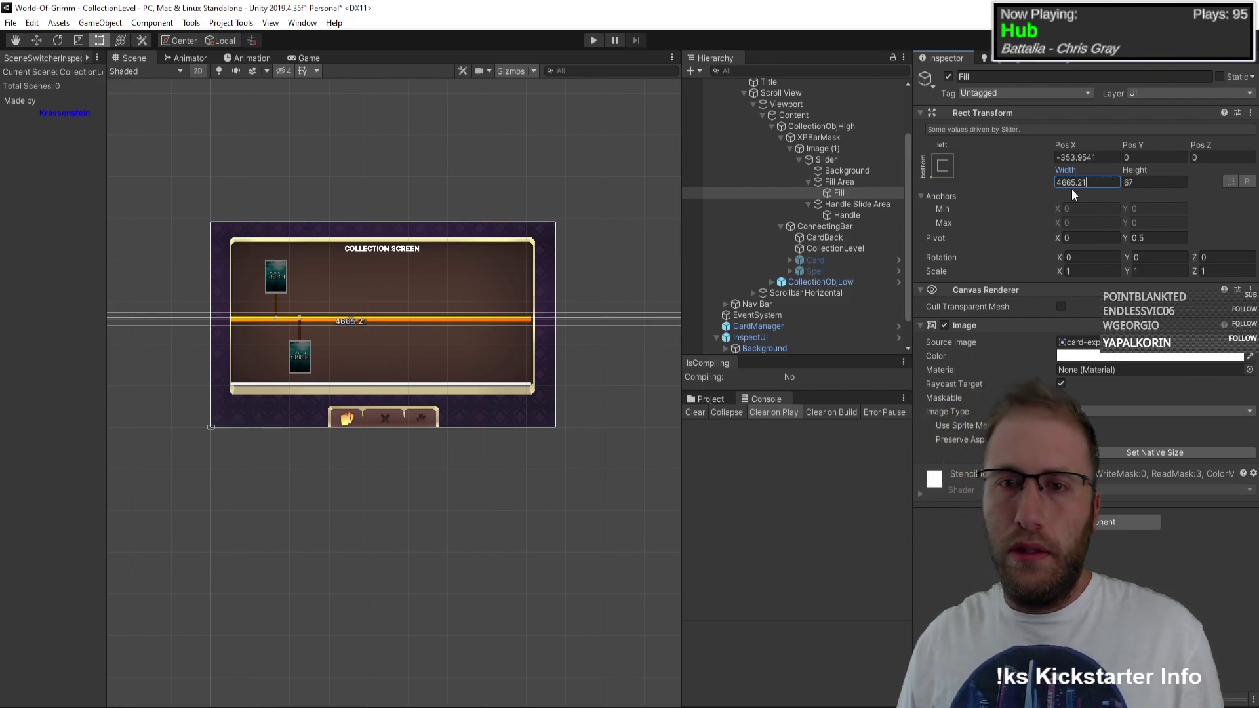
{"action": "left_click", "coordinate": [821, 191]}
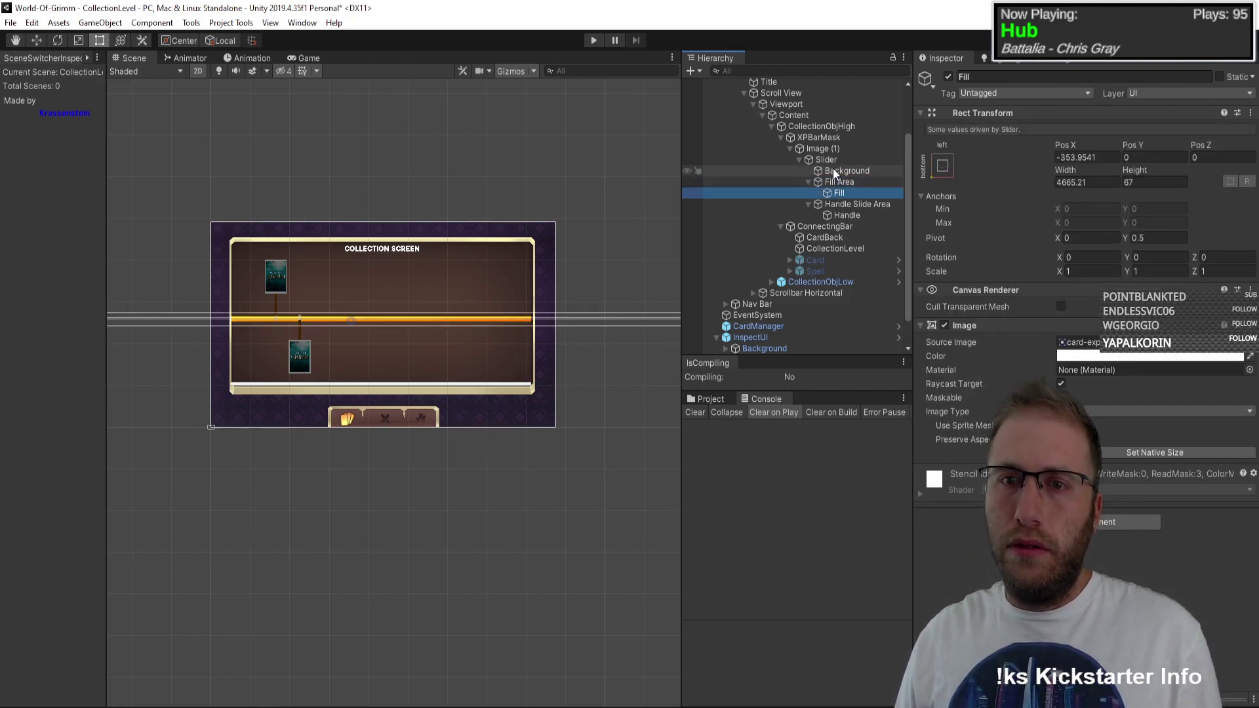
{"action": "left_click", "coordinate": [832, 163]}
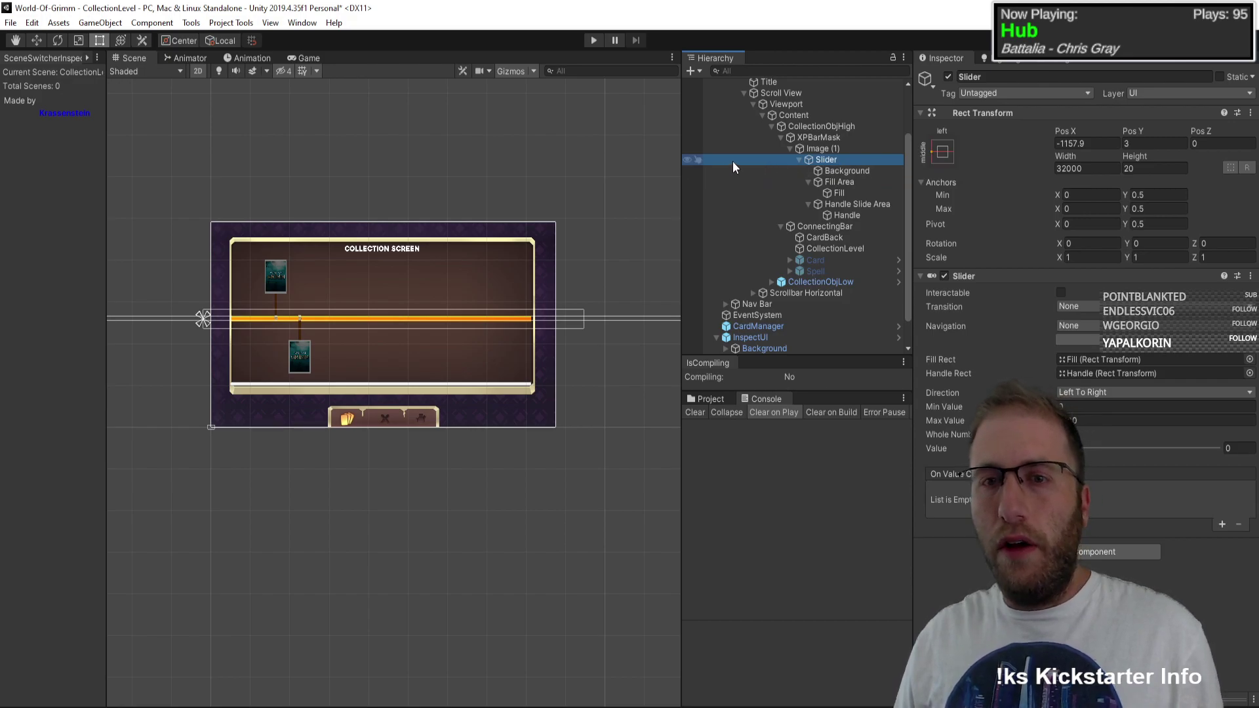
{"action": "left_click", "coordinate": [799, 158]}
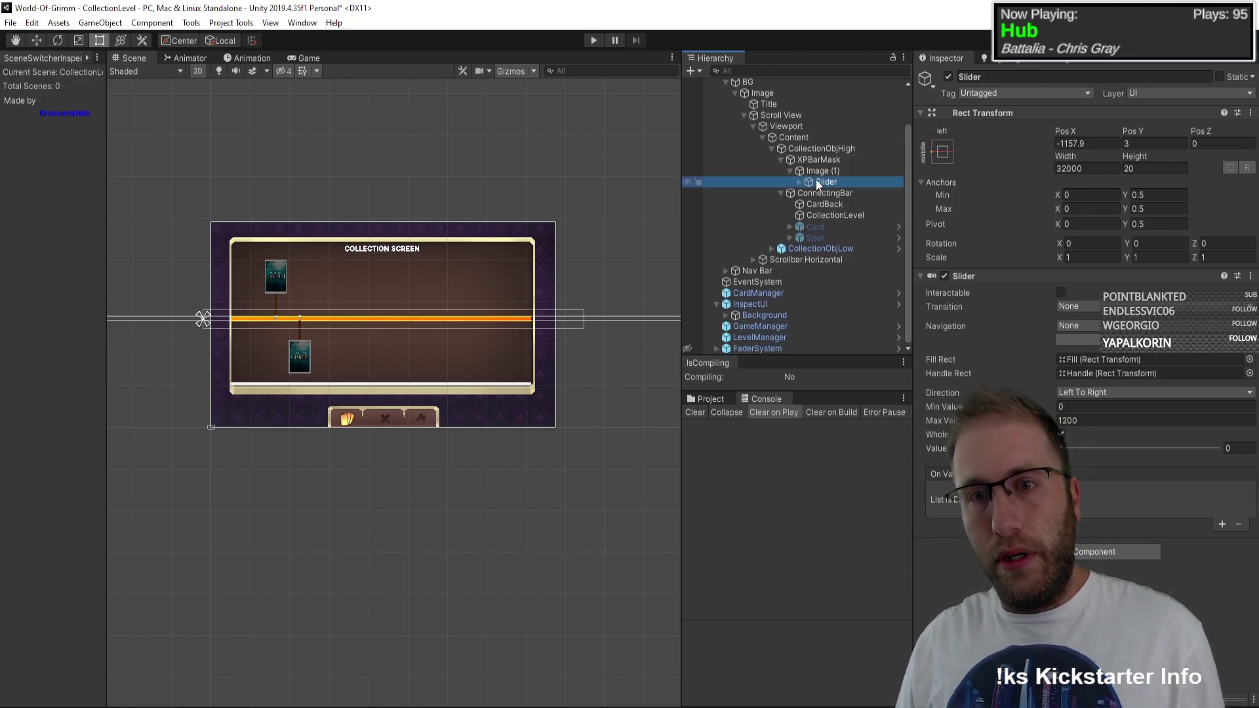
Step: Add a new UI Slider under Image (1) with Interactable off, Transition and Navigation None
{"action": "right_click", "coordinate": [828, 172]}
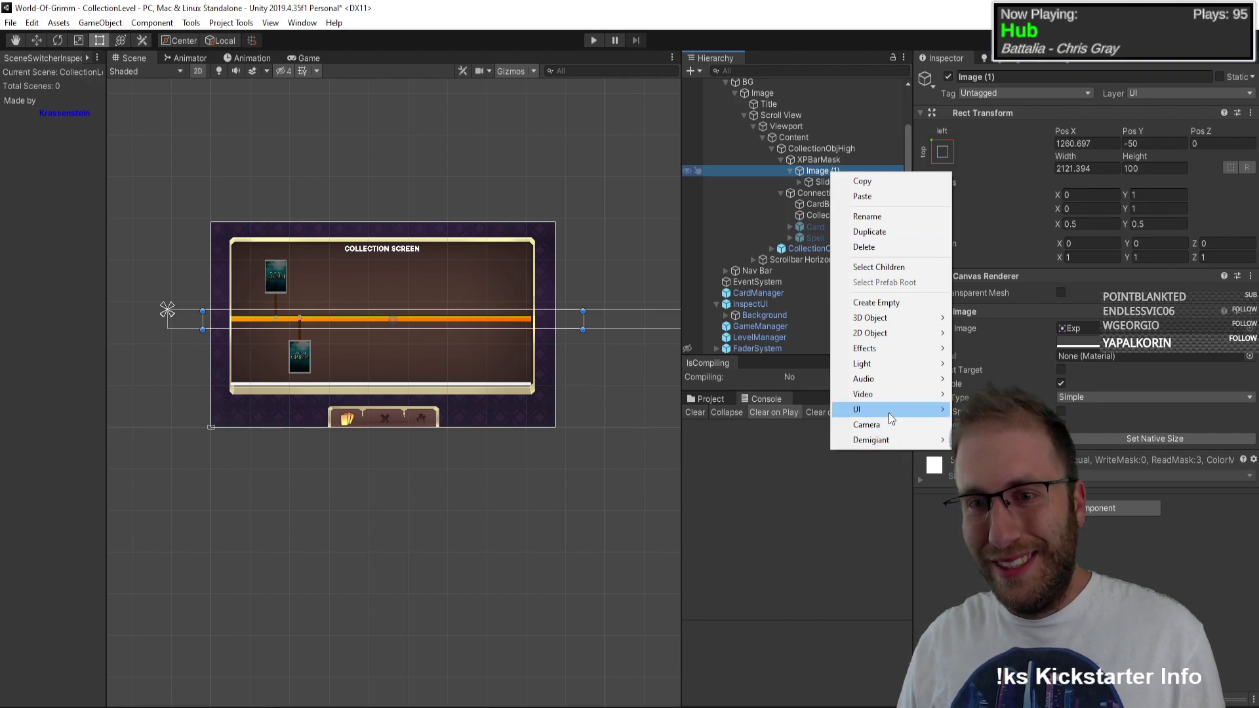
{"action": "mouse_move", "coordinate": [890, 413]}
{"action": "left_click", "coordinate": [990, 516]}
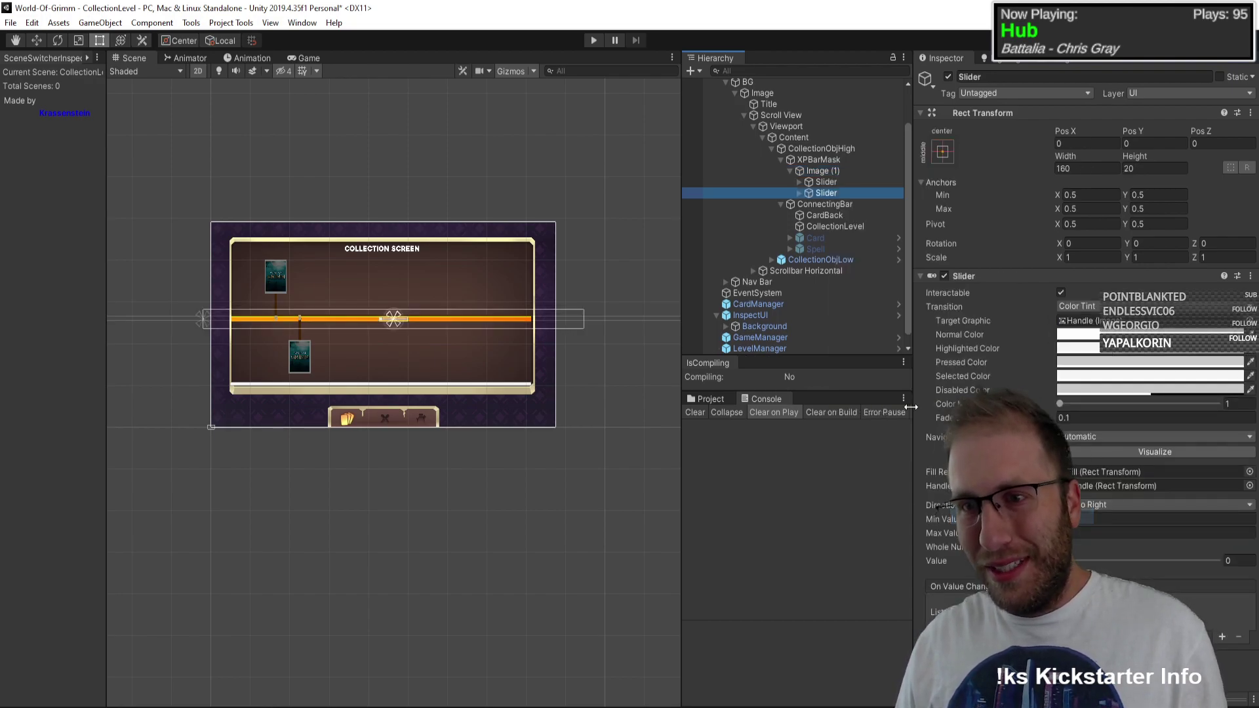
{"action": "left_click", "coordinate": [1061, 293]}
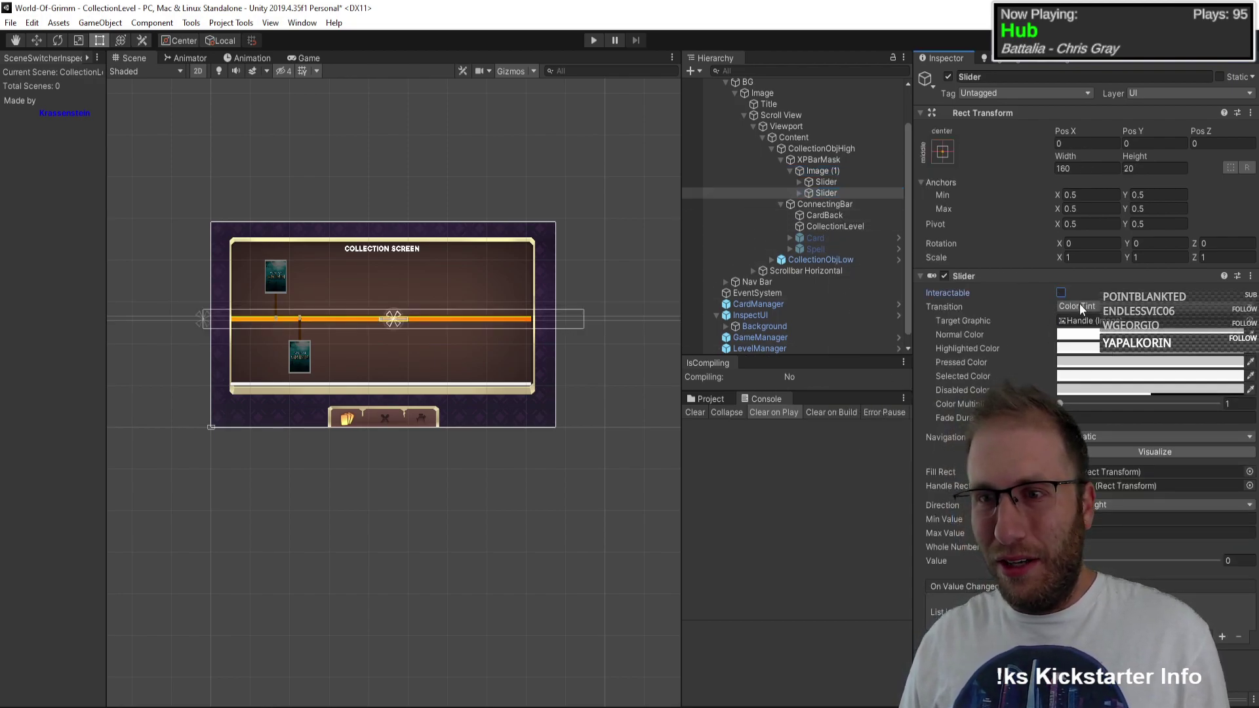
{"action": "left_click", "coordinate": [1079, 306]}
{"action": "left_click", "coordinate": [1082, 318]}
{"action": "left_click", "coordinate": [1077, 325]}
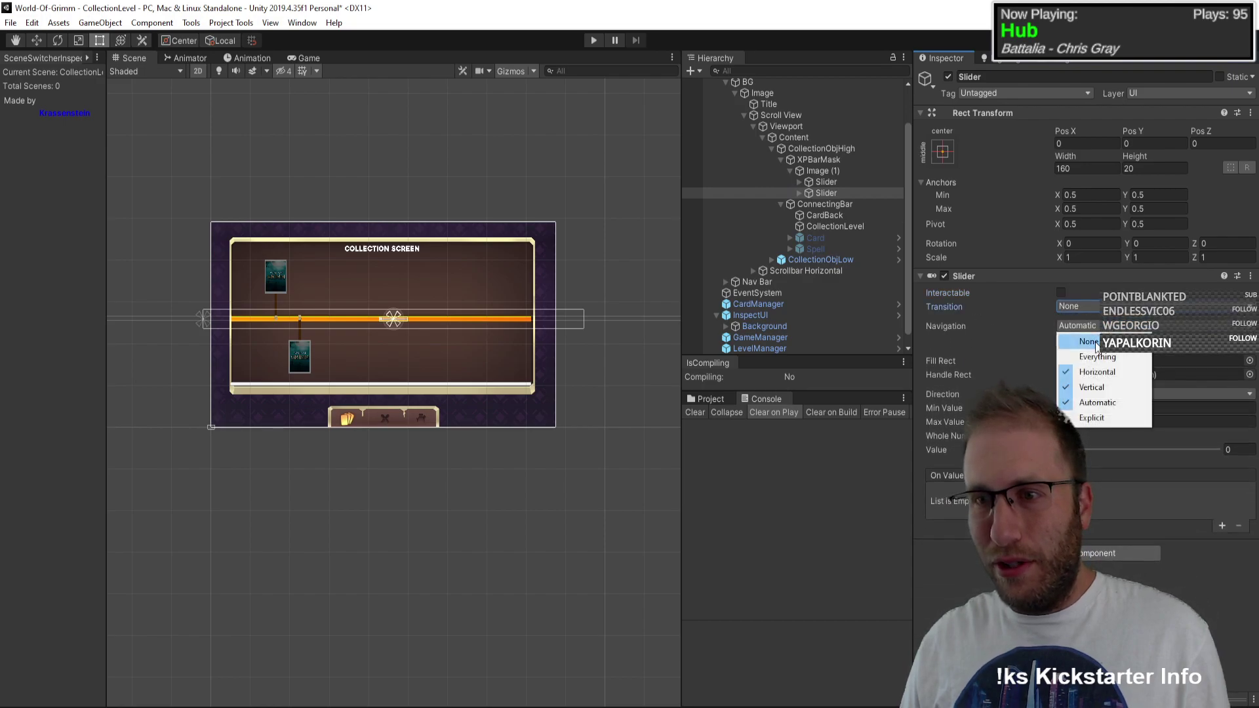
{"action": "left_click", "coordinate": [1075, 335]}
Step: Deactivate the new slider's Handle Slide Area
{"action": "left_click", "coordinate": [1080, 370]}
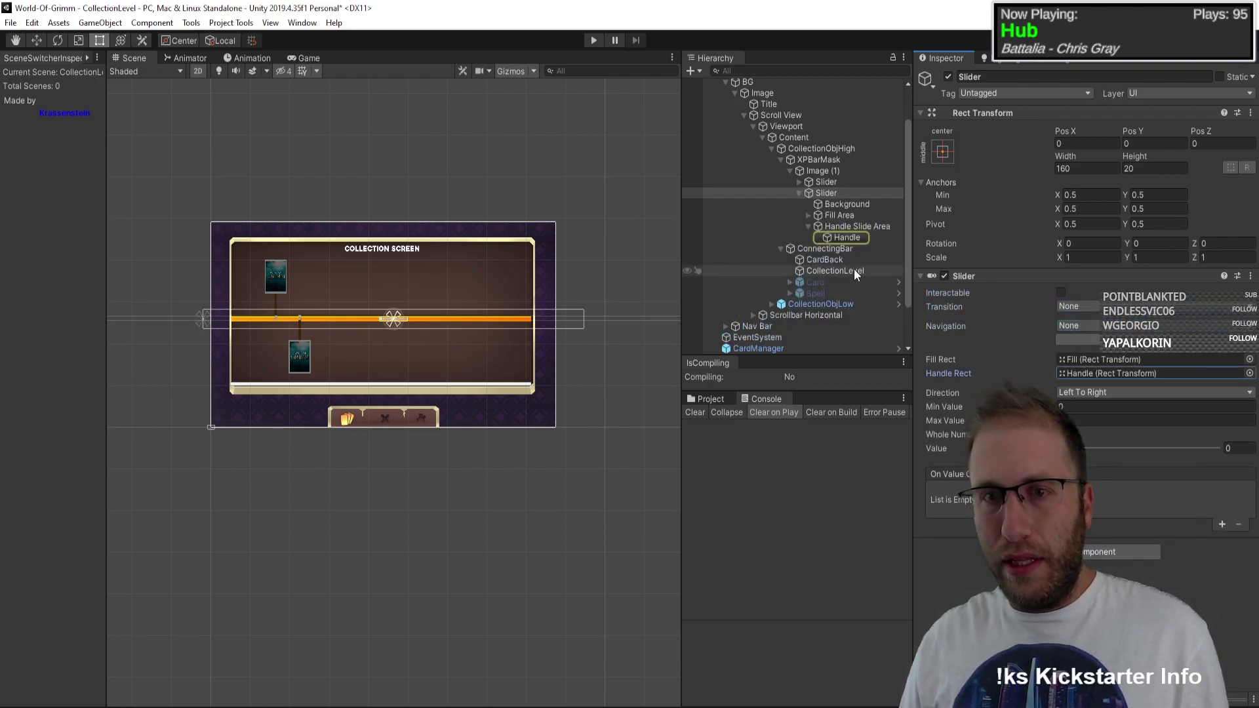
{"action": "left_click", "coordinate": [857, 226]}
{"action": "left_click", "coordinate": [948, 77]}
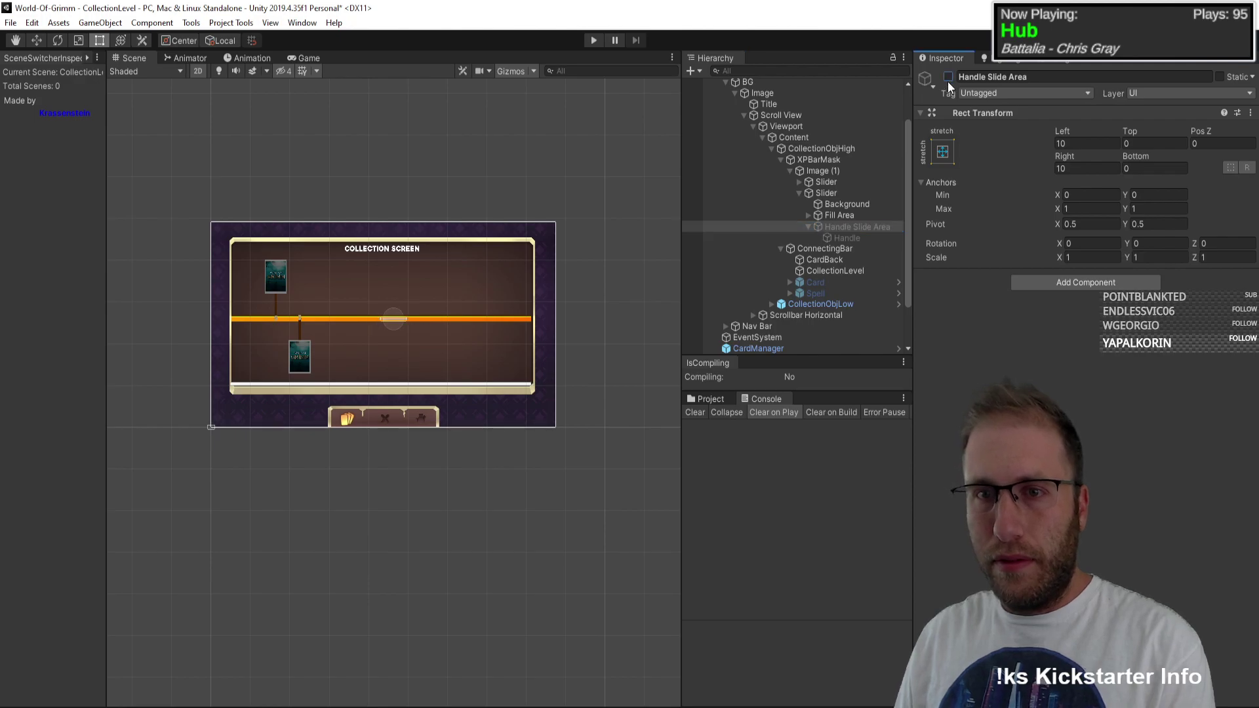
{"action": "left_click", "coordinate": [828, 214]}
Step: Compare the two Sliders' Rect Transforms, editing the second slider's Pos X
{"action": "left_click", "coordinate": [823, 183]}
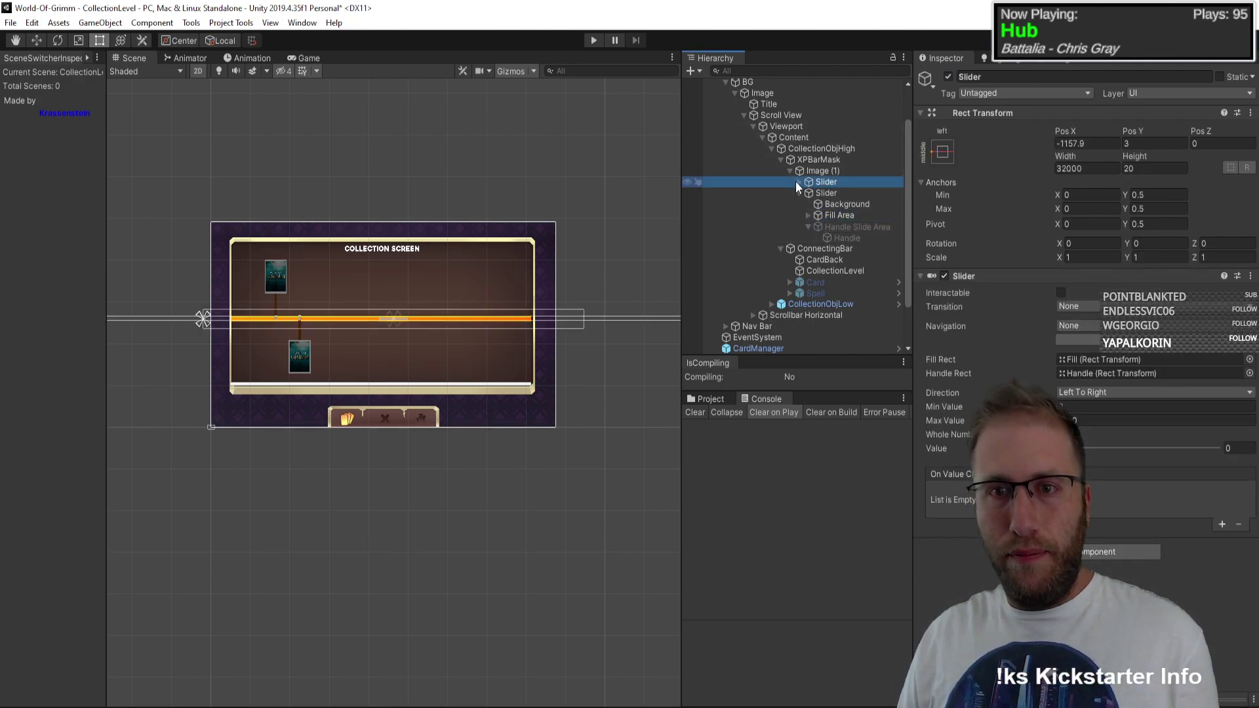
{"action": "scroll", "coordinate": [444, 384], "scroll_direction": "up", "scroll_amount": 3}
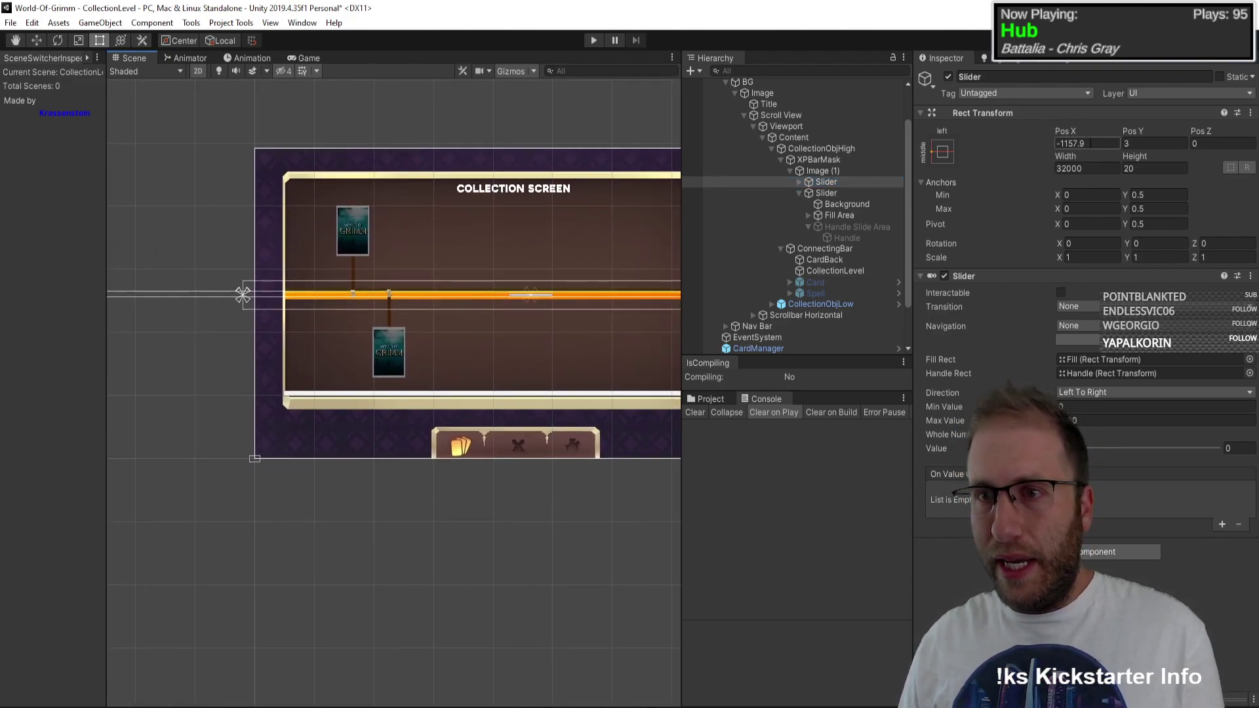
{"action": "left_click", "coordinate": [839, 194]}
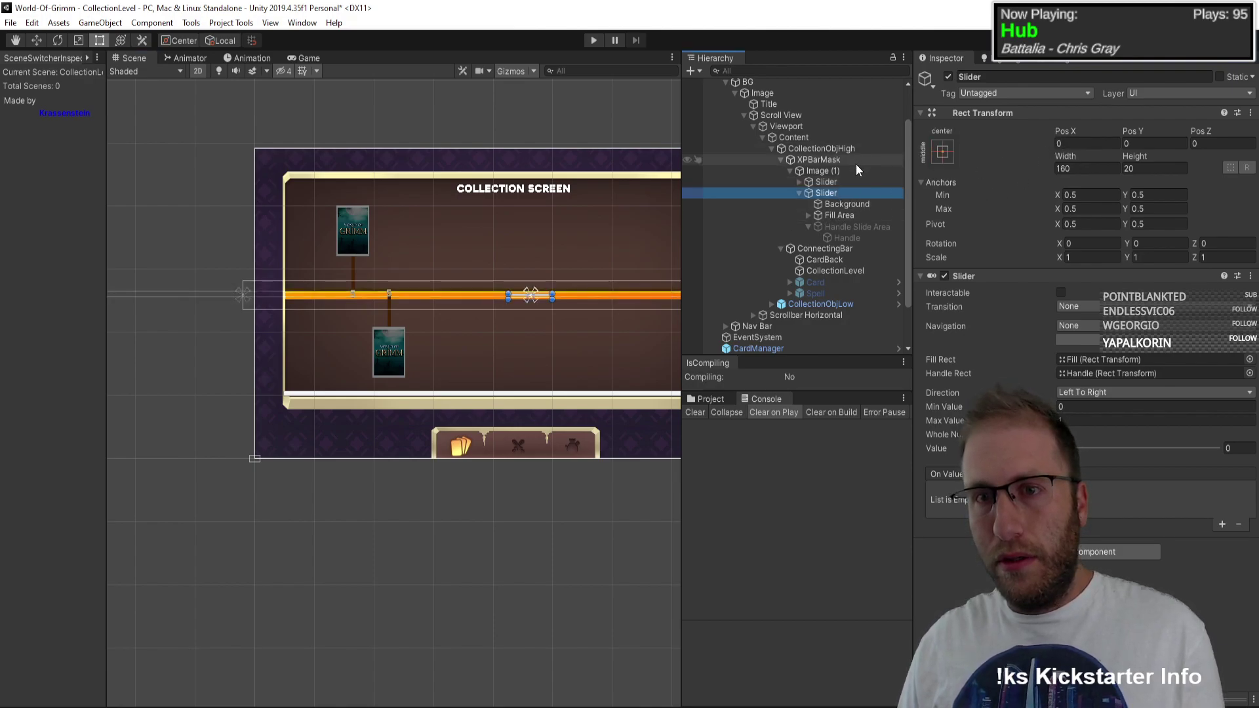
{"action": "left_click", "coordinate": [1069, 143]}
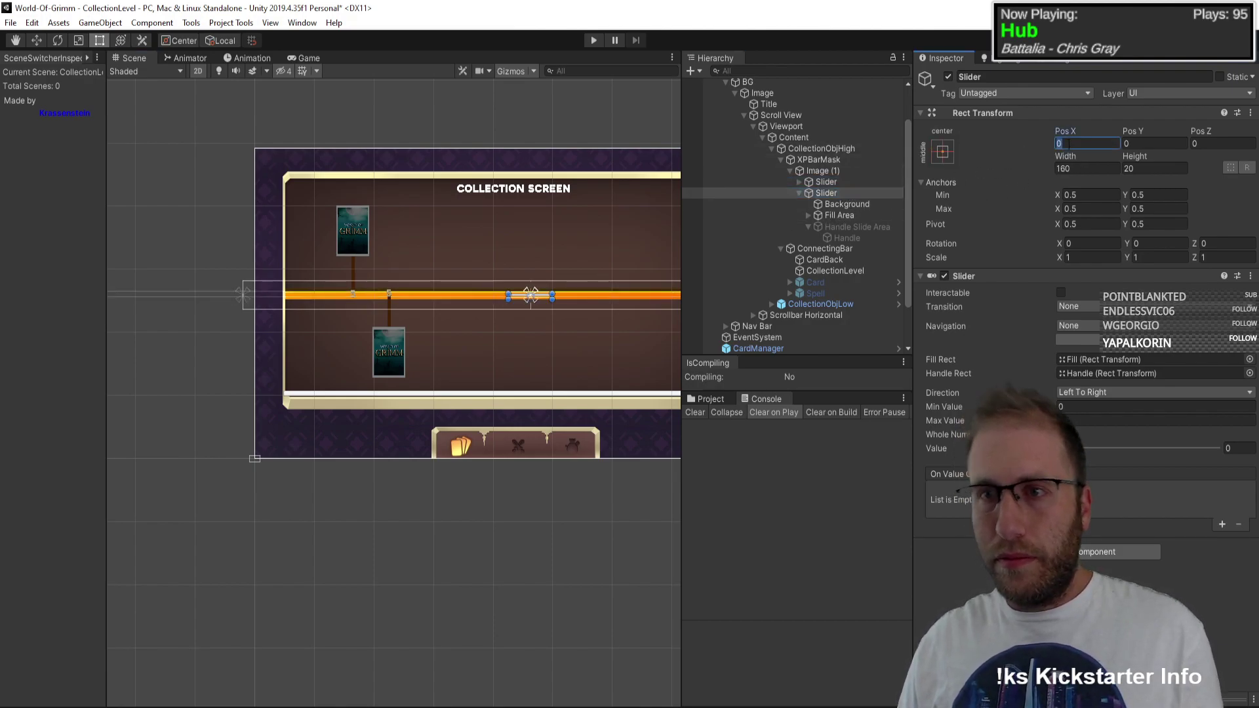
{"action": "left_click", "coordinate": [820, 184]}
{"action": "left_click", "coordinate": [860, 192]}
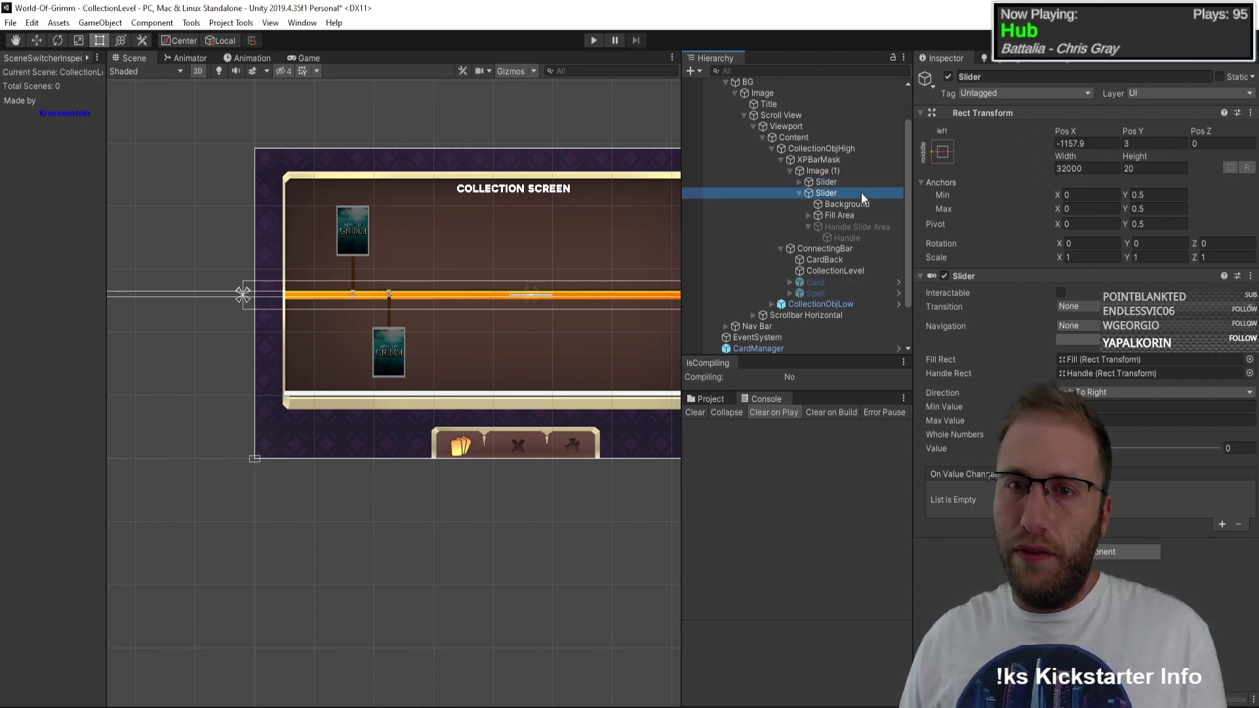
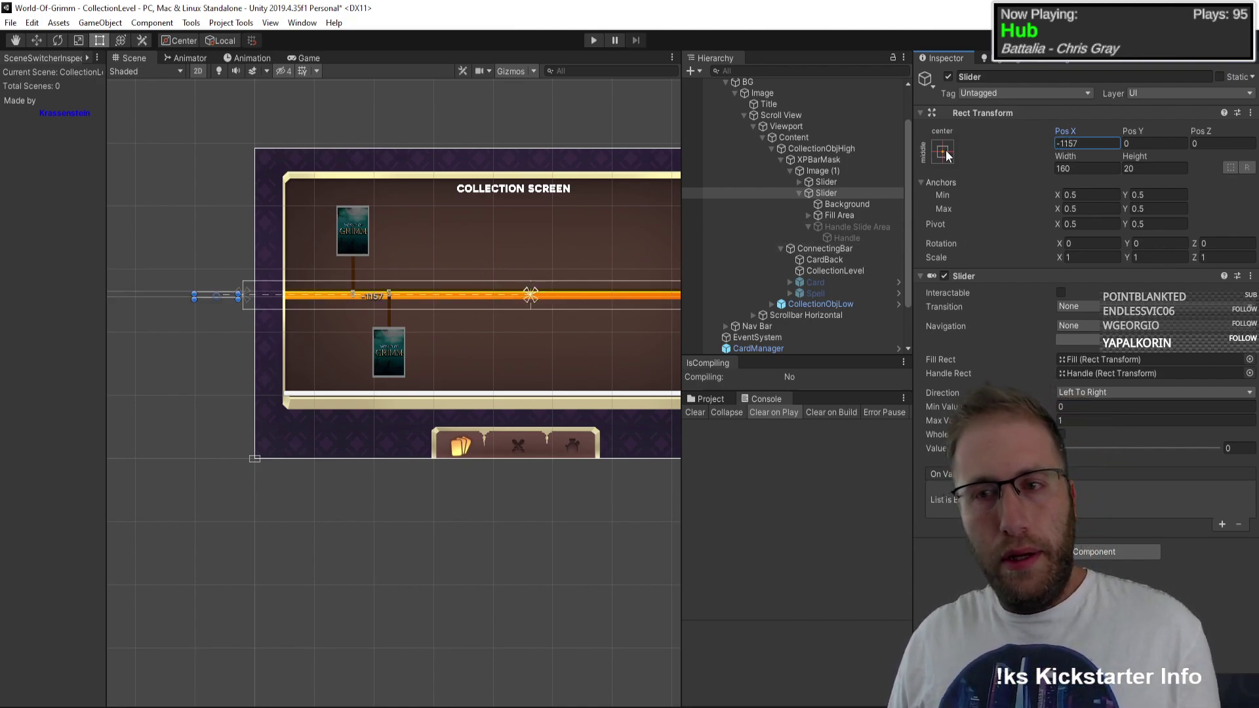
Step: Give the second slider's Background the card-exp-bg sprite as its Source Image
{"action": "left_click", "coordinate": [836, 194]}
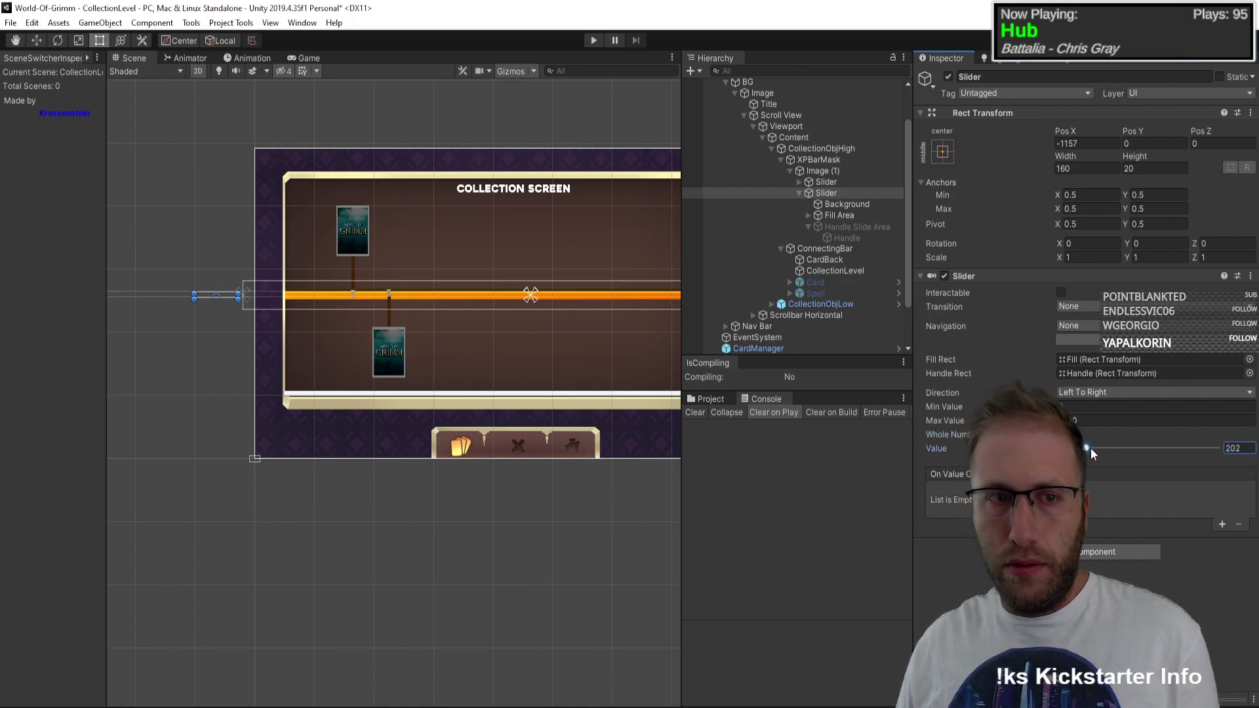
{"action": "left_click", "coordinate": [843, 204]}
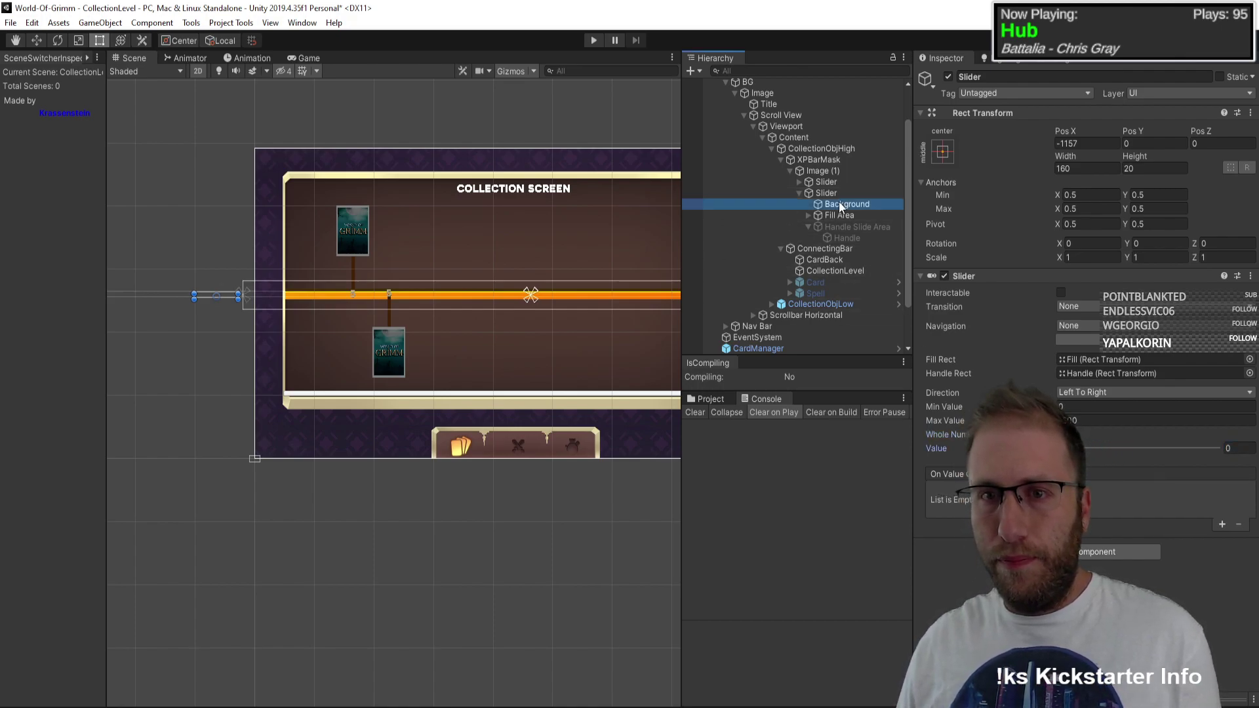
{"action": "left_click", "coordinate": [1250, 328]}
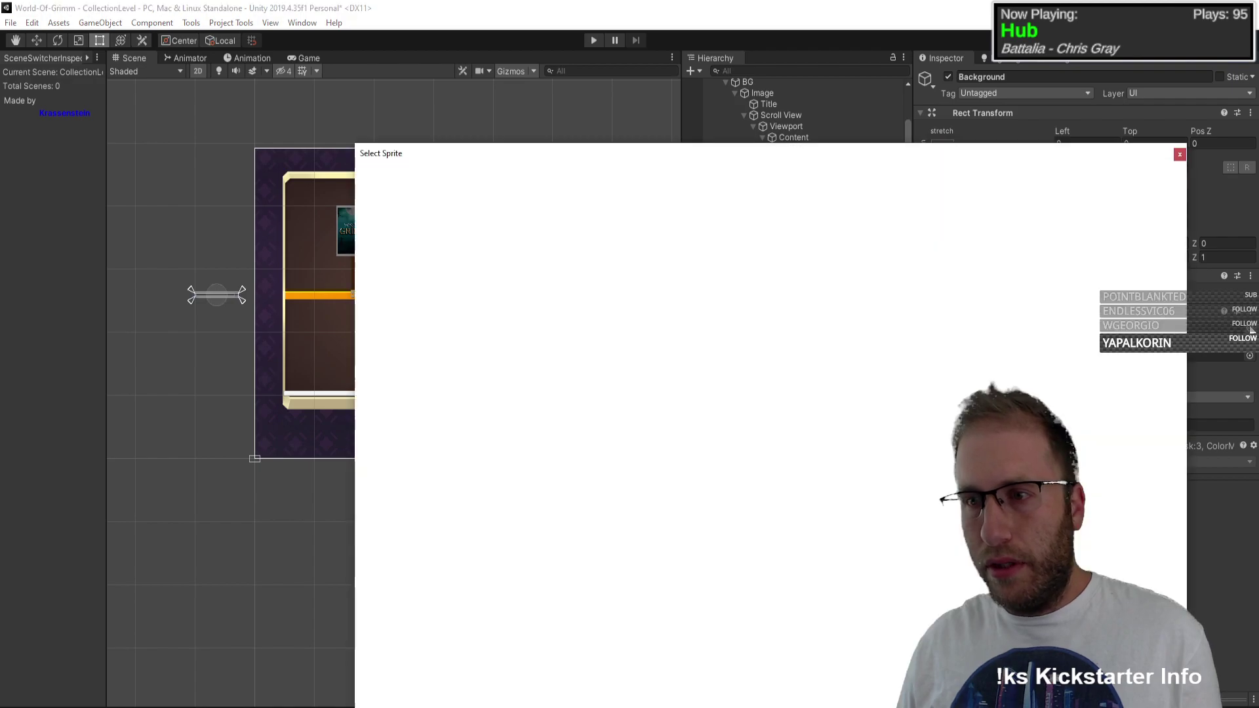
{"action": "type", "text": "card"}
{"action": "double_click", "coordinate": [548, 238]}
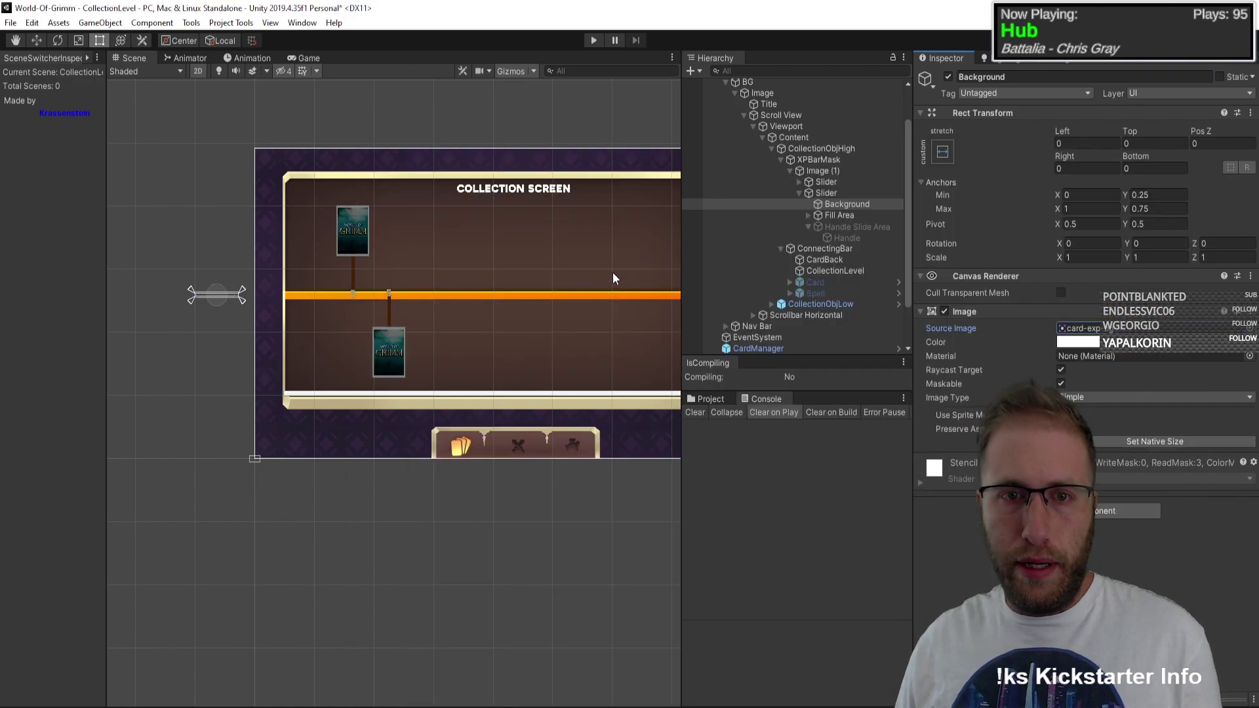
Step: Assign a card-exp sprite to the slider's Fill Area > Fill image
{"action": "left_click", "coordinate": [843, 216]}
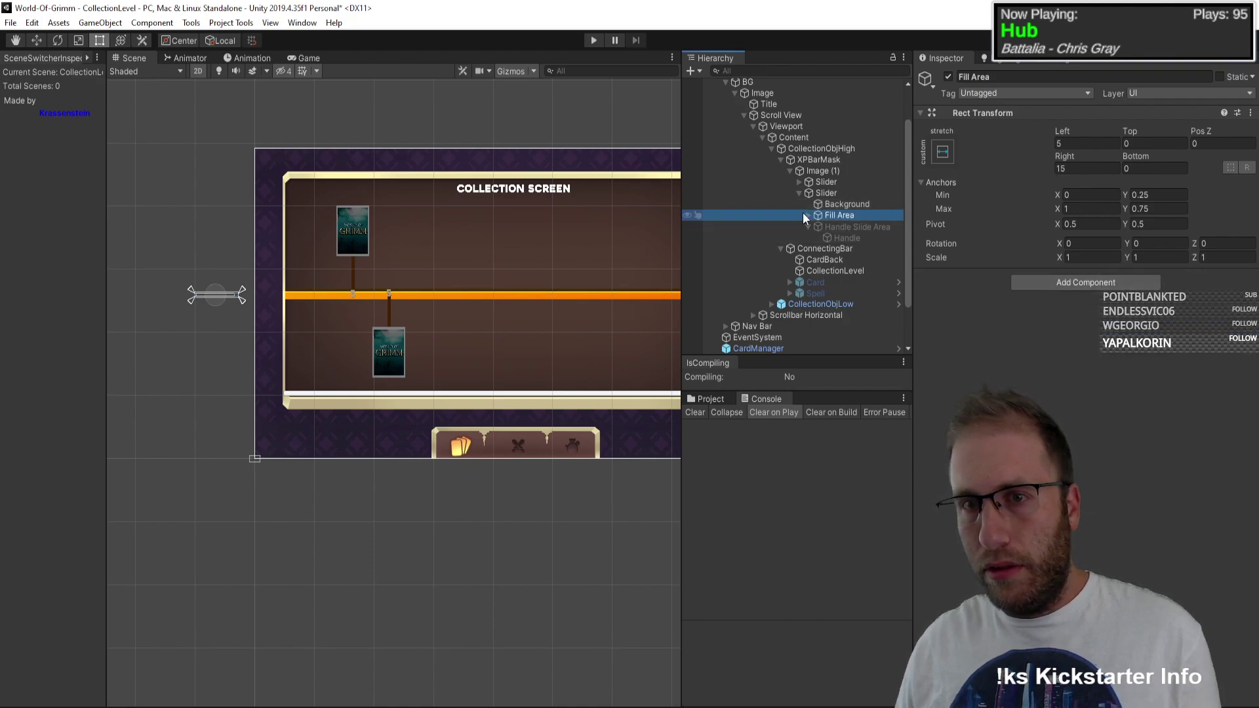
{"action": "left_click", "coordinate": [808, 214]}
{"action": "left_click", "coordinate": [843, 226]}
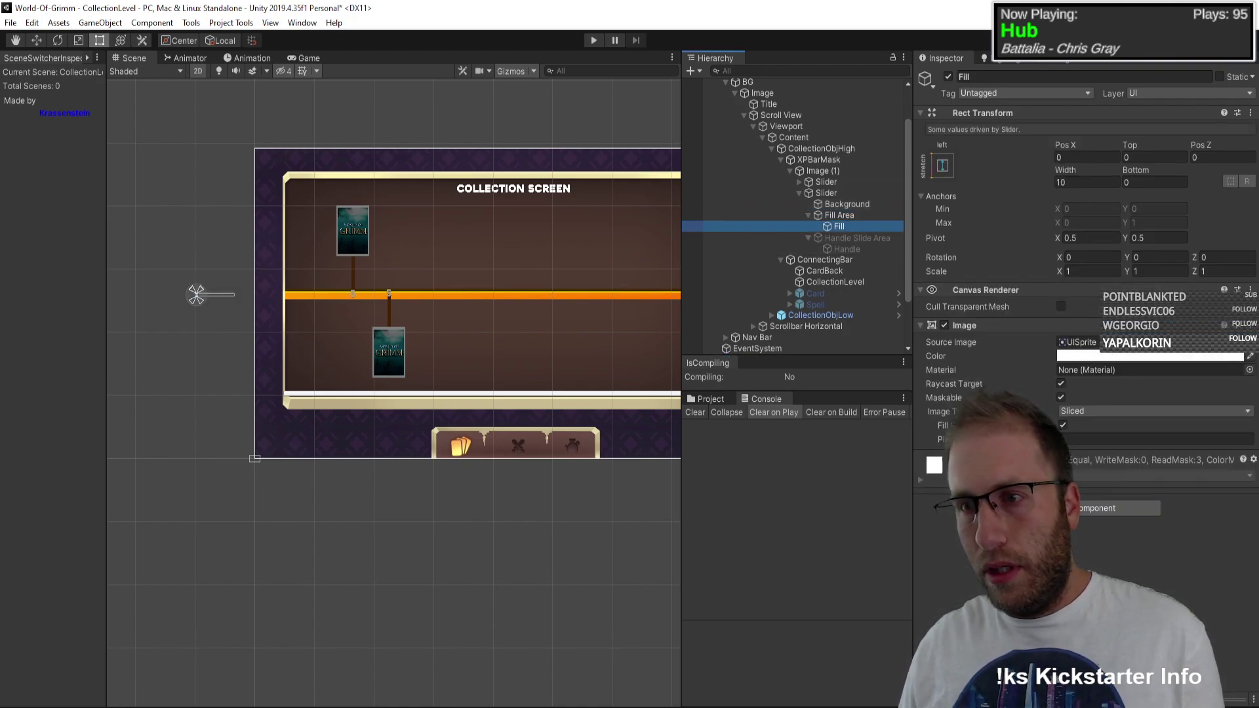
{"action": "left_click", "coordinate": [1250, 341]}
{"action": "scroll", "coordinate": [759, 262], "scroll_direction": "up", "scroll_amount": 10}
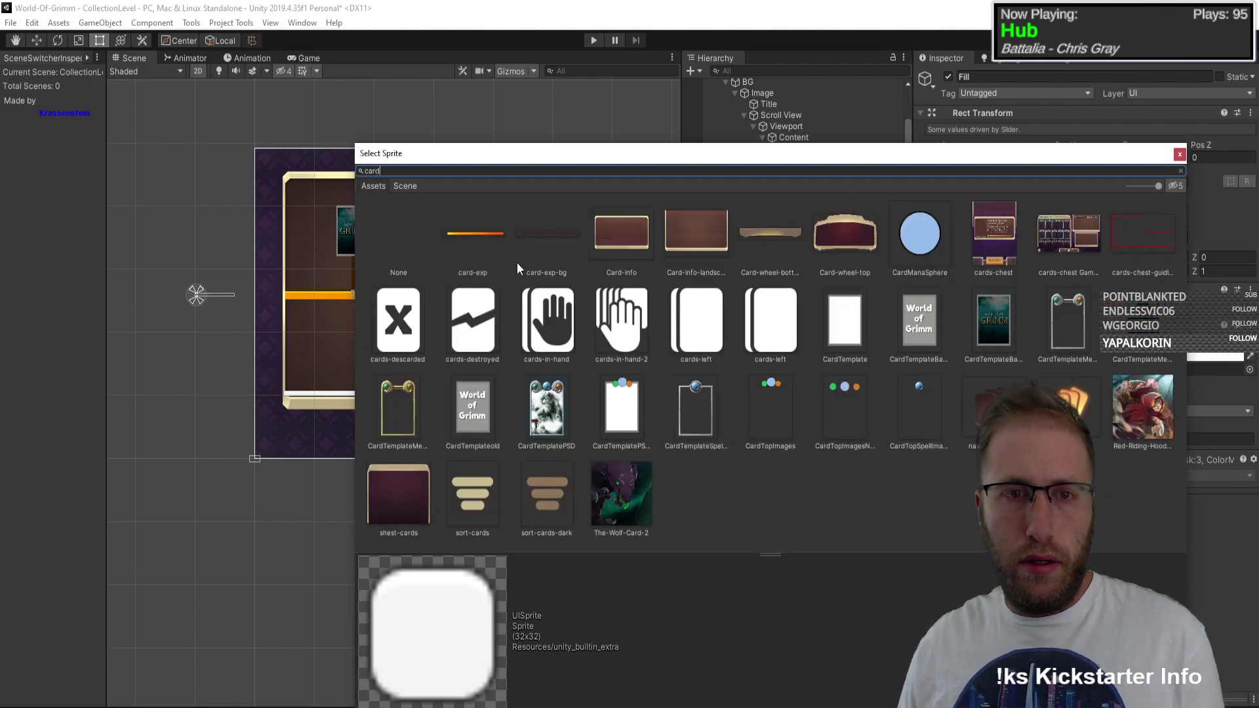
{"action": "double_click", "coordinate": [477, 221]}
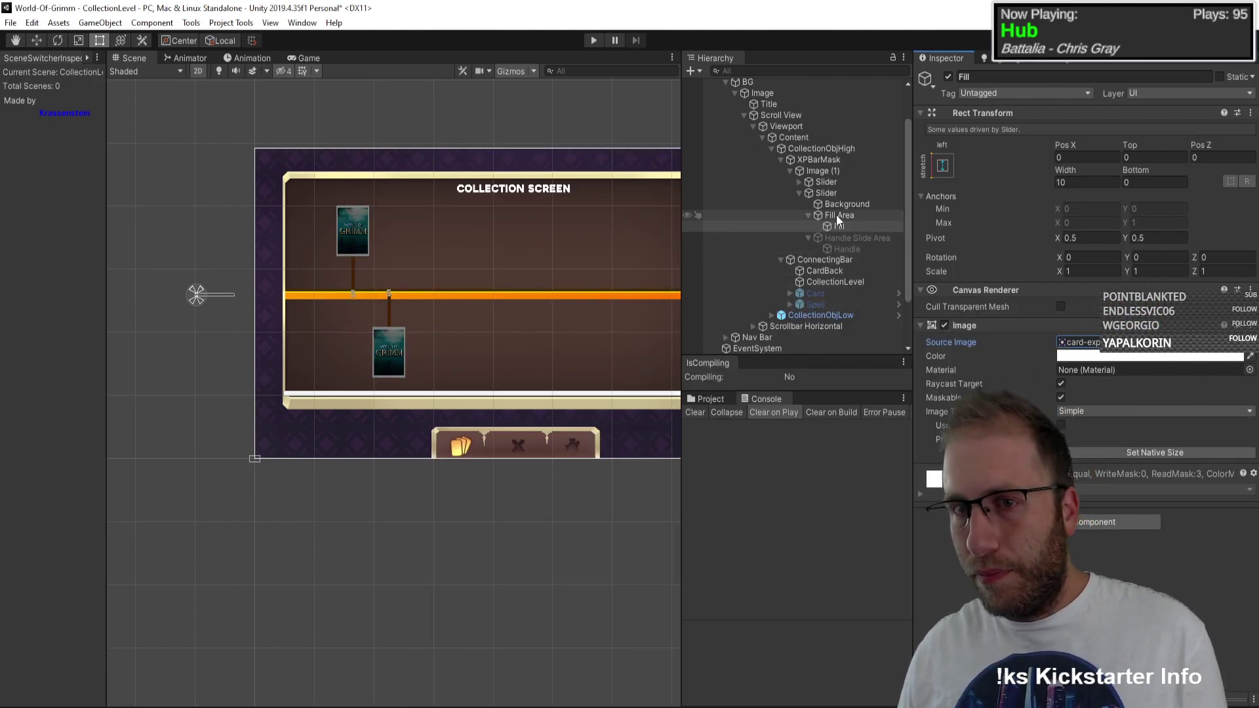
{"action": "left_click", "coordinate": [852, 203]}
{"action": "left_click", "coordinate": [846, 225]}
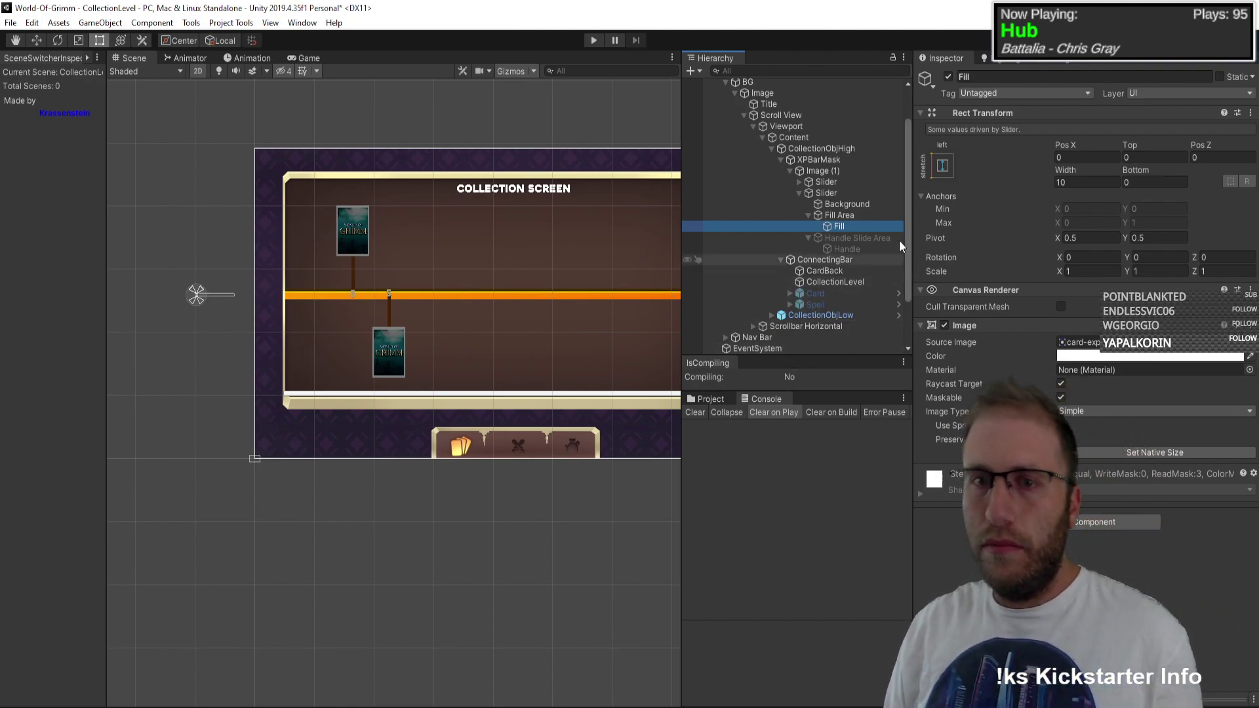
{"action": "left_click", "coordinate": [837, 204]}
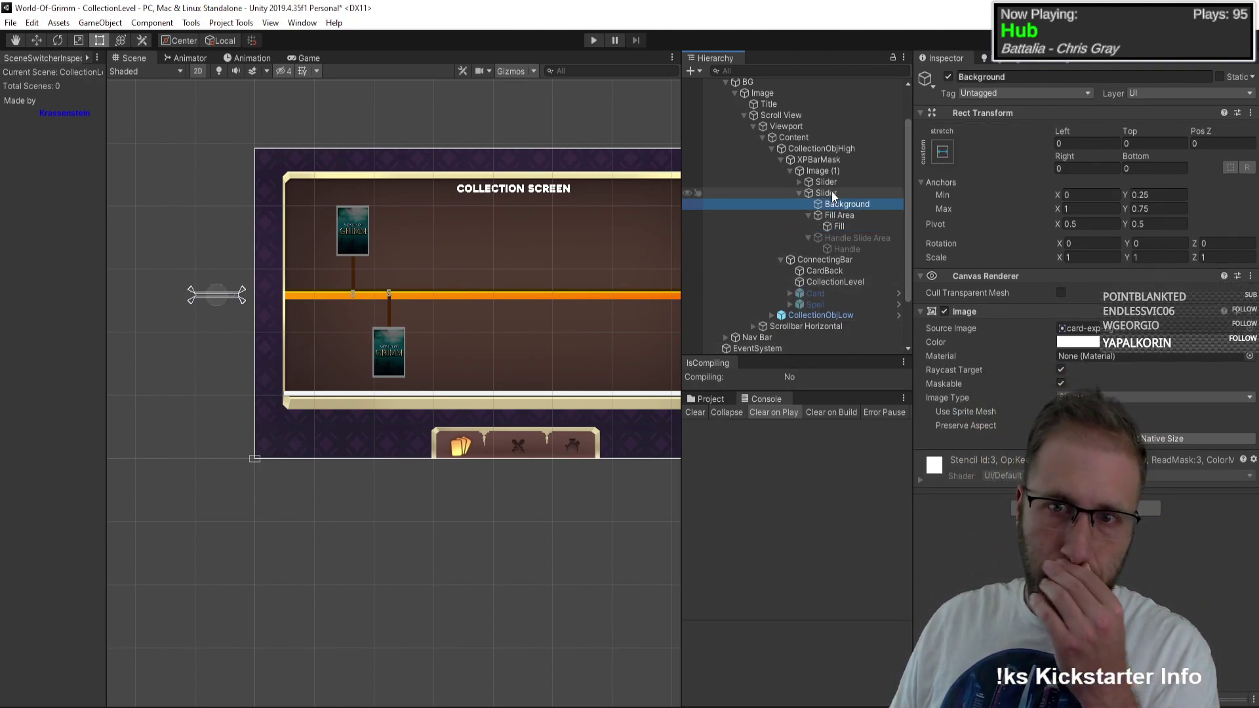
Step: Anchor the second Slider to the left and set its Pos X to -1157
{"action": "left_click", "coordinate": [835, 182]}
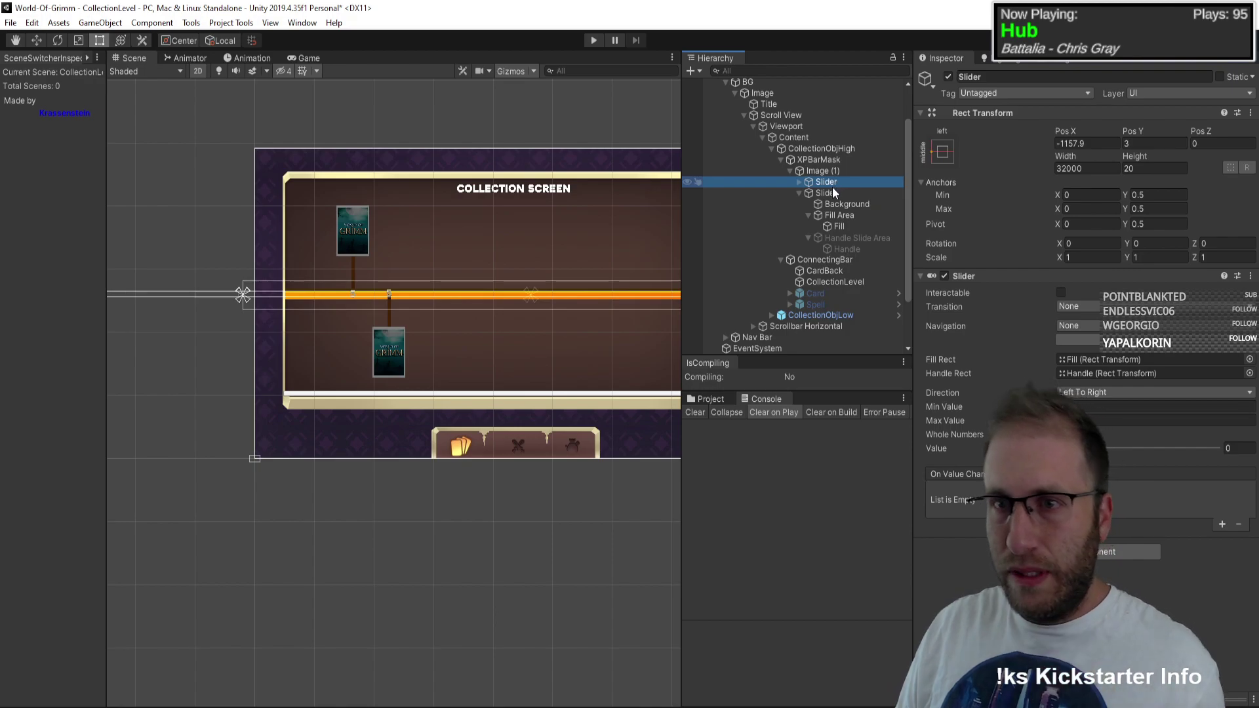
{"action": "left_click", "coordinate": [904, 193]}
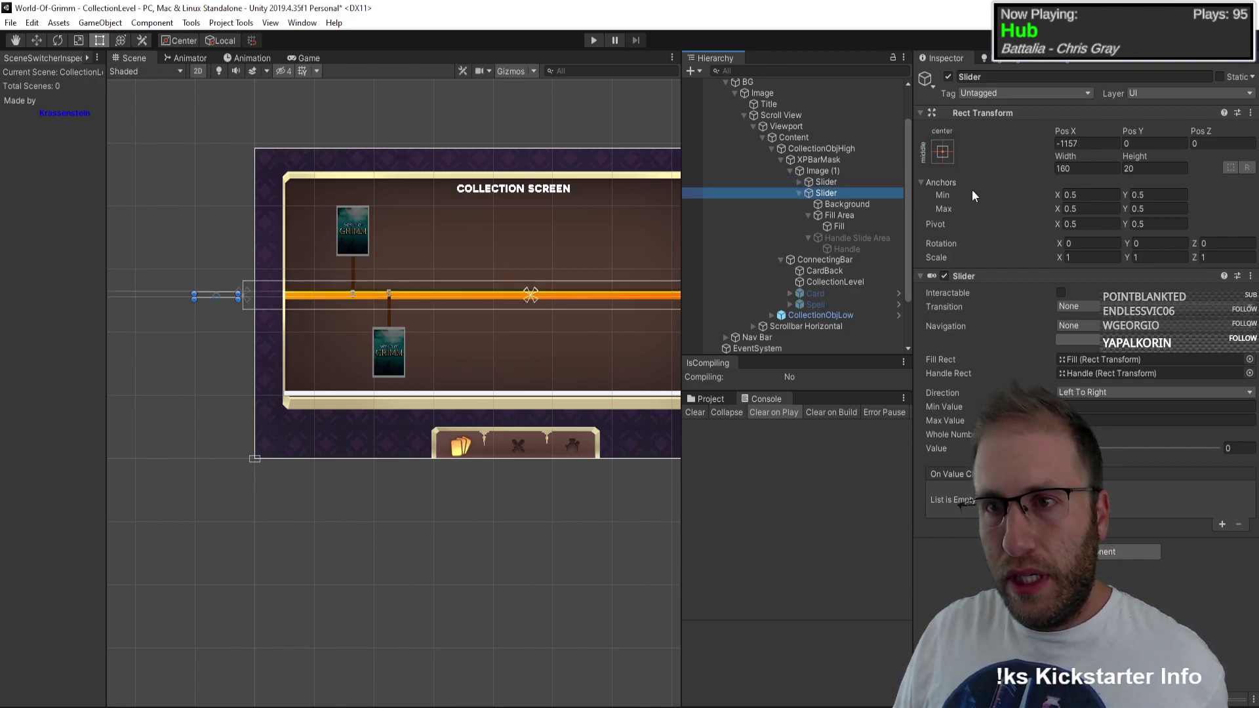
{"action": "left_click", "coordinate": [942, 153]}
{"action": "left_click", "coordinate": [1088, 153]}
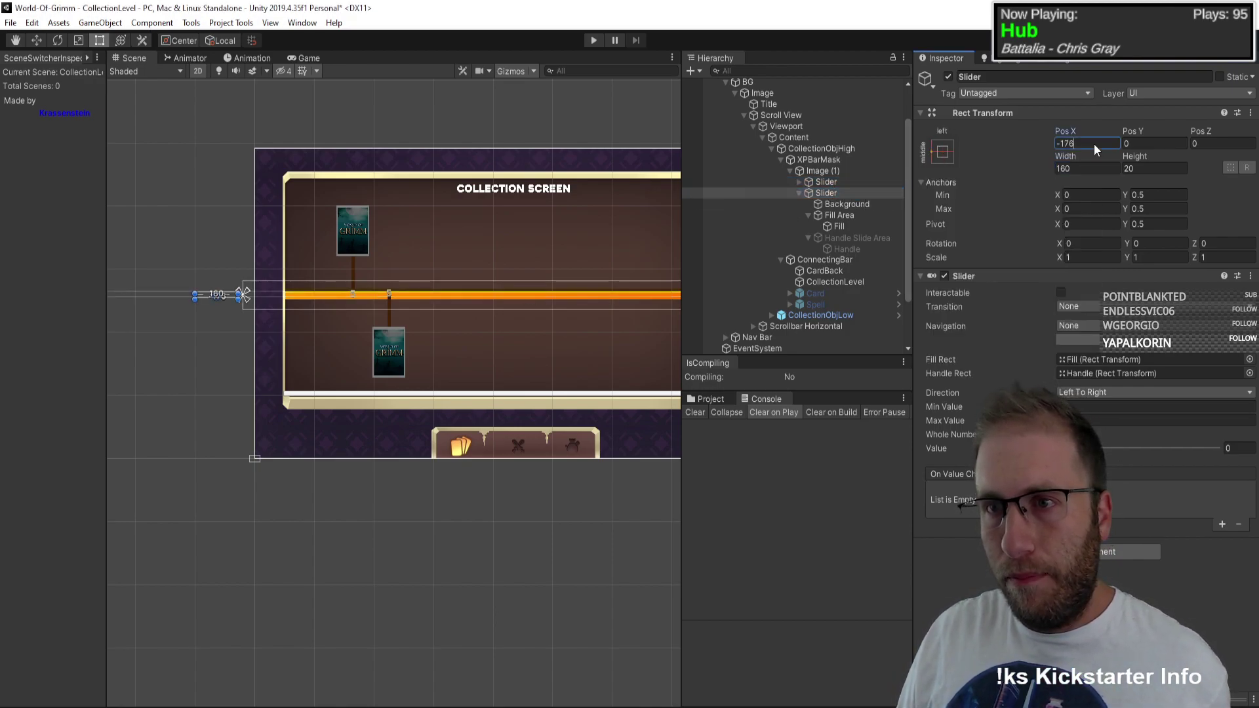
{"action": "left_click", "coordinate": [1094, 143]}
{"action": "type", "text": "-"}
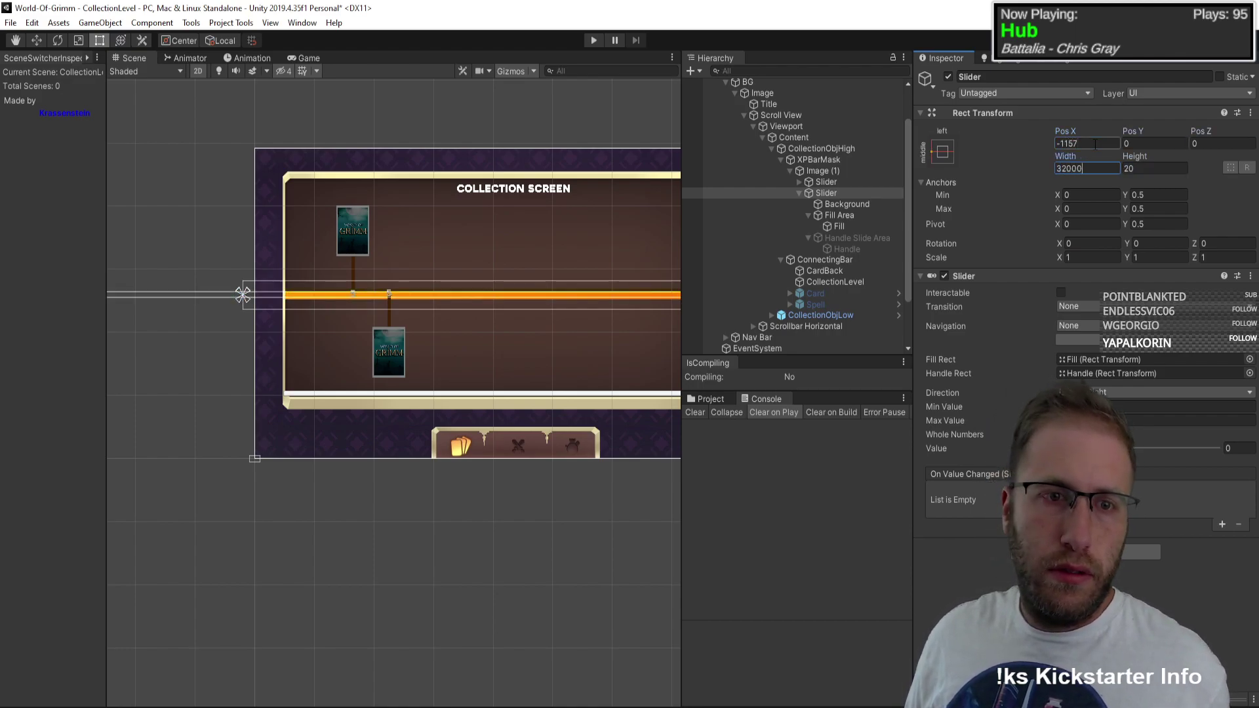
Step: Deactivate the original orange first Slider
{"action": "left_click", "coordinate": [826, 205]}
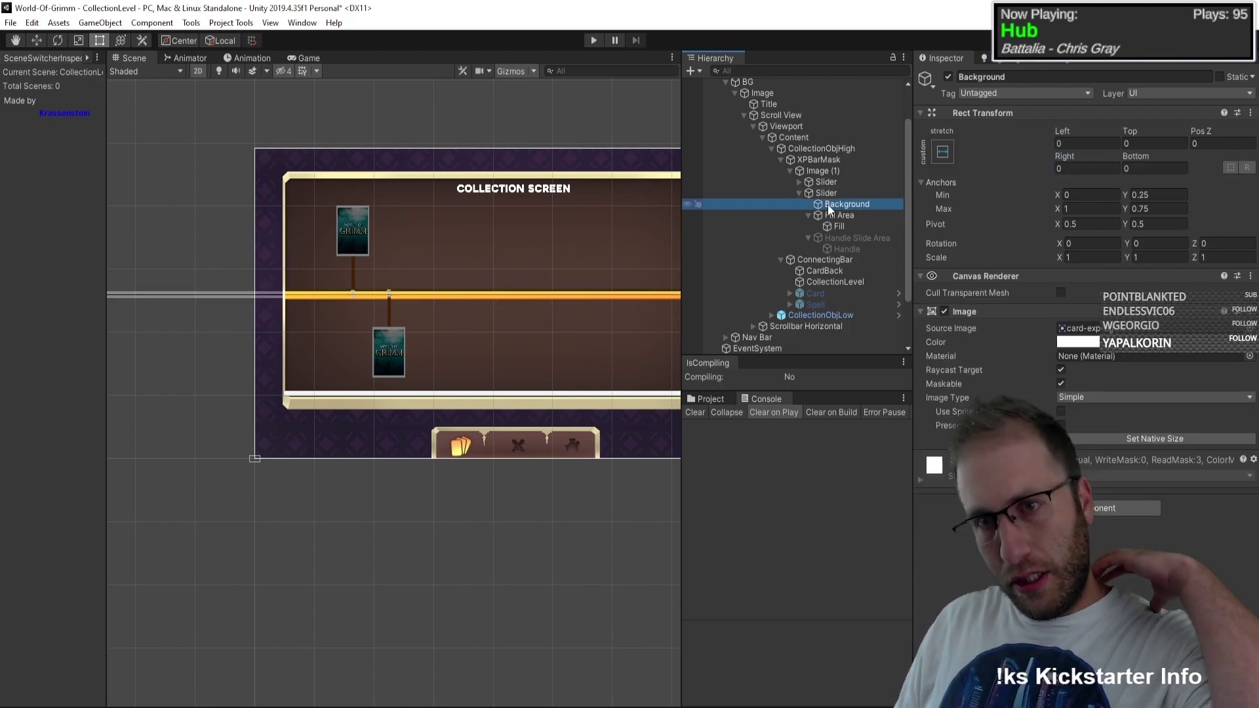
{"action": "left_click", "coordinate": [835, 225]}
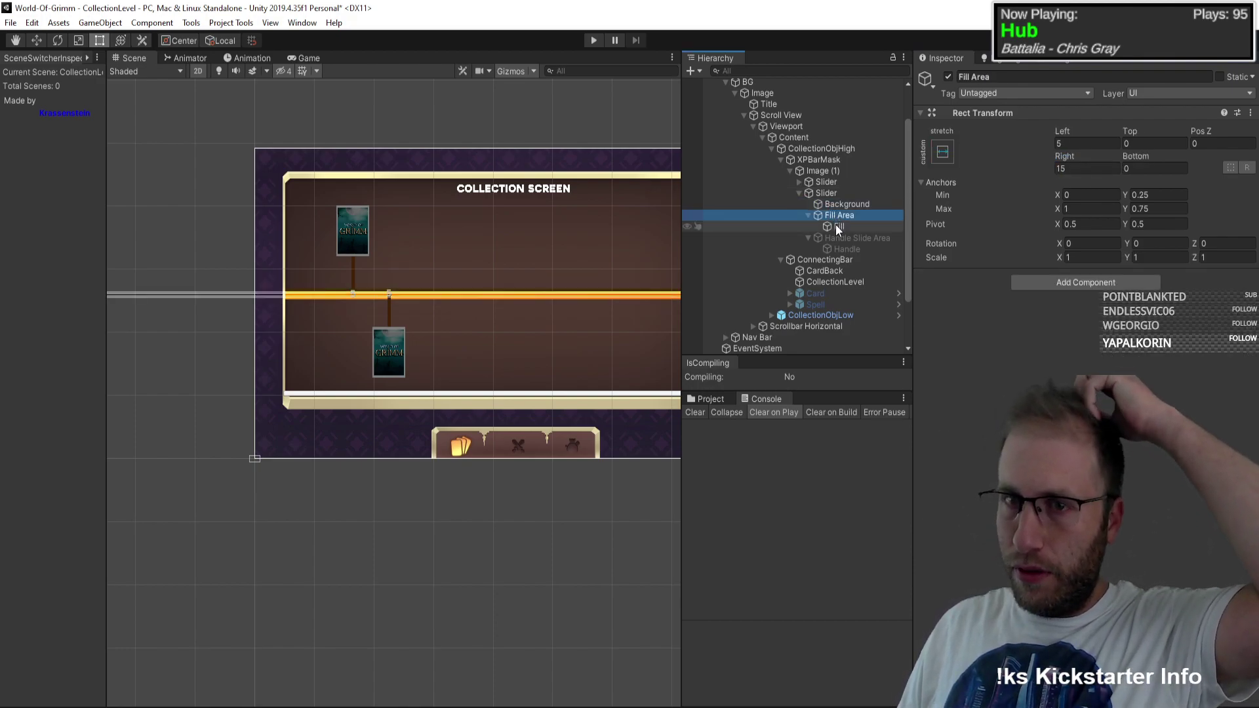
{"action": "middle_click_drag", "start_coordinate": [494, 340], "coordinate": [526, 348]}
{"action": "left_click", "coordinate": [832, 183]}
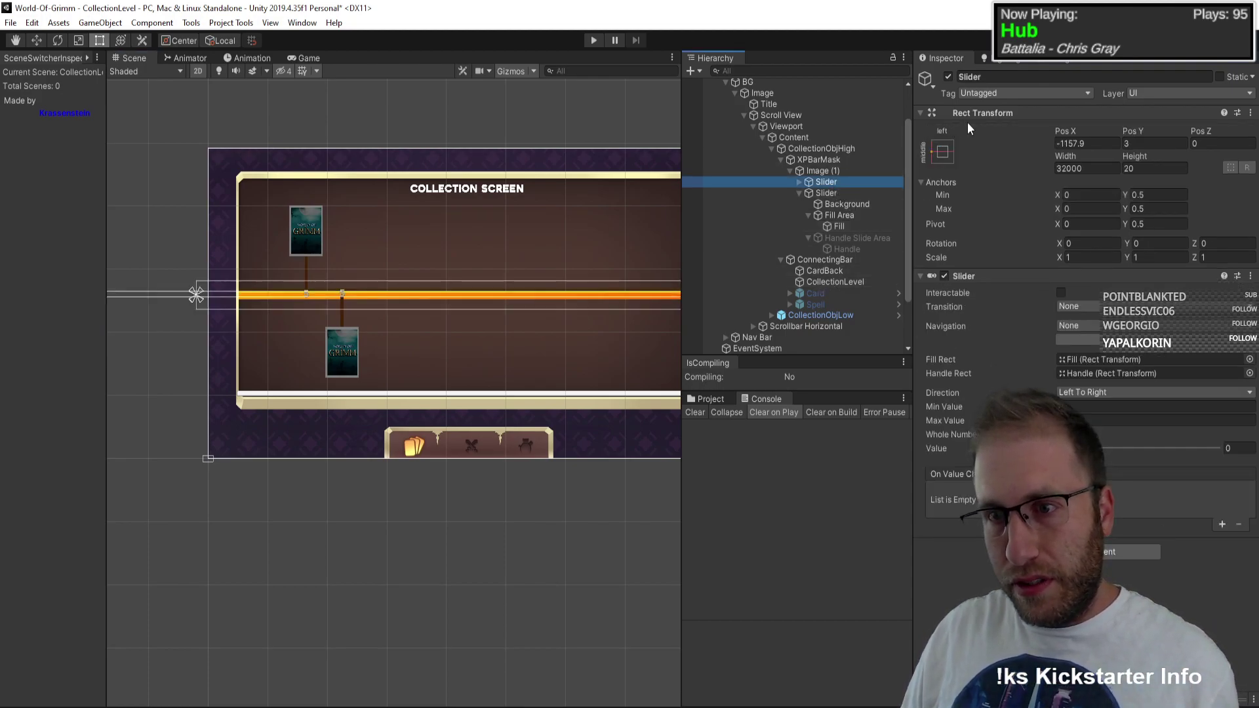
{"action": "left_click", "coordinate": [948, 76]}
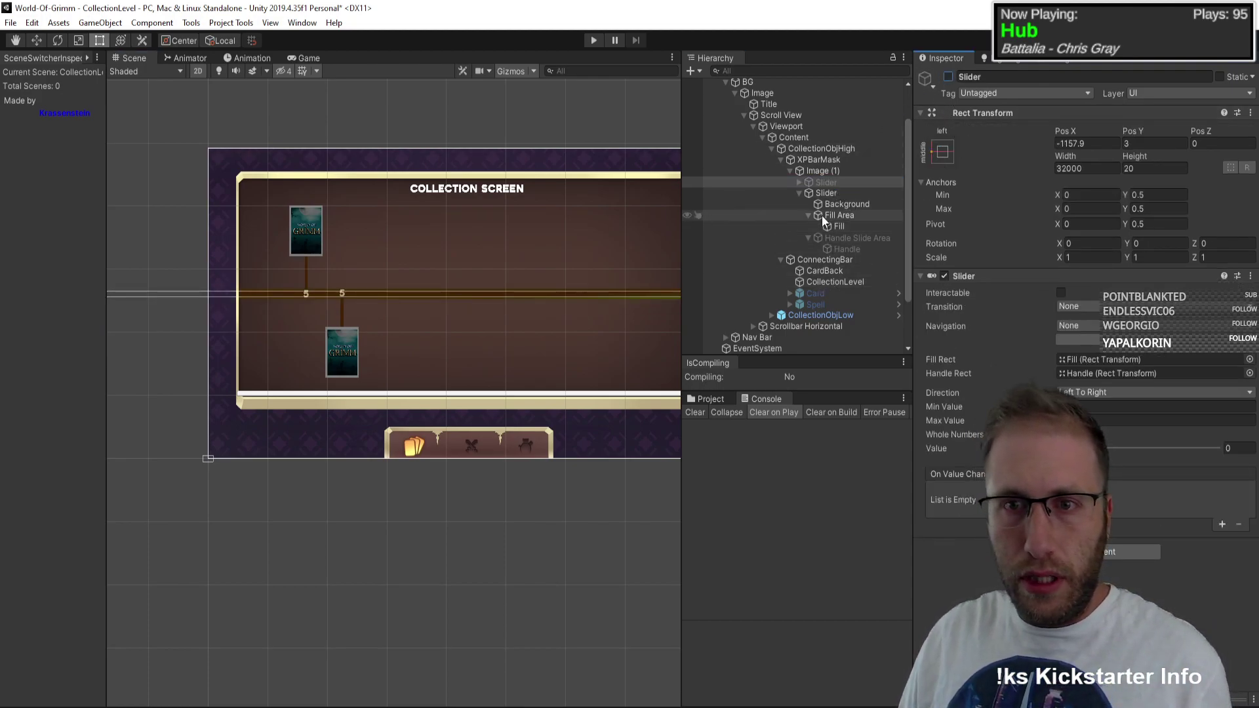
Step: Raise the second Slider's Value to preview its fill
{"action": "left_click", "coordinate": [821, 192]}
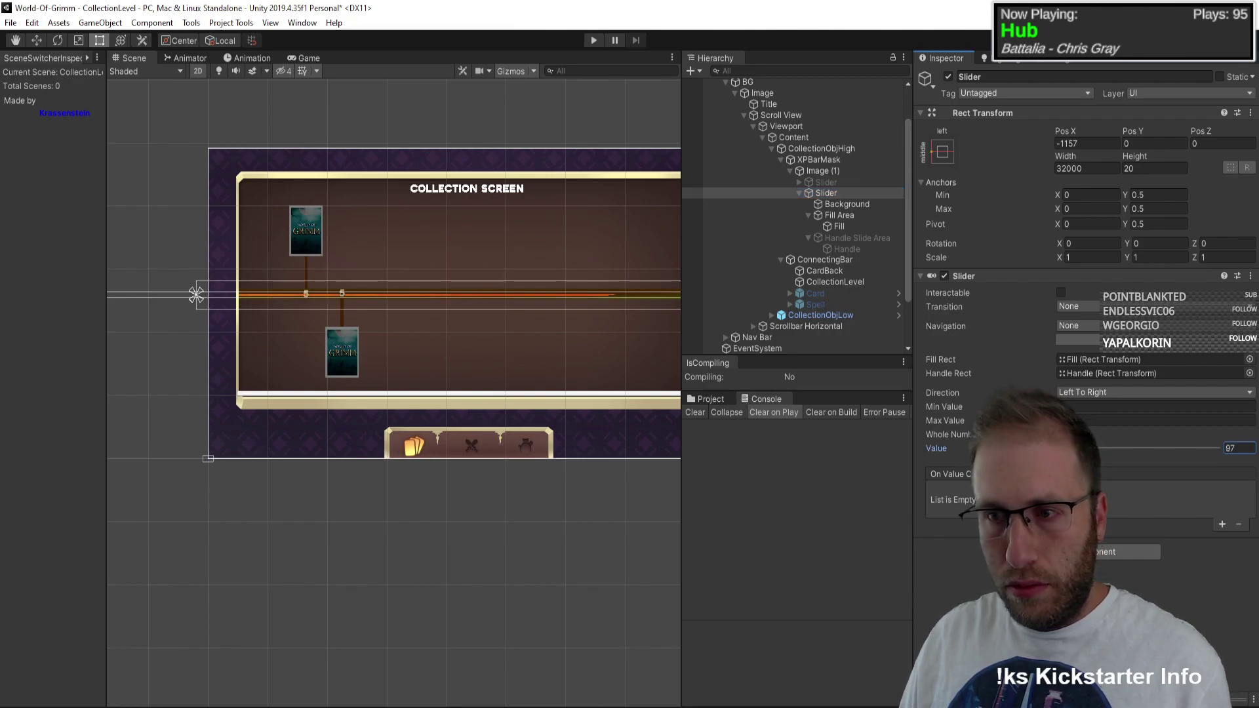
{"action": "mouse_move", "coordinate": [1050, 448]}
{"action": "left_mouse_down"}
{"action": "mouse_move", "coordinate": [1167, 450]}
{"action": "mouse_move", "coordinate": [1042, 449]}
{"action": "left_mouse_up"}
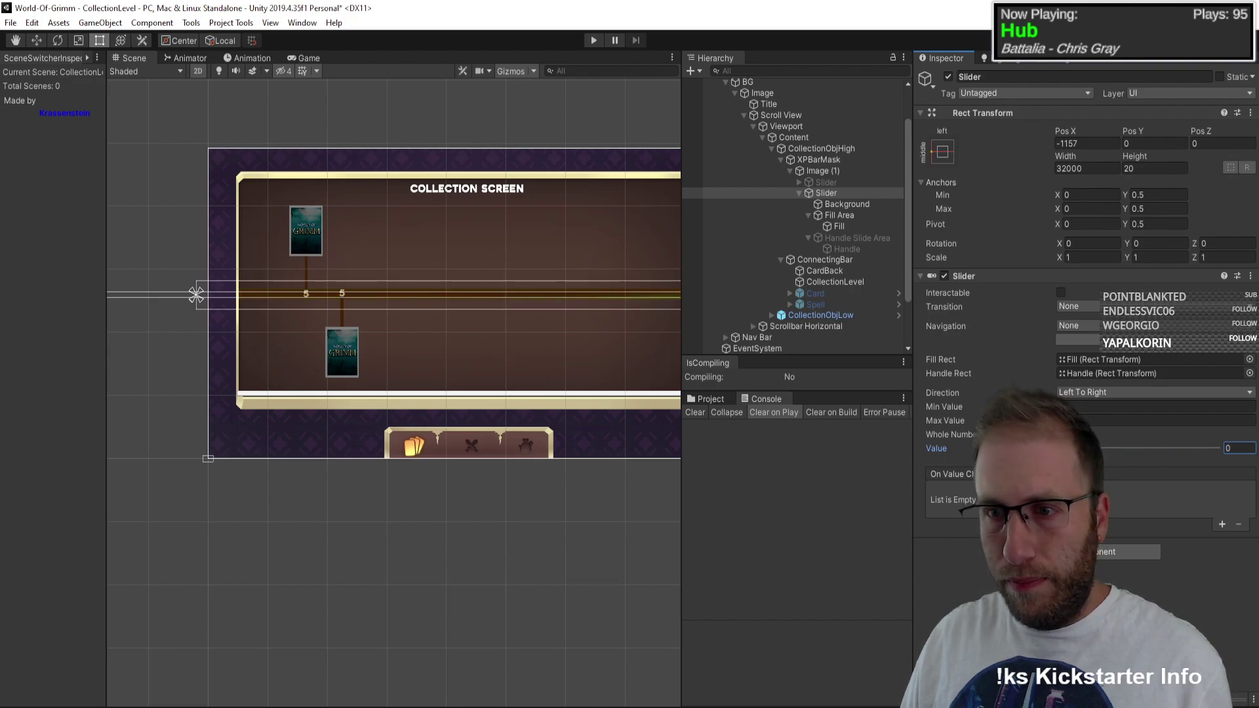
{"action": "left_click", "coordinate": [838, 225]}
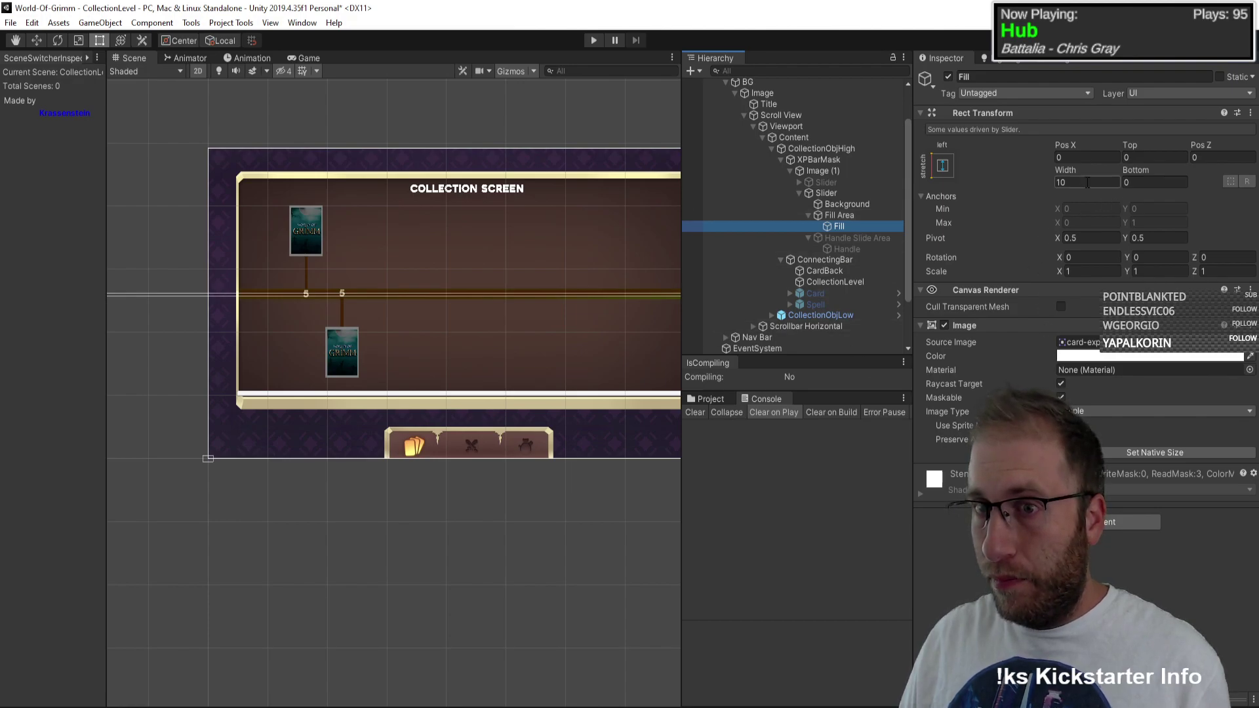
Step: Try a horizontal Filled image type on the Fill image, then revert it to Simple
{"action": "double_click", "coordinate": [841, 227]}
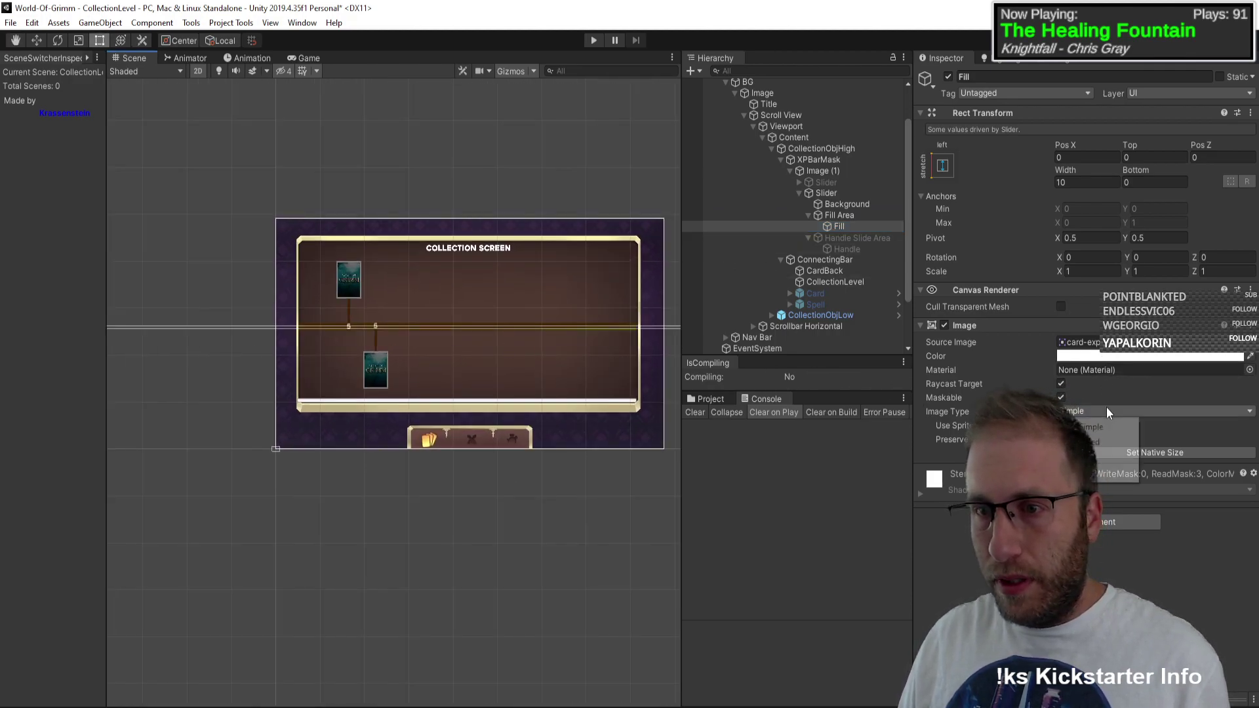
{"action": "left_click", "coordinate": [1107, 411]}
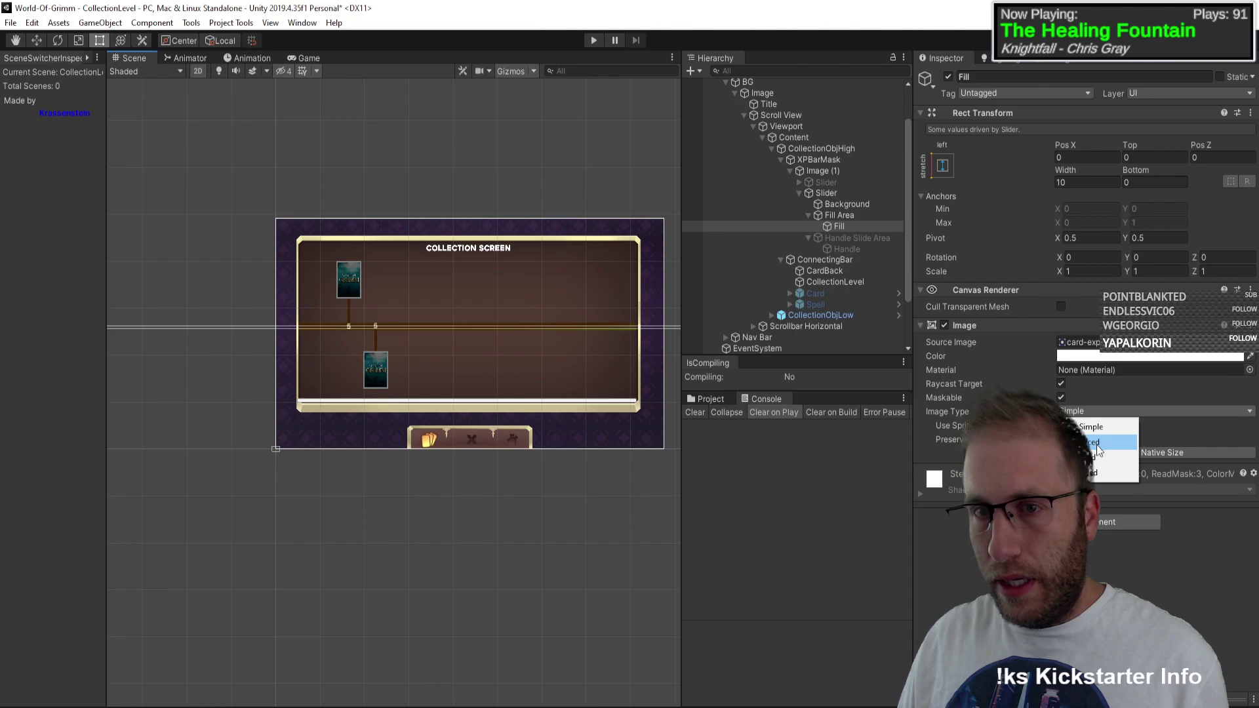
{"action": "left_click", "coordinate": [1104, 473]}
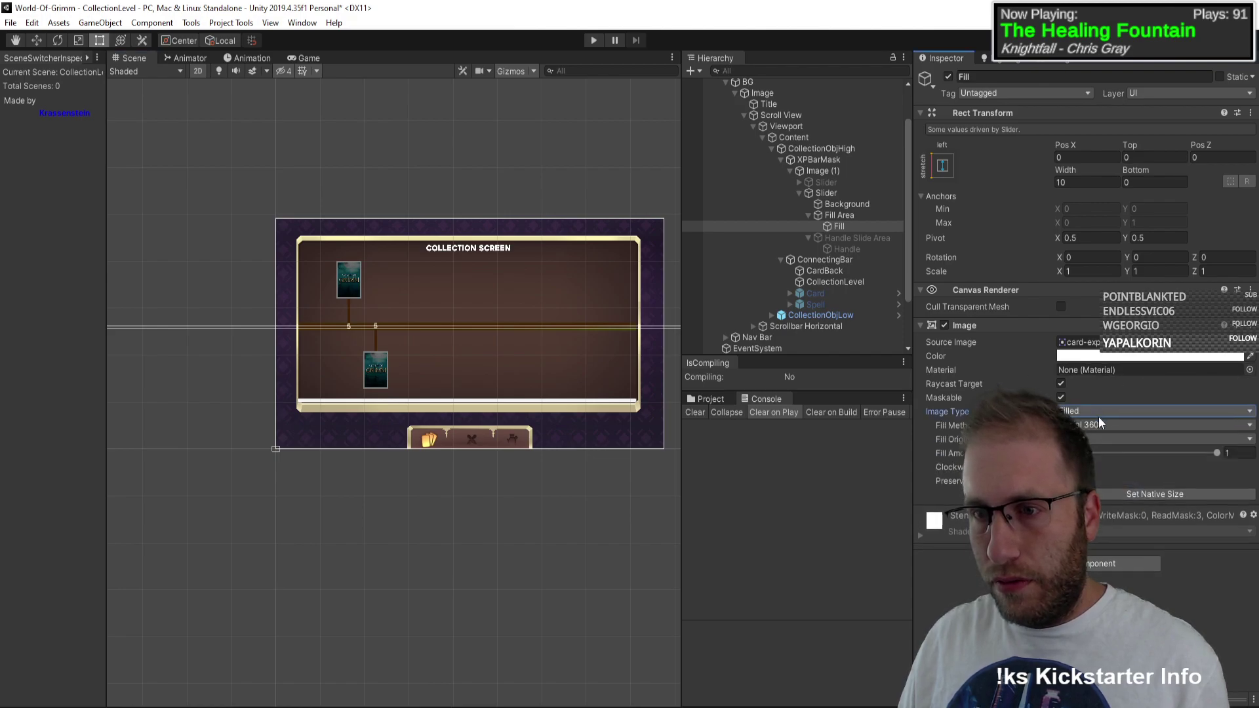
{"action": "left_click", "coordinate": [1099, 420]}
{"action": "left_click", "coordinate": [1104, 438]}
{"action": "left_click_drag", "start_coordinate": [1095, 457], "coordinate": [1085, 414]}
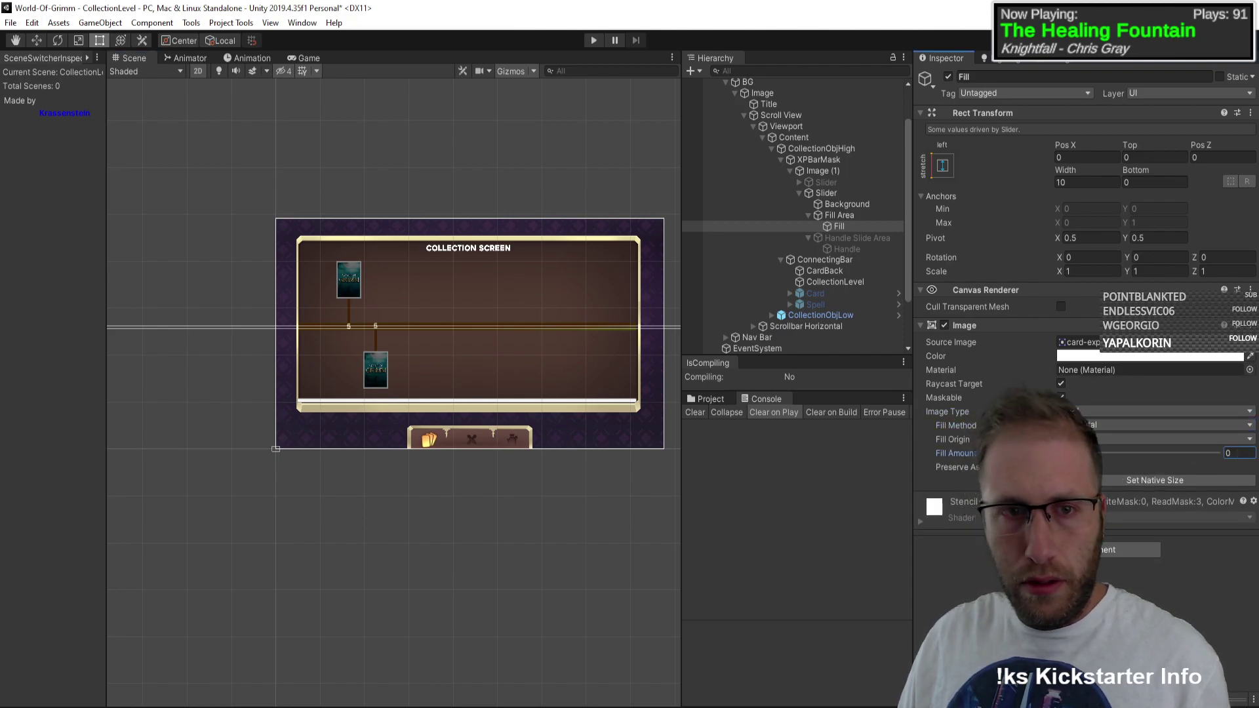
{"action": "left_click", "coordinate": [1086, 412]}
{"action": "left_click", "coordinate": [1109, 423]}
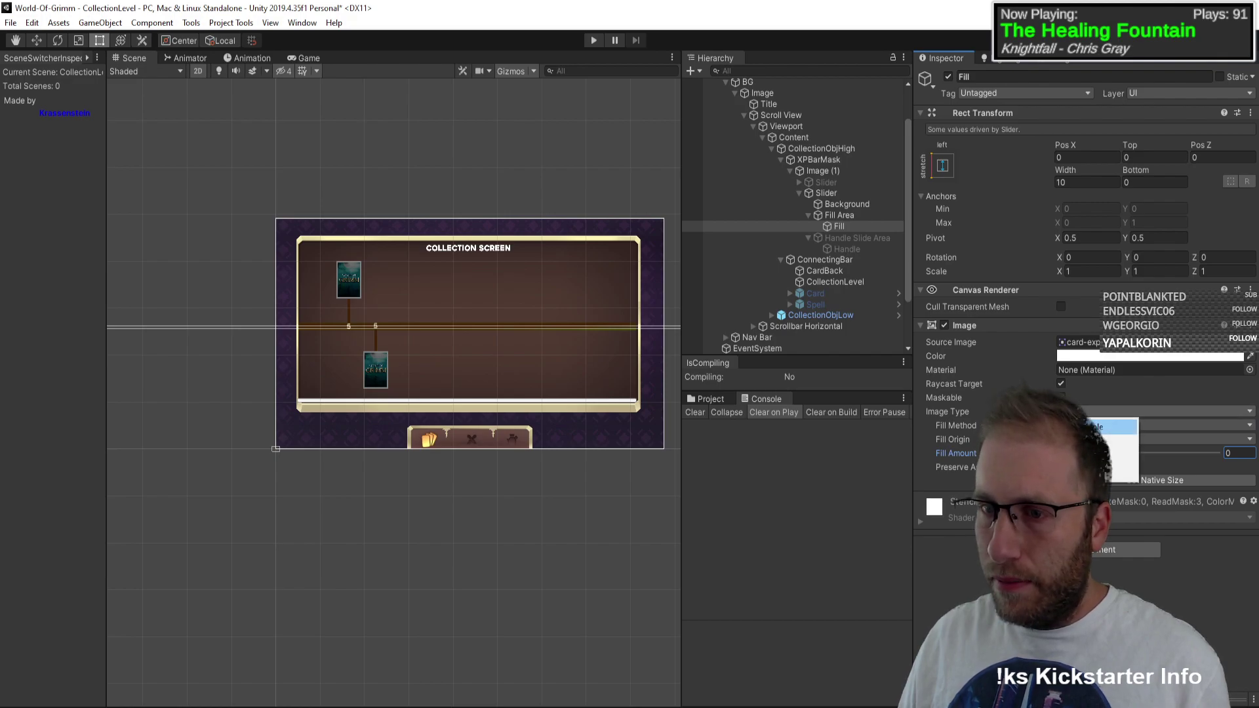
Step: Compare with the disabled first slider, then test the second slider's Value at 95 and 0
{"action": "left_click", "coordinate": [800, 183]}
{"action": "left_click", "coordinate": [836, 217]}
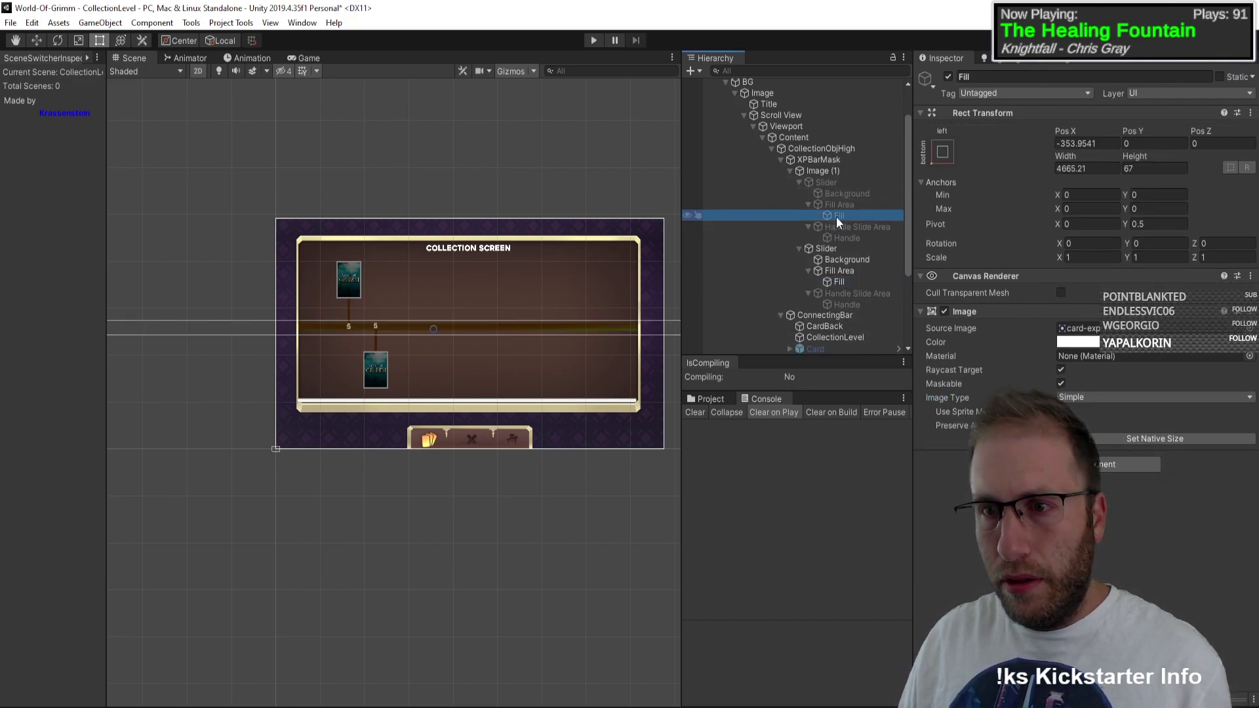
{"action": "left_click", "coordinate": [845, 194]}
{"action": "left_click", "coordinate": [826, 183]}
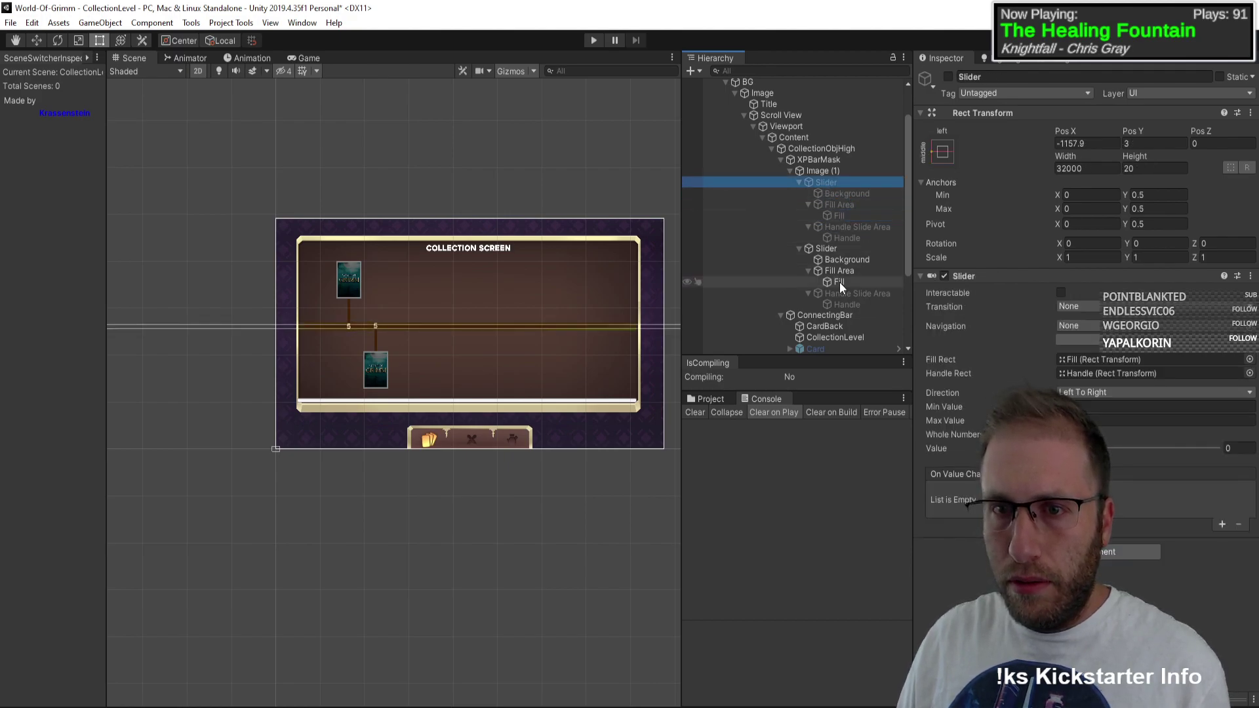
{"action": "left_click", "coordinate": [828, 249]}
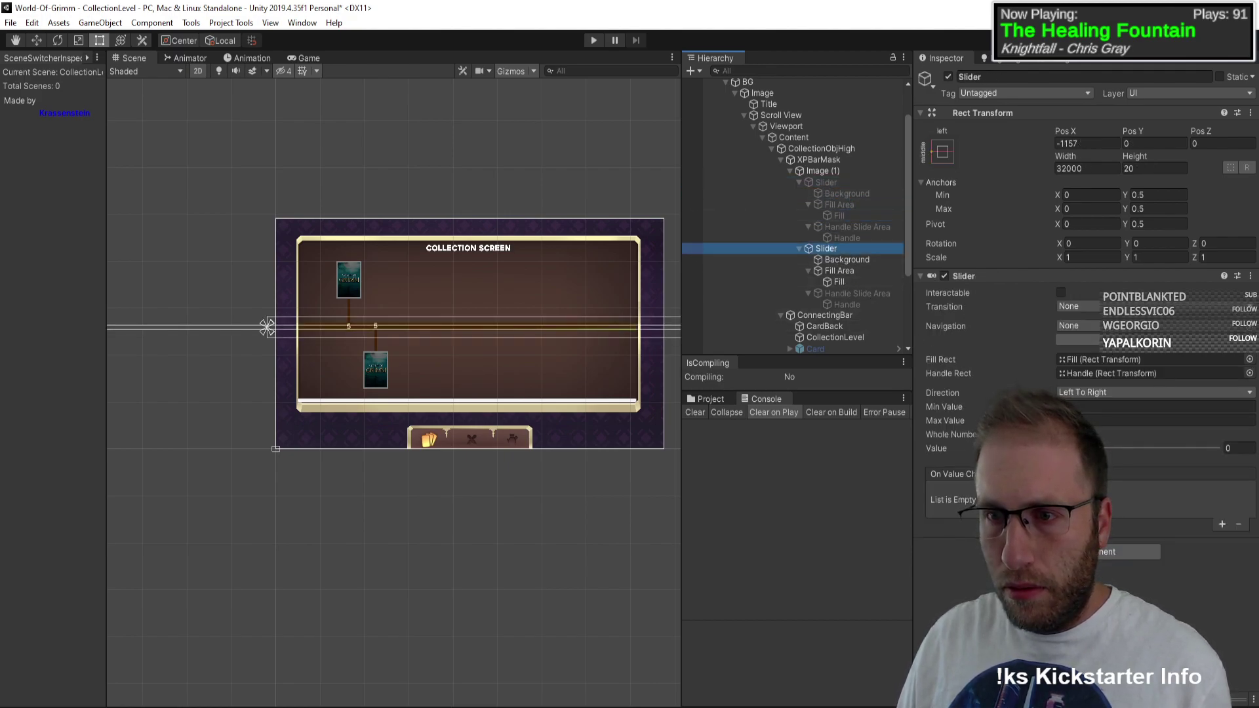
{"action": "left_click", "coordinate": [1238, 448]}
{"action": "type", "text": "95"}
{"action": "left_click", "coordinate": [1108, 449]}
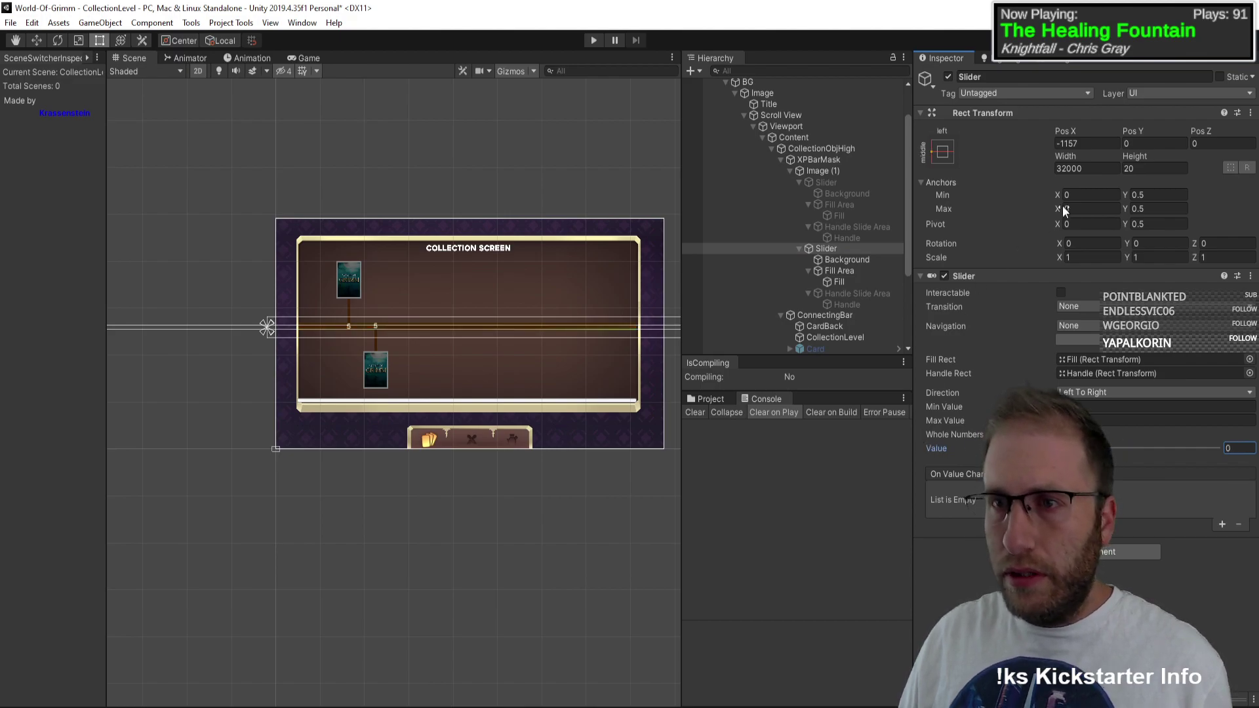
Step: Set the second Slider's Pos Y to 3 and check its Fill object
{"action": "left_click", "coordinate": [1134, 141]}
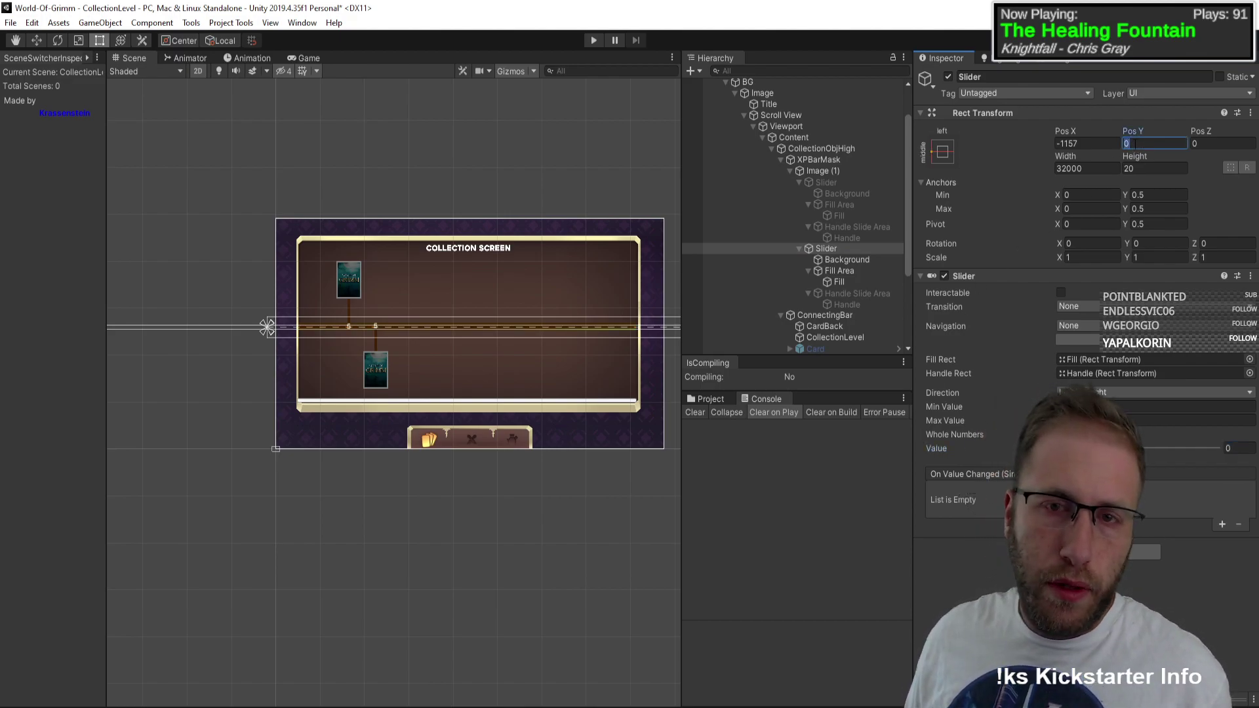
{"action": "type", "text": "3"}
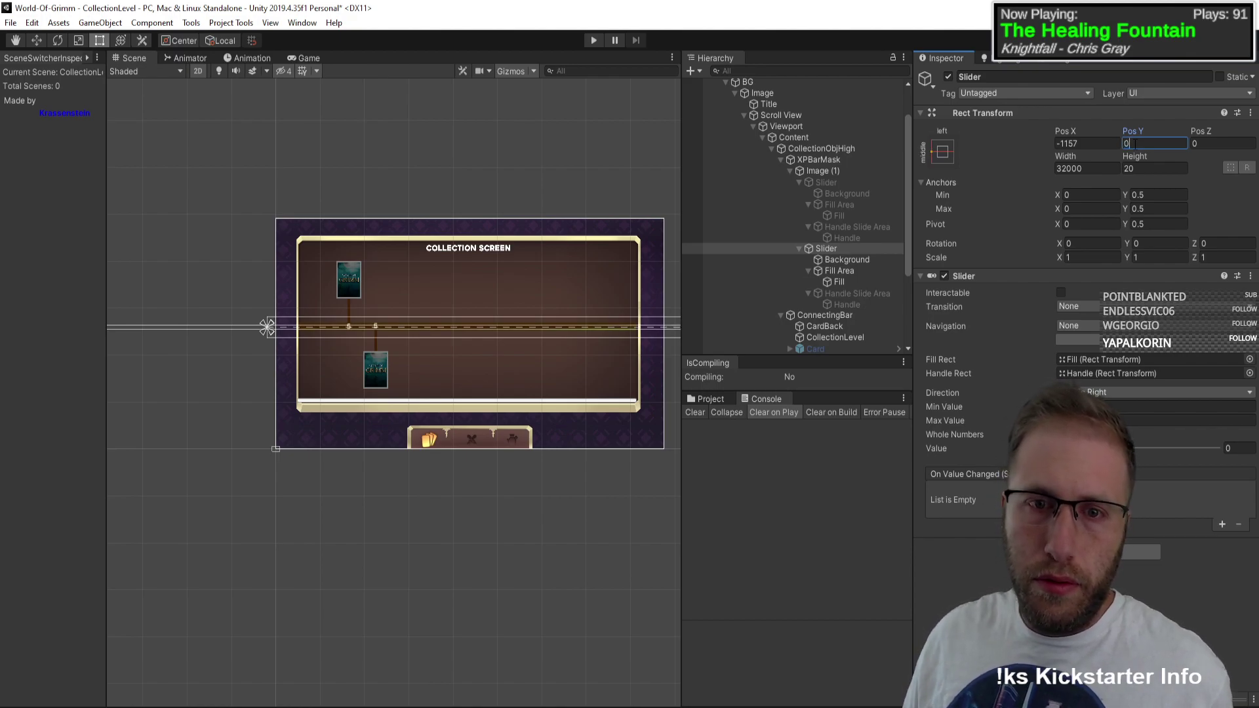
{"action": "left_click", "coordinate": [830, 274]}
{"action": "left_click", "coordinate": [833, 282]}
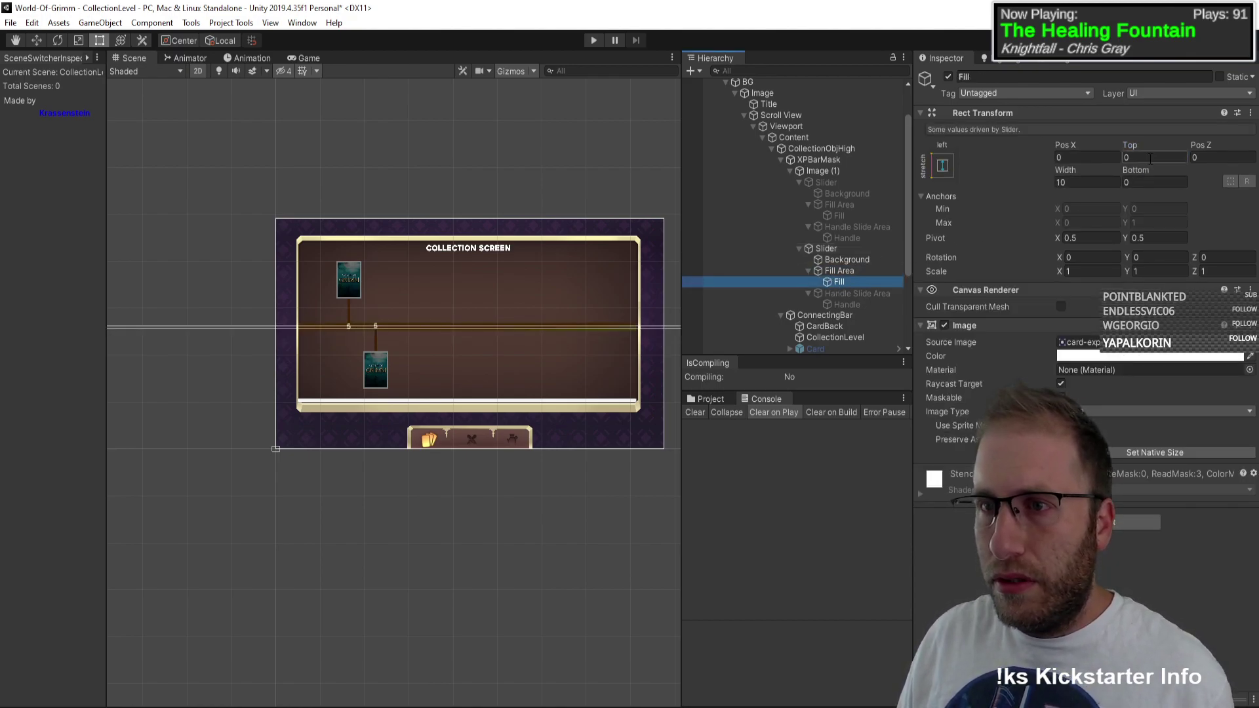
{"action": "left_click", "coordinate": [1093, 181]}
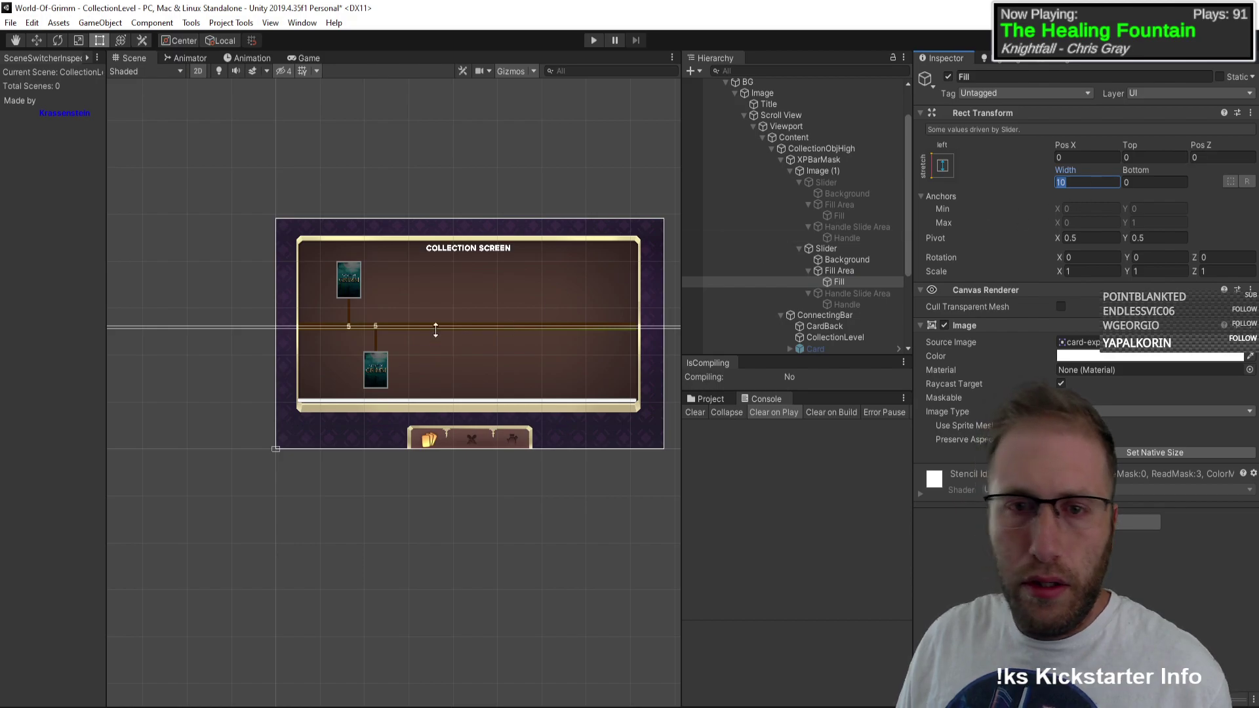
{"action": "scroll", "coordinate": [250, 306], "scroll_direction": "up", "scroll_amount": 10}
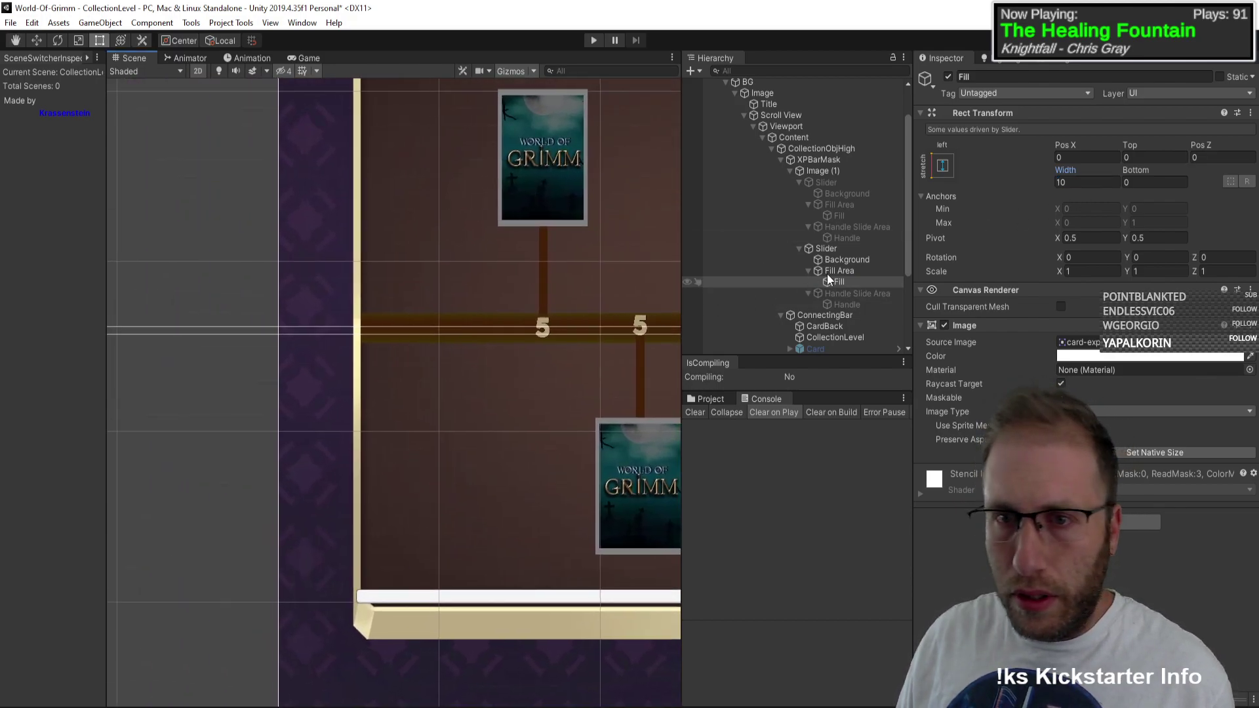
Step: Compare the two sliders' Fill objects, then collapse the second Slider in the Hierarchy
{"action": "left_click", "coordinate": [848, 216]}
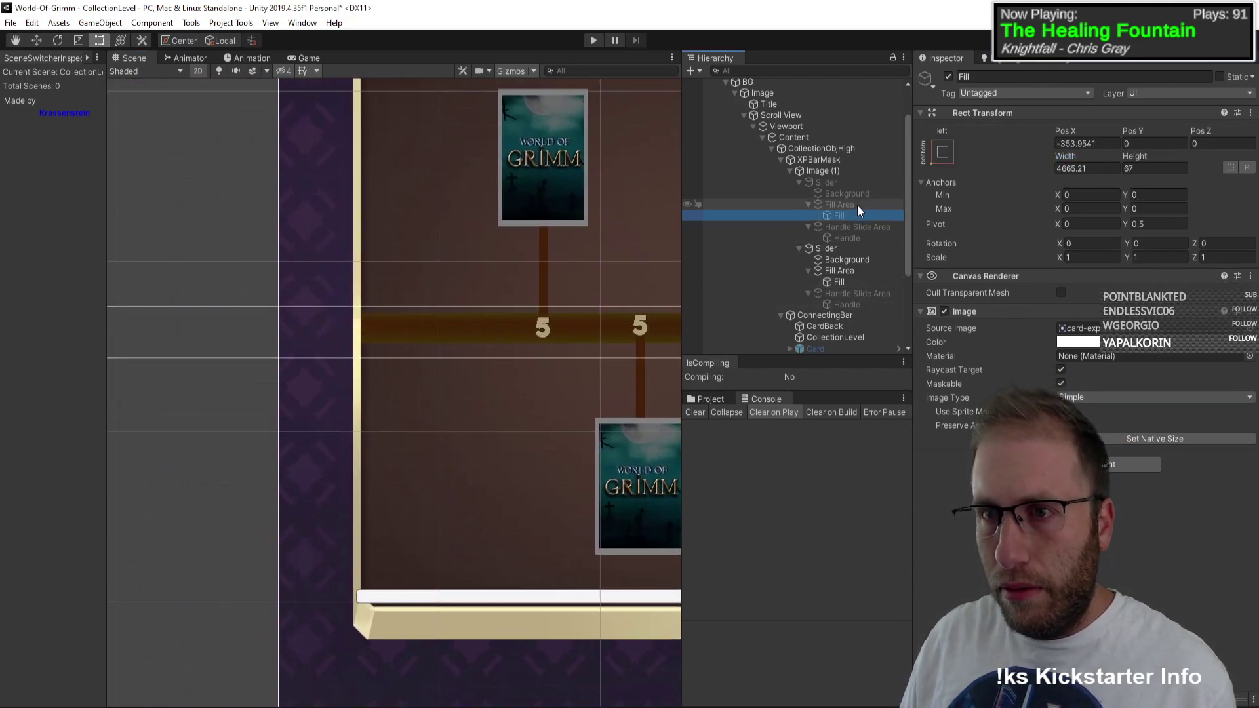
{"action": "left_click", "coordinate": [846, 281]}
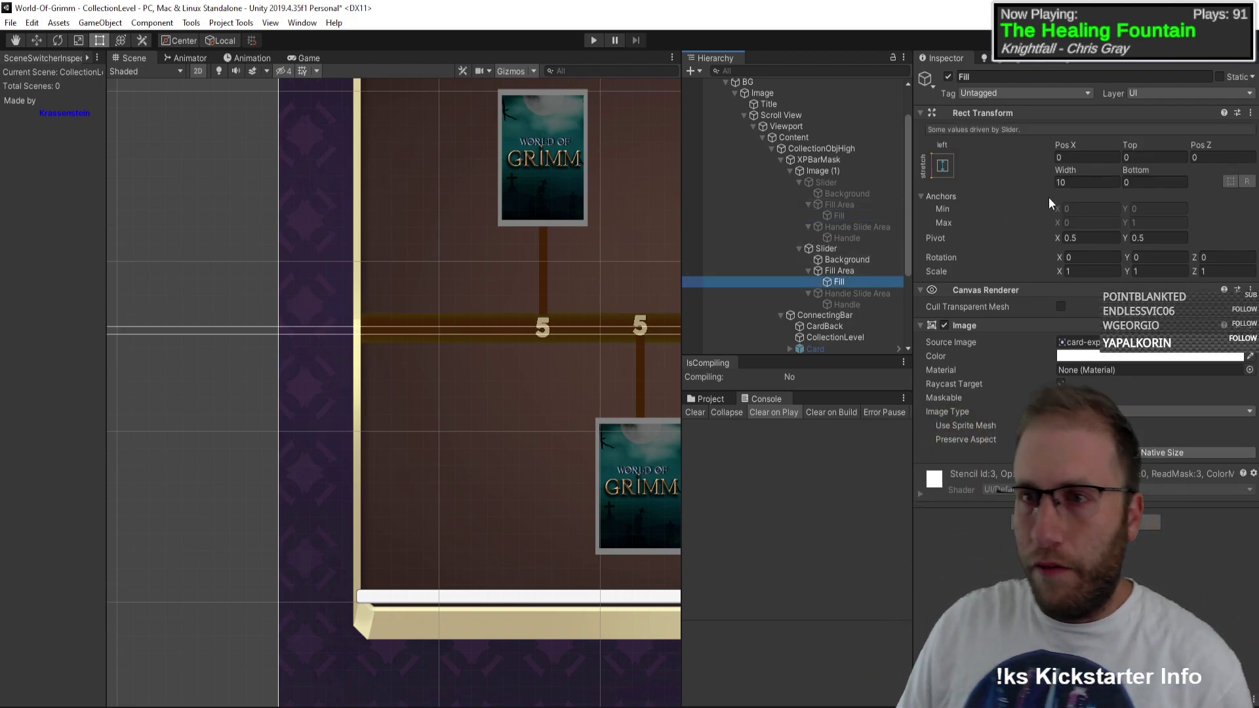
{"action": "left_click", "coordinate": [851, 217]}
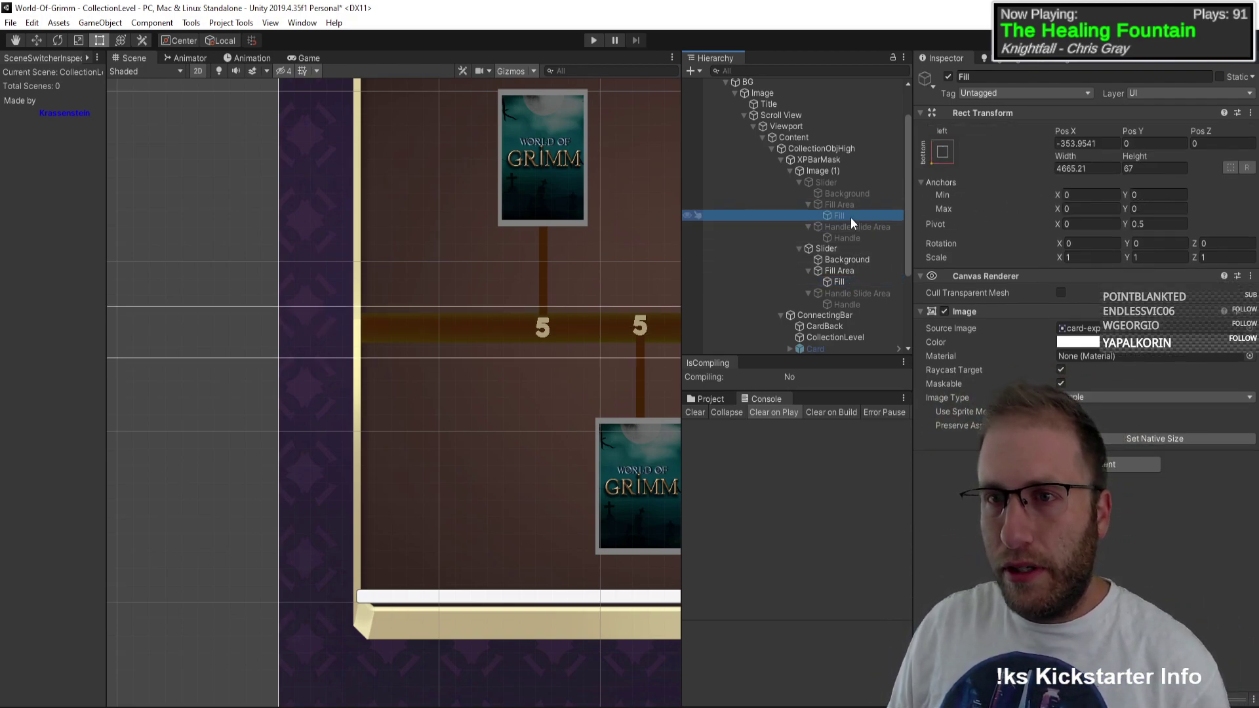
{"action": "left_click", "coordinate": [871, 183]}
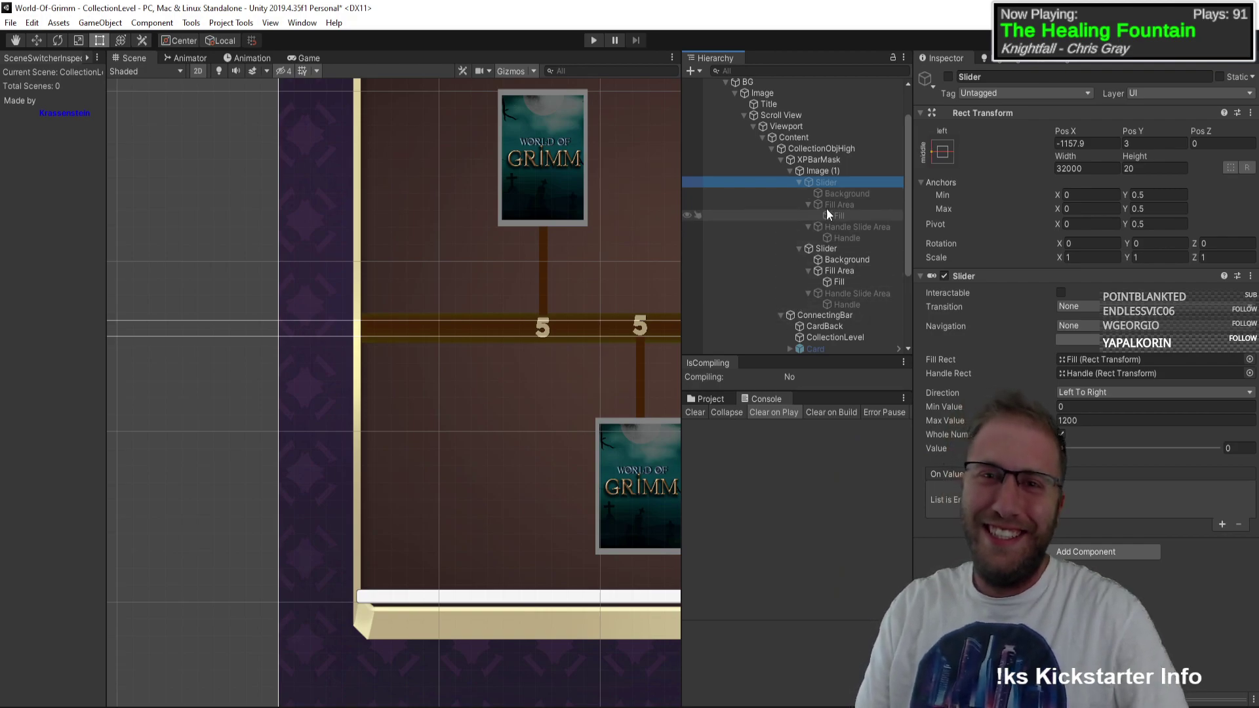
{"action": "left_click", "coordinate": [825, 170]}
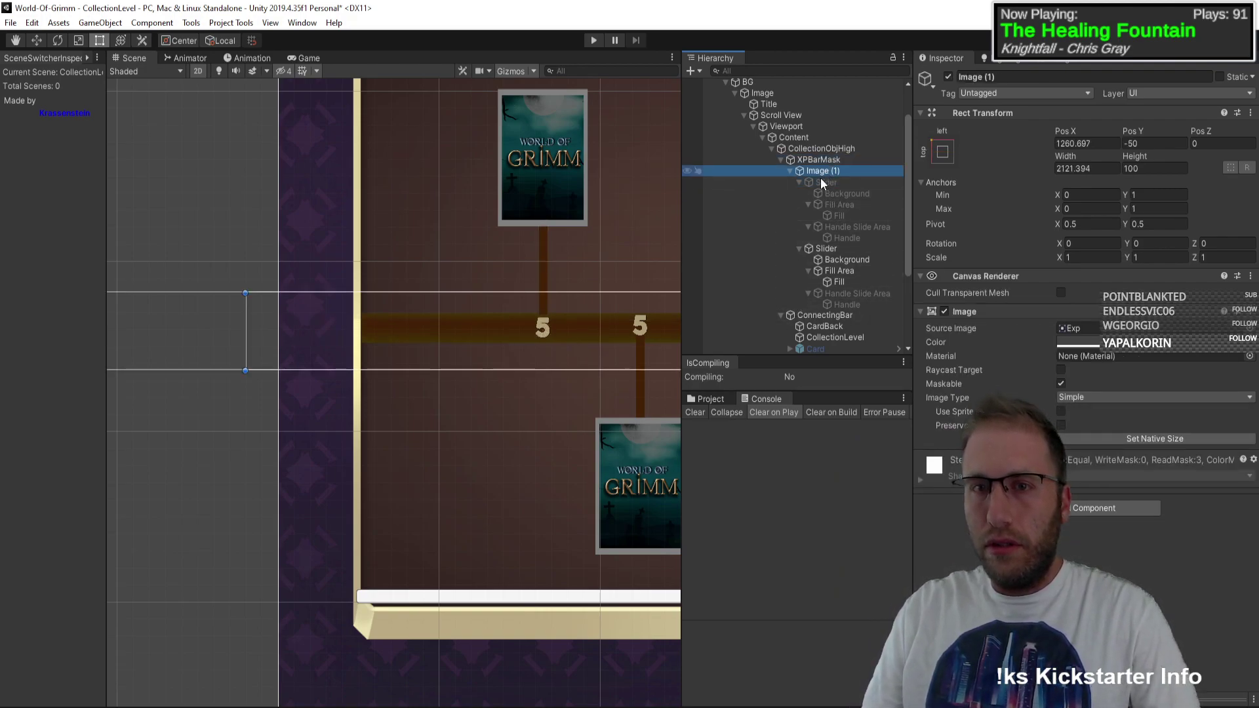
{"action": "left_click", "coordinate": [799, 248]}
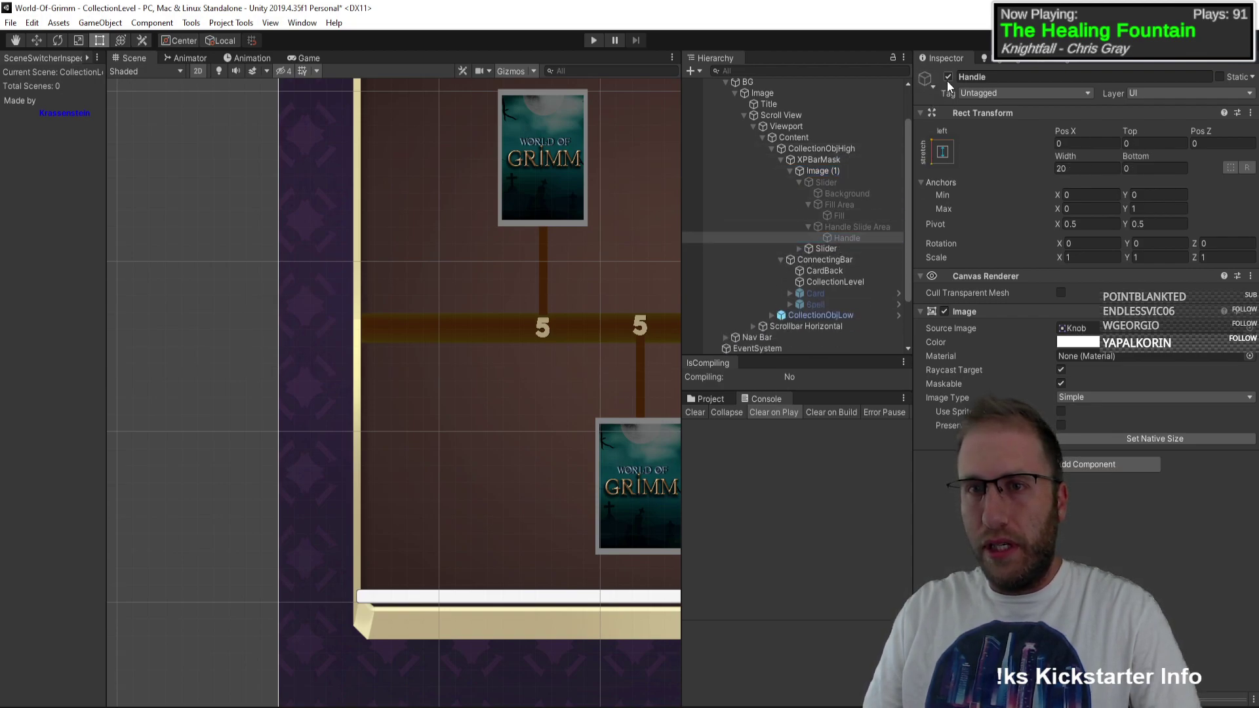
Step: Create a UI Image under Image (1) and search its sprite picker for 'card'
{"action": "right_click", "coordinate": [830, 170]}
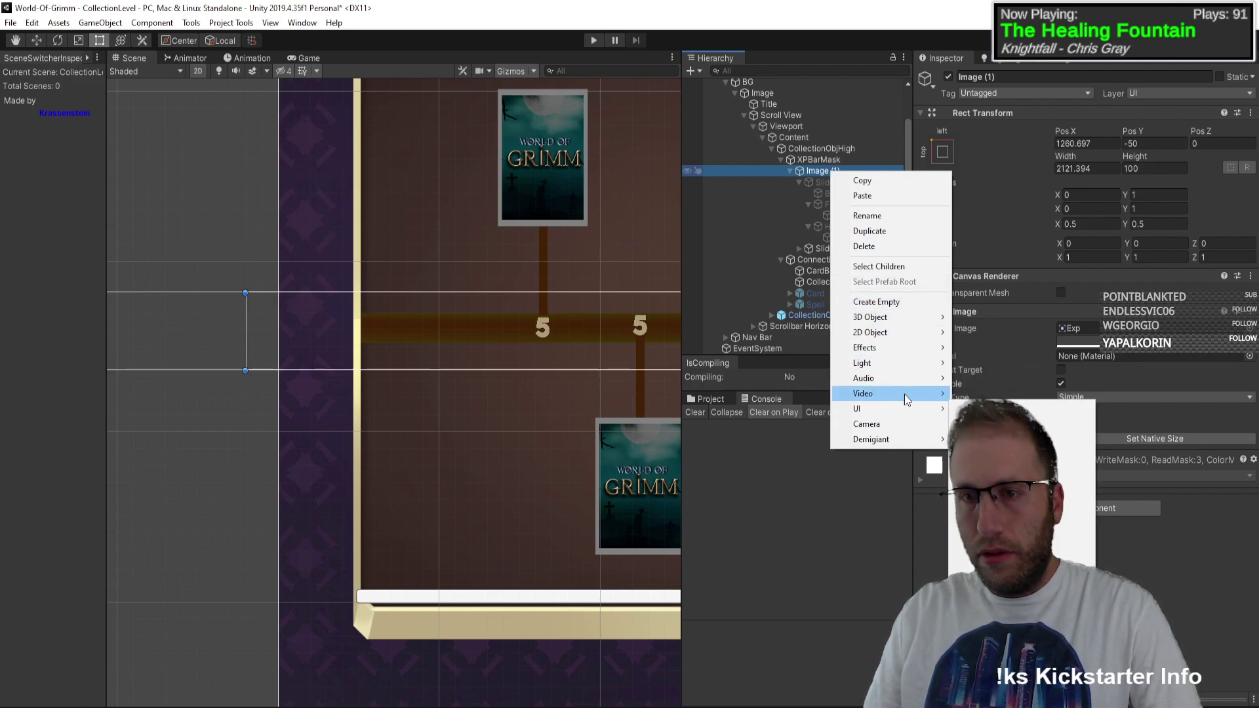
{"action": "left_click", "coordinate": [823, 169]}
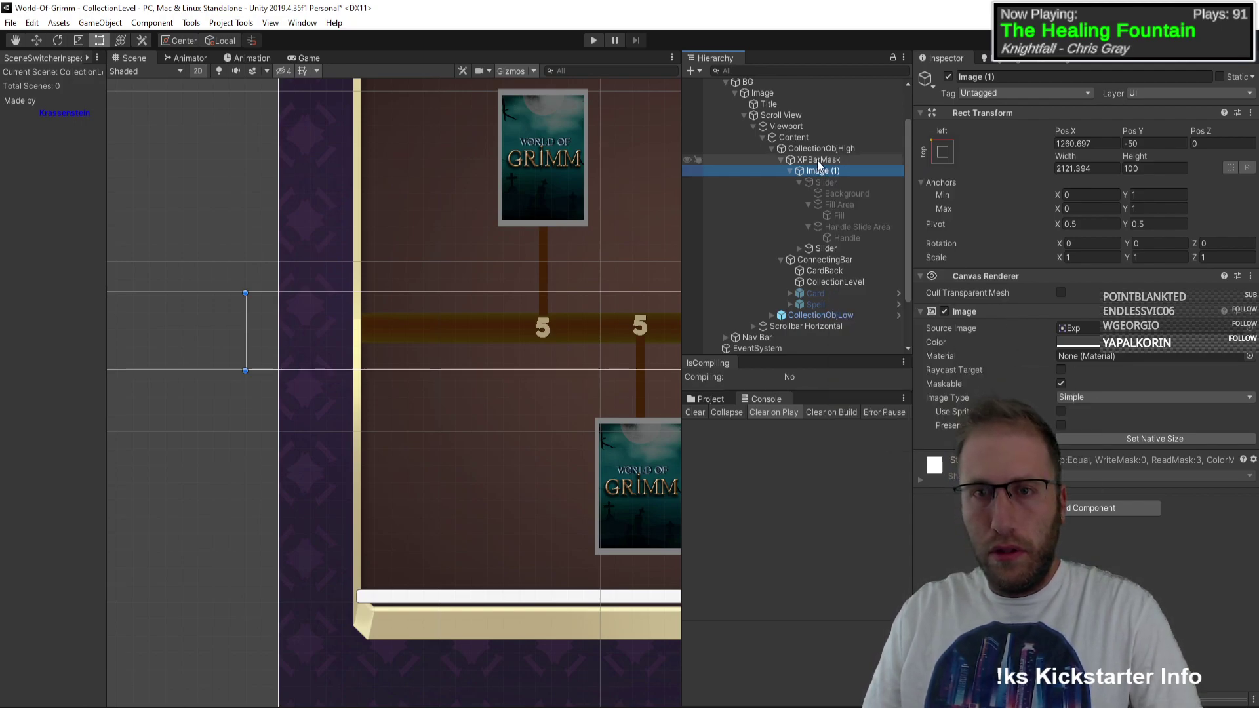
{"action": "right_click", "coordinate": [828, 177]}
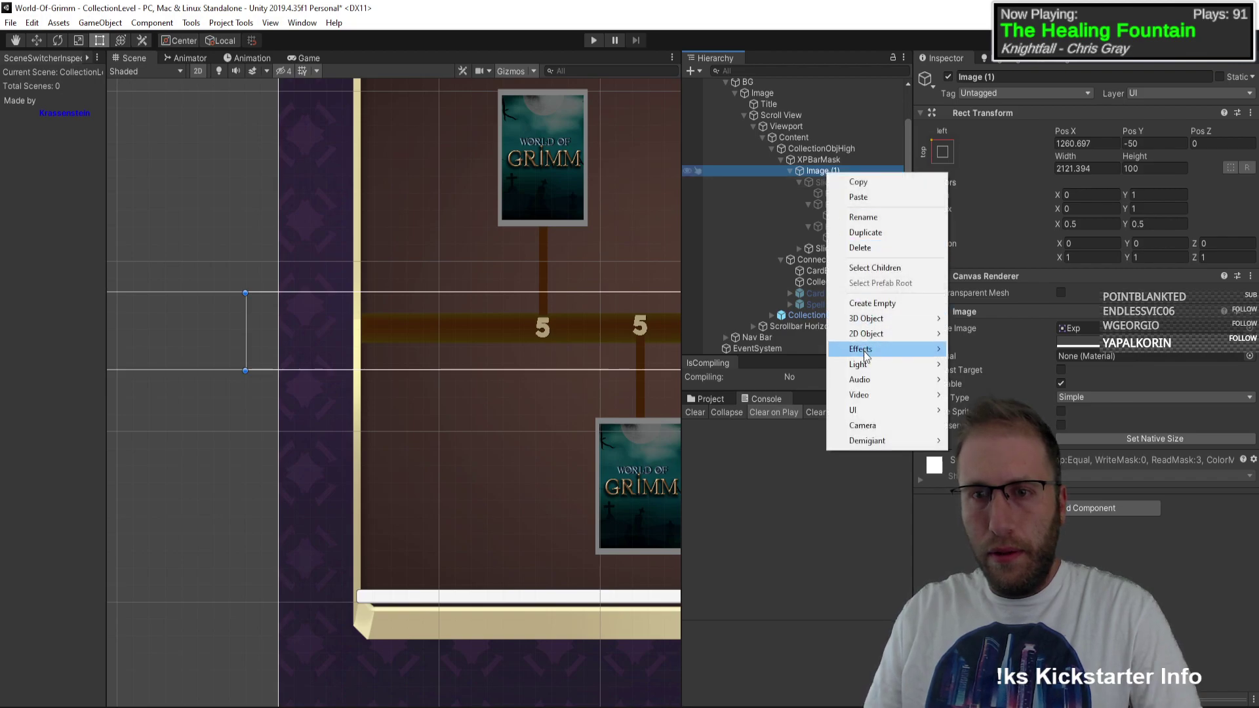
{"action": "left_click", "coordinate": [978, 438]}
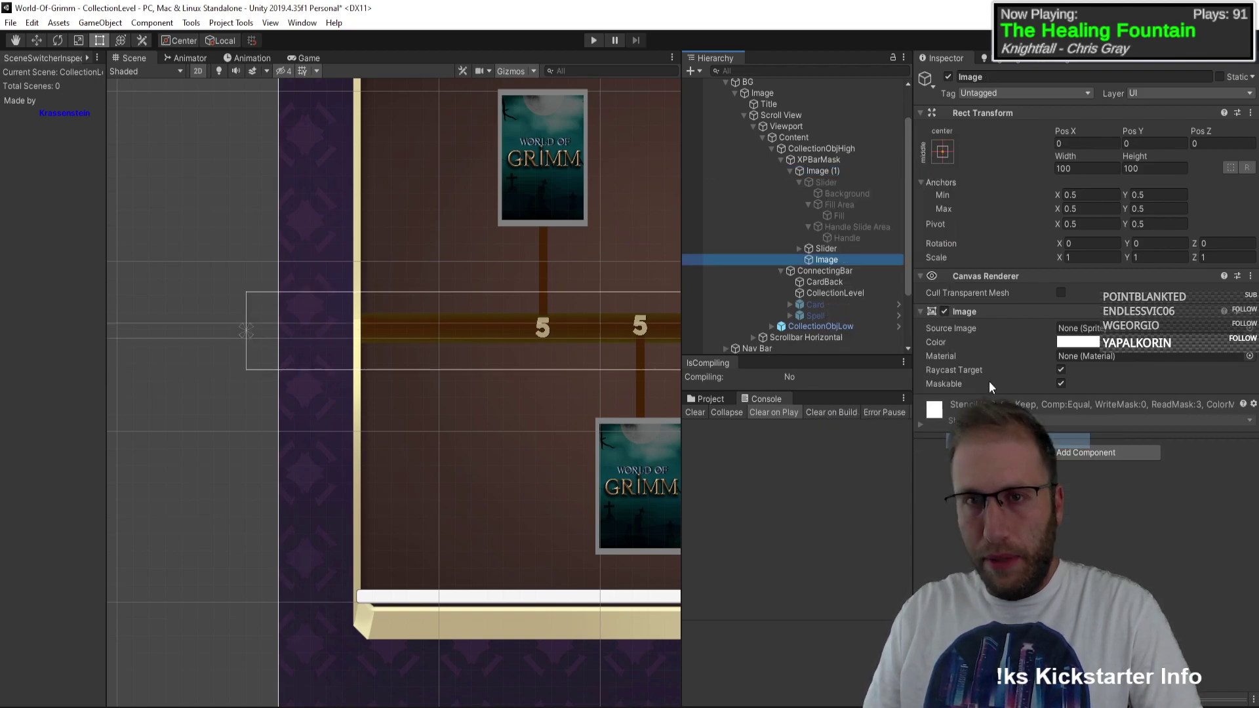
{"action": "left_click", "coordinate": [1249, 328]}
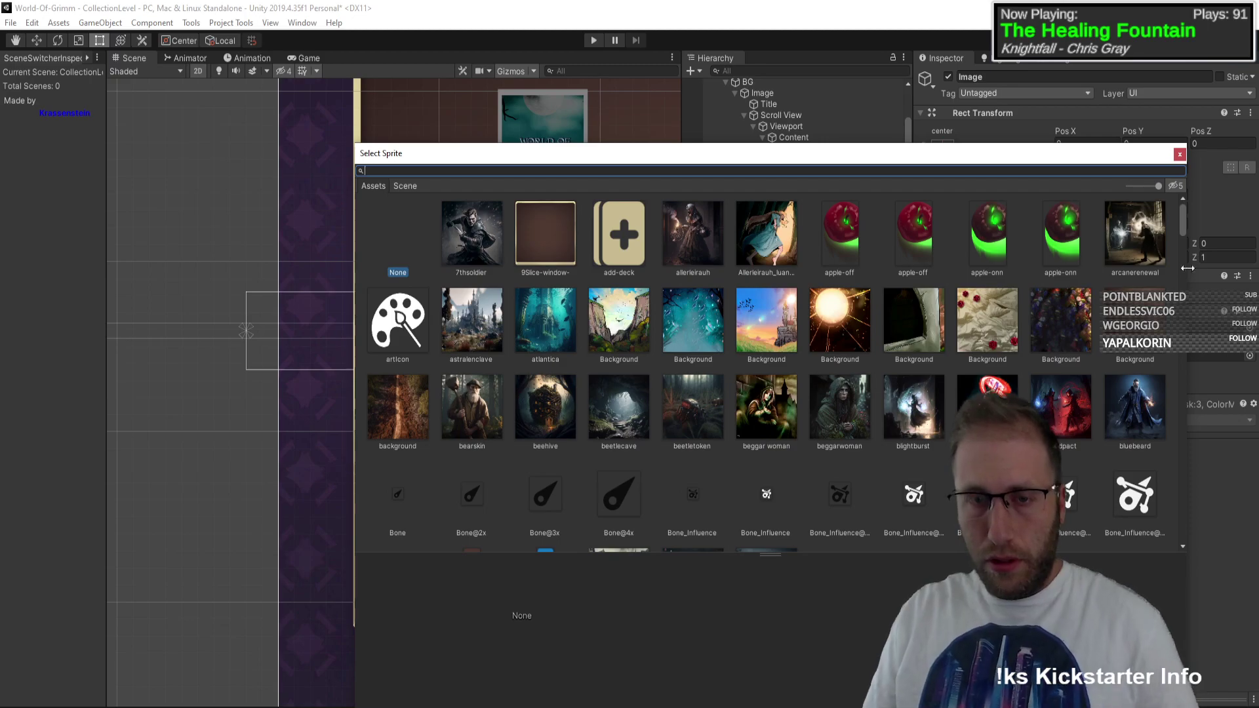
{"action": "type", "text": "carf"}
{"action": "key", "text": "BackSpace"}
Step: Assign card-exp, make the Image Filled with Horizontal method, and test Fill Amount 0 then 1
{"action": "type", "text": "d"}
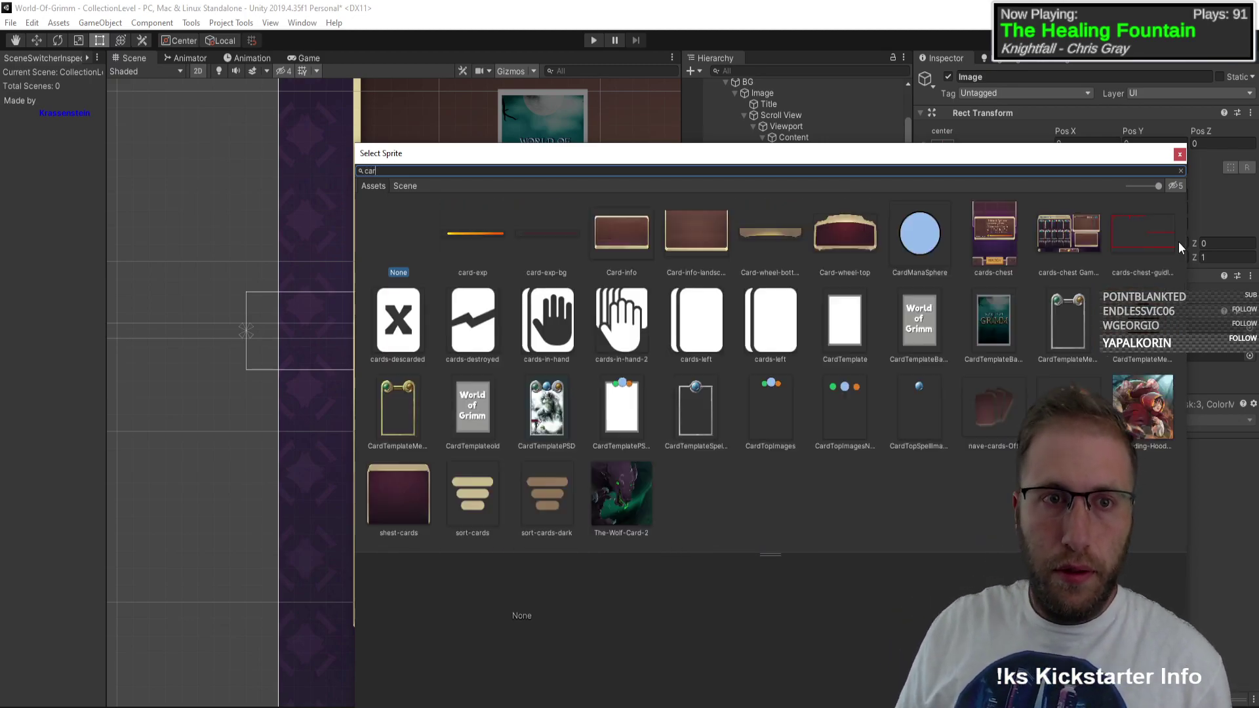
{"action": "double_click", "coordinate": [471, 237]}
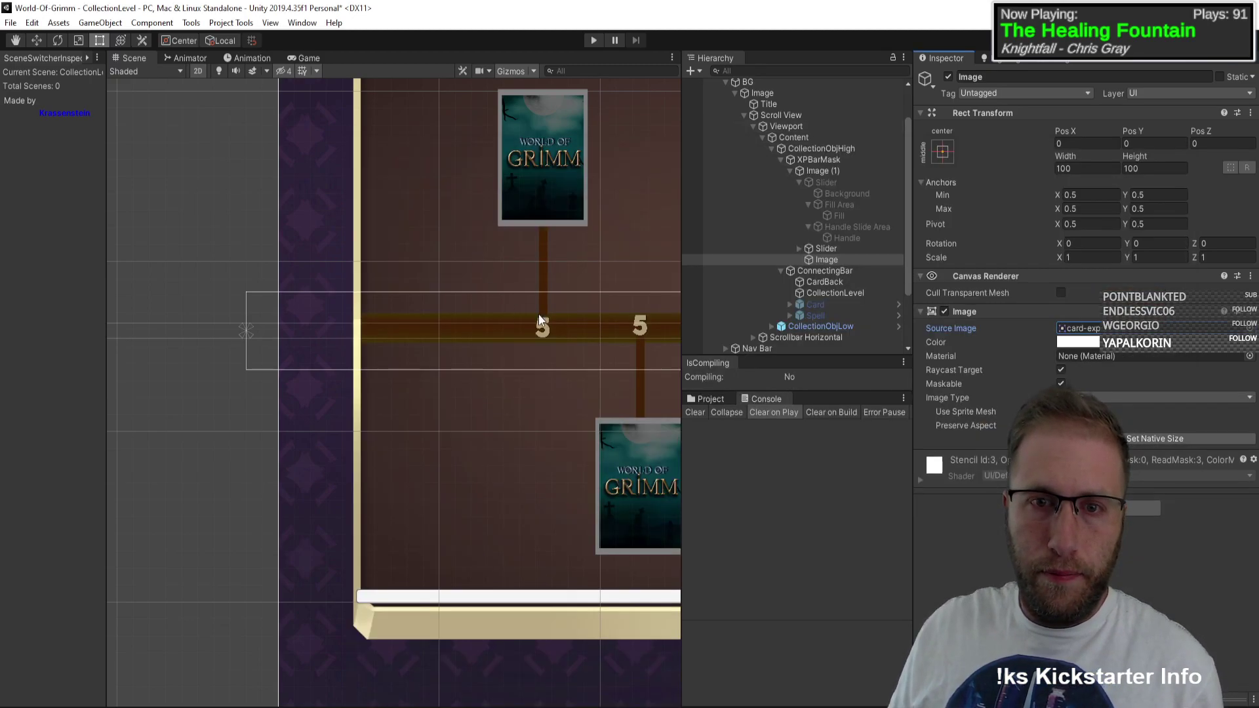
{"action": "left_click", "coordinate": [1124, 397]}
{"action": "left_click", "coordinate": [1144, 413]}
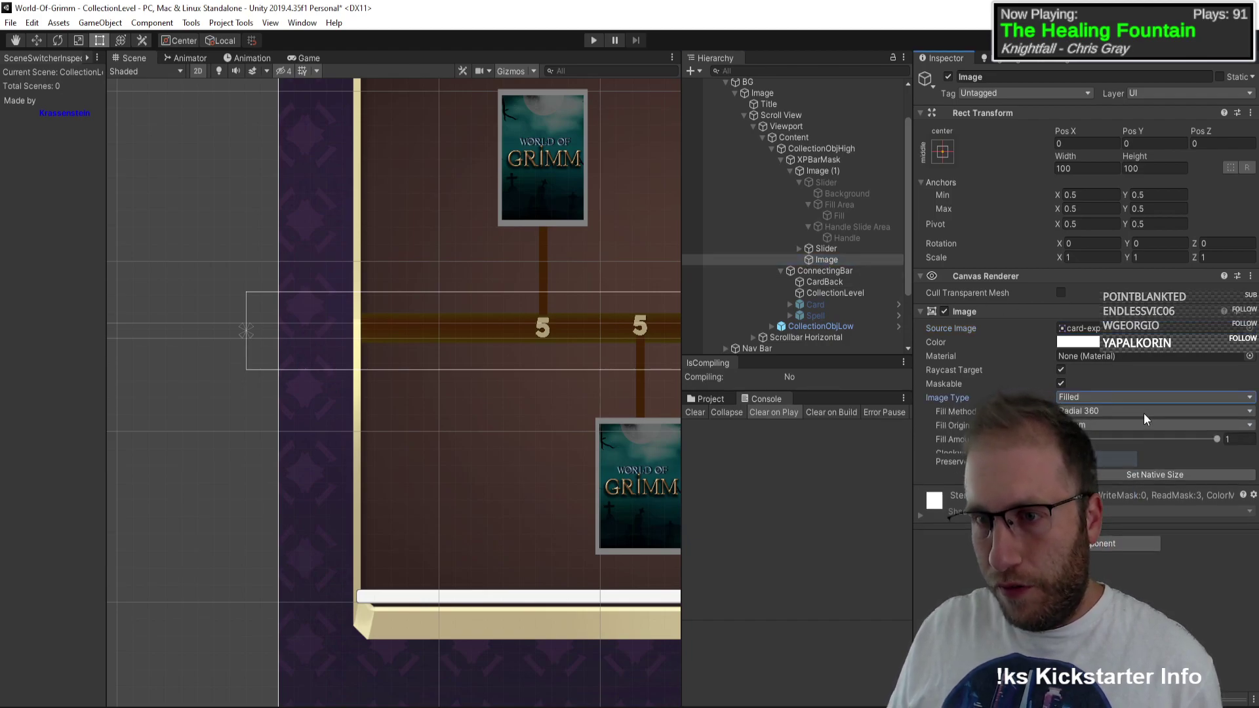
{"action": "left_click", "coordinate": [1102, 409]}
{"action": "left_click", "coordinate": [1097, 426]}
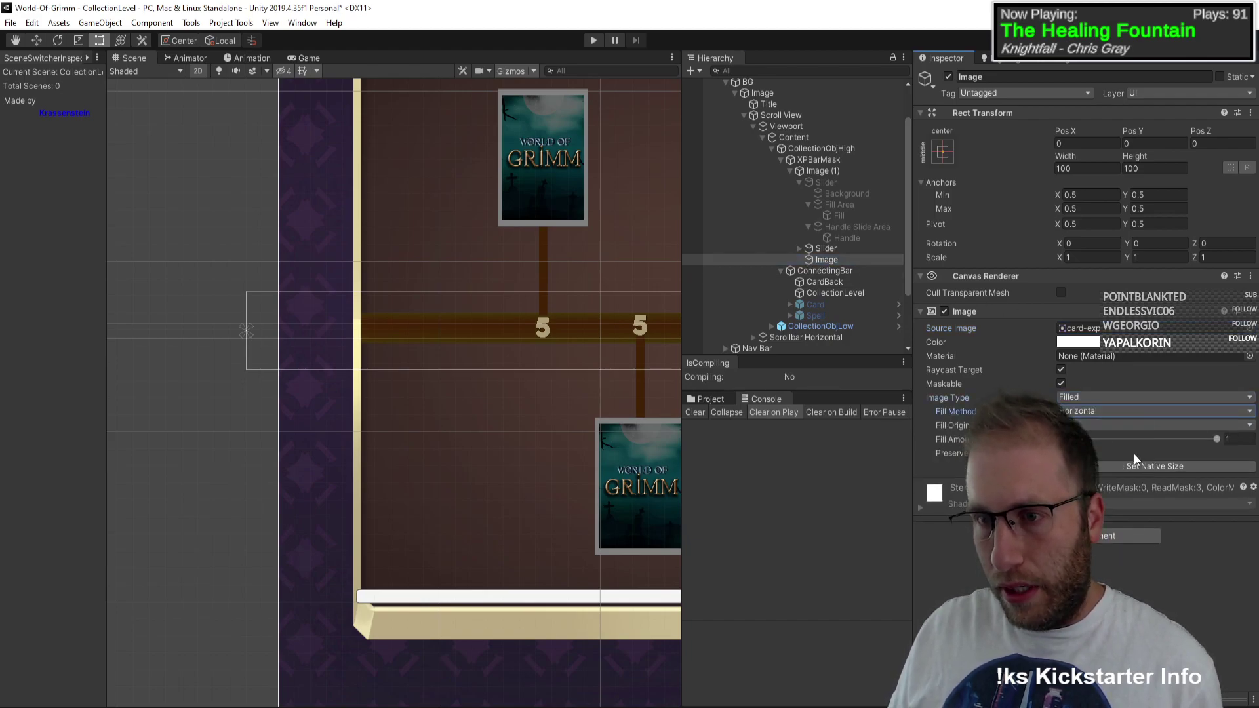
{"action": "left_click", "coordinate": [1240, 439]}
{"action": "type", "text": "0.418"}
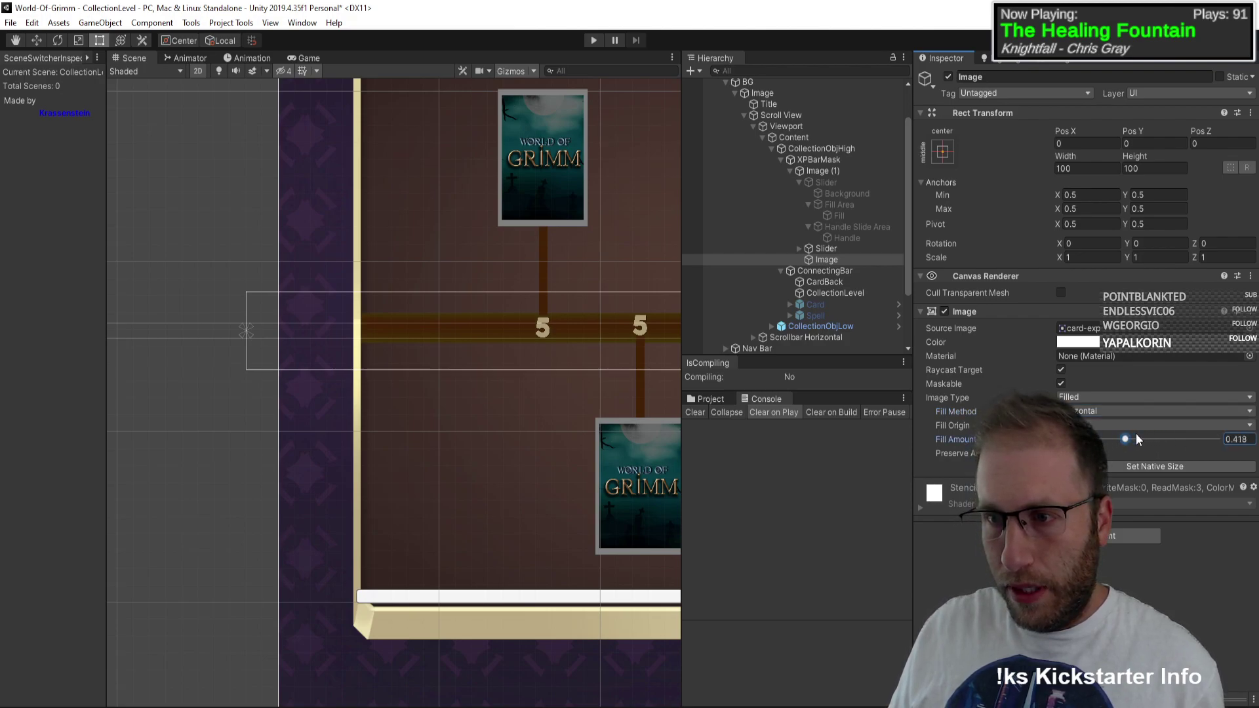
{"action": "left_click_drag", "start_coordinate": [1138, 440], "coordinate": [1217, 439]}
{"action": "scroll", "coordinate": [560, 270], "scroll_direction": "down", "scroll_amount": 4}
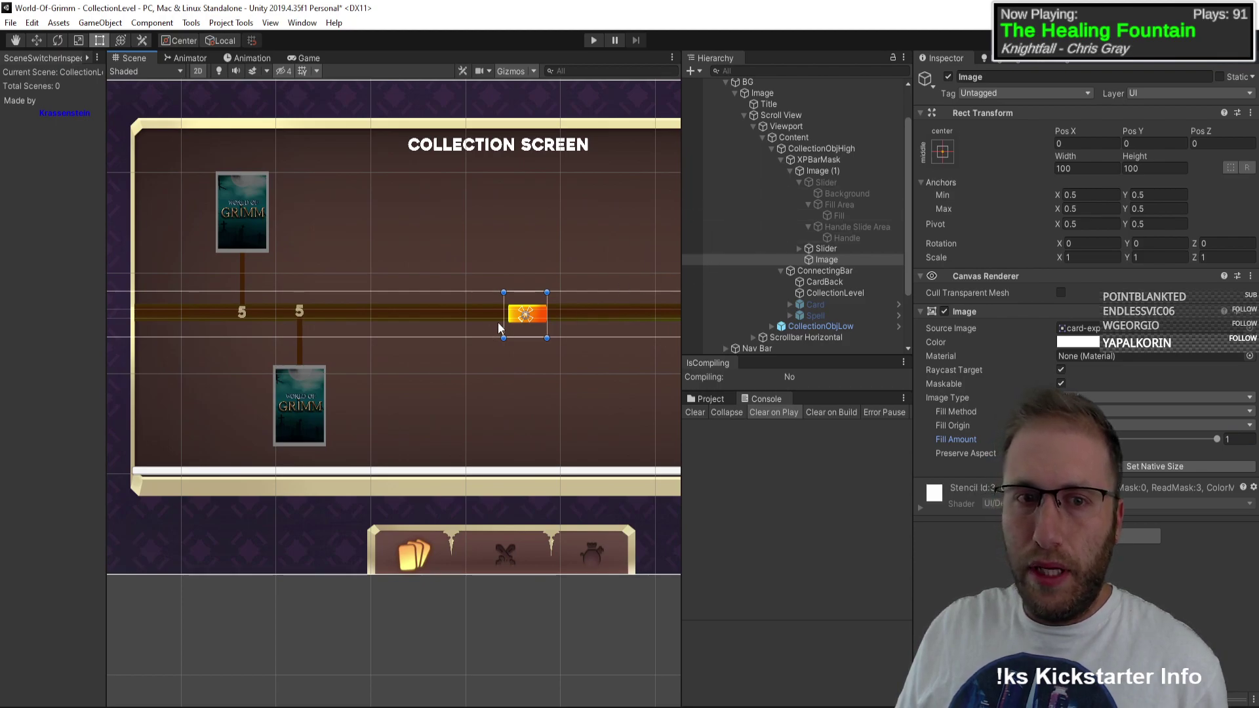
Step: Stretch the XP image leftward, anchor it left-middle, and enter a width of 32000
{"action": "left_click_drag", "start_coordinate": [497, 321], "coordinate": [84, 325]}
{"action": "middle_click_drag", "start_coordinate": [193, 333], "coordinate": [408, 333]}
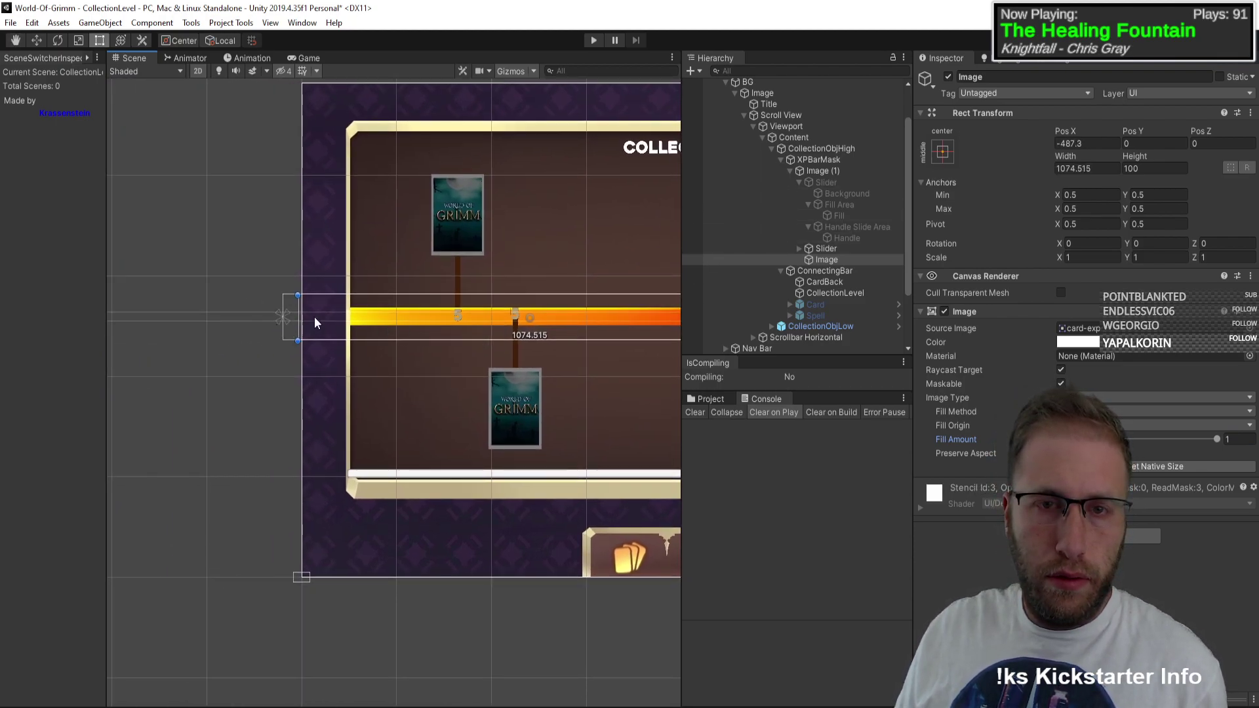
{"action": "left_click", "coordinate": [942, 152]}
{"action": "left_click", "coordinate": [989, 291]}
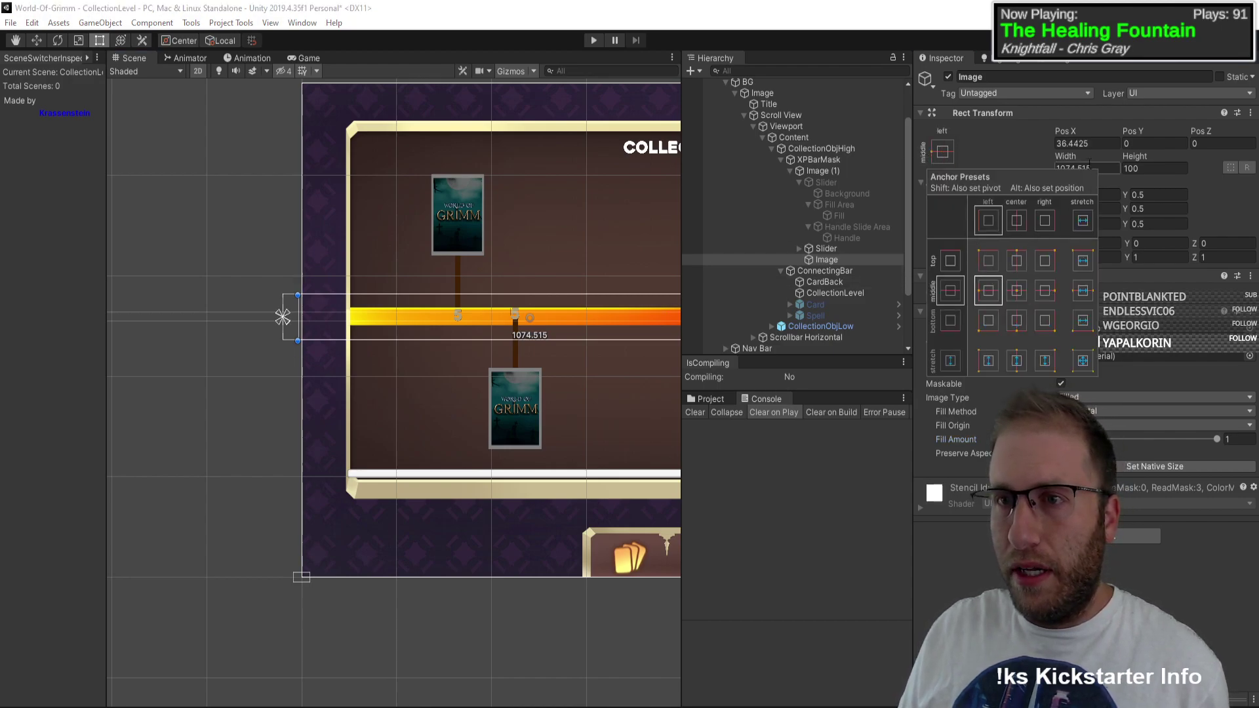
{"action": "left_click", "coordinate": [1084, 143]}
{"action": "type", "text": "-1157"}
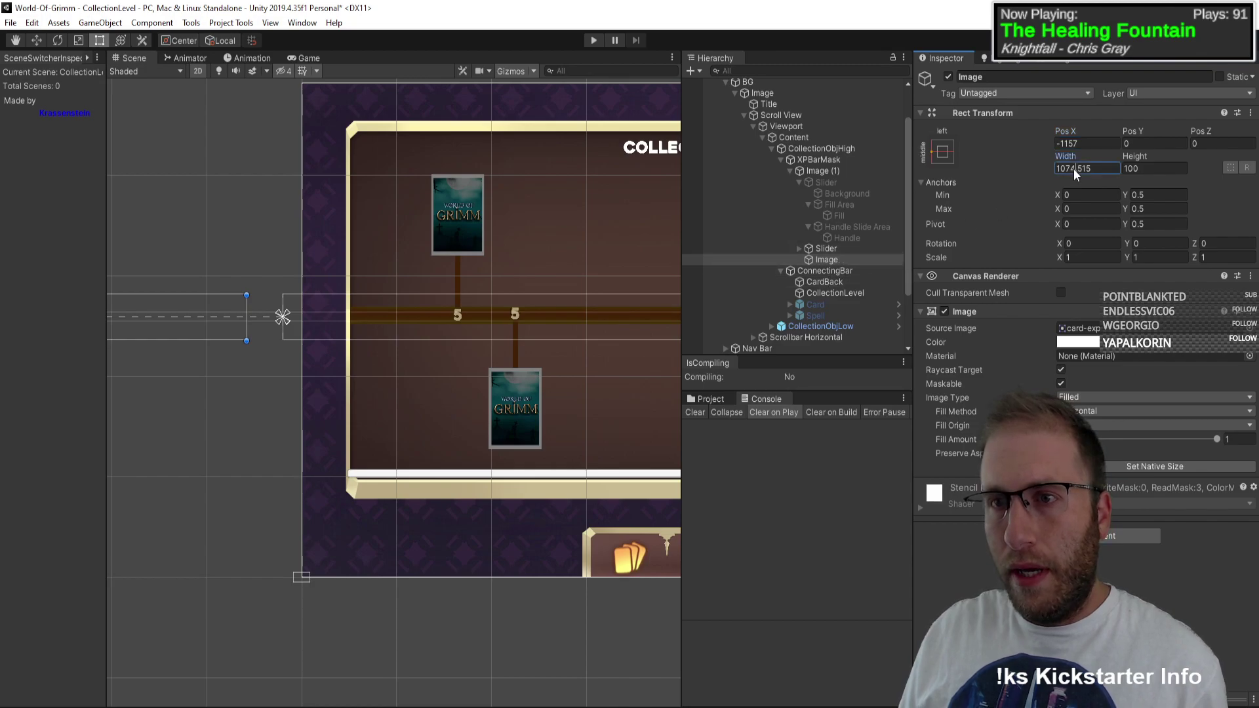
{"action": "type", "text": "32000"}
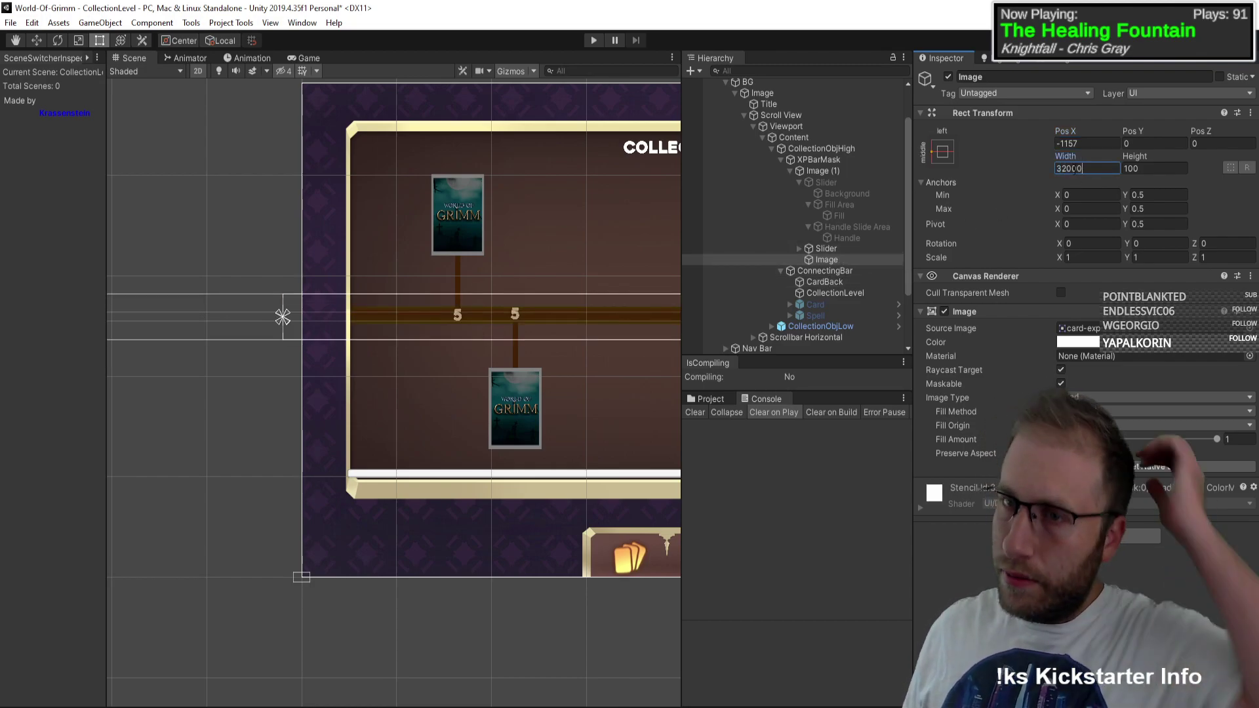
{"action": "key", "text": "Return"}
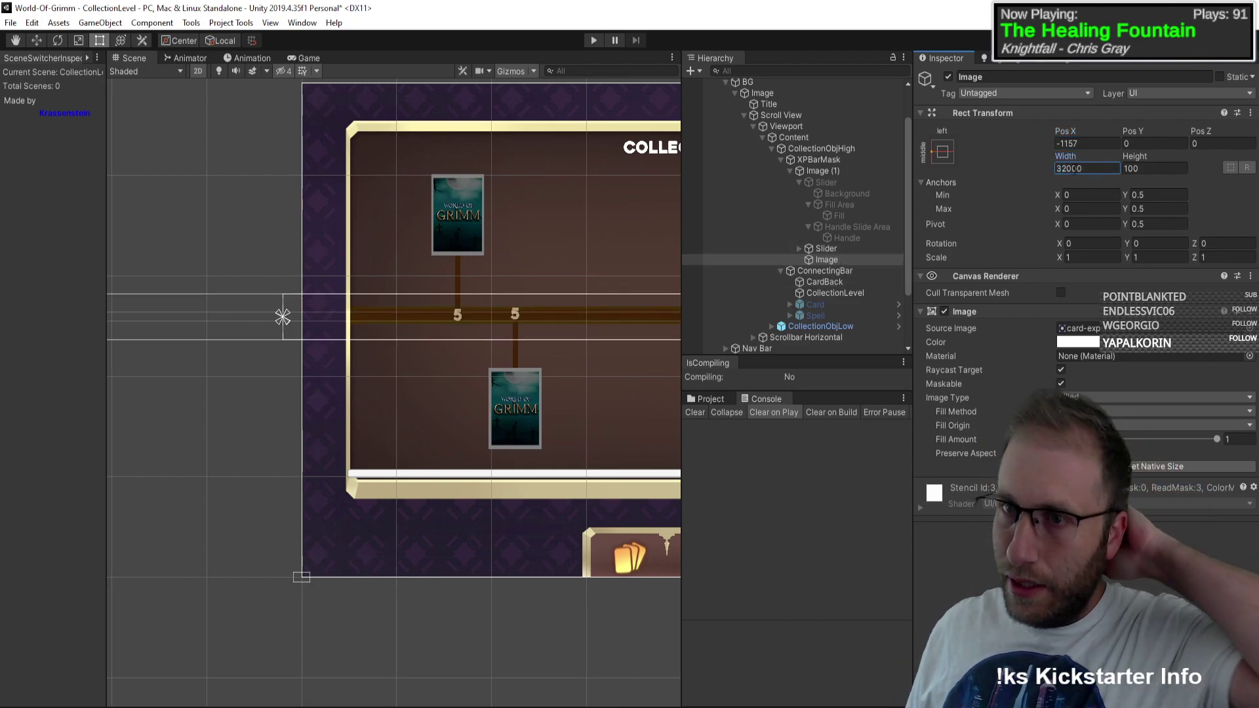
Step: Set the XP image's Width to 32000 and Pos X to -2000
{"action": "scroll", "coordinate": [572, 262], "scroll_direction": "down", "scroll_amount": 5}
{"action": "middle_click_drag", "start_coordinate": [576, 325], "coordinate": [563, 282]}
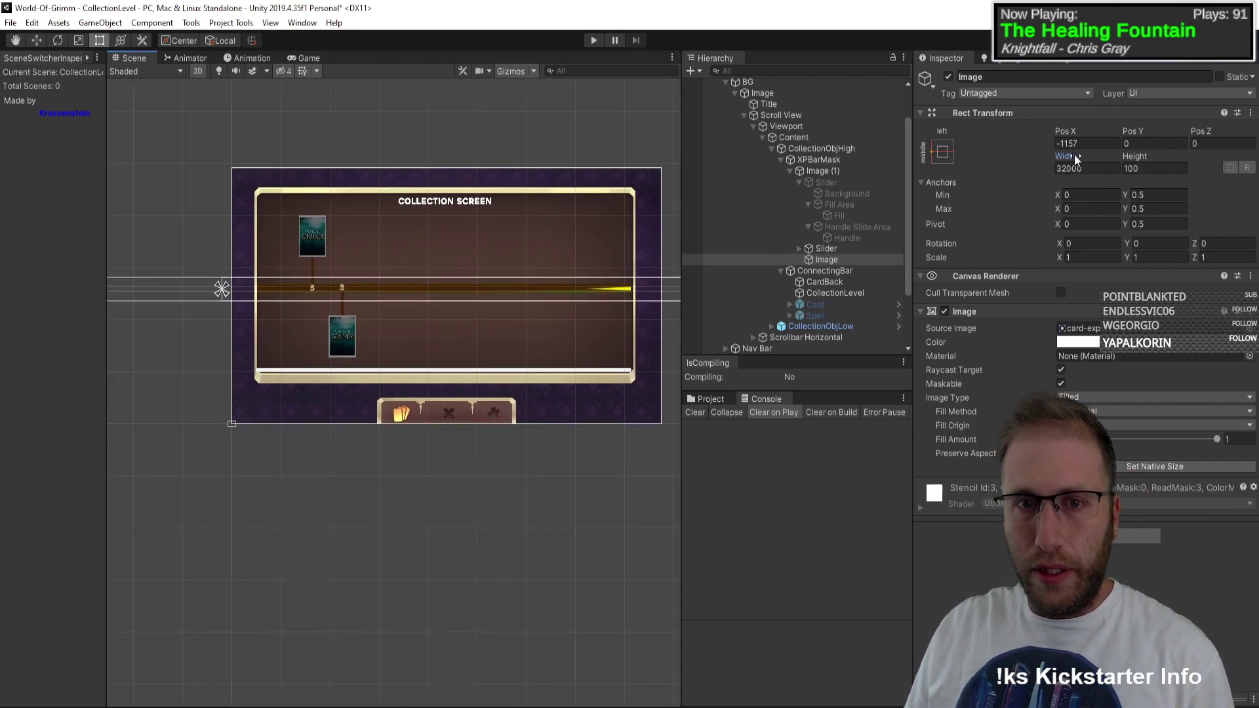
{"action": "left_click_drag", "start_coordinate": [1074, 155], "coordinate": [1072, 160]}
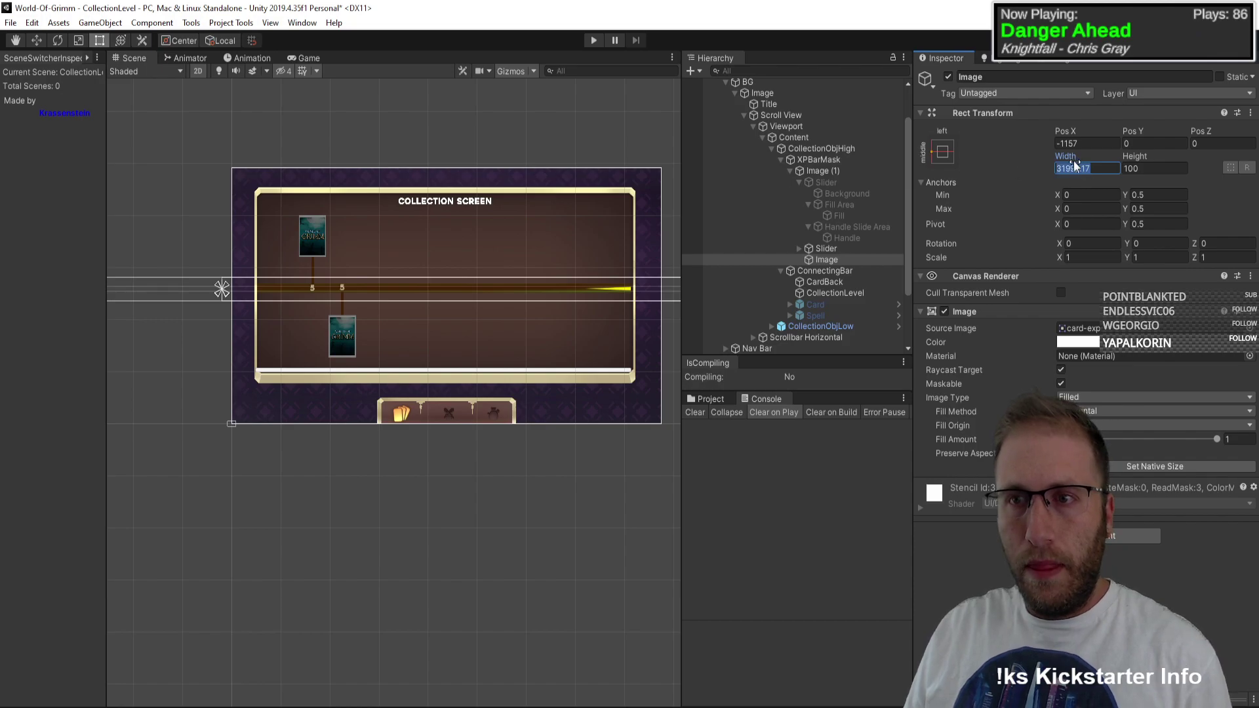
{"action": "type", "text": "3200"}
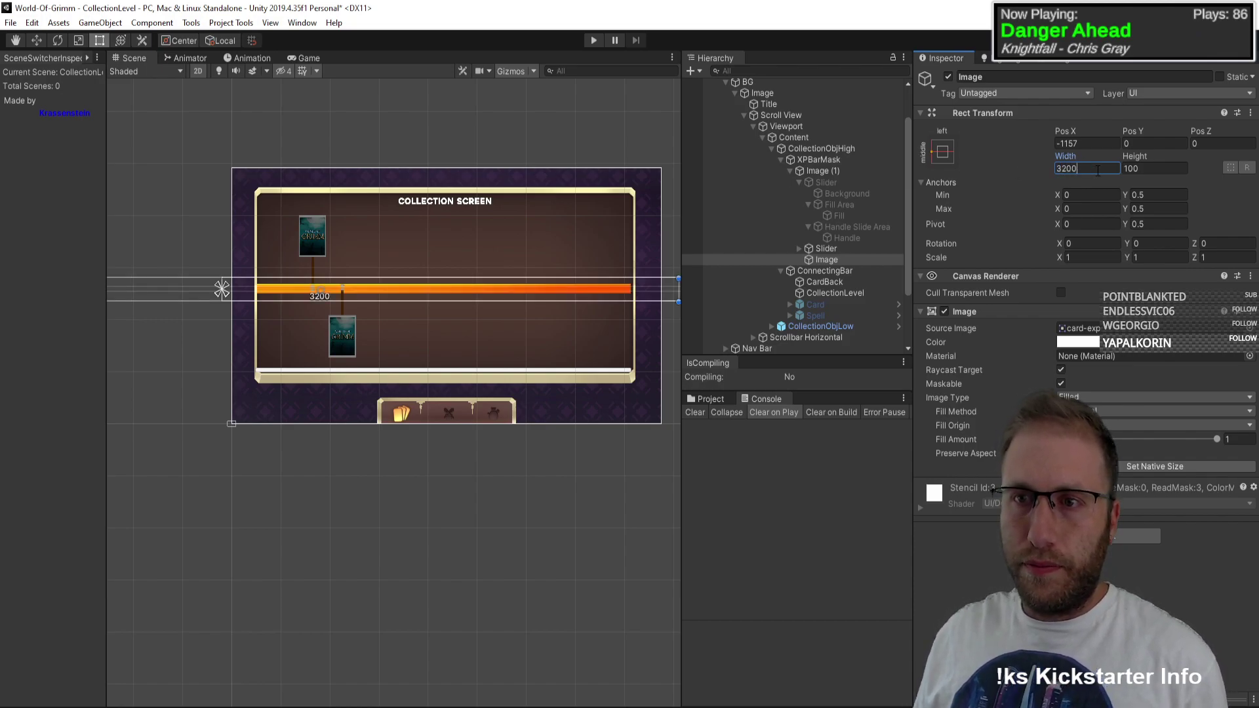
{"action": "type", "text": "0"}
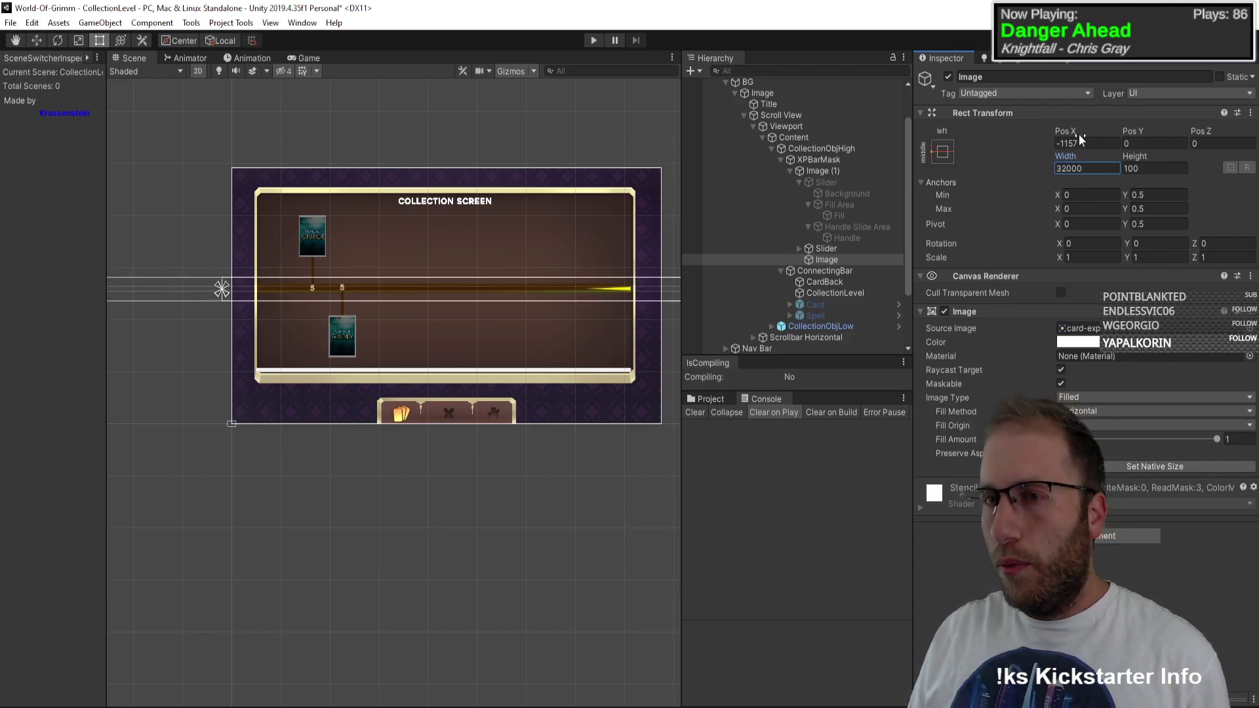
{"action": "type", "text": "-20"}
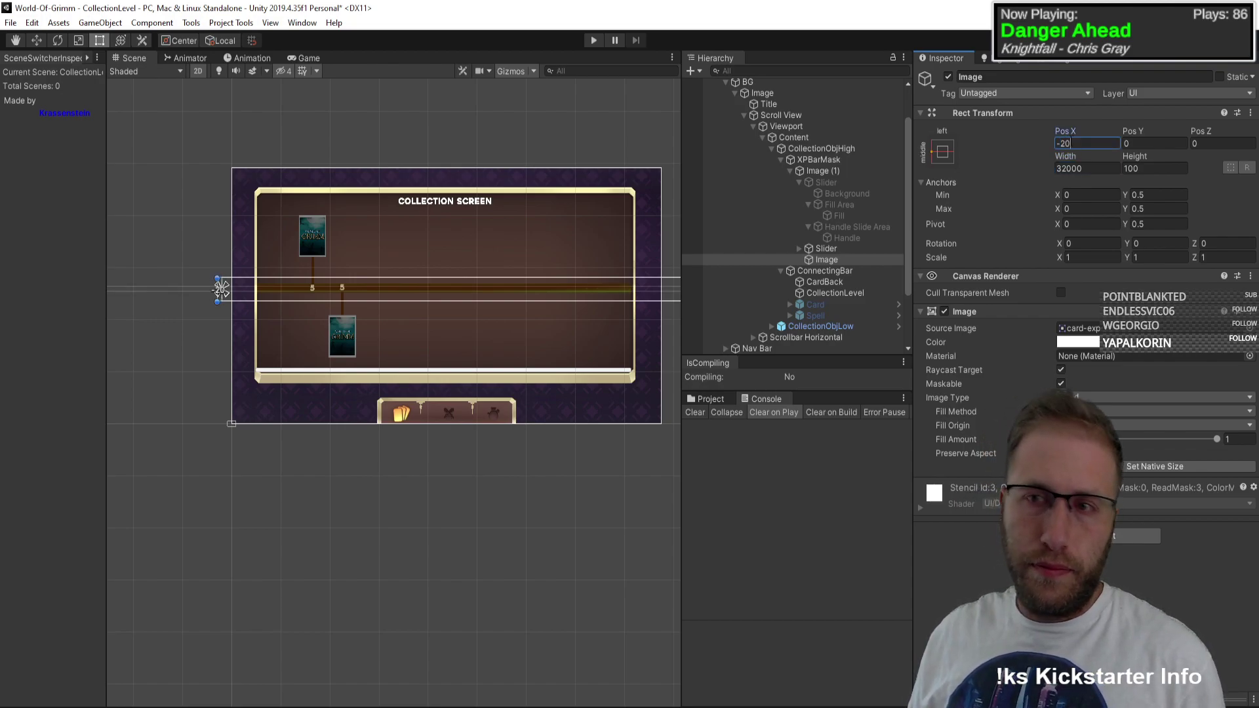
{"action": "type", "text": "00"}
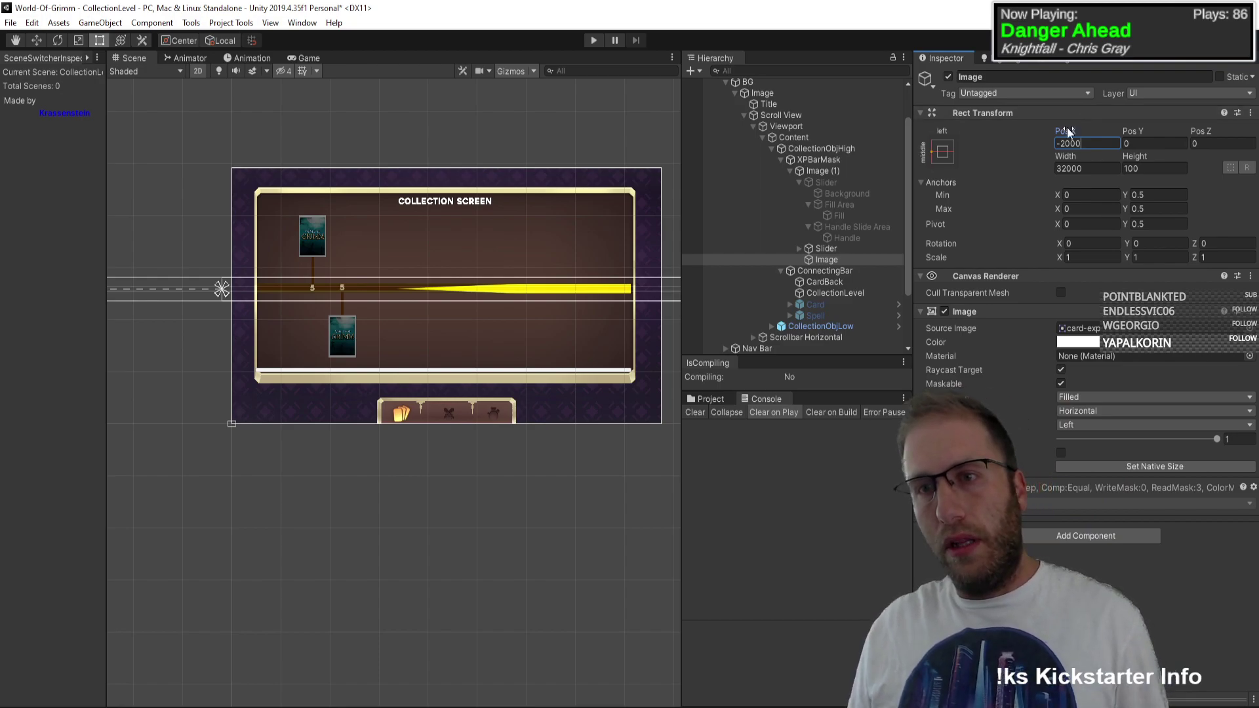
Step: Reposition the yellow bar horizontally, settling its Pos X at -3166
{"action": "left_click_drag", "start_coordinate": [1064, 128], "coordinate": [977, 146]}
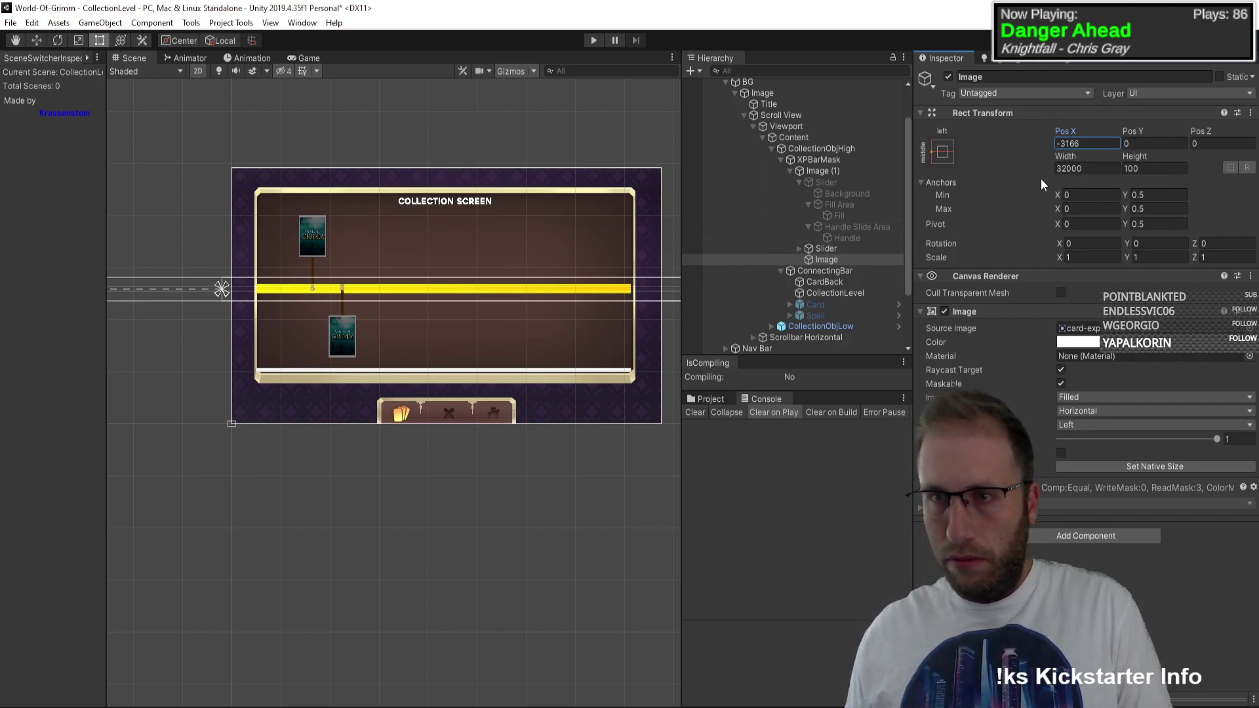
{"action": "middle_click_drag", "start_coordinate": [379, 312], "coordinate": [402, 318]}
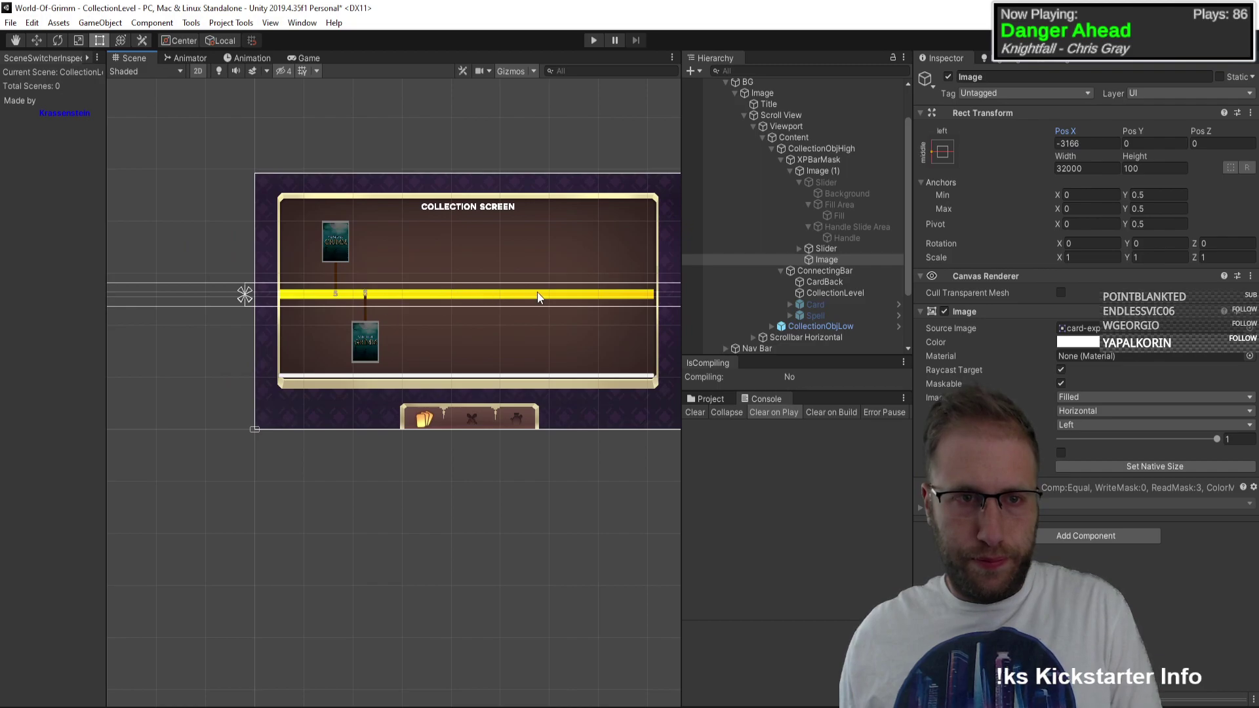
{"action": "middle_click_drag", "start_coordinate": [537, 292], "coordinate": [336, 282]}
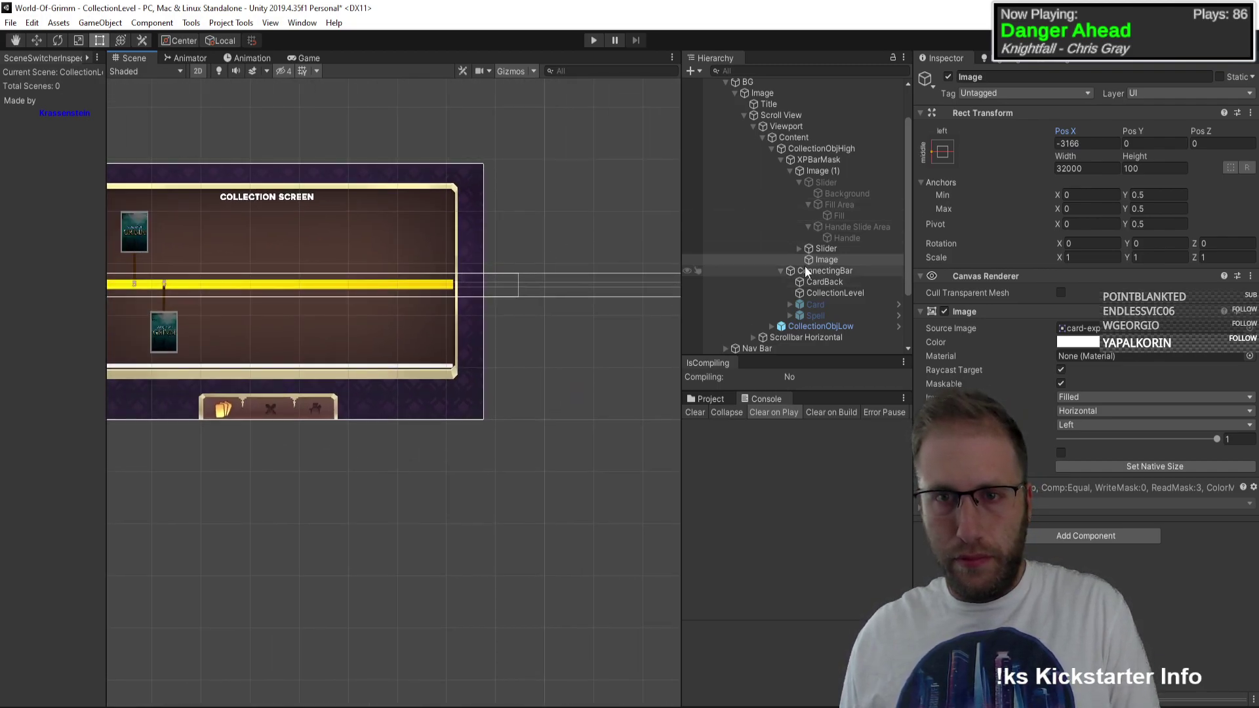
{"action": "left_click_drag", "start_coordinate": [1074, 134], "coordinate": [1044, 137]}
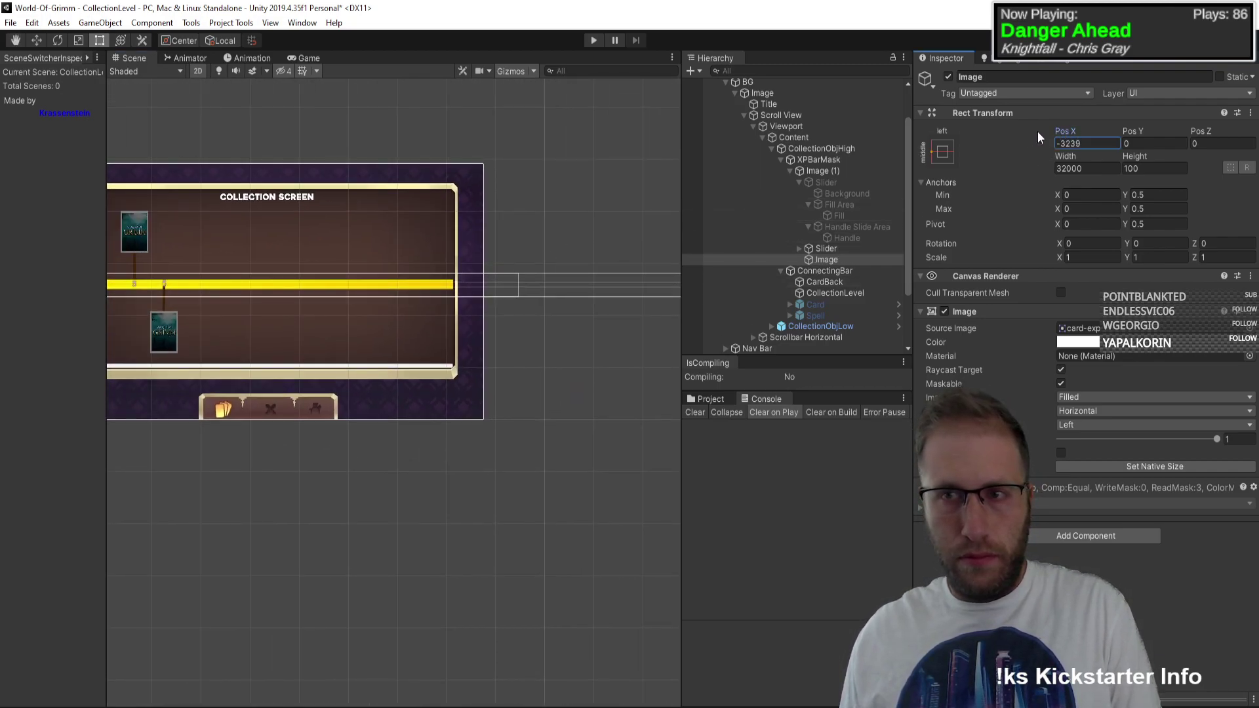
{"action": "left_click_drag", "start_coordinate": [94, 131], "coordinate": [553, 277]}
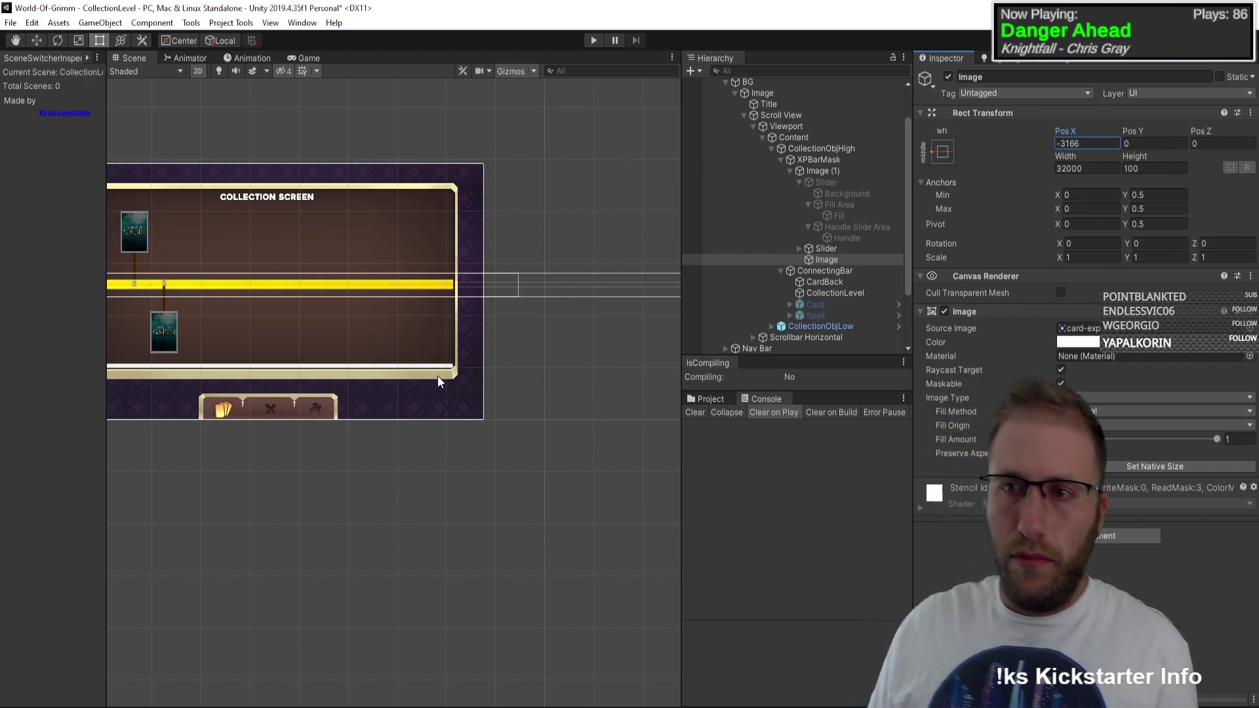
{"action": "middle_click_drag", "start_coordinate": [187, 373], "coordinate": [405, 367]}
{"action": "middle_click_drag", "start_coordinate": [467, 337], "coordinate": [323, 338]}
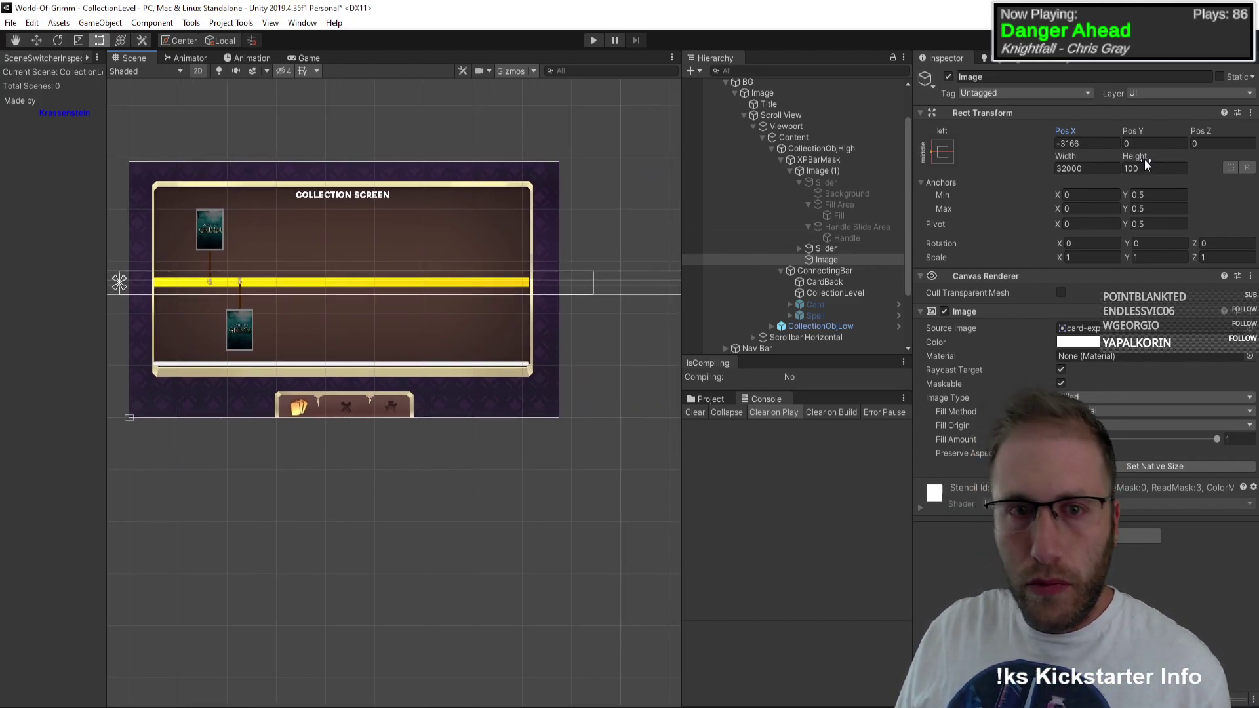
Step: Resize the yellow bar's Height to 84.2 and set its Pos Y to 4
{"action": "left_click_drag", "start_coordinate": [1144, 158], "coordinate": [1115, 164]}
{"action": "scroll", "coordinate": [499, 289], "scroll_direction": "up", "scroll_amount": 3}
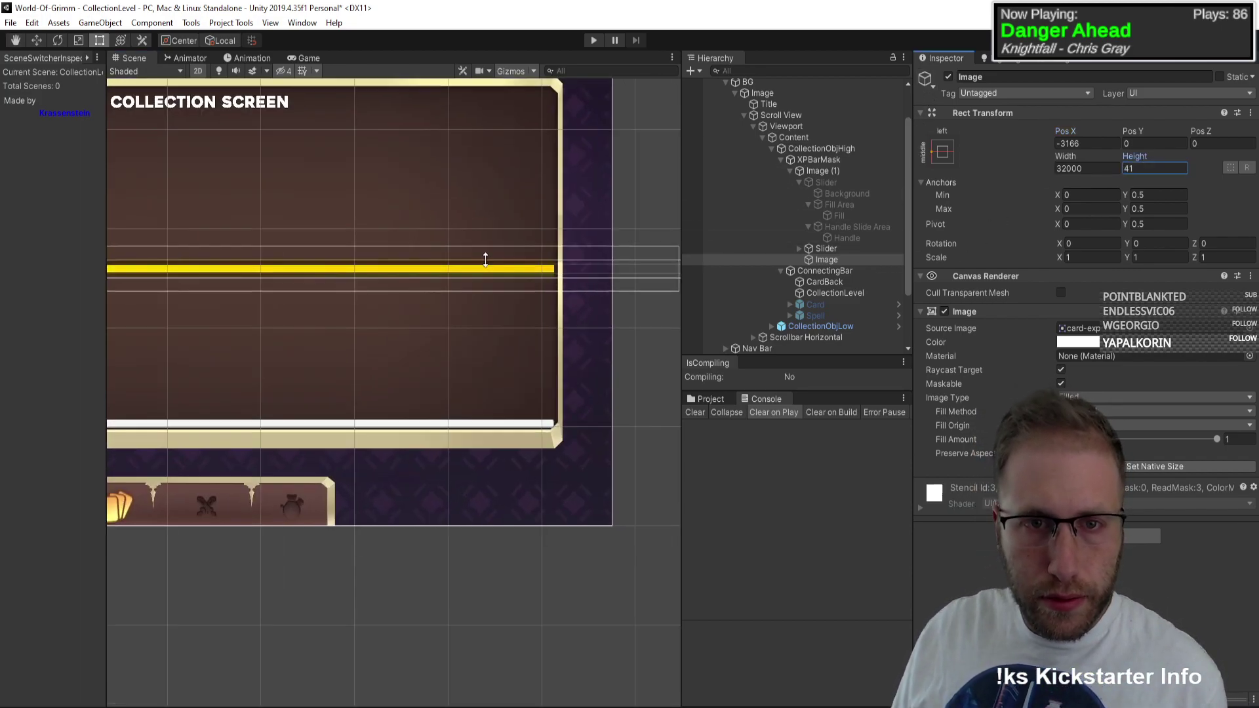
{"action": "scroll", "coordinate": [521, 266], "scroll_direction": "up", "scroll_amount": 8}
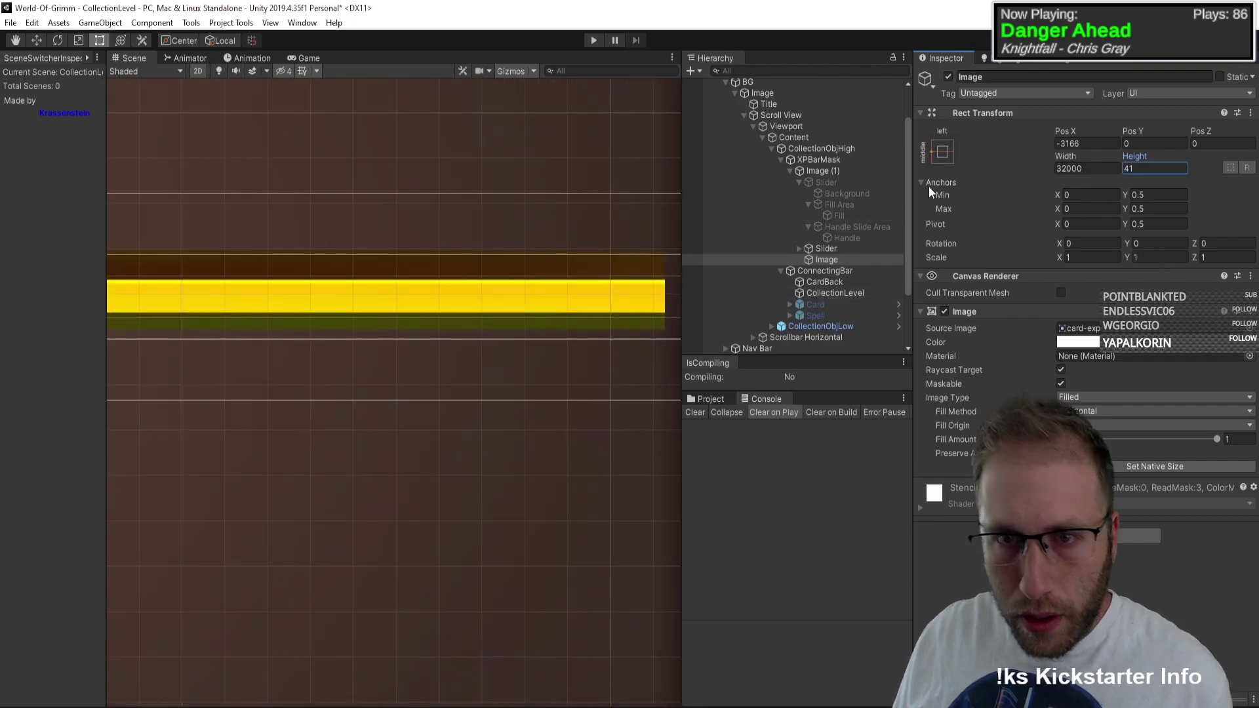
{"action": "left_click_drag", "start_coordinate": [1145, 156], "coordinate": [1241, 157]}
{"action": "scroll", "coordinate": [326, 337], "scroll_direction": "down", "scroll_amount": 3}
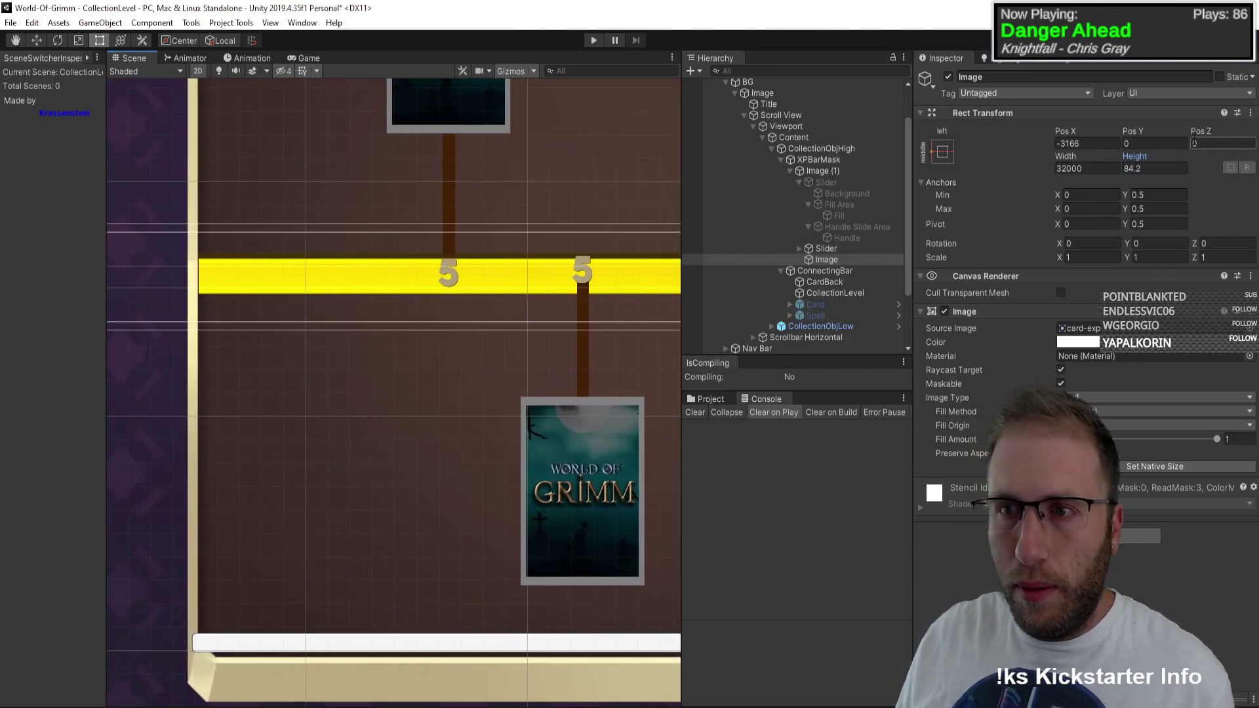
{"action": "left_click", "coordinate": [1147, 143]}
{"action": "type", "text": "3"}
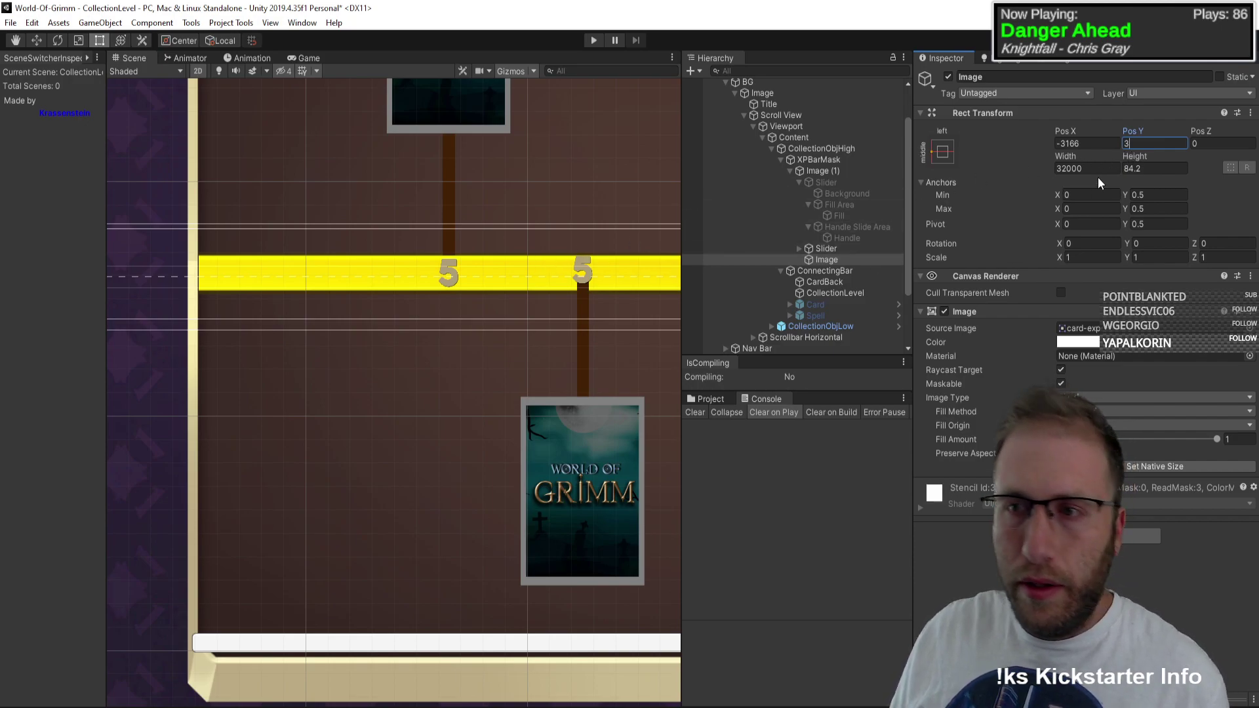
{"action": "key", "text": "BackSpace"}
{"action": "type", "text": "4"}
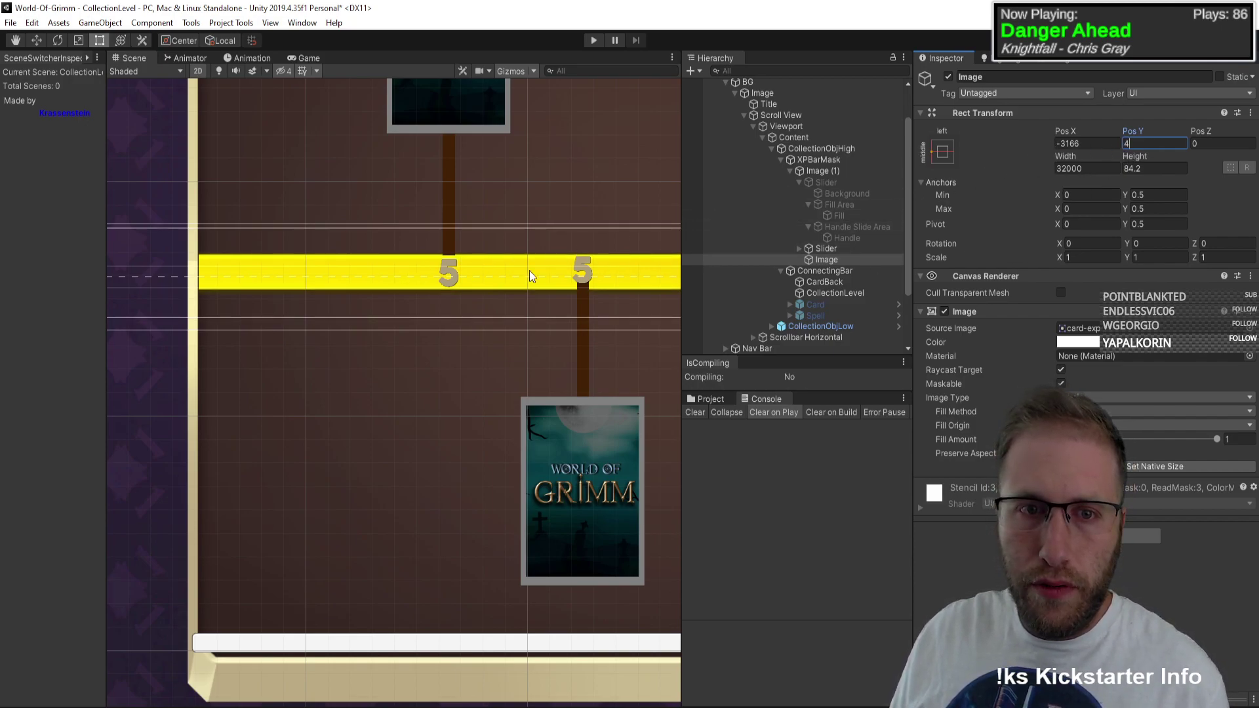
Step: Move the bar Image under XPBarMask in the Hierarchy
{"action": "scroll", "coordinate": [610, 230], "scroll_direction": "down", "scroll_amount": 2}
{"action": "middle_click_drag", "start_coordinate": [641, 239], "coordinate": [635, 307]}
{"action": "scroll", "coordinate": [634, 307], "scroll_direction": "down", "scroll_amount": 2}
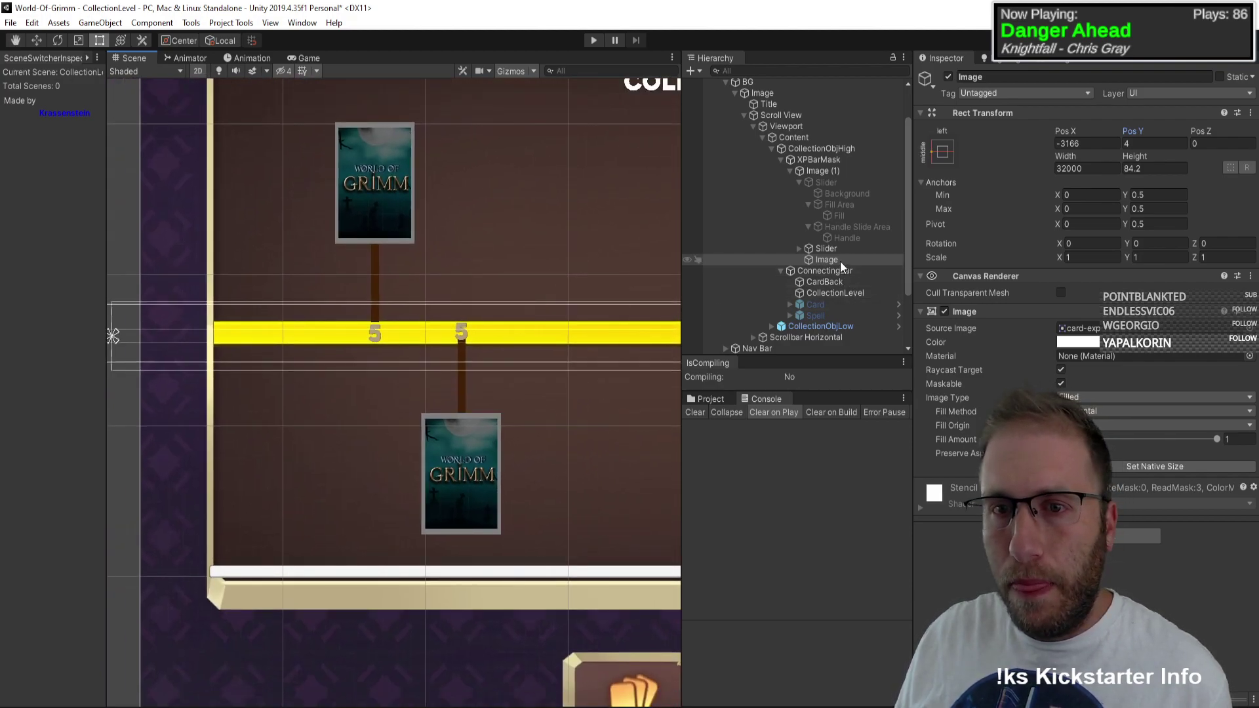
{"action": "left_click_drag", "start_coordinate": [840, 261], "coordinate": [832, 165]}
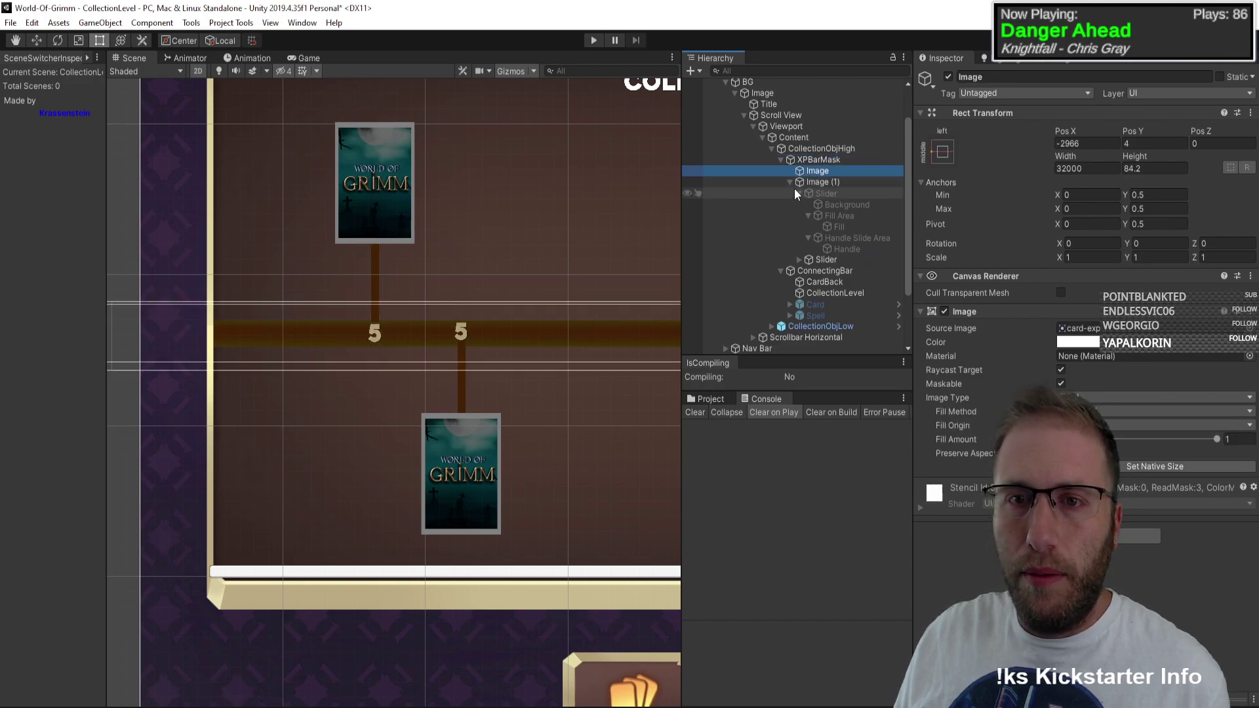
Step: Collapse and deactivate Image (1) so the bar shows
{"action": "left_click", "coordinate": [790, 182]}
{"action": "left_click", "coordinate": [820, 183]}
{"action": "left_click", "coordinate": [949, 76]}
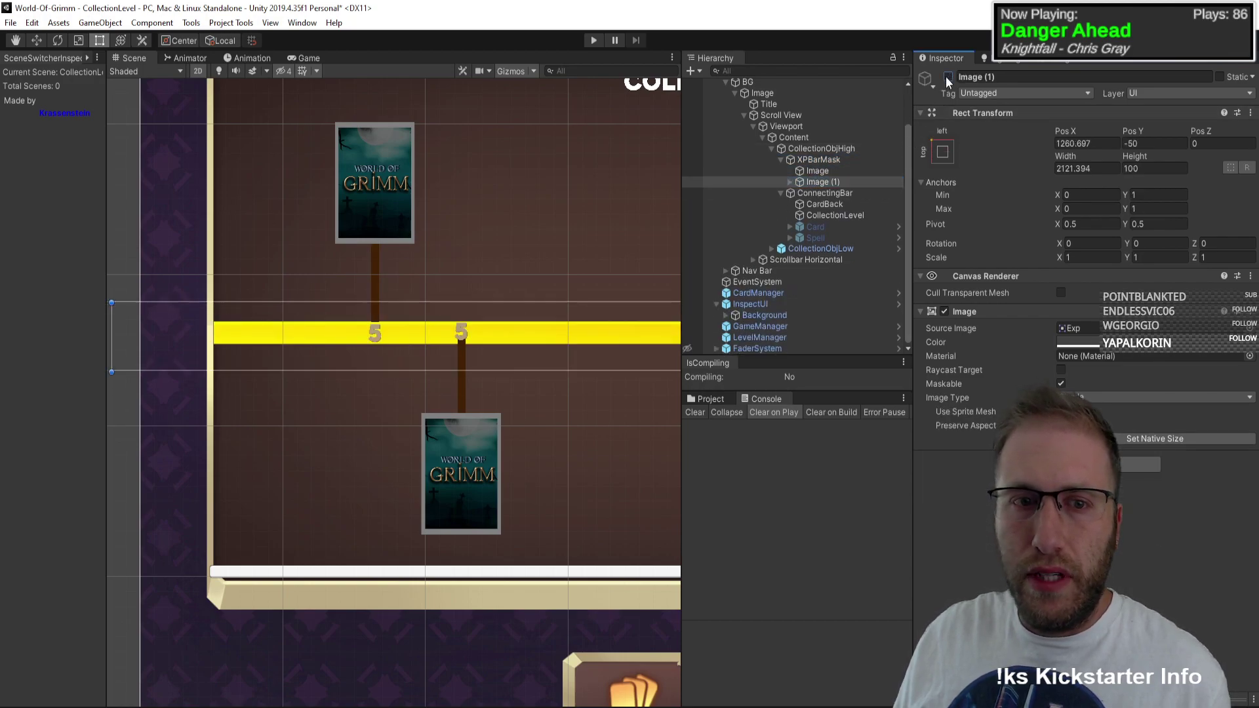
Step: Enter 5/12000 as the bar Image's Fill Amount
{"action": "scroll", "coordinate": [513, 315], "scroll_direction": "down", "scroll_amount": 5}
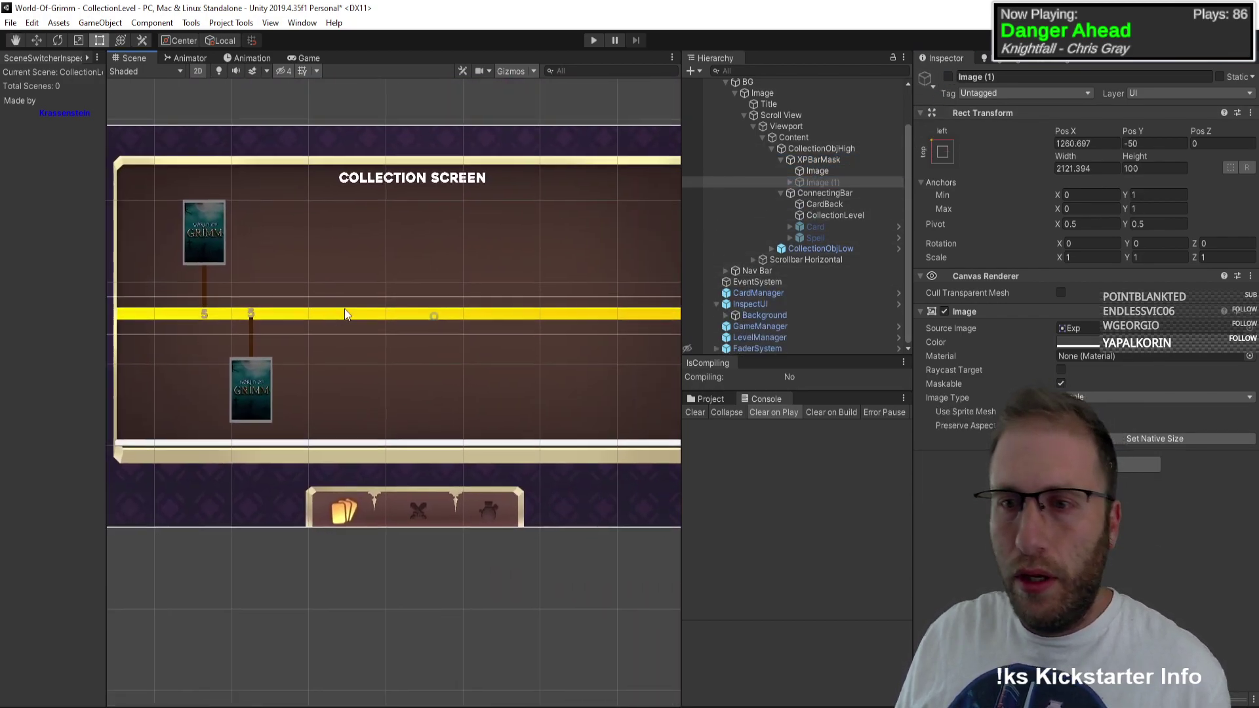
{"action": "left_click", "coordinate": [820, 170]}
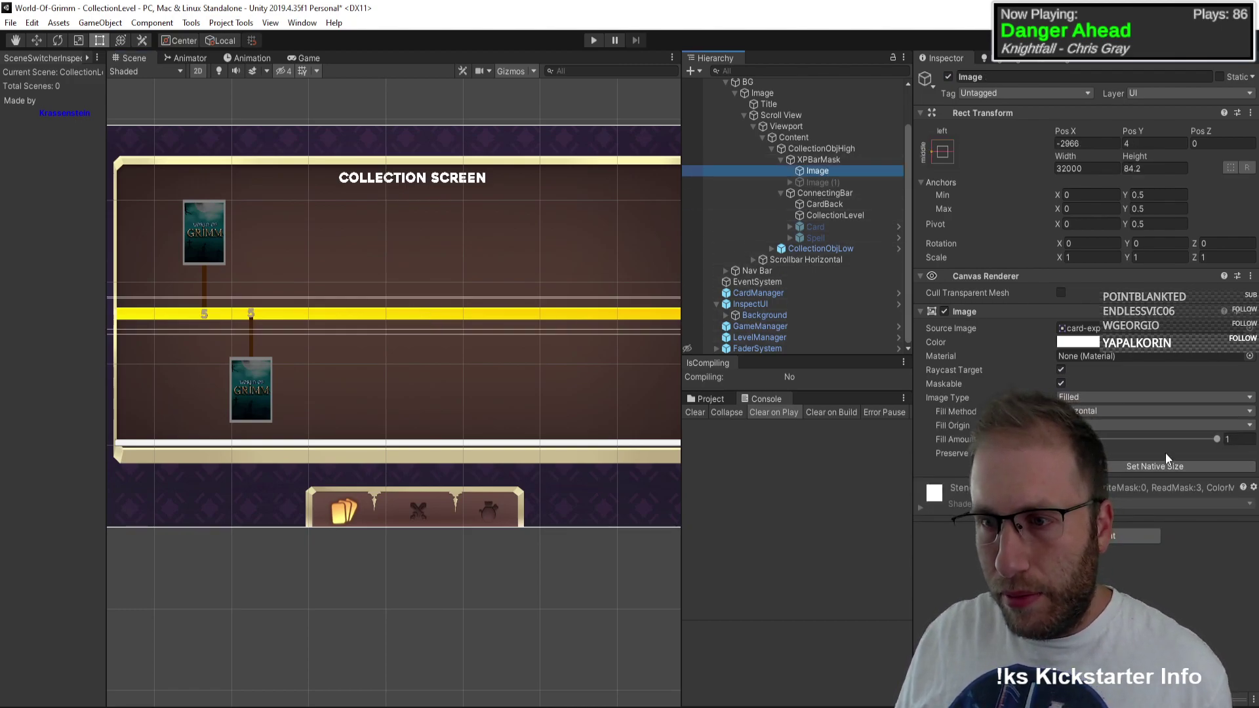
{"action": "left_click", "coordinate": [1223, 441]}
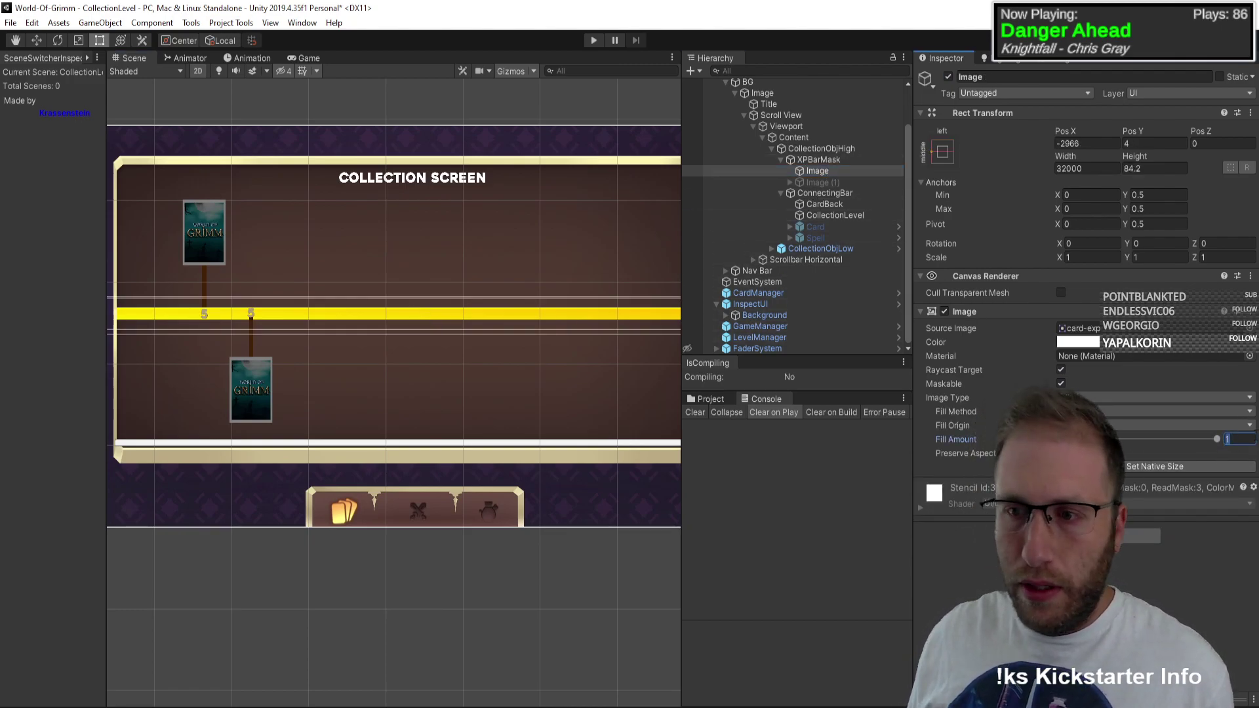
{"action": "type", "text": "5/12000"}
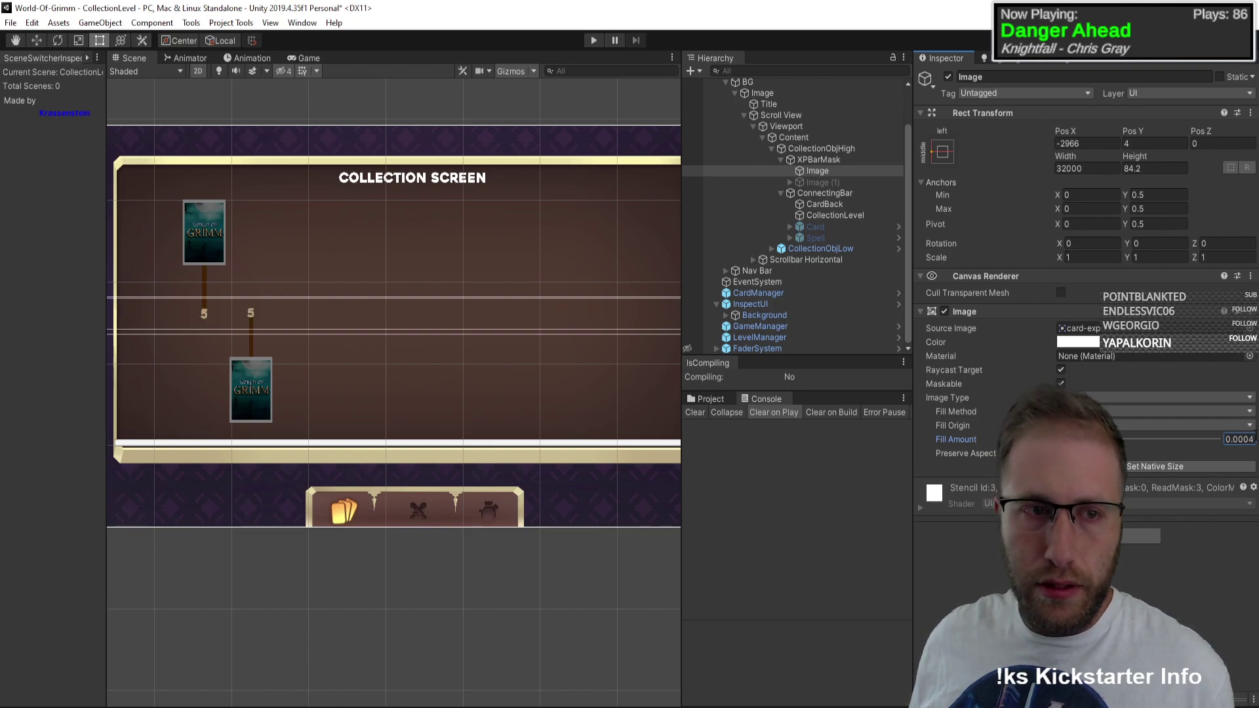
Step: Try nudging the bar's Pos X, undoing the changes
{"action": "scroll", "coordinate": [332, 341], "scroll_direction": "down", "scroll_amount": 3}
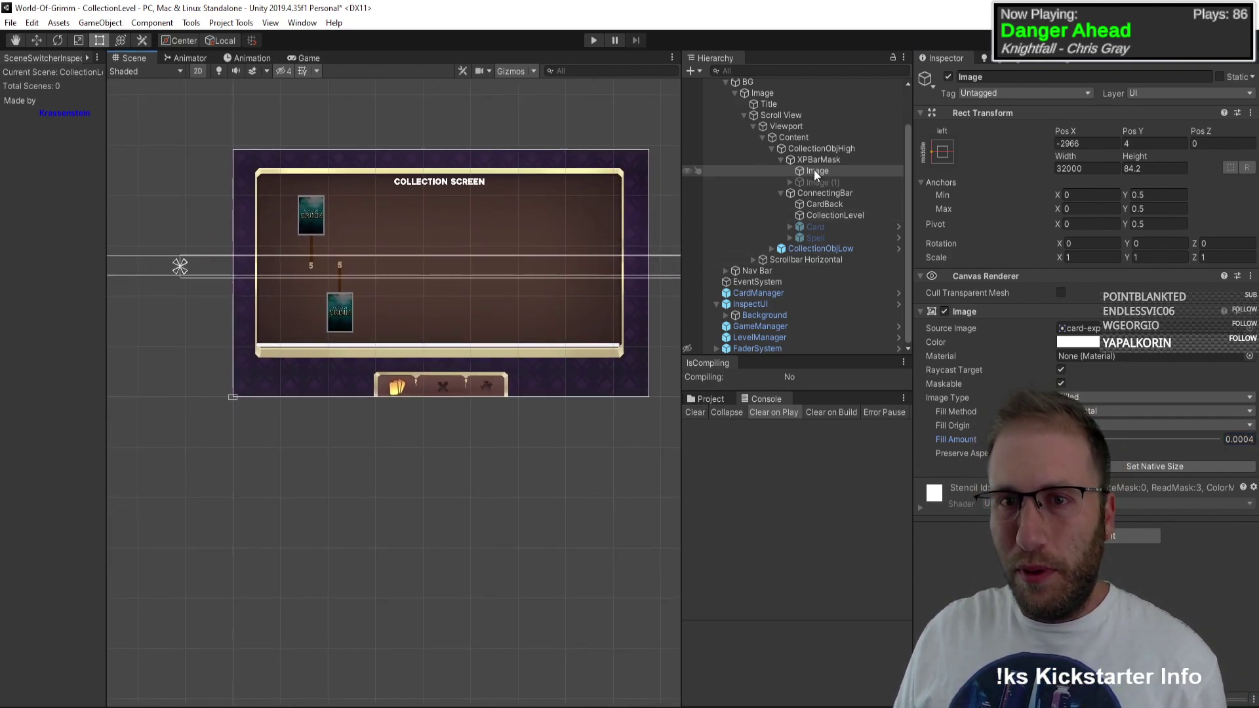
{"action": "left_click_drag", "start_coordinate": [1073, 130], "coordinate": [1107, 144]}
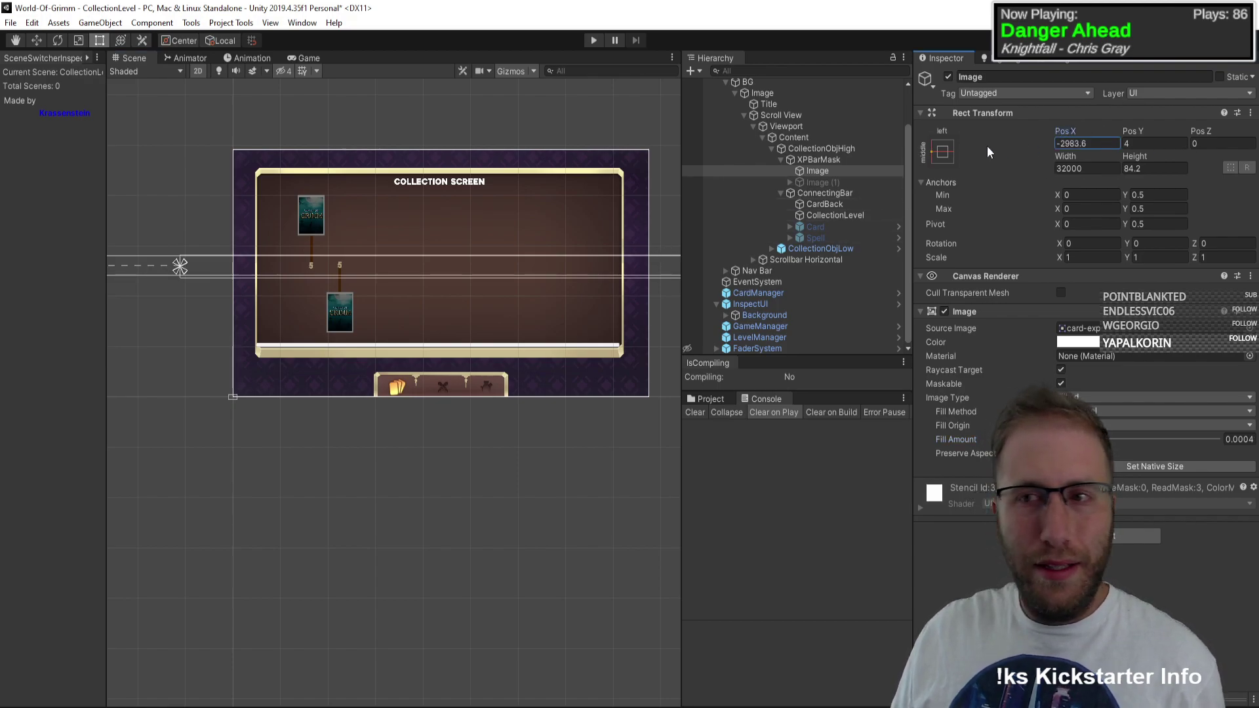
{"action": "key", "text": "ctrl+z"}
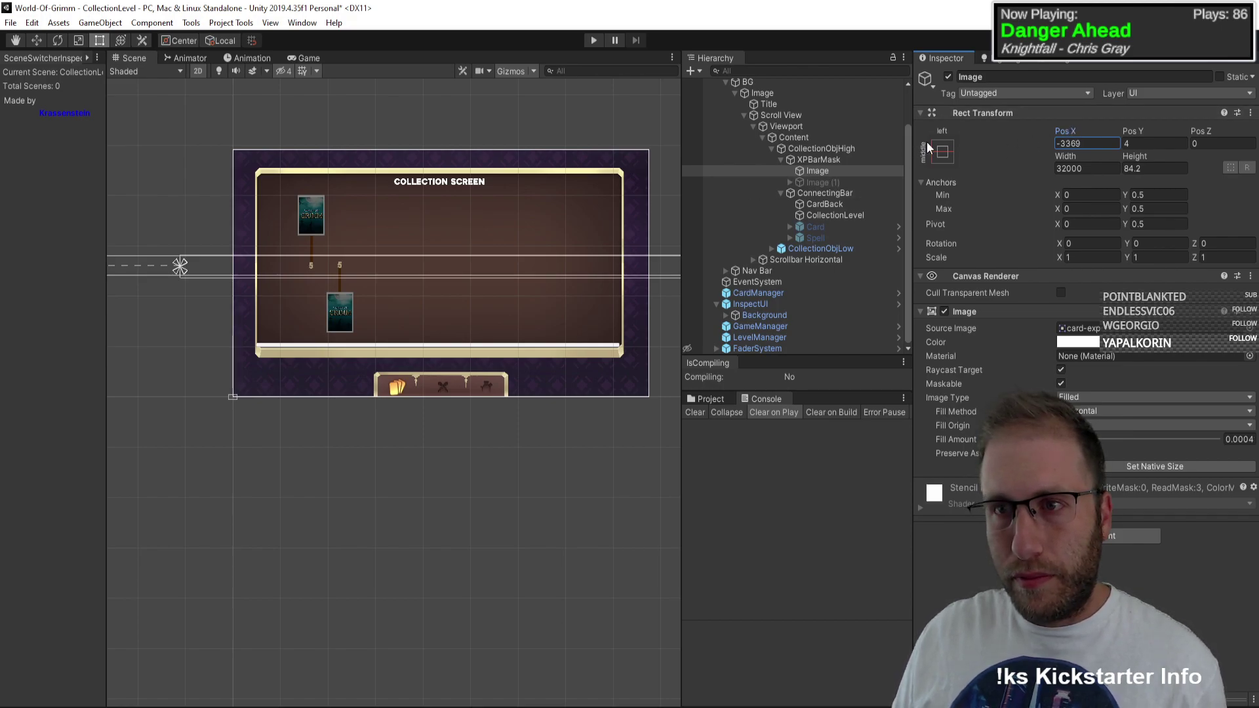
{"action": "key", "text": "ctrl+z"}
{"action": "mouse_move", "coordinate": [1066, 131]}
{"action": "left_mouse_down"}
{"action": "mouse_move", "coordinate": [1153, 131]}
{"action": "mouse_move", "coordinate": [1070, 132]}
{"action": "mouse_move", "coordinate": [1115, 138]}
{"action": "left_mouse_up"}
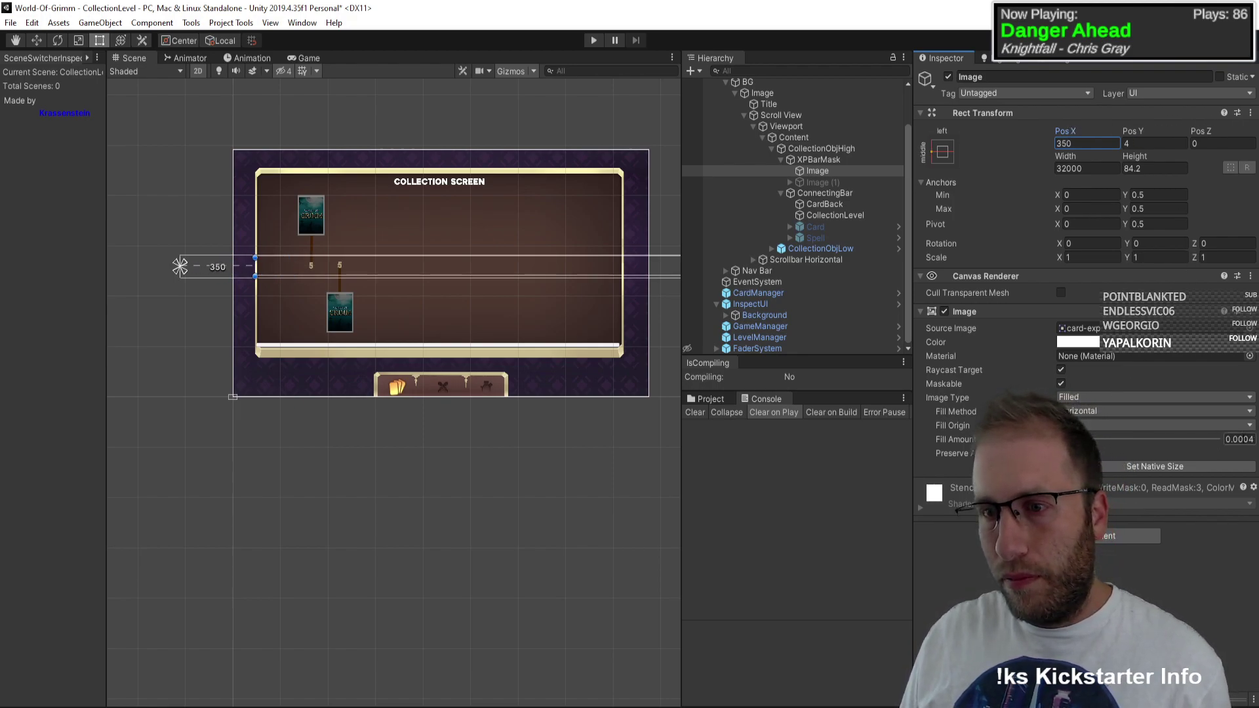
Step: Tune the bar's Fill Amount to 0.031 so it ends at the first 5 marker
{"action": "left_click_drag", "start_coordinate": [956, 439], "coordinate": [984, 439]}
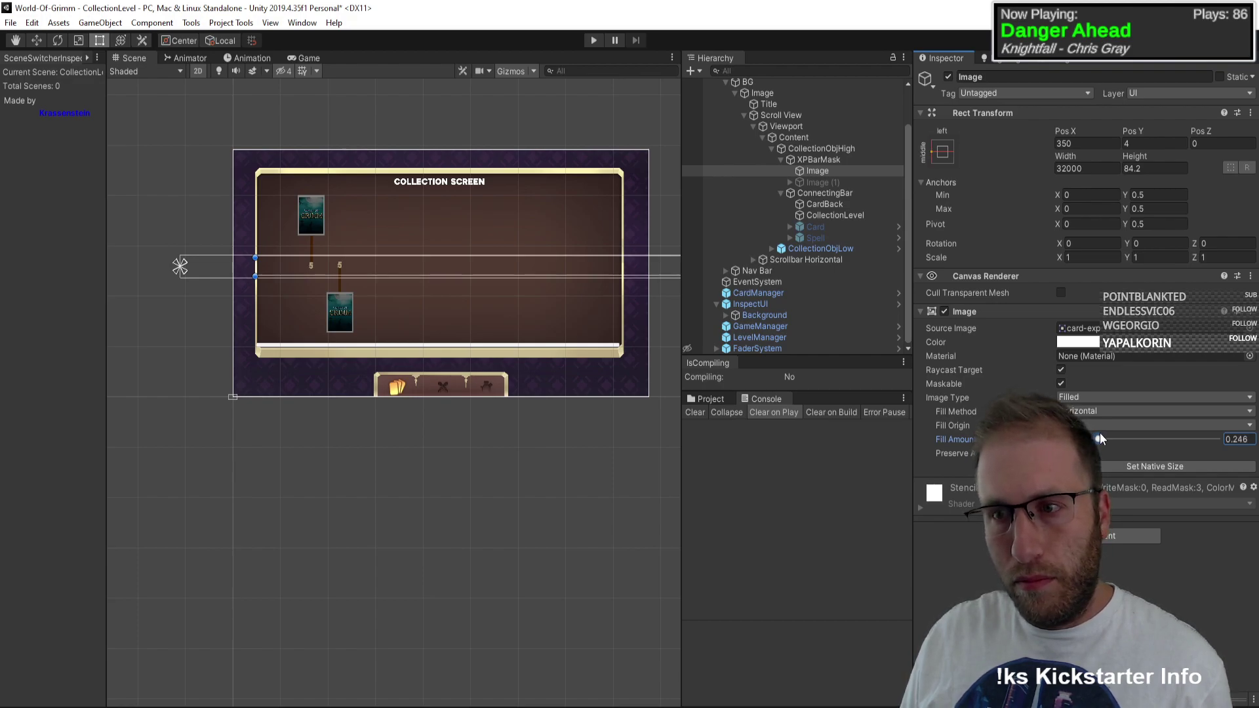
{"action": "left_click_drag", "start_coordinate": [1100, 440], "coordinate": [1218, 440]}
{"action": "key", "text": "ctrl+z"}
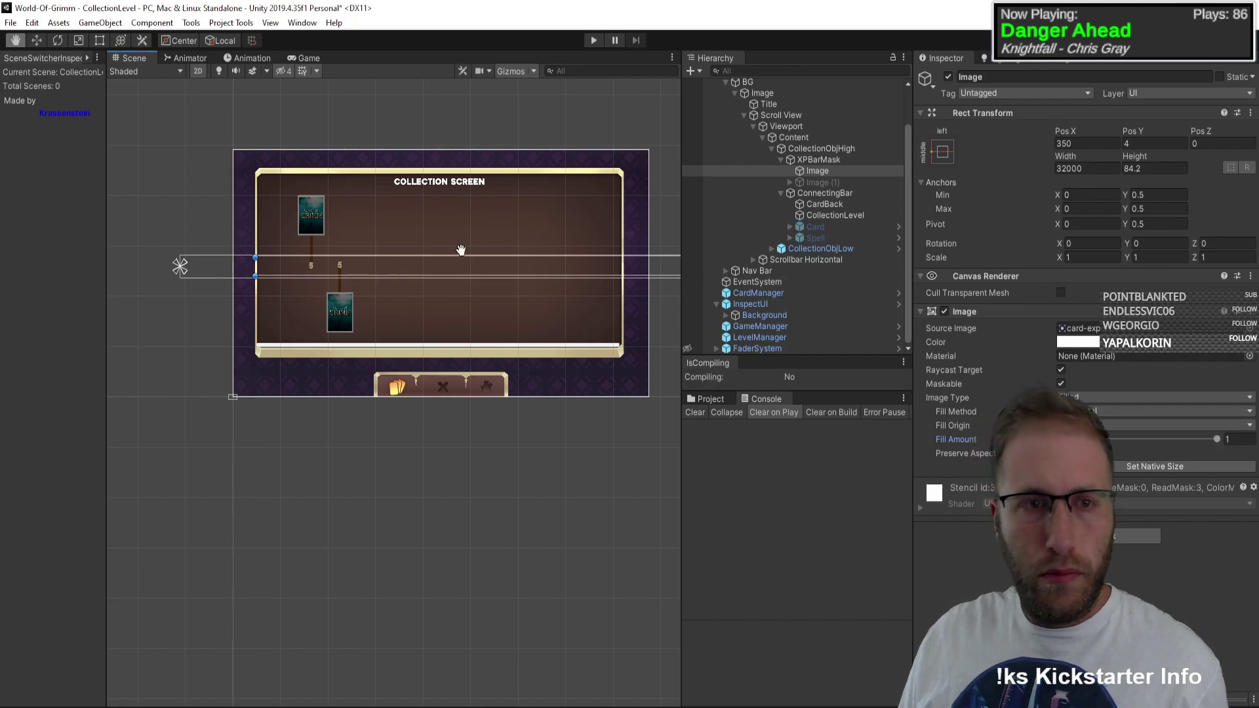
{"action": "scroll", "coordinate": [499, 325], "scroll_direction": "down", "scroll_amount": 3}
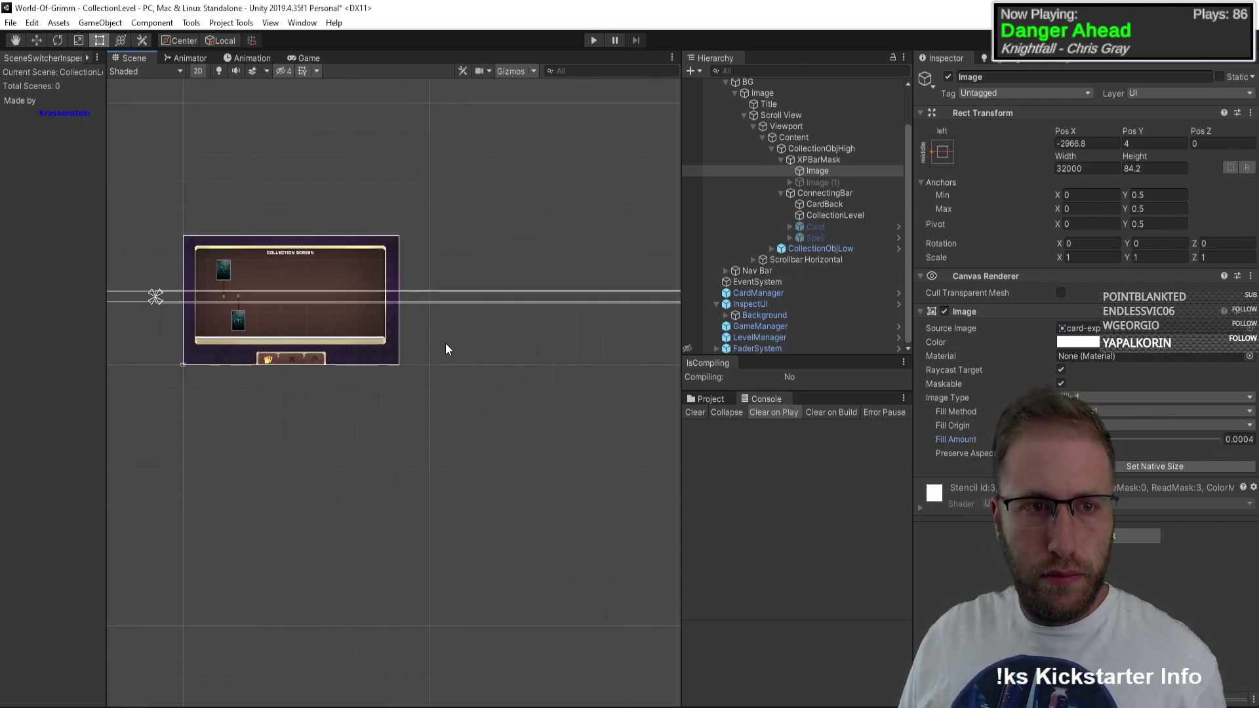
{"action": "left_click", "coordinate": [1090, 439]}
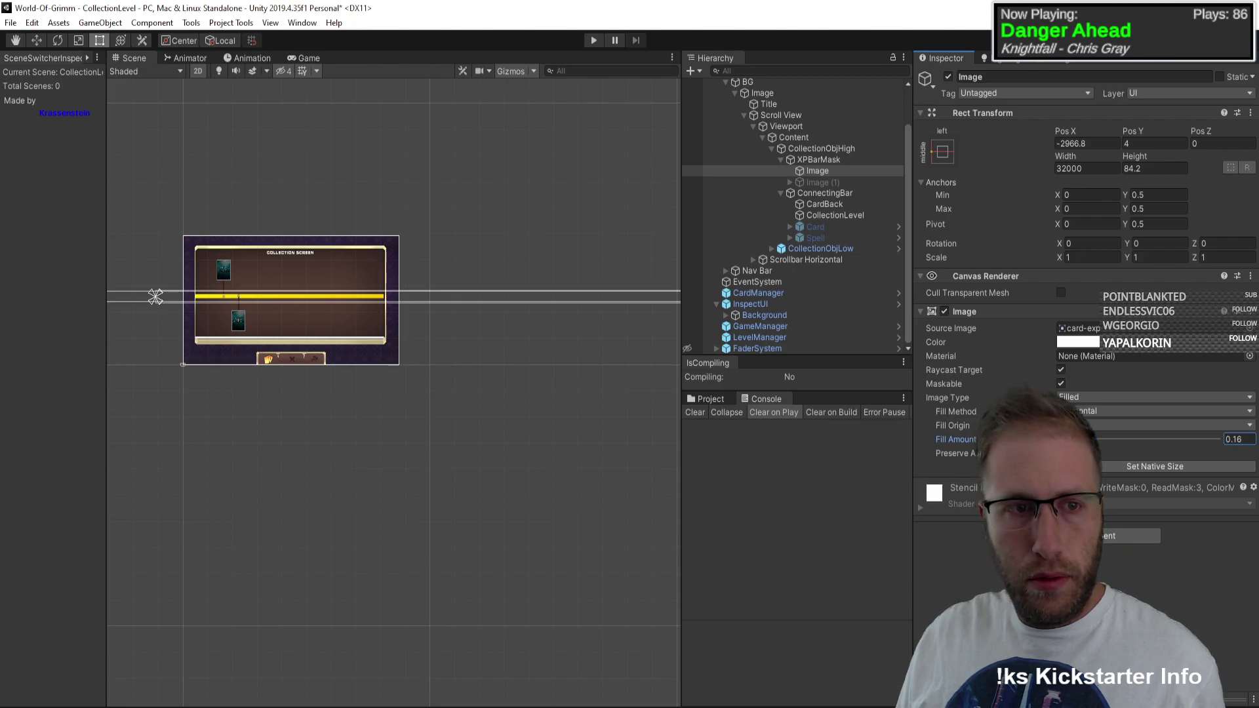
{"action": "left_click_drag", "start_coordinate": [1091, 439], "coordinate": [1066, 440]}
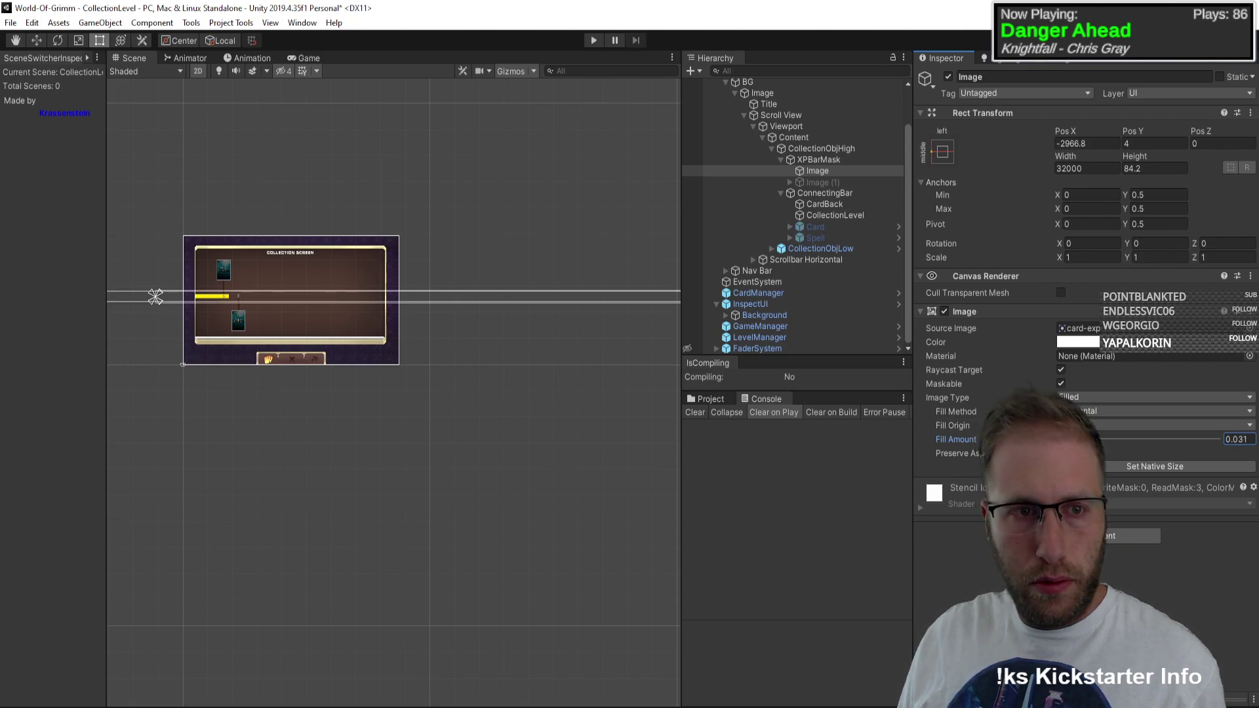
{"action": "scroll", "coordinate": [198, 318], "scroll_direction": "up", "scroll_amount": 3}
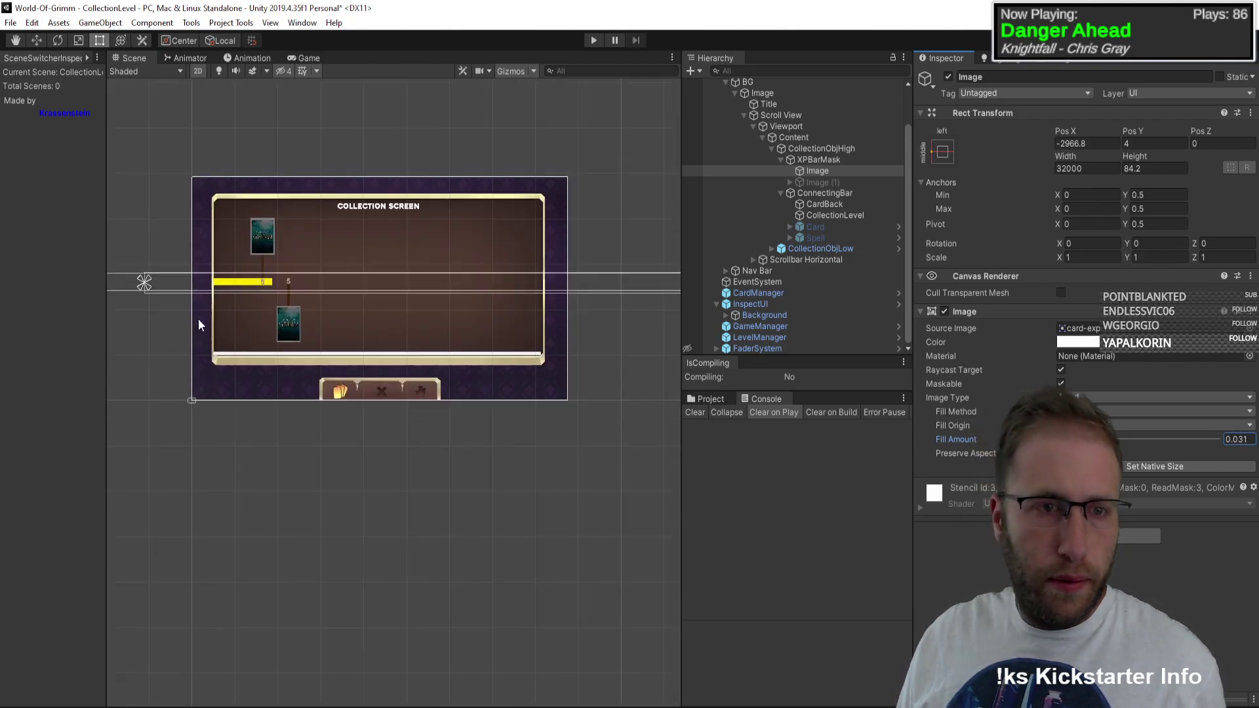
{"action": "scroll", "coordinate": [262, 269], "scroll_direction": "up", "scroll_amount": 4}
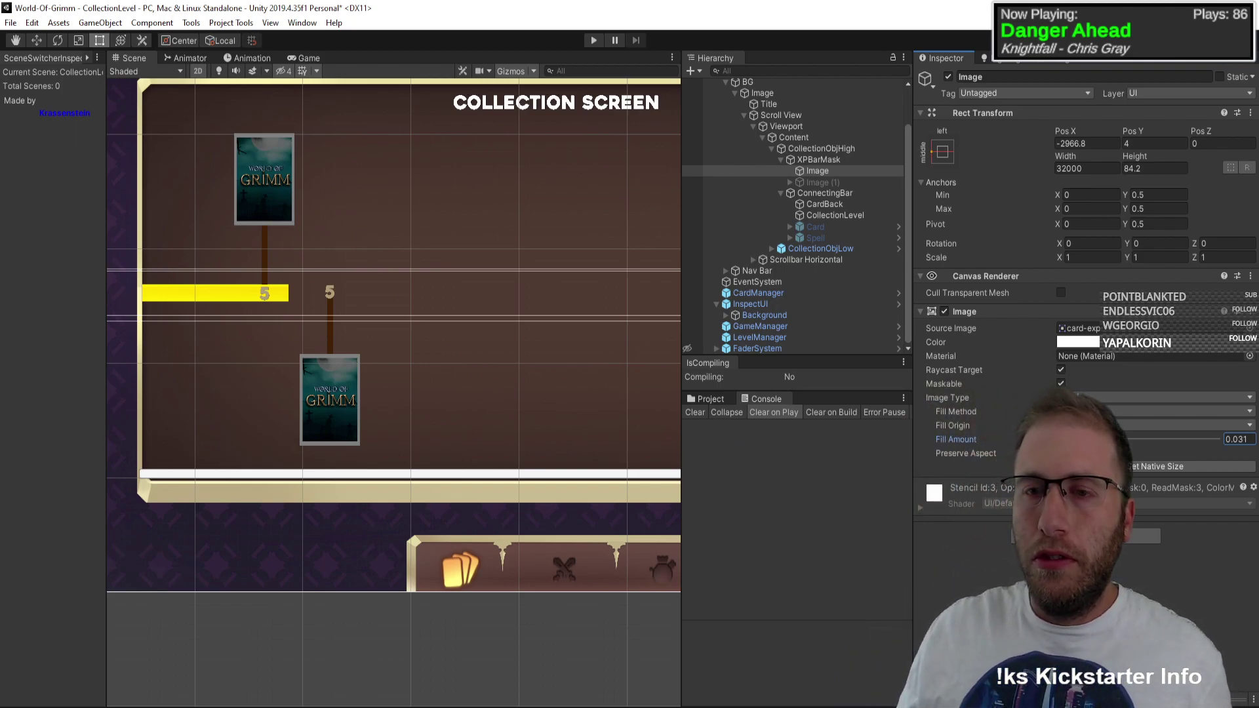
{"action": "scroll", "coordinate": [492, 298], "scroll_direction": "down", "scroll_amount": 2}
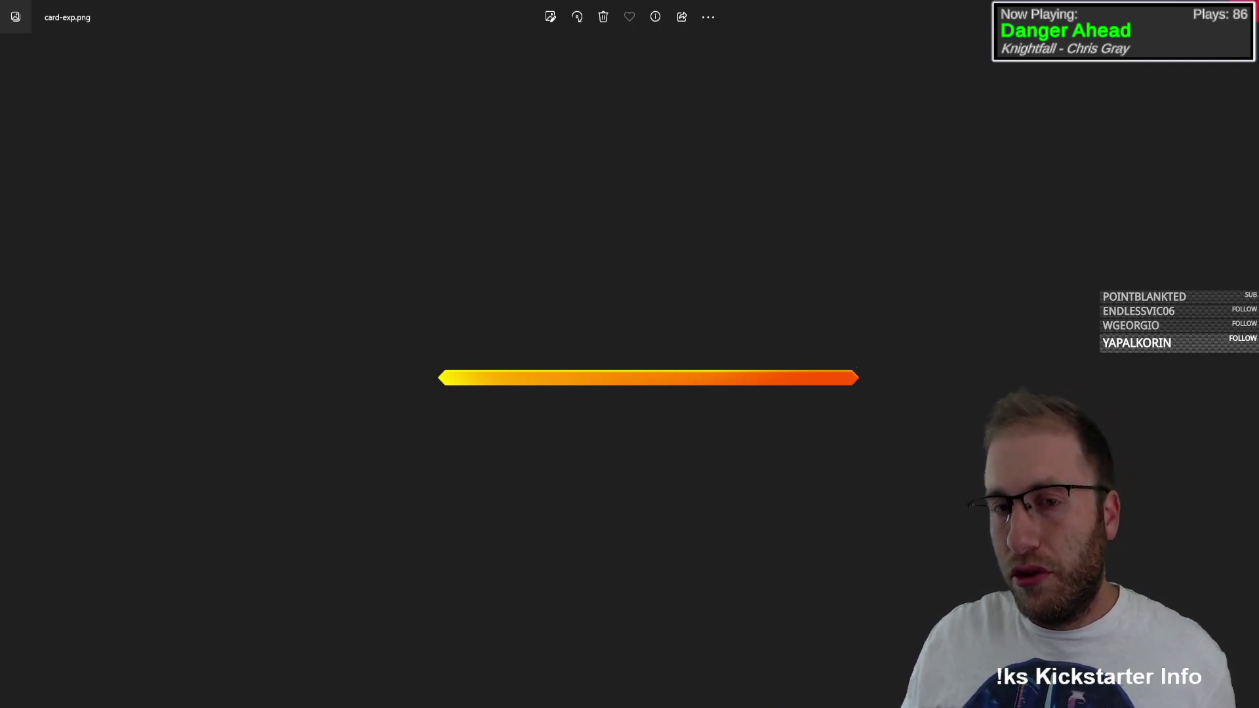
{"action": "key", "text": "alt+F4"}
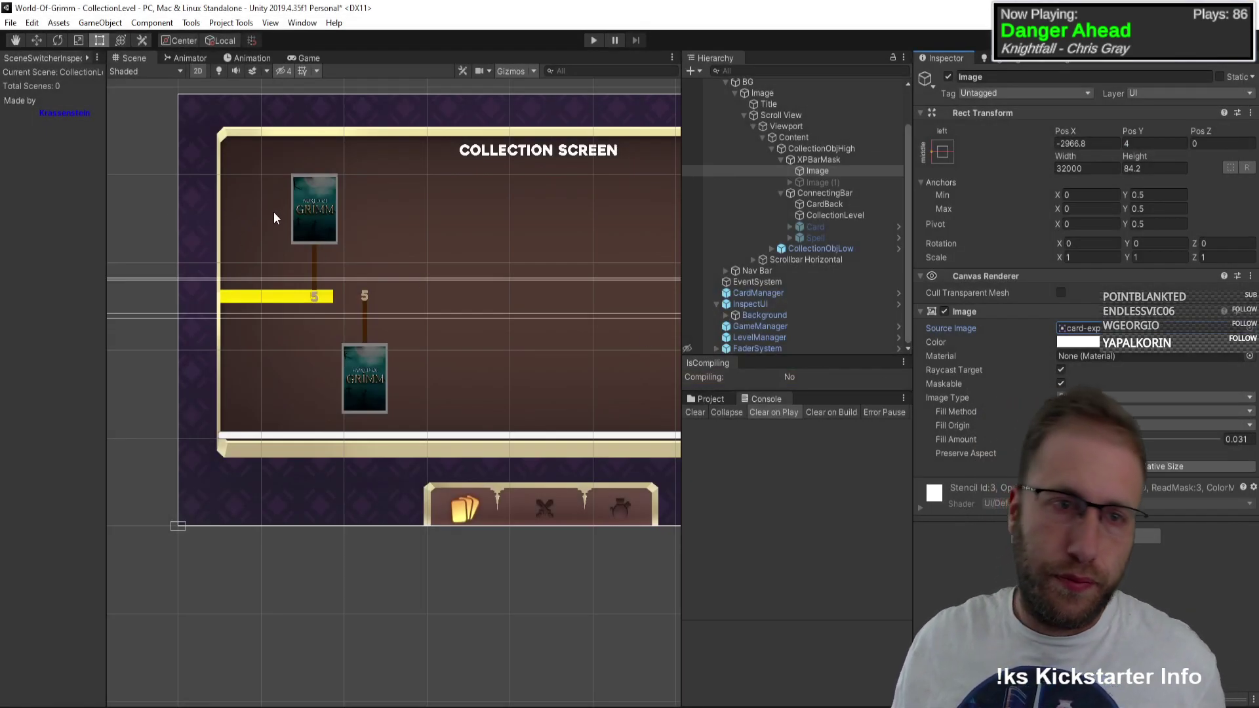
{"action": "scroll", "coordinate": [282, 207], "scroll_direction": "down", "scroll_amount": 1}
{"action": "scroll", "coordinate": [294, 320], "scroll_direction": "up", "scroll_amount": 5}
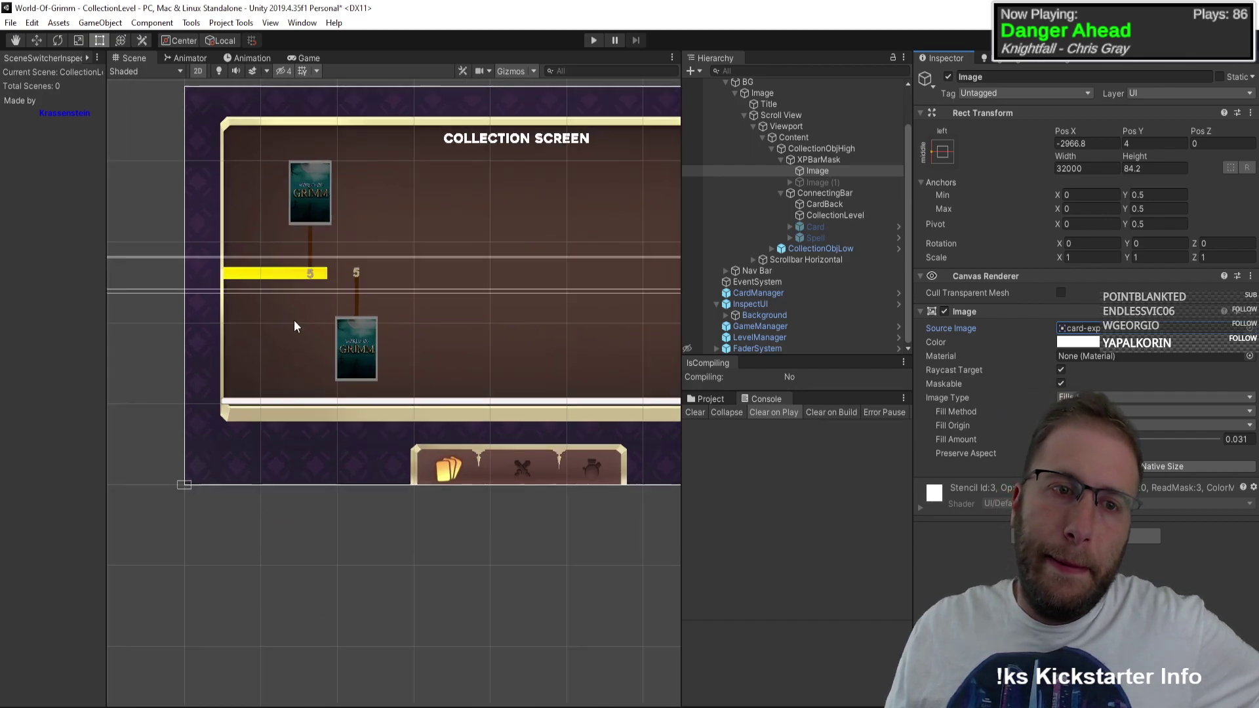
{"action": "scroll", "coordinate": [259, 340], "scroll_direction": "down", "scroll_amount": 4}
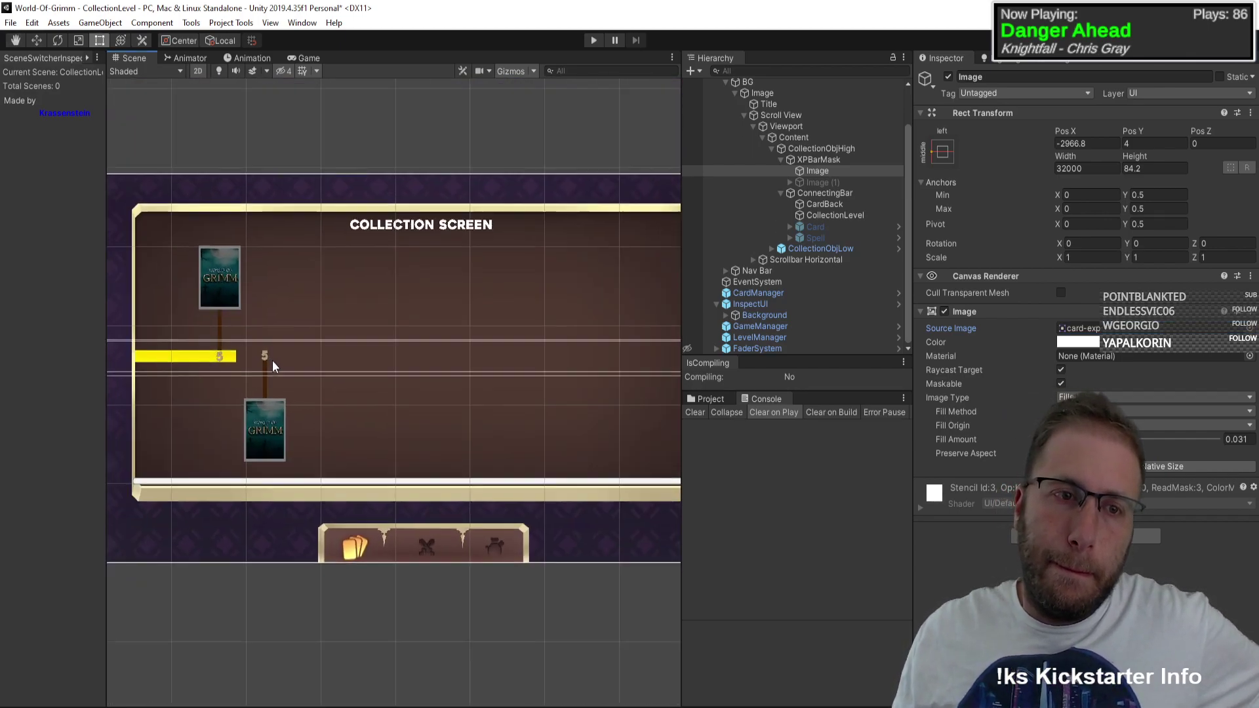
{"action": "middle_click_drag", "start_coordinate": [371, 342], "coordinate": [495, 338]}
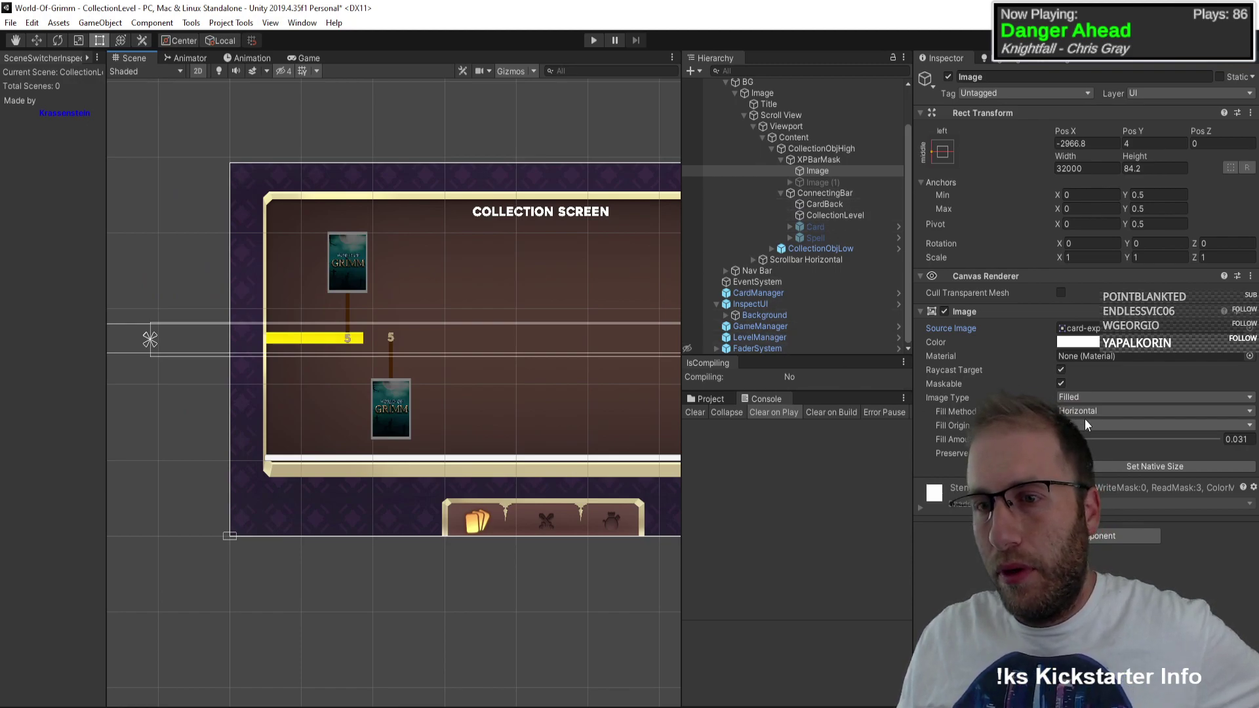
{"action": "key", "text": "Return"}
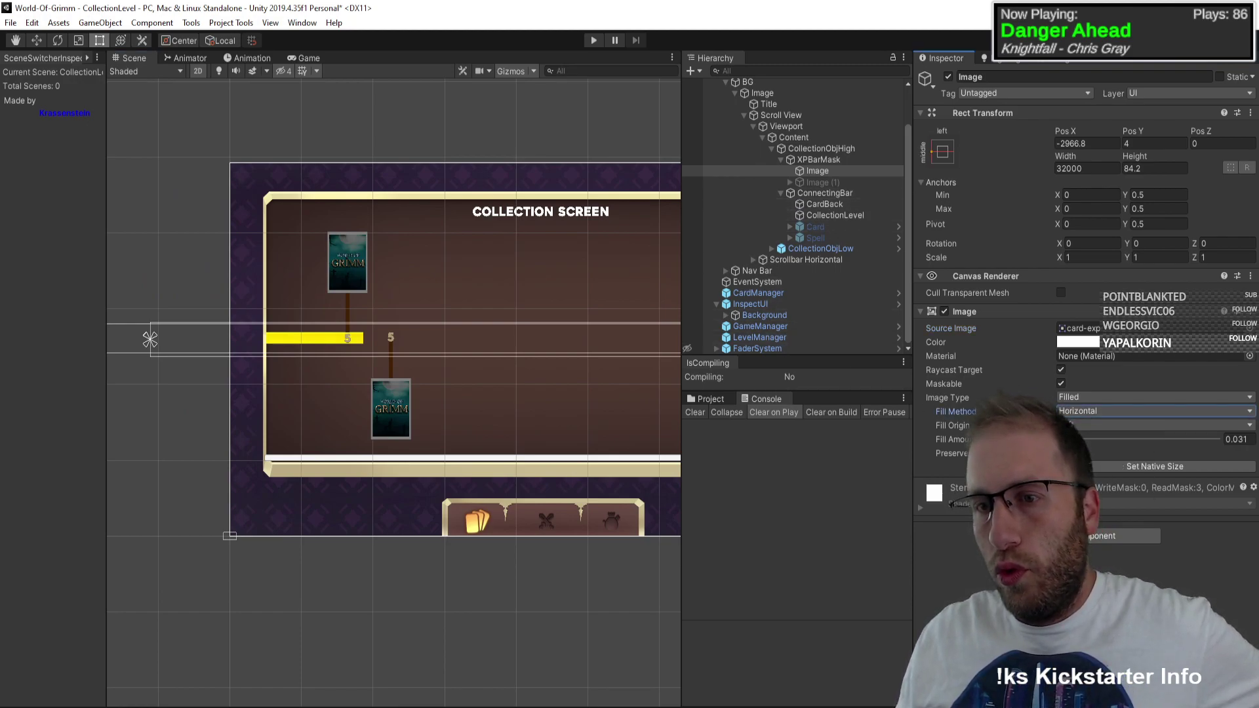
{"action": "key", "text": "alt+Tab"}
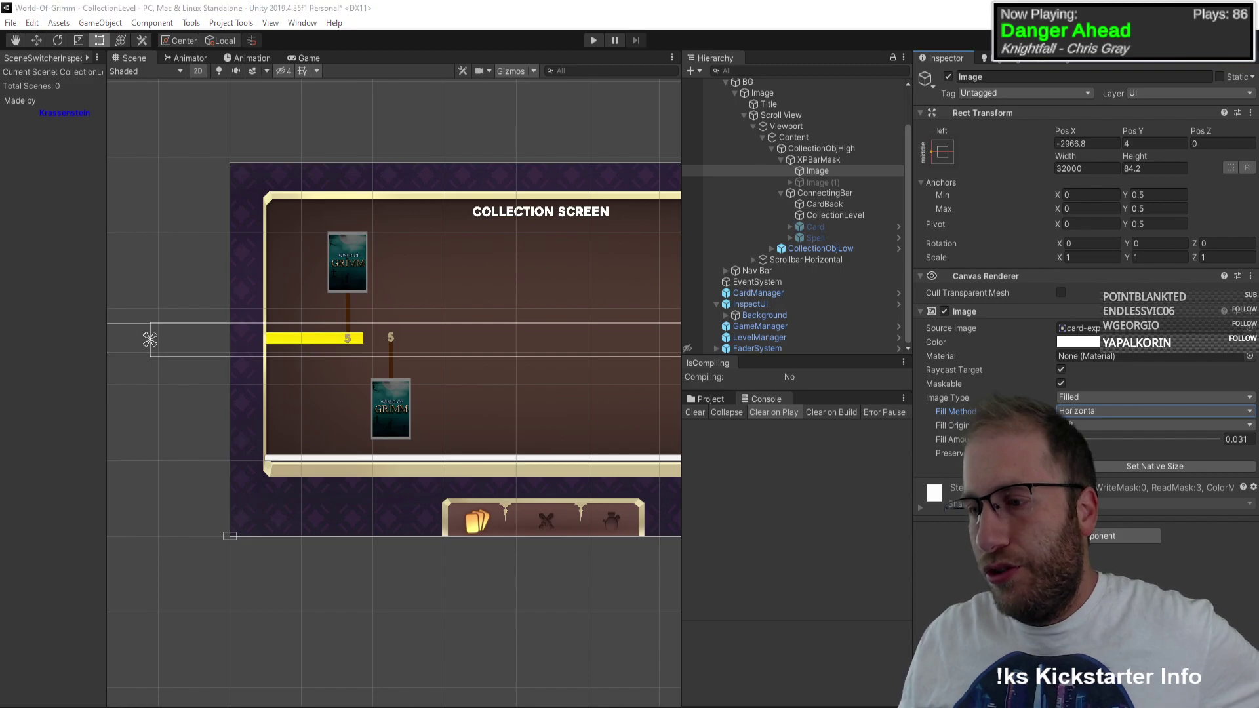
{"action": "key", "text": "alt+Tab"}
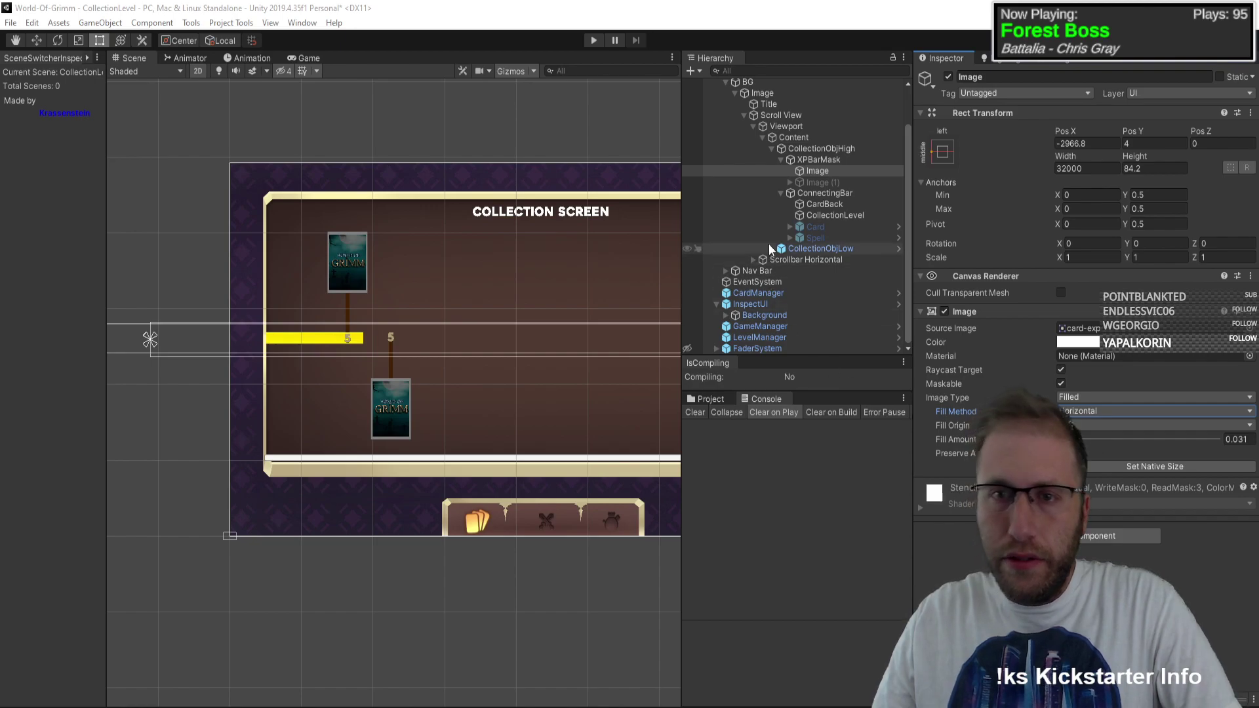
{"action": "middle_click_drag", "start_coordinate": [613, 288], "coordinate": [498, 280]}
Step: Play the game, scroll the Collection Screen, and un-maximize the Game view
{"action": "left_click", "coordinate": [594, 40]}
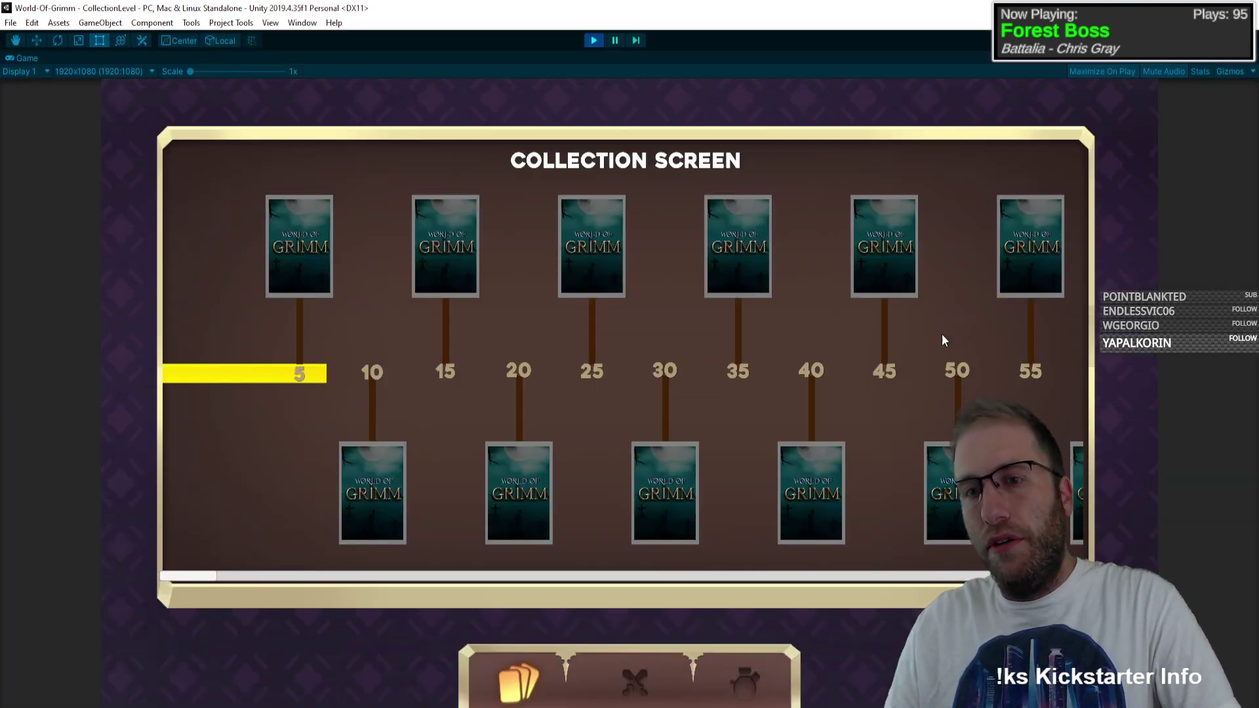
{"action": "scroll", "coordinate": [942, 333], "scroll_direction": "down", "scroll_amount": 15}
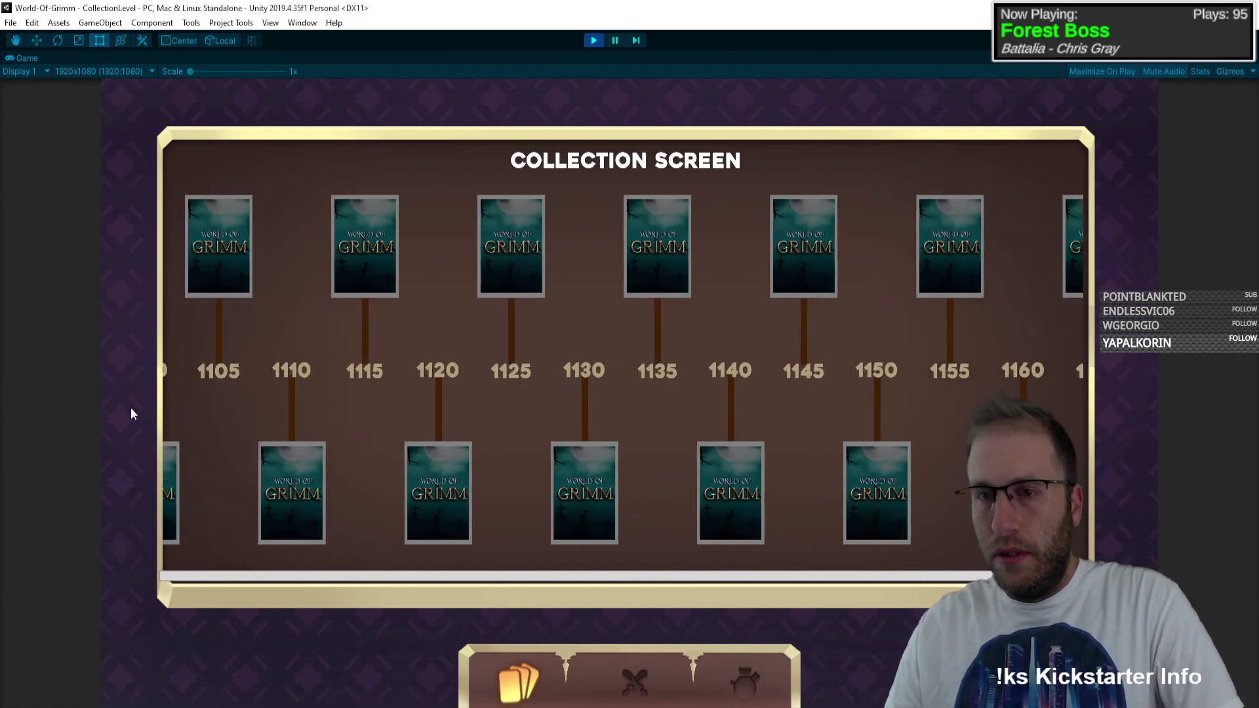
{"action": "left_click_drag", "start_coordinate": [984, 576], "coordinate": [190, 577]}
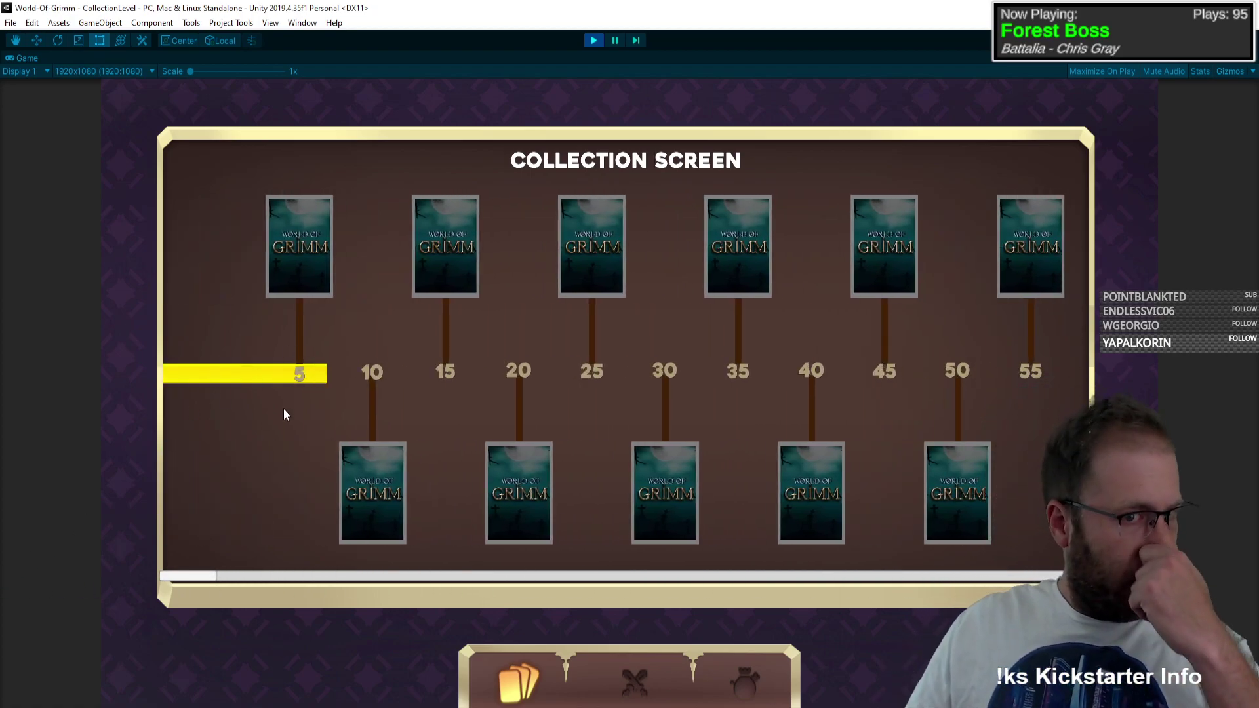
{"action": "left_click", "coordinate": [1252, 66]}
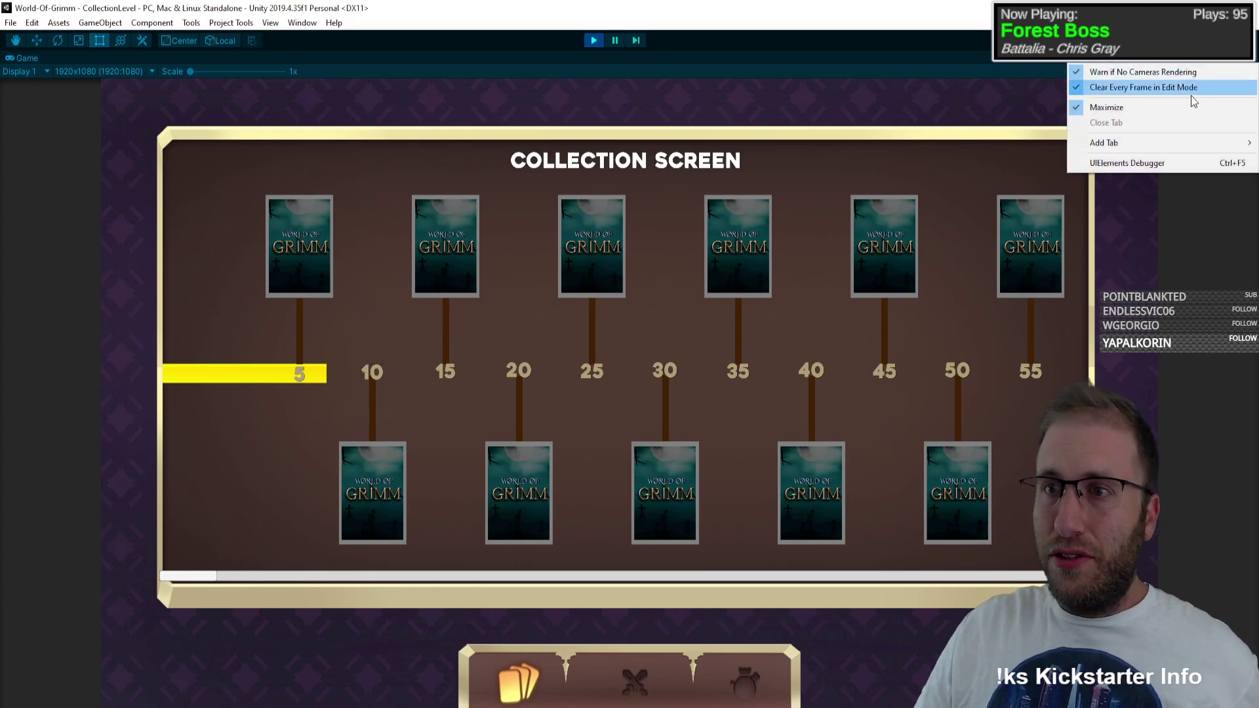
{"action": "left_click", "coordinate": [1154, 107]}
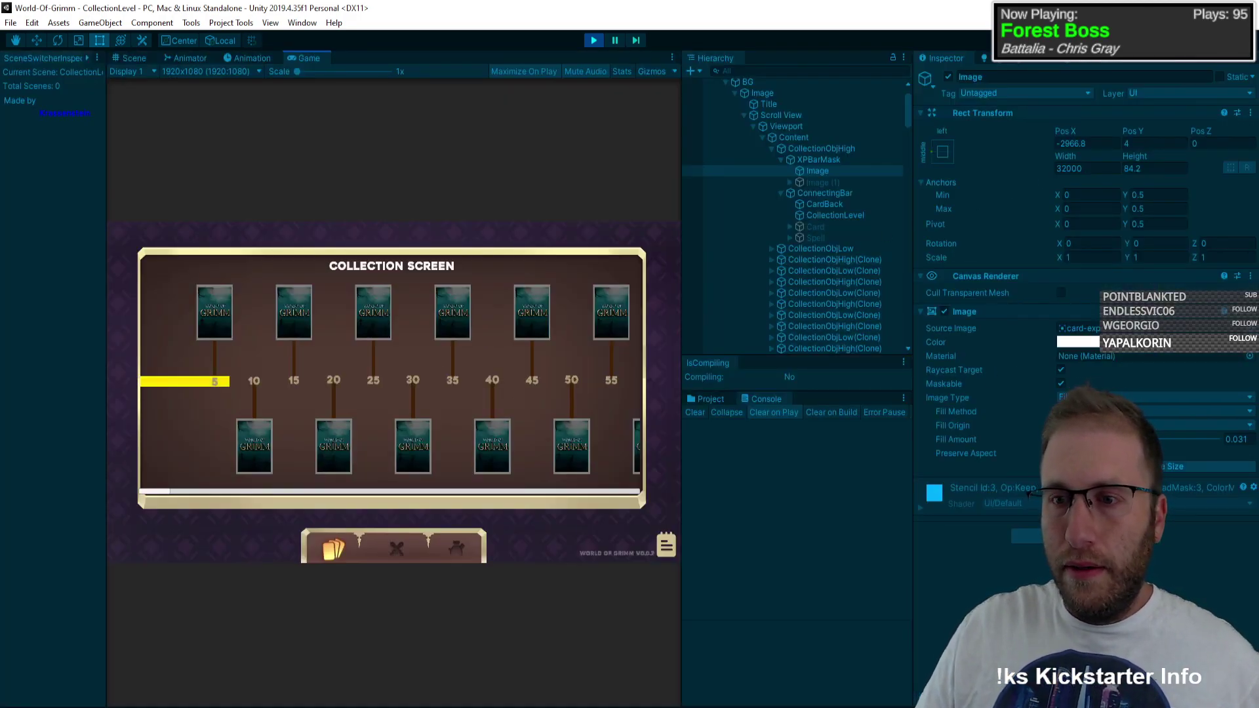
Step: Raise the bar Image's Fill Amount from about 0.085 to exactly 0.1
{"action": "left_click_drag", "start_coordinate": [1065, 439], "coordinate": [1075, 439]}
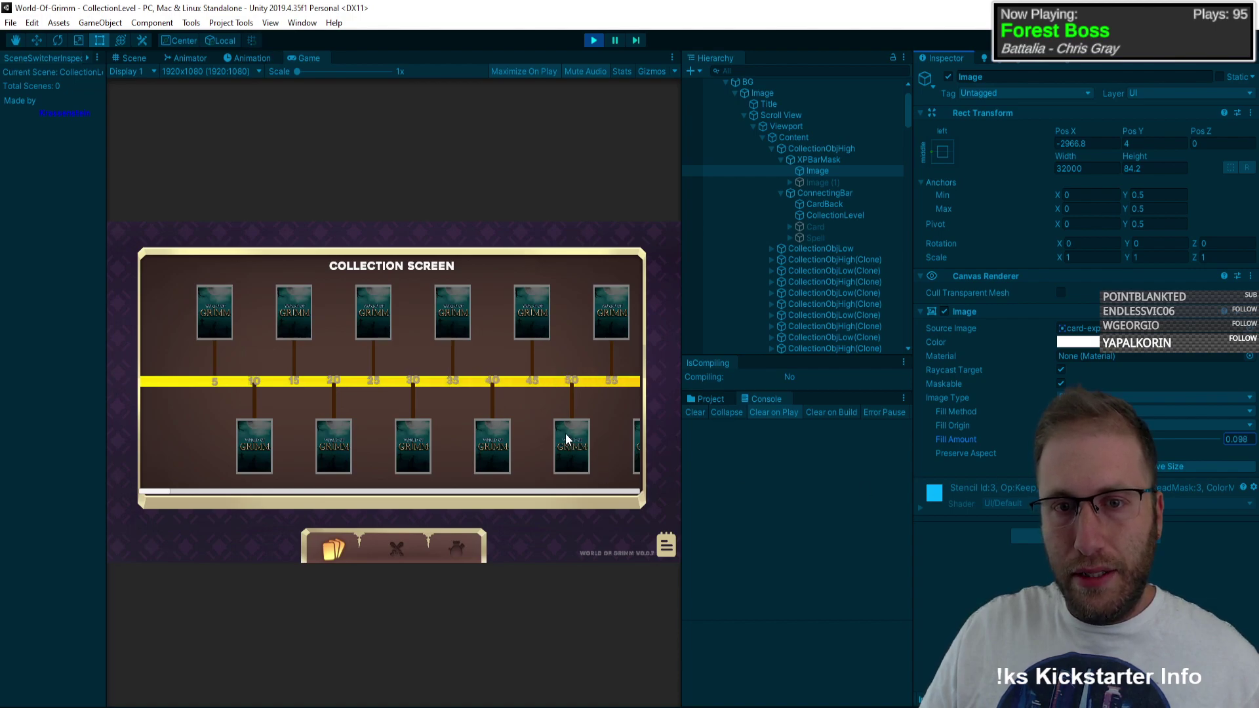
{"action": "left_click_drag", "start_coordinate": [565, 435], "coordinate": [298, 453]}
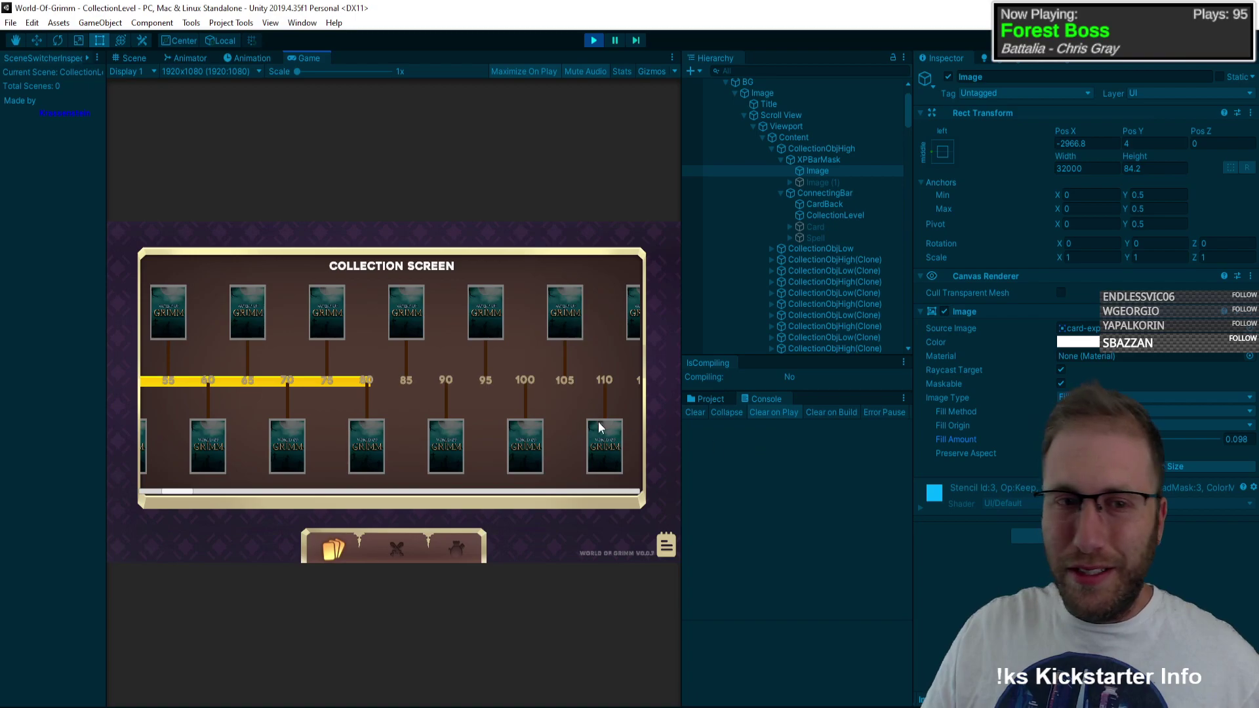
{"action": "left_click", "coordinate": [1239, 442]}
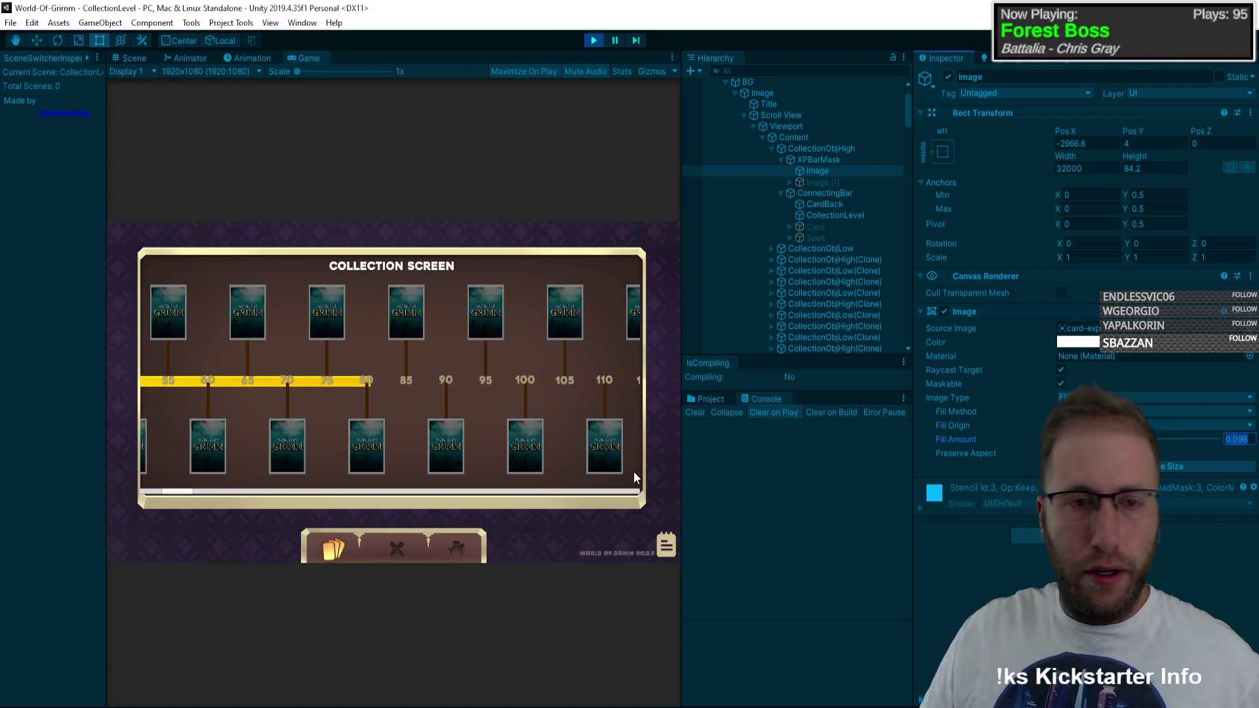
{"action": "left_click", "coordinate": [1243, 439]}
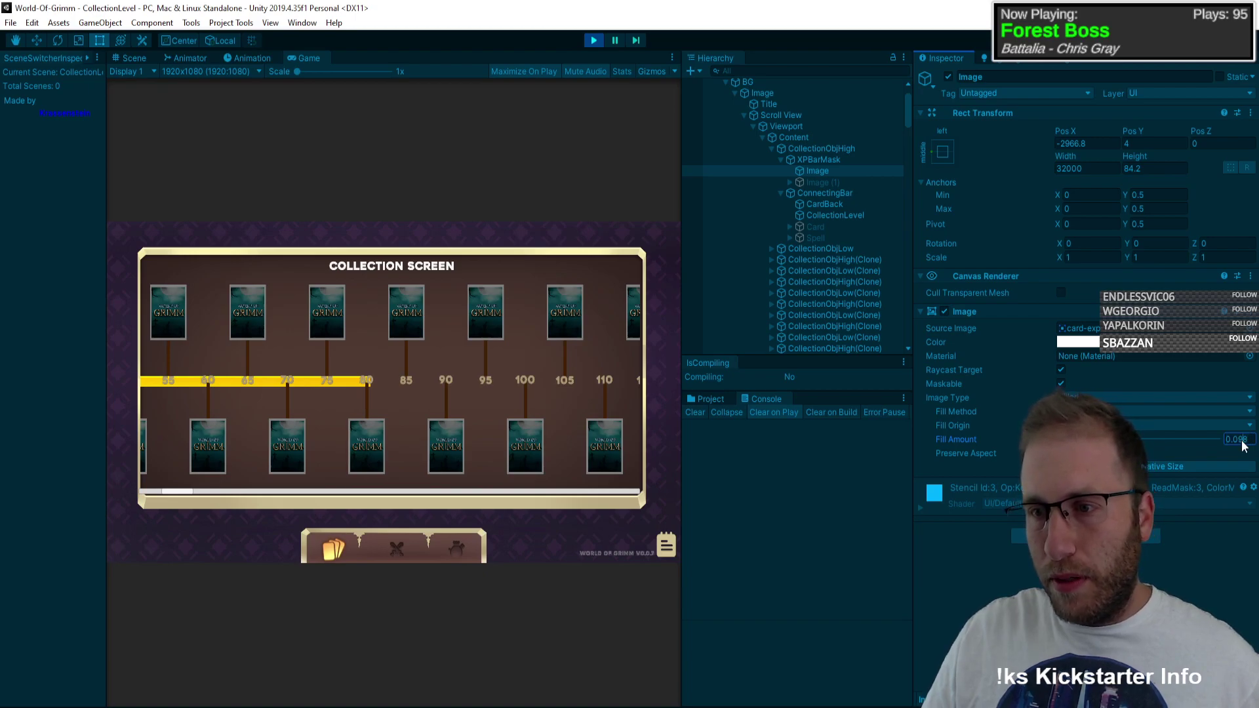
{"action": "key", "text": "BackSpace"}
{"action": "key", "text": "BackSpace"}
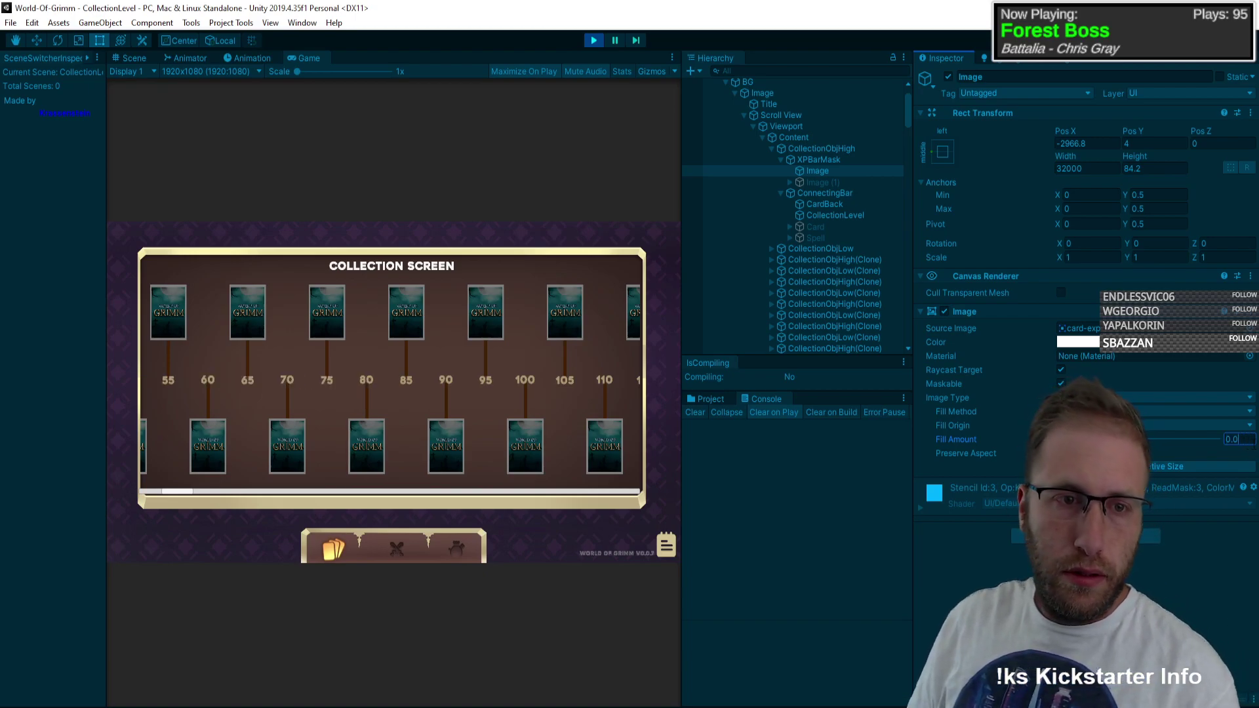
{"action": "type", "text": "1"}
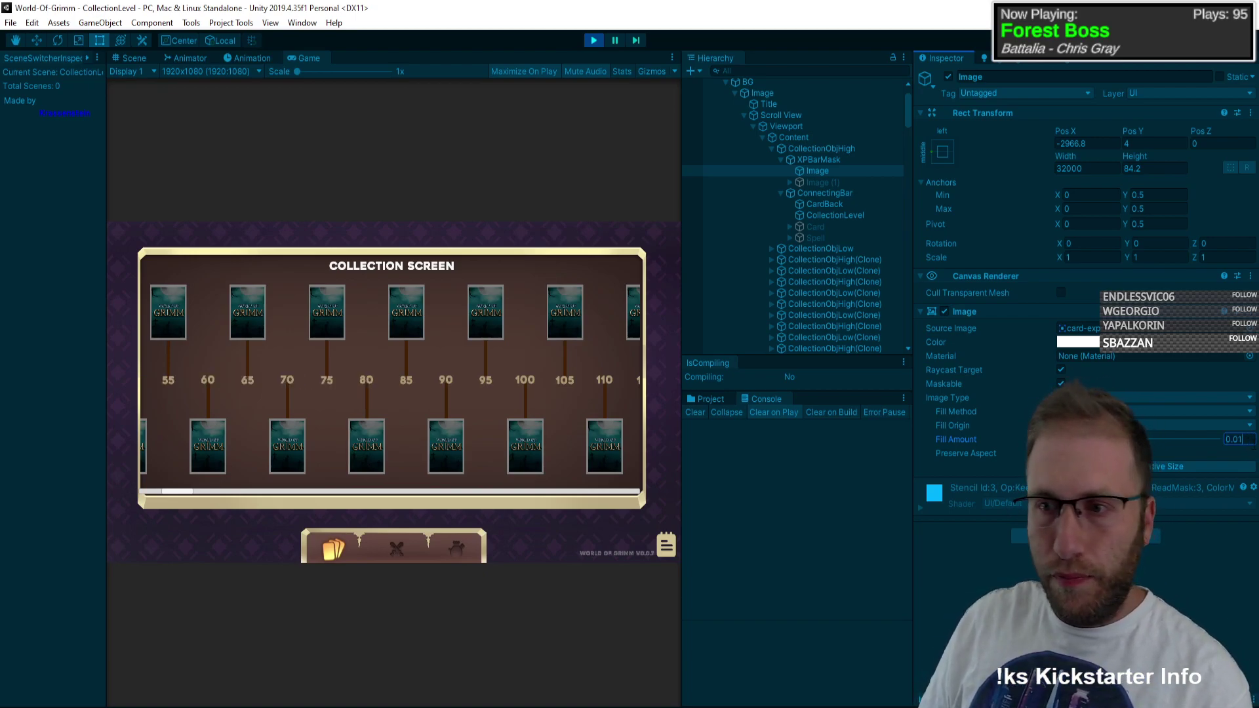
{"action": "key", "text": "BackSpace"}
{"action": "key", "text": "BackSpace"}
{"action": "type", "text": "1"}
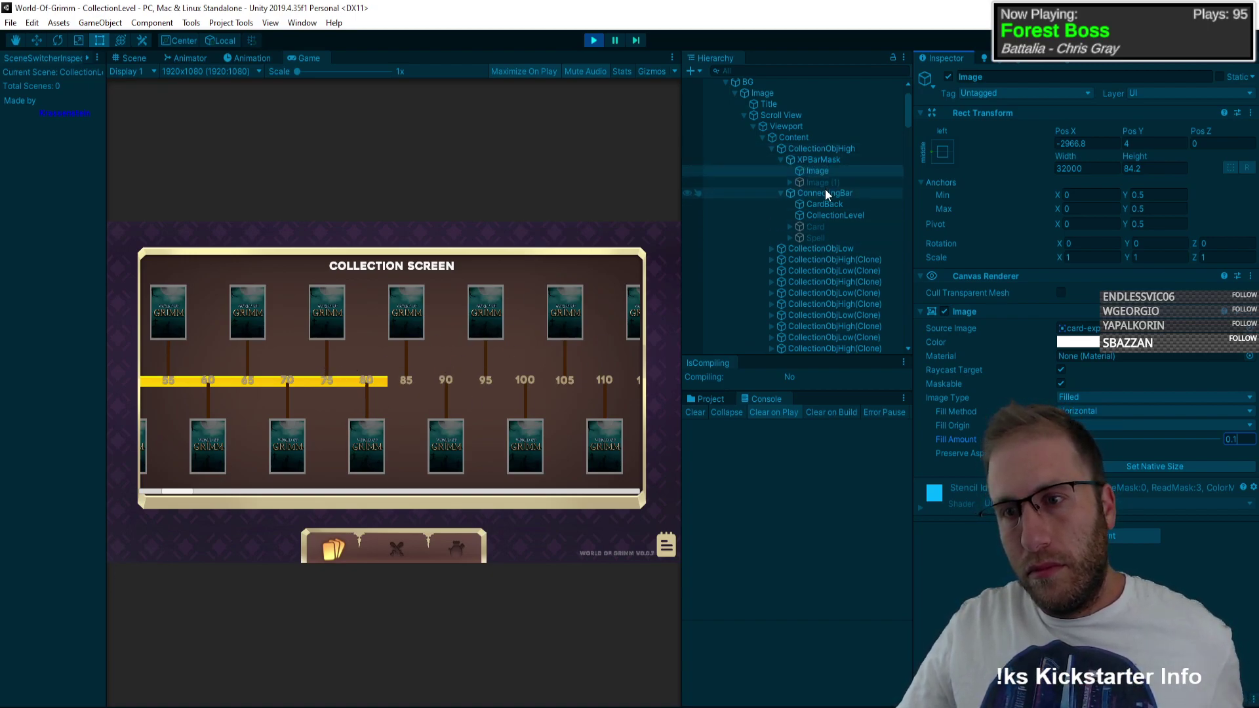
Step: Inspect XPBarMask, reselect its child Image, and scroll the running Game view to check the bar
{"action": "left_click", "coordinate": [837, 160]}
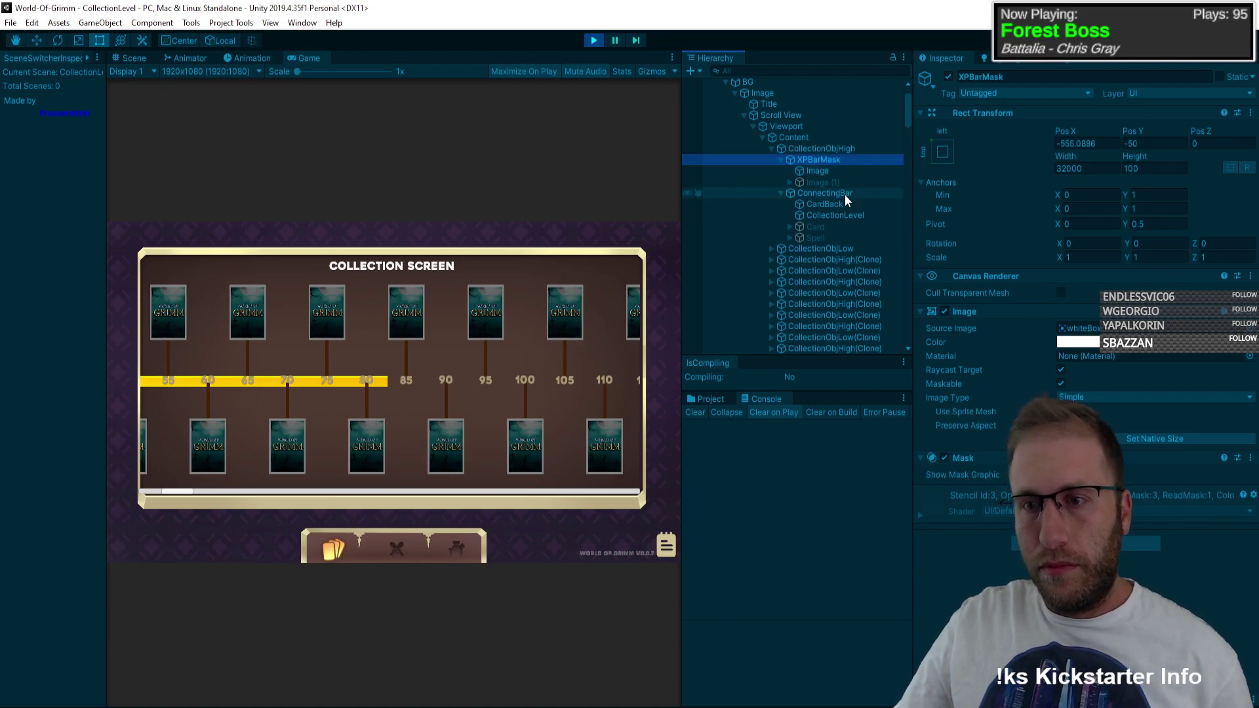
{"action": "key", "text": "Down"}
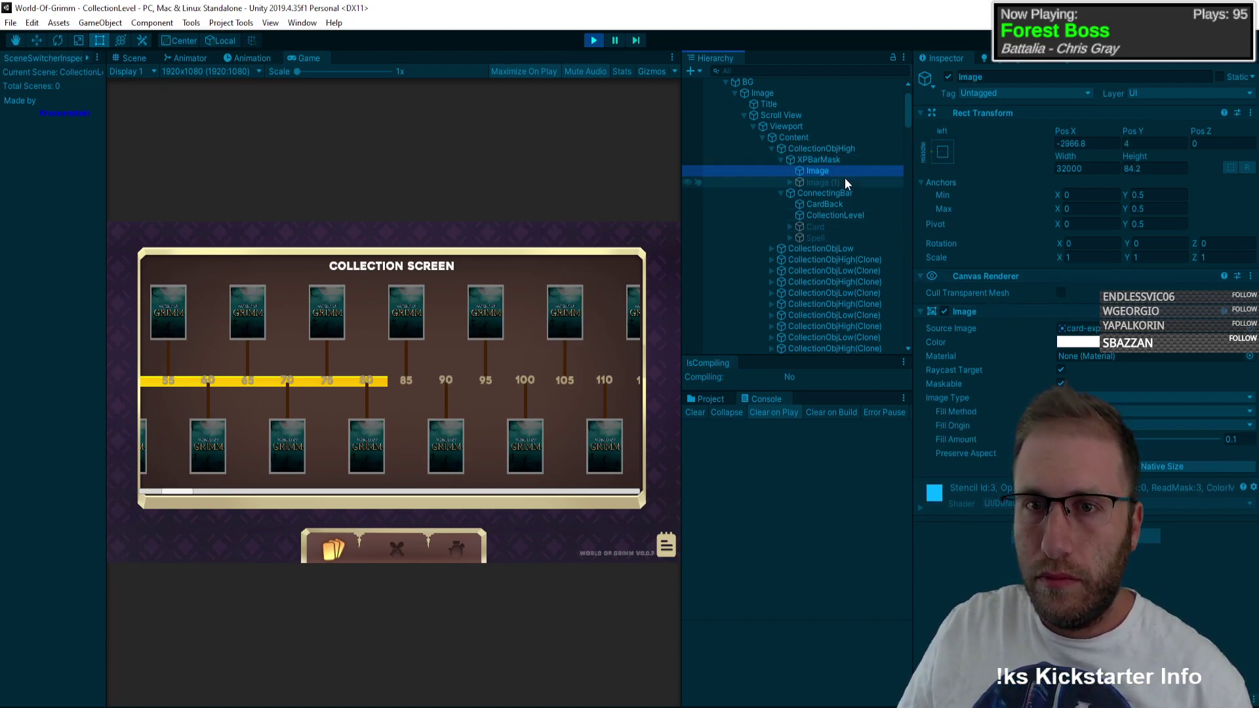
{"action": "left_click", "coordinate": [318, 408]}
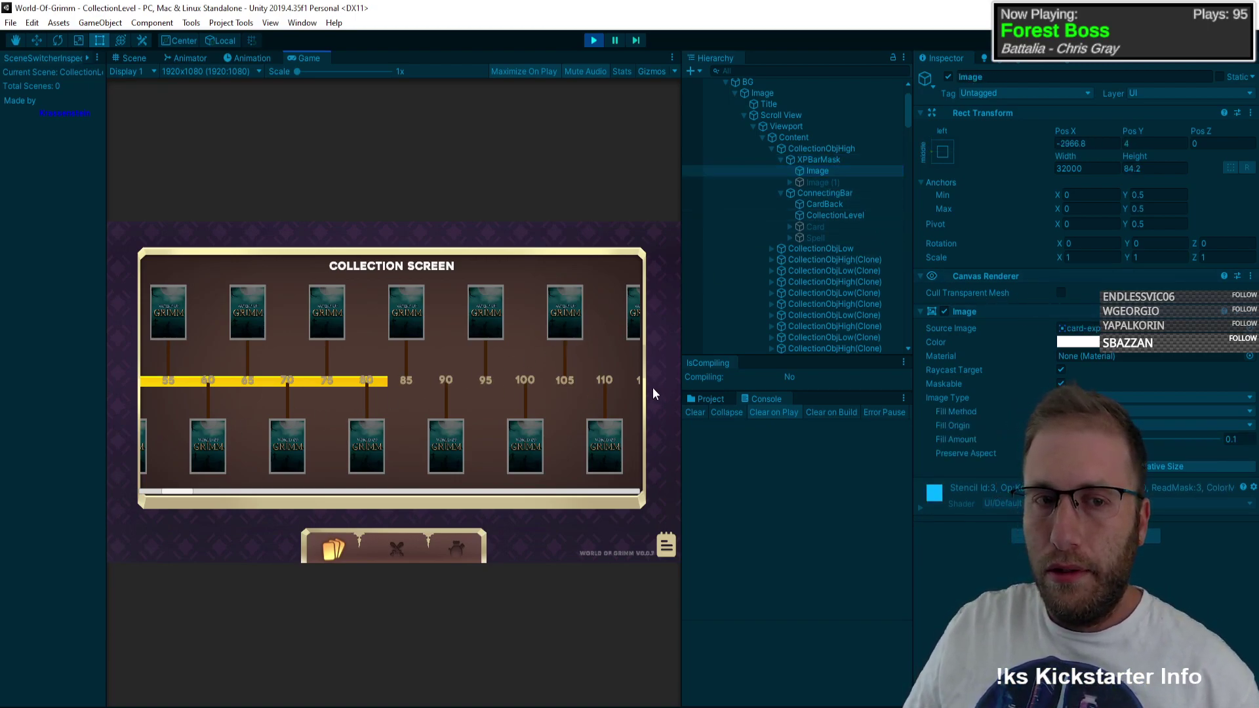
{"action": "scroll", "coordinate": [605, 500], "scroll_direction": "up", "scroll_amount": 5}
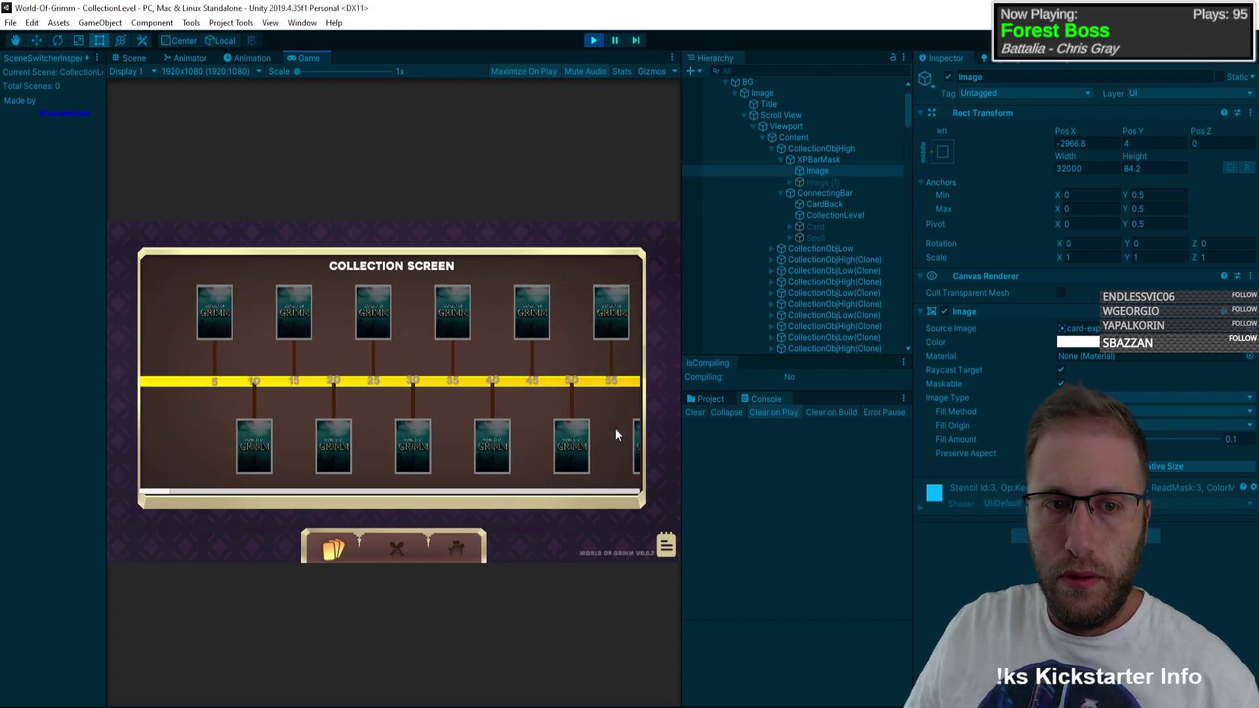
{"action": "scroll", "coordinate": [535, 427], "scroll_direction": "down", "scroll_amount": 10}
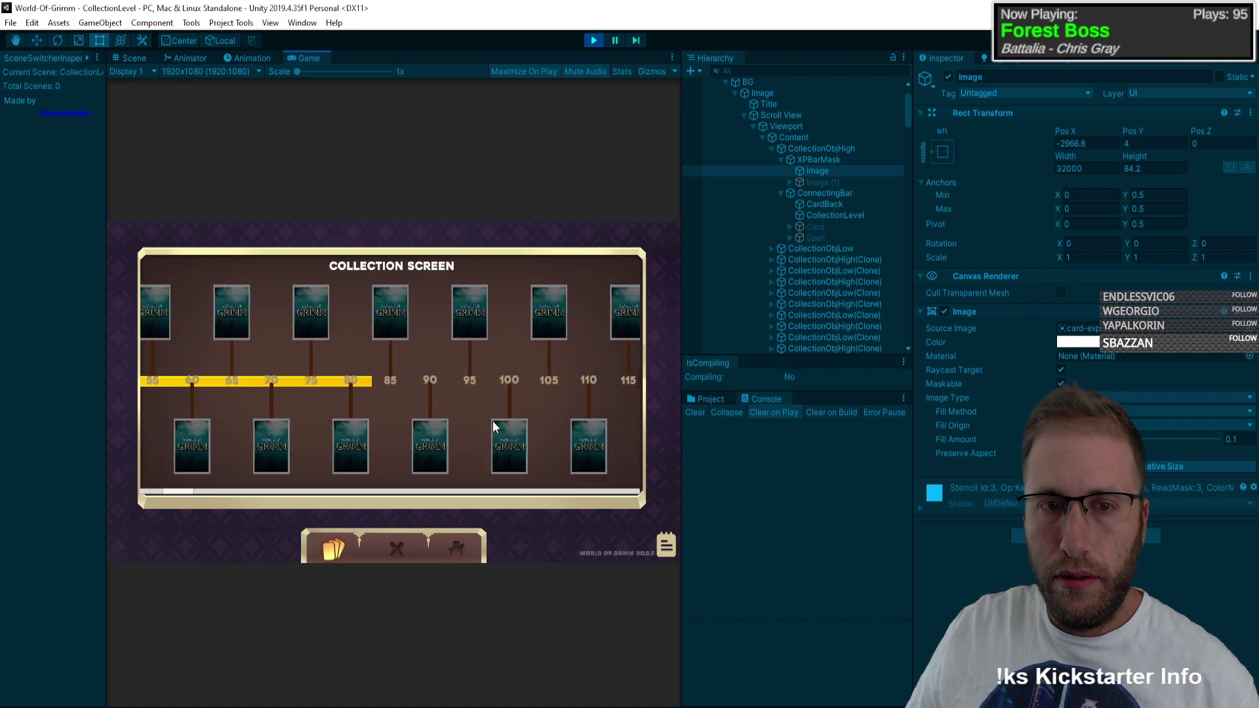
{"action": "scroll", "coordinate": [528, 423], "scroll_direction": "down", "scroll_amount": 3}
{"action": "scroll", "coordinate": [375, 424], "scroll_direction": "up", "scroll_amount": 5}
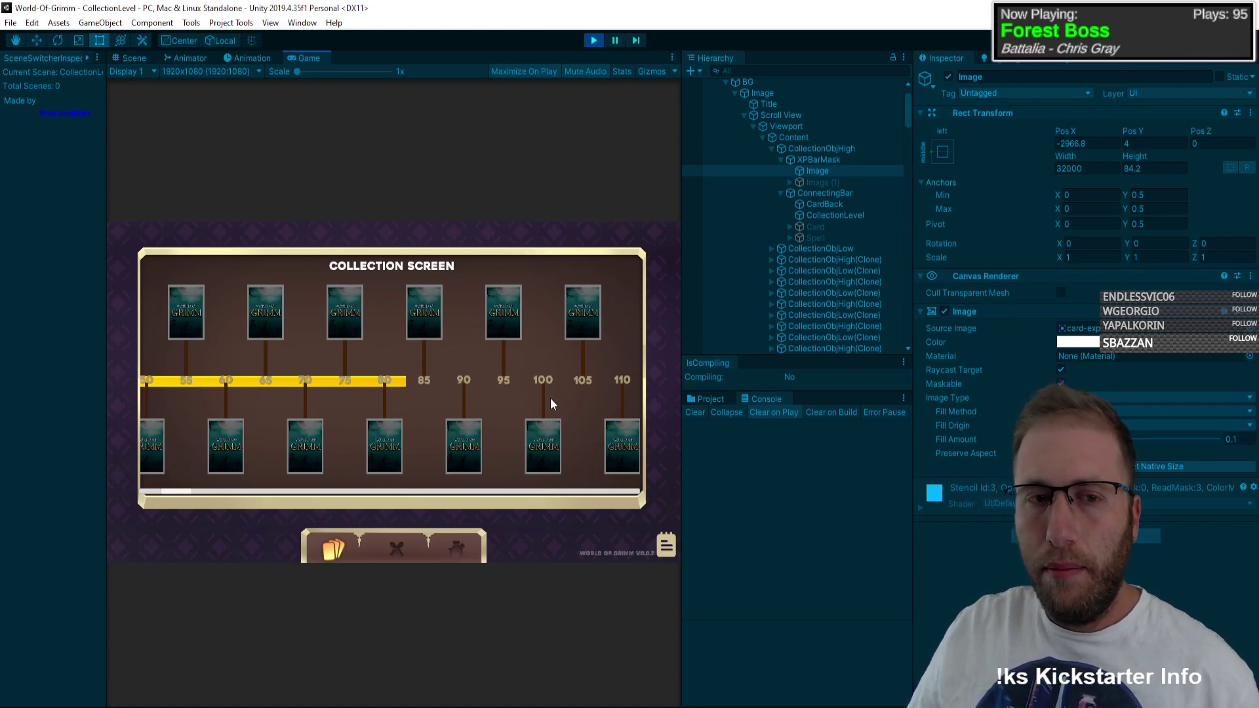
Step: Raise the Image's Fill Amount to about 0.92 so the bar reaches past level 1000
{"action": "scroll", "coordinate": [472, 408], "scroll_direction": "down", "scroll_amount": 5}
{"action": "scroll", "coordinate": [568, 380], "scroll_direction": "down", "scroll_amount": 10}
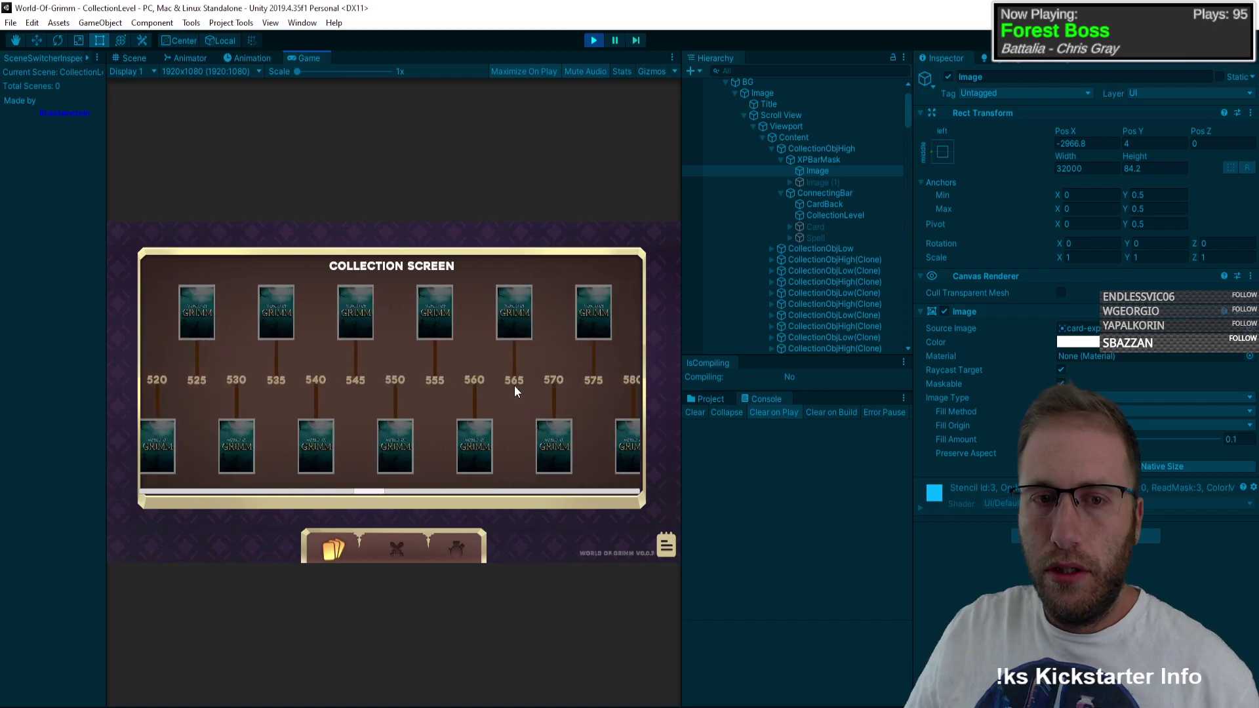
{"action": "scroll", "coordinate": [470, 385], "scroll_direction": "down", "scroll_amount": 8}
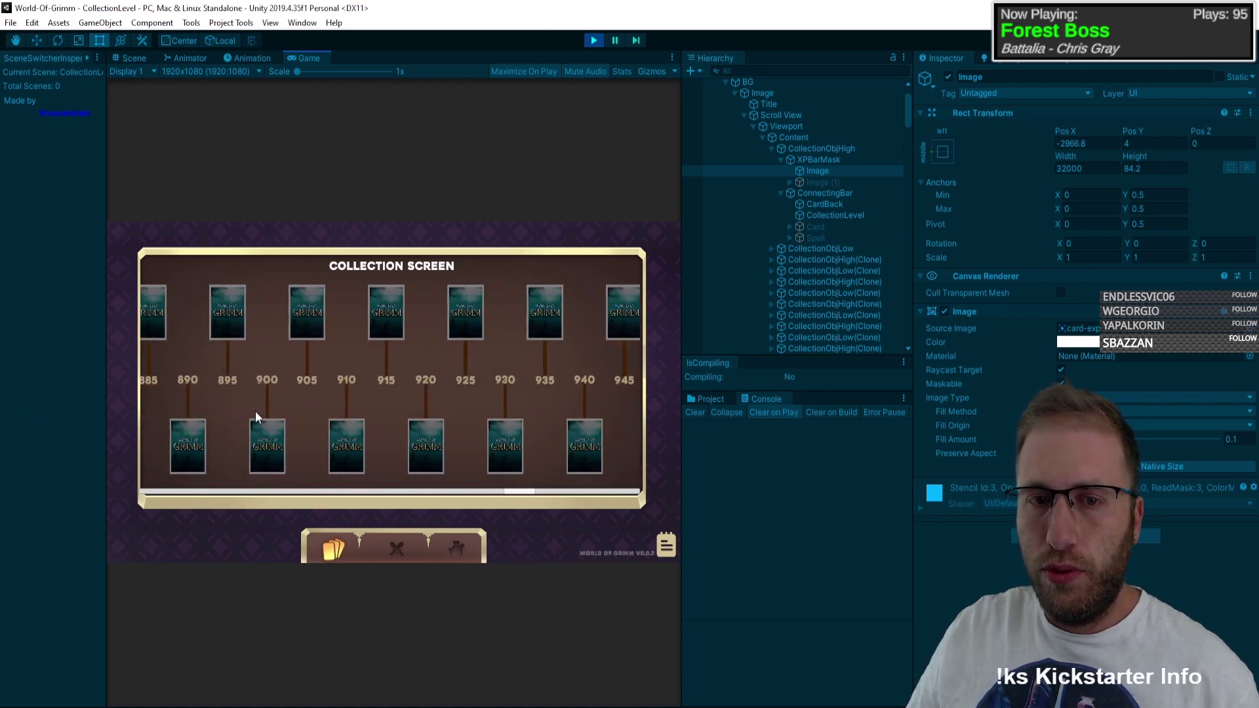
{"action": "scroll", "coordinate": [513, 383], "scroll_direction": "down", "scroll_amount": 3}
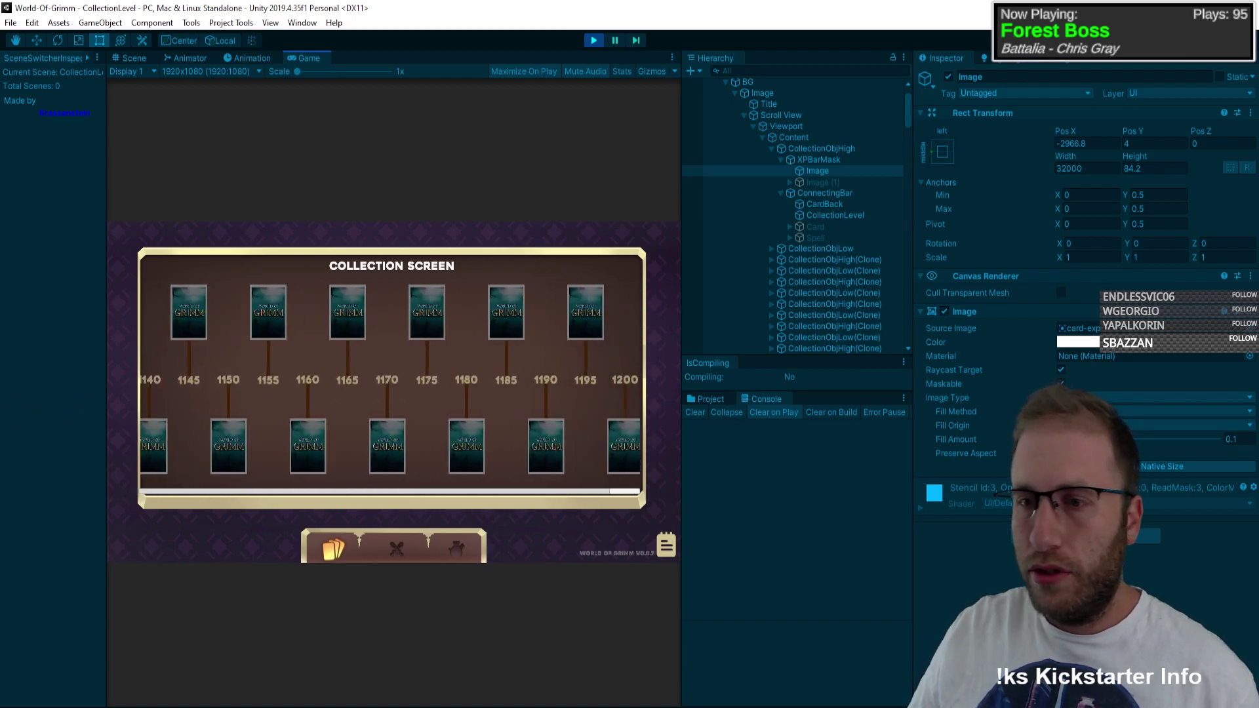
{"action": "left_click_drag", "start_coordinate": [1182, 439], "coordinate": [1218, 440]}
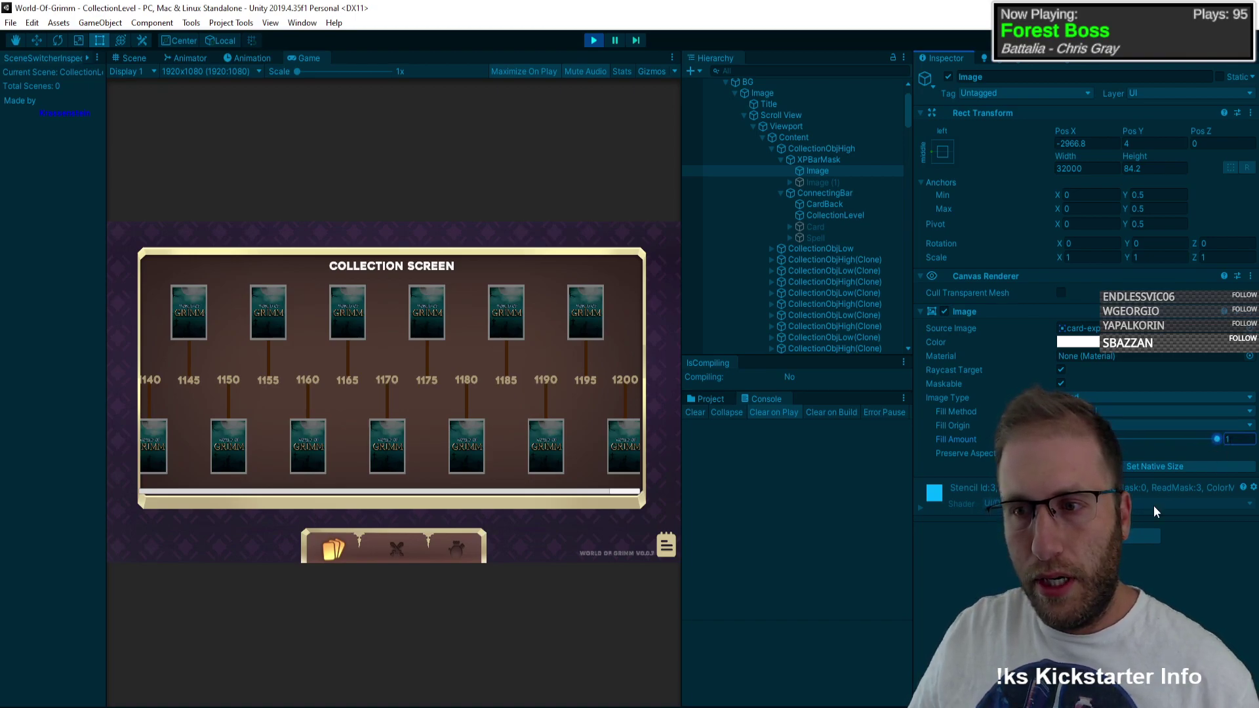
{"action": "scroll", "coordinate": [382, 412], "scroll_direction": "up", "scroll_amount": 4}
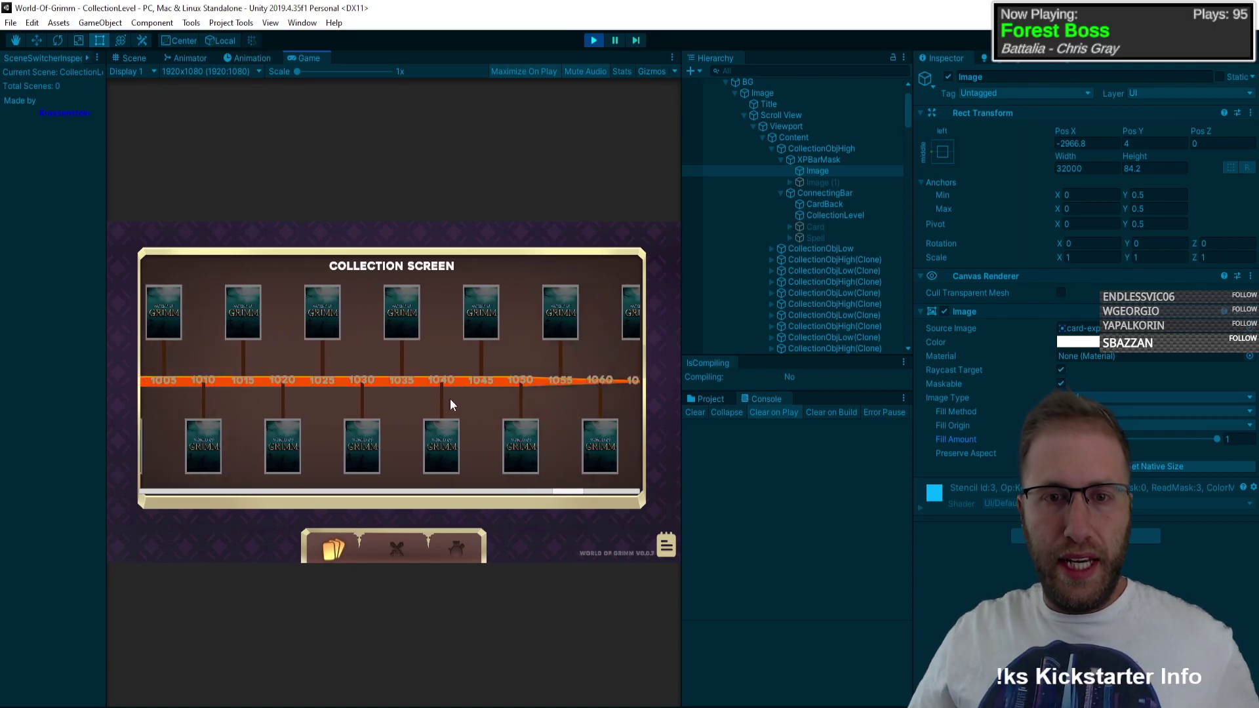
{"action": "left_click_drag", "start_coordinate": [575, 400], "coordinate": [421, 394]}
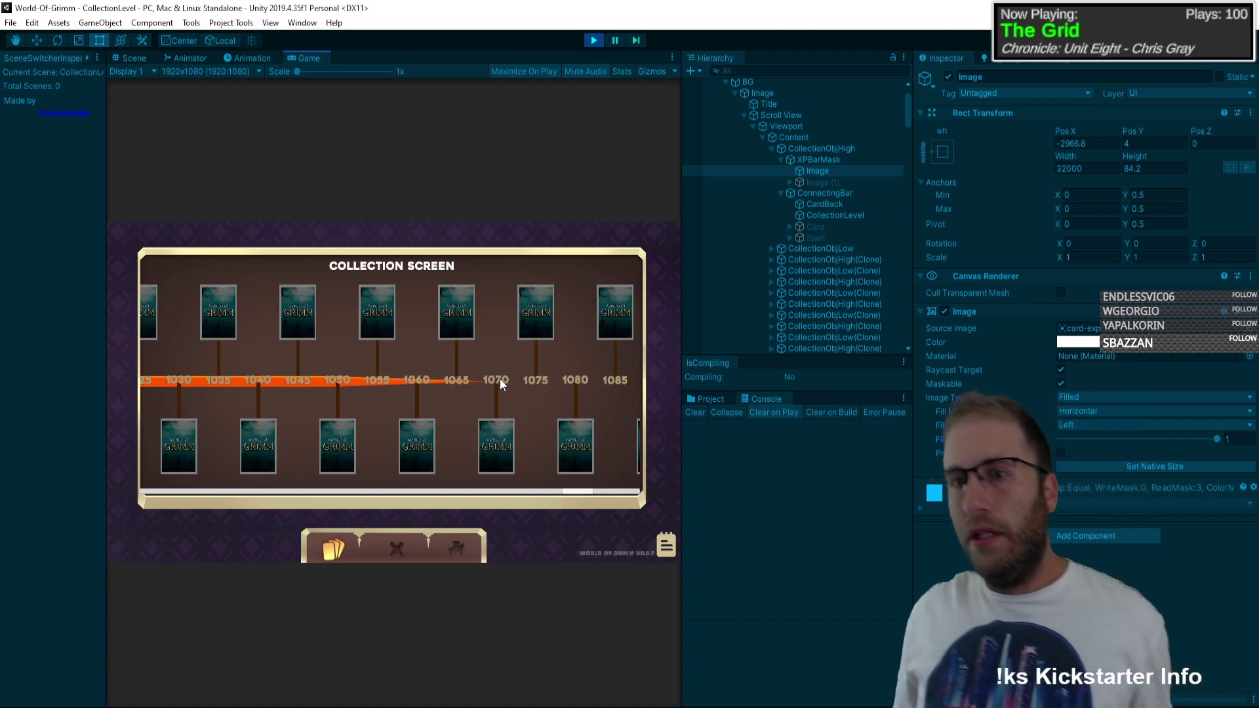
Step: Try the XP bar image as Sliced, then as Tiled
{"action": "left_click", "coordinate": [1113, 397]}
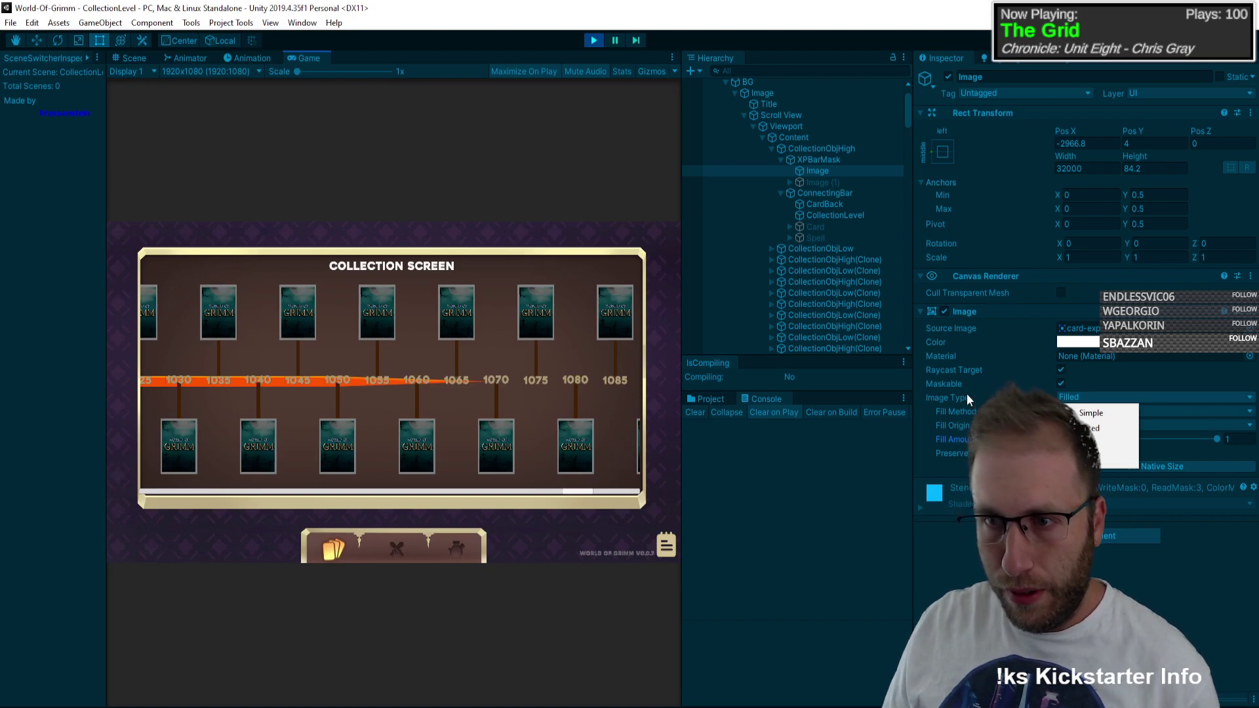
{"action": "left_click", "coordinate": [1090, 428]}
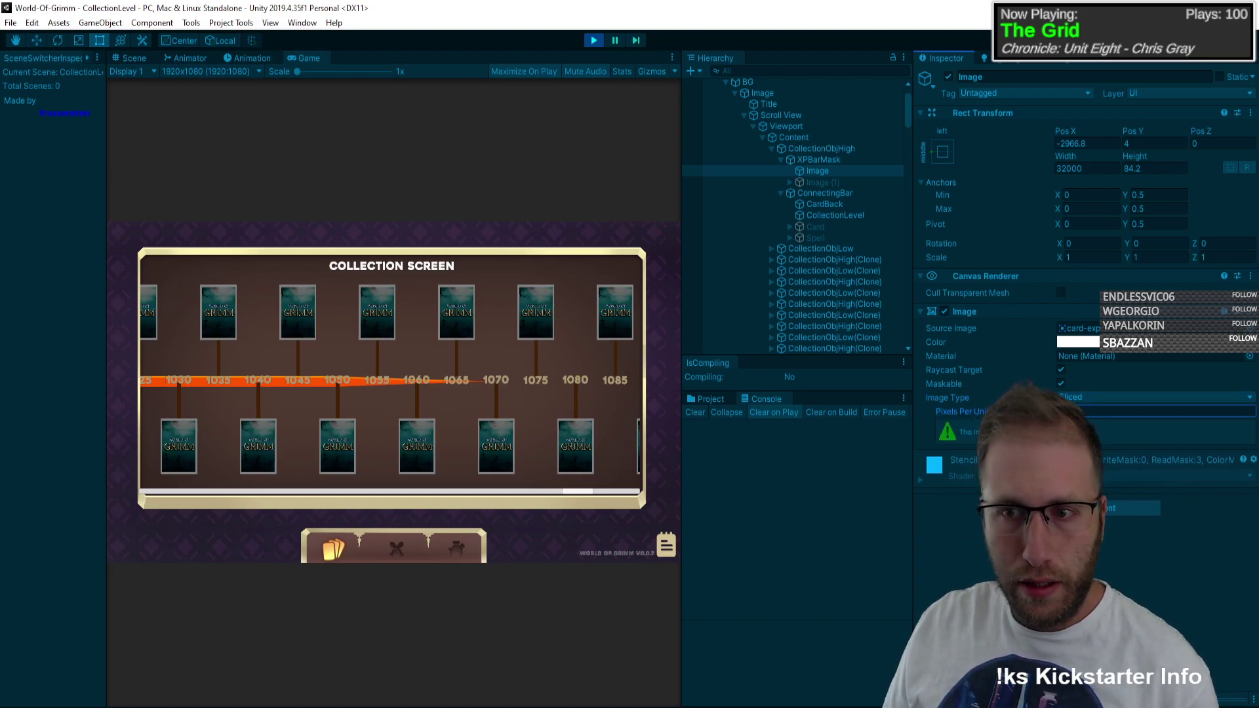
{"action": "left_click", "coordinate": [1089, 397]}
{"action": "left_click", "coordinate": [1116, 443]}
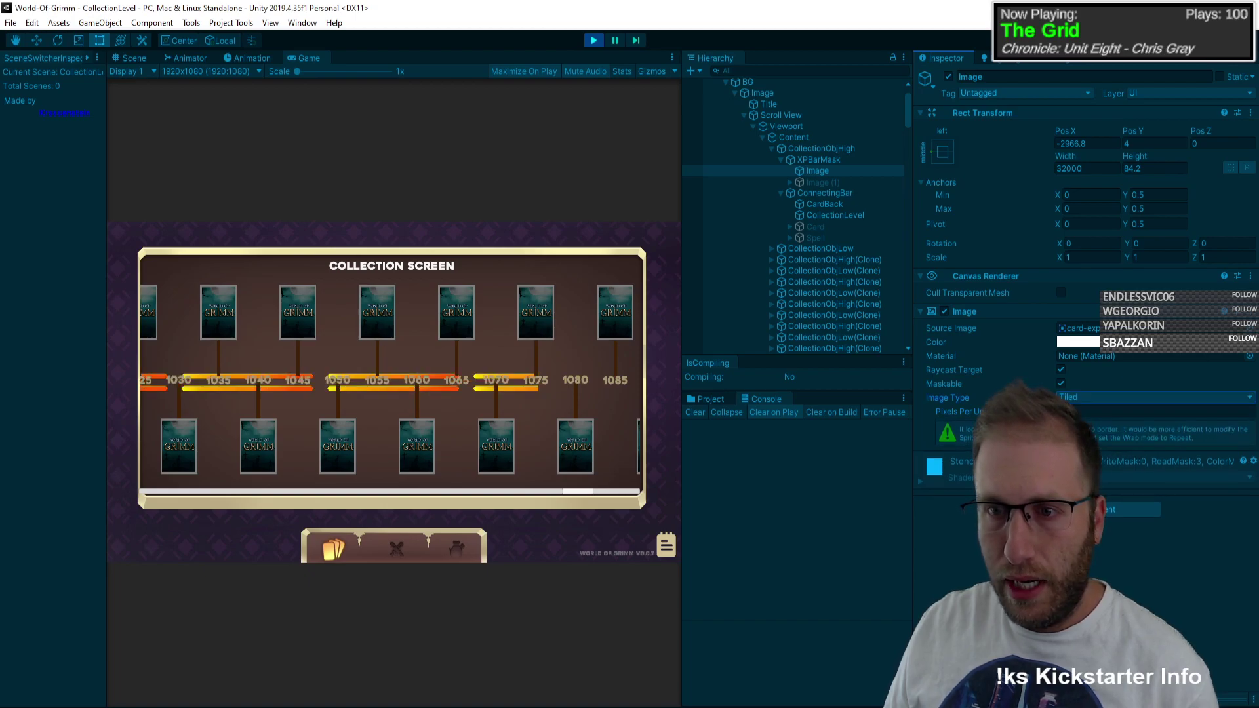
Step: Set the XP bar Image Type to Filled, then stop the running game
{"action": "left_click", "coordinate": [1104, 398]}
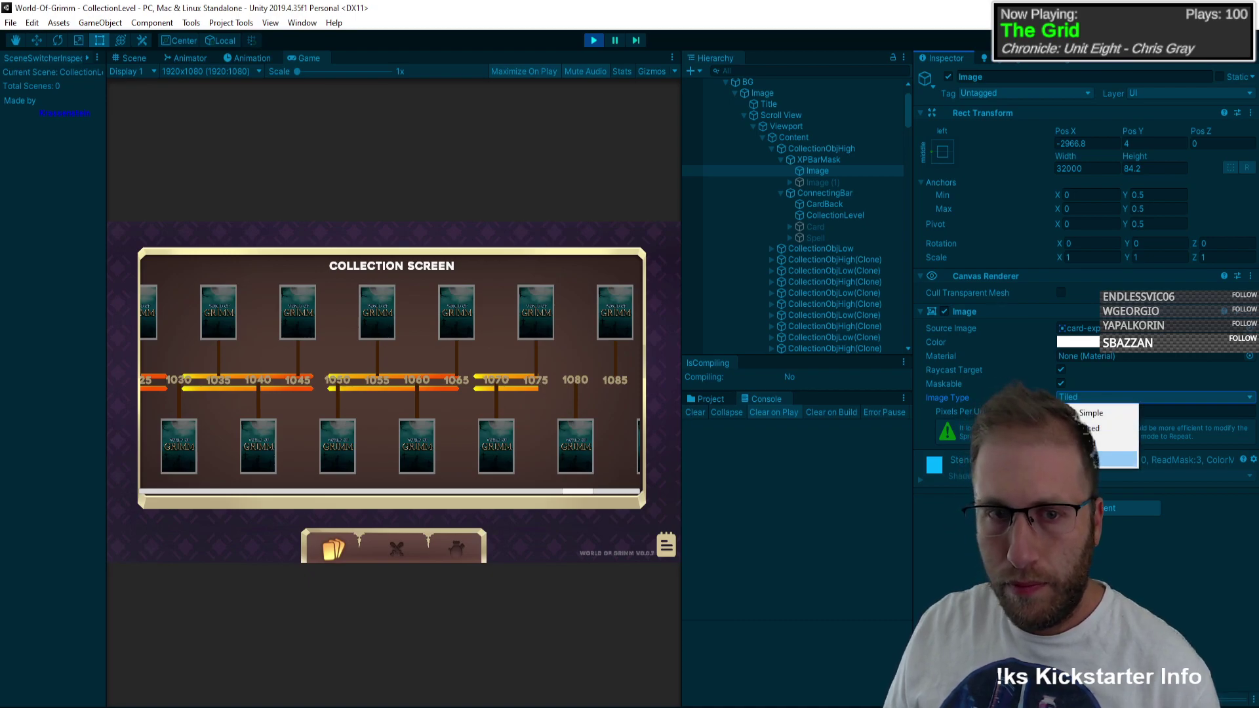
{"action": "left_click", "coordinate": [1119, 459]}
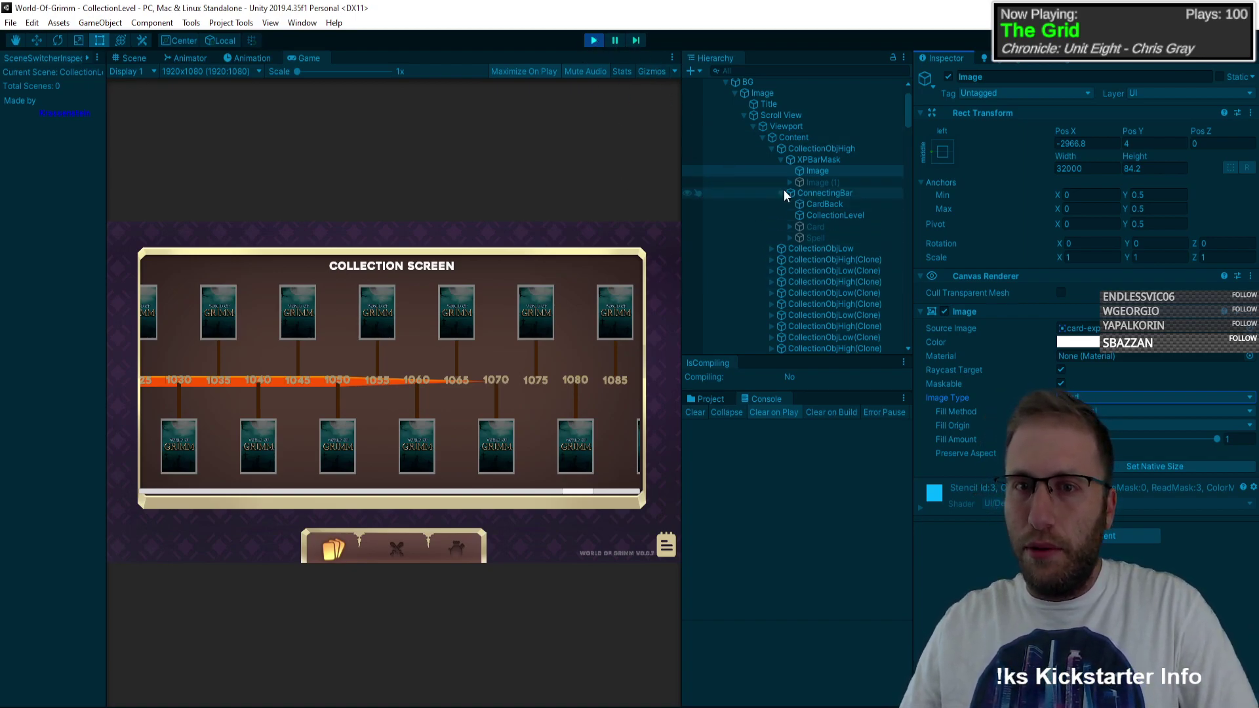
{"action": "left_click", "coordinate": [598, 40]}
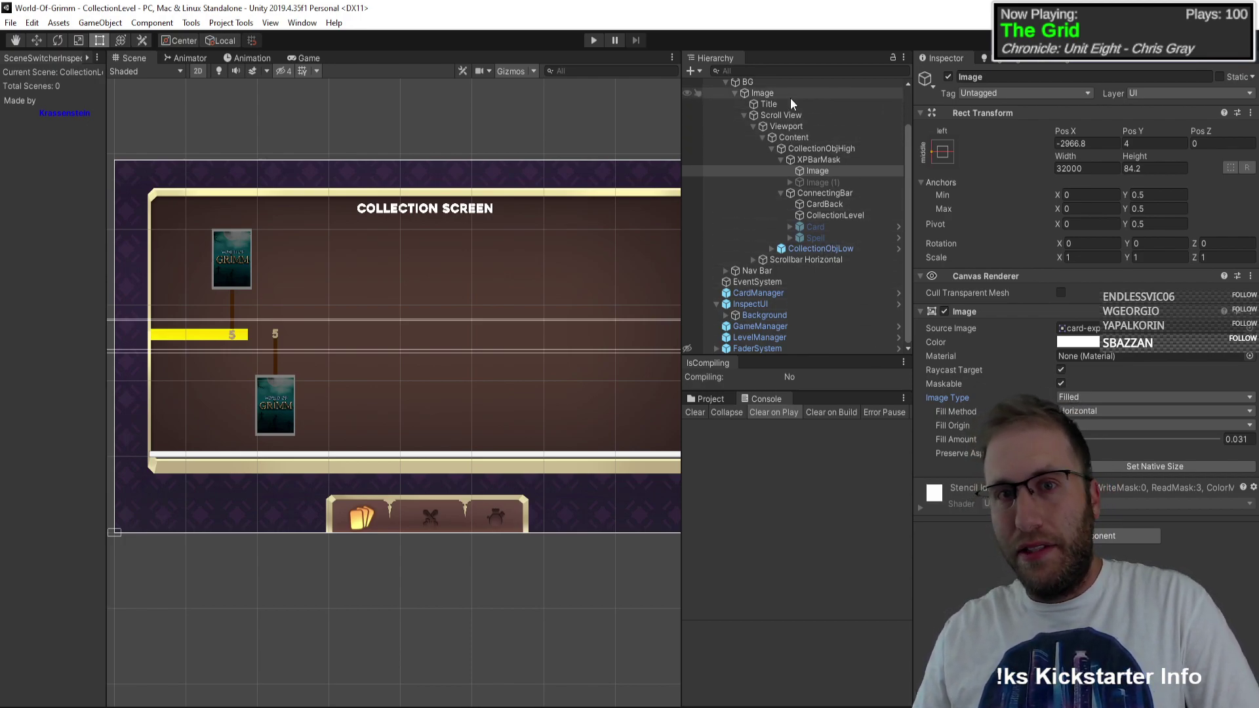
Step: Select the CCL-UI canvas and run the scene in the maximized Game view
{"action": "scroll", "coordinate": [774, 118], "scroll_direction": "up", "scroll_amount": 2}
{"action": "left_click", "coordinate": [747, 117]}
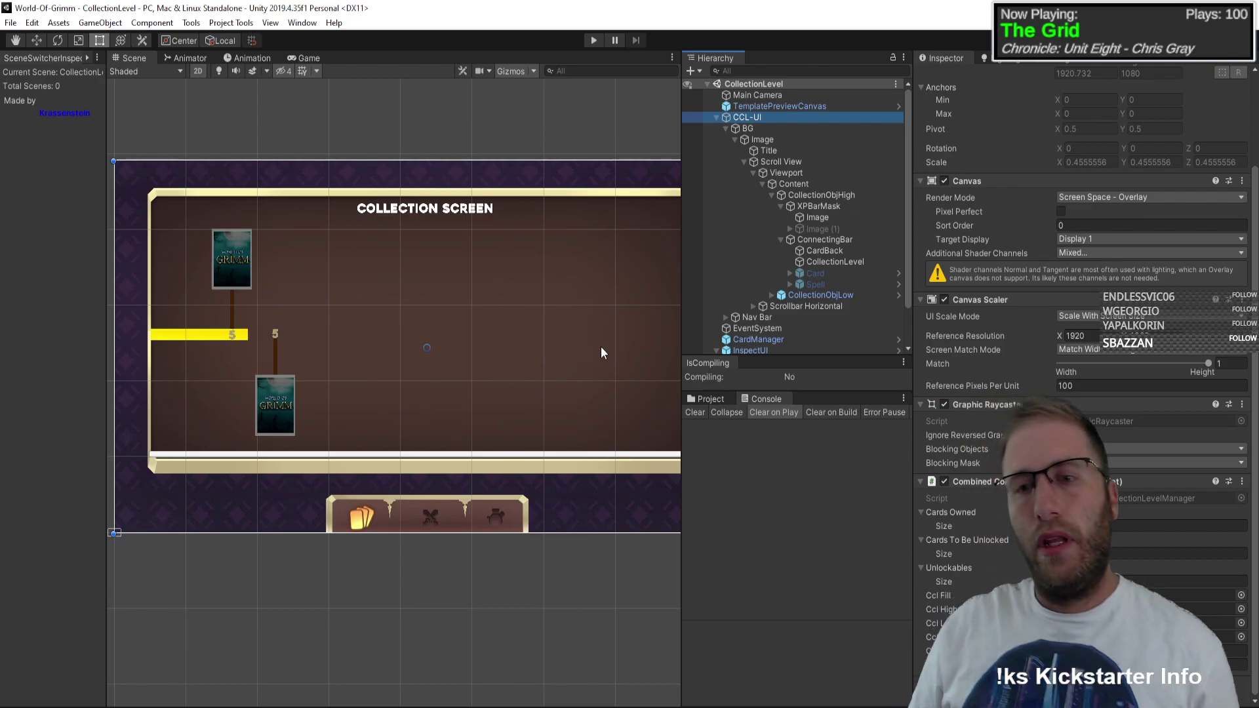
{"action": "left_click", "coordinate": [594, 41]}
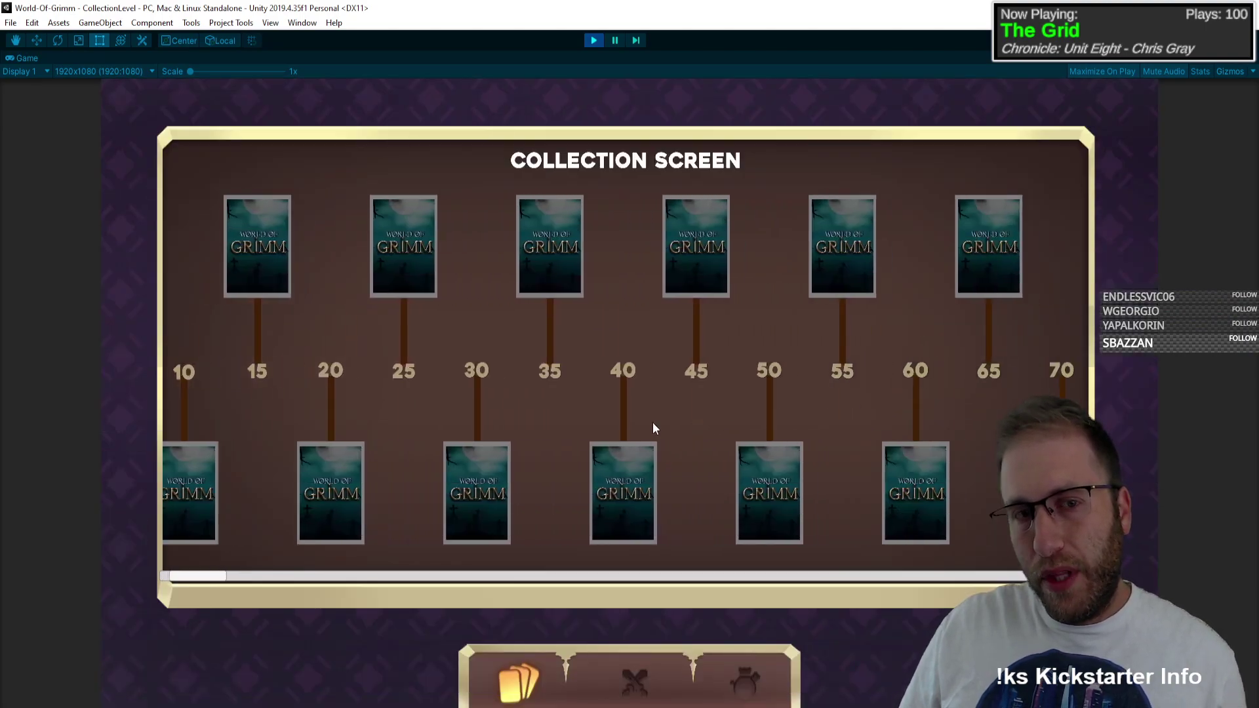
Step: Scroll the running collection track leftward through the later level markers
{"action": "left_click_drag", "start_coordinate": [856, 403], "coordinate": [721, 387]}
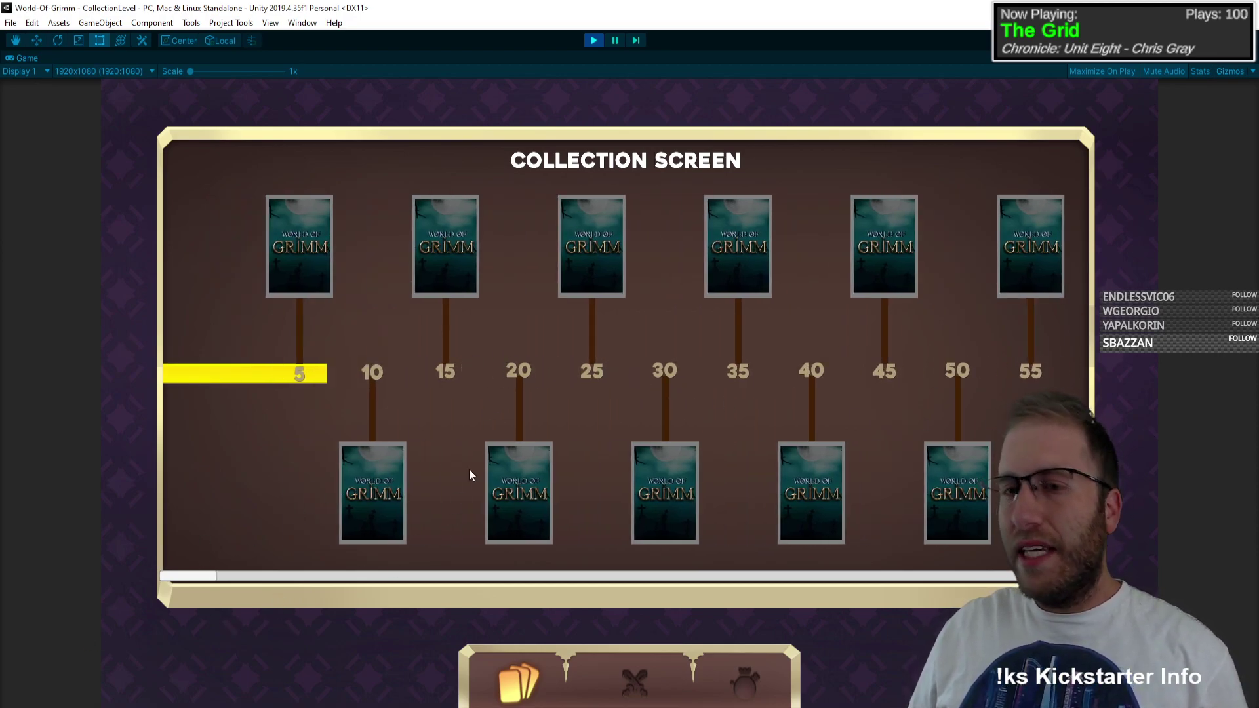
{"action": "scroll", "coordinate": [321, 373], "scroll_direction": "down", "scroll_amount": 5}
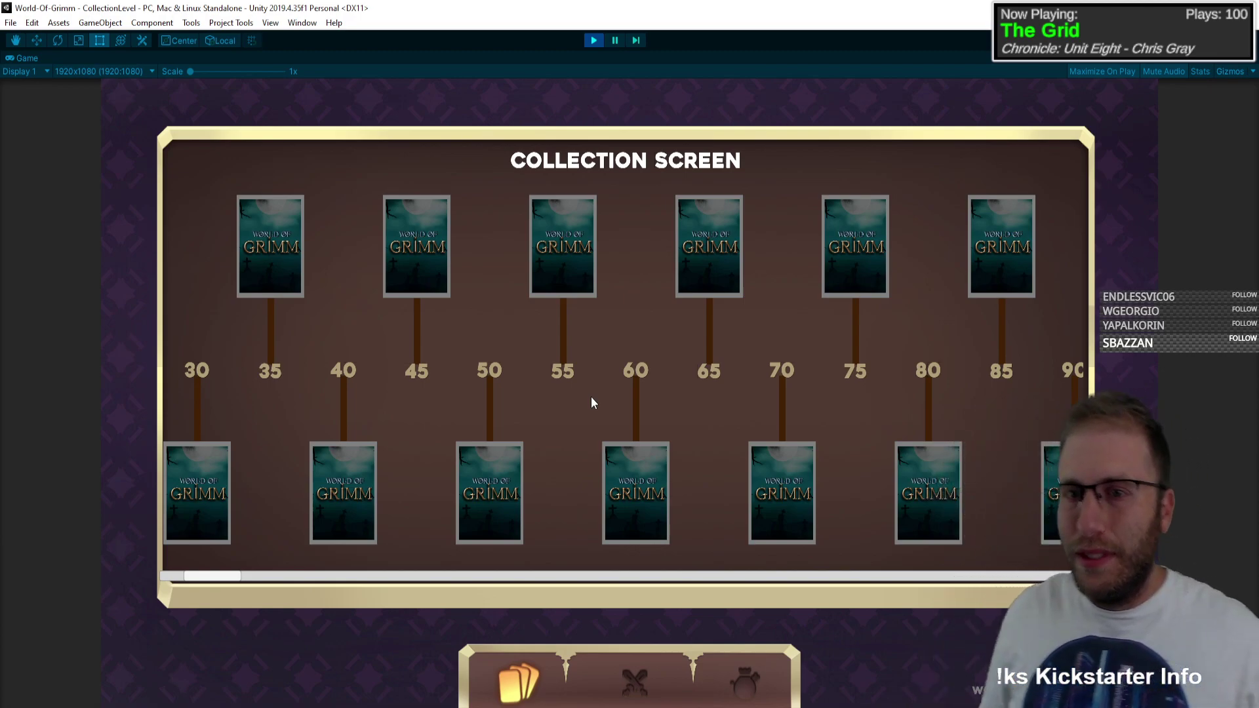
{"action": "scroll", "coordinate": [860, 357], "scroll_direction": "up", "scroll_amount": 5}
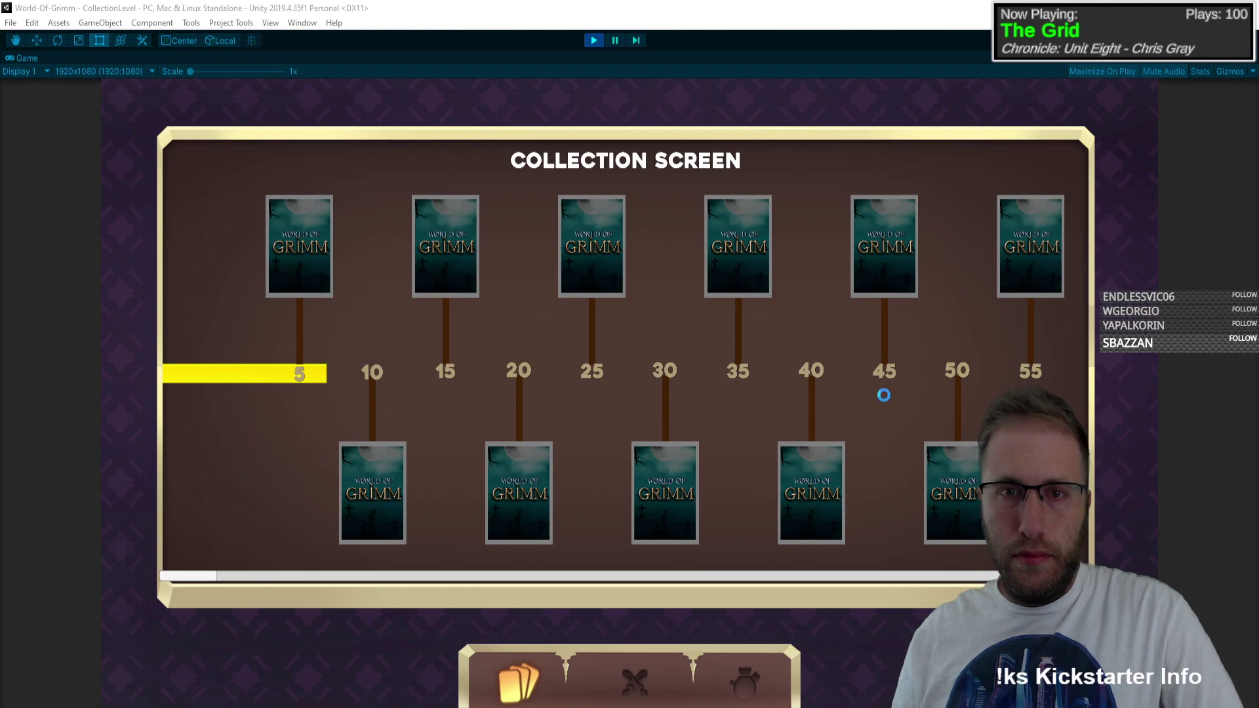
{"action": "left_click_drag", "start_coordinate": [883, 394], "coordinate": [422, 418]}
{"action": "left_click_drag", "start_coordinate": [790, 385], "coordinate": [419, 416]}
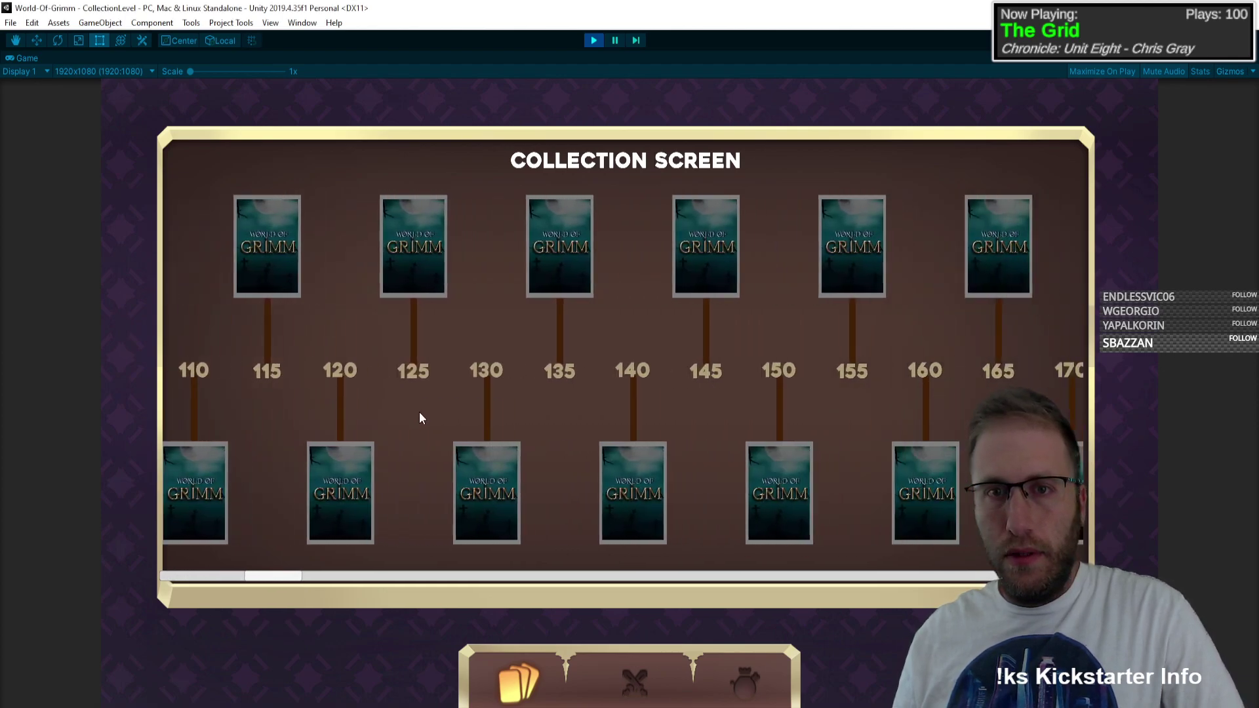
{"action": "left_click_drag", "start_coordinate": [725, 396], "coordinate": [512, 396]}
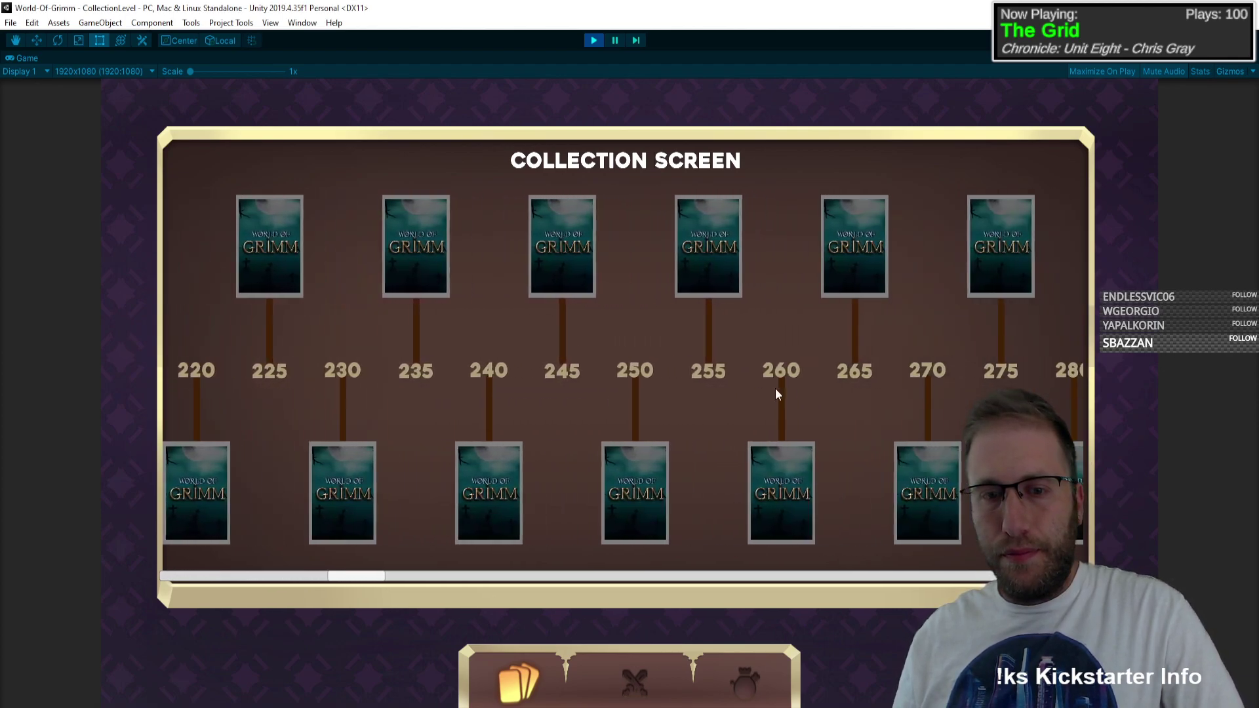
{"action": "left_click_drag", "start_coordinate": [775, 388], "coordinate": [387, 427]}
Step: Drag the track back toward marker 5 and turn off Maximize on the Game view
{"action": "left_click_drag", "start_coordinate": [463, 368], "coordinate": [886, 380]}
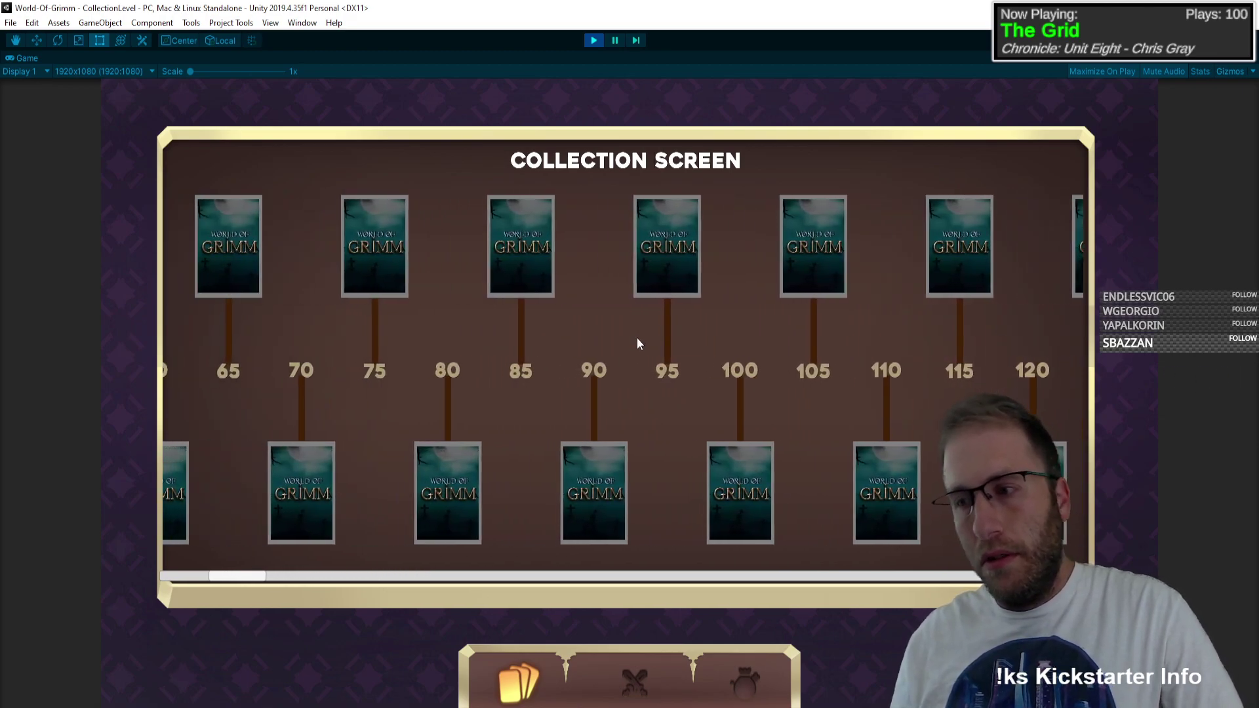
{"action": "left_click_drag", "start_coordinate": [640, 340], "coordinate": [1152, 392]}
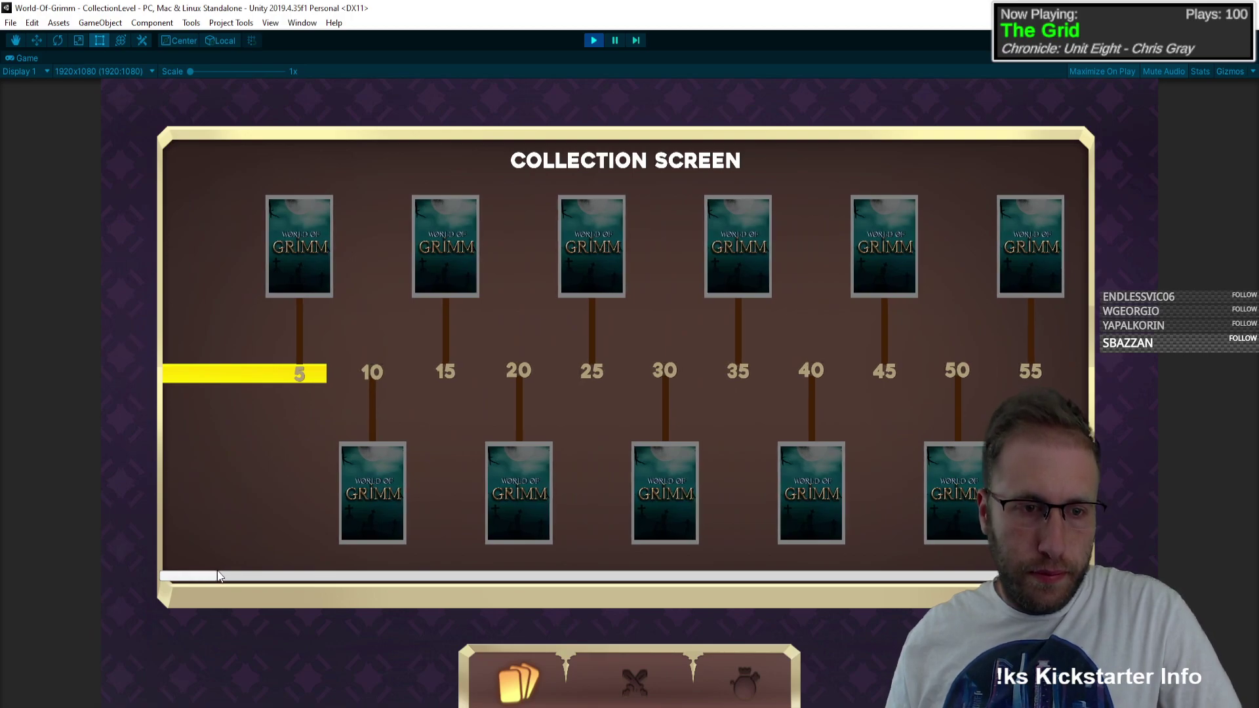
{"action": "mouse_move", "coordinate": [203, 574]}
{"action": "left_mouse_down"}
{"action": "mouse_move", "coordinate": [314, 574]}
{"action": "mouse_move", "coordinate": [191, 583]}
{"action": "left_mouse_up"}
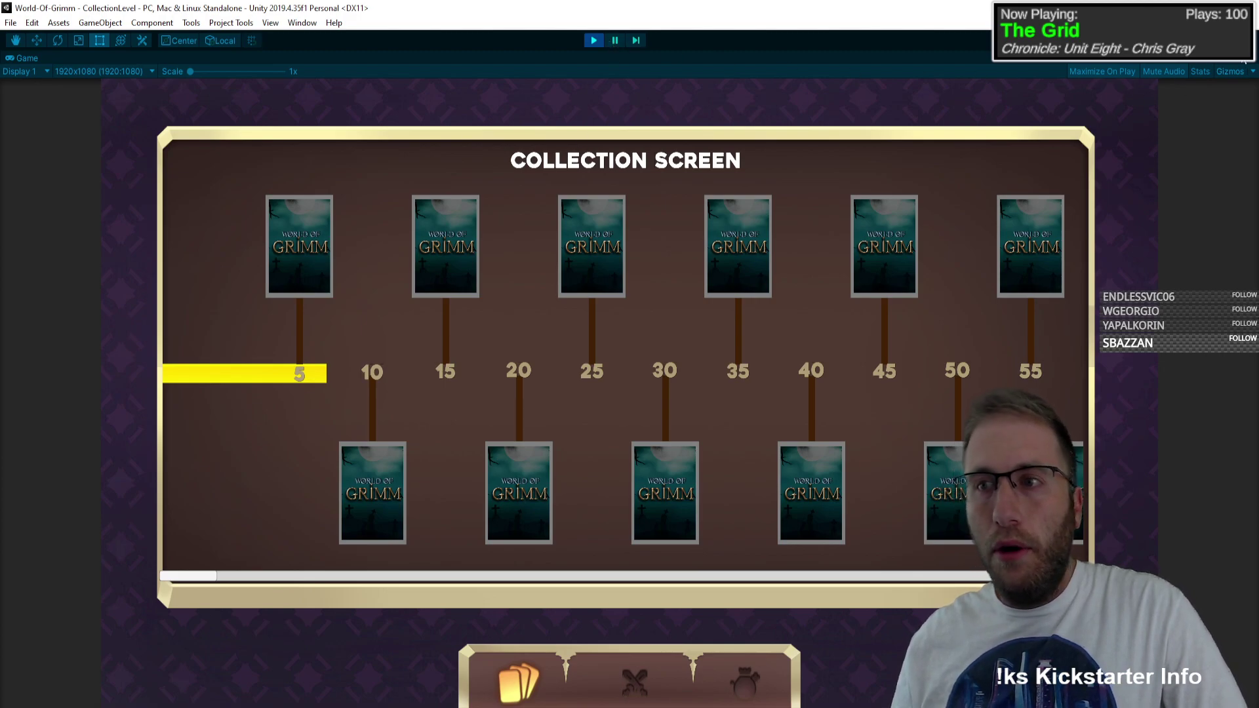
{"action": "left_click", "coordinate": [1244, 60]}
{"action": "left_click", "coordinate": [1115, 103]}
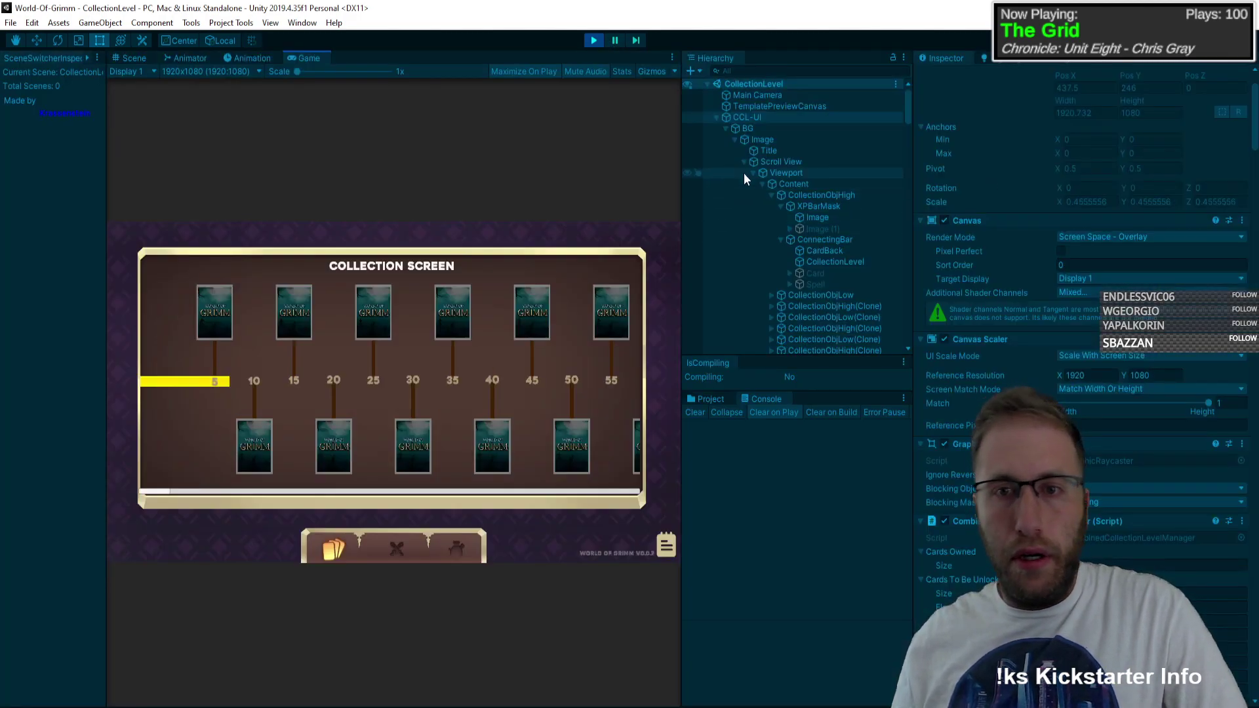
Step: Select XPBarMask's child Image to show its fill settings, and collapse ConnectingBar
{"action": "left_click", "coordinate": [814, 204]}
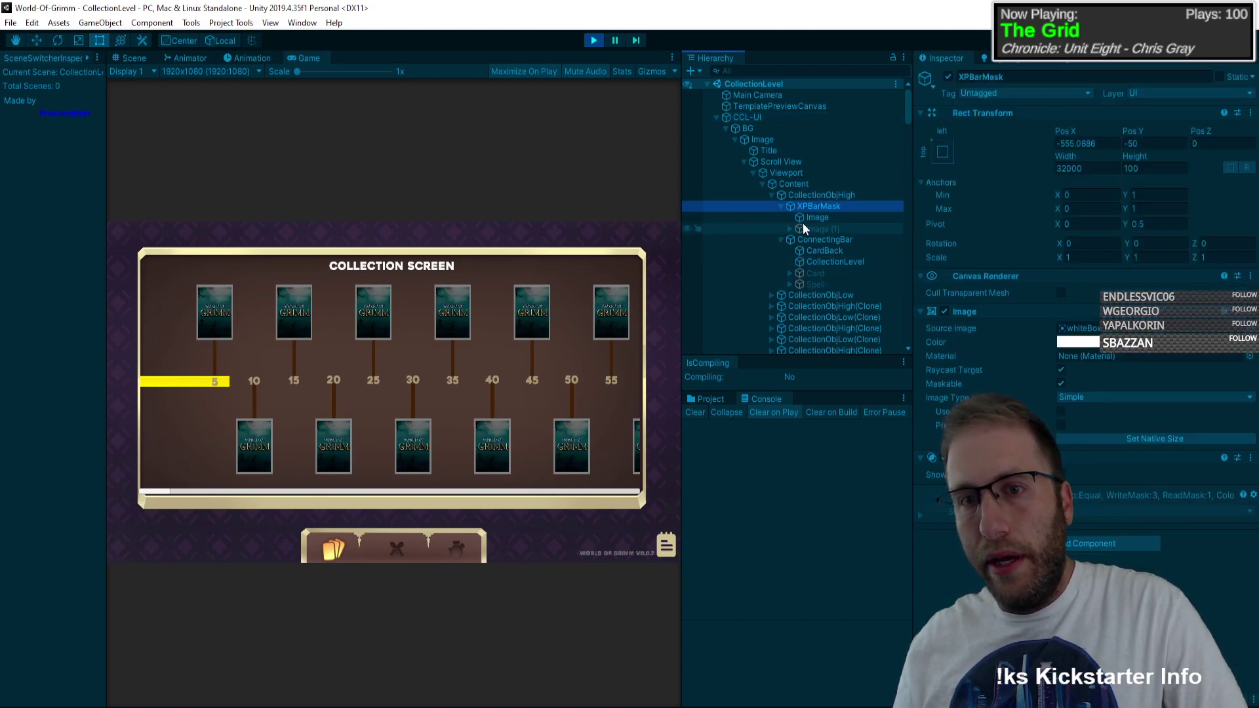
{"action": "left_click", "coordinate": [813, 217]}
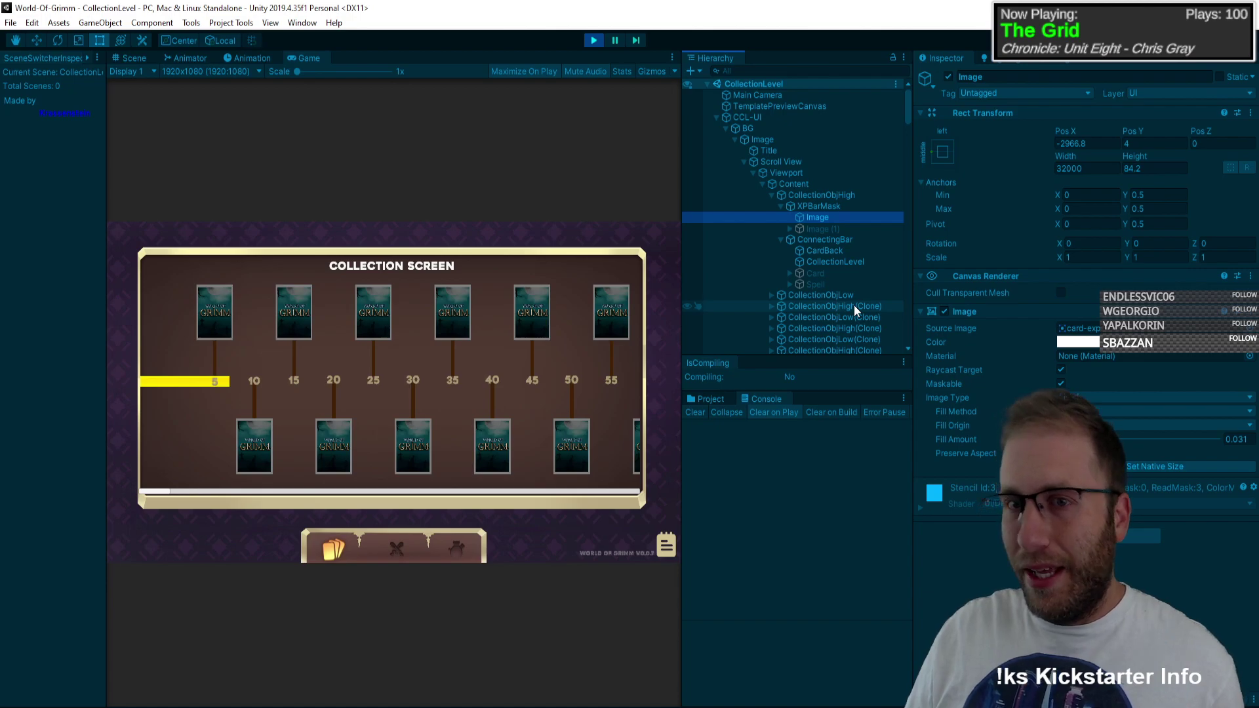
{"action": "left_click", "coordinate": [781, 239]}
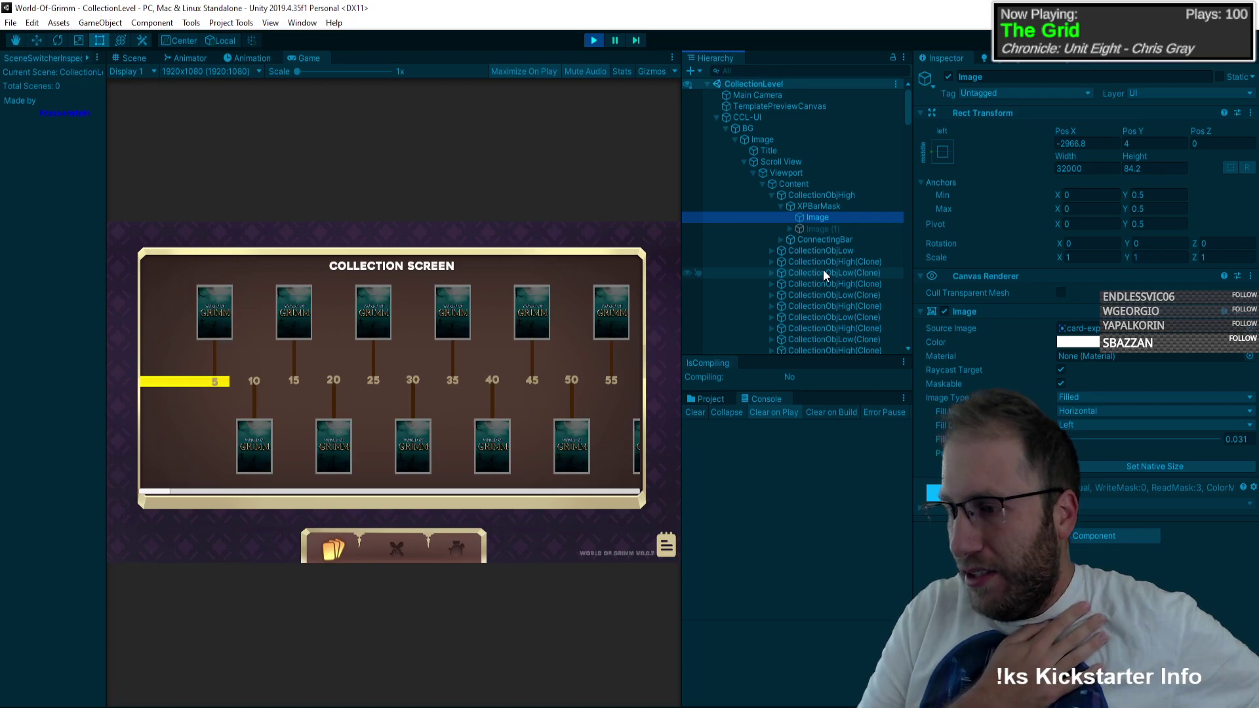
Step: Drag the Game view's collection track back and forth to check the yellow bar ending at 5
{"action": "left_click_drag", "start_coordinate": [516, 325], "coordinate": [316, 352]}
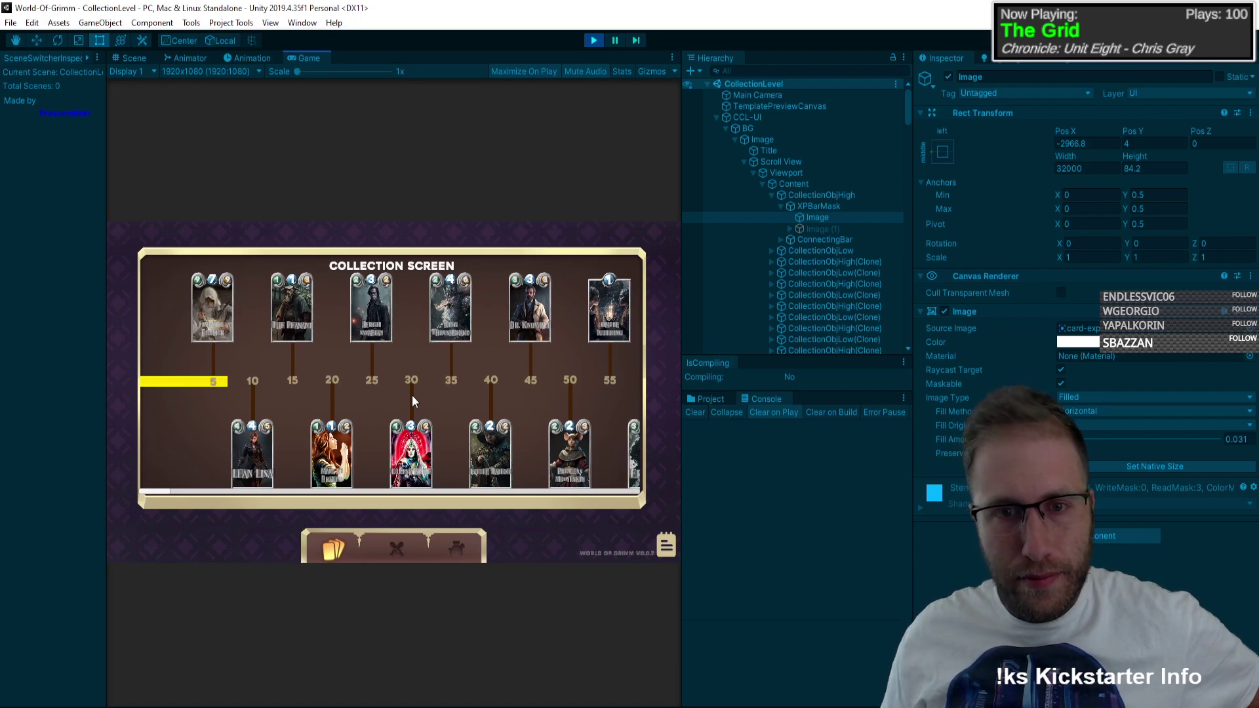
{"action": "left_click_drag", "start_coordinate": [585, 384], "coordinate": [274, 438]}
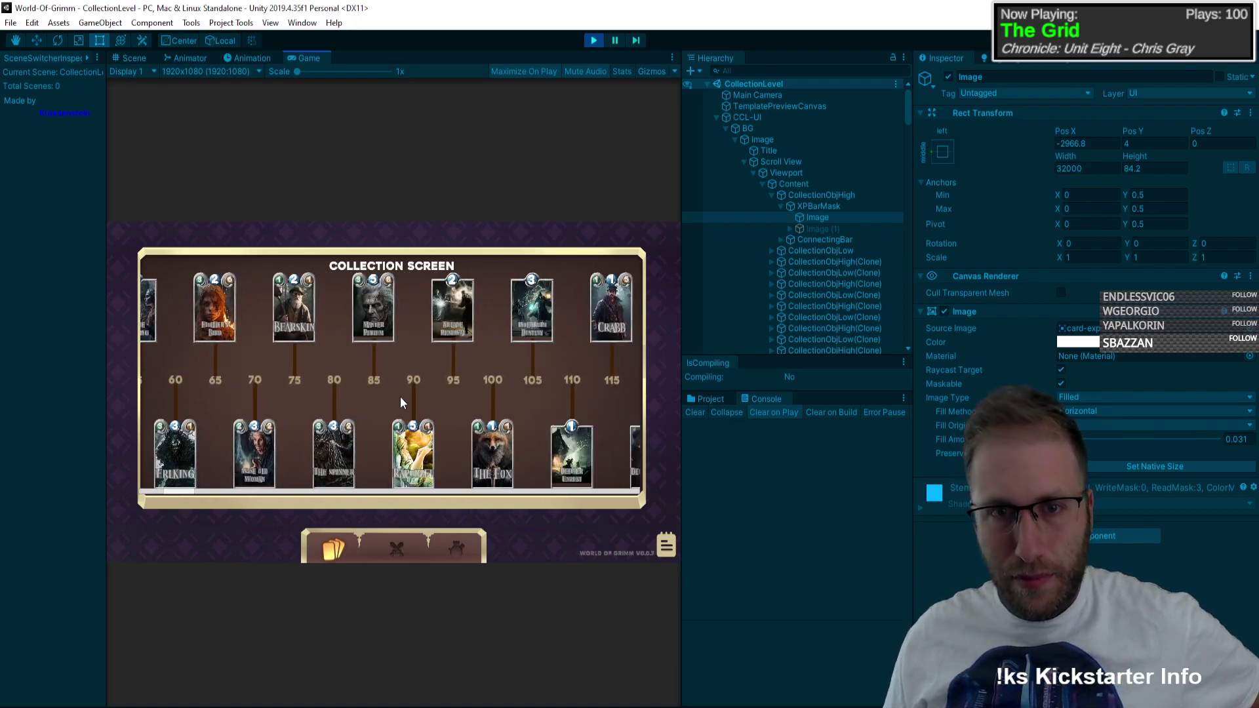
{"action": "left_click_drag", "start_coordinate": [534, 382], "coordinate": [320, 452]}
{"action": "left_click_drag", "start_coordinate": [325, 403], "coordinate": [529, 383]}
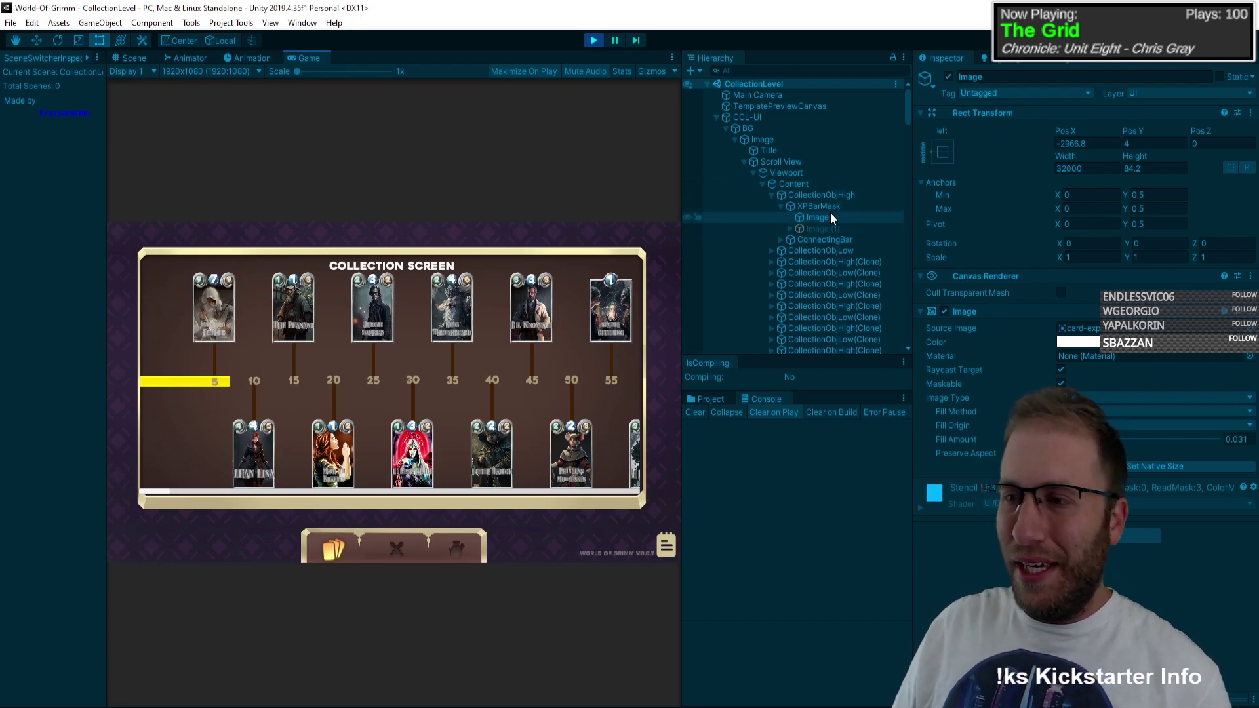
Step: Stop the game and browse XPBarMask's child images, Image and Image (1), in the Hierarchy
{"action": "left_click", "coordinate": [594, 41]}
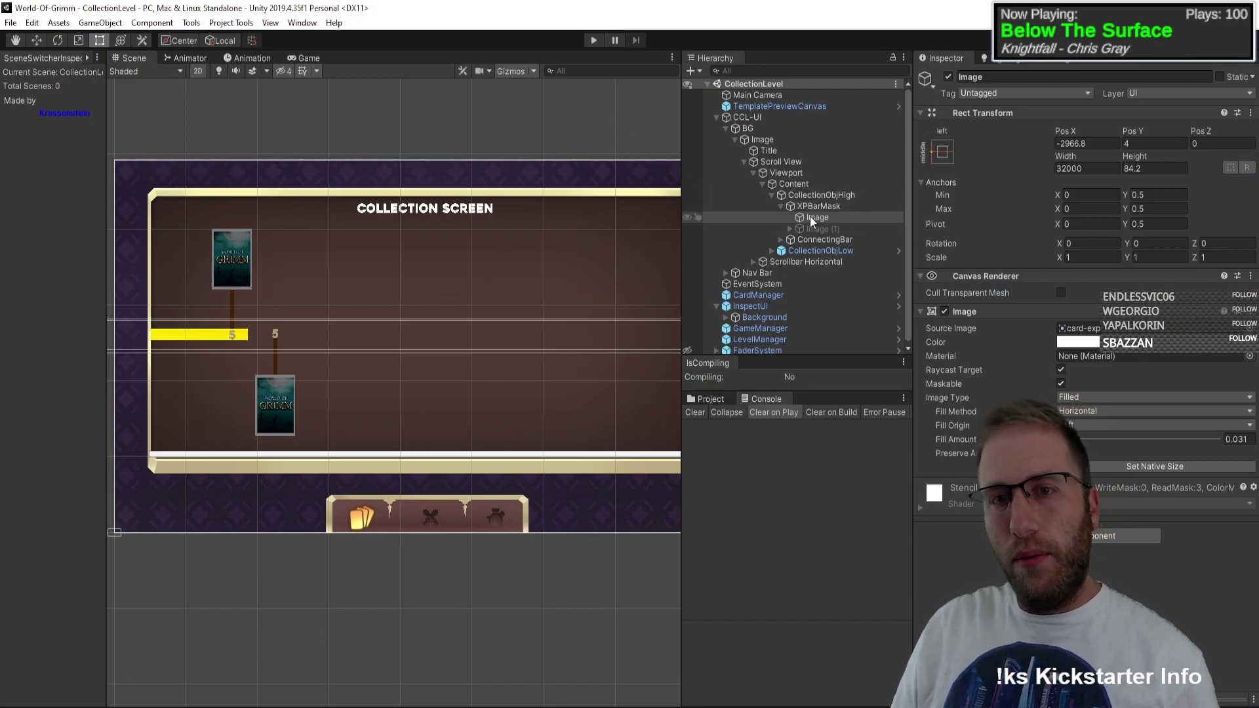
{"action": "left_click", "coordinate": [814, 206]}
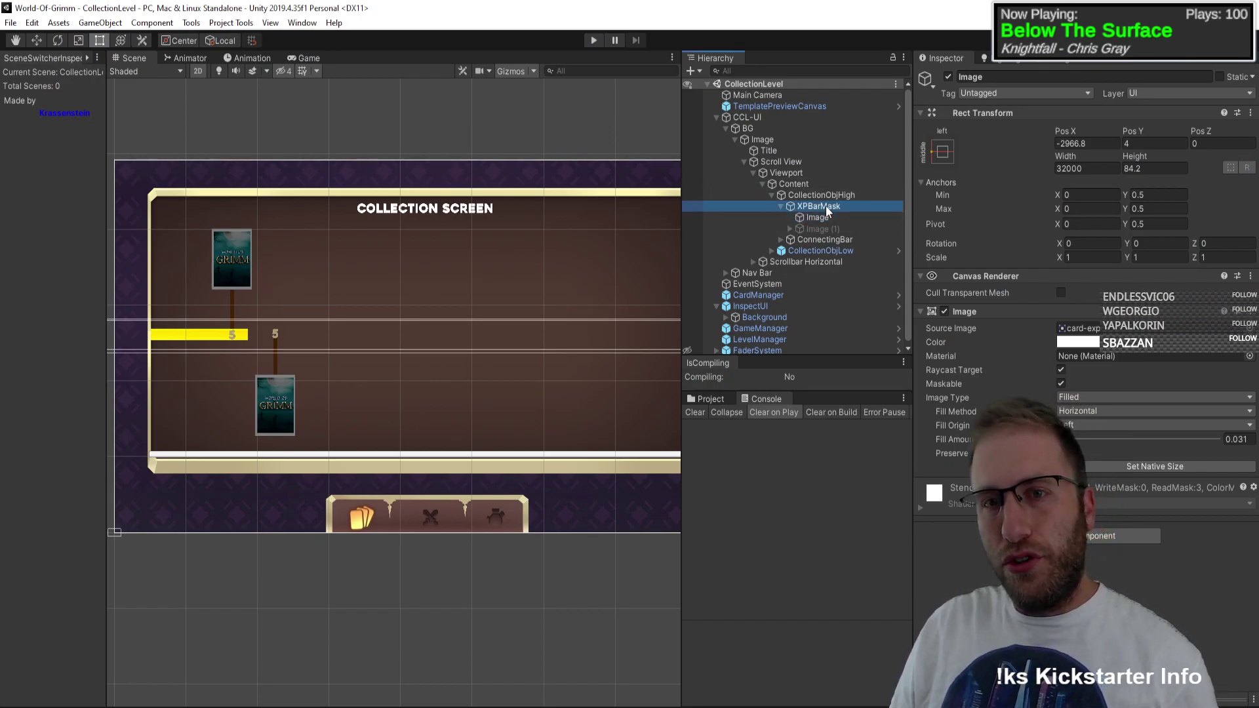
{"action": "left_click", "coordinate": [780, 206]}
{"action": "left_click", "coordinate": [781, 206]}
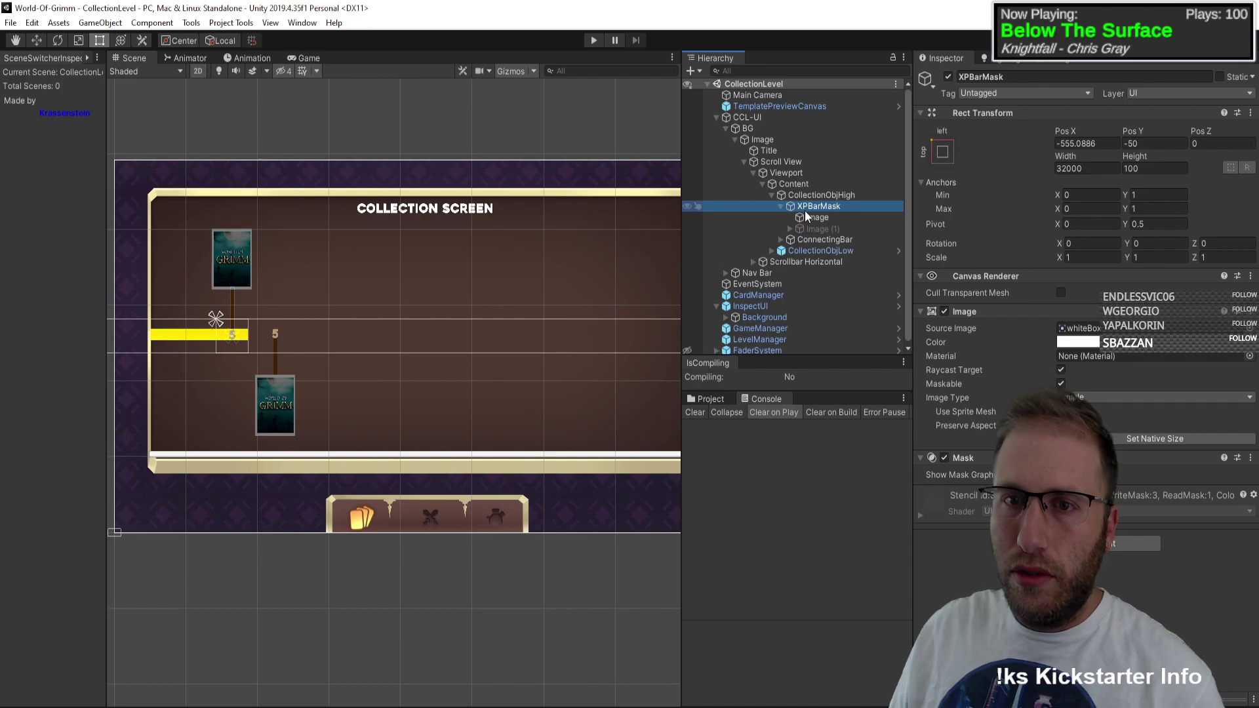
{"action": "left_click", "coordinate": [808, 217]}
{"action": "left_click", "coordinate": [807, 228]}
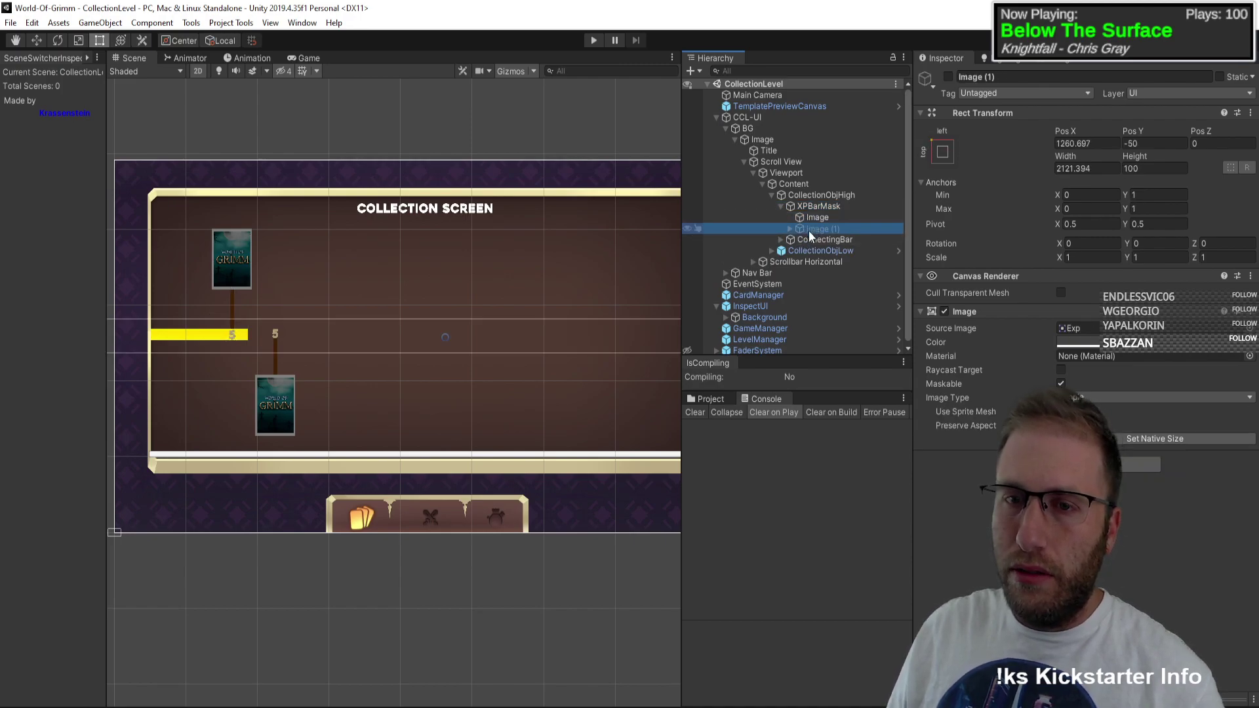
{"action": "left_click", "coordinate": [791, 229]}
{"action": "left_click", "coordinate": [791, 228]}
Step: Disable the old yellow card-exp bar Image under XPBarMask
{"action": "left_click", "coordinate": [817, 219]}
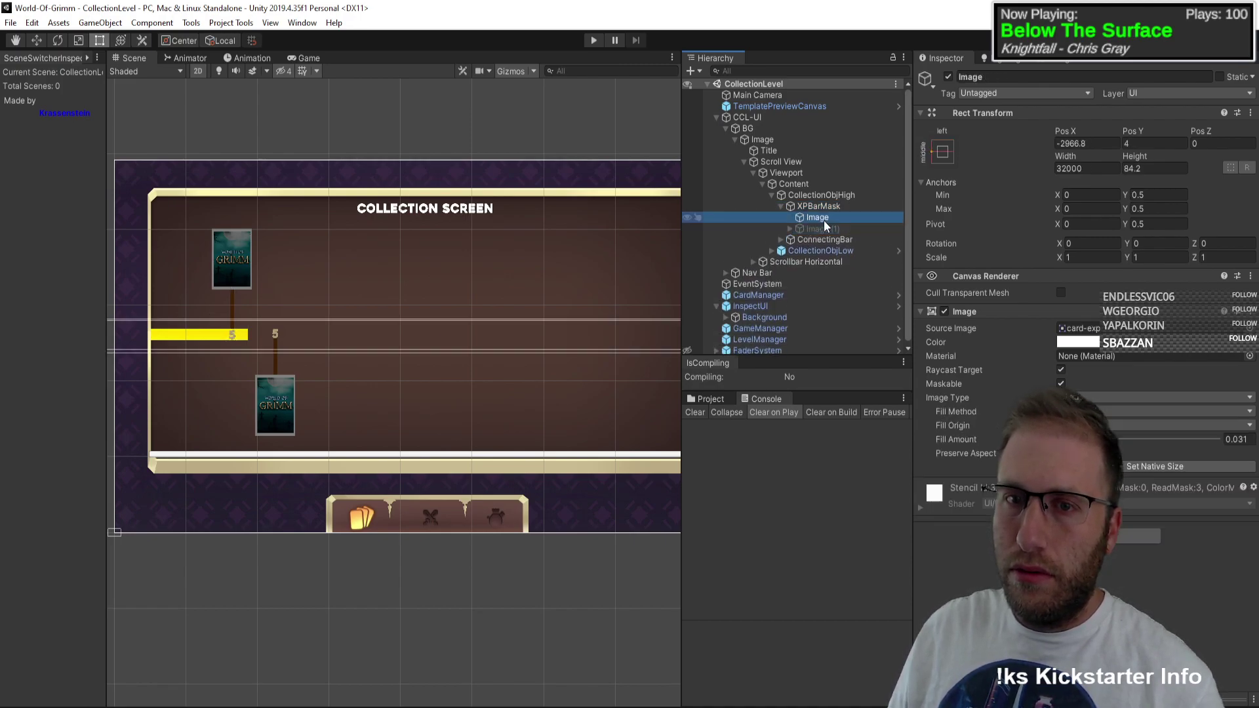
{"action": "left_click", "coordinate": [949, 78]}
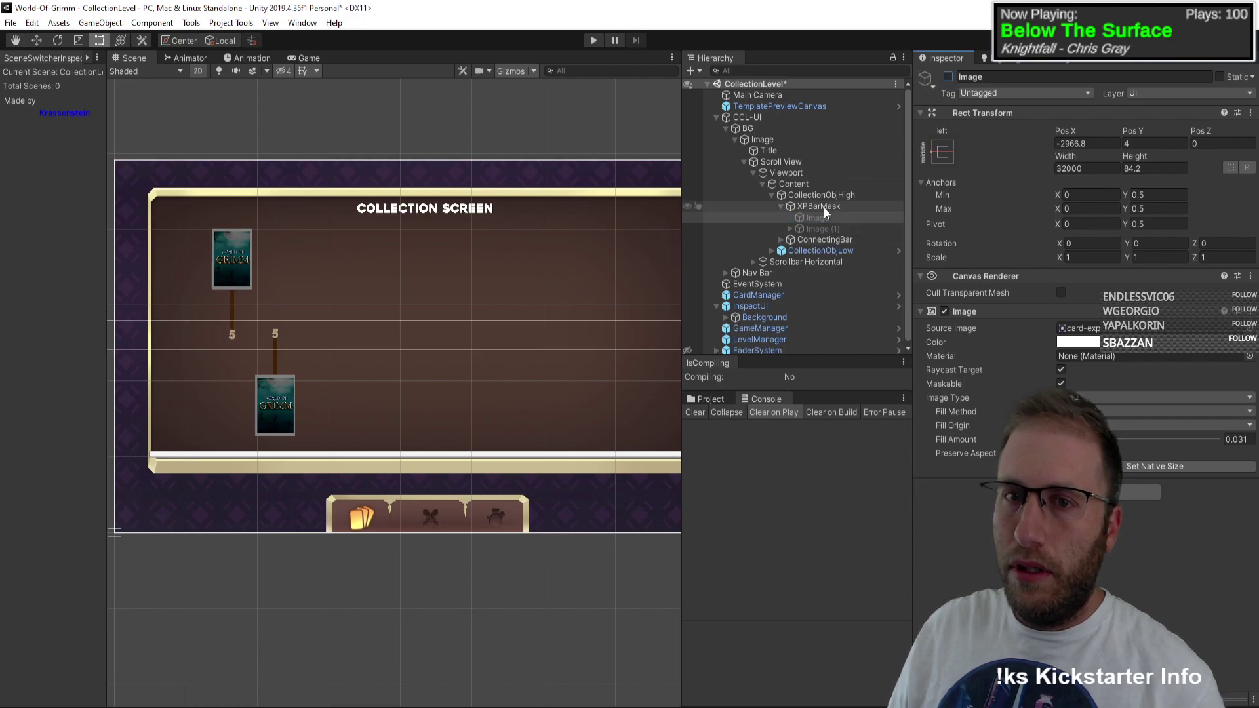
{"action": "left_click", "coordinate": [831, 209]}
{"action": "right_click", "coordinate": [830, 208]}
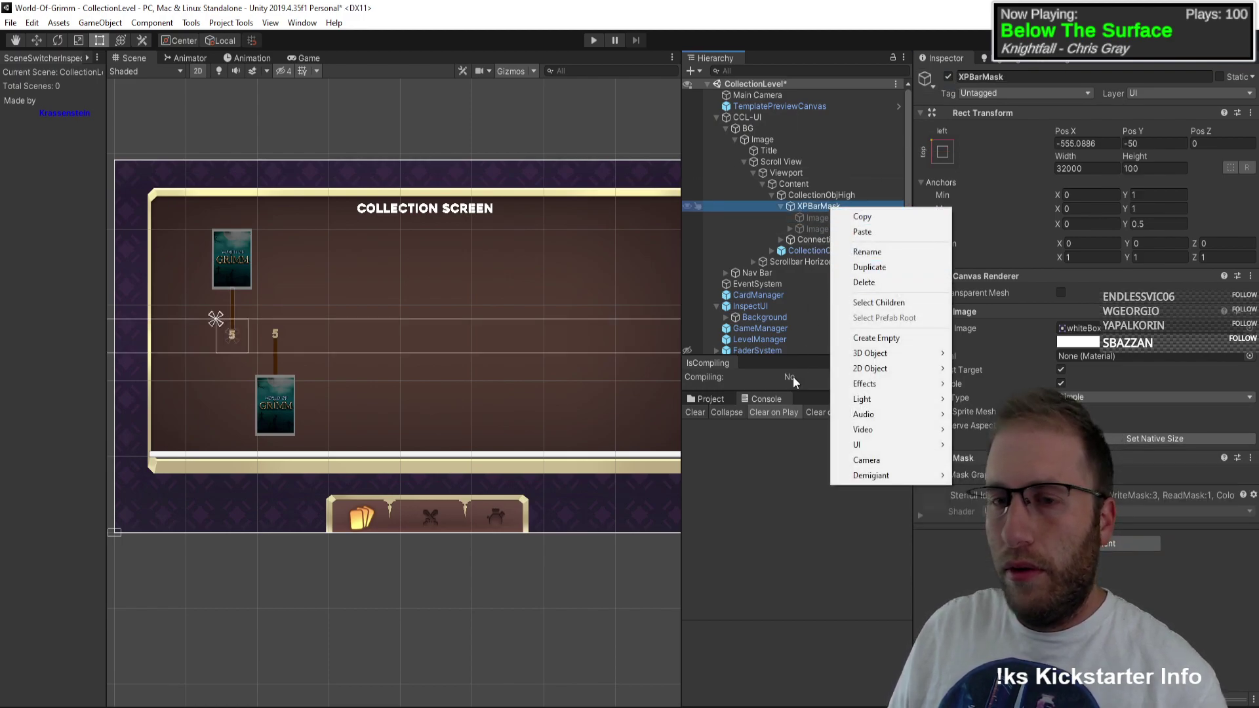
{"action": "left_click", "coordinate": [799, 210]}
Step: Add a new UI Slider under XPBarMask and frame it in the Scene view
{"action": "right_click", "coordinate": [816, 207]}
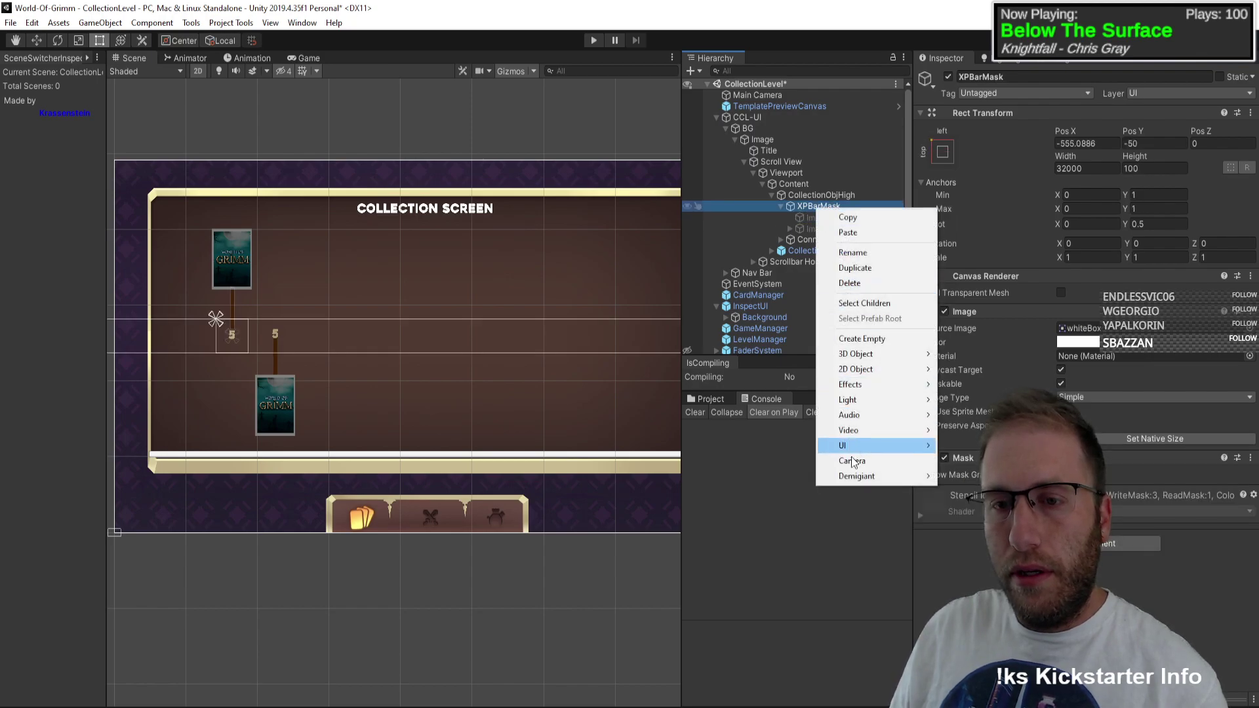
{"action": "mouse_move", "coordinate": [871, 445]}
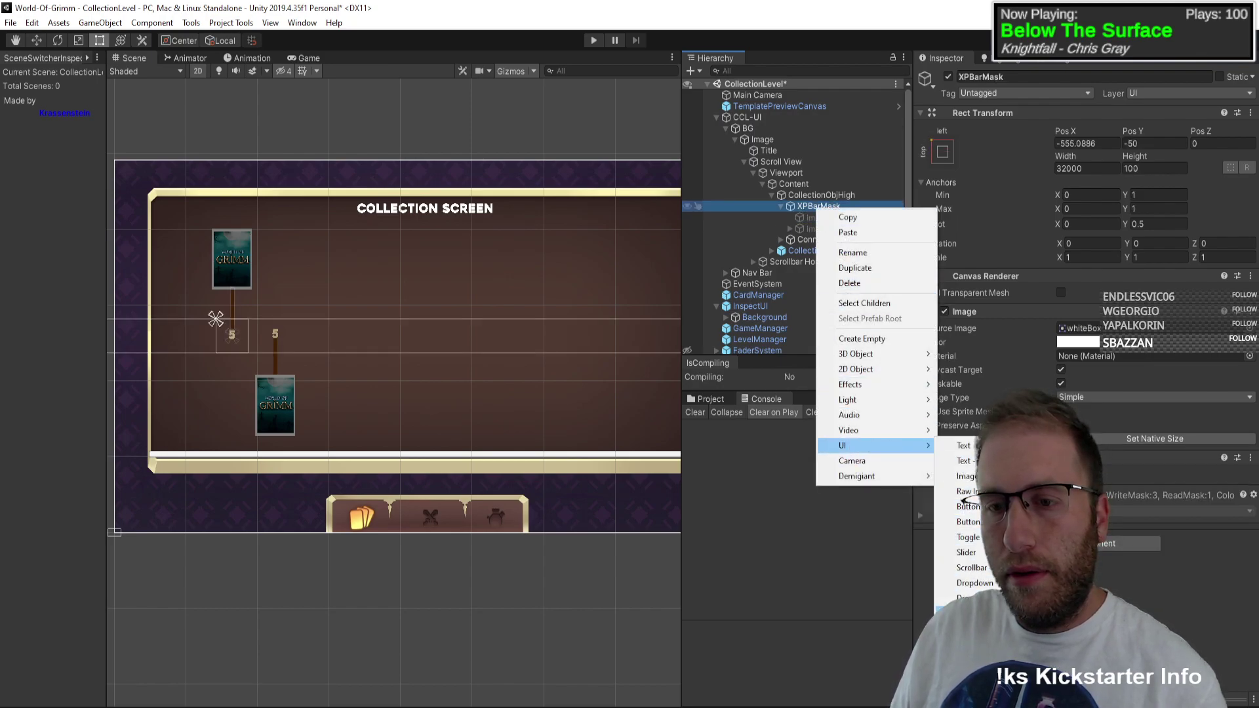
{"action": "left_click", "coordinate": [966, 552]}
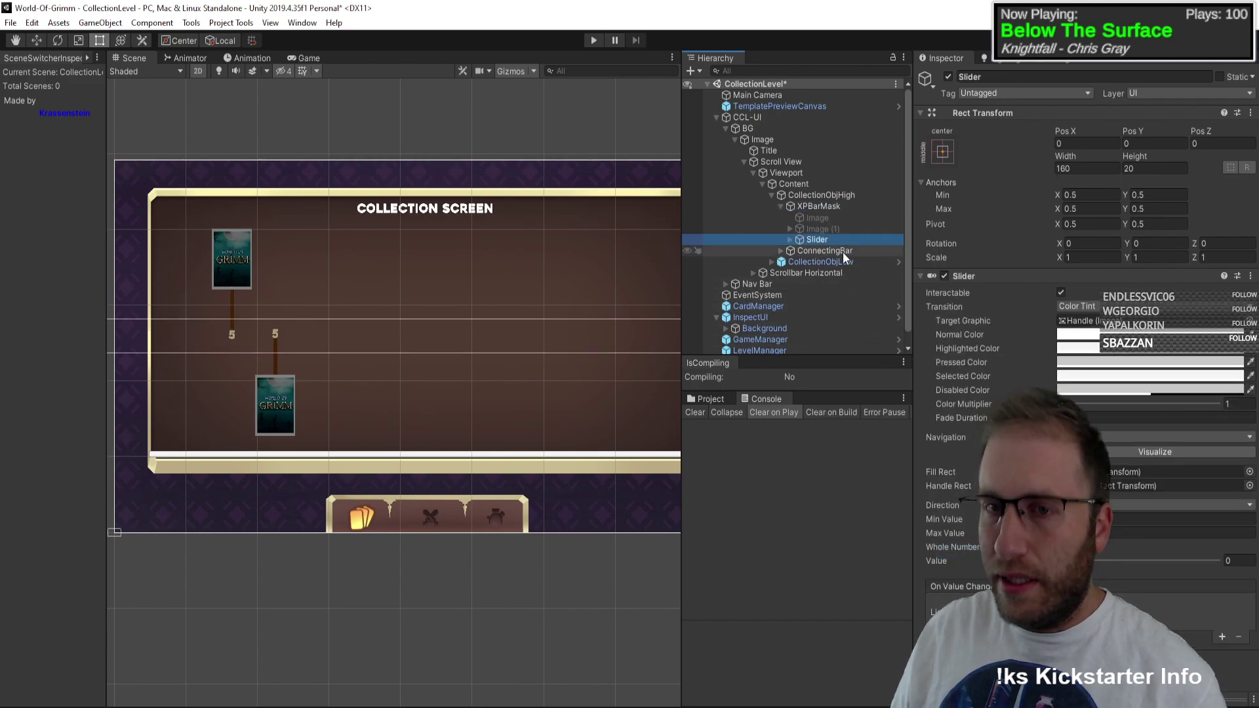
{"action": "left_click", "coordinate": [791, 239]}
{"action": "left_click", "coordinate": [807, 209]}
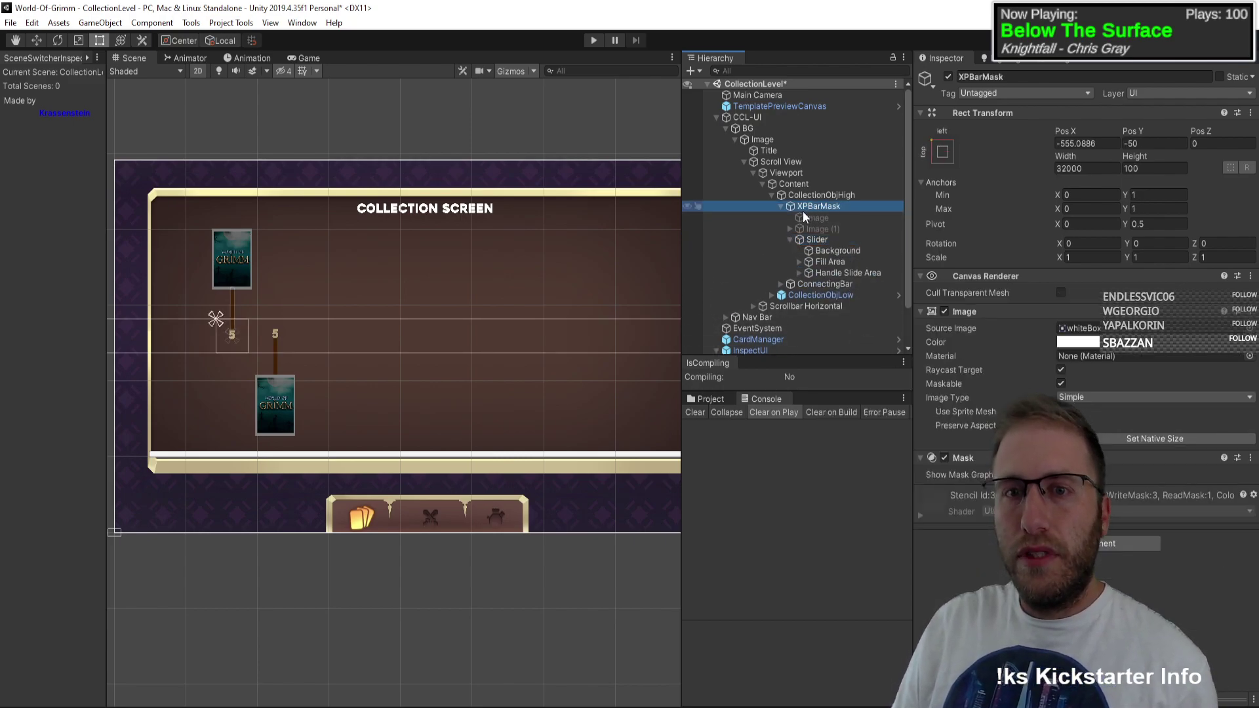
{"action": "left_click", "coordinate": [836, 238]}
{"action": "double_click", "coordinate": [836, 238]}
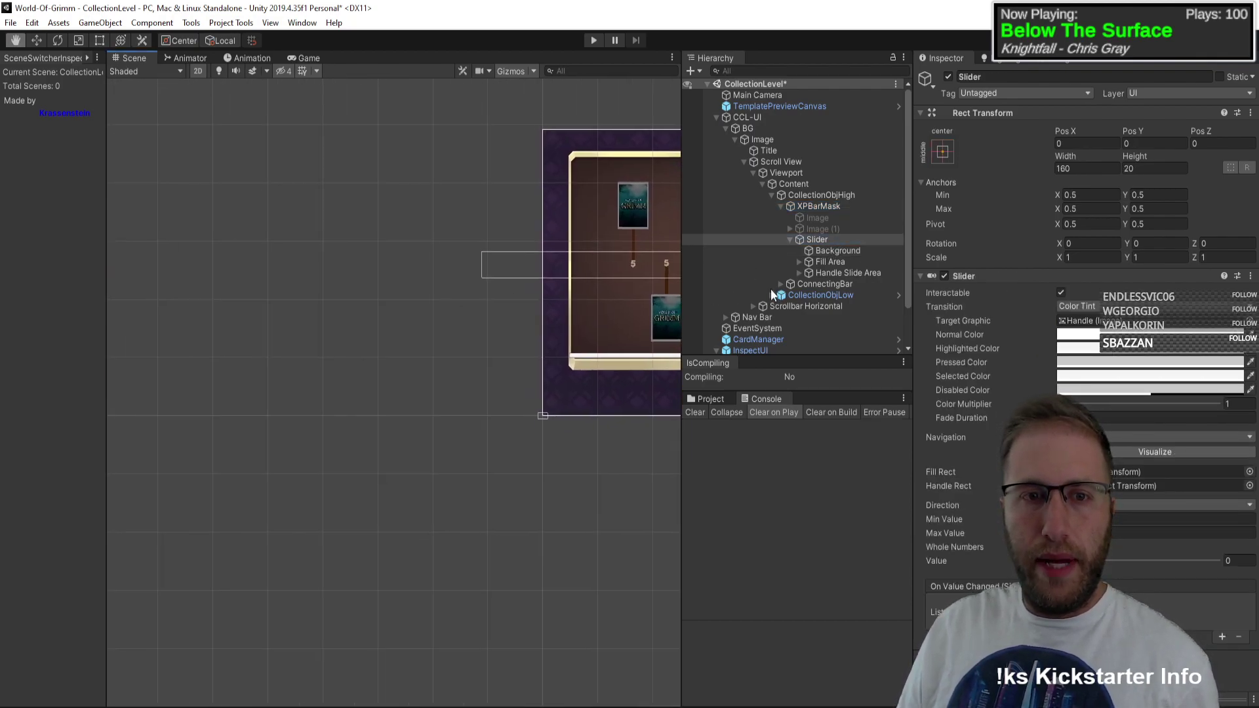
Step: Switch to the Rect tool and bring up the Slider's anchor presets
{"action": "scroll", "coordinate": [410, 292], "scroll_direction": "down", "scroll_amount": 5}
{"action": "key", "text": "t"}
{"action": "scroll", "coordinate": [520, 332], "scroll_direction": "up", "scroll_amount": 2}
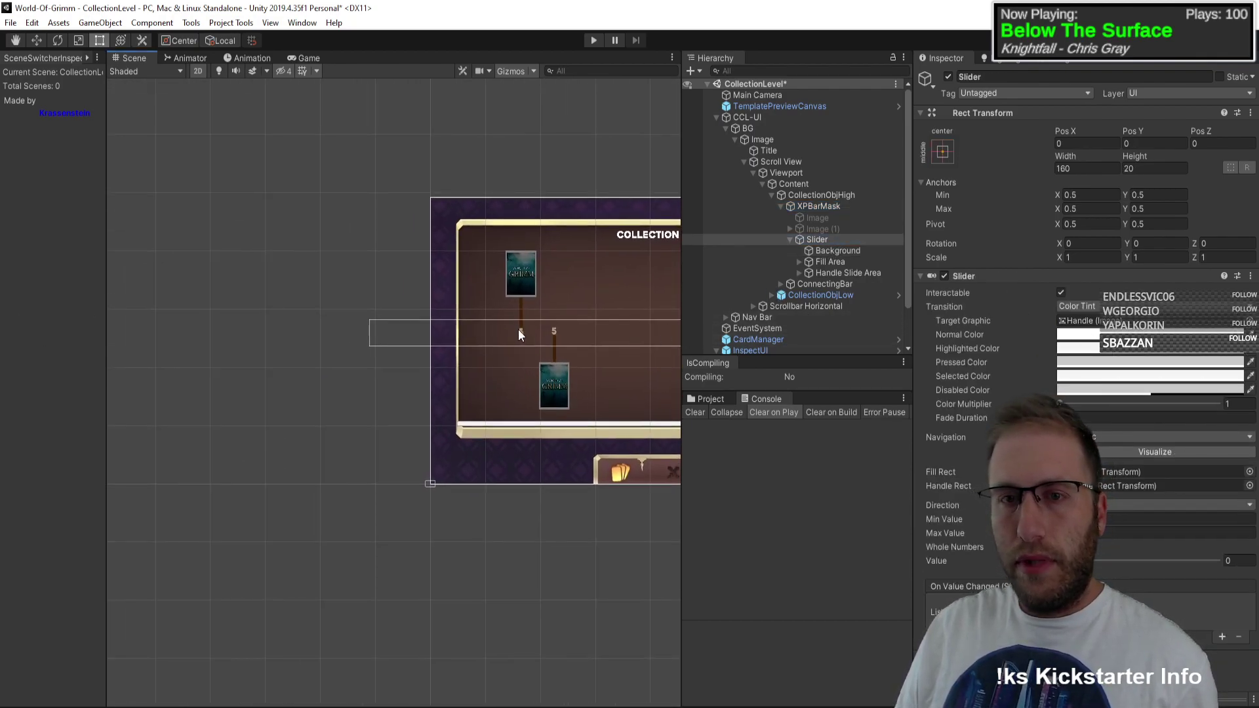
{"action": "scroll", "coordinate": [326, 323], "scroll_direction": "down", "scroll_amount": 2}
{"action": "left_click", "coordinate": [943, 152]}
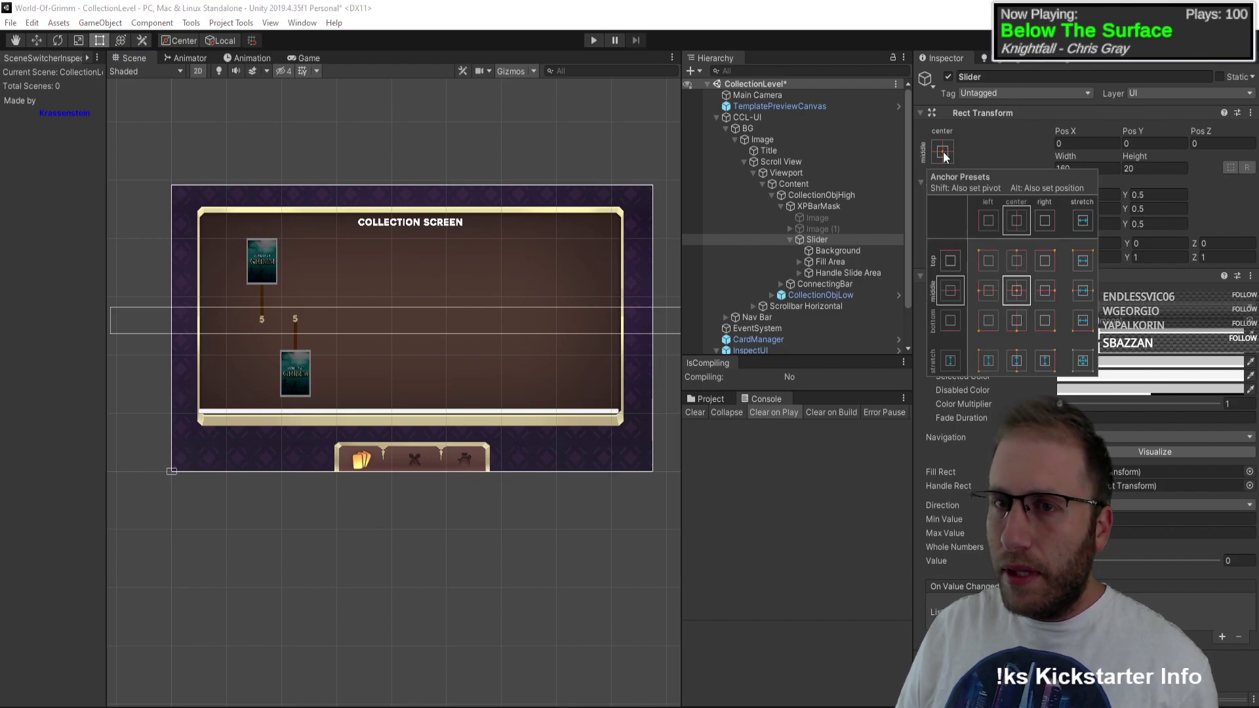
Step: Anchor the Slider middle-left and set its Width to 32000
{"action": "left_click", "coordinate": [988, 292]}
{"action": "left_click", "coordinate": [1029, 156]}
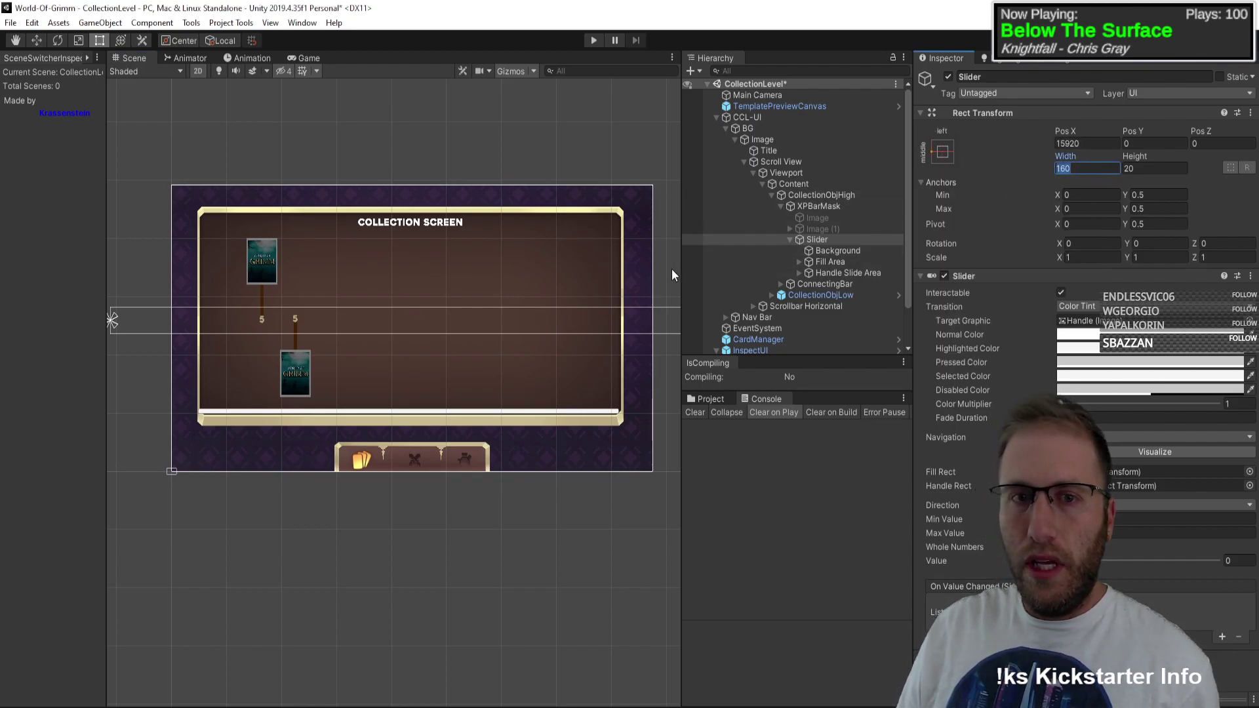
{"action": "middle_click_drag", "start_coordinate": [551, 297], "coordinate": [465, 301]}
{"action": "left_click", "coordinate": [1079, 168]}
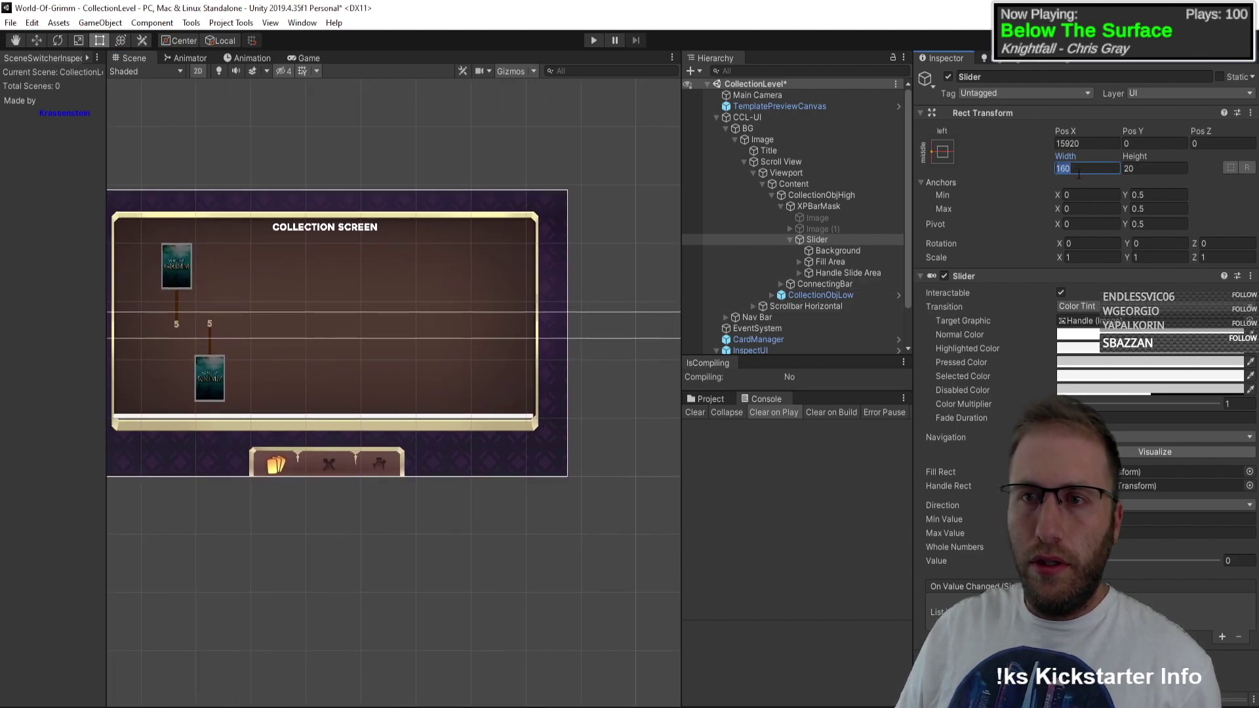
{"action": "type", "text": "32000"}
{"action": "scroll", "coordinate": [572, 342], "scroll_direction": "down", "scroll_amount": 4}
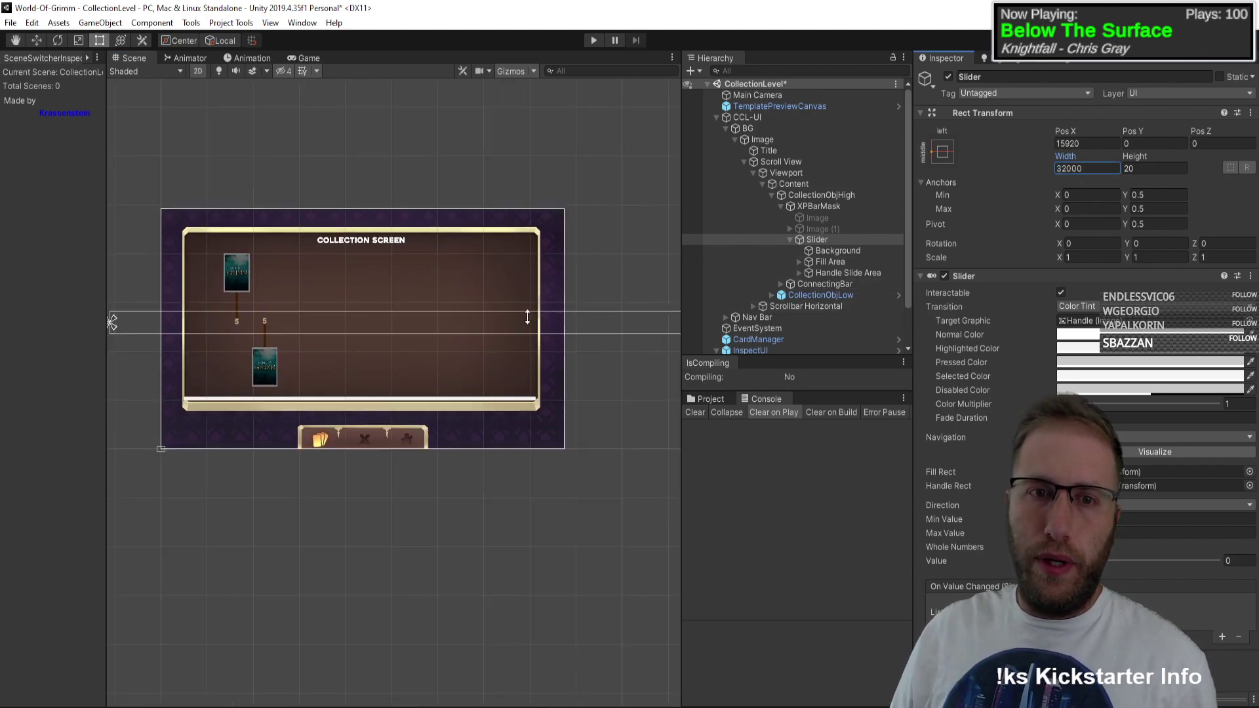
Step: Set the Slider's Pos X to 0 and Height to 67
{"action": "middle_click_drag", "start_coordinate": [572, 335], "coordinate": [616, 321]}
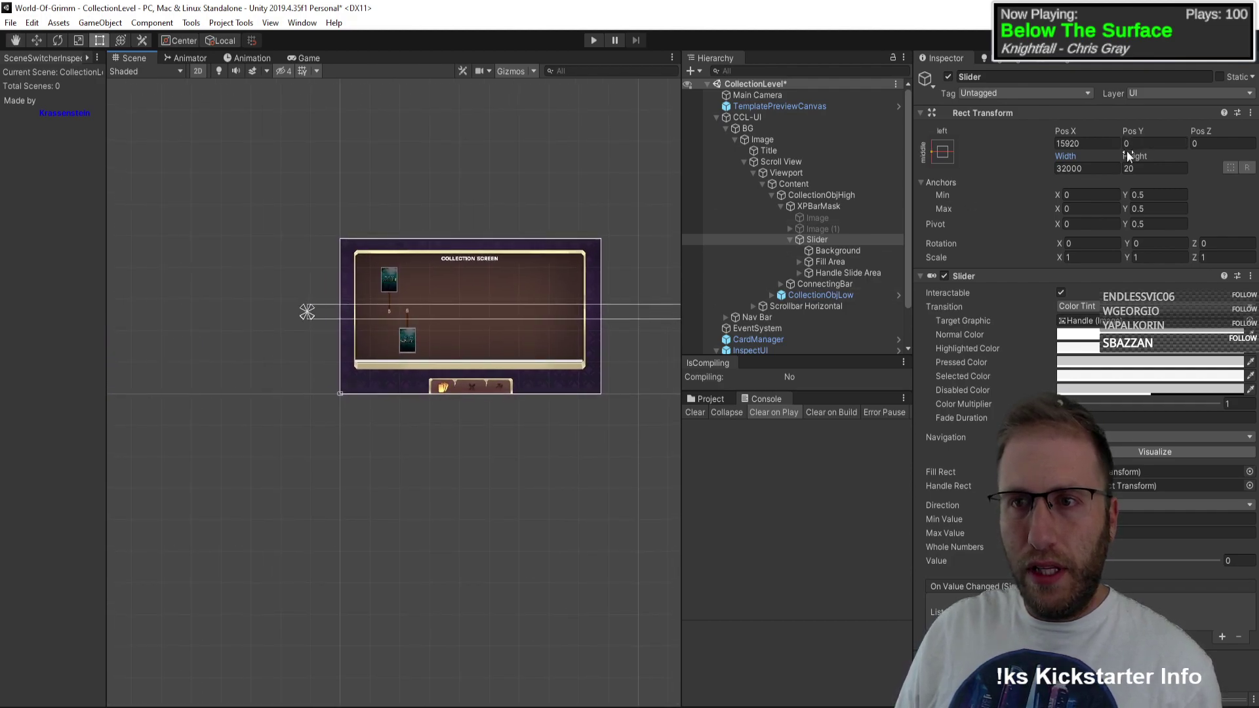
{"action": "left_click", "coordinate": [1076, 143]}
{"action": "key", "text": "BackSpace"}
{"action": "key", "text": "BackSpace"}
{"action": "key", "text": "BackSpace"}
{"action": "key", "text": "BackSpace"}
{"action": "key", "text": "BackSpace"}
{"action": "type", "text": "0"}
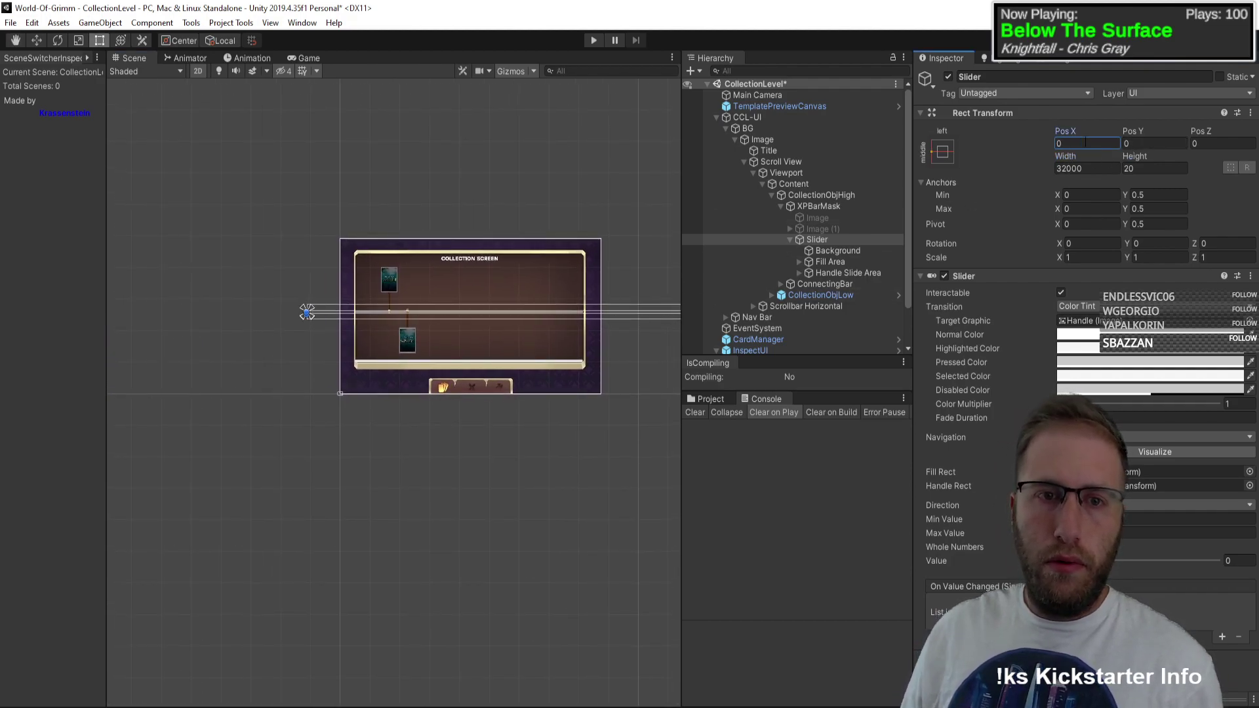
{"action": "scroll", "coordinate": [569, 352], "scroll_direction": "up", "scroll_amount": 2}
{"action": "scroll", "coordinate": [390, 297], "scroll_direction": "up", "scroll_amount": 4}
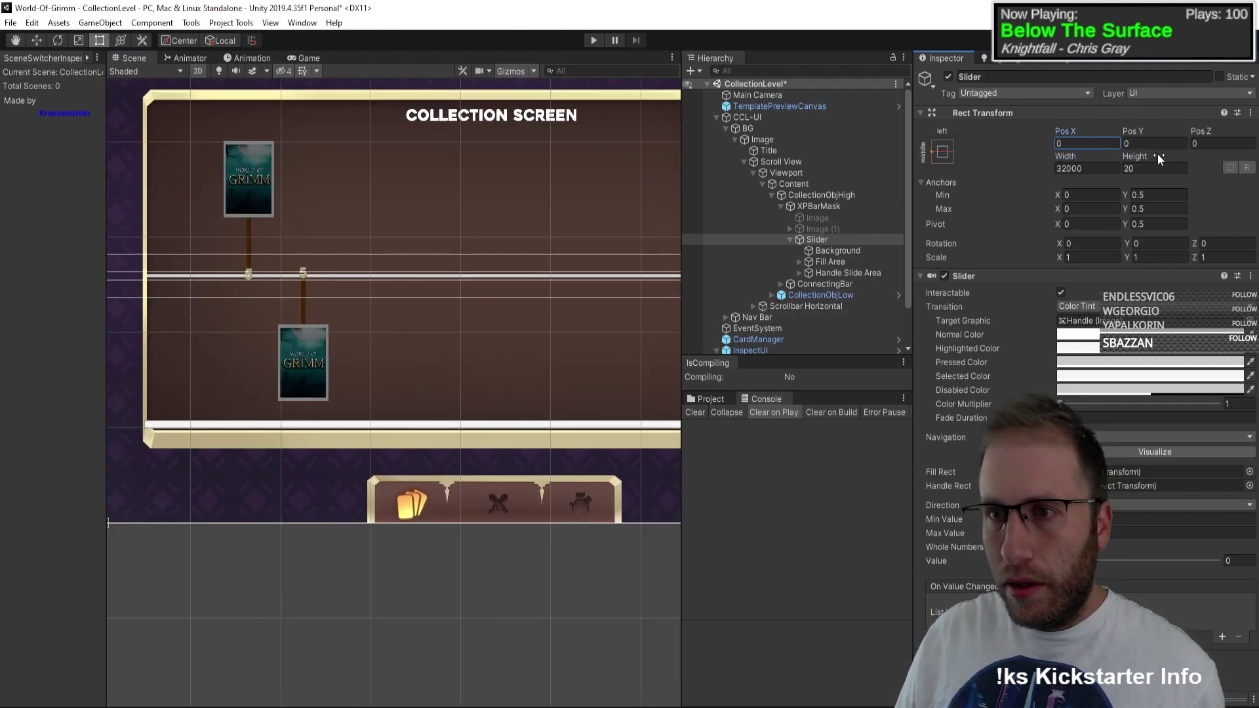
{"action": "left_click", "coordinate": [1151, 168]}
{"action": "type", "text": "67"}
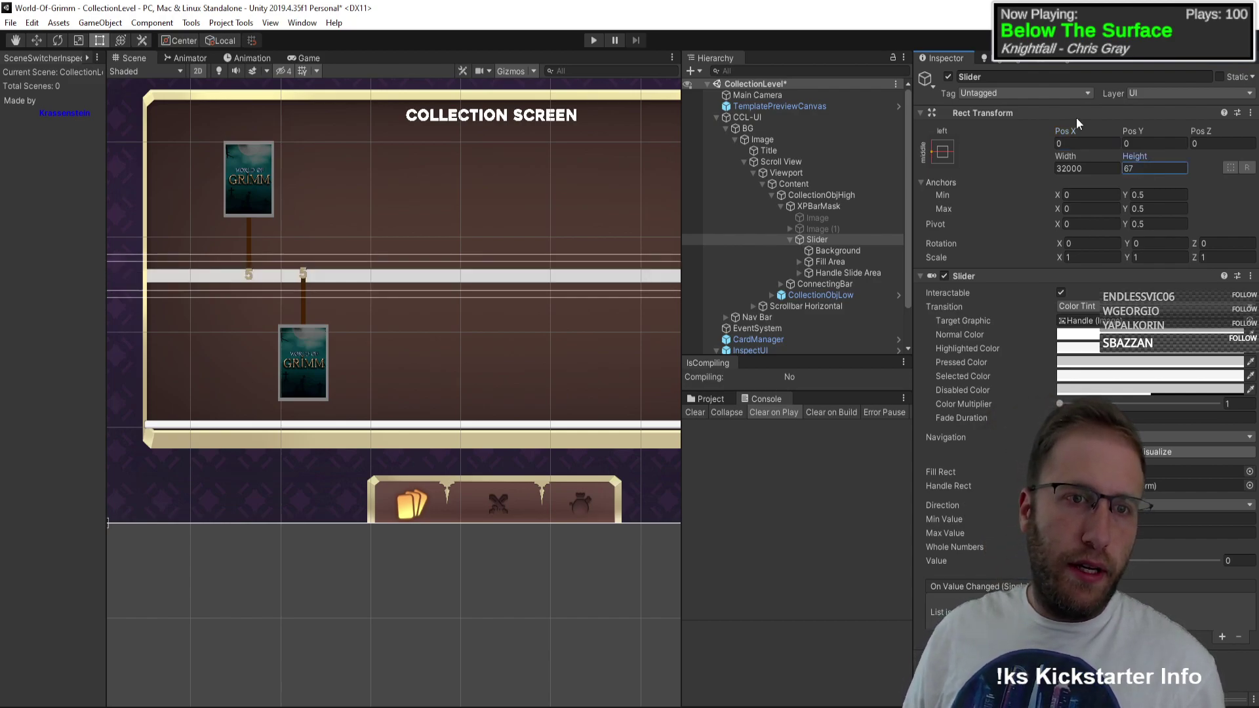
{"action": "scroll", "coordinate": [292, 272], "scroll_direction": "down", "scroll_amount": 2}
{"action": "scroll", "coordinate": [415, 326], "scroll_direction": "up", "scroll_amount": 3}
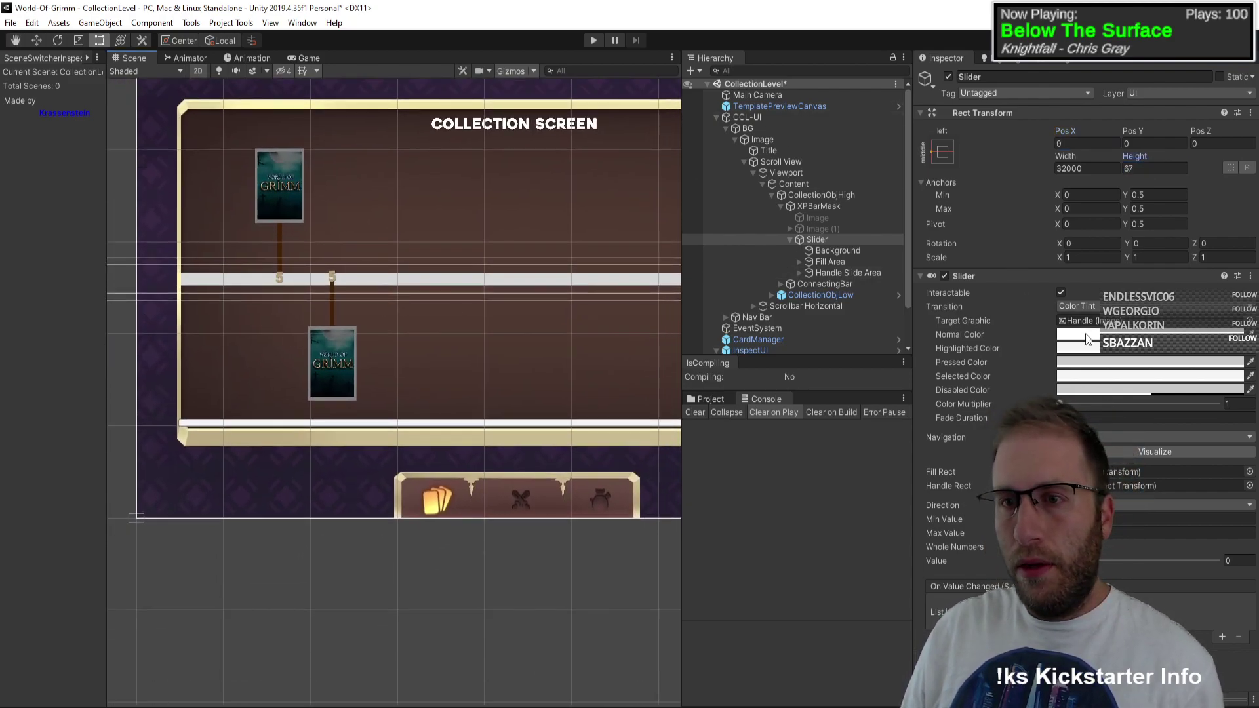
{"action": "left_click", "coordinate": [1089, 335]}
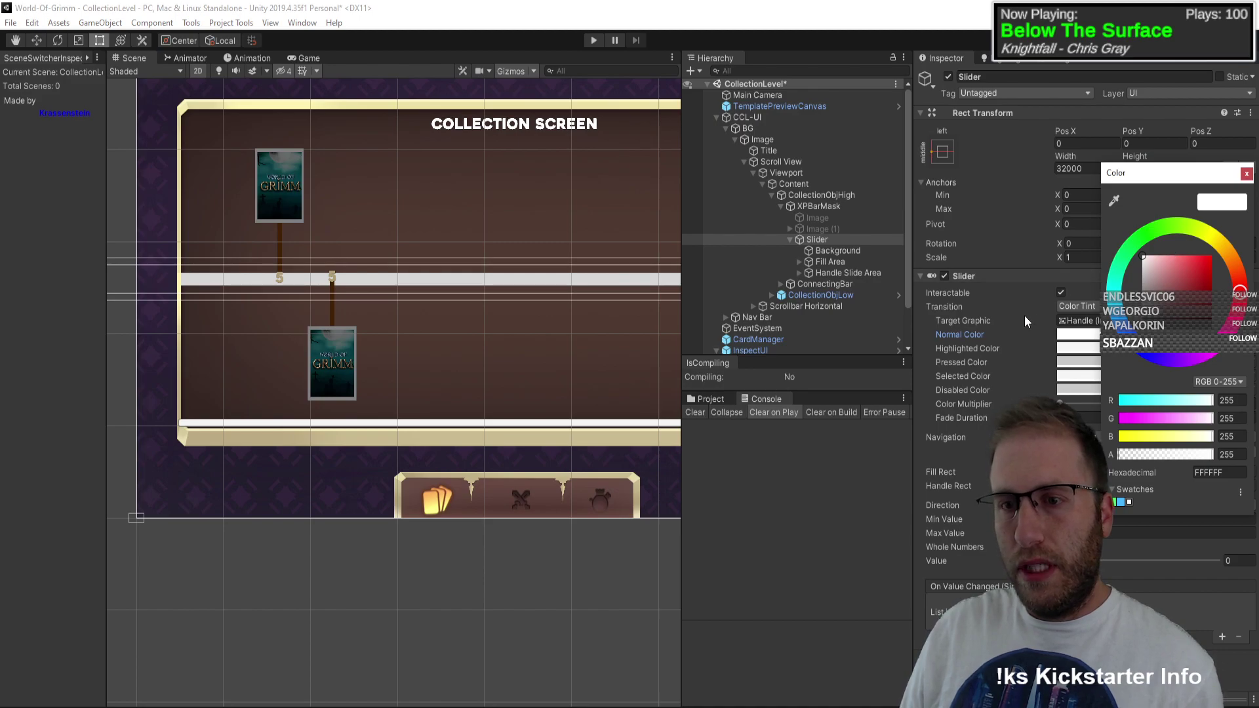
Step: Make the Slider non-interactive, with Transition and Navigation both set to None
{"action": "left_click", "coordinate": [1061, 288]}
{"action": "left_click", "coordinate": [1061, 293]}
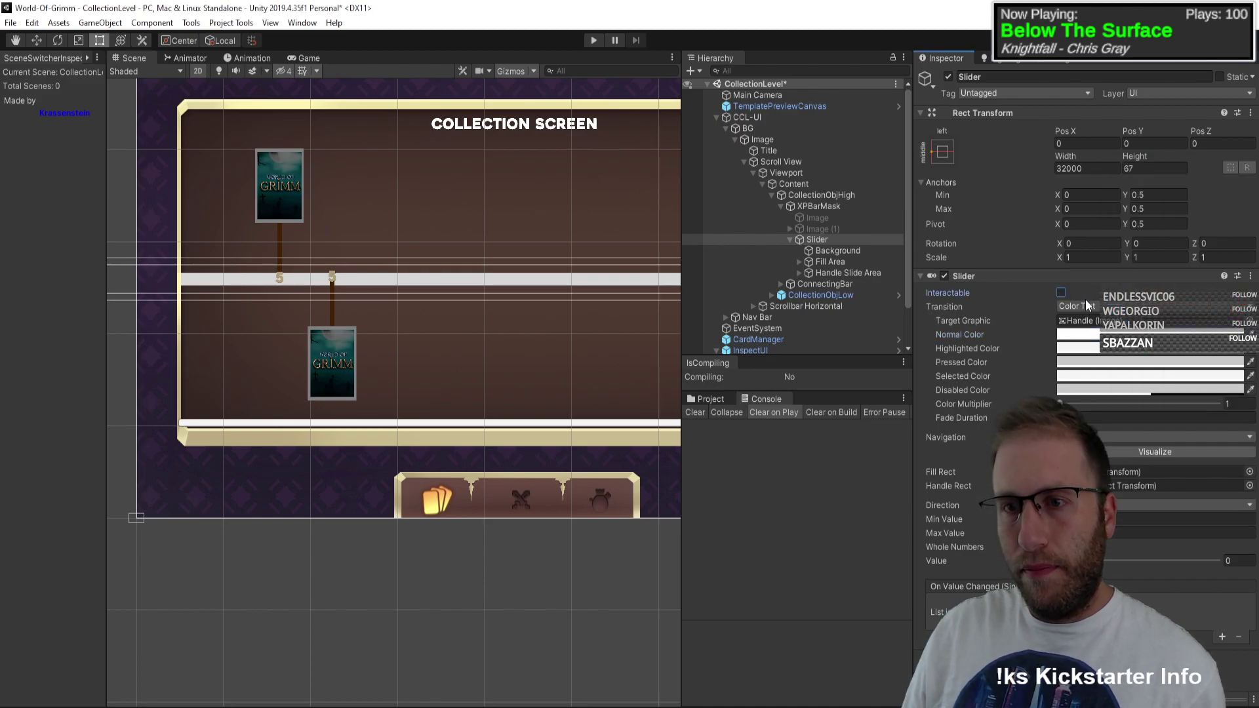
{"action": "left_click", "coordinate": [1077, 307]}
{"action": "left_click", "coordinate": [1076, 314]}
{"action": "left_click", "coordinate": [1102, 326]}
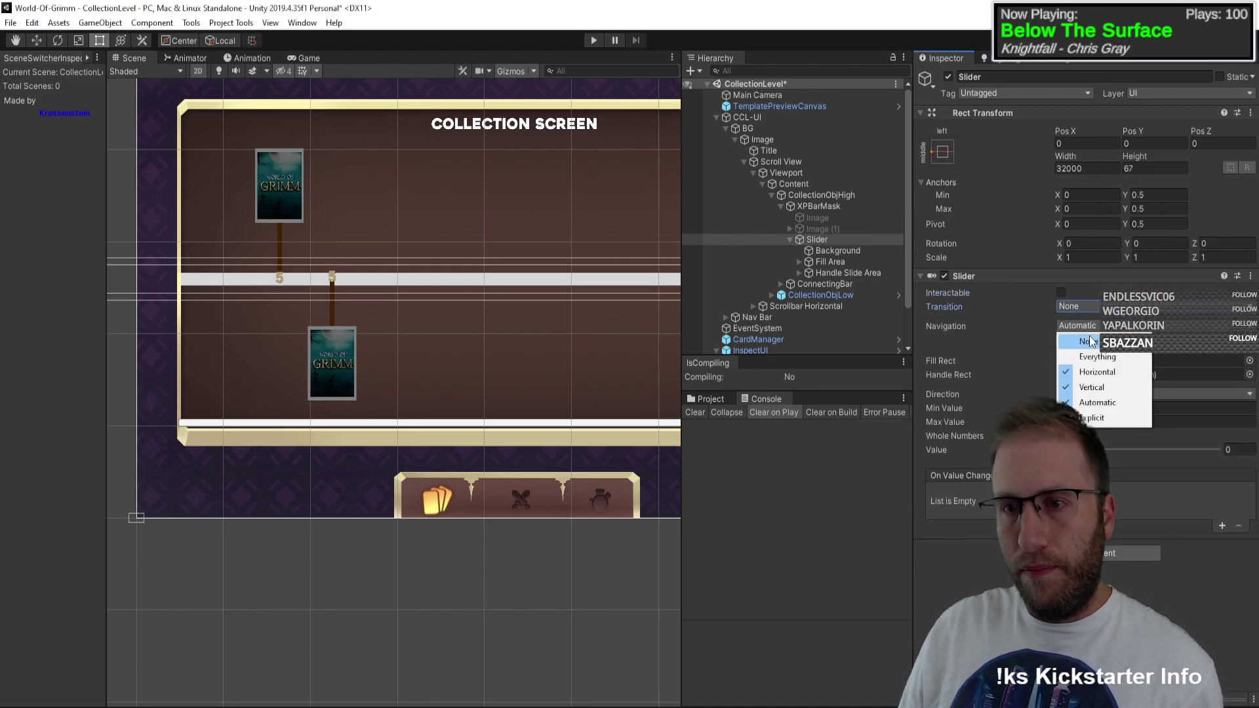
{"action": "left_click", "coordinate": [1083, 339]}
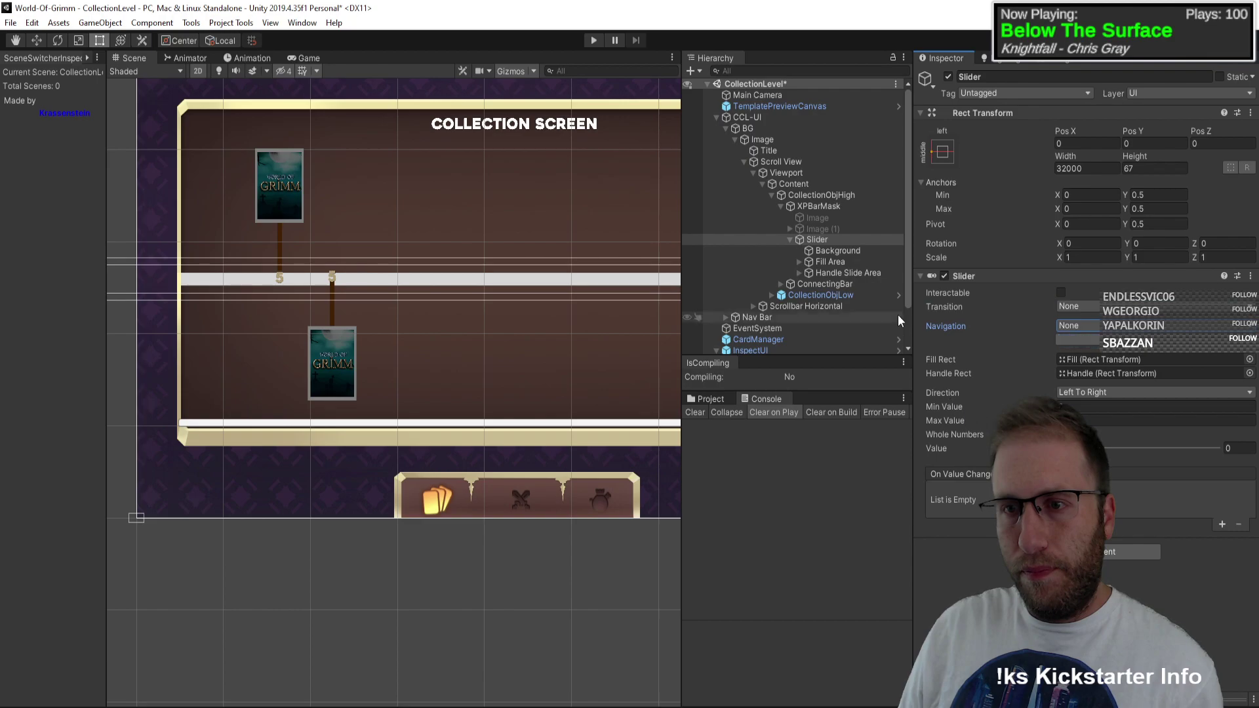
Step: Colour the Slider's Fill image orange, hex DB9429
{"action": "left_click", "coordinate": [799, 262]}
{"action": "left_click", "coordinate": [828, 273]}
{"action": "left_click", "coordinate": [1108, 356]}
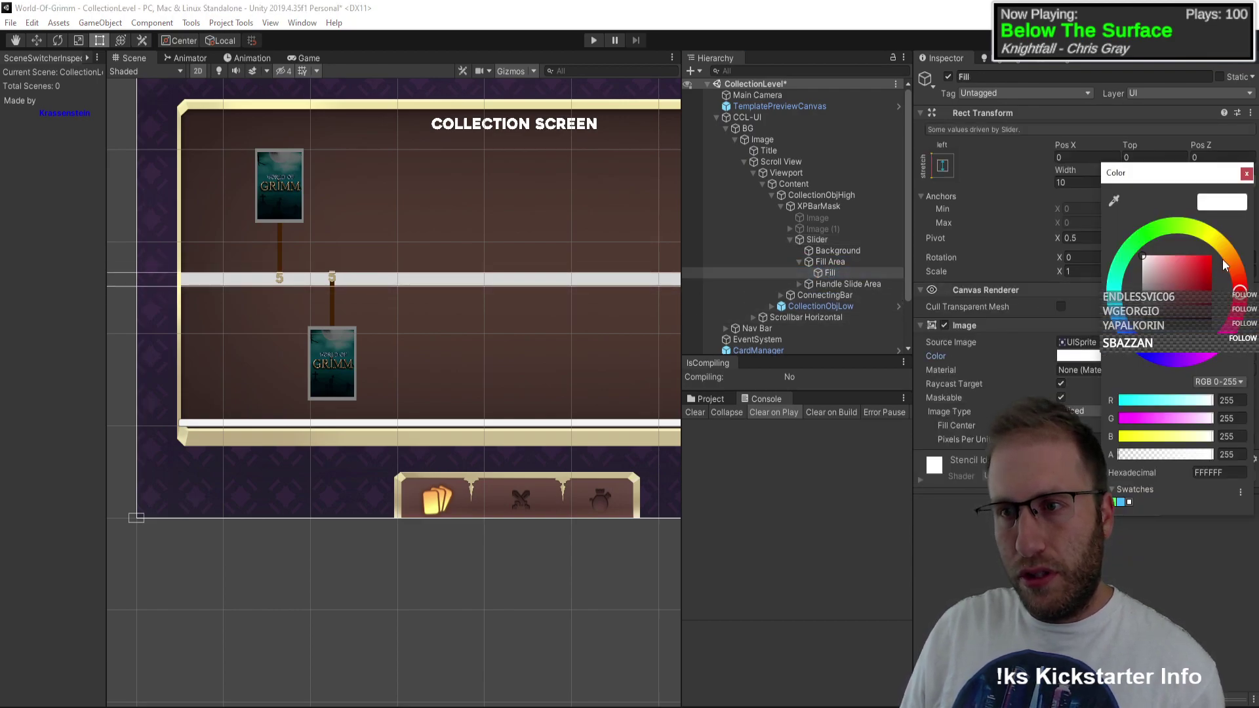
{"action": "left_click", "coordinate": [1227, 256]}
{"action": "left_click", "coordinate": [1200, 265]}
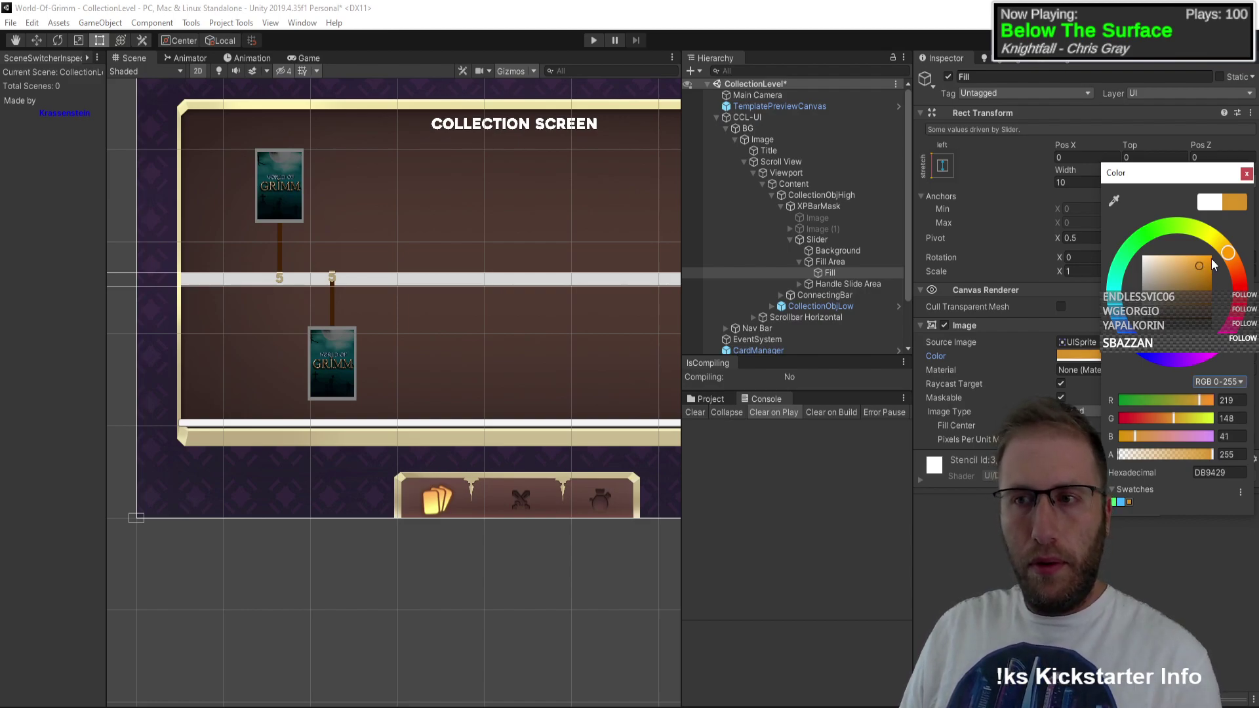
{"action": "left_click", "coordinate": [1247, 173]}
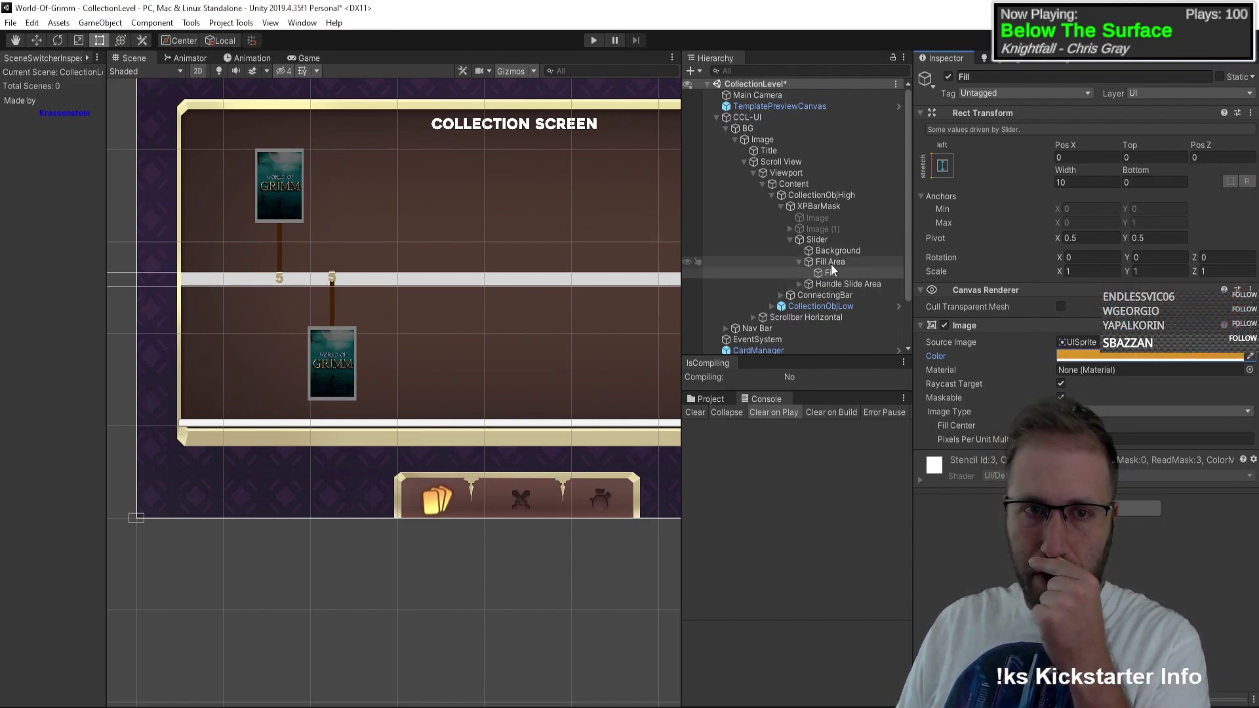
Step: Tint the Slider's Background dark brown, 382A24, sampled from the scene
{"action": "left_click", "coordinate": [842, 251]}
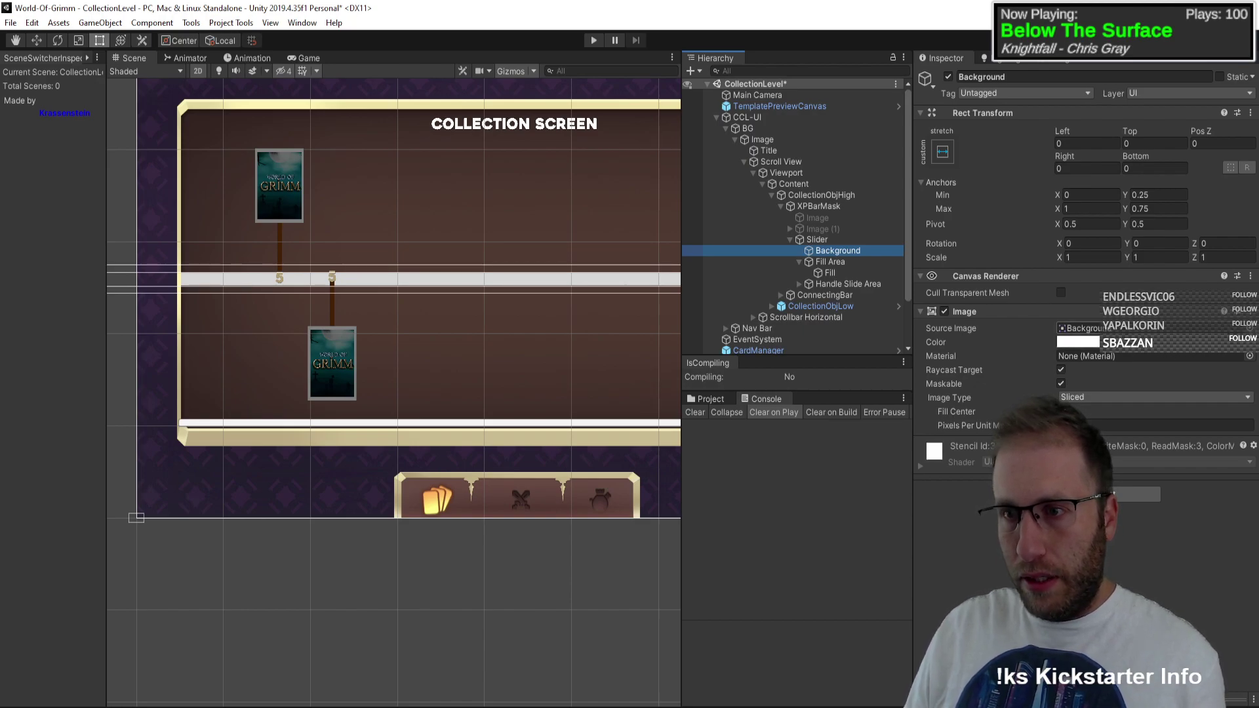
{"action": "left_click", "coordinate": [1078, 342]}
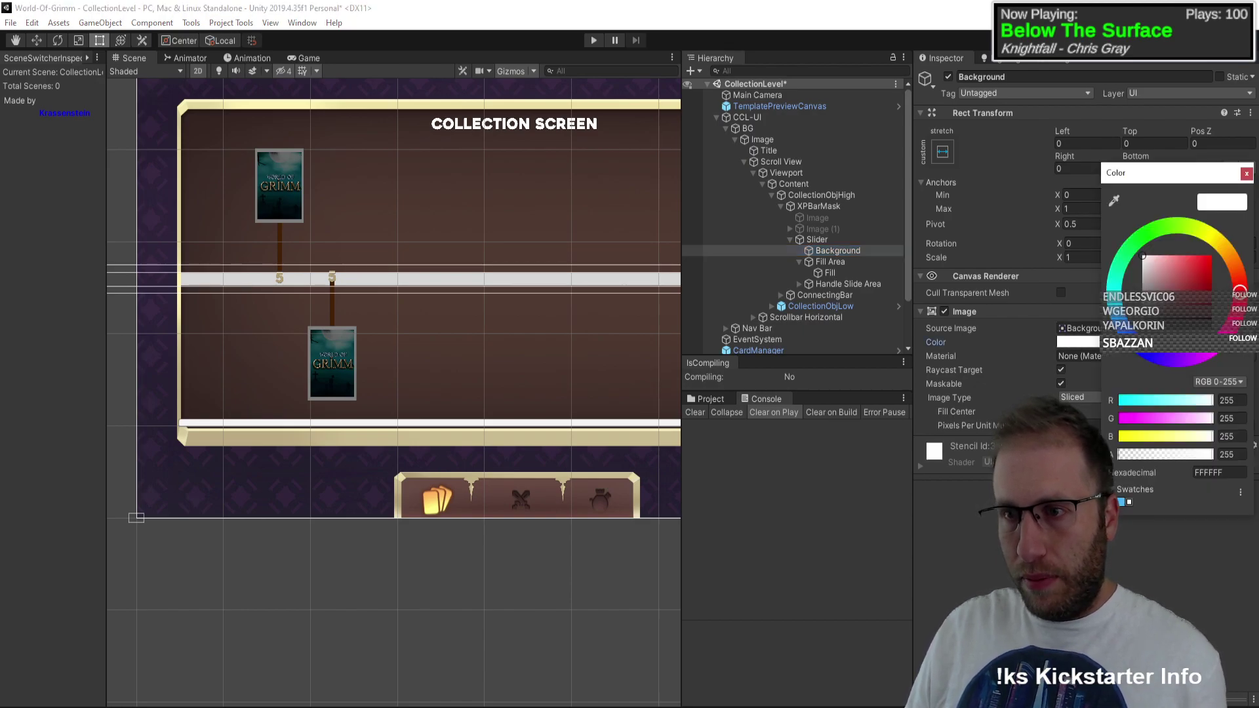
{"action": "left_click", "coordinate": [1115, 202]}
{"action": "left_click", "coordinate": [615, 328]}
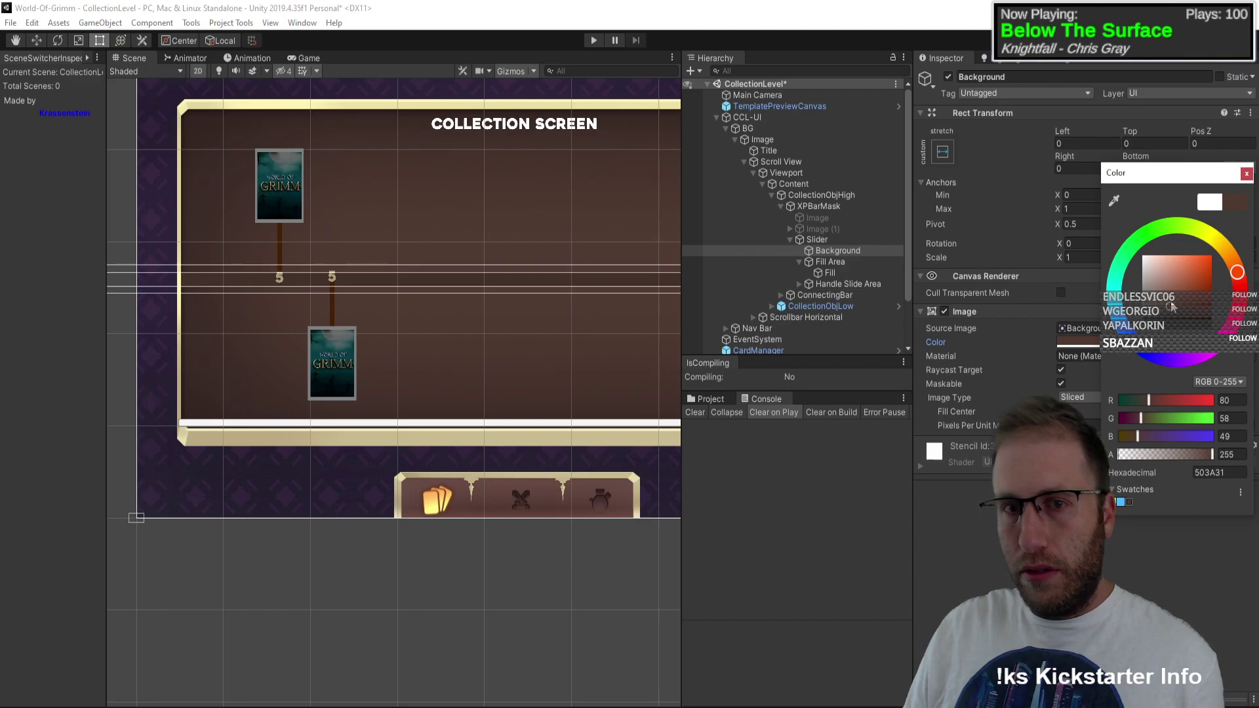
{"action": "left_click_drag", "start_coordinate": [1172, 314], "coordinate": [1171, 318]}
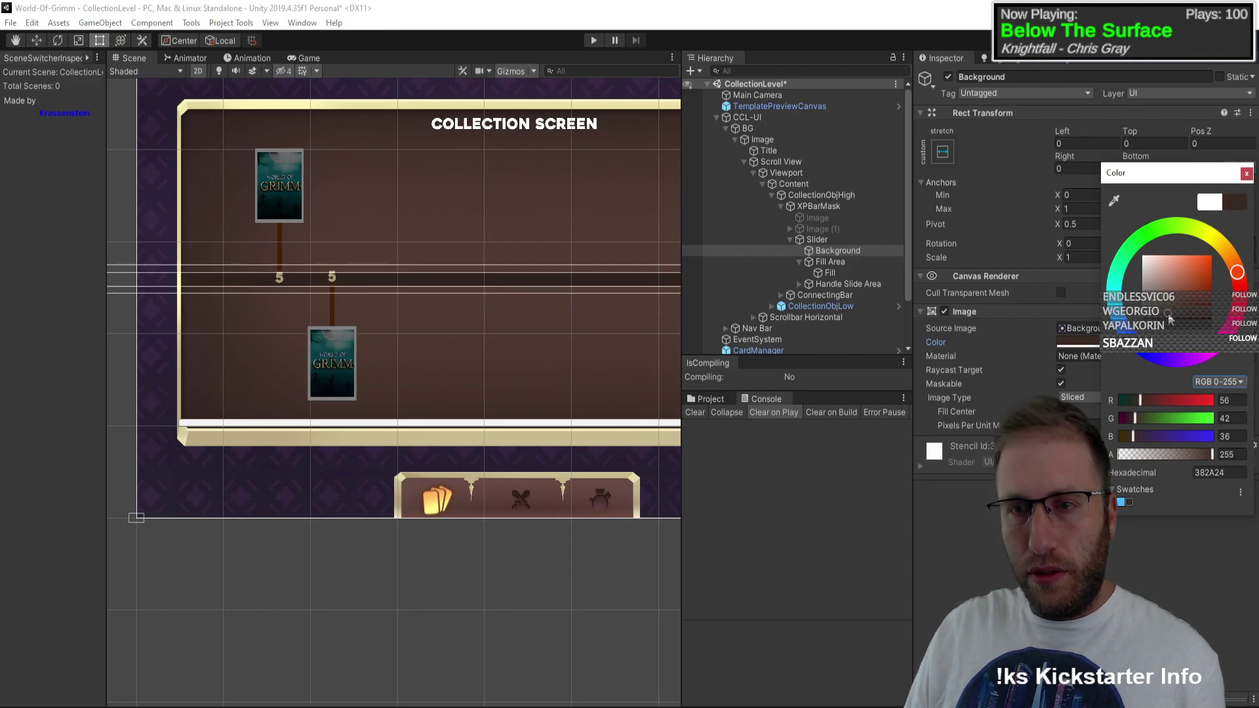
{"action": "left_click", "coordinate": [1246, 174]}
{"action": "left_click", "coordinate": [836, 273]}
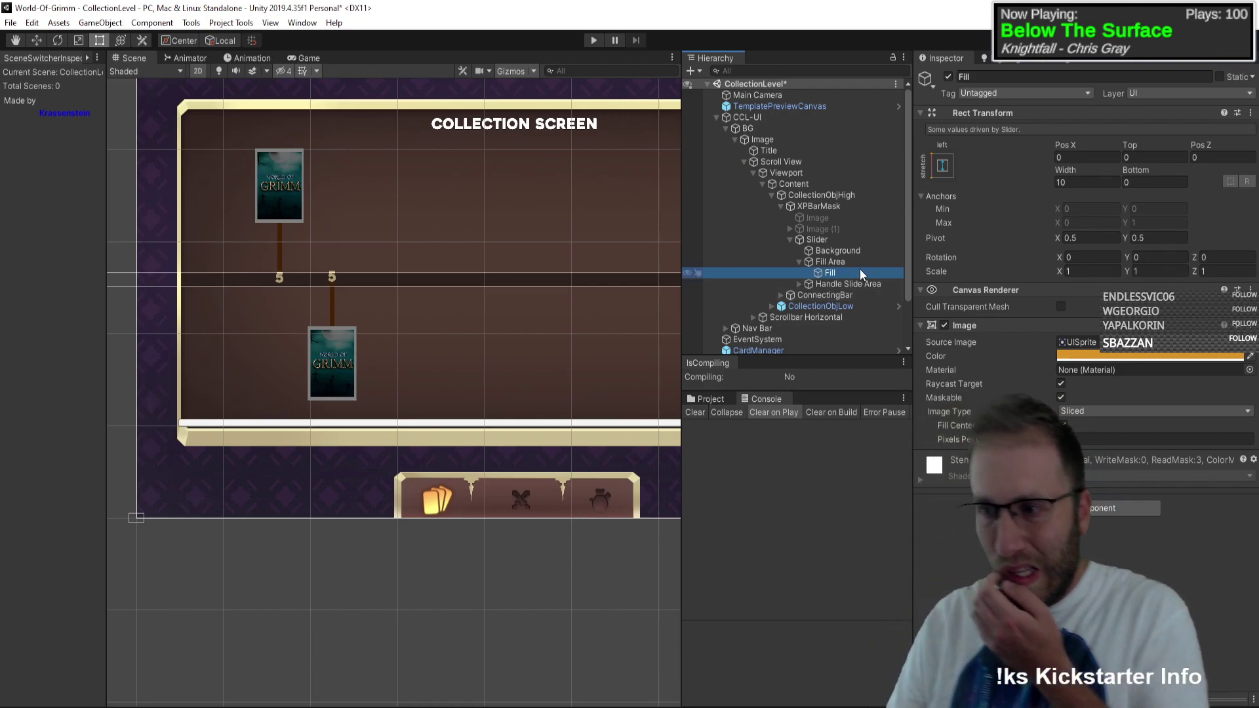
{"action": "left_click", "coordinate": [818, 239]}
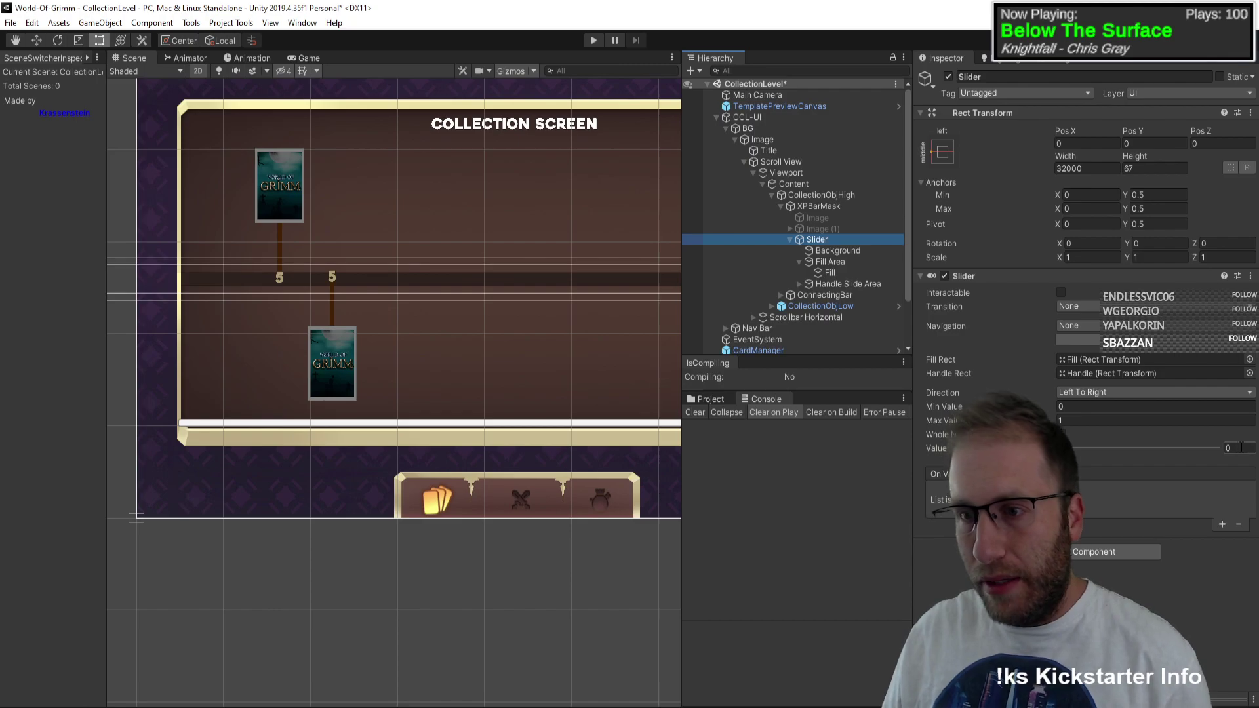
Step: Set the Slider's Max Value to 1200 and scrub its value to preview the fill
{"action": "left_click", "coordinate": [1072, 419]}
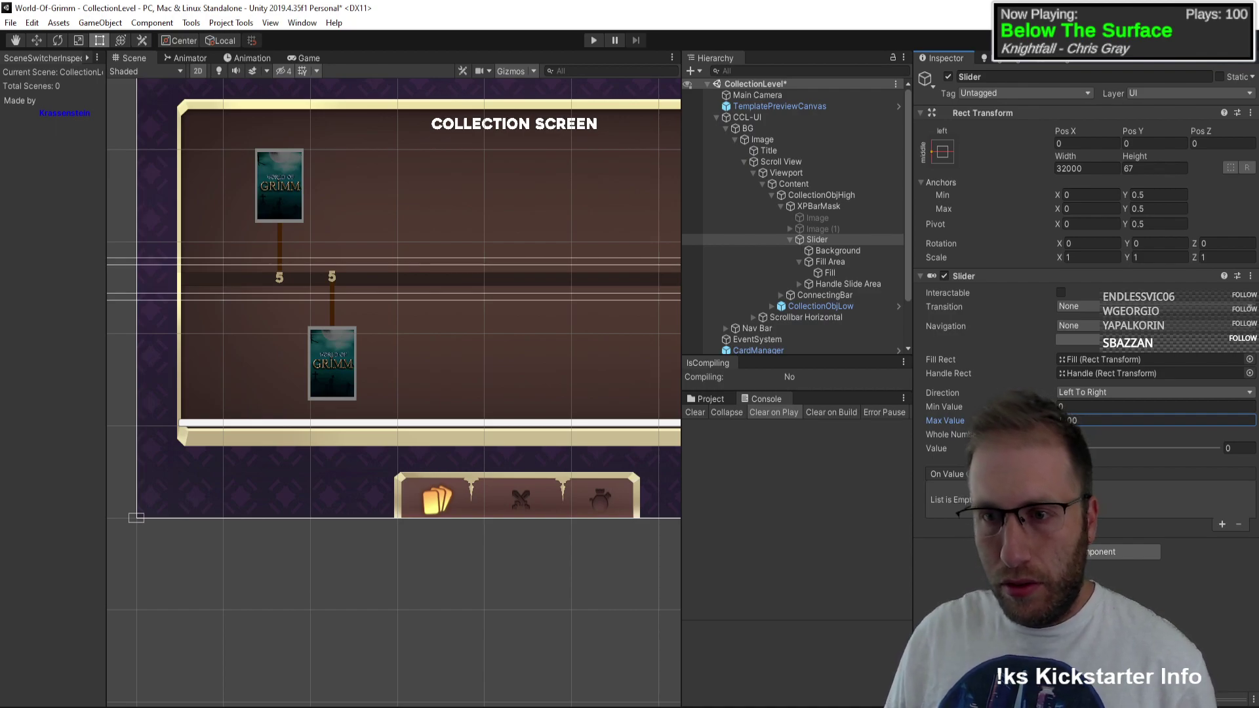
{"action": "left_click_drag", "start_coordinate": [1094, 448], "coordinate": [1134, 448]}
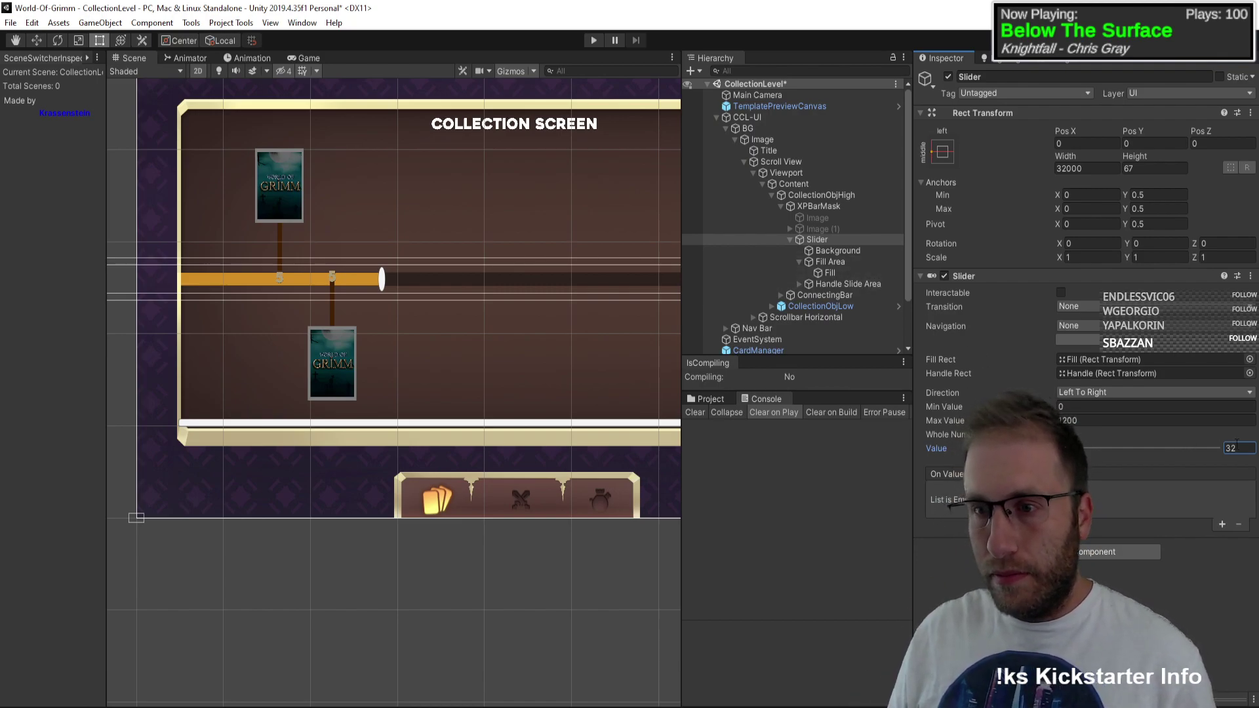
{"action": "type", "text": "5"}
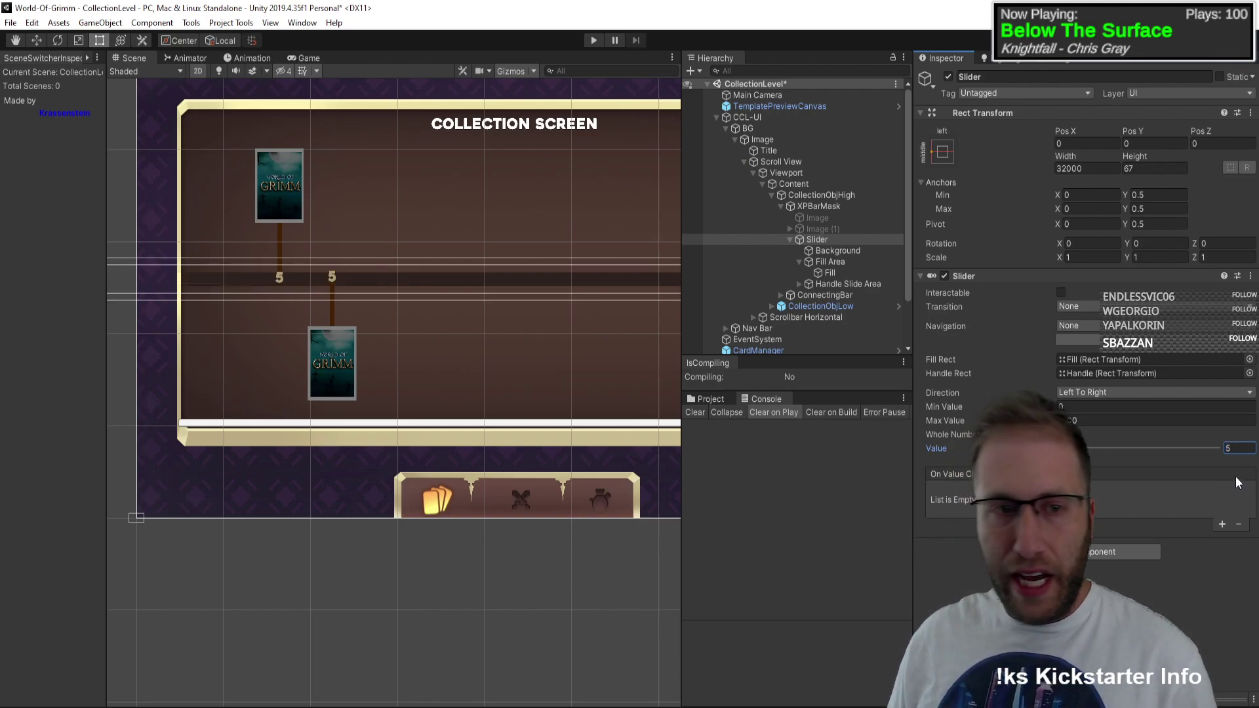
{"action": "scroll", "coordinate": [420, 374], "scroll_direction": "down", "scroll_amount": 3}
{"action": "middle_click_drag", "start_coordinate": [433, 338], "coordinate": [448, 338]}
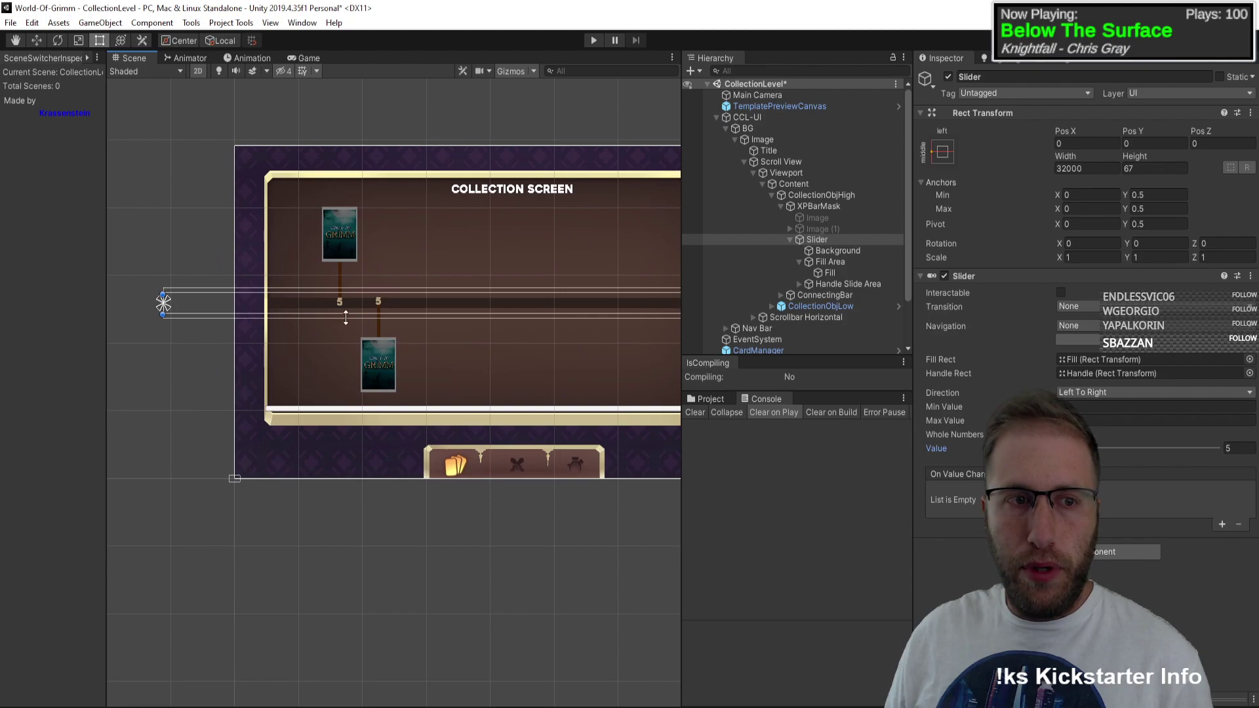
Step: Move the Slider right to Pos X 463.04
{"action": "key", "text": "w"}
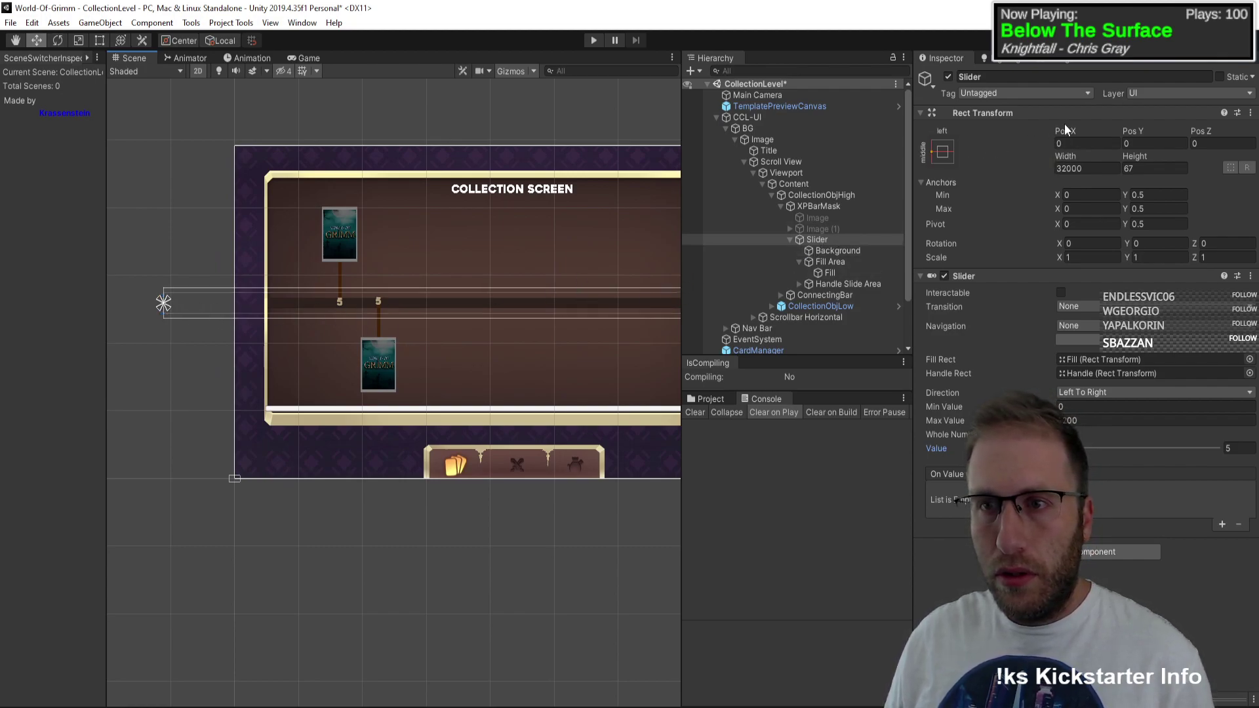
{"action": "left_click_drag", "start_coordinate": [1065, 132], "coordinate": [1126, 137]}
{"action": "left_click_drag", "start_coordinate": [770, 120], "coordinate": [1080, 254]}
{"action": "left_click_drag", "start_coordinate": [1182, 244], "coordinate": [1042, 286]}
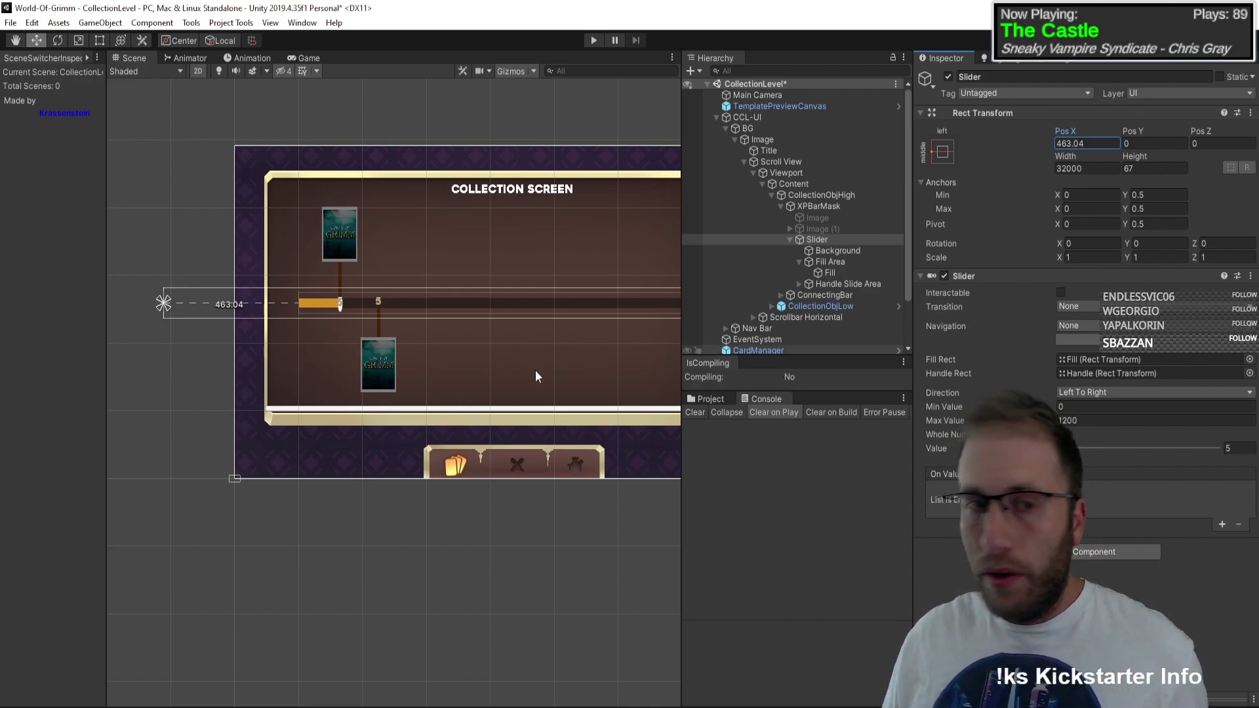
Step: Set the Slider's Value to 10 so the orange fill ends at marker 5
{"action": "left_click", "coordinate": [1229, 448]}
{"action": "type", "text": "10"}
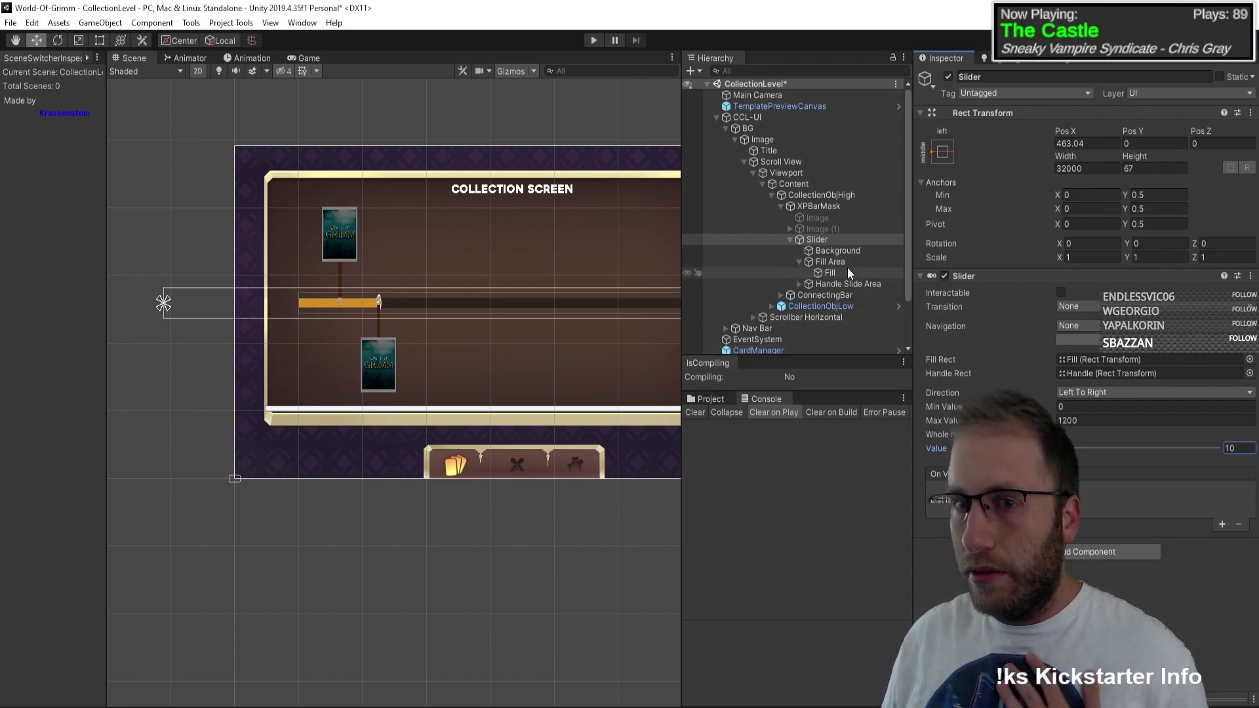
{"action": "scroll", "coordinate": [554, 321], "scroll_direction": "down", "scroll_amount": 2}
{"action": "middle_click_drag", "start_coordinate": [554, 322], "coordinate": [303, 308]}
{"action": "scroll", "coordinate": [380, 286], "scroll_direction": "down", "scroll_amount": 3}
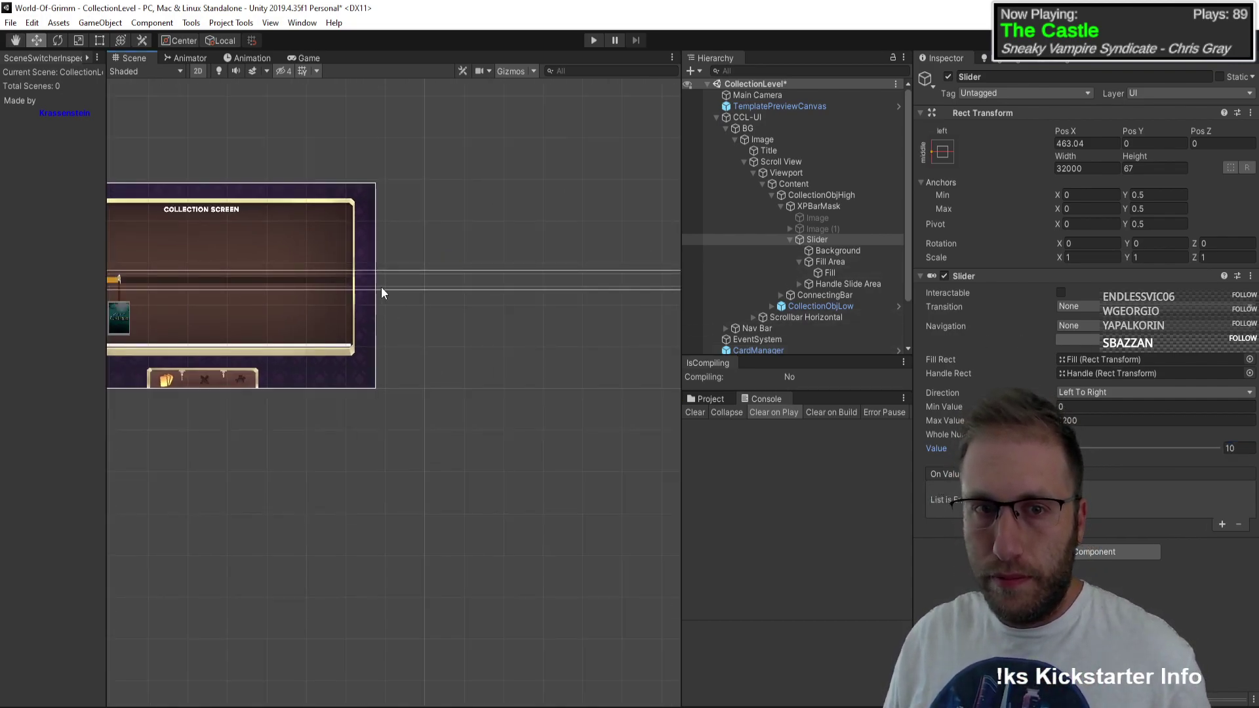
{"action": "scroll", "coordinate": [263, 249], "scroll_direction": "up", "scroll_amount": 4}
{"action": "scroll", "coordinate": [394, 234], "scroll_direction": "up", "scroll_amount": 5}
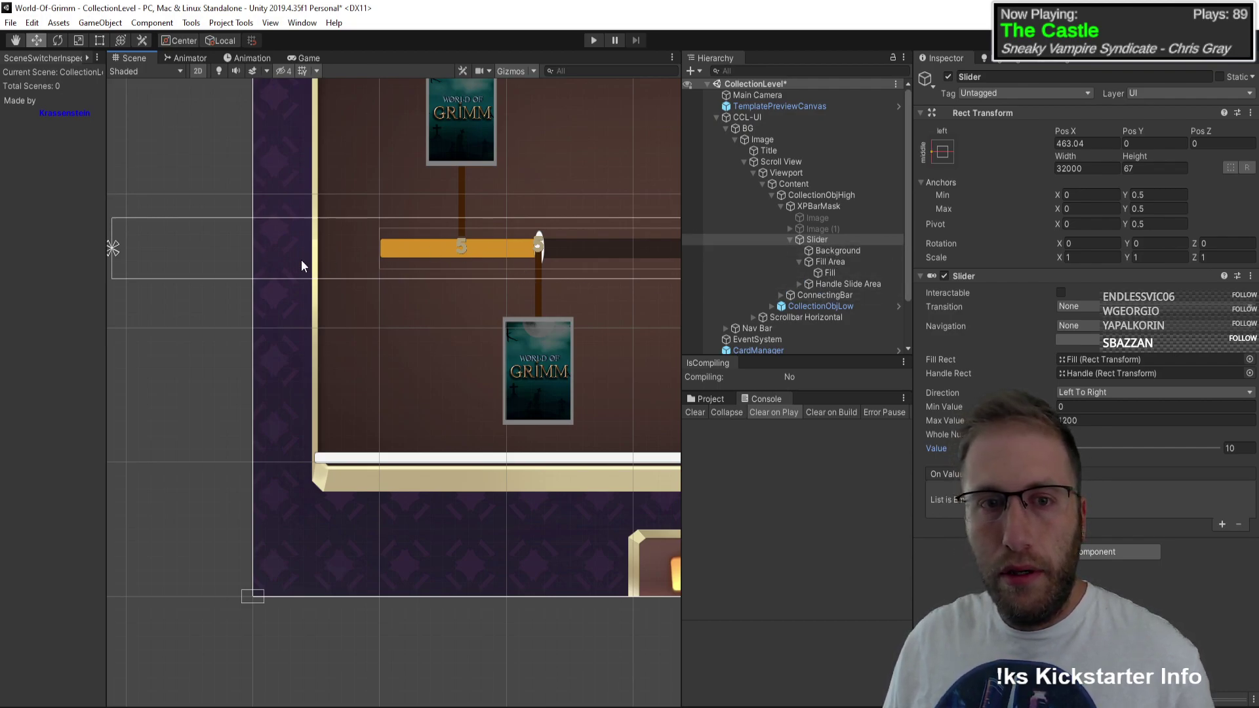
Step: Duplicate the Fill object and move the copy, Fill (1), into Fill Area beside Fill
{"action": "left_click", "coordinate": [831, 273]}
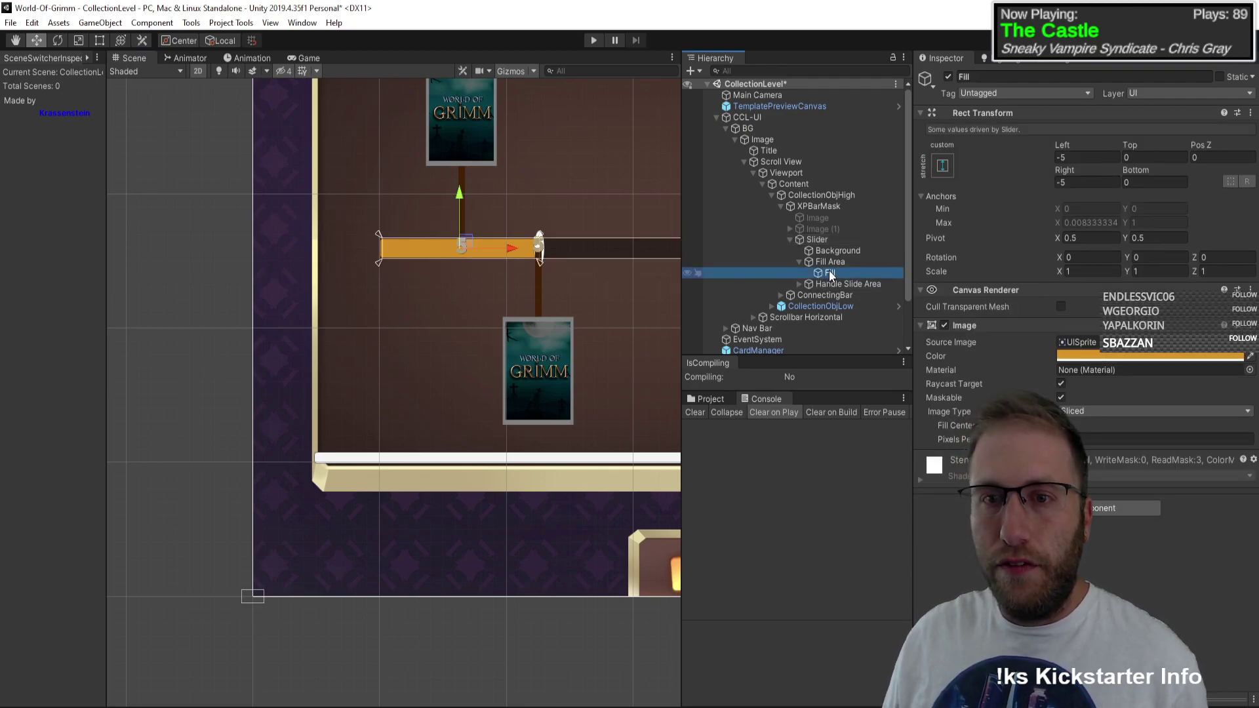
{"action": "key", "text": "ctrl+d"}
{"action": "left_click_drag", "start_coordinate": [836, 285], "coordinate": [830, 211]}
{"action": "left_click_drag", "start_coordinate": [427, 261], "coordinate": [351, 262]}
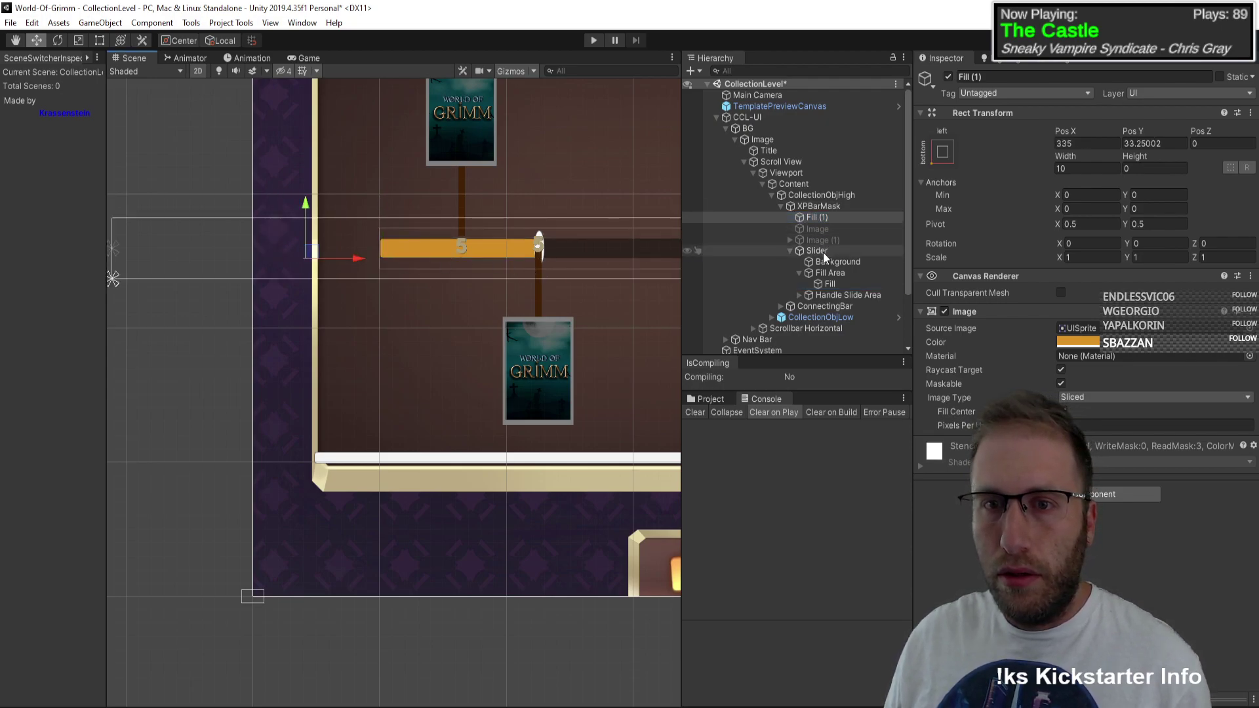
{"action": "left_click_drag", "start_coordinate": [817, 214], "coordinate": [828, 262]}
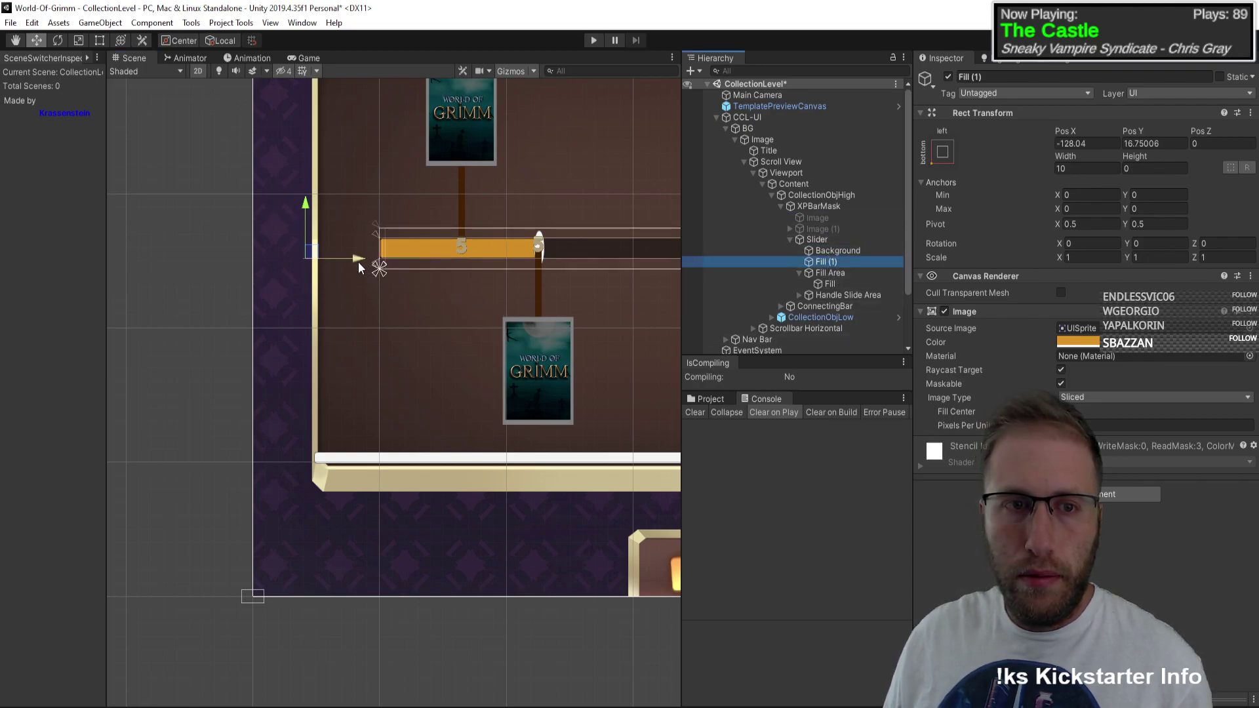
{"action": "left_click_drag", "start_coordinate": [358, 259], "coordinate": [454, 262]}
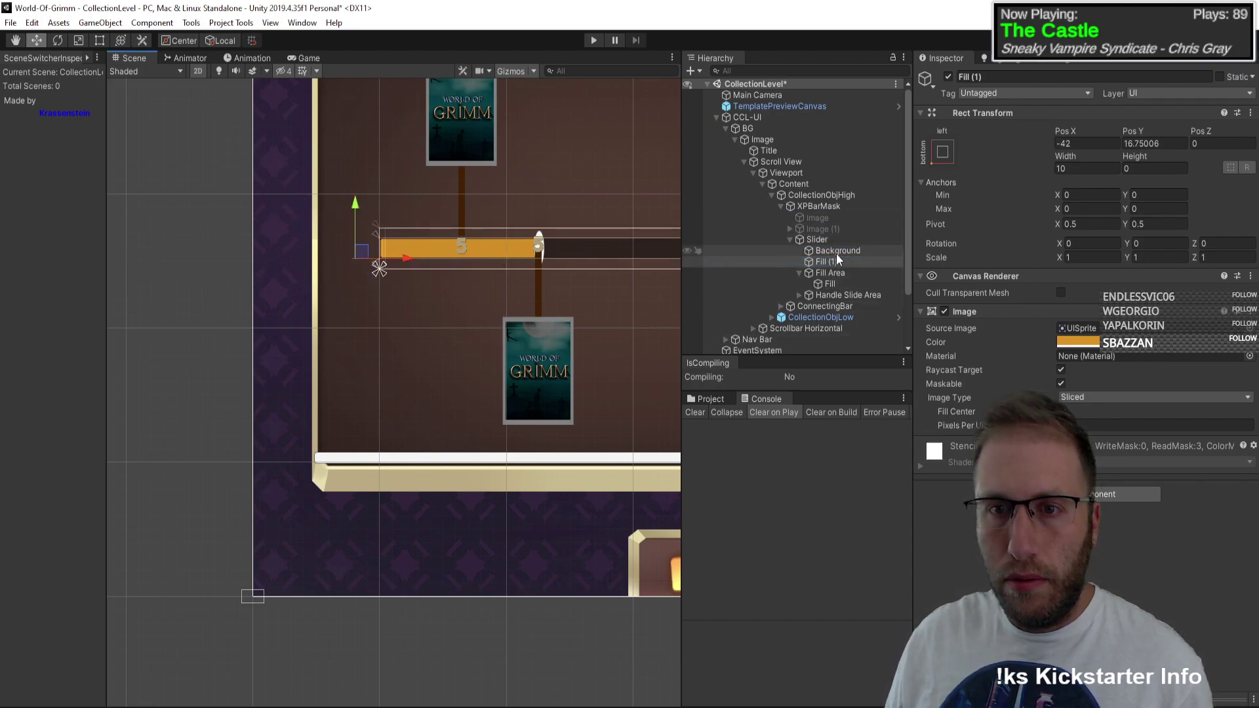
{"action": "left_click_drag", "start_coordinate": [834, 261], "coordinate": [835, 278]}
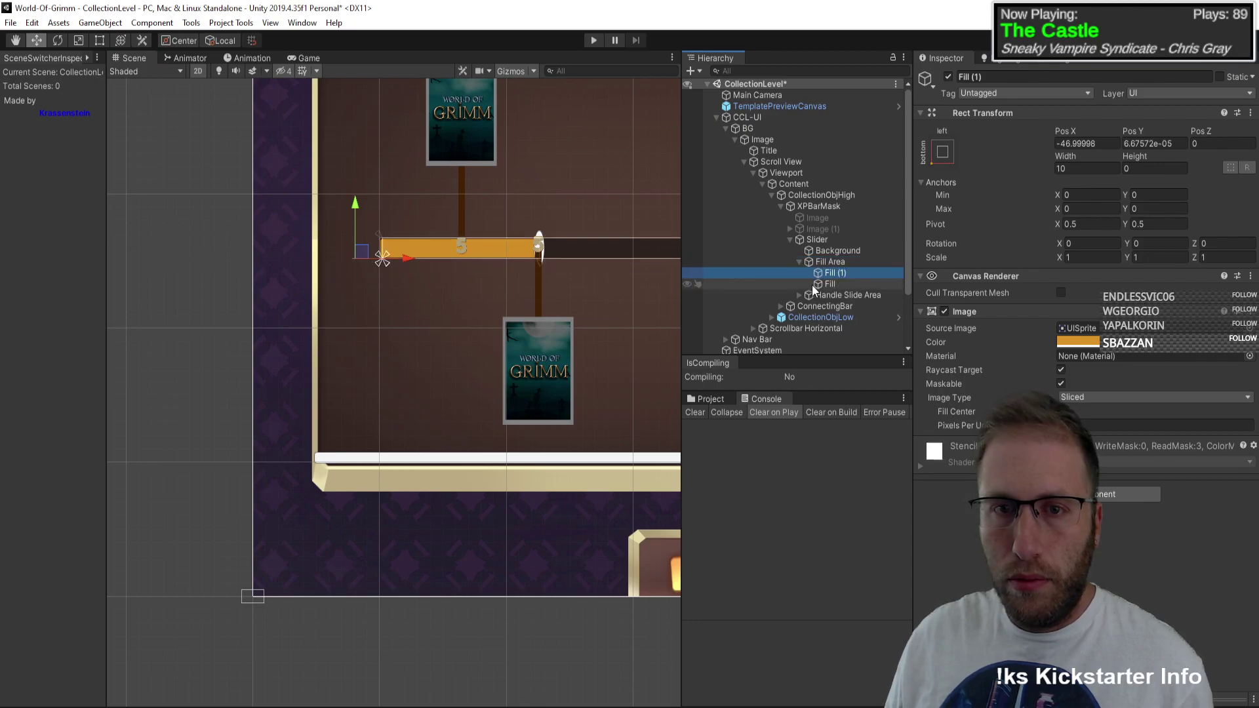
{"action": "left_click_drag", "start_coordinate": [460, 277], "coordinate": [390, 276]}
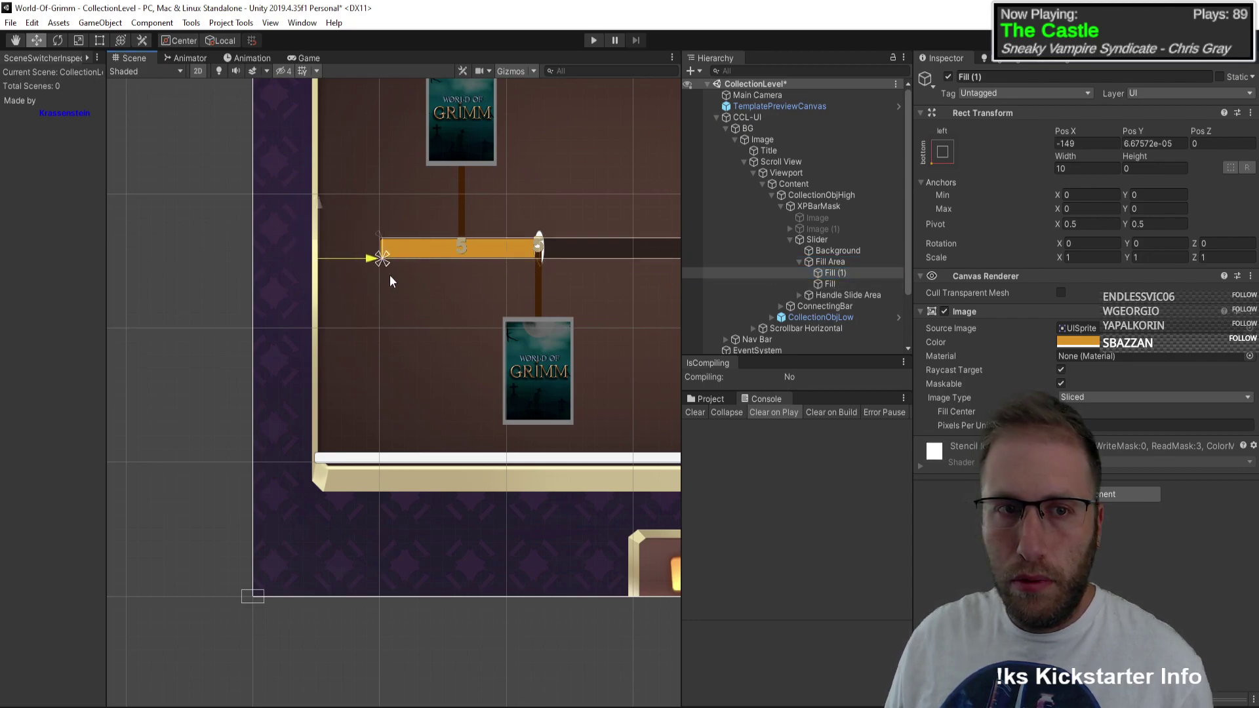
Step: Set Fill (1)'s height to 67 and raise it to line up with the bar
{"action": "left_click", "coordinate": [1138, 169]}
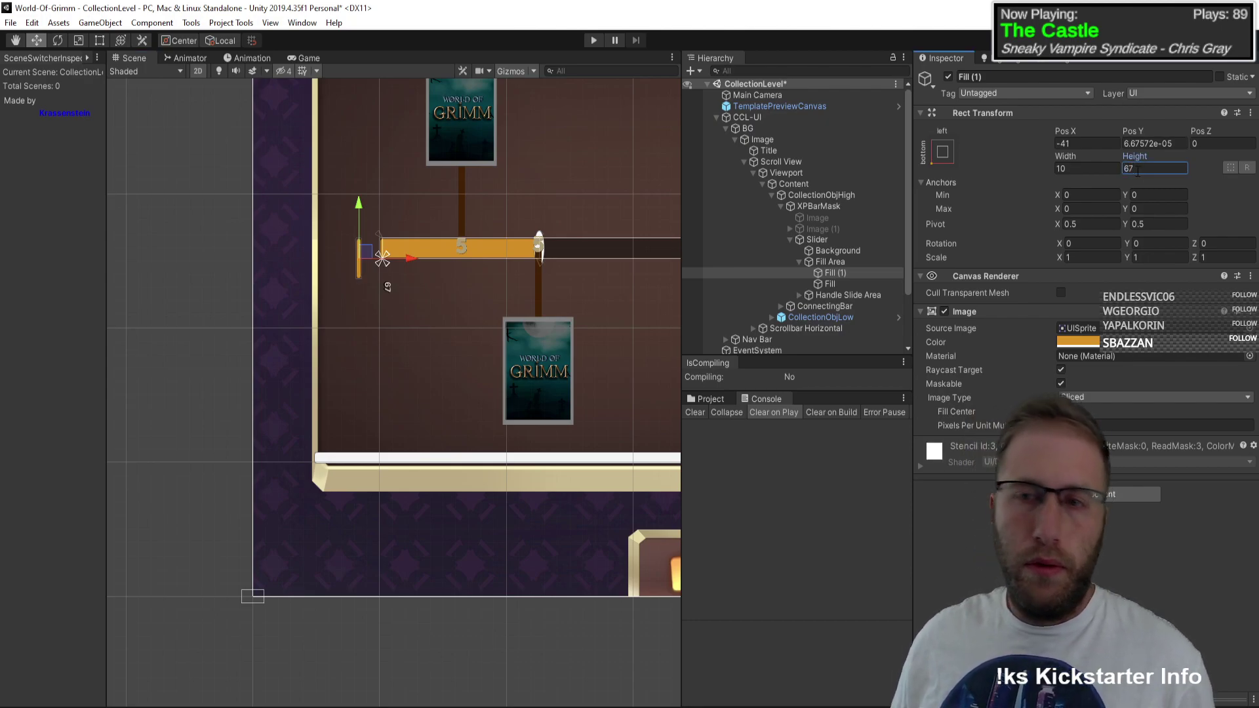
{"action": "type", "text": "67"}
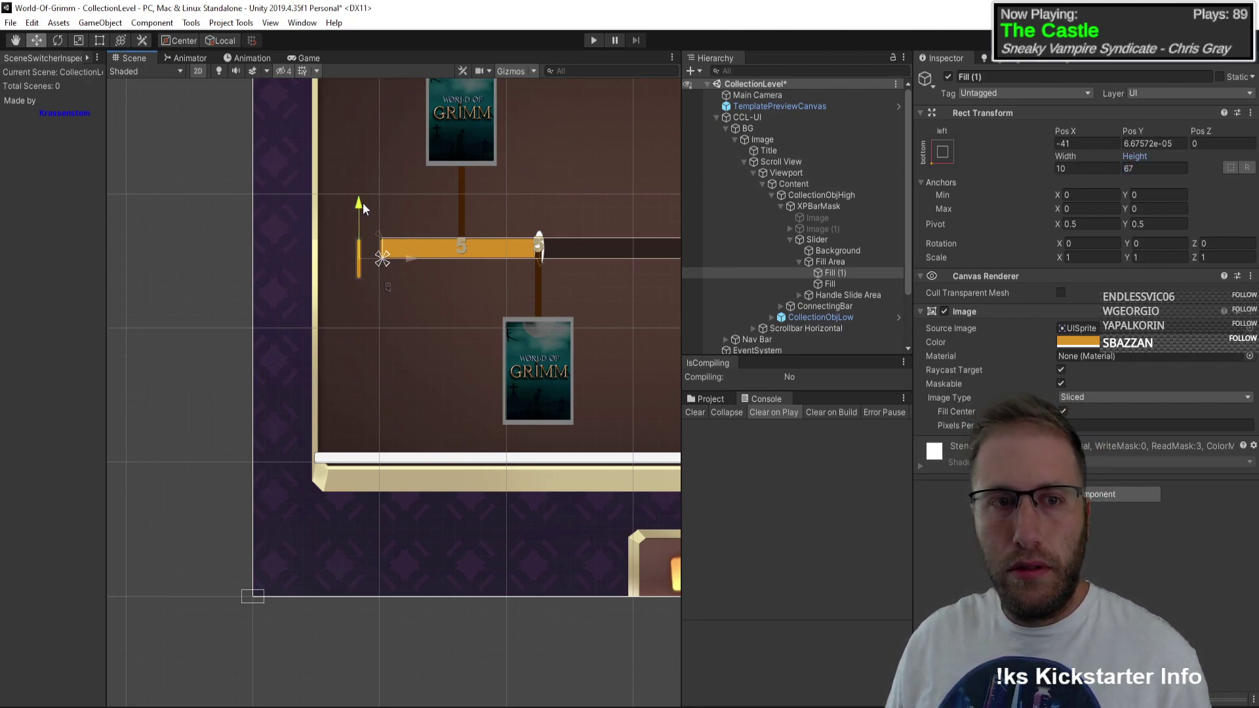
{"action": "left_click_drag", "start_coordinate": [363, 202], "coordinate": [364, 194]}
{"action": "left_click", "coordinate": [845, 284]}
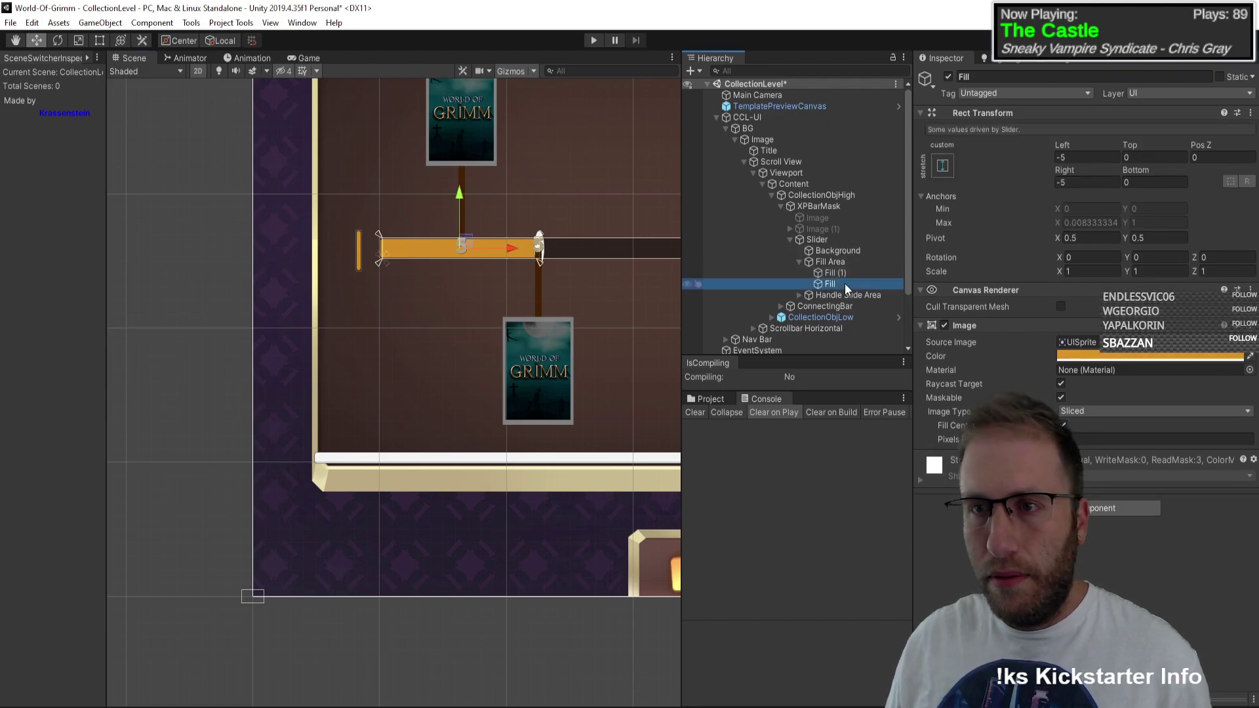
{"action": "left_click", "coordinate": [849, 276]}
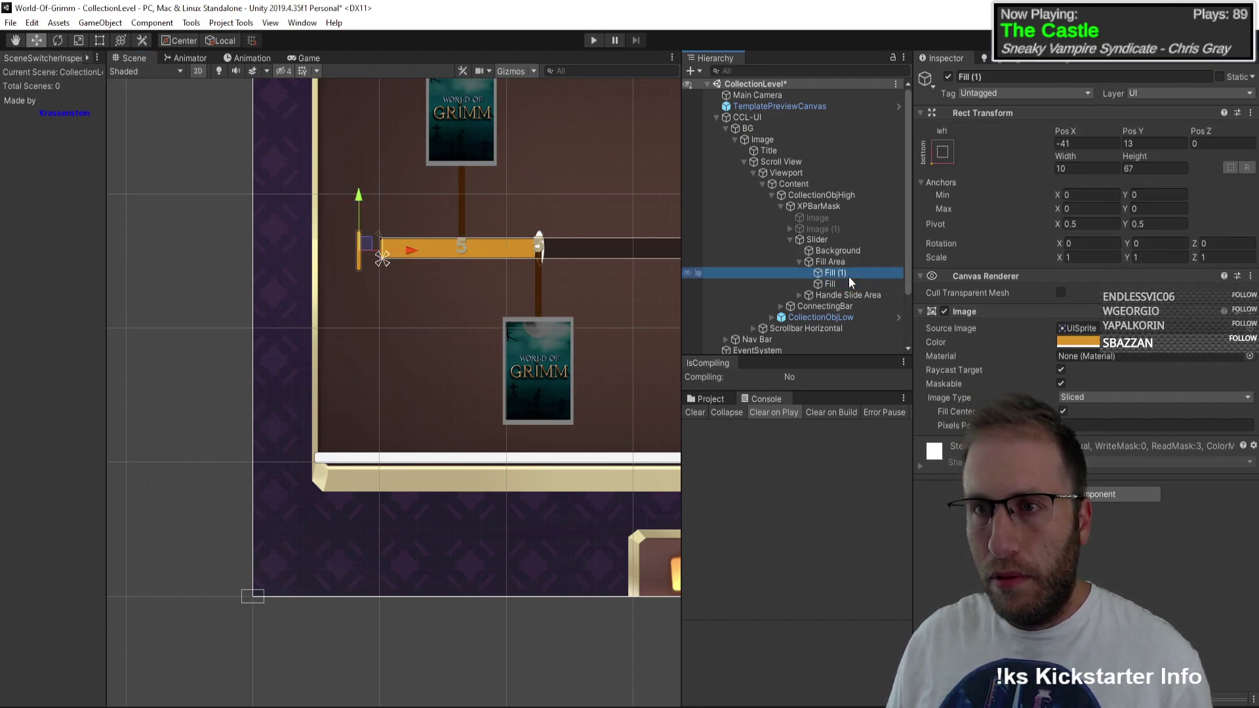
Step: Anchor Fill (1) stretch-left at Pos X -110 and widen it to 156.74 toward the existing fill
{"action": "left_click", "coordinate": [945, 153]}
{"action": "key", "text": "alt"}
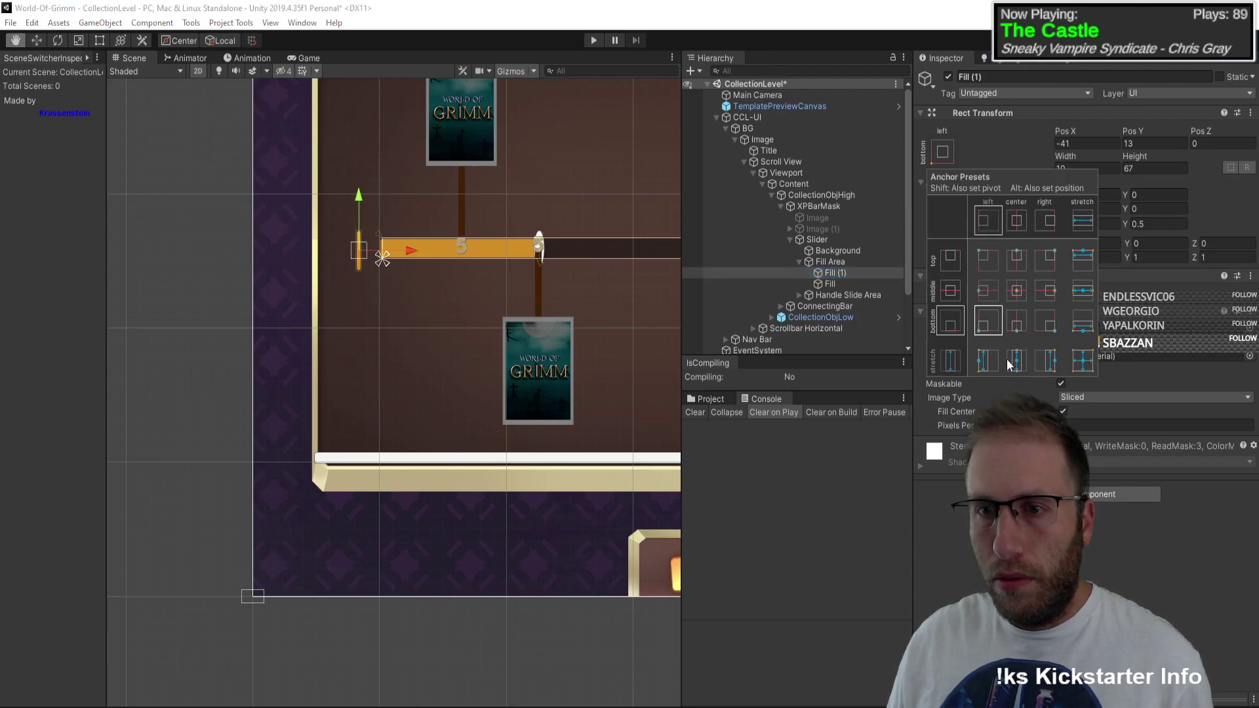
{"action": "left_click", "coordinate": [1000, 356], "text": "alt"}
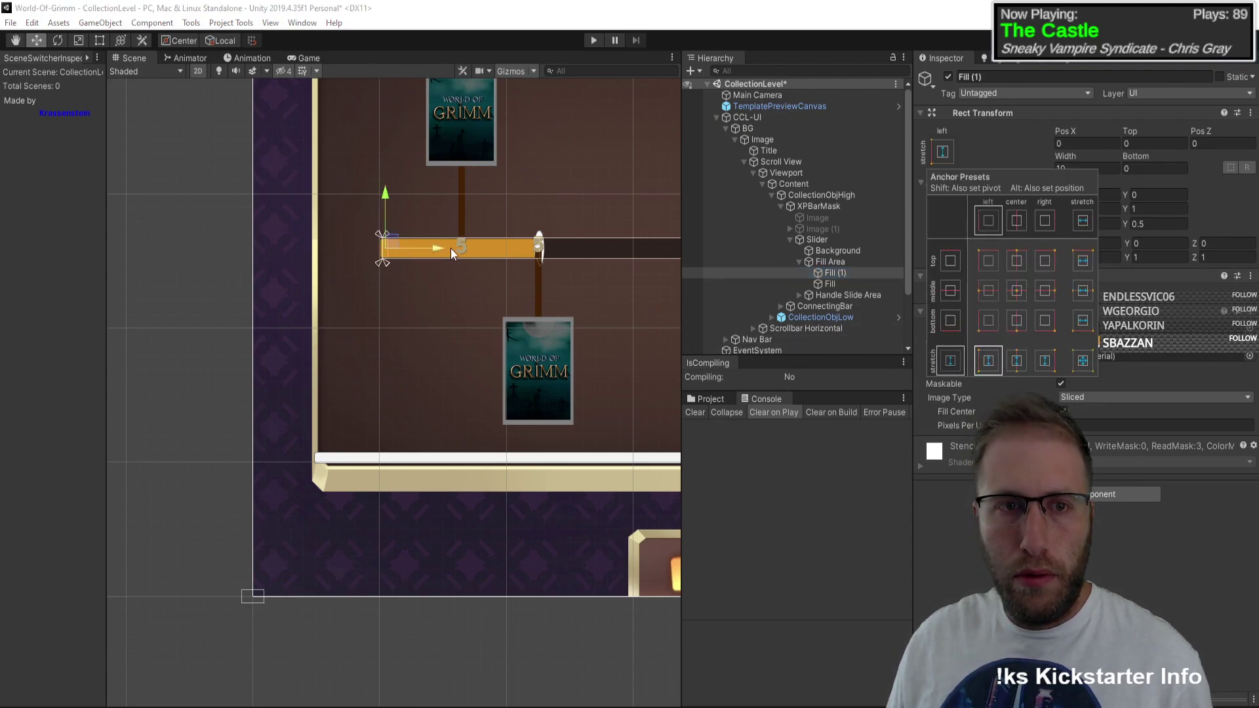
{"action": "left_click", "coordinate": [408, 250]}
{"action": "left_click_drag", "start_coordinate": [398, 253], "coordinate": [356, 246]}
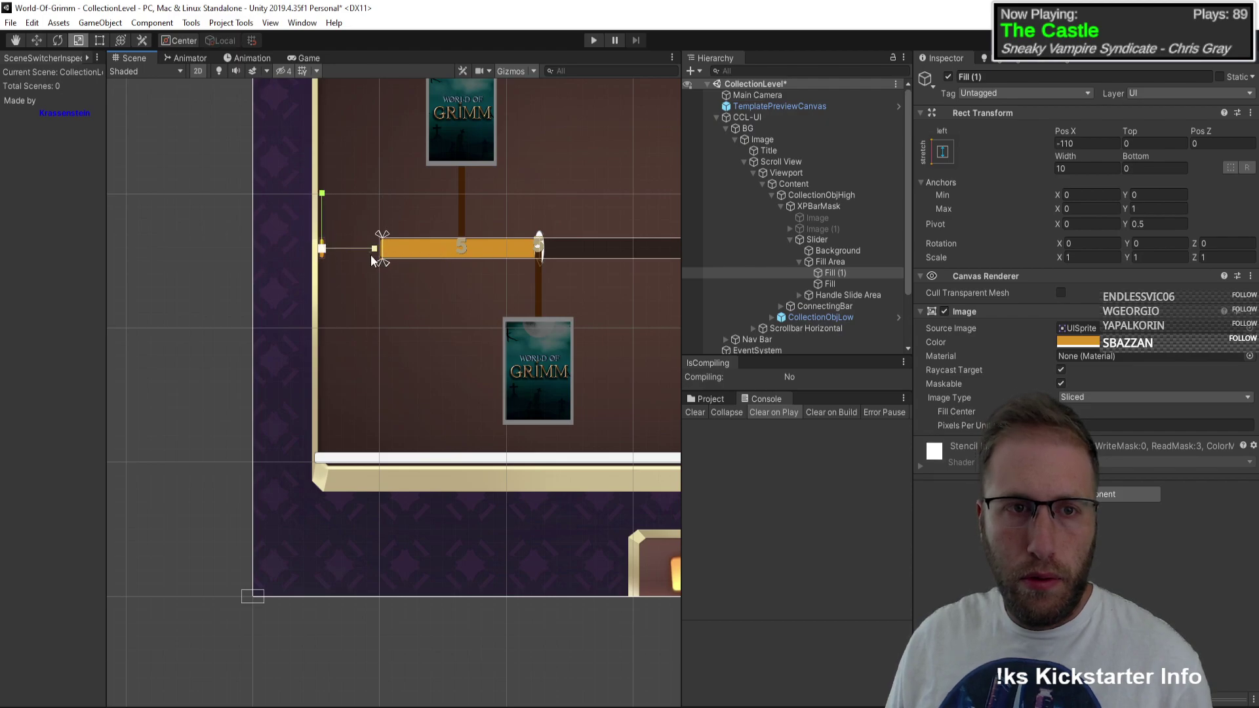
{"action": "key", "text": "t"}
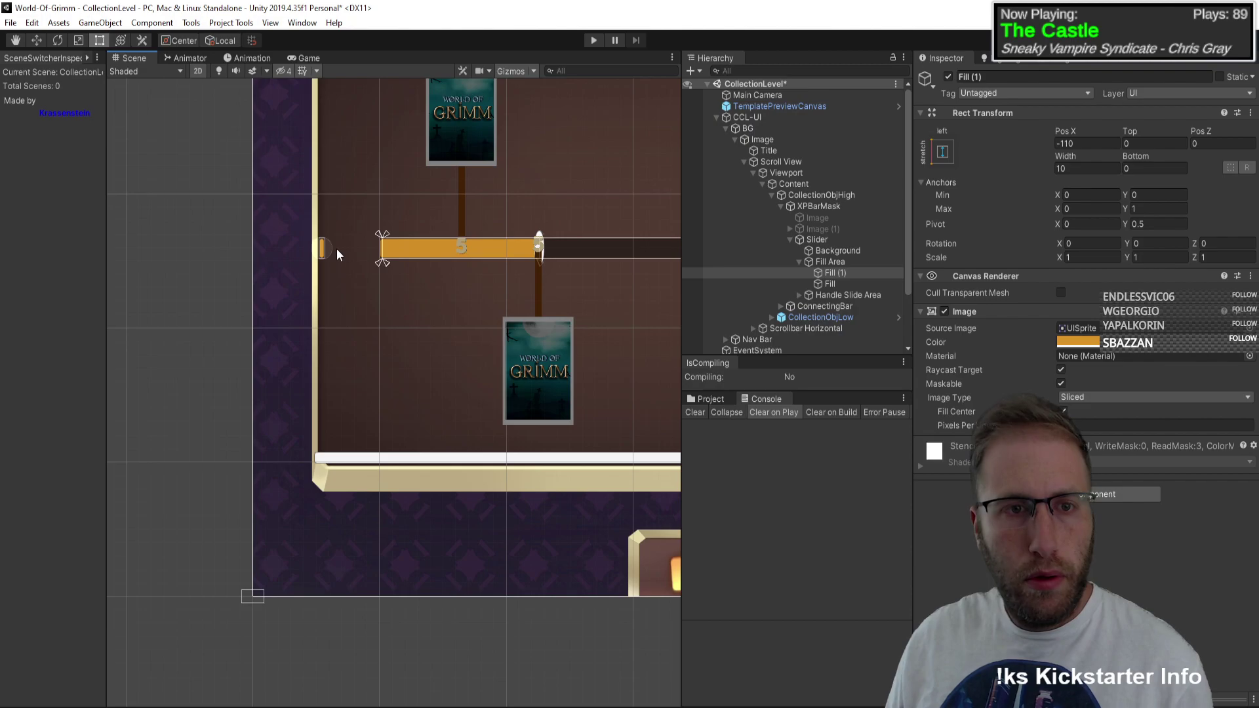
{"action": "left_click_drag", "start_coordinate": [323, 248], "coordinate": [409, 252]}
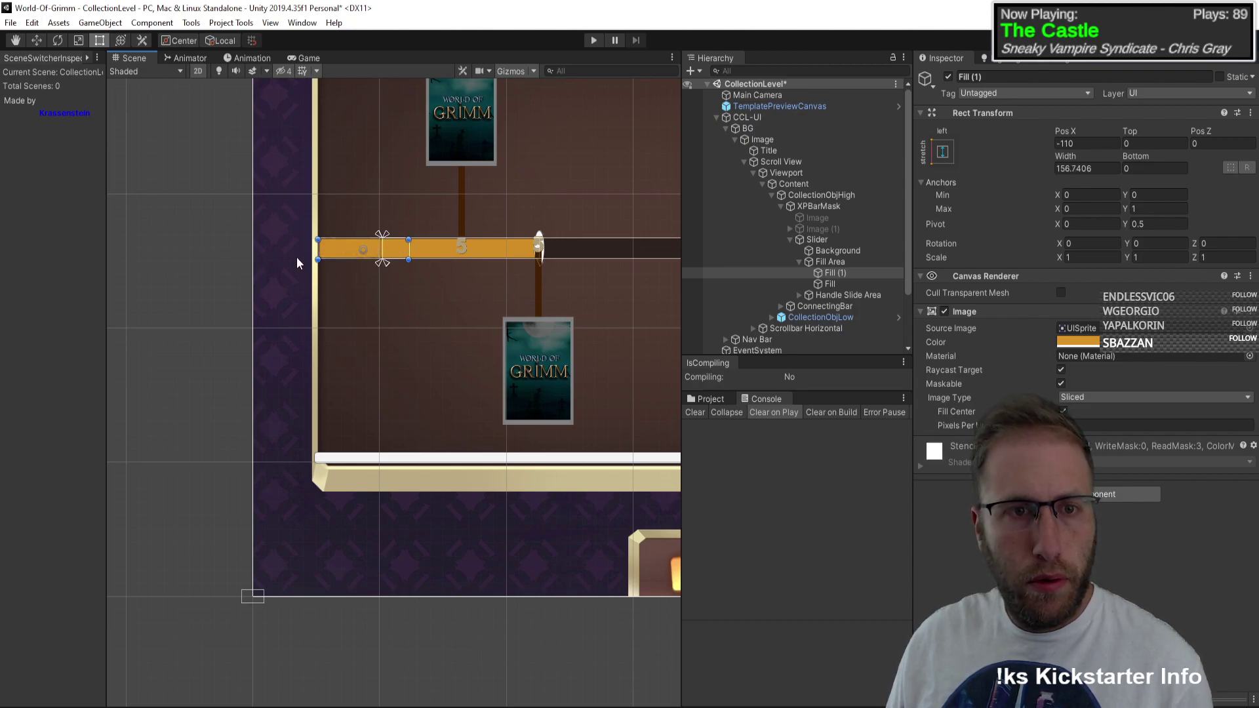
Step: Select Fill and Fill (1) together and assign them the whiteBox sprite as Source Image
{"action": "left_click", "coordinate": [322, 343]}
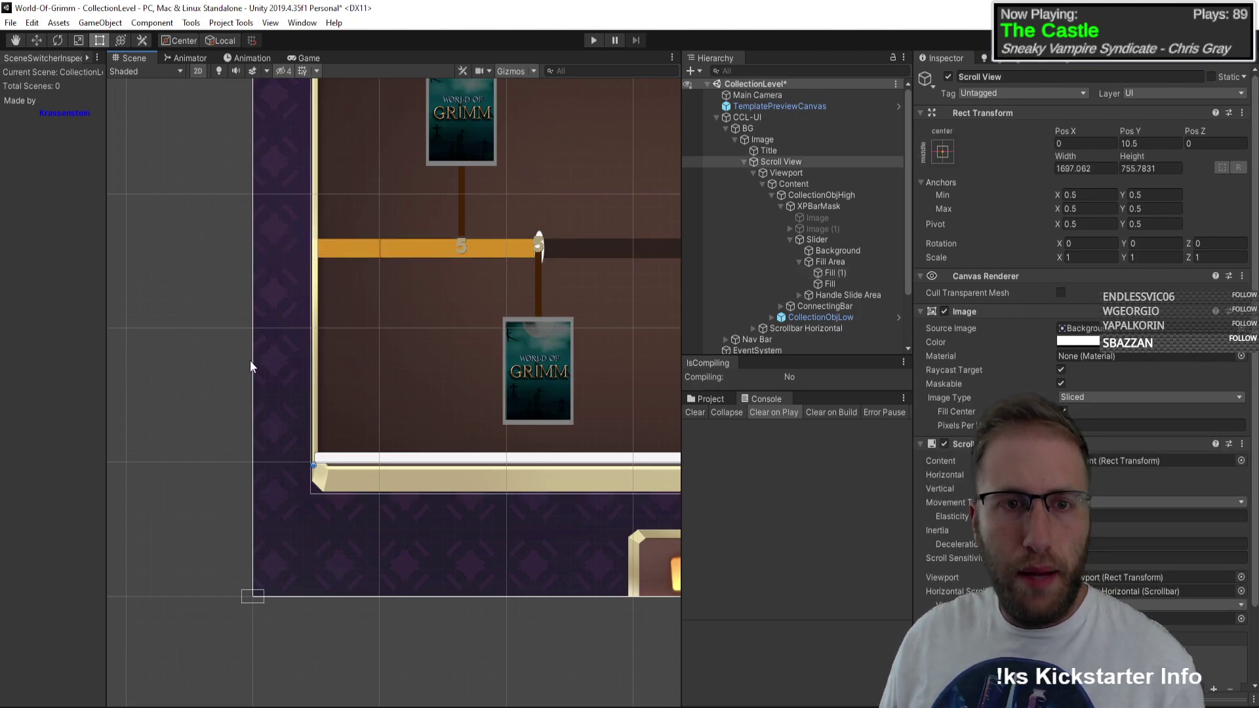
{"action": "left_click", "coordinate": [405, 248]}
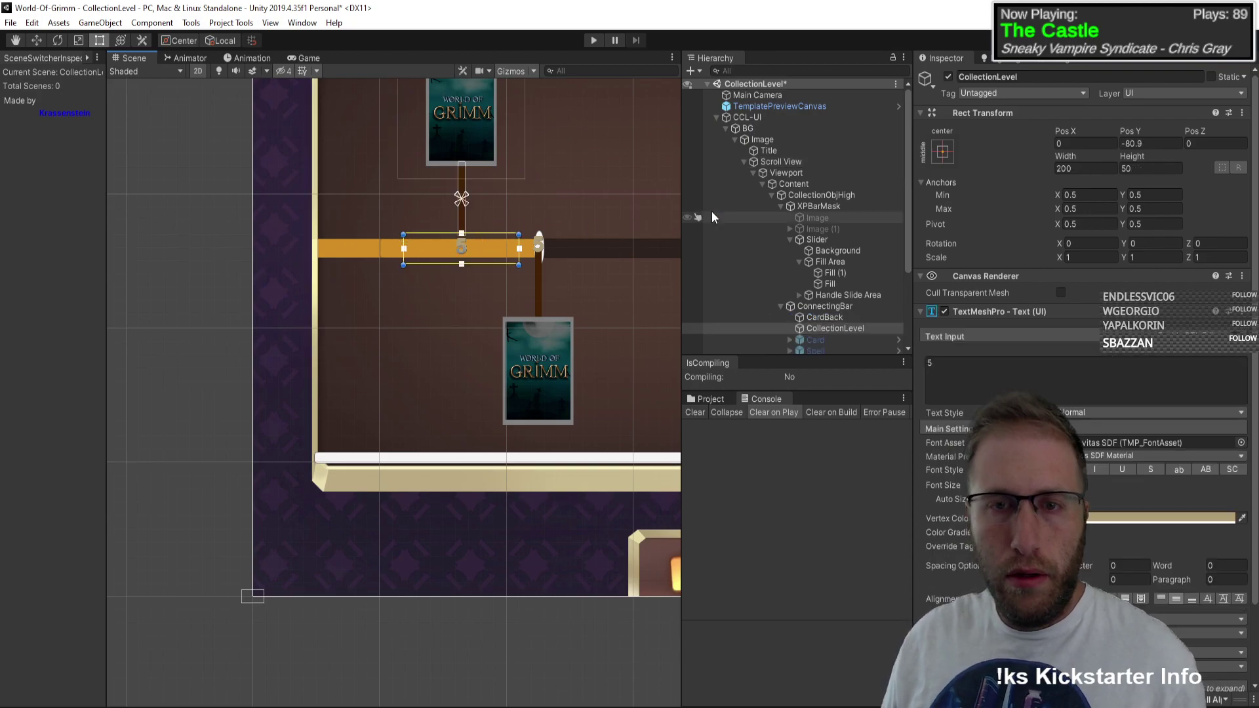
{"action": "left_click", "coordinate": [840, 319]}
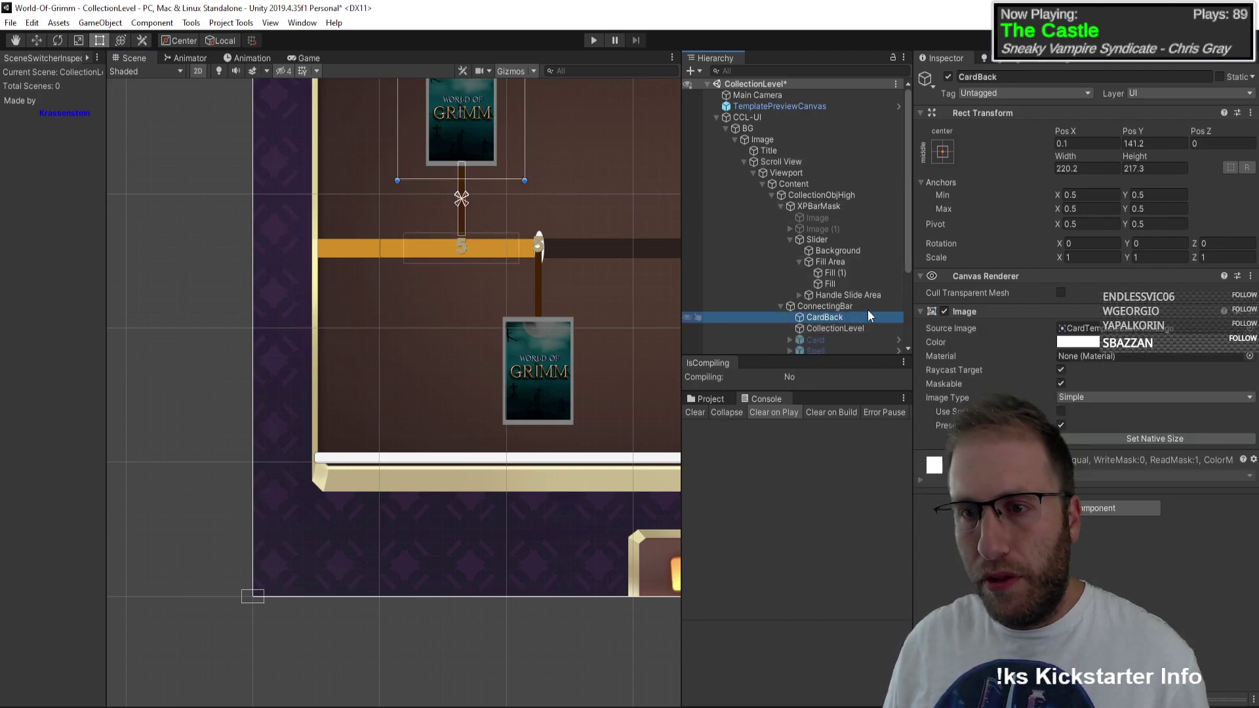
{"action": "left_click", "coordinate": [835, 273]}
{"action": "left_click", "coordinate": [830, 284], "text": "shift"}
{"action": "left_click", "coordinate": [1250, 342]}
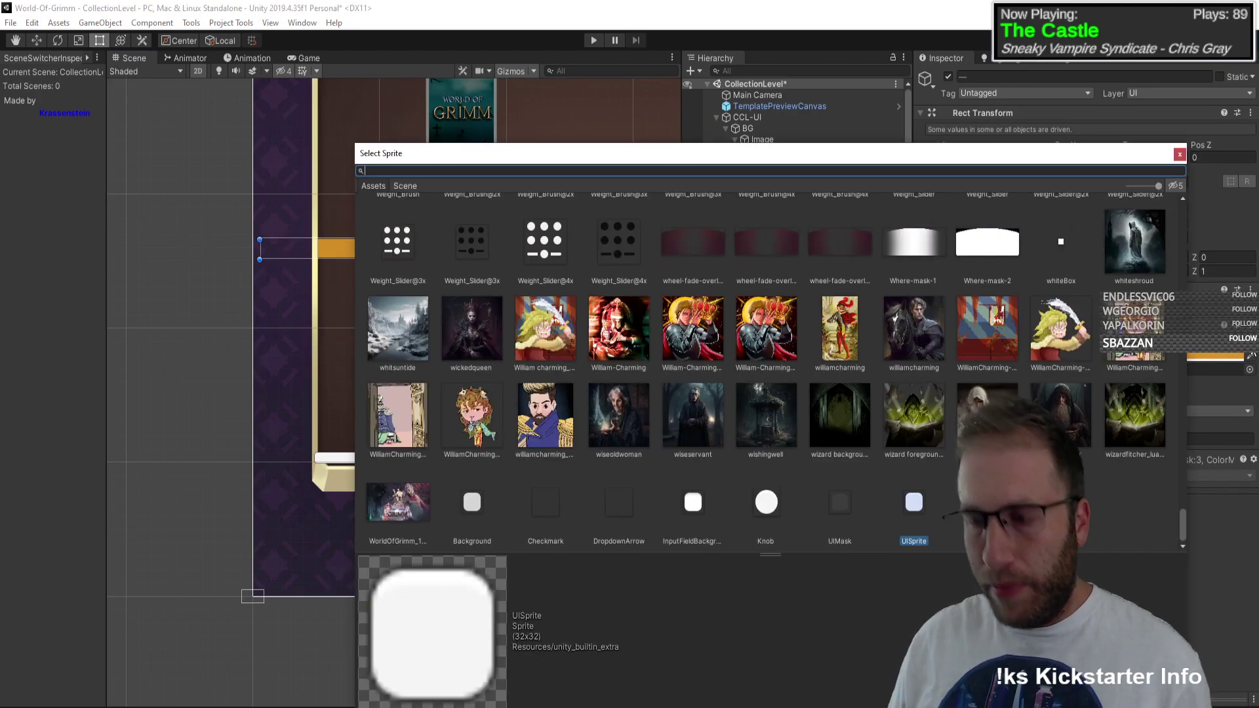
{"action": "type", "text": "white"}
{"action": "double_click", "coordinate": [892, 236]}
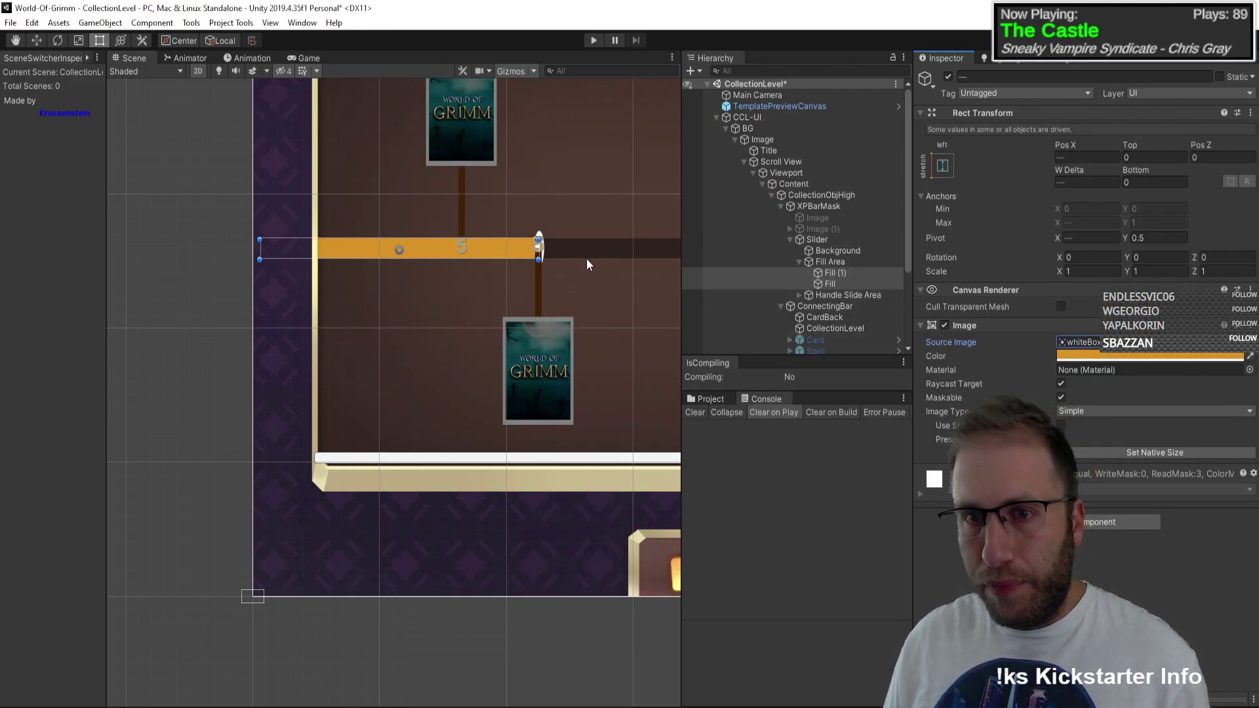
Step: Review the Handle Slide Area, Fill Area and Slider settings with the bar's left end in view
{"action": "middle_click_drag", "start_coordinate": [586, 259], "coordinate": [491, 286]}
{"action": "left_click", "coordinate": [846, 295]}
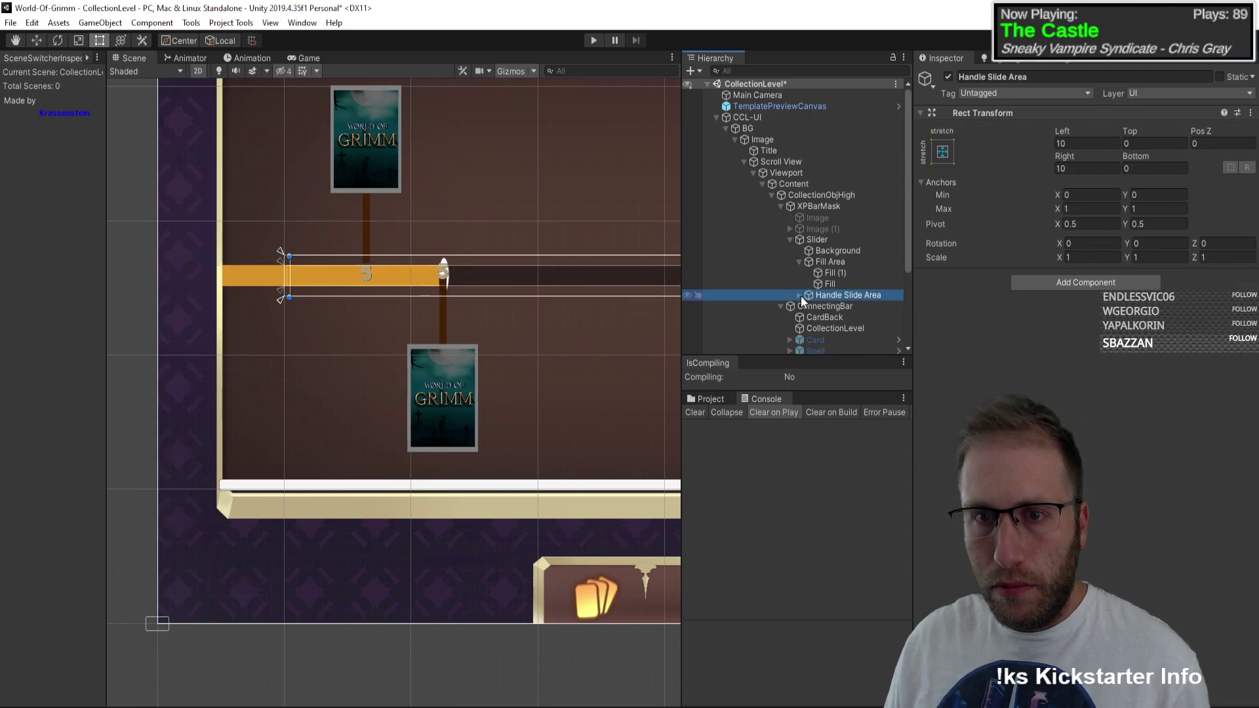
{"action": "left_click", "coordinate": [840, 262]}
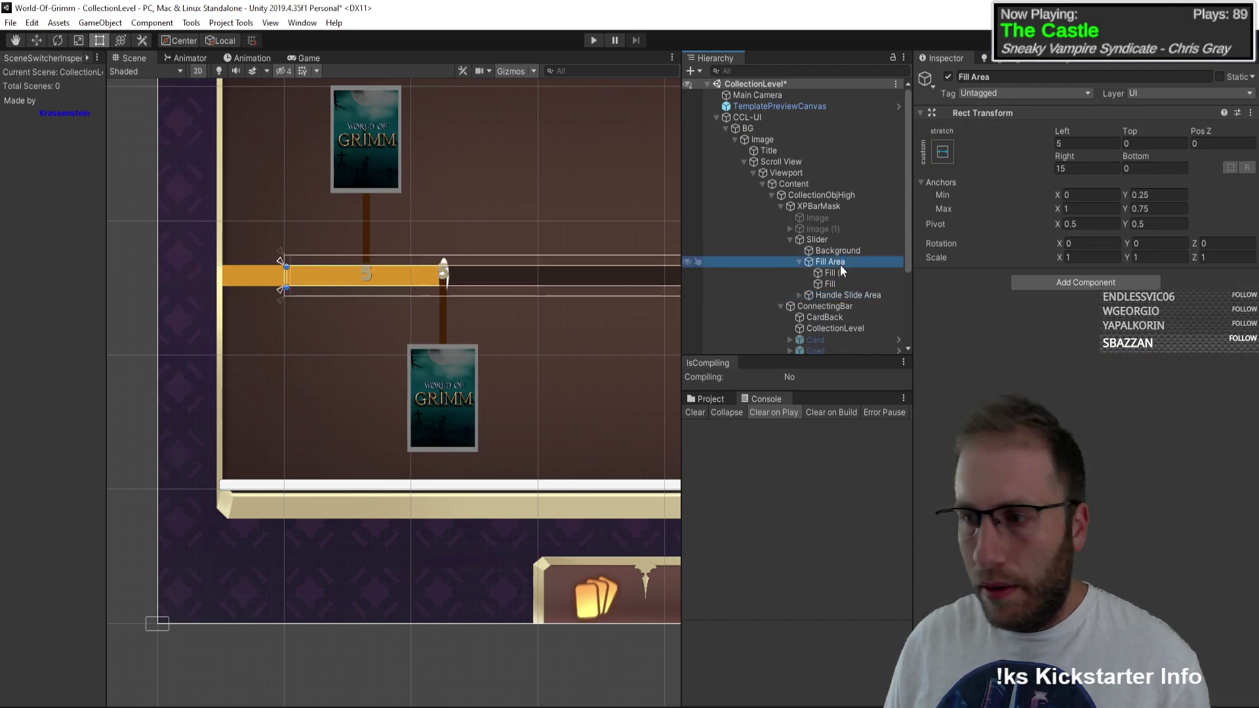
{"action": "scroll", "coordinate": [377, 341], "scroll_direction": "down", "scroll_amount": 3}
{"action": "scroll", "coordinate": [391, 351], "scroll_direction": "up", "scroll_amount": 6}
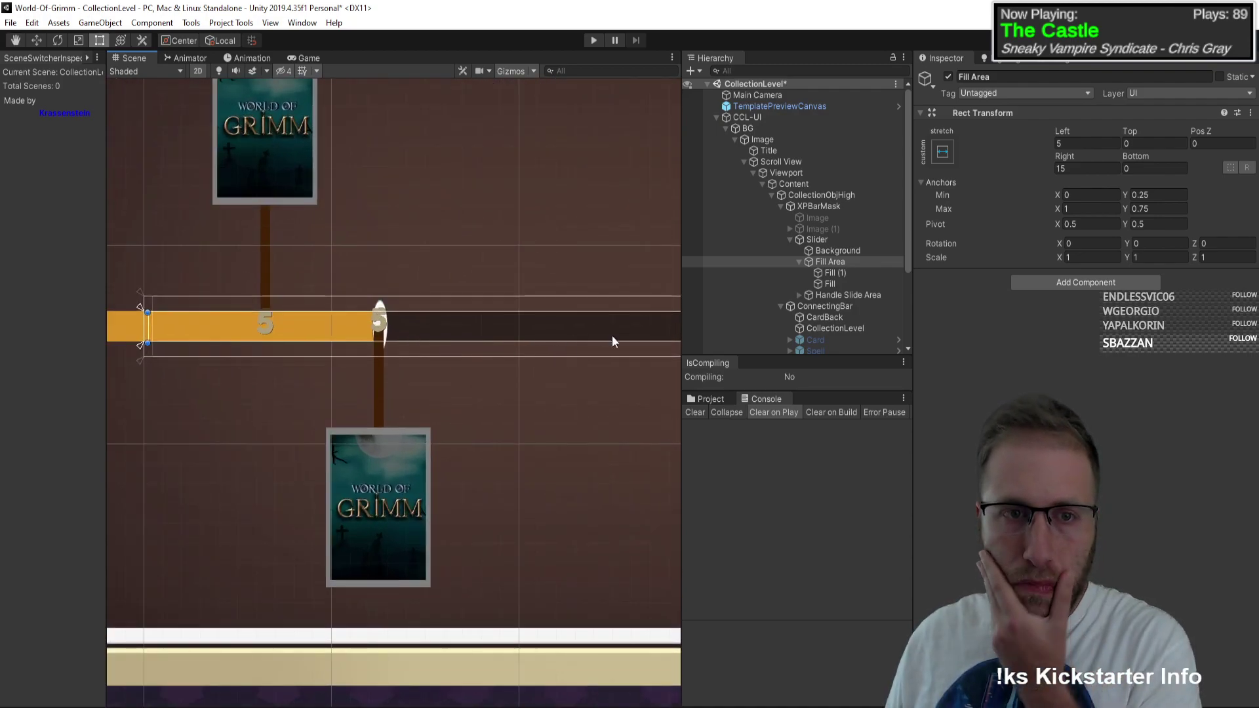
{"action": "left_click", "coordinate": [816, 240]}
{"action": "scroll", "coordinate": [420, 321], "scroll_direction": "down", "scroll_amount": 2}
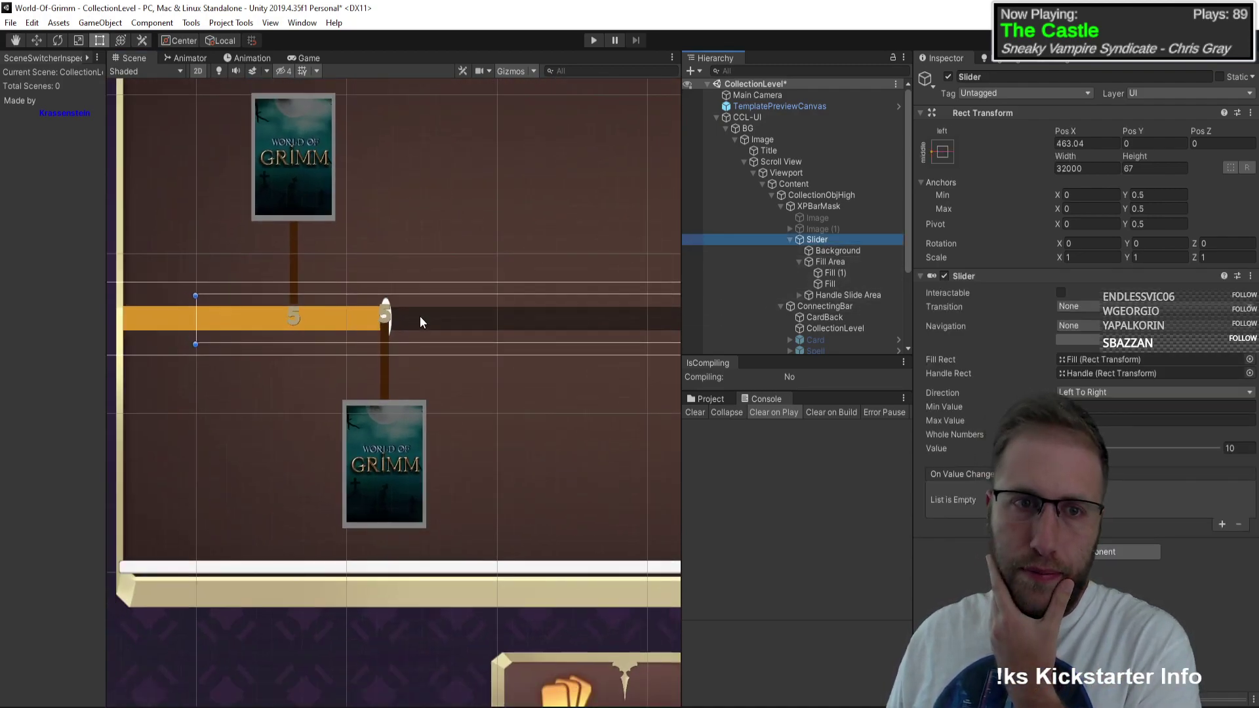
{"action": "scroll", "coordinate": [420, 321], "scroll_direction": "down", "scroll_amount": 2}
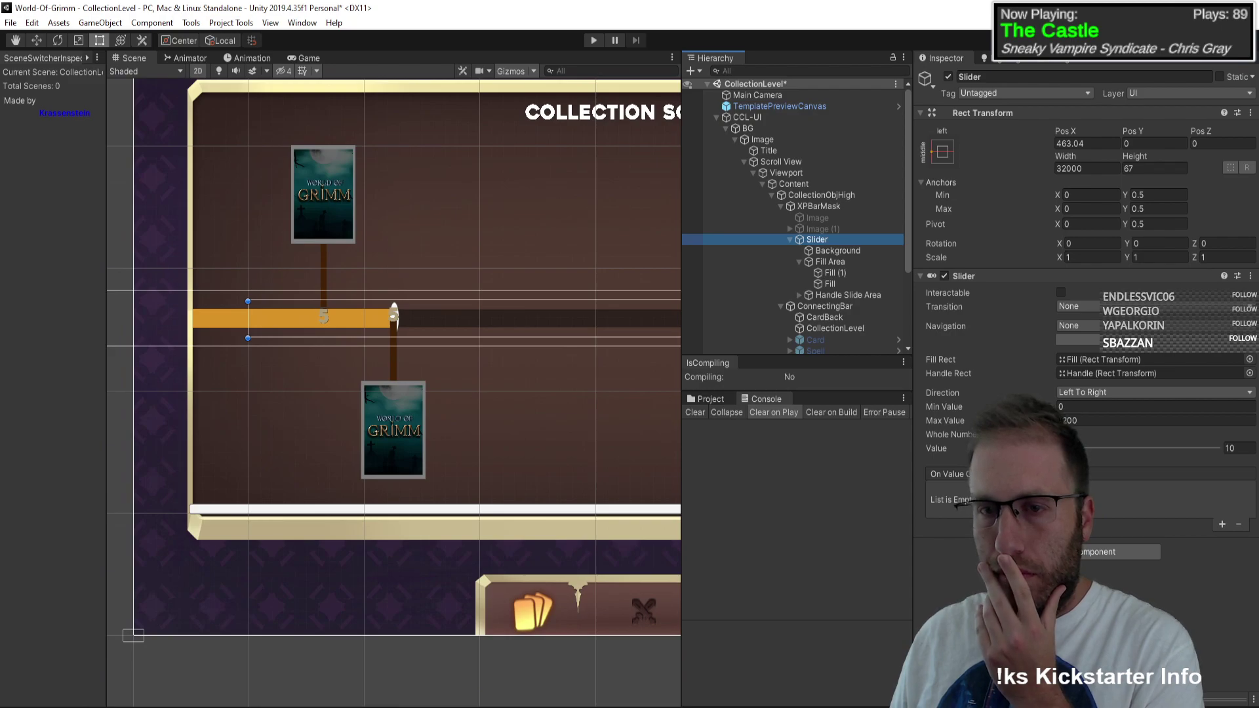
Step: Start Play mode and switch the Game view between maximized and the normal editor layout
{"action": "left_click", "coordinate": [594, 41]}
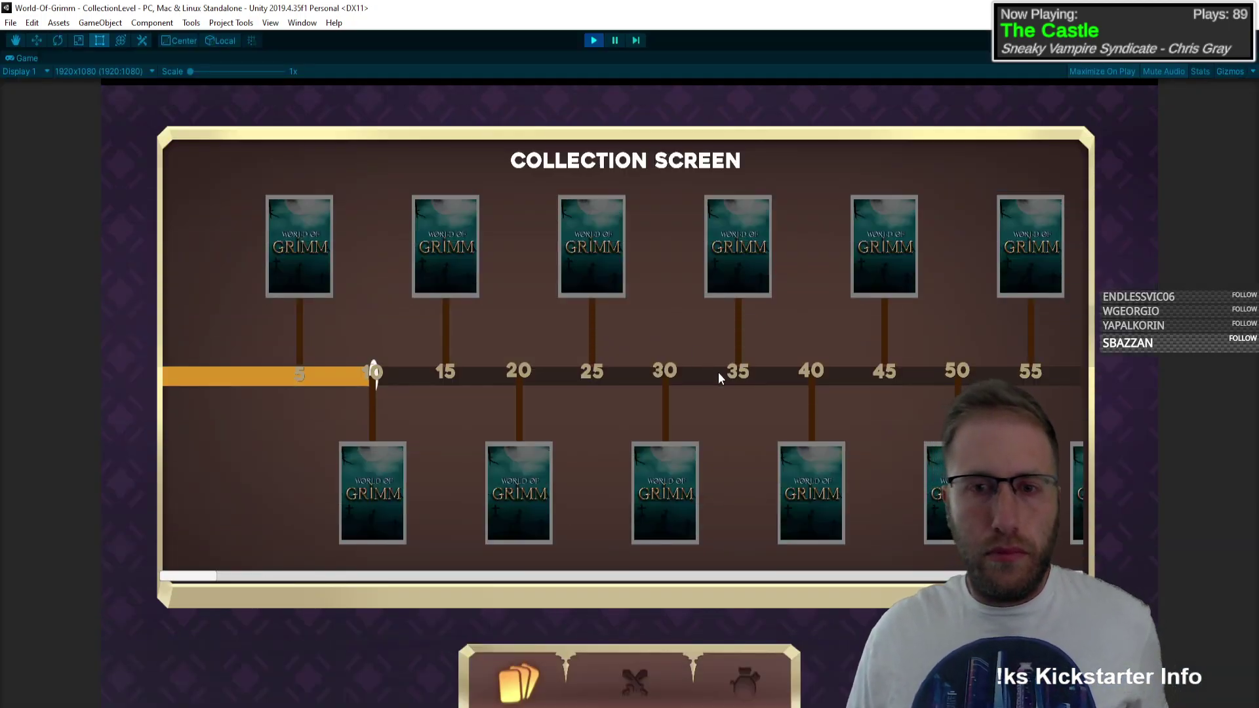
{"action": "left_click", "coordinate": [1253, 63]}
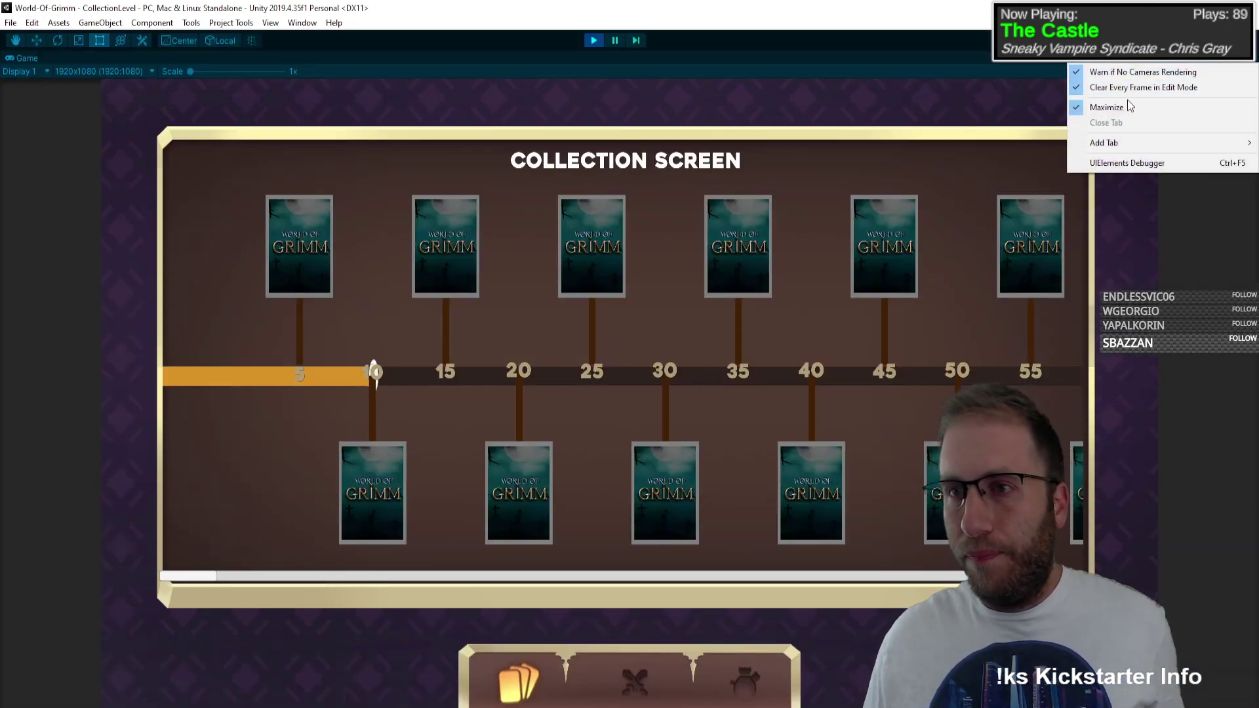
{"action": "left_click", "coordinate": [1115, 105]}
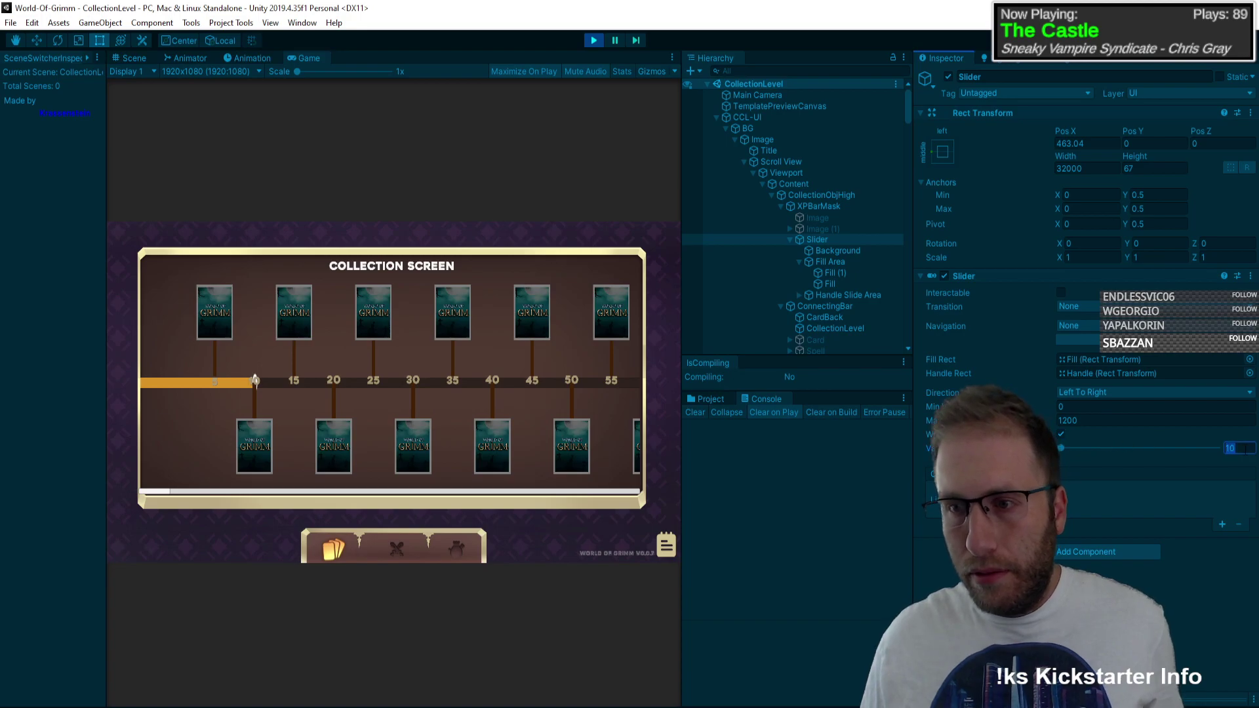
{"action": "type", "text": "67"}
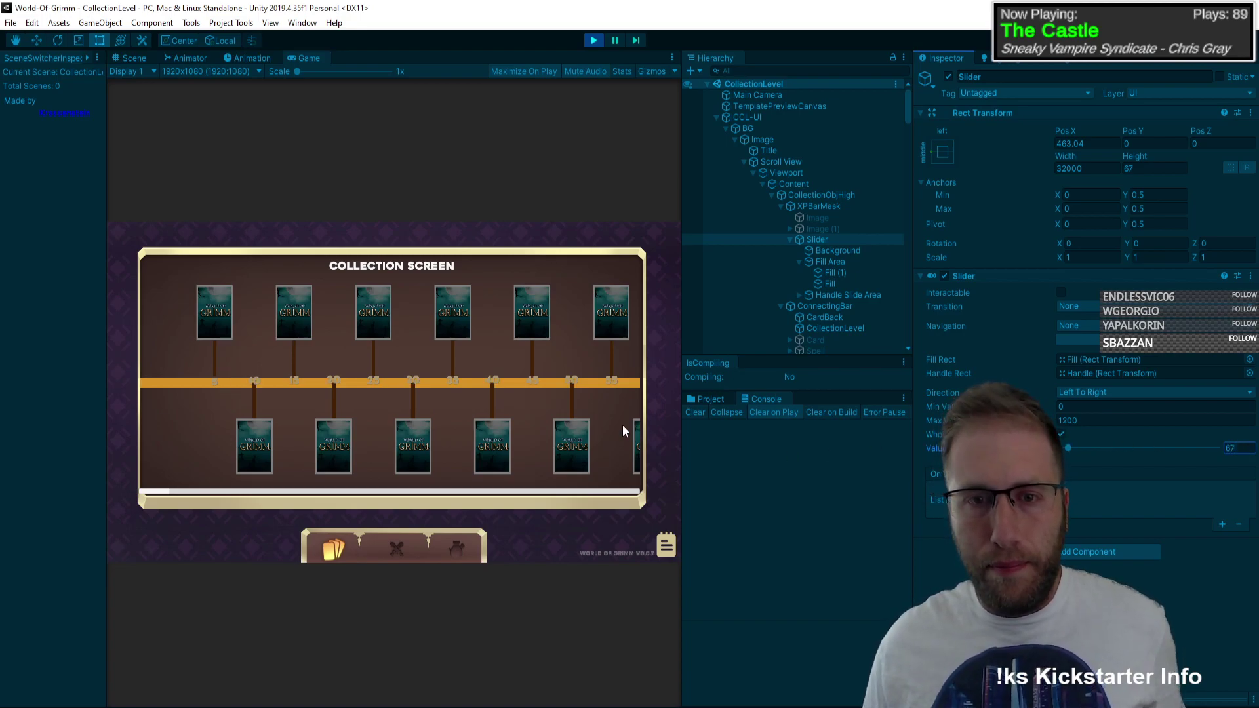
{"action": "left_click", "coordinate": [672, 58]}
{"action": "left_click", "coordinate": [682, 108]}
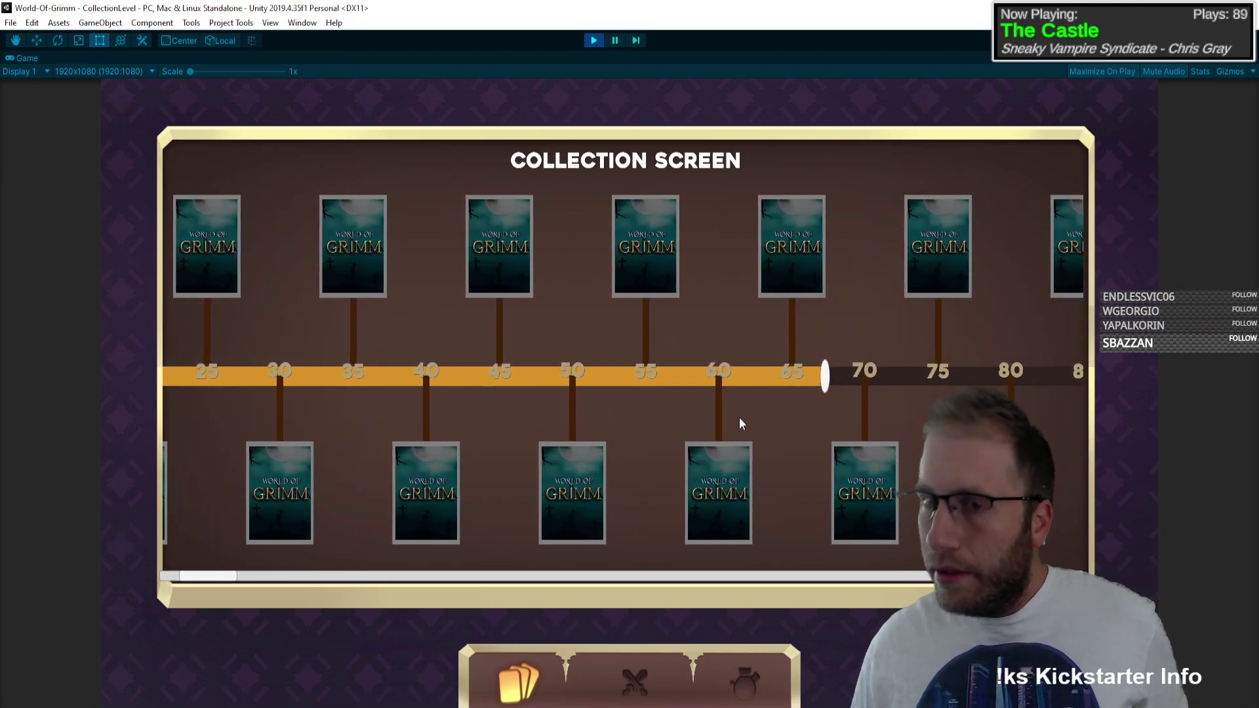
{"action": "left_click", "coordinate": [1250, 58]}
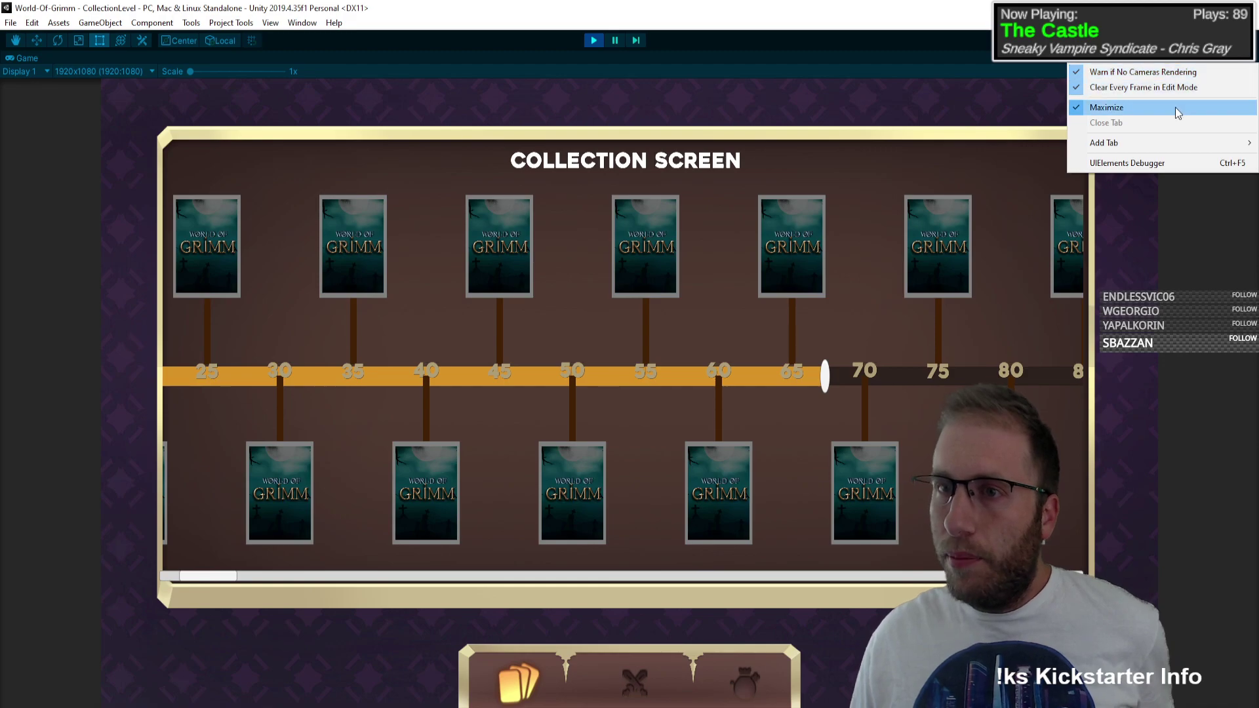
{"action": "left_click", "coordinate": [1115, 109]}
Step: Set the Slider's Value to 631, then 1200, and scroll the collection view to the bar's end
{"action": "left_click", "coordinate": [1243, 448]}
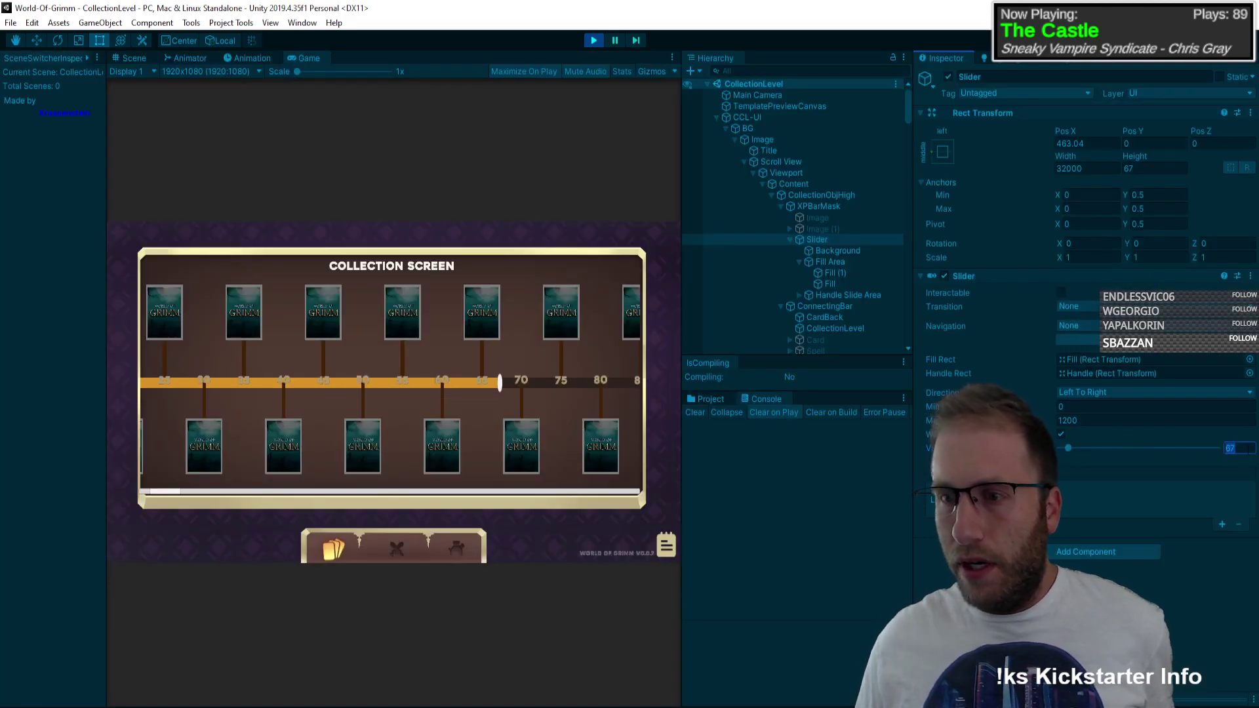
{"action": "type", "text": "631"}
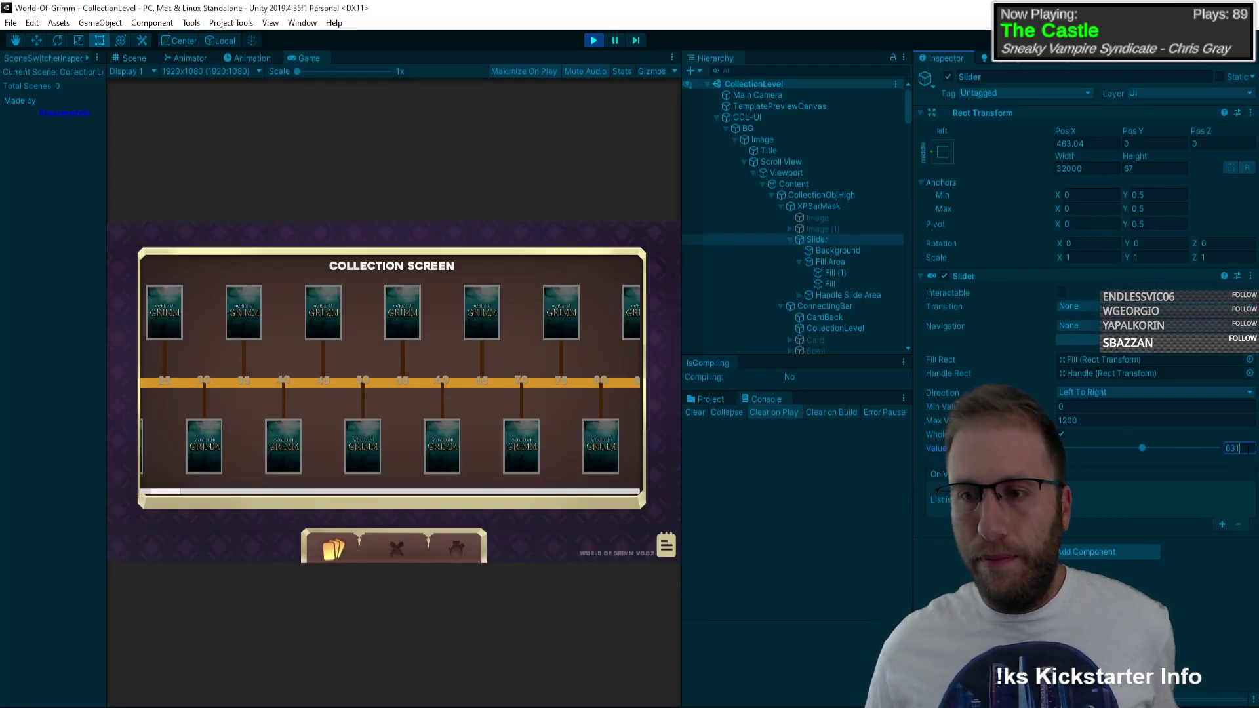
{"action": "left_click", "coordinate": [592, 341]}
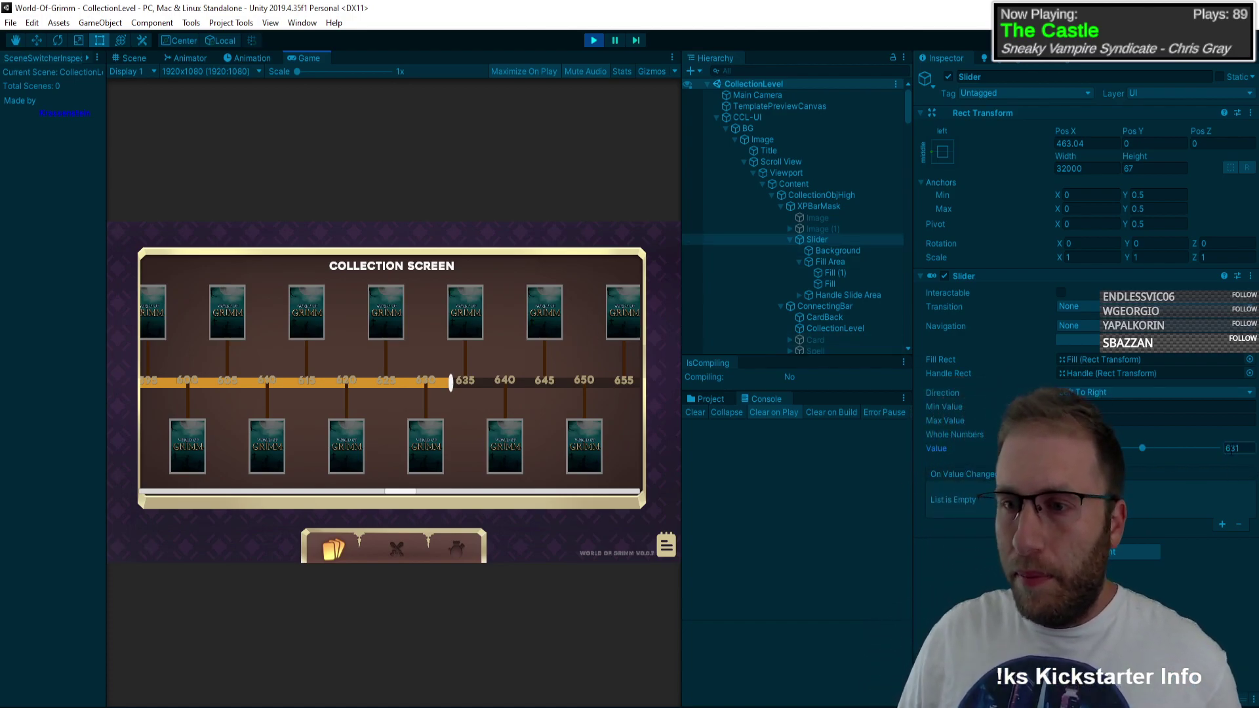
{"action": "left_click", "coordinate": [1233, 448]}
{"action": "type", "text": "1200"}
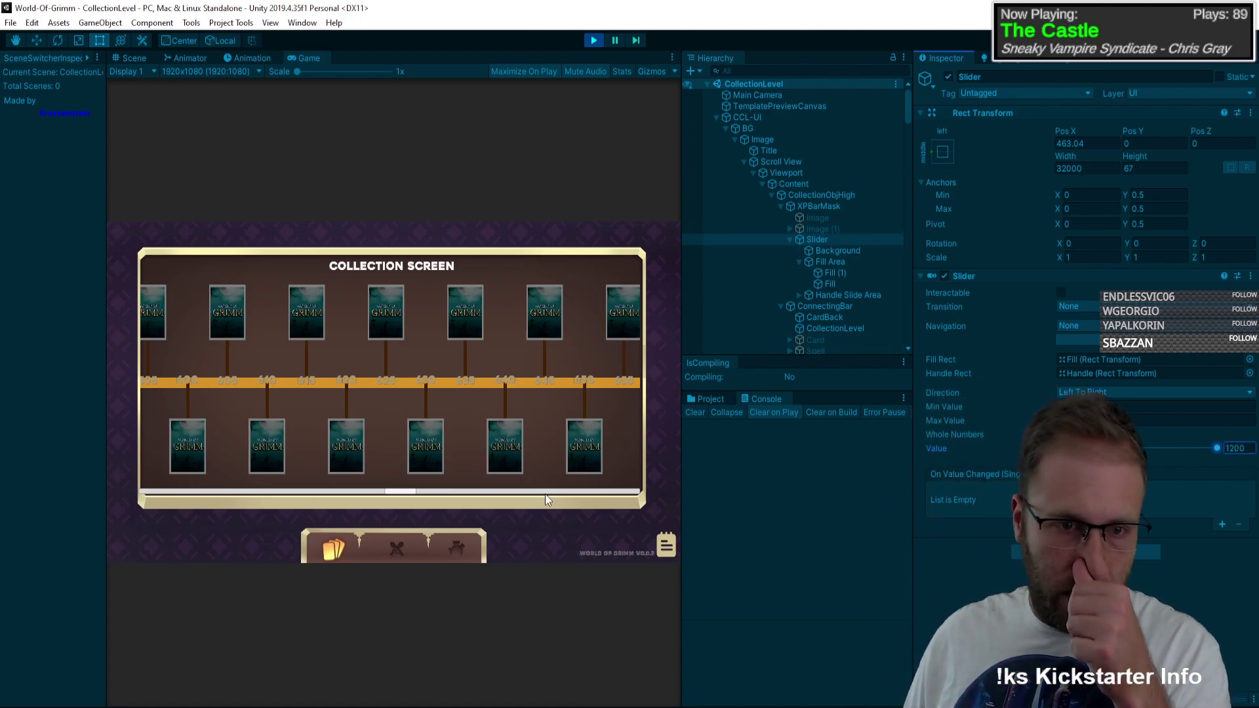
{"action": "left_click_drag", "start_coordinate": [400, 494], "coordinate": [642, 488]}
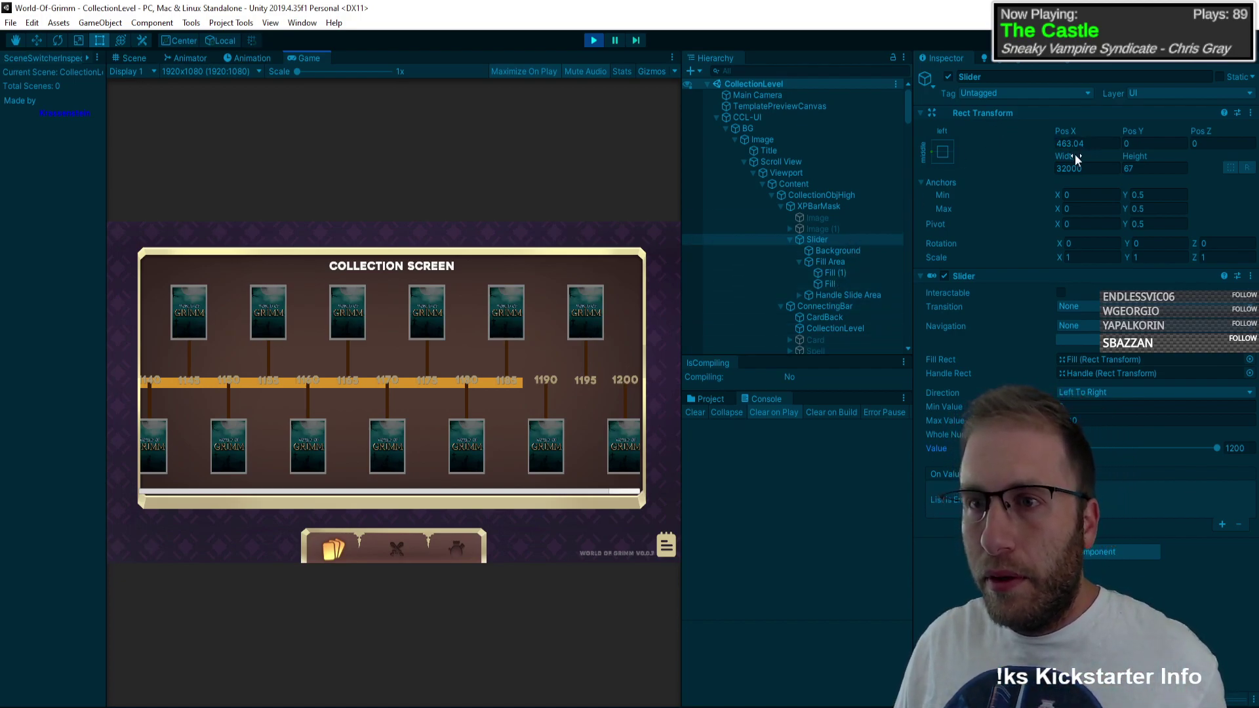
{"action": "left_click_drag", "start_coordinate": [1076, 155], "coordinate": [1109, 155]}
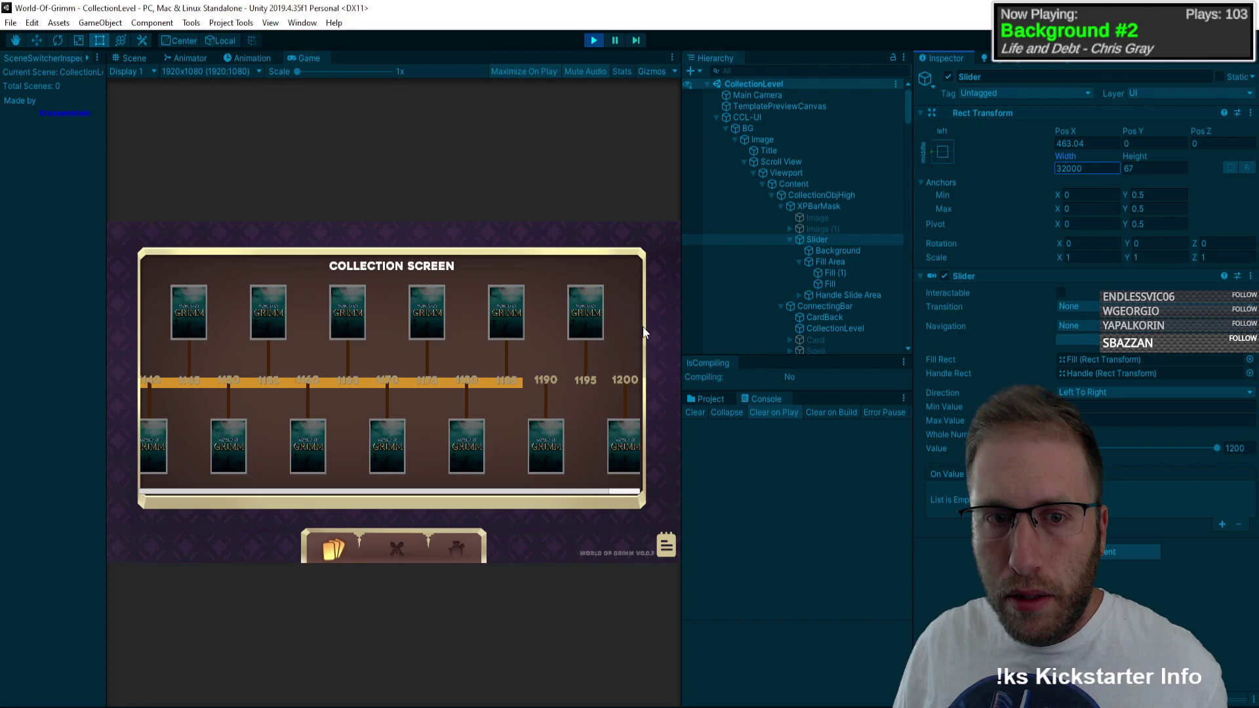
Step: Set the Fill object's width to 5 and restart Play mode to test it
{"action": "left_click", "coordinate": [848, 263]}
{"action": "left_click", "coordinate": [847, 286]}
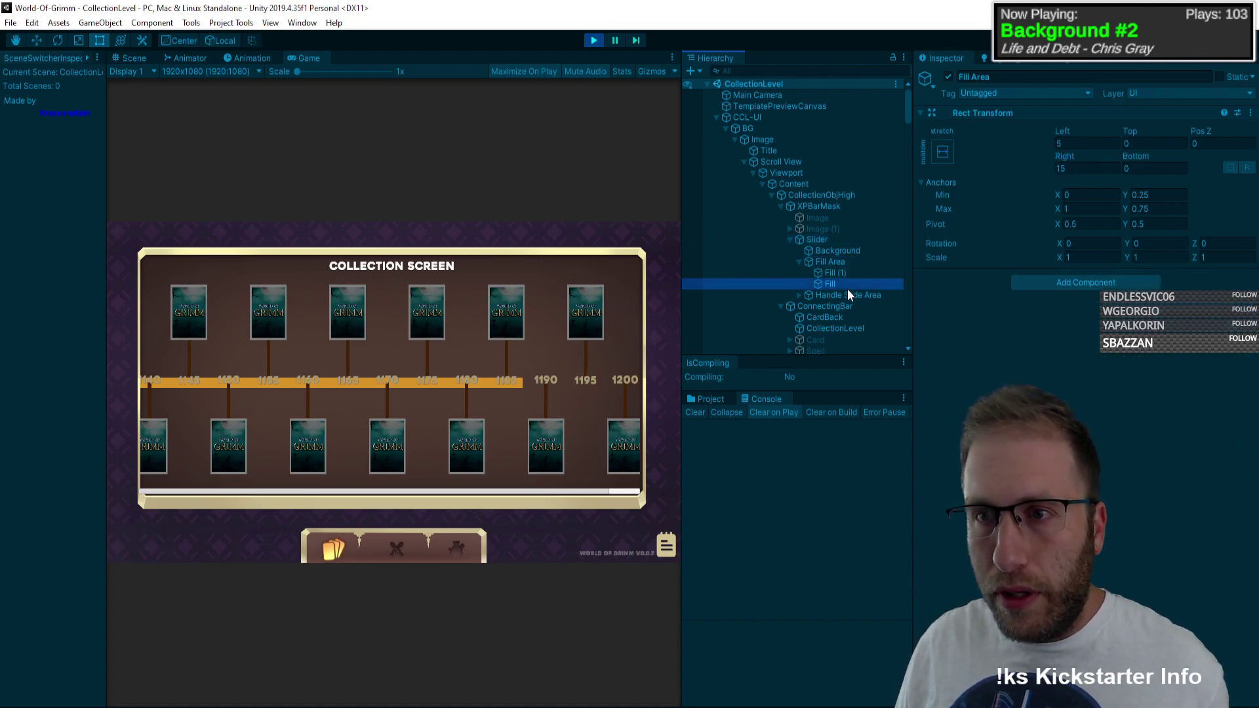
{"action": "left_click", "coordinate": [1083, 156]}
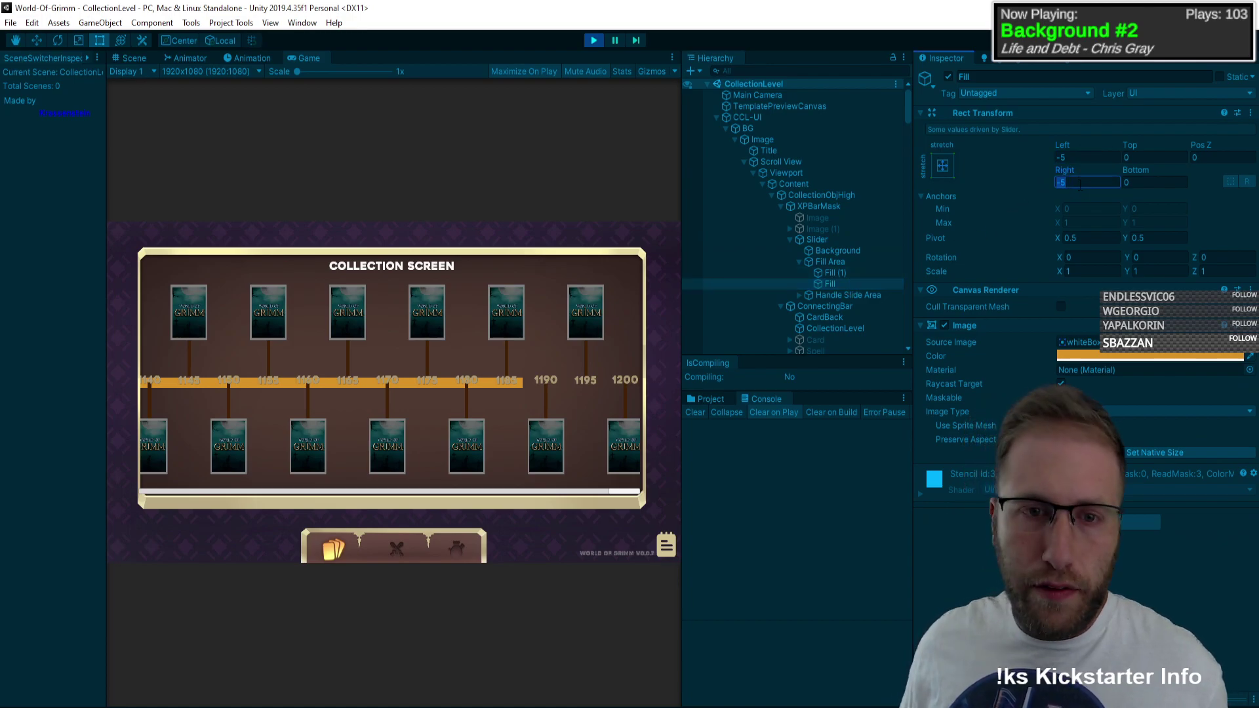
{"action": "type", "text": "10"}
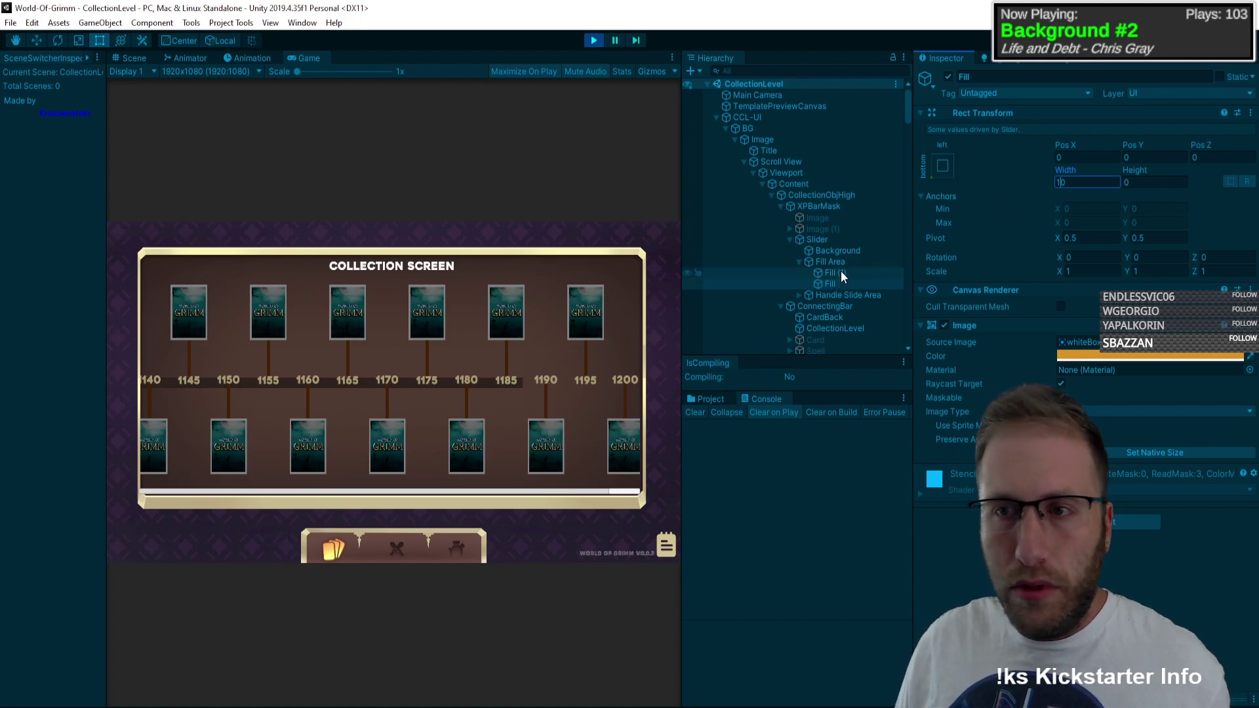
{"action": "key", "text": "BackSpace"}
{"action": "key", "text": "BackSpace"}
{"action": "type", "text": "5"}
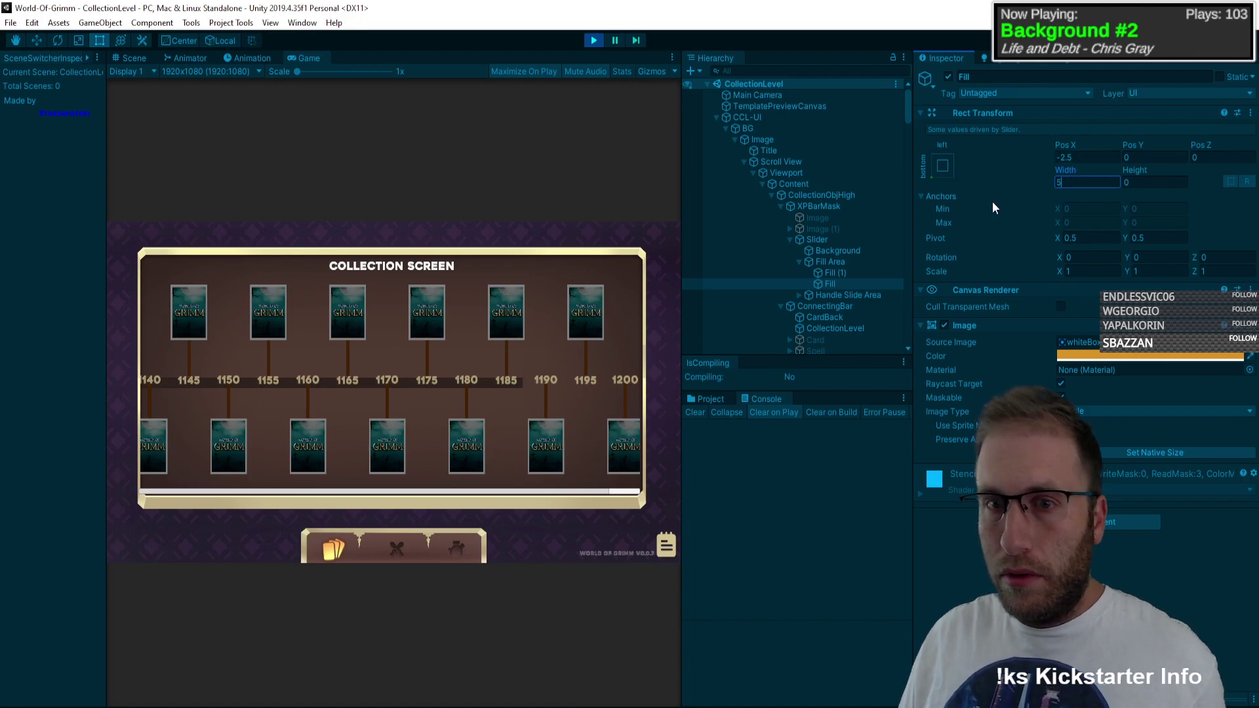
{"action": "left_click", "coordinate": [594, 42]}
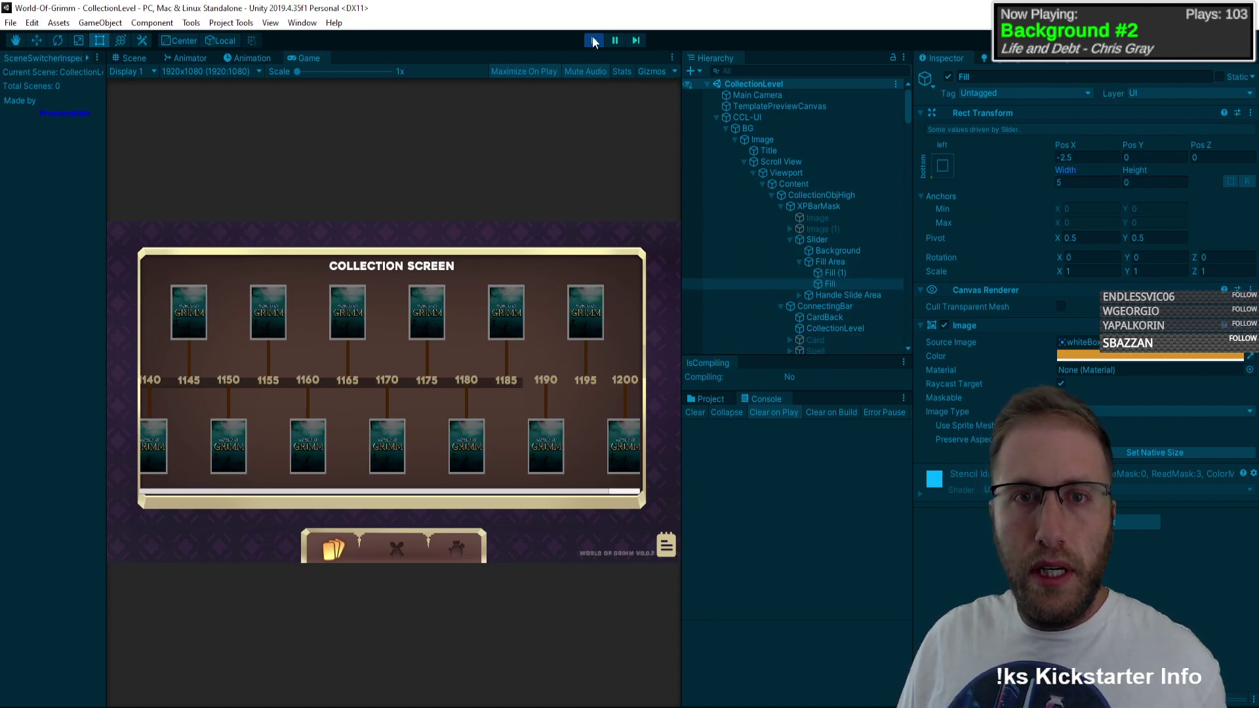
{"action": "left_click", "coordinate": [594, 41]}
{"action": "left_click", "coordinate": [593, 40]}
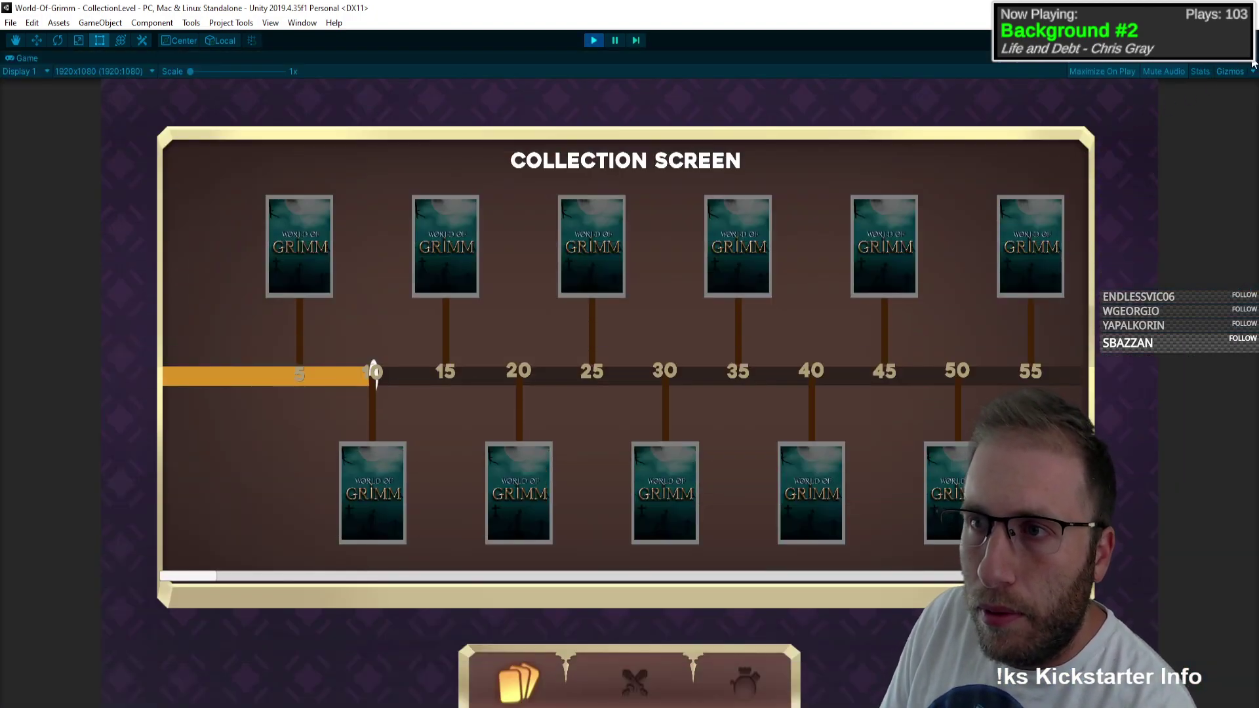
Step: Restore the editor layout and drag the Slider's Value from 10 up to its 1200 maximum
{"action": "left_click", "coordinate": [1253, 61]}
{"action": "left_click", "coordinate": [1177, 101]}
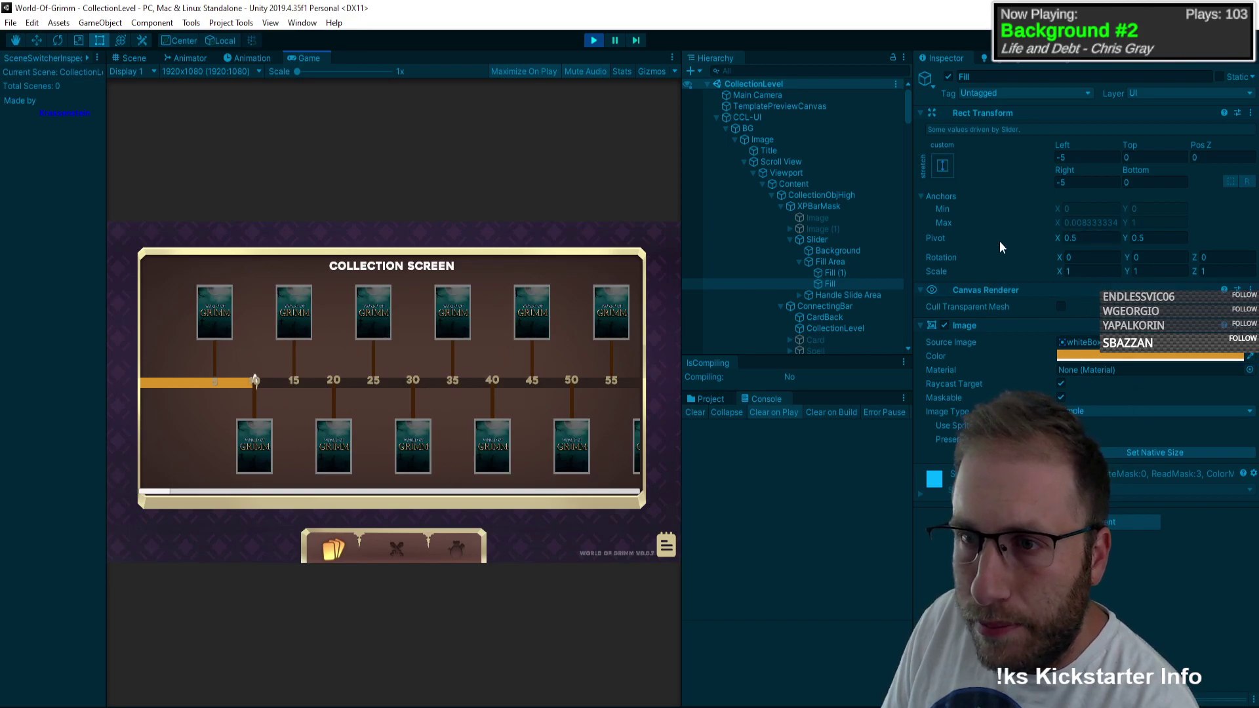
{"action": "left_click", "coordinate": [840, 262]}
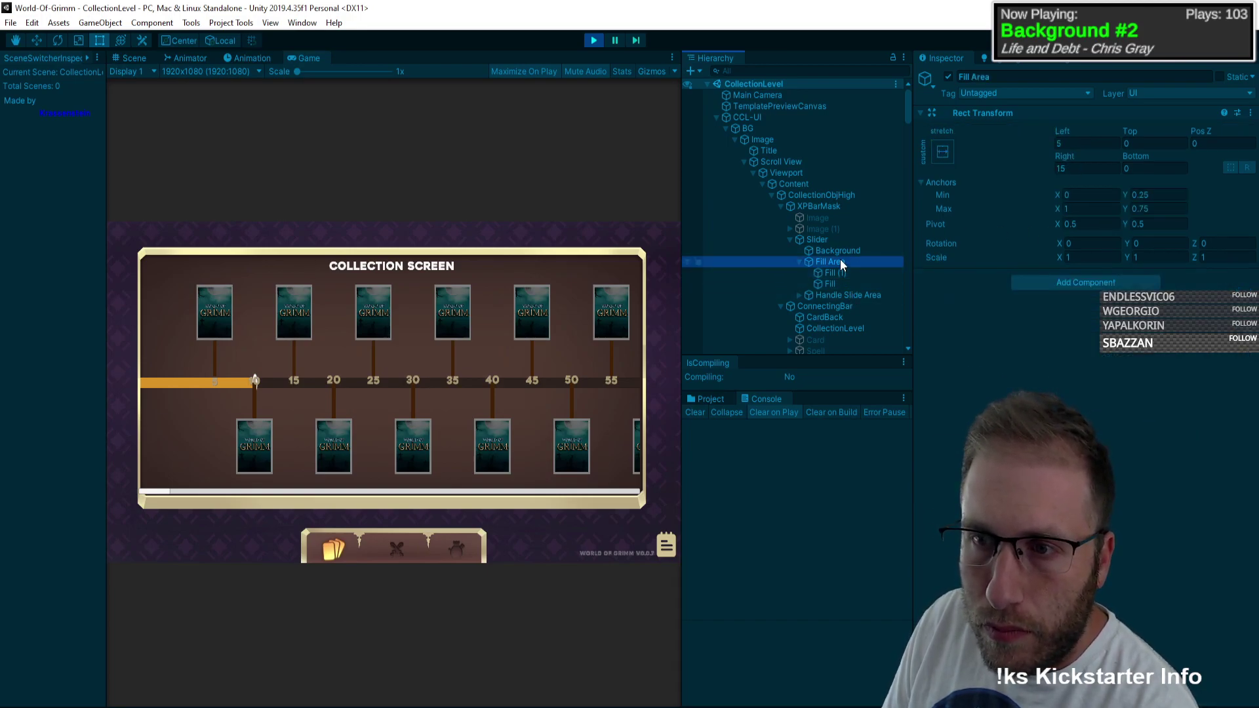
{"action": "left_click", "coordinate": [836, 241]}
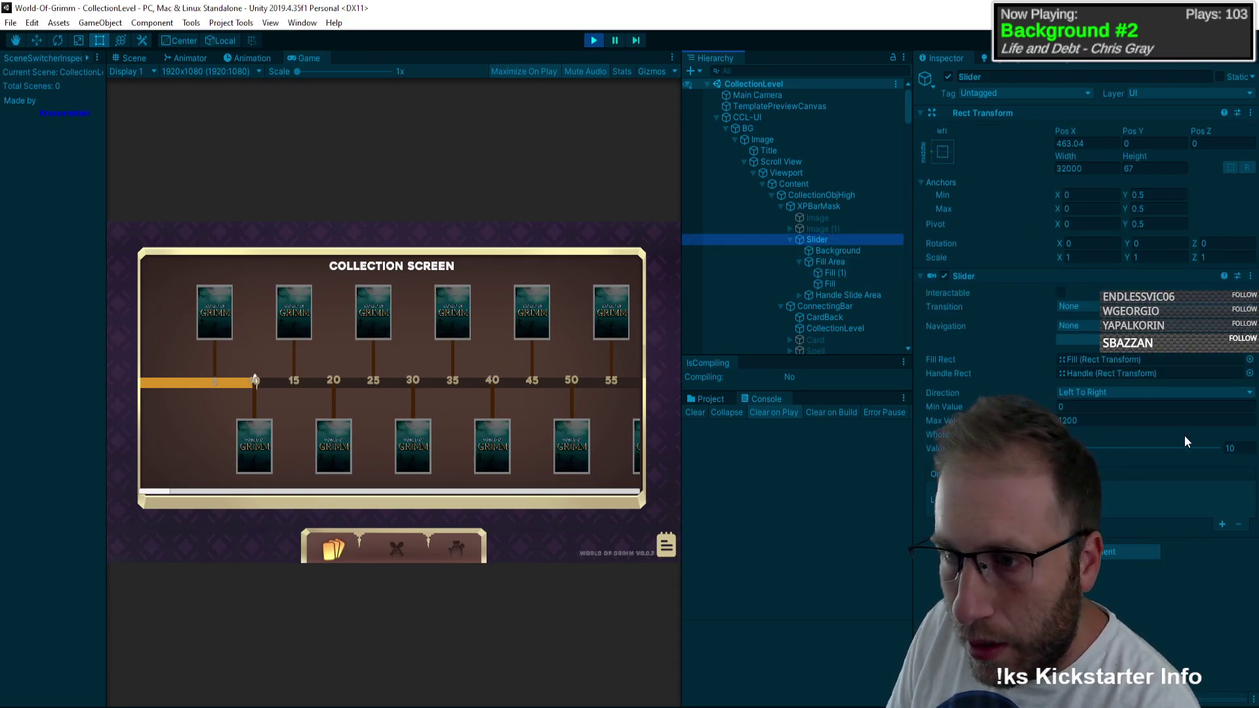
{"action": "left_click", "coordinate": [1131, 448]}
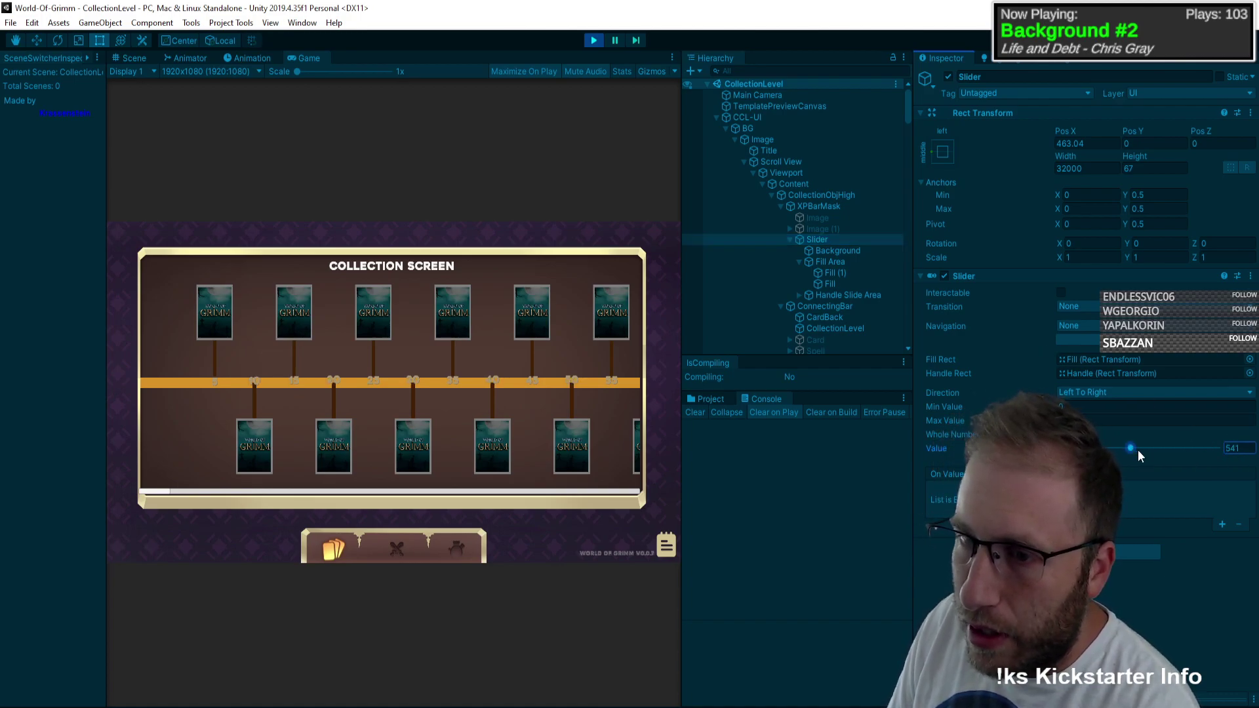
{"action": "left_click_drag", "start_coordinate": [1139, 457], "coordinate": [1221, 451]}
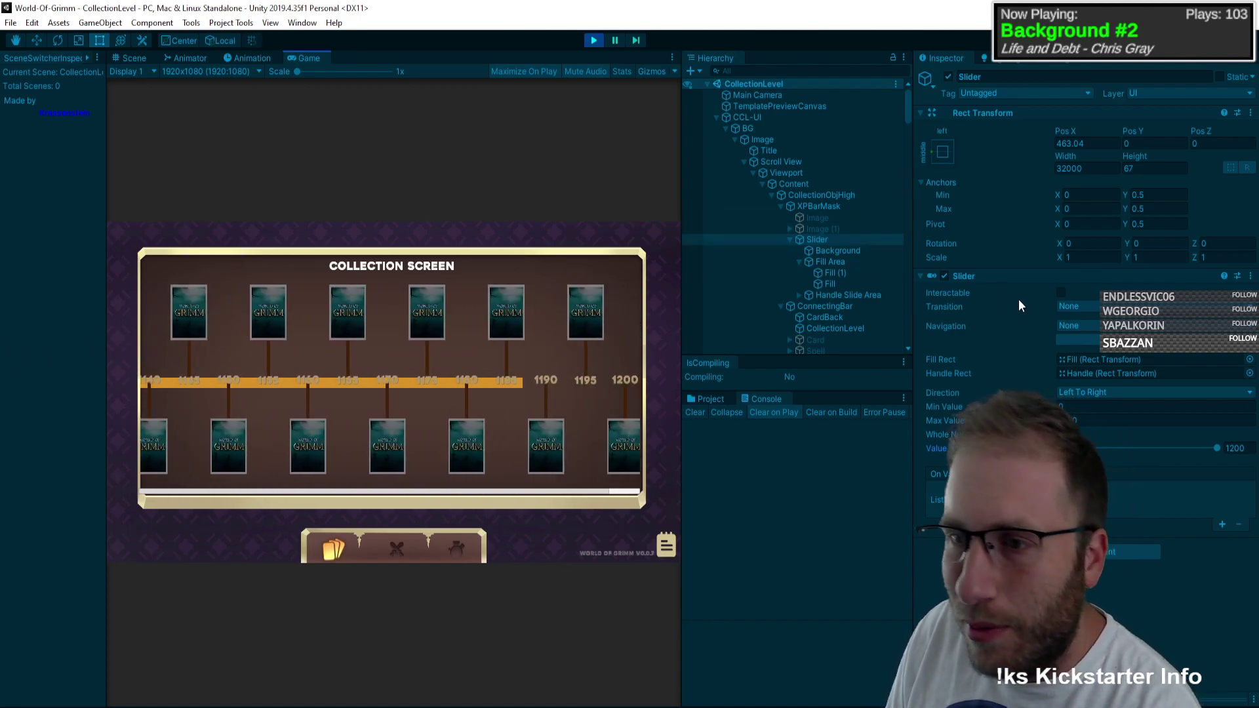
Step: Inspect Fill (1), ConnectingBar, Slider, XPBarMask, CollectionObjHigh and Content in the Hierarchy
{"action": "left_click", "coordinate": [833, 273]}
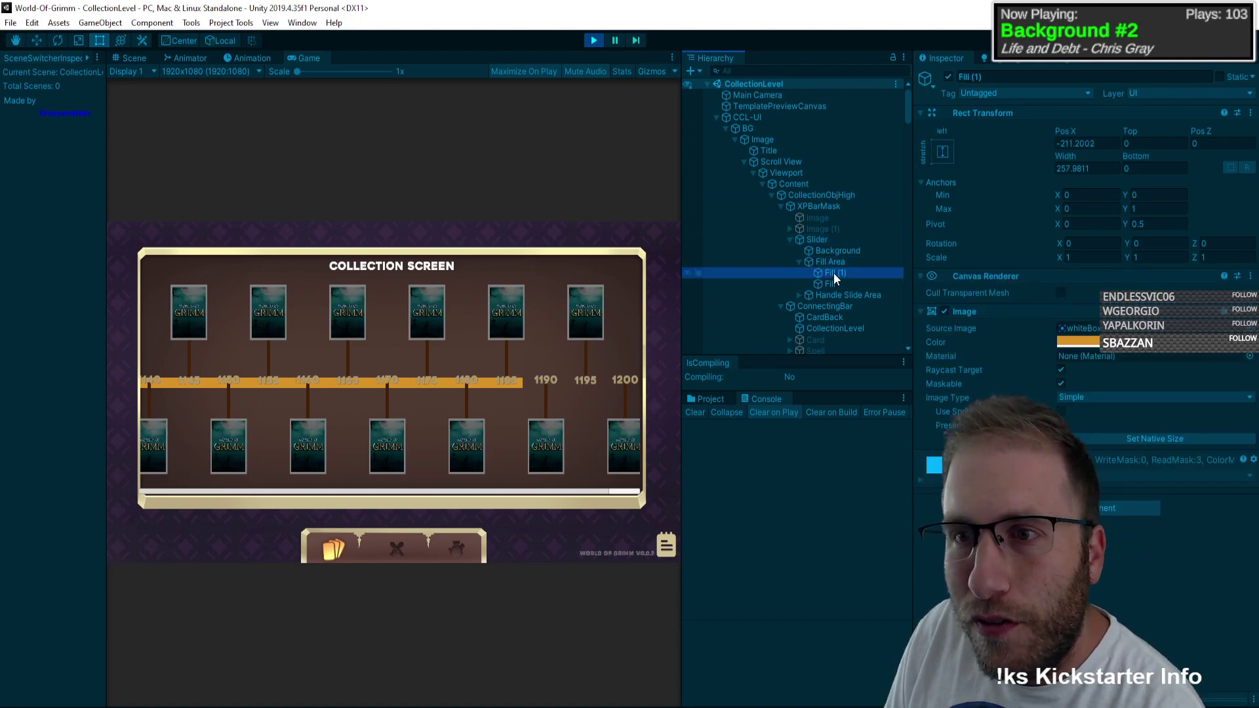
{"action": "left_click", "coordinate": [825, 306]}
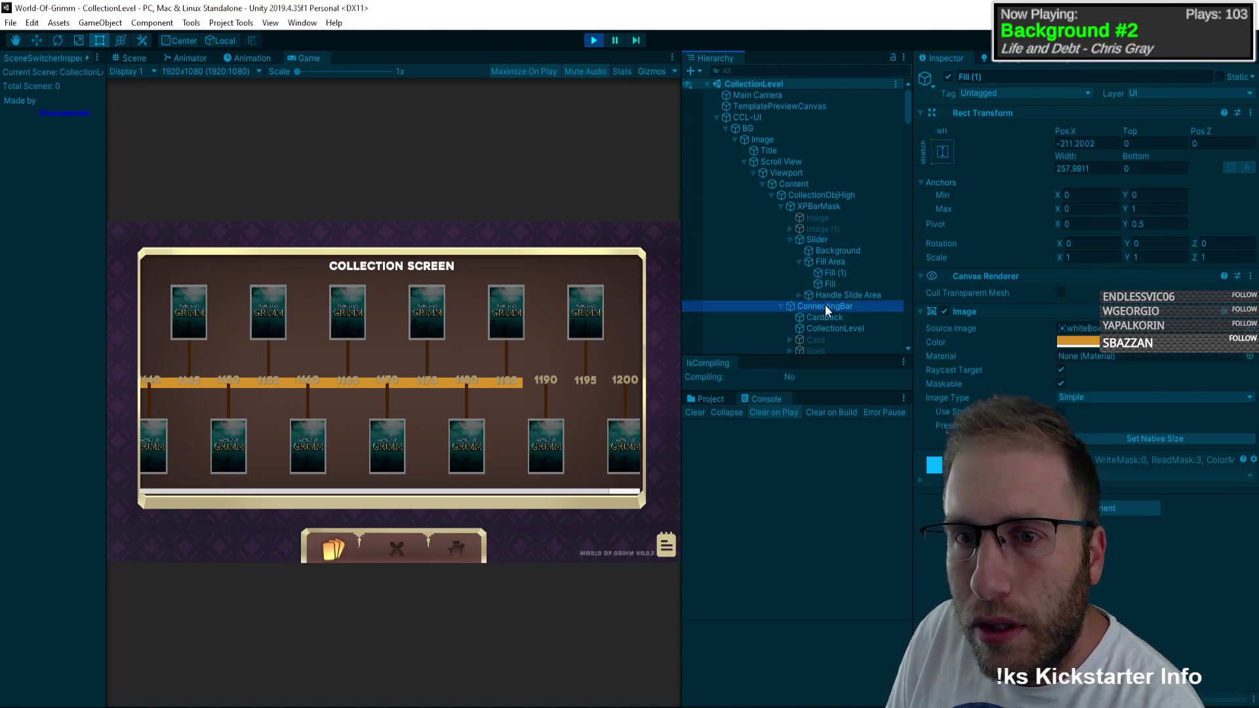
{"action": "left_click", "coordinate": [815, 240]}
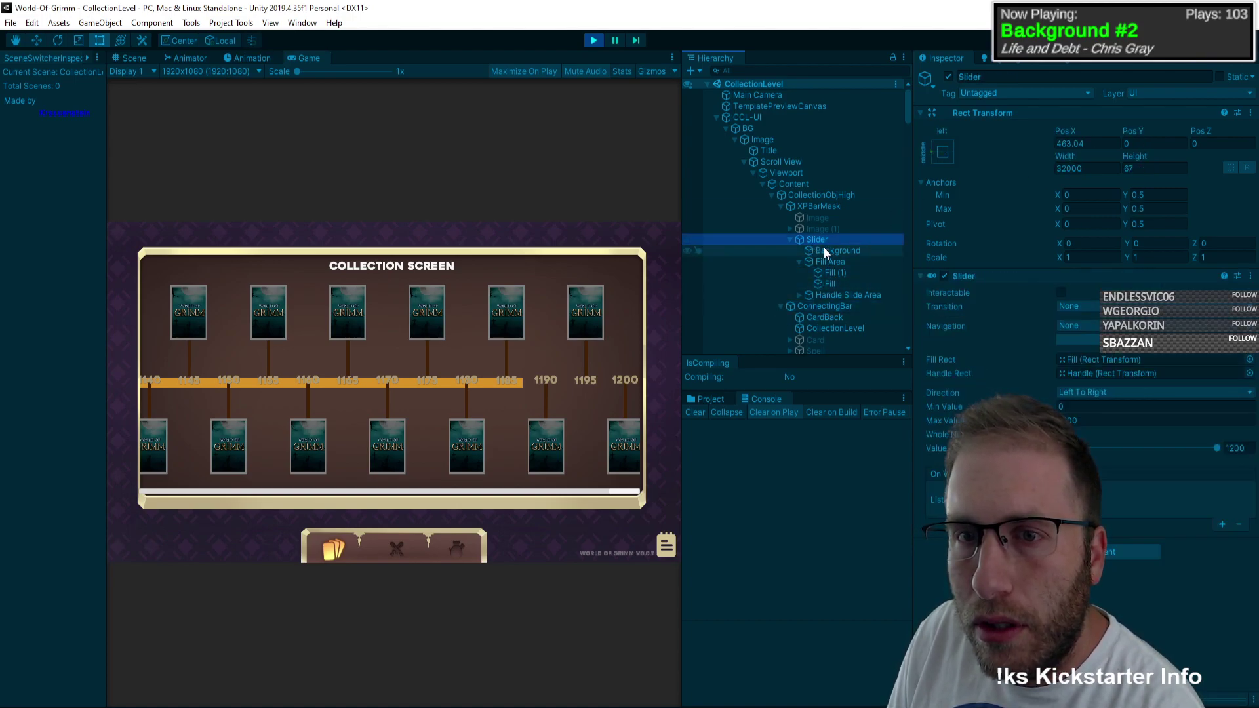
{"action": "left_click", "coordinate": [815, 206]}
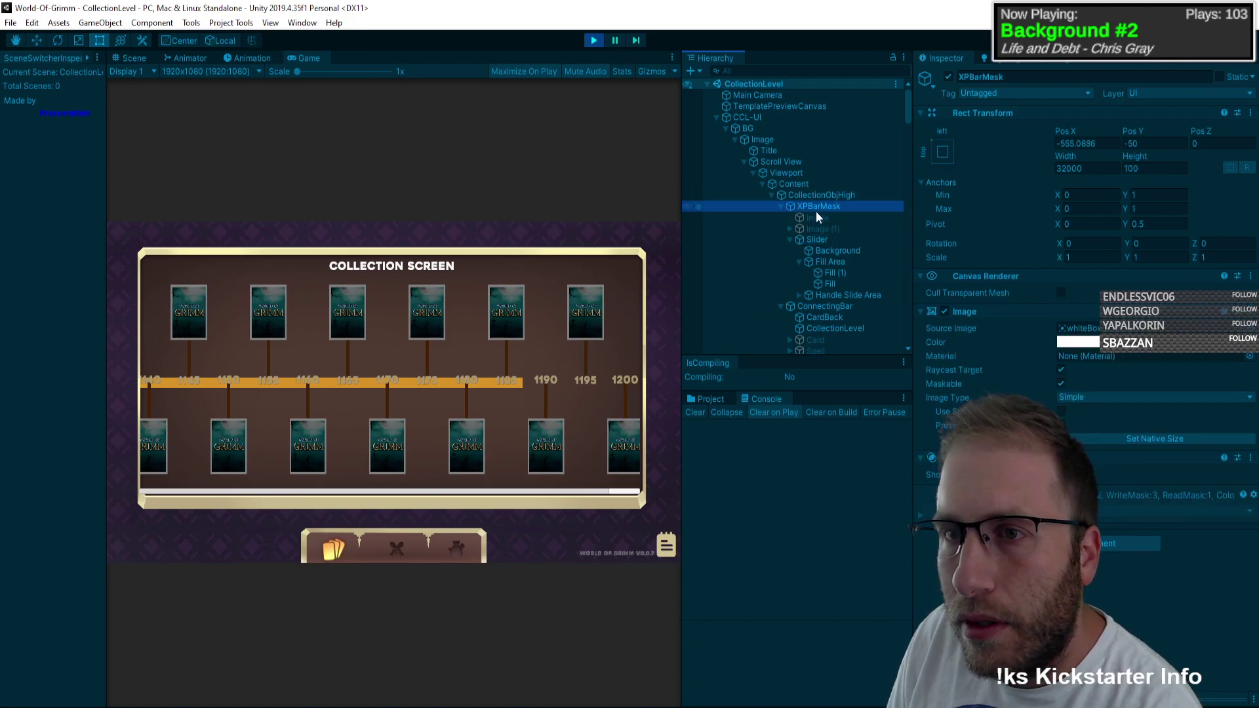
{"action": "left_click", "coordinate": [822, 194]}
{"action": "left_click", "coordinate": [819, 186]}
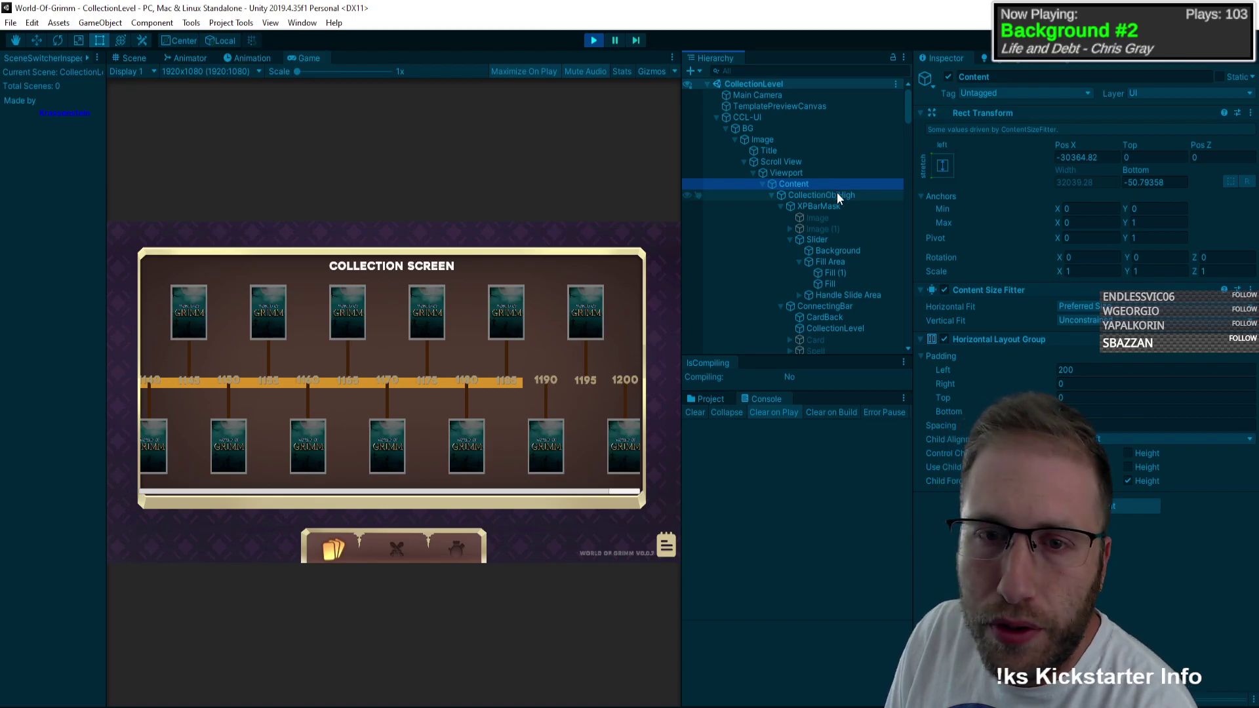
Step: Stop Play, set the Slider's Rect Transform width to 32039, and run the game again
{"action": "left_click", "coordinate": [594, 40]}
{"action": "left_click", "coordinate": [813, 239]}
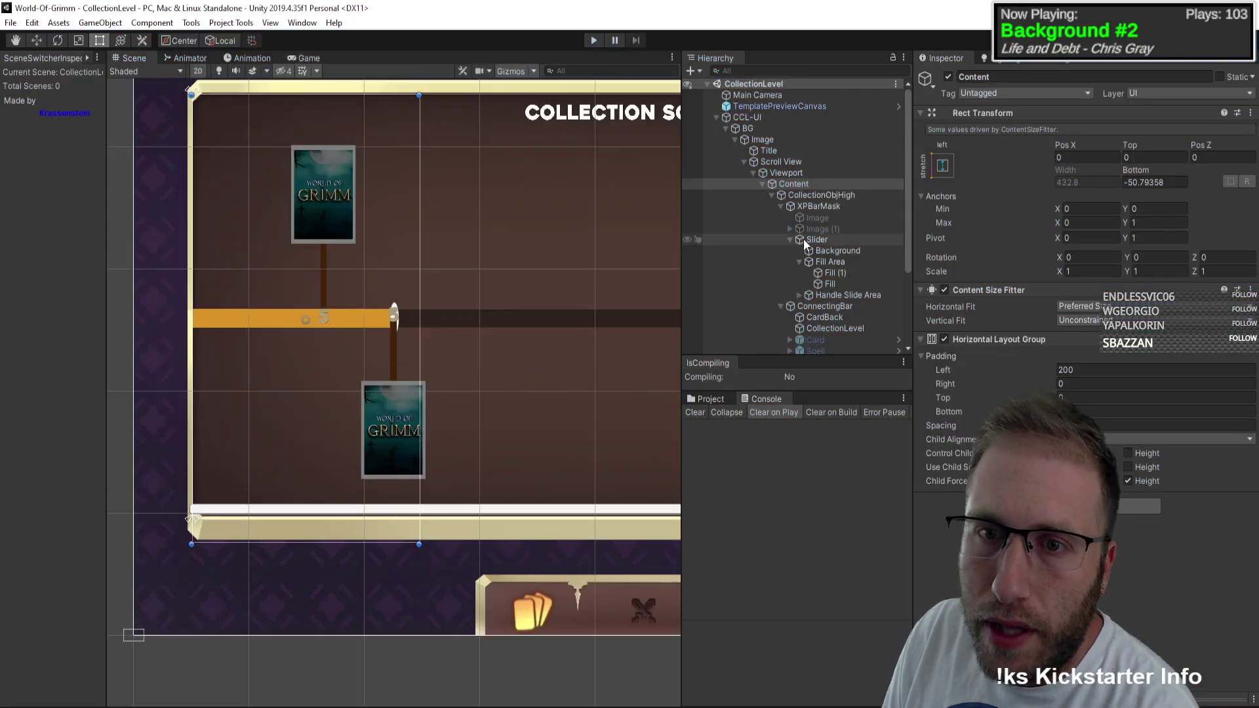
{"action": "left_click", "coordinate": [1089, 168]}
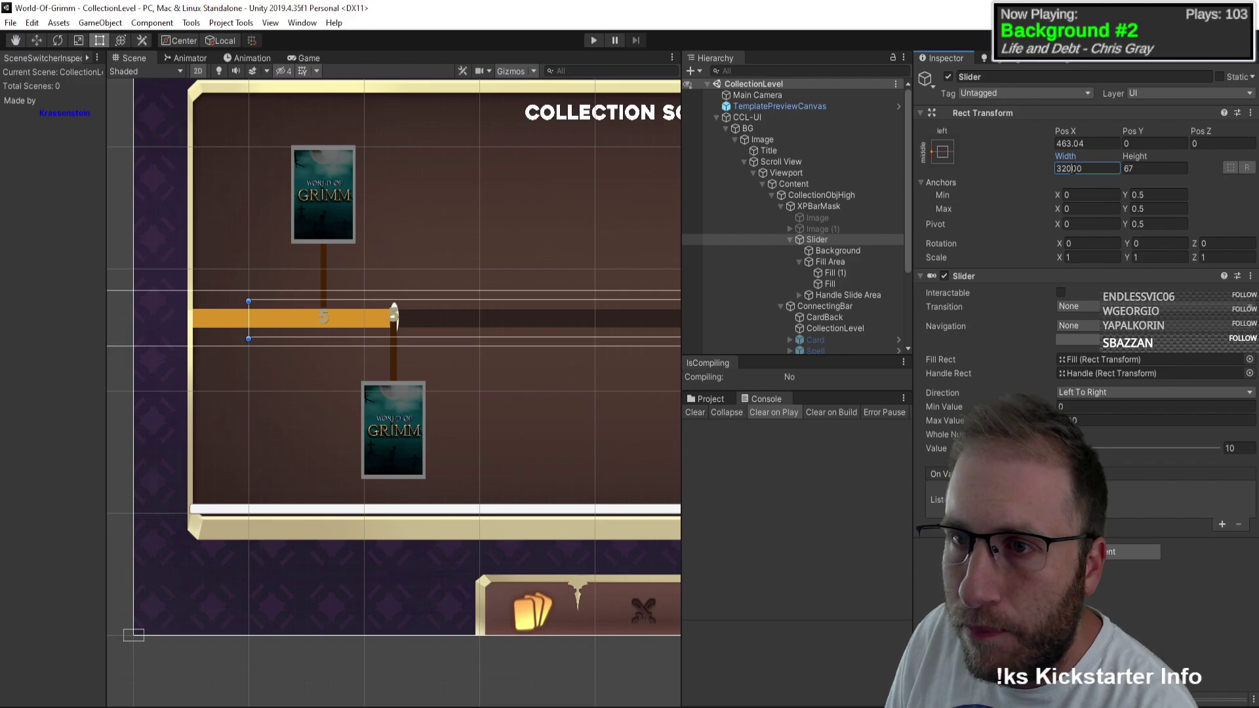
{"action": "type", "text": "32039"}
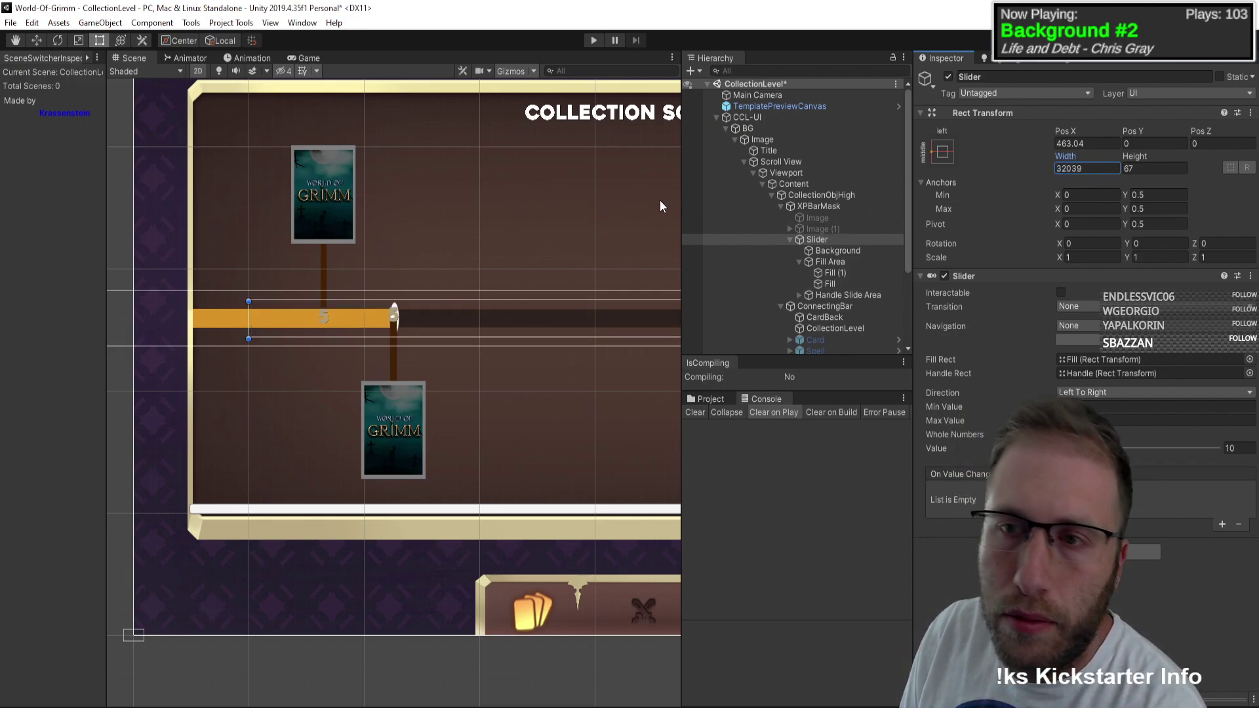
{"action": "left_click", "coordinate": [593, 40]}
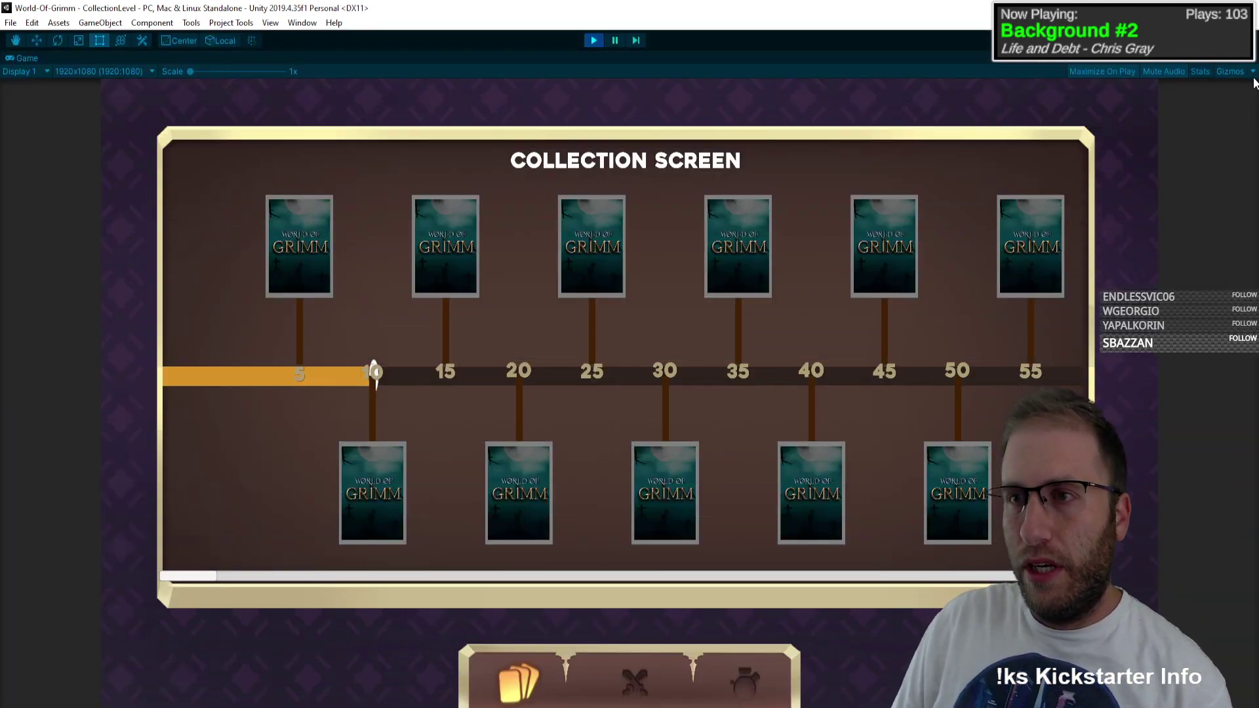
Step: Drag the widened Slider's Value to 1200, scroll the collection to its end, then stop Play
{"action": "left_click", "coordinate": [1253, 58]}
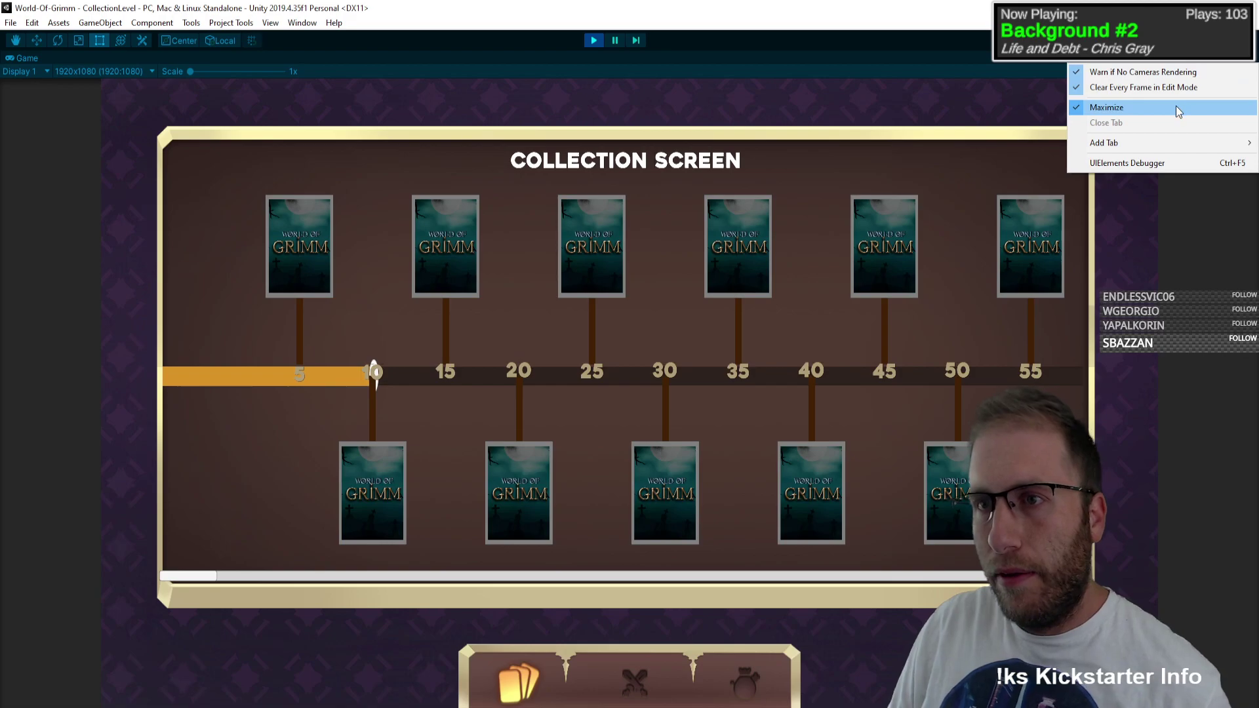
{"action": "left_click", "coordinate": [1109, 105]}
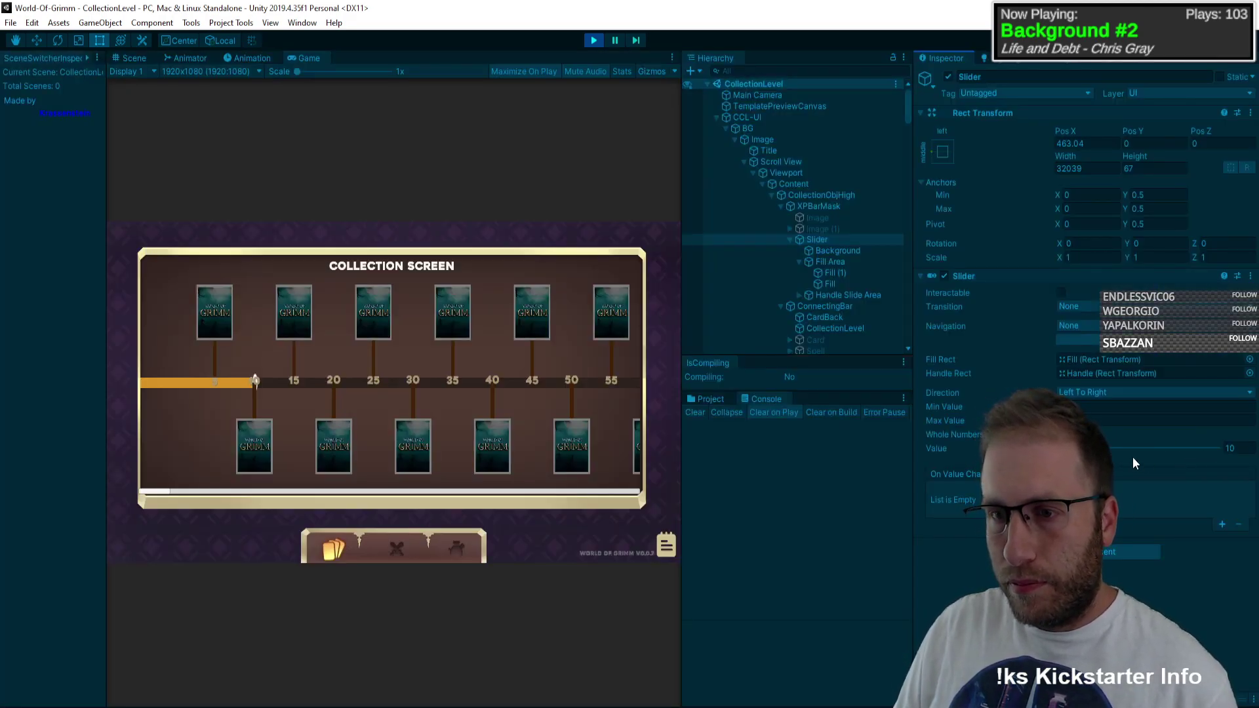
{"action": "left_click_drag", "start_coordinate": [1135, 452], "coordinate": [1244, 456]}
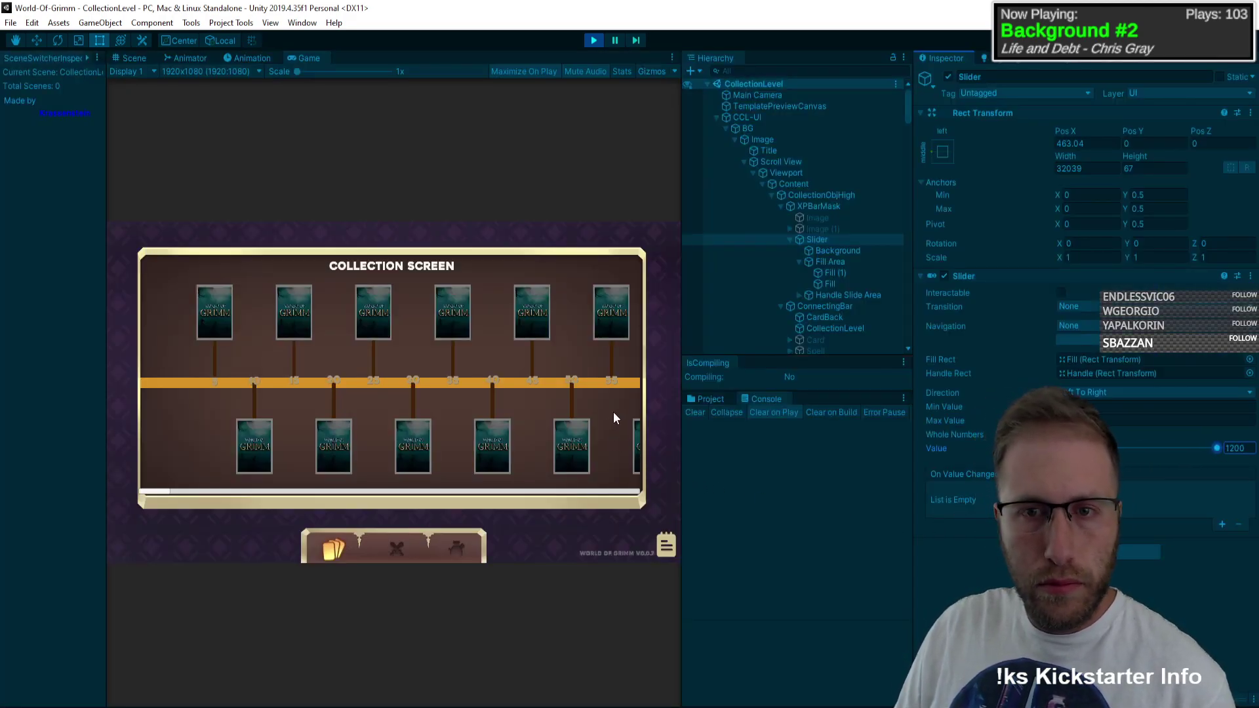
{"action": "left_click_drag", "start_coordinate": [231, 490], "coordinate": [639, 470]}
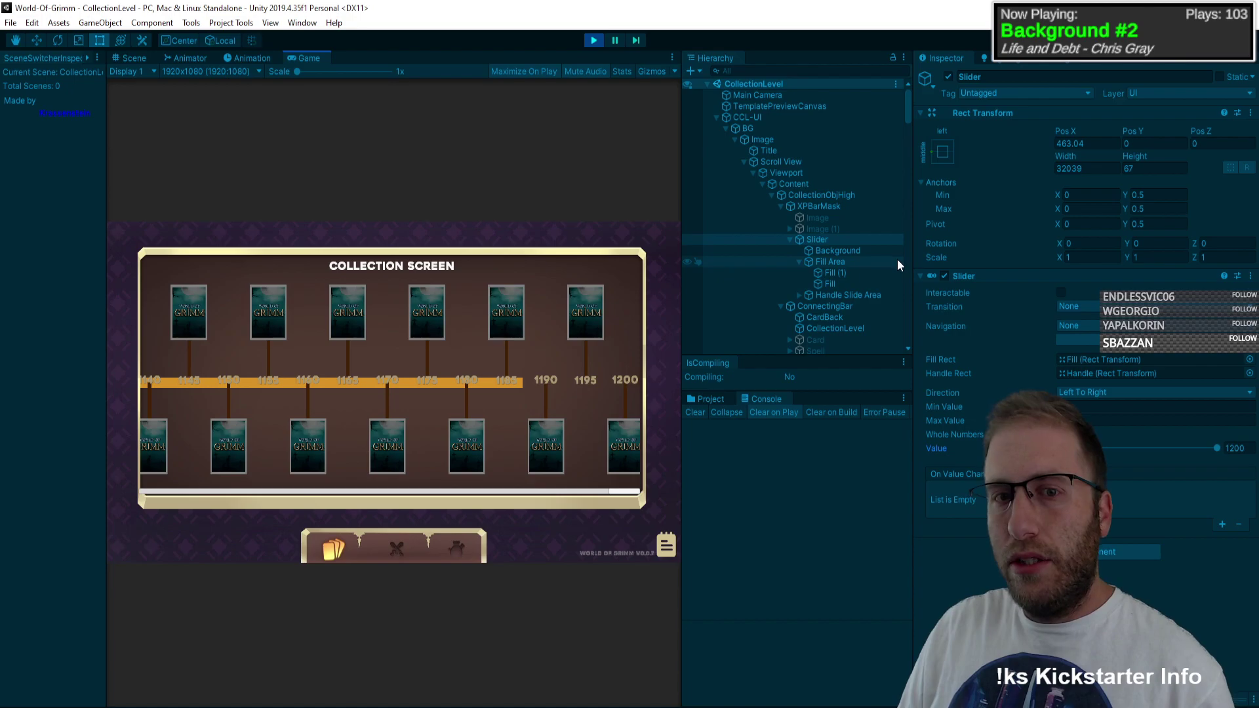
{"action": "left_click", "coordinate": [594, 40]}
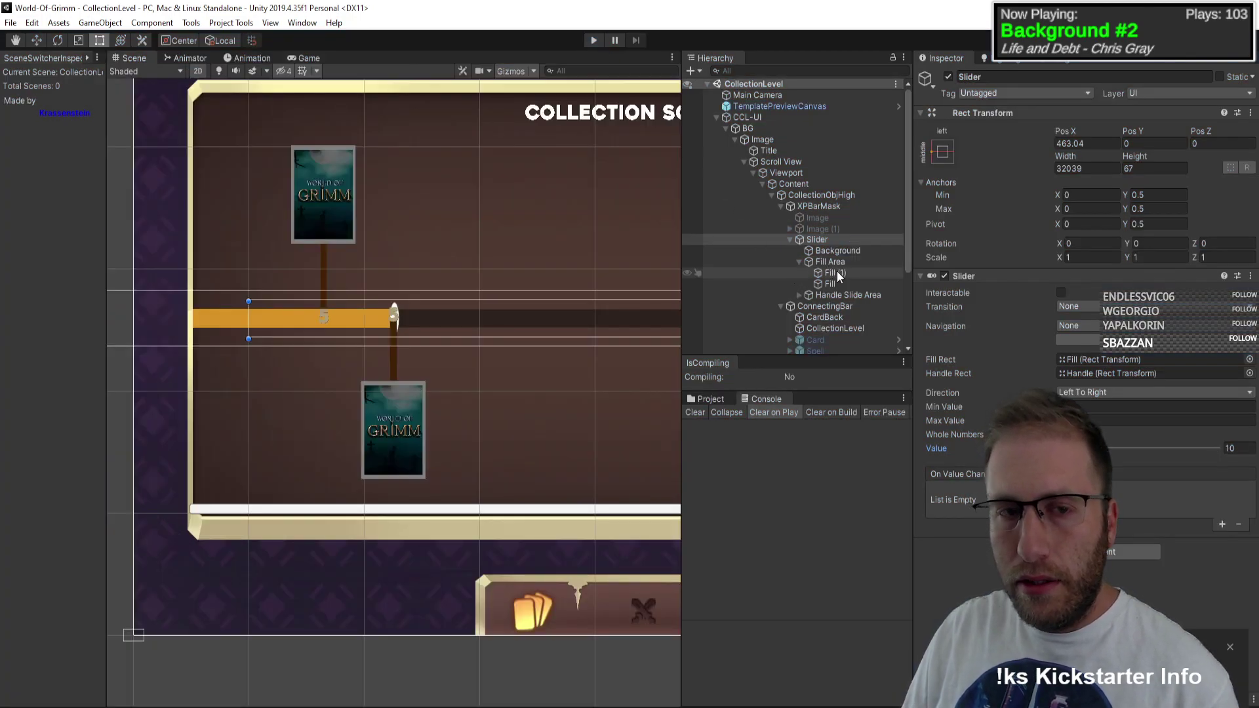
Step: Anchor the Fill object to stretch vertically on the left, undoing a stray offset change first
{"action": "left_click", "coordinate": [837, 283]}
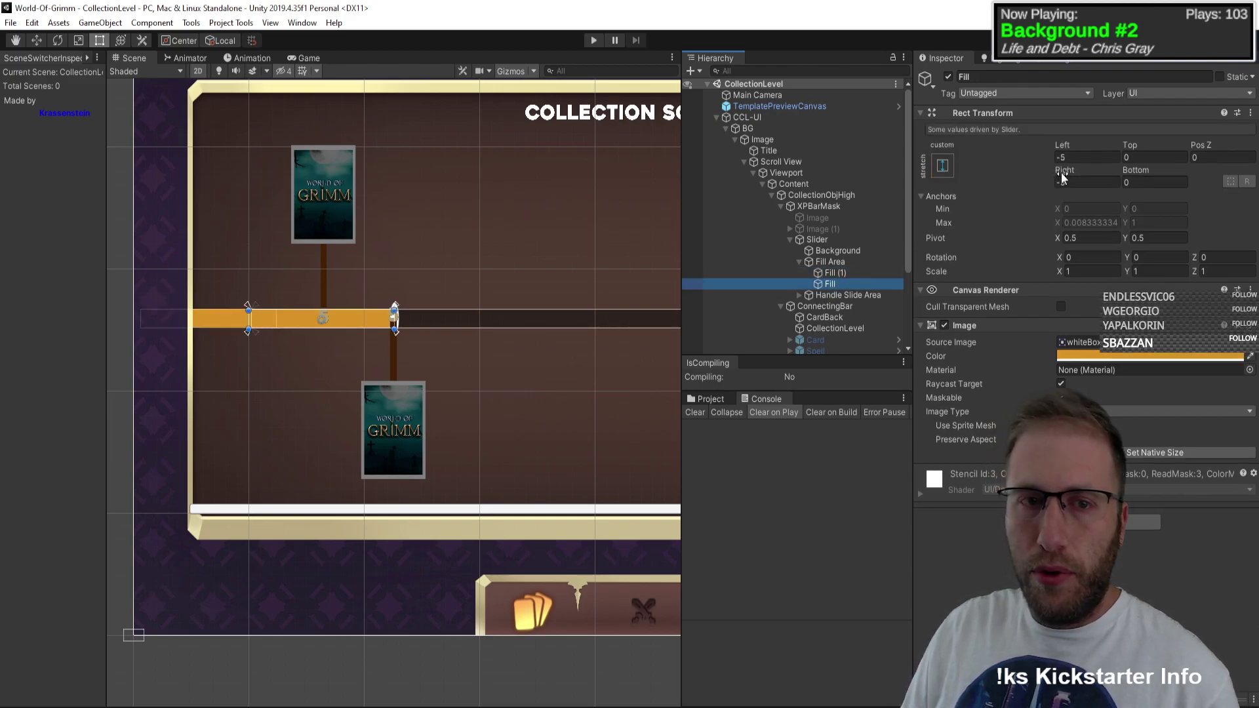
{"action": "mouse_move", "coordinate": [1063, 177]}
{"action": "left_mouse_down"}
{"action": "mouse_move", "coordinate": [1052, 177]}
{"action": "mouse_move", "coordinate": [1070, 175]}
{"action": "left_mouse_up"}
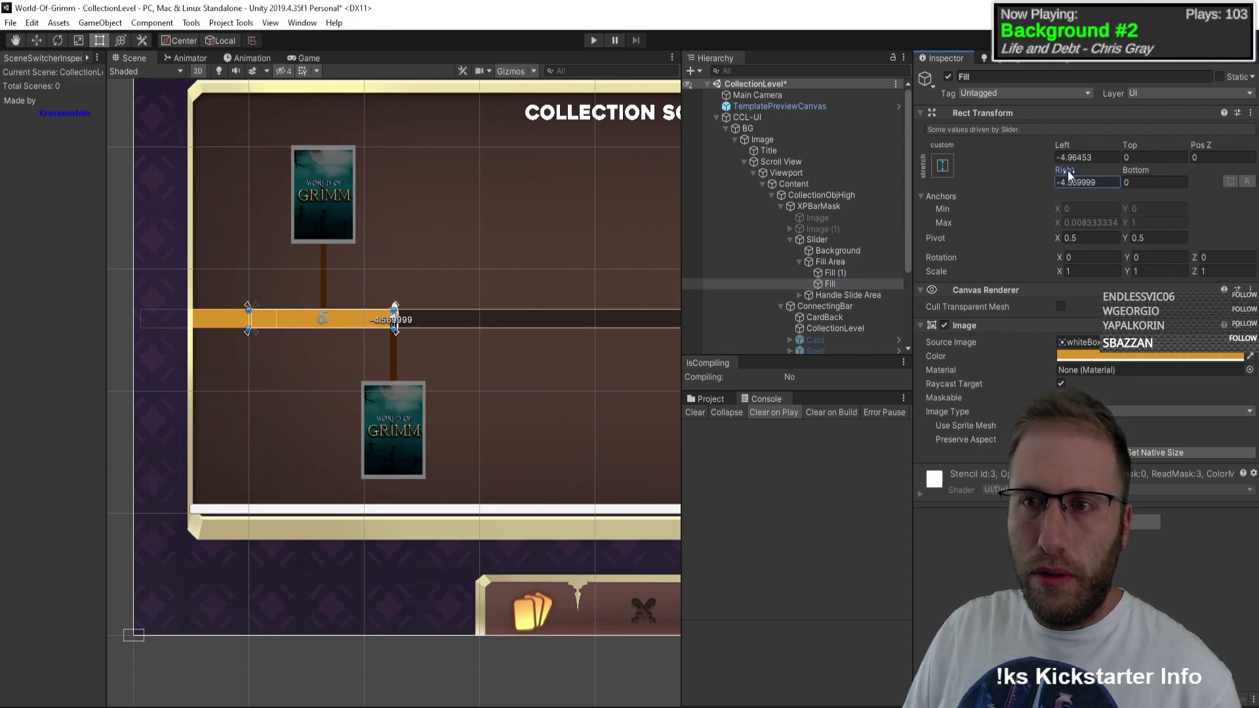
{"action": "key", "text": "ctrl+z"}
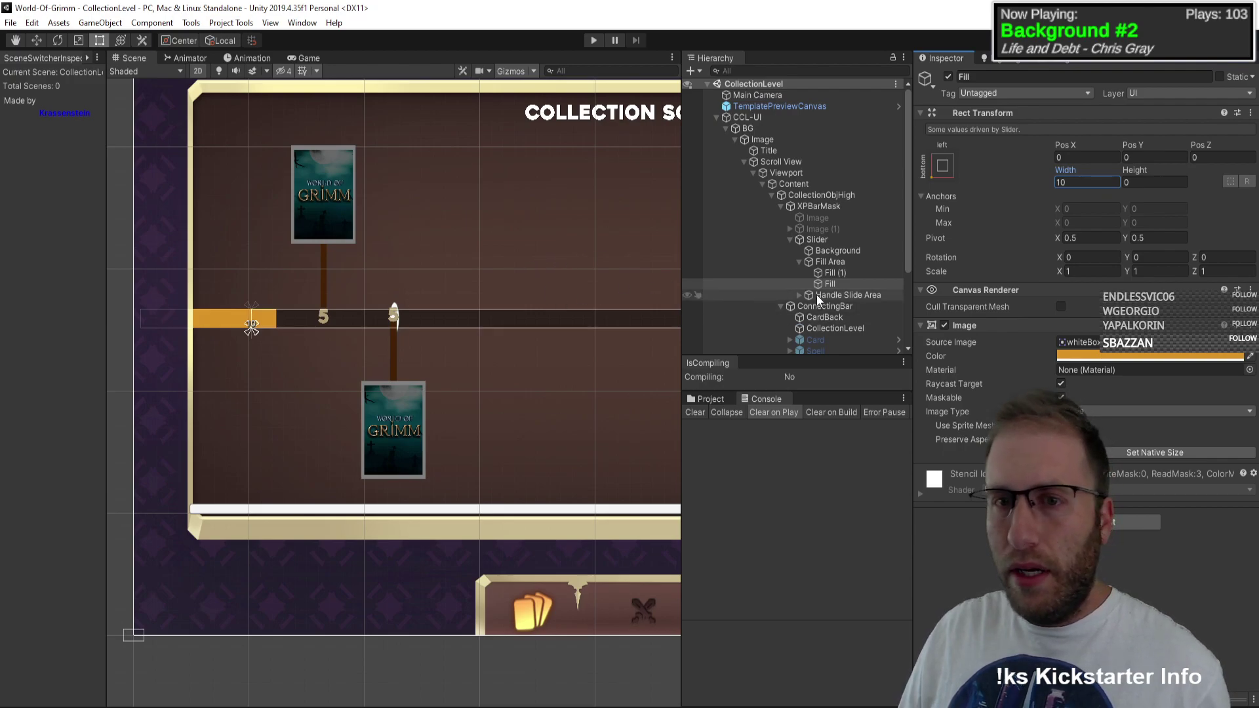
{"action": "left_click", "coordinate": [876, 271]}
{"action": "left_click", "coordinate": [866, 282]}
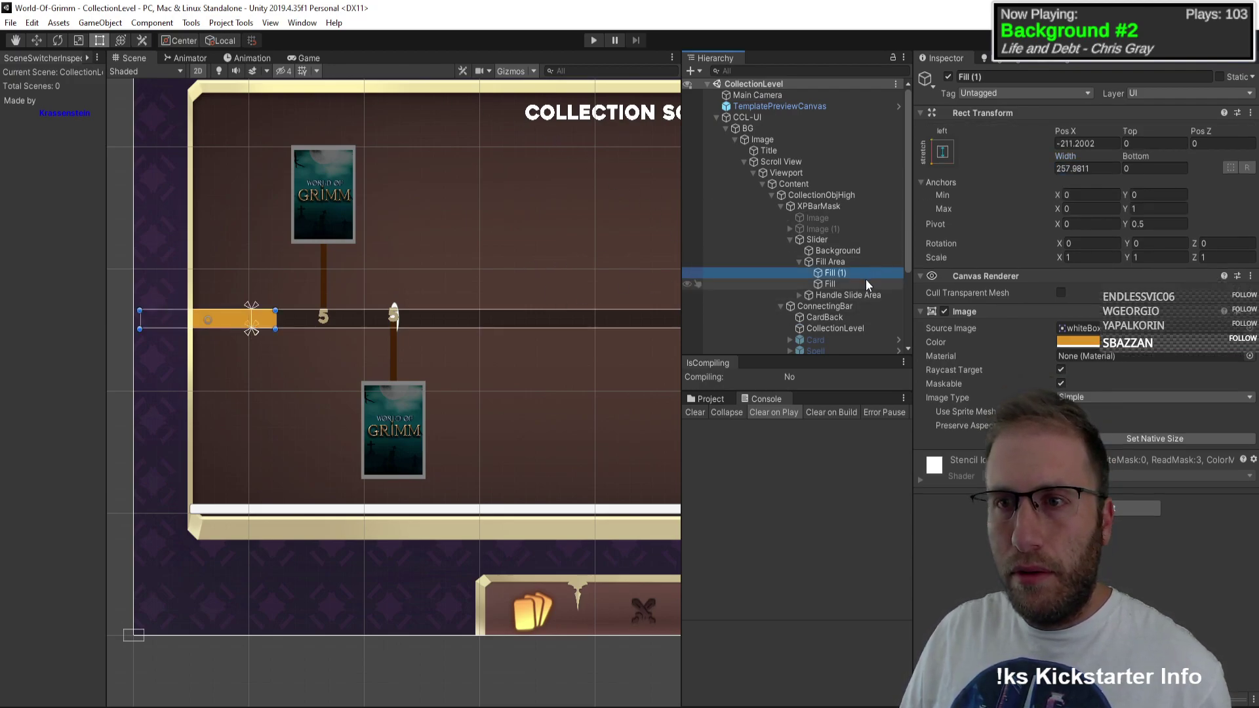
{"action": "left_click", "coordinate": [943, 165]}
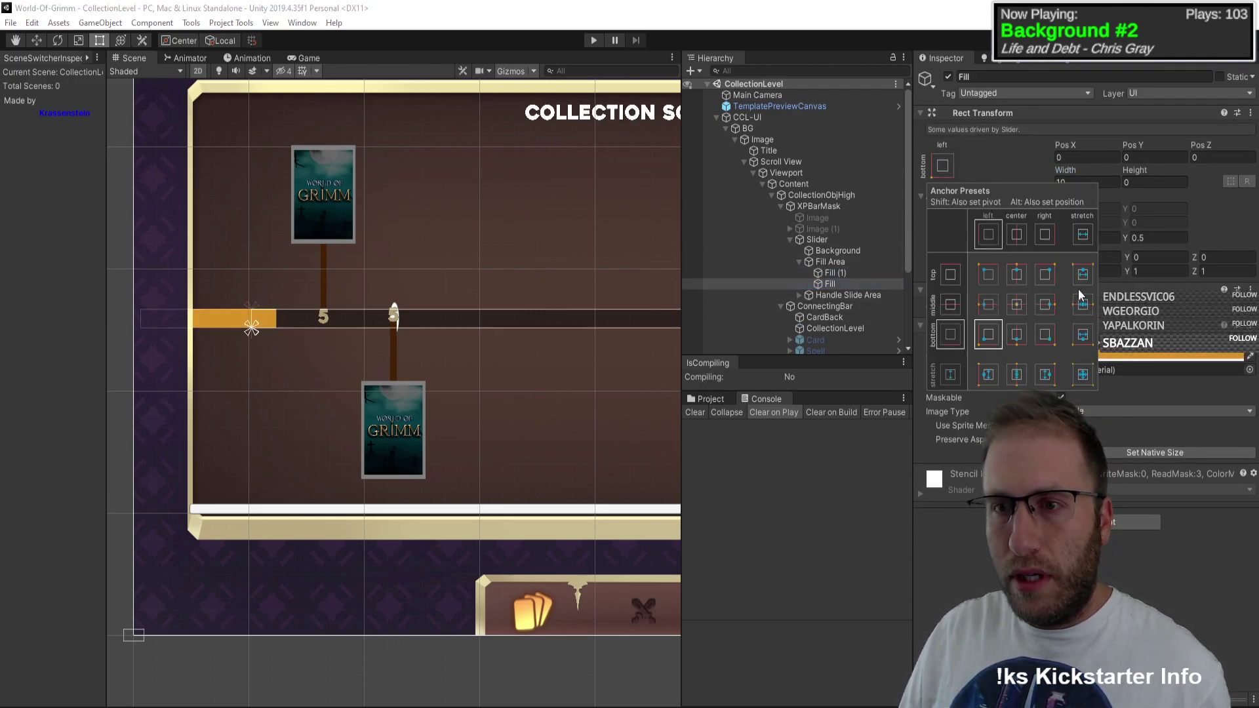
{"action": "left_click", "coordinate": [987, 375]}
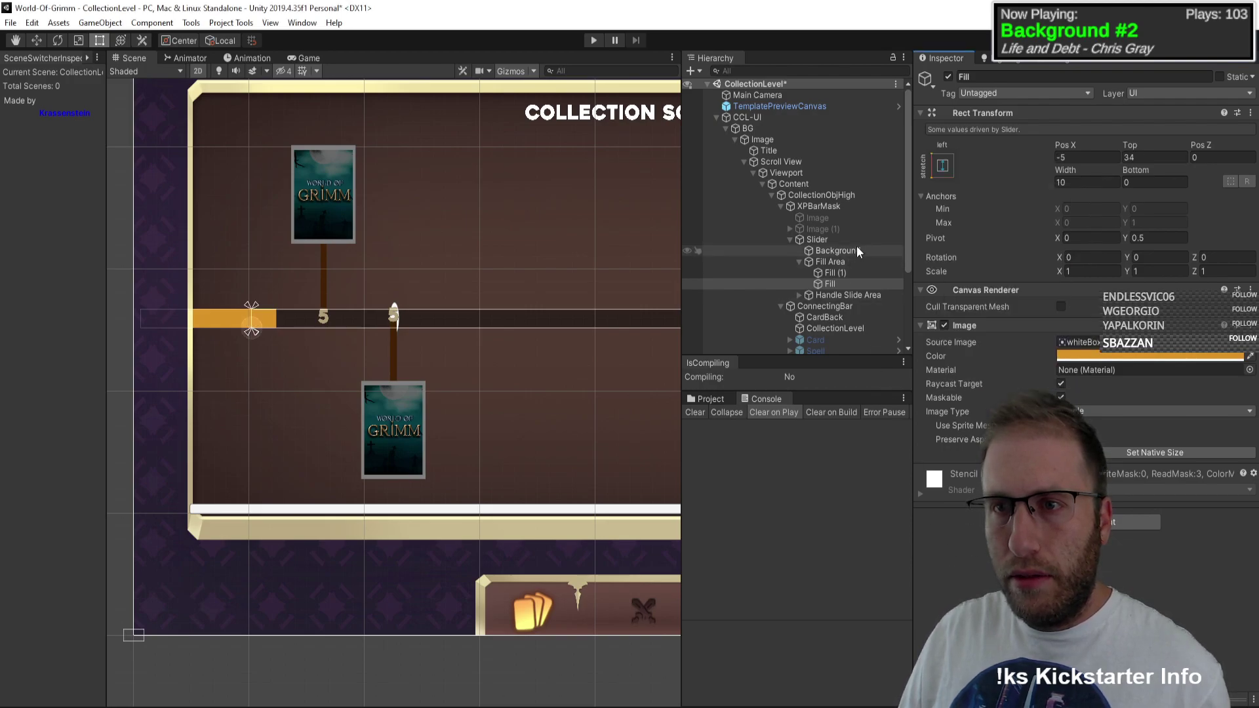
{"action": "left_click", "coordinate": [835, 273]}
{"action": "left_click", "coordinate": [834, 284]}
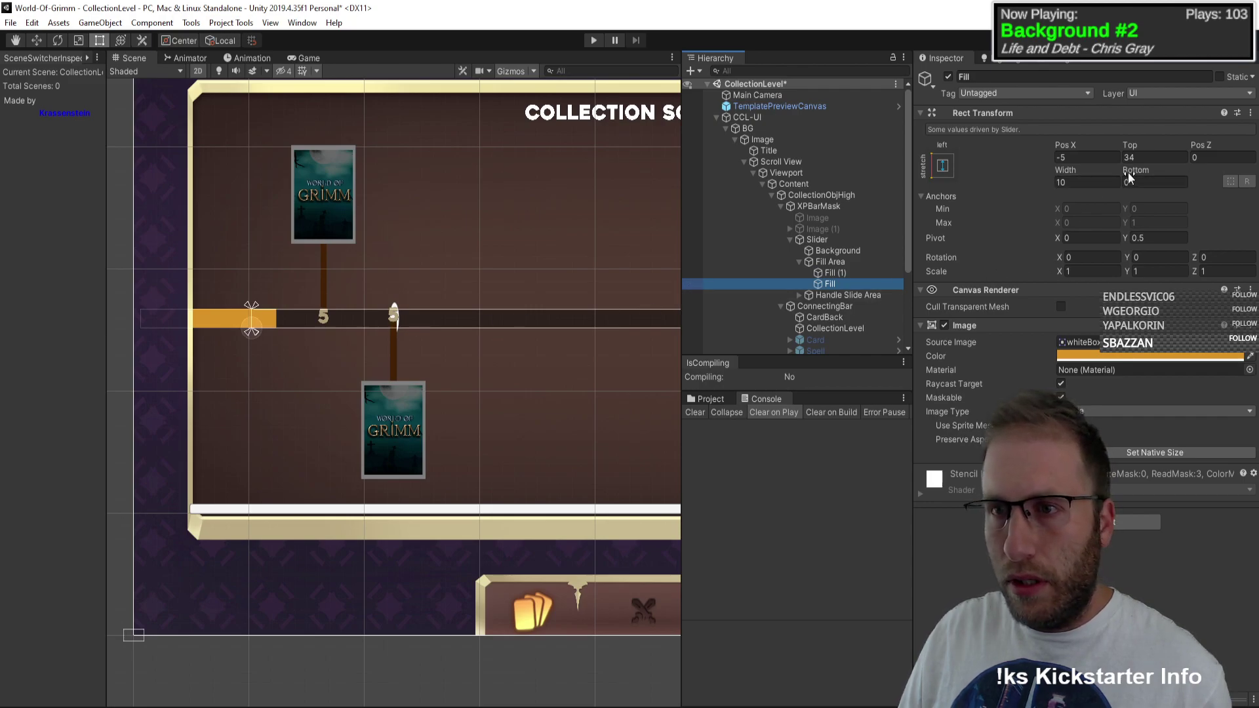
Step: Drag the Fill wider and compare sizes of XPBarMask, Slider, Fill Area and Fill (1)
{"action": "left_click_drag", "start_coordinate": [1064, 172], "coordinate": [586, 186]}
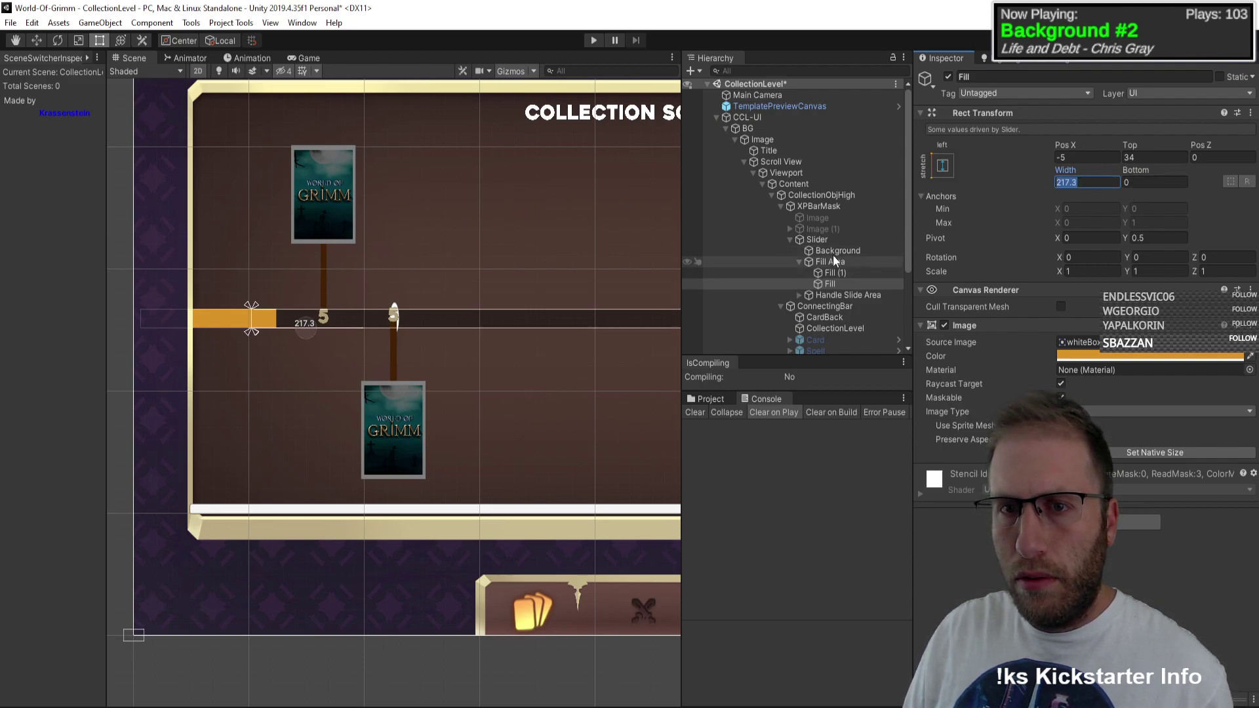
{"action": "left_click", "coordinate": [822, 207]}
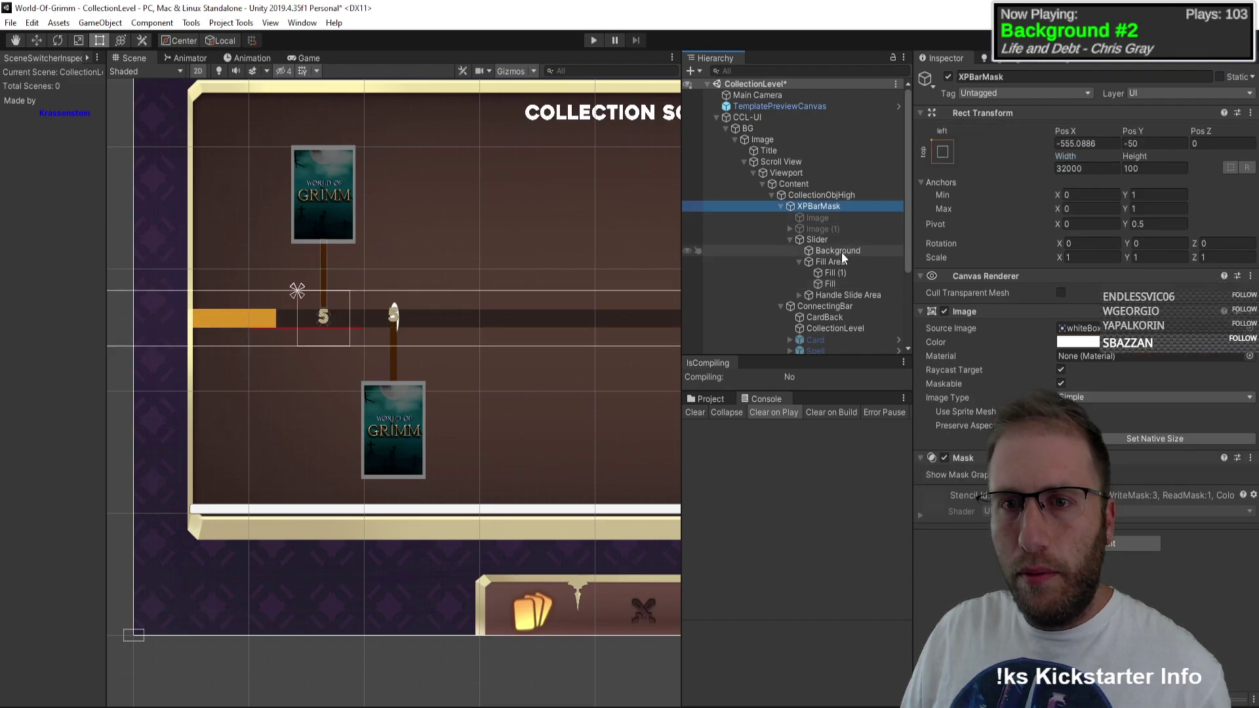
{"action": "left_click", "coordinate": [842, 240]}
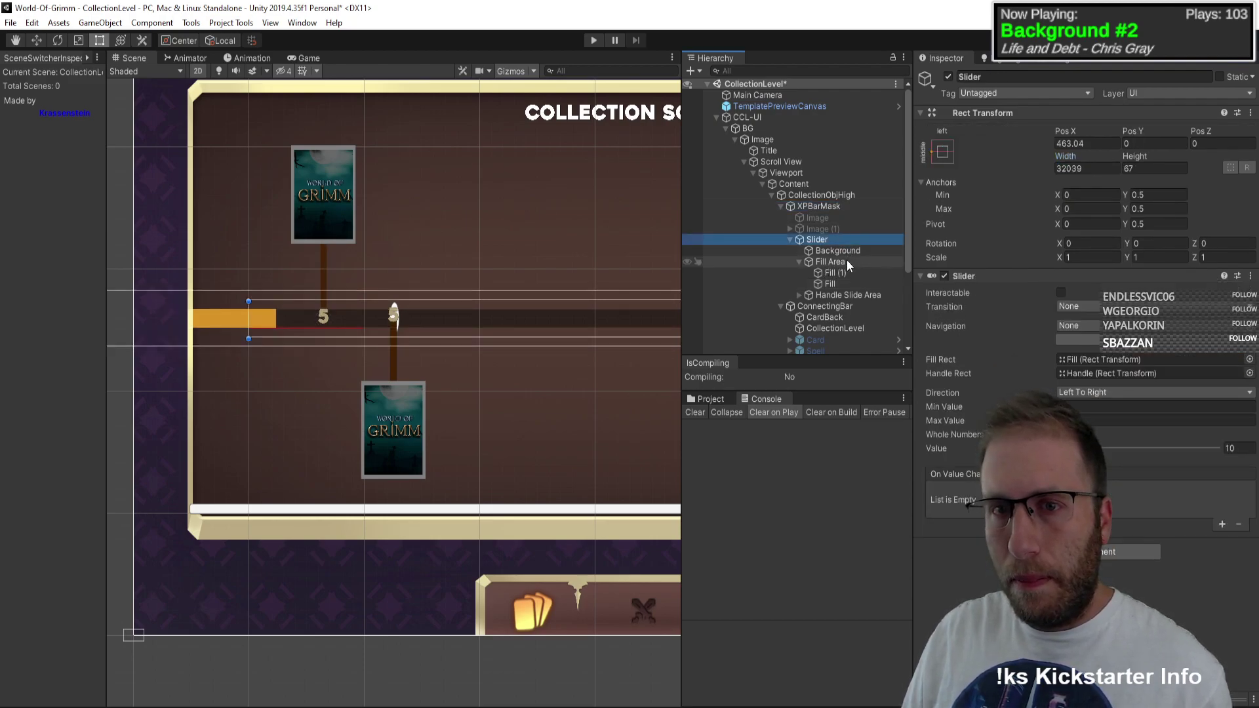
{"action": "left_click", "coordinate": [849, 261]}
{"action": "left_click", "coordinate": [854, 270]}
Step: Set the Fill's Top offset to 0 and its Width to 32000
{"action": "left_click", "coordinate": [853, 283]}
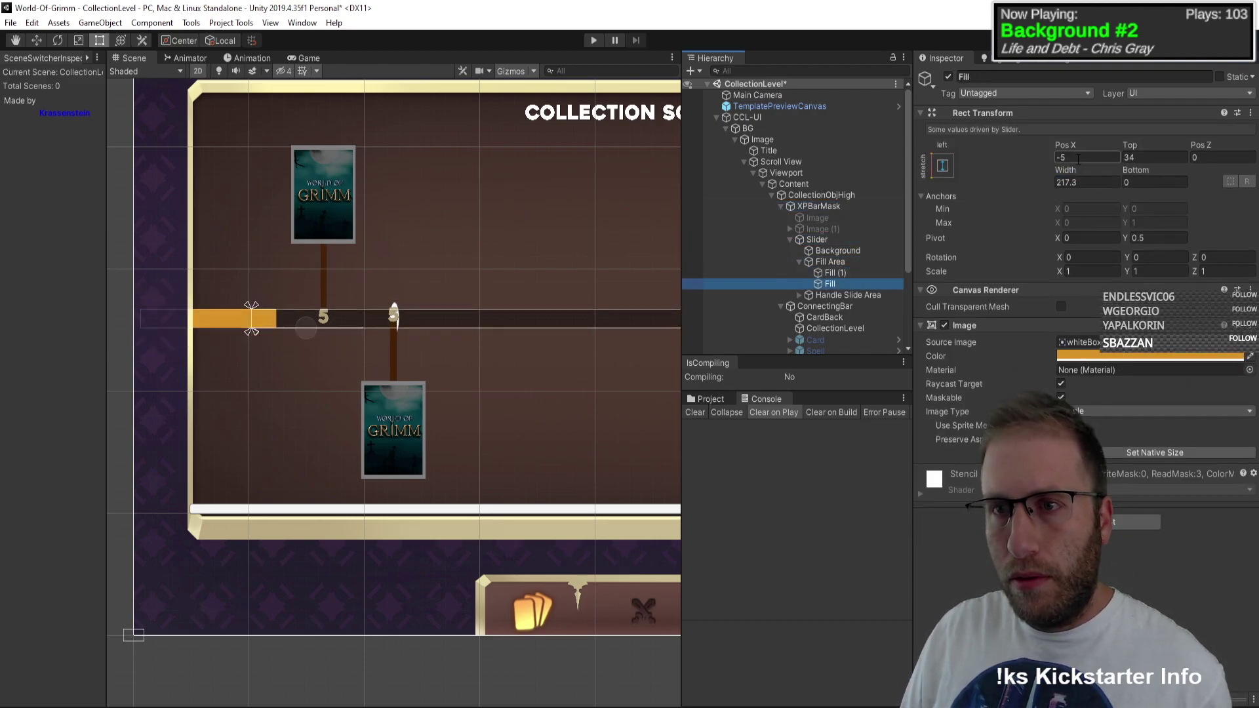
{"action": "key", "text": "Tab"}
{"action": "type", "text": "0"}
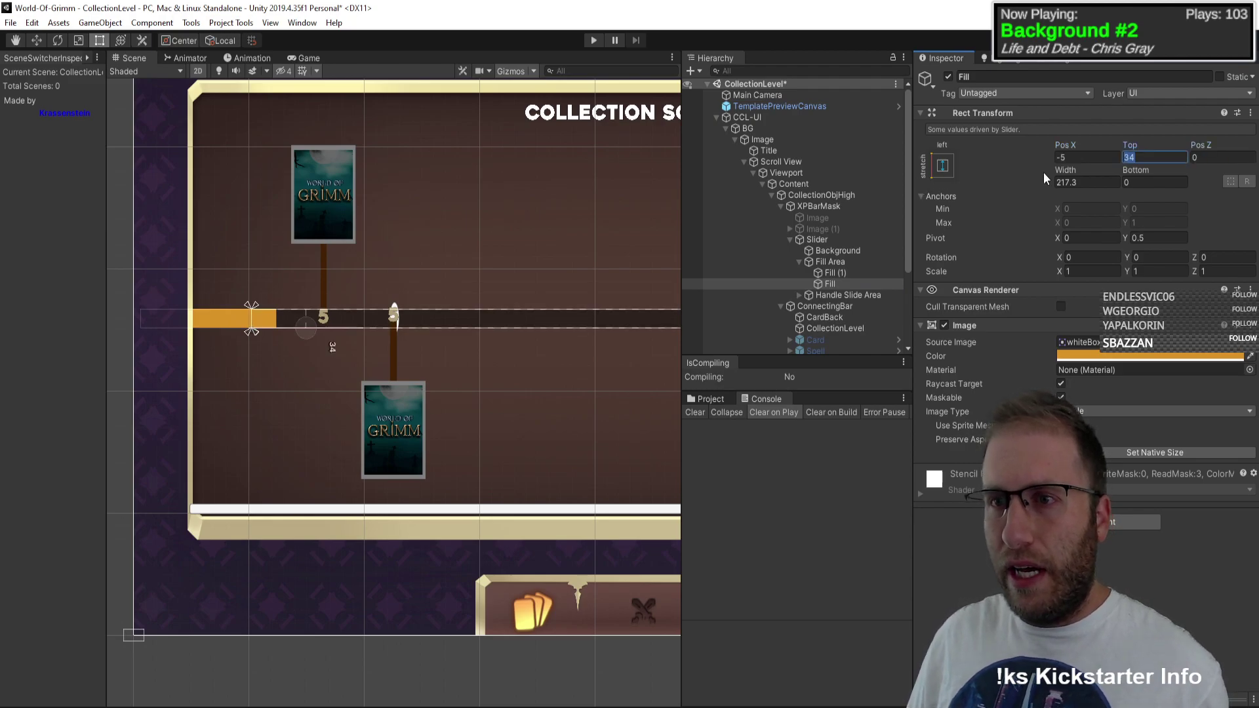
{"action": "key", "text": "Tab"}
{"action": "key", "text": "Tab"}
{"action": "type", "text": "-5"}
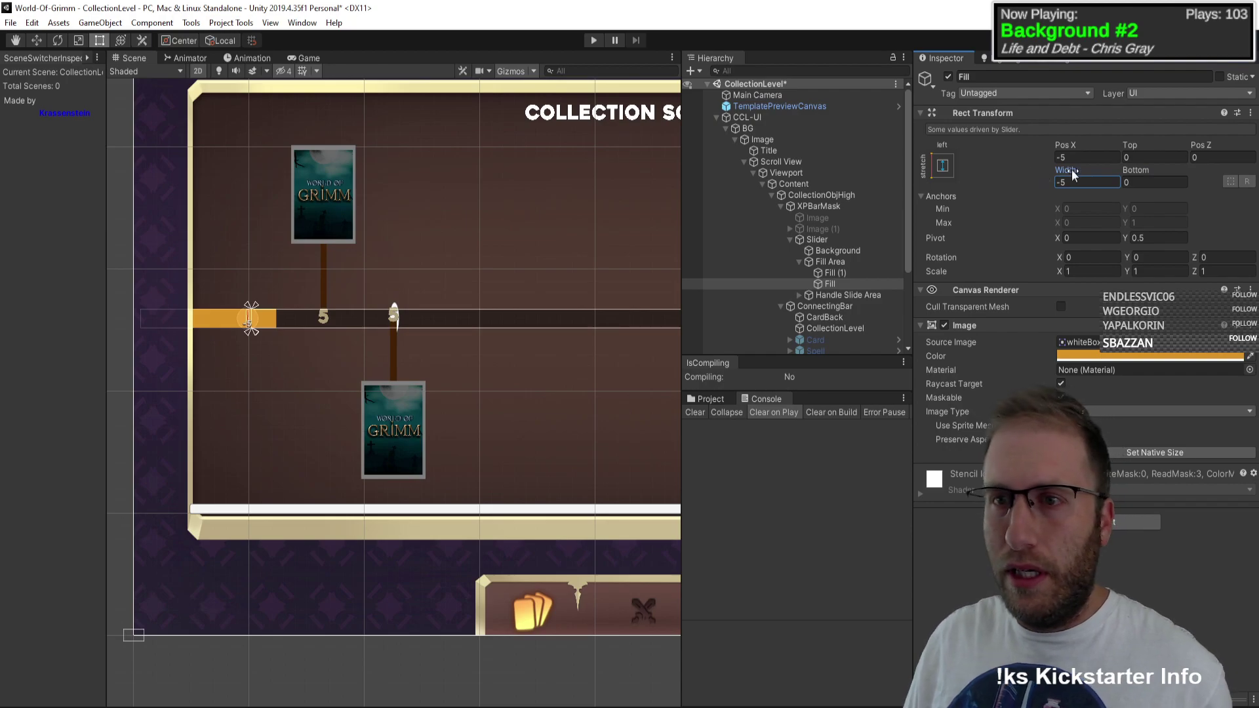
{"action": "double_click", "coordinate": [1101, 186]}
{"action": "type", "text": "0"}
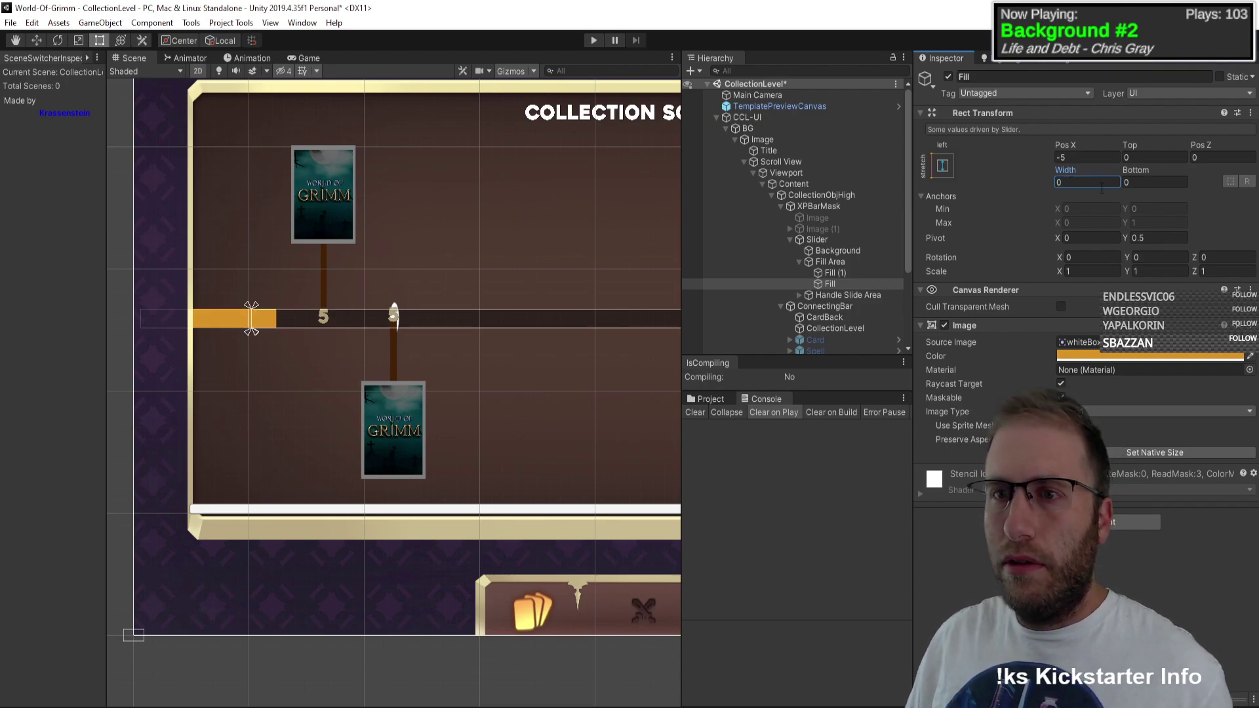
{"action": "type", "text": "3"}
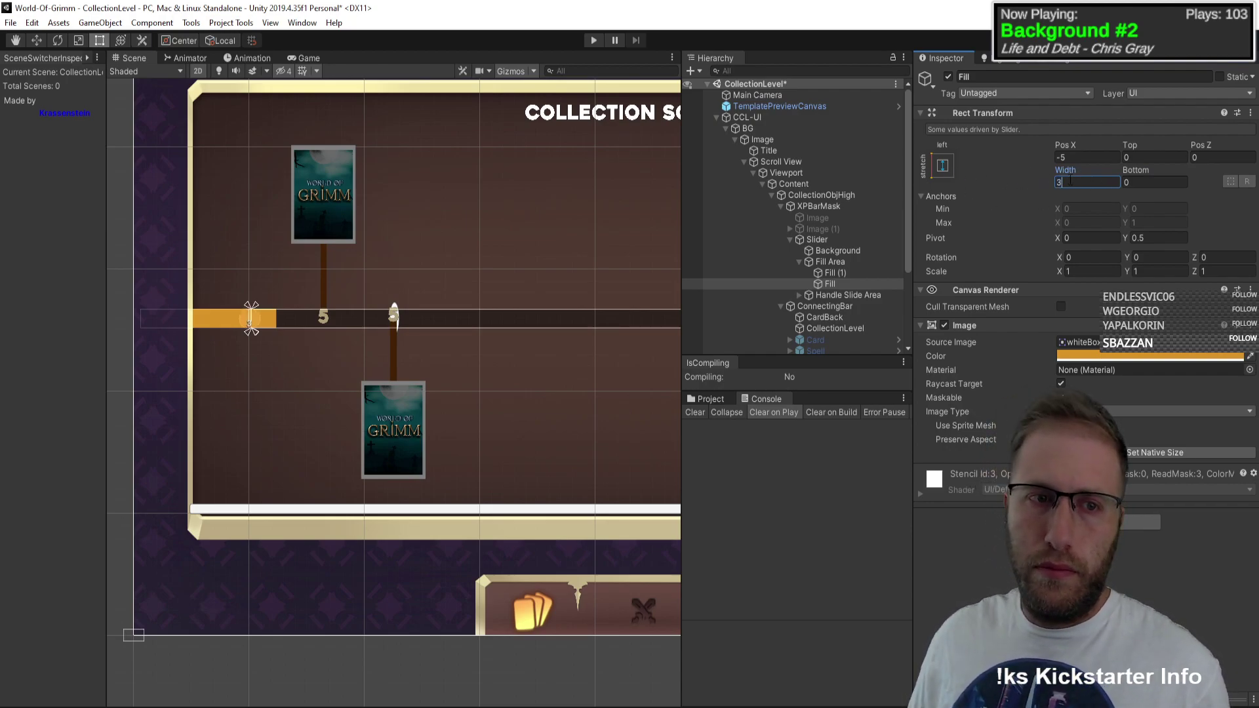
{"action": "type", "text": "2000"}
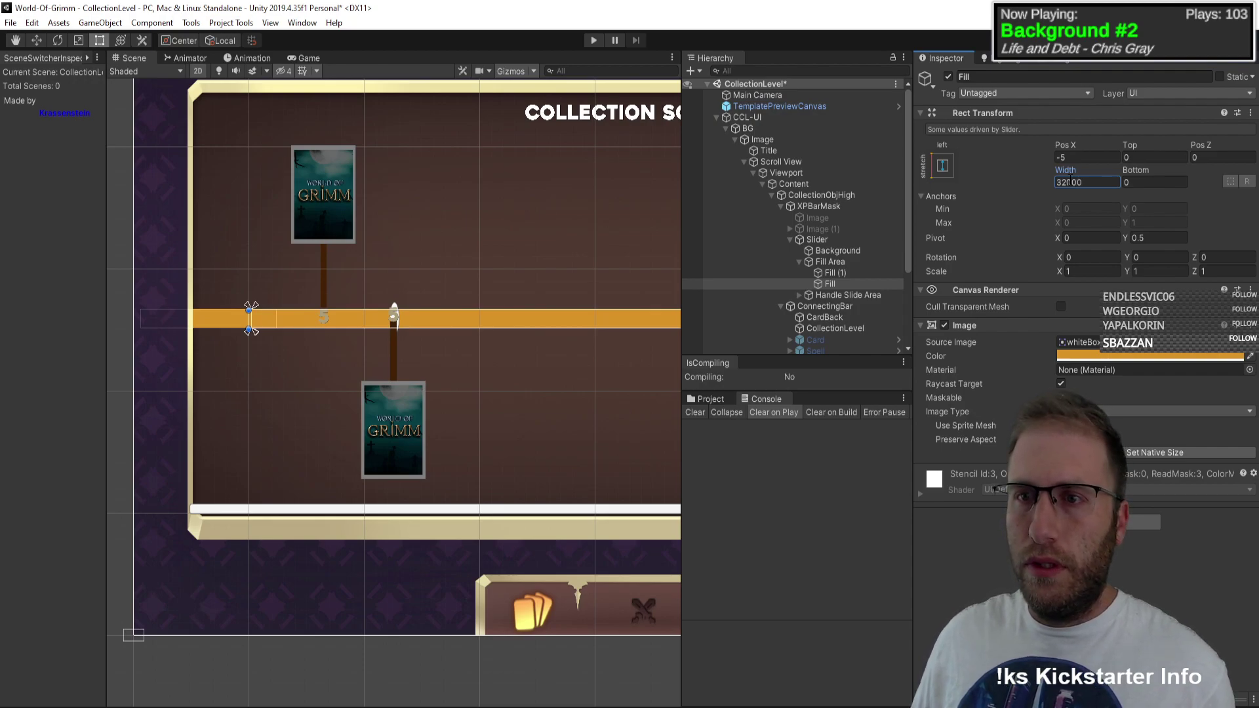
Step: Set the Fill object's Width back to 0
{"action": "left_click", "coordinate": [818, 239]}
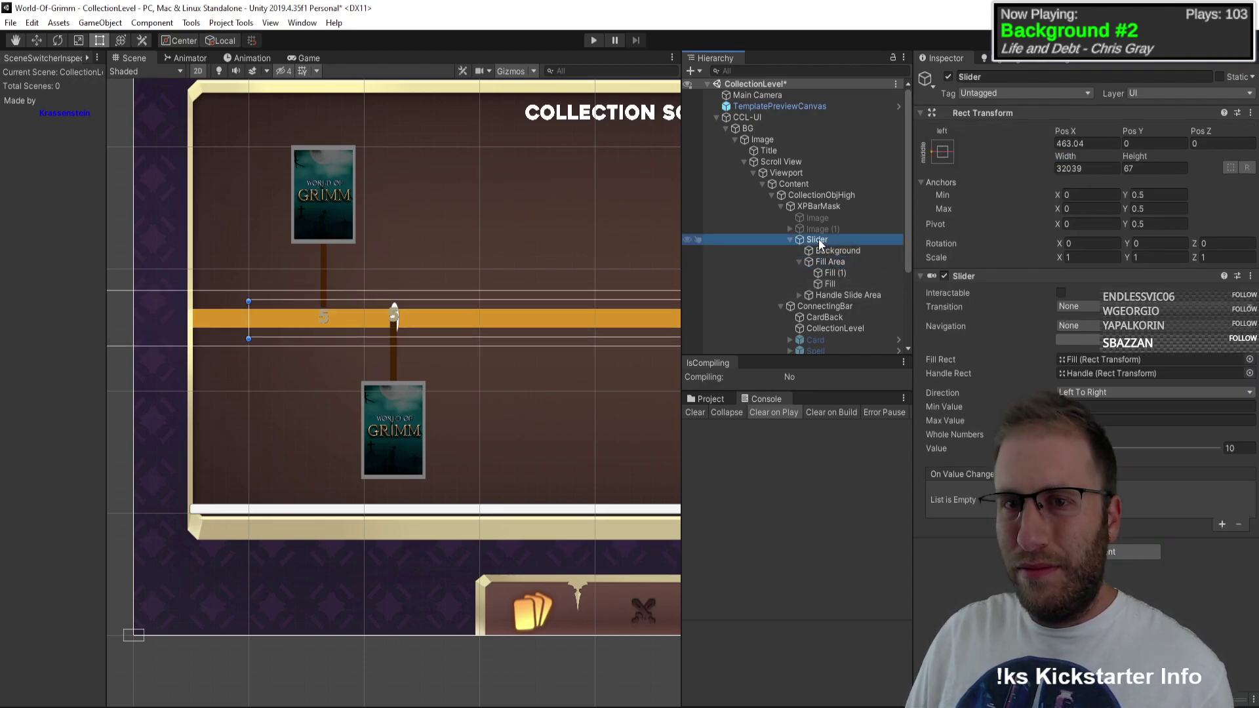
{"action": "left_click", "coordinate": [838, 274]}
{"action": "left_click", "coordinate": [840, 283]}
{"action": "left_click", "coordinate": [1076, 183]}
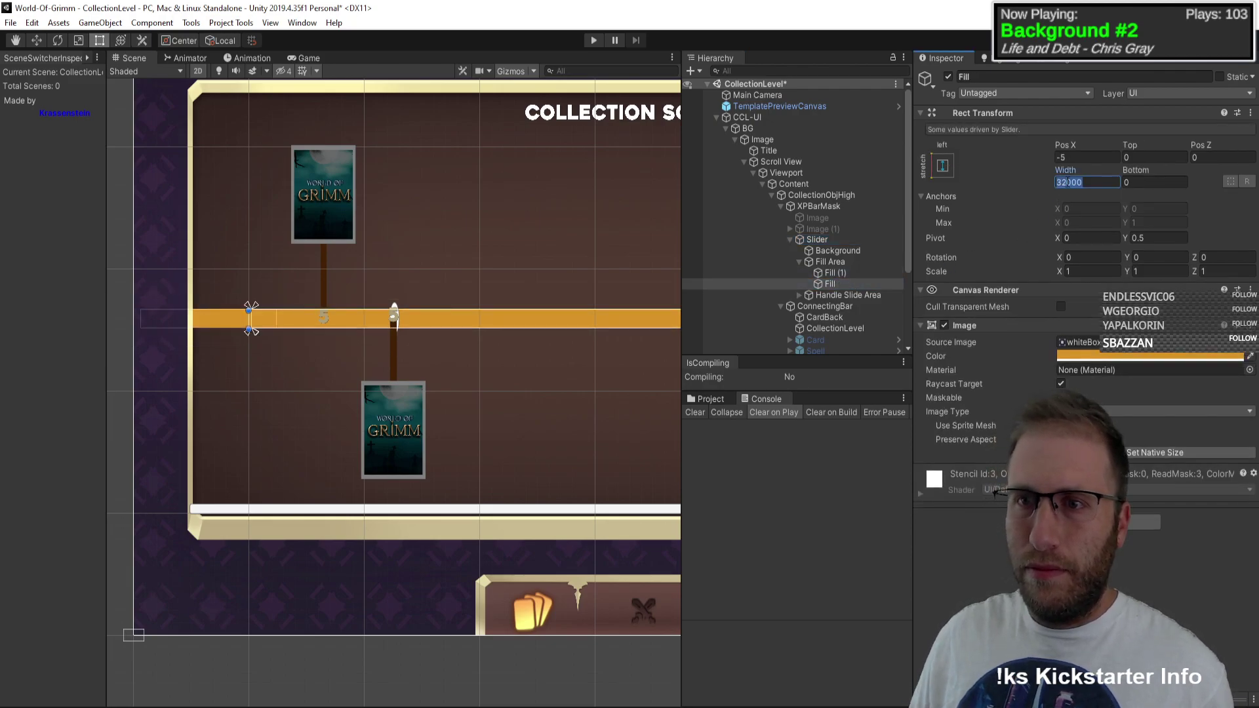
{"action": "type", "text": "0"}
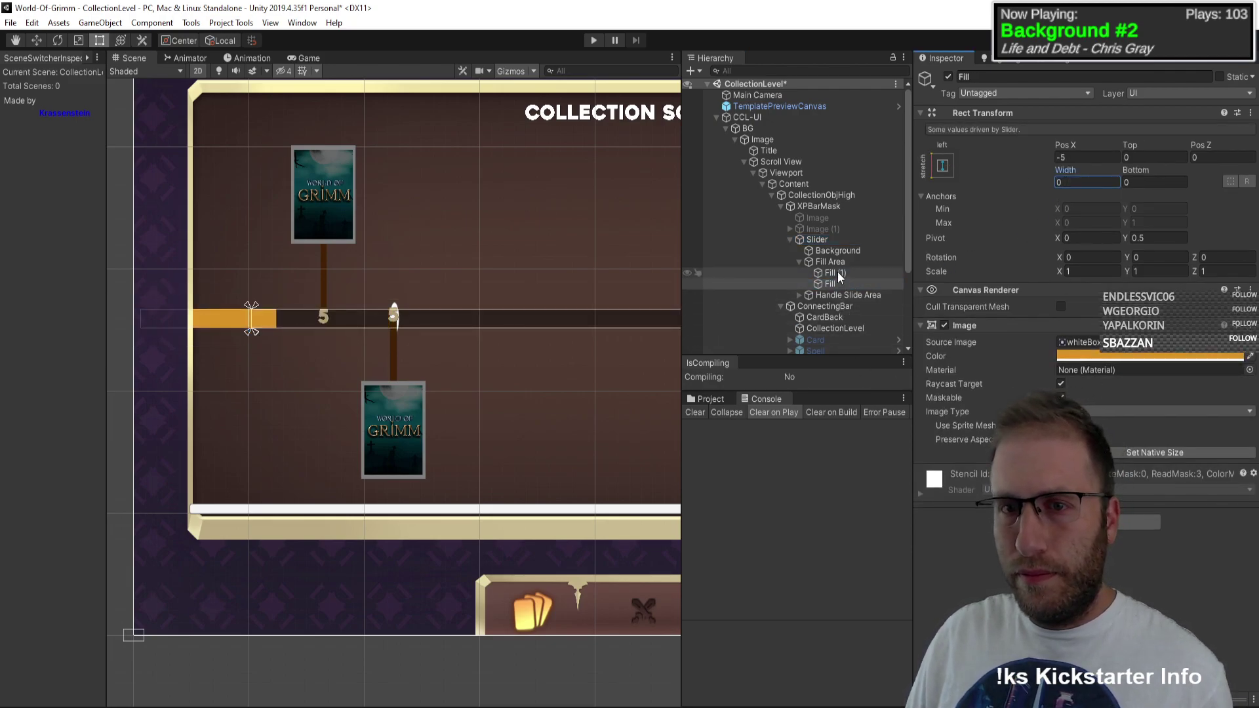
Step: Drop the Slider's Value to 0, enter 1200, and run the game to preview the bar
{"action": "left_click", "coordinate": [818, 240]}
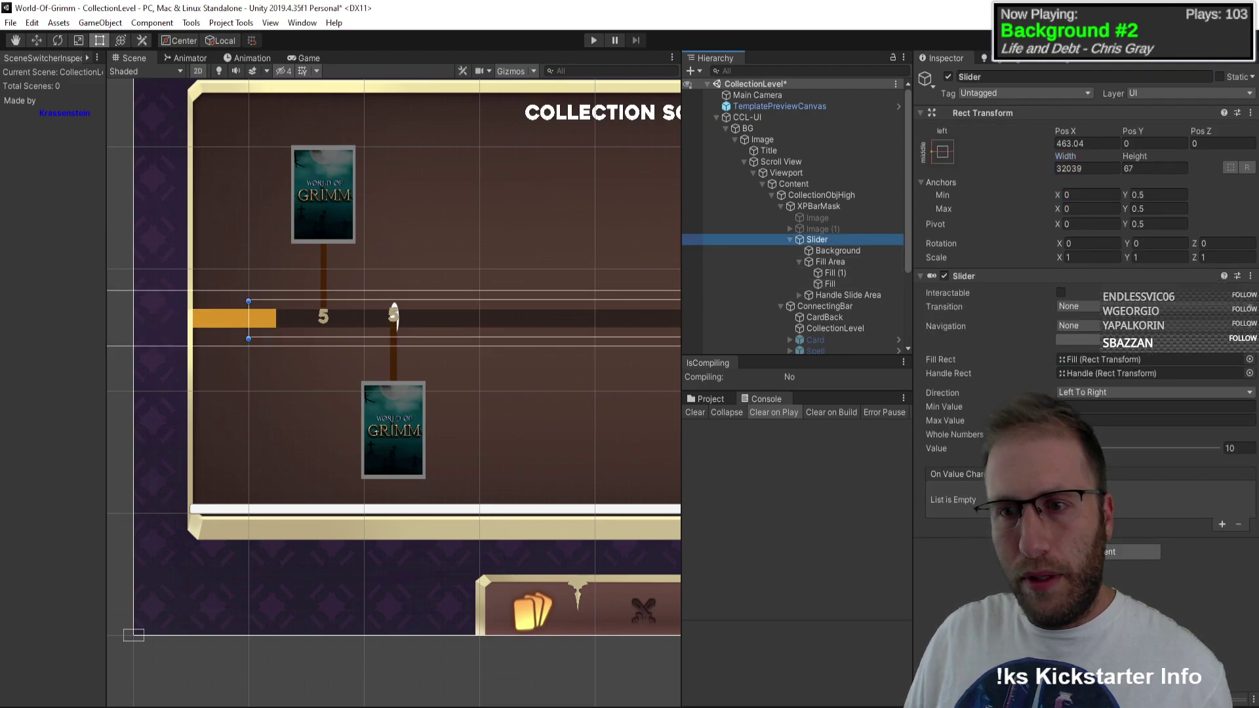
{"action": "left_click_drag", "start_coordinate": [1168, 448], "coordinate": [1105, 449]}
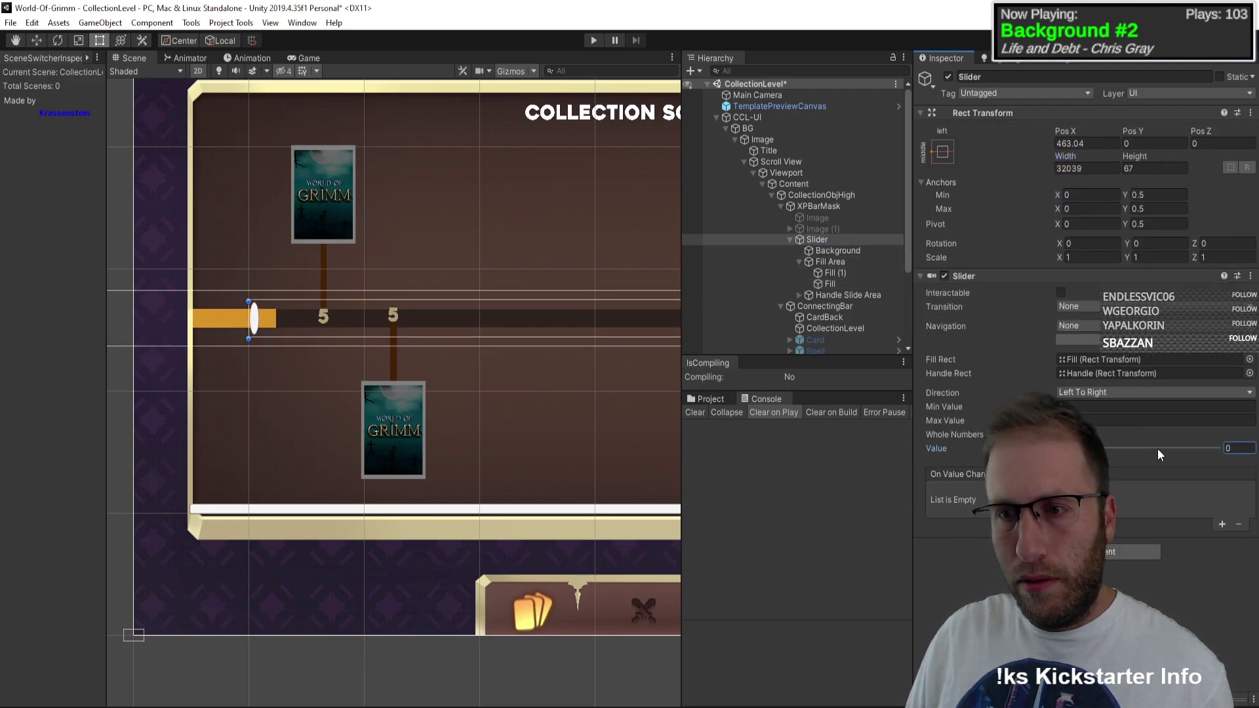
{"action": "left_click", "coordinate": [1233, 448]}
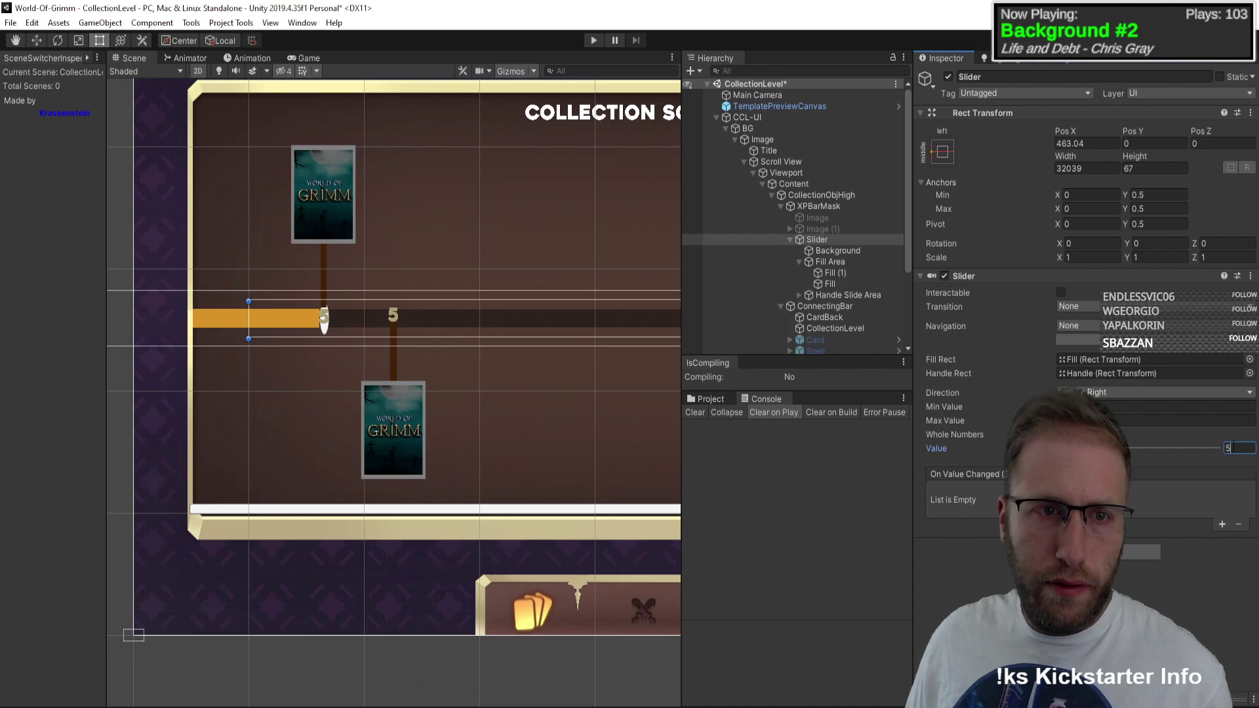
{"action": "key", "text": "BackSpace"}
{"action": "type", "text": "1200"}
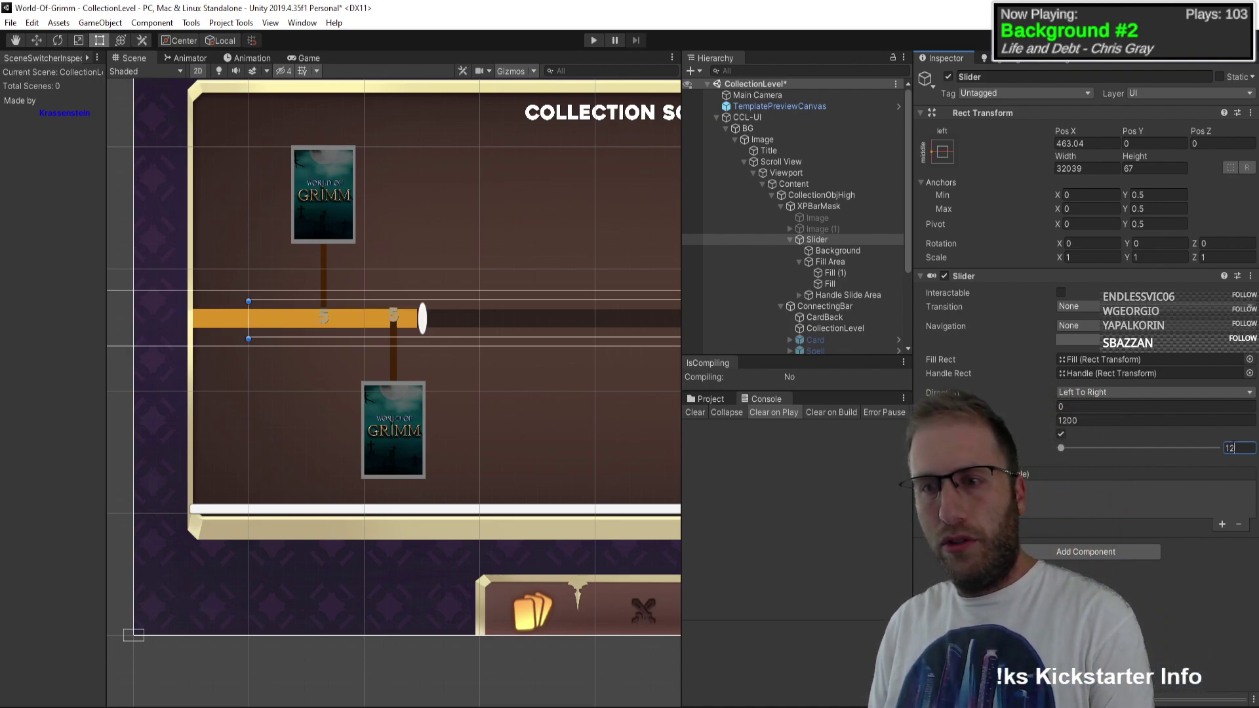
{"action": "left_click", "coordinate": [606, 42]}
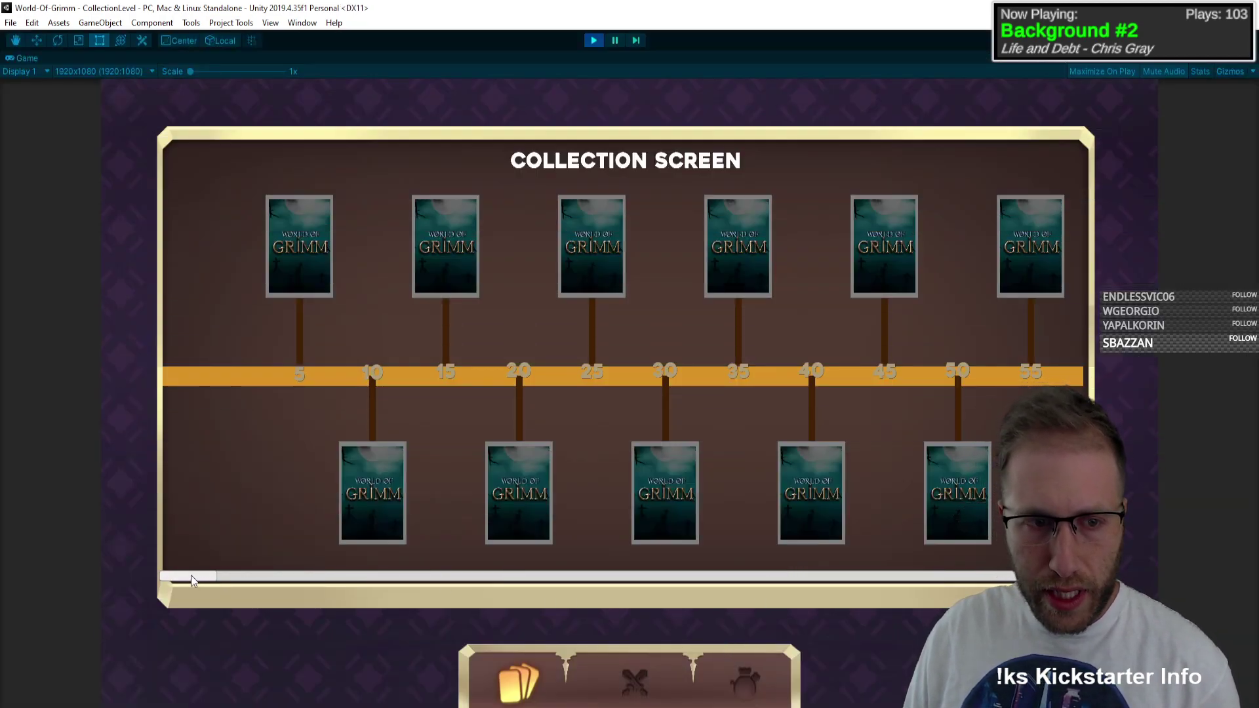
{"action": "left_click_drag", "start_coordinate": [191, 576], "coordinate": [1004, 576]}
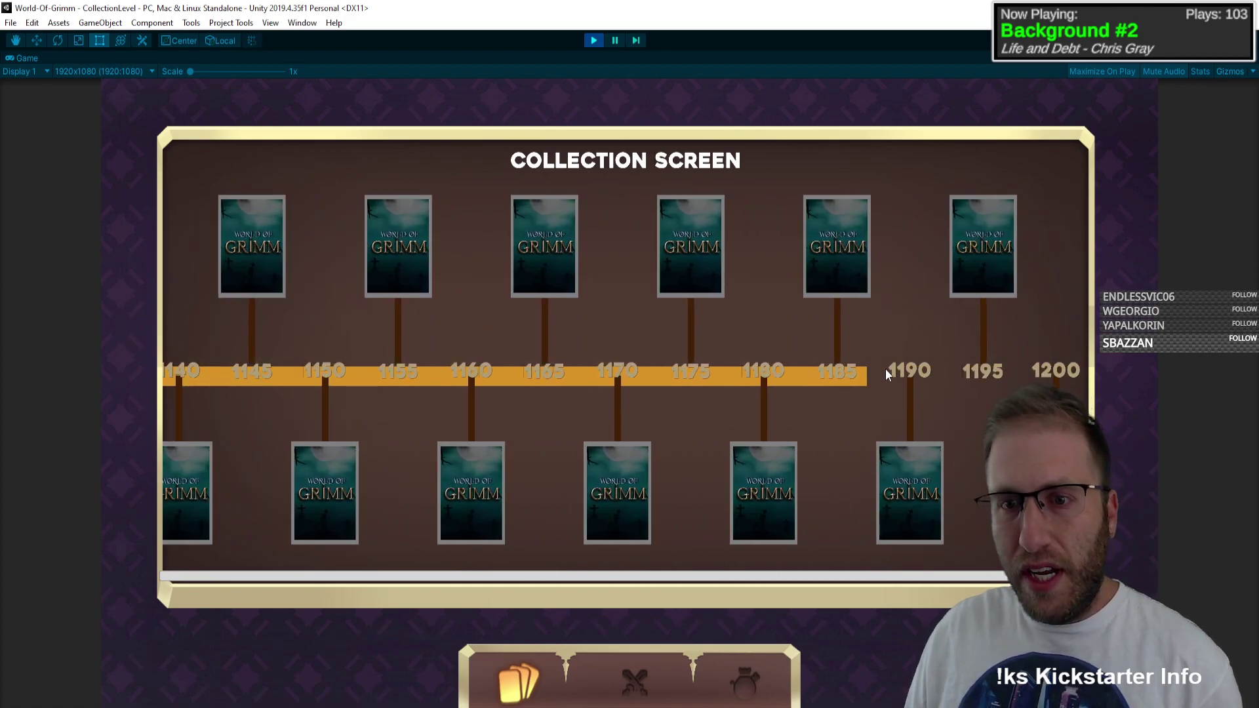
{"action": "left_click", "coordinate": [593, 41]}
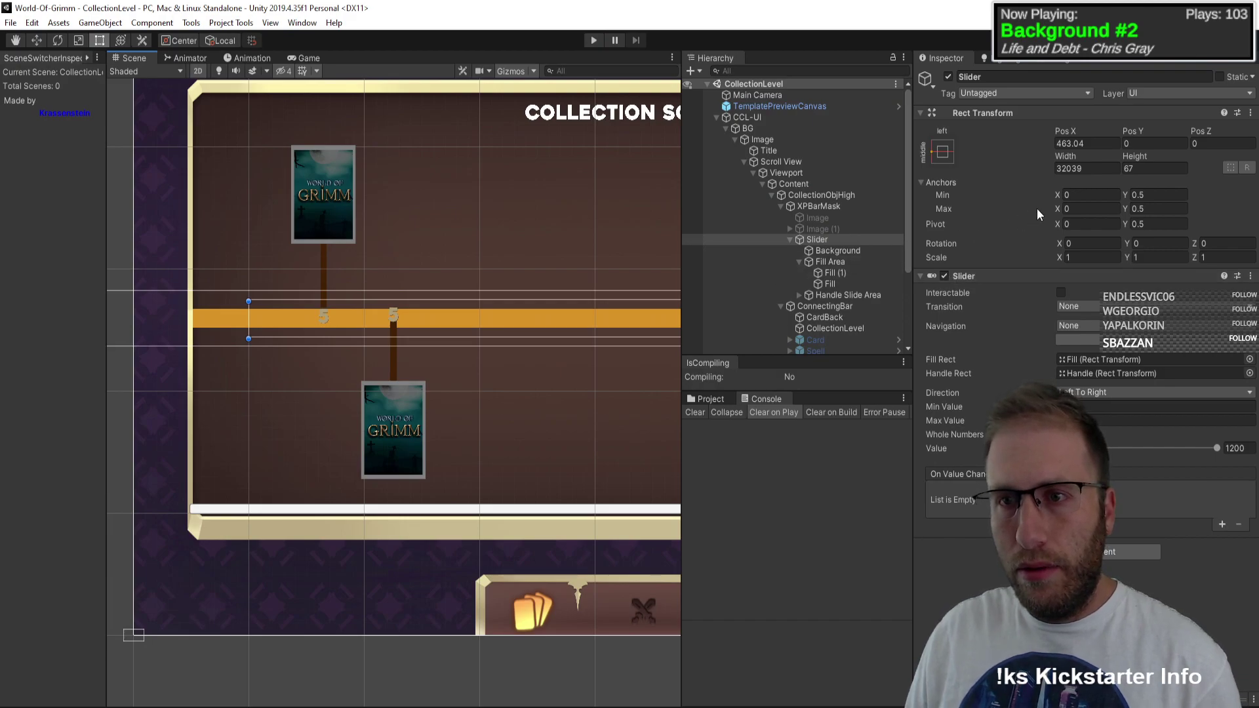
Step: Change the Slider's width from 32039 to 32500, then run and stop the game to check the fill
{"action": "left_click", "coordinate": [1083, 168]}
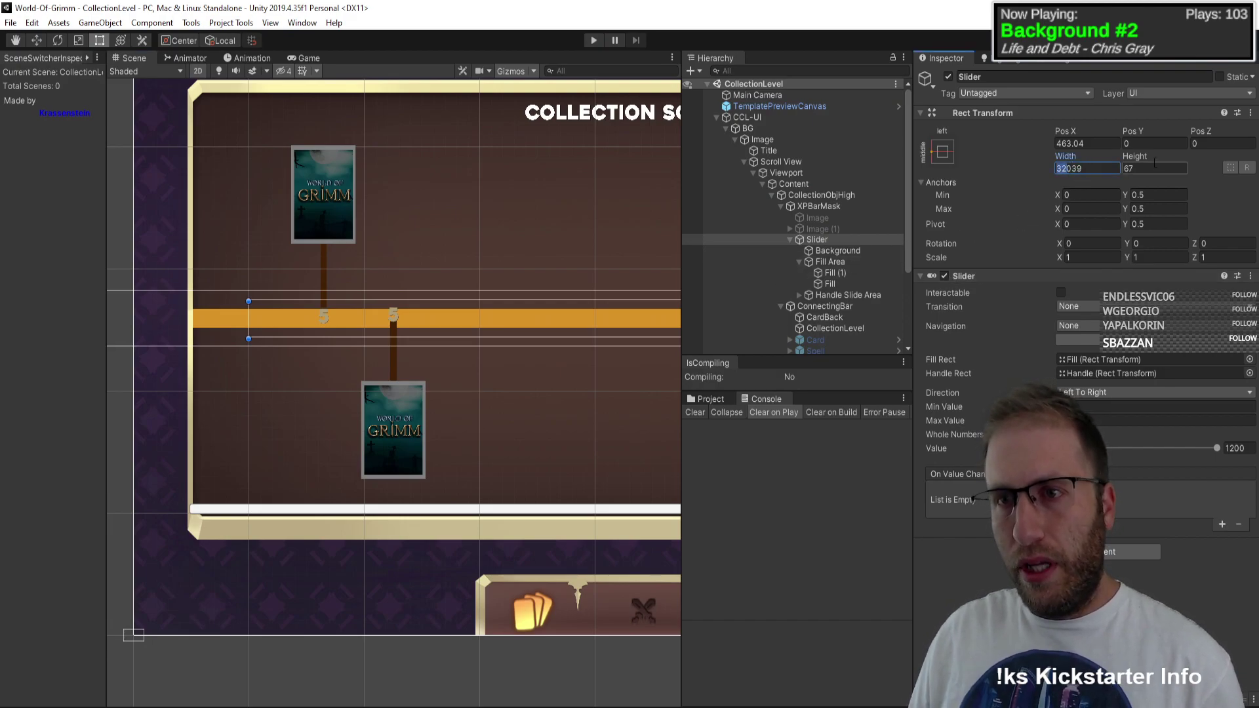
{"action": "left_click_drag", "start_coordinate": [1065, 169], "coordinate": [1130, 168]}
{"action": "type", "text": "500"}
{"action": "key", "text": "Return"}
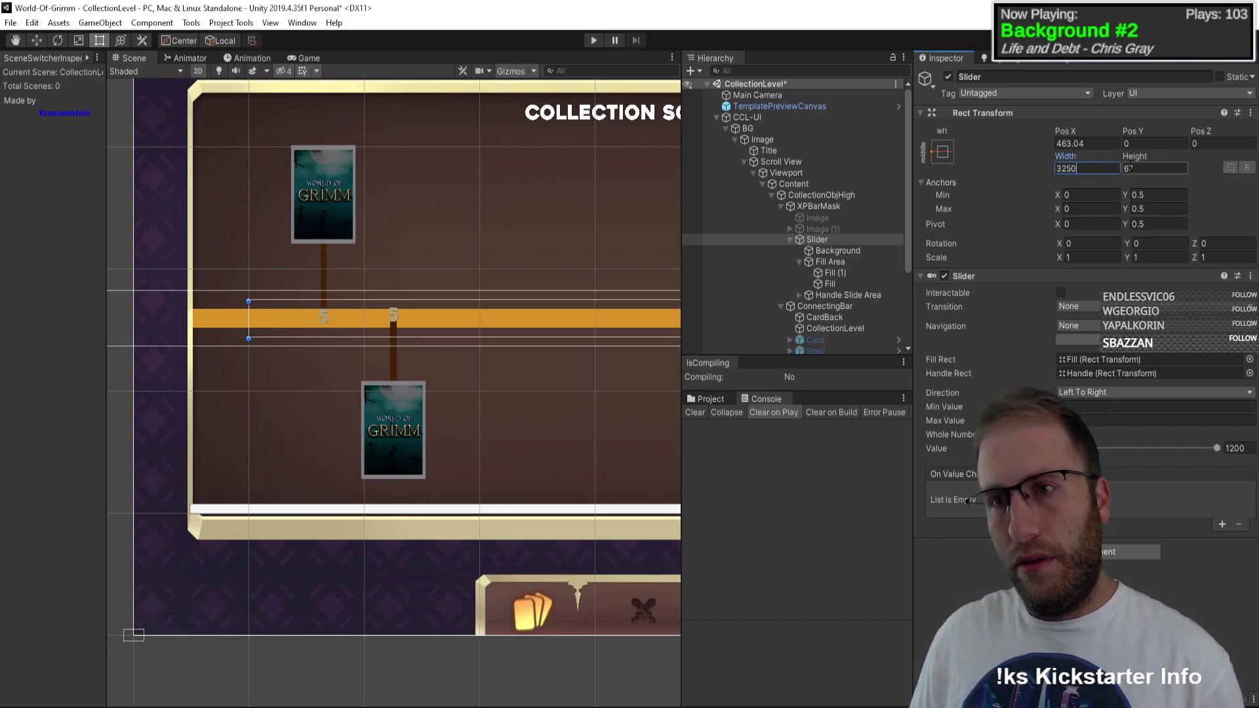
{"action": "left_click", "coordinate": [585, 40]}
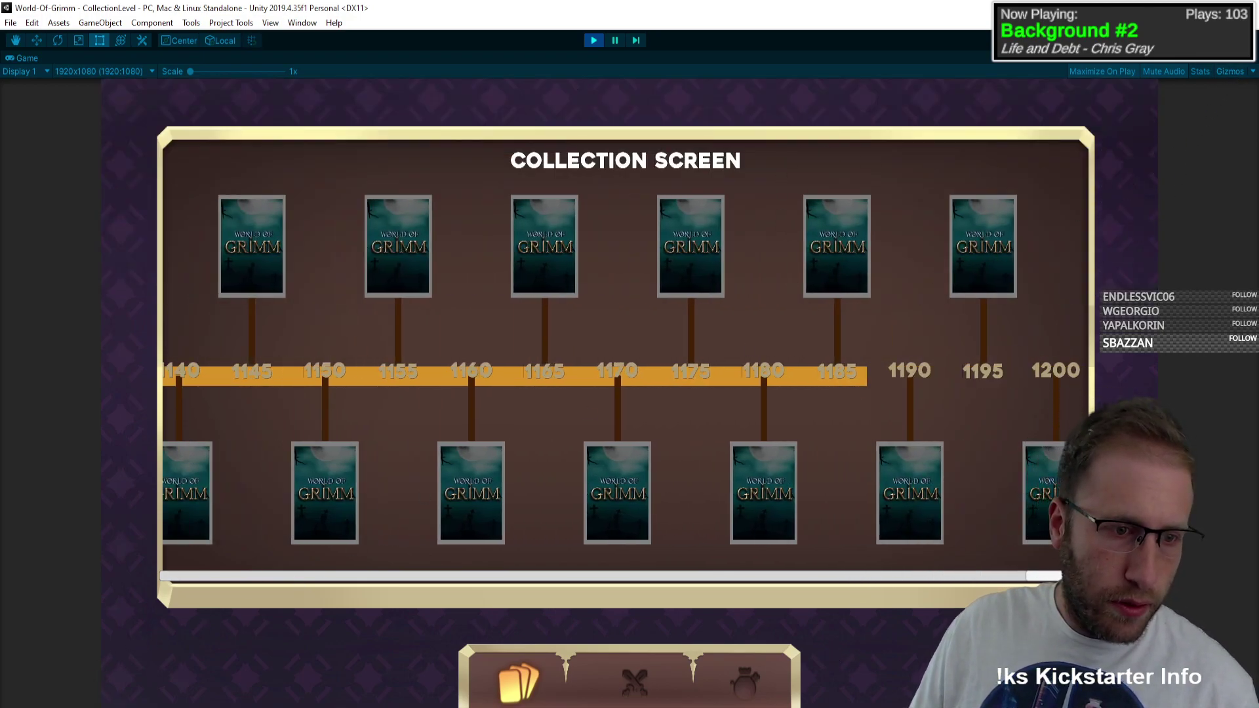
{"action": "left_click", "coordinate": [594, 41]}
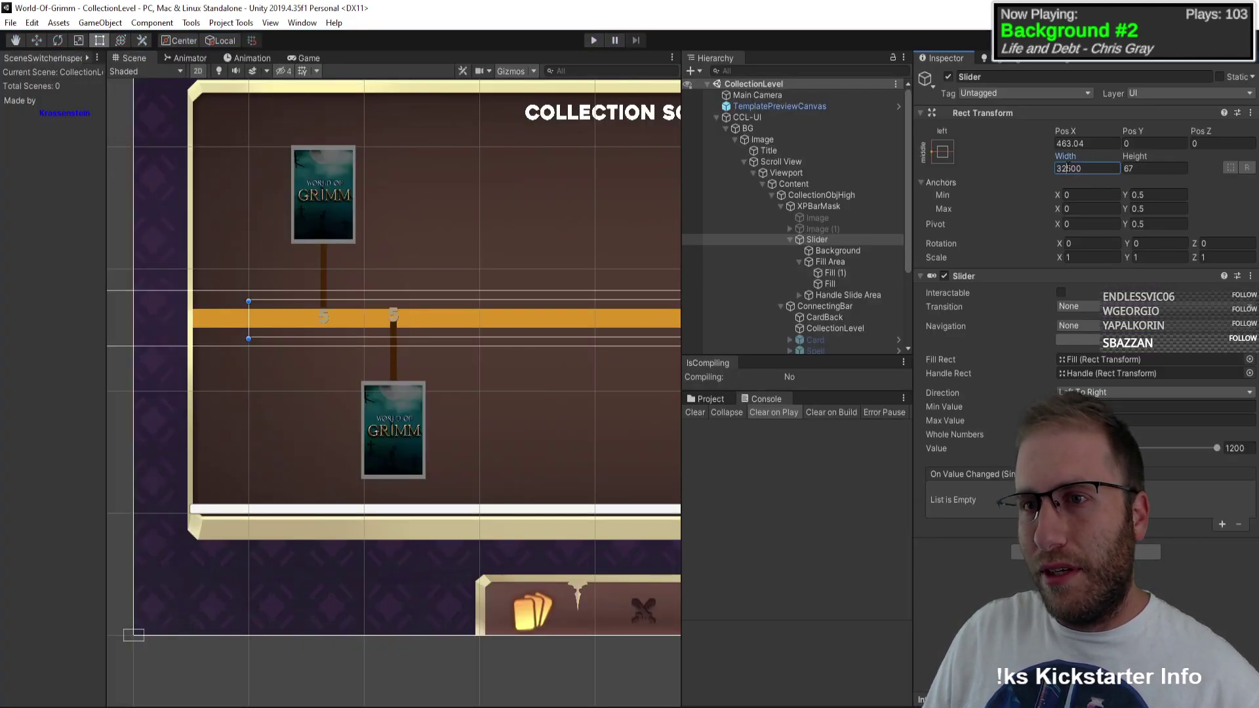
Step: Enter 32768 as the Slider's width, then zoom out and pan to frame the Collection Screen
{"action": "type", "text": "7"}
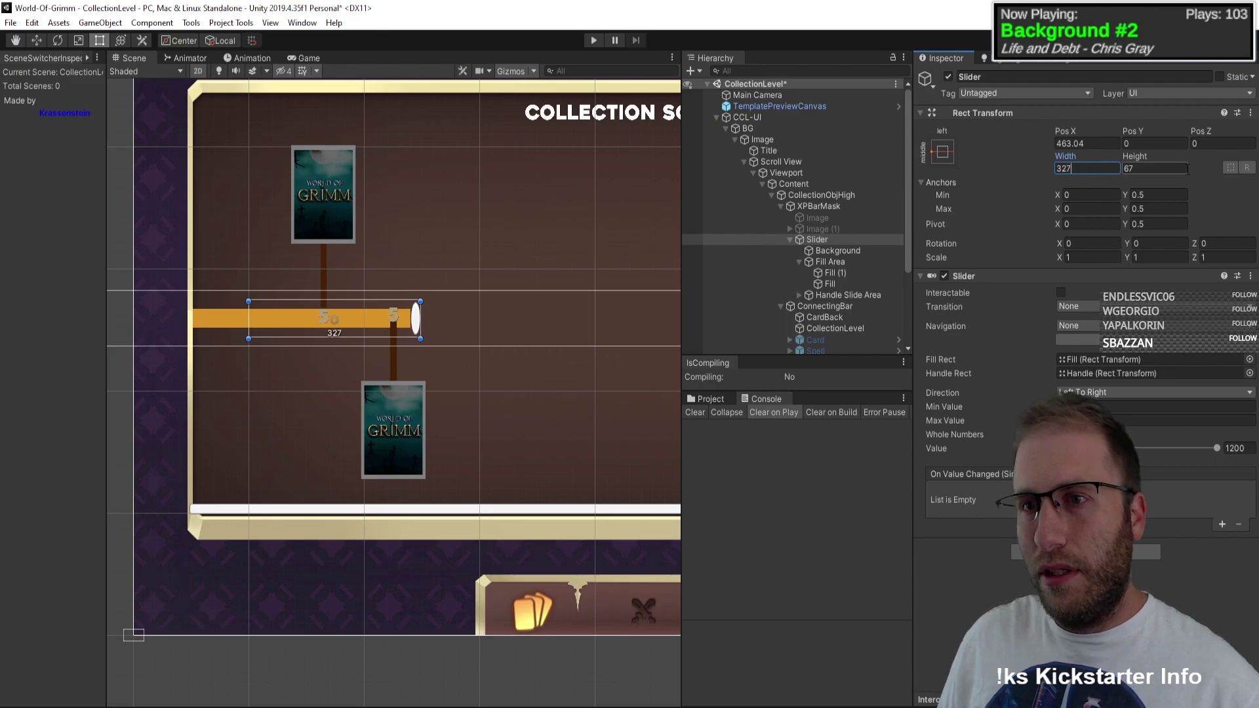
{"action": "type", "text": "68"}
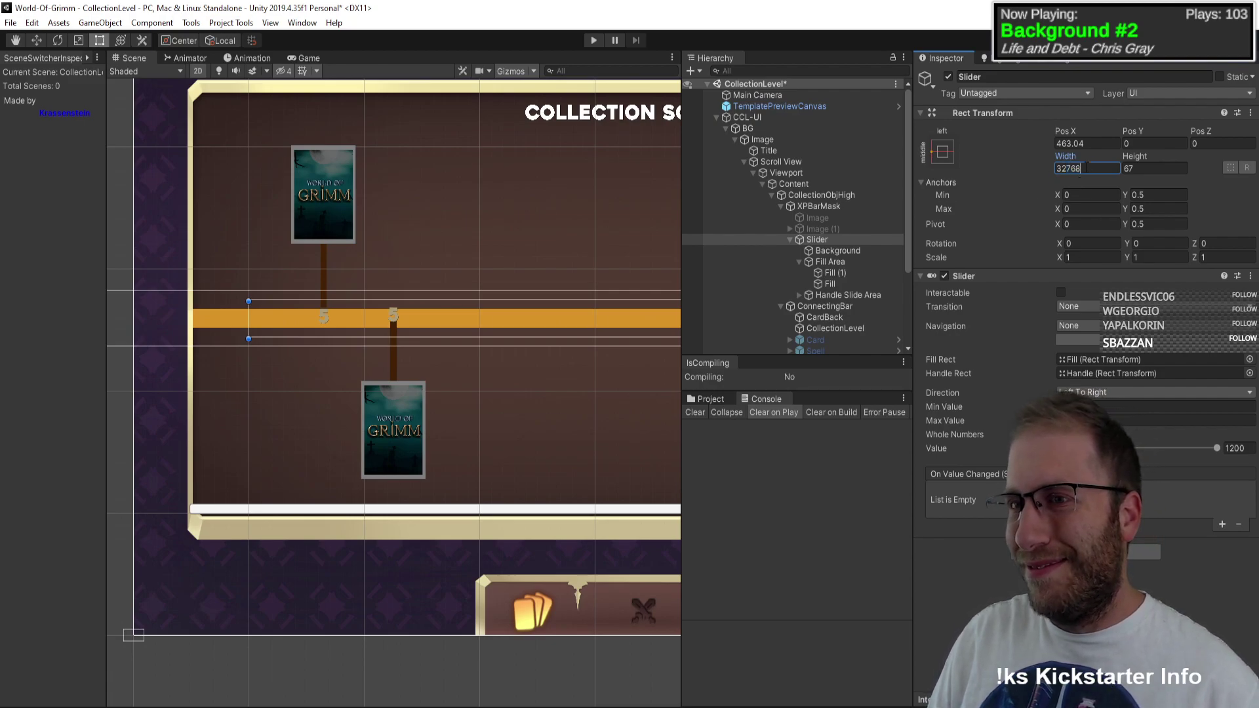
{"action": "scroll", "coordinate": [309, 315], "scroll_direction": "down", "scroll_amount": 6}
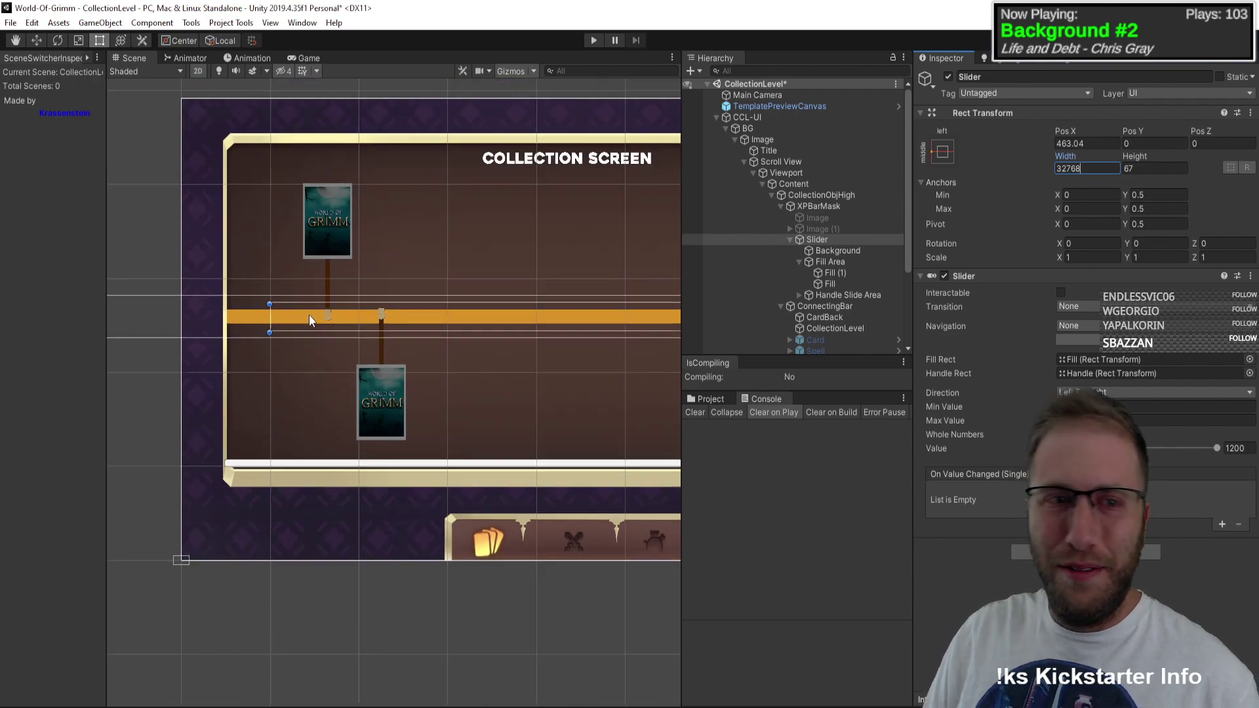
{"action": "middle_click_drag", "start_coordinate": [437, 298], "coordinate": [611, 276]}
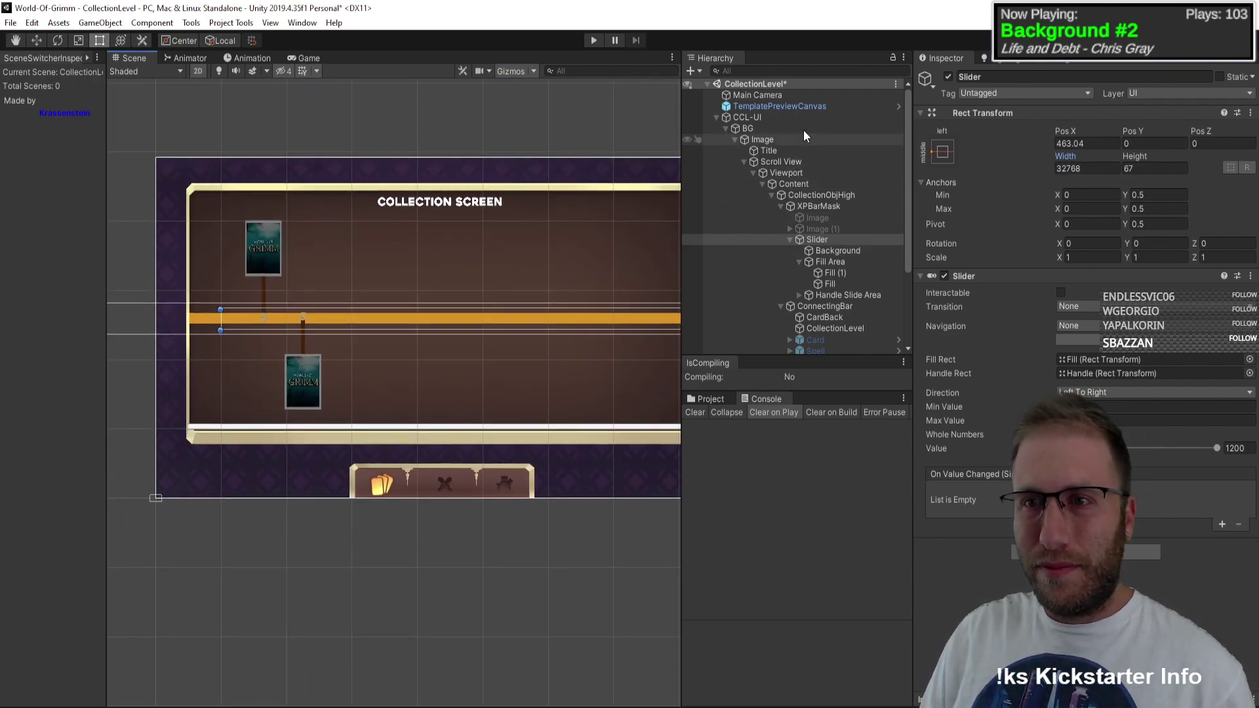
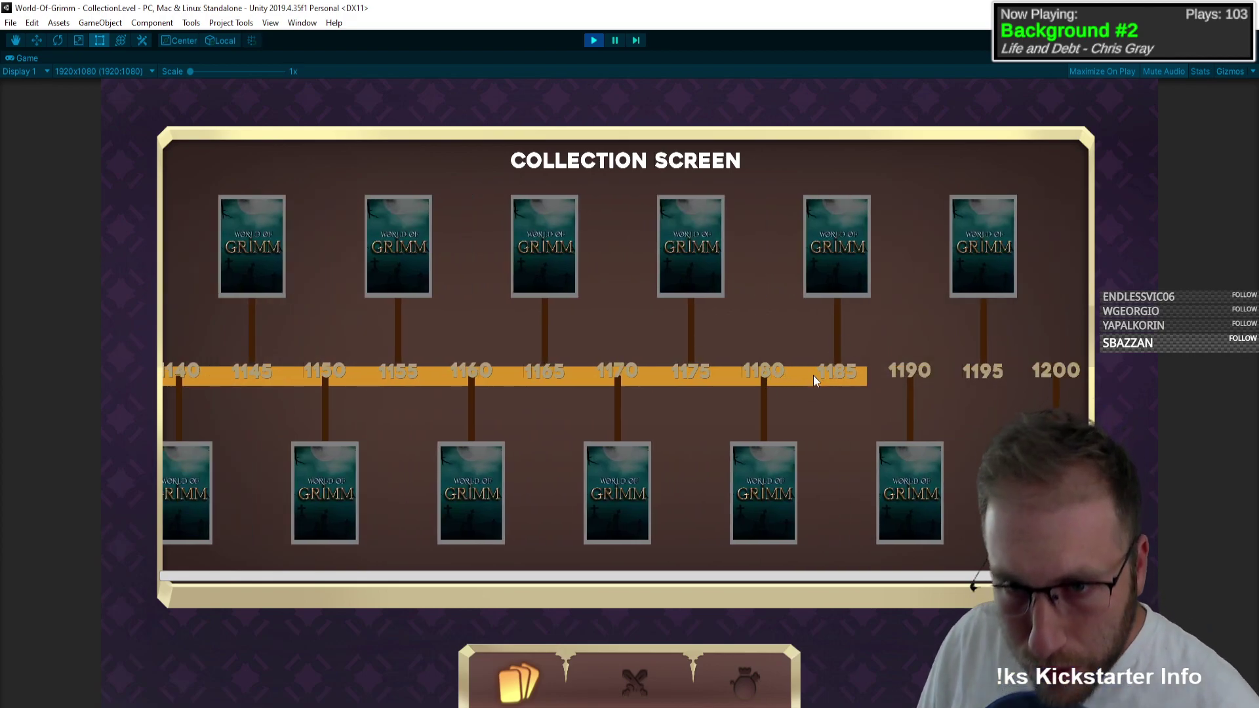
Step: Restore the full editor layout and set the XPBarMask Rect Transform width to 33000
{"action": "left_click", "coordinate": [1253, 63]}
{"action": "left_click", "coordinate": [1115, 108]}
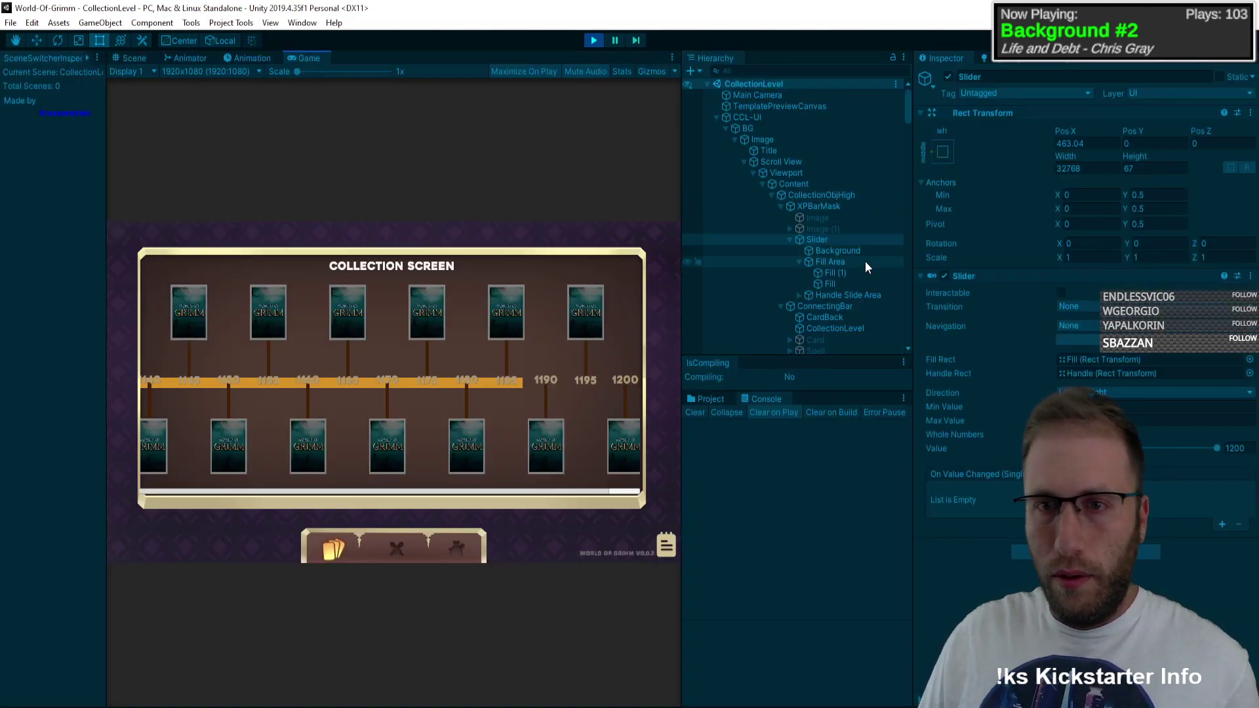
{"action": "left_click", "coordinate": [835, 206]}
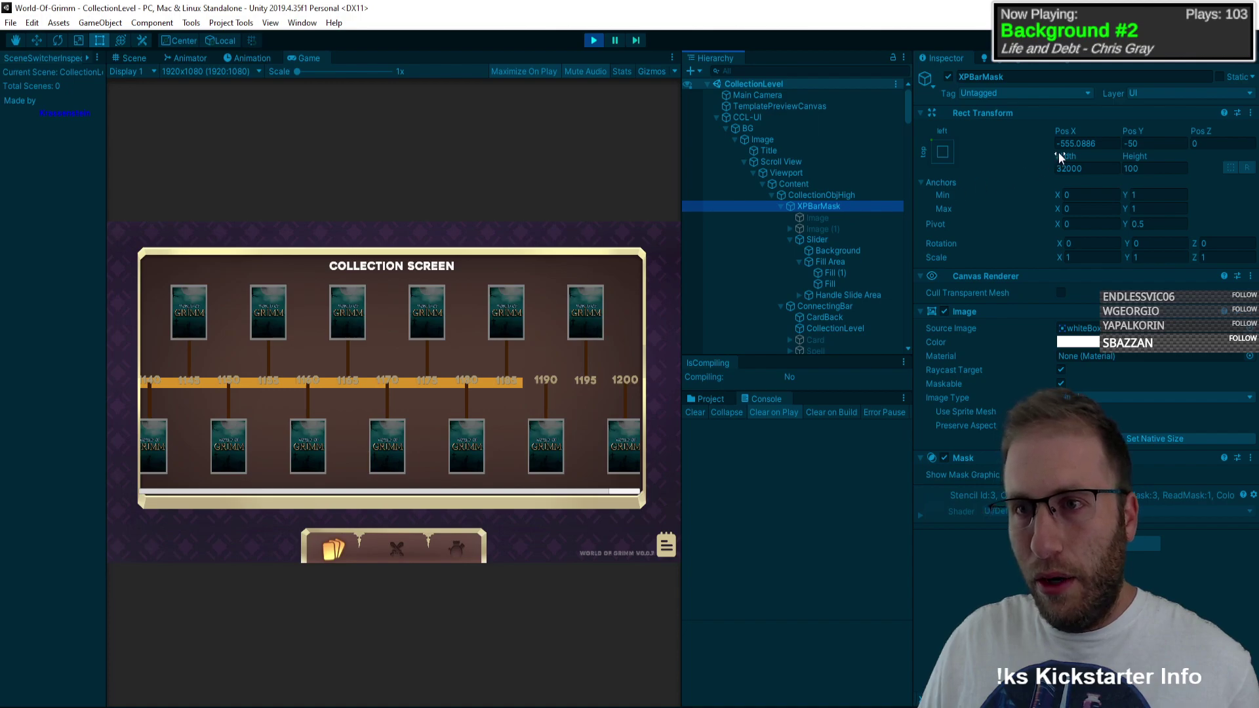
{"action": "left_click_drag", "start_coordinate": [1059, 153], "coordinate": [1065, 155]}
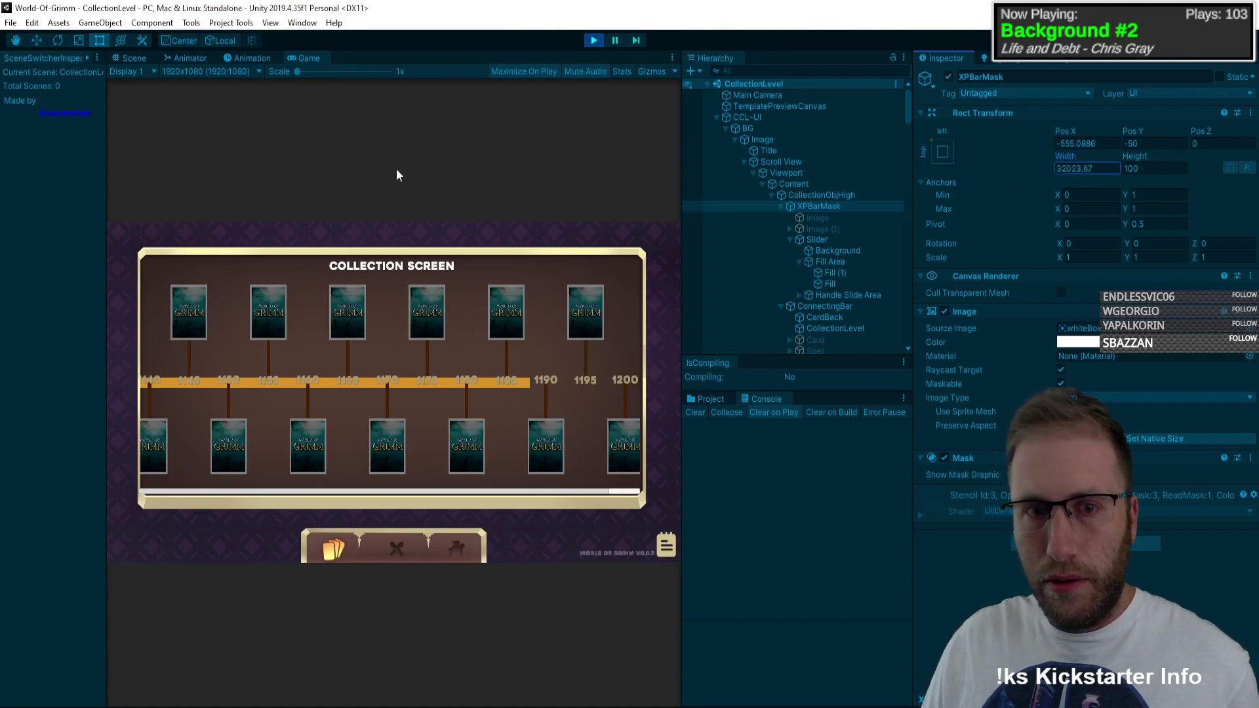
{"action": "left_click_drag", "start_coordinate": [649, 128], "coordinate": [145, 181]}
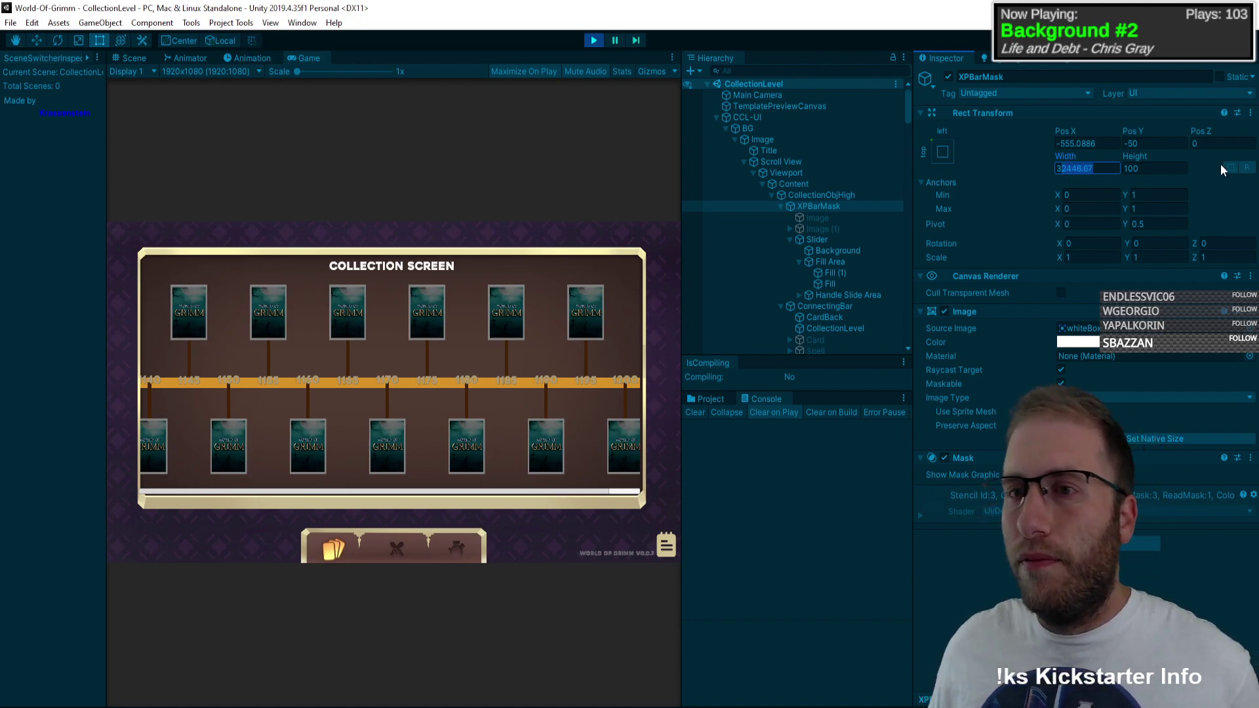
{"action": "type", "text": "30000"}
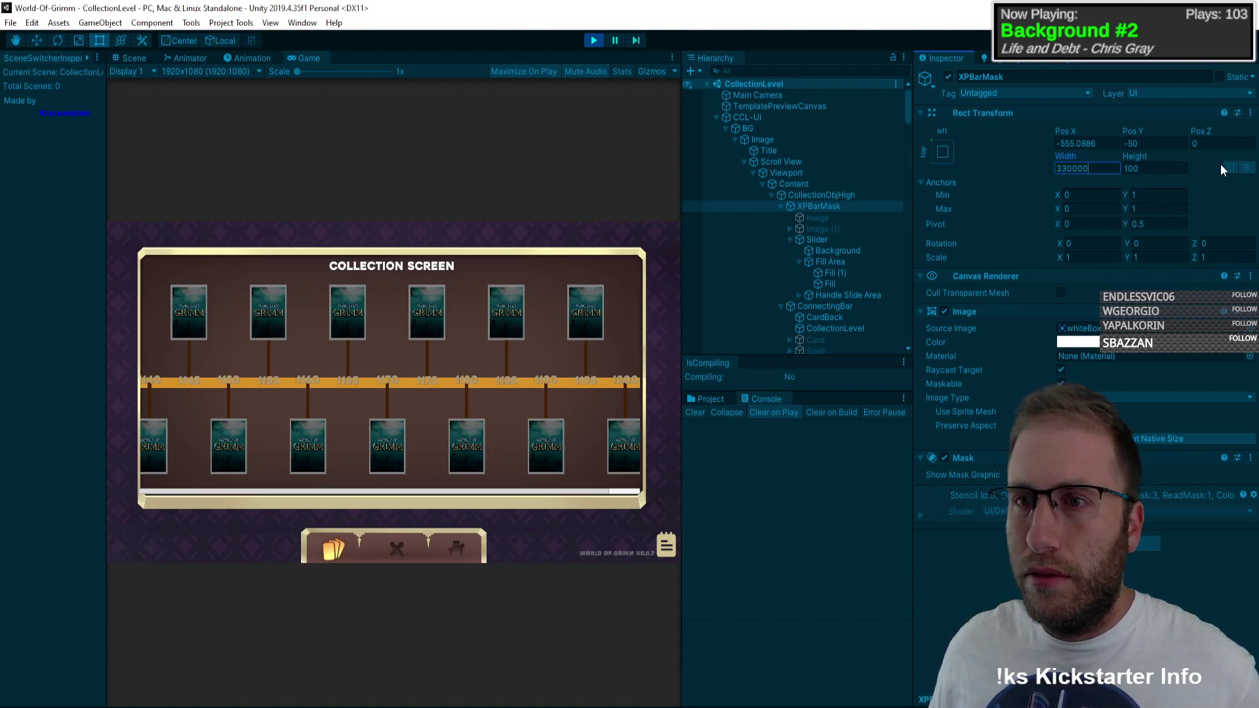
{"action": "key", "text": "BackSpace"}
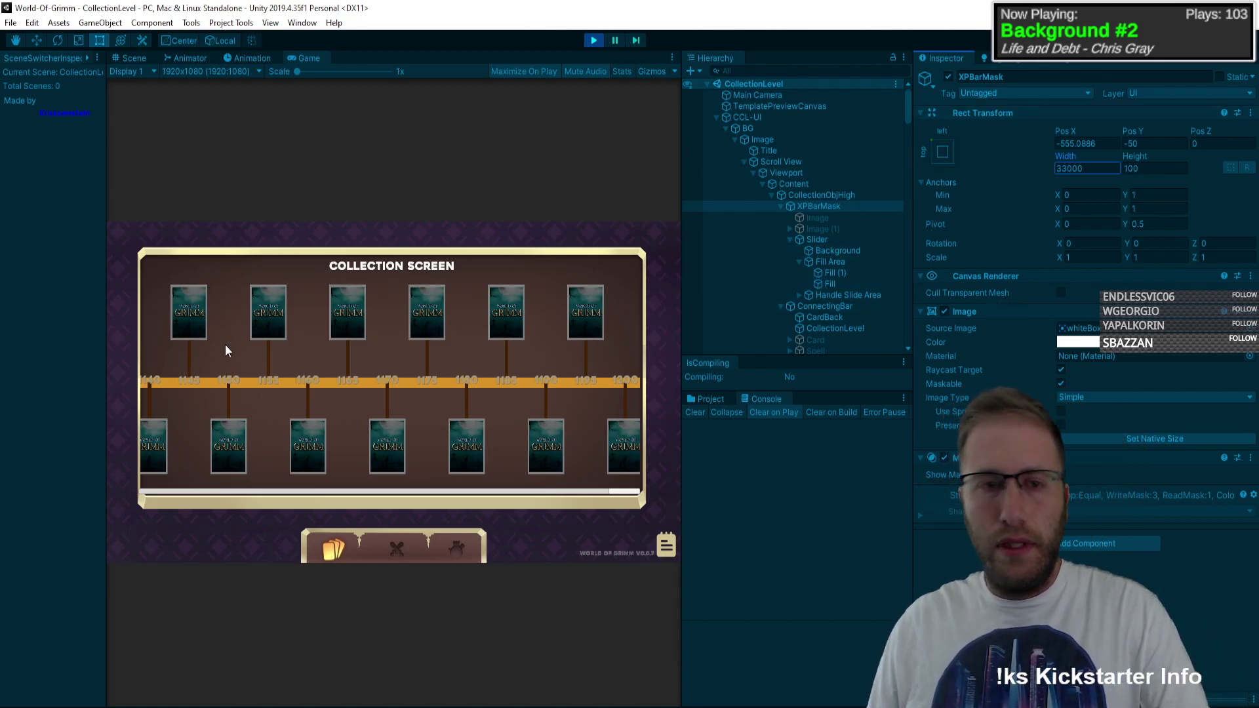
Step: Check Handle Slide Area and Content in the Hierarchy, then reselect XPBarMask
{"action": "left_click", "coordinate": [846, 294]}
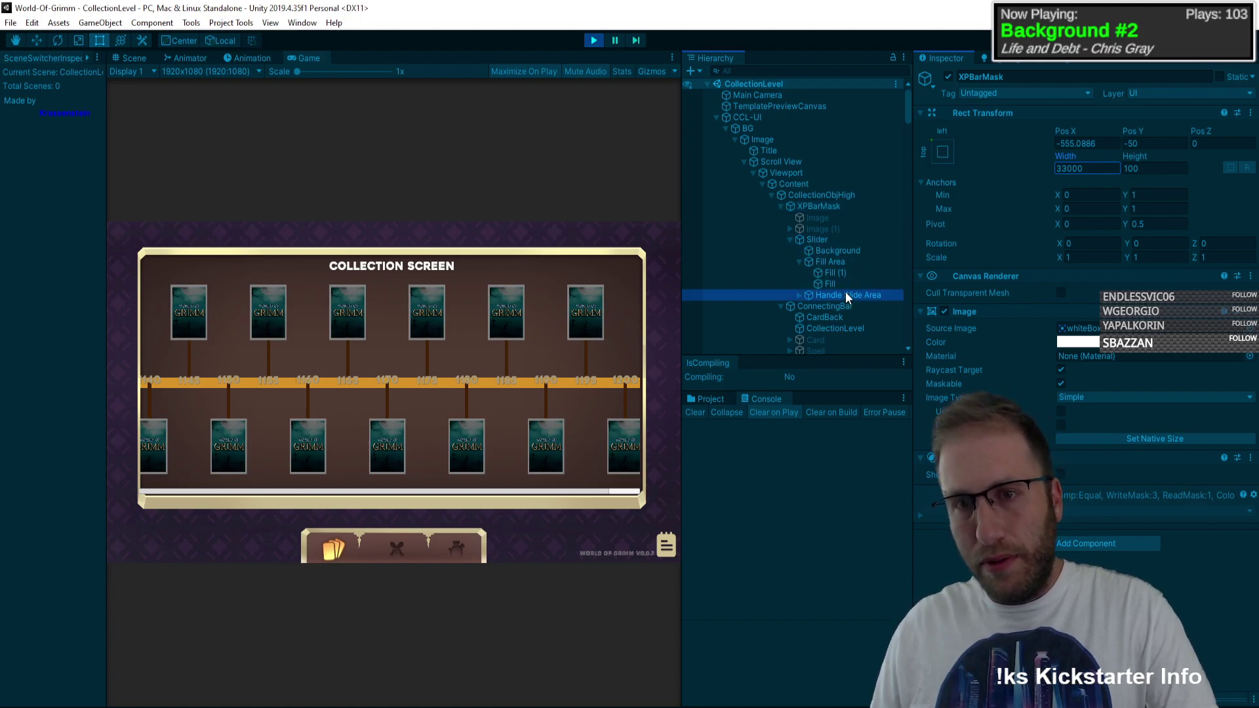
{"action": "left_click", "coordinate": [835, 240]}
{"action": "left_click", "coordinate": [831, 206]}
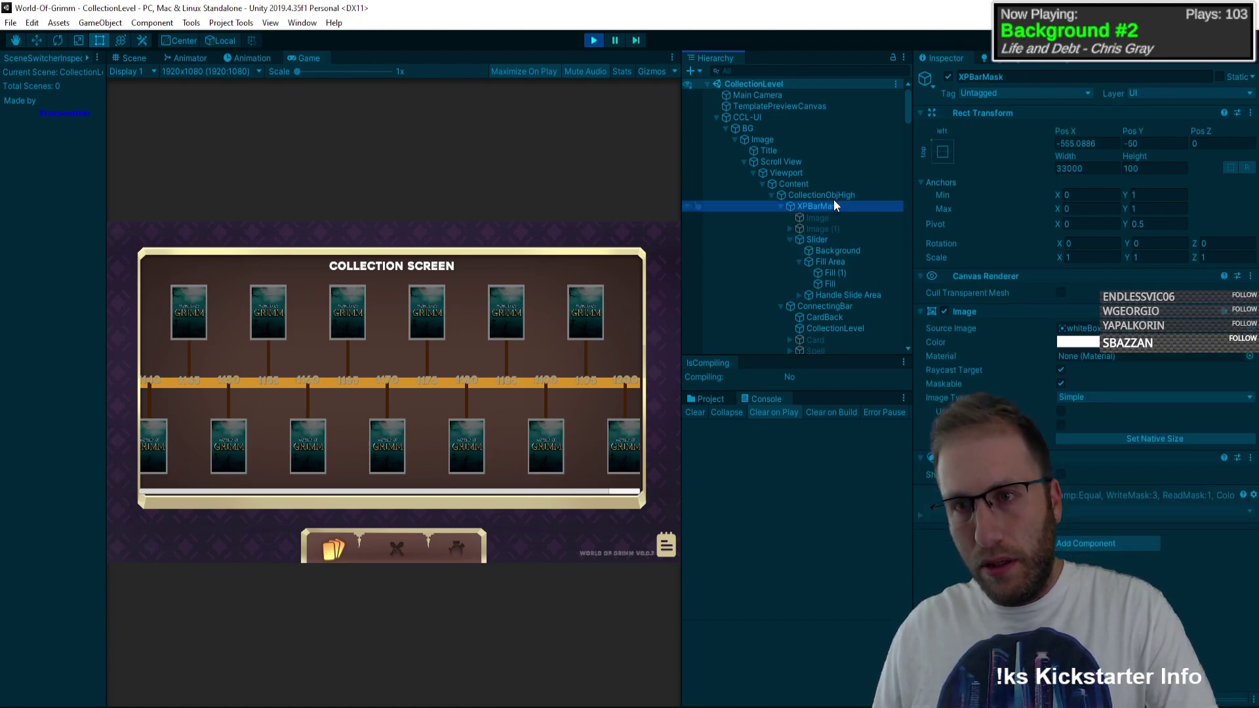
{"action": "left_click", "coordinate": [839, 184]}
{"action": "left_click", "coordinate": [841, 203]}
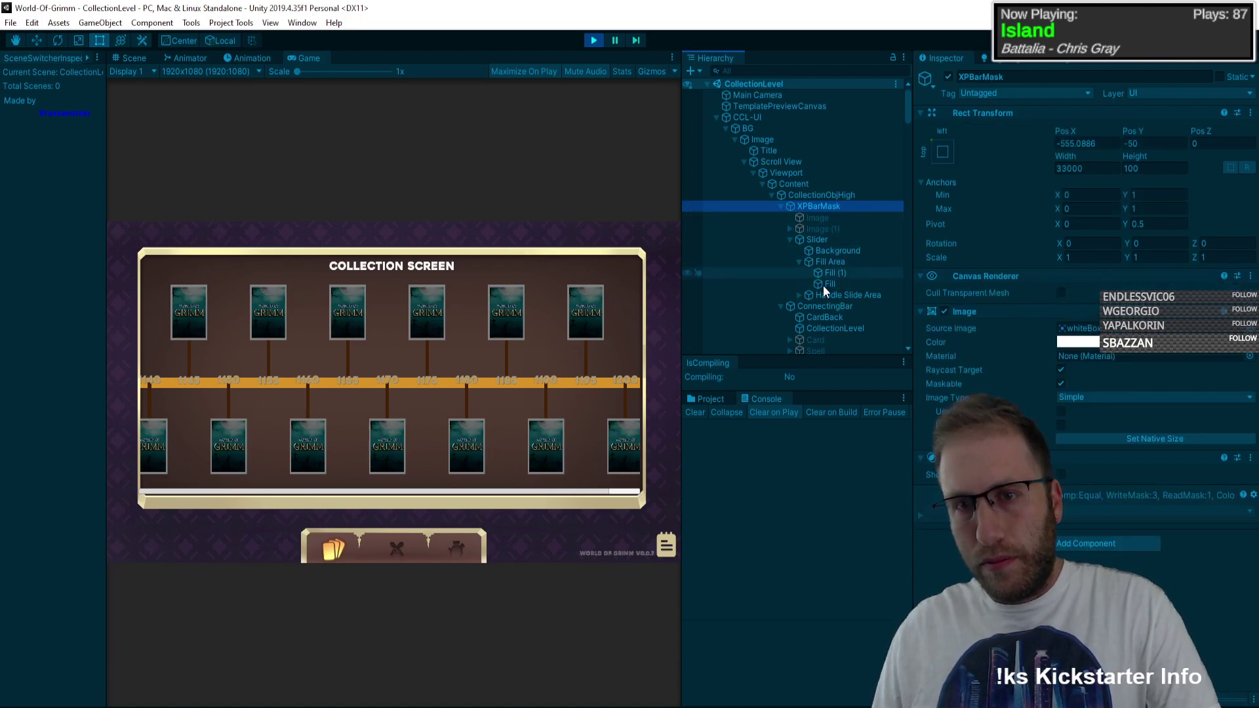
Step: Inspect Fill Area and Fill, then test the Slider value and set it to 1200
{"action": "left_click", "coordinate": [821, 261]}
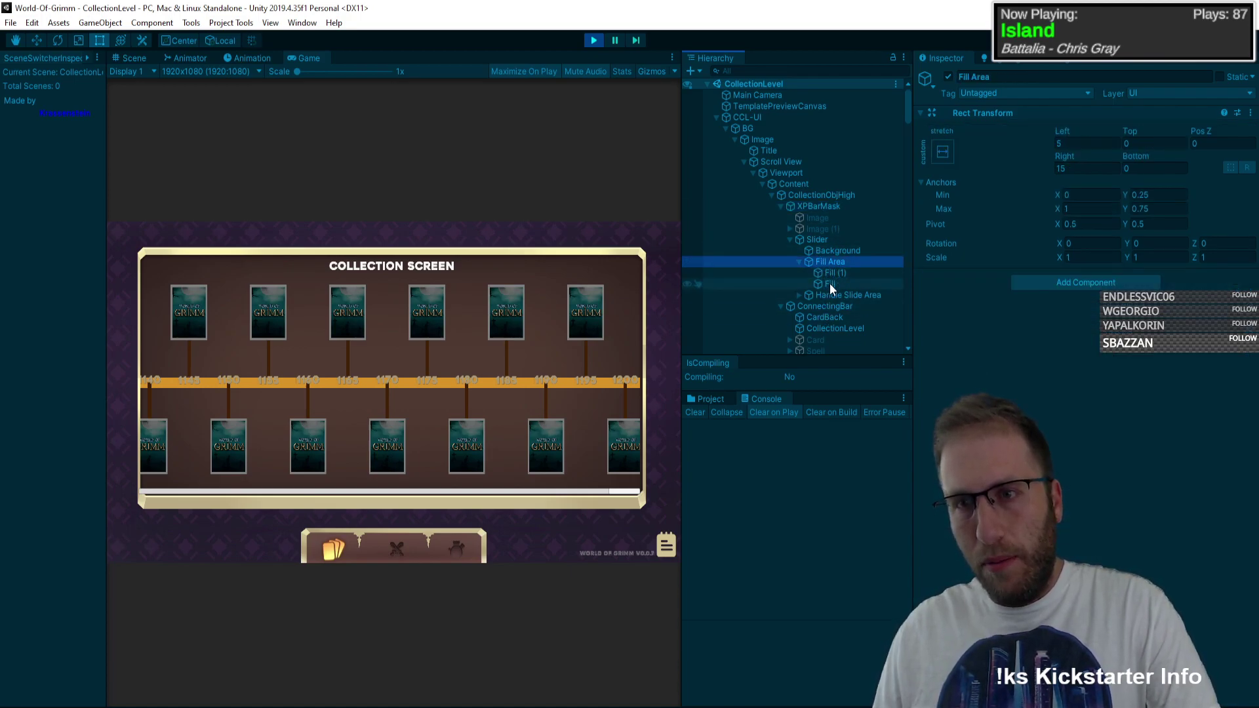
{"action": "left_click", "coordinate": [830, 284]}
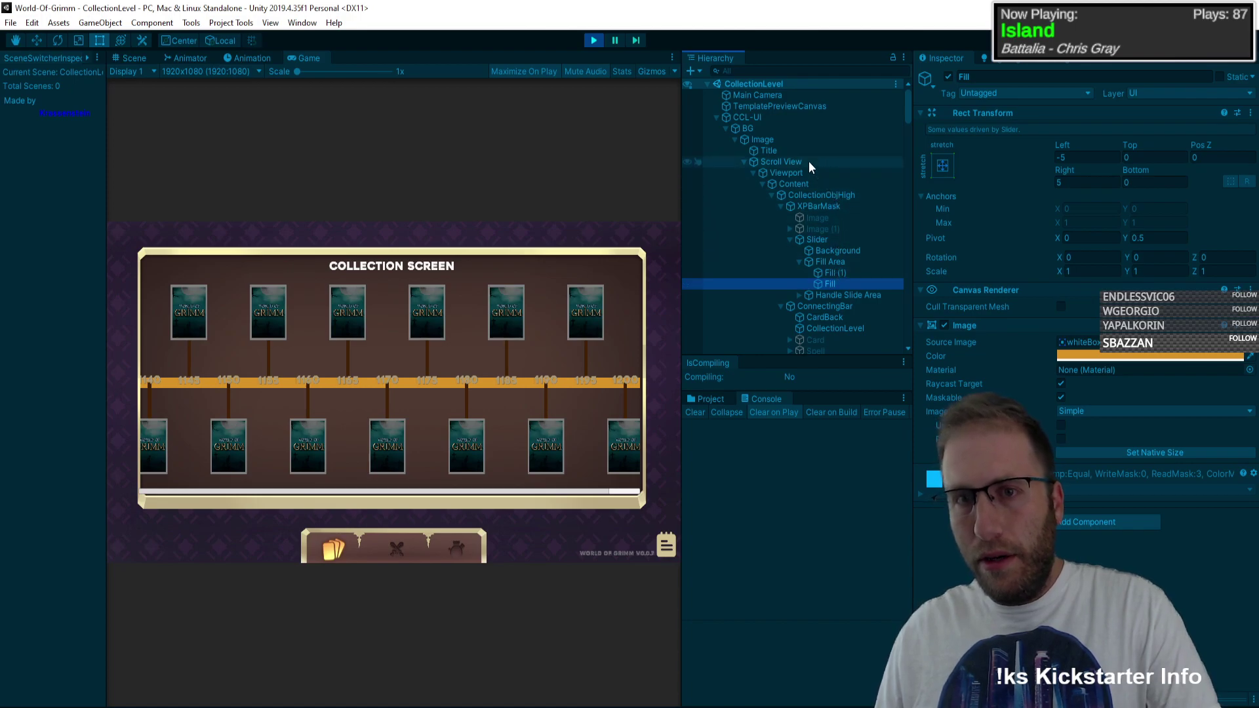
{"action": "left_click", "coordinate": [820, 239]}
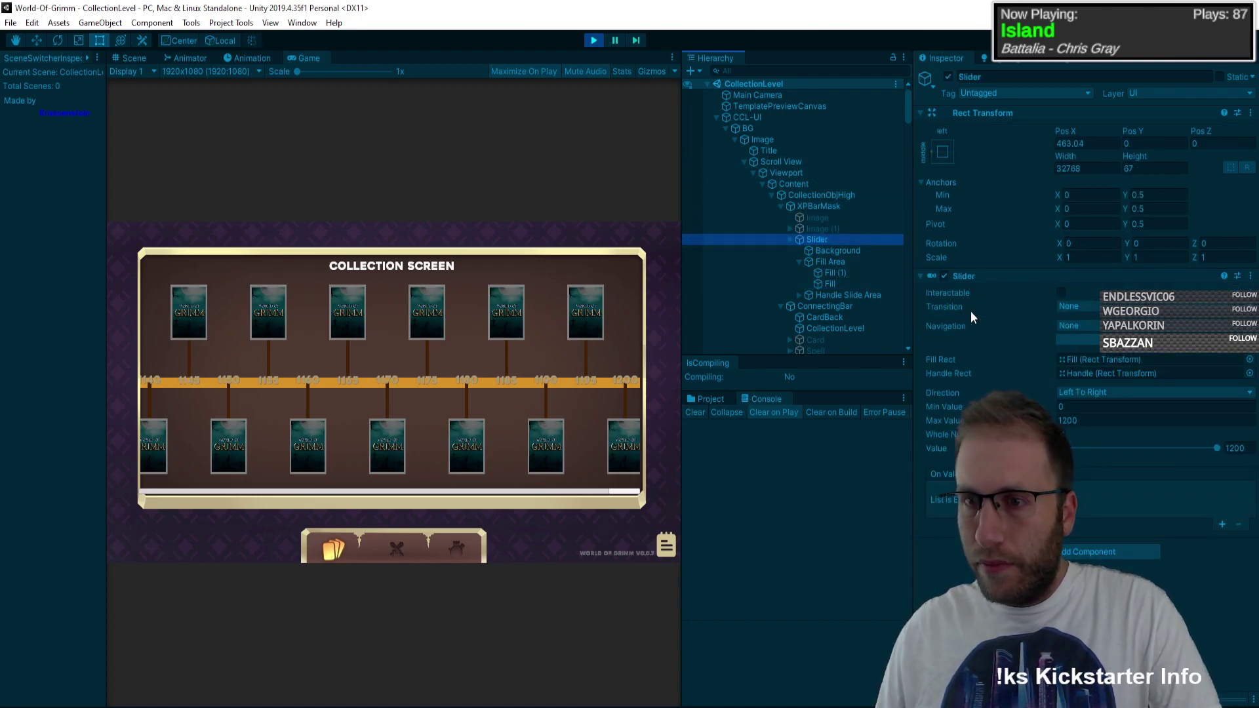
{"action": "mouse_move", "coordinate": [1214, 450]}
{"action": "left_mouse_down"}
{"action": "mouse_move", "coordinate": [1202, 451]}
{"action": "mouse_move", "coordinate": [1214, 451]}
{"action": "left_mouse_up"}
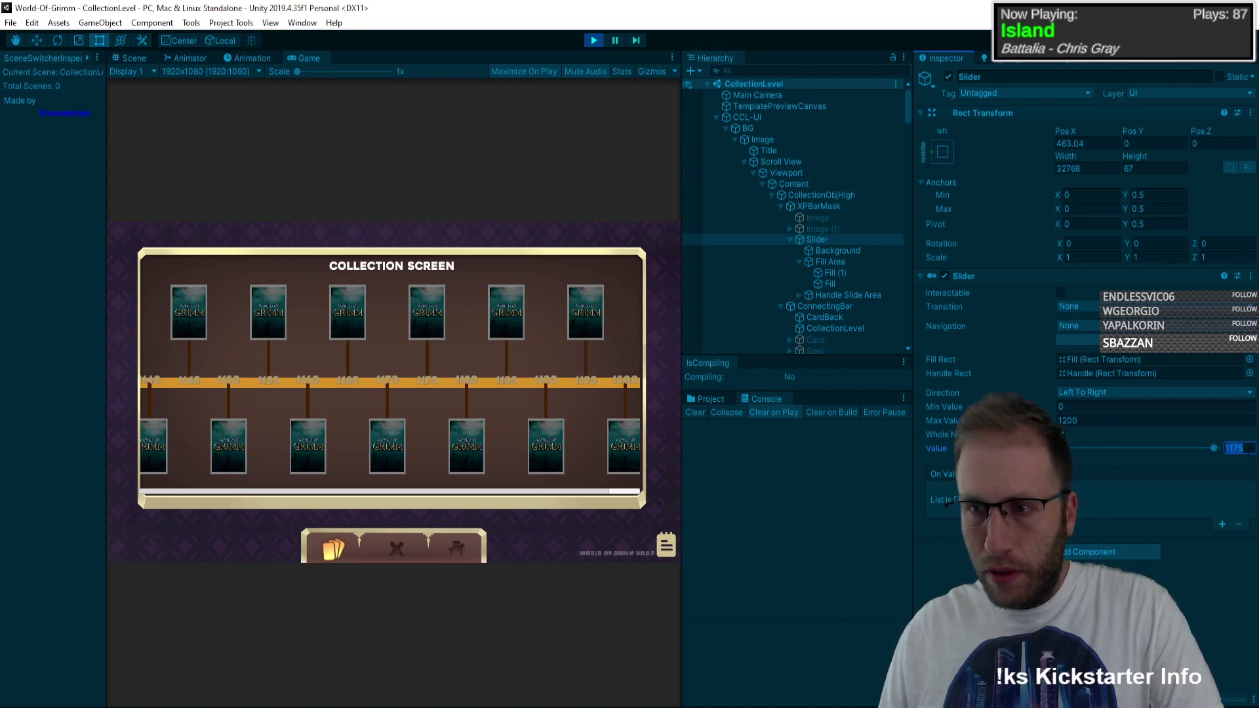
{"action": "left_click", "coordinate": [1236, 449]}
{"action": "type", "text": "1200"}
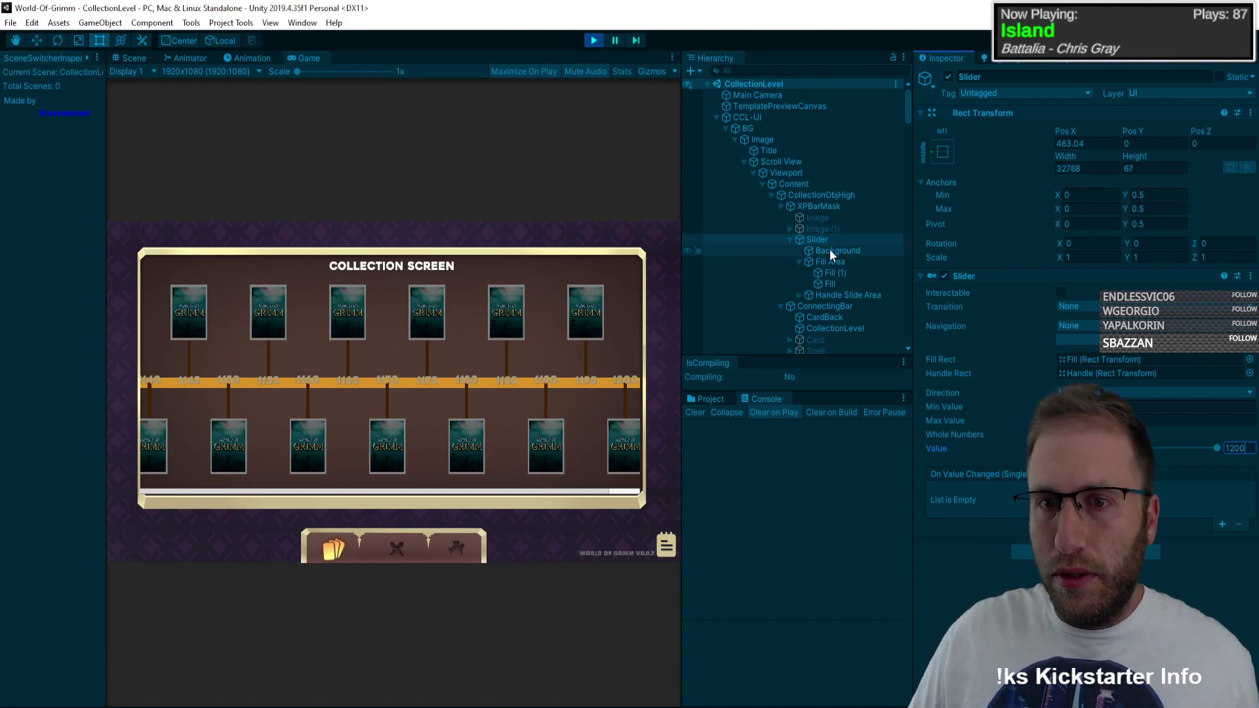
Step: Check XPBarMask and Content, then narrow the Slider width to 31890
{"action": "left_click", "coordinate": [820, 205]}
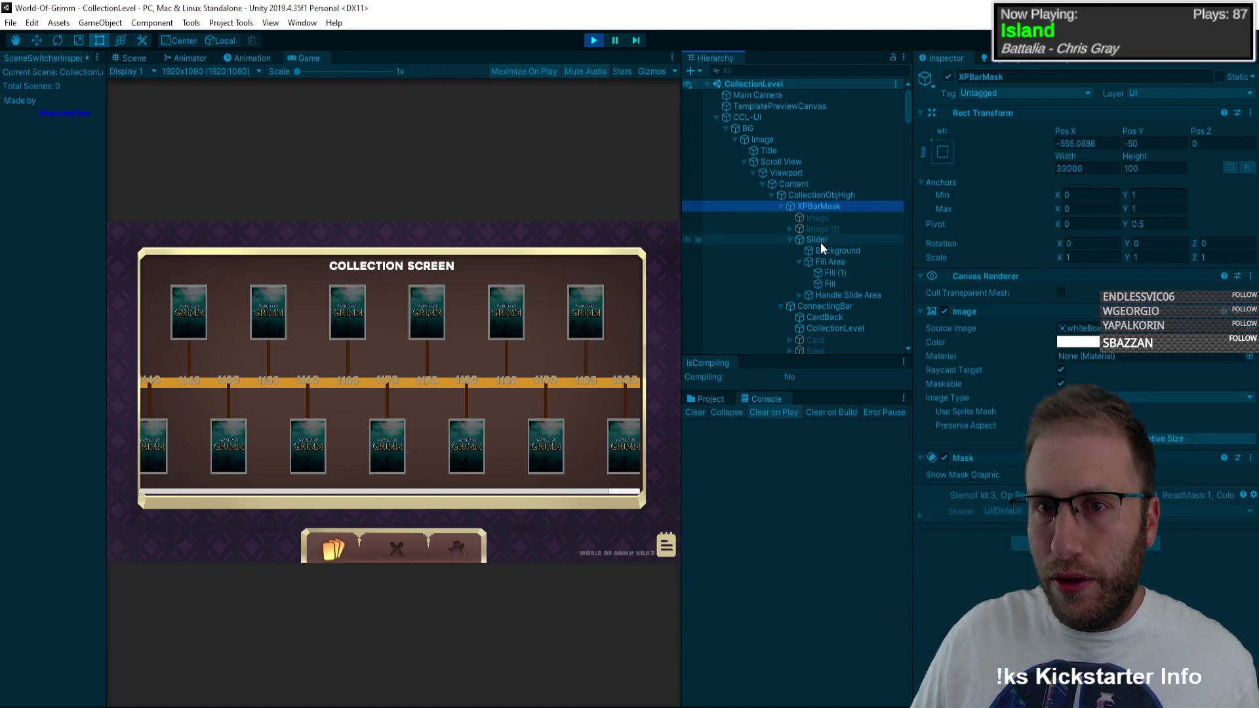
{"action": "left_click", "coordinate": [819, 184]}
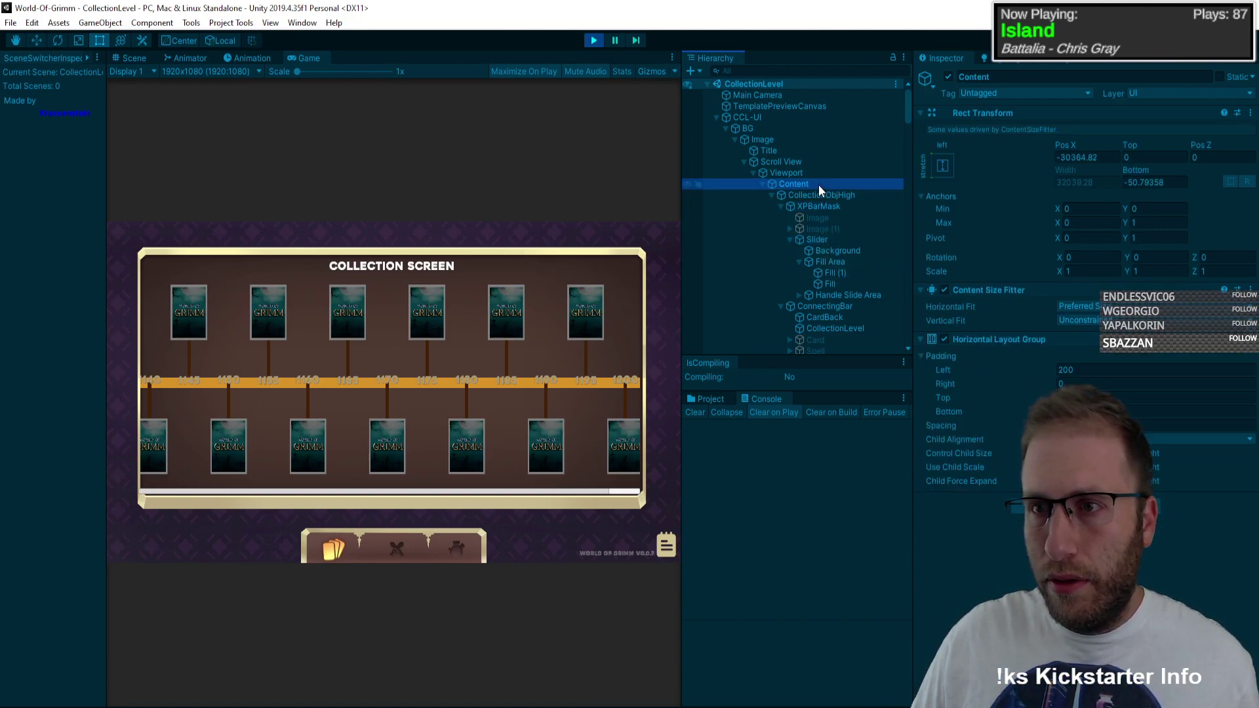
{"action": "left_click", "coordinate": [818, 240]}
{"action": "left_click", "coordinate": [1080, 172]}
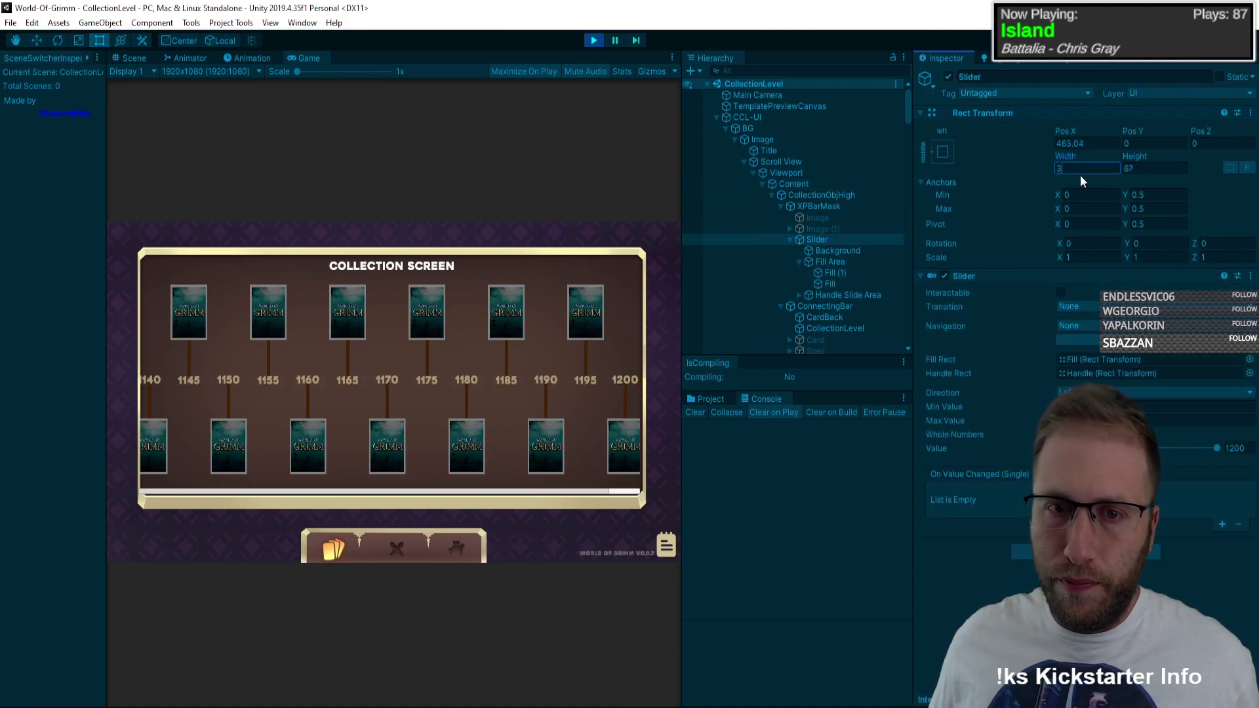
{"action": "type", "text": "039"}
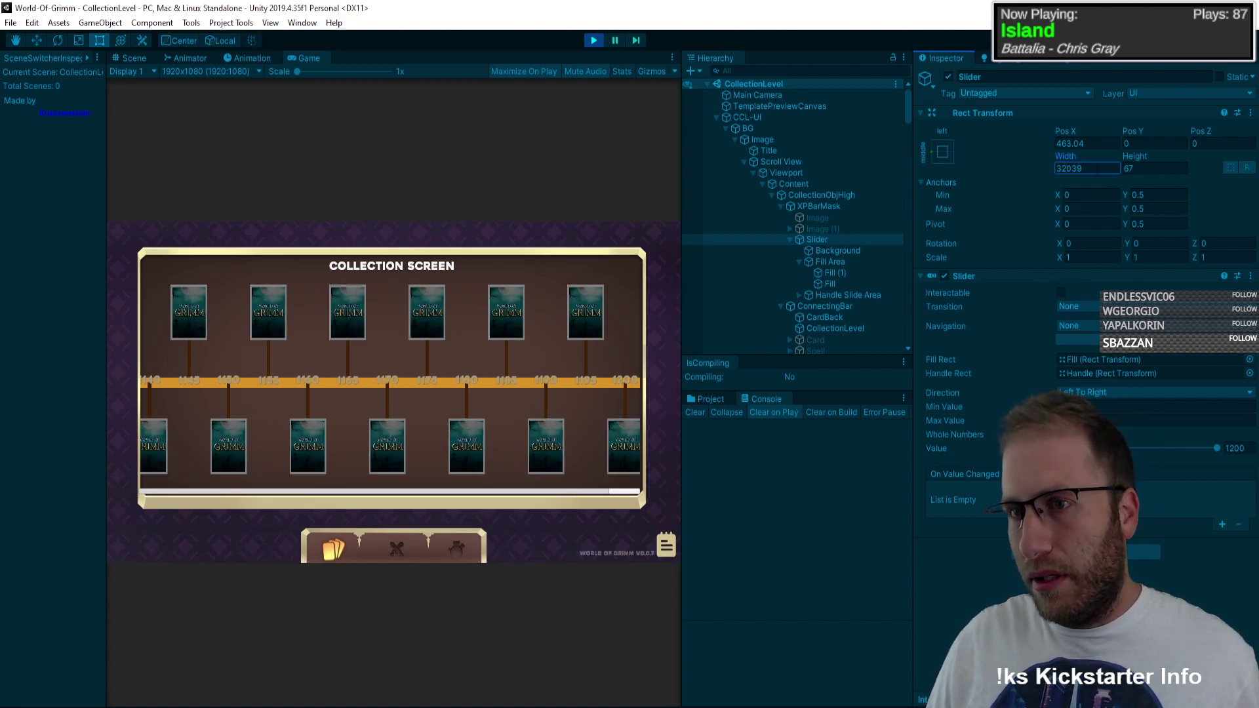
{"action": "mouse_move", "coordinate": [1067, 152]}
{"action": "left_mouse_down"}
{"action": "mouse_move", "coordinate": [1017, 153]}
{"action": "mouse_move", "coordinate": [1044, 152]}
{"action": "left_mouse_up"}
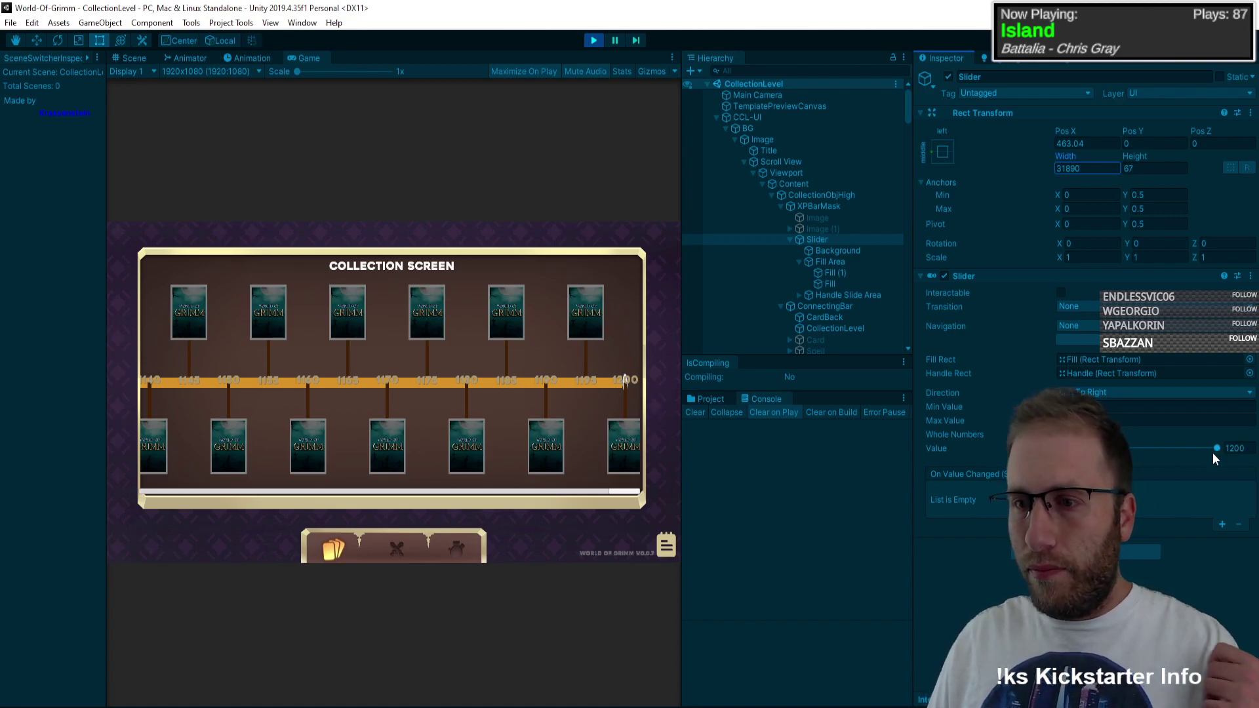
Step: Try Slider values 1170 and empty to check the fill, then stop play mode
{"action": "left_click", "coordinate": [1236, 448]}
{"action": "type", "text": "1170"}
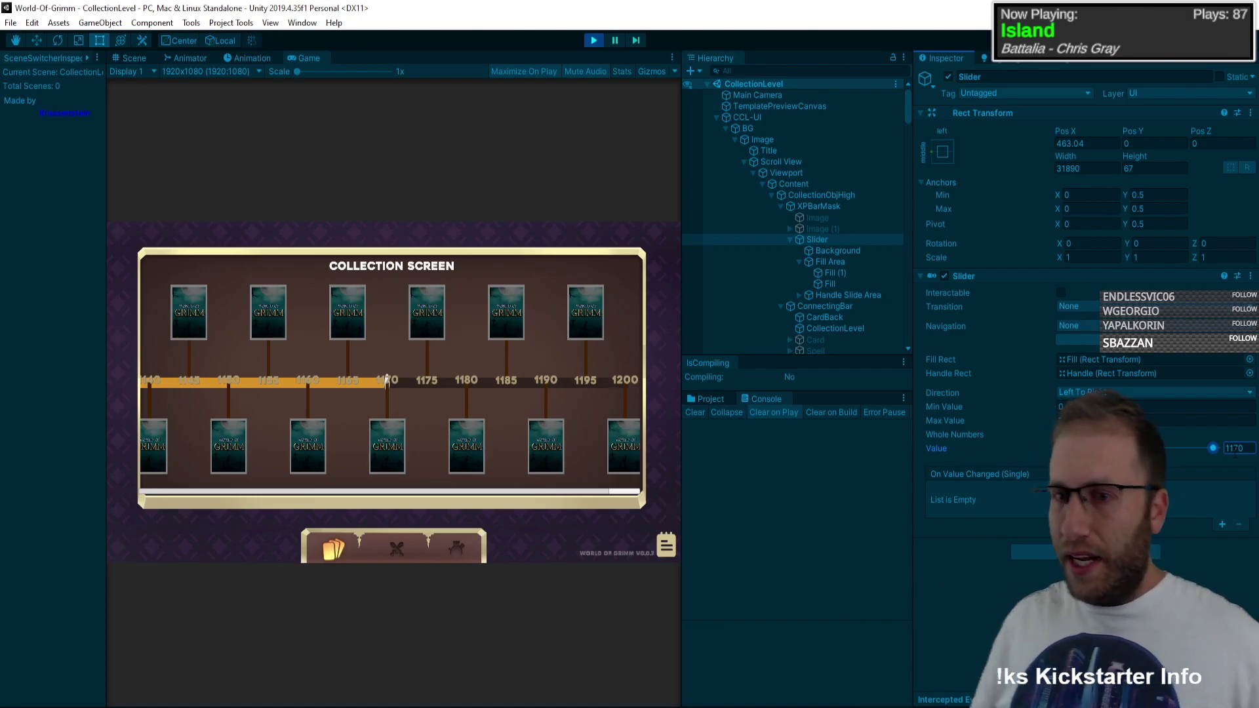
{"action": "left_click", "coordinate": [1234, 448]}
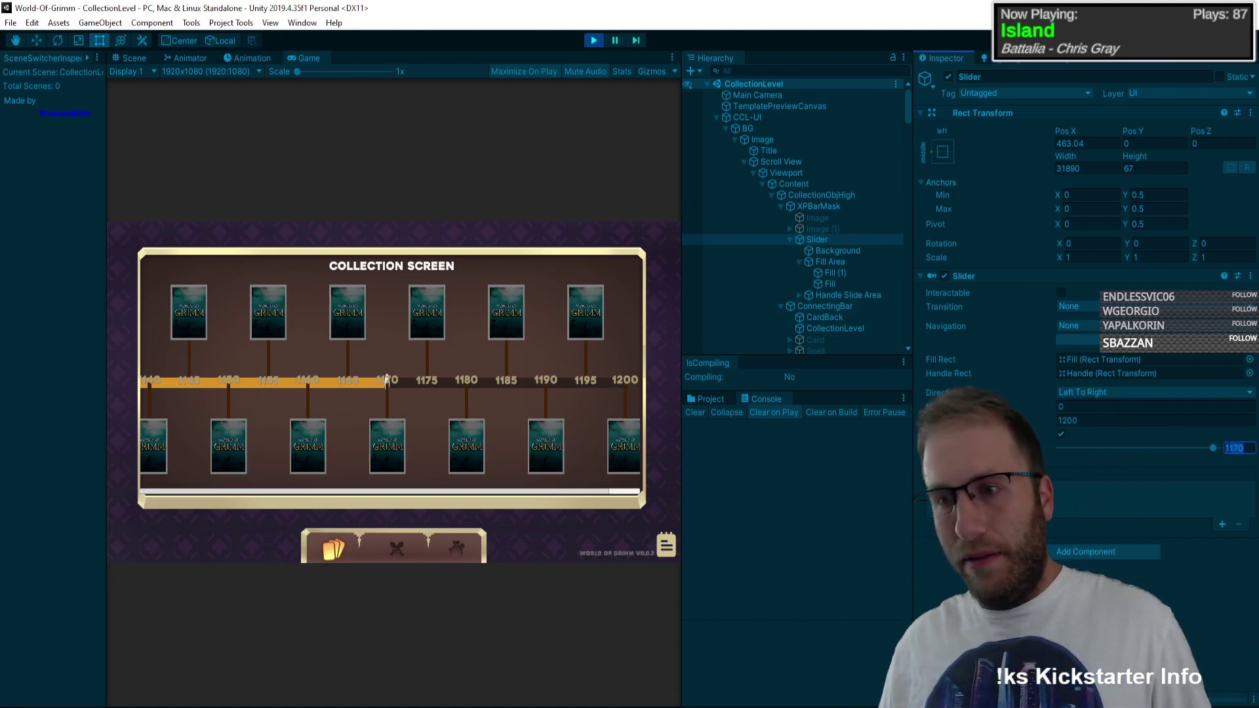
{"action": "key", "text": "BackSpace"}
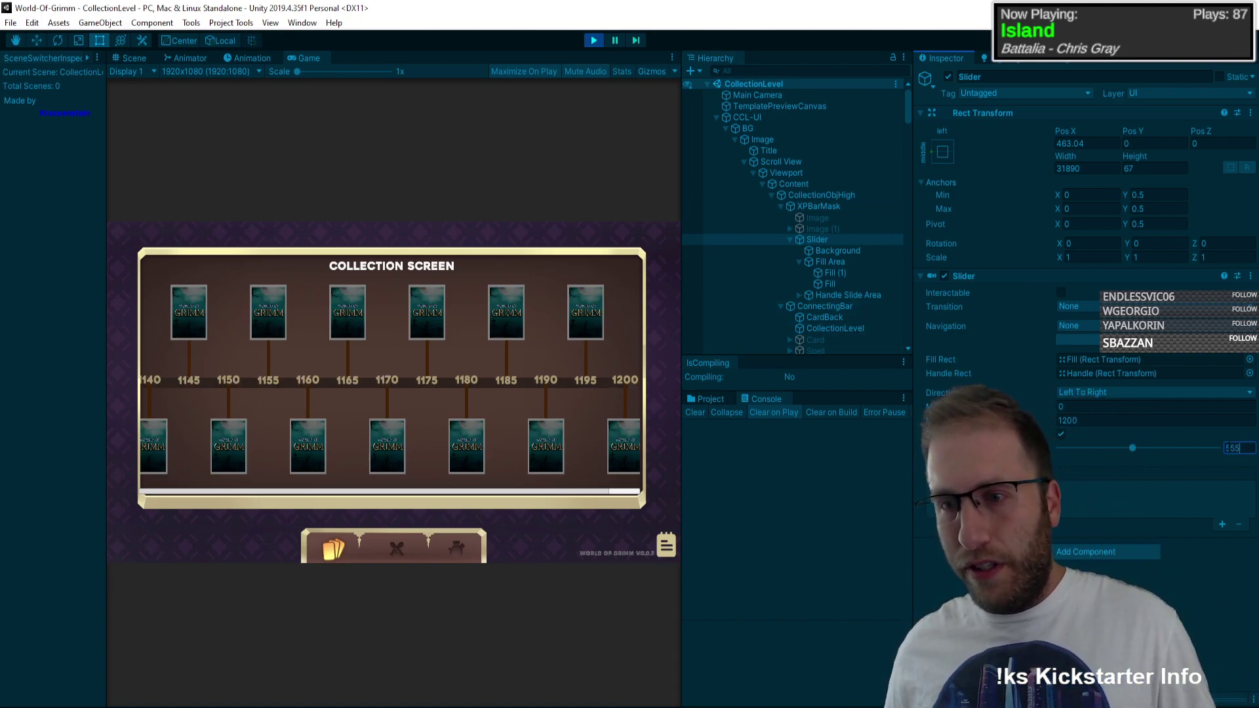
{"action": "left_click_drag", "start_coordinate": [480, 492], "coordinate": [372, 497]}
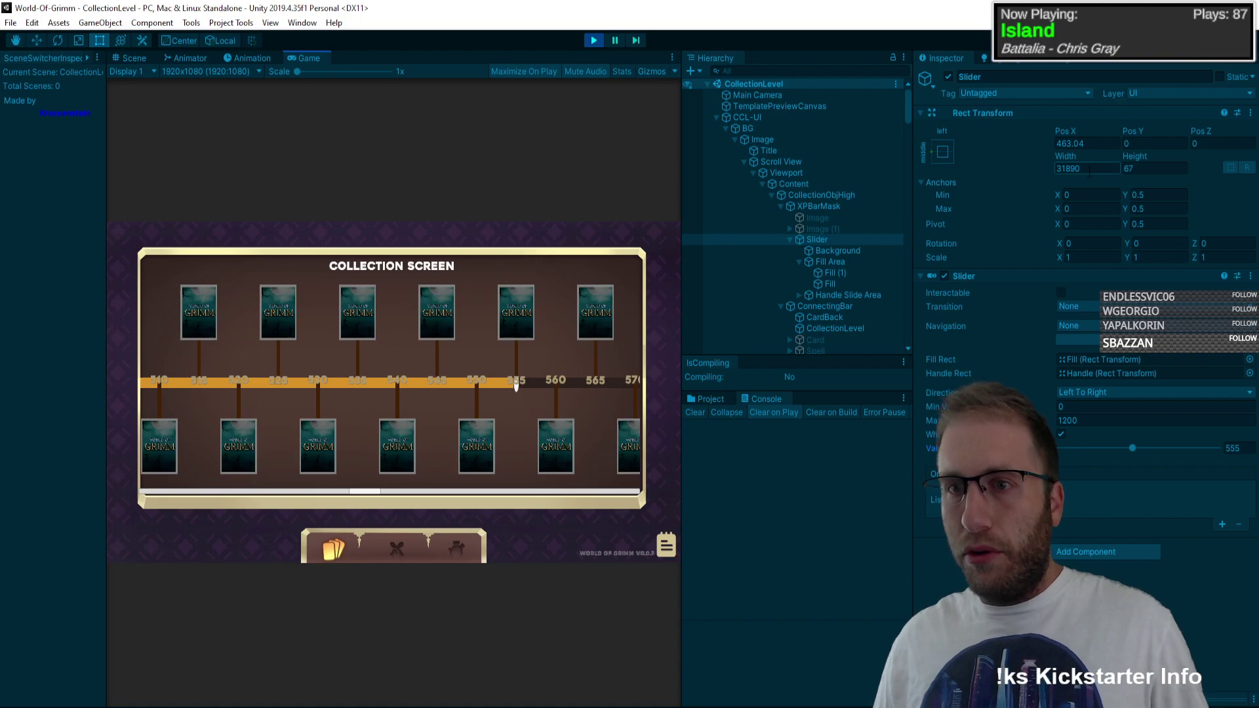
{"action": "left_click", "coordinate": [595, 41]}
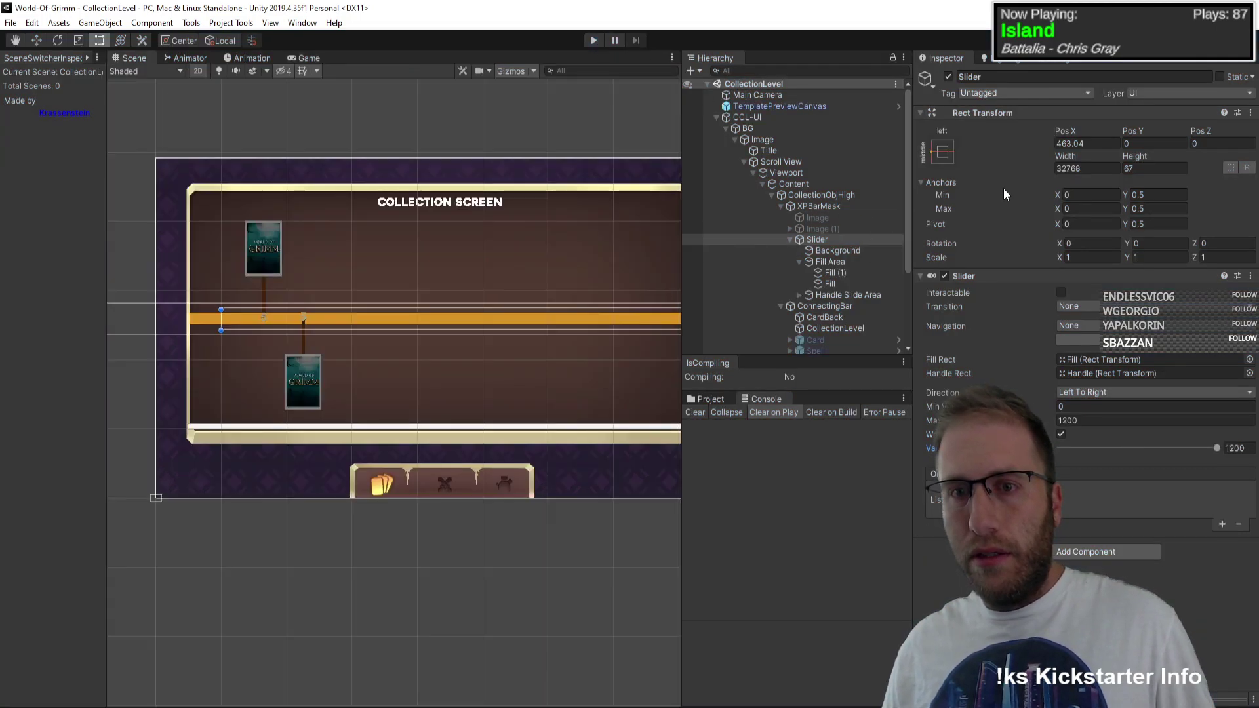
Step: Keep the Slider width at 31890 and play-test dragging the XP bar
{"action": "left_click", "coordinate": [1088, 167]}
{"action": "type", "text": "3"}
{"action": "key", "text": "Escape"}
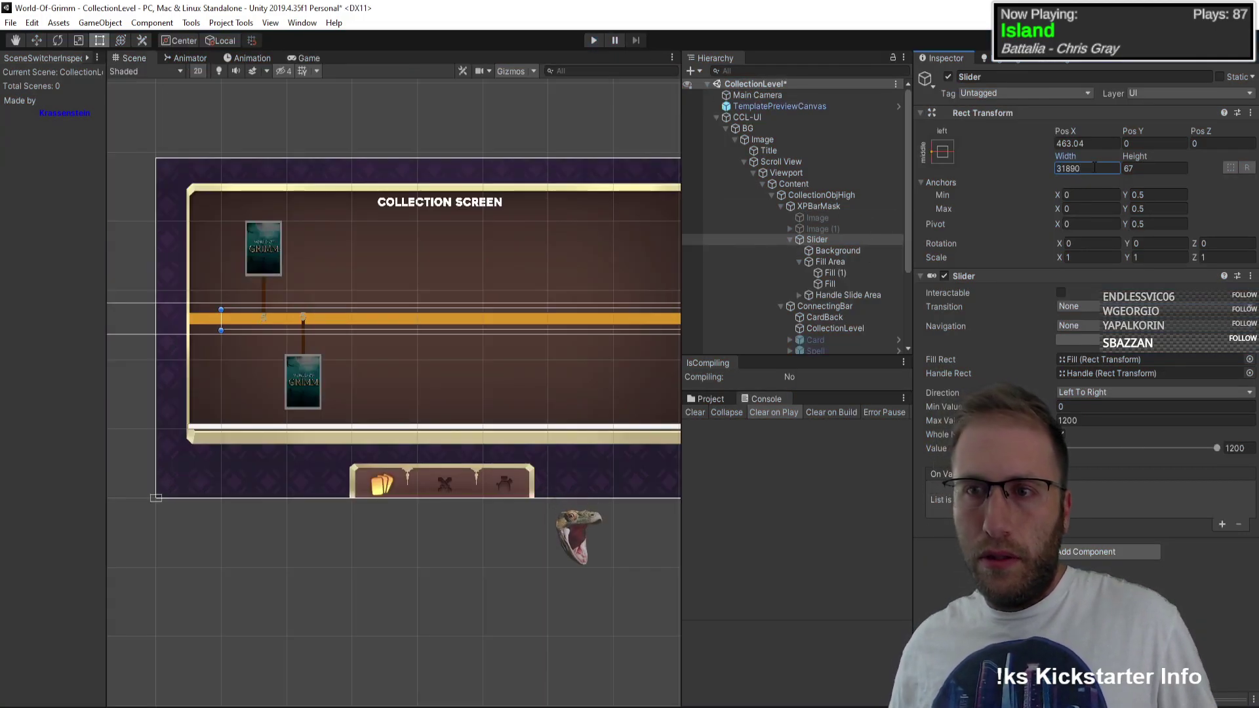
{"action": "left_click", "coordinate": [594, 42]}
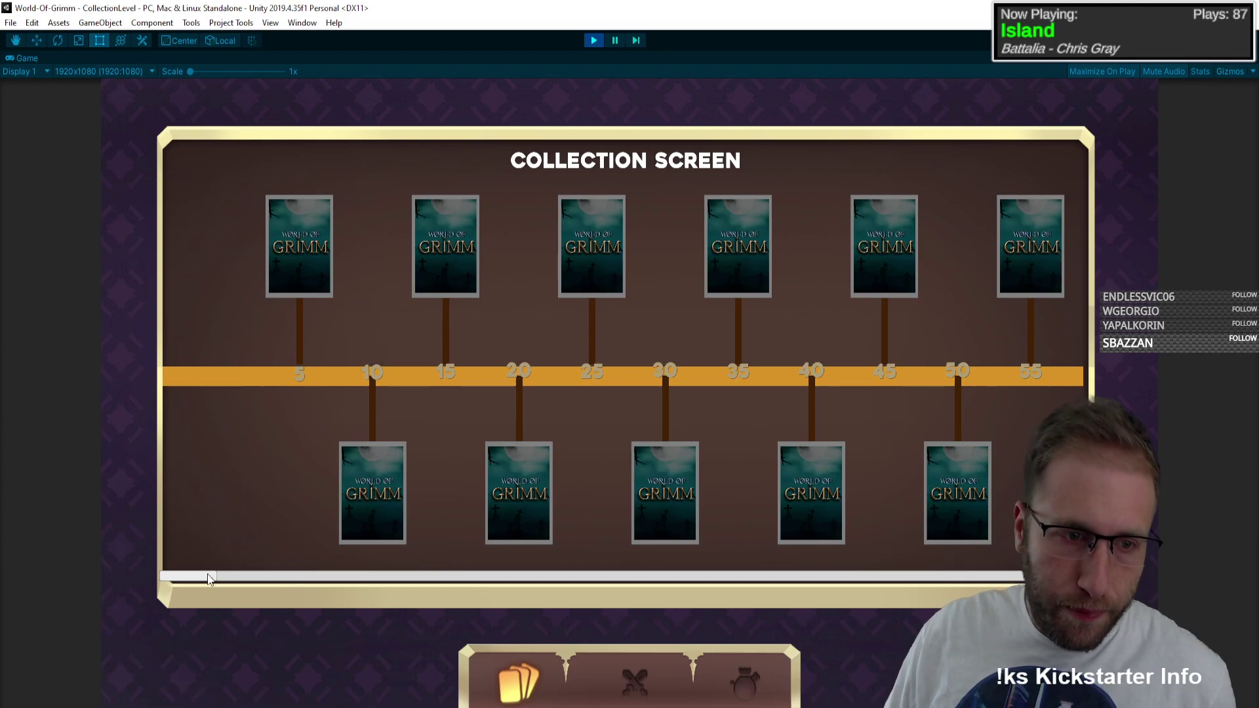
{"action": "left_click_drag", "start_coordinate": [205, 576], "coordinate": [1063, 580]}
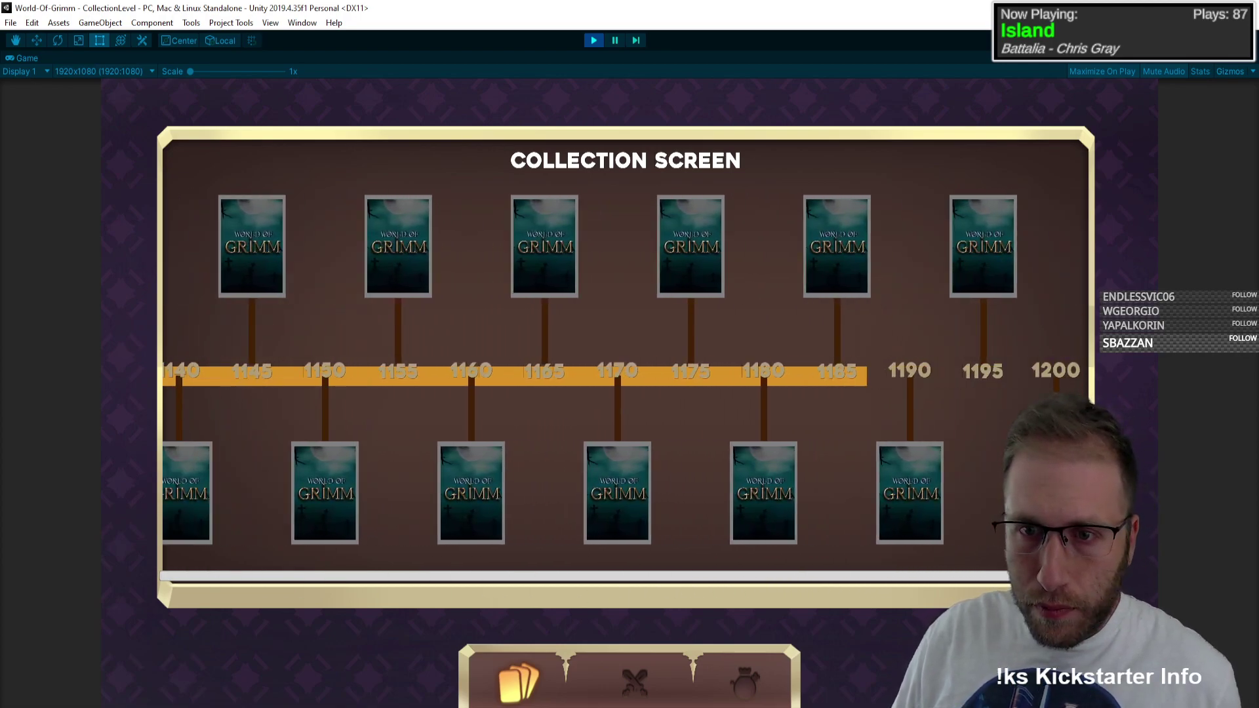
Step: Restore the editor layout and widen XPBarMask so the bar reaches 1190
{"action": "left_click", "coordinate": [1247, 63]}
{"action": "left_click", "coordinate": [1191, 105]}
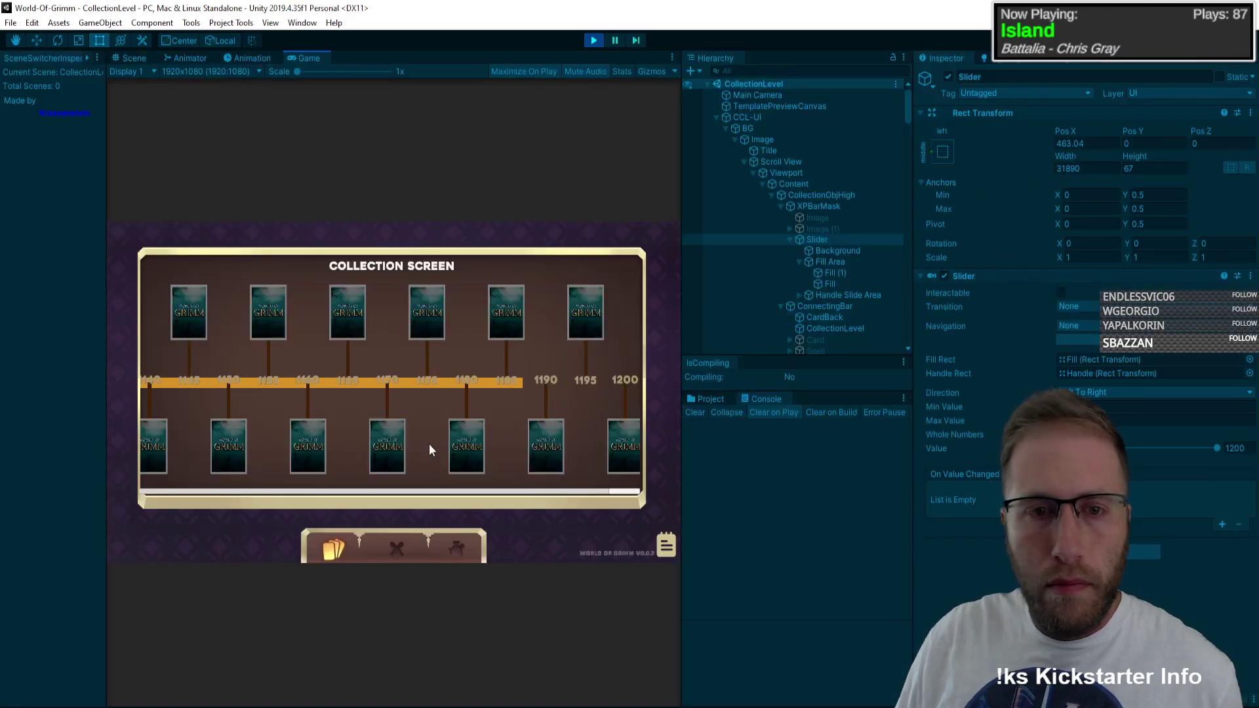
{"action": "left_click", "coordinate": [840, 261]}
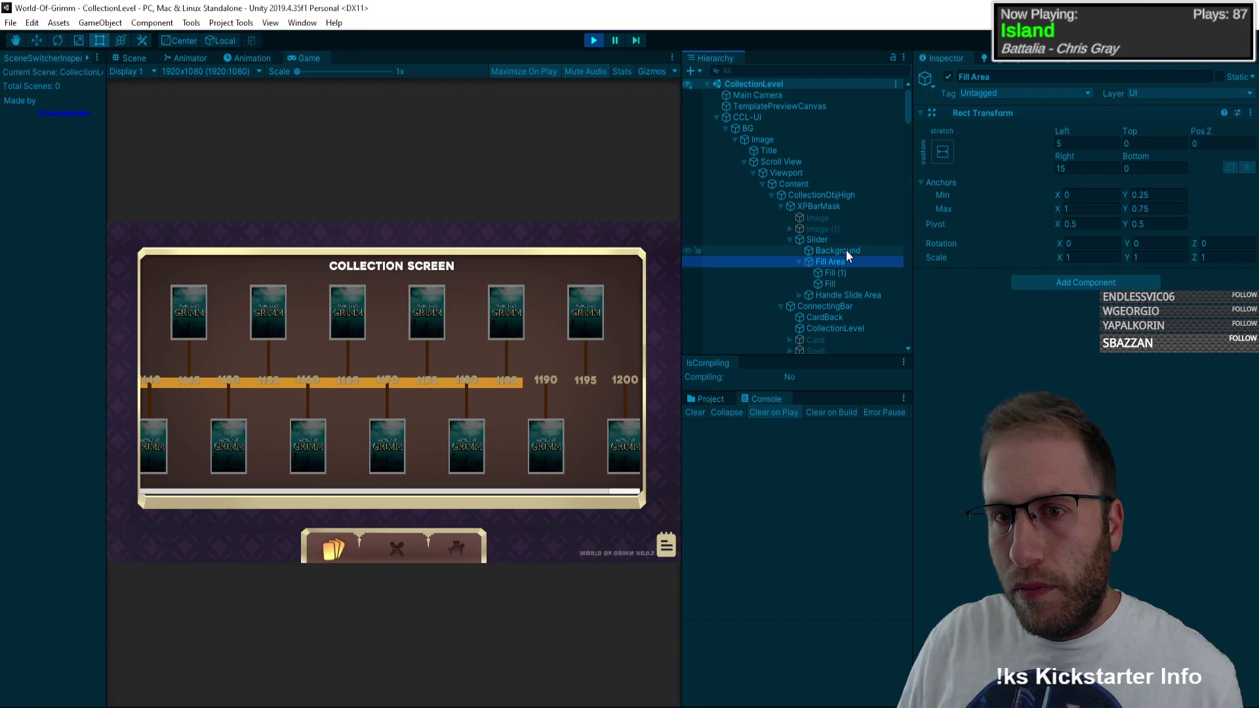
{"action": "left_click", "coordinate": [838, 240]}
{"action": "left_click", "coordinate": [824, 206]}
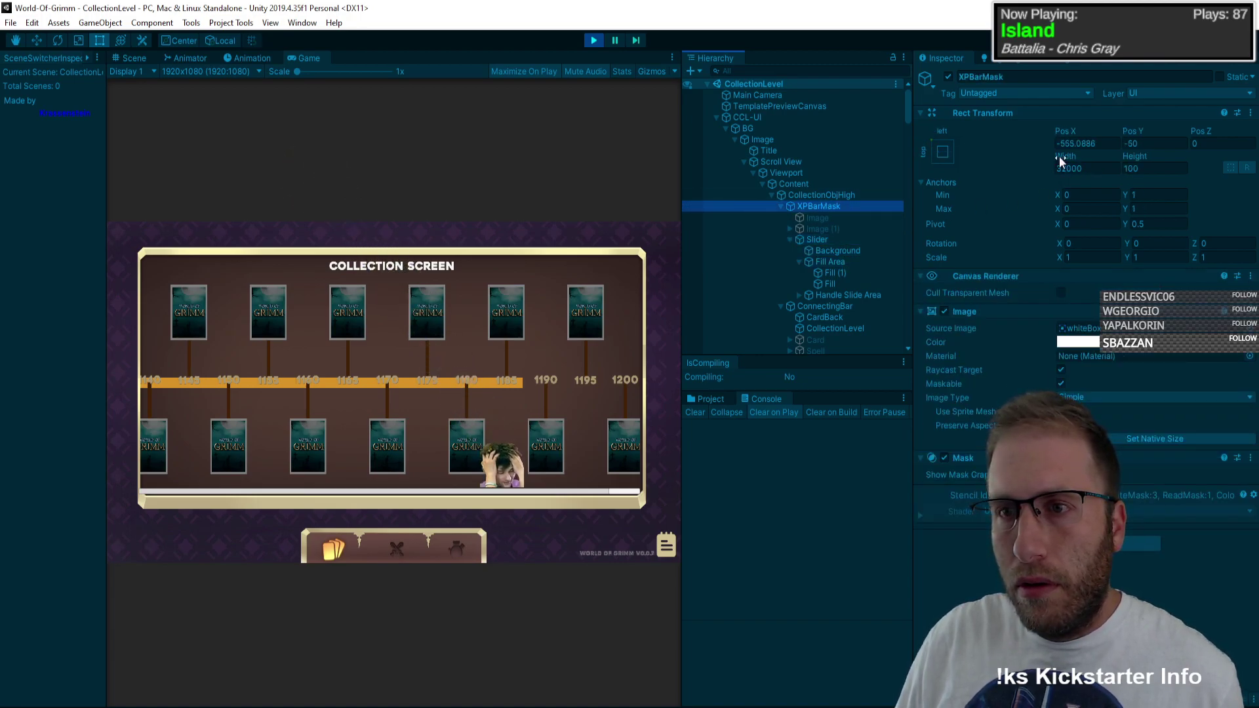
{"action": "left_click_drag", "start_coordinate": [1060, 157], "coordinate": [1125, 153]}
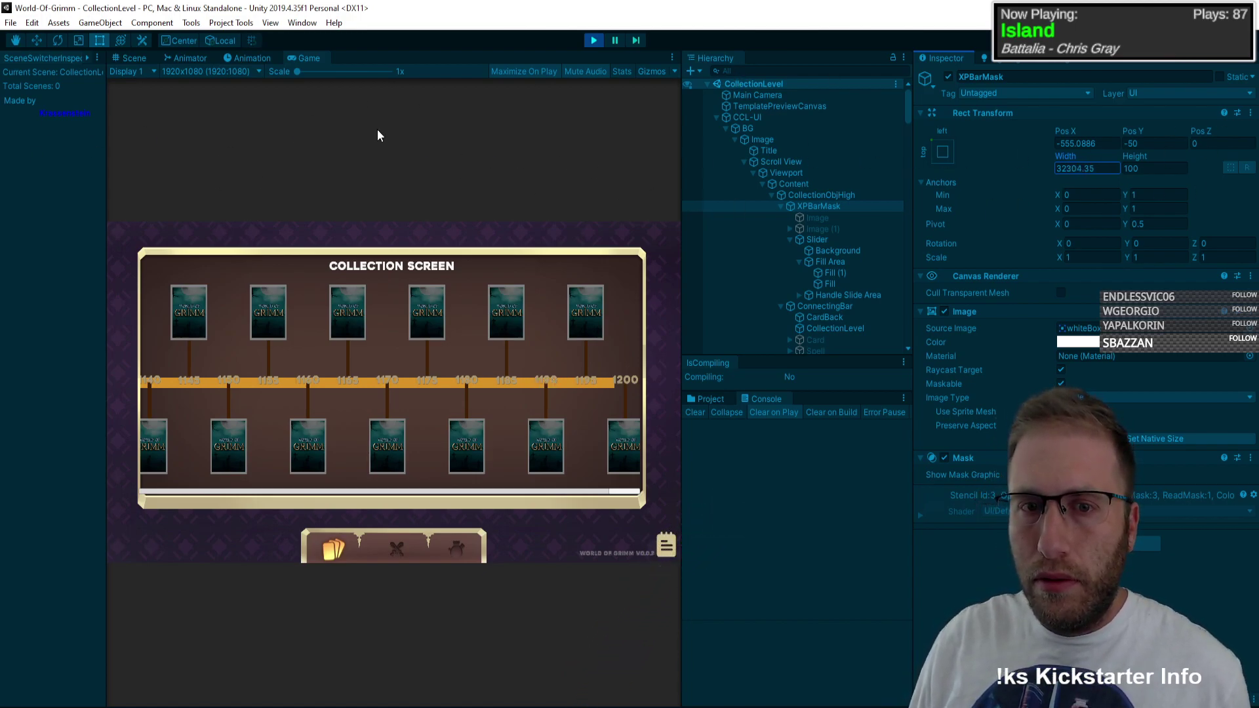
Step: Compare the Content layout settings with the XPBarMask size, then stop the play test
{"action": "left_click", "coordinate": [1086, 169]}
{"action": "left_click", "coordinate": [798, 184]}
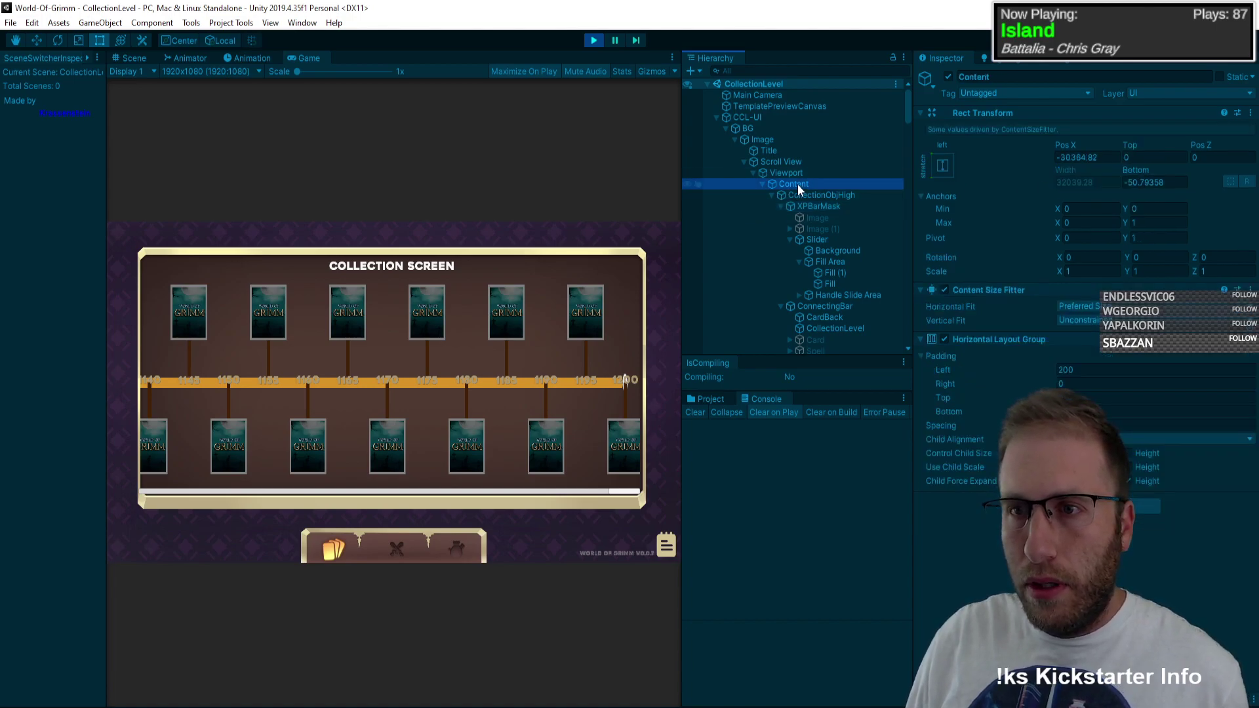
{"action": "left_click", "coordinate": [828, 205]}
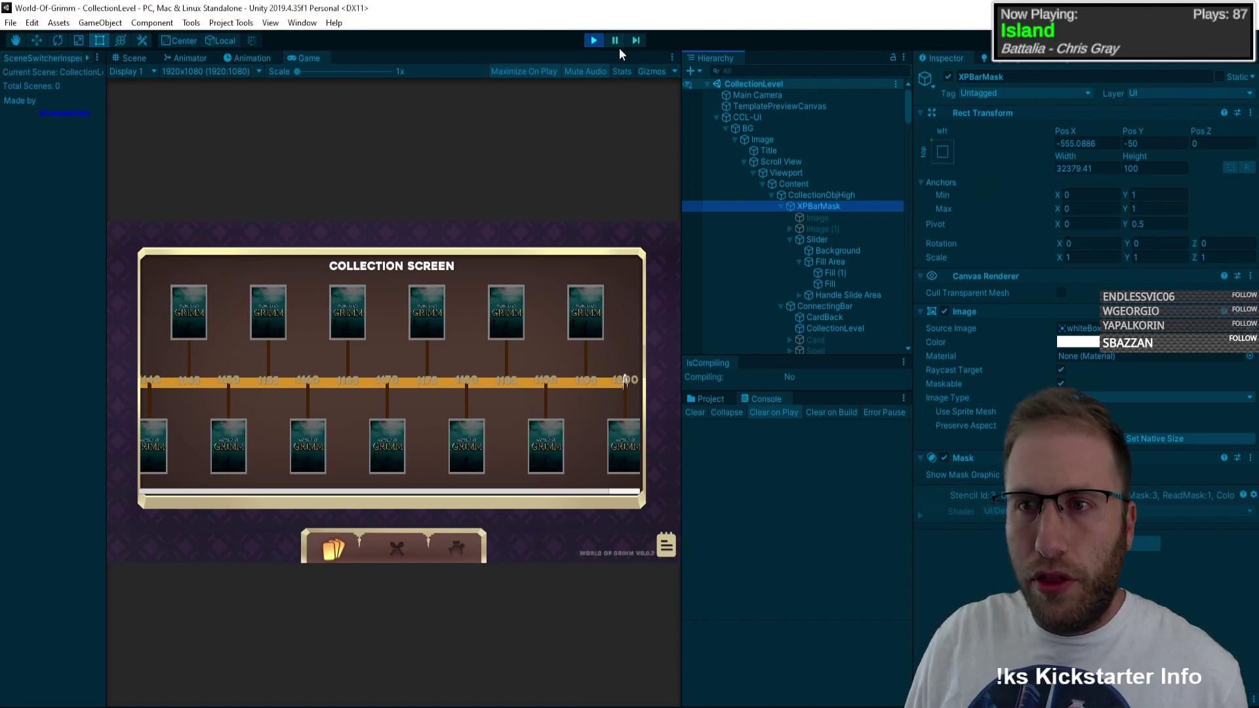
{"action": "left_click", "coordinate": [593, 43]}
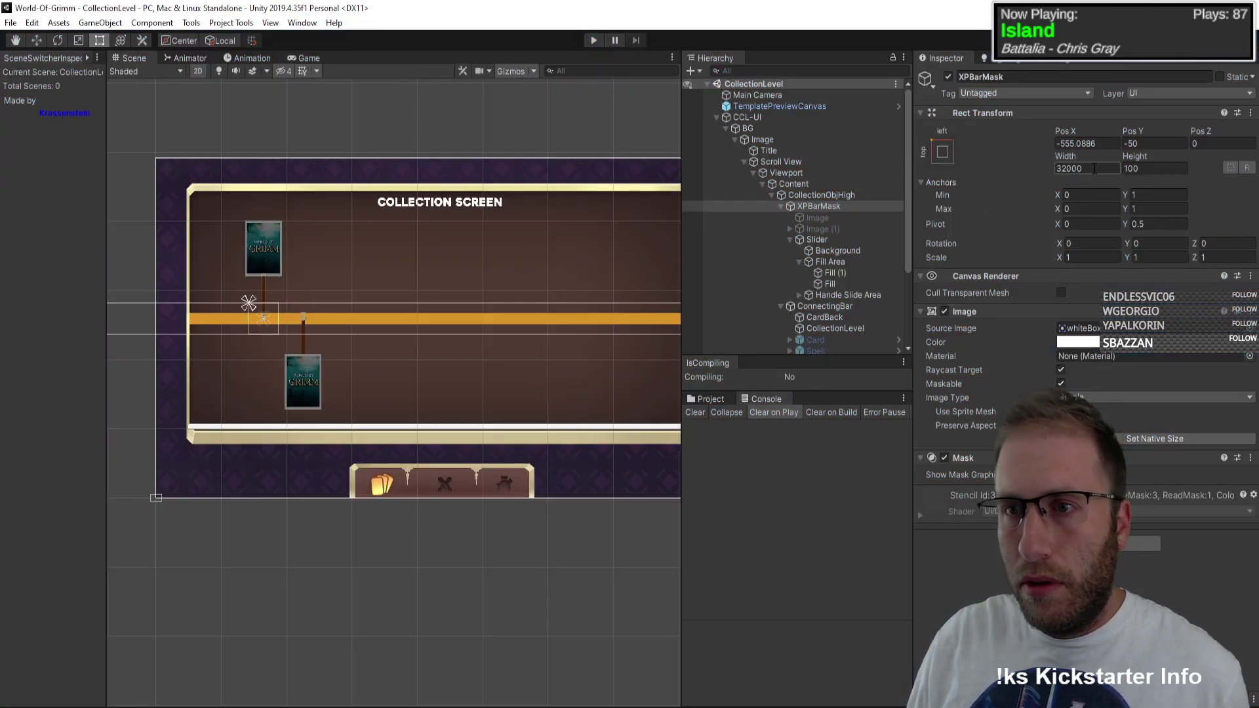
Step: Set XPBarMask width to 33000 and play-test scrolling the collection end to end
{"action": "left_click", "coordinate": [1094, 168]}
{"action": "type", "text": "33000"}
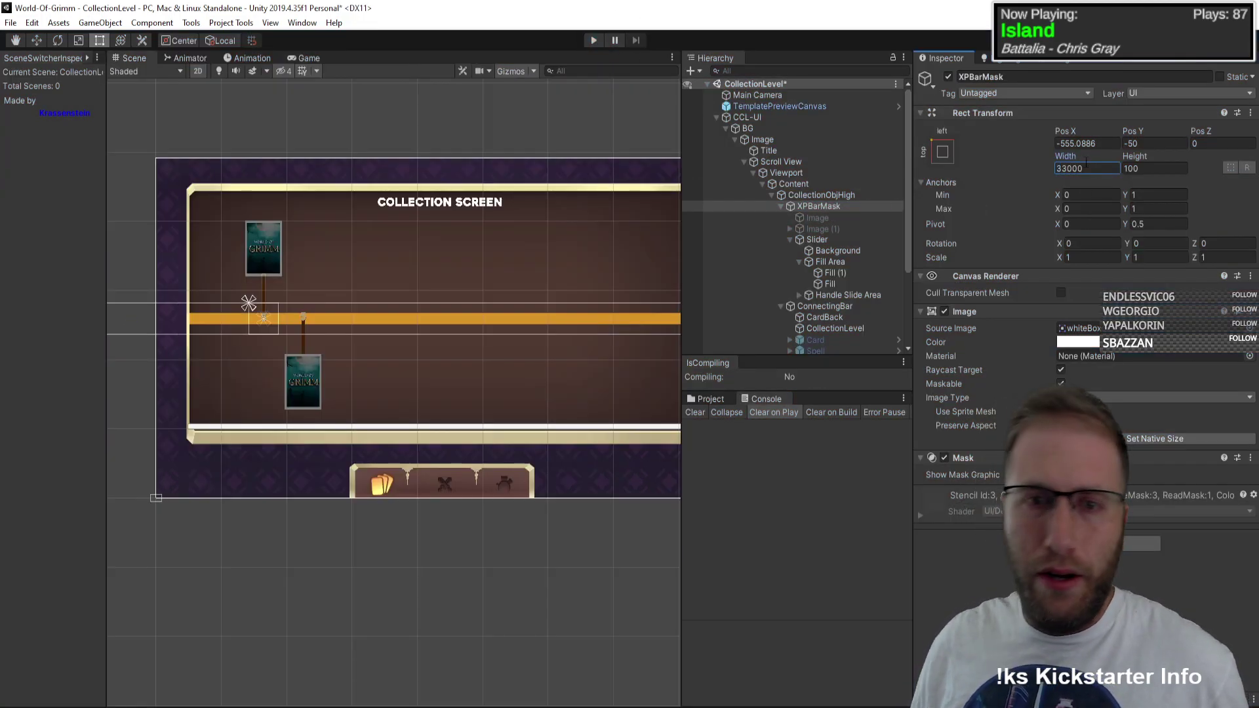
{"action": "left_click", "coordinate": [593, 43]}
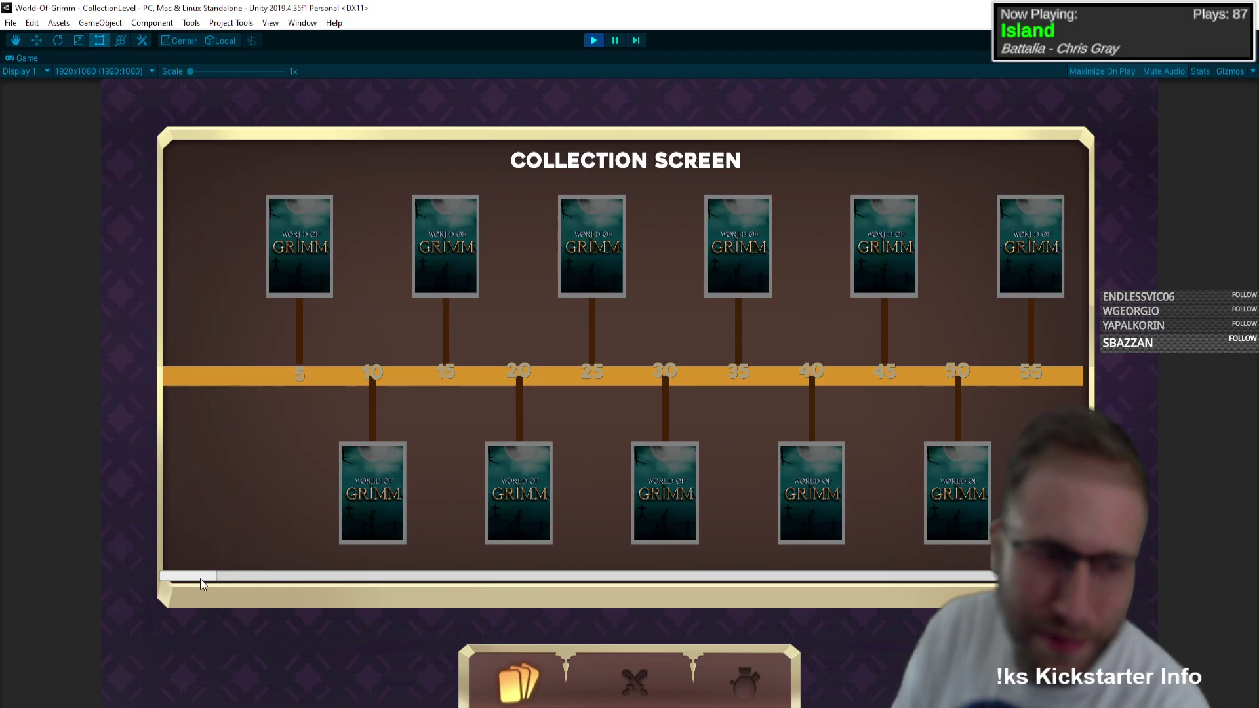
{"action": "left_click_drag", "start_coordinate": [202, 579], "coordinate": [1133, 533]}
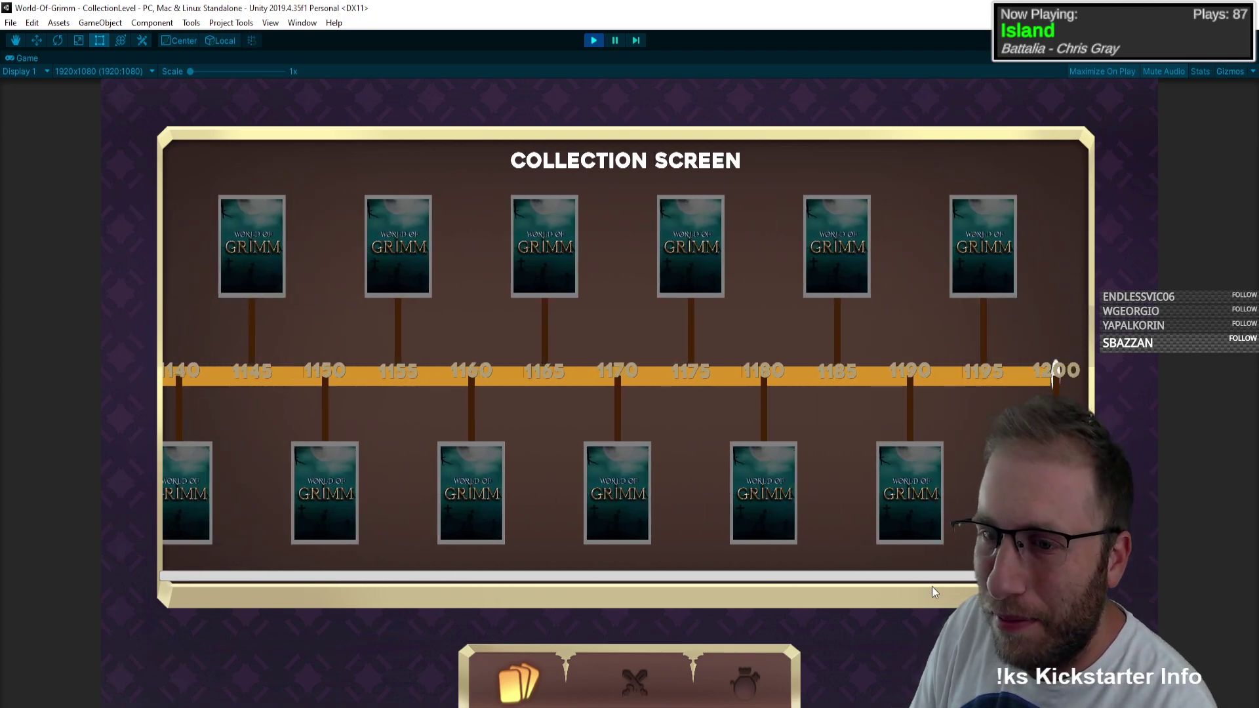
{"action": "left_click_drag", "start_coordinate": [1053, 576], "coordinate": [160, 605]}
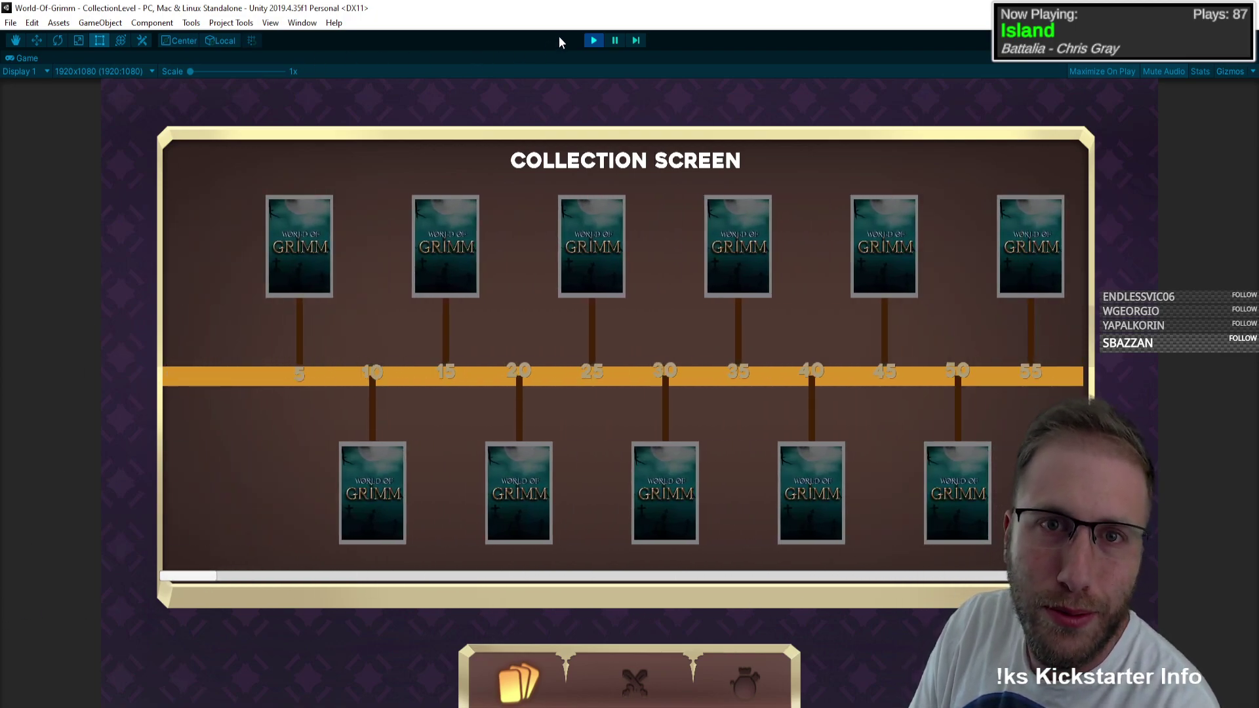
{"action": "left_click", "coordinate": [594, 40]}
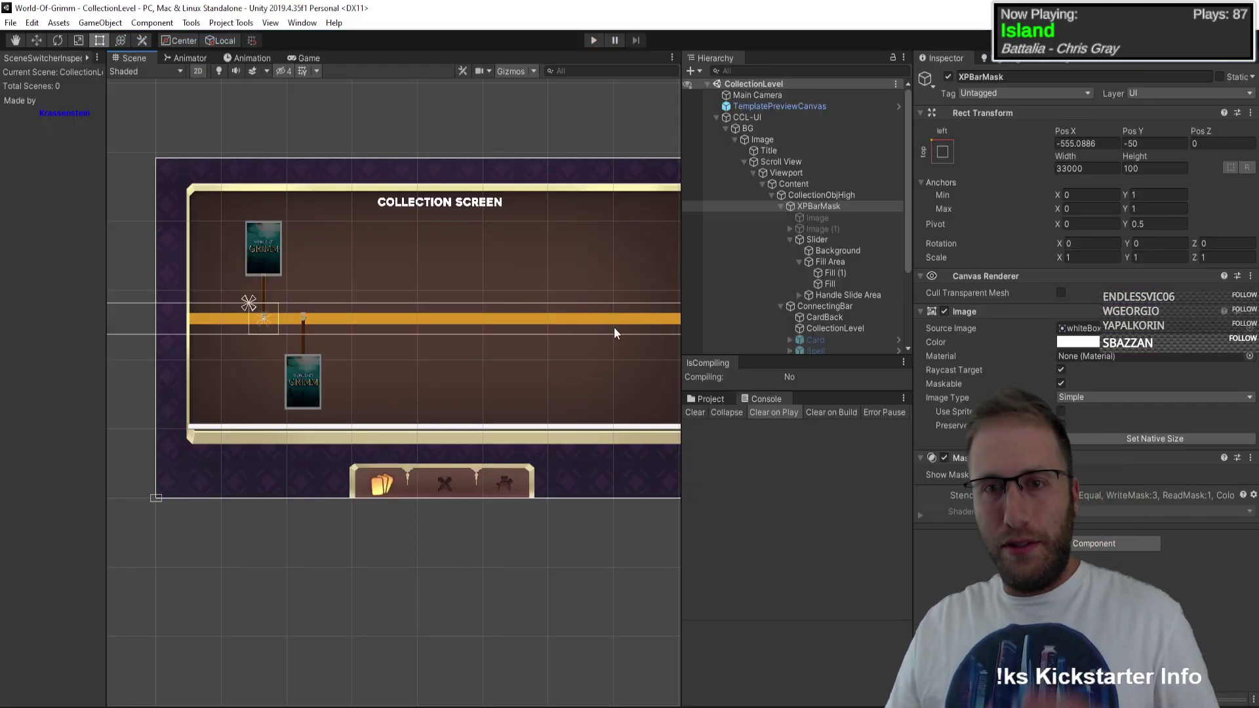
Step: Select CollectionObjLow in the Hierarchy and expand its children
{"action": "scroll", "coordinate": [350, 327], "scroll_direction": "up", "scroll_amount": 10}
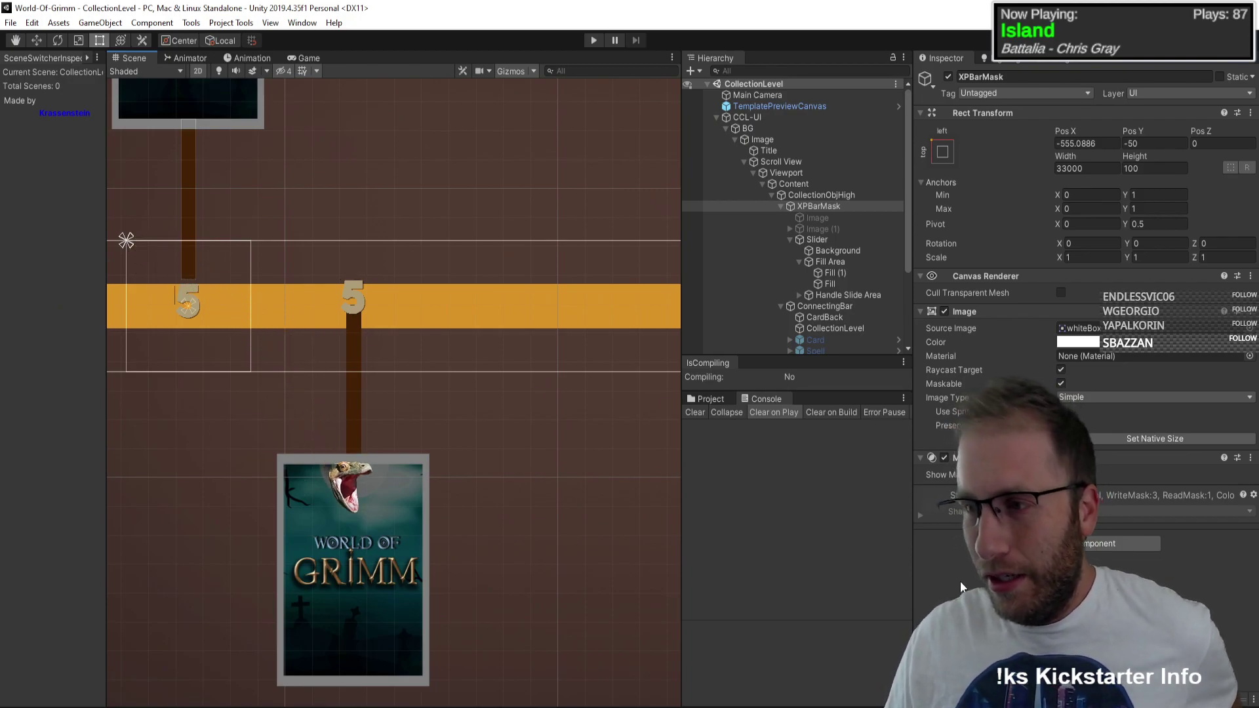
{"action": "scroll", "coordinate": [837, 280], "scroll_direction": "down", "scroll_amount": 3}
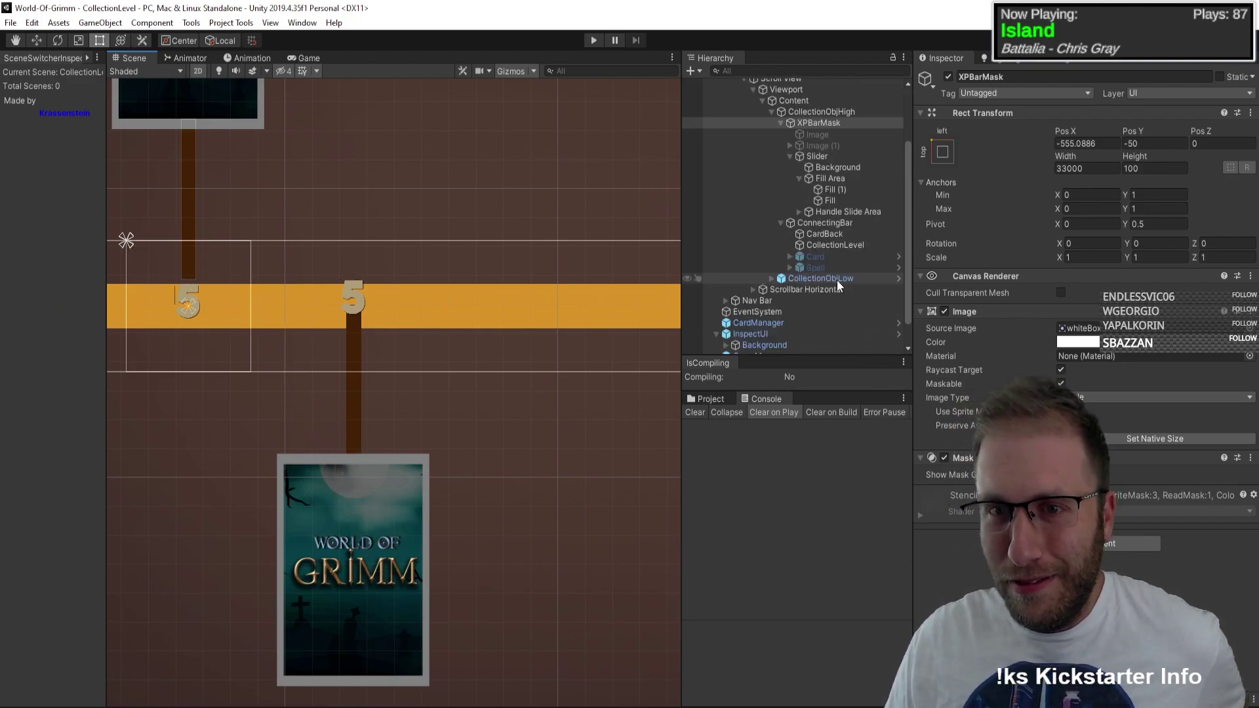
{"action": "left_click", "coordinate": [837, 278]}
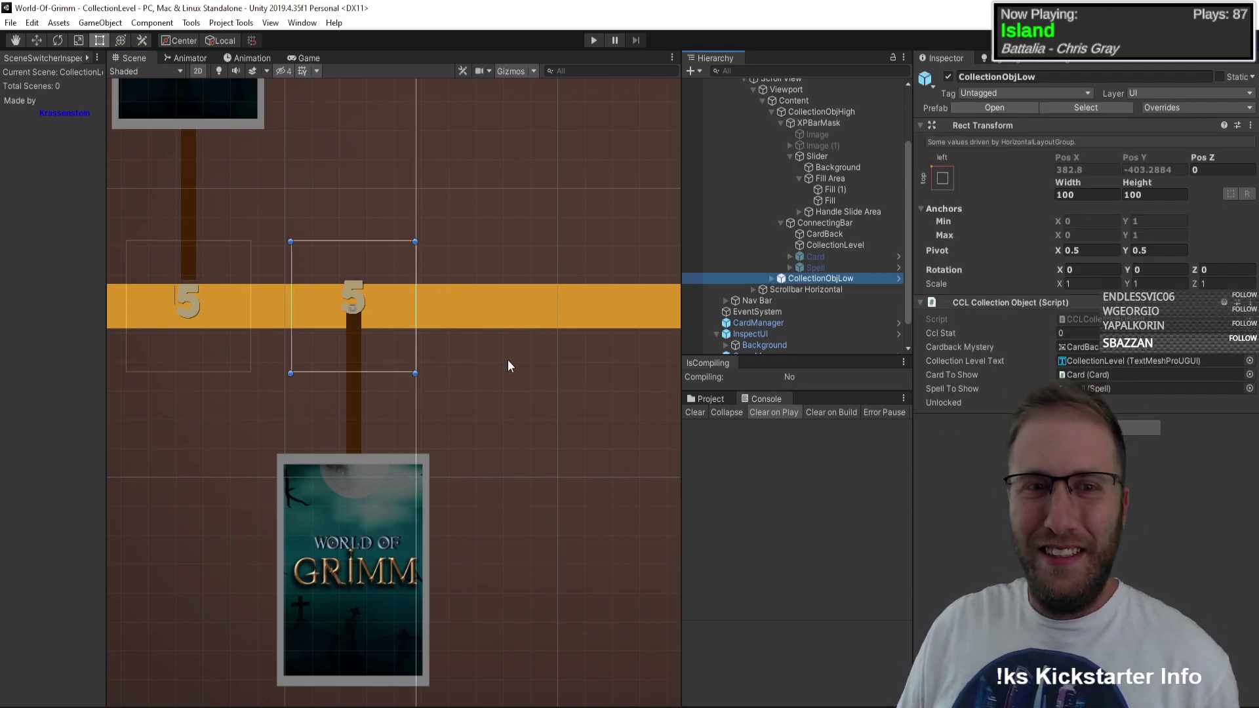
{"action": "left_click", "coordinate": [772, 279]}
Step: Lower the low label to Pos Y 57.2, apply it to the prefab, then lower the high label
{"action": "left_click", "coordinate": [817, 311]}
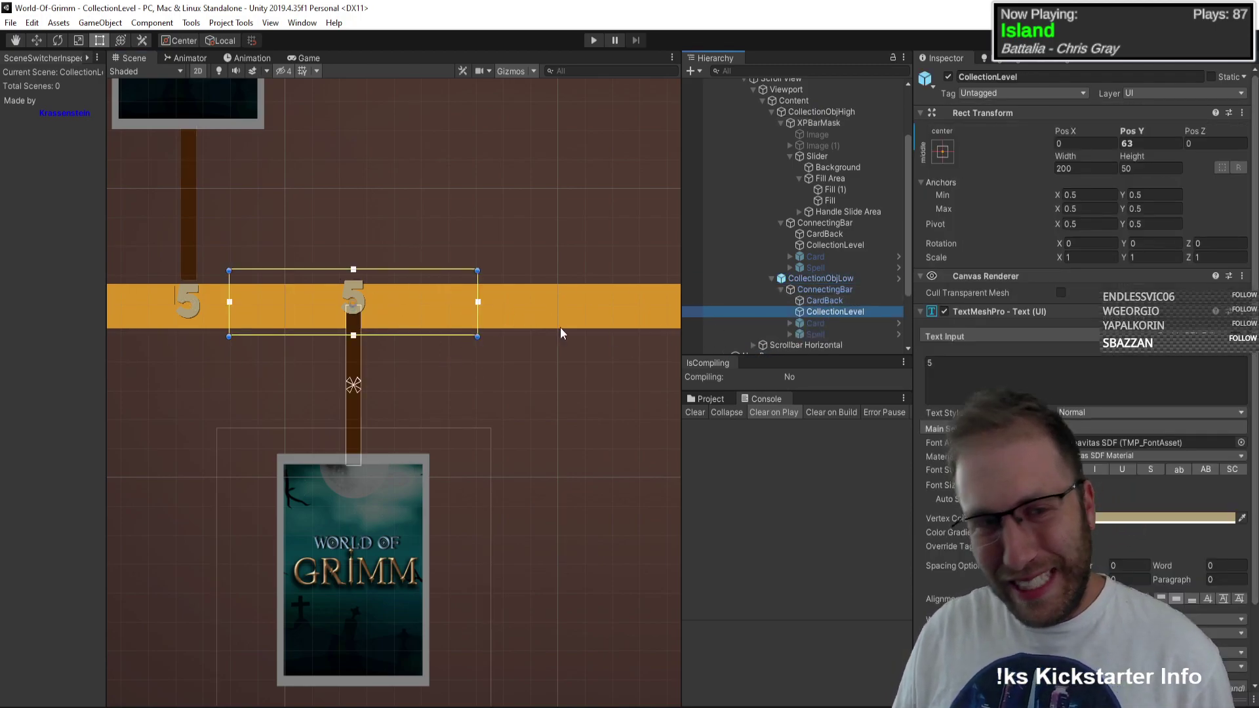
{"action": "key", "text": "w"}
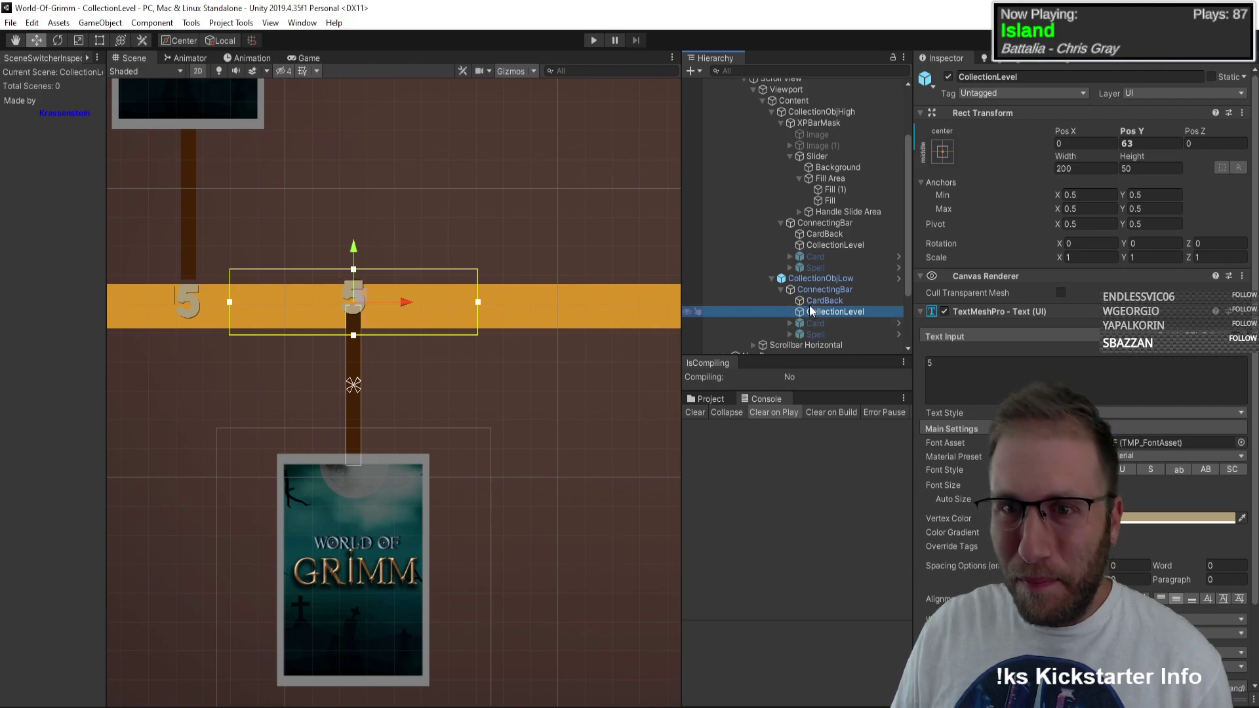
{"action": "left_click_drag", "start_coordinate": [353, 248], "coordinate": [383, 255]}
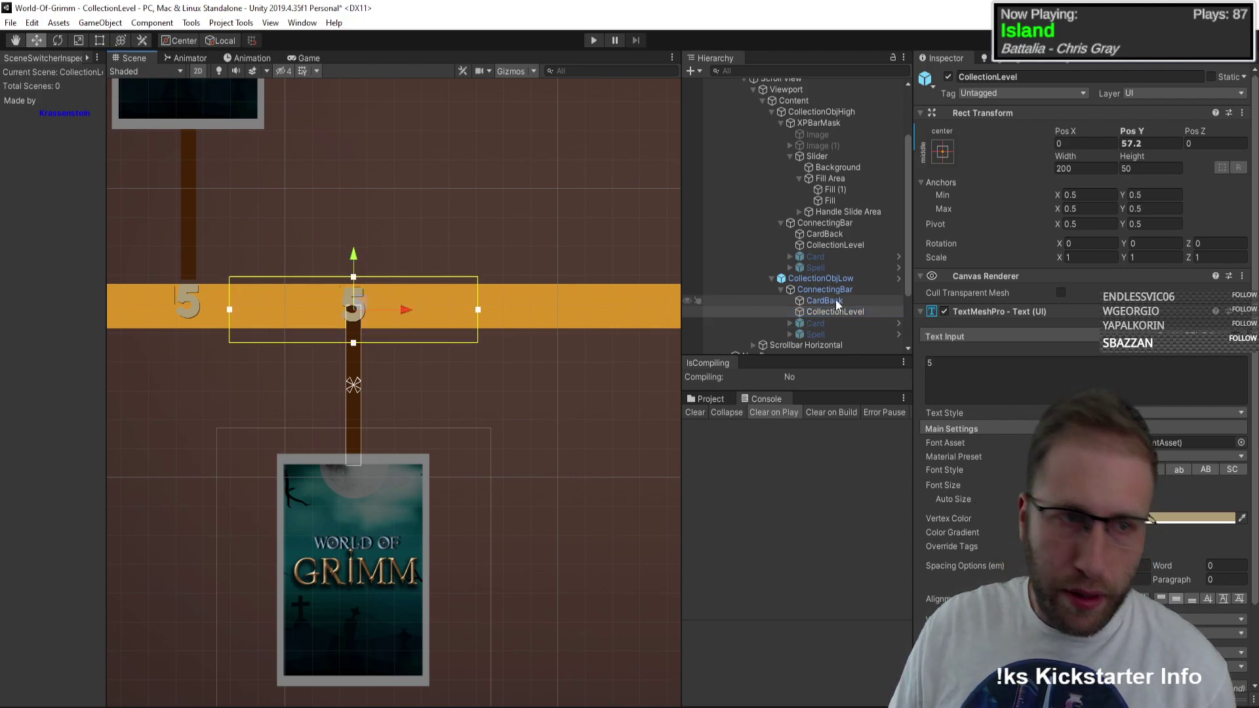
{"action": "right_click", "coordinate": [1140, 134]}
{"action": "left_click", "coordinate": [1158, 139]}
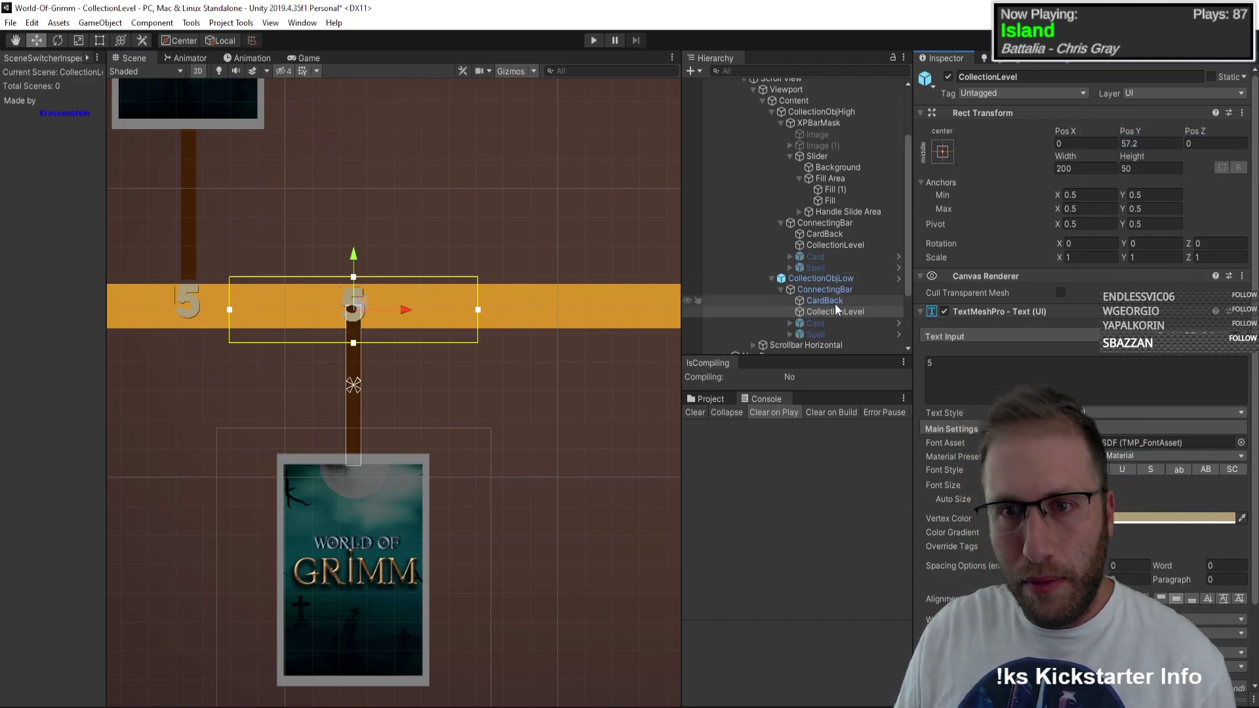
{"action": "left_click", "coordinate": [835, 245]}
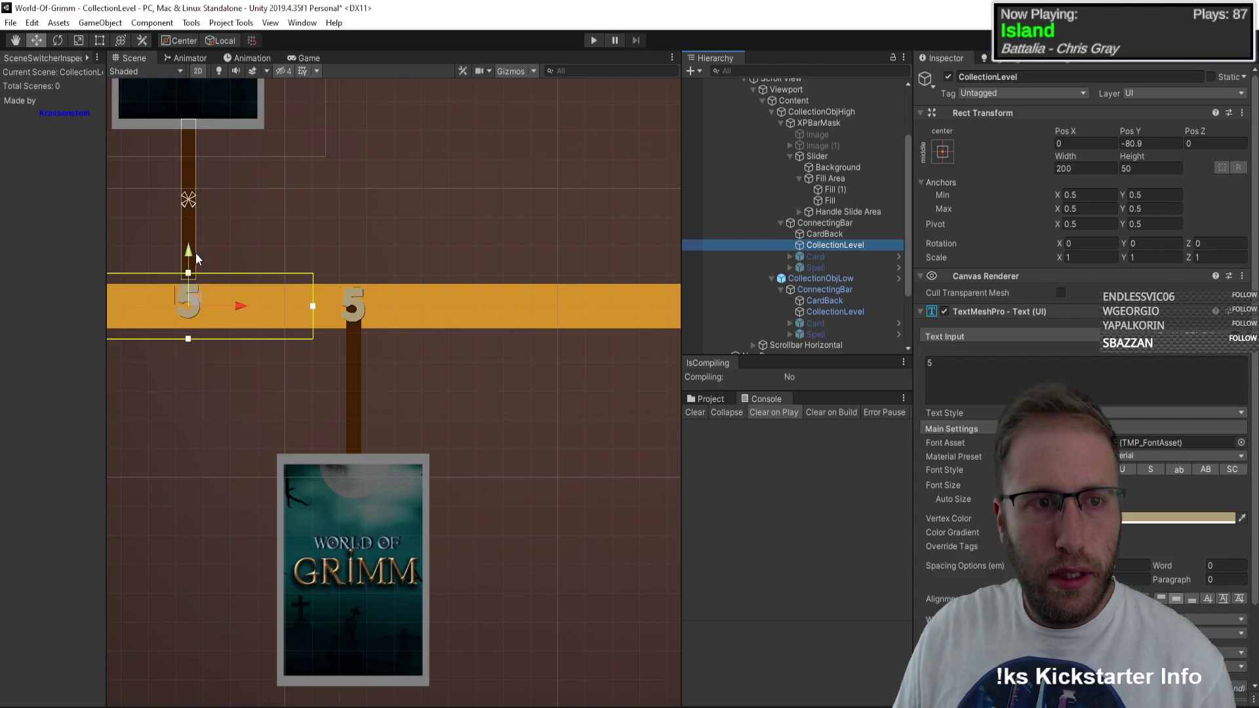
{"action": "left_click_drag", "start_coordinate": [195, 253], "coordinate": [252, 258]}
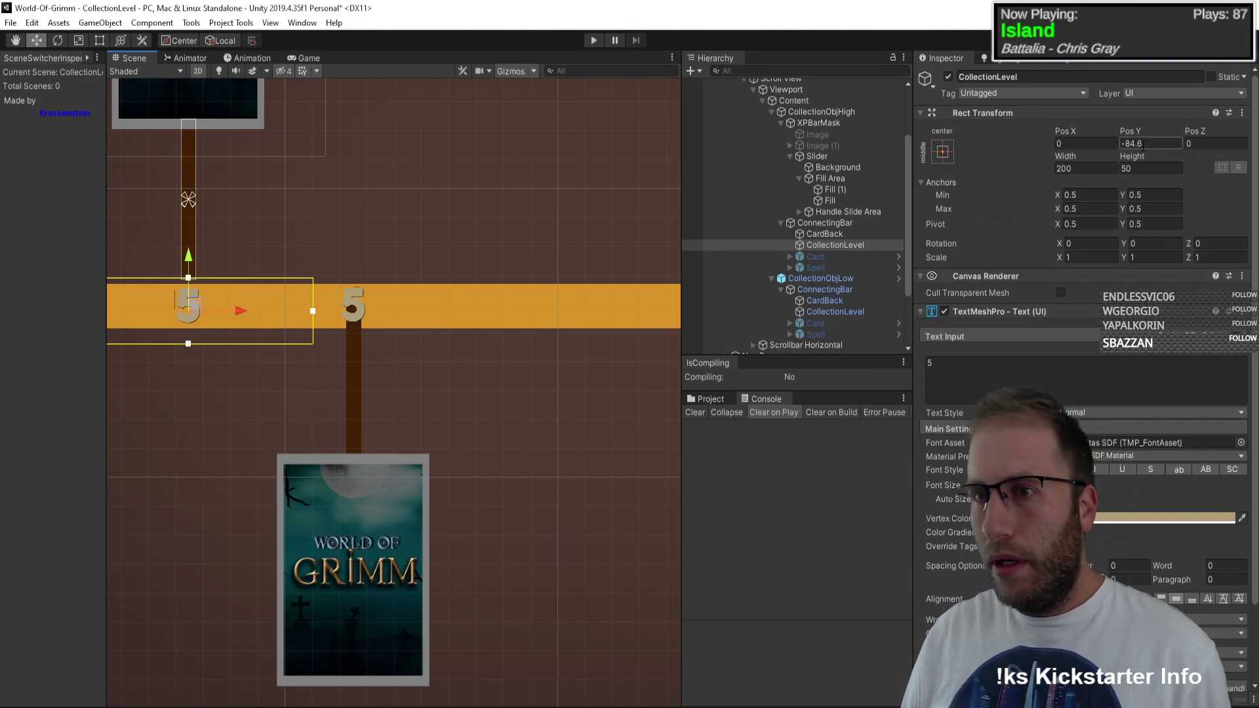
Step: Set the CollectionObjHigh prefab's CollectionLevel label to Pos Y -84.6 and save the prefab
{"action": "left_click", "coordinate": [712, 399]}
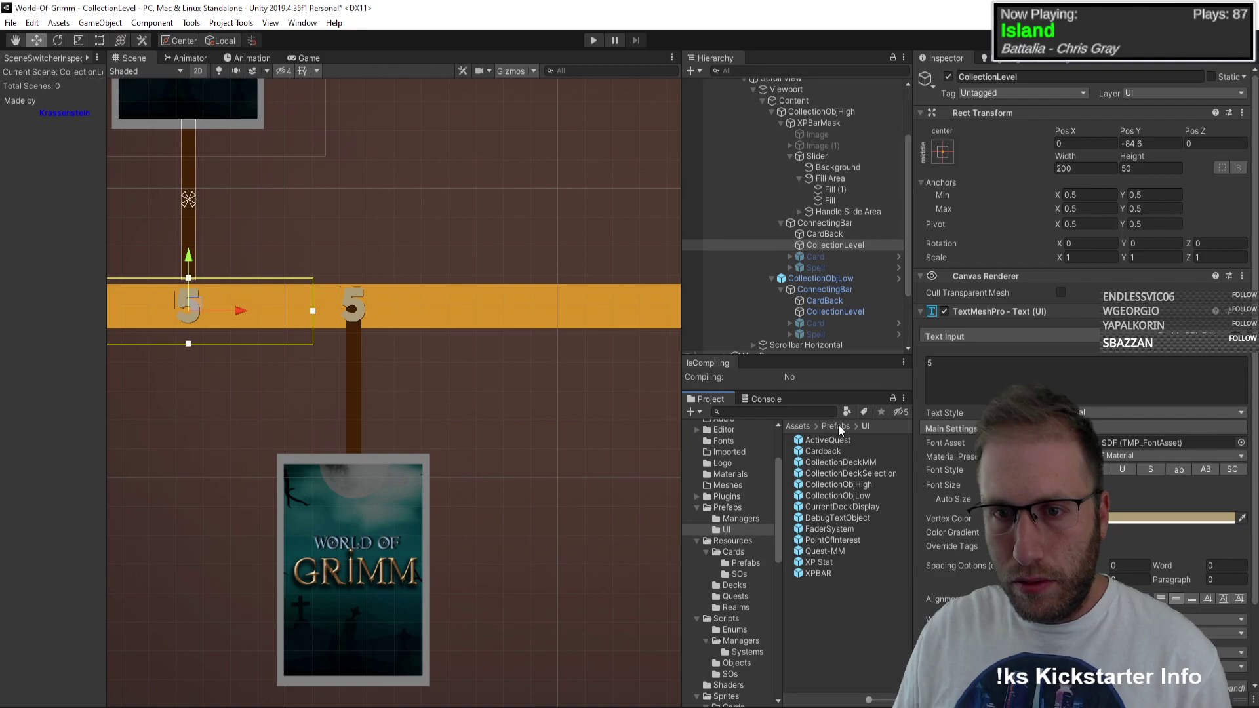
{"action": "double_click", "coordinate": [853, 485]}
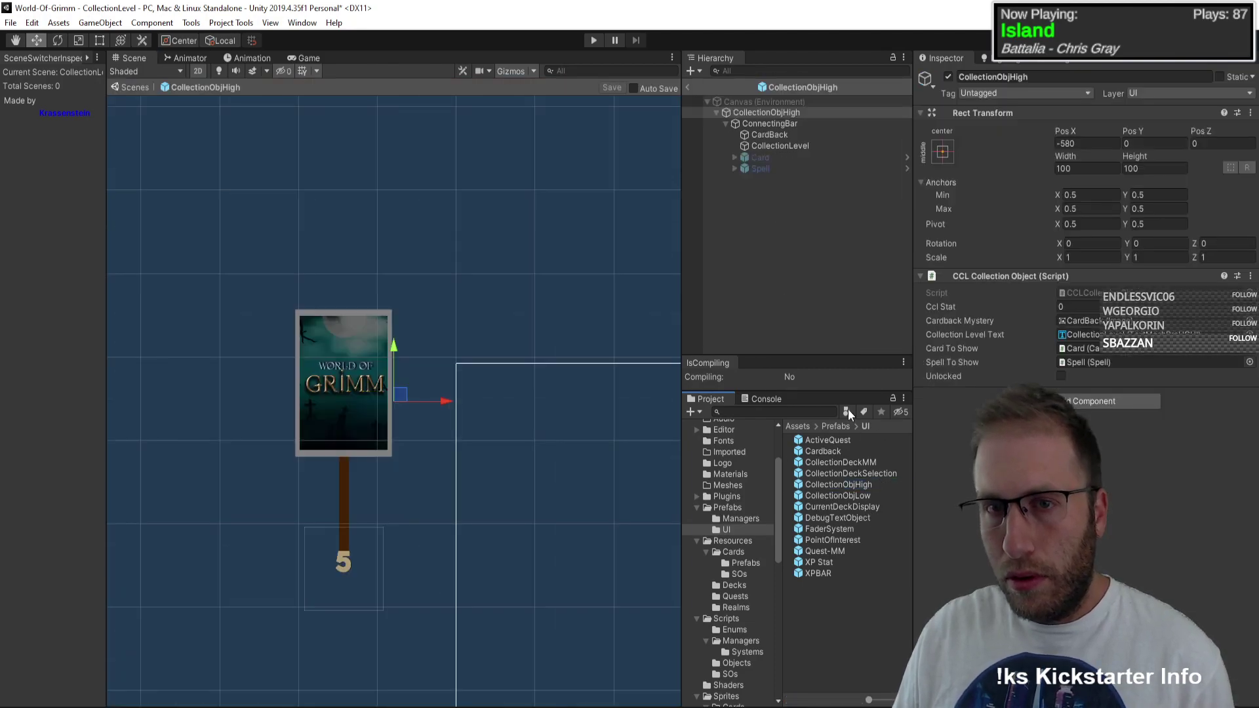
{"action": "left_click", "coordinate": [797, 145]}
{"action": "type", "text": "-84.6"}
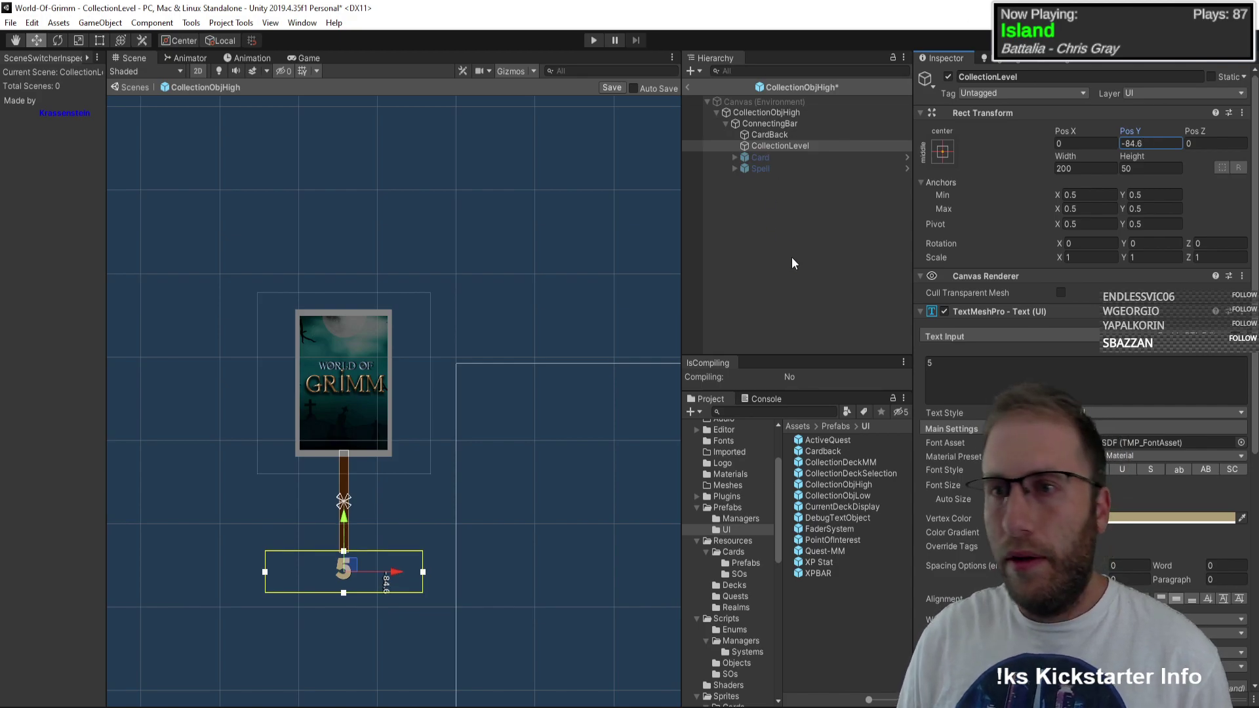
{"action": "left_click", "coordinate": [689, 87]}
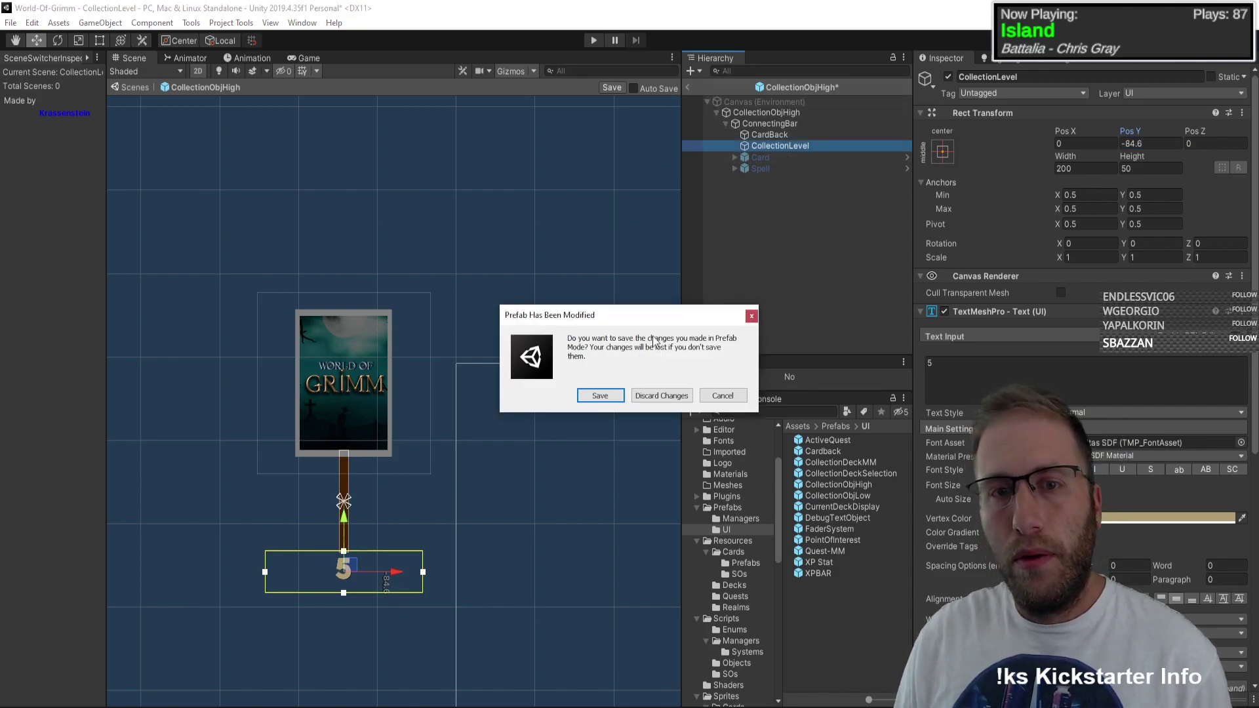
{"action": "left_click", "coordinate": [600, 396]}
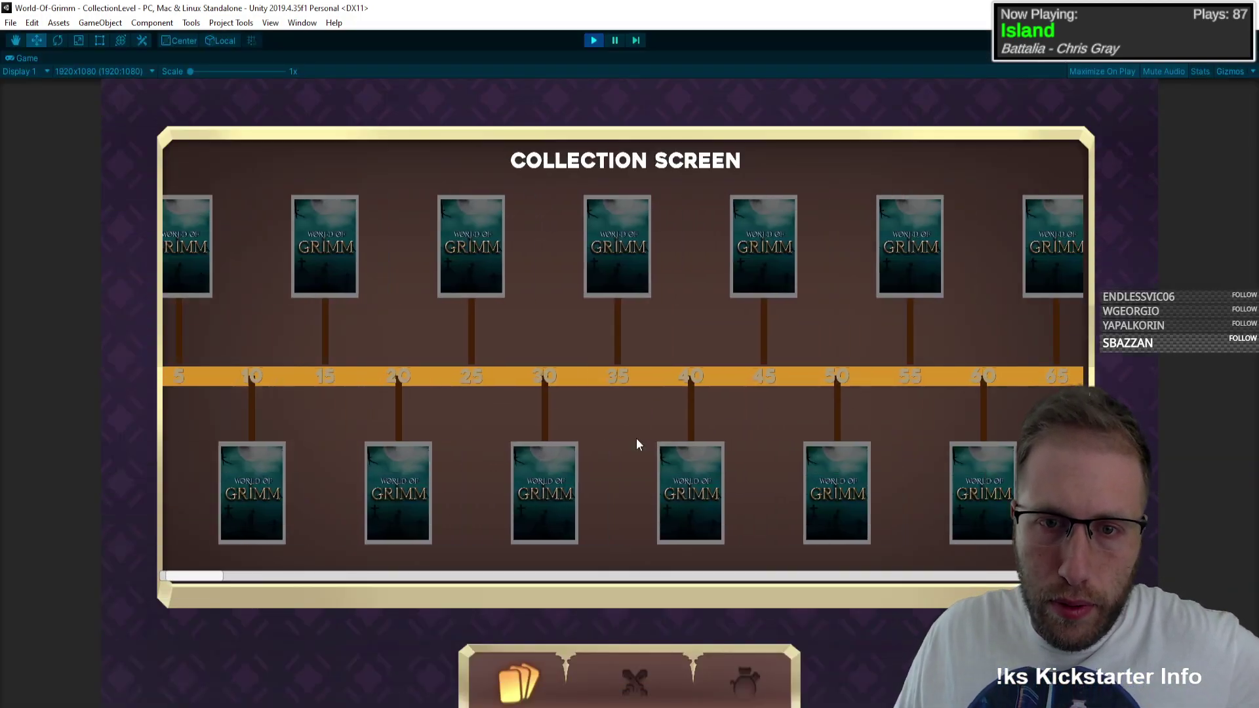
Step: Scroll through the milestones in play mode, stop the test, and check the Visual Studio script
{"action": "left_click_drag", "start_coordinate": [636, 445], "coordinate": [463, 525]}
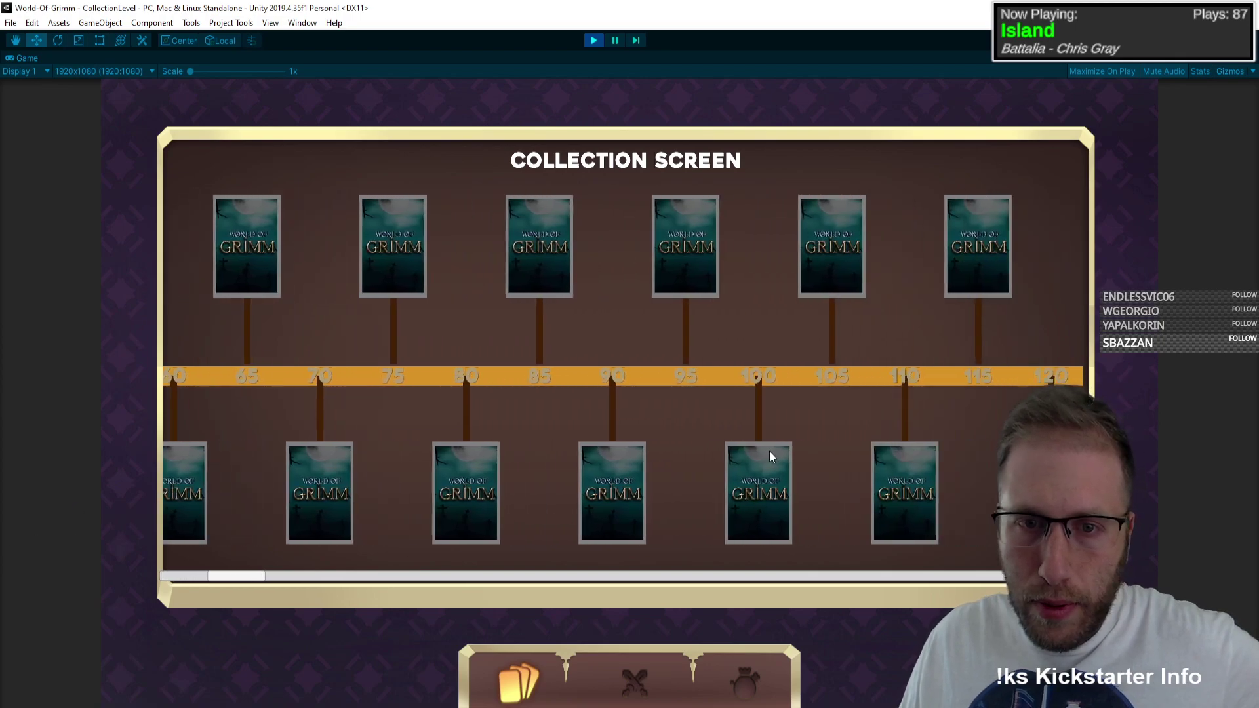
{"action": "left_click_drag", "start_coordinate": [770, 458], "coordinate": [6, 514]}
{"action": "key", "text": "ctrl+p"}
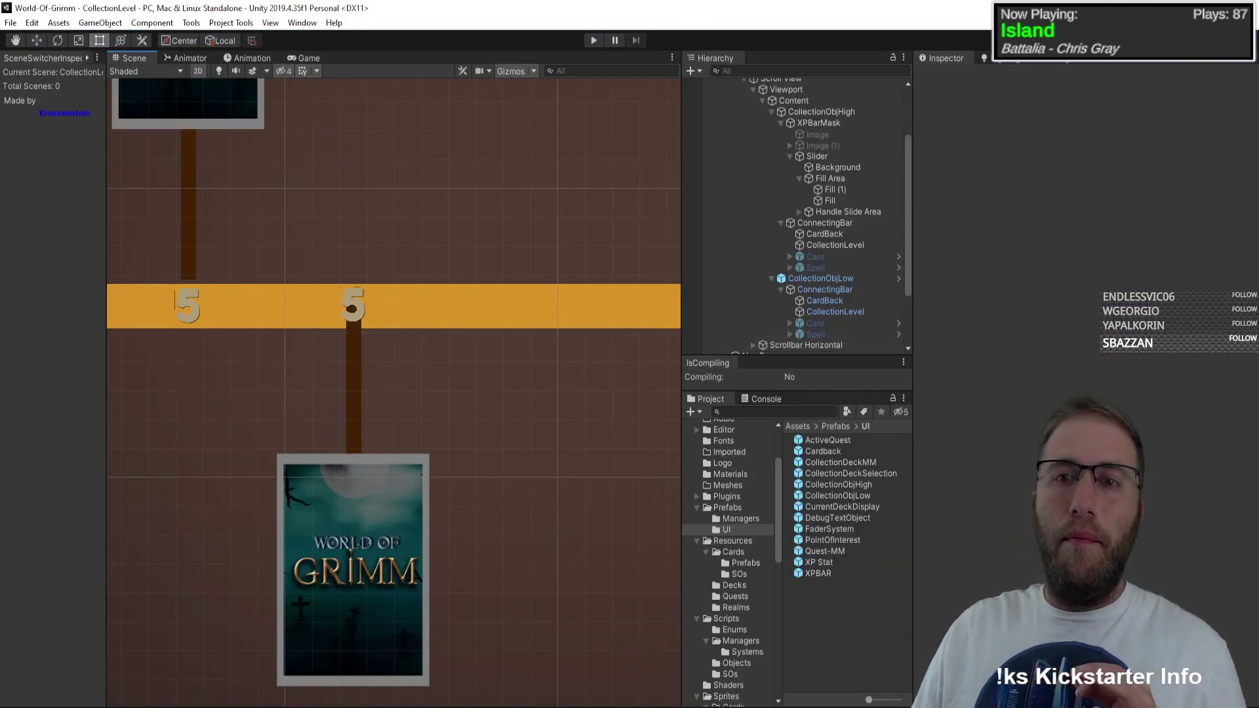
{"action": "key", "text": "alt+Tab"}
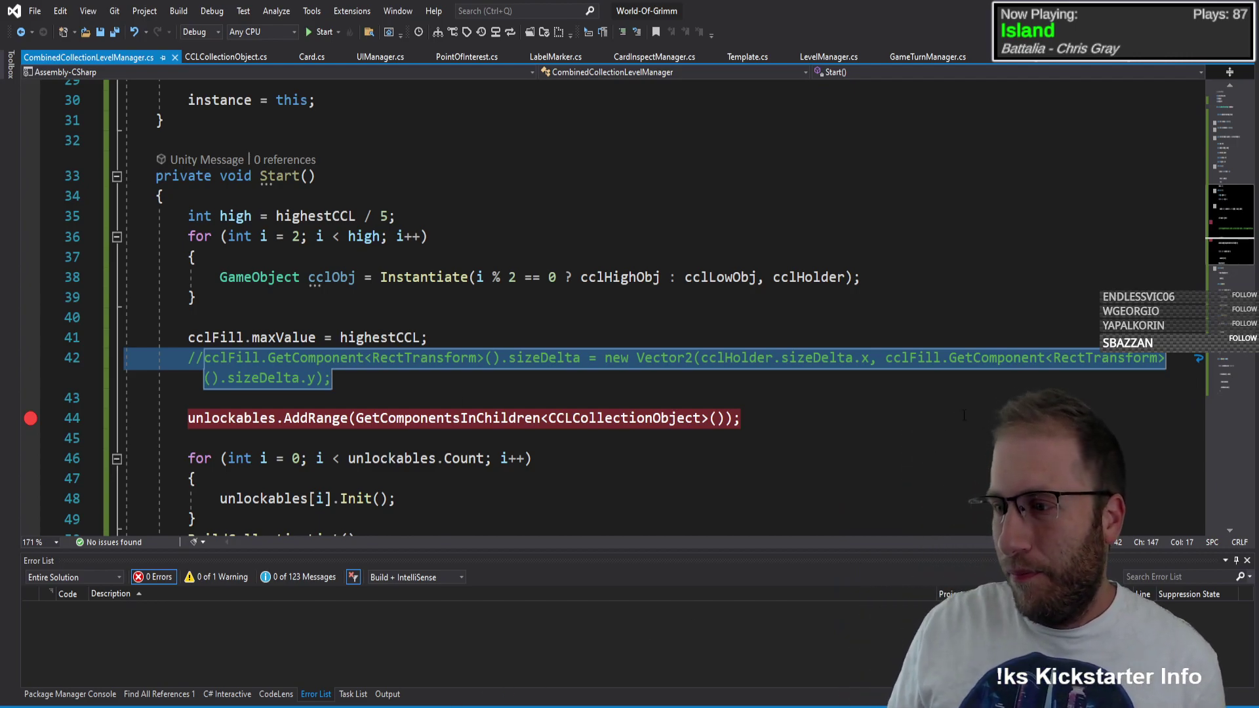
{"action": "key", "text": "alt+Tab"}
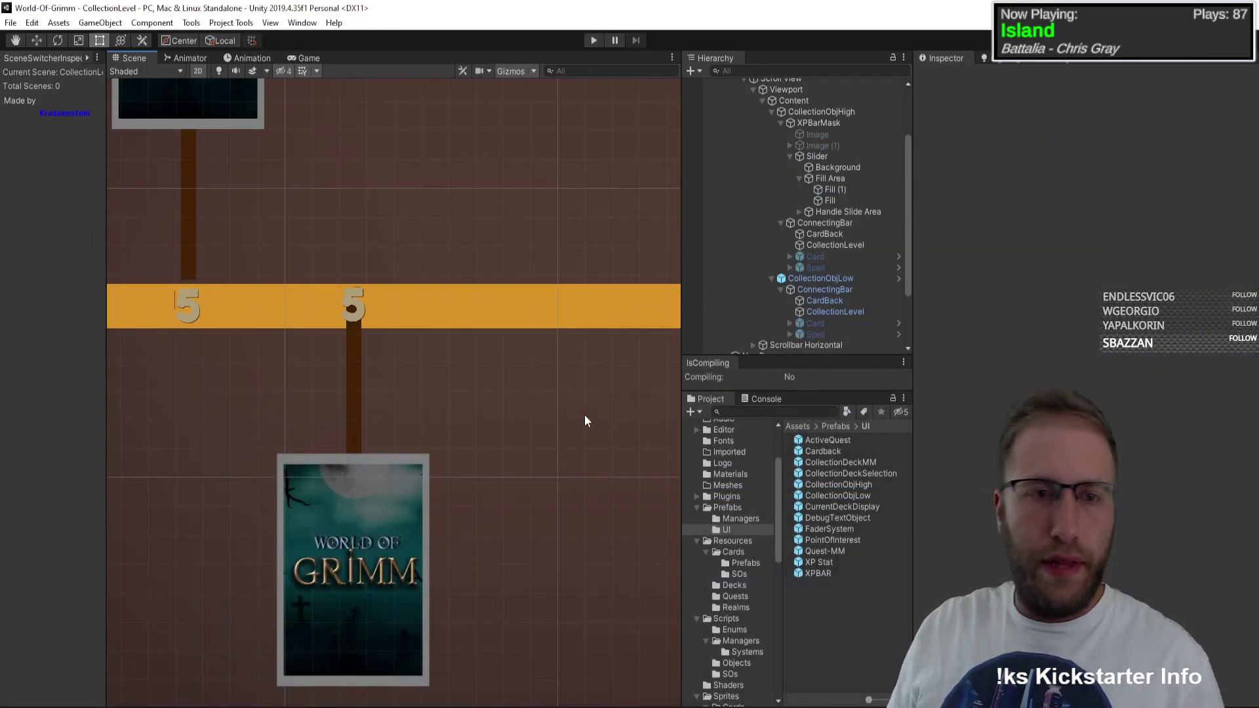
Step: Pan and zoom along the milestone bar, then bring up the Collection Screen mockup in Edge
{"action": "middle_click_drag", "start_coordinate": [332, 378], "coordinate": [490, 378]}
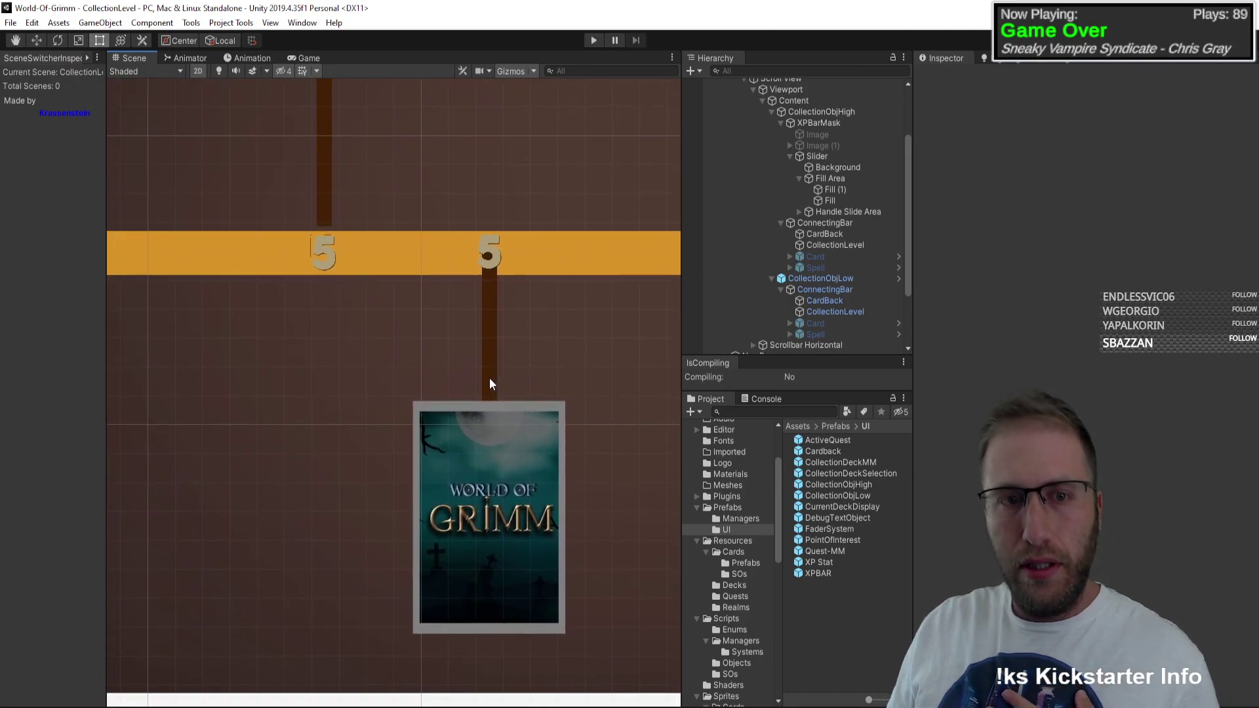
{"action": "scroll", "coordinate": [490, 378], "scroll_direction": "down", "scroll_amount": 2}
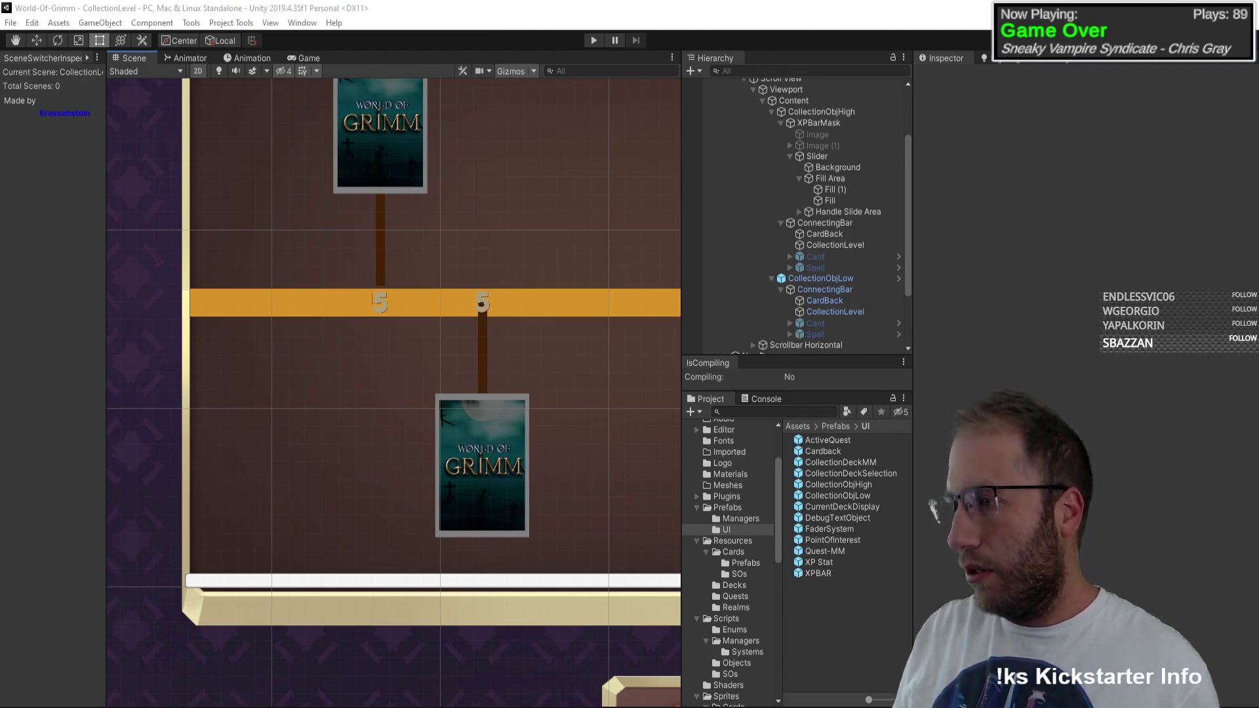
{"action": "key", "text": "alt+Tab"}
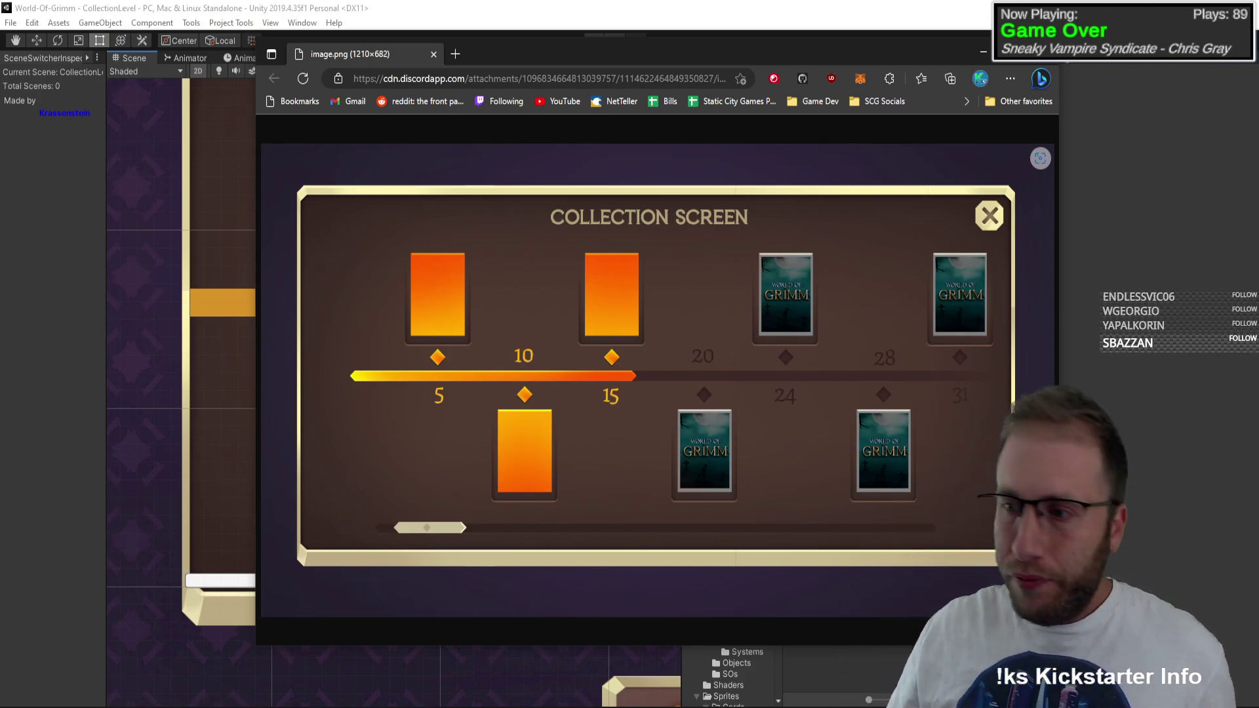
Step: Switch from the Edge mockup back to the Unity Editor
{"action": "key", "text": "alt+Tab"}
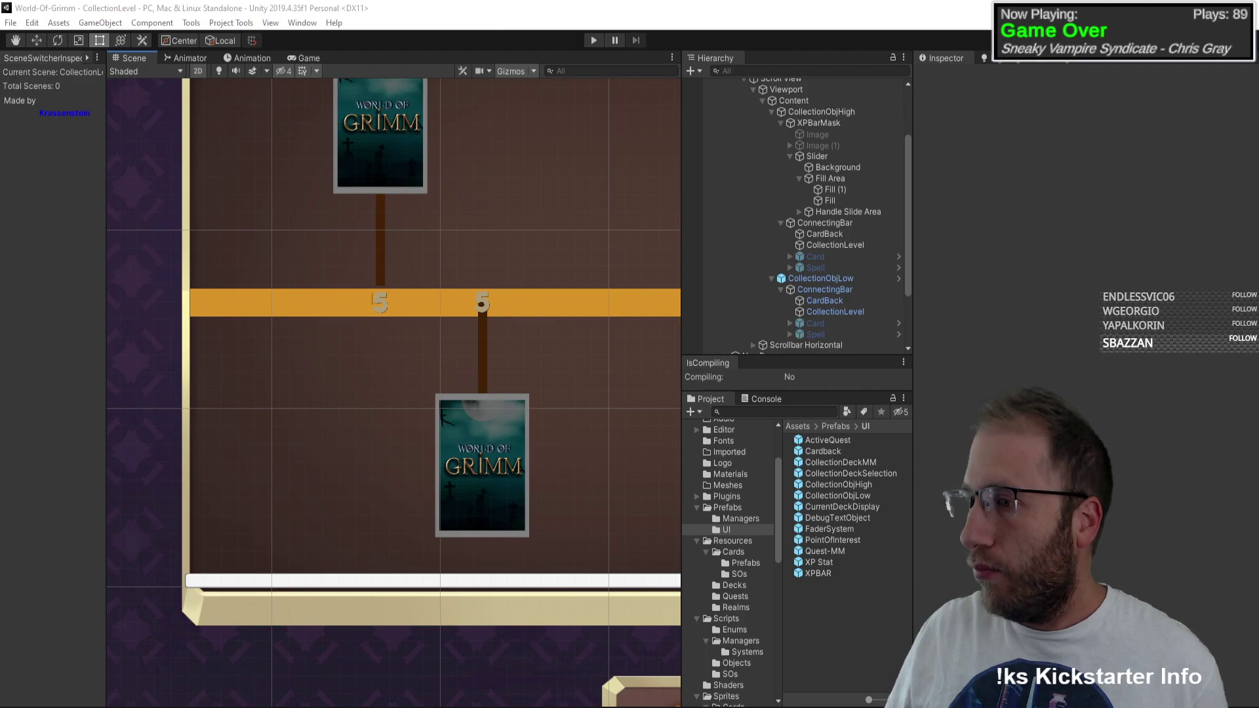
Step: Select the XP bar's Slider, then switch to CombinedCollectionLevelManager.cs in Visual Studio
{"action": "scroll", "coordinate": [422, 442], "scroll_direction": "down", "scroll_amount": 5}
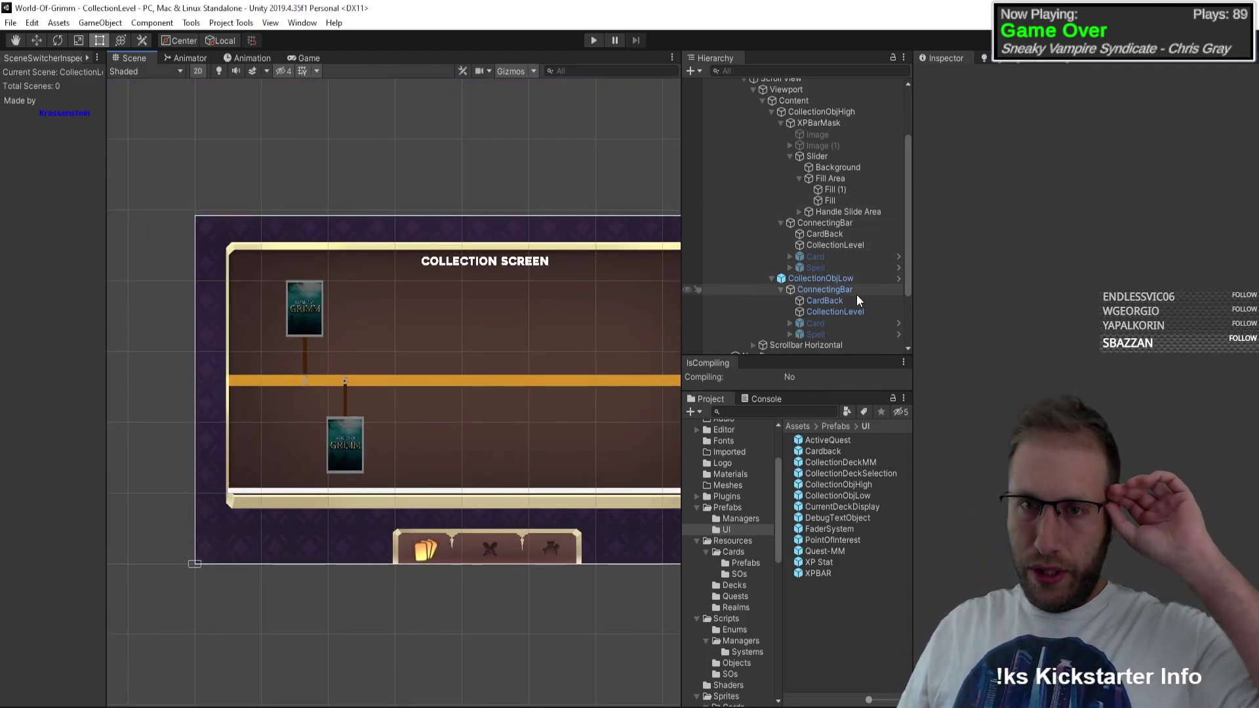
{"action": "left_click", "coordinate": [820, 156]}
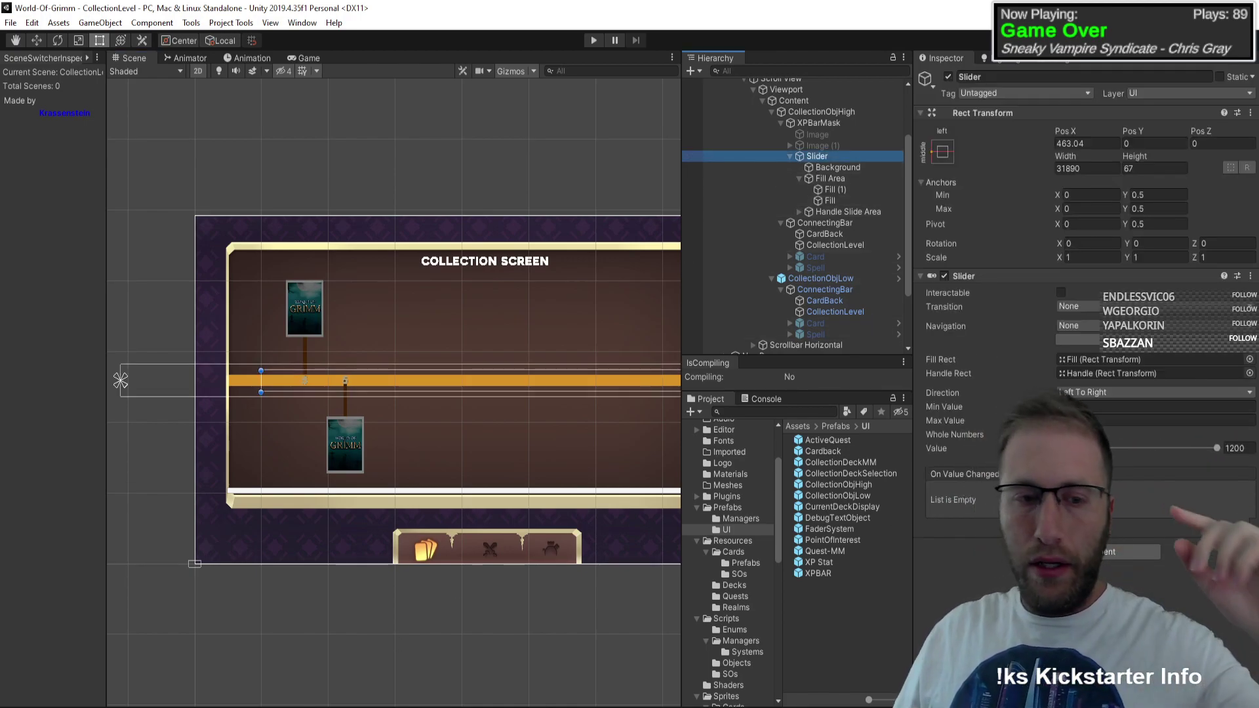
{"action": "key", "text": "alt+Tab"}
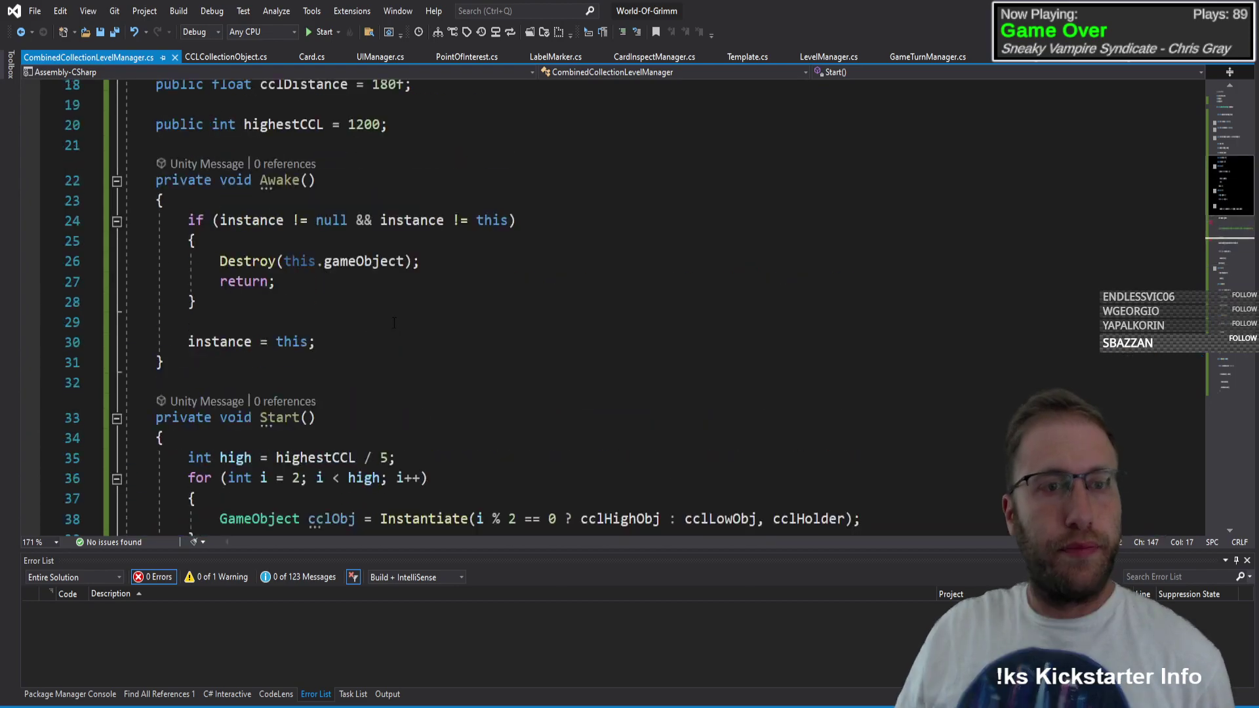
Step: Start an unfinished 'cclFill.value =' line below line 42 in Start, then move to GameTurnManager.cs
{"action": "key", "text": "Escape"}
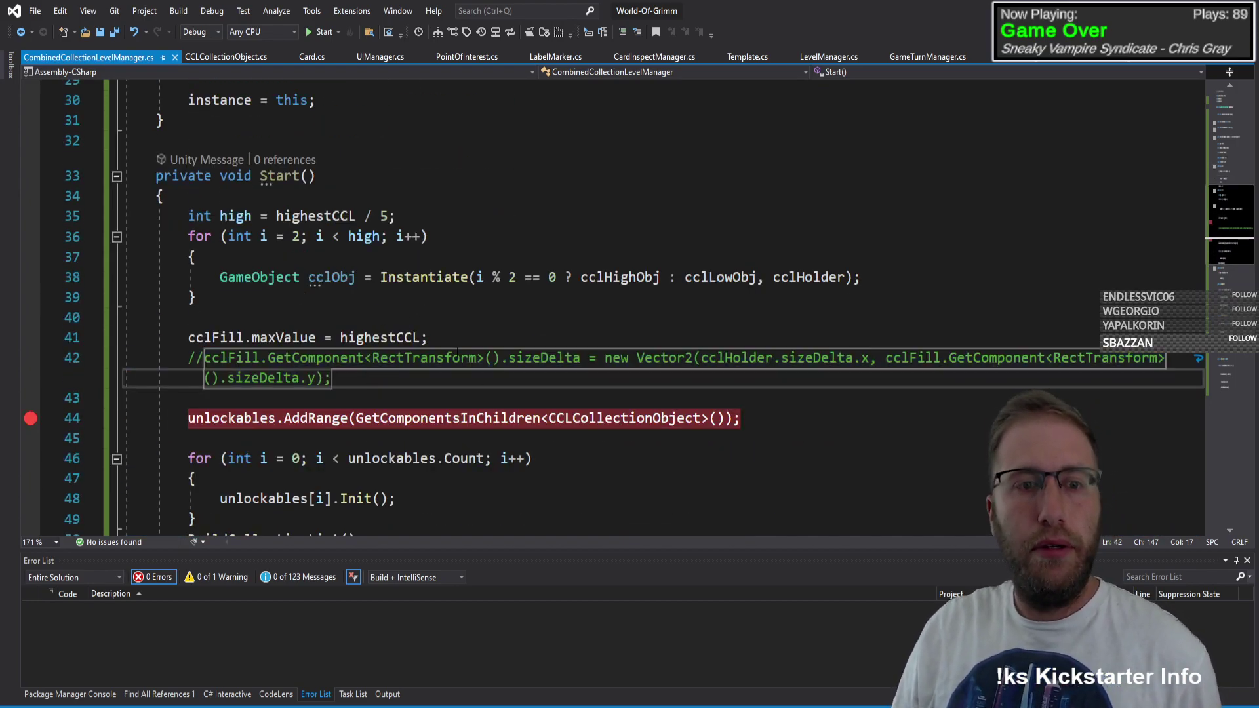
{"action": "scroll", "coordinate": [405, 339], "scroll_direction": "down", "scroll_amount": 3}
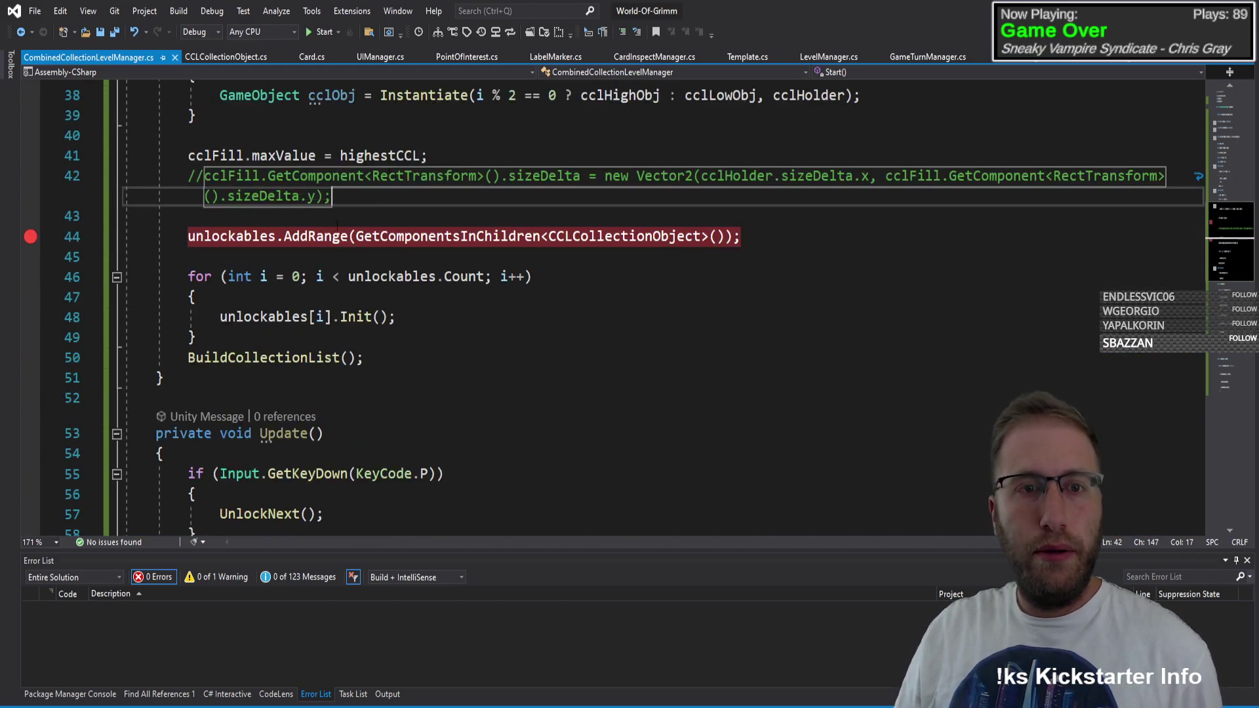
{"action": "left_click", "coordinate": [362, 208]}
{"action": "left_click", "coordinate": [447, 205]}
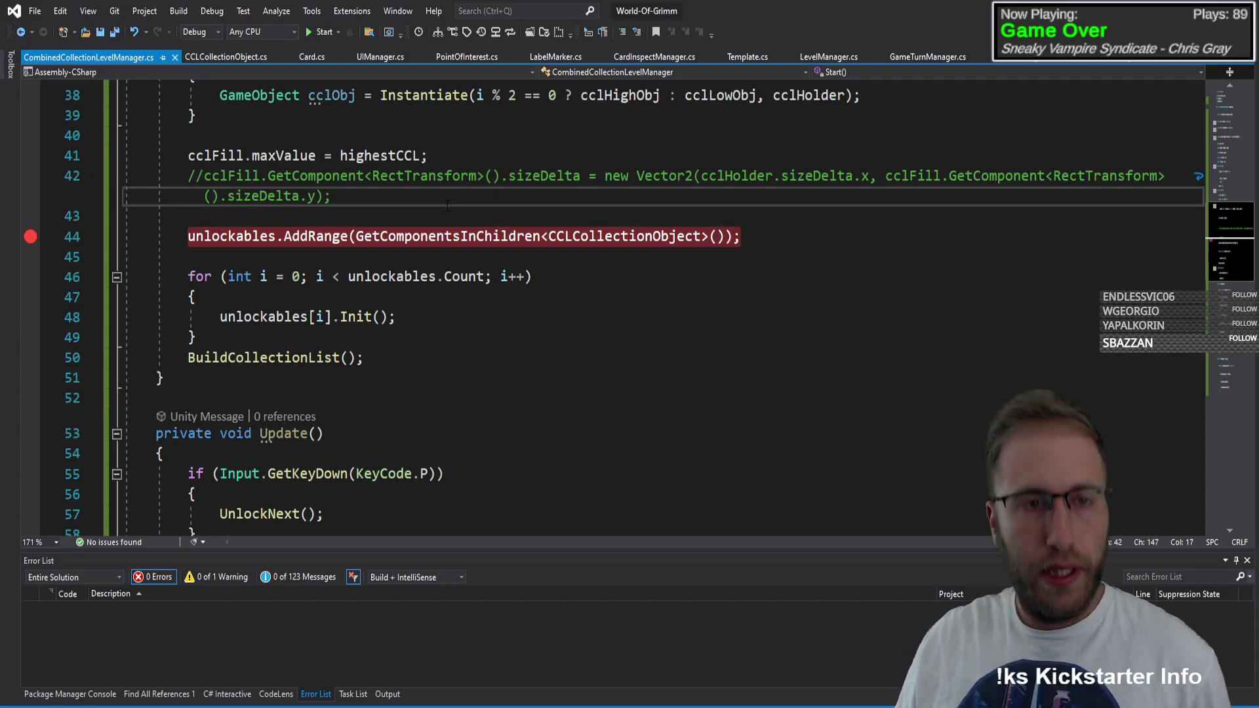
{"action": "key", "text": "Return"}
{"action": "key", "text": "Return"}
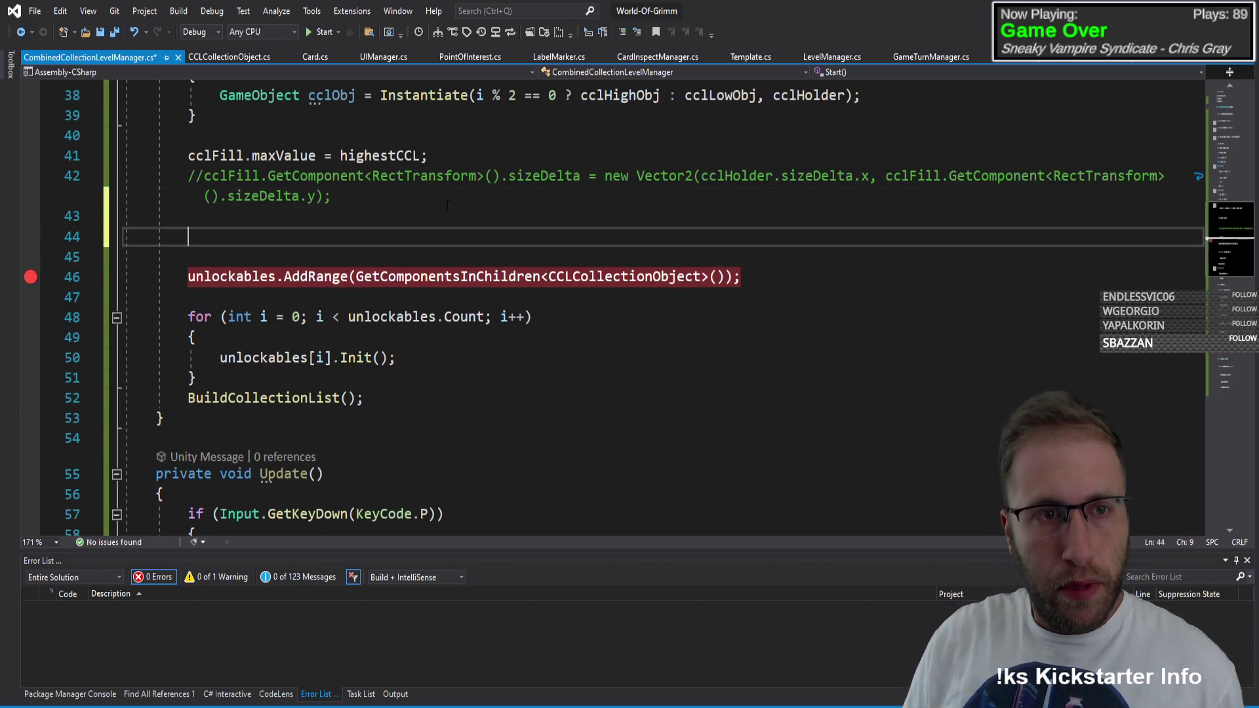
{"action": "type", "text": "cclFill"}
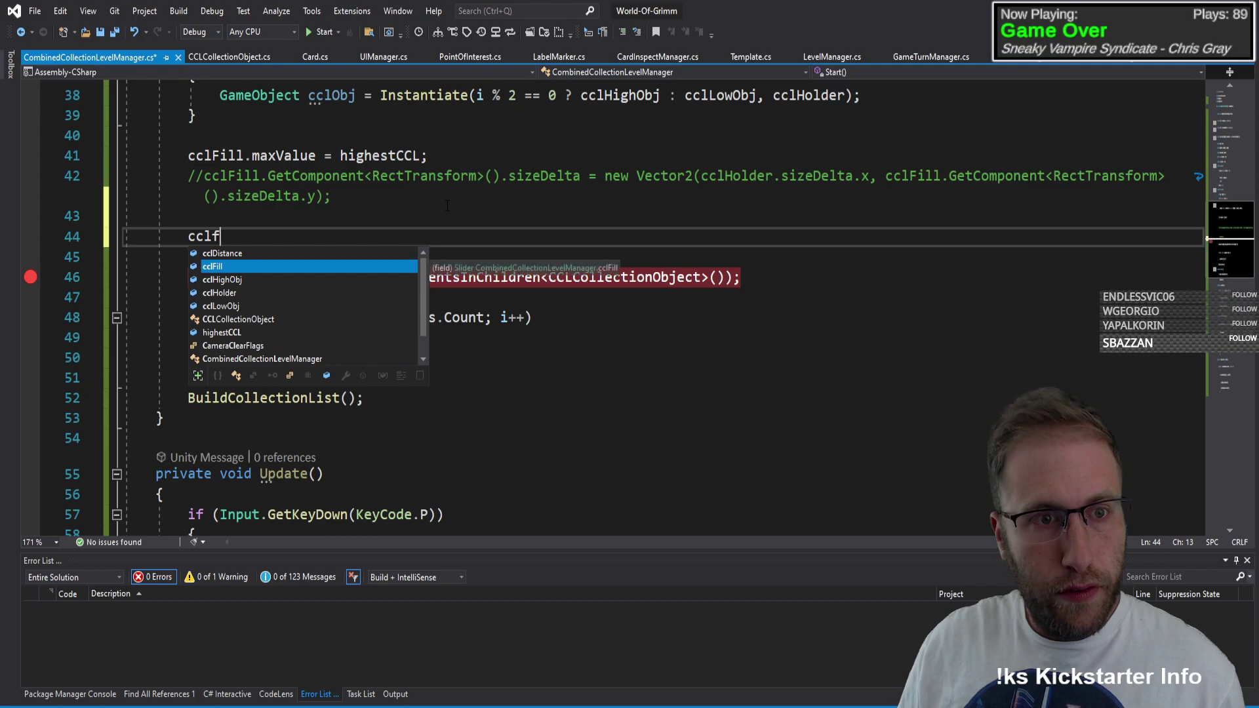
{"action": "type", "text": ".value ="}
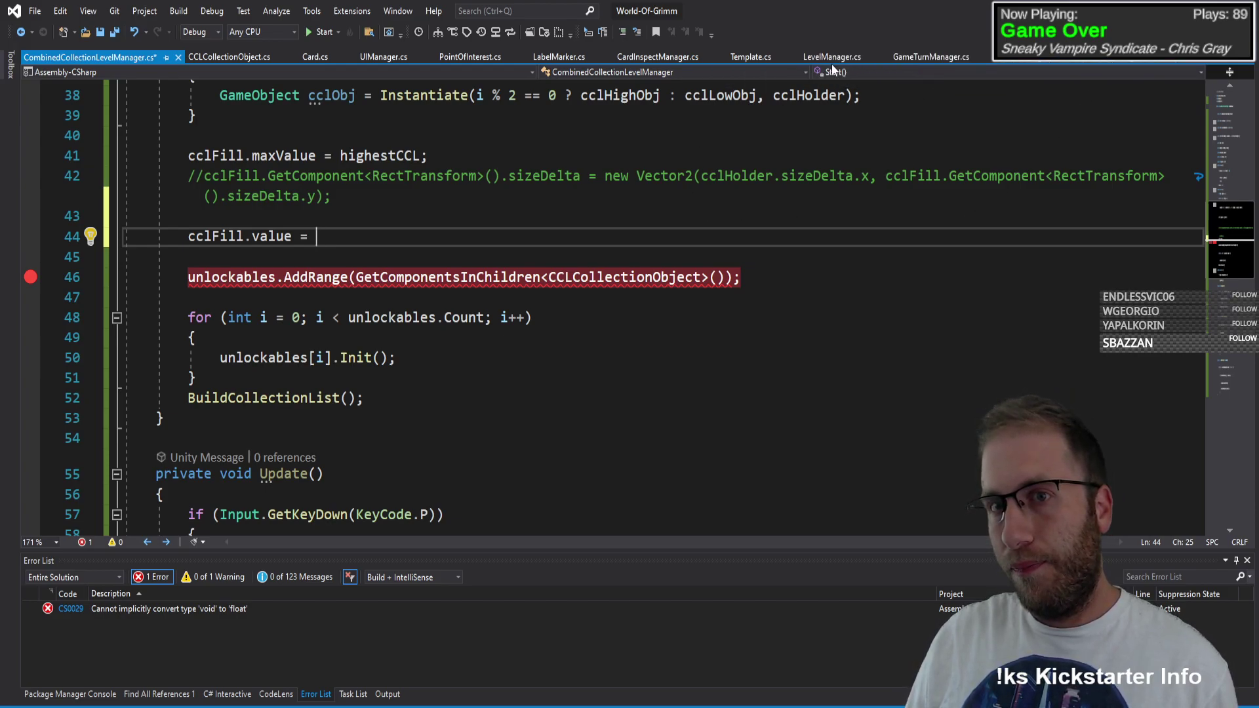
{"action": "left_click", "coordinate": [900, 59]}
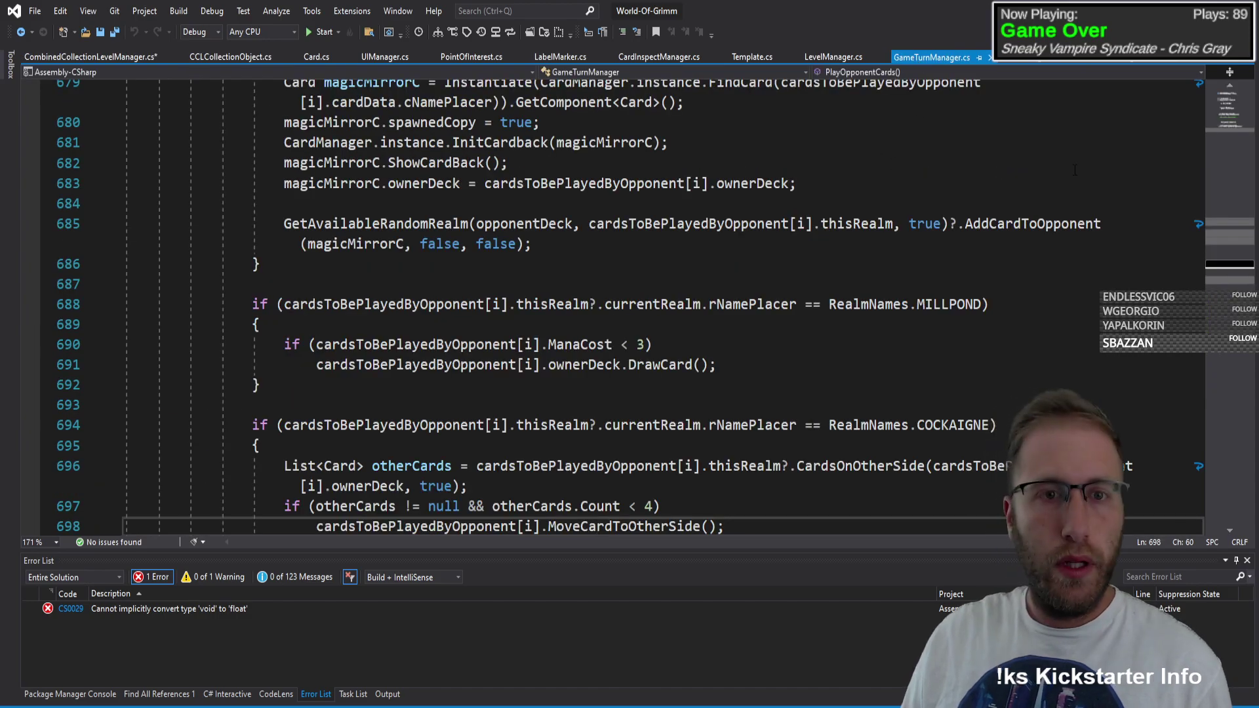
Step: Go to the top of GameTurnManager, then switch to the CollectionUIManager.cs script
{"action": "left_click", "coordinate": [1217, 114]}
{"action": "left_click", "coordinate": [1231, 92]}
{"action": "scroll", "coordinate": [606, 239], "scroll_direction": "down", "scroll_amount": 17}
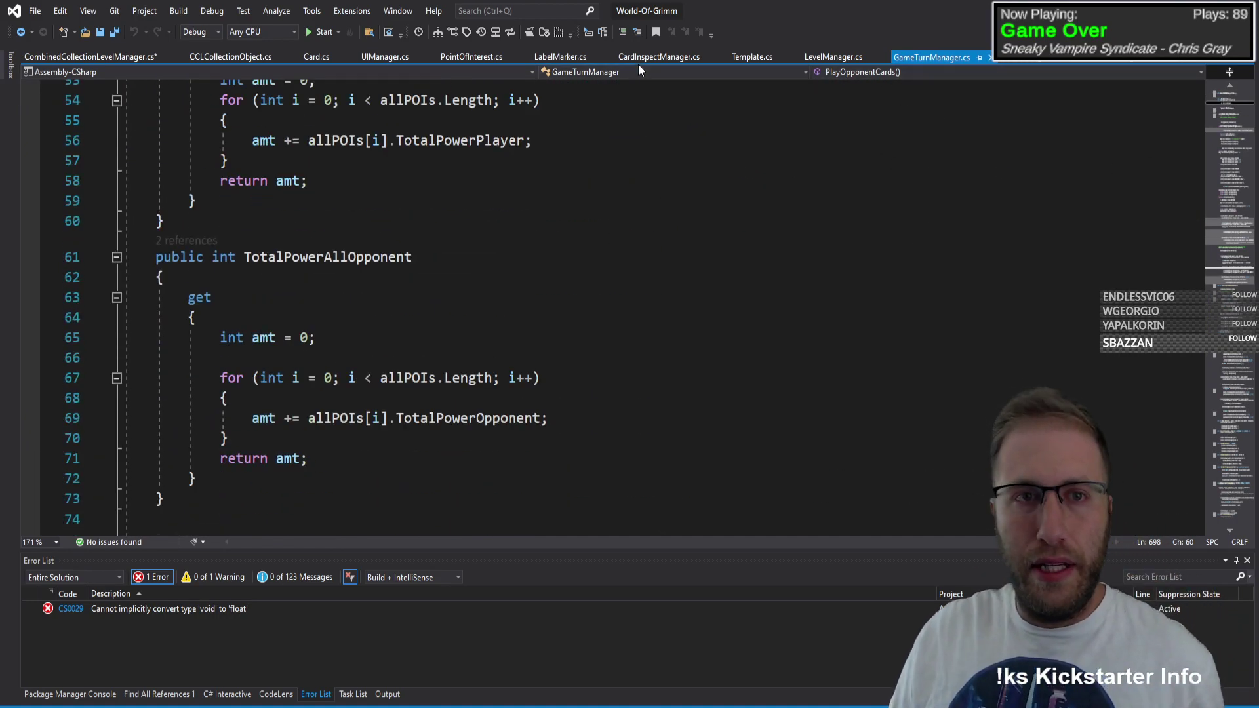
{"action": "left_click", "coordinate": [1244, 62]}
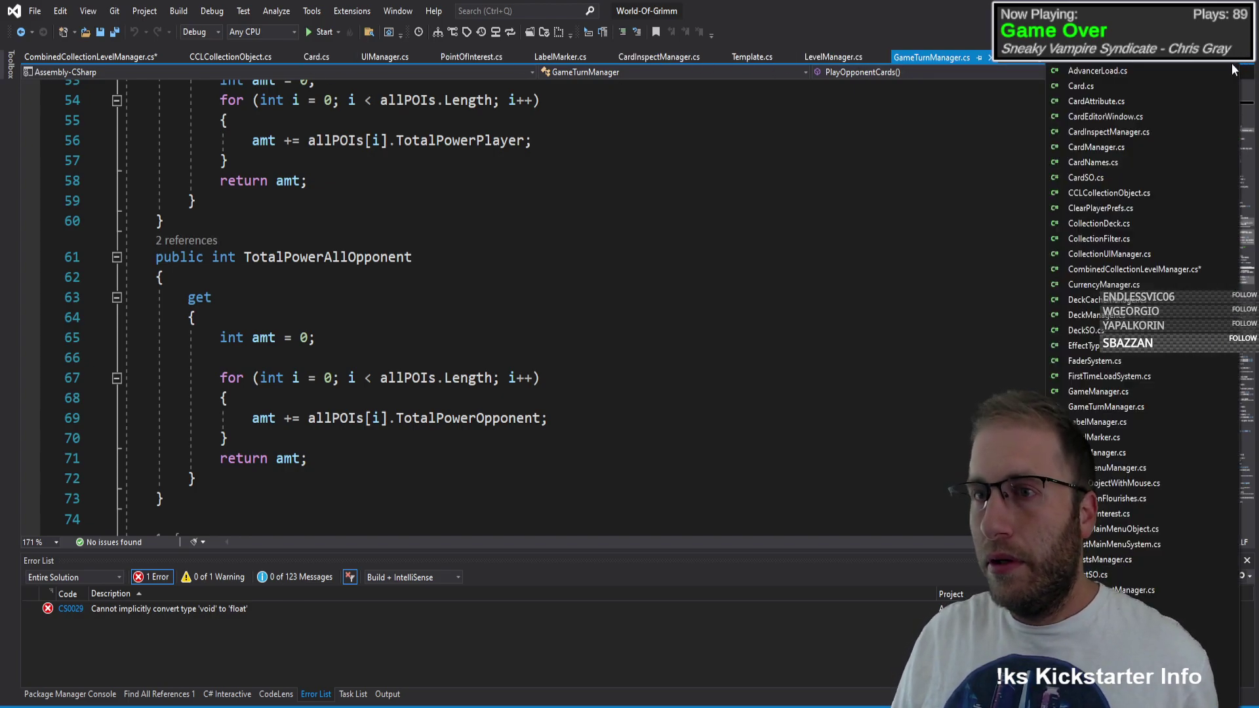
{"action": "left_click", "coordinate": [1147, 252]}
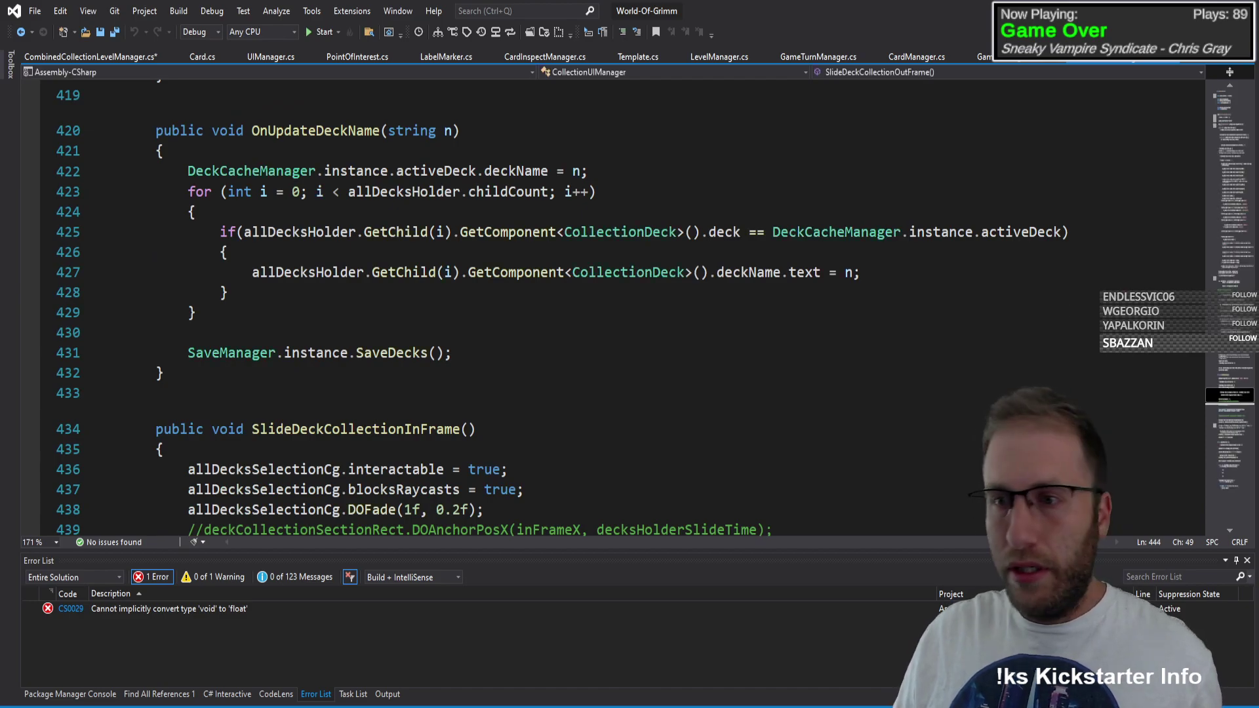
Step: Find and select the LevelManager.instance.GetCombinedProfileLevel() call on line 76 of CollectionUIManager
{"action": "left_click", "coordinate": [1148, 72]}
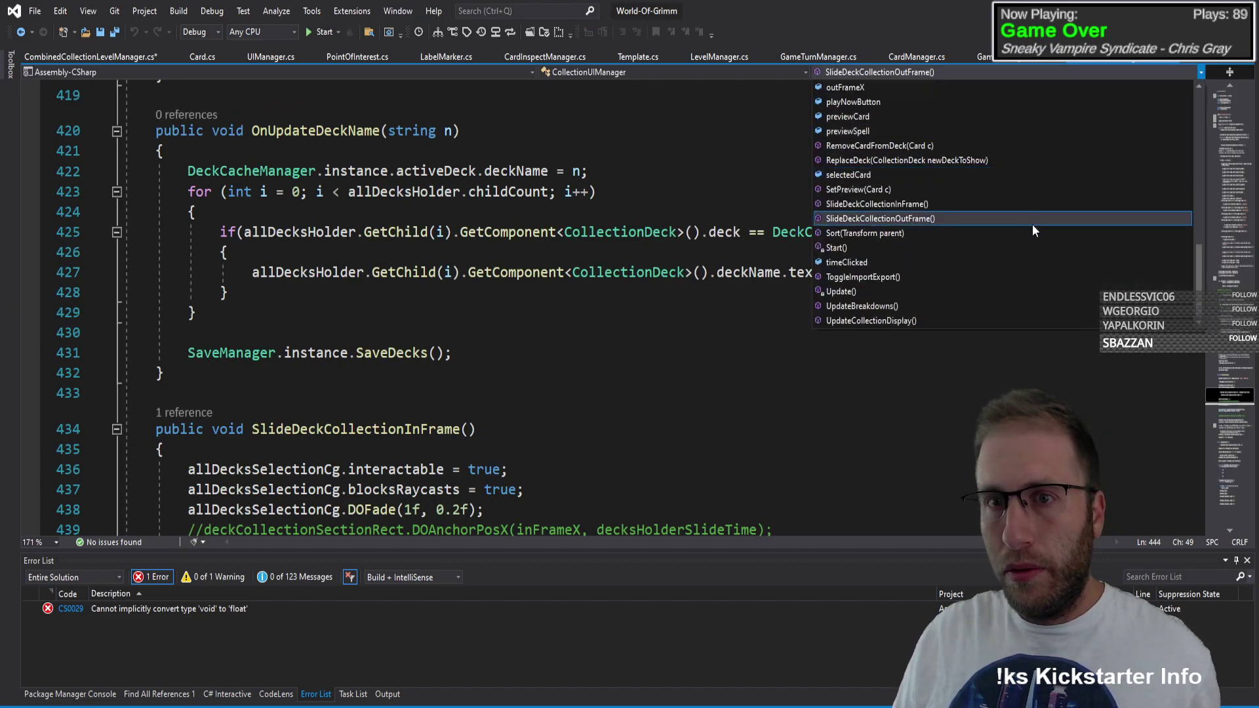
{"action": "scroll", "coordinate": [1021, 226], "scroll_direction": "up", "scroll_amount": 5}
{"action": "scroll", "coordinate": [1021, 225], "scroll_direction": "up", "scroll_amount": 4}
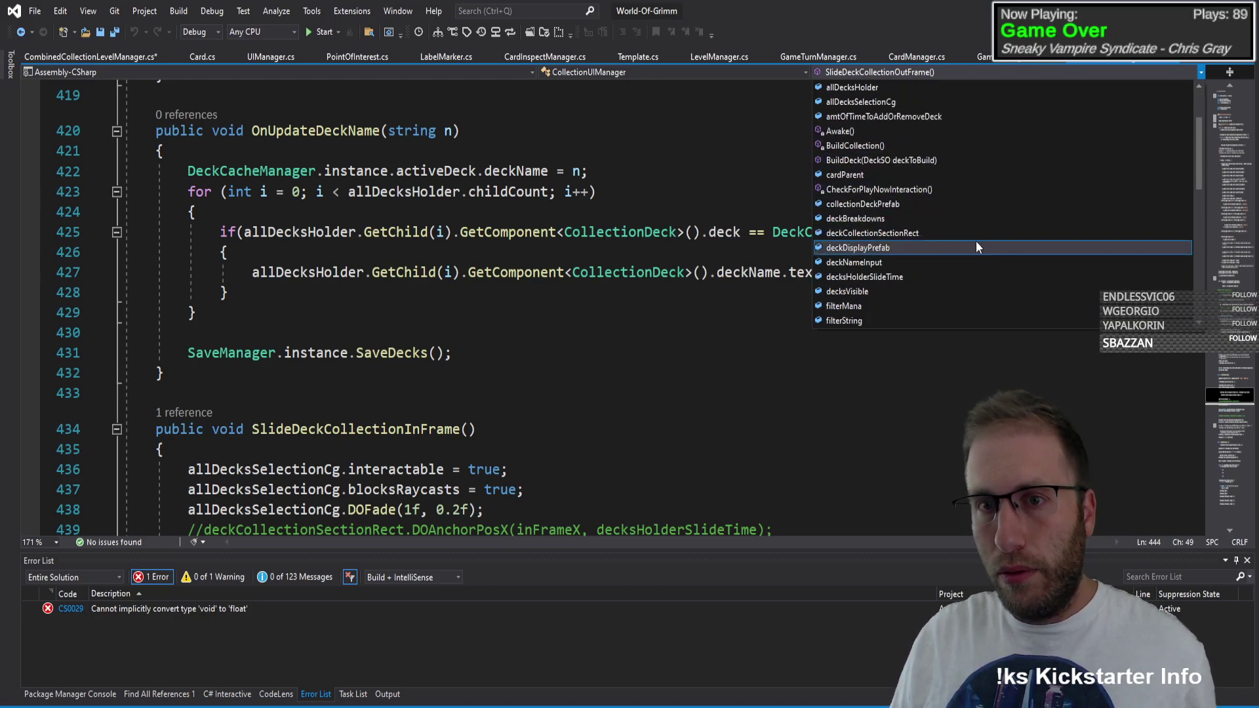
{"action": "scroll", "coordinate": [908, 186], "scroll_direction": "down", "scroll_amount": 6}
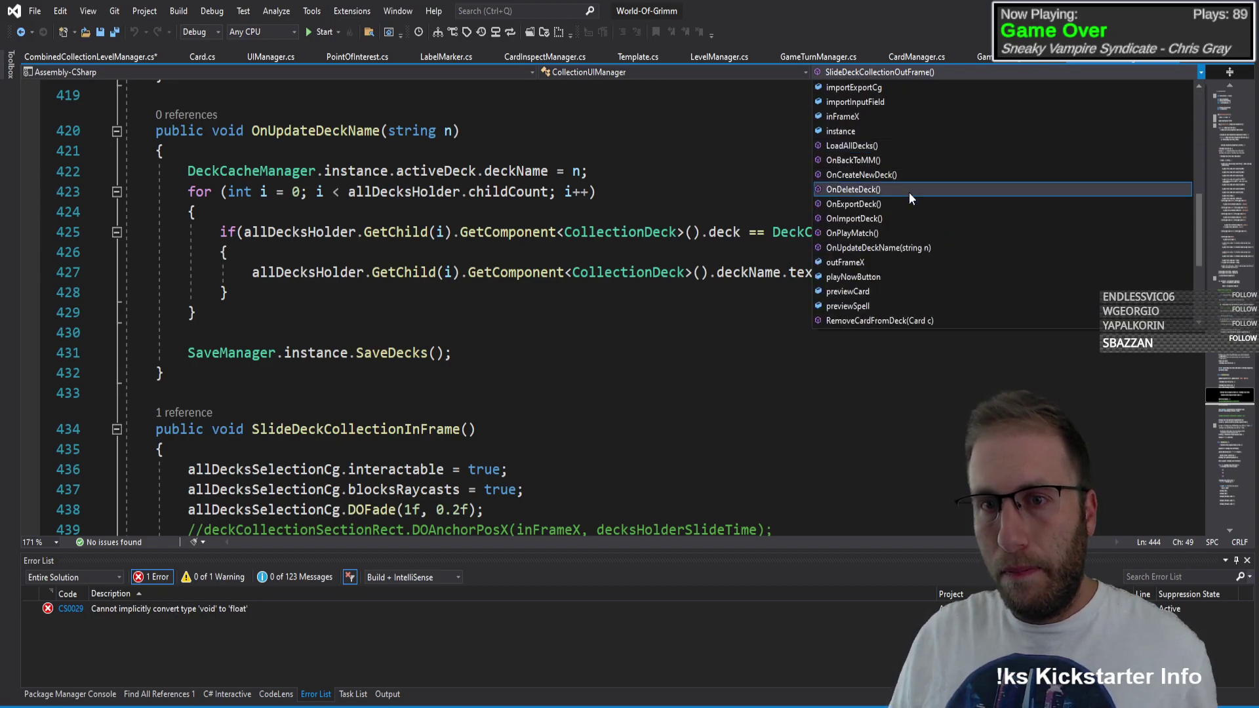
{"action": "scroll", "coordinate": [909, 191], "scroll_direction": "down", "scroll_amount": 4}
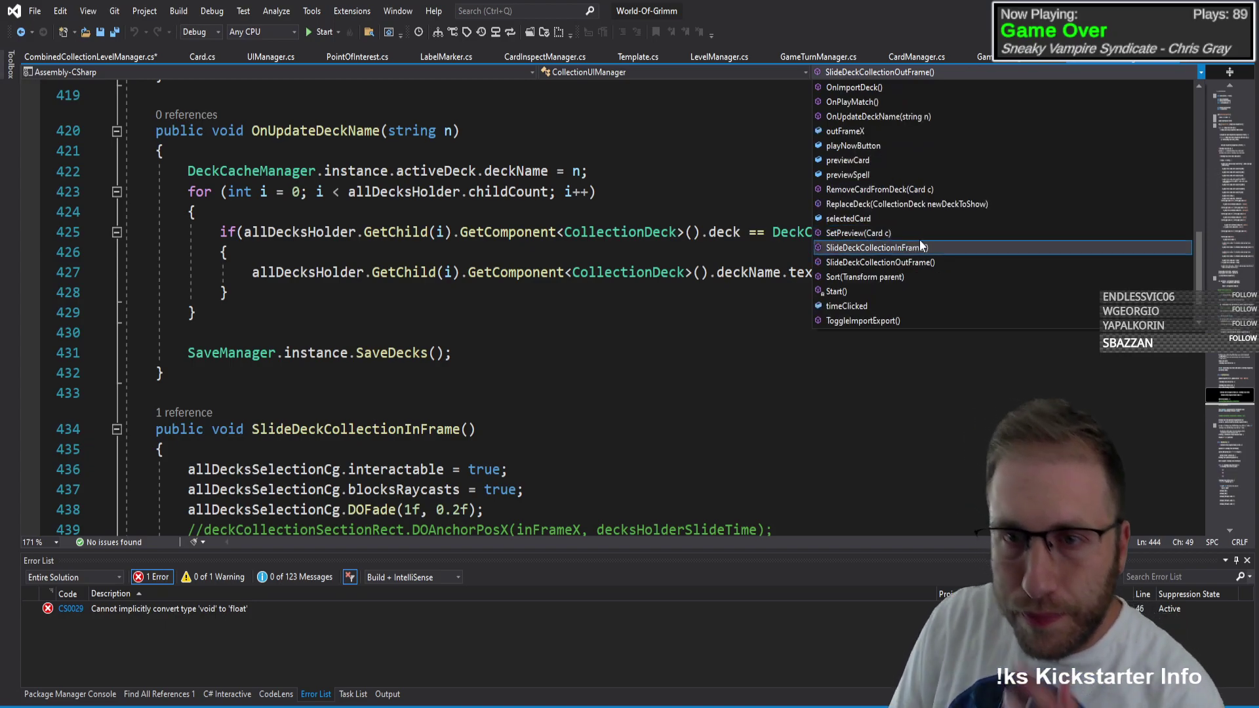
{"action": "scroll", "coordinate": [919, 239], "scroll_direction": "down", "scroll_amount": 2}
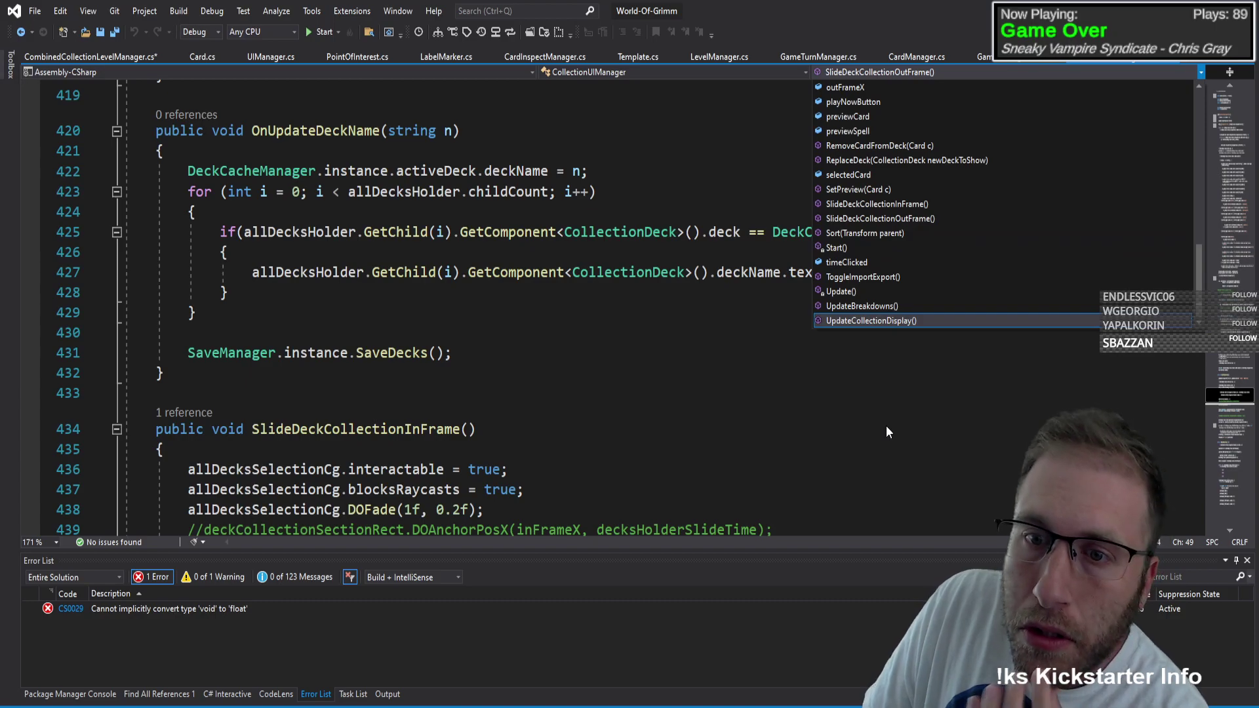
{"action": "left_click", "coordinate": [868, 382]}
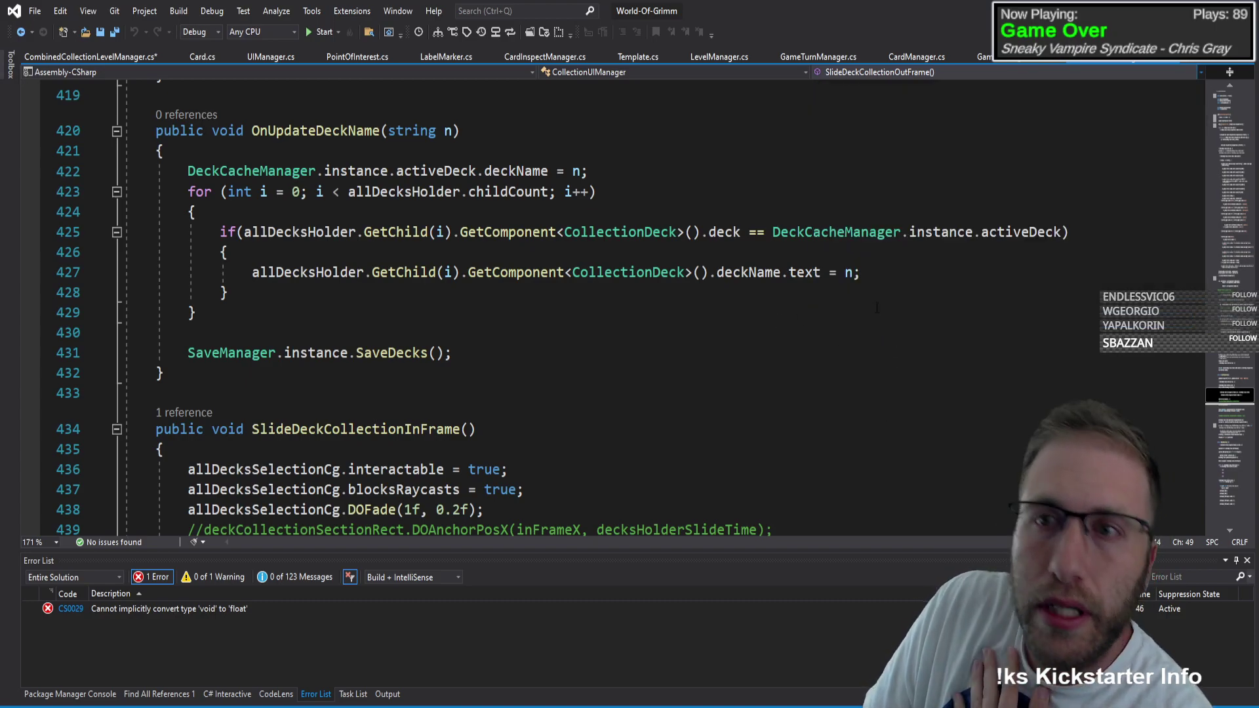
{"action": "left_click_drag", "start_coordinate": [1226, 172], "coordinate": [1226, 128]}
{"action": "scroll", "coordinate": [537, 344], "scroll_direction": "up", "scroll_amount": 5}
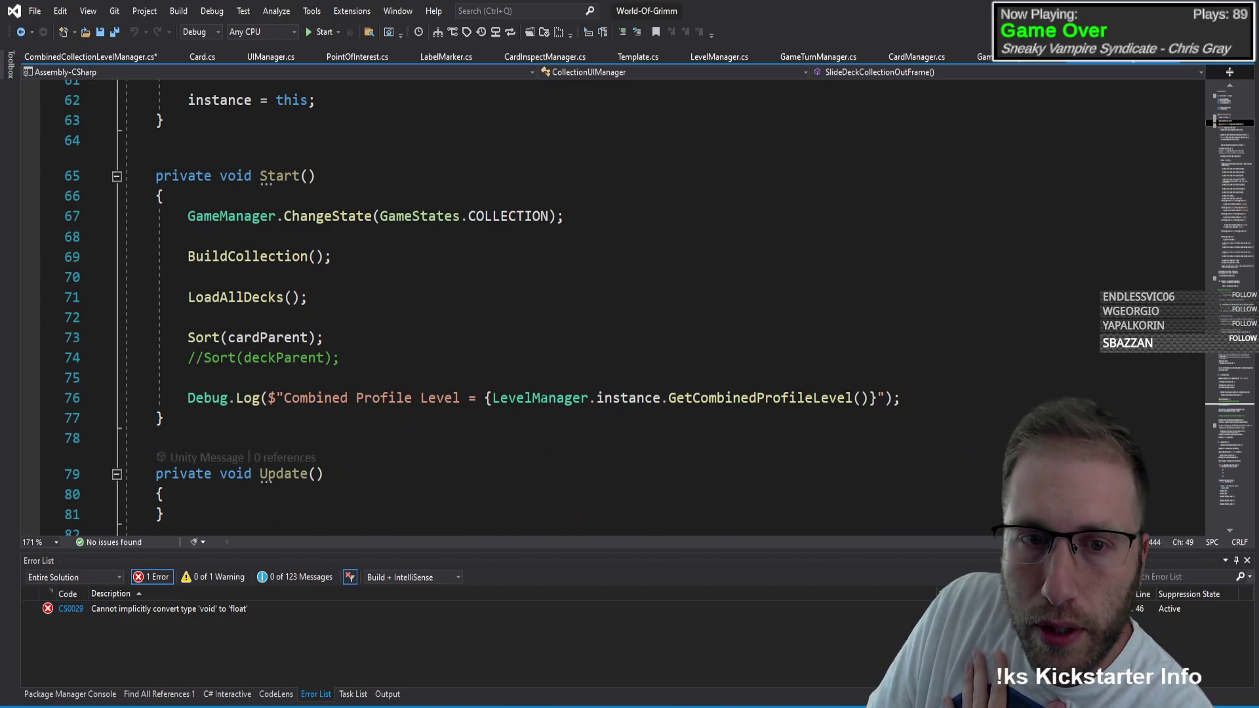
{"action": "left_click_drag", "start_coordinate": [492, 398], "coordinate": [870, 398]}
{"action": "key", "text": "ctrl+c"}
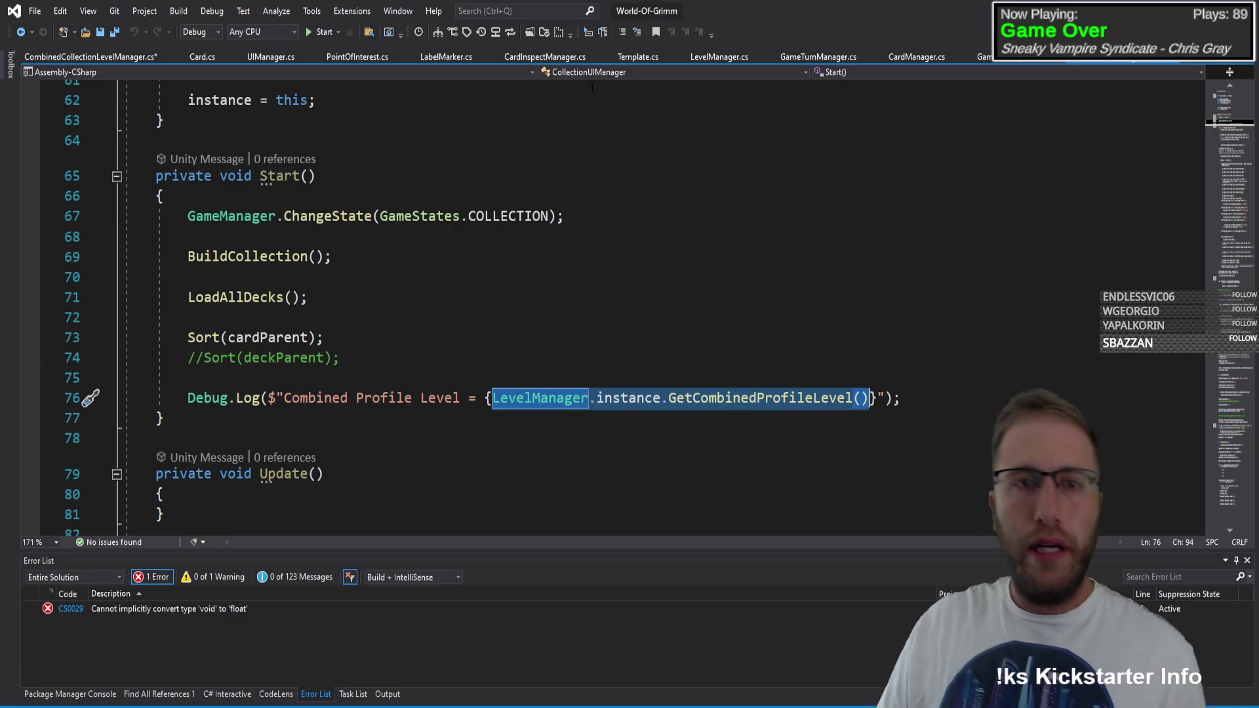
Step: Paste the call after 'cclFill.value =', save the script, and remove the unlockables-line breakpoint
{"action": "left_click", "coordinate": [107, 53]}
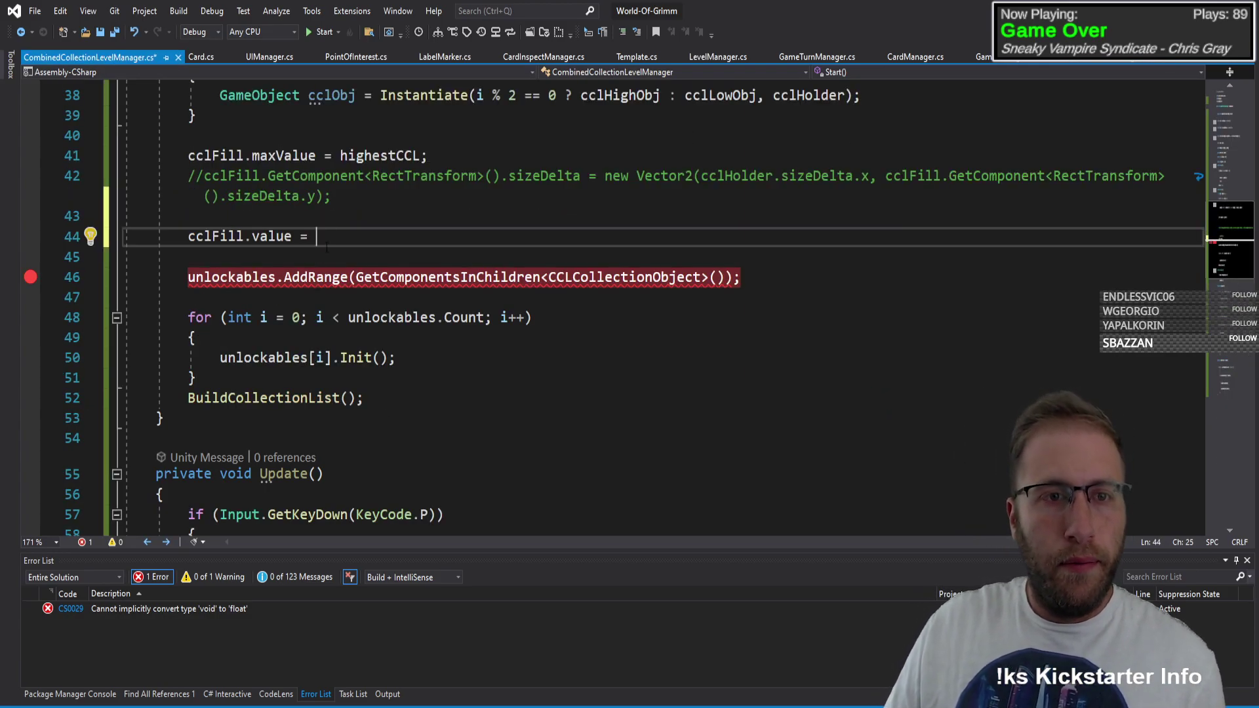
{"action": "key", "text": "ctrl+v"}
{"action": "key", "text": "ctrl+s"}
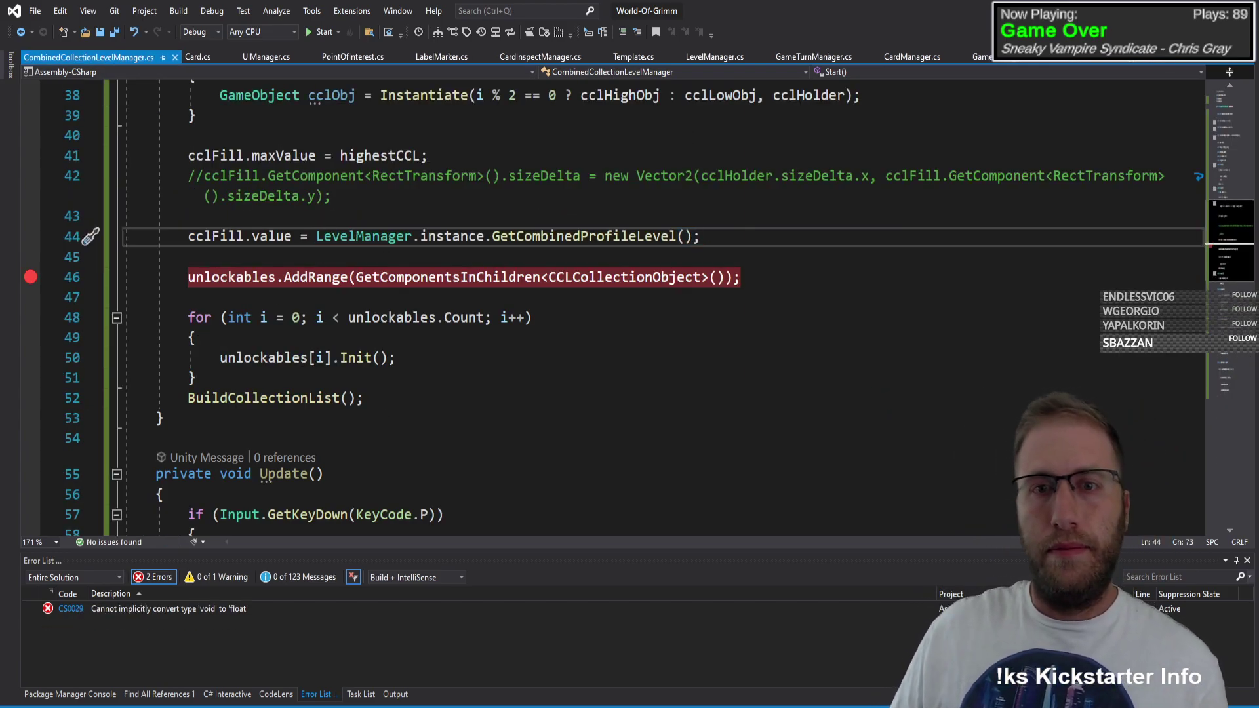
{"action": "left_click", "coordinate": [34, 275]}
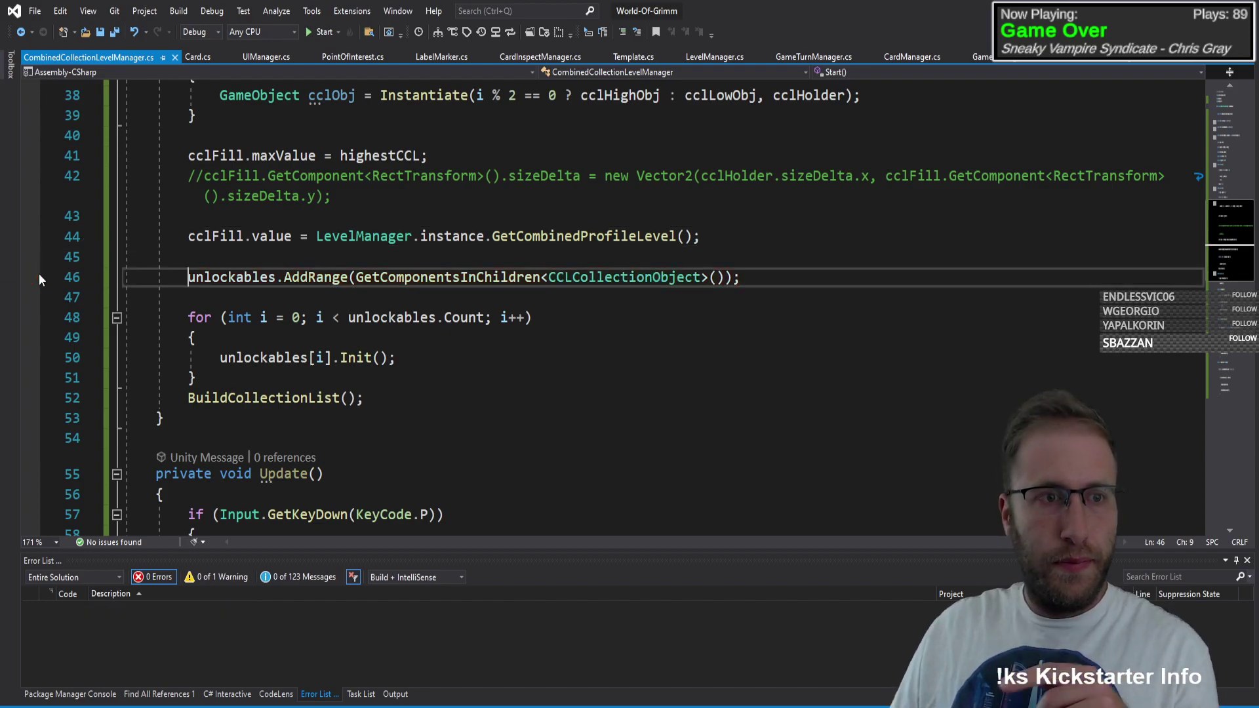
Step: In Unity, frame the Collection Screen canvas in the Scene view and collapse CCL-UI in the Hierarchy
{"action": "key", "text": "alt+Tab"}
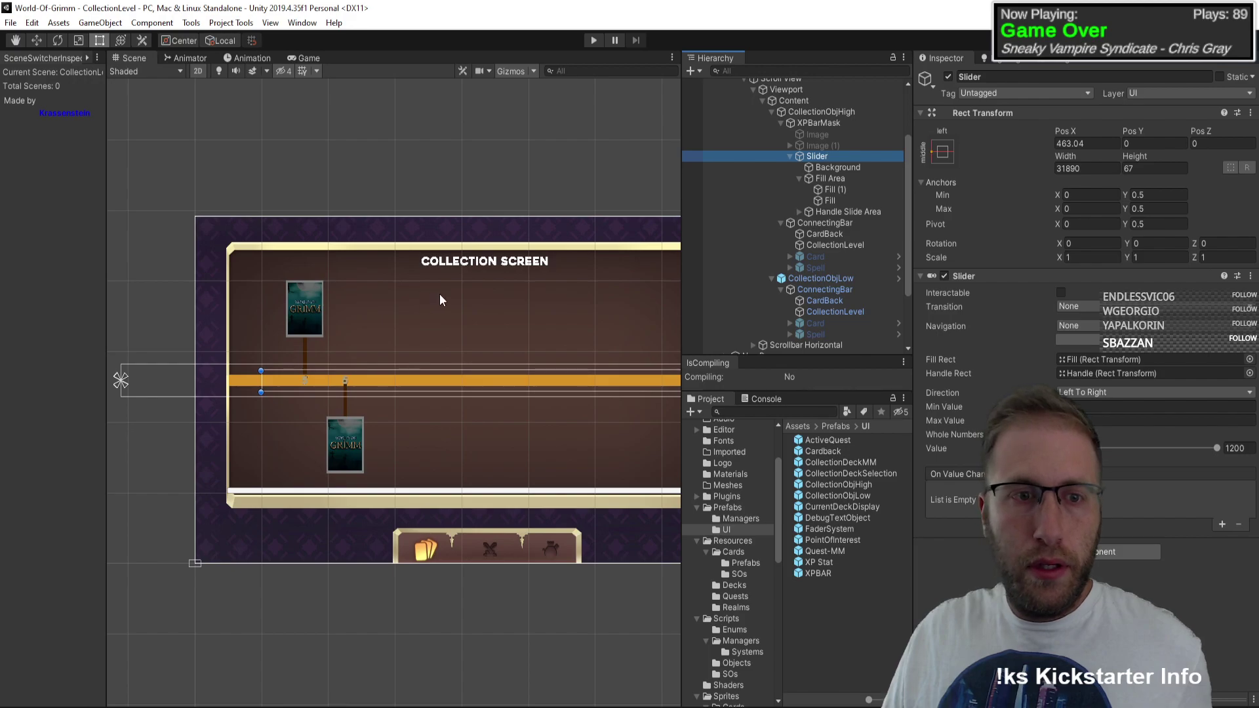
{"action": "middle_click_drag", "start_coordinate": [524, 211], "coordinate": [494, 343]}
{"action": "scroll", "coordinate": [458, 321], "scroll_direction": "down", "scroll_amount": 3}
{"action": "scroll", "coordinate": [446, 259], "scroll_direction": "up", "scroll_amount": 2}
{"action": "scroll", "coordinate": [495, 343], "scroll_direction": "up", "scroll_amount": 1}
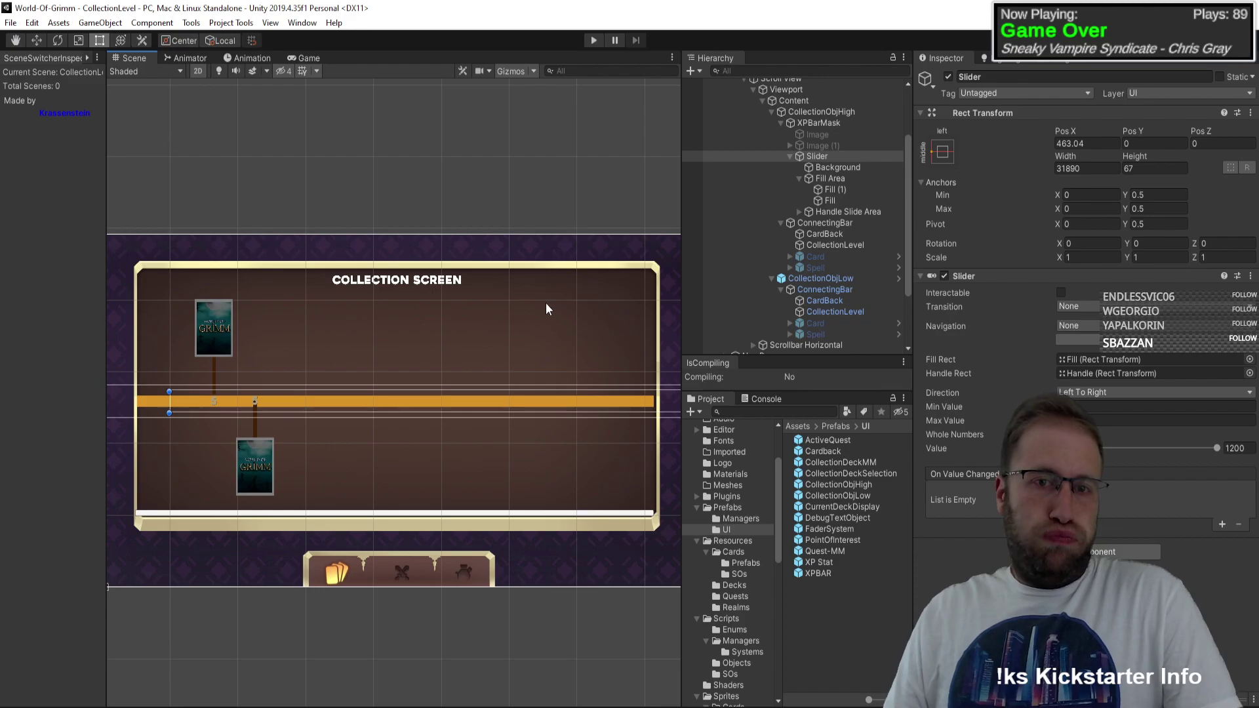
{"action": "middle_click_drag", "start_coordinate": [462, 367], "coordinate": [498, 394]}
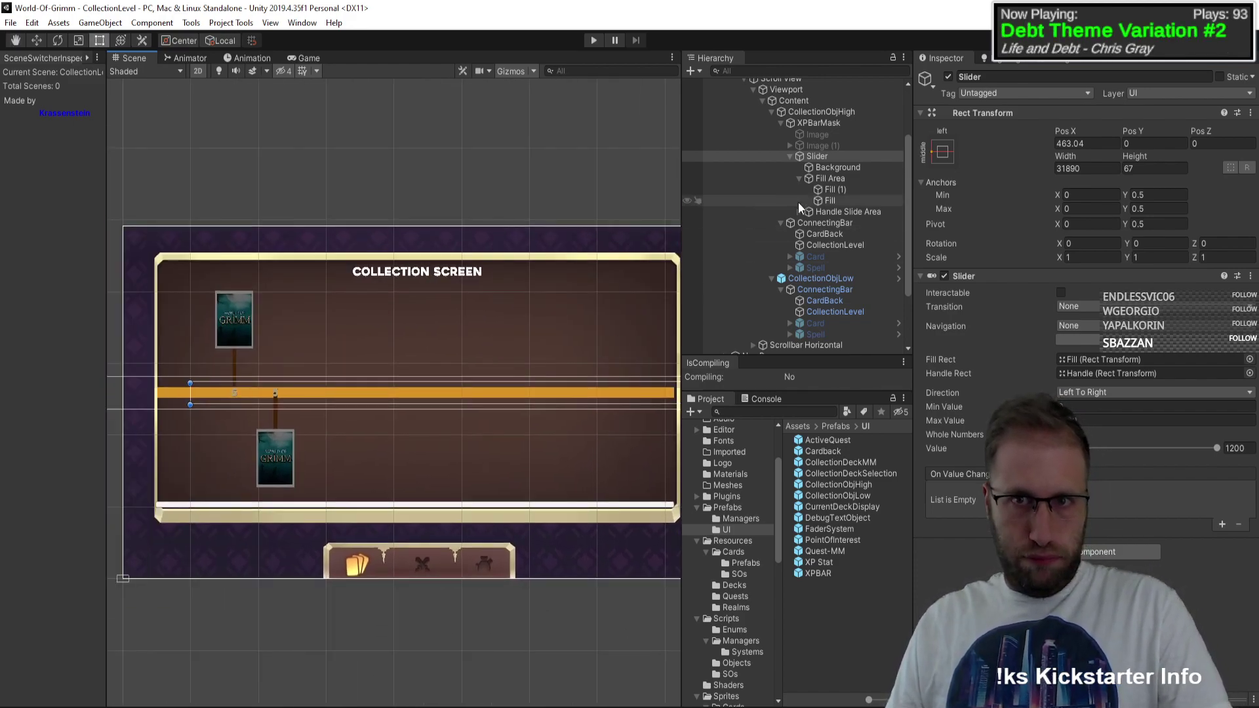
{"action": "scroll", "coordinate": [798, 202], "scroll_direction": "up", "scroll_amount": 4}
{"action": "left_click", "coordinate": [717, 118]}
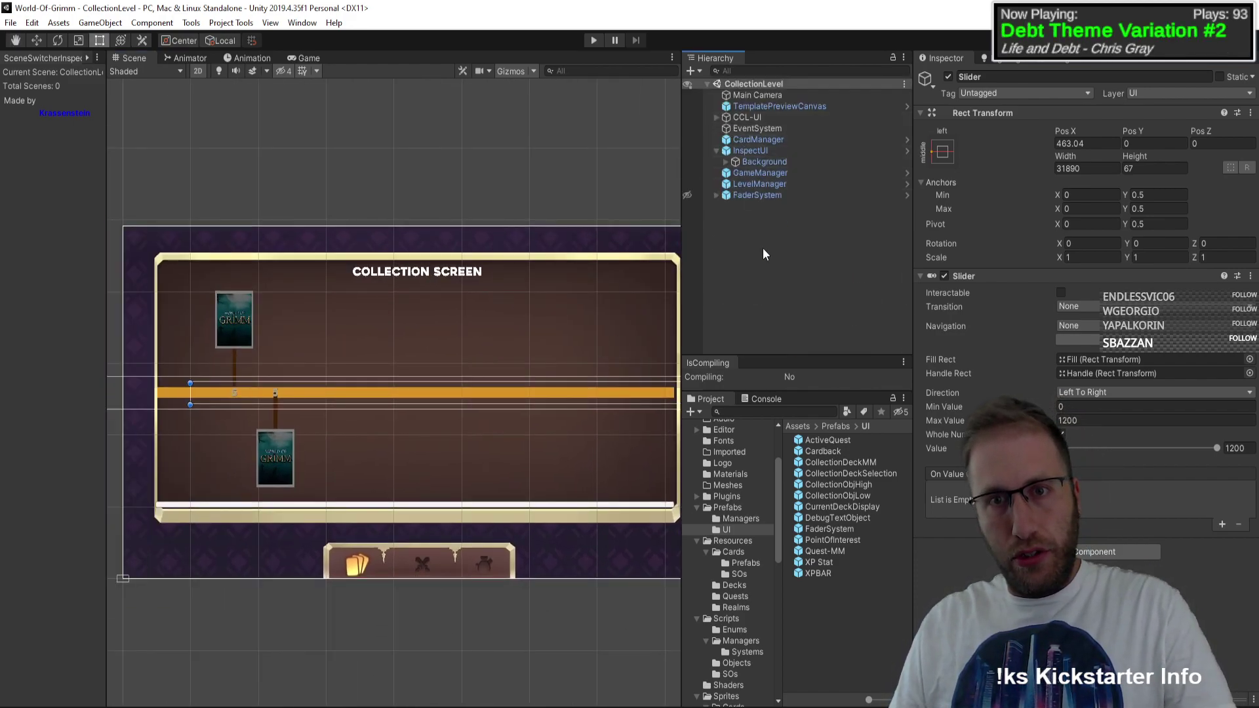
Step: Play the collection screen, scroll its level track, turn off Game view Maximize, then view the Kickstarter page
{"action": "left_click", "coordinate": [595, 40]}
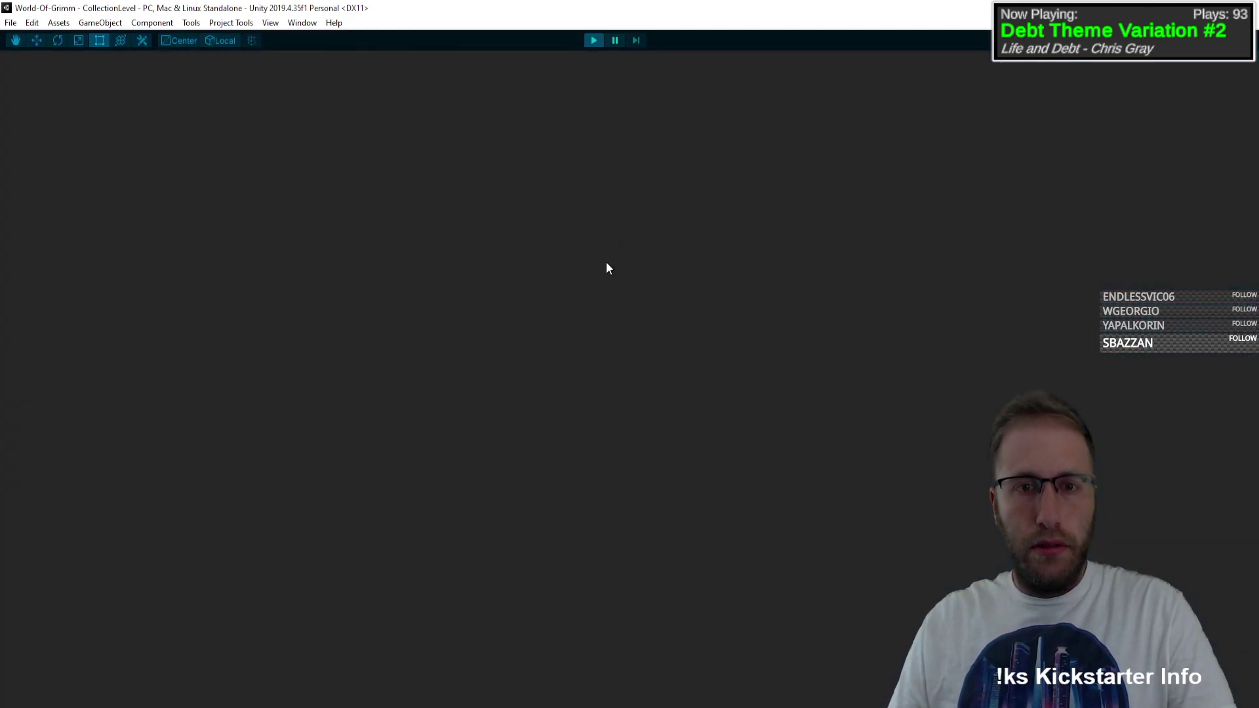
{"action": "scroll", "coordinate": [789, 429], "scroll_direction": "down", "scroll_amount": 10}
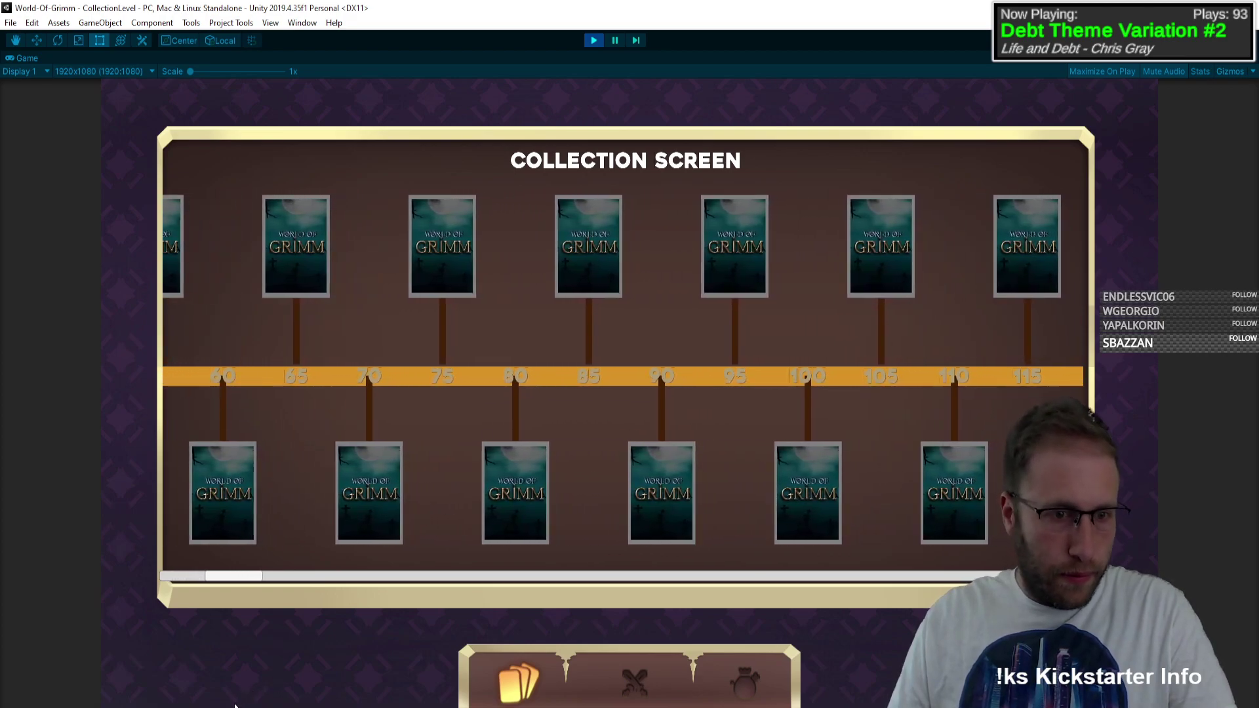
{"action": "scroll", "coordinate": [937, 291], "scroll_direction": "down", "scroll_amount": 20}
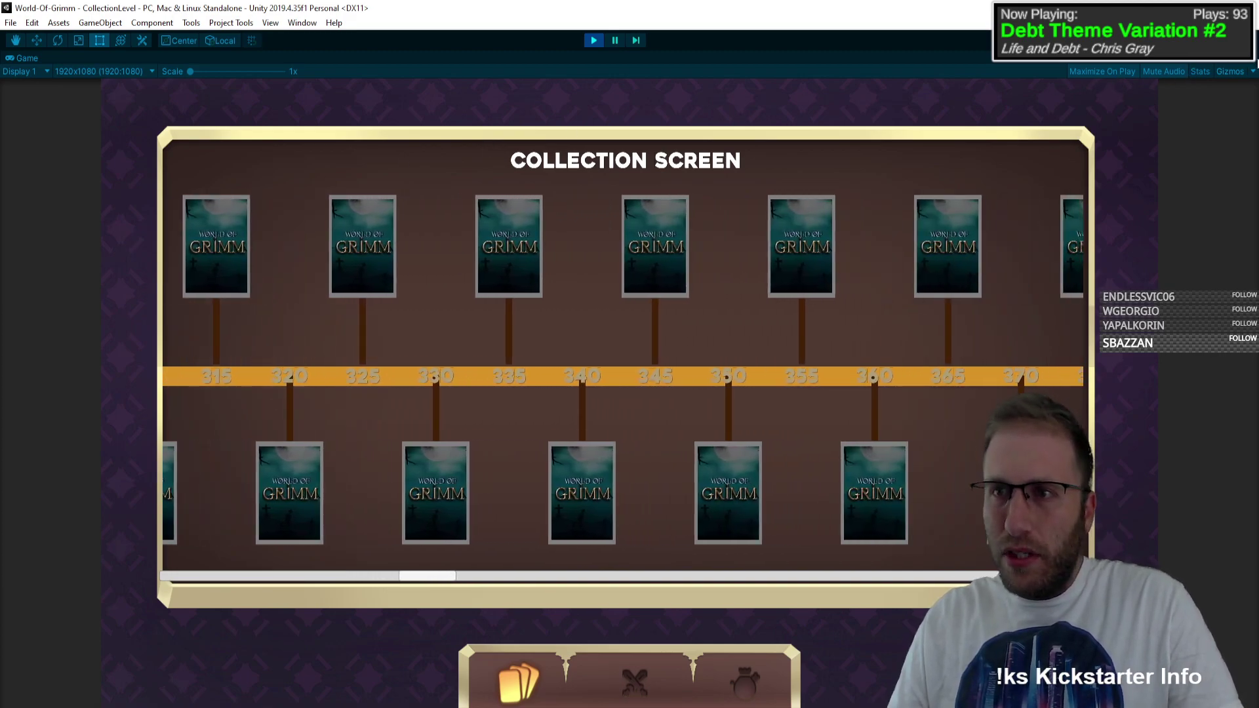
{"action": "left_click", "coordinate": [1251, 57]}
{"action": "left_click", "coordinate": [1115, 104]}
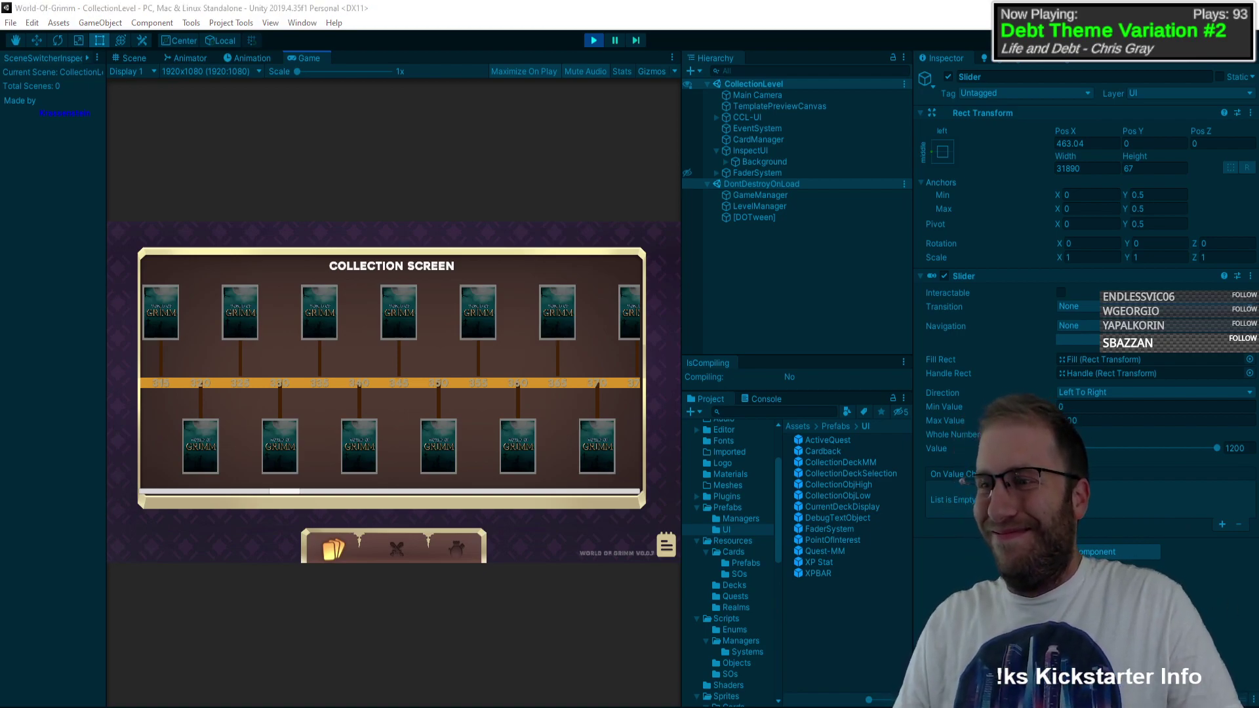
{"action": "key", "text": "alt+Tab"}
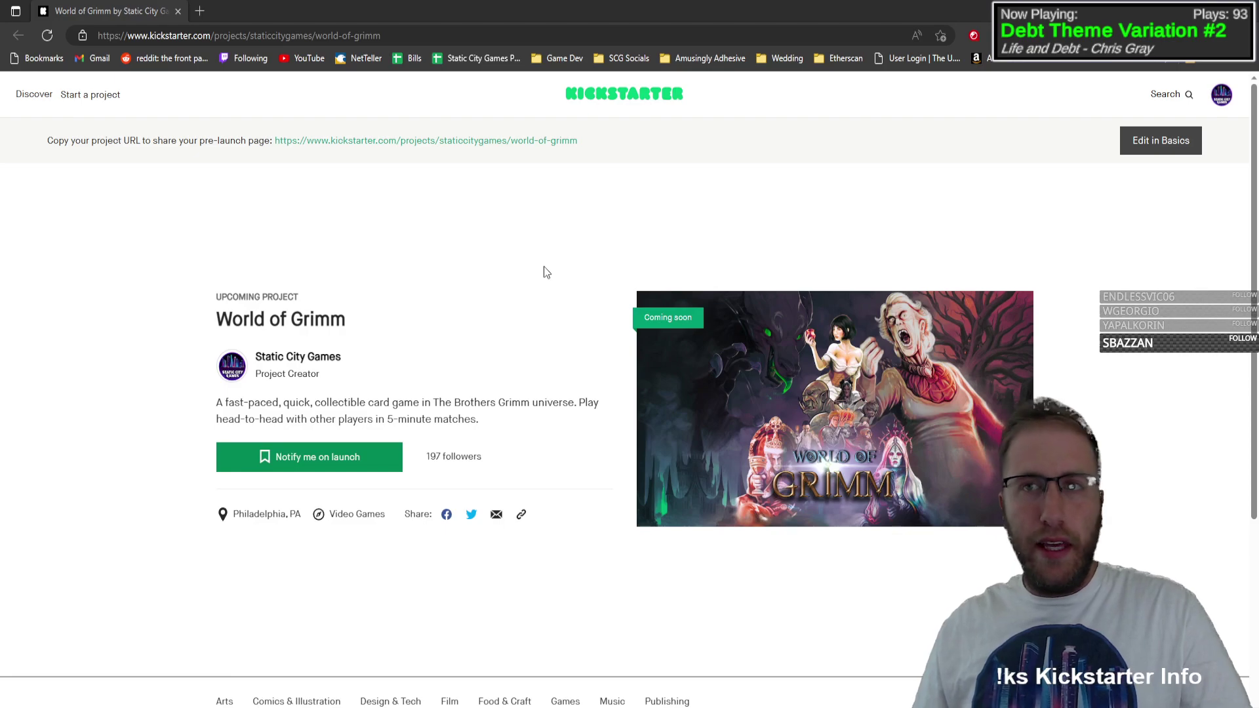
Step: Switch from the World of Grimm Kickstarter page back to the running game in Unity
{"action": "key", "text": "alt+Tab"}
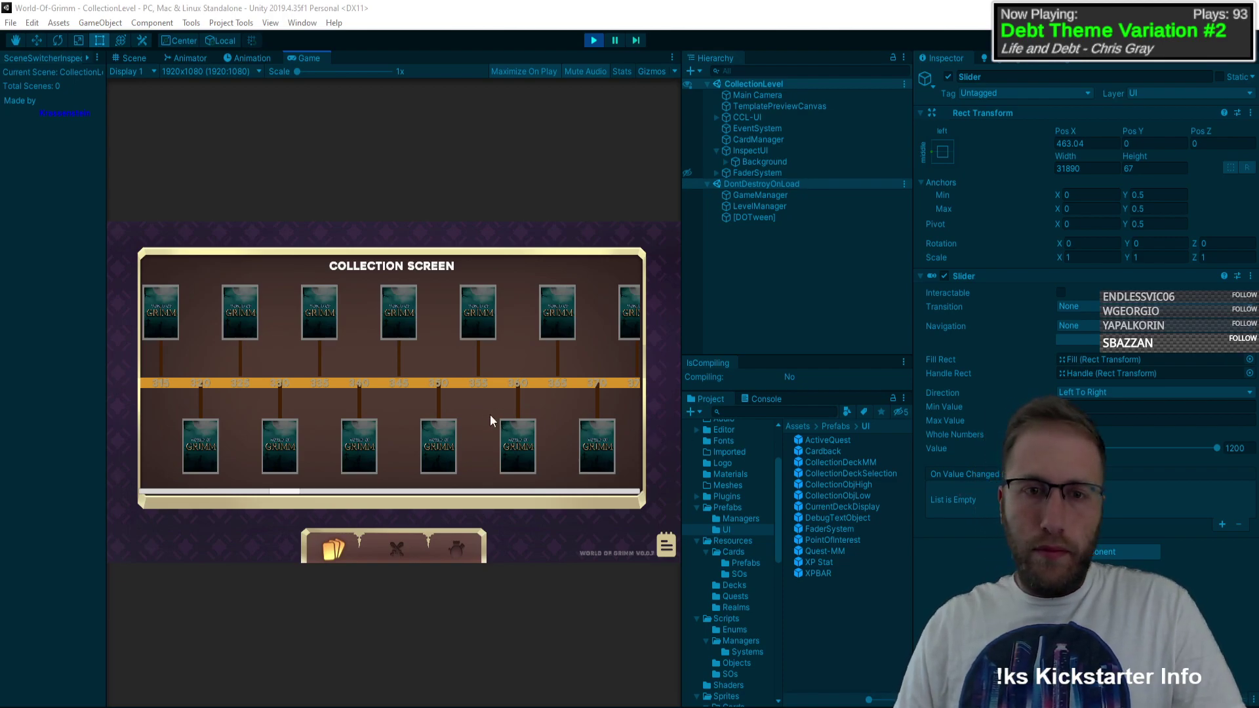
Step: Scroll the running collection screen, stop Play mode, and review CombinedCollectionLevelManager.cs in Visual Studio
{"action": "scroll", "coordinate": [469, 411], "scroll_direction": "up", "scroll_amount": 5}
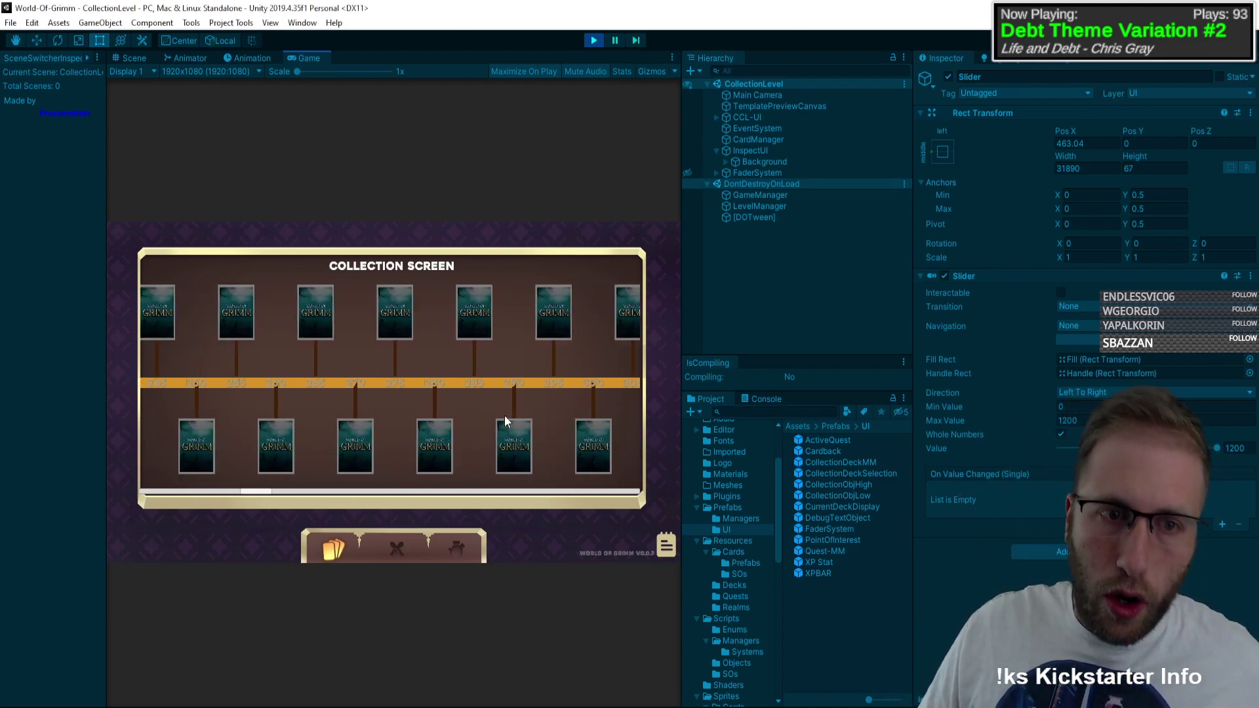
{"action": "scroll", "coordinate": [462, 411], "scroll_direction": "up", "scroll_amount": 10}
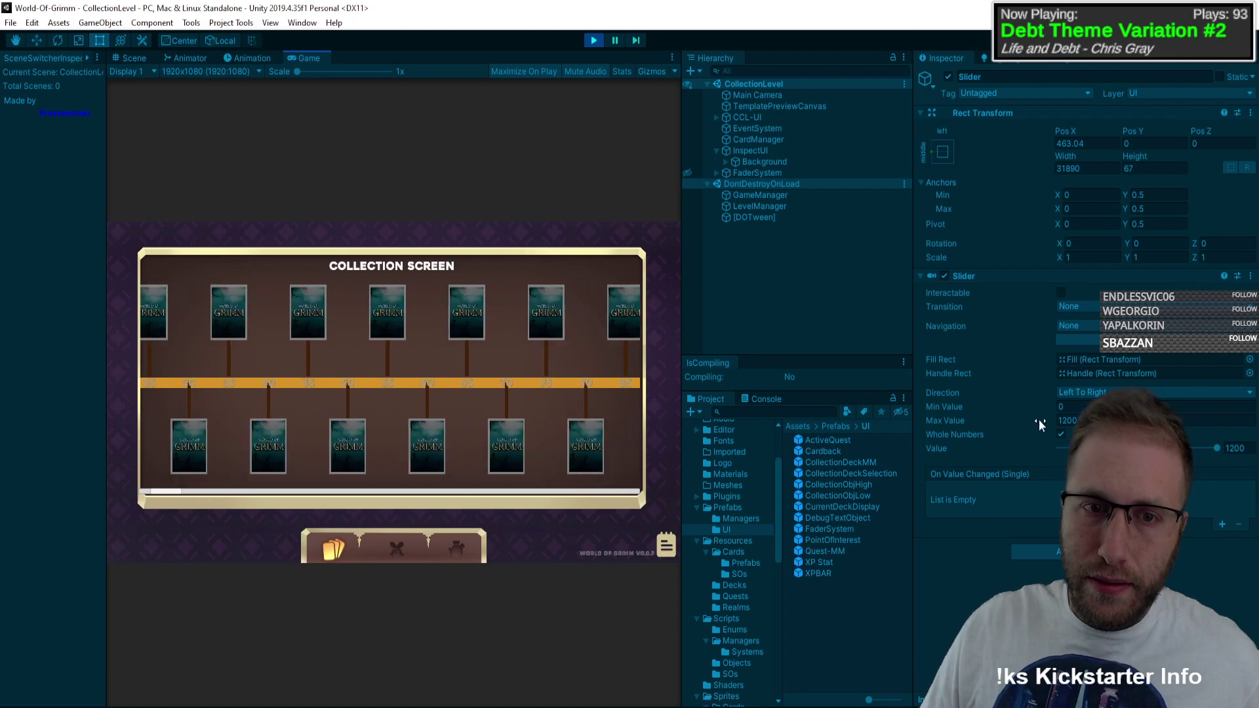
{"action": "scroll", "coordinate": [349, 423], "scroll_direction": "down", "scroll_amount": 3}
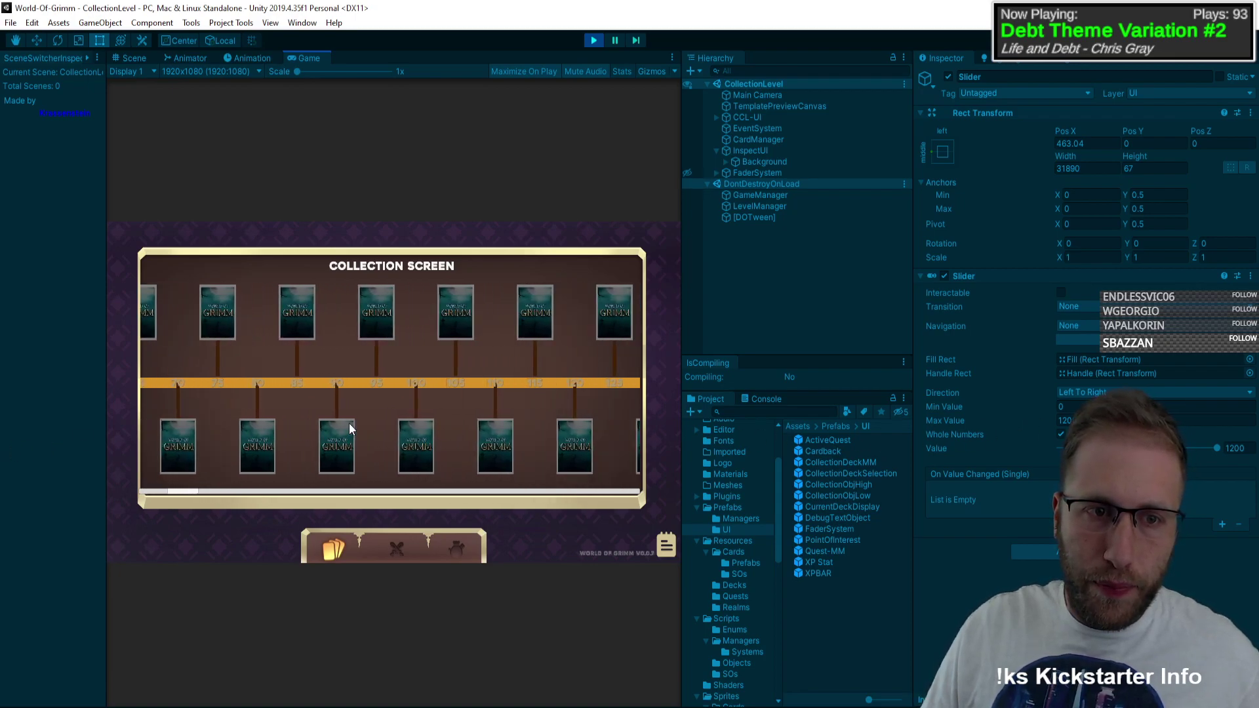
{"action": "scroll", "coordinate": [384, 403], "scroll_direction": "down", "scroll_amount": 5}
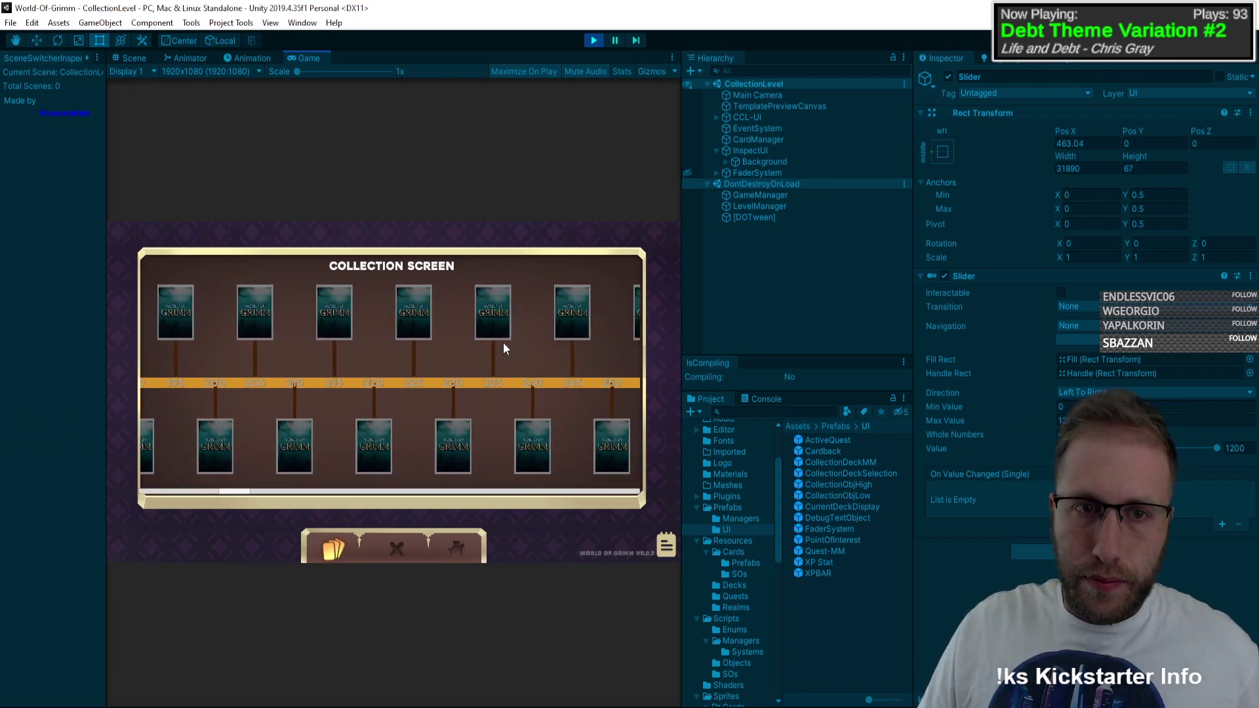
{"action": "scroll", "coordinate": [562, 412], "scroll_direction": "up", "scroll_amount": 7}
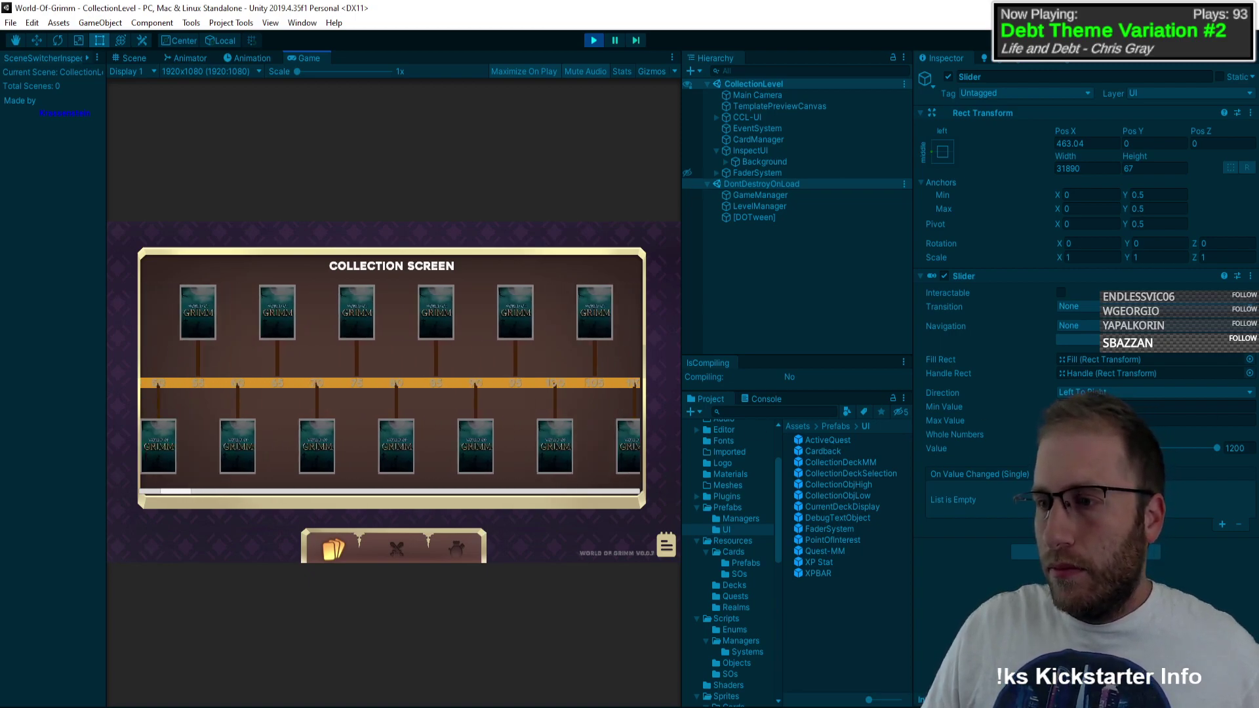
{"action": "scroll", "coordinate": [422, 407], "scroll_direction": "up", "scroll_amount": 2}
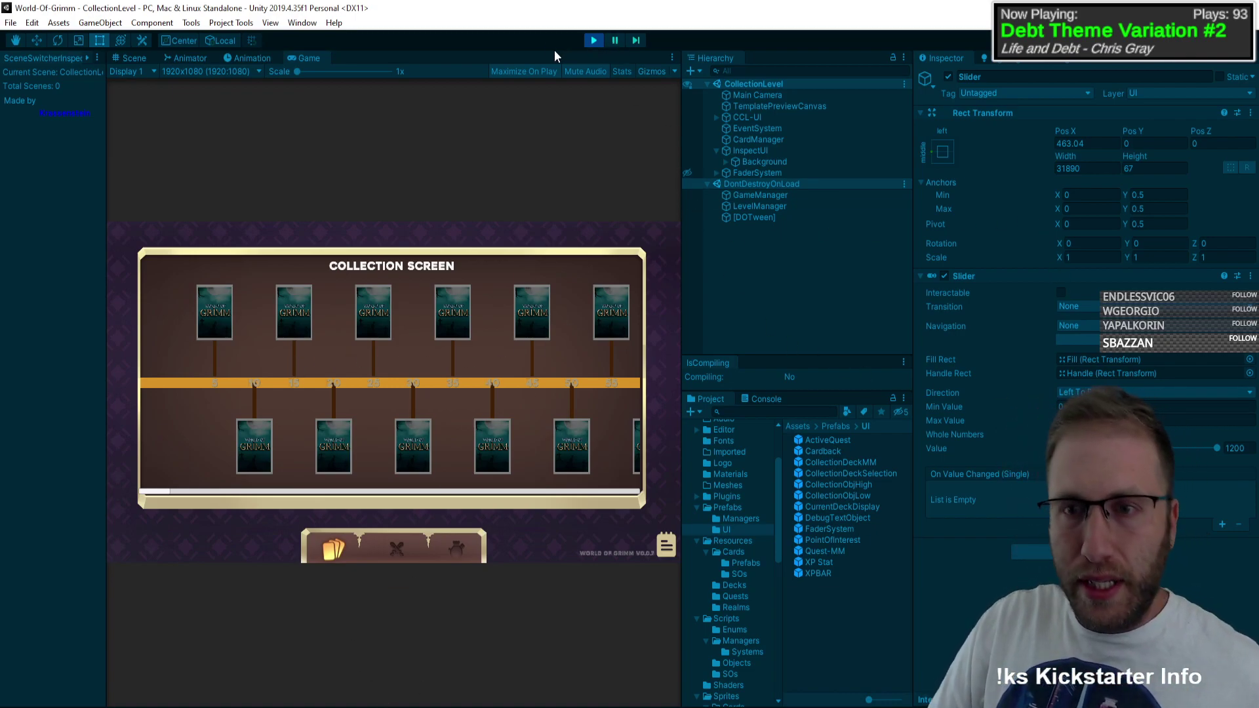
{"action": "left_click", "coordinate": [595, 42]}
{"action": "key", "text": "alt+Tab"}
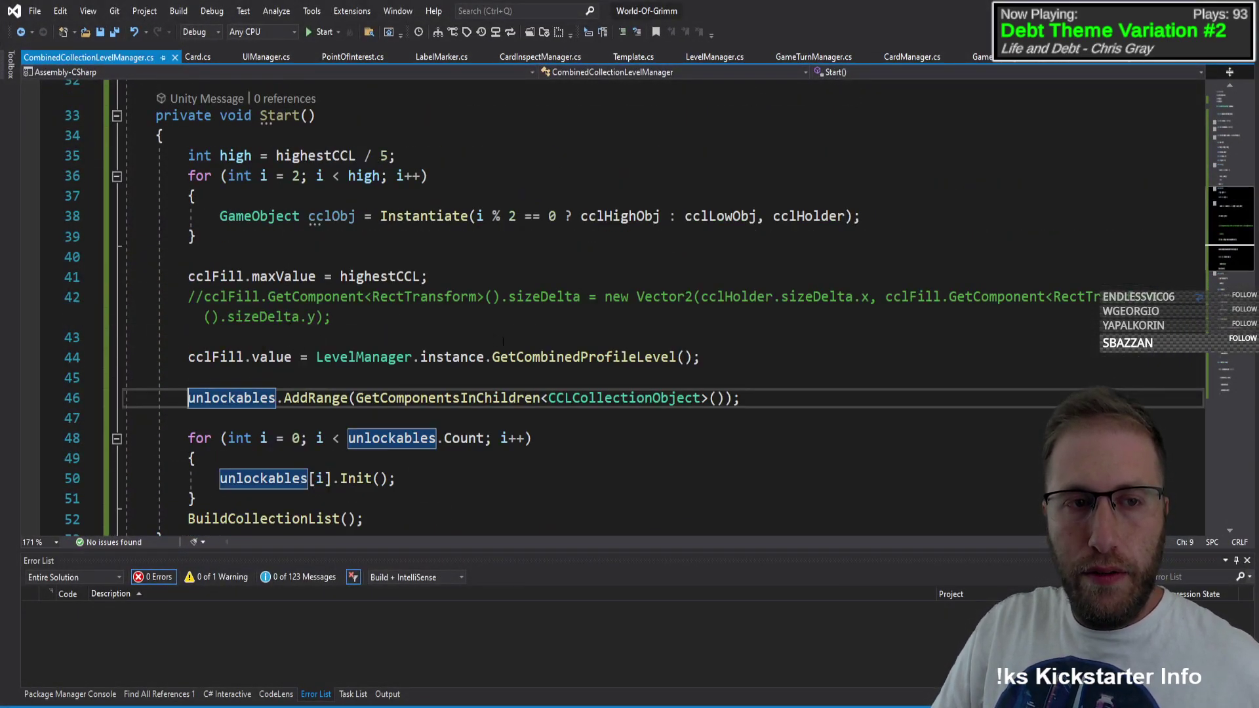
{"action": "scroll", "coordinate": [503, 342], "scroll_direction": "up", "scroll_amount": 14}
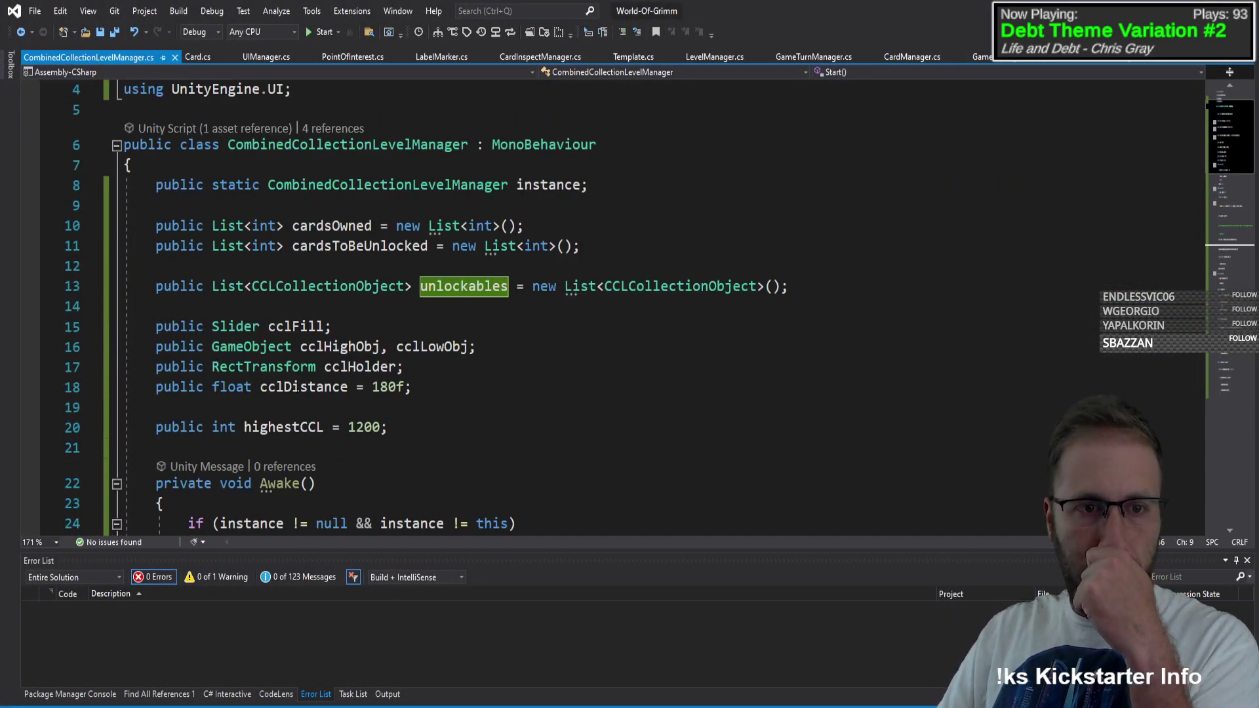
Step: Assign the active Slider to the CCL-UI manager's Ccl Fill field and enter Play mode
{"action": "key", "text": "alt+Tab"}
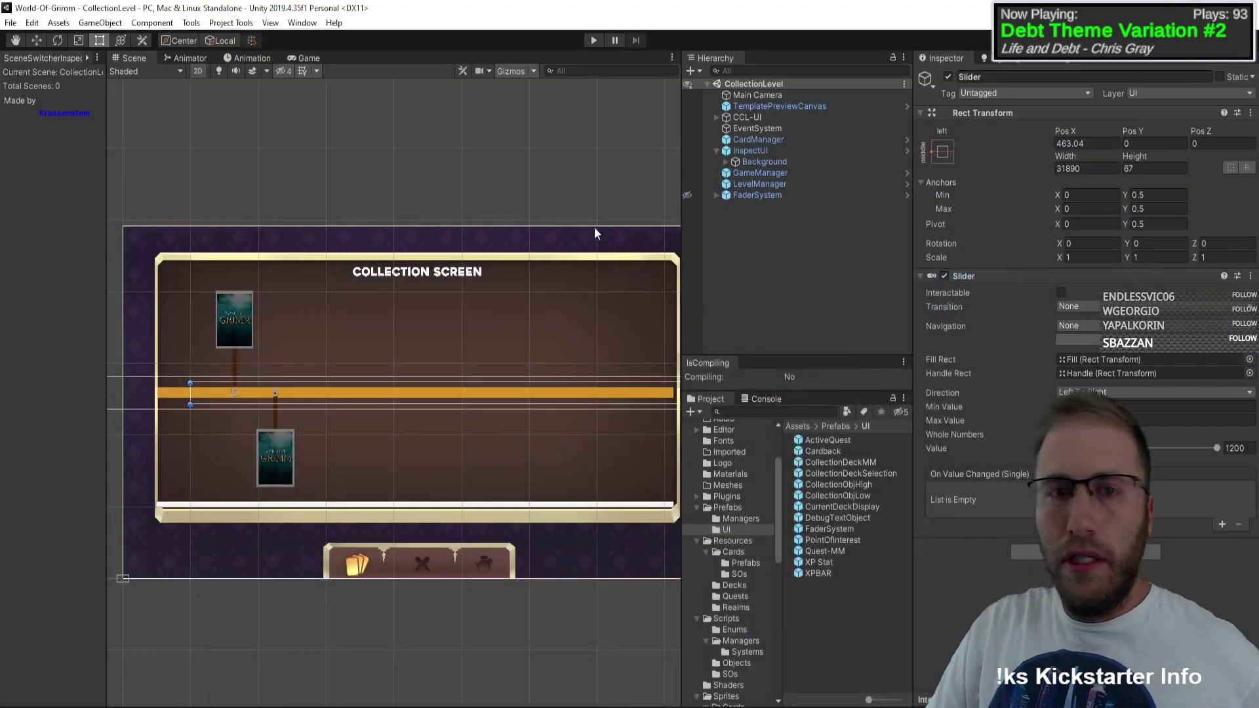
{"action": "left_click", "coordinate": [773, 118]}
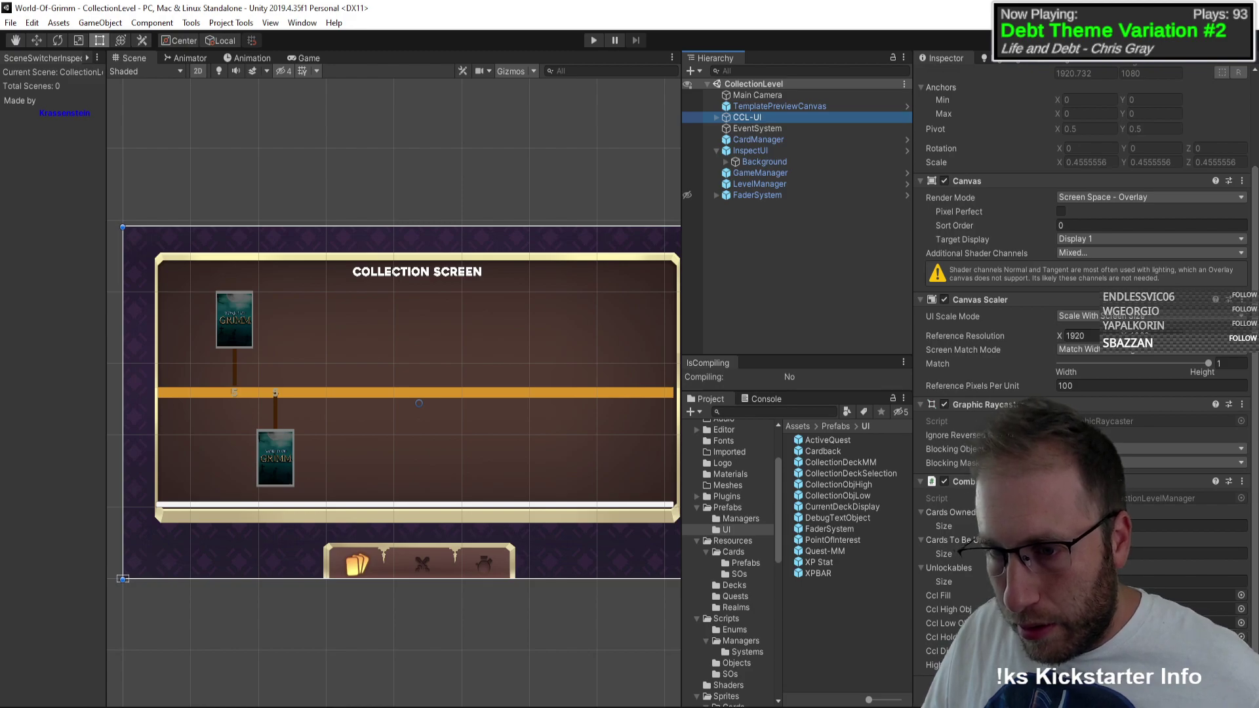
{"action": "left_click", "coordinate": [1180, 596]}
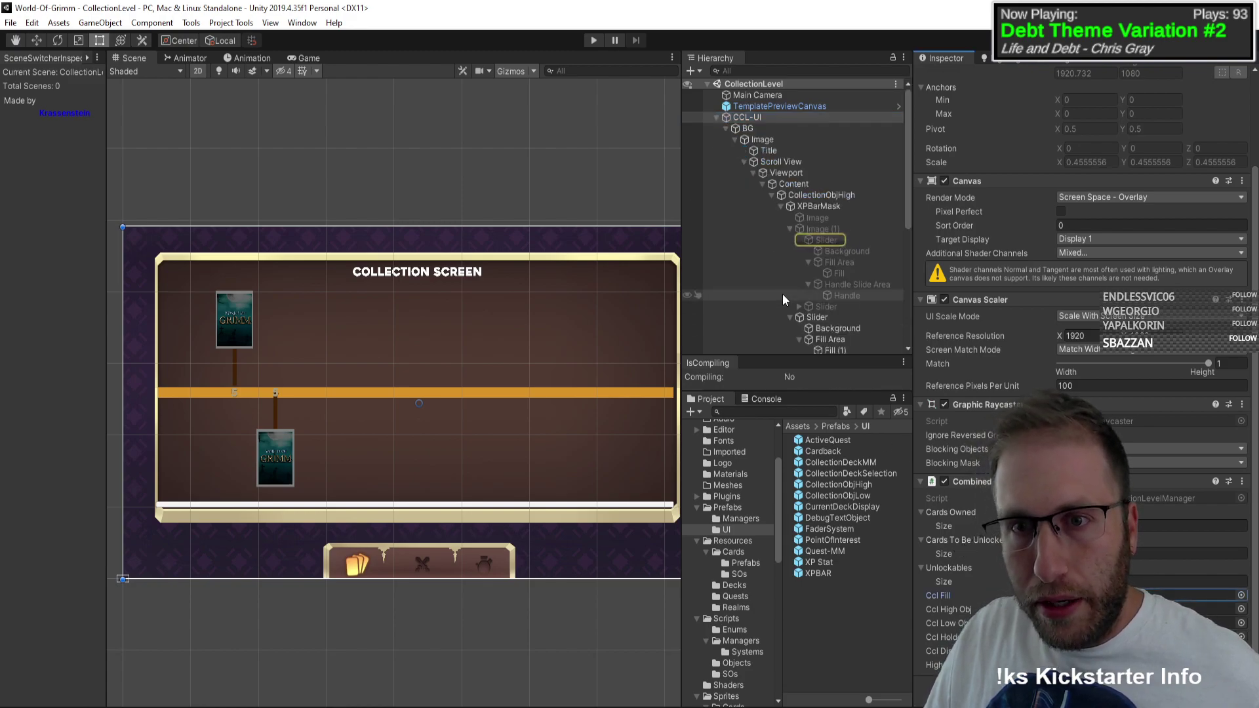
{"action": "left_click", "coordinate": [790, 229]}
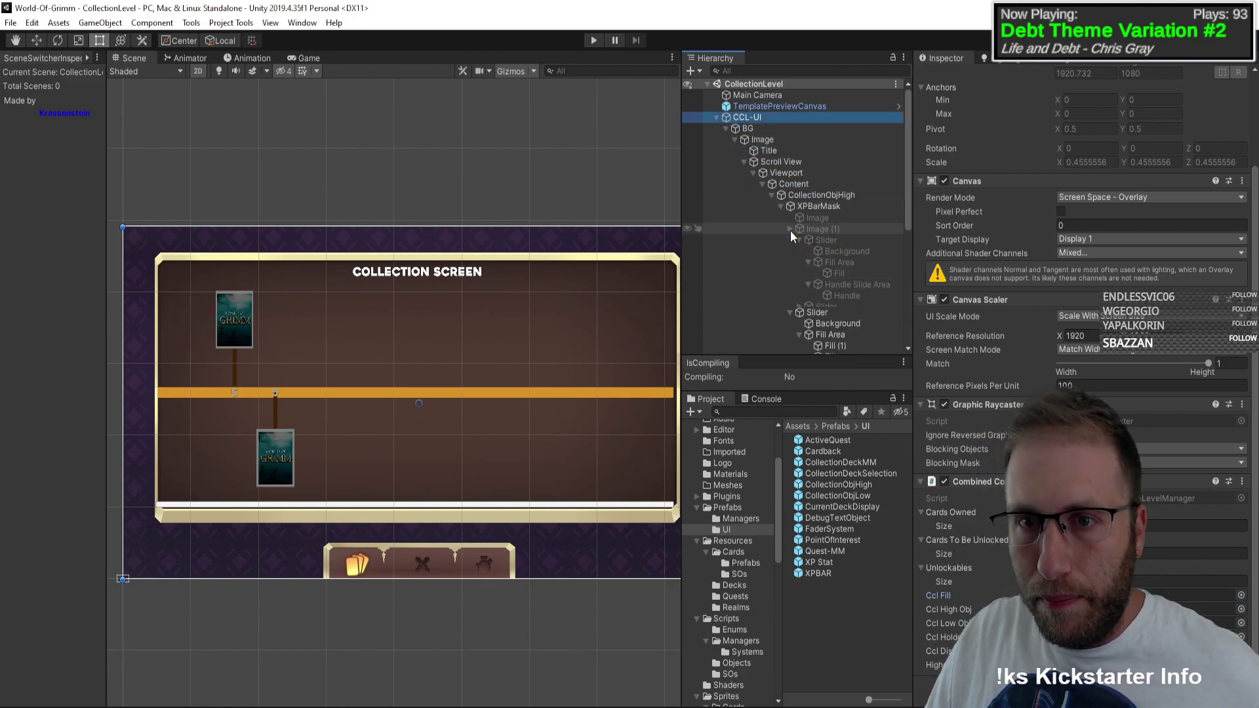
{"action": "left_click", "coordinate": [820, 241]}
{"action": "left_click_drag", "start_coordinate": [820, 240], "coordinate": [1181, 595]}
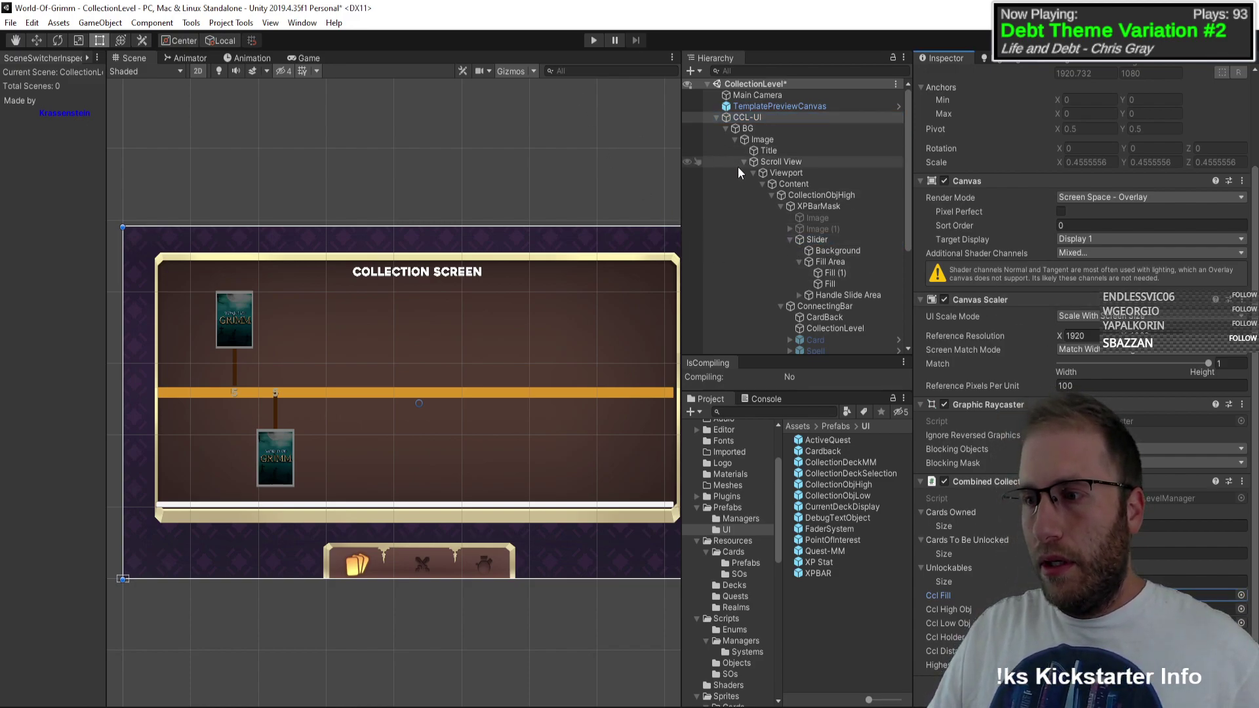
{"action": "left_click", "coordinate": [594, 39]}
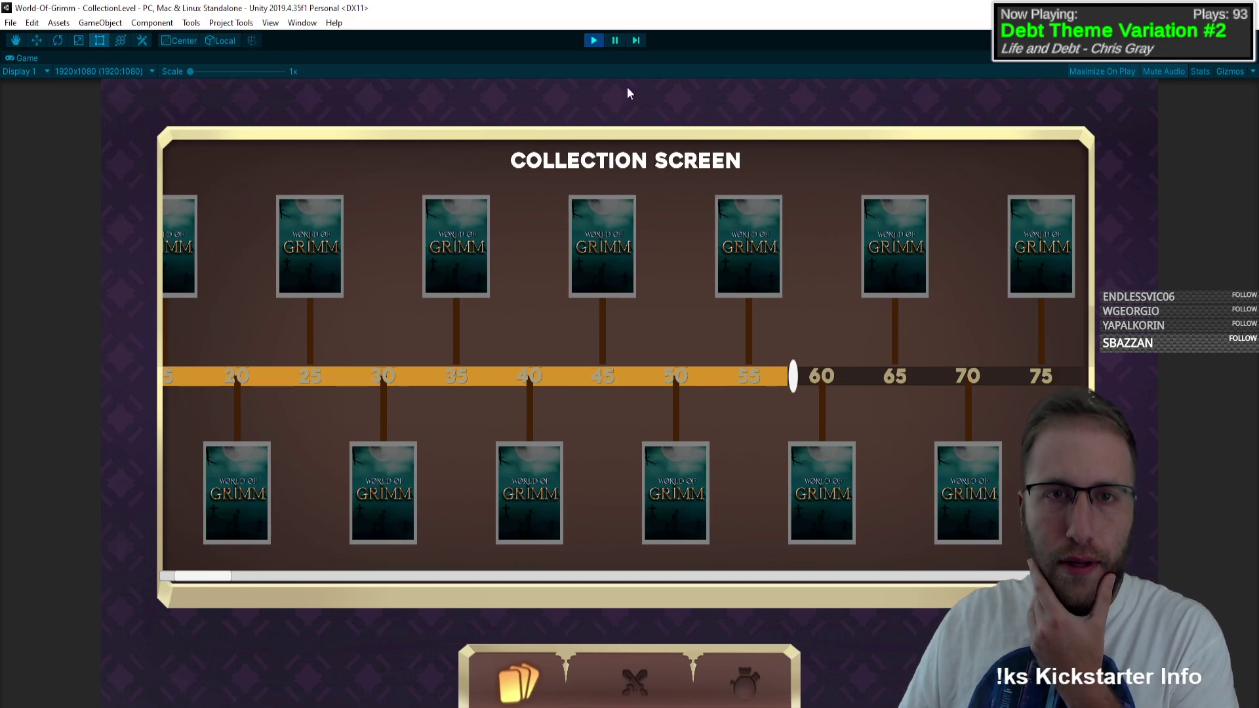
Step: Exit Play mode, refresh the SceneSwitcher so all six scenes are listed, and collapse the Slider
{"action": "left_click", "coordinate": [592, 40]}
{"action": "left_click", "coordinate": [10, 22]}
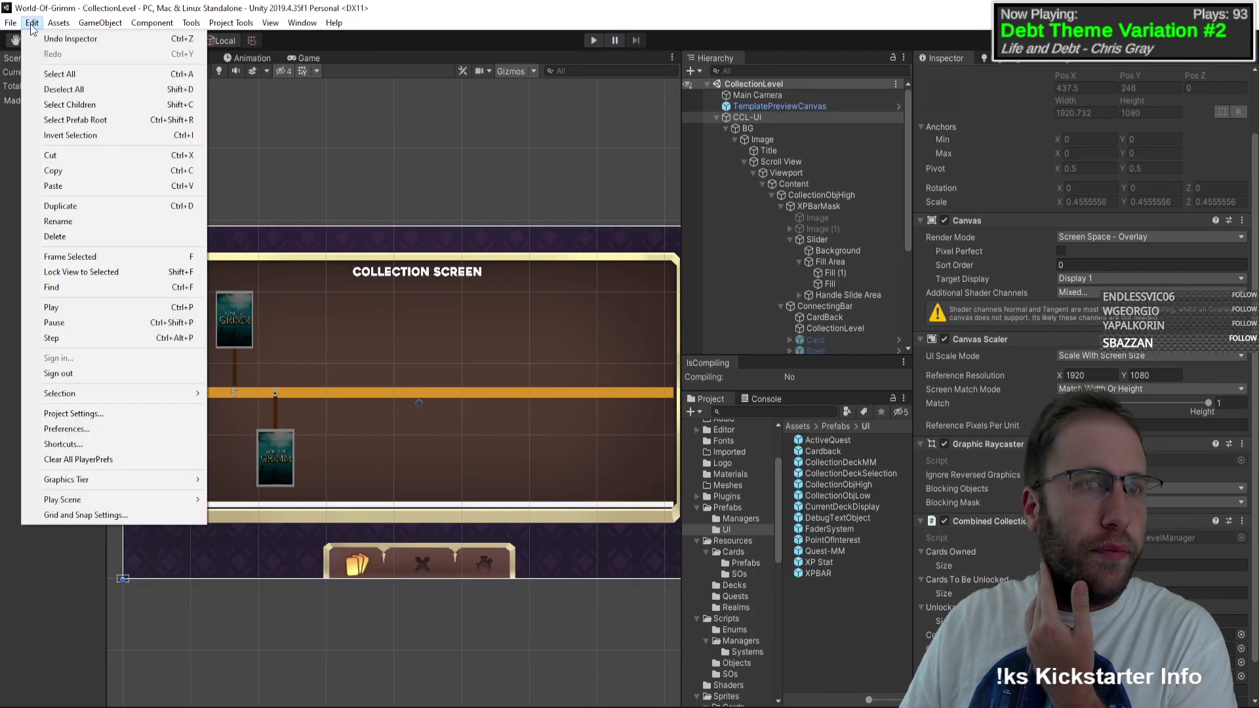
{"action": "key", "text": "Escape"}
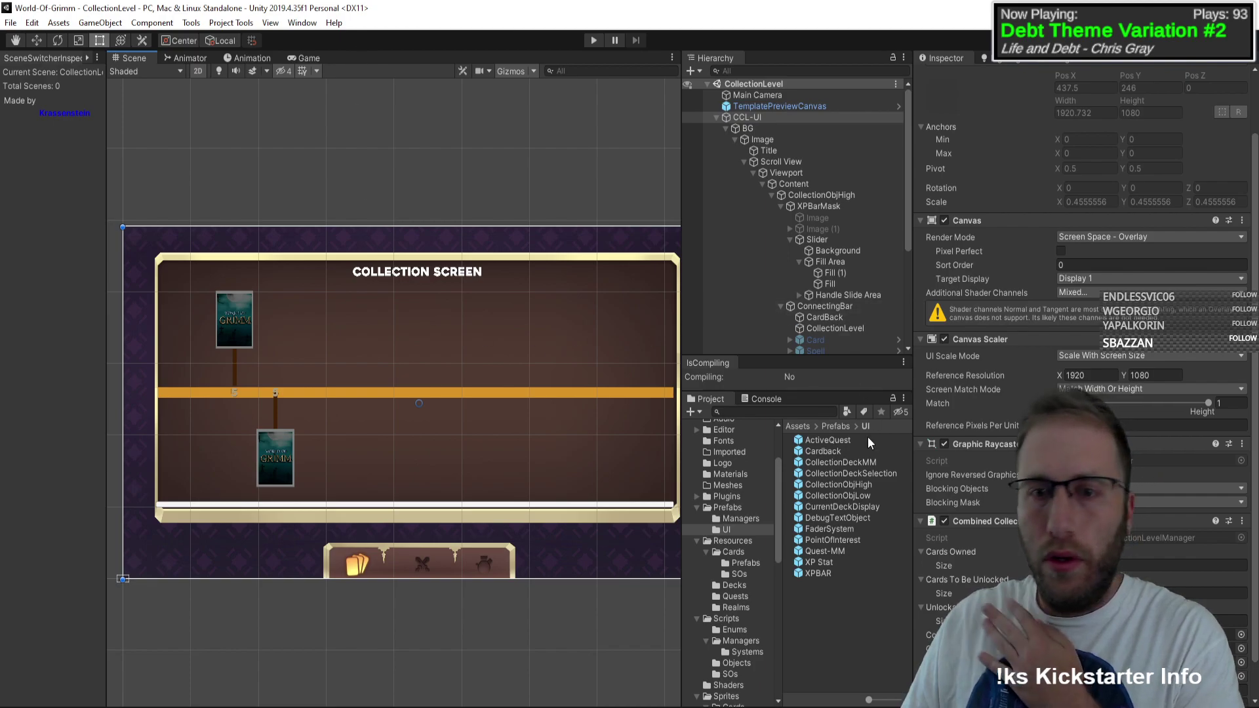
{"action": "left_click", "coordinate": [89, 384]}
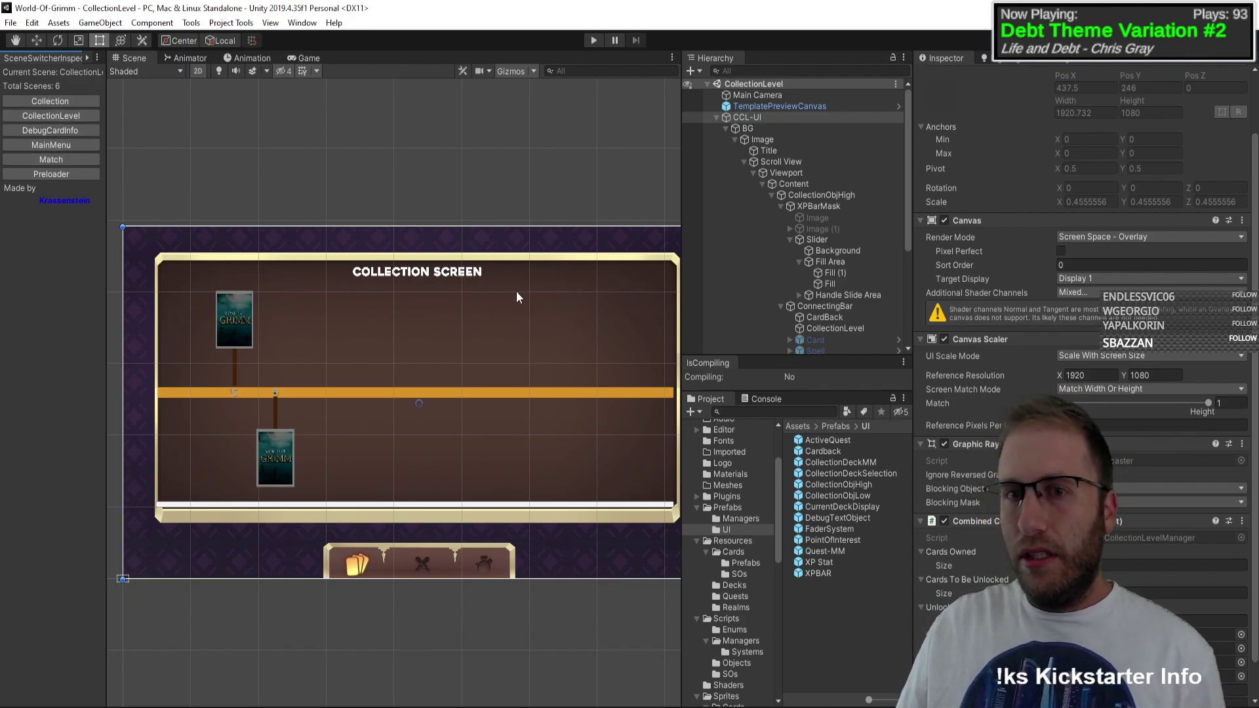
{"action": "left_click", "coordinate": [792, 242]}
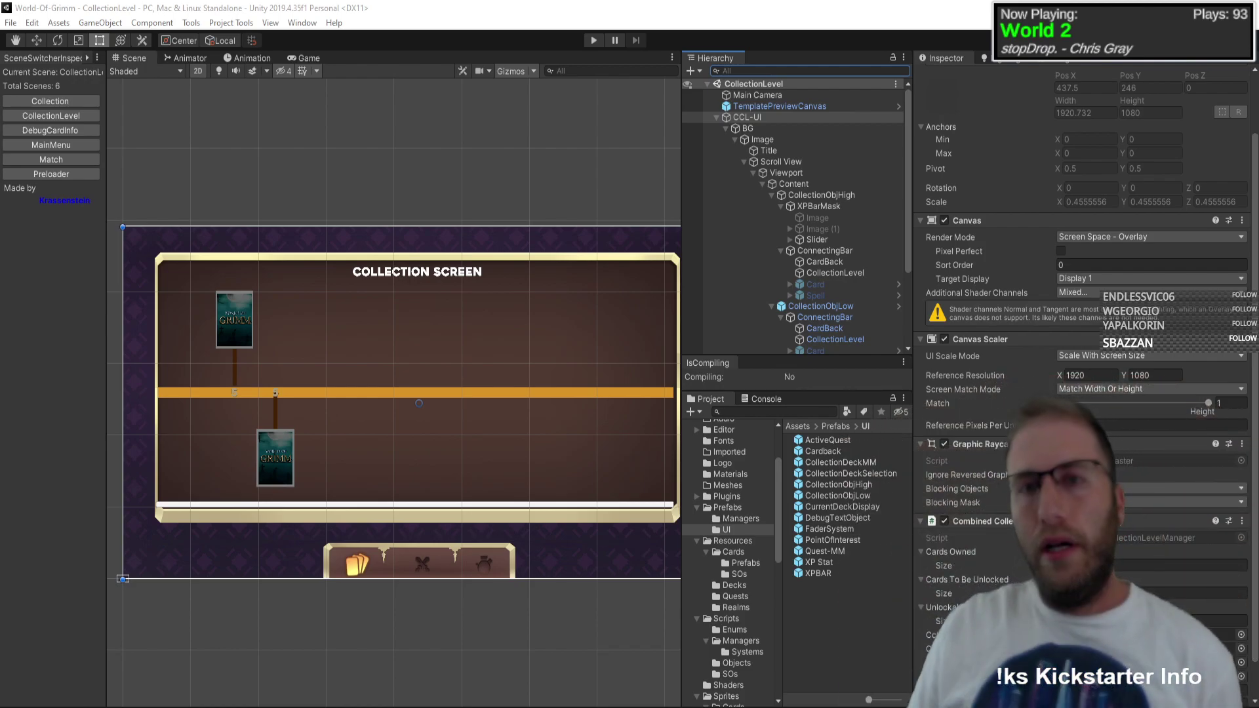
Step: Delete Image and Image (1) under XPBarMask, then select the remaining Slider and zoom in on the top card
{"action": "scroll", "coordinate": [491, 326], "scroll_direction": "down", "scroll_amount": 2}
{"action": "scroll", "coordinate": [459, 302], "scroll_direction": "up", "scroll_amount": 3}
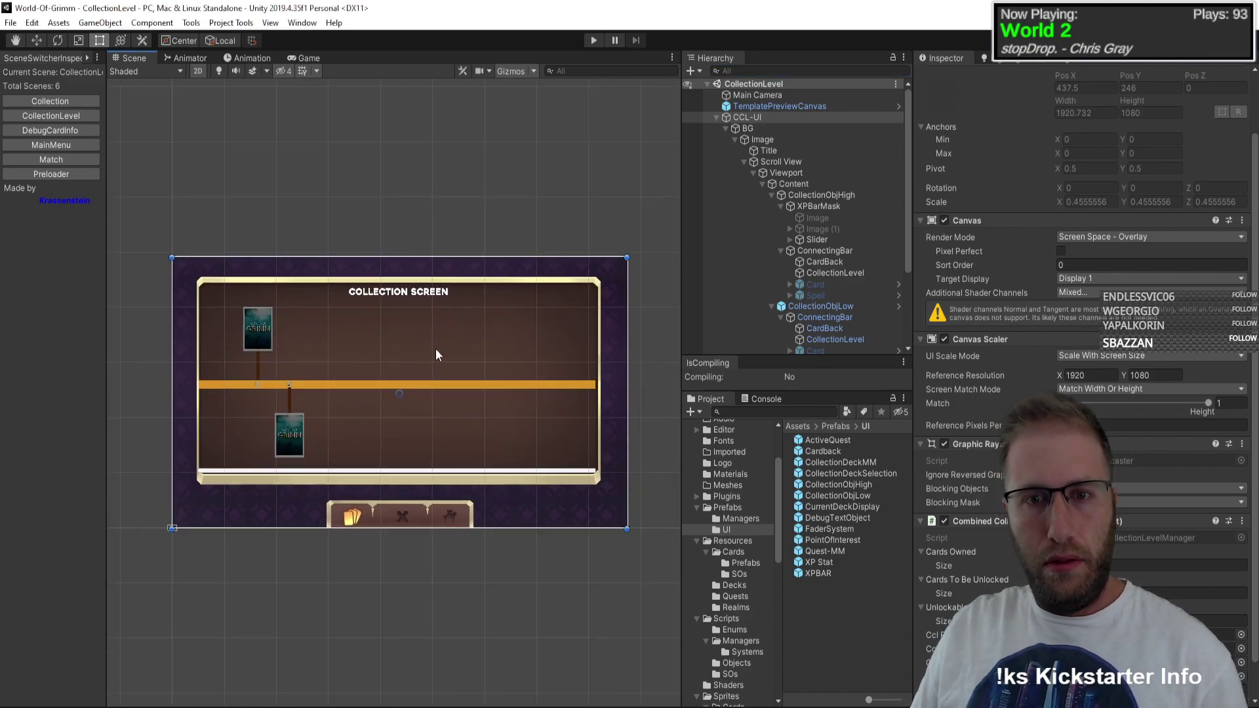
{"action": "scroll", "coordinate": [439, 375], "scroll_direction": "up", "scroll_amount": 1}
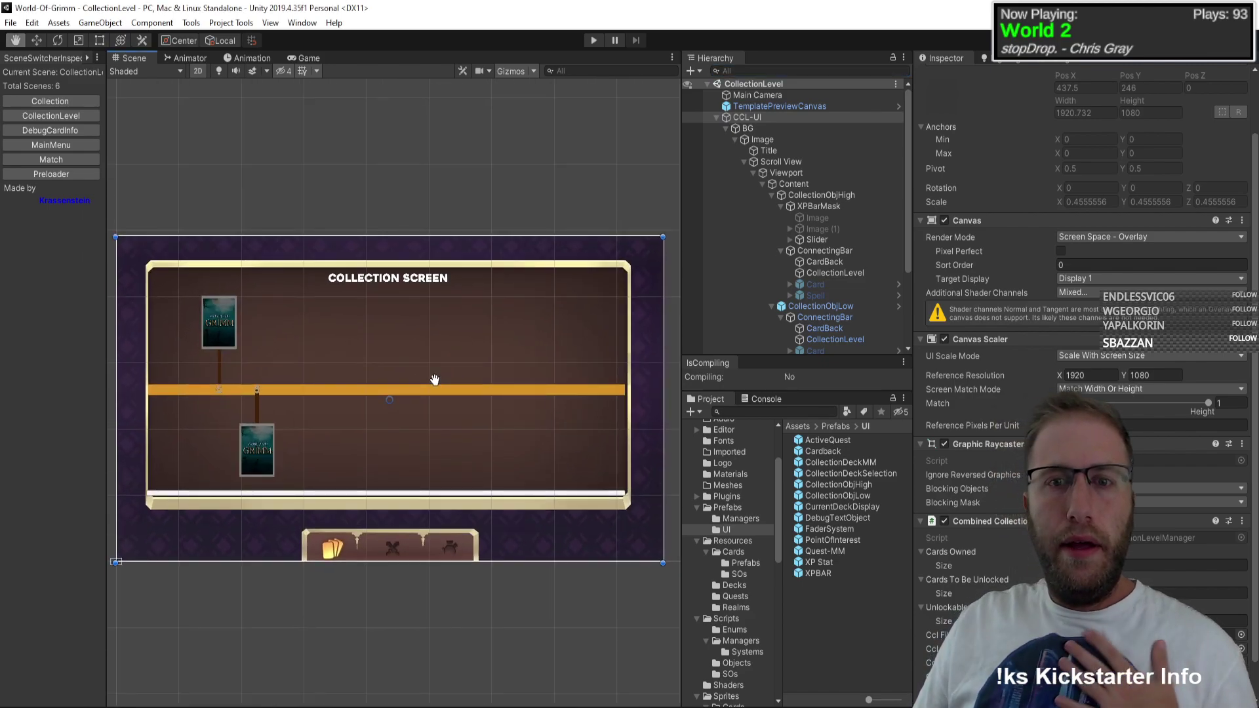
{"action": "left_click_drag", "start_coordinate": [435, 380], "coordinate": [438, 380]}
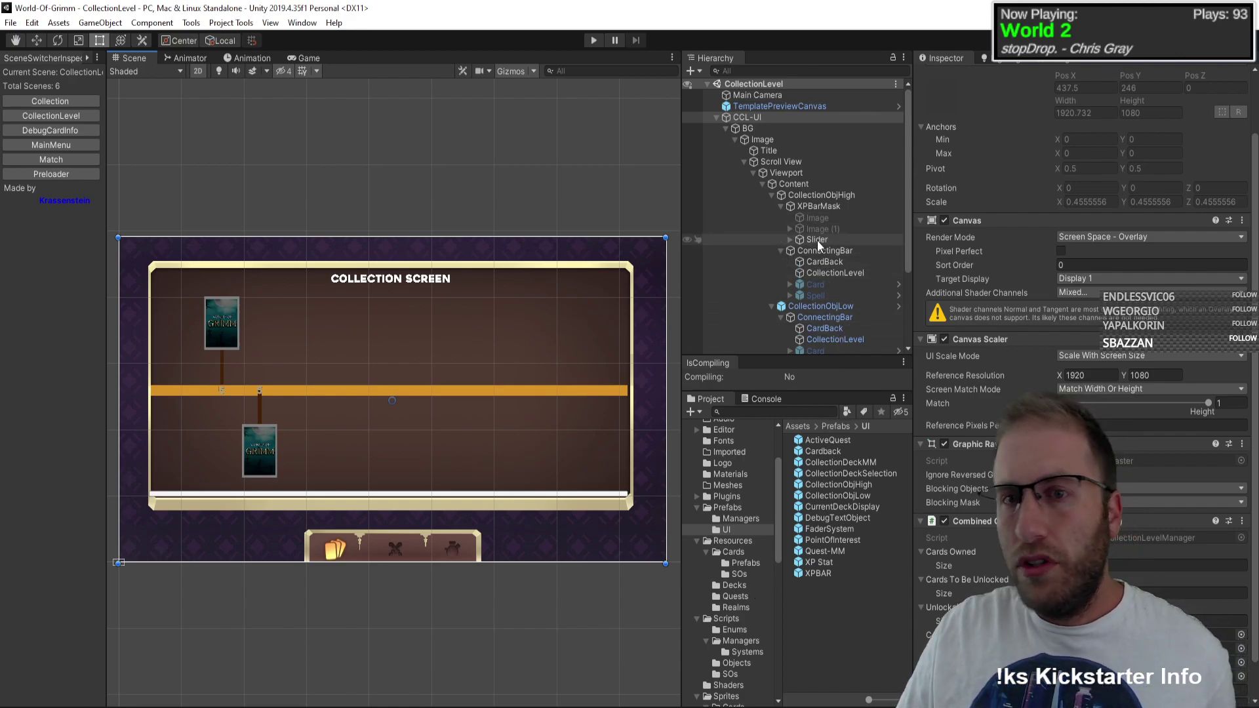
{"action": "left_click", "coordinate": [818, 222]}
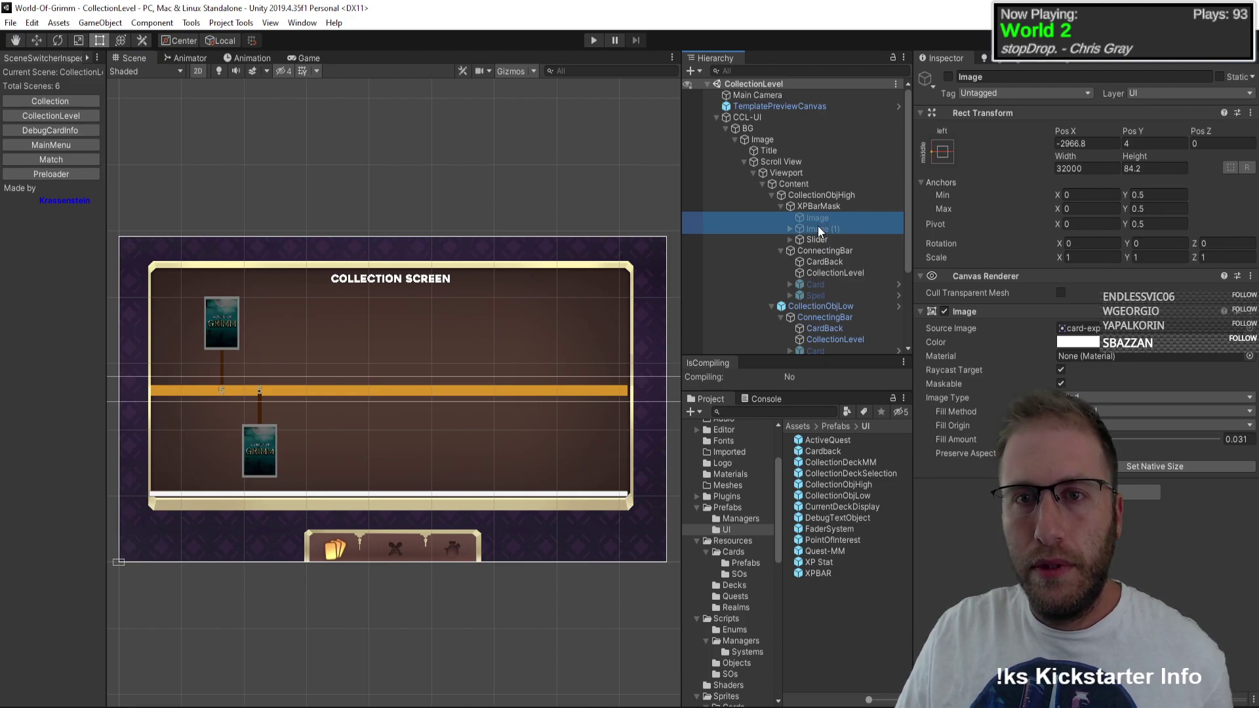
{"action": "key", "text": "Delete"}
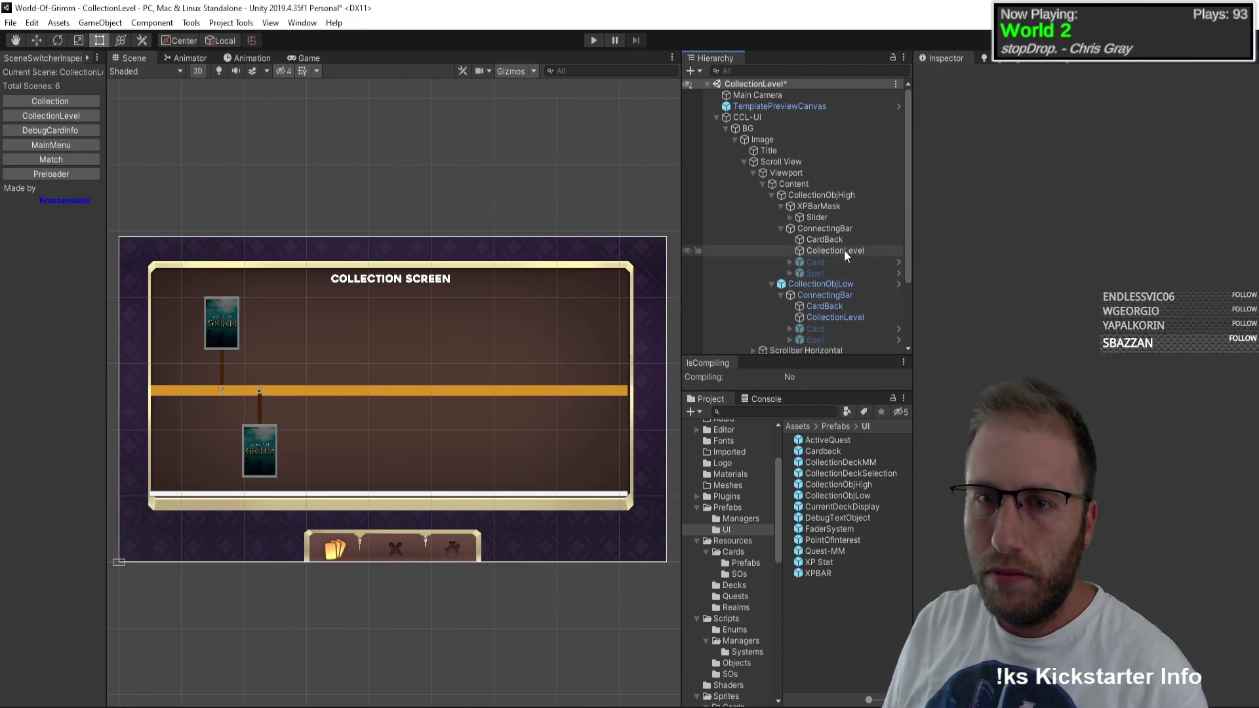
{"action": "left_click", "coordinate": [820, 219]}
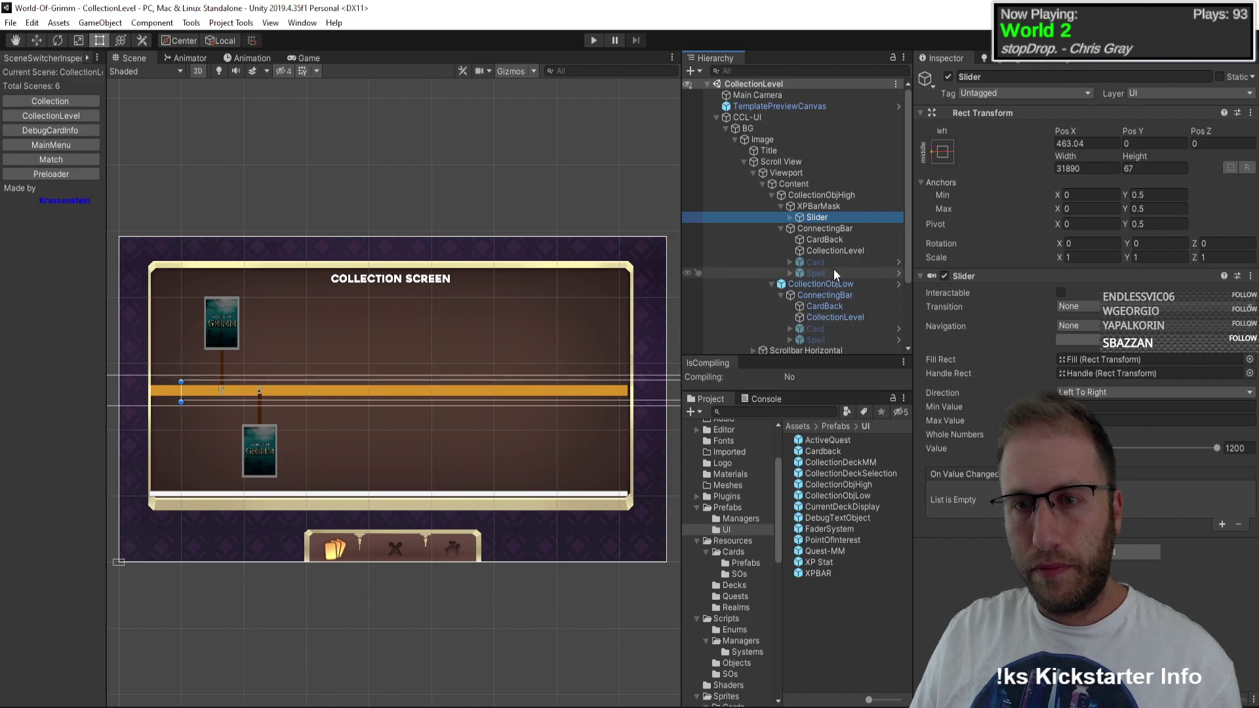
{"action": "scroll", "coordinate": [265, 288], "scroll_direction": "up", "scroll_amount": 3}
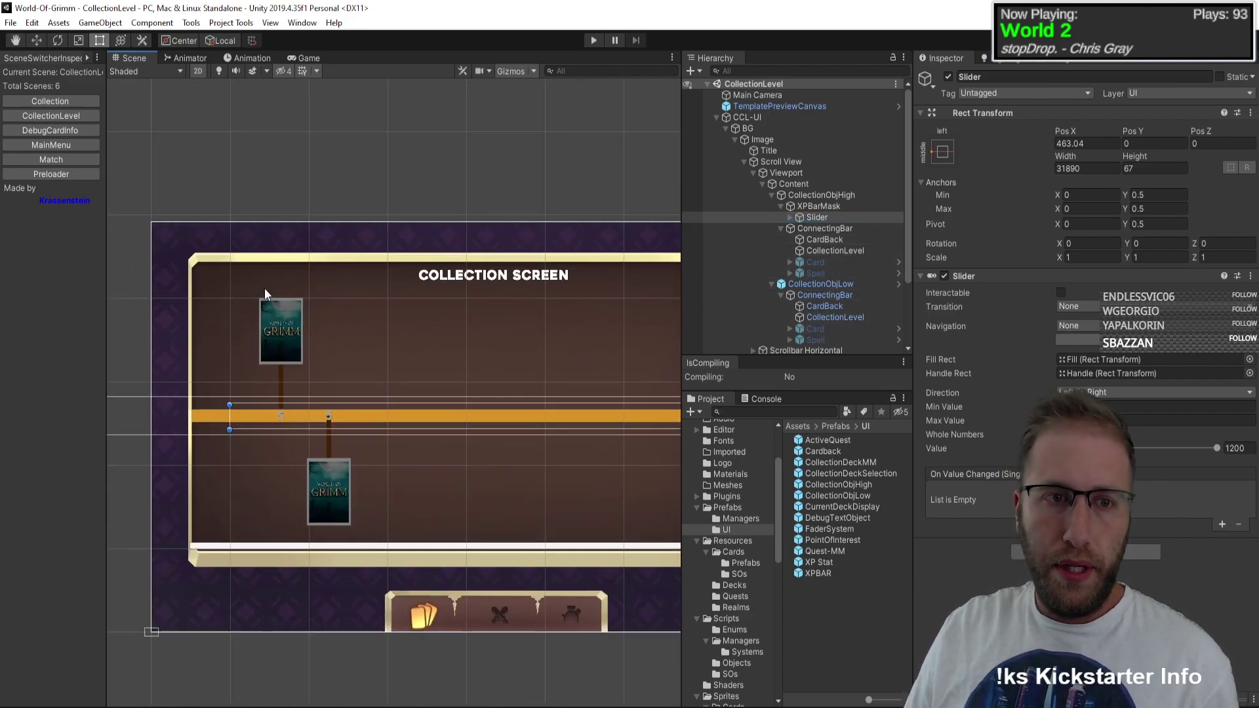
{"action": "scroll", "coordinate": [292, 313], "scroll_direction": "up", "scroll_amount": 3}
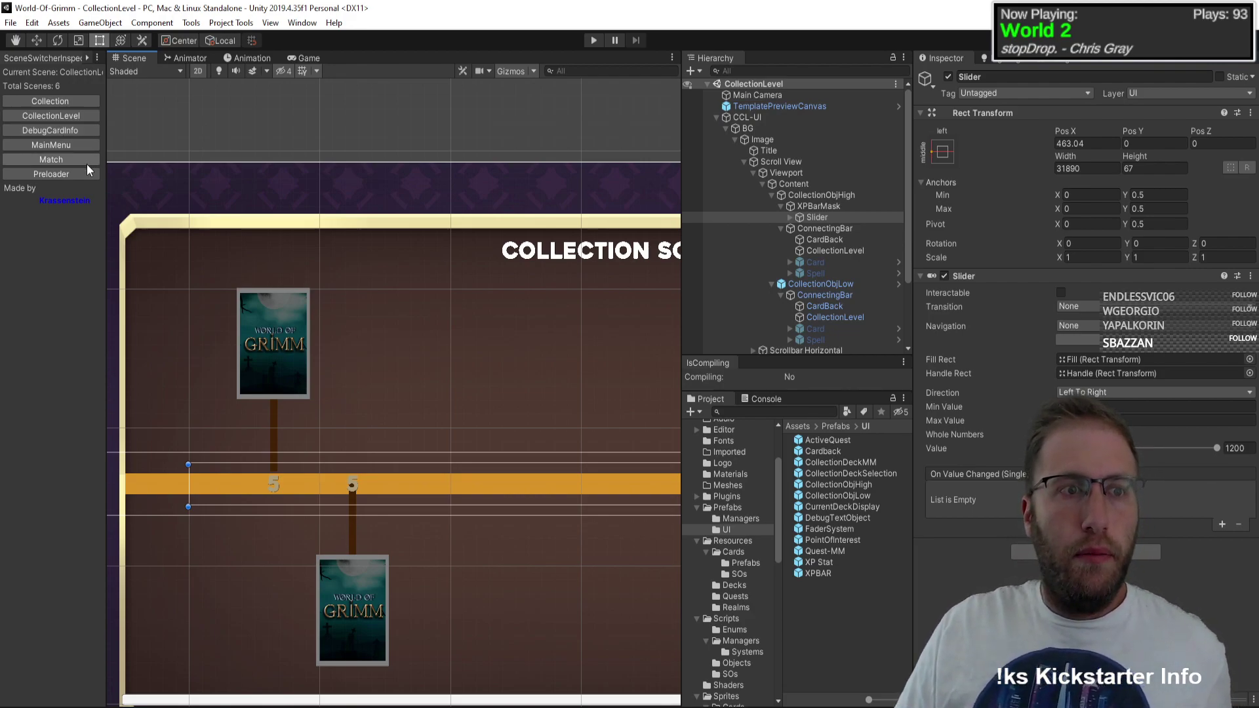
Step: Open the MainMenu scene, hide the fader overlay, and frame the NEW TEXT panel in the Scene view
{"action": "left_click", "coordinate": [68, 145]}
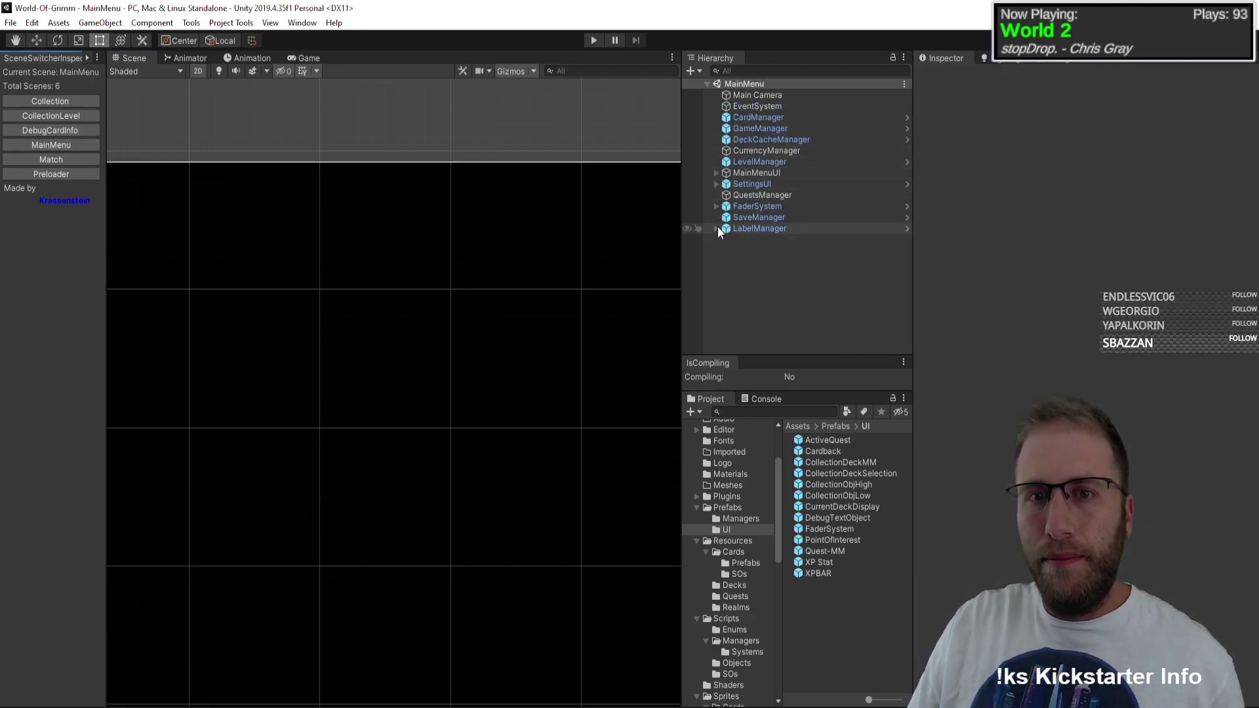
{"action": "left_click", "coordinate": [687, 206]}
{"action": "scroll", "coordinate": [406, 367], "scroll_direction": "down", "scroll_amount": 3}
{"action": "scroll", "coordinate": [396, 372], "scroll_direction": "down", "scroll_amount": 2}
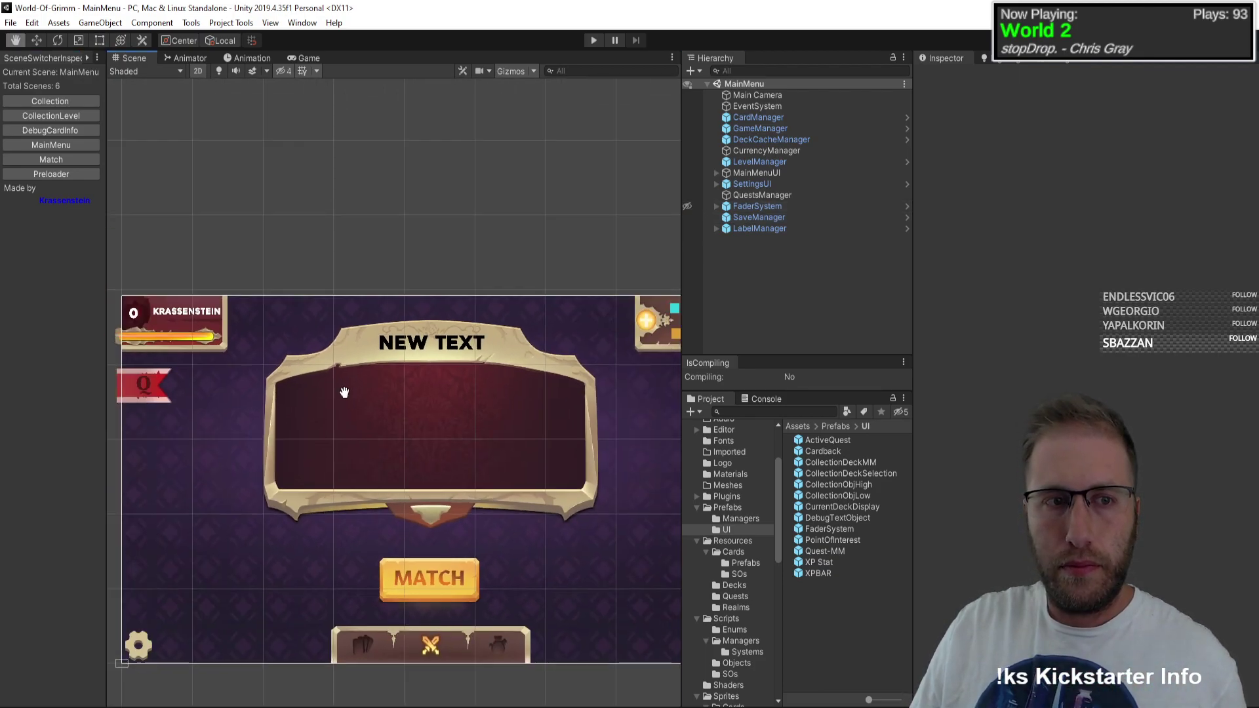
{"action": "scroll", "coordinate": [377, 372], "scroll_direction": "up", "scroll_amount": 6}
{"action": "scroll", "coordinate": [463, 327], "scroll_direction": "down", "scroll_amount": 2}
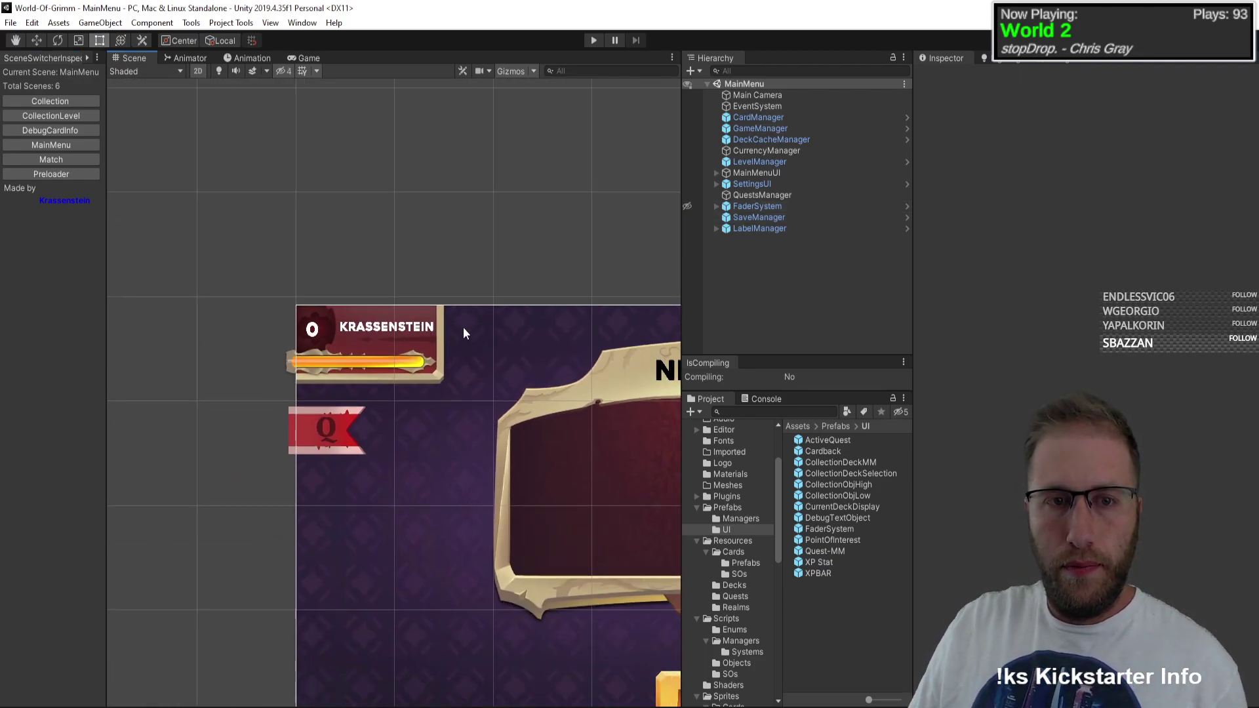
{"action": "scroll", "coordinate": [370, 340], "scroll_direction": "up", "scroll_amount": 5}
{"action": "scroll", "coordinate": [472, 335], "scroll_direction": "down", "scroll_amount": 3}
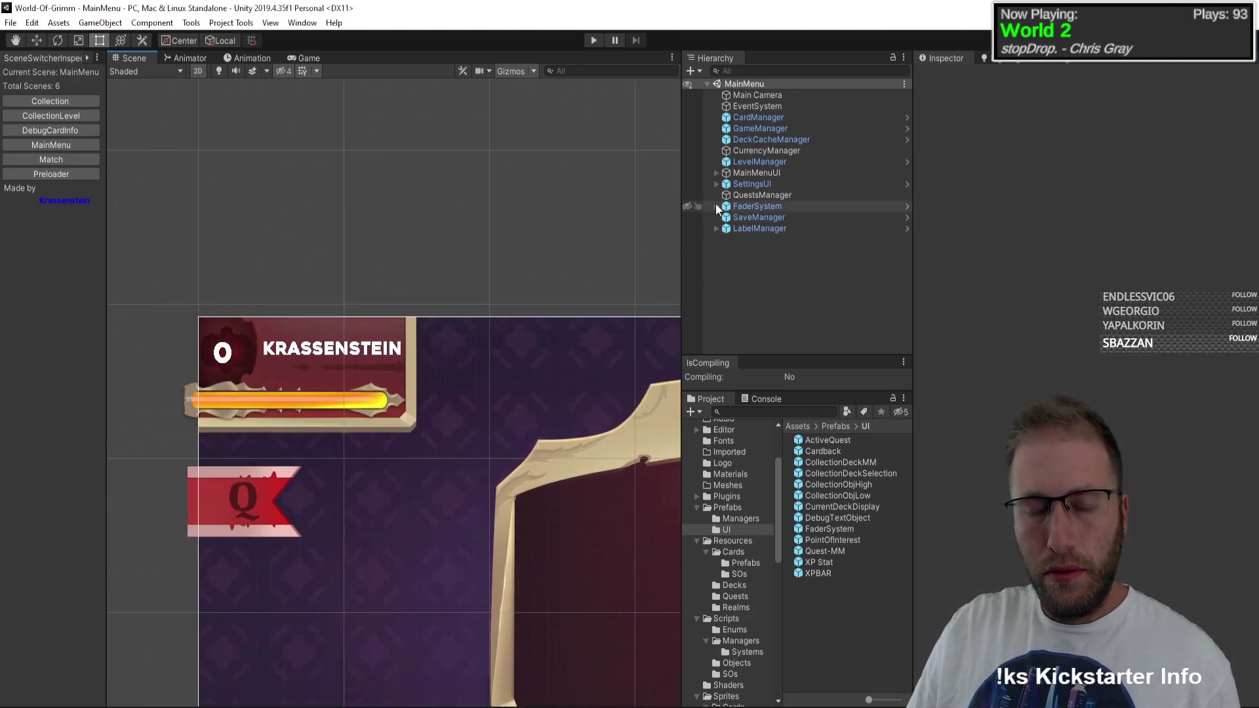
{"action": "scroll", "coordinate": [337, 219], "scroll_direction": "up", "scroll_amount": 2}
{"action": "scroll", "coordinate": [393, 352], "scroll_direction": "down", "scroll_amount": 1}
{"action": "middle_click_drag", "start_coordinate": [393, 352], "coordinate": [496, 315]}
{"action": "scroll", "coordinate": [275, 332], "scroll_direction": "up", "scroll_amount": 4}
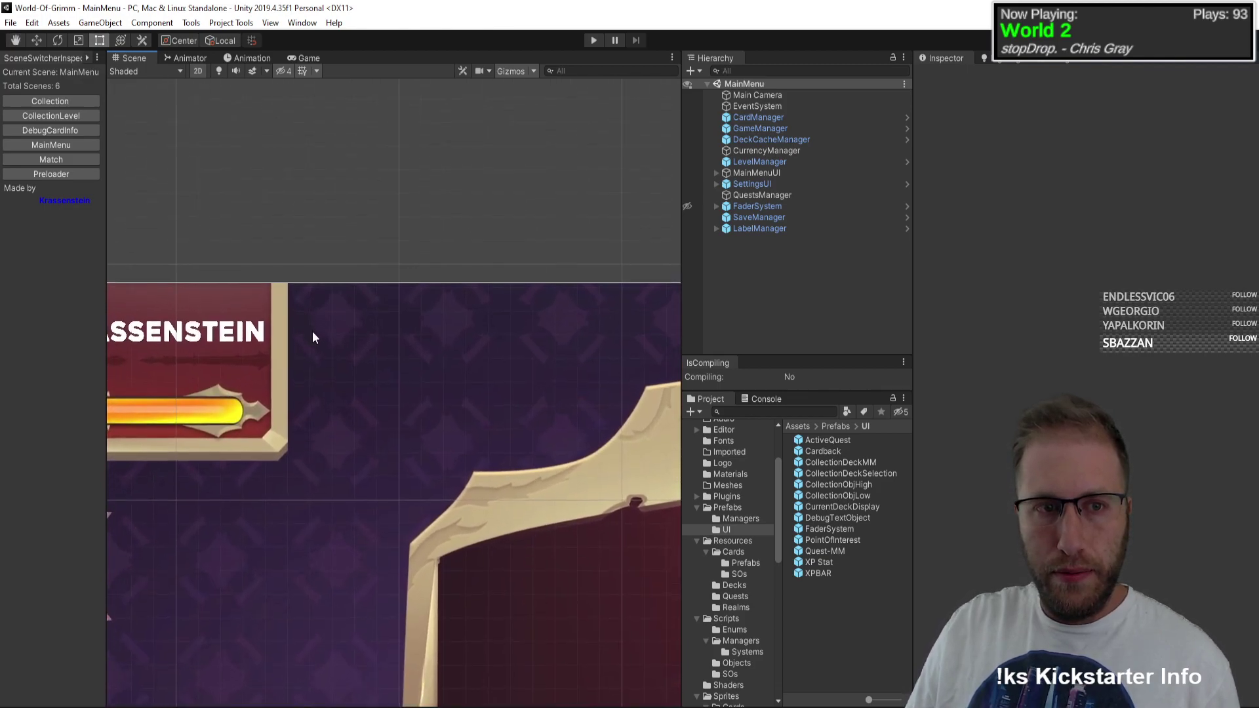
Step: Expand MainMenuUI and FadeInOverlay in the Hierarchy, briefly peeking inside Play Match
{"action": "left_click", "coordinate": [716, 173]}
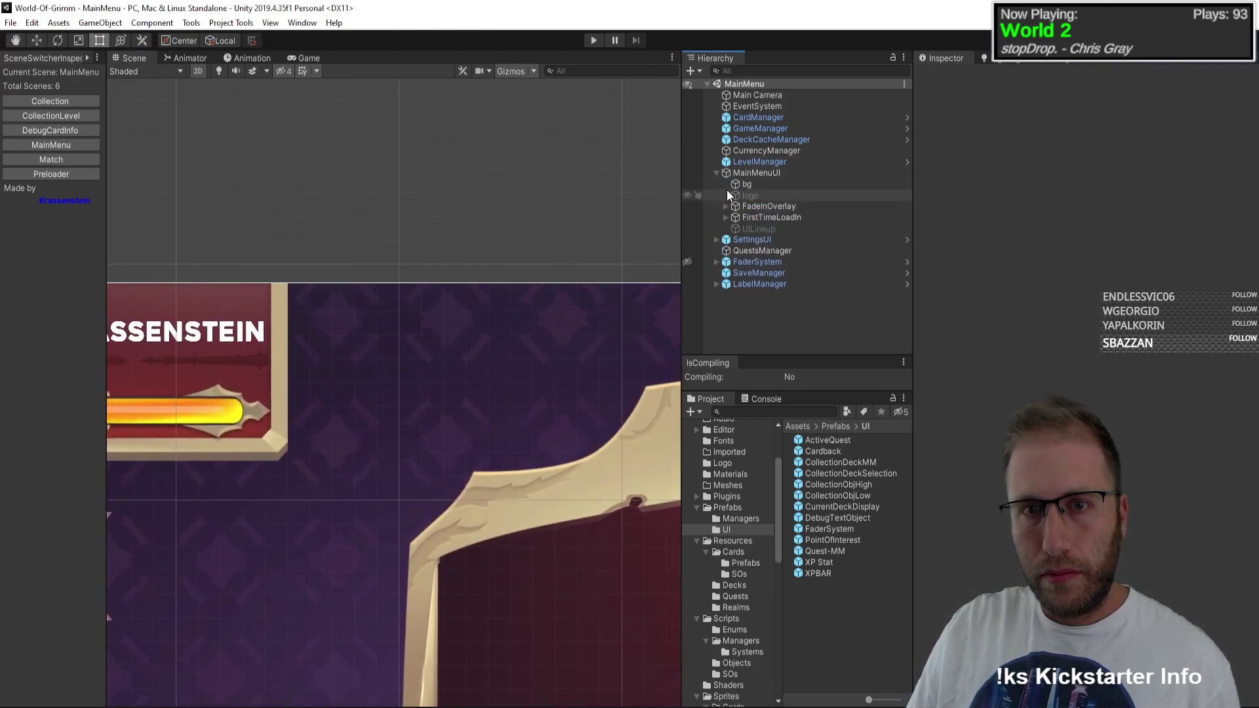
{"action": "left_click", "coordinate": [725, 206]}
{"action": "scroll", "coordinate": [726, 197], "scroll_direction": "down", "scroll_amount": 1}
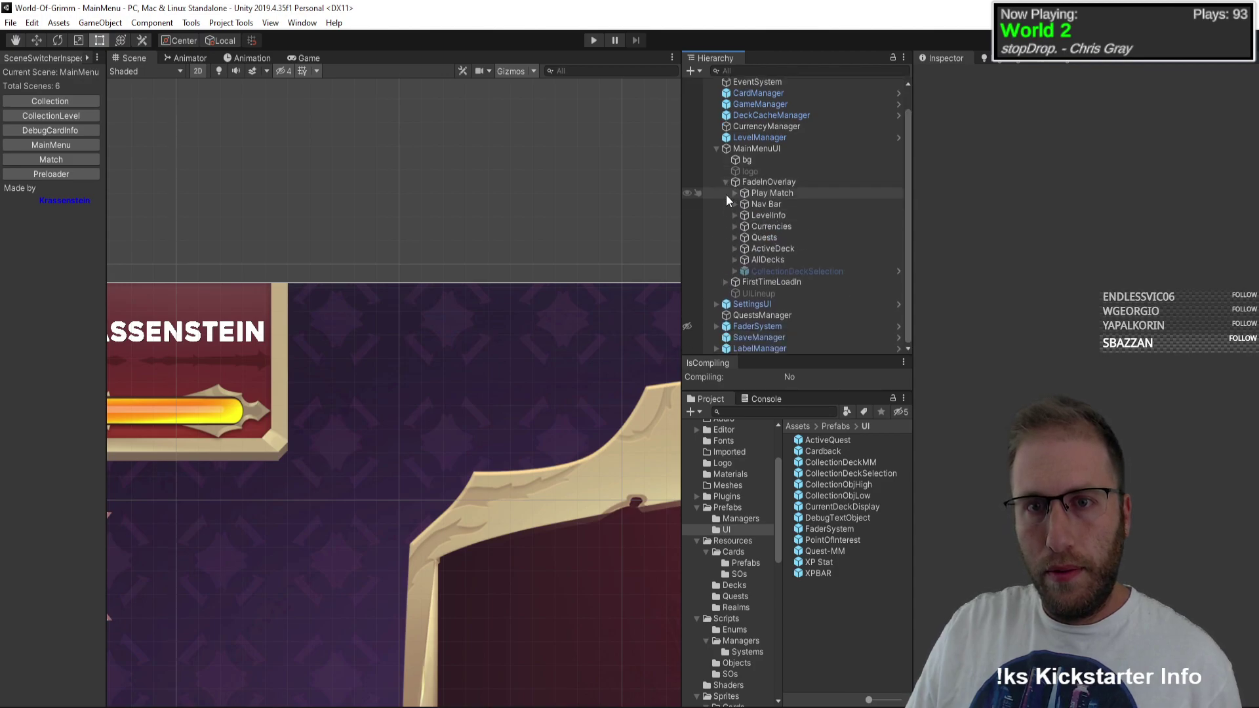
{"action": "left_click", "coordinate": [734, 193]}
{"action": "left_click", "coordinate": [732, 193]}
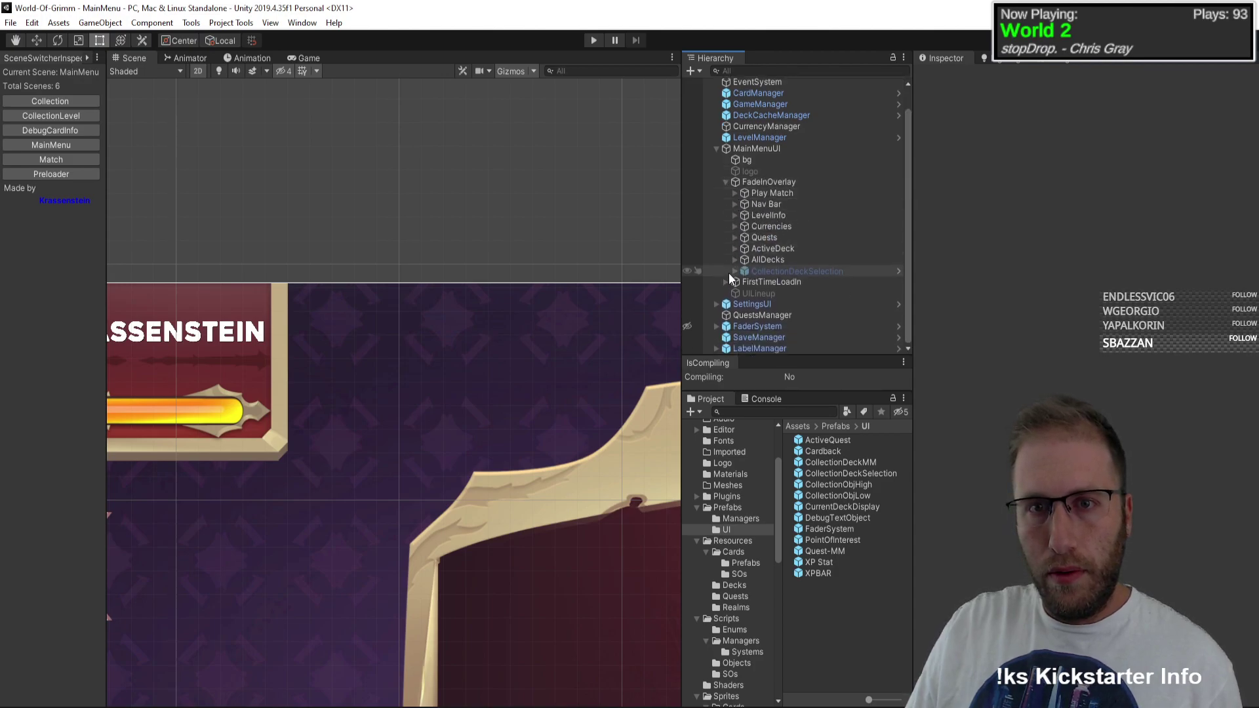
Step: Select the Backer panel under LevelInfo and frame it in the Scene view
{"action": "left_click", "coordinate": [735, 216]}
{"action": "left_click", "coordinate": [735, 216]}
{"action": "left_click", "coordinate": [743, 216]}
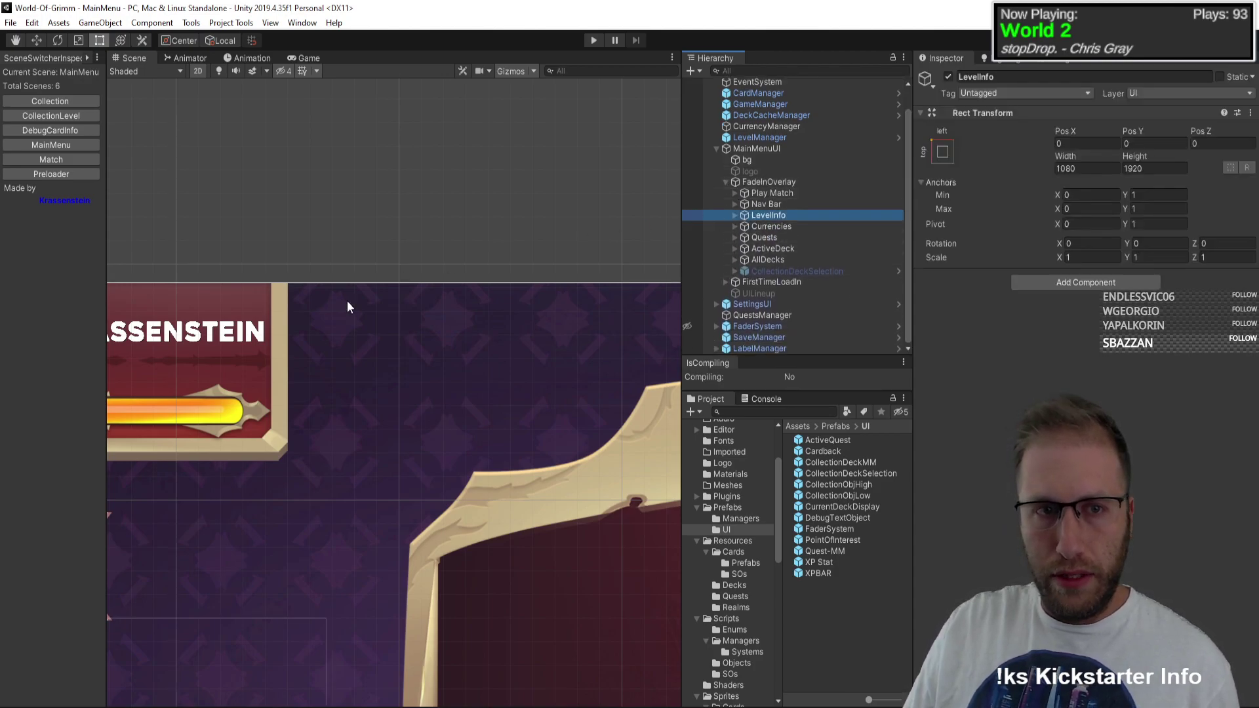
{"action": "key", "text": "f"}
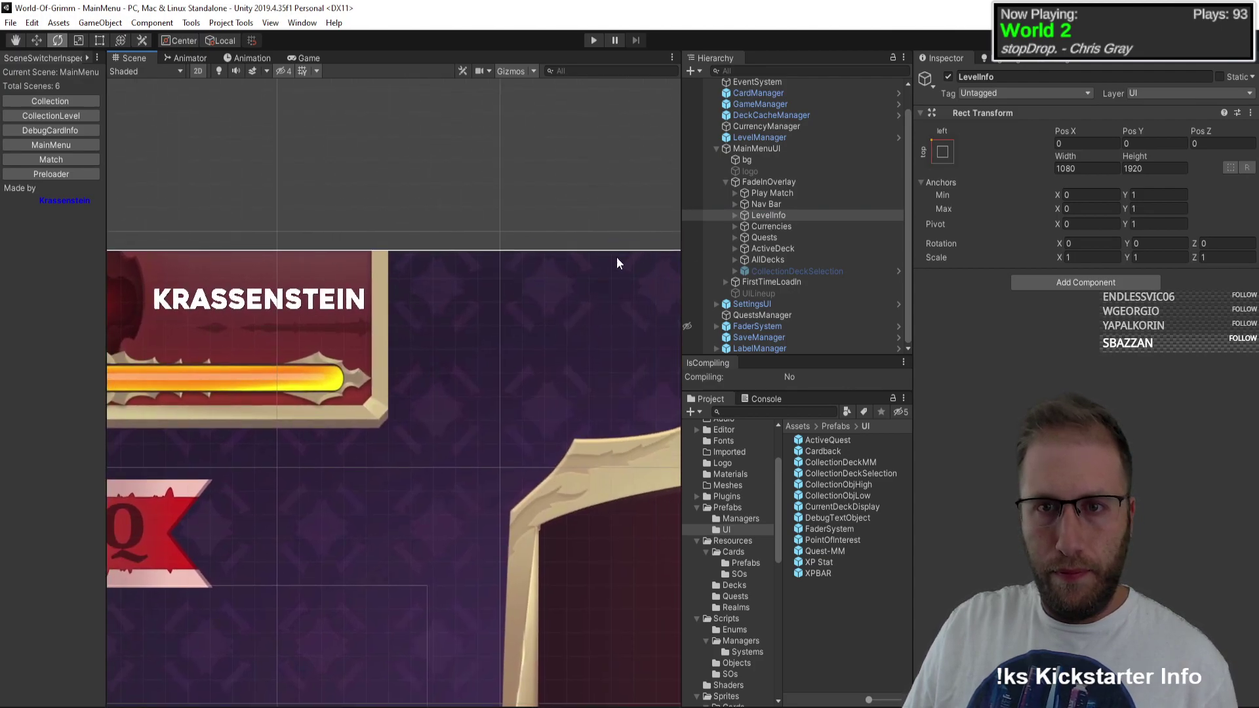
{"action": "key", "text": "w"}
{"action": "left_click", "coordinate": [736, 216]}
{"action": "left_click", "coordinate": [743, 226]}
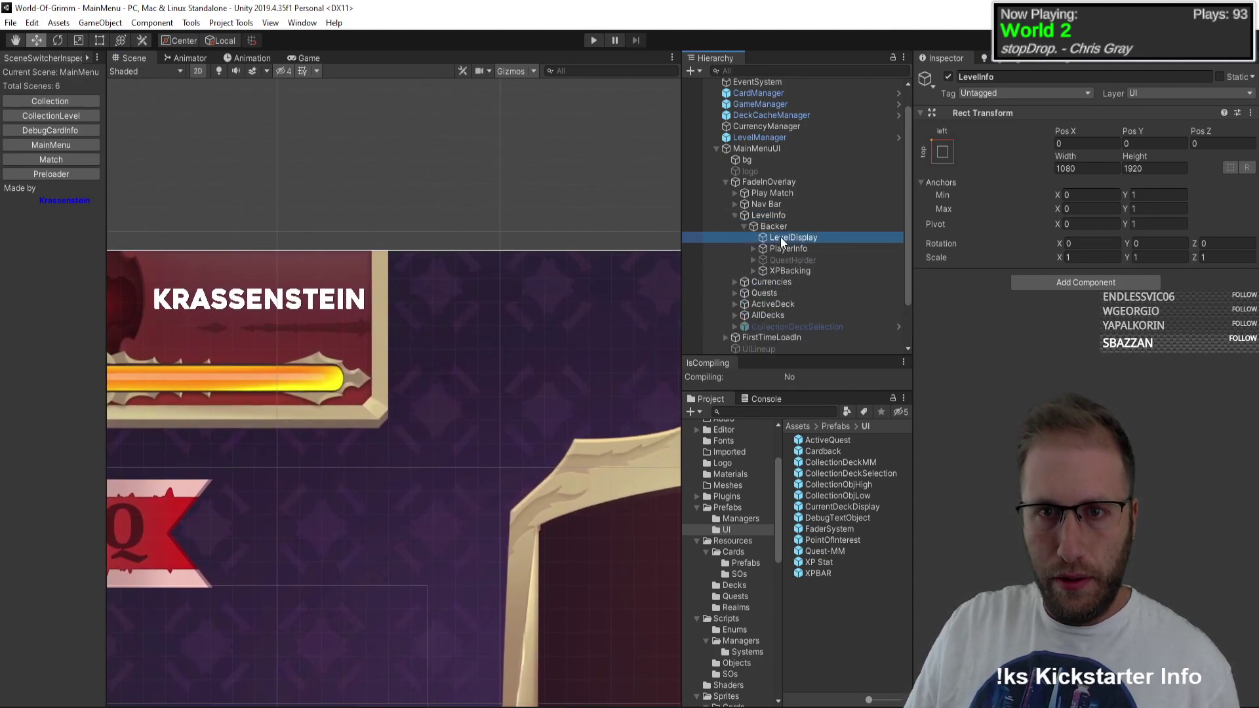
{"action": "left_click", "coordinate": [773, 227]}
{"action": "left_click", "coordinate": [745, 217]}
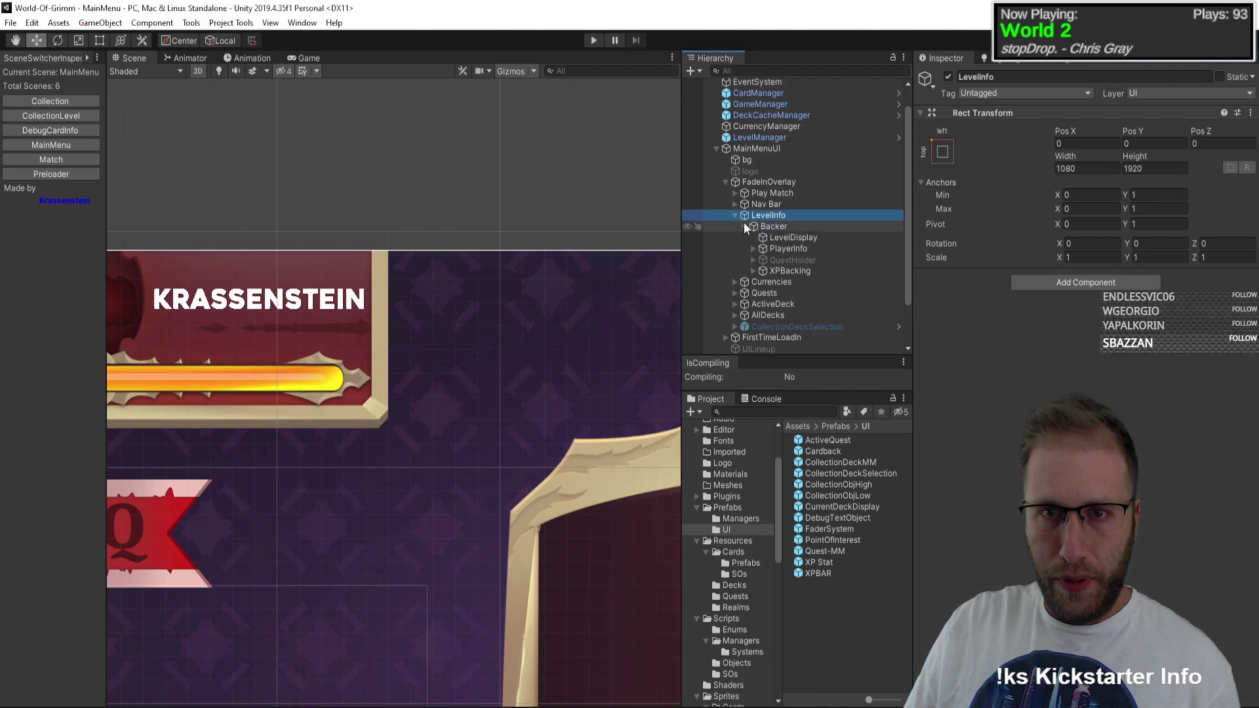
{"action": "left_click", "coordinate": [766, 227]}
{"action": "key", "text": "f"}
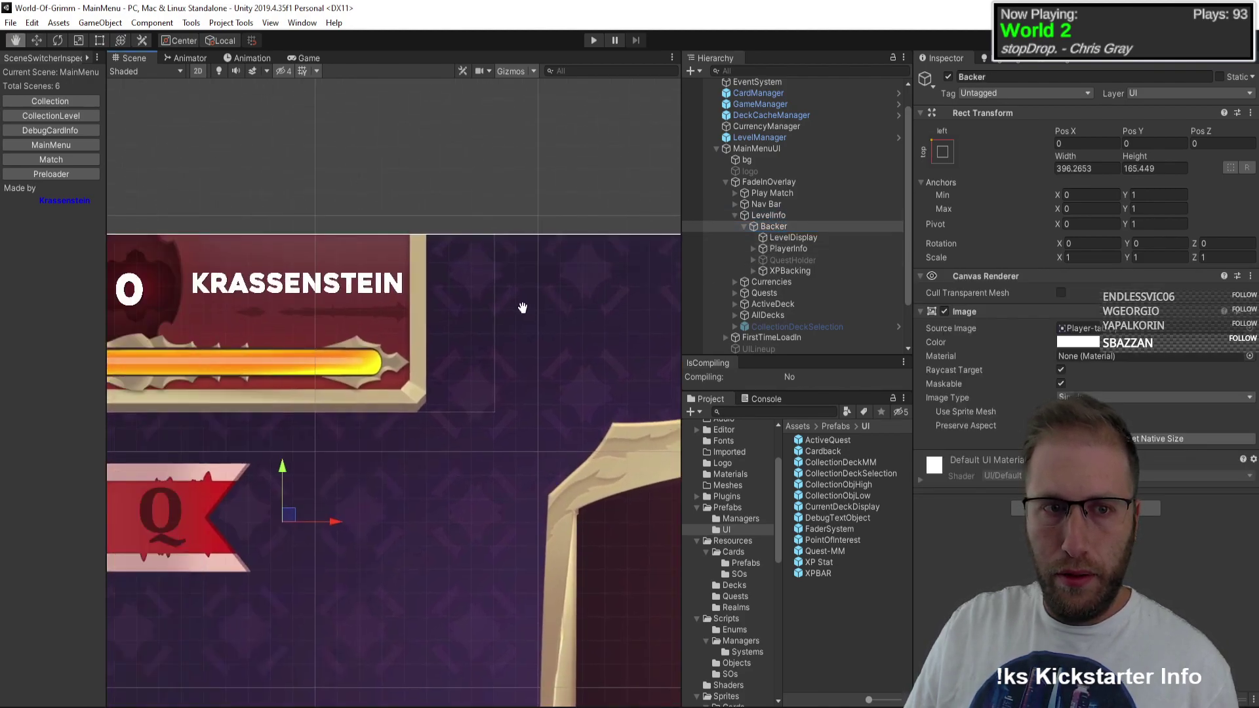
{"action": "key", "text": "t"}
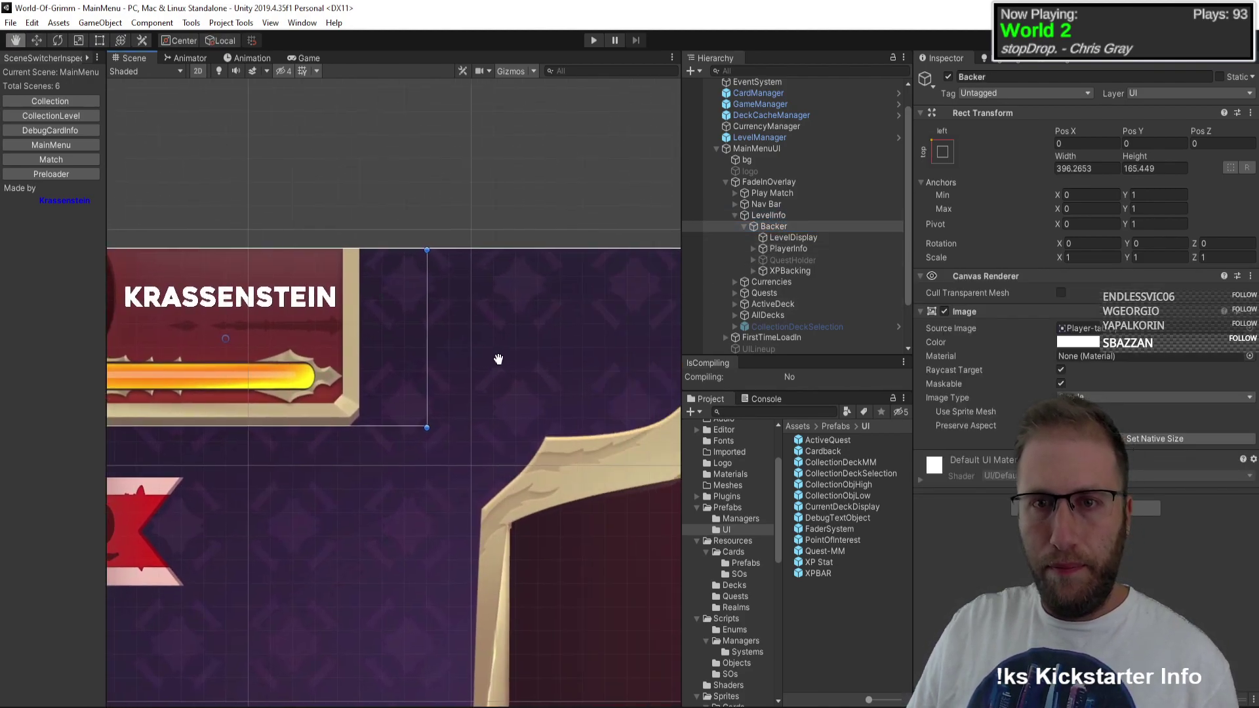
{"action": "left_click", "coordinate": [770, 230]}
Step: Duplicate Backer, move the copy 253.1 units right, and delete all its children
{"action": "key", "text": "ctrl+d"}
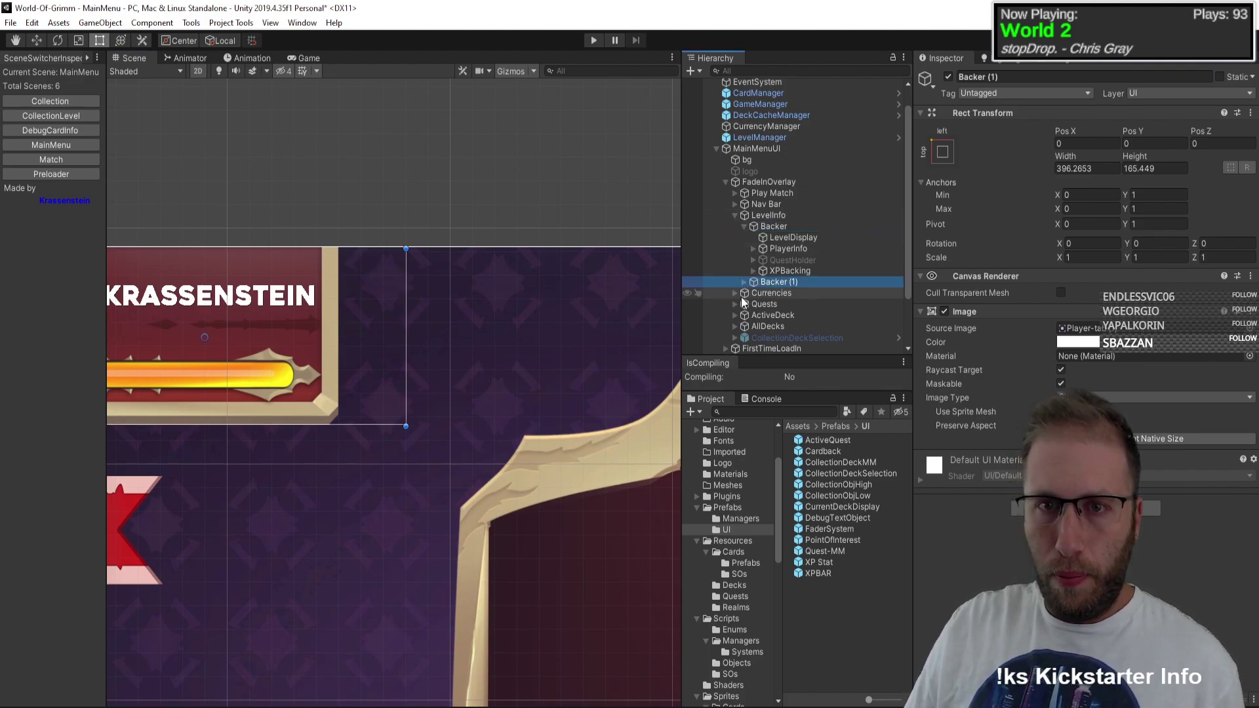
{"action": "key", "text": "w"}
{"action": "left_click_drag", "start_coordinate": [242, 534], "coordinate": [500, 533]}
{"action": "left_click", "coordinate": [744, 282]}
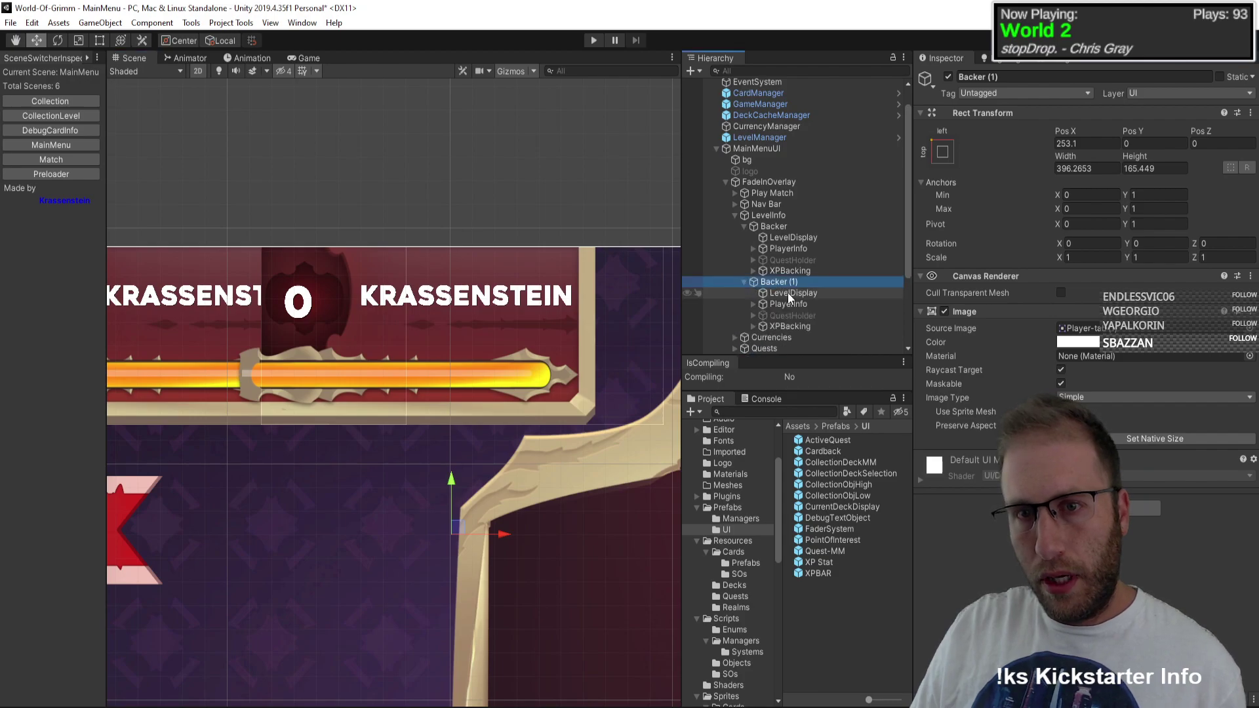
{"action": "left_click", "coordinate": [789, 293]}
{"action": "left_click", "coordinate": [776, 285]}
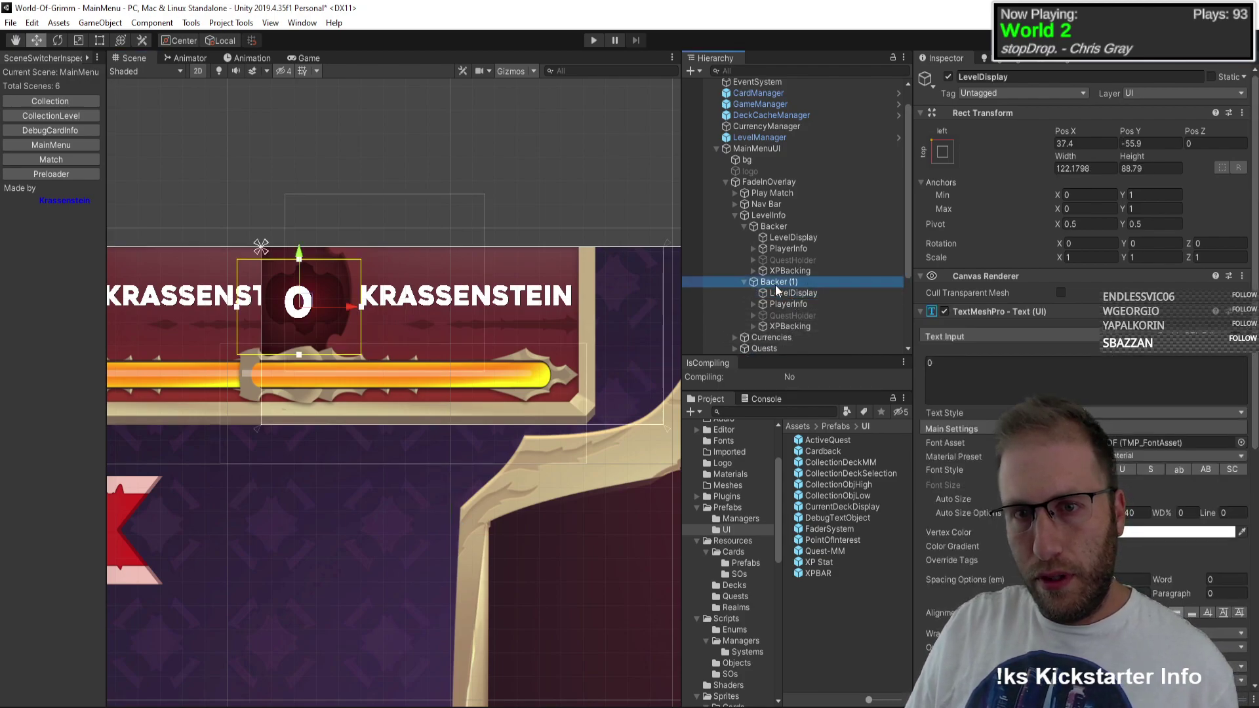
{"action": "left_click", "coordinate": [788, 294]}
{"action": "left_click", "coordinate": [795, 326], "text": "shift"}
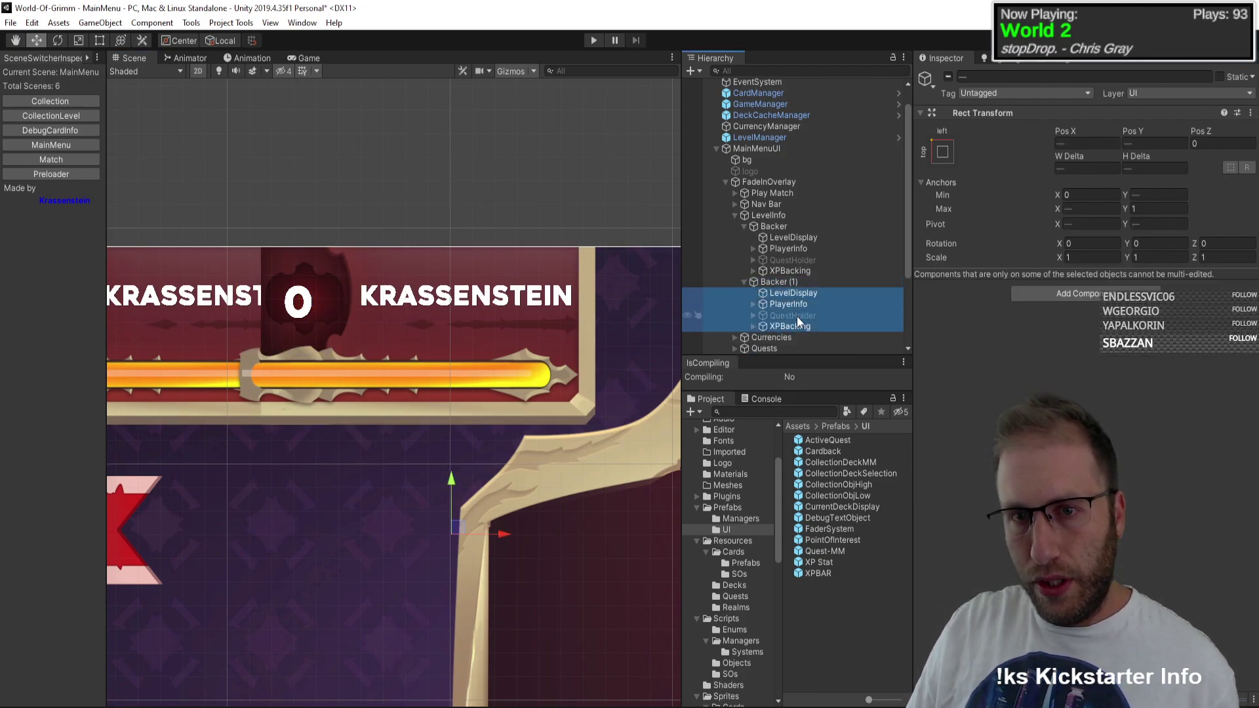
{"action": "key", "text": "Delete"}
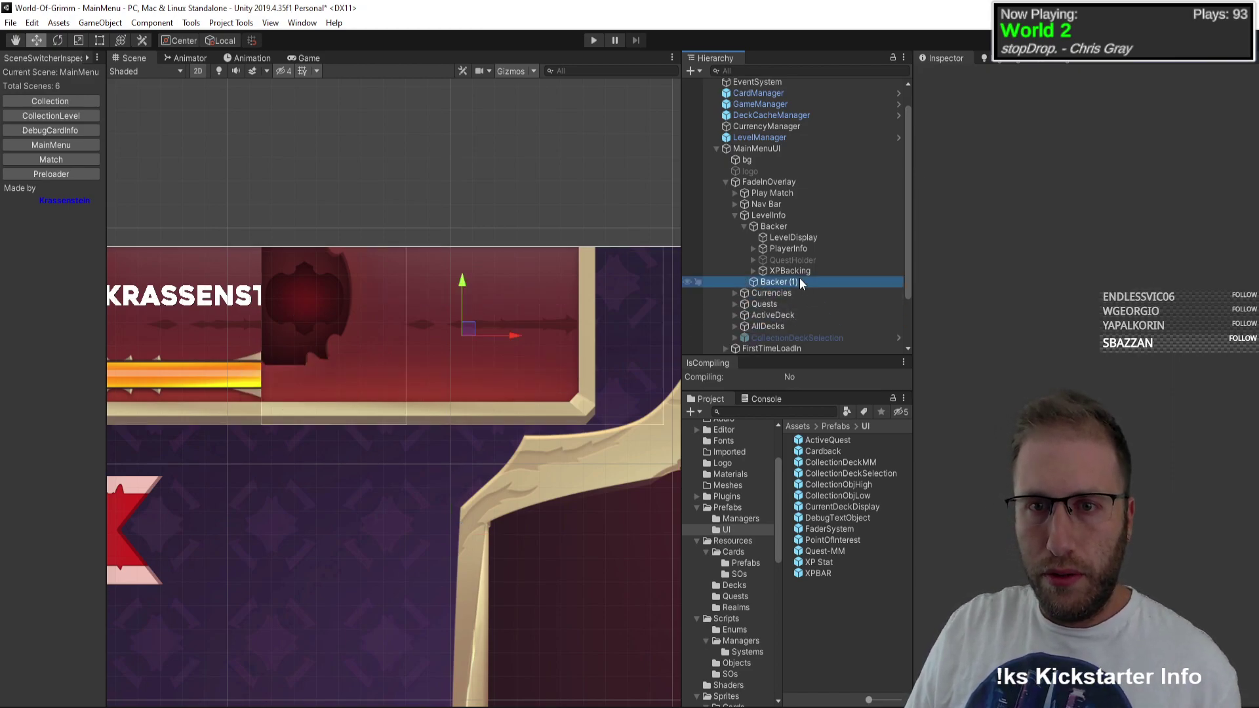
{"action": "left_click", "coordinate": [796, 281]}
Step: Set Backer (1)'s source image to the 9Slice window sprite
{"action": "left_click", "coordinate": [1250, 328]}
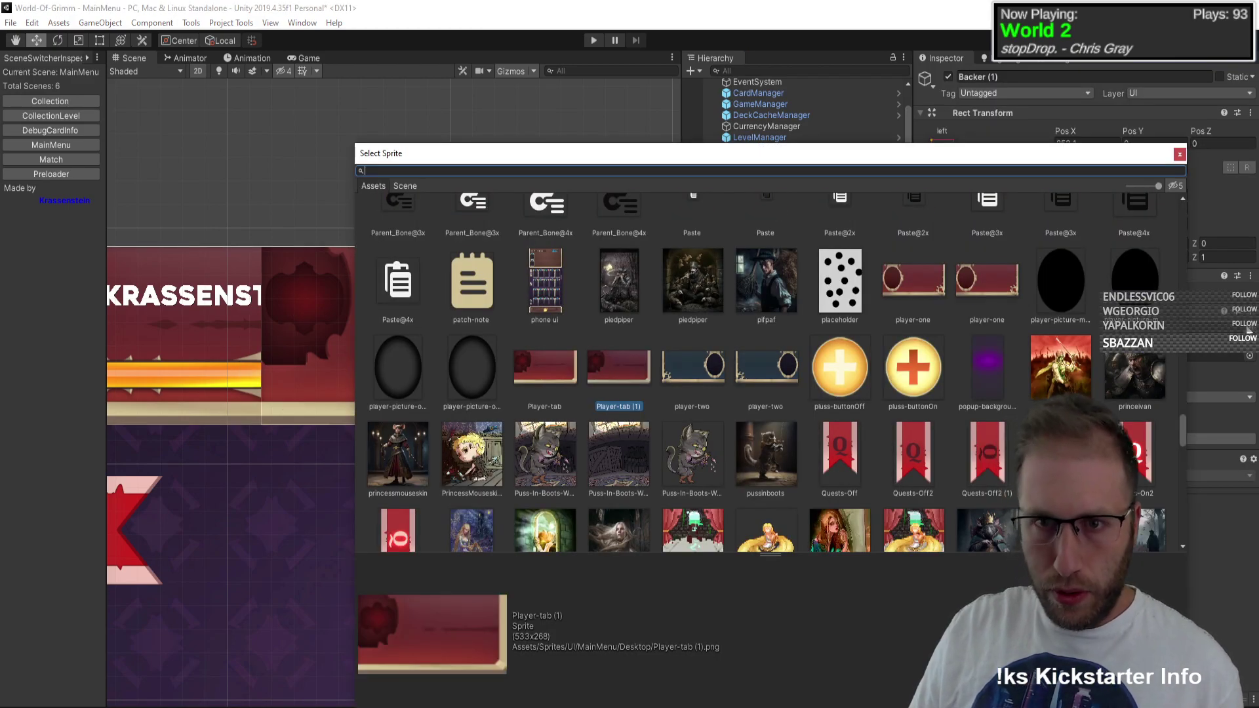
{"action": "type", "text": "9sli"}
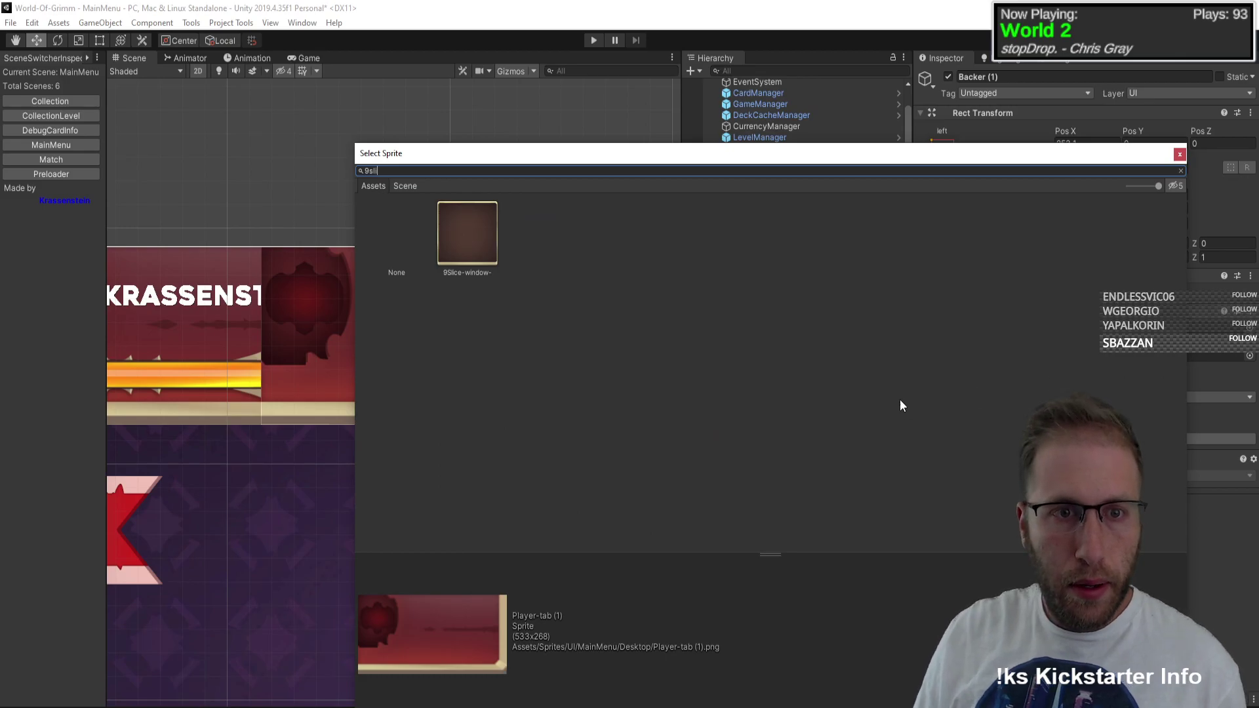
{"action": "double_click", "coordinate": [462, 231]}
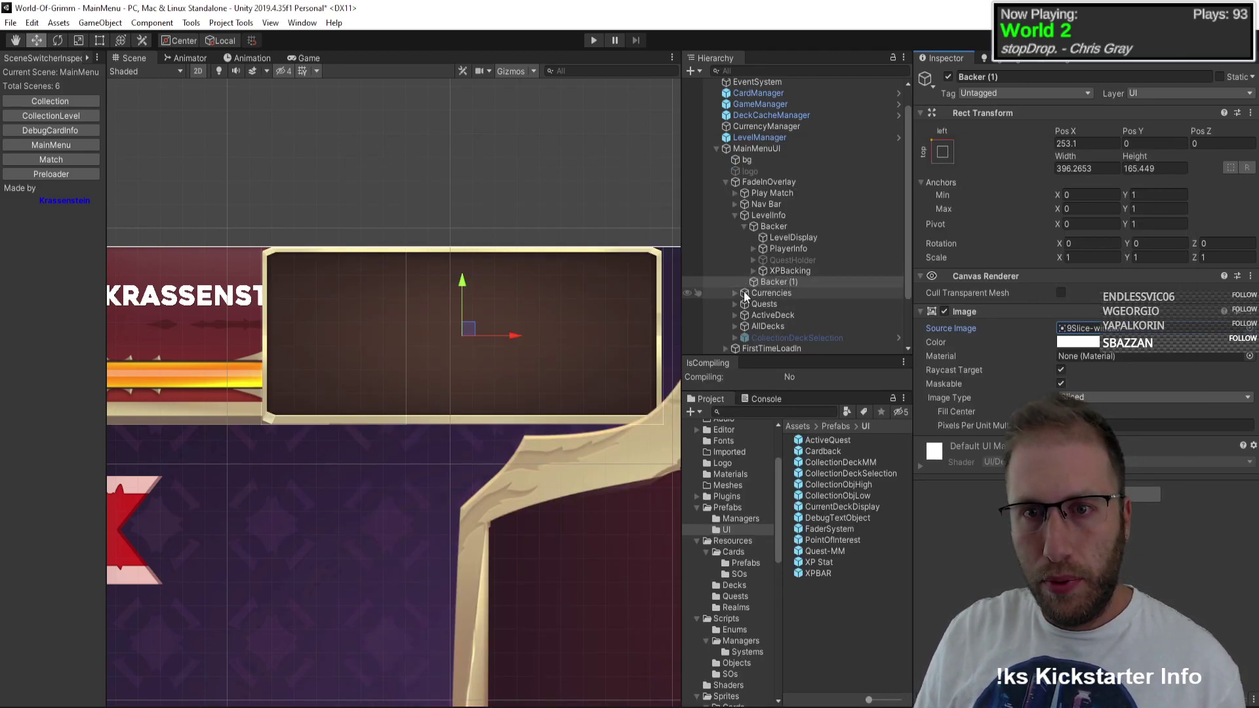
Step: Resize Backer (1) to about 229 wide and 84 high
{"action": "scroll", "coordinate": [466, 366], "scroll_direction": "down", "scroll_amount": 3}
{"action": "middle_click_drag", "start_coordinate": [547, 396], "coordinate": [482, 394]}
{"action": "key", "text": "t"}
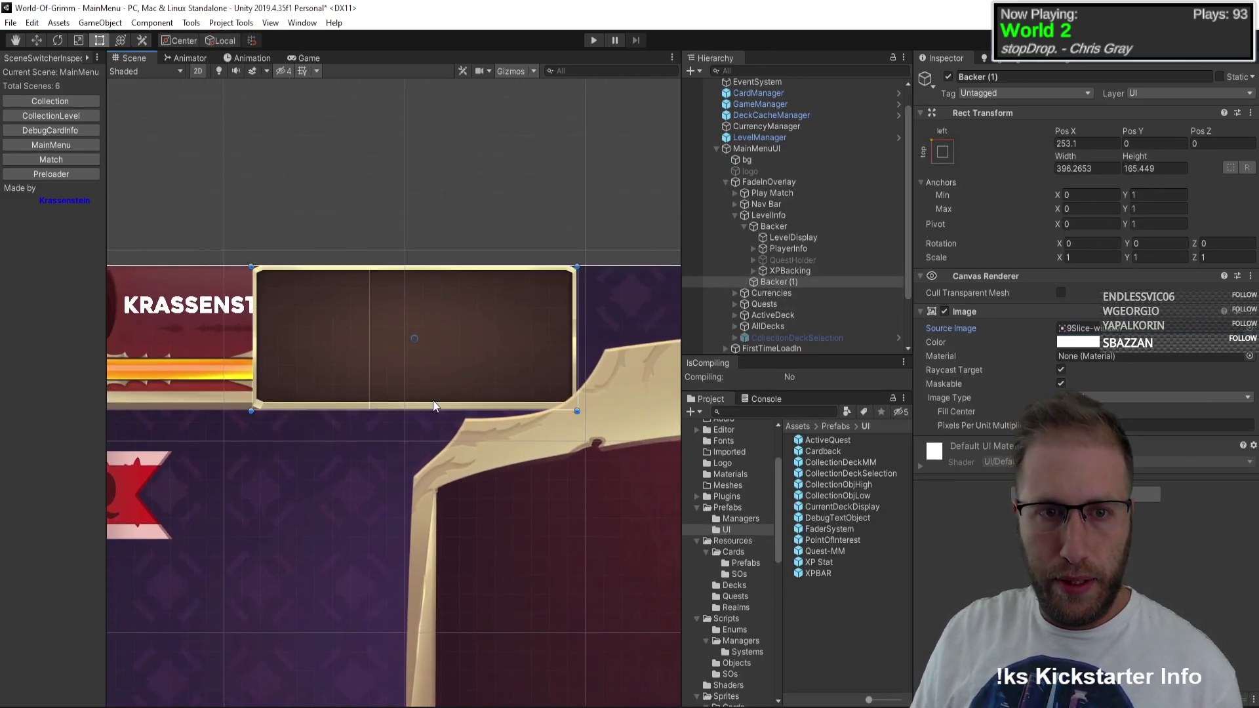
{"action": "left_click_drag", "start_coordinate": [432, 411], "coordinate": [288, 340]}
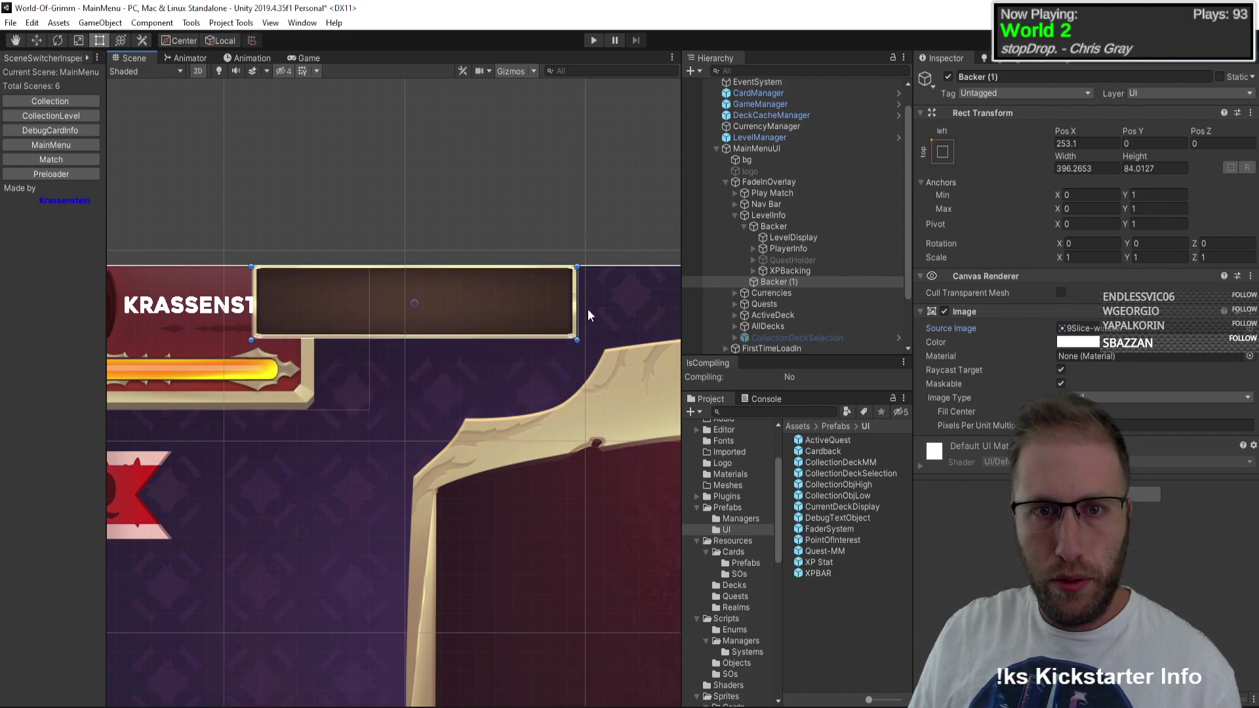
{"action": "left_click_drag", "start_coordinate": [575, 308], "coordinate": [439, 308]}
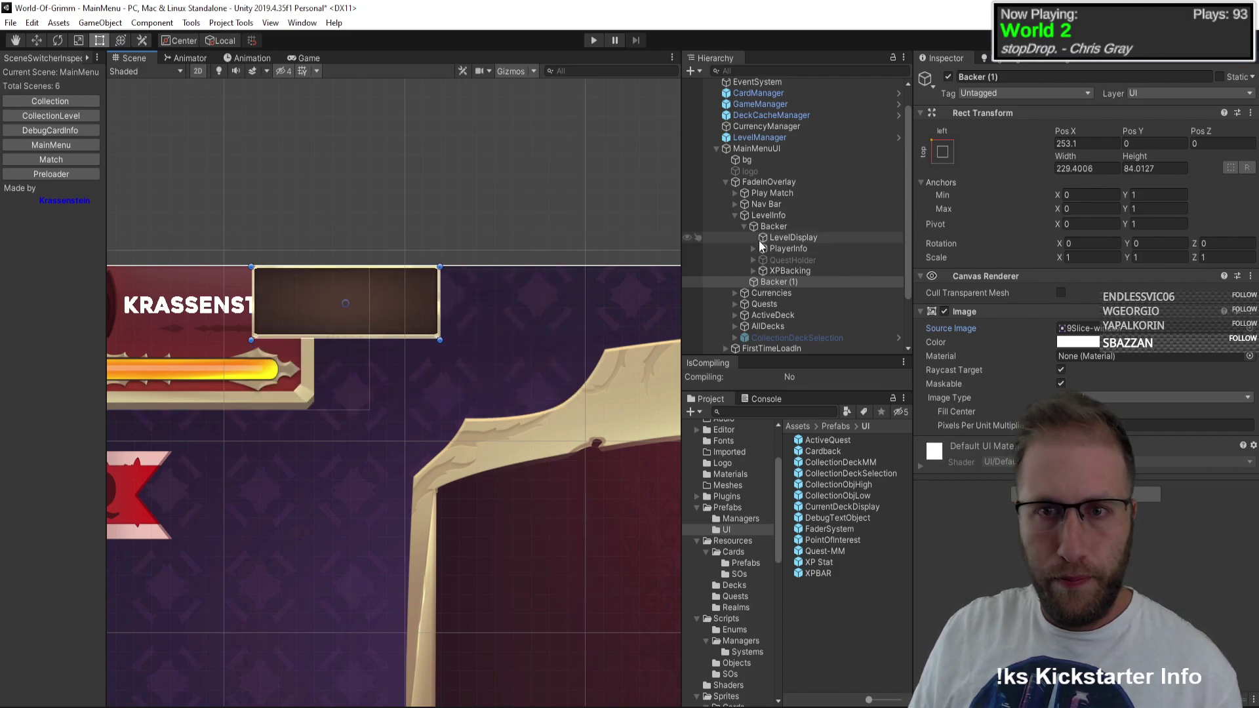
Step: Place Backer (1) above Backer in the Hierarchy and shorten it to about 51 high
{"action": "left_click", "coordinate": [793, 280]}
{"action": "left_click_drag", "start_coordinate": [792, 282], "coordinate": [790, 222]}
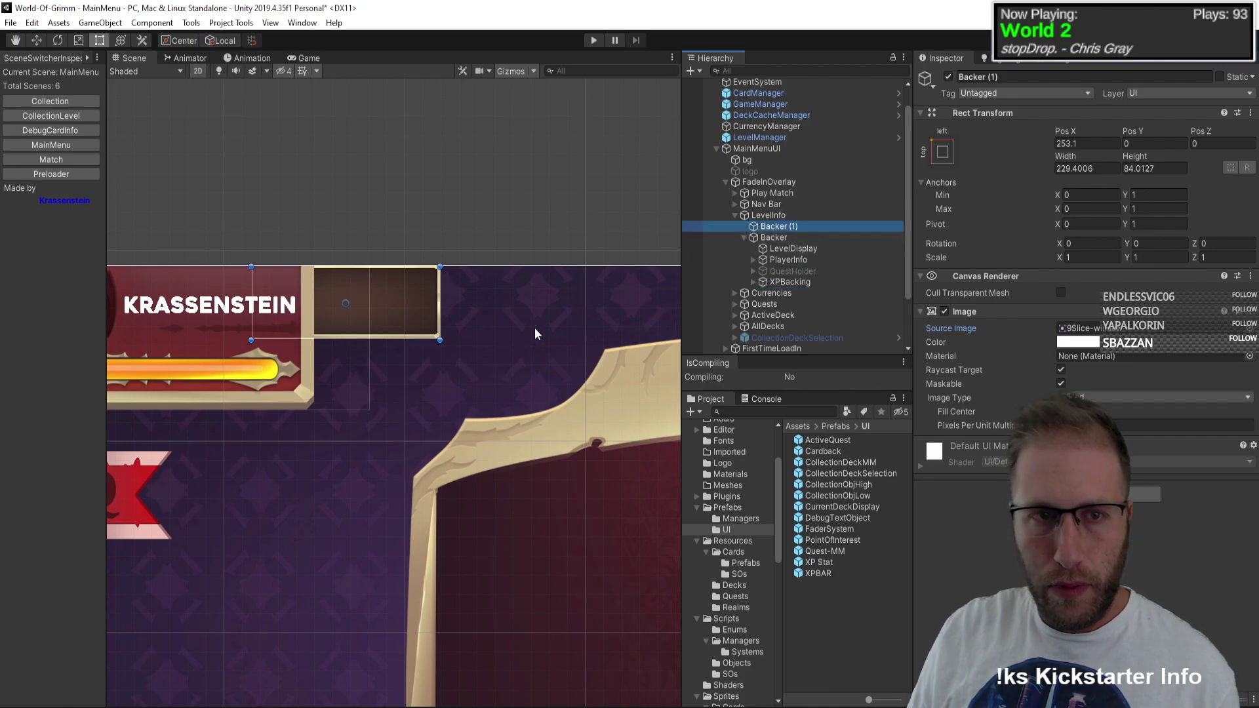
{"action": "scroll", "coordinate": [386, 317], "scroll_direction": "up", "scroll_amount": 2}
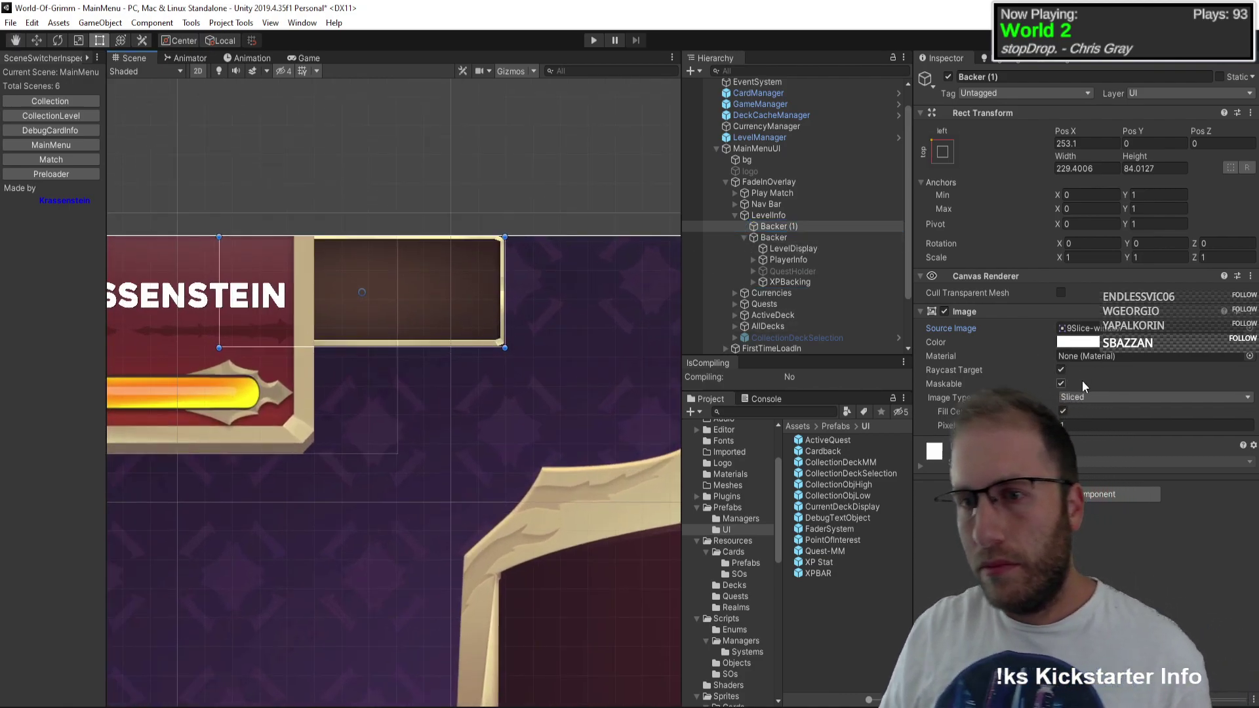
{"action": "scroll", "coordinate": [442, 369], "scroll_direction": "down", "scroll_amount": 2}
{"action": "scroll", "coordinate": [442, 369], "scroll_direction": "up", "scroll_amount": 2}
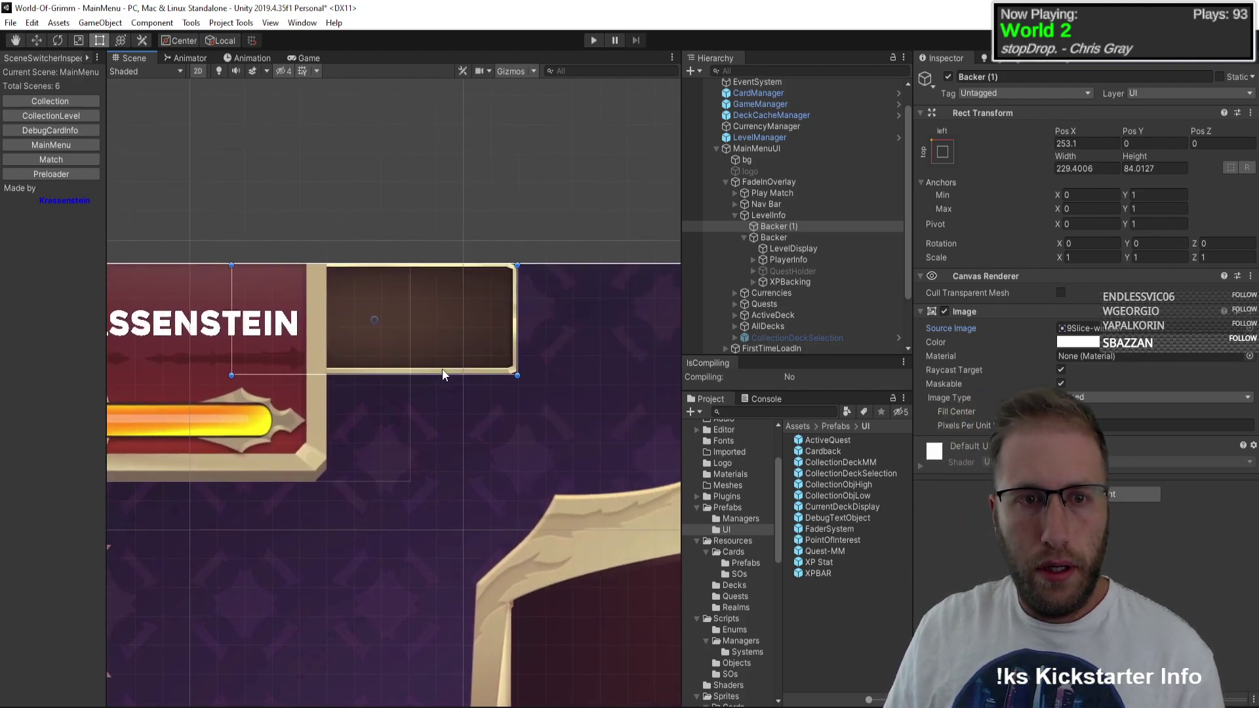
{"action": "left_click_drag", "start_coordinate": [473, 375], "coordinate": [479, 331]}
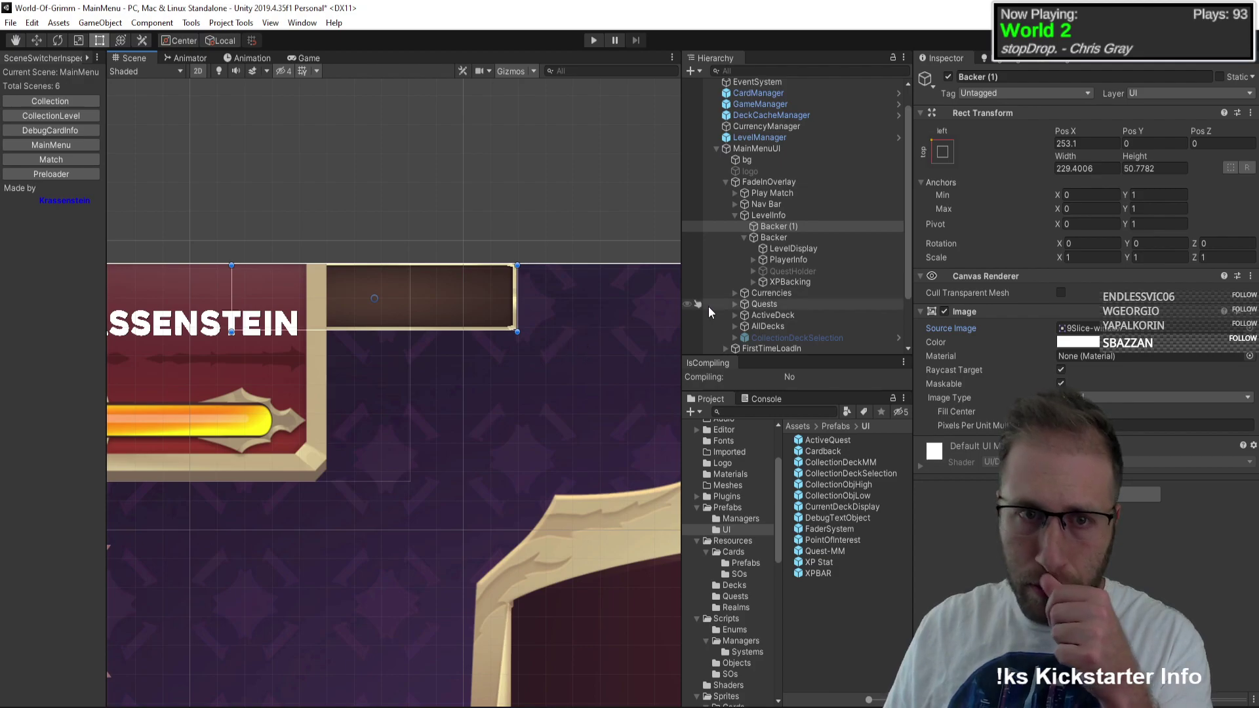
Step: Add a TextMeshPro text label under Backer (1) using the Balthazar-Regular SDF font
{"action": "left_click", "coordinate": [809, 227]}
{"action": "right_click", "coordinate": [808, 226]}
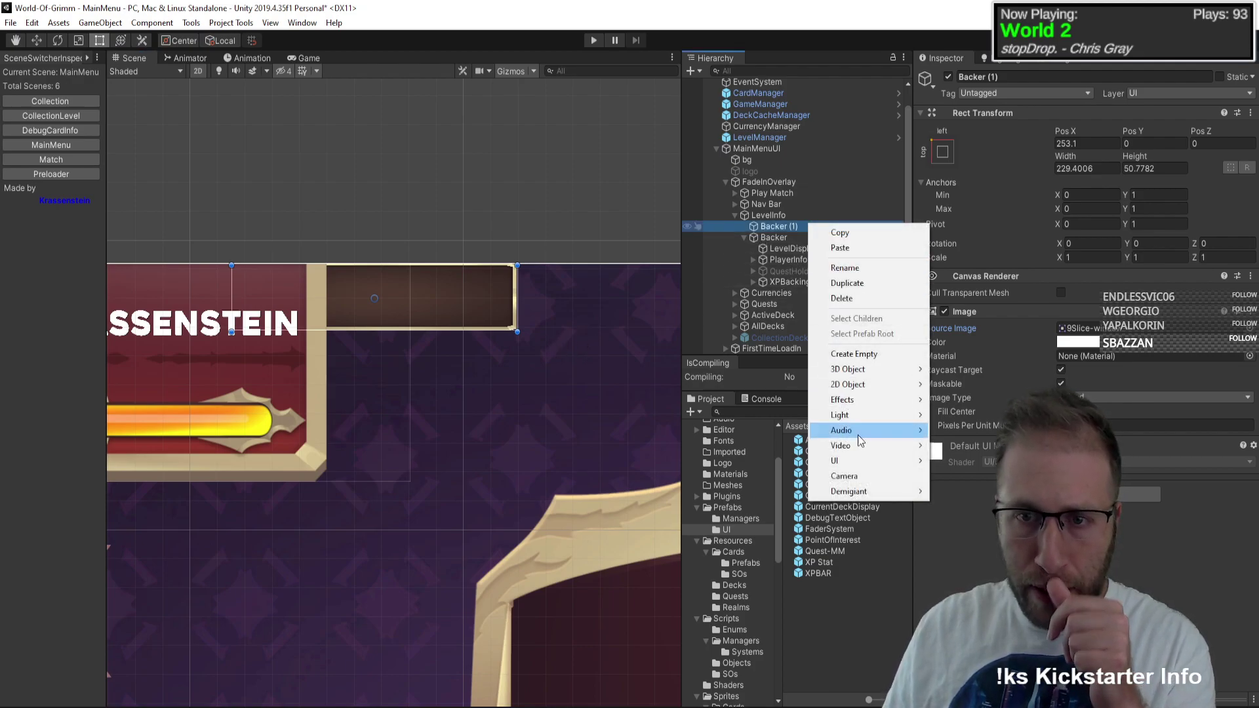
{"action": "mouse_move", "coordinate": [872, 461]}
{"action": "left_click", "coordinate": [965, 476]}
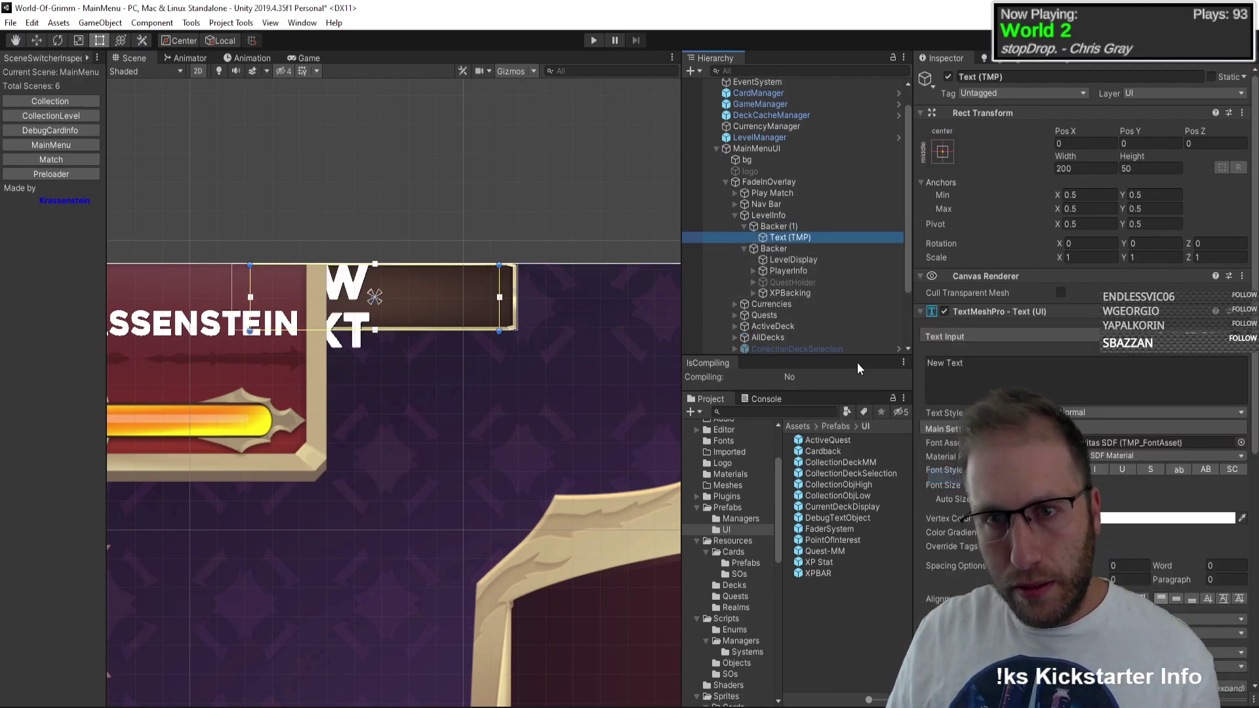
{"action": "left_click", "coordinate": [1241, 442]}
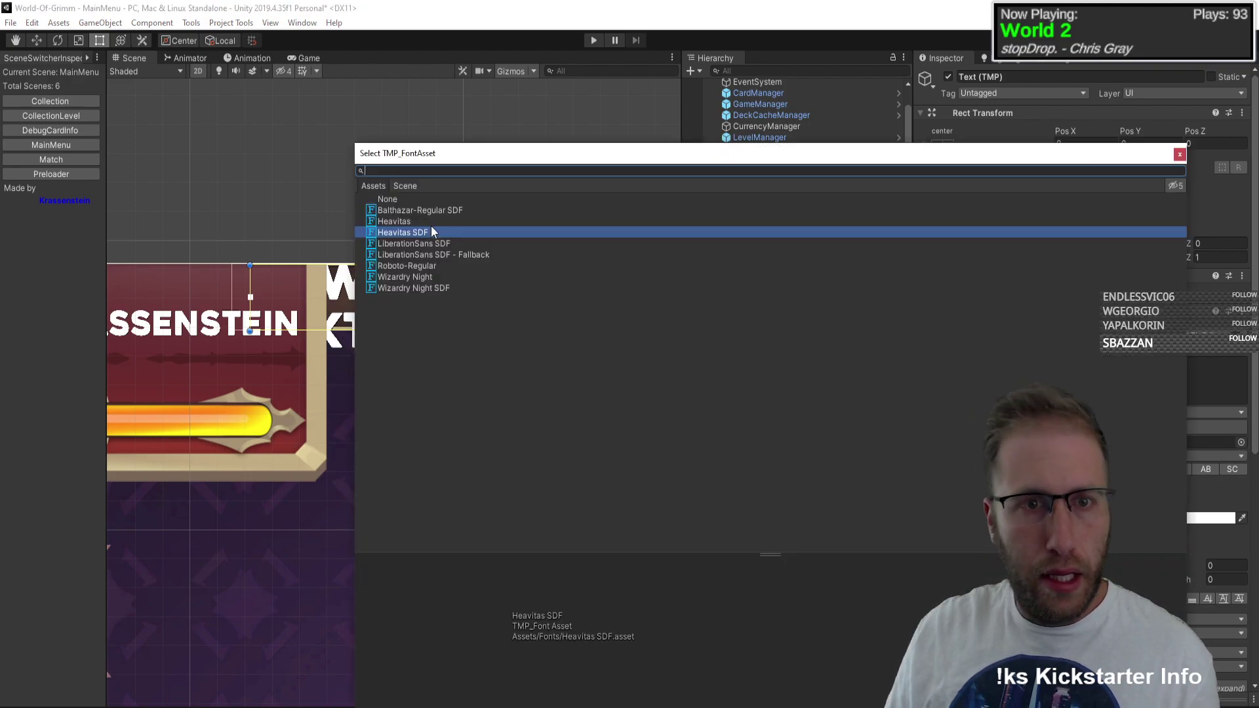
{"action": "double_click", "coordinate": [423, 211]}
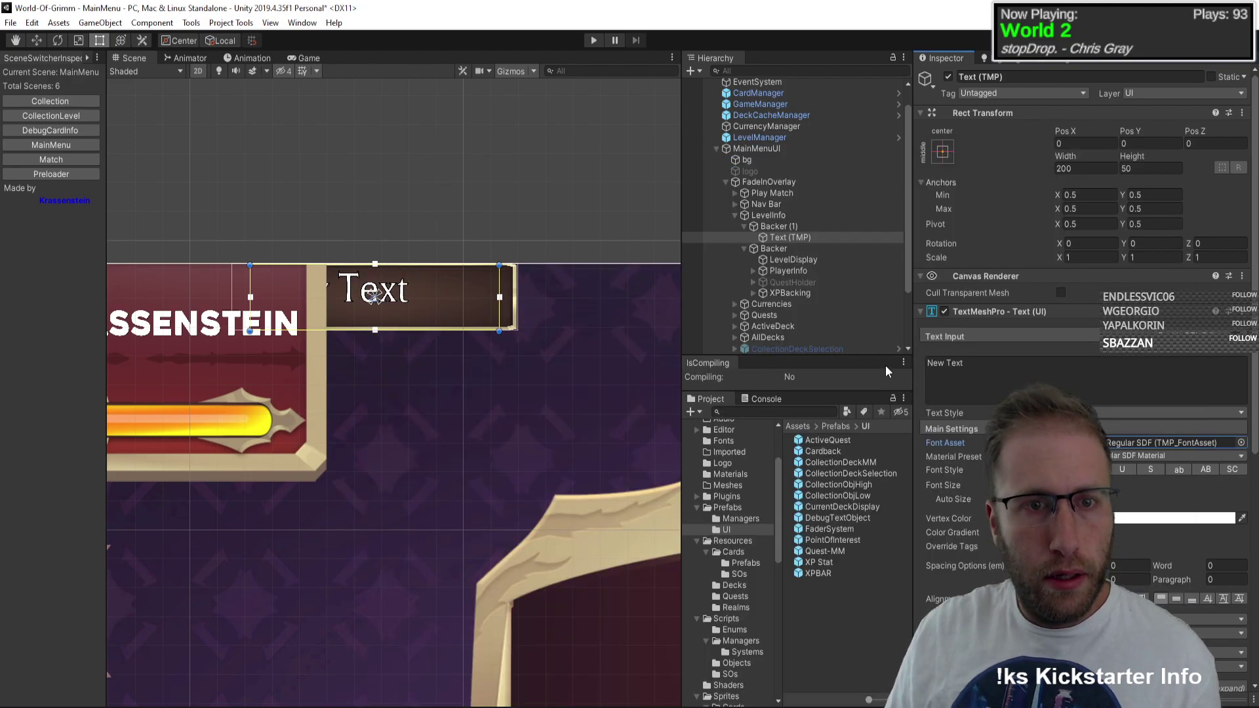
Step: Set the label text to 'CCL 1200' and nudge it to the right
{"action": "left_click", "coordinate": [1075, 368]}
{"action": "type", "text": "CCL"}
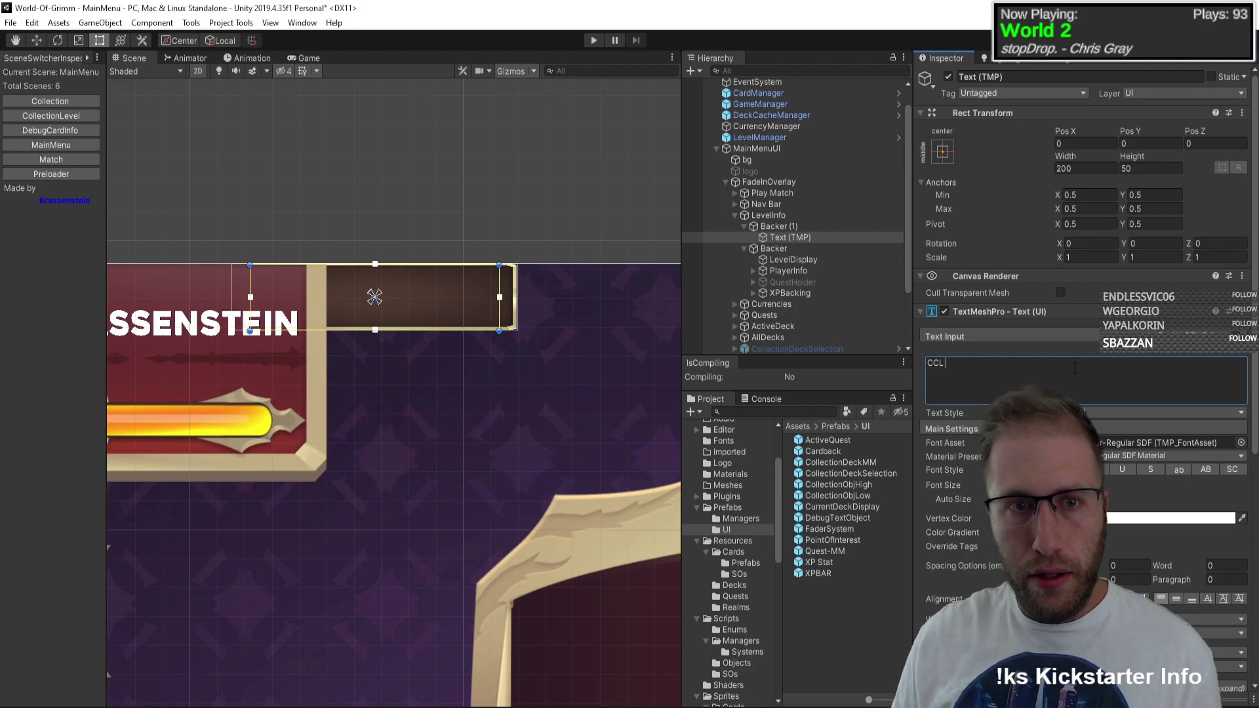
{"action": "type", "text": " 1200"}
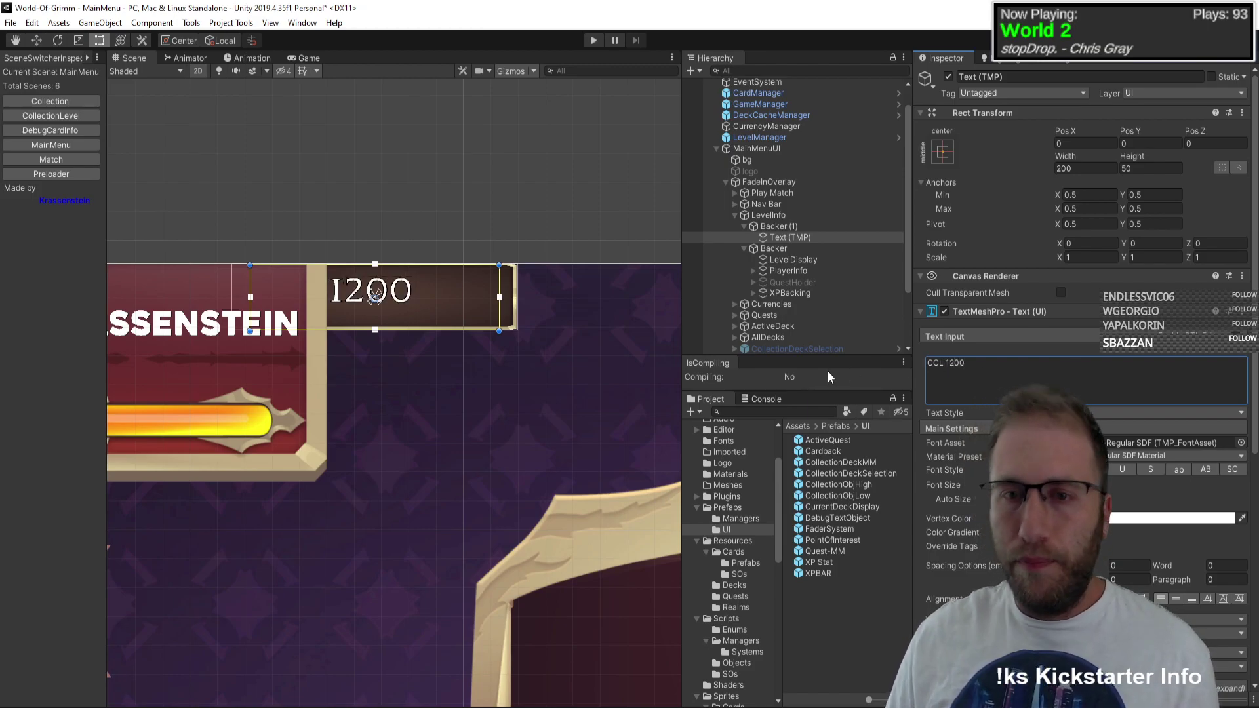
{"action": "left_click", "coordinate": [791, 237]}
{"action": "key", "text": "w"}
{"action": "left_click_drag", "start_coordinate": [422, 299], "coordinate": [517, 318]}
Step: Center the CCL 1200 text vertically within its text box
{"action": "key", "text": "y"}
{"action": "key", "text": "t"}
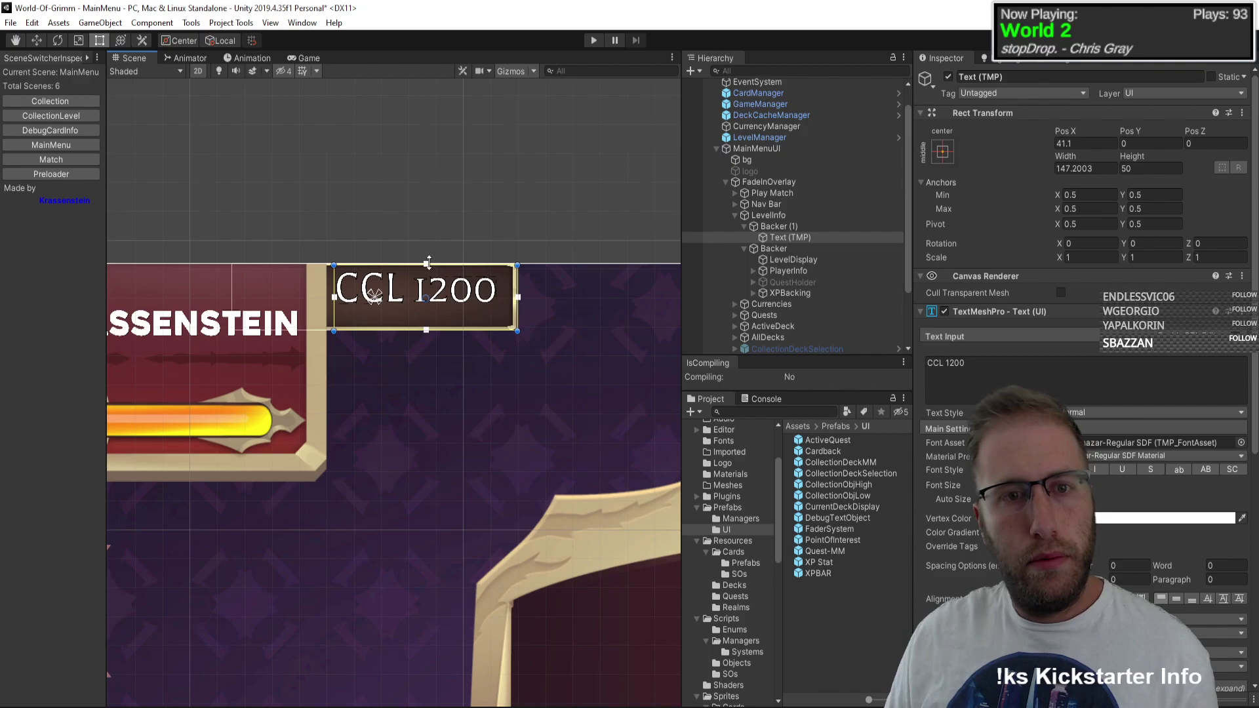
{"action": "left_click", "coordinate": [1168, 596]}
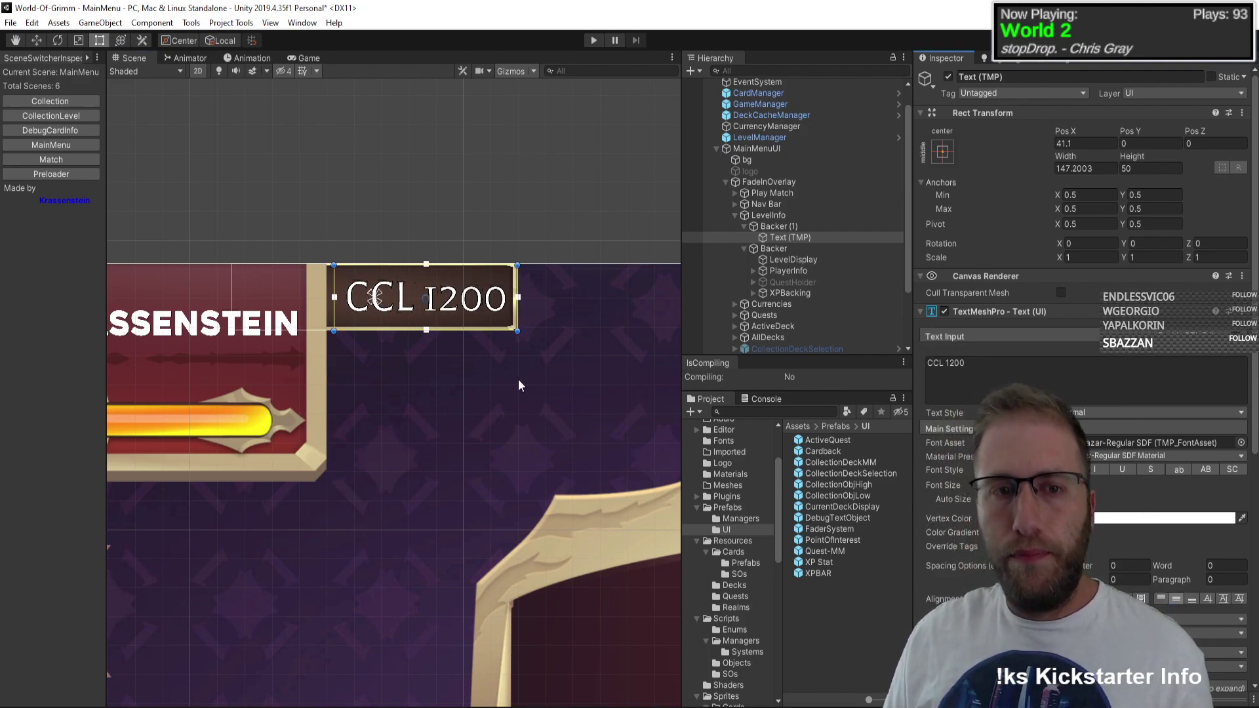
{"action": "scroll", "coordinate": [336, 229], "scroll_direction": "down", "scroll_amount": 3}
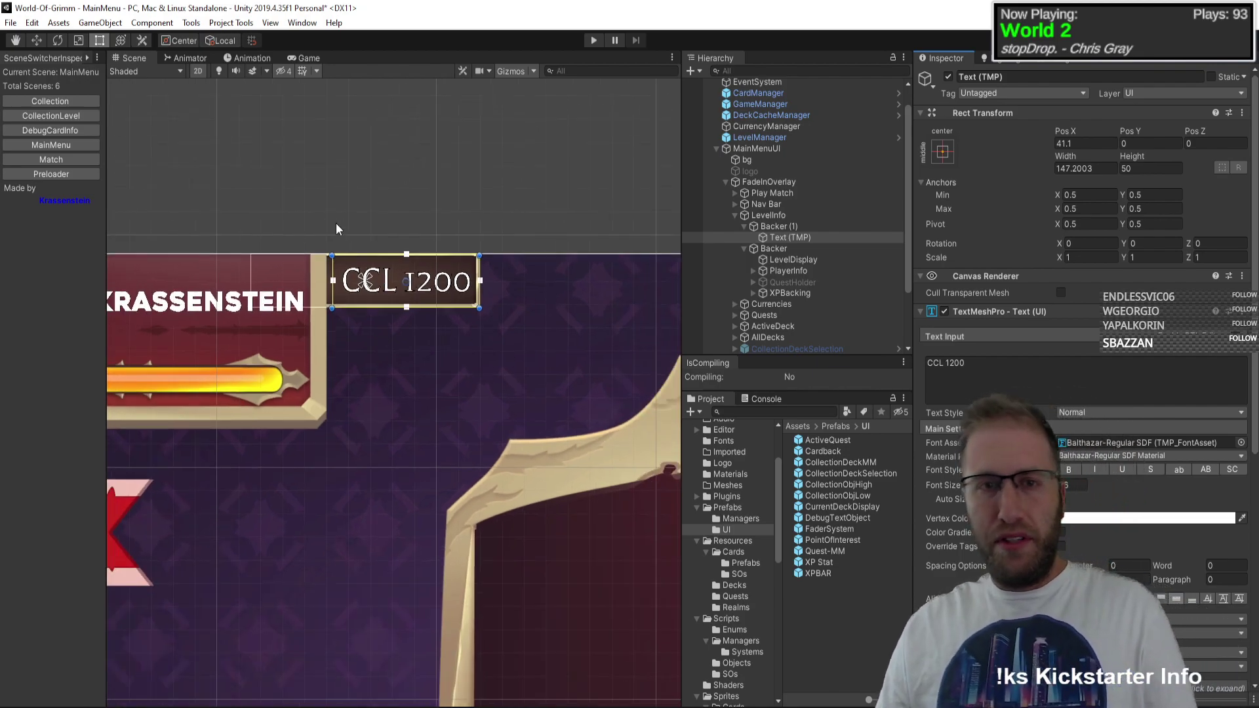
{"action": "scroll", "coordinate": [369, 297], "scroll_direction": "up", "scroll_amount": 5}
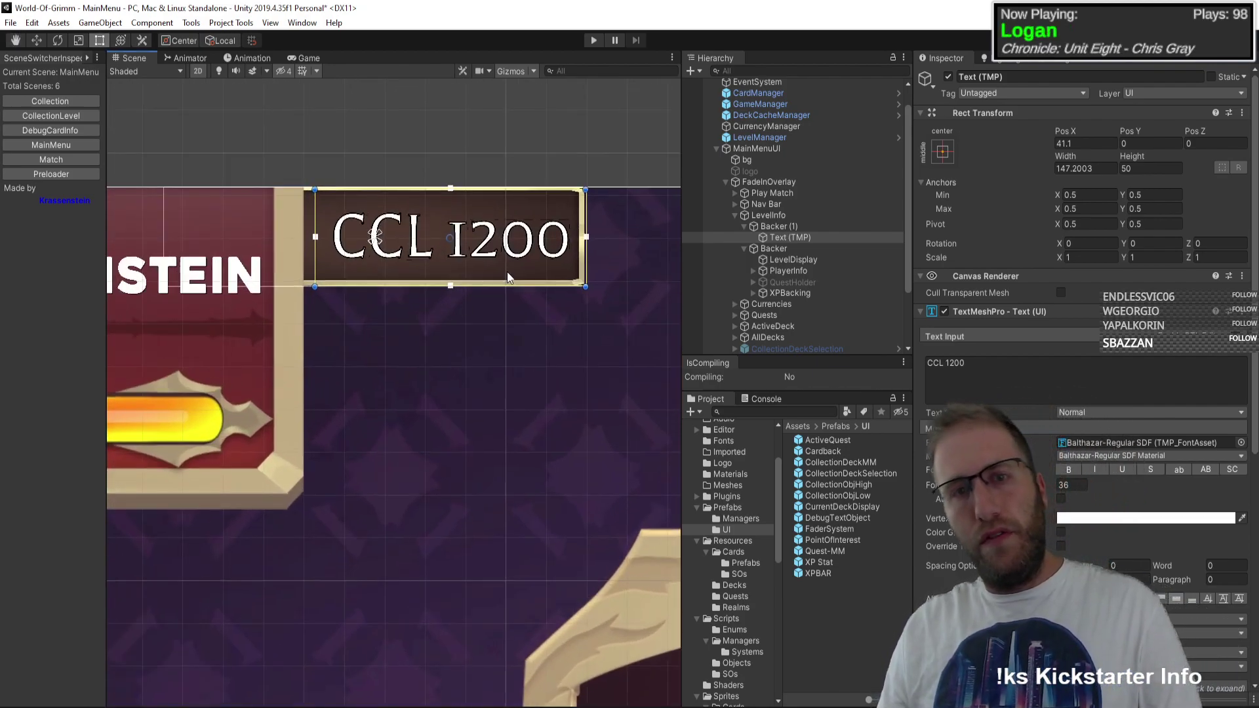
{"action": "key", "text": "w"}
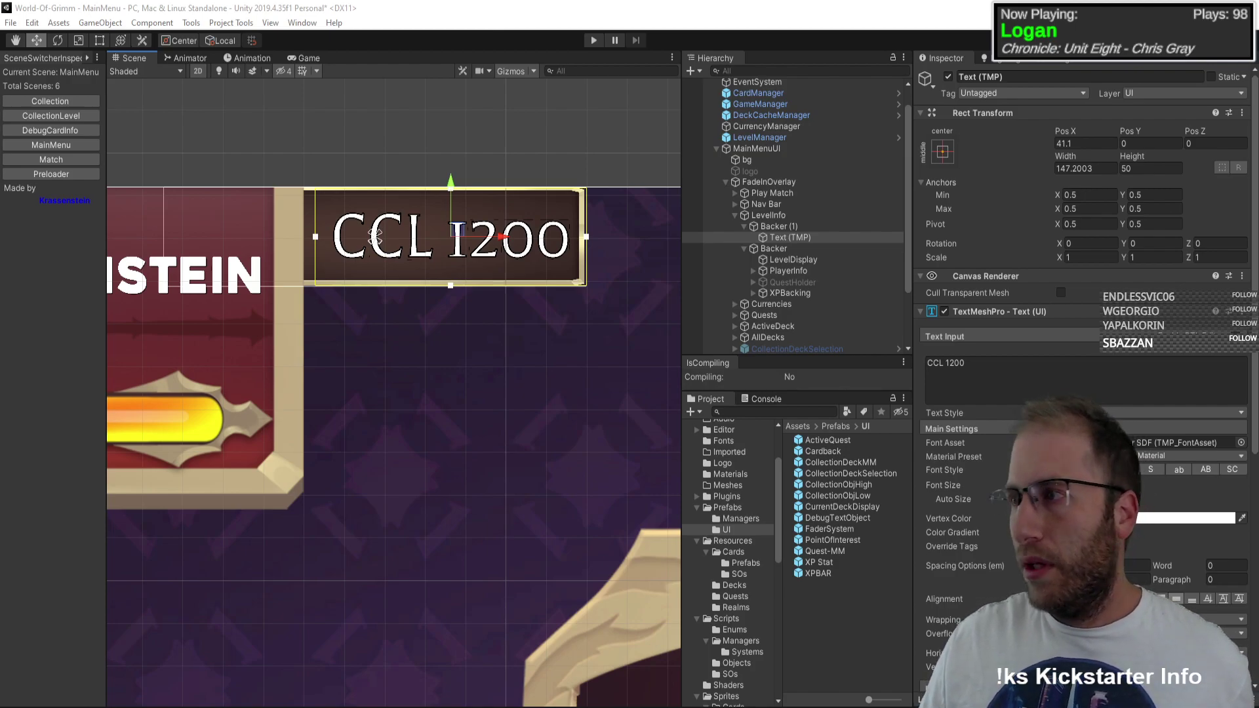
{"action": "key", "text": "alt+Tab"}
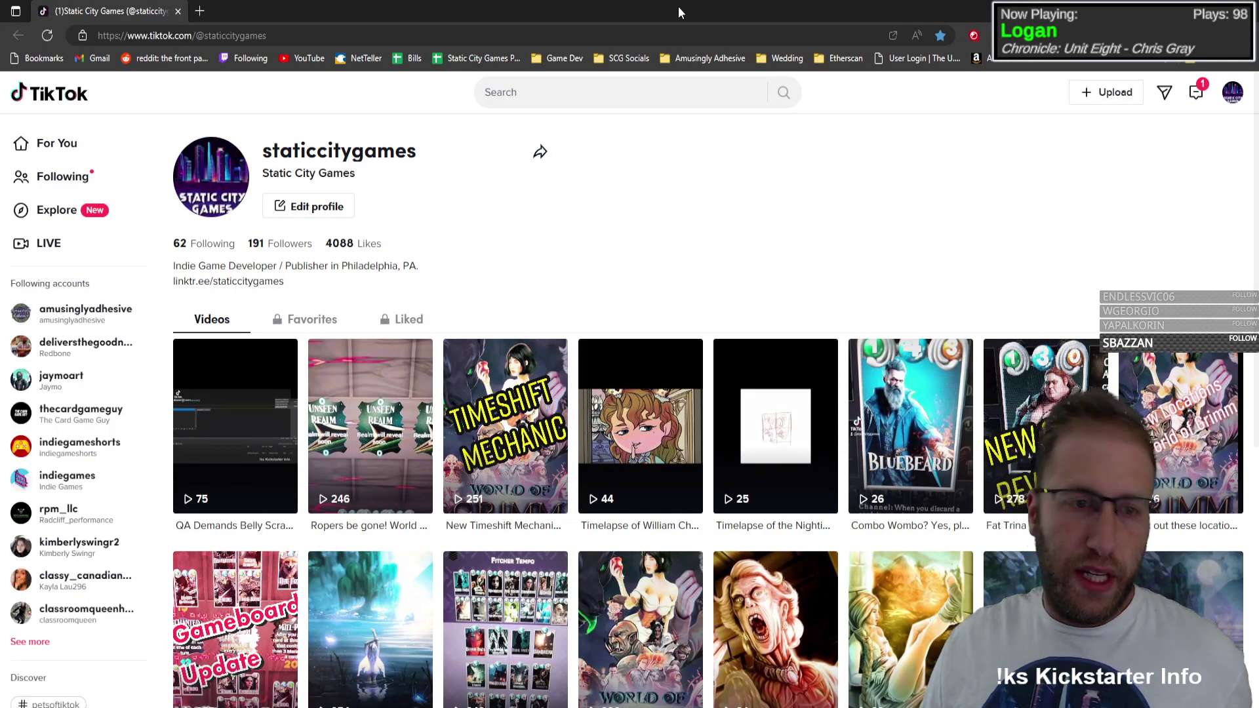
Step: Switch from the TikTok profile in the browser back to the Unity editor
{"action": "key", "text": "alt+Tab"}
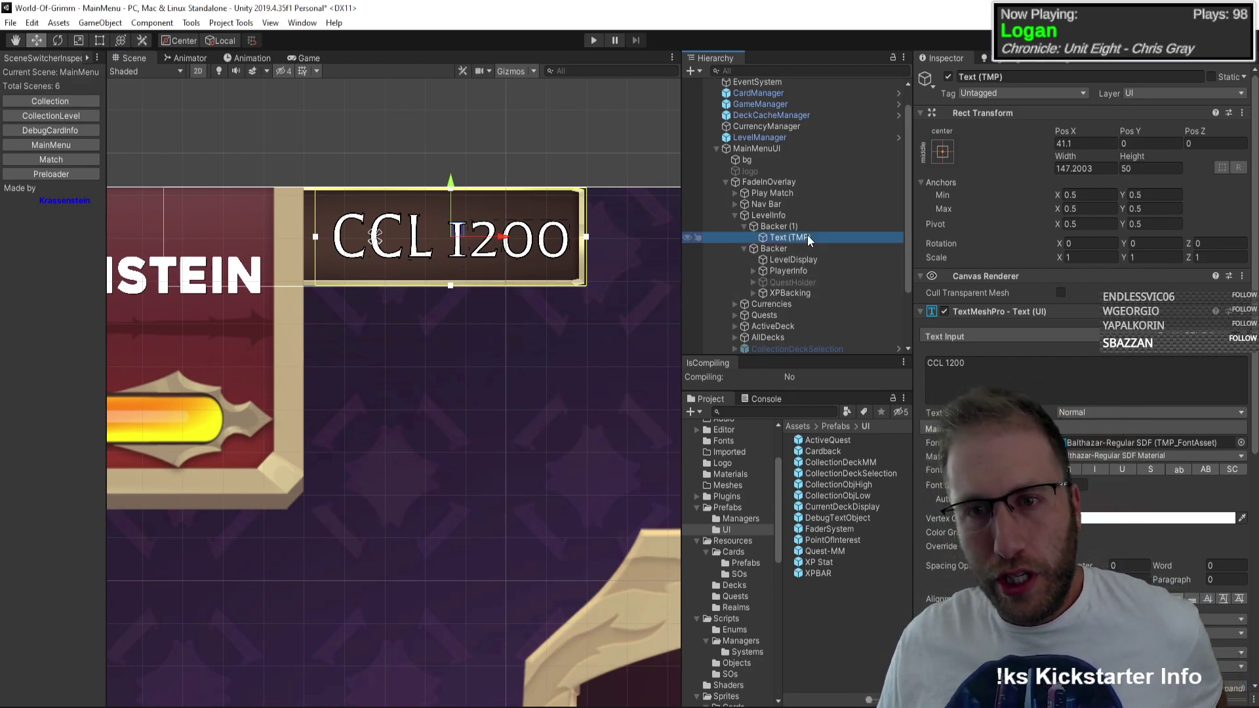
Step: Rename the label's Text (TMP) object to CCL
{"action": "left_click_drag", "start_coordinate": [808, 225], "coordinate": [821, 235]}
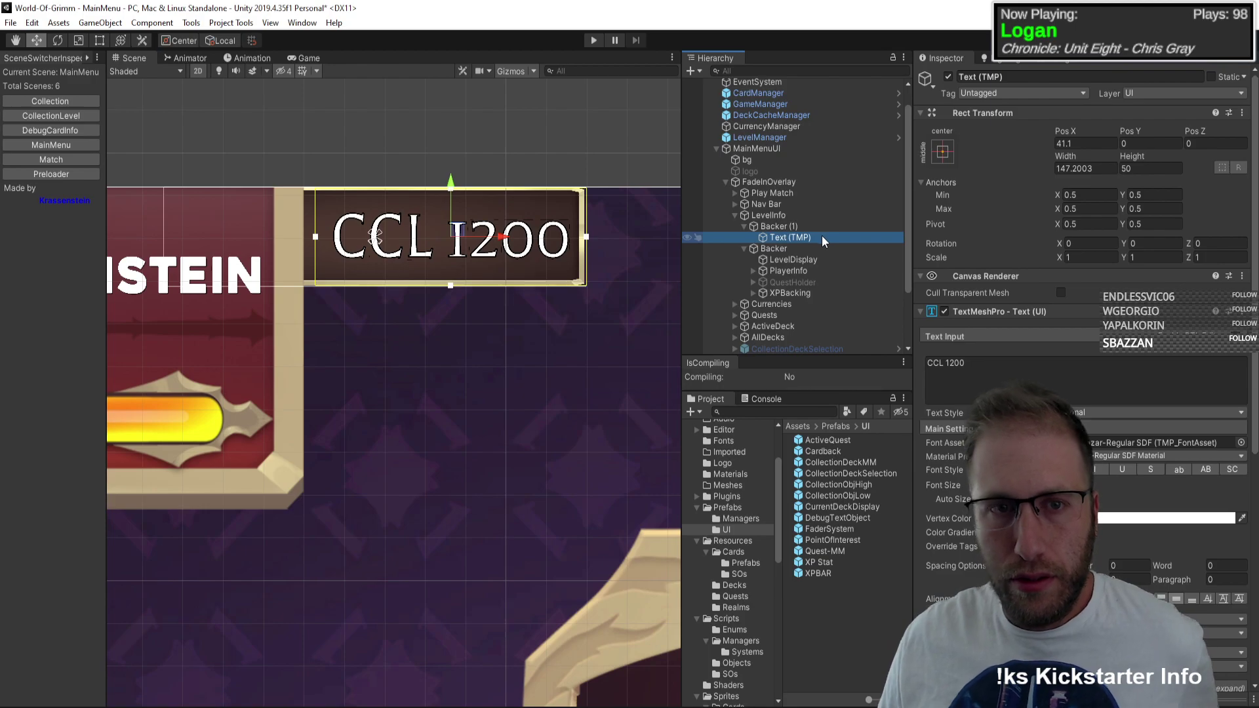
{"action": "key", "text": "F2"}
{"action": "type", "text": "CCL"}
{"action": "key", "text": "Return"}
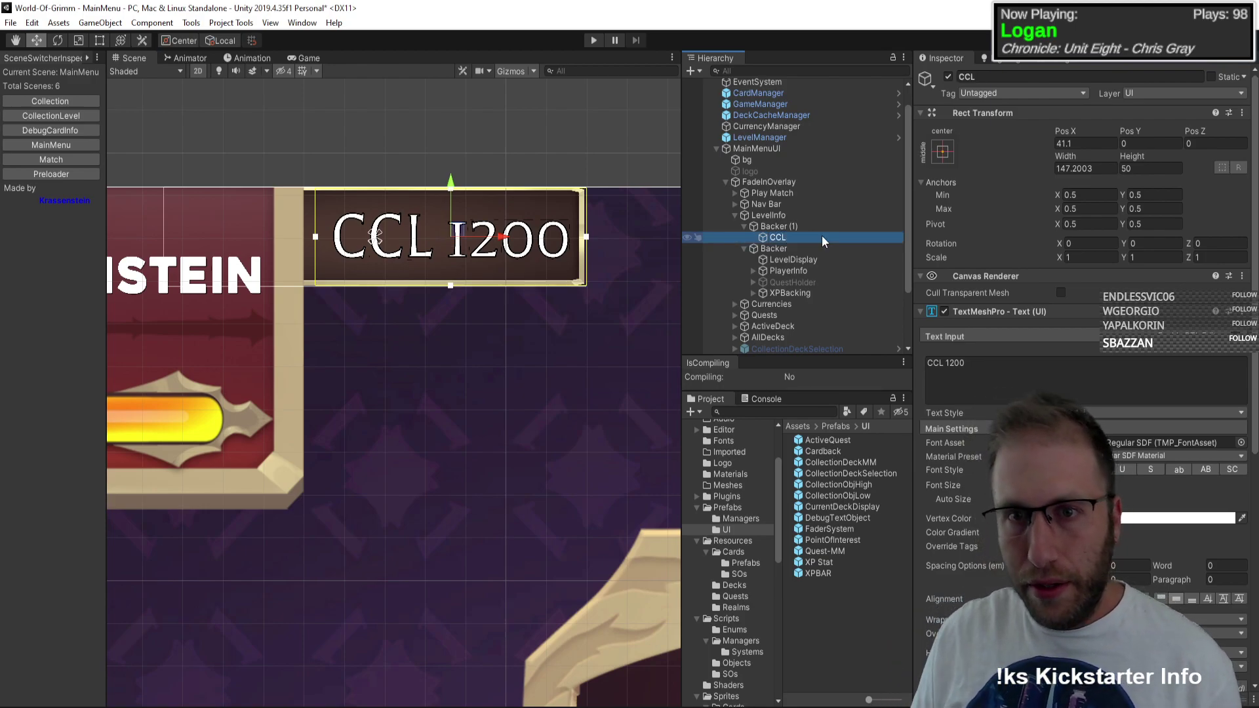
Step: Tint the CCL 1200 text's vertex colour lime green
{"action": "left_click", "coordinate": [1241, 519]}
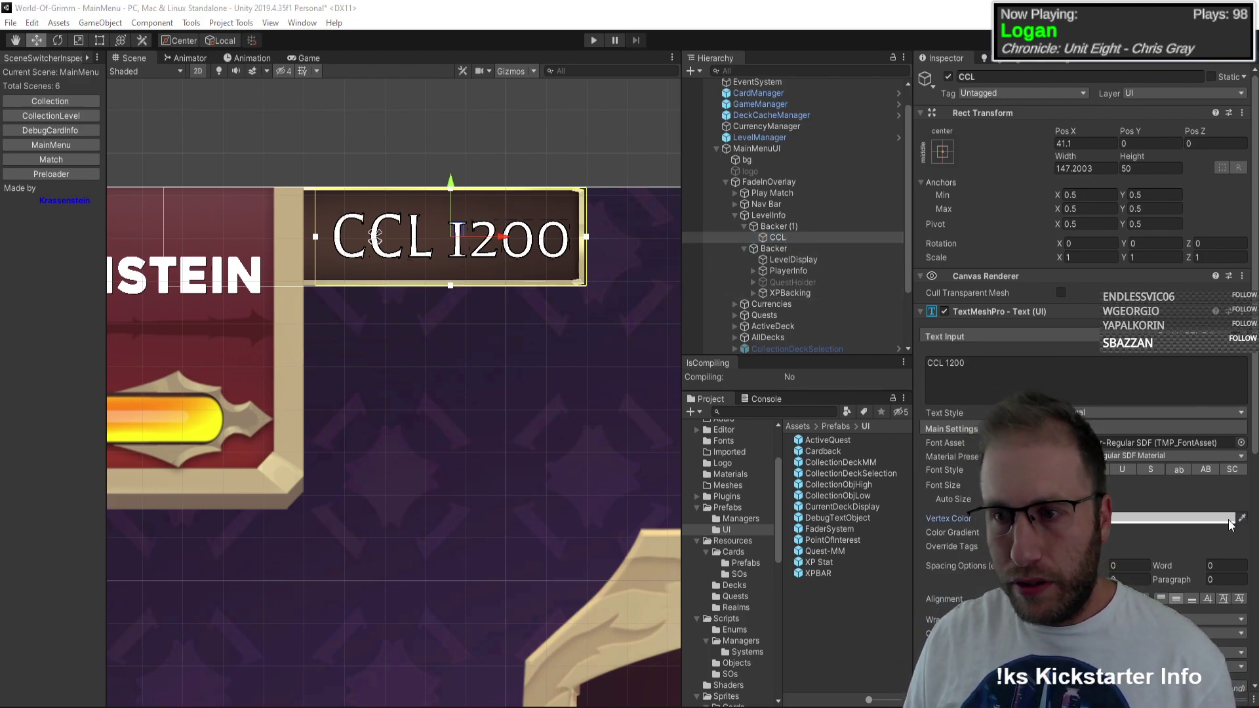
{"action": "left_click", "coordinate": [284, 432]}
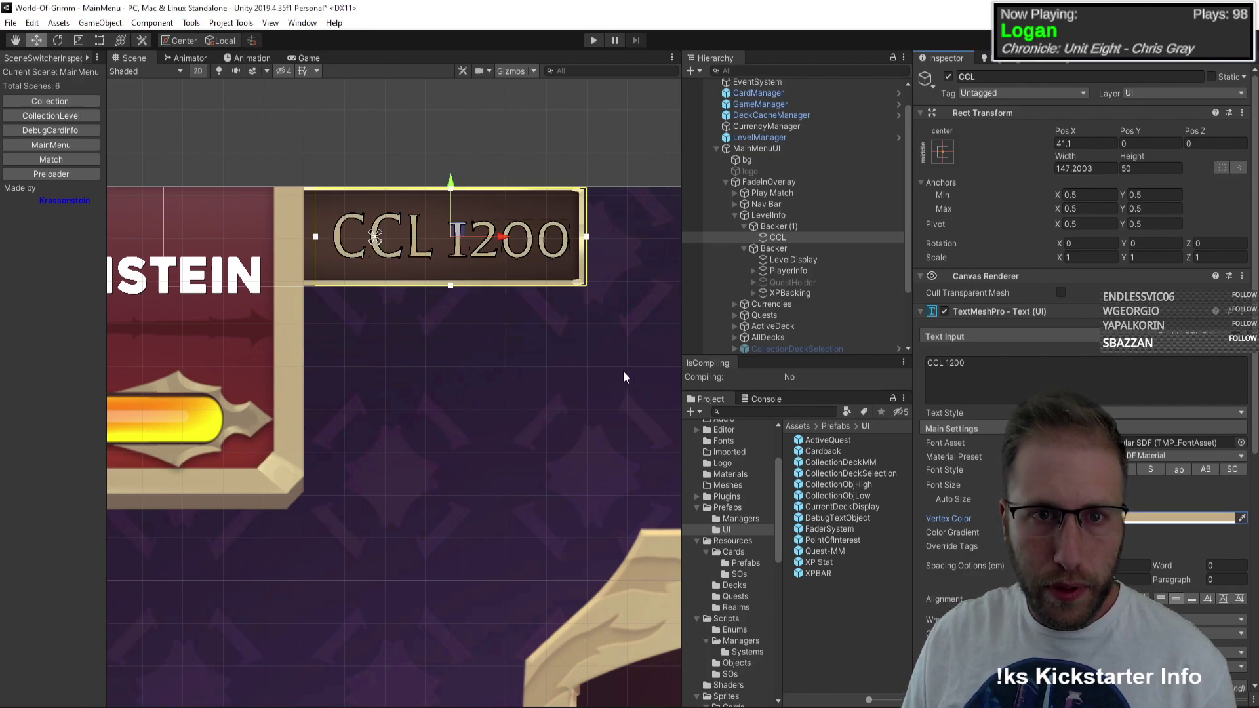
{"action": "scroll", "coordinate": [616, 374], "scroll_direction": "down", "scroll_amount": 5}
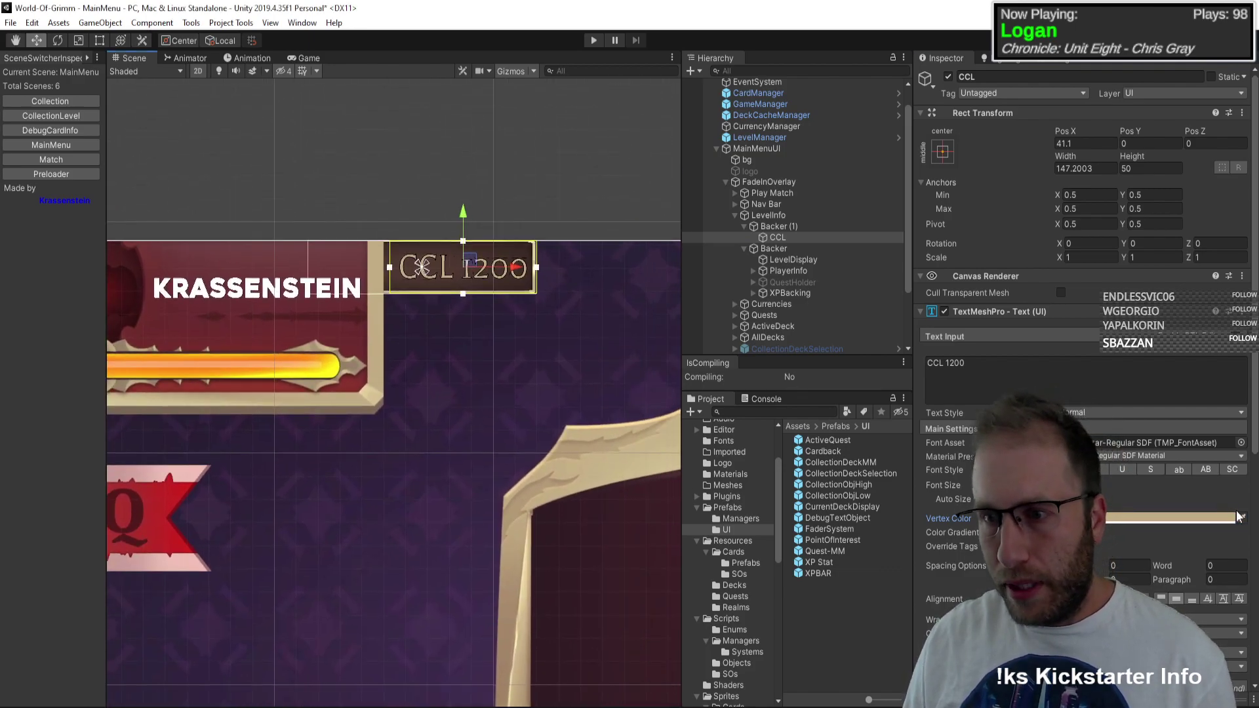
{"action": "left_click", "coordinate": [1180, 518]}
{"action": "mouse_move", "coordinate": [1154, 226]}
{"action": "left_mouse_down"}
{"action": "mouse_move", "coordinate": [1168, 227]}
{"action": "mouse_move", "coordinate": [1207, 279]}
{"action": "left_mouse_up"}
{"action": "left_click", "coordinate": [1194, 264]}
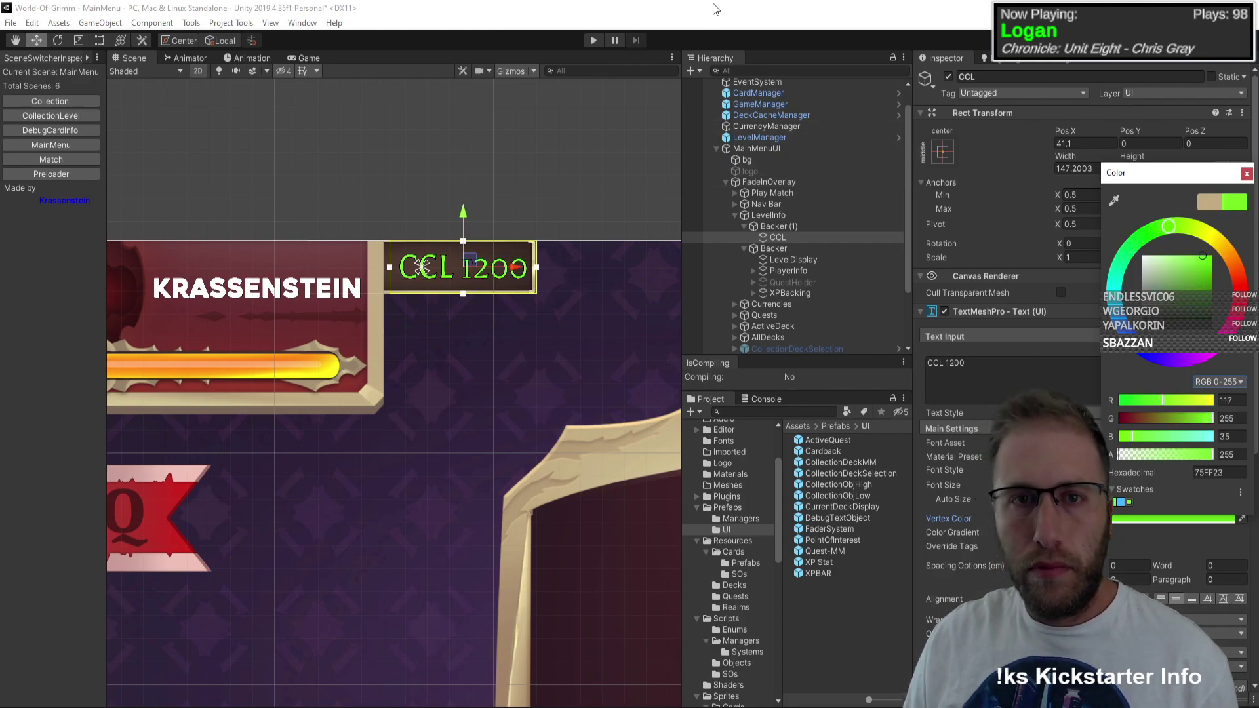
{"action": "left_click", "coordinate": [577, 187]}
{"action": "middle_click_drag", "start_coordinate": [534, 316], "coordinate": [500, 320]}
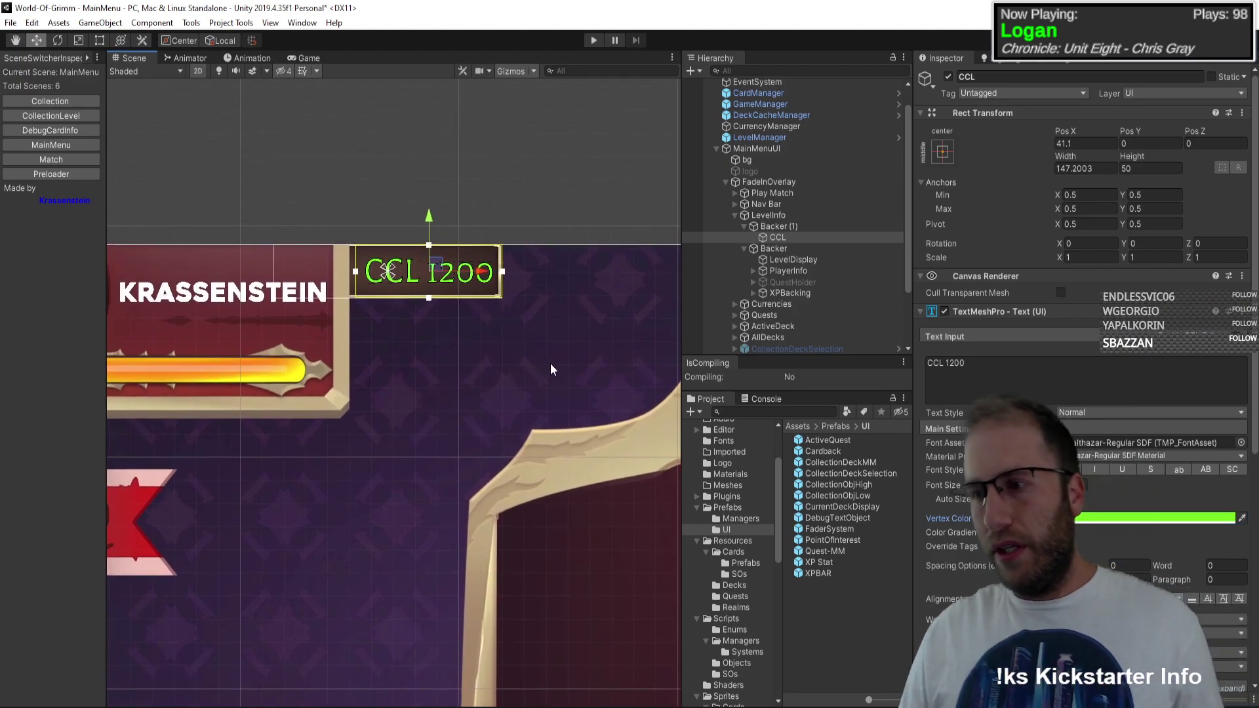
{"action": "scroll", "coordinate": [1082, 328], "scroll_direction": "down", "scroll_amount": 4}
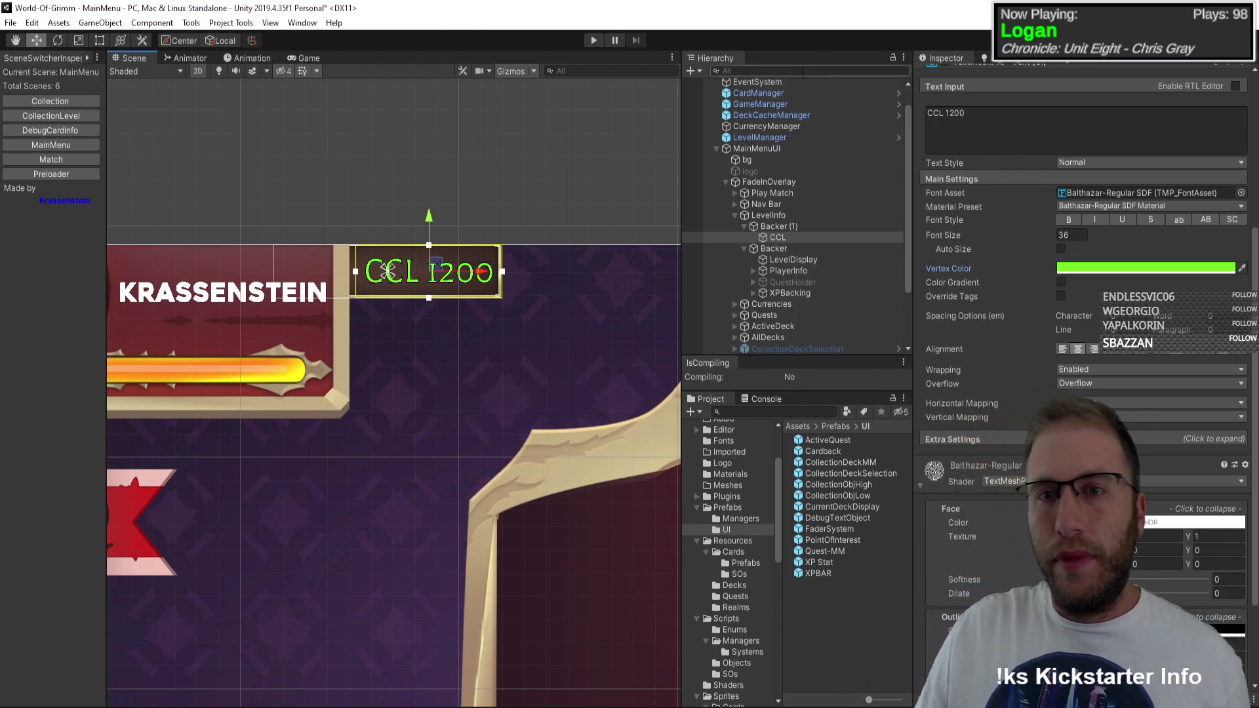
{"action": "left_click", "coordinate": [777, 226]}
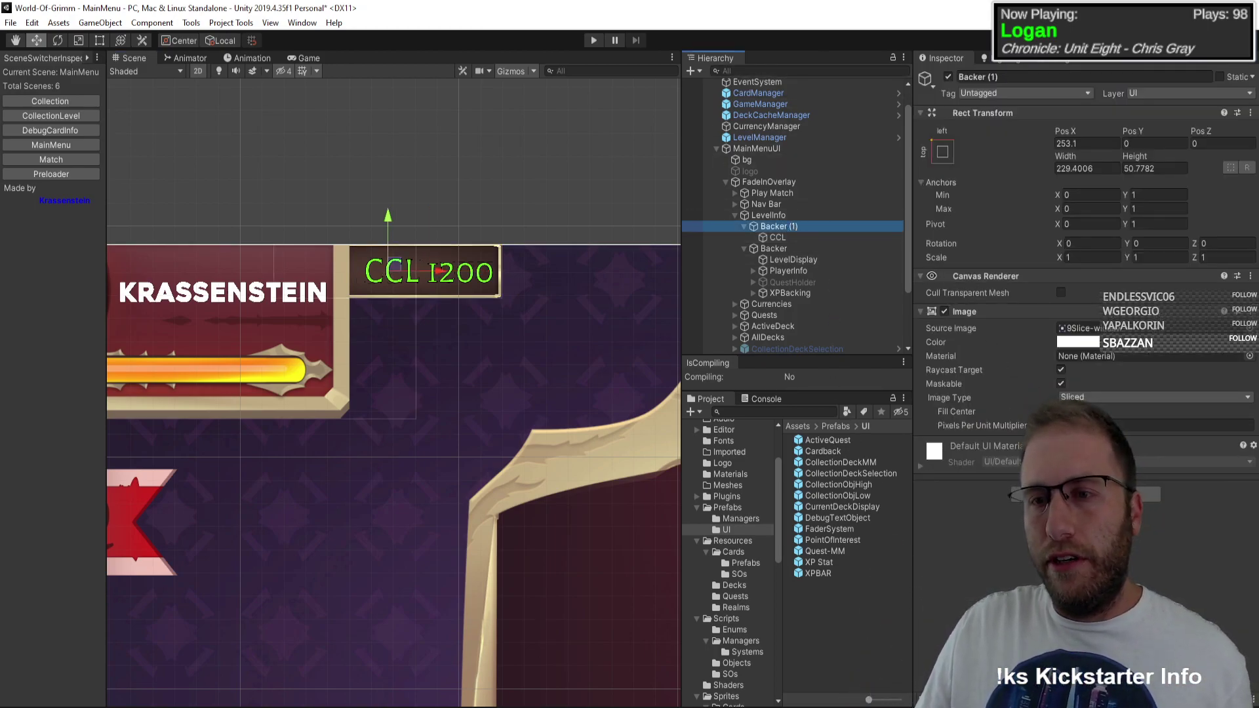
Step: Add a Button component with Transition None and the On Button Flourishes script to Backer (1)
{"action": "left_click", "coordinate": [1086, 494]}
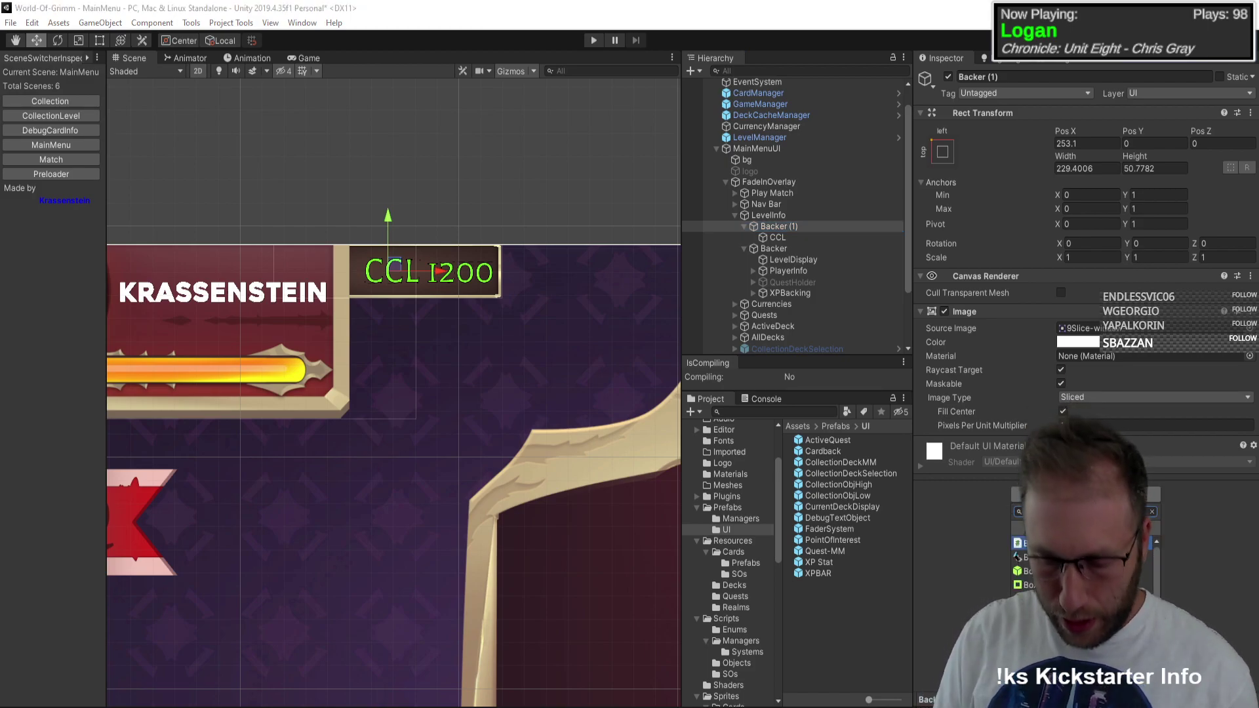
{"action": "key", "text": "Return"}
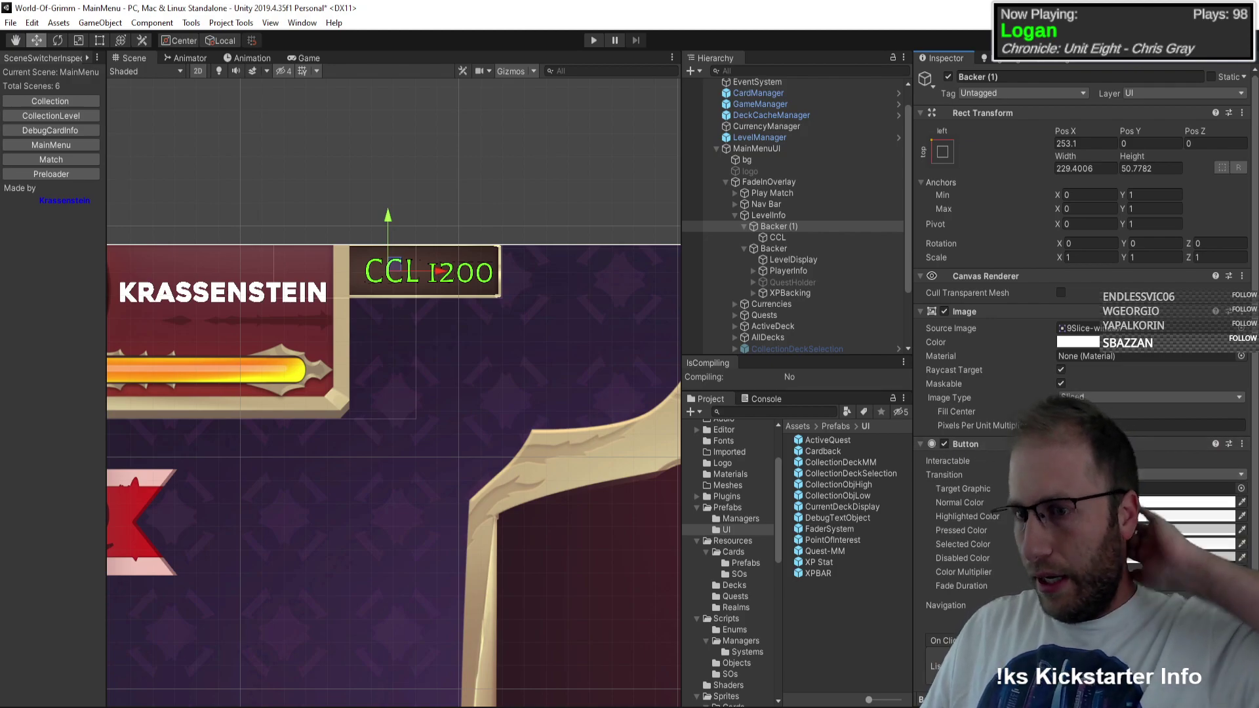
{"action": "left_click", "coordinate": [1194, 474]}
{"action": "left_click", "coordinate": [1168, 487]}
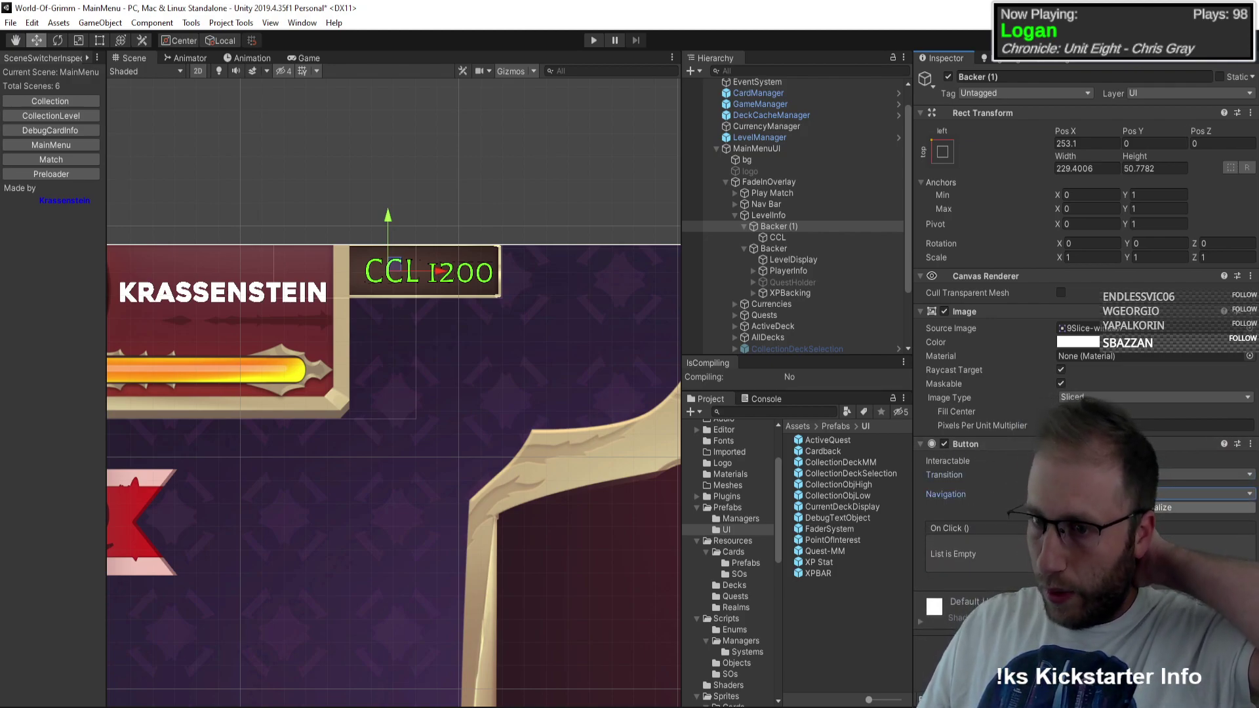
{"action": "left_click", "coordinate": [1086, 649]}
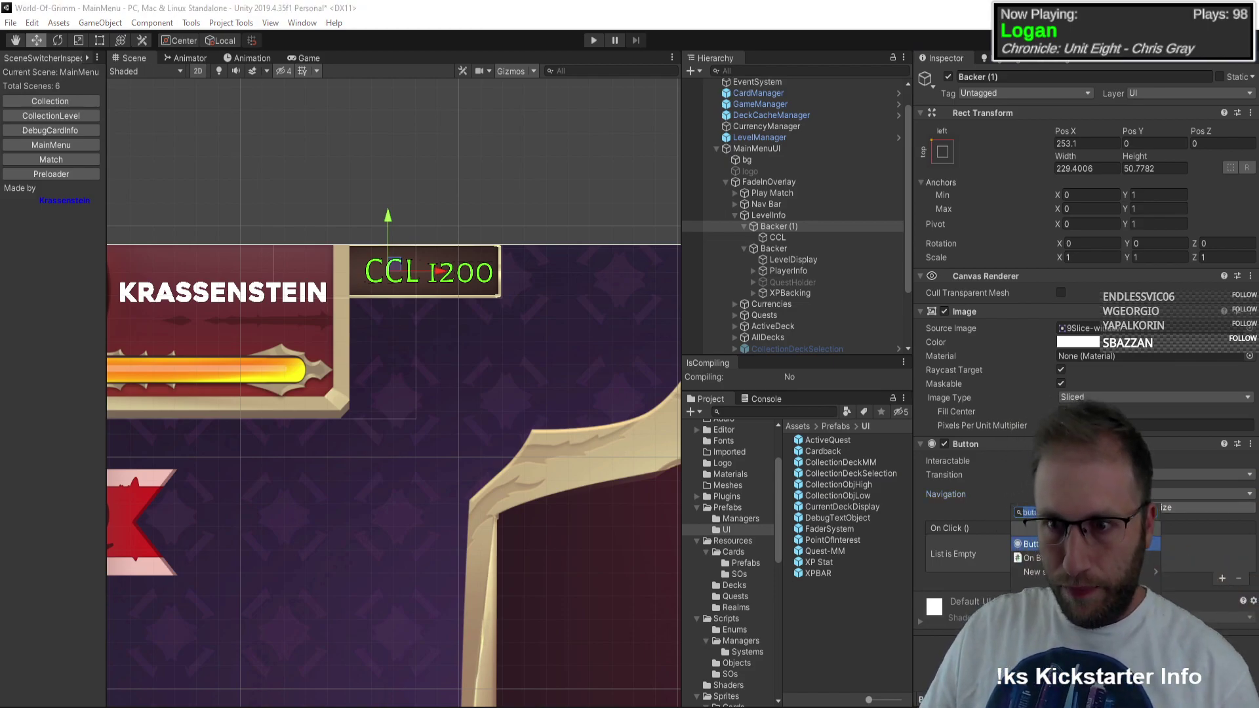
{"action": "key", "text": "Return"}
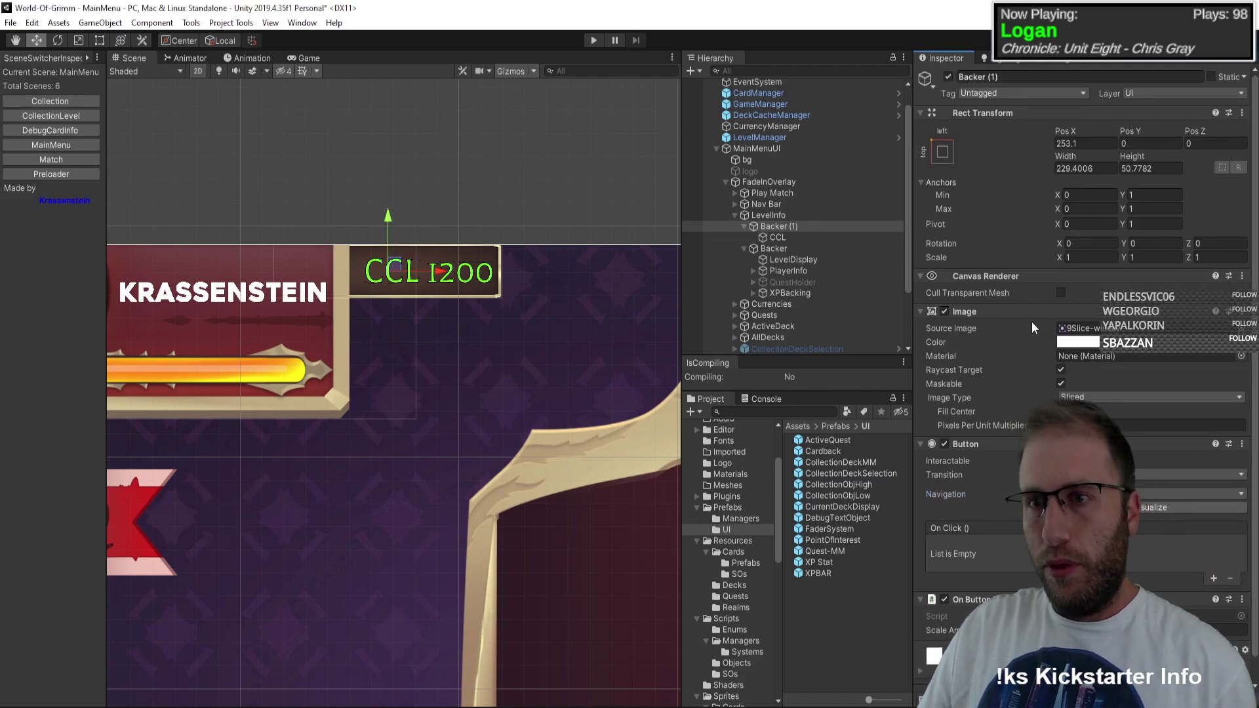
Step: Anchor Backer (1) to the top centre, with its pivot at top centre
{"action": "left_click", "coordinate": [945, 152]}
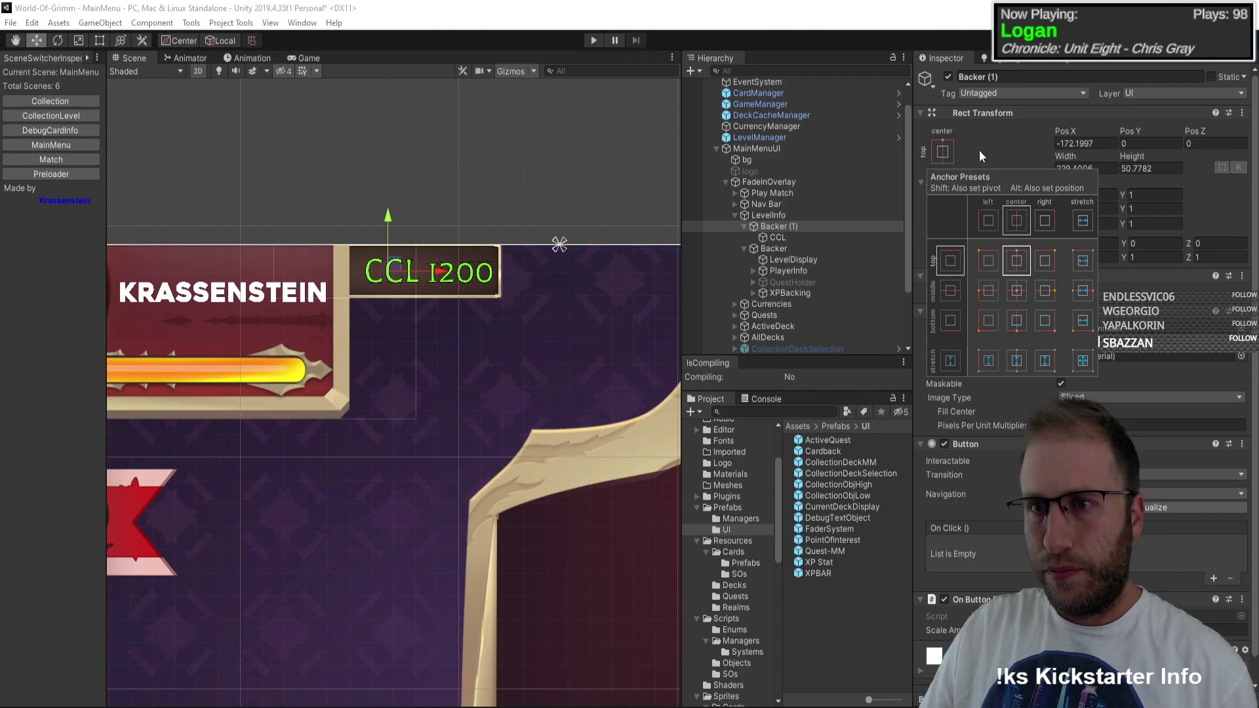
{"action": "left_click", "coordinate": [1007, 143]}
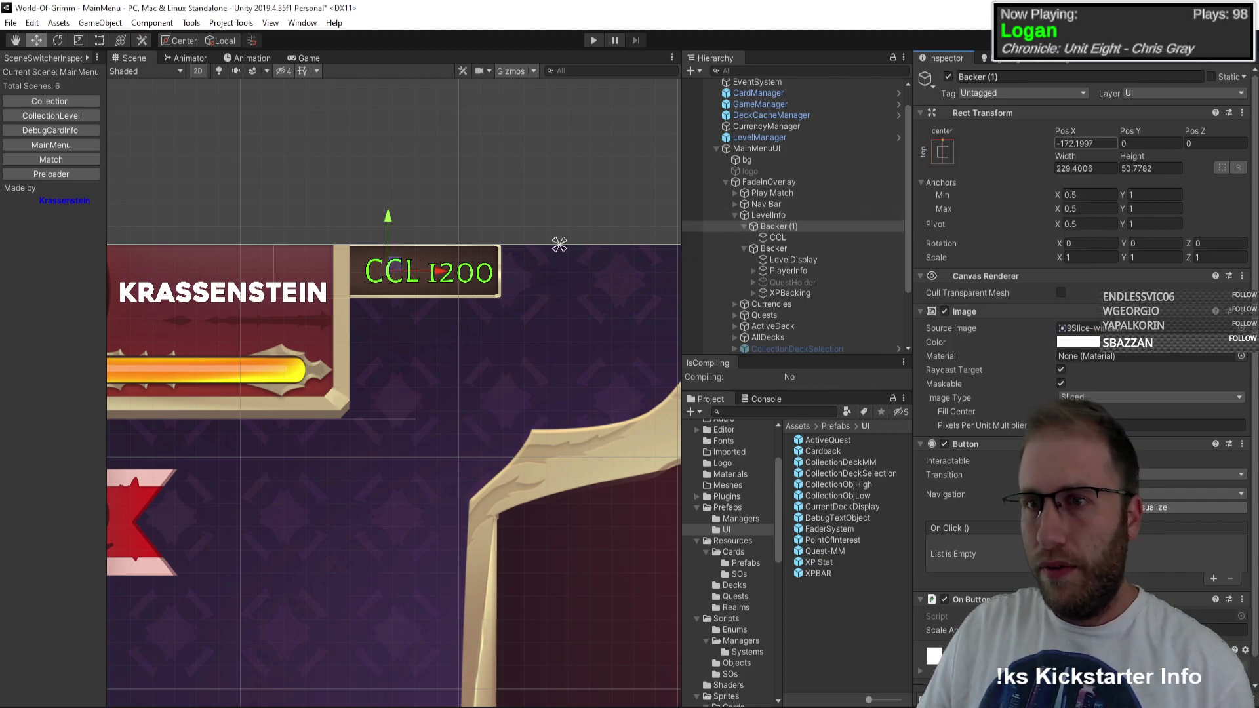
{"action": "left_click", "coordinate": [945, 153]}
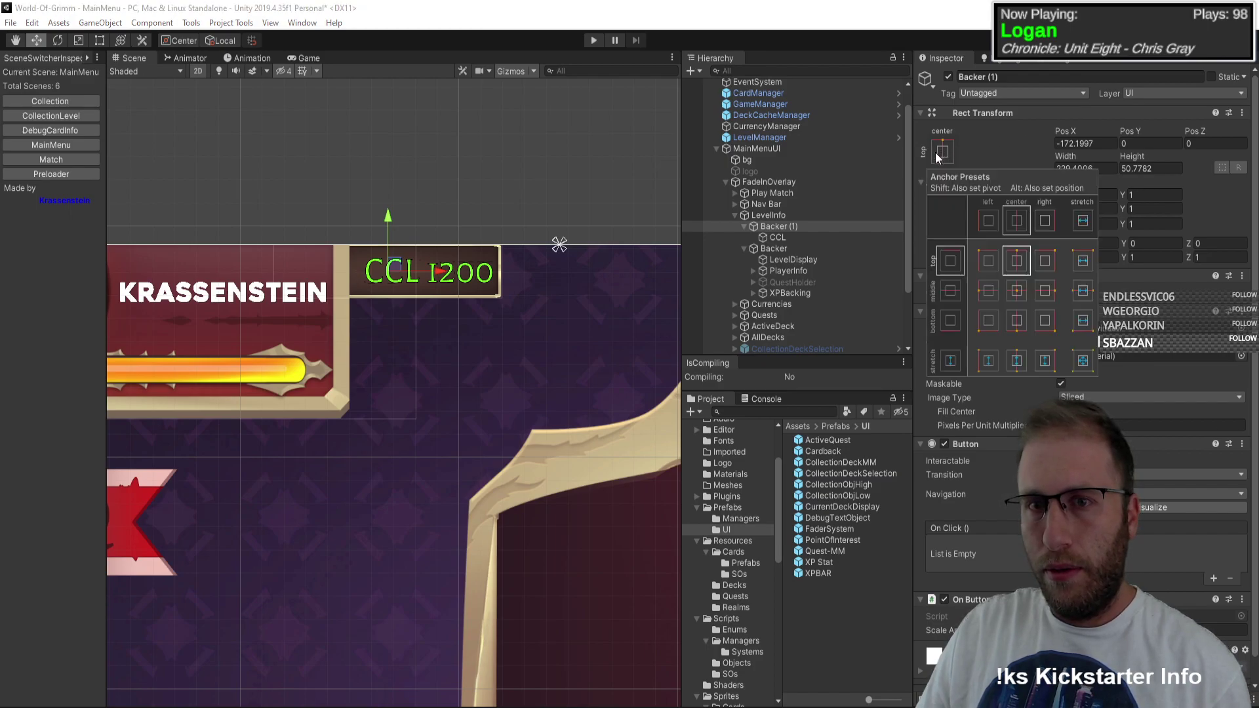
{"action": "left_click", "coordinate": [983, 244], "text": "alt+shift"}
{"action": "left_click", "coordinate": [974, 152]}
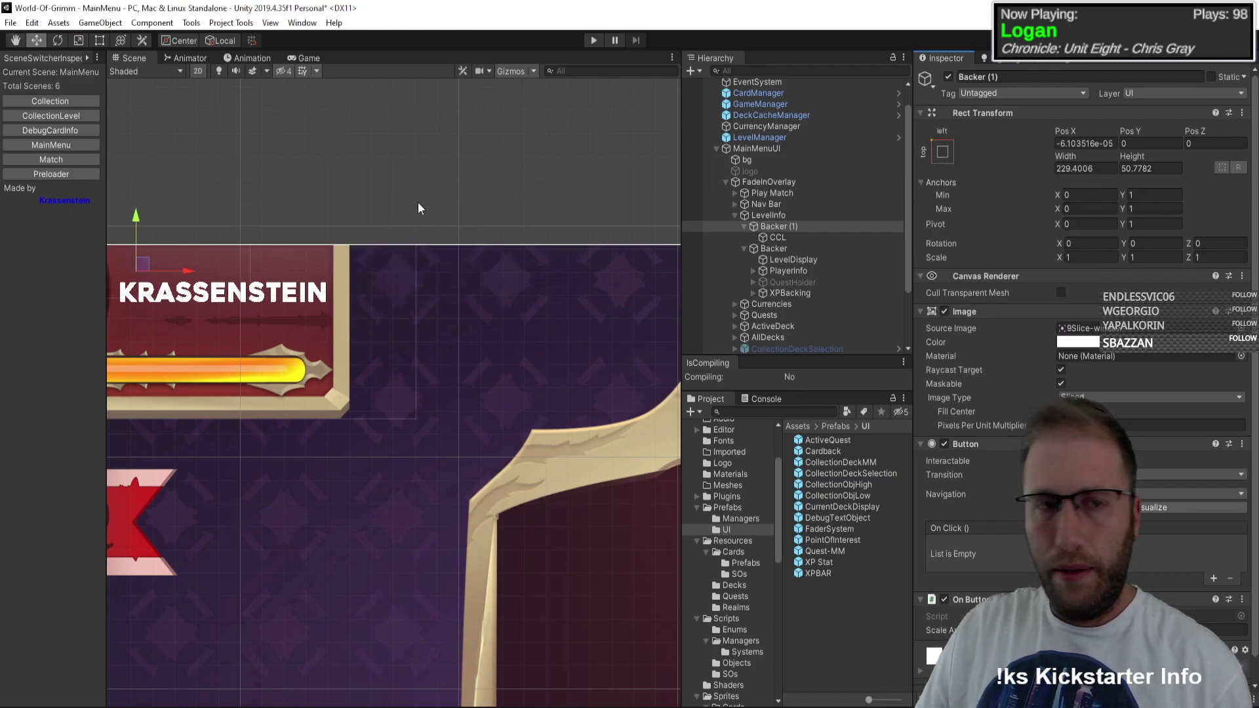
{"action": "key", "text": "ctrl+z"}
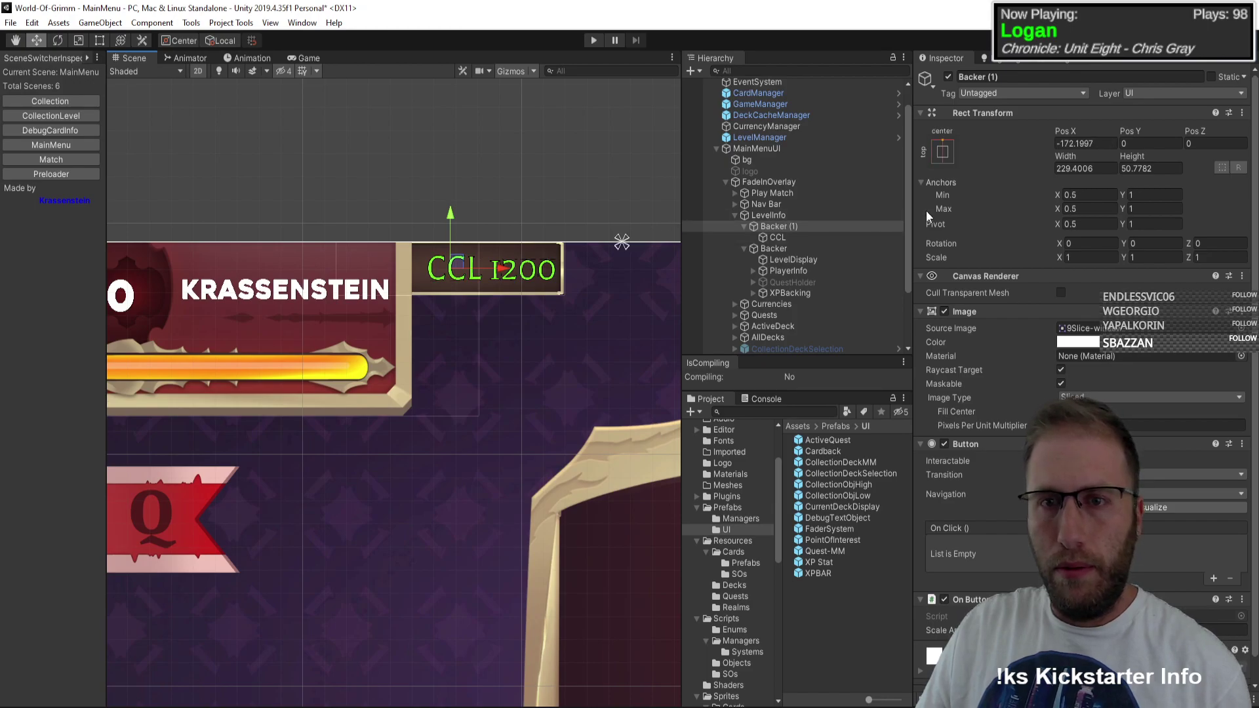
{"action": "left_click", "coordinate": [943, 152]}
{"action": "left_click", "coordinate": [982, 244], "text": "shift"}
{"action": "left_click", "coordinate": [990, 139]}
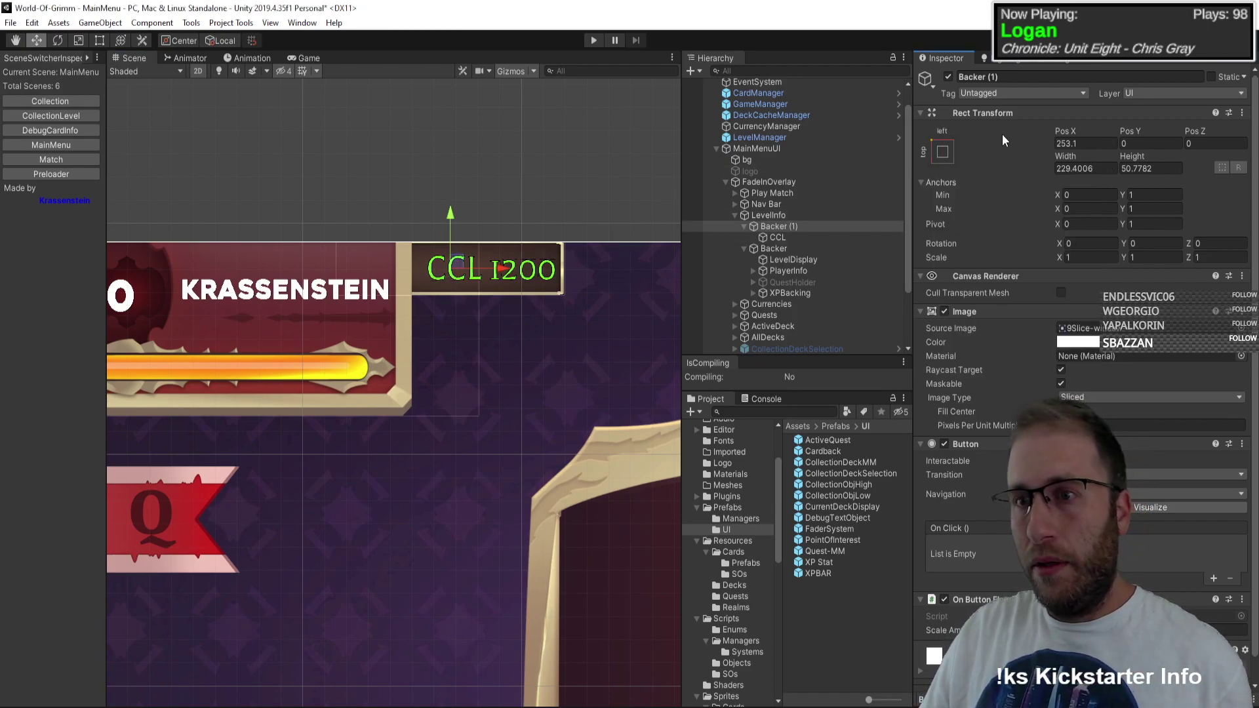
{"action": "left_click", "coordinate": [945, 151]}
{"action": "left_click", "coordinate": [1020, 245], "text": "shift"}
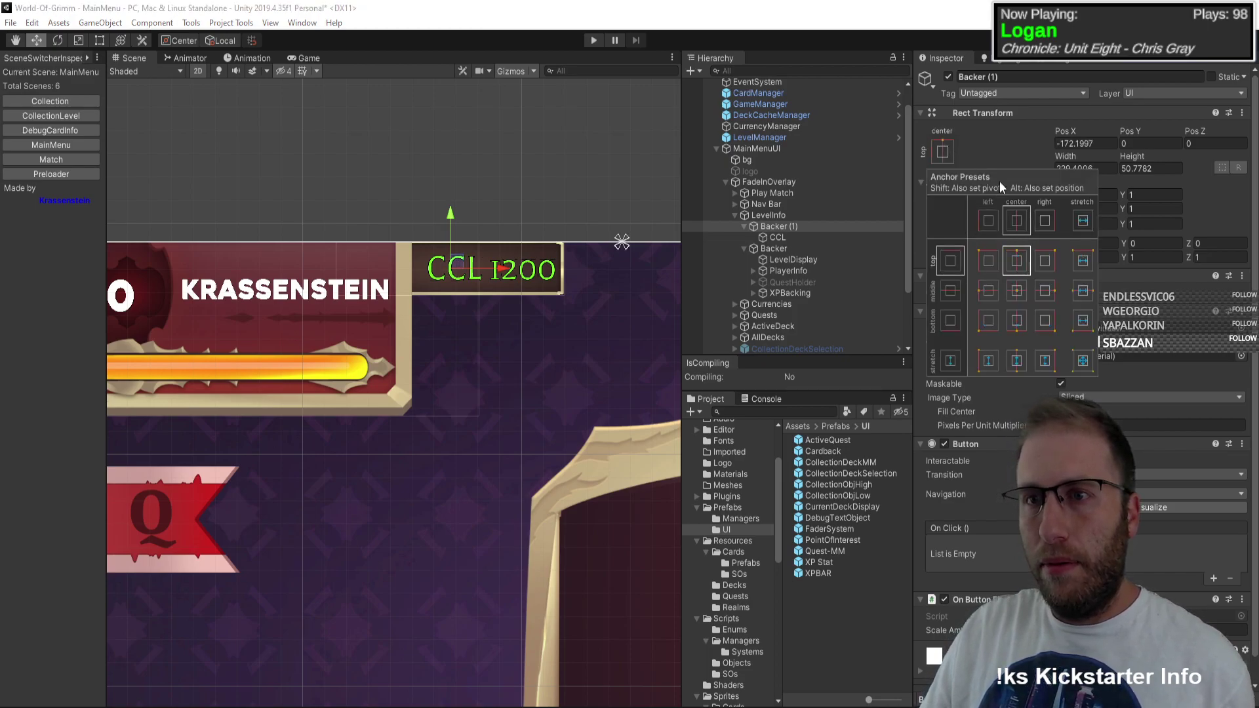
{"action": "left_click", "coordinate": [985, 148]}
{"action": "scroll", "coordinate": [1021, 363], "scroll_direction": "down", "scroll_amount": 1}
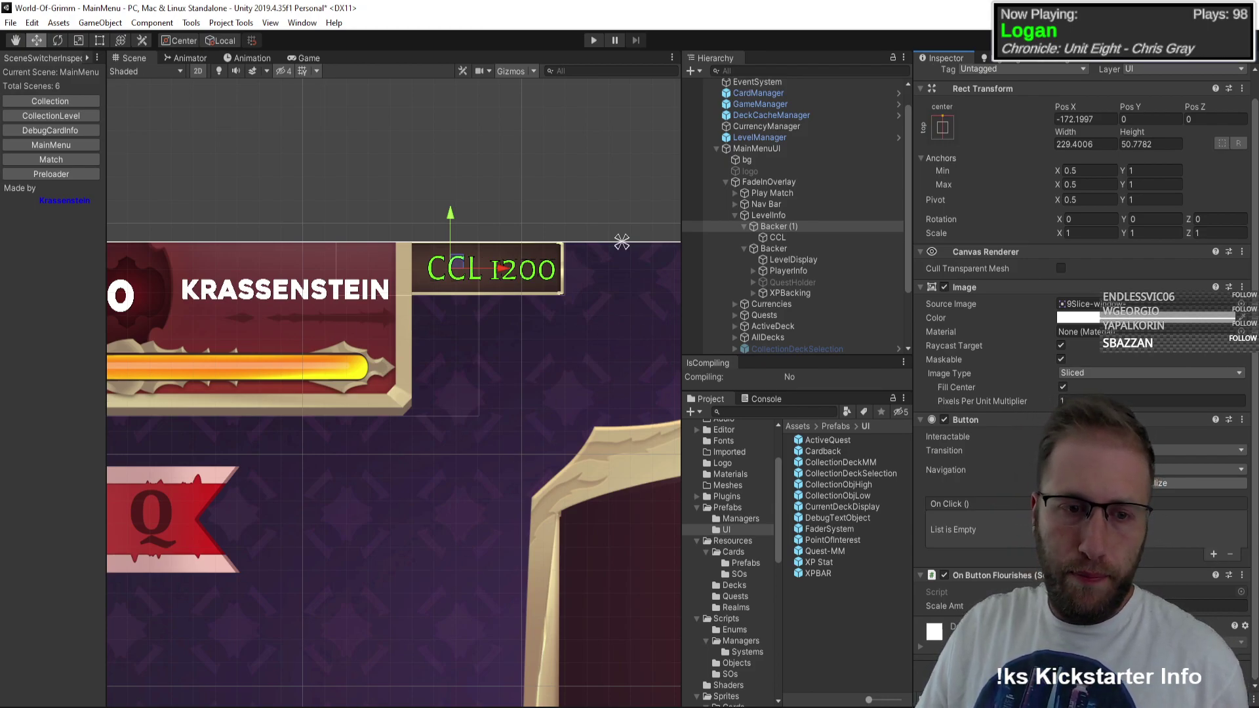
{"action": "key", "text": "alt+Tab"}
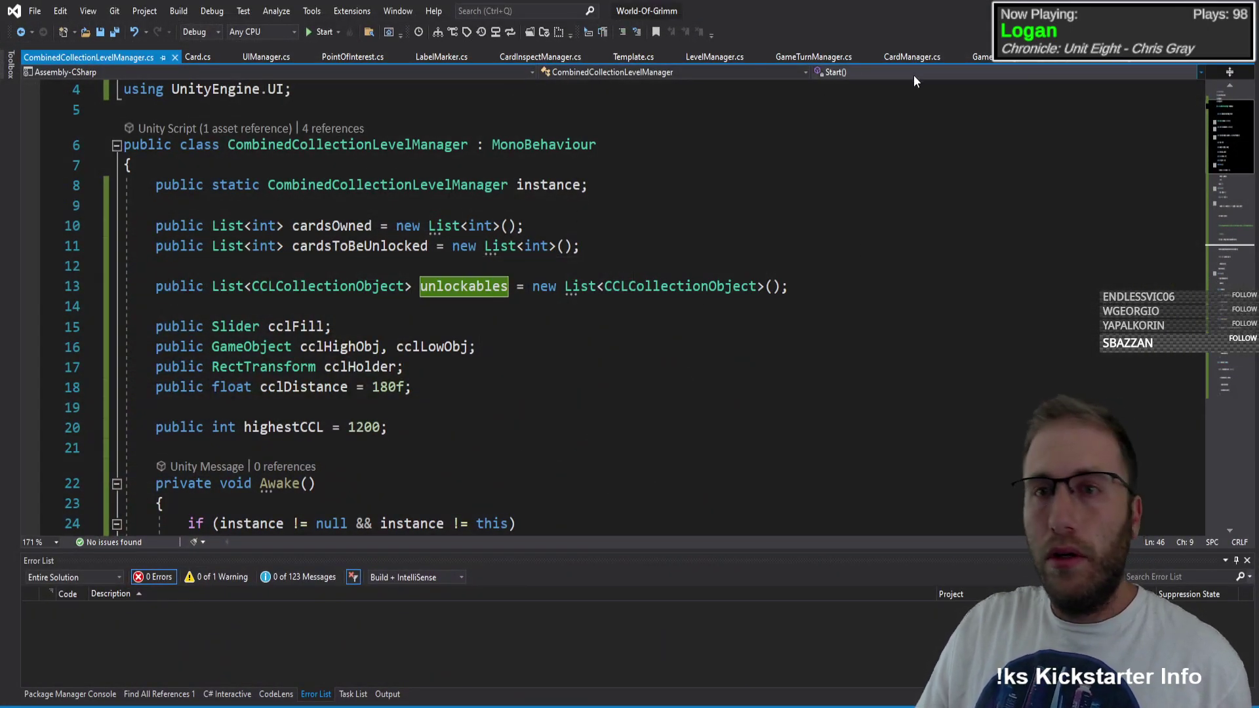
Step: Open the MainMenuManager.cs script in Visual Studio
{"action": "left_click", "coordinate": [679, 154]}
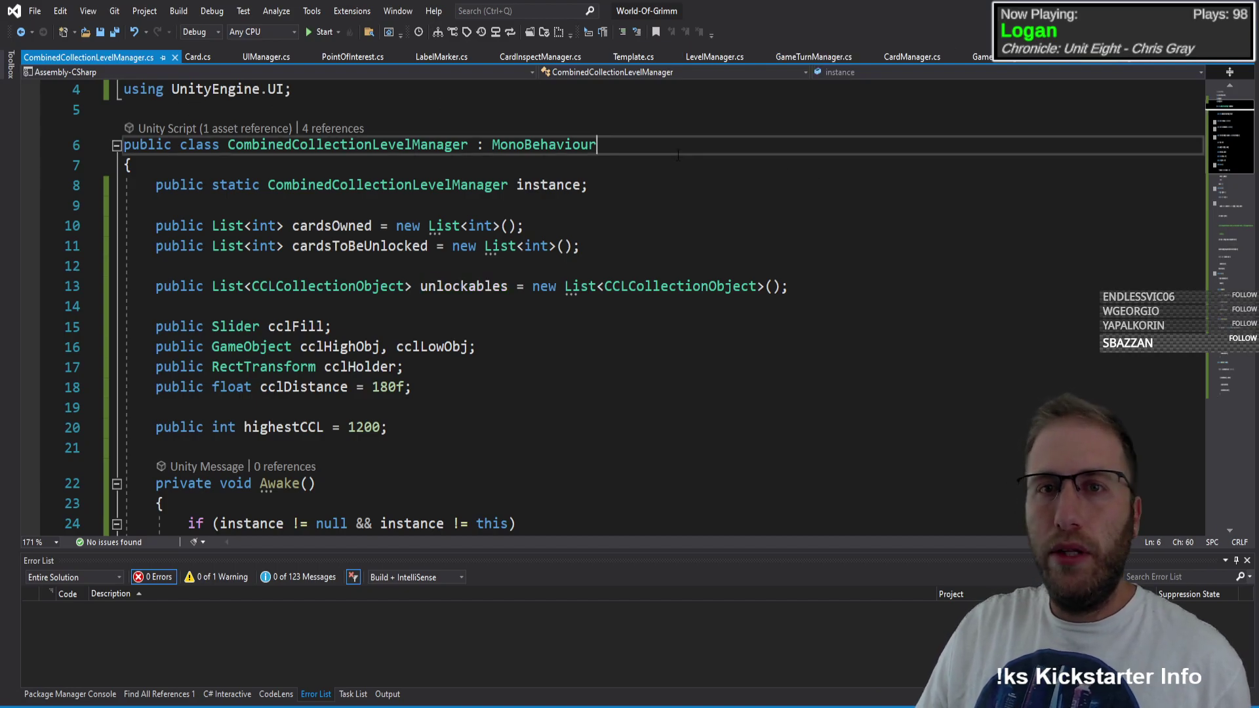
{"action": "type", "text": ","}
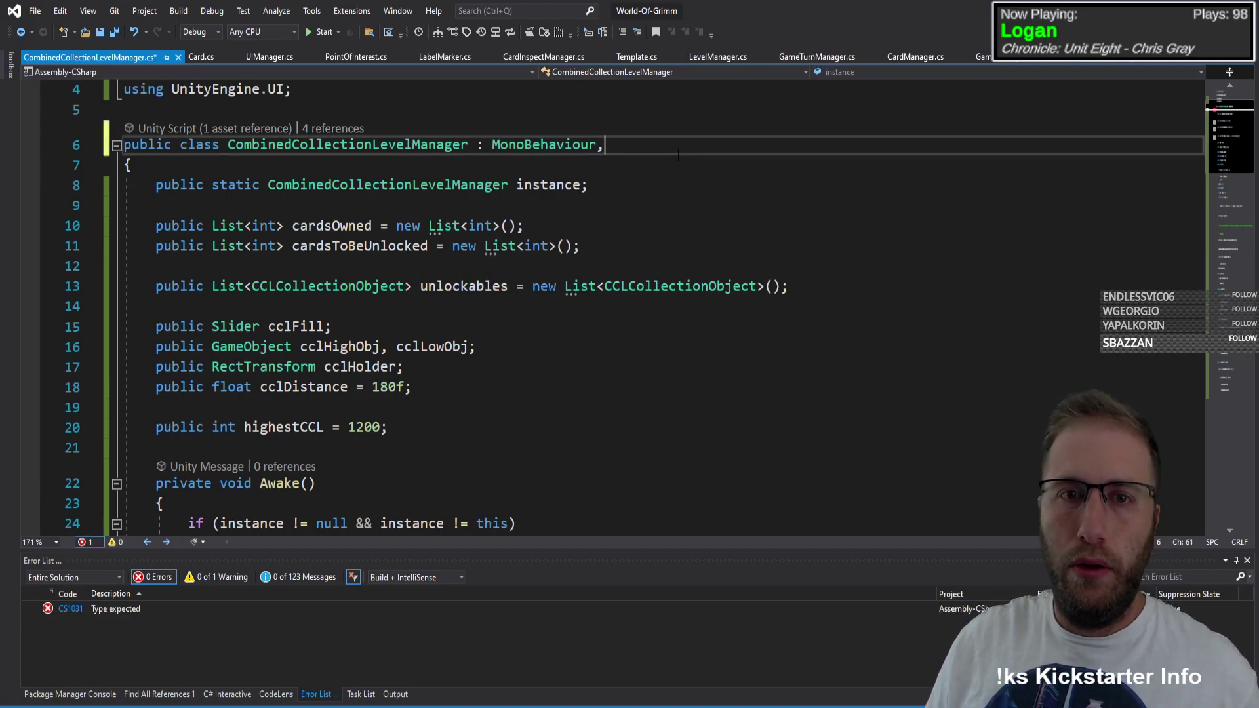
{"action": "key", "text": "ctrl+z"}
{"action": "key", "text": "ctrl+f"}
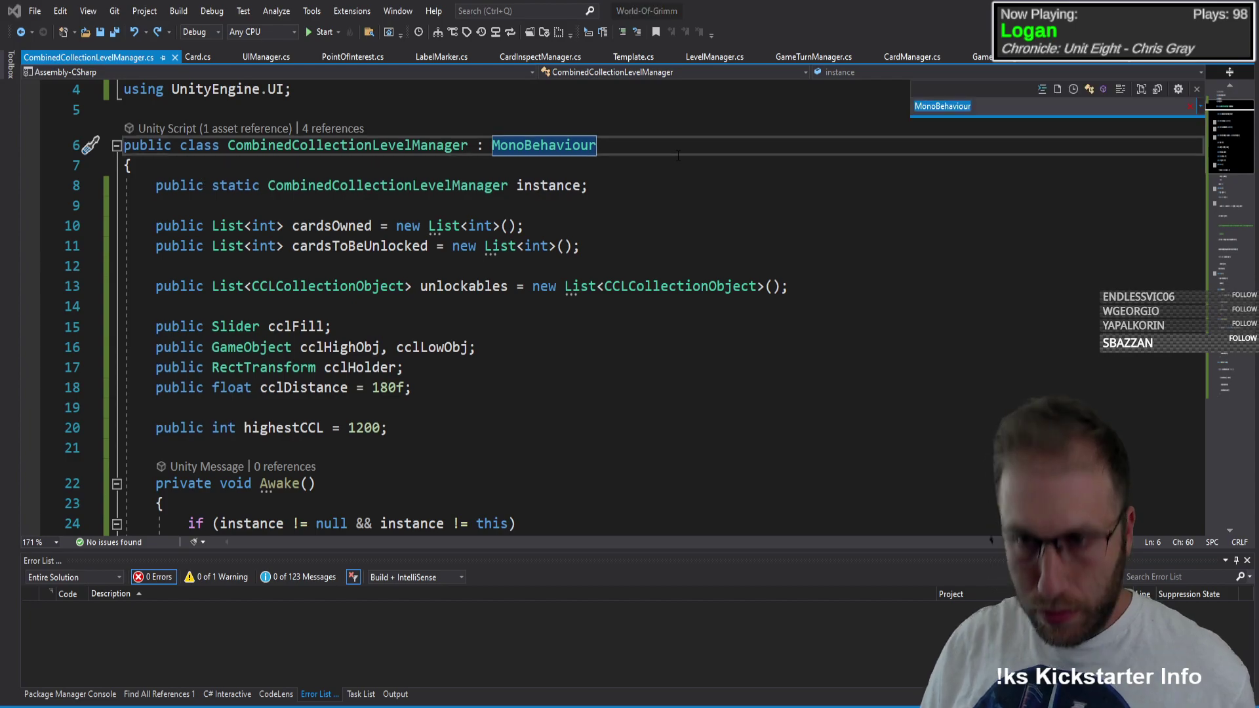
{"action": "type", "text": "ainmenuma"}
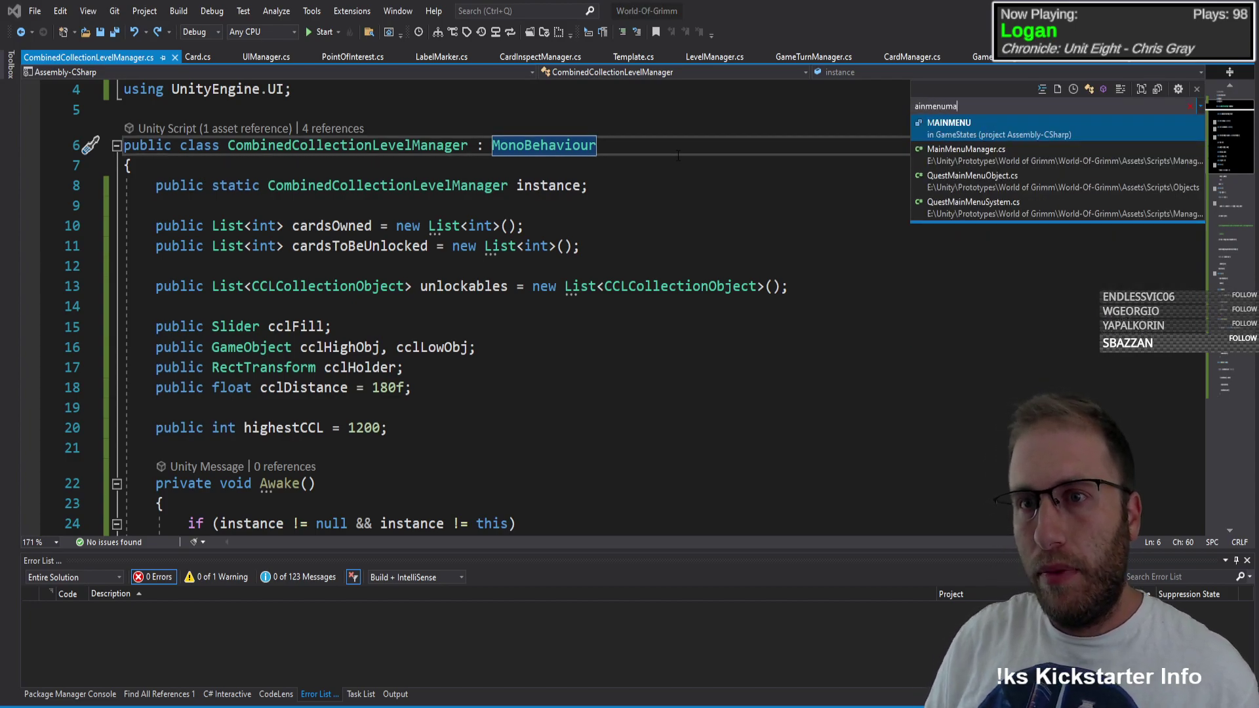
{"action": "key", "text": "Return"}
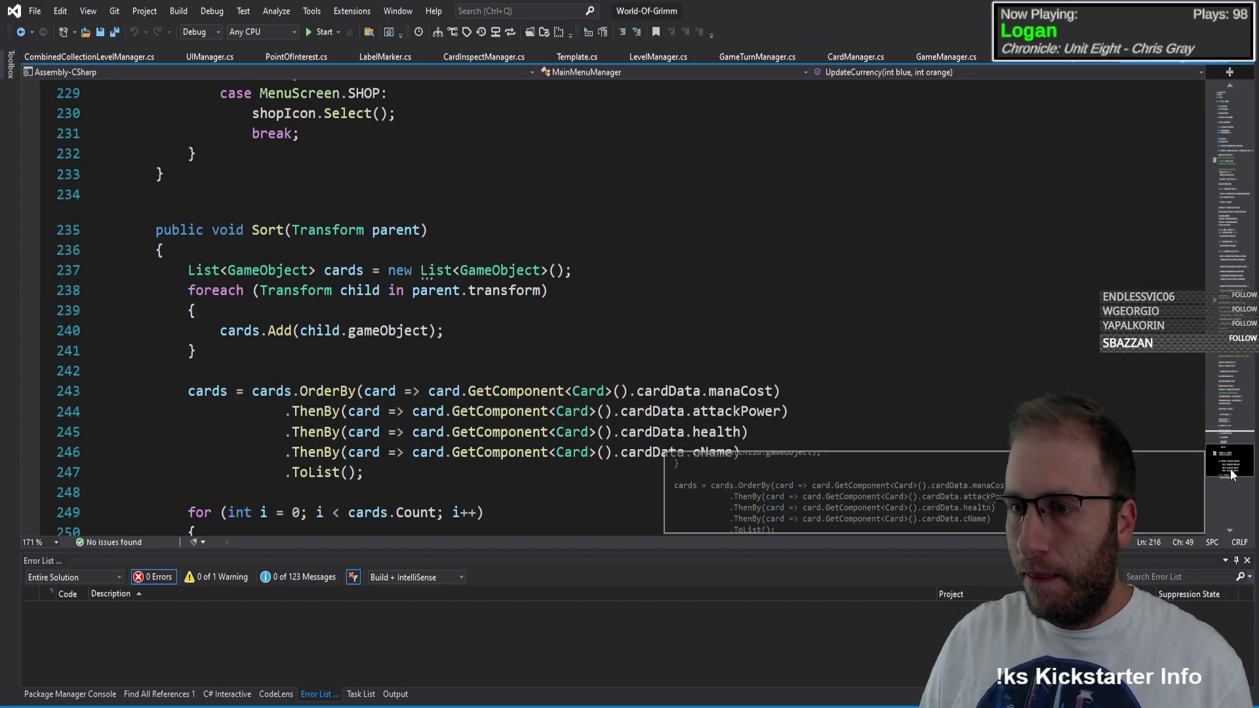
Step: Add an empty public void OnCCLViewer() method after UpdateCurrency
{"action": "left_click_drag", "start_coordinate": [1231, 475], "coordinate": [1230, 439]}
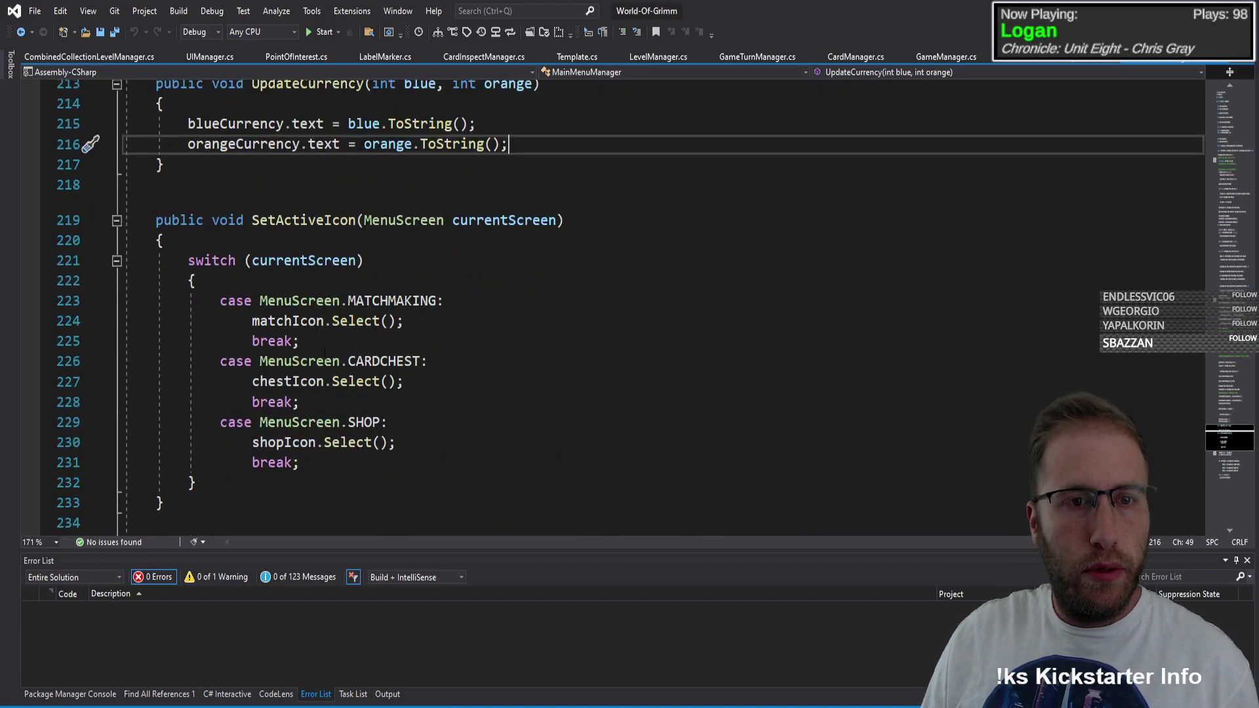
{"action": "scroll", "coordinate": [325, 355], "scroll_direction": "up", "scroll_amount": 4}
{"action": "scroll", "coordinate": [308, 356], "scroll_direction": "down", "scroll_amount": 2}
{"action": "left_click", "coordinate": [297, 358]}
{"action": "key", "text": "Return"}
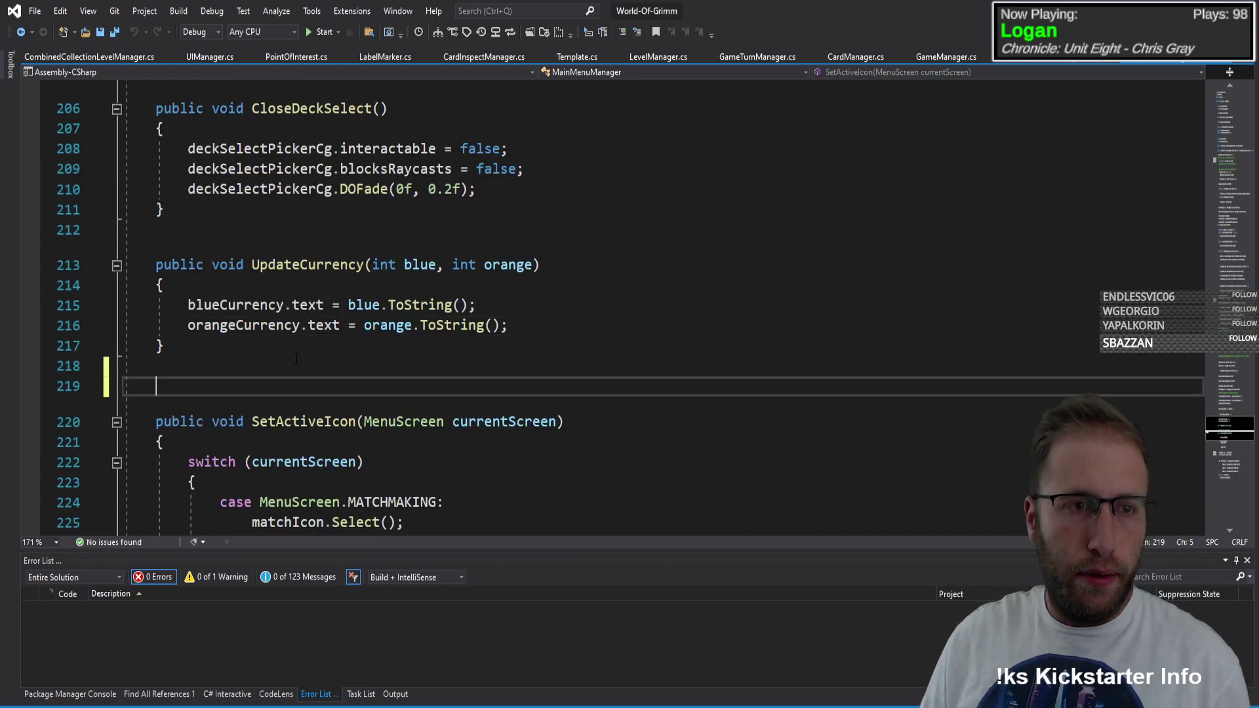
{"action": "type", "text": "pou"}
{"action": "key", "text": "BackSpace"}
{"action": "key", "text": "BackSpace"}
{"action": "type", "text": "ublic void "}
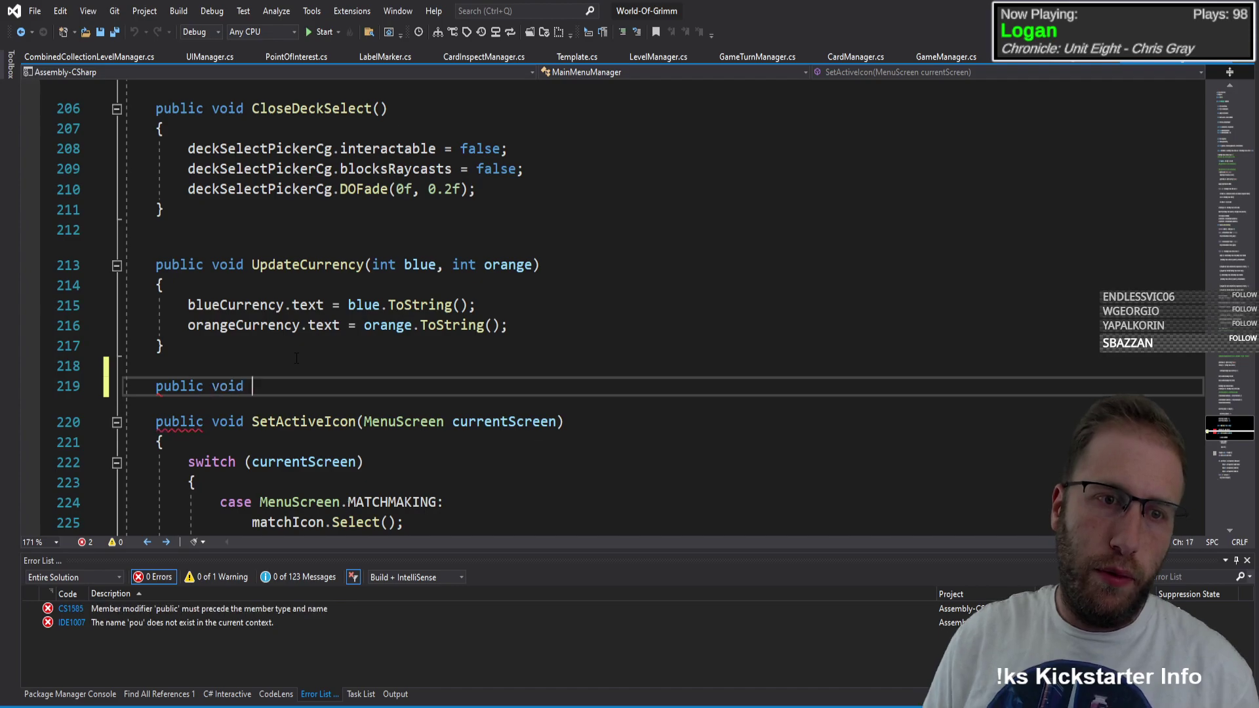
{"action": "type", "text": "Set"}
{"action": "key", "text": "BackSpace"}
{"action": "key", "text": "BackSpace"}
{"action": "key", "text": "BackSpace"}
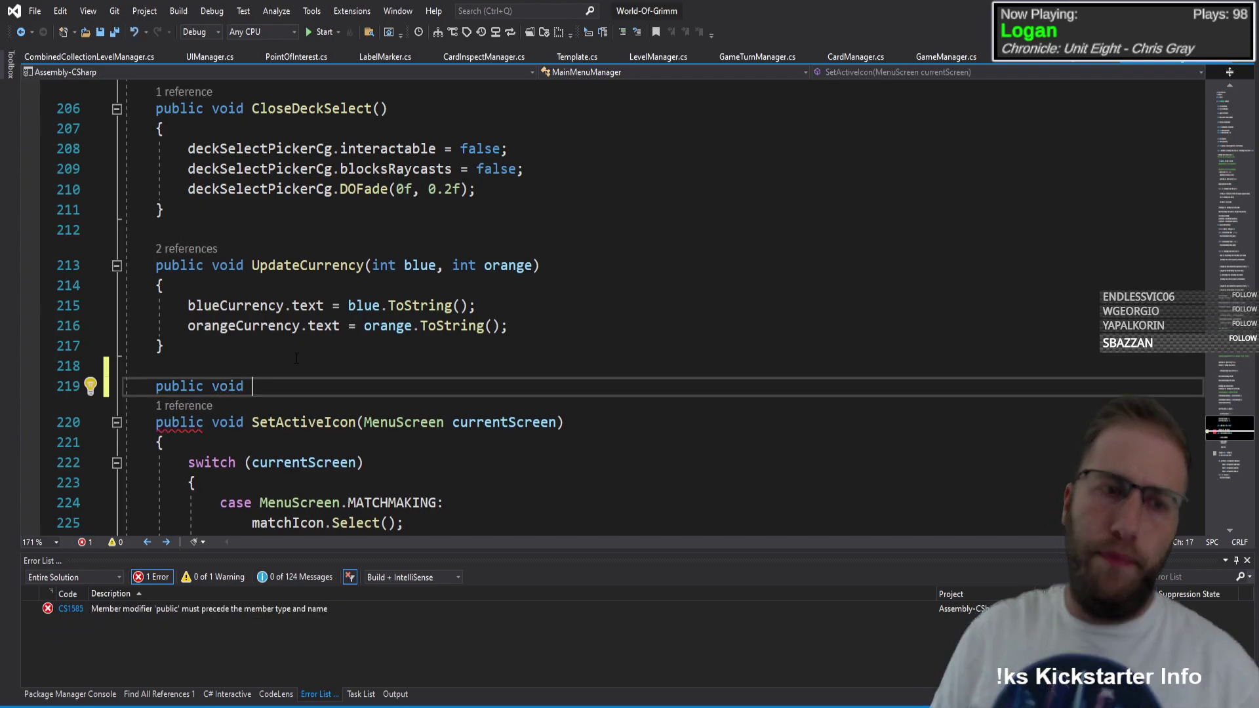
{"action": "type", "text": "OnCCLView"}
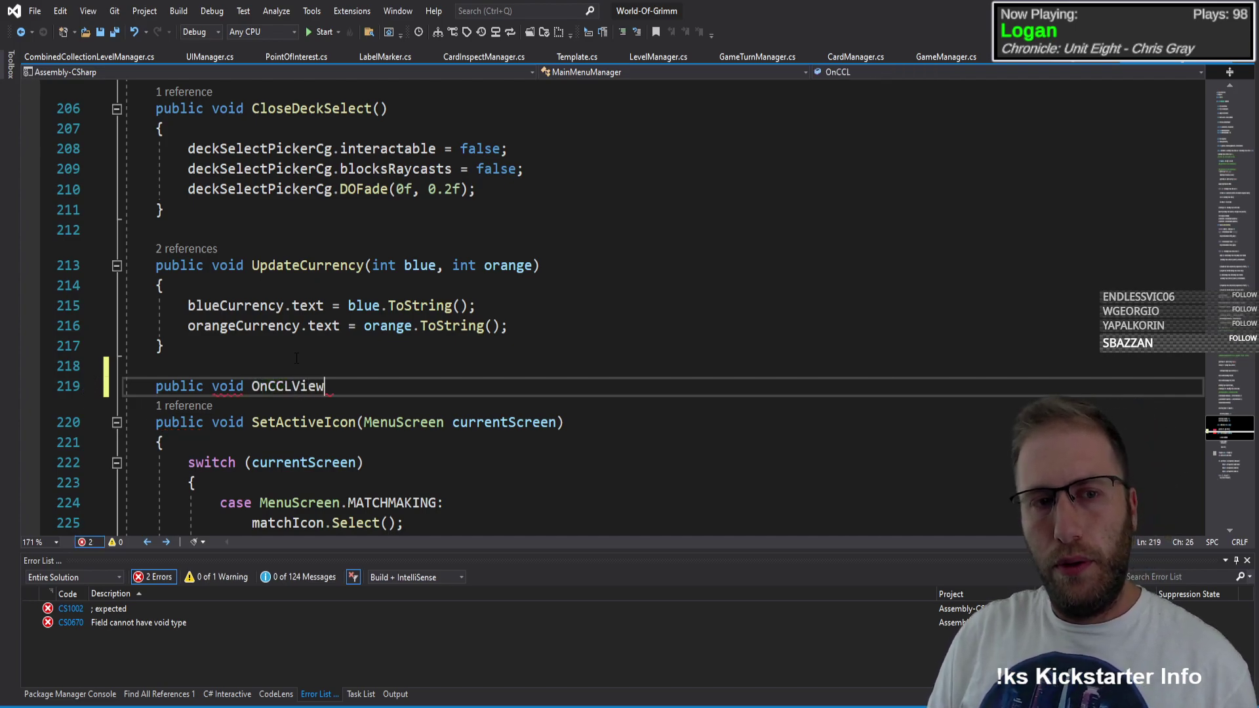
{"action": "type", "text": "er()"}
{"action": "key", "text": "Return"}
{"action": "type", "text": "{"}
{"action": "key", "text": "Return"}
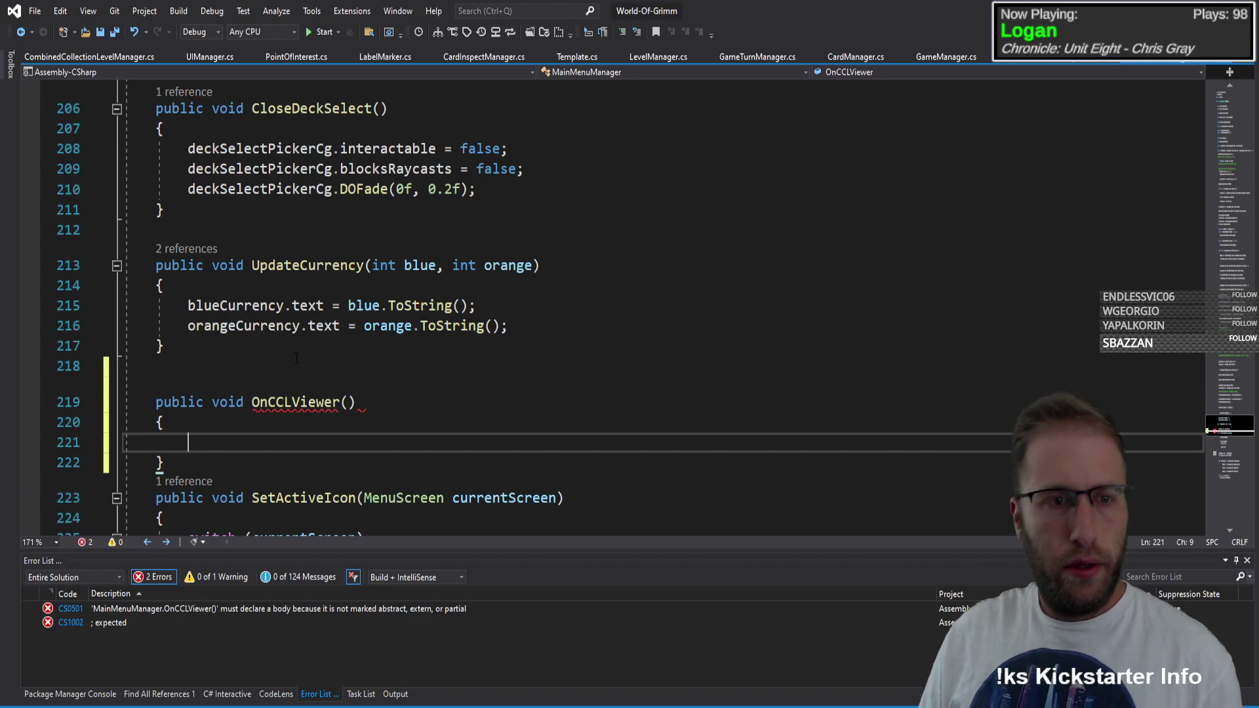
{"action": "key", "text": "Down"}
{"action": "key", "text": "Up"}
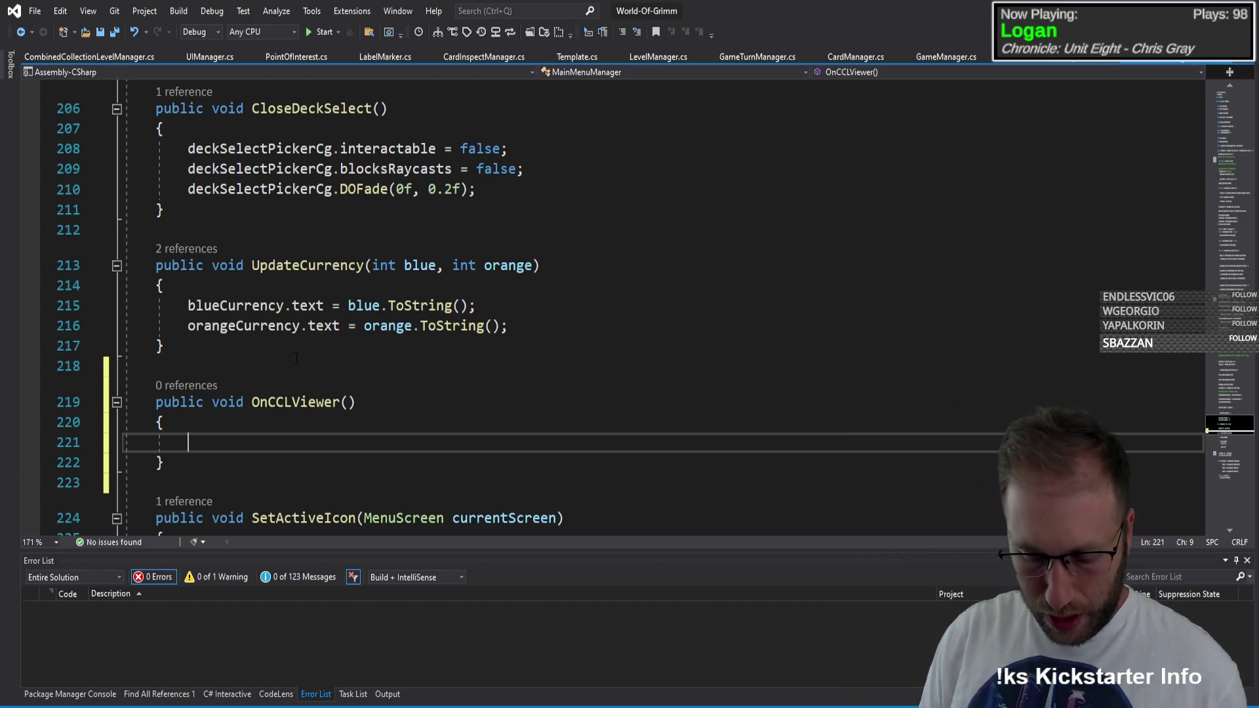
Step: Make OnCCLViewer call FaderSystem.FadeOutToScene(GameManager.SCENE_COLLECTIONLEVEL)
{"action": "type", "text": "FaderSystem."}
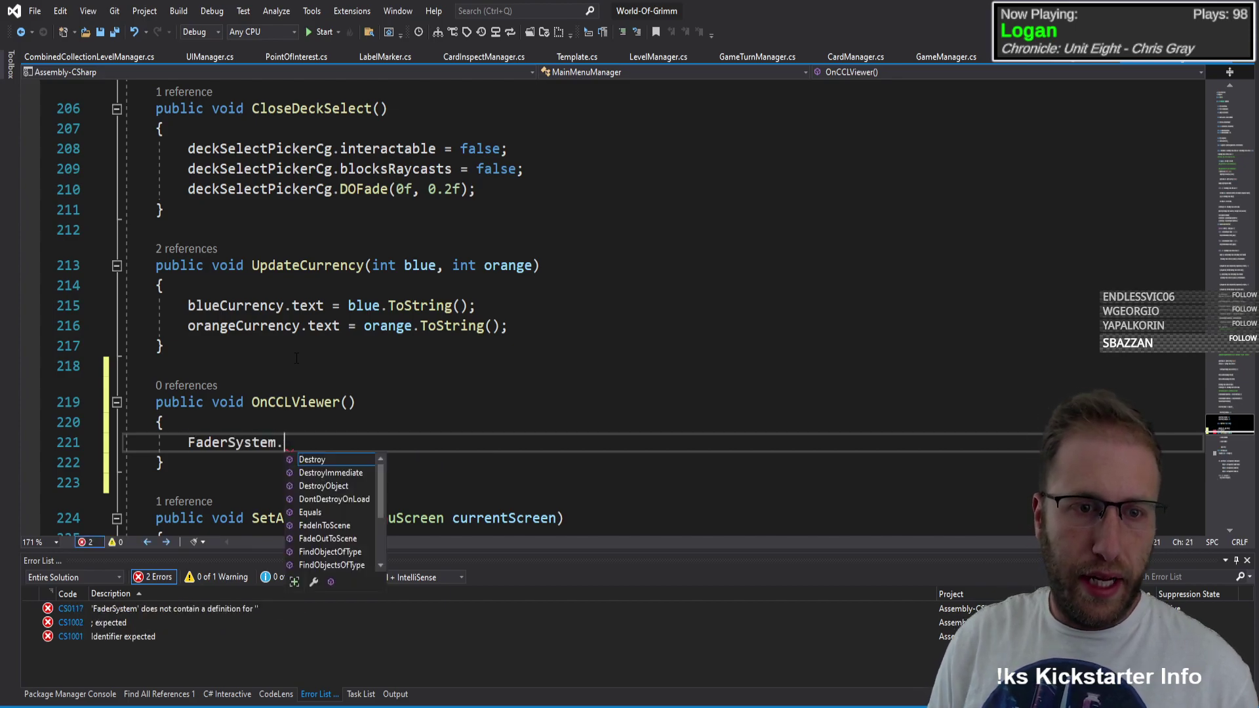
{"action": "type", "text": "fade"}
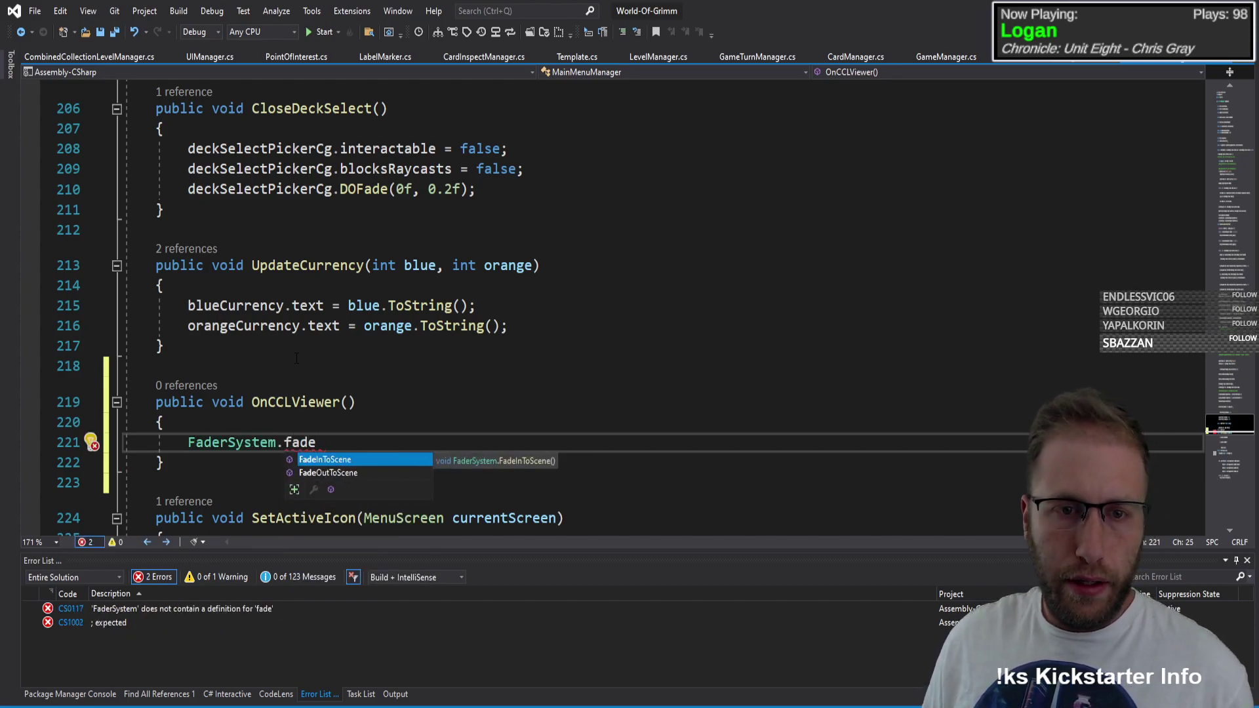
{"action": "key", "text": "Down"}
{"action": "key", "text": "Tab"}
{"action": "type", "text": "("}
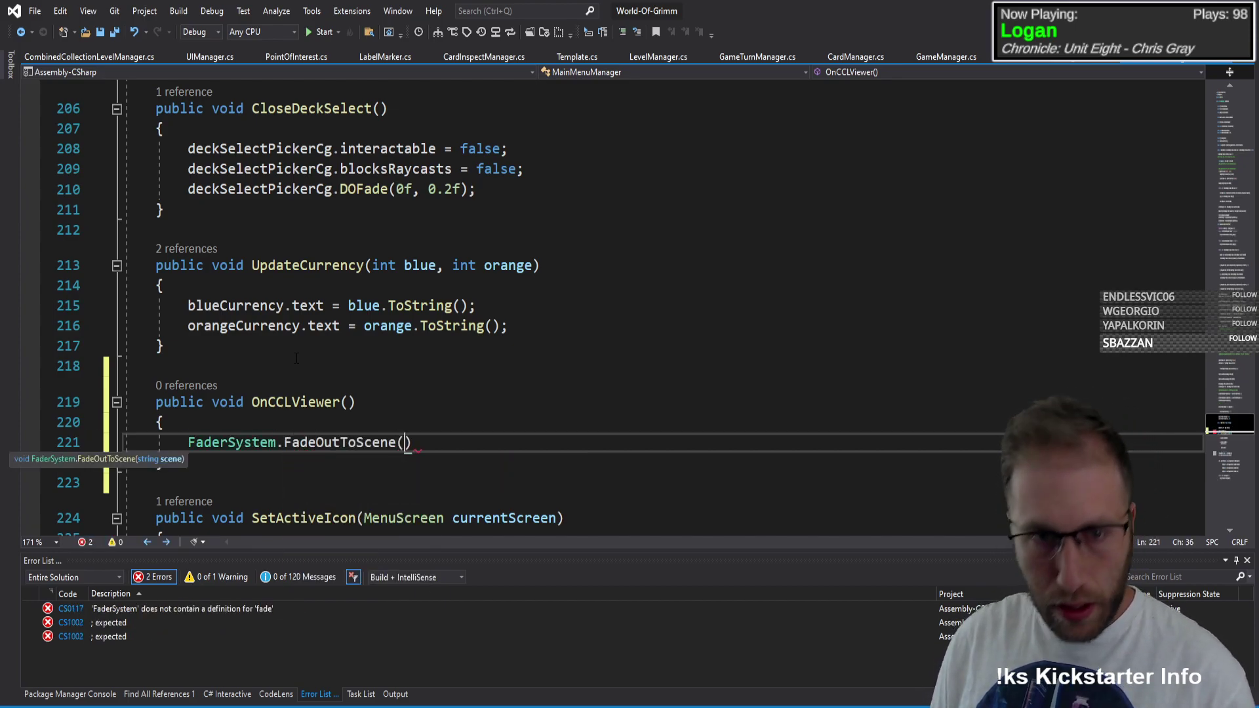
{"action": "key", "text": "ctrl+space"}
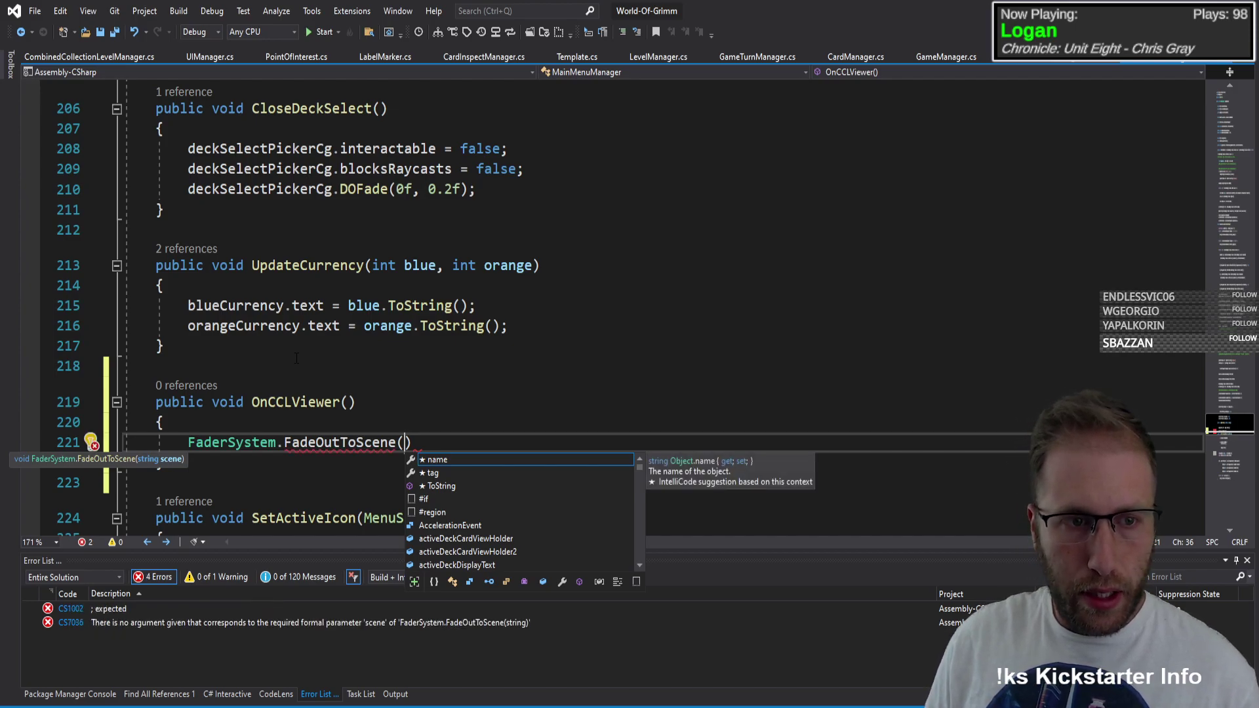
{"action": "type", "text": "GameManager."}
{"action": "type", "text": "SCENE_COLLECTIONLEVEL"}
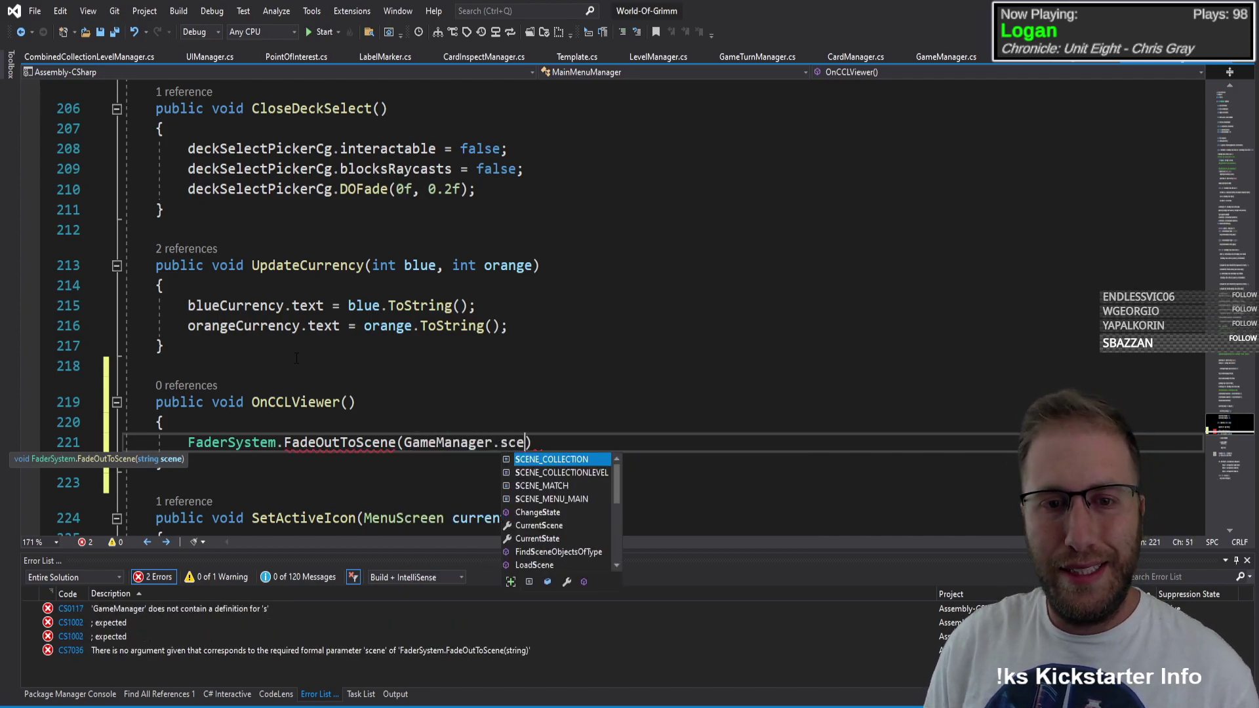
{"action": "key", "text": "End"}
{"action": "type", "text": ";"}
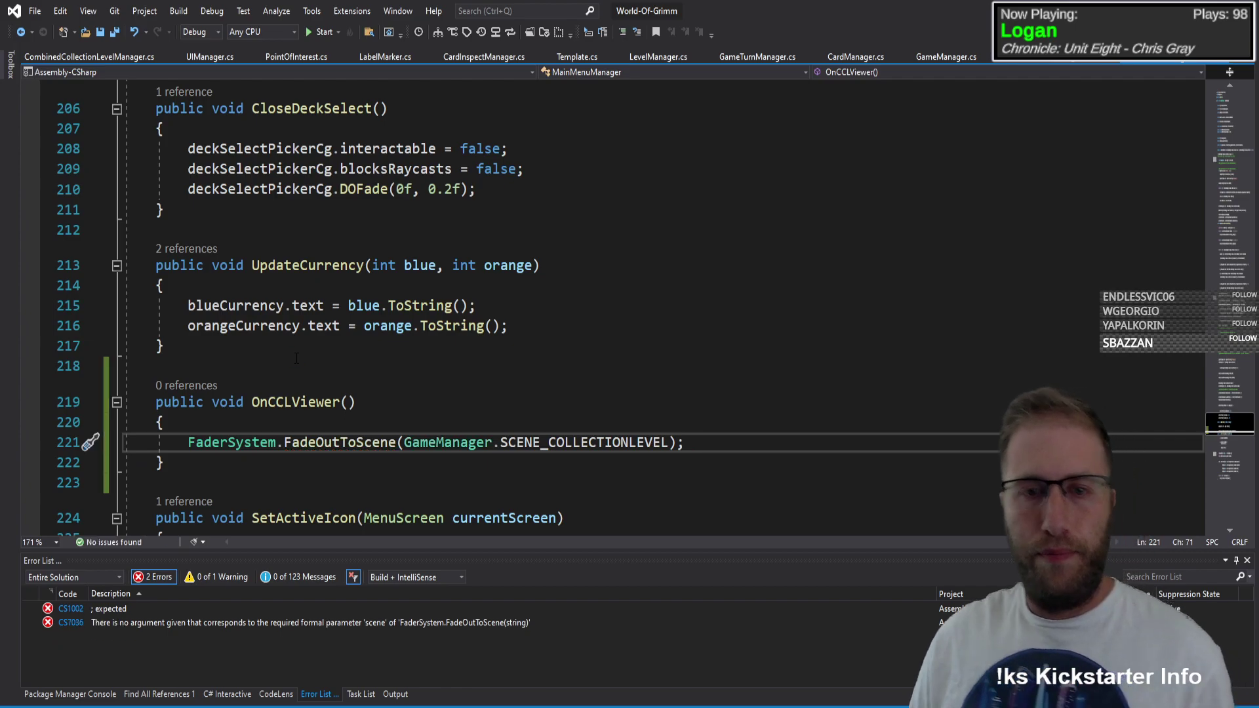
{"action": "key", "text": "Down"}
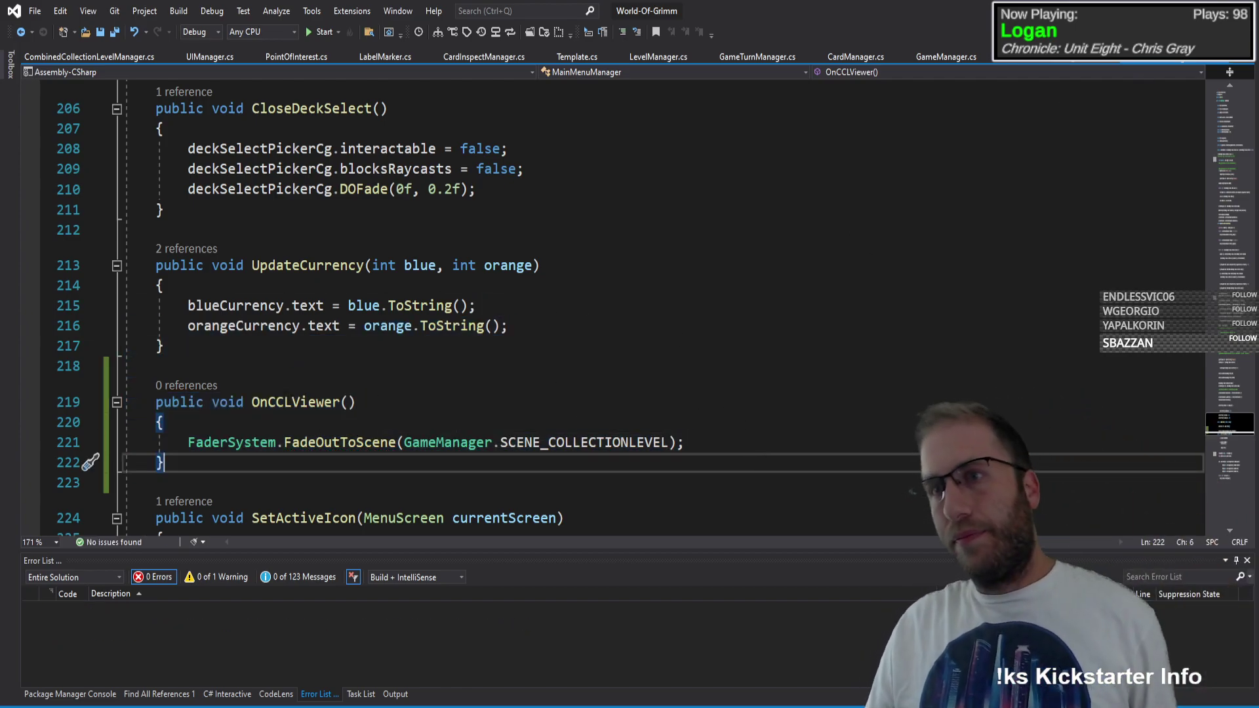
{"action": "key", "text": "alt+Tab"}
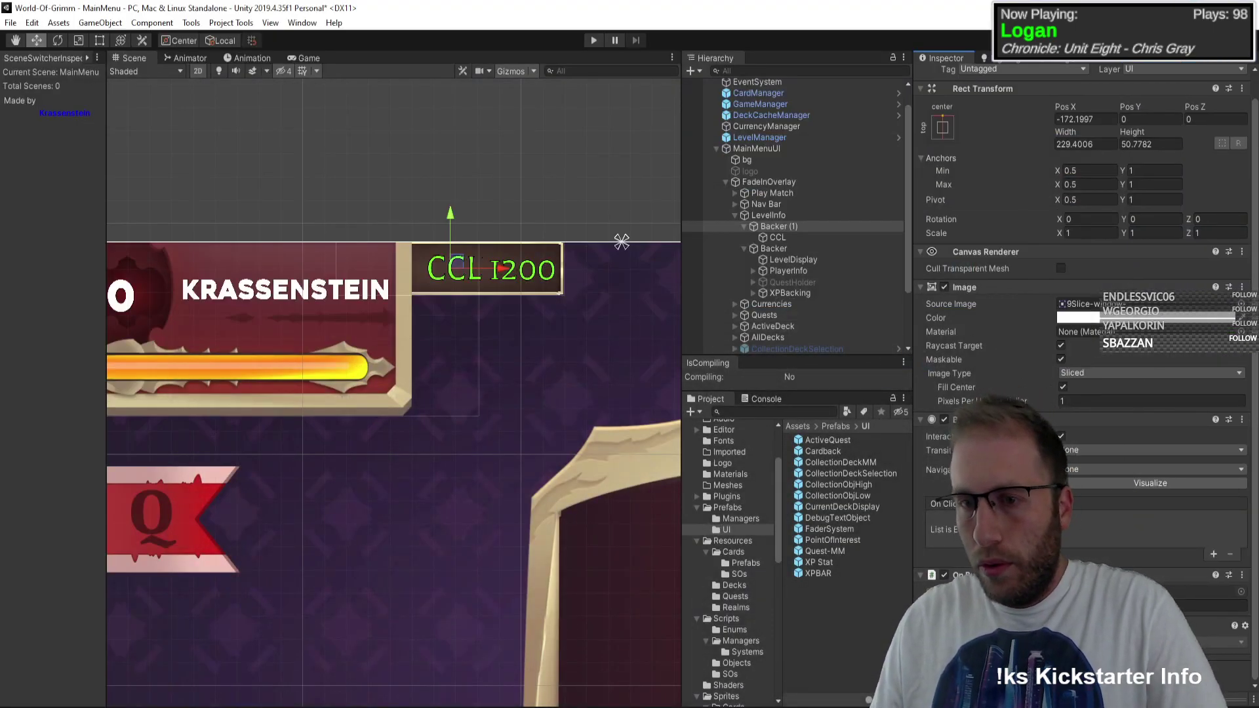
Step: Add a Button On Click entry that calls MainMenuManager.OnCCLViewer
{"action": "left_click", "coordinate": [1213, 555]}
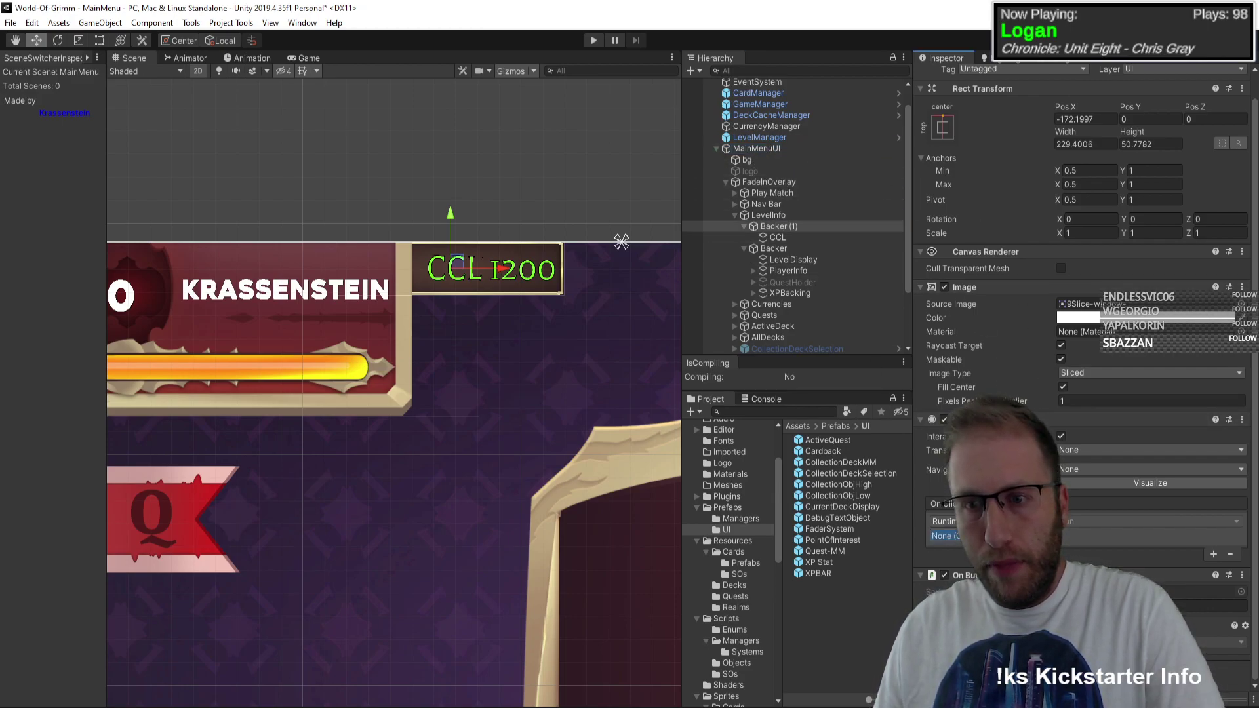
{"action": "left_click", "coordinate": [1152, 521]}
{"action": "mouse_move", "coordinate": [1115, 572]}
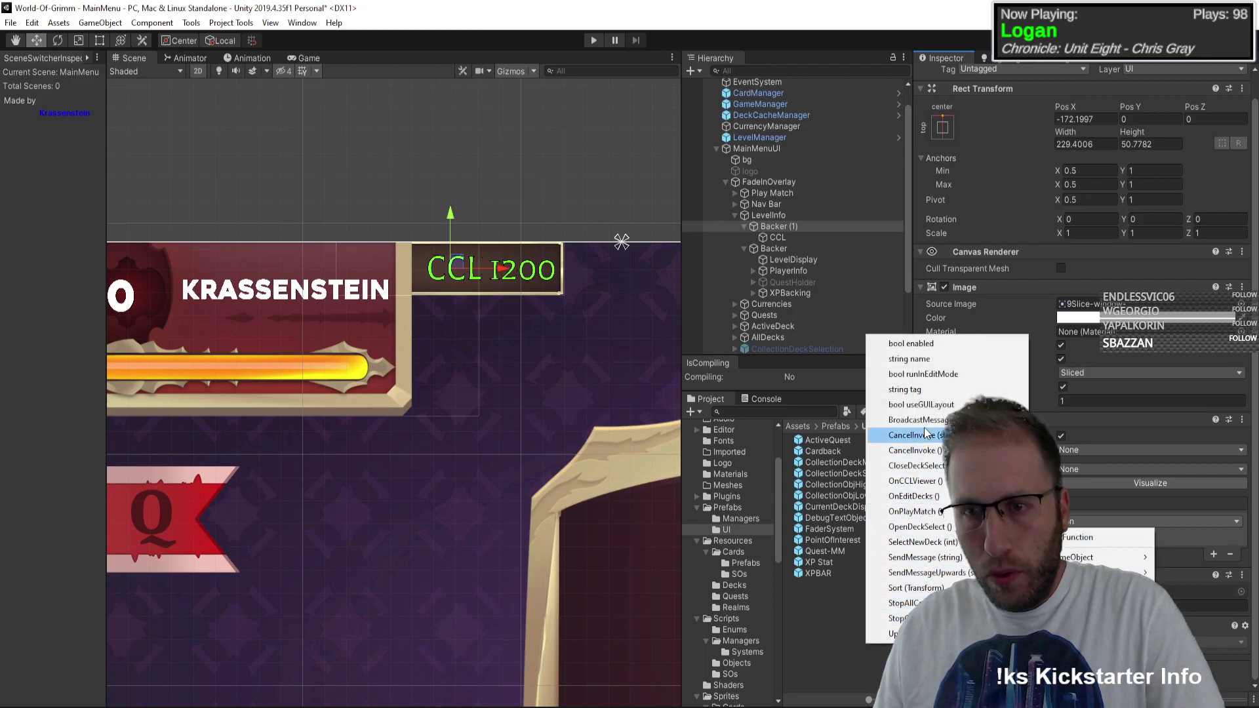
{"action": "left_click", "coordinate": [915, 480]}
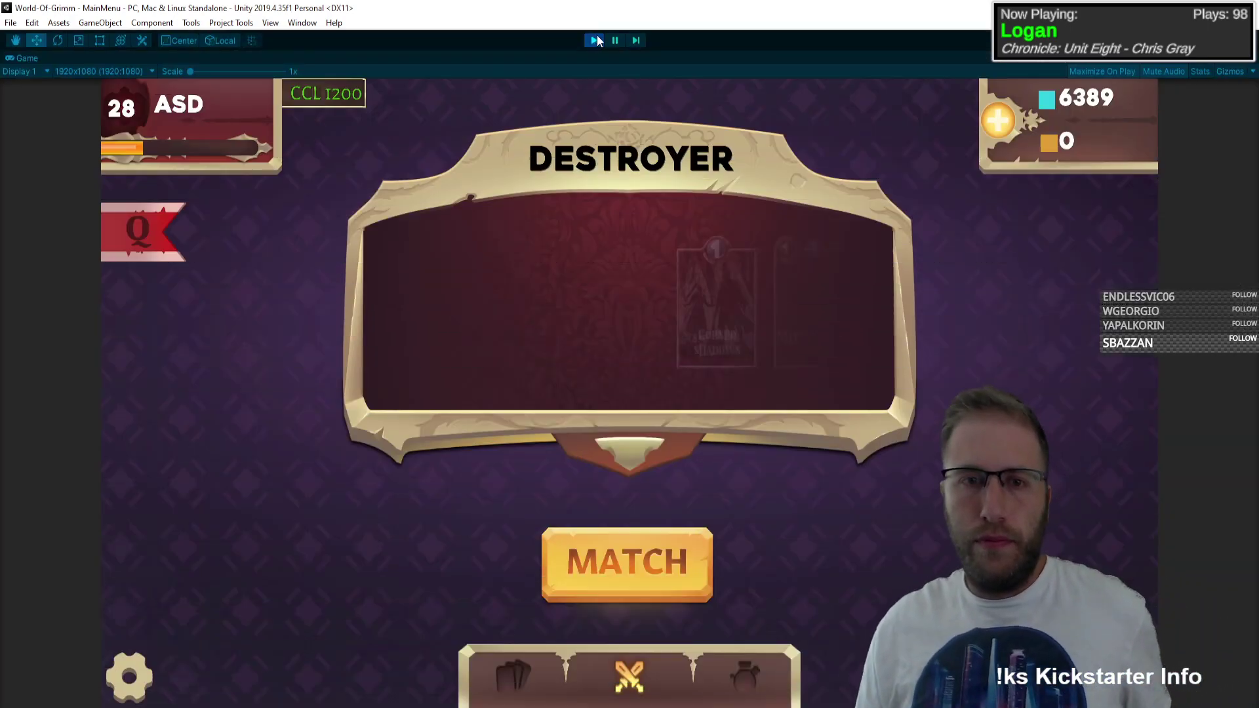
Step: Click CCL 1200 in the running game, read the Console error, and stop Play mode
{"action": "left_click", "coordinate": [339, 96]}
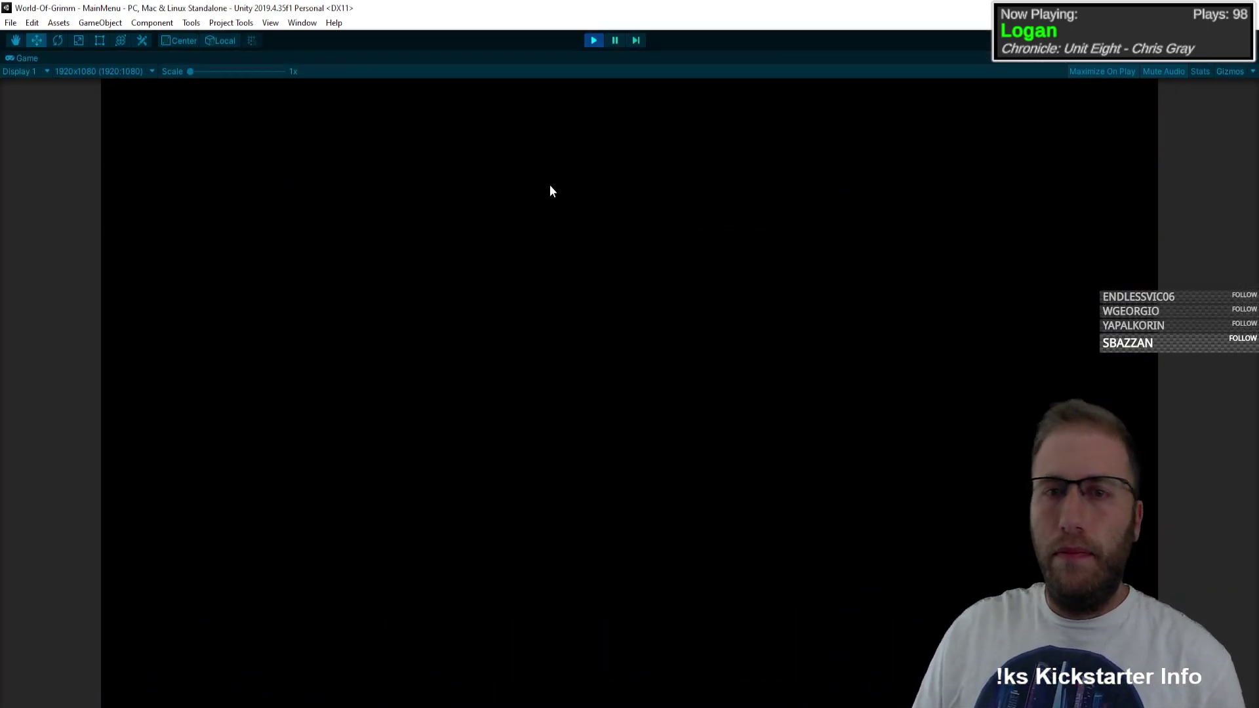
{"action": "left_click", "coordinate": [106, 706]}
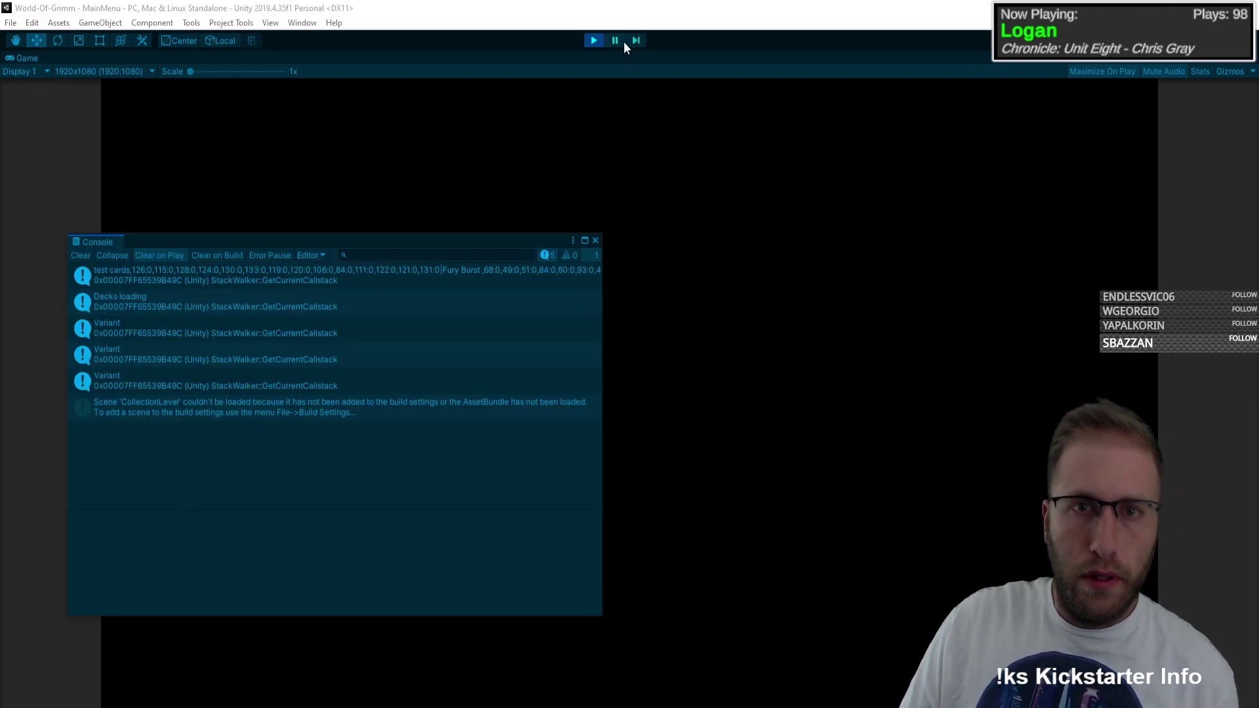
{"action": "left_click", "coordinate": [594, 41]}
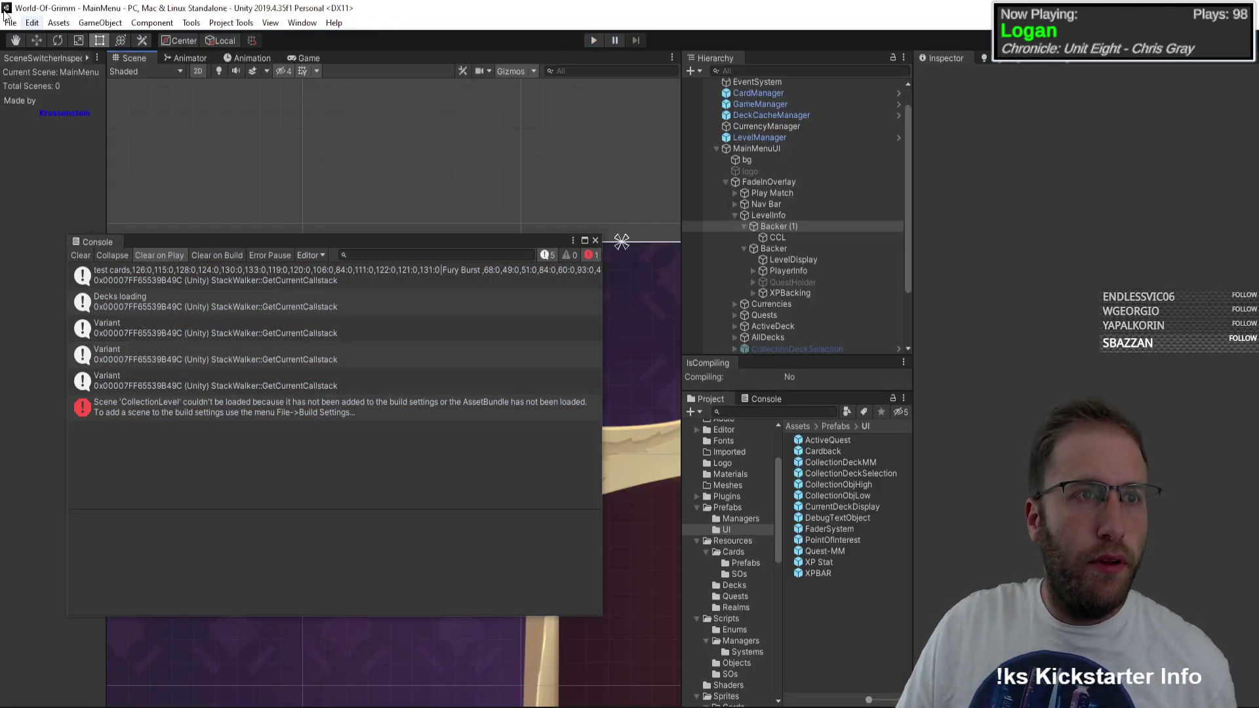
{"action": "left_click", "coordinate": [595, 240]}
Step: Open Build Settings and show the _Scenes folder in the Project window
{"action": "left_click", "coordinate": [10, 22]}
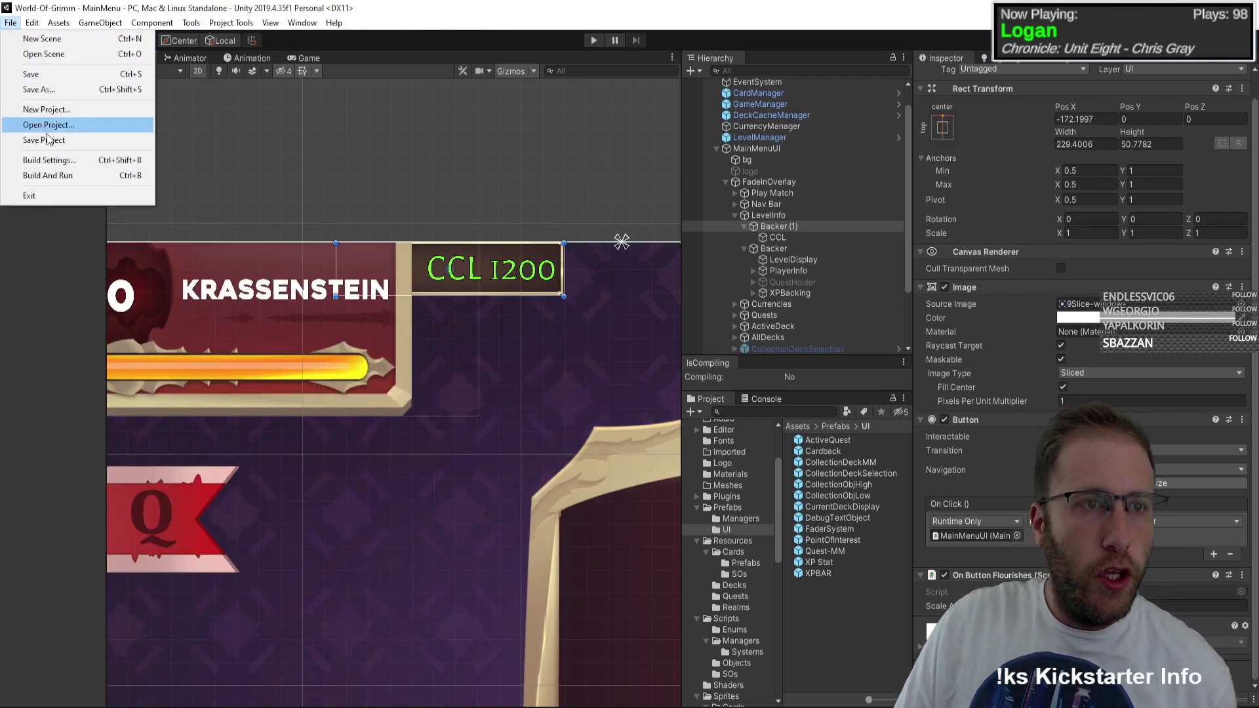
{"action": "left_click", "coordinate": [51, 161]}
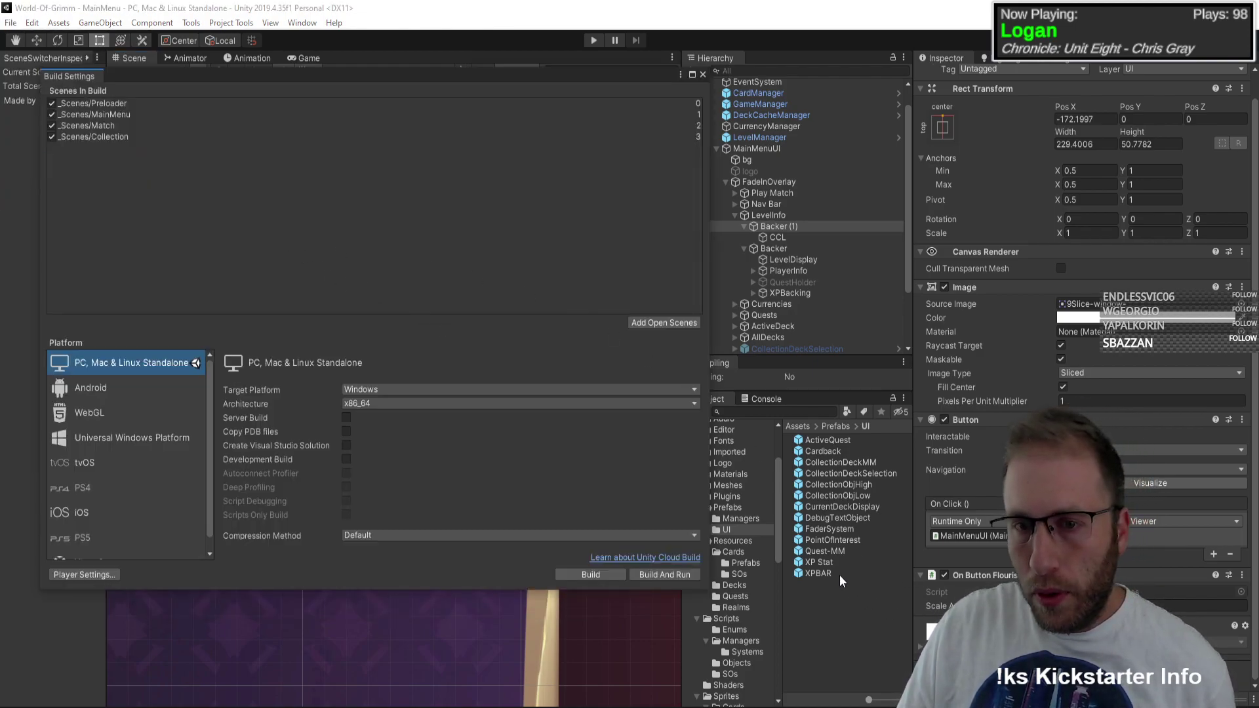
{"action": "left_click_drag", "start_coordinate": [779, 505], "coordinate": [175, 179]}
{"action": "left_click", "coordinate": [737, 491]}
Step: Close Build Settings and run a brief play test of the current scene
{"action": "left_click", "coordinate": [702, 75]}
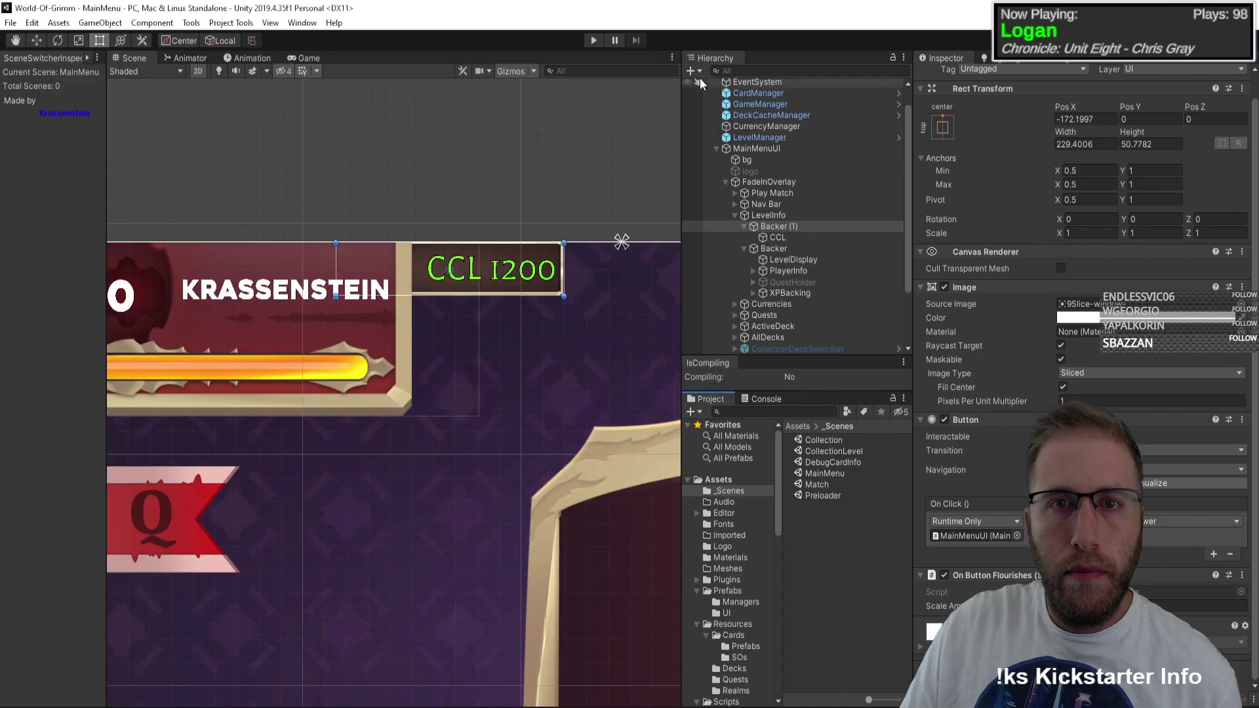
{"action": "left_click", "coordinate": [592, 41]}
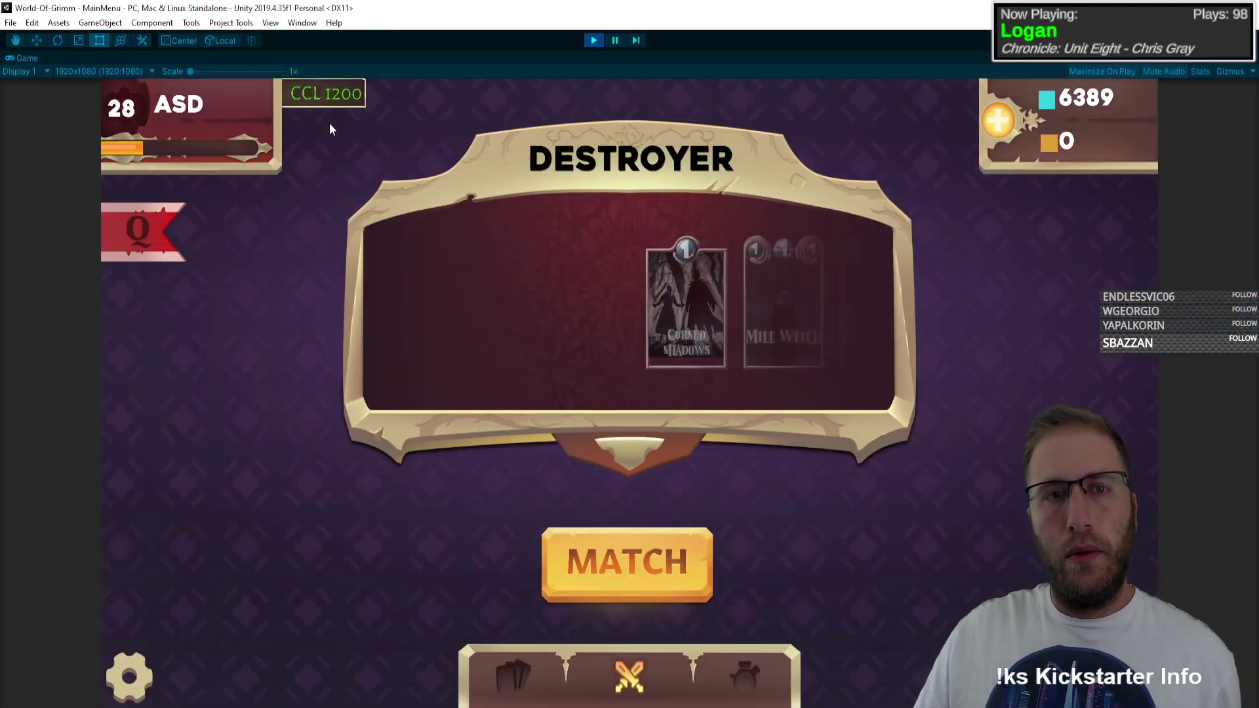
{"action": "left_click", "coordinate": [593, 41]}
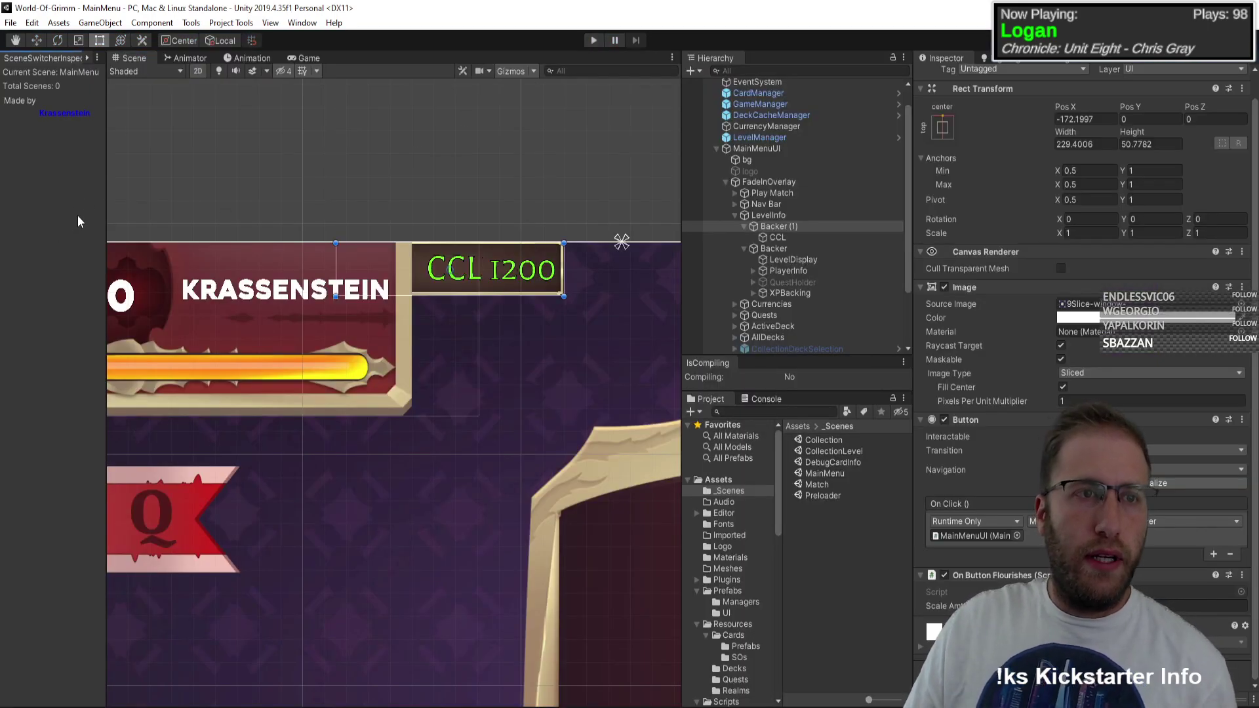
Step: From the Preloader scene, reach the main menu, click CCL 1200, and scroll the collection strip
{"action": "left_click", "coordinate": [54, 174]}
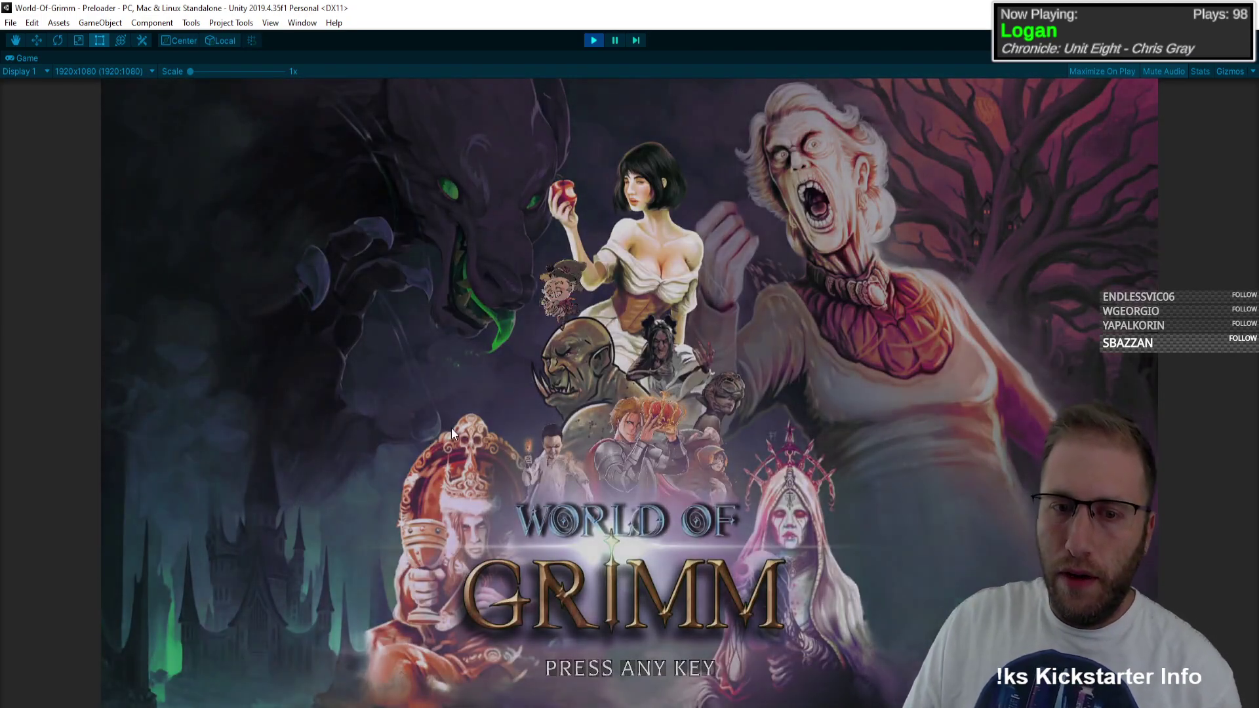
{"action": "left_click", "coordinate": [451, 427]}
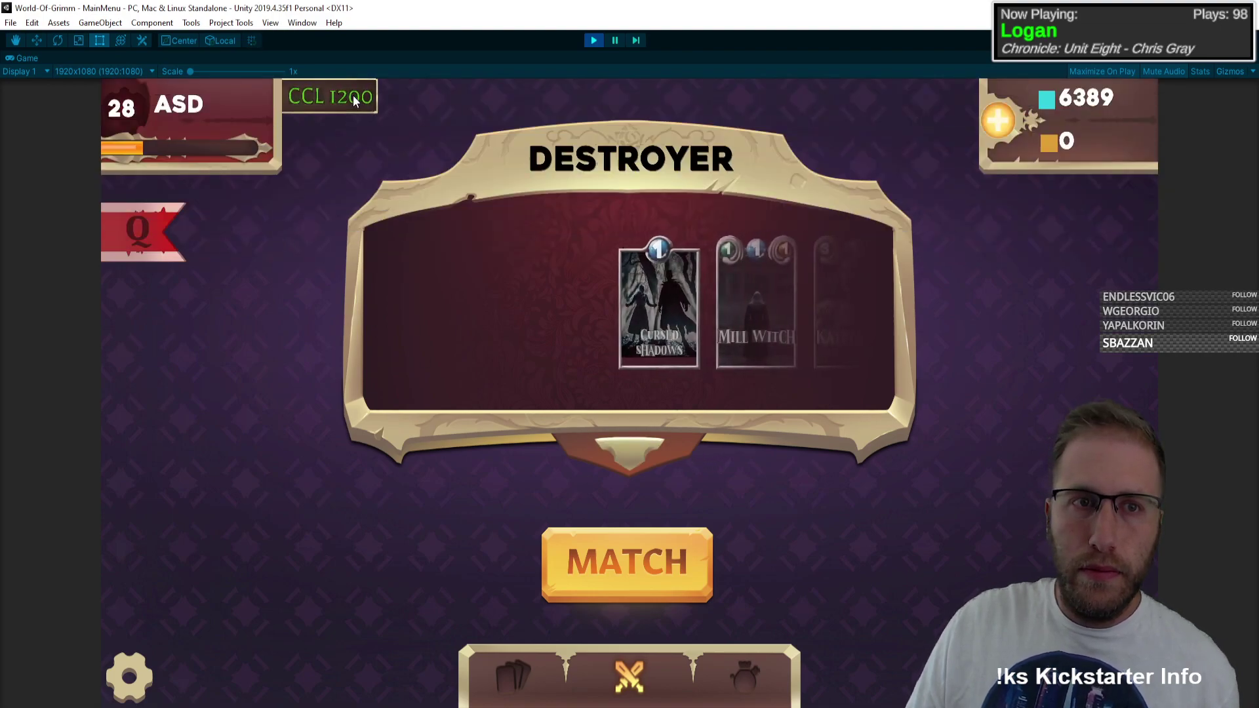
{"action": "left_click", "coordinate": [353, 96]}
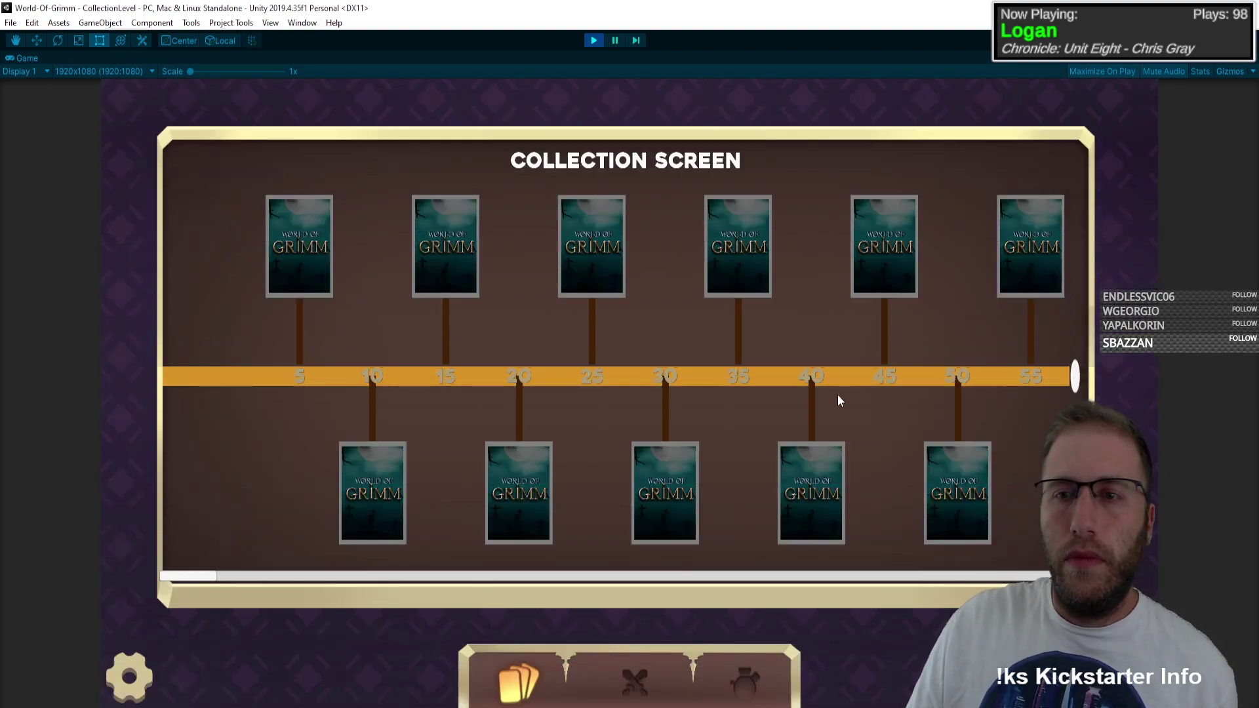
{"action": "scroll", "coordinate": [788, 420], "scroll_direction": "down", "scroll_amount": 5}
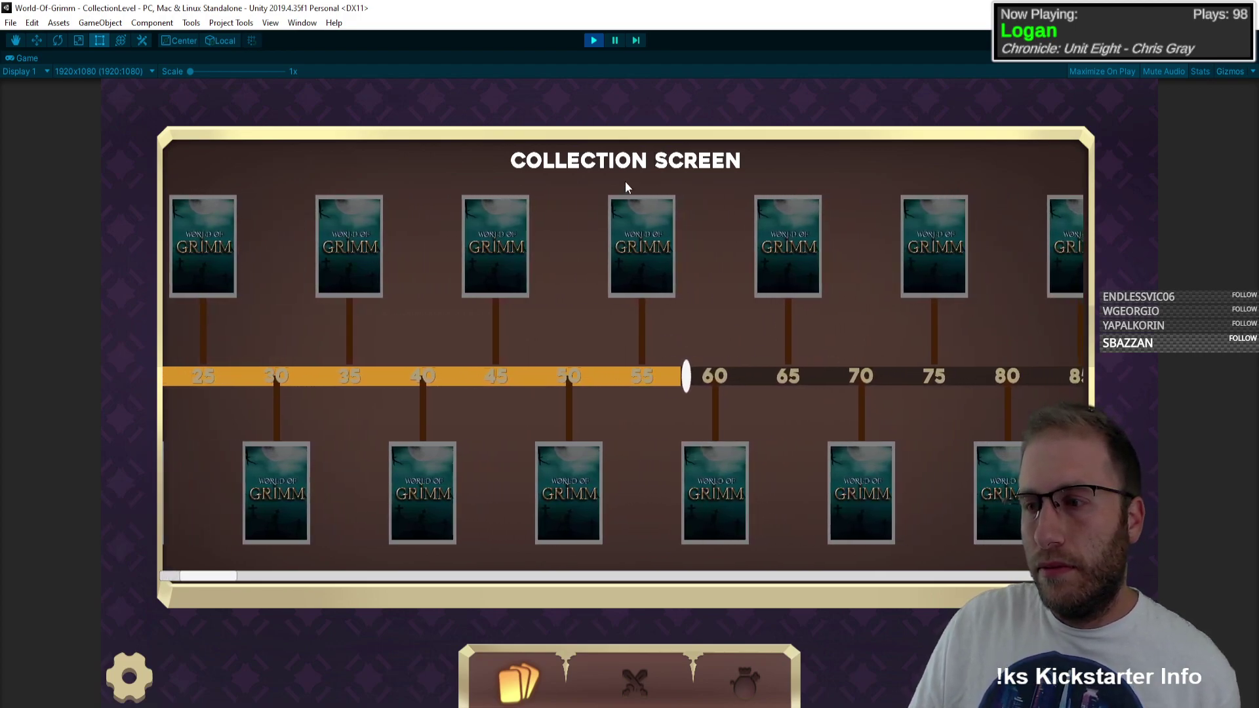
{"action": "scroll", "coordinate": [748, 328], "scroll_direction": "down", "scroll_amount": 2}
{"action": "scroll", "coordinate": [817, 345], "scroll_direction": "up", "scroll_amount": 4}
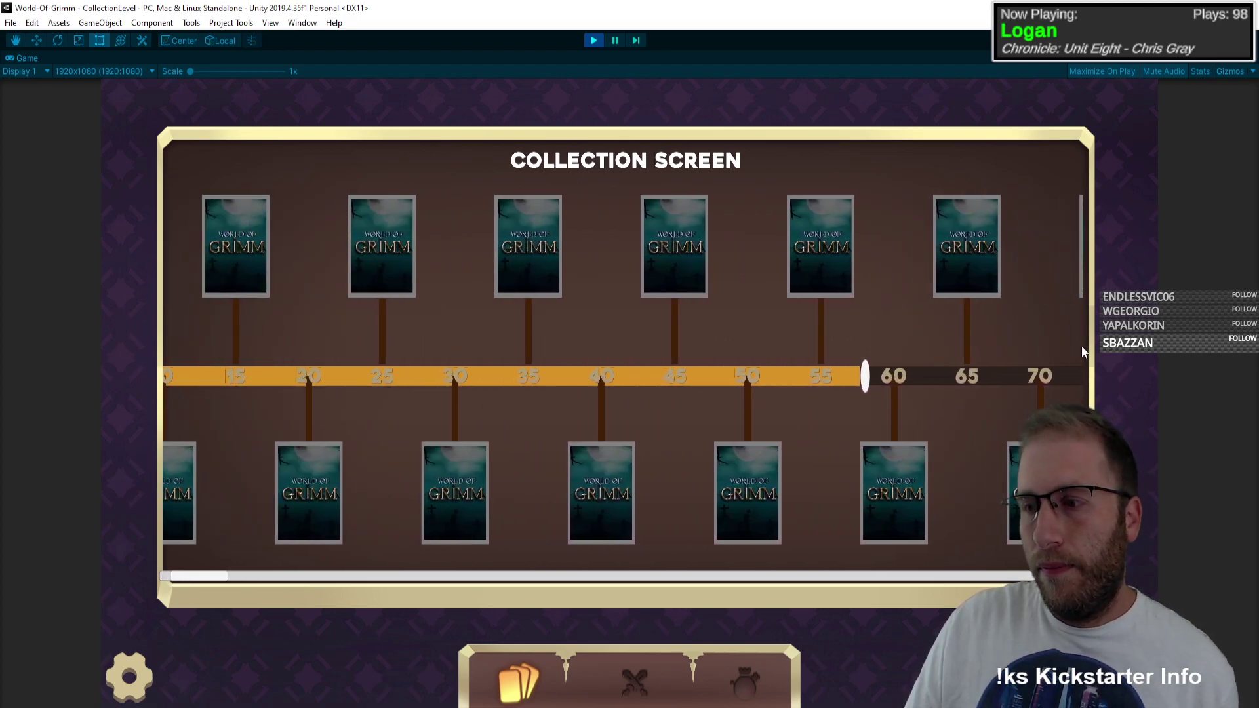
{"action": "scroll", "coordinate": [789, 355], "scroll_direction": "down", "scroll_amount": 6}
{"action": "scroll", "coordinate": [722, 355], "scroll_direction": "up", "scroll_amount": 2}
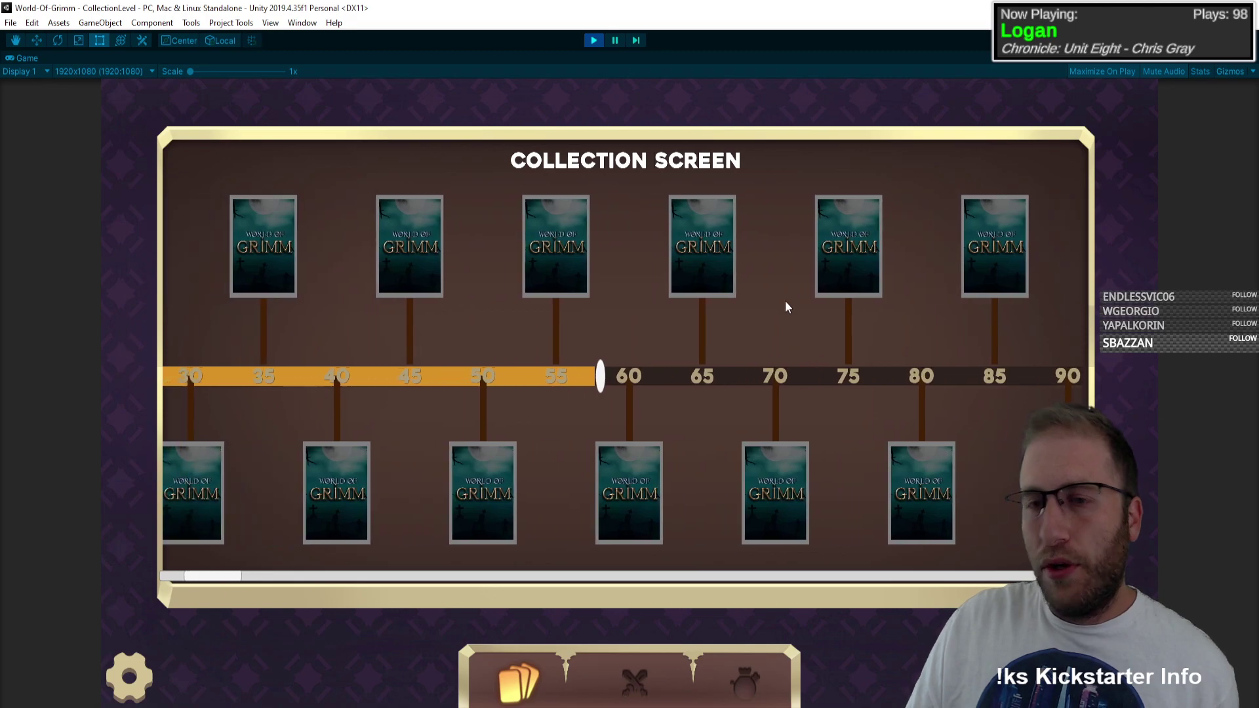
{"action": "left_click", "coordinate": [593, 40]}
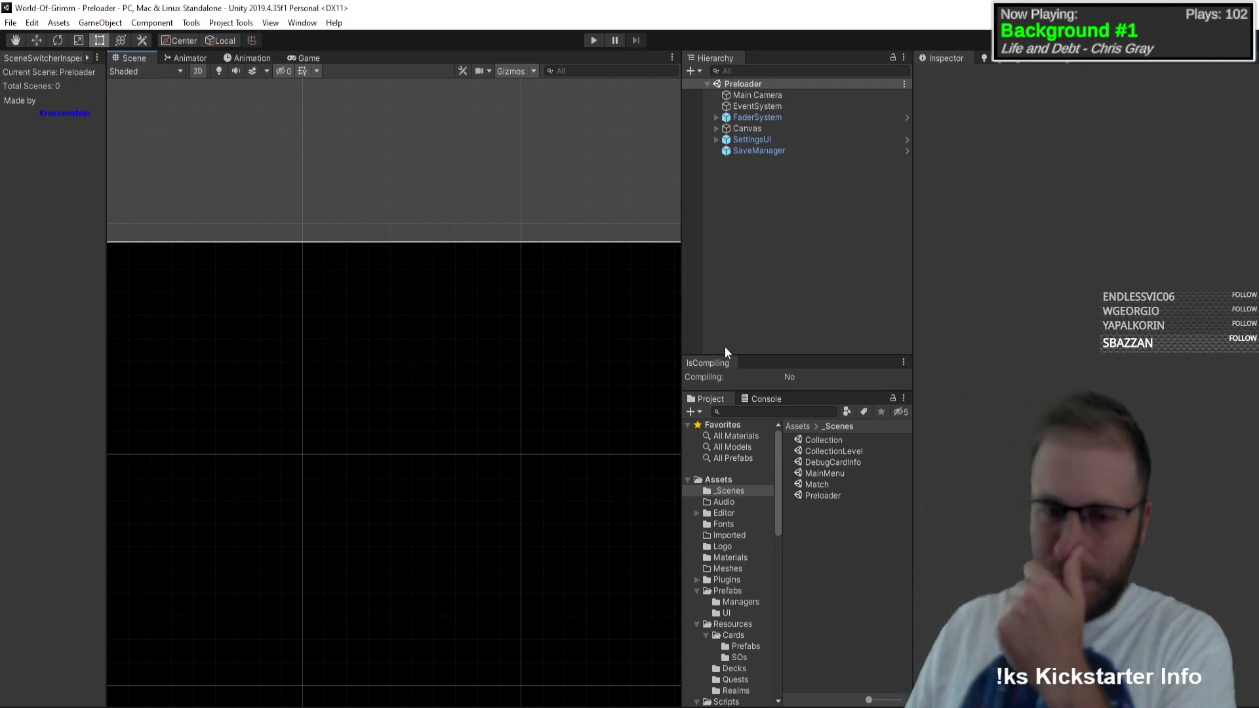
Step: Zoom and pan the Scene view to centre the camera area
{"action": "scroll", "coordinate": [497, 384], "scroll_direction": "down", "scroll_amount": 5}
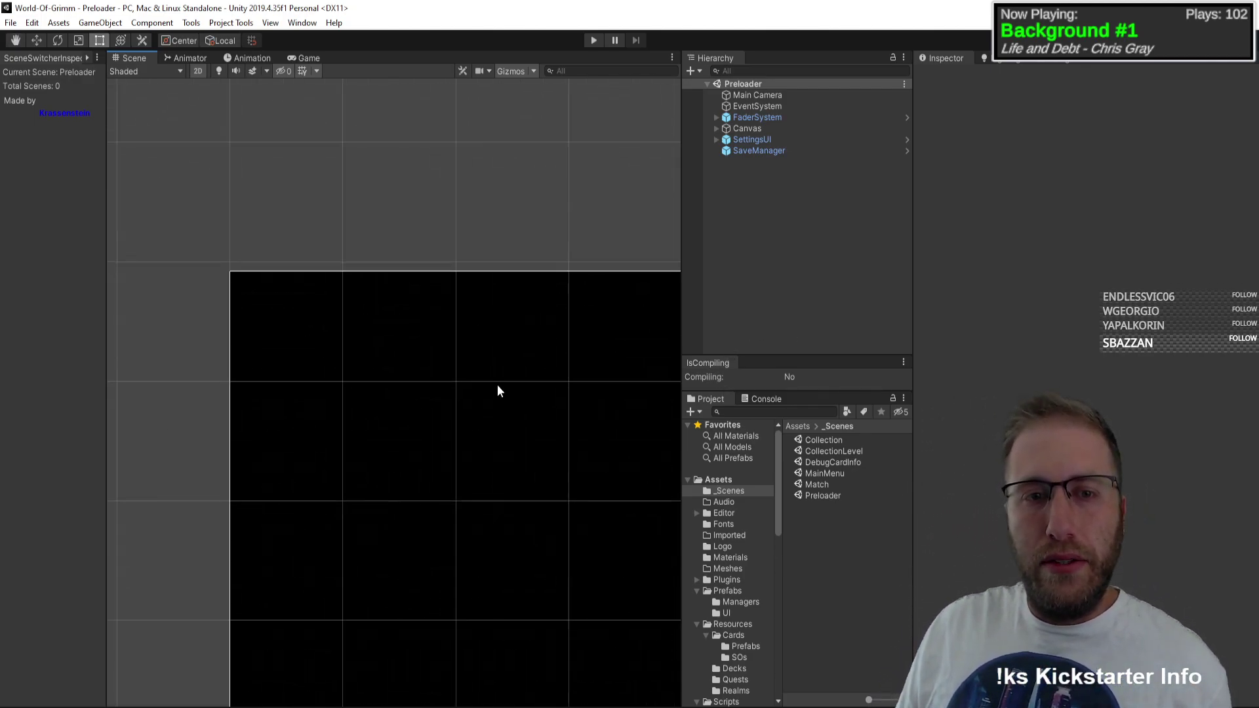
{"action": "middle_click_drag", "start_coordinate": [557, 505], "coordinate": [311, 443]}
{"action": "scroll", "coordinate": [311, 444], "scroll_direction": "down", "scroll_amount": 2}
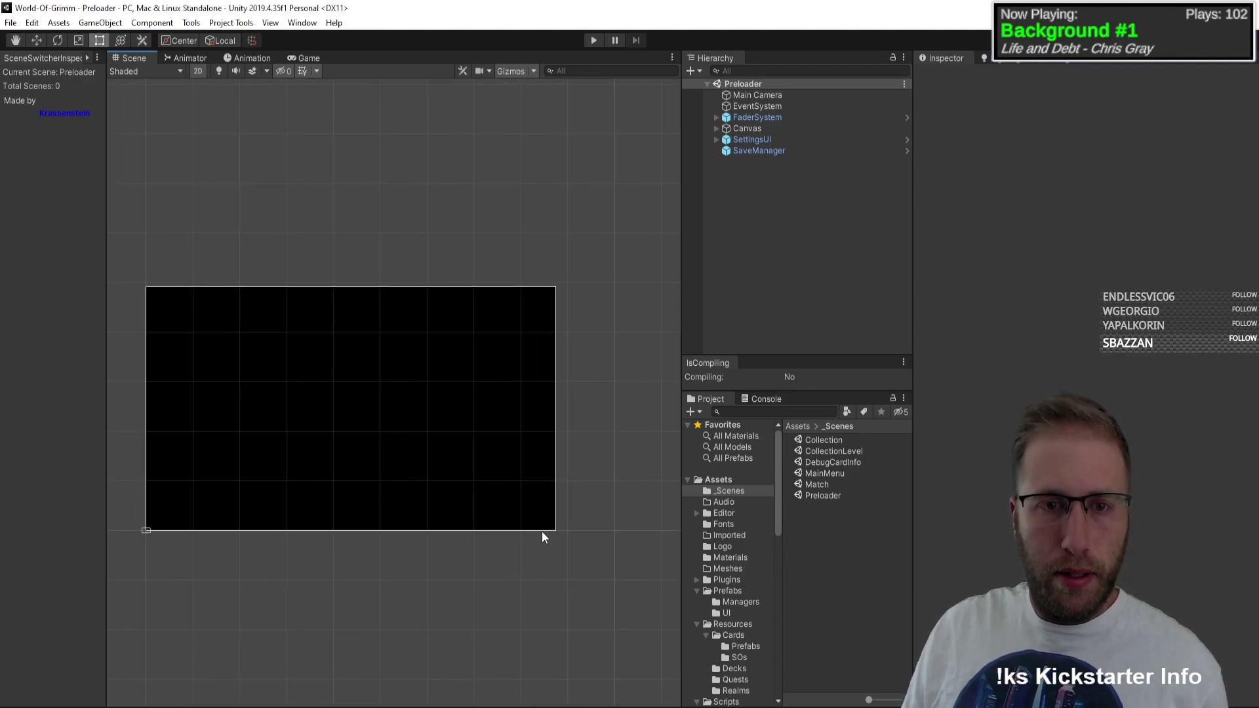
{"action": "scroll", "coordinate": [542, 531], "scroll_direction": "up", "scroll_amount": 1}
{"action": "middle_click_drag", "start_coordinate": [500, 500], "coordinate": [552, 504]}
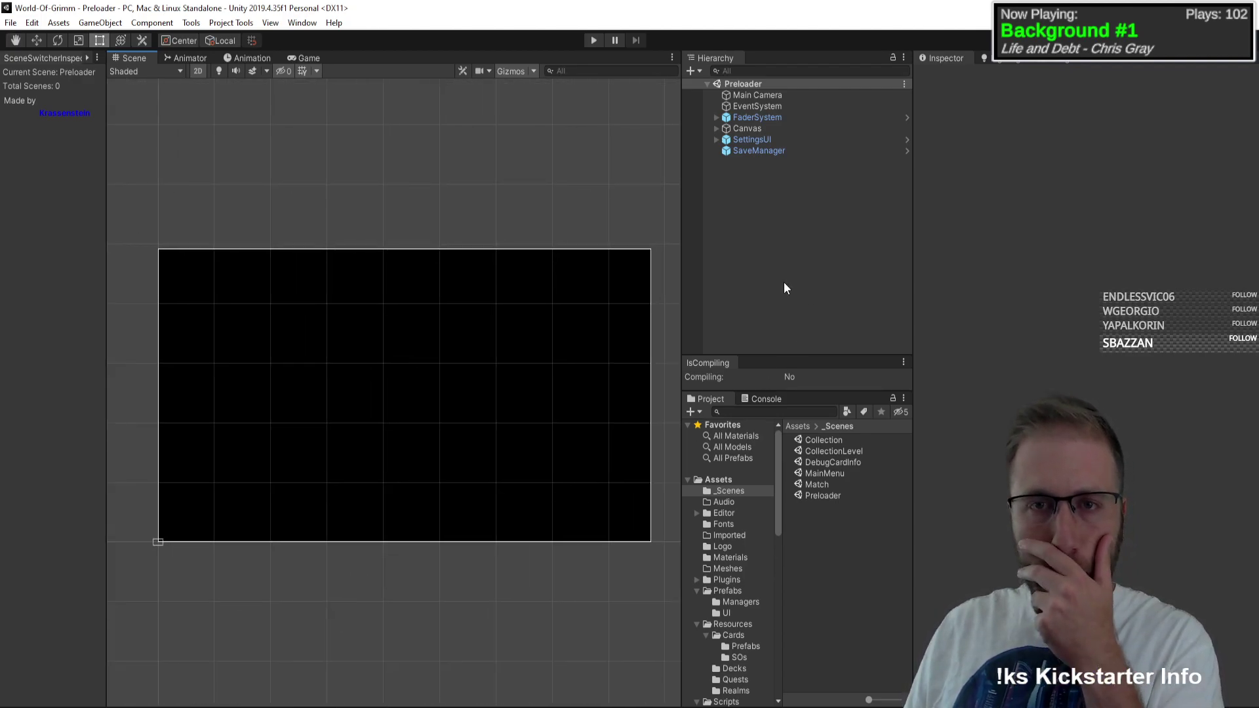
Step: Load CollectionLevel from the SceneSwitcher and pan down to the bottom navigation bar
{"action": "left_click", "coordinate": [57, 395]}
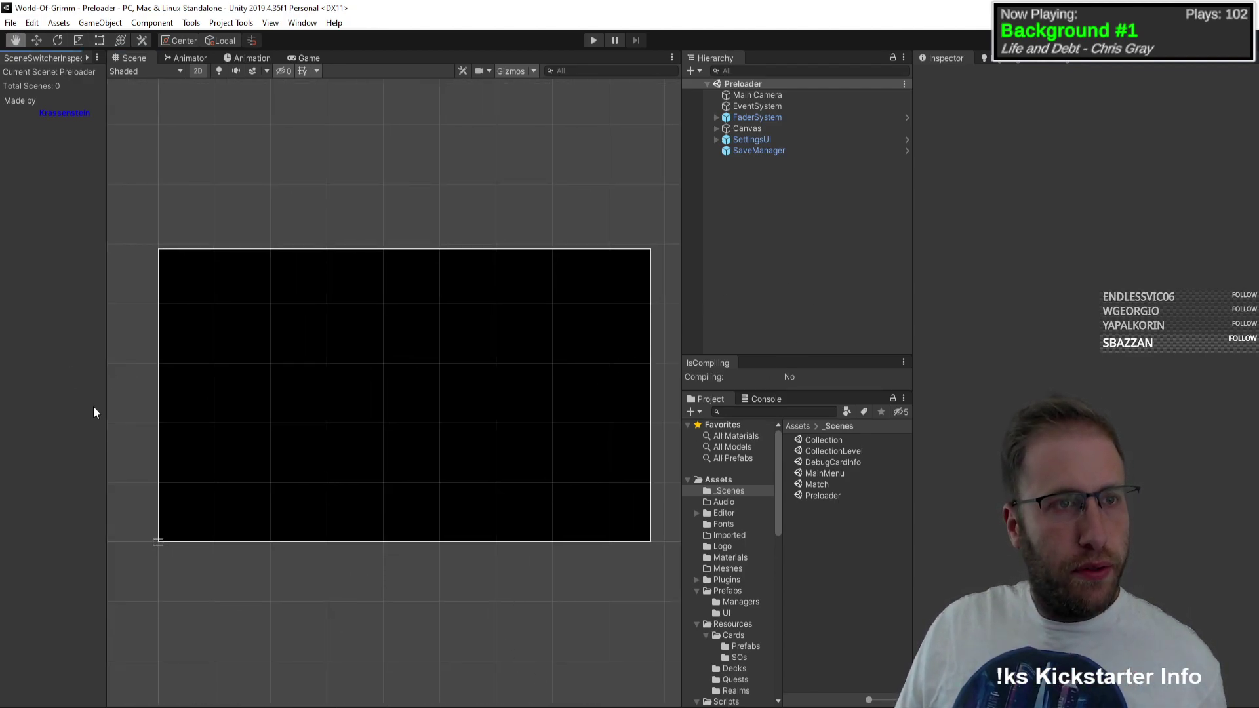
{"action": "left_click", "coordinate": [58, 116]}
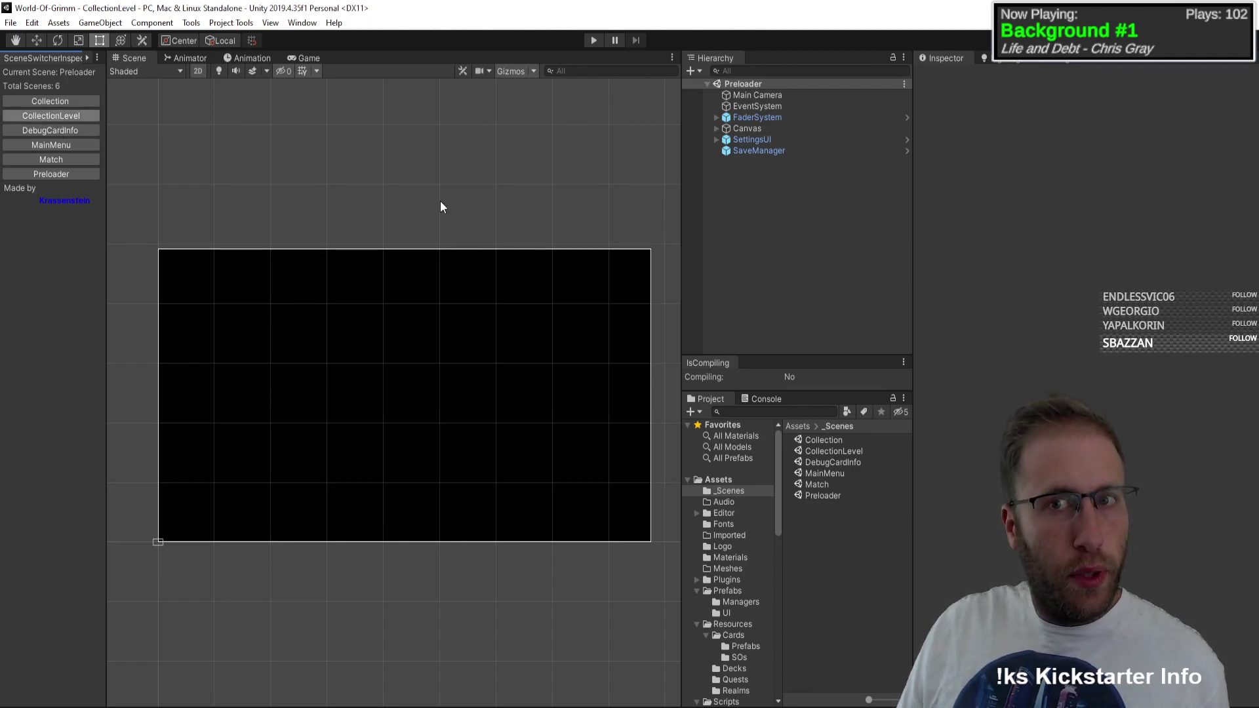
{"action": "scroll", "coordinate": [551, 315], "scroll_direction": "up", "scroll_amount": 3}
{"action": "middle_click_drag", "start_coordinate": [509, 346], "coordinate": [429, 395]}
{"action": "scroll", "coordinate": [429, 395], "scroll_direction": "up", "scroll_amount": 3}
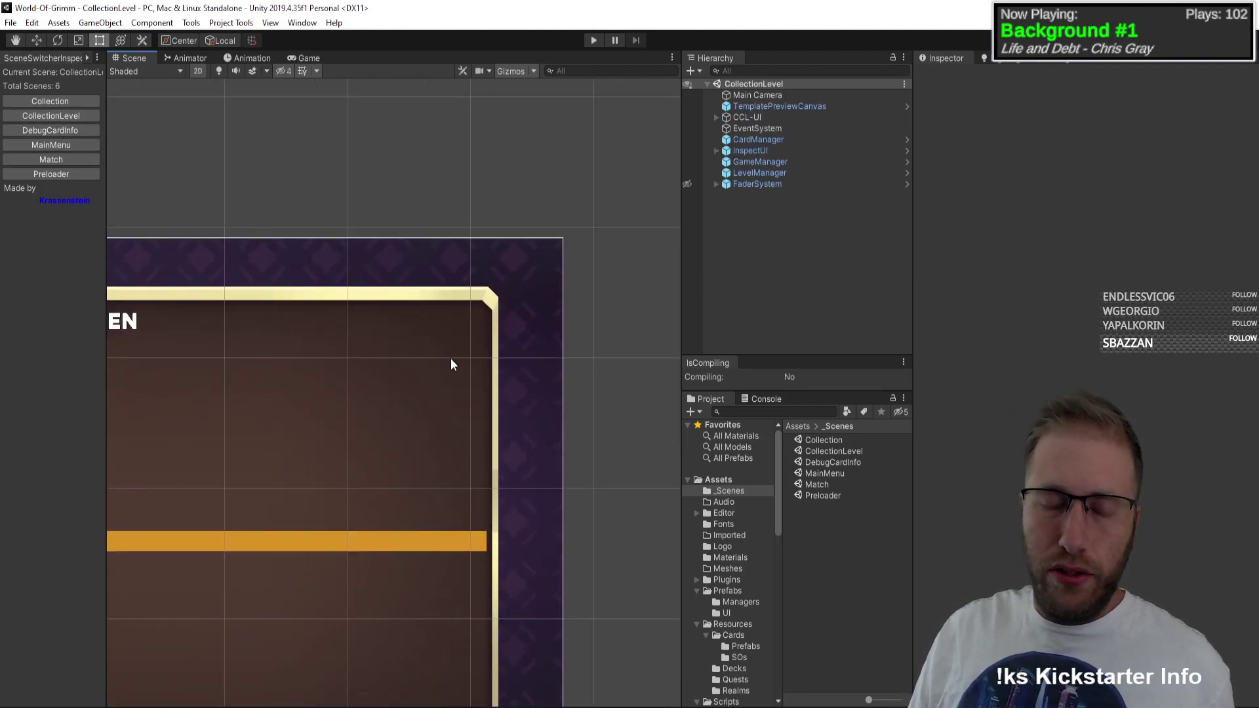
{"action": "scroll", "coordinate": [444, 337], "scroll_direction": "down", "scroll_amount": 3}
{"action": "middle_click_drag", "start_coordinate": [509, 416], "coordinate": [374, 456]}
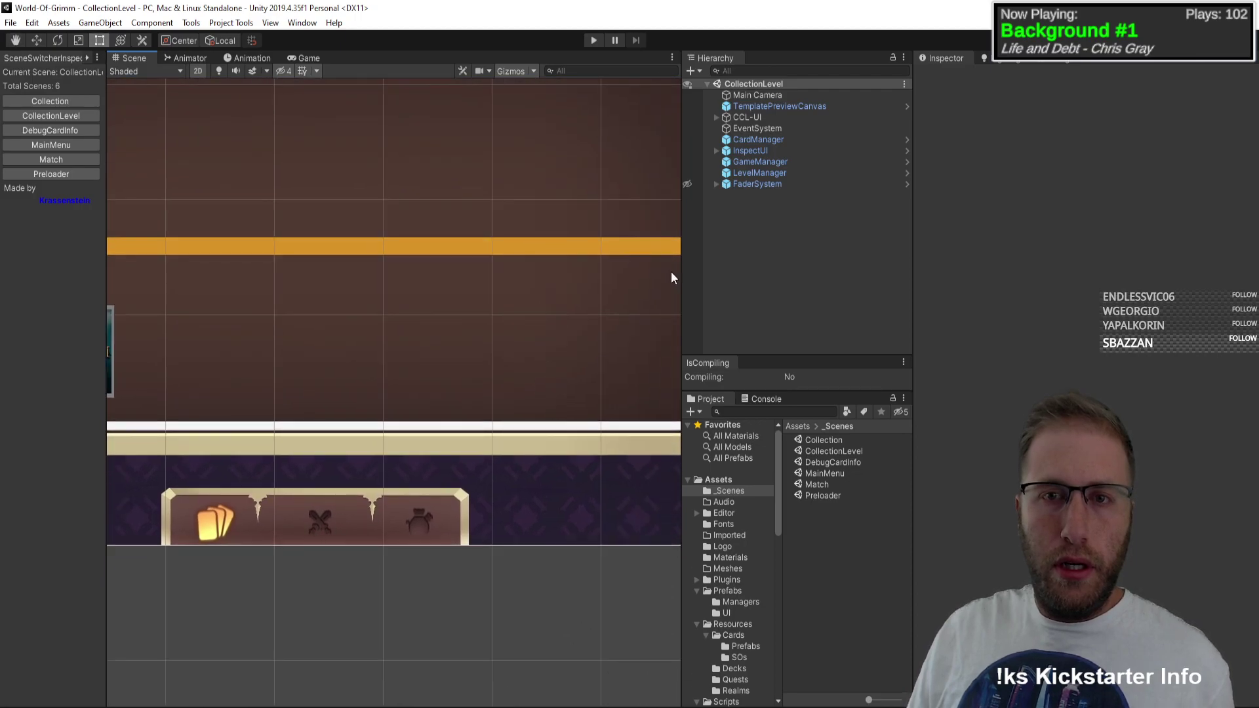
Step: Play from Preloader, pass the title with Space, click the CCL label, then stop
{"action": "left_click", "coordinate": [593, 40]}
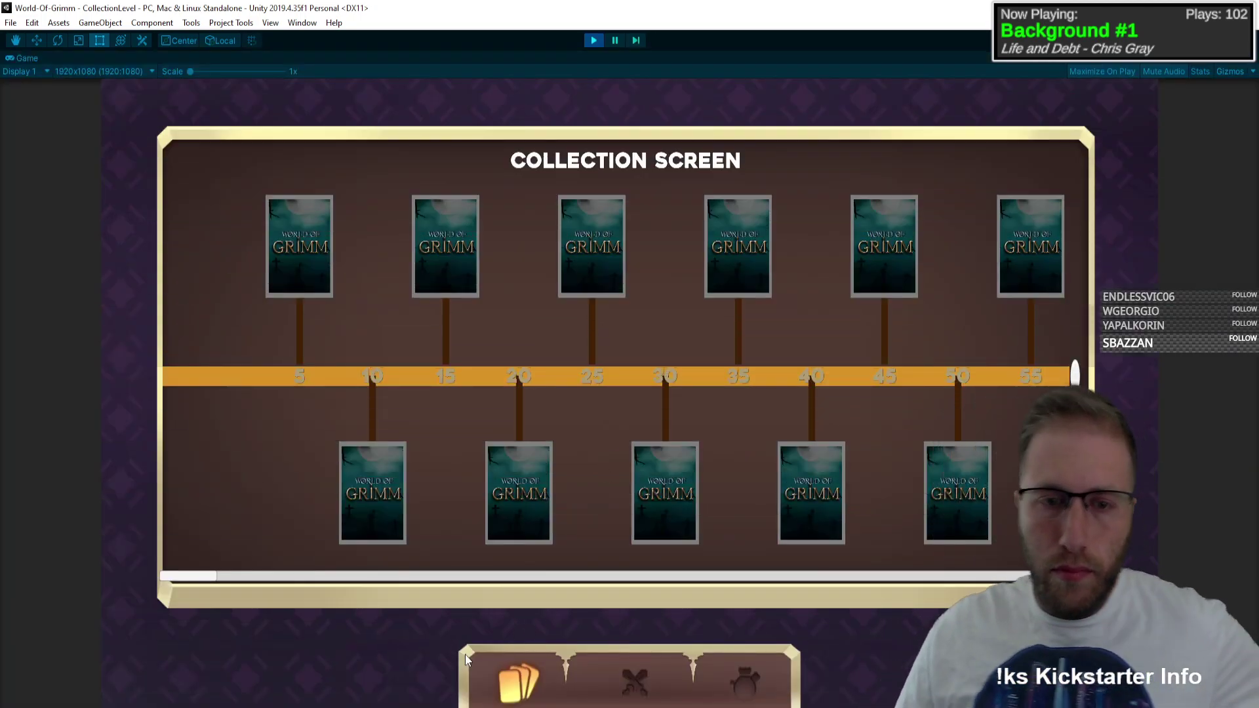
{"action": "left_click", "coordinate": [594, 40]}
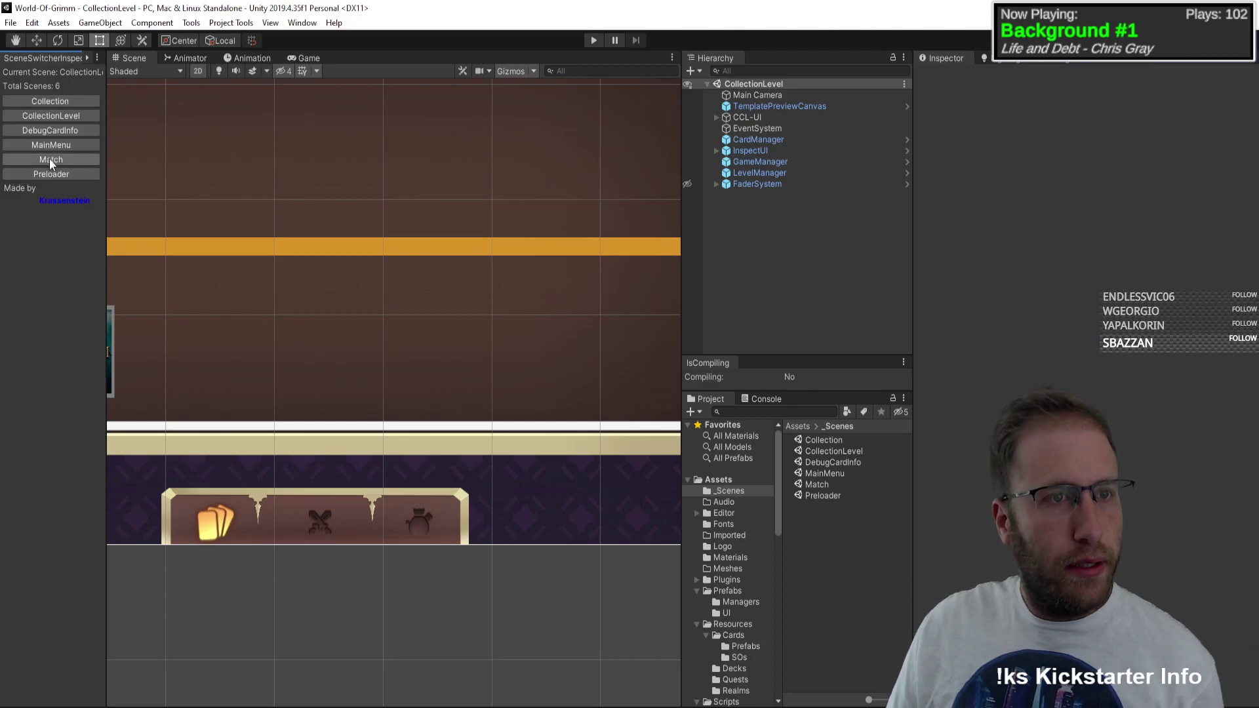
{"action": "left_click", "coordinate": [51, 174]}
{"action": "left_click", "coordinate": [589, 38]}
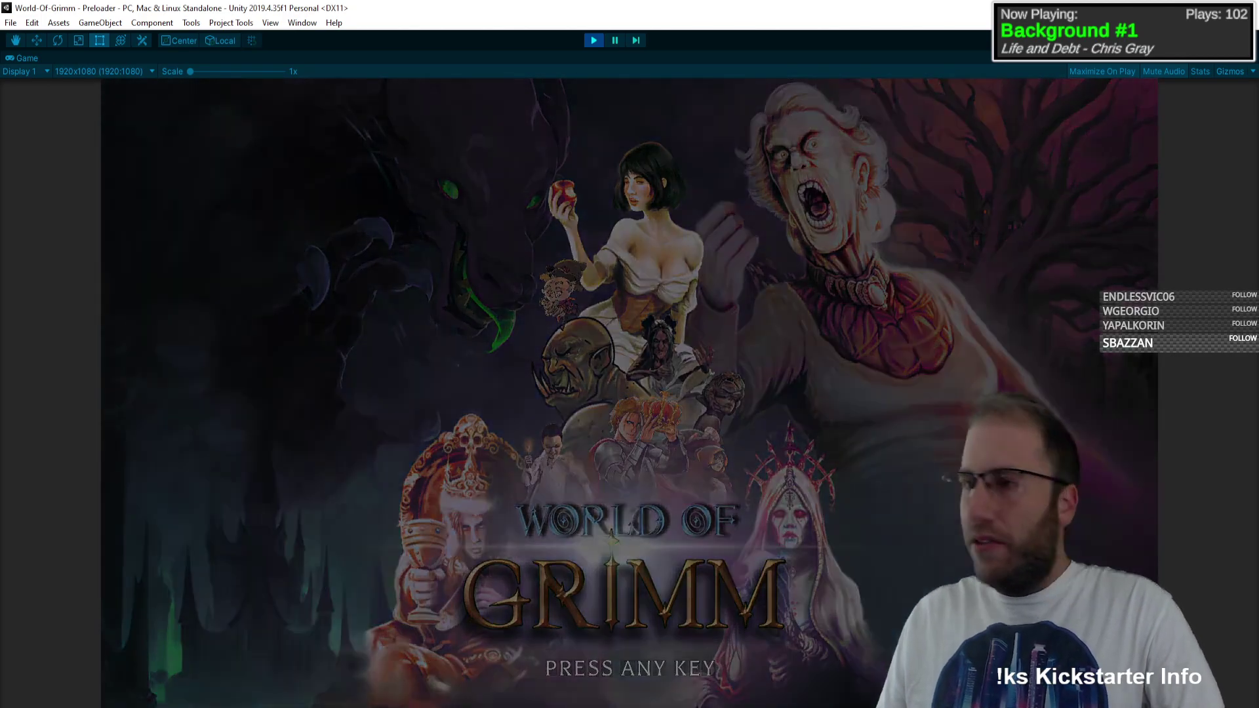
{"action": "key", "text": "space"}
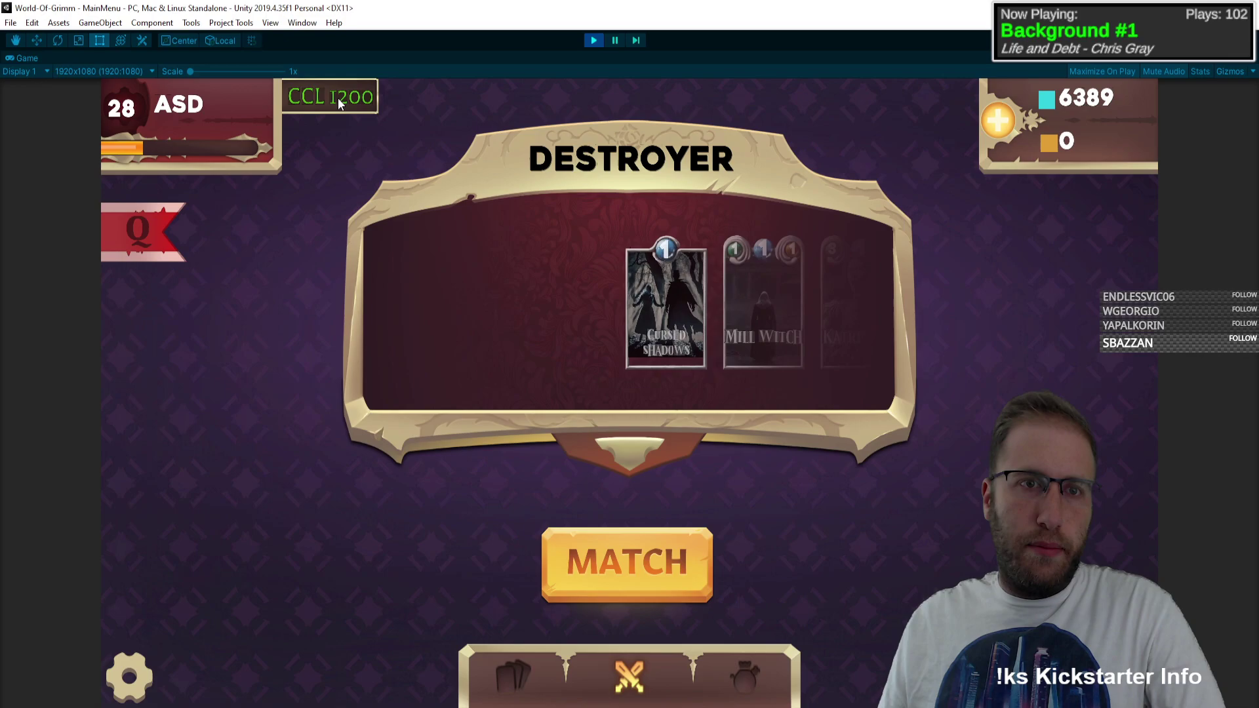
{"action": "left_click", "coordinate": [338, 97]}
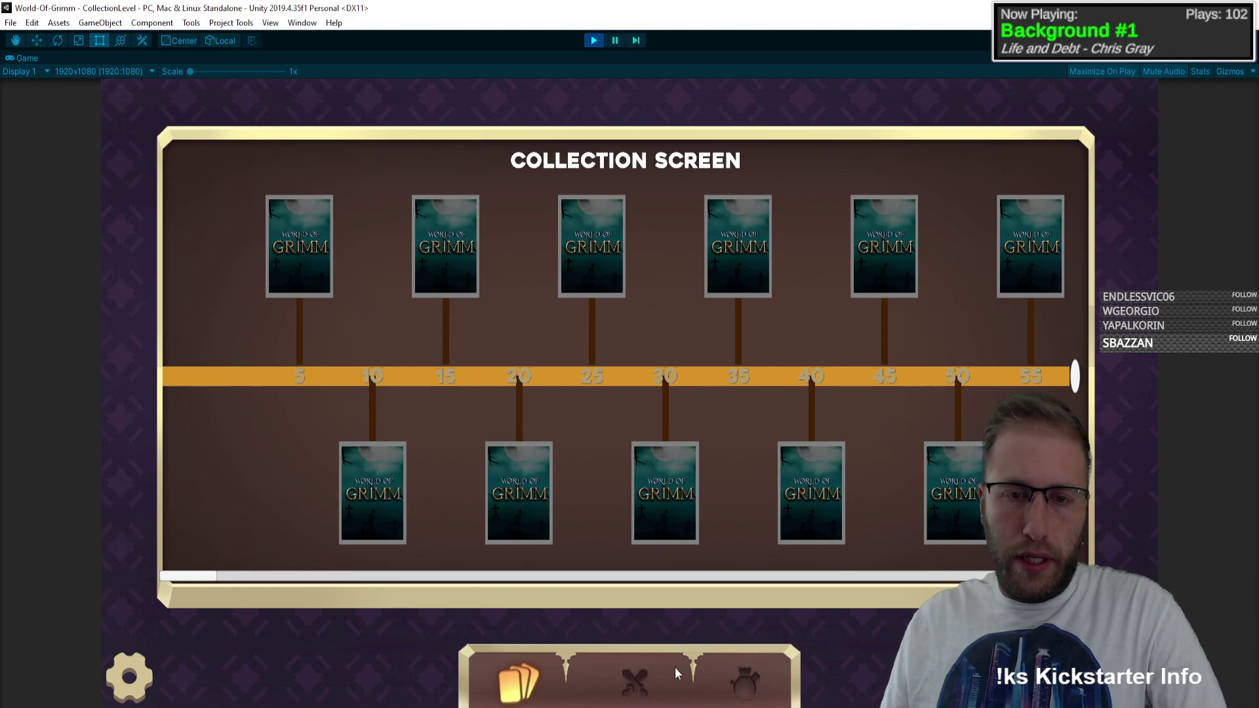
{"action": "left_click", "coordinate": [593, 41]}
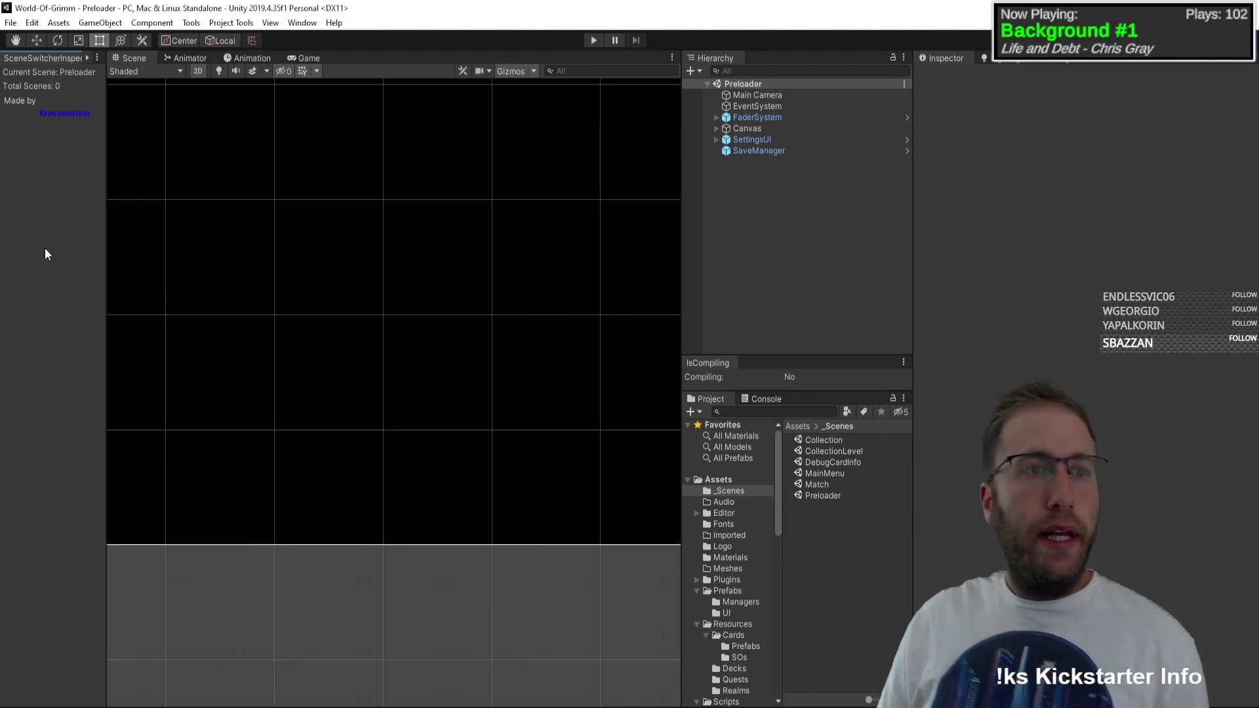
Step: Load CollectionLevel and select the Card Collection button under CCL-UI > Nav Bar
{"action": "left_click", "coordinate": [59, 117]}
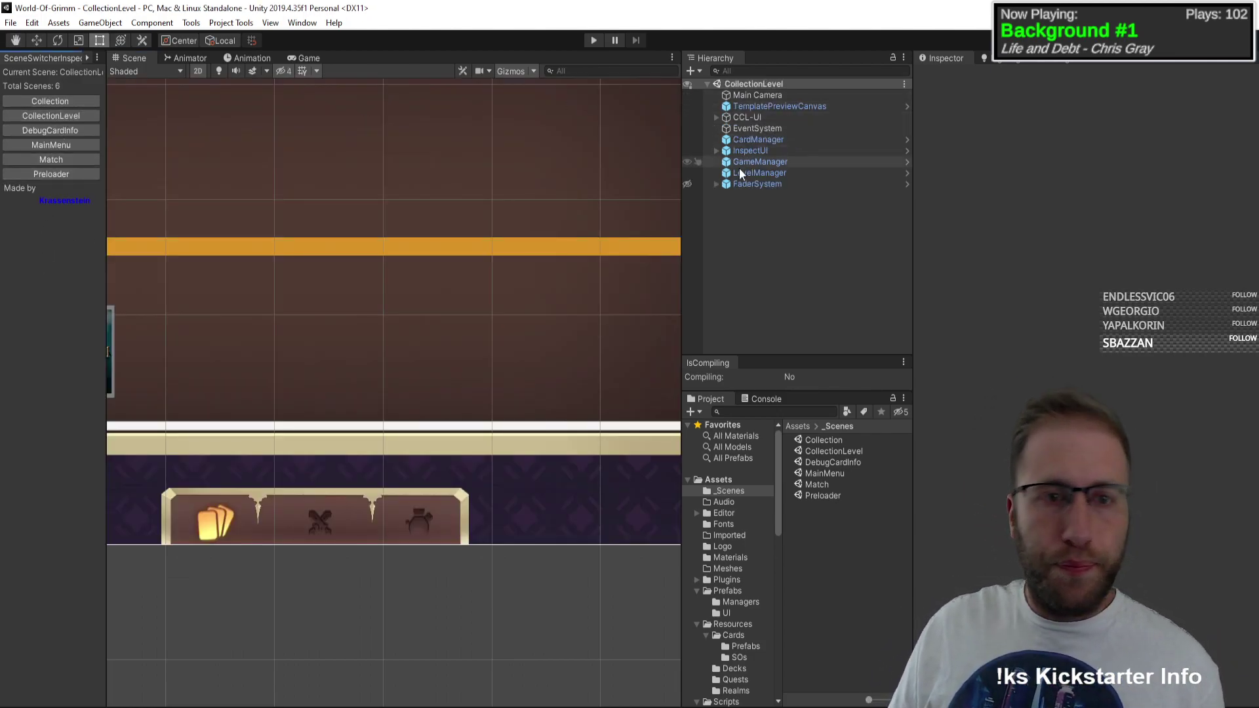
{"action": "left_click", "coordinate": [714, 117]}
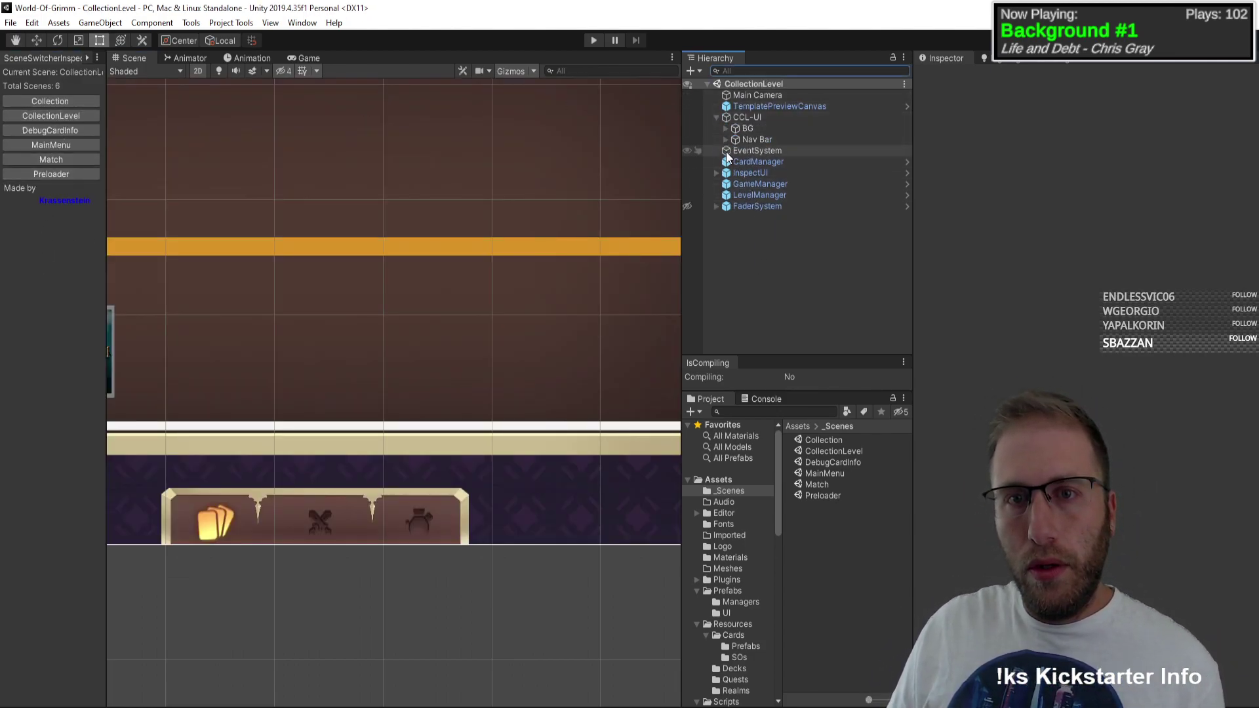
{"action": "left_click", "coordinate": [725, 140]}
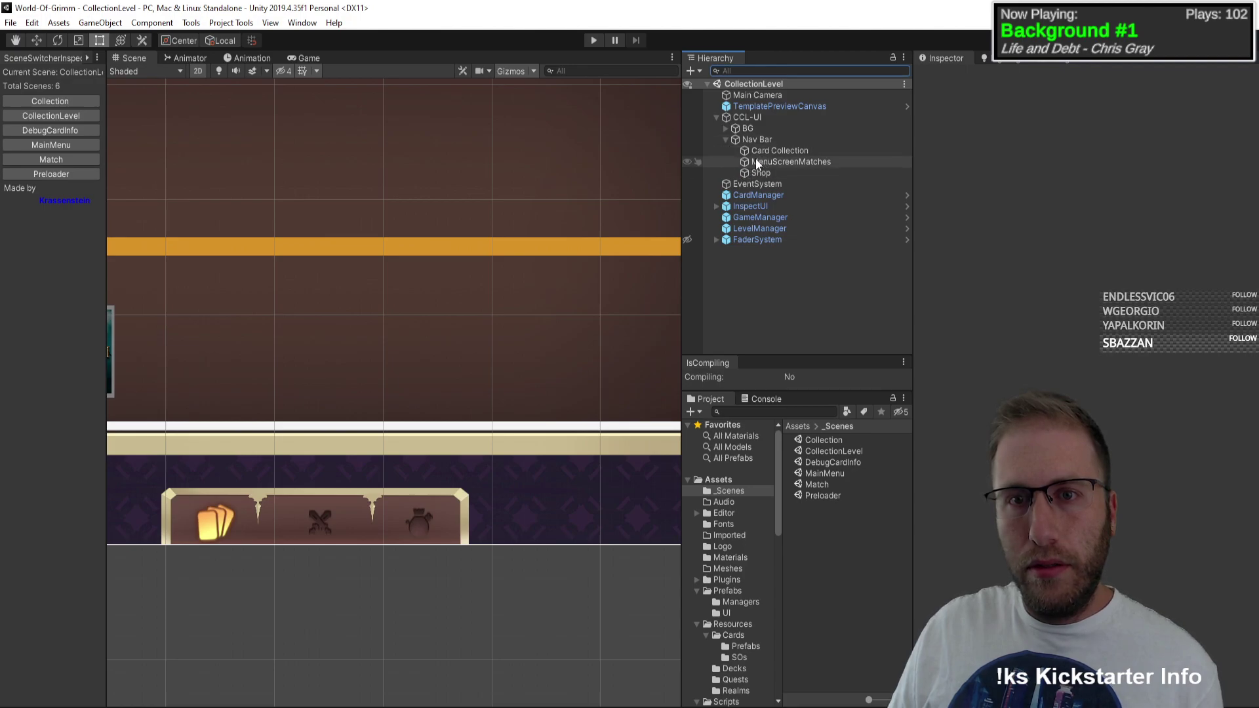
{"action": "left_click", "coordinate": [757, 162]}
{"action": "left_click", "coordinate": [764, 152]}
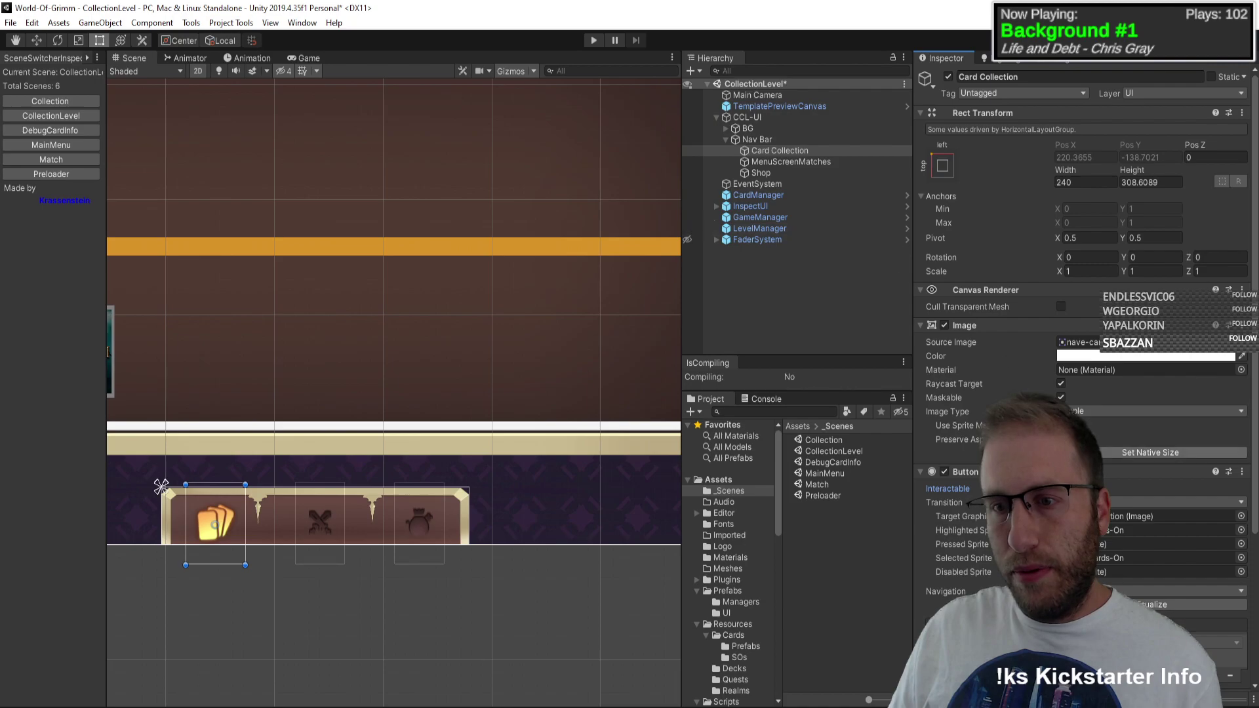
Step: Set the Card Collection Image's Source Image to nave-cards-Off and compare with MenuScreenMatches
{"action": "left_click", "coordinate": [1165, 342]}
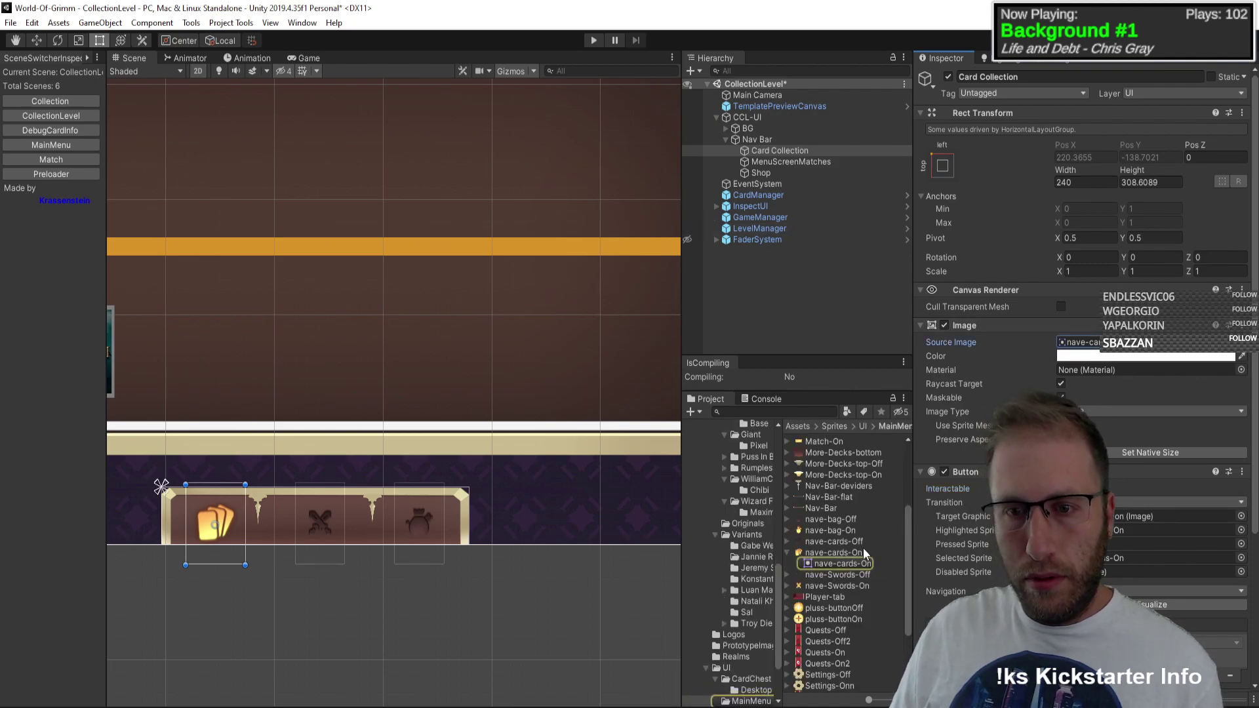
{"action": "left_click_drag", "start_coordinate": [847, 542], "coordinate": [1079, 343]}
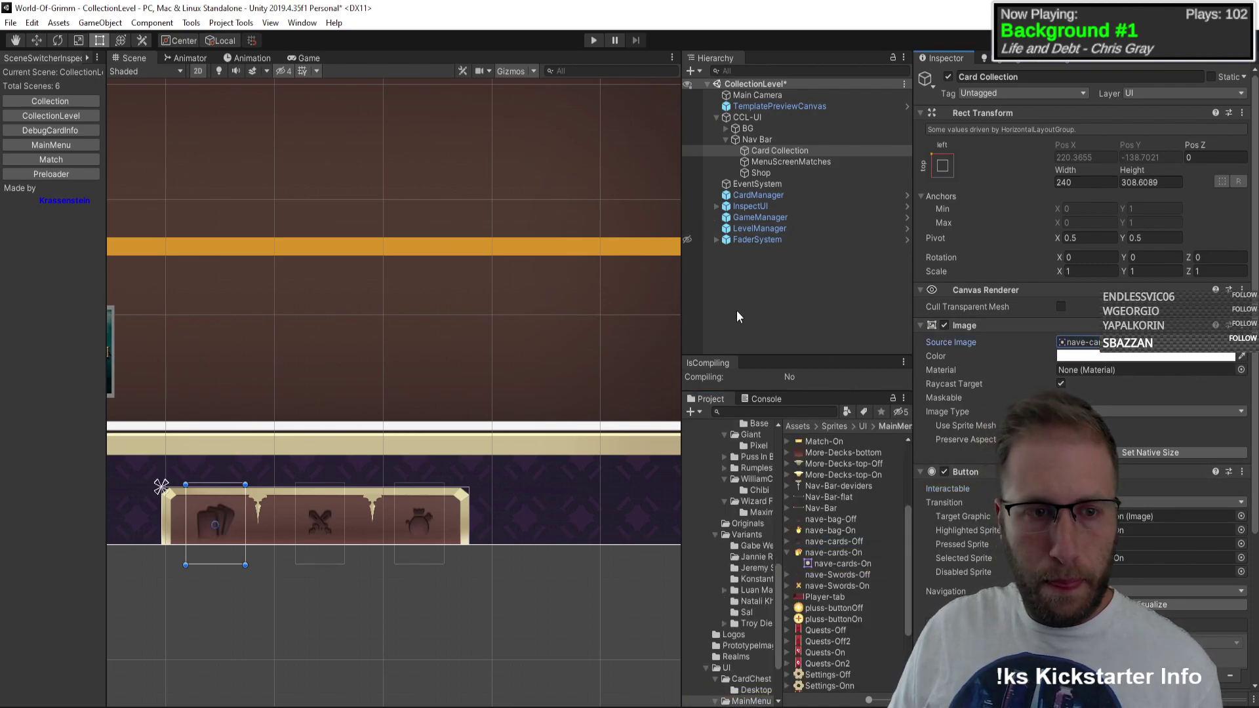
{"action": "left_click", "coordinate": [776, 163]}
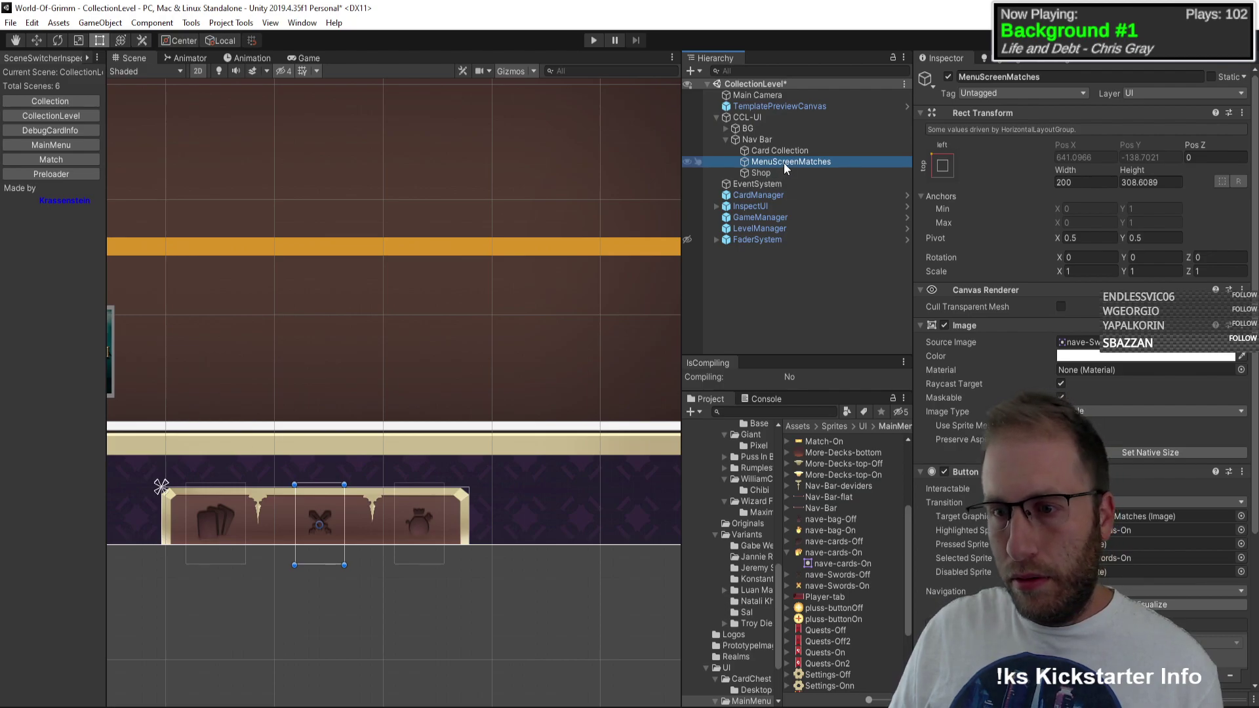
{"action": "left_click", "coordinate": [788, 151]}
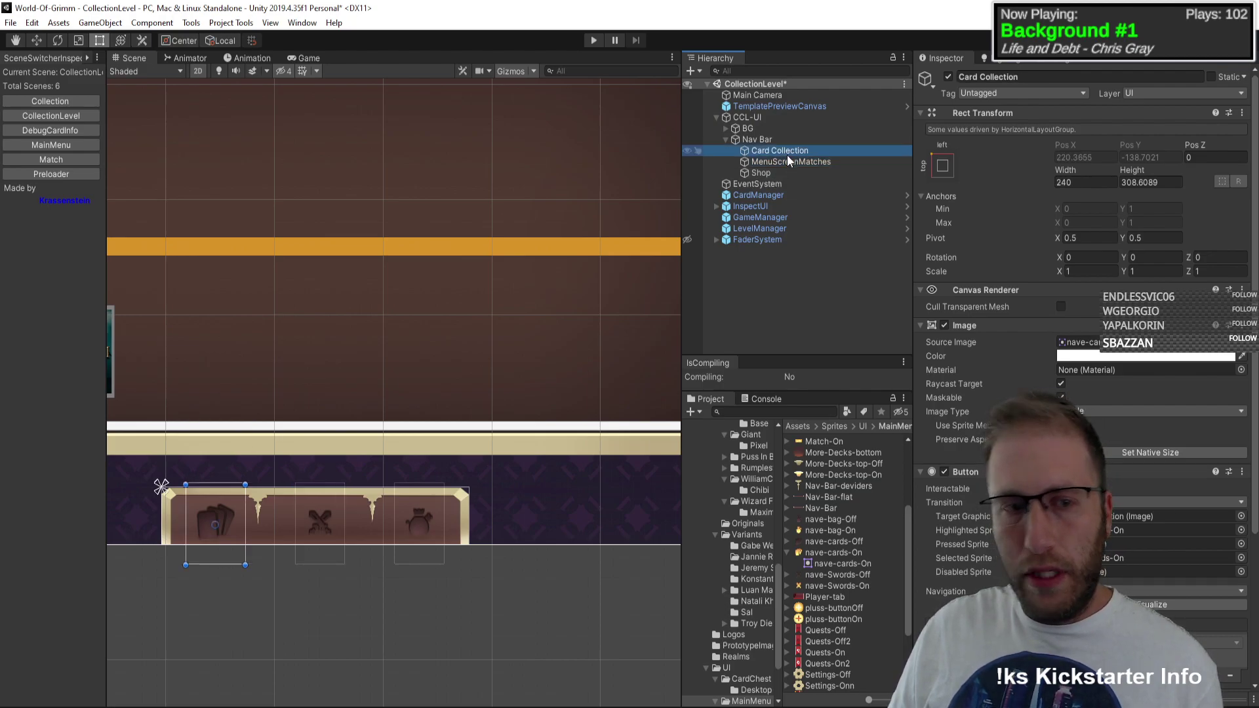
{"action": "left_click", "coordinate": [788, 162], "text": "ctrl"}
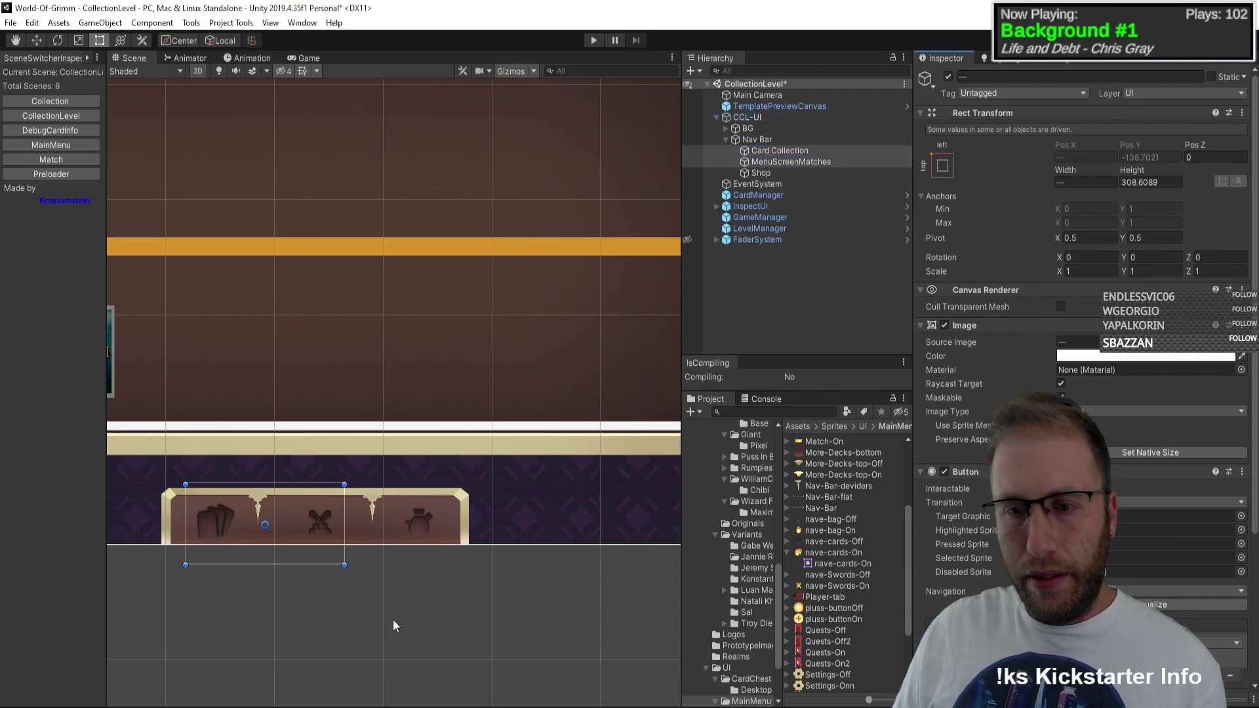
Step: In Visual Studio's MainMenuManager.cs, search symbols for 'on' and browse the class member list
{"action": "key", "text": "alt+Tab"}
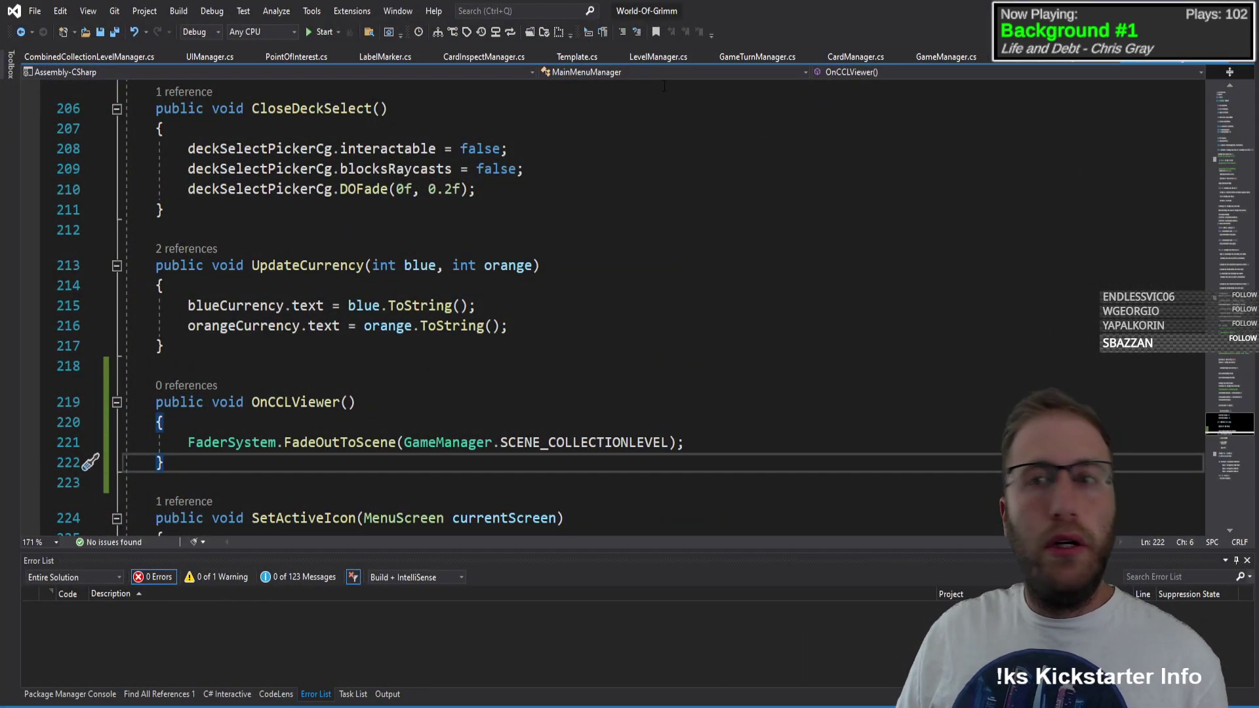
{"action": "left_click", "coordinate": [614, 285]}
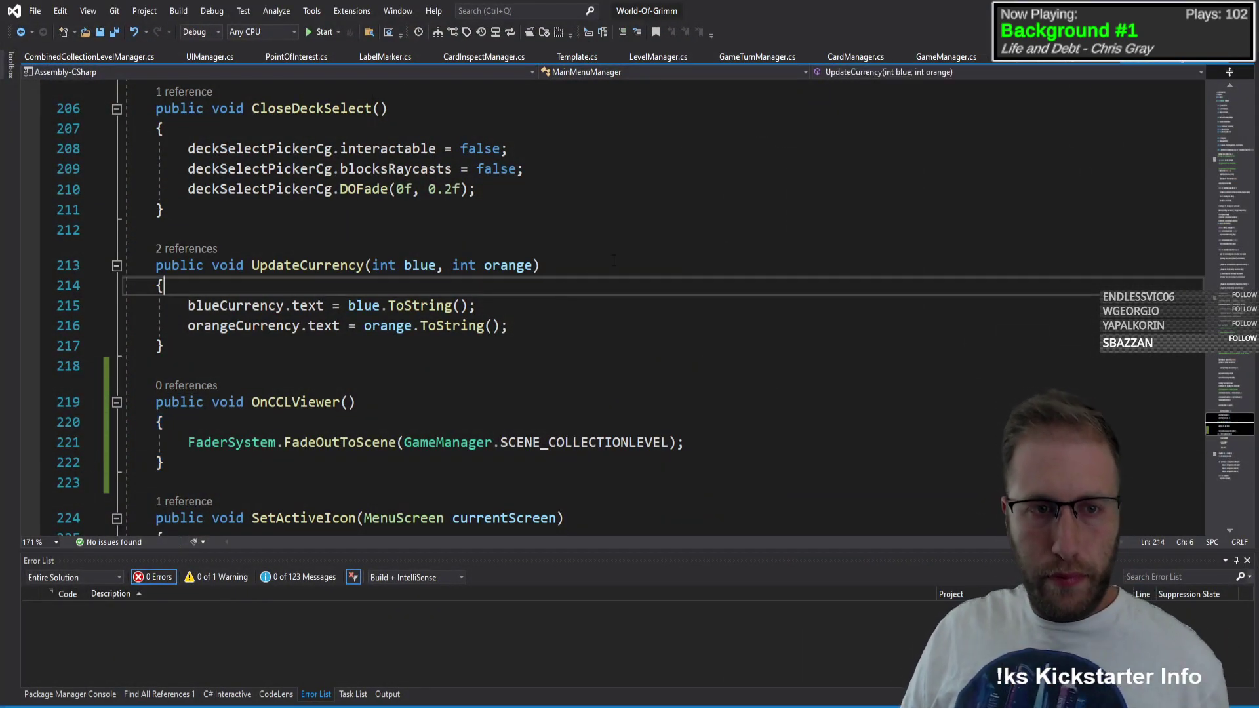
{"action": "key", "text": "ctrl+t"}
{"action": "type", "text": "oncoll"}
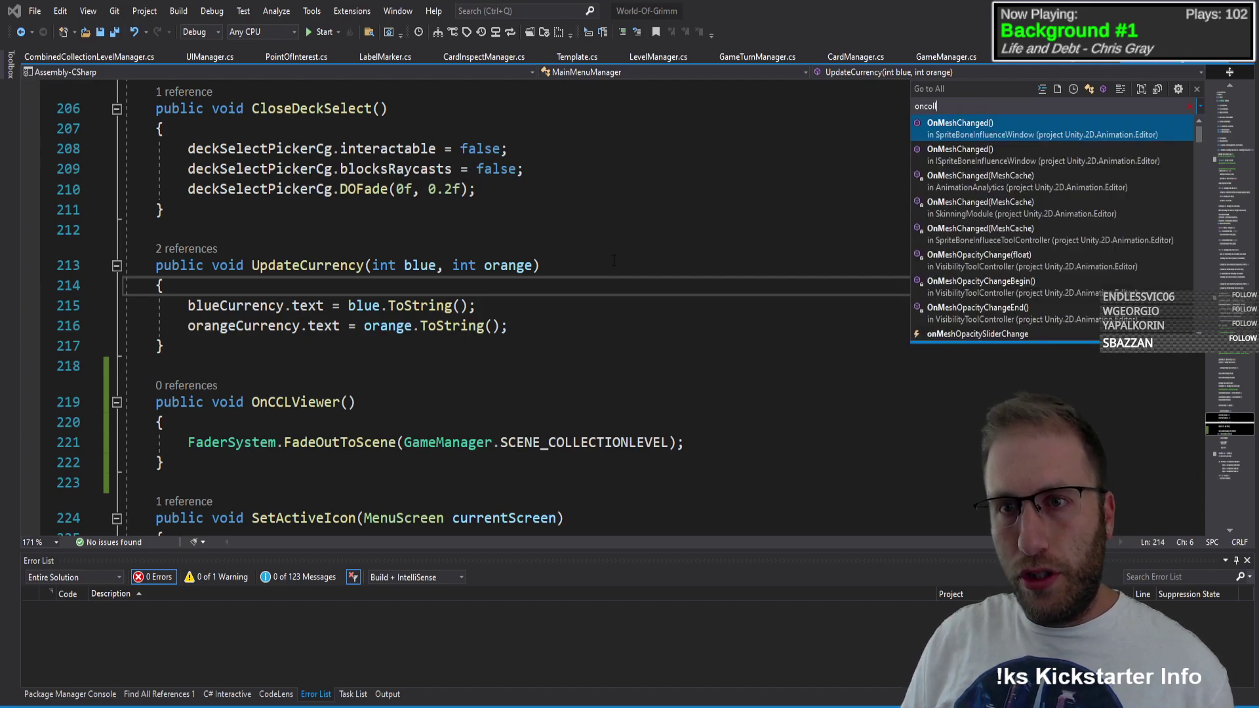
{"action": "key", "text": "Escape"}
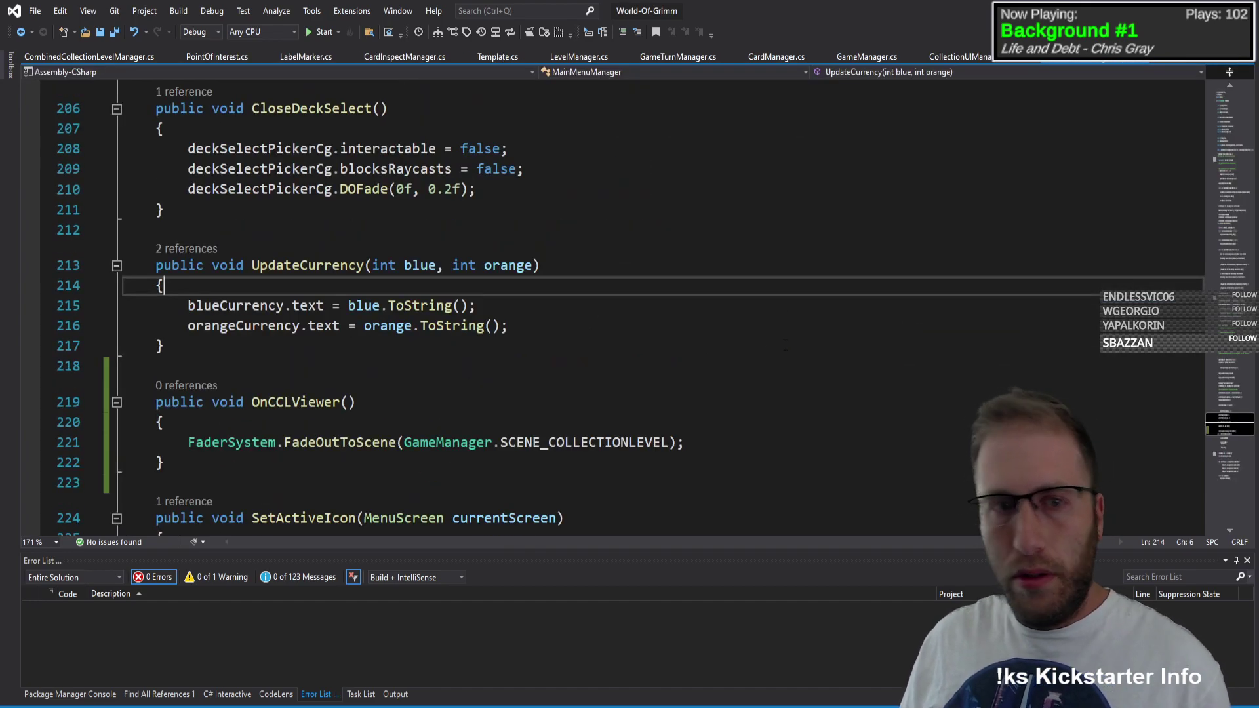
{"action": "left_click", "coordinate": [1200, 71]}
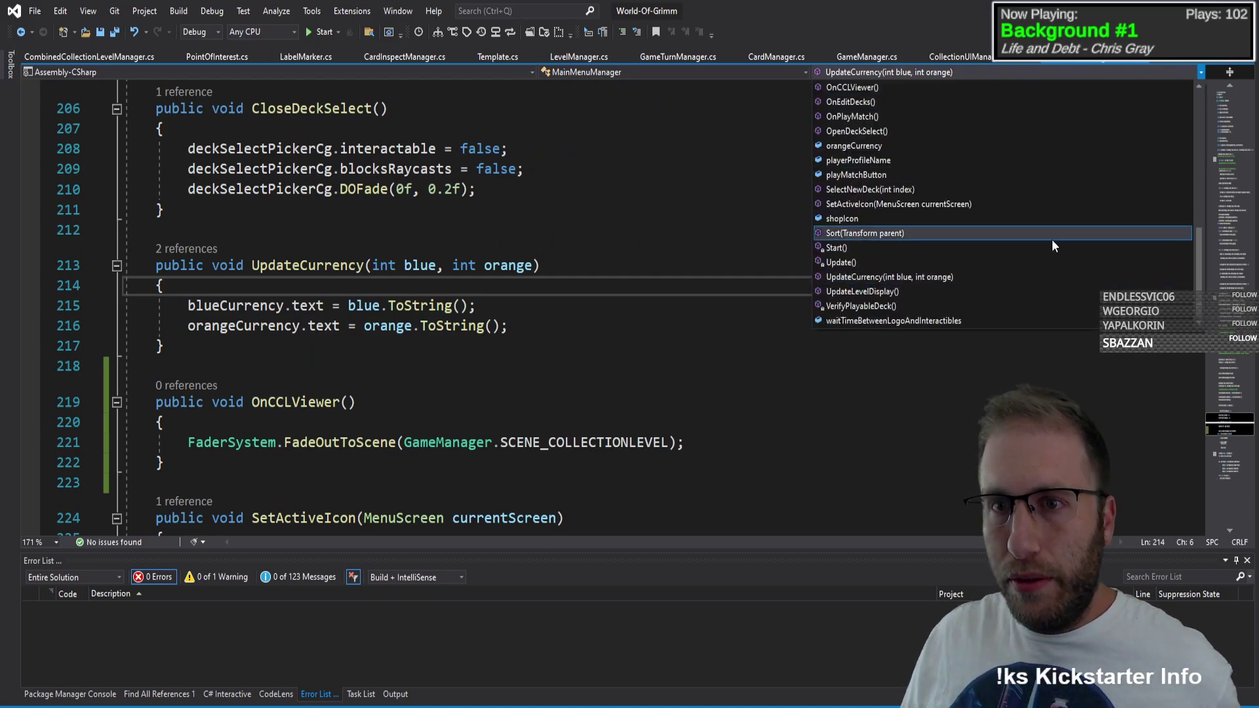
{"action": "scroll", "coordinate": [985, 252], "scroll_direction": "down", "scroll_amount": 3}
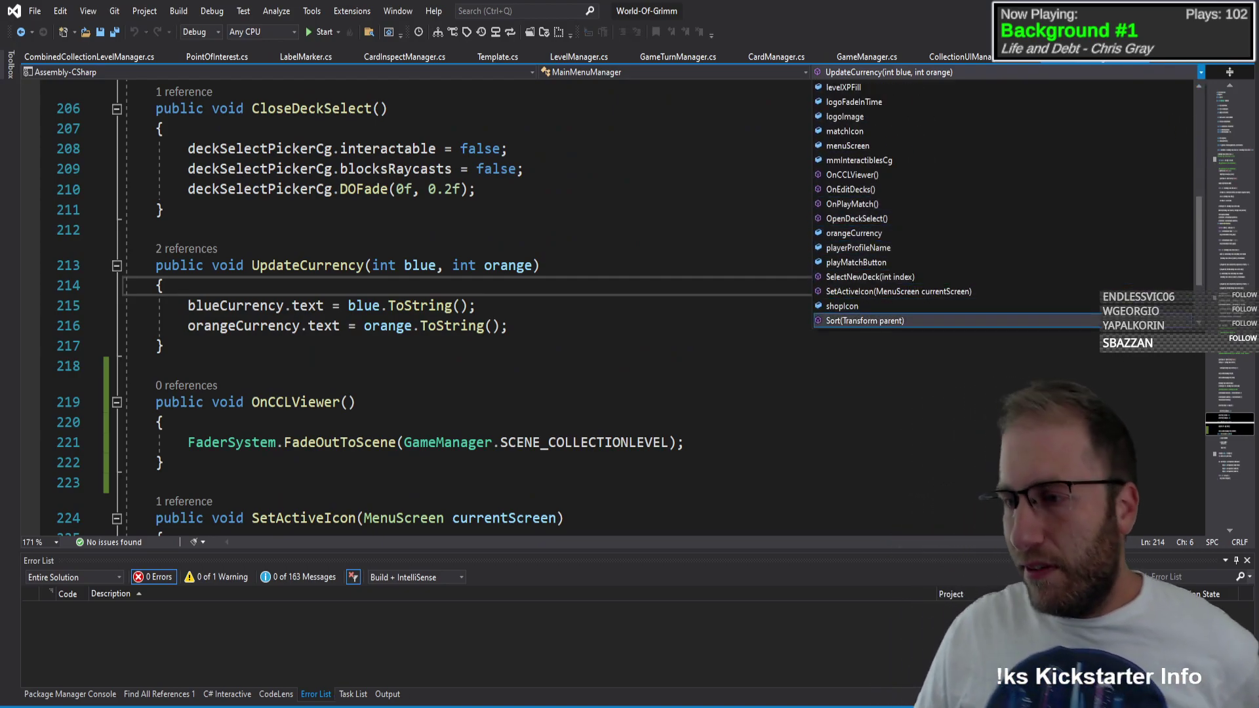
{"action": "key", "text": "Escape"}
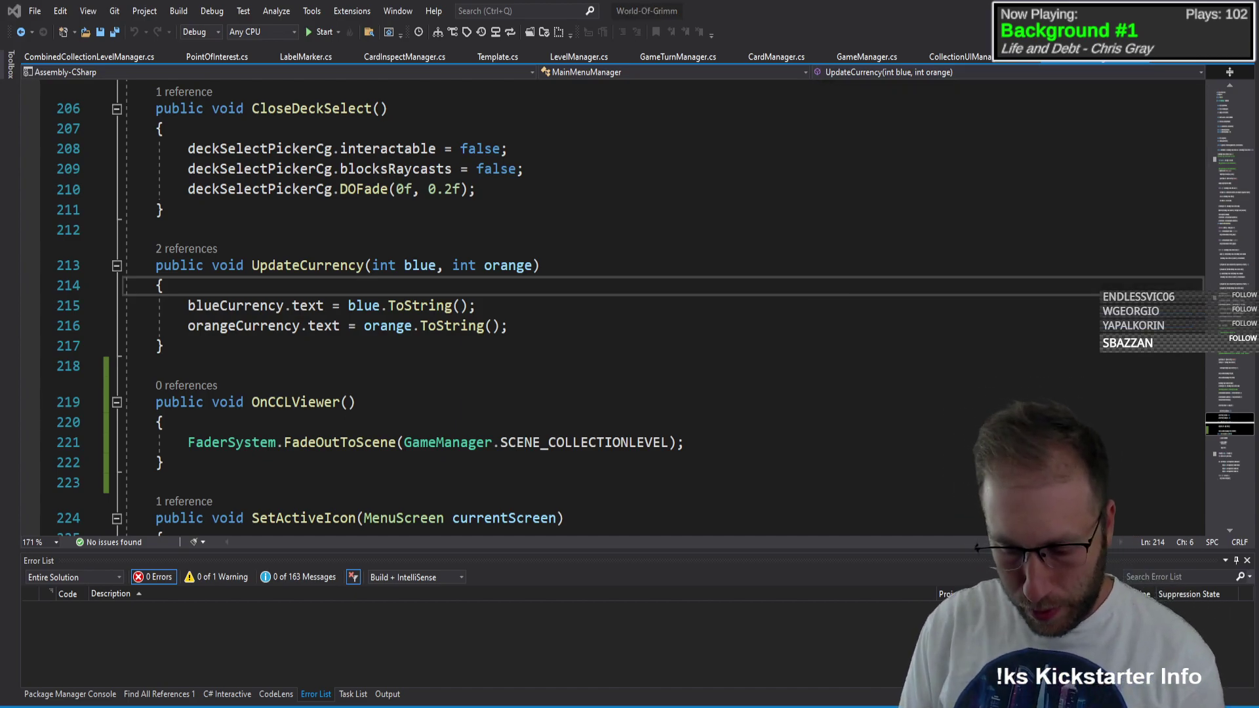
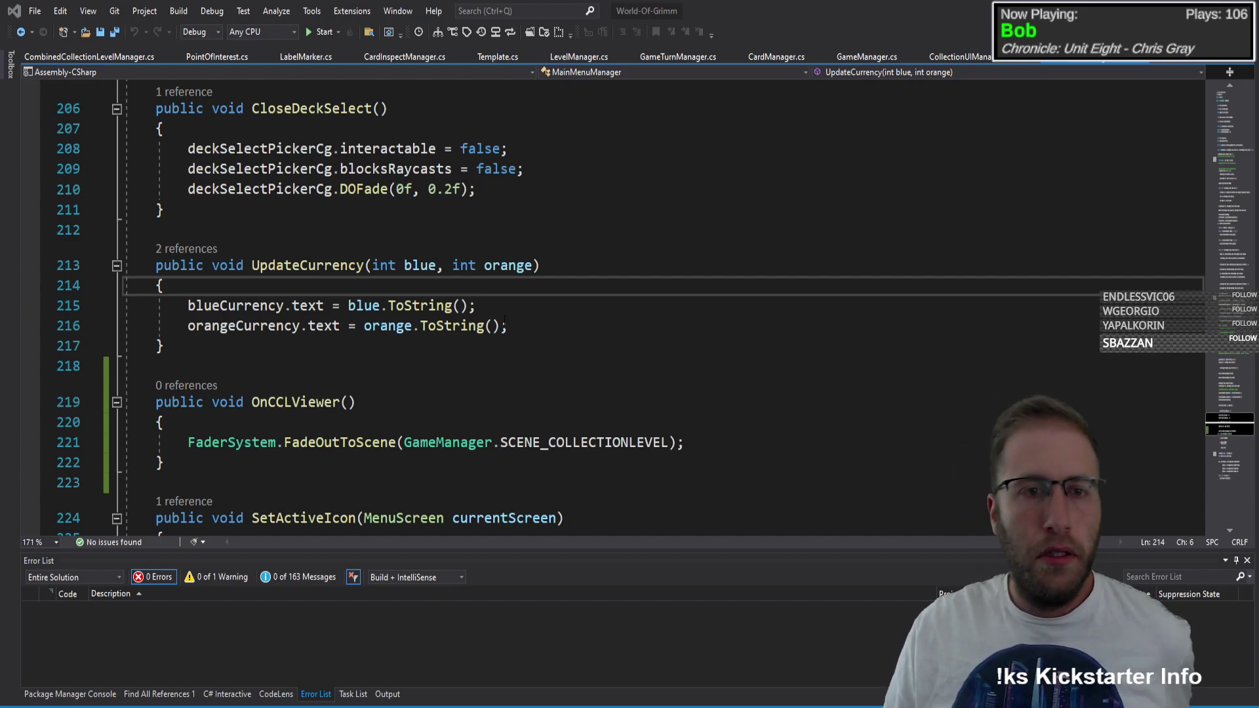
Step: Browse MainMenuManager and jump to the OpenDeckSelect method via the member list
{"action": "scroll", "coordinate": [504, 348], "scroll_direction": "up", "scroll_amount": 2}
{"action": "scroll", "coordinate": [505, 341], "scroll_direction": "down", "scroll_amount": 2}
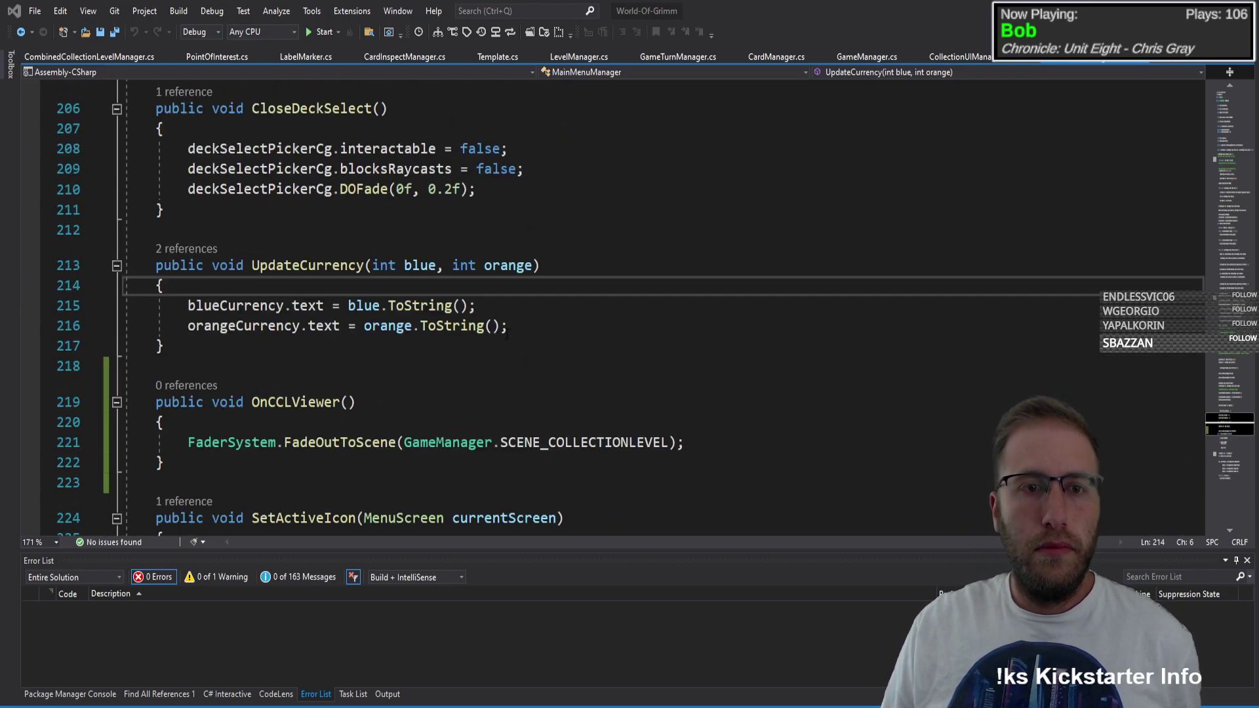
{"action": "scroll", "coordinate": [520, 393], "scroll_direction": "down", "scroll_amount": 5}
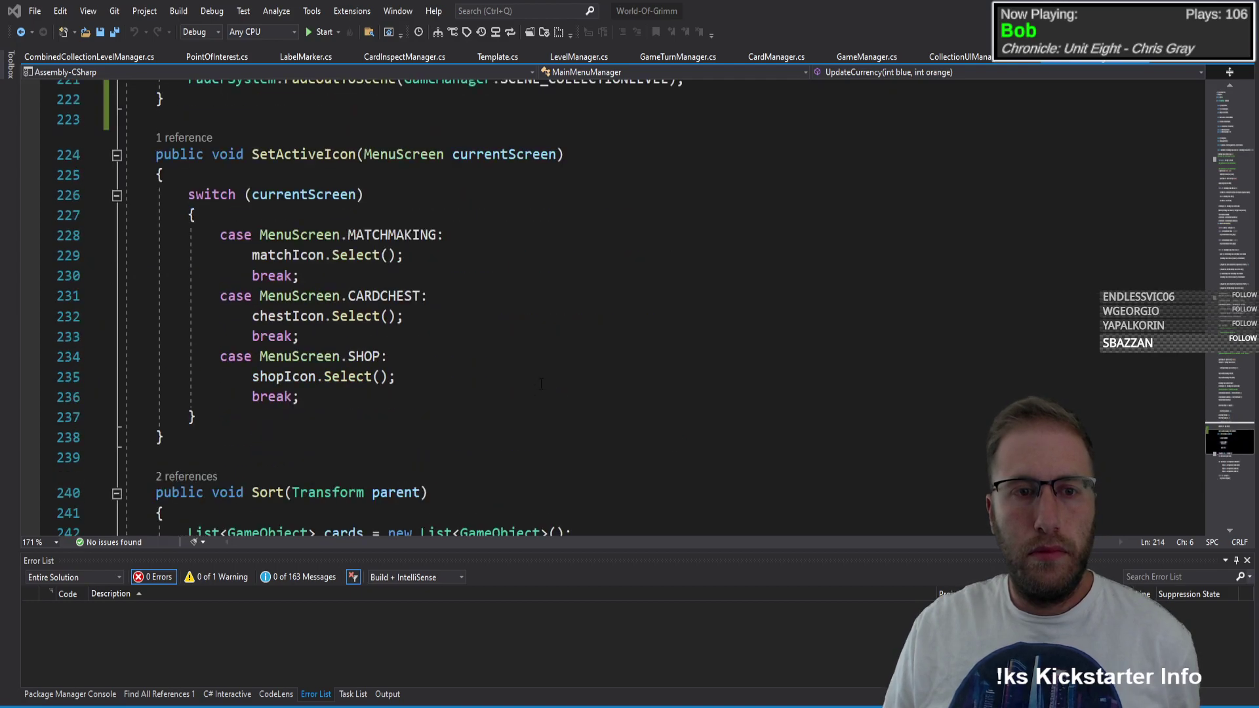
{"action": "scroll", "coordinate": [541, 384], "scroll_direction": "down", "scroll_amount": 3}
{"action": "scroll", "coordinate": [551, 389], "scroll_direction": "up", "scroll_amount": 3}
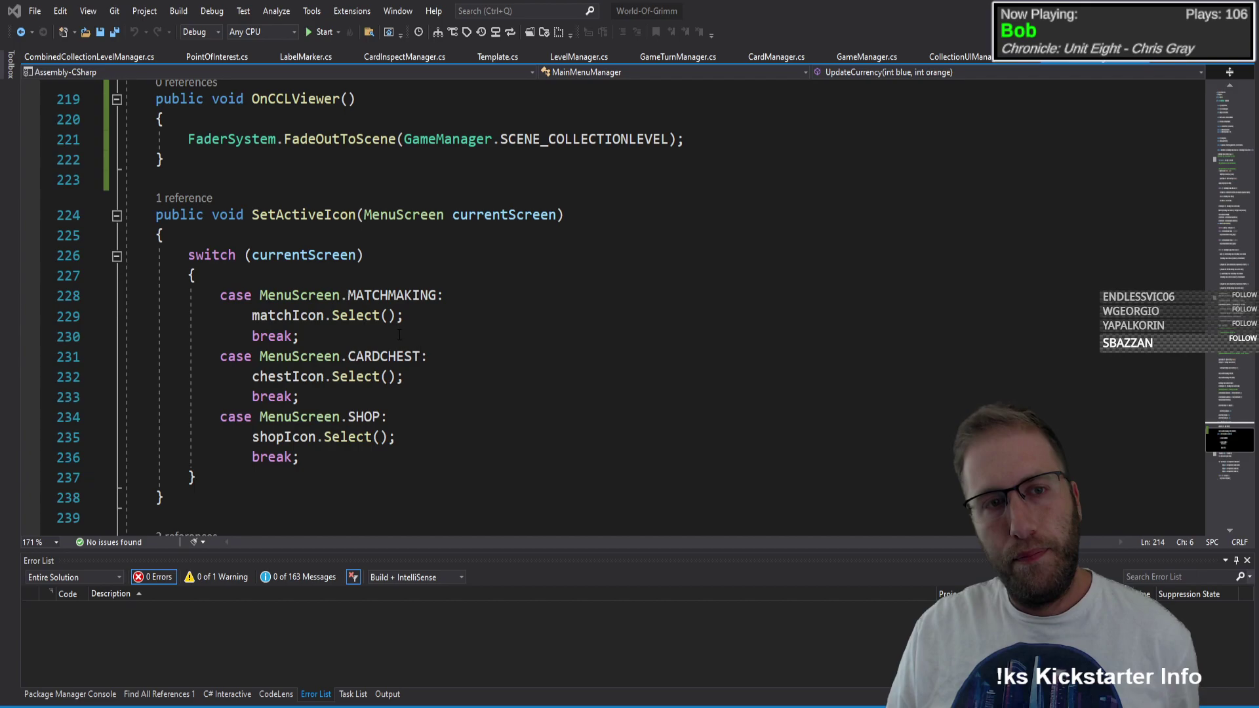
{"action": "scroll", "coordinate": [460, 347], "scroll_direction": "down", "scroll_amount": 2}
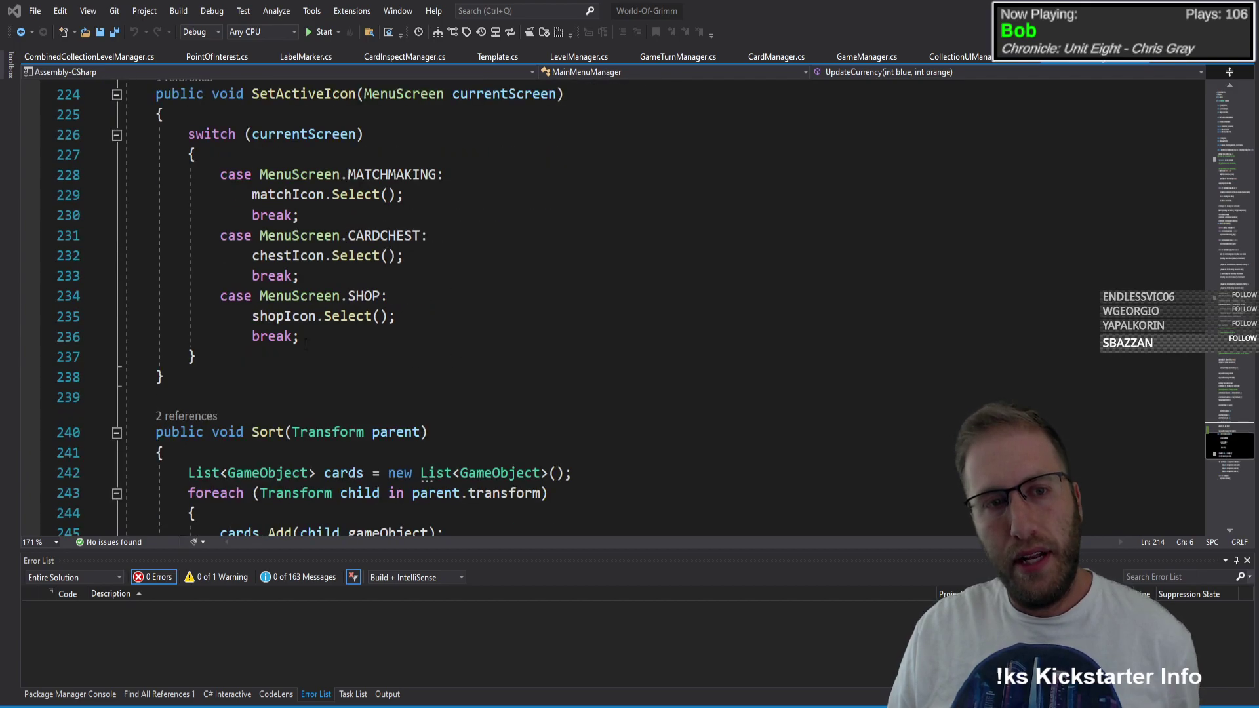
{"action": "scroll", "coordinate": [364, 317], "scroll_direction": "up", "scroll_amount": 6}
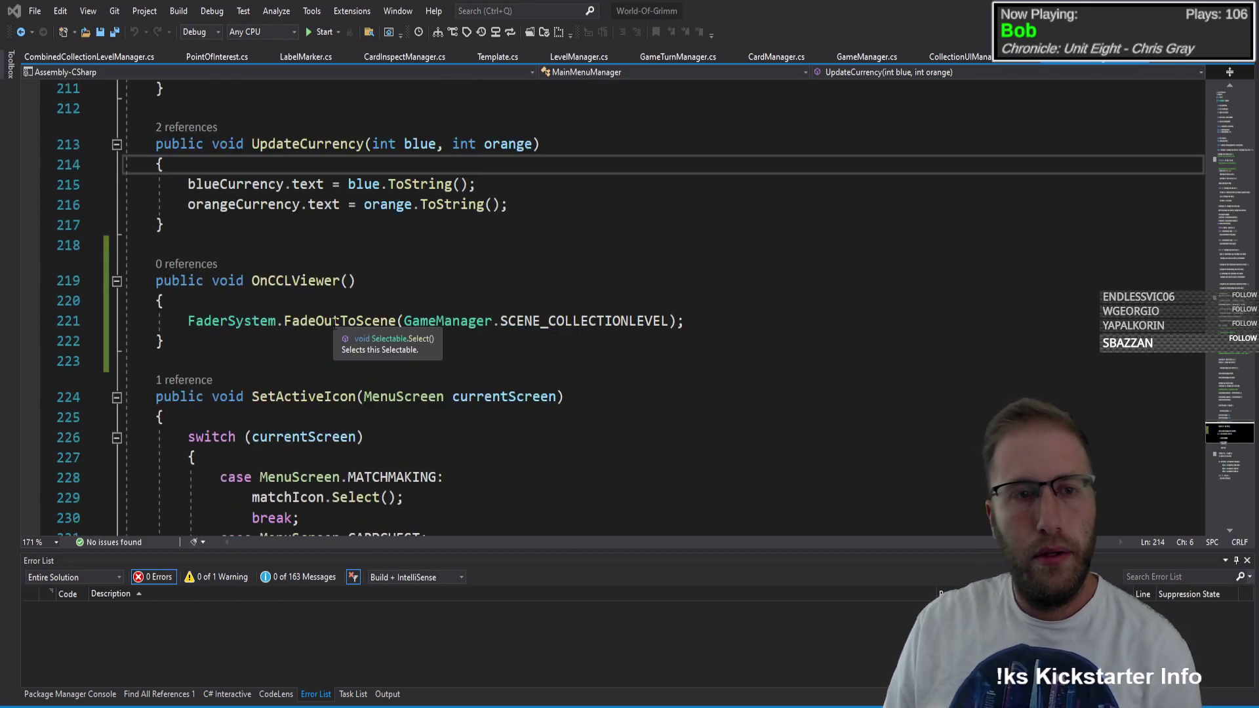
{"action": "left_click", "coordinate": [1202, 72]}
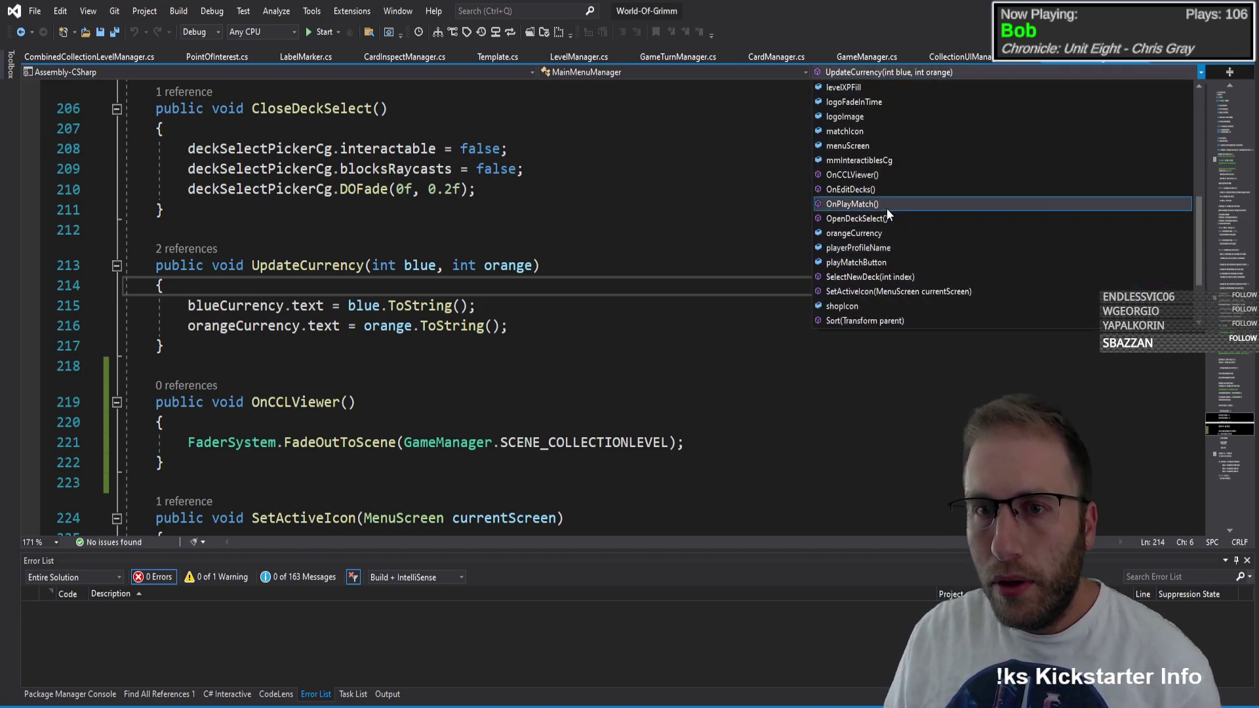
{"action": "left_click", "coordinate": [883, 224]}
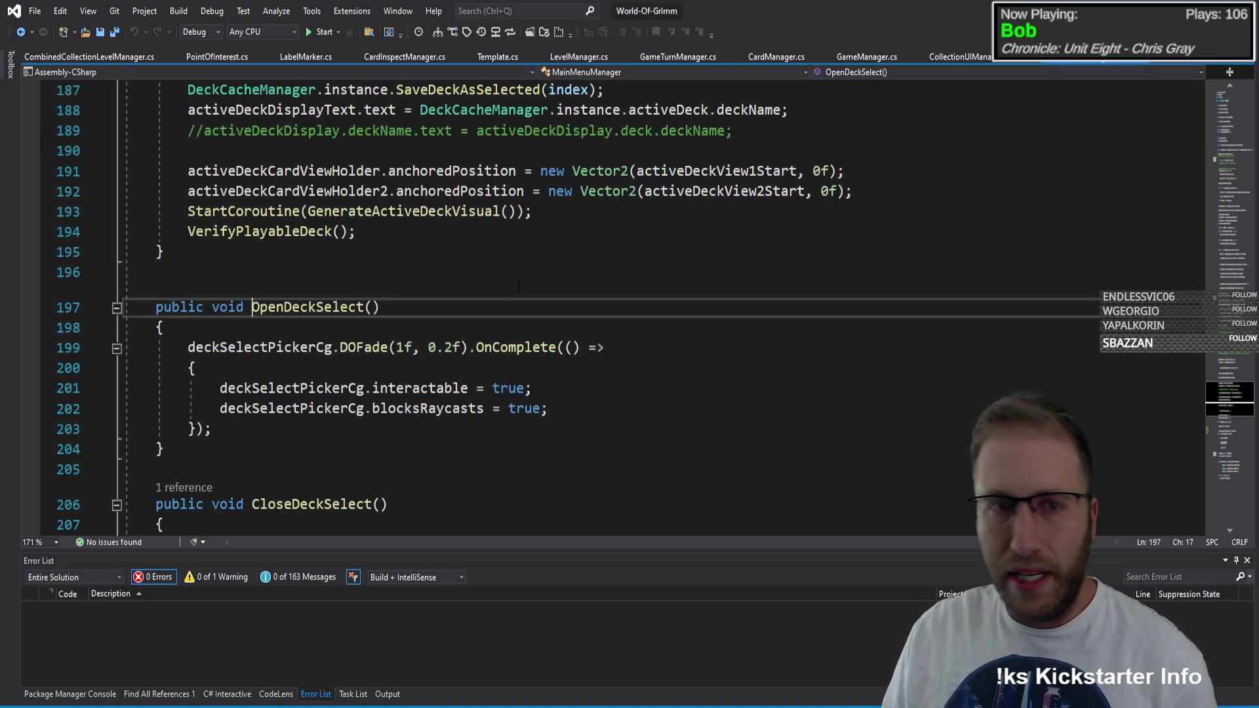
Step: Jump to OnPlayMatch and select it together with OnEditDecks (lines 175–183)
{"action": "left_click", "coordinate": [1200, 72]}
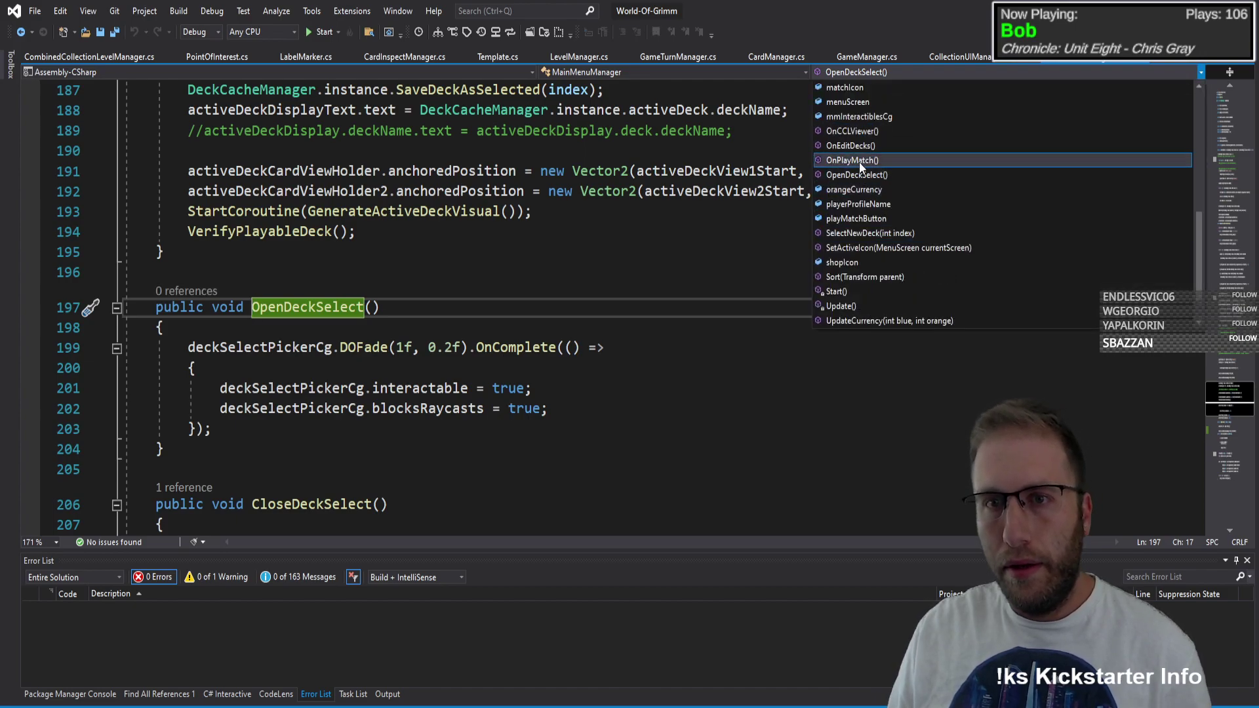
{"action": "left_click", "coordinate": [853, 116]}
{"action": "scroll", "coordinate": [295, 387], "scroll_direction": "down", "scroll_amount": 2}
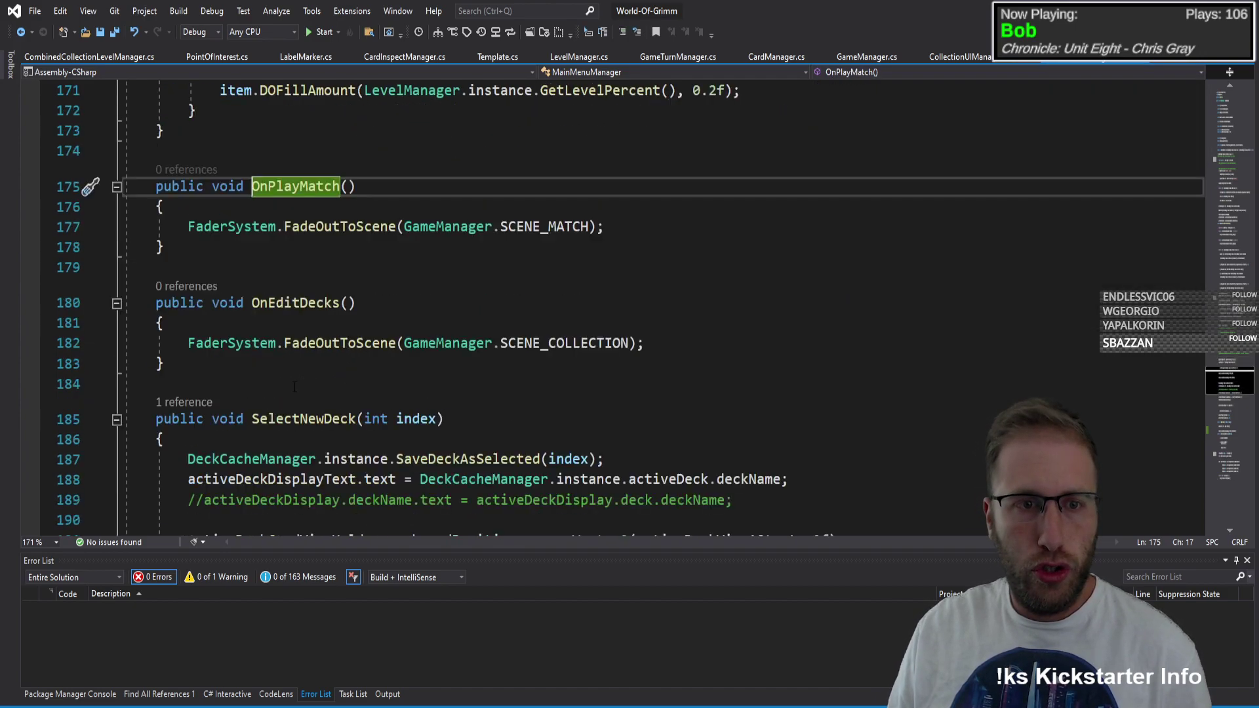
{"action": "left_click_drag", "start_coordinate": [85, 193], "coordinate": [94, 364]}
{"action": "key", "text": "ctrl+c"}
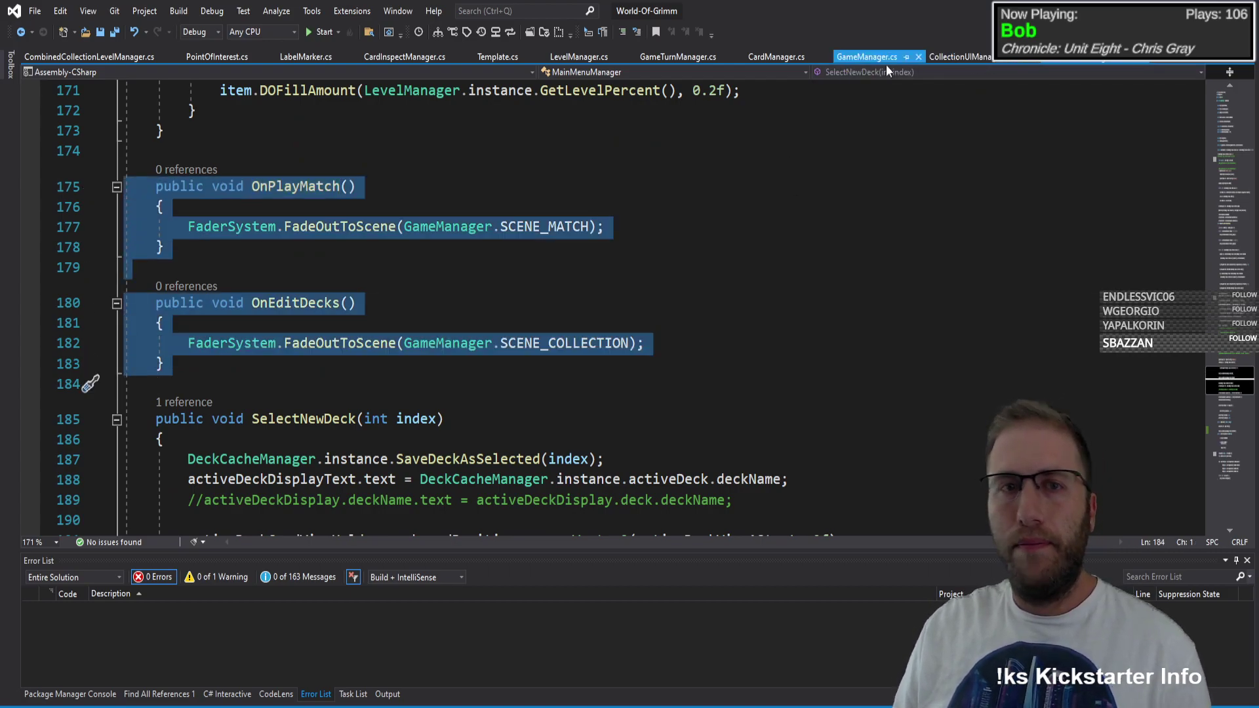
Step: Paste OnPlayMatch and OnEditDecks after UnlockCard in CombinedCollectionLevelManager.cs
{"action": "left_click", "coordinate": [120, 59]}
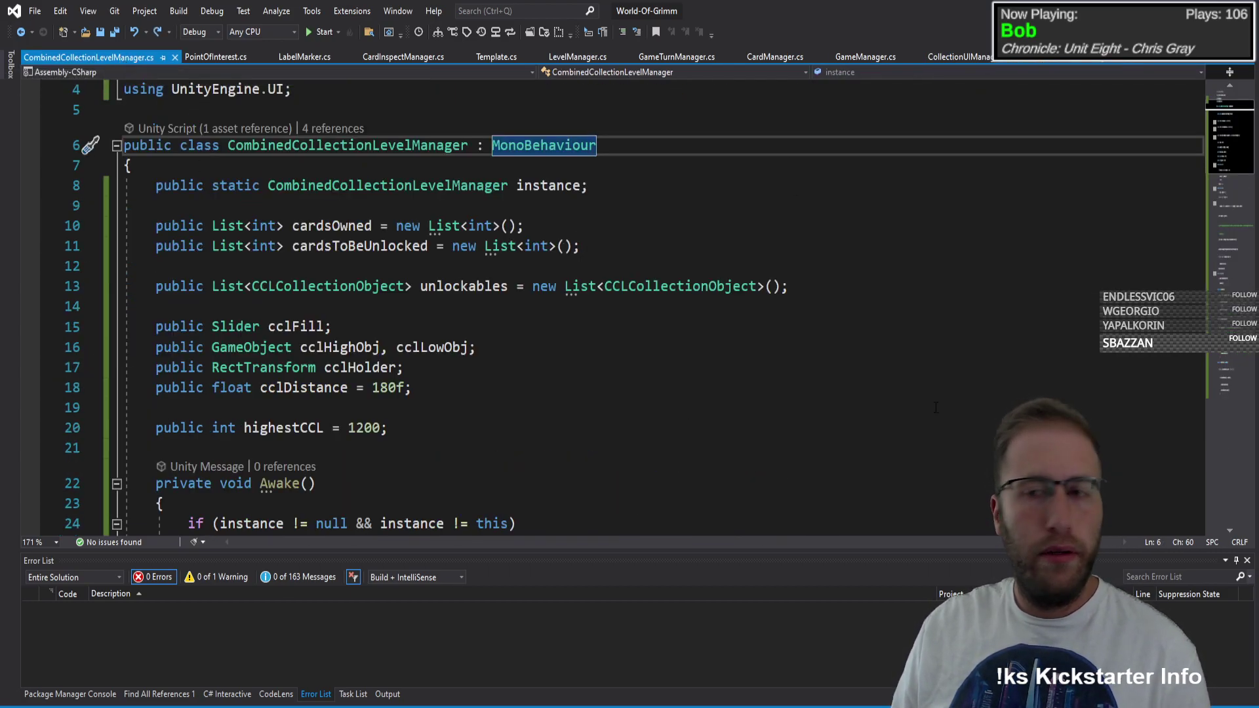
{"action": "scroll", "coordinate": [1184, 403], "scroll_direction": "down", "scroll_amount": 20}
{"action": "left_click", "coordinate": [279, 412]}
{"action": "left_click", "coordinate": [306, 445]}
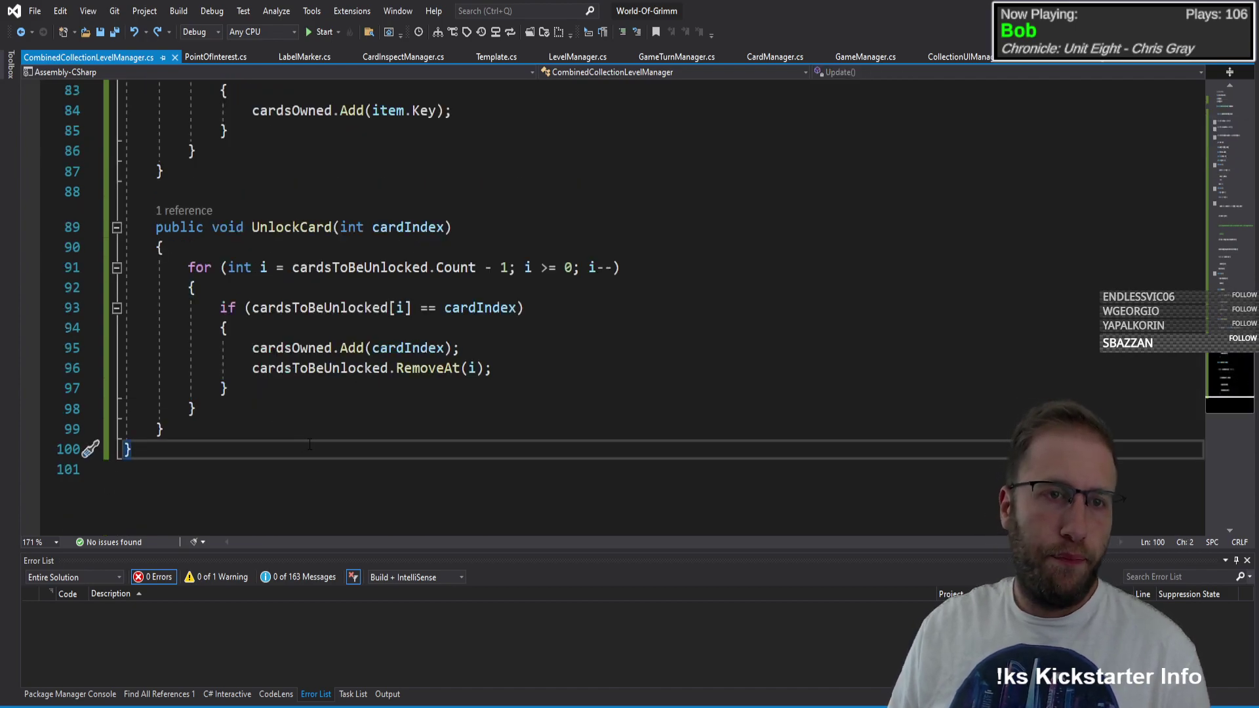
{"action": "key", "text": "Up"}
{"action": "key", "text": "Return"}
{"action": "key", "text": "ctrl+v"}
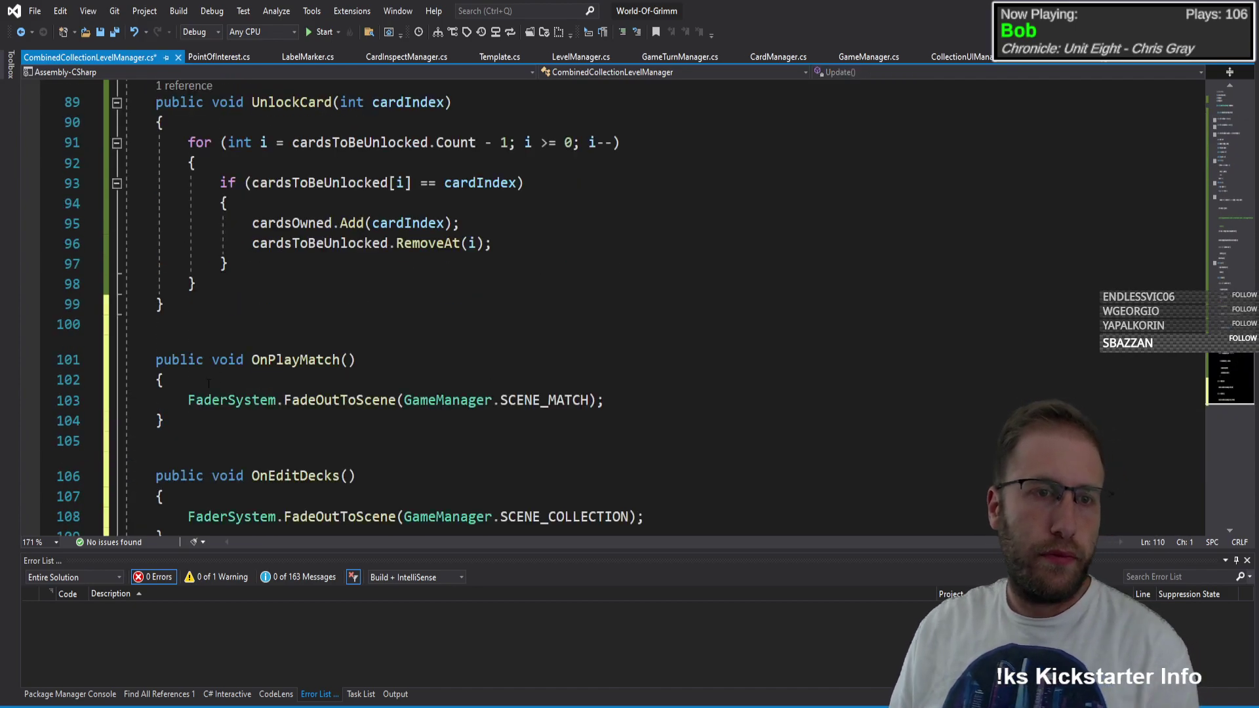
Step: Remove the extra blank line after UnlockCard, save, and return to Unity
{"action": "key", "text": "Up"}
{"action": "key", "text": "Up"}
{"action": "key", "text": "Up"}
{"action": "key", "text": "Up"}
{"action": "key", "text": "Up"}
{"action": "key", "text": "Up"}
{"action": "key", "text": "Up"}
{"action": "key", "text": "Up"}
{"action": "key", "text": "Up"}
{"action": "key", "text": "Up"}
{"action": "key", "text": "BackSpace"}
{"action": "scroll", "coordinate": [299, 320], "scroll_direction": "up", "scroll_amount": 3}
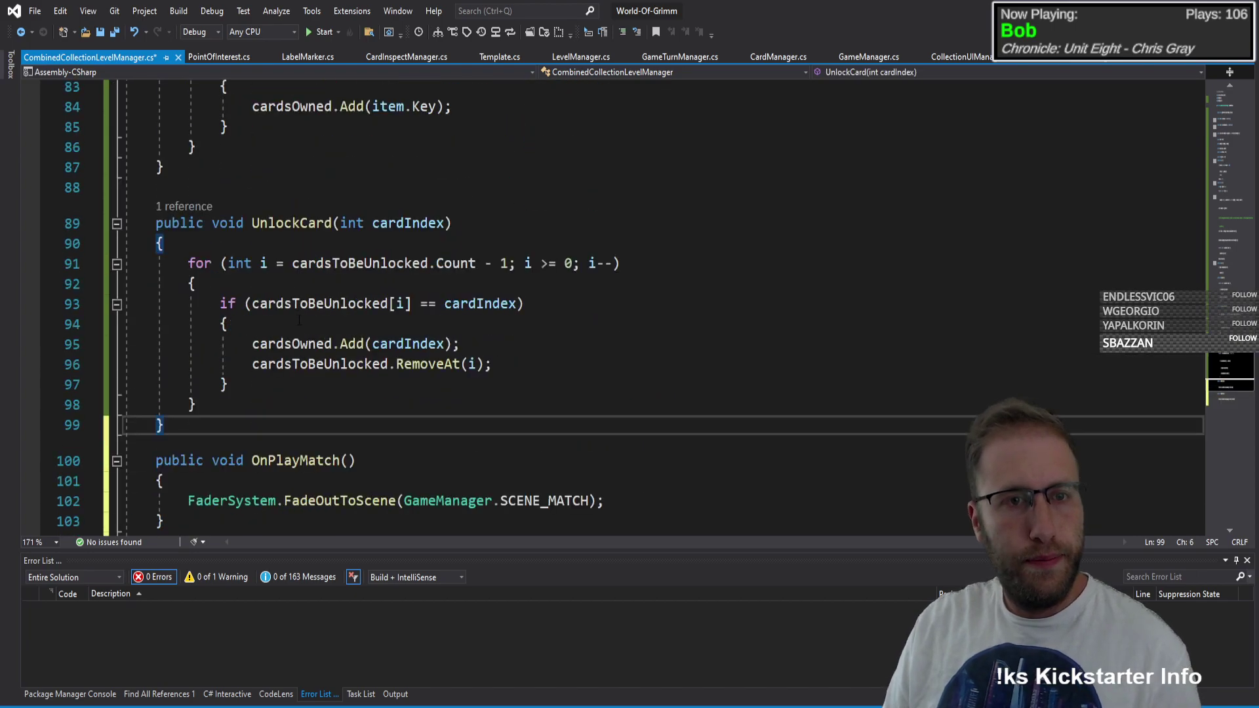
{"action": "scroll", "coordinate": [299, 320], "scroll_direction": "down", "scroll_amount": 2}
{"action": "key", "text": "ctrl+s"}
{"action": "scroll", "coordinate": [447, 343], "scroll_direction": "down", "scroll_amount": 3}
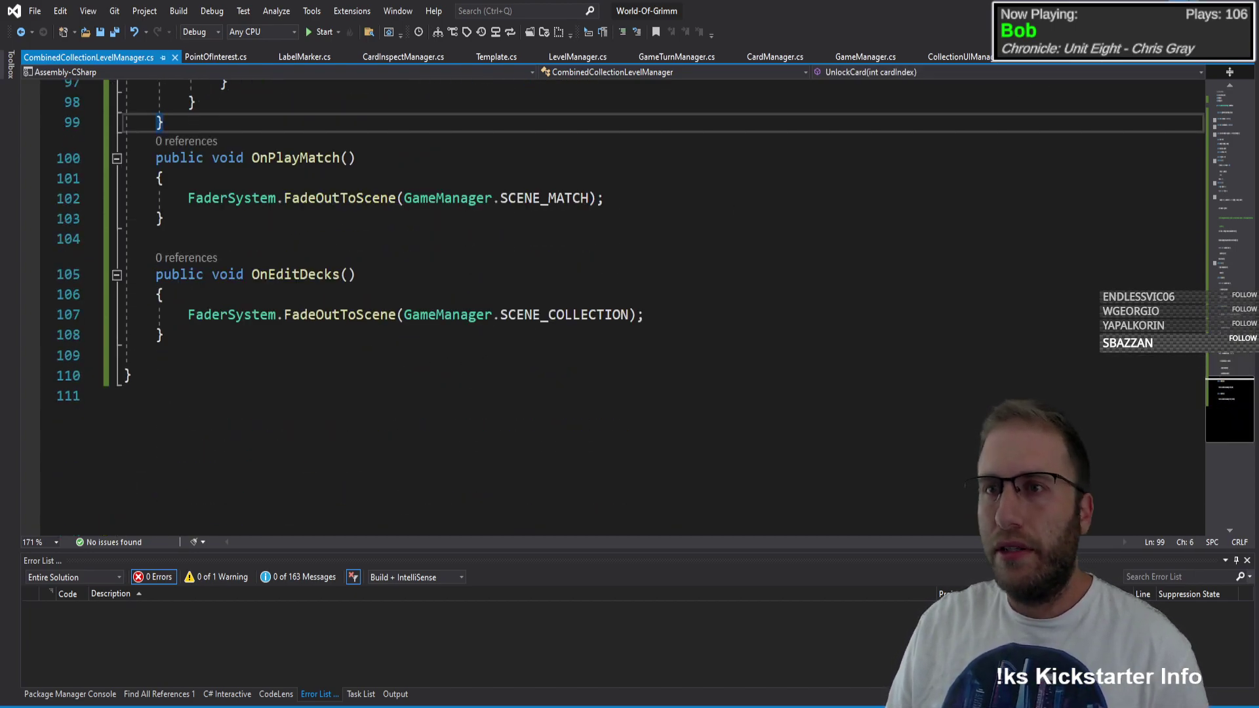
{"action": "key", "text": "alt+Tab"}
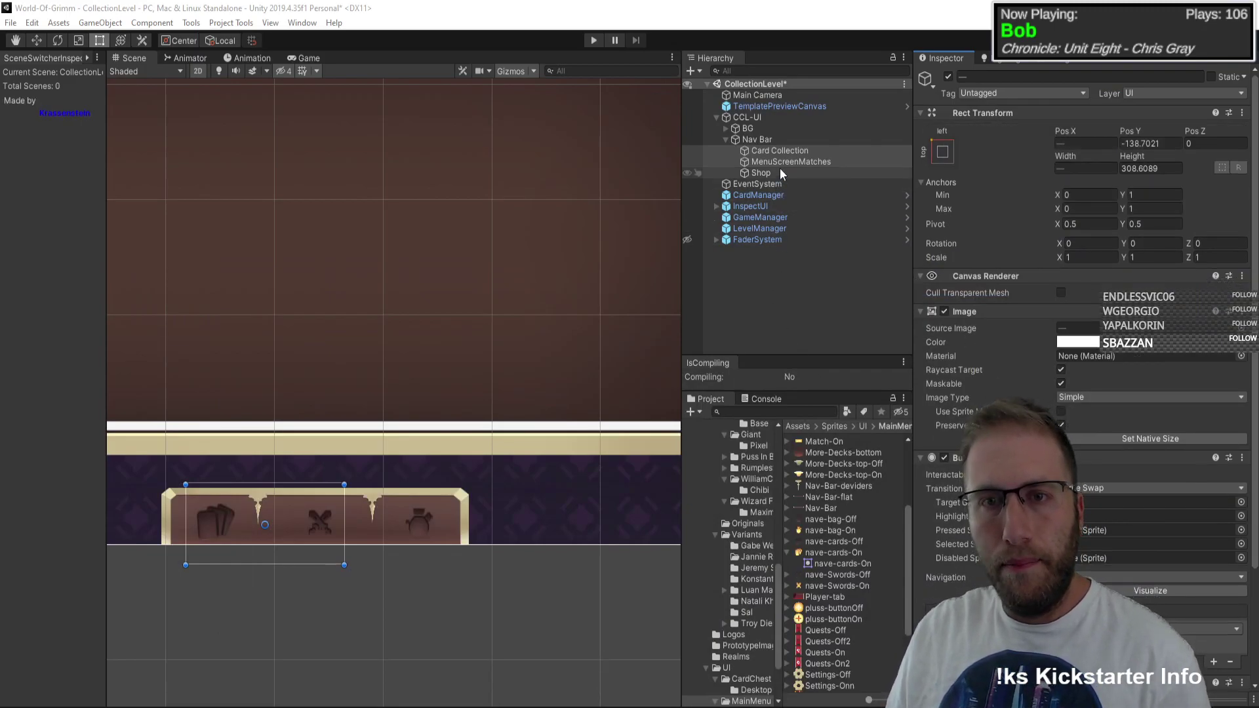
Step: Set the Card Collection button's OnClick function to OnEditDecks()
{"action": "left_click", "coordinate": [784, 153]}
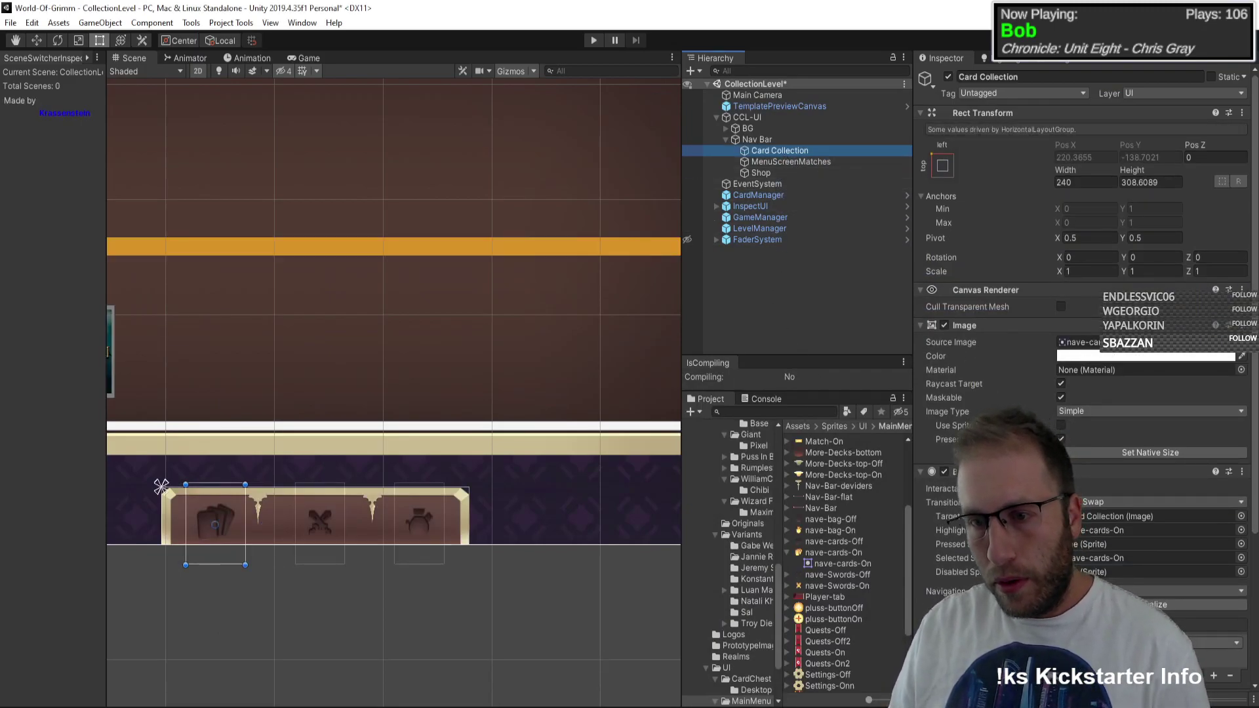
{"action": "left_click", "coordinate": [1154, 643]}
{"action": "mouse_move", "coordinate": [1141, 640]}
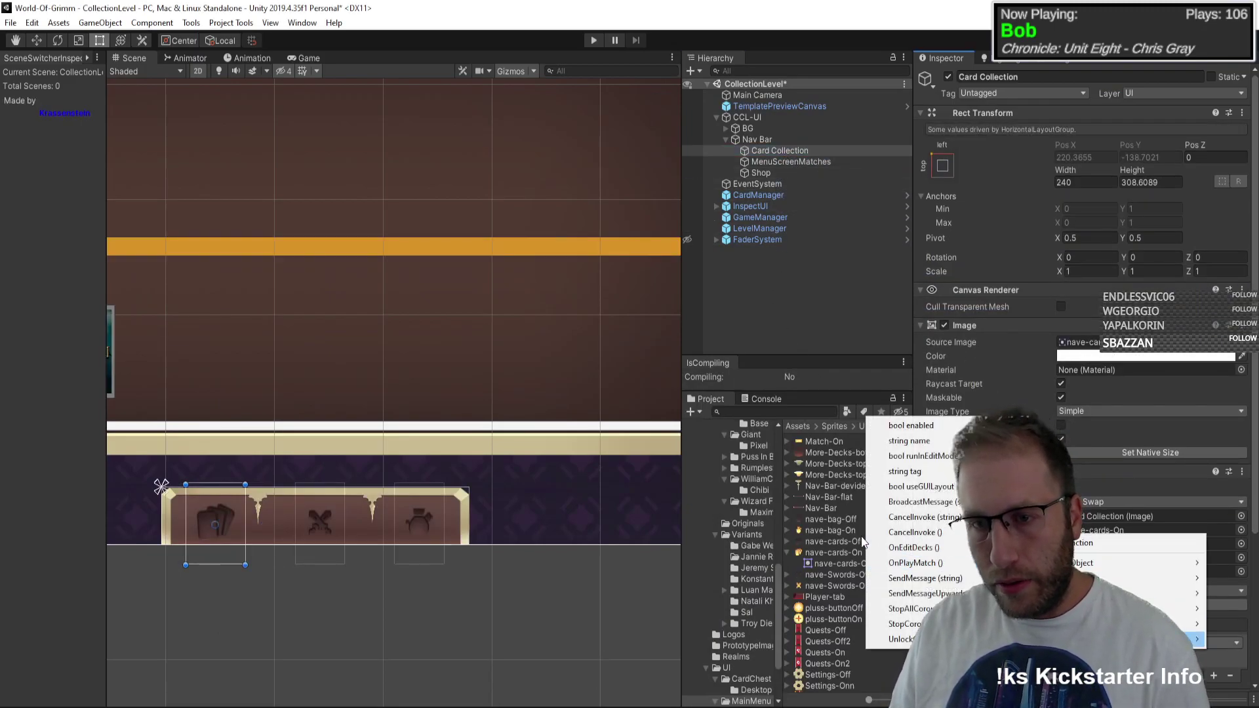
{"action": "left_click", "coordinate": [927, 548]}
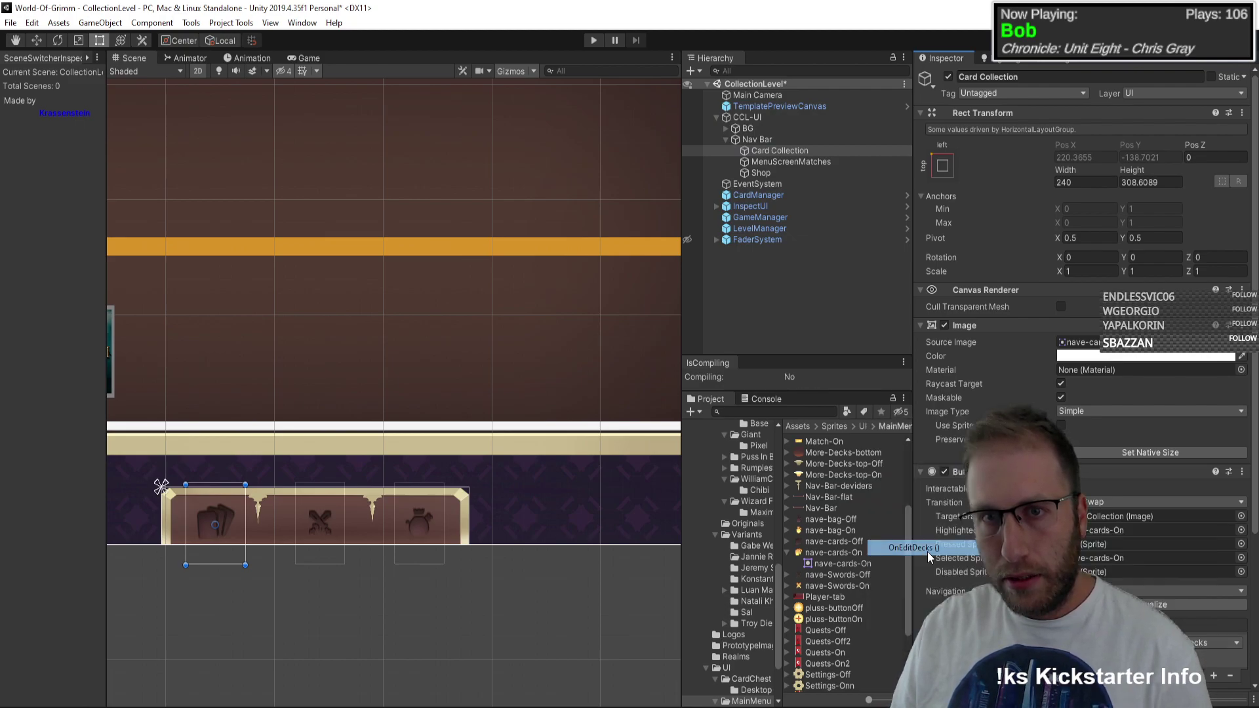
{"action": "key", "text": "alt+Tab"}
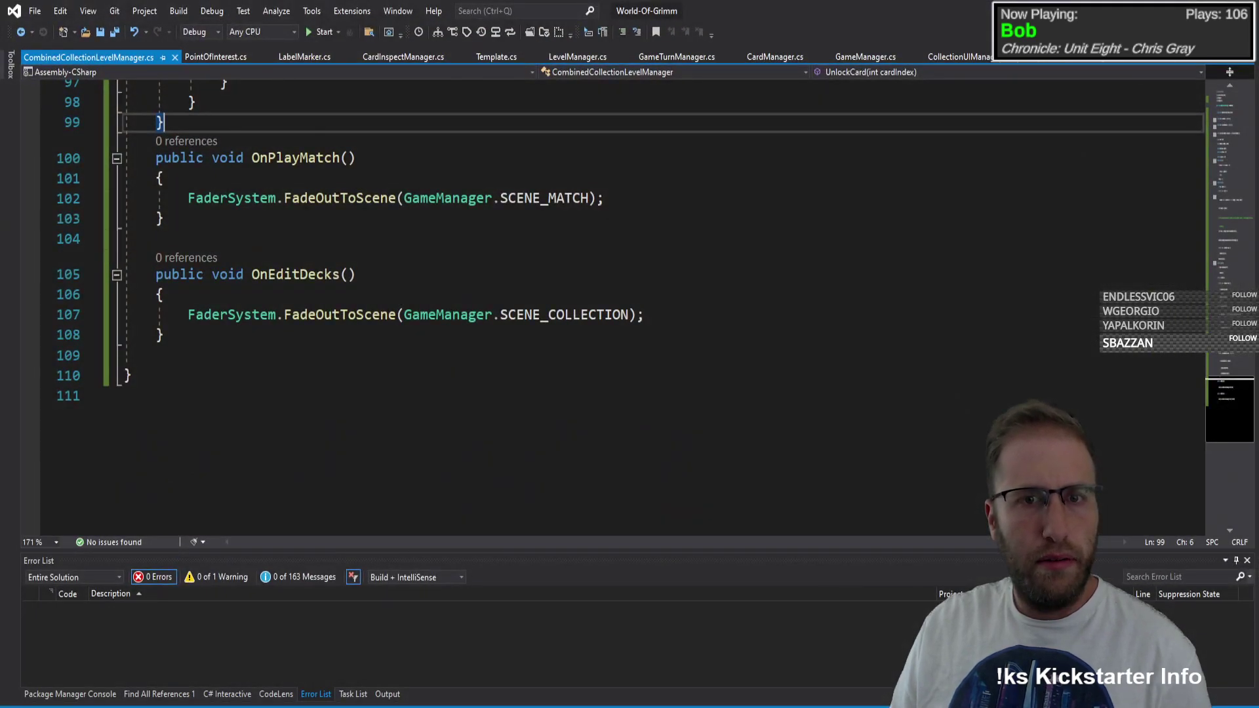
Step: Rename OnPlayMatch to OnMM and change its fade target from SCENE_MATCH to SCENE_MENU_MAIN
{"action": "double_click", "coordinate": [544, 198]}
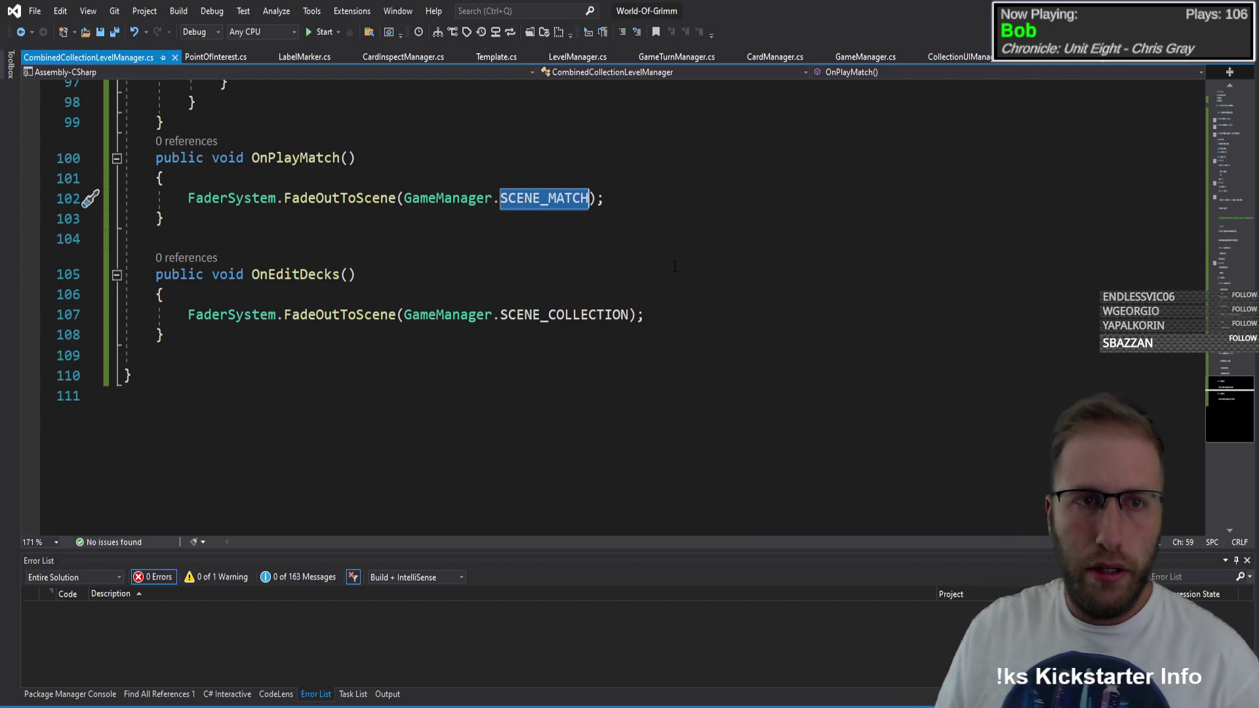
{"action": "left_click_drag", "start_coordinate": [267, 158], "coordinate": [340, 158]}
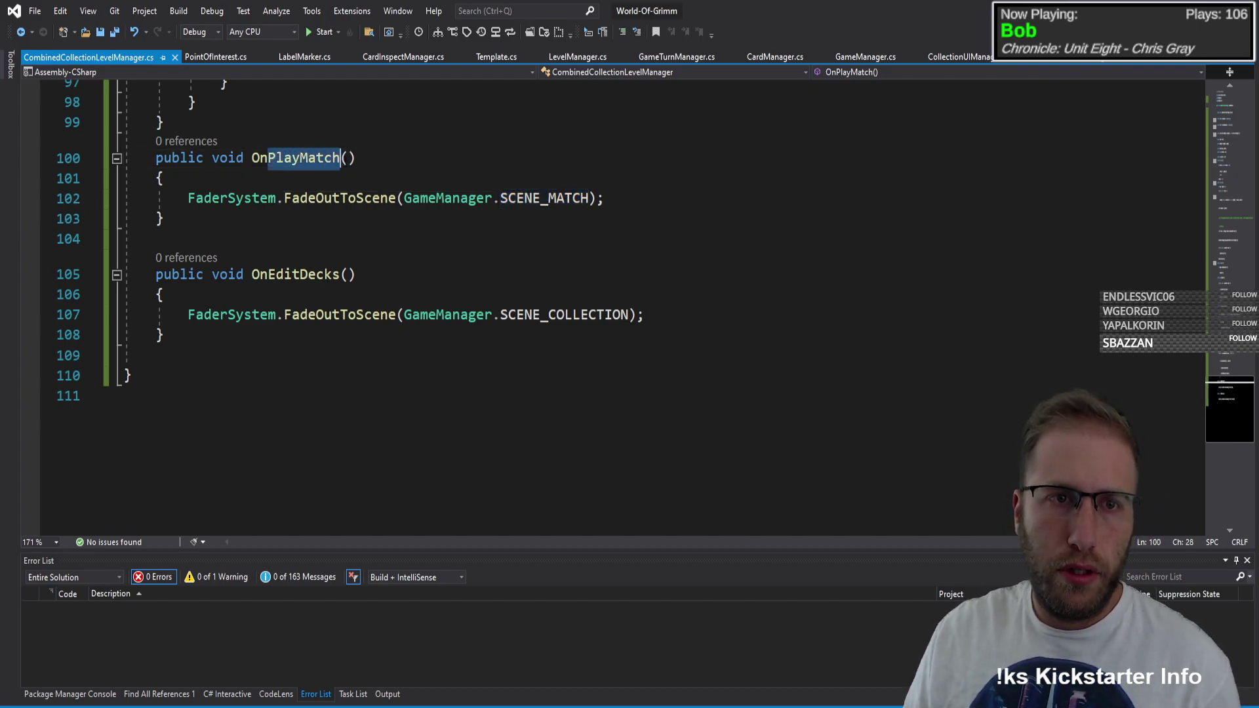
{"action": "type", "text": "M"}
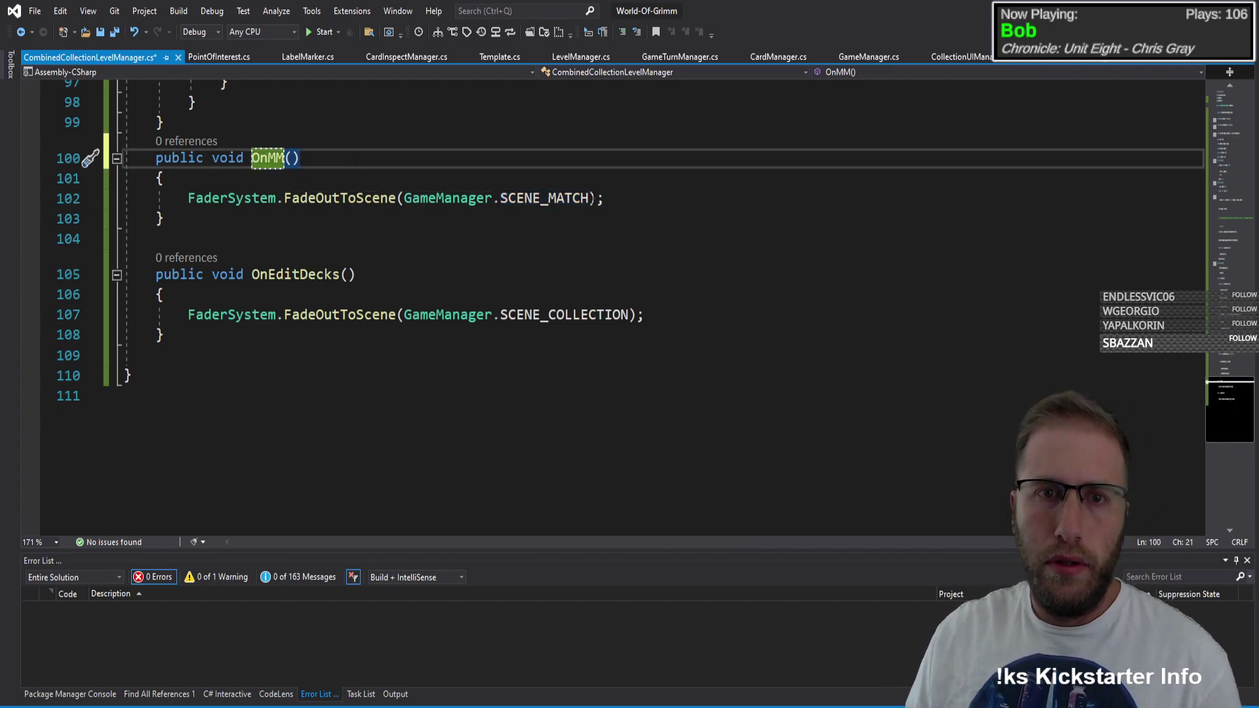
{"action": "left_click", "coordinate": [542, 189]}
{"action": "type", "text": "scene"}
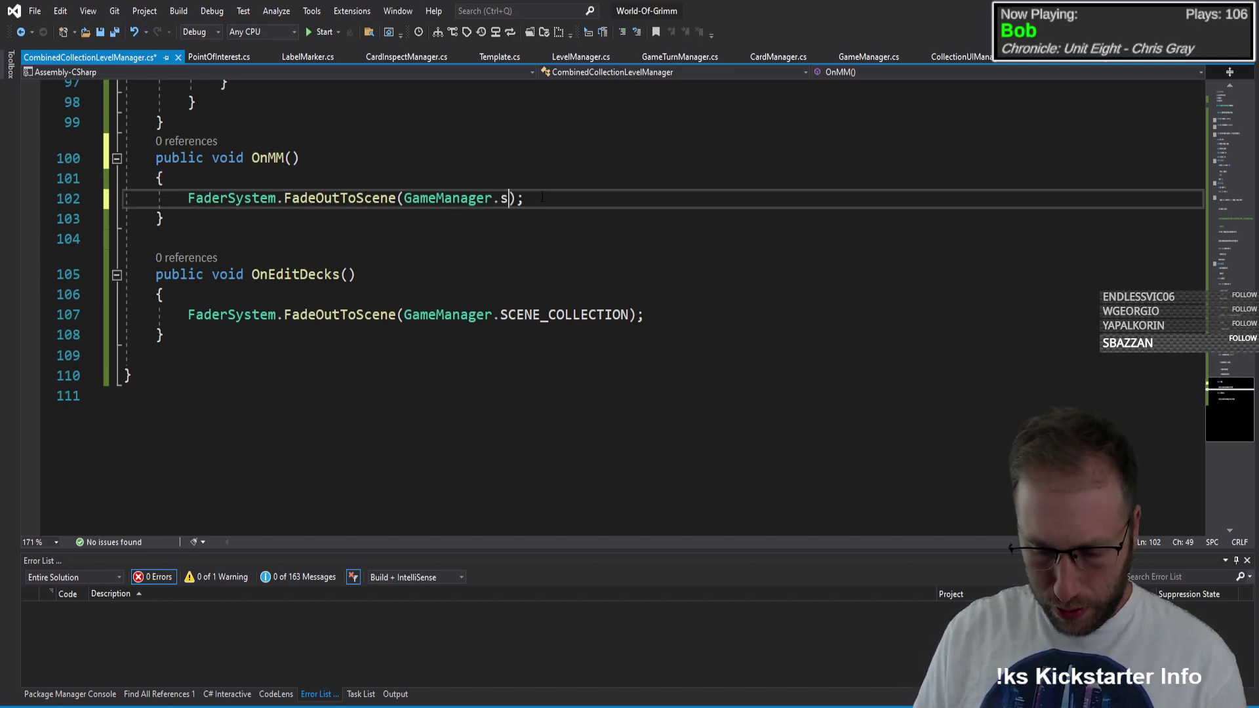
{"action": "key", "text": "Down"}
{"action": "key", "text": "Down"}
{"action": "key", "text": "Tab"}
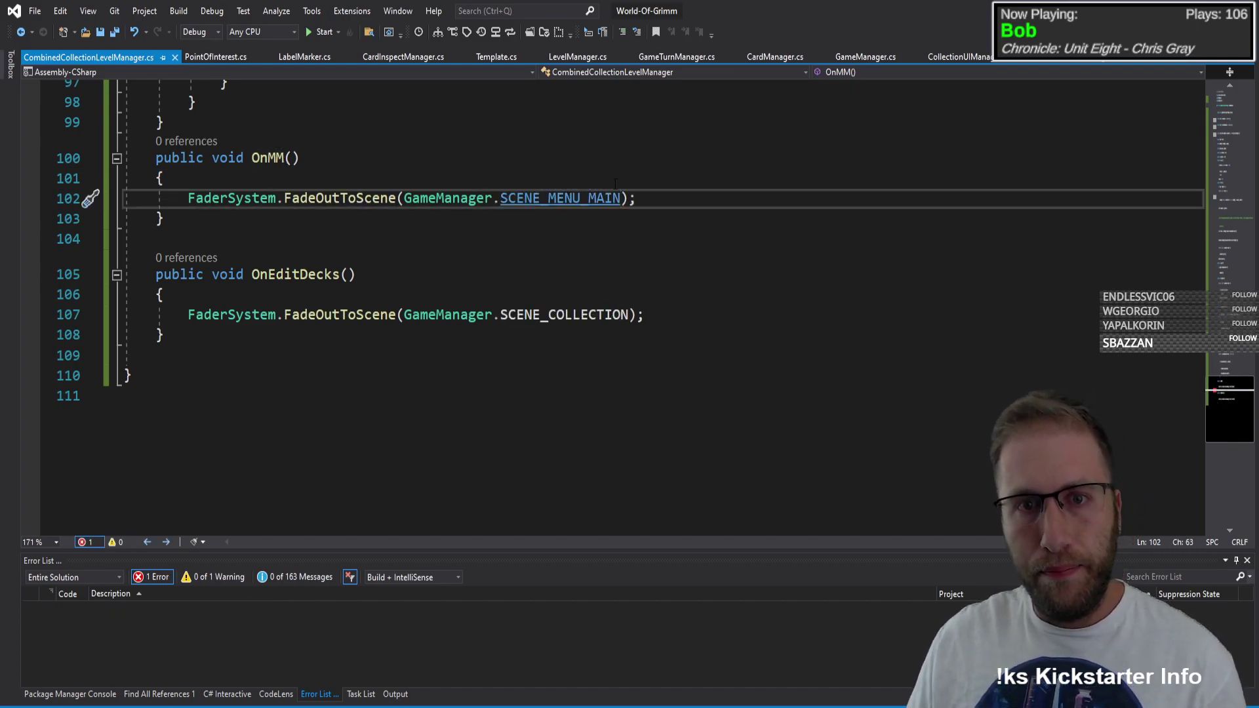
{"action": "key", "text": "Down"}
{"action": "key", "text": "Down"}
{"action": "key", "text": "Down"}
{"action": "key", "text": "Down"}
{"action": "key", "text": "Down"}
{"action": "key", "text": "Down"}
{"action": "key", "text": "Down"}
{"action": "key", "text": "alt+Tab"}
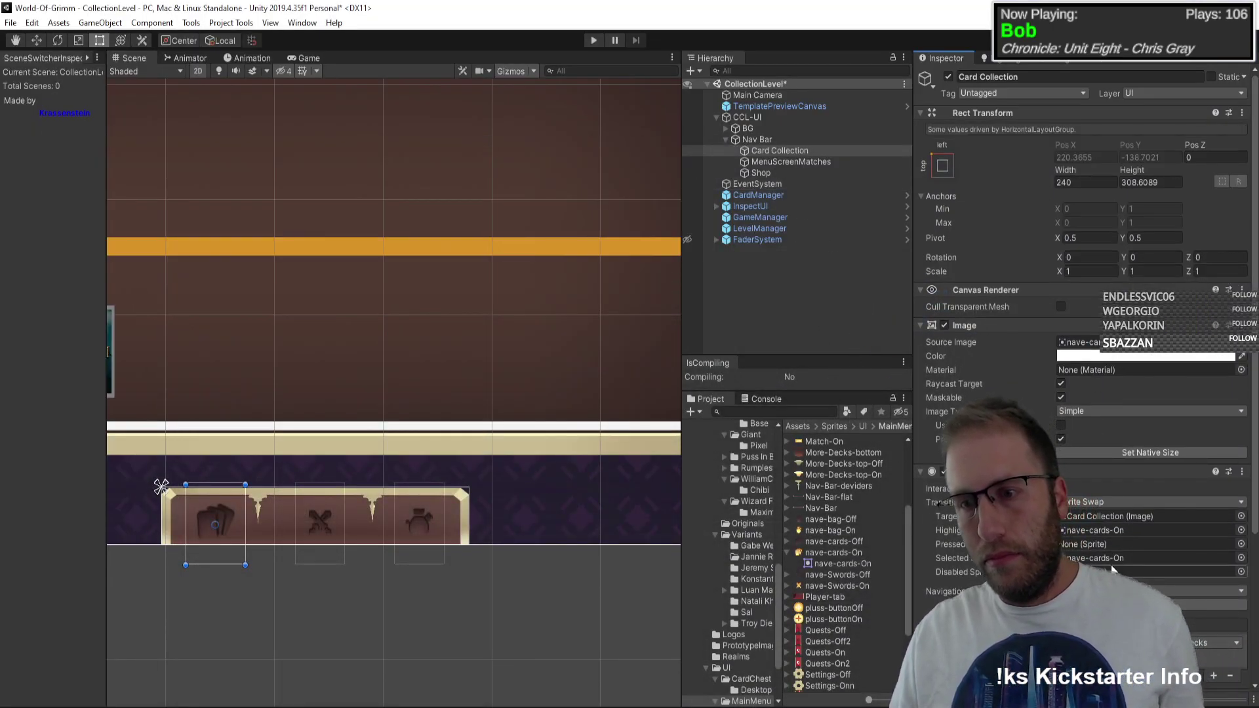
Step: Set the MenuScreenMatches button's OnClick function to OnMM
{"action": "left_click", "coordinate": [828, 163]}
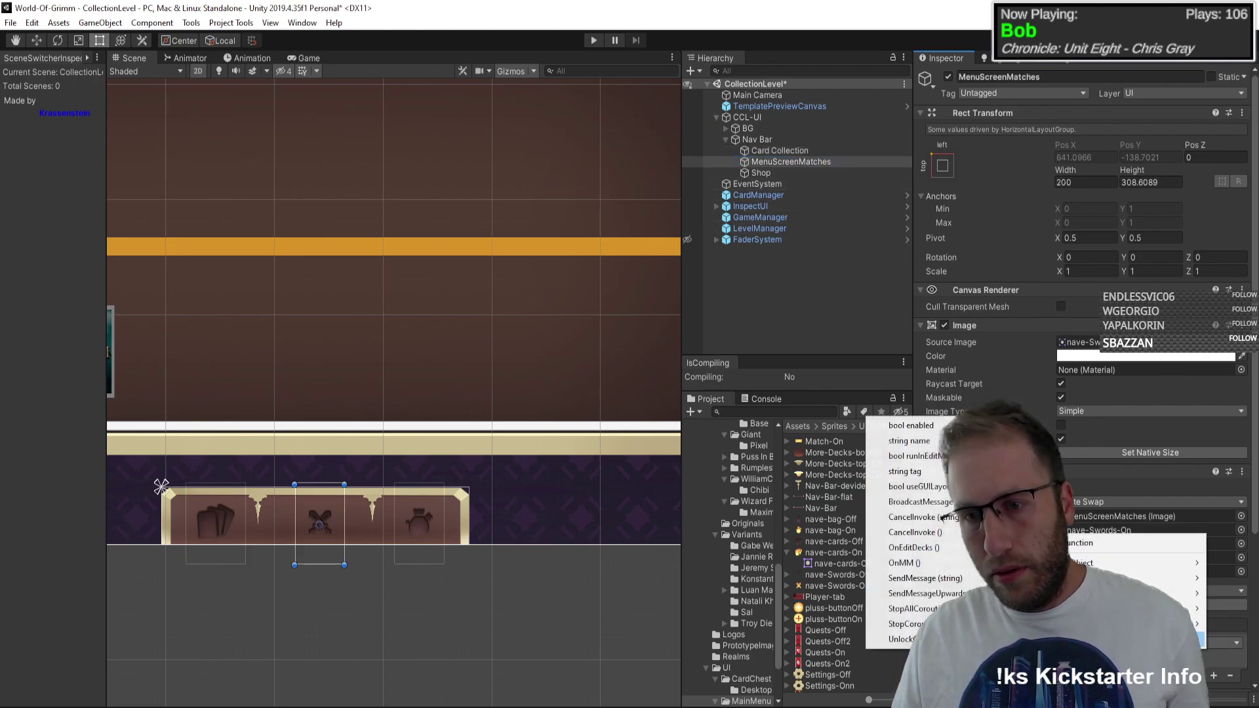
{"action": "left_click", "coordinate": [899, 563]}
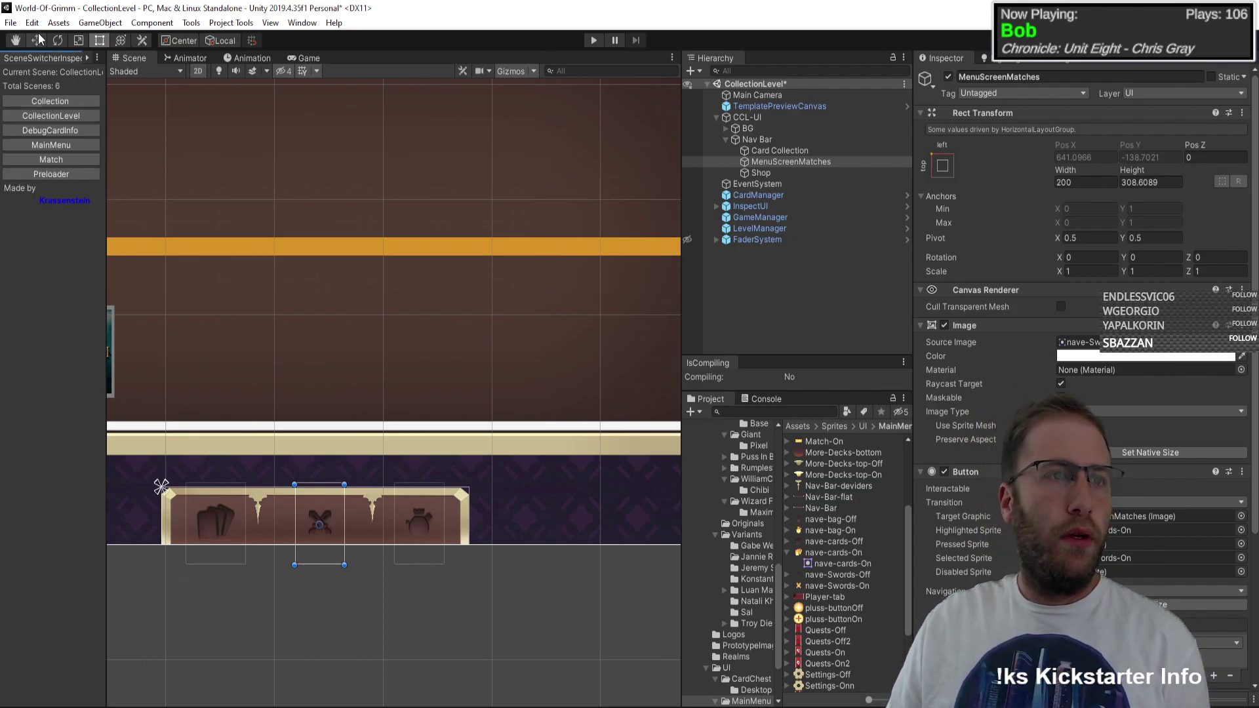
{"action": "scroll", "coordinate": [725, 470], "scroll_direction": "up", "scroll_amount": 10}
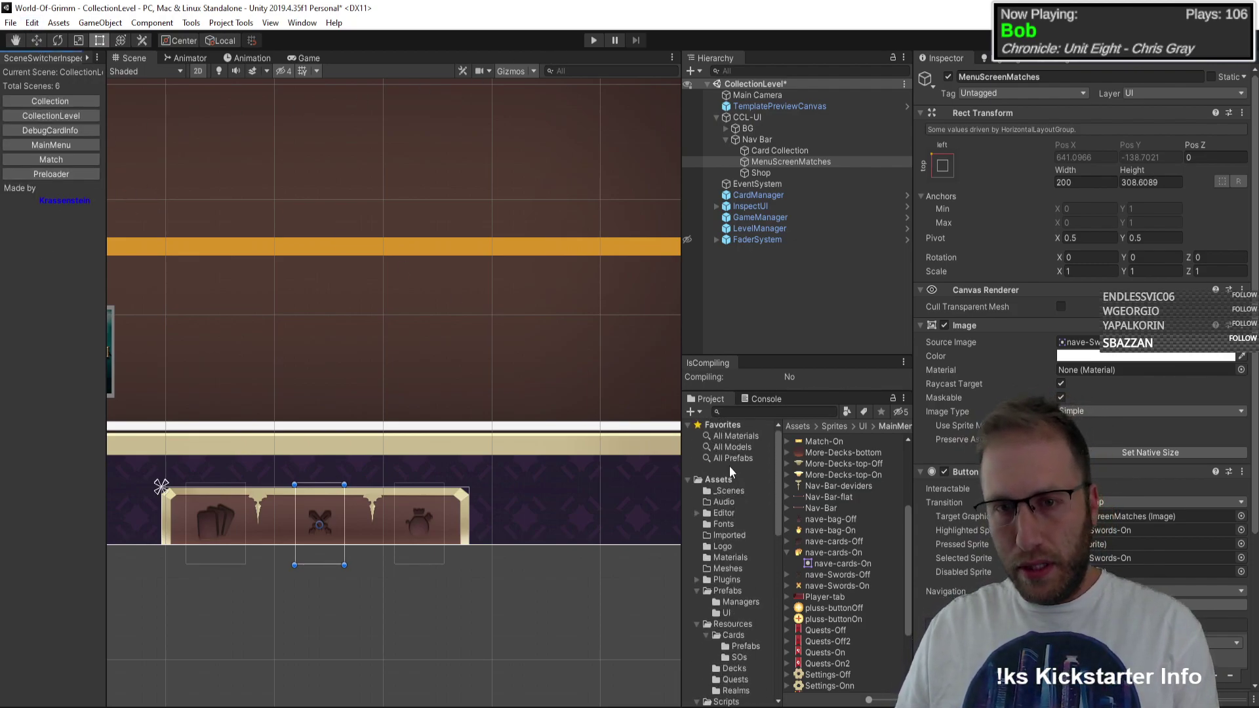
Step: Pick the Preloader scene in _Scenes and run it with Edit > Play Scene
{"action": "left_click", "coordinate": [729, 492]}
{"action": "left_click", "coordinate": [796, 495]}
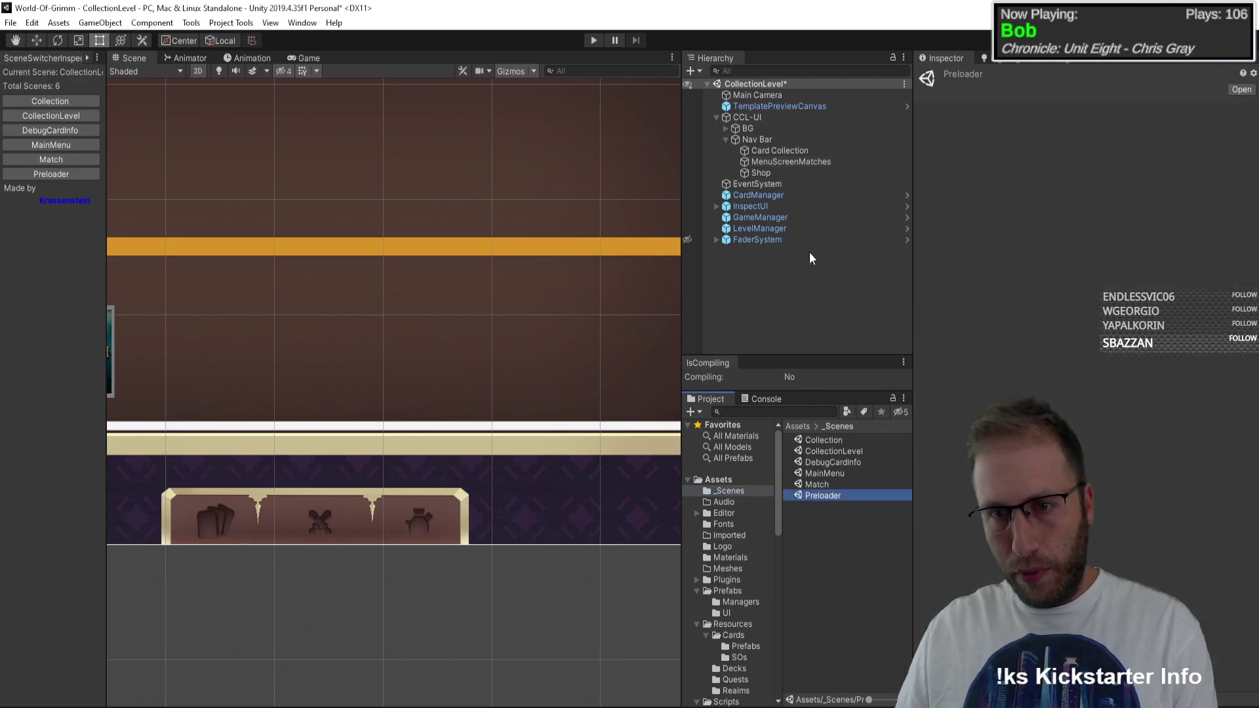
{"action": "left_click", "coordinate": [33, 23]}
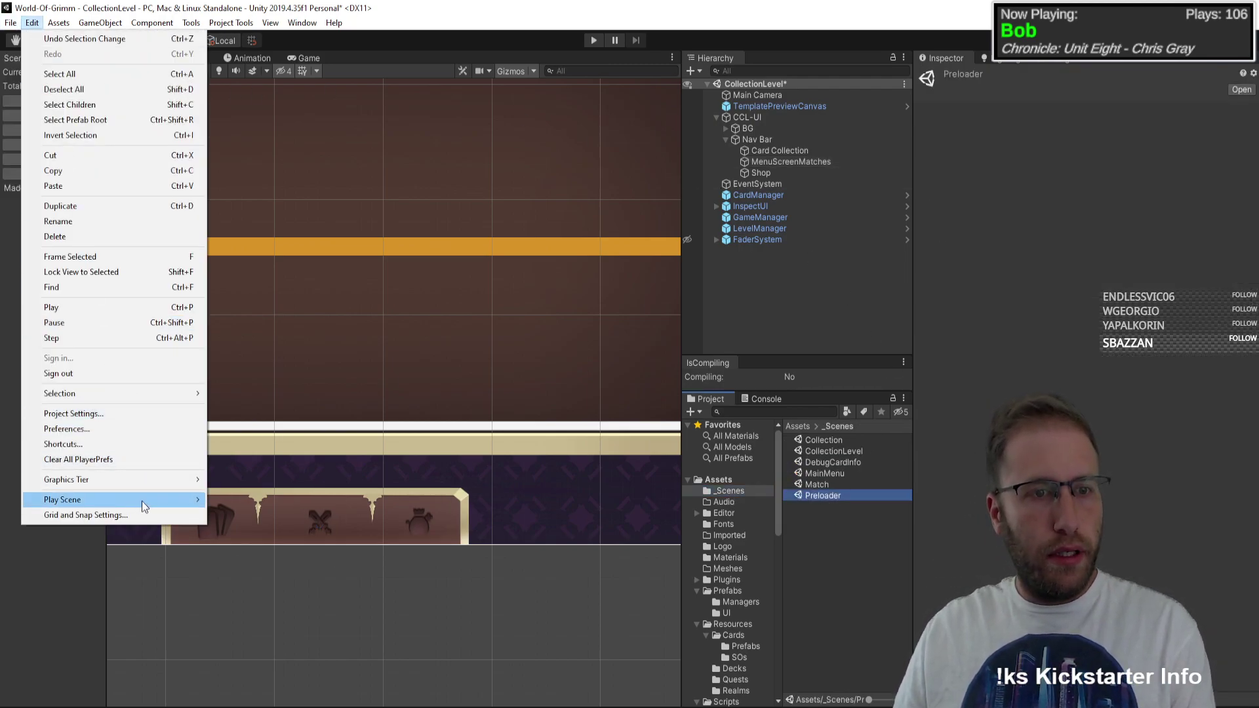
{"action": "mouse_move", "coordinate": [142, 500]}
{"action": "left_click", "coordinate": [248, 500]}
Step: In Play mode, switch between the card collection, collection level and main menu screens
{"action": "left_click", "coordinate": [594, 40]}
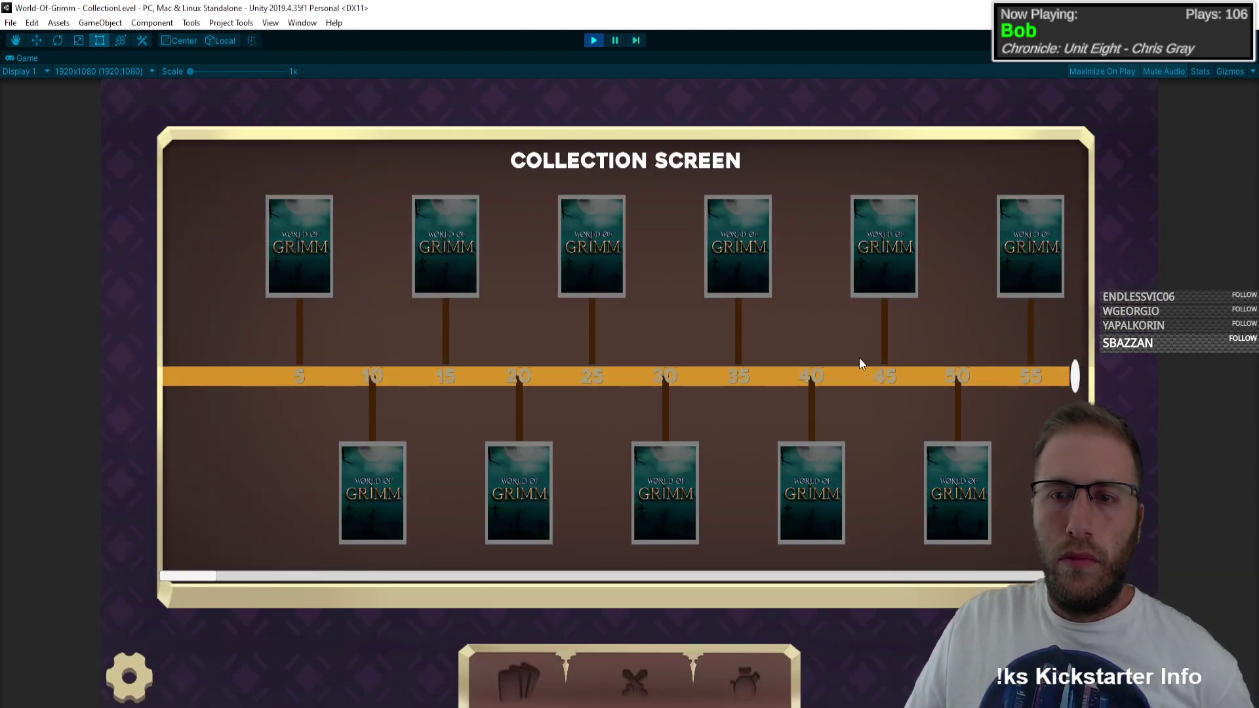
{"action": "left_click", "coordinate": [505, 676]}
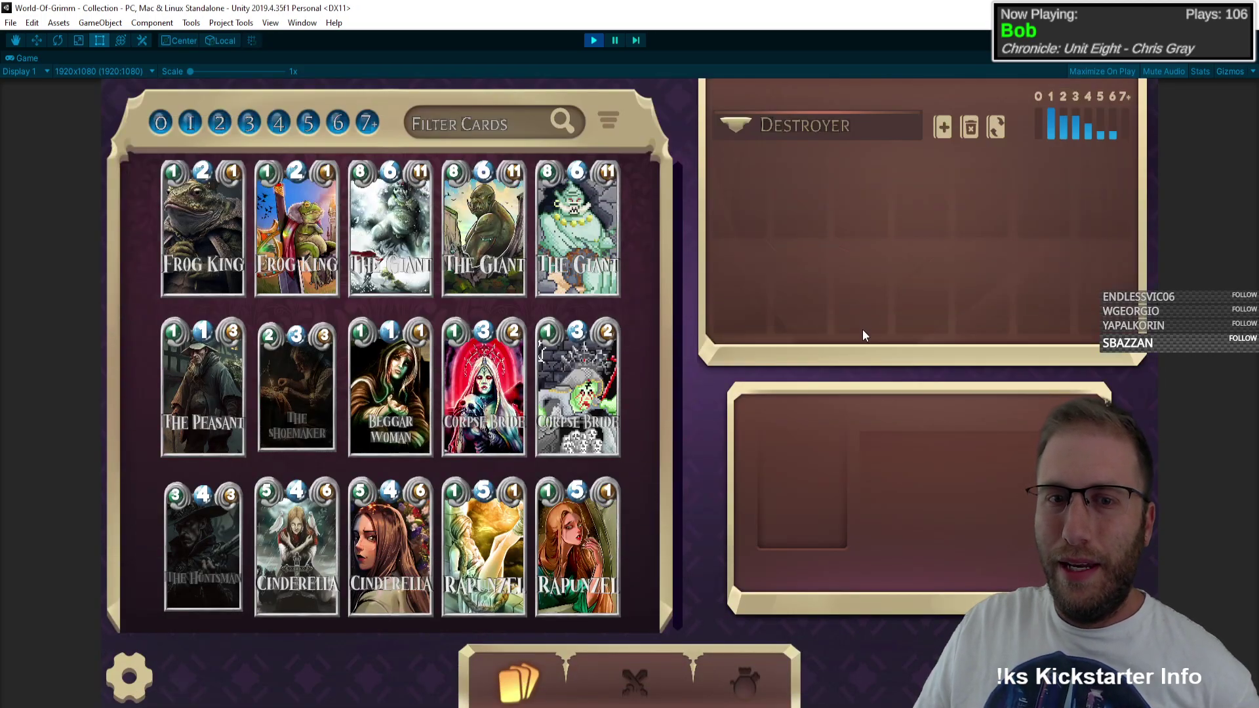
{"action": "left_click", "coordinate": [624, 682]}
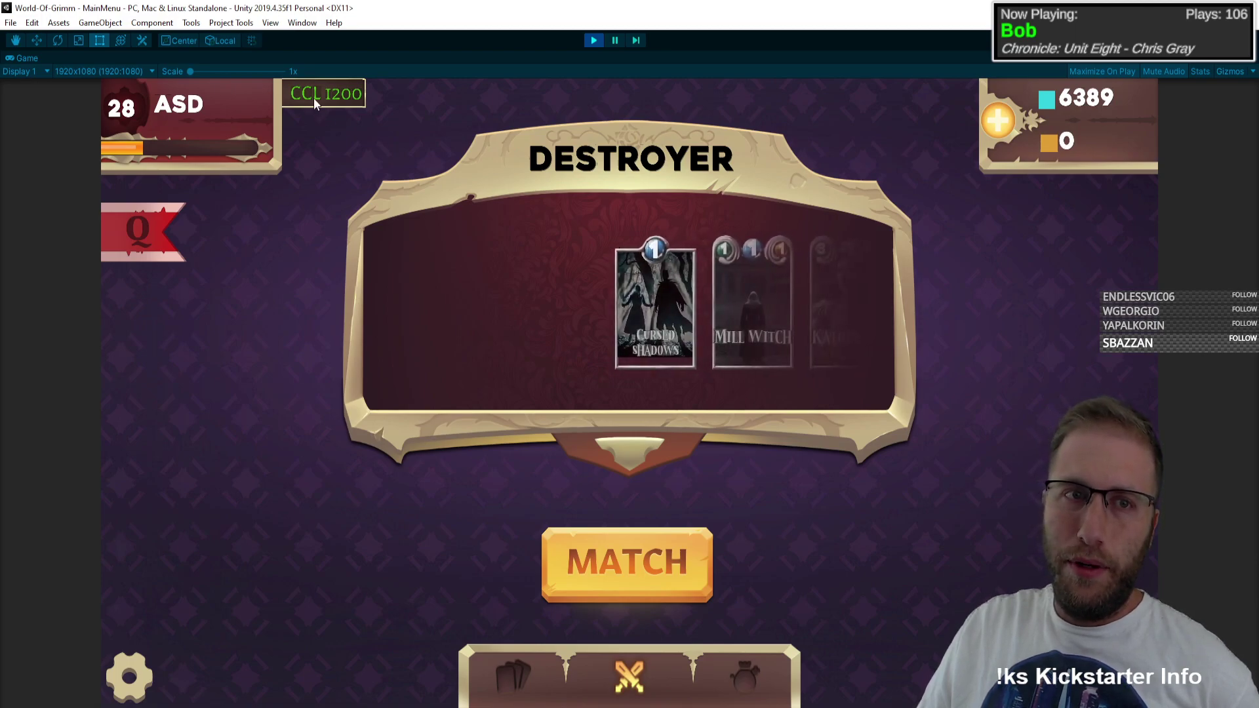
{"action": "left_click", "coordinate": [325, 97]}
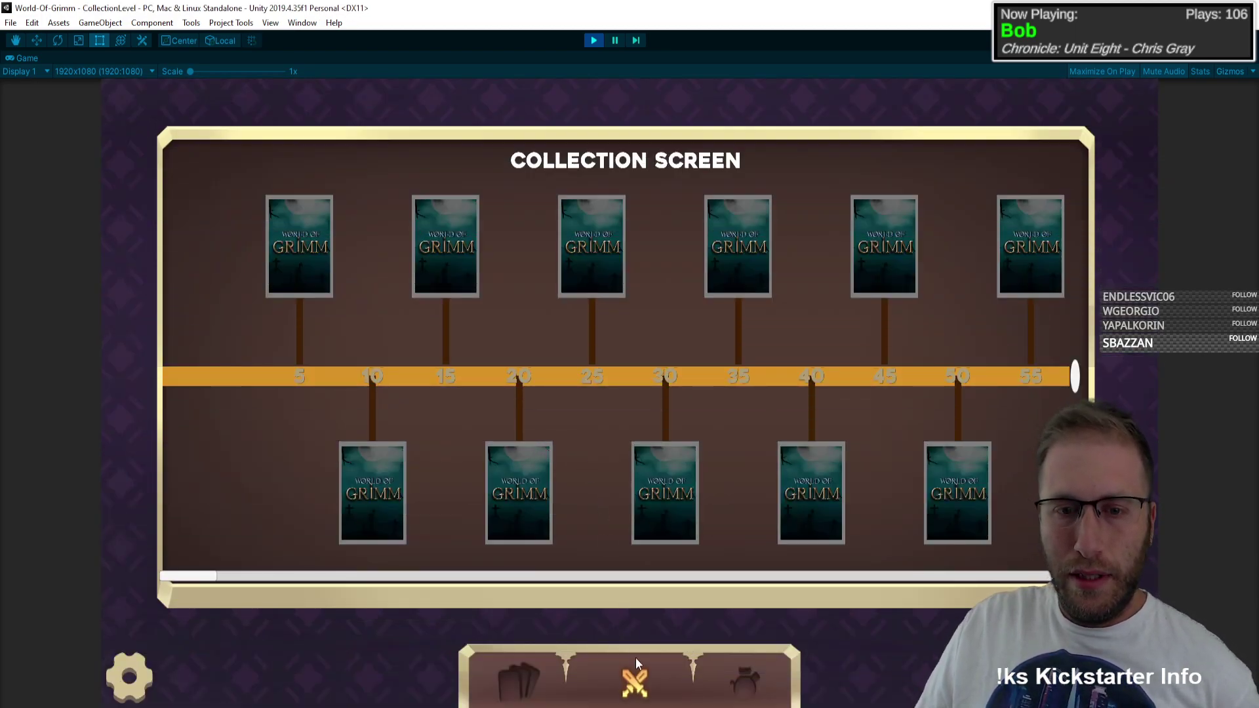
{"action": "left_click", "coordinate": [635, 664]}
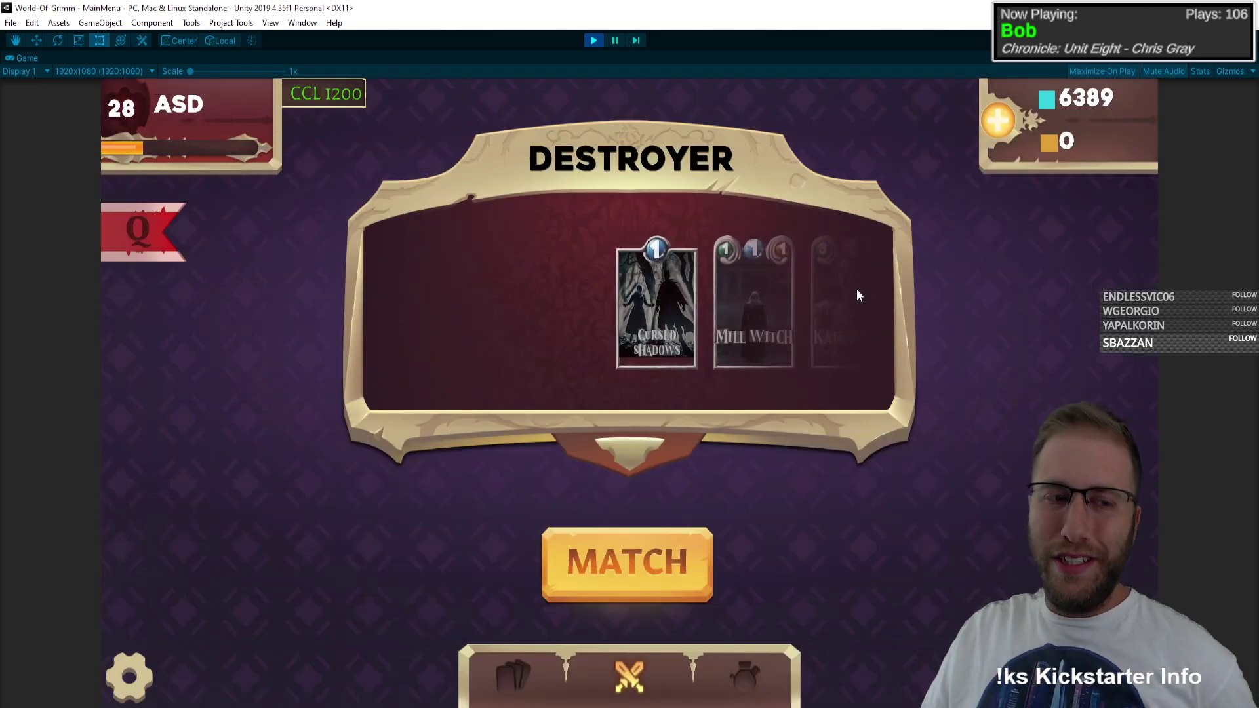
Step: Open the Console and trace the NullReferenceException to CollectionUIManager.cs line 402
{"action": "key", "text": "ctrl+shift+c"}
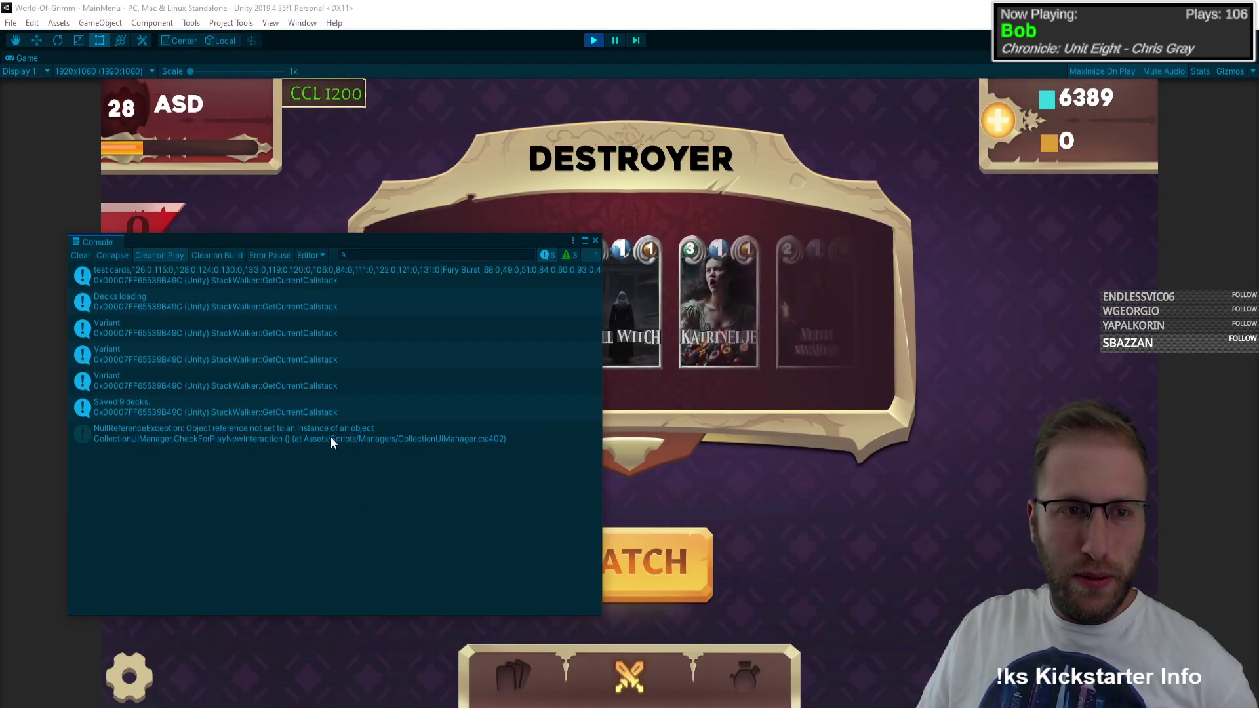
{"action": "left_click", "coordinate": [331, 437]}
{"action": "double_click", "coordinate": [324, 434]}
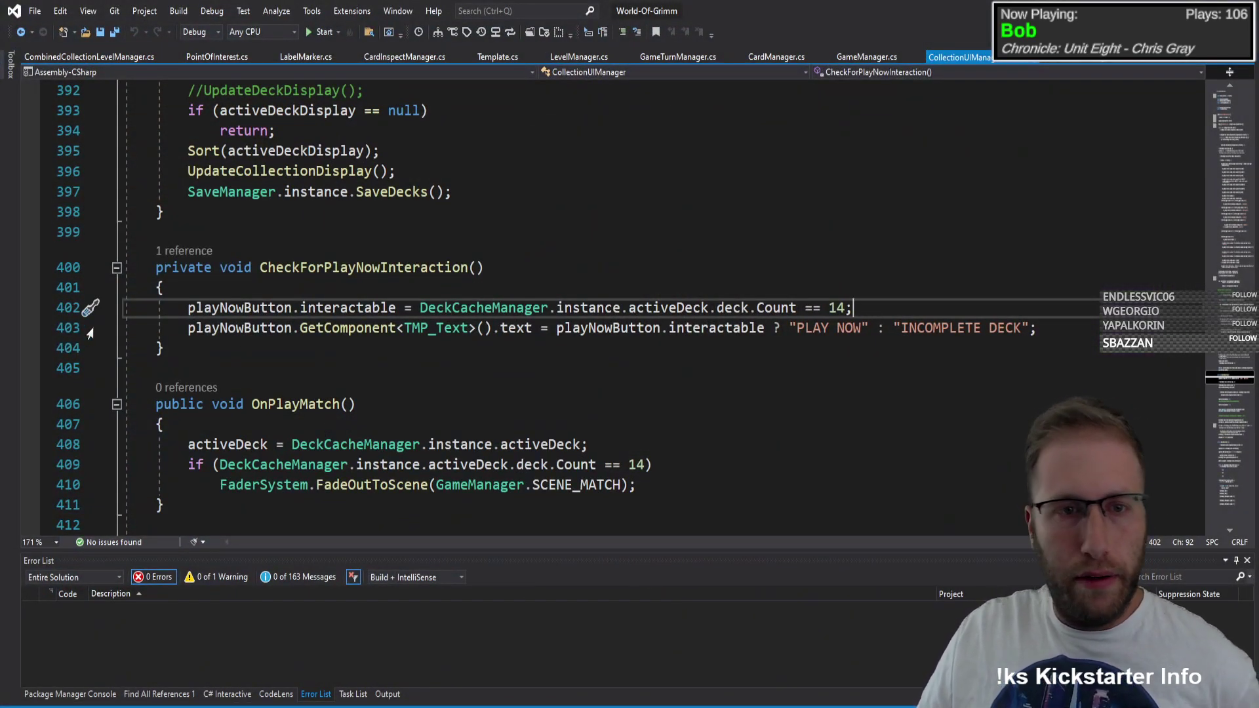
Step: Comment out the CheckForPlayNowInteraction method on lines 400–404
{"action": "left_click", "coordinate": [83, 269]}
{"action": "left_click_drag", "start_coordinate": [83, 269], "coordinate": [103, 355]}
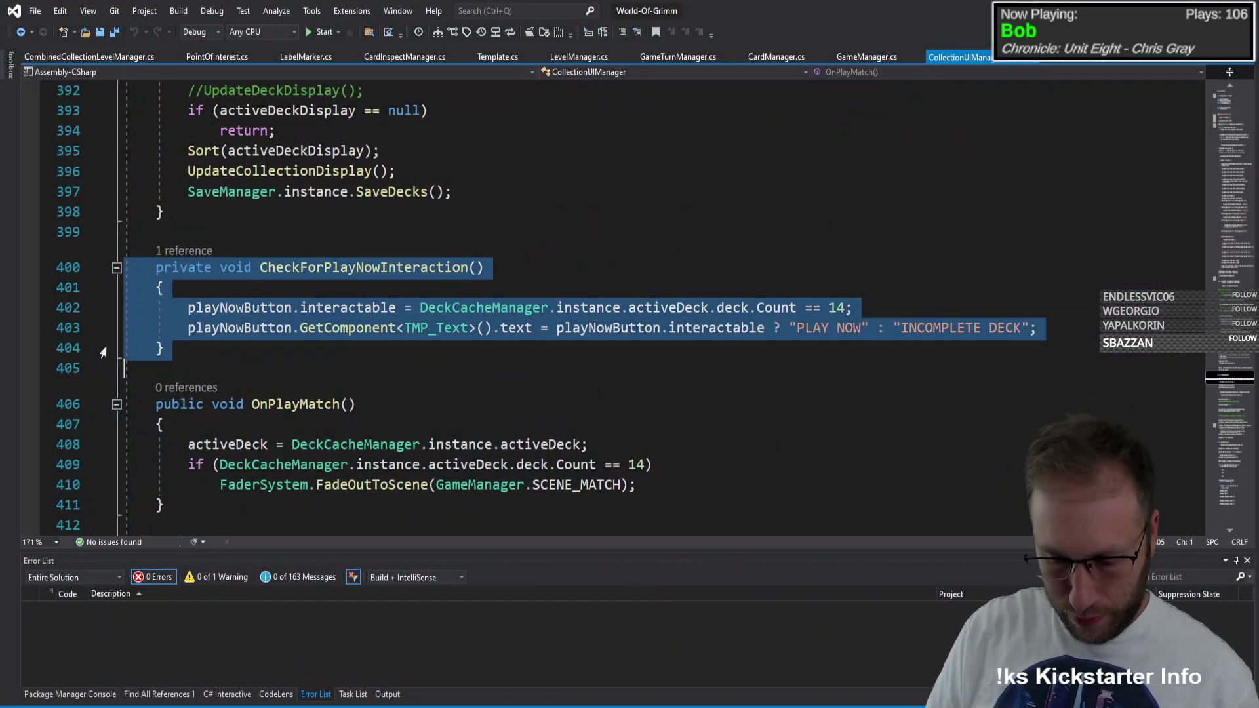
{"action": "key", "text": "ctrl+k"}
{"action": "key", "text": "ctrl+c"}
{"action": "left_click", "coordinate": [656, 404]}
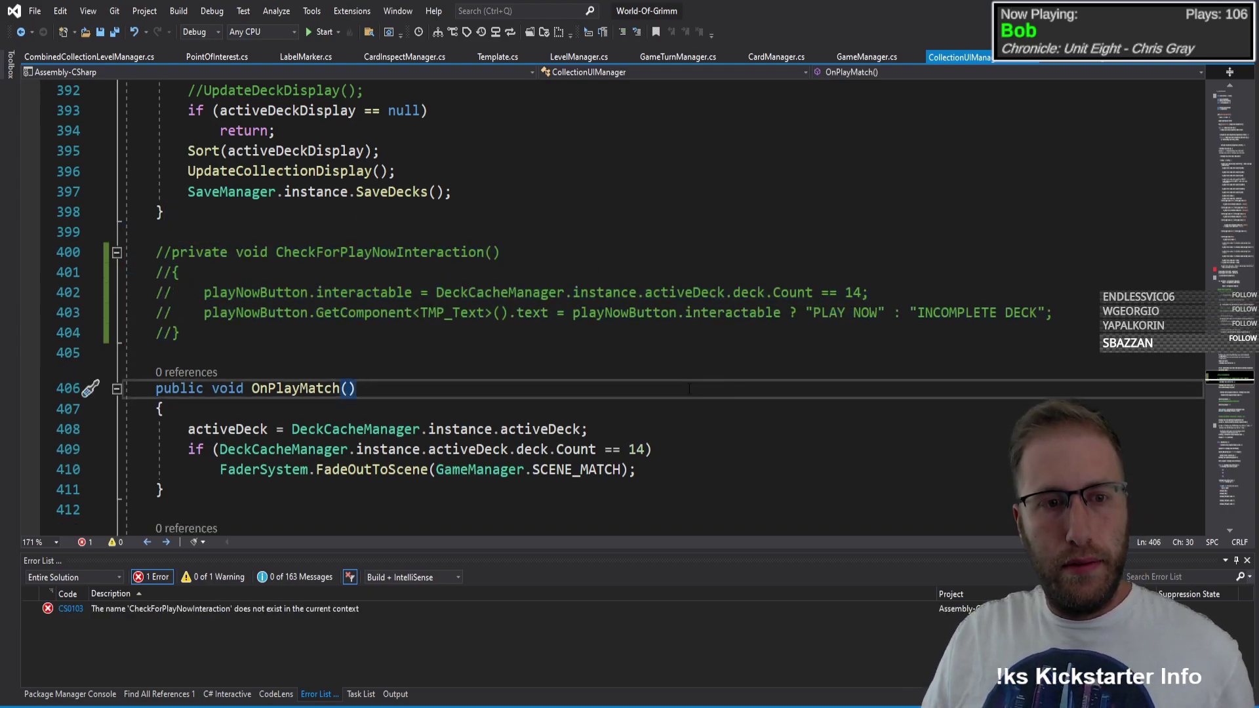
{"action": "scroll", "coordinate": [656, 349], "scroll_direction": "down", "scroll_amount": 1}
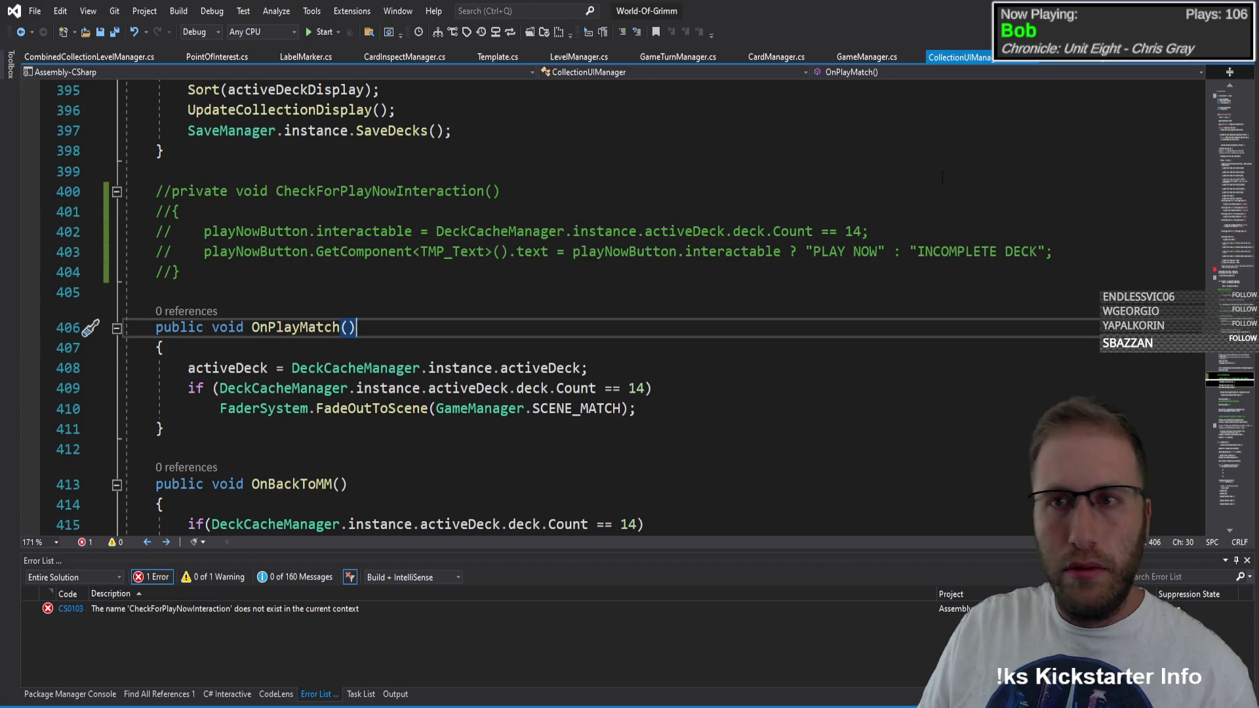
Step: Comment out the CheckForPlayNowInteraction call on line 257 and return to Unity
{"action": "left_click", "coordinate": [1237, 277]}
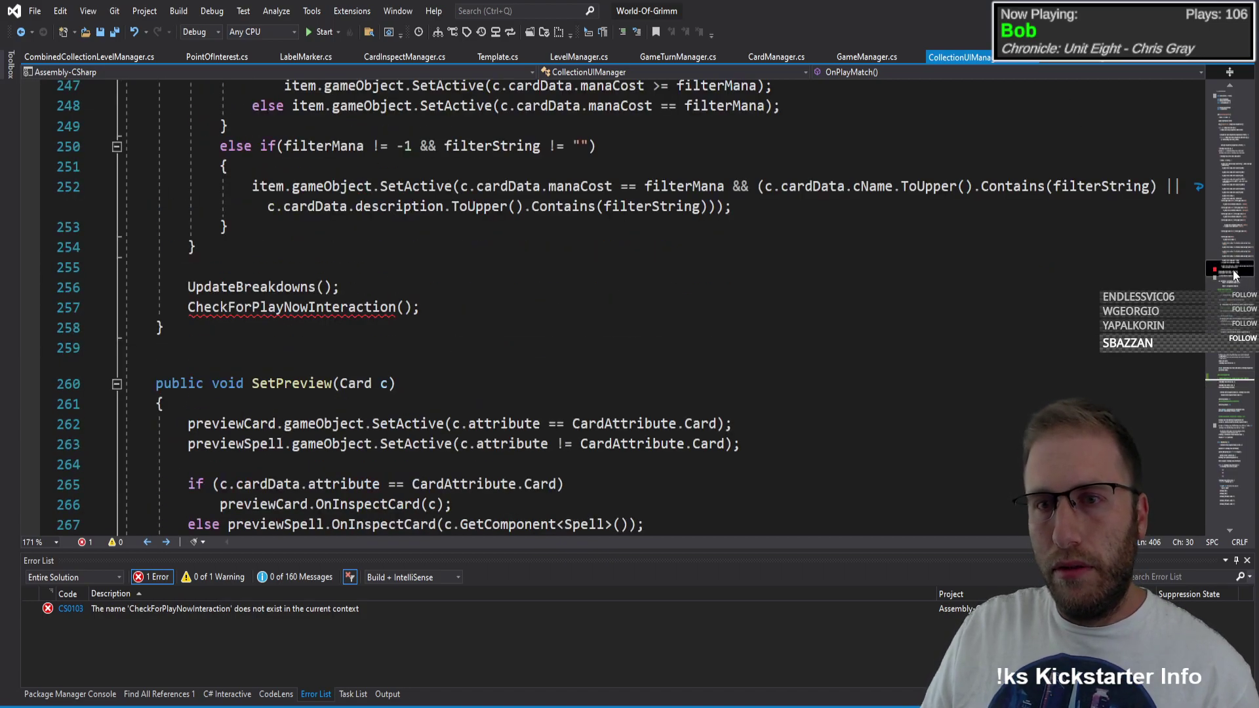
{"action": "triple_click", "coordinate": [258, 308]}
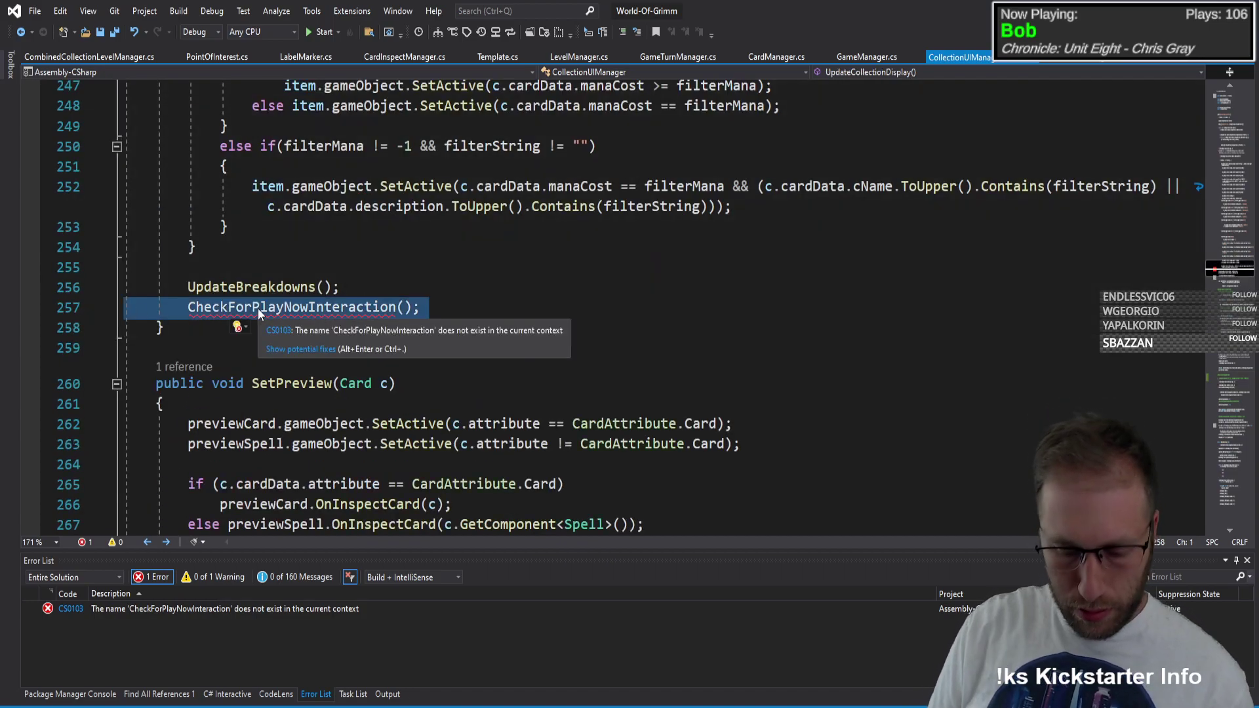
{"action": "key", "text": "ctrl+k"}
{"action": "key", "text": "ctrl+c"}
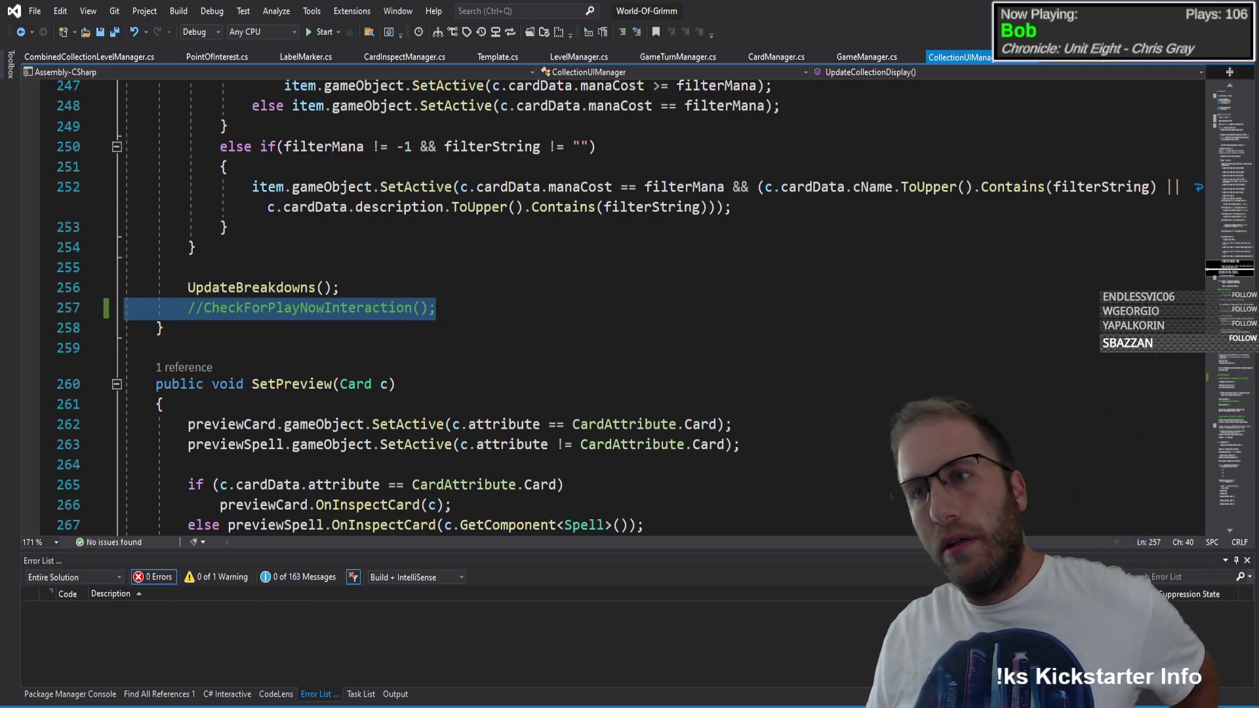
{"action": "key", "text": "alt+Tab"}
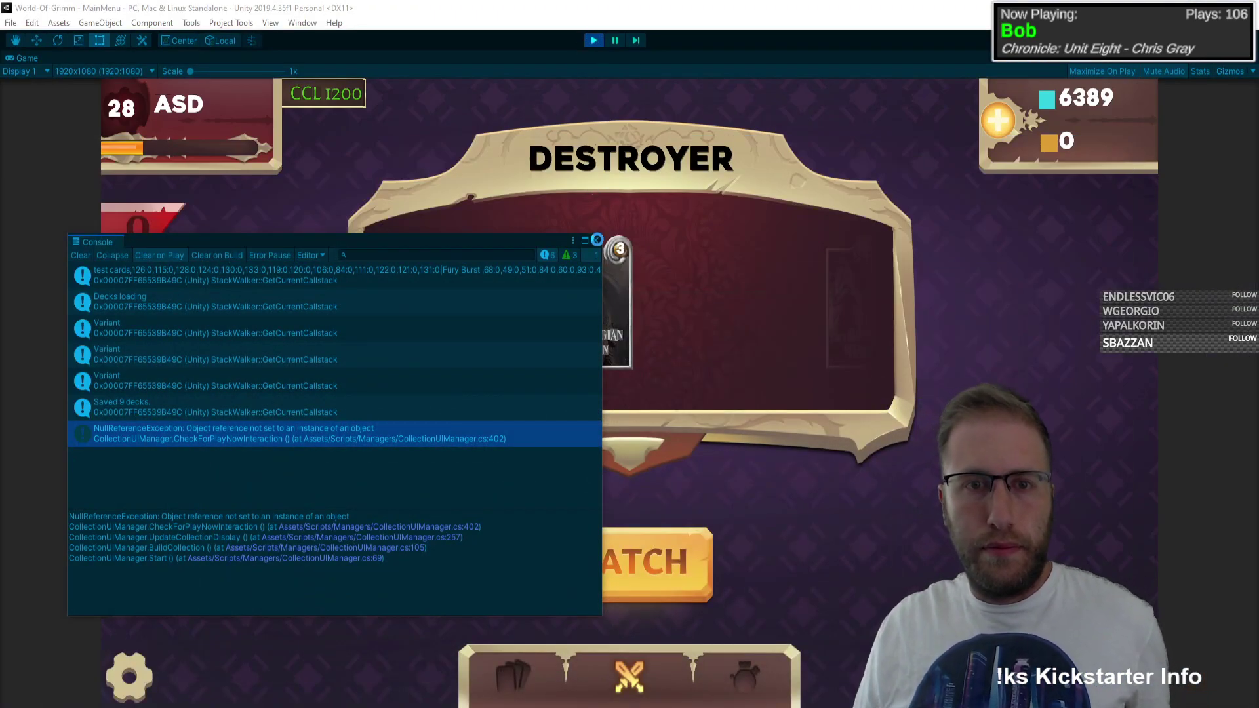
Step: Close the Console window and exit Play mode
{"action": "left_click", "coordinate": [597, 239]}
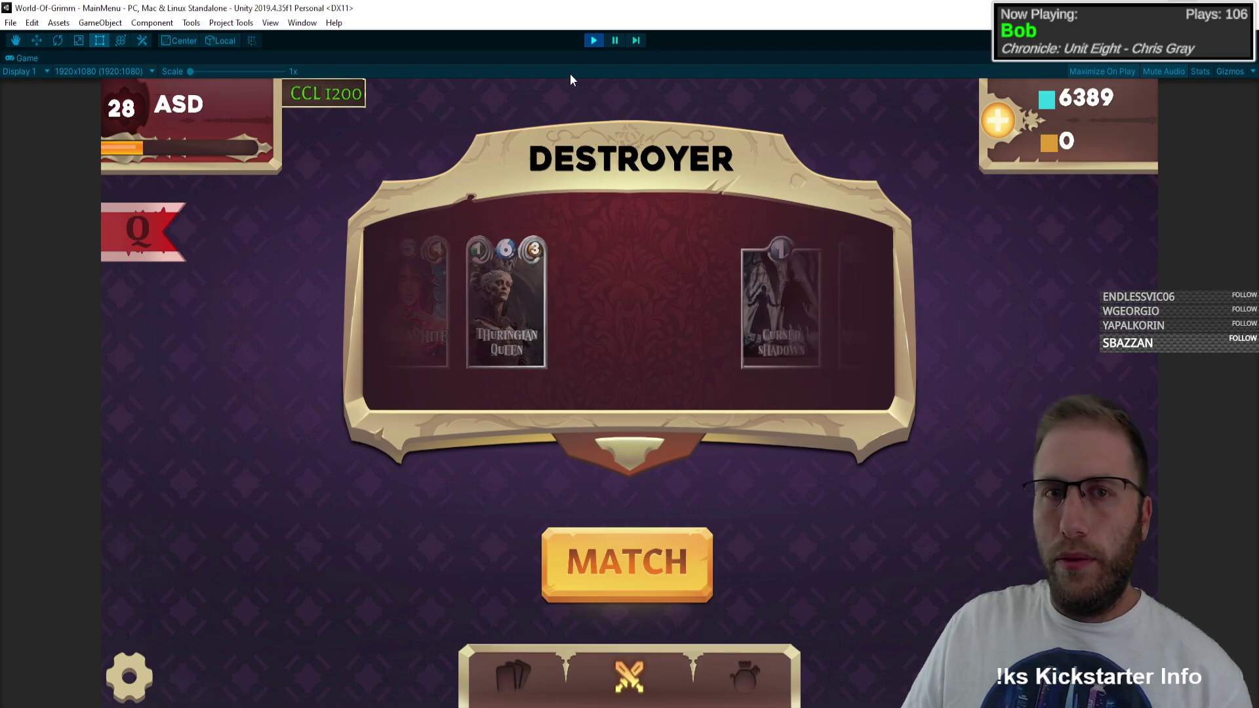
{"action": "left_click", "coordinate": [594, 40]}
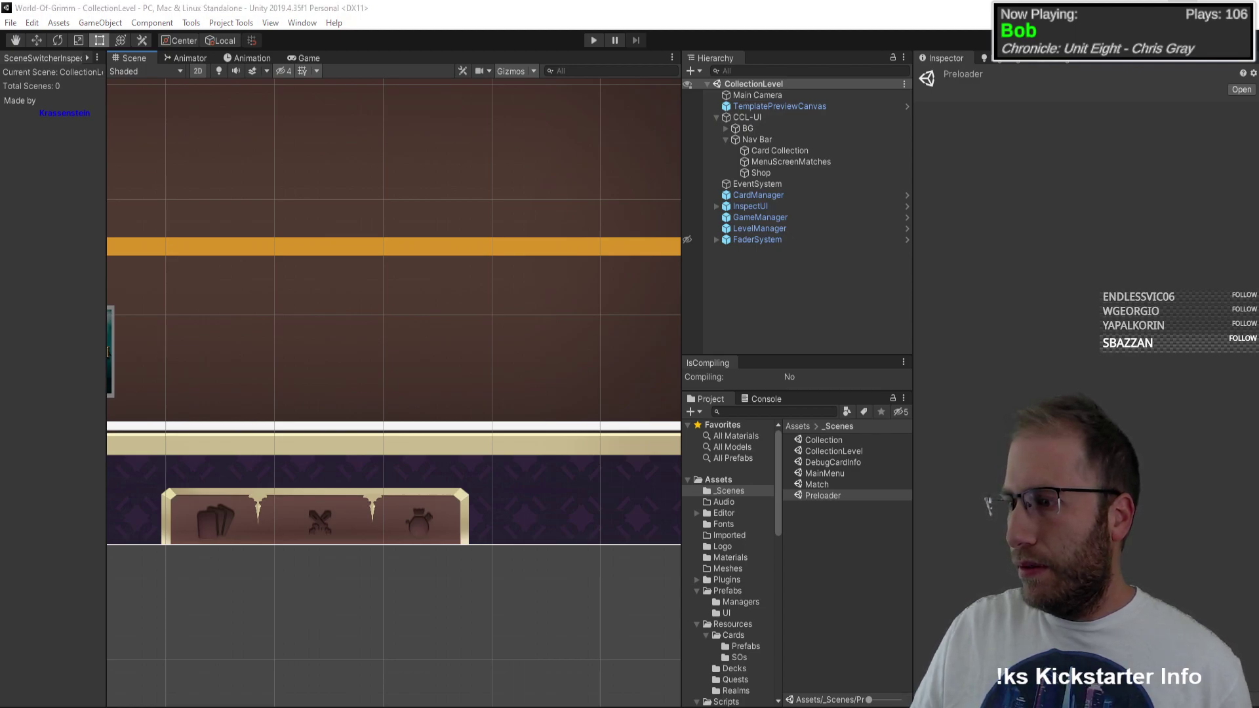
{"action": "scroll", "coordinate": [589, 369], "scroll_direction": "down", "scroll_amount": 5}
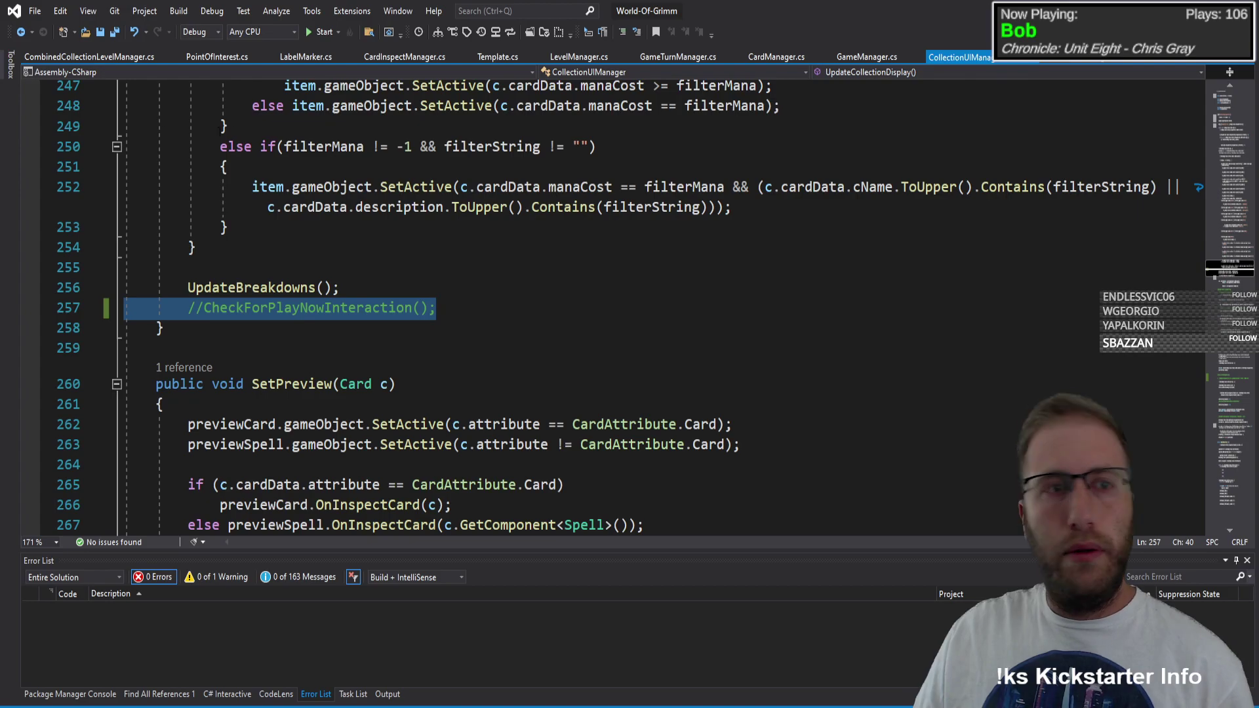
Step: Declare public static int amtToGrow below highestCCL in CombinedCollectionLevelManager and save
{"action": "left_click", "coordinate": [87, 58]}
{"action": "left_click", "coordinate": [1214, 98]}
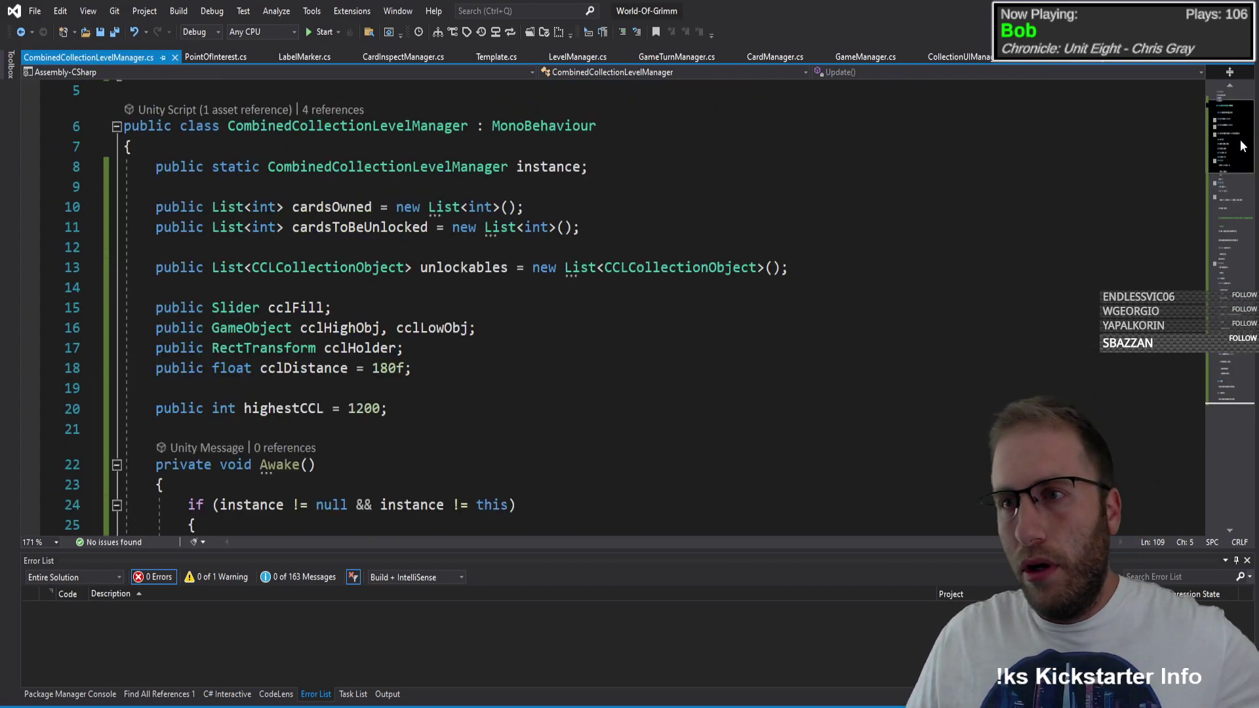
{"action": "scroll", "coordinate": [876, 244], "scroll_direction": "down", "scroll_amount": 6}
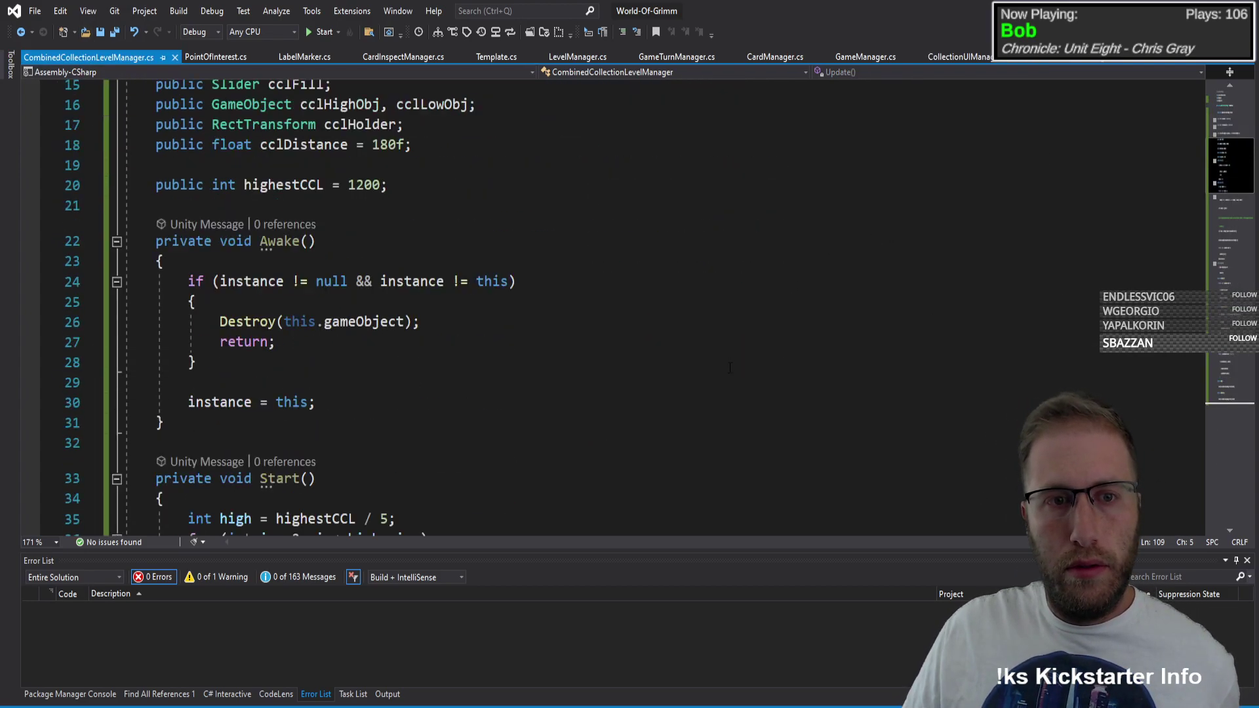
{"action": "scroll", "coordinate": [595, 417], "scroll_direction": "up", "scroll_amount": 4}
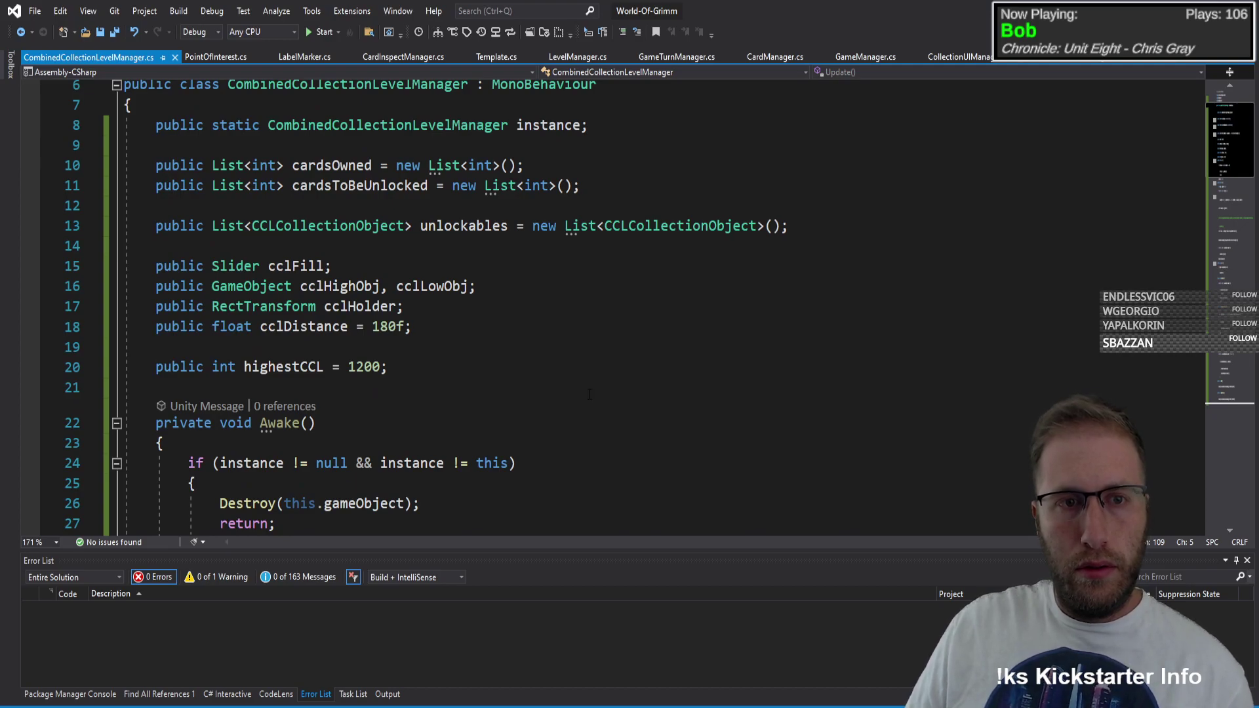
{"action": "left_click", "coordinate": [435, 367]}
{"action": "key", "text": "Return"}
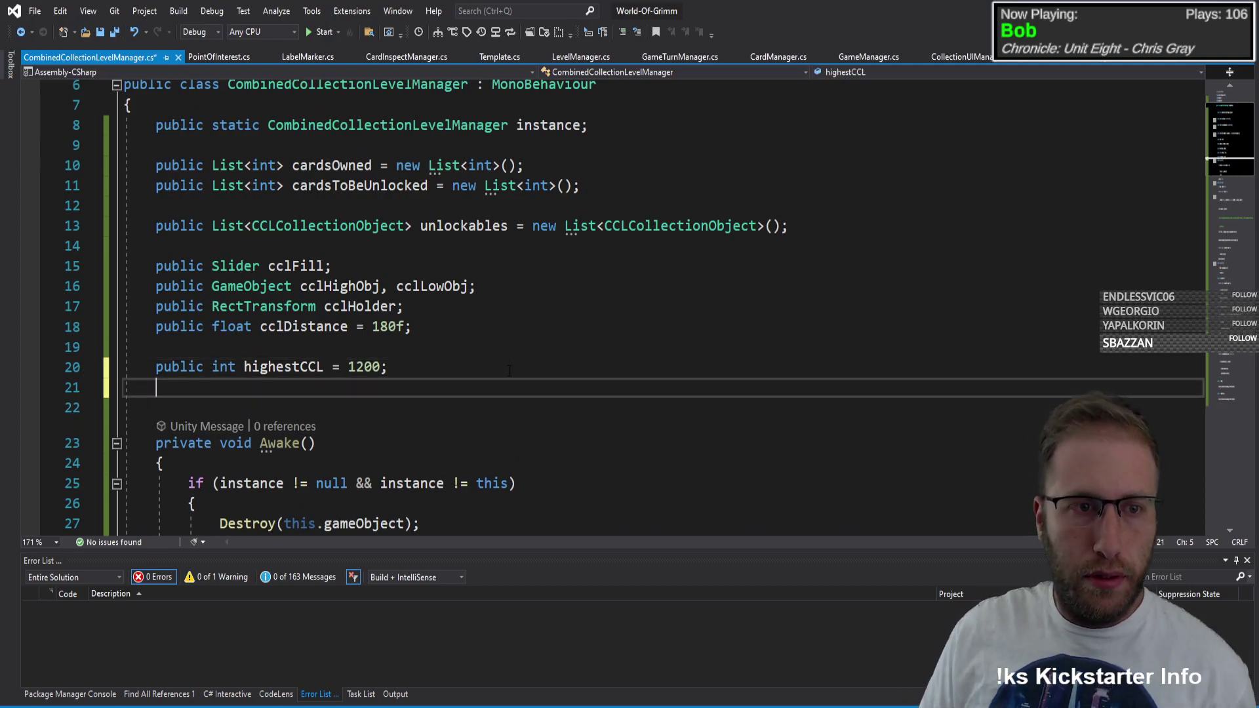
{"action": "type", "text": "public static"}
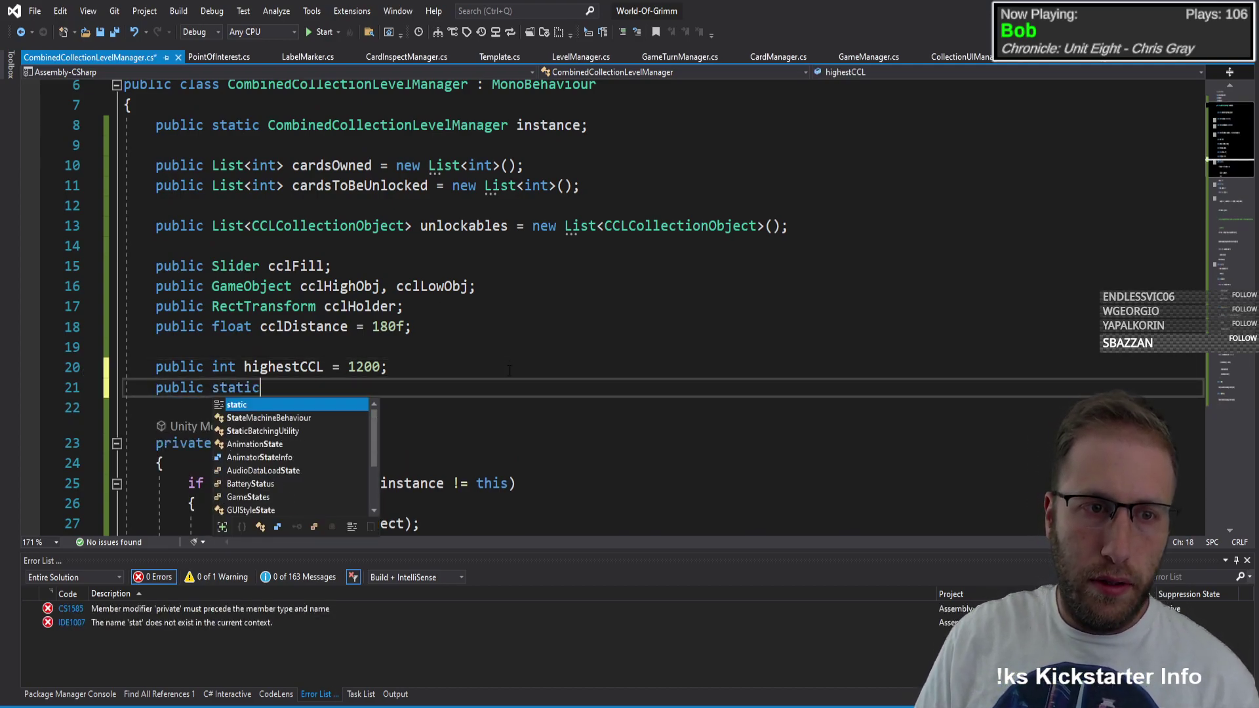
{"action": "type", "text": " int amtToGrow;"}
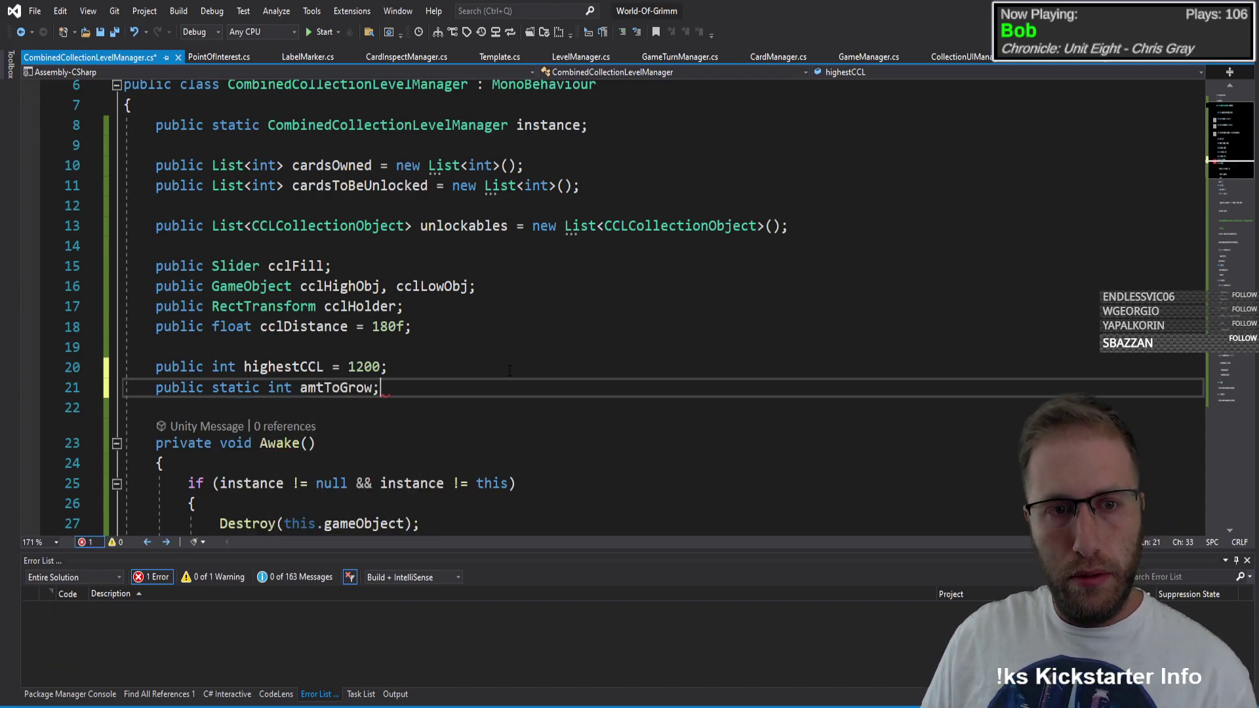
{"action": "key", "text": "ctrl+s"}
{"action": "scroll", "coordinate": [510, 372], "scroll_direction": "down", "scroll_amount": 2}
Step: Subtract amtToGrow in Start's cclFill.value assignment on line 45
{"action": "left_click", "coordinate": [348, 268]}
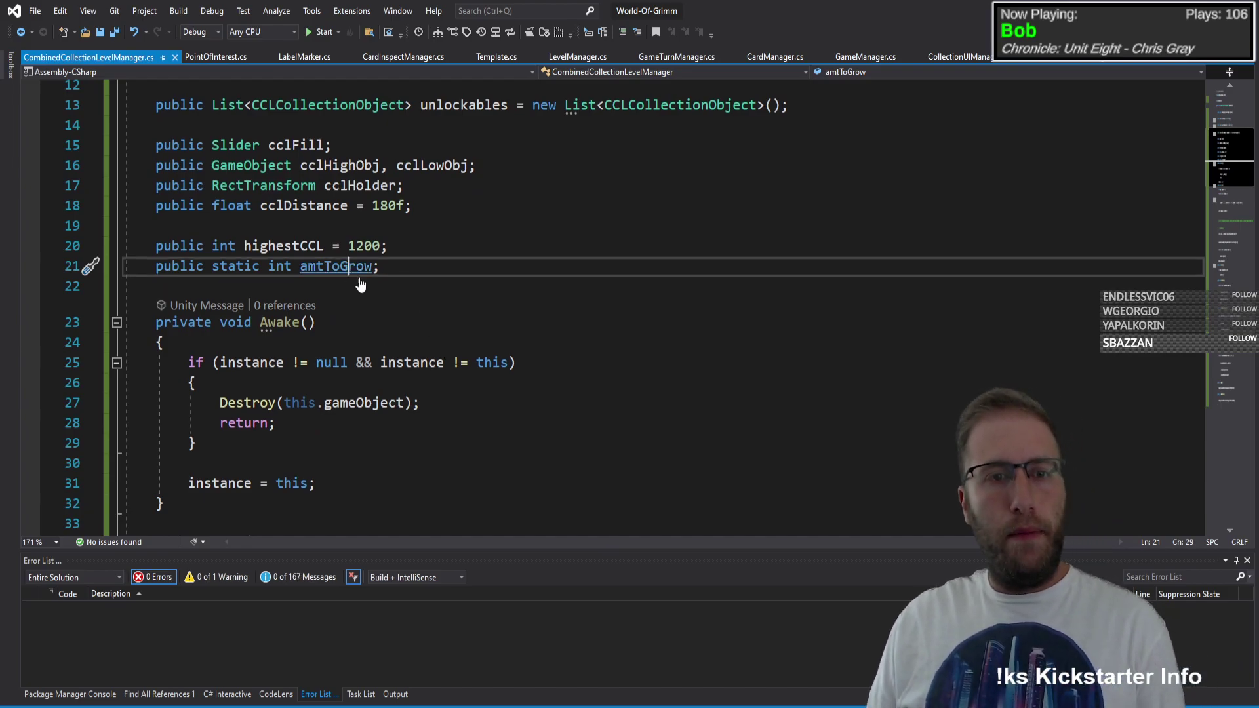
{"action": "double_click", "coordinate": [354, 266]}
{"action": "scroll", "coordinate": [412, 337], "scroll_direction": "down", "scroll_amount": 6}
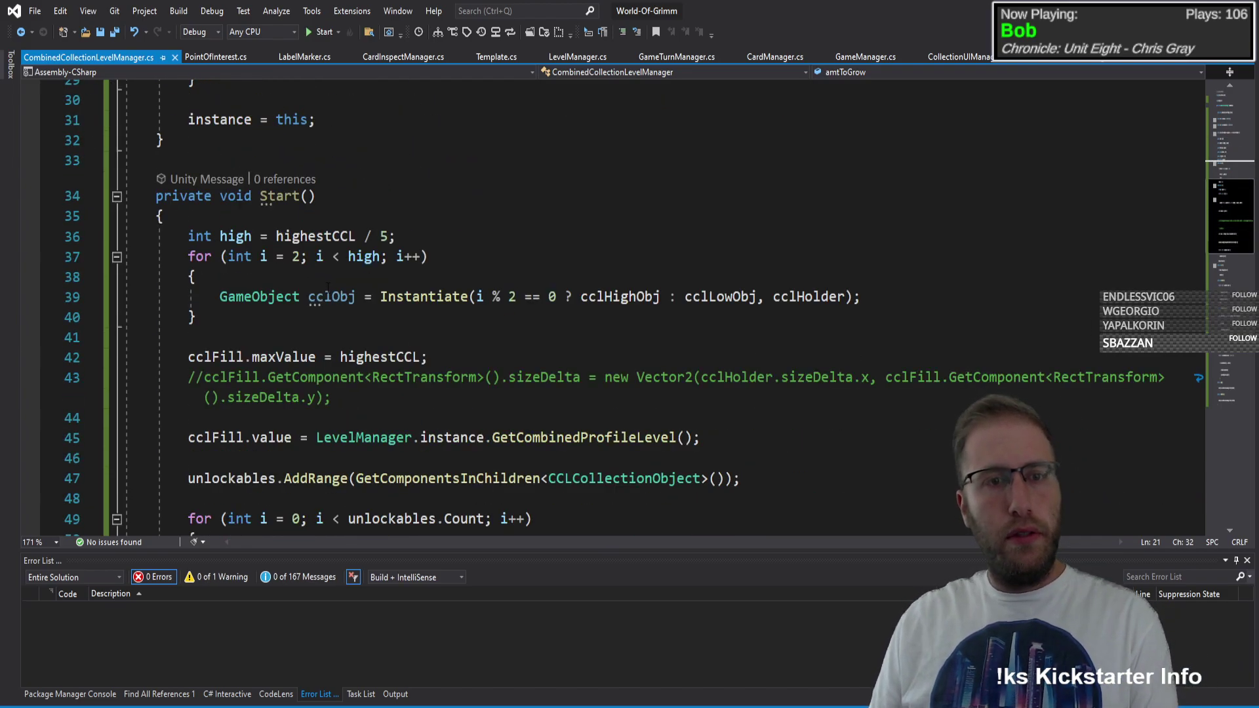
{"action": "scroll", "coordinate": [327, 287], "scroll_direction": "down", "scroll_amount": 3}
{"action": "left_click", "coordinate": [333, 257]}
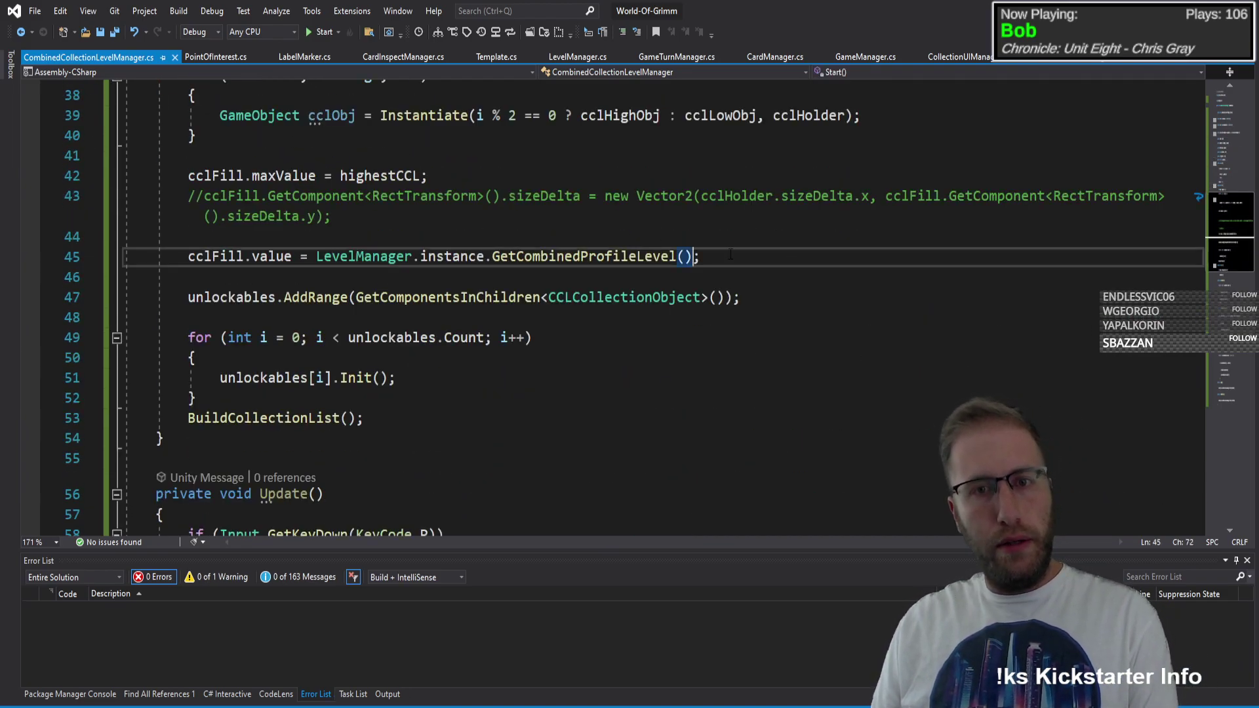
{"action": "key", "text": "Left"}
{"action": "type", "text": "amtToGrow"}
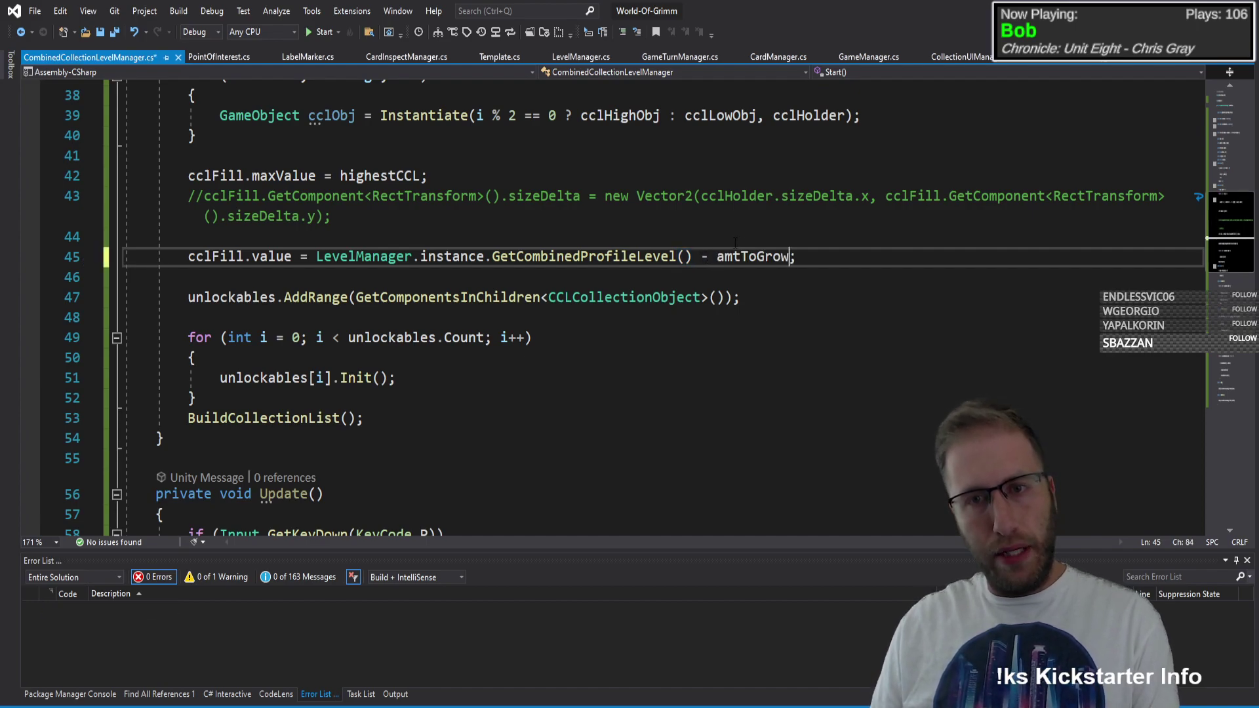
{"action": "left_click", "coordinate": [837, 264]}
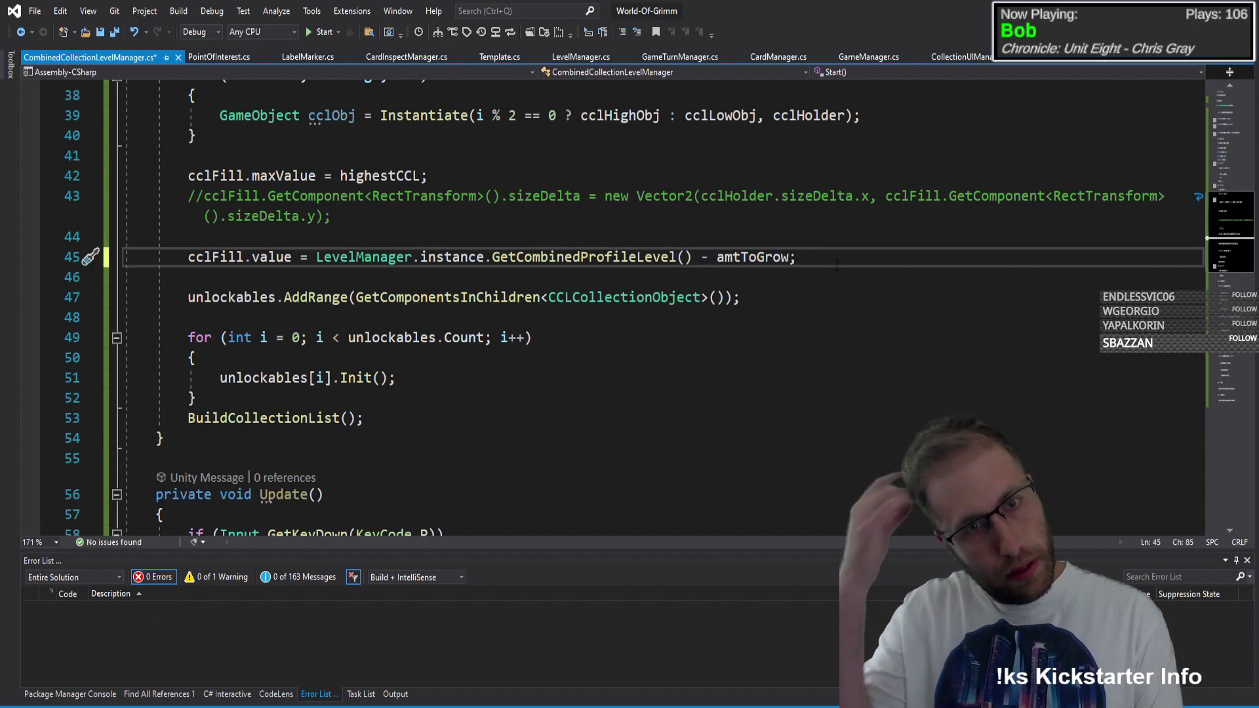
Step: Add a private IEnumerator Grow() coroutine that yields new WaitForSeconds(0.5f)
{"action": "left_click", "coordinate": [219, 439]}
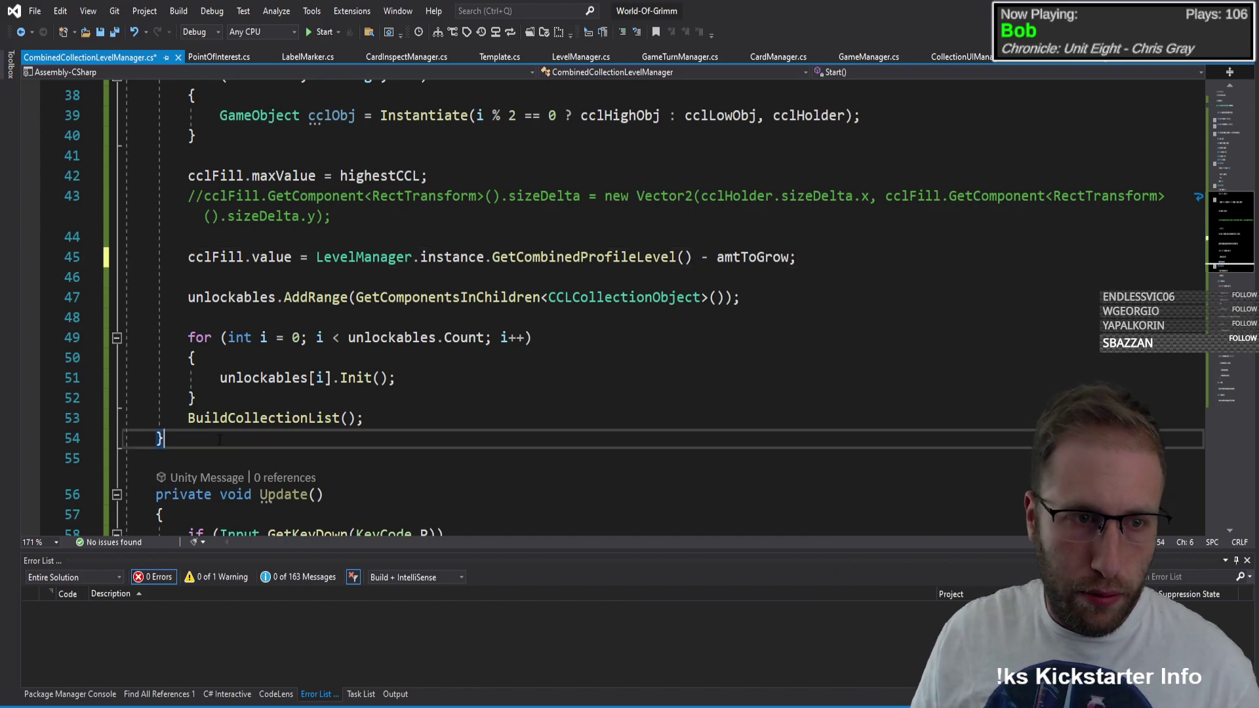
{"action": "key", "text": "Return"}
{"action": "key", "text": "Return"}
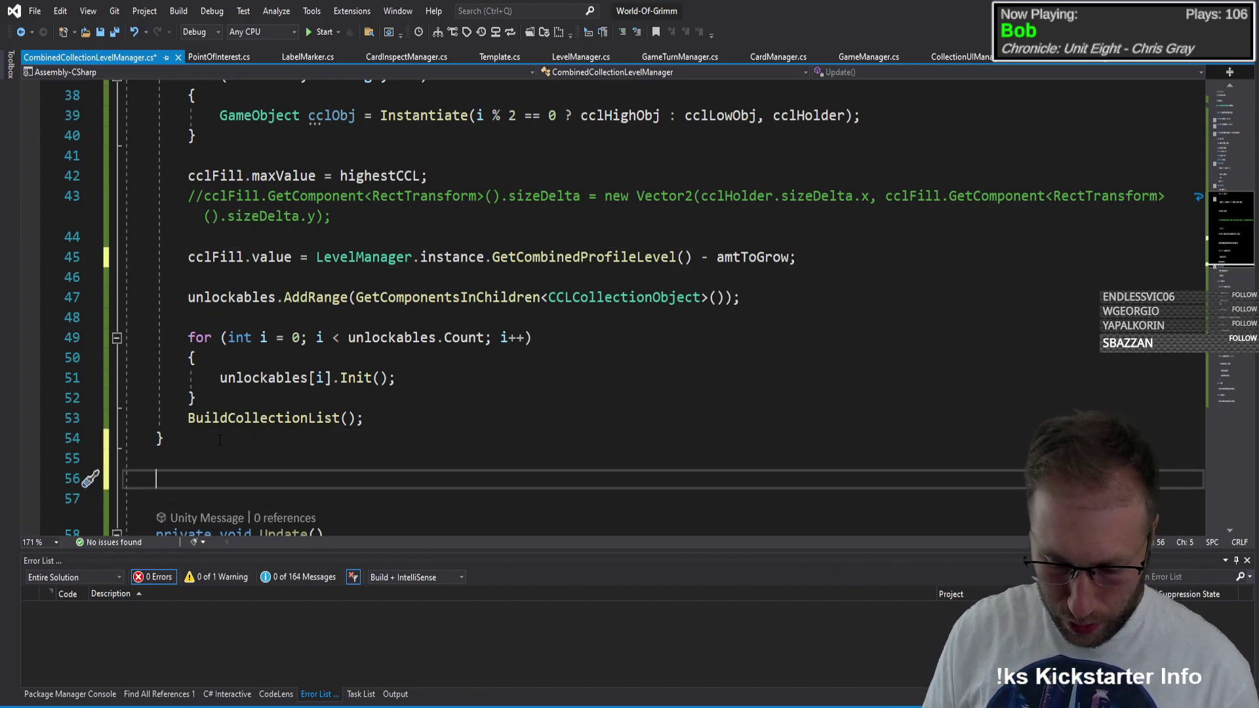
{"action": "type", "text": "private ienumer"}
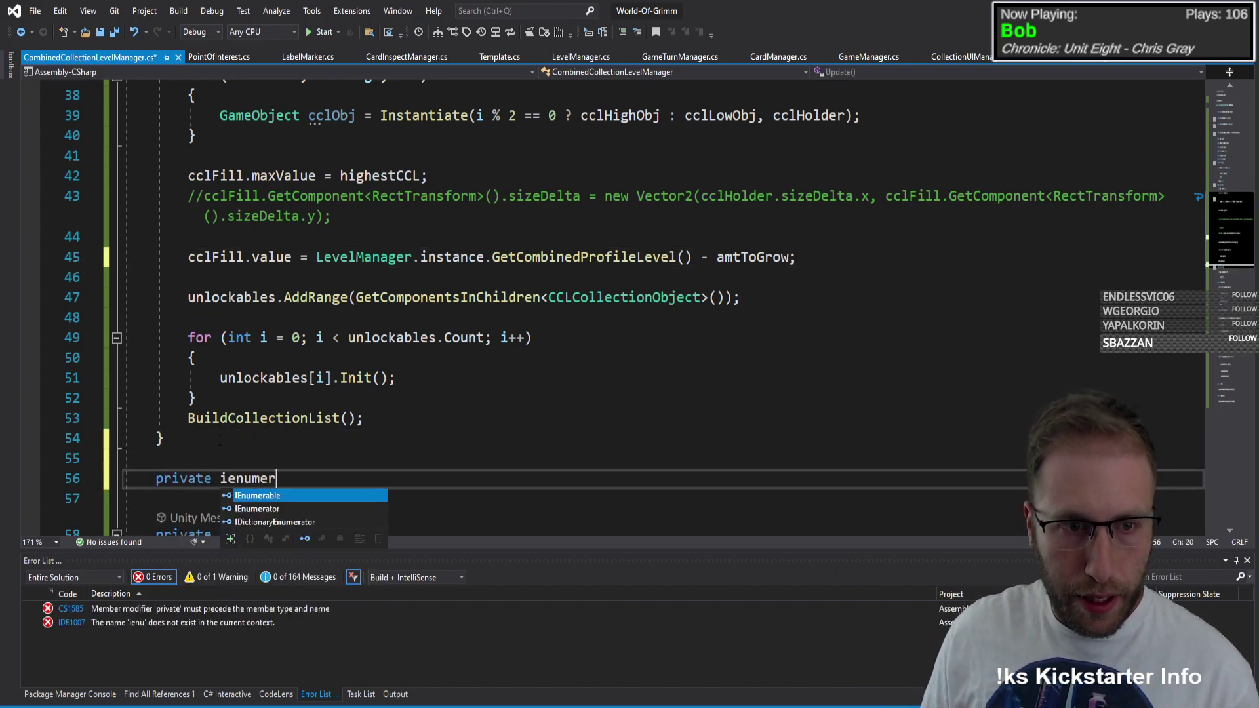
{"action": "type", "text": "at "}
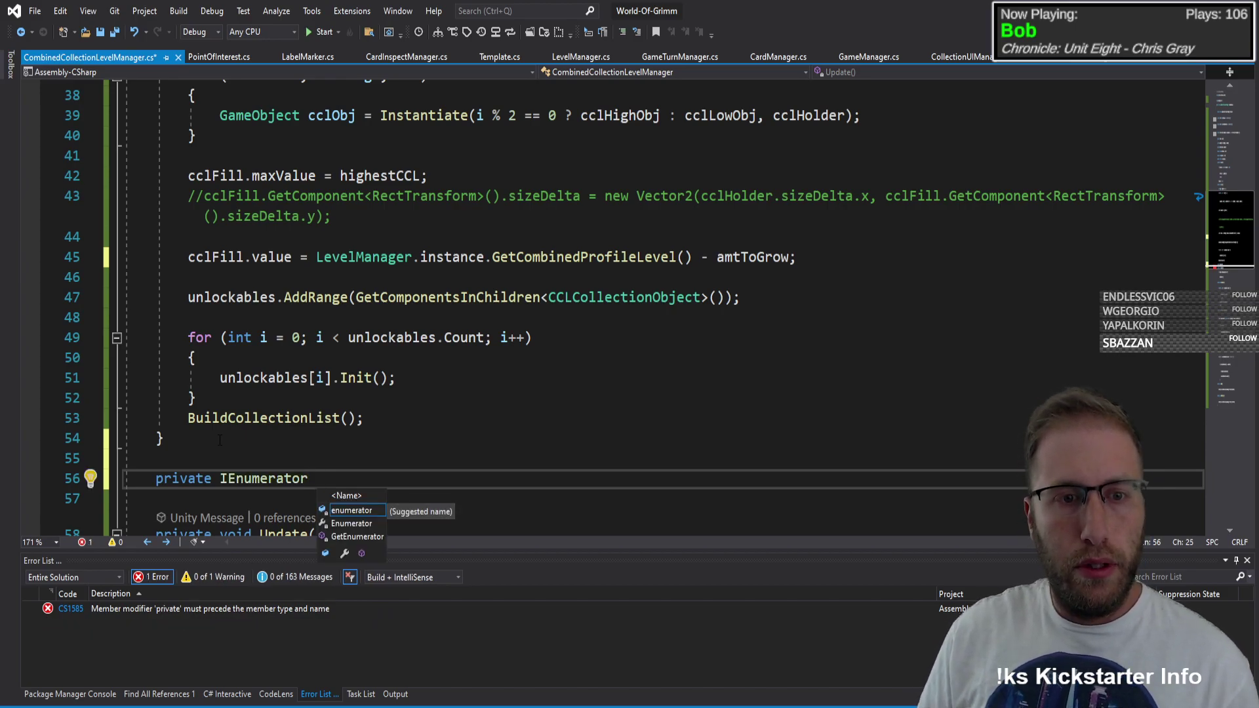
{"action": "type", "text": "Grow("}
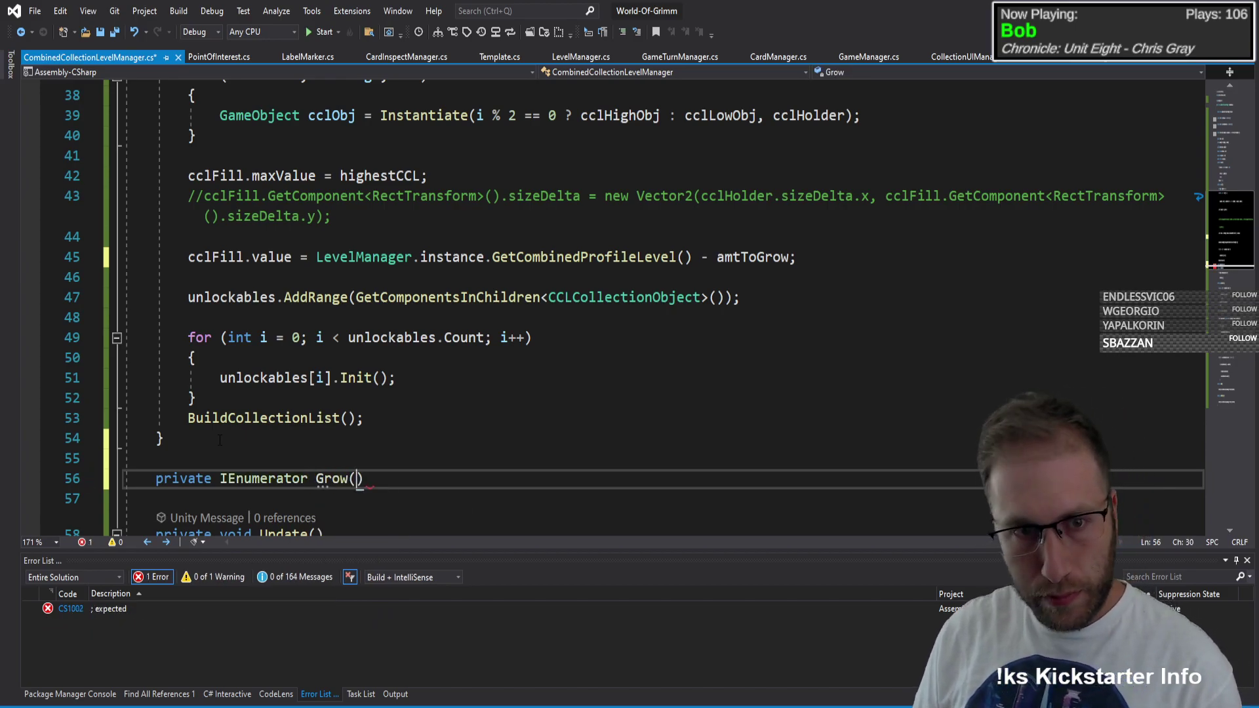
{"action": "key", "text": "End"}
{"action": "key", "text": "Return"}
{"action": "type", "text": "{"}
{"action": "key", "text": "Return"}
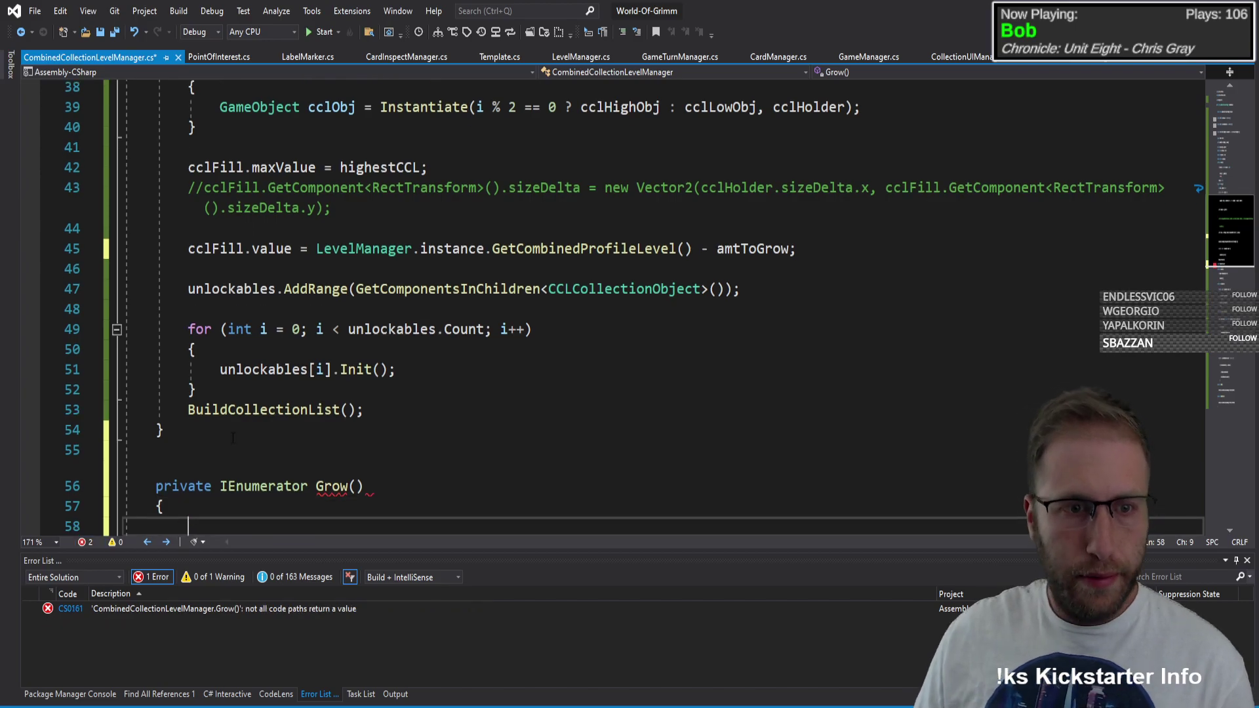
{"action": "scroll", "coordinate": [233, 438], "scroll_direction": "down", "scroll_amount": 2}
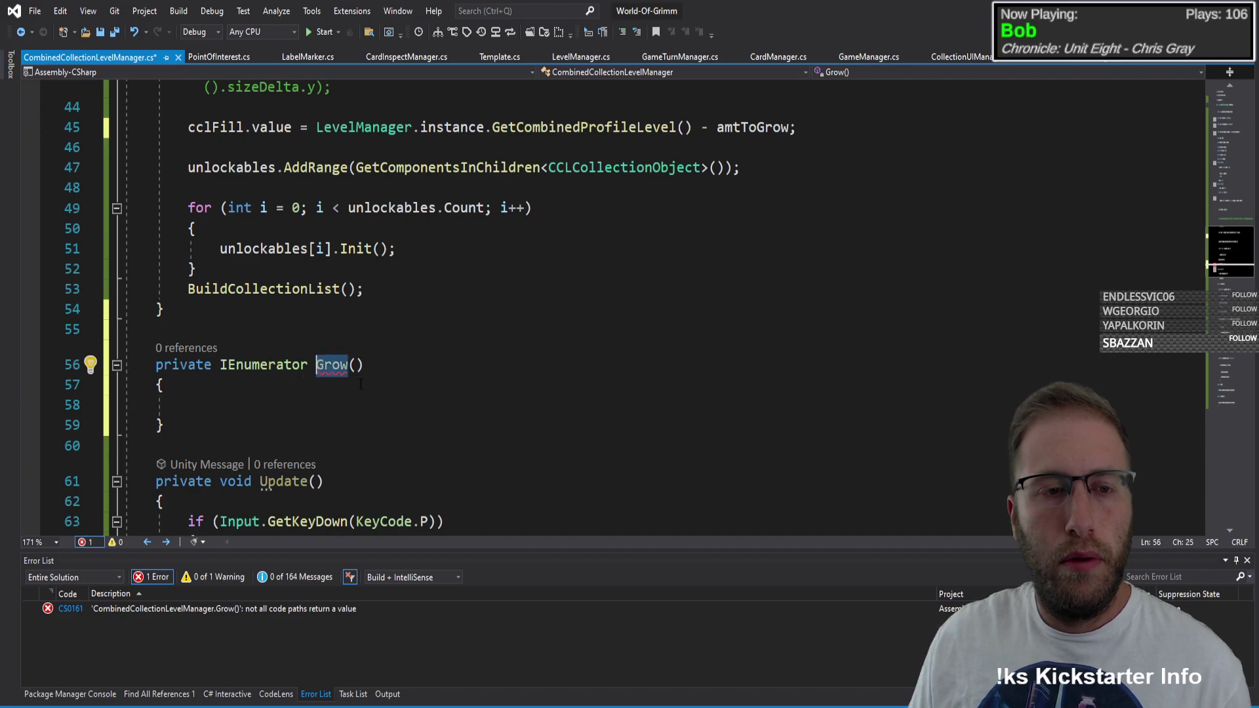
{"action": "type", "text": "y"}
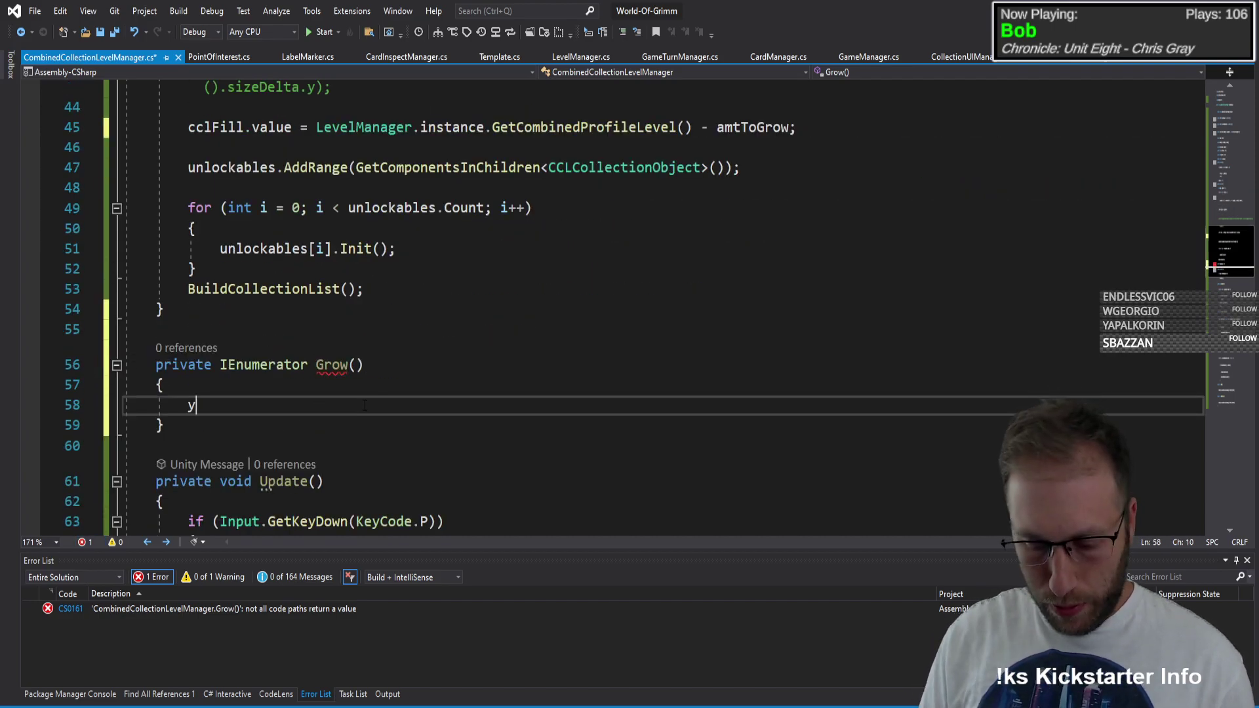
{"action": "type", "text": "ield return new wait"}
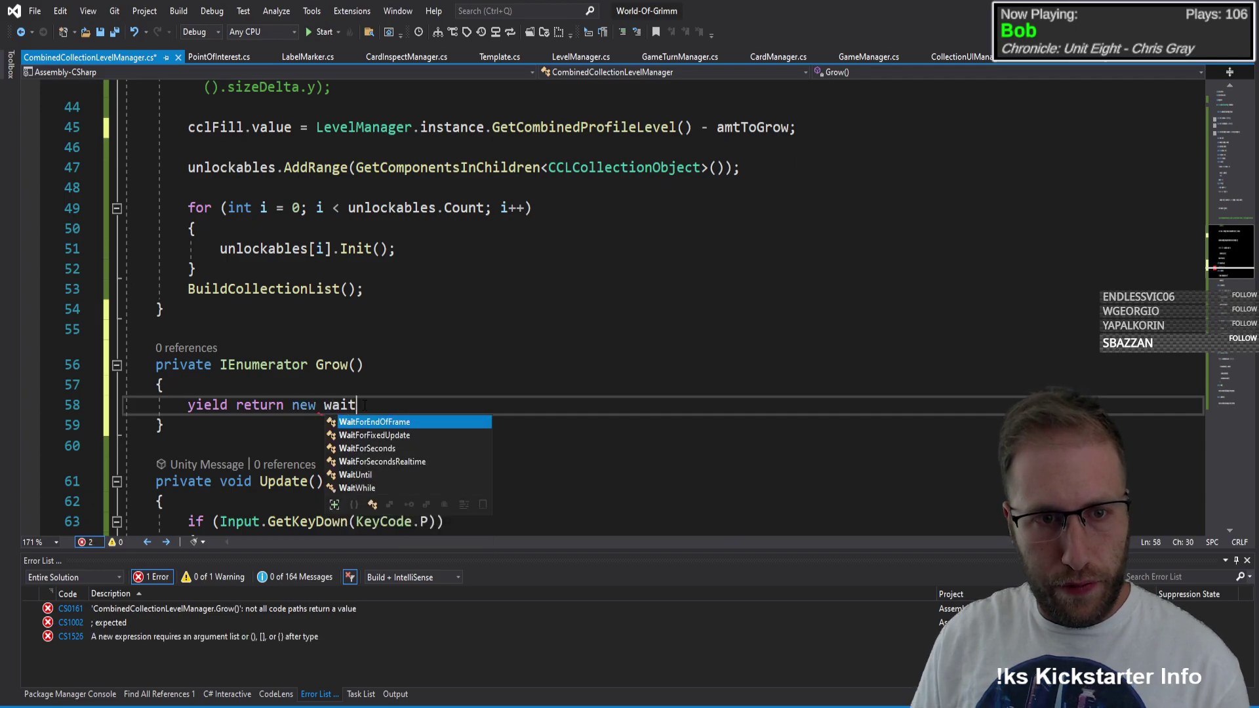
{"action": "key", "text": "Down"}
{"action": "key", "text": "Down"}
{"action": "key", "text": "Tab"}
{"action": "type", "text": "(0.5"}
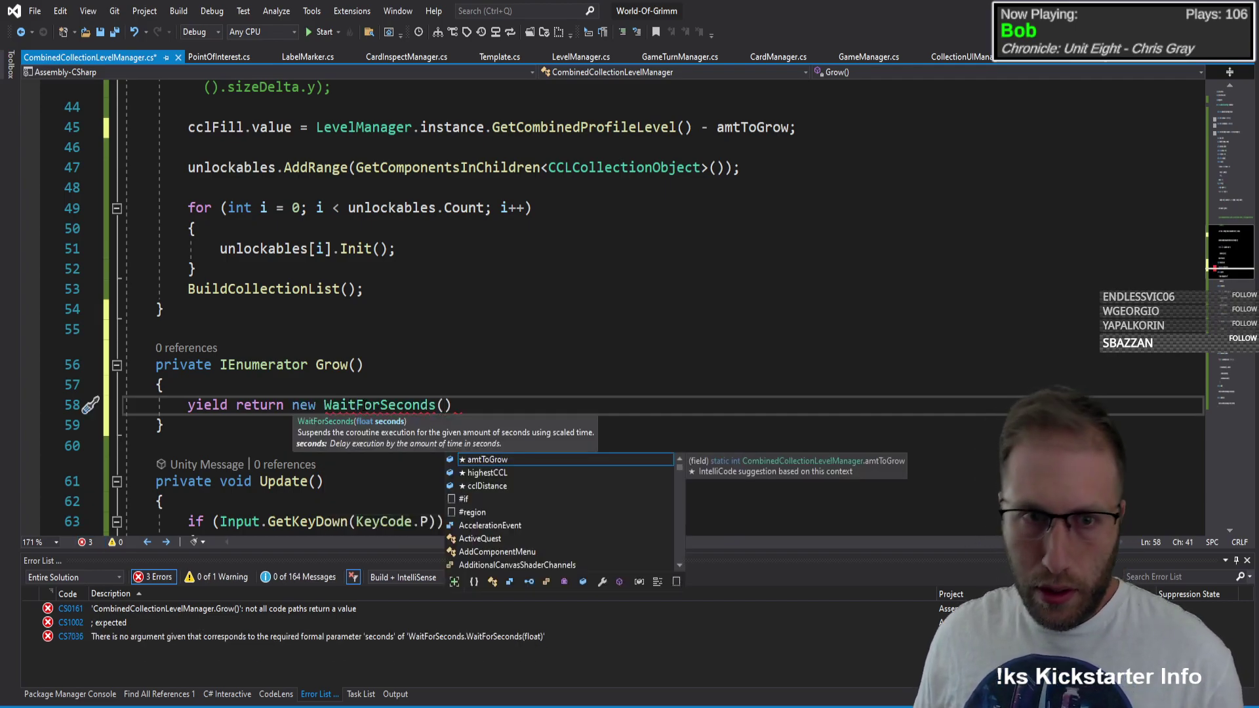
{"action": "type", "text": "f);"}
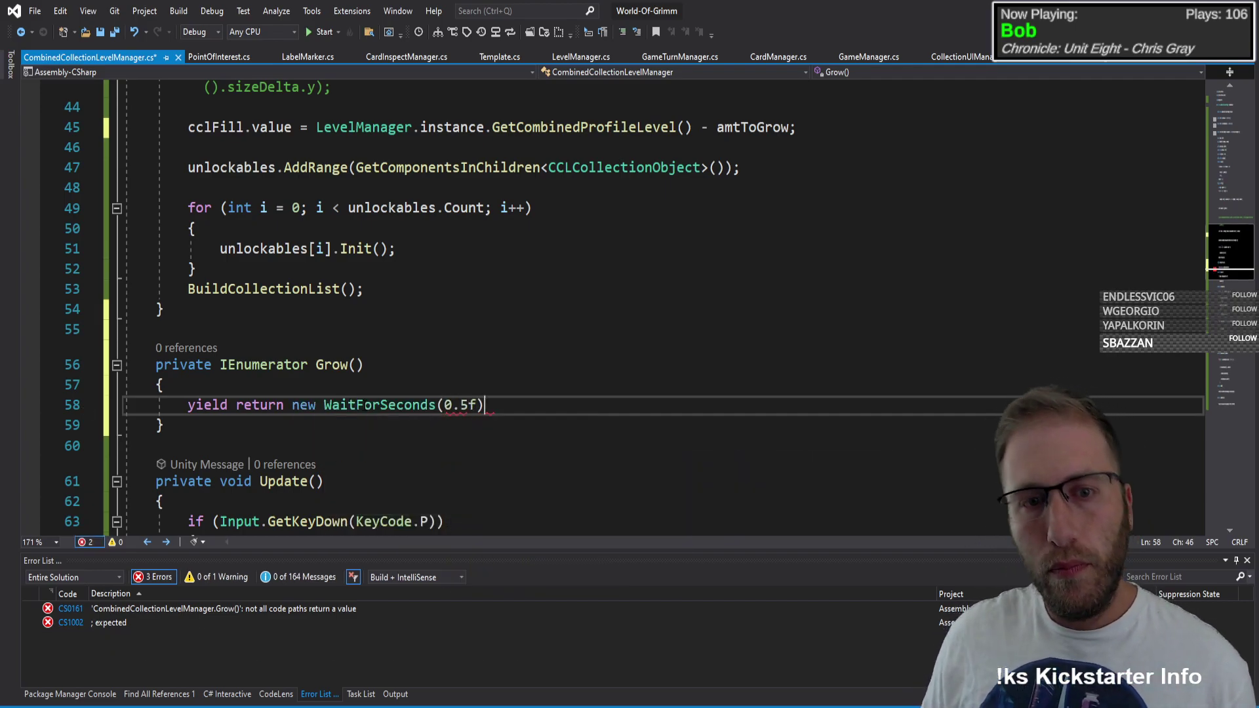
{"action": "key", "text": "Return"}
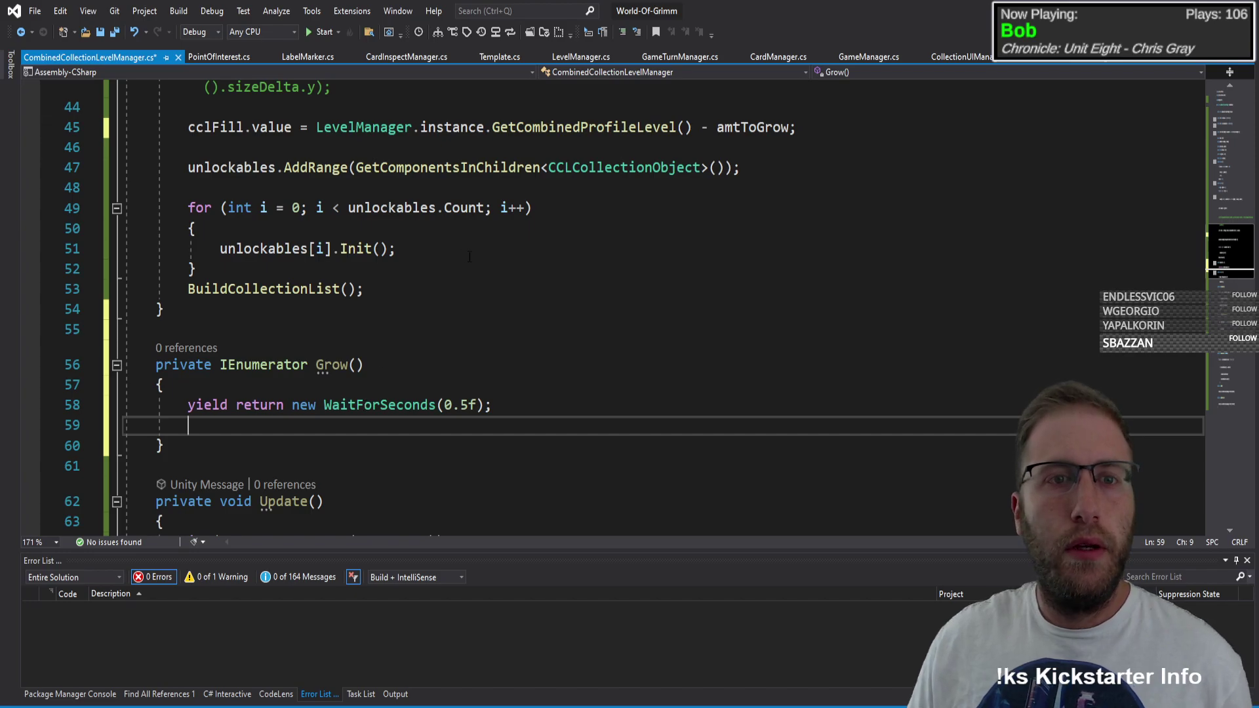
Step: Begin a cclFill DOTween call inside Grow, referencing the line-45 fill assignment
{"action": "left_click_drag", "start_coordinate": [189, 127], "coordinate": [690, 131]}
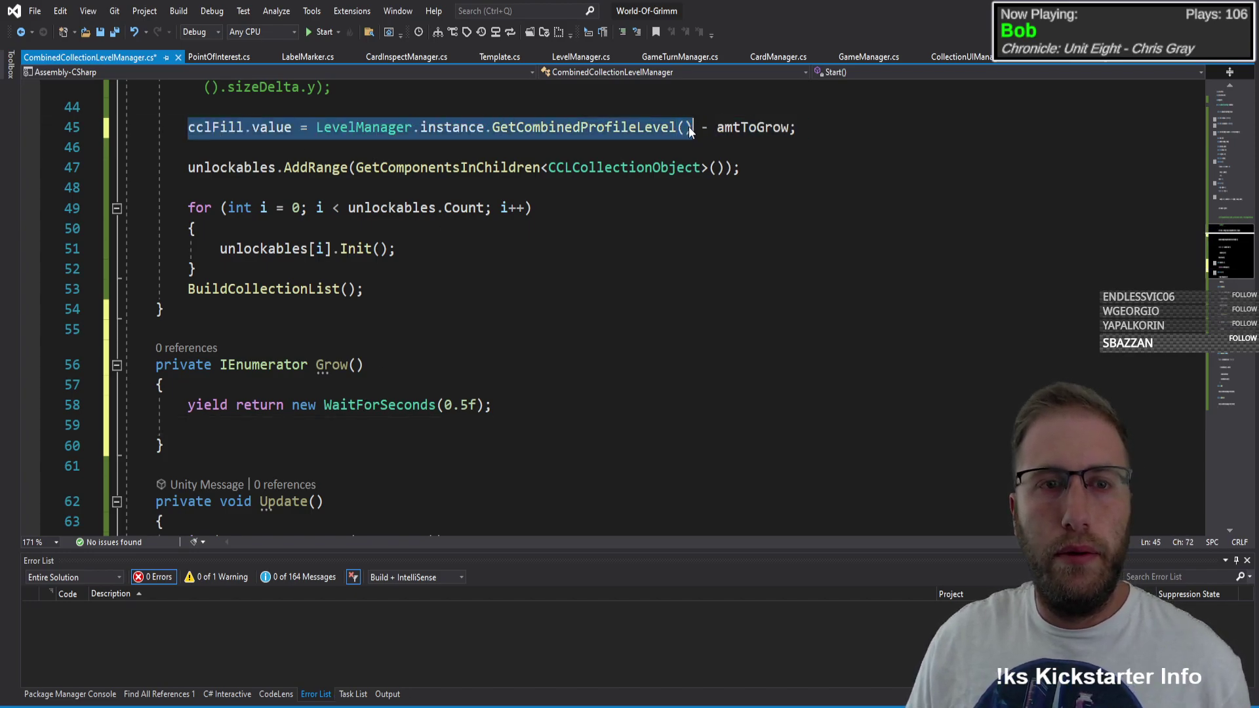
{"action": "left_click", "coordinate": [257, 431]}
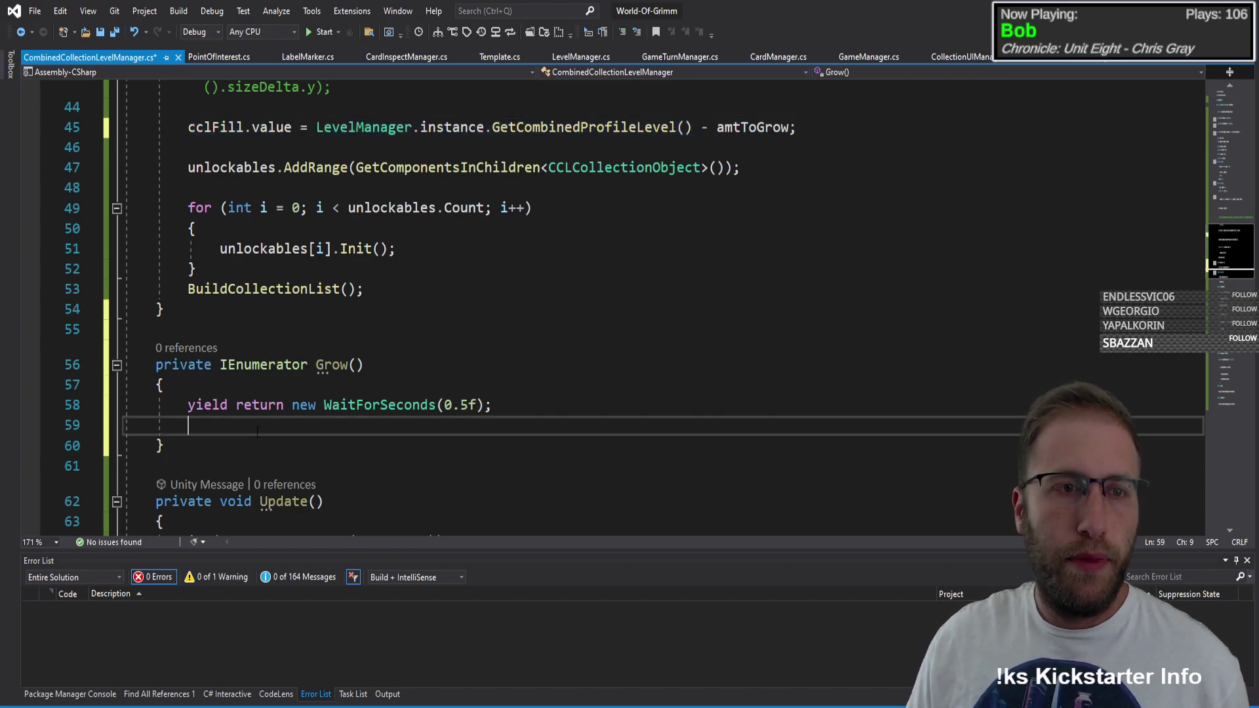
{"action": "type", "text": "cclFill.do"}
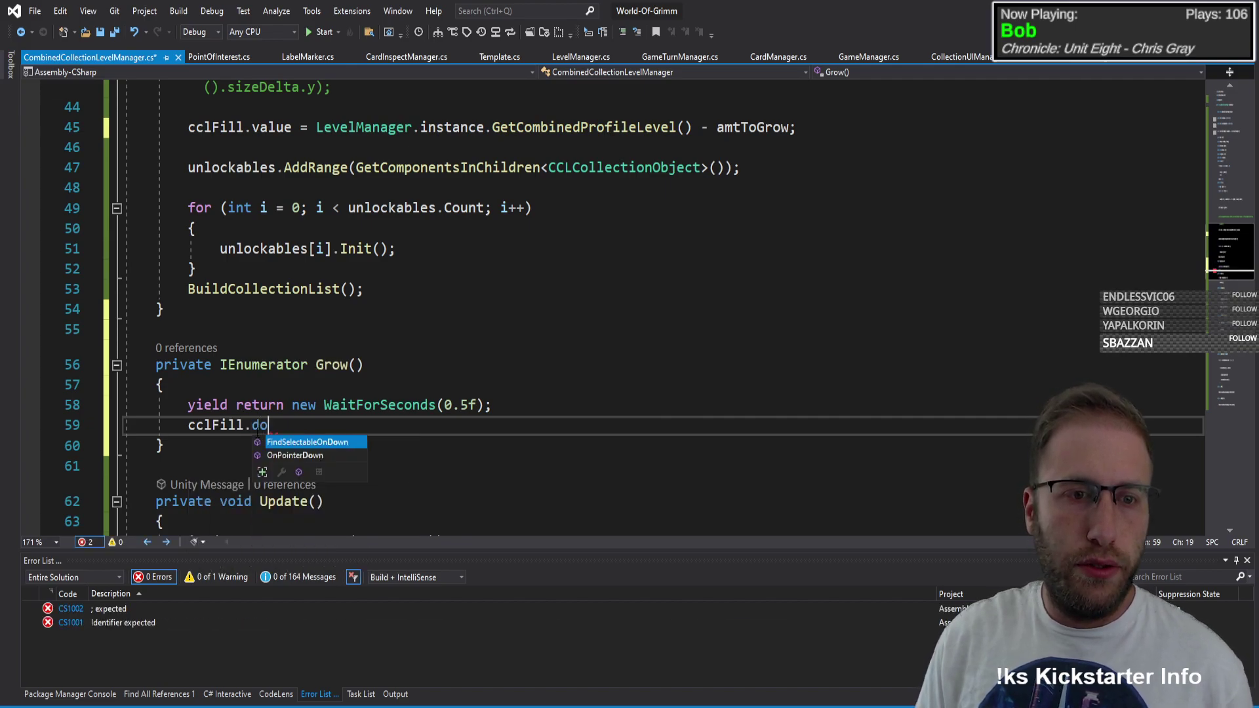
Step: Add a using DG.Tweening directive at the top of the script
{"action": "scroll", "coordinate": [333, 174], "scroll_direction": "up", "scroll_amount": 15}
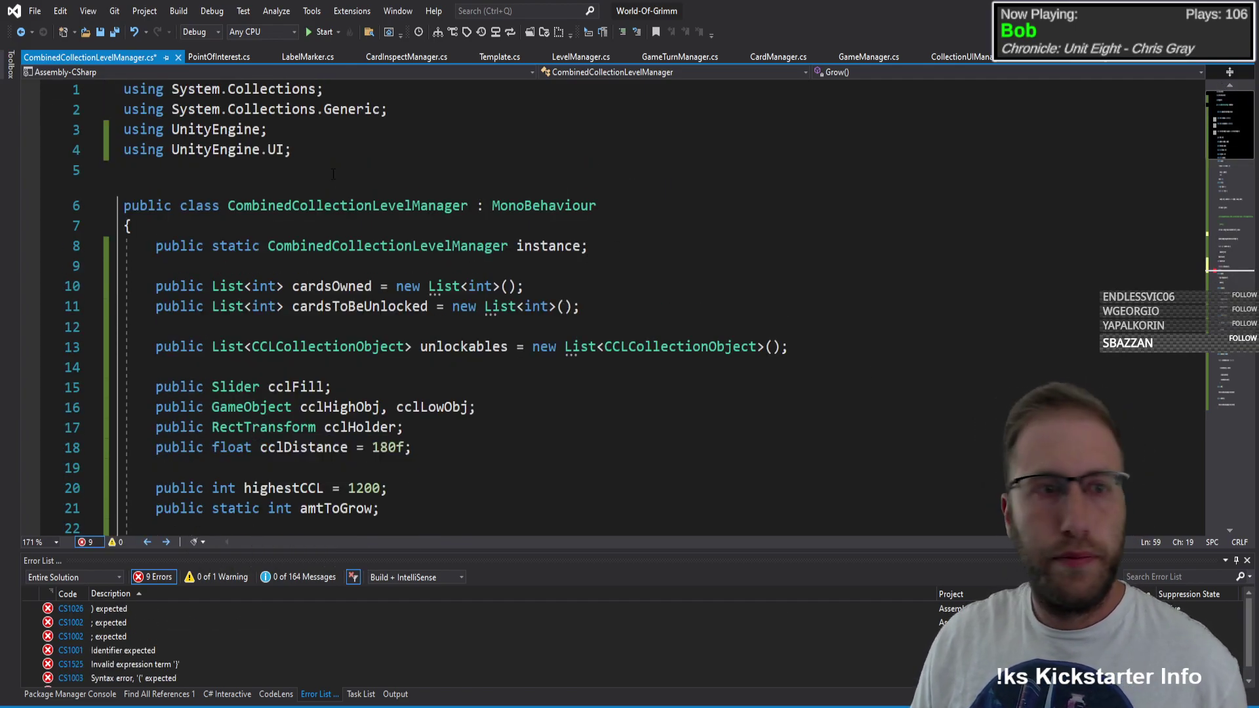
{"action": "left_click", "coordinate": [331, 149]}
{"action": "key", "text": "Return"}
{"action": "type", "text": "using DG.t"}
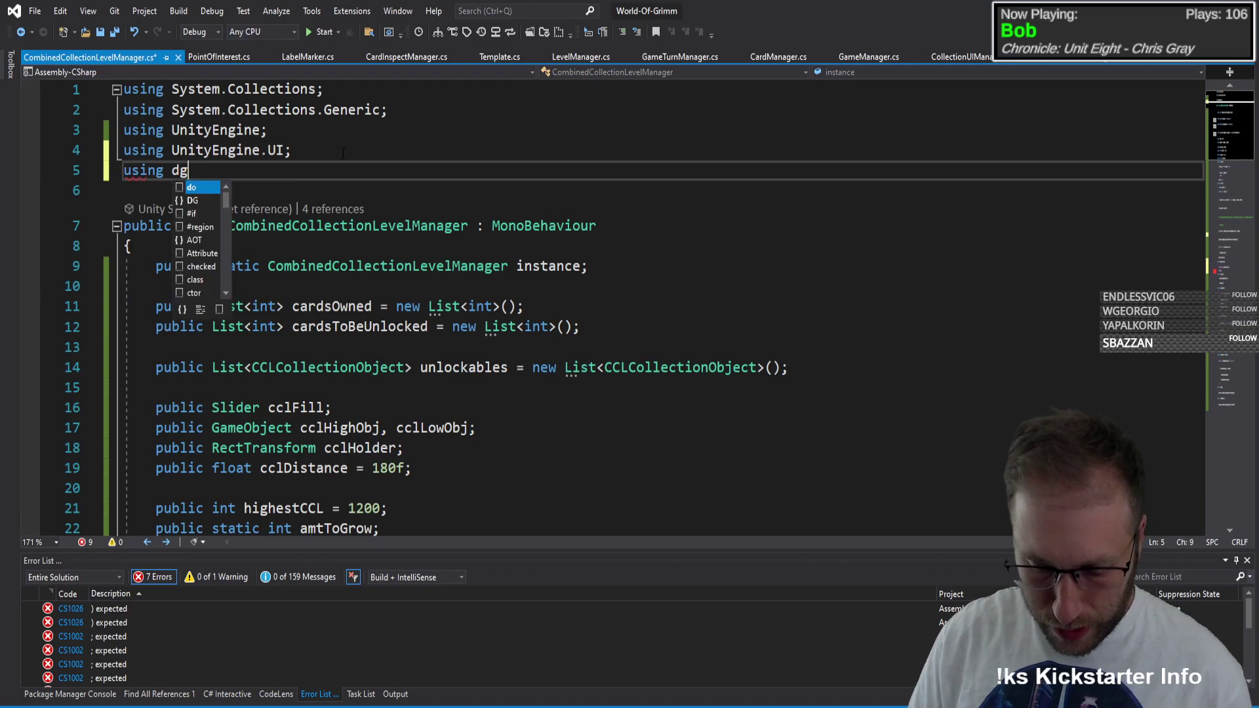
{"action": "type", "text": ";"}
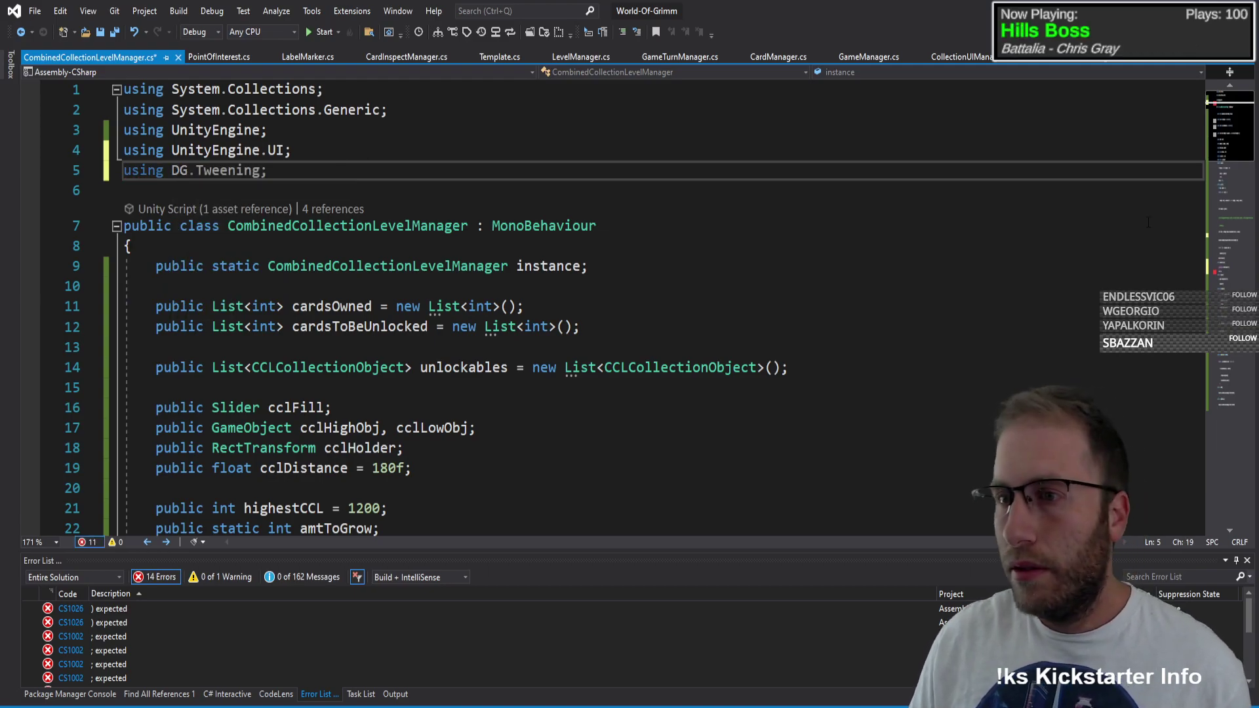
Step: Replace the half-typed call after cclFill on line 60 with DOValue(
{"action": "scroll", "coordinate": [386, 294], "scroll_direction": "down", "scroll_amount": 16}
{"action": "double_click", "coordinate": [260, 328]}
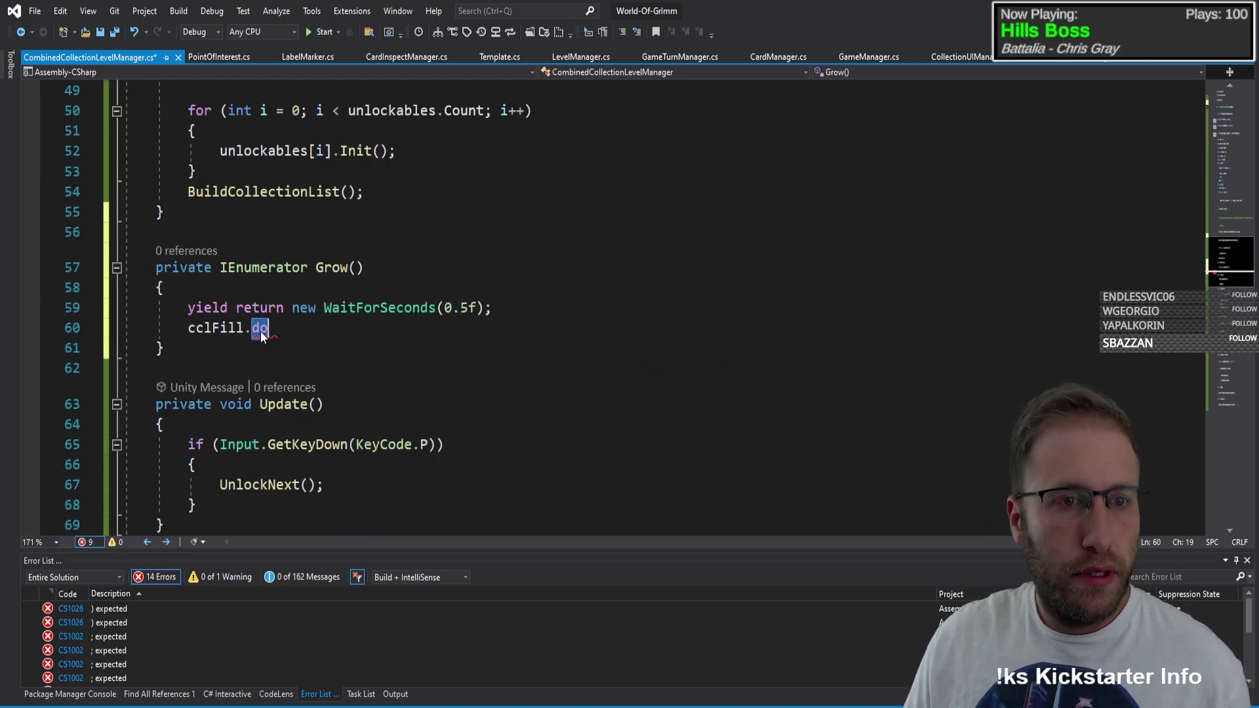
{"action": "key", "text": "BackSpace"}
{"action": "type", "text": "do"}
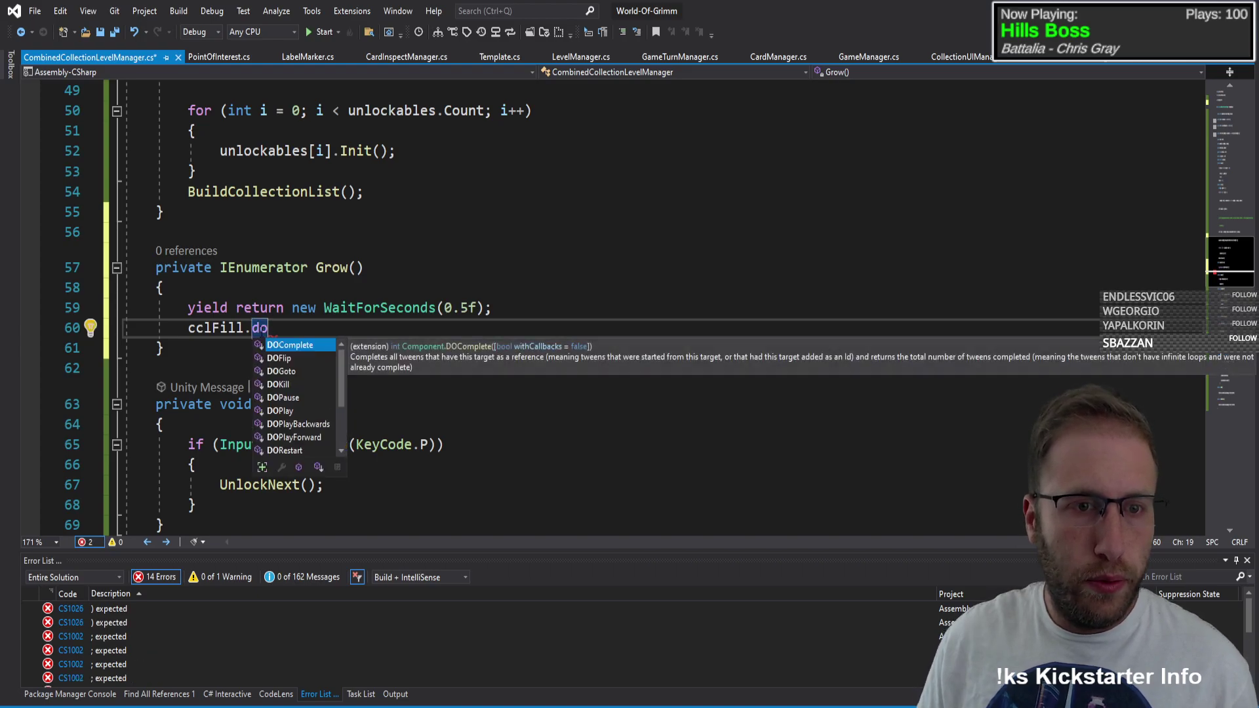
{"action": "type", "text": "v"}
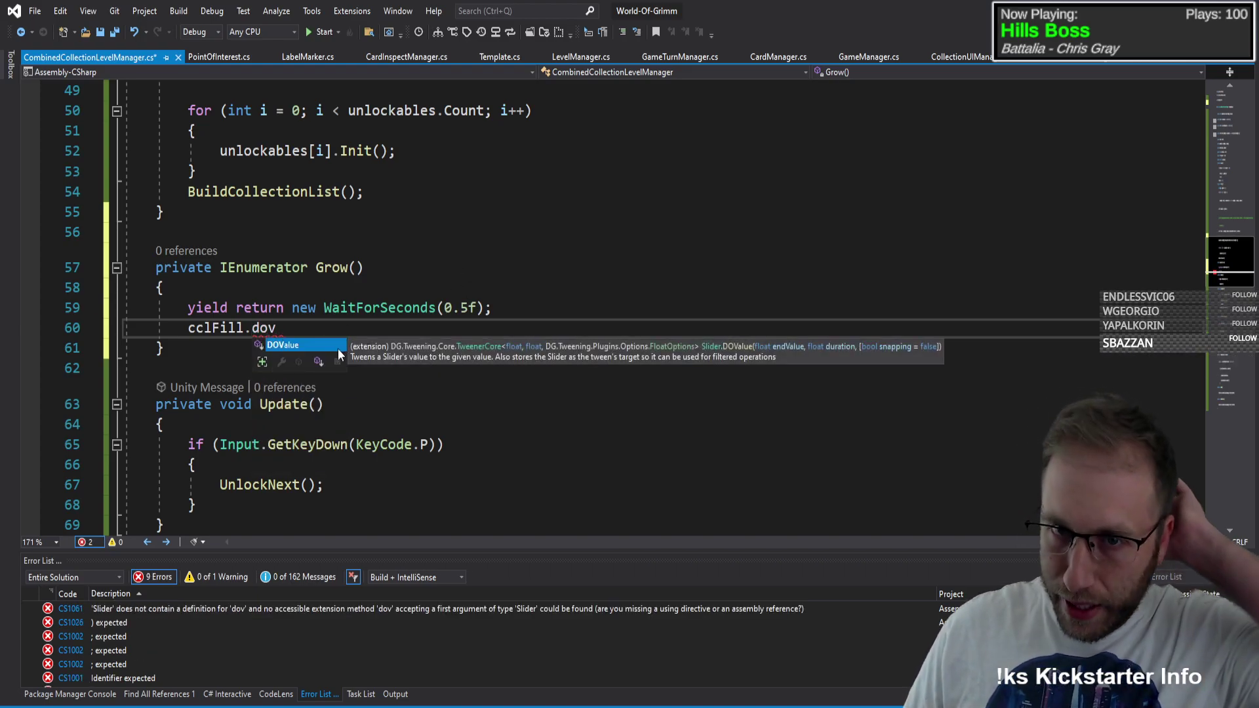
{"action": "double_click", "coordinate": [317, 345]}
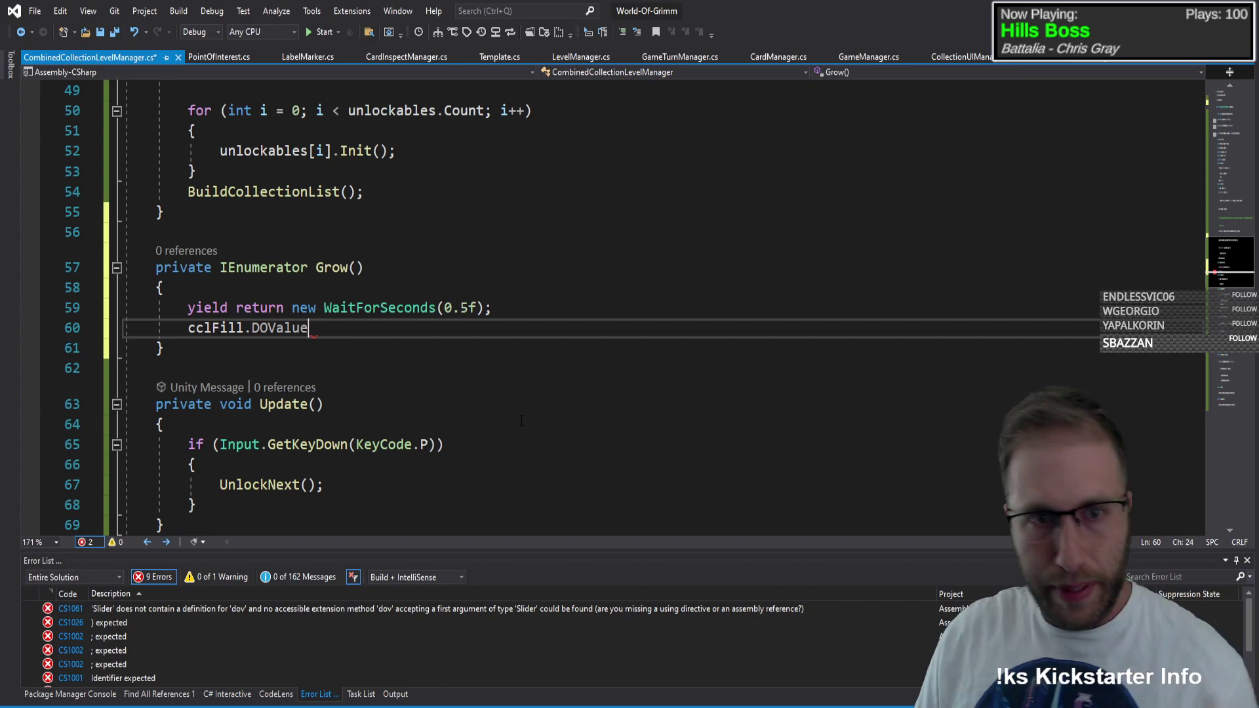
{"action": "type", "text": "("}
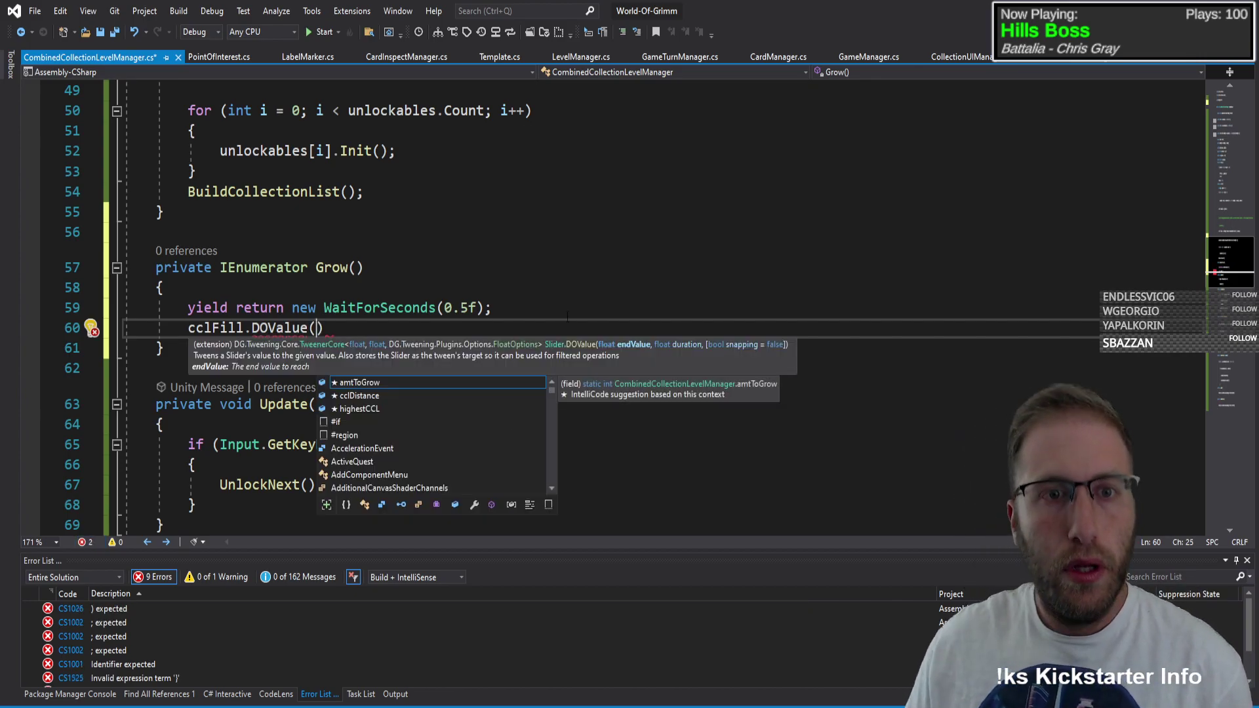
Step: Insert LevelManager.instance.GetCombinedProfileLevel() from line 46 as DOValue's end value
{"action": "scroll", "coordinate": [545, 266], "scroll_direction": "up", "scroll_amount": 9}
{"action": "scroll", "coordinate": [545, 266], "scroll_direction": "down", "scroll_amount": 5}
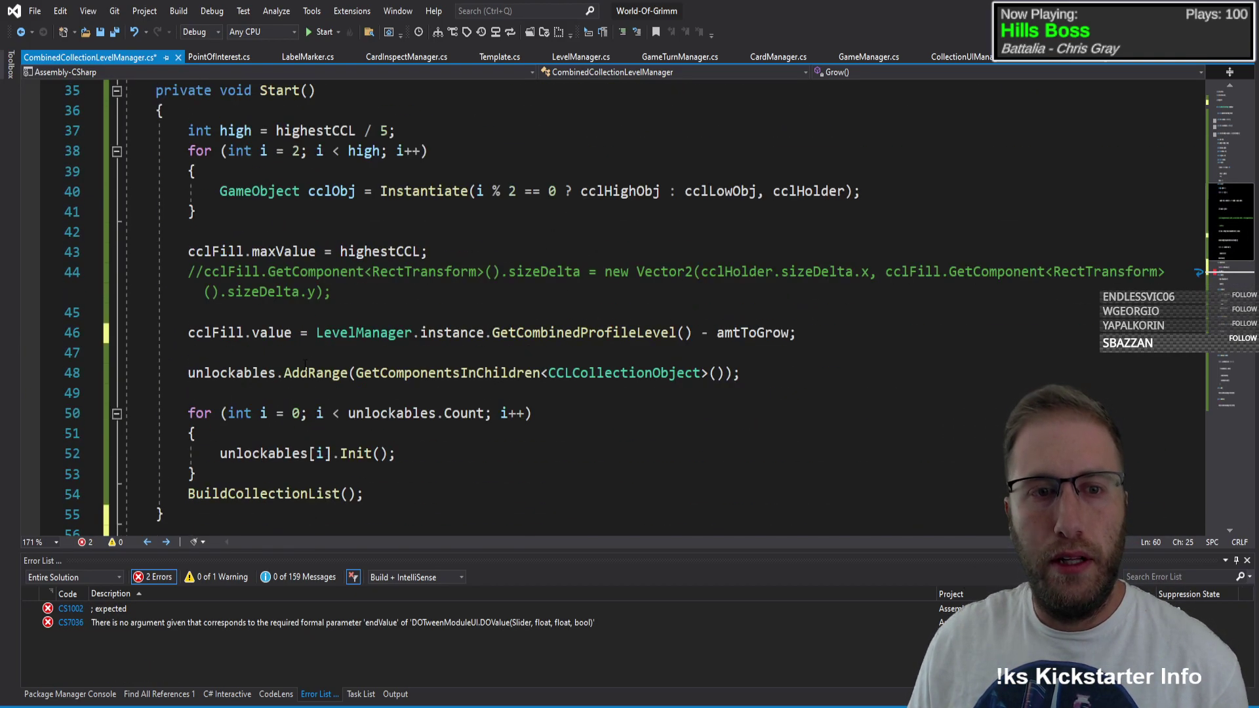
{"action": "double_click", "coordinate": [344, 335]}
{"action": "left_click", "coordinate": [693, 334], "text": "shift"}
{"action": "key", "text": "ctrl+c"}
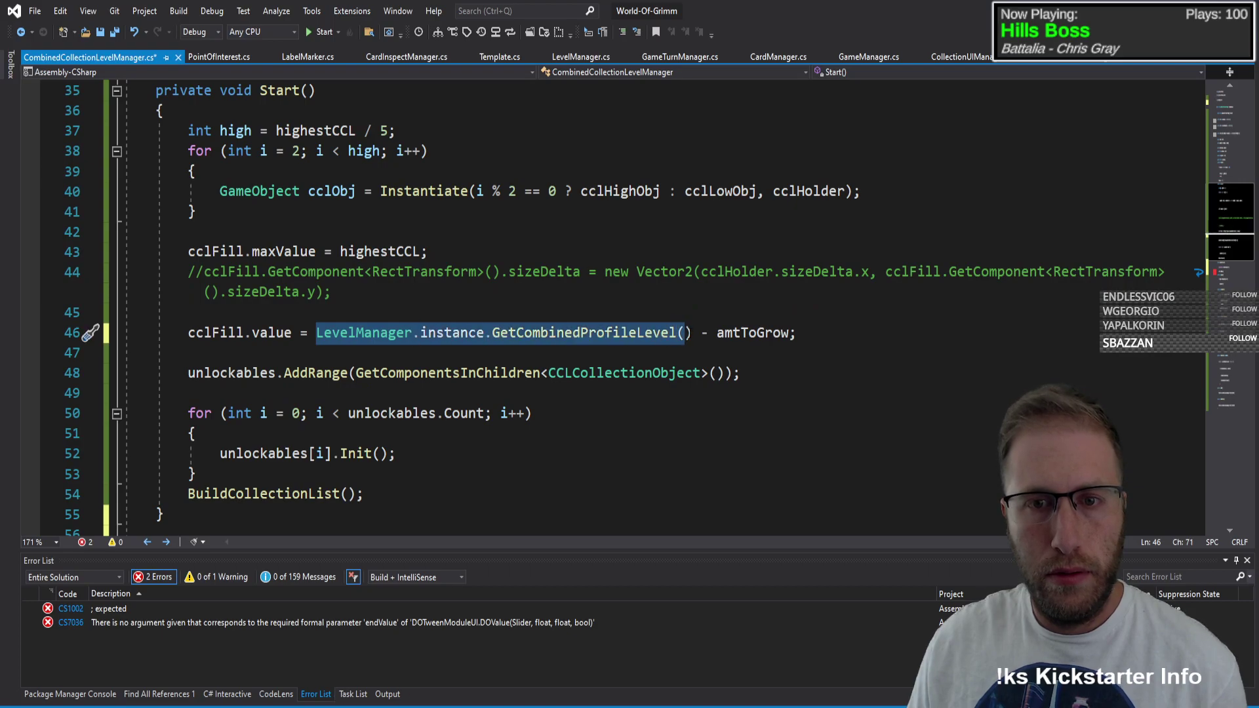
{"action": "scroll", "coordinate": [480, 410], "scroll_direction": "down", "scroll_amount": 5}
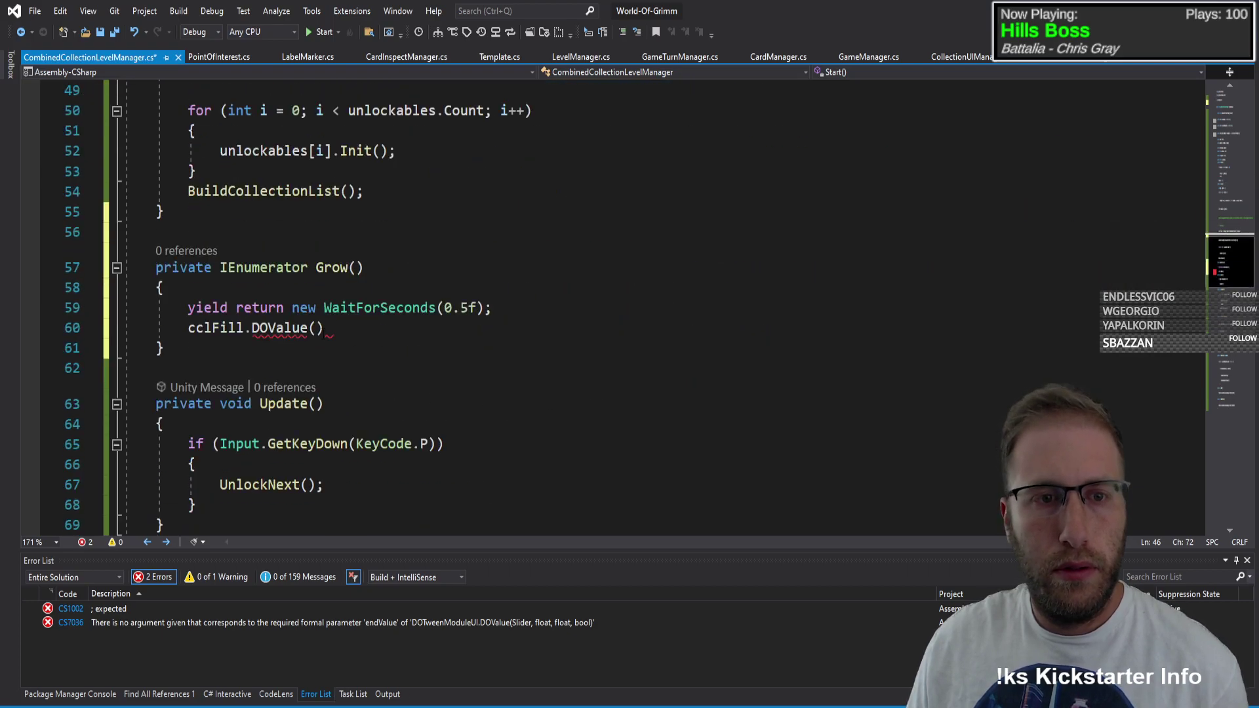
{"action": "left_click", "coordinate": [724, 330]}
{"action": "key", "text": "Left"}
{"action": "key", "text": "ctrl+v"}
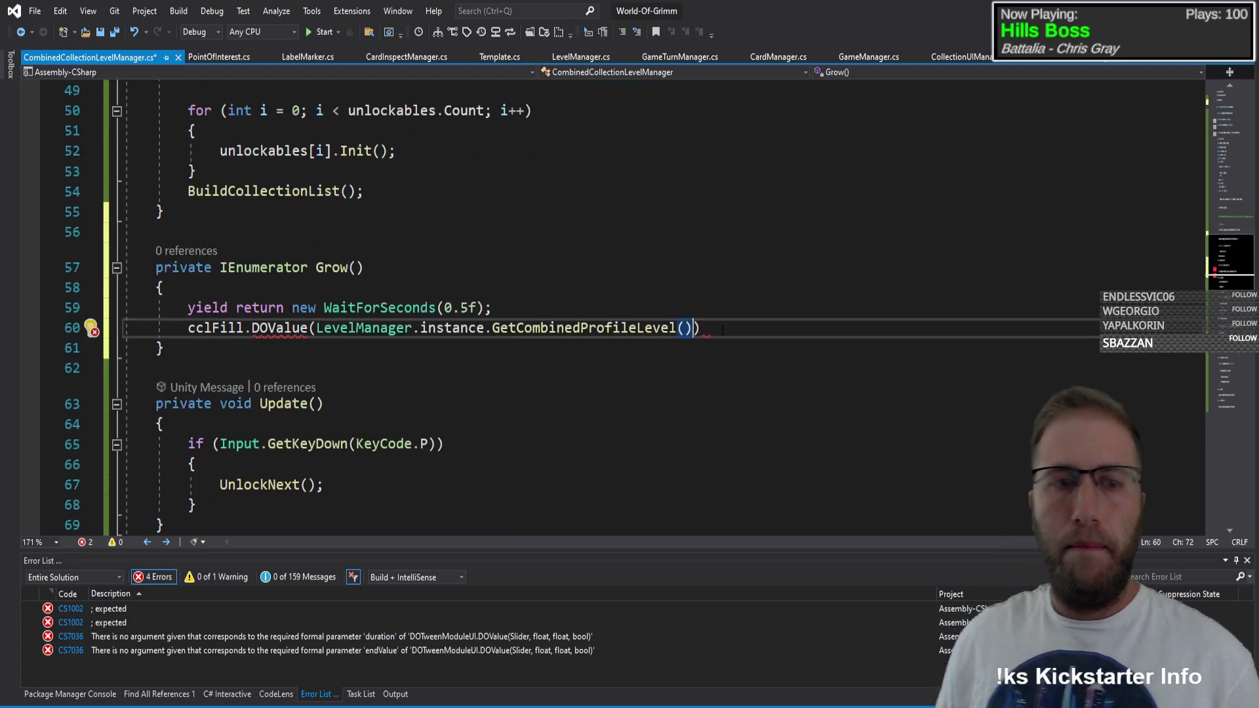
Step: Give the DOValue tween a duration of 1f
{"action": "type", "text": ", 0."}
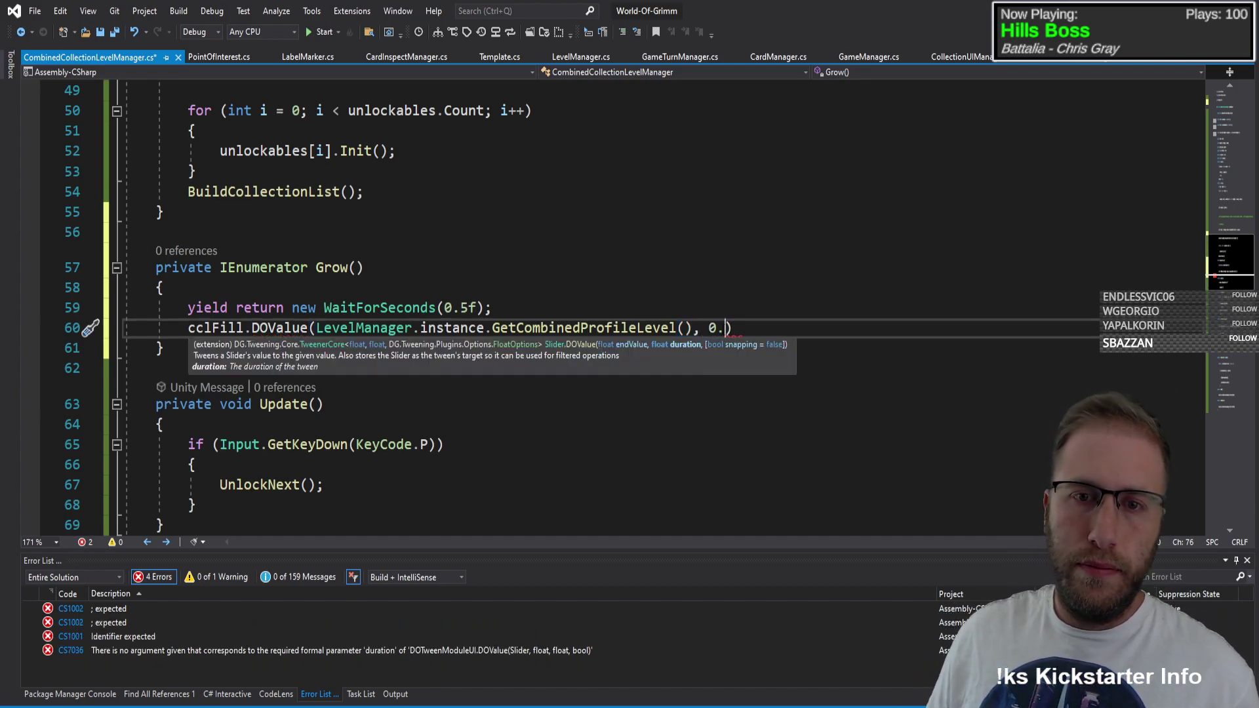
{"action": "key", "text": "BackSpace"}
{"action": "key", "text": "BackSpace"}
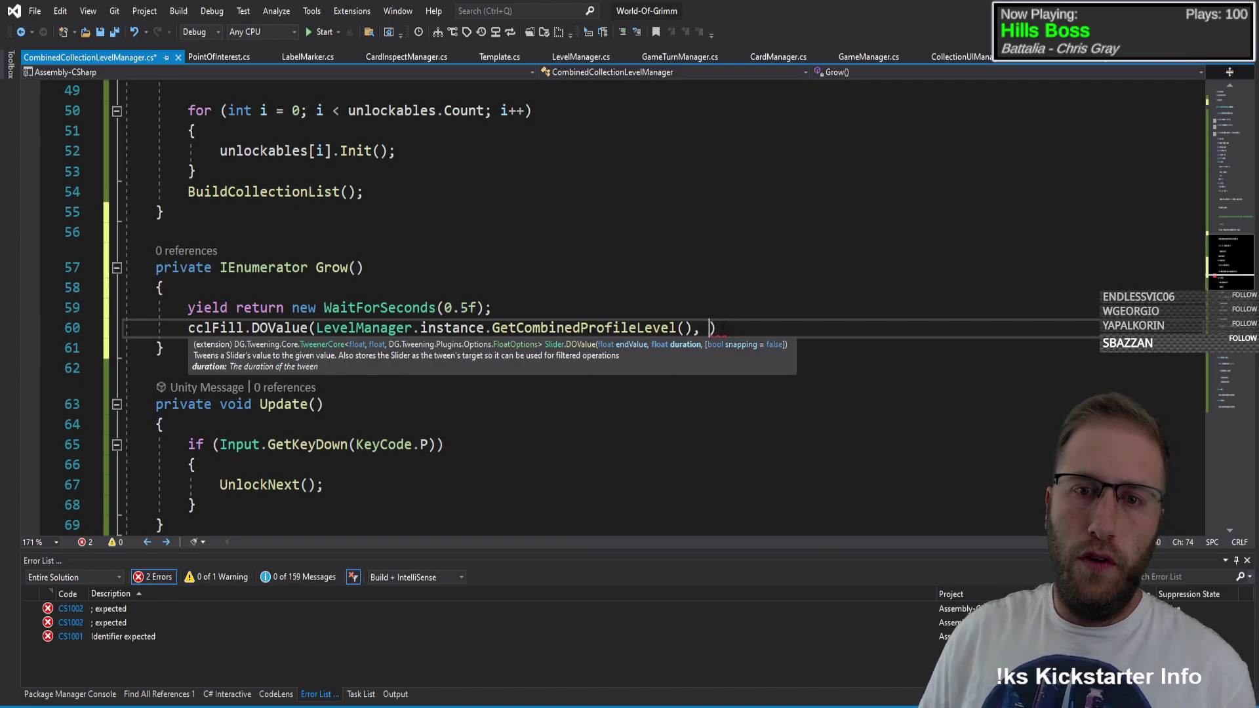
{"action": "type", "text": "1f"}
{"action": "key", "text": "Right"}
Step: Chain .SetEase(Ease.Linear) onto the tween and end the statement with a semicolon
{"action": "type", "text": ".SetEase."}
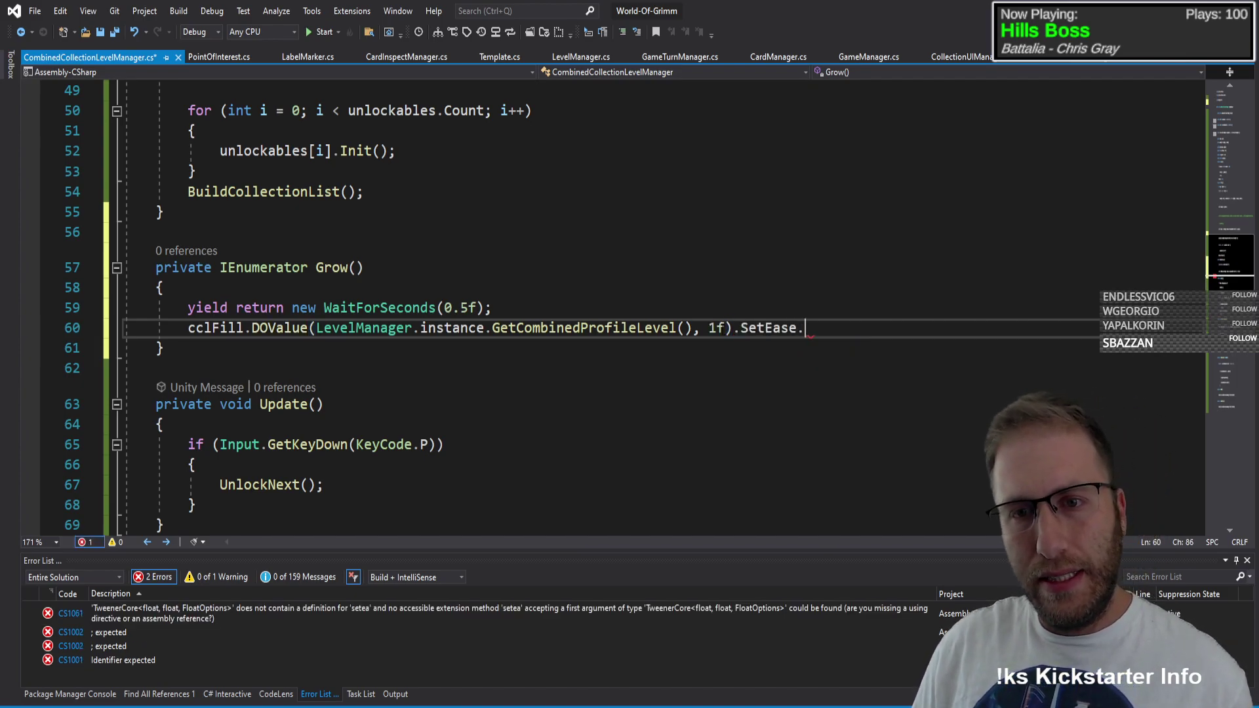
{"action": "key", "text": "BackSpace"}
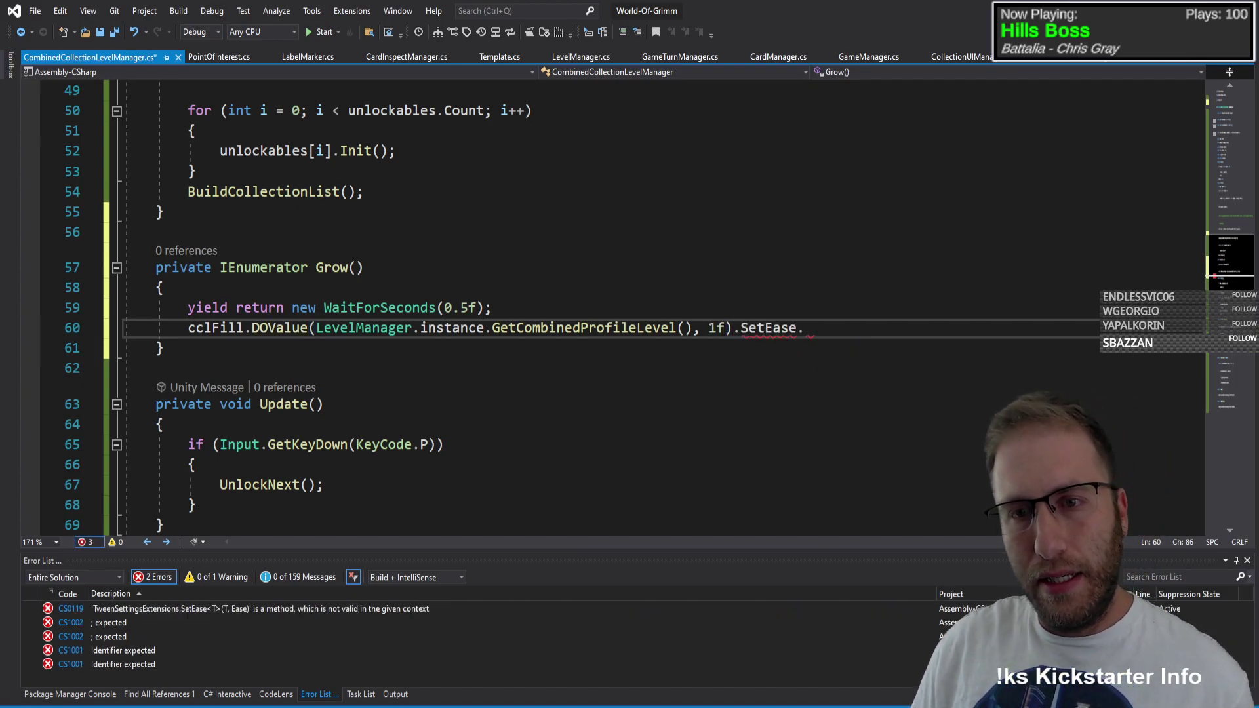
{"action": "type", "text": "("}
{"action": "type", "text": "Ease.liner"}
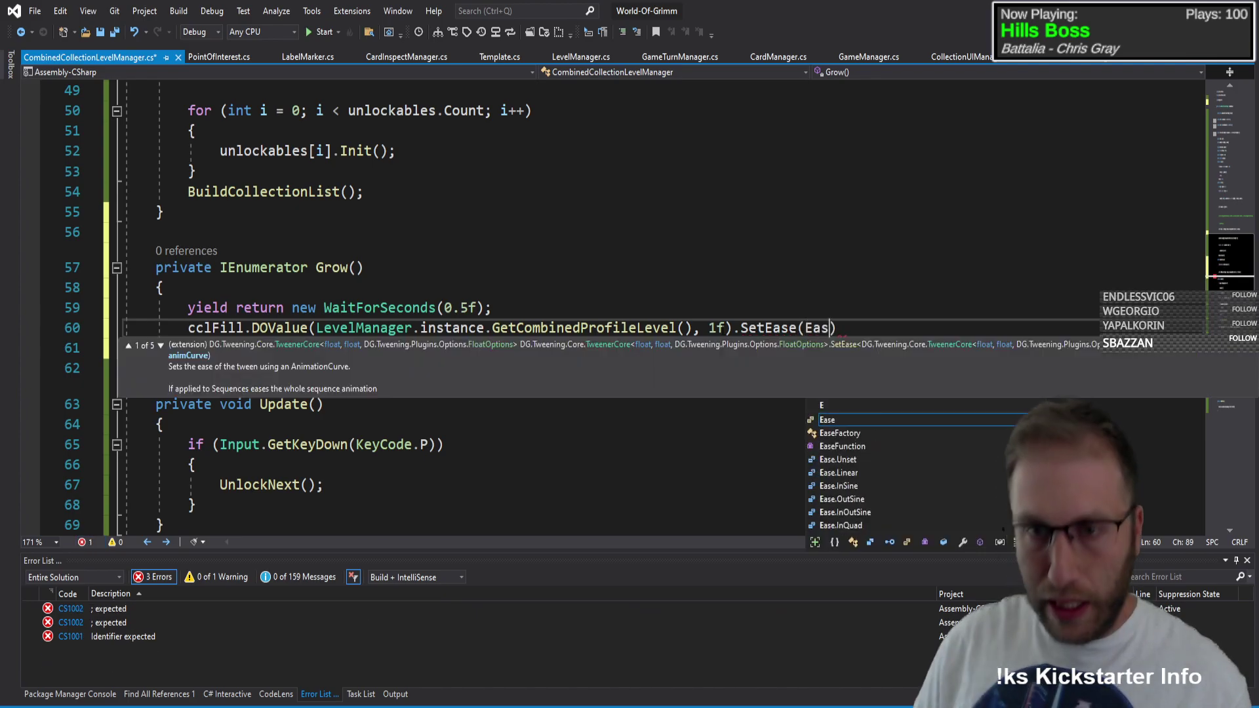
{"action": "key", "text": "Return"}
{"action": "key", "text": "BackSpace"}
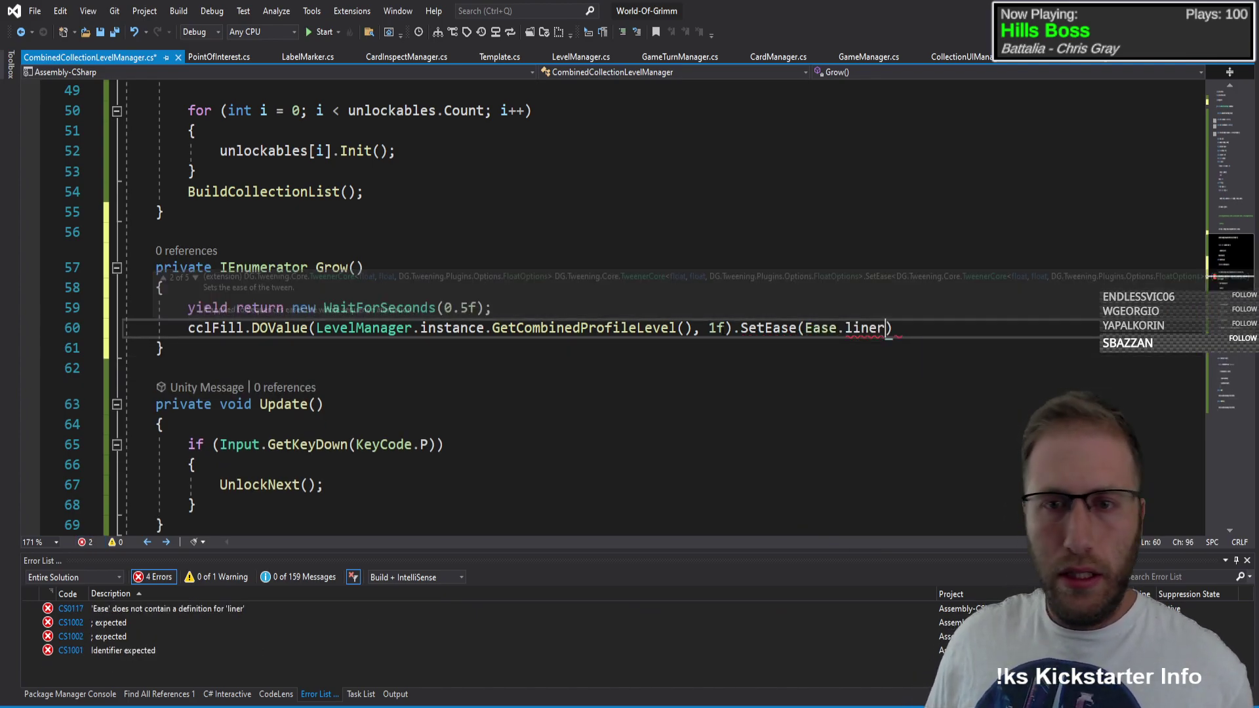
{"action": "key", "text": "Left"}
{"action": "key", "text": "BackSpace"}
{"action": "key", "text": "BackSpace"}
{"action": "key", "text": "BackSpace"}
{"action": "key", "text": "BackSpace"}
{"action": "type", "text": "Lin"}
{"action": "key", "text": "Tab"}
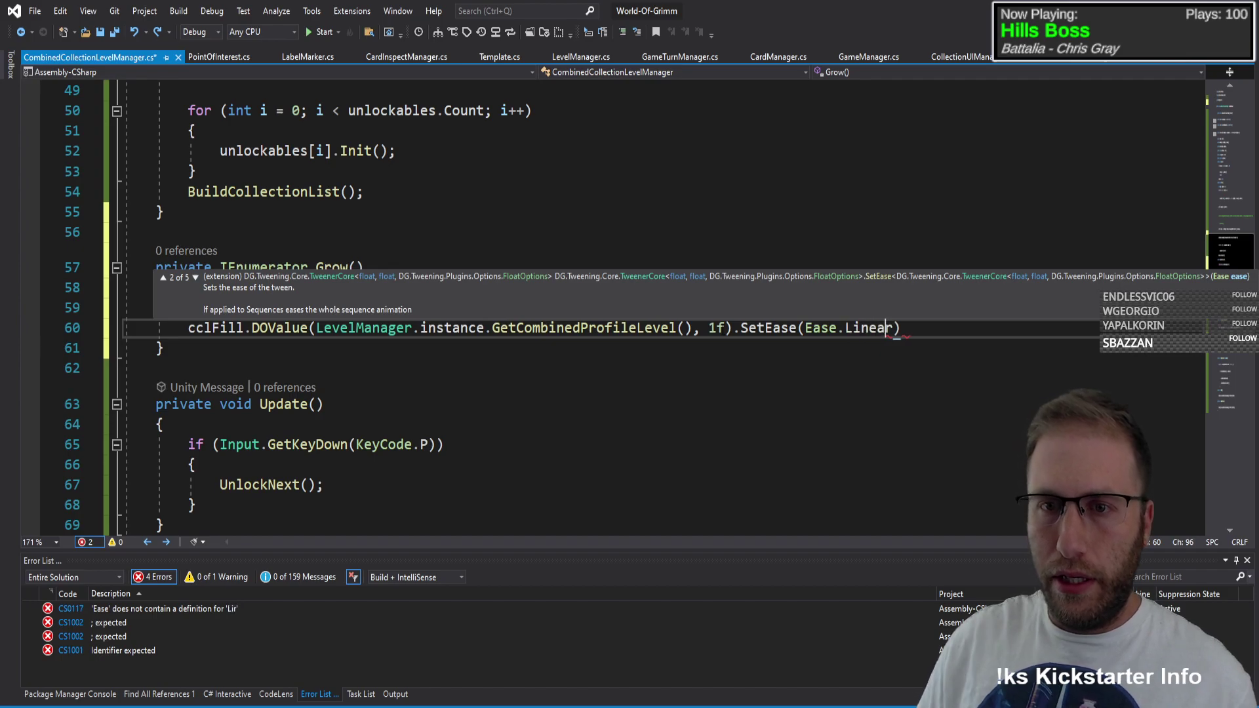
{"action": "key", "text": "End"}
{"action": "type", "text": ";"}
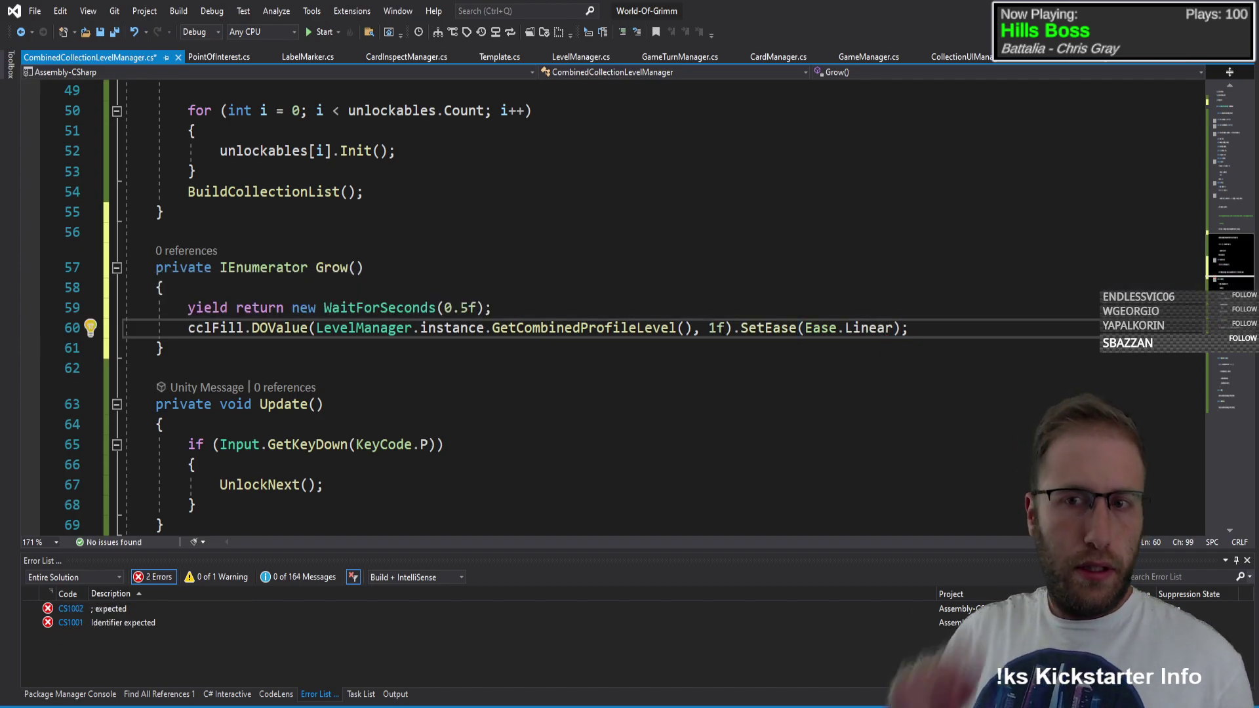
Step: Save the script and check the Grow method on line 57
{"action": "key", "text": "ctrl+s"}
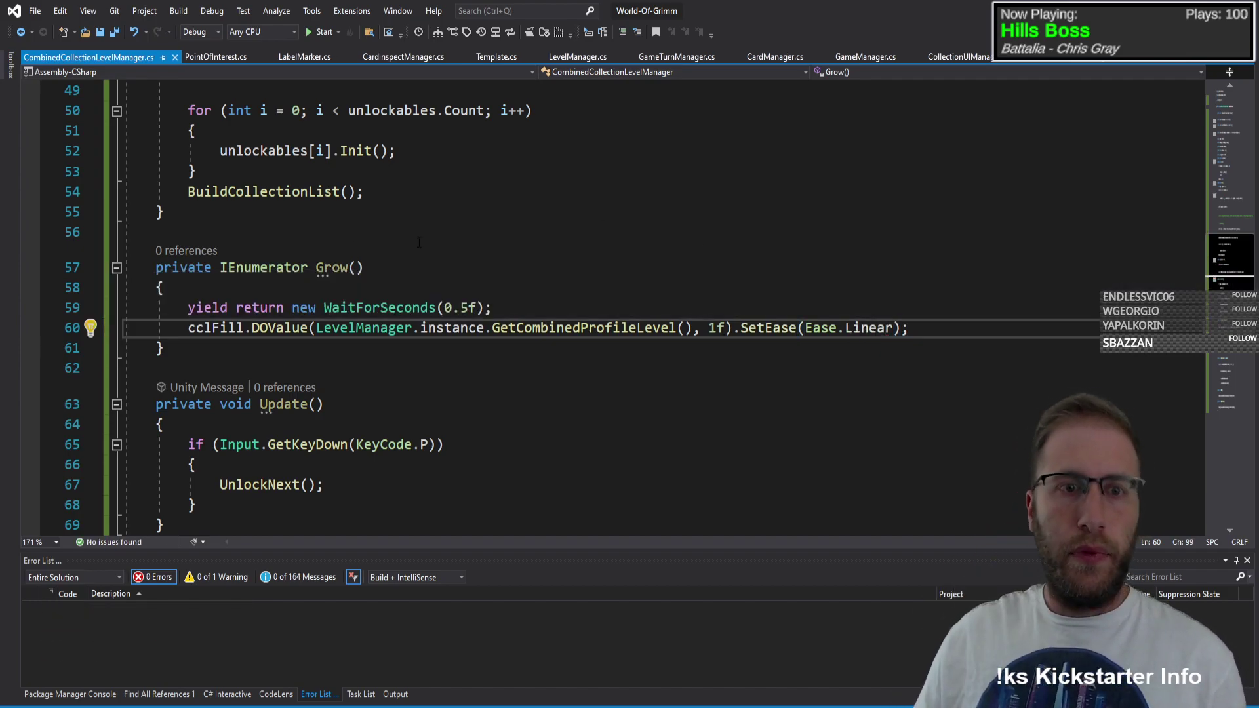
{"action": "left_click", "coordinate": [322, 269]}
{"action": "left_click", "coordinate": [346, 269]}
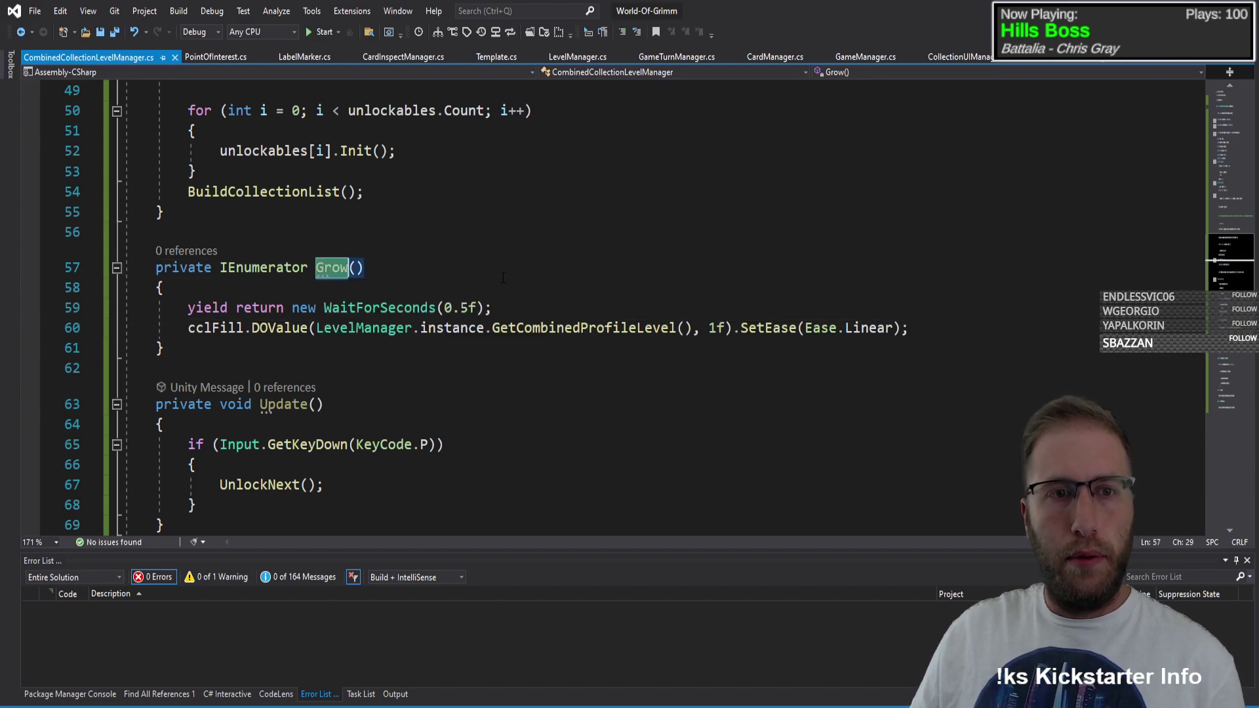
{"action": "scroll", "coordinate": [510, 311], "scroll_direction": "up", "scroll_amount": 5}
{"action": "scroll", "coordinate": [344, 381], "scroll_direction": "down", "scroll_amount": 1}
Step: Add StartCoroutine(Grow()); on a new line after the cclFill.value assignment, then save
{"action": "left_click", "coordinate": [842, 332]}
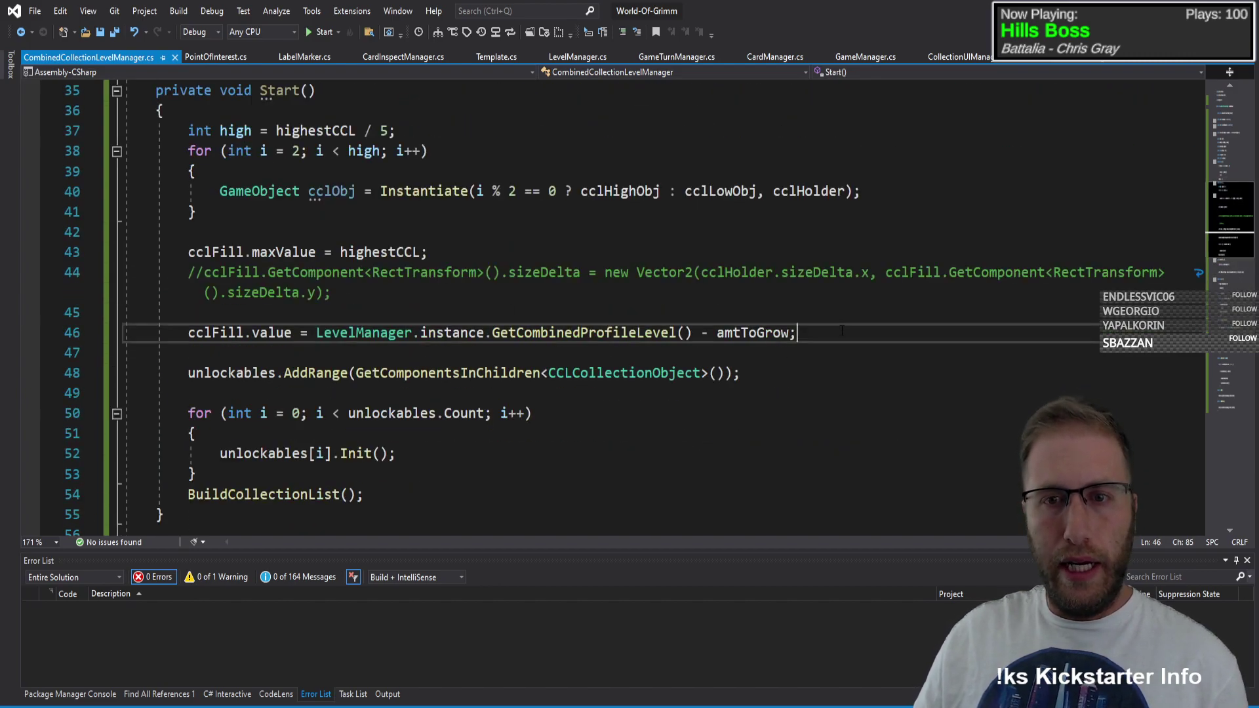
{"action": "key", "text": "Return"}
{"action": "type", "text": "startco"}
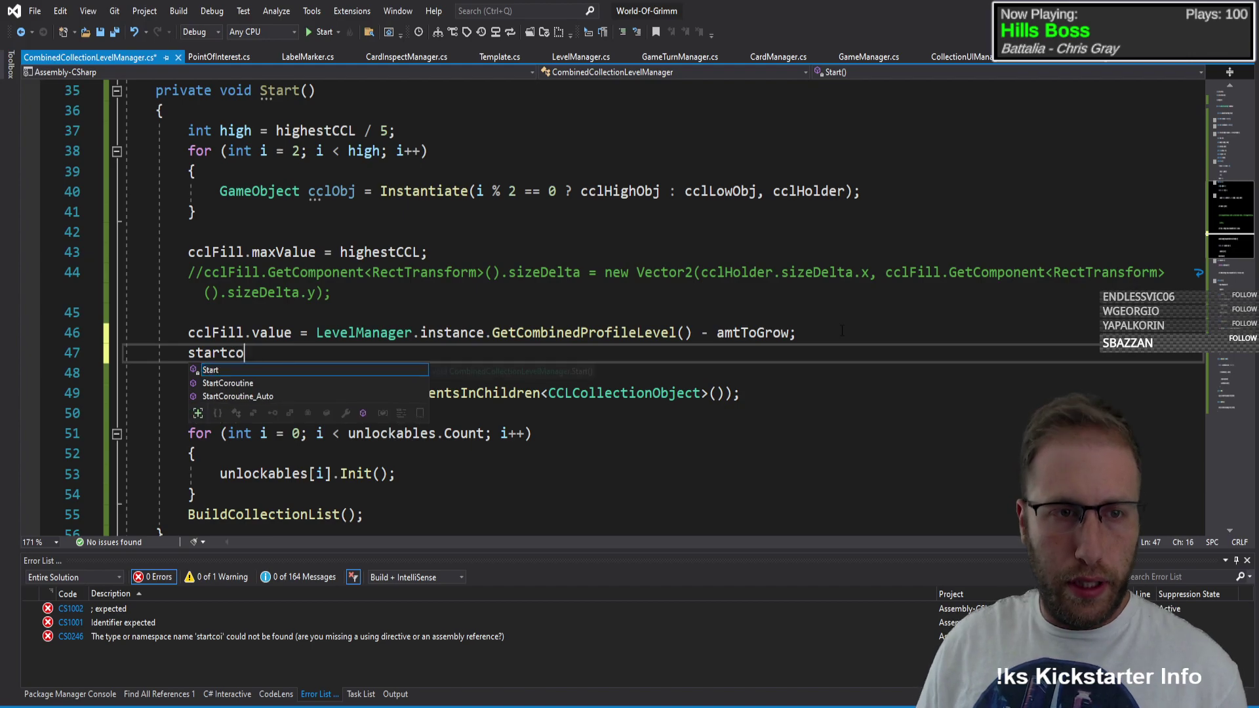
{"action": "key", "text": "Tab"}
{"action": "type", "text": "(Grow())"}
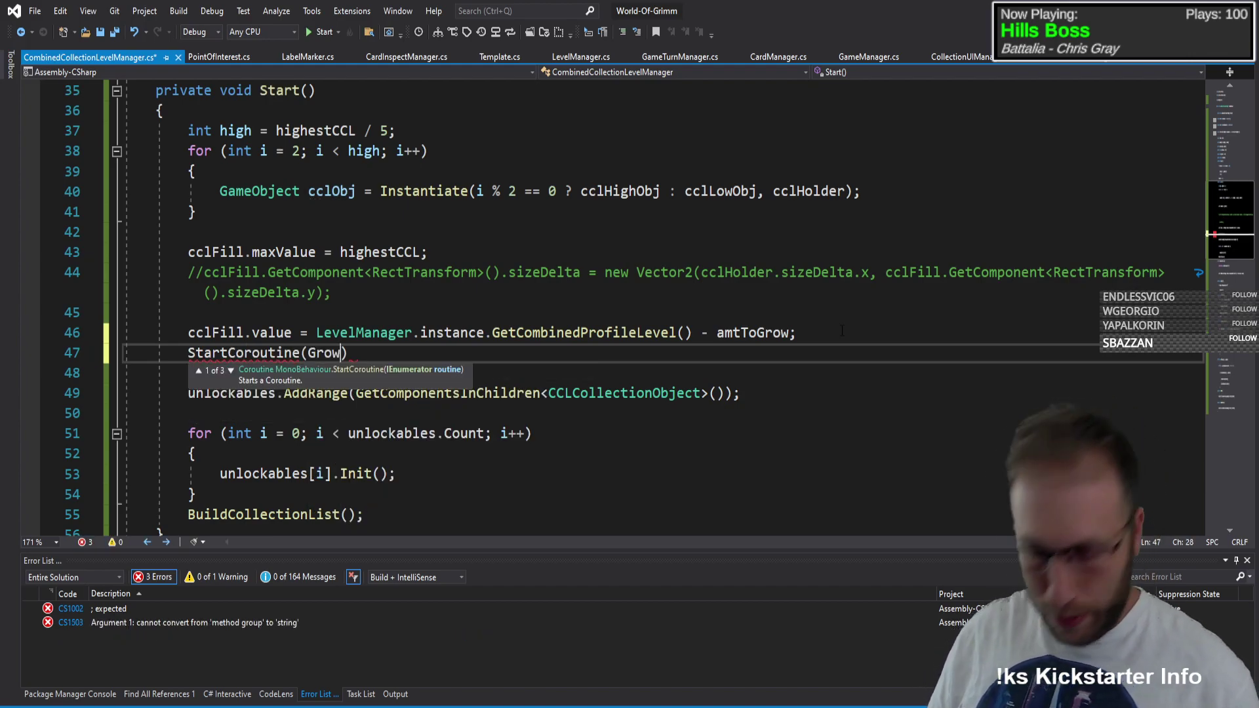
{"action": "type", "text": ";"}
{"action": "key", "text": "ctrl+s"}
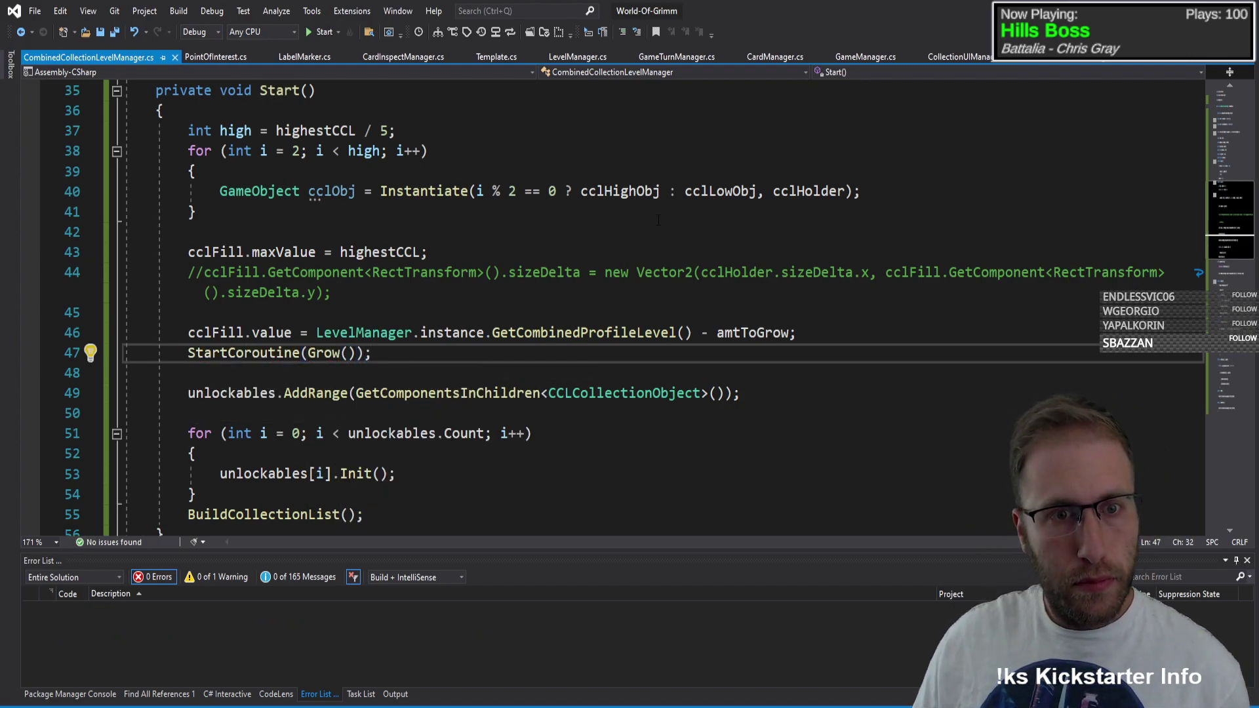
{"action": "left_click", "coordinate": [864, 452]}
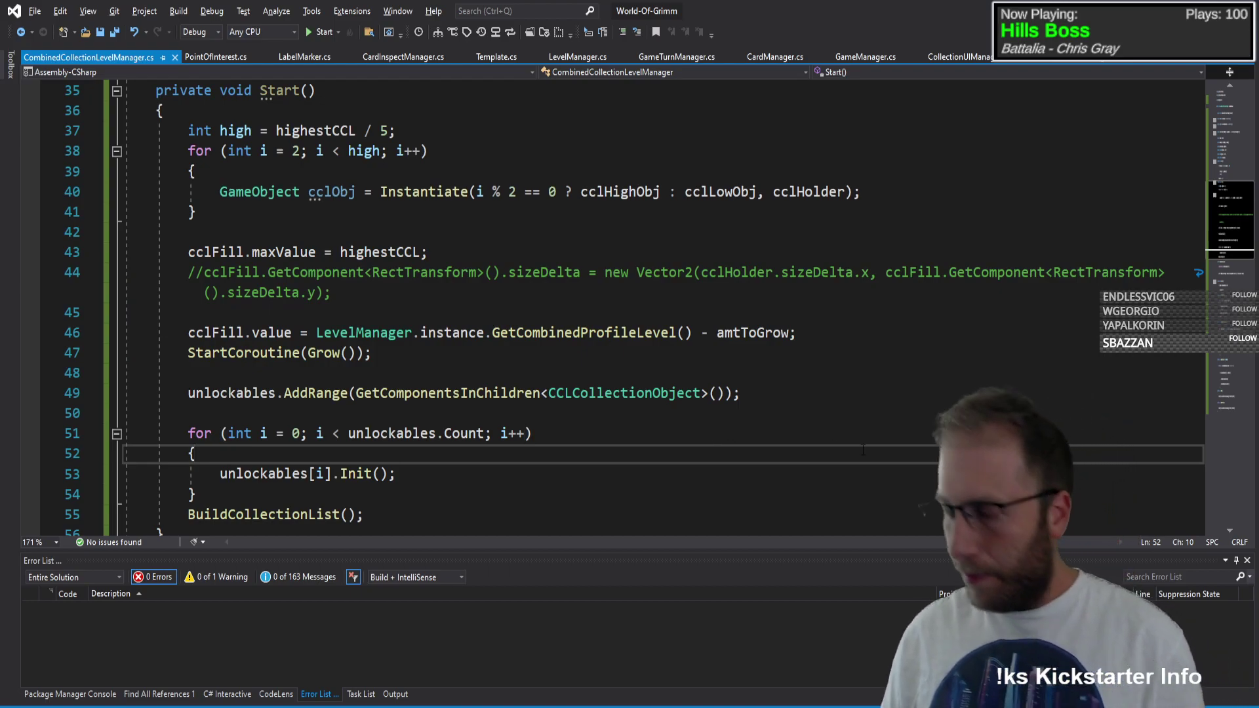